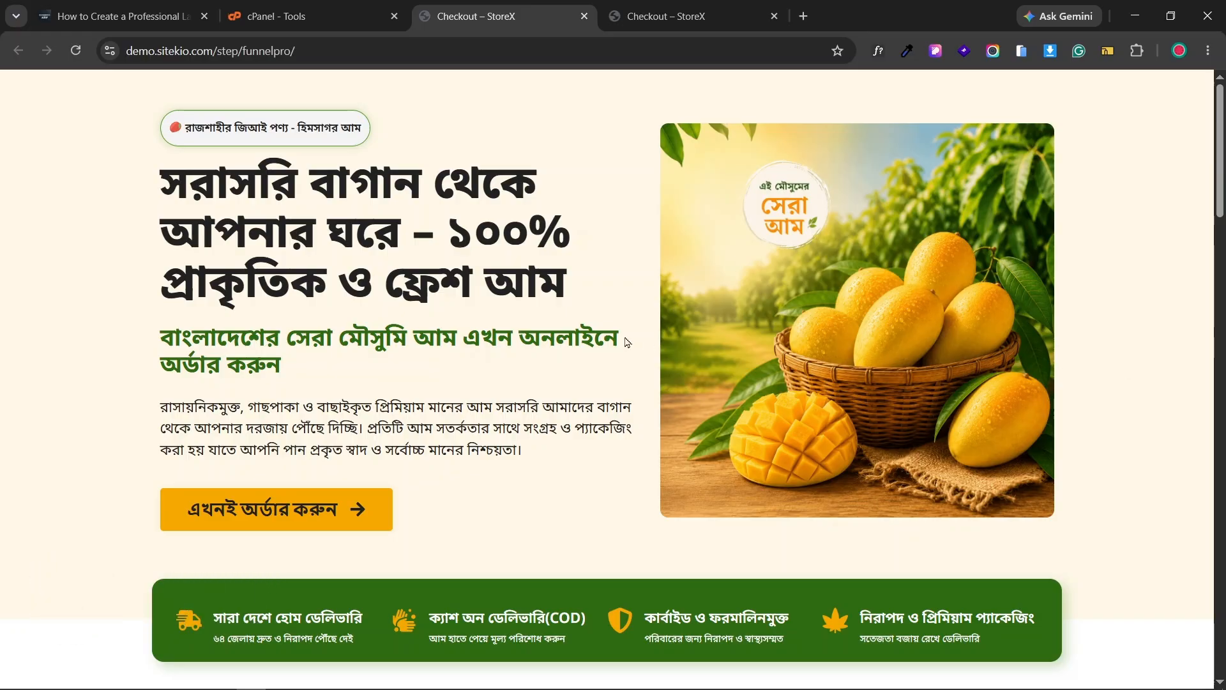
- Review the checkout billing form's customer name, mobile number and address fields
{"action": "scroll", "coordinate": [626, 342], "scroll_direction": "down", "scroll_amount": 9}
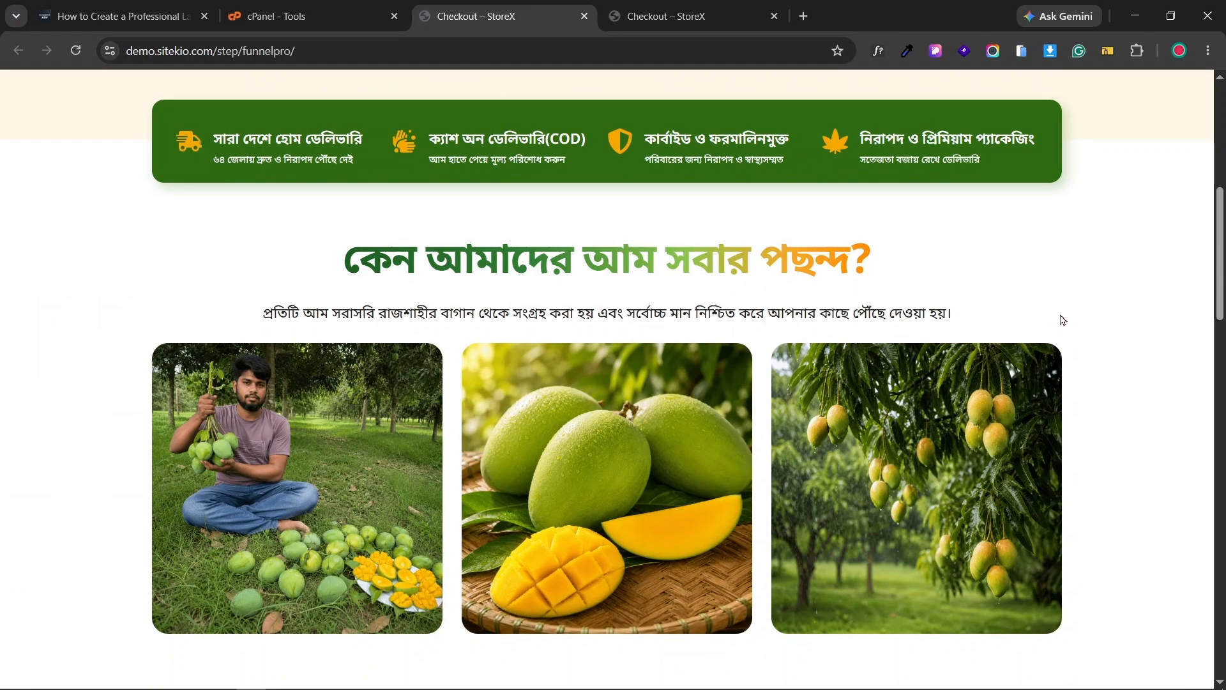
{"action": "scroll", "coordinate": [995, 343], "scroll_direction": "down", "scroll_amount": 18}
{"action": "scroll", "coordinate": [592, 307], "scroll_direction": "up", "scroll_amount": 4}
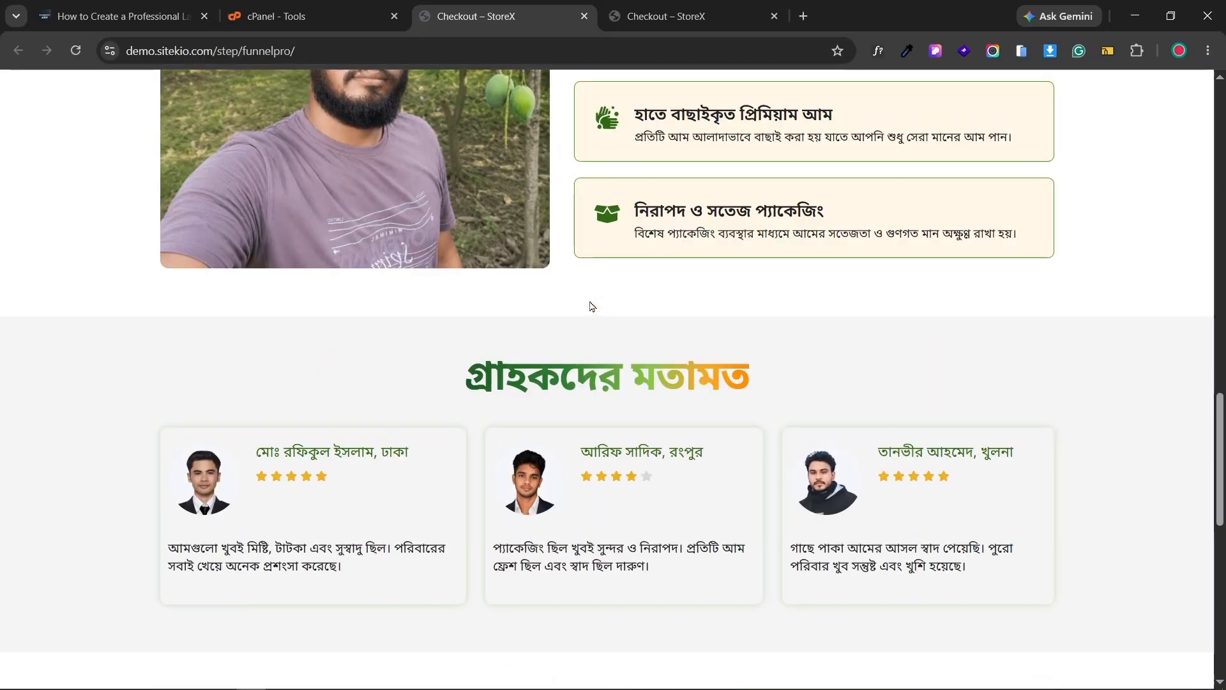
{"action": "scroll", "coordinate": [707, 370], "scroll_direction": "down", "scroll_amount": 10}
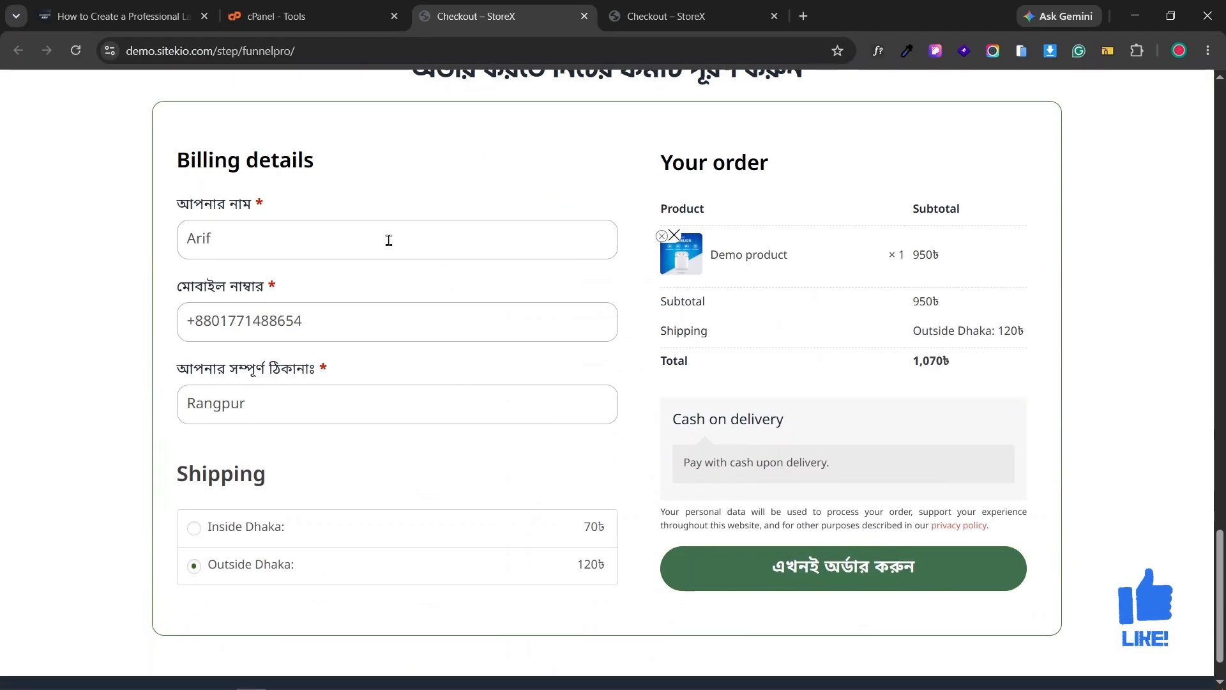
{"action": "double_click", "coordinate": [473, 236]}
{"action": "double_click", "coordinate": [486, 323]}
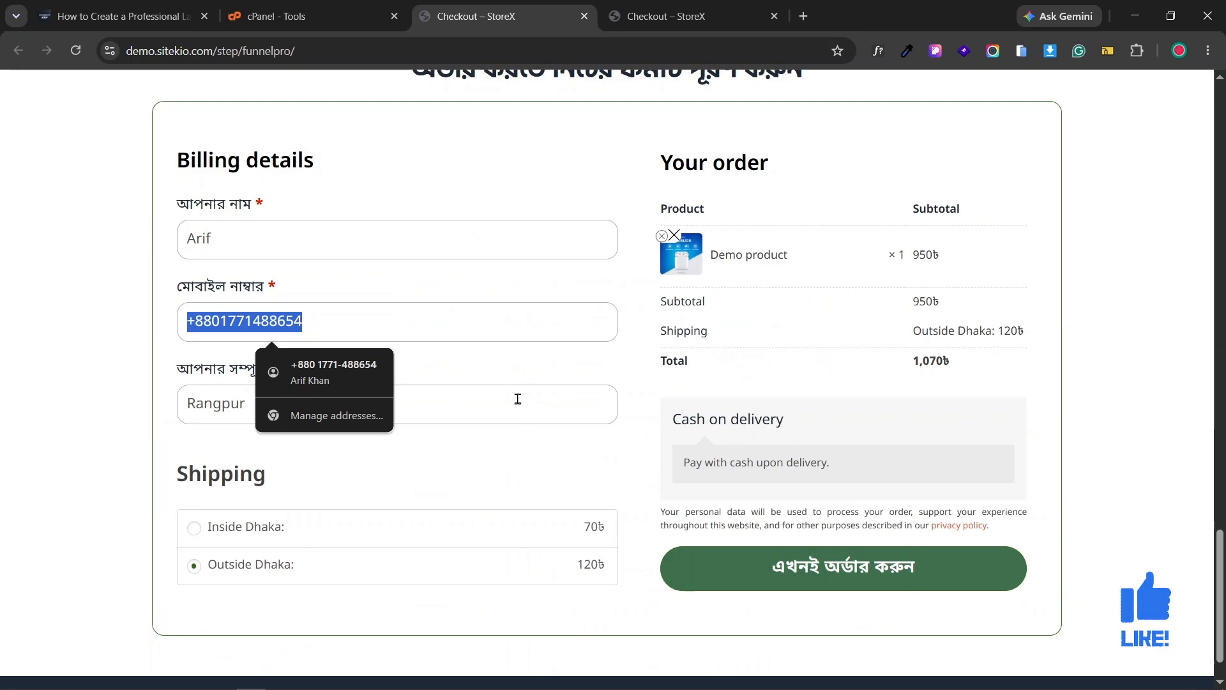
{"action": "double_click", "coordinate": [466, 403]}
{"action": "left_click", "coordinate": [602, 438]}
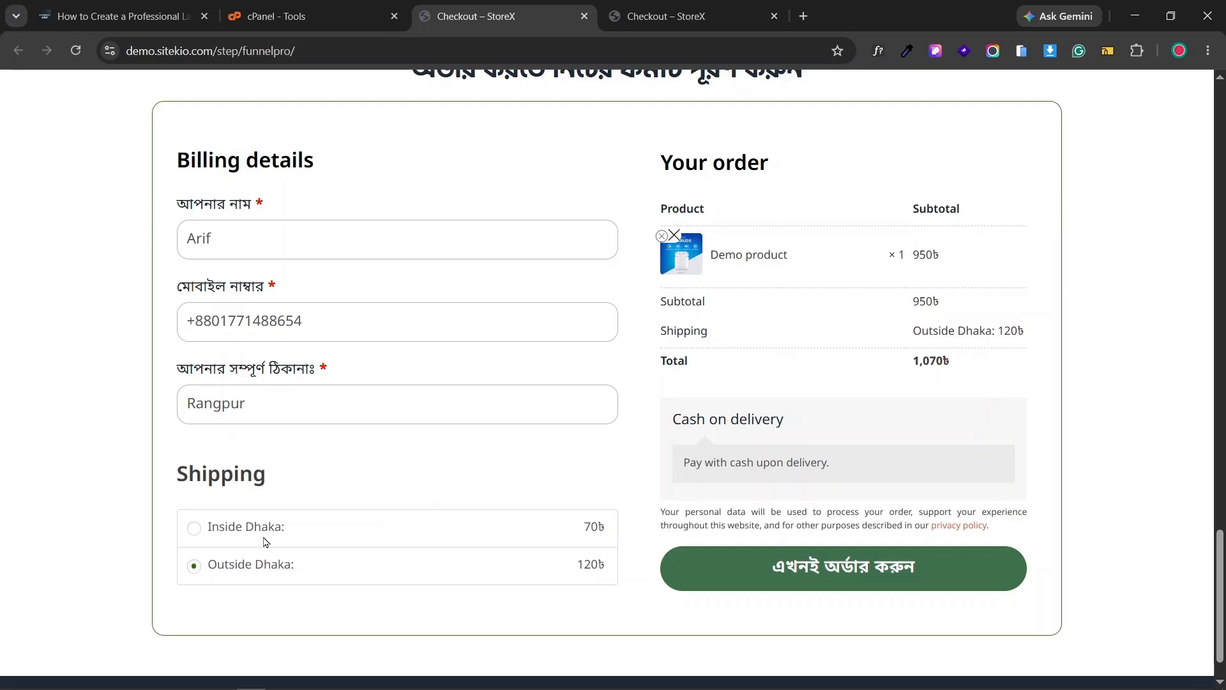
- Compare the Inside Dhaka and Outside Dhaka shipping rates, checking the 120৳ Outside Dhaka price
{"action": "left_click", "coordinate": [266, 541]}
{"action": "left_click", "coordinate": [284, 573]}
{"action": "left_click_drag", "start_coordinate": [565, 573], "coordinate": [612, 576]}
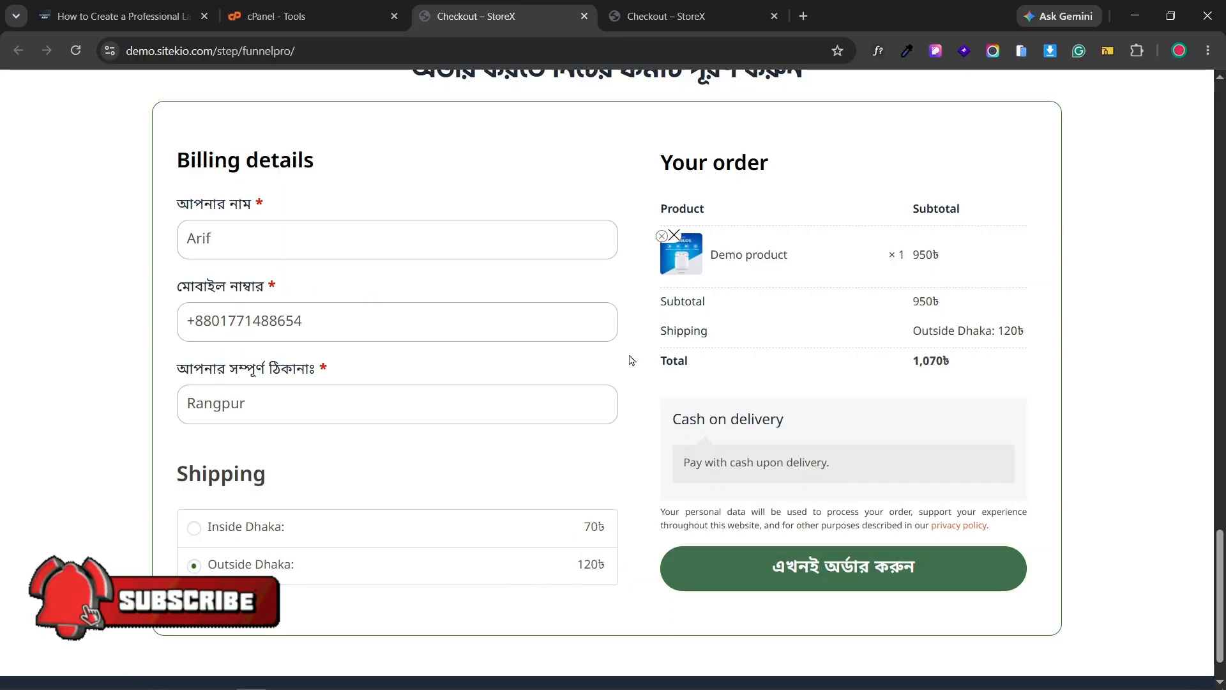
{"action": "left_click", "coordinate": [392, 323]}
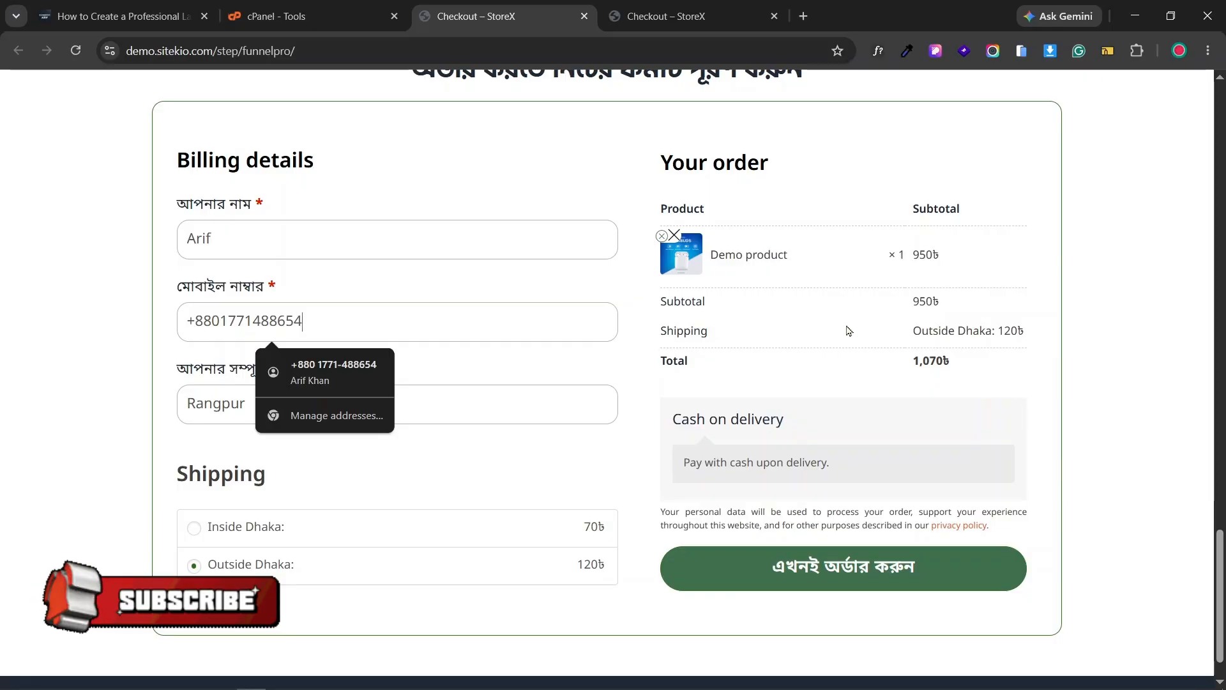
- Scroll through the checkout page and inspect it in the phone-sized preview
{"action": "scroll", "coordinate": [842, 345], "scroll_direction": "up", "scroll_amount": 7}
{"action": "scroll", "coordinate": [1071, 336], "scroll_direction": "up", "scroll_amount": 10}
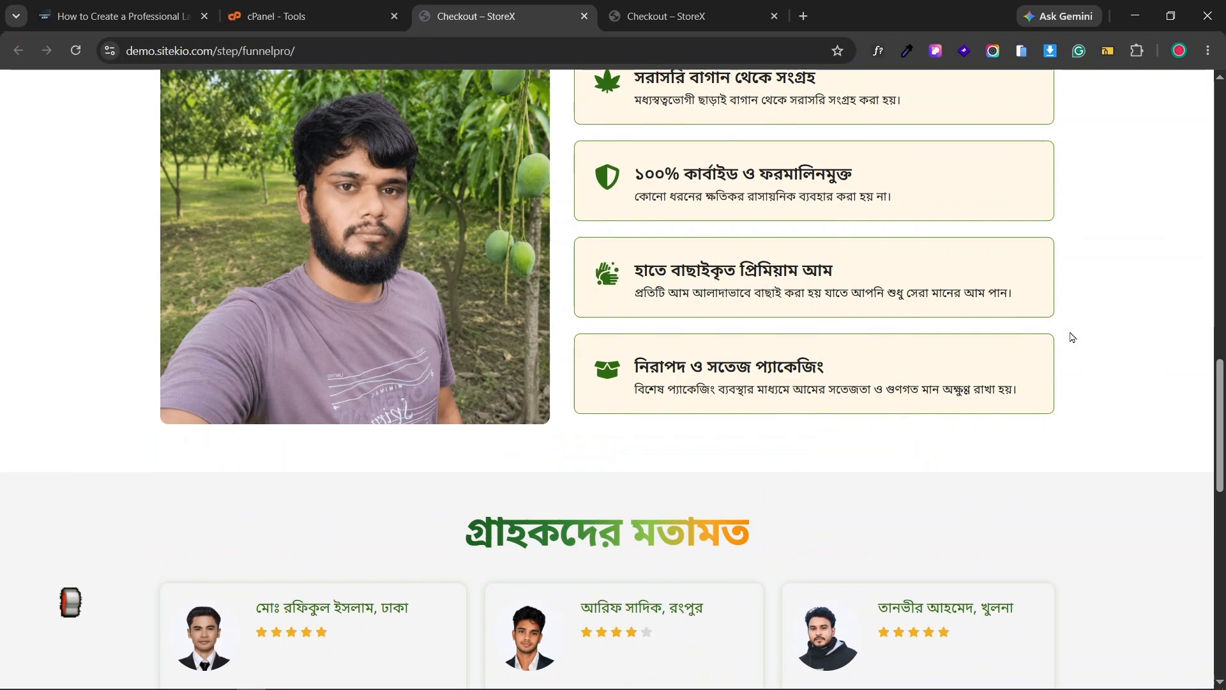
{"action": "scroll", "coordinate": [1078, 312], "scroll_direction": "up", "scroll_amount": 15}
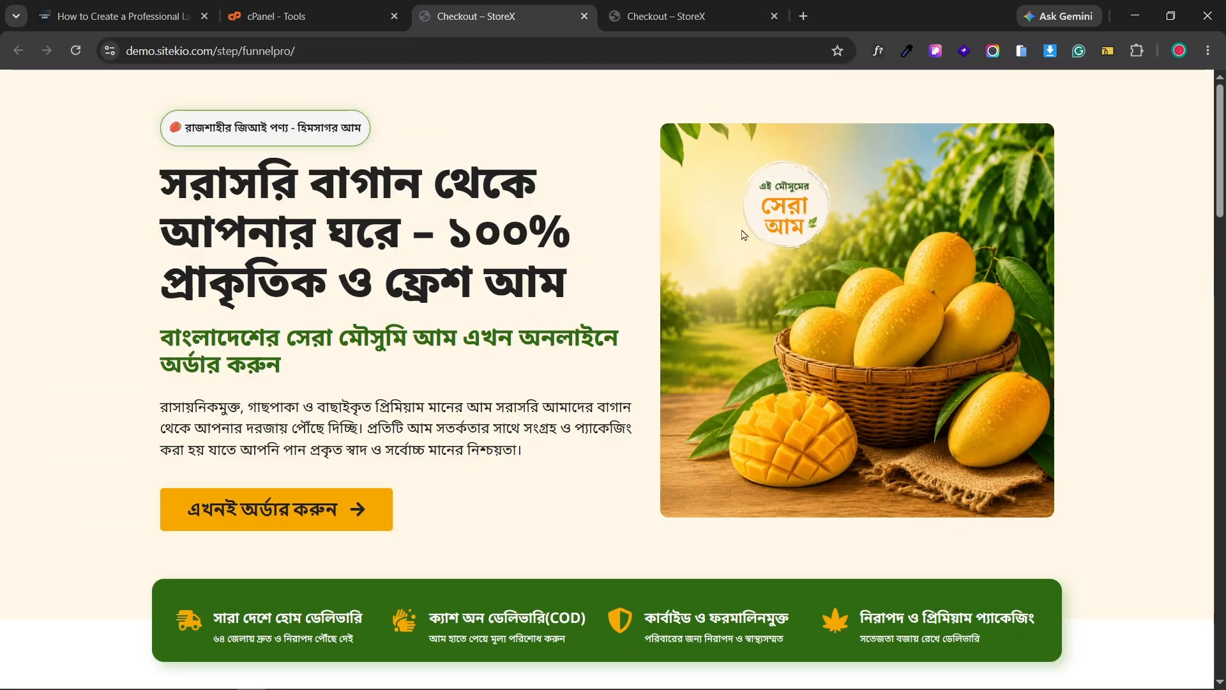
{"action": "scroll", "coordinate": [442, 288], "scroll_direction": "down", "scroll_amount": 6}
{"action": "scroll", "coordinate": [1031, 287], "scroll_direction": "up", "scroll_amount": 6}
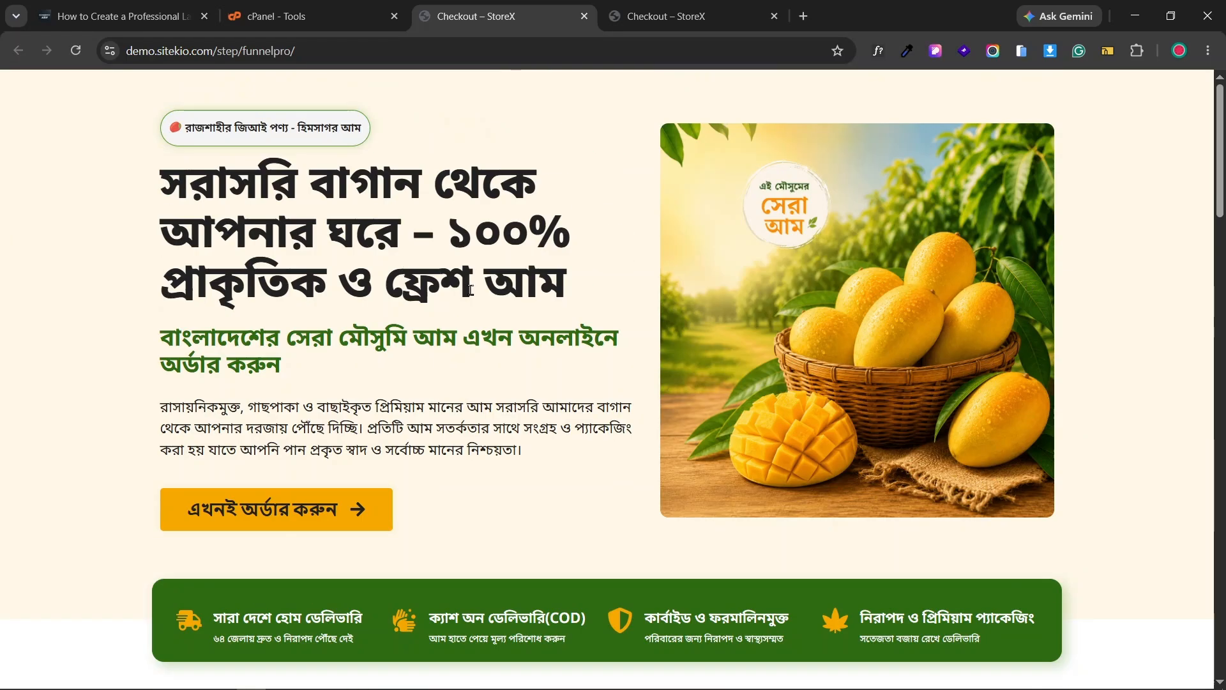
{"action": "scroll", "coordinate": [502, 261], "scroll_direction": "down", "scroll_amount": 6}
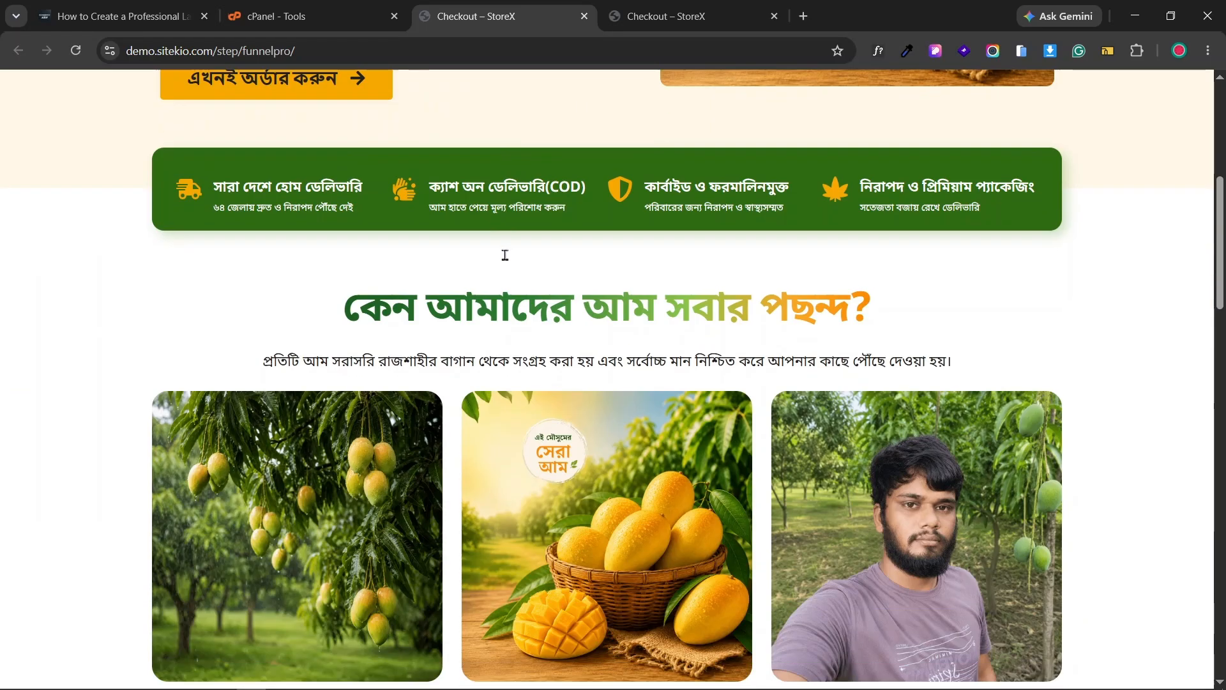
{"action": "scroll", "coordinate": [1120, 241], "scroll_direction": "up", "scroll_amount": 6}
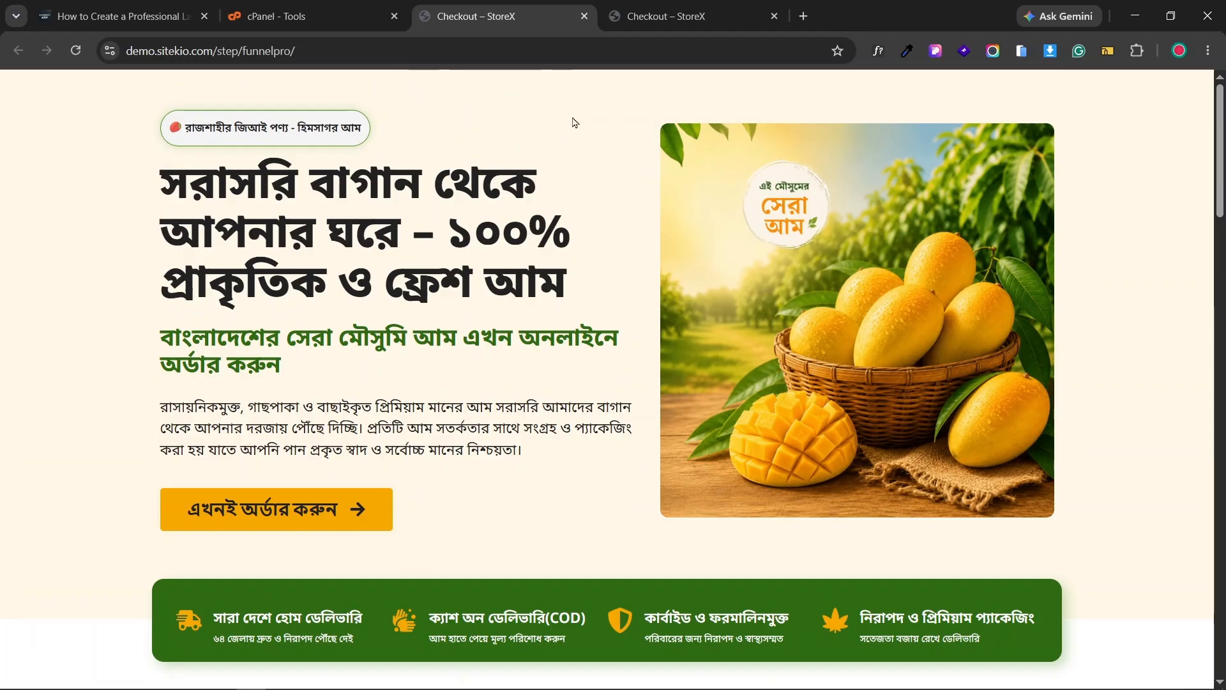
{"action": "left_click", "coordinate": [661, 7]}
{"action": "scroll", "coordinate": [632, 352], "scroll_direction": "down", "scroll_amount": 10}
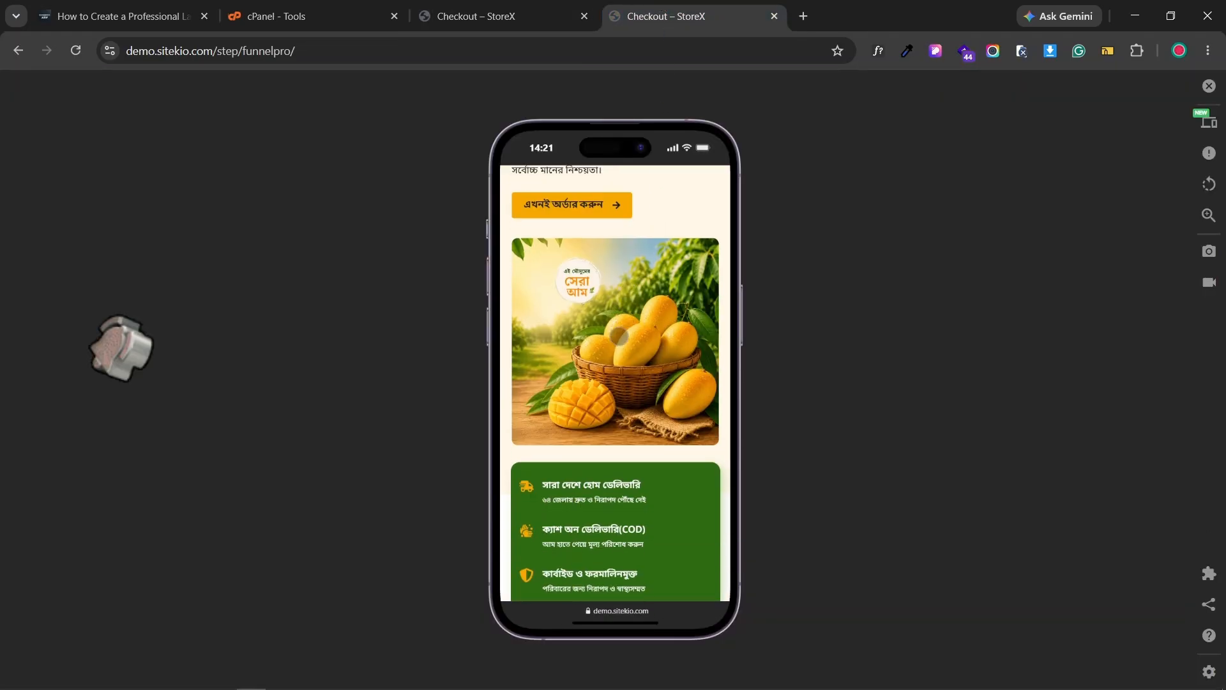
{"action": "scroll", "coordinate": [637, 371], "scroll_direction": "up", "scroll_amount": 4}
{"action": "scroll", "coordinate": [637, 371], "scroll_direction": "up", "scroll_amount": 6}
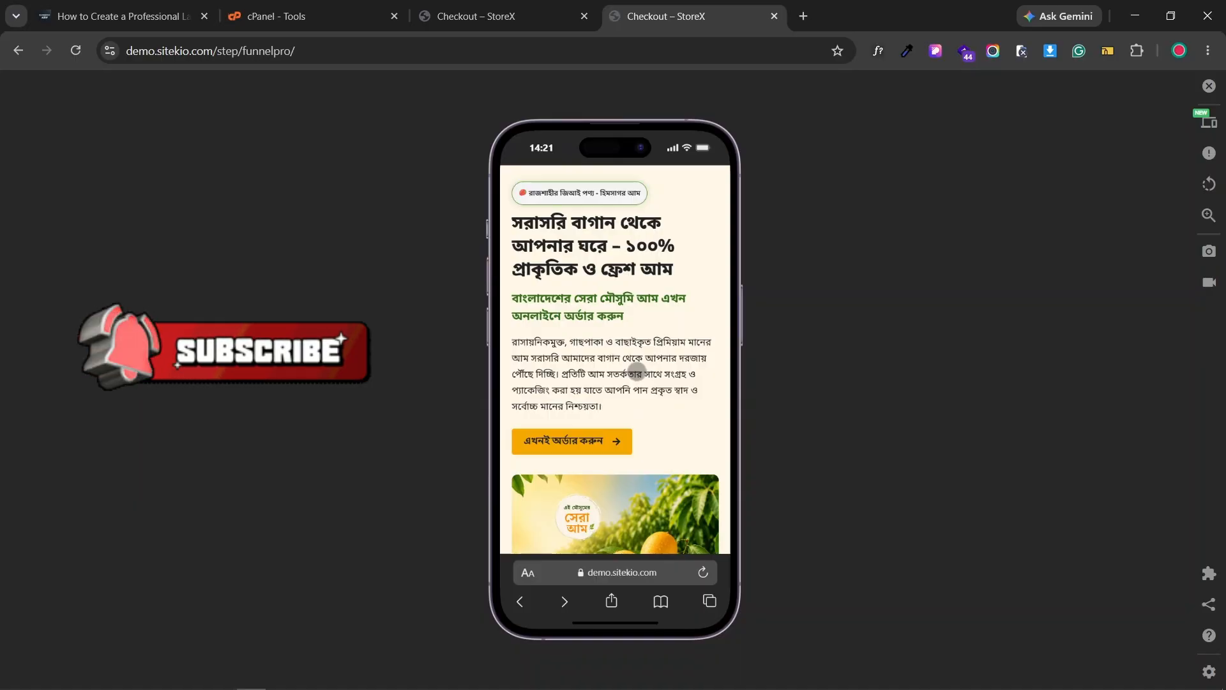
{"action": "scroll", "coordinate": [610, 258], "scroll_direction": "down", "scroll_amount": 4}
{"action": "scroll", "coordinate": [613, 268], "scroll_direction": "down", "scroll_amount": 2}
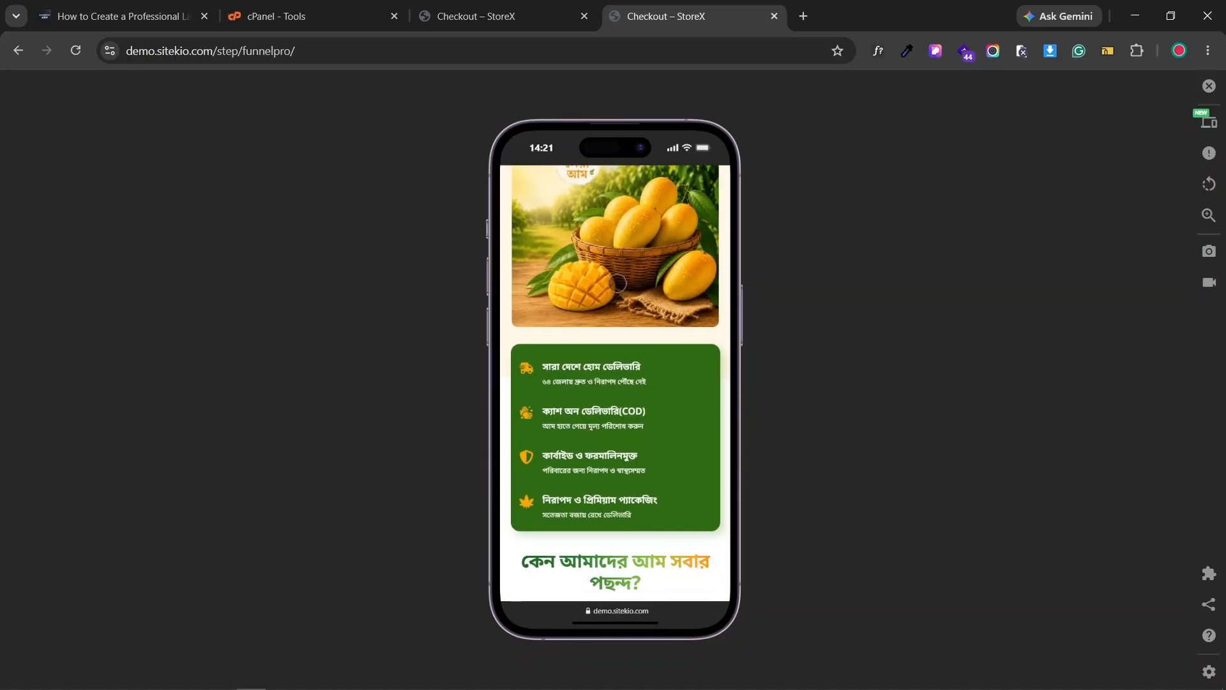
{"action": "scroll", "coordinate": [631, 293], "scroll_direction": "down", "scroll_amount": 4}
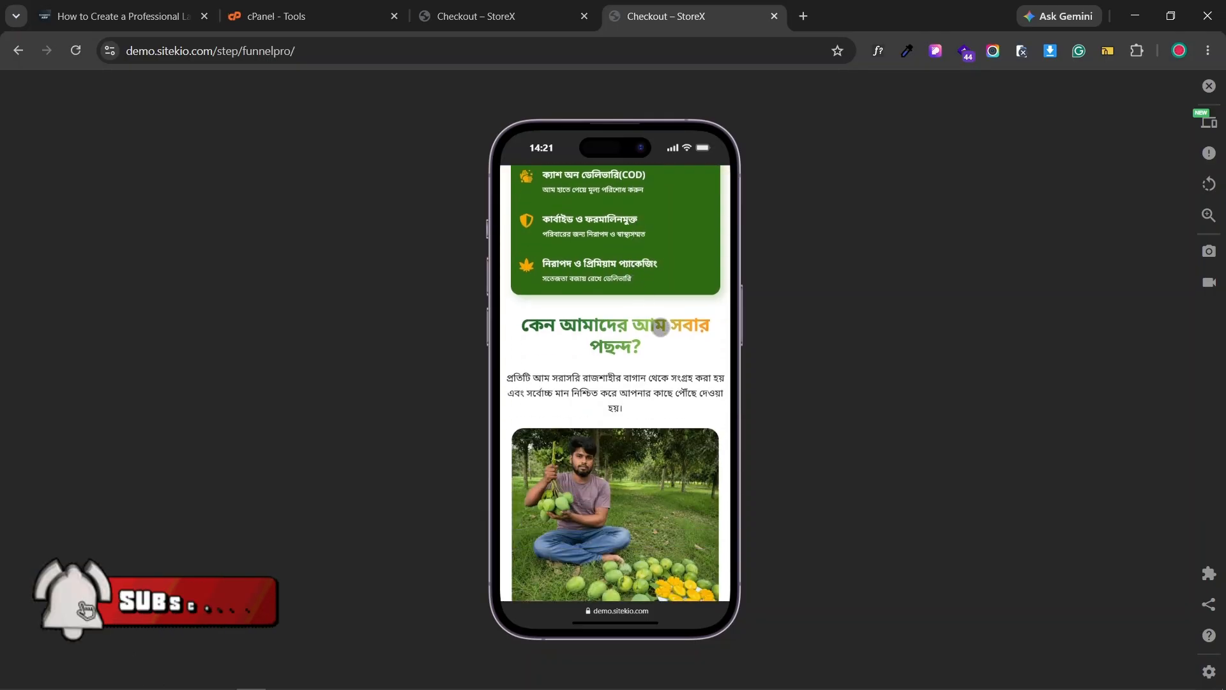
{"action": "scroll", "coordinate": [655, 339], "scroll_direction": "down", "scroll_amount": 5}
{"action": "scroll", "coordinate": [658, 342], "scroll_direction": "down", "scroll_amount": 8}
{"action": "scroll", "coordinate": [651, 507], "scroll_direction": "up", "scroll_amount": 16}
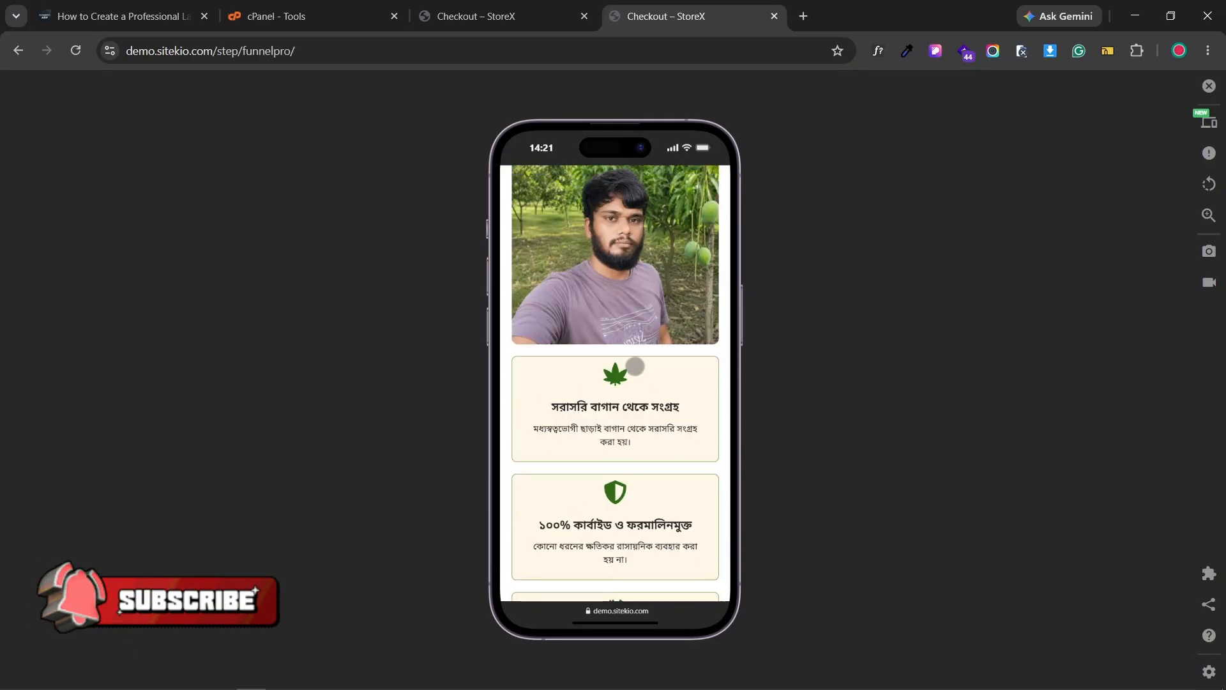
{"action": "scroll", "coordinate": [637, 286], "scroll_direction": "up", "scroll_amount": 10}
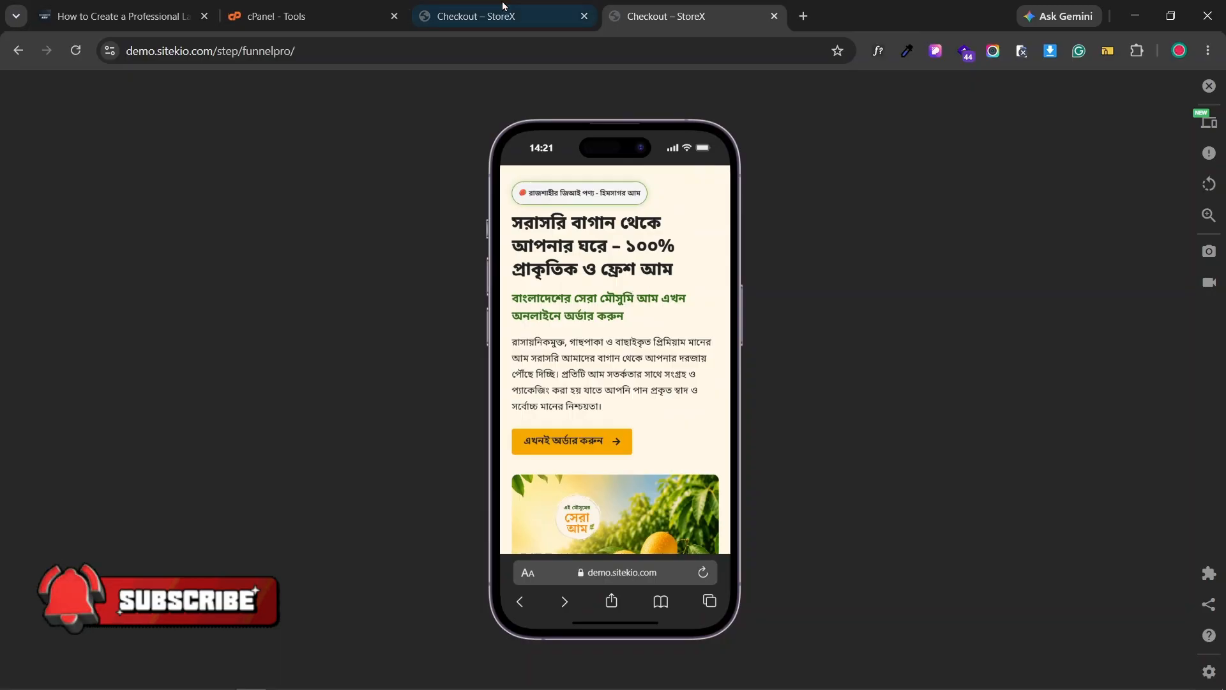
- Toggle between desktop and phone previews, ending in the desktop view
{"action": "left_click", "coordinate": [574, 11]}
{"action": "left_click", "coordinate": [638, 16]}
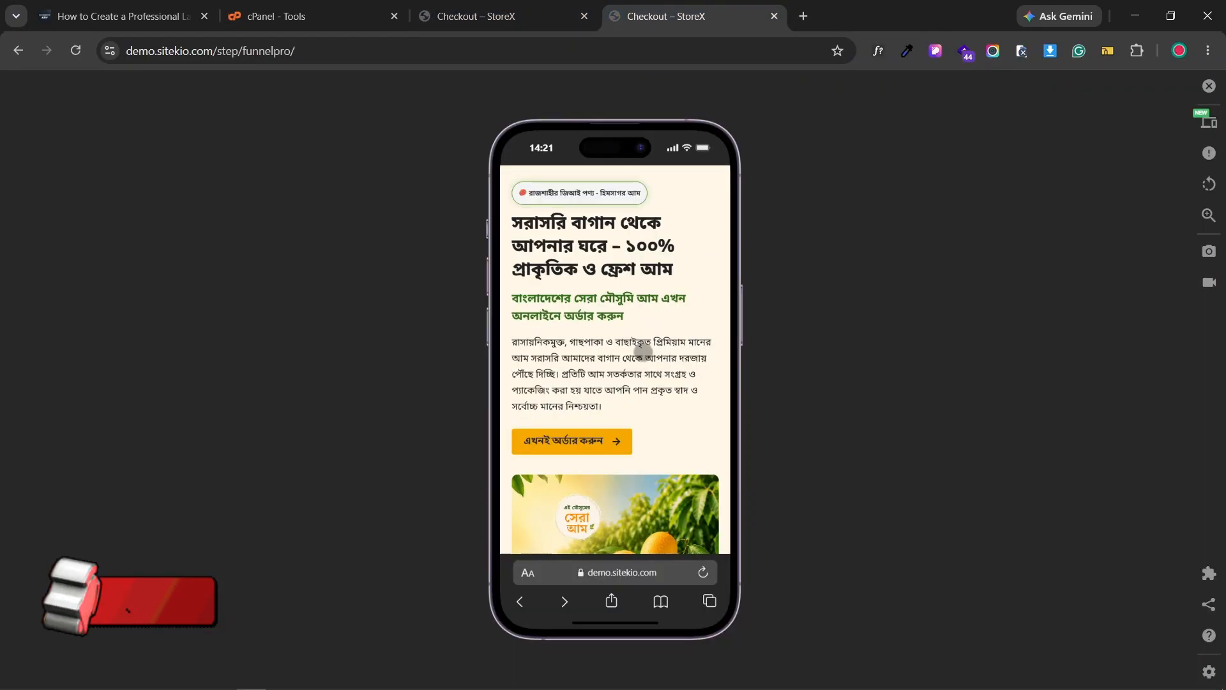
{"action": "left_click", "coordinate": [520, 12]}
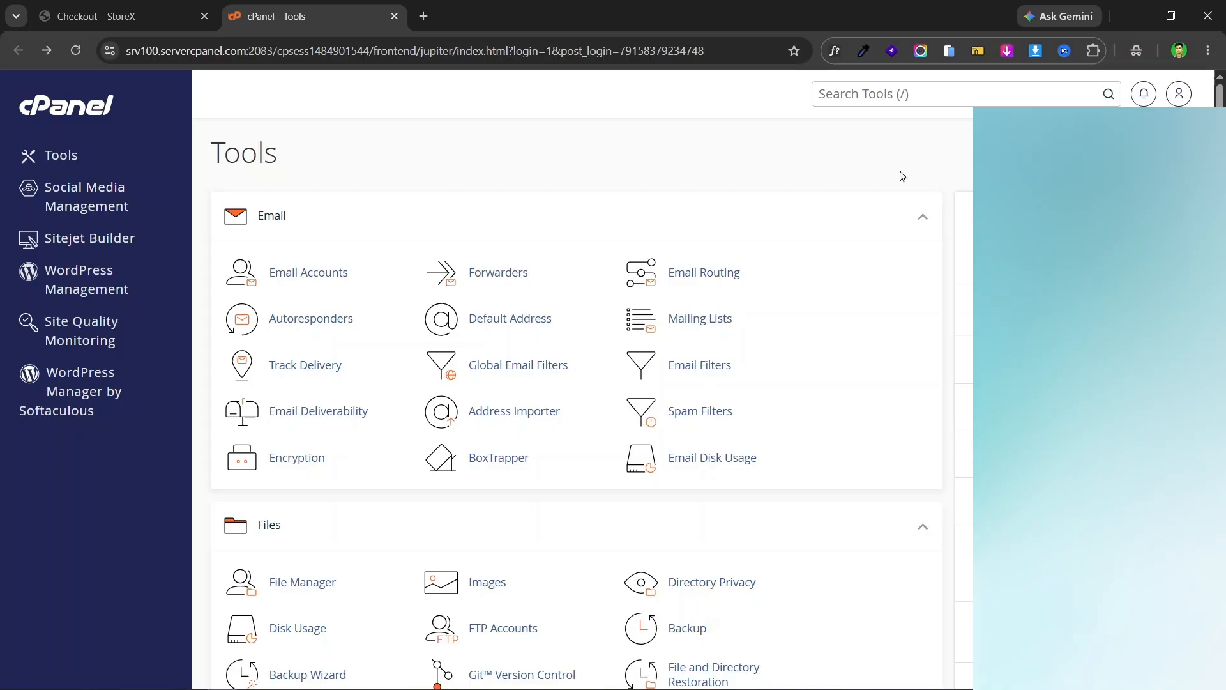
- Scroll down to Softaculous Apps Installer and launch its WordPress script
{"action": "scroll", "coordinate": [545, 204], "scroll_direction": "down", "scroll_amount": 20}
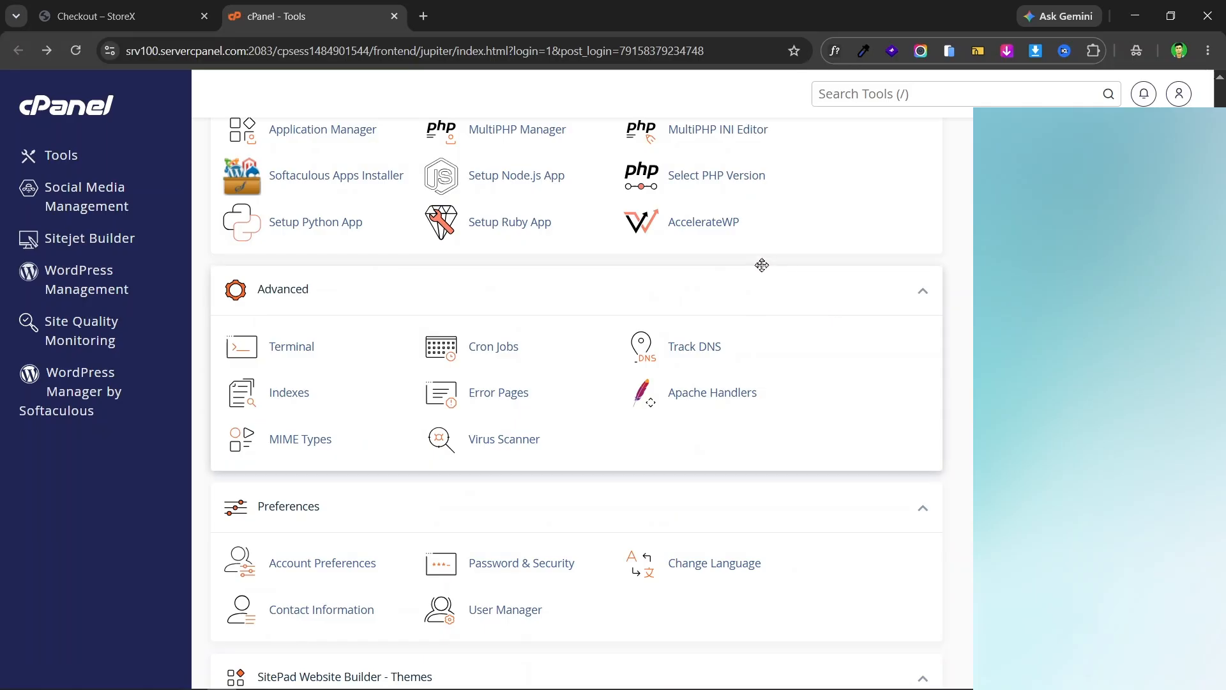
{"action": "scroll", "coordinate": [842, 274], "scroll_direction": "up", "scroll_amount": 2}
{"action": "scroll", "coordinate": [842, 274], "scroll_direction": "up", "scroll_amount": 1}
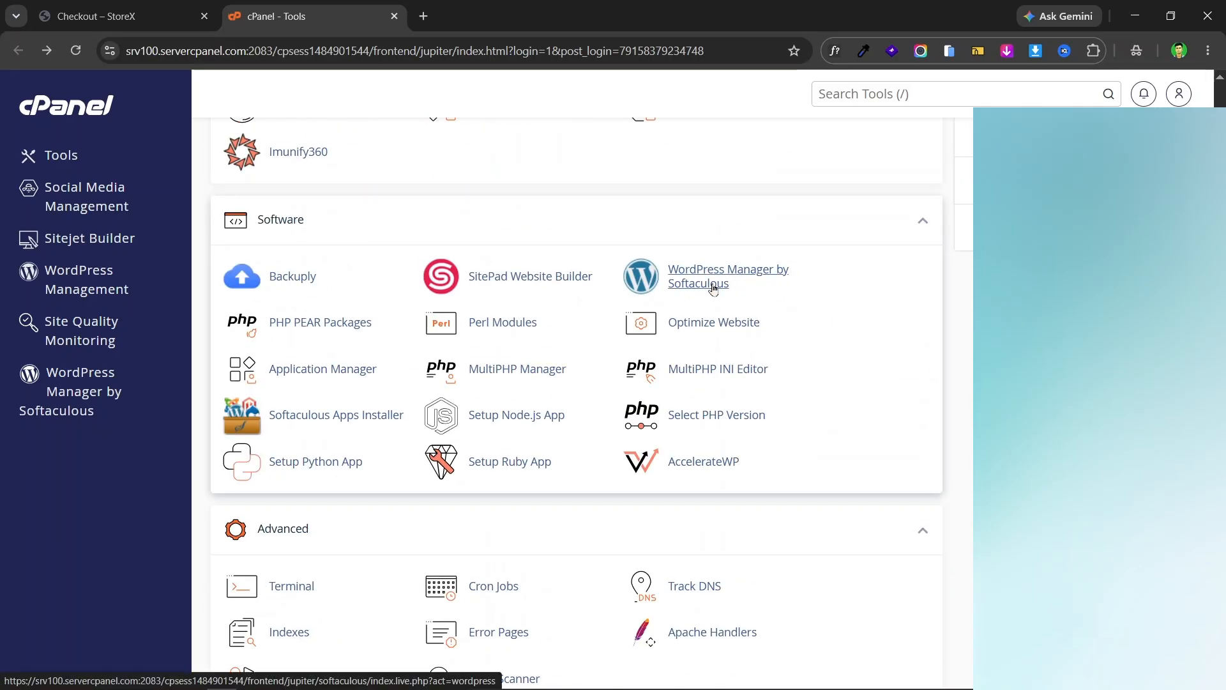
{"action": "scroll", "coordinate": [837, 276], "scroll_direction": "down", "scroll_amount": 8}
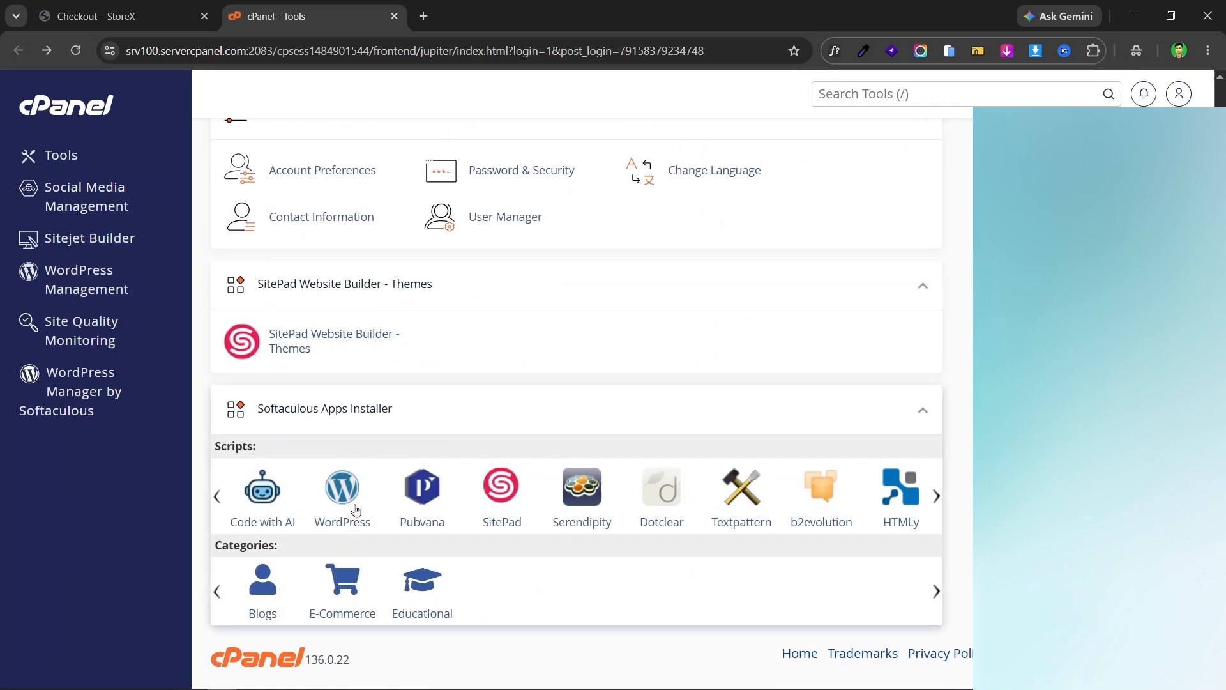
{"action": "left_click", "coordinate": [346, 496]}
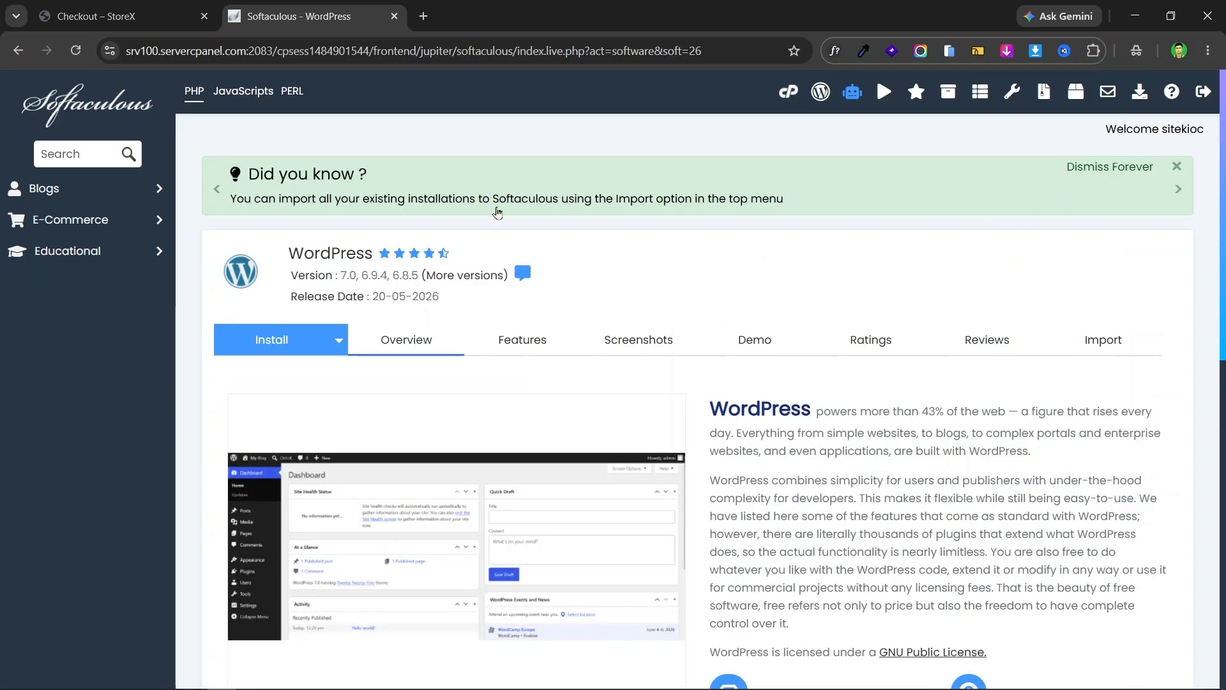
- Open the Softaculous WordPress installation form
{"action": "scroll", "coordinate": [498, 212], "scroll_direction": "down", "scroll_amount": 6}
{"action": "scroll", "coordinate": [1161, 301], "scroll_direction": "up", "scroll_amount": 6}
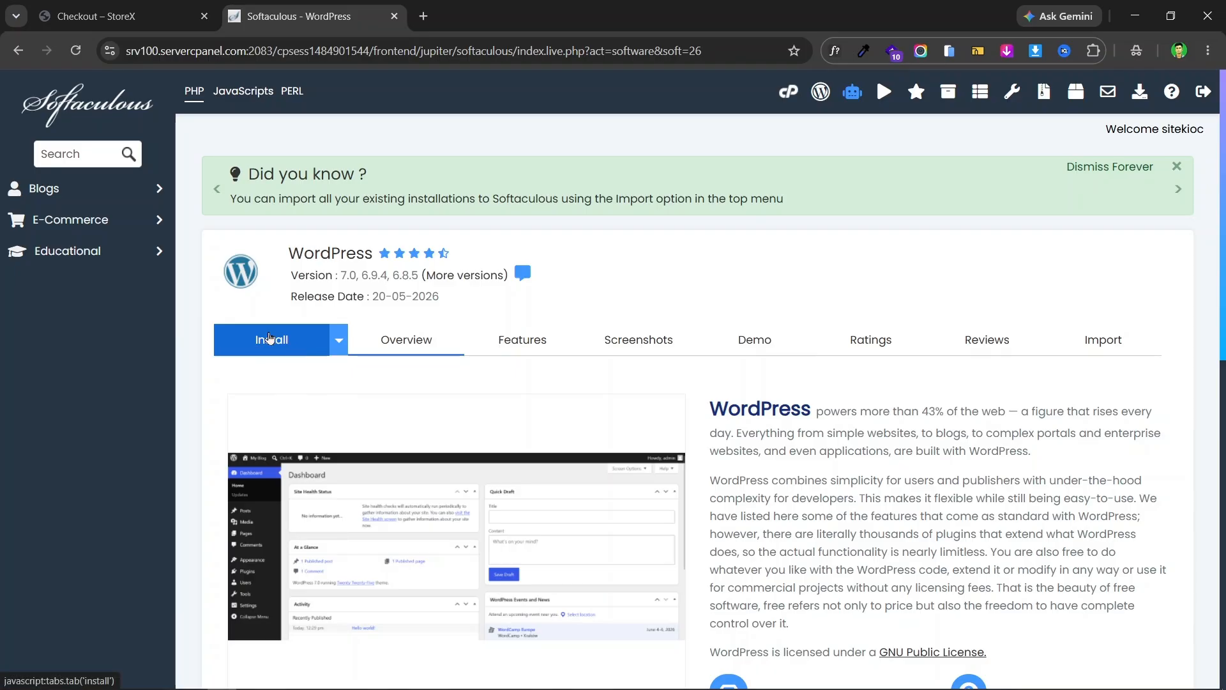
{"action": "left_click", "coordinate": [279, 351]}
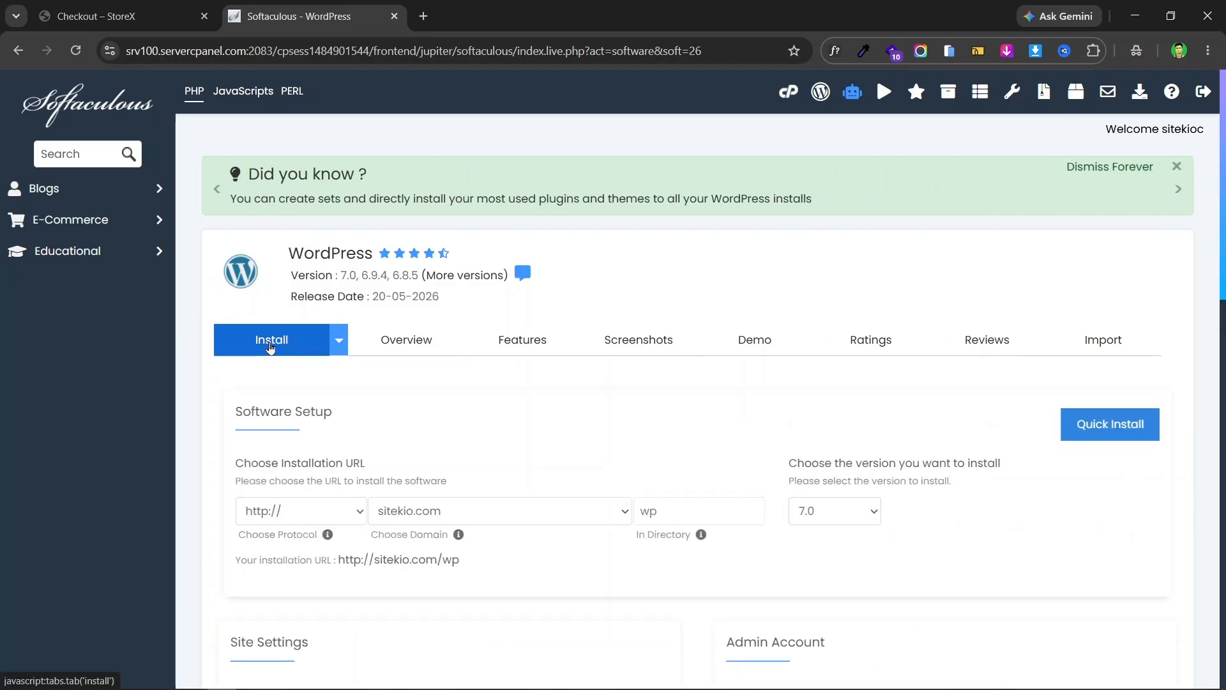
{"action": "scroll", "coordinate": [593, 285], "scroll_direction": "down", "scroll_amount": 2}
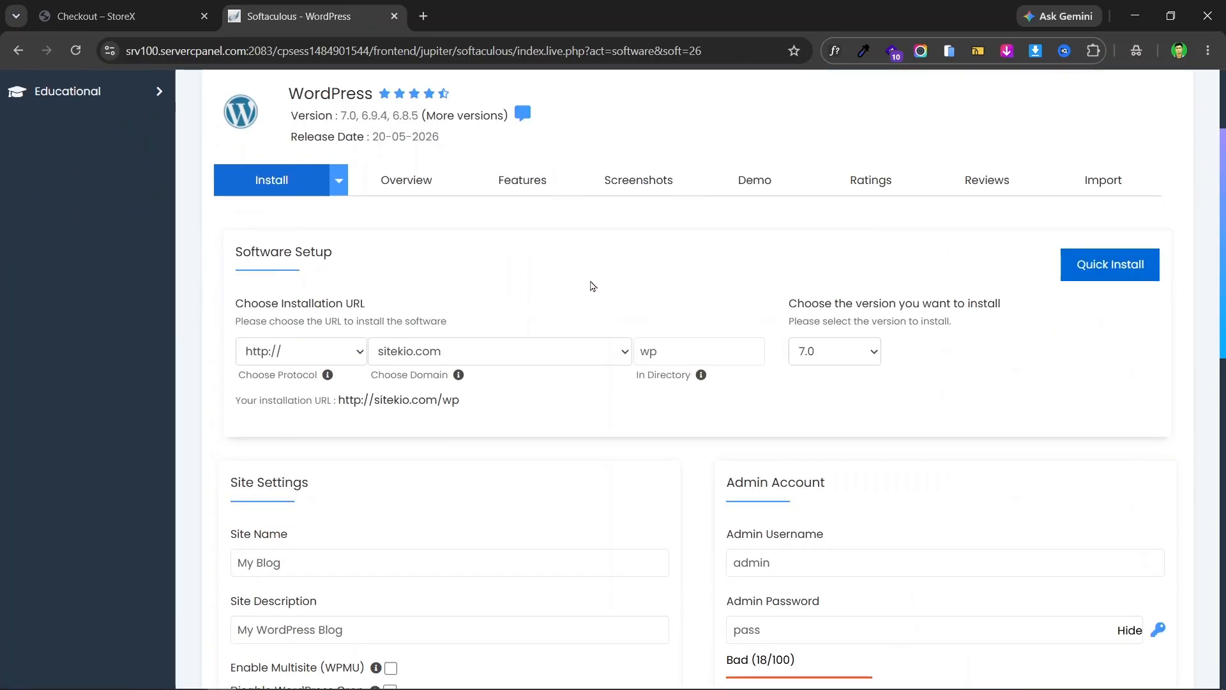
- Choose storex.sitekio.com as the installation domain
{"action": "left_click", "coordinate": [534, 353]}
{"action": "left_click", "coordinate": [535, 354]}
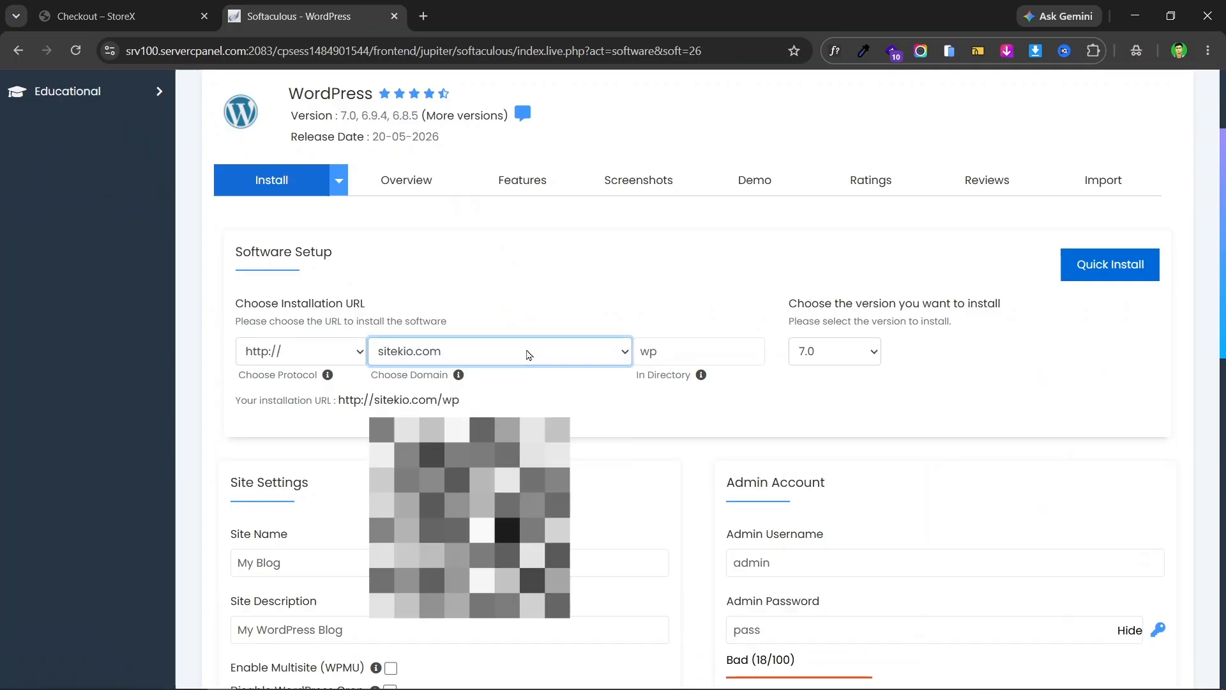
{"action": "left_click", "coordinate": [522, 353]}
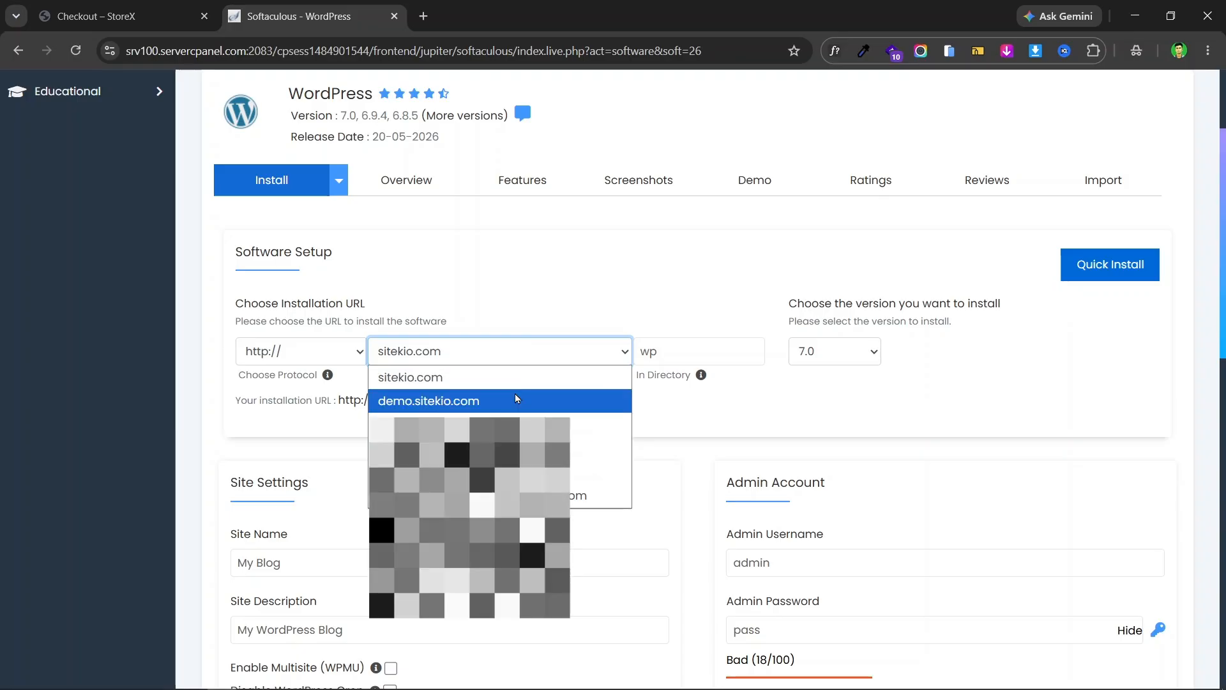
{"action": "left_click", "coordinate": [577, 274]}
{"action": "left_click", "coordinate": [509, 349]}
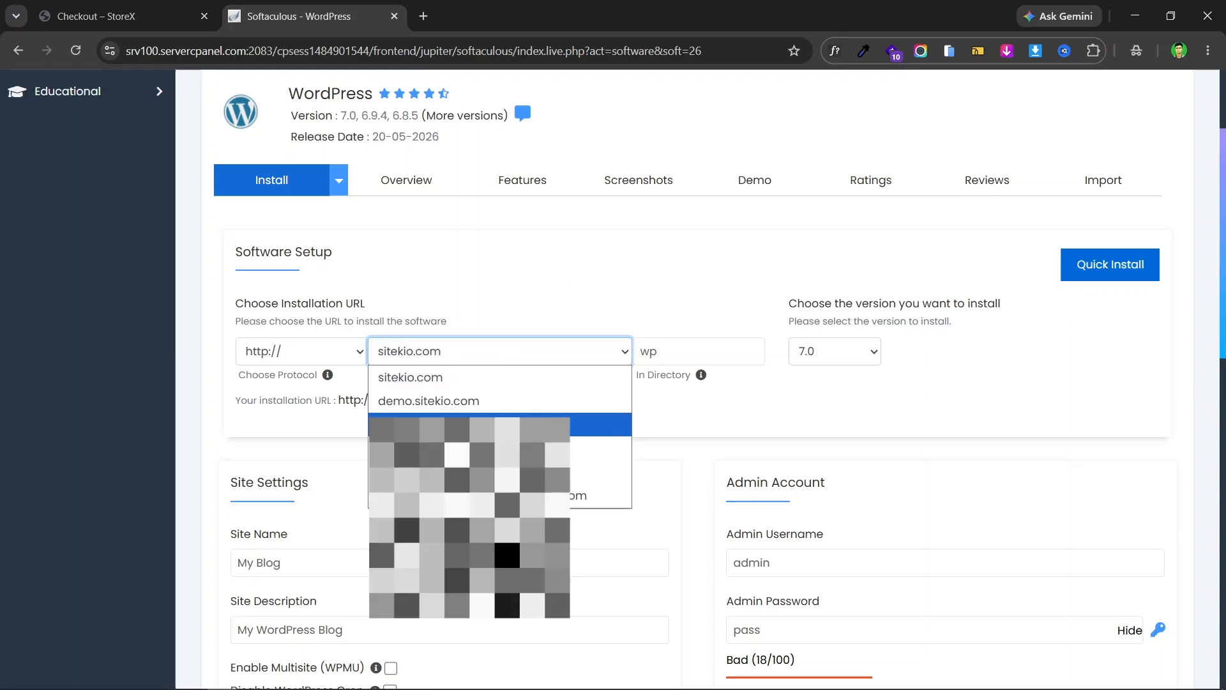
{"action": "left_click", "coordinate": [556, 279]}
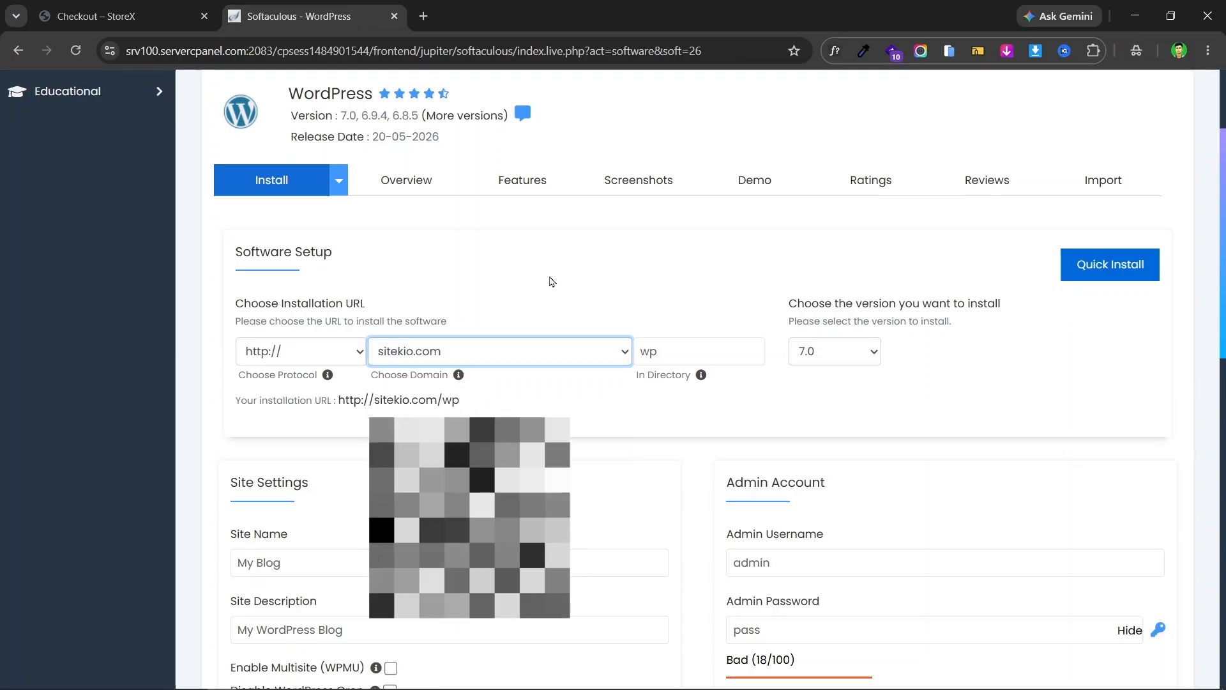
{"action": "left_click", "coordinate": [531, 351]}
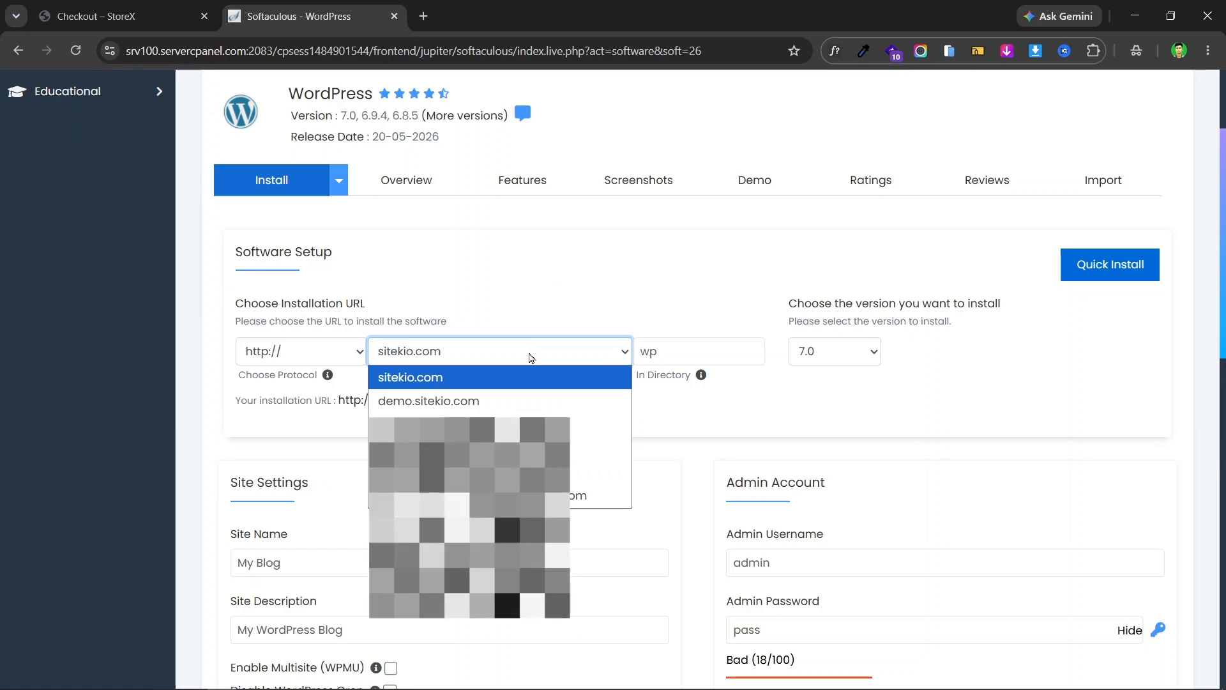
{"action": "left_click", "coordinate": [567, 274]}
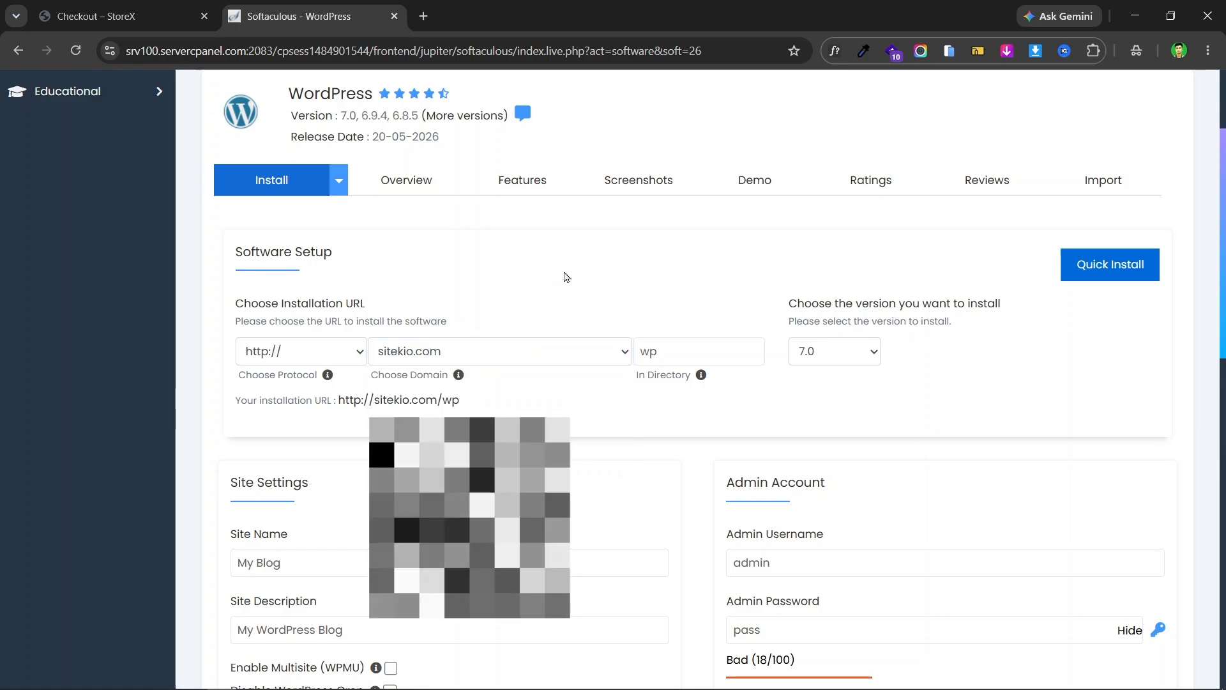
{"action": "left_click", "coordinate": [506, 352]}
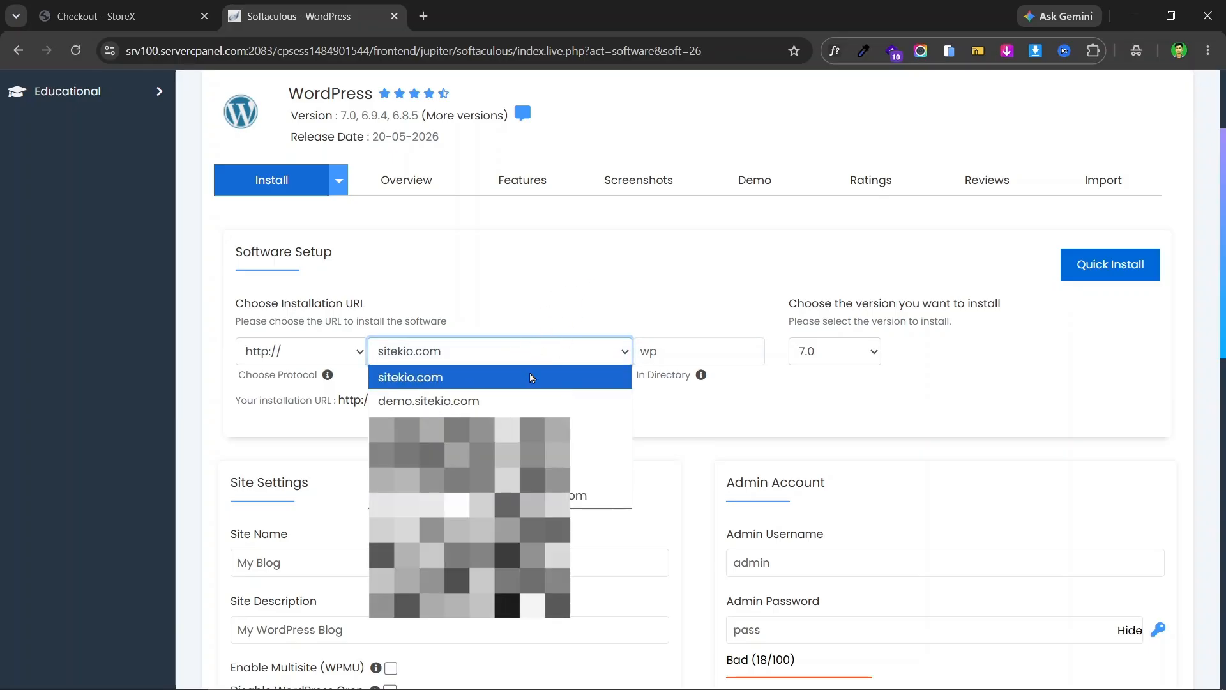
{"action": "left_click", "coordinate": [594, 447]}
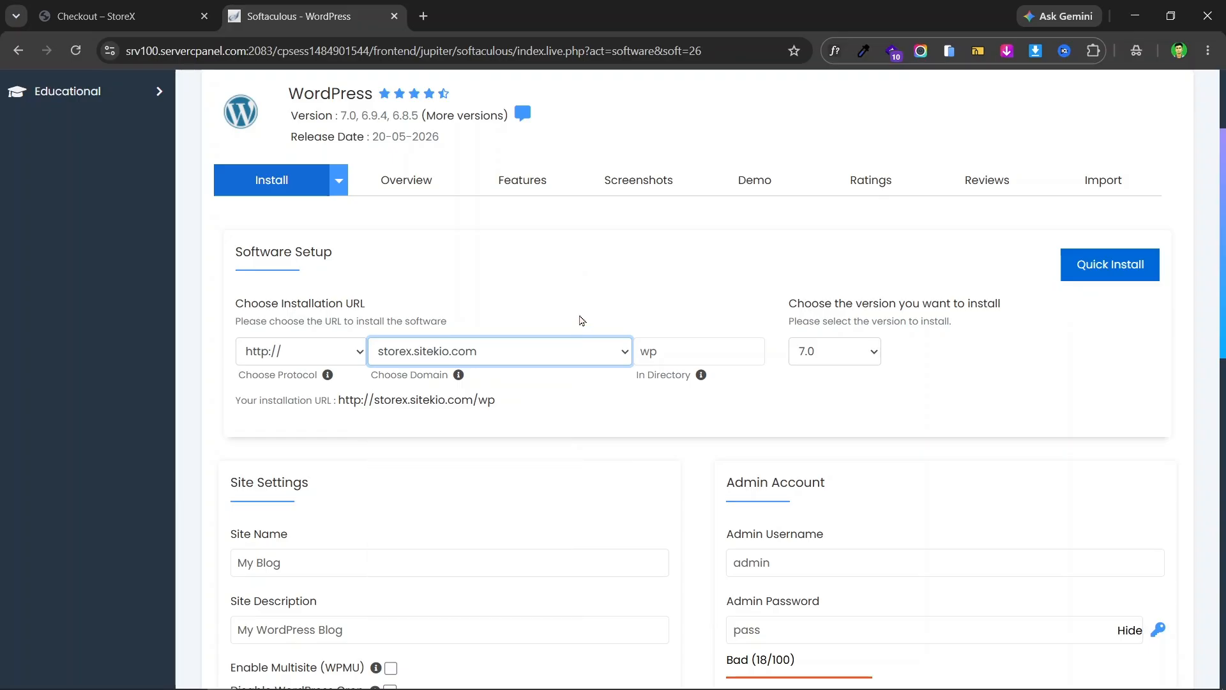
{"action": "left_click", "coordinate": [320, 357]}
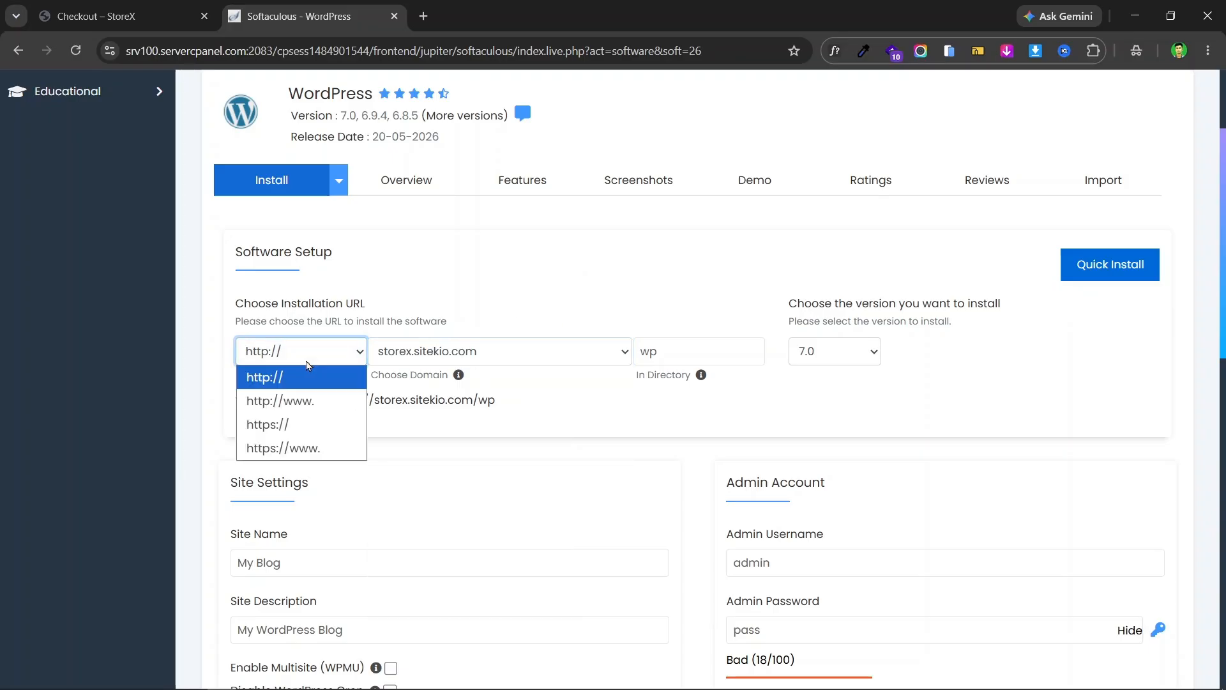
{"action": "left_click", "coordinate": [312, 427]}
{"action": "left_click", "coordinate": [570, 420]}
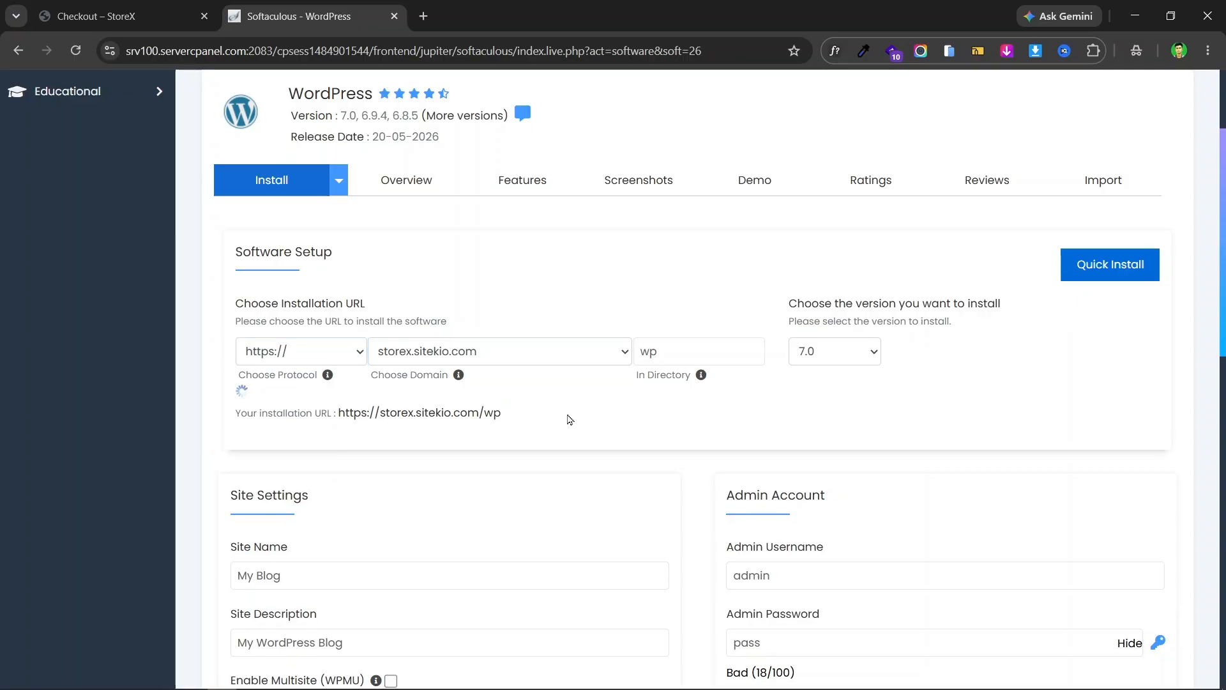
{"action": "double_click", "coordinate": [703, 348]}
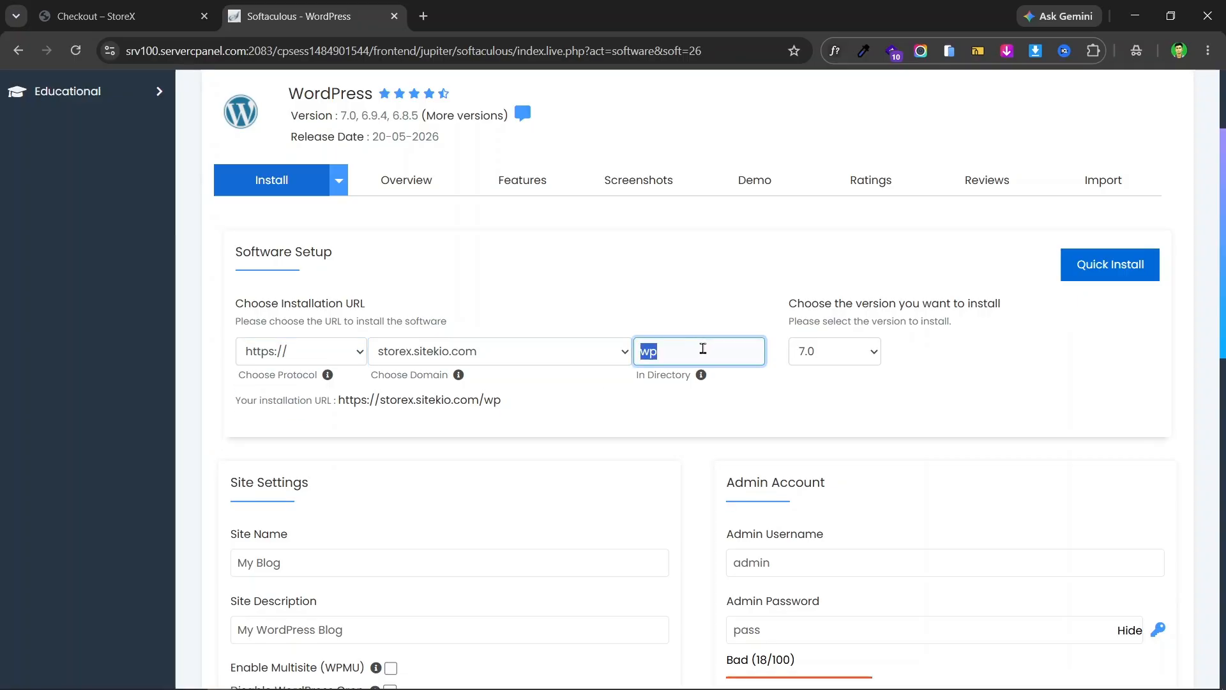
{"action": "left_click", "coordinate": [830, 352]}
{"action": "scroll", "coordinate": [824, 230], "scroll_direction": "down", "scroll_amount": 1}
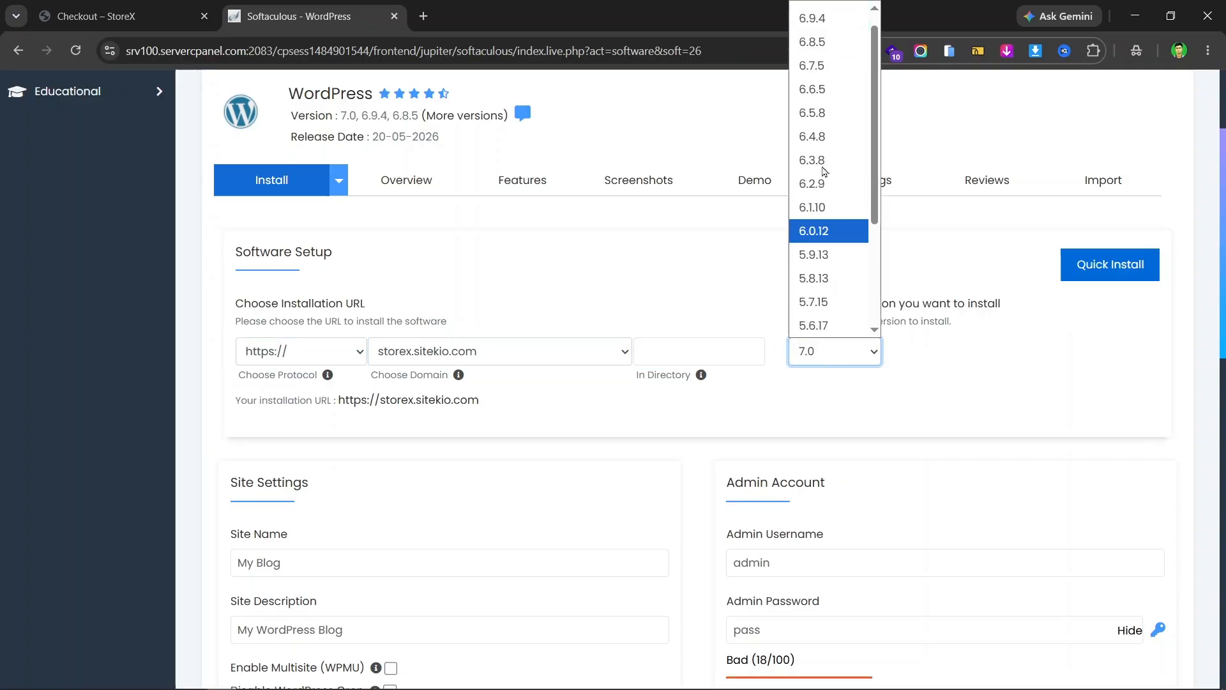
{"action": "scroll", "coordinate": [828, 78], "scroll_direction": "up", "scroll_amount": 1}
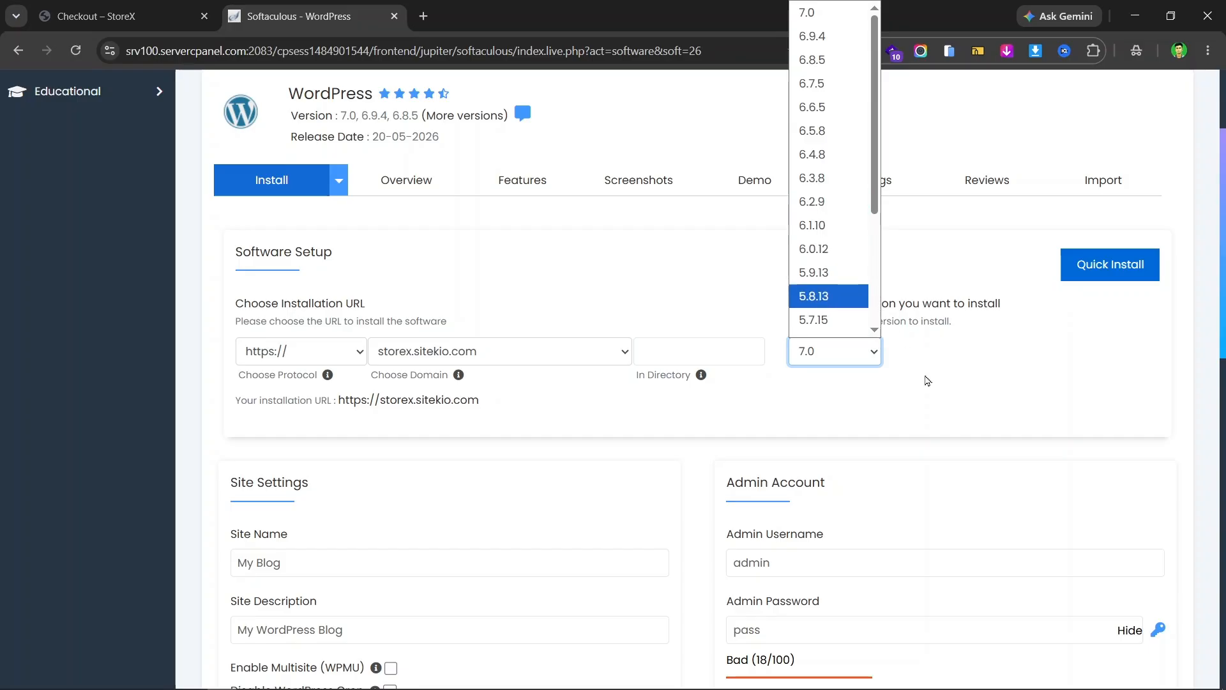
{"action": "left_click", "coordinate": [1033, 428]}
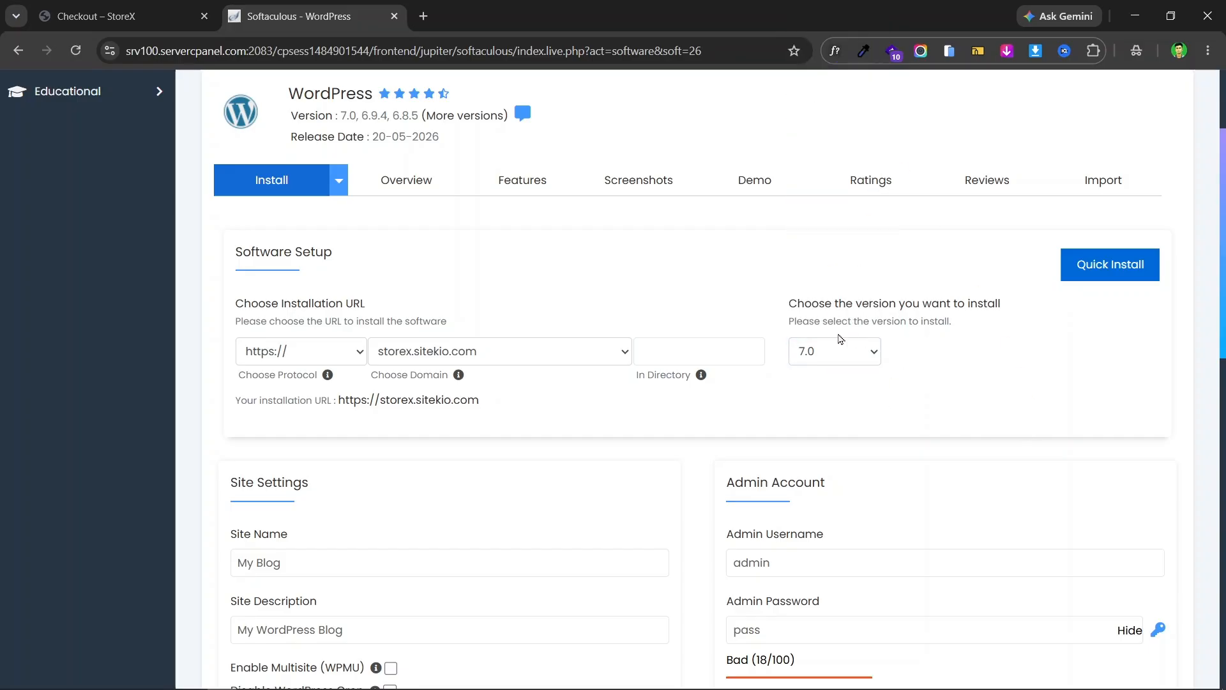
{"action": "scroll", "coordinate": [824, 323], "scroll_direction": "down", "scroll_amount": 3}
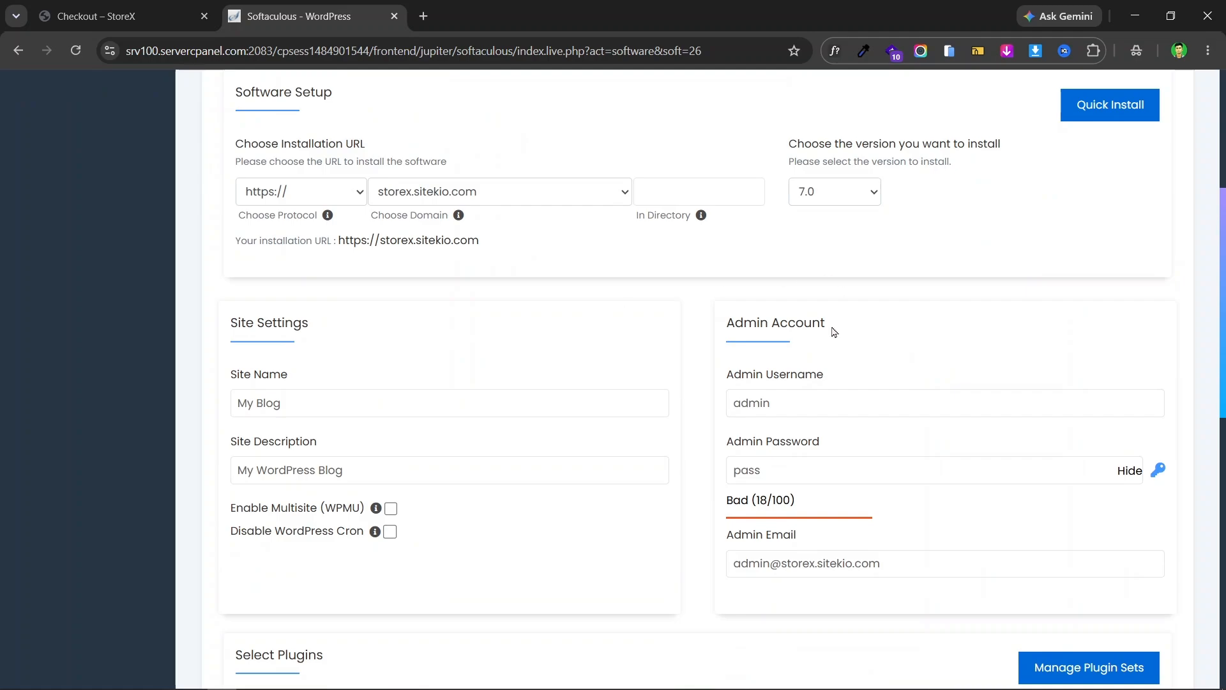
- Replace the default admin password with a new one, keeping username admin
{"action": "scroll", "coordinate": [803, 313], "scroll_direction": "down", "scroll_amount": 1}
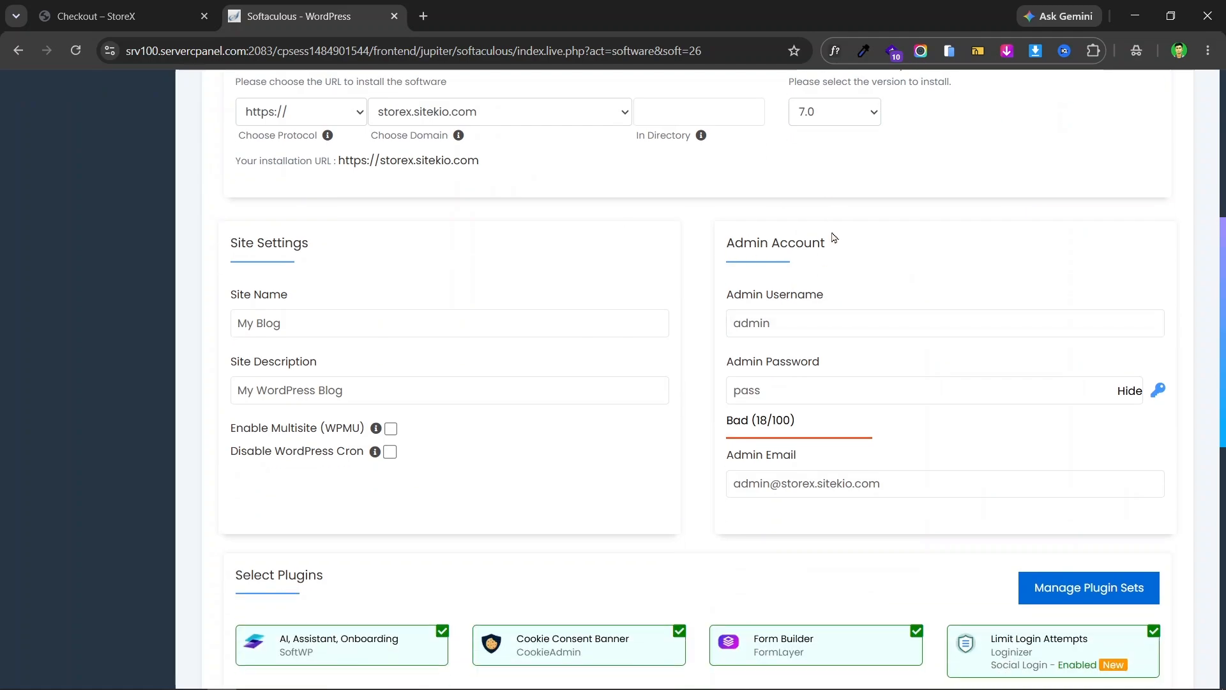
{"action": "left_click", "coordinate": [805, 320]}
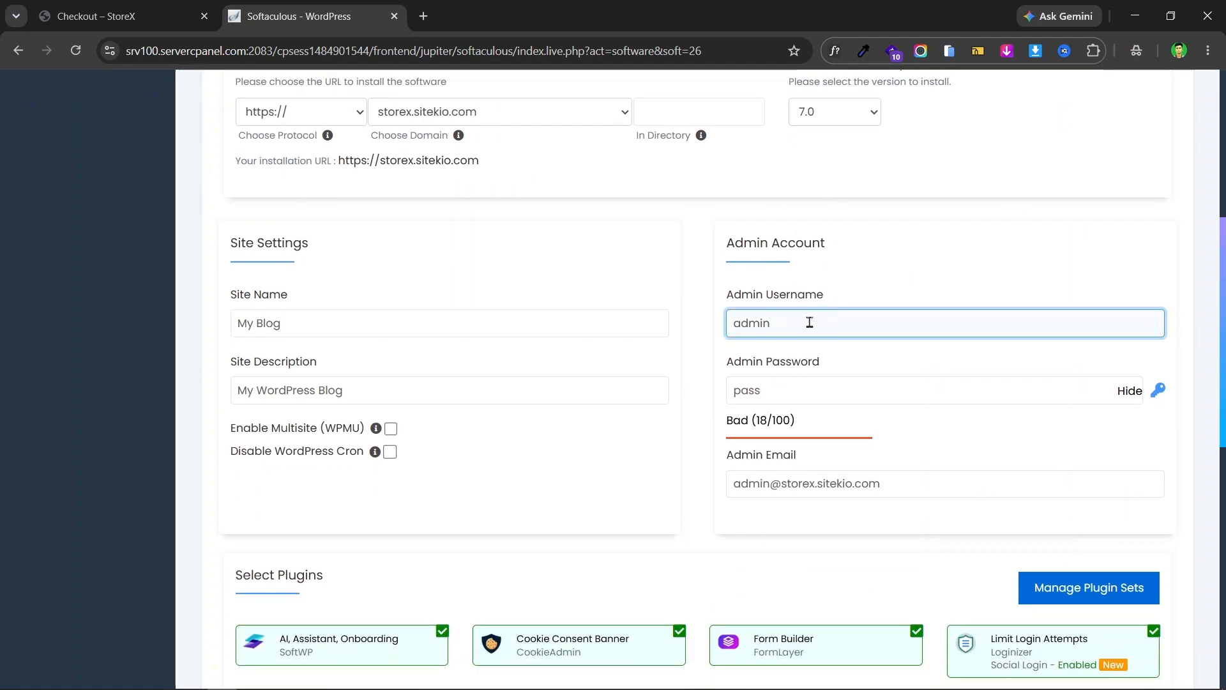
{"action": "double_click", "coordinate": [807, 323]}
{"action": "double_click", "coordinate": [813, 320]}
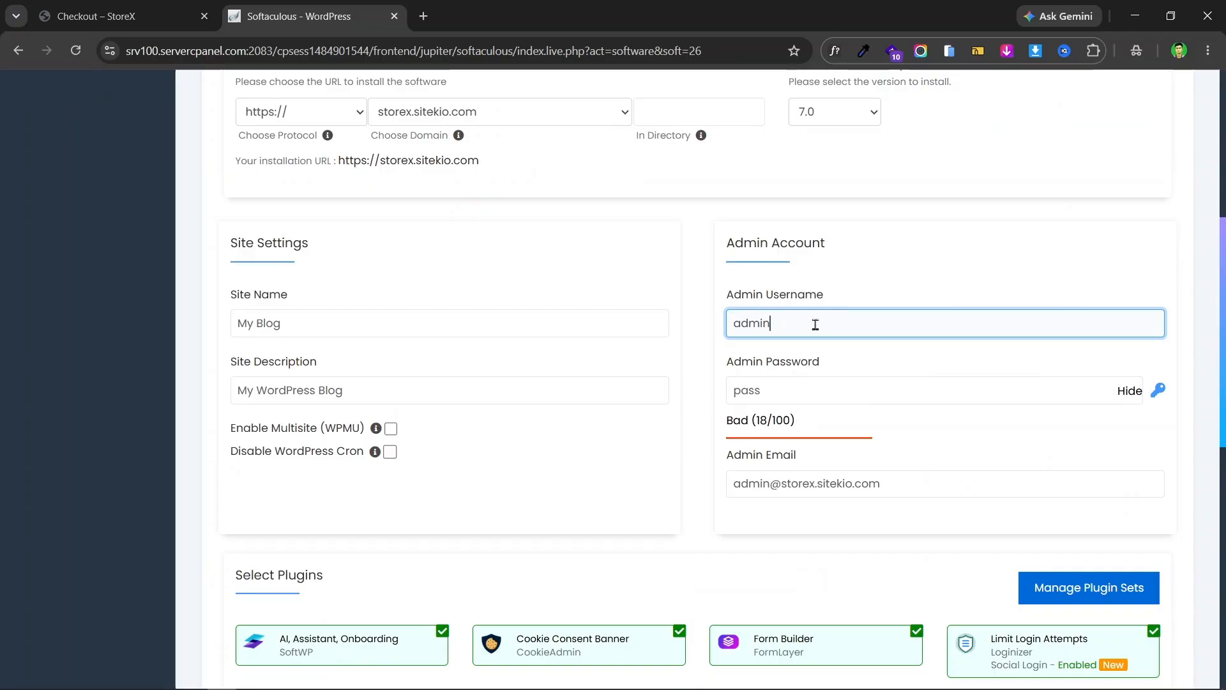
{"action": "left_click", "coordinate": [810, 386]}
{"action": "double_click", "coordinate": [804, 387]}
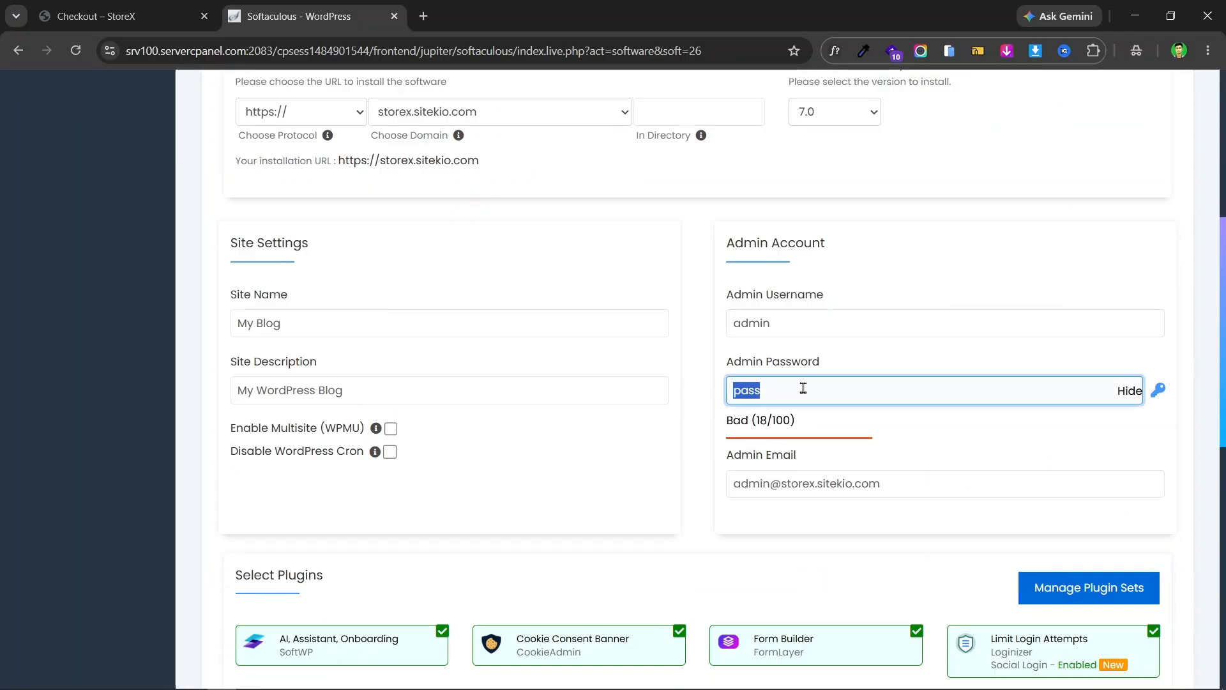
{"action": "key", "text": "BackSpace"}
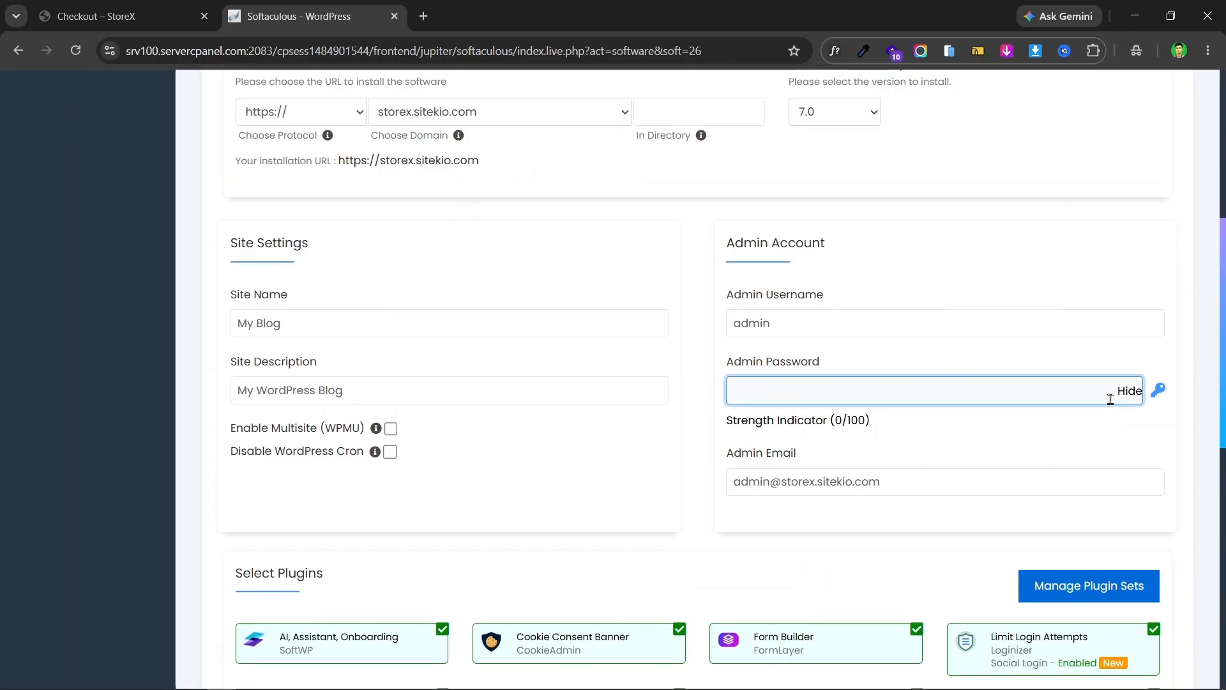
{"action": "left_click", "coordinate": [1129, 391]}
{"action": "left_click", "coordinate": [937, 392]}
{"action": "type", "text": "abc"}
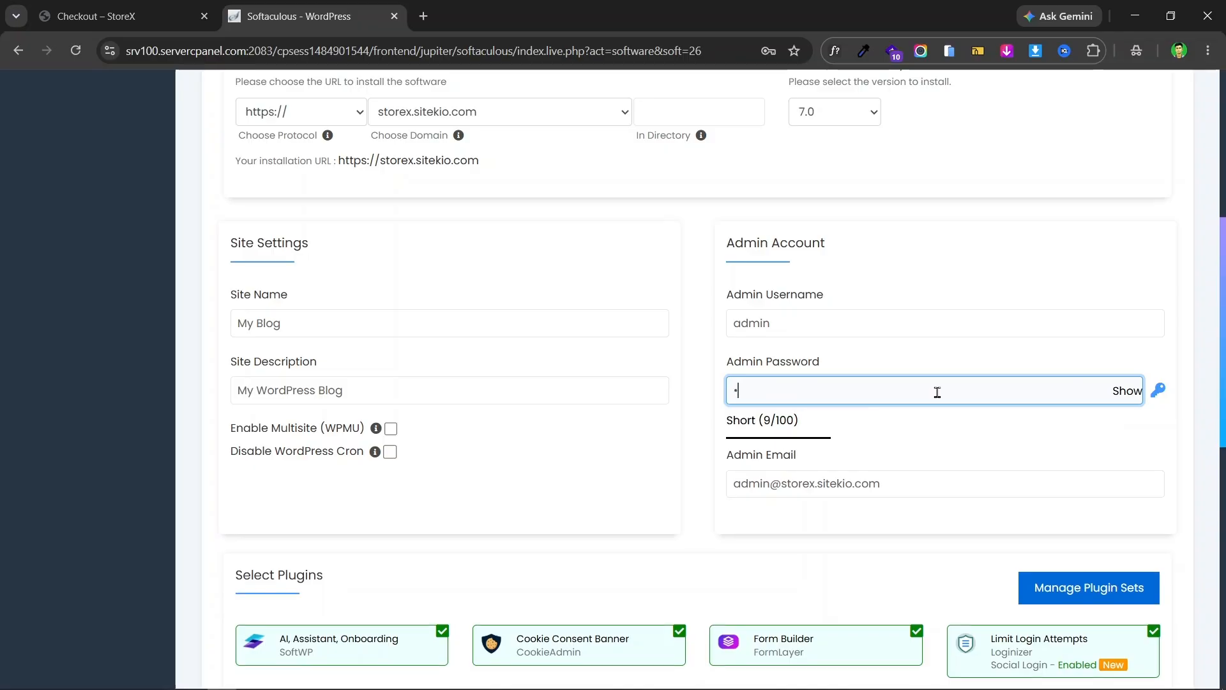
{"action": "key", "text": "BackSpace"}
{"action": "key", "text": "BackSpace"}
{"action": "key", "text": "BackSpace"}
{"action": "key", "text": "BackSpace"}
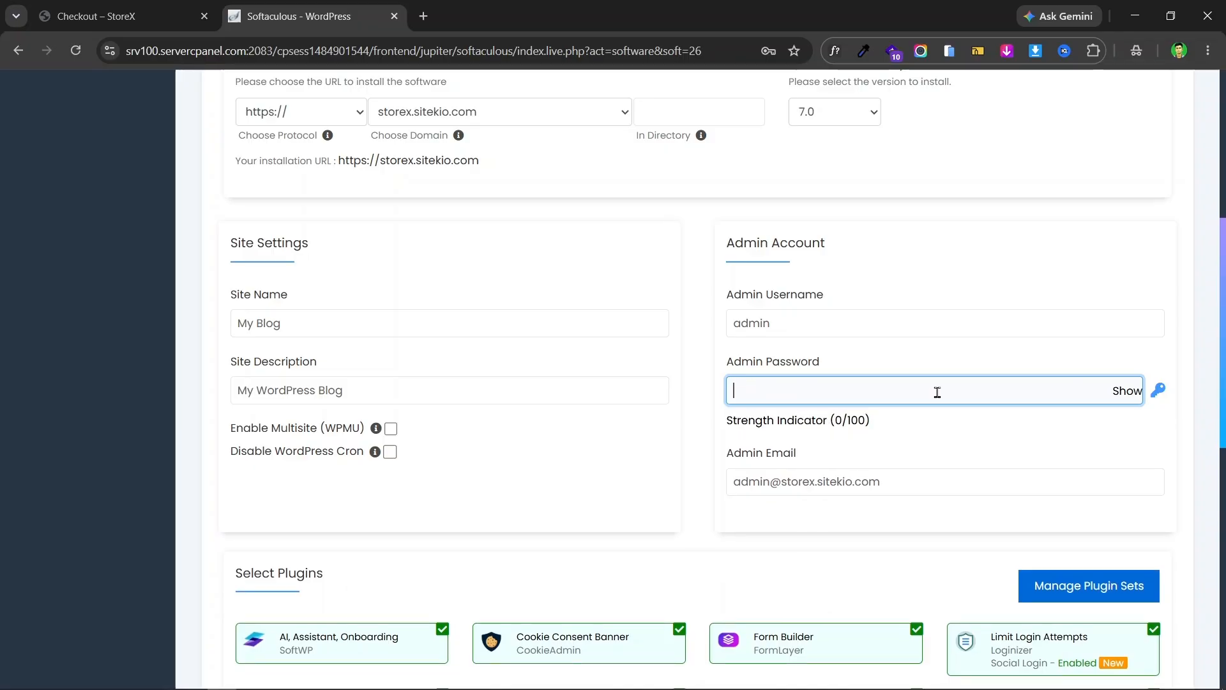
{"action": "type", "text": "ab"}
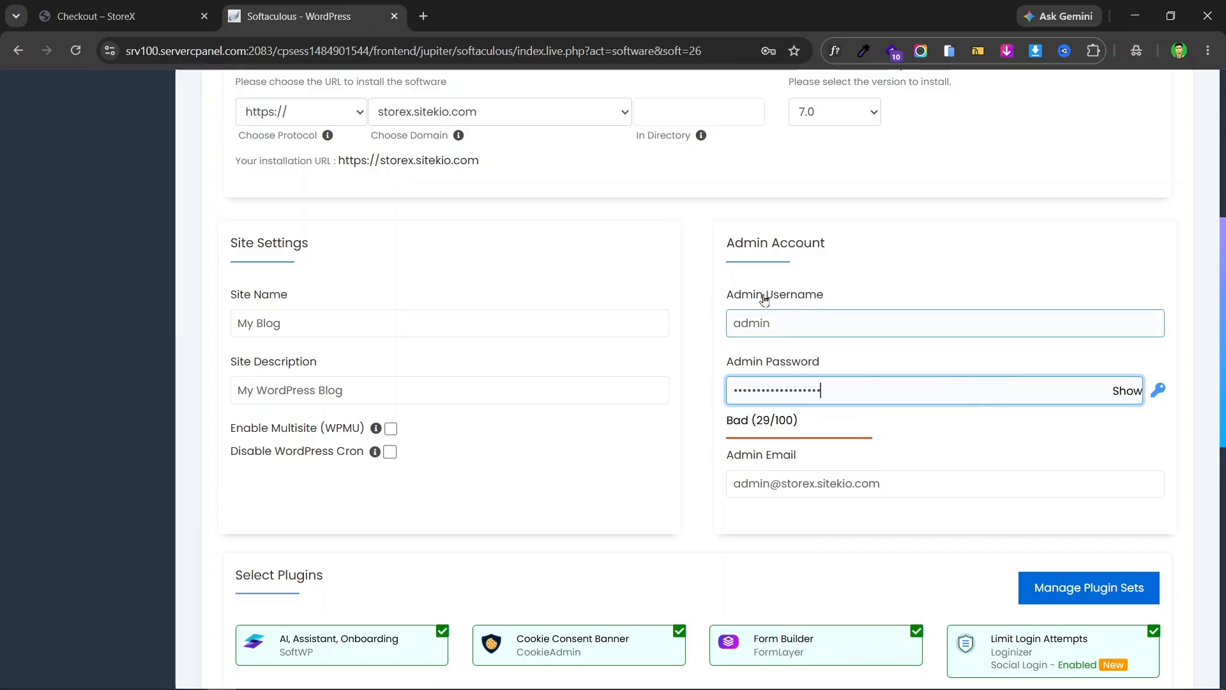
- Replace the default admin email with the owner's saved email address
{"action": "triple_click", "coordinate": [788, 490]}
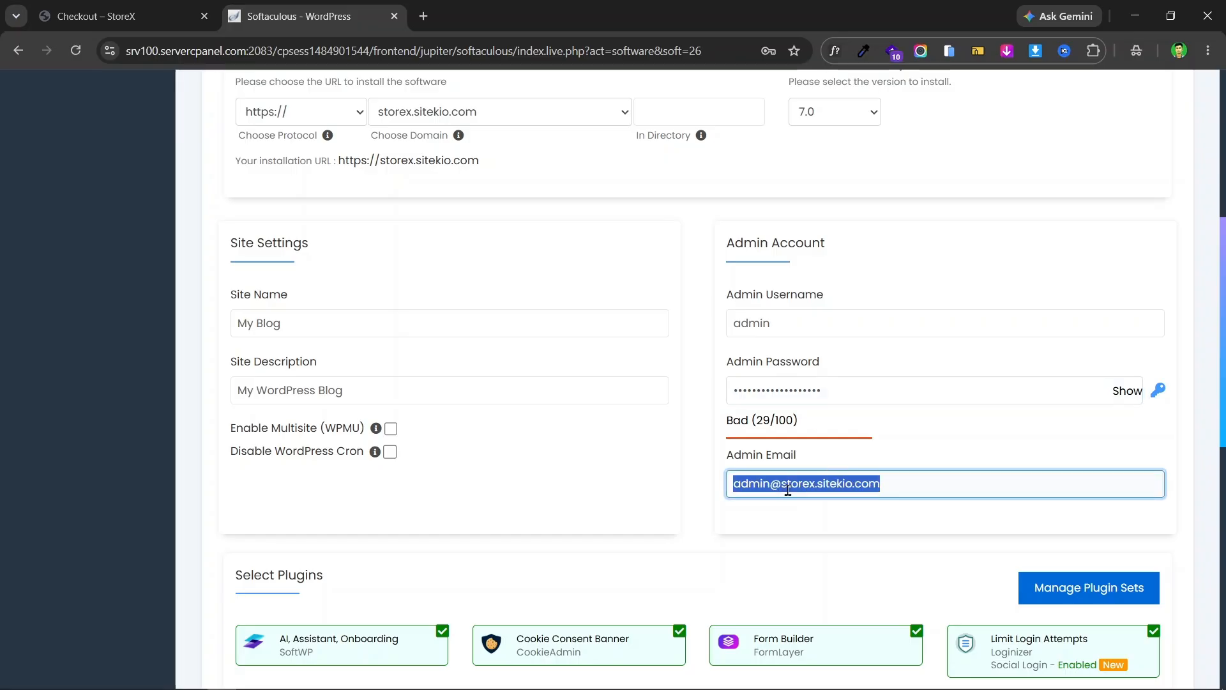
{"action": "key", "text": "BackSpace"}
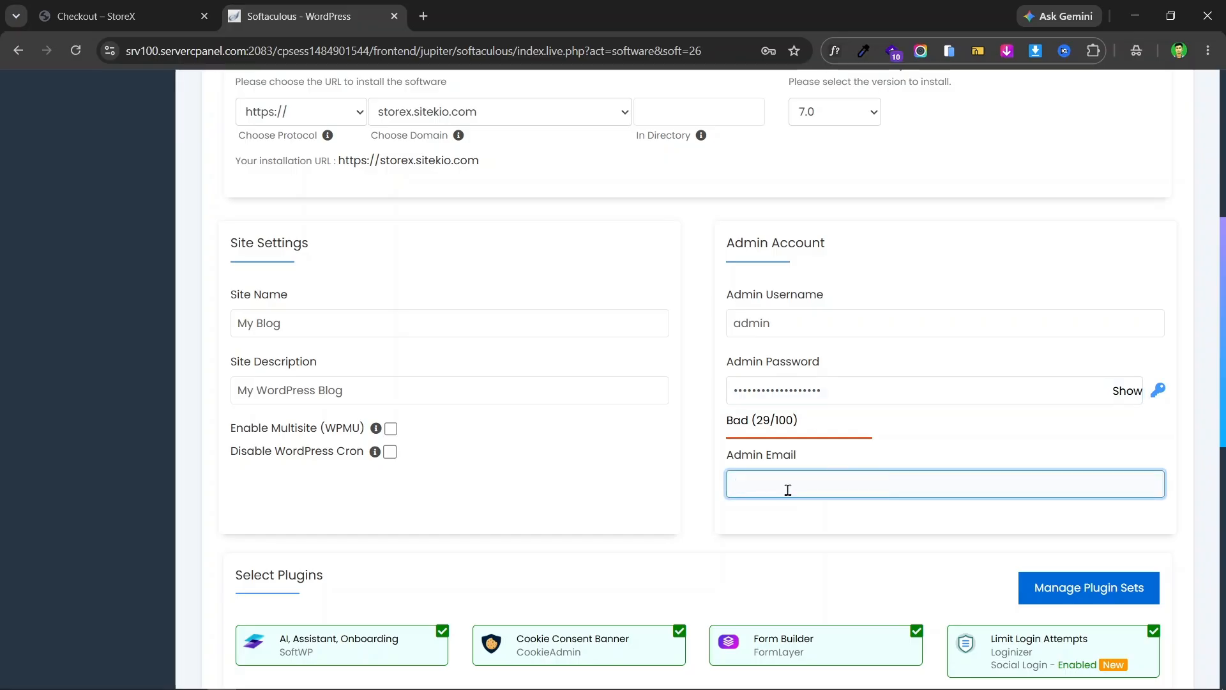
{"action": "left_click", "coordinate": [788, 490]}
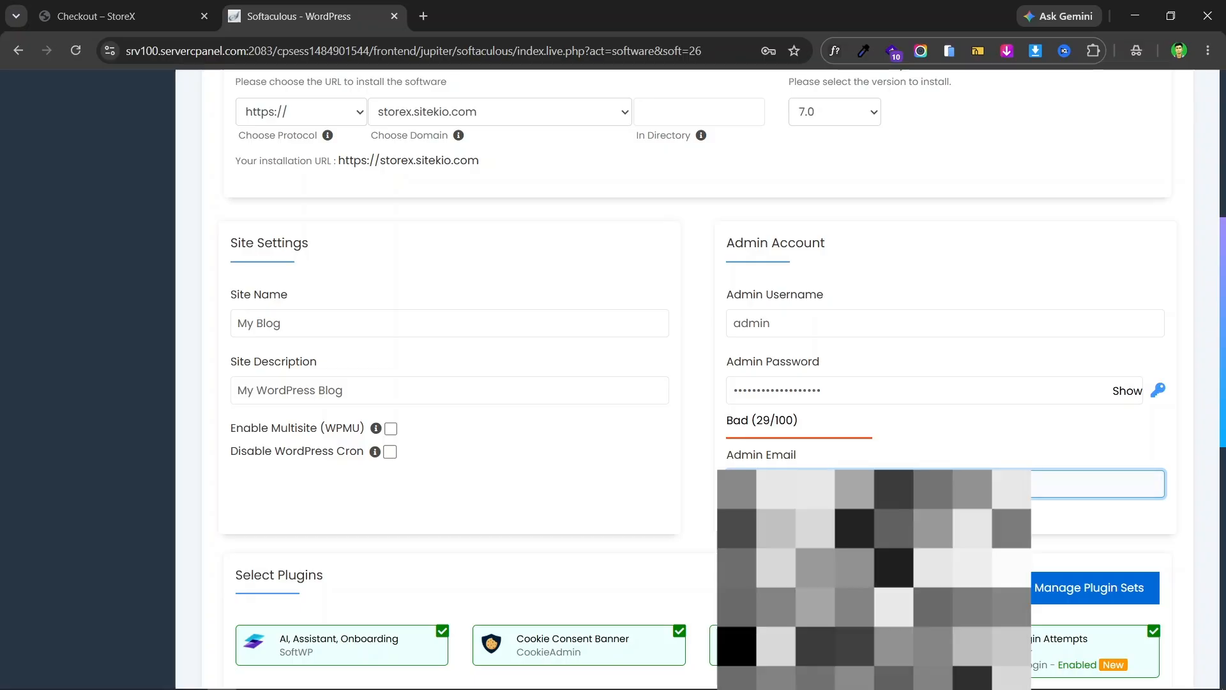
{"action": "left_click", "coordinate": [859, 493]}
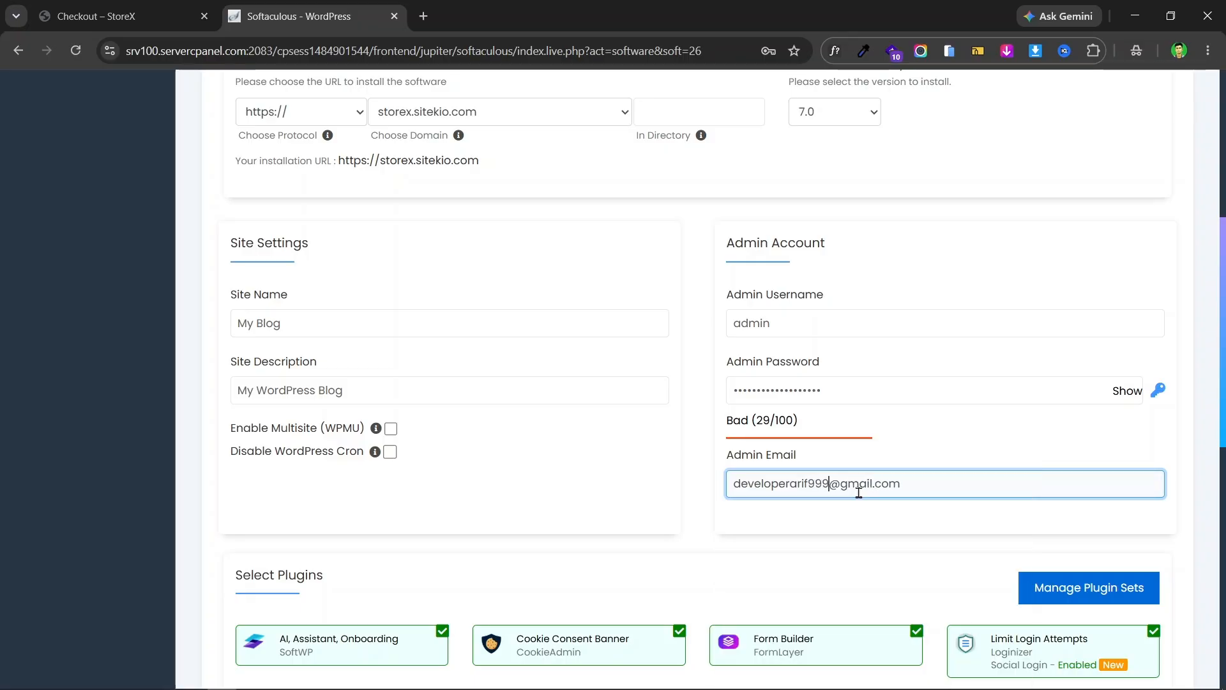
{"action": "scroll", "coordinate": [950, 410], "scroll_direction": "down", "scroll_amount": 3}
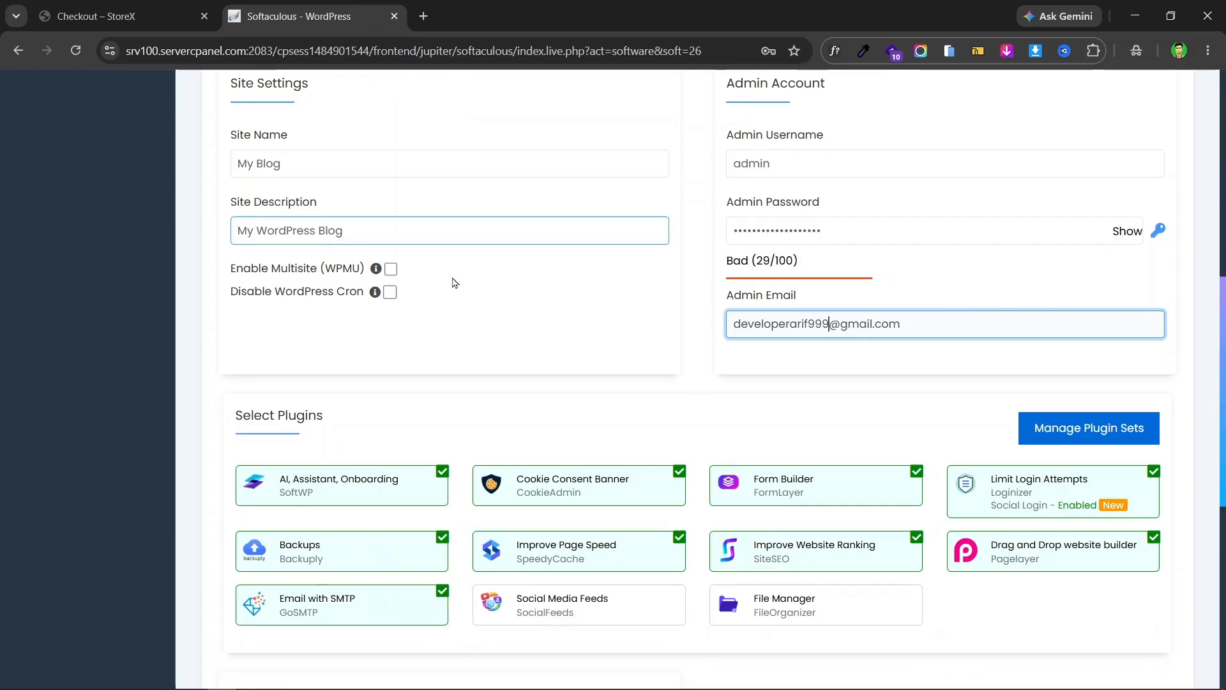
- Deselect the optional plugins, including SoftWP, Backups, Limit Login Attempts and Pagelayer
{"action": "scroll", "coordinate": [361, 429], "scroll_direction": "down", "scroll_amount": 3}
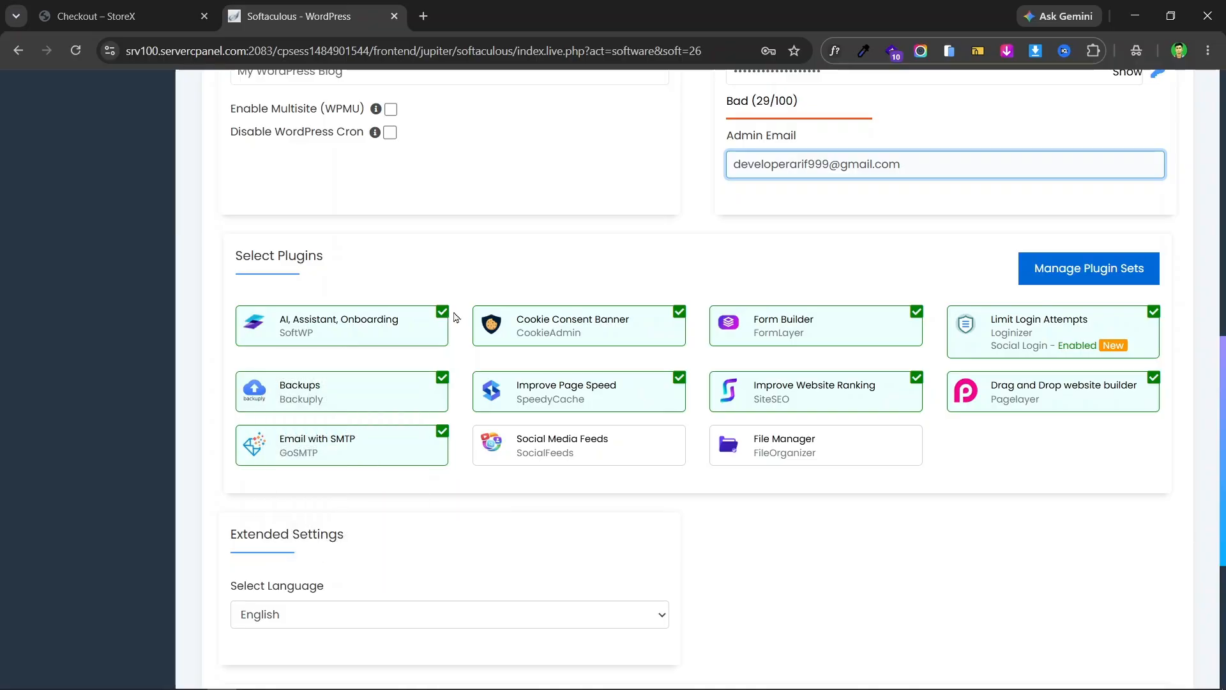
{"action": "left_click", "coordinate": [442, 316]}
{"action": "left_click", "coordinate": [443, 377]}
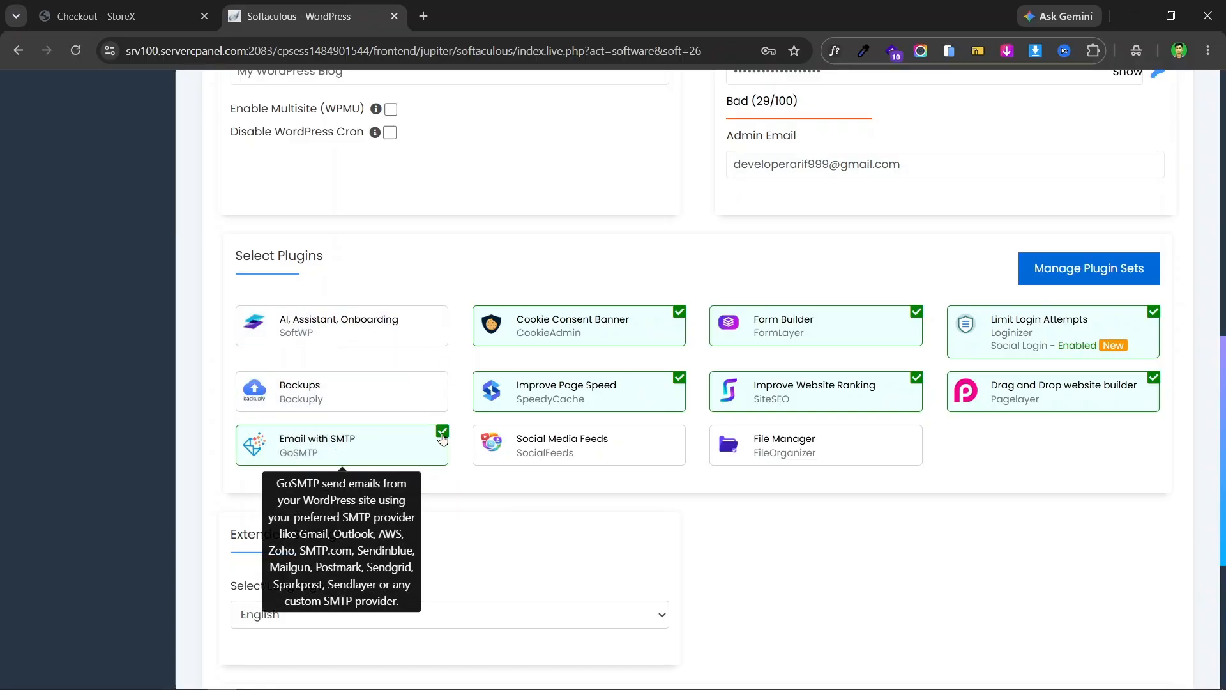
{"action": "left_click", "coordinate": [442, 431]}
{"action": "left_click", "coordinate": [680, 311]}
{"action": "left_click", "coordinate": [679, 378]}
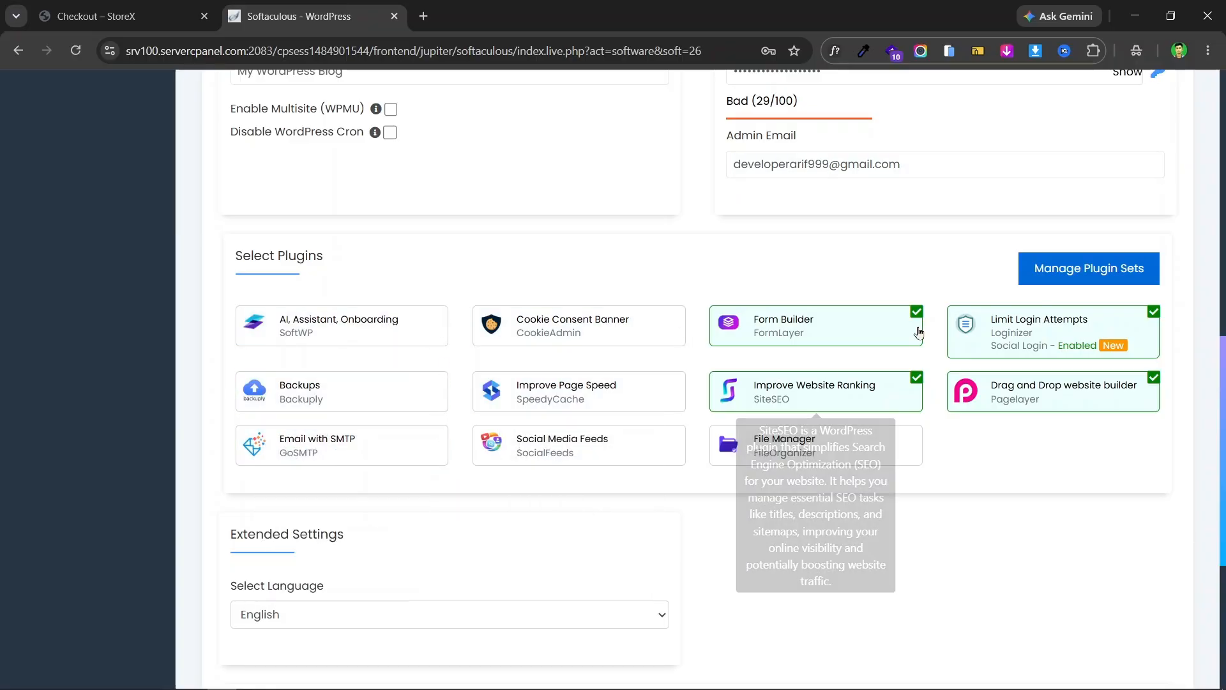
{"action": "left_click", "coordinate": [917, 312]}
{"action": "left_click", "coordinate": [916, 379]}
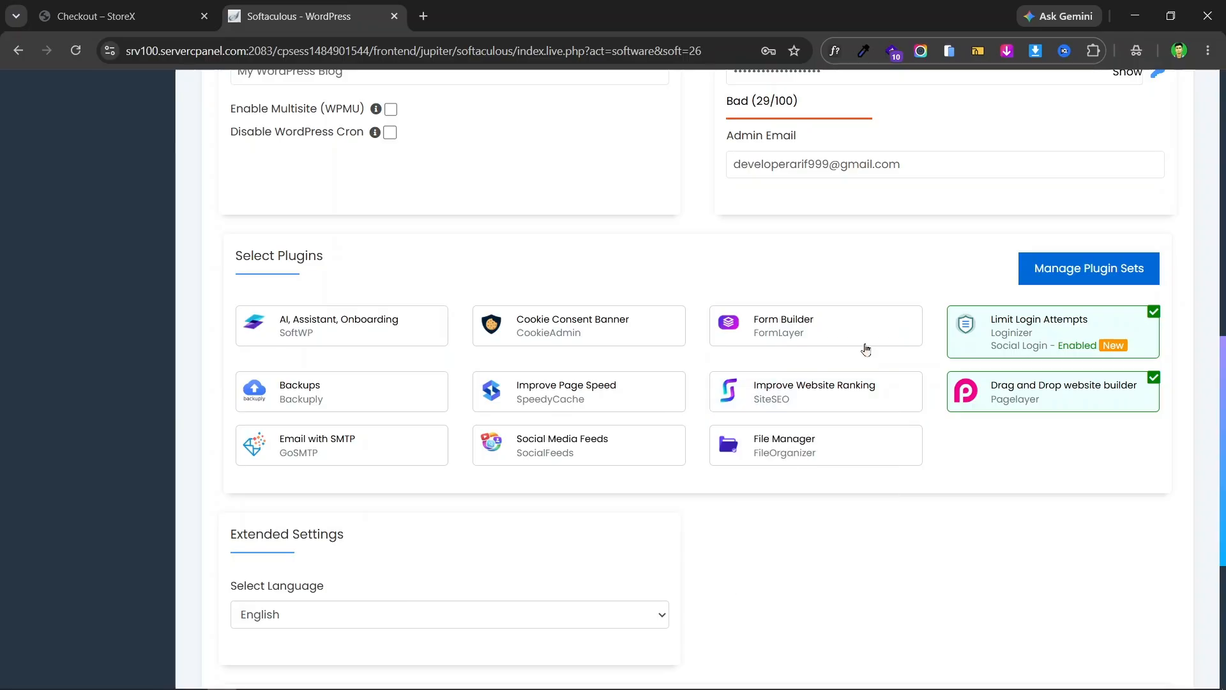
{"action": "left_click", "coordinate": [1159, 320]}
{"action": "left_click", "coordinate": [1155, 313]}
{"action": "left_click", "coordinate": [1154, 379]}
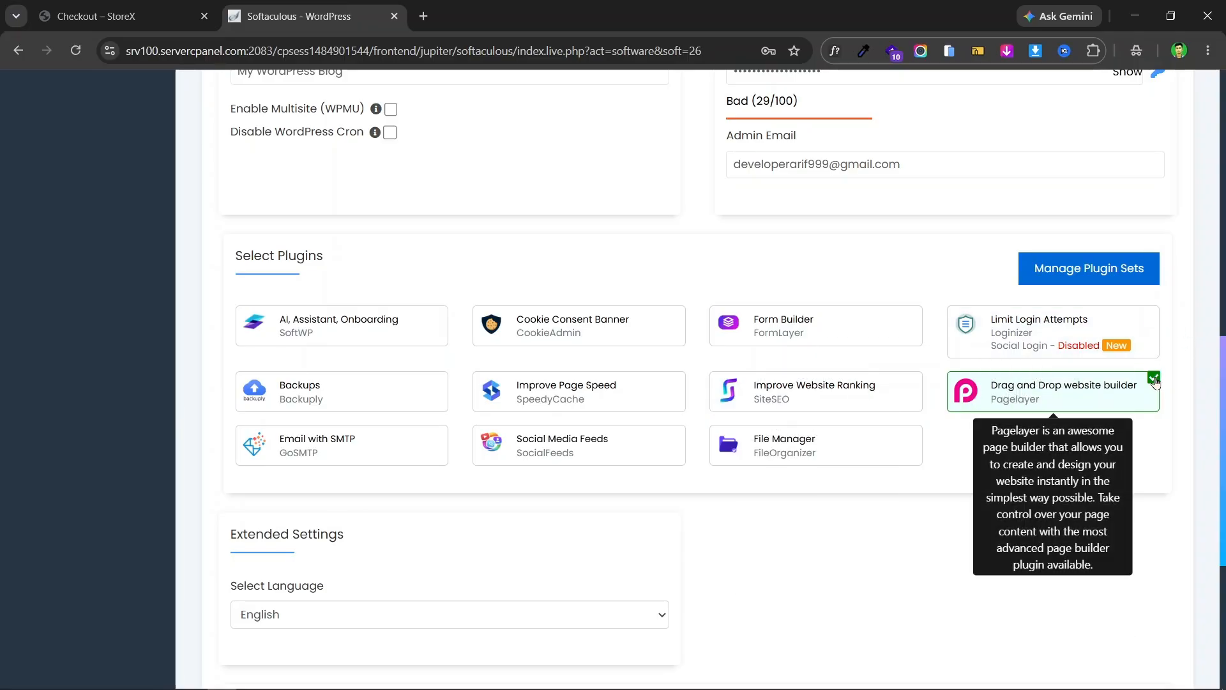
- Review the admin account fields, confirming username admin, and scroll to Install
{"action": "scroll", "coordinate": [692, 277], "scroll_direction": "down", "scroll_amount": 5}
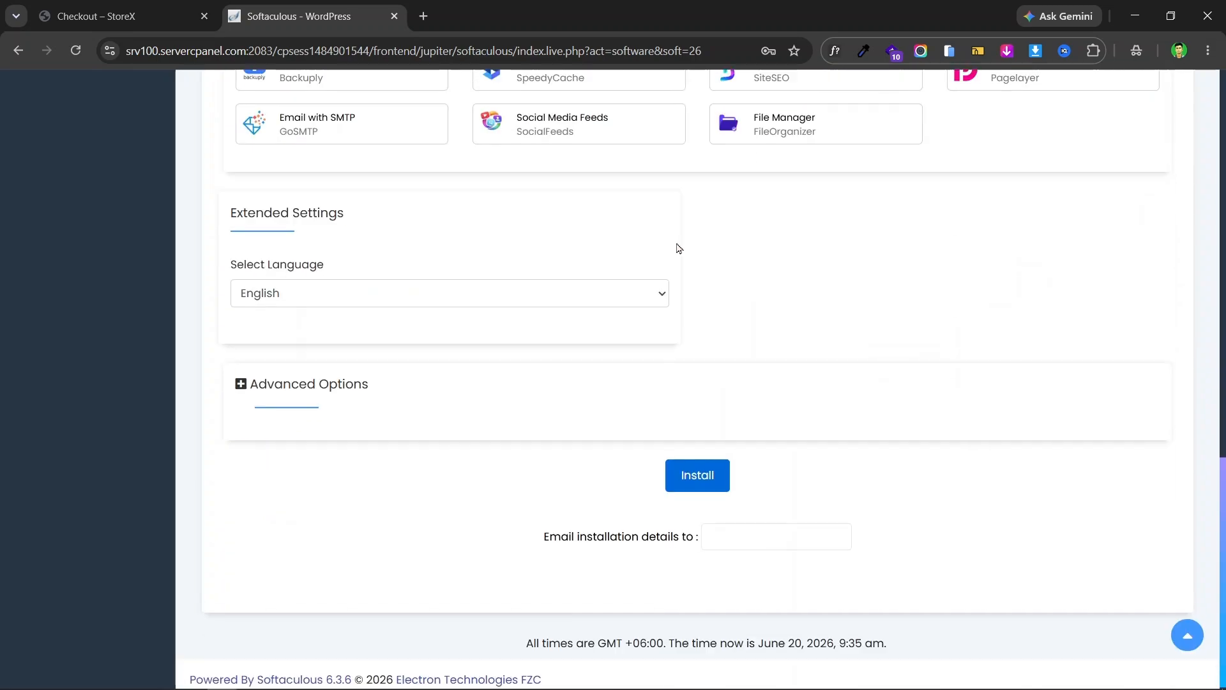
{"action": "scroll", "coordinate": [862, 238], "scroll_direction": "up", "scroll_amount": 7}
{"action": "scroll", "coordinate": [624, 265], "scroll_direction": "up", "scroll_amount": 8}
{"action": "scroll", "coordinate": [693, 276], "scroll_direction": "down", "scroll_amount": 11}
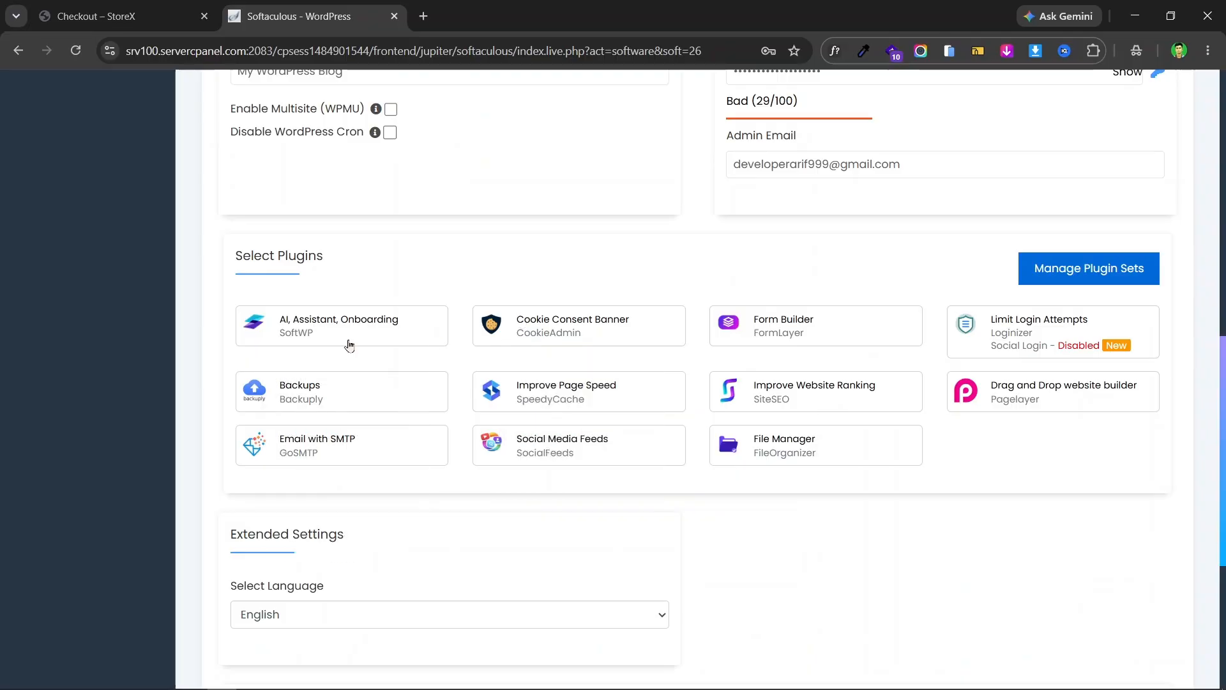
{"action": "scroll", "coordinate": [837, 338], "scroll_direction": "down", "scroll_amount": 3}
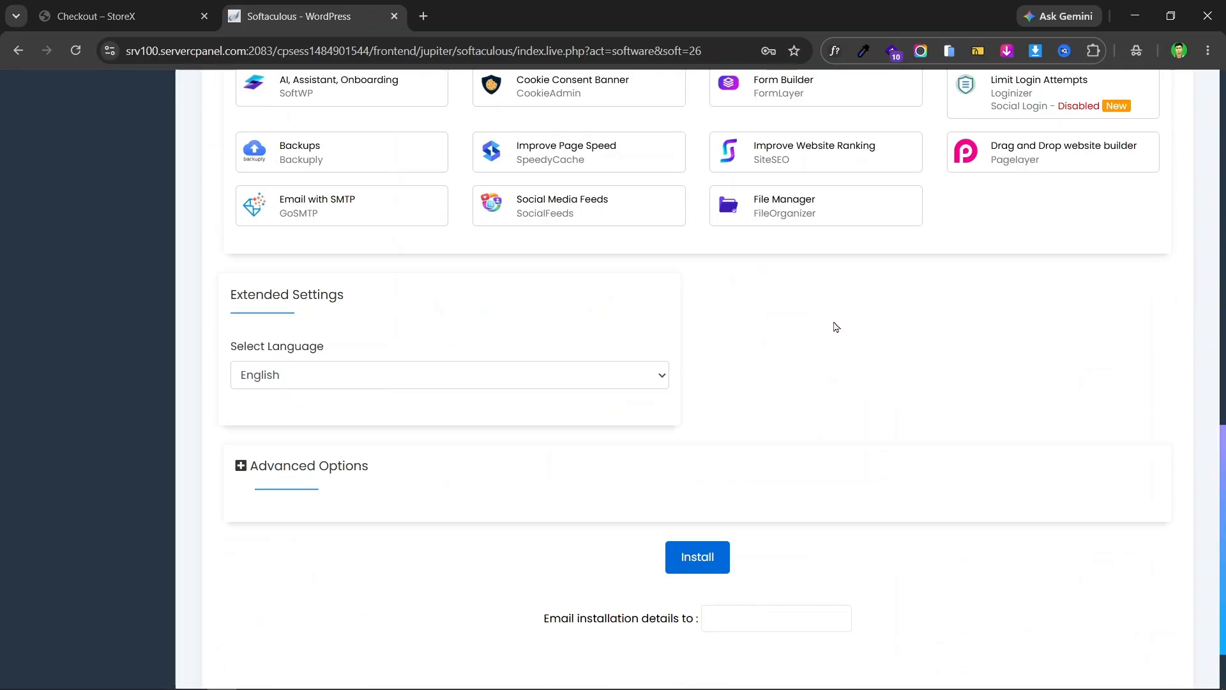
{"action": "scroll", "coordinate": [843, 249], "scroll_direction": "up", "scroll_amount": 15}
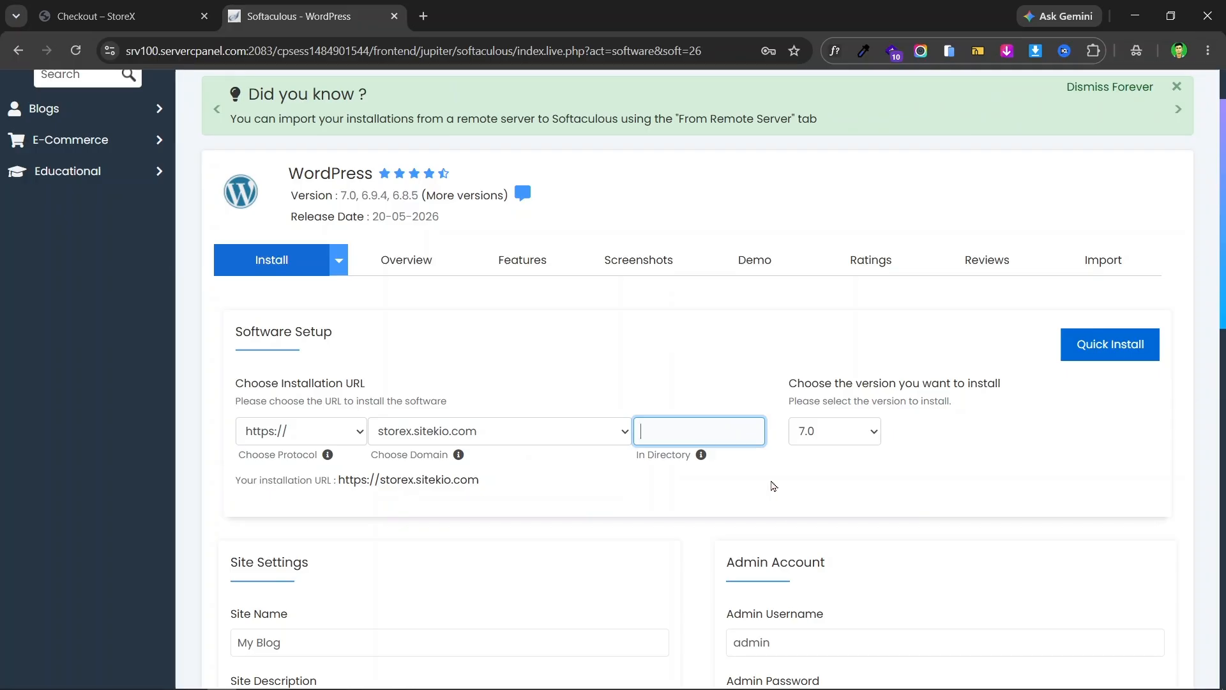
{"action": "scroll", "coordinate": [1051, 367], "scroll_direction": "down", "scroll_amount": 6}
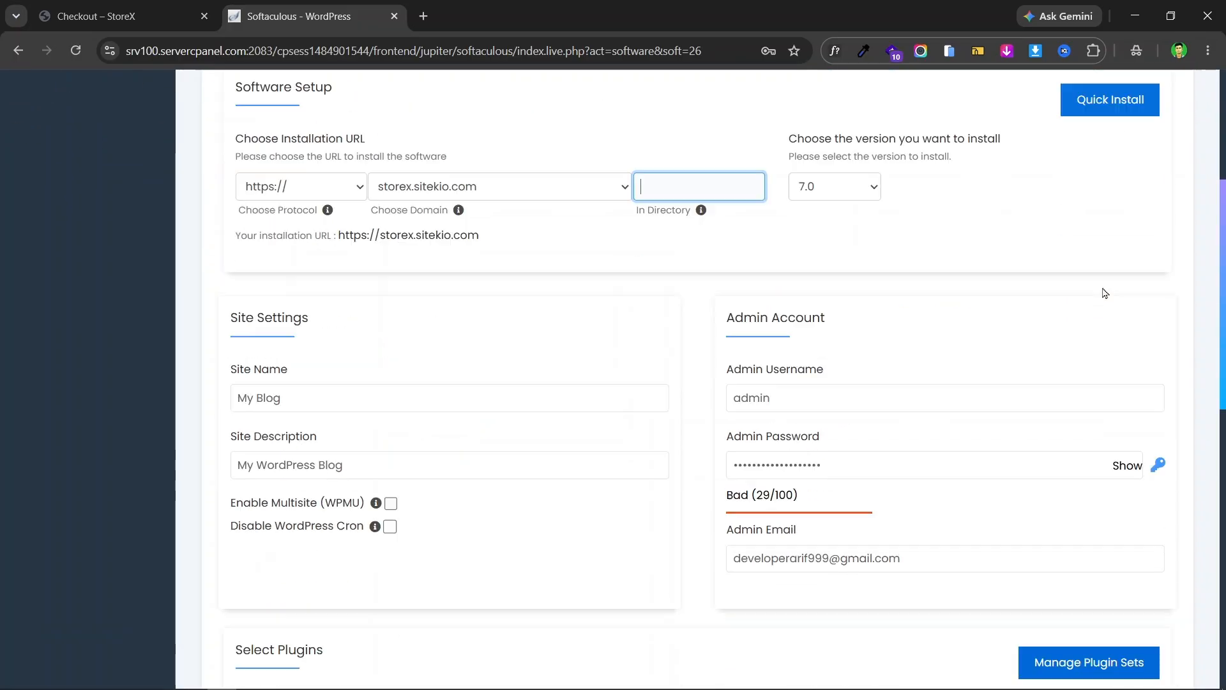
{"action": "left_click", "coordinate": [872, 241]}
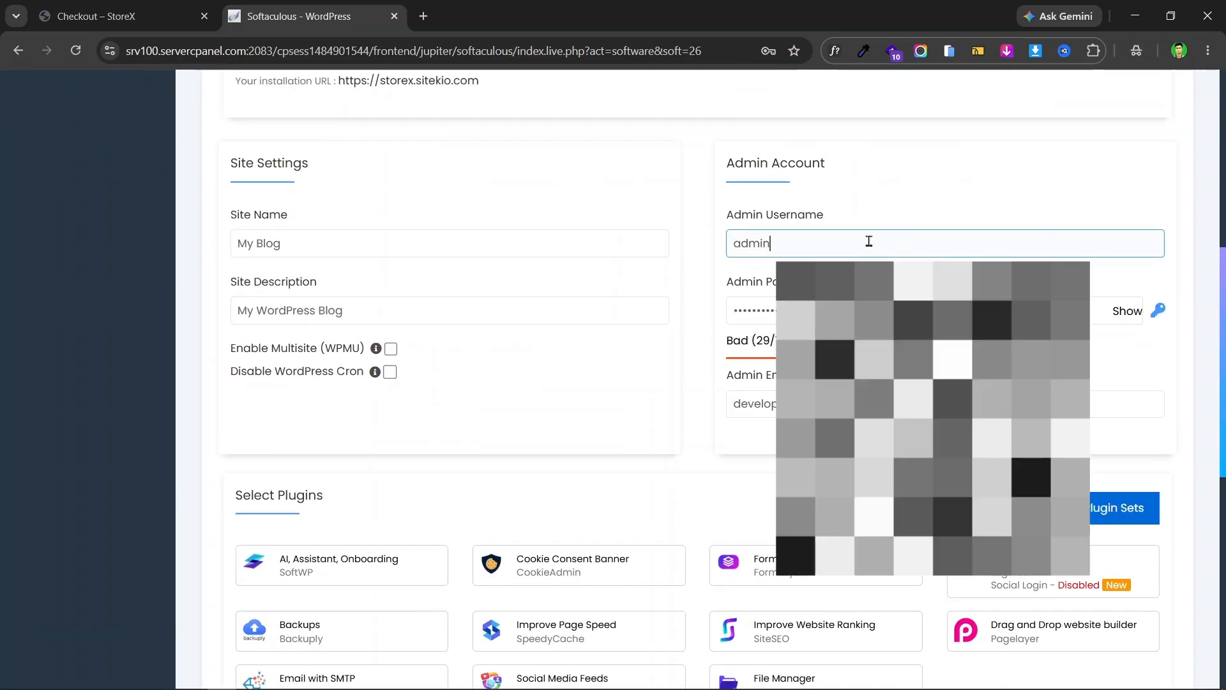
{"action": "left_click", "coordinate": [914, 200]}
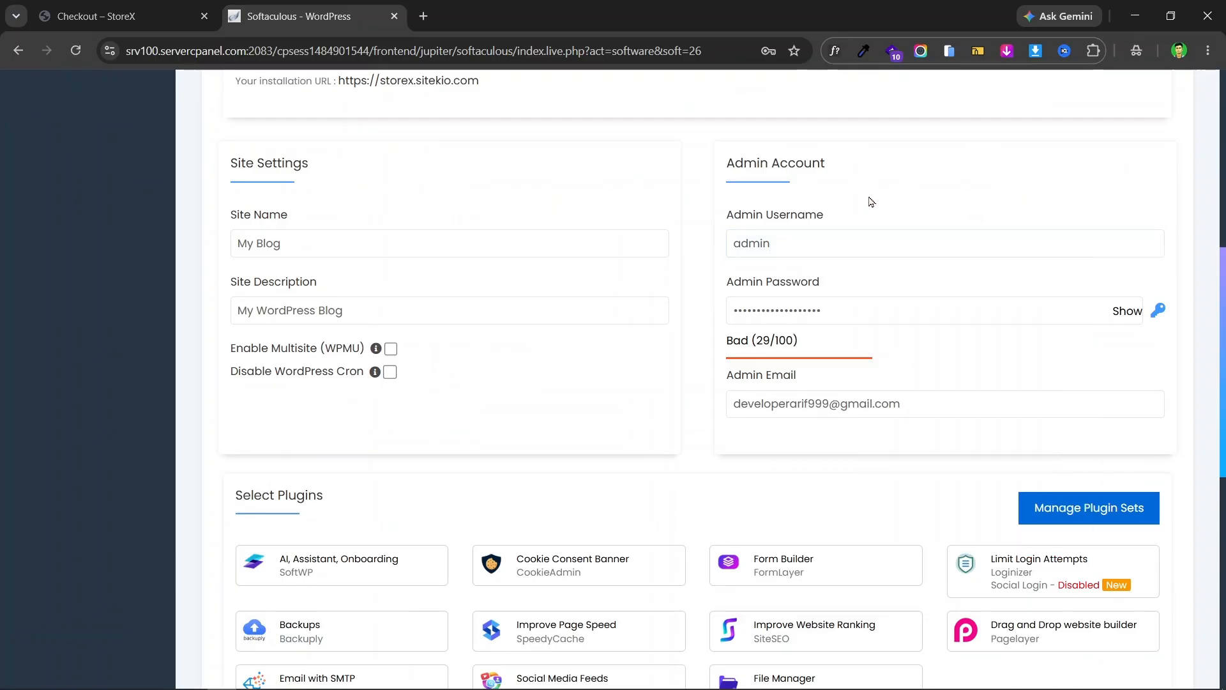
{"action": "scroll", "coordinate": [957, 382], "scroll_direction": "down", "scroll_amount": 9}
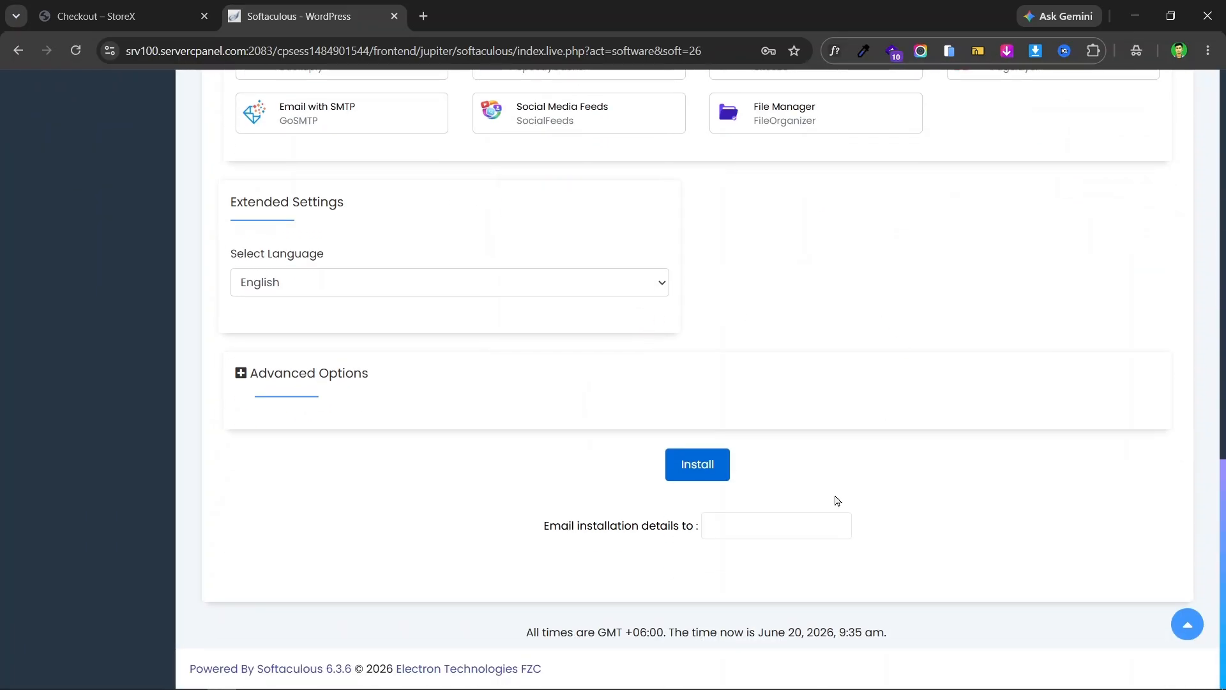
- Install WordPress and open the new storex.sitekio.com site in a new tab
{"action": "left_click", "coordinate": [698, 465]}
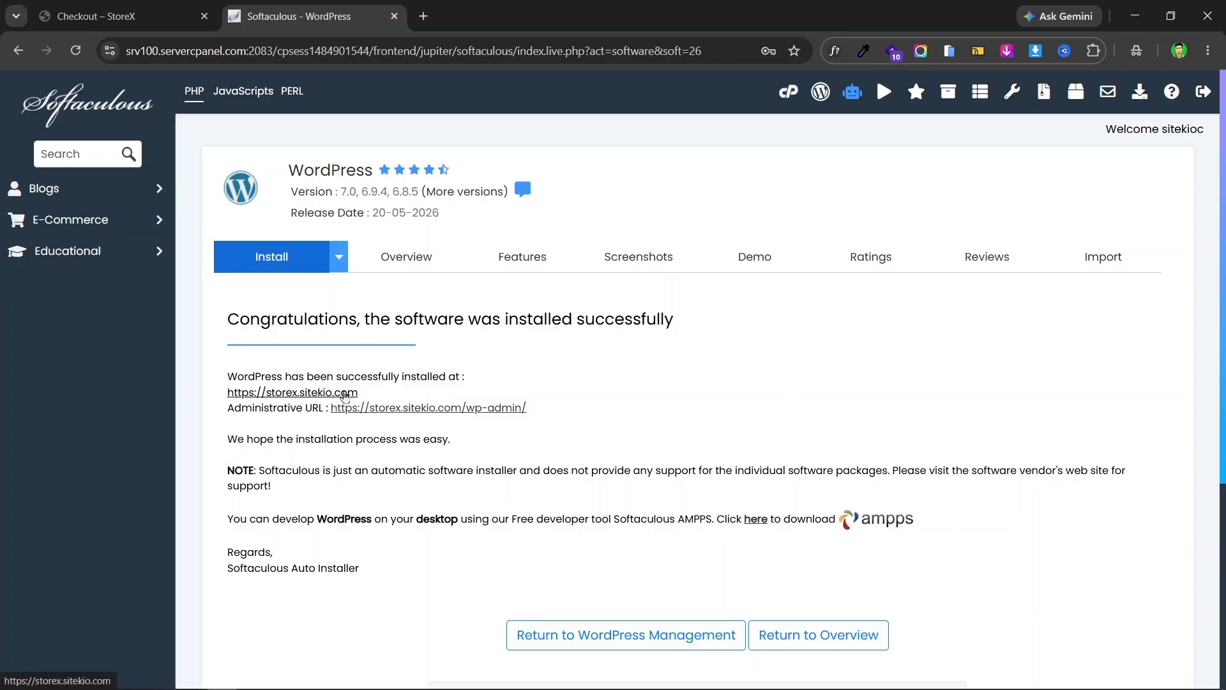
{"action": "left_click", "coordinate": [345, 393]}
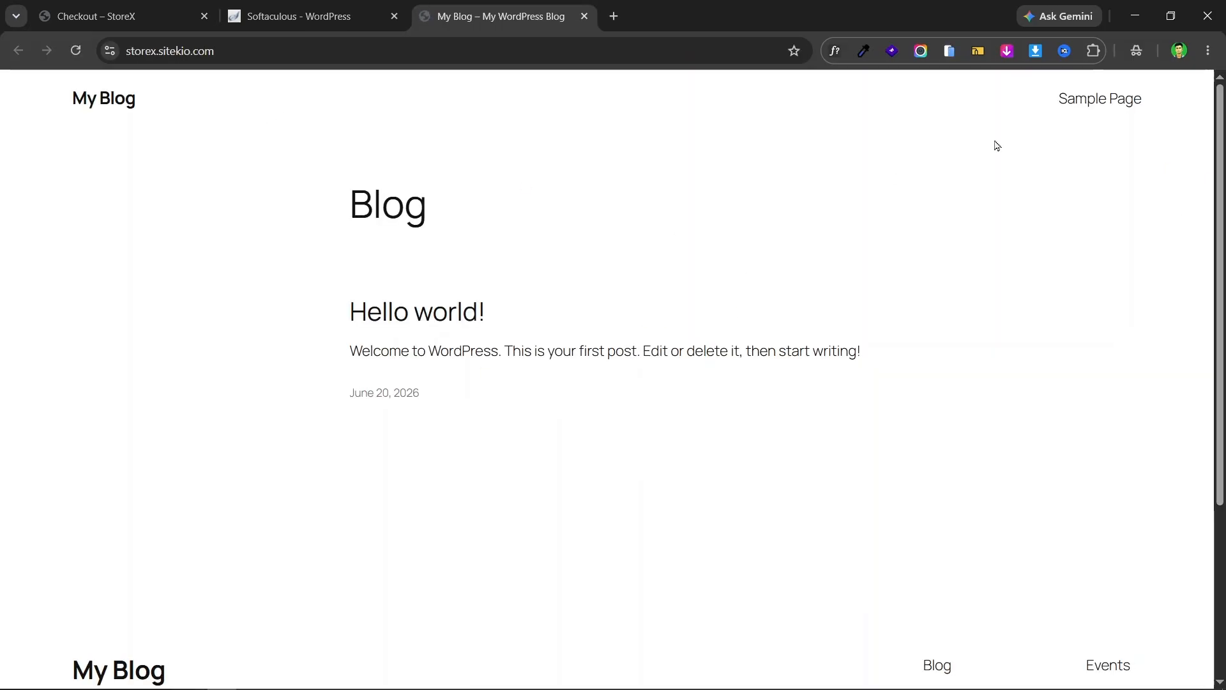
{"action": "scroll", "coordinate": [739, 233], "scroll_direction": "down", "scroll_amount": 3}
{"action": "scroll", "coordinate": [882, 219], "scroll_direction": "up", "scroll_amount": 3}
{"action": "left_click", "coordinate": [351, 9]}
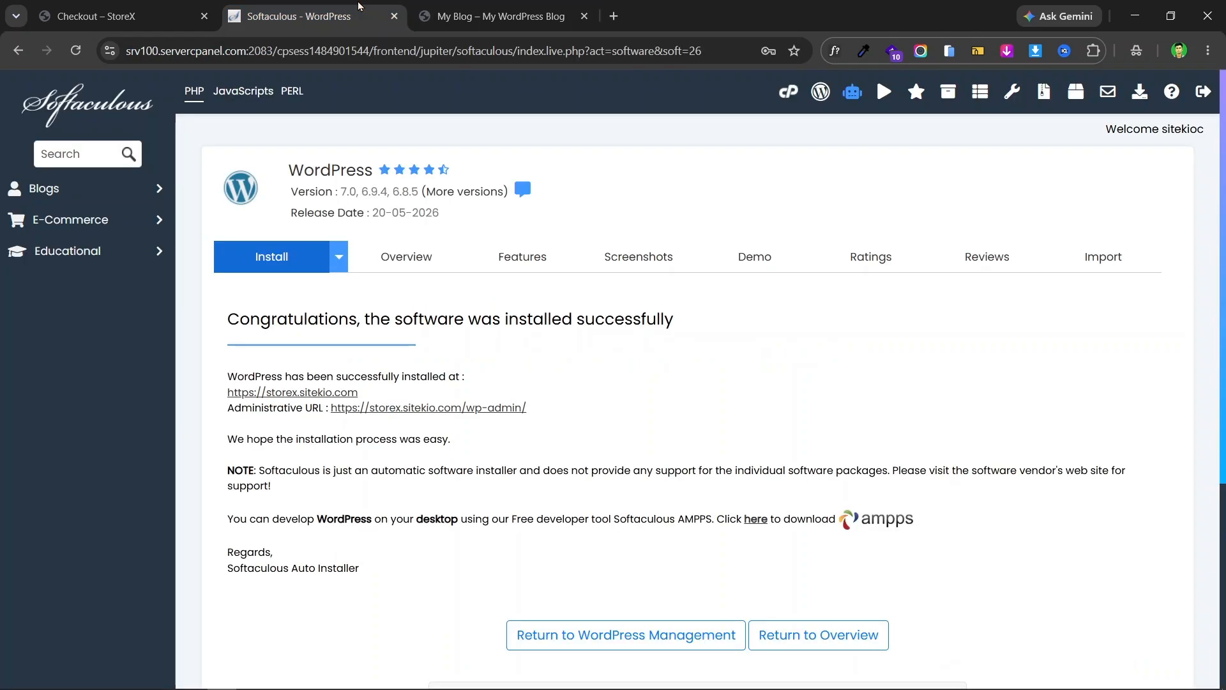
{"action": "left_click", "coordinate": [507, 6]}
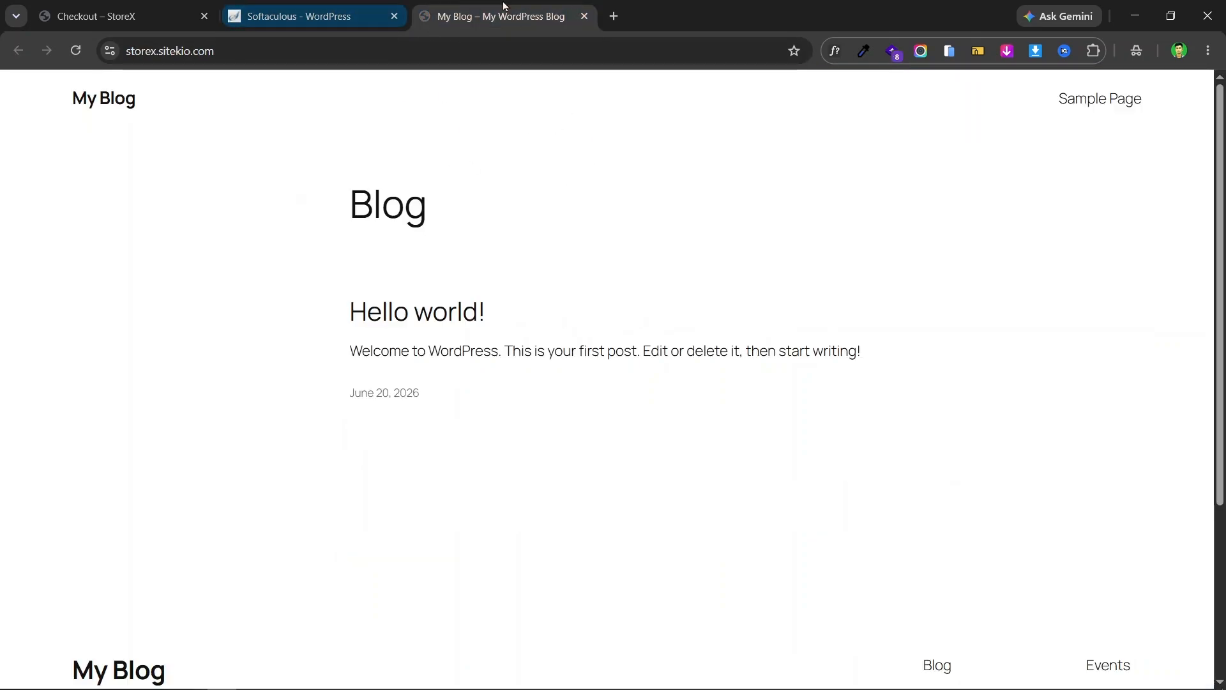
- Append /wp to the site address to reach the wp-admin login page
{"action": "left_click", "coordinate": [251, 52]}
{"action": "left_click", "coordinate": [529, 44]}
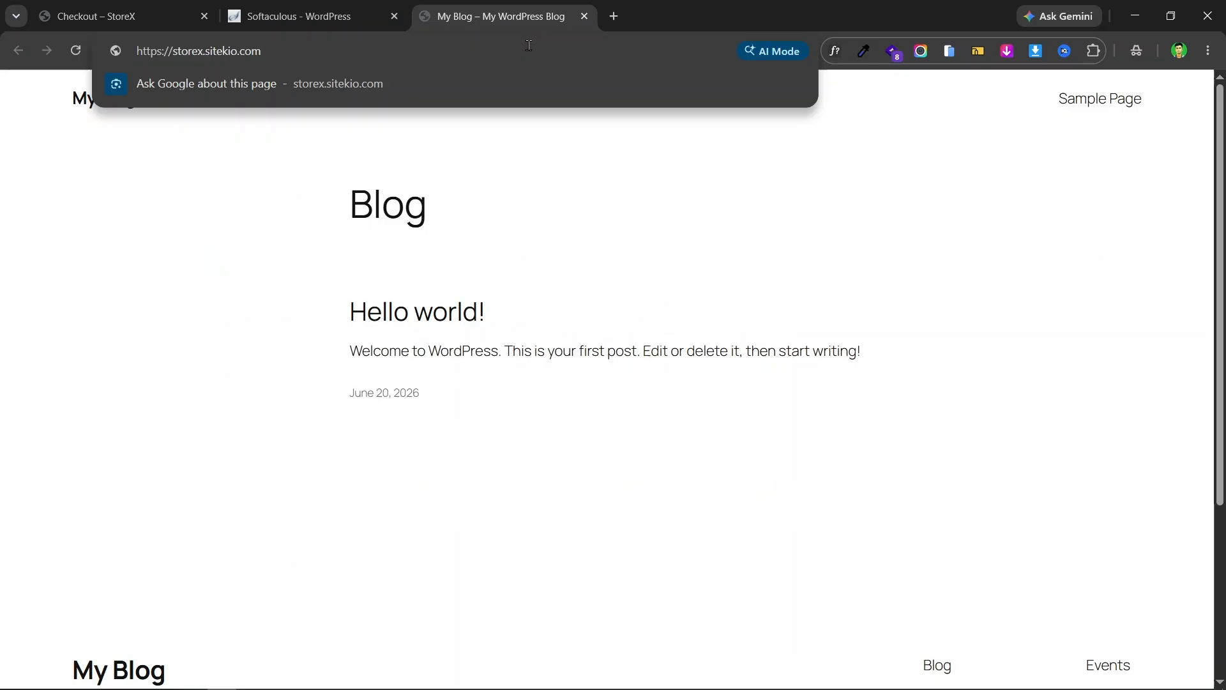
{"action": "type", "text": "/wp"}
{"action": "key", "text": "Return"}
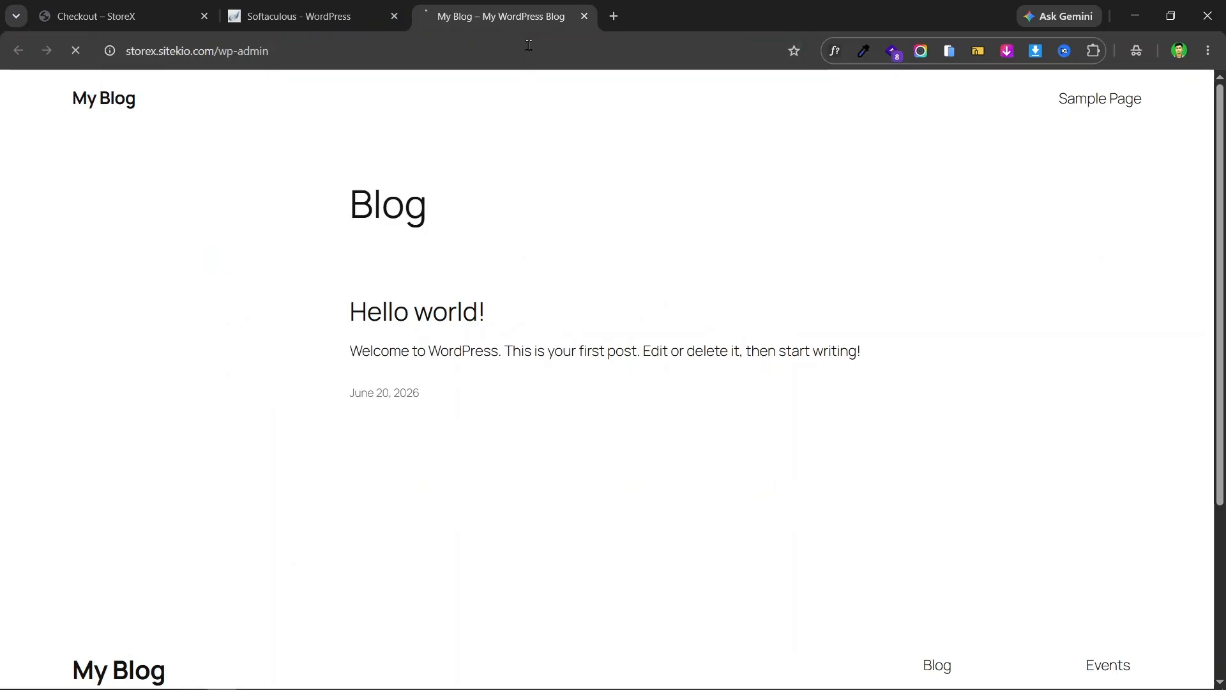
- Dismiss the login autofill suggestions and recheck the installation success page
{"action": "left_click", "coordinate": [859, 231]}
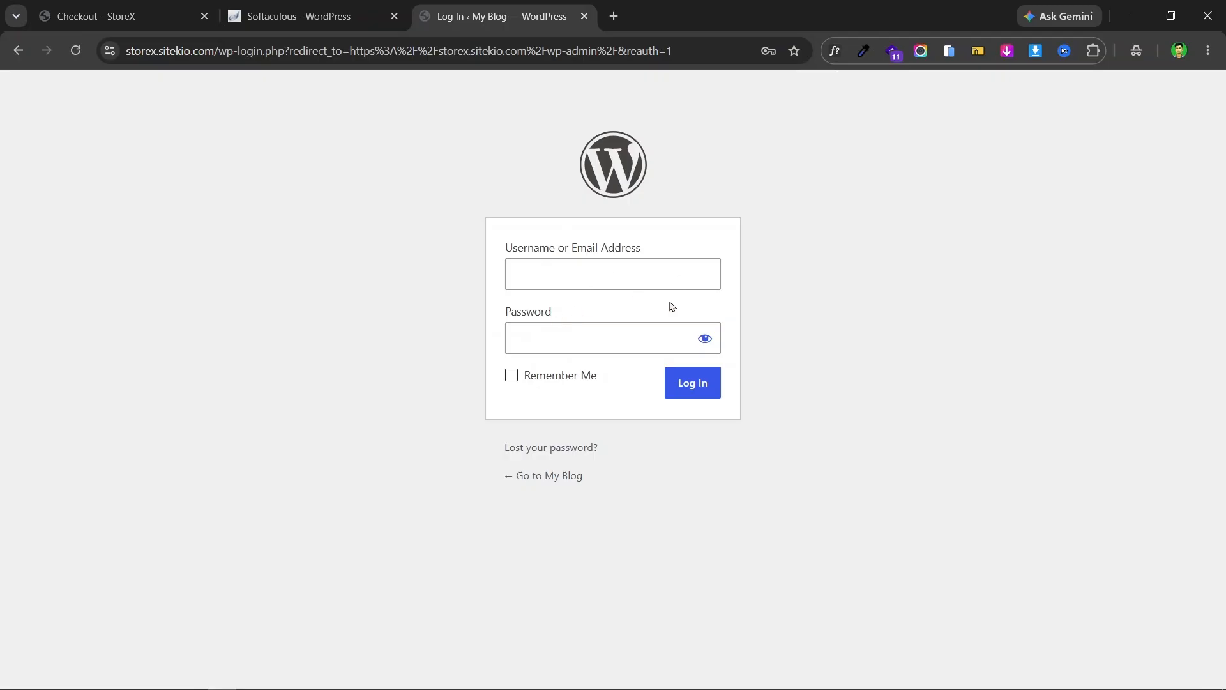
{"action": "left_click", "coordinate": [593, 274]}
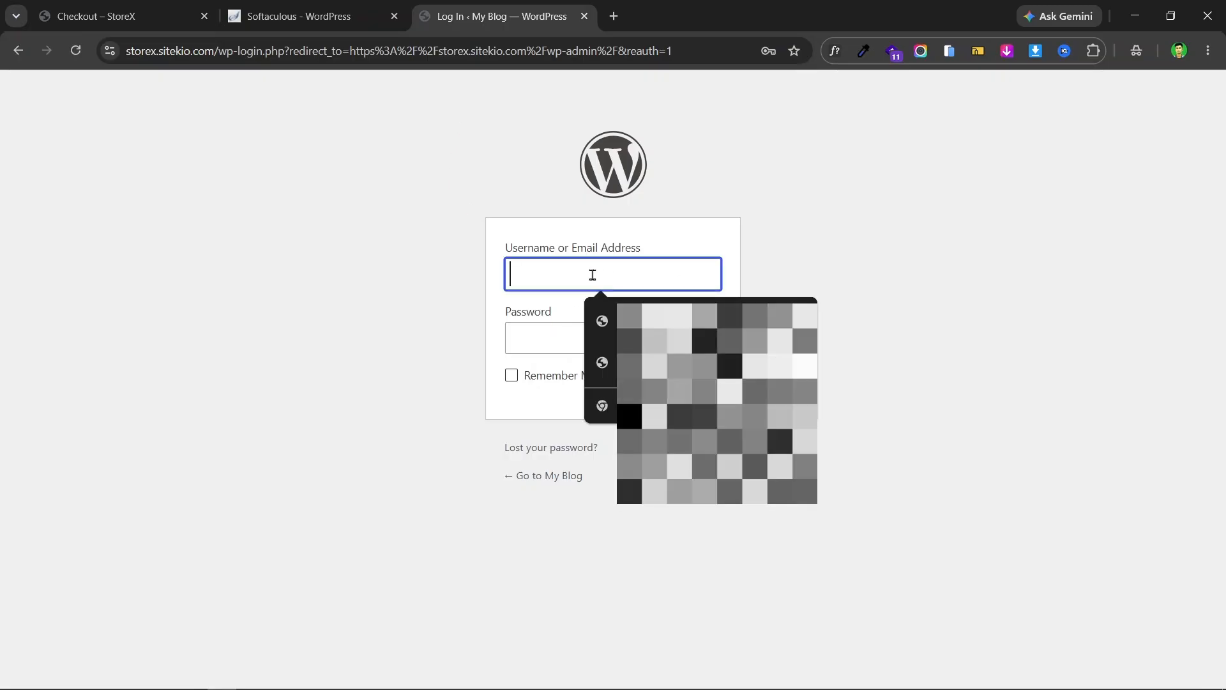
{"action": "left_click", "coordinate": [822, 266]}
{"action": "left_click", "coordinate": [530, 331]}
{"action": "left_click", "coordinate": [396, 307]}
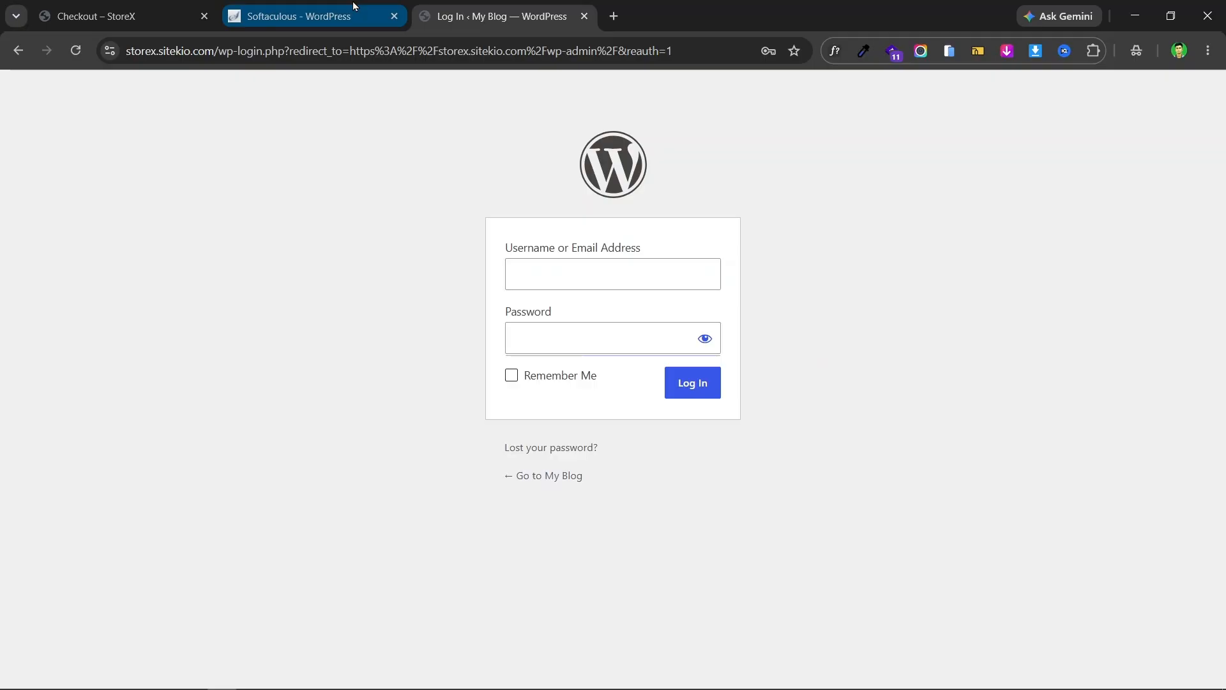
{"action": "left_click", "coordinate": [354, 5]}
{"action": "scroll", "coordinate": [523, 266], "scroll_direction": "down", "scroll_amount": 2}
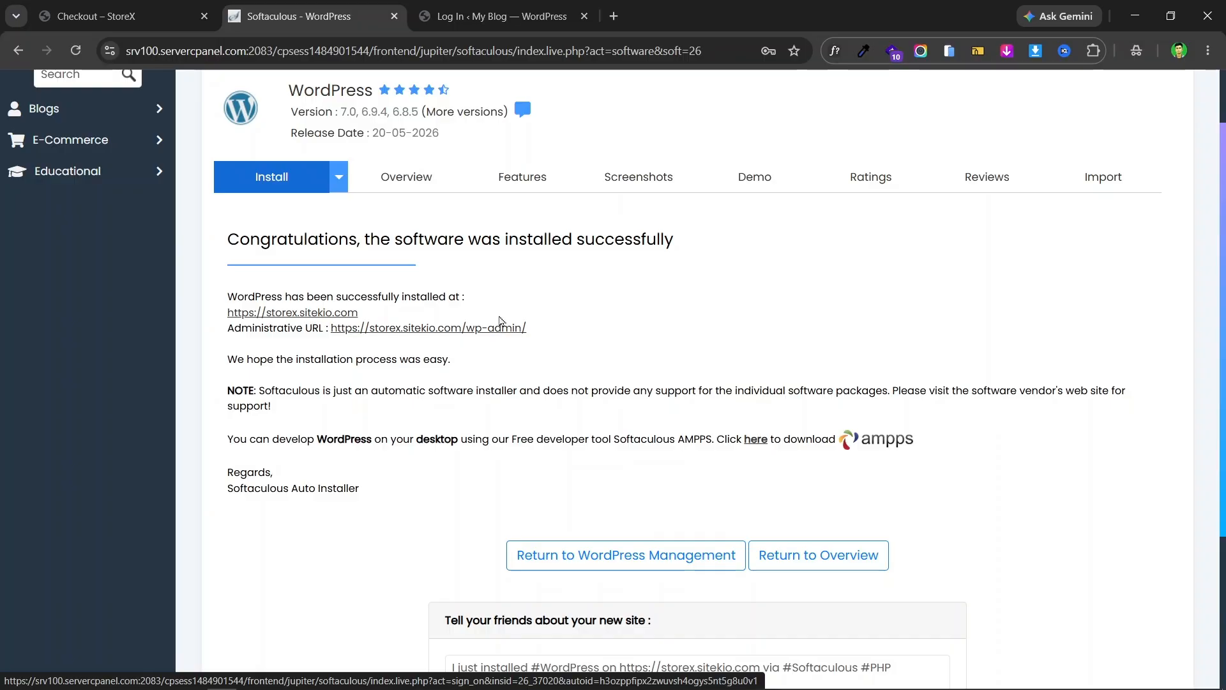
{"action": "left_click", "coordinate": [517, 24]}
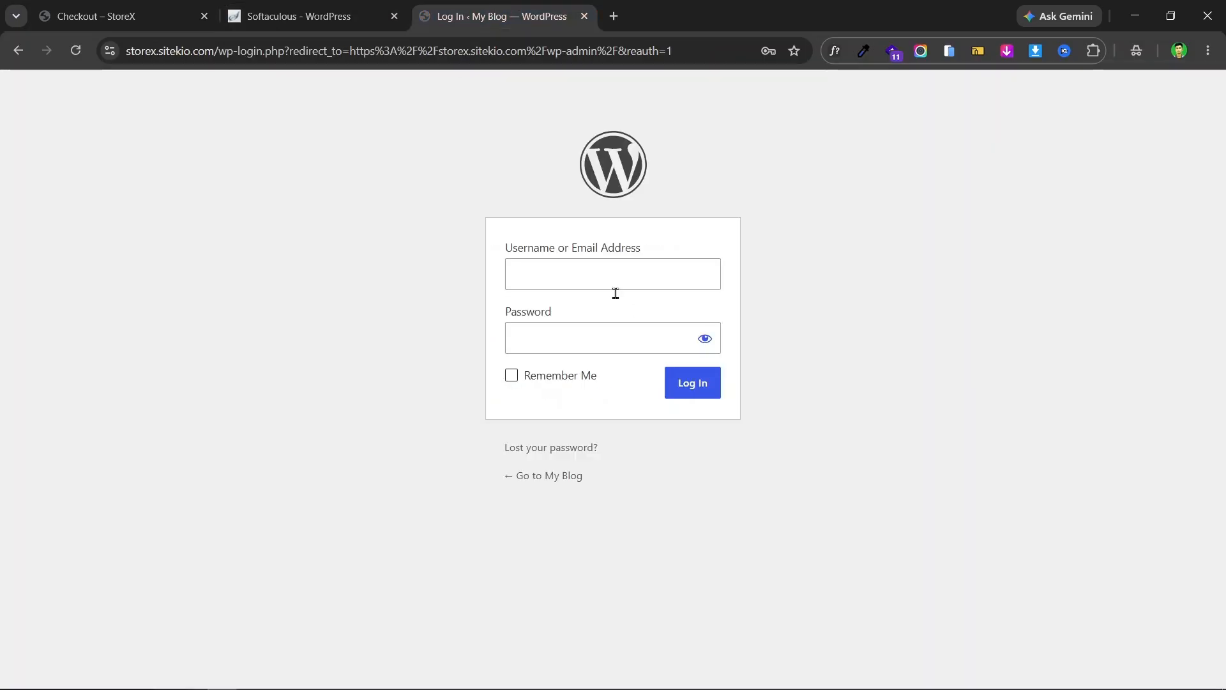
- Sign in as admin with the account password, ticking Remember Me
{"action": "left_click", "coordinate": [591, 271]}
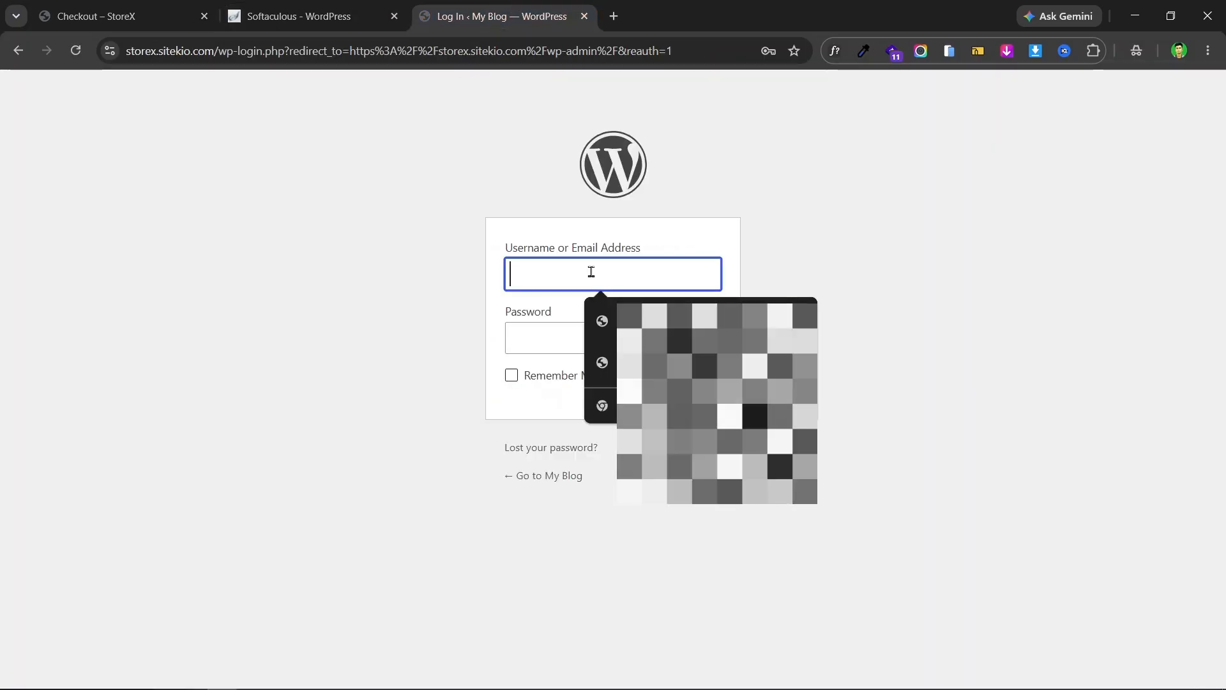
{"action": "type", "text": "admin"}
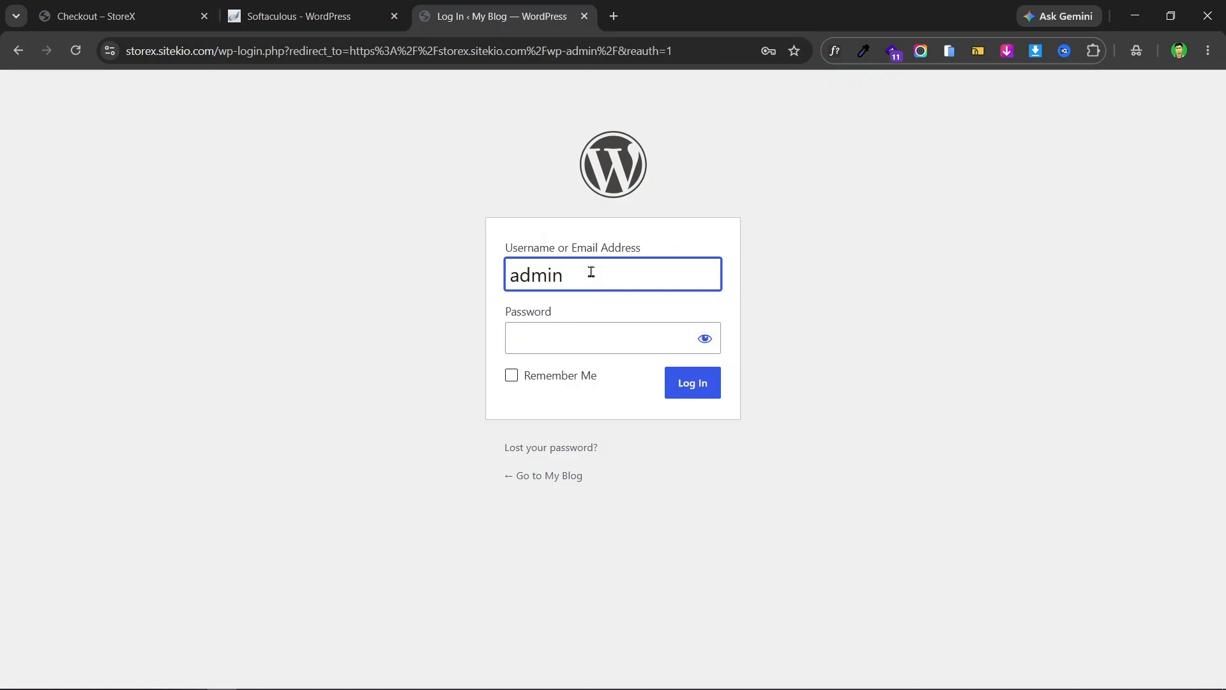
{"action": "left_click", "coordinate": [578, 341]}
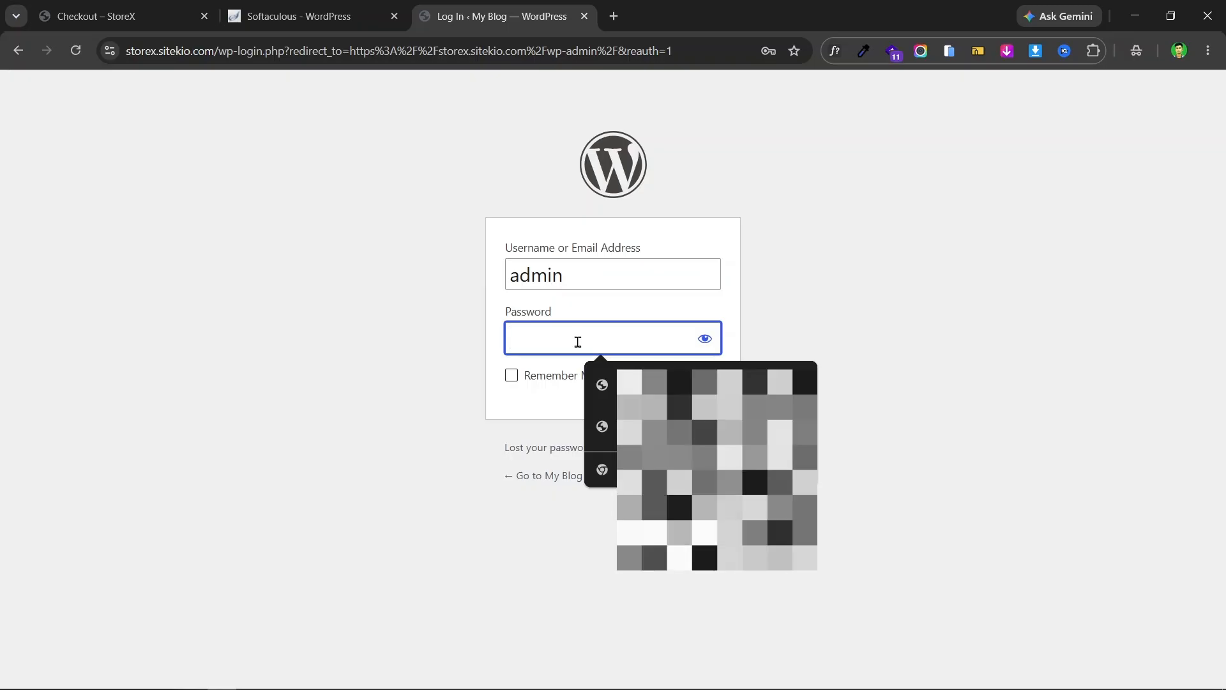
{"action": "type", "text": "•••"}
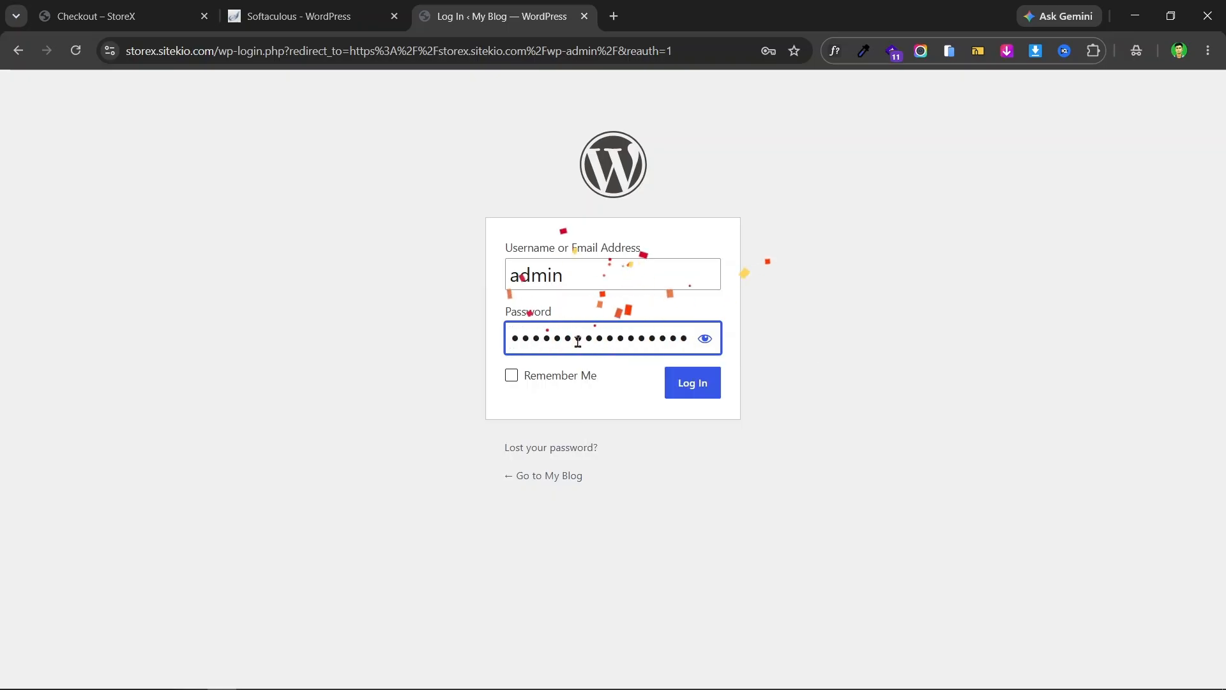
{"action": "left_click", "coordinate": [512, 375]}
{"action": "left_click", "coordinate": [706, 388]}
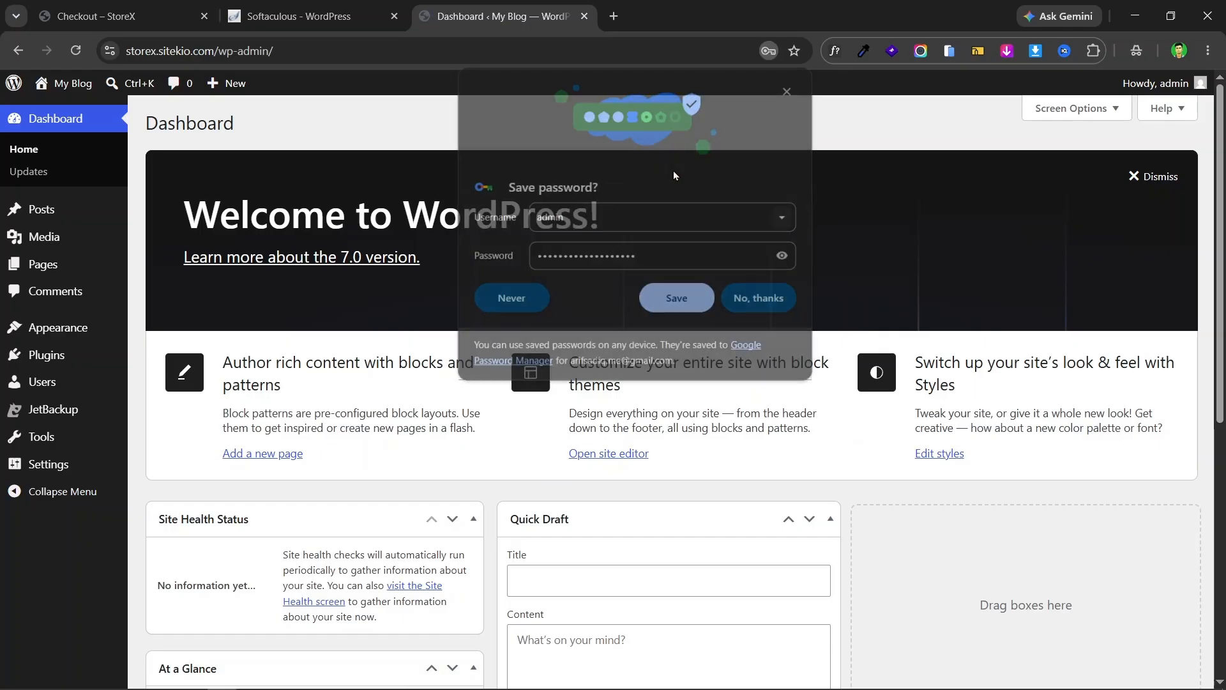
- Save the login password in the browser and look over the Dashboard
{"action": "left_click", "coordinate": [688, 289]}
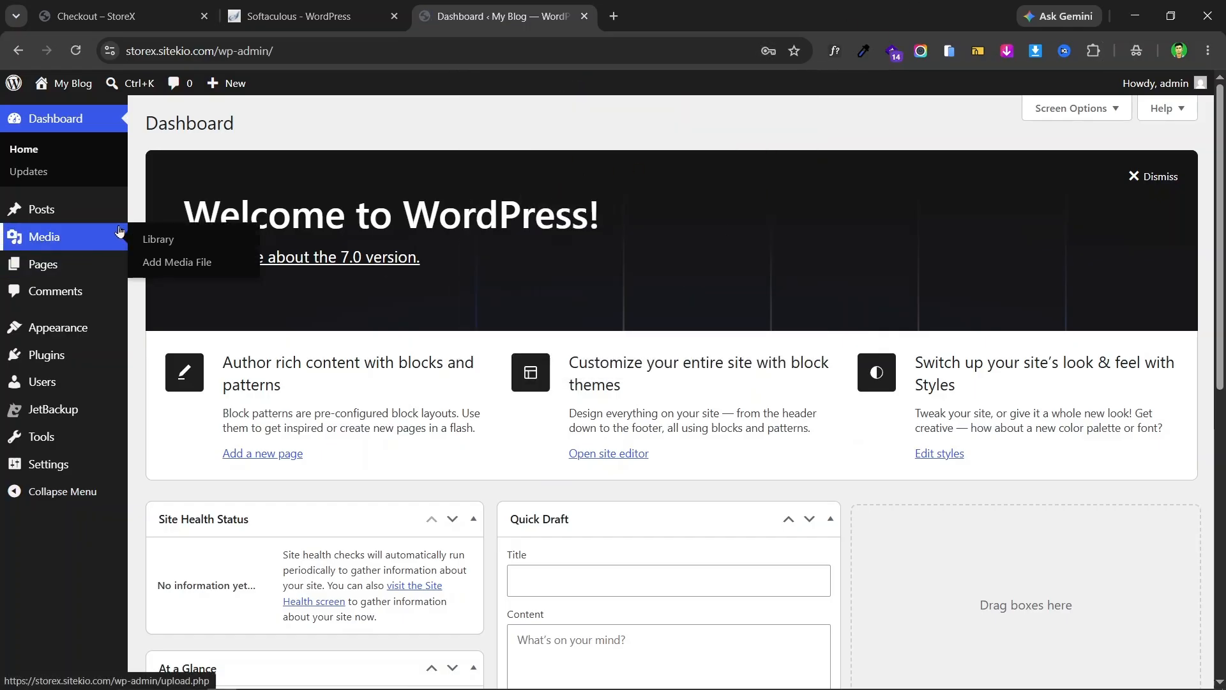
{"action": "scroll", "coordinate": [169, 206], "scroll_direction": "down", "scroll_amount": 1}
{"action": "scroll", "coordinate": [415, 342], "scroll_direction": "down", "scroll_amount": 5}
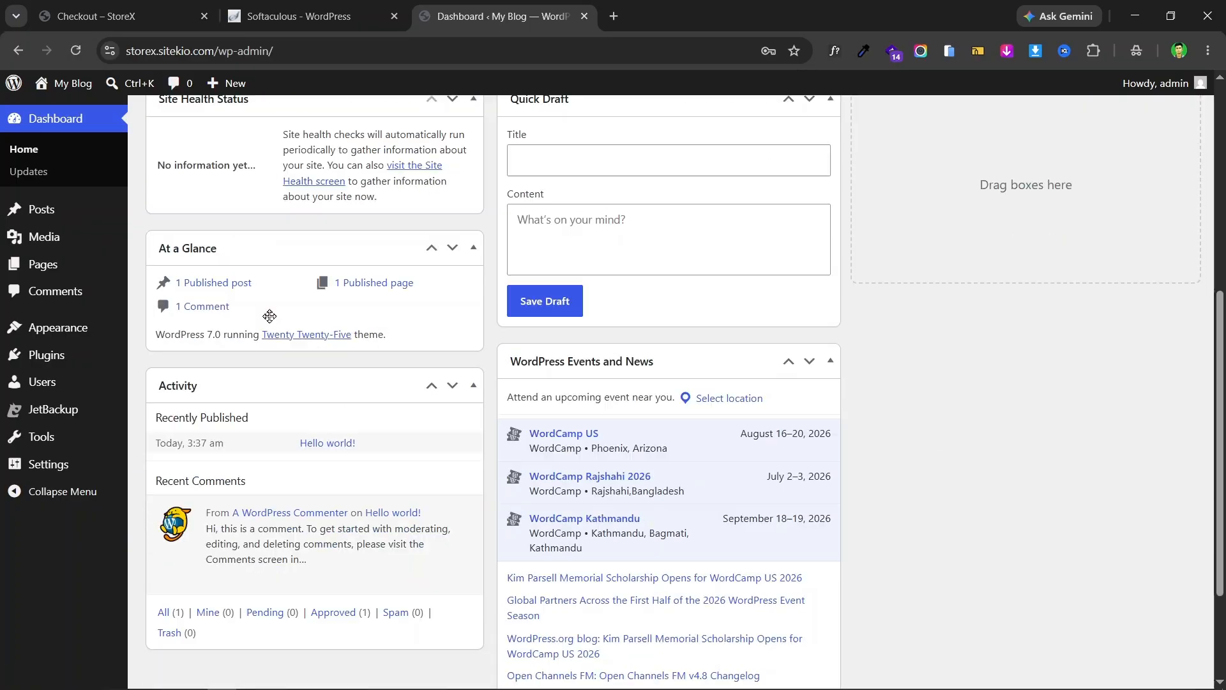
{"action": "scroll", "coordinate": [769, 364], "scroll_direction": "up", "scroll_amount": 6}
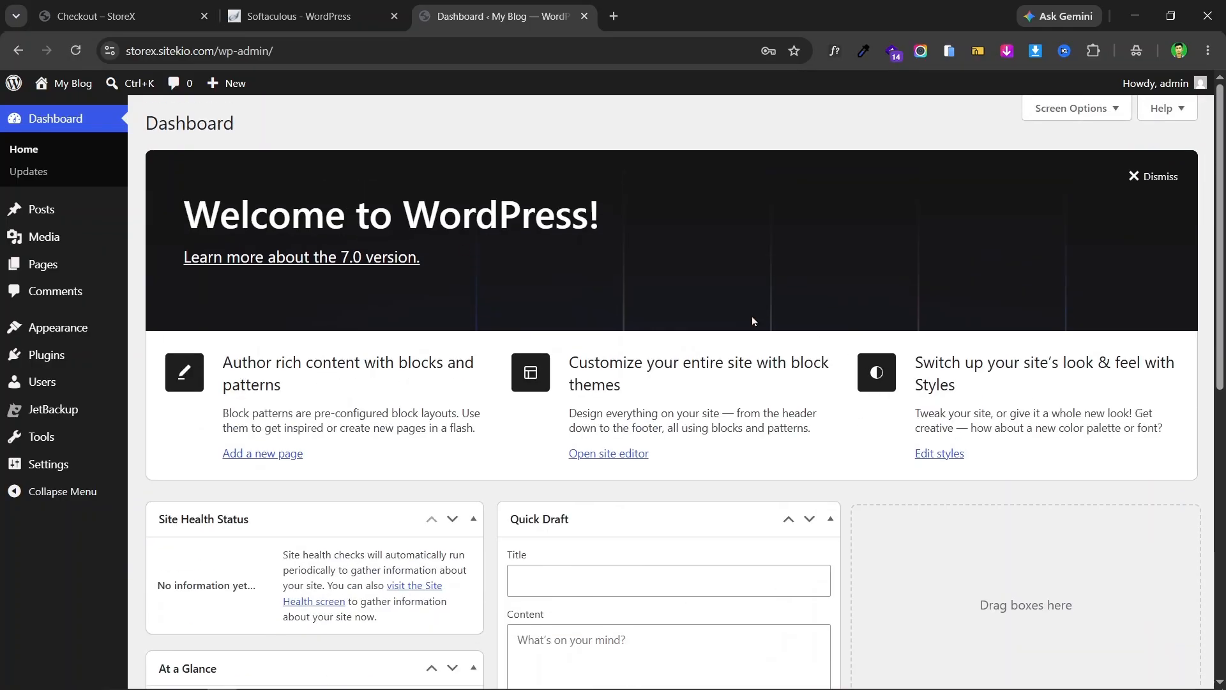
{"action": "scroll", "coordinate": [628, 163], "scroll_direction": "down", "scroll_amount": 5}
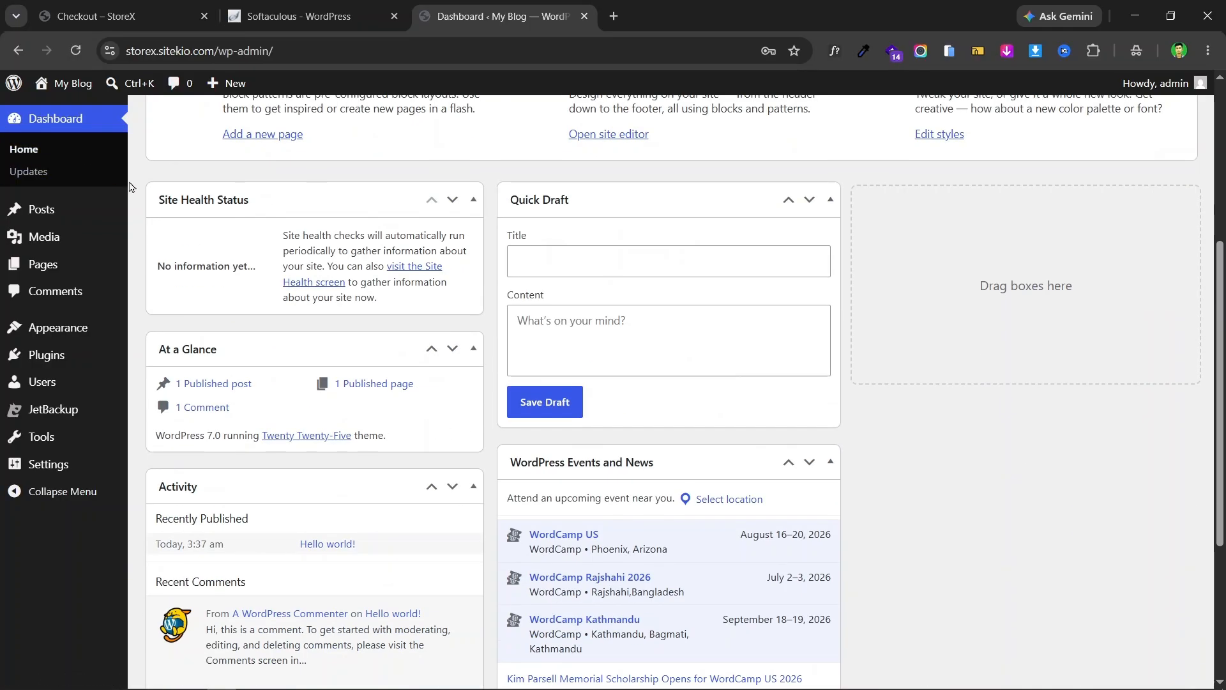
{"action": "scroll", "coordinate": [243, 237], "scroll_direction": "down", "scroll_amount": 4}
{"action": "scroll", "coordinate": [351, 285], "scroll_direction": "up", "scroll_amount": 9}
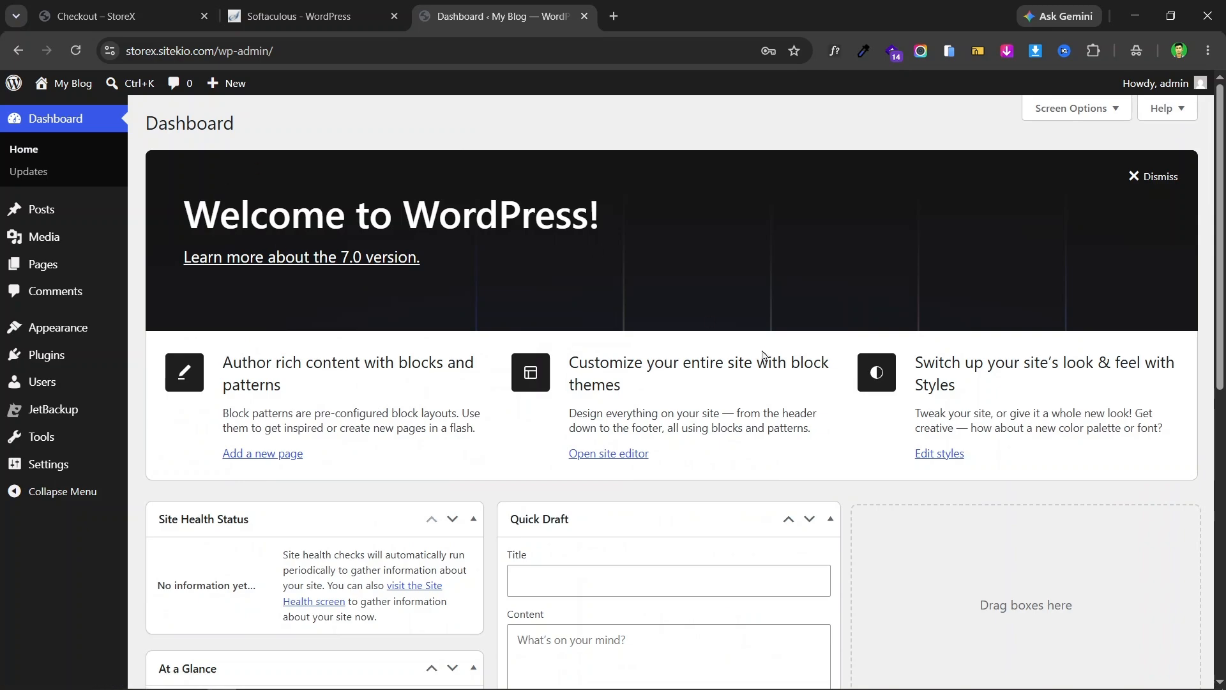
{"action": "scroll", "coordinate": [764, 355], "scroll_direction": "down", "scroll_amount": 7}
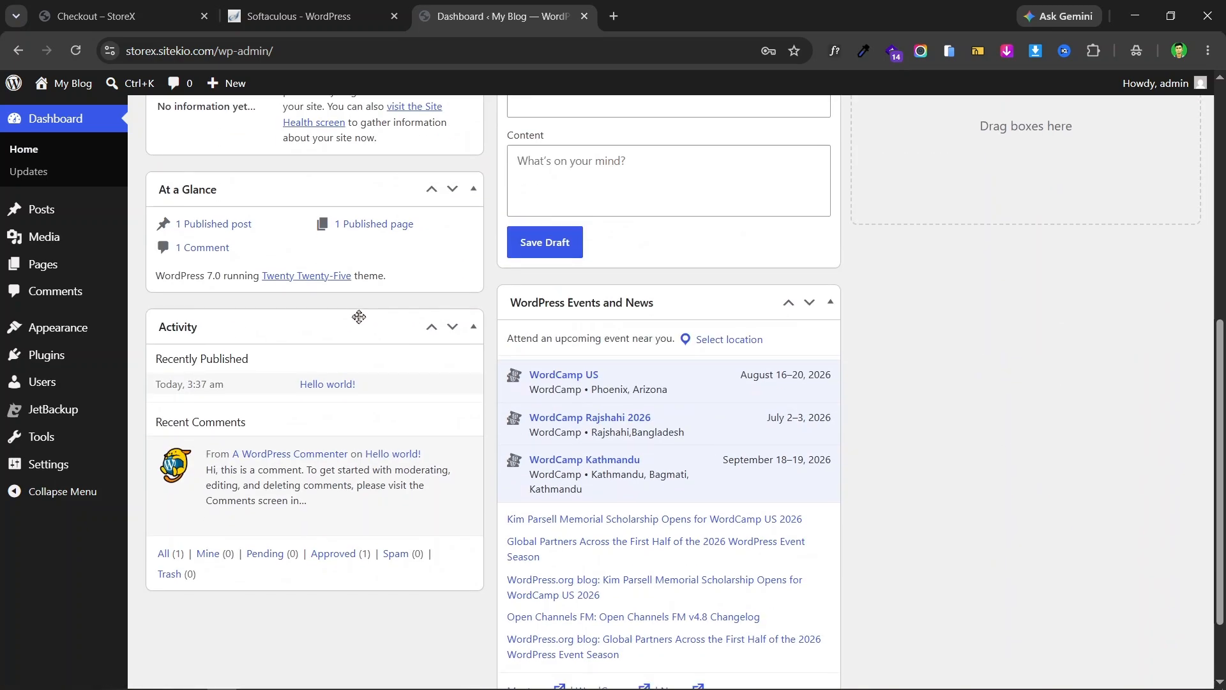
{"action": "scroll", "coordinate": [358, 317], "scroll_direction": "up", "scroll_amount": 6}
{"action": "scroll", "coordinate": [872, 193], "scroll_direction": "up", "scroll_amount": 1}
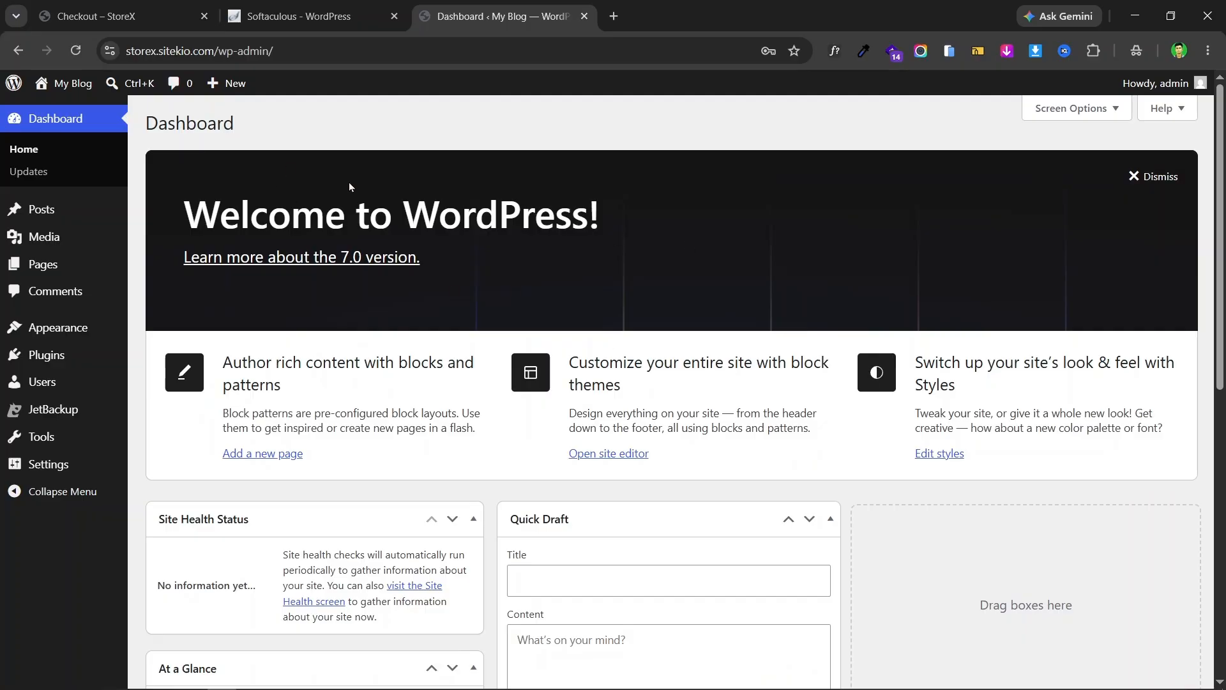
- In Screen Options, hide Site Health Status, At a Glance, Activity, Quick Draft, Events and News, and Welcome
{"action": "left_click", "coordinate": [1073, 107]}
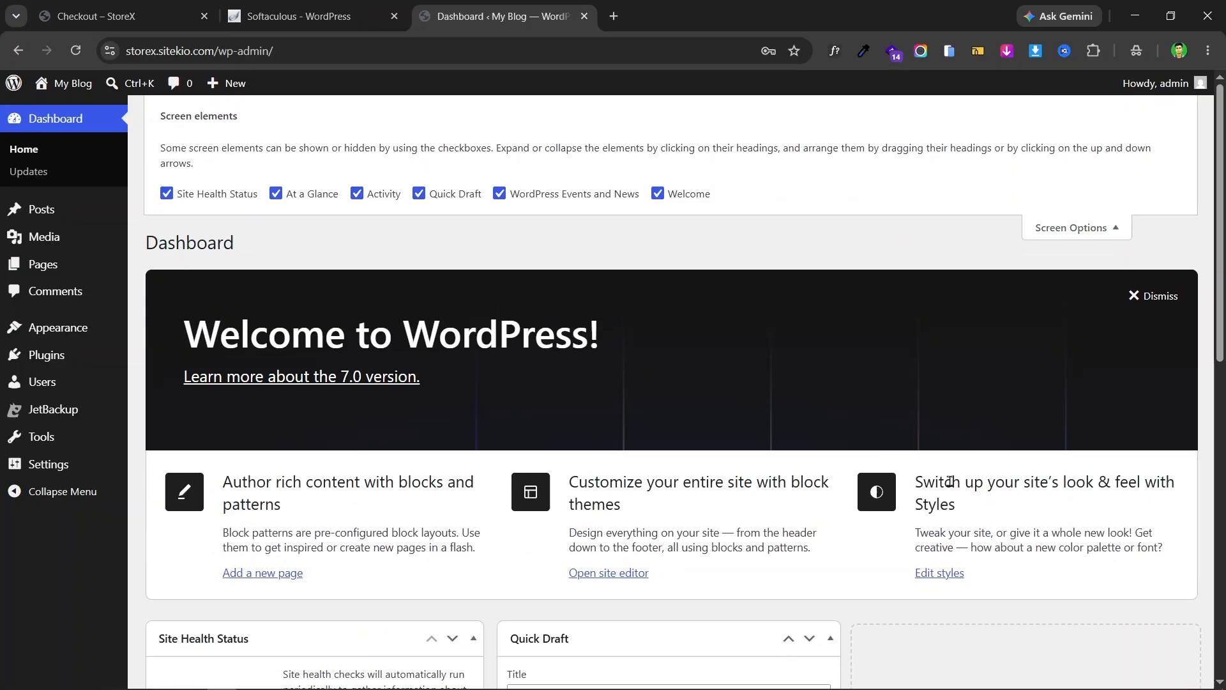
{"action": "left_click", "coordinate": [169, 198]}
{"action": "left_click", "coordinate": [275, 195]}
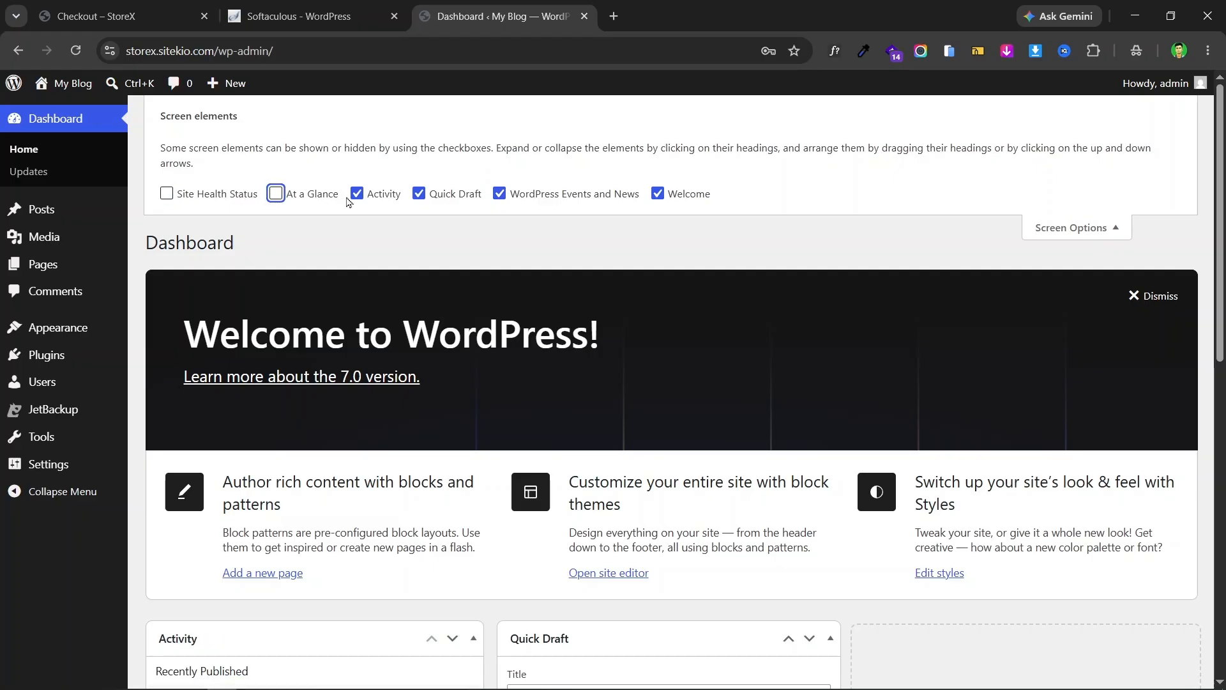
{"action": "left_click", "coordinate": [357, 194]}
{"action": "left_click", "coordinate": [420, 194]}
{"action": "left_click", "coordinate": [567, 196]}
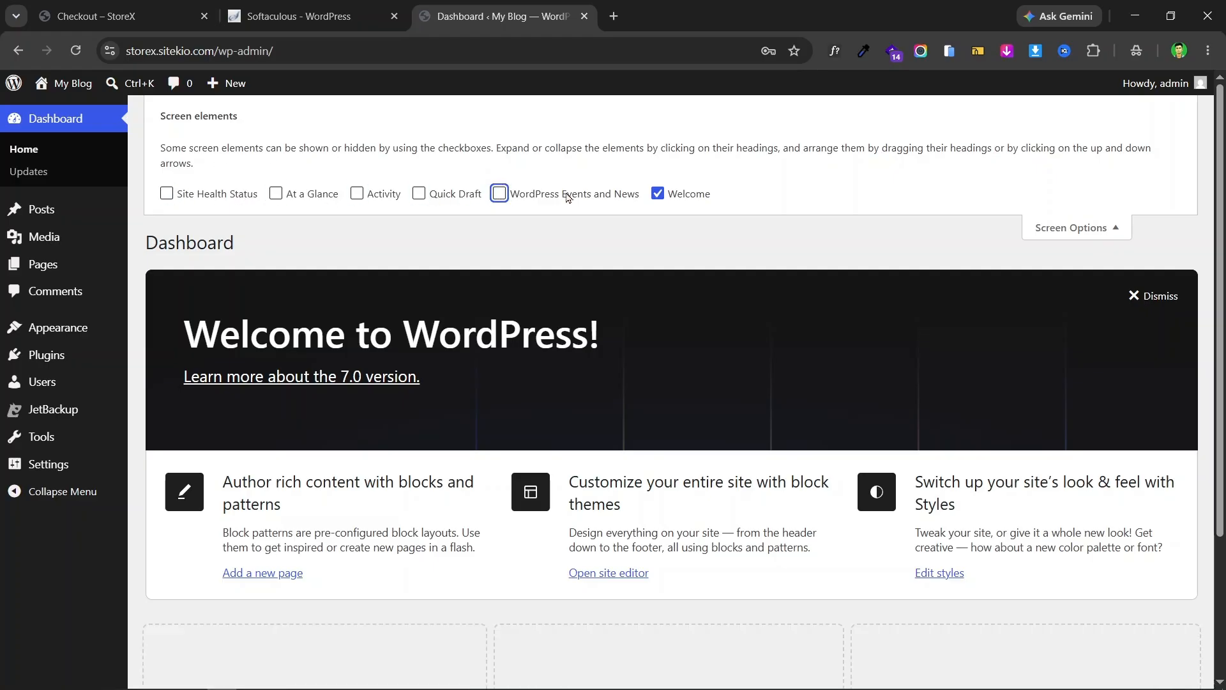
{"action": "left_click", "coordinate": [658, 193]}
{"action": "left_click", "coordinate": [1112, 225]}
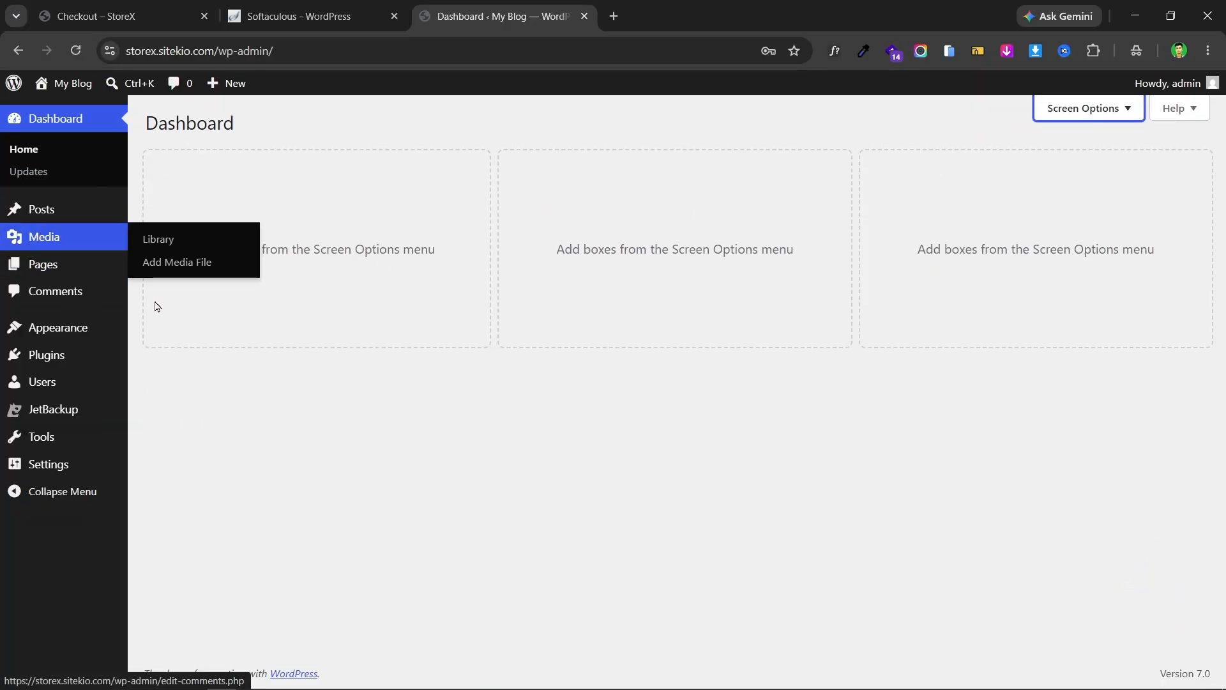
- Save the Post name permalink structure, giving URLs like /sample-post/
{"action": "mouse_move", "coordinate": [117, 473]}
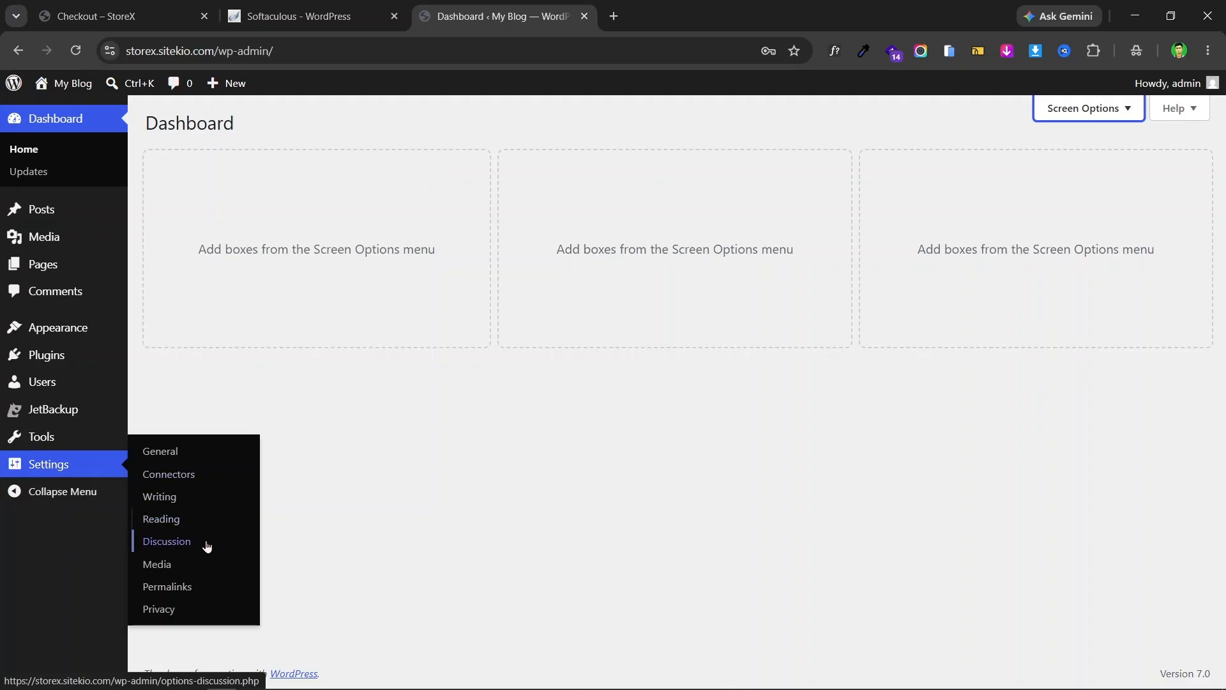
{"action": "left_click", "coordinate": [190, 587]}
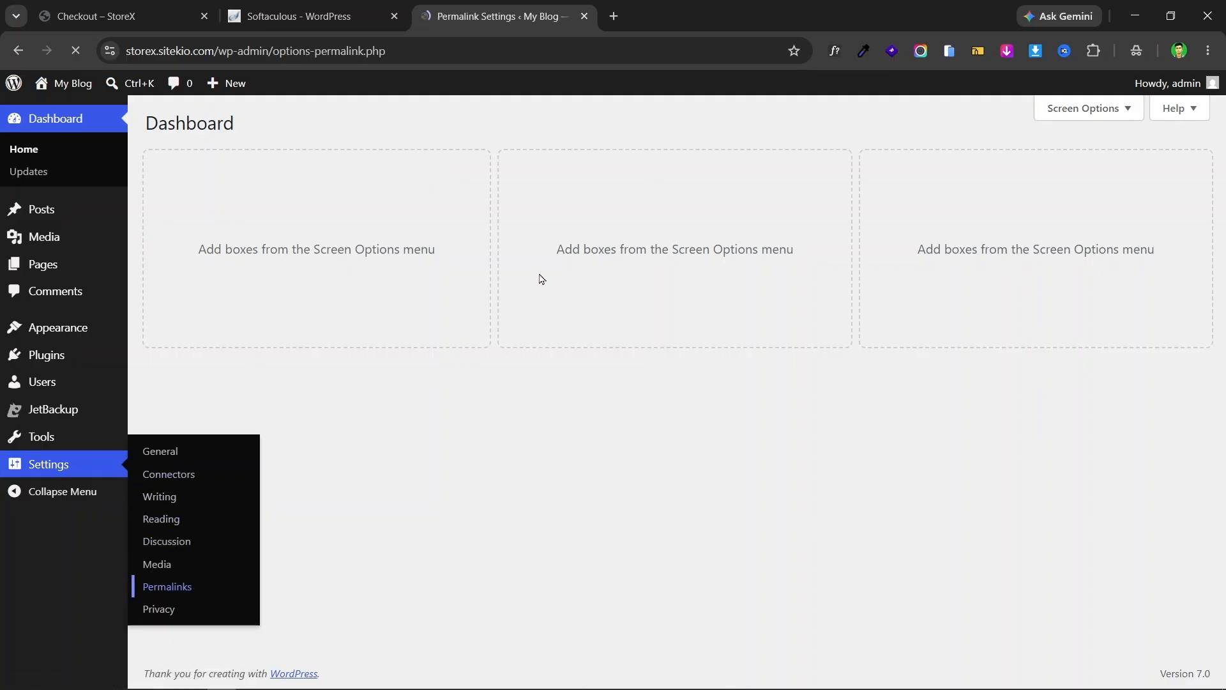
{"action": "scroll", "coordinate": [476, 255], "scroll_direction": "down", "scroll_amount": 3}
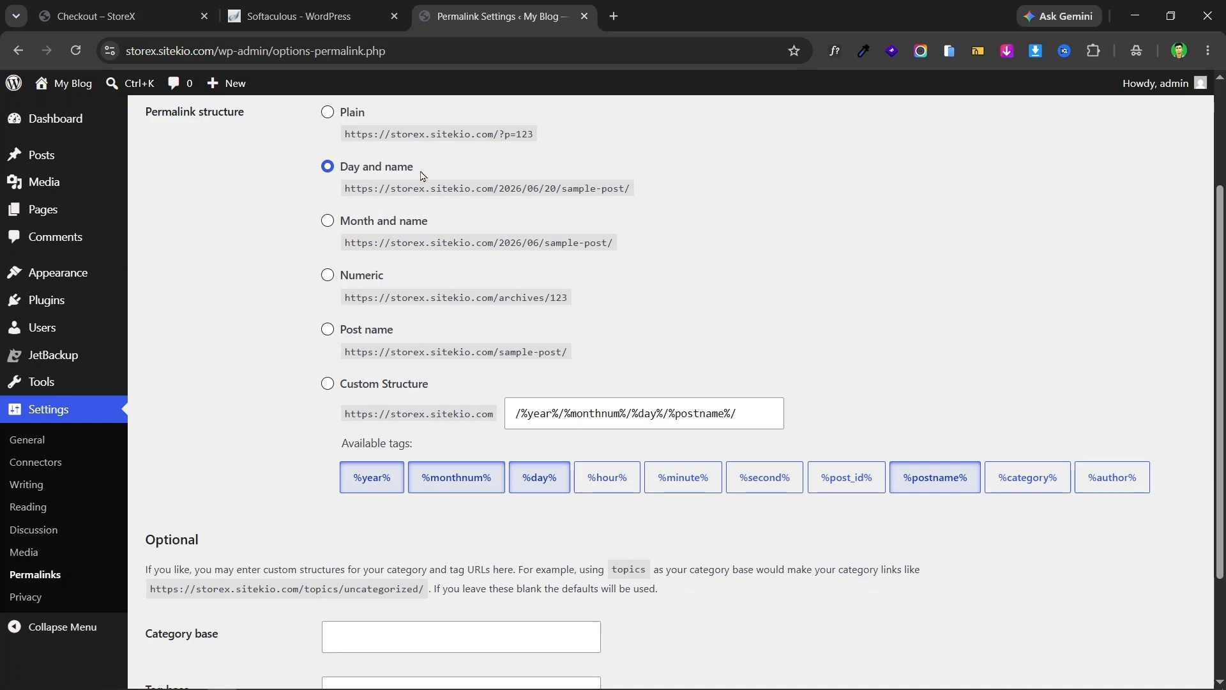
{"action": "left_click", "coordinate": [329, 335]}
{"action": "scroll", "coordinate": [678, 211], "scroll_direction": "down", "scroll_amount": 2}
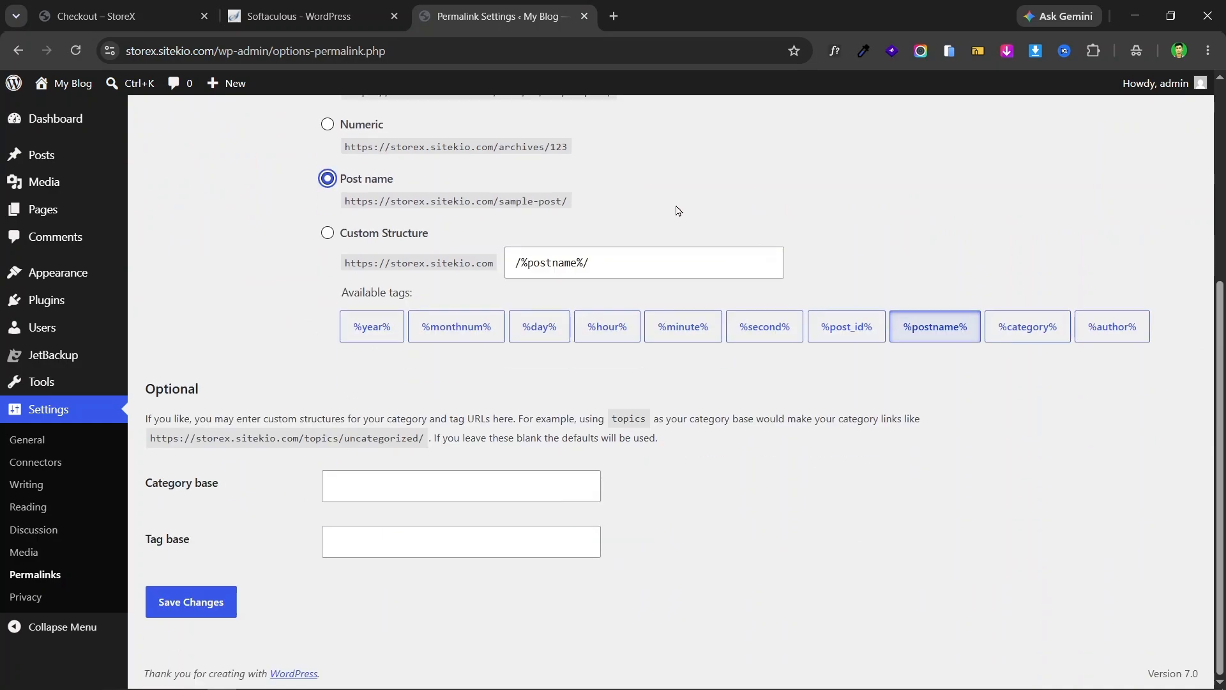
{"action": "left_click", "coordinate": [206, 597]}
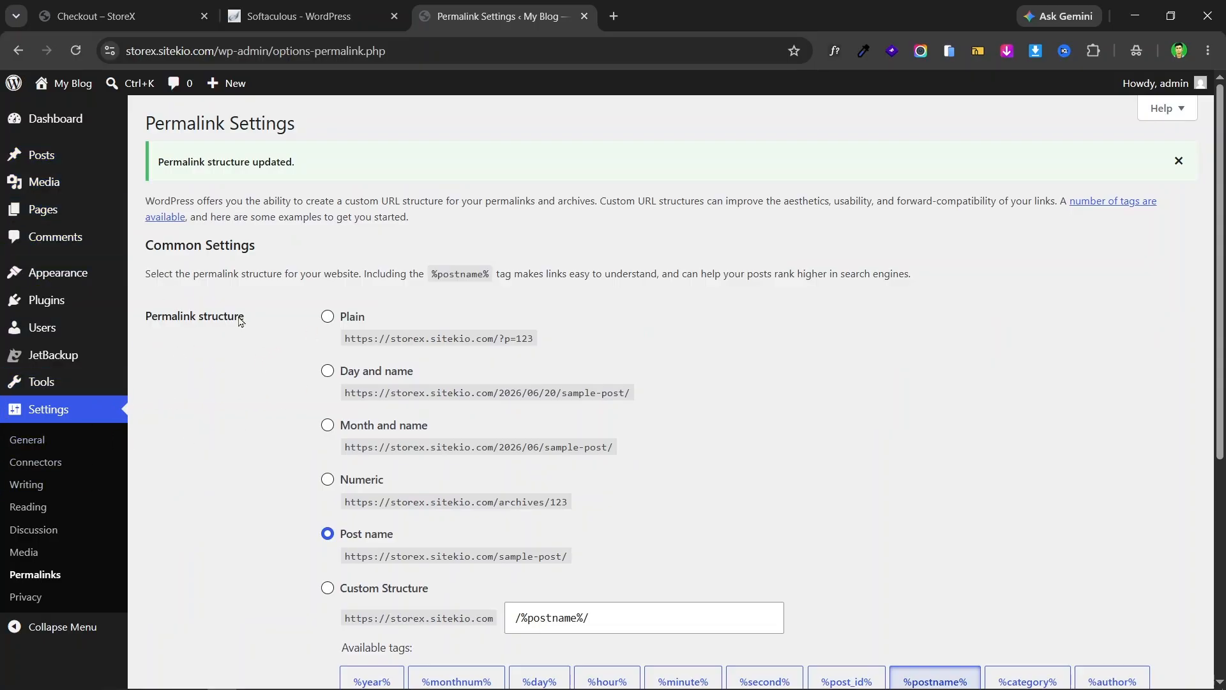
{"action": "scroll", "coordinate": [102, 301], "scroll_direction": "down", "scroll_amount": 5}
{"action": "scroll", "coordinate": [90, 258], "scroll_direction": "up", "scroll_amount": 5}
- Open the live site from My Blog in a new tab, view it, then return to admin
{"action": "mouse_move", "coordinate": [67, 83]}
{"action": "right_click", "coordinate": [90, 112]}
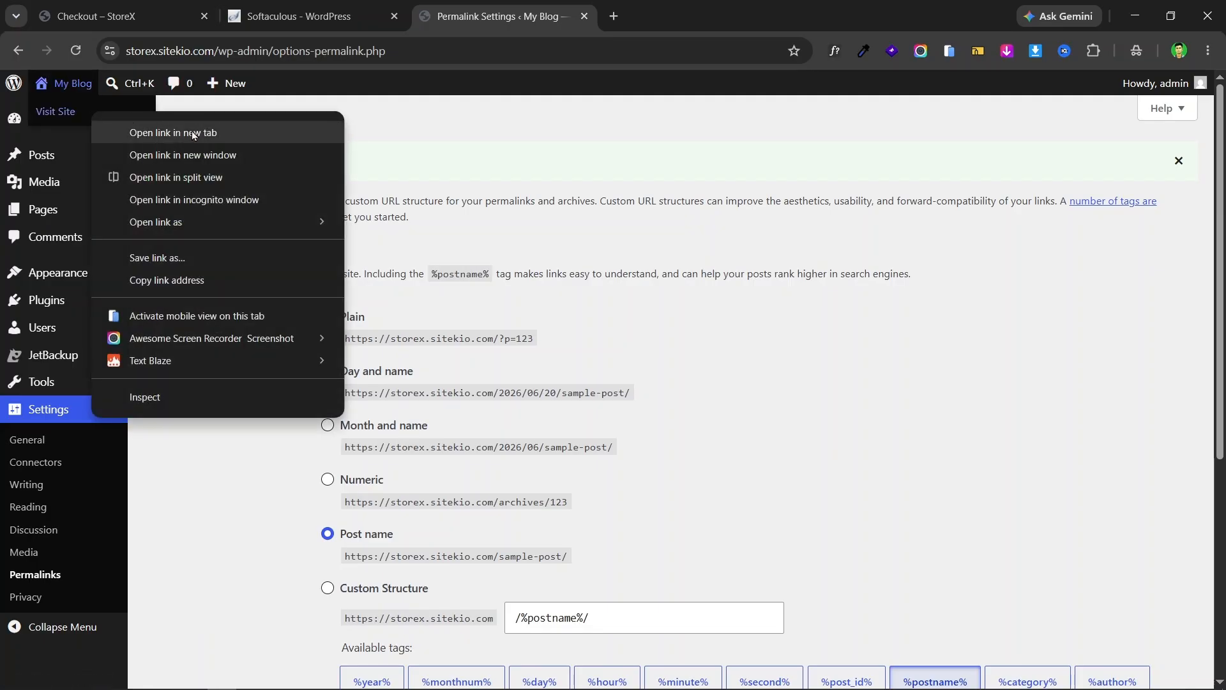
{"action": "left_click", "coordinate": [191, 132]}
{"action": "left_click", "coordinate": [705, 5]}
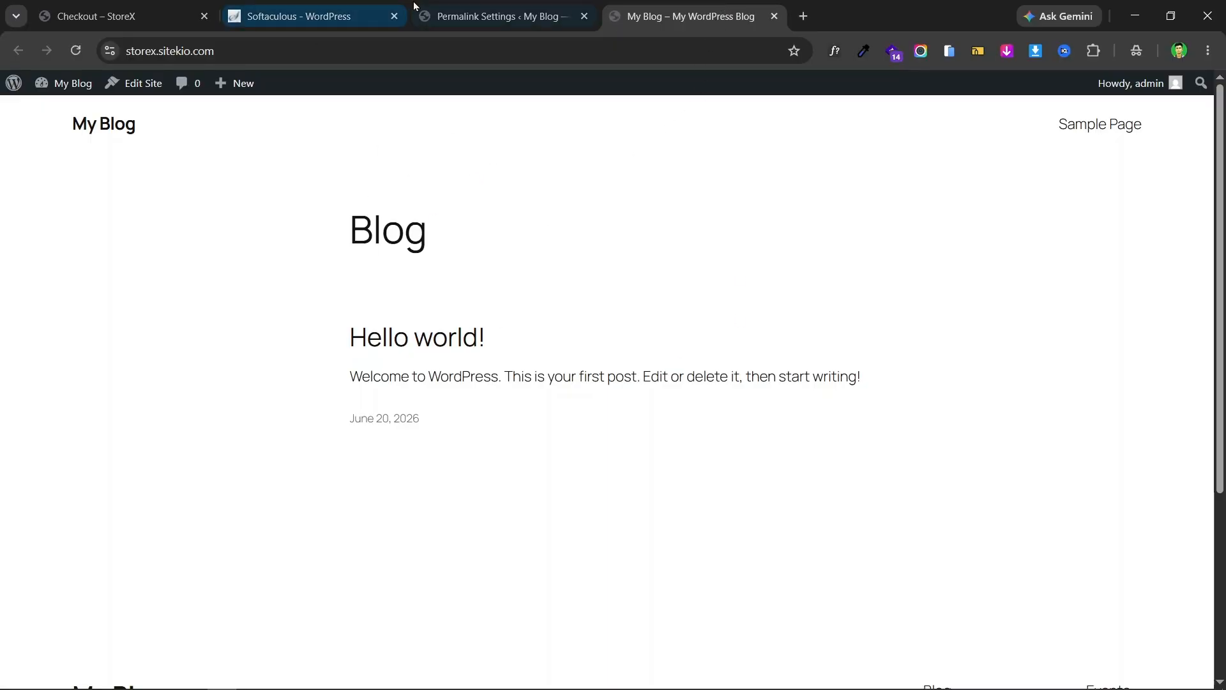
{"action": "left_click", "coordinate": [489, 11]}
- Go to Appearance > Themes and open Add Theme
{"action": "mouse_move", "coordinate": [88, 273]}
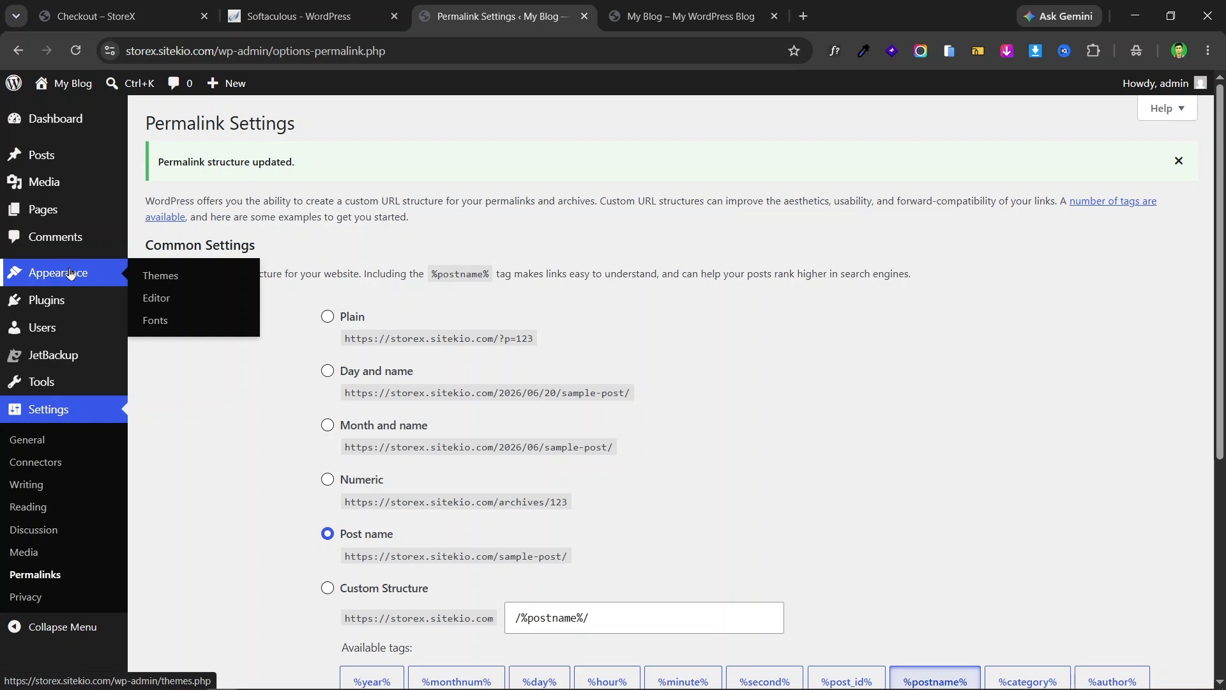
{"action": "left_click", "coordinate": [160, 275]}
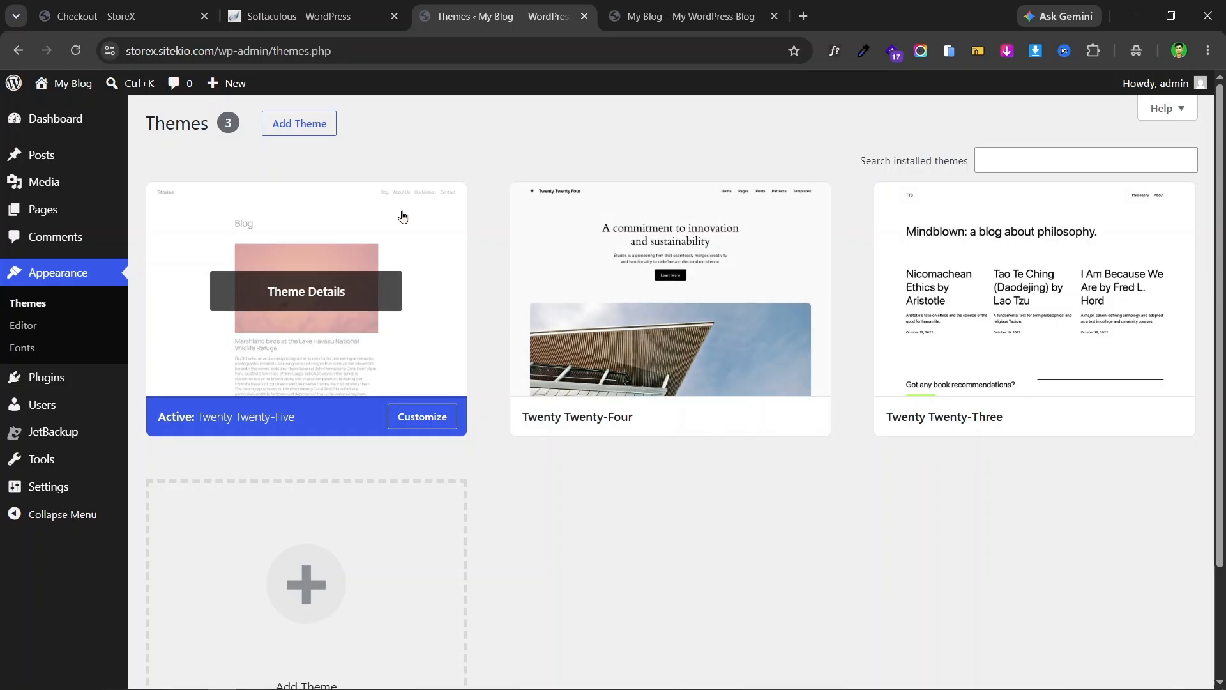
{"action": "left_click", "coordinate": [296, 124]}
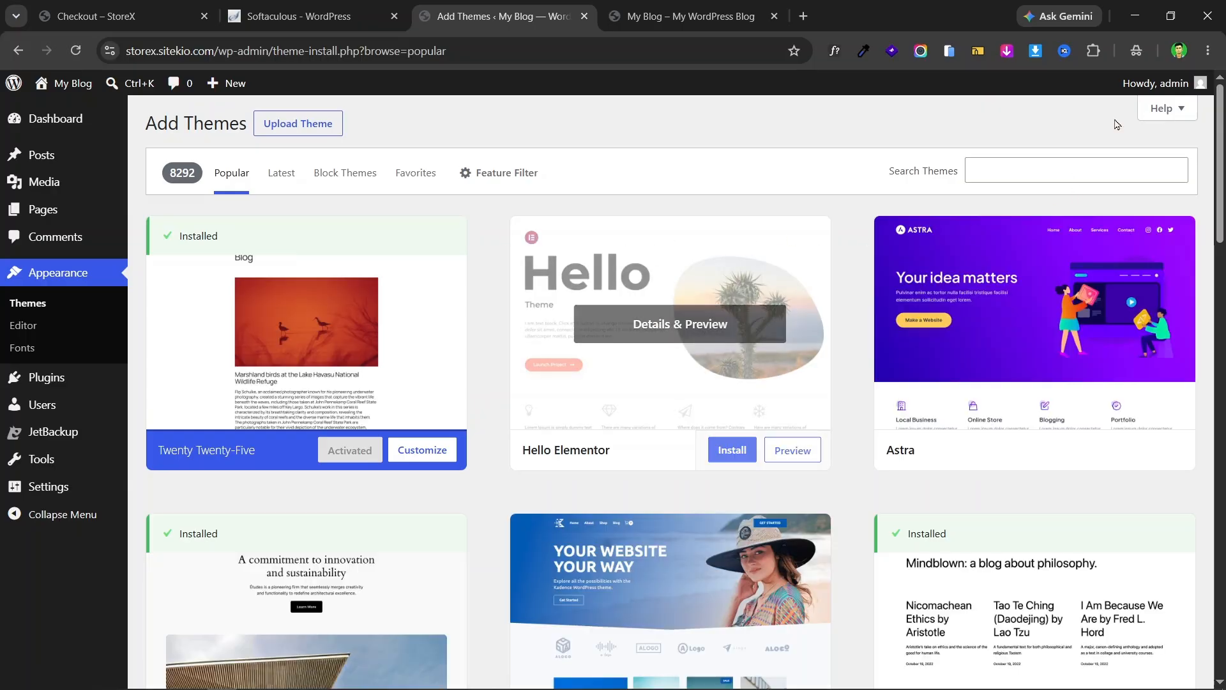
- Install and activate the Hello Elementor theme, then switch to the front-page tab
{"action": "left_click", "coordinate": [1039, 168]}
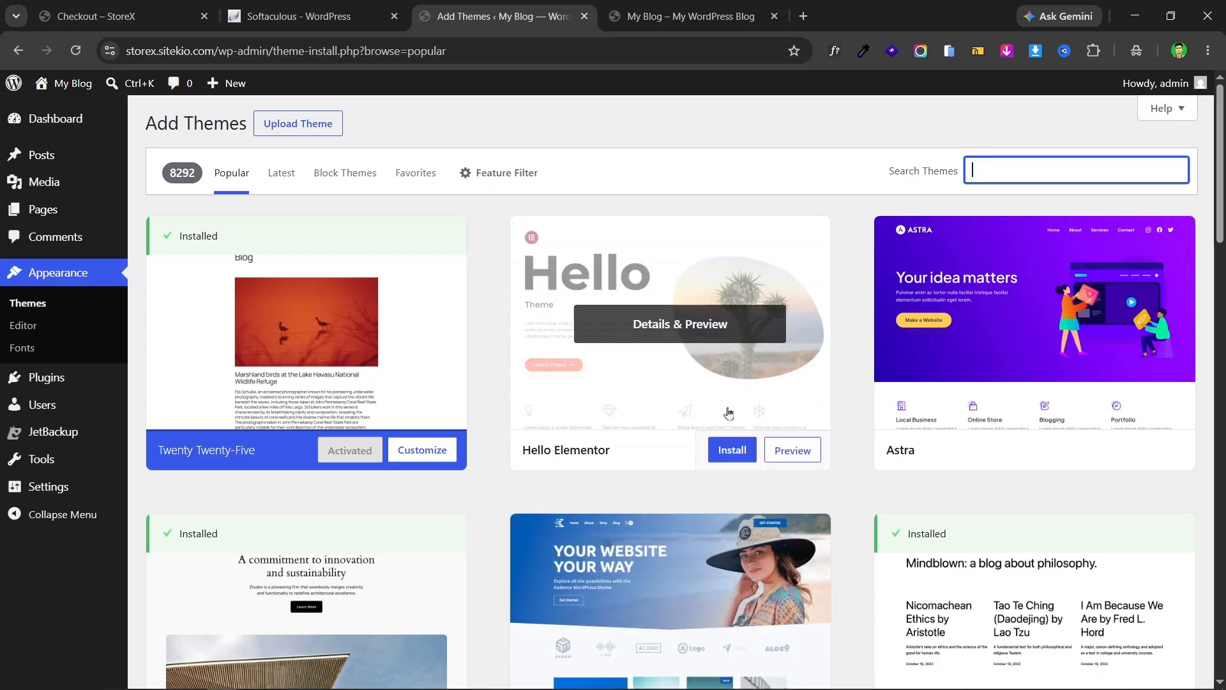
{"action": "left_click", "coordinate": [738, 453]}
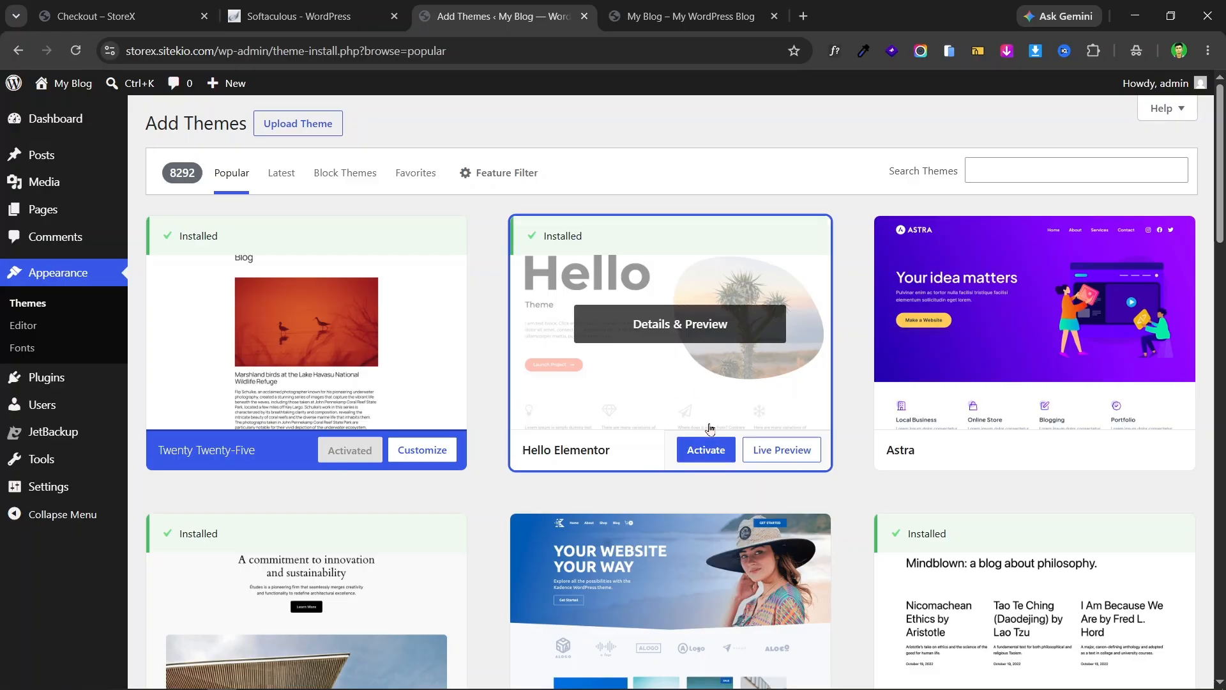
{"action": "left_click", "coordinate": [706, 458]}
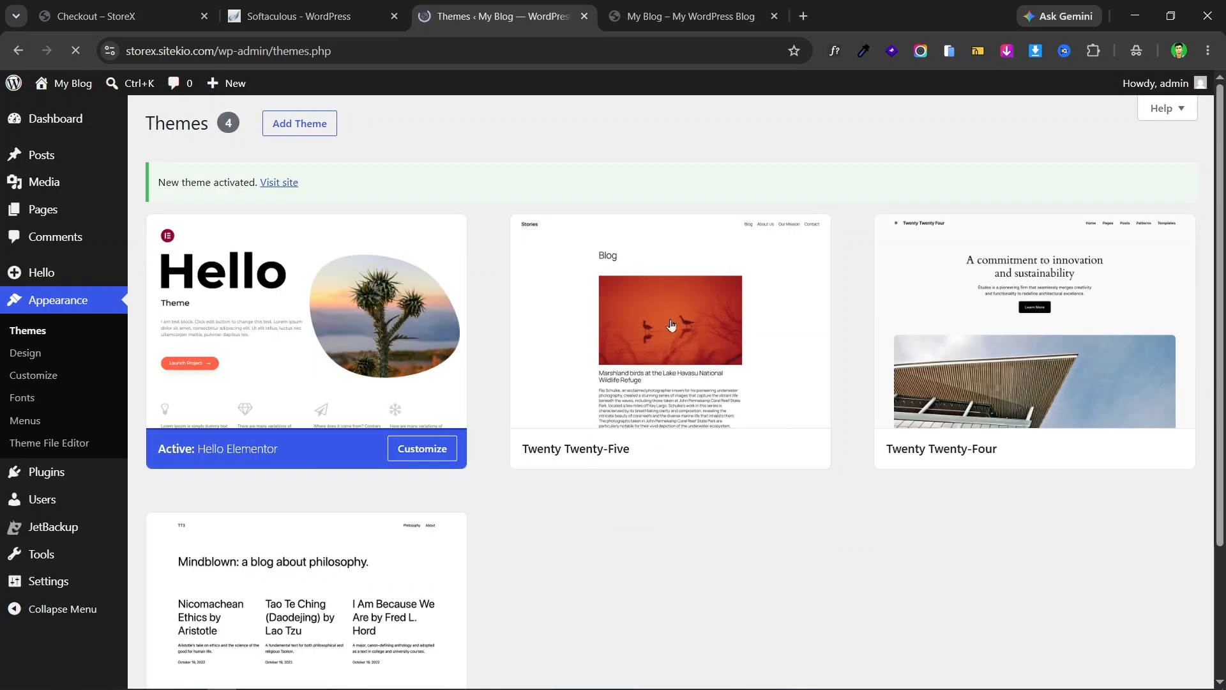
{"action": "scroll", "coordinate": [387, 473], "scroll_direction": "down", "scroll_amount": 3}
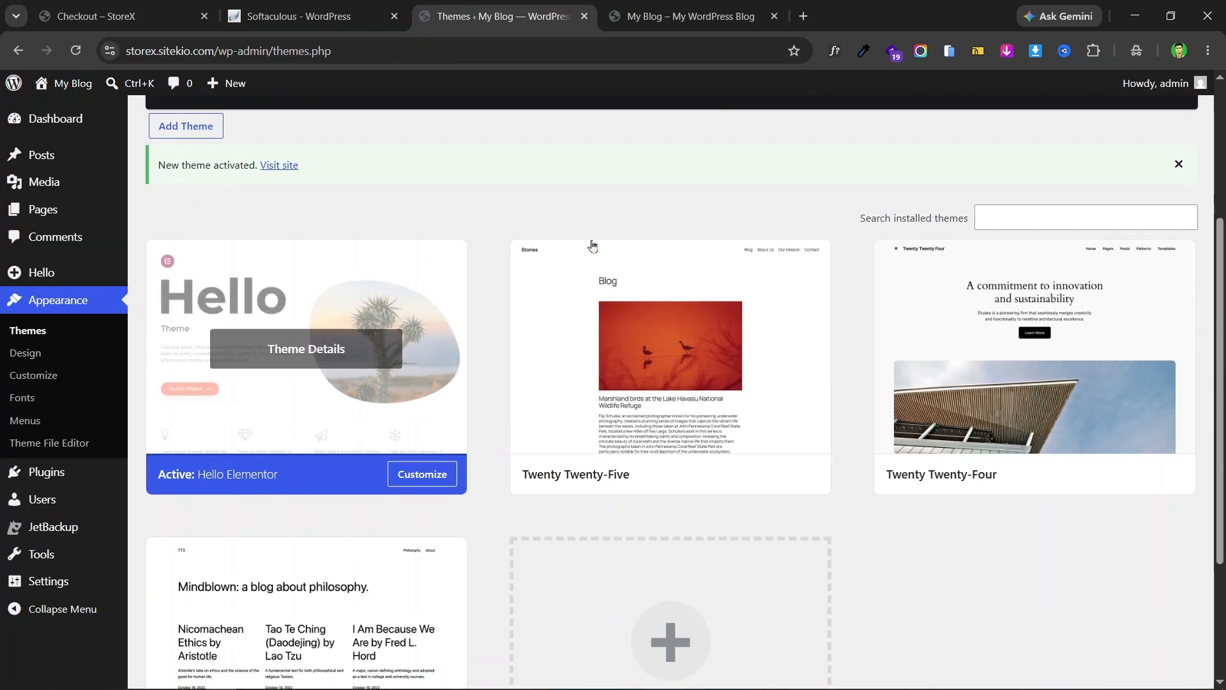
{"action": "left_click", "coordinate": [669, 6]}
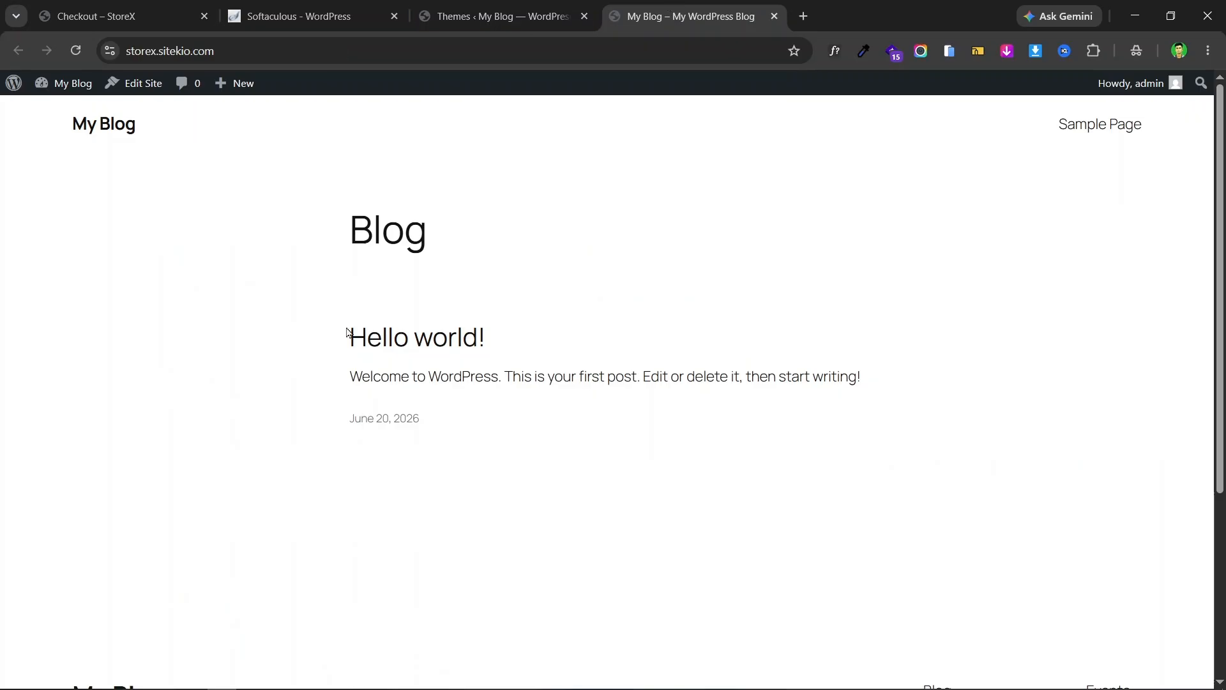
- Reload the front page, then delete the Twenty Twenty-Five theme from Themes
{"action": "left_click", "coordinate": [75, 51]}
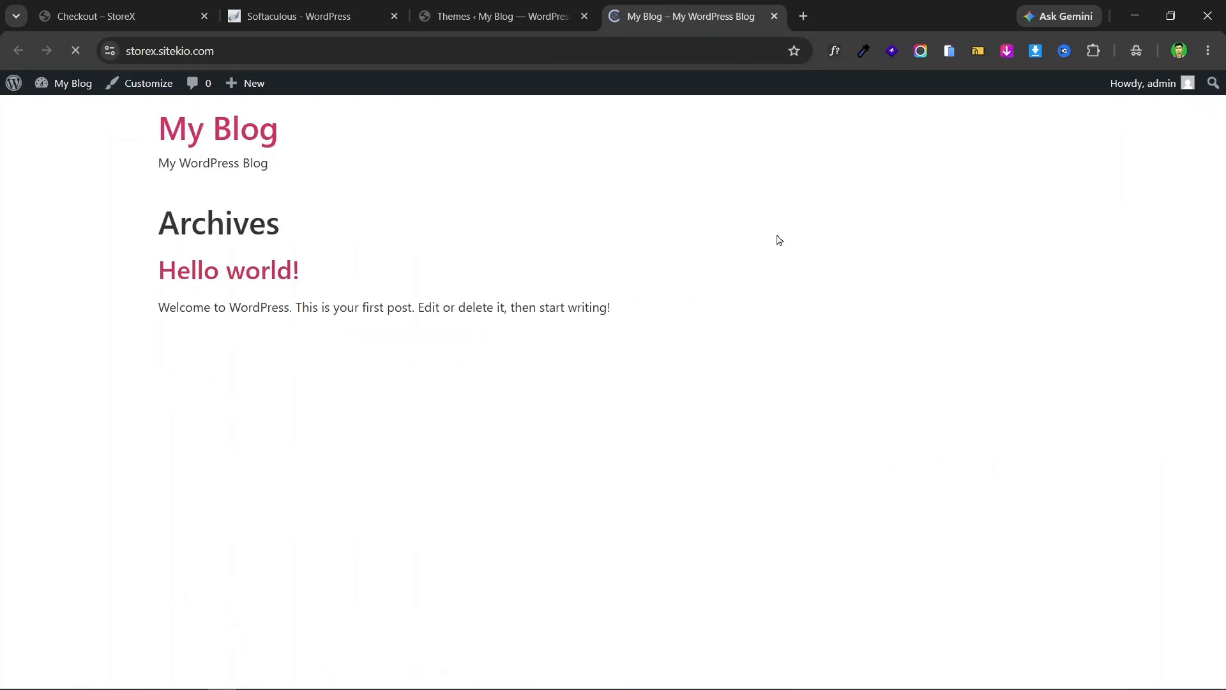
{"action": "left_click", "coordinate": [504, 14]}
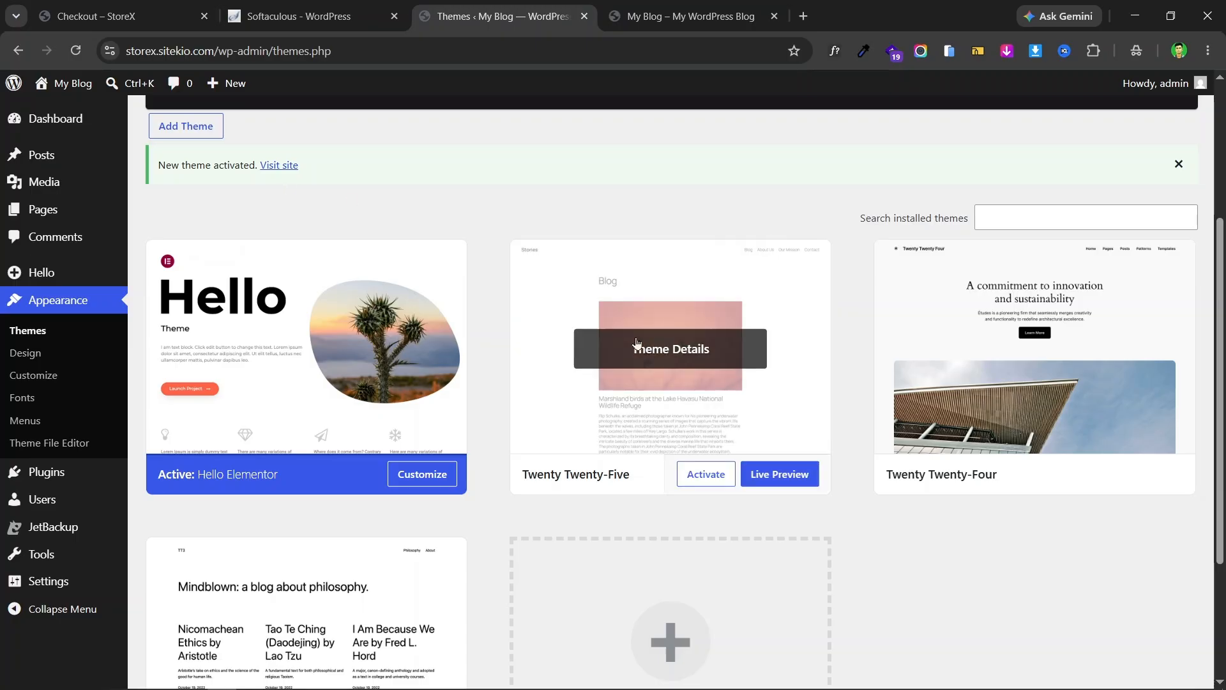
{"action": "scroll", "coordinate": [637, 343], "scroll_direction": "down", "scroll_amount": 2}
{"action": "scroll", "coordinate": [671, 307], "scroll_direction": "up", "scroll_amount": 1}
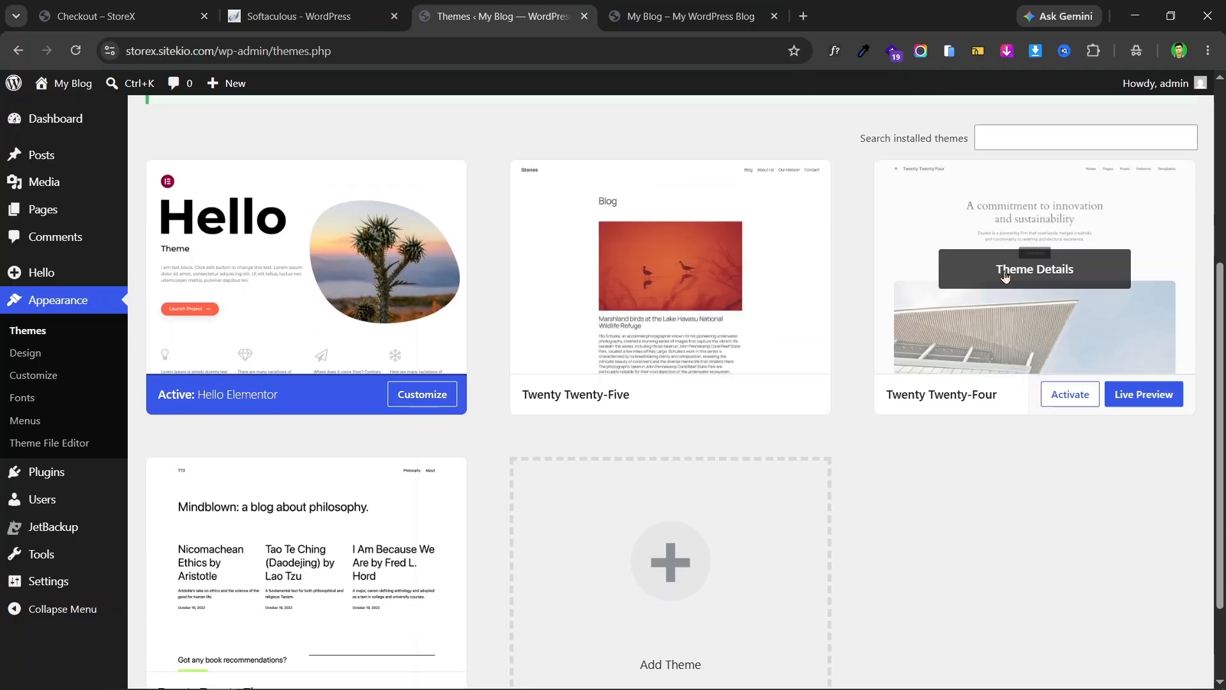
{"action": "left_click", "coordinate": [750, 291]}
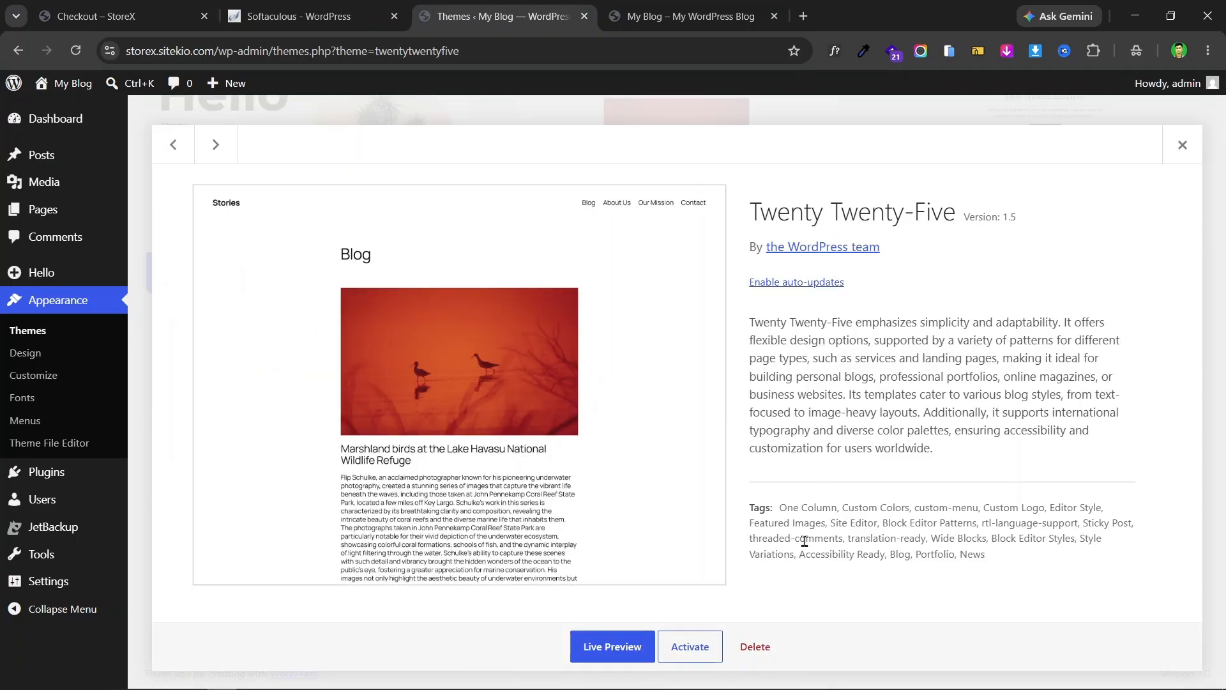
{"action": "left_click", "coordinate": [755, 646]}
{"action": "left_click", "coordinate": [686, 187]}
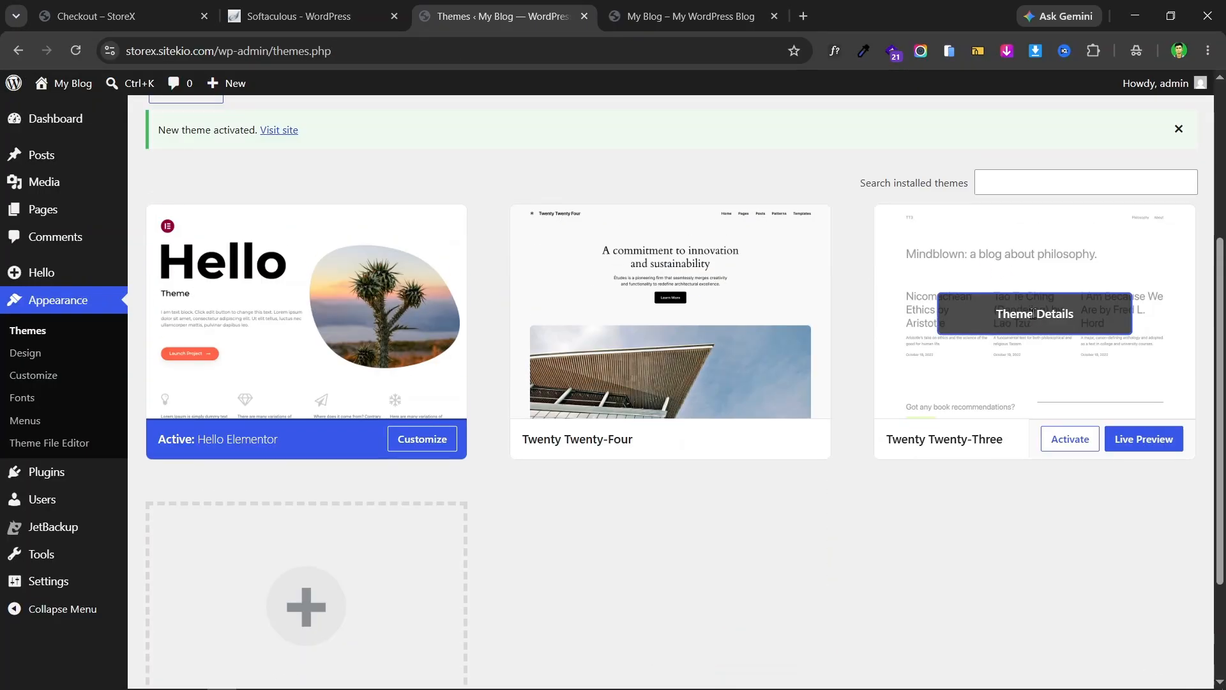
- Delete the Twenty Twenty-Three theme, leaving Hello Elementor and Twenty Twenty-Four
{"action": "left_click", "coordinate": [1033, 314]}
{"action": "left_click", "coordinate": [756, 645]}
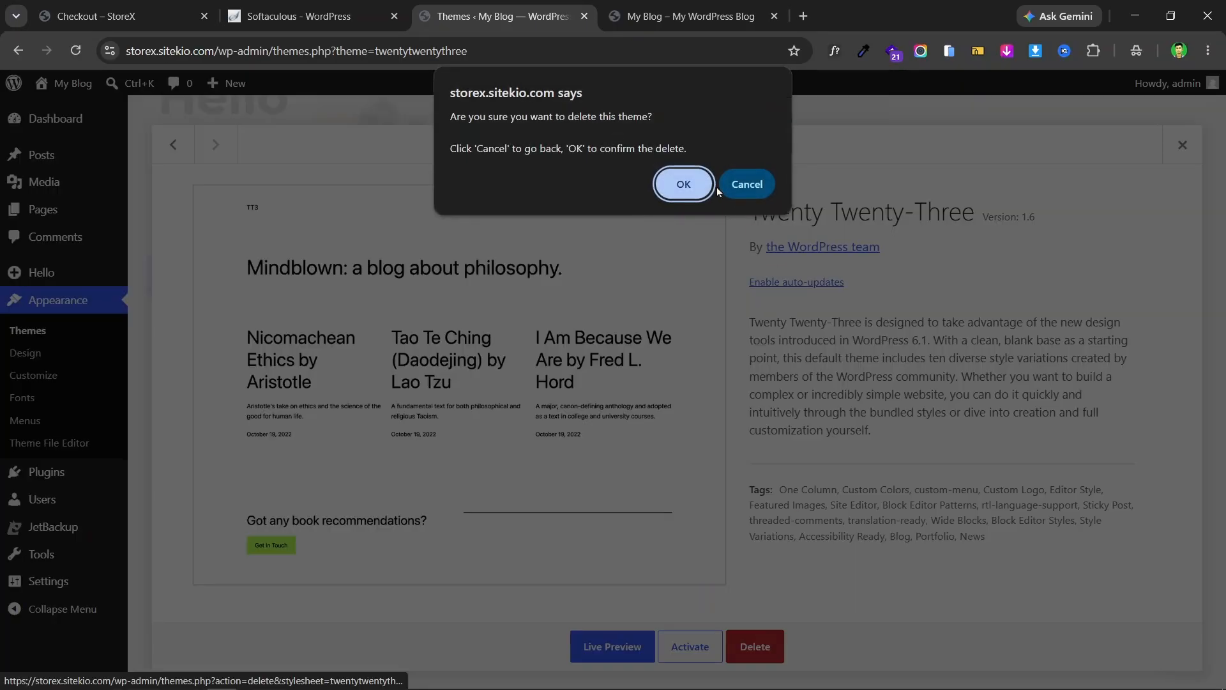
{"action": "left_click", "coordinate": [687, 186]}
{"action": "scroll", "coordinate": [677, 295], "scroll_direction": "up", "scroll_amount": 3}
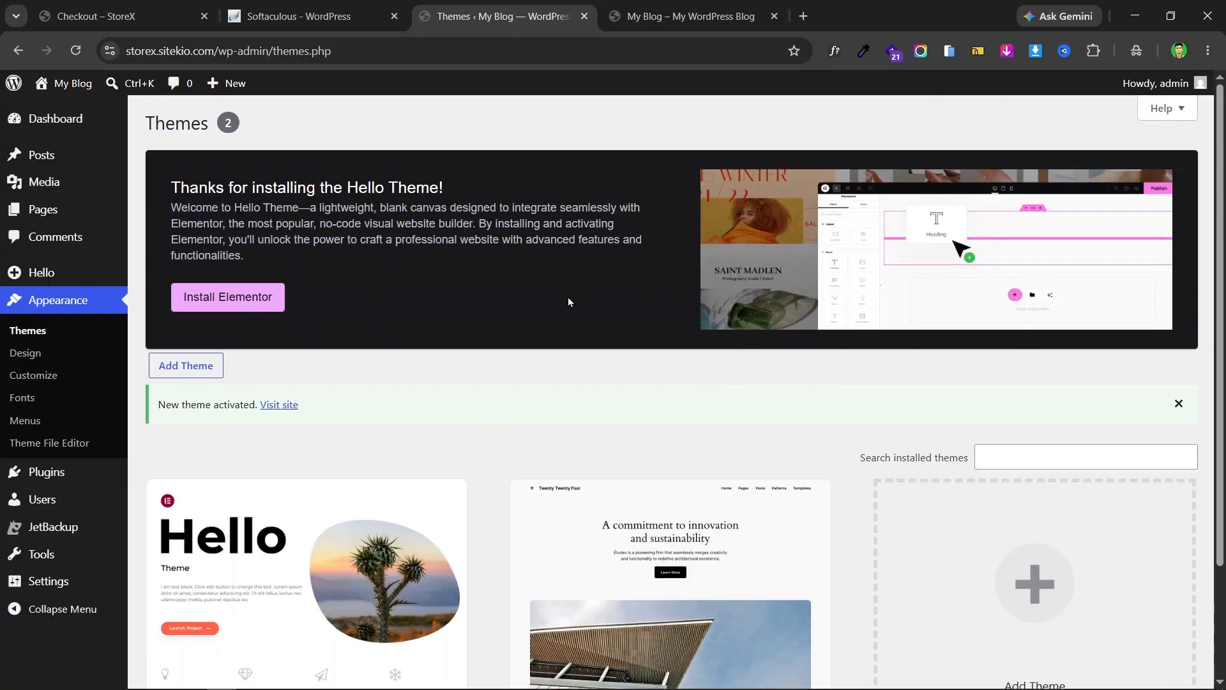
{"action": "scroll", "coordinate": [739, 310], "scroll_direction": "down", "scroll_amount": 3}
{"action": "scroll", "coordinate": [456, 339], "scroll_direction": "up", "scroll_amount": 2}
{"action": "scroll", "coordinate": [683, 268], "scroll_direction": "down", "scroll_amount": 2}
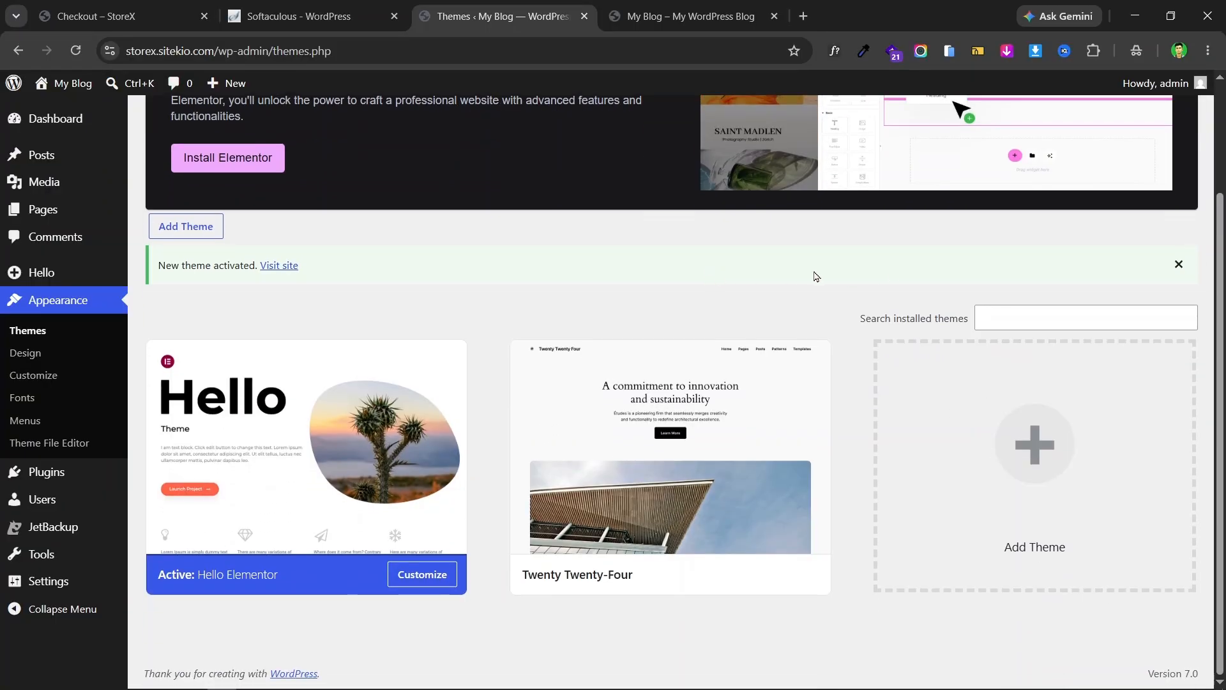
{"action": "scroll", "coordinate": [734, 281], "scroll_direction": "up", "scroll_amount": 2}
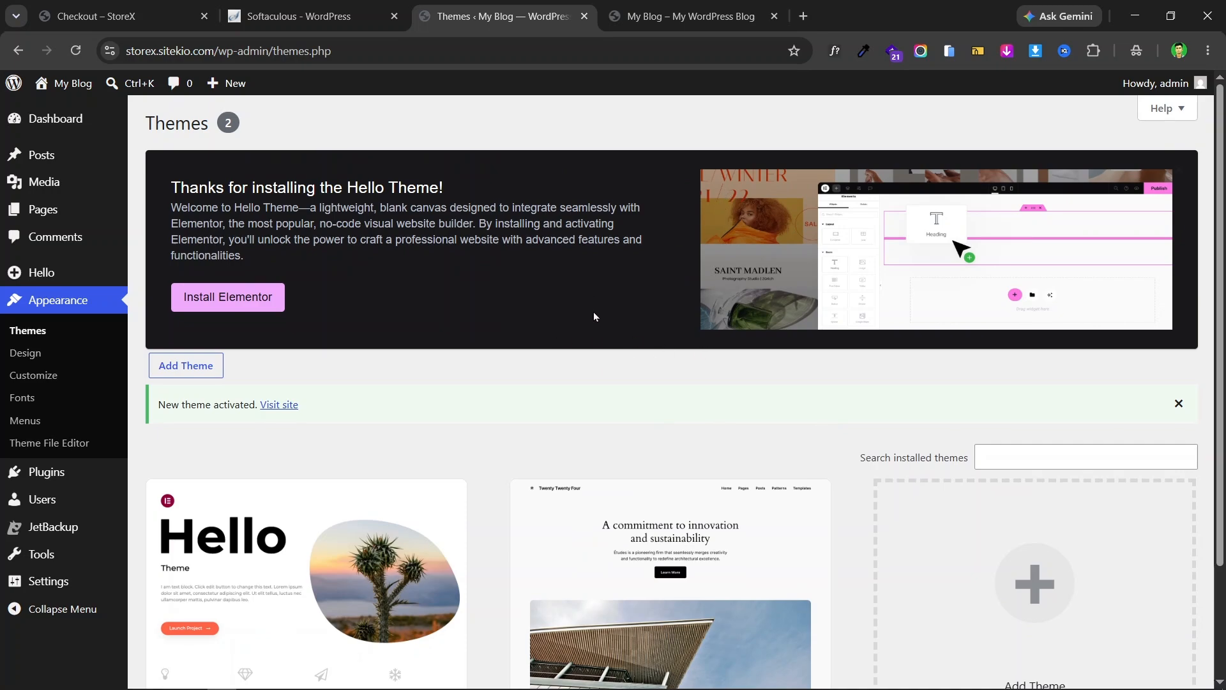
{"action": "scroll", "coordinate": [83, 358], "scroll_direction": "down", "scroll_amount": 2}
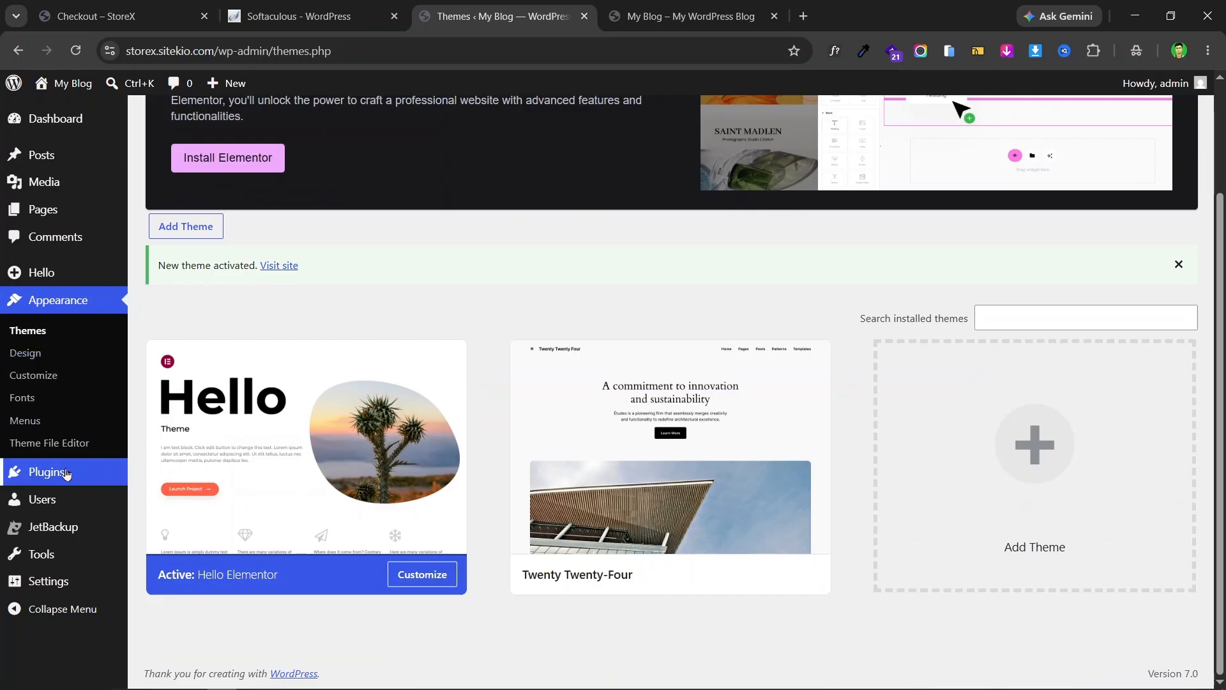
- On Installed Plugins, deactivate the JetBackup plugin
{"action": "mouse_move", "coordinate": [59, 482]}
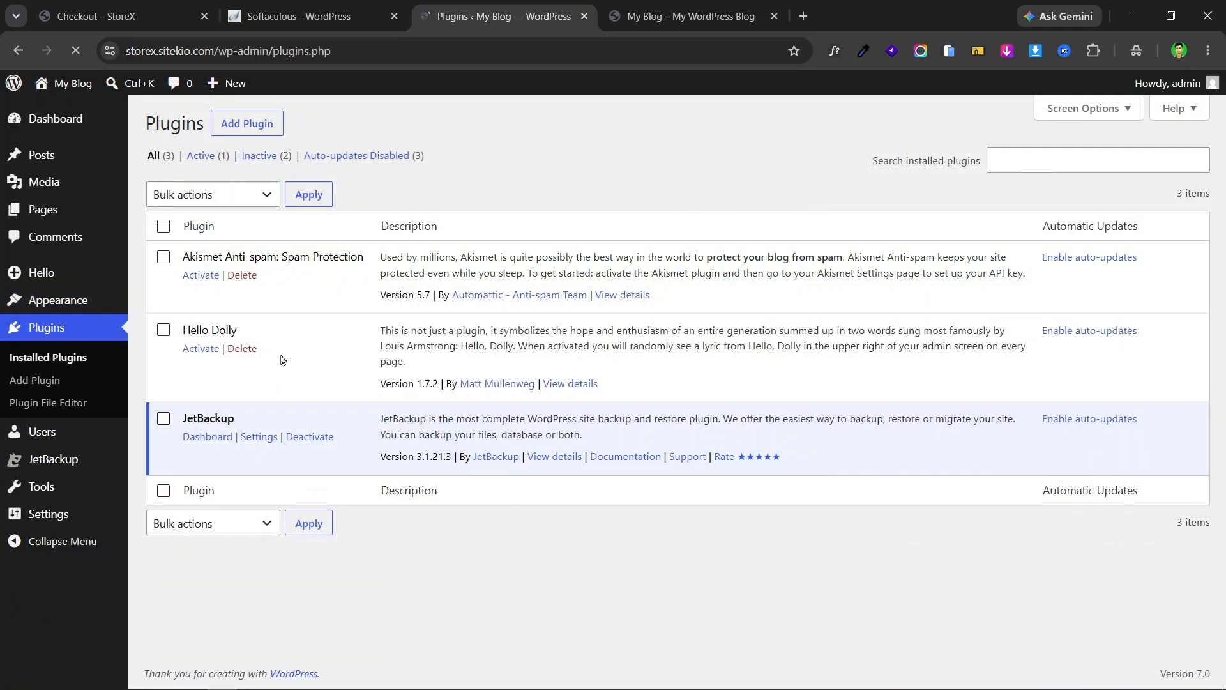
{"action": "scroll", "coordinate": [676, 206], "scroll_direction": "down", "scroll_amount": 3}
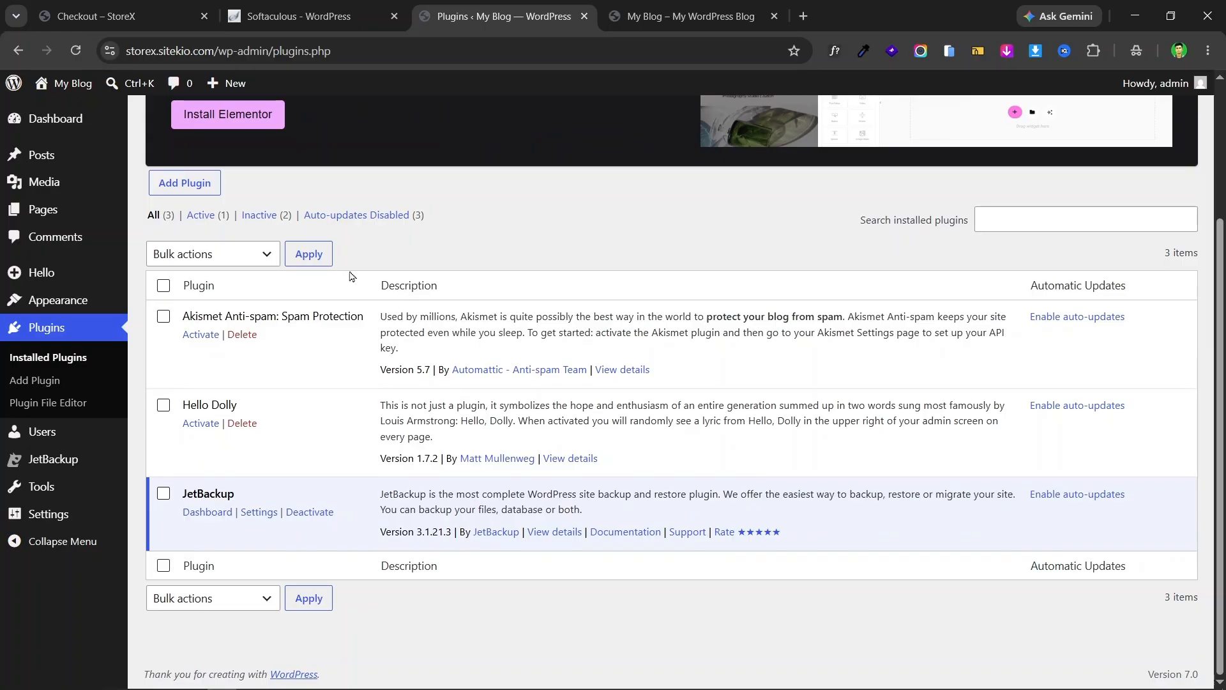
{"action": "left_click", "coordinate": [316, 513]}
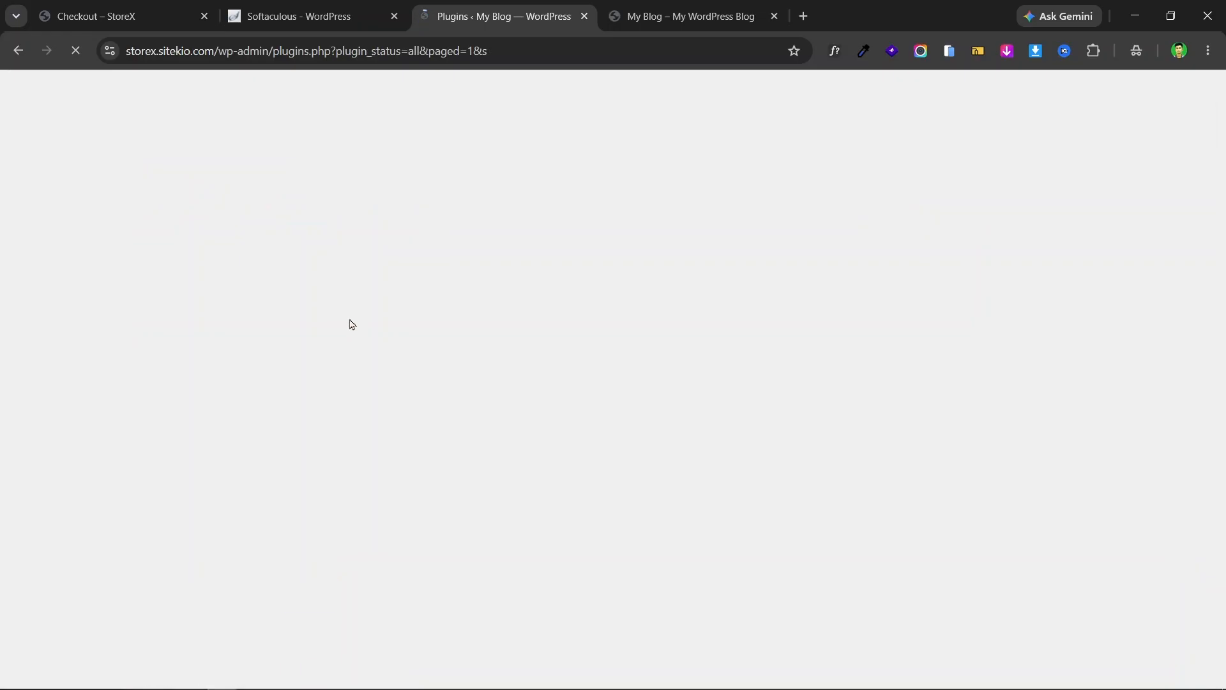
{"action": "scroll", "coordinate": [419, 248], "scroll_direction": "down", "scroll_amount": 4}
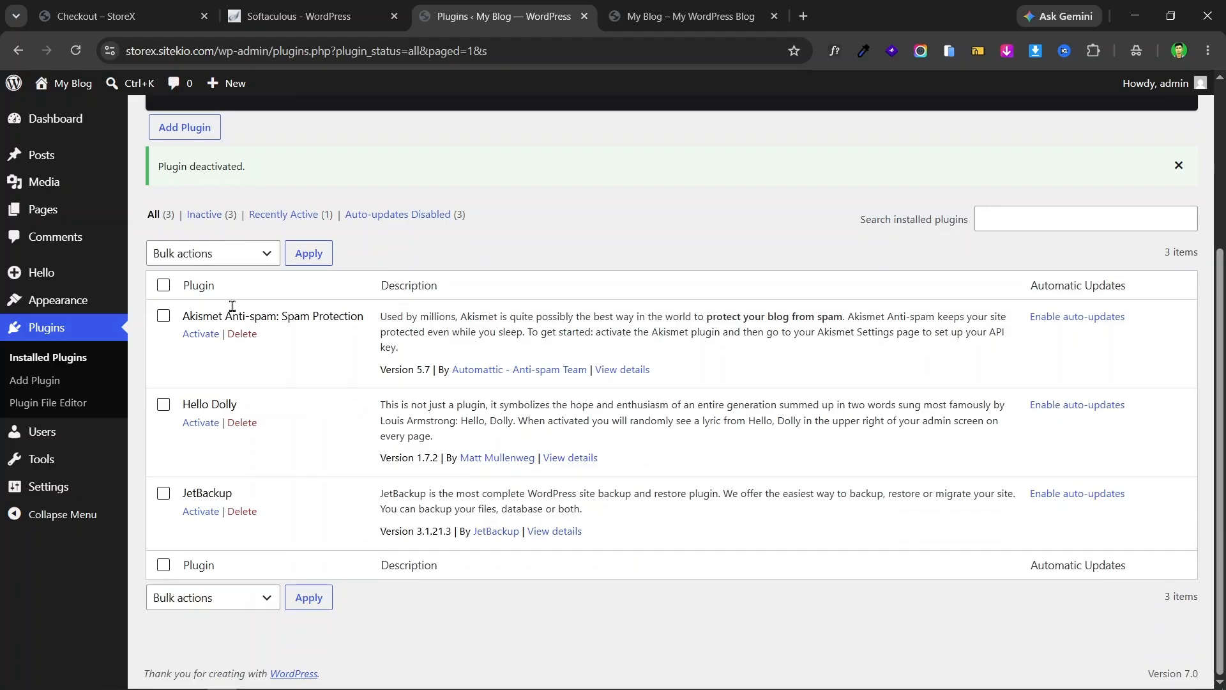
- Bulk-delete Akismet Anti-spam, Hello Dolly and JetBackup, leaving the plugin list empty
{"action": "left_click", "coordinate": [170, 285]}
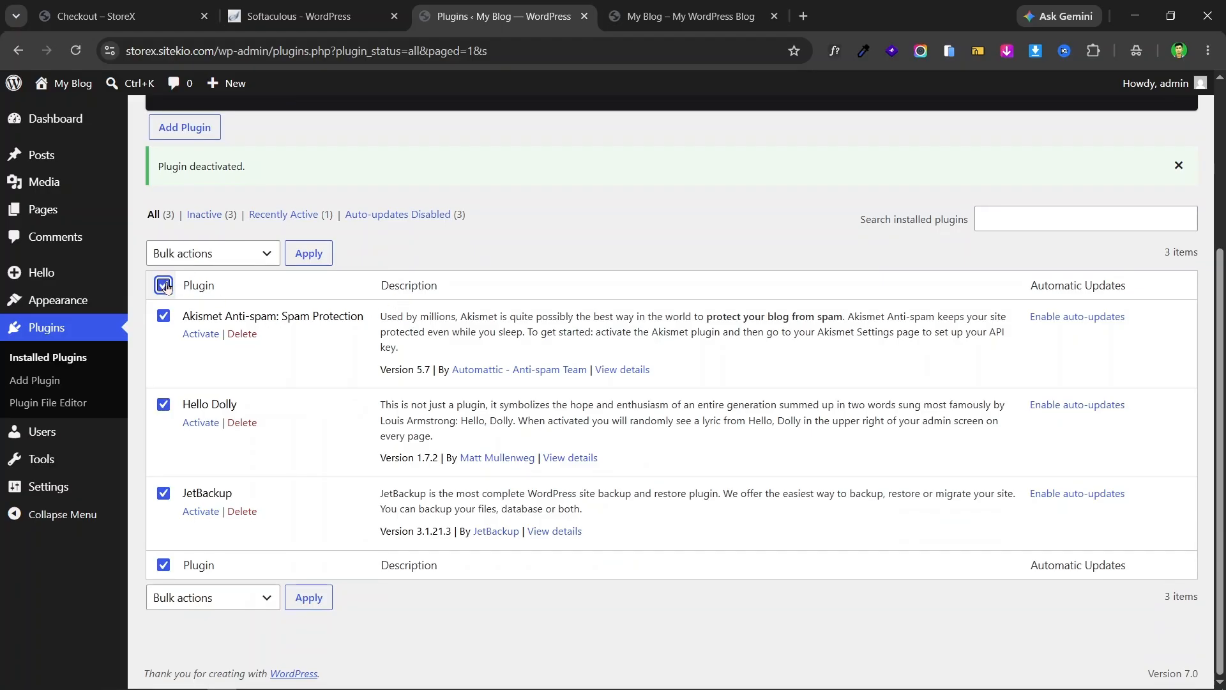
{"action": "left_click", "coordinate": [246, 259]}
{"action": "left_click", "coordinate": [208, 362]}
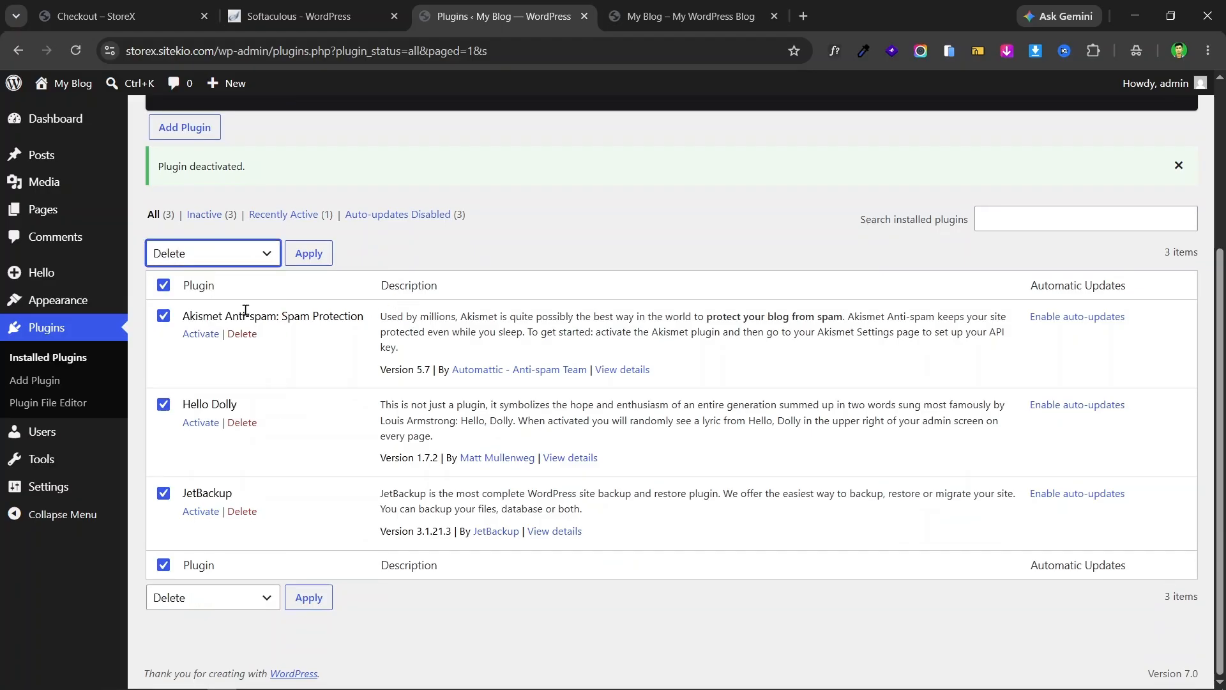
{"action": "left_click", "coordinate": [309, 253]}
{"action": "left_click", "coordinate": [684, 168]}
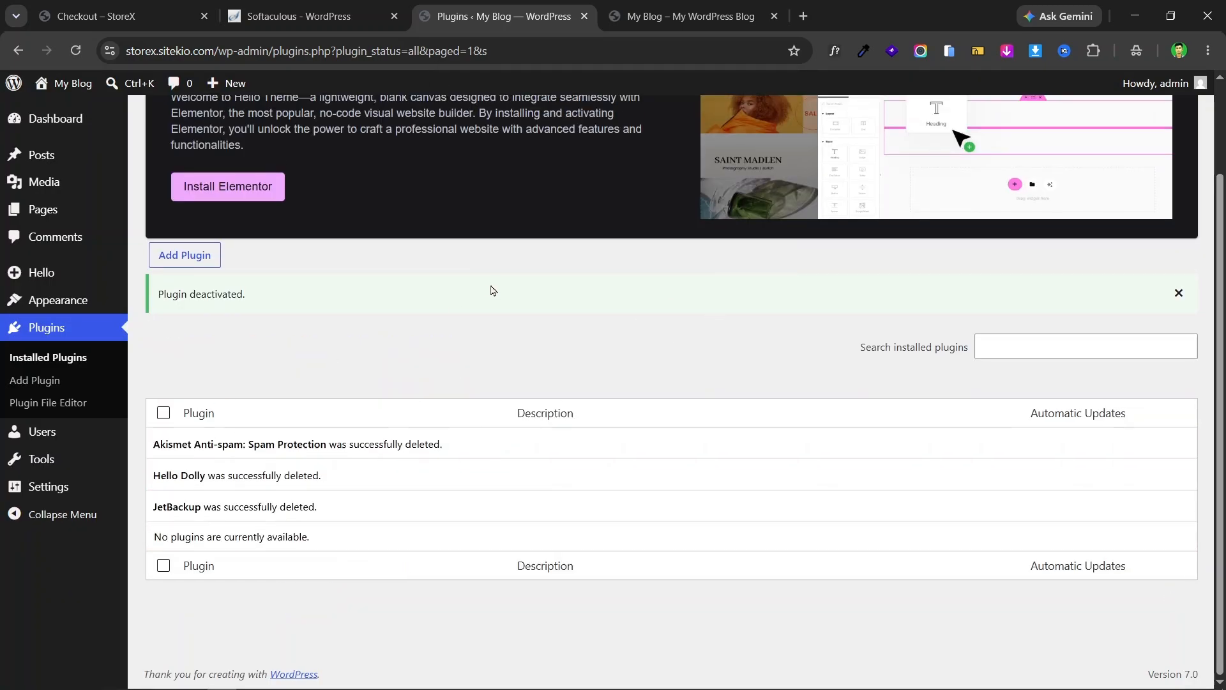
{"action": "scroll", "coordinate": [511, 325], "scroll_direction": "up", "scroll_amount": 2}
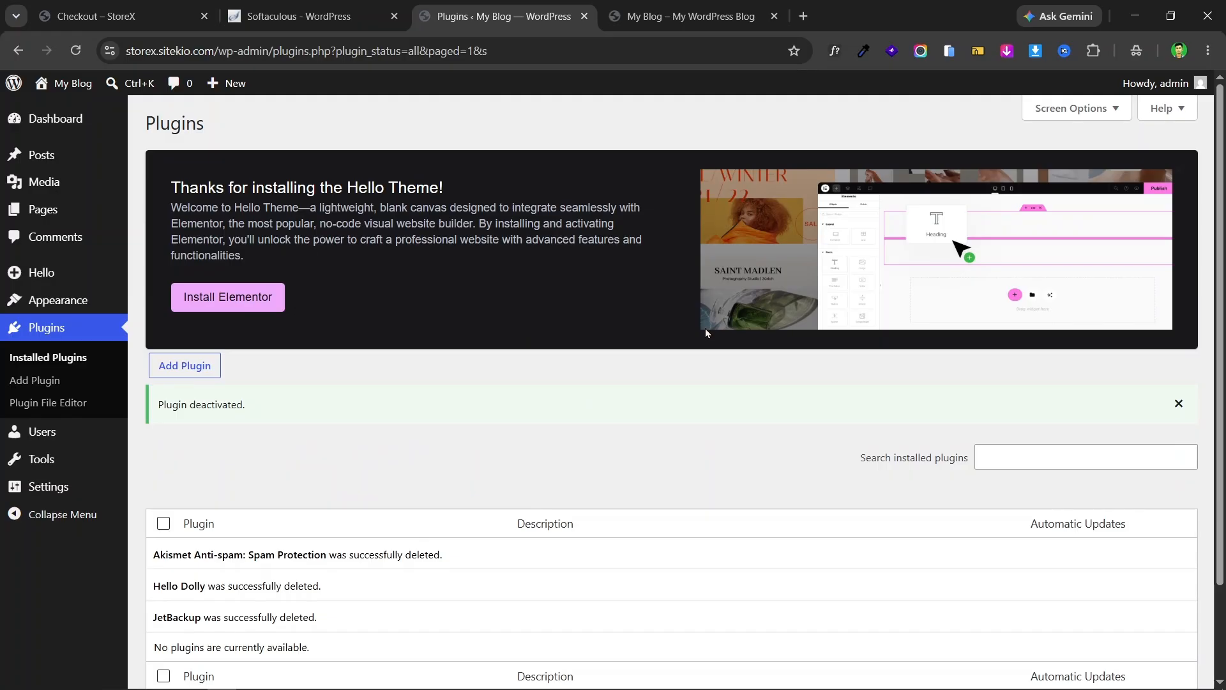
{"action": "scroll", "coordinate": [493, 416], "scroll_direction": "down", "scroll_amount": 2}
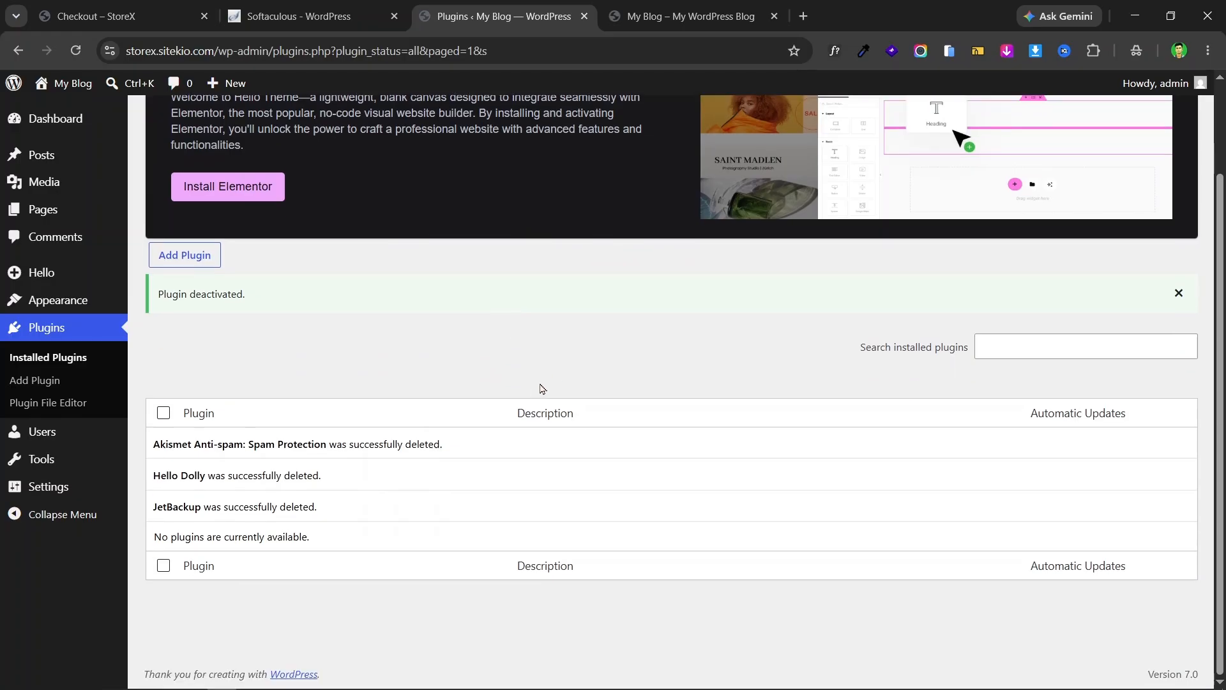
{"action": "scroll", "coordinate": [542, 391], "scroll_direction": "up", "scroll_amount": 2}
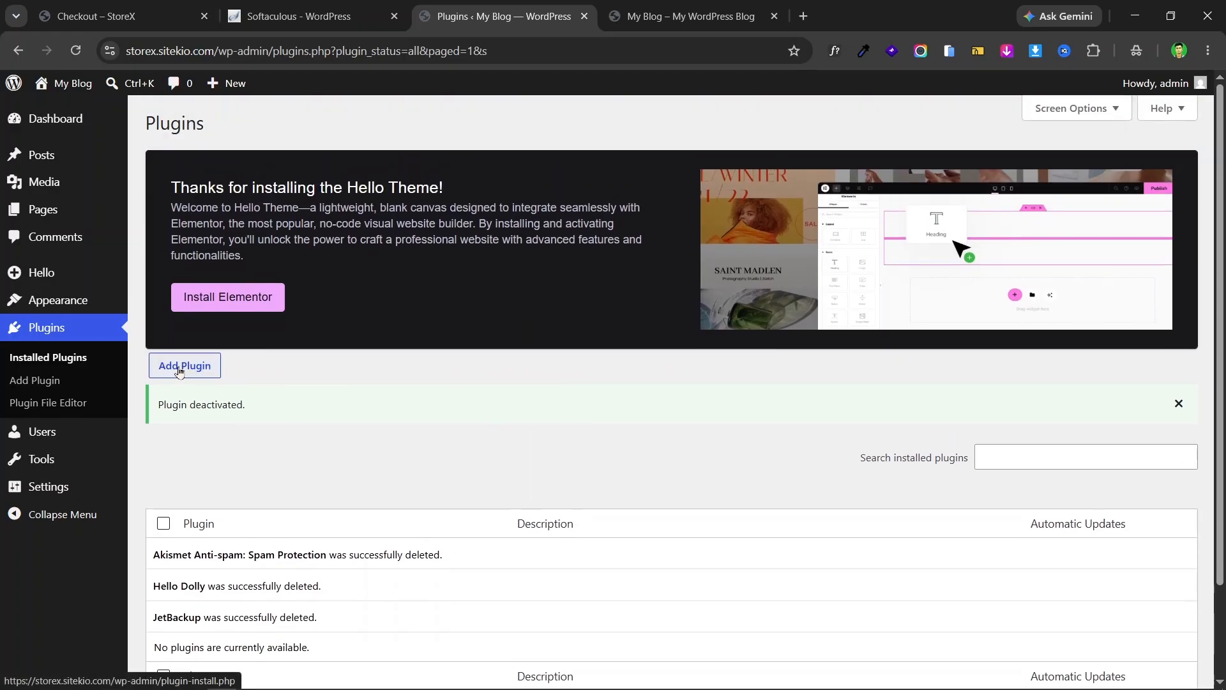
- Install Elementor Website Builder and WooCommerce from the Popular plugins list
{"action": "left_click", "coordinate": [182, 371]}
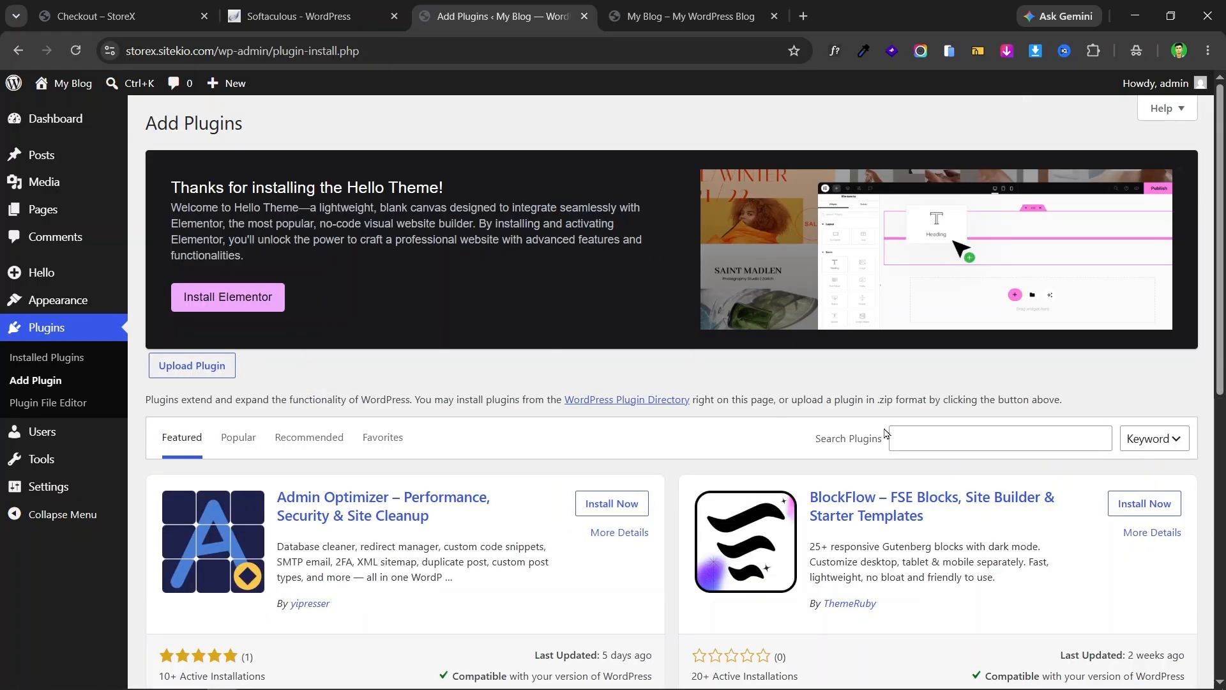
{"action": "left_click", "coordinate": [928, 430]}
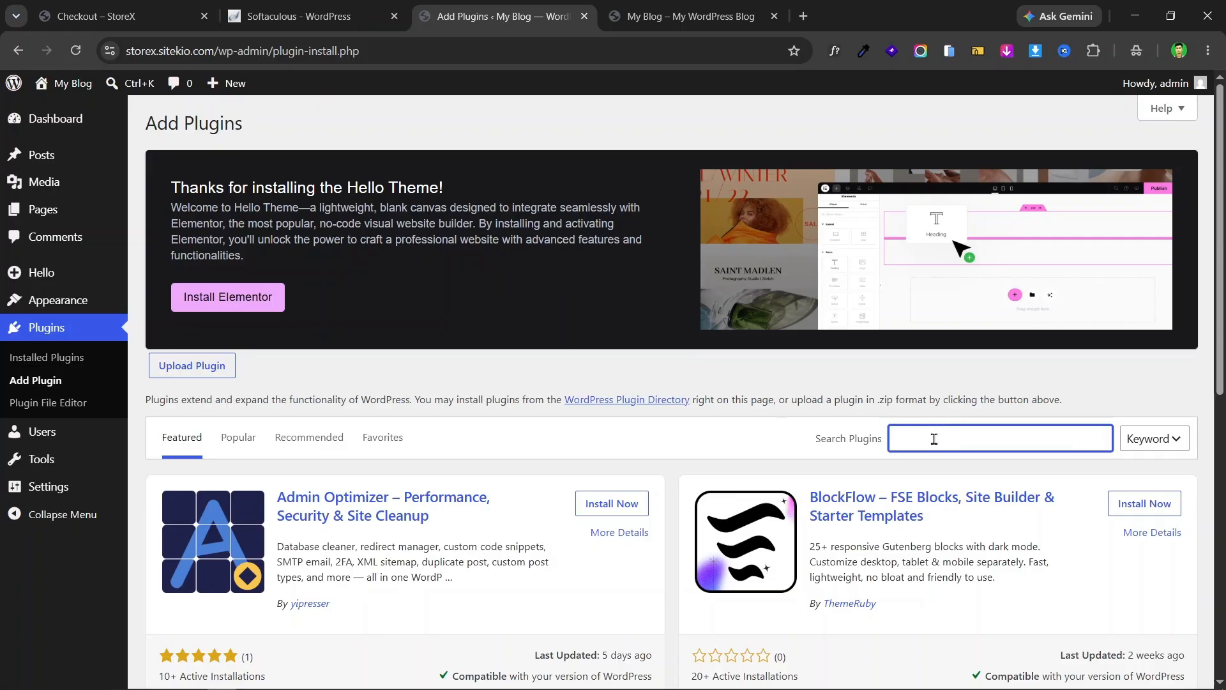
{"action": "scroll", "coordinate": [894, 351], "scroll_direction": "down", "scroll_amount": 2}
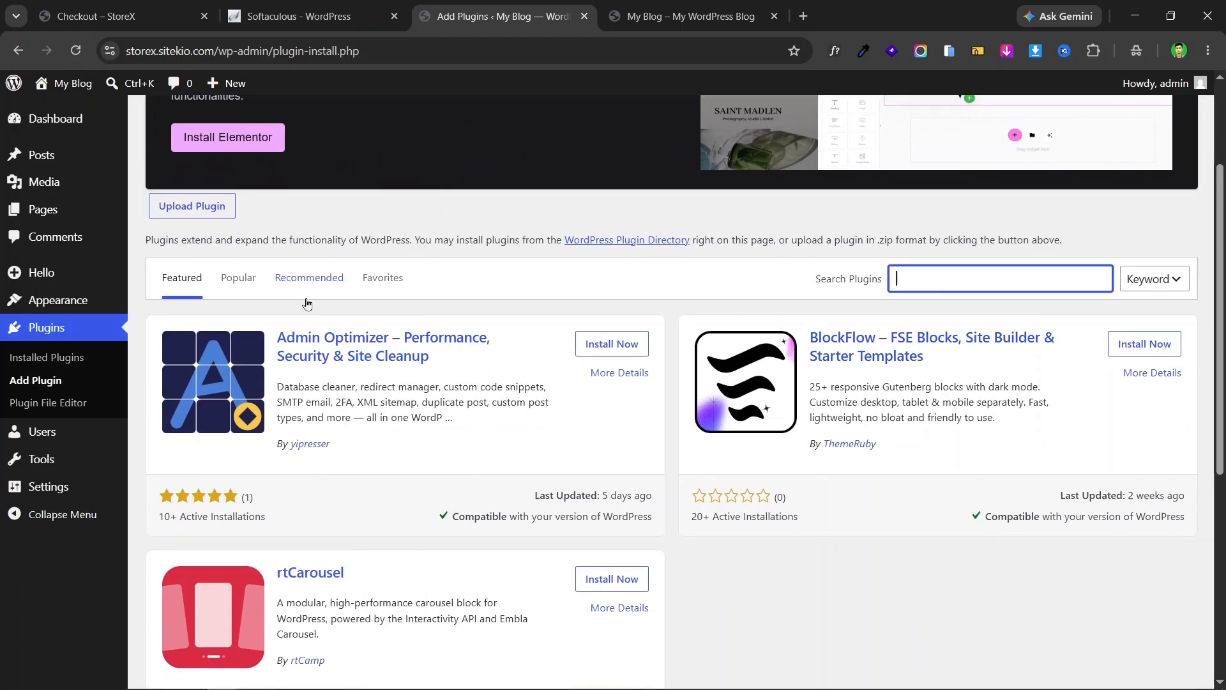
{"action": "left_click", "coordinate": [240, 283]}
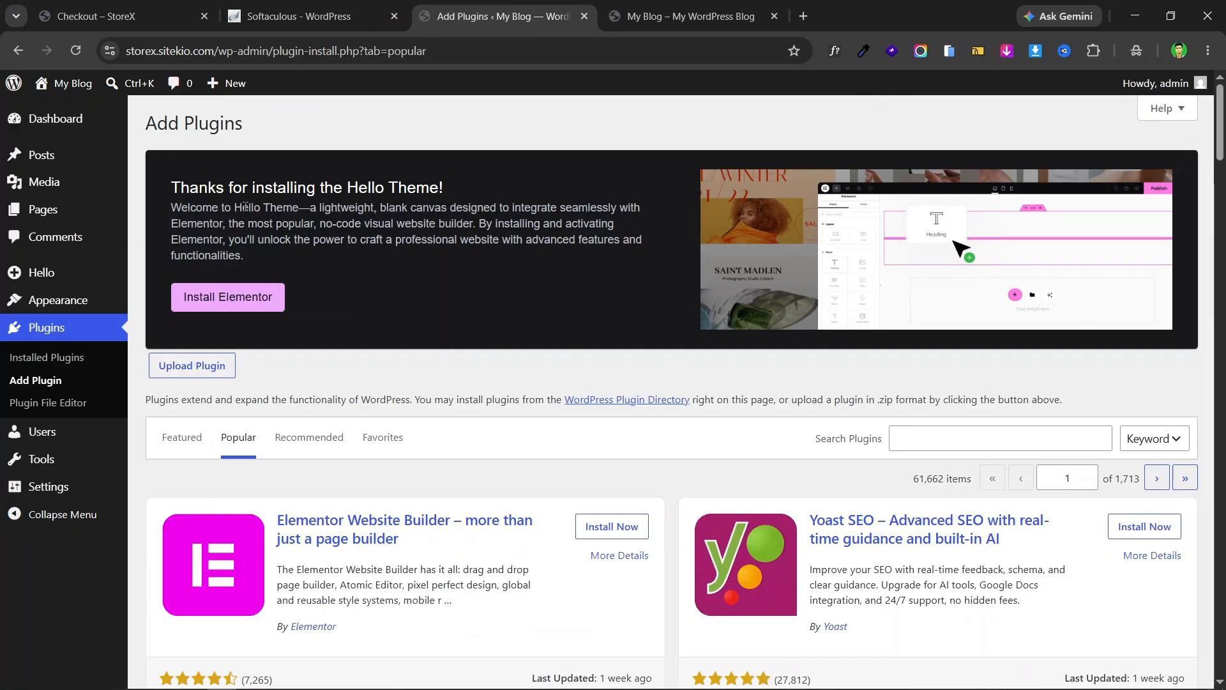
{"action": "scroll", "coordinate": [572, 265], "scroll_direction": "down", "scroll_amount": 4}
{"action": "scroll", "coordinate": [876, 320], "scroll_direction": "down", "scroll_amount": 5}
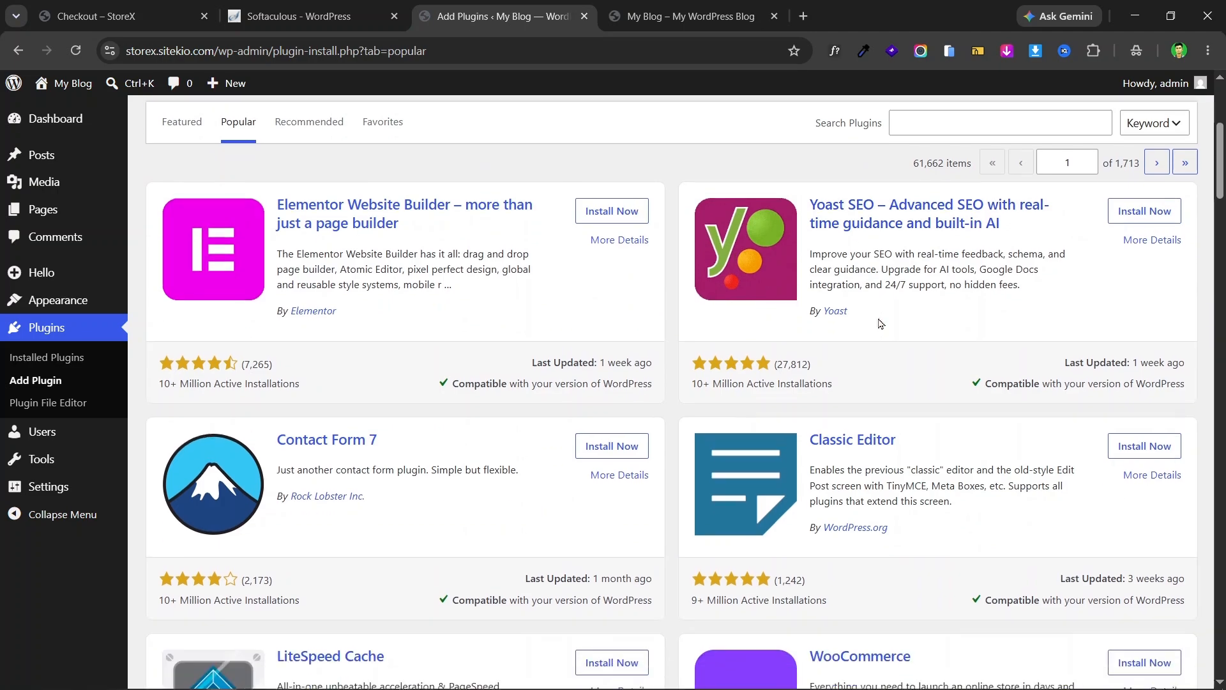
{"action": "scroll", "coordinate": [831, 328], "scroll_direction": "up", "scroll_amount": 5}
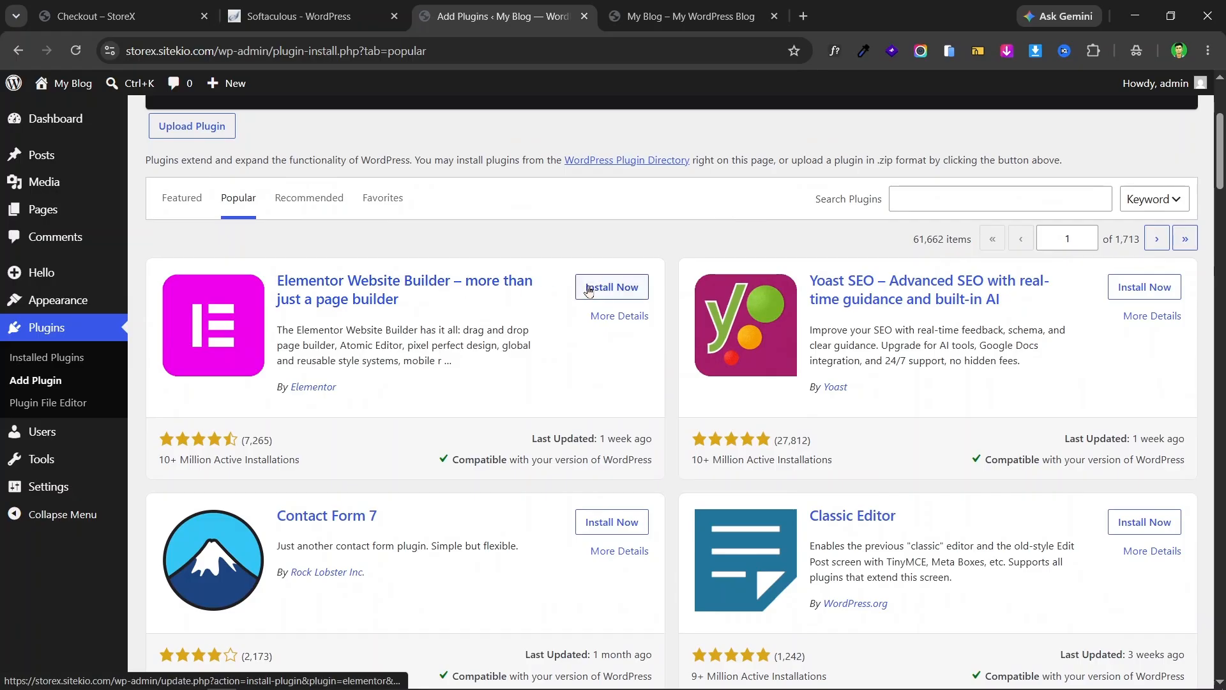
{"action": "left_click", "coordinate": [612, 286]}
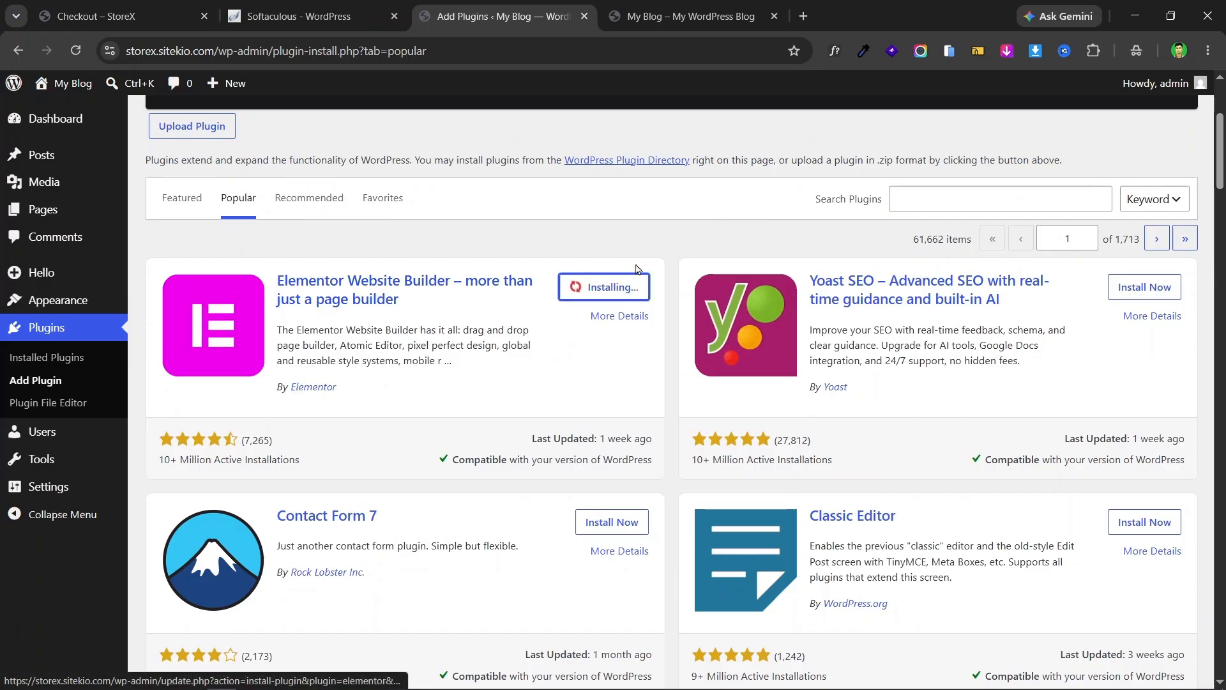
{"action": "scroll", "coordinate": [626, 281], "scroll_direction": "down", "scroll_amount": 7}
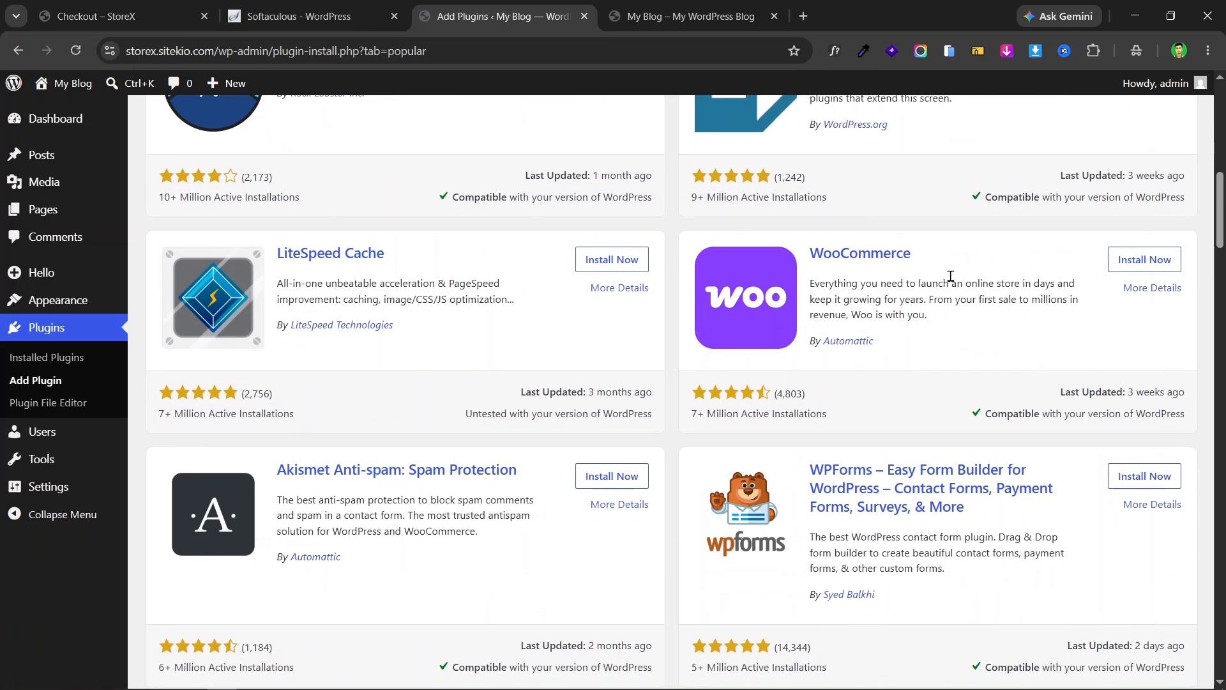
{"action": "left_click", "coordinate": [1128, 267]}
{"action": "scroll", "coordinate": [646, 315], "scroll_direction": "up", "scroll_amount": 7}
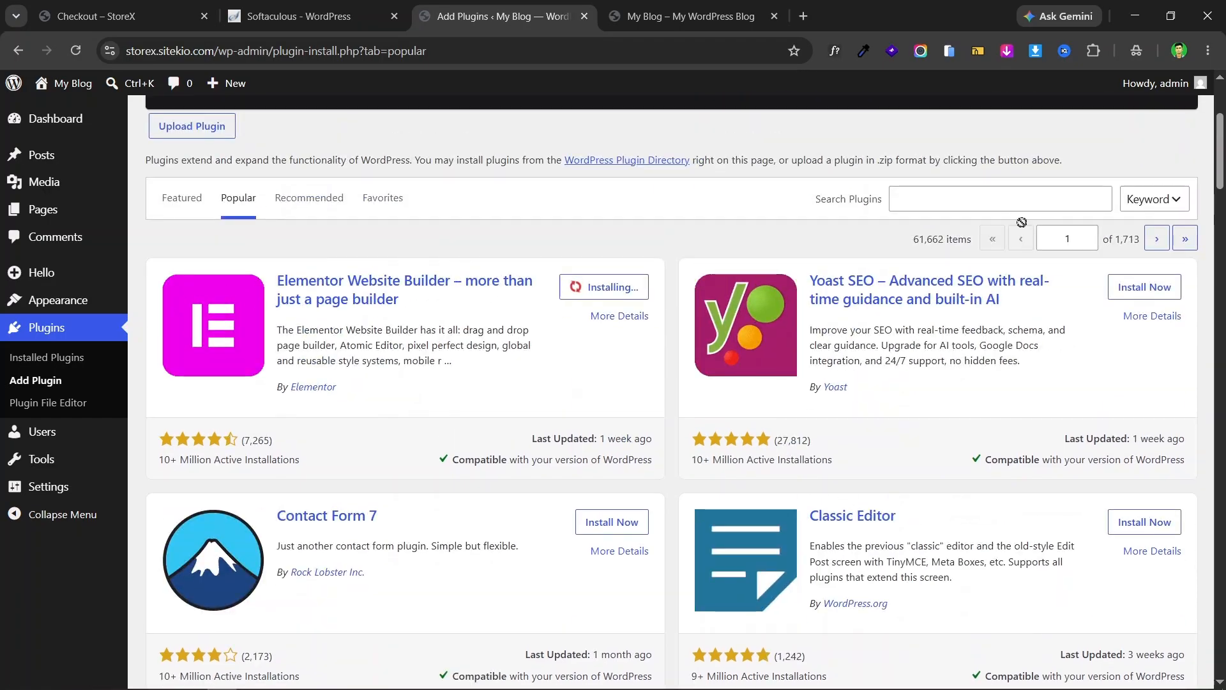
- Search for 'cartflows', install CartFlows, and return to Installed Plugins
{"action": "left_click", "coordinate": [948, 199]}
{"action": "type", "text": "cartfl"}
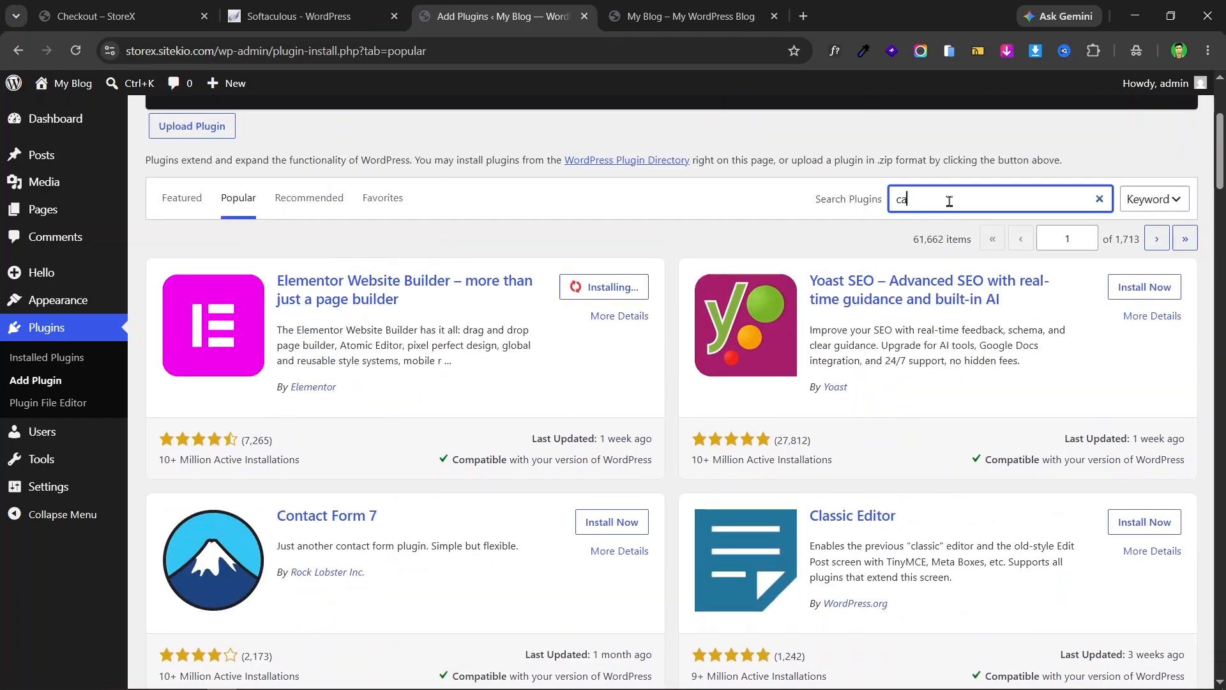
{"action": "type", "text": "ows"}
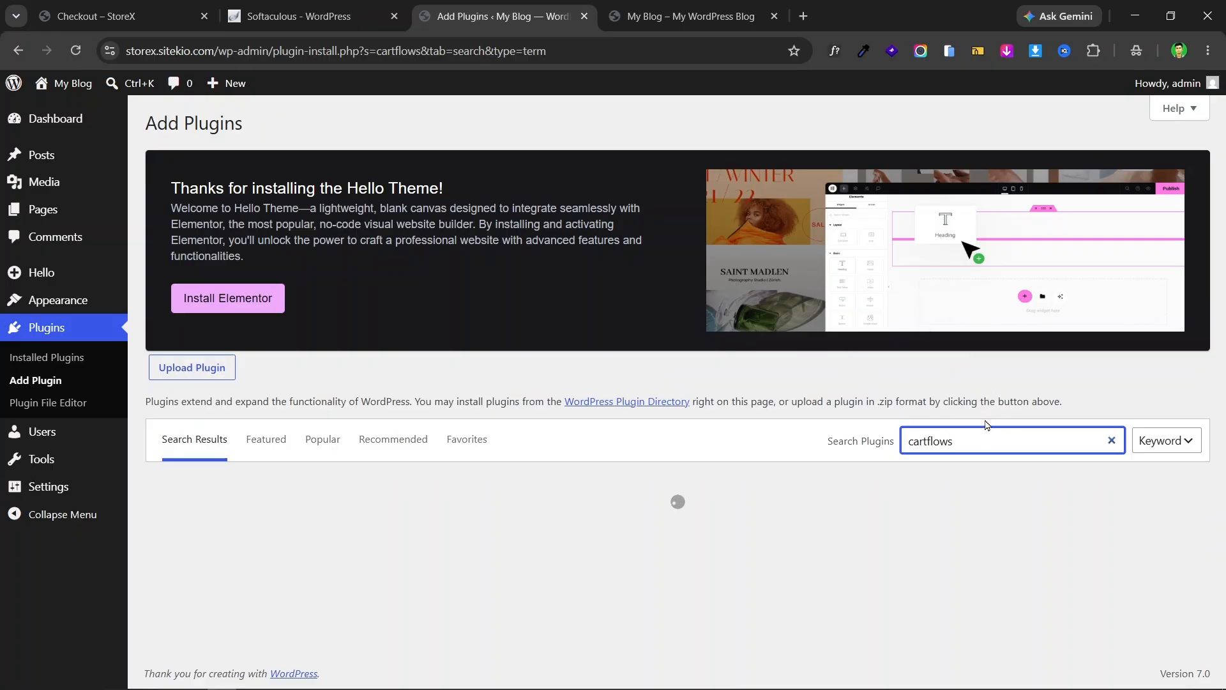
{"action": "scroll", "coordinate": [1028, 441], "scroll_direction": "down", "scroll_amount": 3}
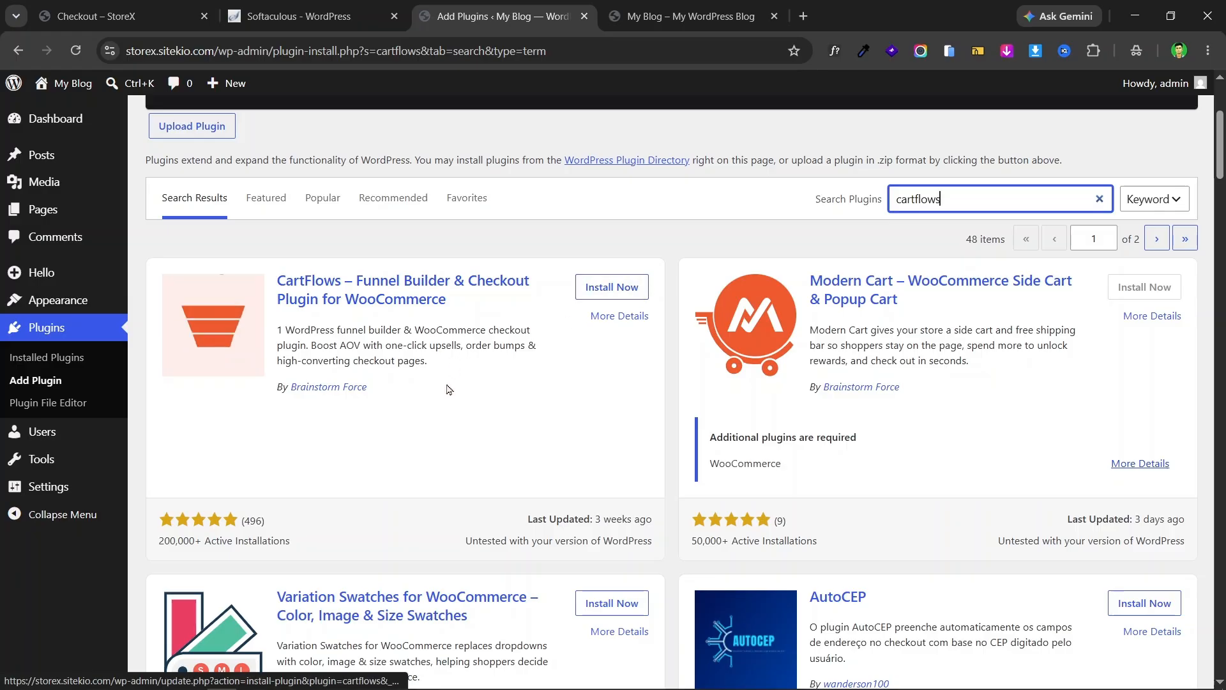
{"action": "left_click", "coordinate": [591, 281]}
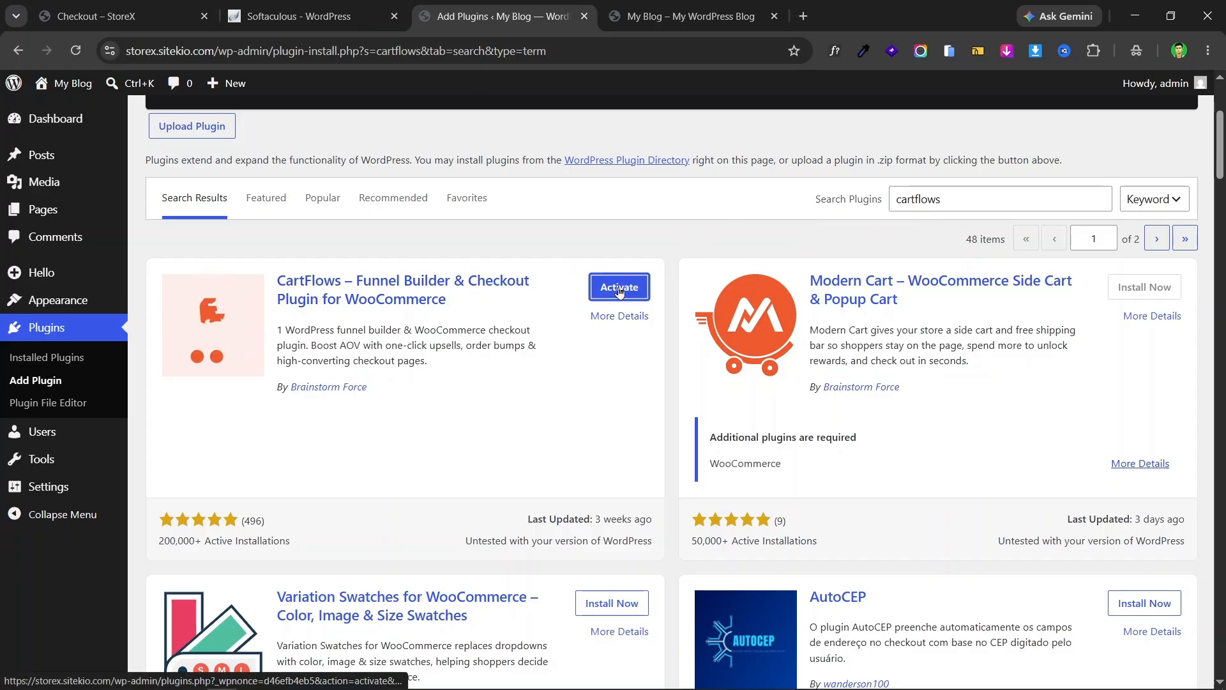
{"action": "left_click", "coordinate": [66, 362]}
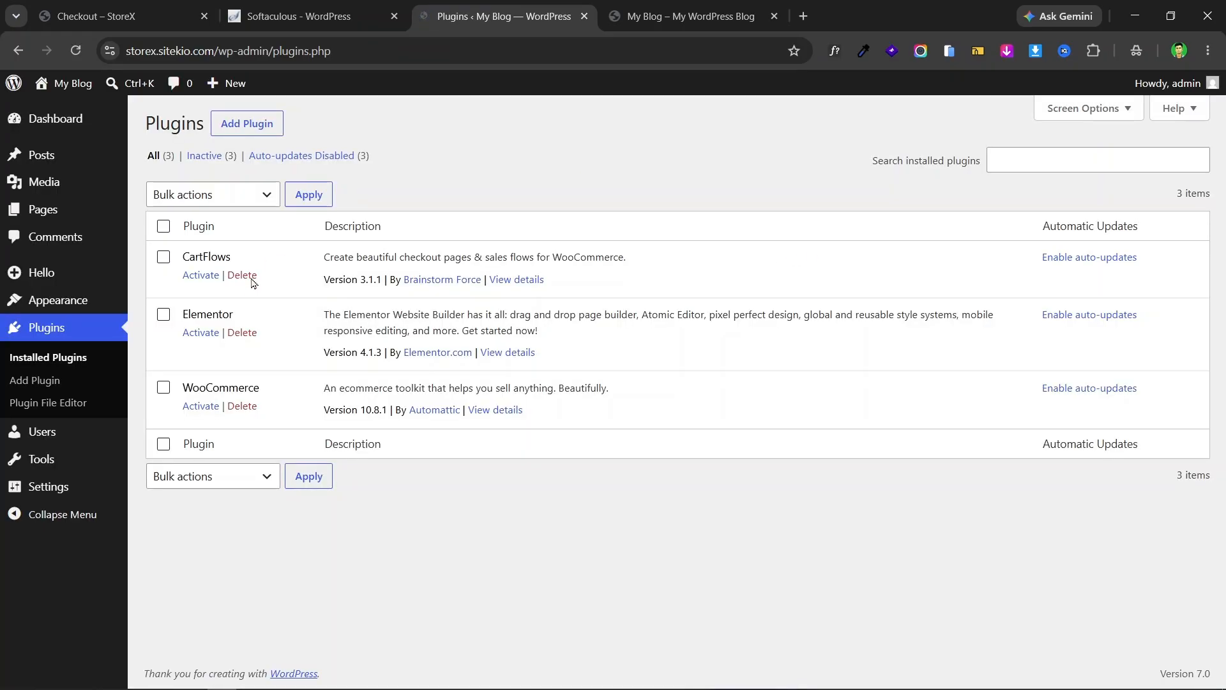
- Select all plugins and cancel the bulk action, then activate CartFlows alone
{"action": "scroll", "coordinate": [524, 272], "scroll_direction": "down", "scroll_amount": 2}
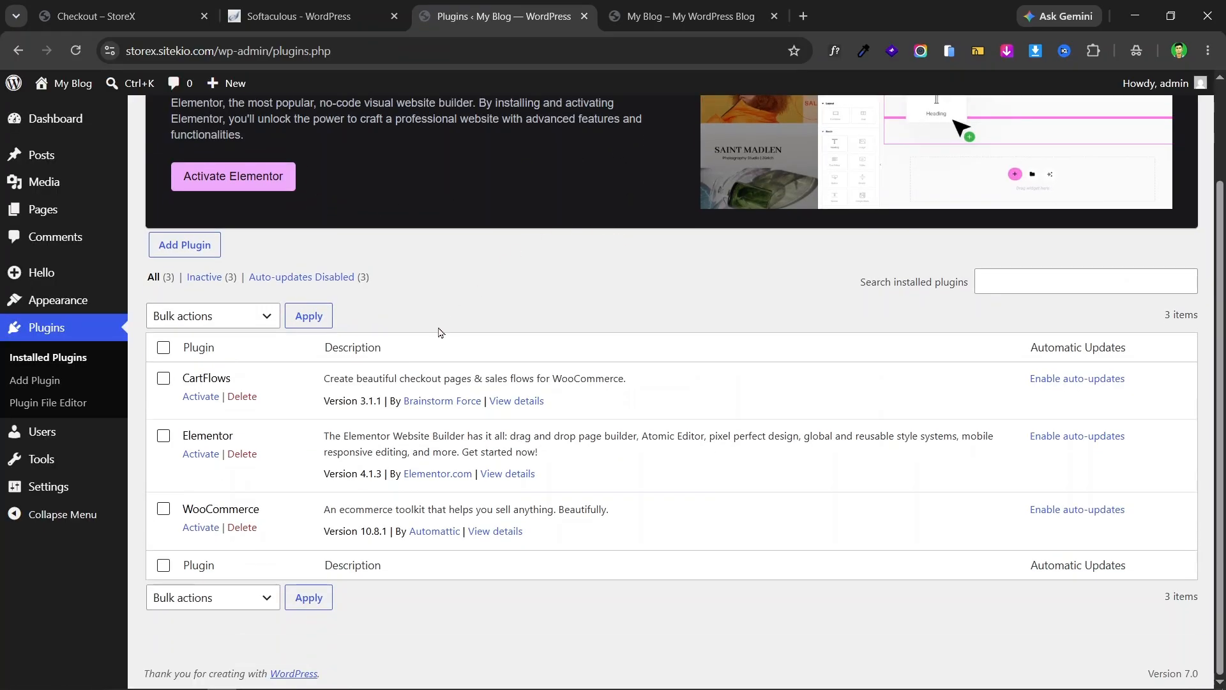
{"action": "left_click", "coordinate": [164, 347]}
{"action": "left_click", "coordinate": [200, 315]}
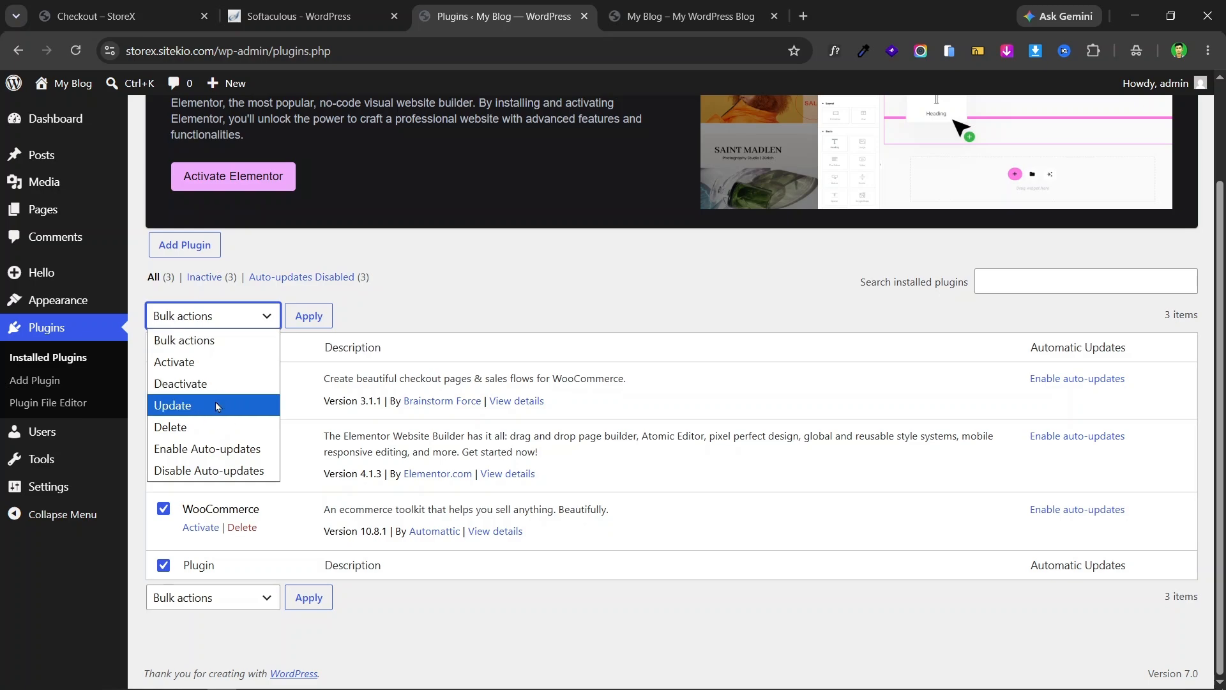
{"action": "left_click", "coordinate": [522, 270]}
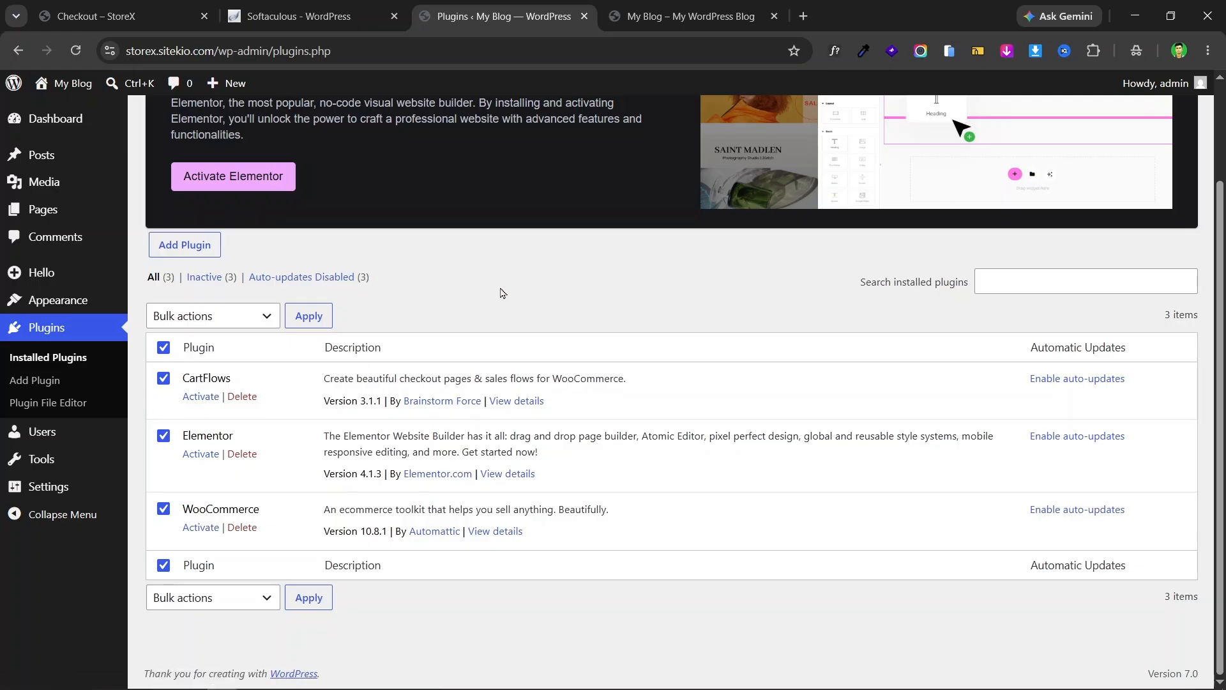
{"action": "left_click", "coordinate": [170, 351]}
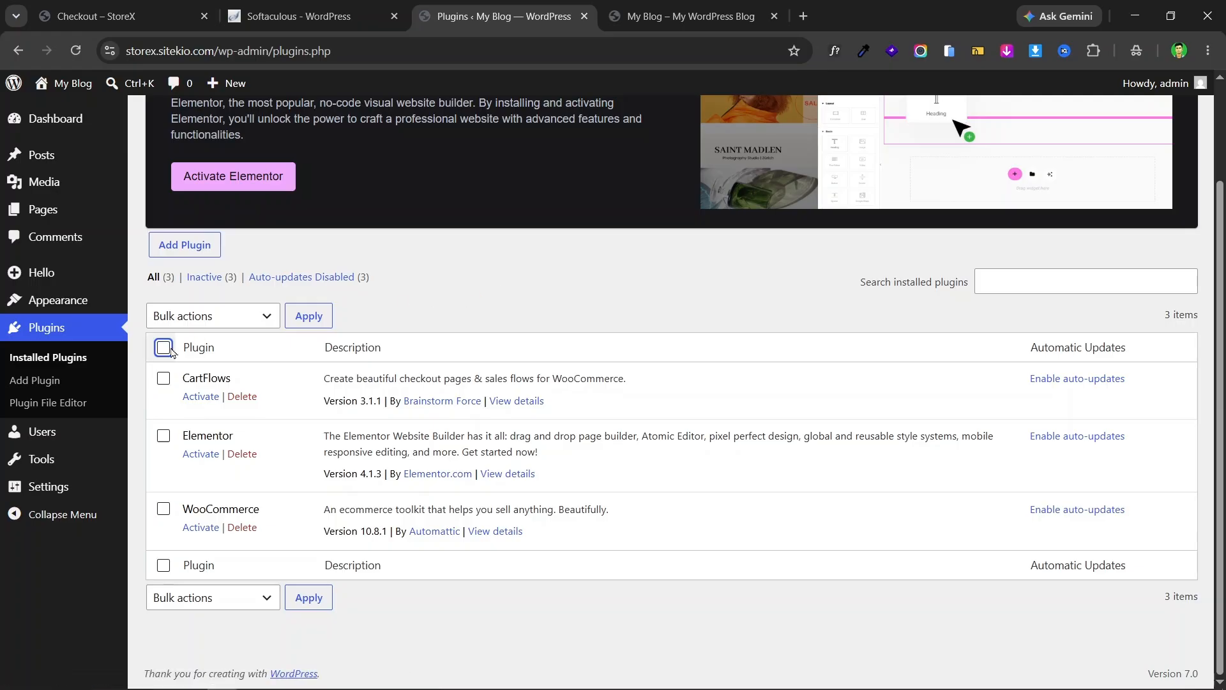
{"action": "left_click", "coordinate": [199, 399]}
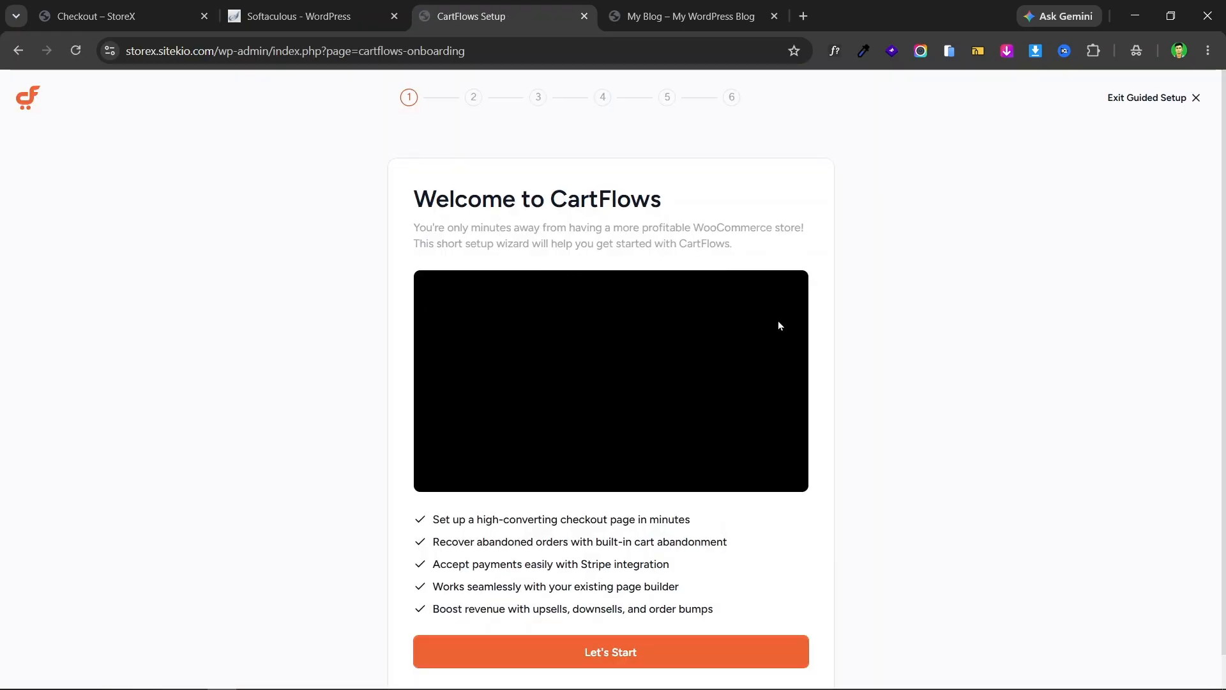
- Play and pause the intro video, start the wizard, then exit guided setup to the CartFlows Dashboard
{"action": "left_click", "coordinate": [626, 347]}
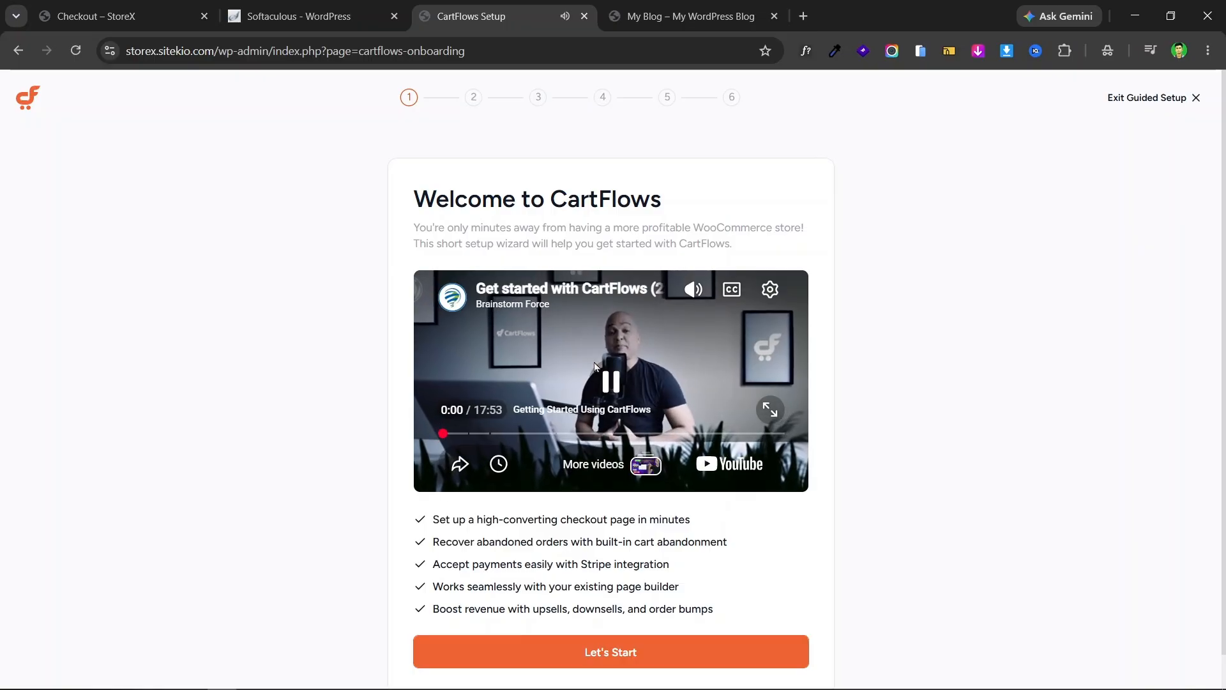
{"action": "left_click", "coordinate": [598, 374]}
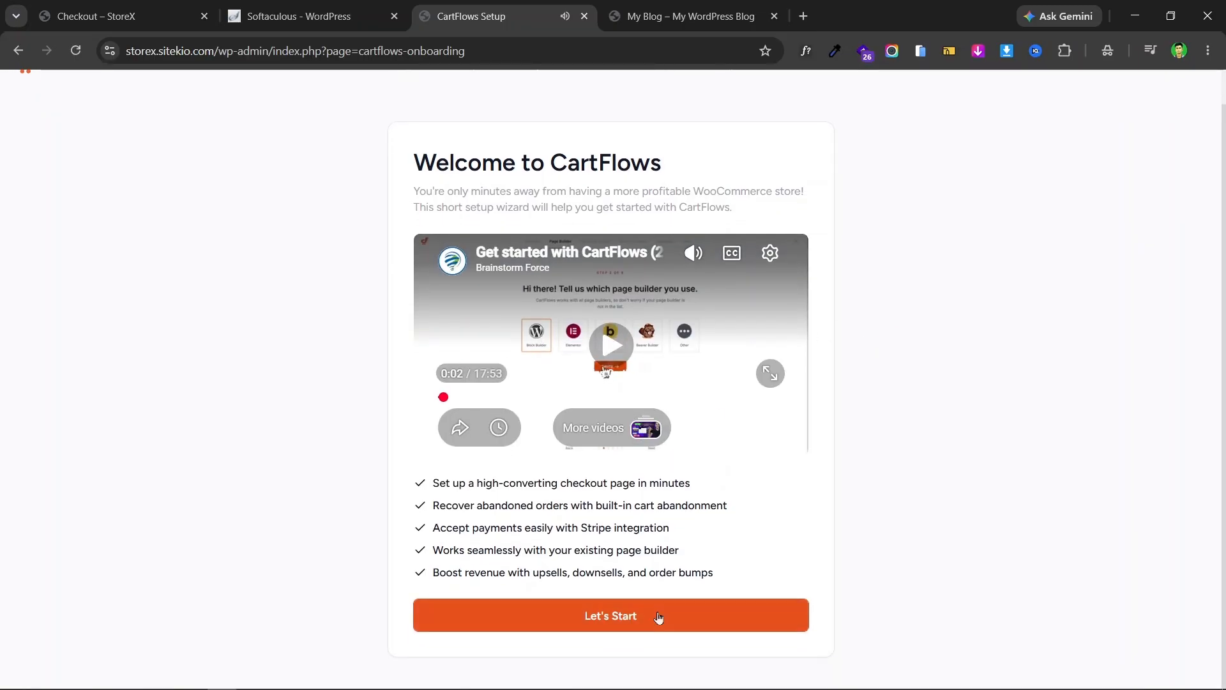
{"action": "left_click", "coordinate": [658, 618]}
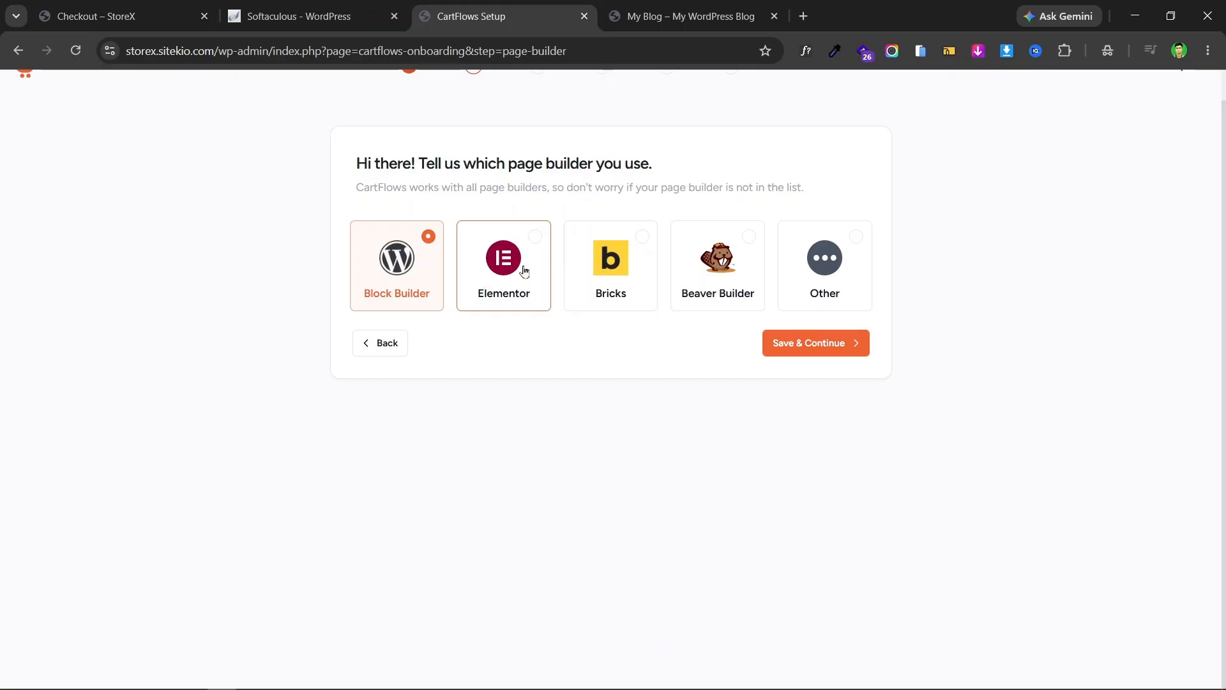
{"action": "scroll", "coordinate": [457, 311], "scroll_direction": "up", "scroll_amount": 1}
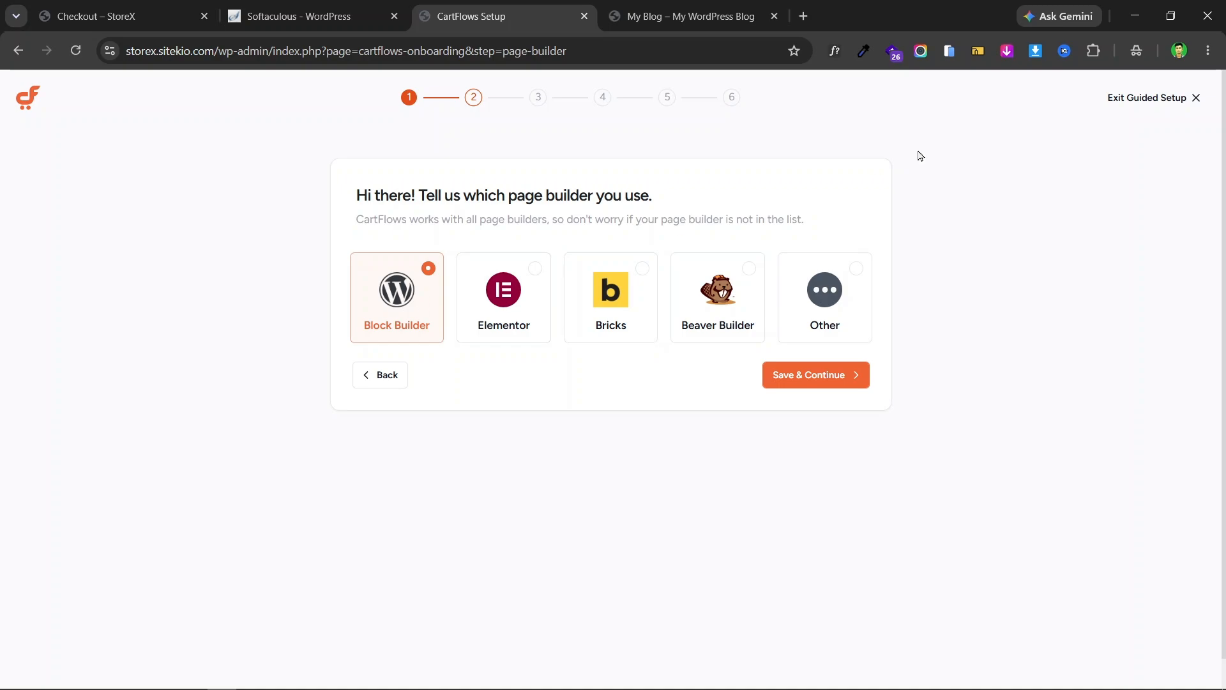
{"action": "left_click", "coordinate": [1197, 103]}
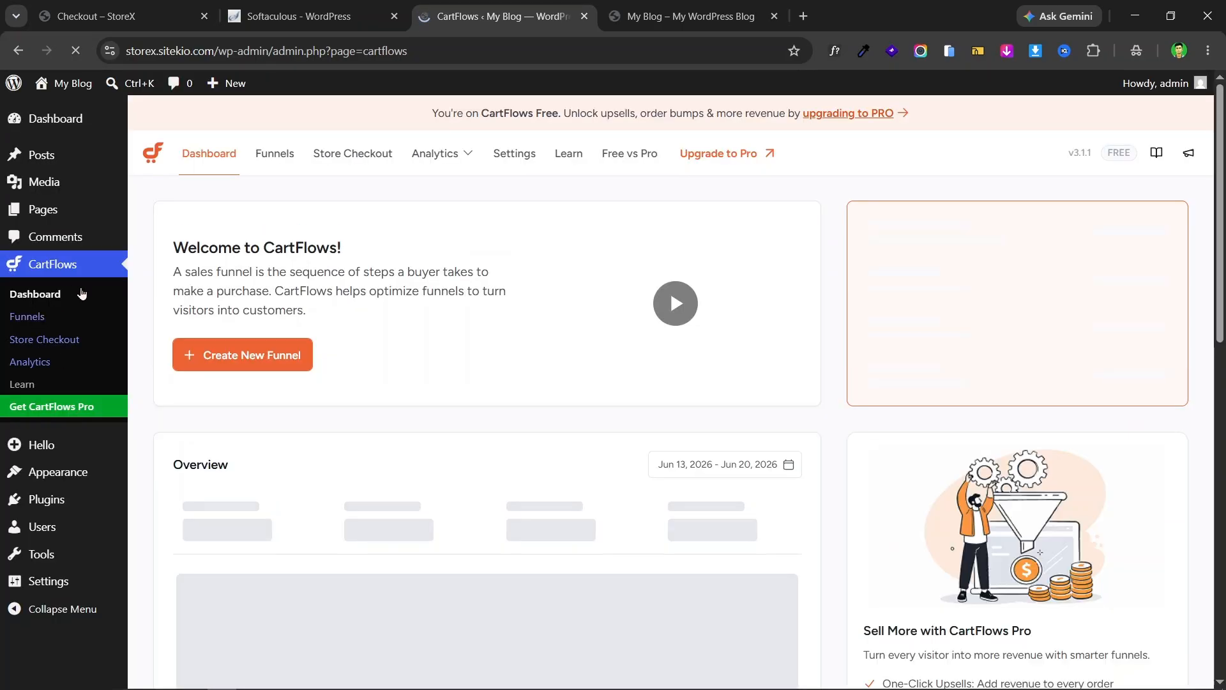
- Activate the Elementor plugin from Installed Plugins
{"action": "scroll", "coordinate": [74, 359], "scroll_direction": "down", "scroll_amount": 3}
{"action": "mouse_move", "coordinate": [64, 499]}
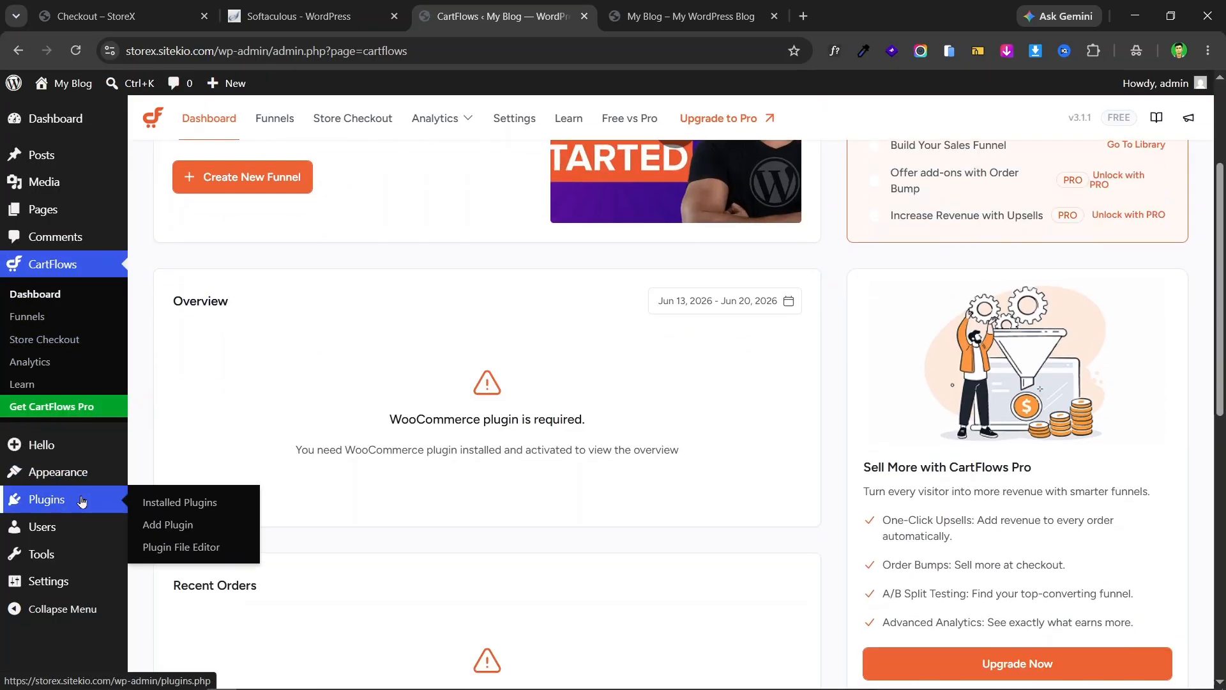
{"action": "left_click", "coordinate": [177, 503]}
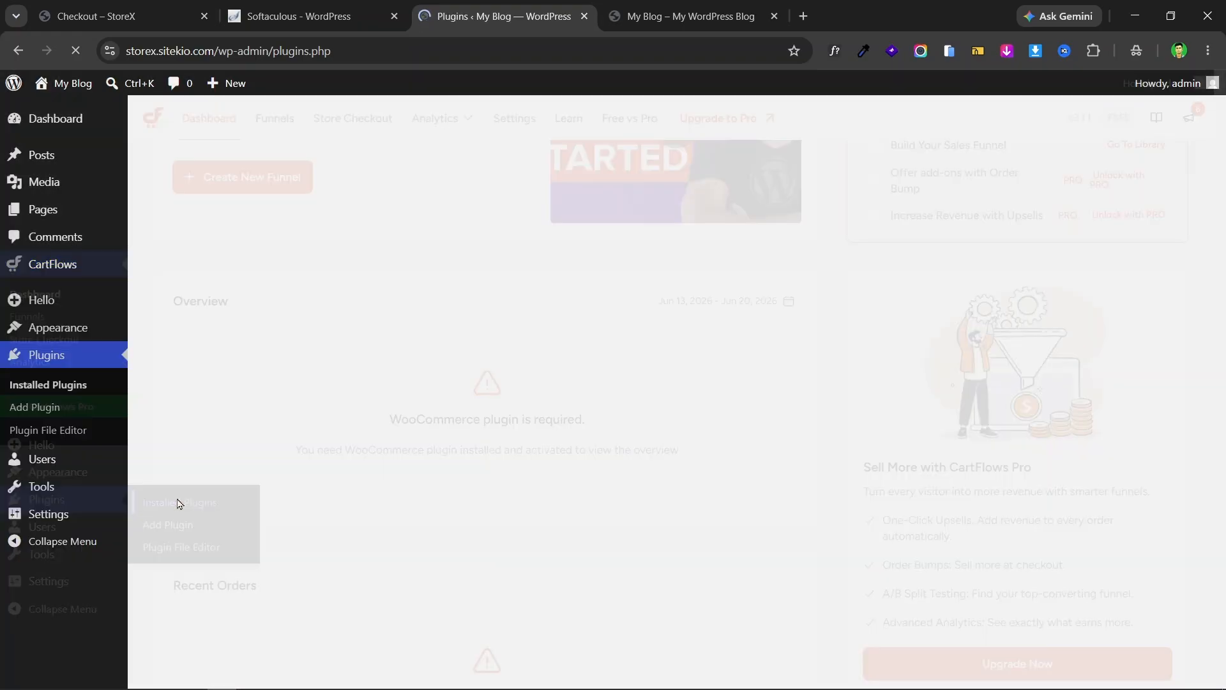
{"action": "scroll", "coordinate": [211, 441], "scroll_direction": "down", "scroll_amount": 2}
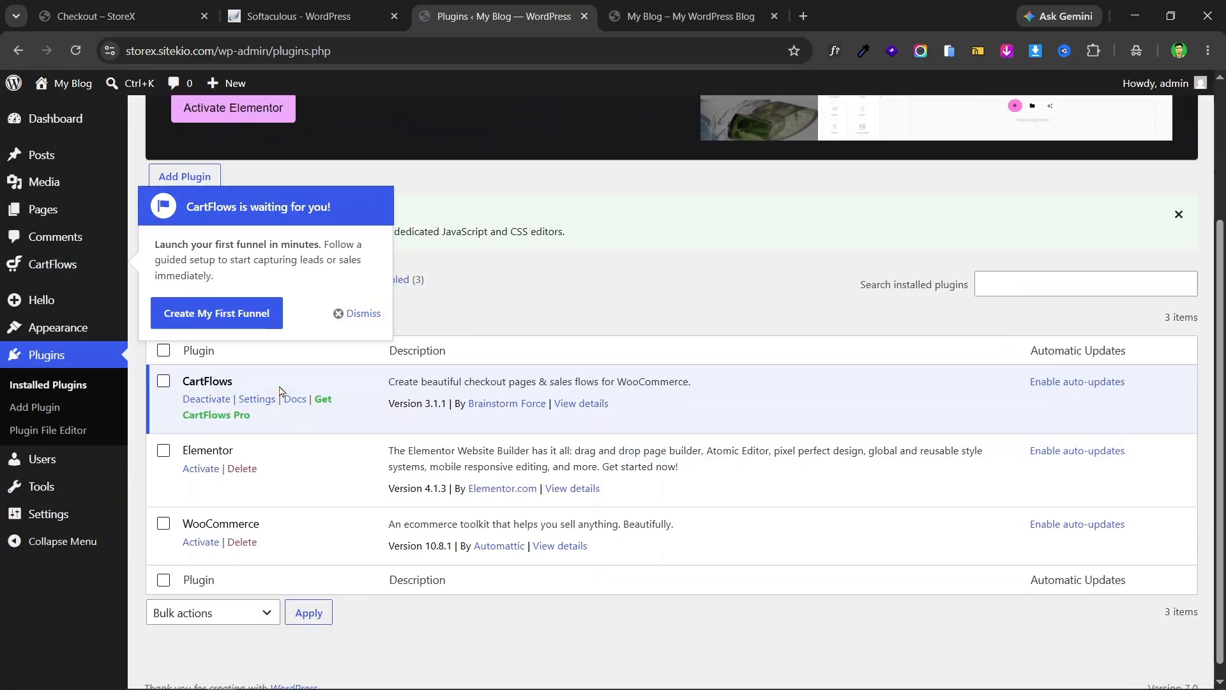
{"action": "left_click", "coordinate": [206, 455]}
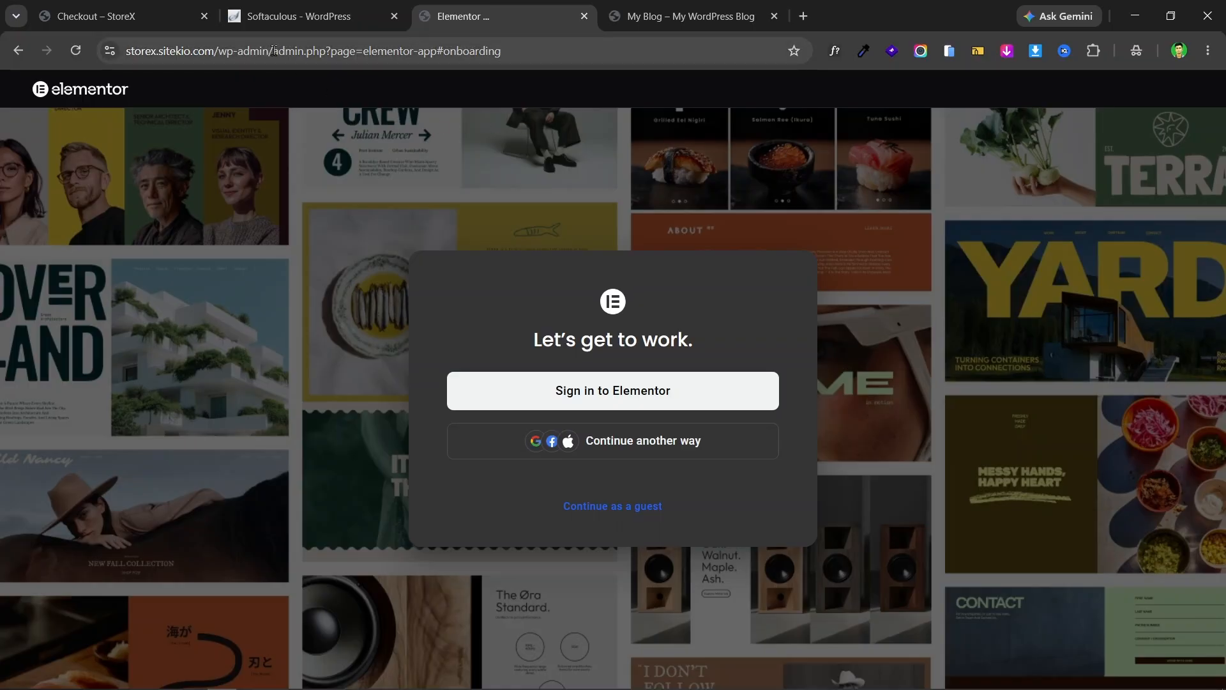
- Skip Elementor's onboarding by trimming the address back to the admin dashboard
{"action": "left_click_drag", "start_coordinate": [275, 51], "coordinate": [563, 54]}
{"action": "key", "text": "BackSpace"}
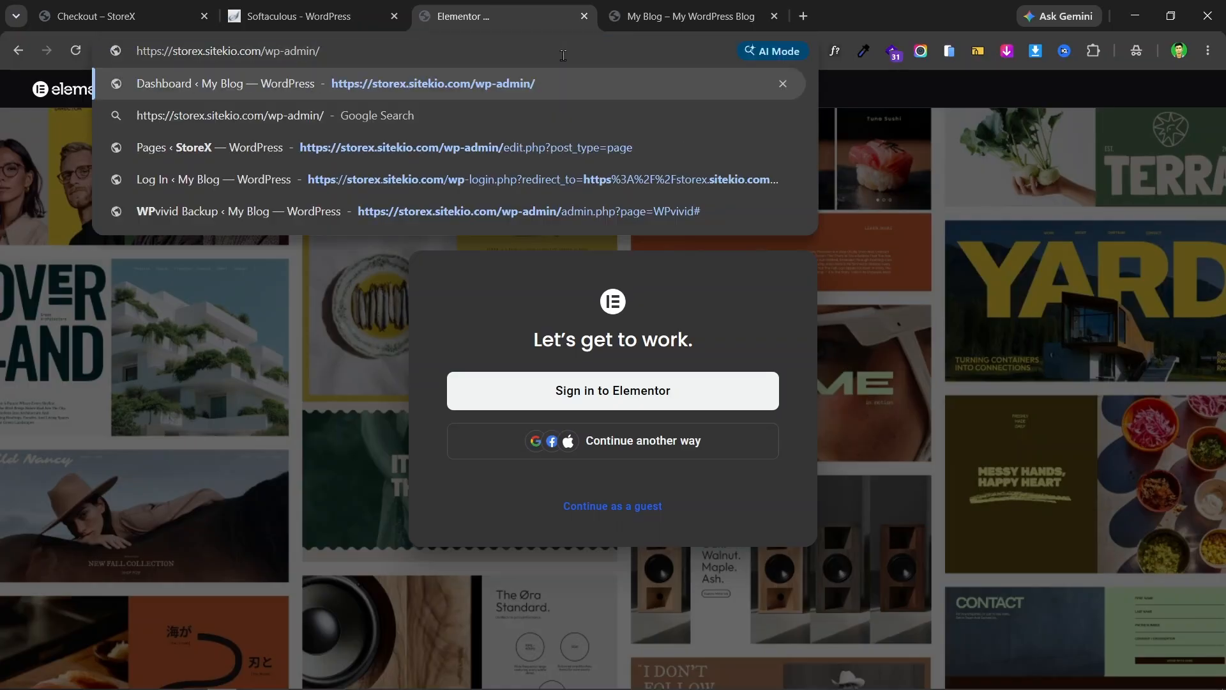
{"action": "key", "text": "Return"}
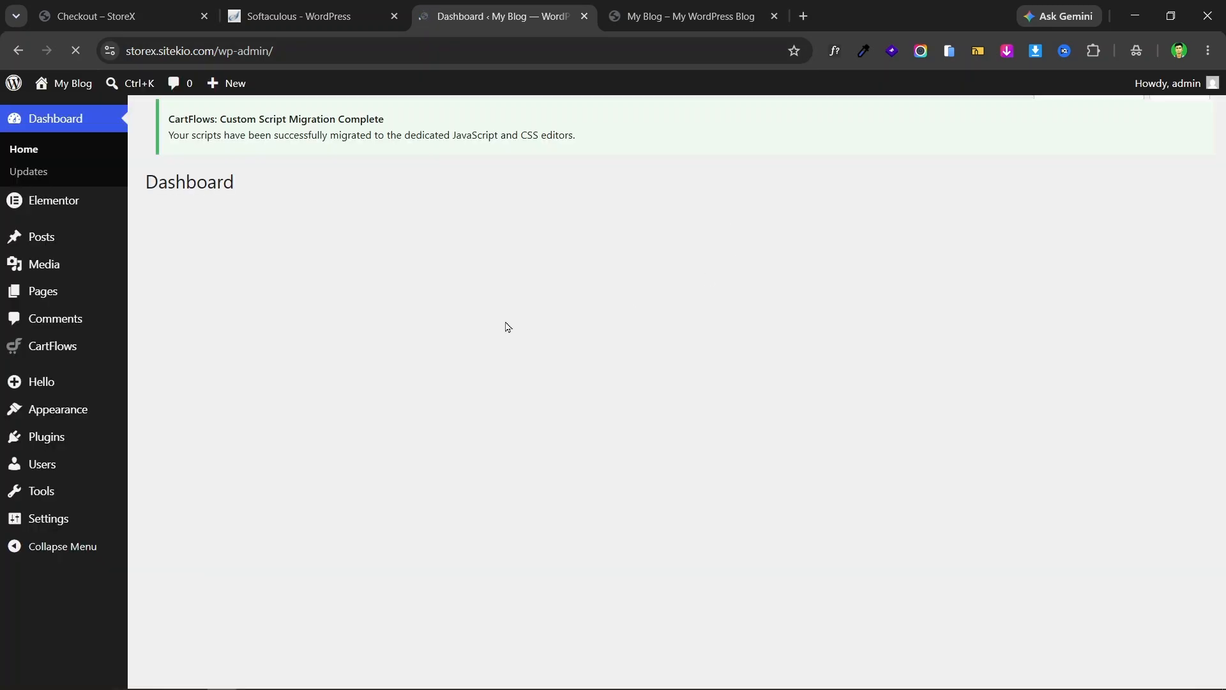
{"action": "scroll", "coordinate": [76, 287], "scroll_direction": "down", "scroll_amount": 5}
{"action": "scroll", "coordinate": [74, 320], "scroll_direction": "up", "scroll_amount": 4}
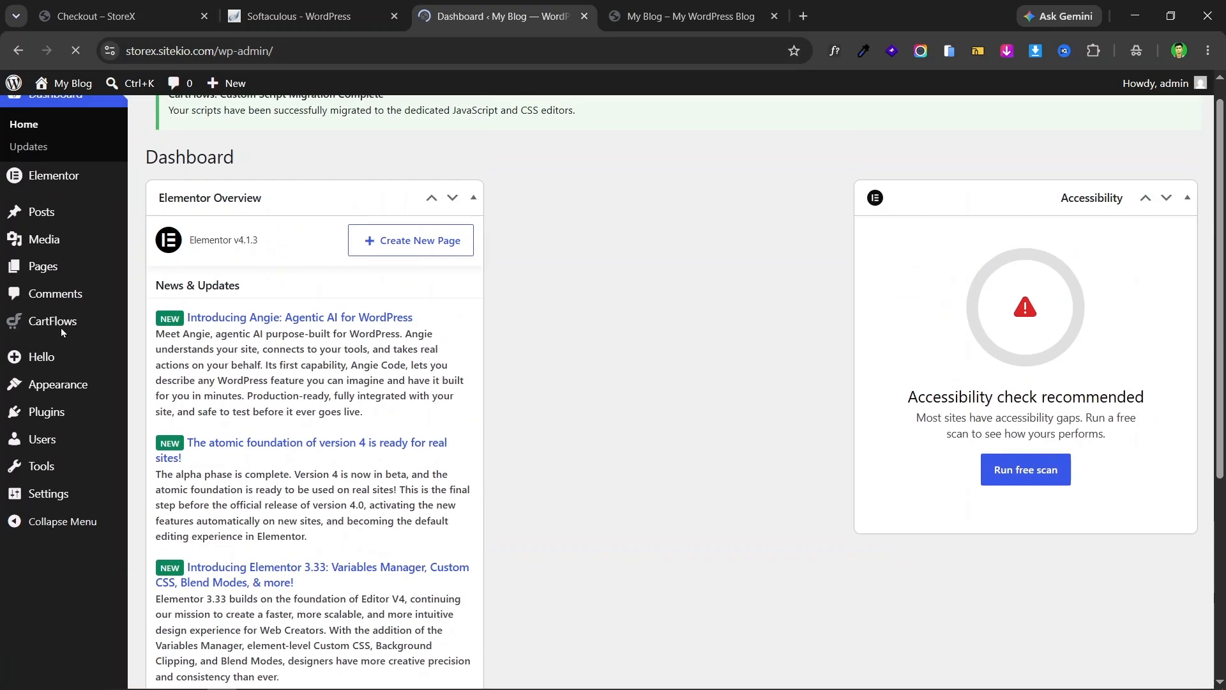
- Activate WooCommerce, dismiss the CartFlows funnel popup, and open the WooCommerce setup wizard
{"action": "mouse_move", "coordinate": [57, 437]}
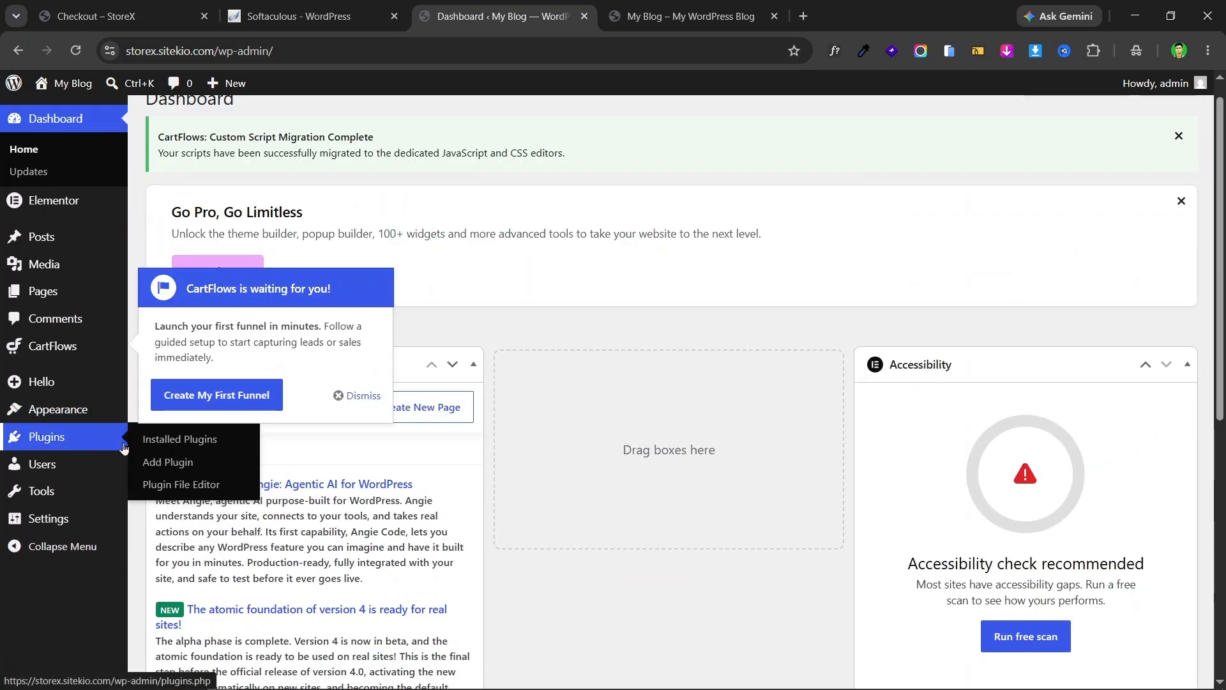
{"action": "left_click", "coordinate": [180, 440]}
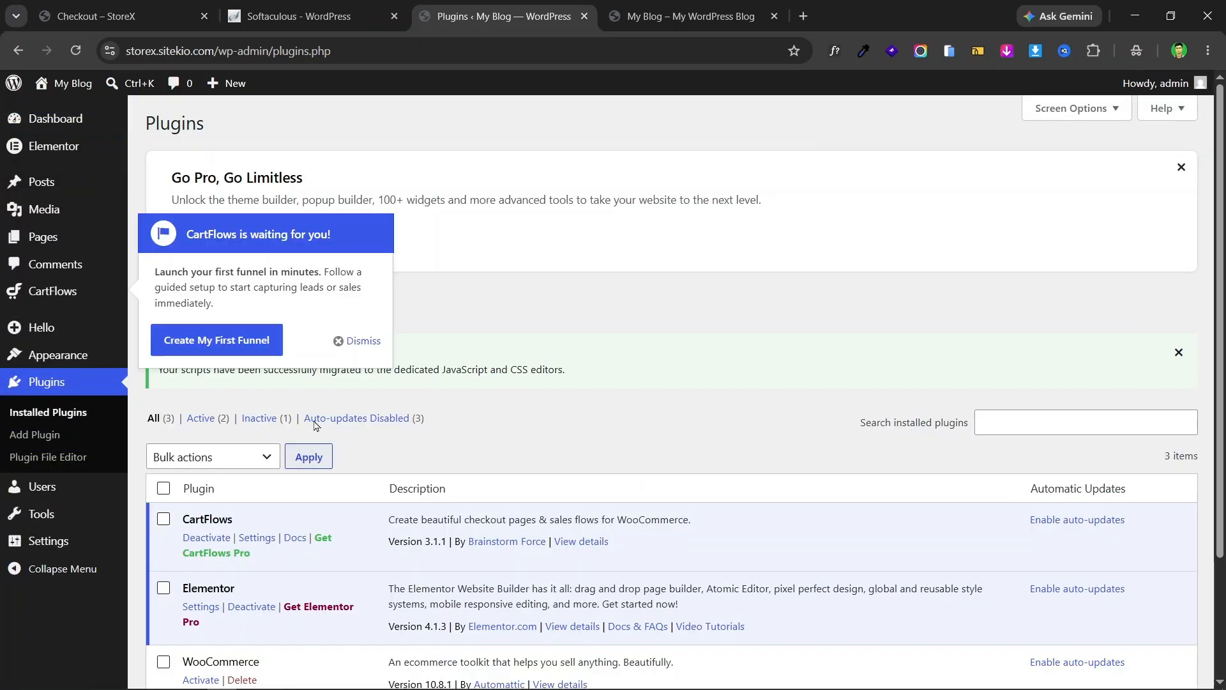
{"action": "scroll", "coordinate": [201, 492], "scroll_direction": "down", "scroll_amount": 2}
{"action": "left_click", "coordinate": [201, 527]}
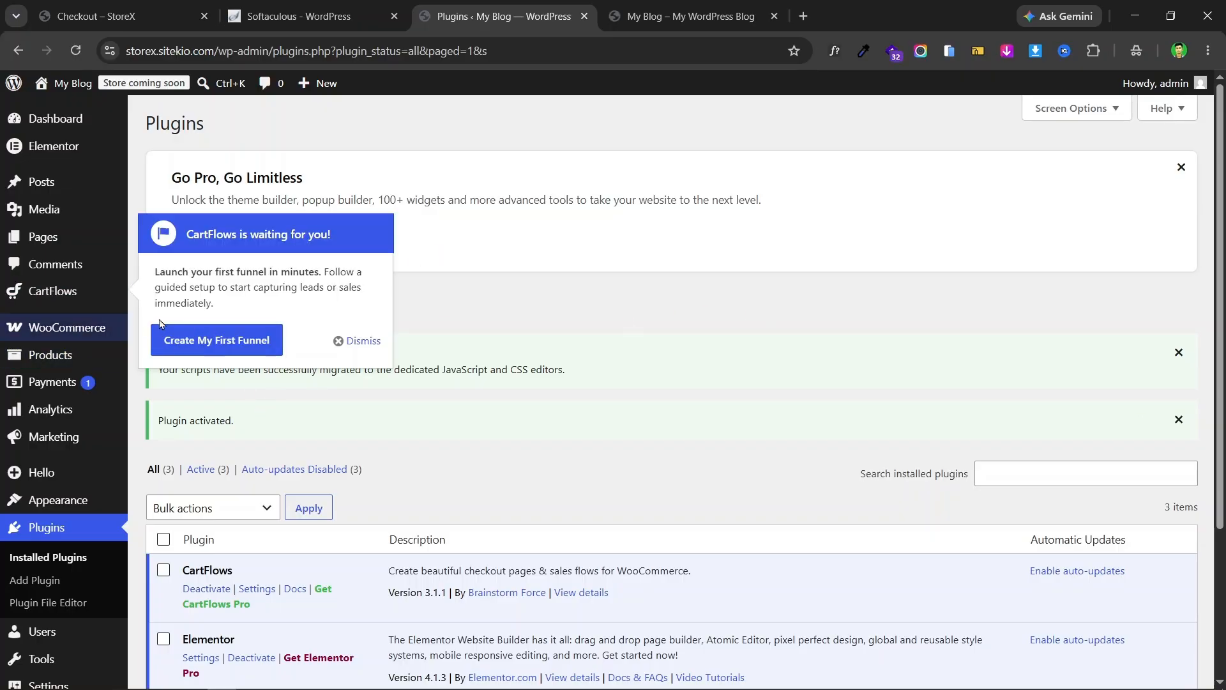
{"action": "mouse_move", "coordinate": [94, 330]}
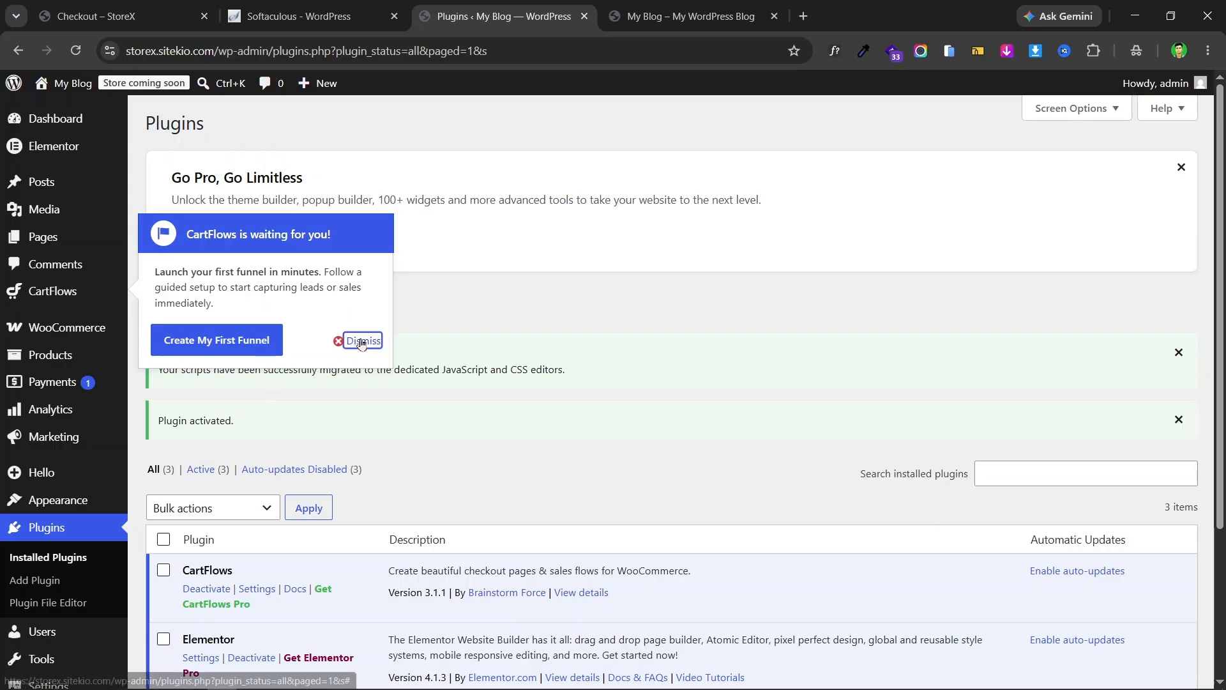
{"action": "left_click", "coordinate": [357, 340]}
{"action": "left_click", "coordinate": [99, 329]}
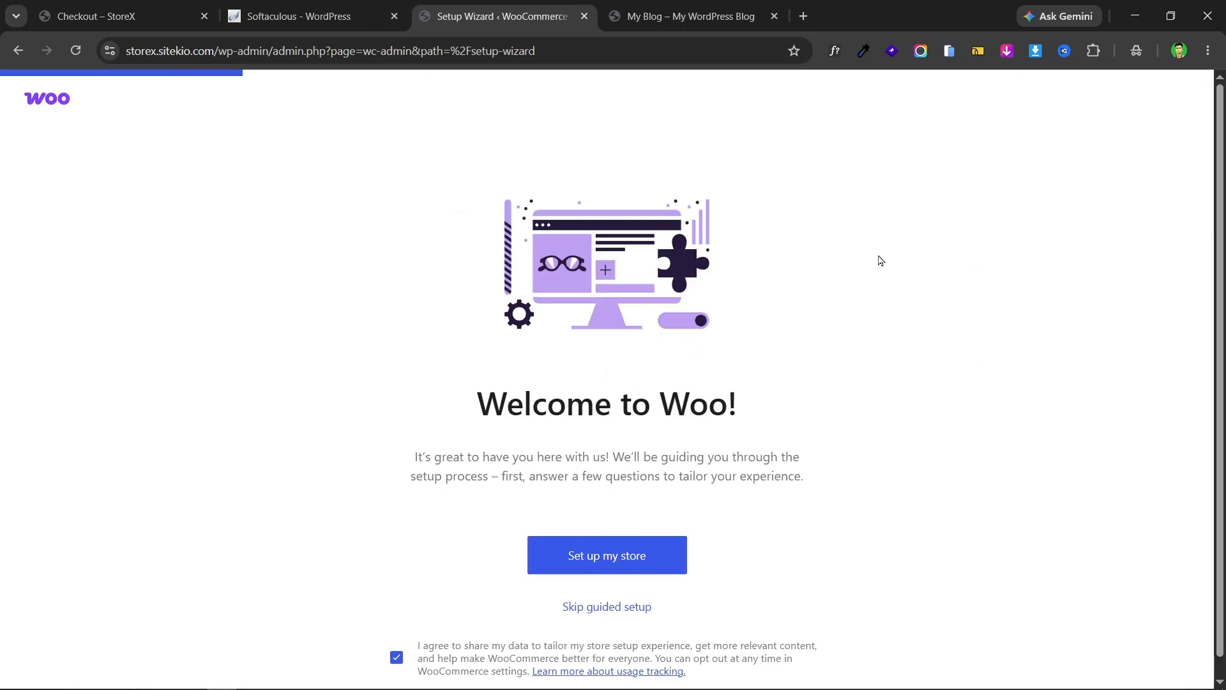
- Skip the guided setup, choose Bangladesh — Dhaka as the business location, and go to the store
{"action": "left_click", "coordinate": [615, 613]}
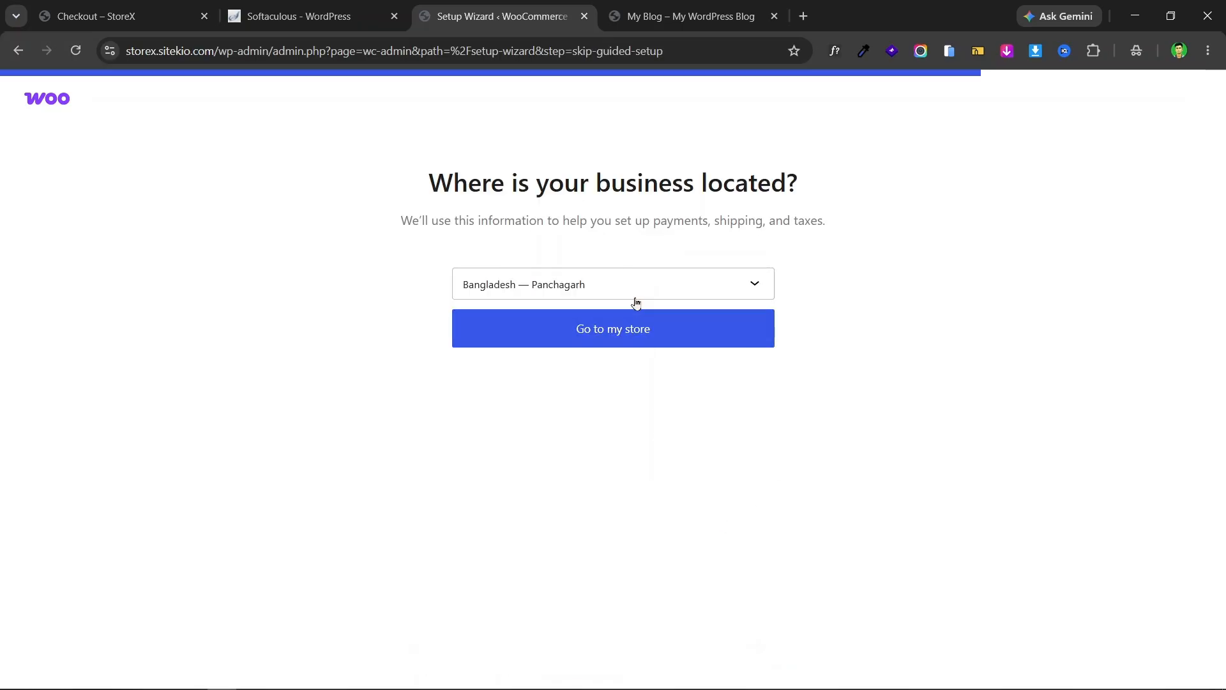
{"action": "left_click", "coordinate": [632, 293]}
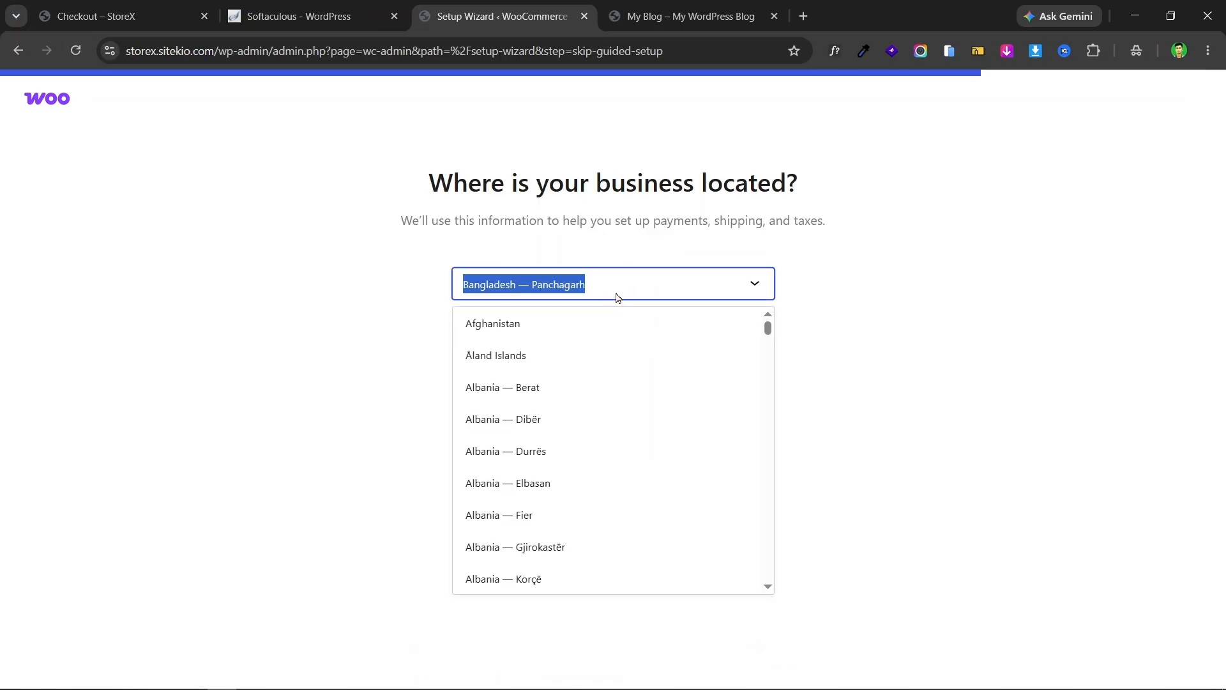
{"action": "type", "text": "banga"}
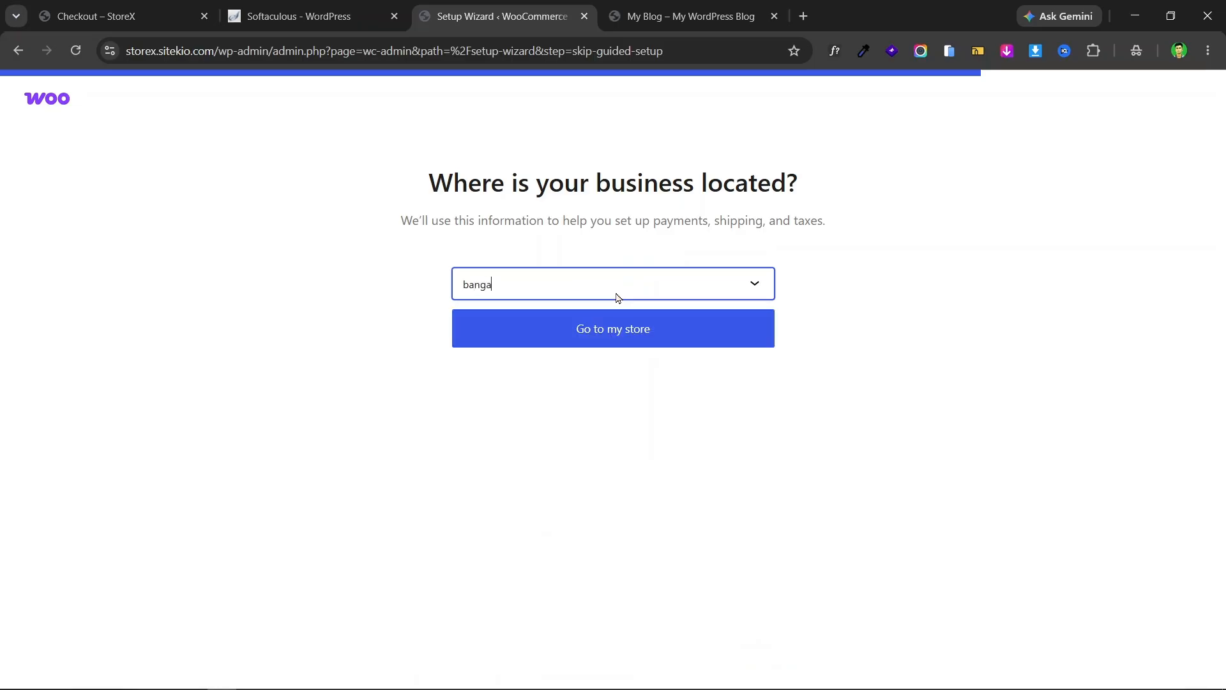
{"action": "key", "text": "BackSpace"}
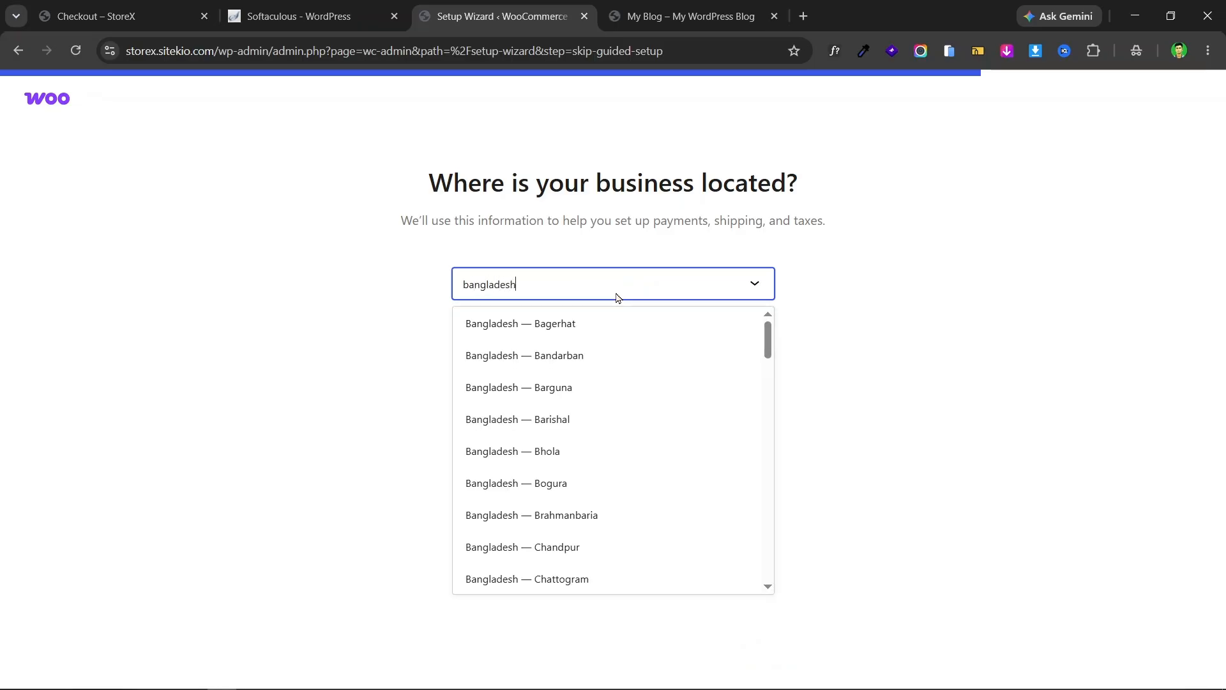
{"action": "type", "text": "ladesh ra"}
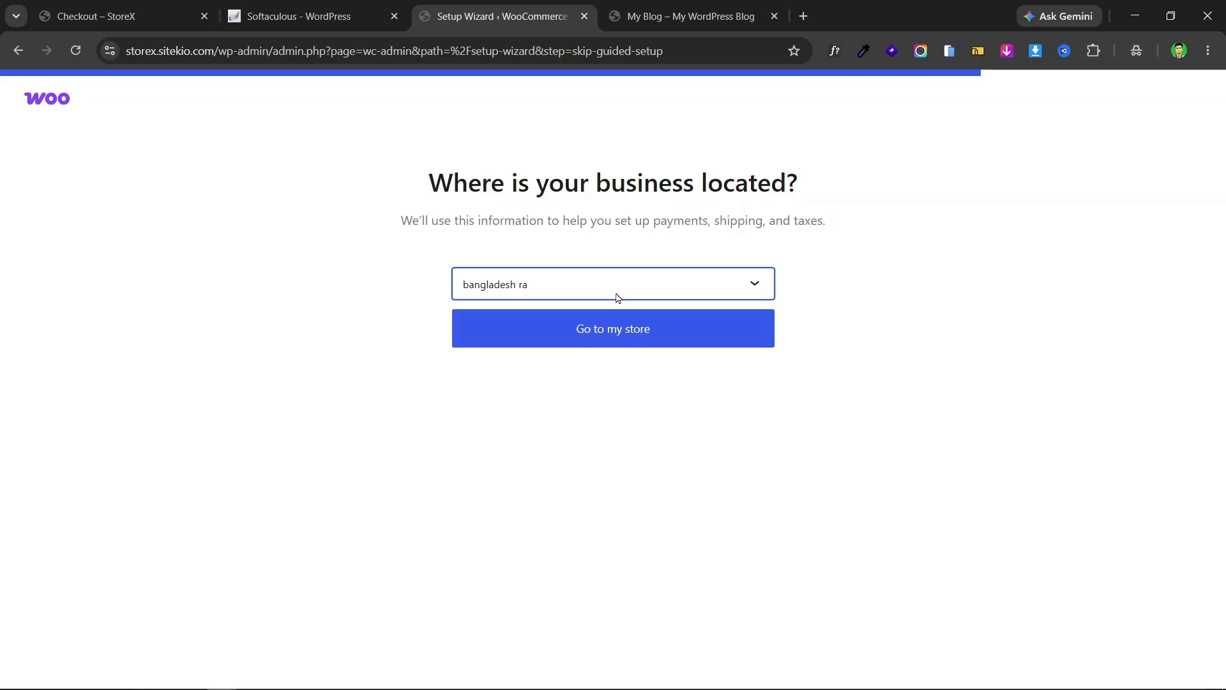
{"action": "key", "text": "BackSpace"}
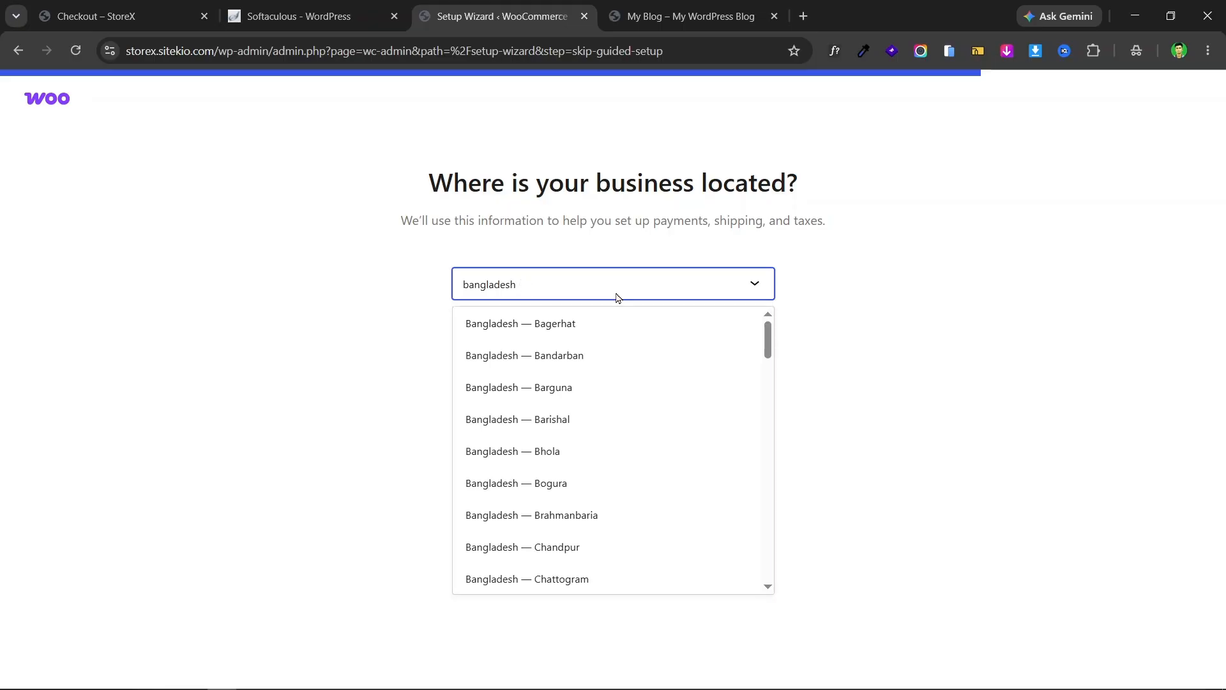
{"action": "scroll", "coordinate": [665, 432], "scroll_direction": "down", "scroll_amount": 4}
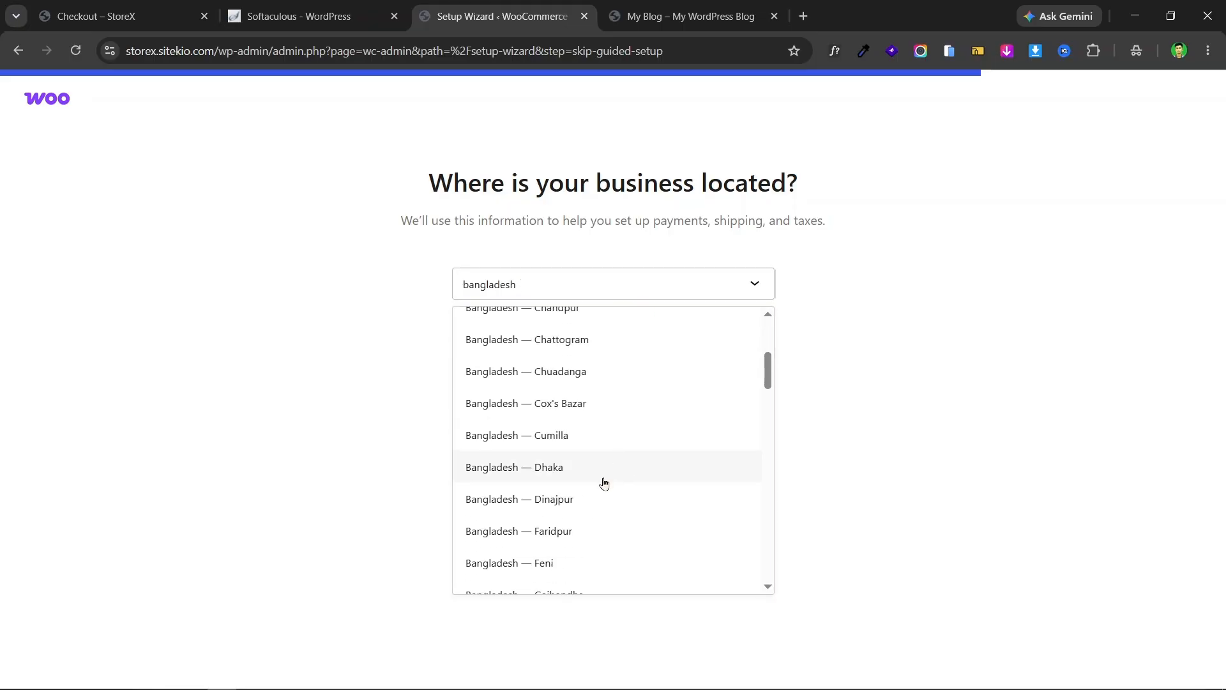
{"action": "left_click", "coordinate": [602, 480]}
{"action": "left_click", "coordinate": [690, 337]}
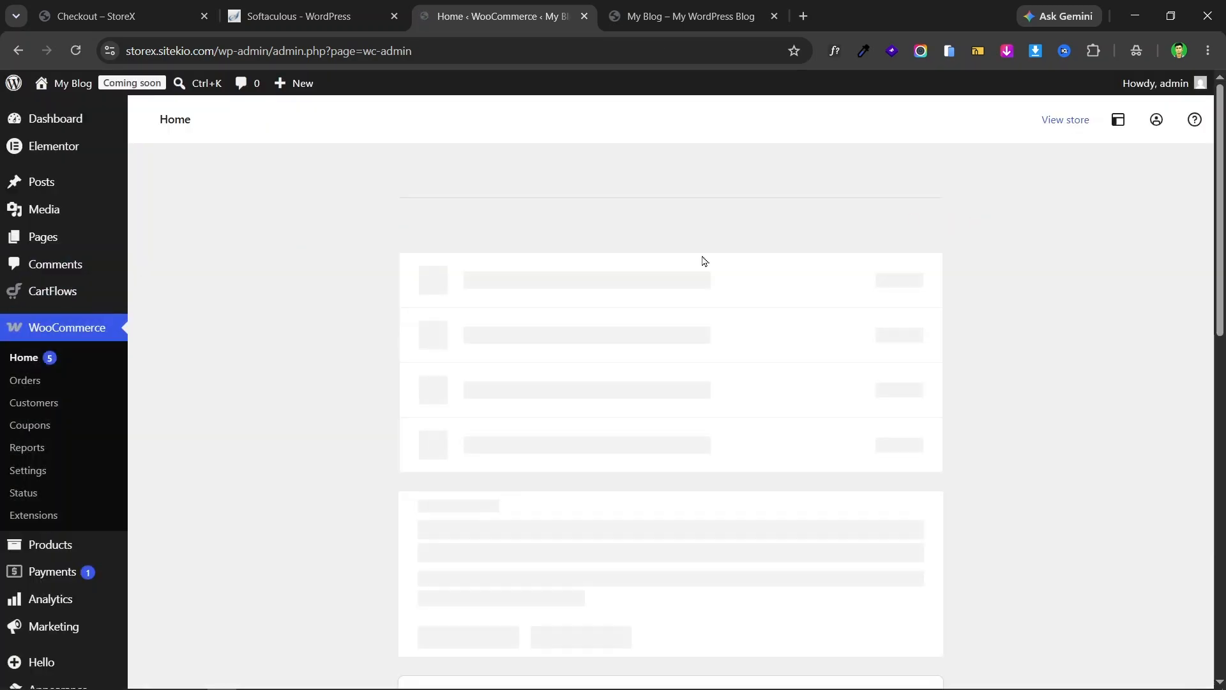
- Close the Softaculous tab and go to WooCommerce > Settings
{"action": "scroll", "coordinate": [60, 391], "scroll_direction": "down", "scroll_amount": 3}
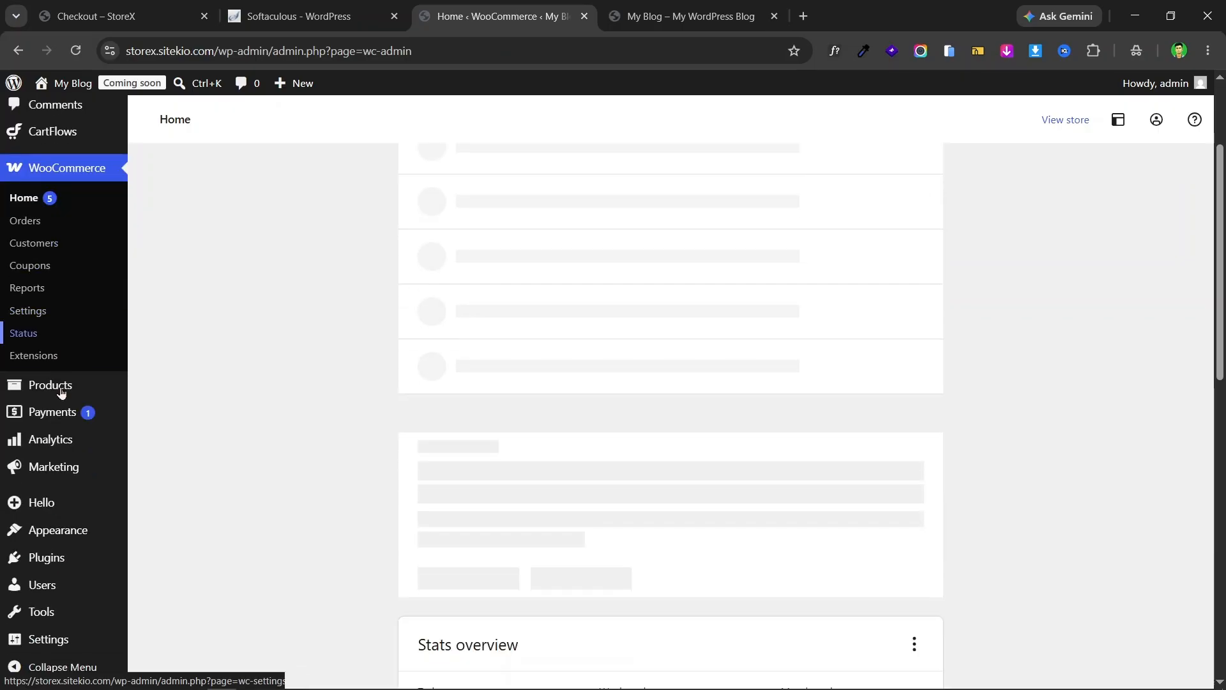
{"action": "mouse_move", "coordinate": [61, 393]}
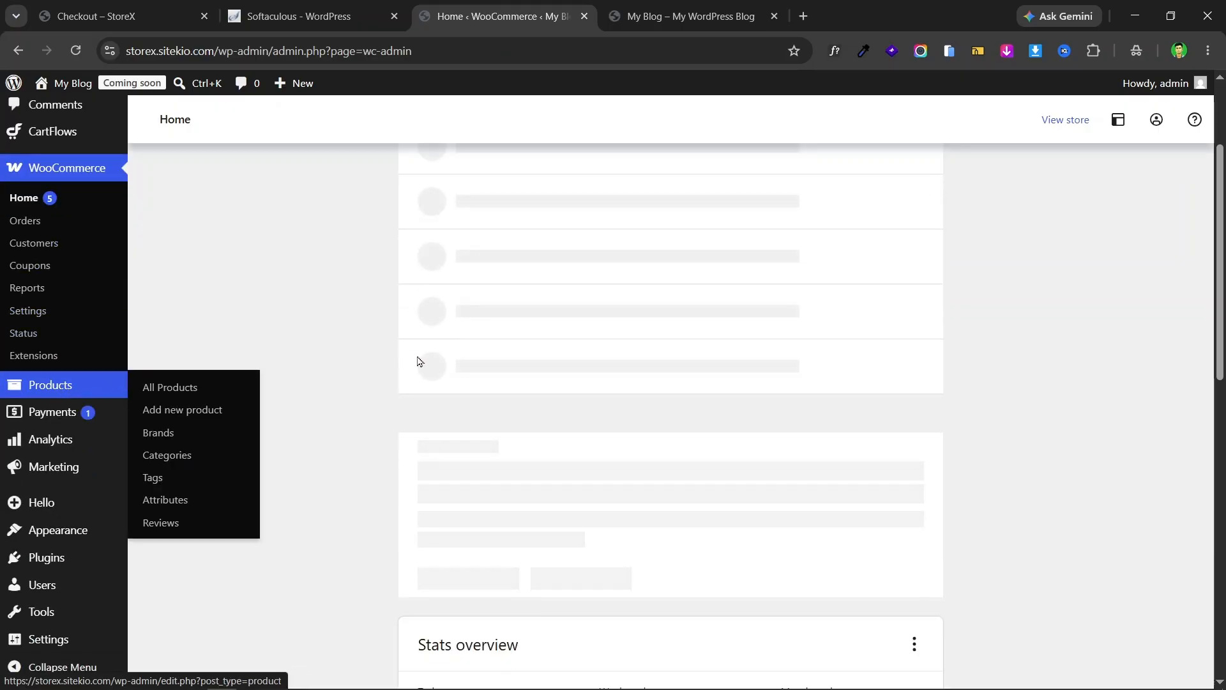
{"action": "scroll", "coordinate": [350, 333], "scroll_direction": "up", "scroll_amount": 3}
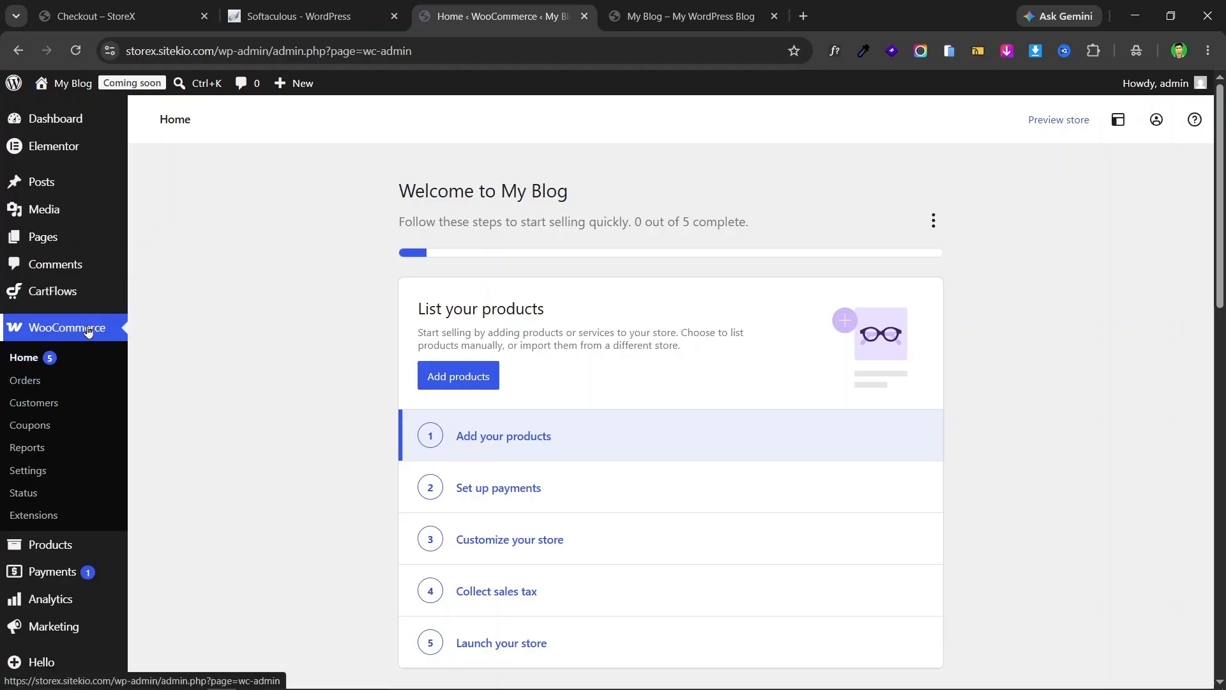
{"action": "scroll", "coordinate": [274, 326], "scroll_direction": "down", "scroll_amount": 3}
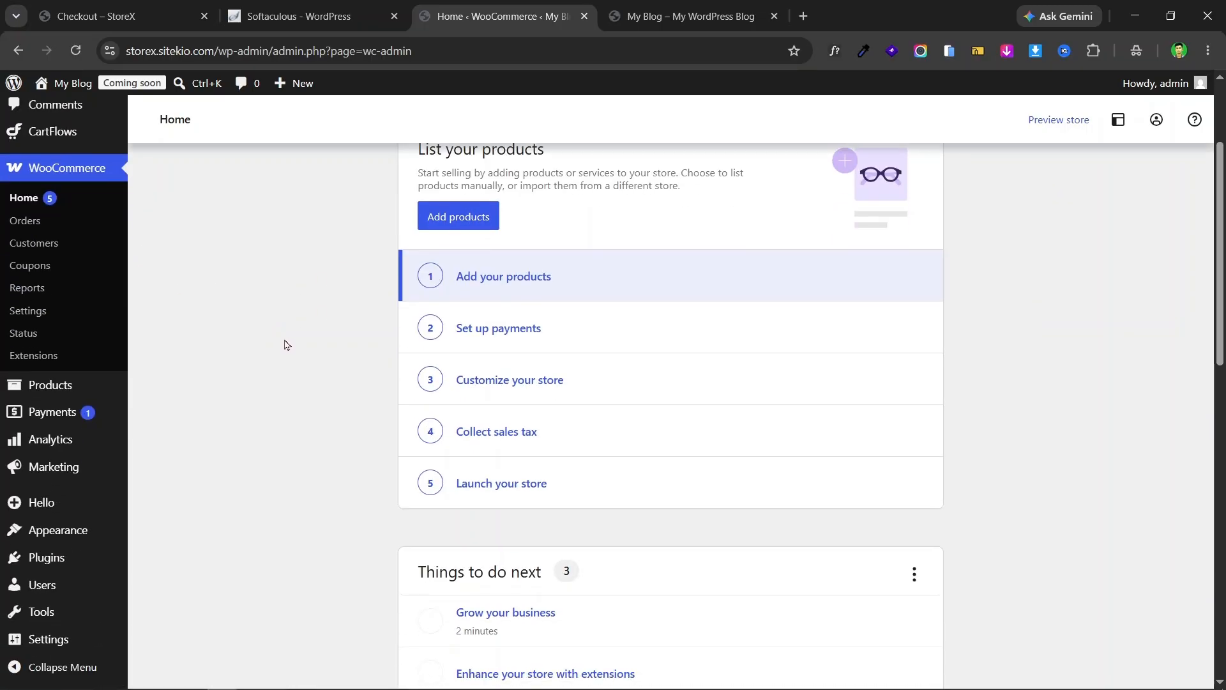
{"action": "scroll", "coordinate": [285, 342], "scroll_direction": "up", "scroll_amount": 3}
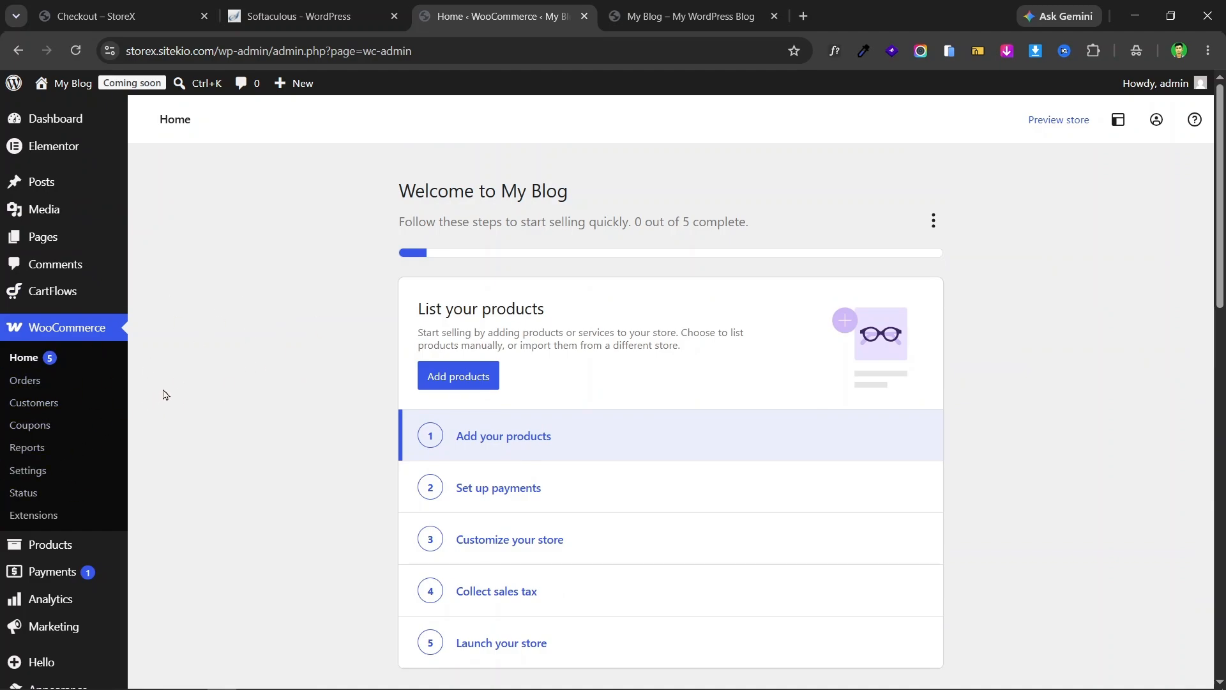
{"action": "left_click", "coordinate": [394, 15]}
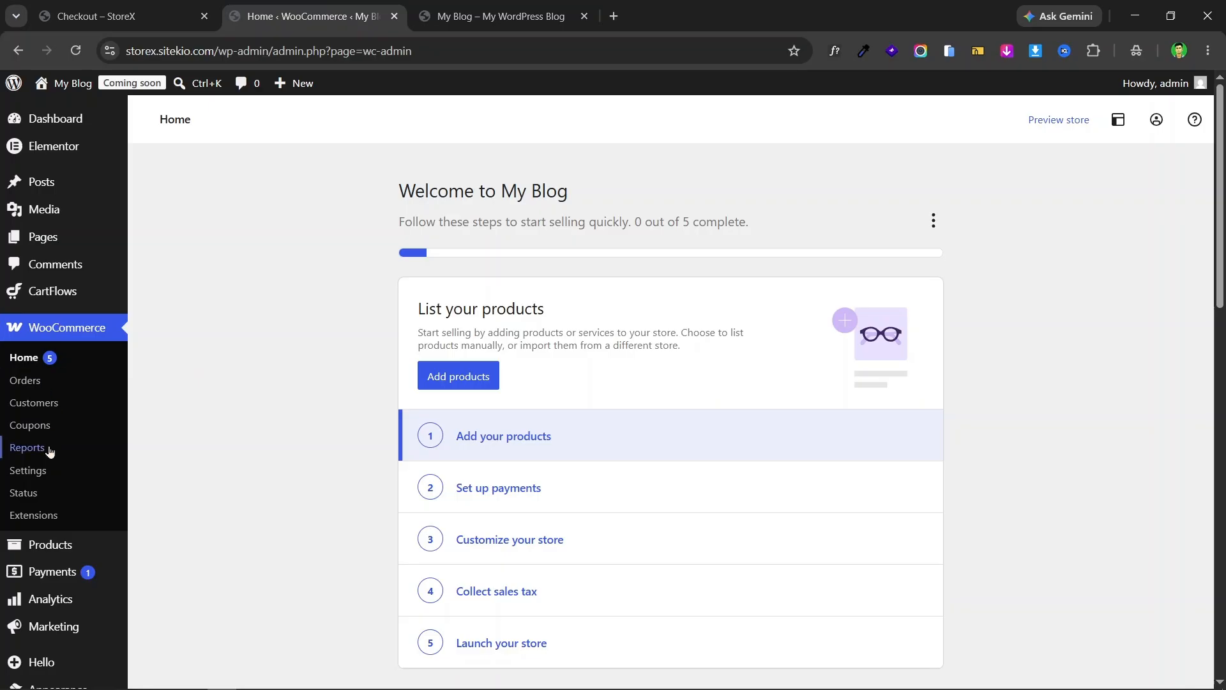
{"action": "left_click", "coordinate": [54, 478]}
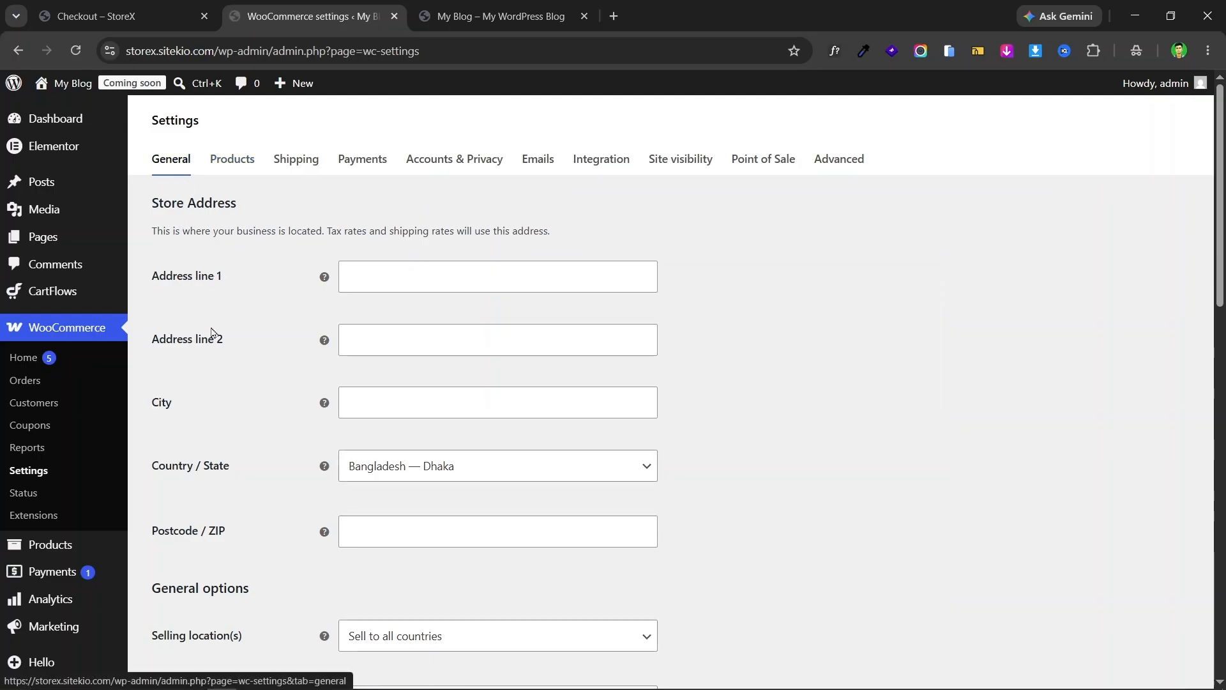
- Autofill Address line 1, City and Postcode from the saved Rangpur address
{"action": "scroll", "coordinate": [319, 319], "scroll_direction": "down", "scroll_amount": 1}
{"action": "left_click", "coordinate": [409, 260]}
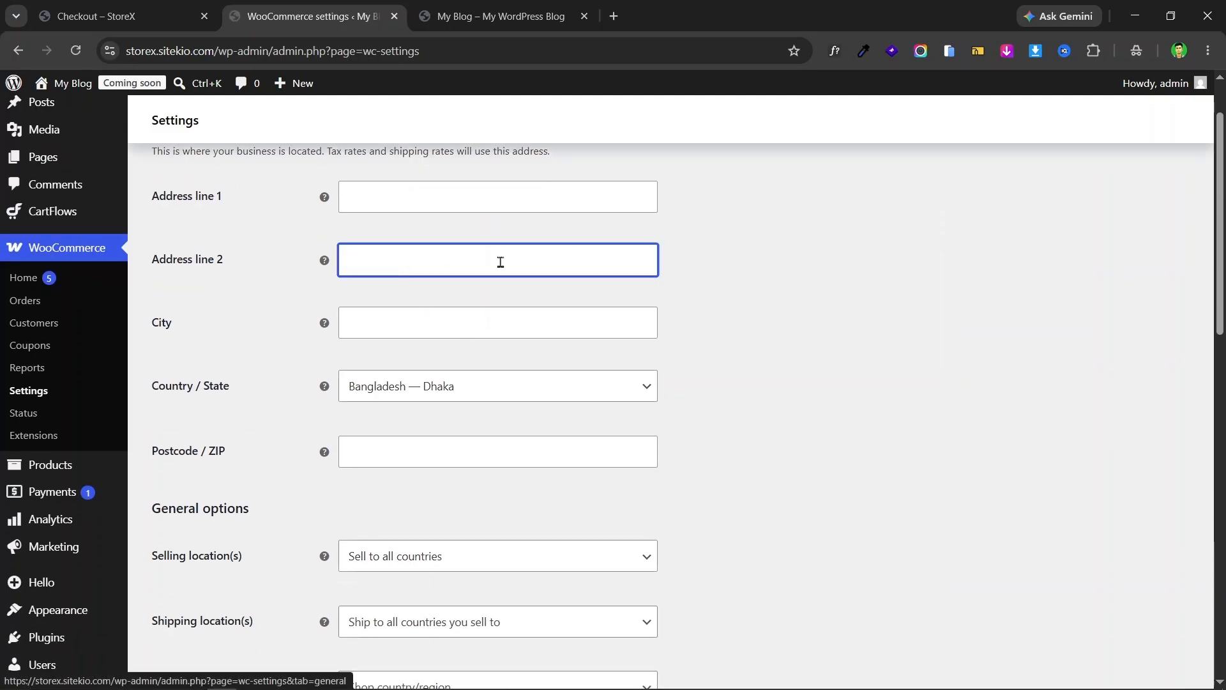
{"action": "left_click", "coordinate": [450, 330]}
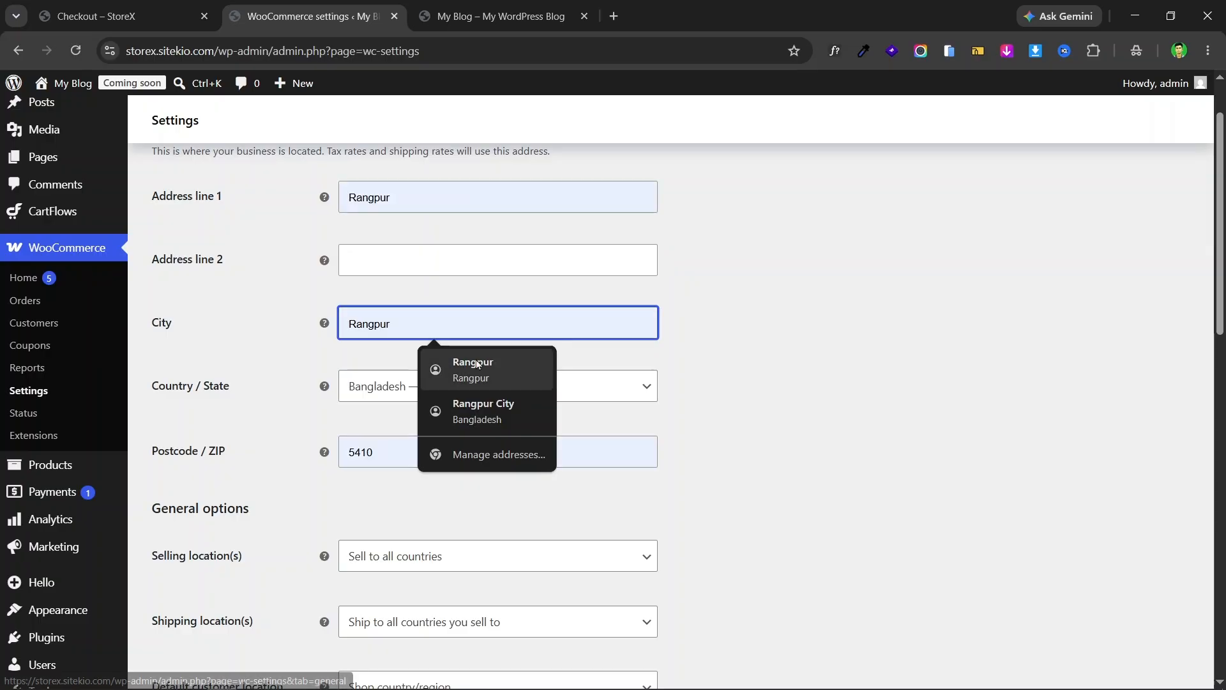
{"action": "left_click", "coordinate": [455, 361]}
- Set the store's Country / State to Bangladesh — Rangpur
{"action": "left_click", "coordinate": [432, 395]}
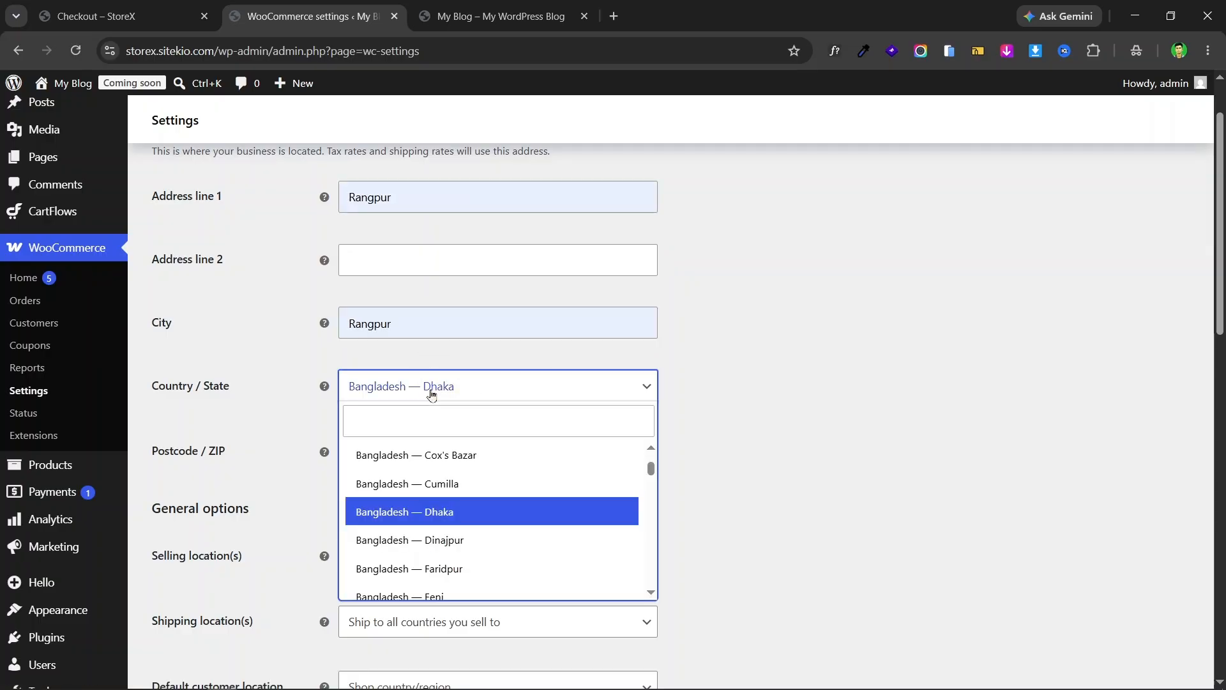
{"action": "scroll", "coordinate": [485, 517], "scroll_direction": "down", "scroll_amount": 3}
{"action": "scroll", "coordinate": [500, 520], "scroll_direction": "down", "scroll_amount": 2}
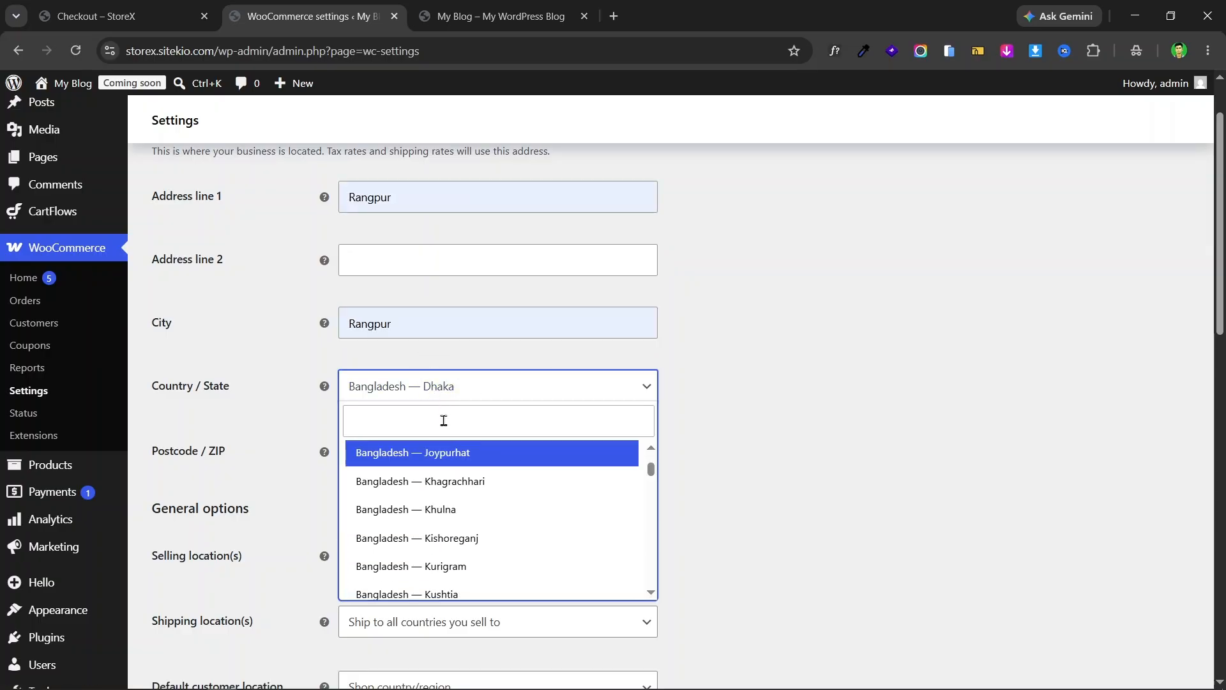
{"action": "left_click", "coordinate": [440, 428]}
{"action": "type", "text": "rang"}
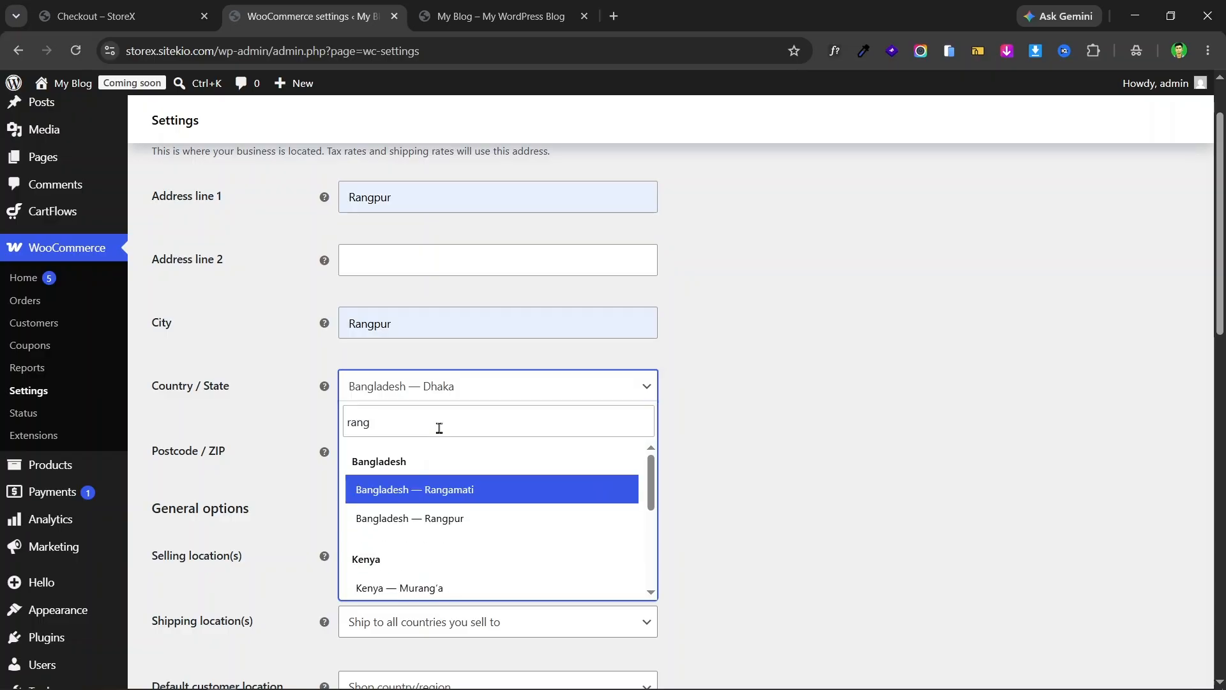
{"action": "left_click", "coordinate": [496, 524]}
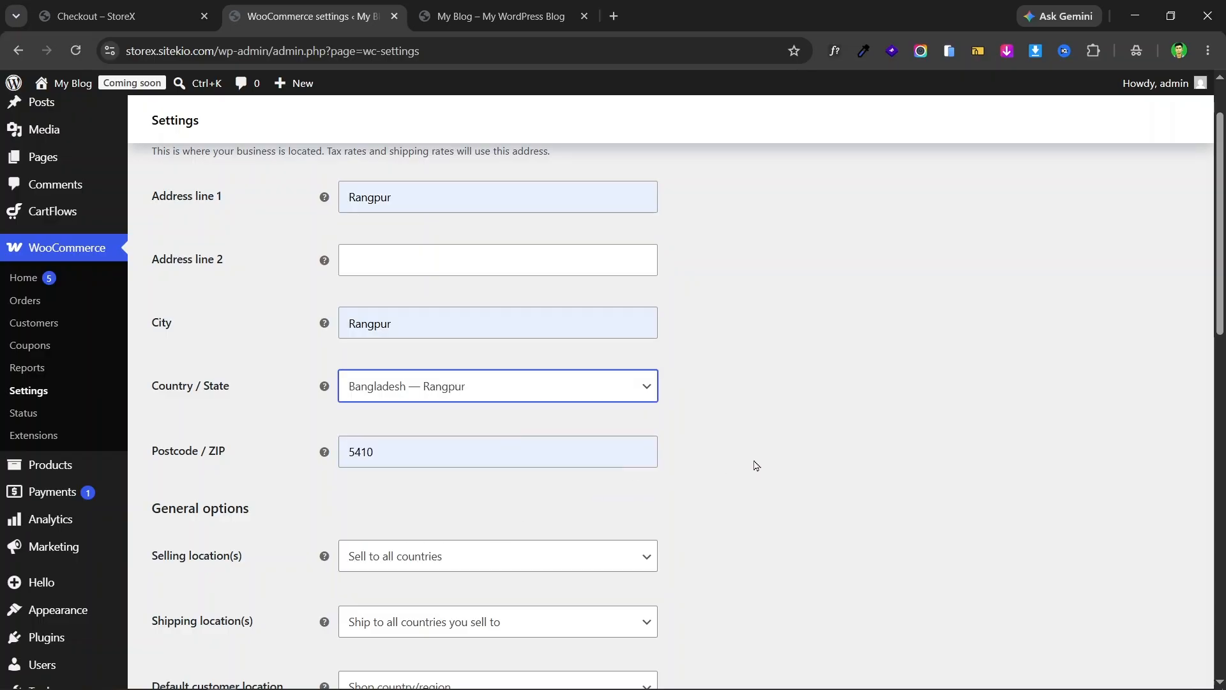
{"action": "scroll", "coordinate": [668, 408], "scroll_direction": "down", "scroll_amount": 3}
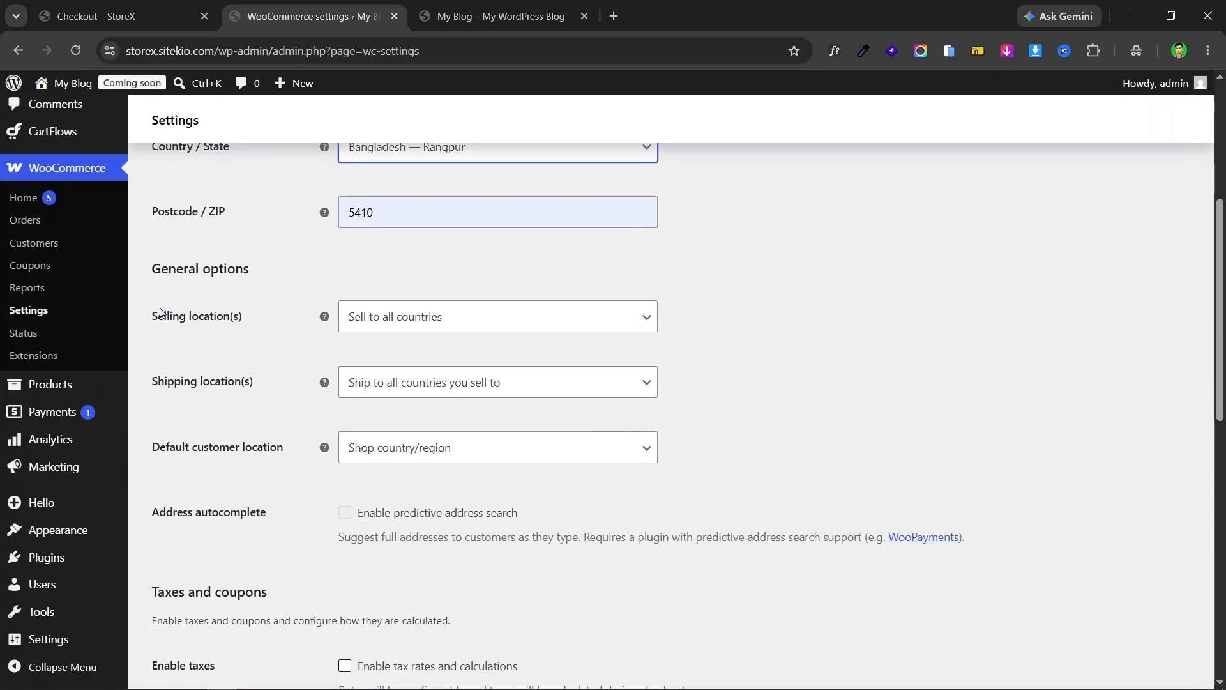
- Set selling locations to specific countries, with Bangladesh as the only one
{"action": "left_click_drag", "start_coordinate": [151, 320], "coordinate": [230, 319]}
{"action": "left_click", "coordinate": [422, 320]}
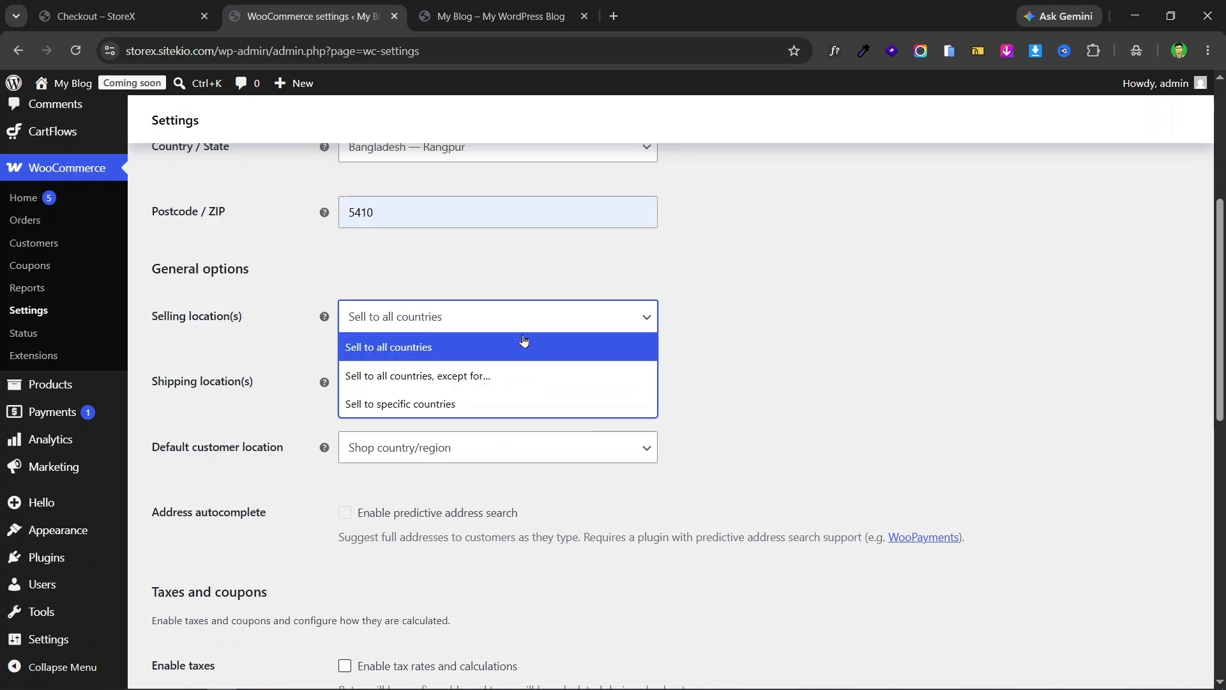
{"action": "left_click", "coordinate": [755, 318]}
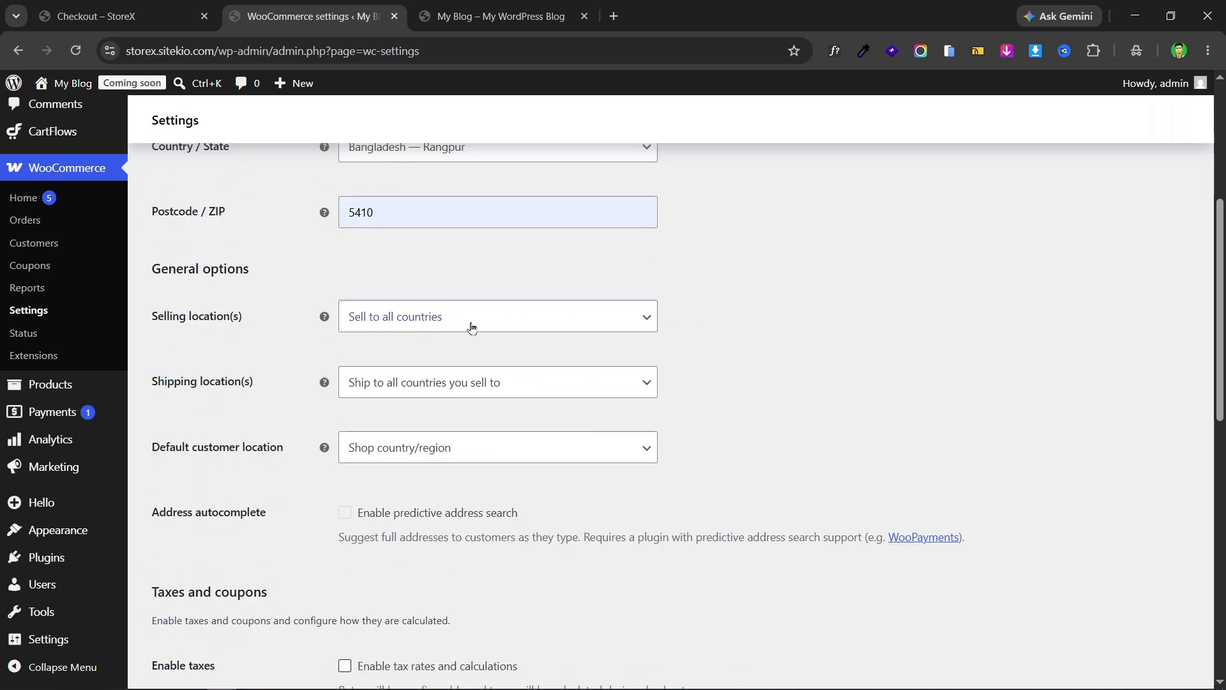
{"action": "left_click", "coordinate": [543, 317]}
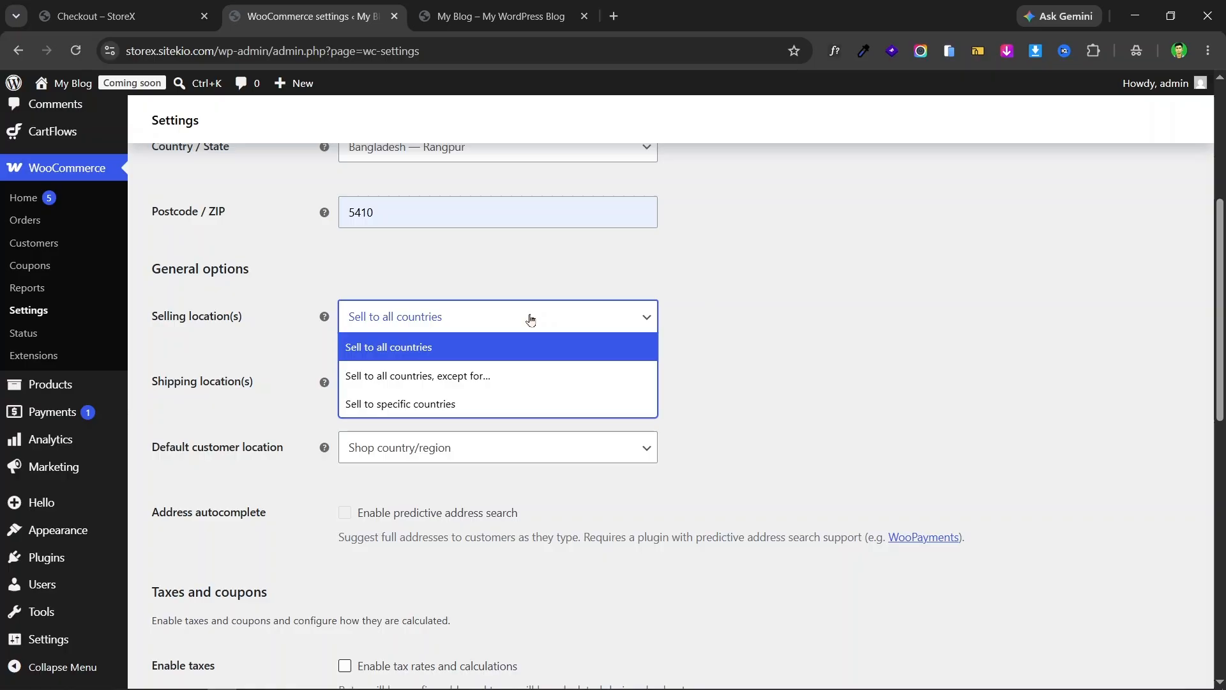
{"action": "left_click", "coordinate": [483, 402]}
{"action": "left_click", "coordinate": [476, 382]}
{"action": "type", "text": "bang"}
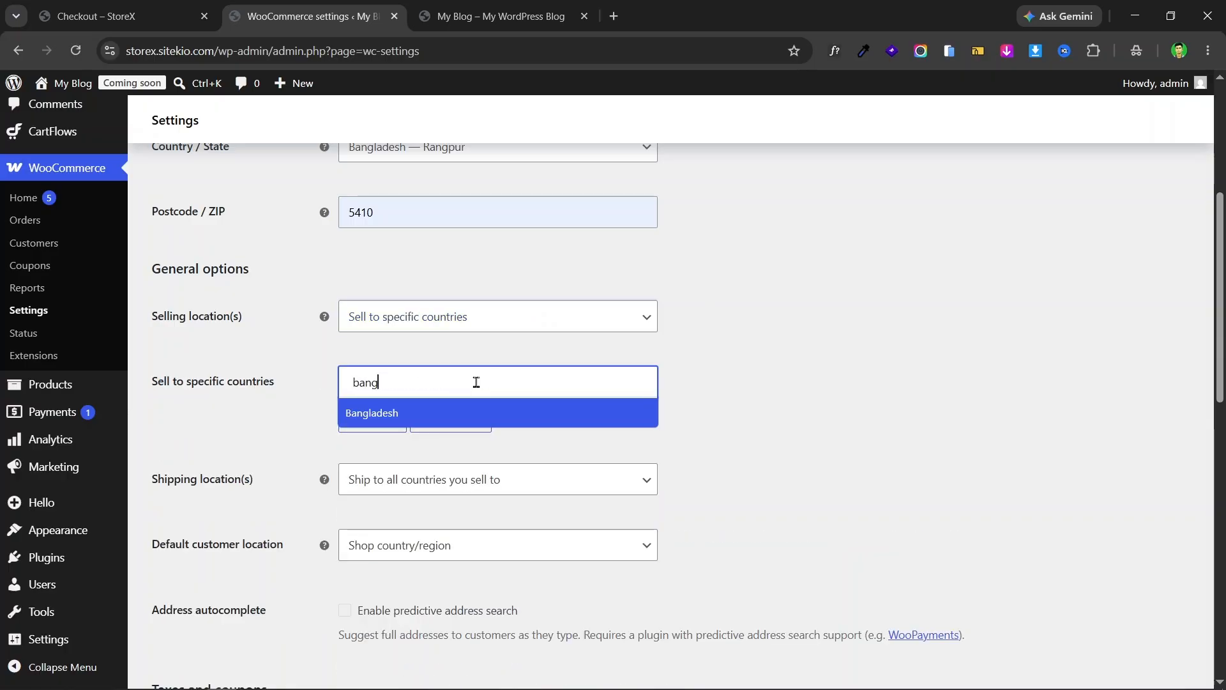
{"action": "left_click", "coordinate": [454, 414]}
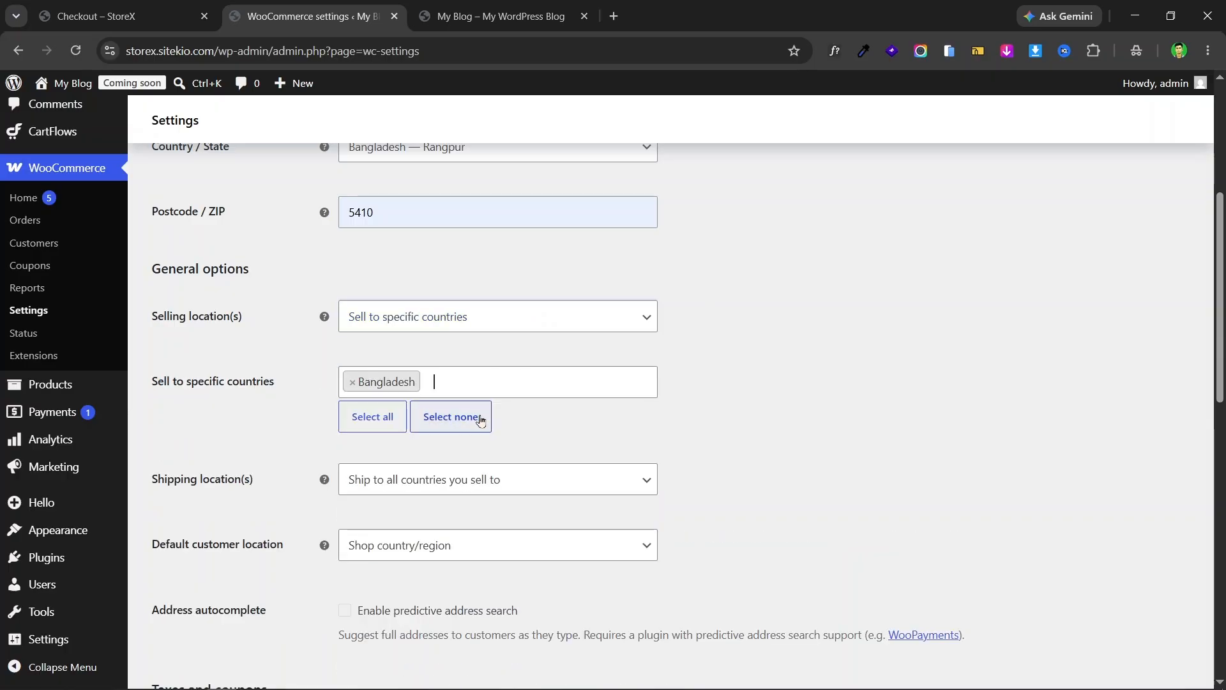
- Restrict shipping locations to specific countries, adding only Bangladesh
{"action": "left_click", "coordinate": [392, 484]}
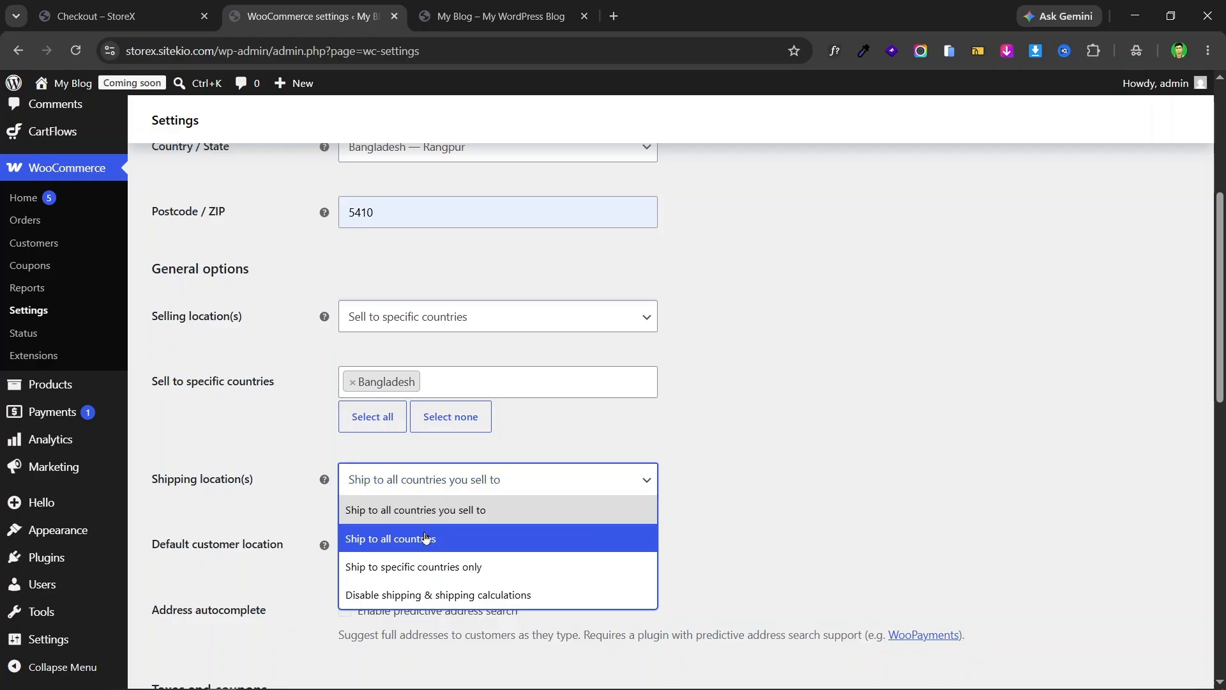
{"action": "left_click", "coordinate": [512, 568]}
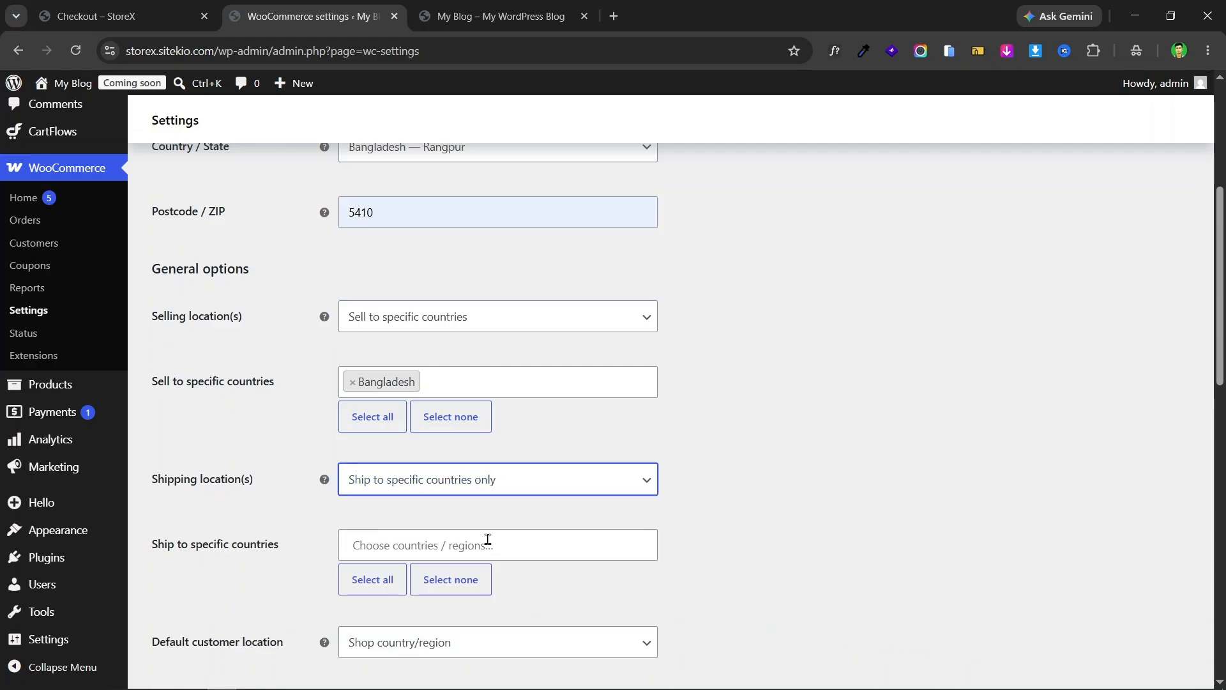
{"action": "left_click", "coordinate": [458, 548]}
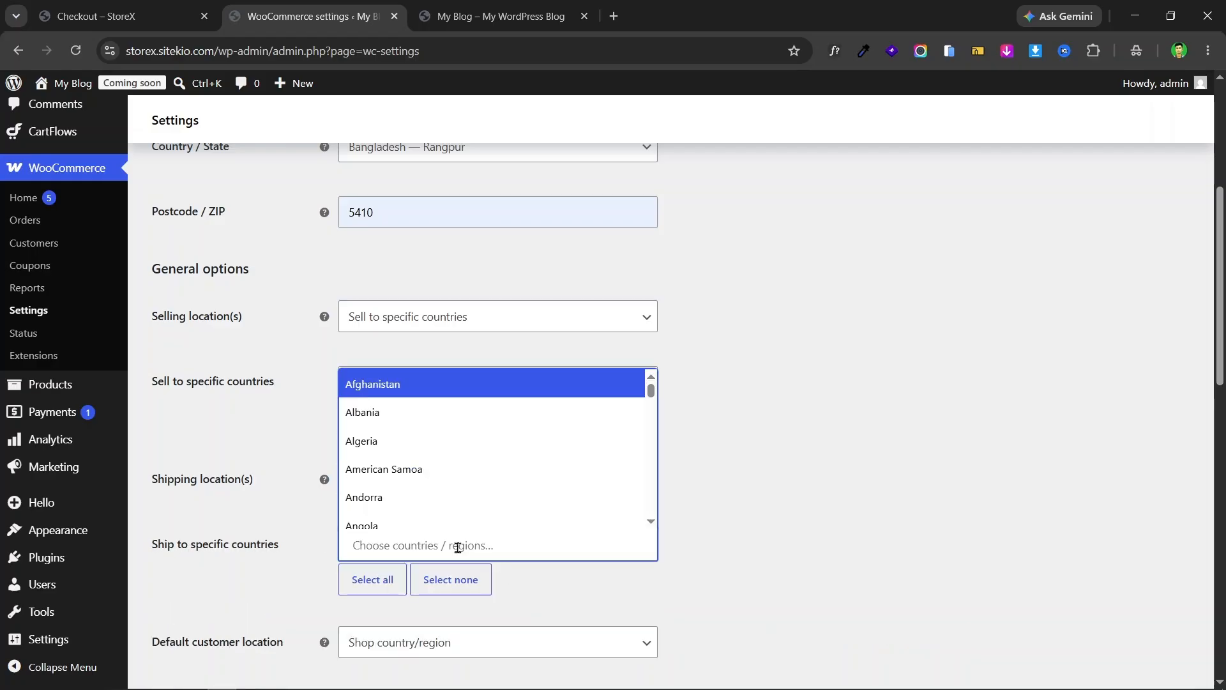
{"action": "type", "text": "bang"}
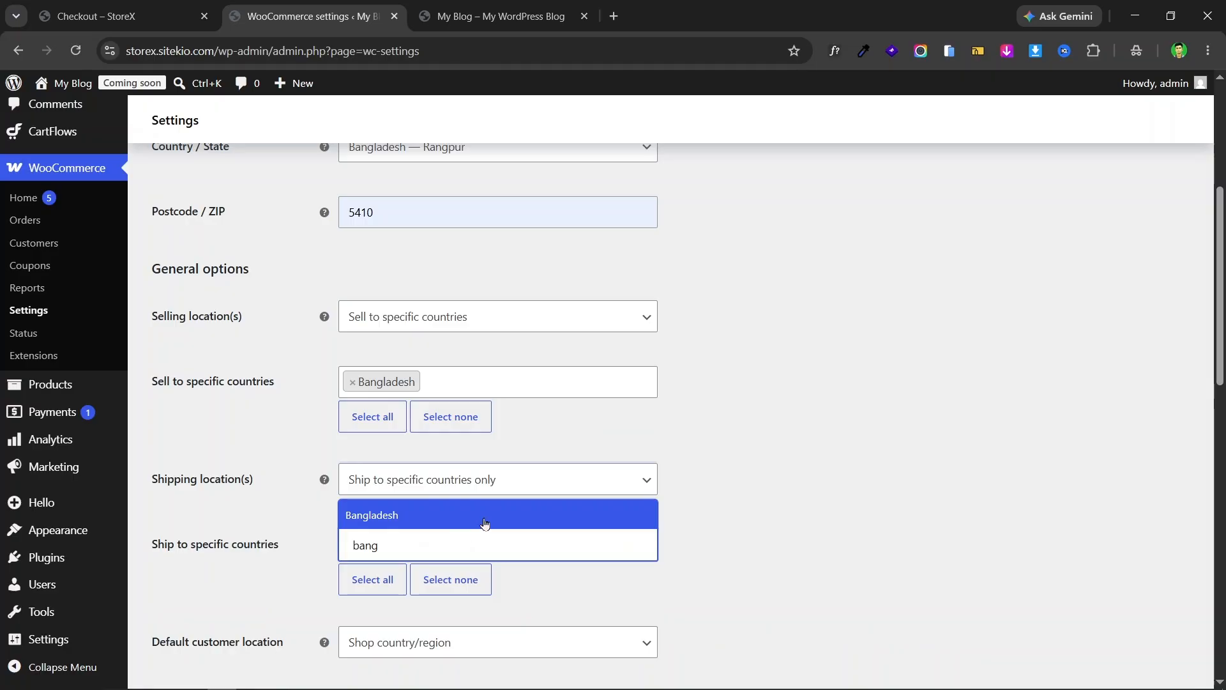
{"action": "left_click", "coordinate": [484, 523]}
{"action": "scroll", "coordinate": [879, 364], "scroll_direction": "down", "scroll_amount": 5}
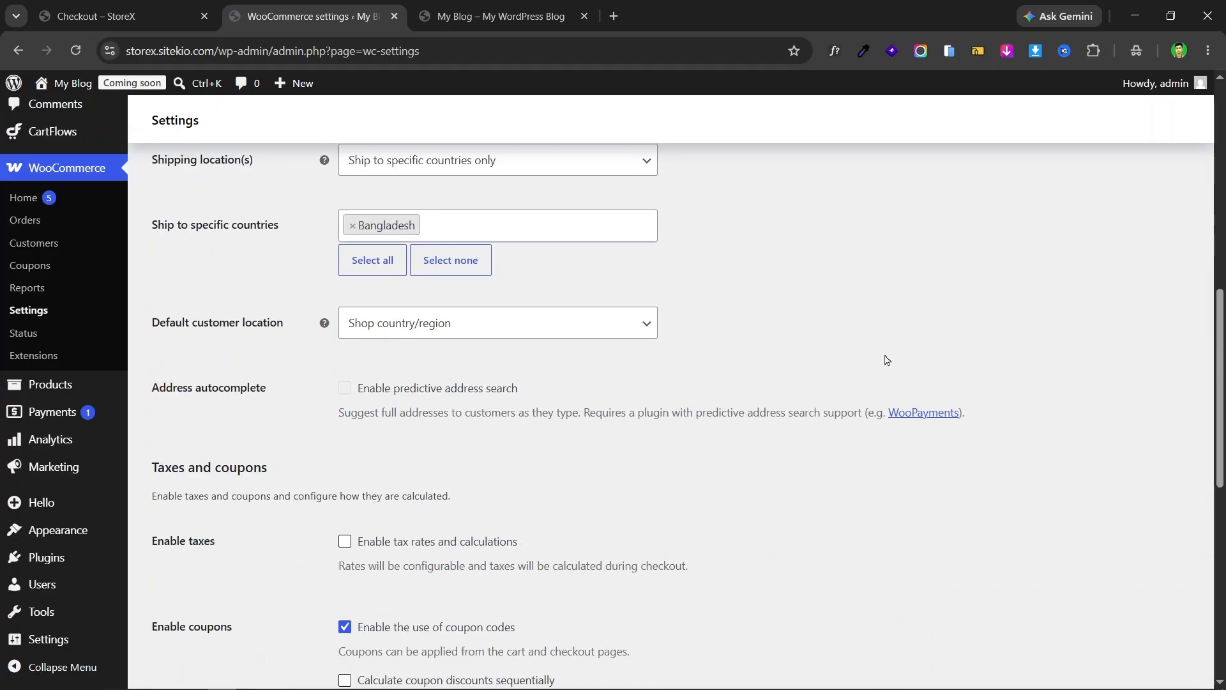
{"action": "scroll", "coordinate": [588, 367], "scroll_direction": "down", "scroll_amount": 6}
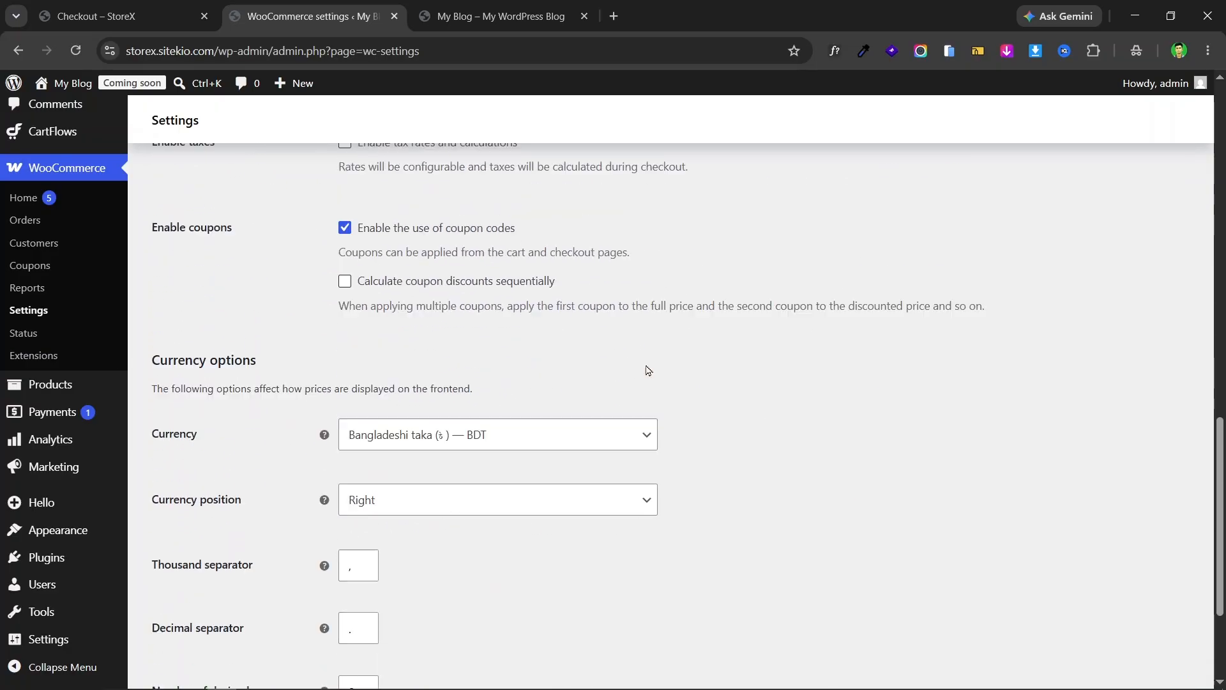
- Set the store currency to Bangladeshi taka — BDT
{"action": "scroll", "coordinate": [647, 370], "scroll_direction": "down", "scroll_amount": 2}
{"action": "left_click", "coordinate": [425, 355]}
{"action": "left_click", "coordinate": [426, 358]}
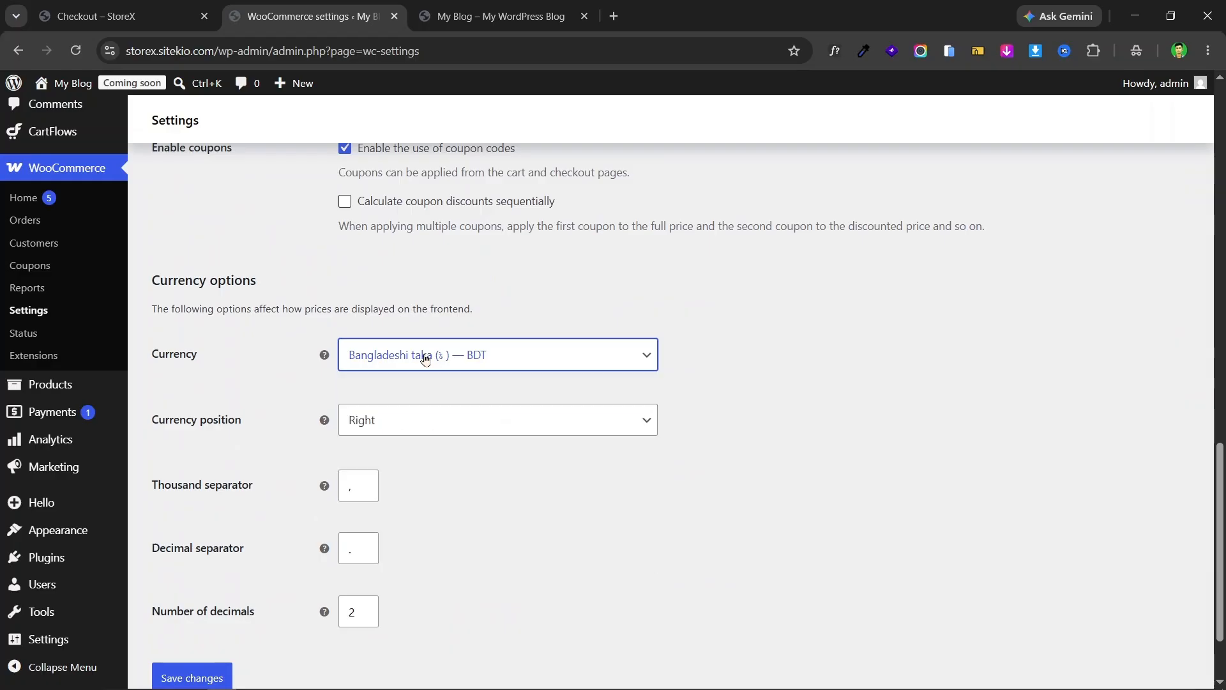
{"action": "left_click", "coordinate": [487, 362]}
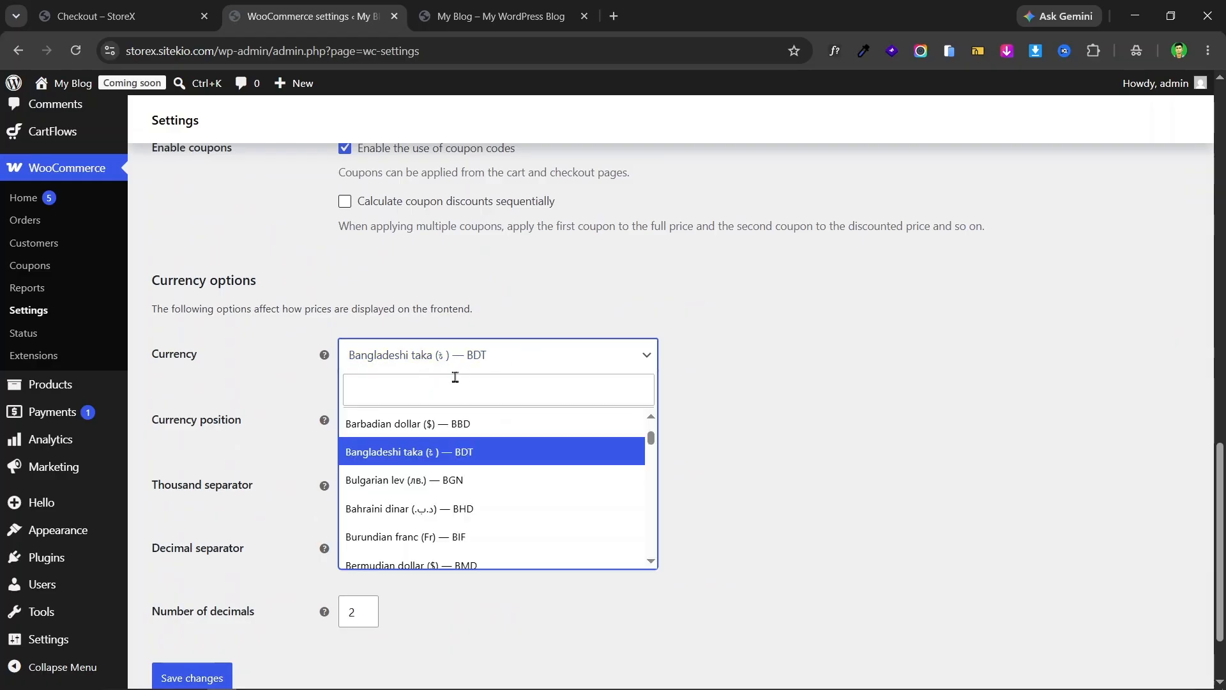
{"action": "left_click", "coordinate": [435, 392]}
{"action": "type", "text": "taka"}
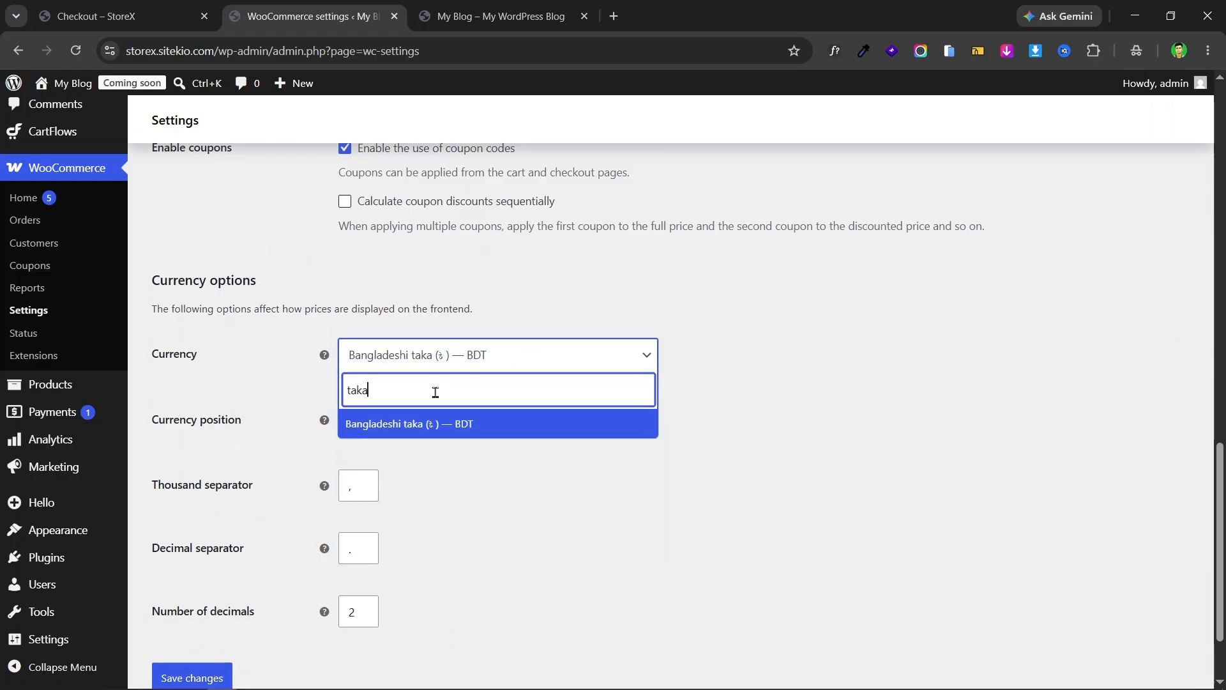
{"action": "left_click", "coordinate": [465, 429]}
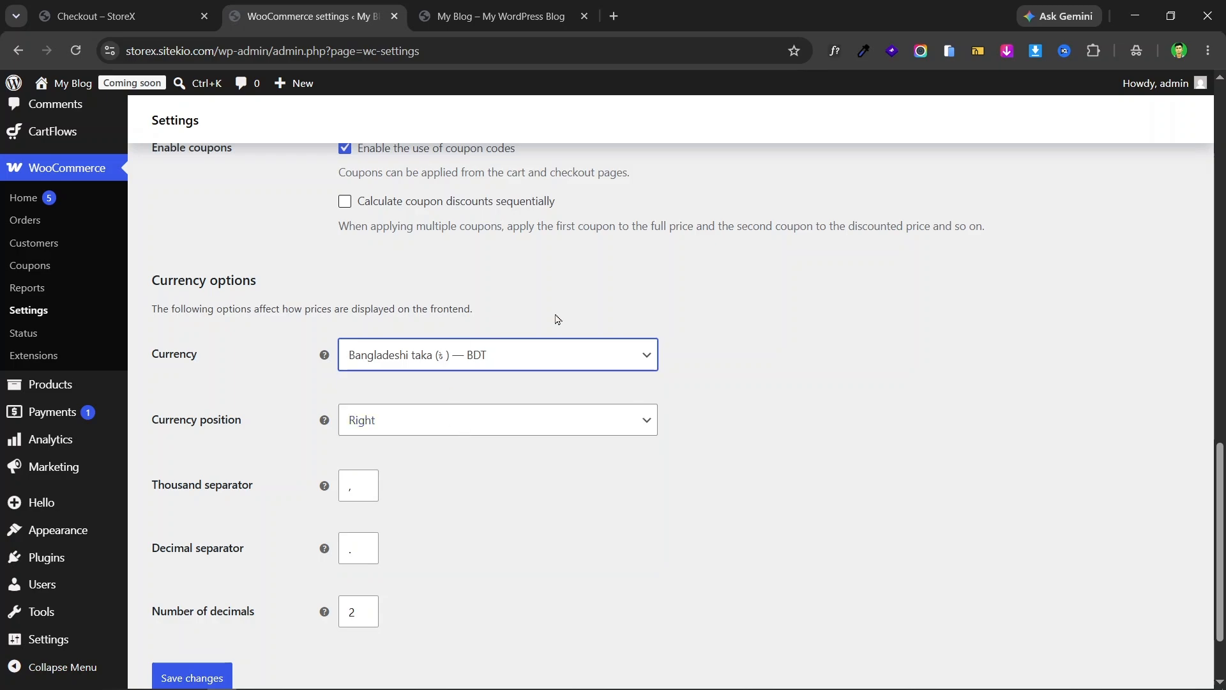
{"action": "scroll", "coordinate": [534, 434], "scroll_direction": "down", "scroll_amount": 2}
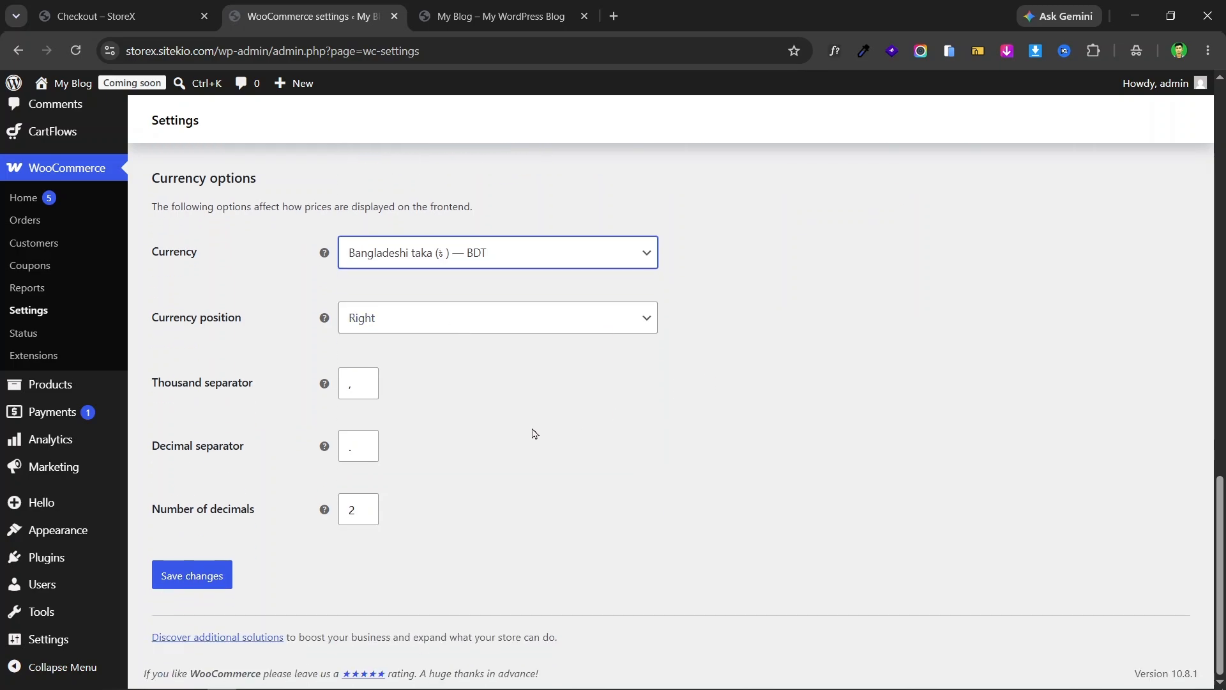
- Change the number of decimals from 2 to 0 and save the general settings
{"action": "left_click", "coordinate": [350, 510]}
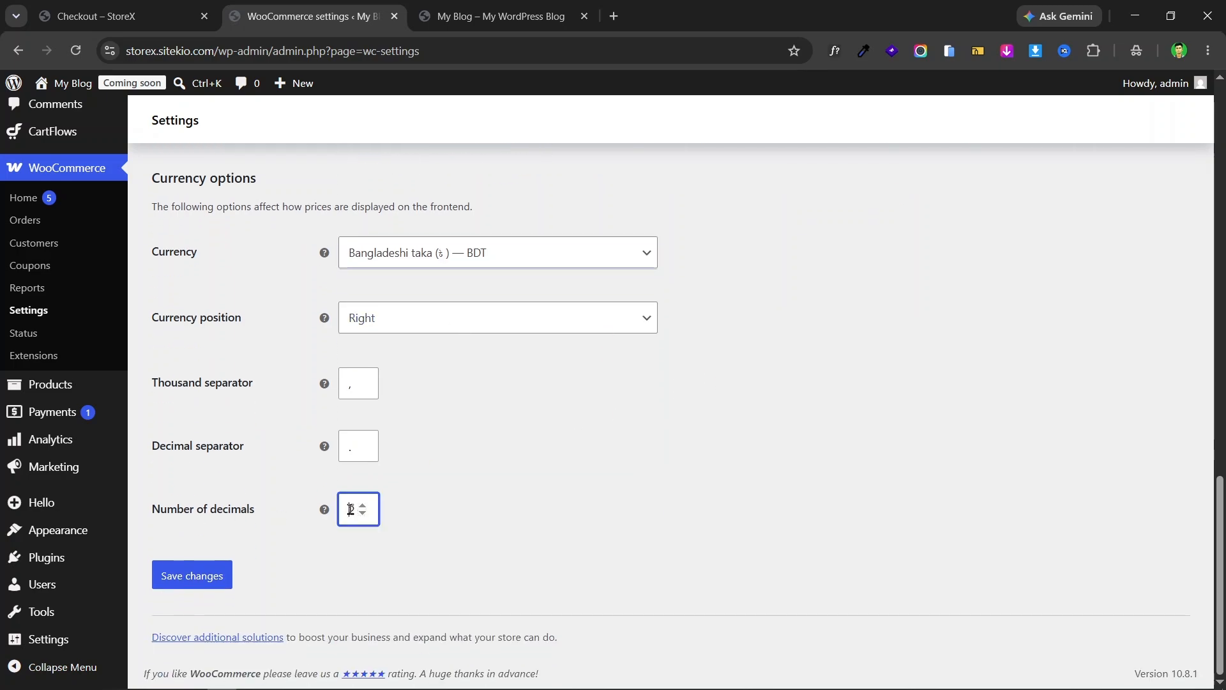
{"action": "key", "text": "BackSpace"}
{"action": "type", "text": "0"}
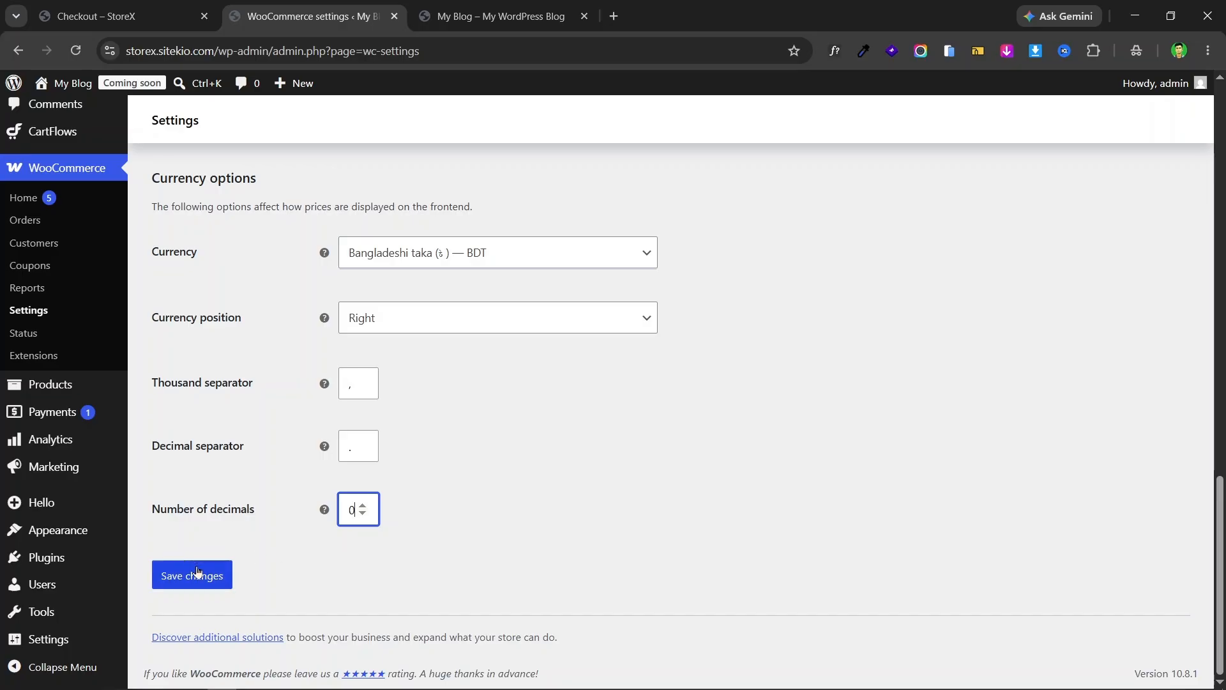
{"action": "left_click", "coordinate": [230, 576]}
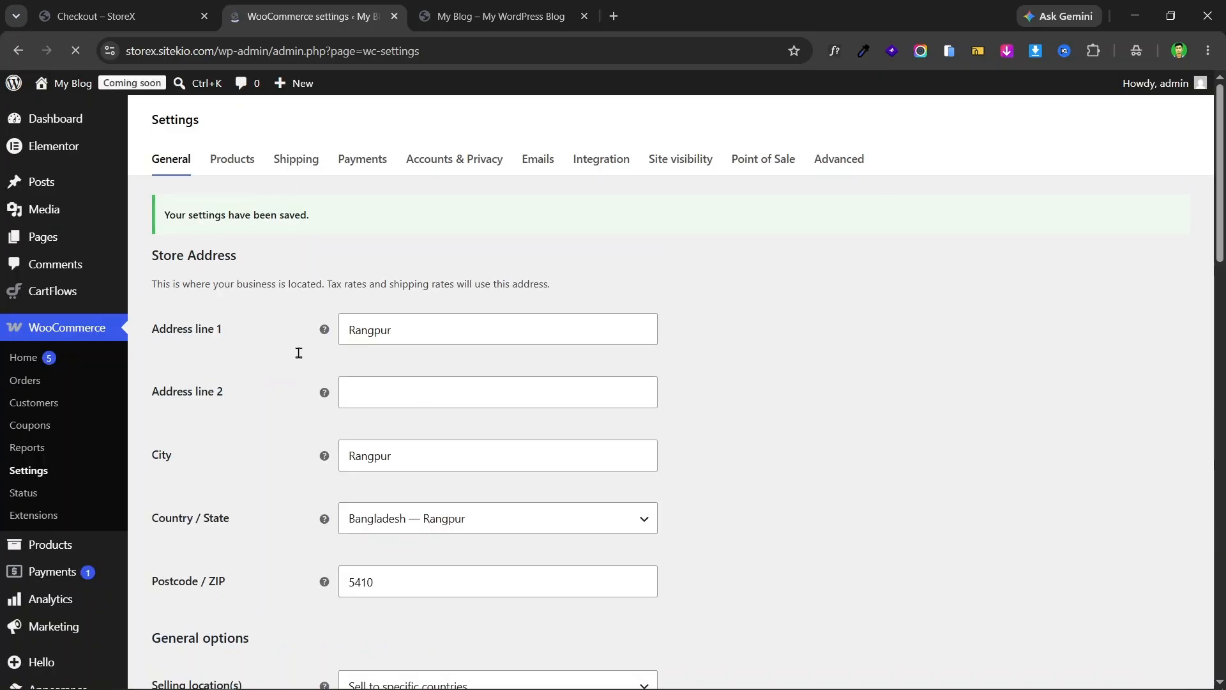
{"action": "scroll", "coordinate": [405, 430], "scroll_direction": "down", "scroll_amount": 10}
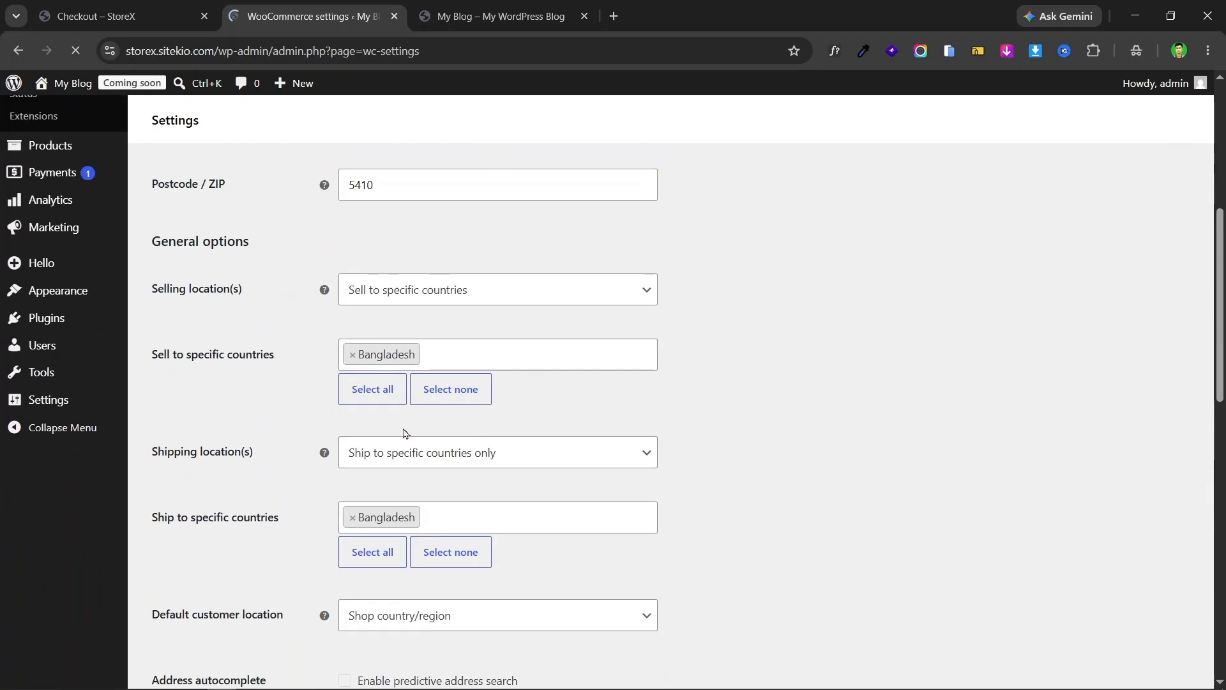
{"action": "scroll", "coordinate": [592, 438], "scroll_direction": "up", "scroll_amount": 10}
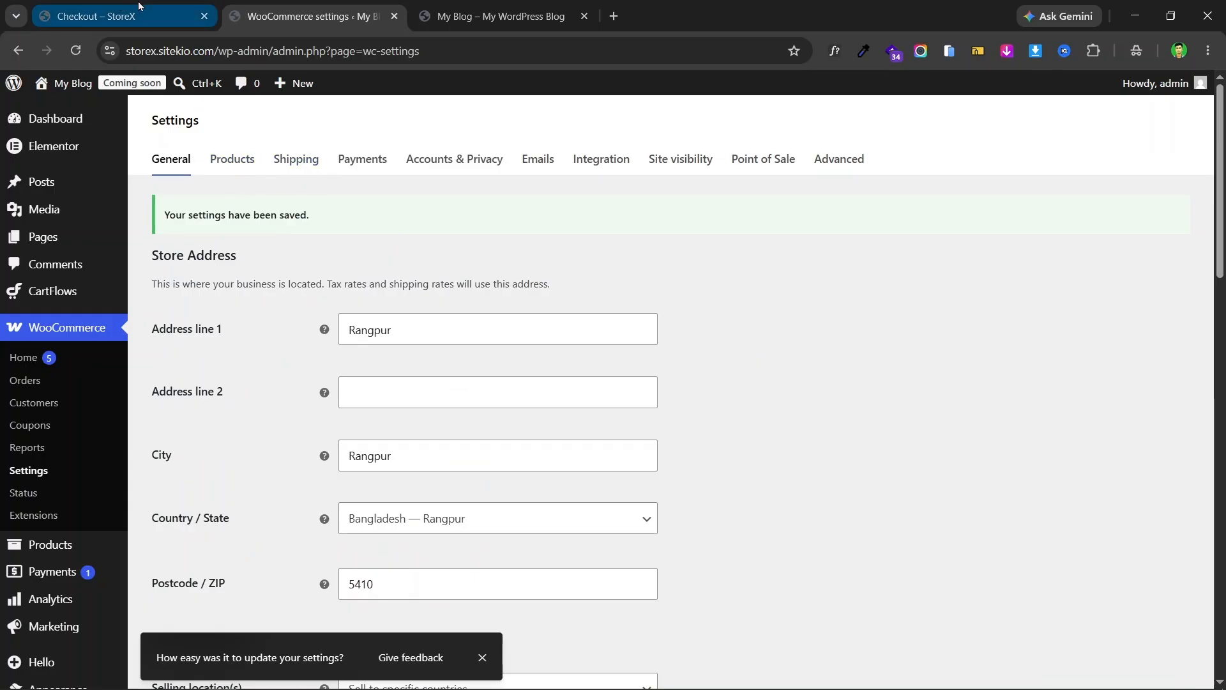
- On the StoreX checkout, select Outside Dhaka shipping, then return to the WooCommerce settings
{"action": "left_click", "coordinate": [121, 16]}
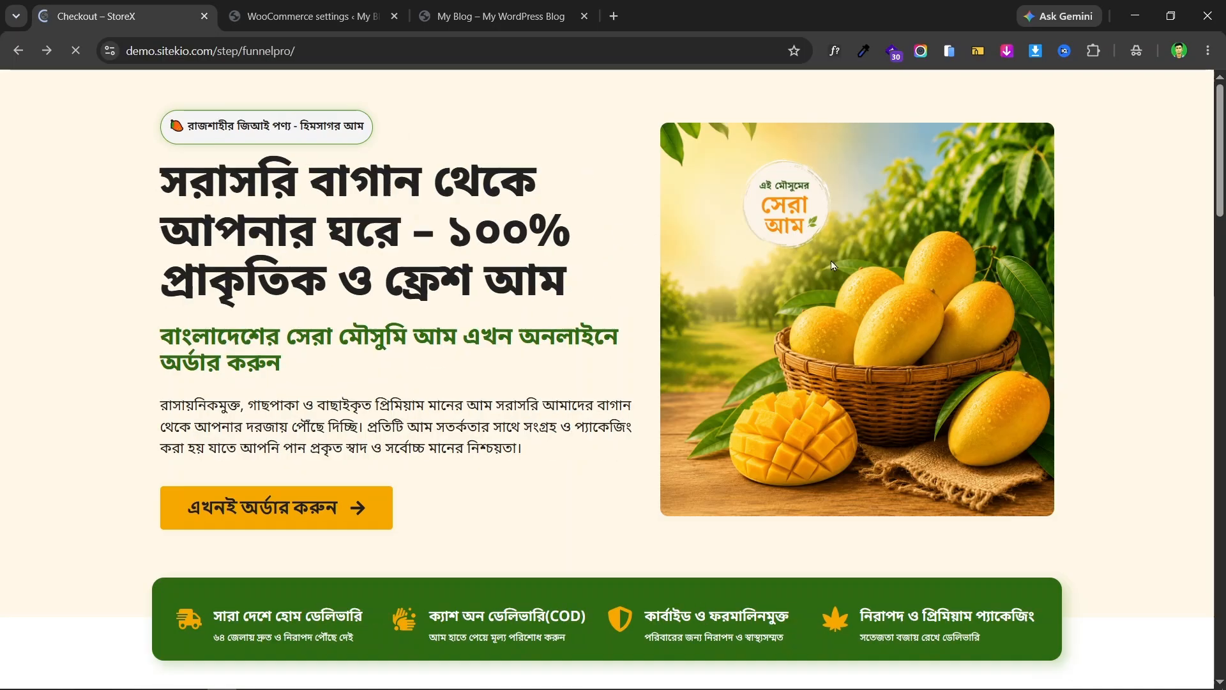
{"action": "scroll", "coordinate": [824, 261], "scroll_direction": "down", "scroll_amount": 8}
{"action": "scroll", "coordinate": [728, 268], "scroll_direction": "down", "scroll_amount": 15}
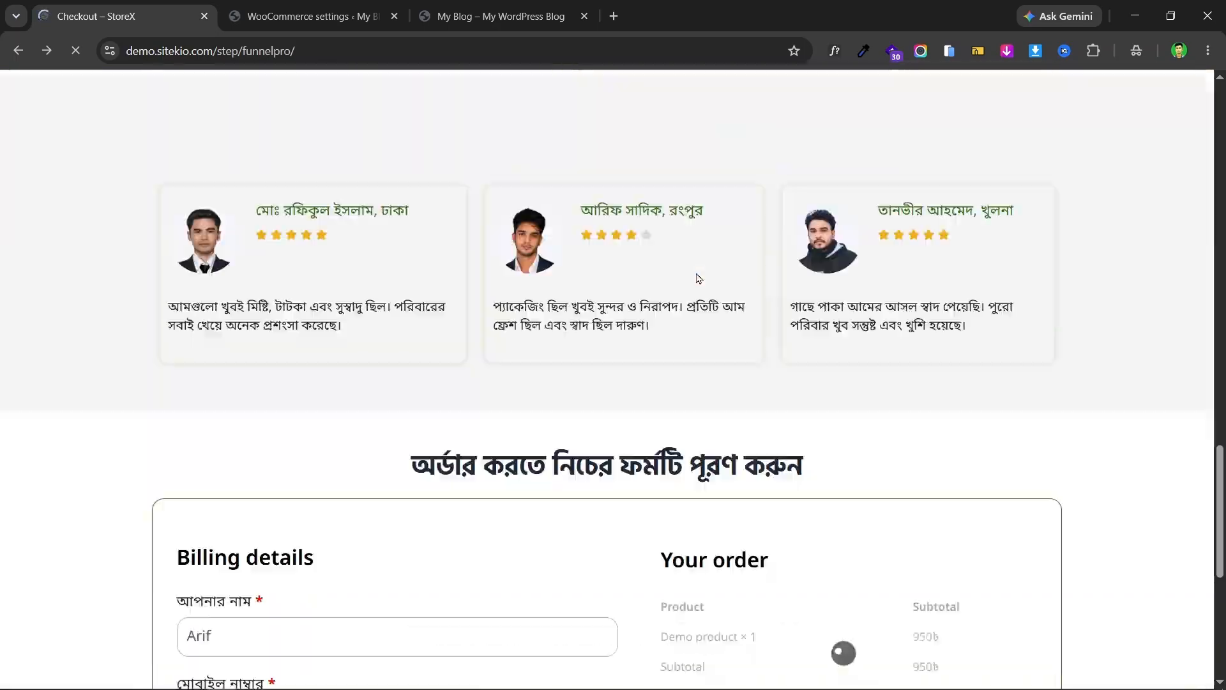
{"action": "scroll", "coordinate": [696, 273], "scroll_direction": "up", "scroll_amount": 3}
{"action": "scroll", "coordinate": [607, 300], "scroll_direction": "down", "scroll_amount": 3}
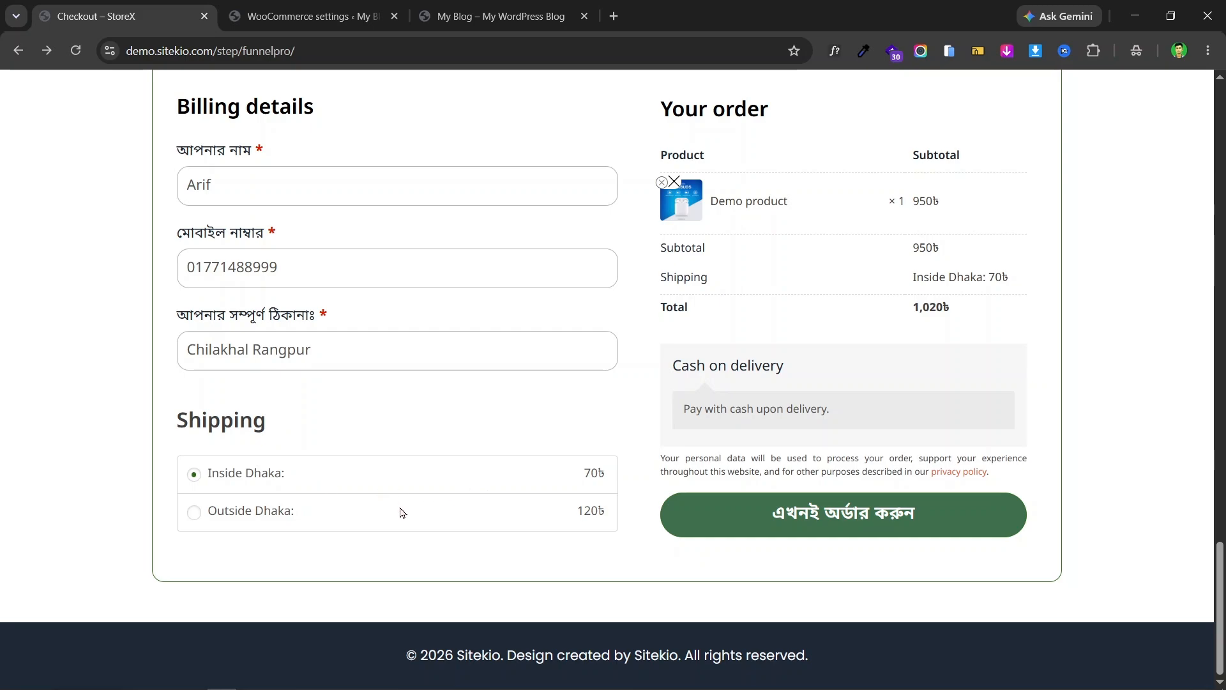
{"action": "left_click", "coordinate": [210, 510]}
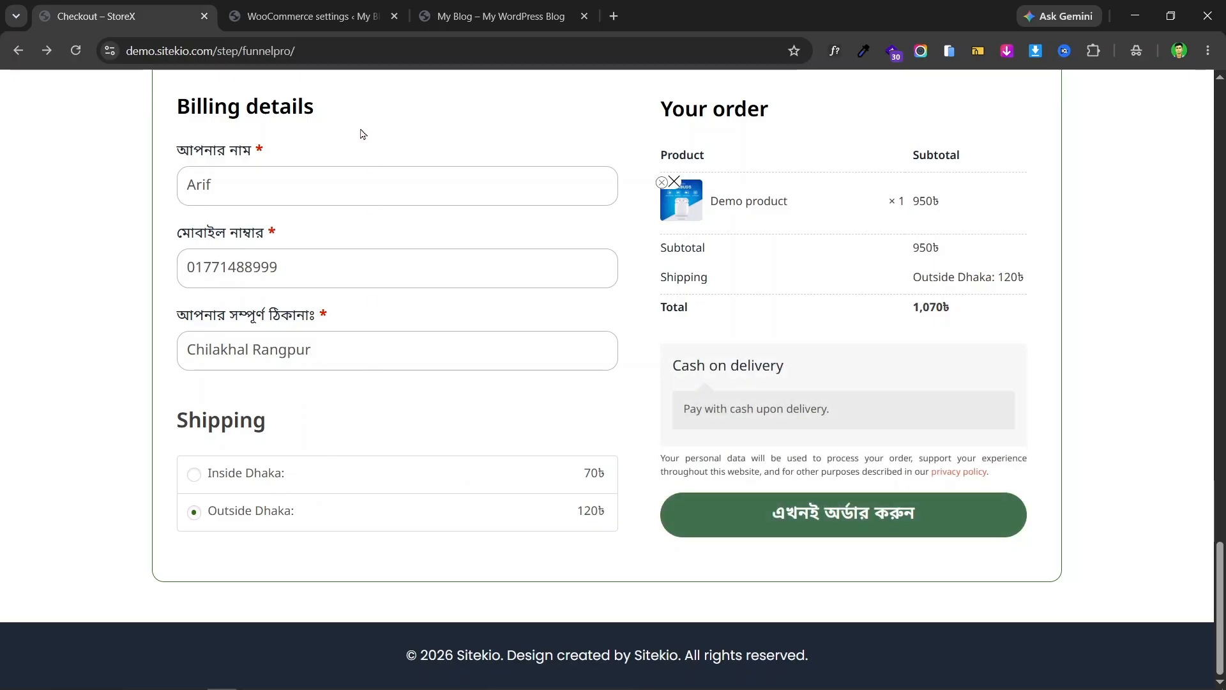
{"action": "left_click", "coordinate": [319, 16]}
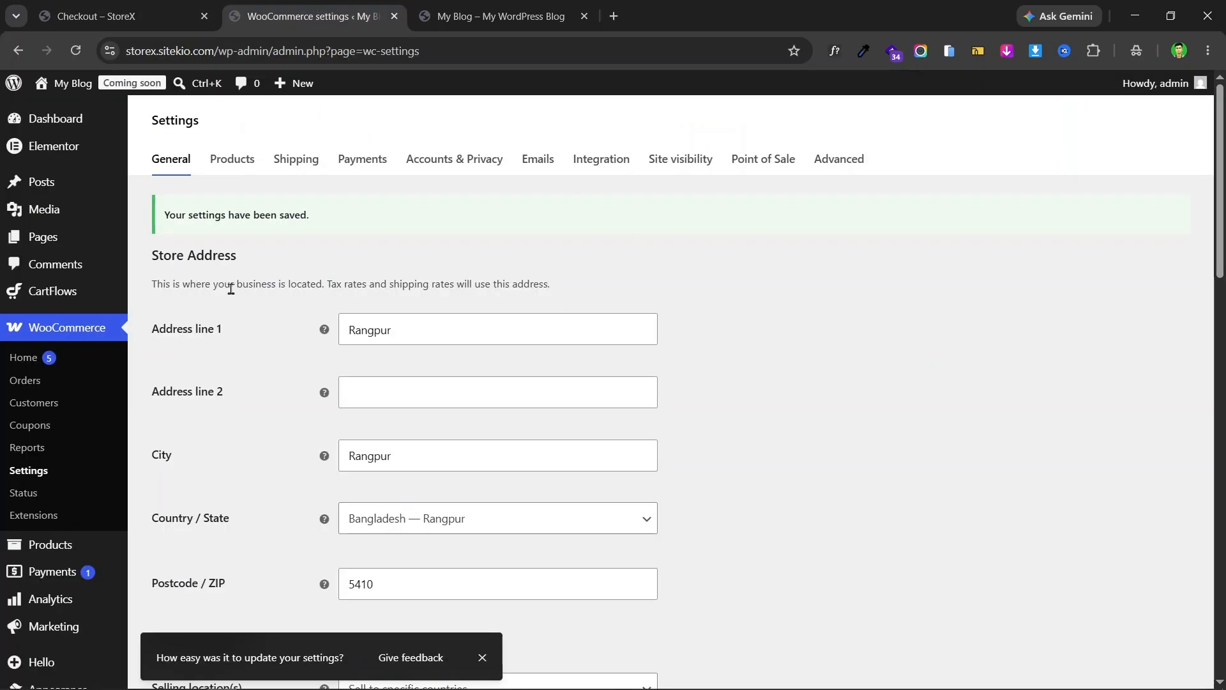
- Open the Shipping settings, then toggle checkout shipping between Inside Dhaka and Outside Dhaka
{"action": "left_click", "coordinate": [311, 163]}
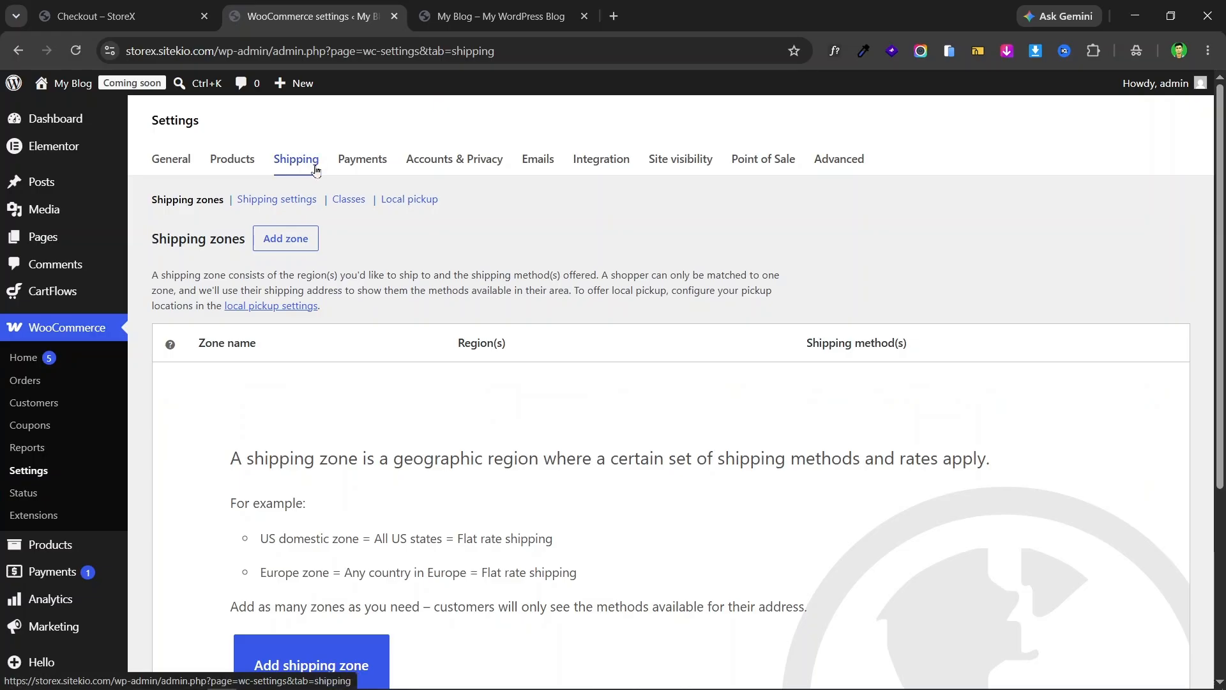
{"action": "scroll", "coordinate": [613, 187], "scroll_direction": "down", "scroll_amount": 4}
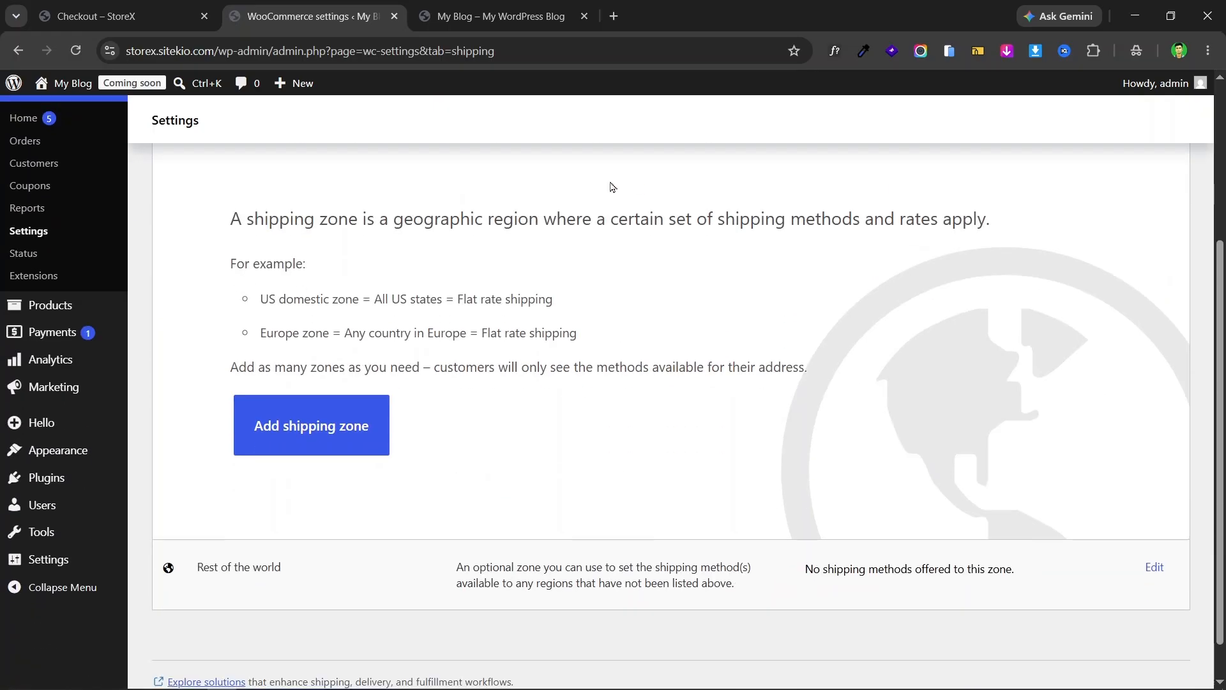
{"action": "left_click", "coordinate": [122, 16]}
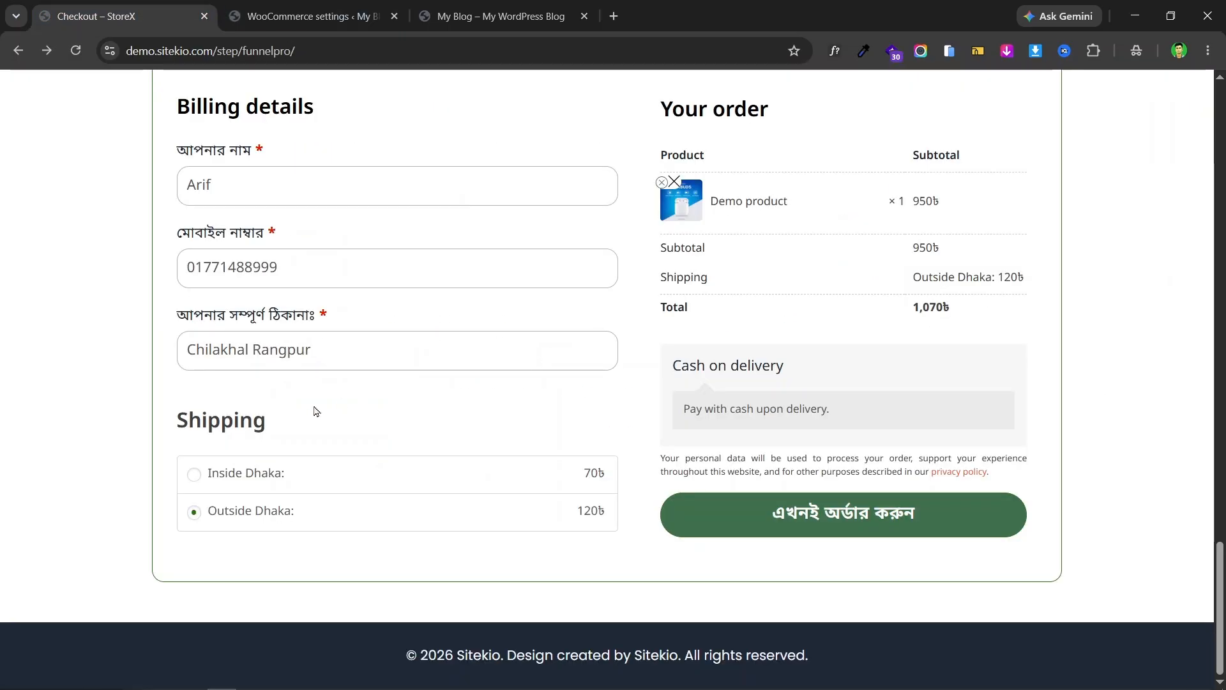
{"action": "left_click", "coordinate": [287, 478]}
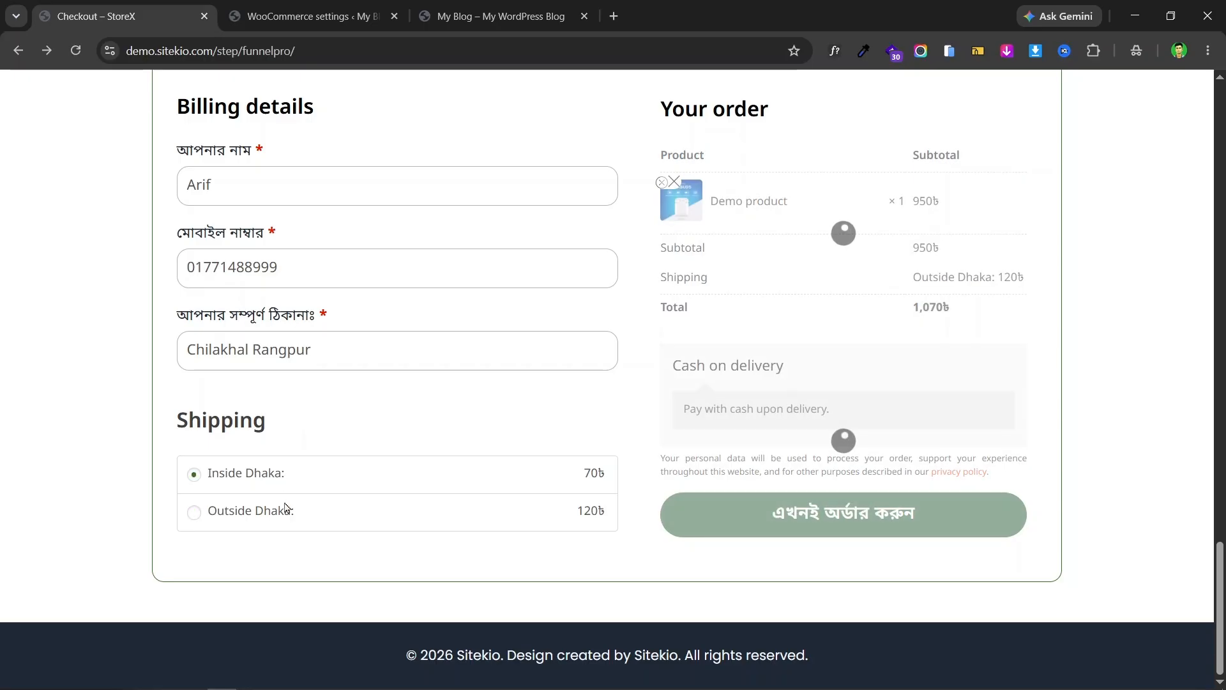
{"action": "left_click", "coordinate": [286, 509]}
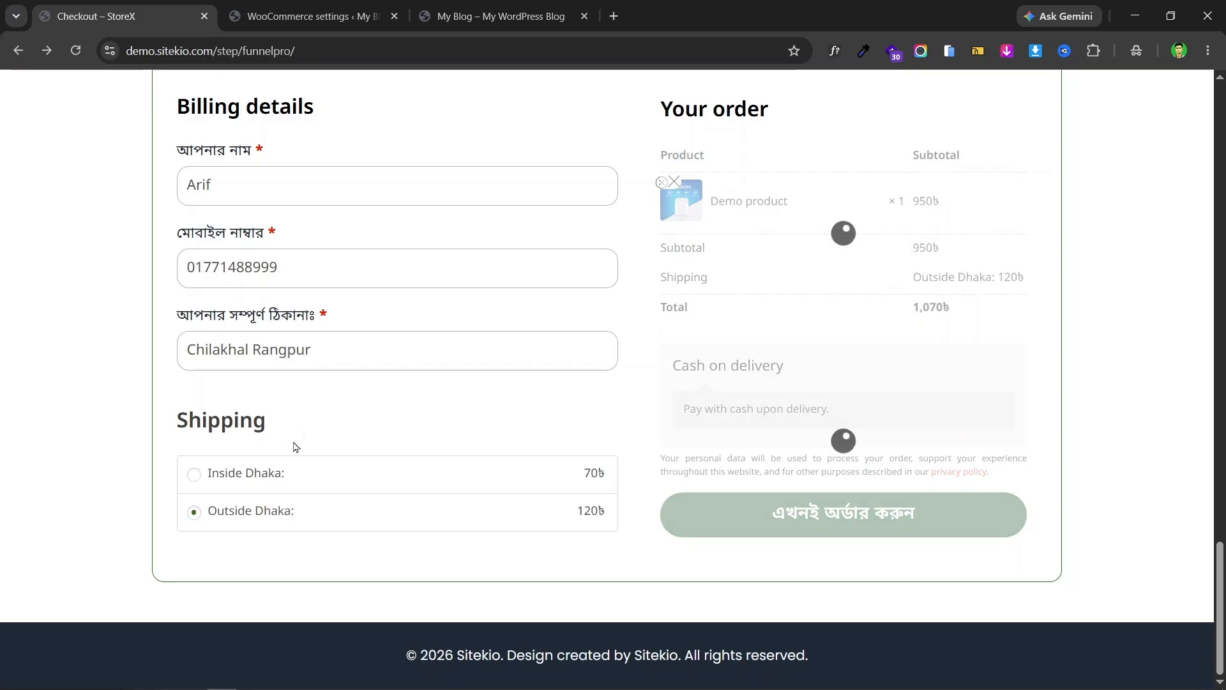
- Back in the shipping zones list, start adding a new shipping zone
{"action": "left_click", "coordinate": [318, 5]}
{"action": "scroll", "coordinate": [720, 337], "scroll_direction": "up", "scroll_amount": 5}
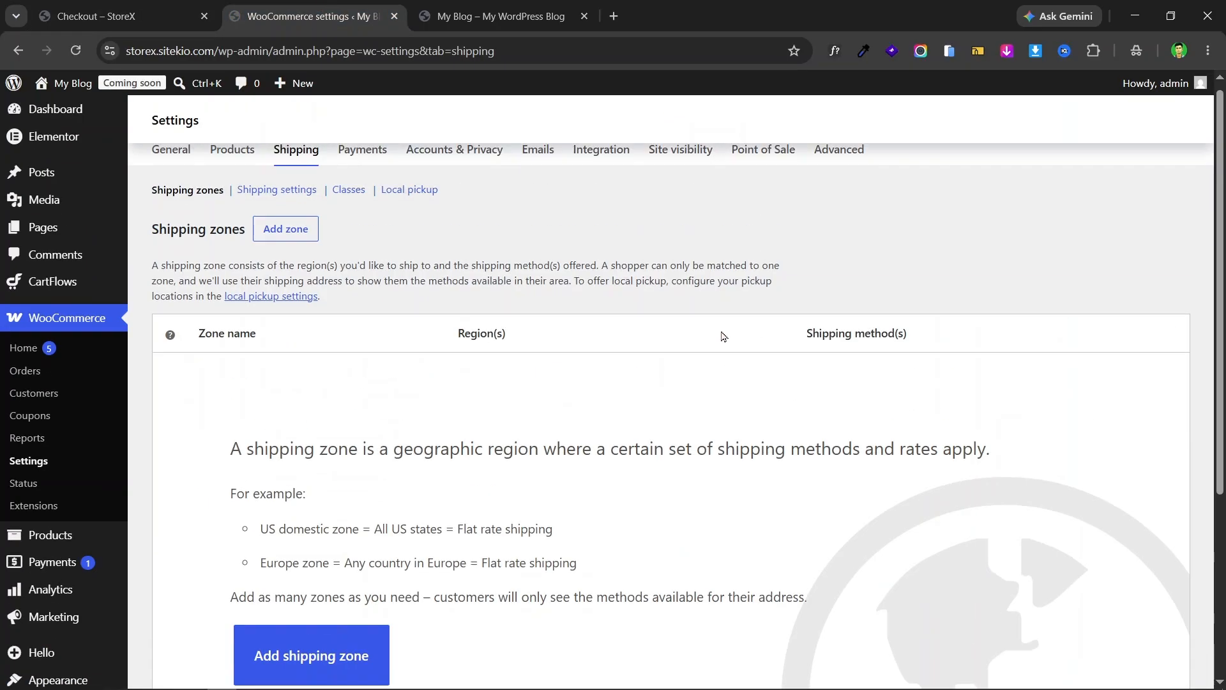
{"action": "scroll", "coordinate": [411, 320], "scroll_direction": "down", "scroll_amount": 5}
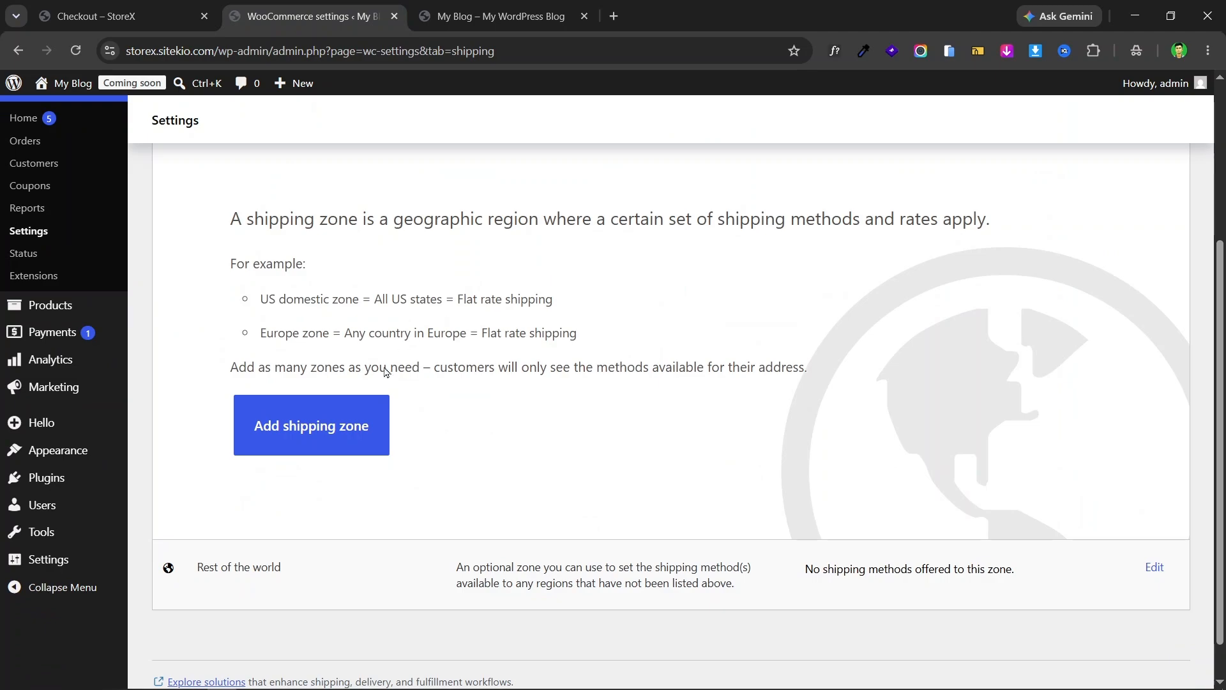
{"action": "scroll", "coordinate": [720, 367], "scroll_direction": "up", "scroll_amount": 1}
{"action": "scroll", "coordinate": [427, 400], "scroll_direction": "down", "scroll_amount": 2}
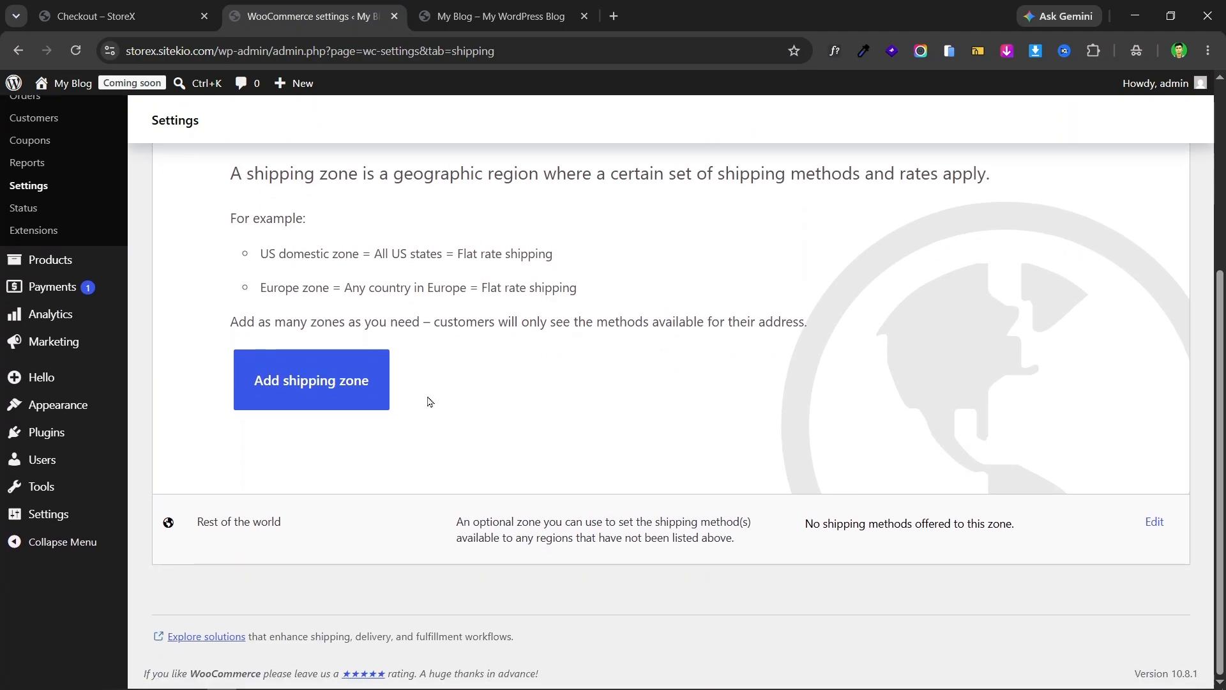
{"action": "left_click", "coordinate": [301, 391]}
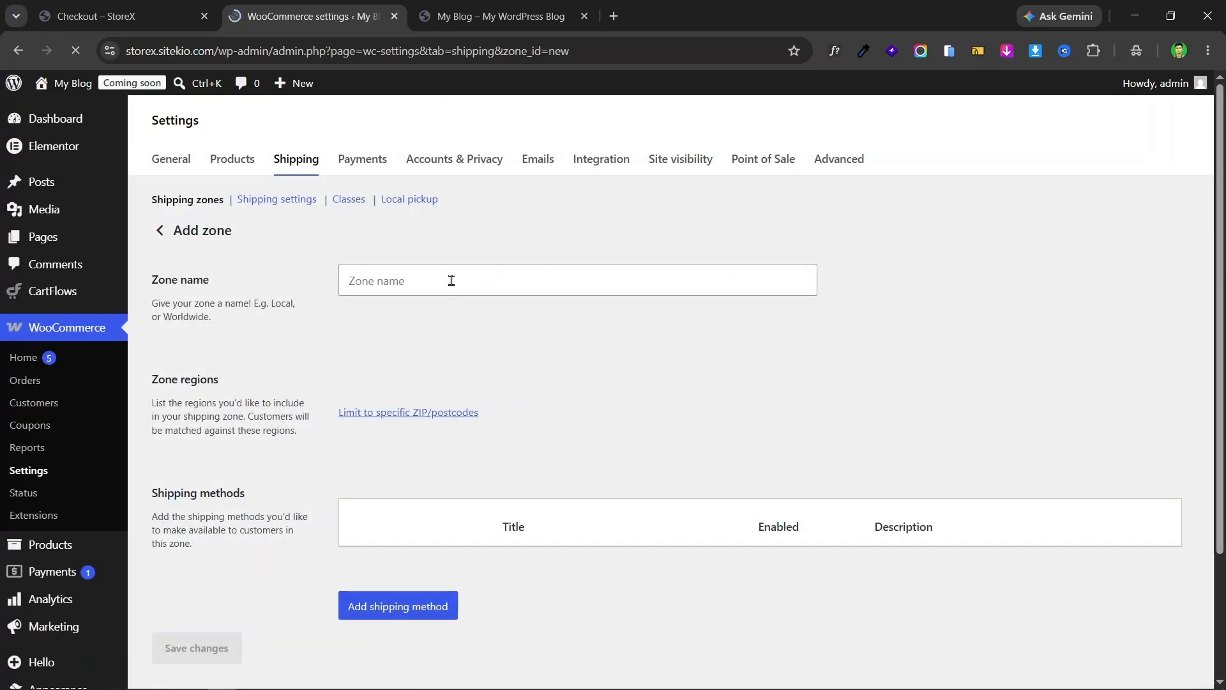
- Name the zone Bangladesh and set its region to Bangladesh
{"action": "left_click", "coordinate": [485, 280]}
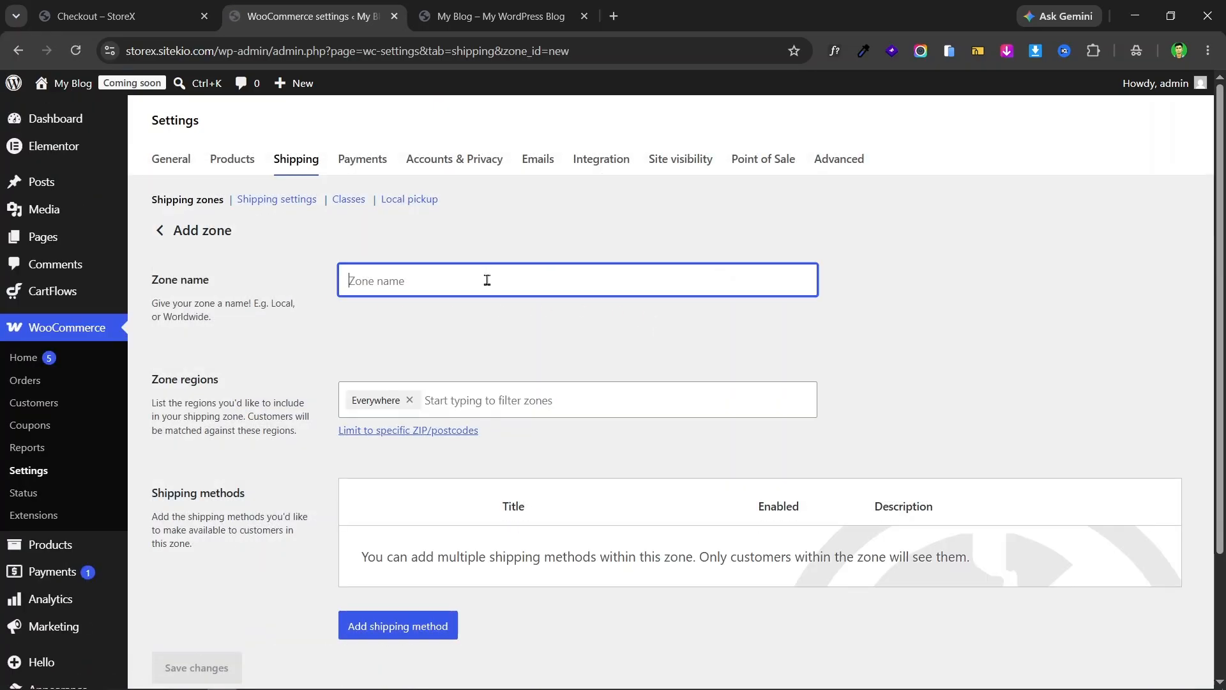
{"action": "type", "text": "Bangladesh"}
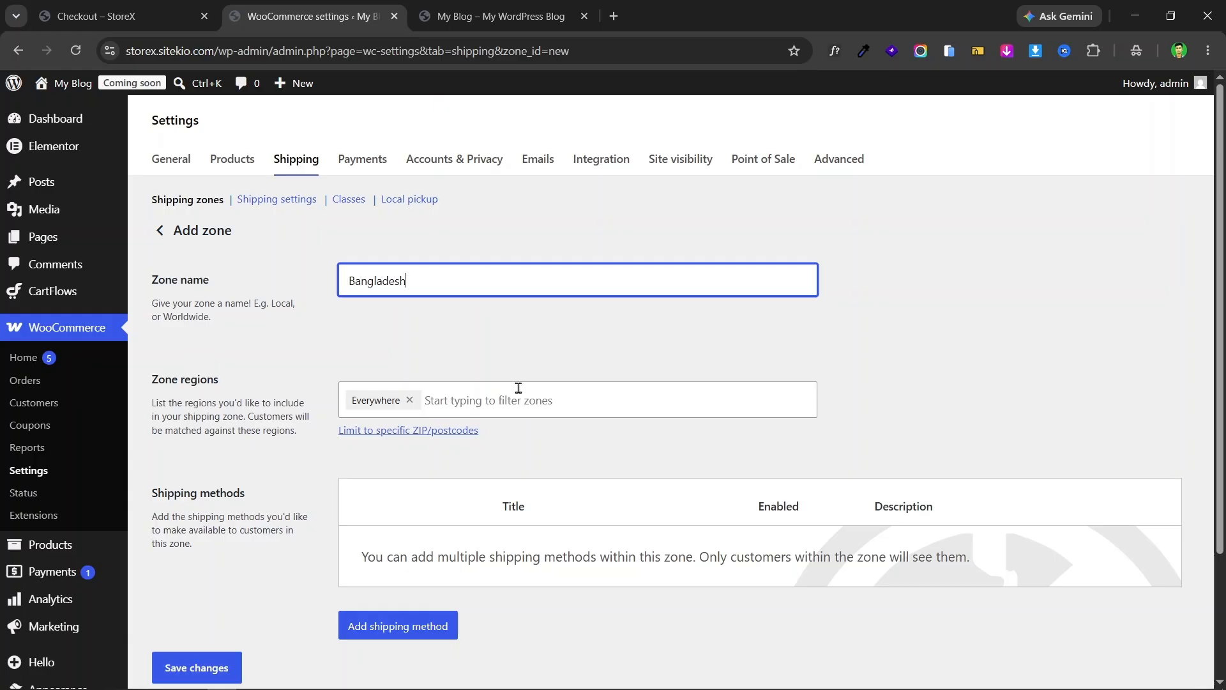
{"action": "left_click", "coordinate": [492, 407]}
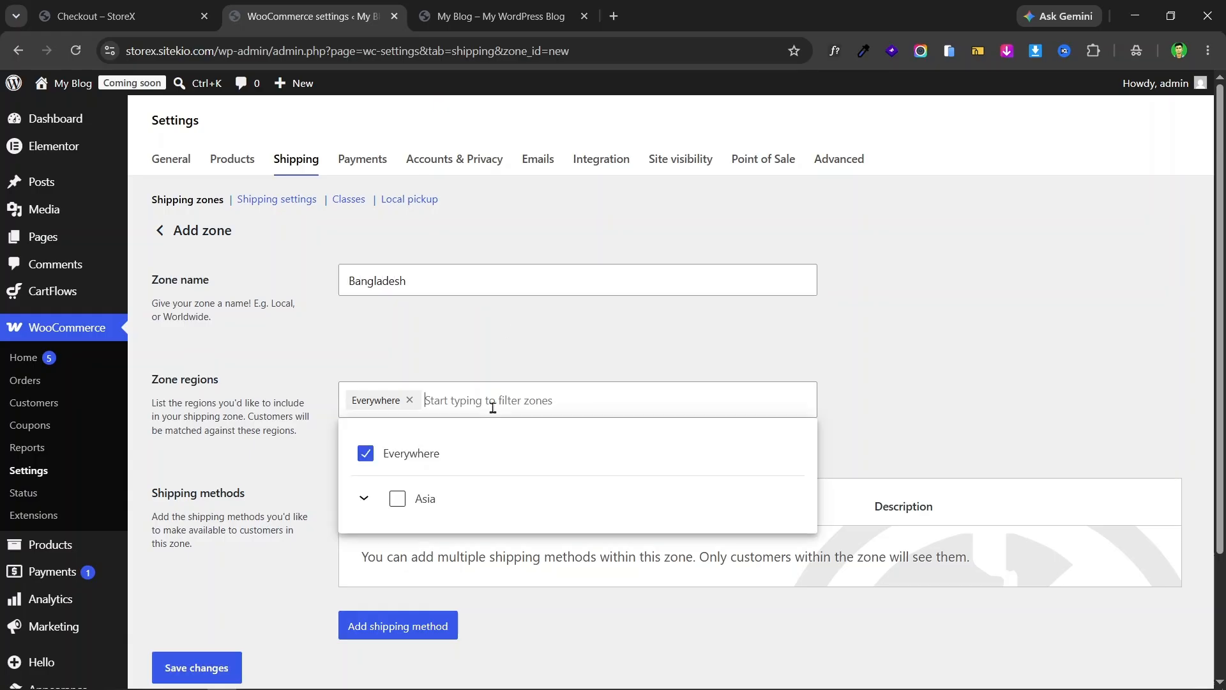
{"action": "type", "text": "bang"}
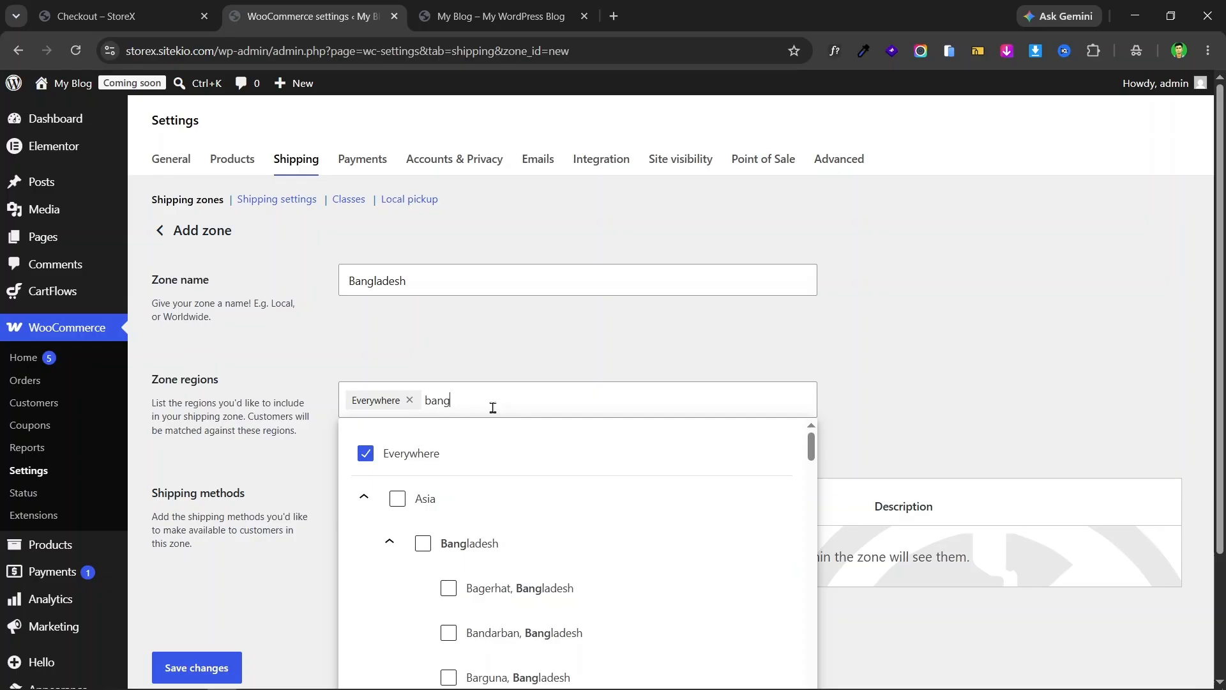
{"action": "left_click", "coordinate": [488, 541]}
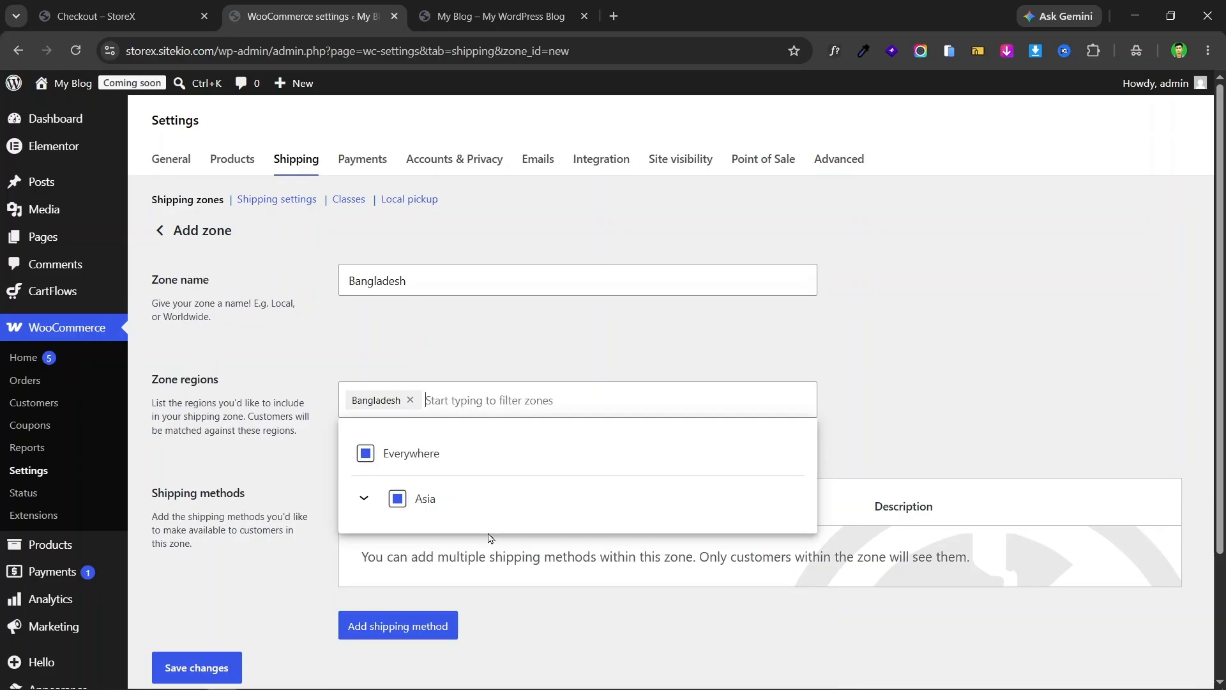
{"action": "left_click", "coordinate": [929, 351]}
{"action": "scroll", "coordinate": [627, 351], "scroll_direction": "down", "scroll_amount": 2}
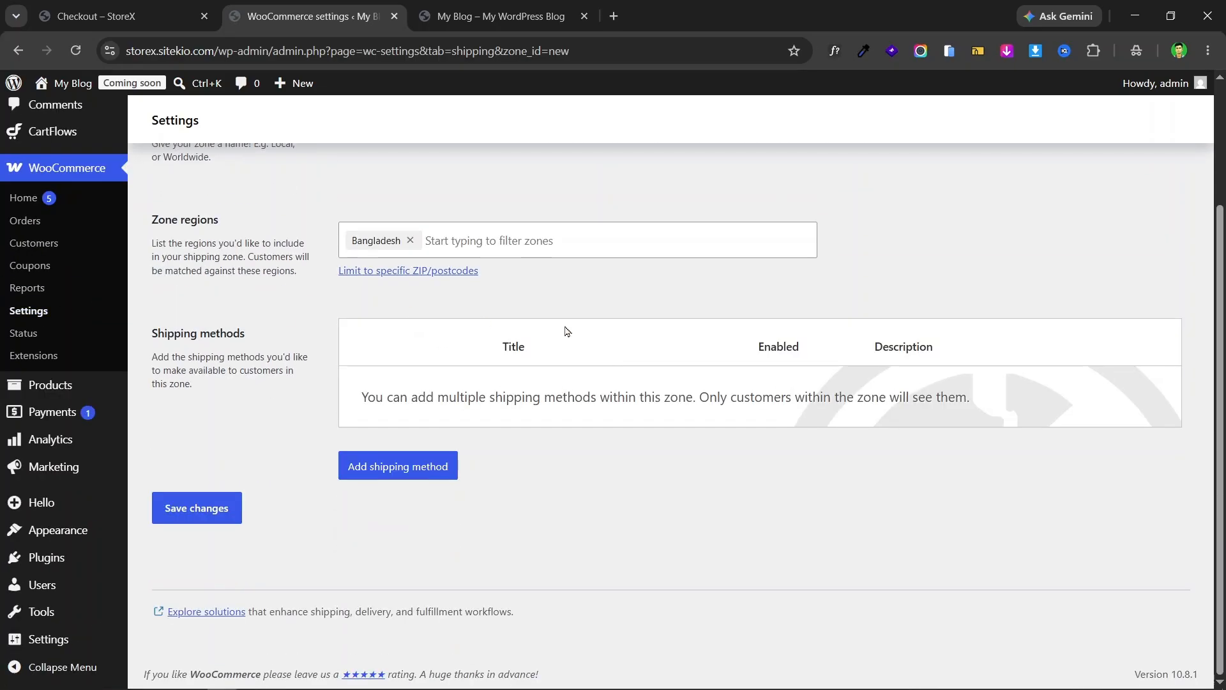
- Check the Inside and Outside Dhaka checkout options, then begin adding a shipping method
{"action": "left_click", "coordinate": [96, 16]}
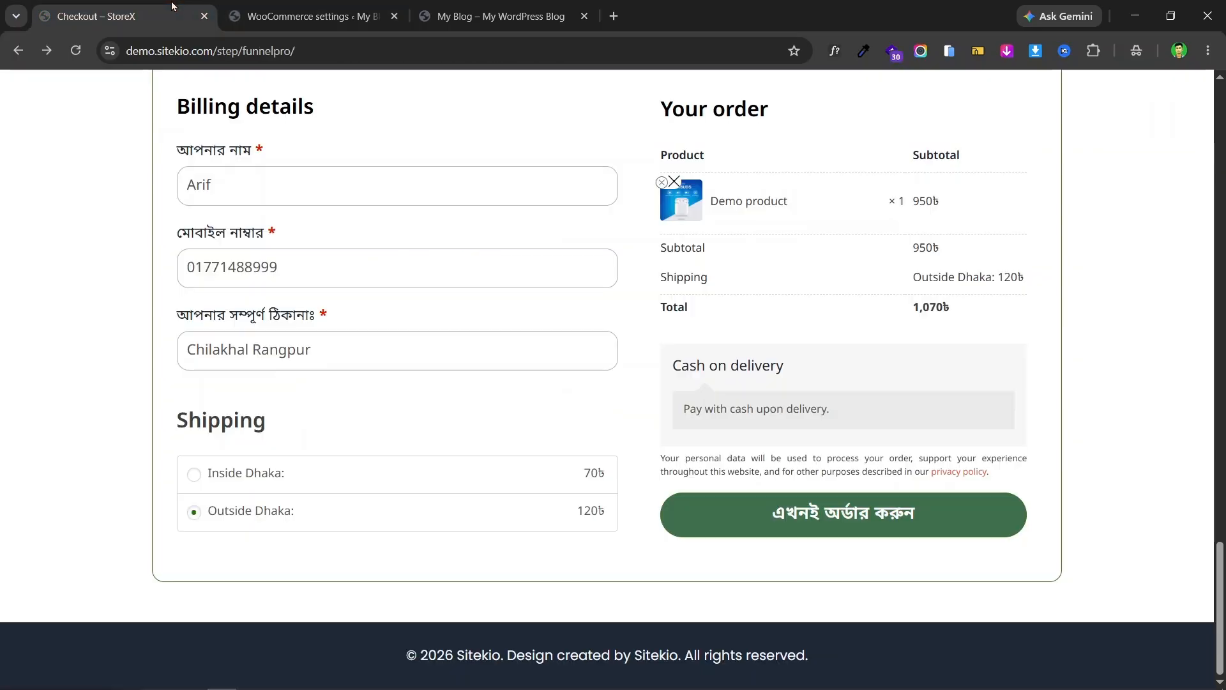
{"action": "left_click", "coordinate": [249, 477]}
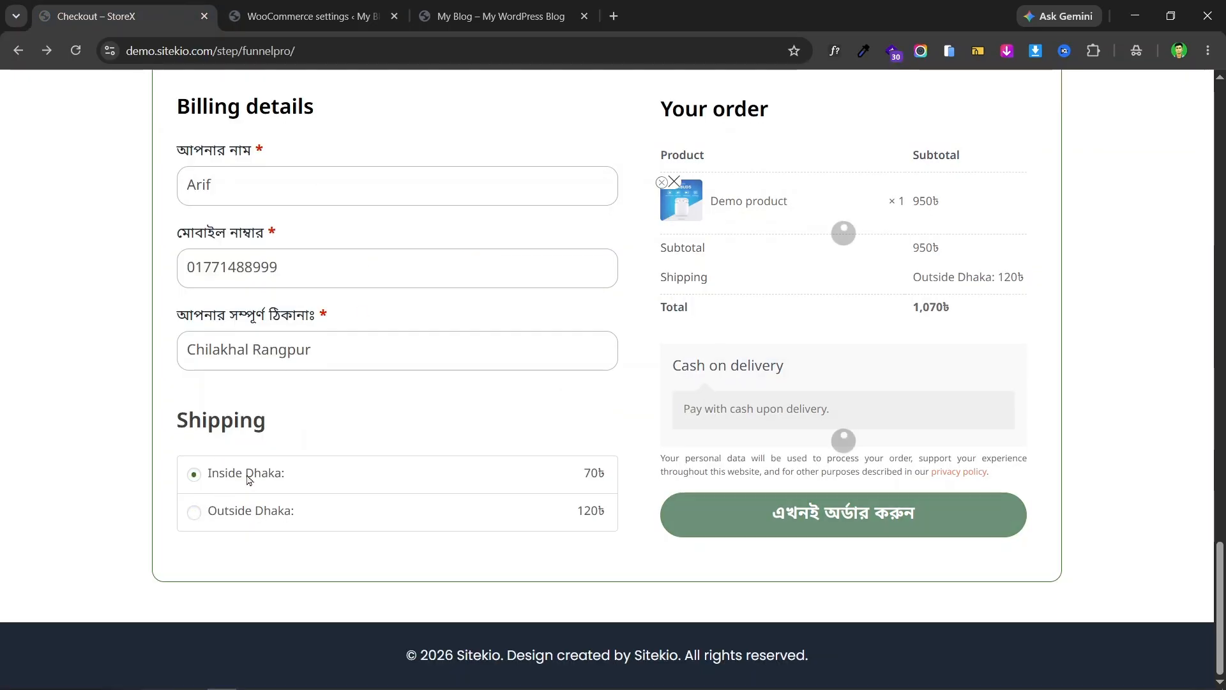
{"action": "left_click", "coordinate": [249, 511]}
{"action": "left_click", "coordinate": [309, 8]}
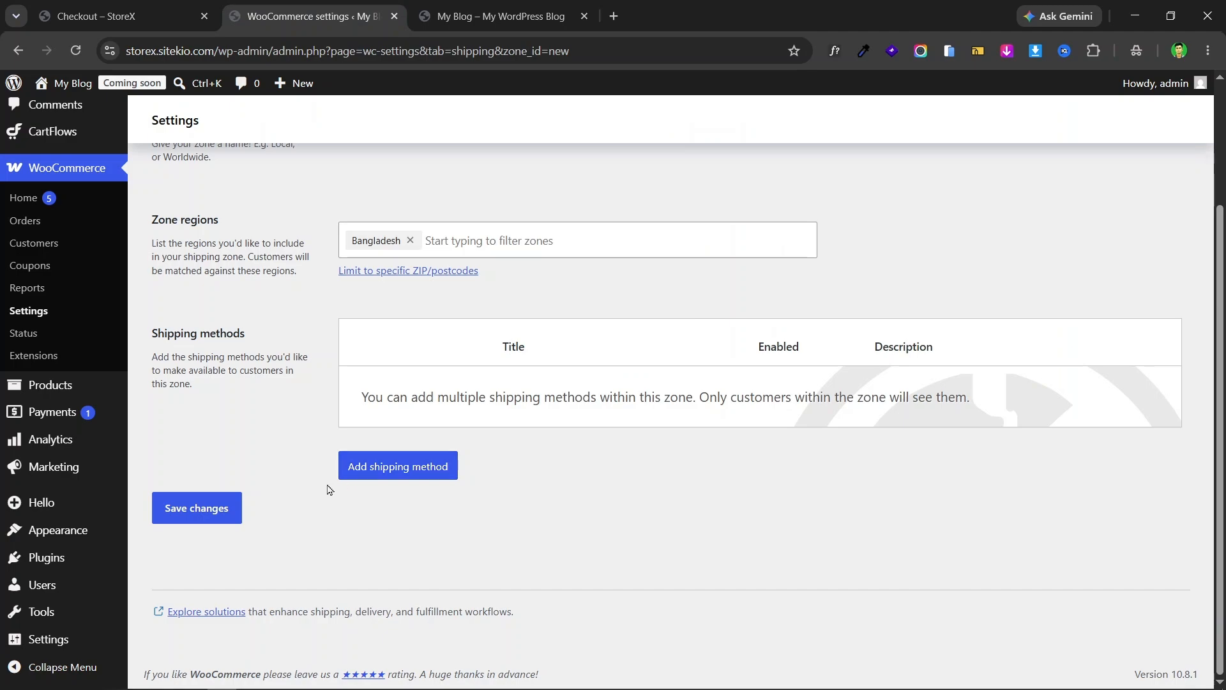
{"action": "left_click", "coordinate": [394, 476]}
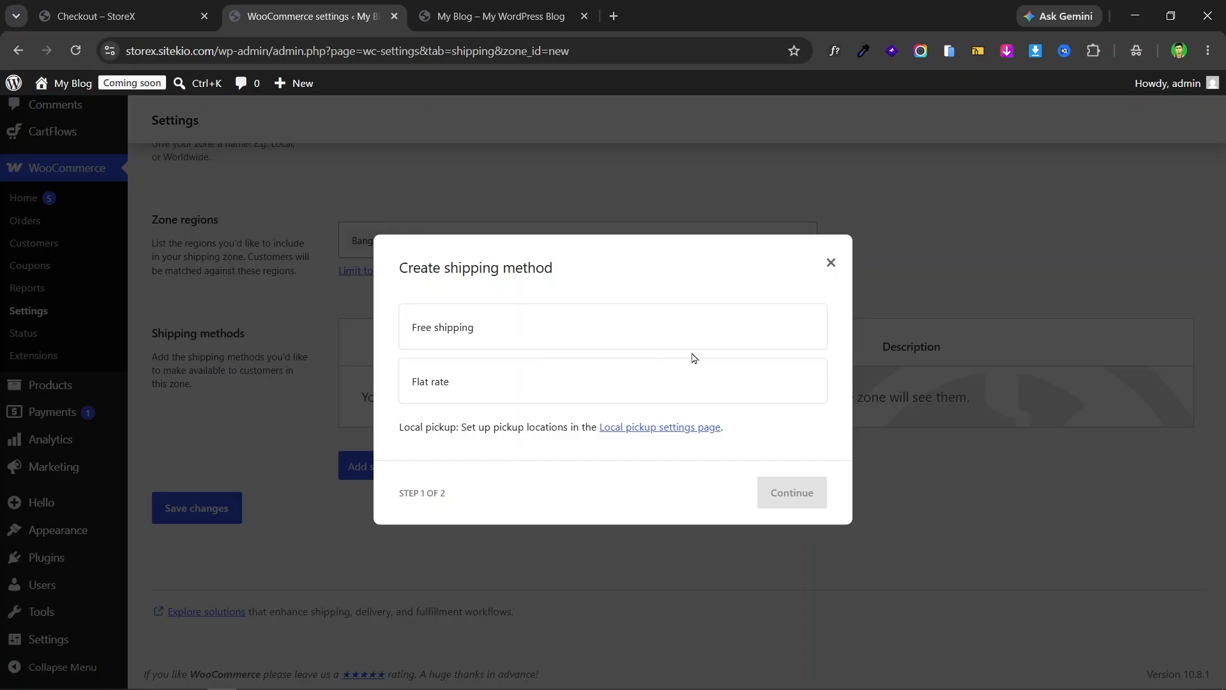
- Create a Flat rate method named Inside Dhaka with tax status None and cost 60
{"action": "left_click", "coordinate": [493, 391]}
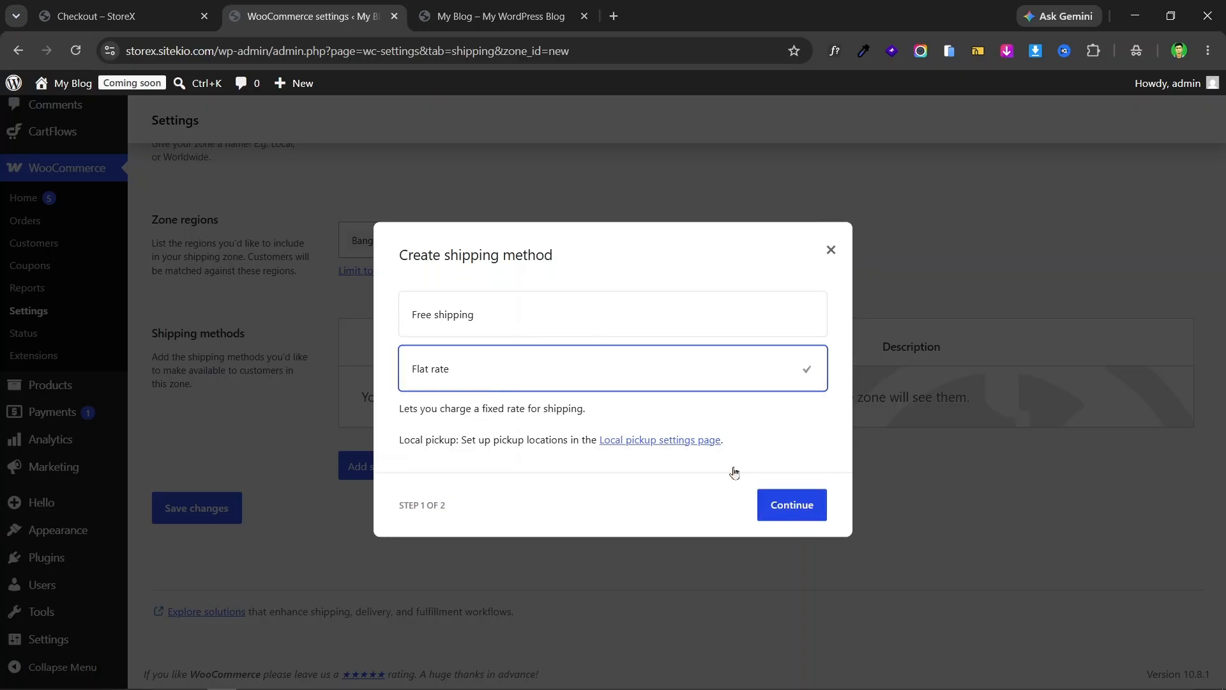
{"action": "left_click", "coordinate": [801, 513]}
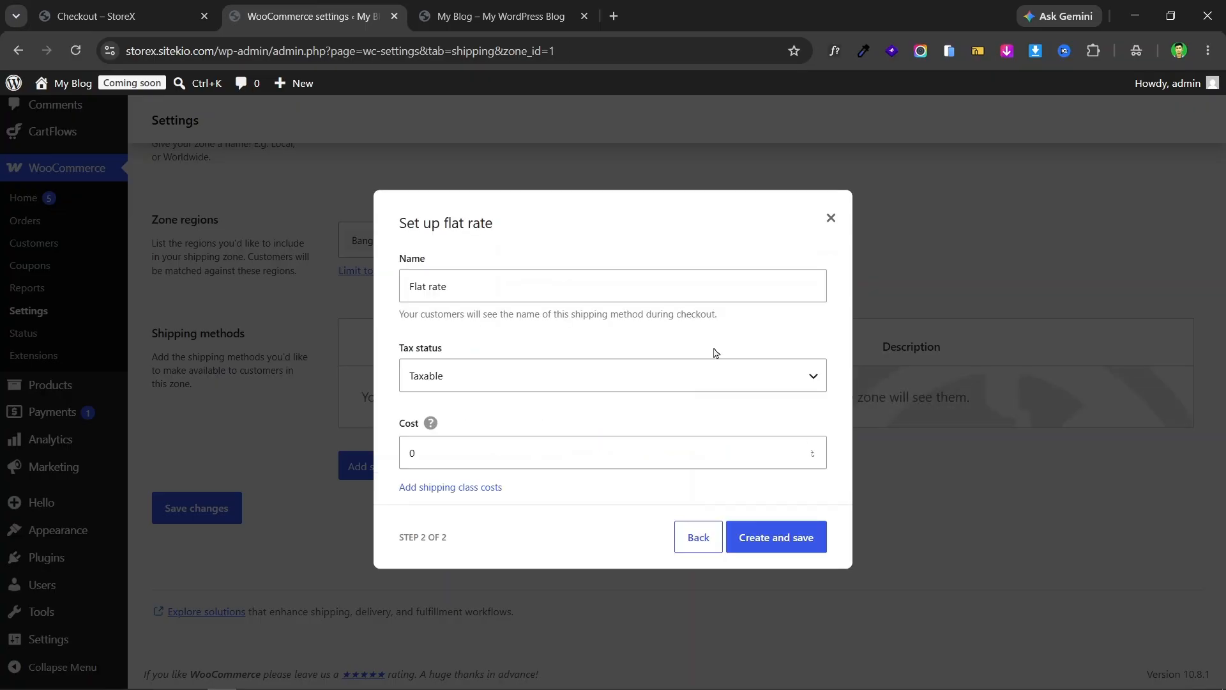
{"action": "triple_click", "coordinate": [504, 287]}
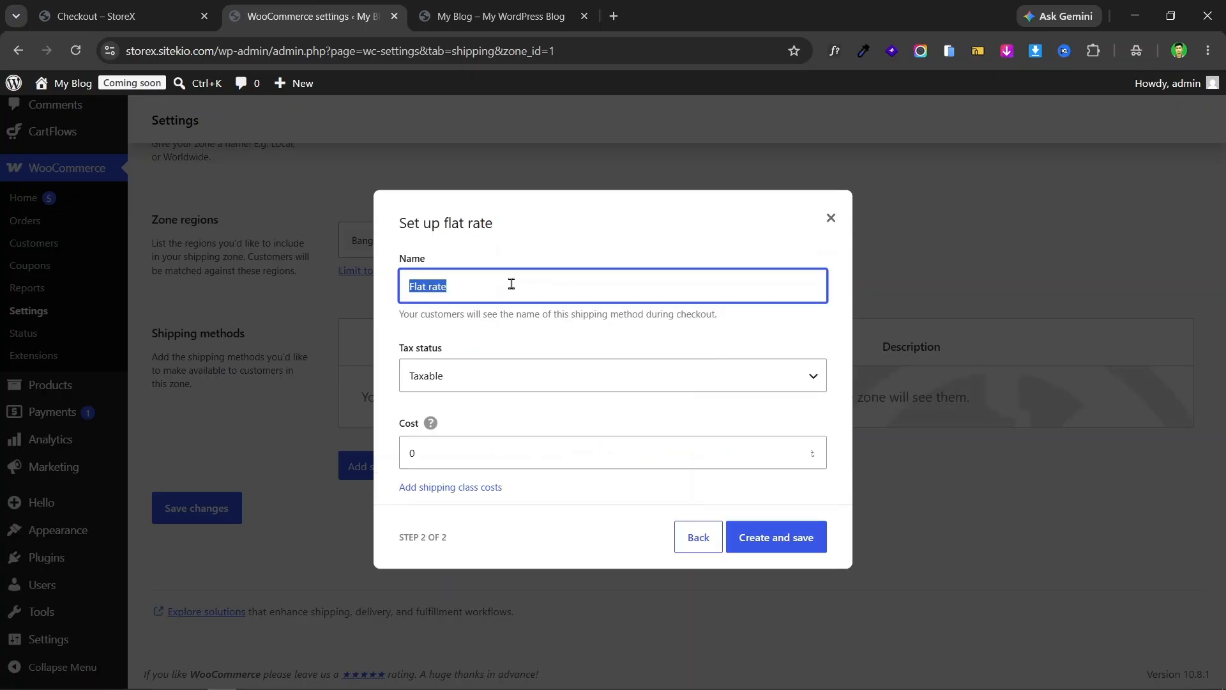
{"action": "type", "text": "Inside Dhaka"}
{"action": "left_click", "coordinate": [504, 375]}
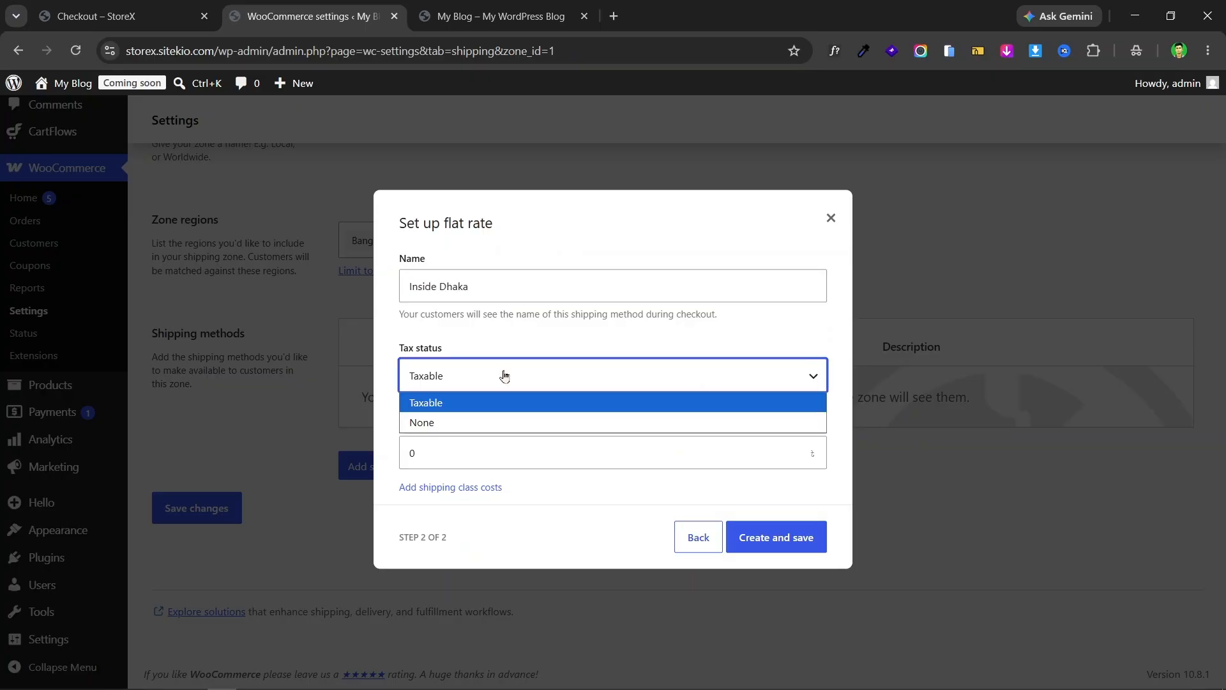
{"action": "left_click", "coordinate": [496, 424]}
{"action": "left_click", "coordinate": [496, 460]}
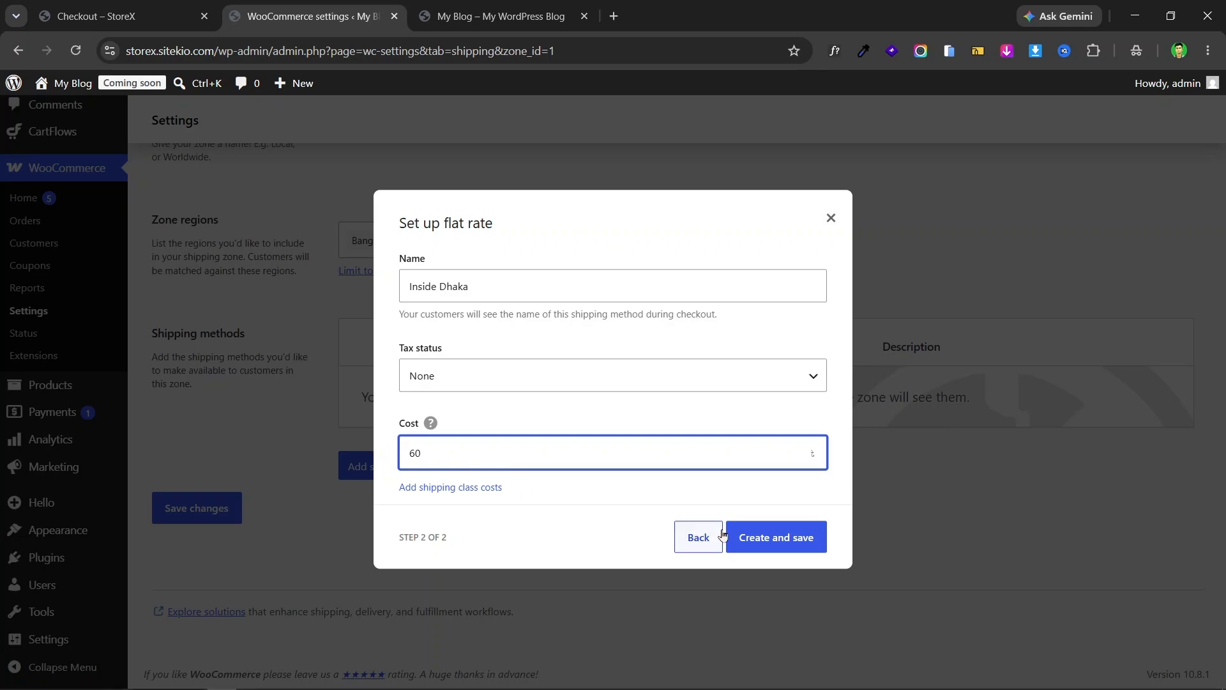
{"action": "left_click", "coordinate": [776, 537]}
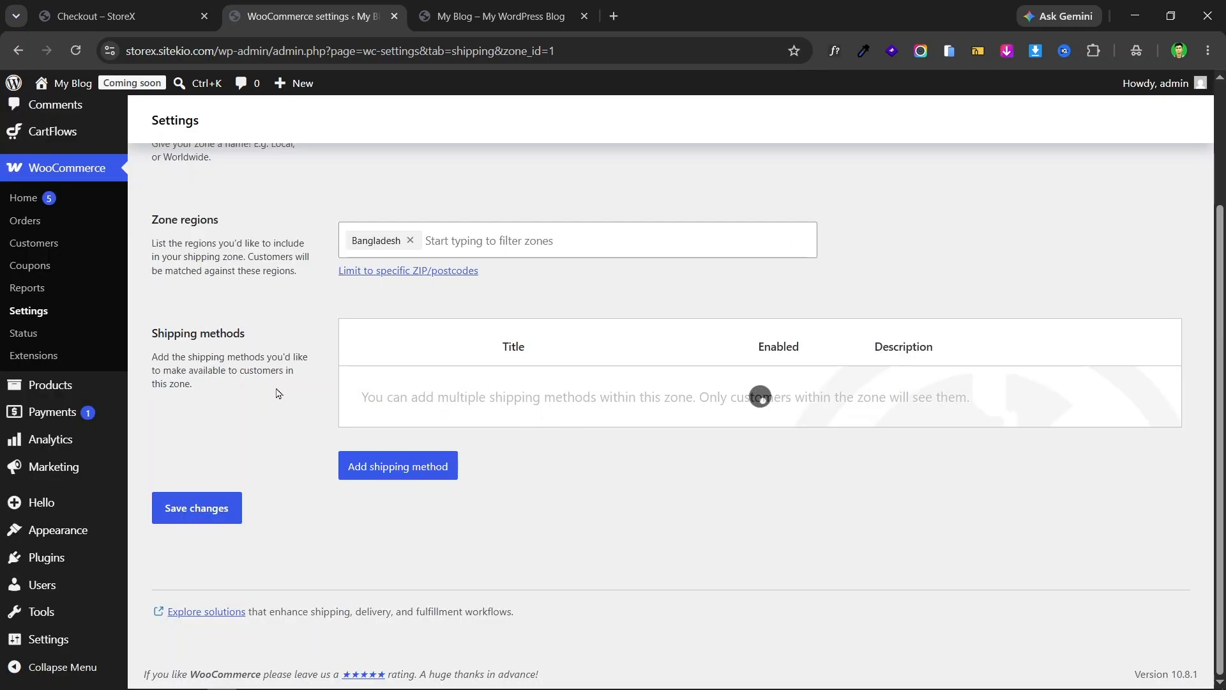
- Compare the StoreX checkout page against the Bangladesh zone settings
{"action": "left_click", "coordinate": [95, 16]}
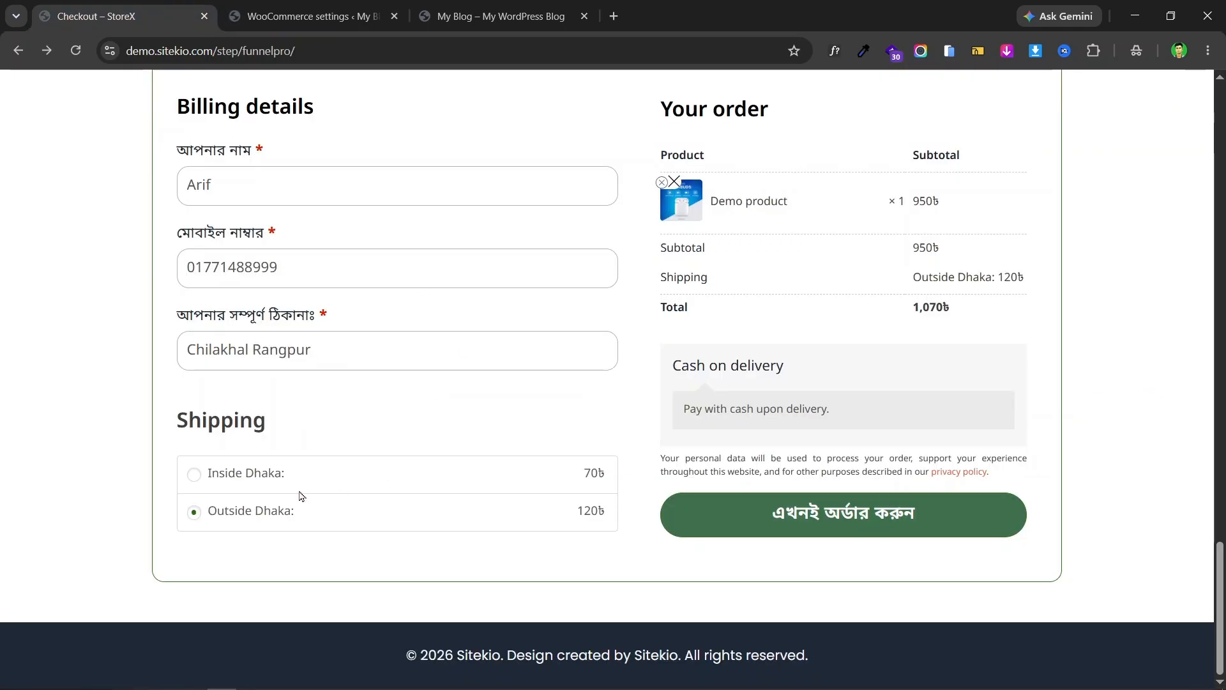
{"action": "left_click", "coordinate": [307, 16]}
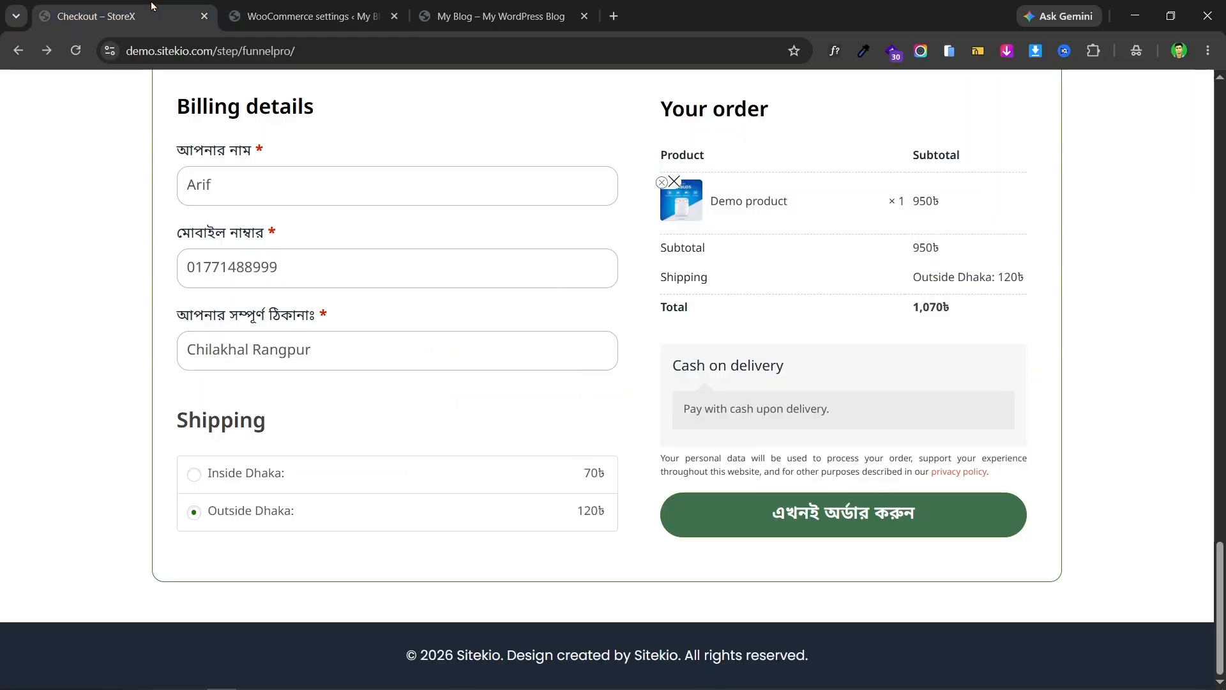
{"action": "left_click", "coordinate": [95, 16]}
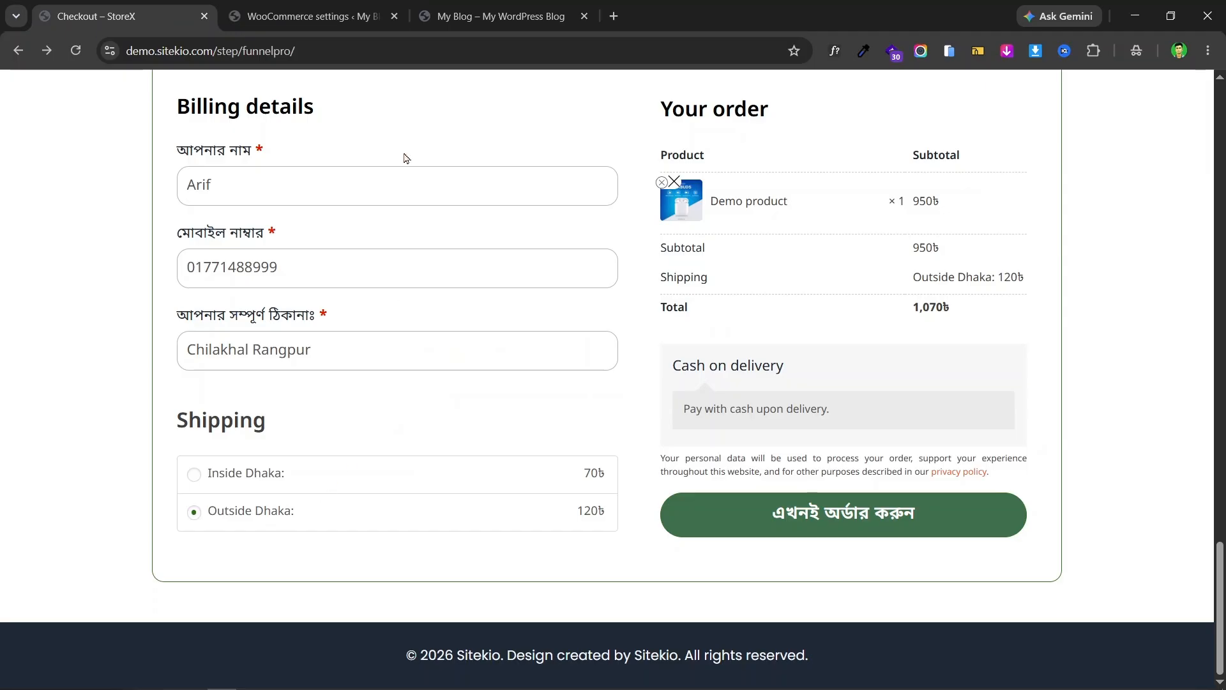
{"action": "left_click", "coordinate": [307, 15]}
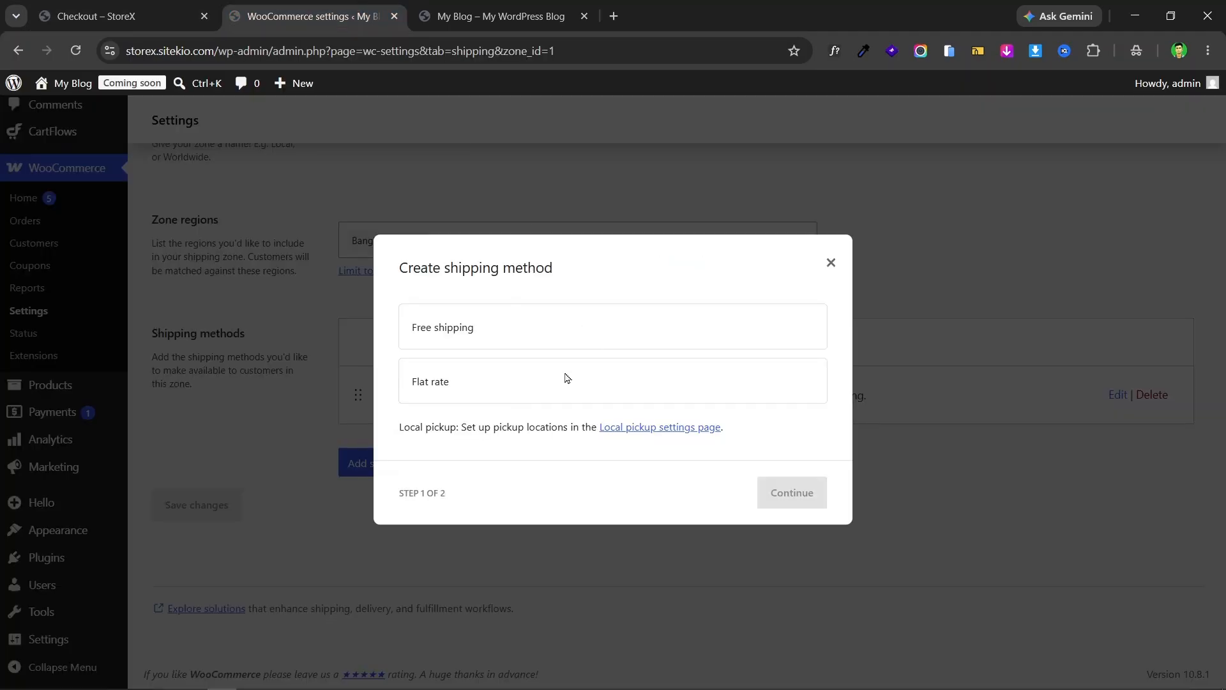
- Create a Flat rate method named Outside Dhaka with tax status None and cost 130
{"action": "left_click", "coordinate": [488, 384]}
{"action": "left_click", "coordinate": [793, 504]}
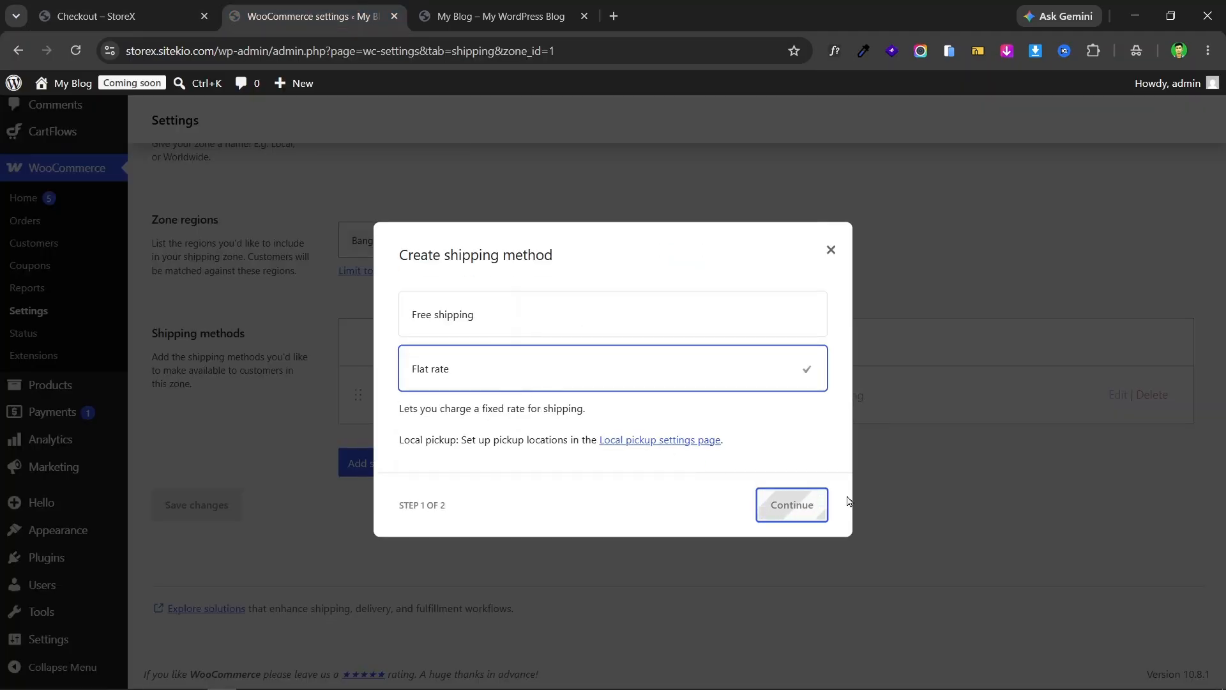
{"action": "triple_click", "coordinate": [516, 286]}
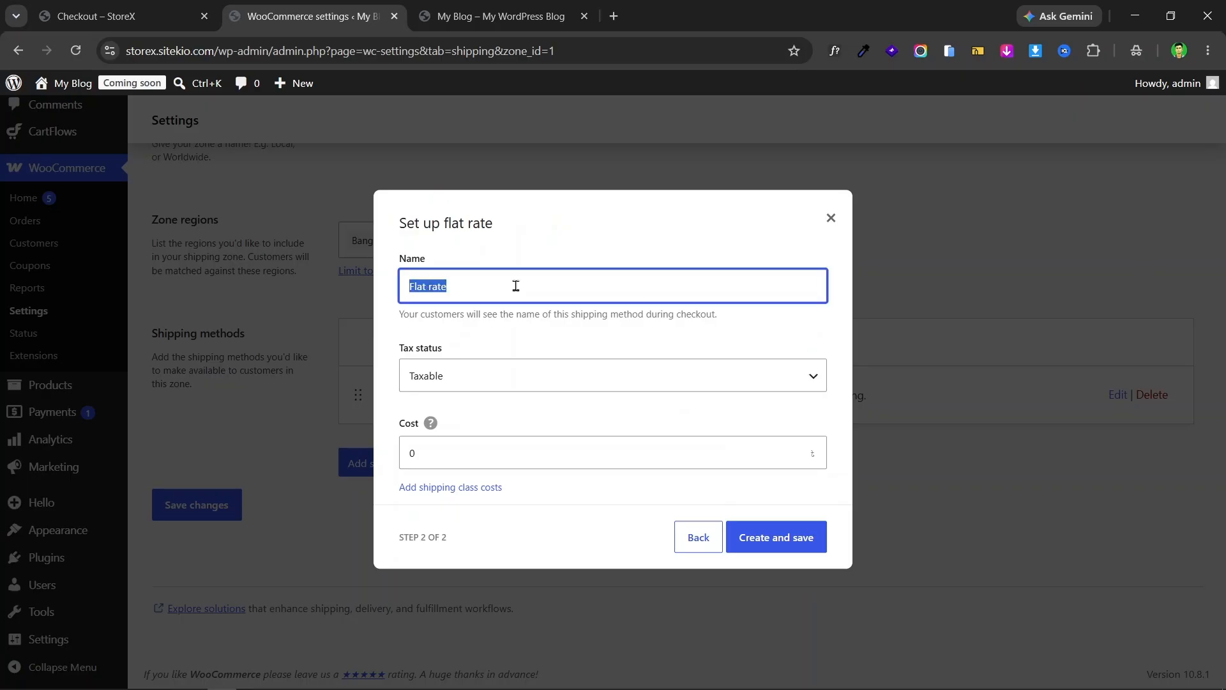
{"action": "type", "text": "Outside Dhaka"}
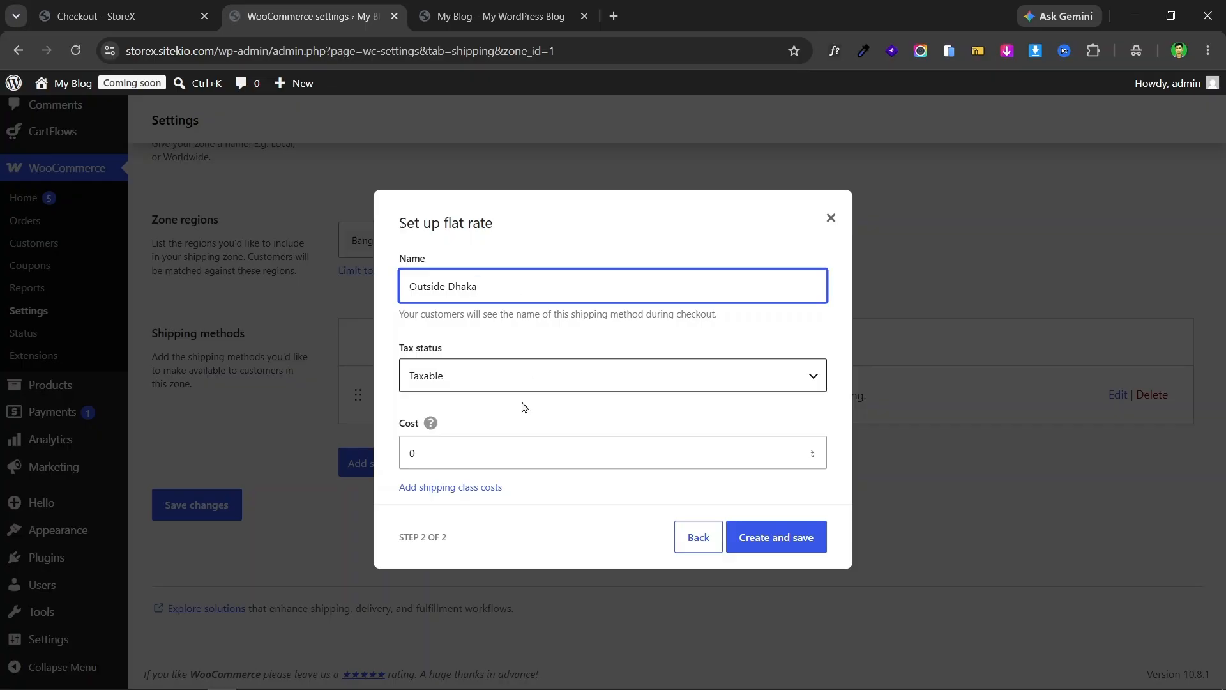
{"action": "left_click", "coordinate": [495, 375]}
{"action": "left_click", "coordinate": [479, 422]}
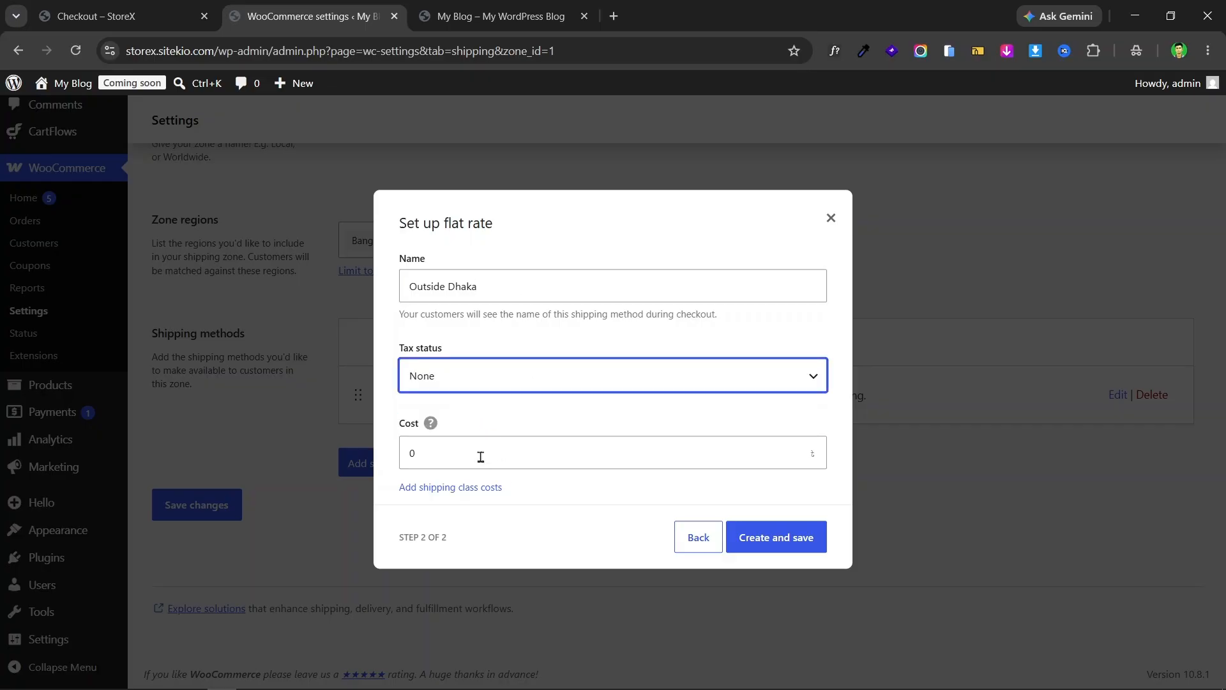
{"action": "double_click", "coordinate": [481, 456]}
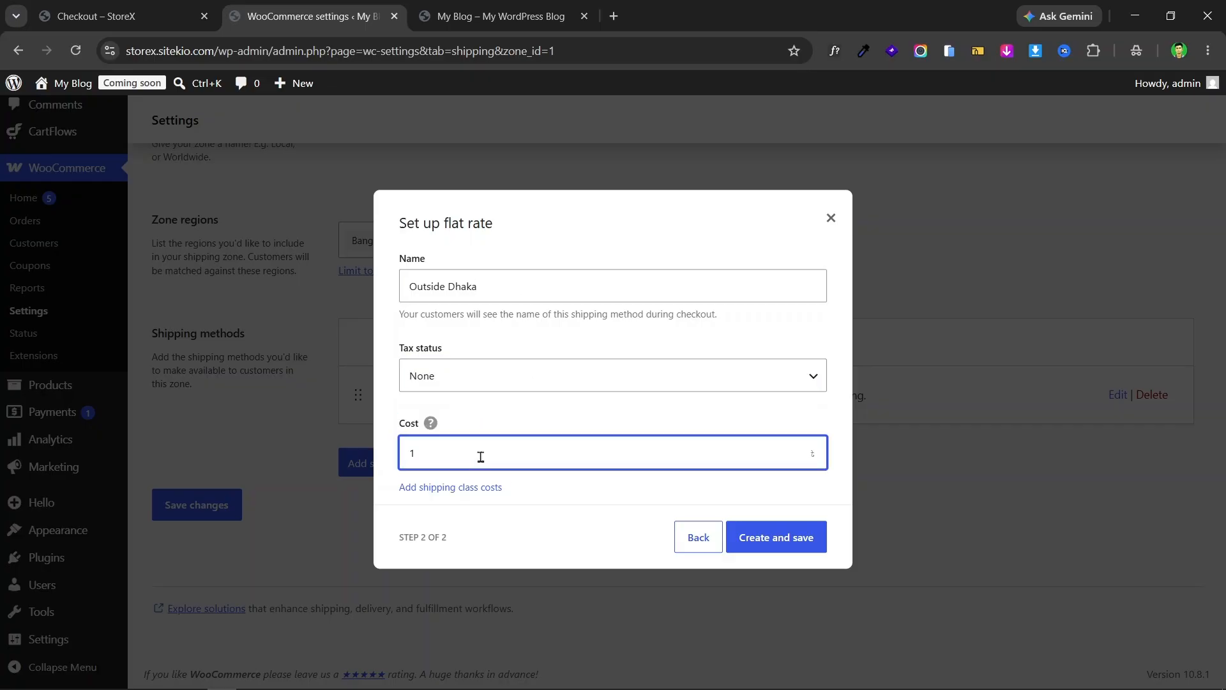
{"action": "type", "text": "130"}
{"action": "left_click", "coordinate": [785, 540]}
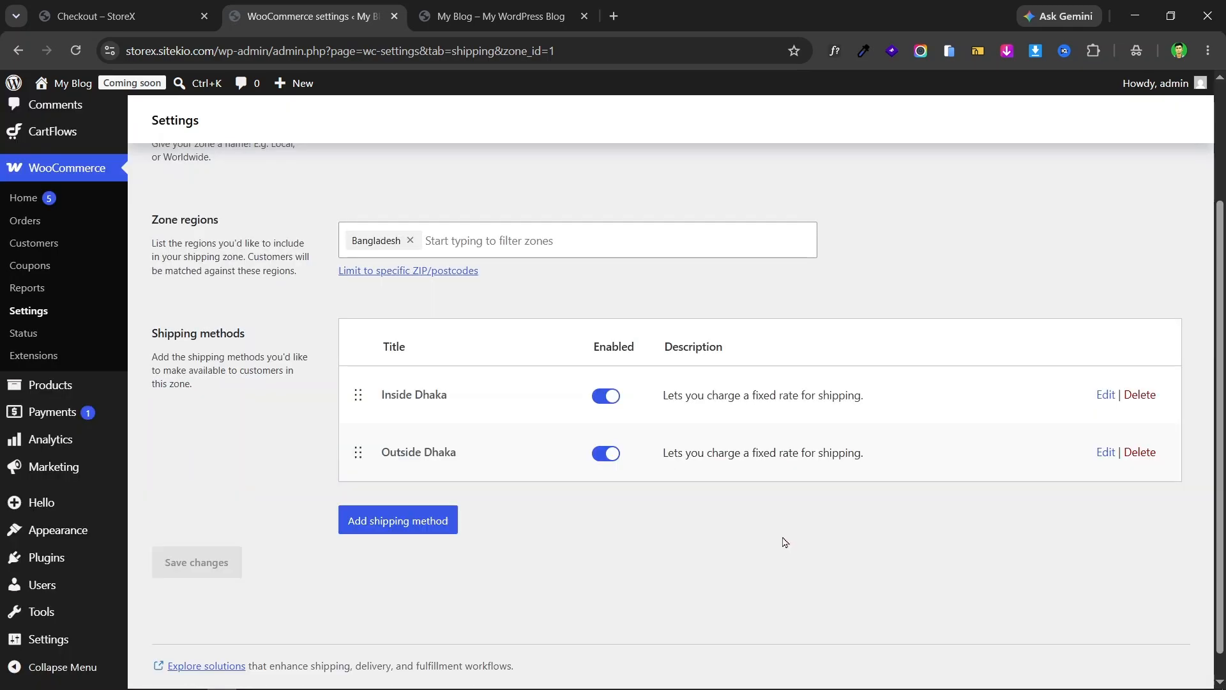
- Verify the checkout's shipping options match the zone's Inside and Outside Dhaka methods
{"action": "left_click", "coordinate": [115, 16]}
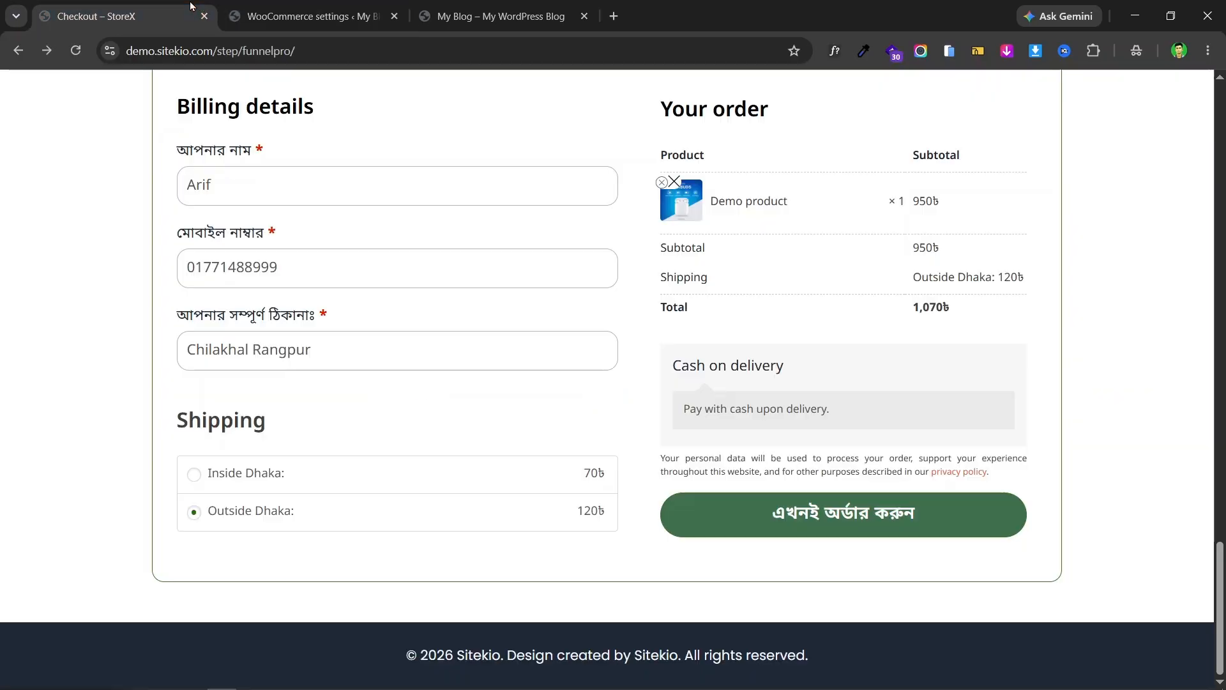
{"action": "left_click", "coordinate": [301, 16]}
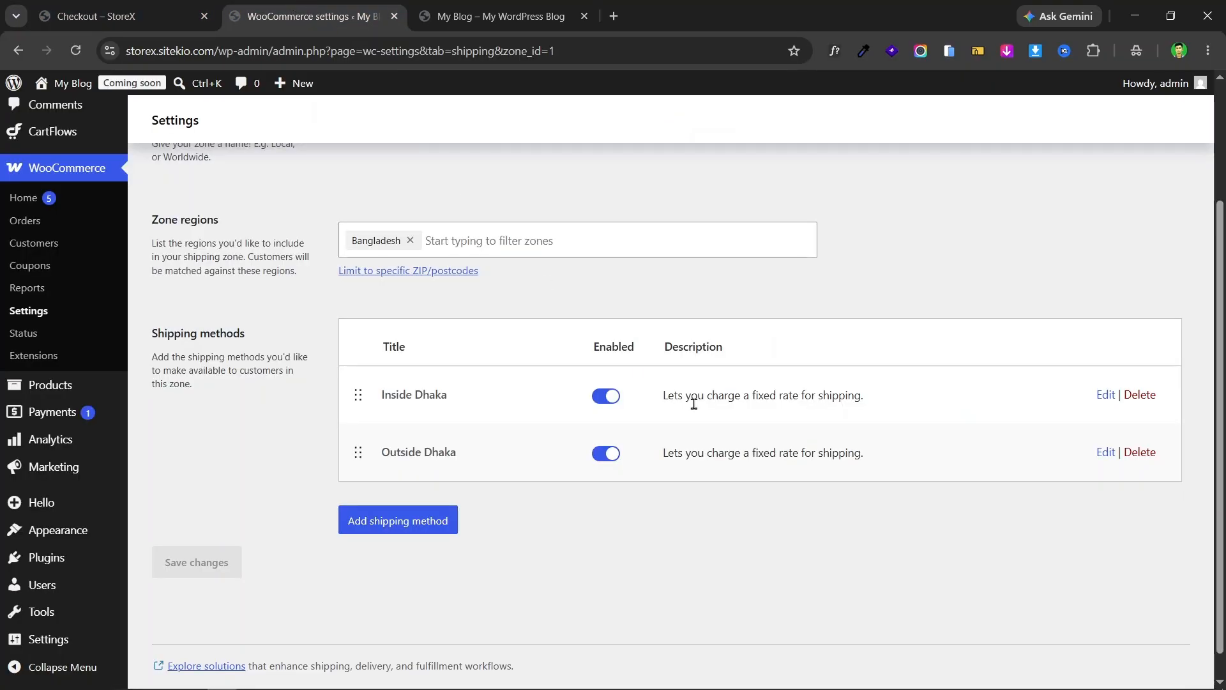
{"action": "scroll", "coordinate": [694, 403], "scroll_direction": "up", "scroll_amount": 3}
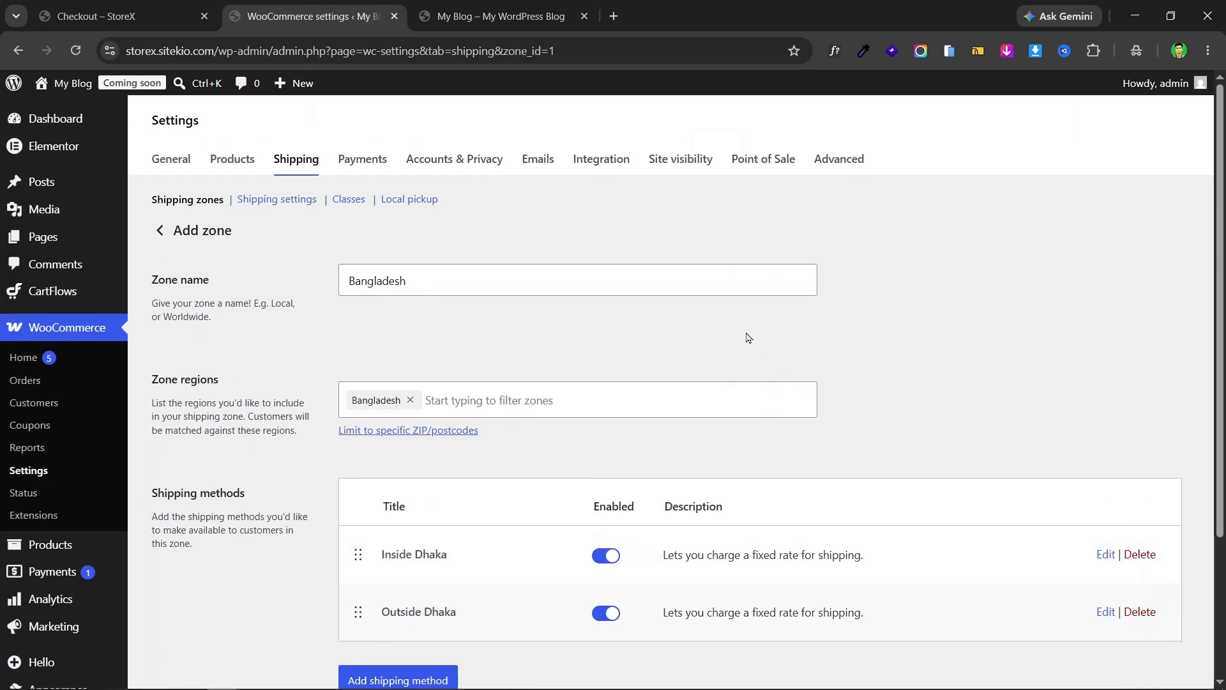
{"action": "left_click", "coordinate": [159, 15]}
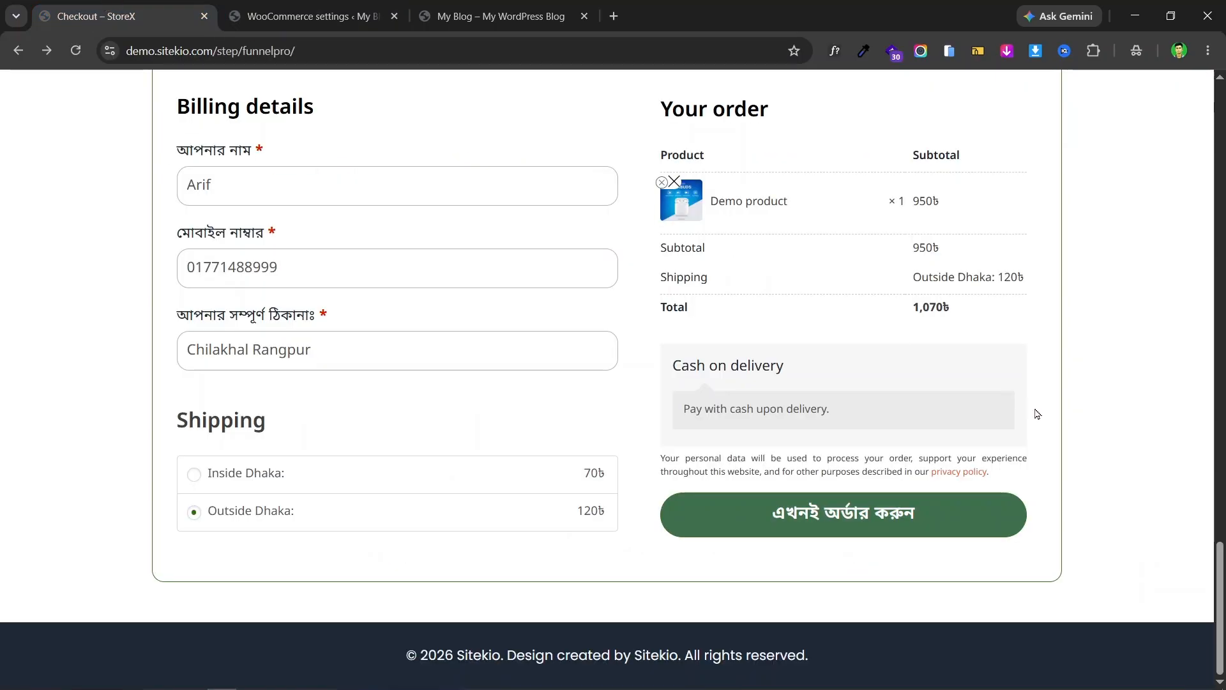
{"action": "scroll", "coordinate": [930, 428], "scroll_direction": "up", "scroll_amount": 1}
{"action": "scroll", "coordinate": [856, 418], "scroll_direction": "down", "scroll_amount": 1}
{"action": "scroll", "coordinate": [693, 349], "scroll_direction": "up", "scroll_amount": 1}
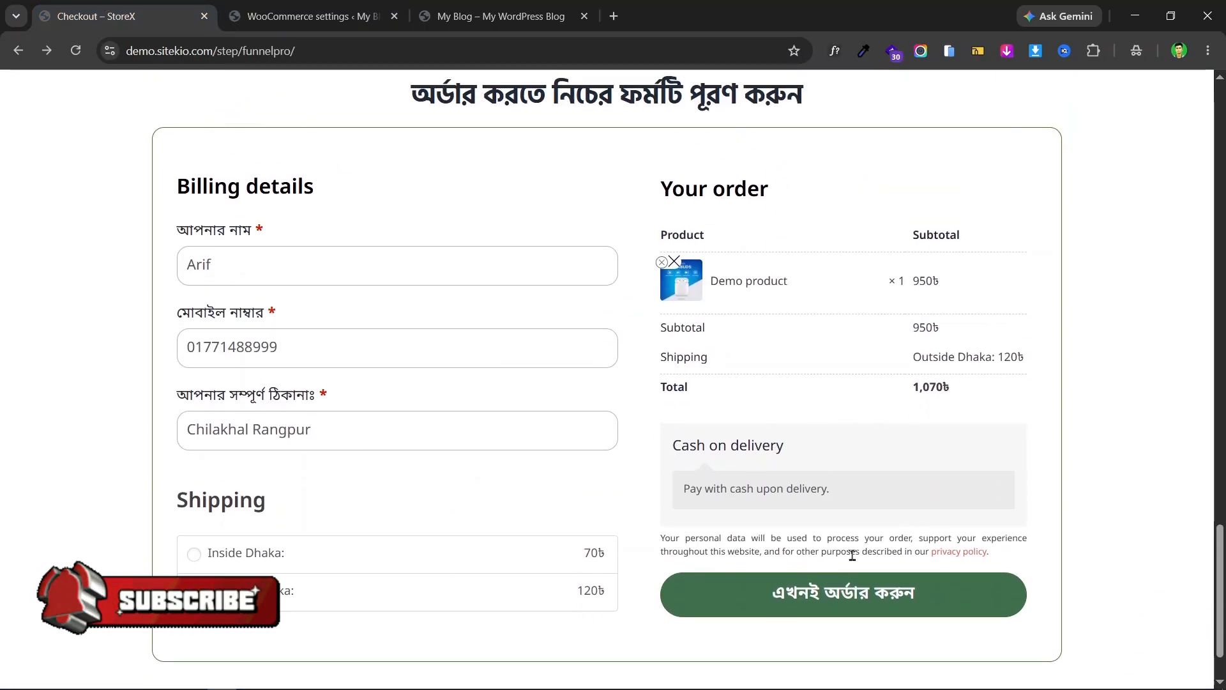
{"action": "left_click", "coordinate": [307, 16]}
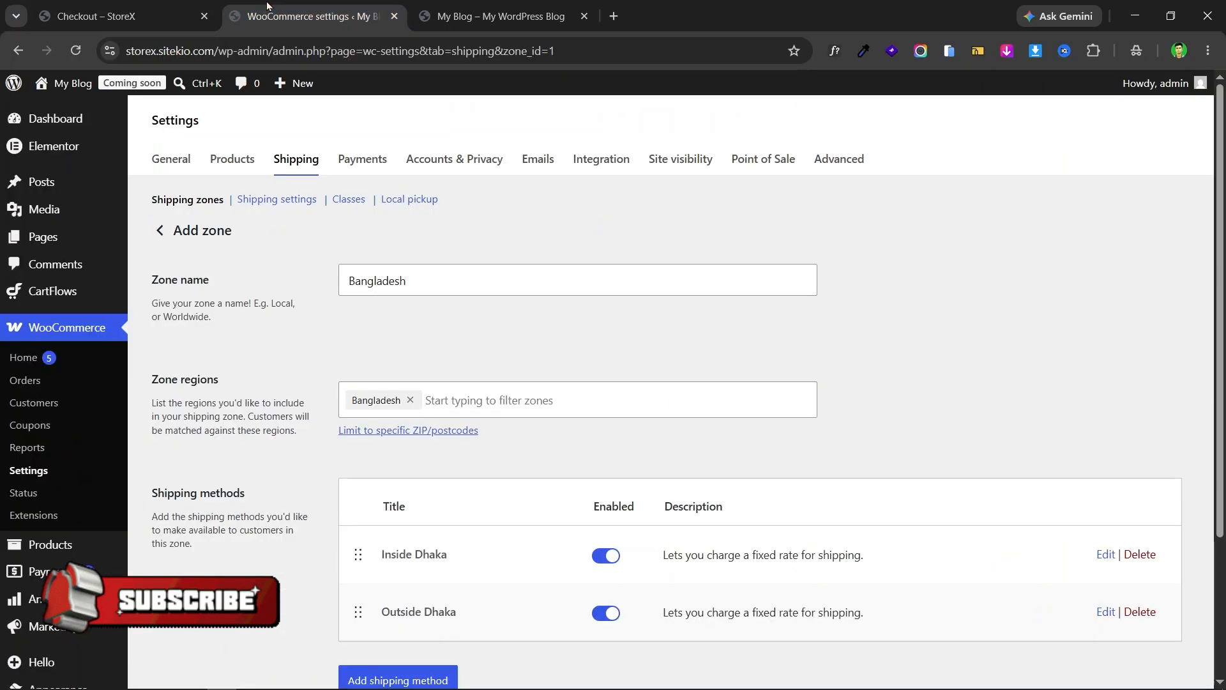
{"action": "scroll", "coordinate": [575, 288], "scroll_direction": "down", "scroll_amount": 3}
{"action": "scroll", "coordinate": [383, 205], "scroll_direction": "up", "scroll_amount": 3}
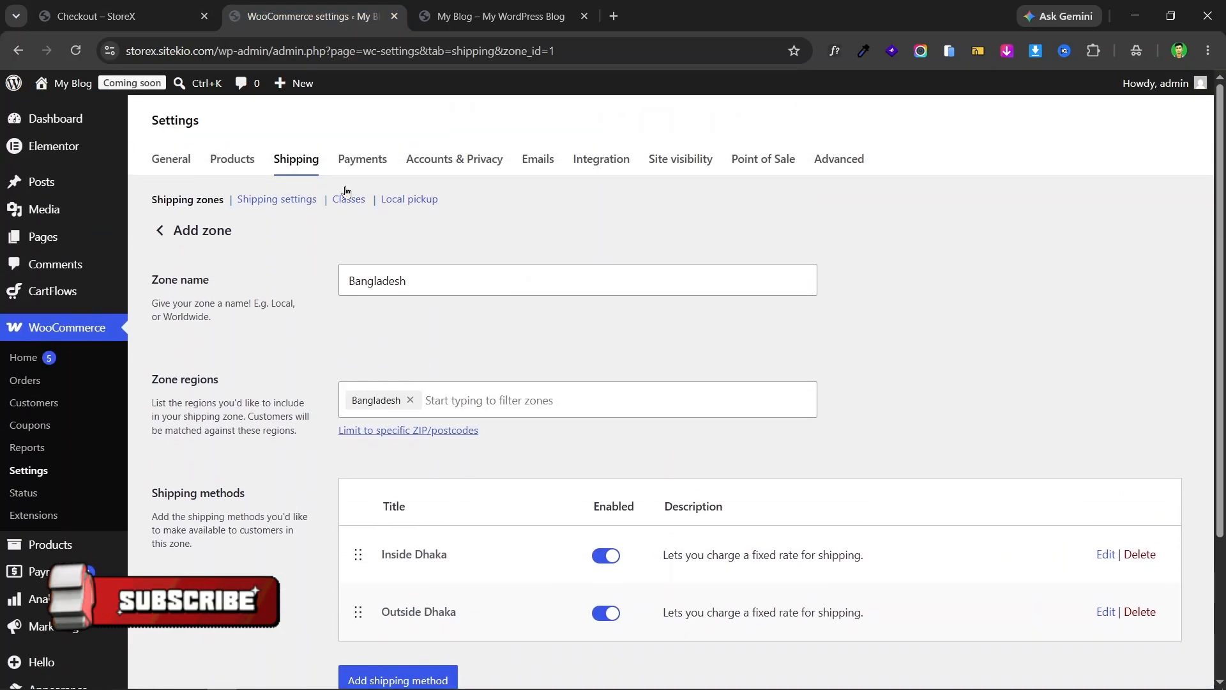
- Enable Cash on delivery among the offline payment methods
{"action": "left_click", "coordinate": [366, 165]}
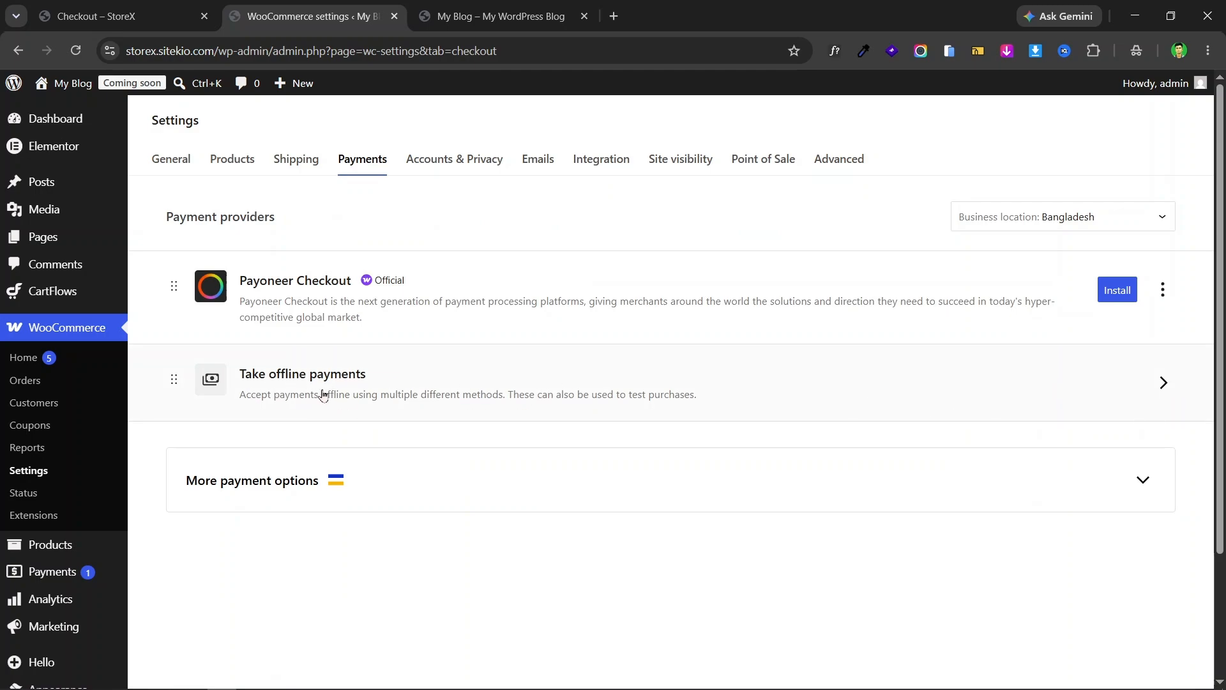
{"action": "left_click", "coordinate": [834, 381]}
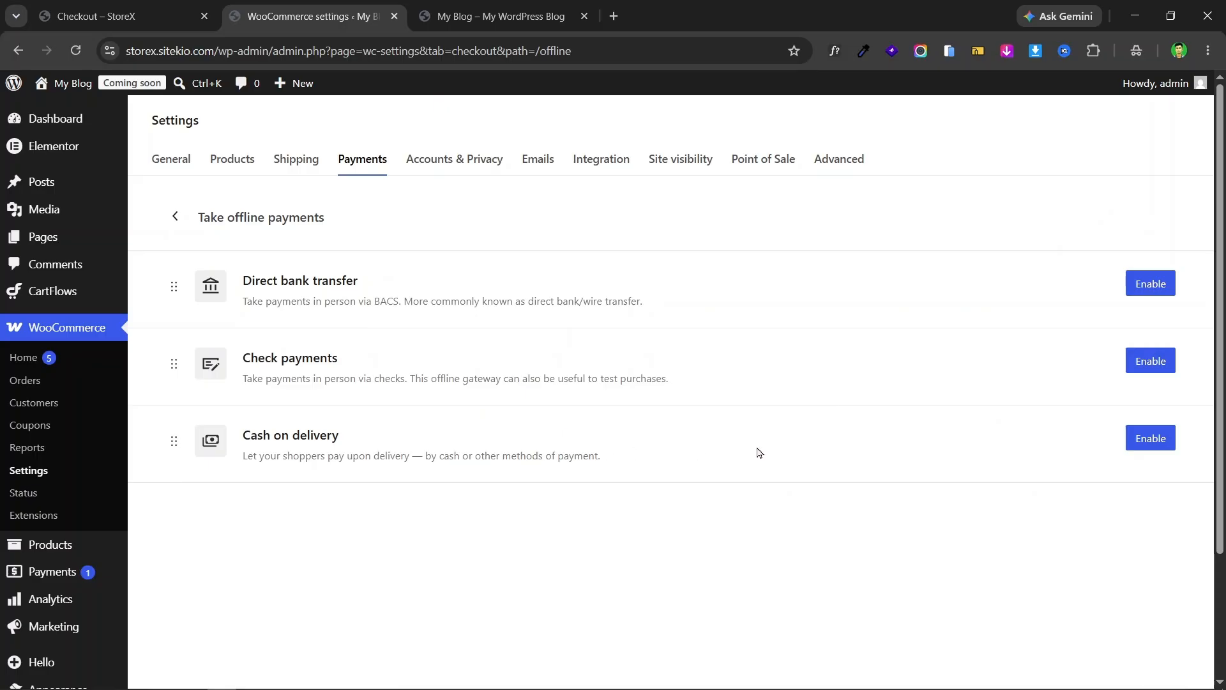
{"action": "left_click", "coordinate": [1148, 439]}
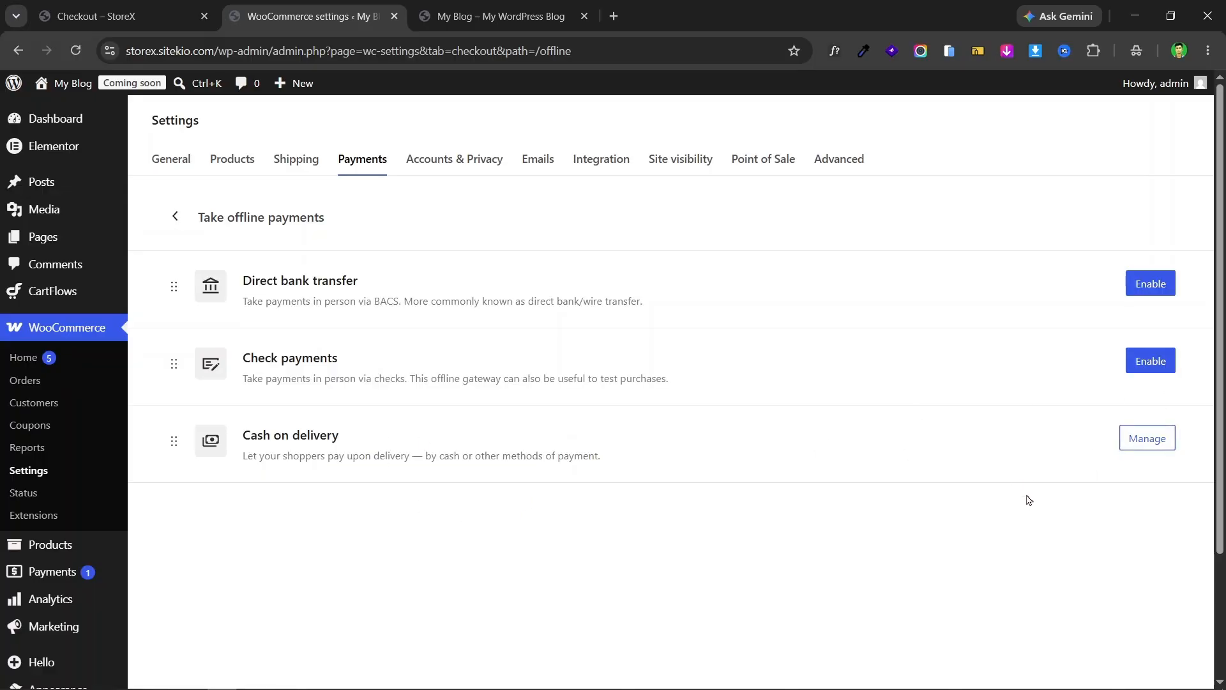
- Check how the Cash on delivery heading and description appear on the checkout page
{"action": "left_click", "coordinate": [128, 16]}
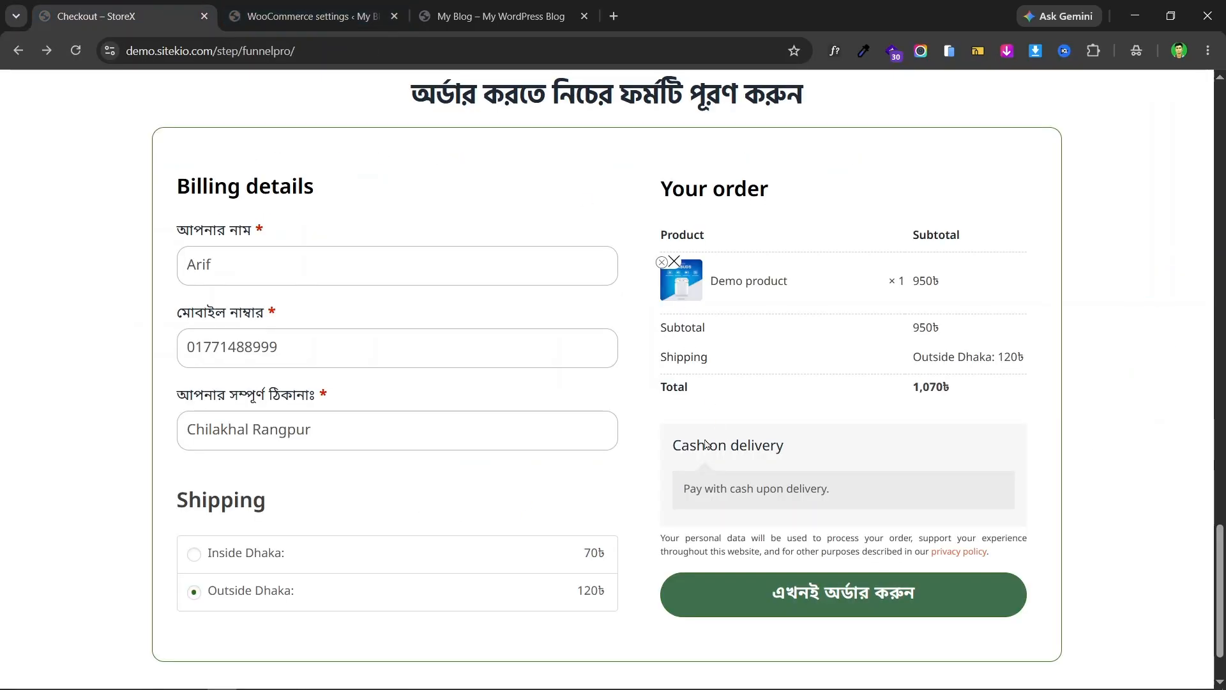
{"action": "left_click_drag", "start_coordinate": [677, 449], "coordinate": [763, 441]}
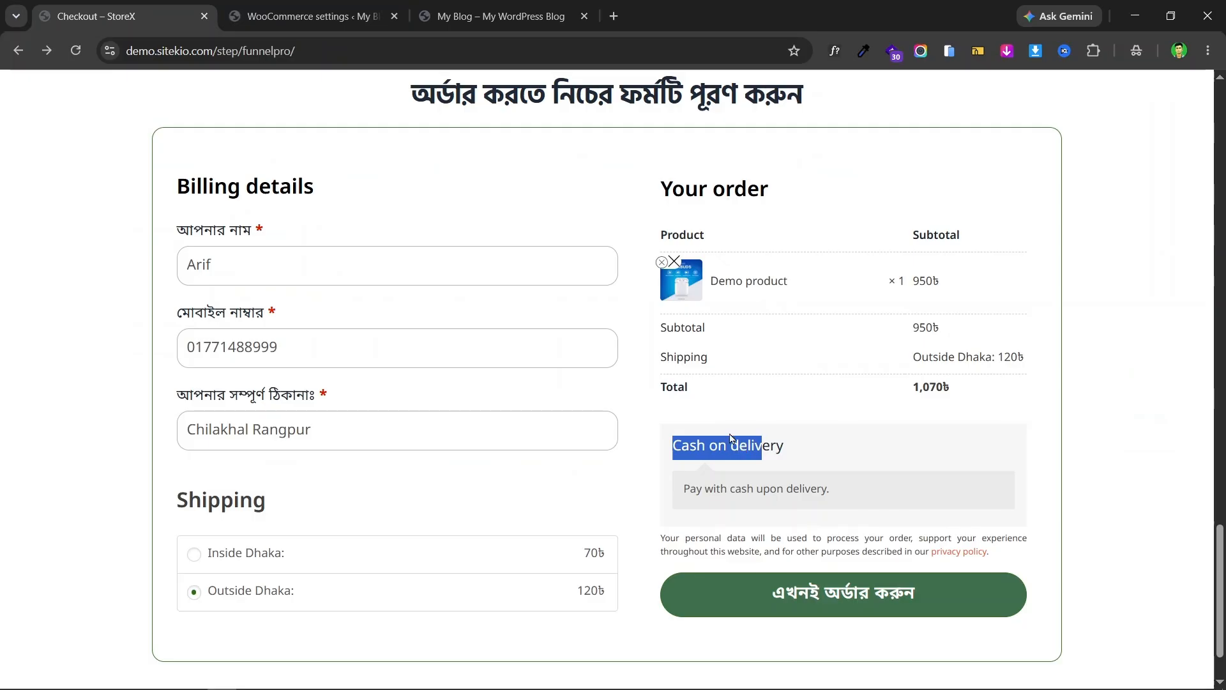
{"action": "triple_click", "coordinate": [698, 491]}
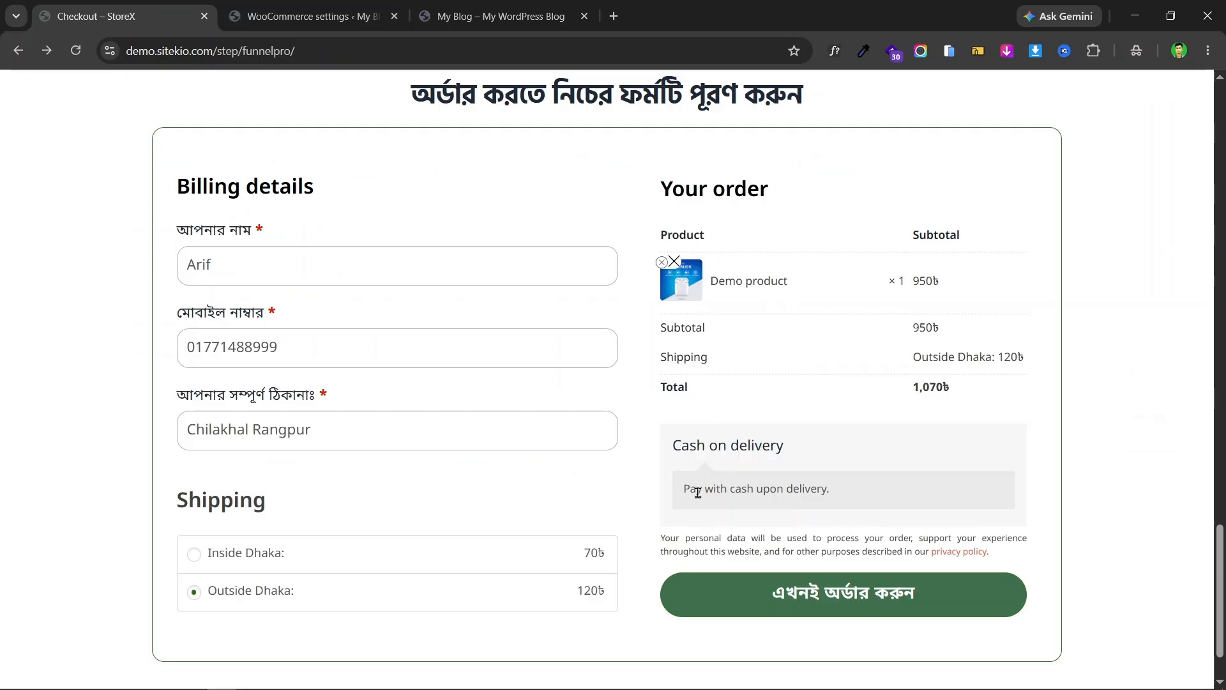
{"action": "triple_click", "coordinate": [725, 447]}
{"action": "left_click_drag", "start_coordinate": [765, 485], "coordinate": [754, 489]}
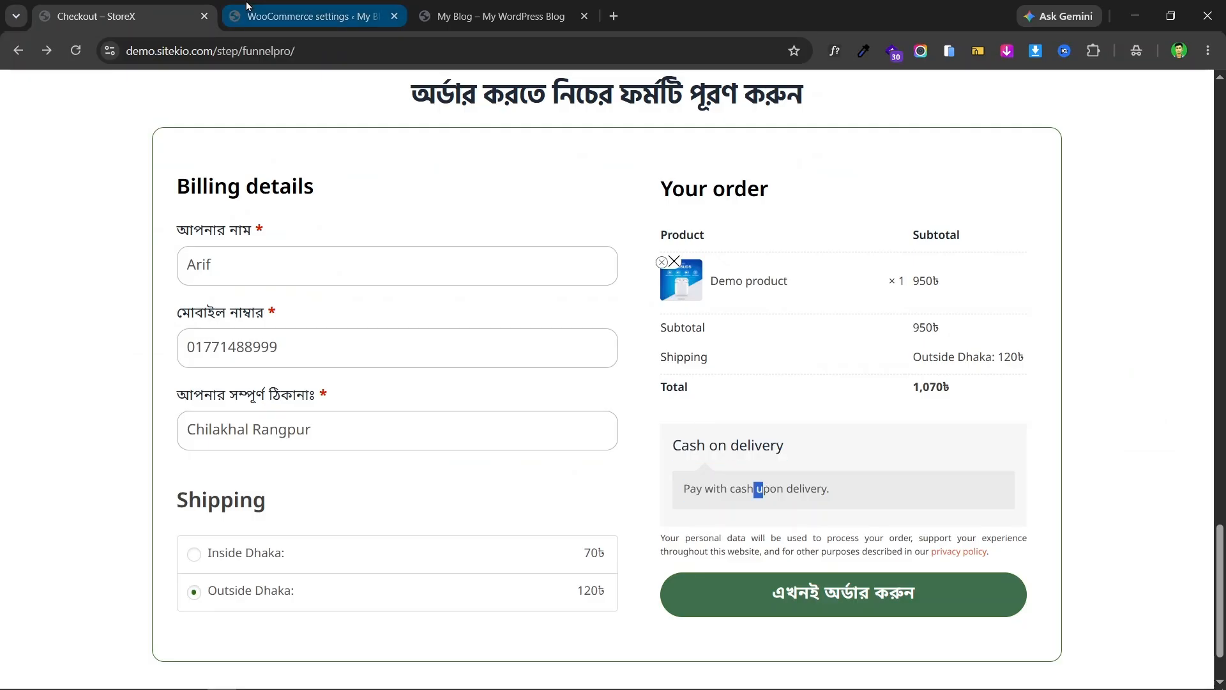
{"action": "left_click", "coordinate": [246, 8]}
- In the Cash on delivery settings, compare the title and description fields with the checkout text
{"action": "left_click", "coordinate": [1150, 438]}
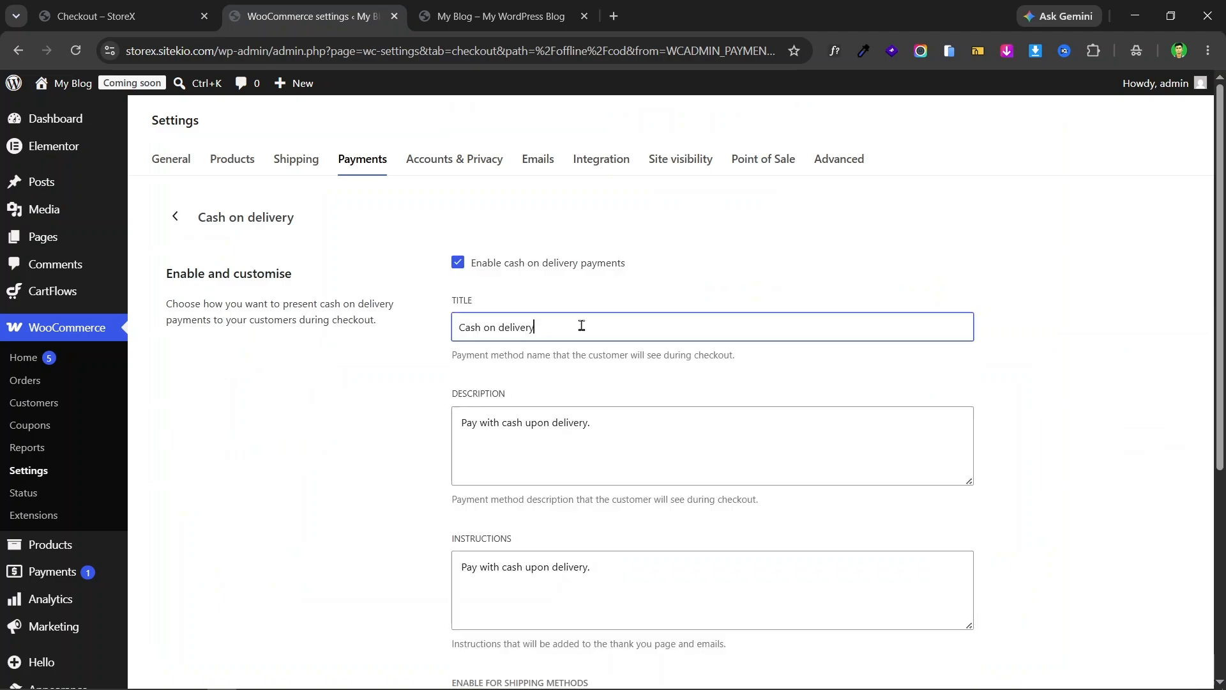
{"action": "triple_click", "coordinate": [581, 325]}
{"action": "double_click", "coordinate": [683, 325]}
{"action": "left_click", "coordinate": [193, 10]}
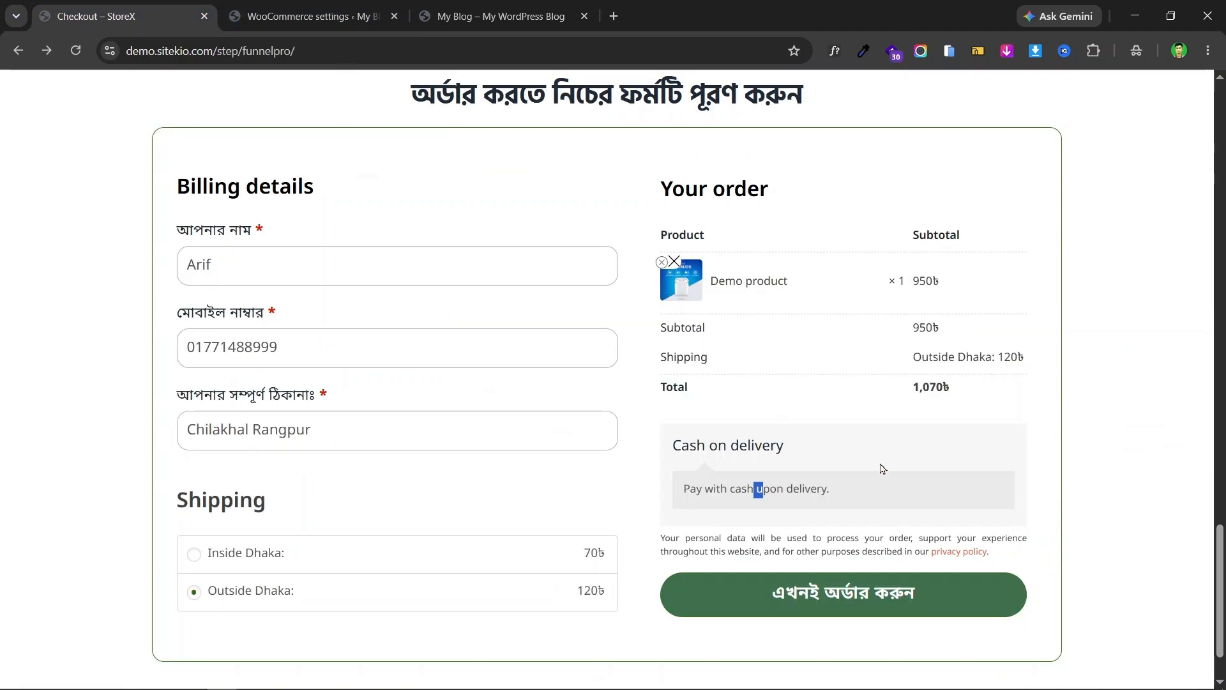
{"action": "triple_click", "coordinate": [716, 445]}
{"action": "left_click", "coordinate": [313, 16]}
{"action": "left_click", "coordinate": [610, 439]}
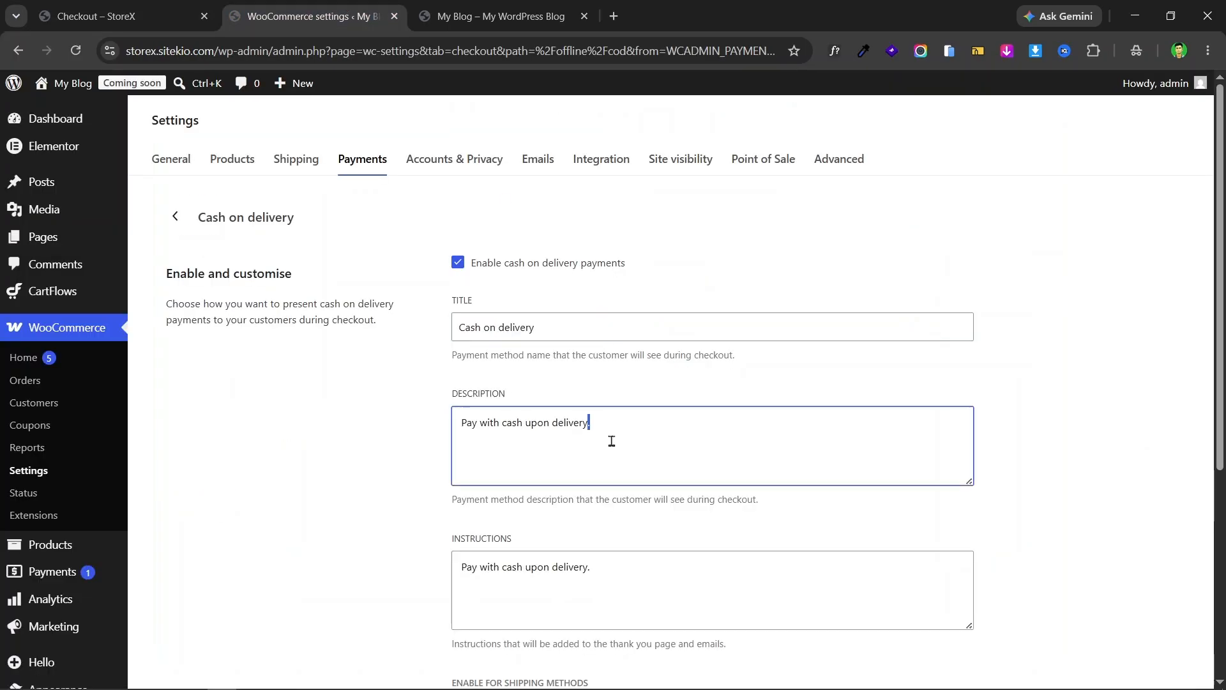
{"action": "triple_click", "coordinate": [619, 462]}
{"action": "left_click", "coordinate": [128, 16]}
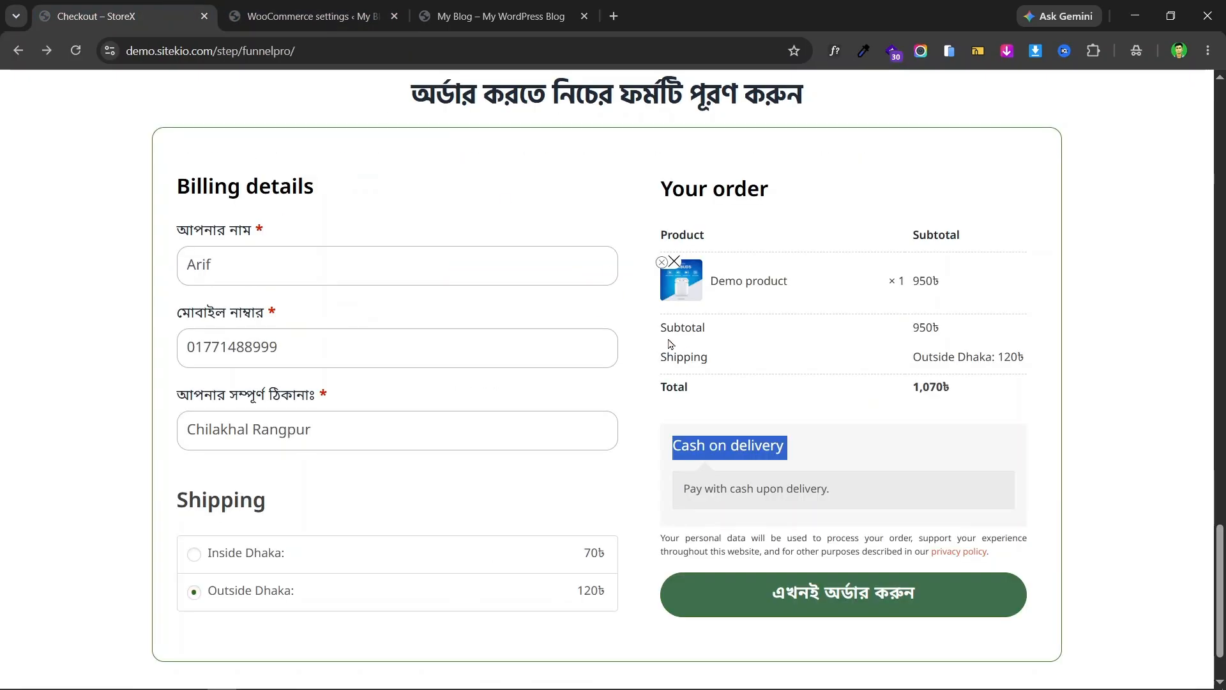
{"action": "left_click", "coordinate": [313, 16]}
- Recheck the checkout page, then review the Cash on delivery title field in settings
{"action": "scroll", "coordinate": [962, 340], "scroll_direction": "down", "scroll_amount": 5}
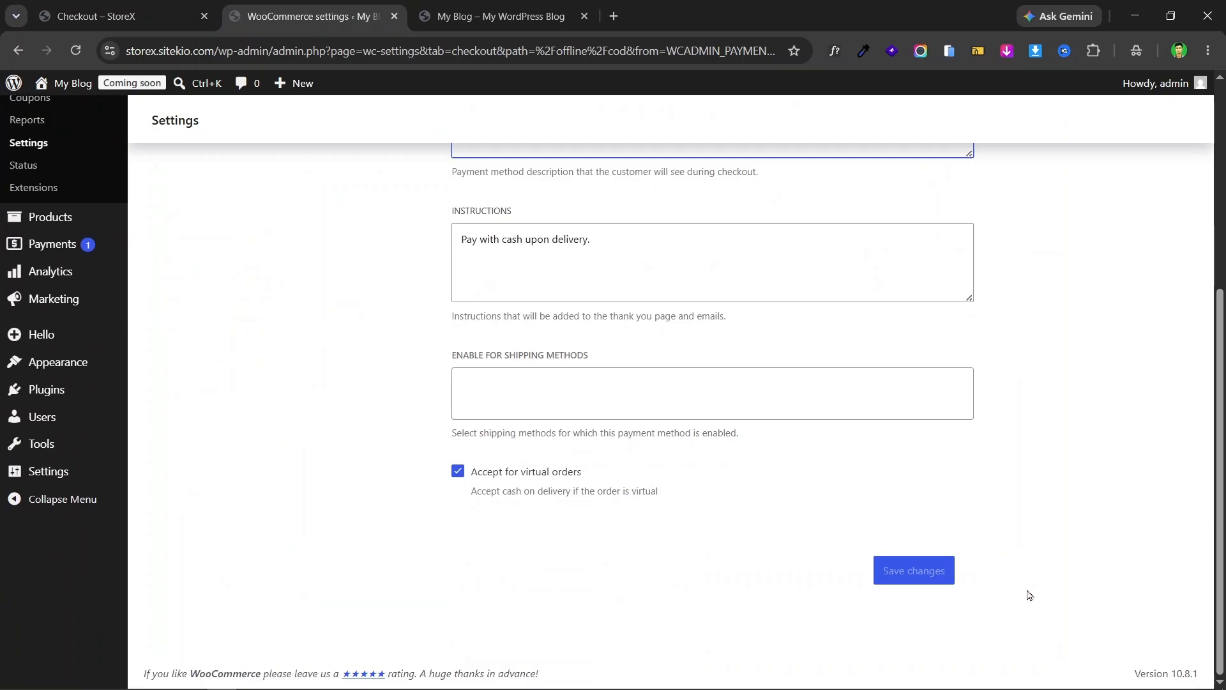
{"action": "scroll", "coordinate": [1067, 531], "scroll_direction": "up", "scroll_amount": 5}
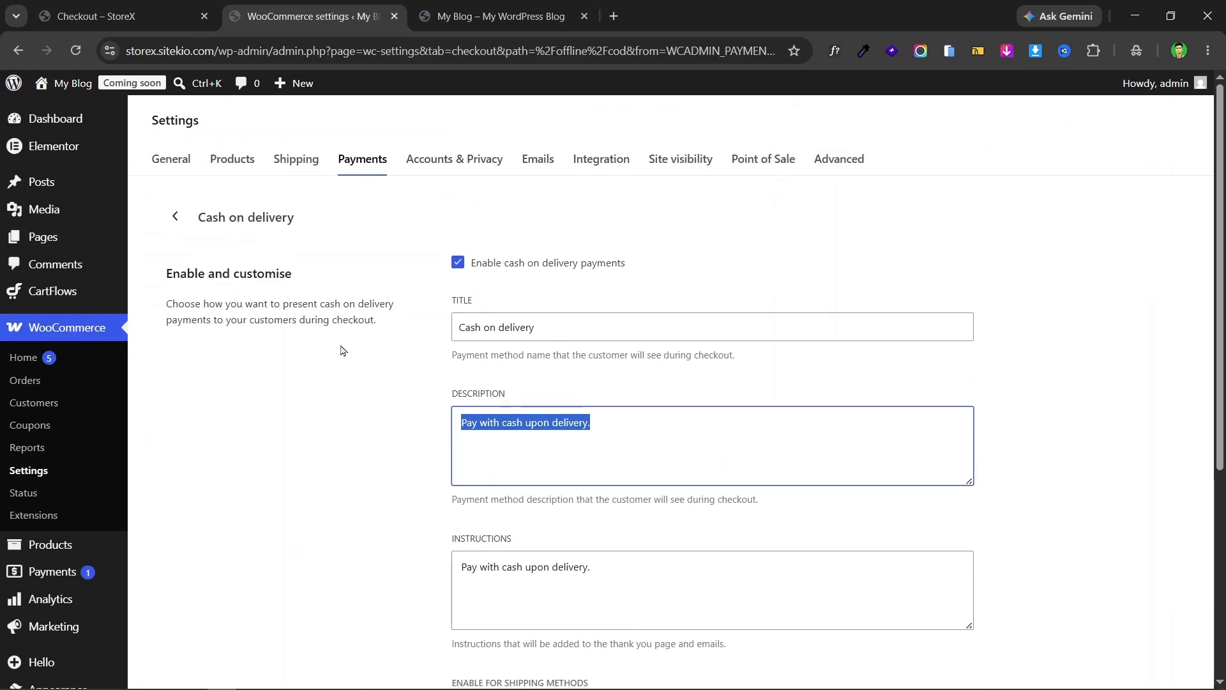
{"action": "left_click", "coordinate": [122, 16]}
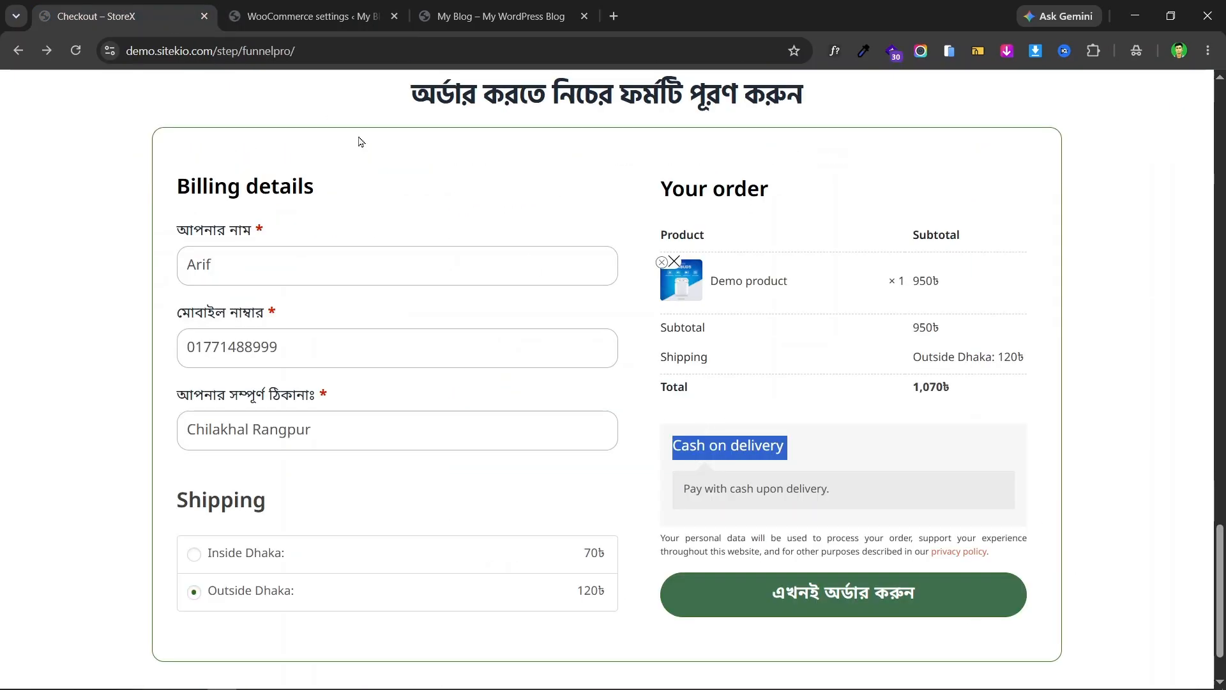
{"action": "left_click", "coordinate": [291, 9]}
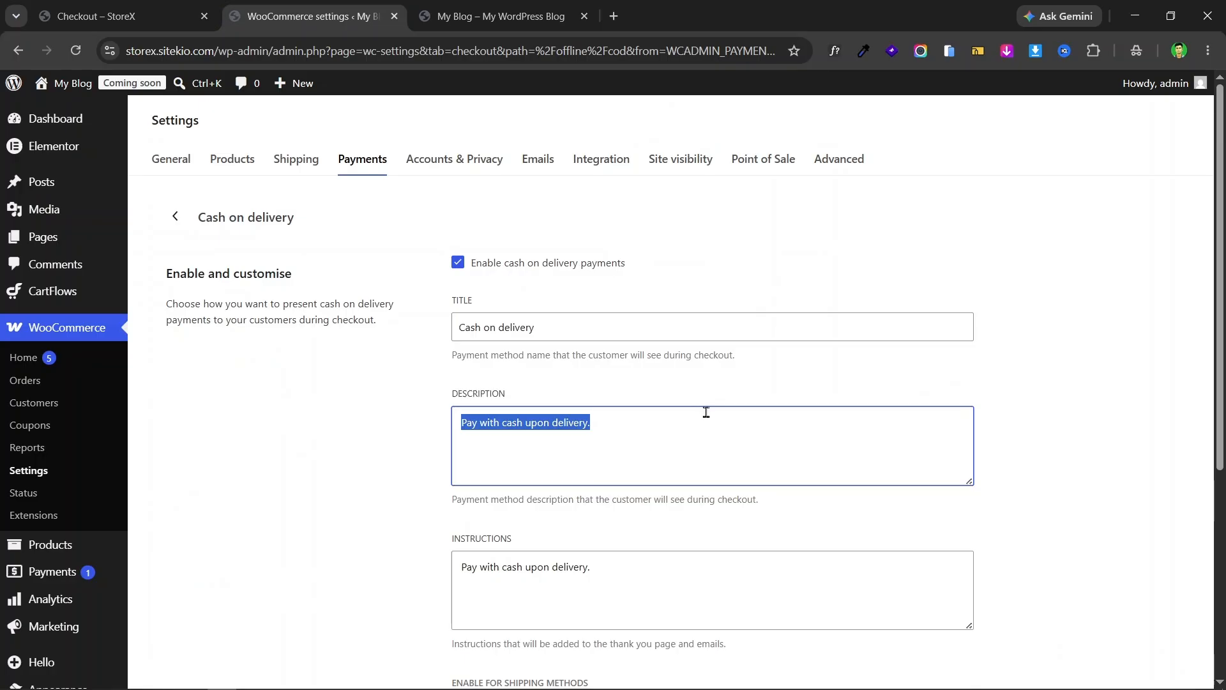
{"action": "scroll", "coordinate": [665, 334], "scroll_direction": "down", "scroll_amount": 4}
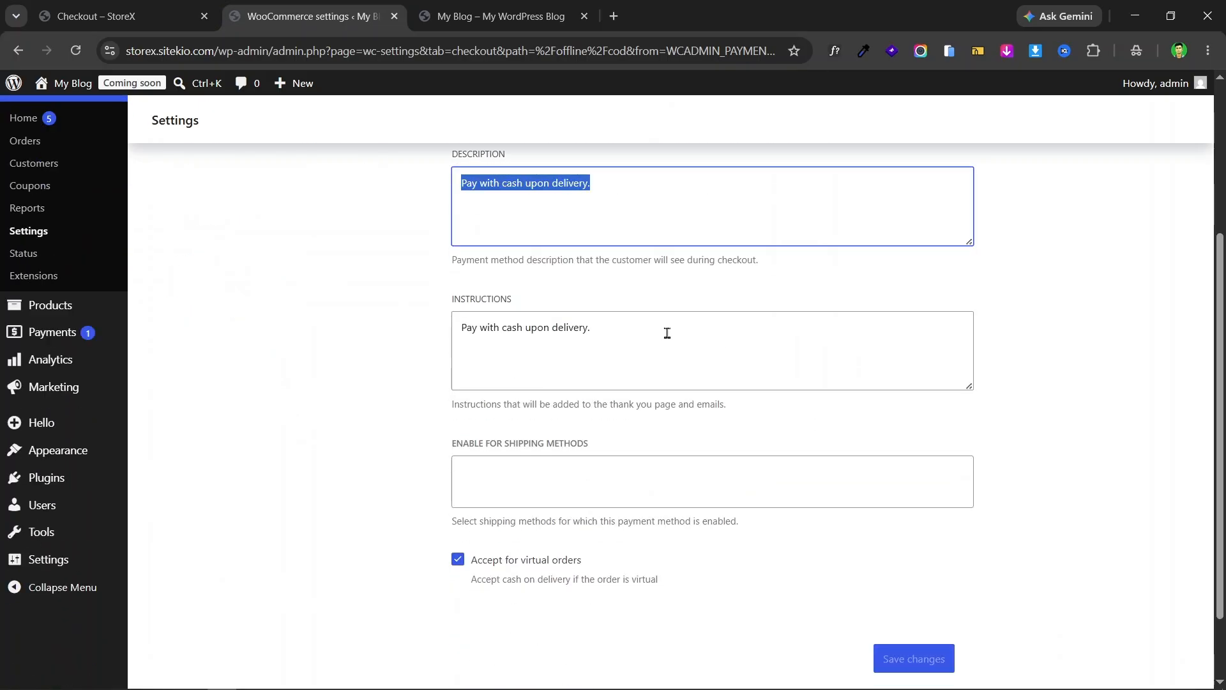
{"action": "scroll", "coordinate": [641, 329], "scroll_direction": "up", "scroll_amount": 3}
{"action": "left_click", "coordinate": [751, 242]}
{"action": "scroll", "coordinate": [1035, 485], "scroll_direction": "down", "scroll_amount": 4}
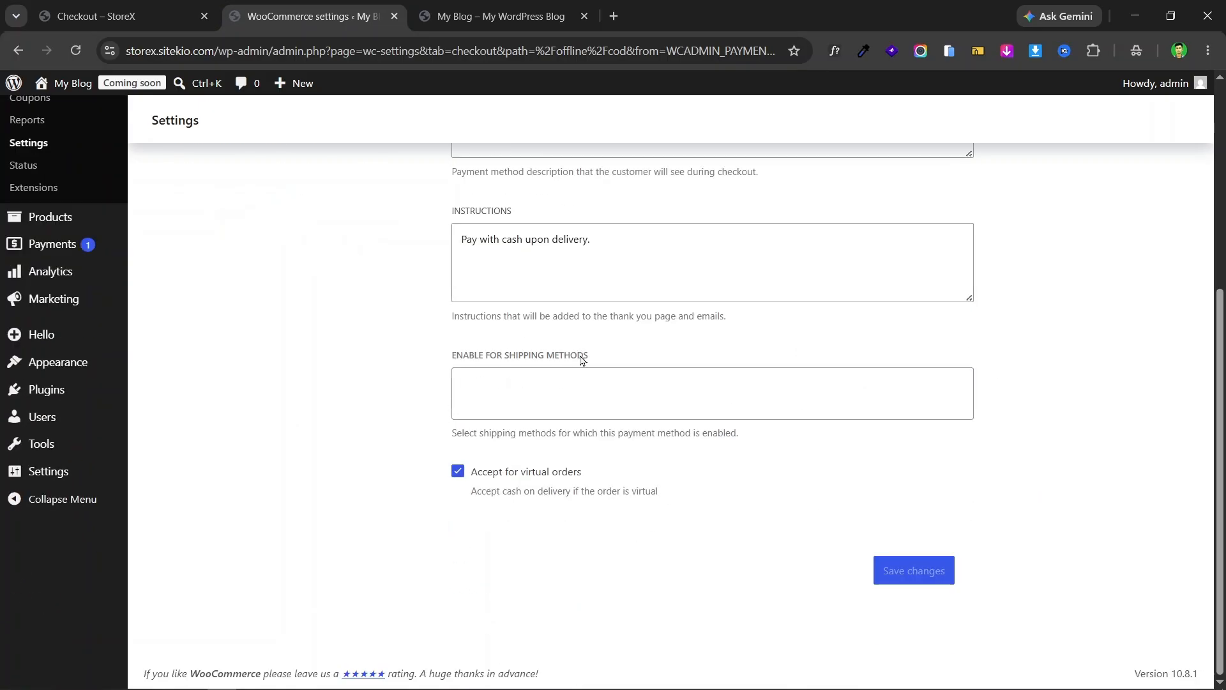
{"action": "scroll", "coordinate": [956, 471], "scroll_direction": "up", "scroll_amount": 3}
{"action": "scroll", "coordinate": [714, 454], "scroll_direction": "up", "scroll_amount": 3}
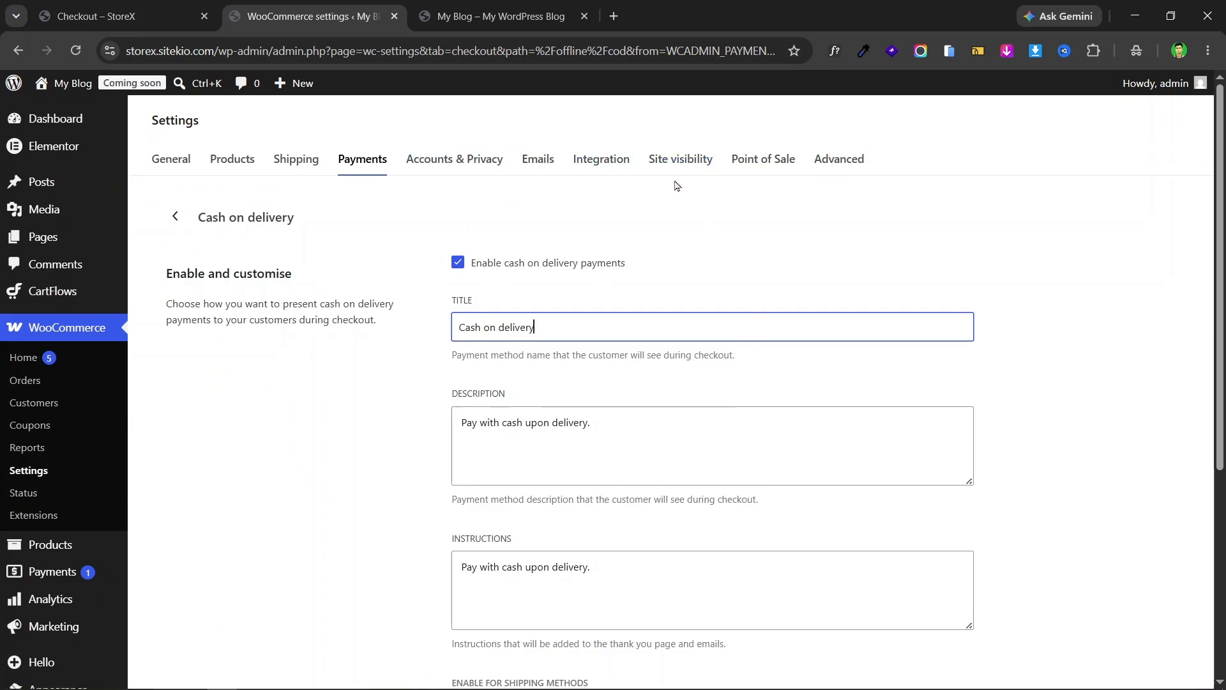
- Switch site visibility from Coming soon to Live and save the change
{"action": "left_click", "coordinate": [666, 162]}
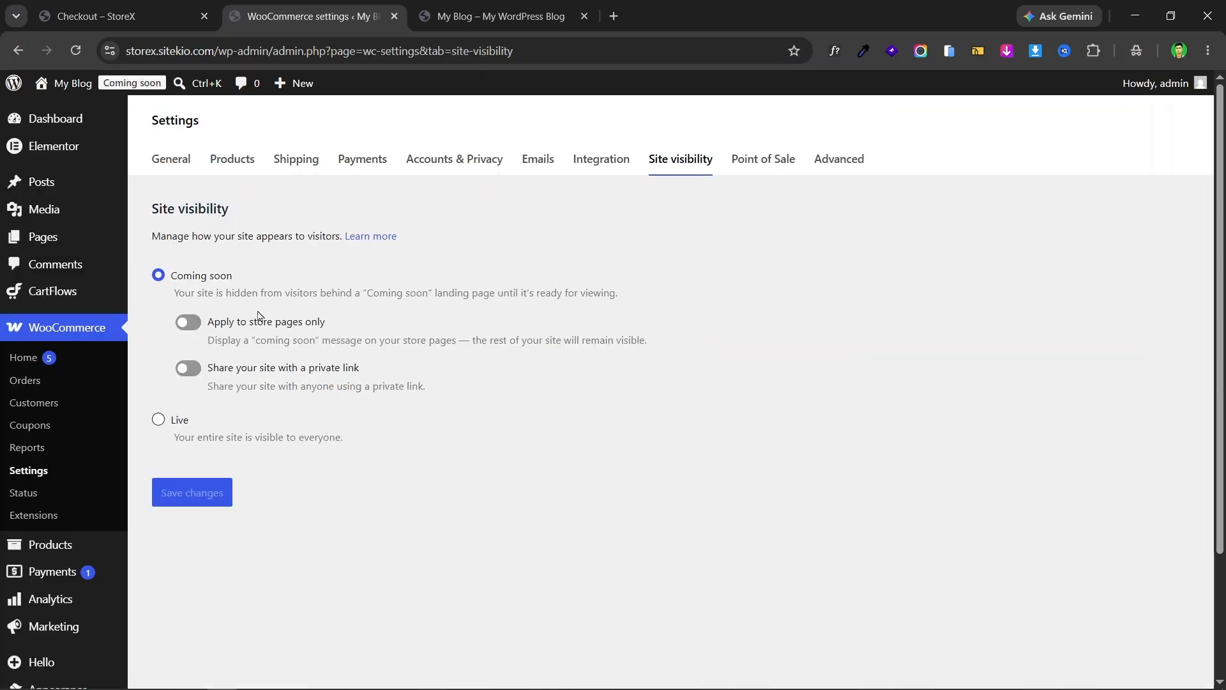
{"action": "left_click", "coordinate": [158, 421]}
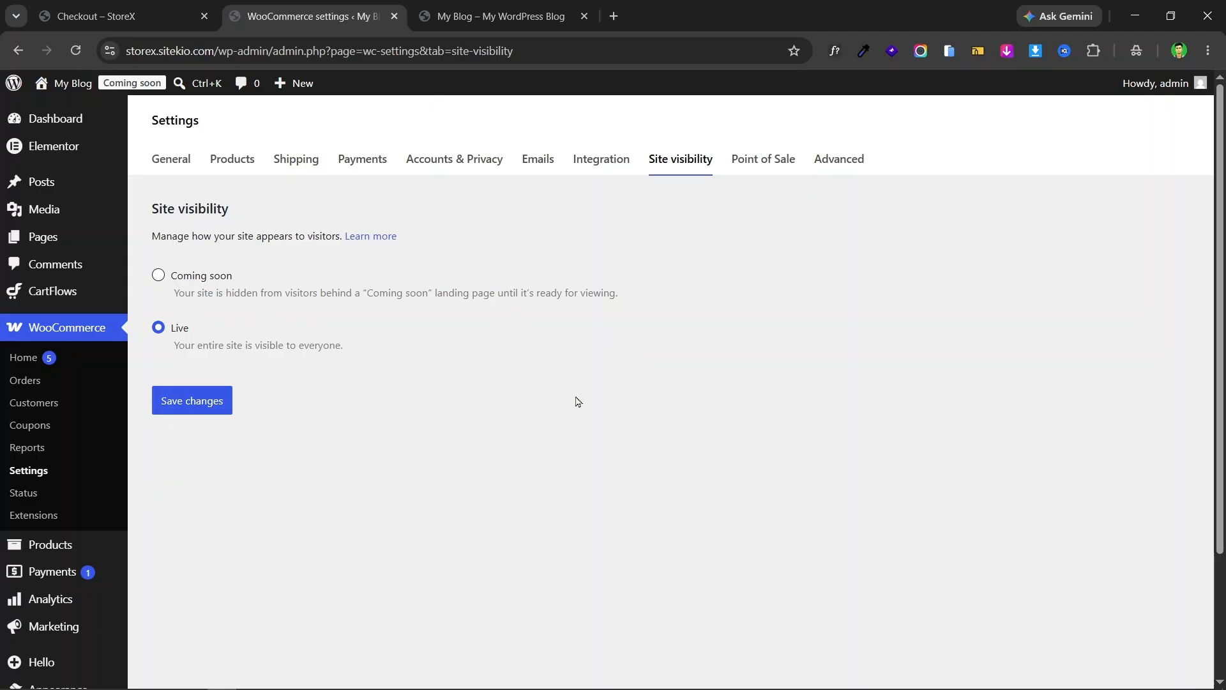
{"action": "left_click", "coordinate": [211, 408]}
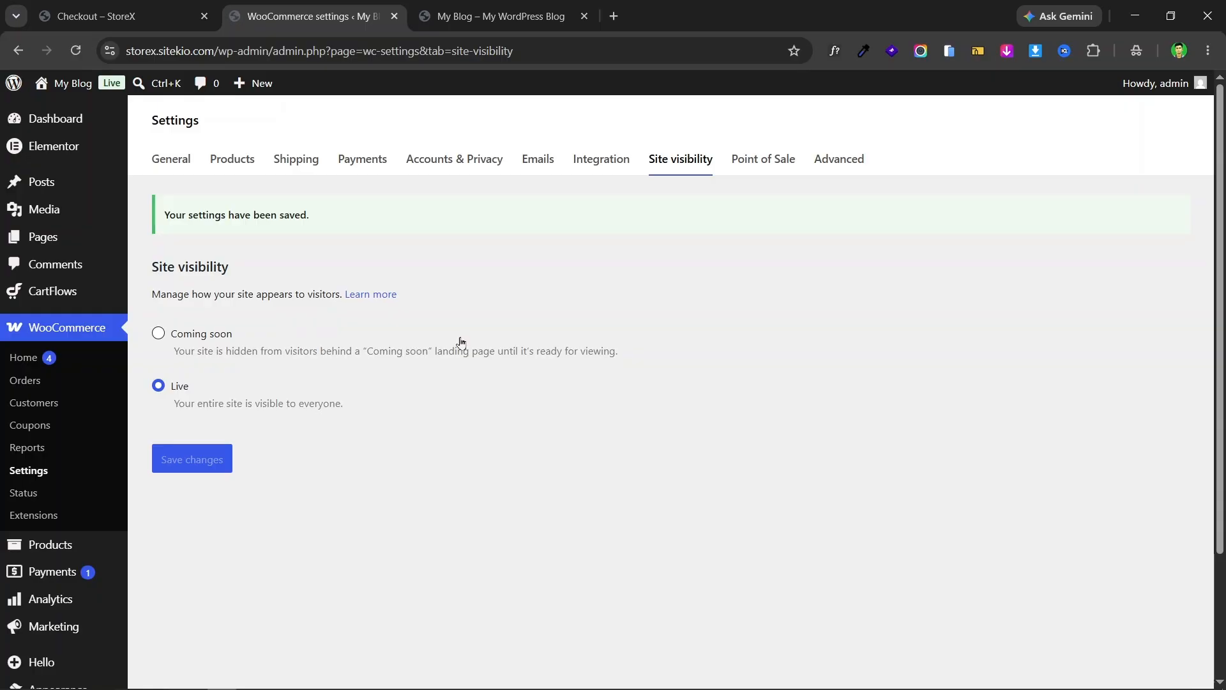
- Check the checkout page to confirm the site is now live
{"action": "left_click", "coordinate": [128, 11]}
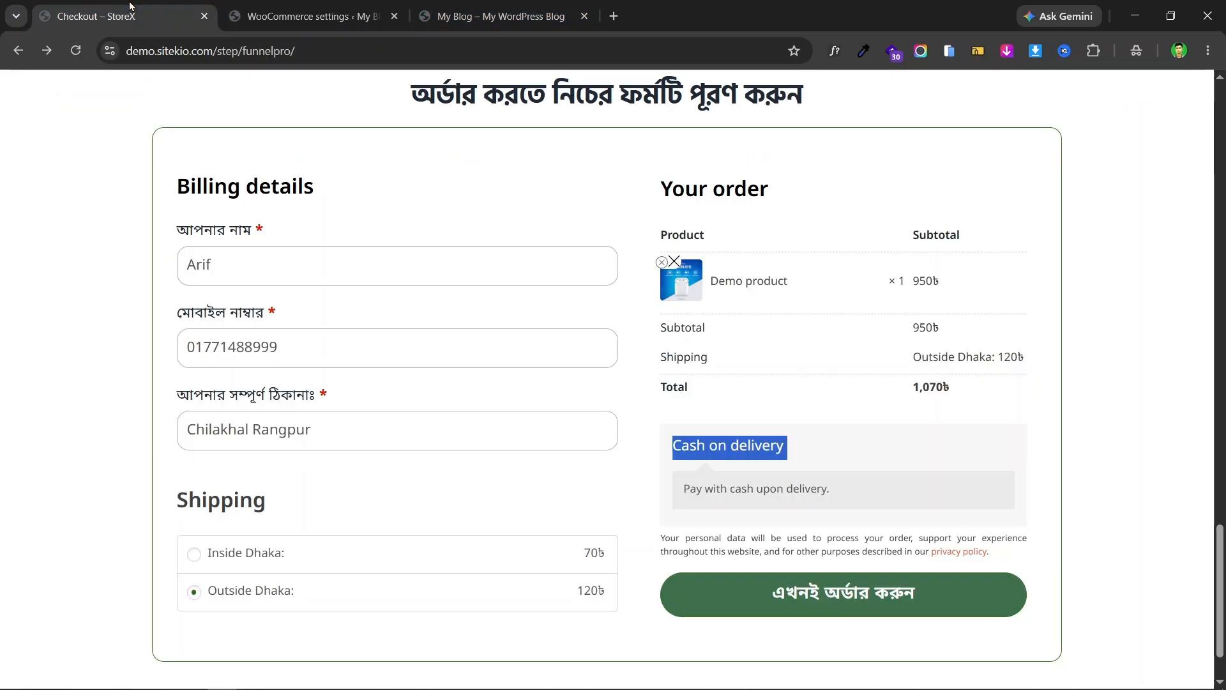
{"action": "left_click", "coordinate": [306, 11]}
{"action": "left_click", "coordinate": [181, 7]}
{"action": "scroll", "coordinate": [736, 293], "scroll_direction": "up", "scroll_amount": 2}
{"action": "left_click", "coordinate": [326, 16]}
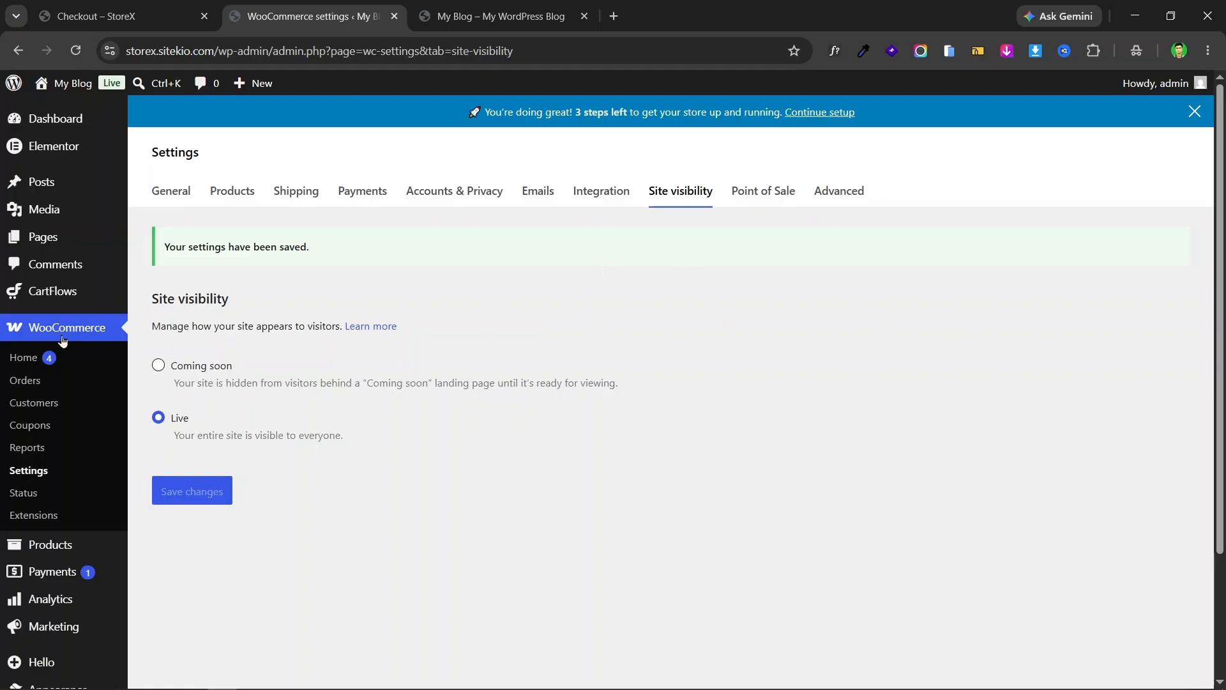
- Review the live checkout page's Your order section and select the Demo product name
{"action": "scroll", "coordinate": [498, 271], "scroll_direction": "down", "scroll_amount": 3}
{"action": "scroll", "coordinate": [693, 383], "scroll_direction": "up", "scroll_amount": 3}
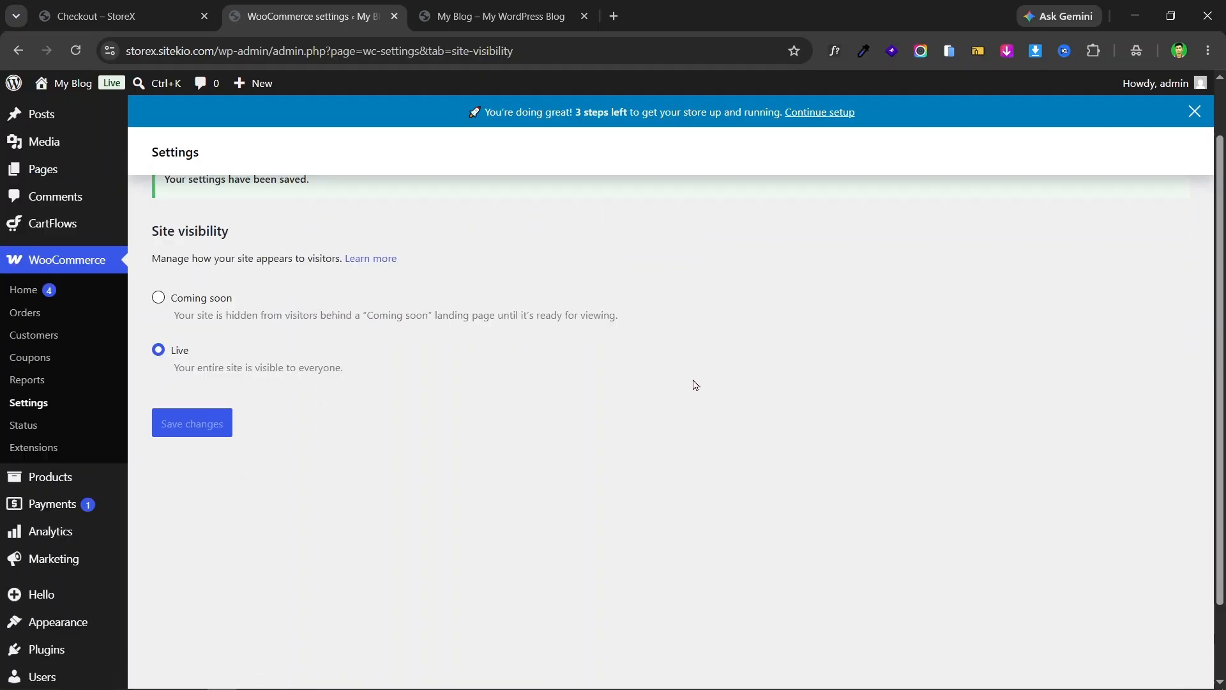
{"action": "scroll", "coordinate": [441, 381], "scroll_direction": "down", "scroll_amount": 3}
{"action": "scroll", "coordinate": [528, 381], "scroll_direction": "up", "scroll_amount": 3}
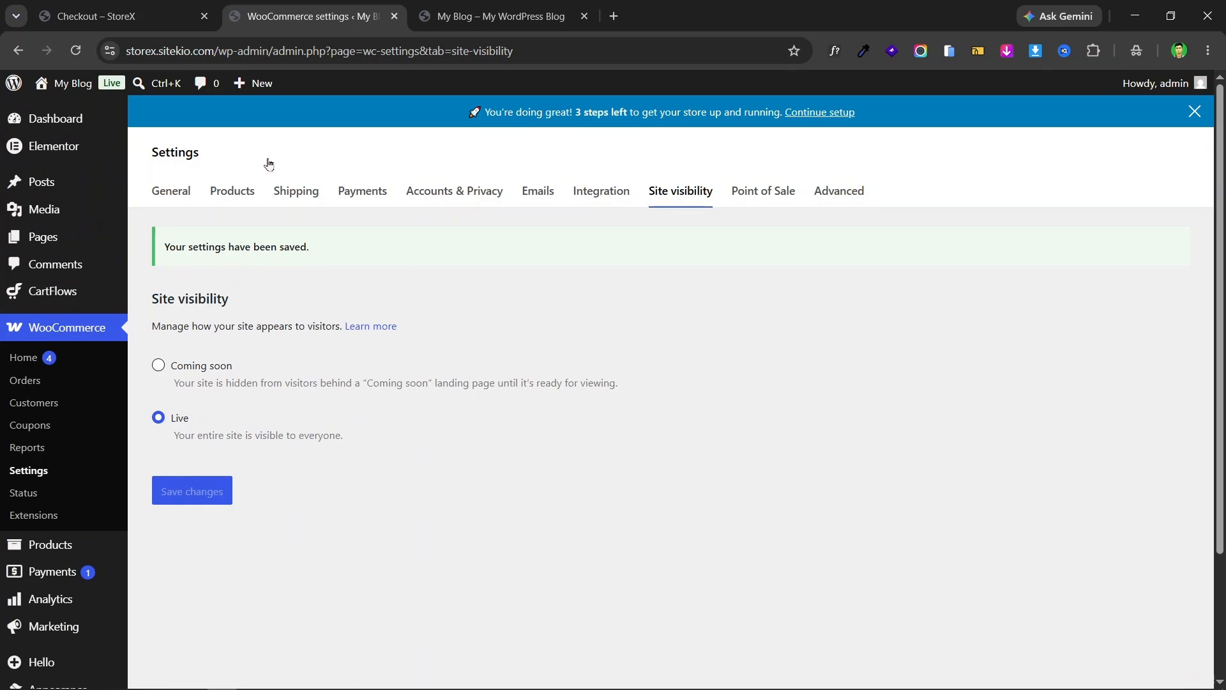
{"action": "left_click", "coordinate": [147, 10]}
{"action": "scroll", "coordinate": [882, 355], "scroll_direction": "down", "scroll_amount": 2}
{"action": "scroll", "coordinate": [882, 356], "scroll_direction": "down", "scroll_amount": 2}
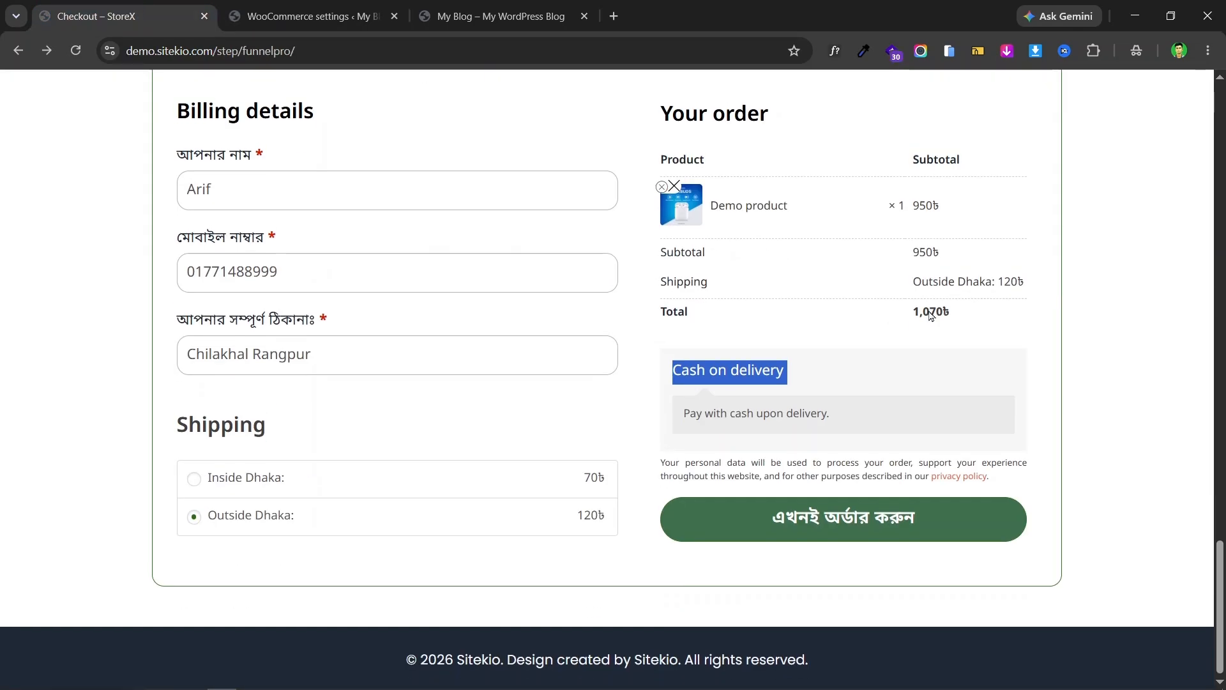
{"action": "scroll", "coordinate": [683, 286], "scroll_direction": "up", "scroll_amount": 1}
{"action": "triple_click", "coordinate": [742, 280]}
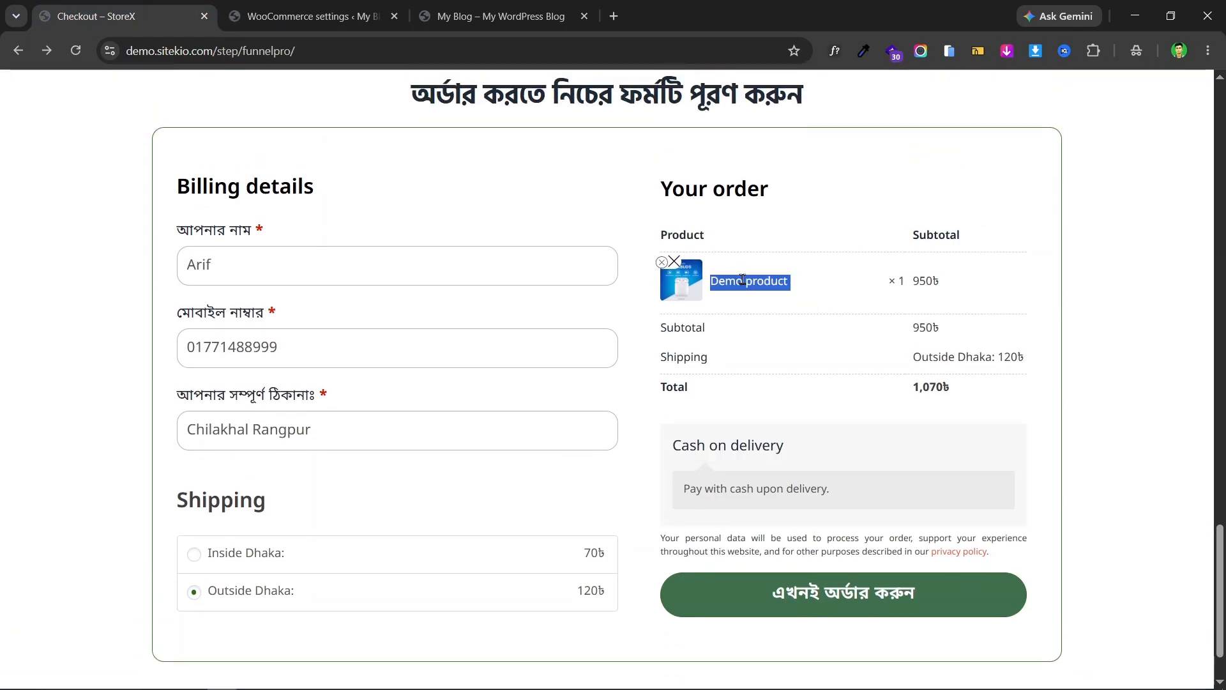
{"action": "triple_click", "coordinate": [764, 281]}
{"action": "double_click", "coordinate": [774, 280]}
{"action": "triple_click", "coordinate": [774, 280]}
{"action": "double_click", "coordinate": [728, 181]}
{"action": "left_click_drag", "start_coordinate": [728, 181], "coordinate": [656, 163]}
{"action": "left_click", "coordinate": [752, 279]}
{"action": "triple_click", "coordinate": [751, 280]}
{"action": "key", "text": "ctrl+Tab"}
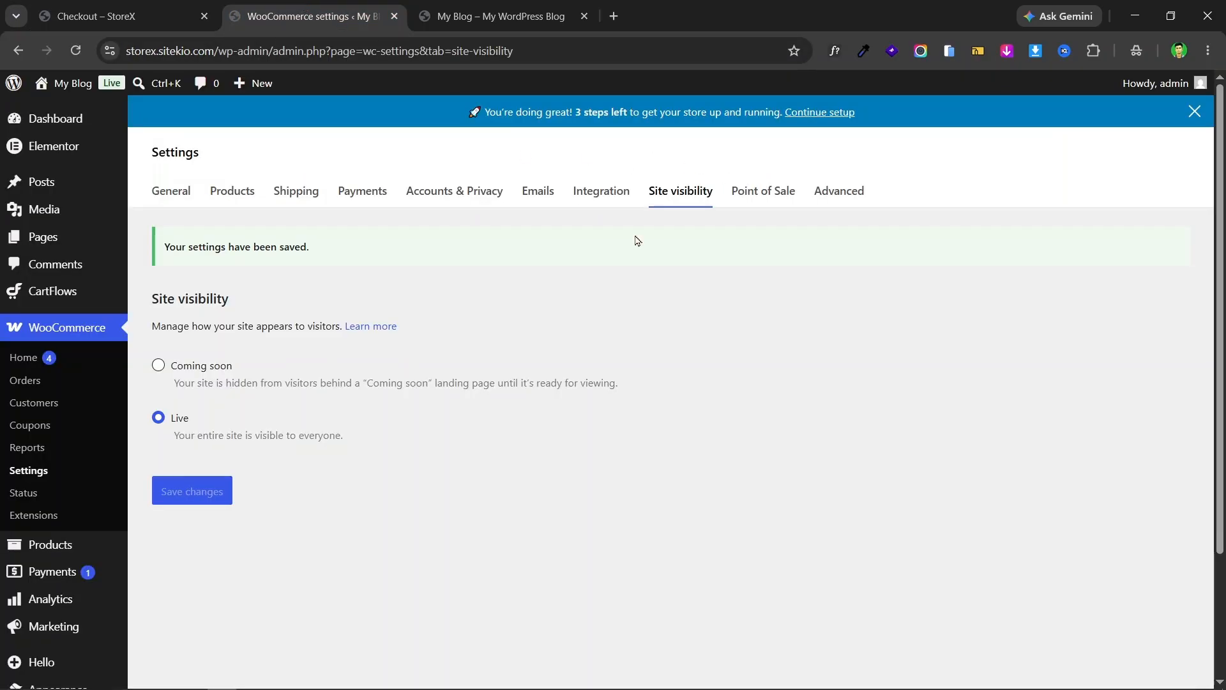
- From the Products menu, start a blank Add new product page
{"action": "scroll", "coordinate": [89, 230], "scroll_direction": "down", "scroll_amount": 3}
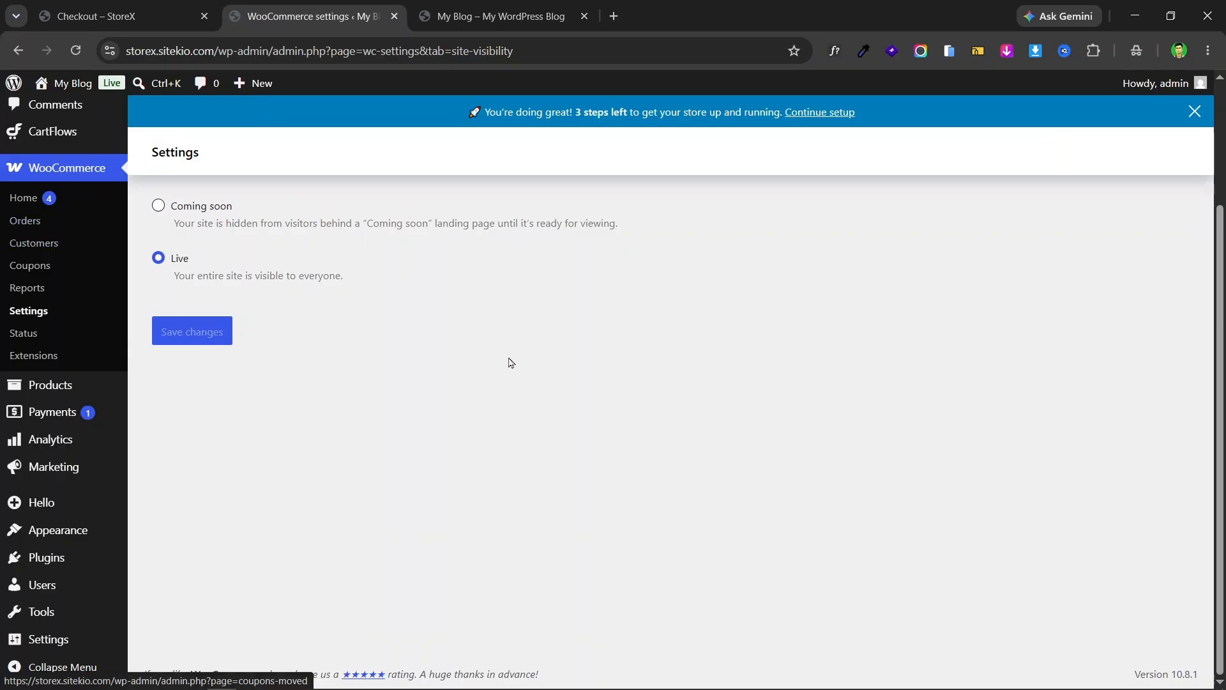
{"action": "scroll", "coordinate": [5, 268], "scroll_direction": "up", "scroll_amount": 3}
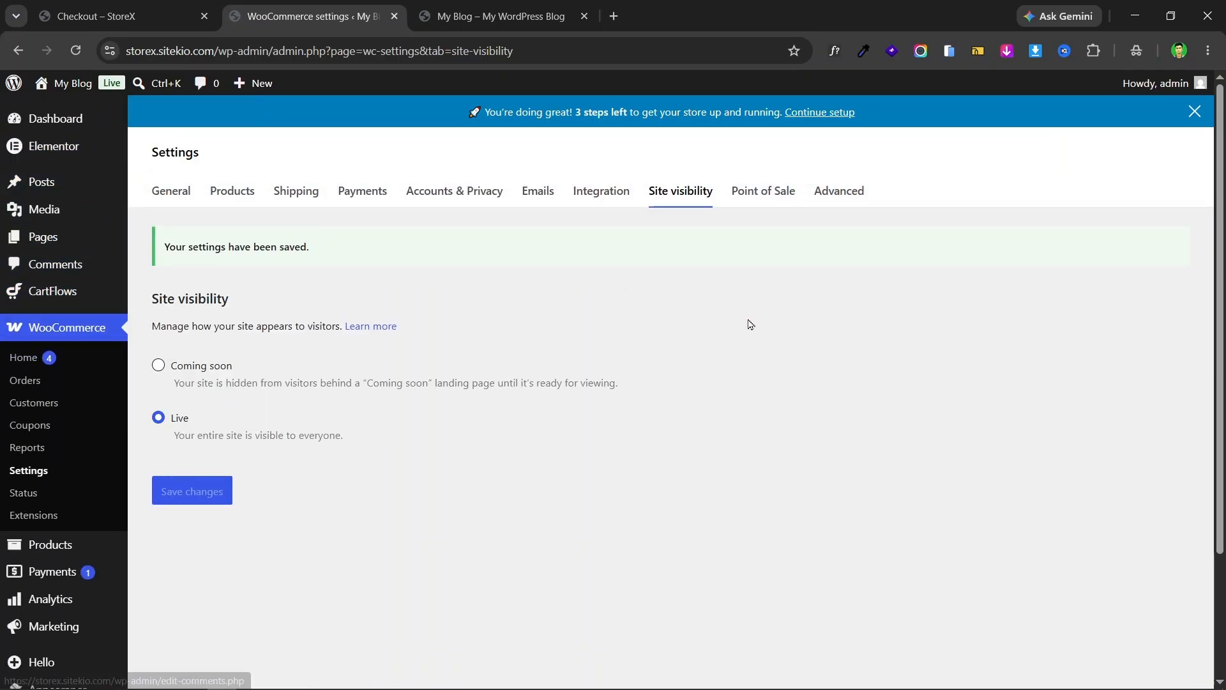
{"action": "scroll", "coordinate": [255, 240], "scroll_direction": "down", "scroll_amount": 3}
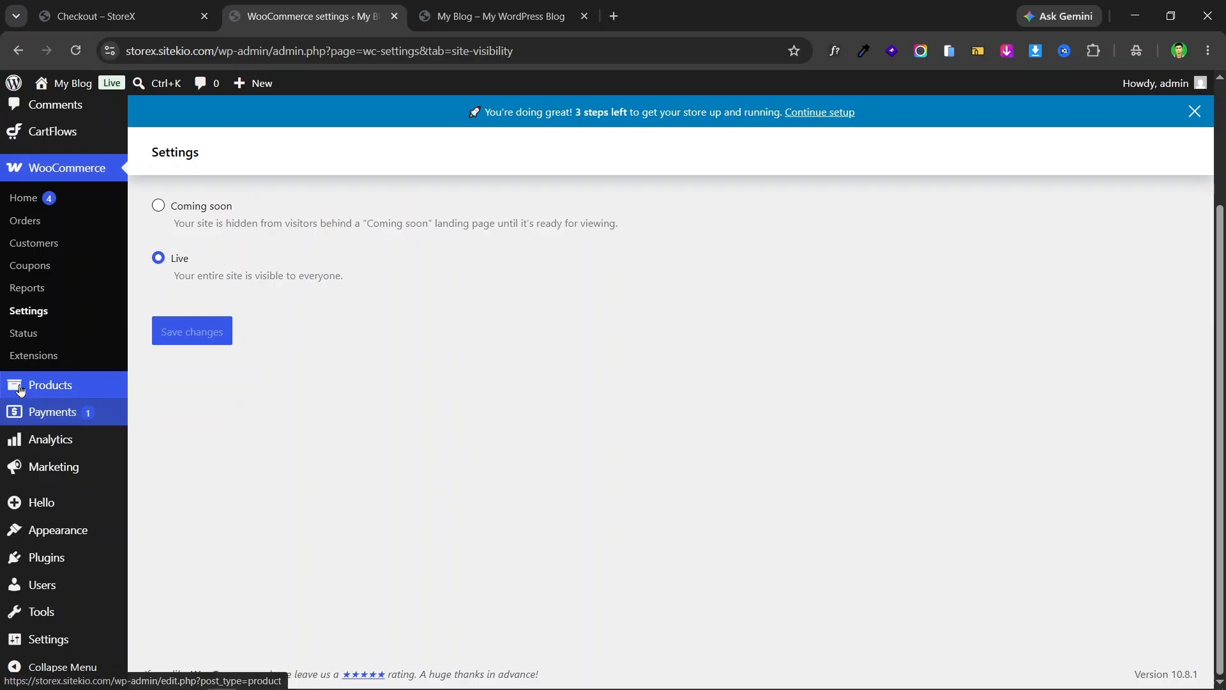
{"action": "mouse_move", "coordinate": [78, 388]}
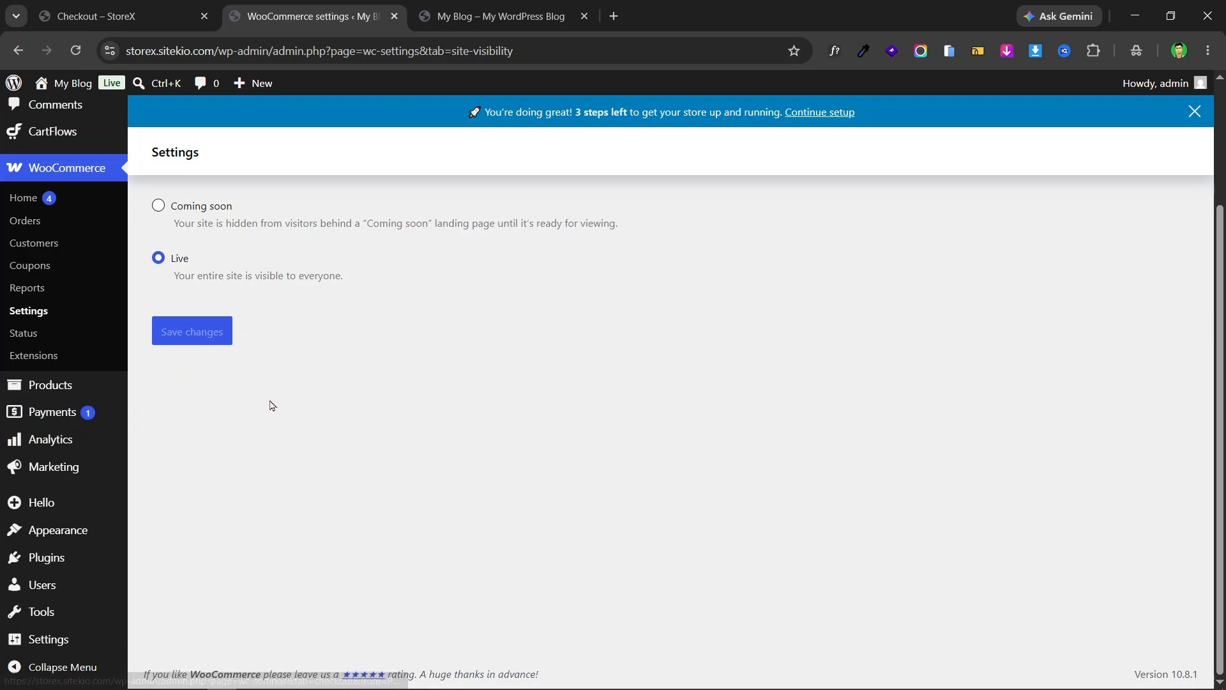
{"action": "mouse_move", "coordinate": [59, 445]}
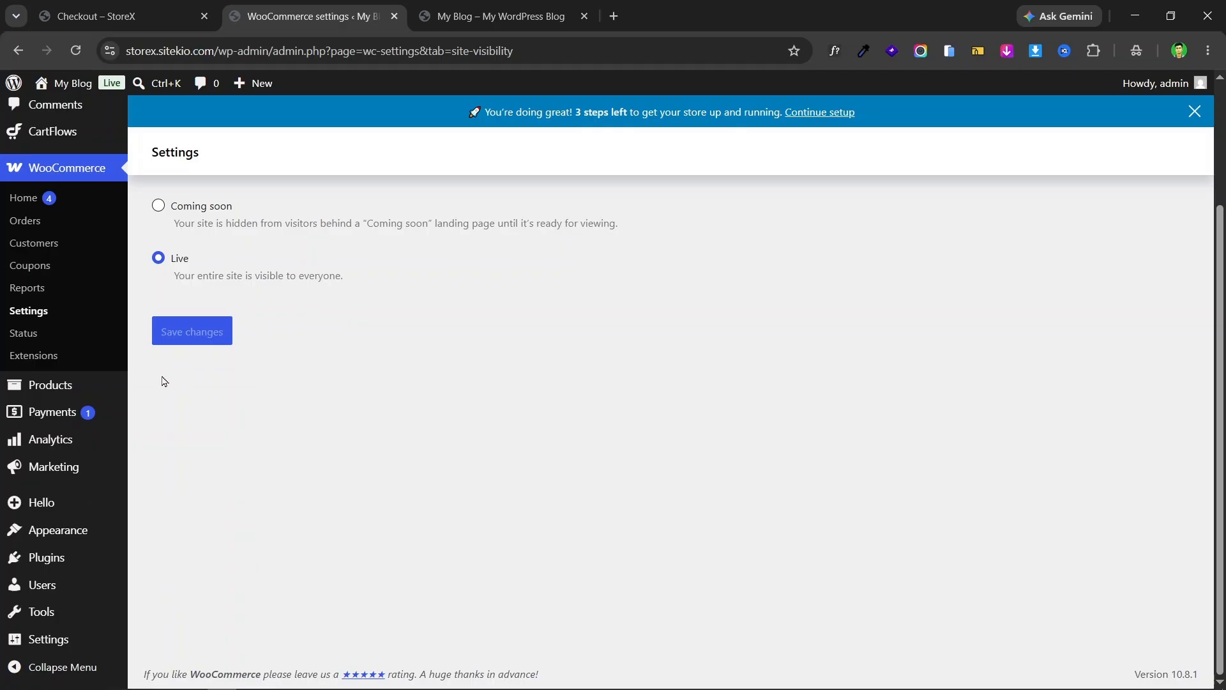
{"action": "mouse_move", "coordinate": [54, 393]}
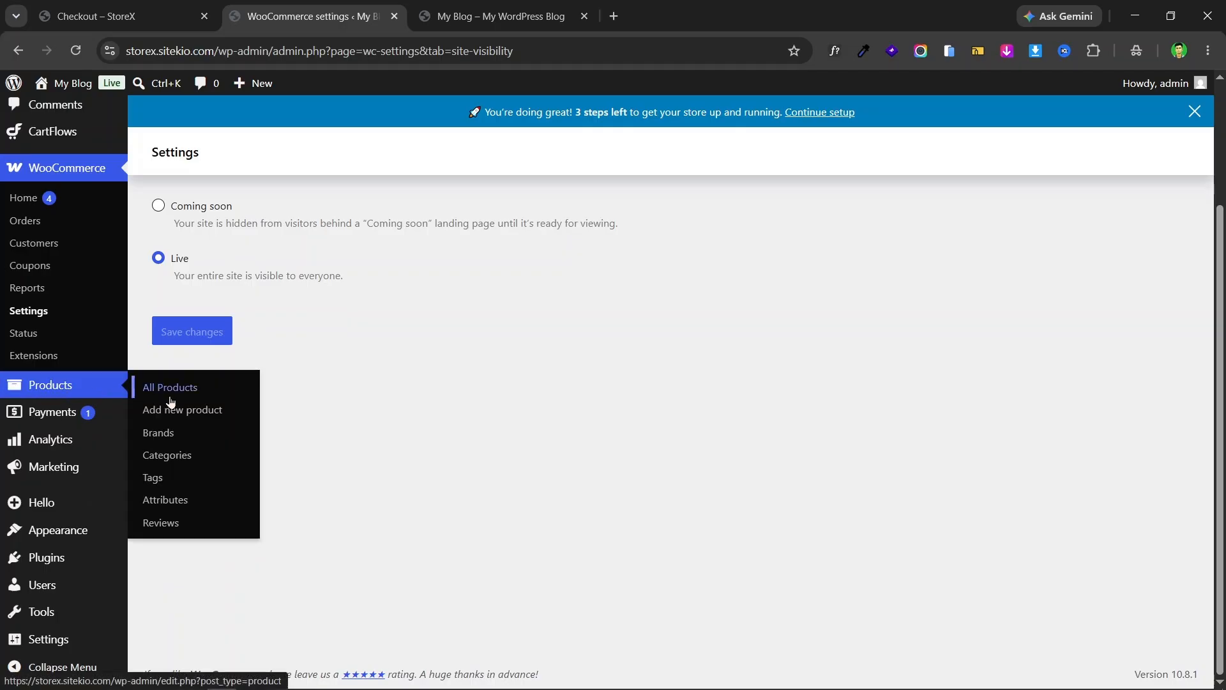
{"action": "left_click", "coordinate": [216, 414]}
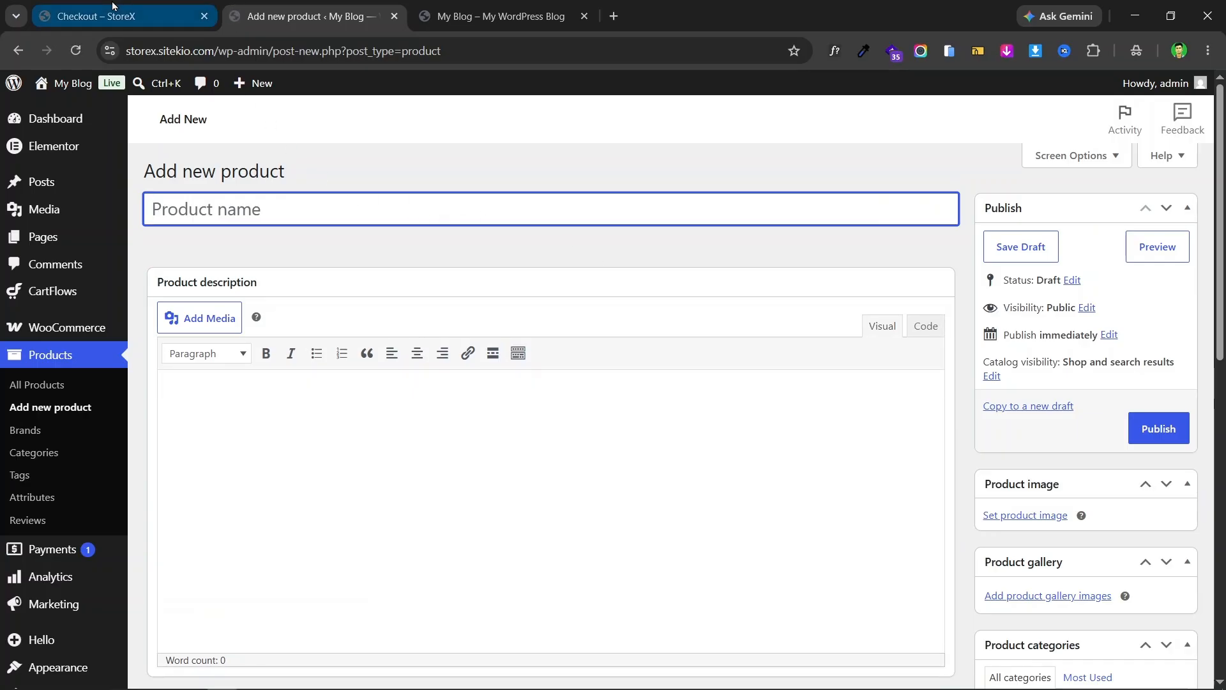
{"action": "left_click", "coordinate": [96, 16]}
{"action": "scroll", "coordinate": [521, 266], "scroll_direction": "up", "scroll_amount": 15}
{"action": "scroll", "coordinate": [520, 266], "scroll_direction": "up", "scroll_amount": 10}
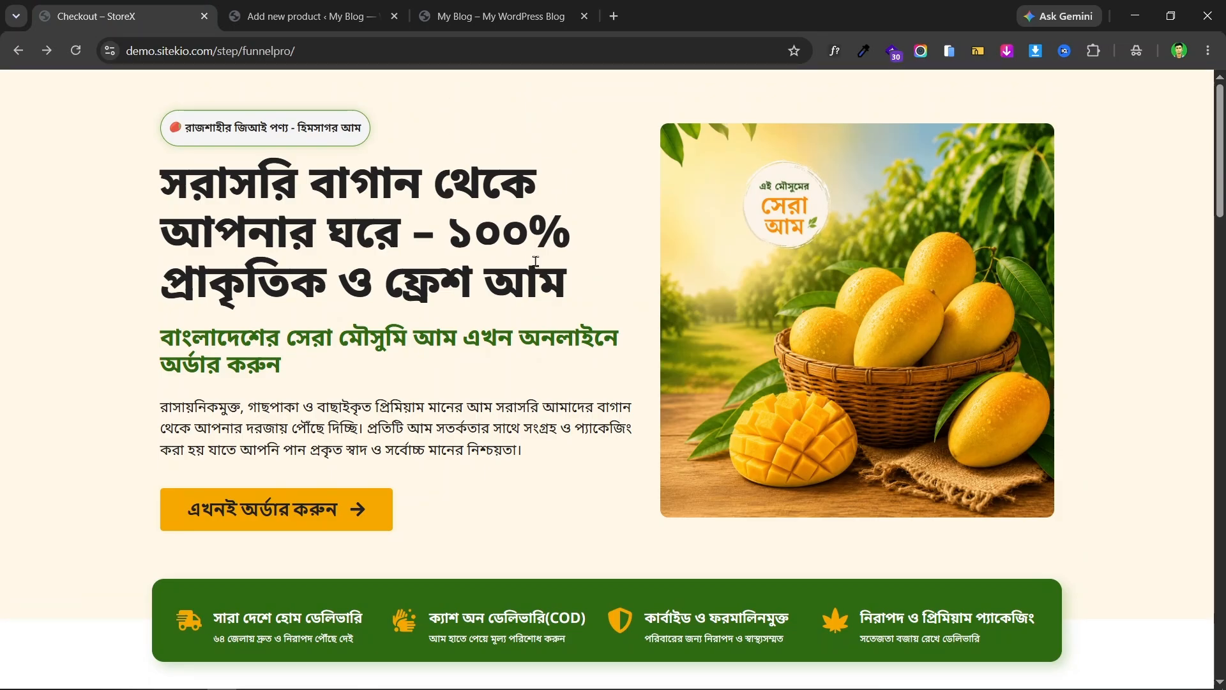
{"action": "scroll", "coordinate": [416, 214], "scroll_direction": "down", "scroll_amount": 20}
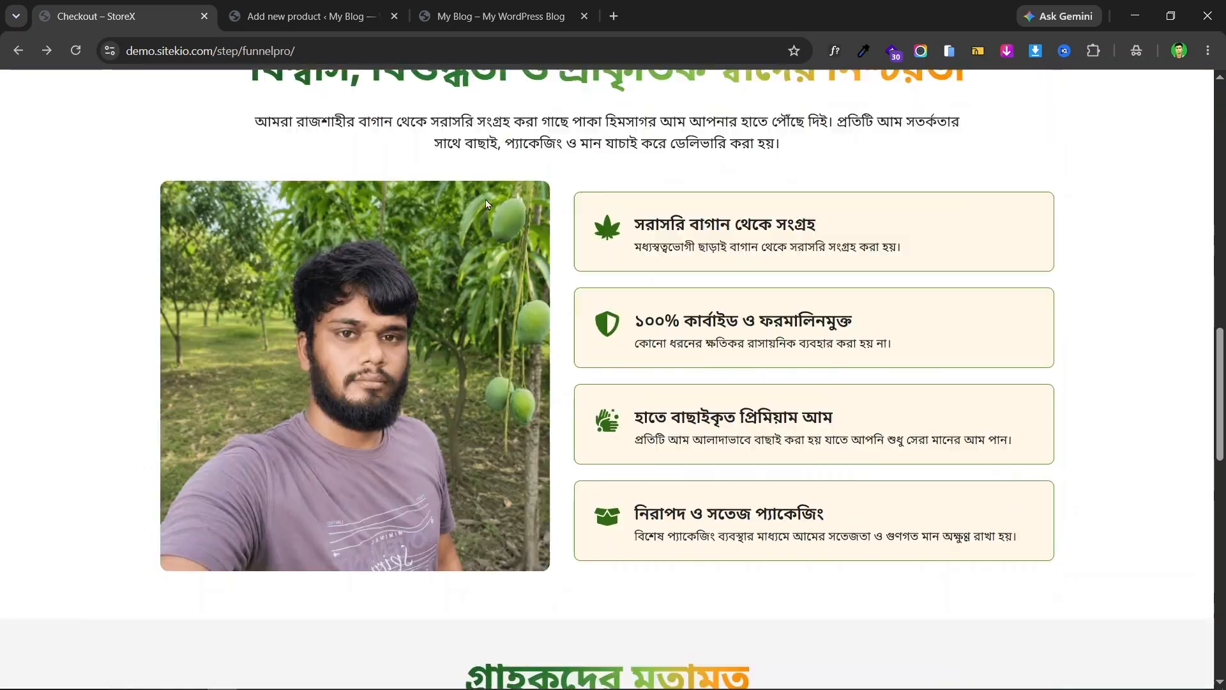
{"action": "scroll", "coordinate": [552, 227], "scroll_direction": "up", "scroll_amount": 20}
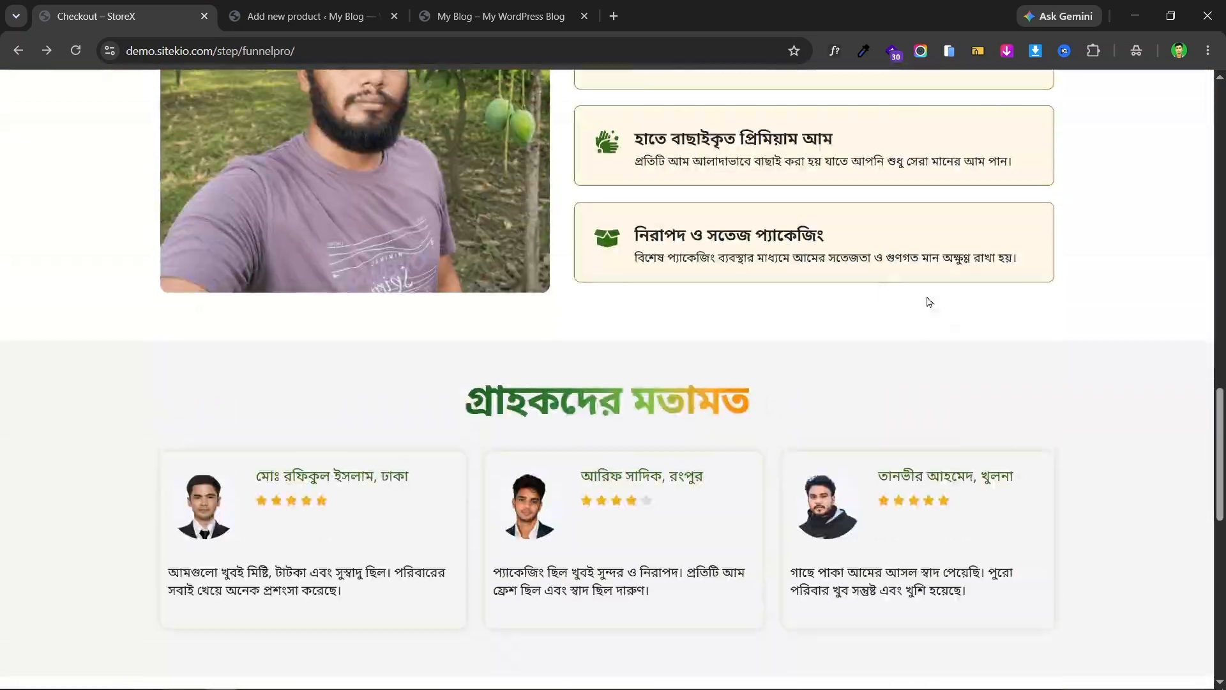
{"action": "scroll", "coordinate": [1016, 327], "scroll_direction": "up", "scroll_amount": 4}
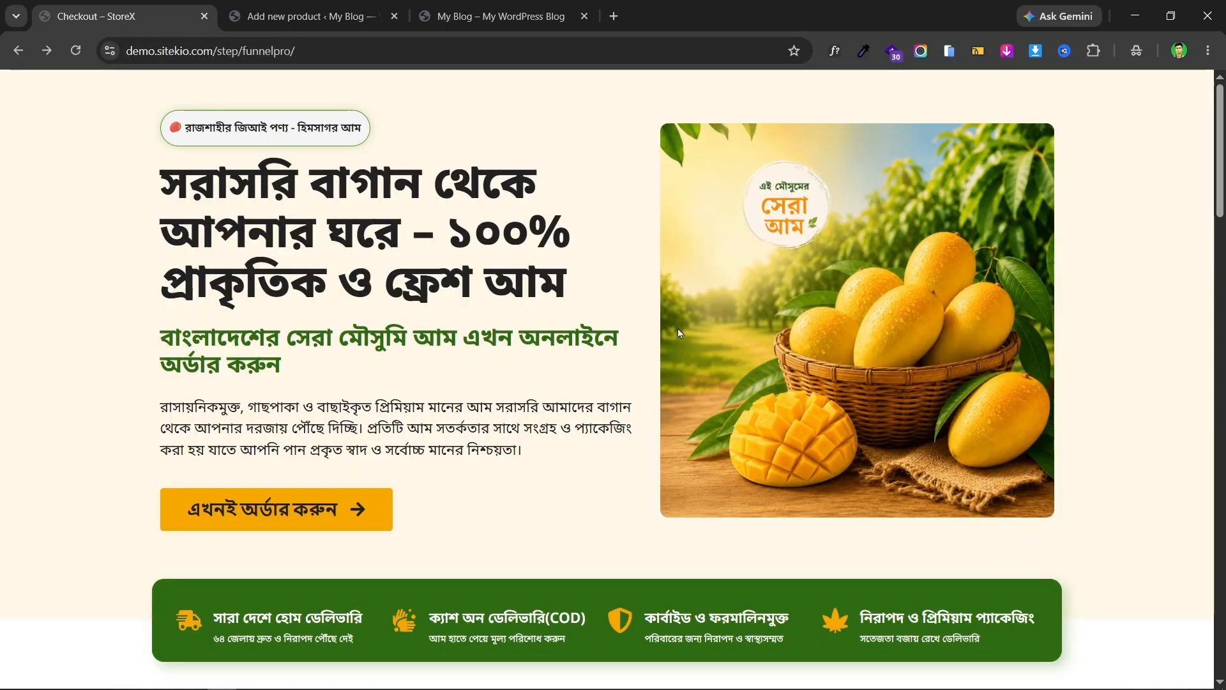
{"action": "scroll", "coordinate": [677, 328], "scroll_direction": "down", "scroll_amount": 8}
{"action": "scroll", "coordinate": [667, 276], "scroll_direction": "down", "scroll_amount": 20}
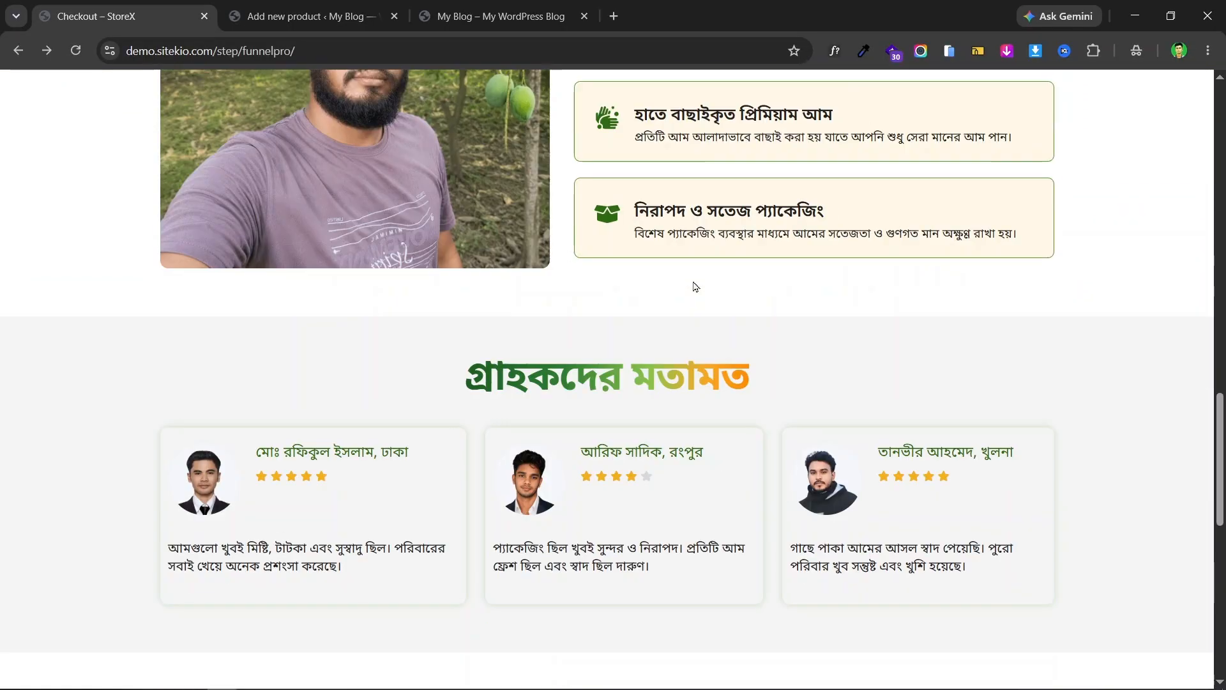
{"action": "scroll", "coordinate": [661, 276], "scroll_direction": "up", "scroll_amount": 1}
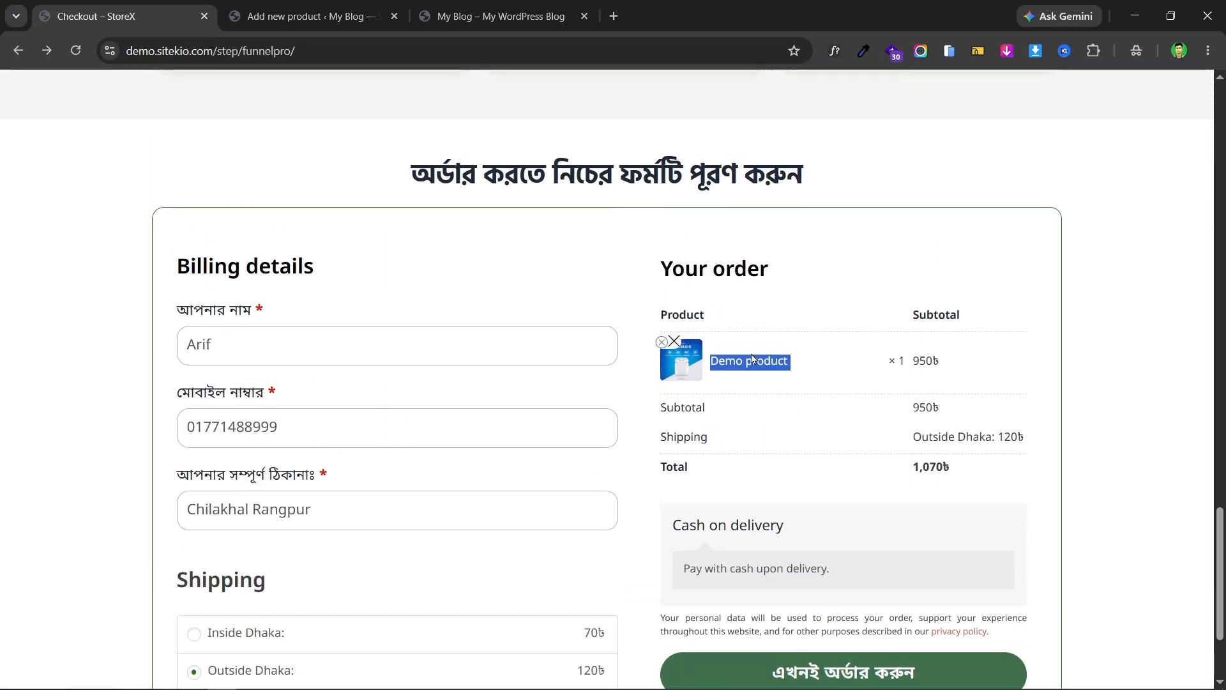
{"action": "right_click", "coordinate": [752, 358]}
{"action": "left_click", "coordinate": [800, 381]}
- Paste 'Demo product' as the new product's name
{"action": "left_click", "coordinate": [307, 16]}
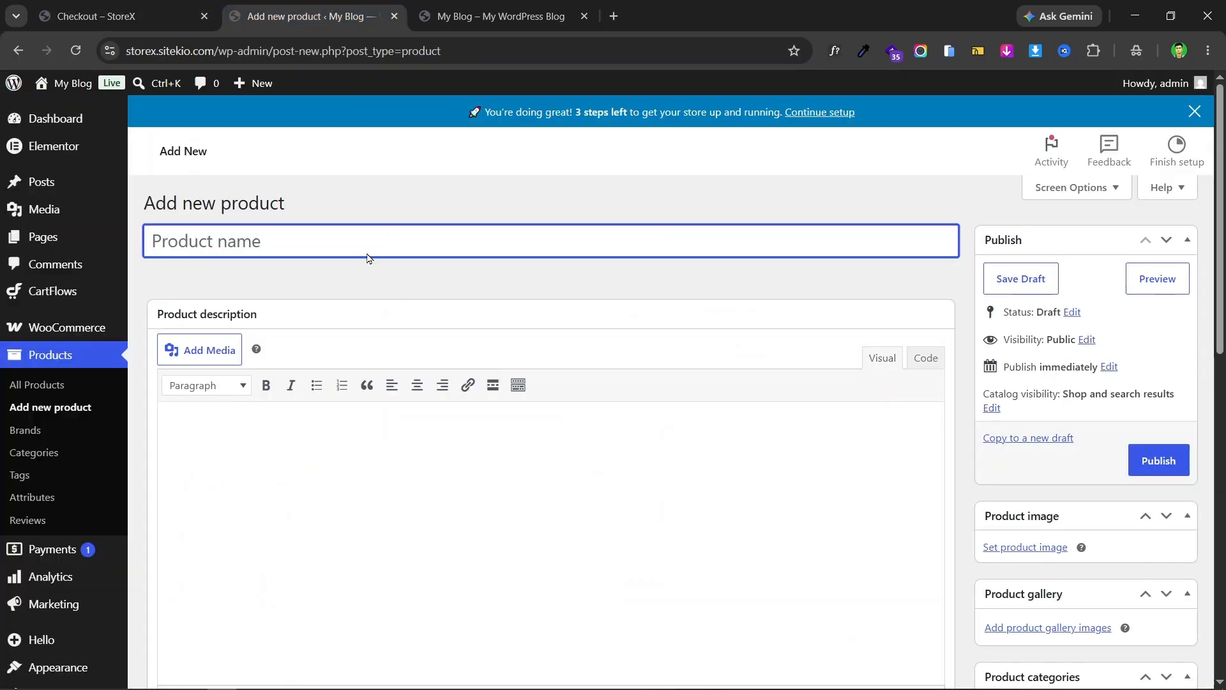
{"action": "key", "text": "ctrl+v"}
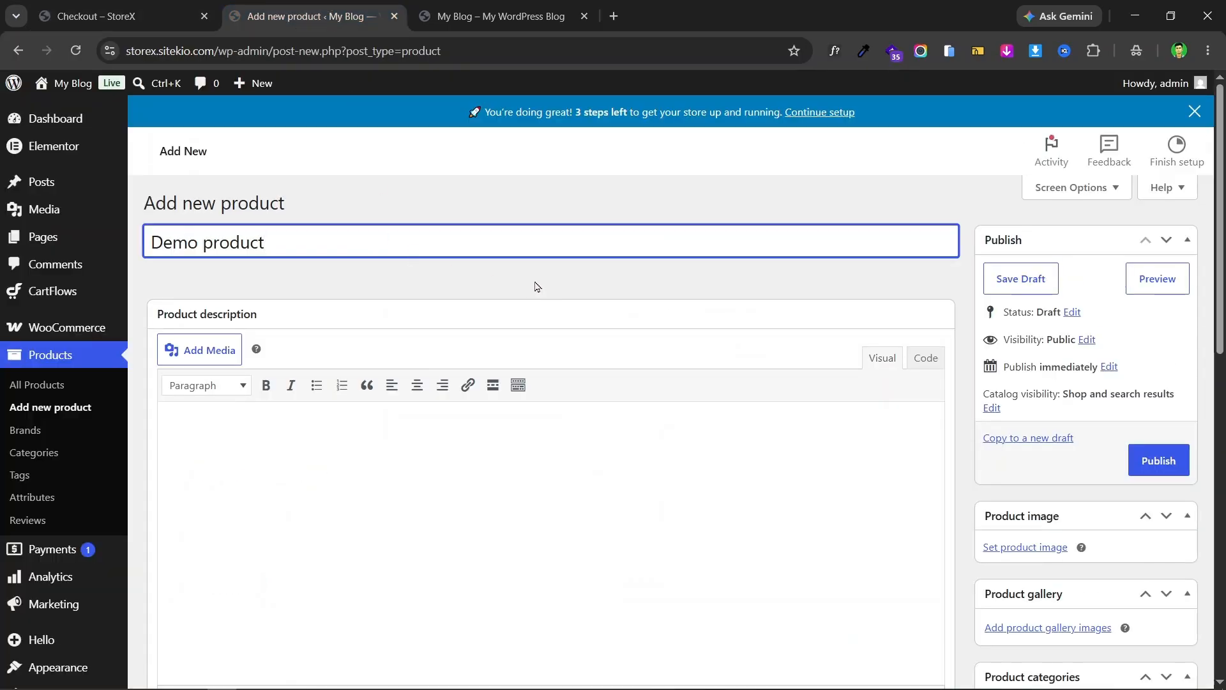
{"action": "left_click", "coordinate": [535, 286]}
{"action": "left_click", "coordinate": [399, 441]}
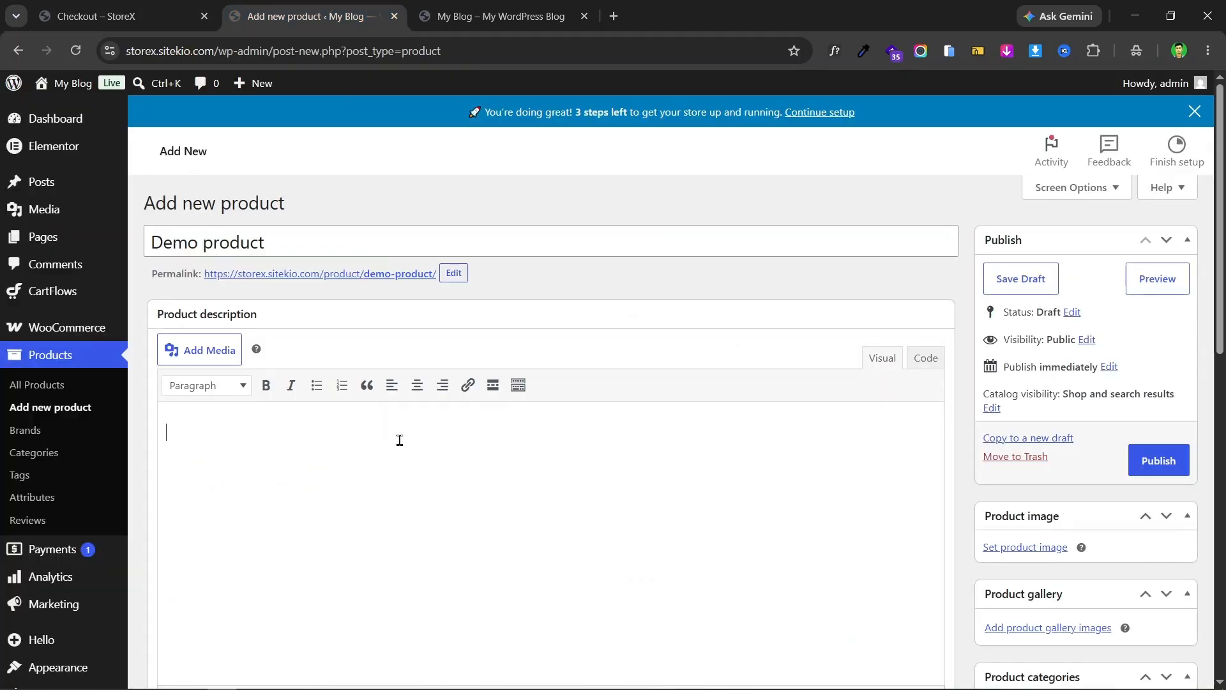
- Copy the checkout page's Bengali trust paragraph into the description and short description
{"action": "key", "text": "ctrl+shift+Tab"}
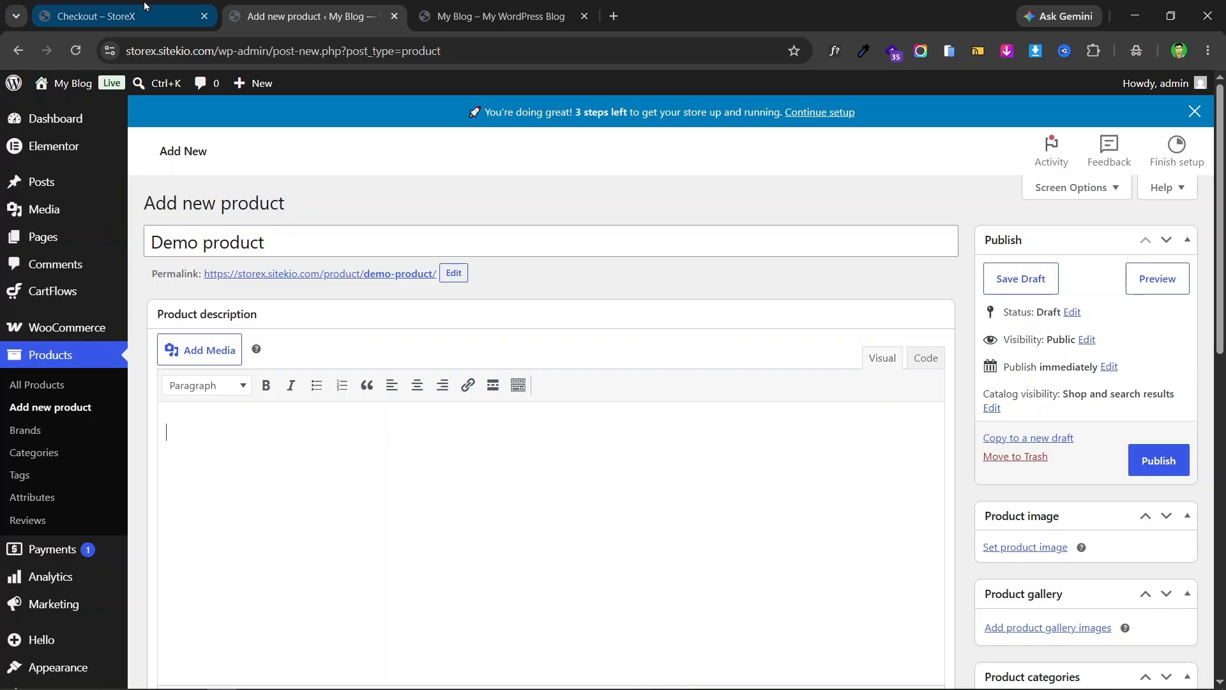
{"action": "scroll", "coordinate": [695, 326], "scroll_direction": "up", "scroll_amount": 20}
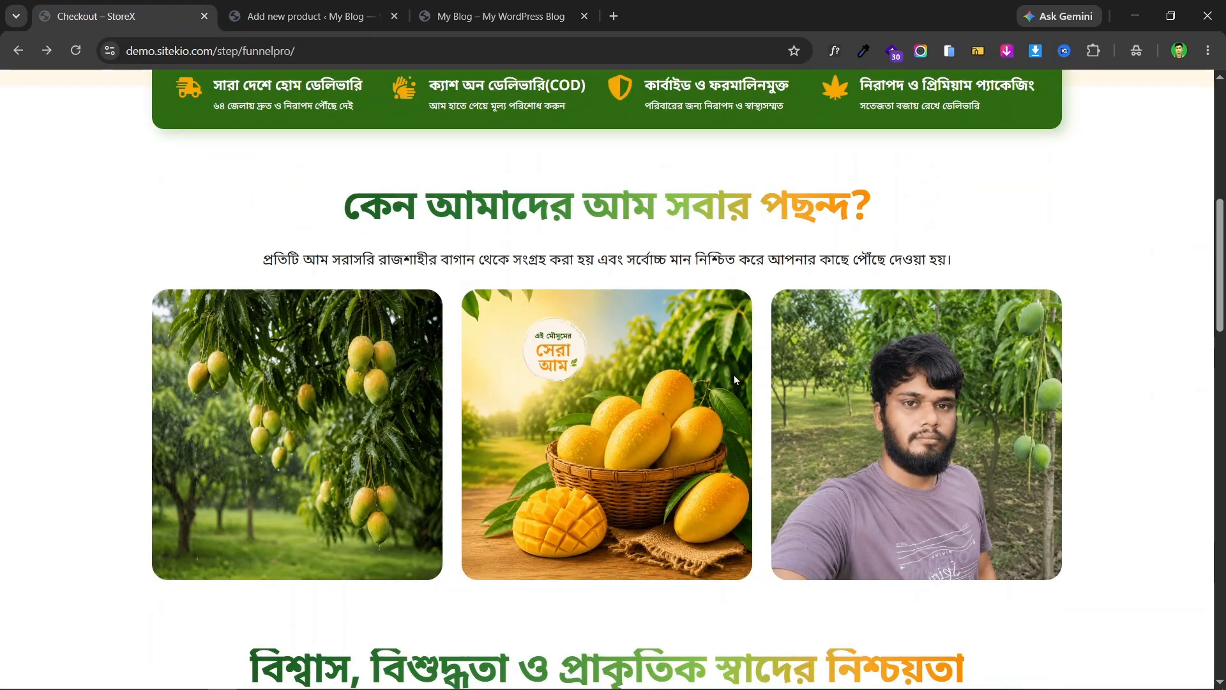
{"action": "scroll", "coordinate": [676, 397], "scroll_direction": "down", "scroll_amount": 4}
{"action": "triple_click", "coordinate": [663, 502]}
{"action": "right_click", "coordinate": [696, 497]}
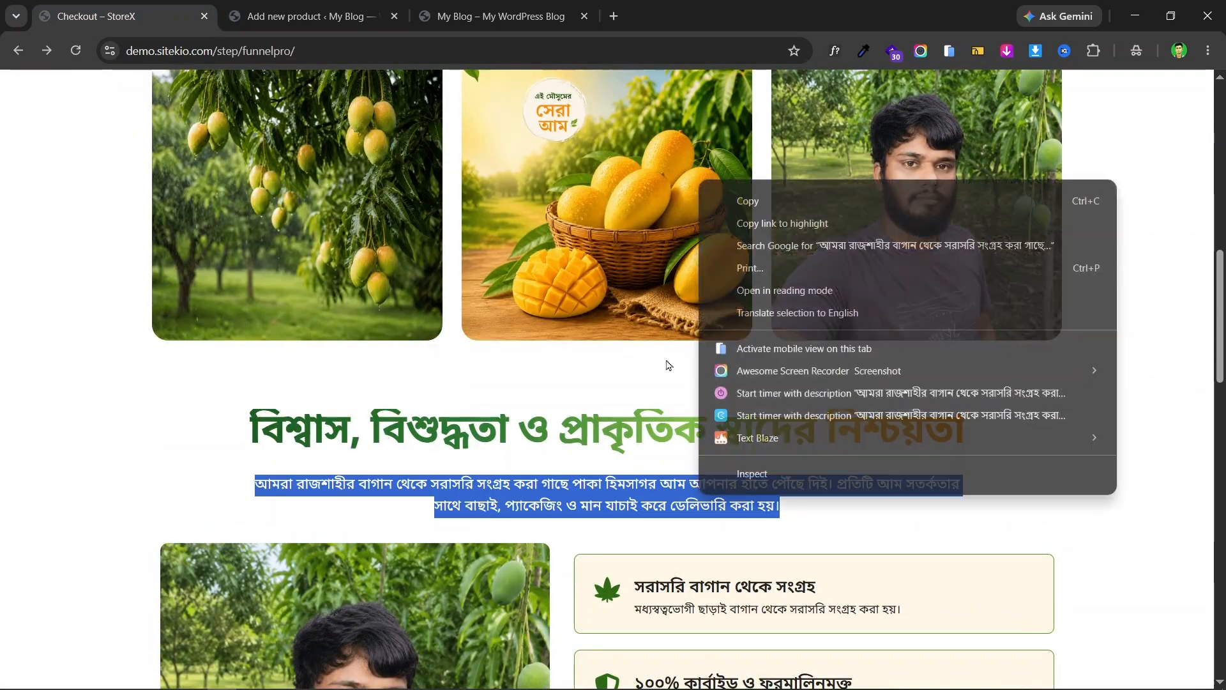
{"action": "left_click", "coordinate": [776, 199]}
{"action": "left_click", "coordinate": [363, 18]}
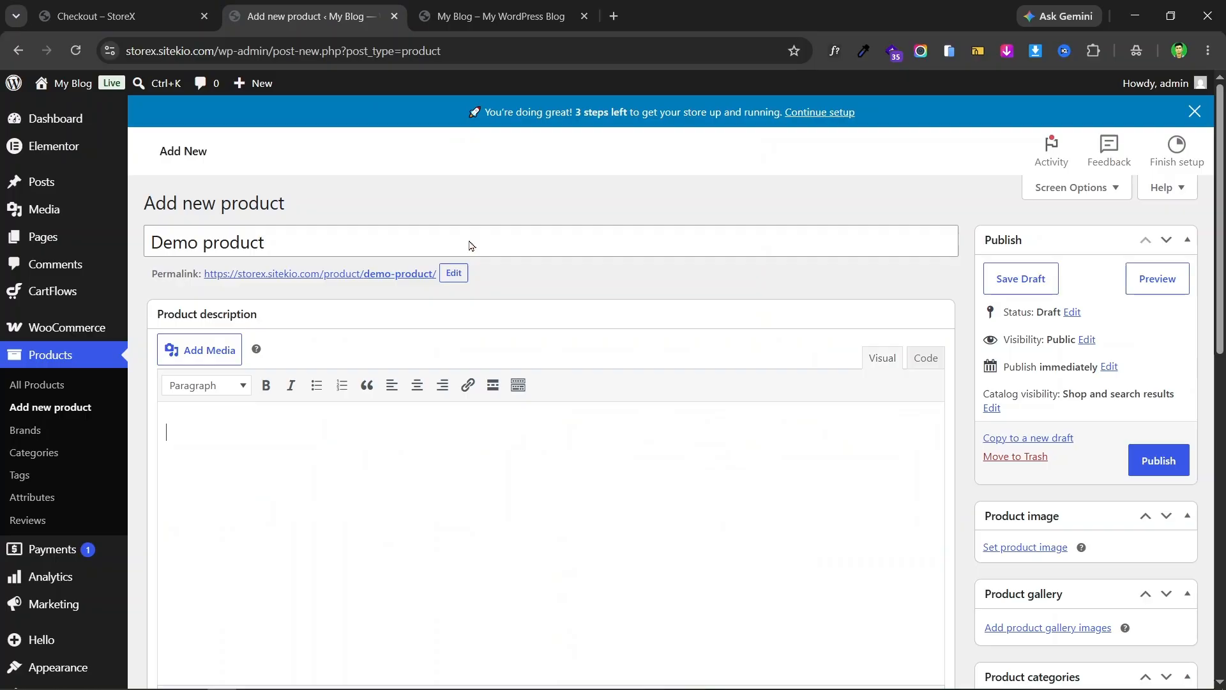
{"action": "left_click", "coordinate": [268, 430]}
{"action": "key", "text": "ctrl+v"}
{"action": "scroll", "coordinate": [438, 356], "scroll_direction": "down", "scroll_amount": 15}
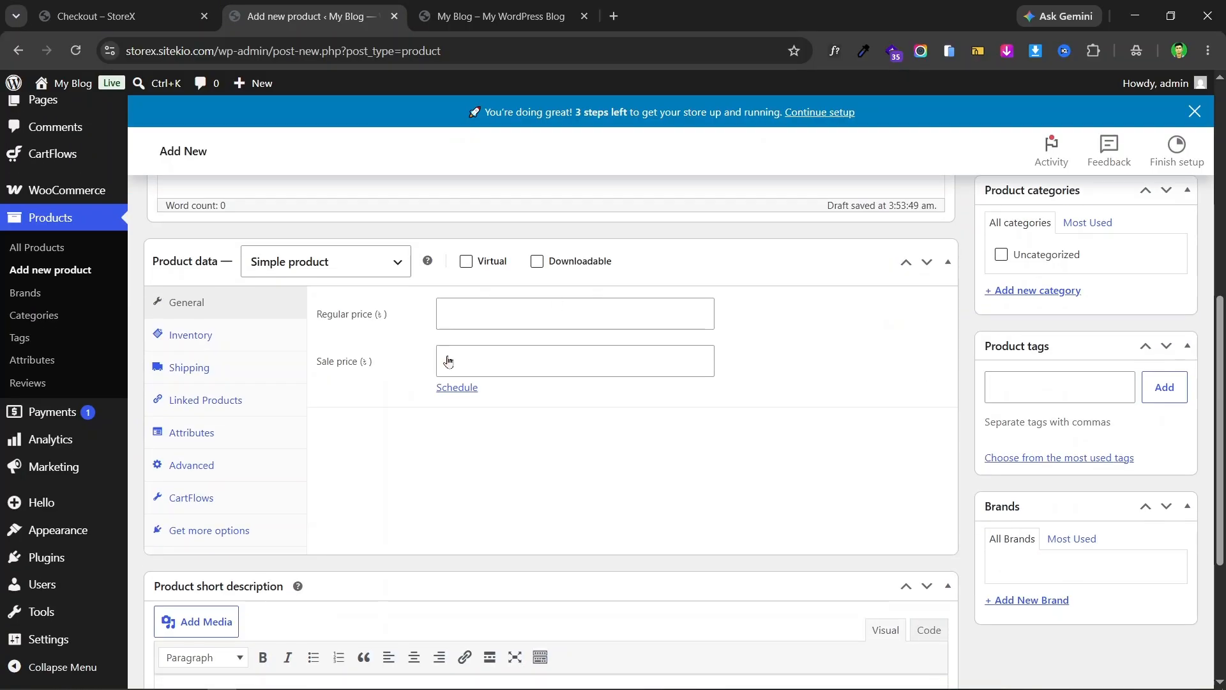
{"action": "key", "text": "ctrl+v"}
- Scroll through the product editor, comparing it against the checkout page
{"action": "scroll", "coordinate": [629, 428], "scroll_direction": "up", "scroll_amount": 4}
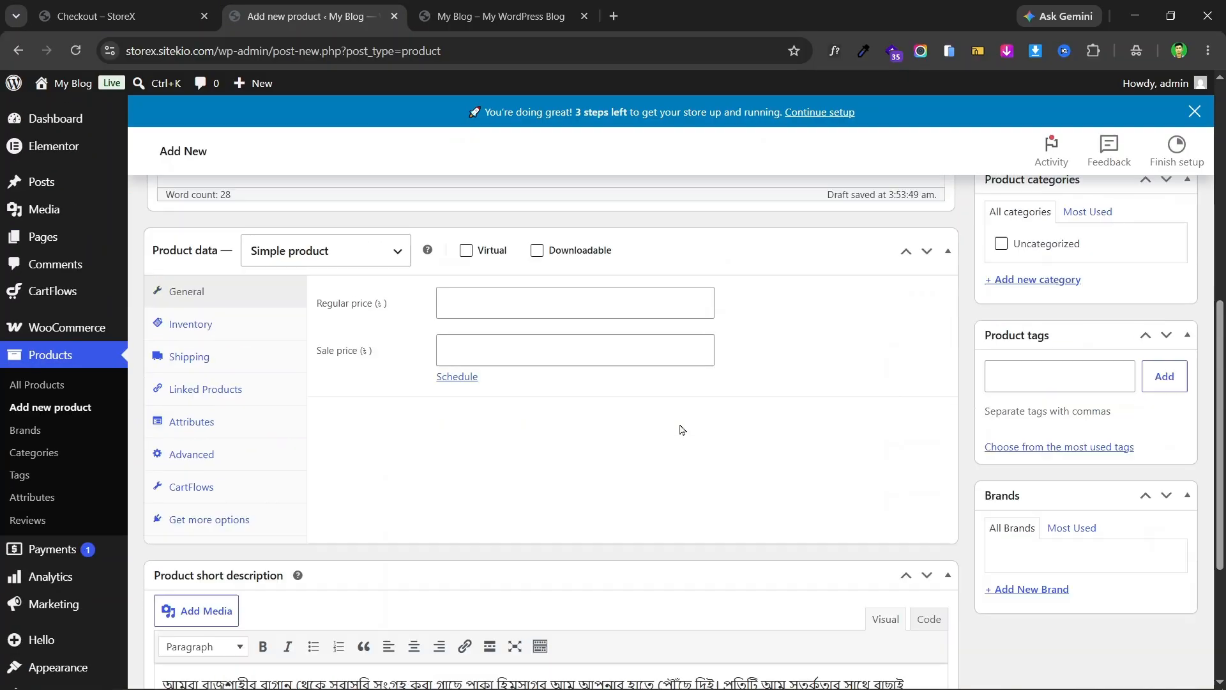
{"action": "scroll", "coordinate": [706, 342], "scroll_direction": "up", "scroll_amount": 6}
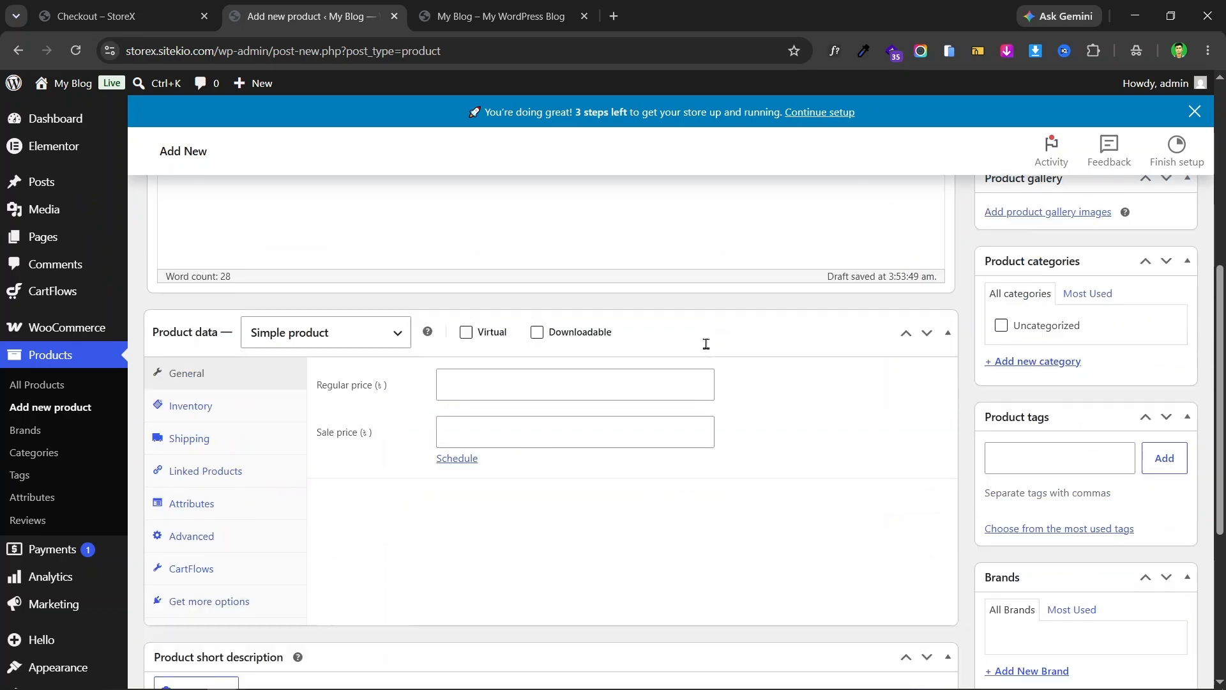
{"action": "scroll", "coordinate": [339, 549], "scroll_direction": "down", "scroll_amount": 1}
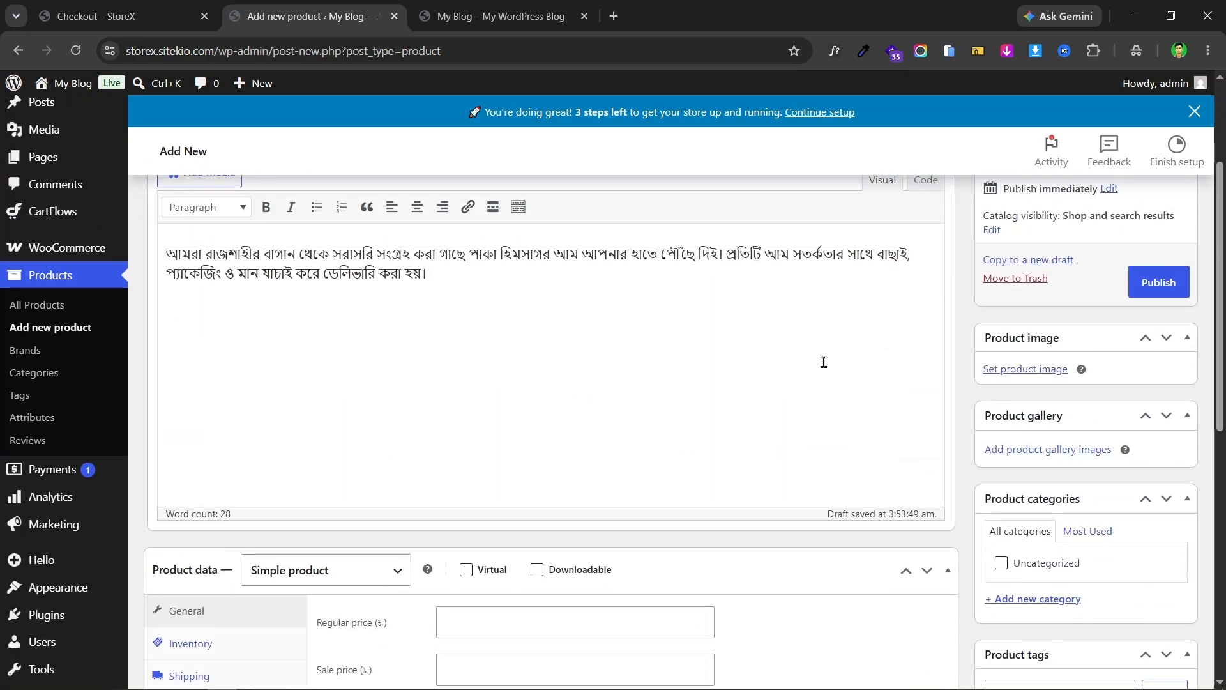
{"action": "scroll", "coordinate": [397, 391], "scroll_direction": "down", "scroll_amount": 5}
{"action": "scroll", "coordinate": [703, 381], "scroll_direction": "up", "scroll_amount": 5}
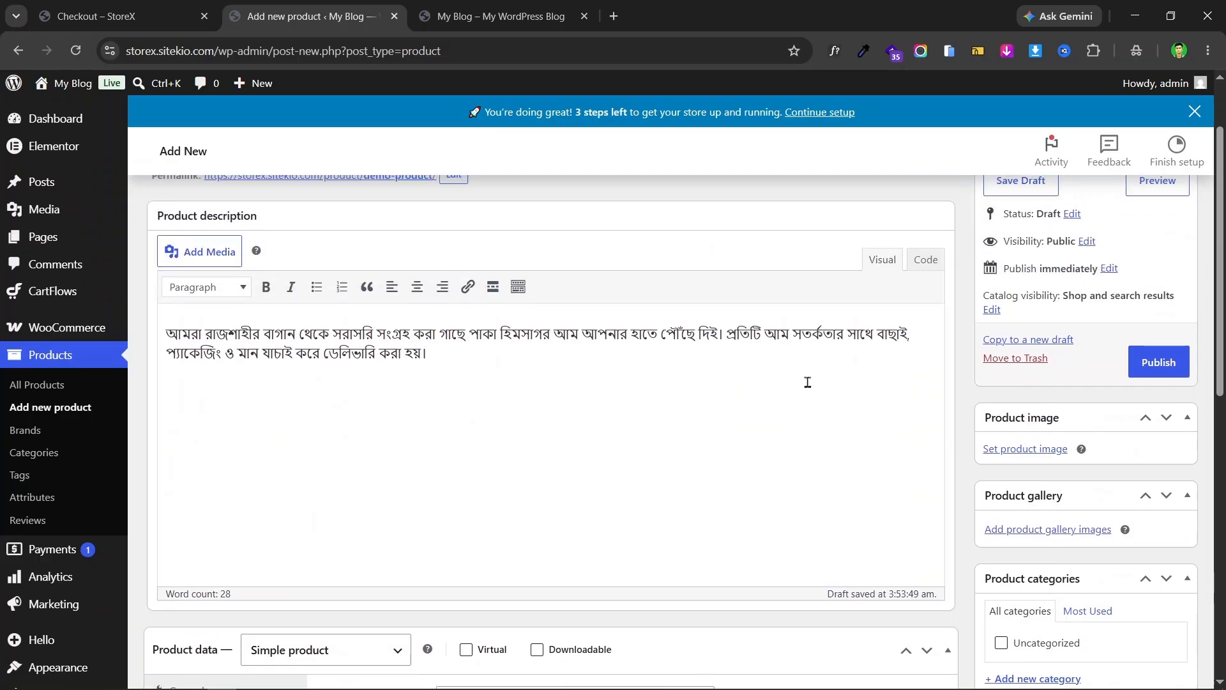
{"action": "scroll", "coordinate": [281, 374], "scroll_direction": "down", "scroll_amount": 4}
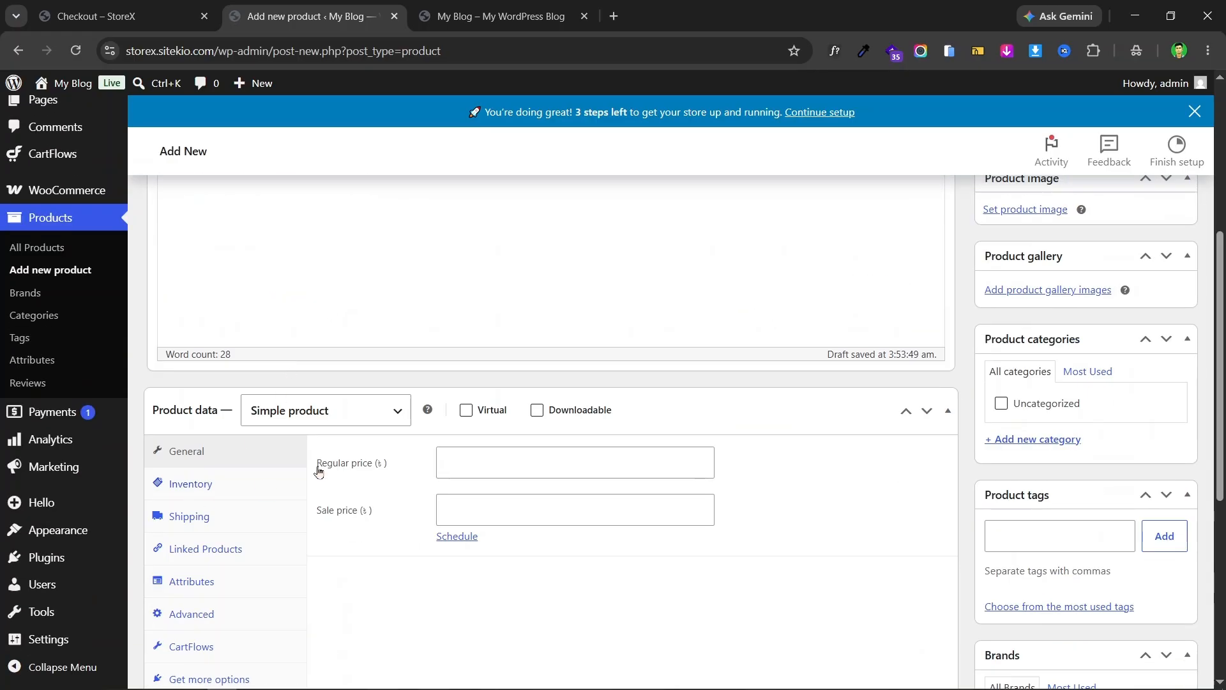
{"action": "scroll", "coordinate": [559, 329], "scroll_direction": "up", "scroll_amount": 5}
{"action": "left_click", "coordinate": [122, 16]}
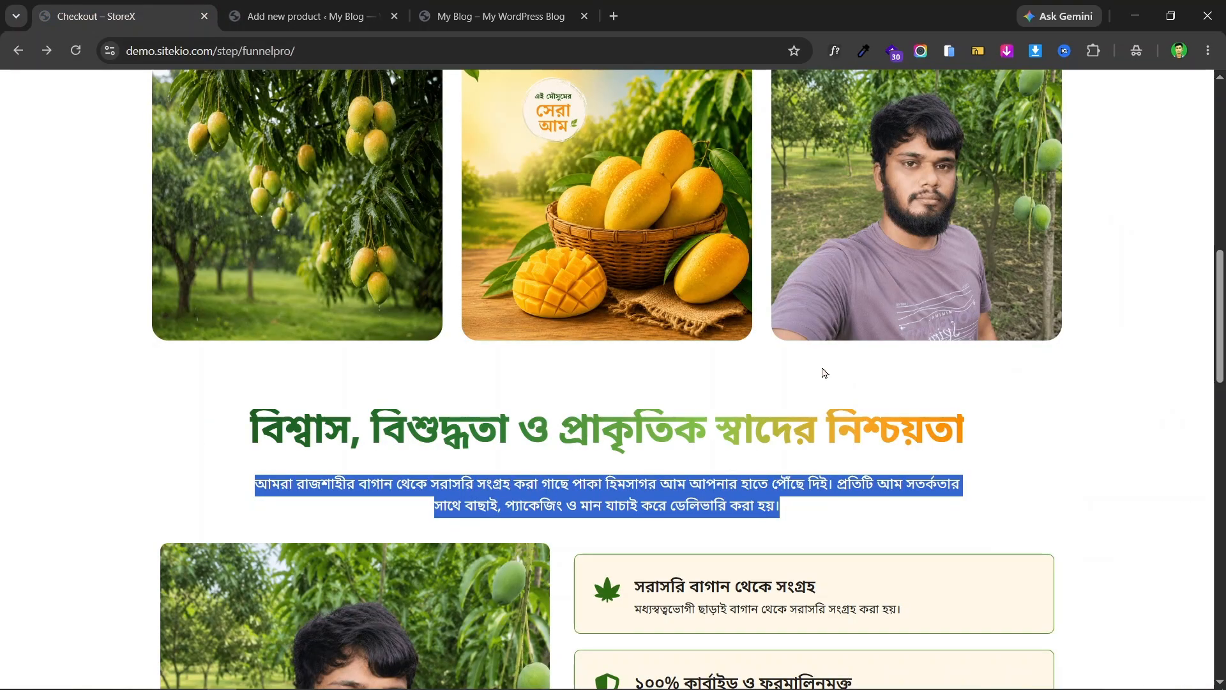
{"action": "scroll", "coordinate": [824, 373], "scroll_direction": "down", "scroll_amount": 15}
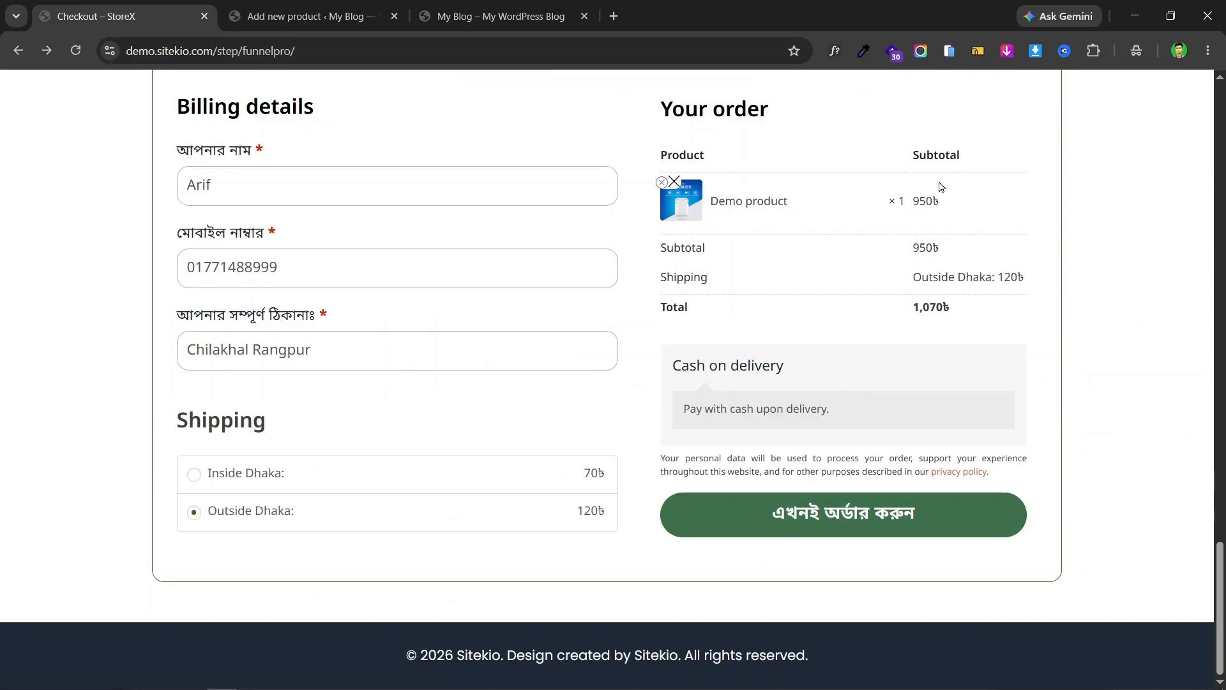
{"action": "left_click", "coordinate": [307, 16]}
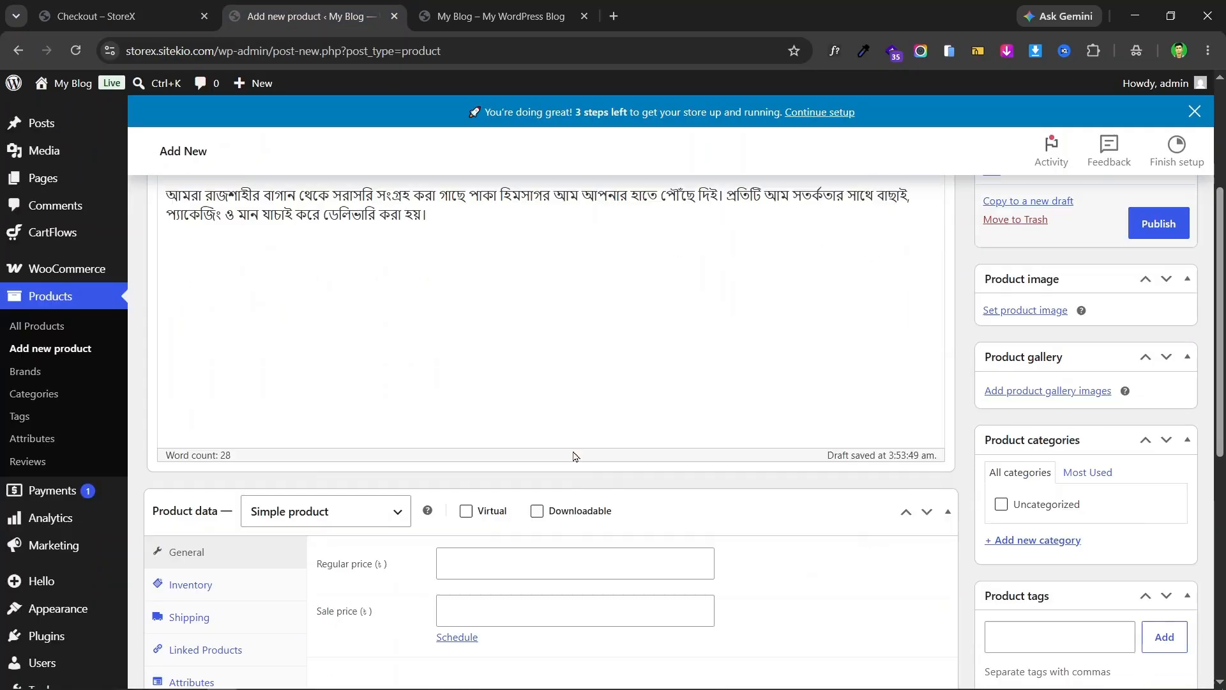
{"action": "scroll", "coordinate": [573, 456], "scroll_direction": "down", "scroll_amount": 4}
- Enter regular price 2000 and sale price 1500, leaving the sale schedule dates empty
{"action": "left_click", "coordinate": [499, 291]}
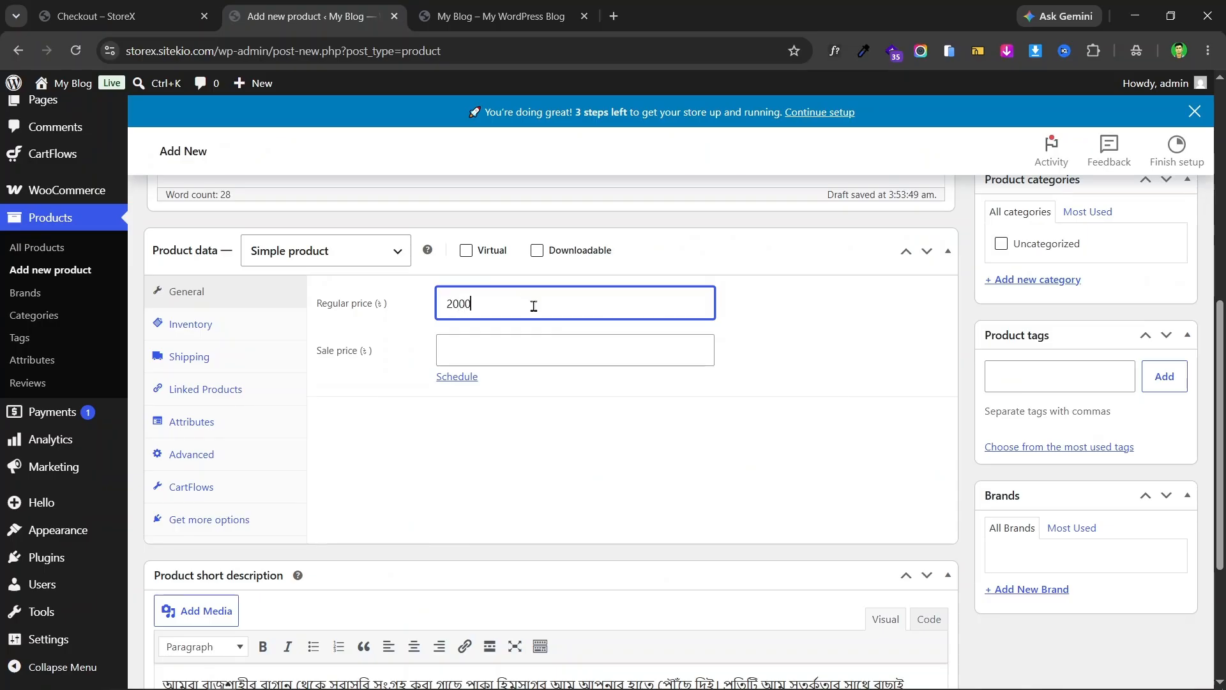
{"action": "left_click", "coordinate": [546, 359]}
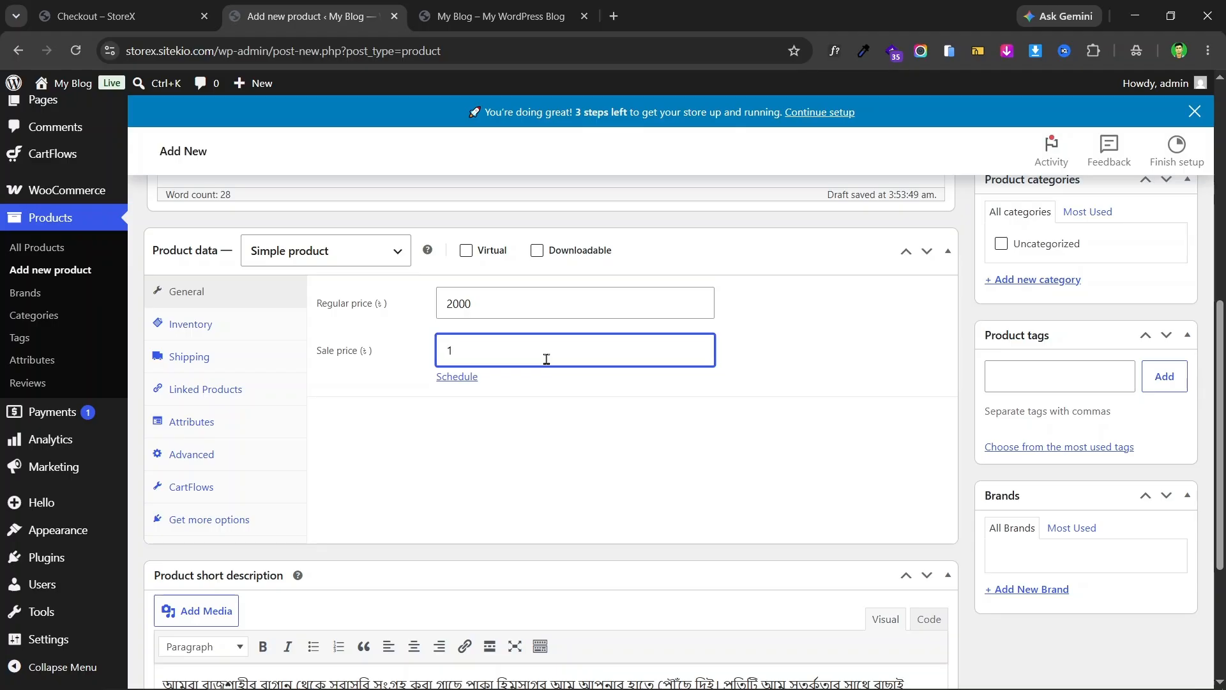
{"action": "left_click", "coordinate": [464, 378]}
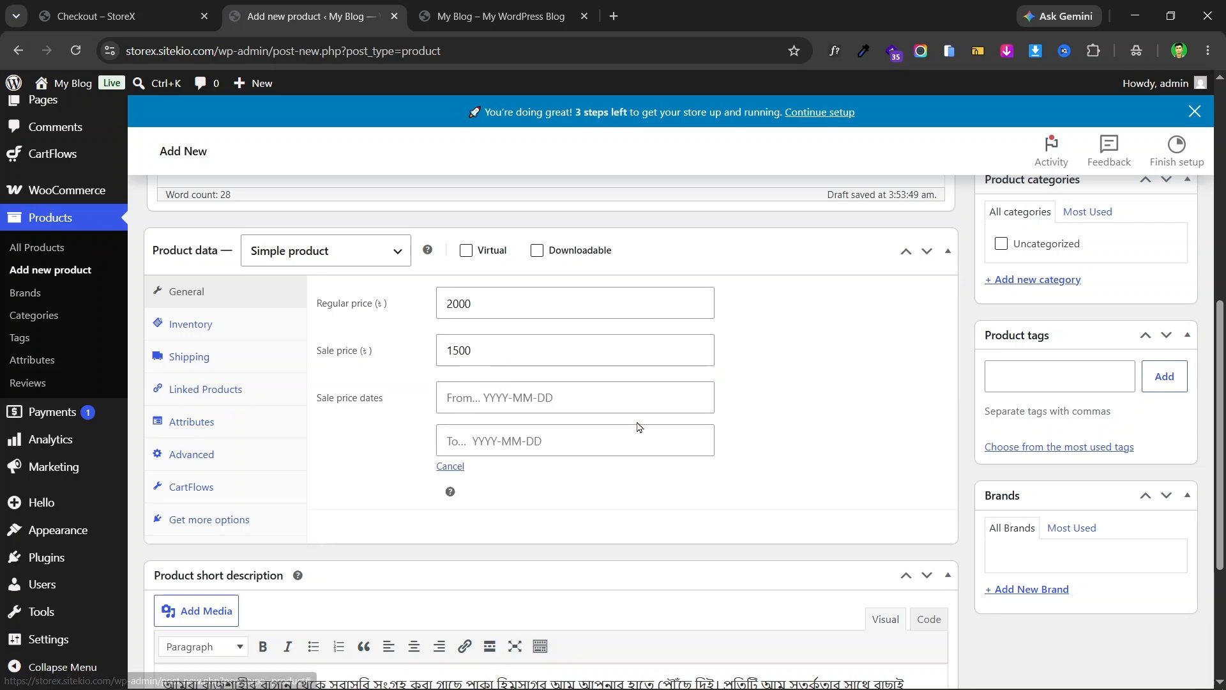
{"action": "left_click", "coordinate": [508, 401]}
{"action": "left_click", "coordinate": [796, 432]}
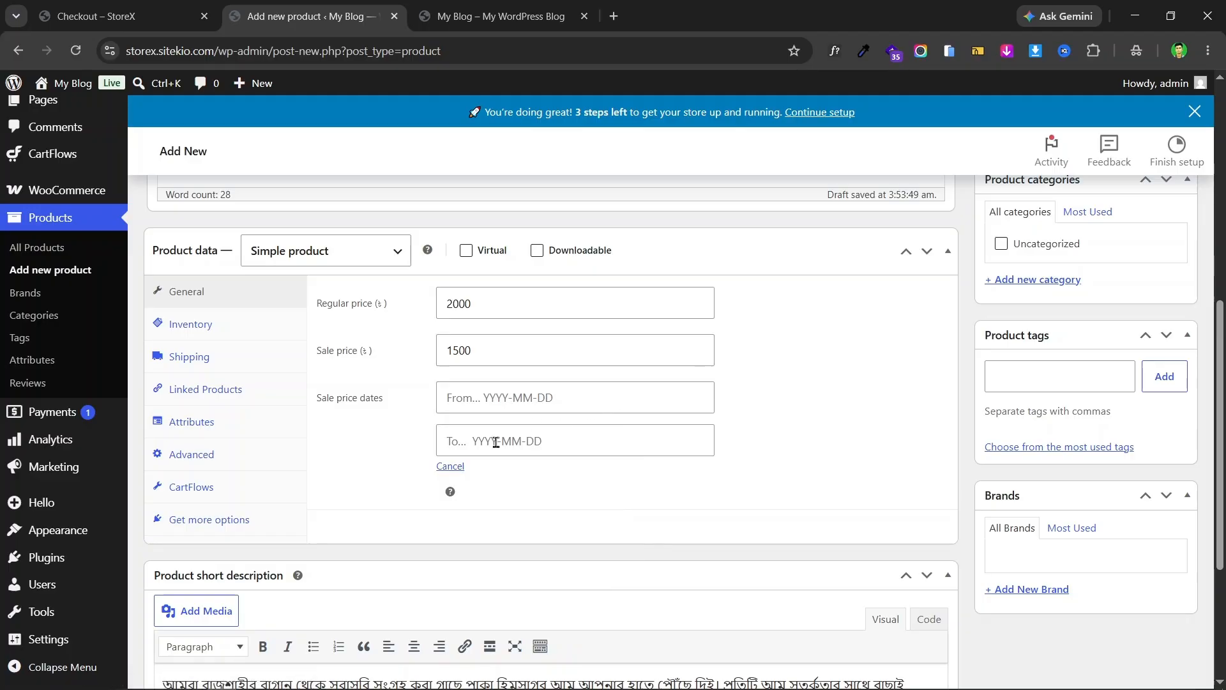
{"action": "scroll", "coordinate": [760, 409], "scroll_direction": "up", "scroll_amount": 5}
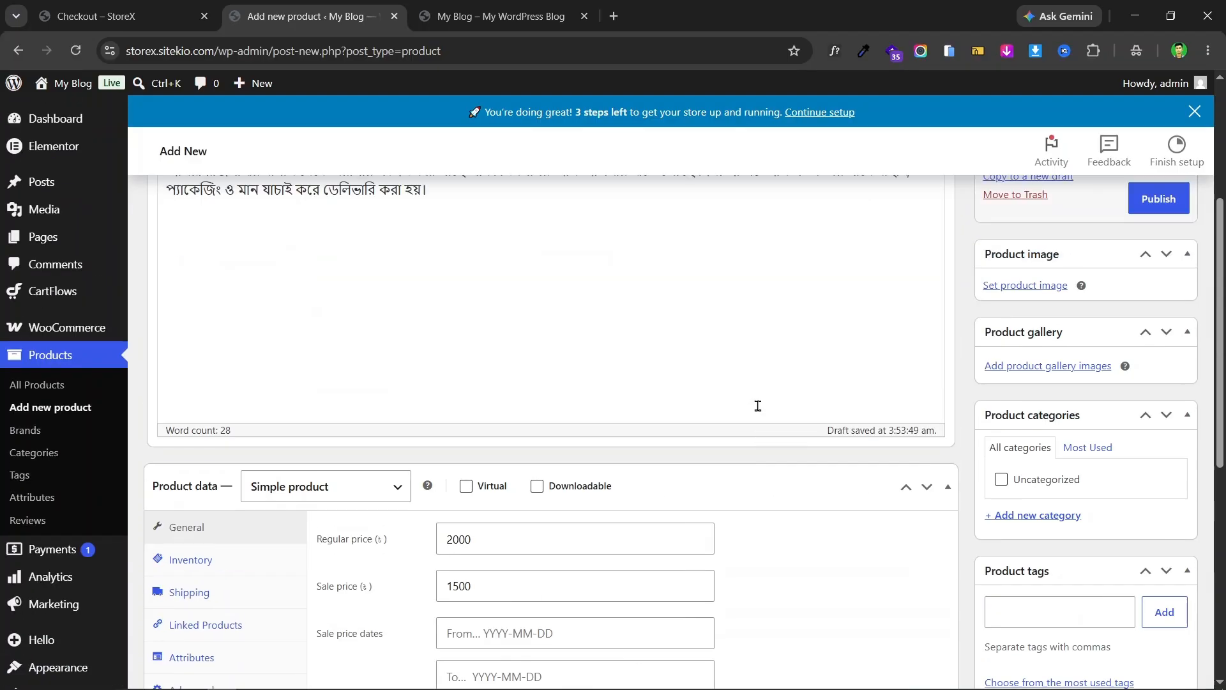
{"action": "scroll", "coordinate": [704, 413], "scroll_direction": "down", "scroll_amount": 3}
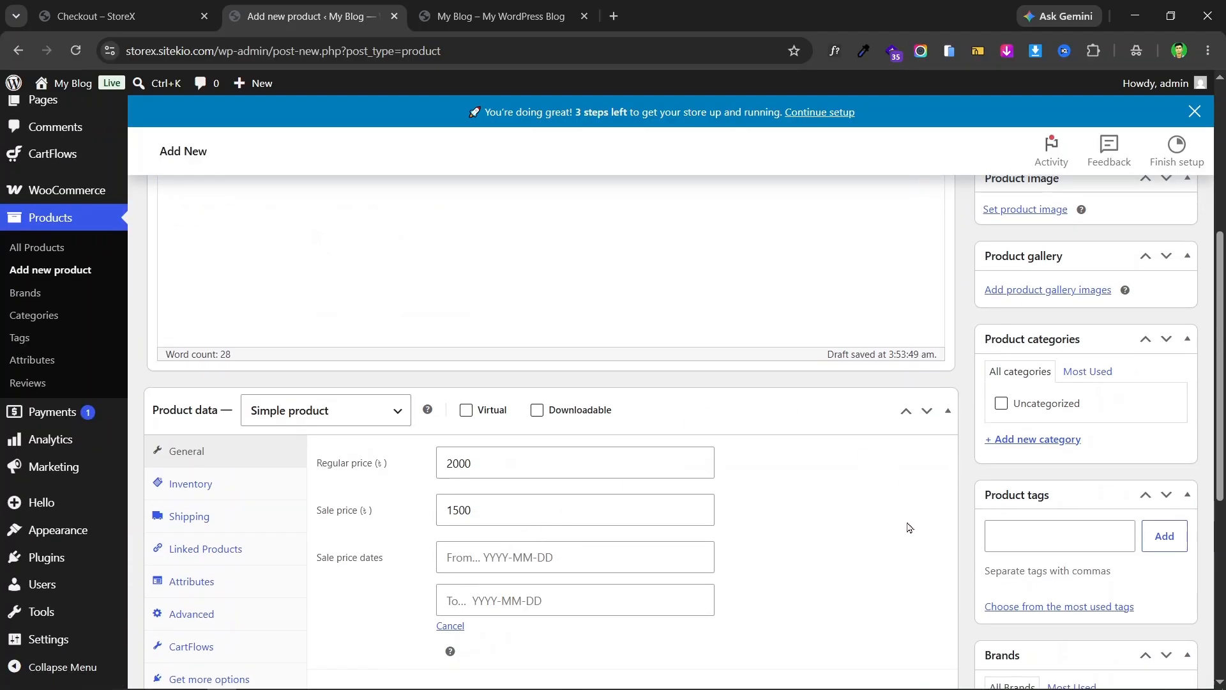
{"action": "scroll", "coordinate": [600, 460], "scroll_direction": "up", "scroll_amount": 5}
{"action": "scroll", "coordinate": [658, 452], "scroll_direction": "down", "scroll_amount": 4}
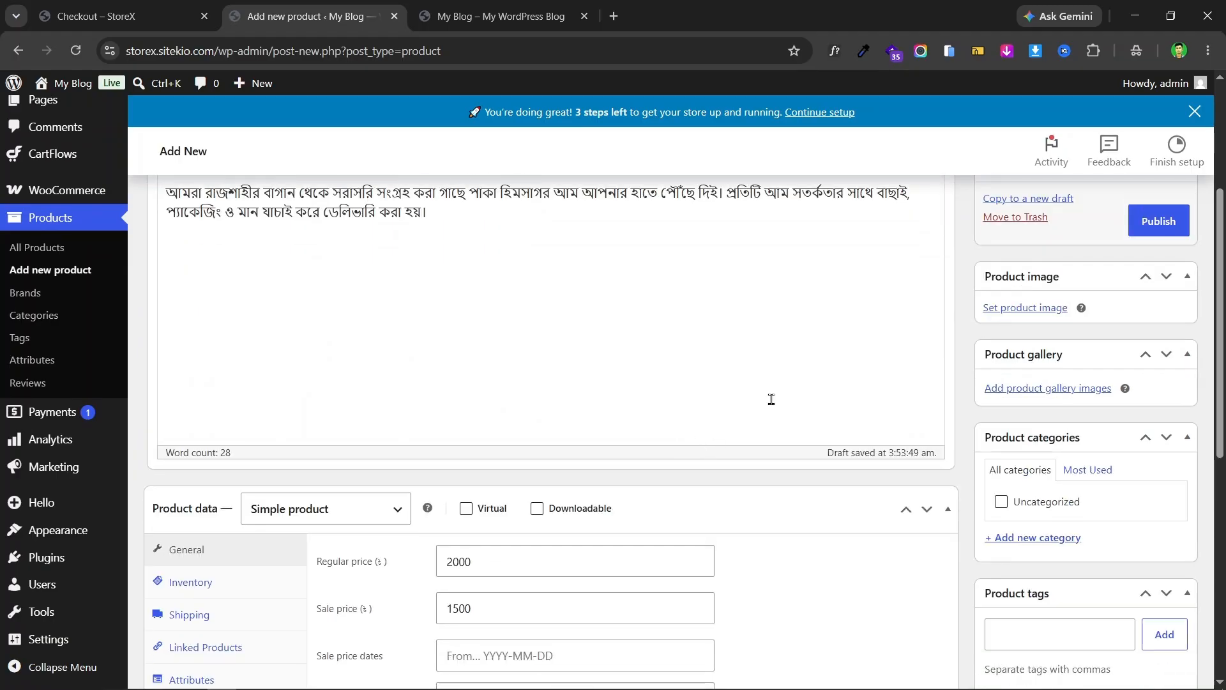
- Upload Image (2), the mango basket photo, and set it as the product image
{"action": "scroll", "coordinate": [769, 400], "scroll_direction": "up", "scroll_amount": 2}
{"action": "left_click", "coordinate": [1018, 388]}
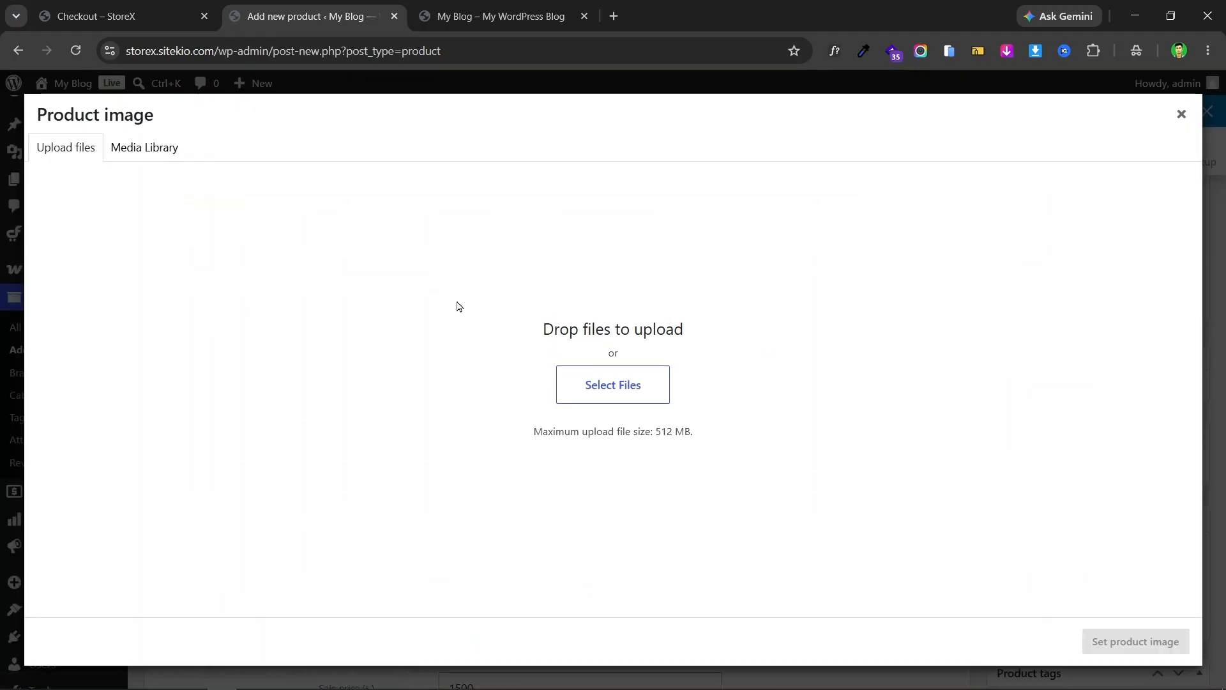
{"action": "left_click", "coordinate": [629, 388]}
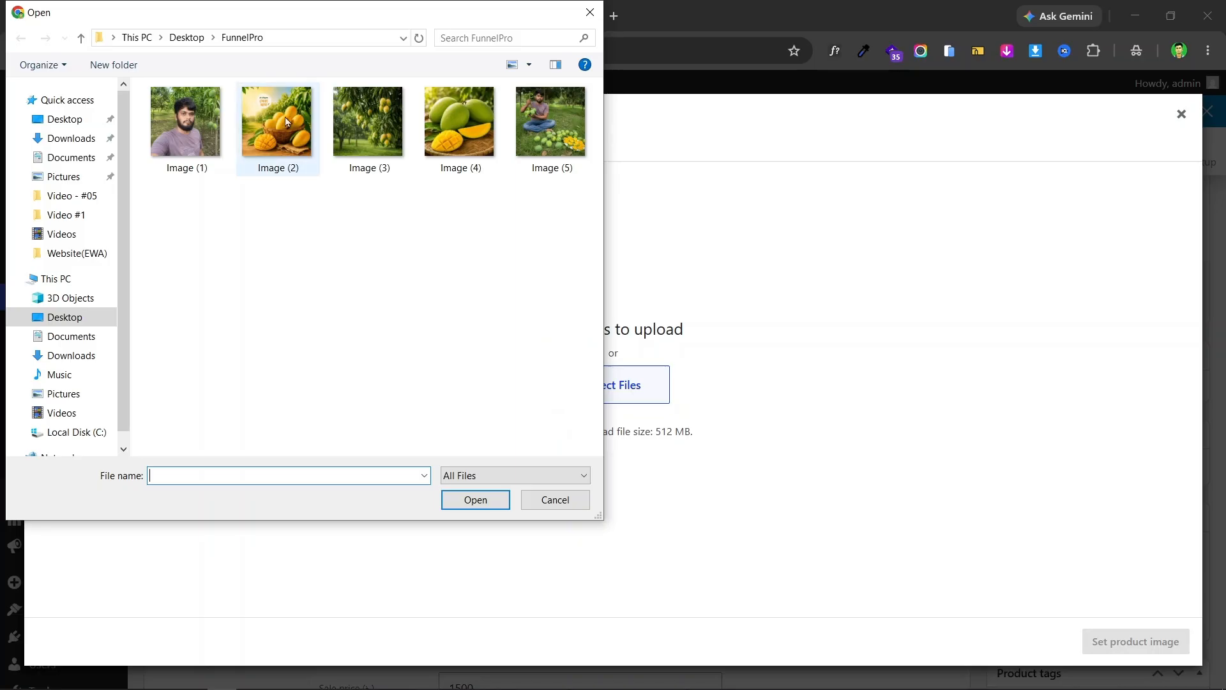
{"action": "left_click", "coordinate": [269, 132]}
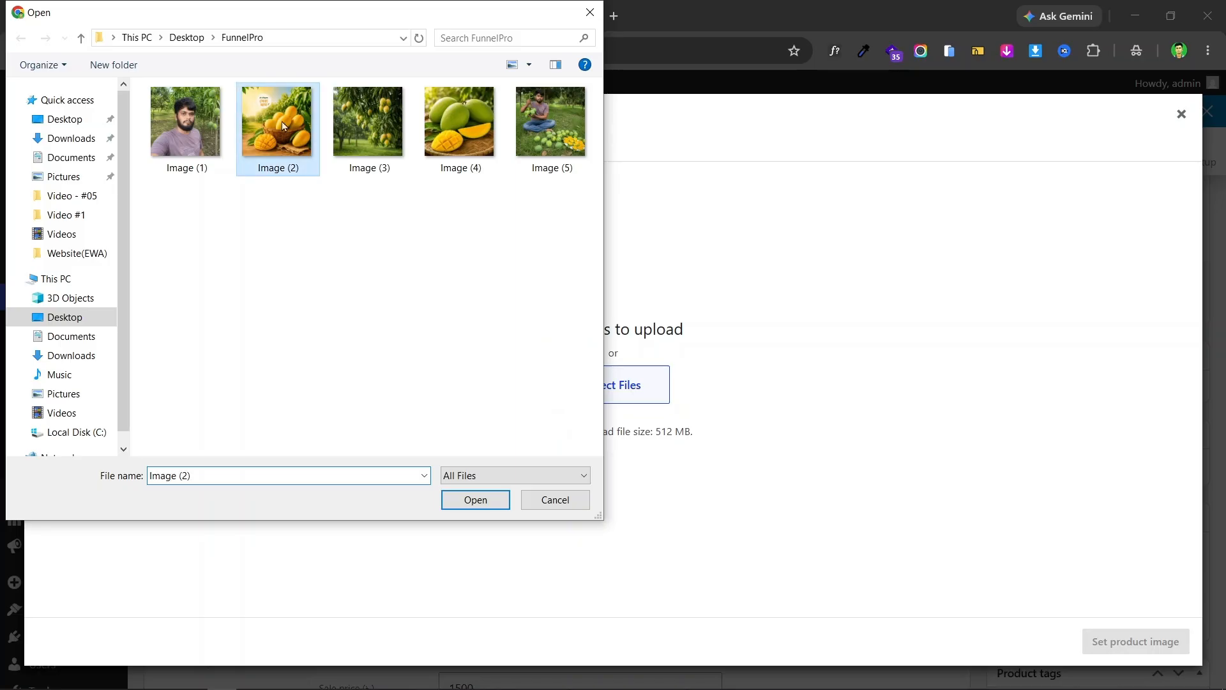
{"action": "left_click", "coordinate": [477, 500]}
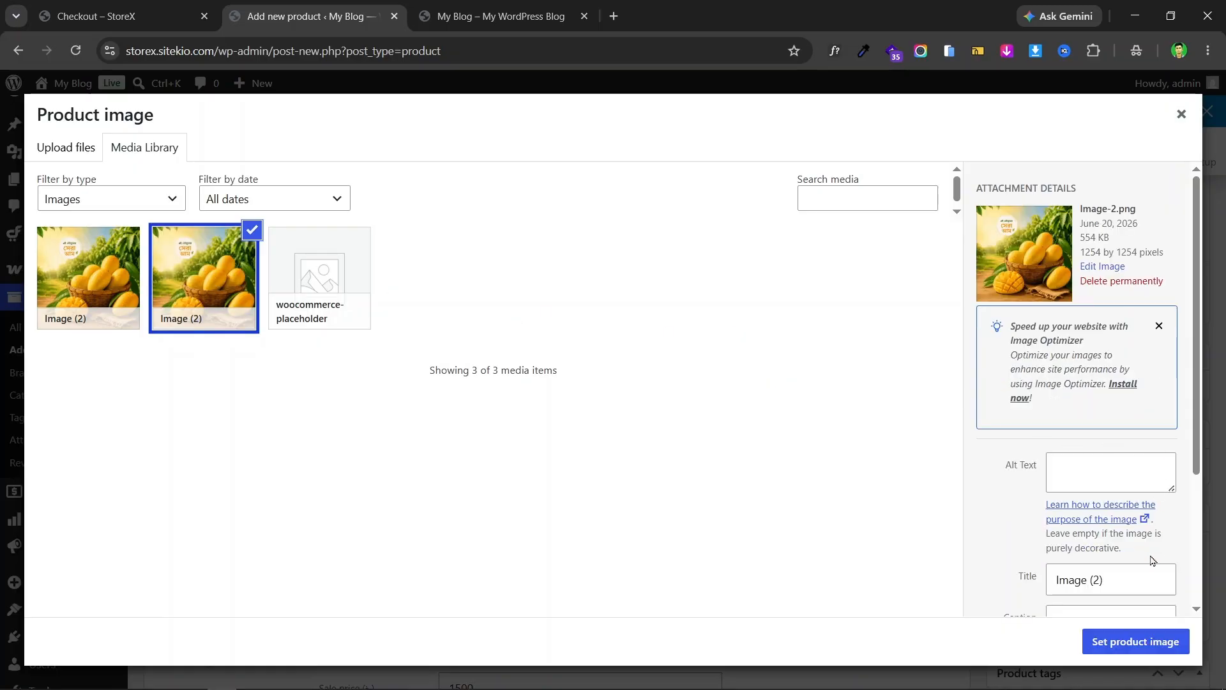
{"action": "left_click", "coordinate": [1137, 647]}
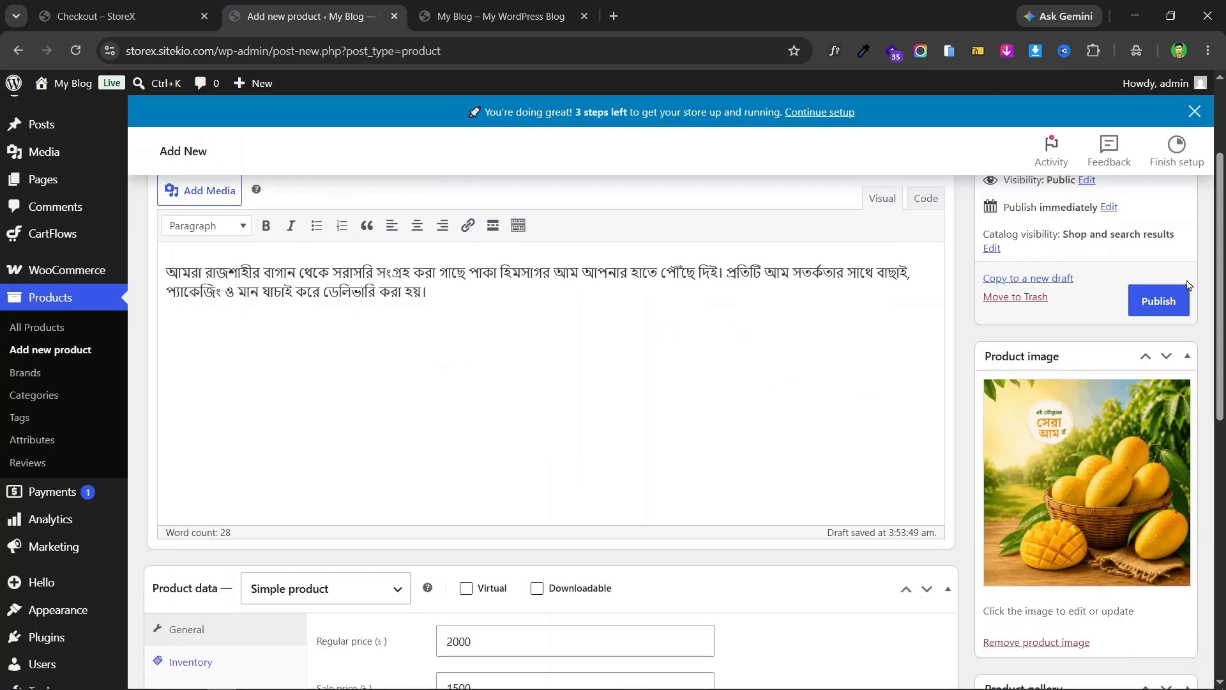
- Tick Uncategorized, publish the Demo product, then go back to the checkout page
{"action": "scroll", "coordinate": [1137, 268], "scroll_direction": "down", "scroll_amount": 7}
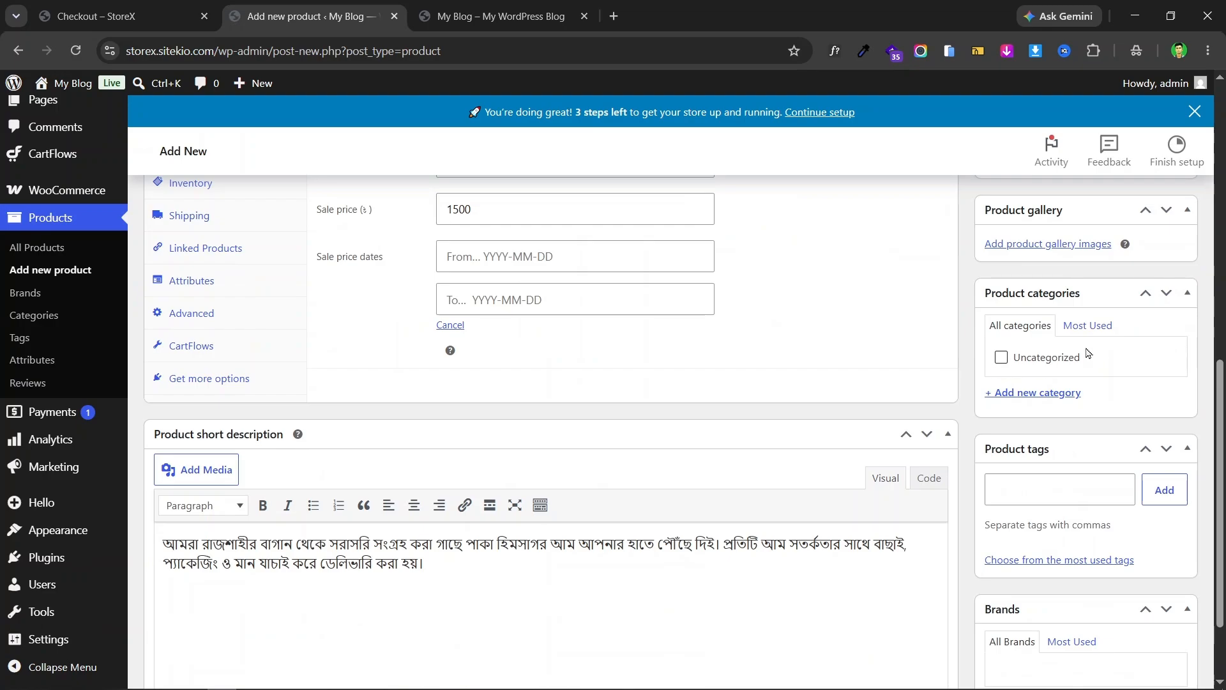
{"action": "left_click", "coordinate": [1002, 358]}
{"action": "scroll", "coordinate": [1117, 332], "scroll_direction": "up", "scroll_amount": 8}
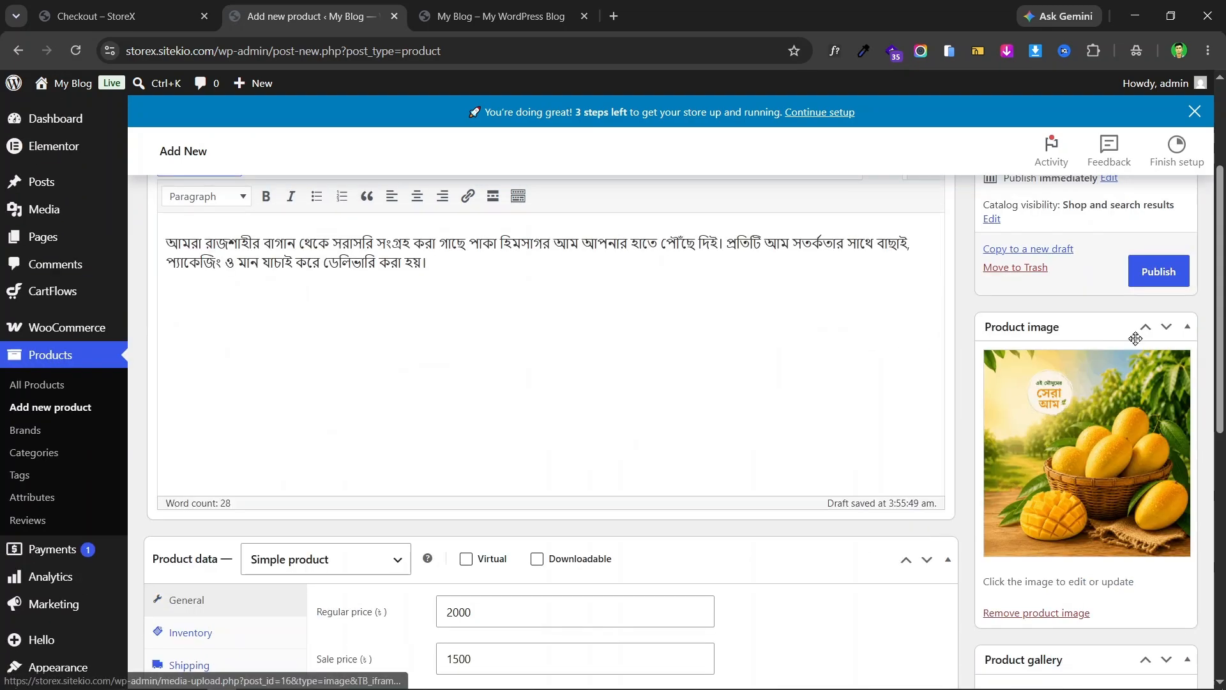
{"action": "scroll", "coordinate": [799, 310], "scroll_direction": "down", "scroll_amount": 5}
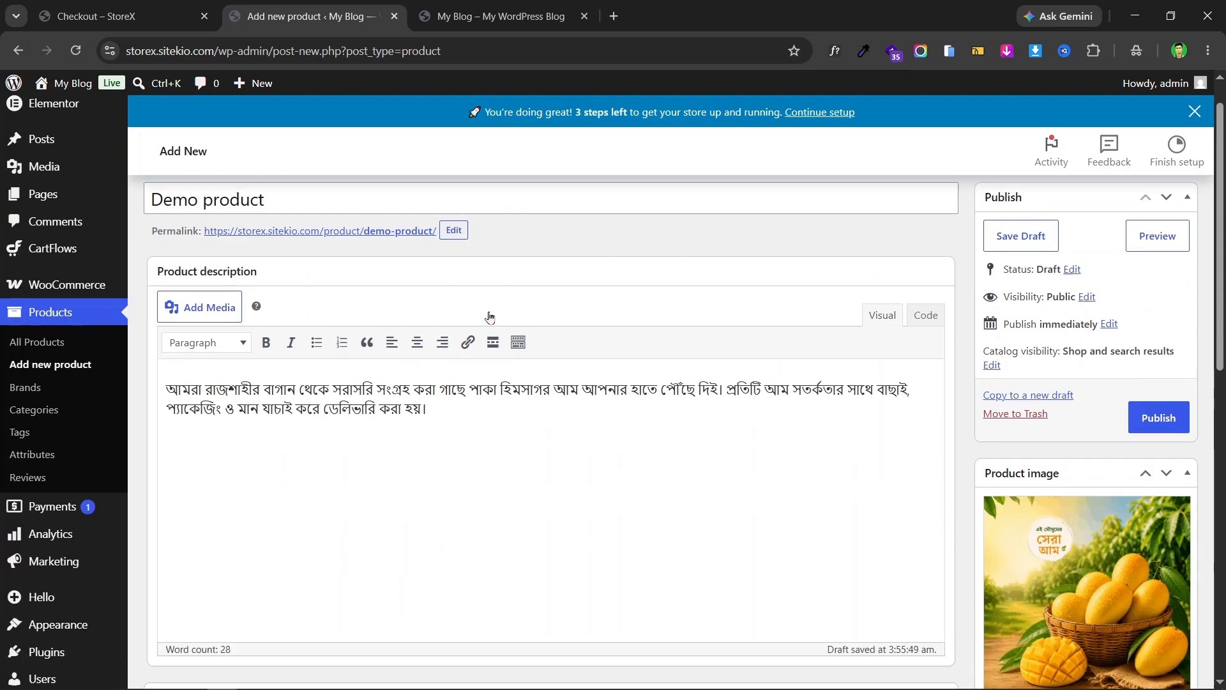
{"action": "scroll", "coordinate": [952, 322], "scroll_direction": "up", "scroll_amount": 5}
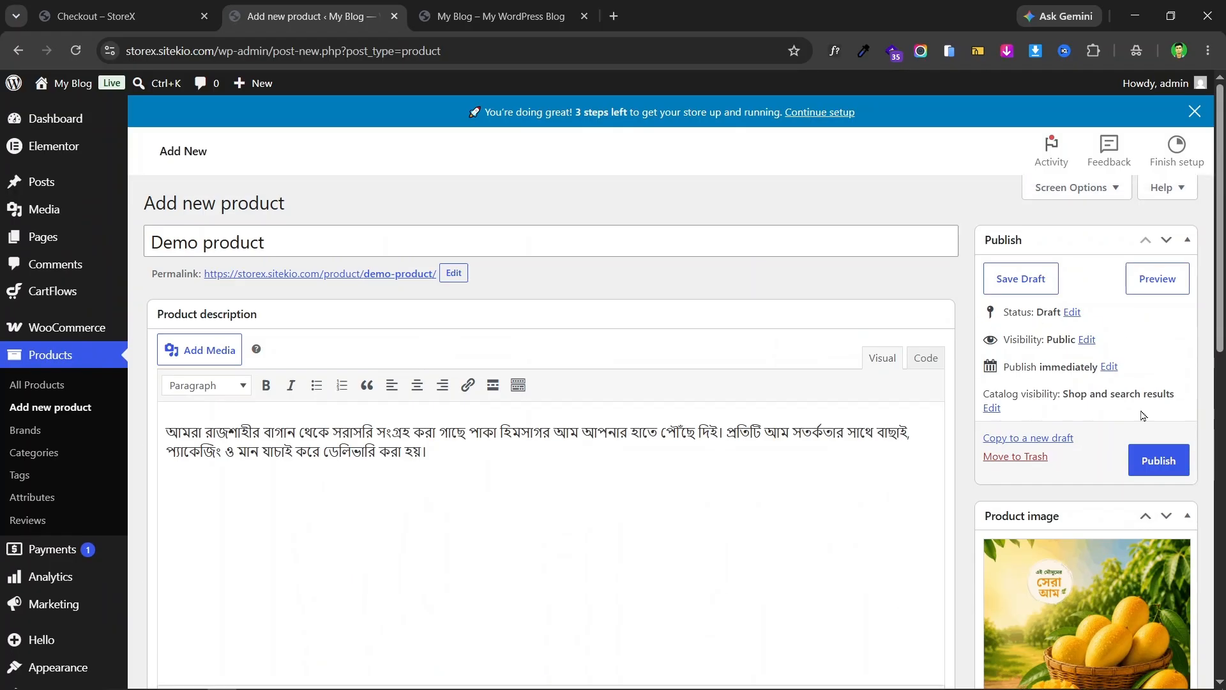
{"action": "left_click", "coordinate": [1160, 460]}
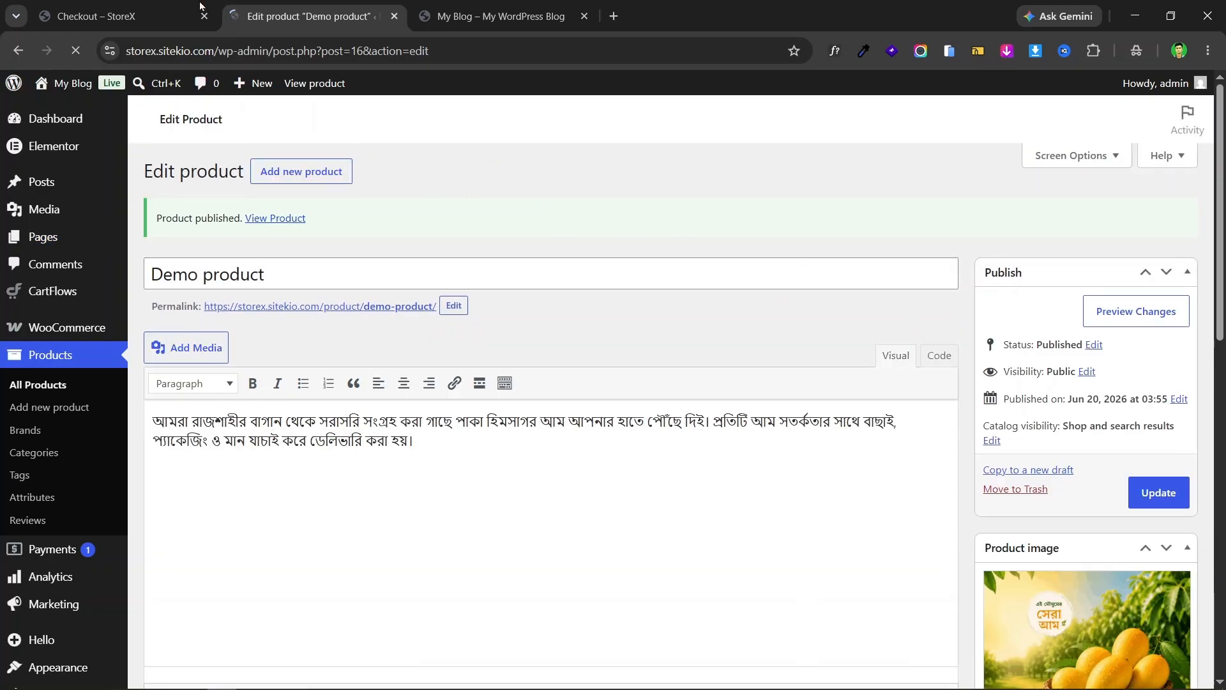
{"action": "left_click", "coordinate": [164, 14]}
{"action": "scroll", "coordinate": [944, 333], "scroll_direction": "up", "scroll_amount": 7}
{"action": "scroll", "coordinate": [944, 332], "scroll_direction": "down", "scroll_amount": 7}
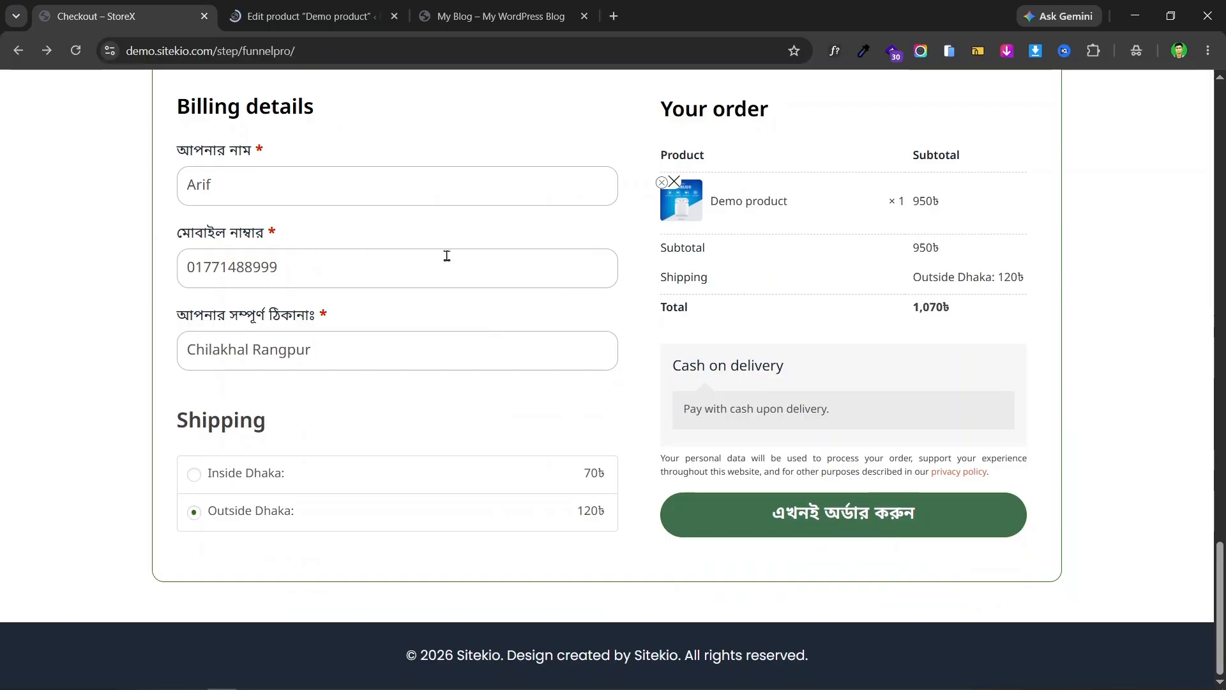
{"action": "scroll", "coordinate": [506, 267], "scroll_direction": "up", "scroll_amount": 10}
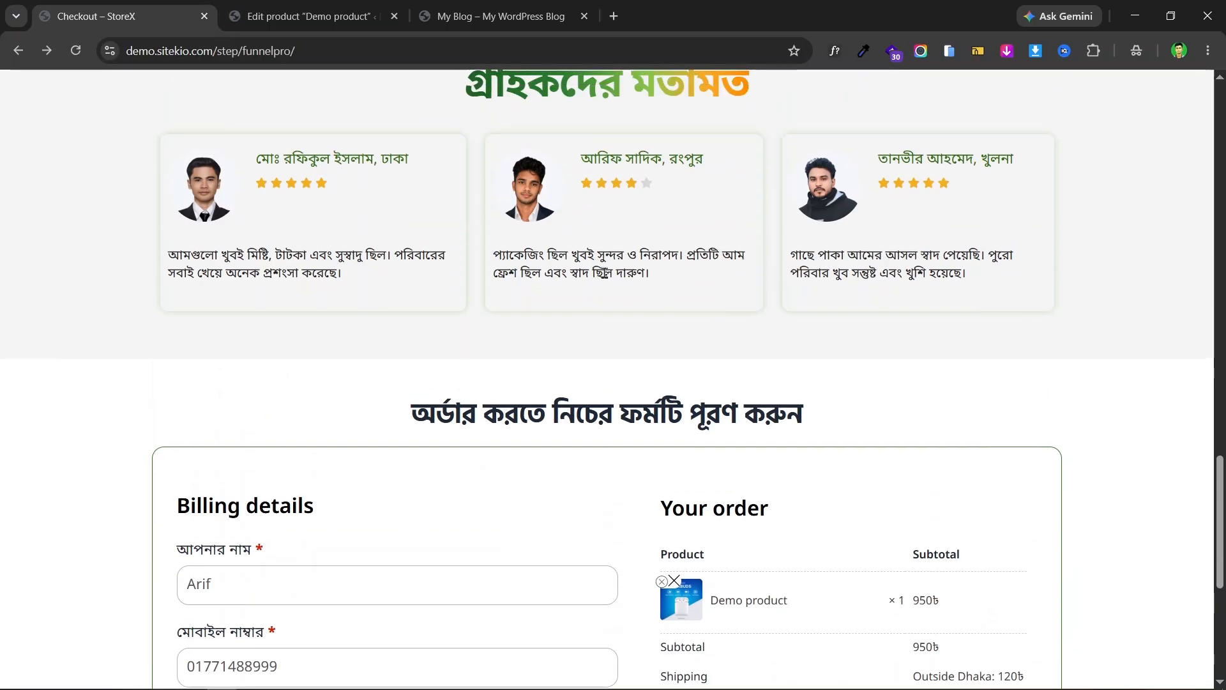
{"action": "scroll", "coordinate": [1008, 219], "scroll_direction": "up", "scroll_amount": 15}
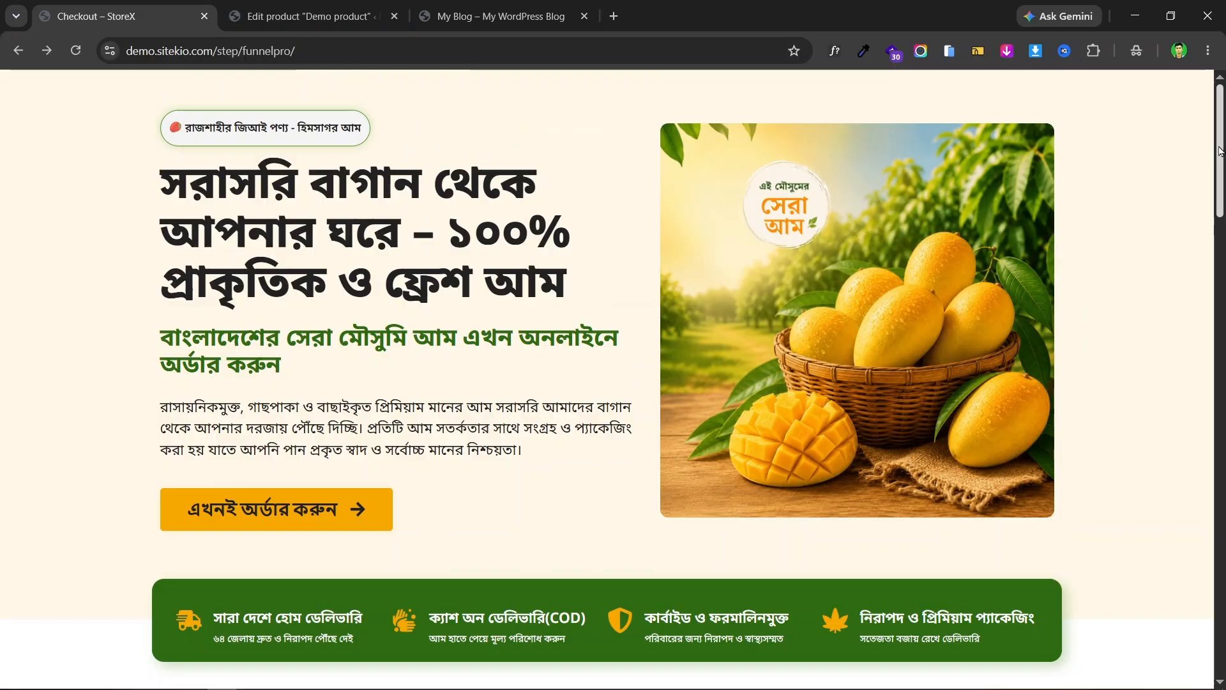
{"action": "scroll", "coordinate": [1214, 182], "scroll_direction": "down", "scroll_amount": 3}
{"action": "scroll", "coordinate": [1213, 182], "scroll_direction": "up", "scroll_amount": 3}
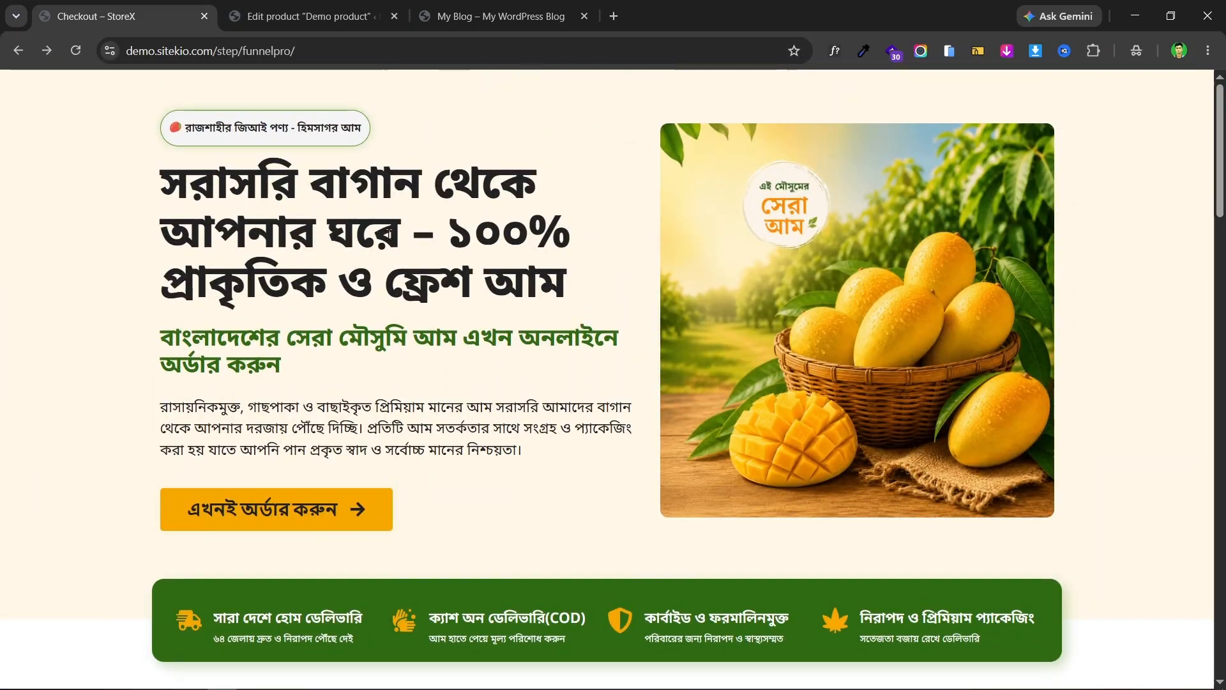
{"action": "scroll", "coordinate": [946, 267], "scroll_direction": "down", "scroll_amount": 7}
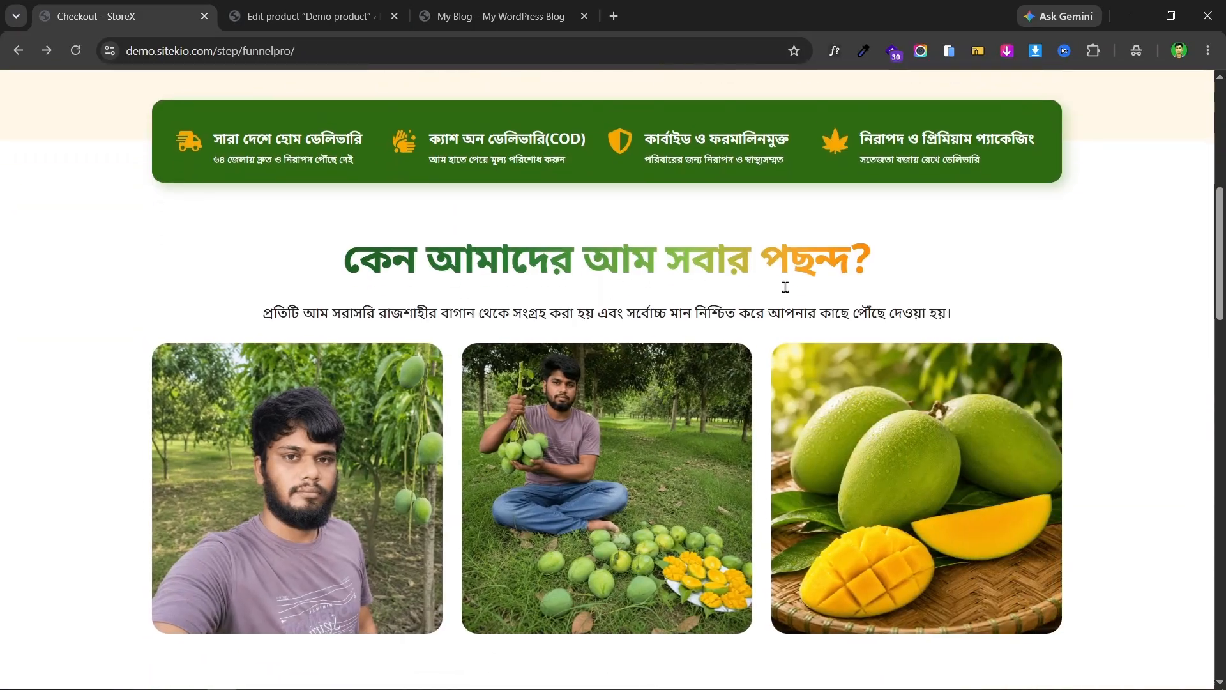
{"action": "scroll", "coordinate": [785, 282], "scroll_direction": "up", "scroll_amount": 3}
{"action": "scroll", "coordinate": [1058, 278], "scroll_direction": "up", "scroll_amount": 4}
{"action": "left_click", "coordinate": [313, 16]}
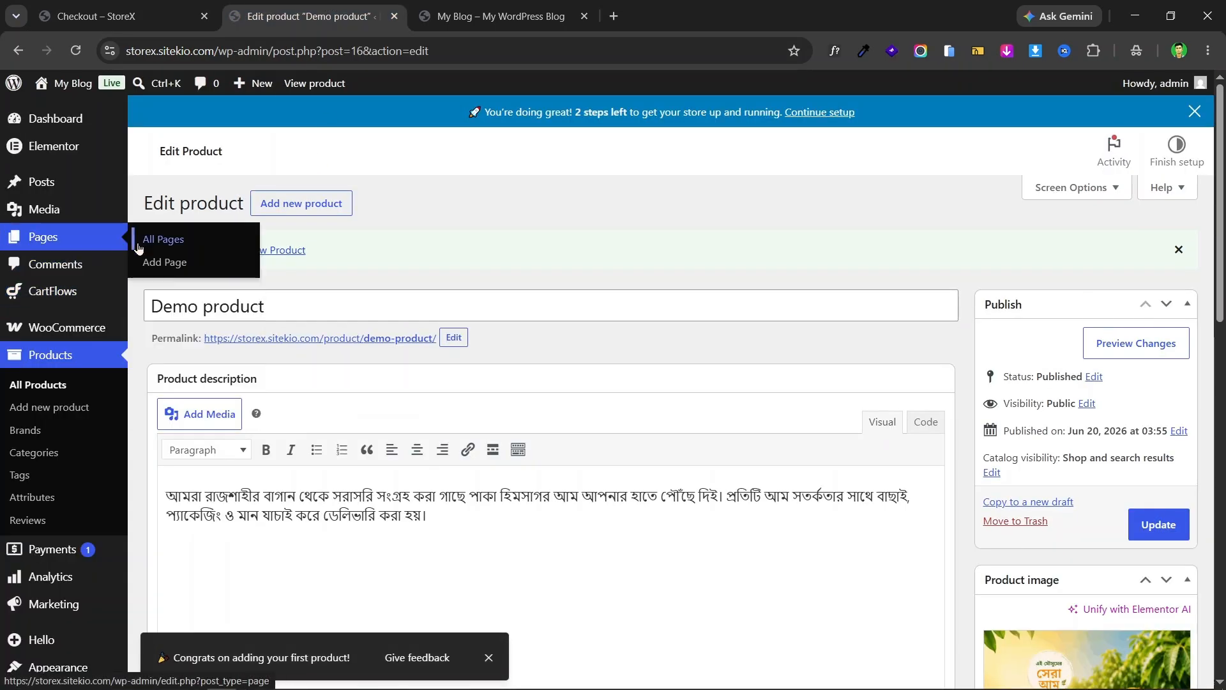
{"action": "mouse_move", "coordinate": [43, 300]}
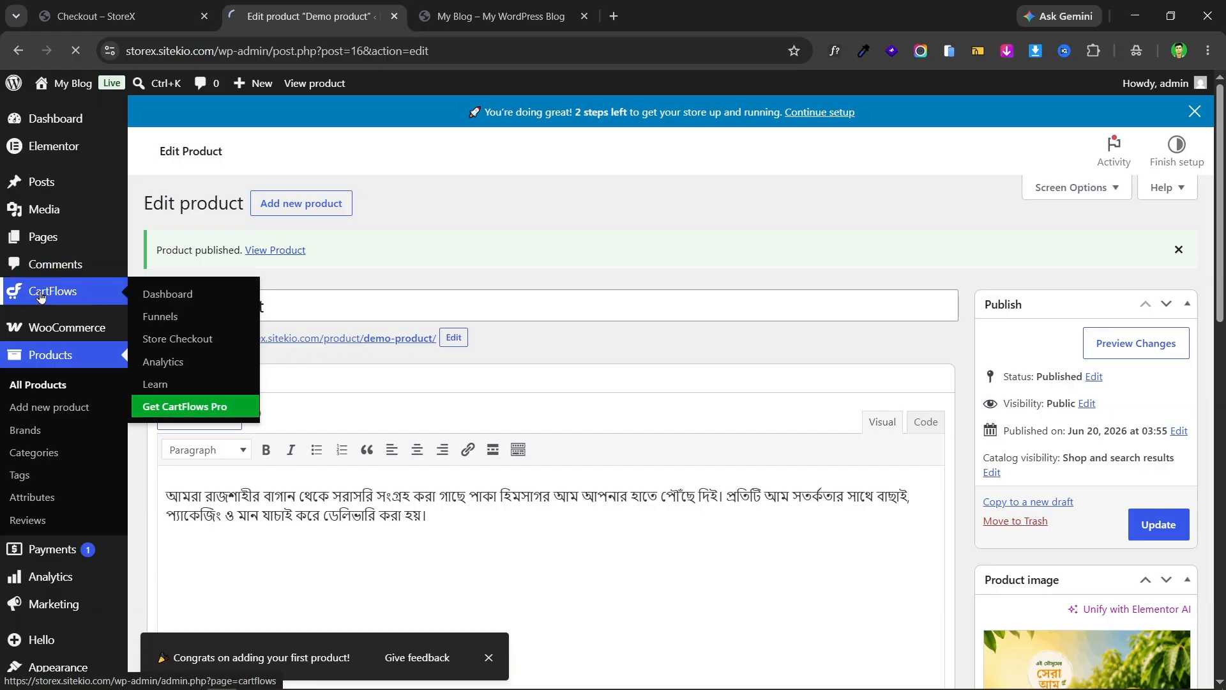
{"action": "left_click", "coordinate": [112, 292]}
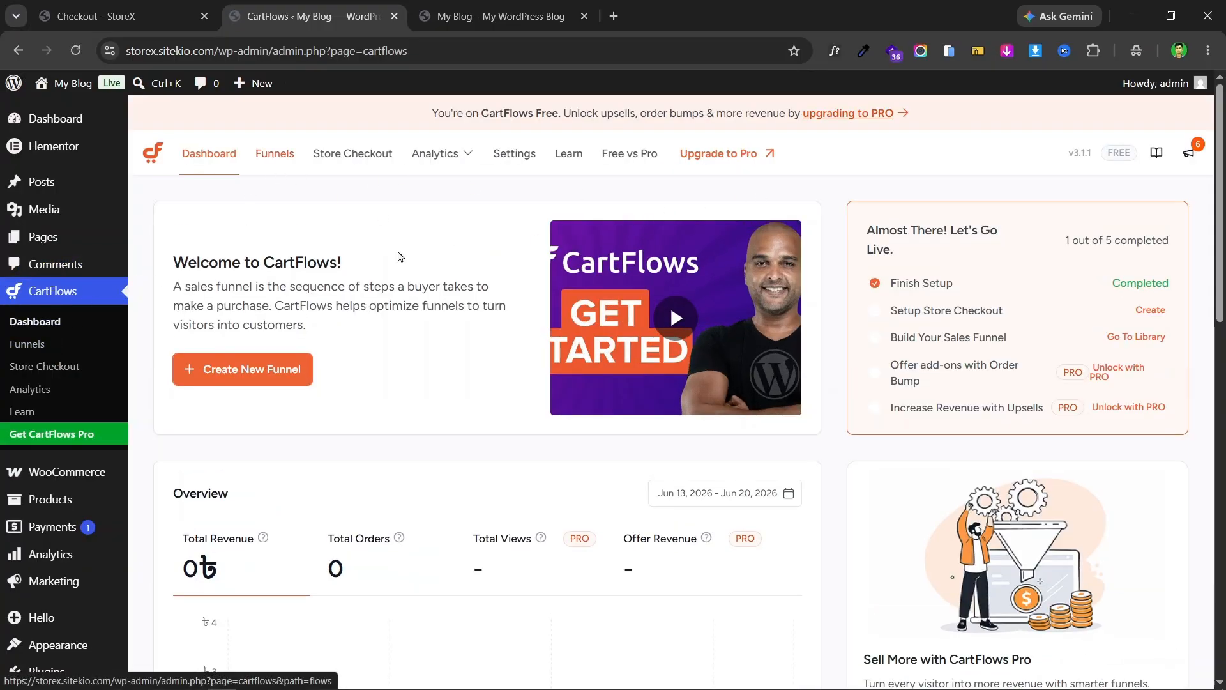
{"action": "scroll", "coordinate": [204, 485], "scroll_direction": "down", "scroll_amount": 5}
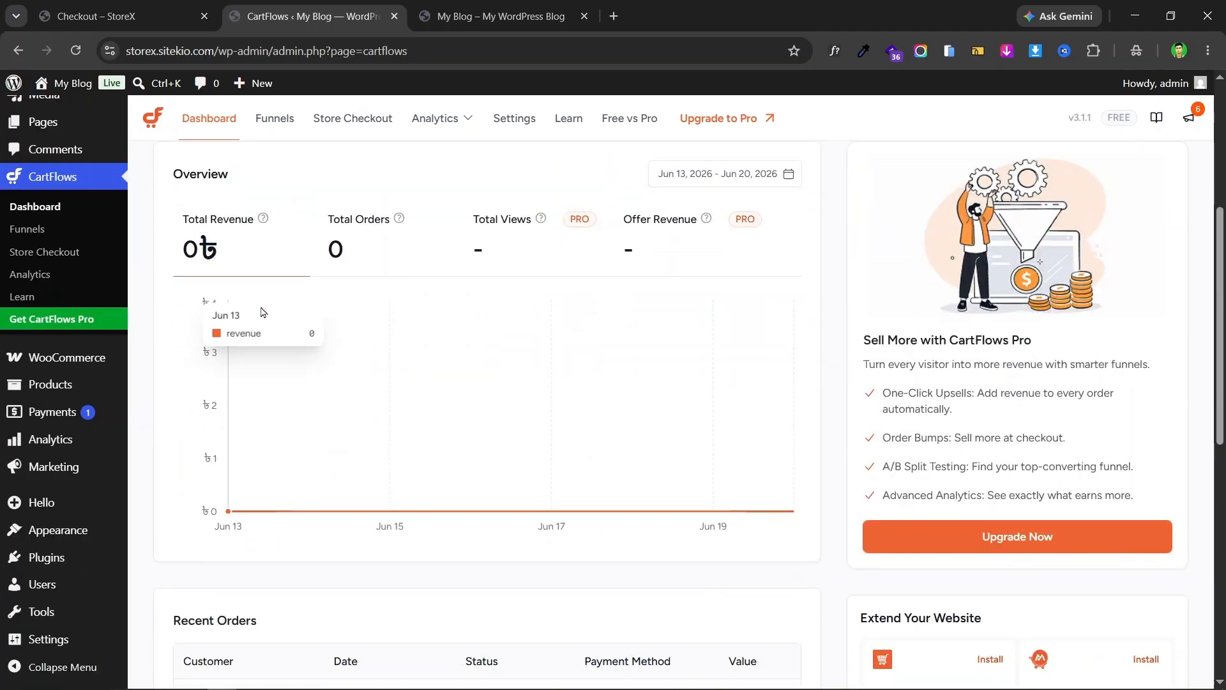
{"action": "scroll", "coordinate": [261, 312], "scroll_direction": "up", "scroll_amount": 4}
{"action": "scroll", "coordinate": [320, 342], "scroll_direction": "down", "scroll_amount": 4}
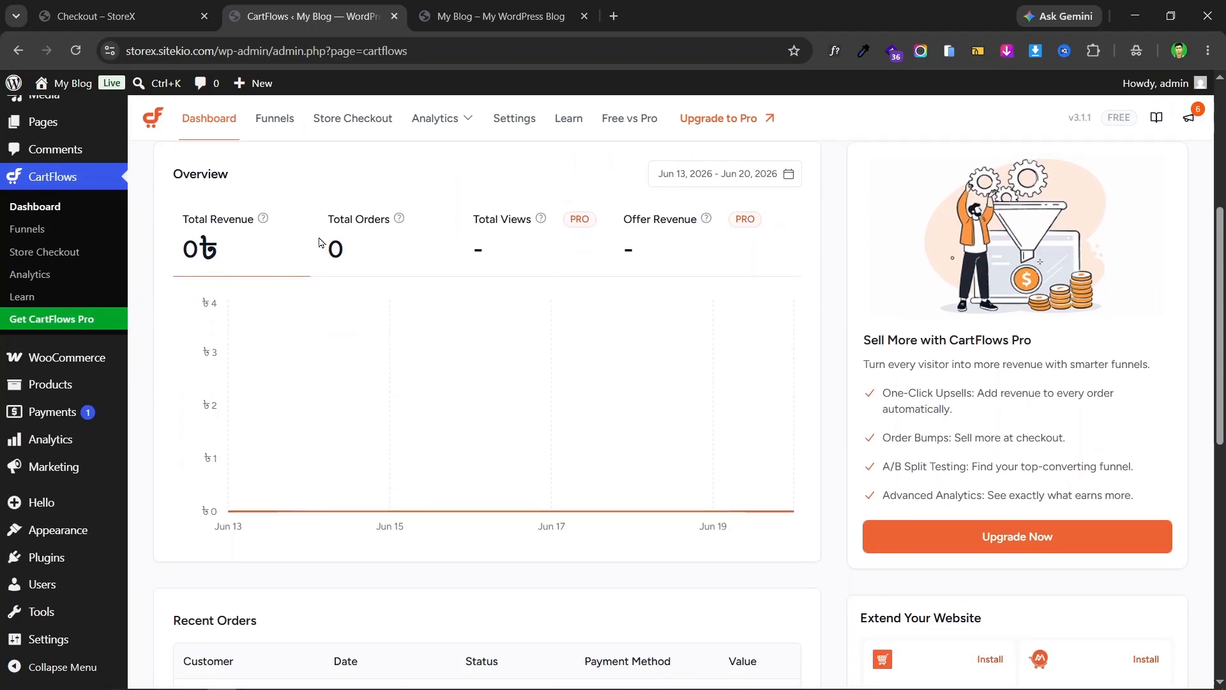
{"action": "scroll", "coordinate": [438, 340], "scroll_direction": "down", "scroll_amount": 6}
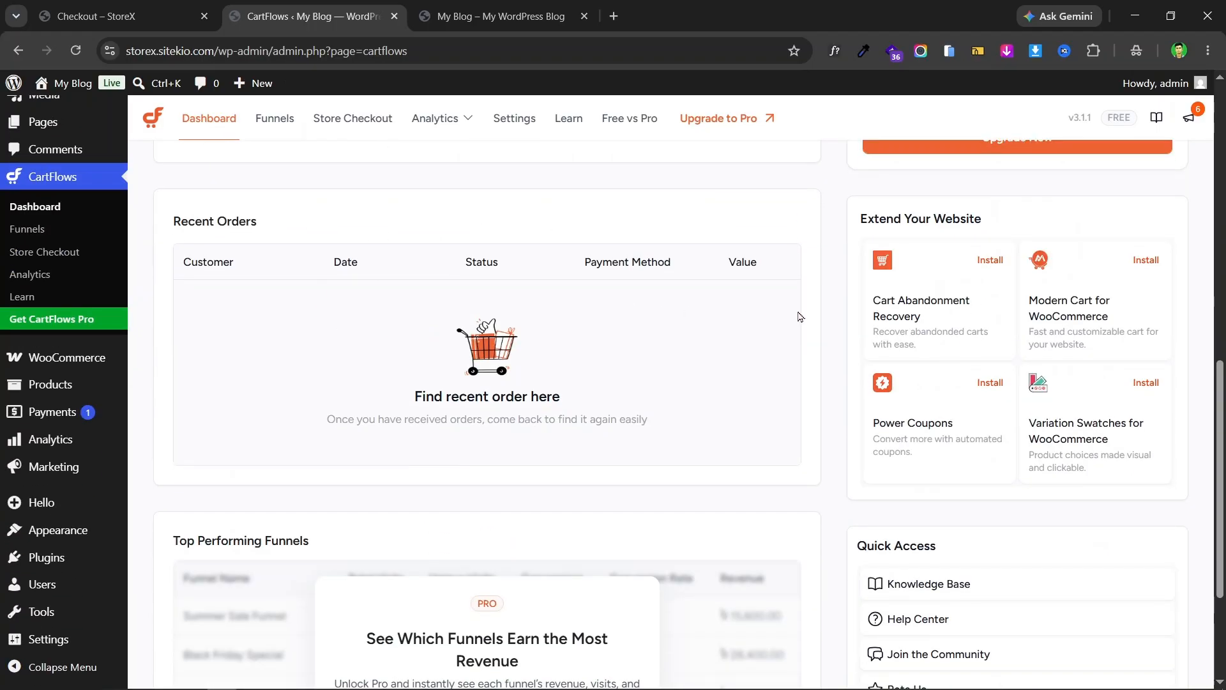
{"action": "scroll", "coordinate": [800, 317], "scroll_direction": "down", "scroll_amount": 2}
{"action": "scroll", "coordinate": [684, 325], "scroll_direction": "up", "scroll_amount": 14}
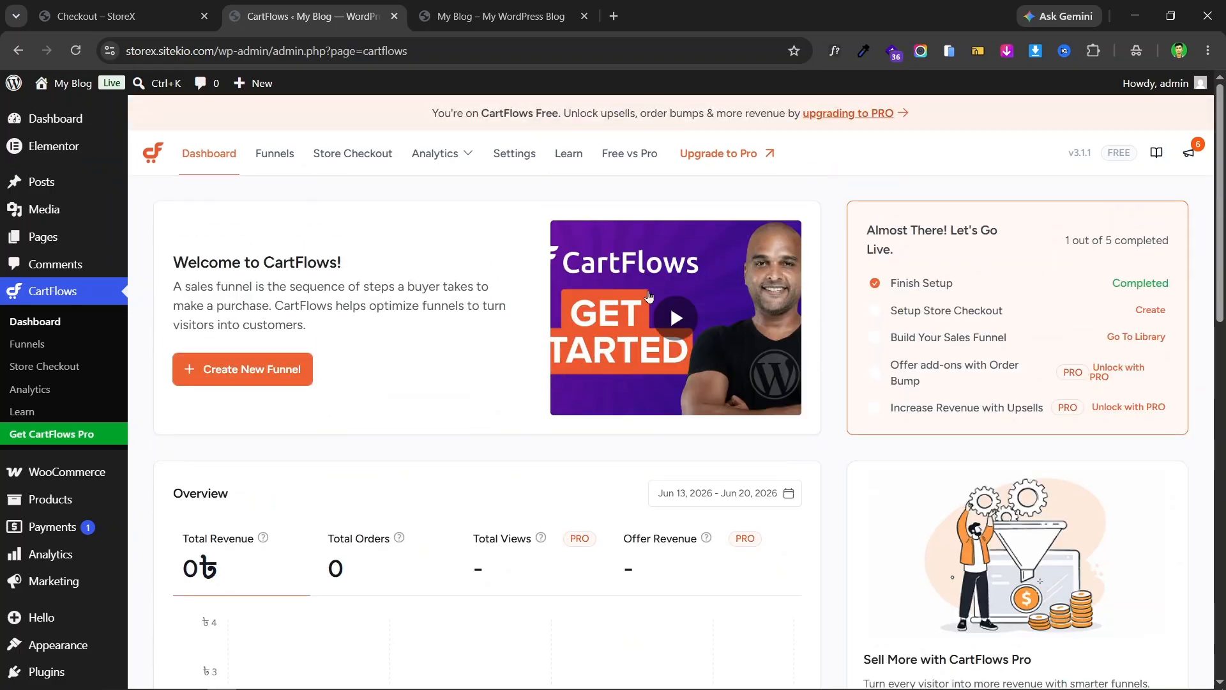
{"action": "scroll", "coordinate": [427, 338], "scroll_direction": "down", "scroll_amount": 12}
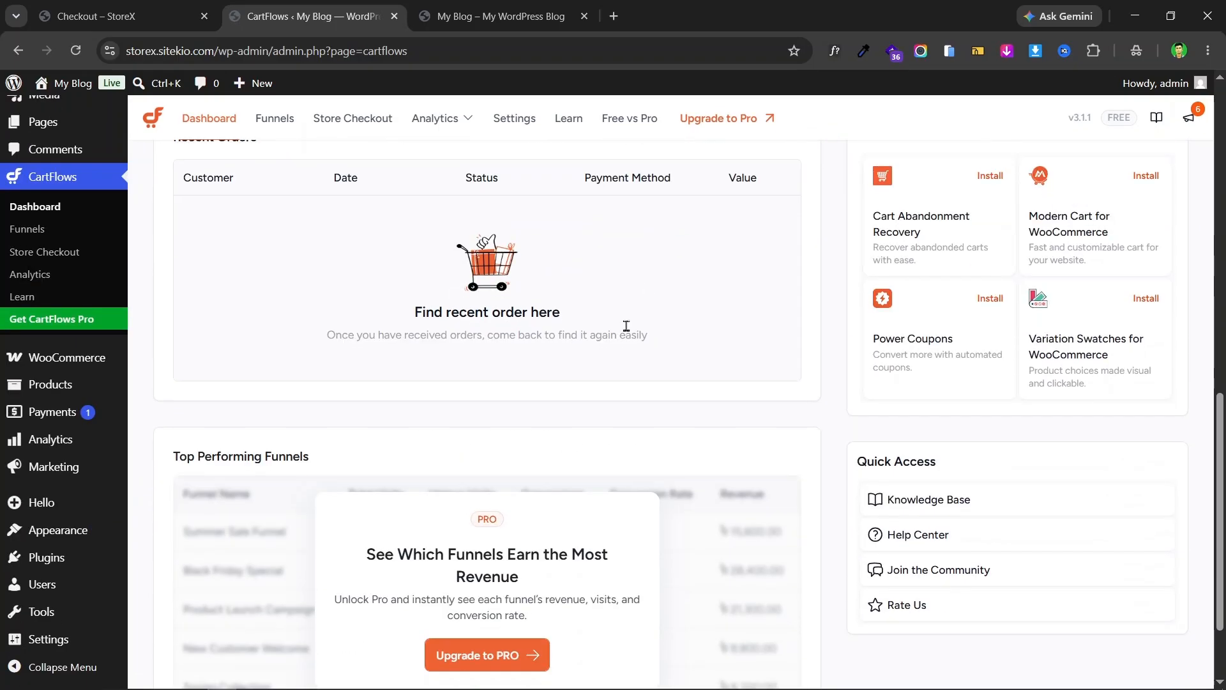
{"action": "scroll", "coordinate": [639, 326], "scroll_direction": "down", "scroll_amount": 2}
{"action": "scroll", "coordinate": [687, 329], "scroll_direction": "up", "scroll_amount": 7}
{"action": "scroll", "coordinate": [664, 331], "scroll_direction": "up", "scroll_amount": 7}
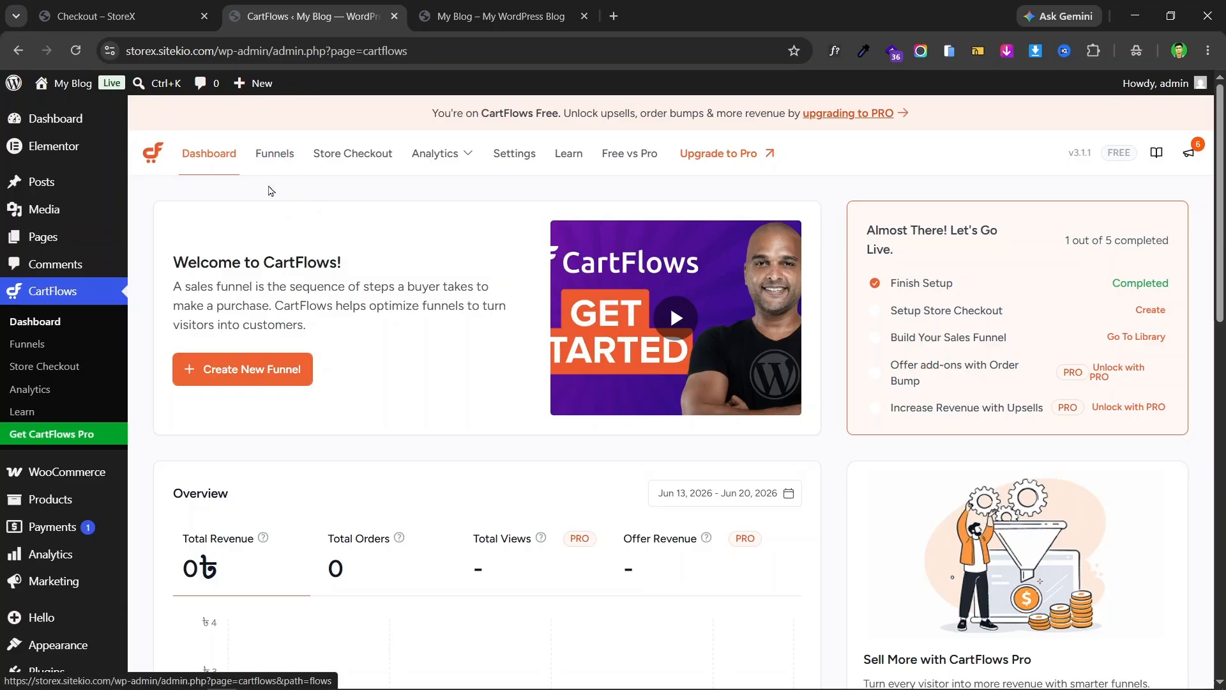
- From CartFlows Funnels, choose Create Funnel and browse templates like Organic Oil and Mint Tea
{"action": "left_click", "coordinate": [276, 160]}
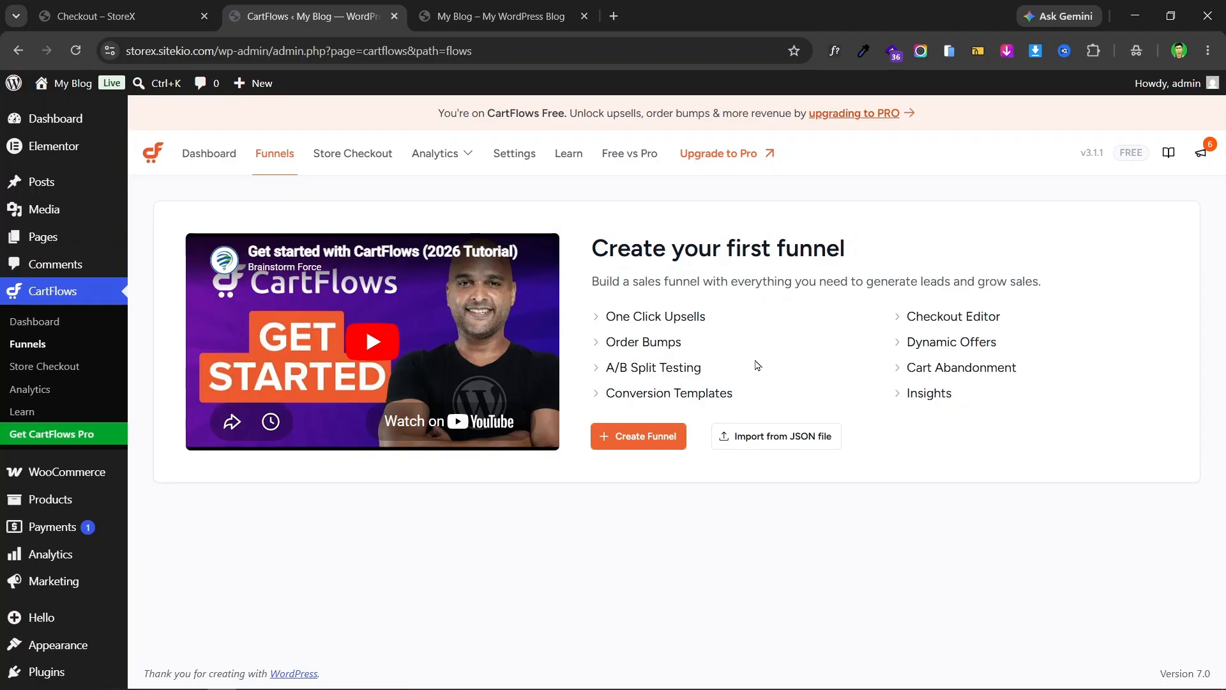
{"action": "left_click", "coordinate": [683, 445]}
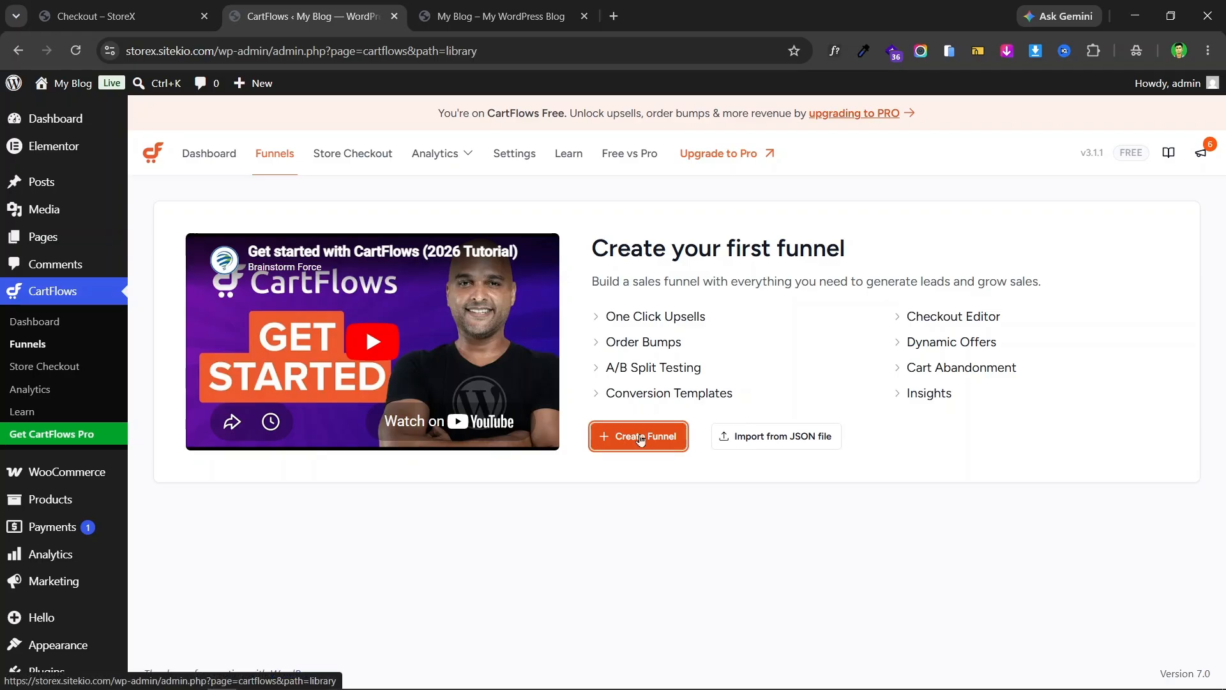
{"action": "scroll", "coordinate": [543, 358], "scroll_direction": "down", "scroll_amount": 8}
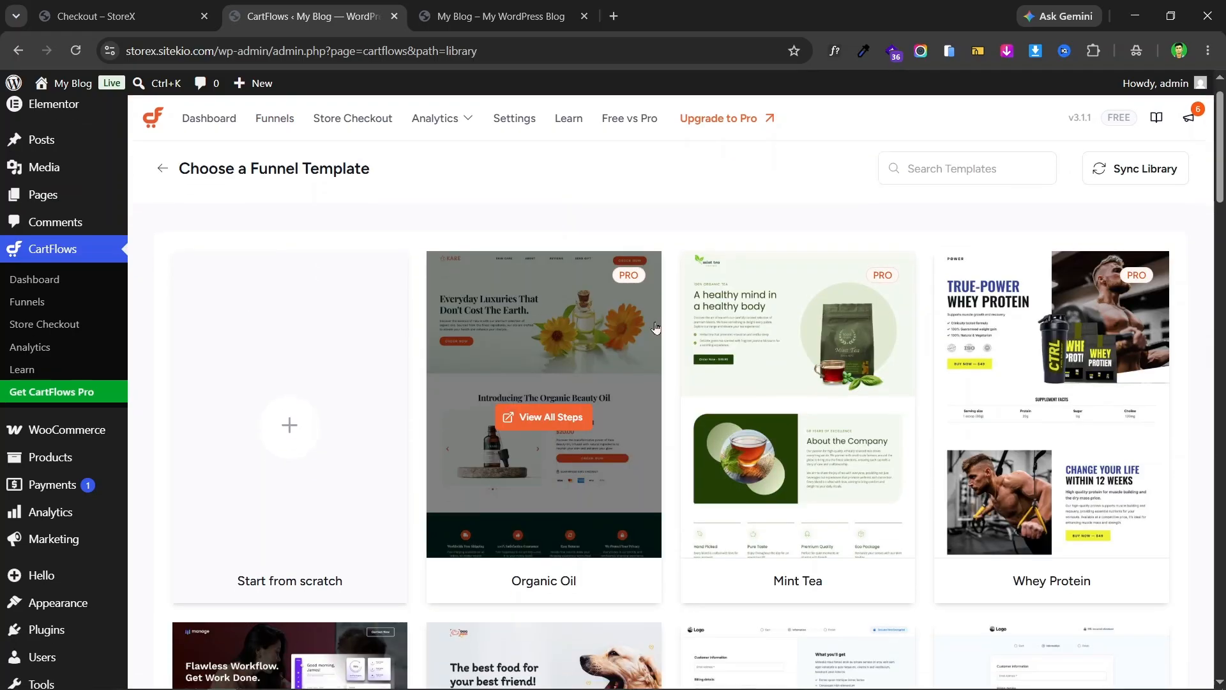
{"action": "scroll", "coordinate": [1046, 328], "scroll_direction": "up", "scroll_amount": 8}
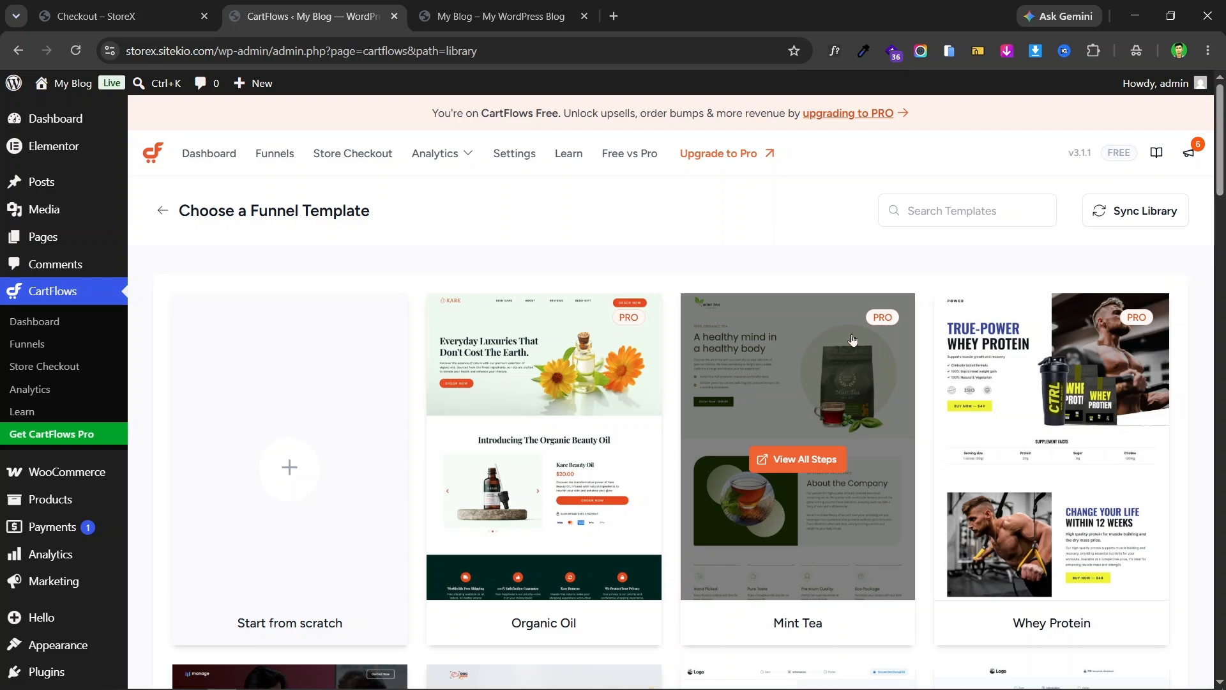
{"action": "mouse_move", "coordinate": [960, 342]}
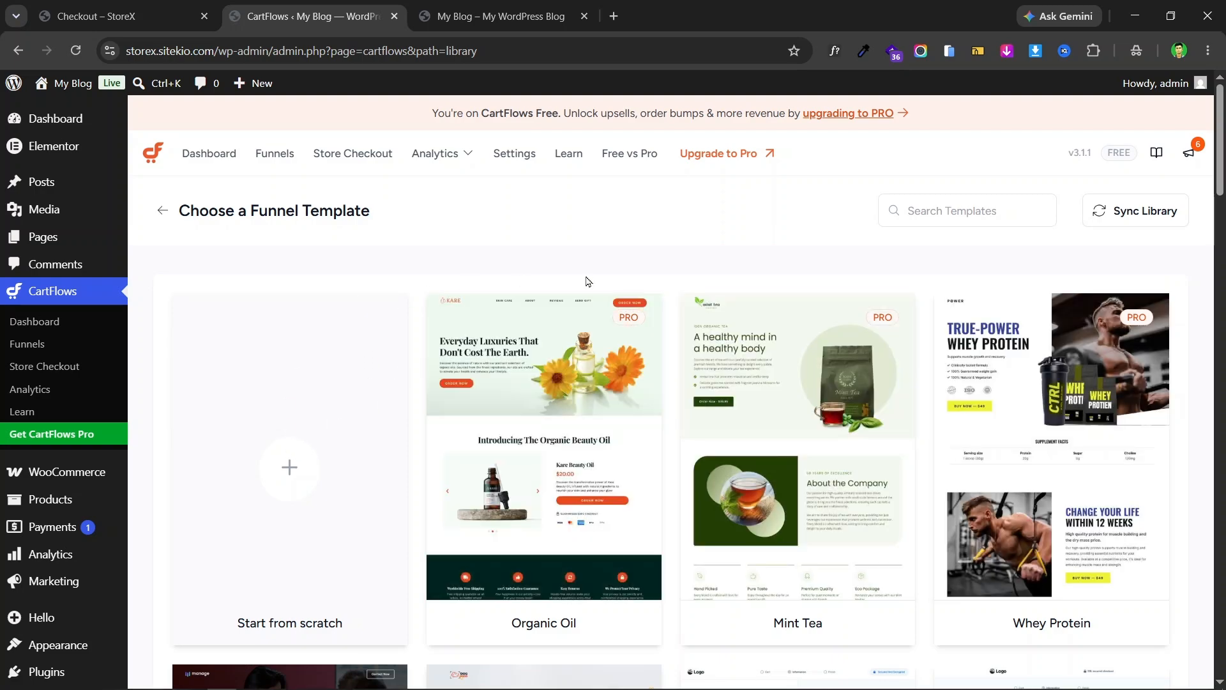
{"action": "mouse_move", "coordinate": [821, 311]}
{"action": "scroll", "coordinate": [821, 319], "scroll_direction": "down", "scroll_amount": 3}
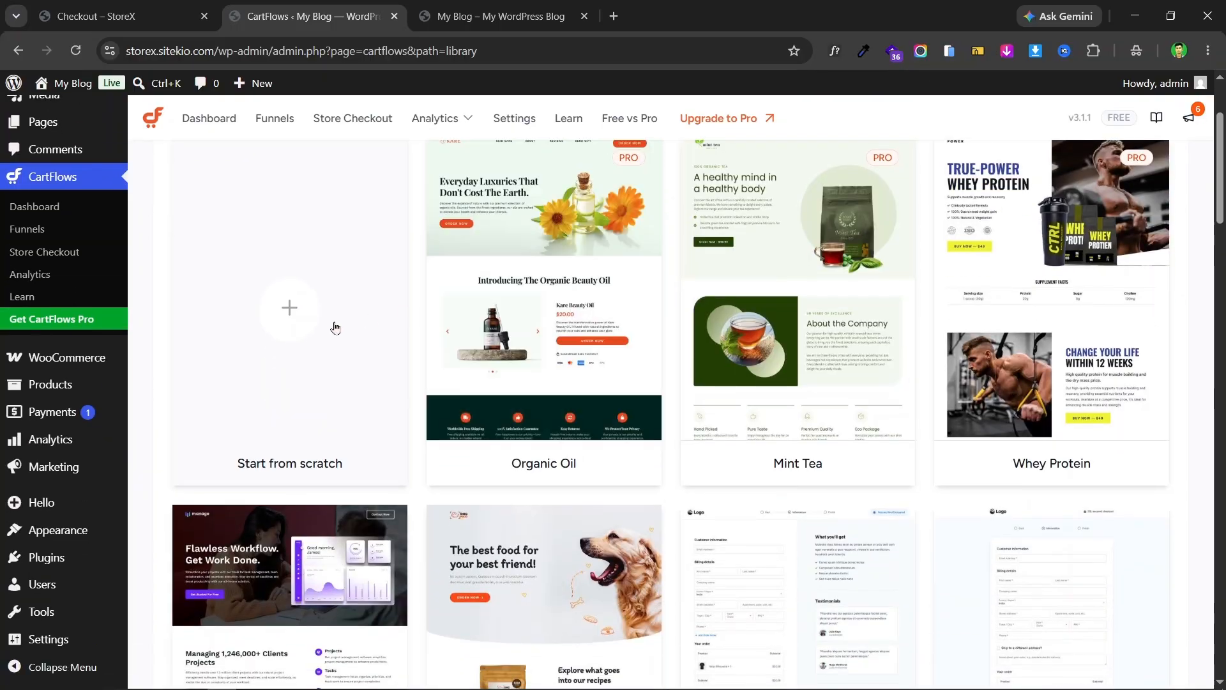
- Choose Start from scratch, note the funnelpro slug in the landing page URL, and open a new tab
{"action": "left_click", "coordinate": [298, 324]}
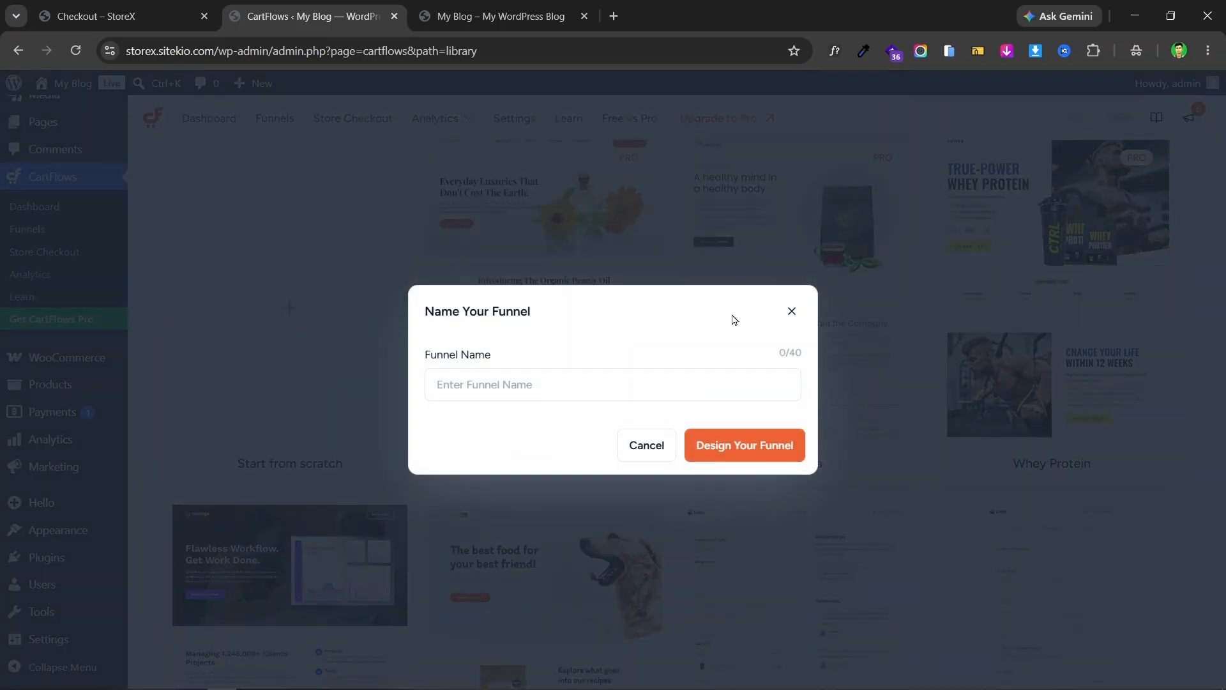
{"action": "left_click", "coordinate": [549, 384]}
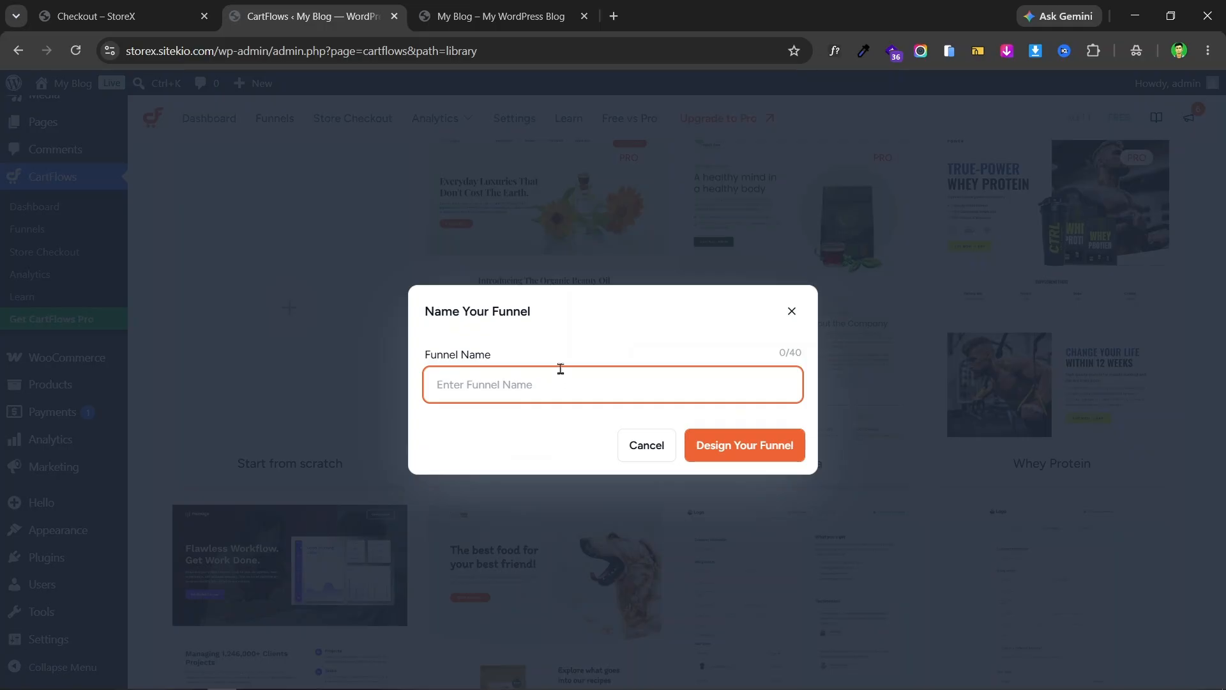
{"action": "left_click", "coordinate": [204, 5]}
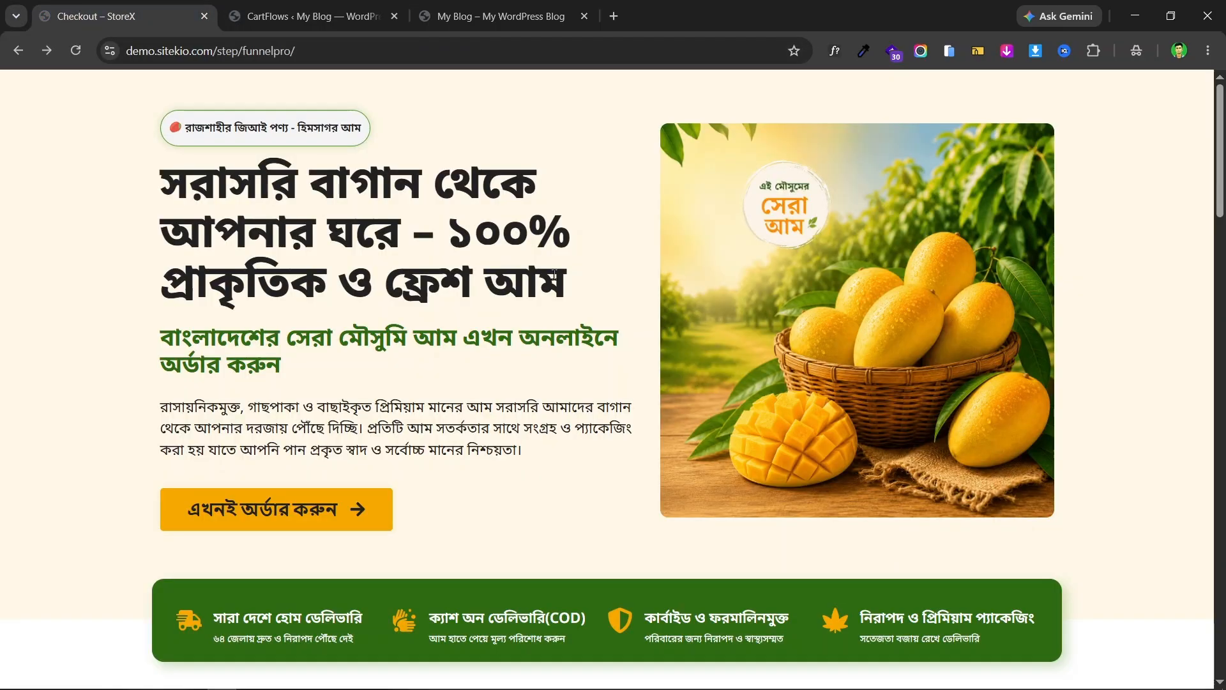
{"action": "left_click_drag", "start_coordinate": [294, 51], "coordinate": [248, 51]}
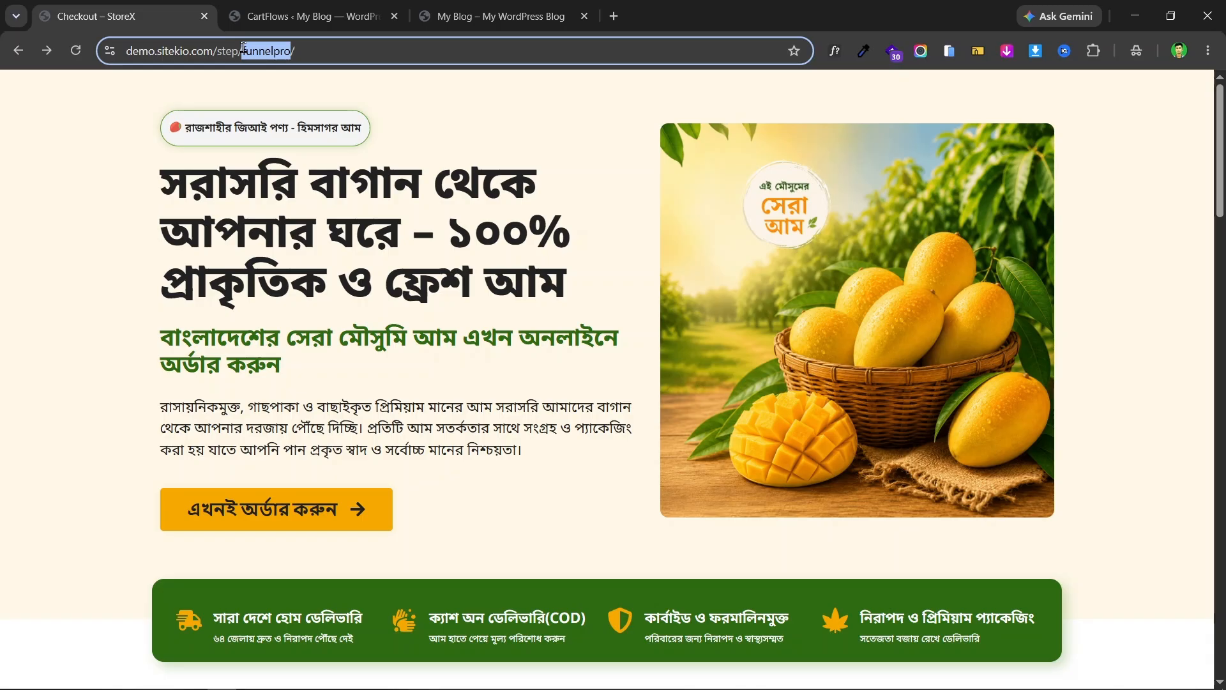
{"action": "left_click", "coordinate": [292, 6]}
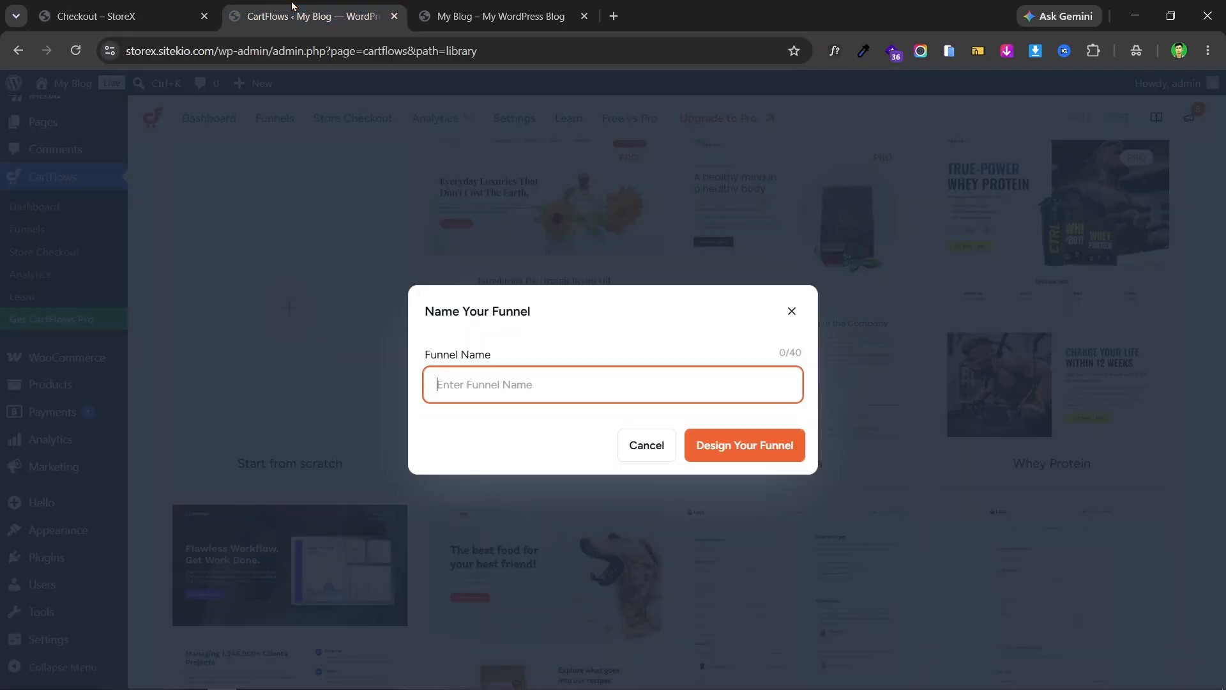
{"action": "left_click", "coordinate": [614, 16]}
{"action": "left_click", "coordinate": [592, 44]}
{"action": "type", "text": "s"}
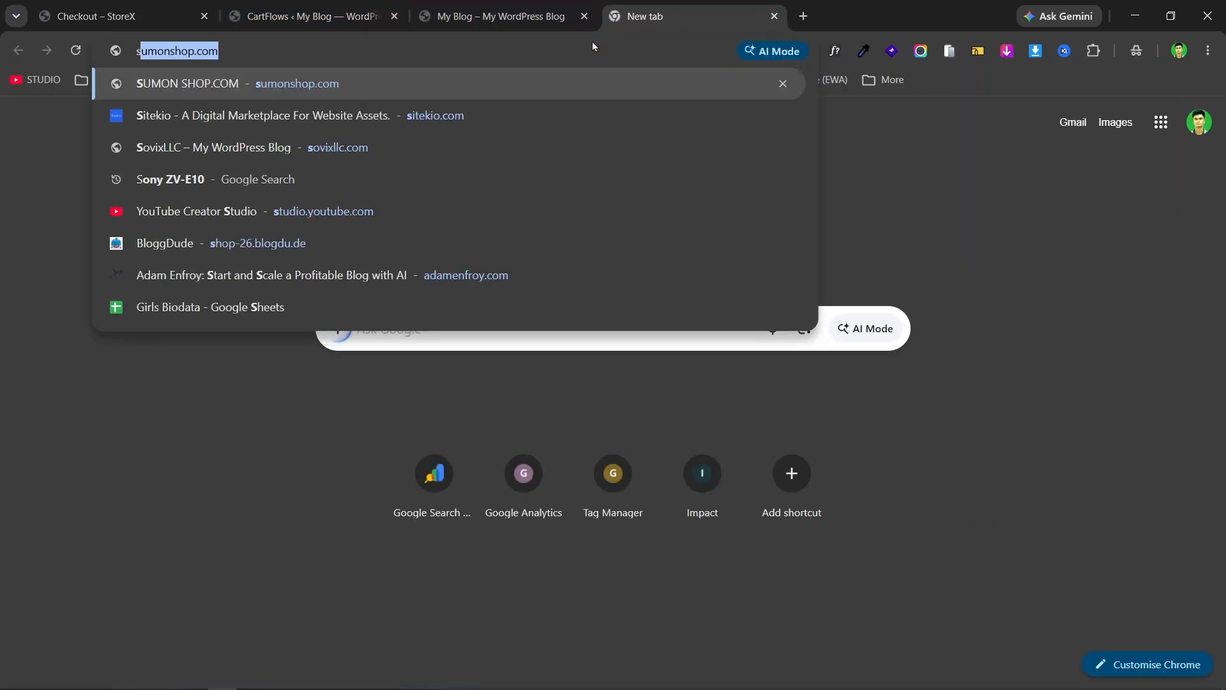
{"action": "type", "text": "k"}
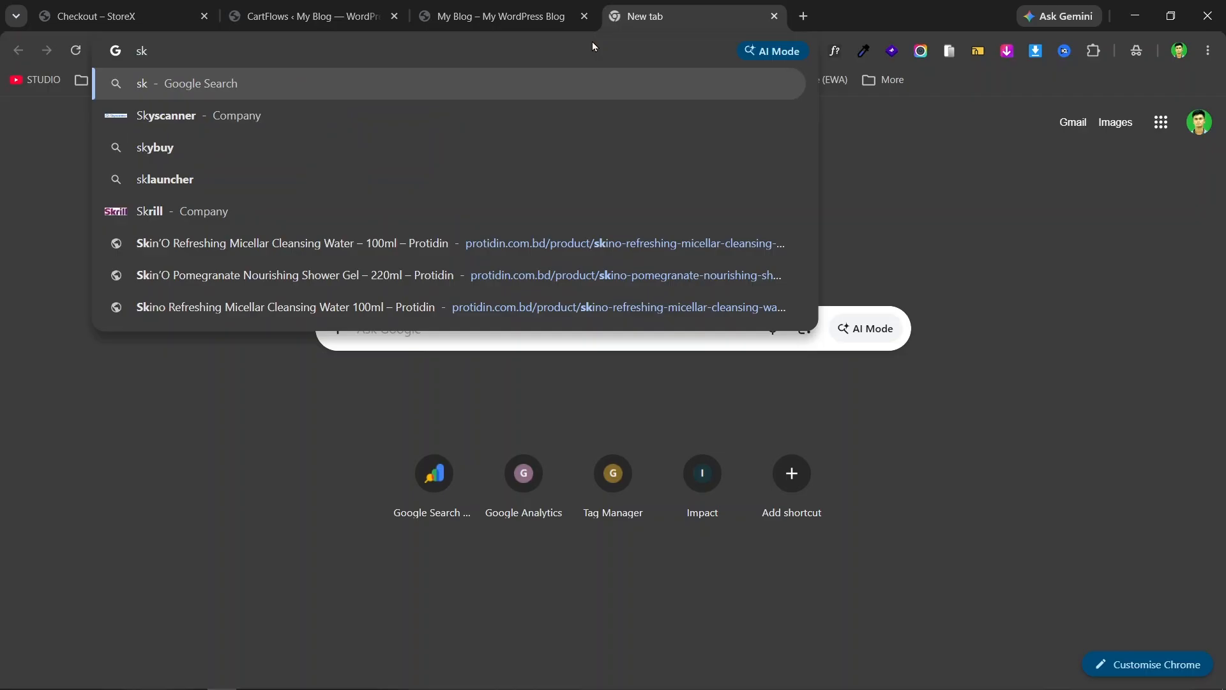
{"action": "key", "text": "BackSpace"}
{"action": "key", "text": "BackSpace"}
{"action": "type", "text": "si"}
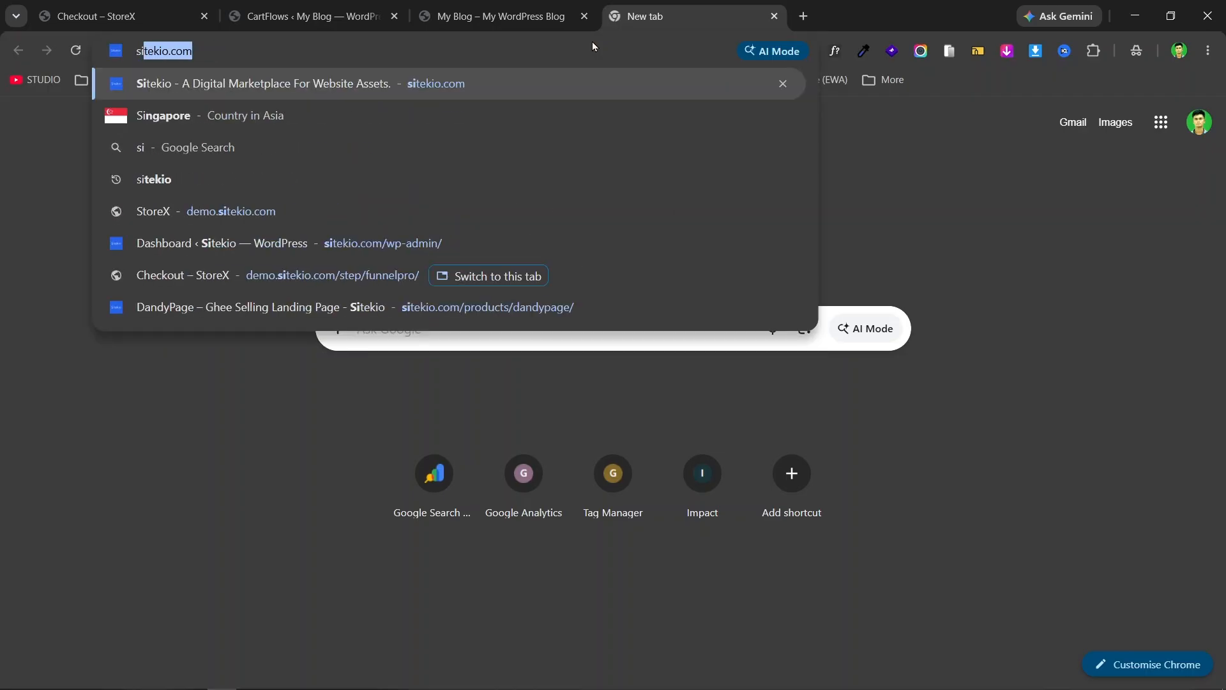
{"action": "key", "text": "Return"}
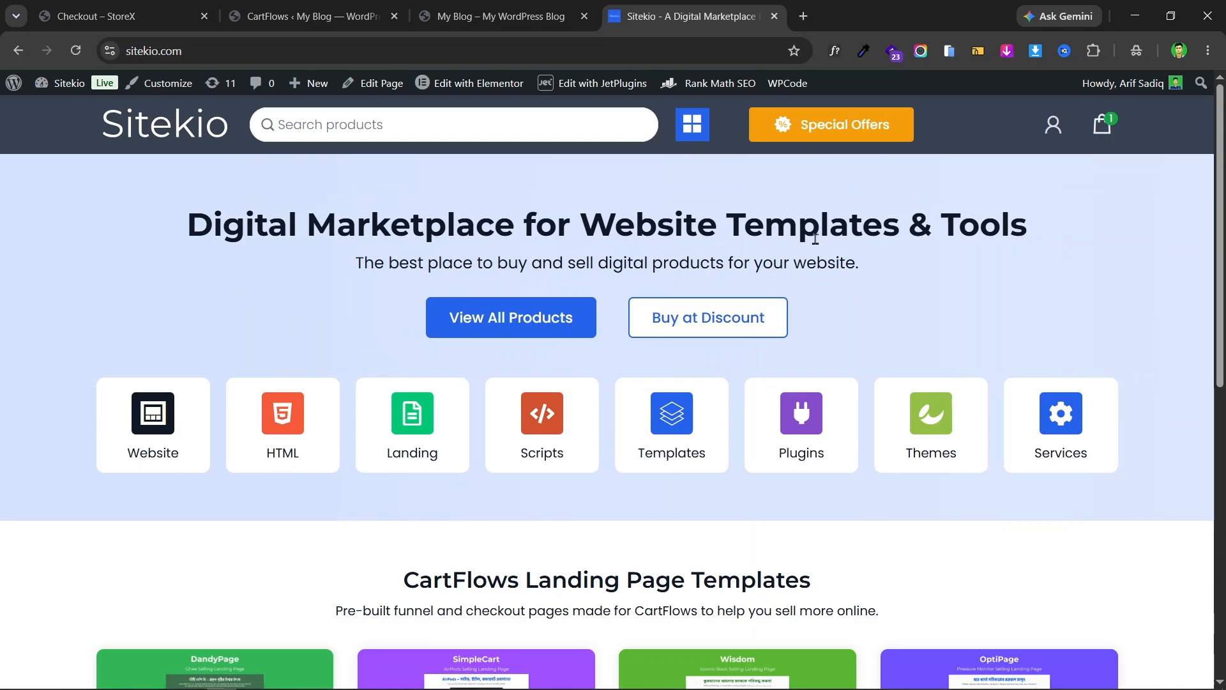
{"action": "scroll", "coordinate": [907, 215], "scroll_direction": "down", "scroll_amount": 6}
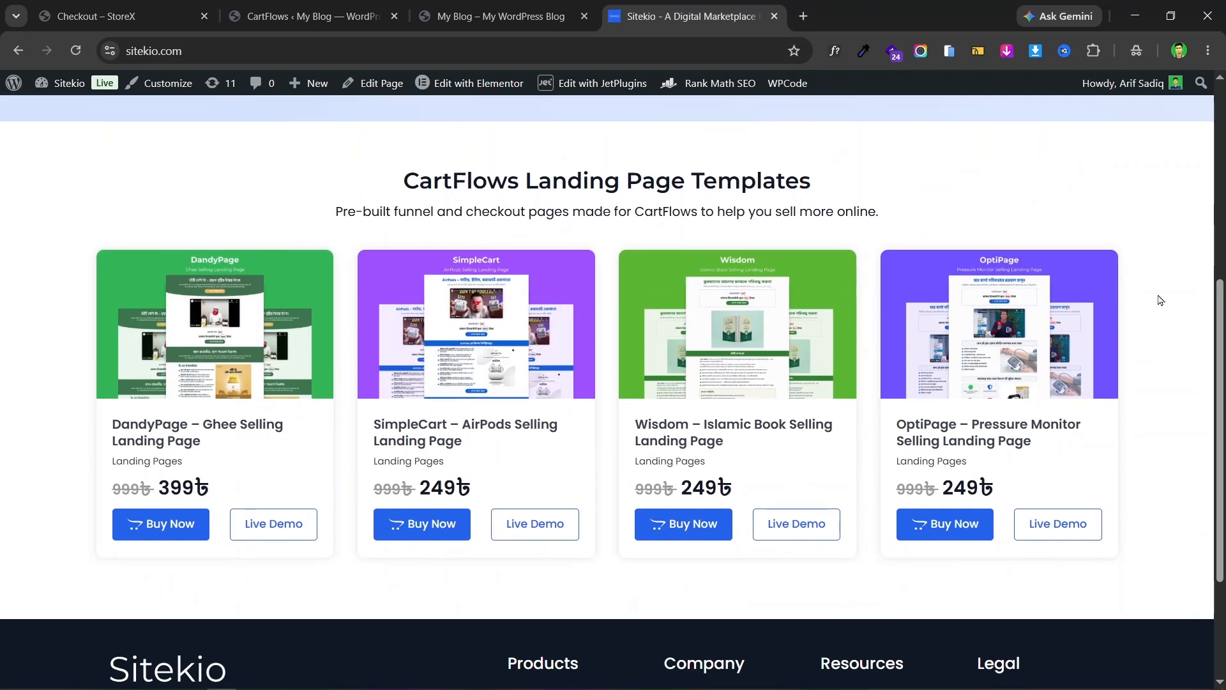
{"action": "scroll", "coordinate": [588, 307], "scroll_direction": "up", "scroll_amount": 4}
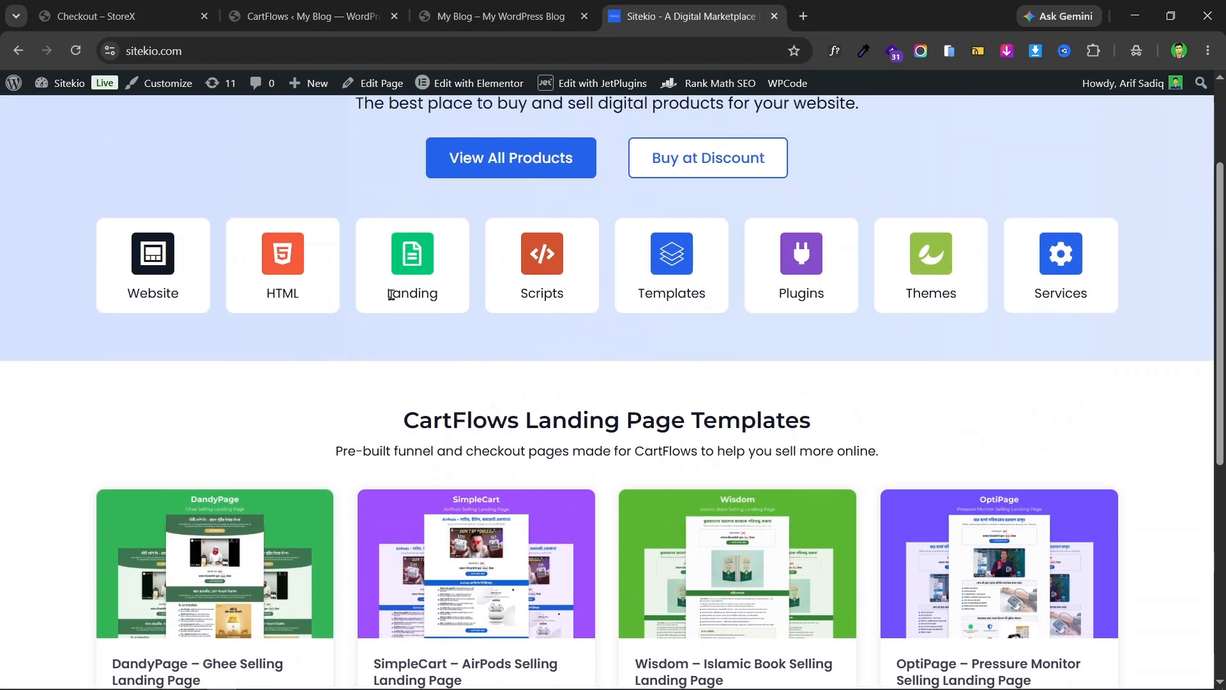
{"action": "scroll", "coordinate": [741, 284], "scroll_direction": "down", "scroll_amount": 5}
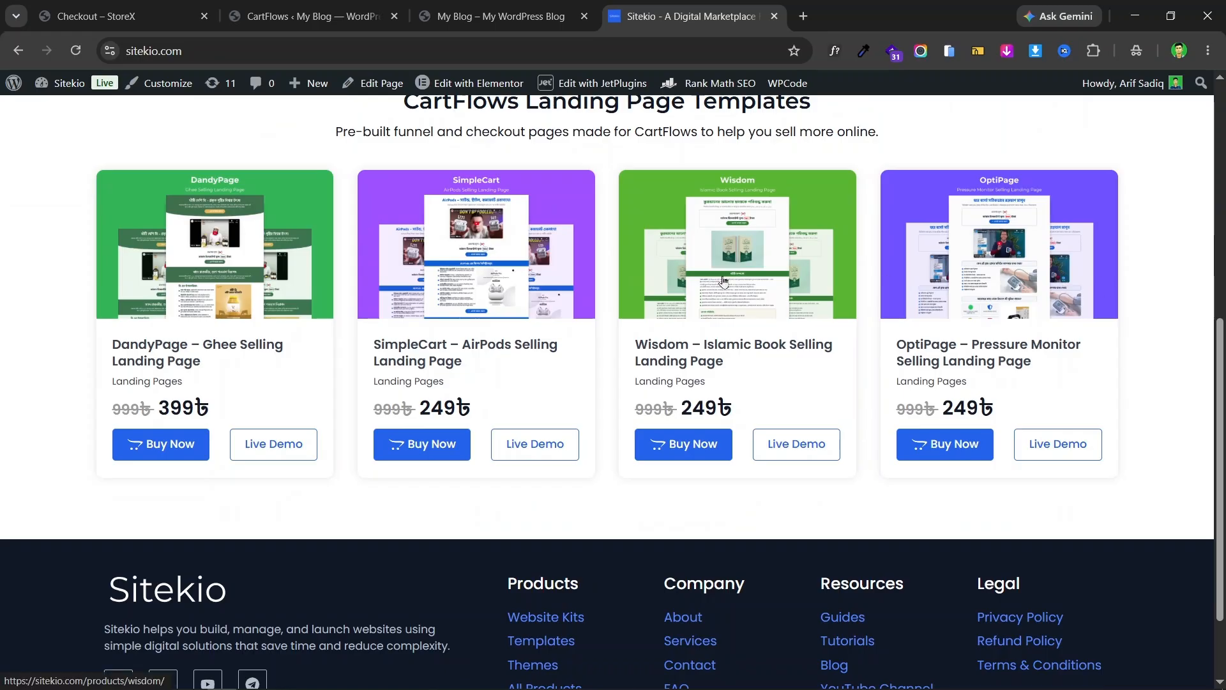
{"action": "scroll", "coordinate": [406, 323], "scroll_direction": "up", "scroll_amount": 1}
{"action": "scroll", "coordinate": [407, 323], "scroll_direction": "up", "scroll_amount": 4}
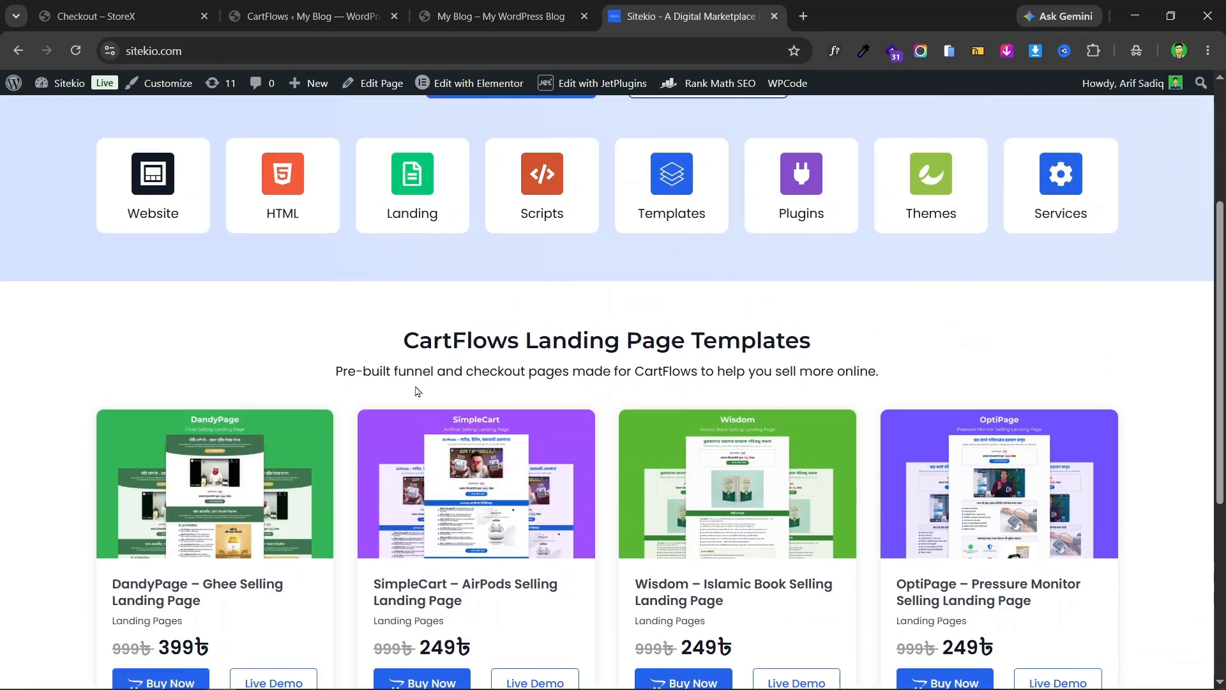
{"action": "scroll", "coordinate": [689, 298], "scroll_direction": "down", "scroll_amount": 5}
{"action": "scroll", "coordinate": [854, 307], "scroll_direction": "up", "scroll_amount": 9}
{"action": "left_click", "coordinate": [484, 7]}
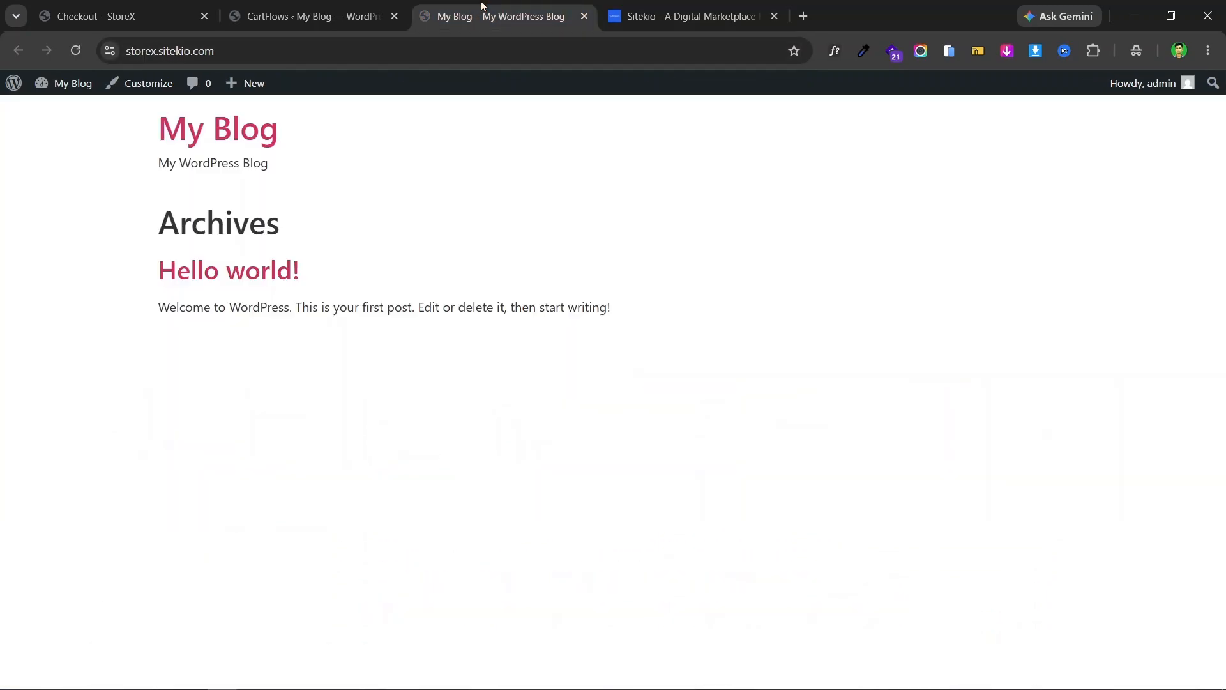
{"action": "left_click", "coordinate": [776, 17]}
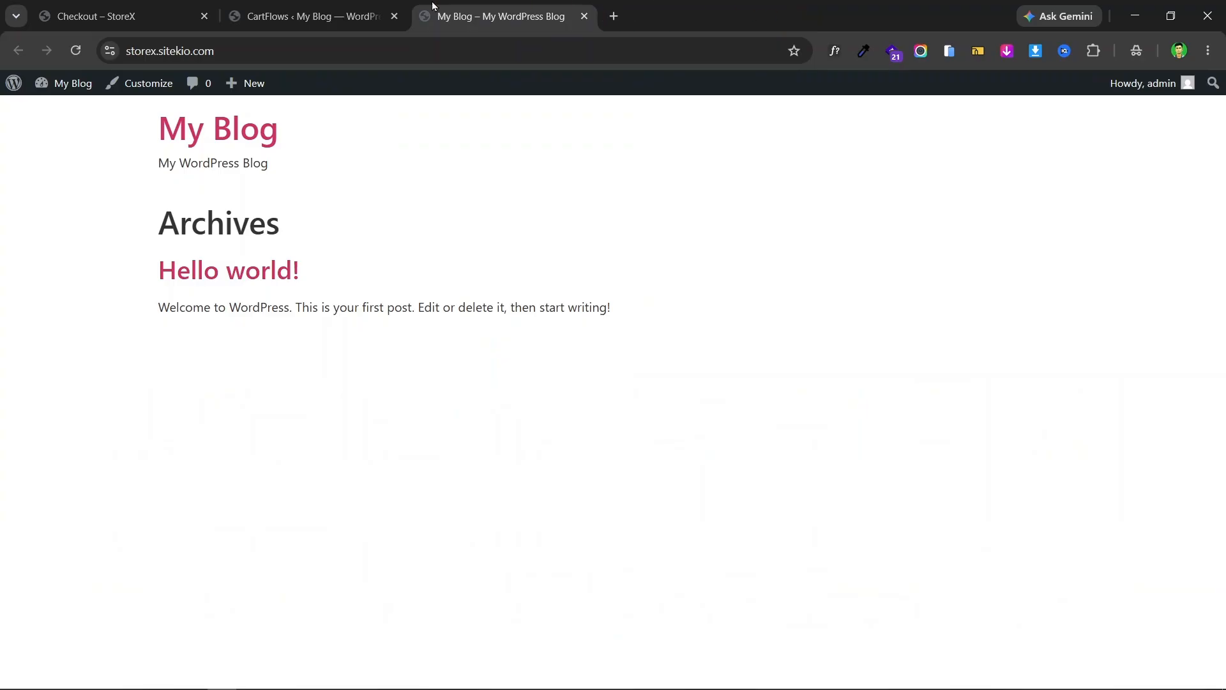
{"action": "left_click", "coordinate": [322, 7]}
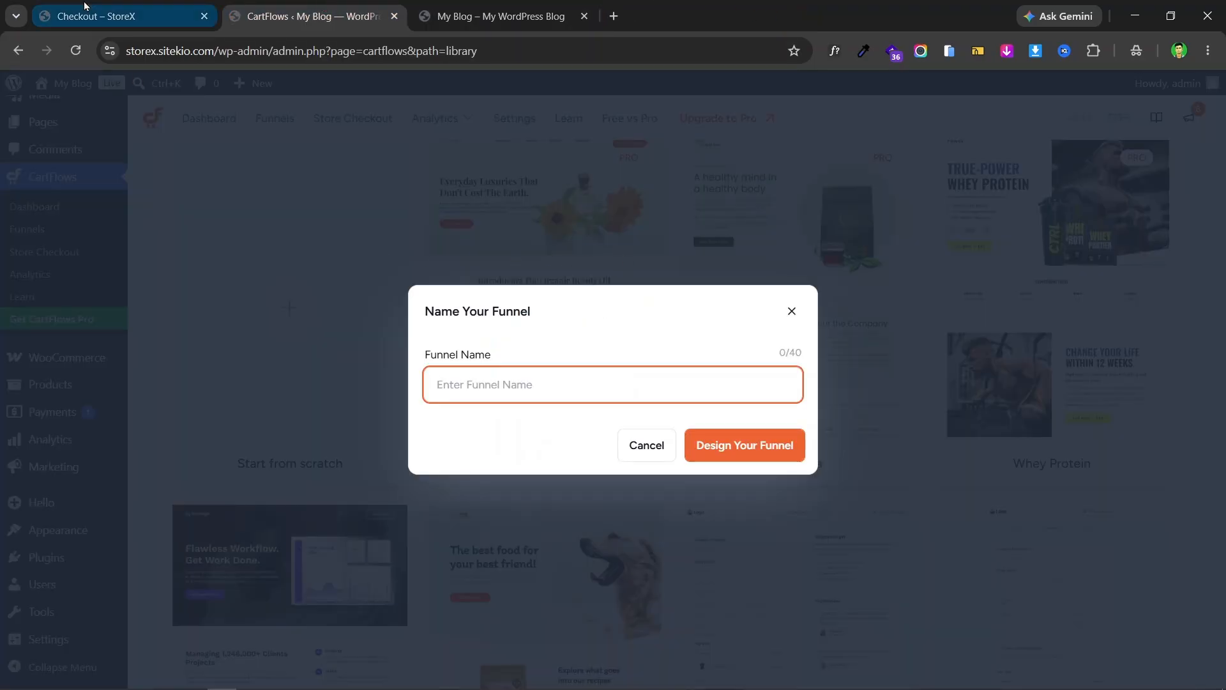
- Name the funnel 'FunnelPro' and create it with Sales Landing, Checkout and Thank You steps
{"action": "left_click", "coordinate": [102, 16]}
{"action": "scroll", "coordinate": [831, 318], "scroll_direction": "down", "scroll_amount": 5}
{"action": "scroll", "coordinate": [831, 318], "scroll_direction": "up", "scroll_amount": 5}
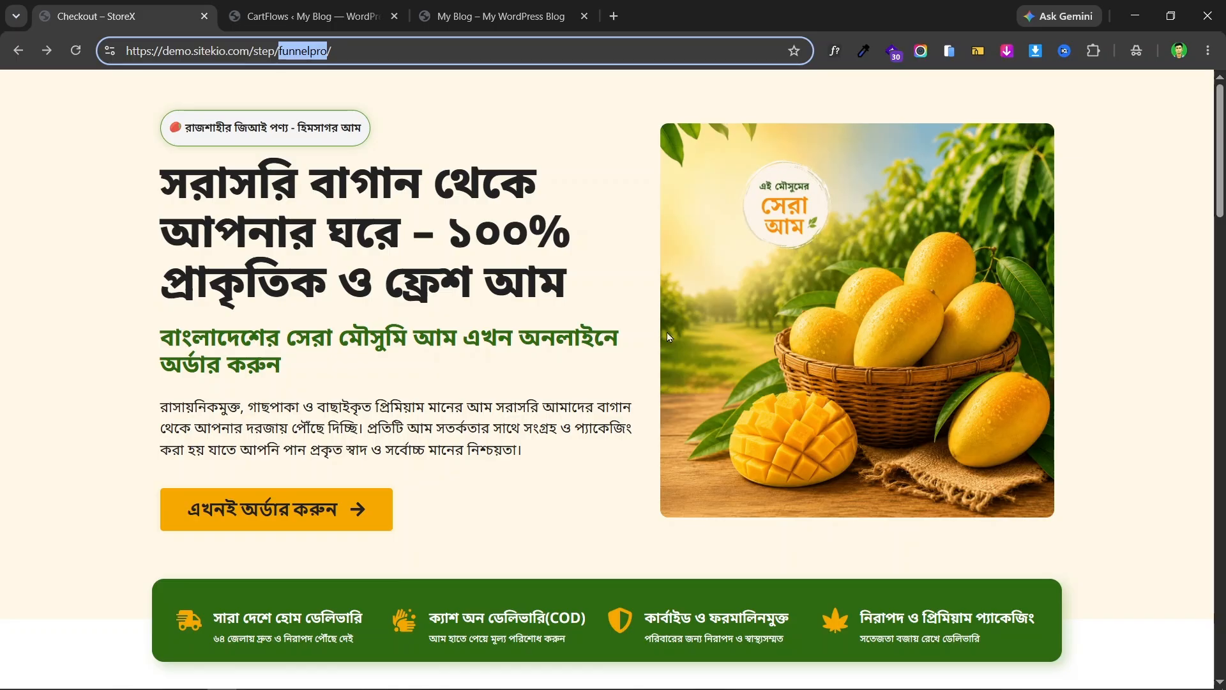
{"action": "left_click", "coordinate": [317, 6]}
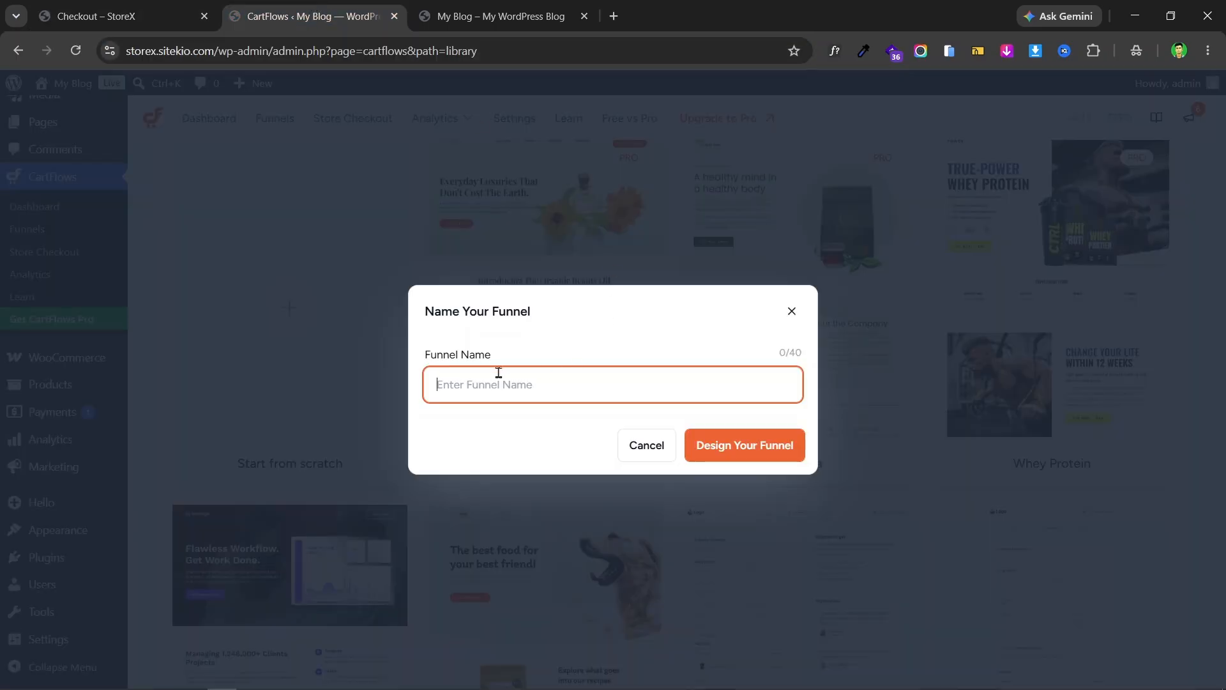
{"action": "type", "text": "funnelpro"}
{"action": "left_click", "coordinate": [442, 383]}
{"action": "key", "text": "BackSpace"}
{"action": "type", "text": "F"}
{"action": "type", "text": "Pro"}
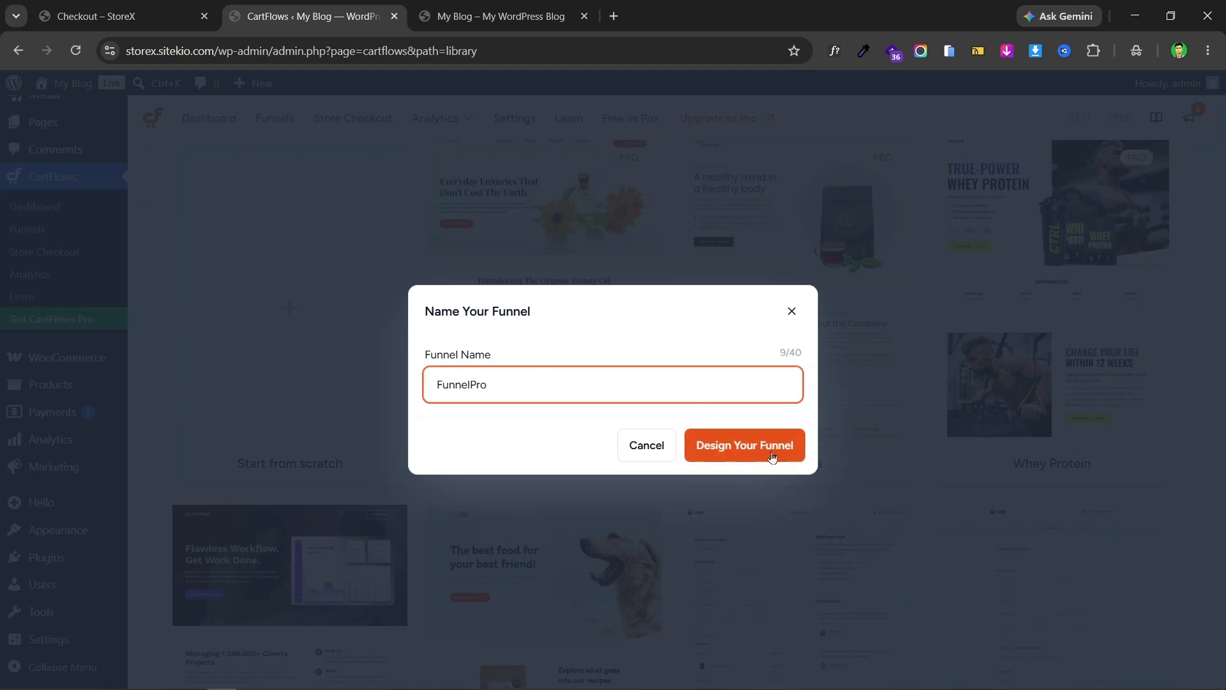
{"action": "left_click", "coordinate": [743, 449]}
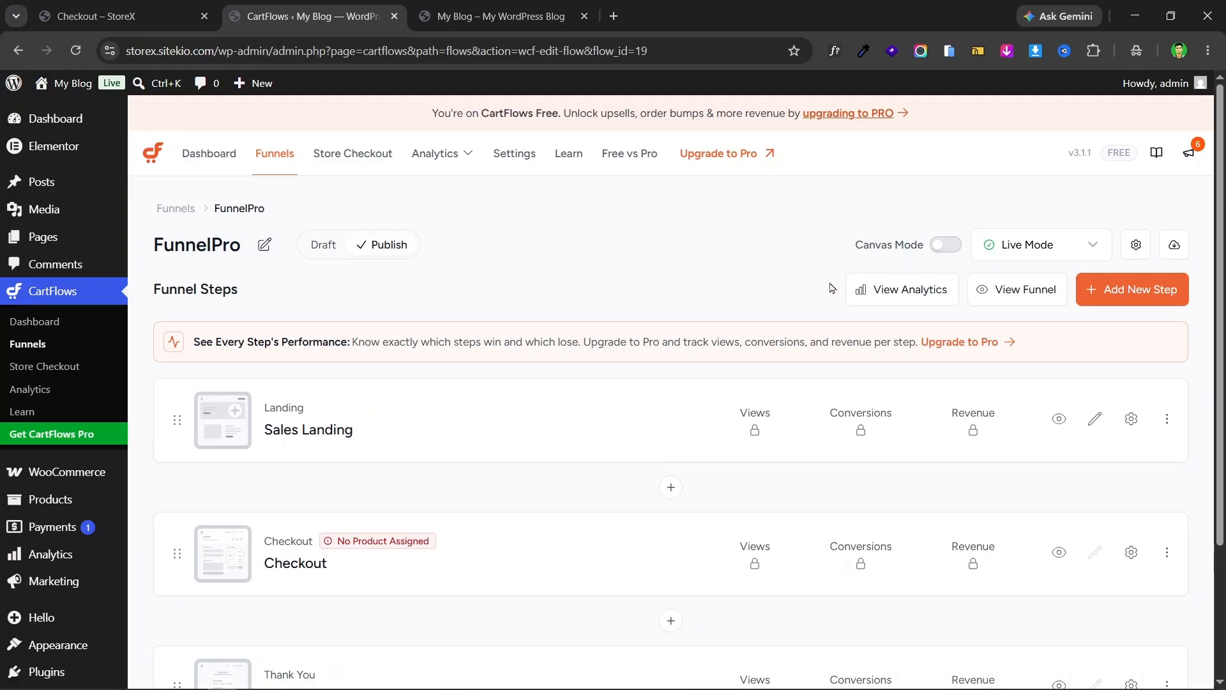
{"action": "scroll", "coordinate": [912, 321], "scroll_direction": "down", "scroll_amount": 3}
{"action": "scroll", "coordinate": [563, 321], "scroll_direction": "up", "scroll_amount": 3}
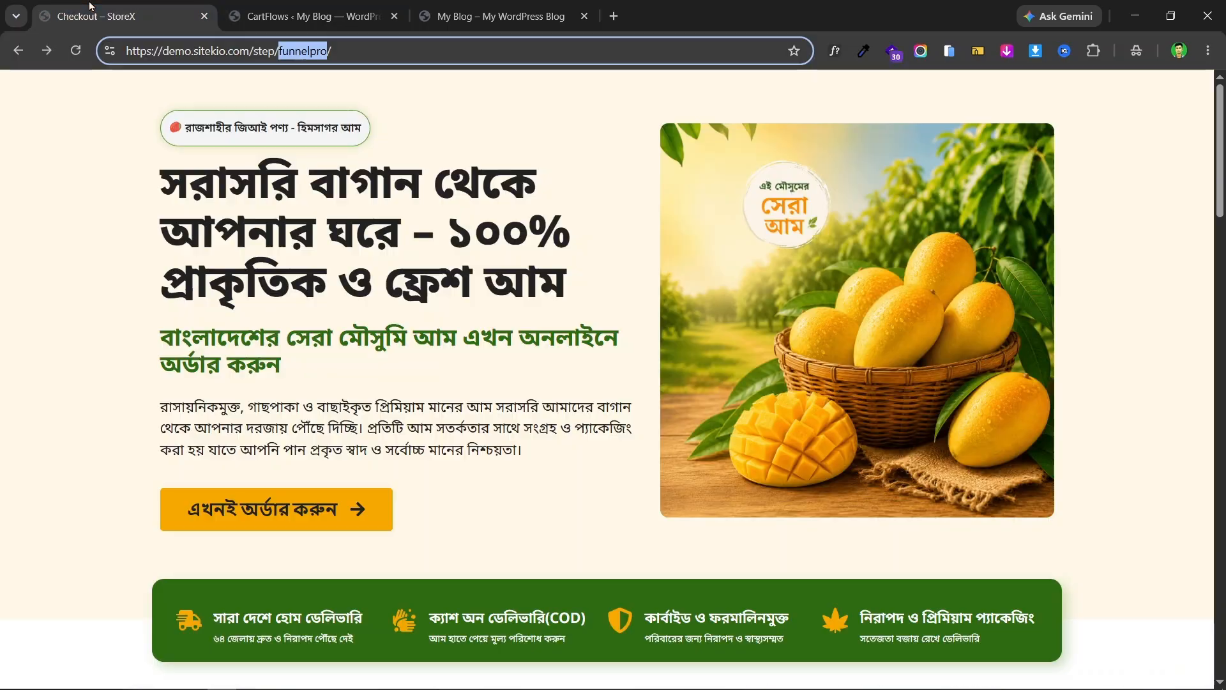
{"action": "left_click", "coordinate": [92, 14]}
{"action": "scroll", "coordinate": [470, 337], "scroll_direction": "down", "scroll_amount": 7}
{"action": "scroll", "coordinate": [353, 154], "scroll_direction": "up", "scroll_amount": 7}
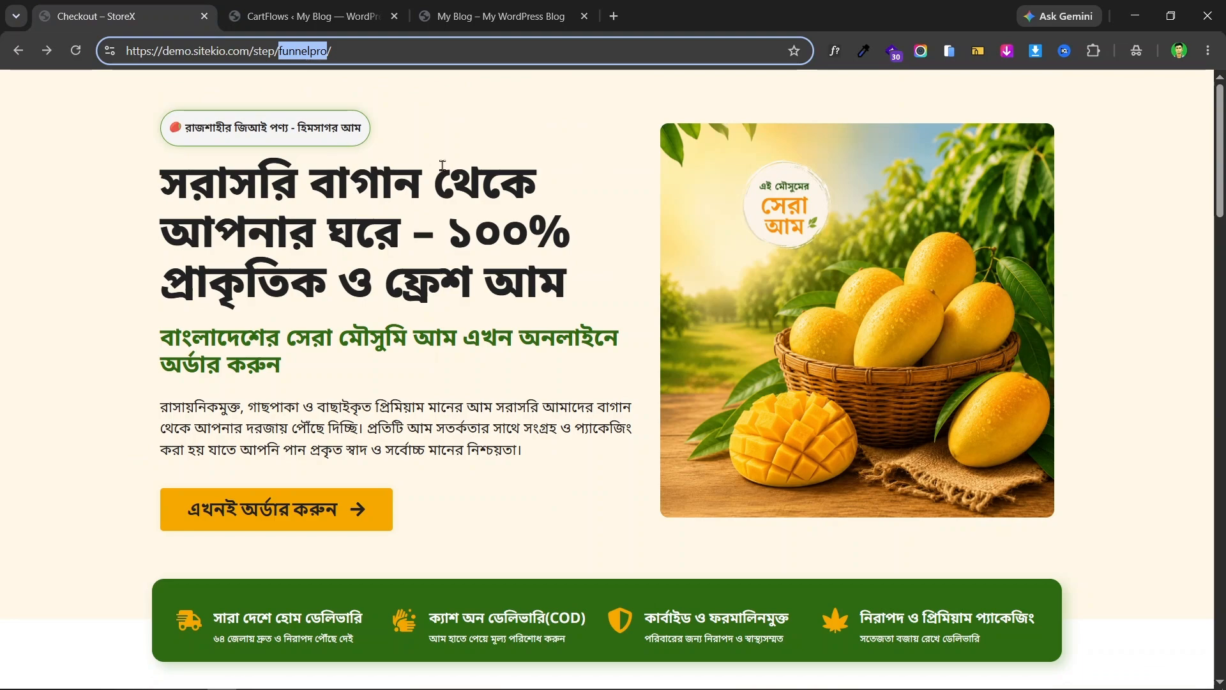
{"action": "left_click", "coordinate": [332, 16]}
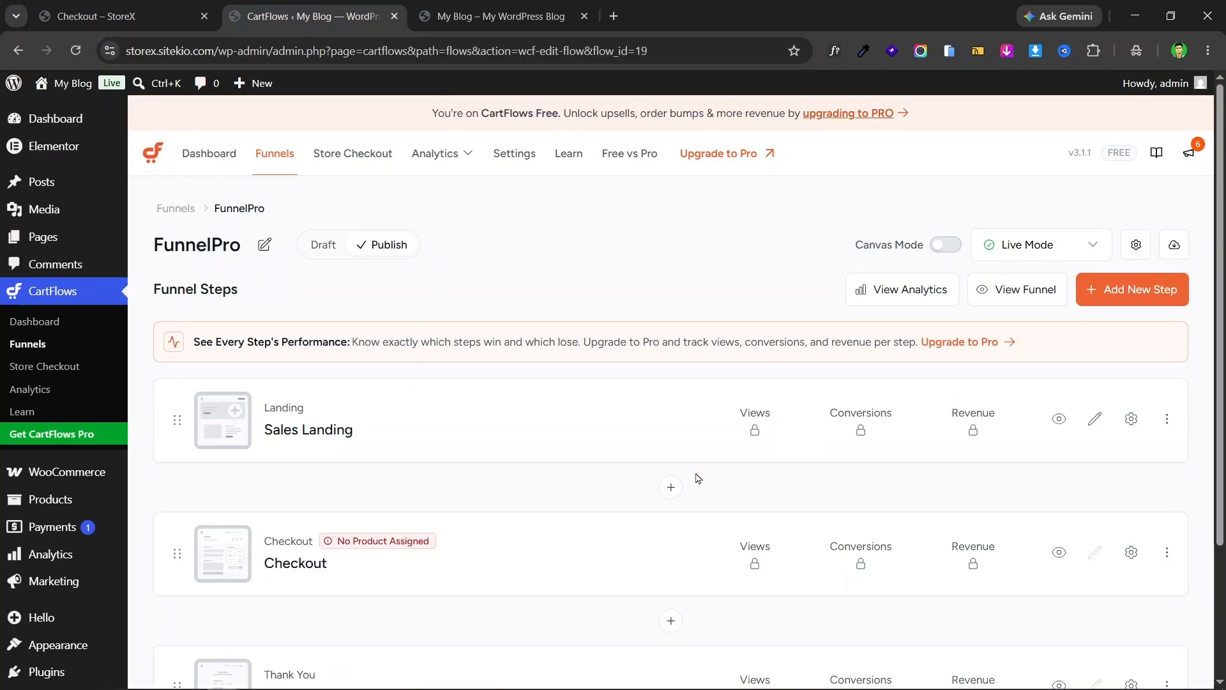
{"action": "left_click", "coordinate": [118, 8]}
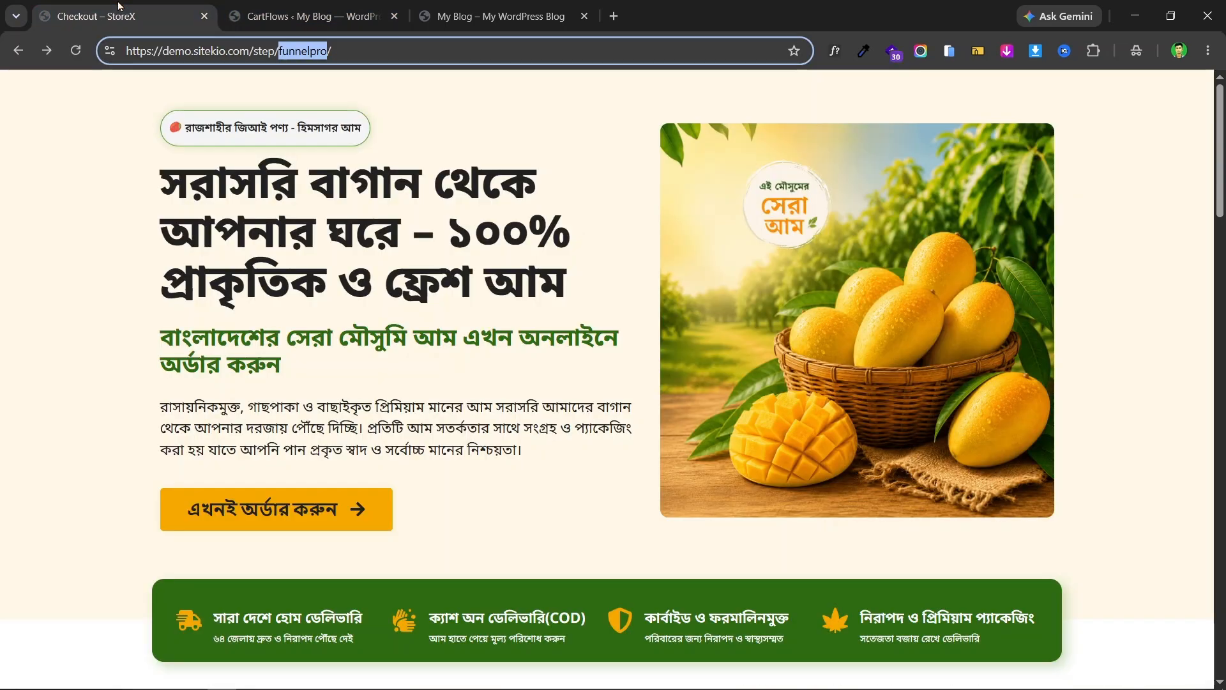
{"action": "left_click", "coordinate": [453, 219]}
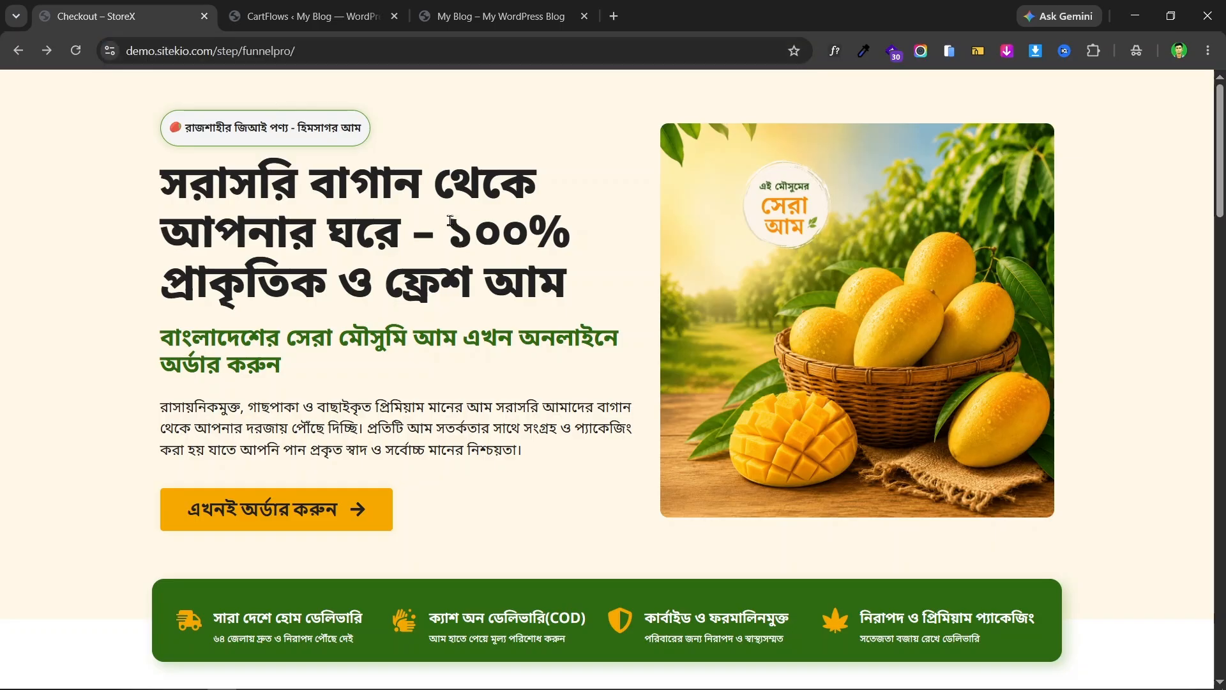
{"action": "scroll", "coordinate": [1037, 200], "scroll_direction": "down", "scroll_amount": 15}
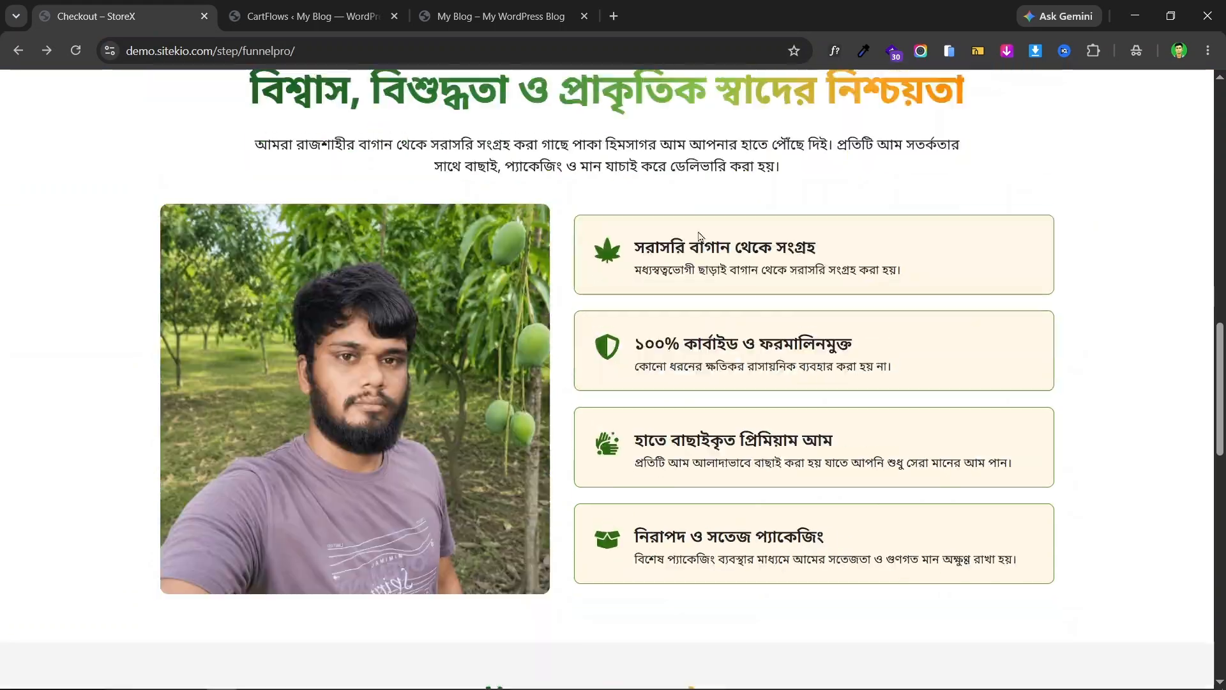
{"action": "scroll", "coordinate": [1021, 305], "scroll_direction": "down", "scroll_amount": 10}
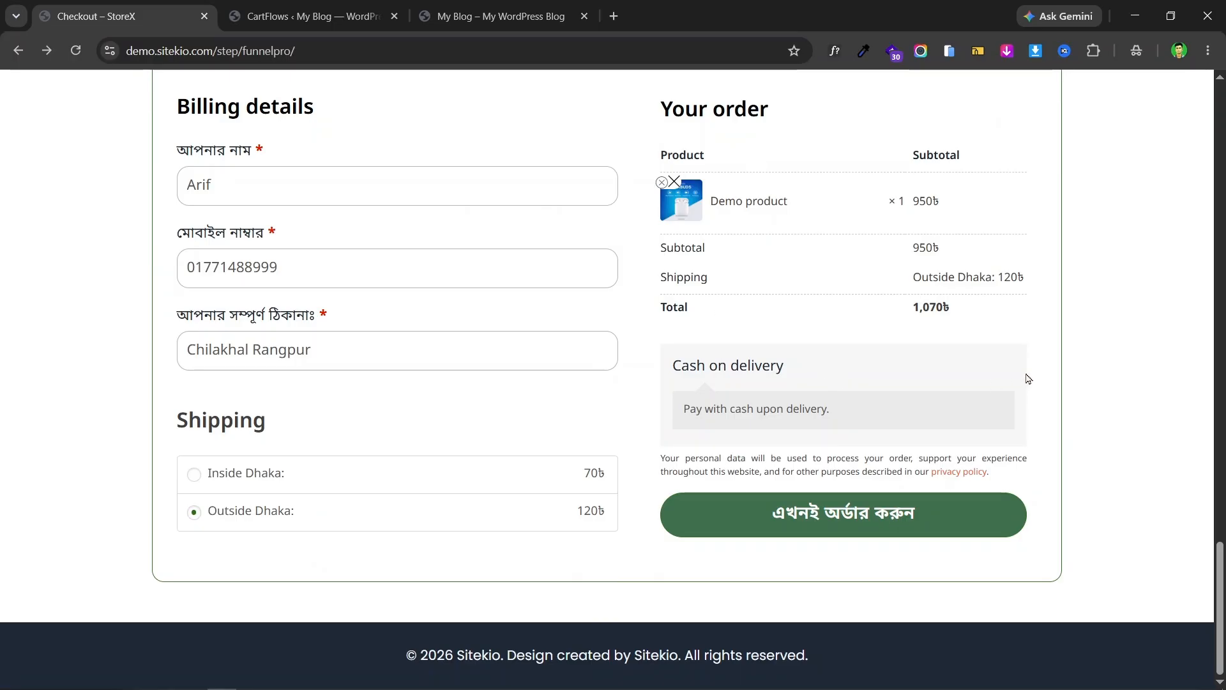
{"action": "scroll", "coordinate": [954, 332], "scroll_direction": "up", "scroll_amount": 15}
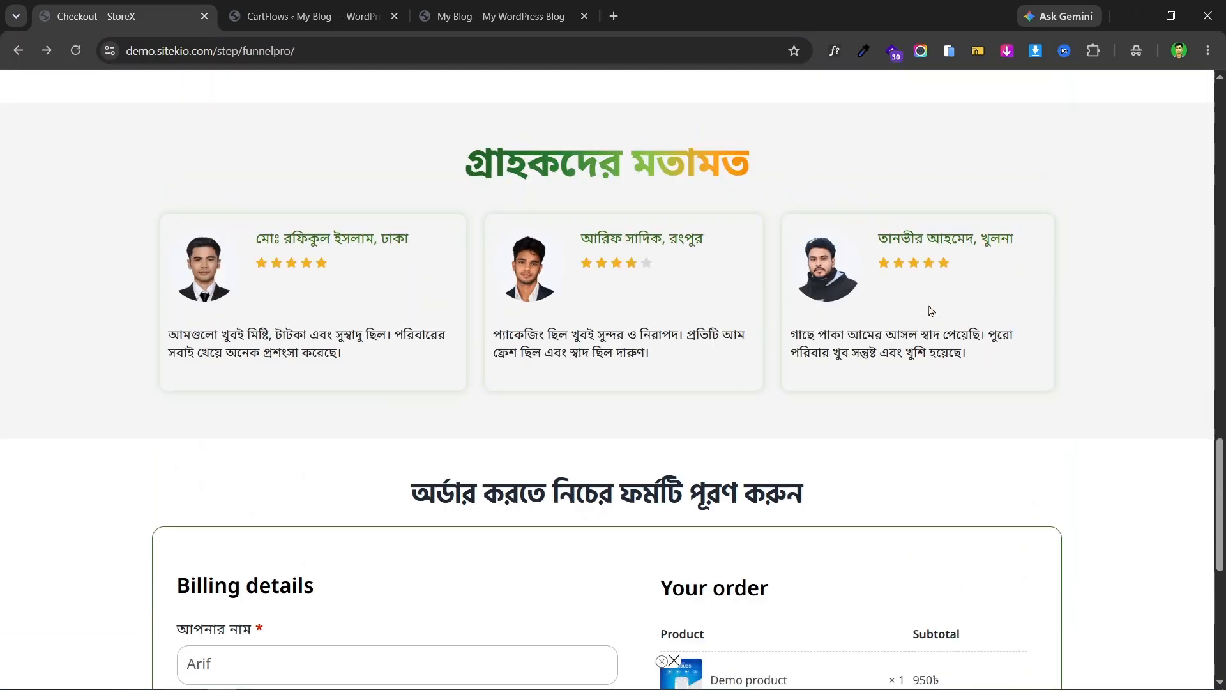
{"action": "scroll", "coordinate": [430, 306], "scroll_direction": "up", "scroll_amount": 10}
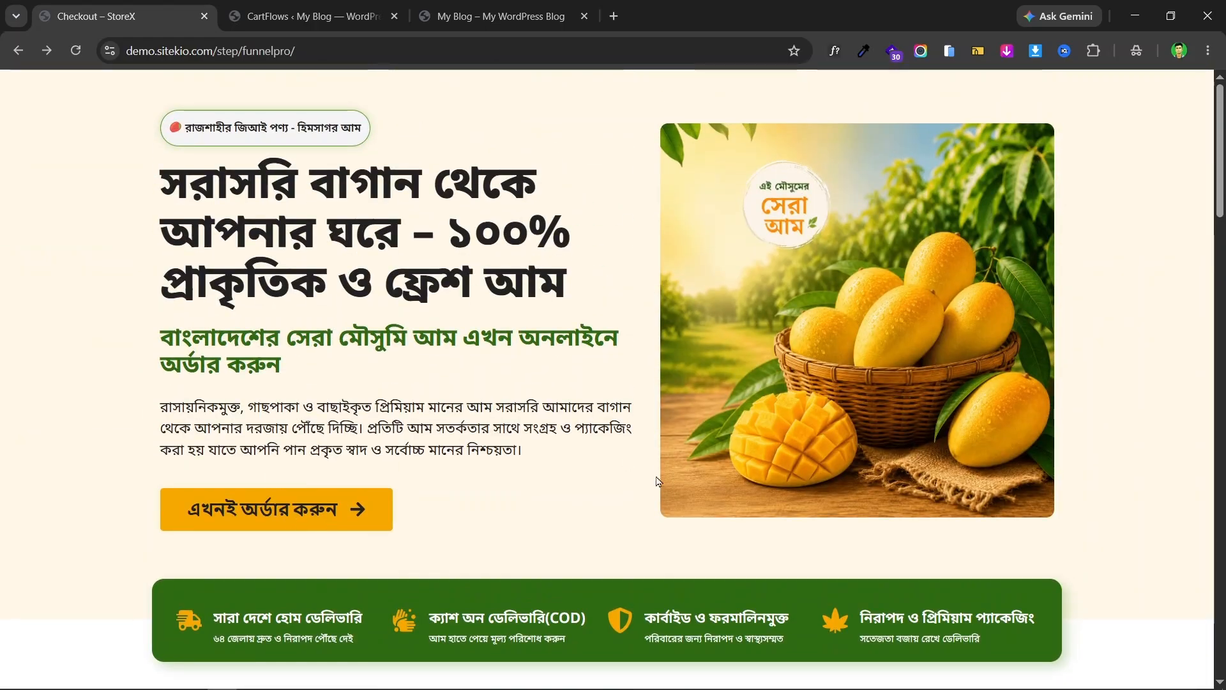
{"action": "scroll", "coordinate": [660, 480], "scroll_direction": "down", "scroll_amount": 8}
{"action": "left_click", "coordinate": [320, 16]}
{"action": "scroll", "coordinate": [339, 449], "scroll_direction": "down", "scroll_amount": 3}
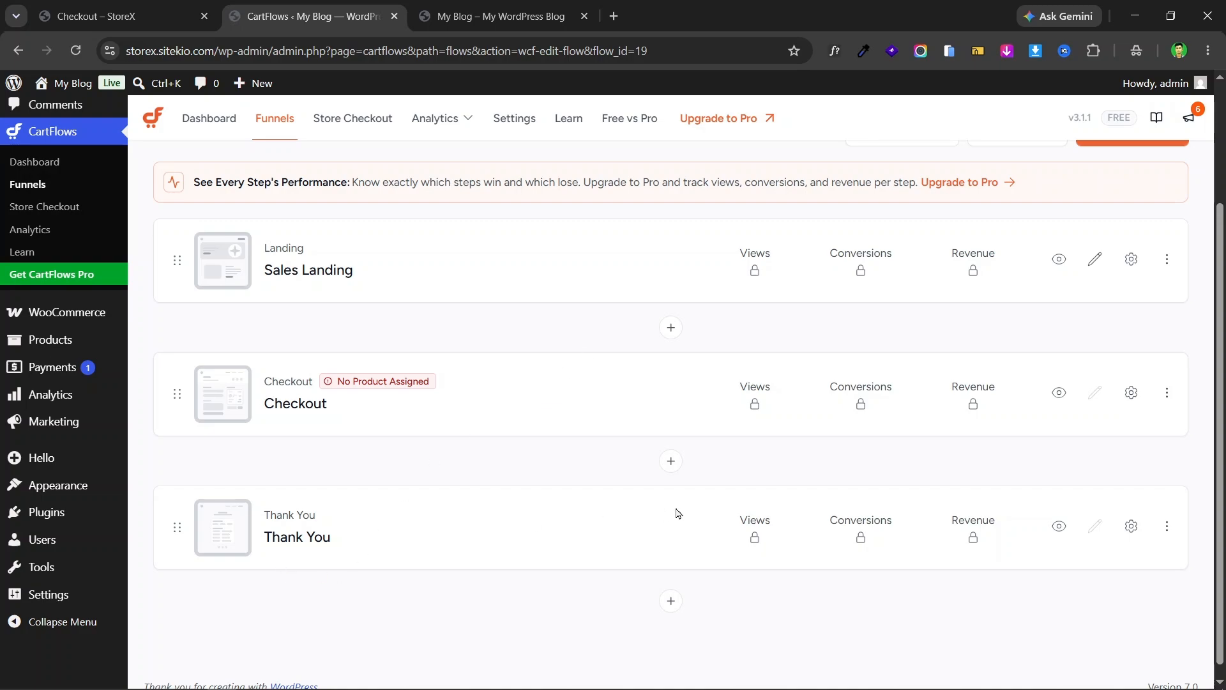
{"action": "scroll", "coordinate": [391, 376], "scroll_direction": "up", "scroll_amount": 3}
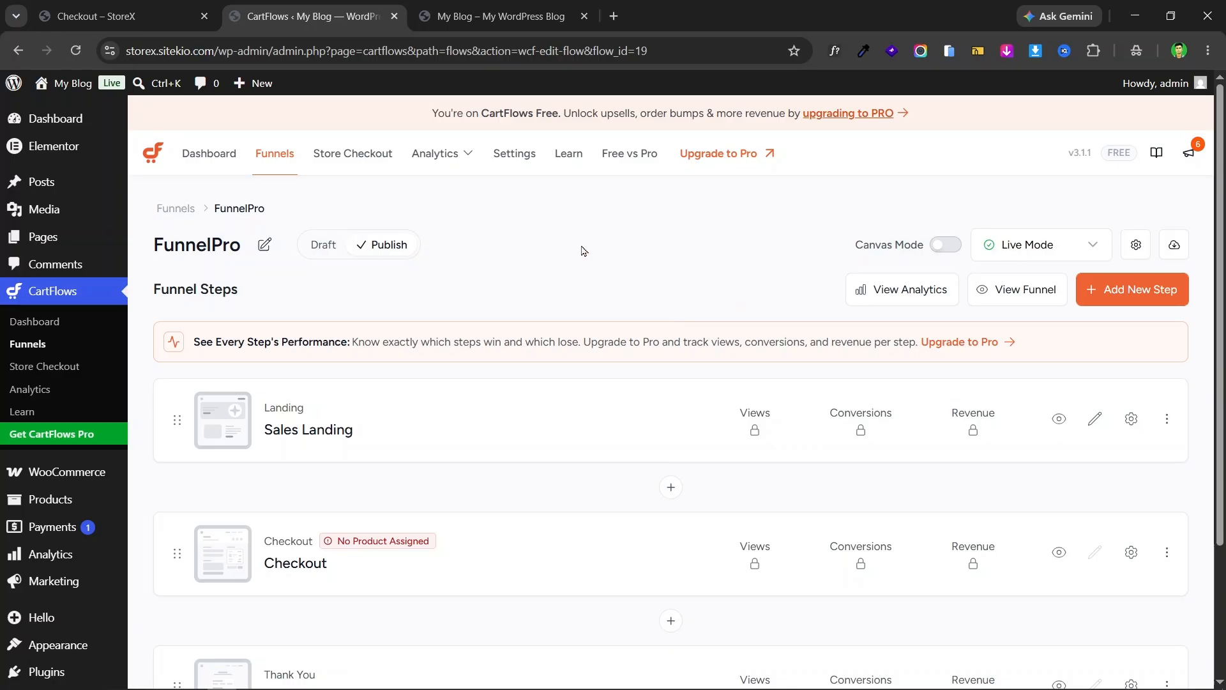
{"action": "left_click", "coordinate": [121, 16]}
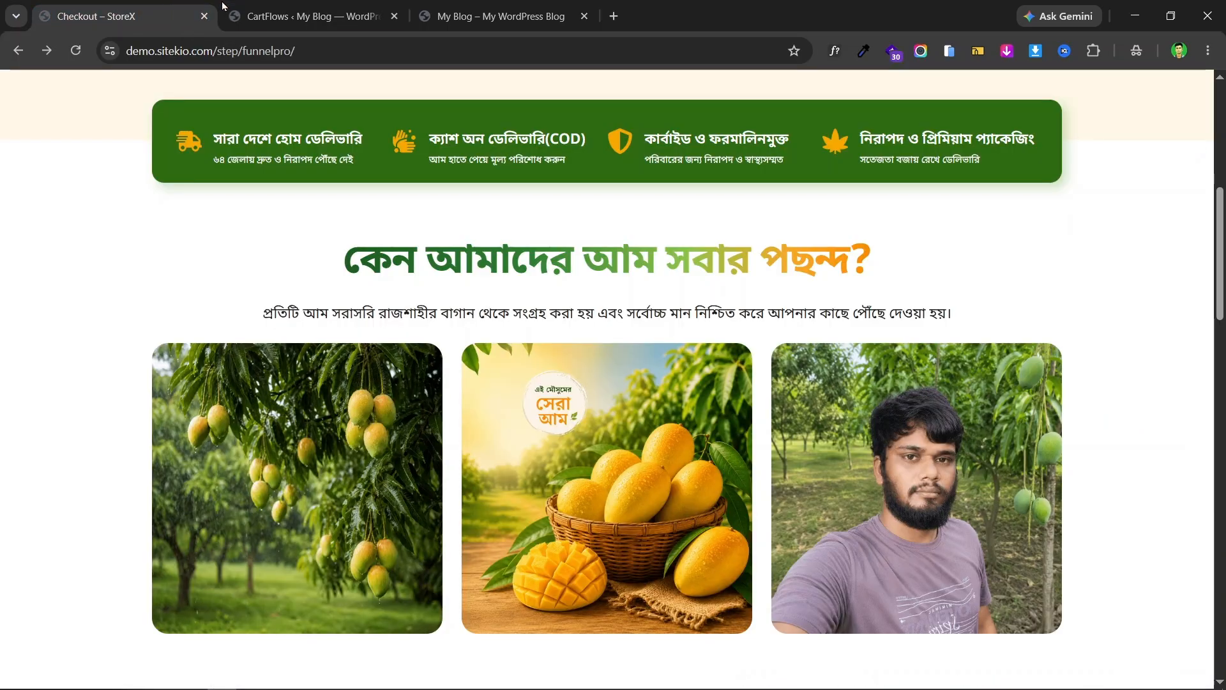
{"action": "left_click", "coordinate": [275, 8]}
{"action": "scroll", "coordinate": [785, 381], "scroll_direction": "down", "scroll_amount": 3}
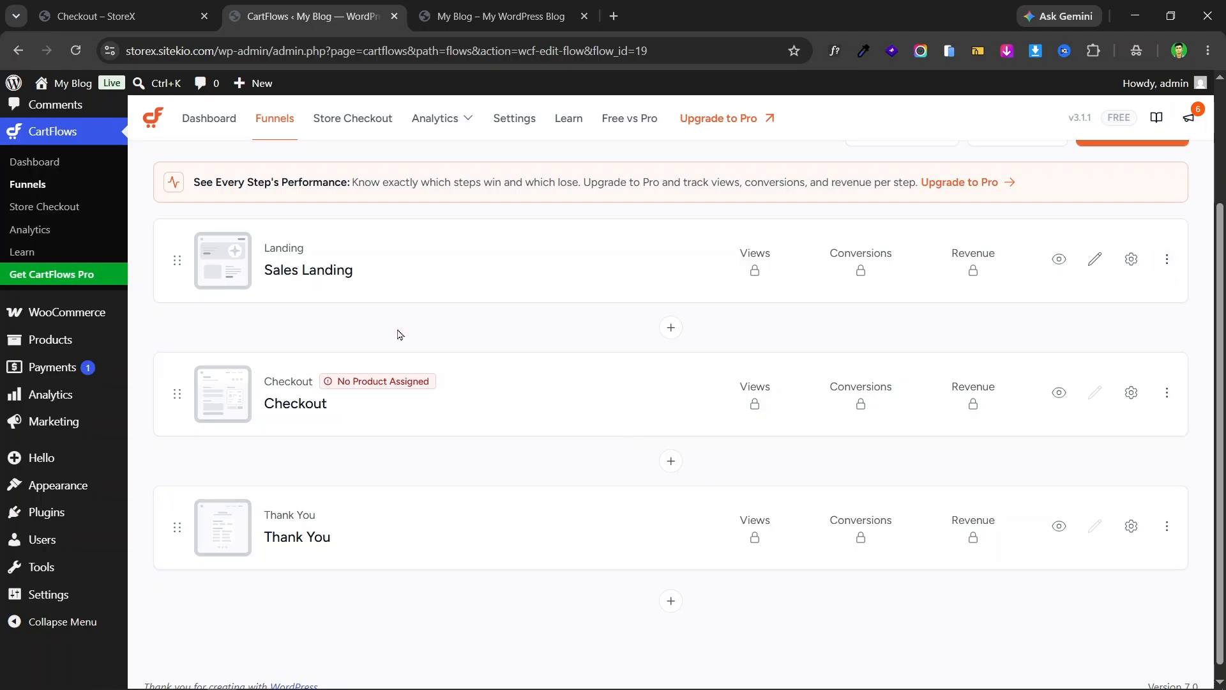
- Delete the Sales Landing step and confirm in the Delete Step dialog
{"action": "left_click", "coordinate": [1167, 260]}
{"action": "left_click", "coordinate": [1128, 368]}
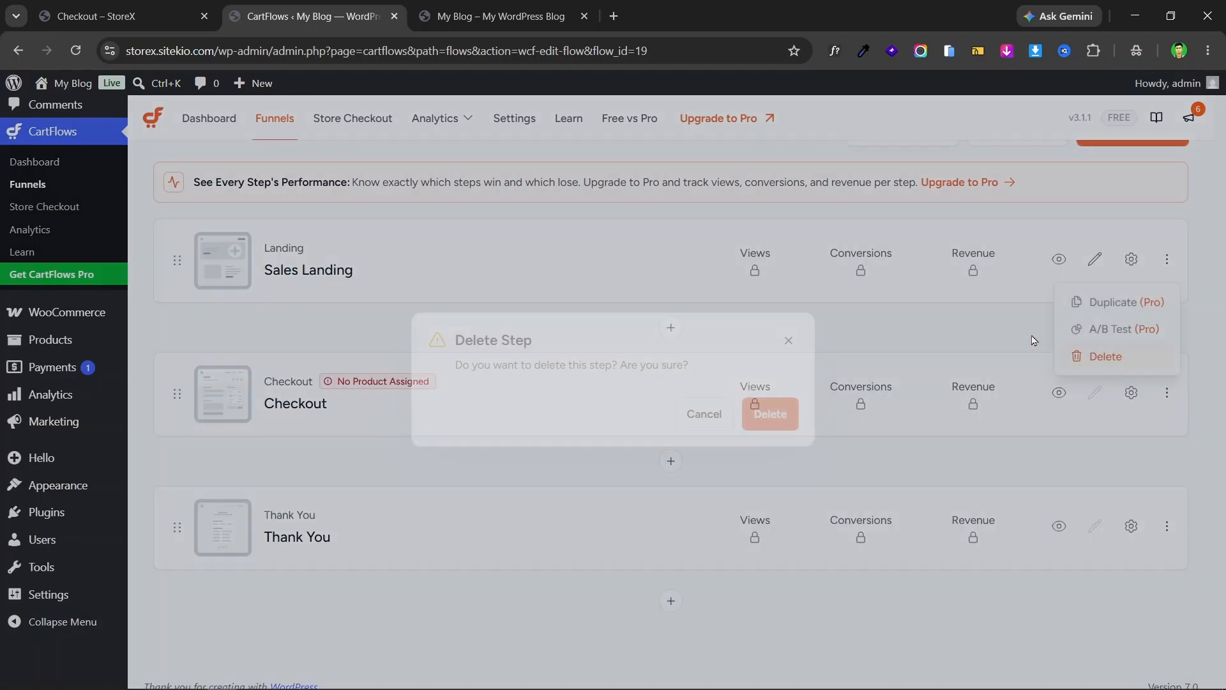
{"action": "left_click", "coordinate": [770, 414]}
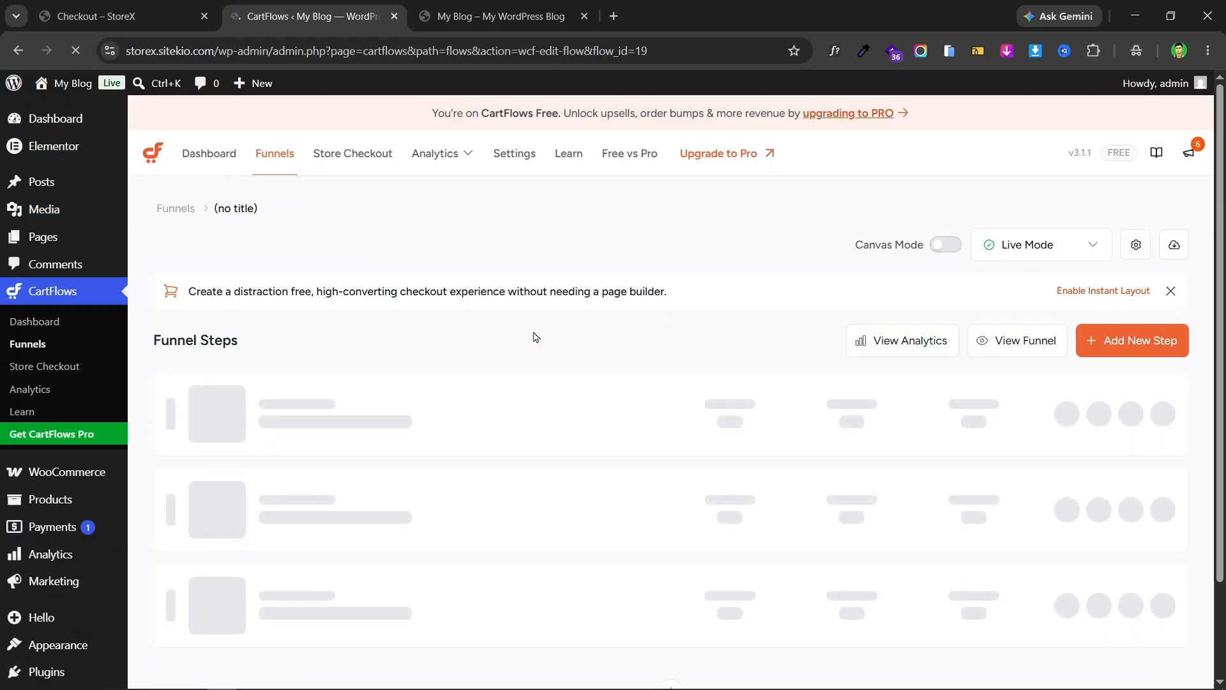
{"action": "scroll", "coordinate": [386, 347], "scroll_direction": "down", "scroll_amount": 2}
{"action": "scroll", "coordinate": [545, 326], "scroll_direction": "up", "scroll_amount": 2}
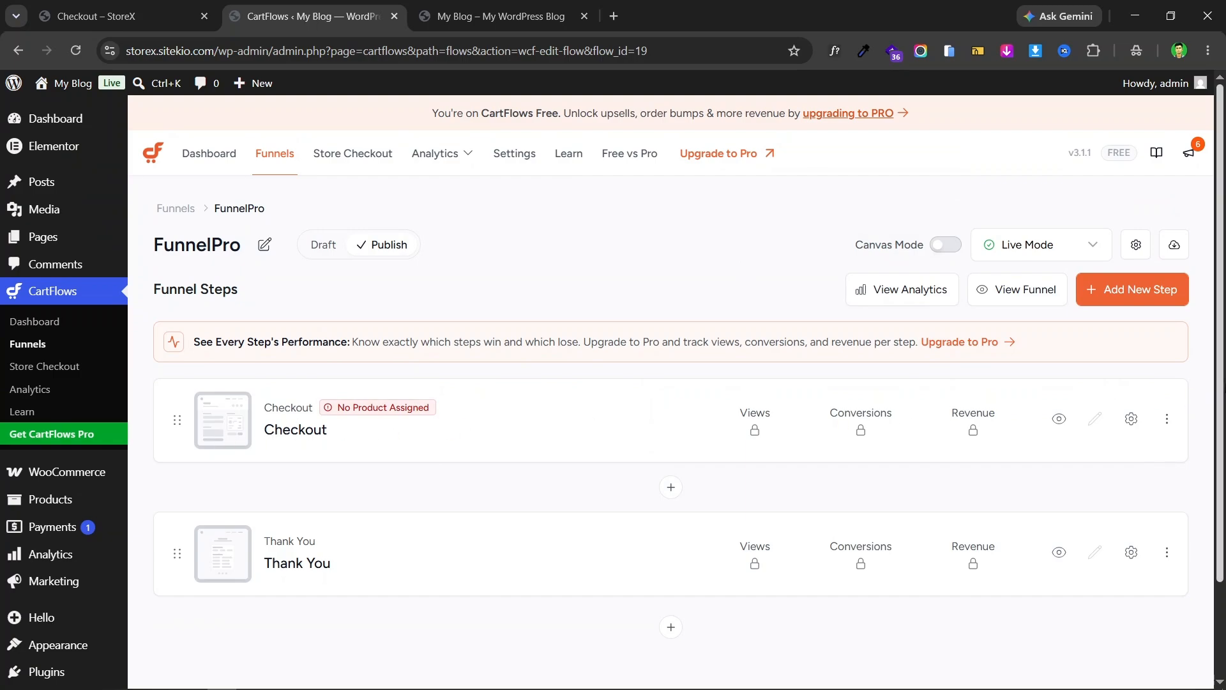
- Compare the FunnelPro steps list with the mango landing page across tabs
{"action": "left_click", "coordinate": [153, 7]}
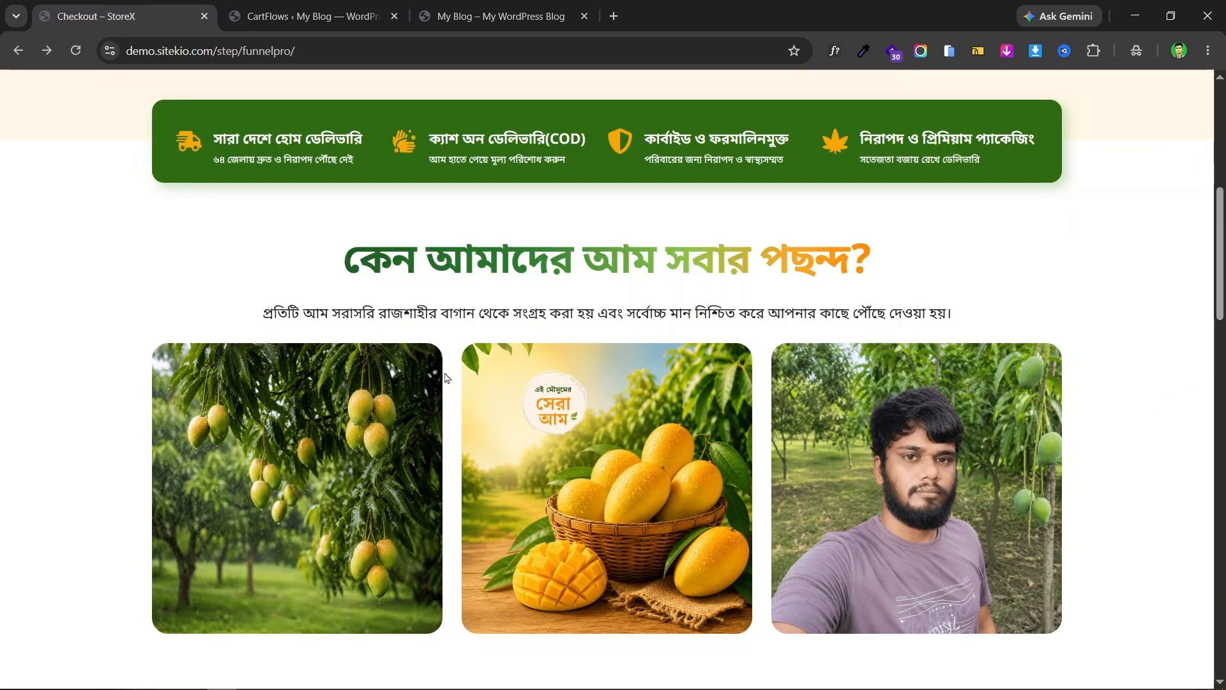
{"action": "left_click", "coordinate": [307, 16]}
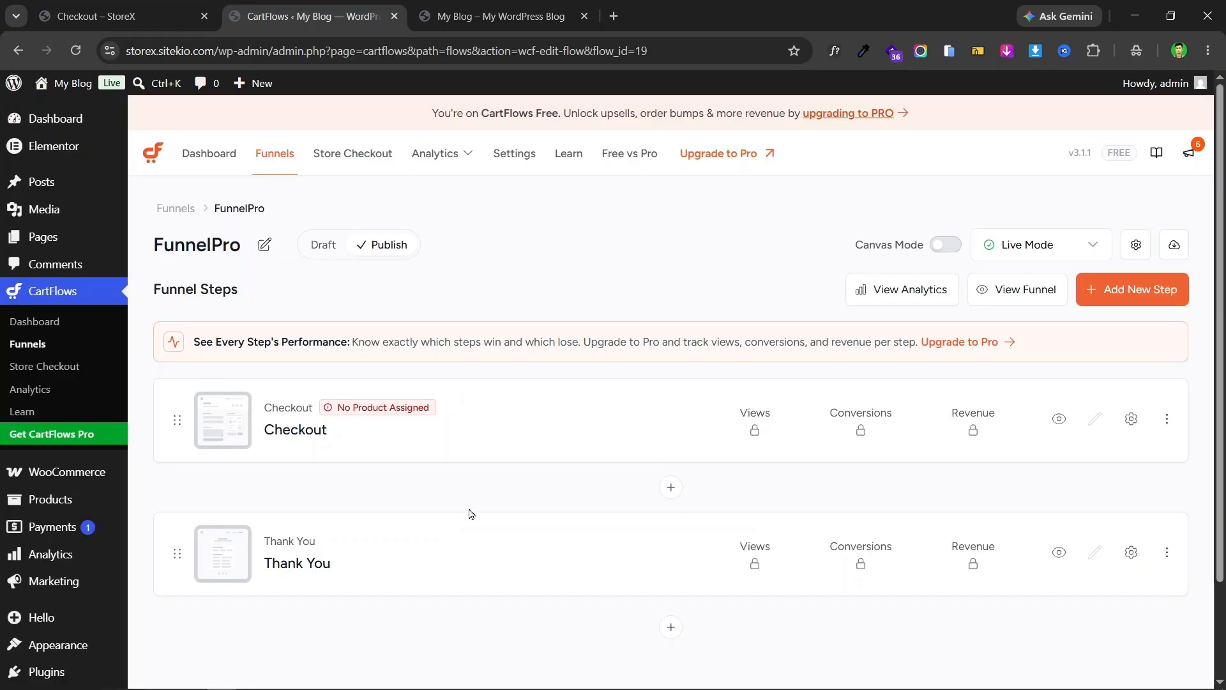
{"action": "left_click", "coordinate": [121, 16]}
{"action": "left_click", "coordinate": [313, 16]}
{"action": "left_click", "coordinate": [128, 16]}
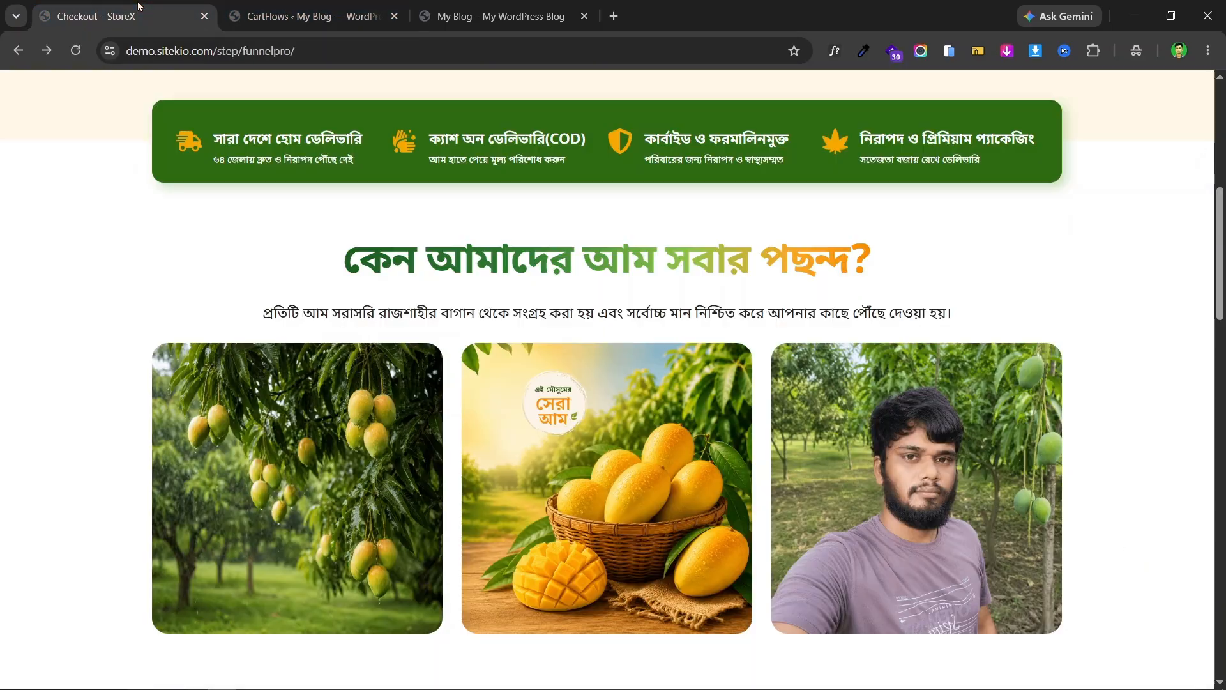
{"action": "left_click", "coordinate": [334, 8]}
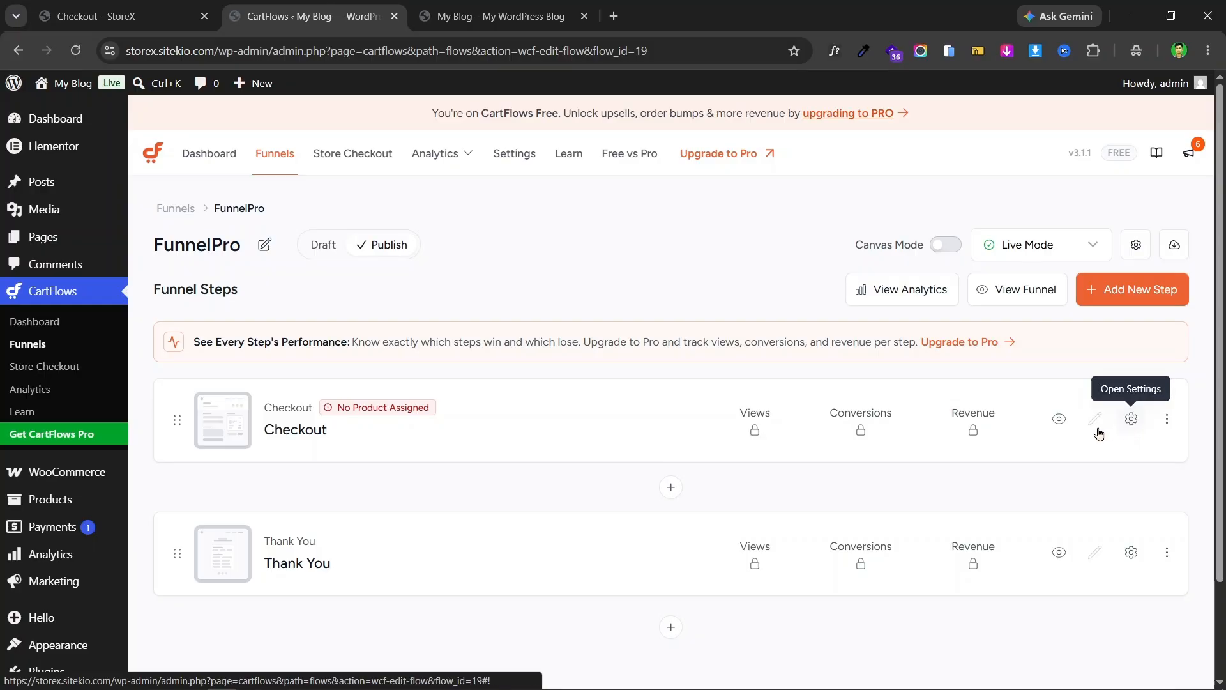
{"action": "left_click", "coordinate": [207, 7]}
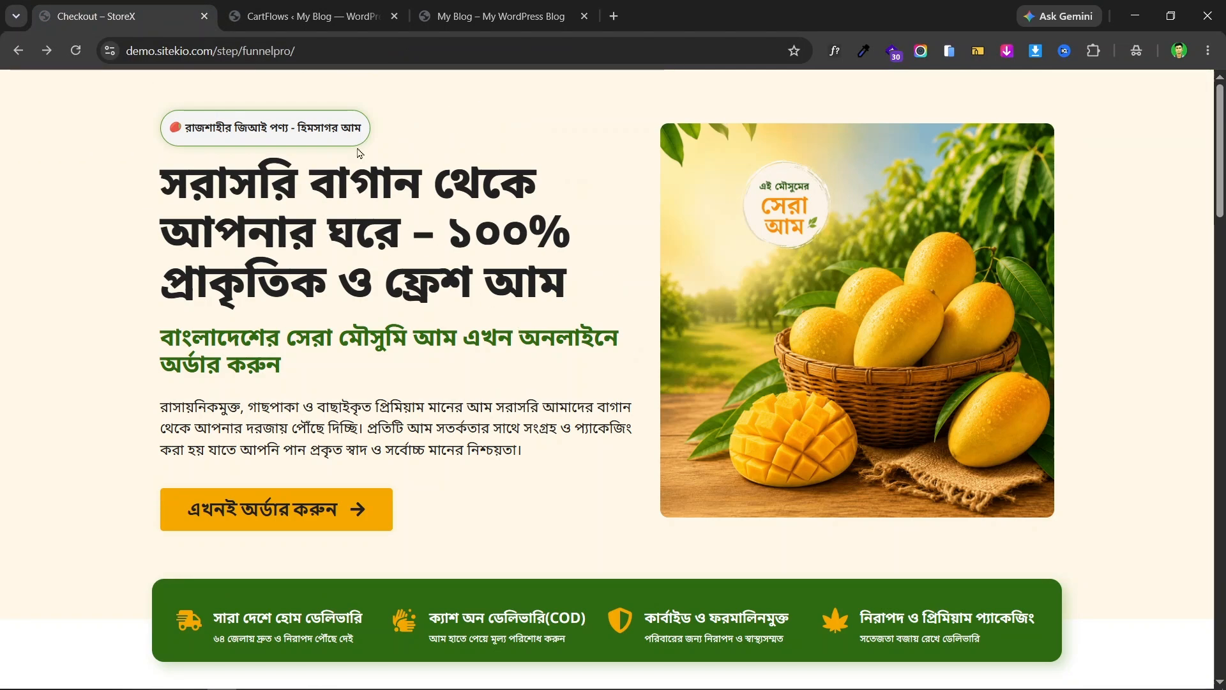
{"action": "left_click", "coordinate": [313, 8]}
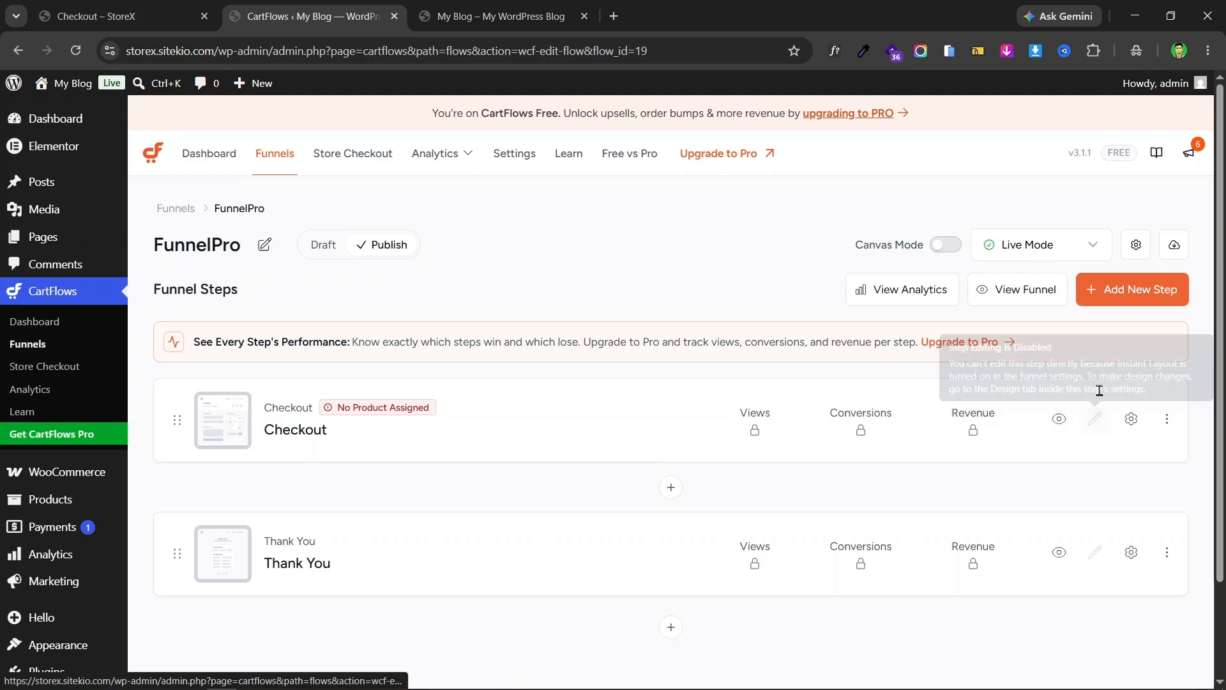
- Turn off Enable Instant Layout in FunnelPro's settings, save, and verify it stayed off
{"action": "left_click", "coordinate": [1137, 245]}
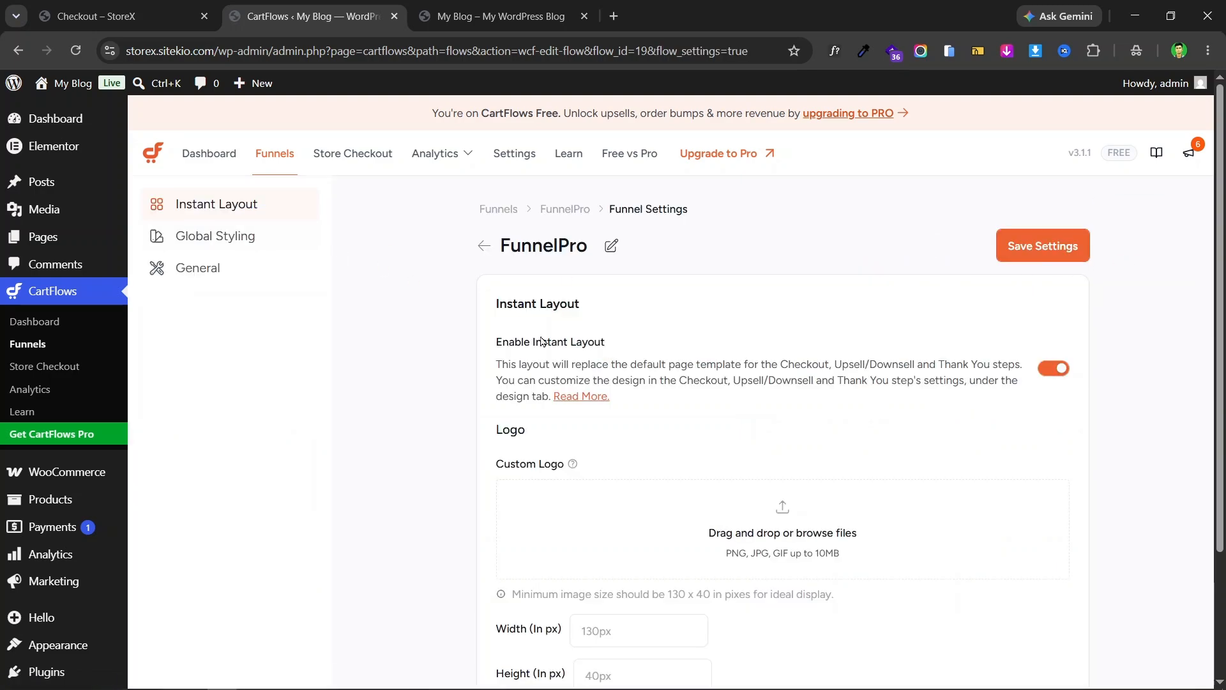
{"action": "scroll", "coordinate": [766, 332], "scroll_direction": "down", "scroll_amount": 2}
{"action": "scroll", "coordinate": [980, 296], "scroll_direction": "up", "scroll_amount": 2}
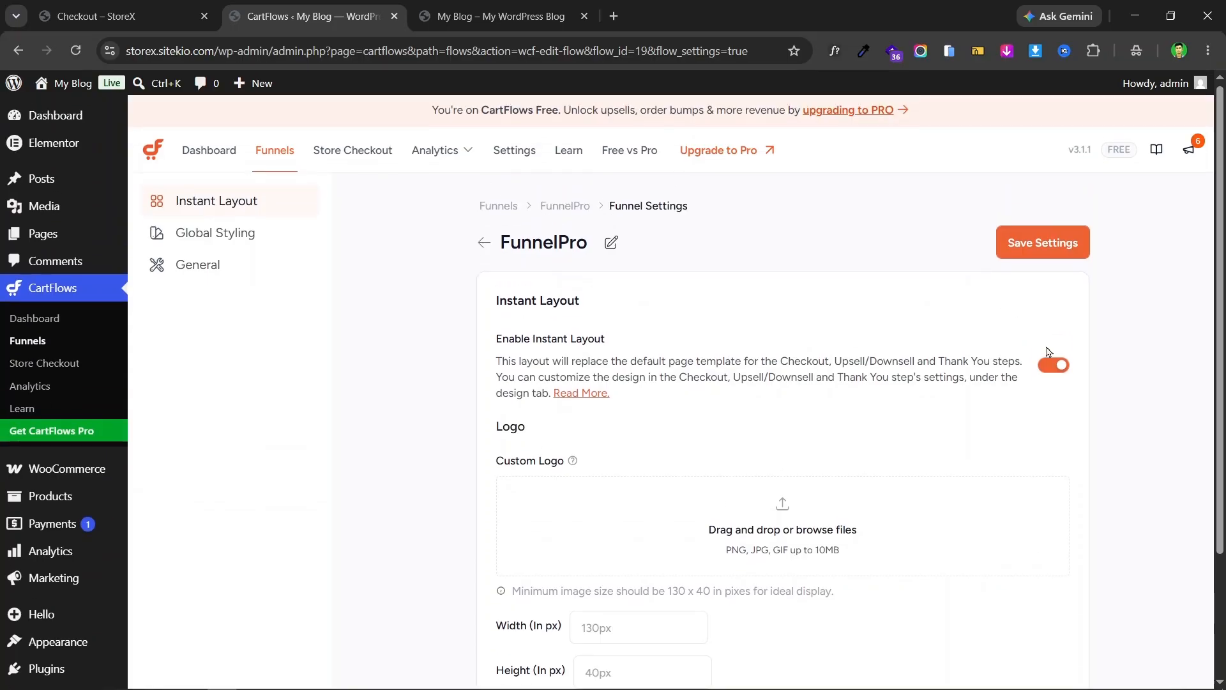
{"action": "left_click", "coordinate": [1054, 365]}
{"action": "left_click", "coordinate": [1025, 249]}
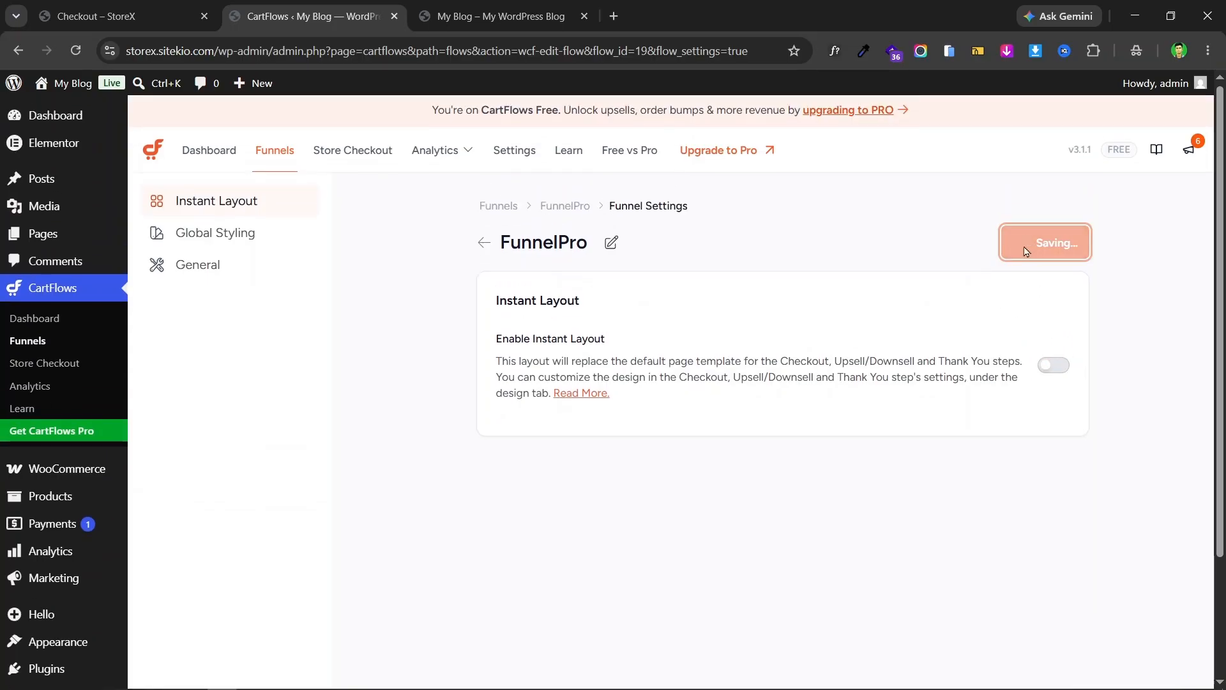
{"action": "left_click", "coordinate": [483, 246]}
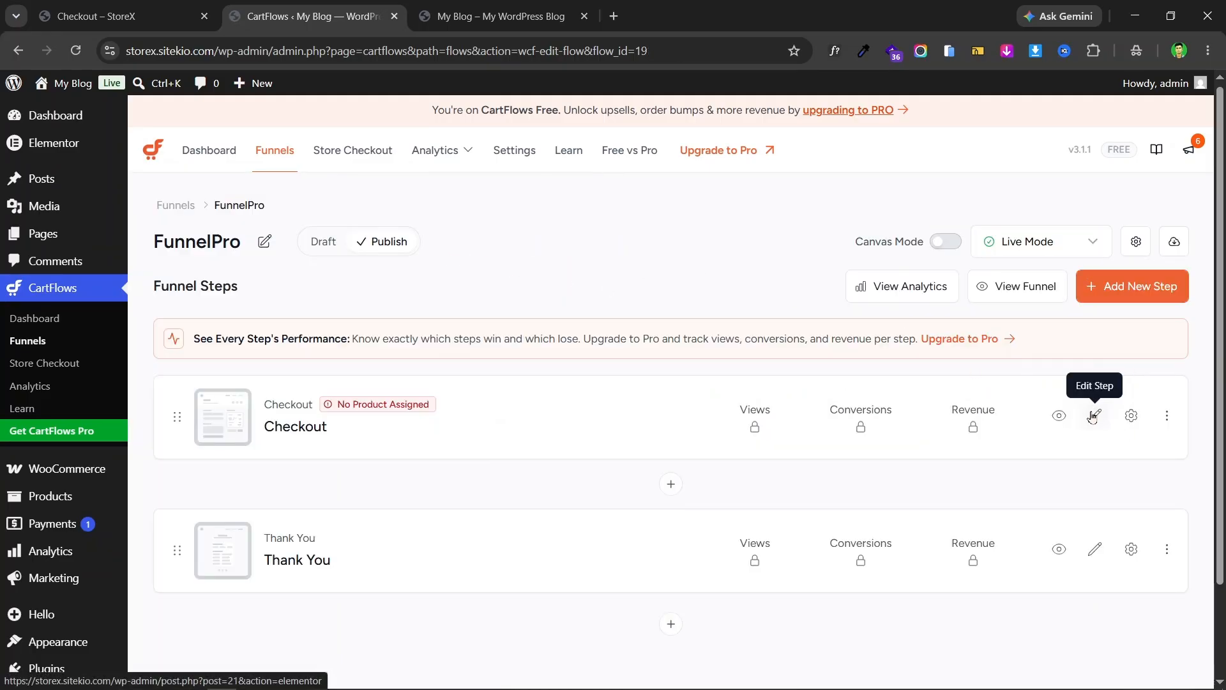
{"action": "left_click", "coordinate": [1136, 241]}
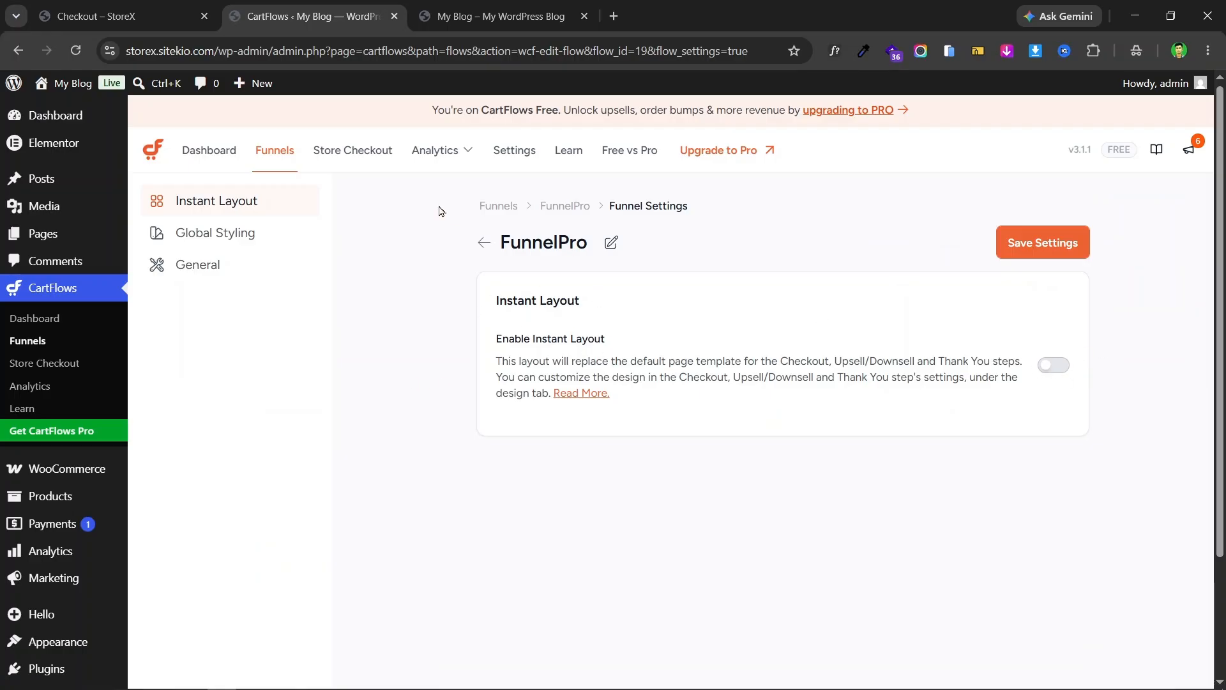
{"action": "left_click", "coordinate": [483, 244]}
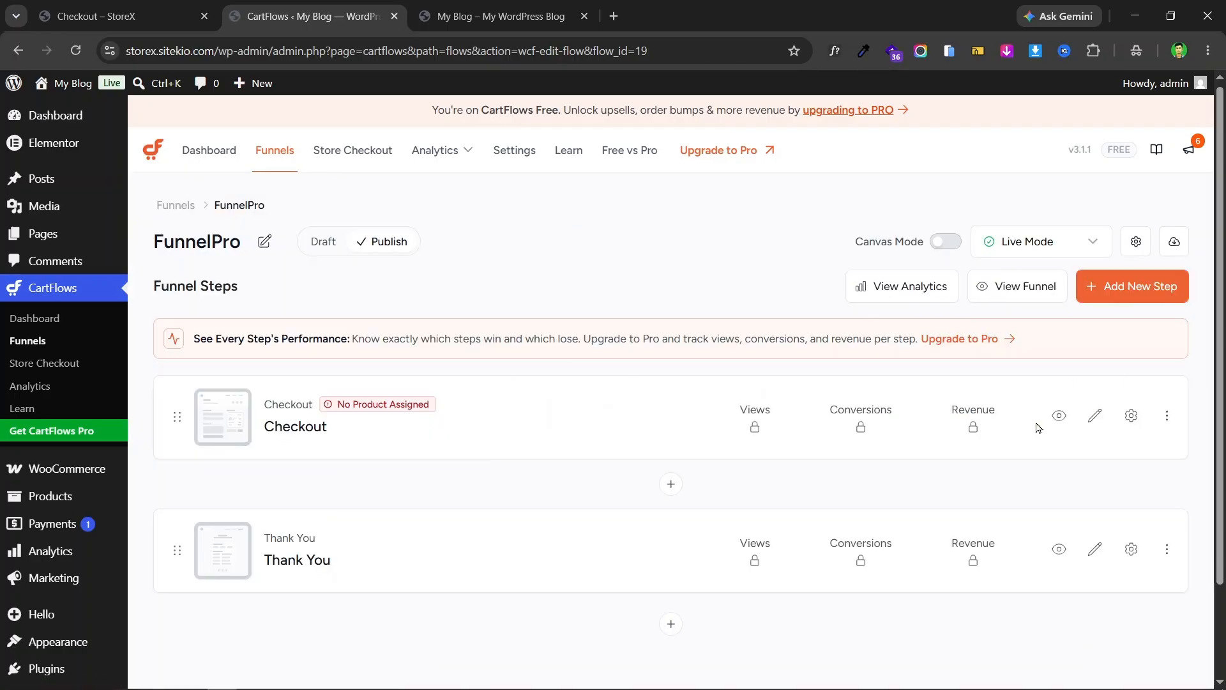
- Open the Checkout step in Elementor and dismiss the Atomic Elements promotion
{"action": "left_click", "coordinate": [1092, 422]}
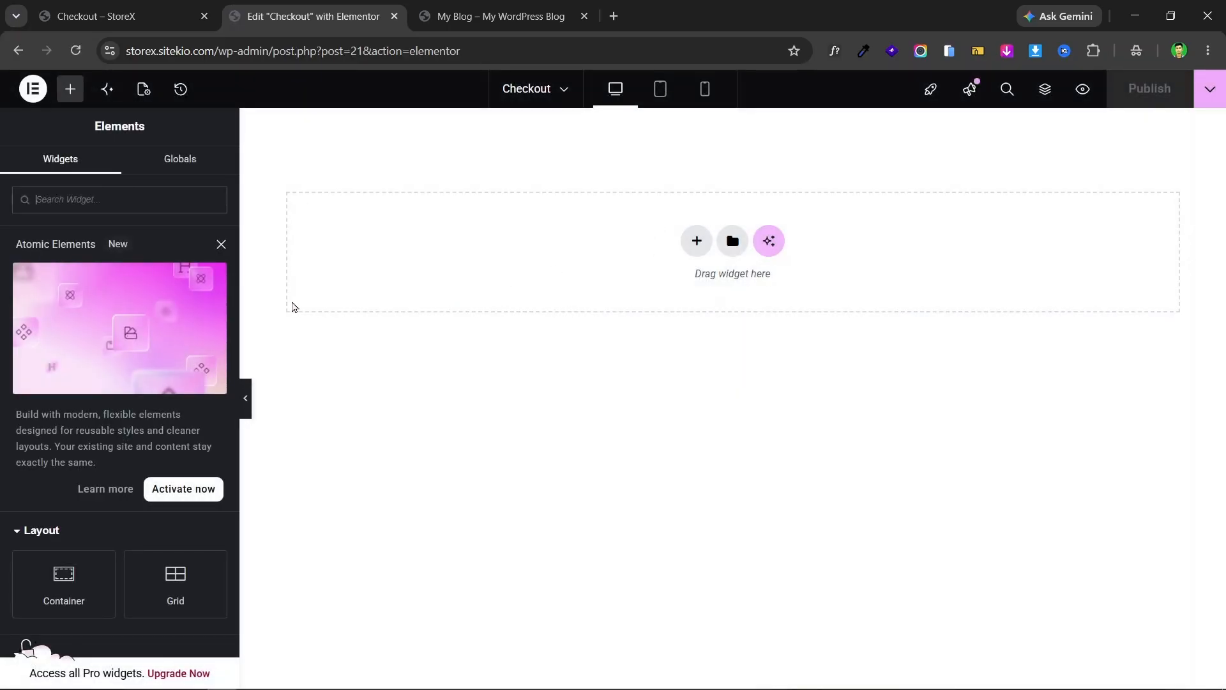
{"action": "left_click", "coordinate": [221, 244]}
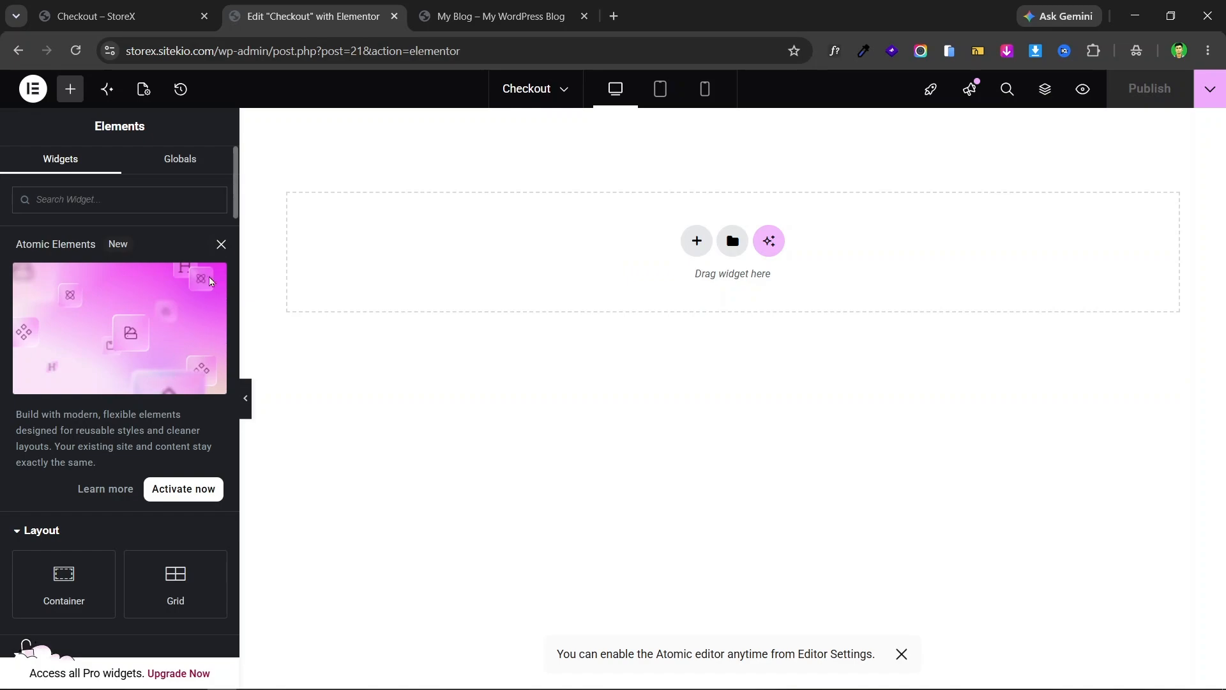
{"action": "left_click", "coordinate": [171, 6]}
{"action": "left_click", "coordinate": [367, 8]}
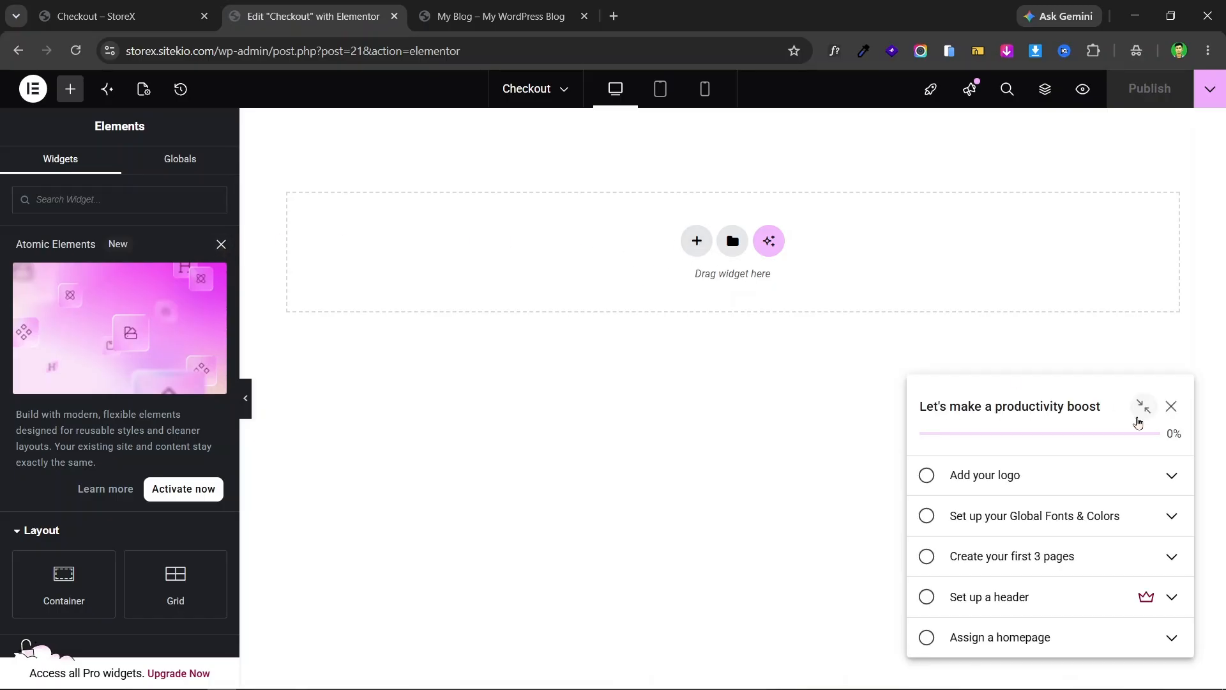
- Add a Flexbox container with the 50/50 two-column structure to the empty page
{"action": "left_click", "coordinate": [695, 242]}
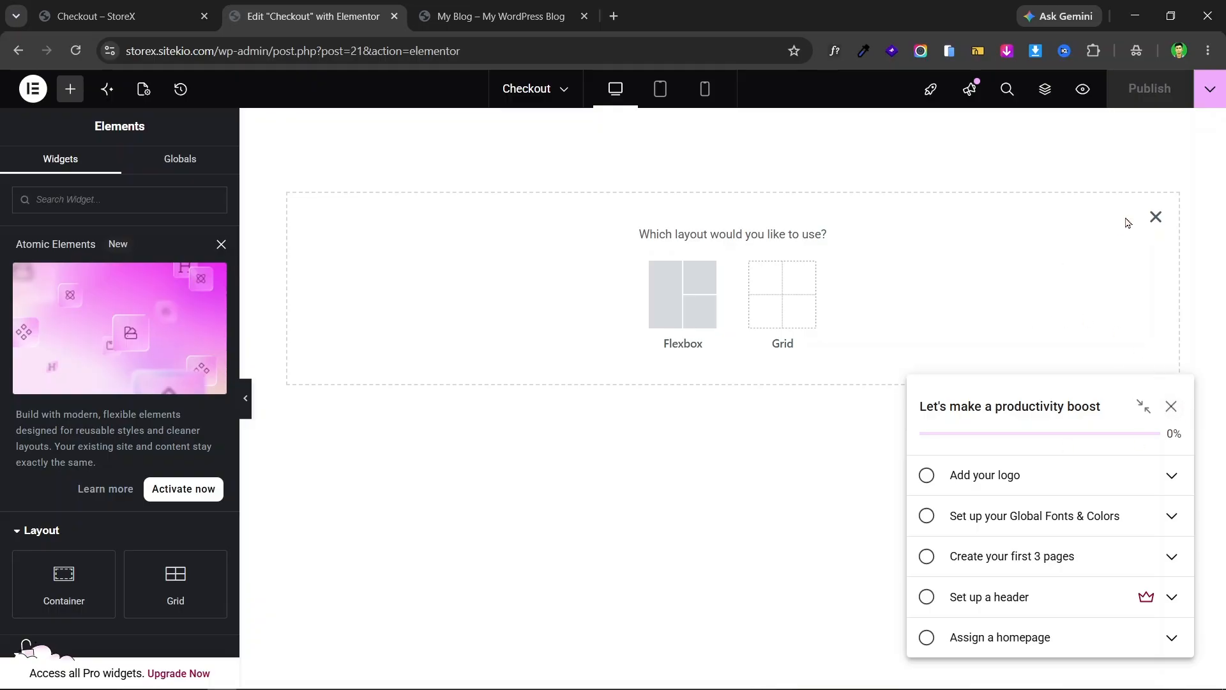
{"action": "left_click", "coordinate": [1153, 223]}
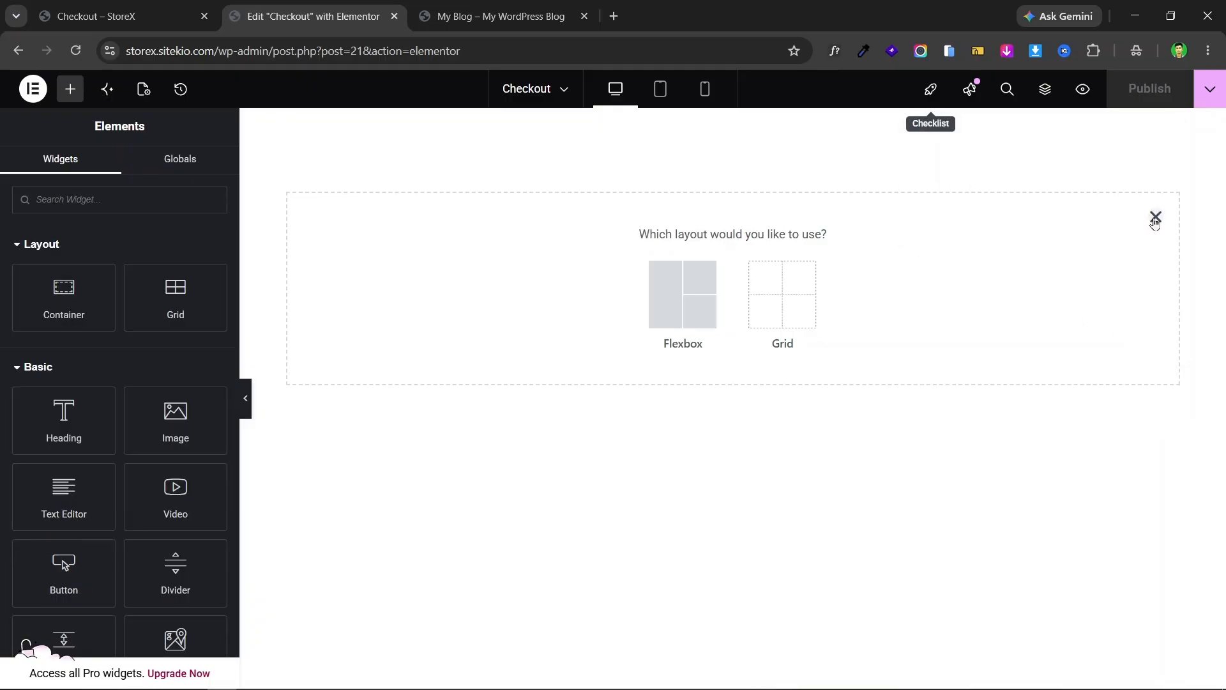
{"action": "left_click", "coordinate": [1155, 220]}
{"action": "left_click", "coordinate": [1147, 229]}
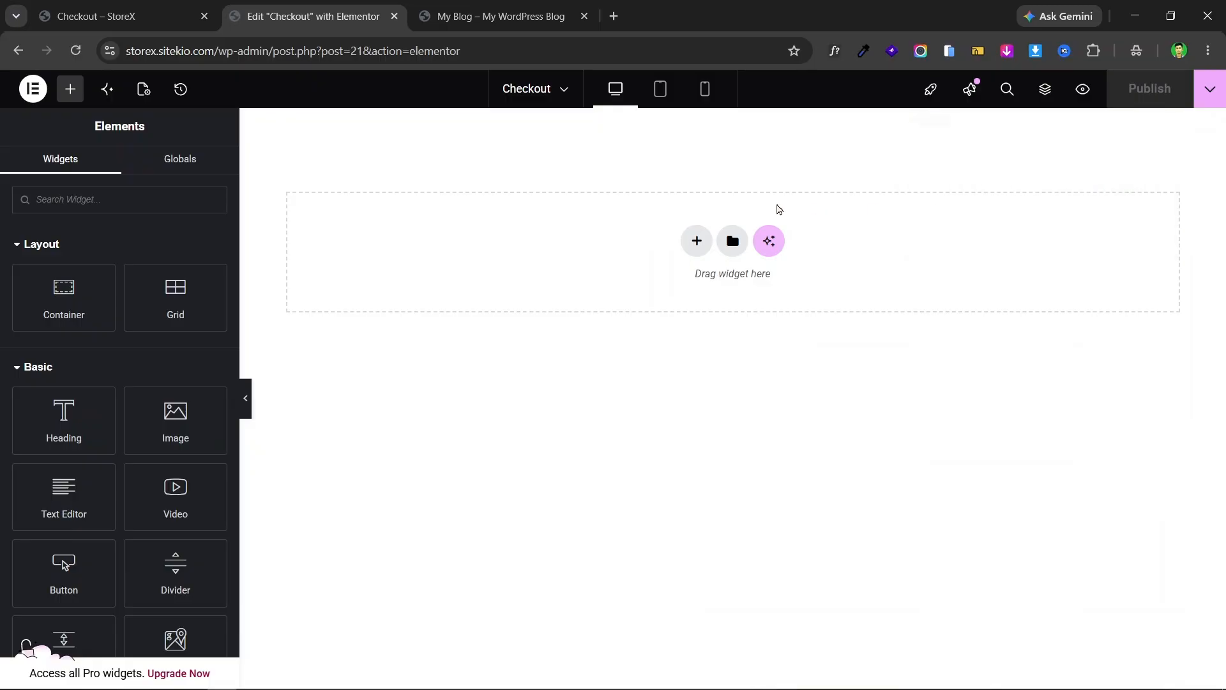
{"action": "left_click", "coordinate": [697, 241]}
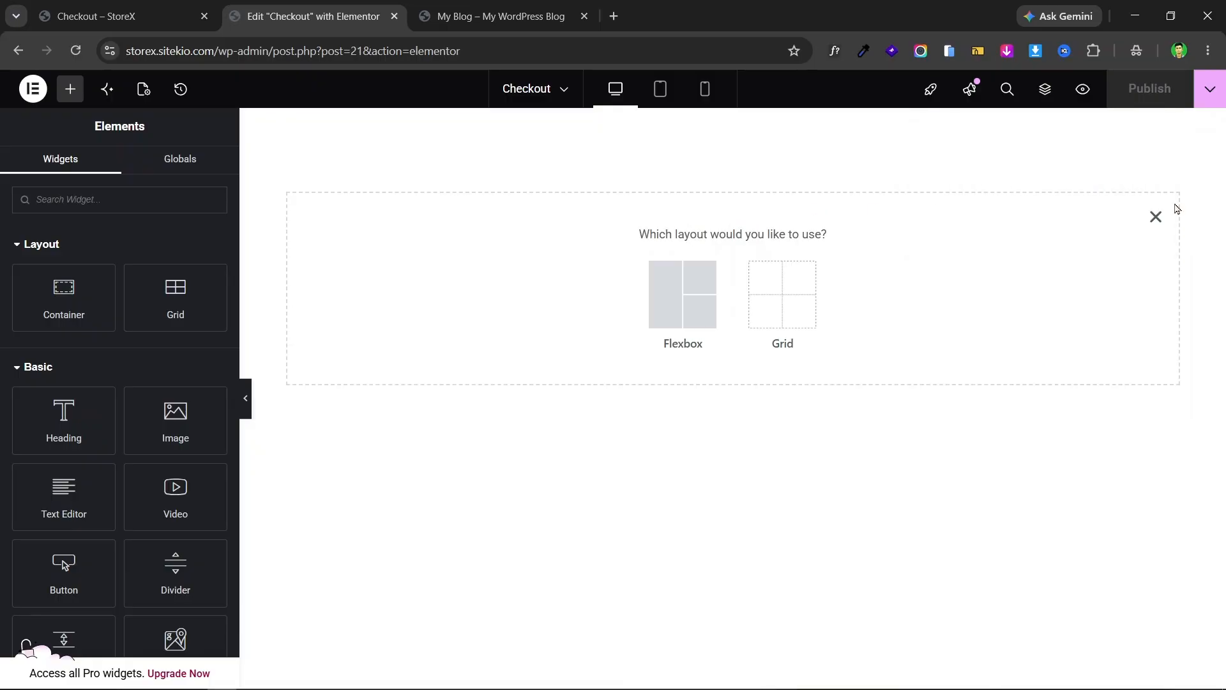
{"action": "left_click", "coordinate": [1157, 217]}
{"action": "left_click", "coordinate": [696, 241]}
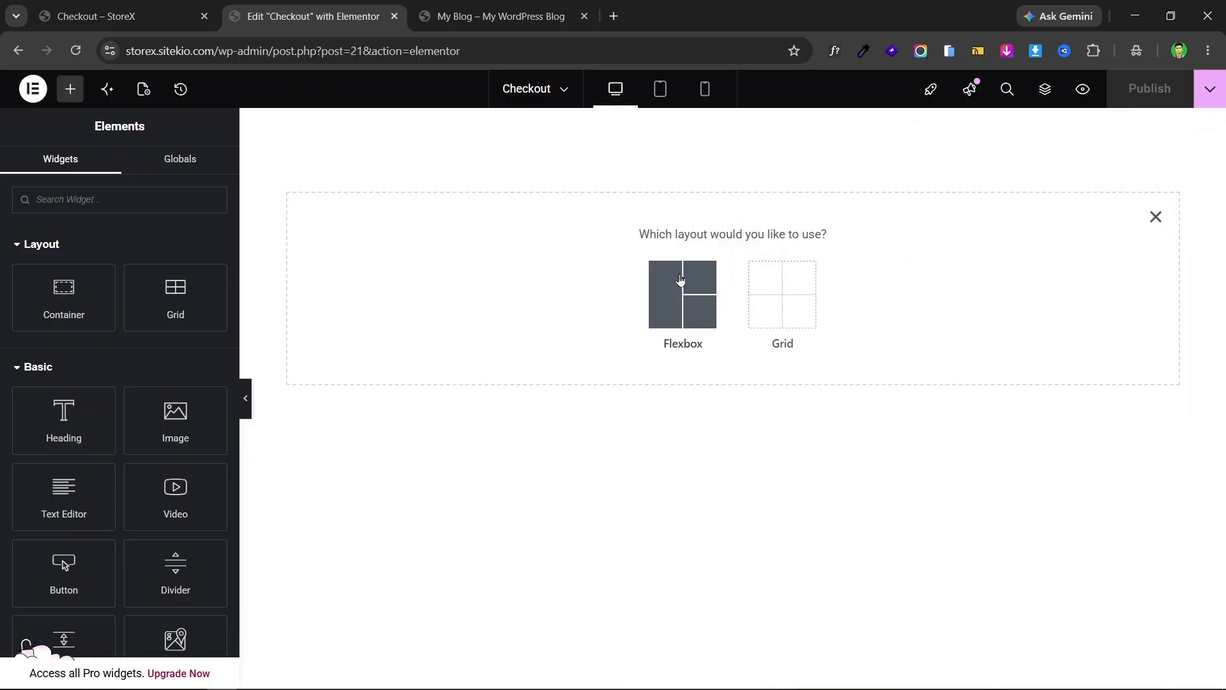
{"action": "left_click", "coordinate": [666, 298]}
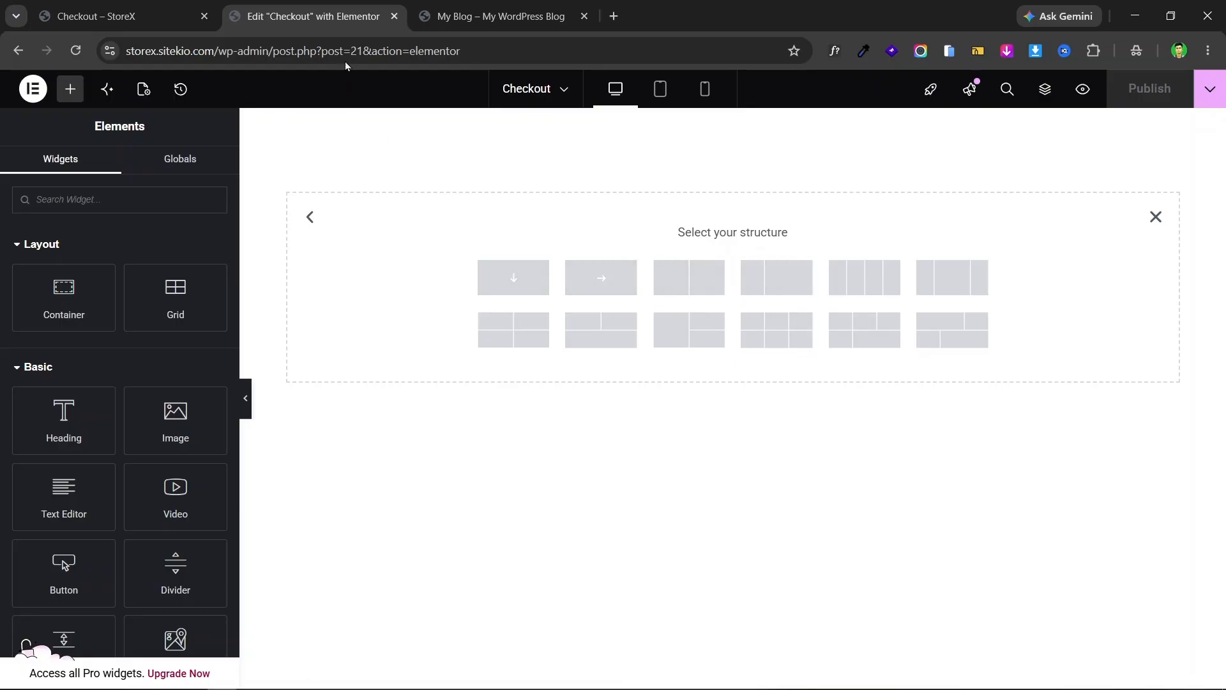
{"action": "left_click", "coordinate": [177, 8]}
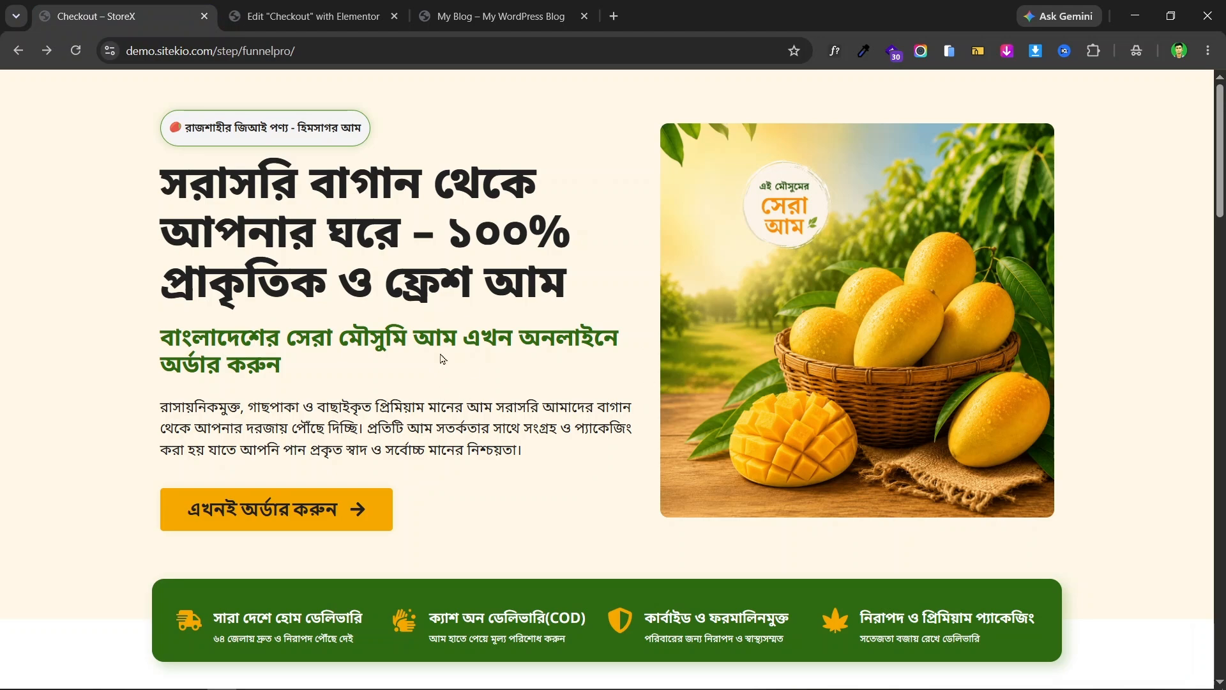
{"action": "left_click", "coordinate": [312, 7]}
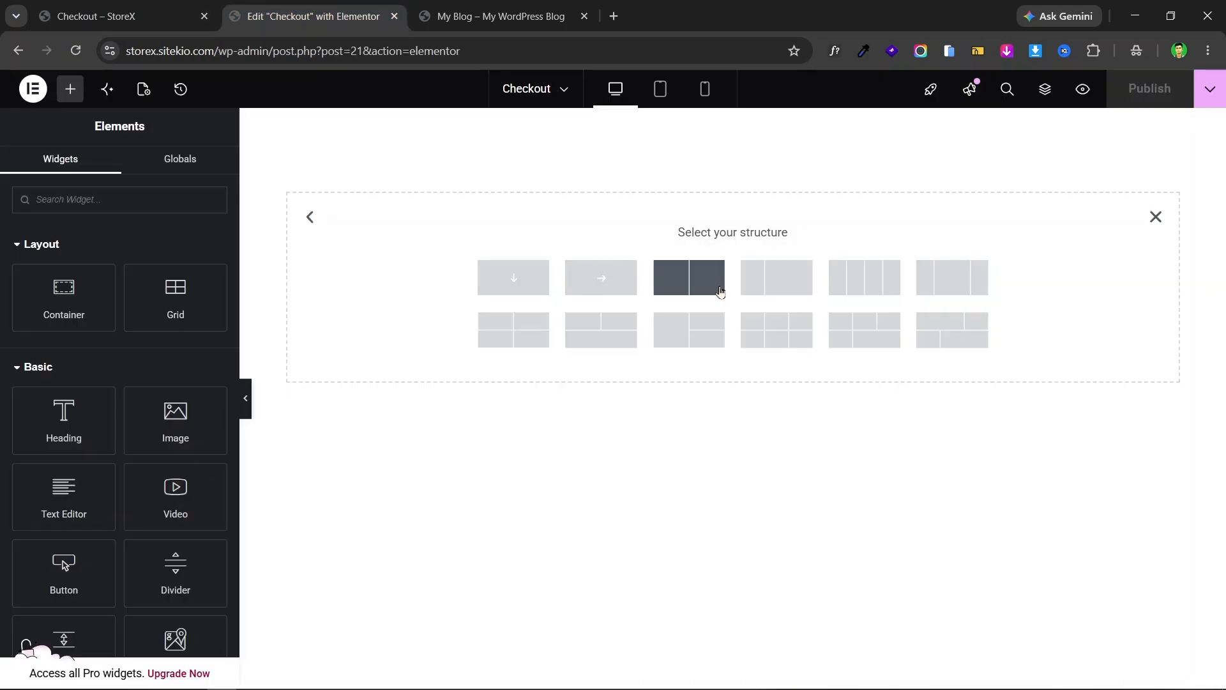
{"action": "left_click", "coordinate": [683, 282]}
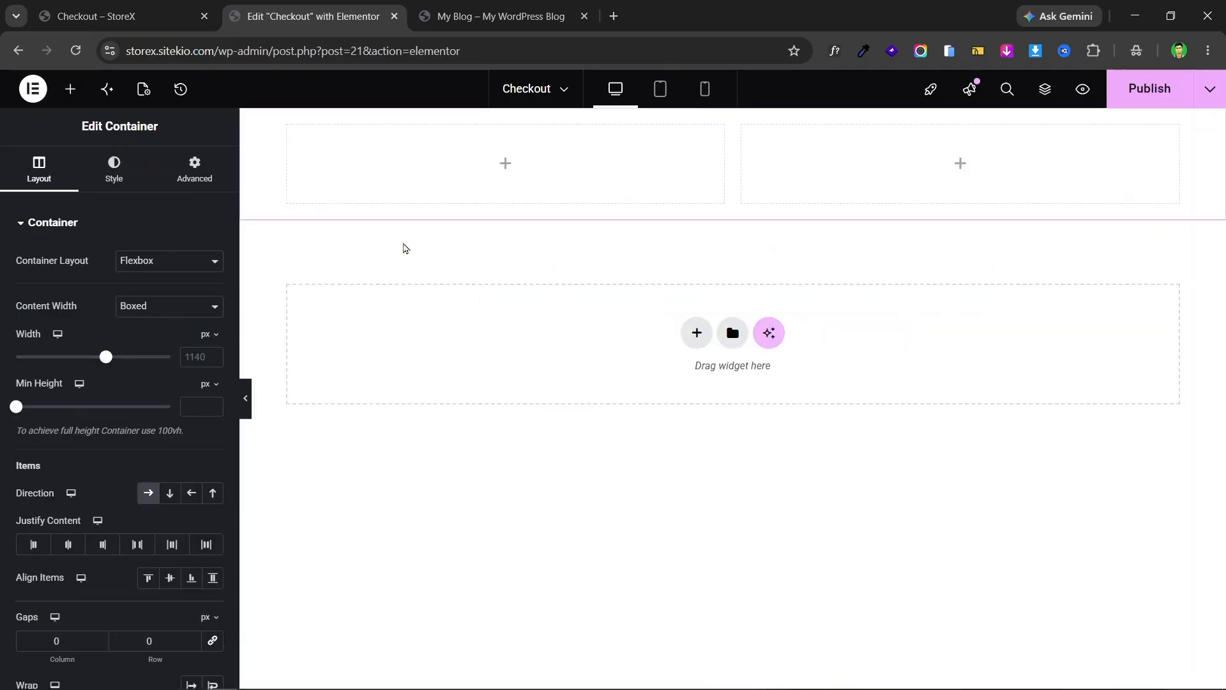
{"action": "left_click", "coordinate": [76, 5]}
{"action": "left_click_drag", "start_coordinate": [124, 148], "coordinate": [488, 444]}
{"action": "left_click", "coordinate": [2, 225]}
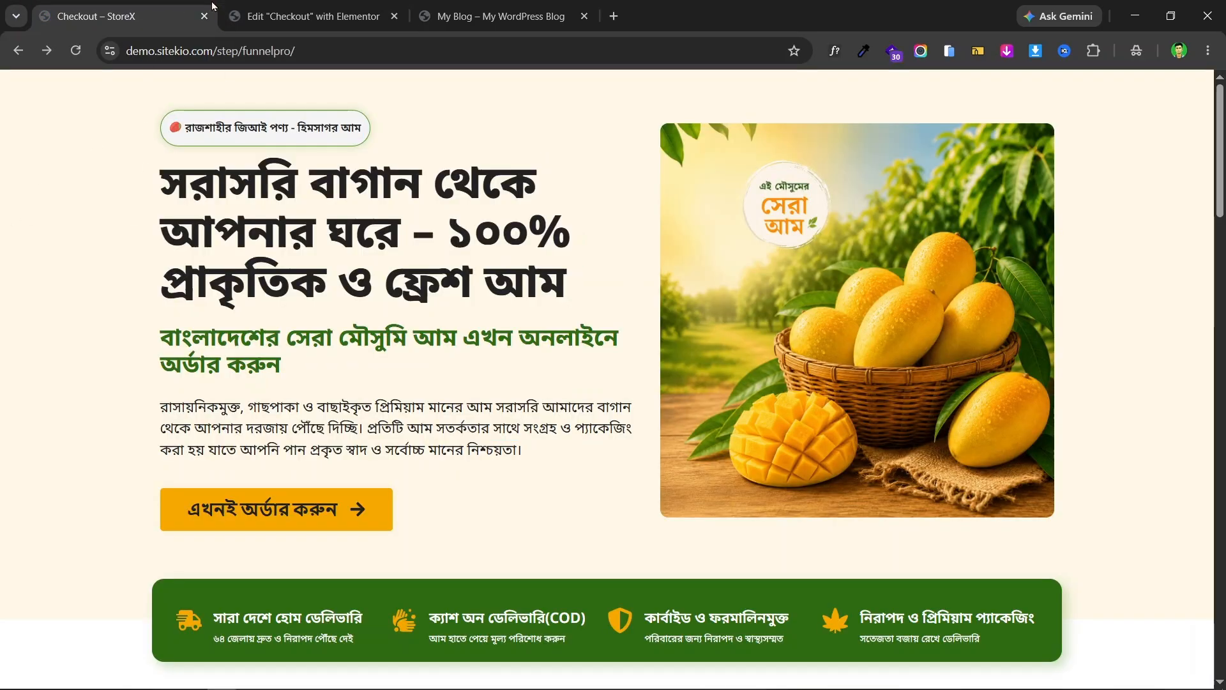
{"action": "left_click", "coordinate": [249, 16]}
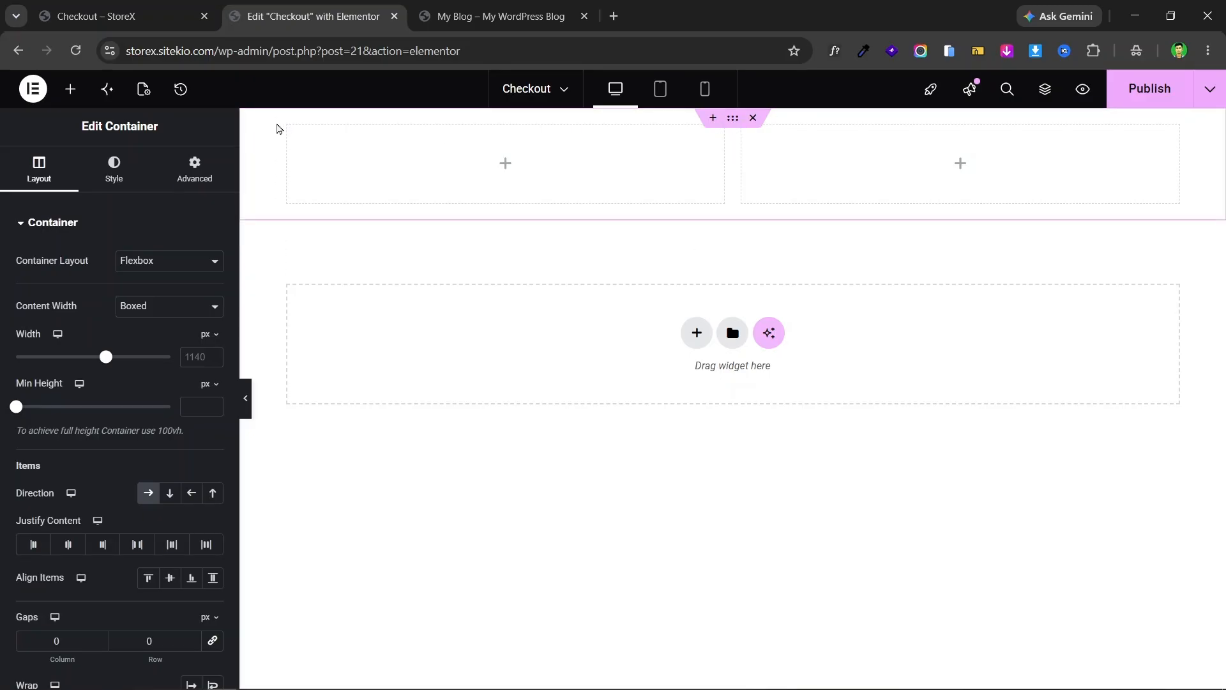
{"action": "left_click", "coordinate": [289, 126]}
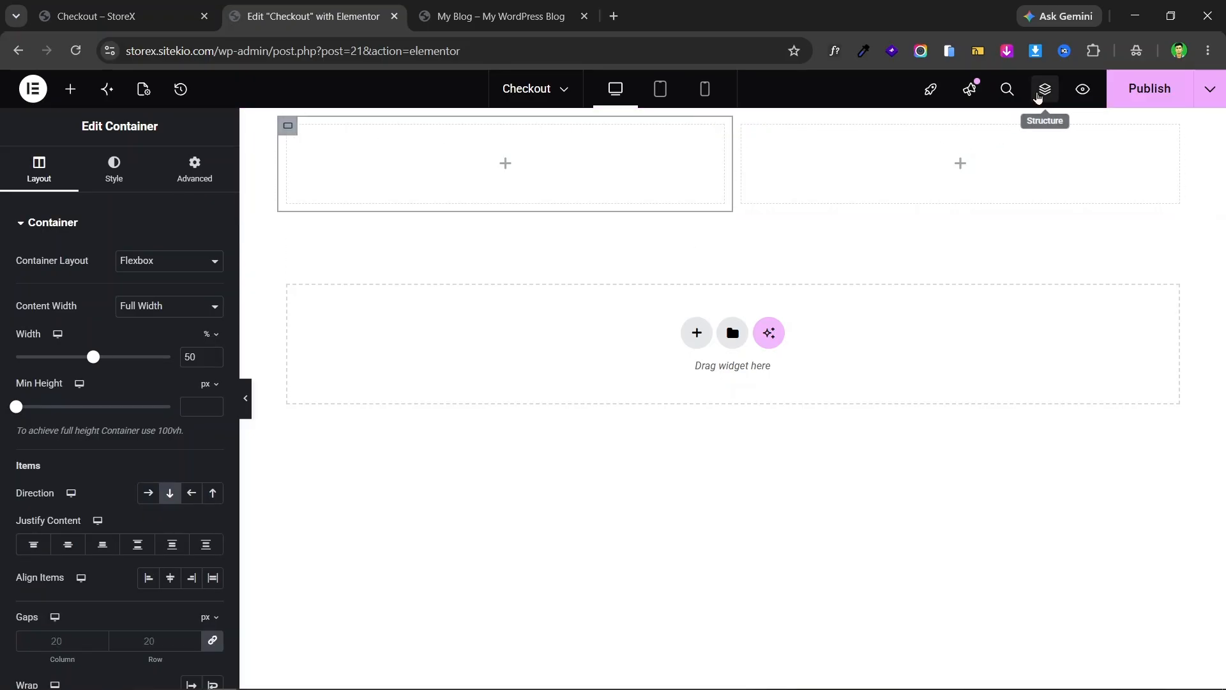
{"action": "left_click", "coordinate": [1045, 90]}
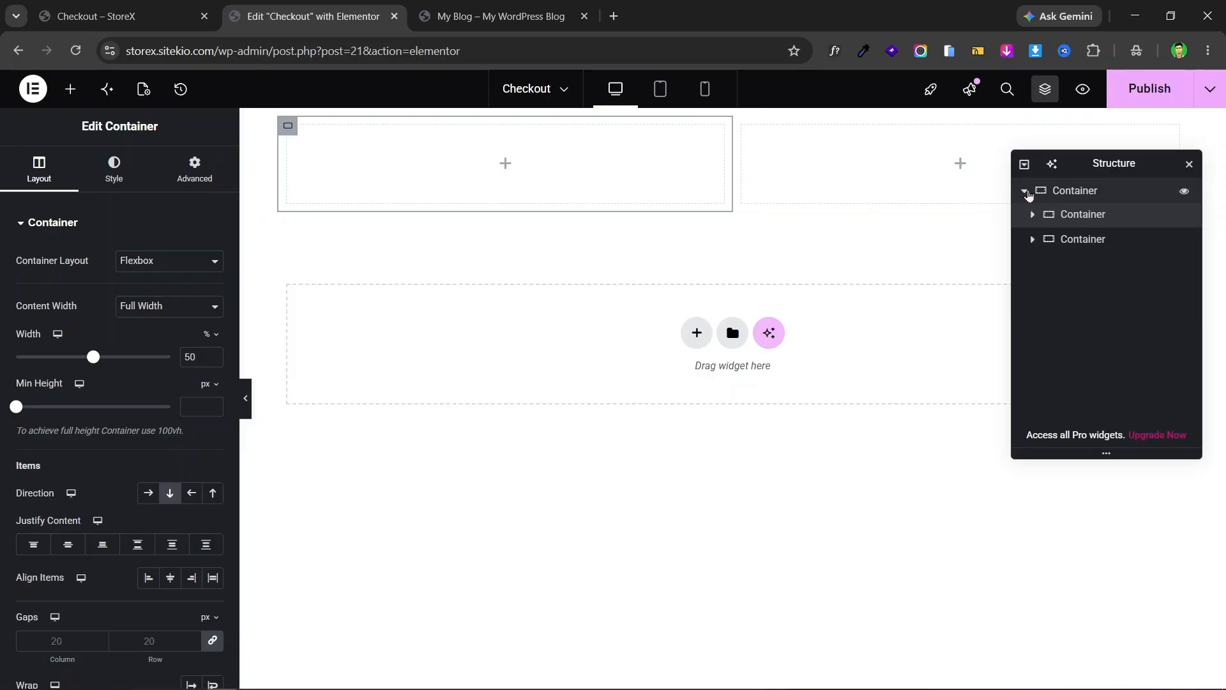
{"action": "left_click", "coordinate": [1026, 191]}
{"action": "left_click", "coordinate": [1054, 191]}
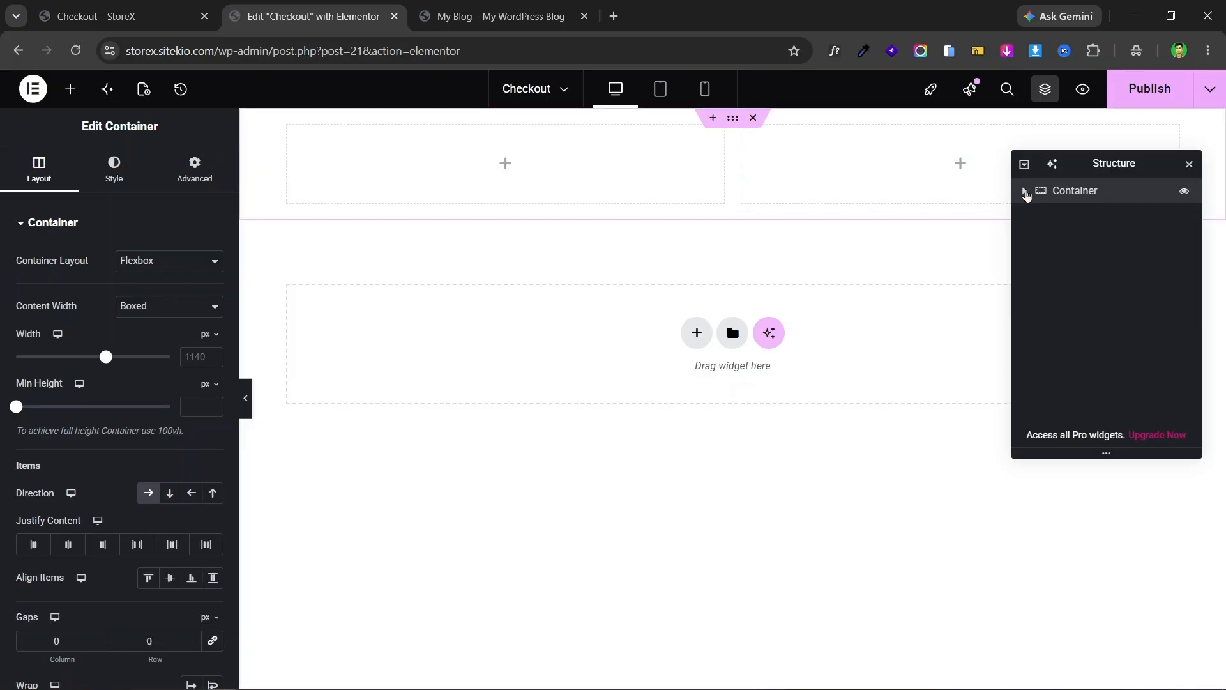
{"action": "left_click", "coordinate": [1024, 191]}
{"action": "left_click", "coordinate": [1077, 241]}
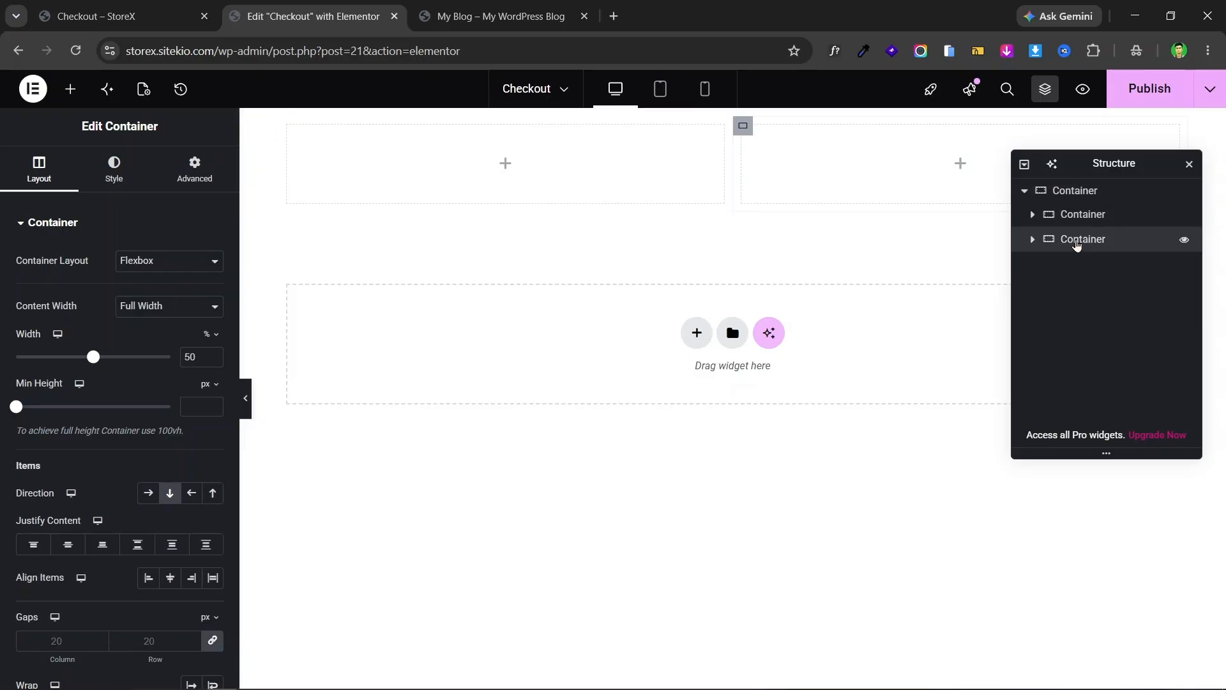
{"action": "left_click", "coordinate": [1067, 218]}
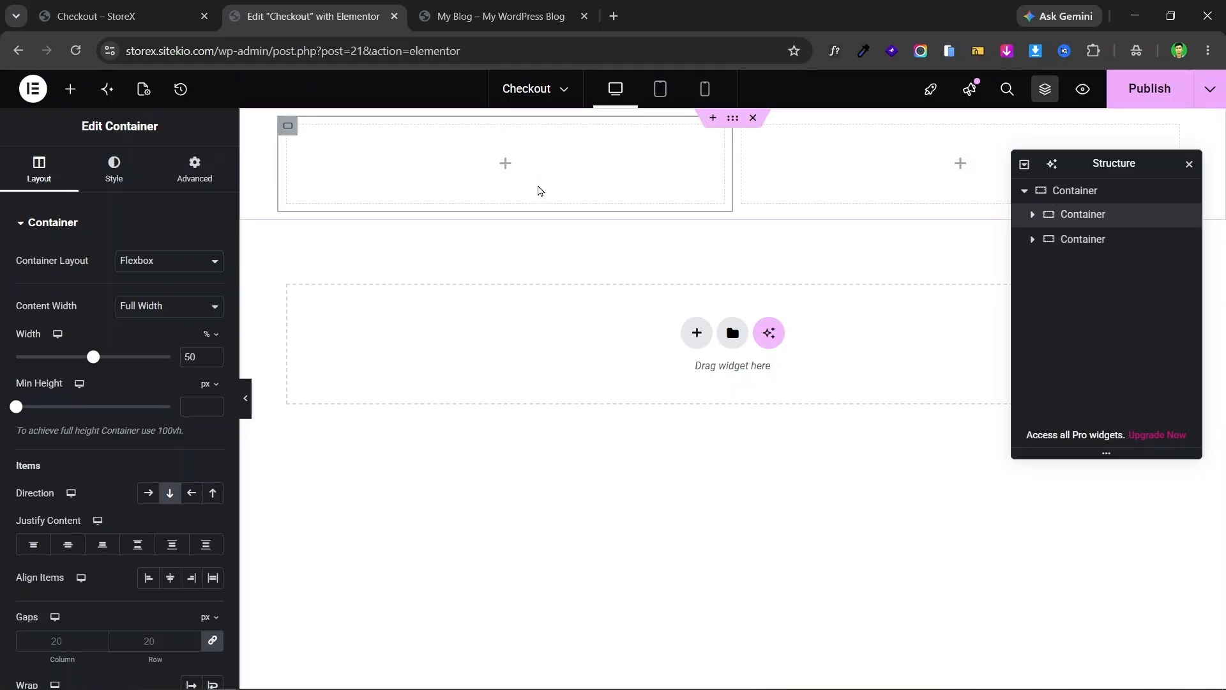
{"action": "left_click", "coordinate": [96, 16]}
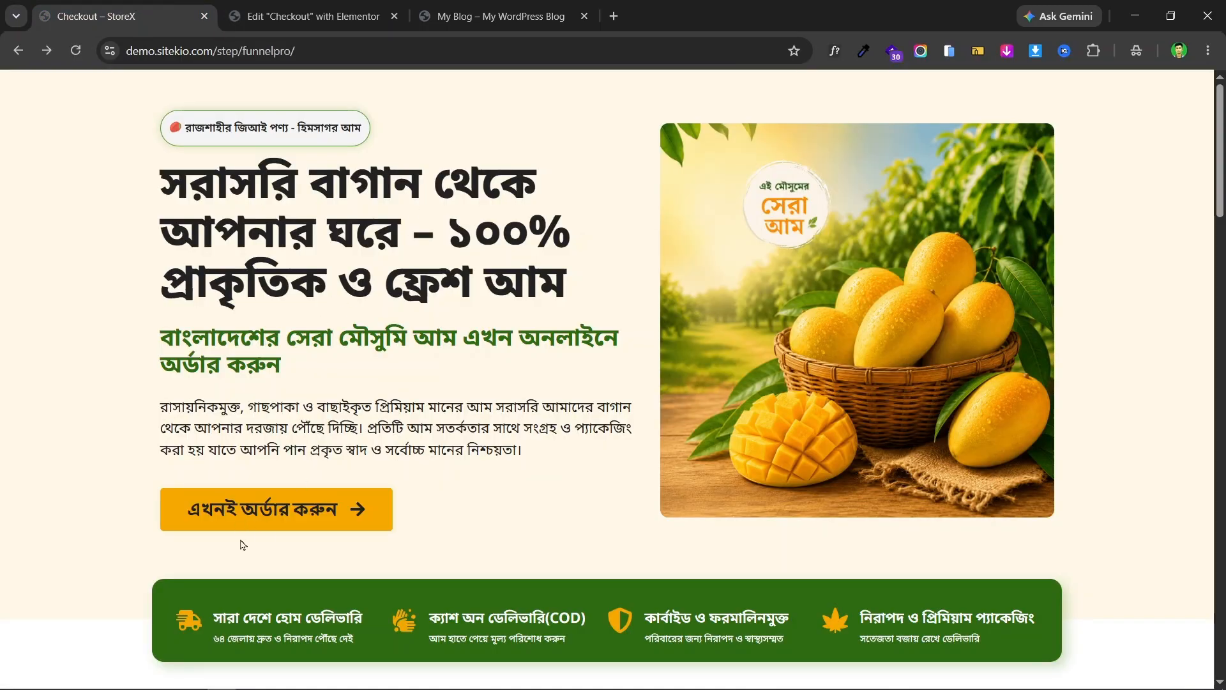
{"action": "left_click", "coordinate": [353, 14]}
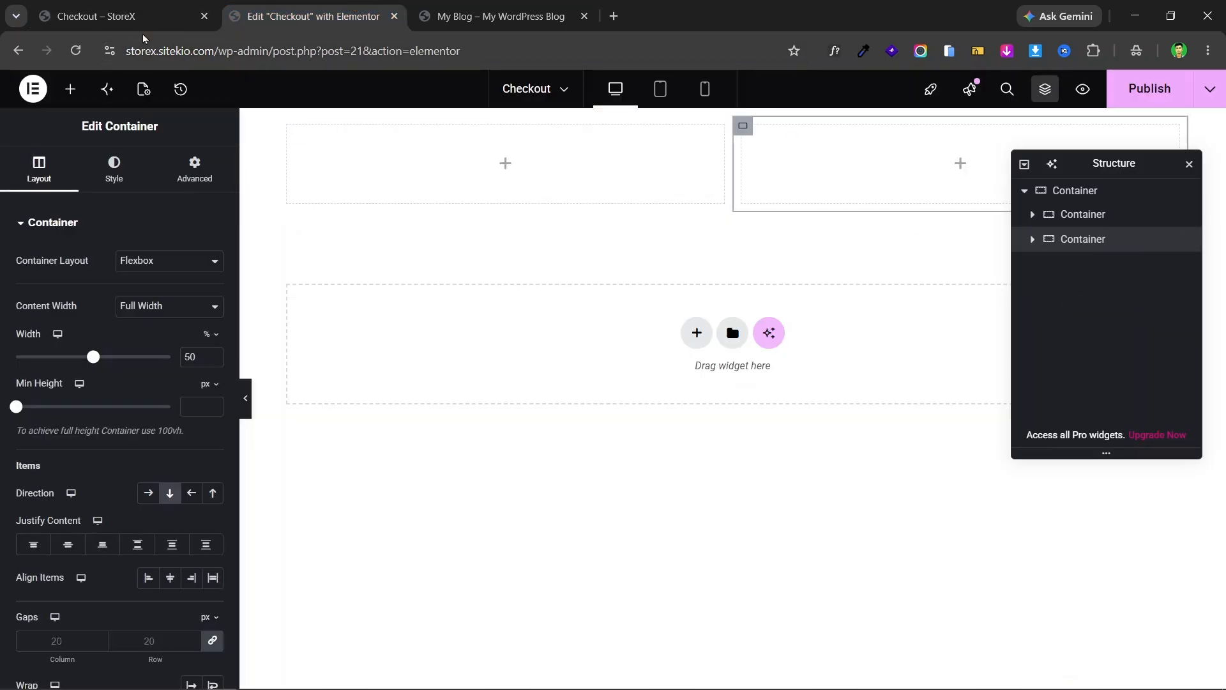
{"action": "left_click", "coordinate": [122, 16]}
{"action": "left_click", "coordinate": [404, 6]}
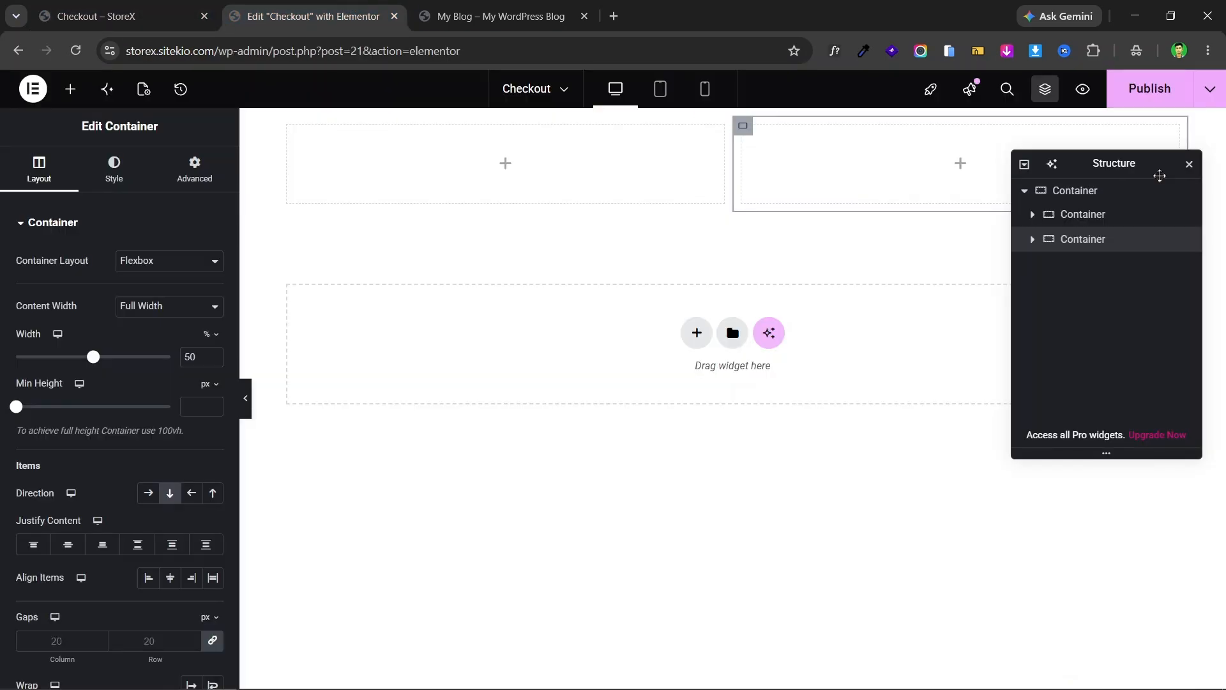
{"action": "left_click", "coordinate": [1189, 165]}
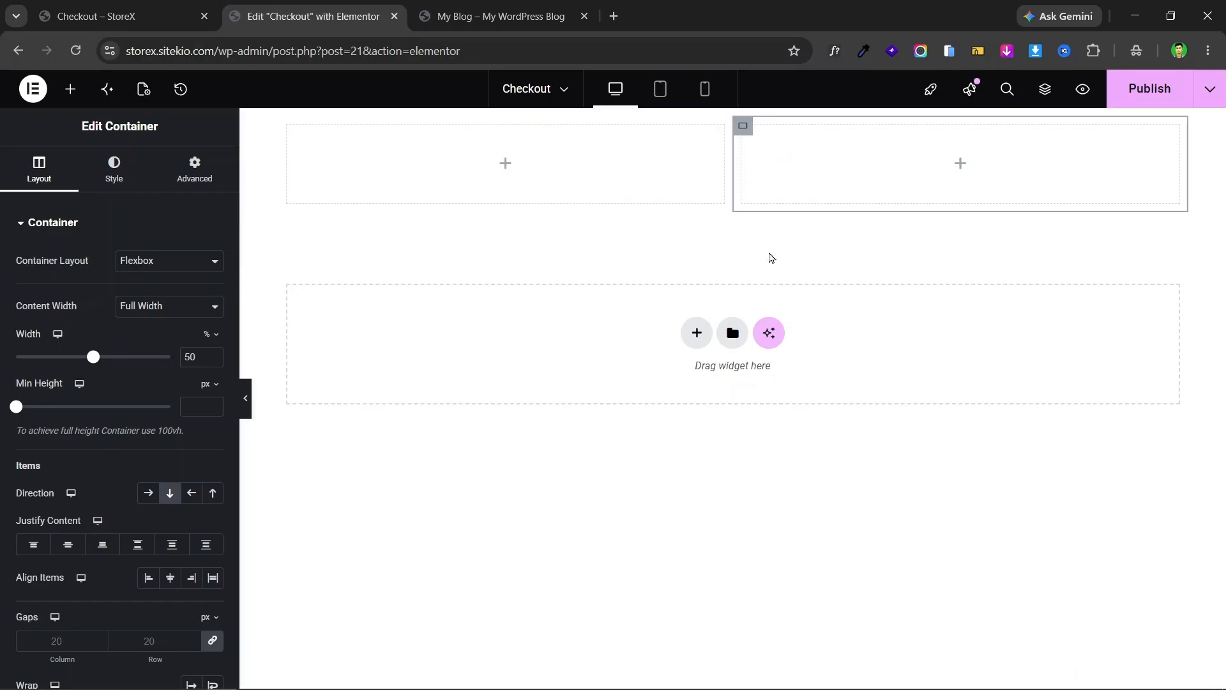
- Select the outer two-column container and link its column and row gap values
{"action": "left_click", "coordinate": [736, 122]}
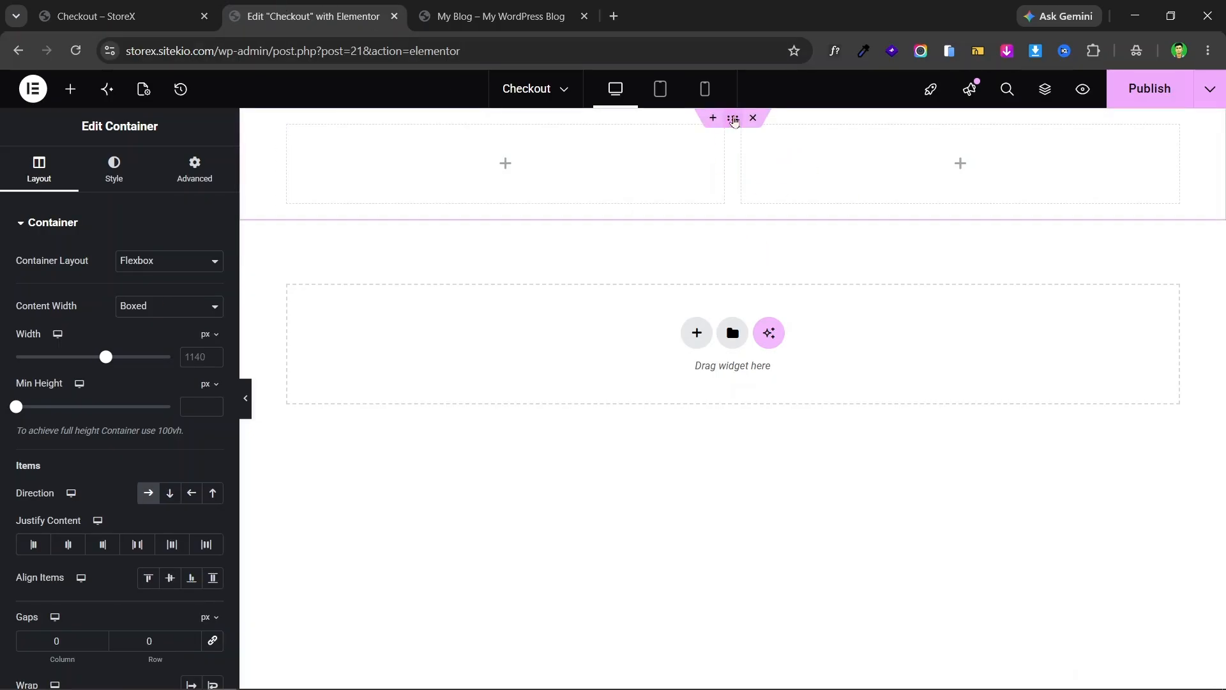
{"action": "scroll", "coordinate": [9, 309], "scroll_direction": "down", "scroll_amount": 1}
{"action": "scroll", "coordinate": [9, 309], "scroll_direction": "down", "scroll_amount": 1}
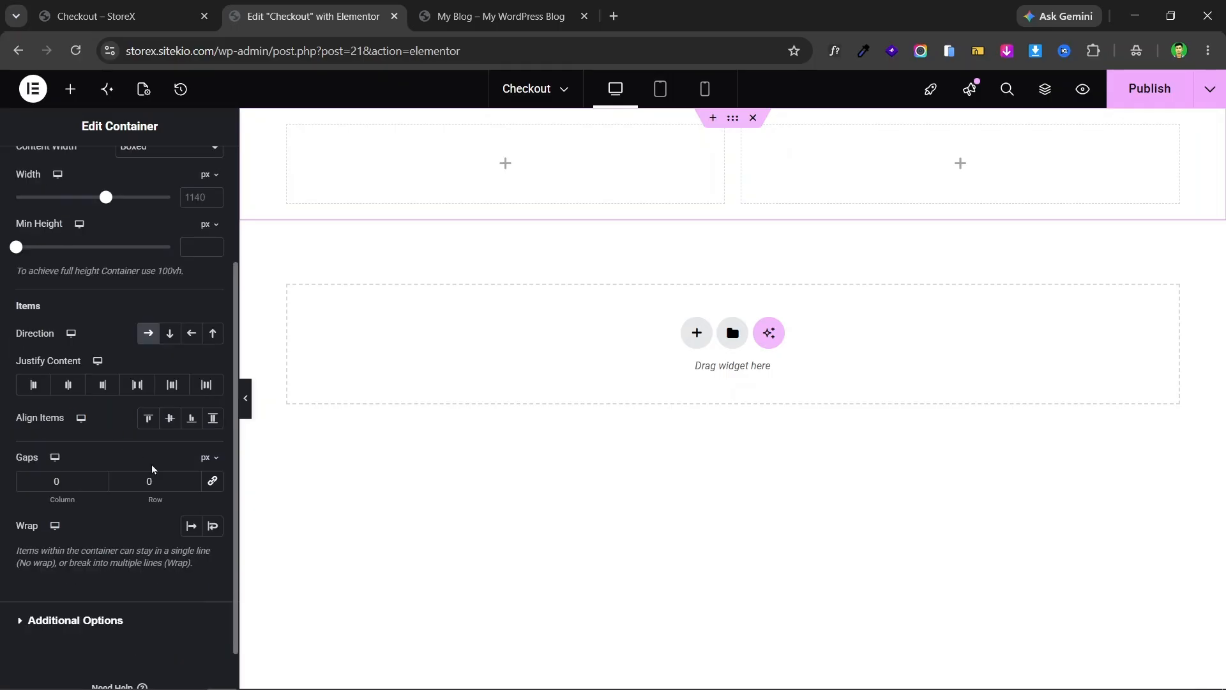
{"action": "left_click", "coordinate": [210, 485]}
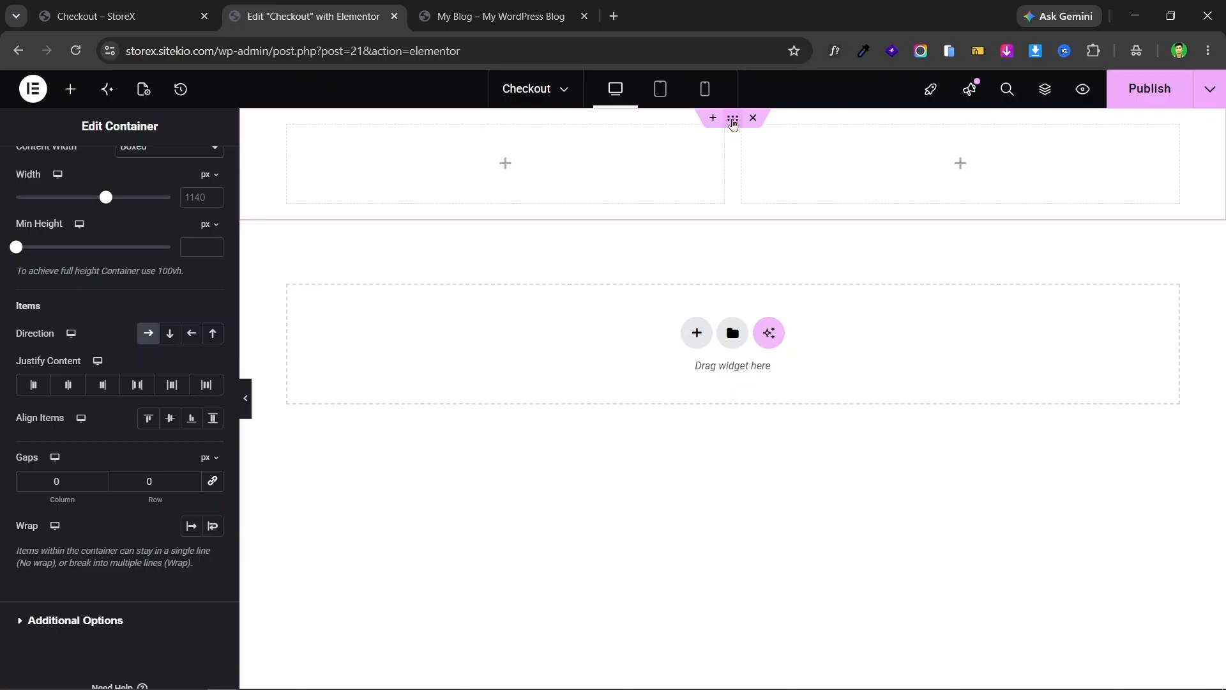
{"action": "scroll", "coordinate": [190, 177], "scroll_direction": "up", "scroll_amount": 3}
- Unlink the container's padding and set Top to 40 px and Bottom to 100 px
{"action": "left_click", "coordinate": [193, 169]}
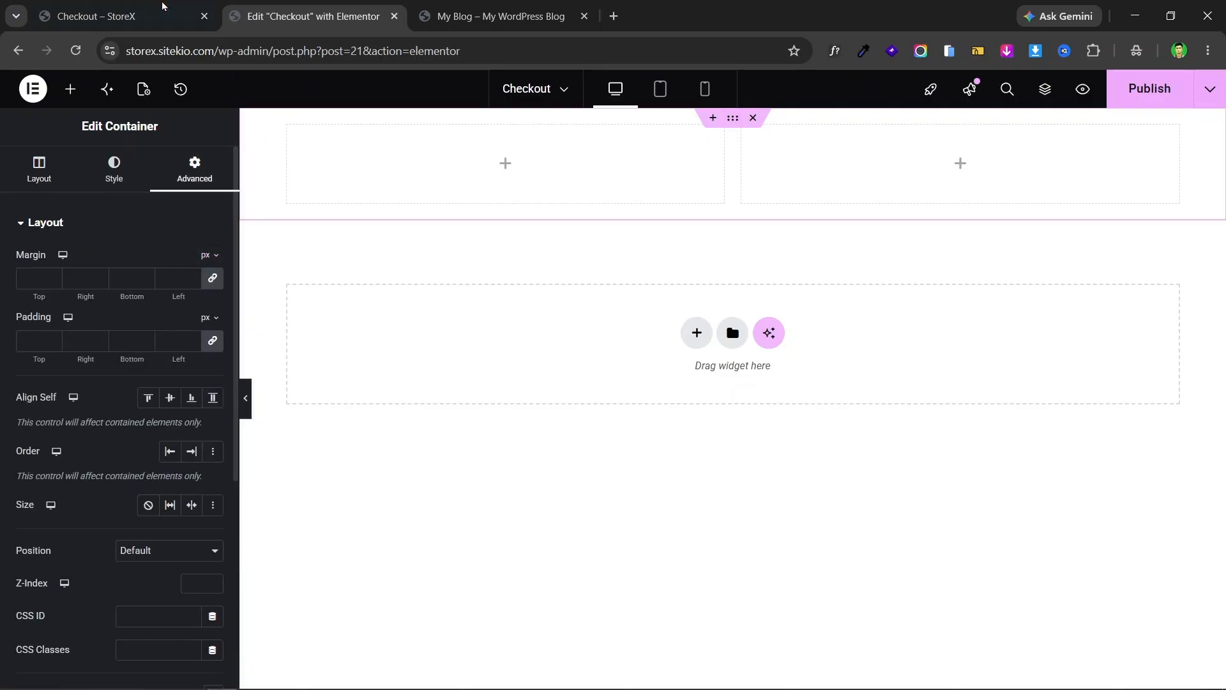
{"action": "left_click", "coordinate": [115, 16]}
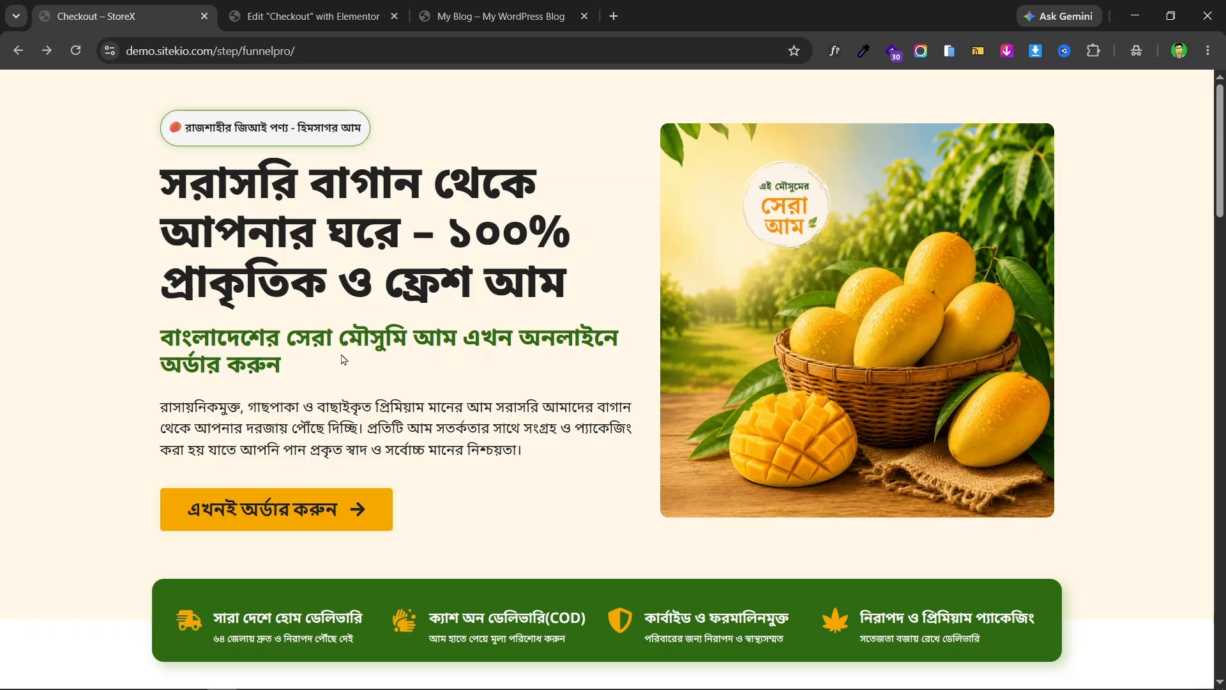
{"action": "left_click", "coordinate": [313, 16]}
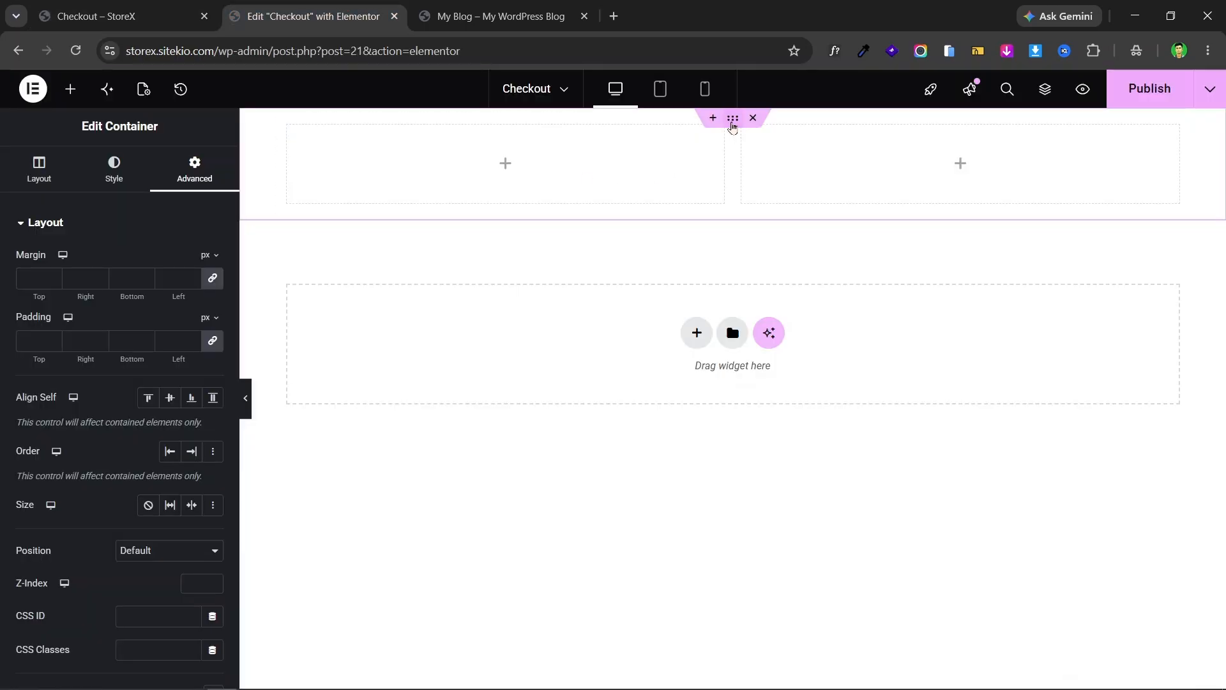
{"action": "left_click", "coordinate": [216, 342]}
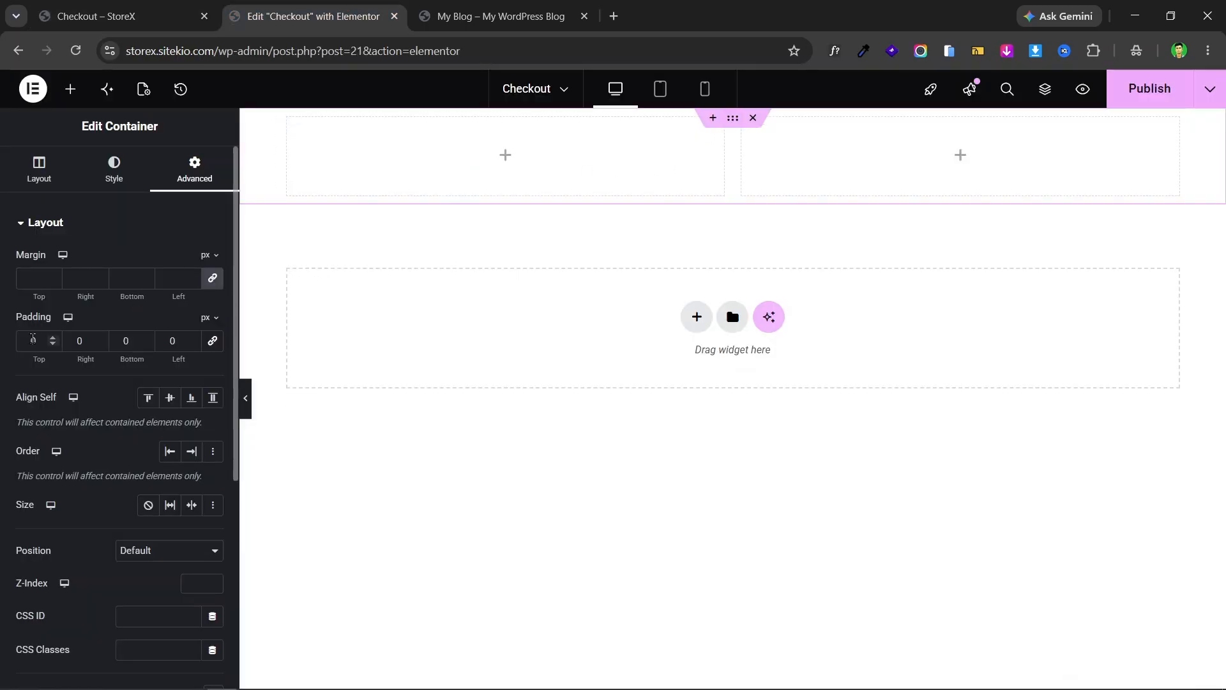
{"action": "left_click", "coordinate": [26, 340]}
{"action": "type", "text": "4"}
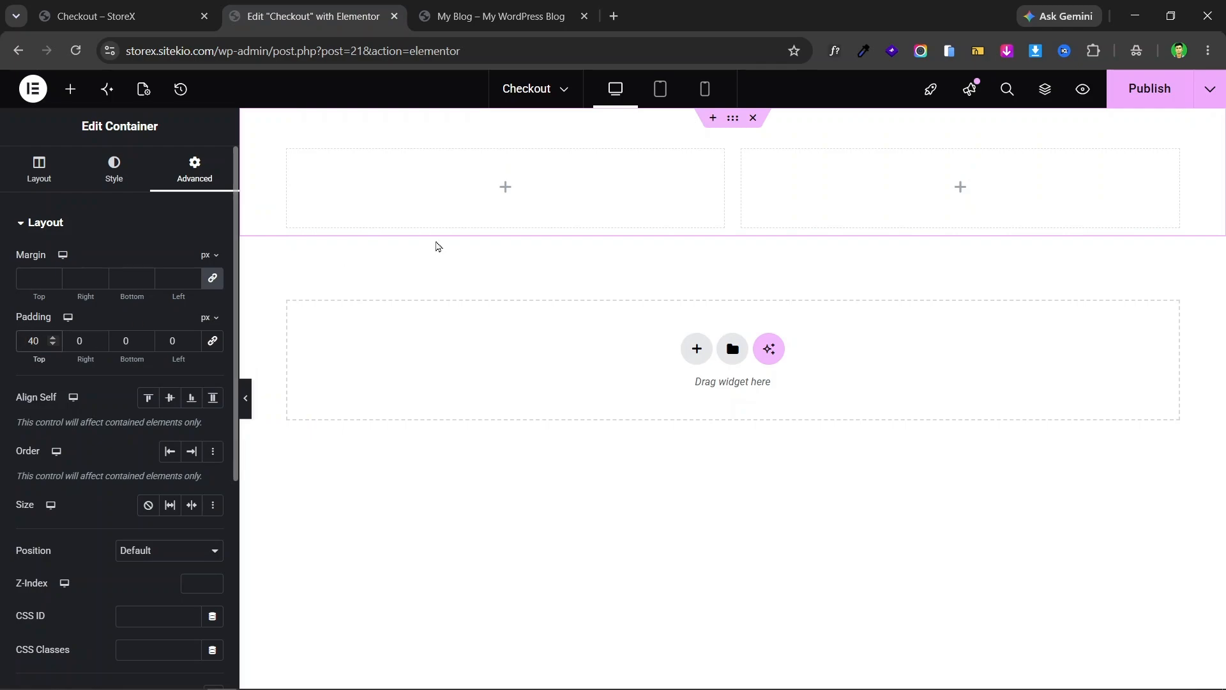
{"action": "left_click", "coordinate": [128, 6]}
{"action": "scroll", "coordinate": [410, 388], "scroll_direction": "down", "scroll_amount": 4}
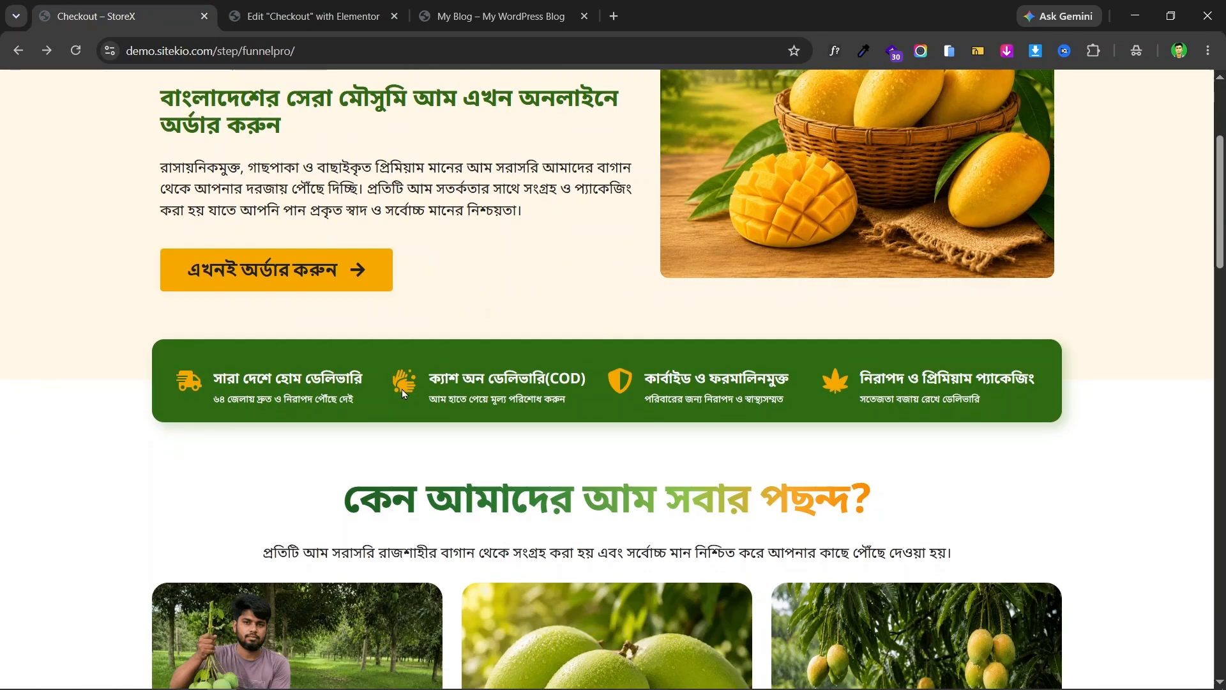
{"action": "left_click", "coordinate": [293, 18]}
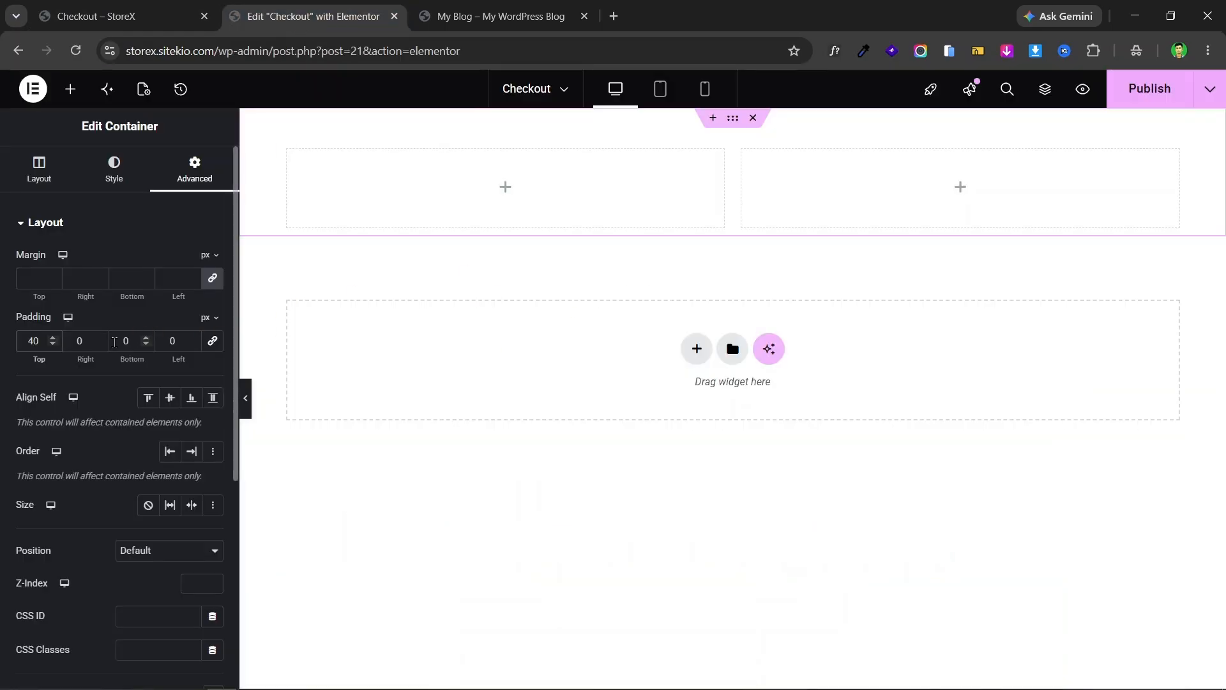
{"action": "left_click", "coordinate": [114, 342]}
{"action": "type", "text": "100"}
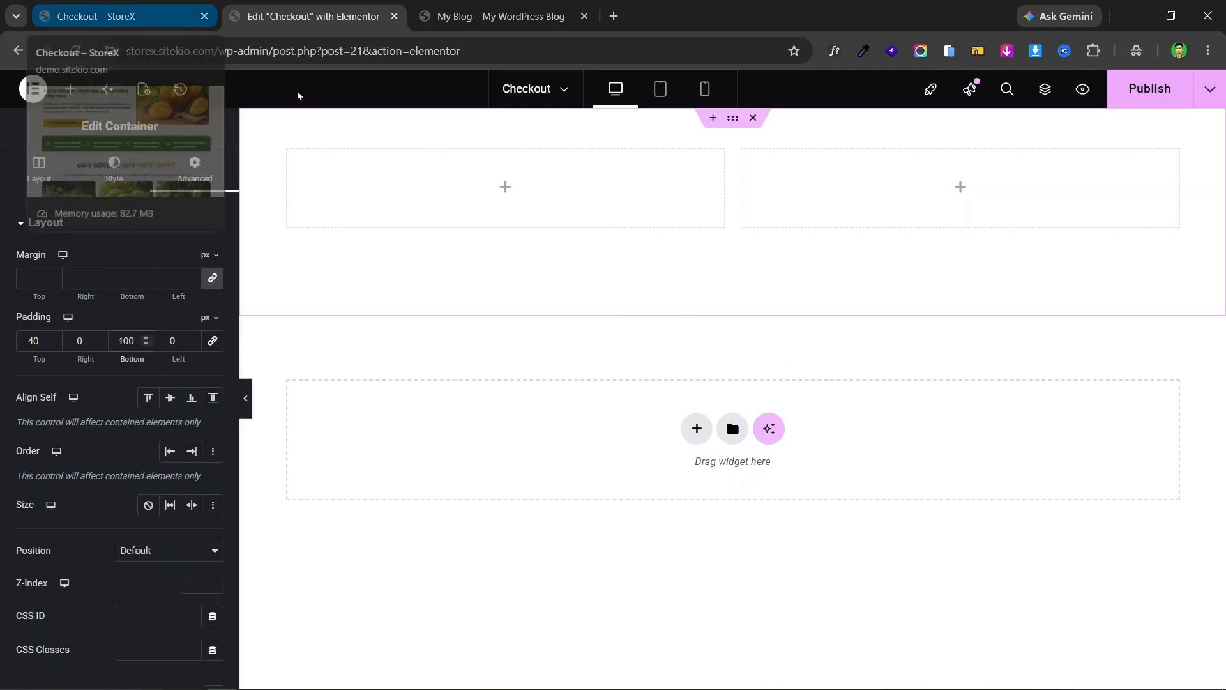
{"action": "left_click", "coordinate": [203, 6]}
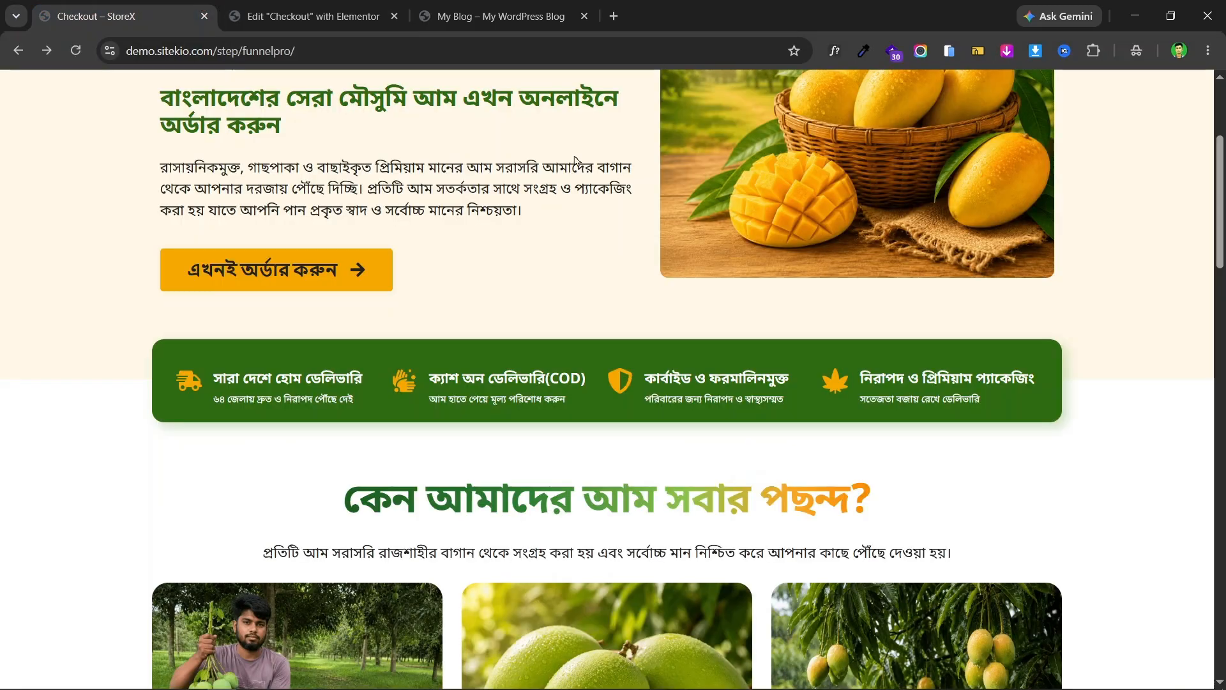
{"action": "scroll", "coordinate": [810, 390], "scroll_direction": "up", "scroll_amount": 3}
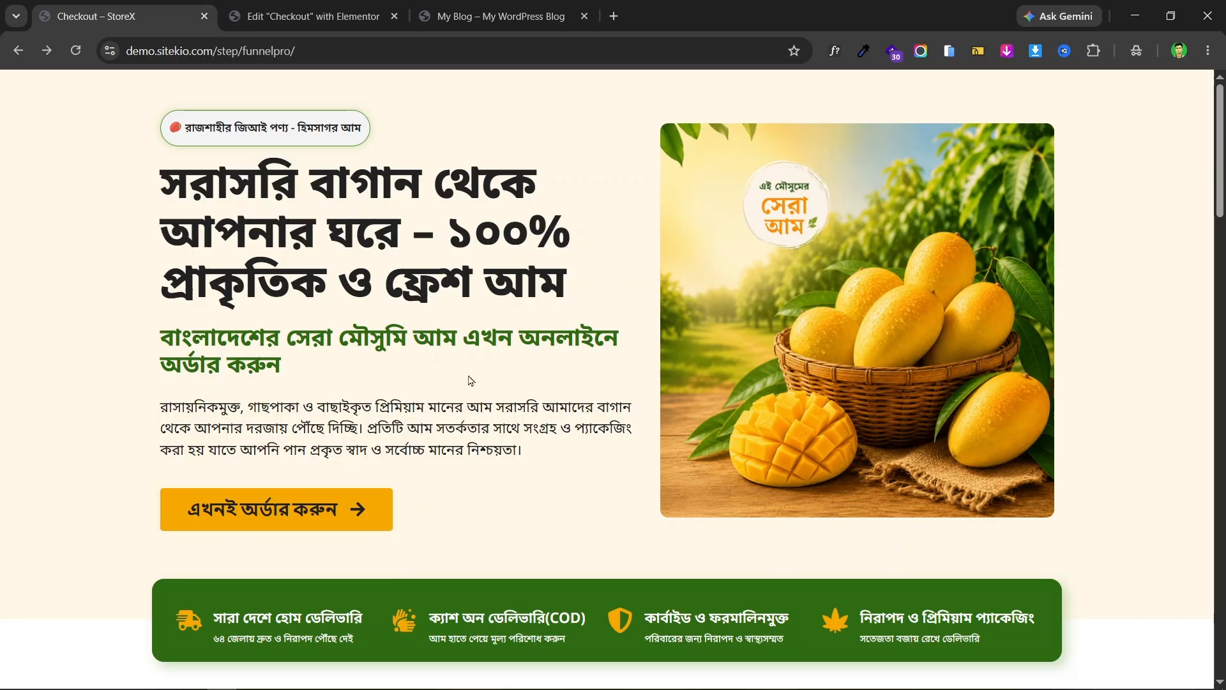
{"action": "left_click", "coordinate": [287, 6]}
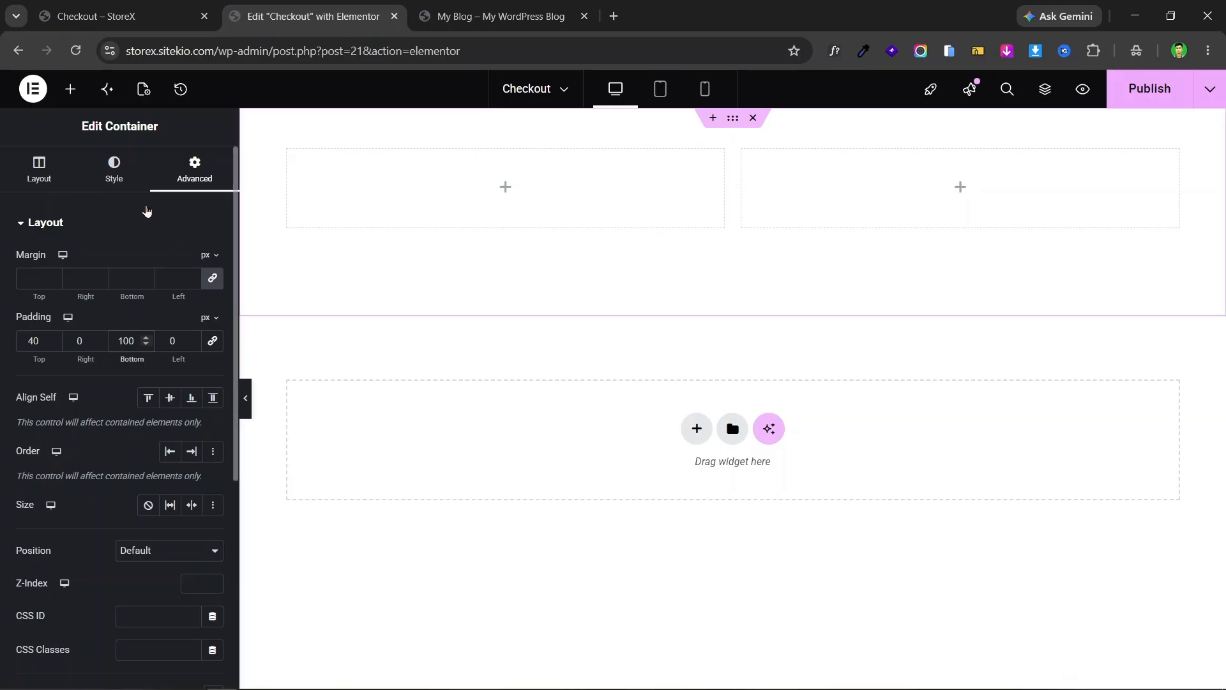
- Set the container's classic background colour to cream #FFFAEEF7, checked against the landing page
{"action": "left_click", "coordinate": [112, 181]}
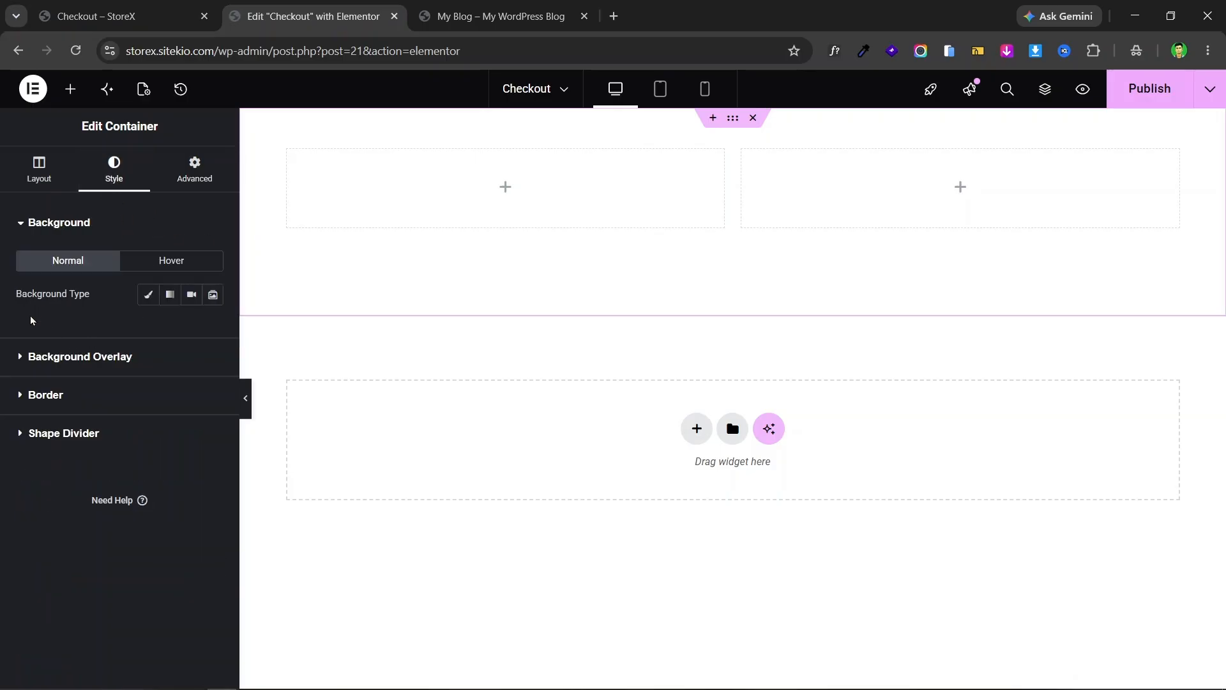
{"action": "left_click", "coordinate": [147, 298]}
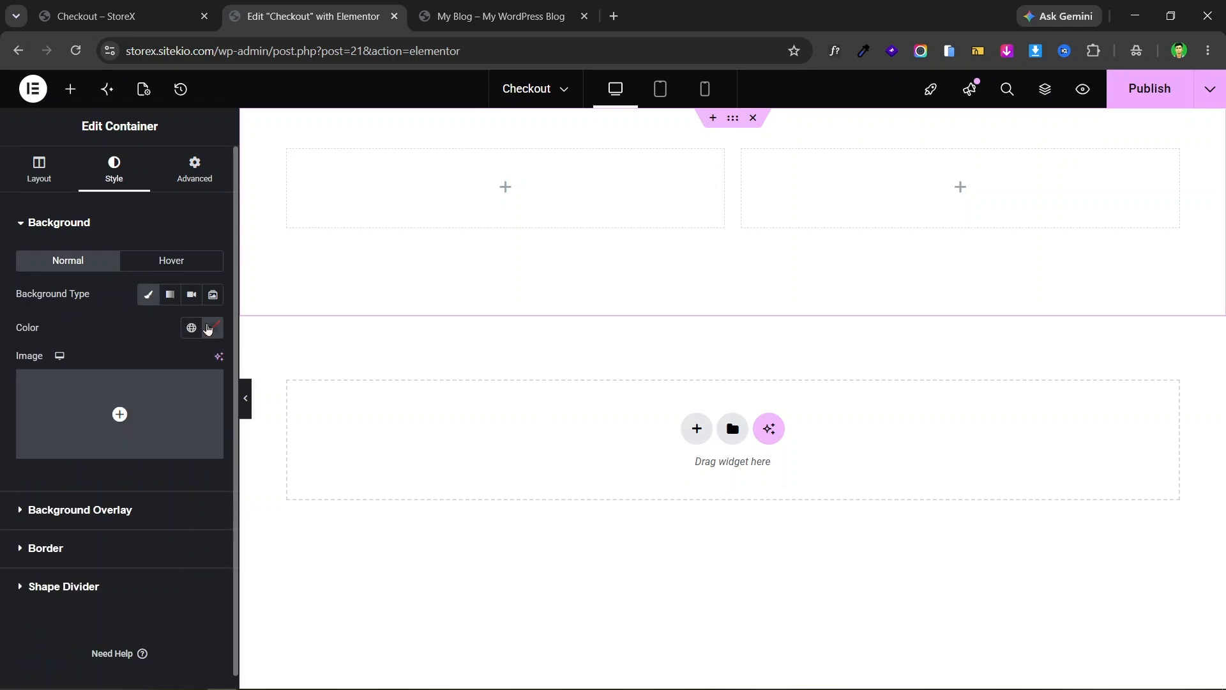
{"action": "left_click", "coordinate": [214, 334]}
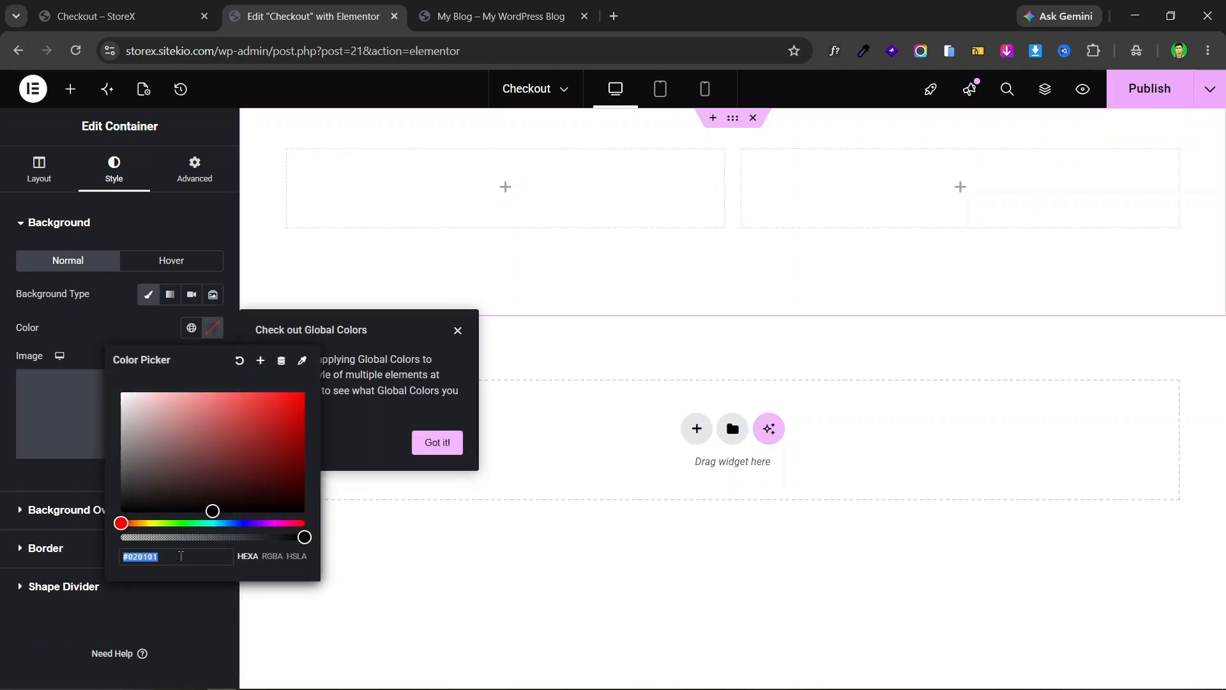
{"action": "triple_click", "coordinate": [181, 557]}
{"action": "left_click_drag", "start_coordinate": [233, 454], "coordinate": [238, 429]}
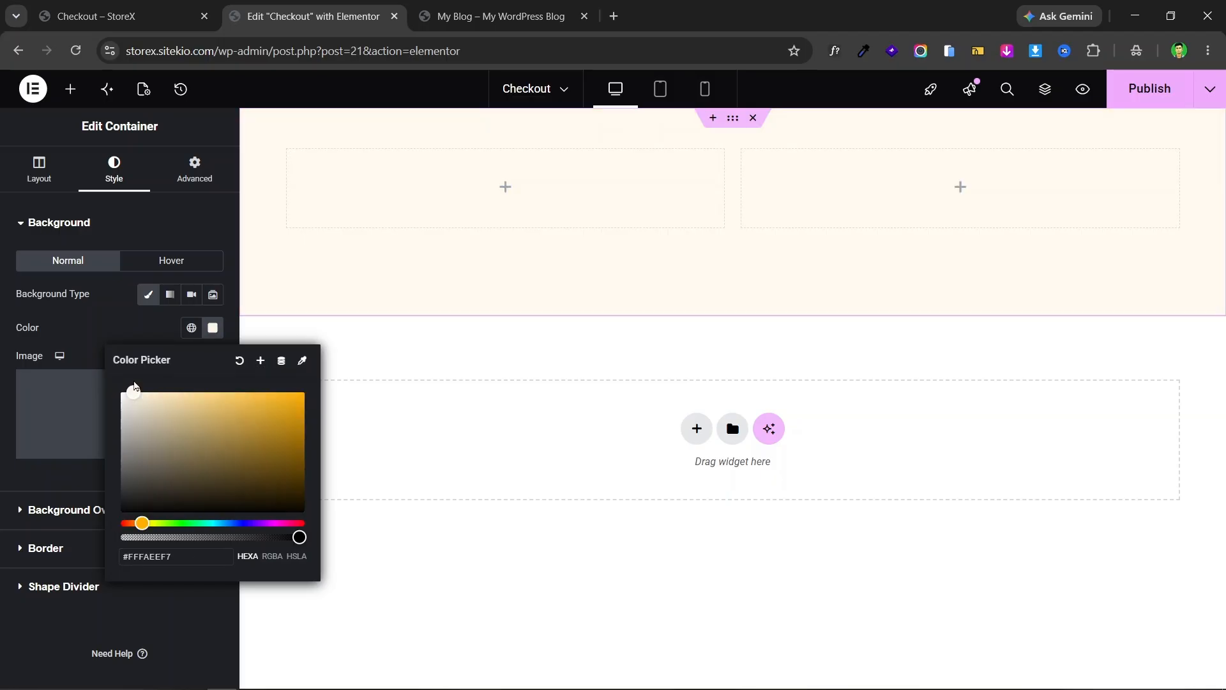
{"action": "left_click_drag", "start_coordinate": [134, 384], "coordinate": [136, 384]}
{"action": "left_click", "coordinate": [54, 6]}
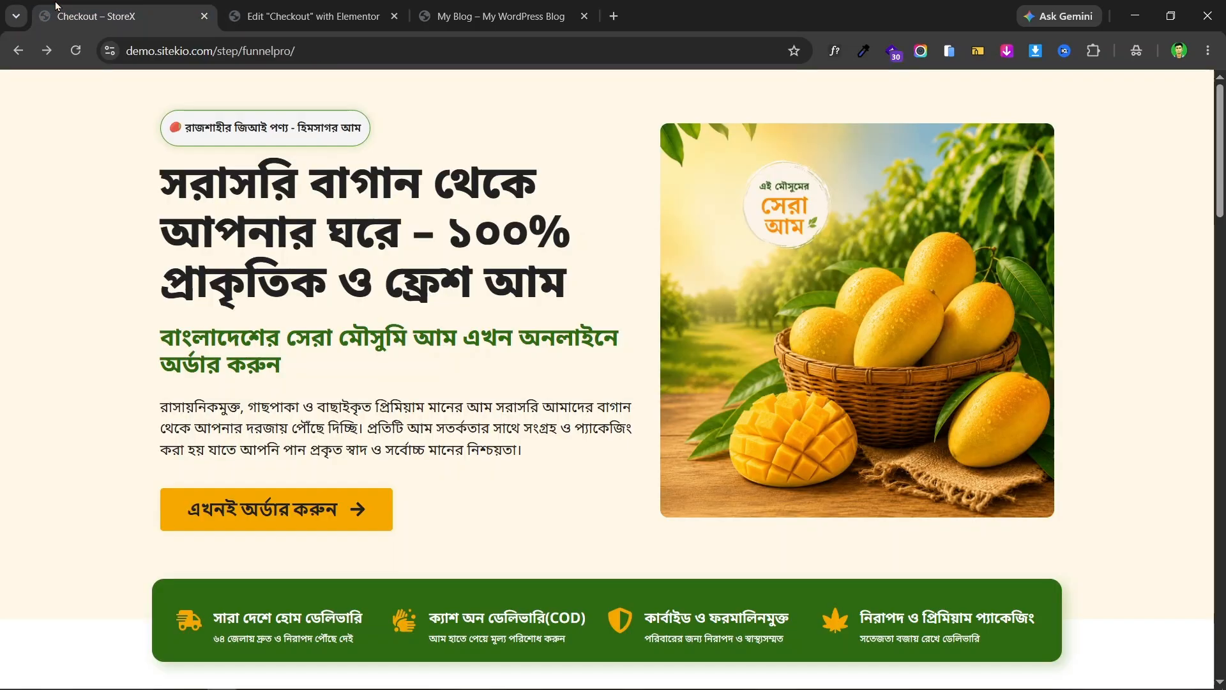
{"action": "left_click", "coordinate": [276, 8]}
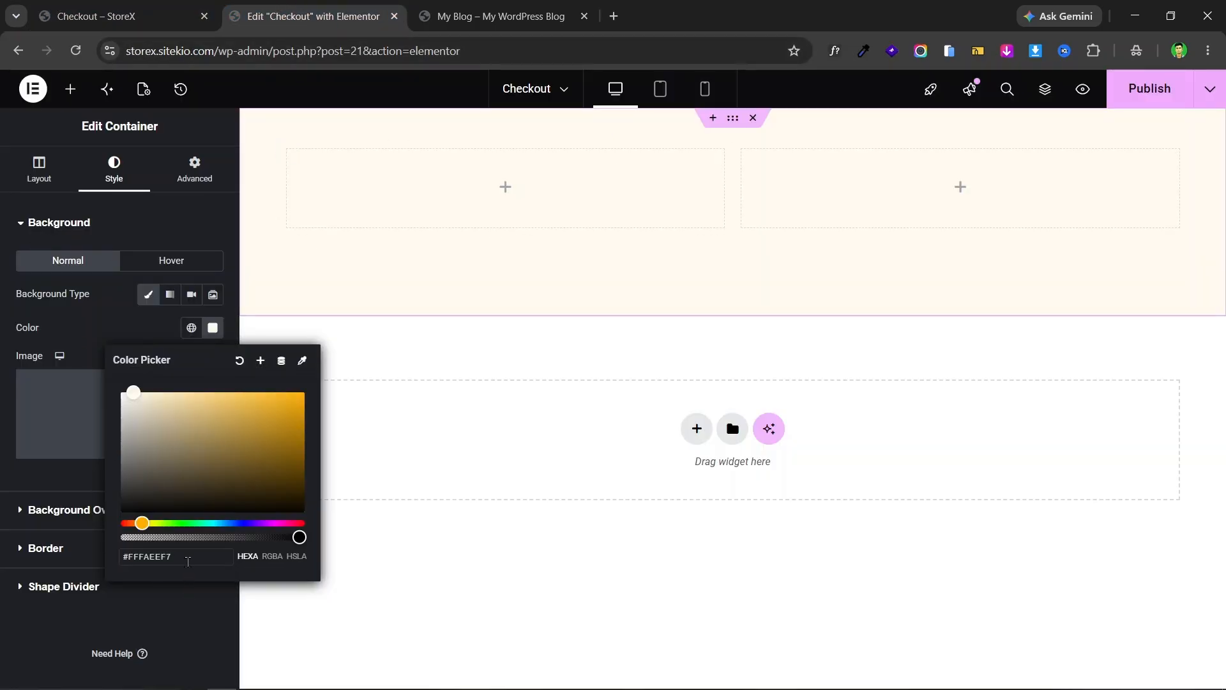
{"action": "left_click", "coordinate": [2, 350]}
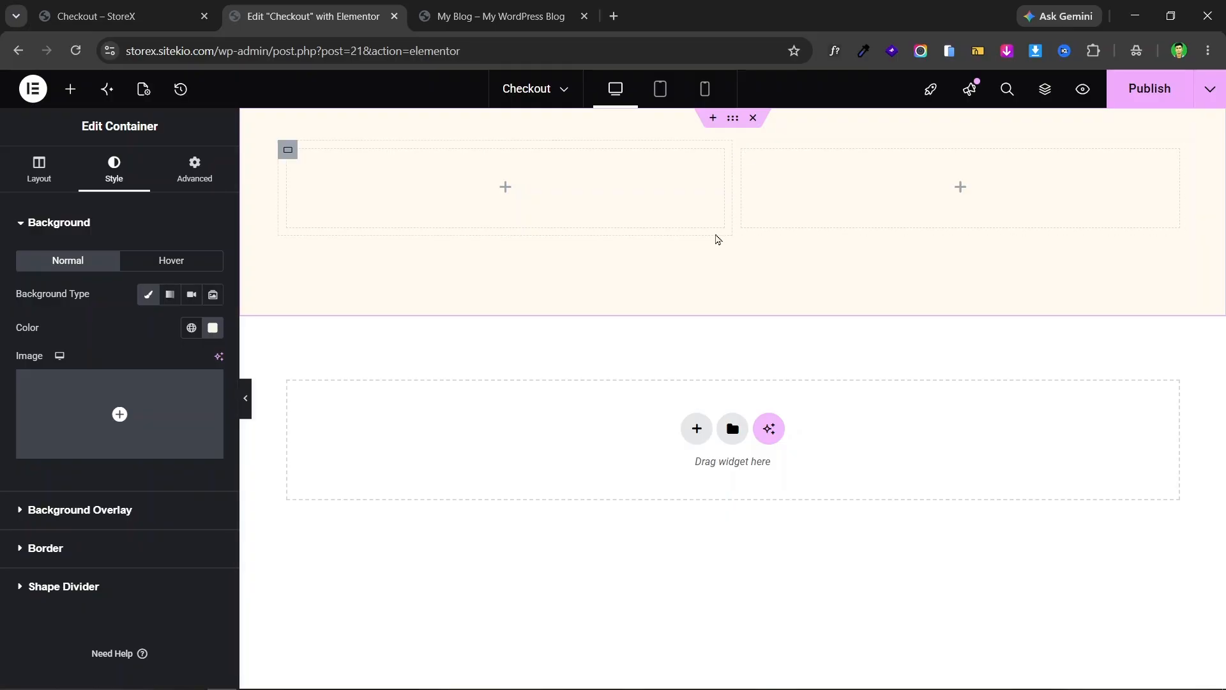
{"action": "left_click", "coordinate": [212, 328]}
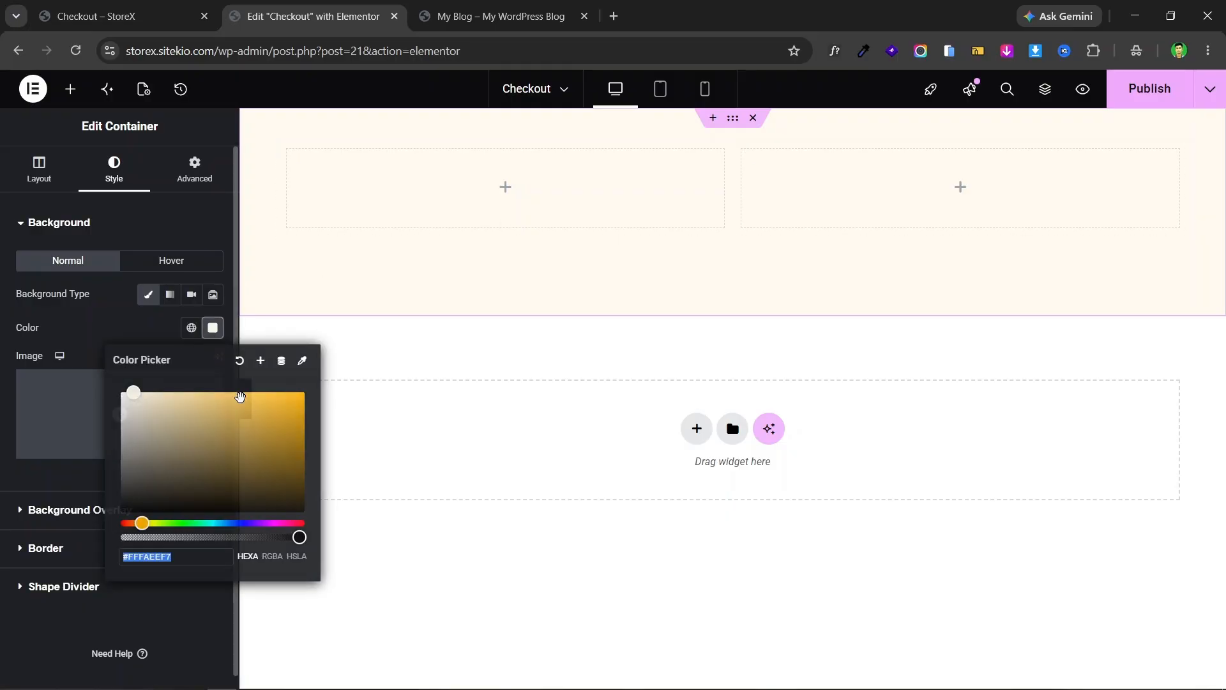
{"action": "left_click", "coordinate": [3, 330]}
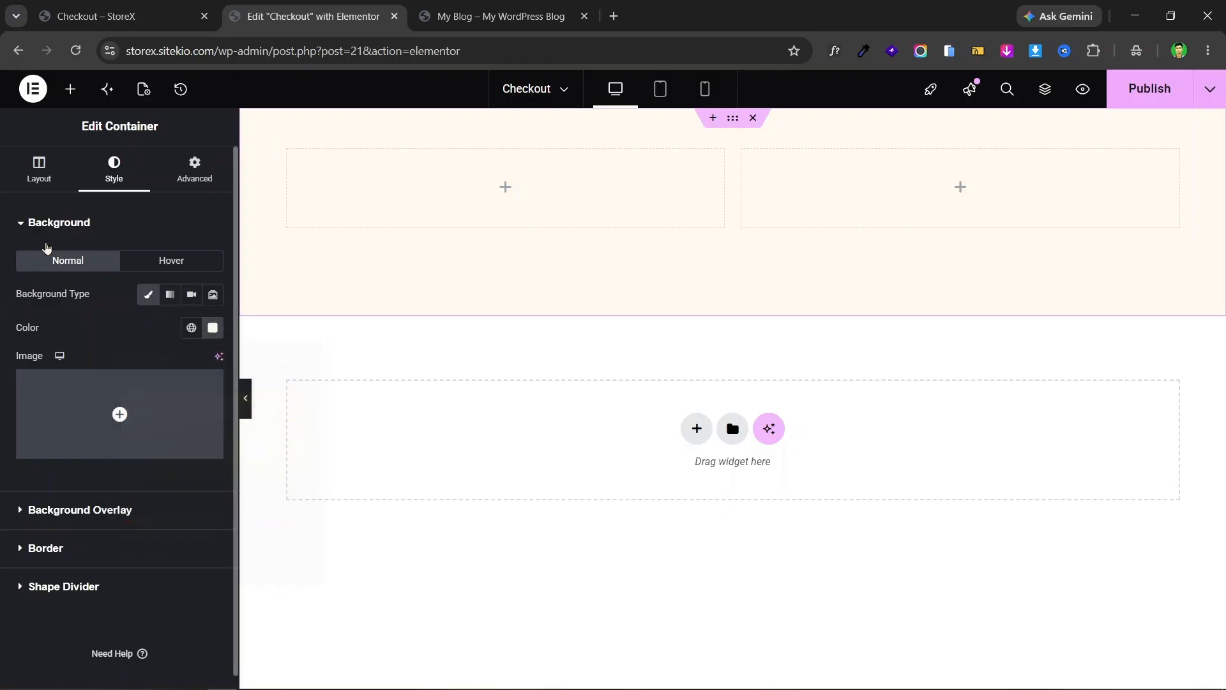
{"action": "left_click", "coordinate": [140, 9]}
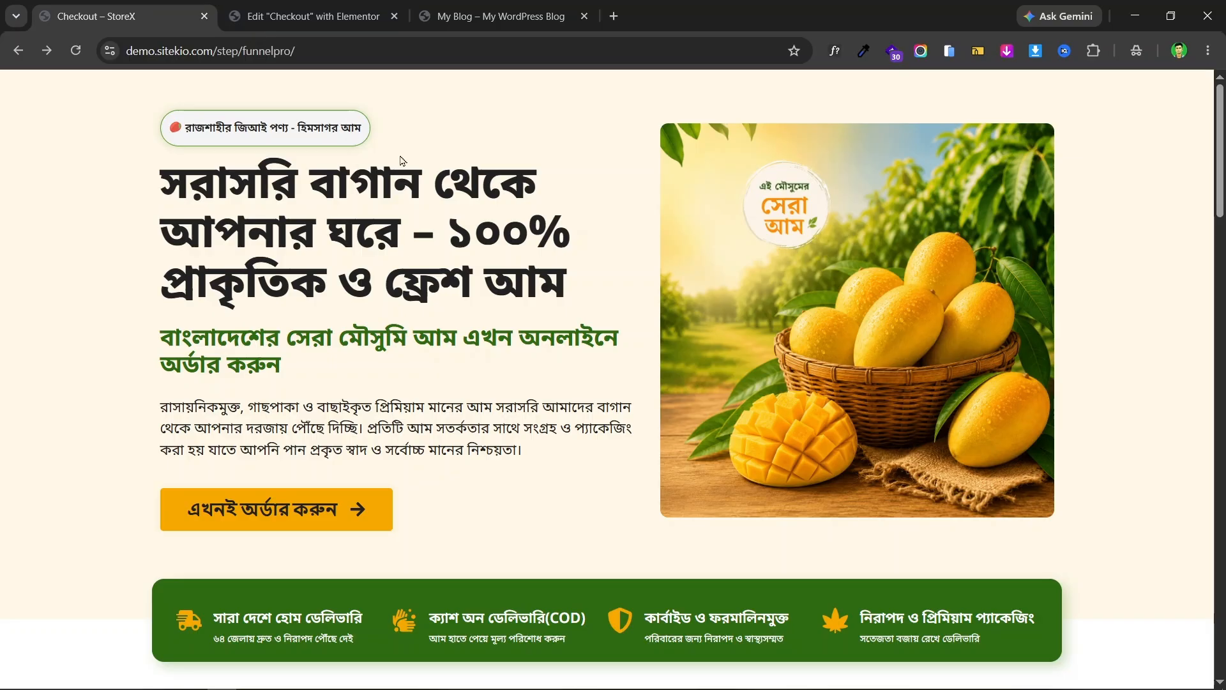
{"action": "left_click", "coordinate": [306, 16]}
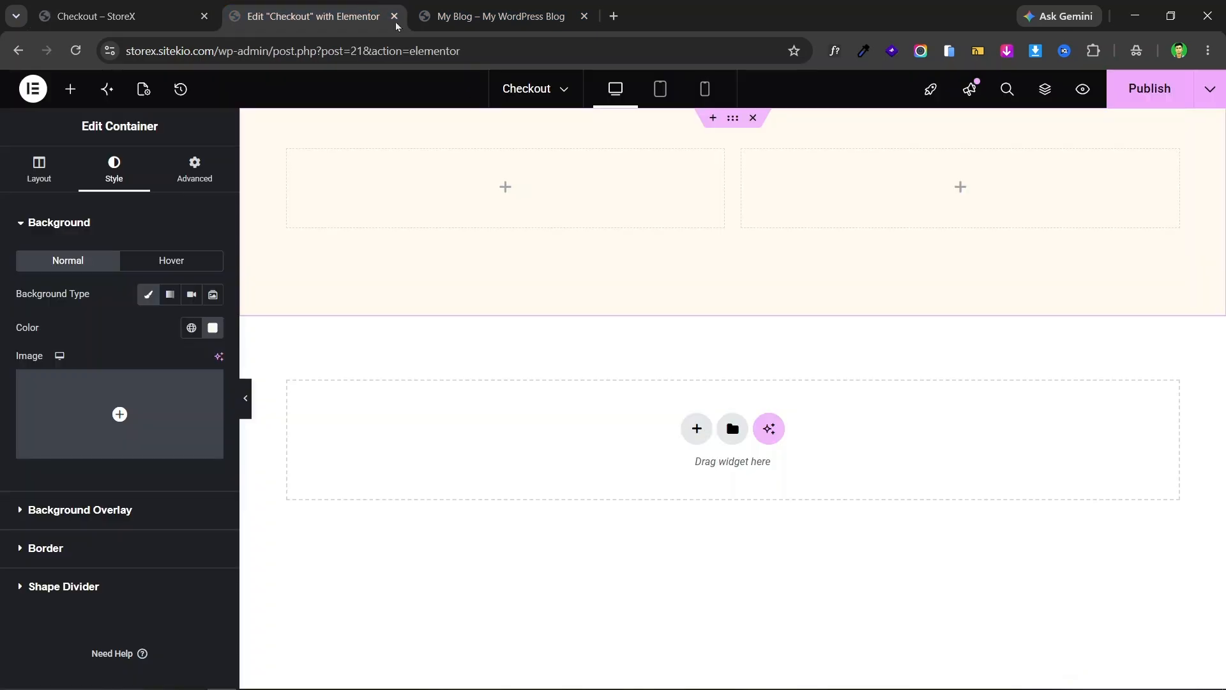
- Widen the left column above 50% and set the right column's width to 45%
{"action": "left_click", "coordinate": [290, 155]}
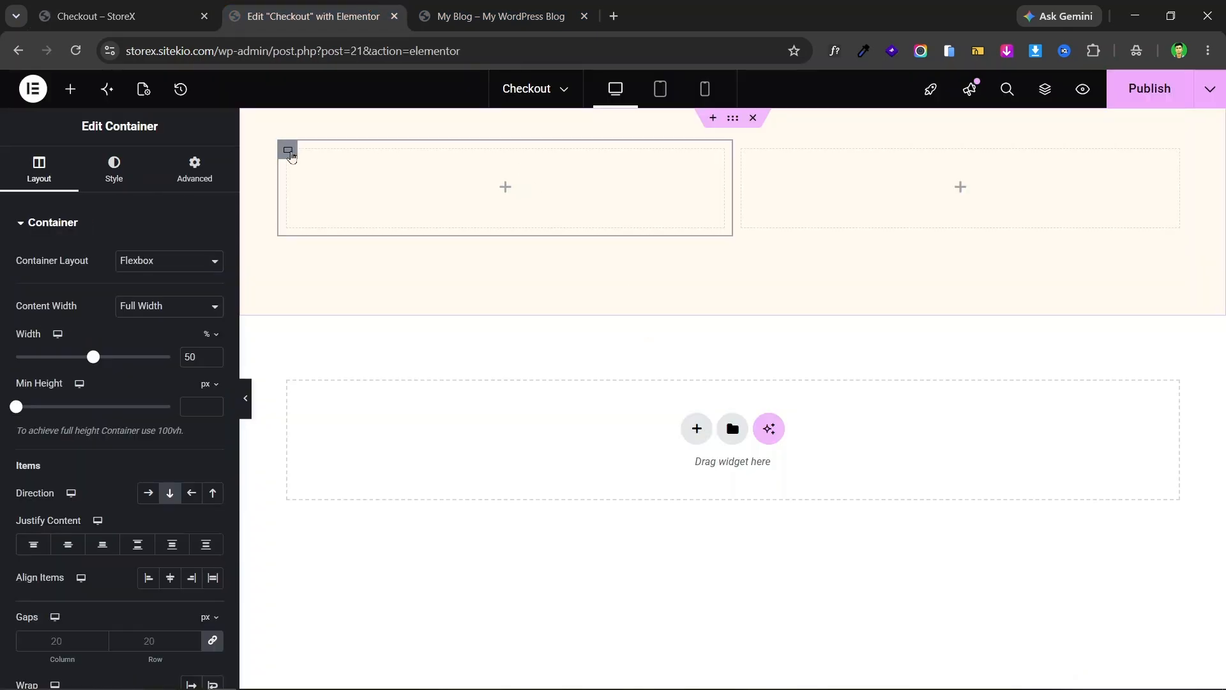
{"action": "left_click", "coordinate": [118, 16]}
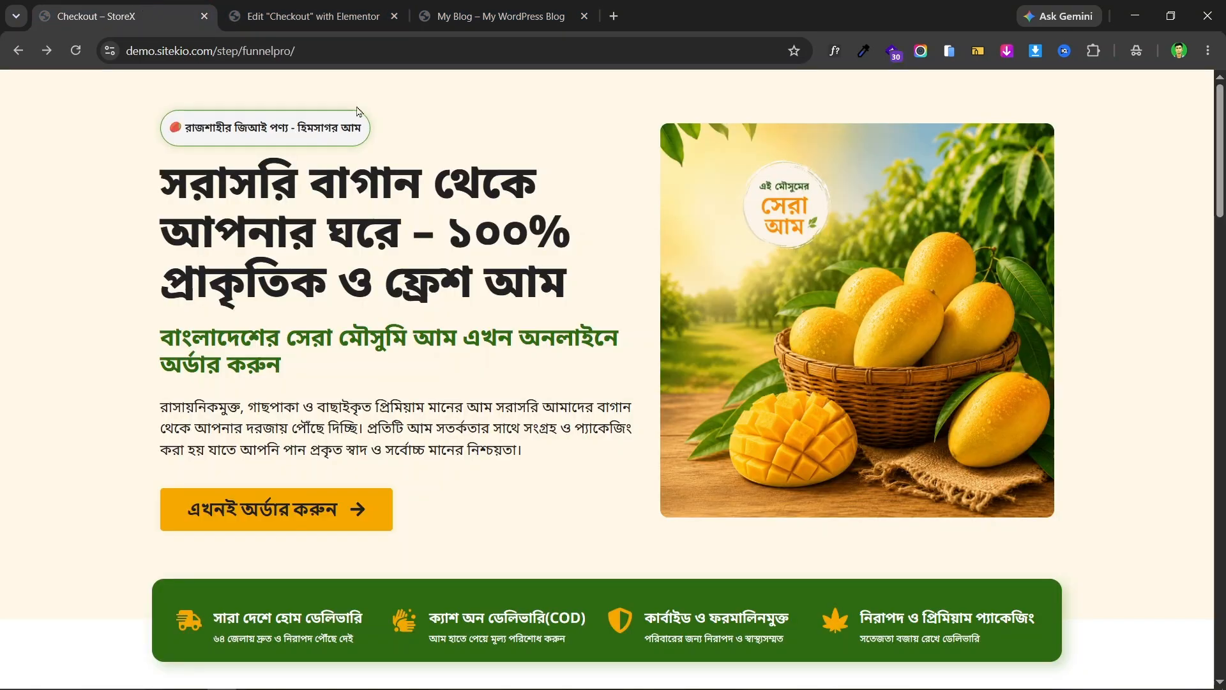
{"action": "left_click_drag", "start_coordinate": [187, 192], "coordinate": [583, 433]}
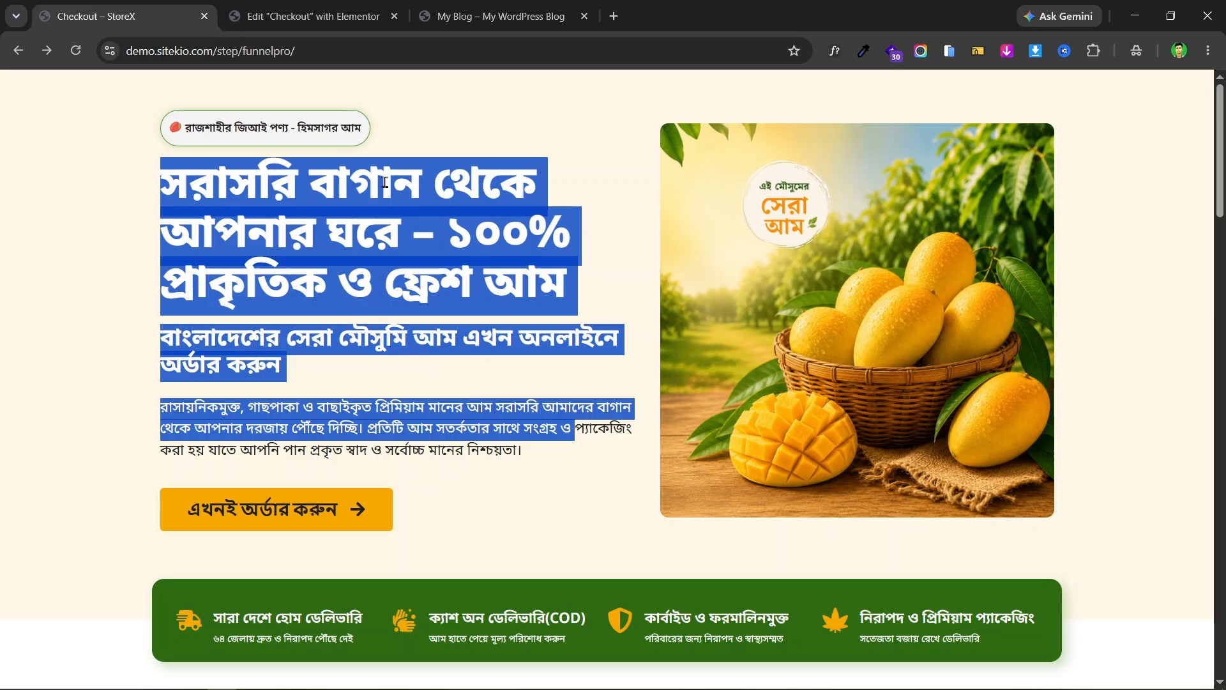
{"action": "left_click", "coordinate": [313, 16]}
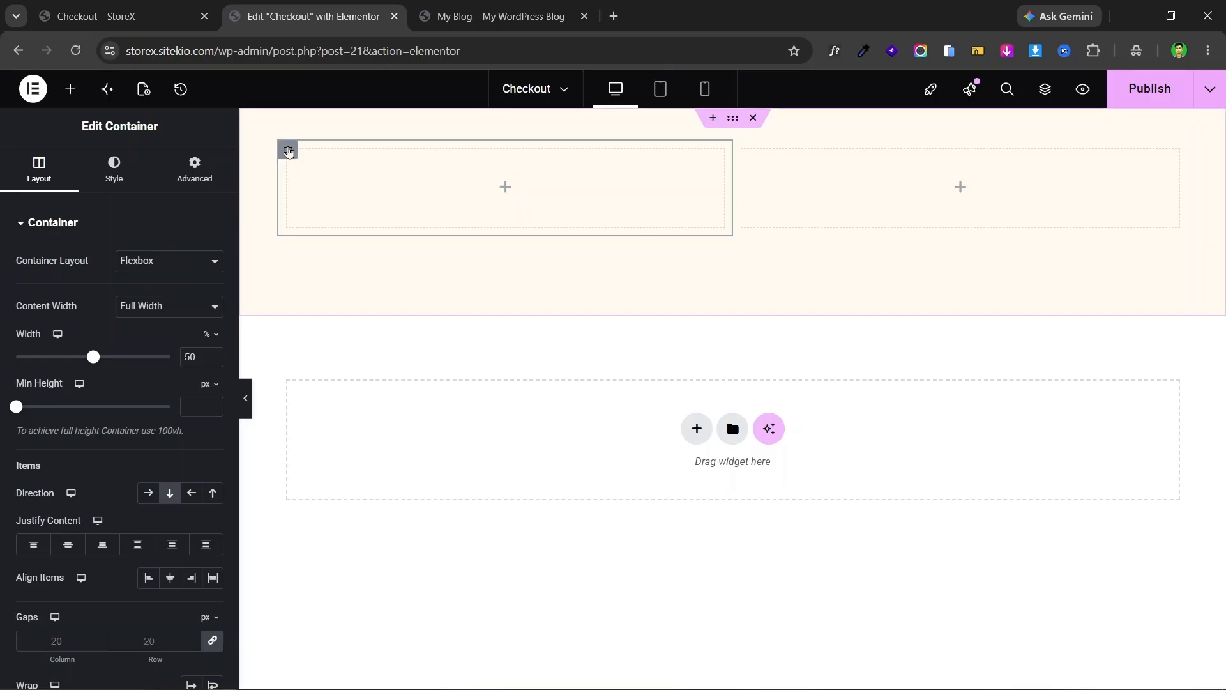
{"action": "left_click", "coordinate": [213, 354]}
{"action": "left_click", "coordinate": [212, 355]}
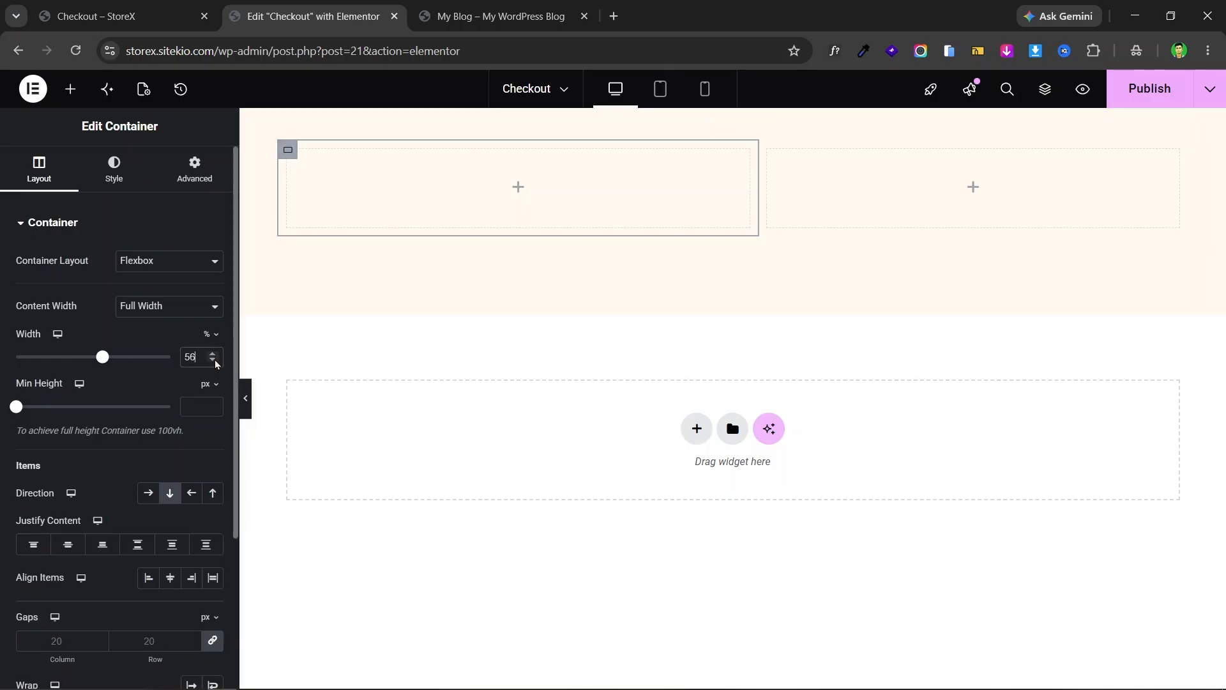
{"action": "left_click", "coordinate": [765, 149]}
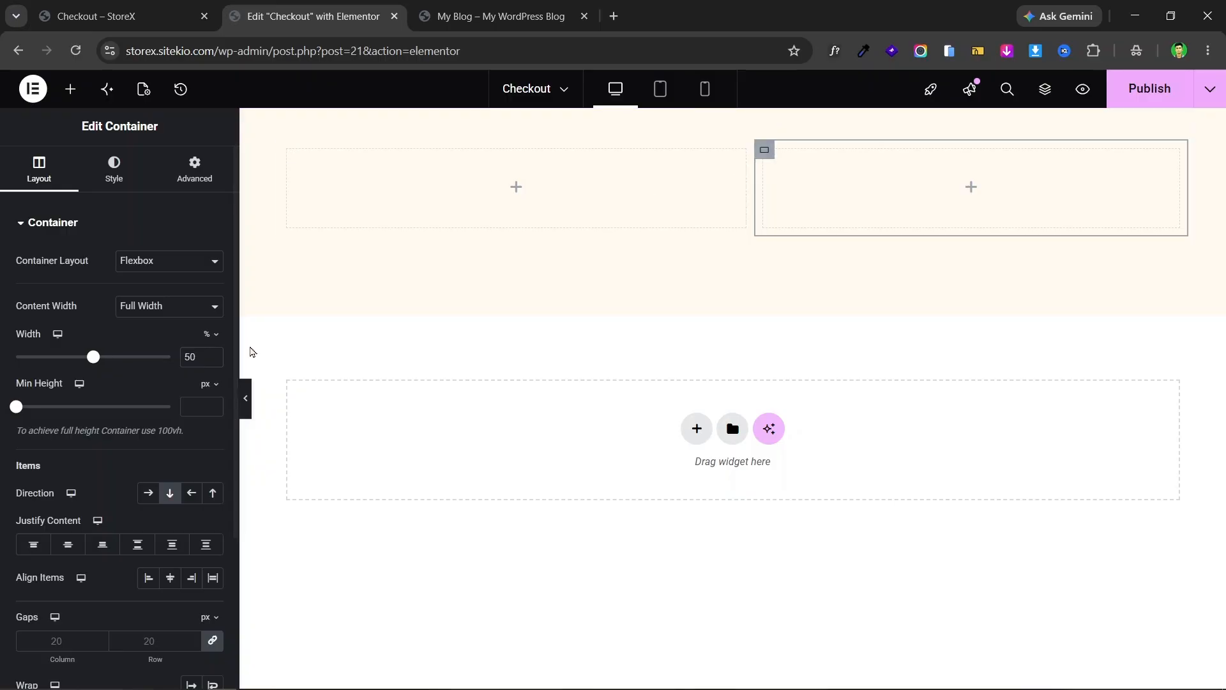
{"action": "left_click", "coordinate": [214, 362]}
{"action": "left_click", "coordinate": [215, 362]}
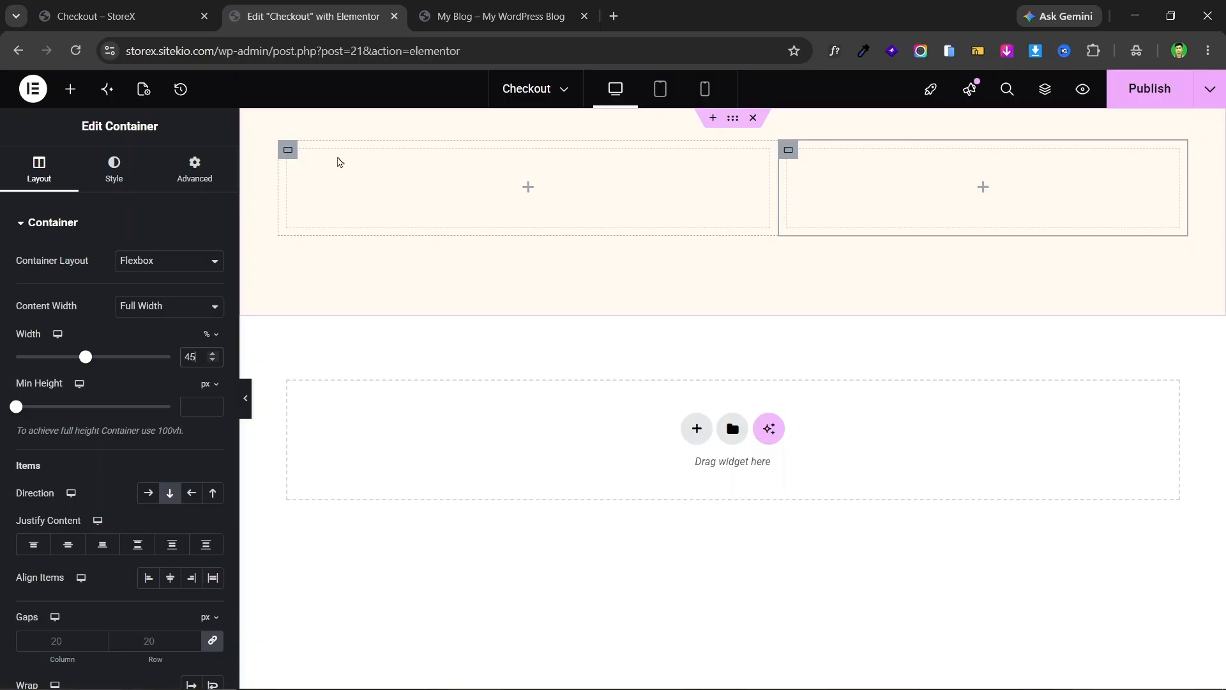
- Copy the badge line text from the live mango landing page
{"action": "left_click", "coordinate": [191, 6]}
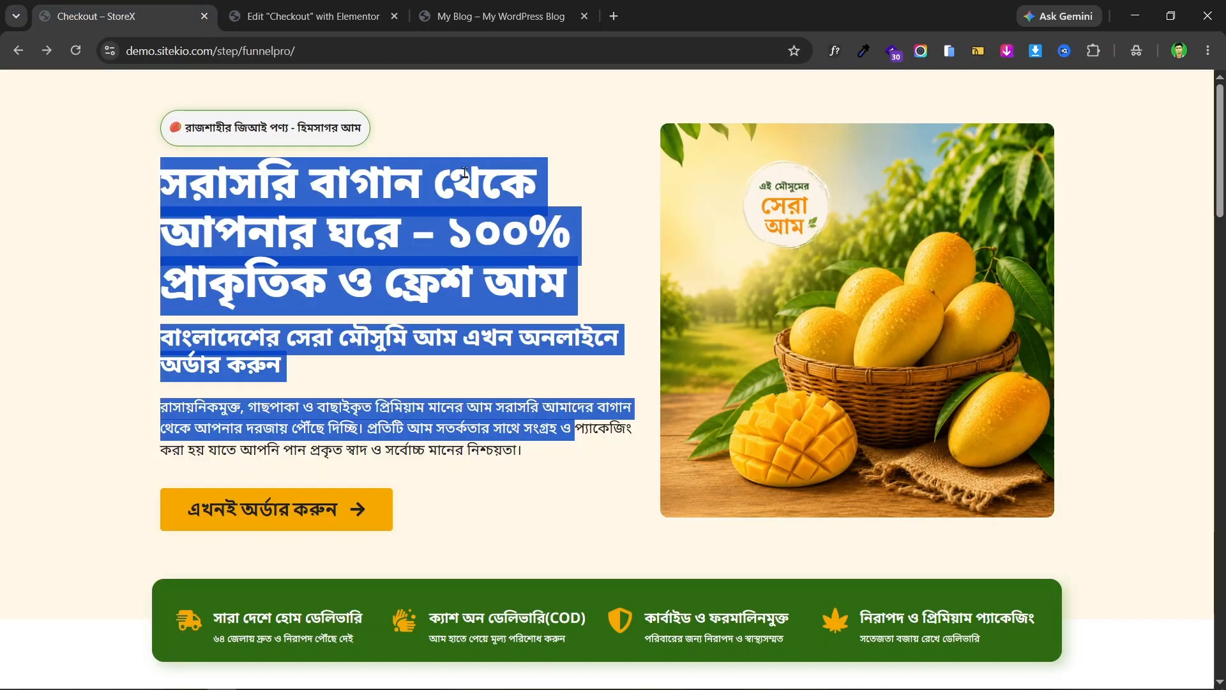
{"action": "triple_click", "coordinate": [269, 123]}
{"action": "left_click", "coordinate": [339, 126]}
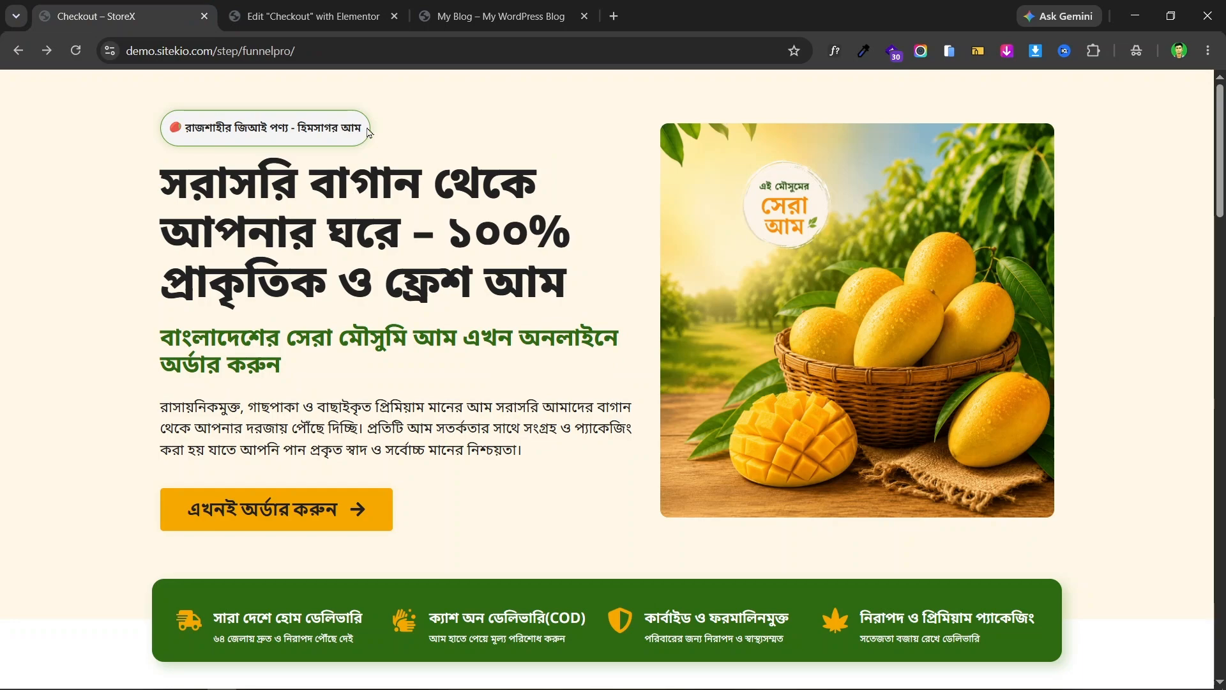
{"action": "left_click_drag", "start_coordinate": [358, 125], "coordinate": [172, 132]}
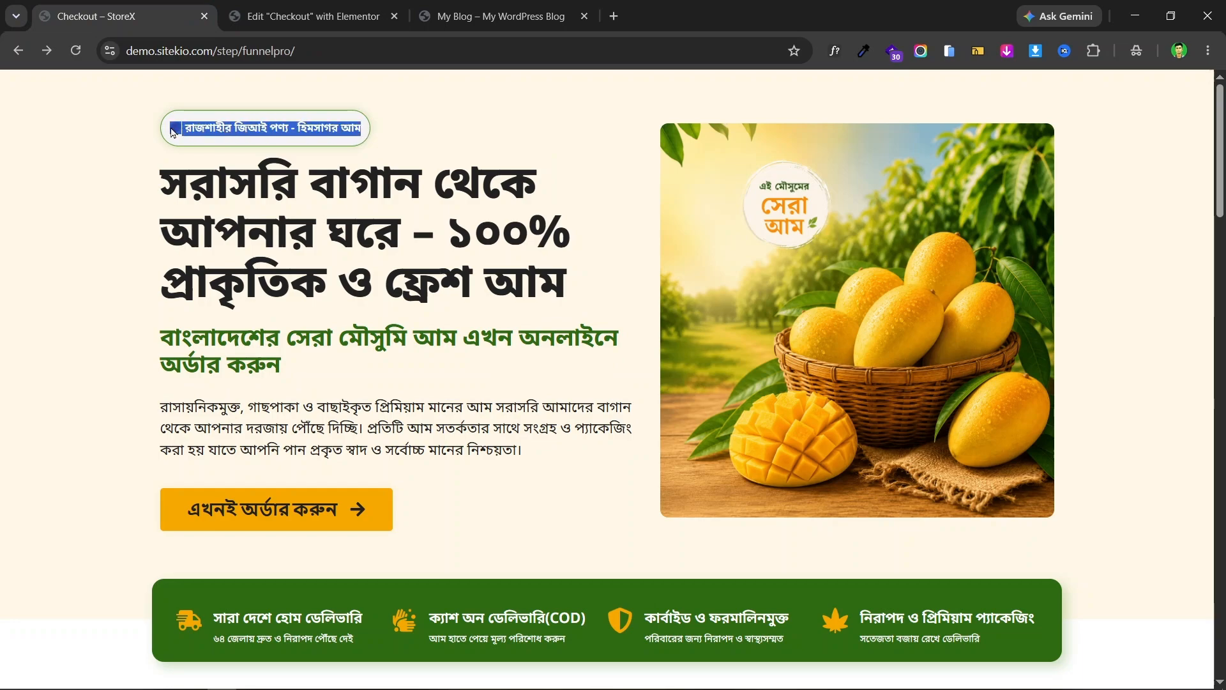
{"action": "right_click", "coordinate": [203, 127]}
{"action": "left_click", "coordinate": [276, 152]}
{"action": "left_click", "coordinate": [525, 120]}
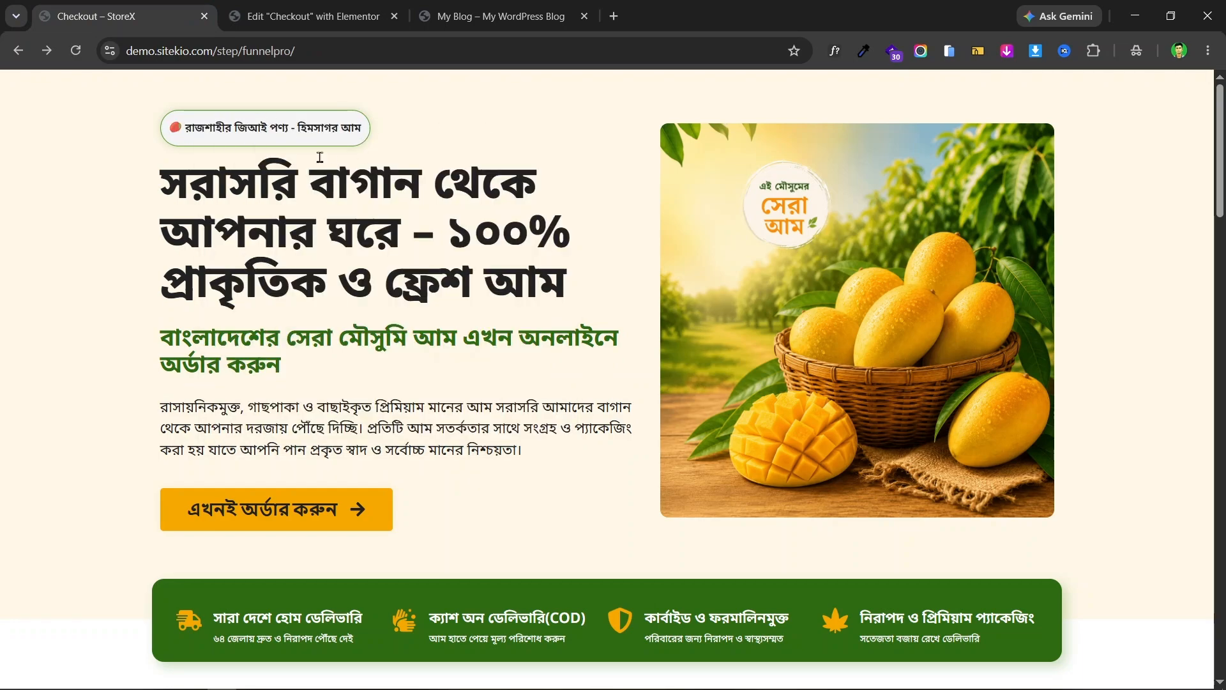
{"action": "left_click", "coordinate": [317, 14]}
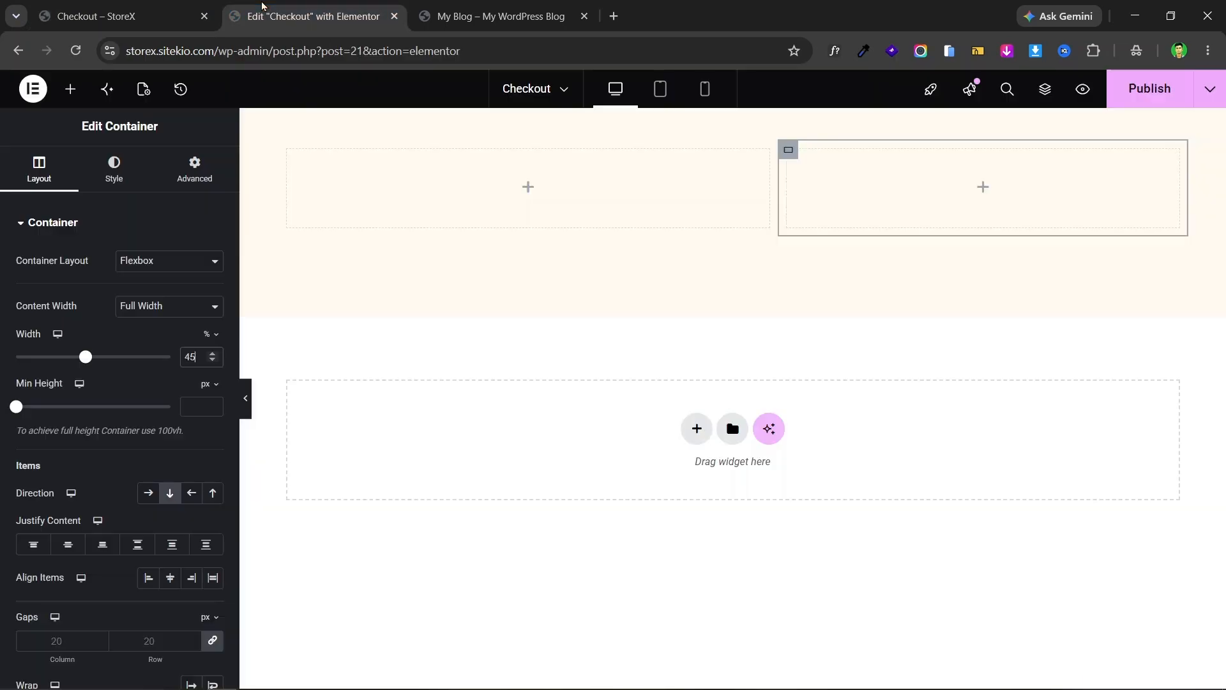
- Place an H4 Heading in the left column with the pasted text "🥭 রাজশাহীর জিআই পণ্য - হিমসাগর আম"
{"action": "left_click", "coordinate": [70, 88]}
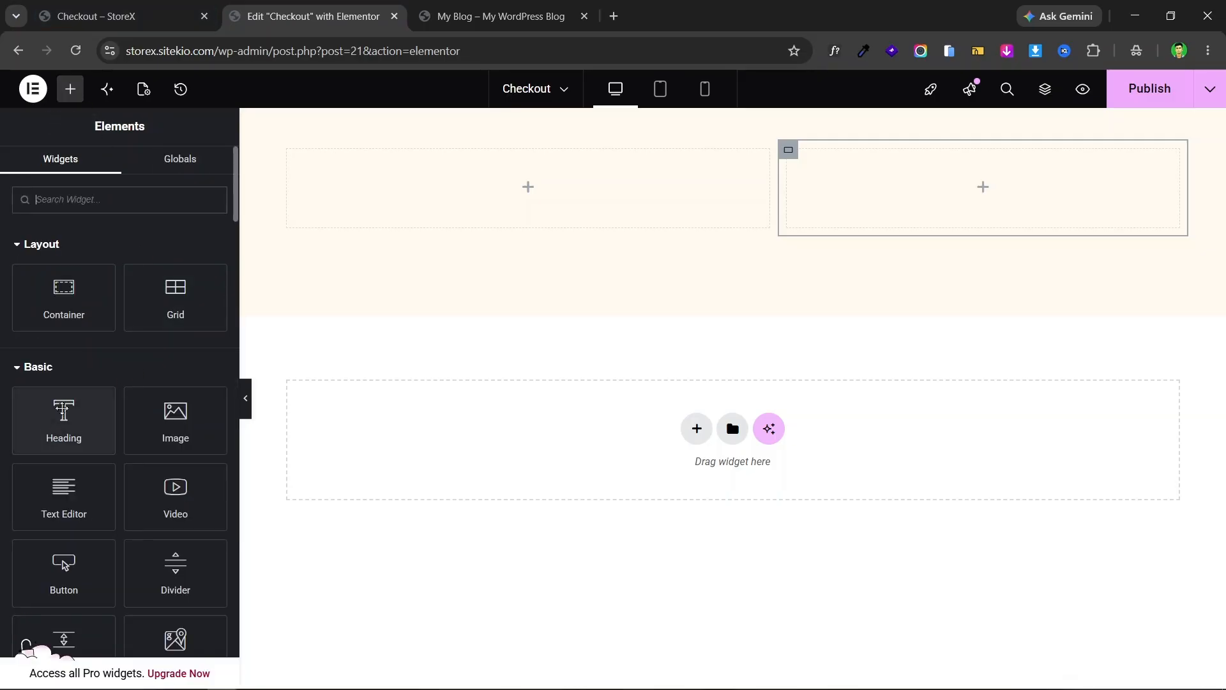
{"action": "left_click", "coordinate": [121, 196]}
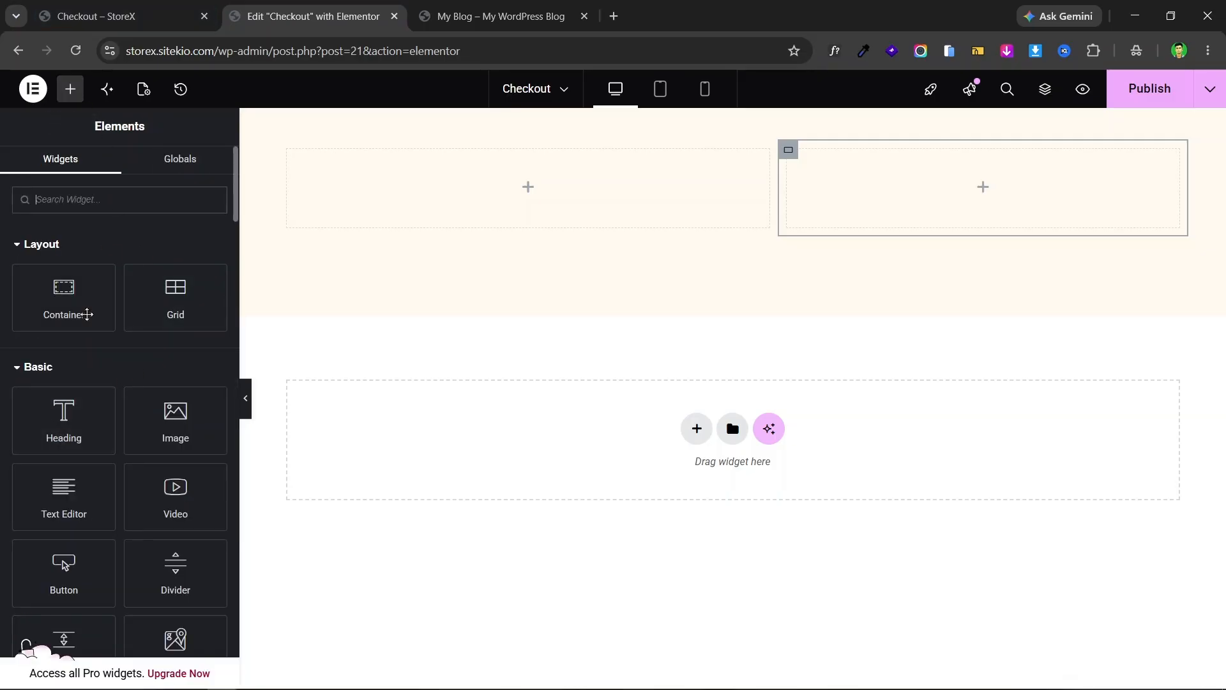
{"action": "left_click_drag", "start_coordinate": [70, 441], "coordinate": [488, 221]}
{"action": "left_click", "coordinate": [142, 412]}
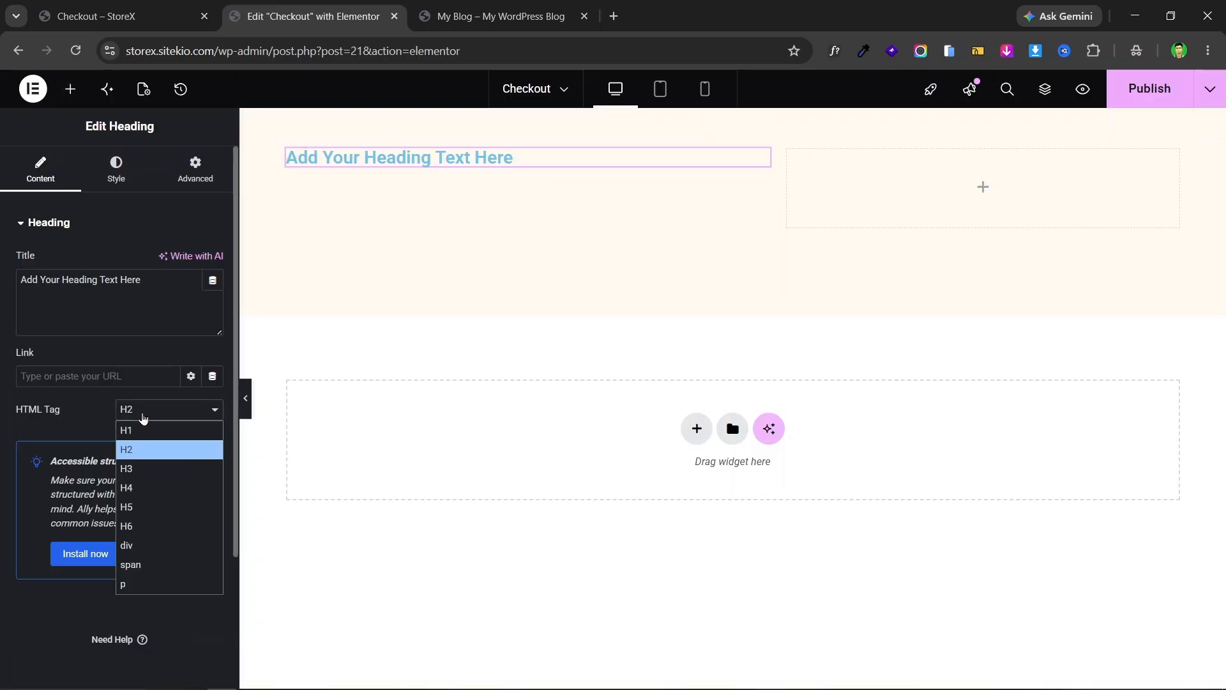
{"action": "left_click", "coordinate": [160, 488]}
{"action": "triple_click", "coordinate": [95, 283]}
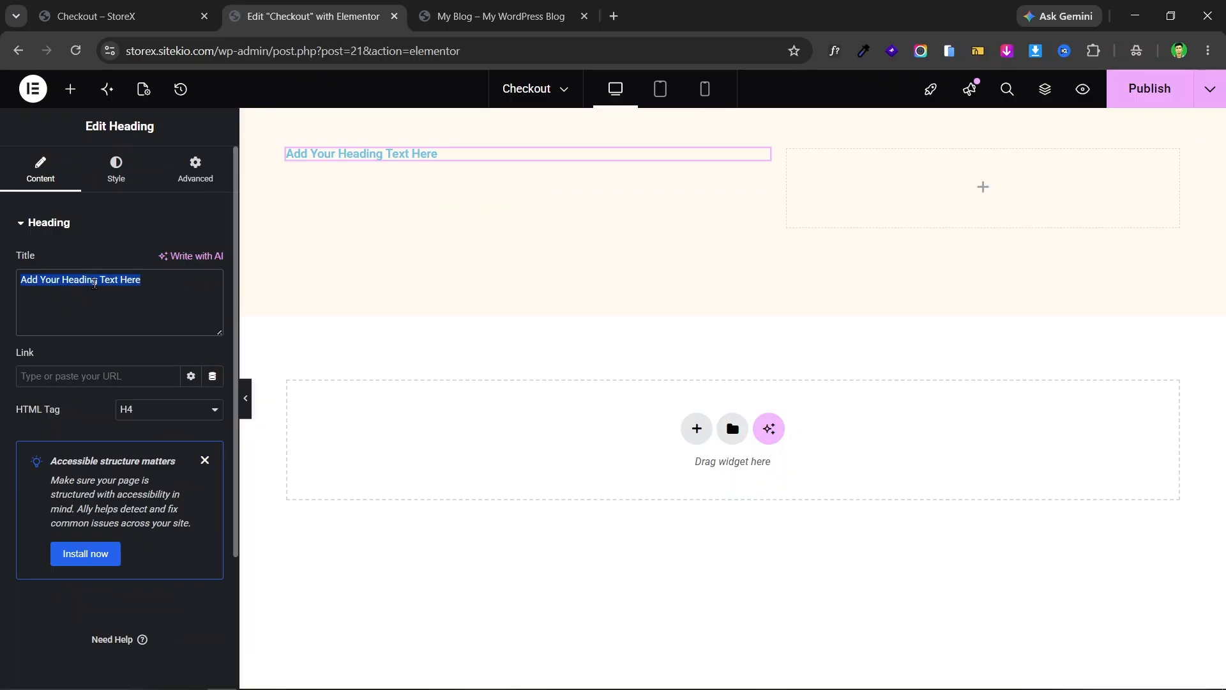
{"action": "type", "text": "🥭 রাজশাহীর জিআই পণ্য - হিমসাগর আম"}
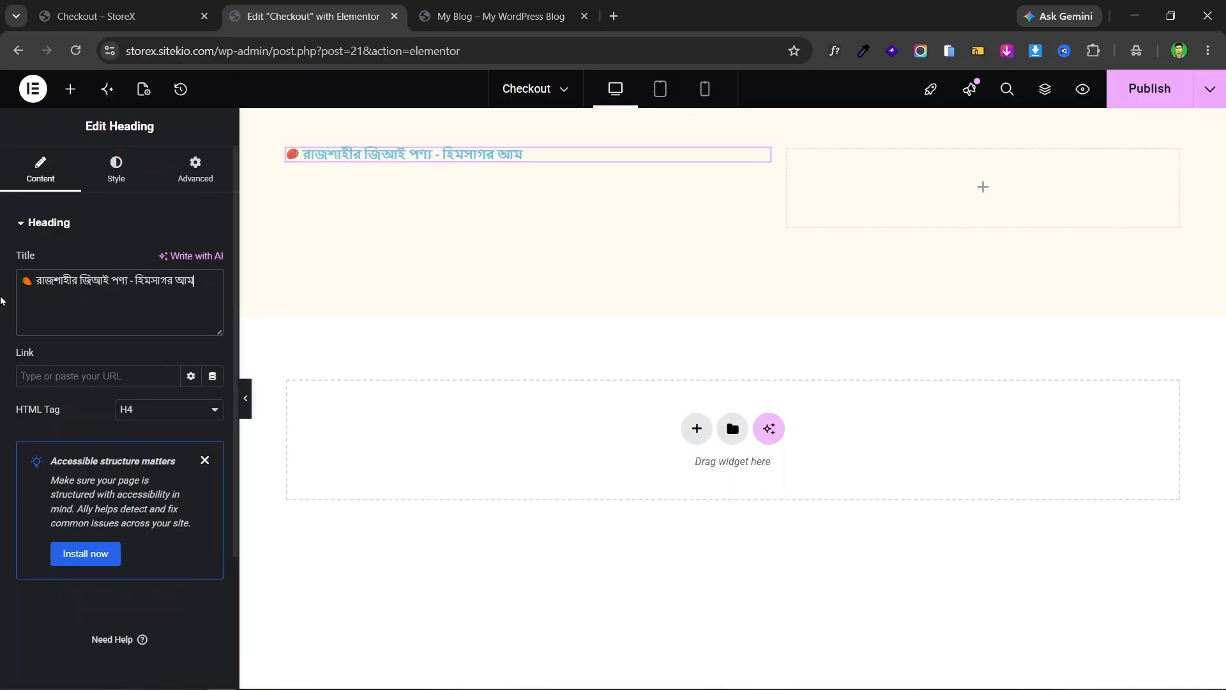
{"action": "left_click", "coordinate": [136, 8]}
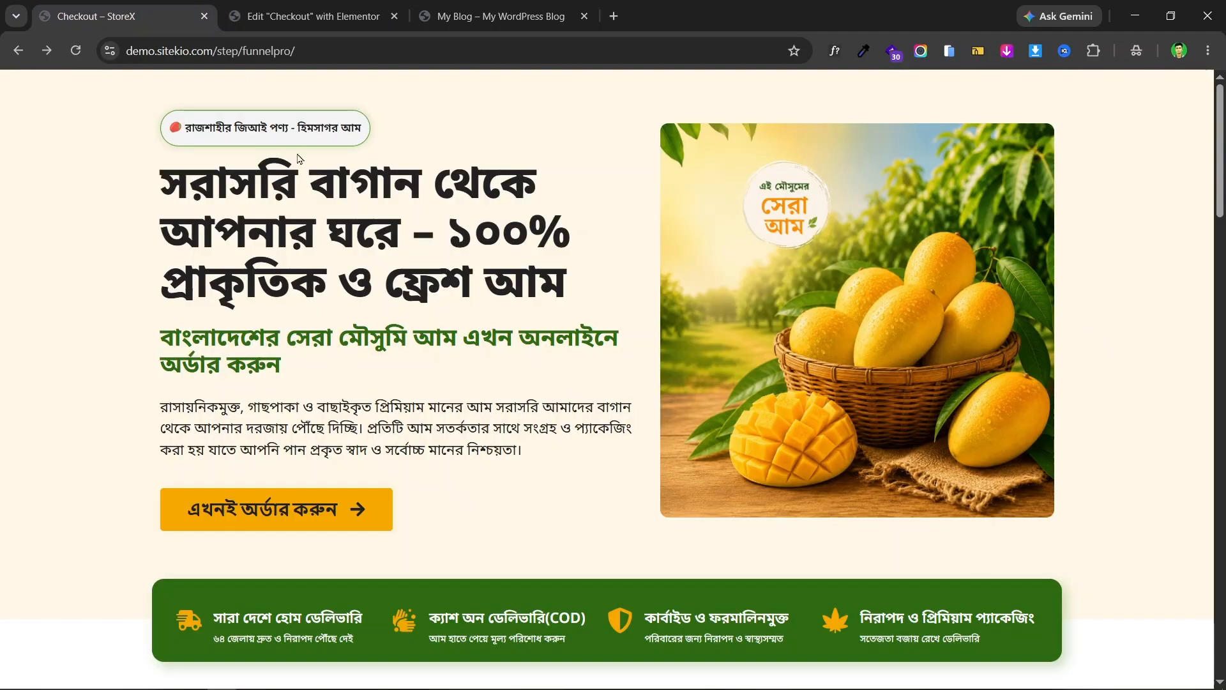
{"action": "left_click", "coordinate": [309, 9]}
{"action": "left_click", "coordinate": [177, 9]}
{"action": "left_click", "coordinate": [274, 8]}
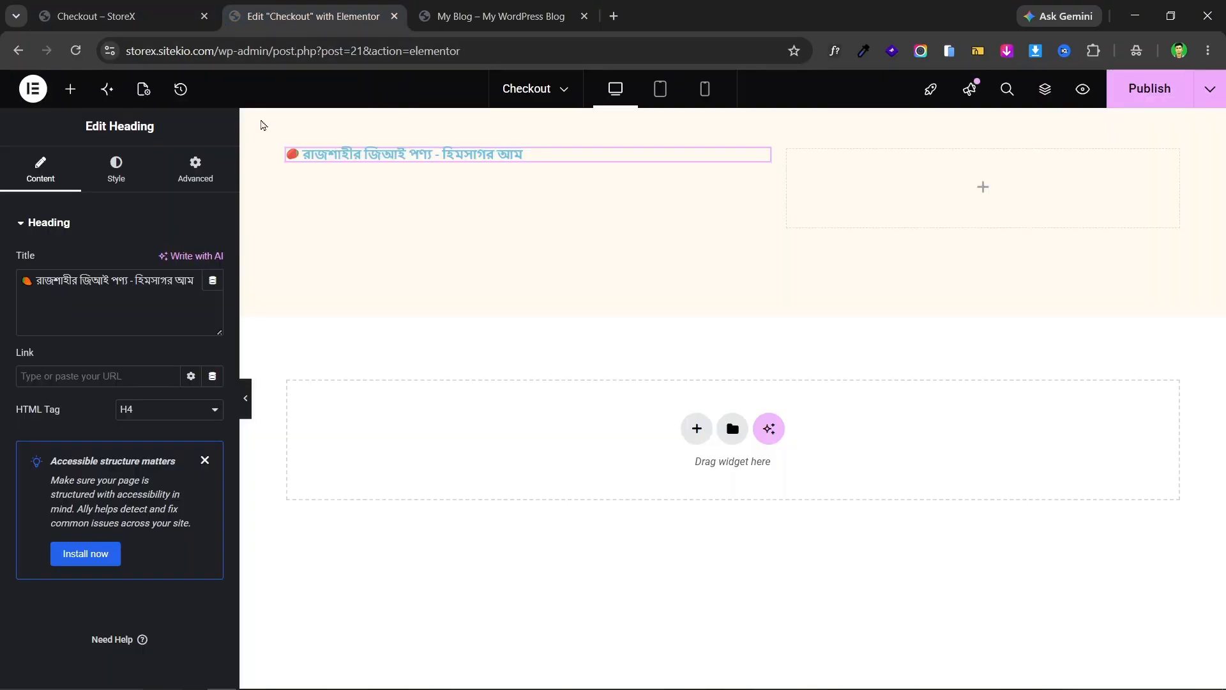
- Set the heading's text colour to near-black #1B1B1B
{"action": "left_click", "coordinate": [123, 177]}
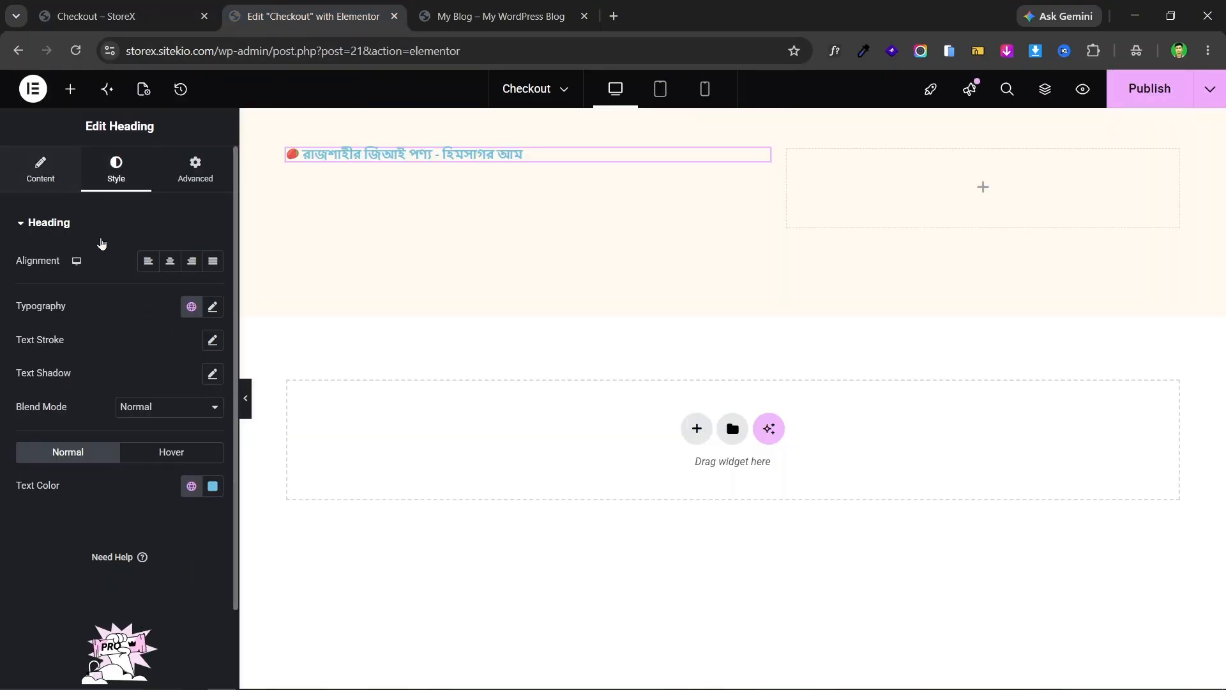
{"action": "left_click", "coordinate": [215, 490]}
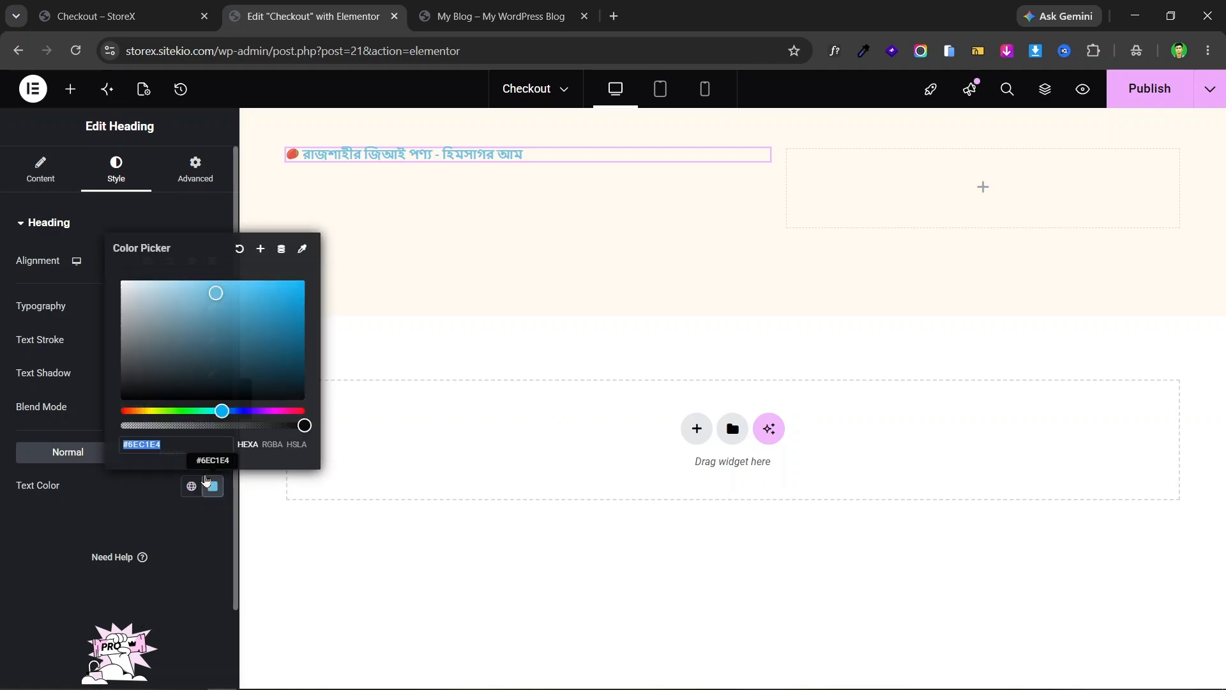
{"action": "left_click", "coordinate": [154, 372]}
{"action": "left_click_drag", "start_coordinate": [154, 371], "coordinate": [106, 394]}
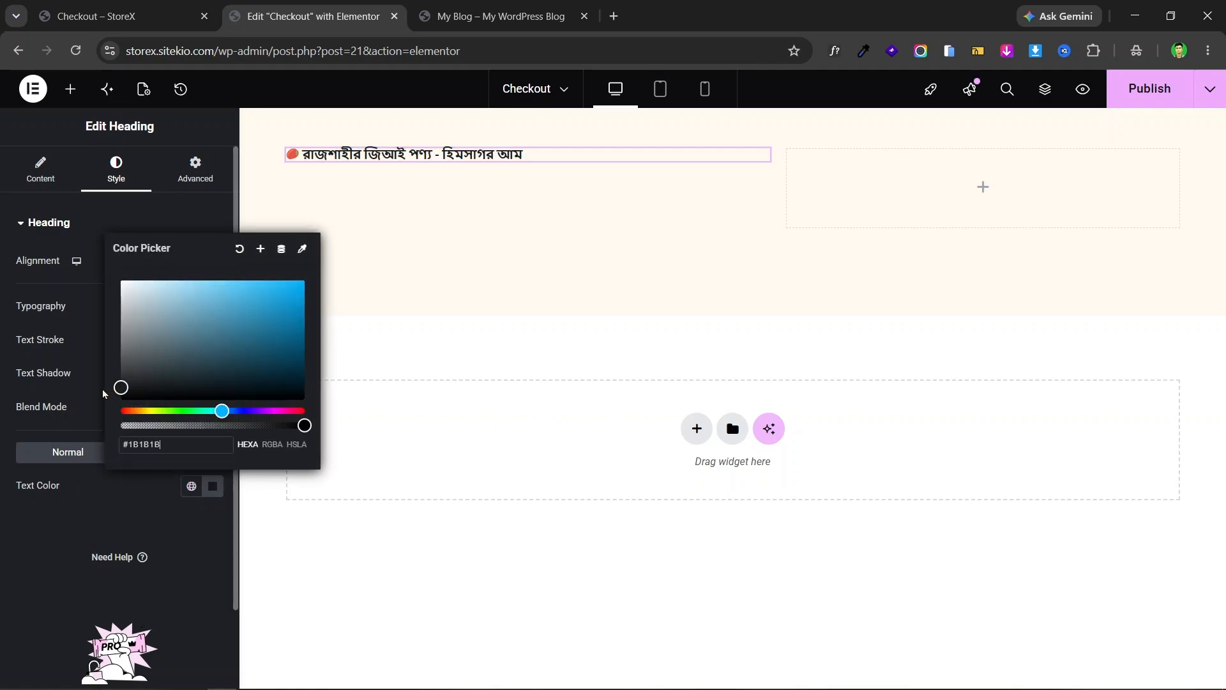
{"action": "left_click", "coordinate": [99, 16]}
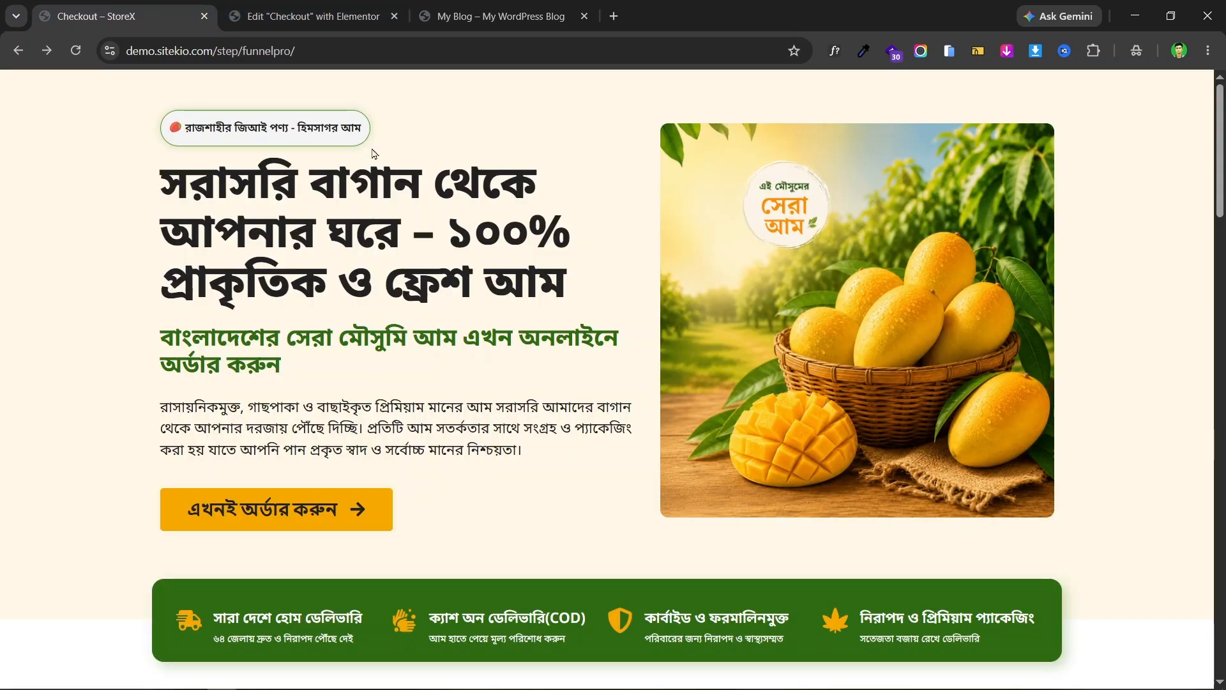
{"action": "left_click", "coordinate": [837, 50]}
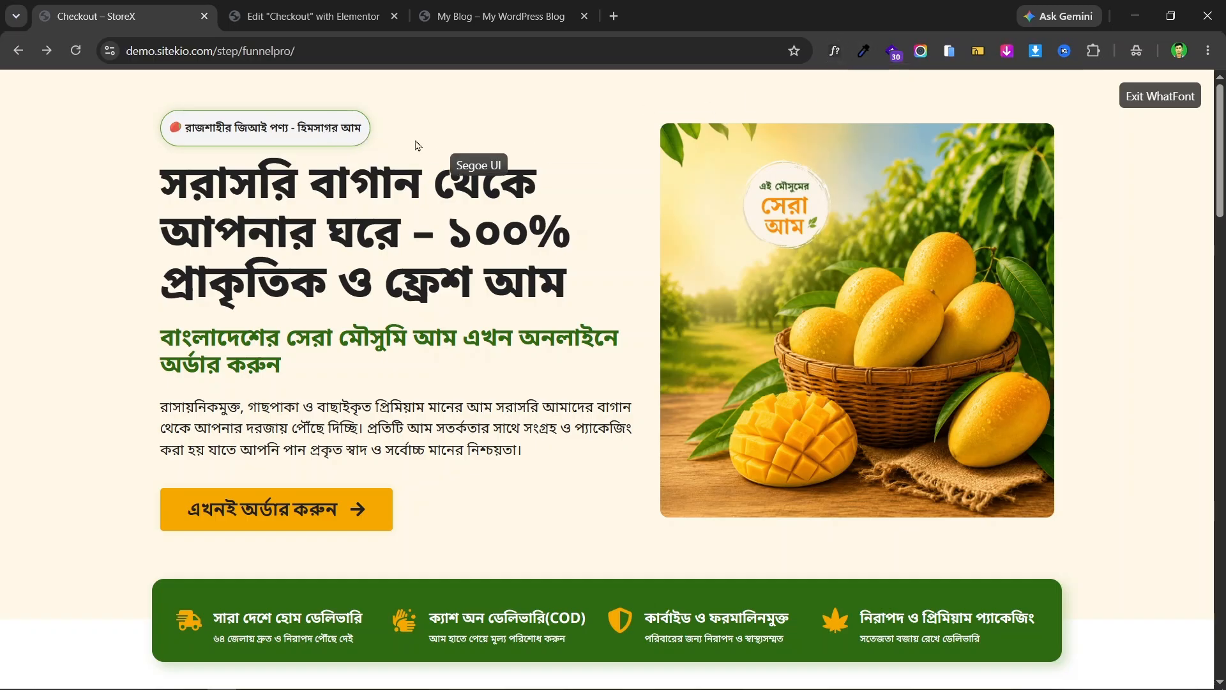
{"action": "left_click", "coordinate": [346, 126]}
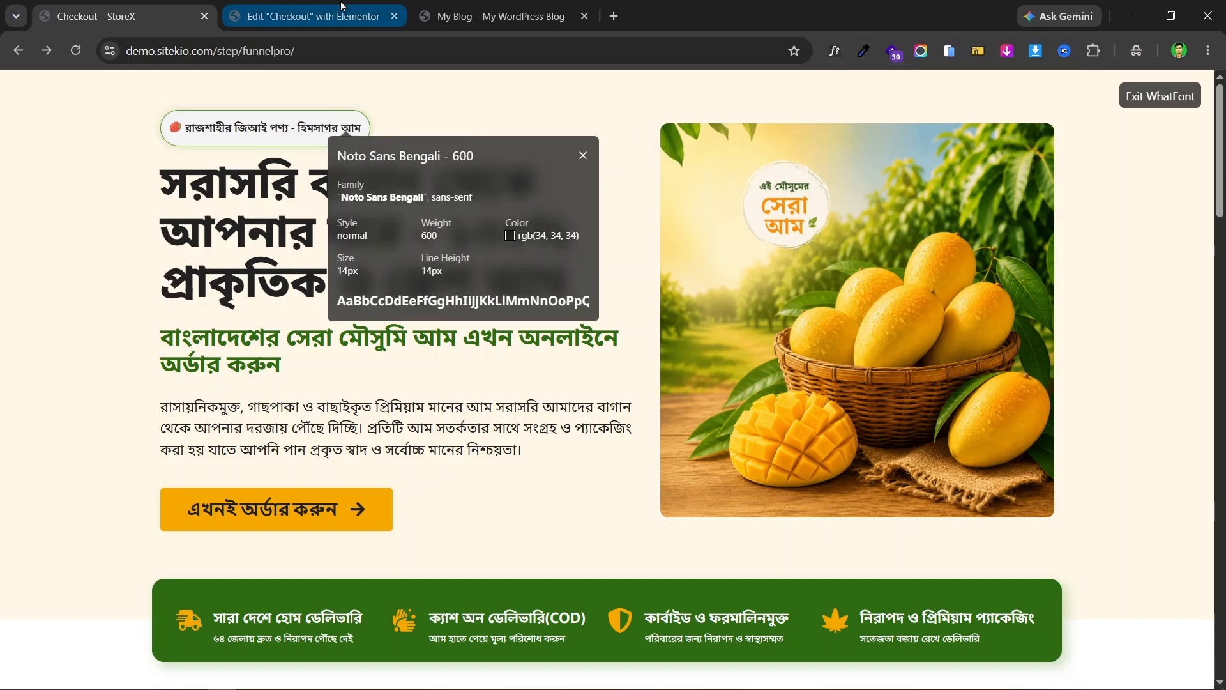
{"action": "left_click", "coordinate": [313, 16]}
{"action": "left_click", "coordinate": [50, 223]}
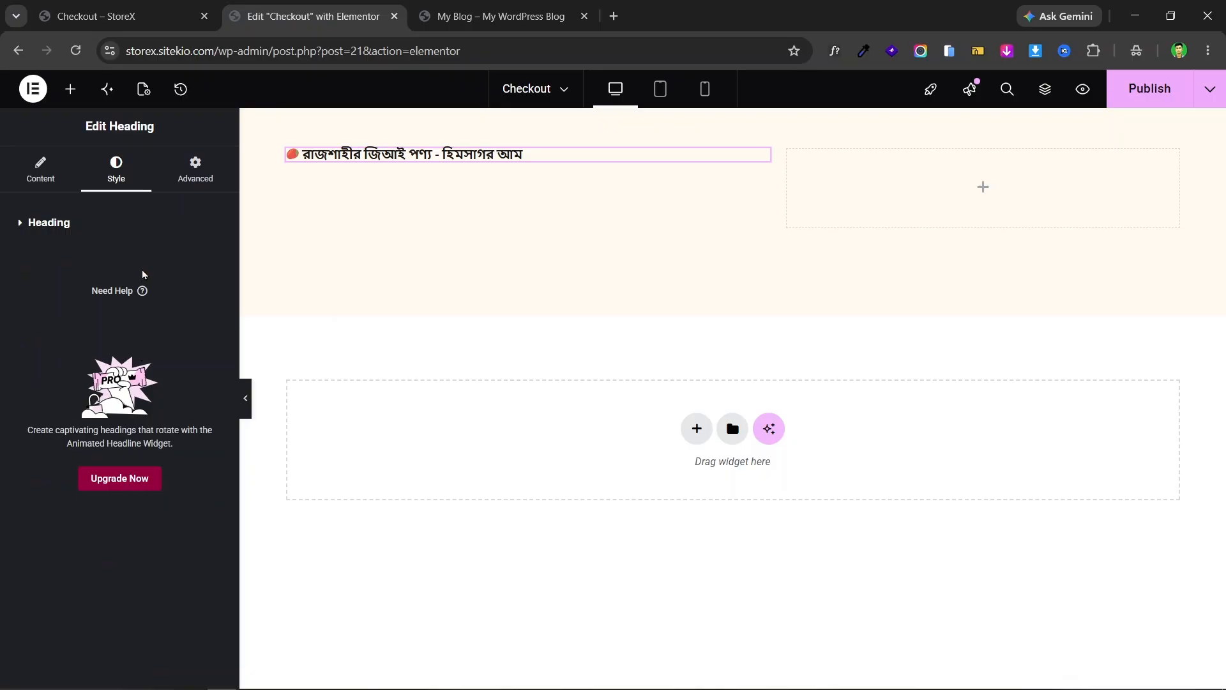
- Set the heading's typography font family to Noto Sans Bengali
{"action": "left_click", "coordinate": [98, 230]}
{"action": "left_click", "coordinate": [213, 307]}
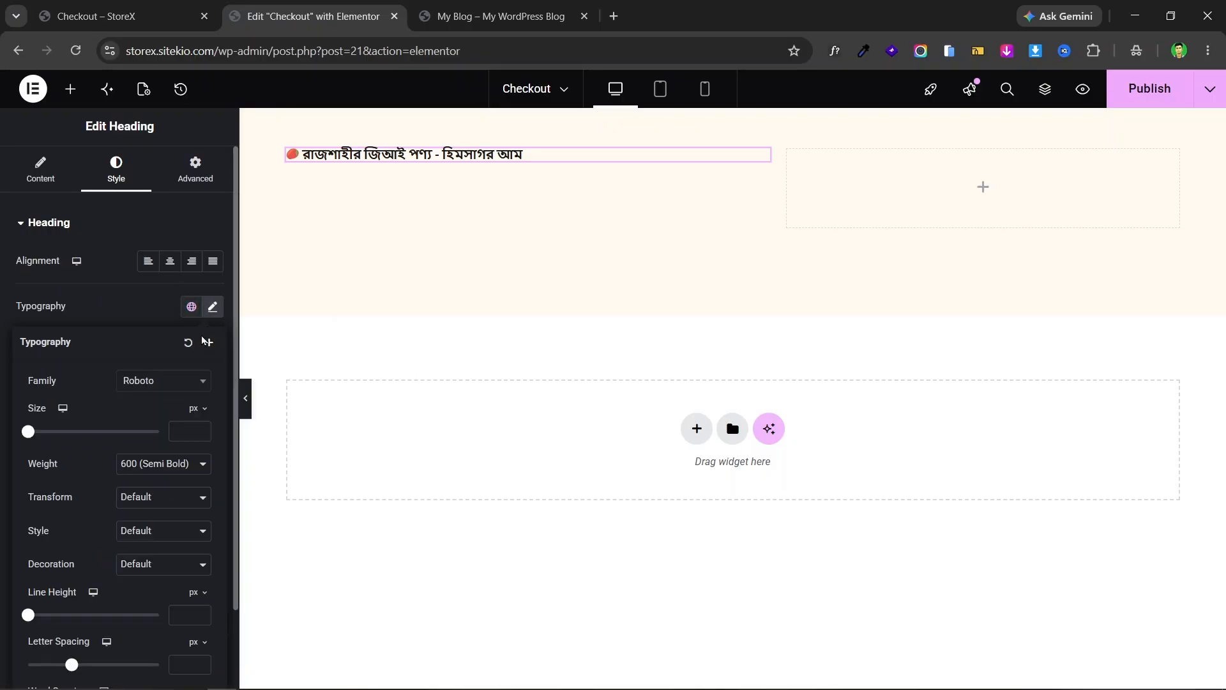
{"action": "left_click", "coordinate": [163, 382]}
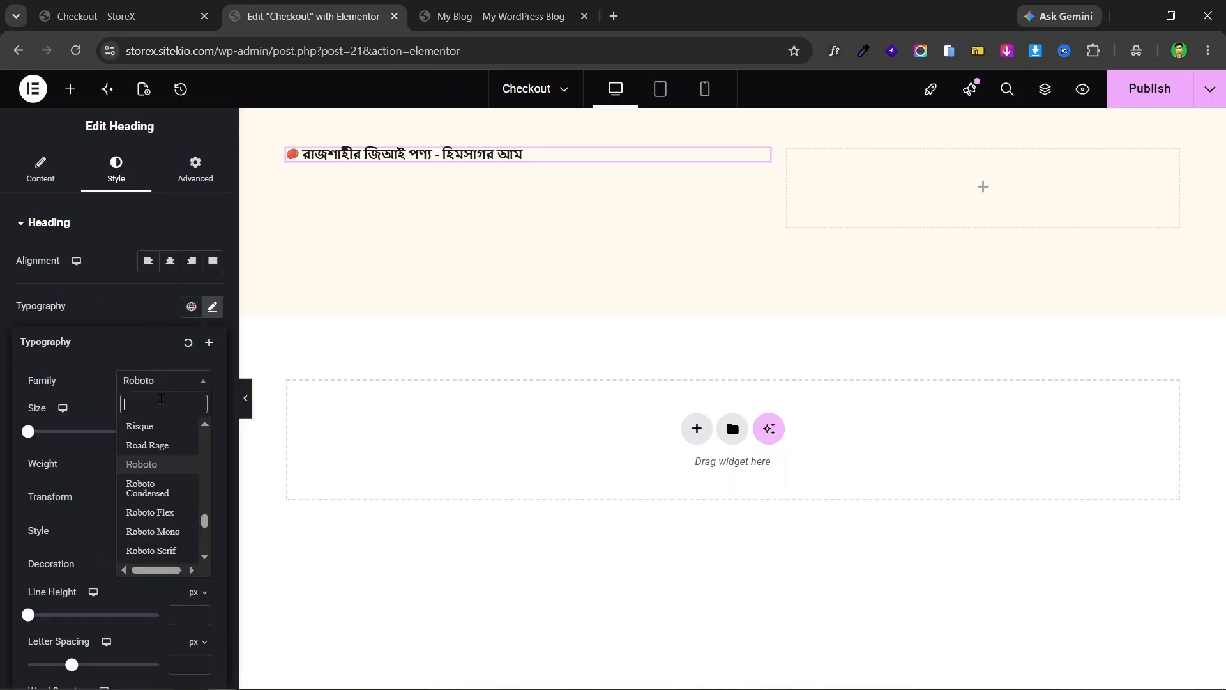
{"action": "type", "text": "not"}
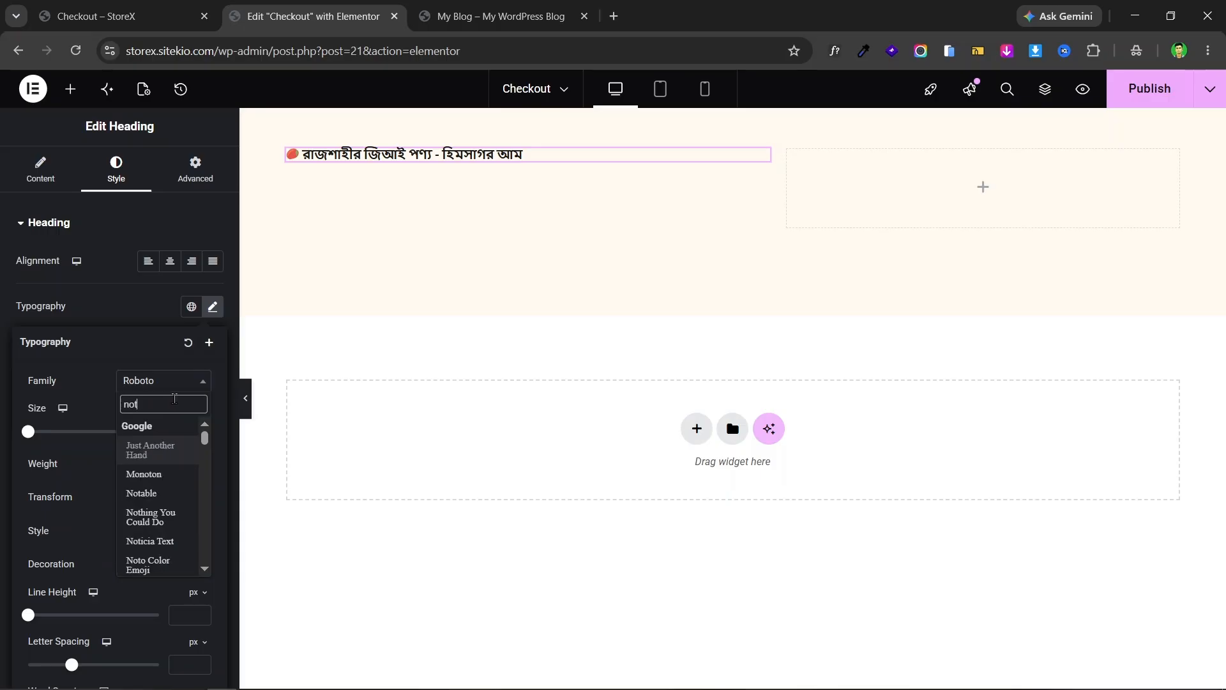
{"action": "type", "text": "o sans "}
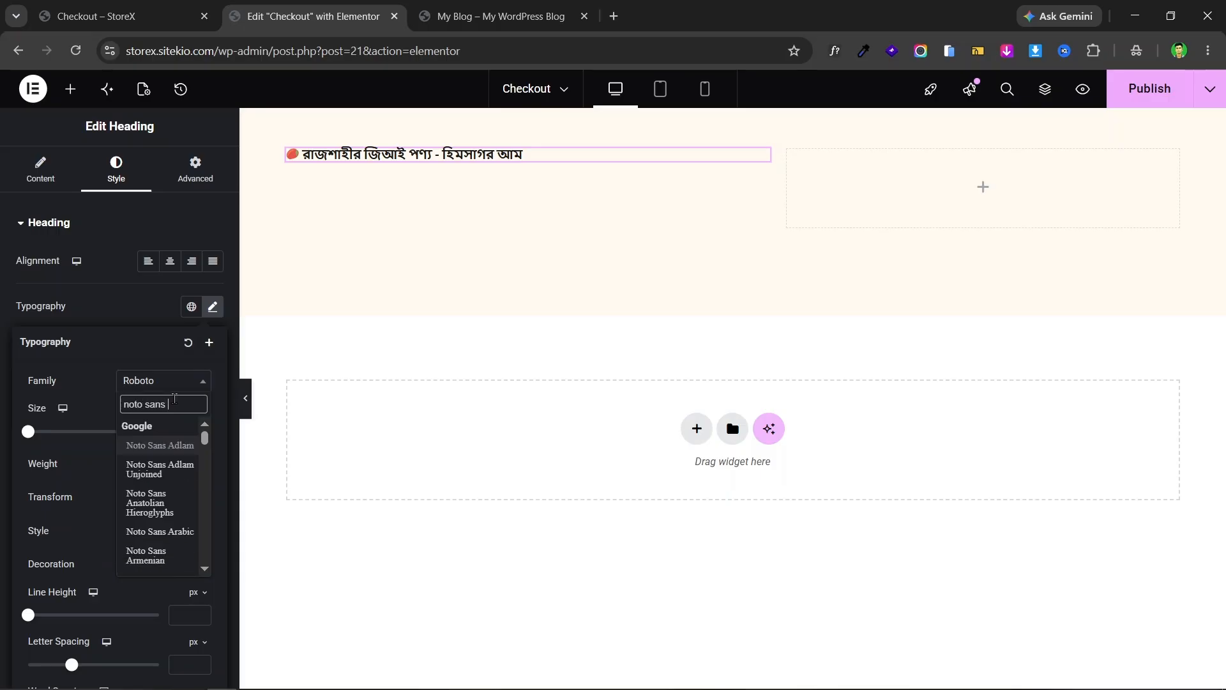
{"action": "type", "text": "be"}
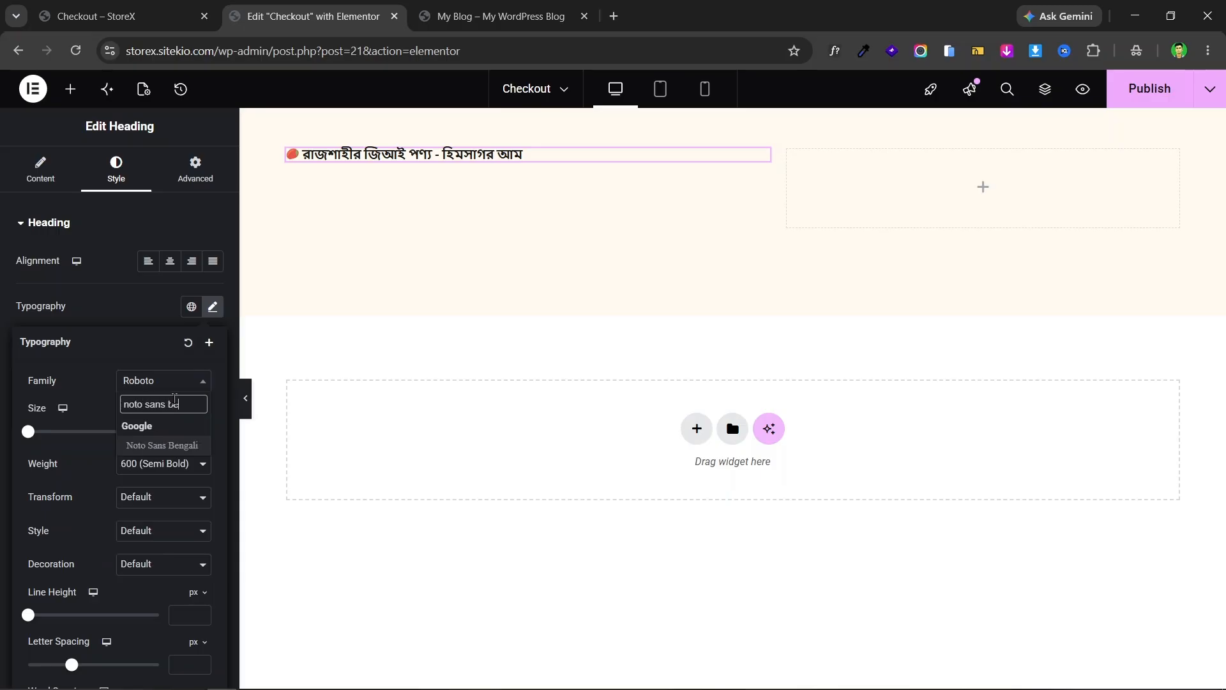
{"action": "left_click", "coordinate": [176, 445]}
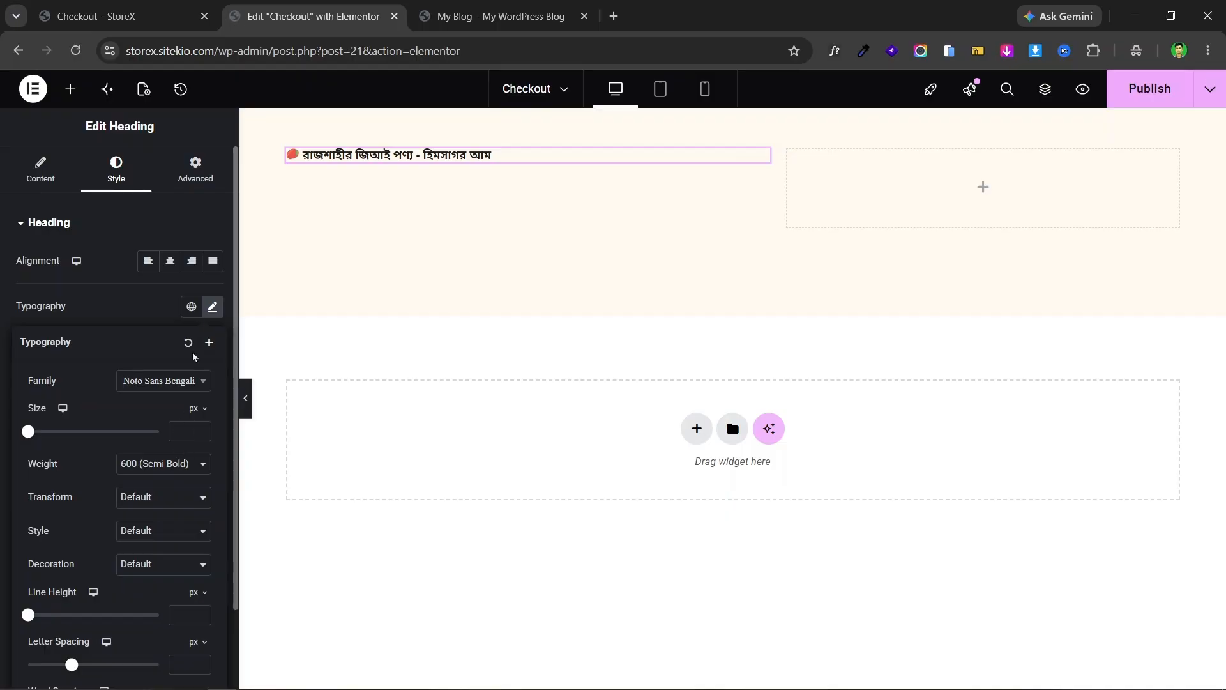
{"action": "left_click", "coordinate": [129, 9]}
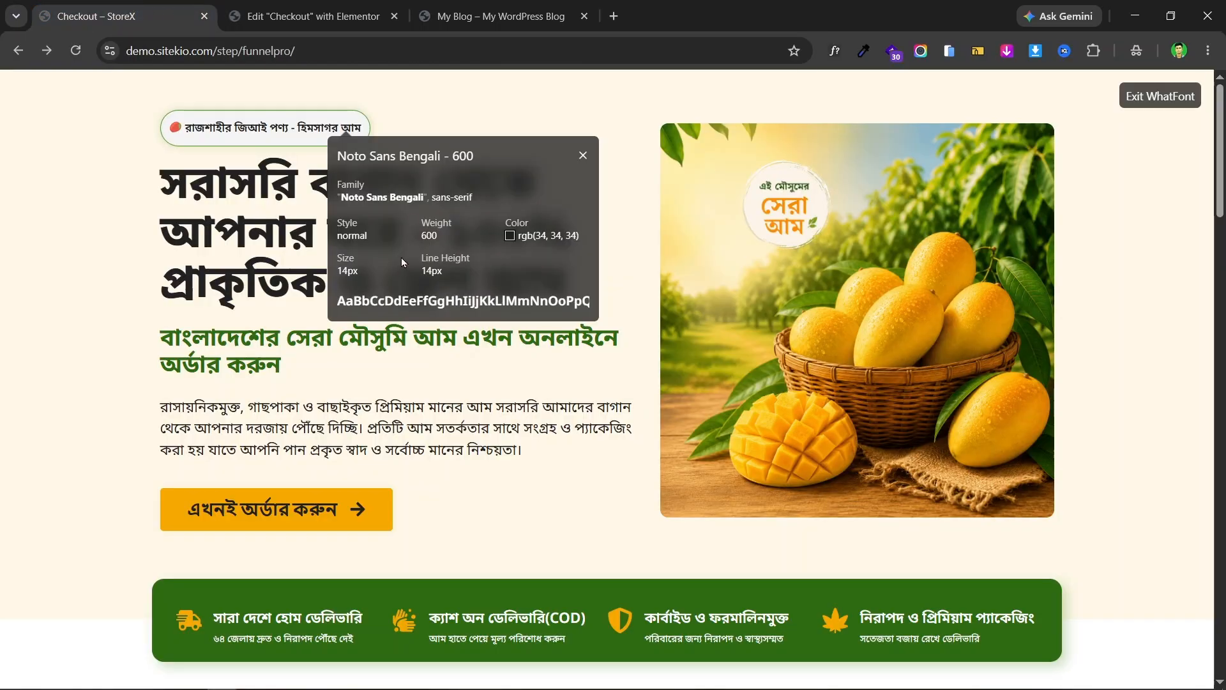
{"action": "left_click", "coordinate": [313, 16]}
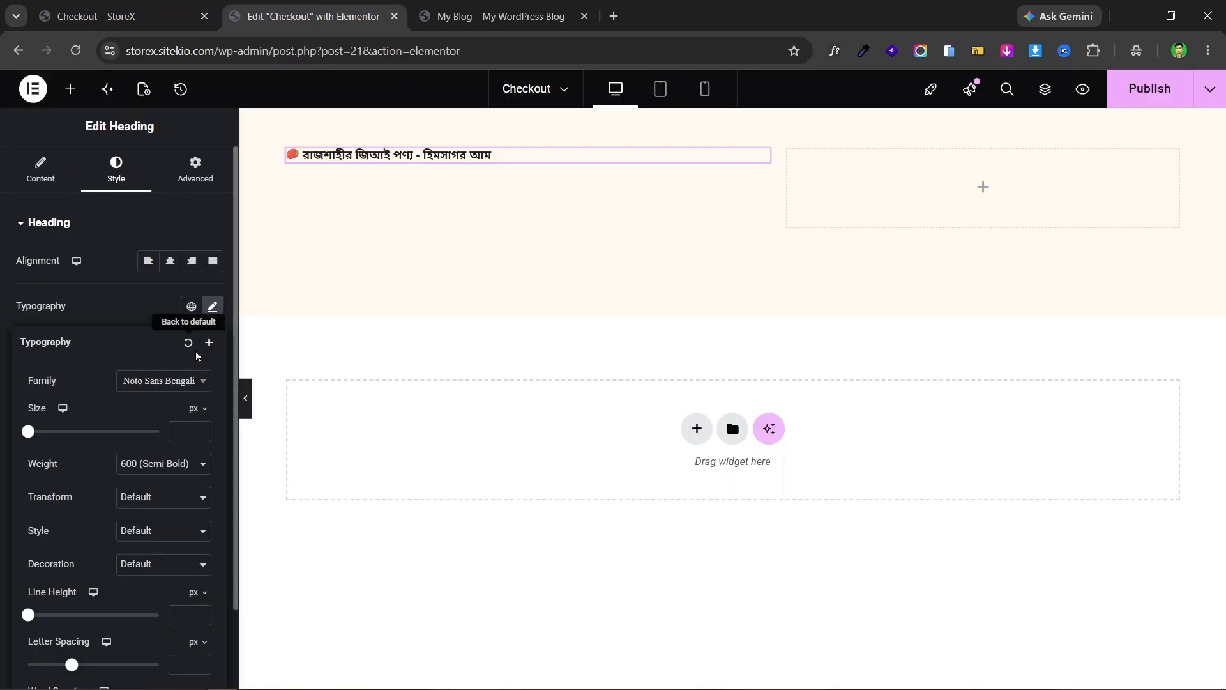
- Give the heading 14 px size, Semi Bold 600 weight and an em-based line height
{"action": "type", "text": "14"}
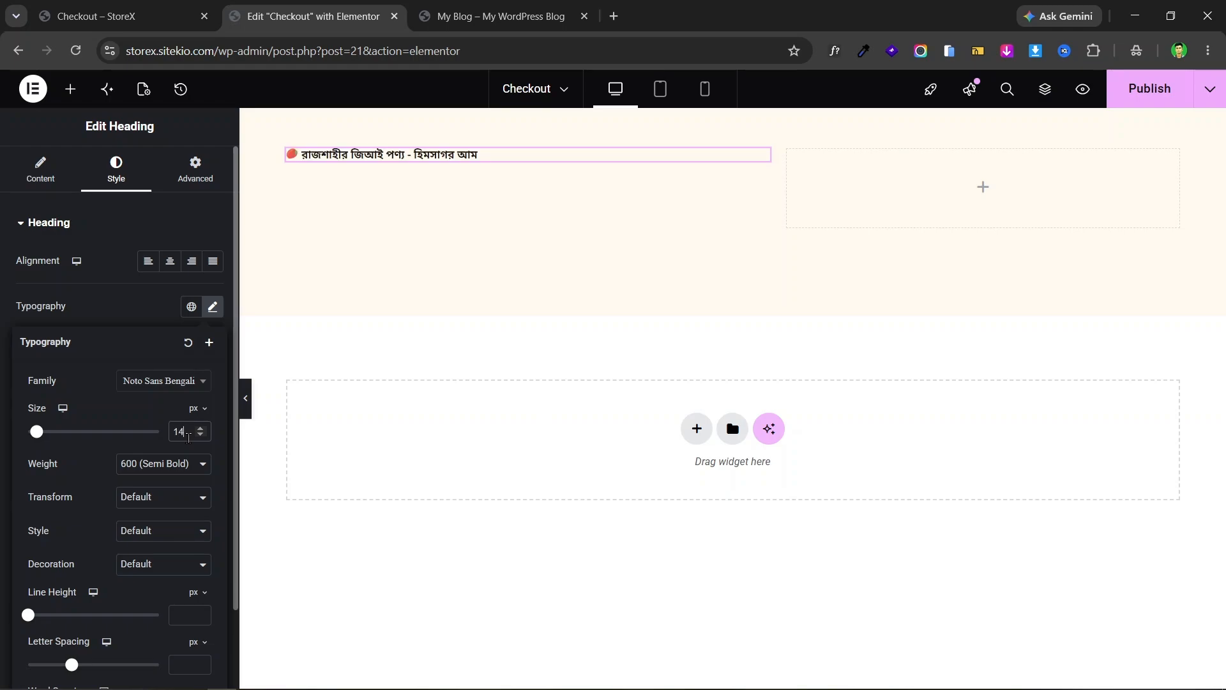
{"action": "left_click", "coordinate": [172, 476]}
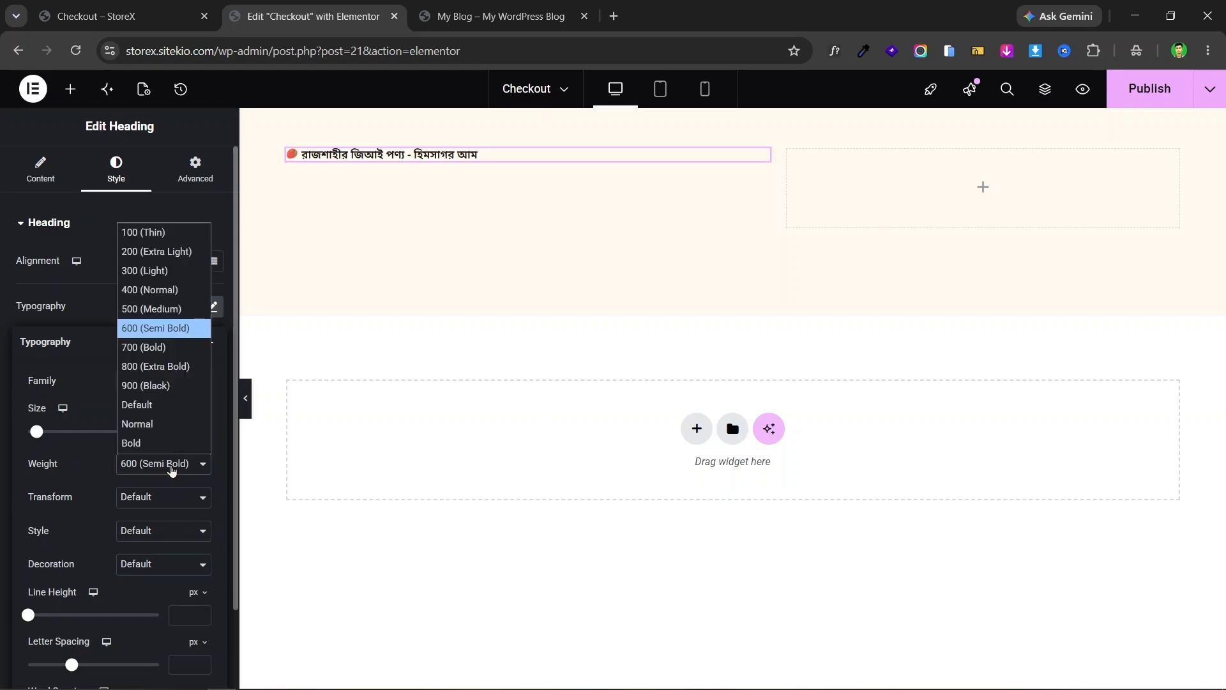
{"action": "left_click", "coordinate": [167, 295]}
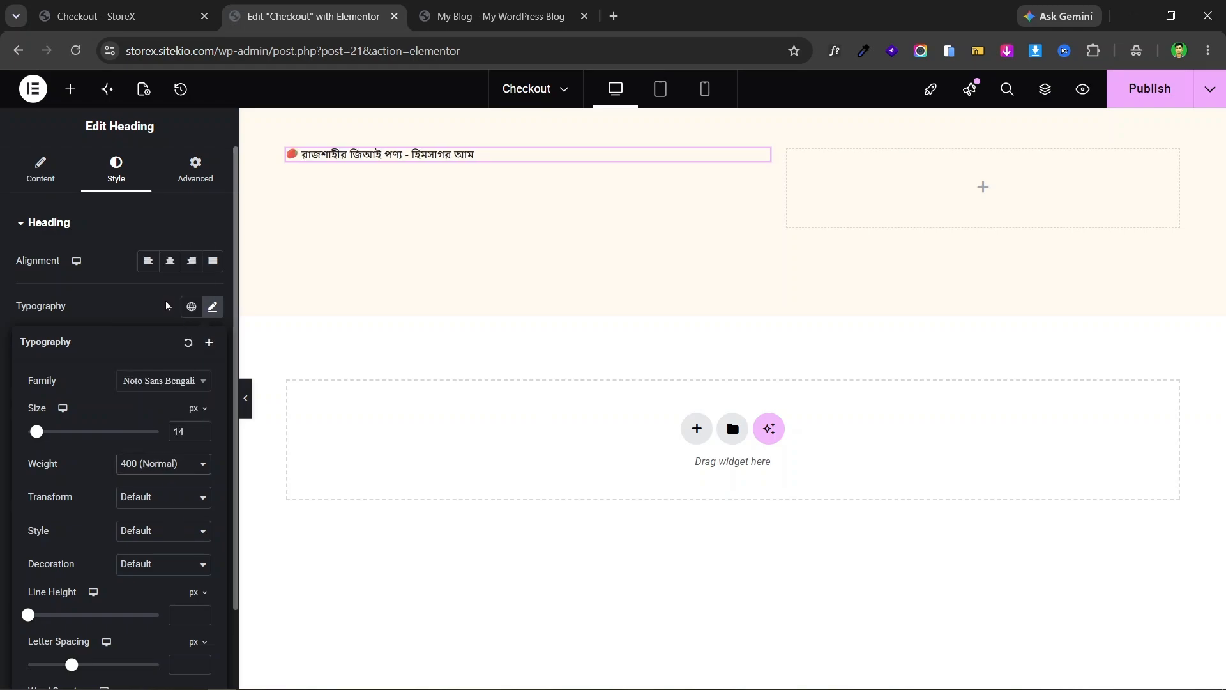
{"action": "left_click", "coordinate": [159, 10]}
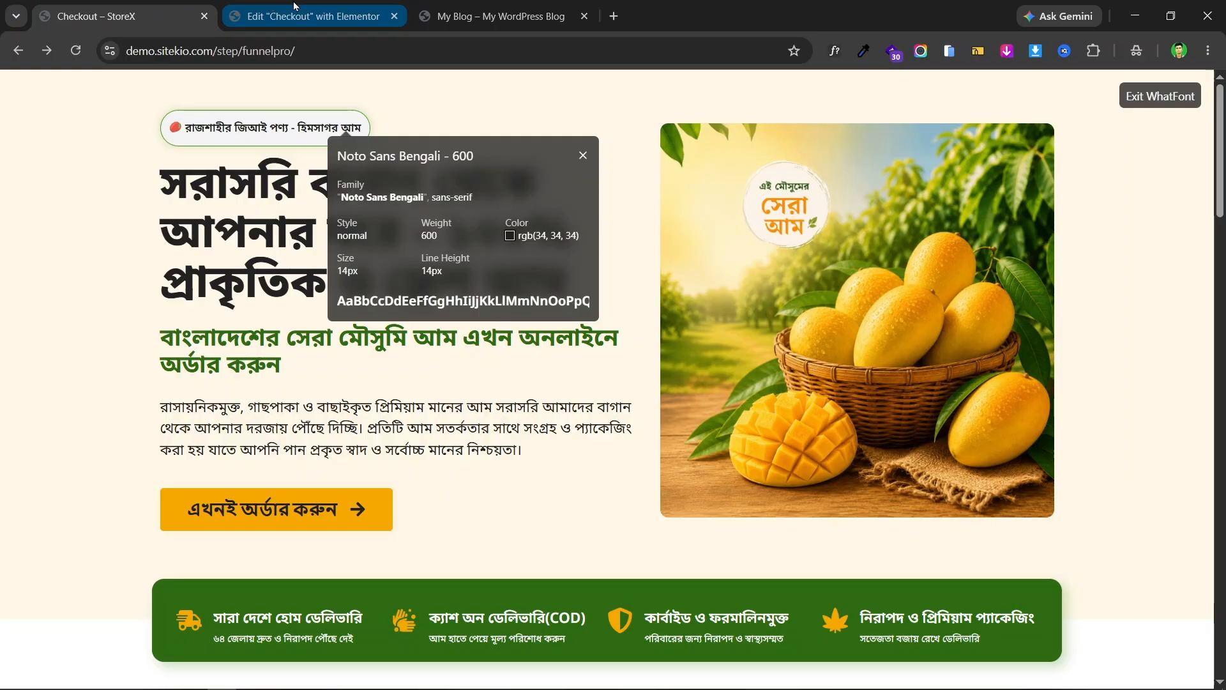
{"action": "left_click", "coordinate": [295, 6]}
{"action": "left_click", "coordinate": [144, 8]}
{"action": "left_click", "coordinate": [228, 8]}
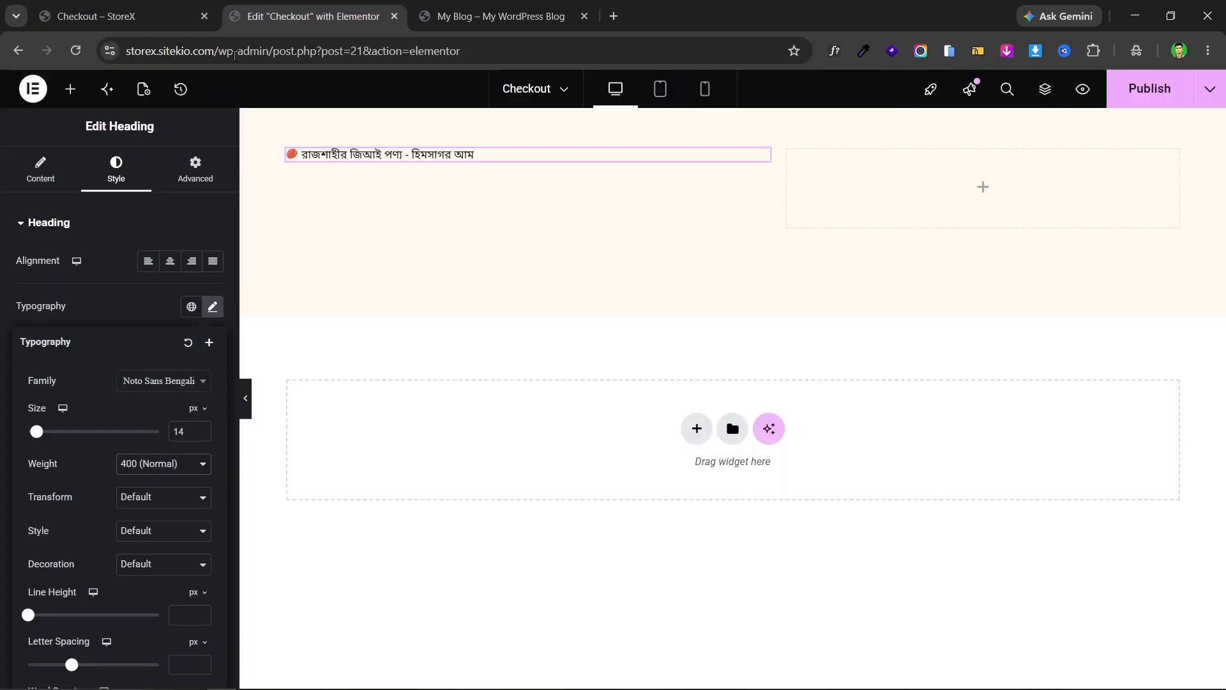
{"action": "left_click", "coordinate": [153, 473]}
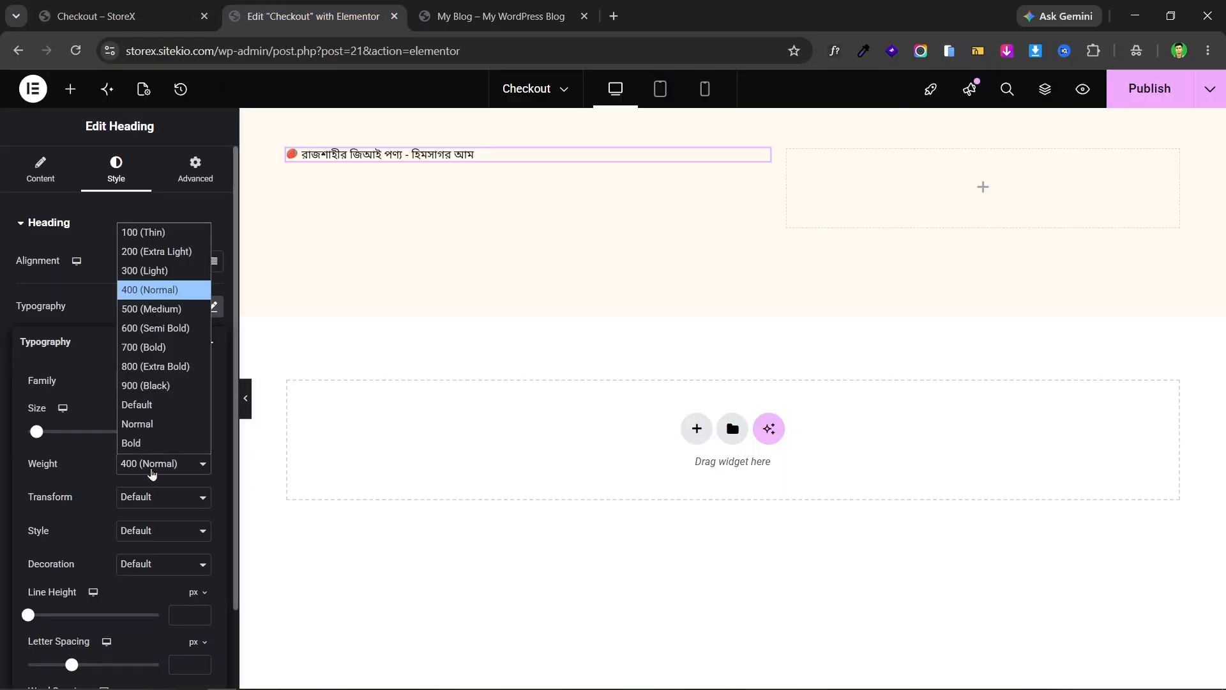
{"action": "left_click", "coordinate": [161, 329]}
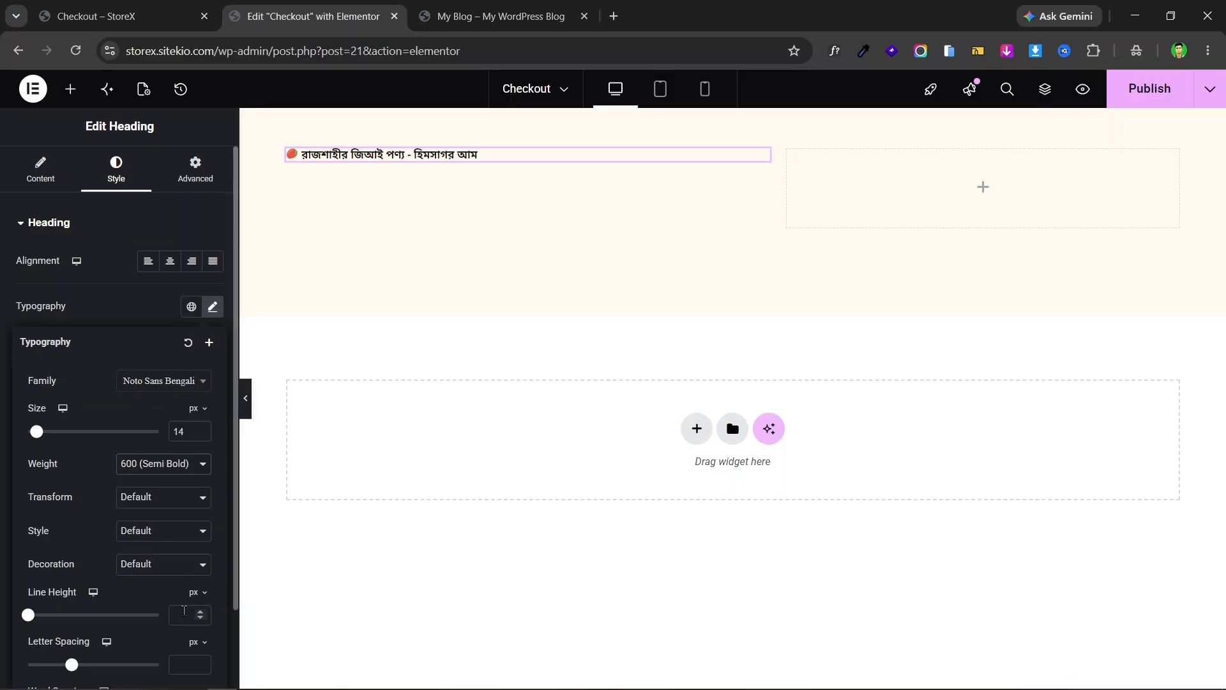
{"action": "left_click", "coordinate": [195, 592]}
{"action": "left_click", "coordinate": [194, 616]}
{"action": "type", "text": "1.2"}
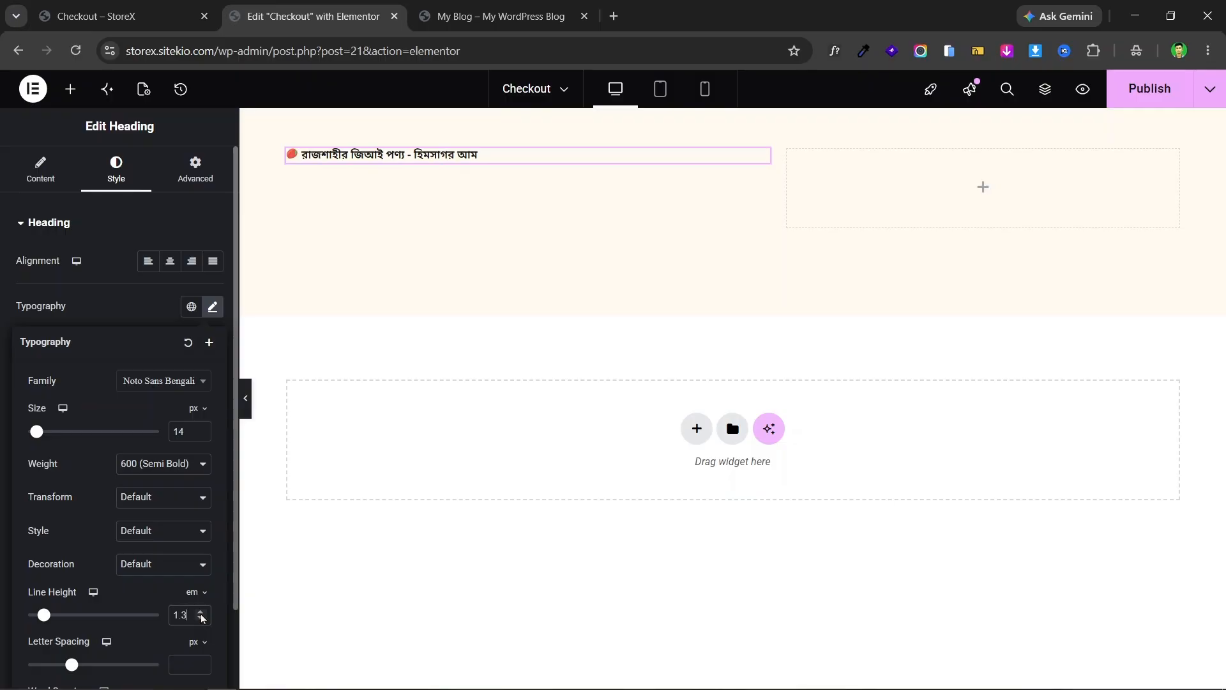
{"action": "left_click", "coordinate": [439, 196]}
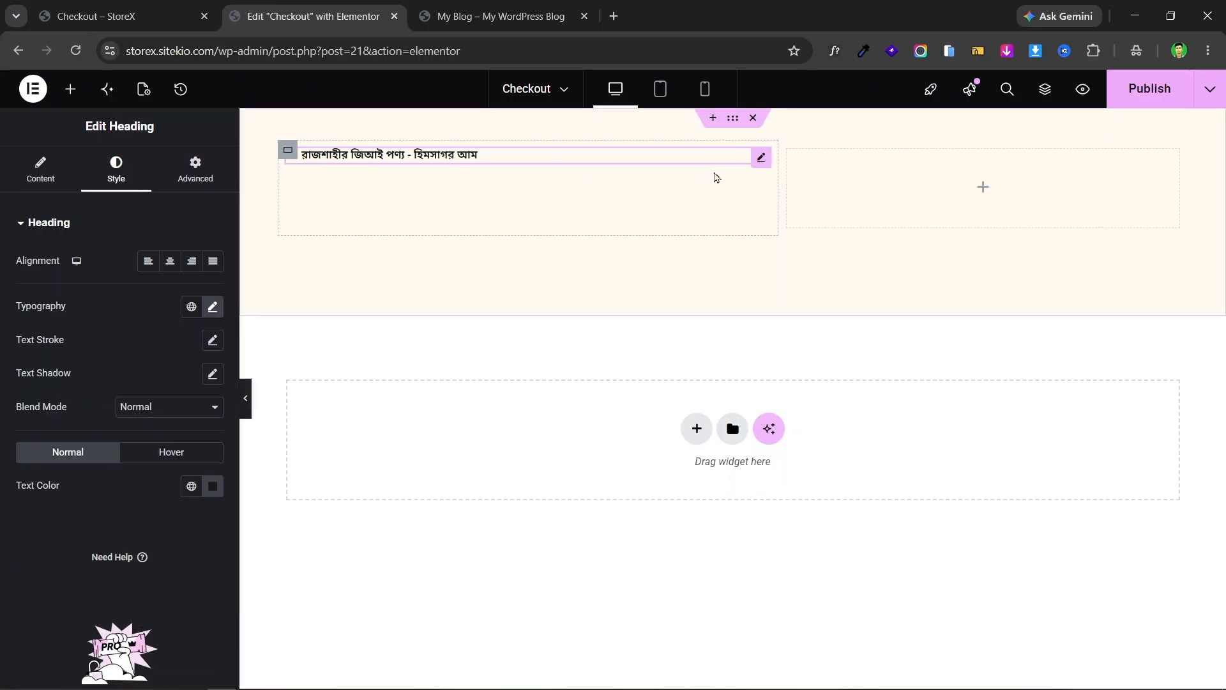
{"action": "left_click", "coordinate": [134, 8]}
{"action": "left_click", "coordinate": [321, 7]}
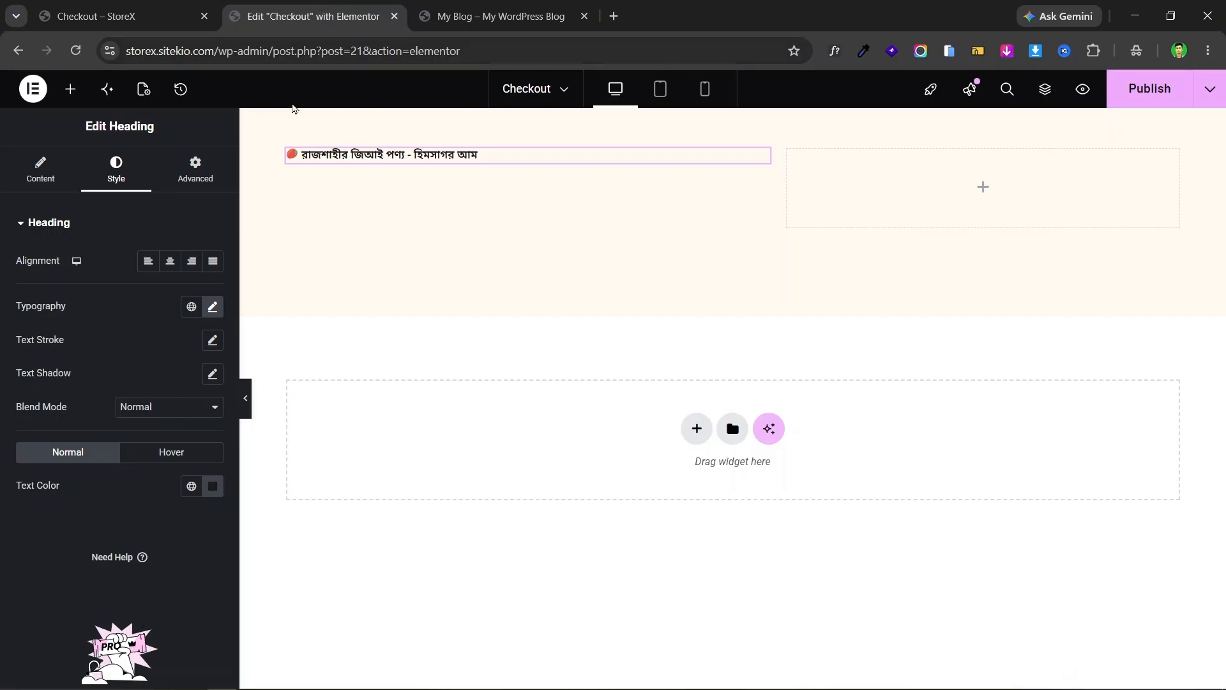
- Give the heading a solid border in its Advanced border settings
{"action": "left_click", "coordinate": [185, 172]}
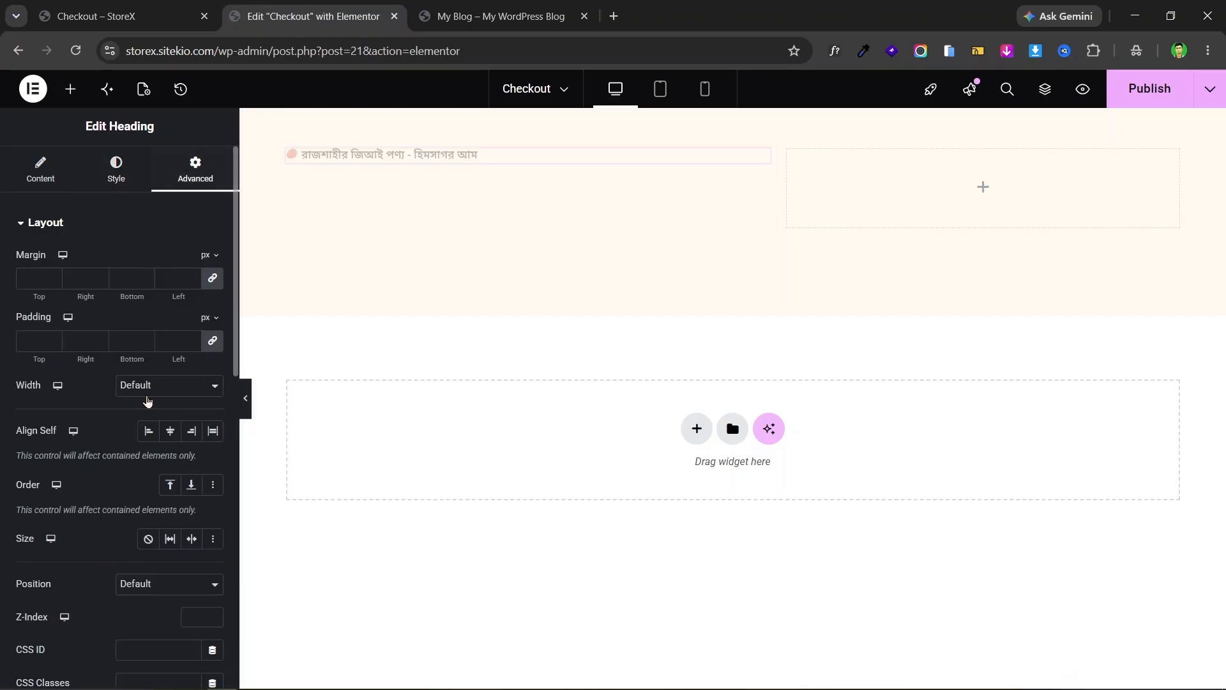
{"action": "scroll", "coordinate": [128, 403], "scroll_direction": "down", "scroll_amount": 10}
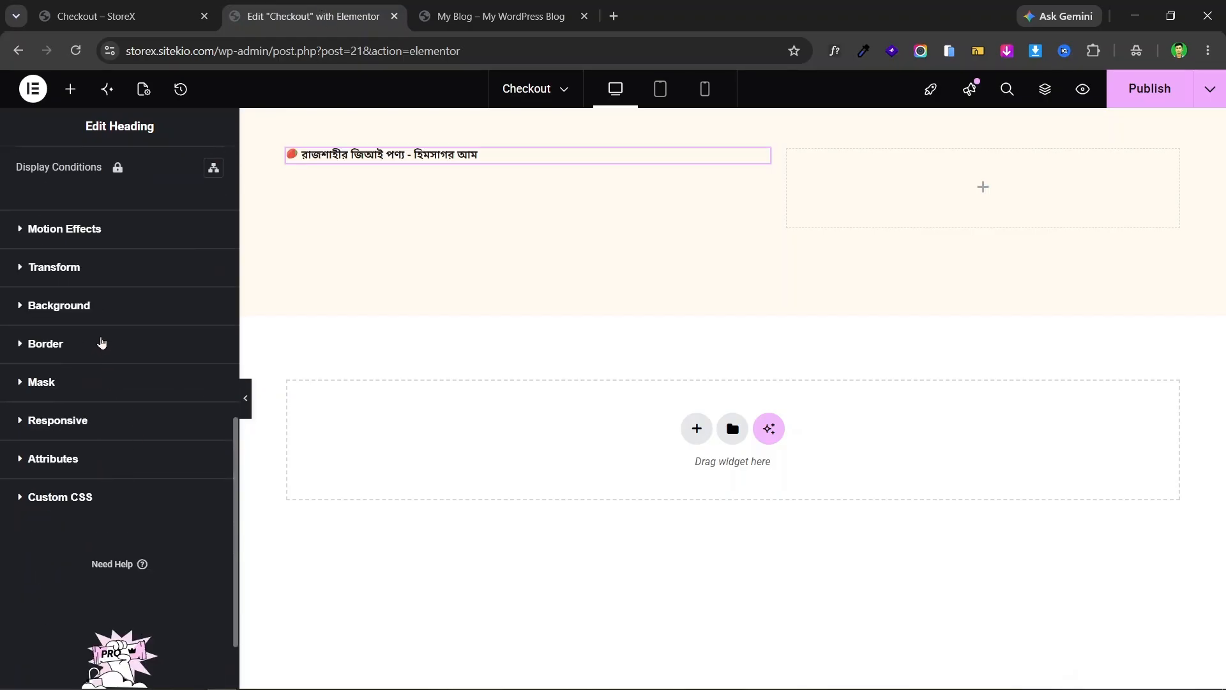
{"action": "left_click", "coordinate": [101, 343]}
{"action": "scroll", "coordinate": [64, 534], "scroll_direction": "down", "scroll_amount": 6}
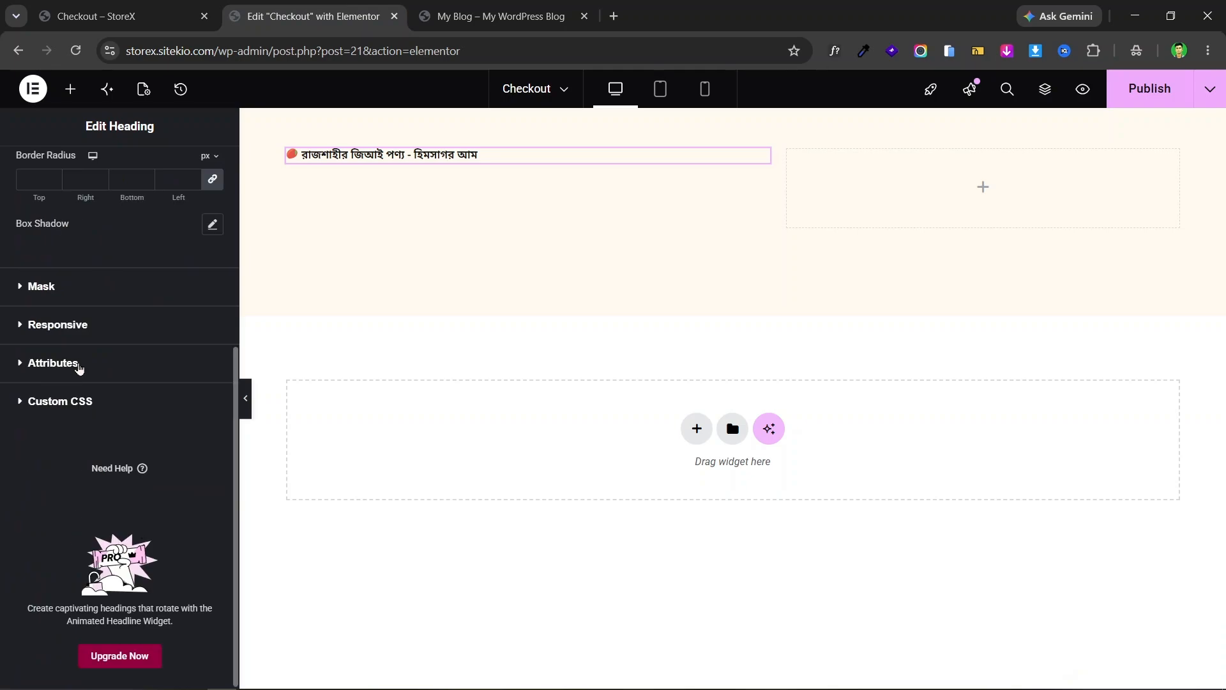
{"action": "scroll", "coordinate": [77, 365], "scroll_direction": "up", "scroll_amount": 5}
{"action": "left_click", "coordinate": [154, 378]}
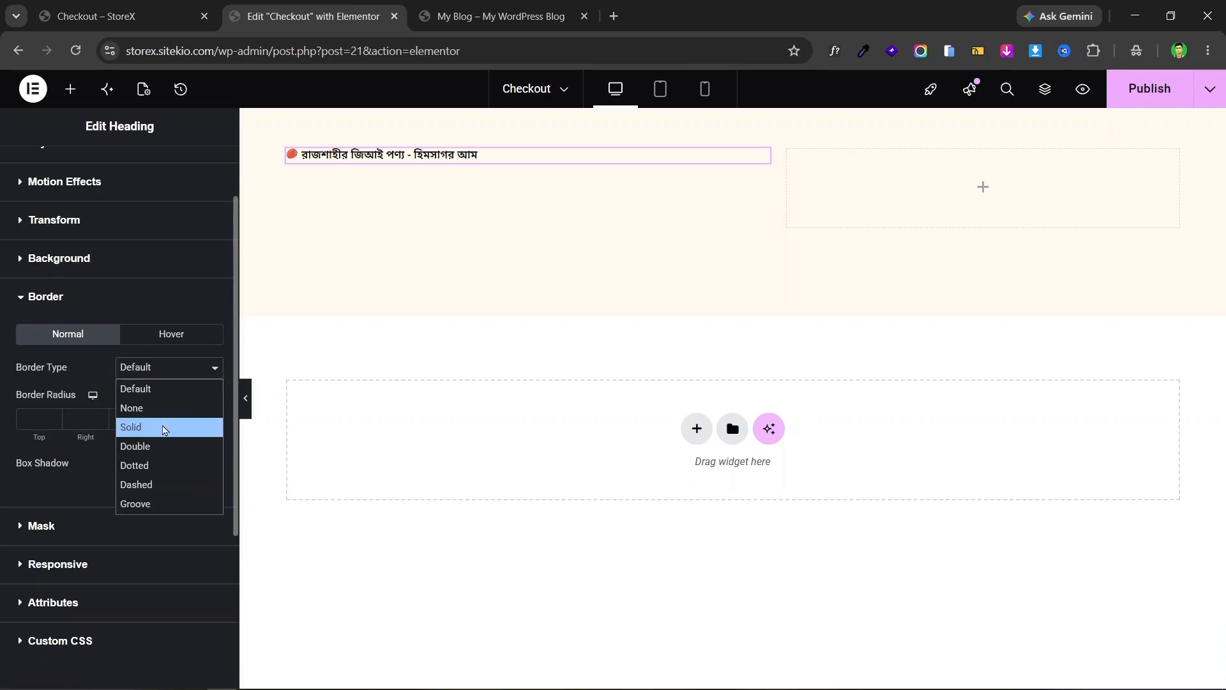
{"action": "left_click", "coordinate": [162, 426]}
- Set the heading's border colour to a light green
{"action": "left_click", "coordinate": [192, 464]}
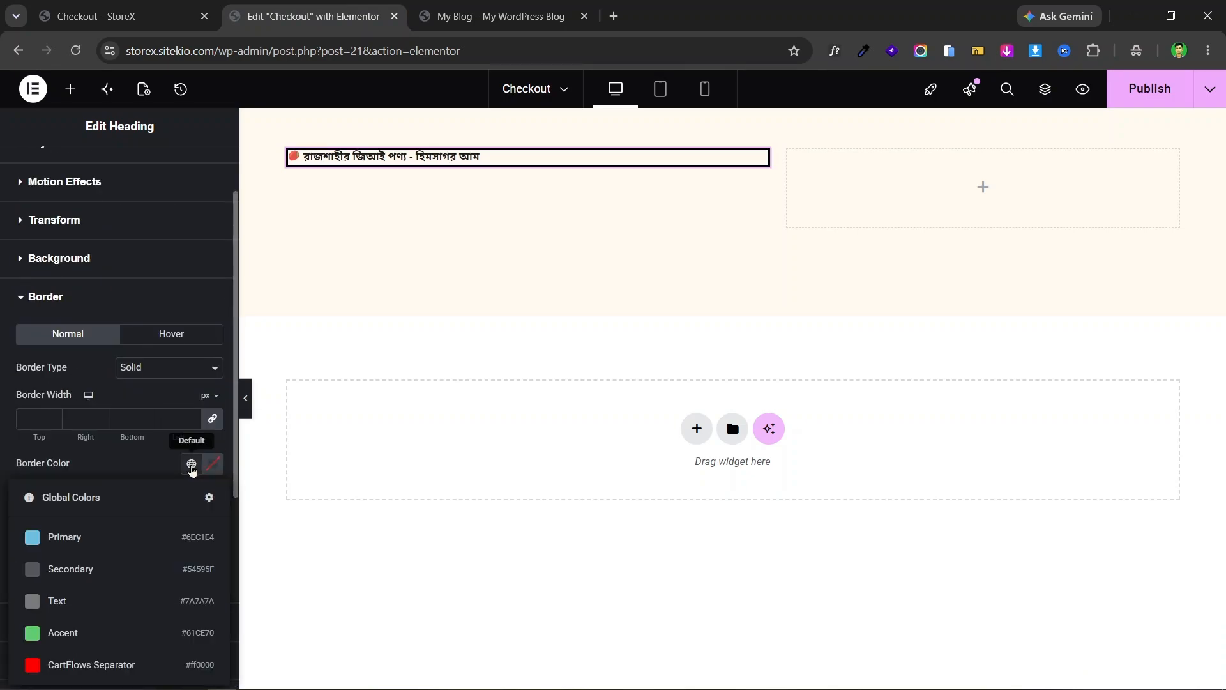
{"action": "left_click", "coordinate": [186, 12]}
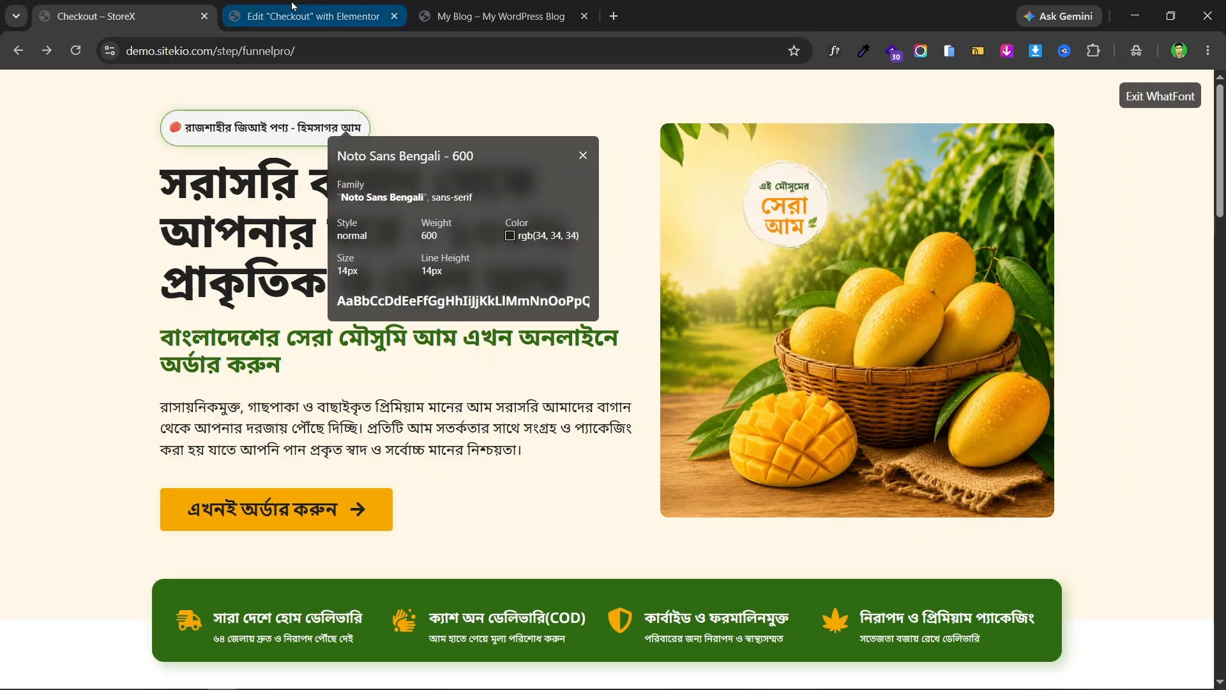
{"action": "left_click", "coordinate": [313, 16]}
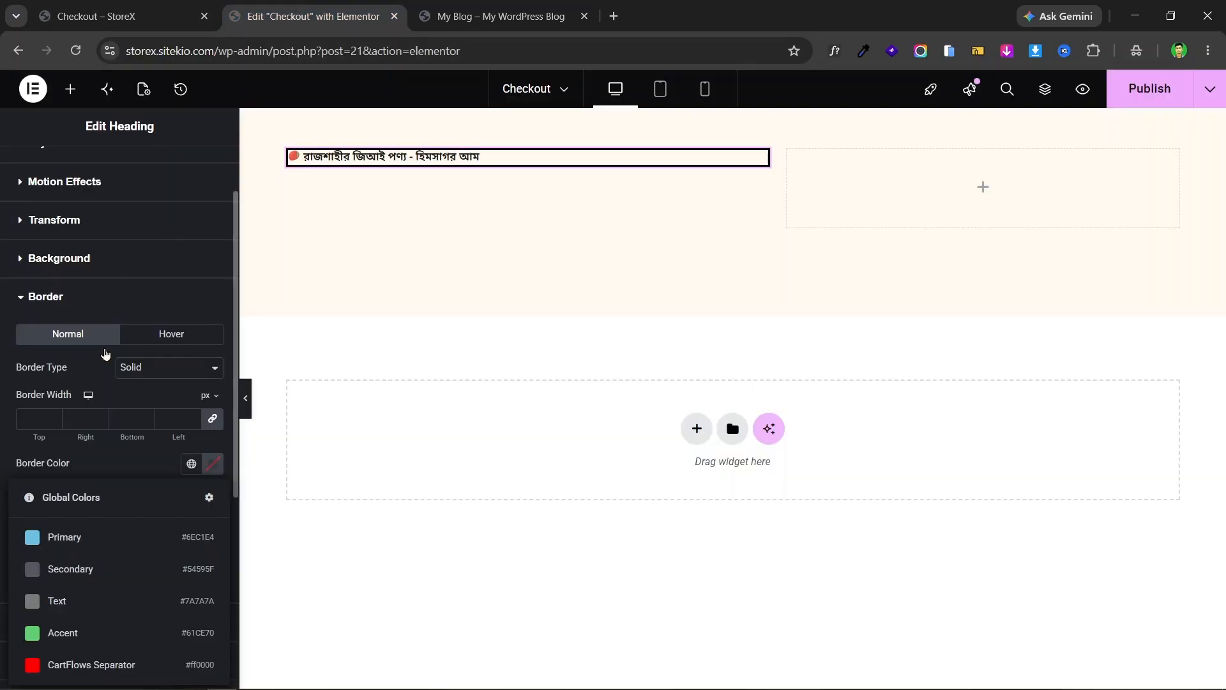
{"action": "left_click", "coordinate": [213, 464]}
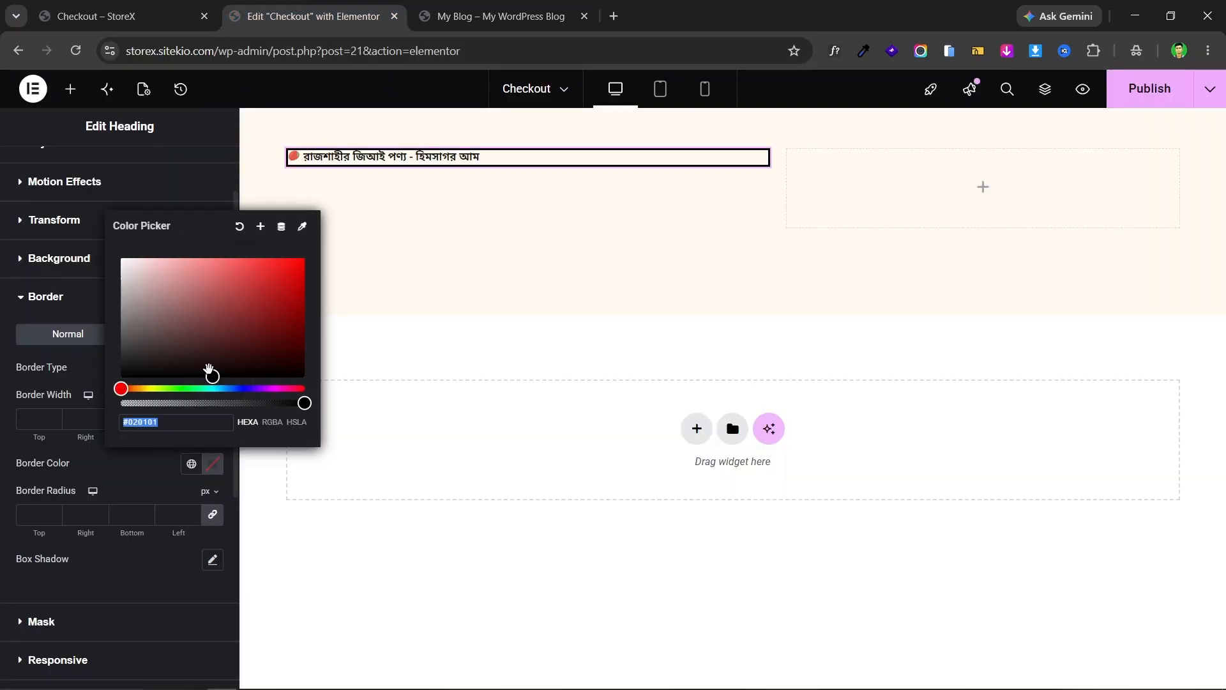
{"action": "left_click", "coordinate": [204, 388]}
{"action": "left_click_drag", "start_coordinate": [212, 374], "coordinate": [257, 283]}
{"action": "left_click_drag", "start_coordinate": [208, 387], "coordinate": [182, 391]}
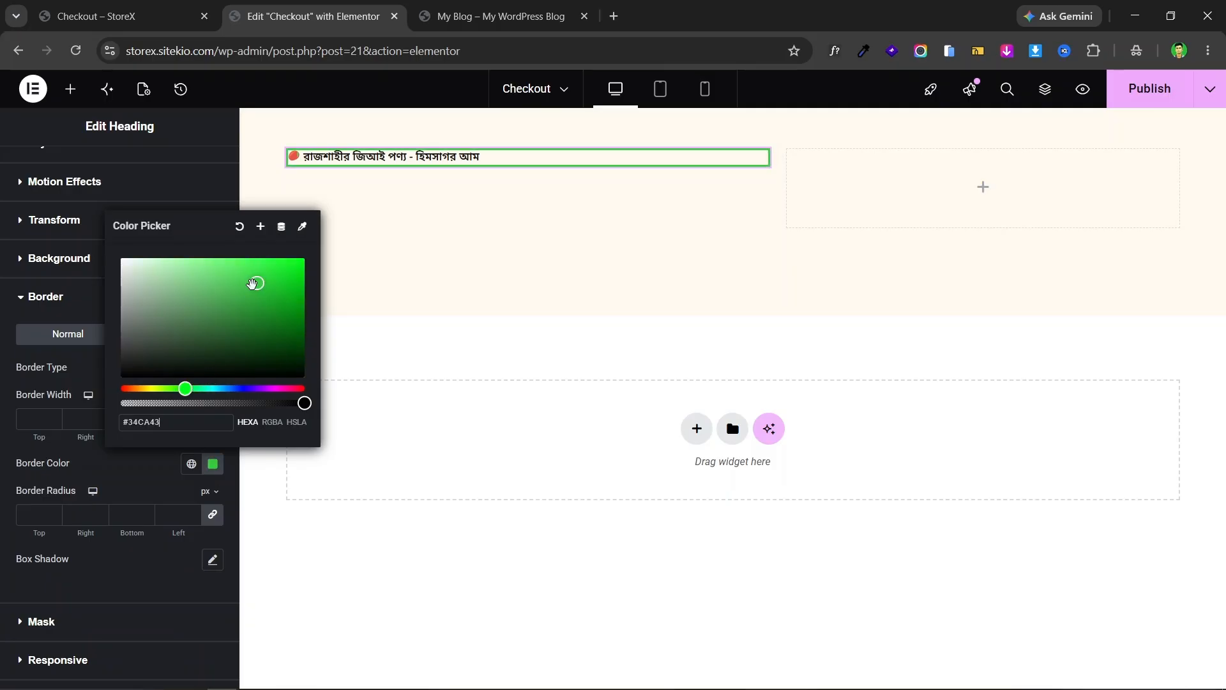
{"action": "left_click_drag", "start_coordinate": [253, 285], "coordinate": [258, 275]}
{"action": "left_click", "coordinate": [12, 363]}
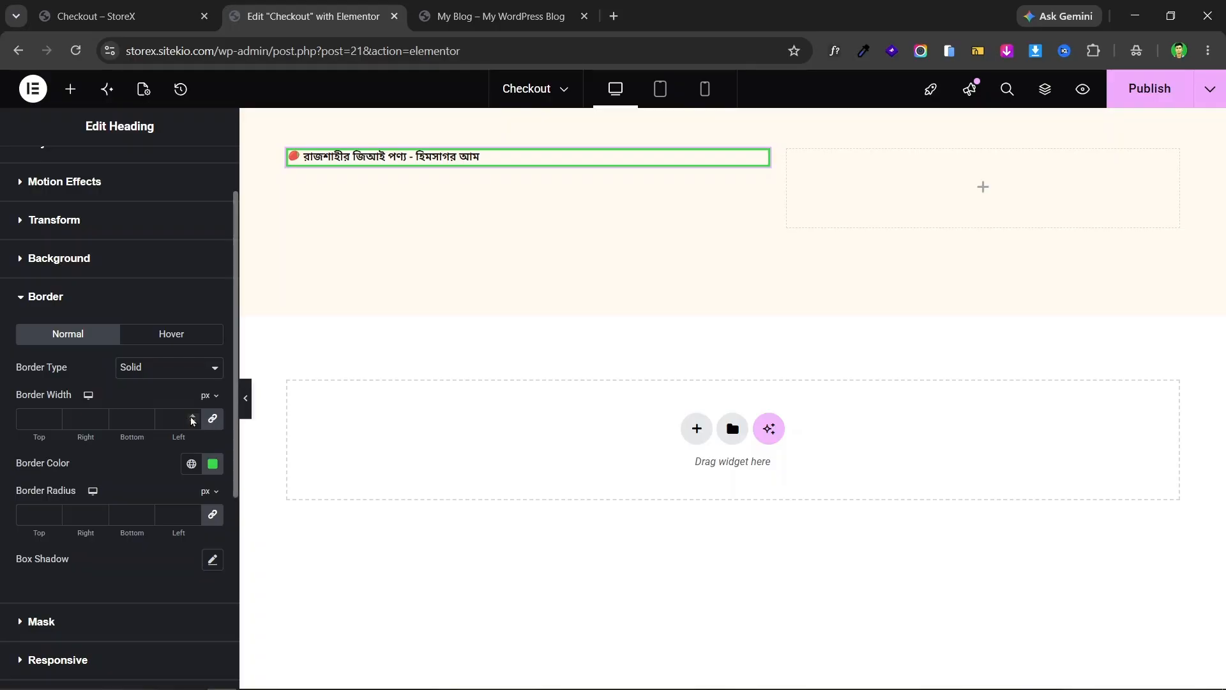
- Set the border width to 1 on all sides and border radius to 40 px
{"action": "left_click", "coordinate": [192, 418]}
{"action": "left_click", "coordinate": [146, 8]}
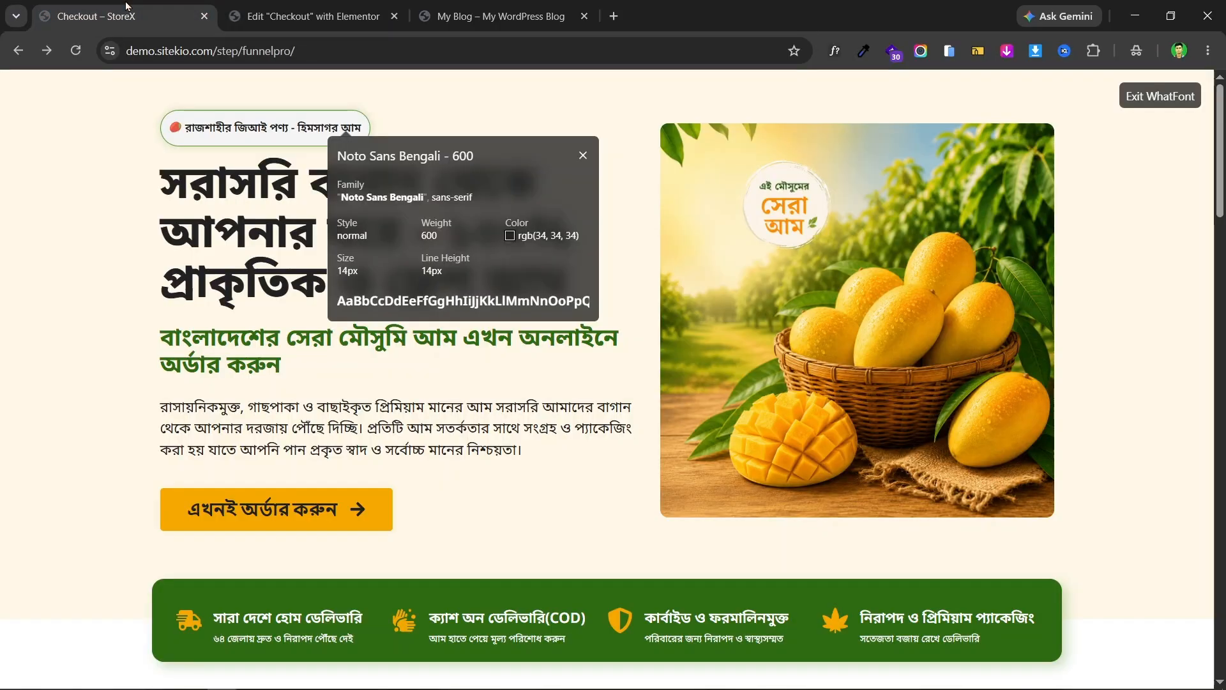
{"action": "left_click", "coordinate": [271, 8]}
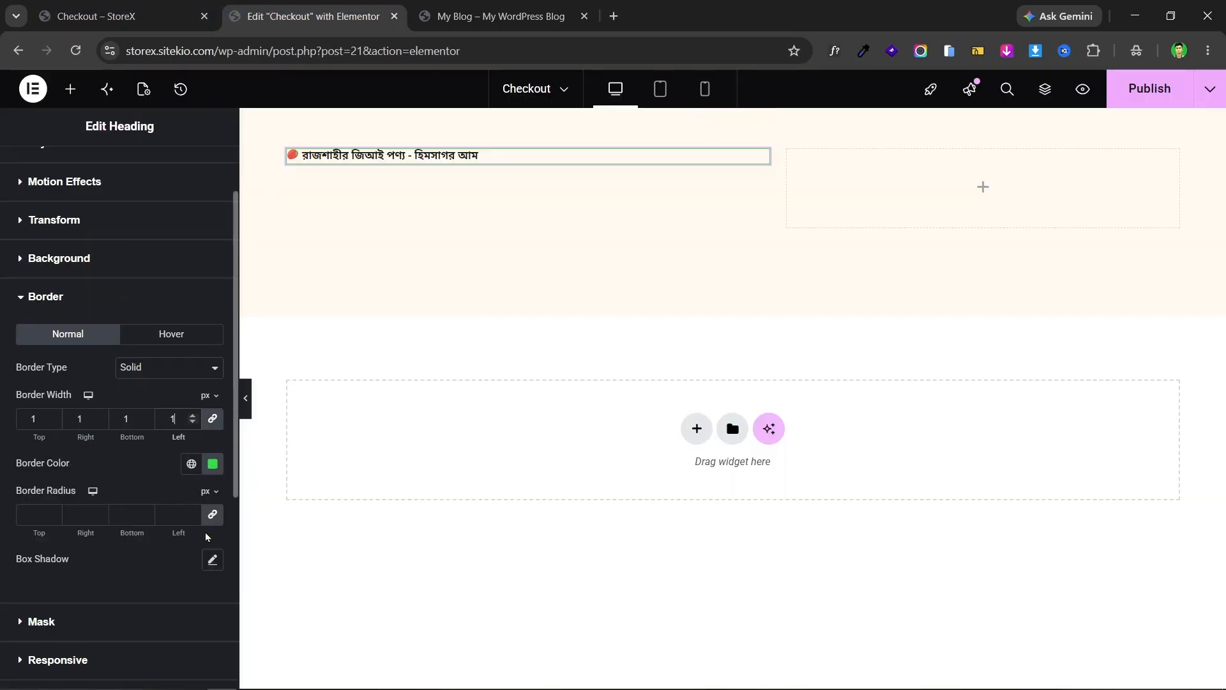
{"action": "left_click", "coordinate": [173, 516]}
{"action": "type", "text": "40"}
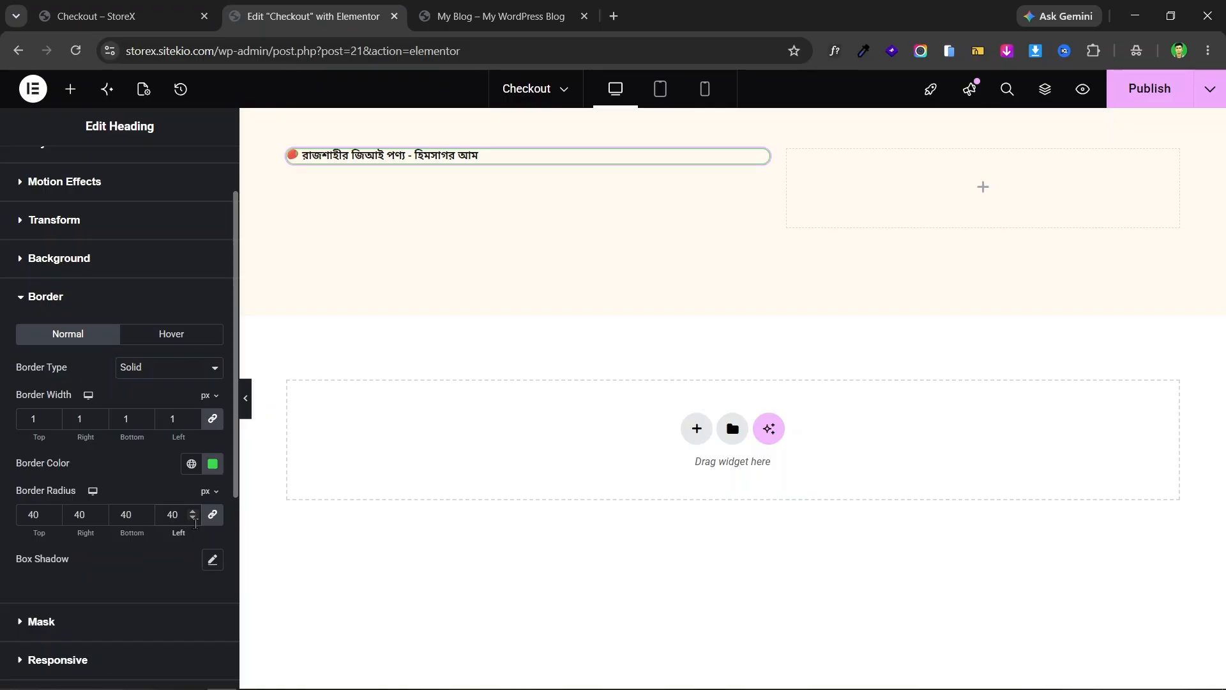
- Add a faint, low-opacity grey box shadow to the badge heading
{"action": "left_click", "coordinate": [213, 560]}
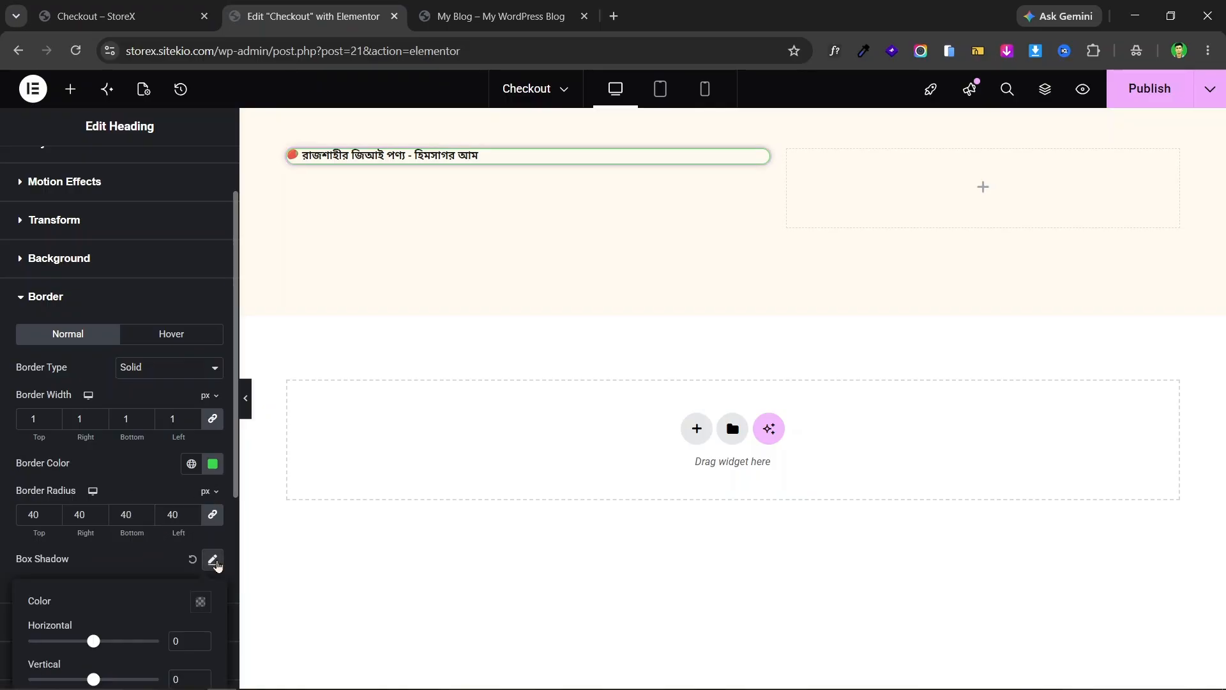
{"action": "scroll", "coordinate": [64, 565], "scroll_direction": "down", "scroll_amount": 3}
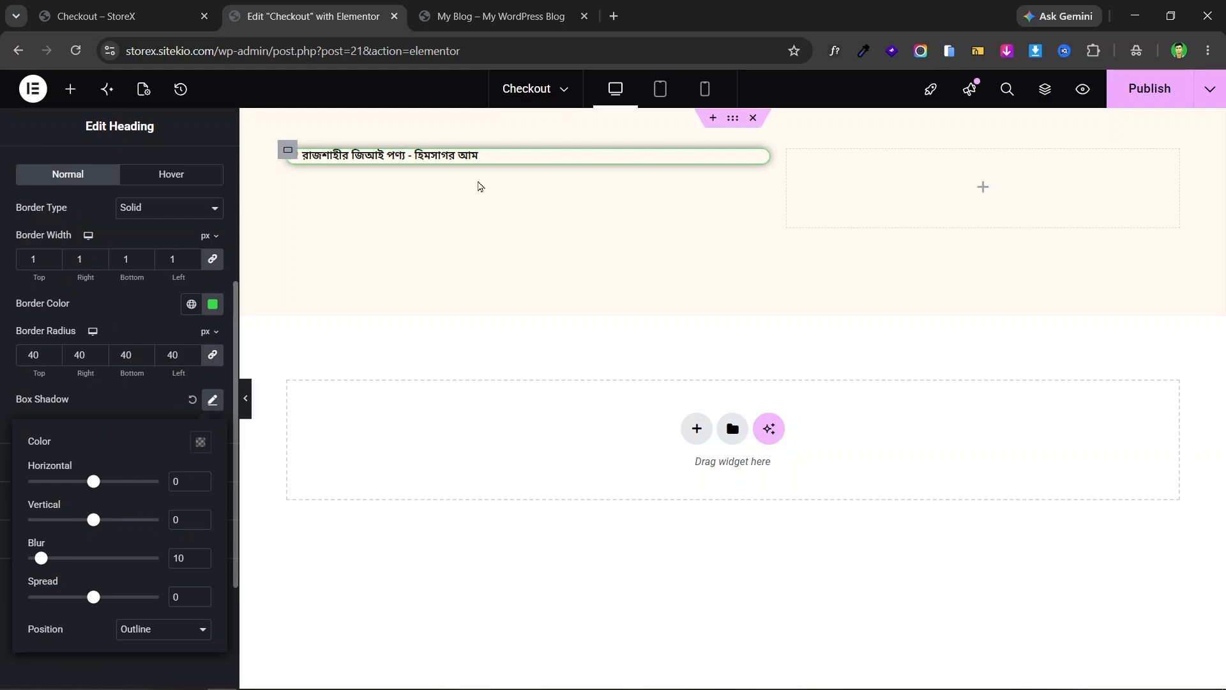
{"action": "left_click", "coordinate": [202, 442]}
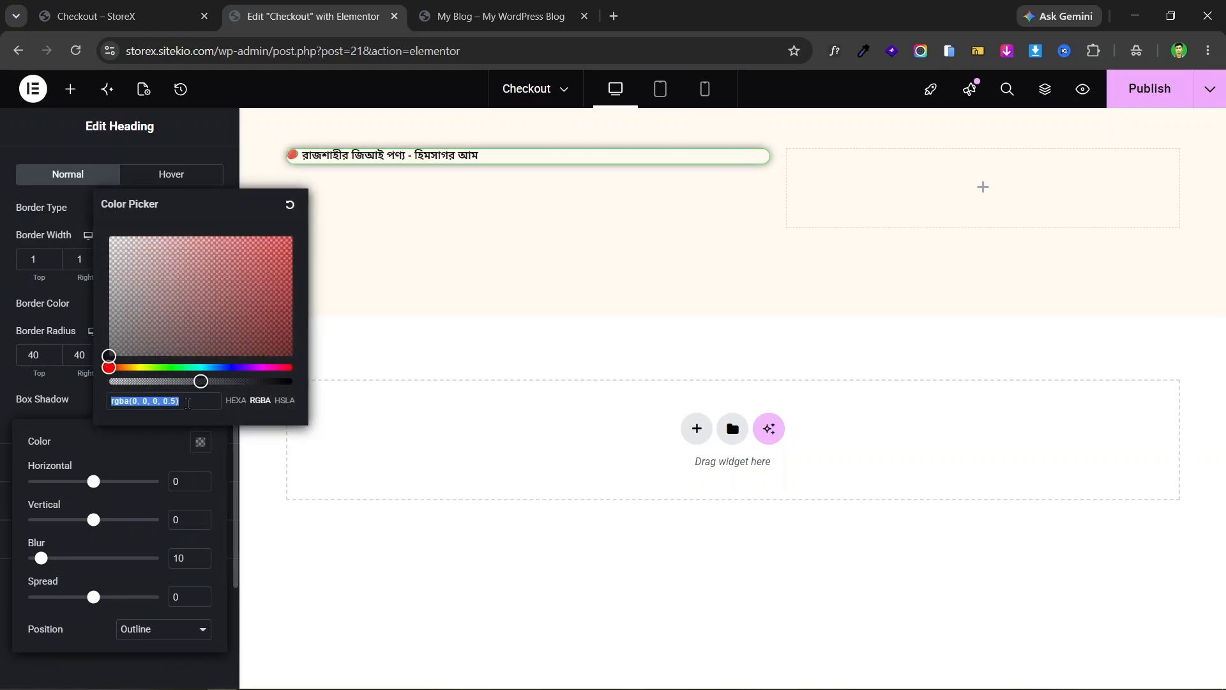
{"action": "left_click_drag", "start_coordinate": [200, 381], "coordinate": [153, 382]}
{"action": "left_click_drag", "start_coordinate": [128, 333], "coordinate": [100, 330]}
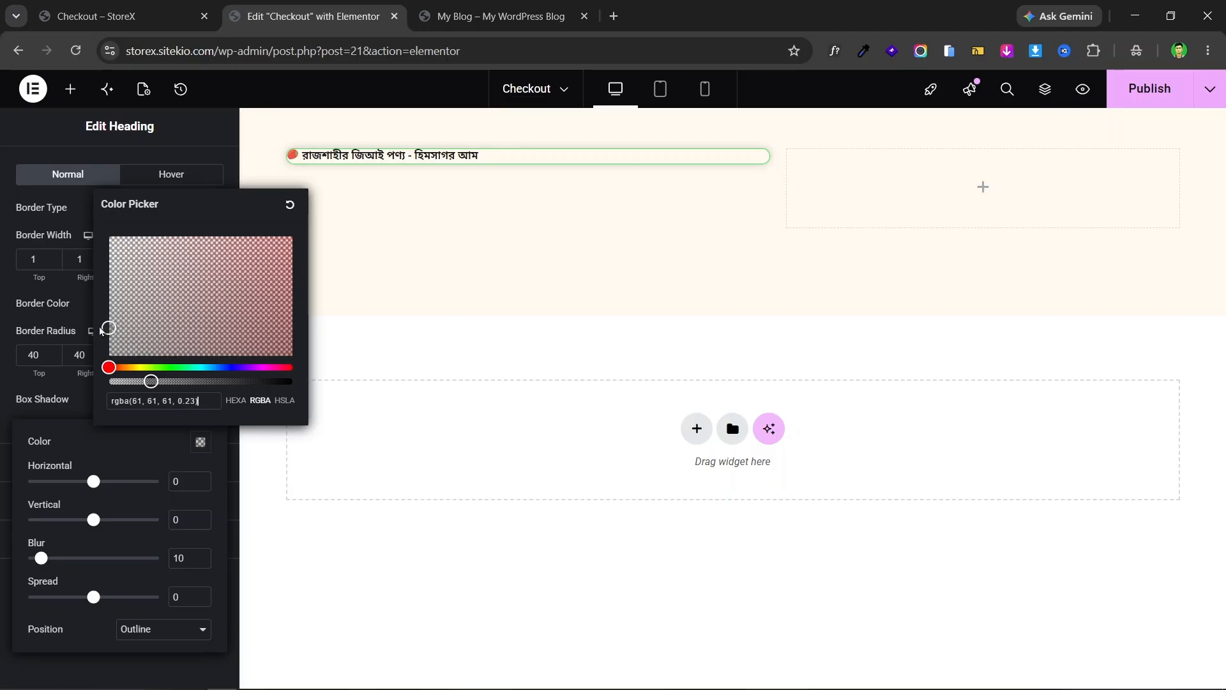
{"action": "left_click_drag", "start_coordinate": [150, 382], "coordinate": [138, 381]}
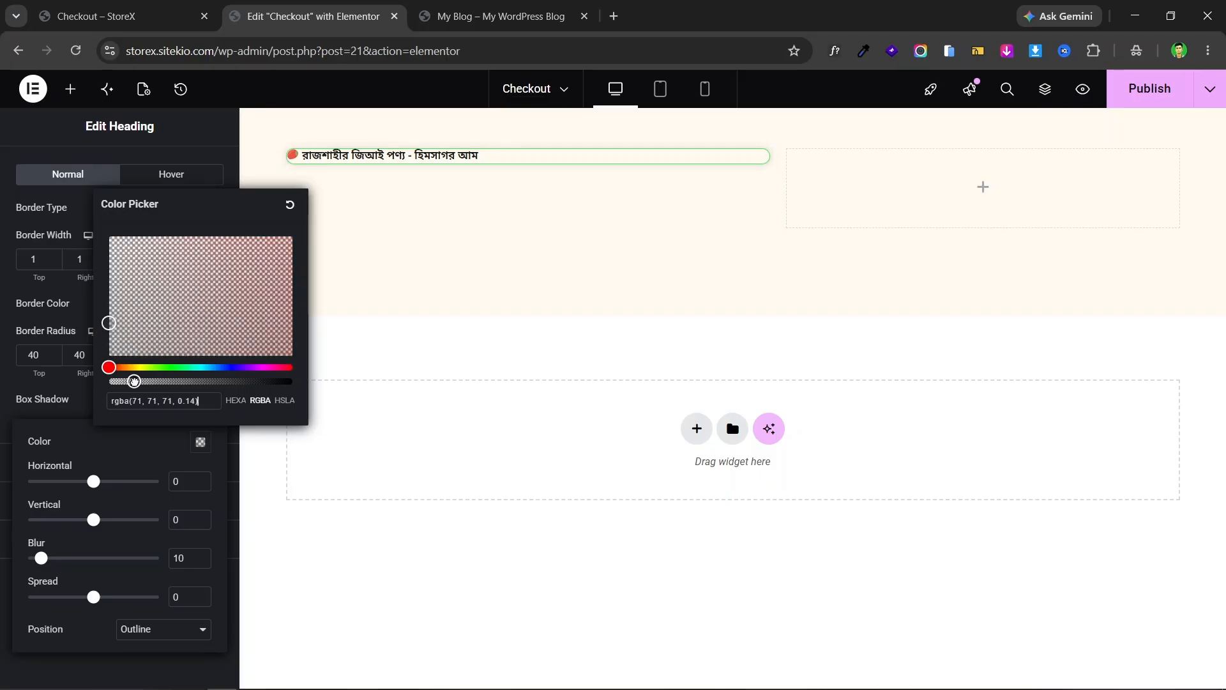
{"action": "left_click", "coordinate": [3, 333]}
{"action": "left_click", "coordinate": [96, 9]}
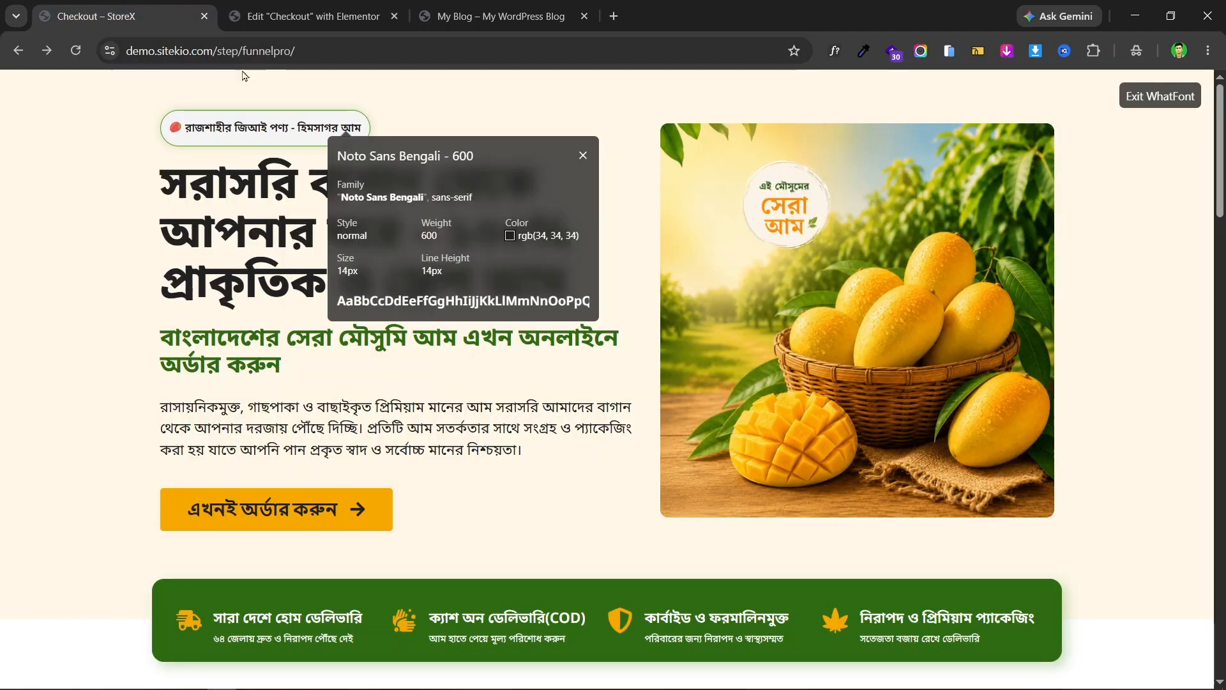
{"action": "left_click", "coordinate": [377, 17]}
- Give the badge heading a Classic background with a white colour
{"action": "scroll", "coordinate": [85, 397], "scroll_direction": "up", "scroll_amount": 3}
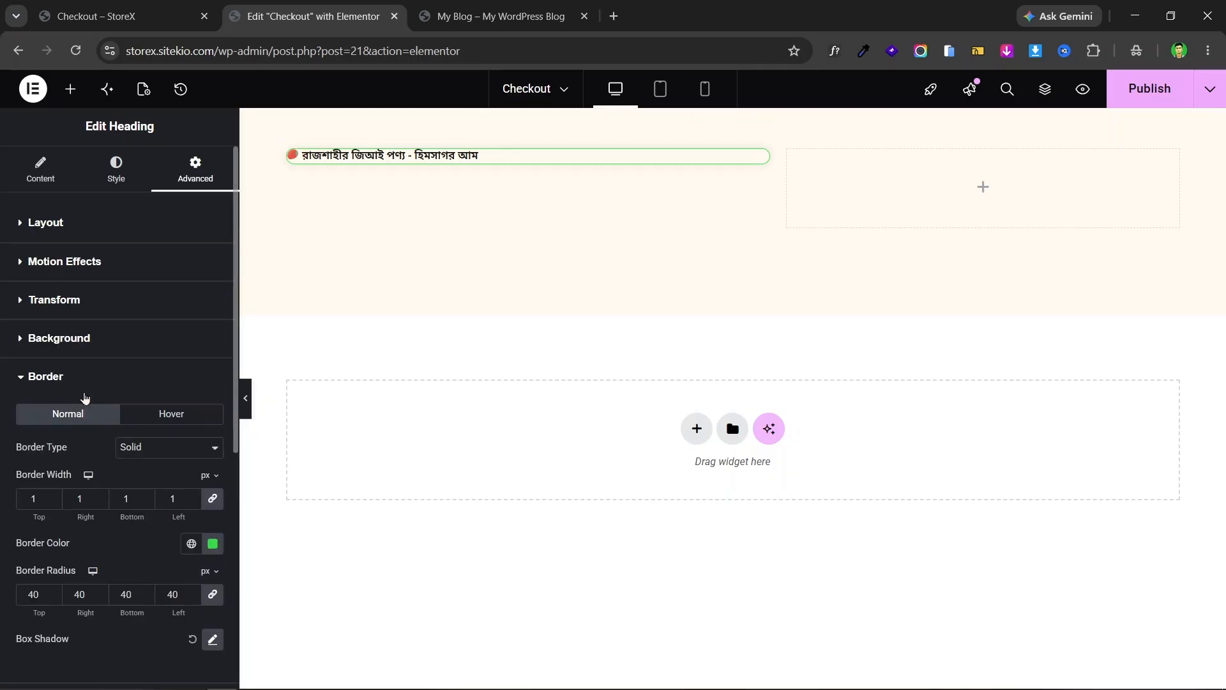
{"action": "scroll", "coordinate": [88, 399], "scroll_direction": "down", "scroll_amount": 5}
{"action": "scroll", "coordinate": [82, 370], "scroll_direction": "up", "scroll_amount": 5}
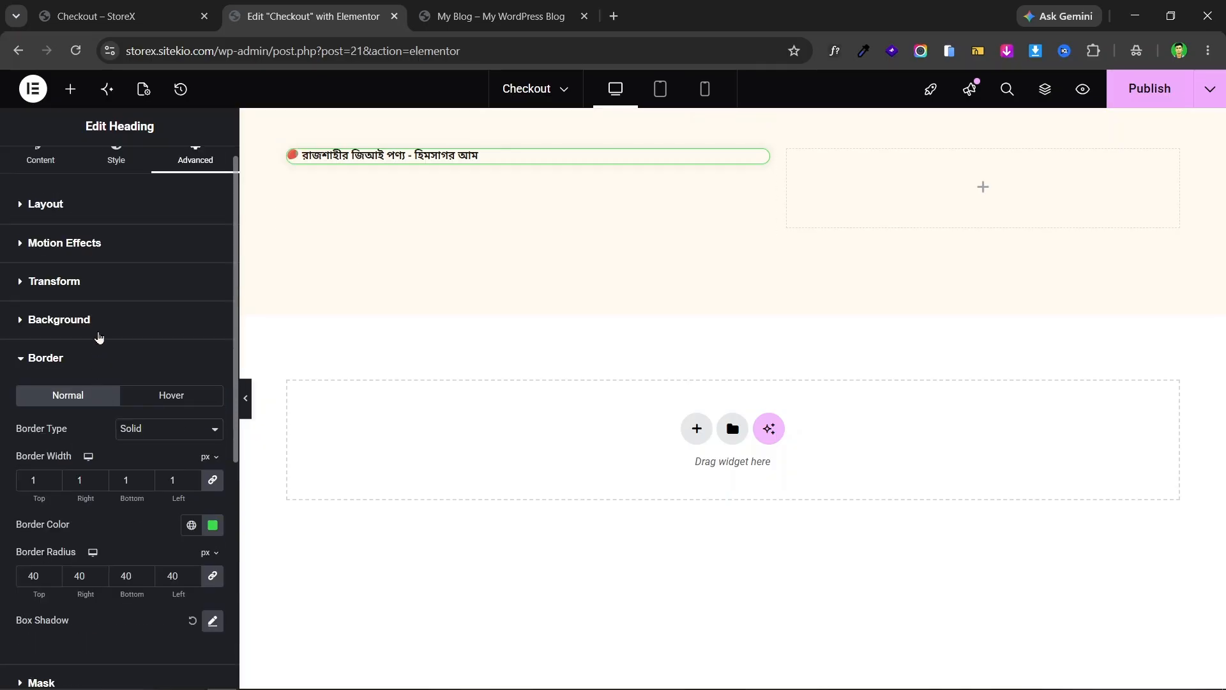
{"action": "left_click", "coordinate": [102, 336]}
{"action": "left_click", "coordinate": [190, 411]}
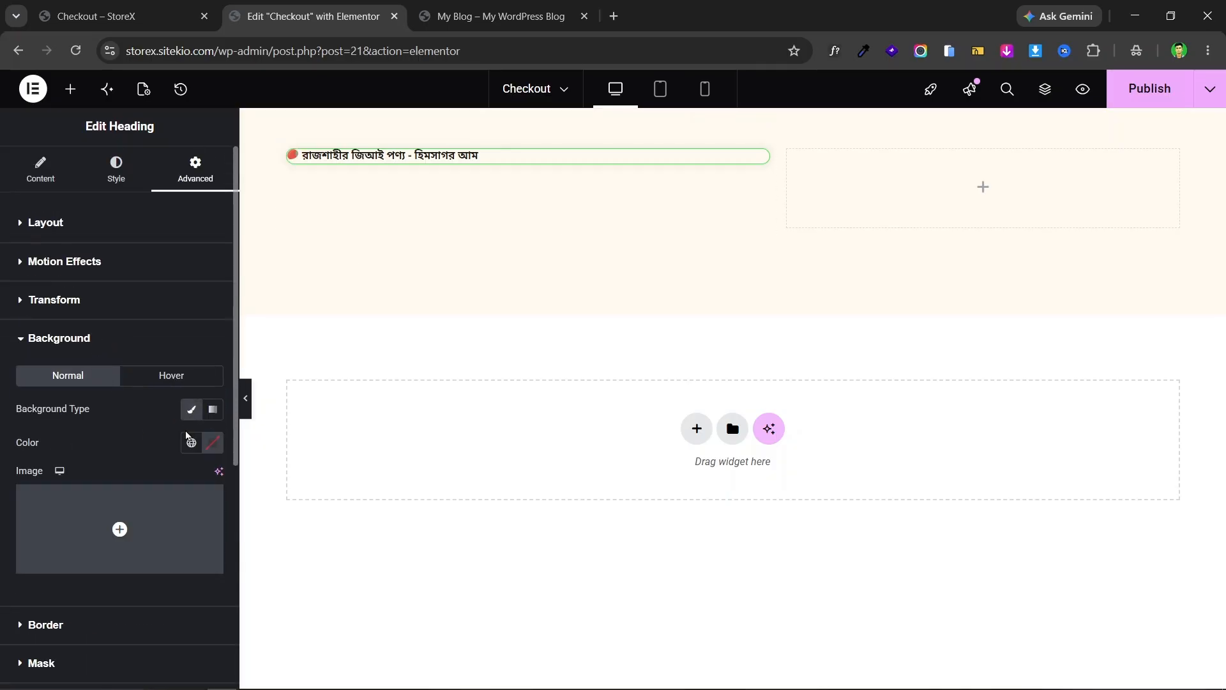
{"action": "left_click", "coordinate": [211, 443]}
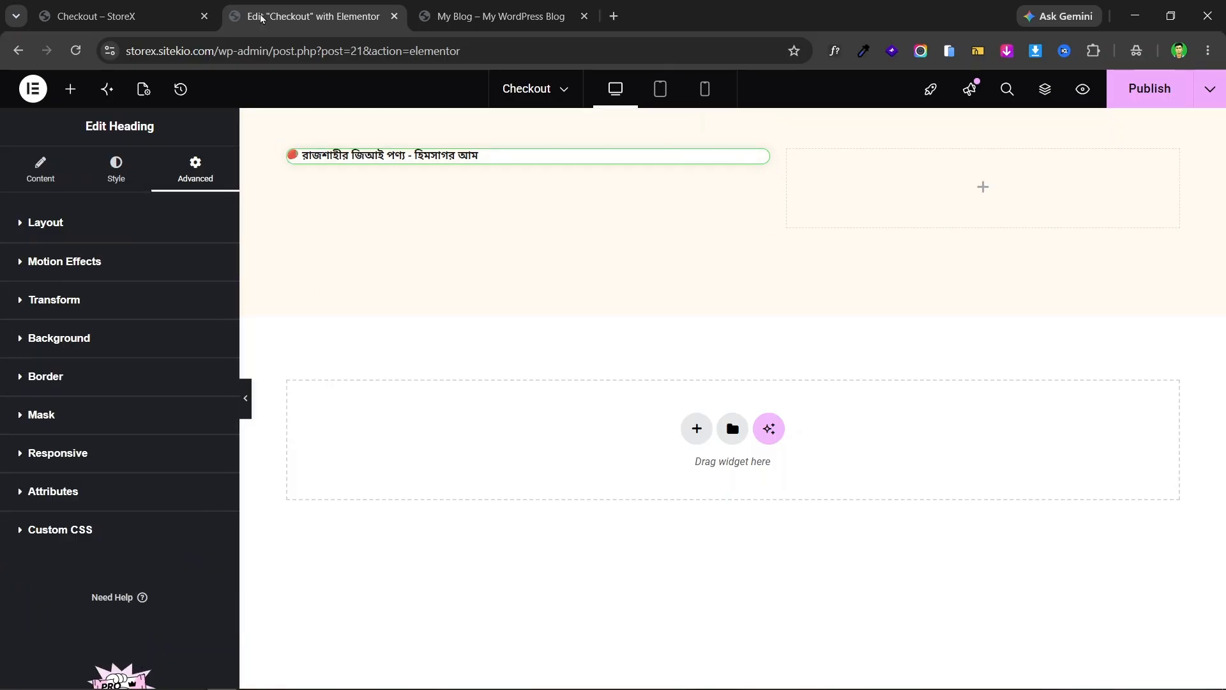
- Check the reference mango landing page again, dismiss the font inspection overlay, and return to the editor
{"action": "left_click", "coordinate": [156, 19]}
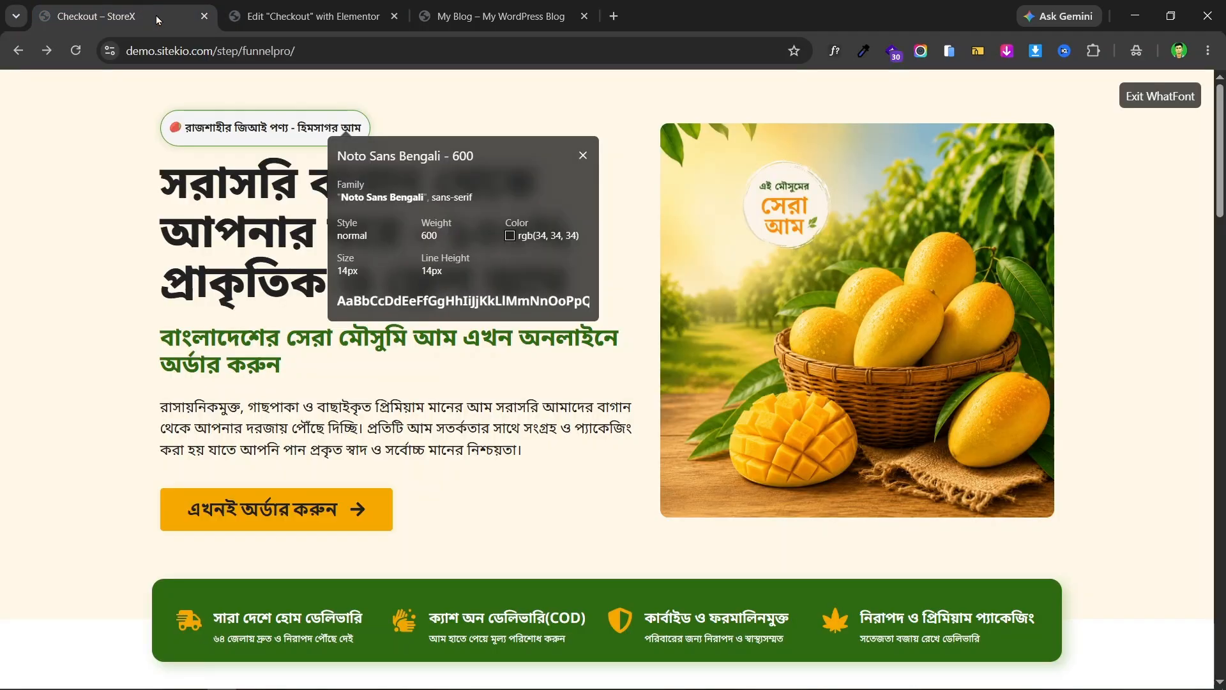
{"action": "left_click", "coordinate": [830, 57]}
{"action": "left_click", "coordinate": [313, 16]}
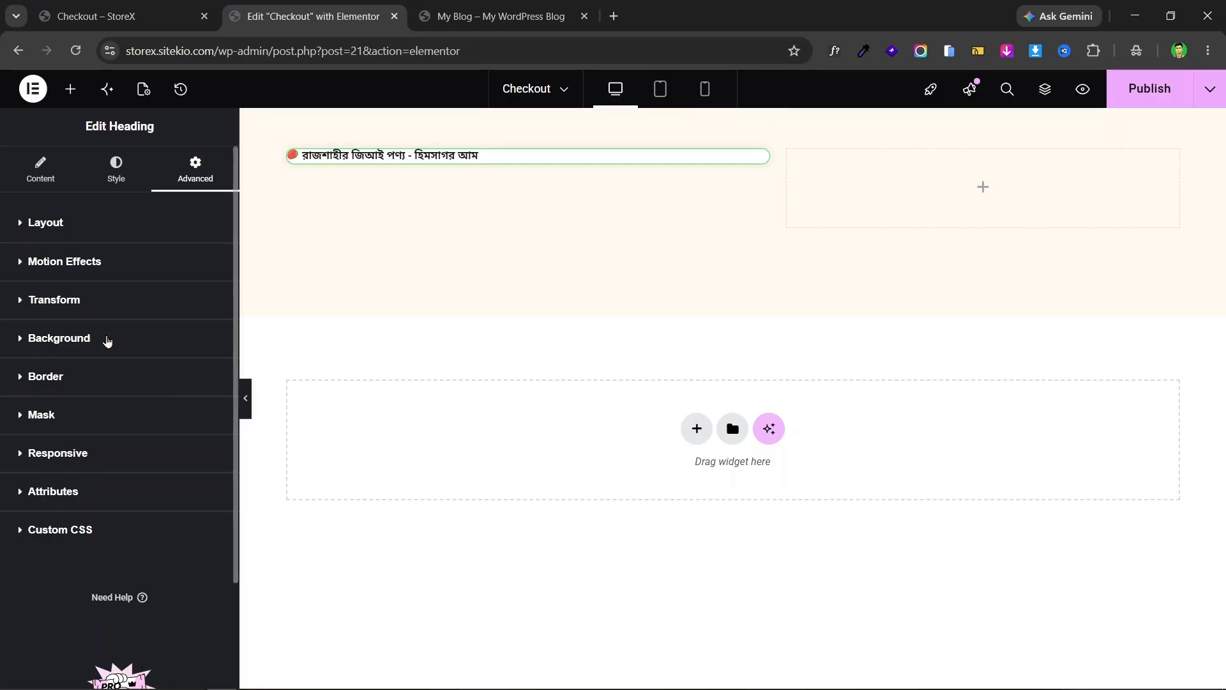
- Unlink the heading's padding and set top, right, bottom and left to 10 px
{"action": "left_click", "coordinate": [105, 238]}
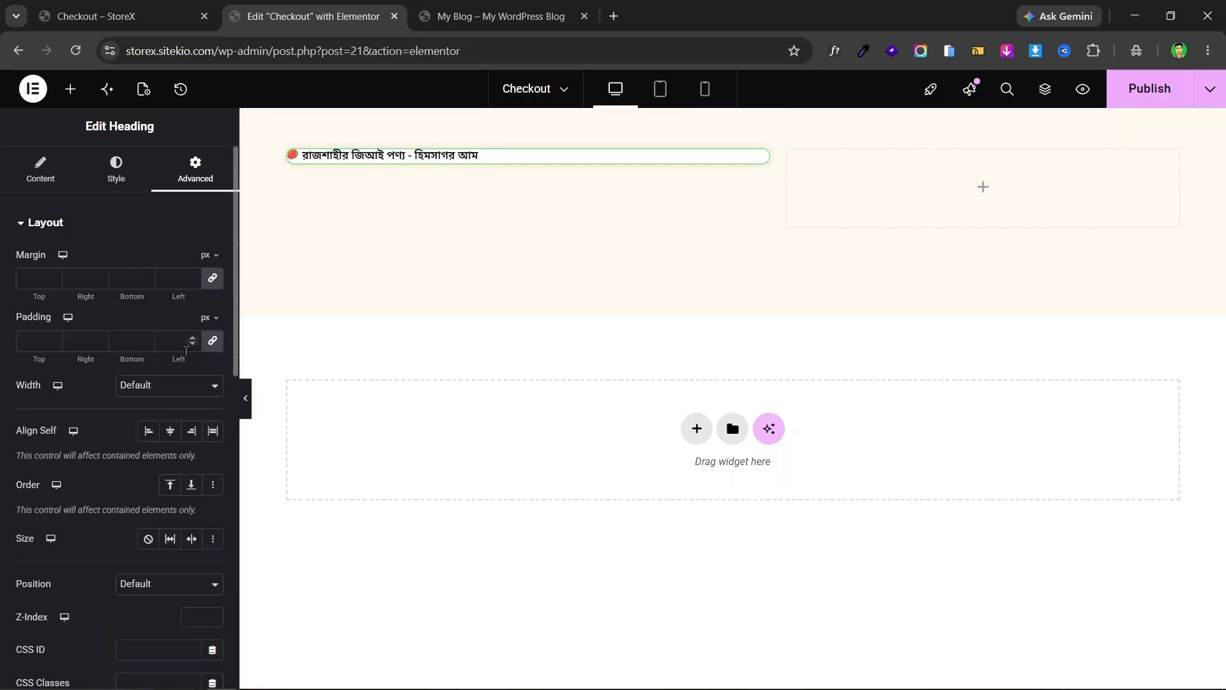
{"action": "left_click", "coordinate": [213, 341]}
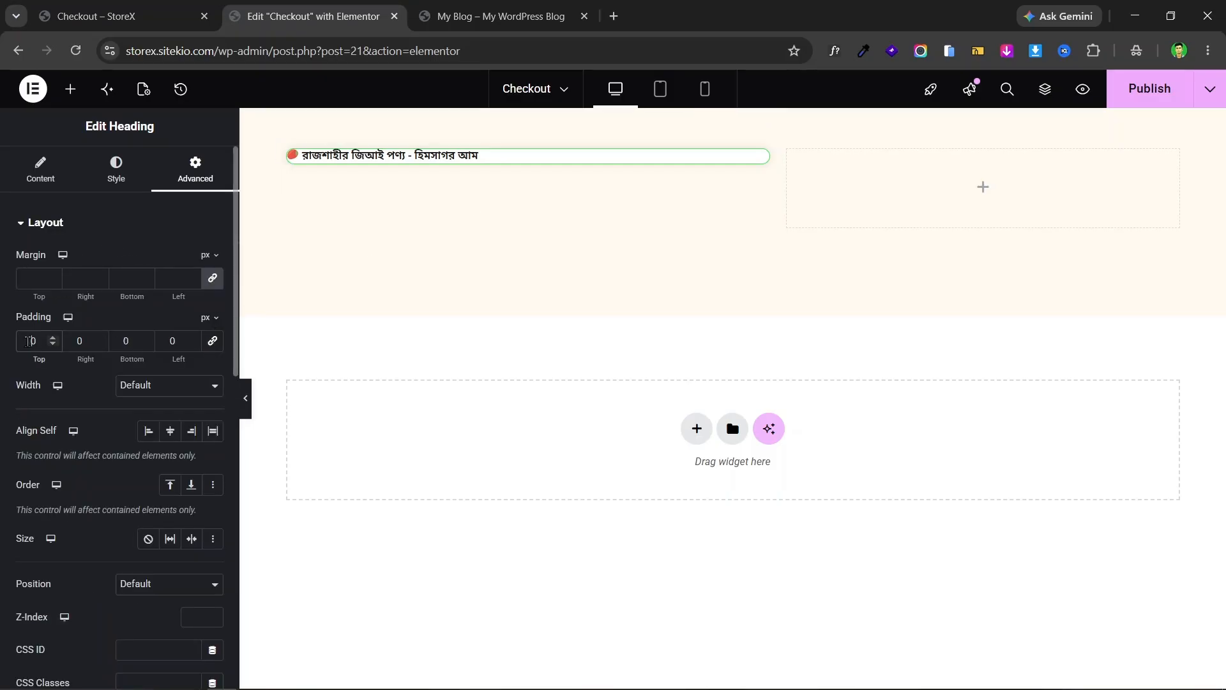
{"action": "type", "text": "1"}
{"action": "left_click", "coordinate": [109, 341]}
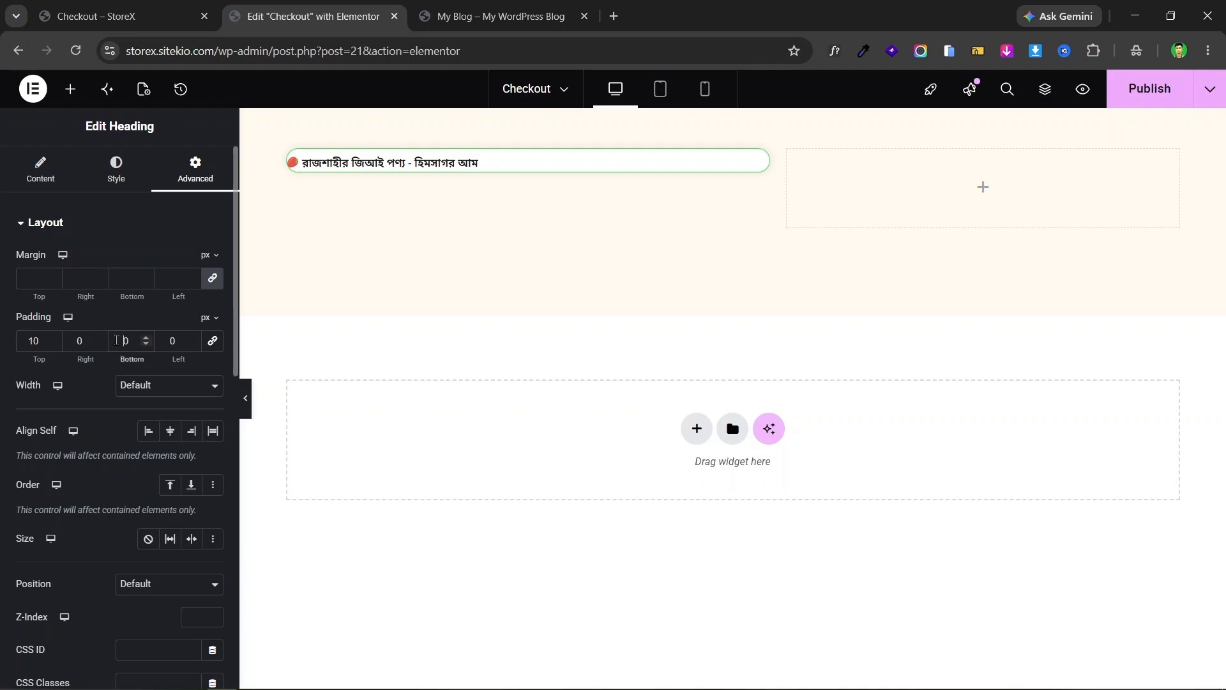
{"action": "type", "text": "1"}
{"action": "left_click", "coordinate": [78, 341]}
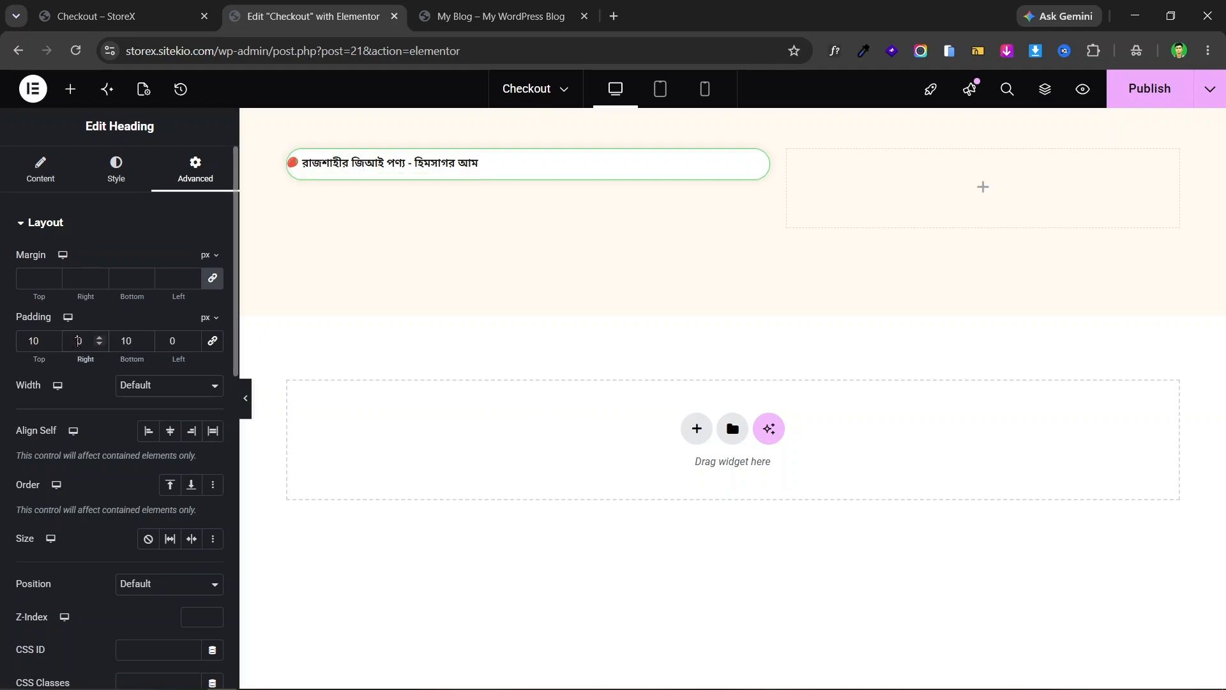
{"action": "left_click", "coordinate": [164, 340]}
{"action": "type", "text": "1"}
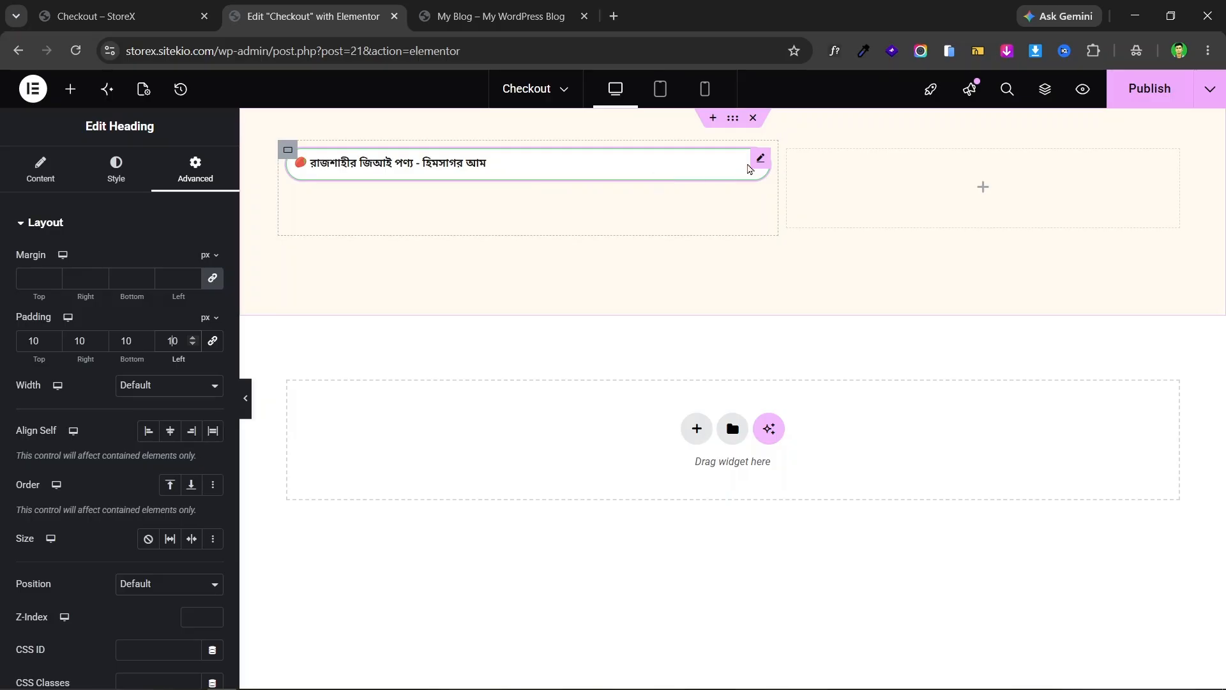
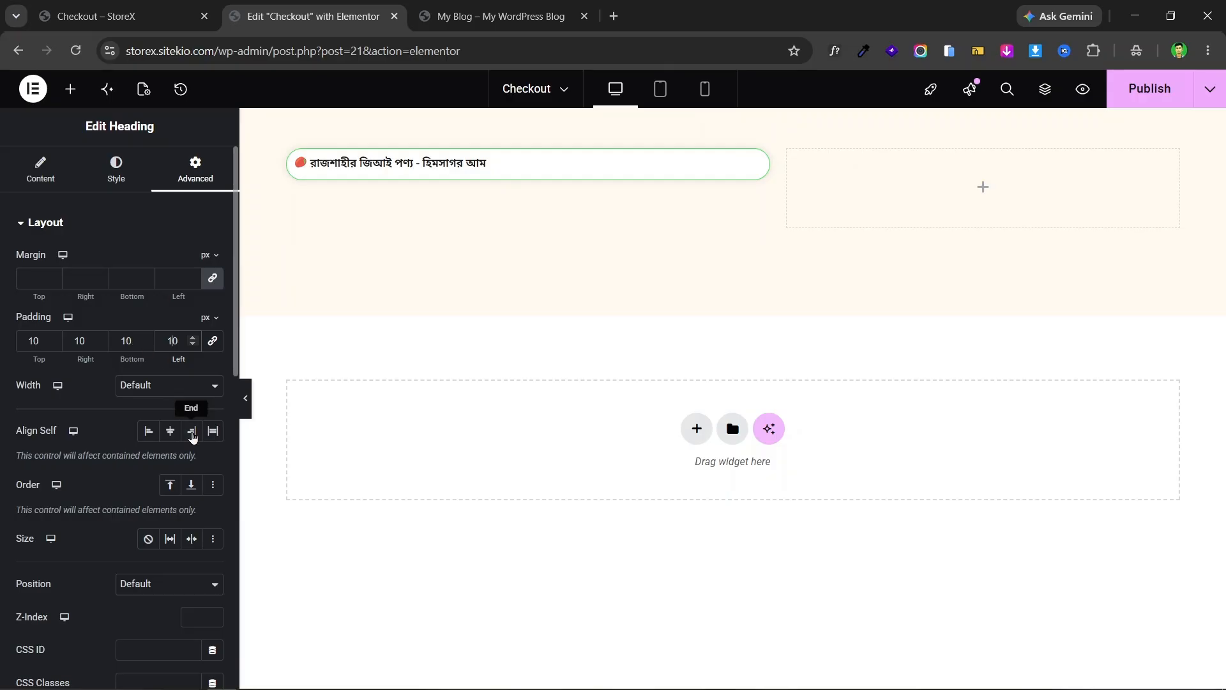
- Try centring the badge, then set Align Self to Start and top padding to 15 px
{"action": "left_click", "coordinate": [170, 432]}
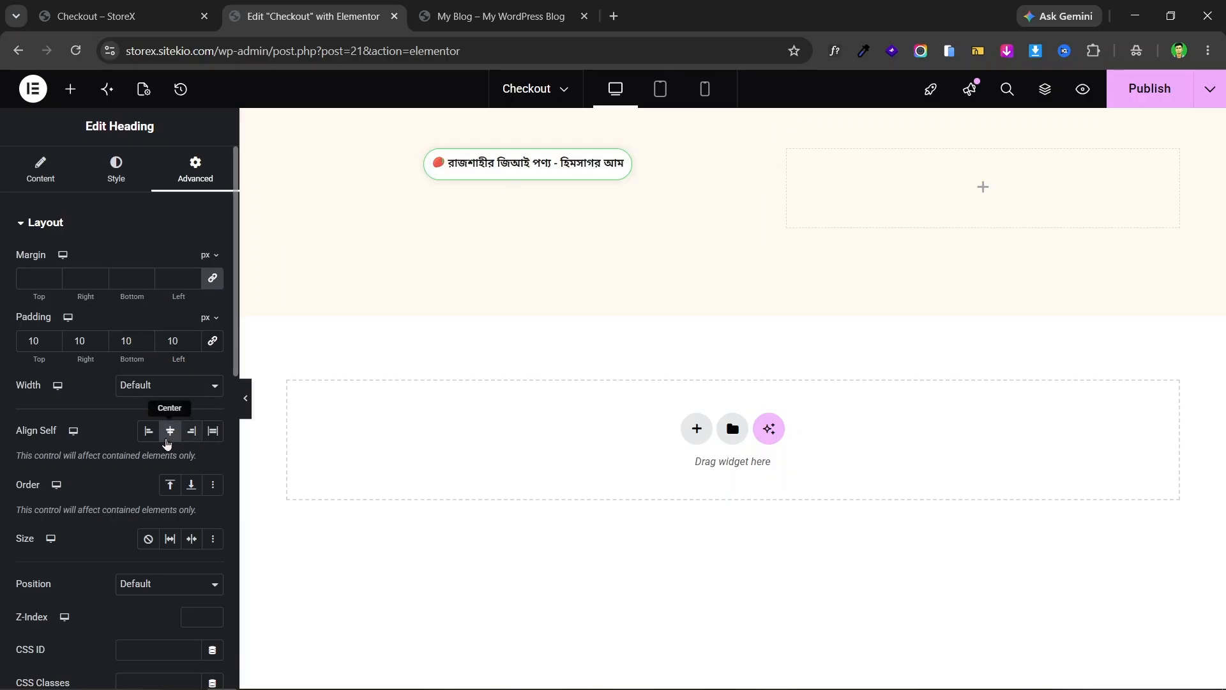
{"action": "left_click", "coordinate": [148, 432]}
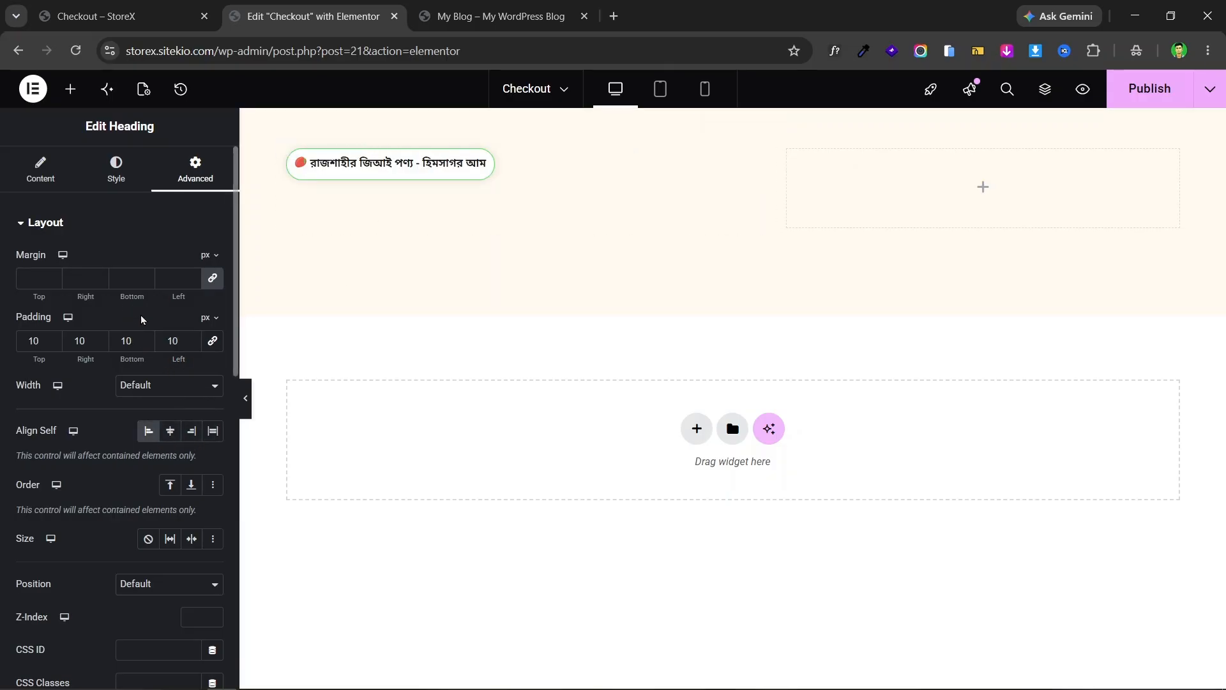
{"action": "left_click", "coordinate": [51, 339]}
{"action": "left_click", "coordinate": [52, 339]}
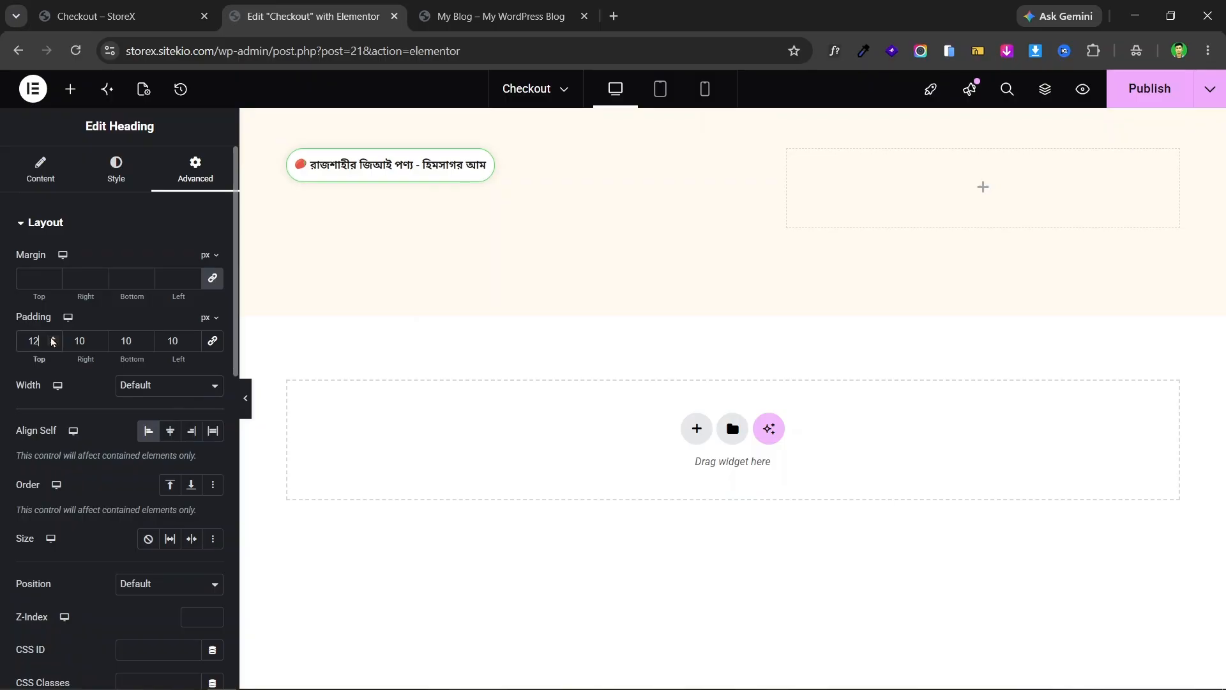
{"action": "left_click", "coordinate": [52, 339]}
{"action": "left_click", "coordinate": [51, 339]}
{"action": "left_click", "coordinate": [52, 339]}
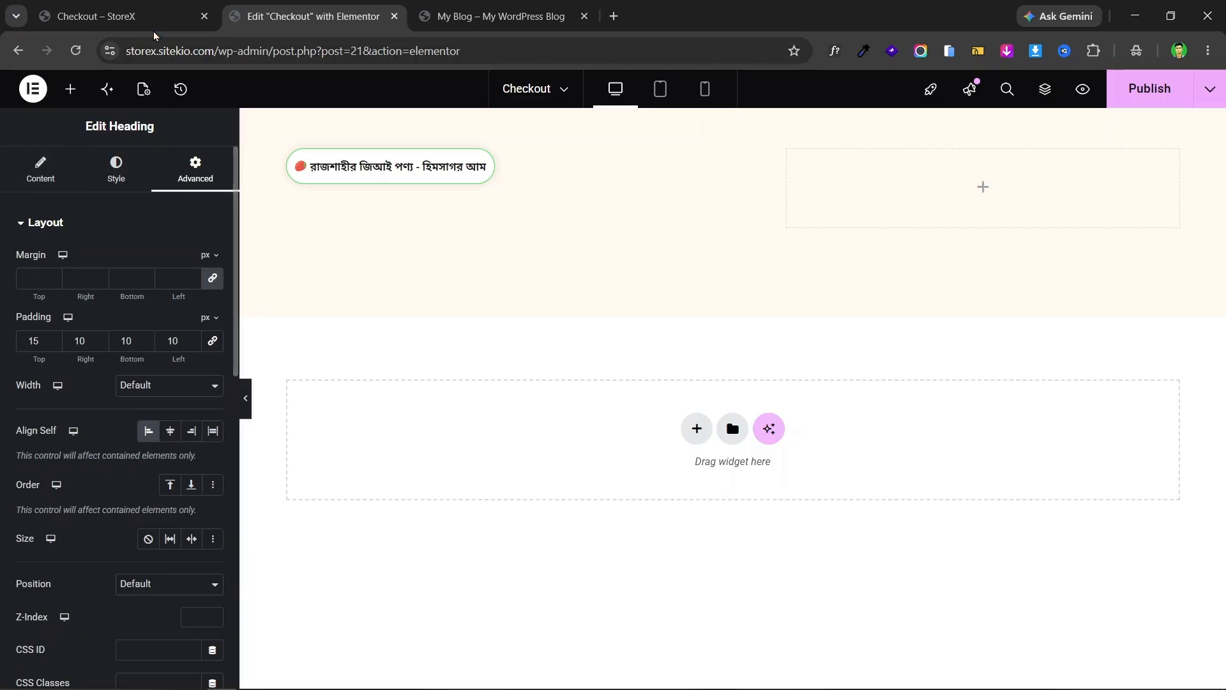
- Copy the Bengali main headline from the live mango landing page
{"action": "left_click", "coordinate": [142, 6]}
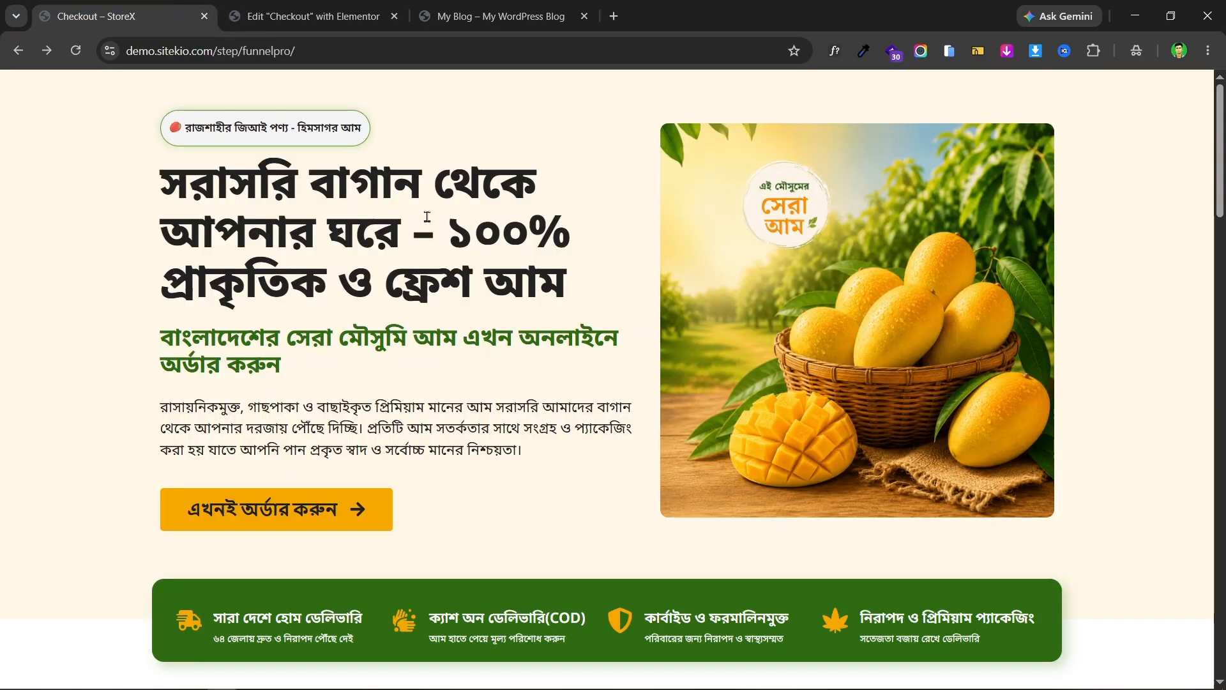
{"action": "triple_click", "coordinate": [397, 212]}
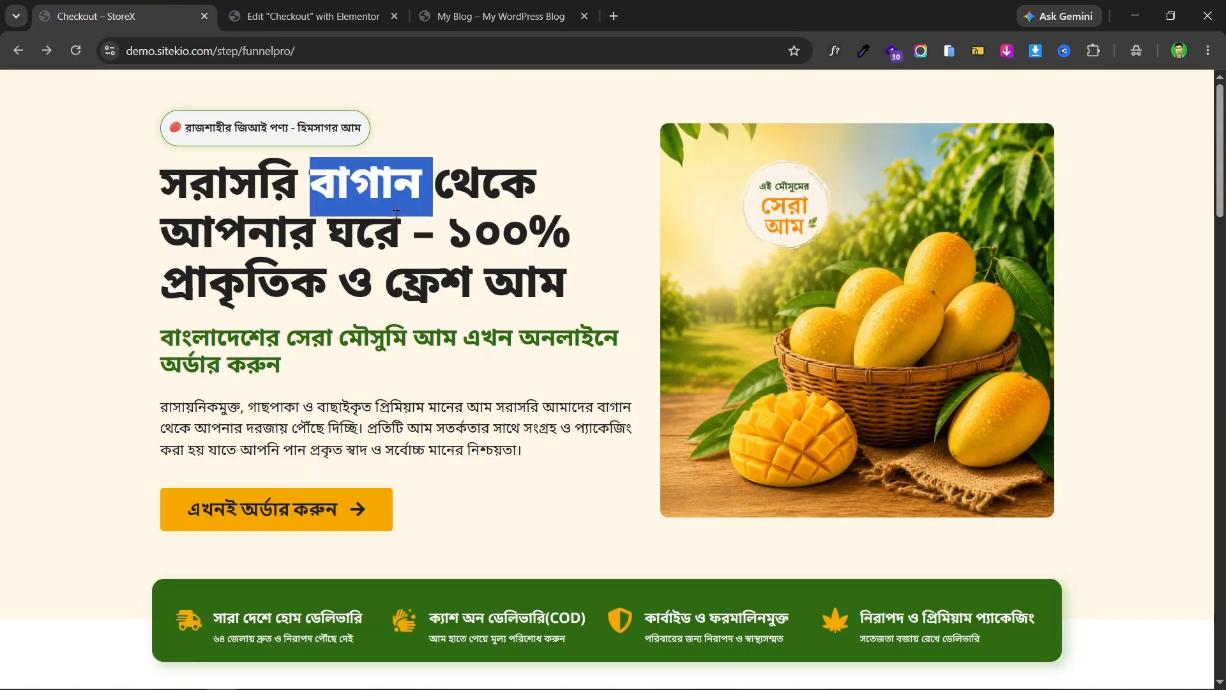
{"action": "right_click", "coordinate": [487, 203]}
{"action": "left_click", "coordinate": [560, 227]}
- Add a Heading below the badge with the pasted Bengali headline, set to H1
{"action": "left_click", "coordinate": [310, 16]}
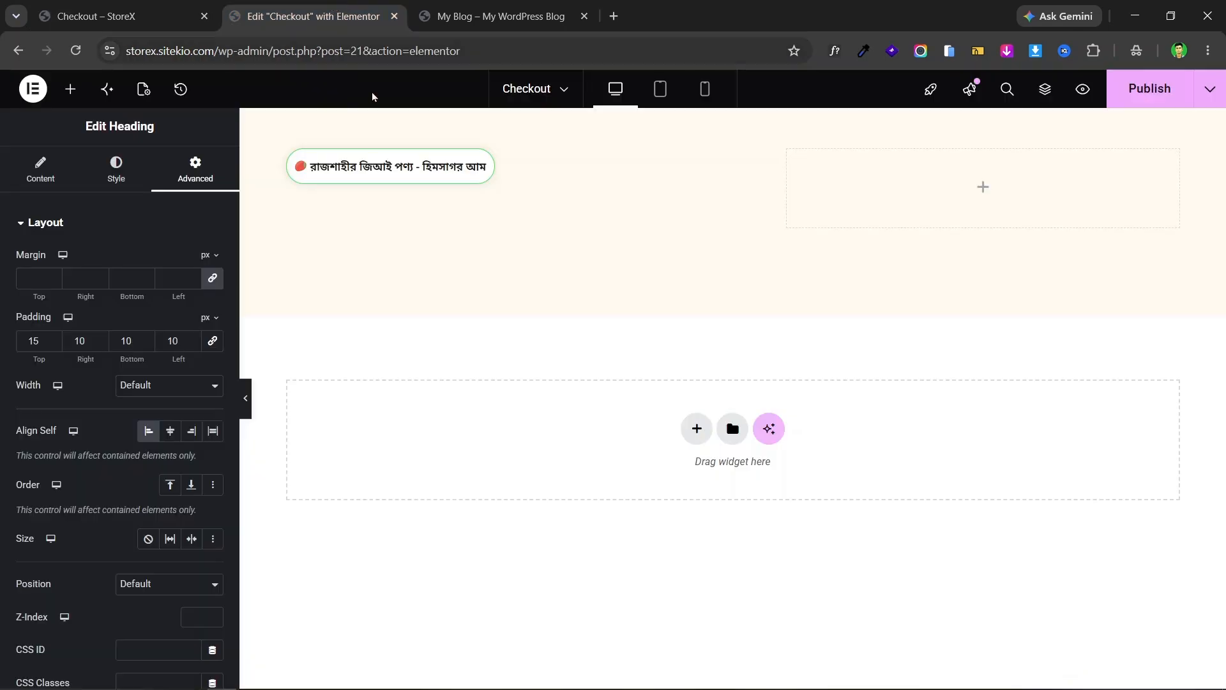
{"action": "left_click", "coordinate": [71, 96]}
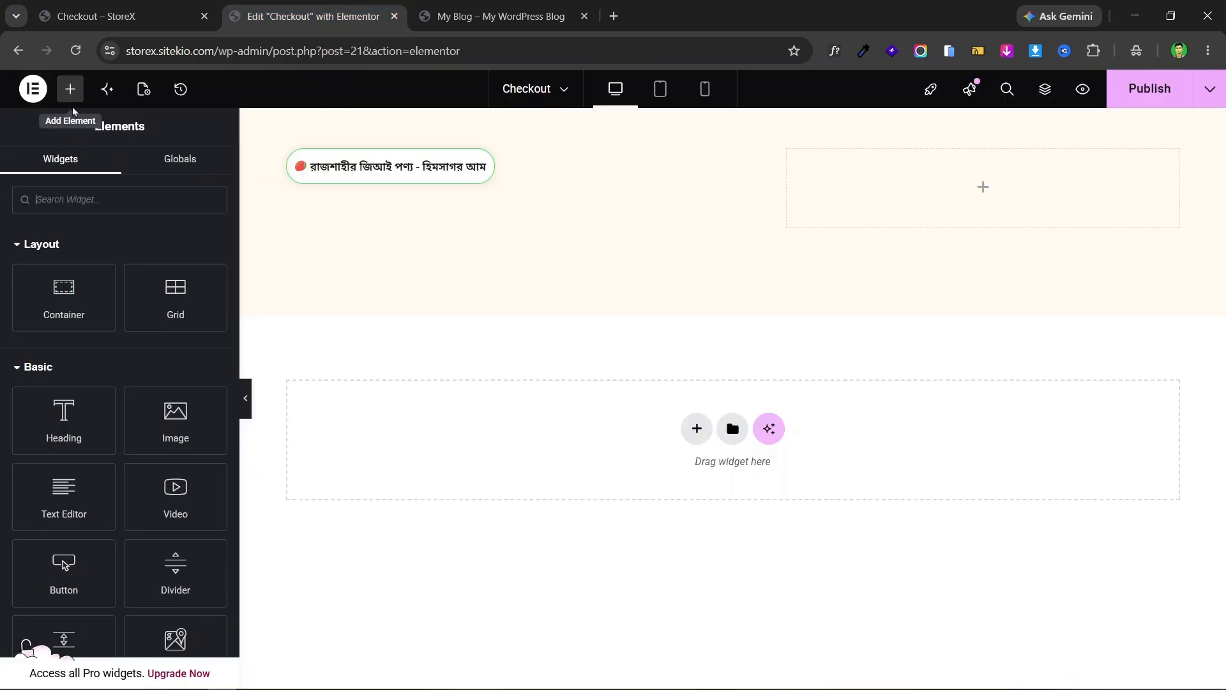
{"action": "left_click_drag", "start_coordinate": [61, 423], "coordinate": [460, 200]}
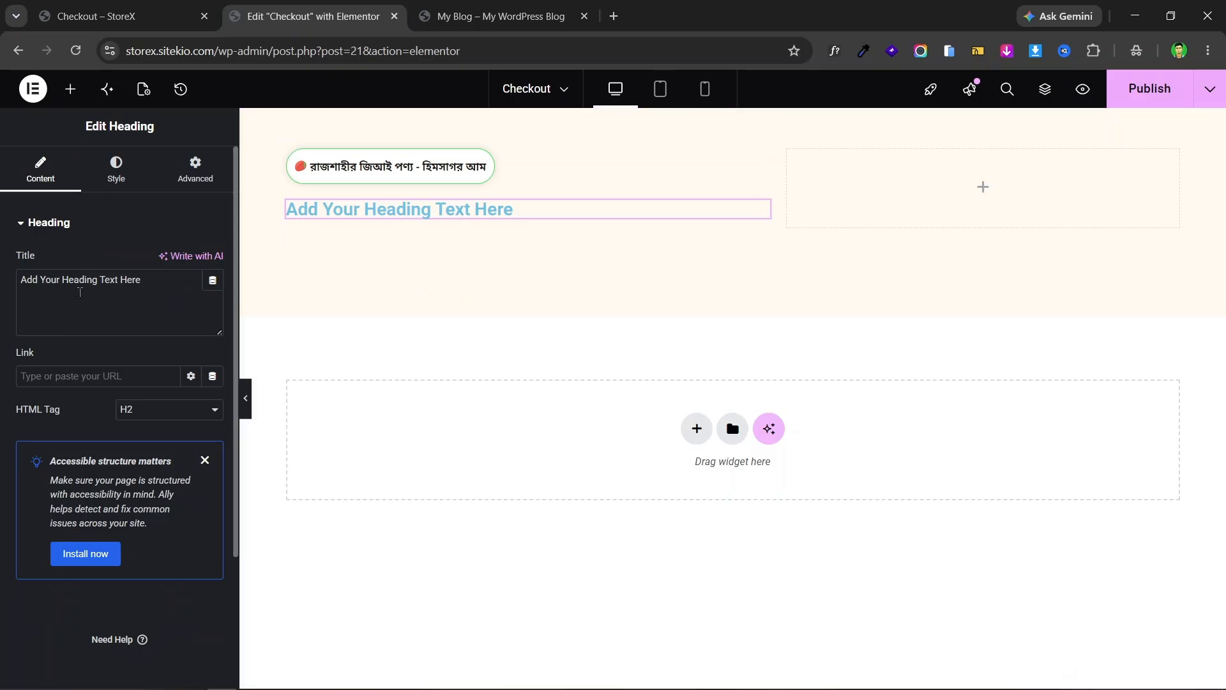
{"action": "triple_click", "coordinate": [72, 280]}
{"action": "key", "text": "ctrl+v"}
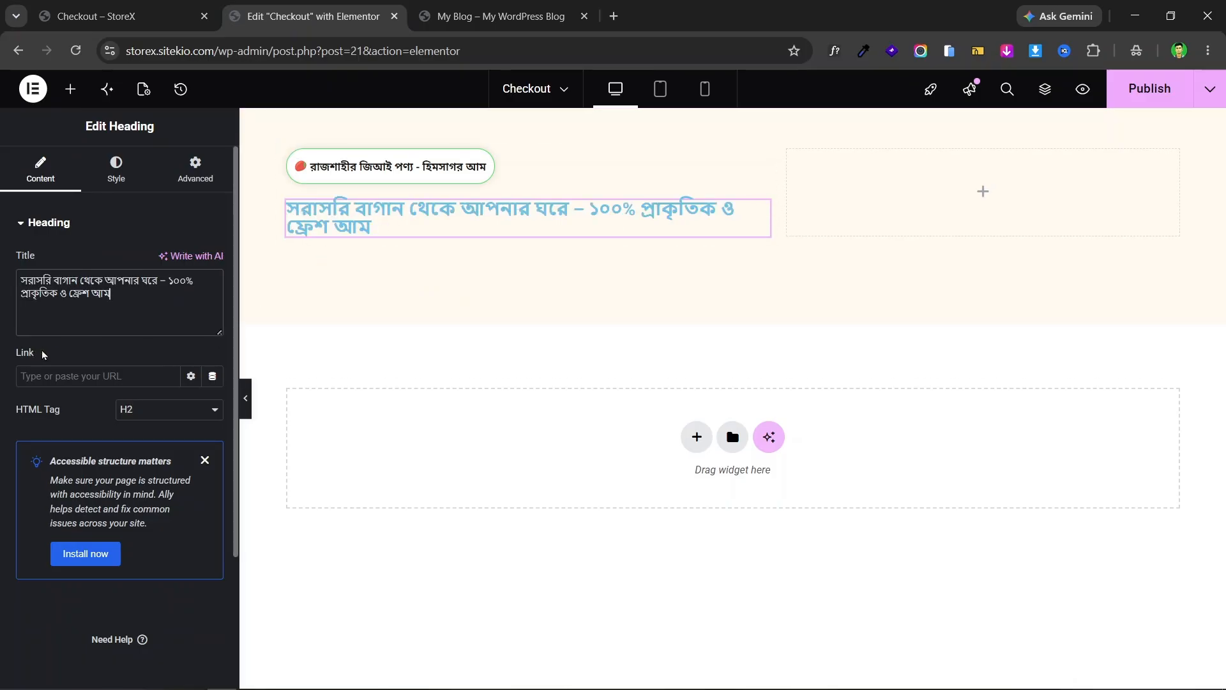
{"action": "left_click", "coordinate": [139, 416]}
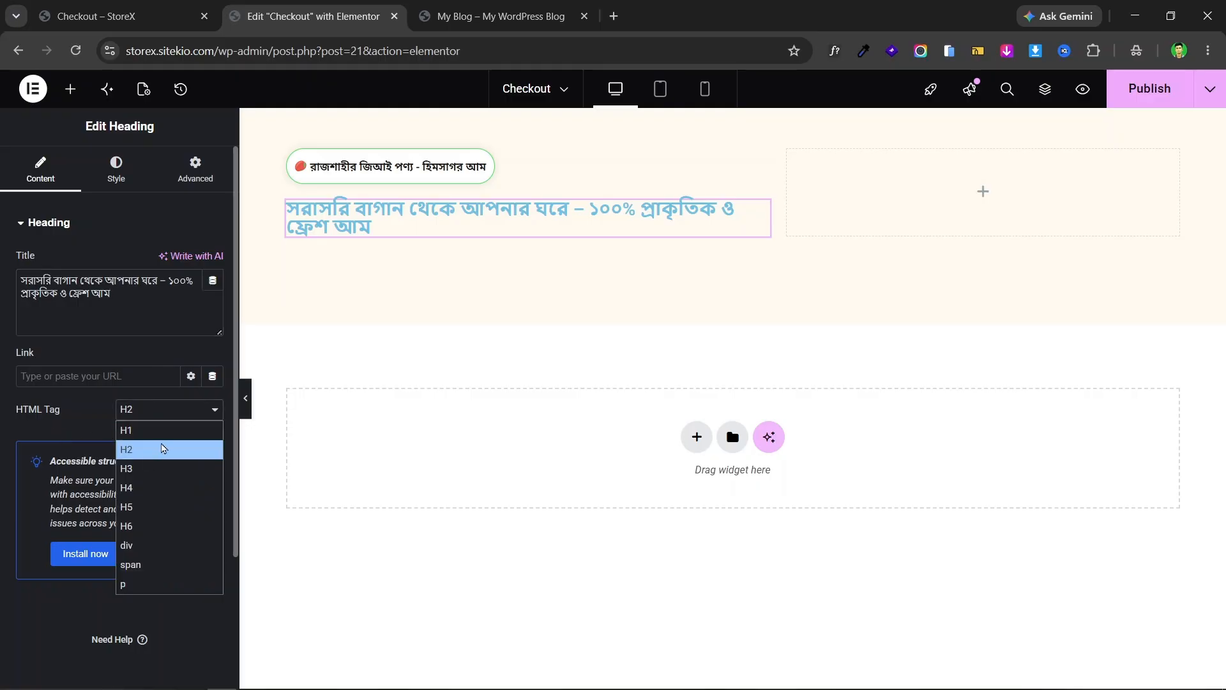
{"action": "left_click", "coordinate": [169, 431]}
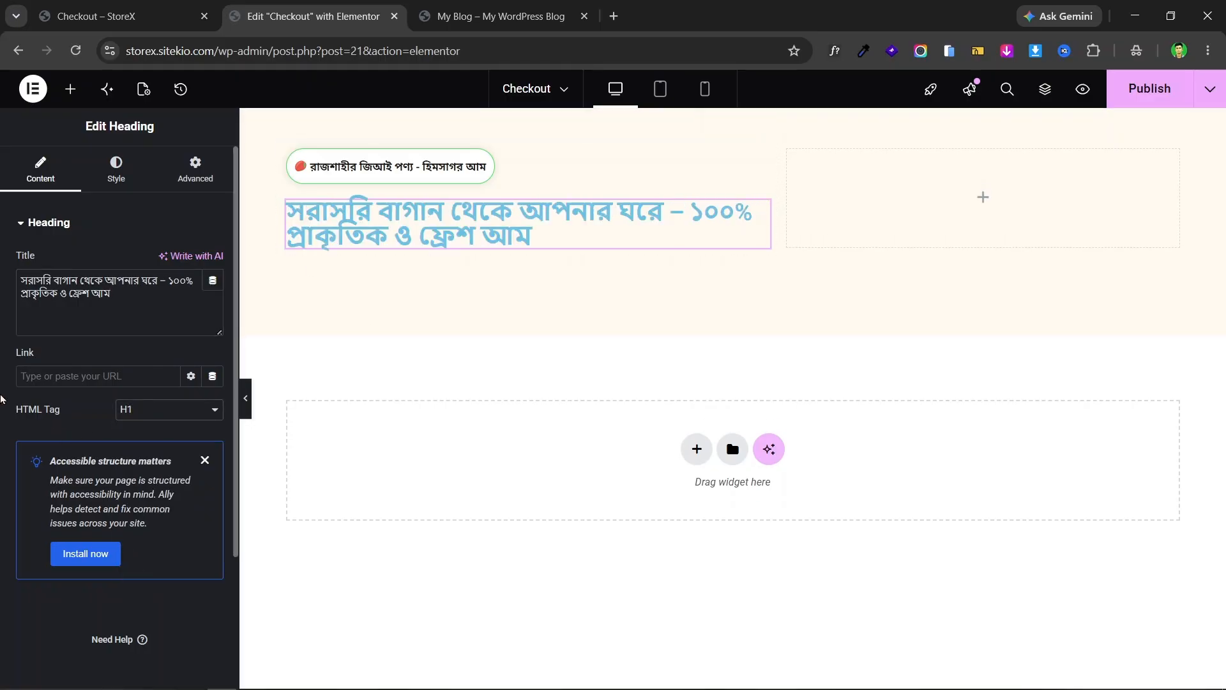
{"action": "left_click", "coordinate": [93, 13]}
{"action": "left_click", "coordinate": [307, 6]}
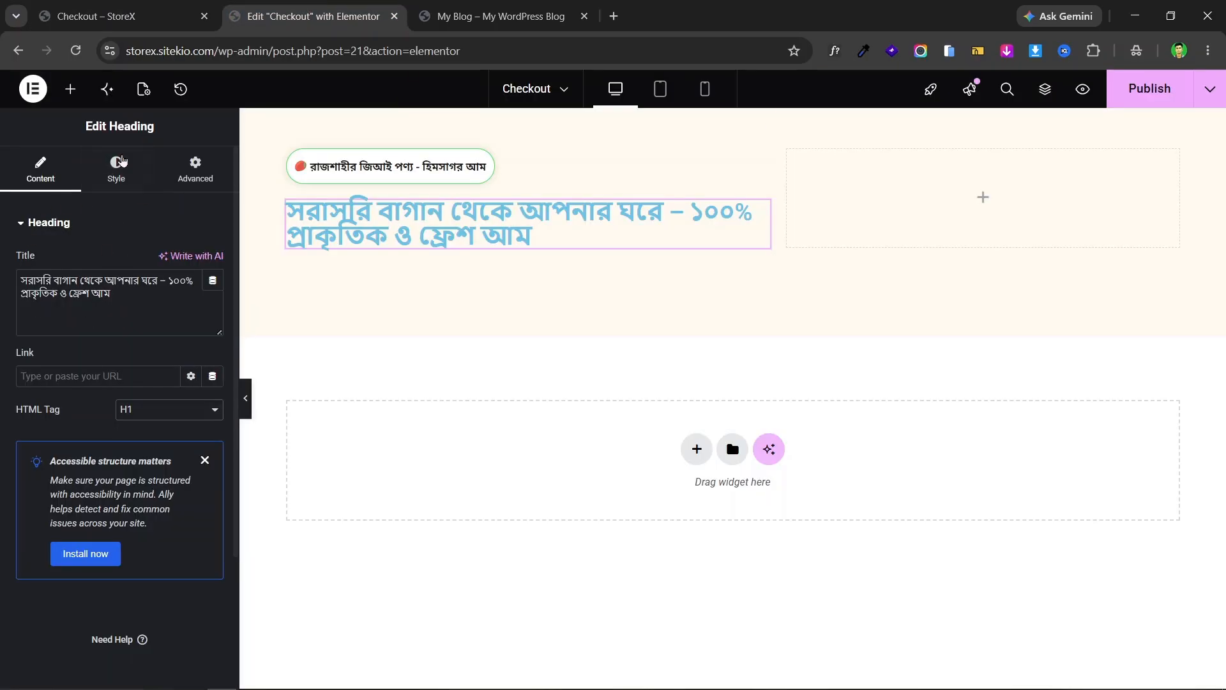
- Set the headline text colour to near-black #1B1B1B
{"action": "left_click", "coordinate": [114, 169]}
{"action": "left_click", "coordinate": [212, 489]}
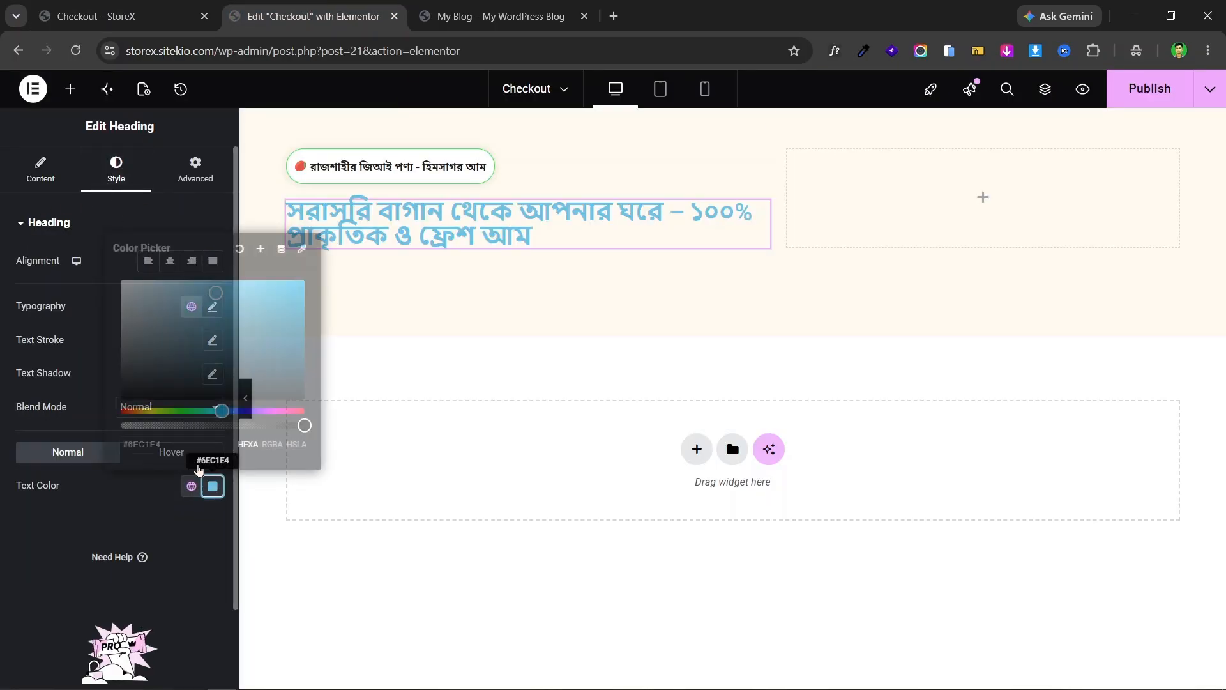
{"action": "left_click_drag", "start_coordinate": [134, 368], "coordinate": [101, 380]}
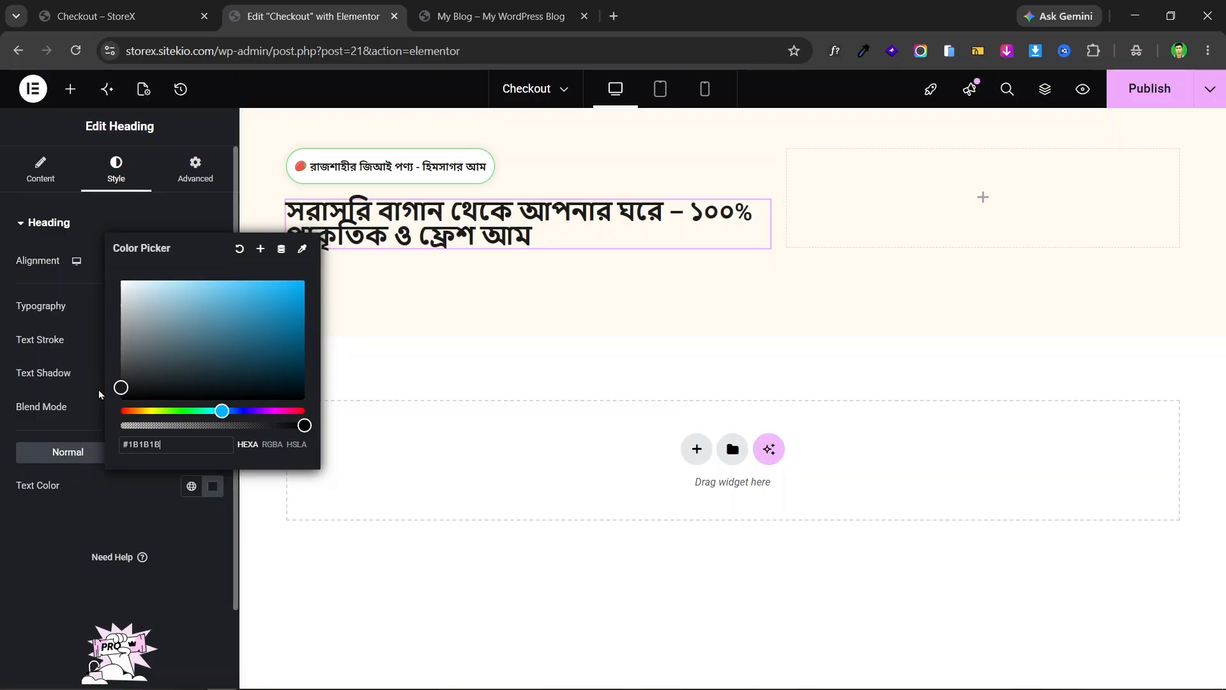
{"action": "left_click", "coordinate": [102, 384]}
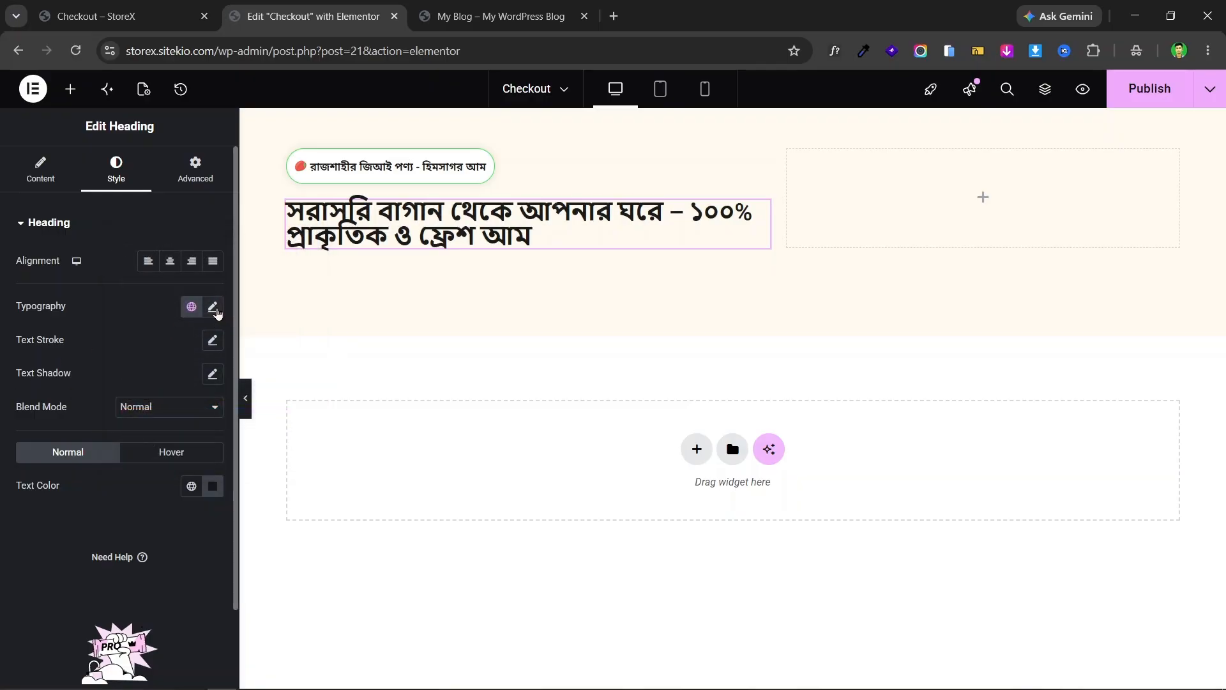
- Set the headline typography to Noto Sans Bengali, 56 px, Extra Bold 800
{"action": "left_click", "coordinate": [212, 308]}
{"action": "left_click", "coordinate": [163, 381]}
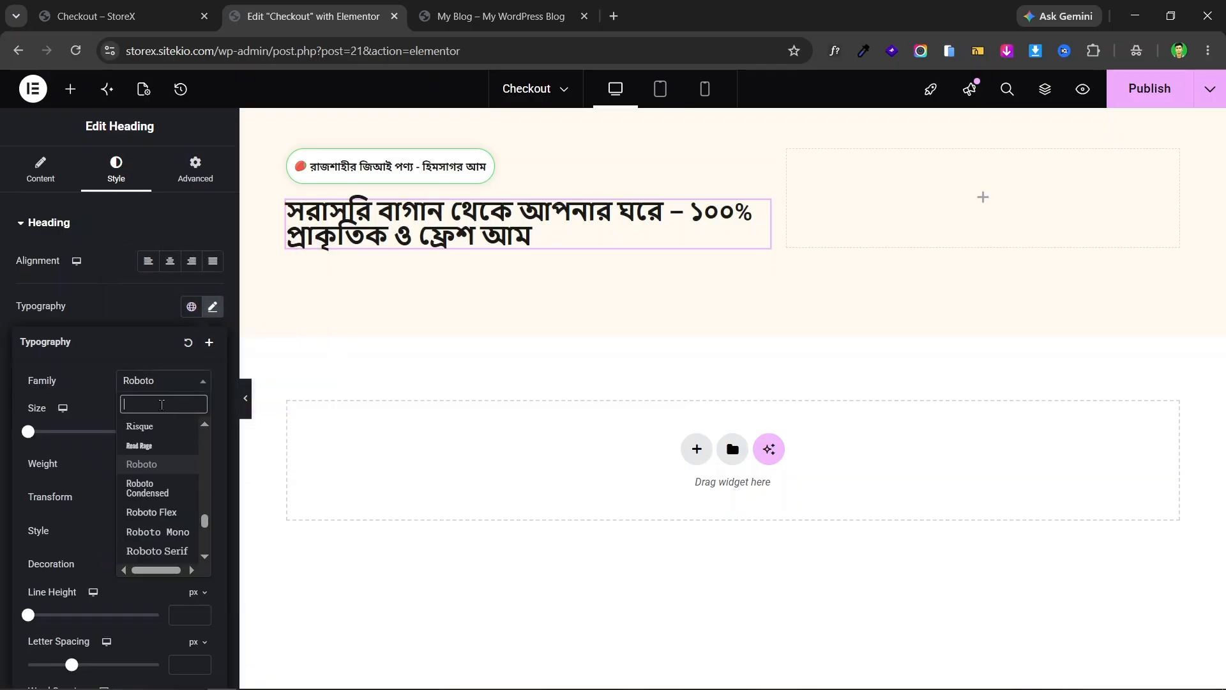
{"action": "type", "text": "noto"}
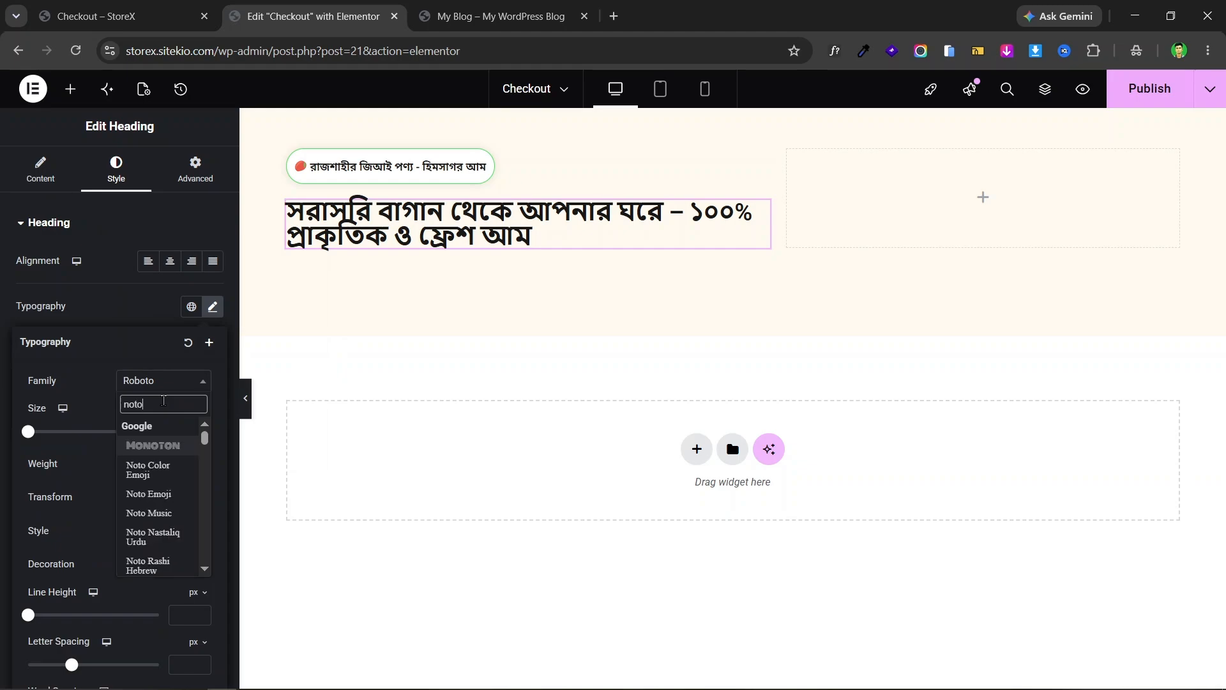
{"action": "type", "text": " sans be"}
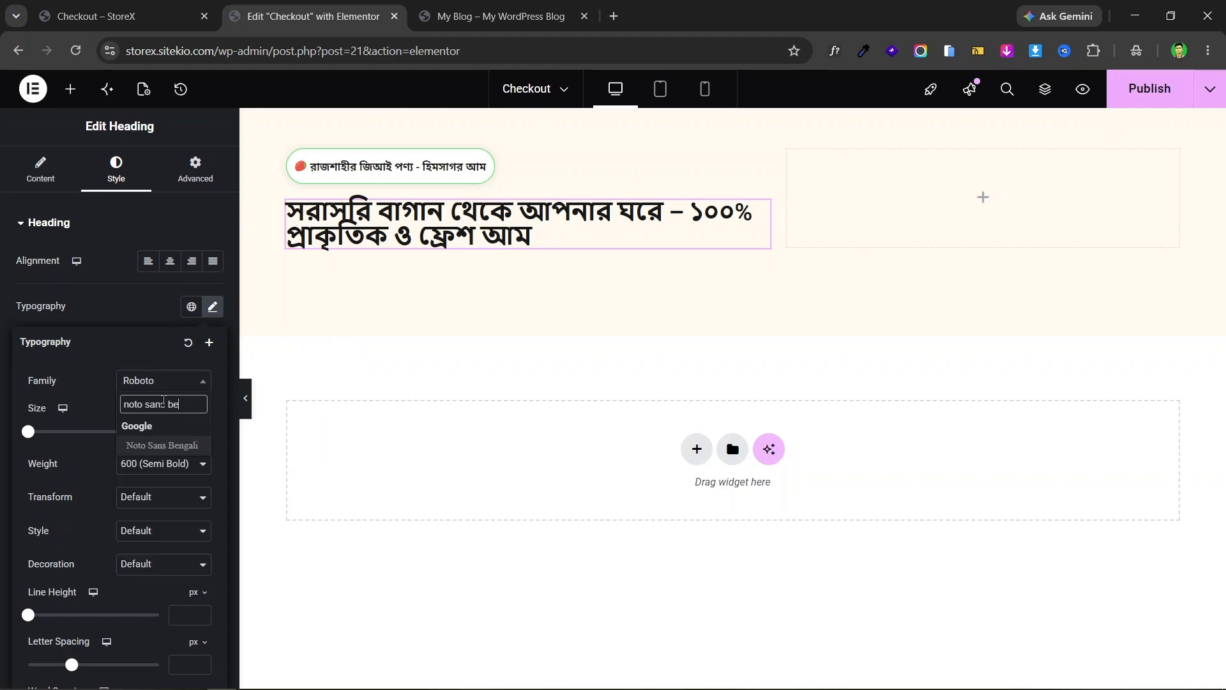
{"action": "left_click", "coordinate": [179, 446]}
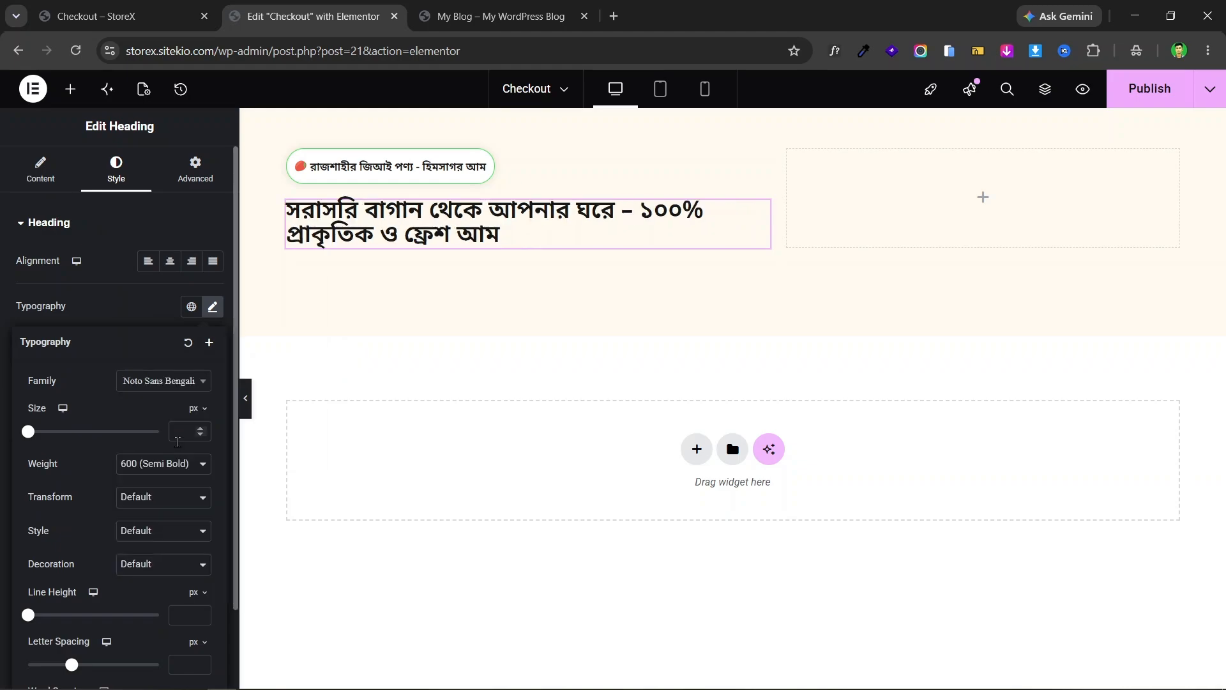
{"action": "left_click", "coordinate": [97, 7]}
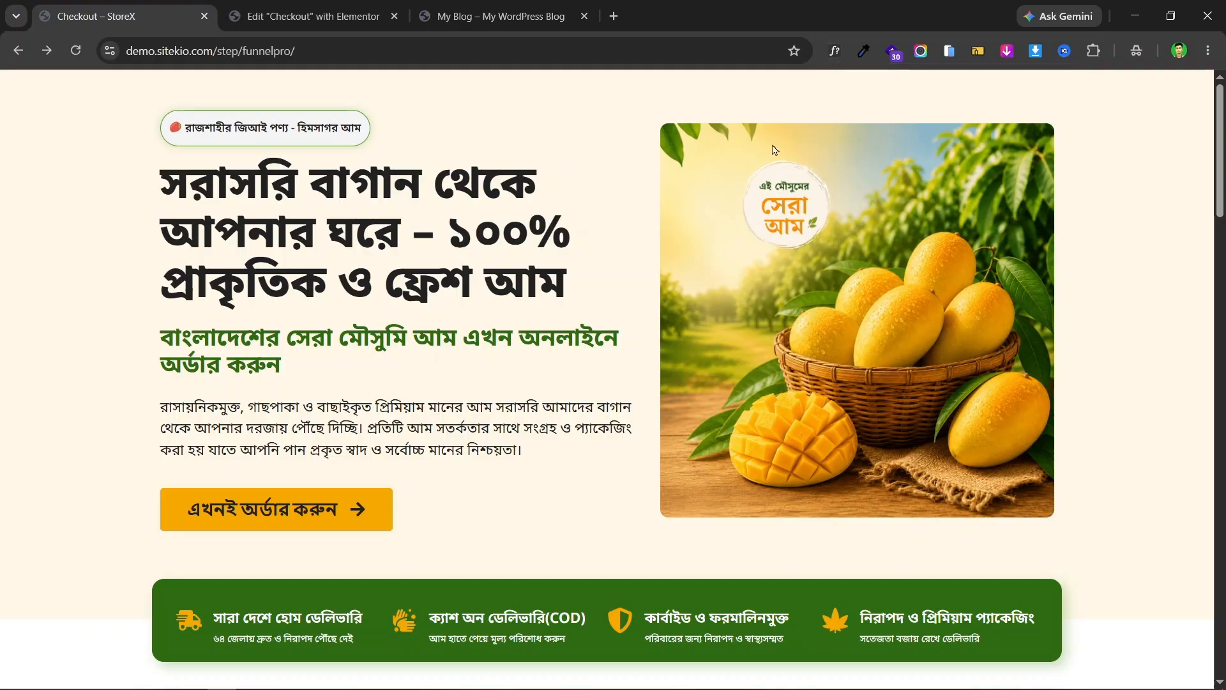
{"action": "left_click", "coordinate": [339, 16]}
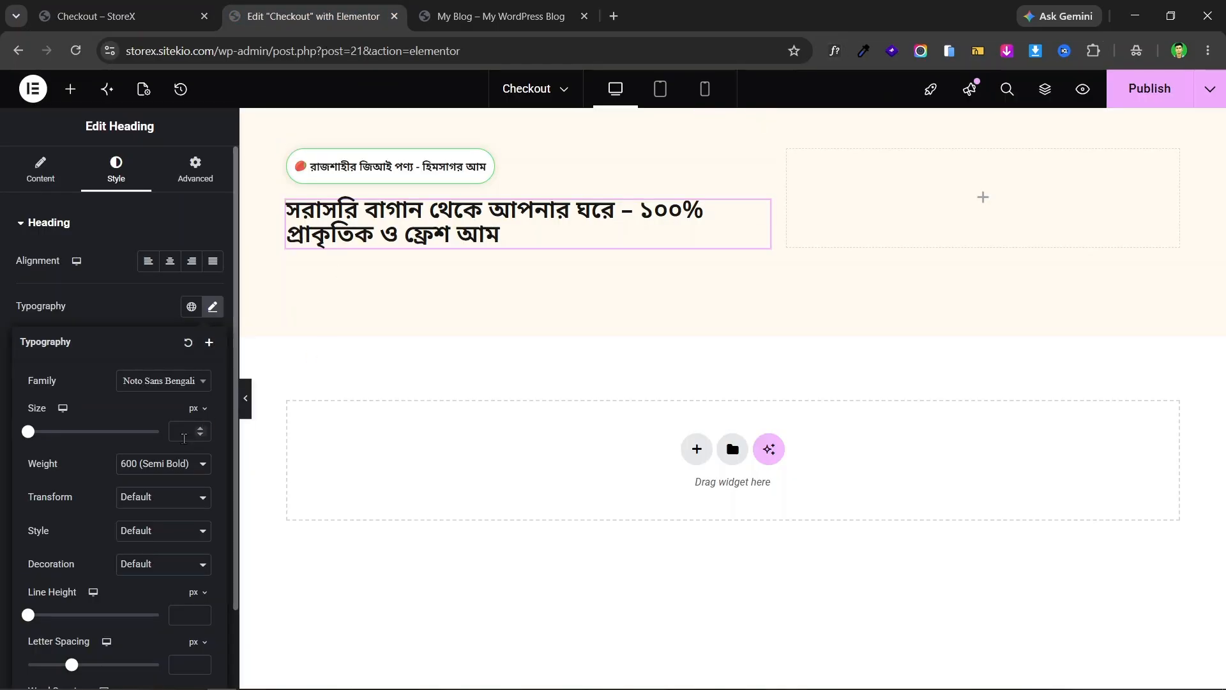
{"action": "left_click", "coordinate": [191, 432]}
{"action": "type", "text": "56"}
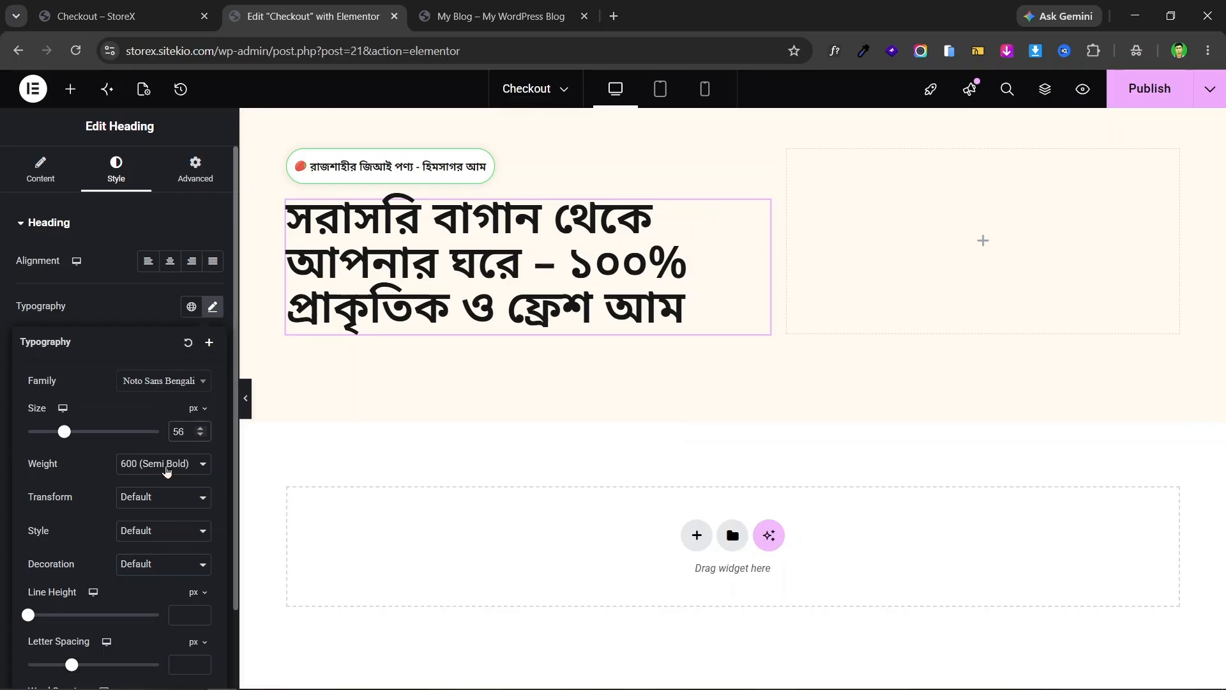
{"action": "left_click", "coordinate": [167, 471]}
{"action": "left_click", "coordinate": [184, 368]}
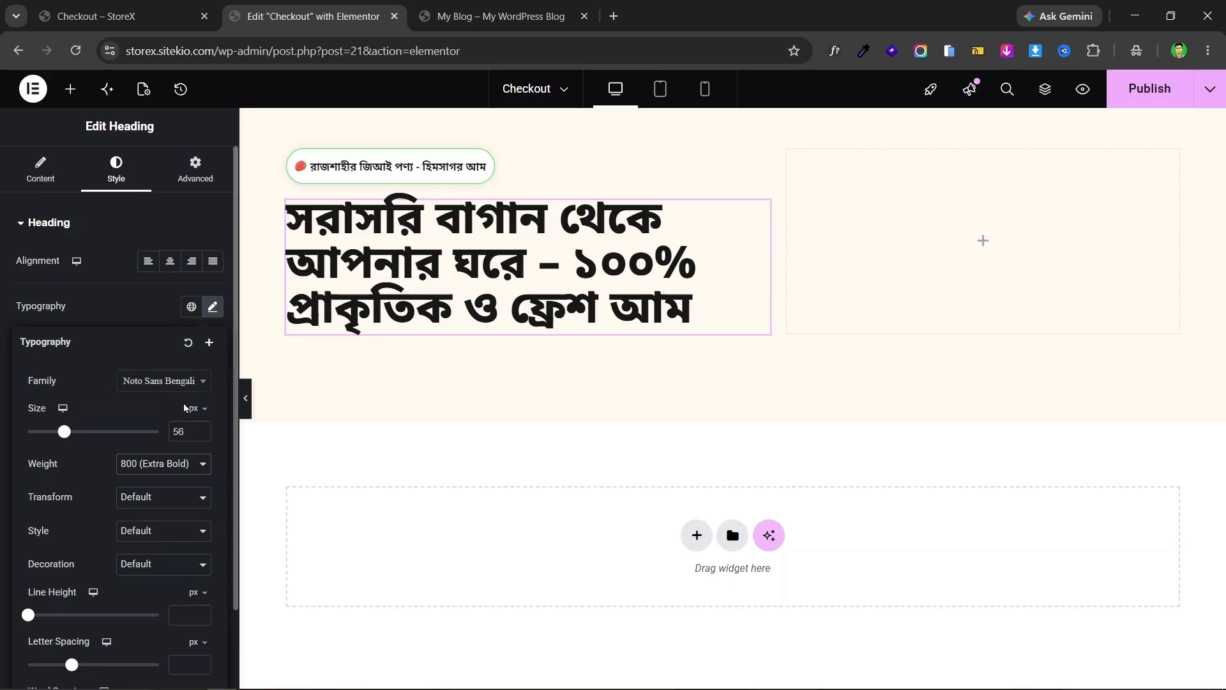
{"action": "left_click", "coordinate": [2, 372]}
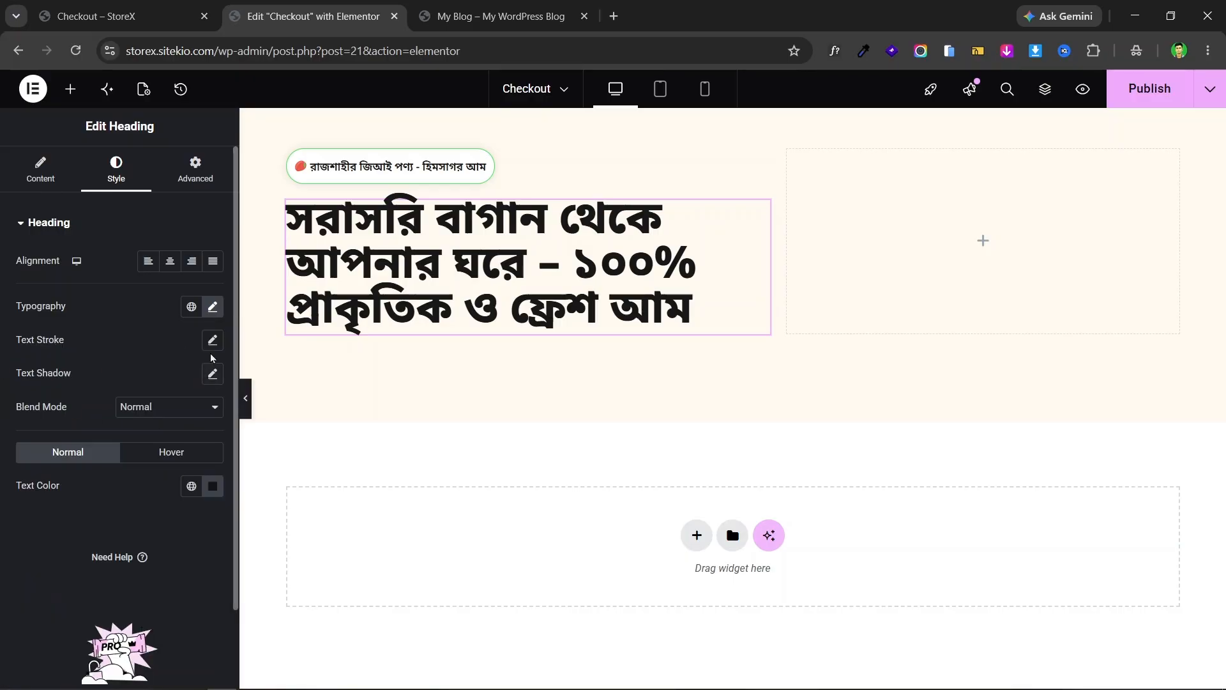
- Switch the headline's line height to em and try values around 1.4 em
{"action": "left_click", "coordinate": [212, 308]}
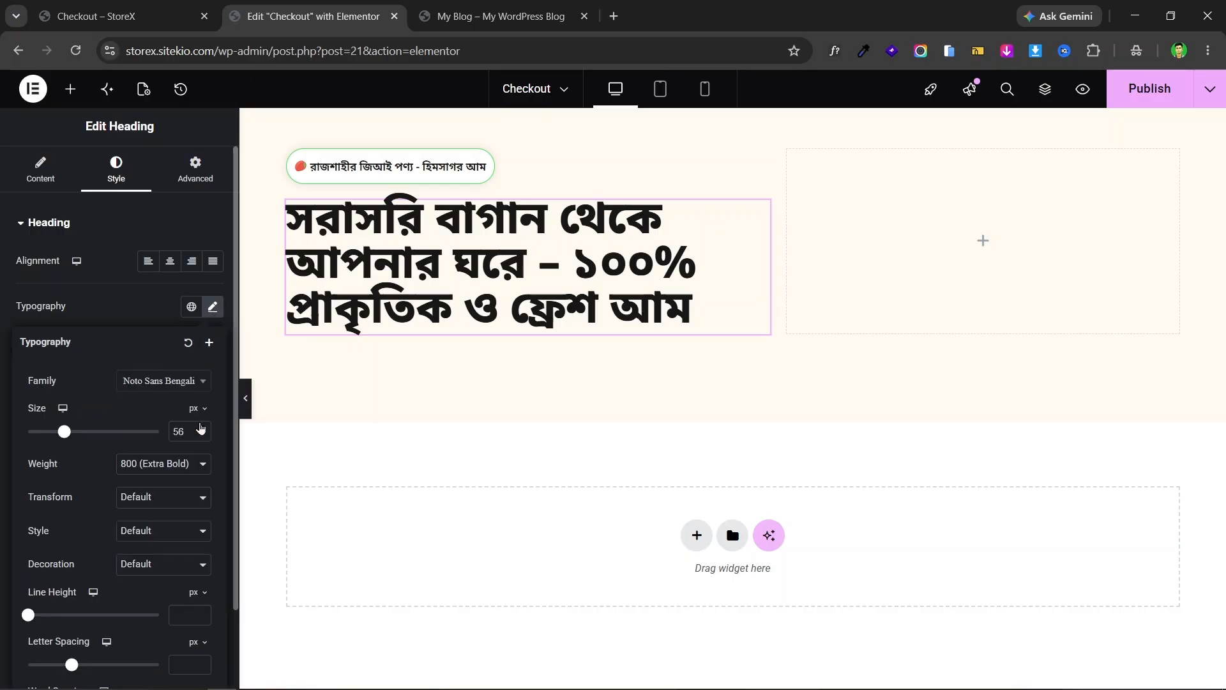
{"action": "left_click", "coordinate": [199, 593]}
{"action": "left_click", "coordinate": [200, 617]}
{"action": "left_click", "coordinate": [199, 614]}
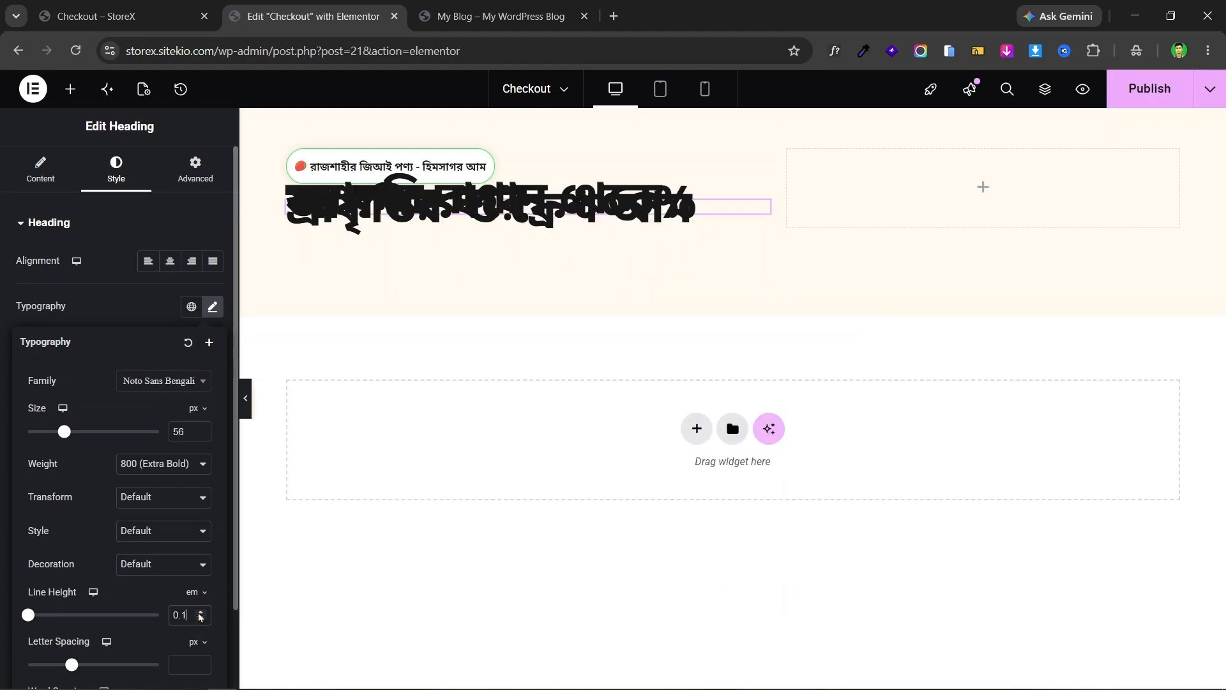
{"action": "left_click", "coordinate": [200, 613]}
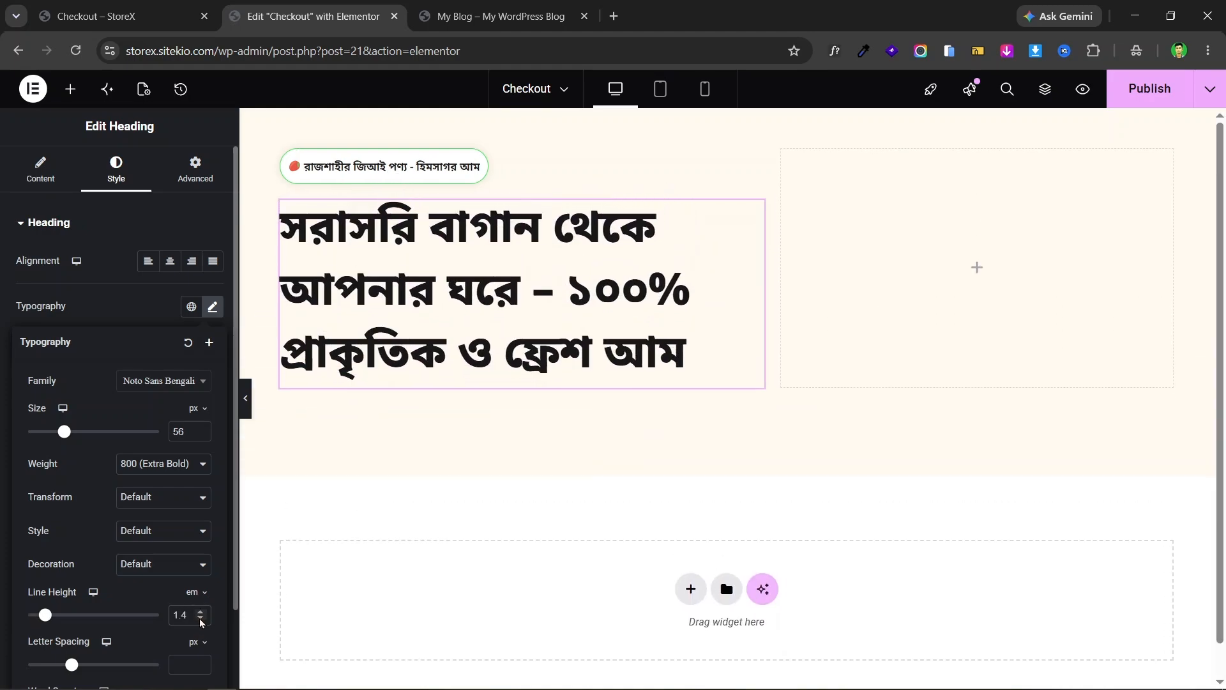
{"action": "left_click", "coordinate": [200, 620]}
{"action": "left_click", "coordinate": [200, 620]}
- Settle the headline line height at 1.3 em after comparing with the live page
{"action": "left_click", "coordinate": [160, 16]}
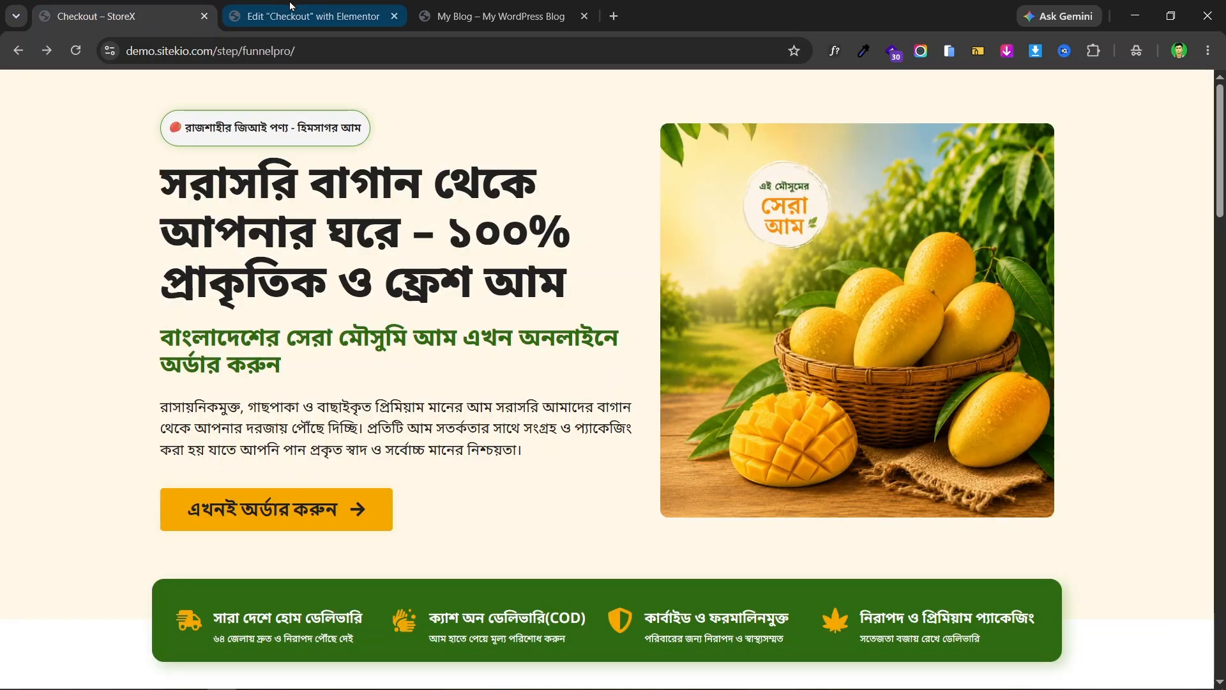
{"action": "left_click", "coordinate": [291, 8]}
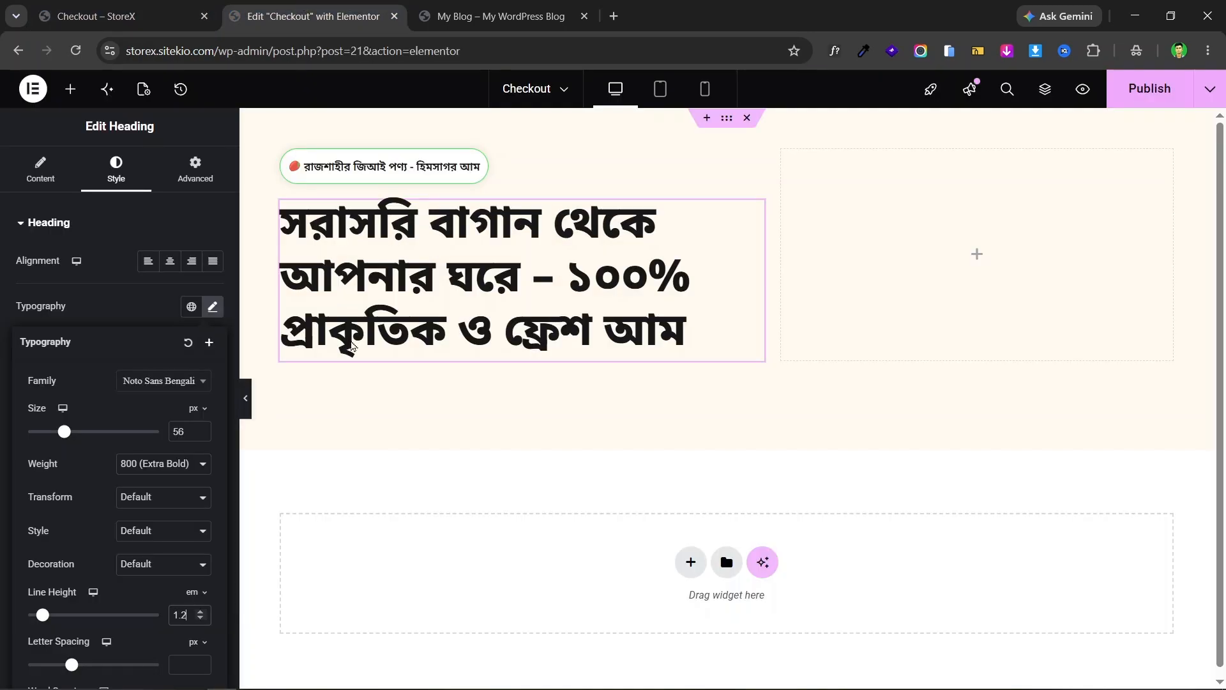
{"action": "left_click", "coordinate": [201, 612]}
{"action": "left_click", "coordinate": [120, 6]}
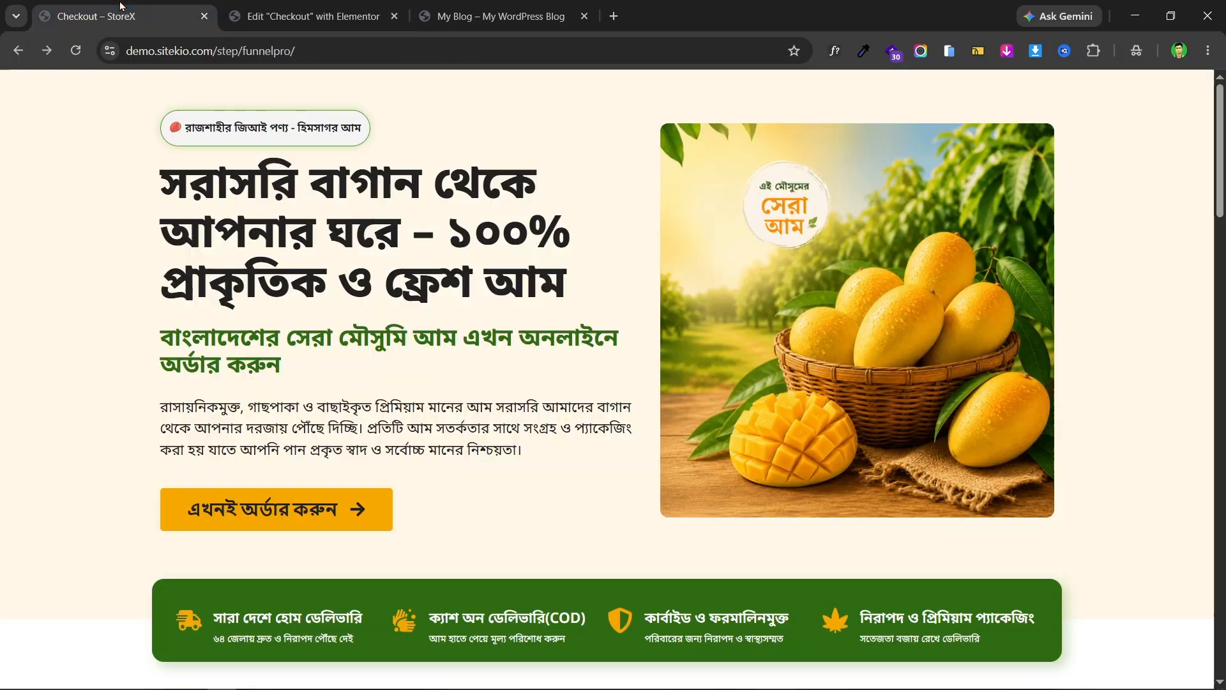
{"action": "left_click", "coordinate": [290, 9]}
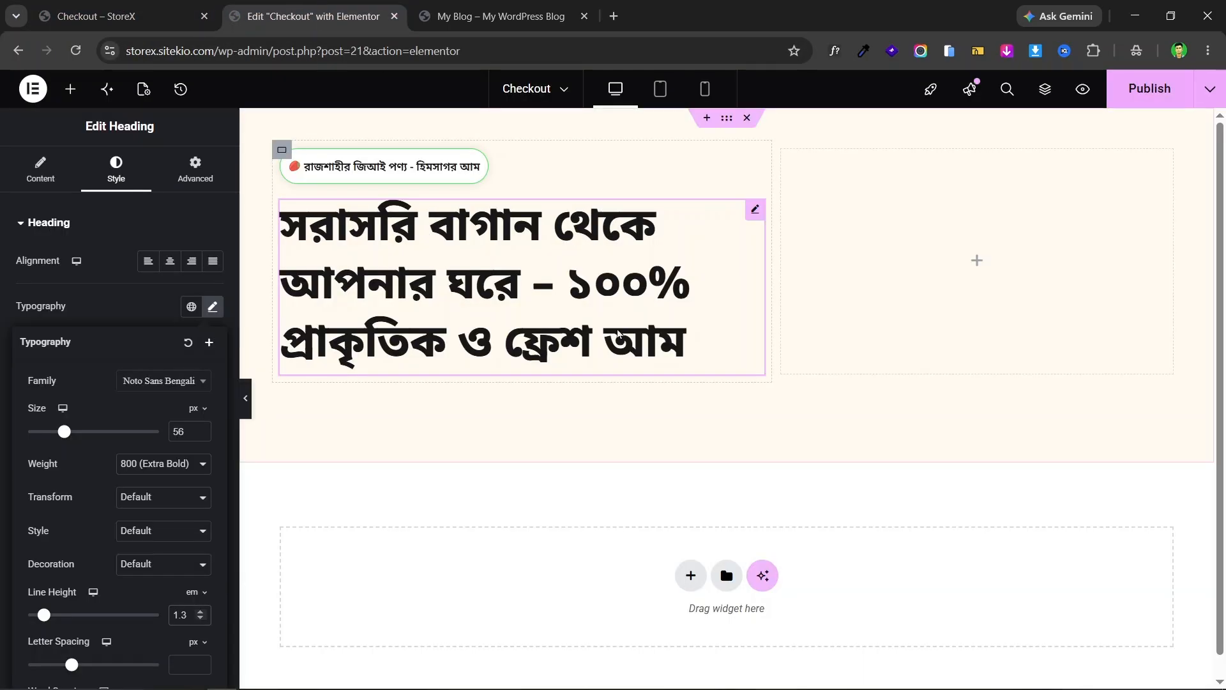
{"action": "left_click", "coordinate": [78, 5]}
{"action": "left_click", "coordinate": [263, 9]}
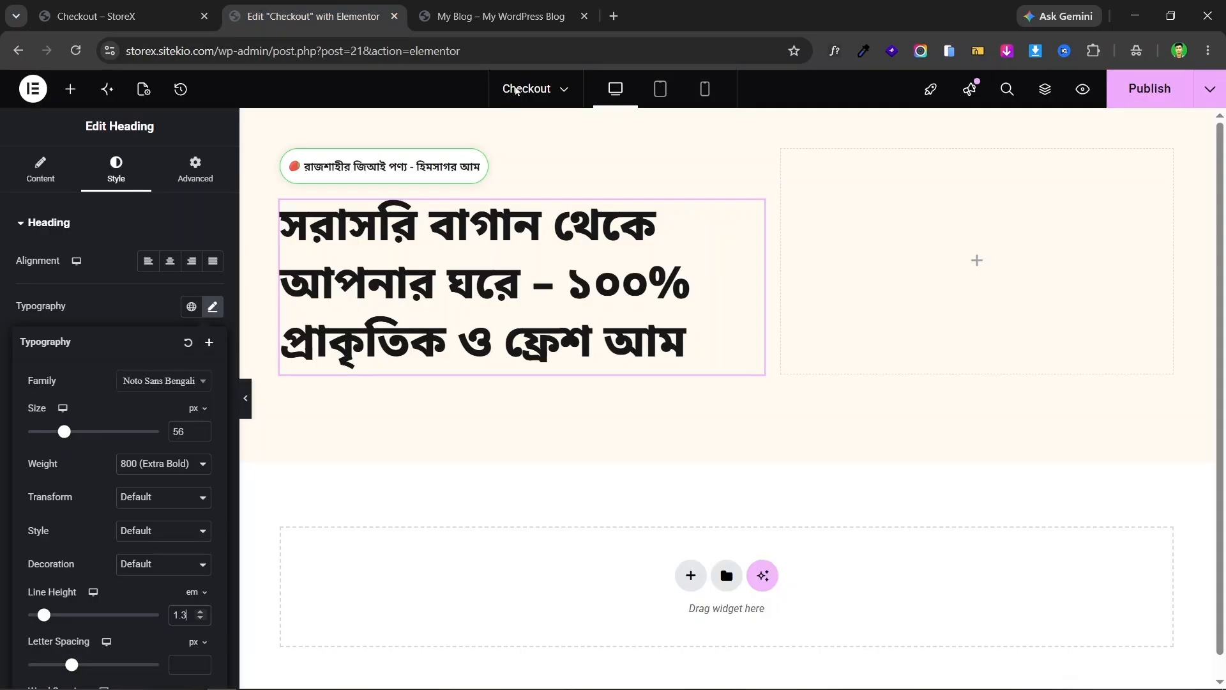
{"action": "left_click", "coordinate": [727, 118]}
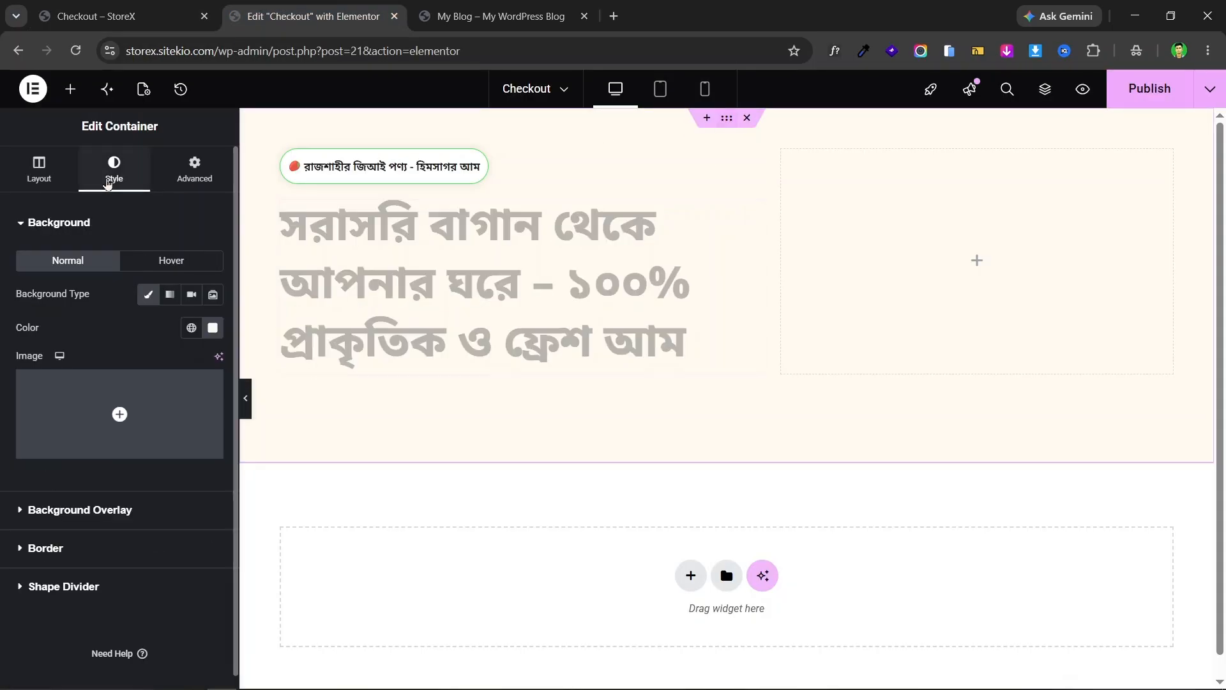
- Set the hero section background colour to pale cream #FFFAEDF7
{"action": "left_click", "coordinate": [213, 328]}
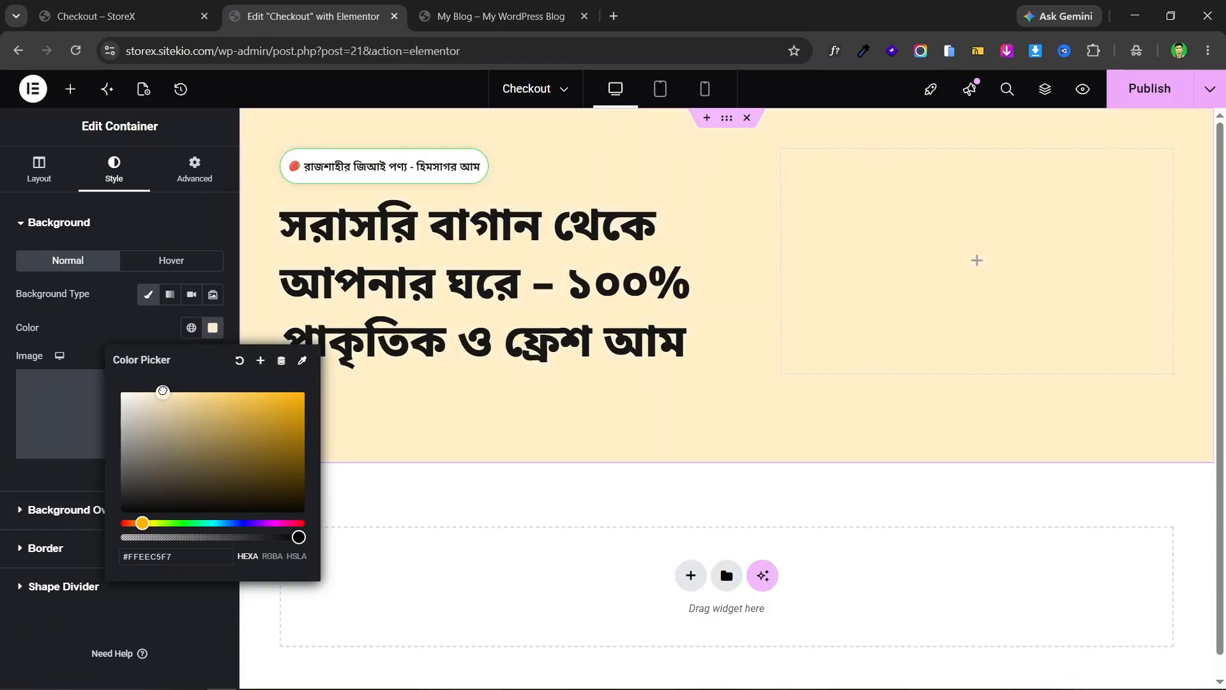
{"action": "left_click_drag", "start_coordinate": [158, 391], "coordinate": [147, 390]}
{"action": "left_click", "coordinate": [107, 5]}
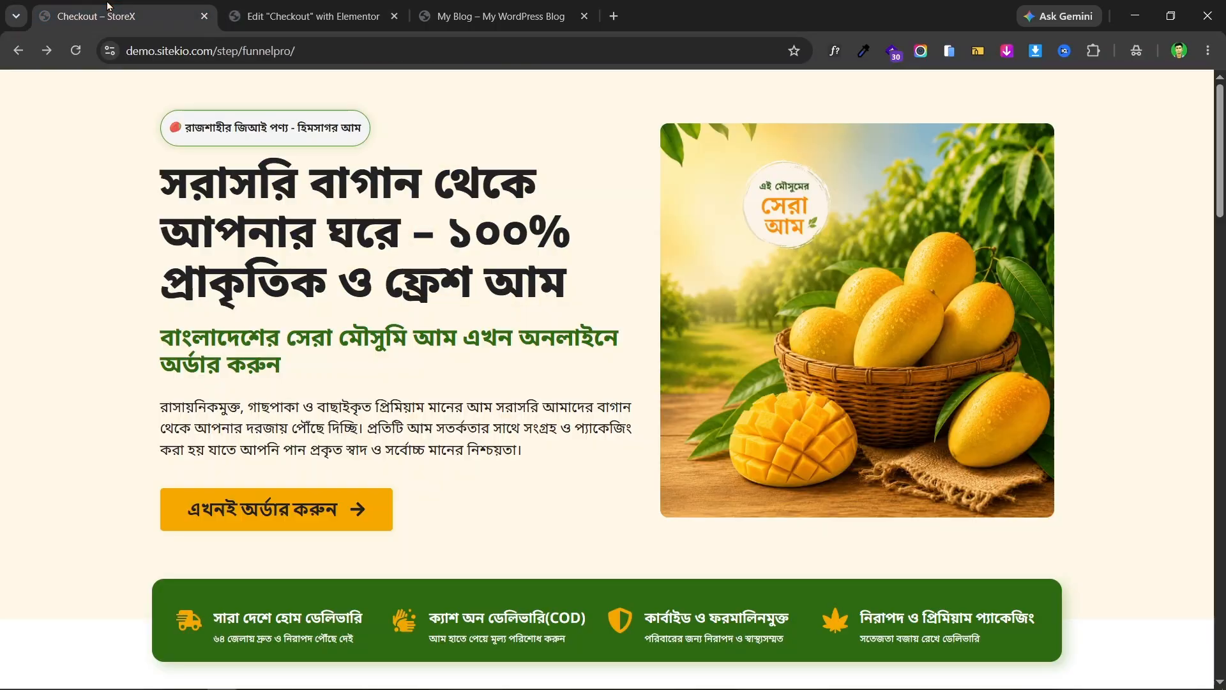
{"action": "left_click", "coordinate": [271, 6]}
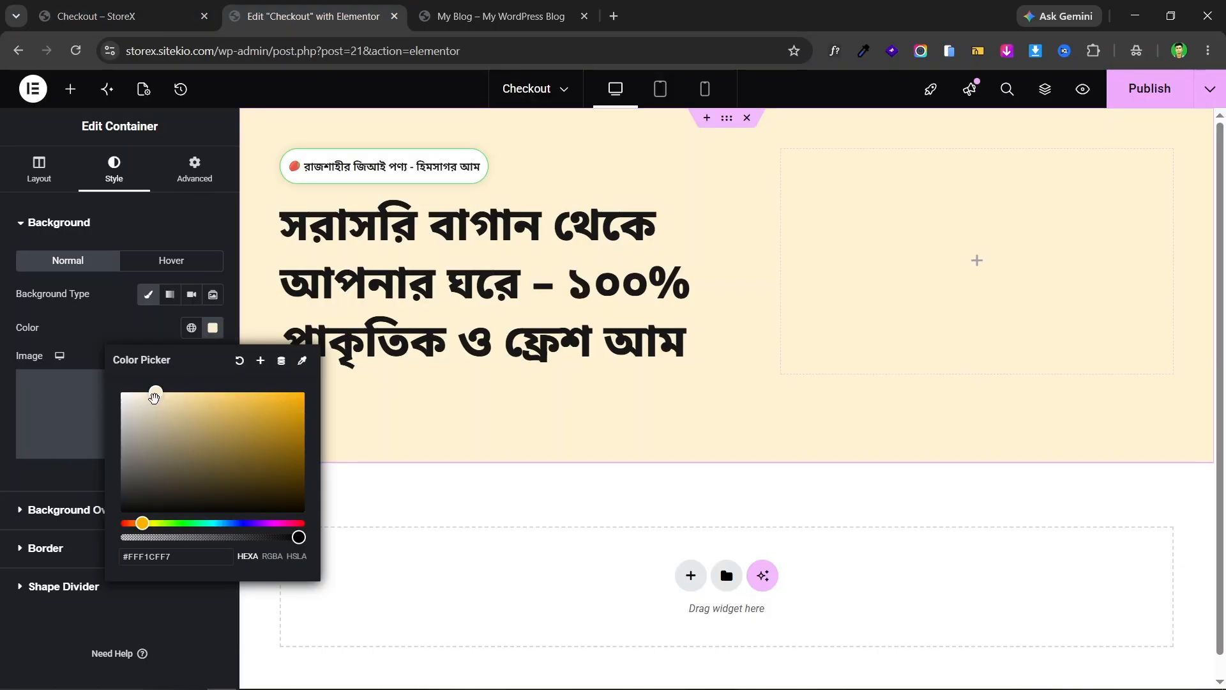
{"action": "left_click", "coordinate": [147, 392]}
{"action": "left_click_drag", "start_coordinate": [147, 392], "coordinate": [134, 390]}
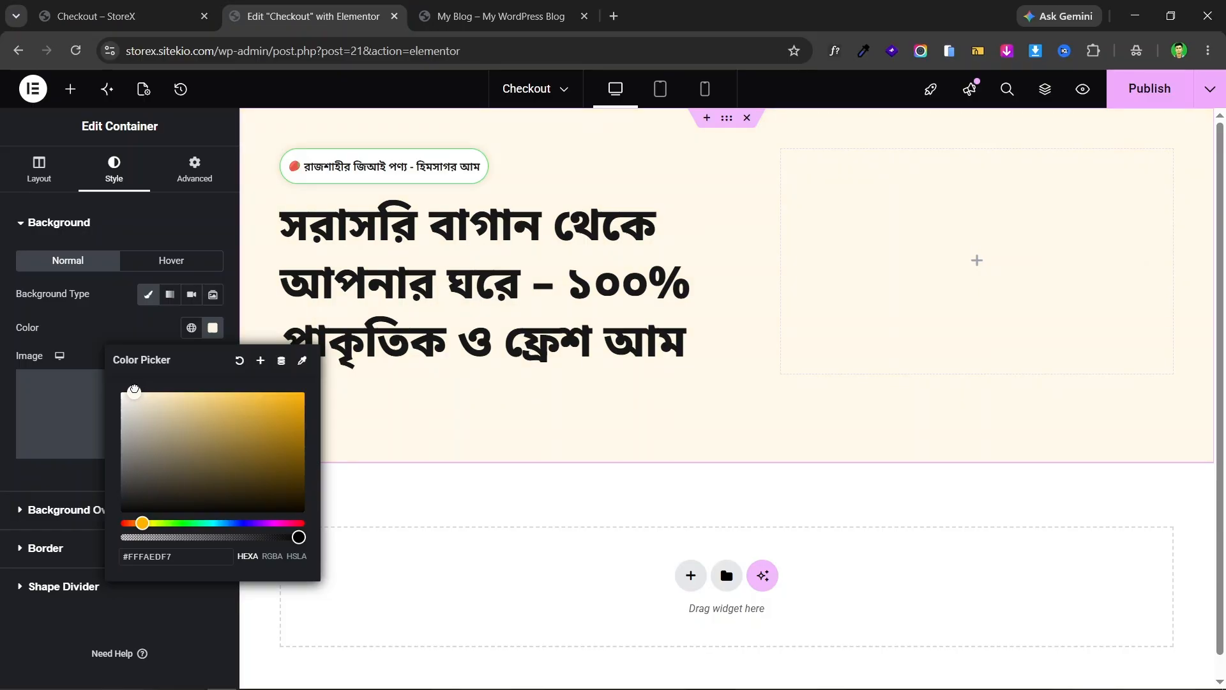
{"action": "left_click", "coordinate": [59, 222]}
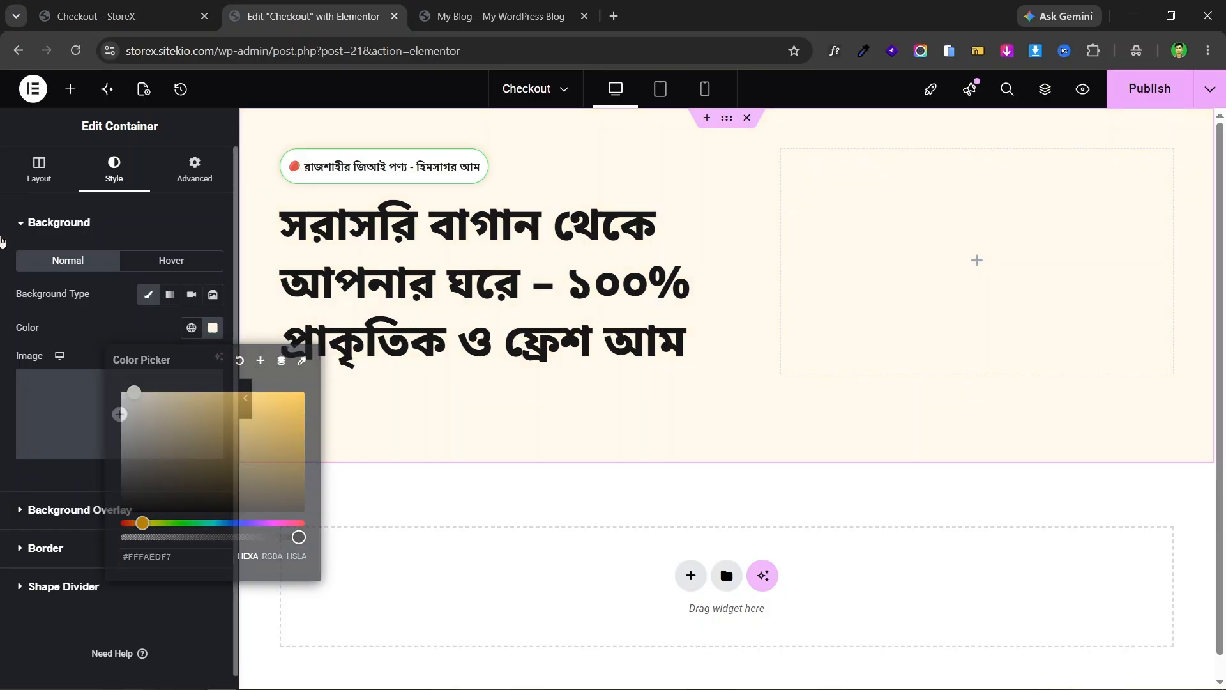
- Copy the green Bengali subheading text from the live mango page
{"action": "left_click", "coordinate": [96, 16]}
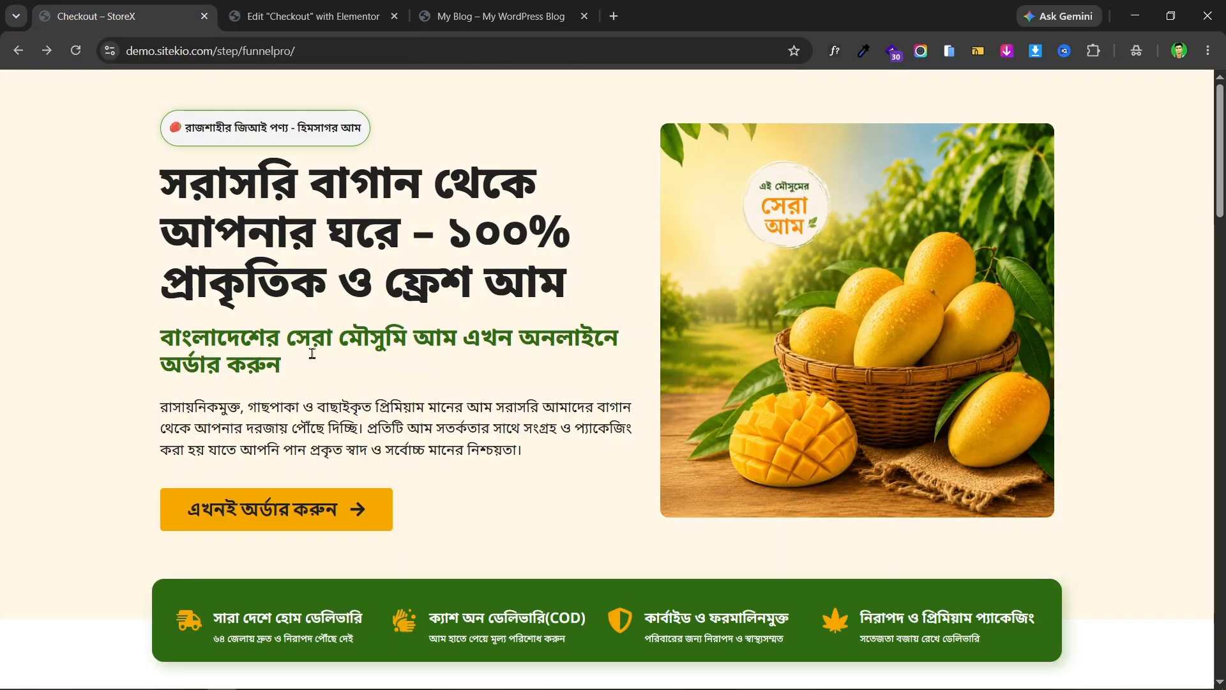
{"action": "left_click", "coordinate": [329, 7]}
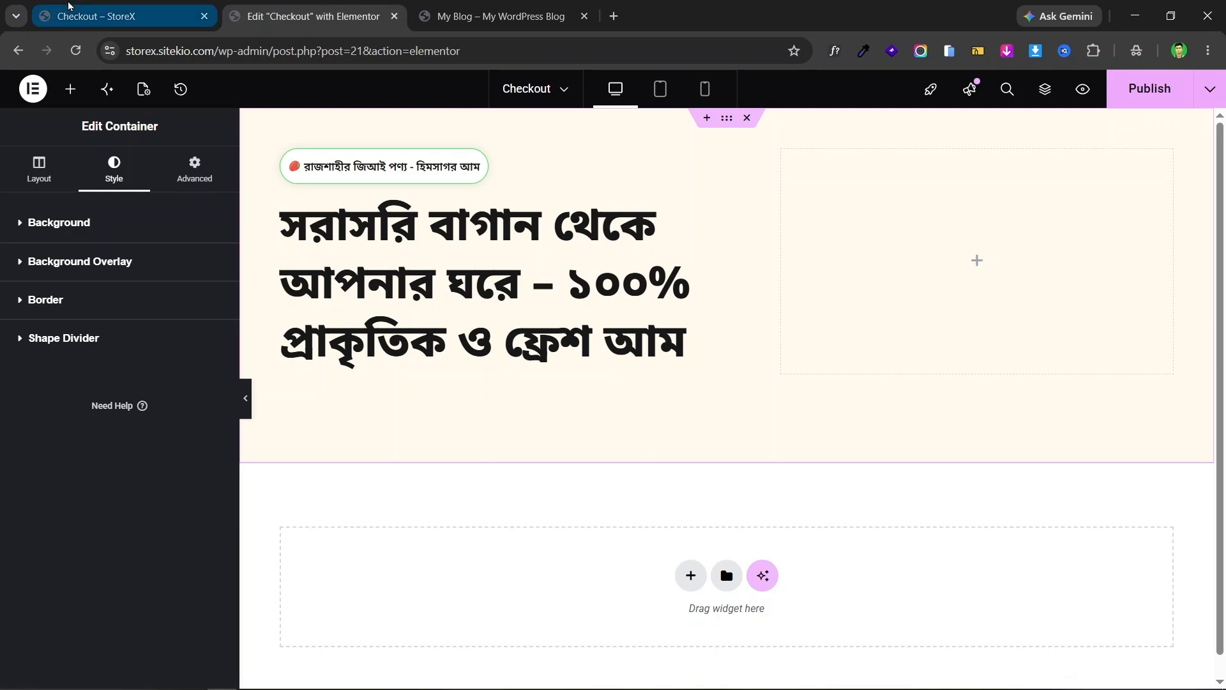
{"action": "left_click", "coordinate": [94, 16]}
{"action": "triple_click", "coordinate": [307, 324]}
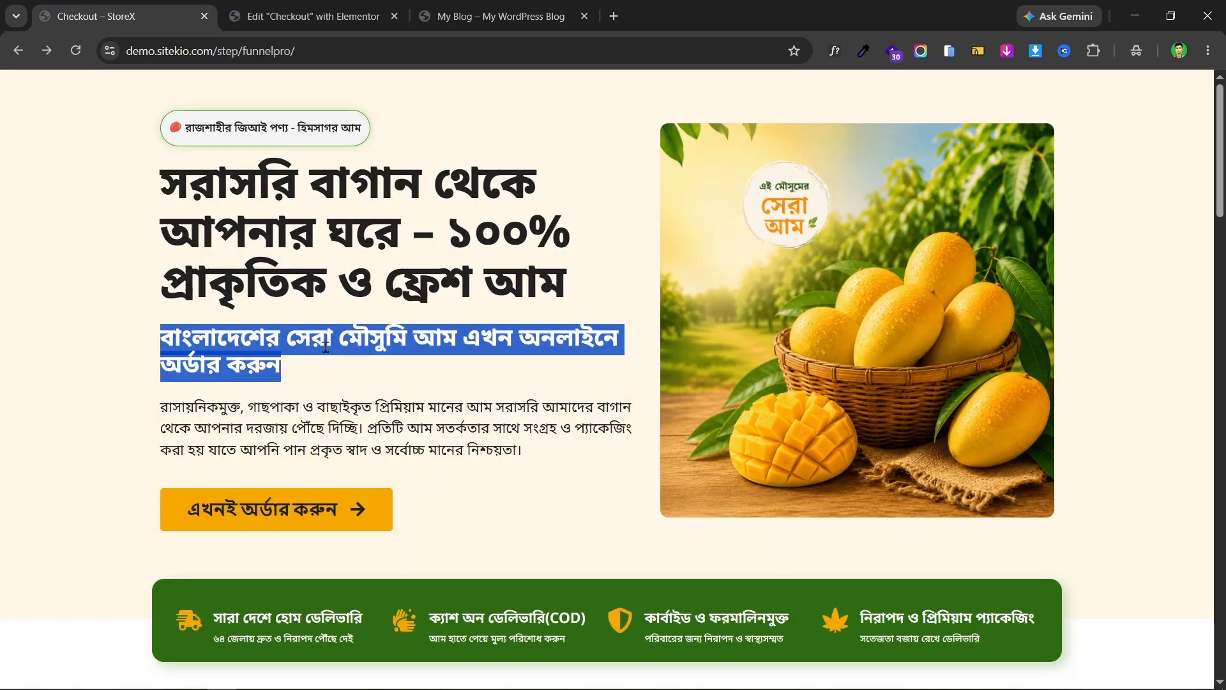
{"action": "right_click", "coordinate": [327, 348]}
{"action": "left_click", "coordinate": [446, 368]}
{"action": "left_click", "coordinate": [410, 159]}
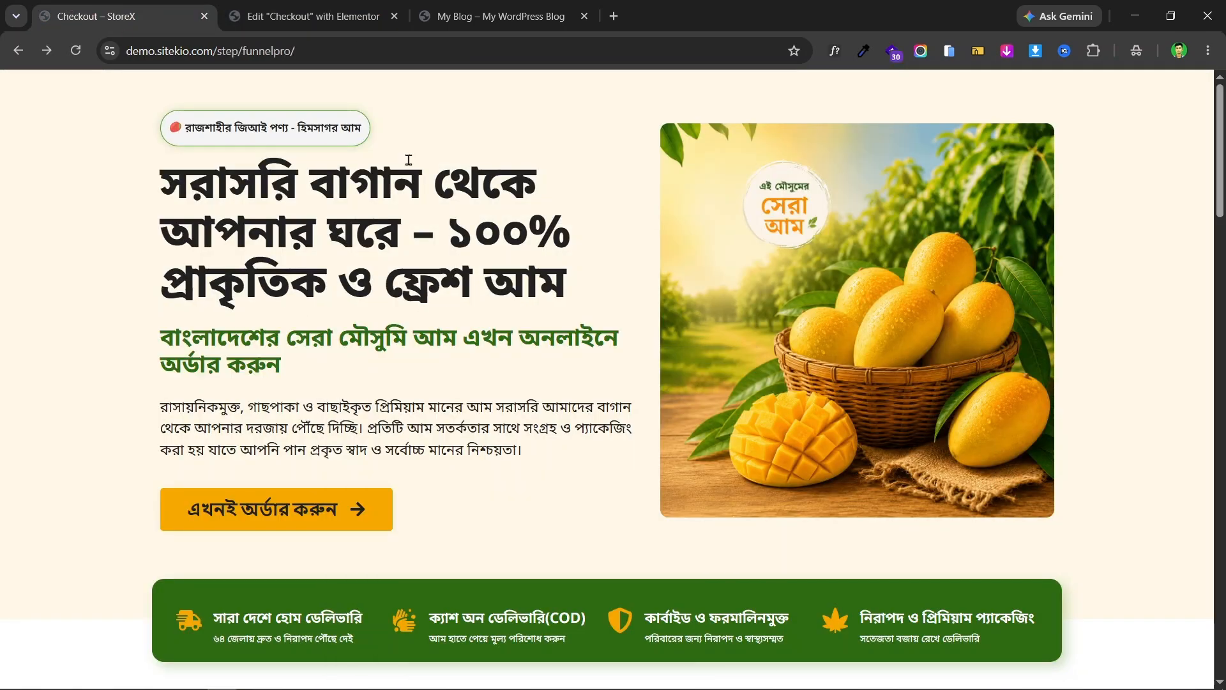
{"action": "left_click", "coordinate": [324, 9]}
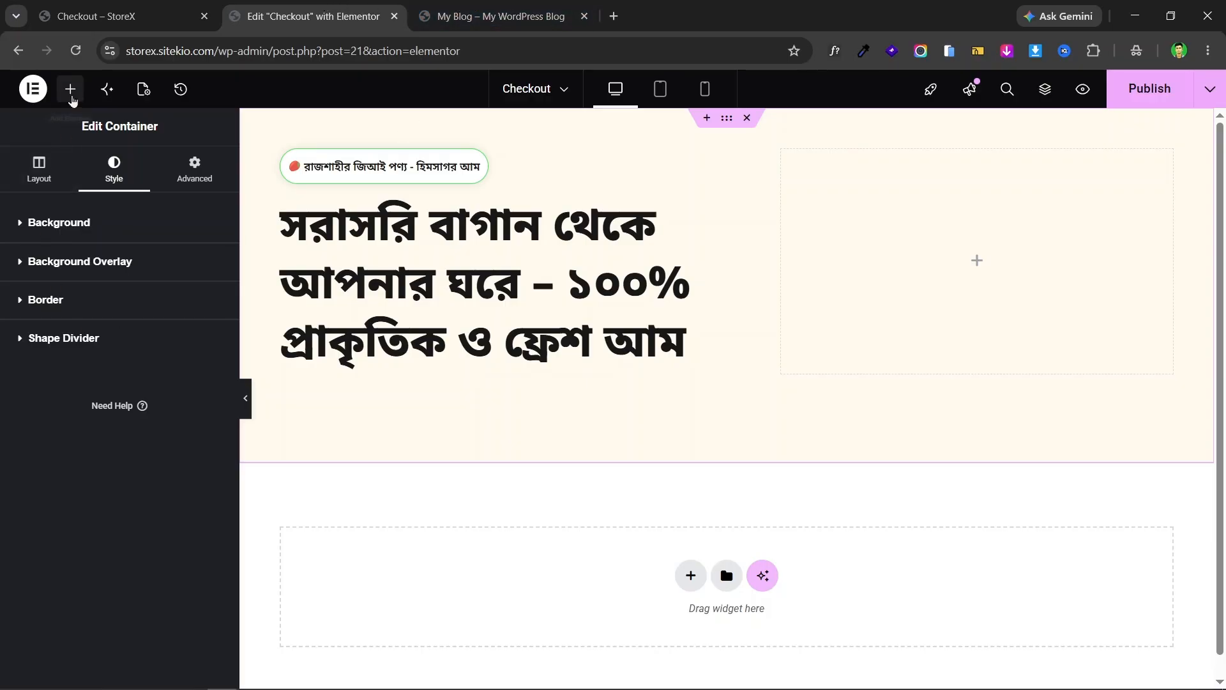
- Add an H2 heading below the headline containing the pasted Bengali subheading
{"action": "left_click", "coordinate": [71, 88]}
{"action": "left_click_drag", "start_coordinate": [89, 428], "coordinate": [448, 374]}
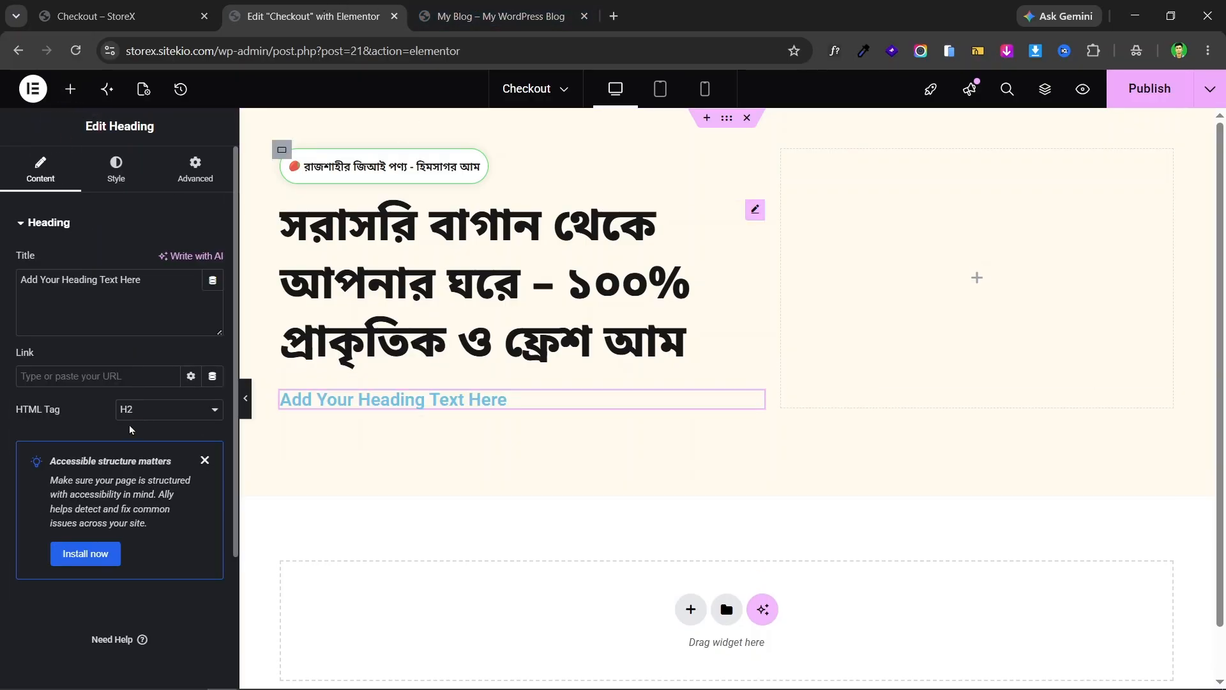
{"action": "left_click", "coordinate": [157, 412]}
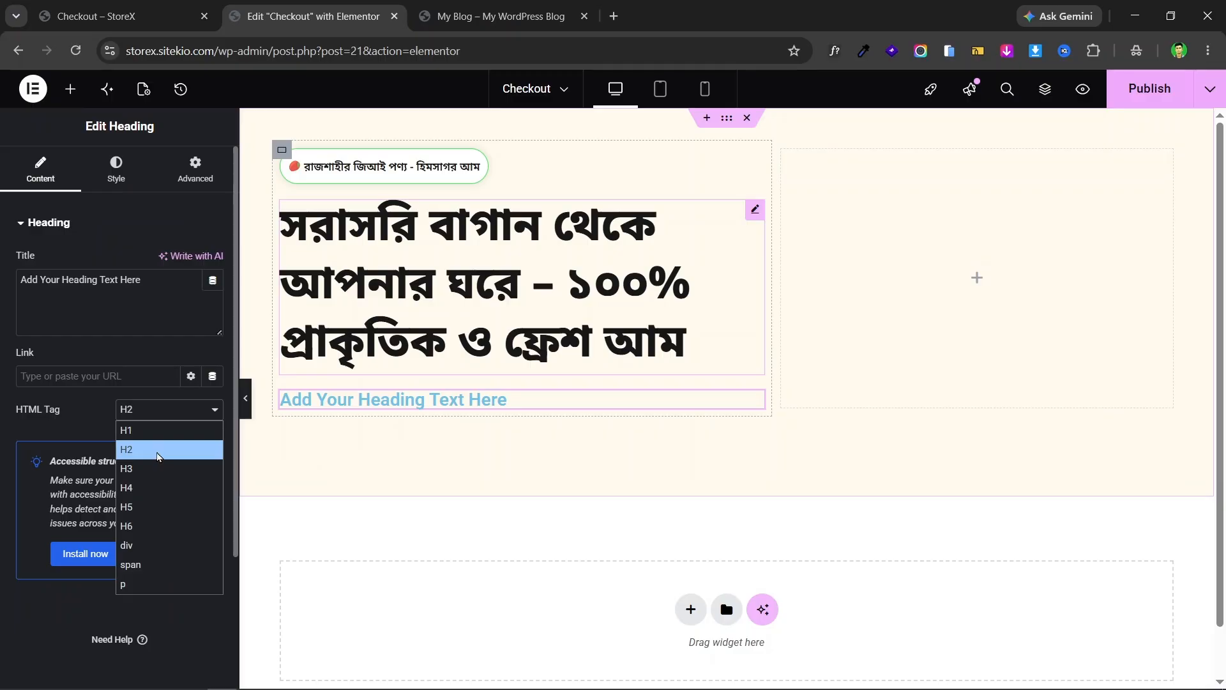
{"action": "left_click", "coordinate": [157, 456]}
{"action": "triple_click", "coordinate": [57, 284]}
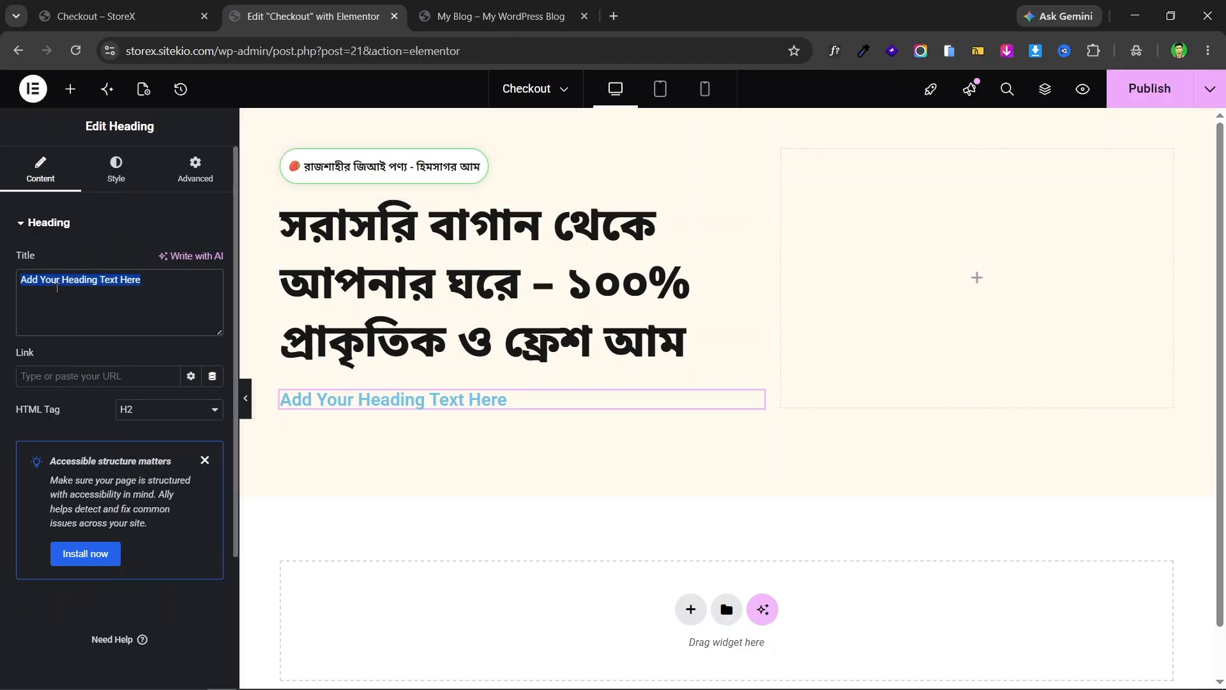
{"action": "key", "text": "ctrl+v"}
- Colour the subheading dark green #2f6a12, checking it against the live page
{"action": "left_click", "coordinate": [127, 15]}
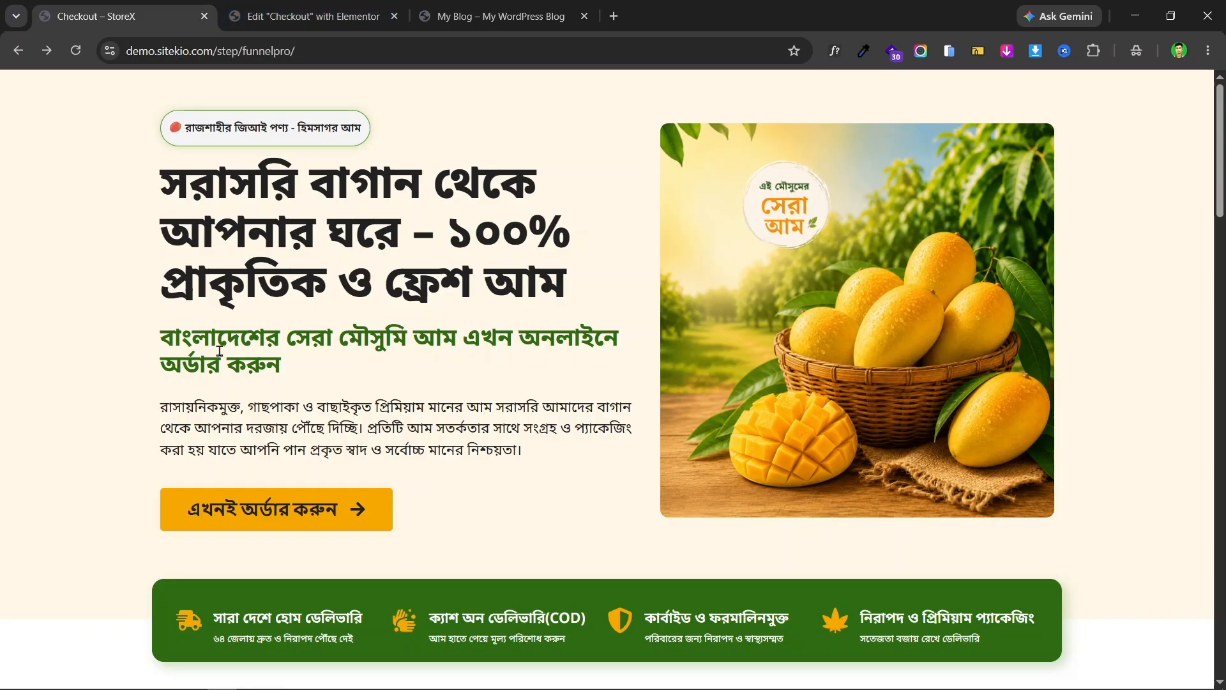
{"action": "left_click", "coordinate": [306, 16]}
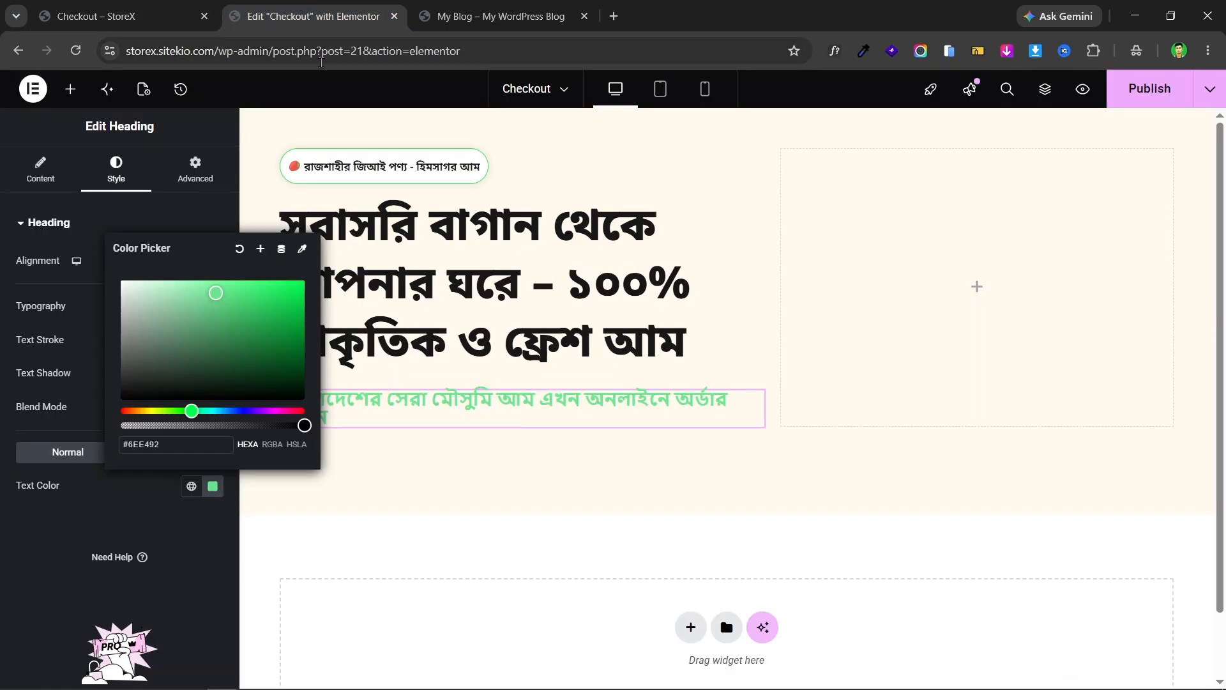
{"action": "double_click", "coordinate": [180, 446]}
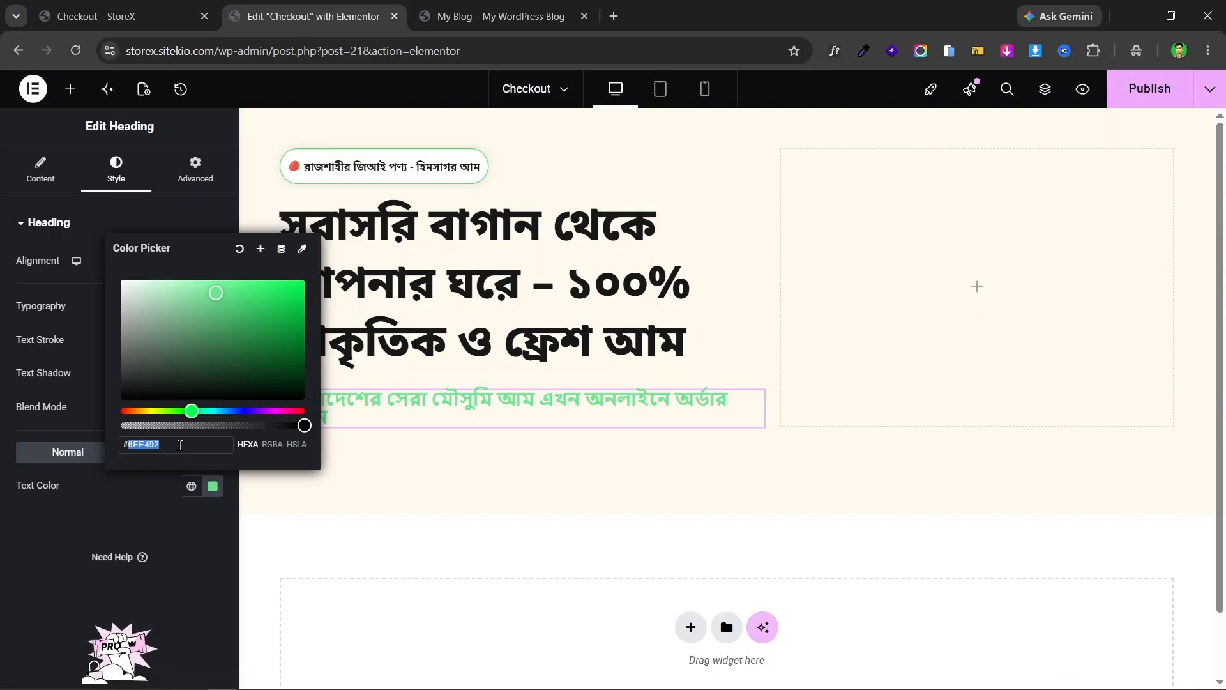
{"action": "type", "text": "#2f6a12"}
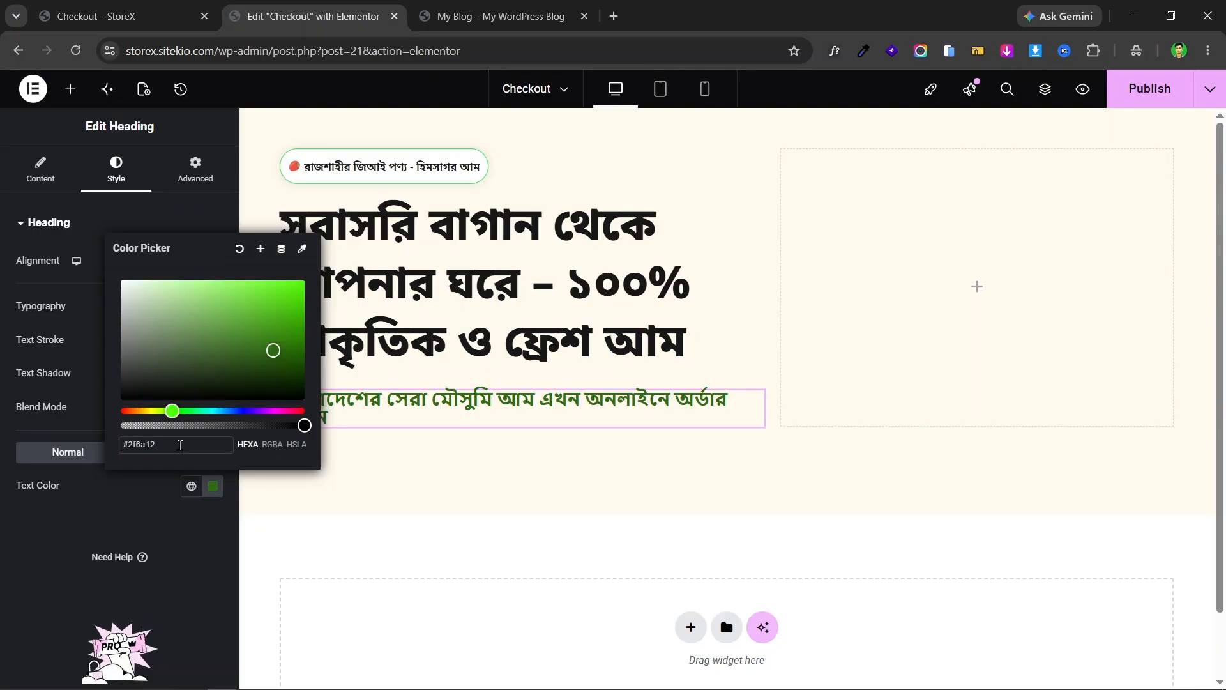
{"action": "left_click", "coordinate": [396, 404]}
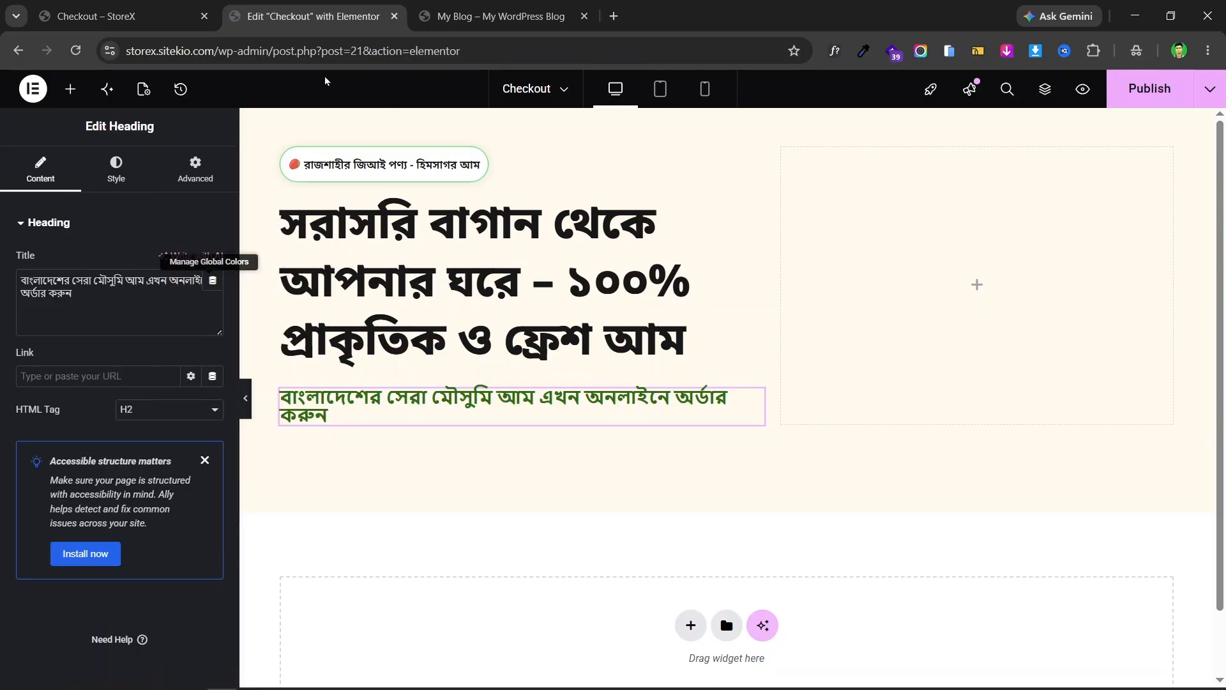
{"action": "left_click", "coordinate": [161, 7]}
{"action": "left_click", "coordinate": [390, 329]}
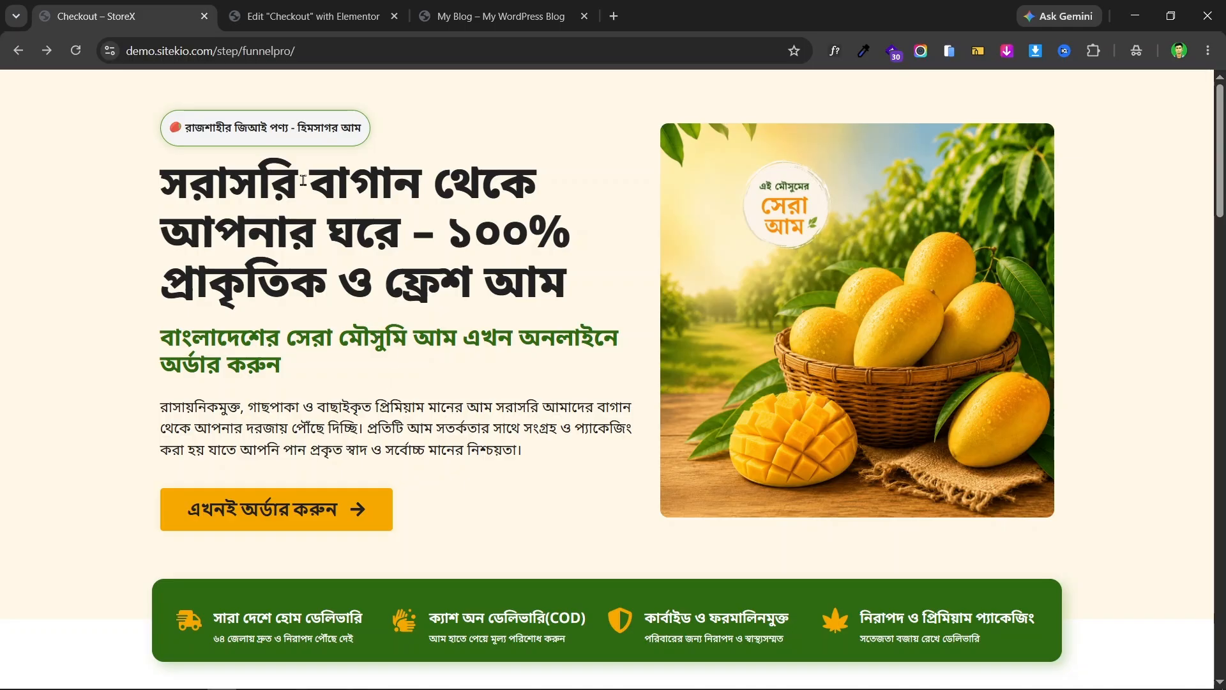
{"action": "left_click", "coordinate": [269, 4]}
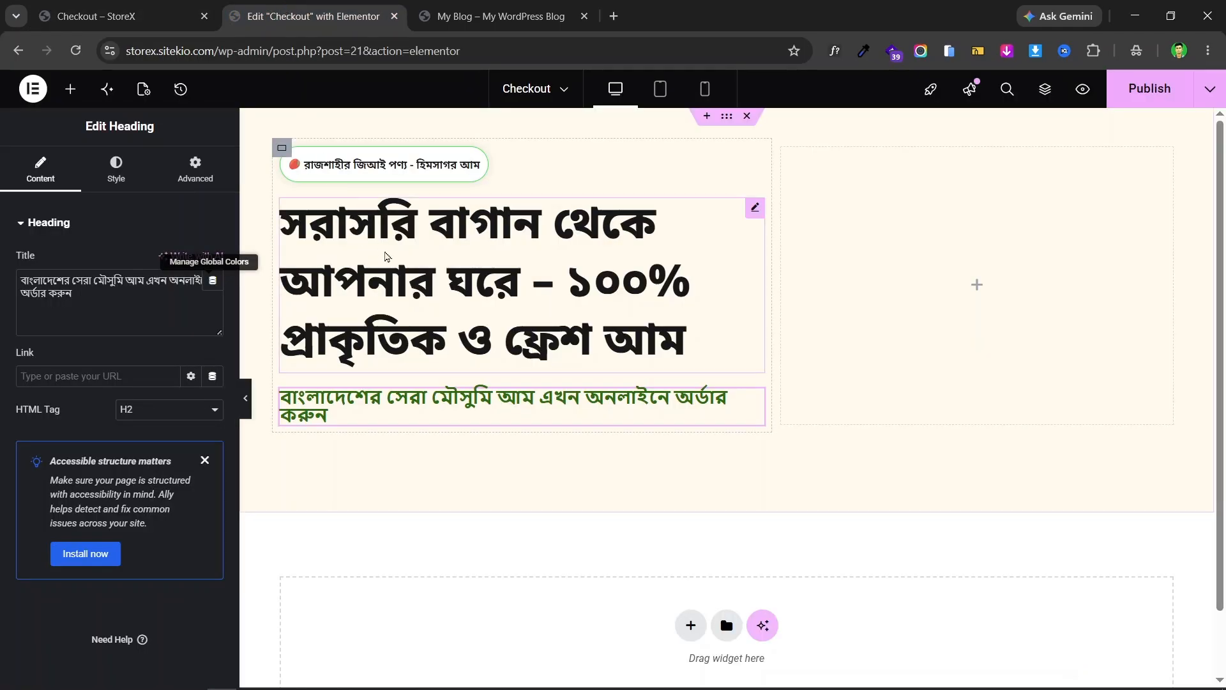
{"action": "left_click", "coordinate": [118, 168]}
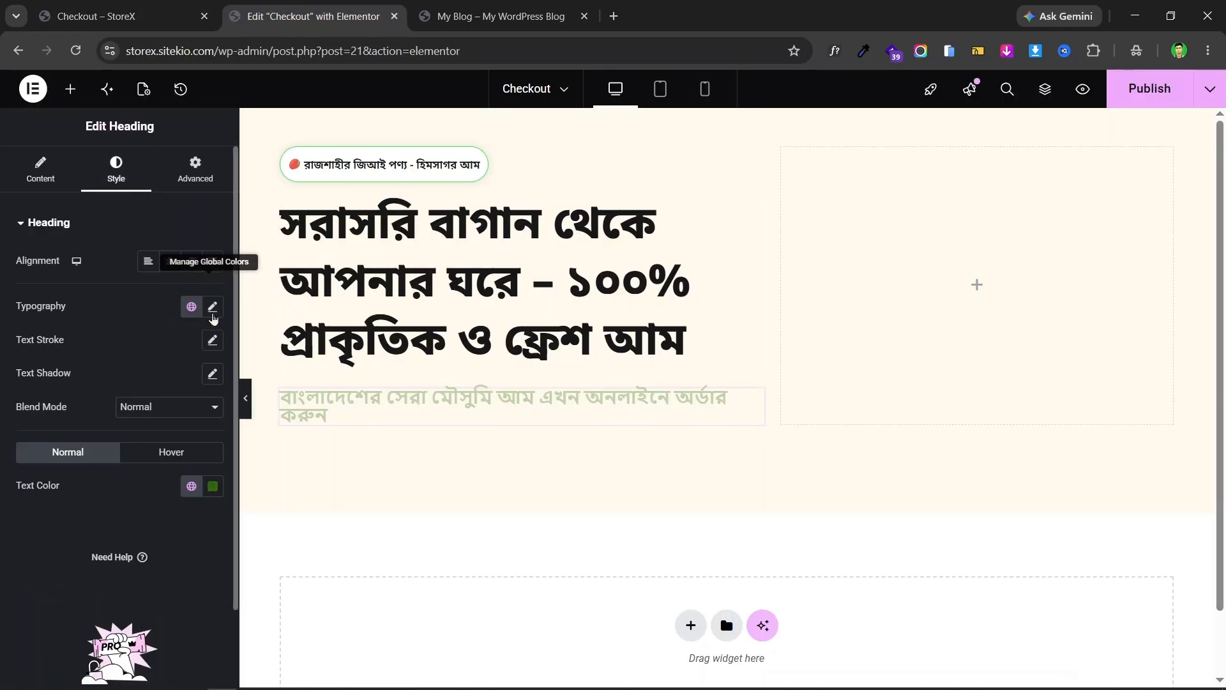
- Set the subheading font to Noto Sans Bengali, 30 px, Bold 700
{"action": "left_click", "coordinate": [213, 306]}
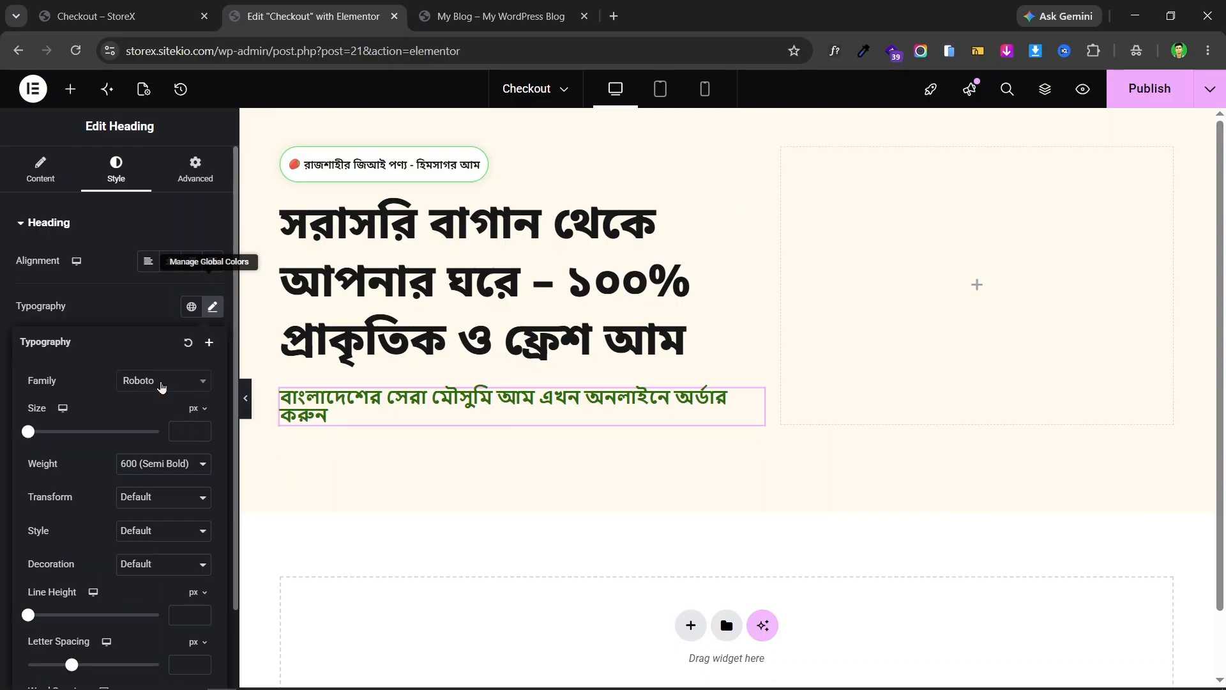
{"action": "left_click", "coordinate": [160, 380]}
{"action": "type", "text": "no"}
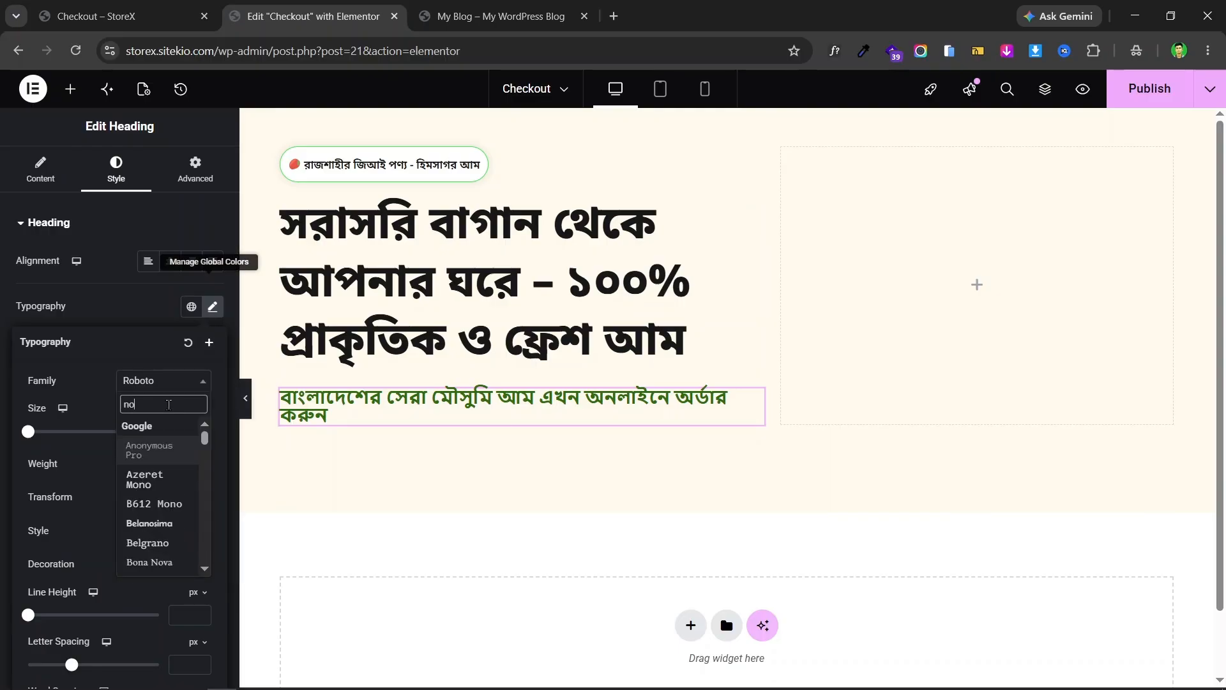
{"action": "type", "text": "to san"}
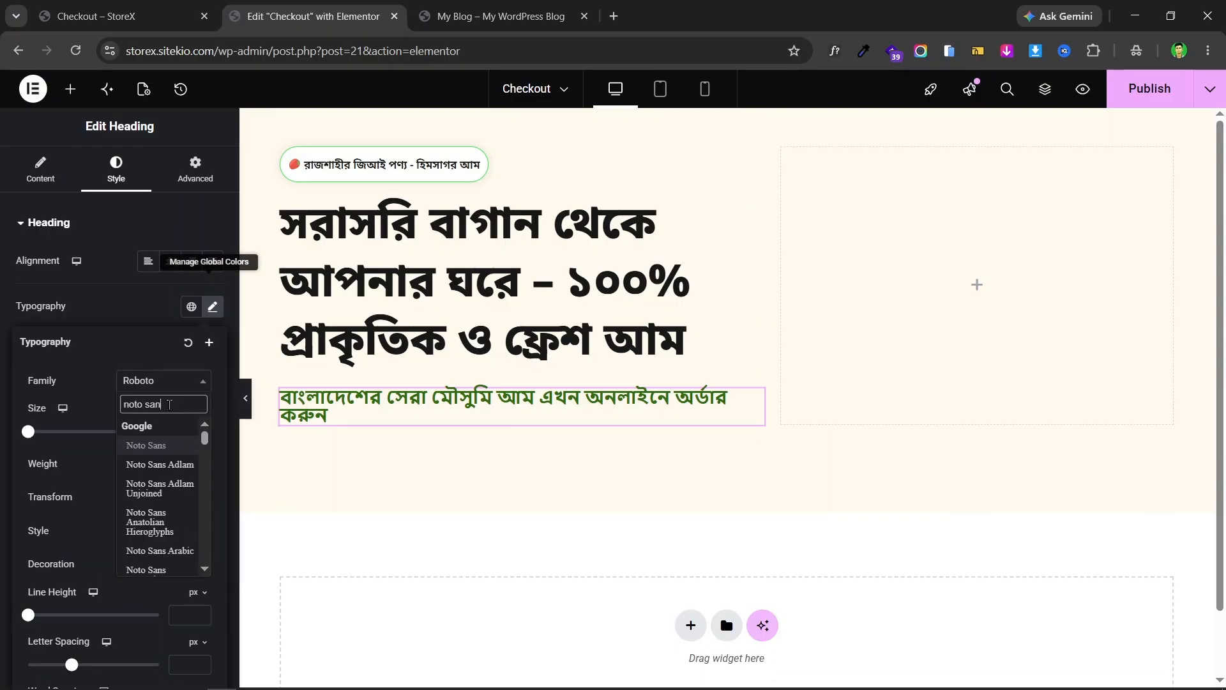
{"action": "type", "text": "s bes"}
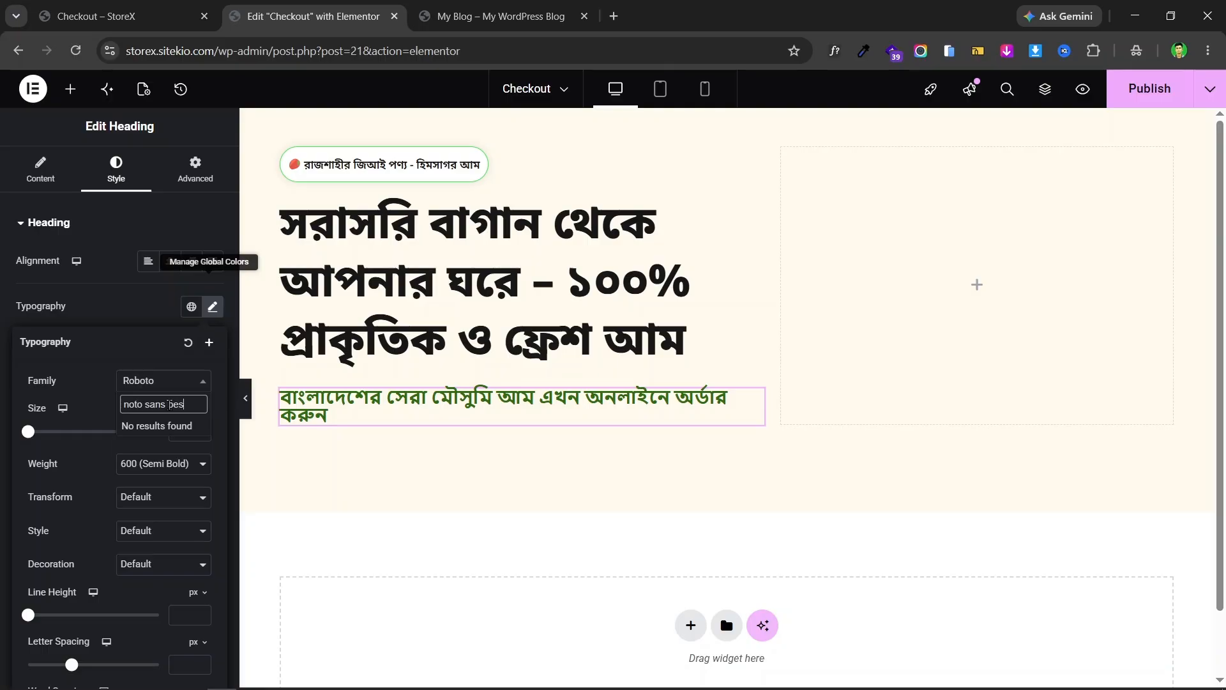
{"action": "key", "text": "BackSpace"}
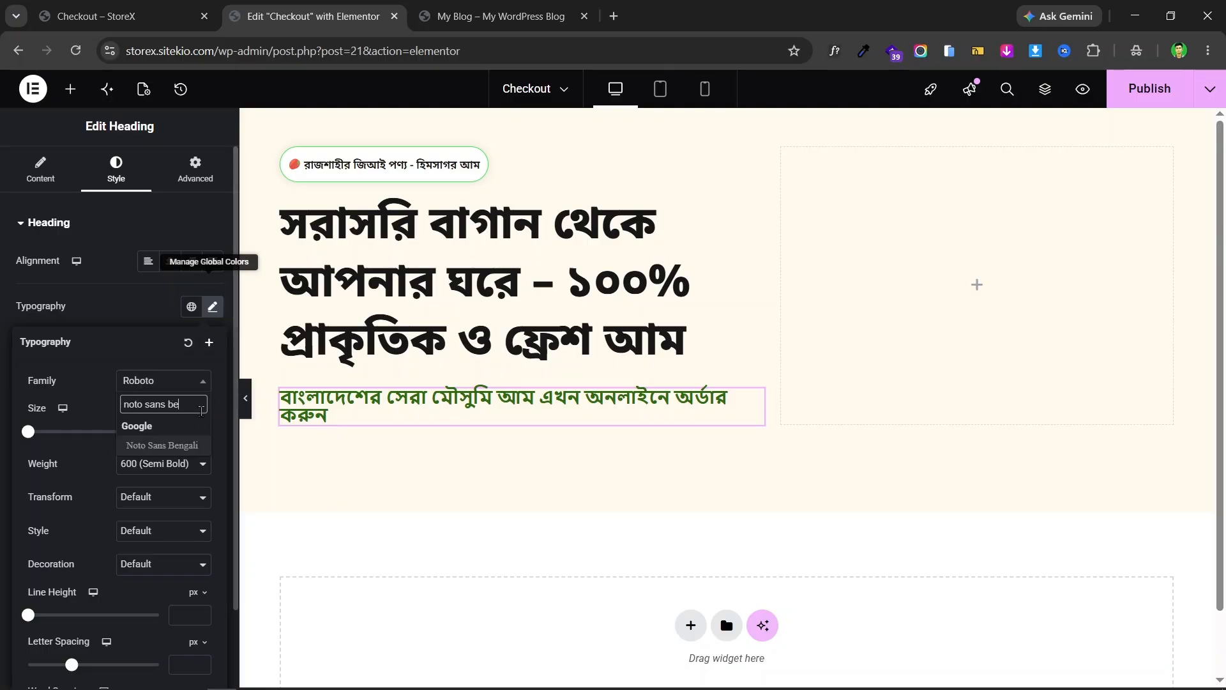
{"action": "left_click", "coordinate": [182, 451]}
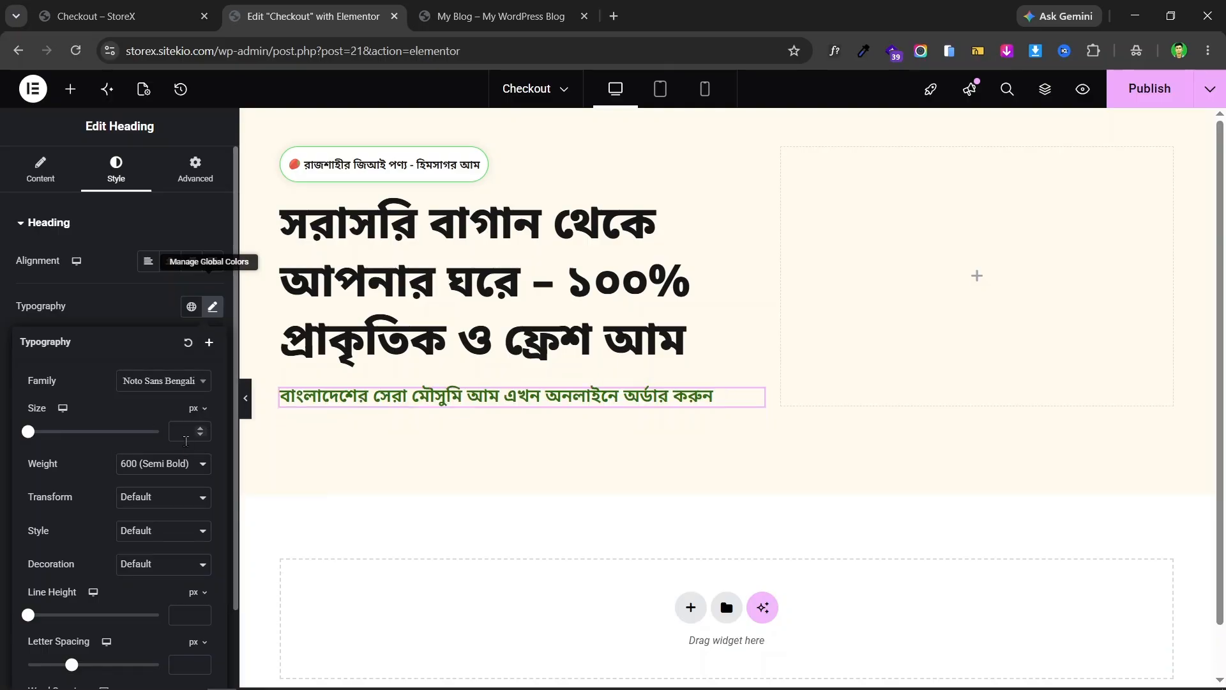
{"action": "type", "text": "30"}
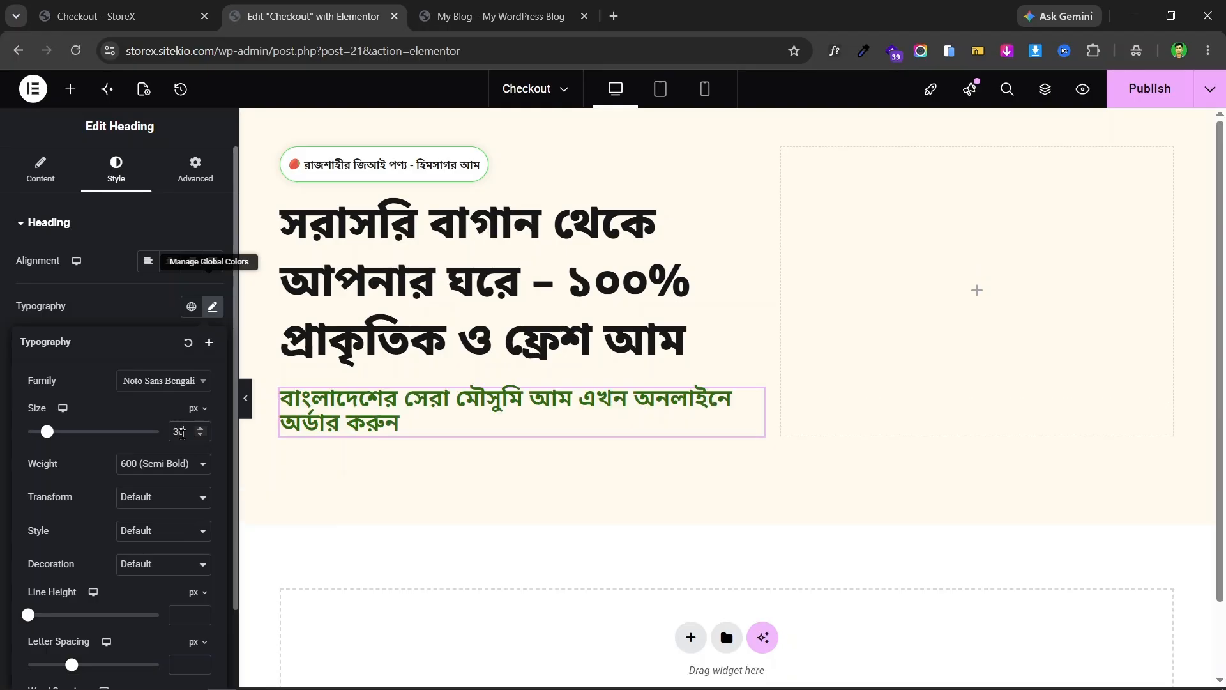
{"action": "left_click", "coordinate": [157, 469]}
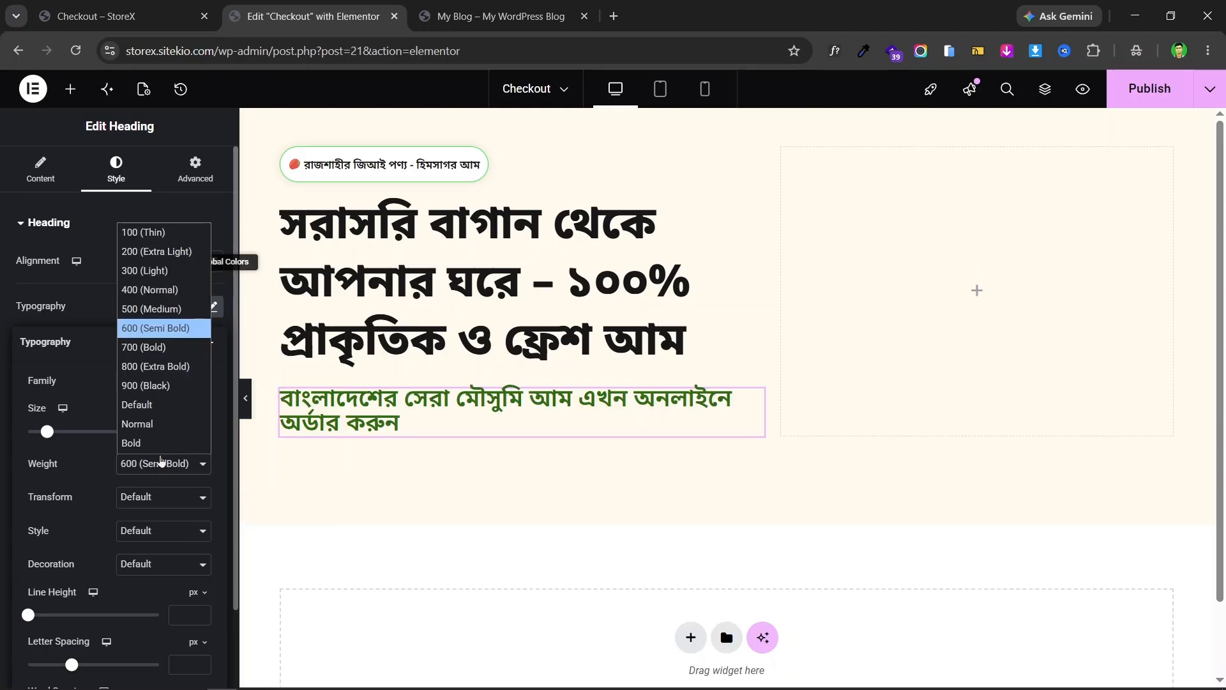
{"action": "left_click", "coordinate": [171, 358]}
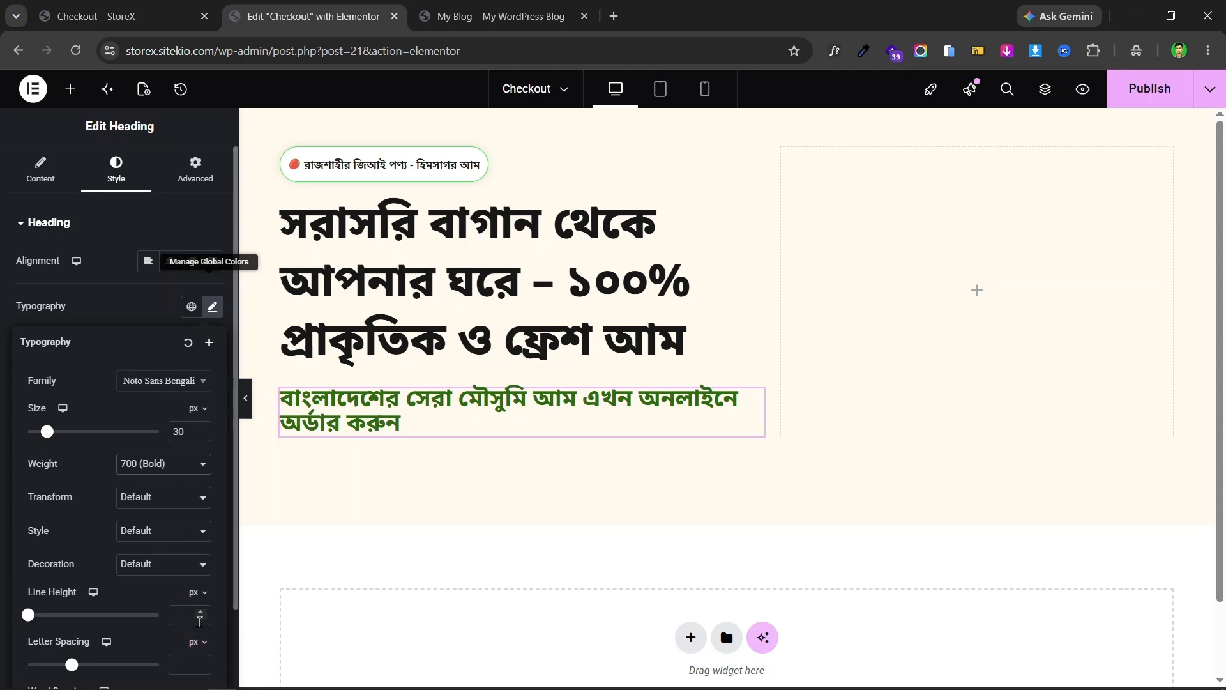
- Raise the subheading's line height to 33 px and compare with the live page
{"action": "left_click", "coordinate": [200, 613]}
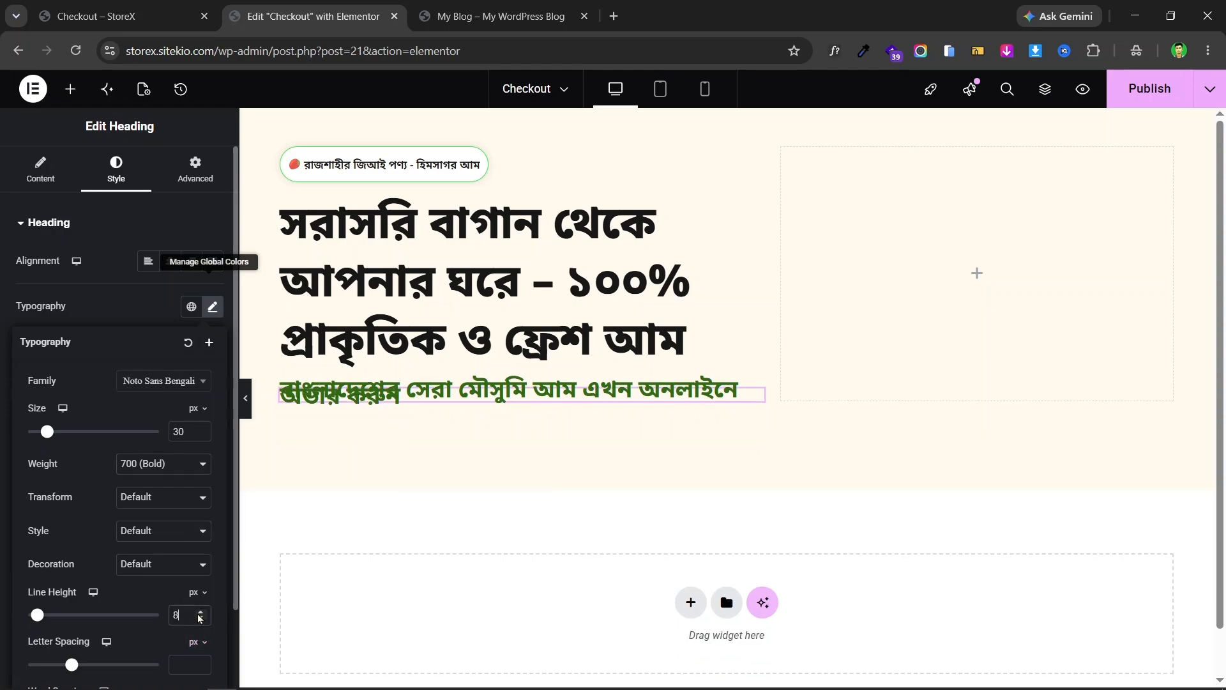
{"action": "left_click", "coordinate": [200, 612]}
{"action": "left_click", "coordinate": [200, 612]}
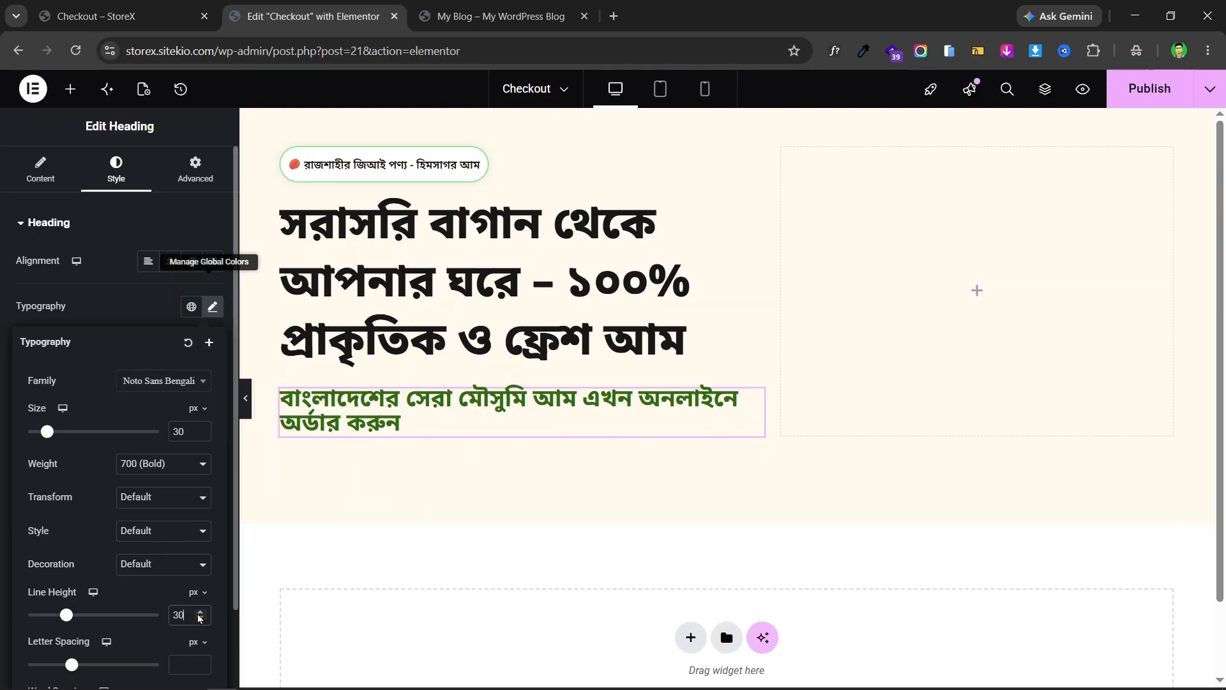
{"action": "left_click", "coordinate": [200, 612]}
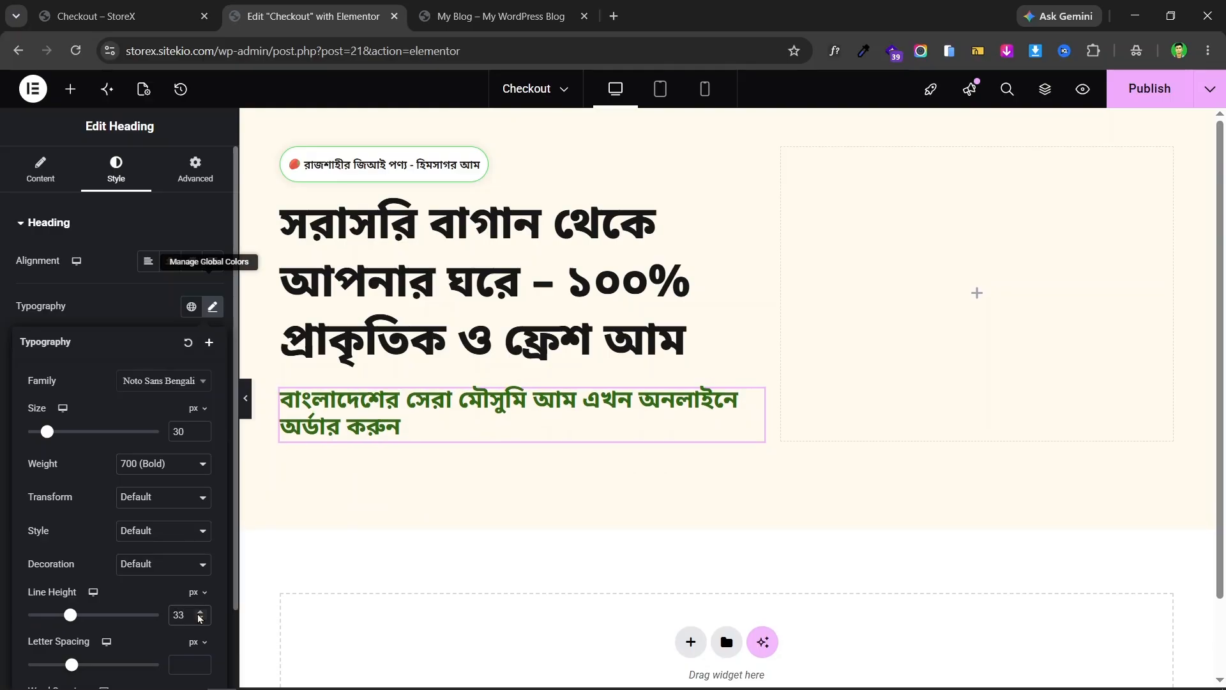
{"action": "left_click", "coordinate": [165, 13]}
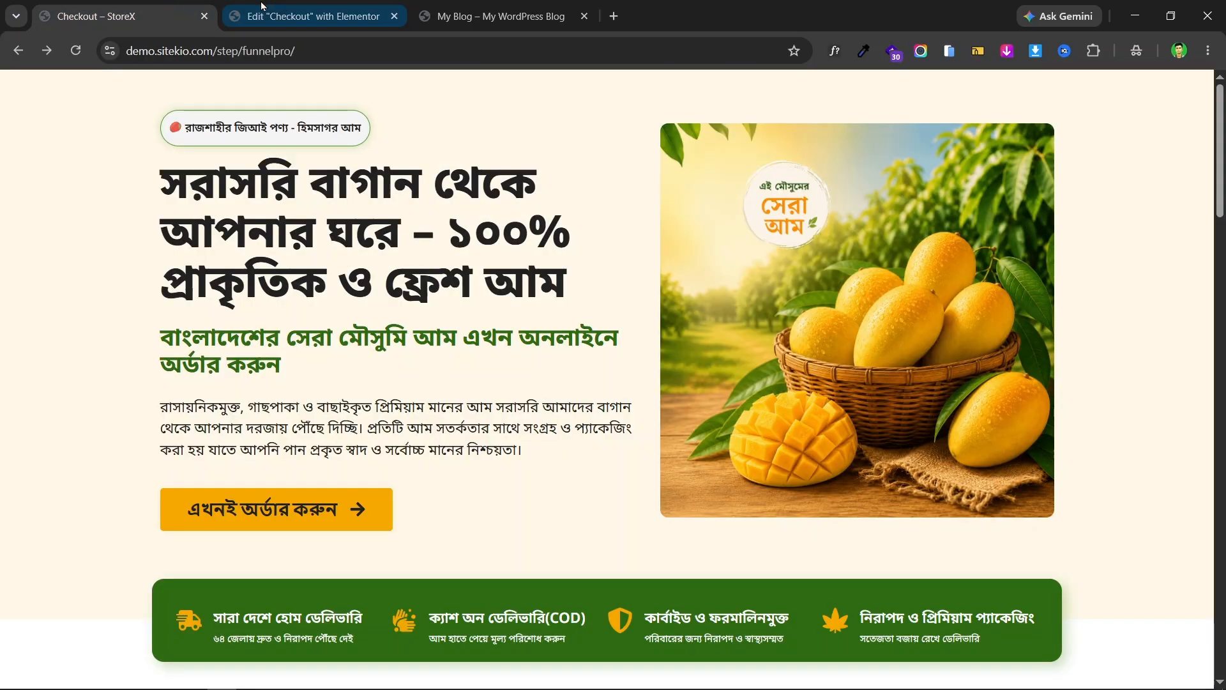
{"action": "left_click", "coordinate": [294, 6]}
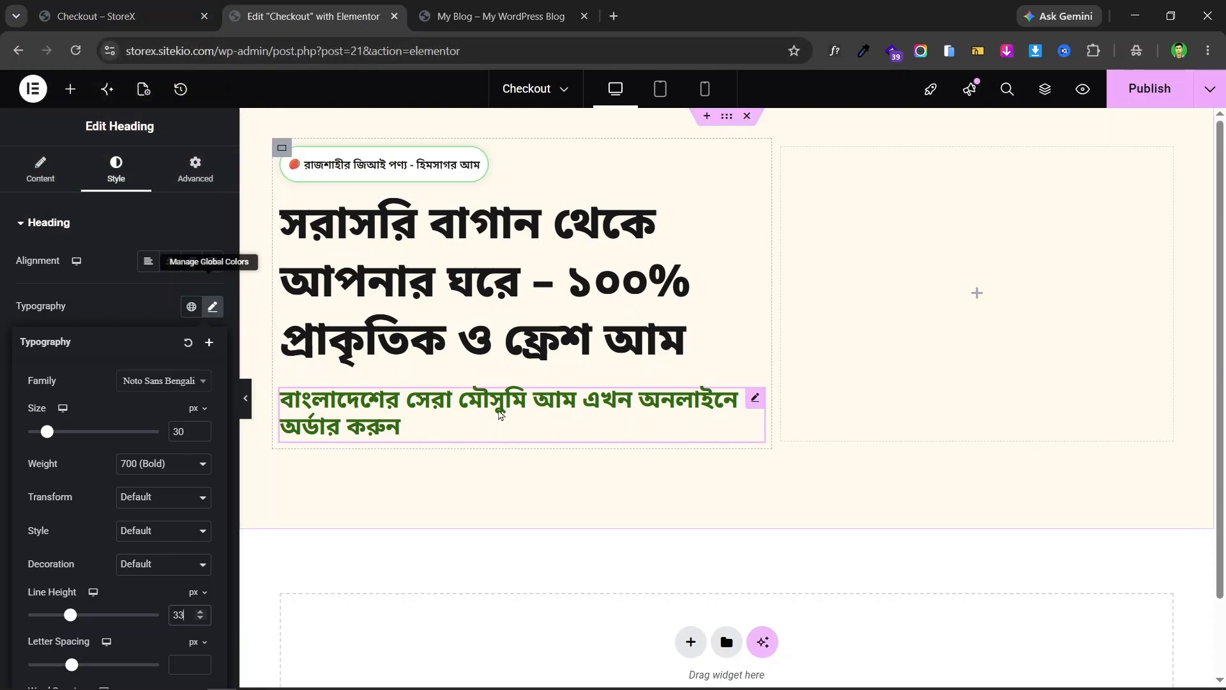
{"action": "left_click", "coordinate": [158, 18]}
{"action": "key", "text": "ctrl+Tab"}
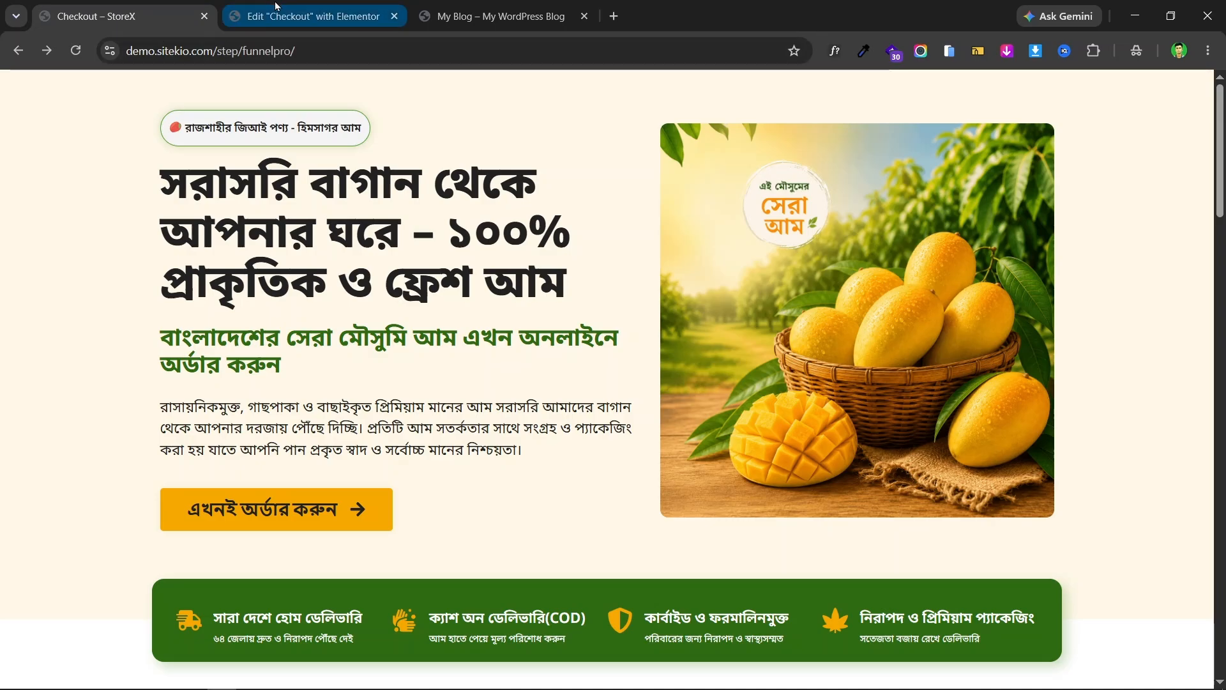
{"action": "left_click", "coordinate": [88, 8]}
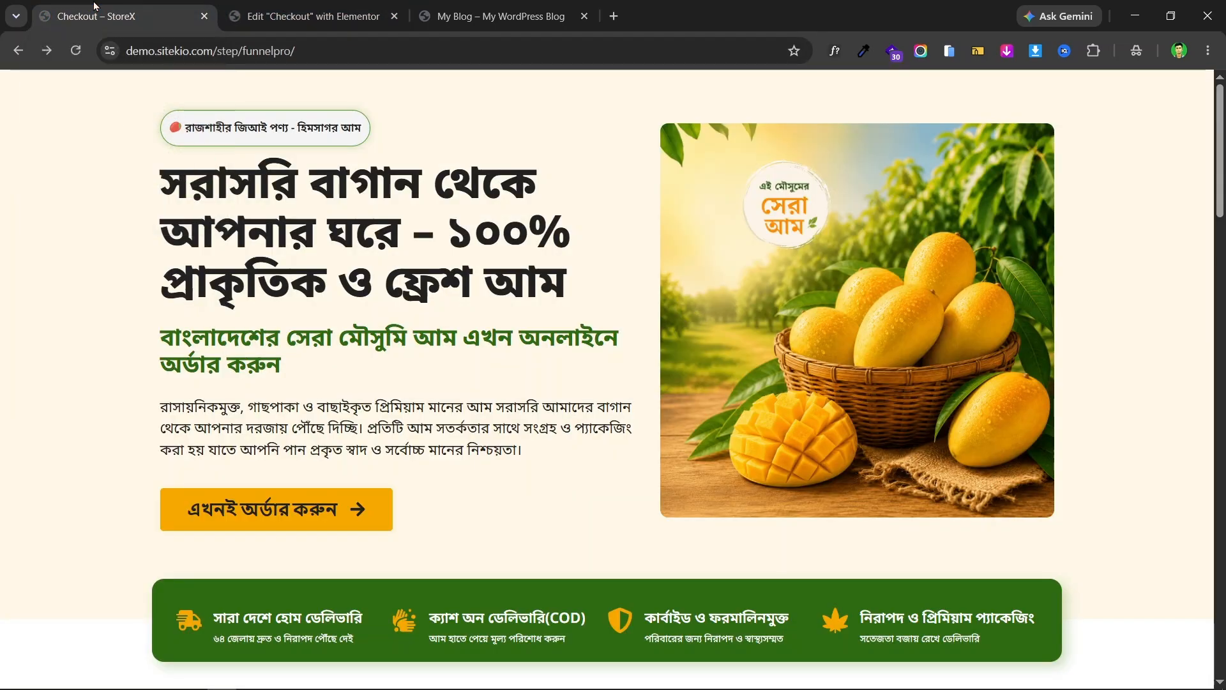
- Copy the Bengali body paragraph from the live landing page
{"action": "triple_click", "coordinate": [364, 428]}
{"action": "right_click", "coordinate": [380, 421]}
{"action": "left_click", "coordinate": [497, 124]}
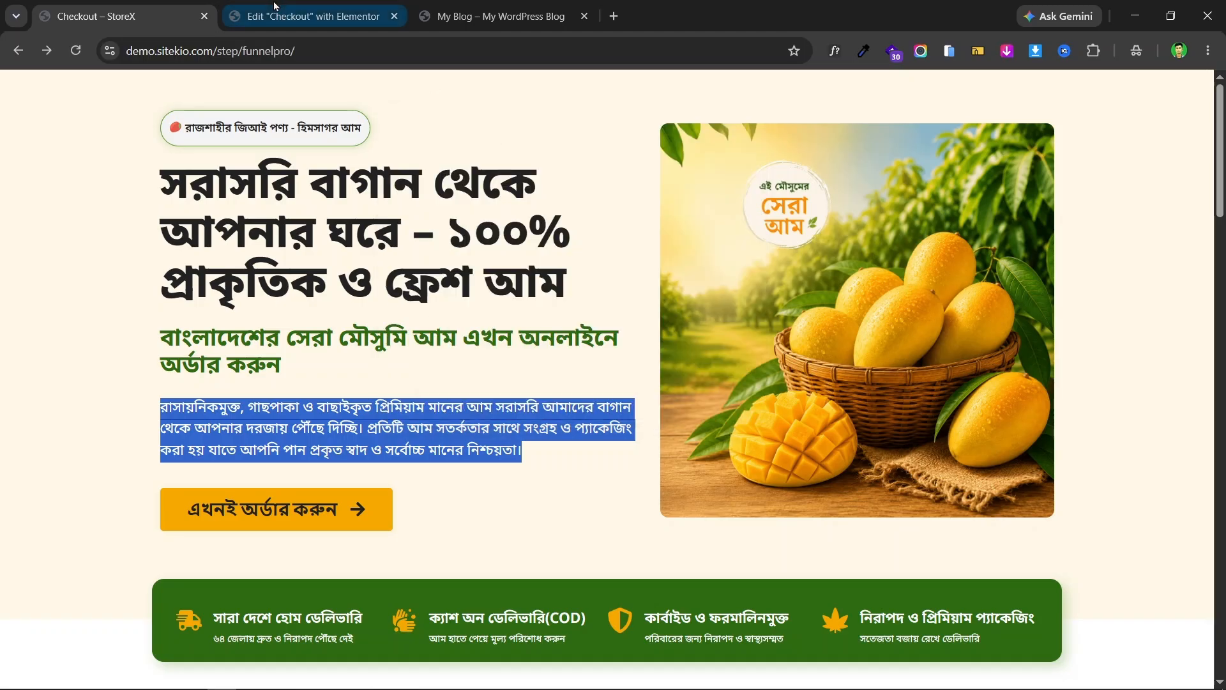
- Add a text block below the green subheading holding the pasted Bengali paragraph
{"action": "left_click", "coordinate": [313, 16]}
{"action": "left_click", "coordinate": [70, 89]}
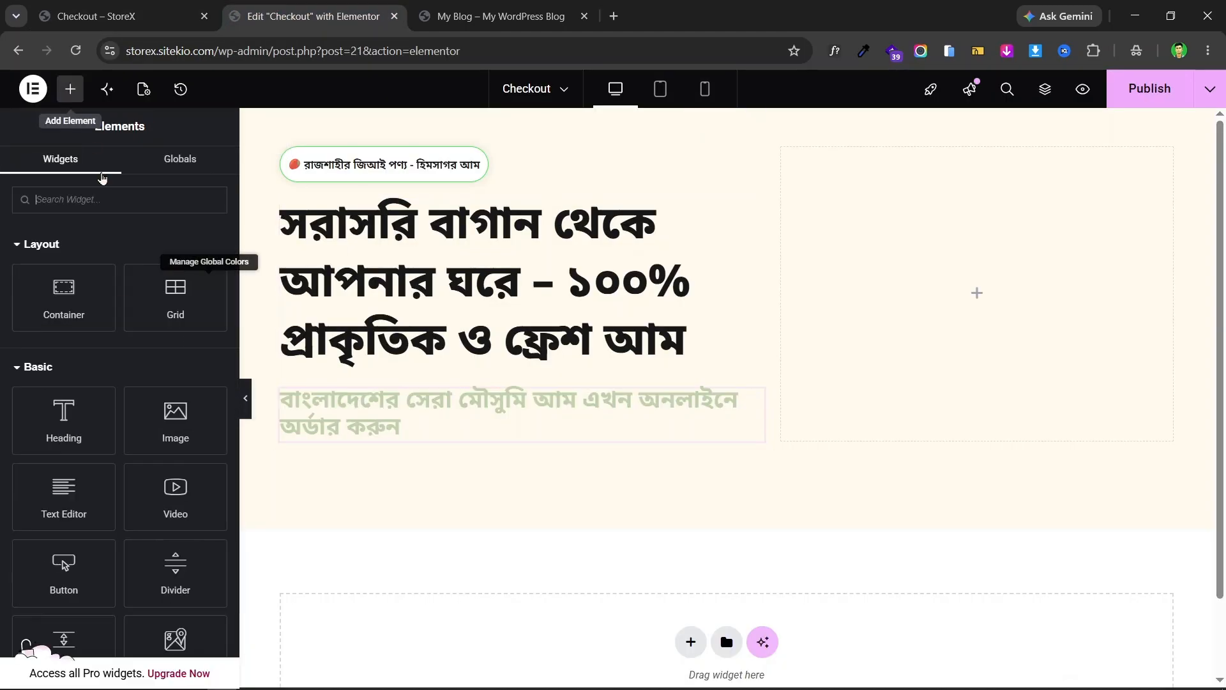
{"action": "left_click_drag", "start_coordinate": [64, 495], "coordinate": [369, 434]}
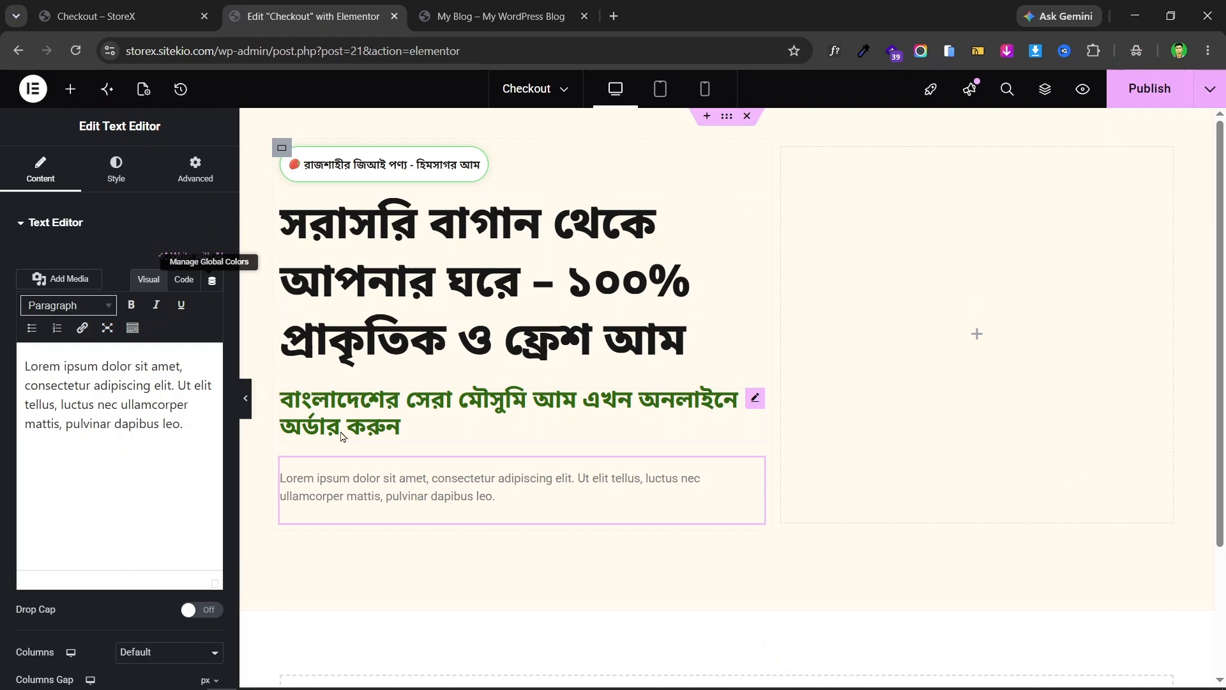
{"action": "double_click", "coordinate": [97, 403]}
{"action": "key", "text": "ctrl+a"}
{"action": "key", "text": "ctrl+v"}
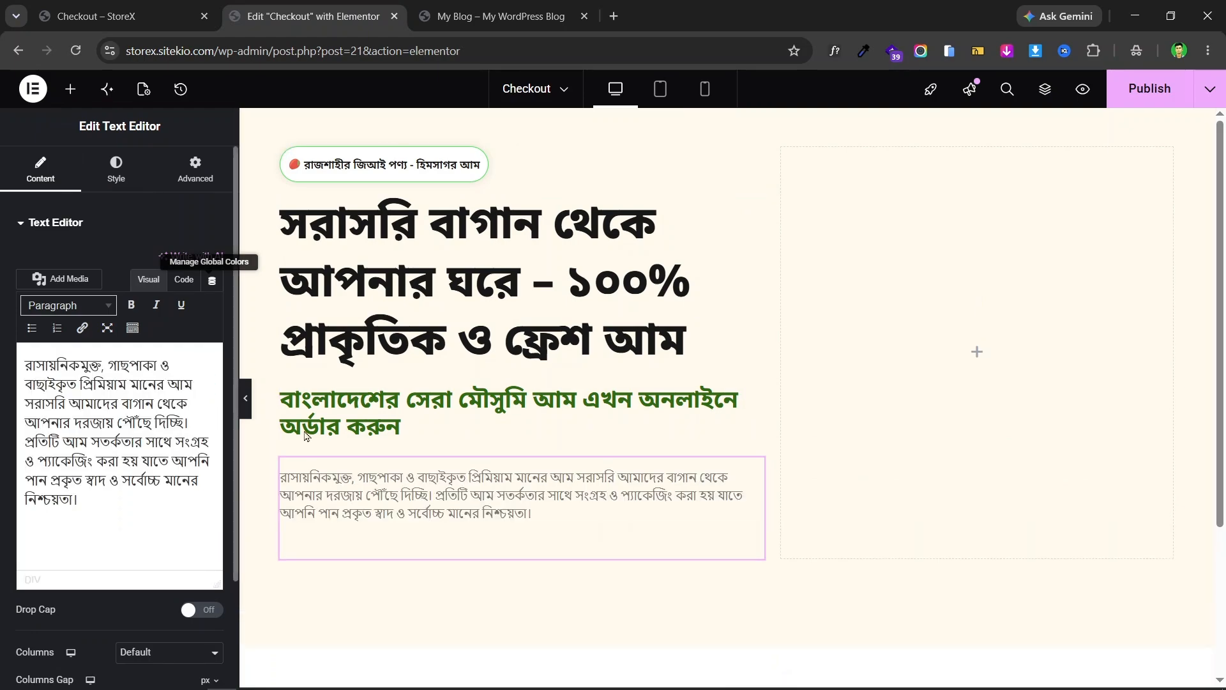
{"action": "left_click", "coordinate": [86, 528]}
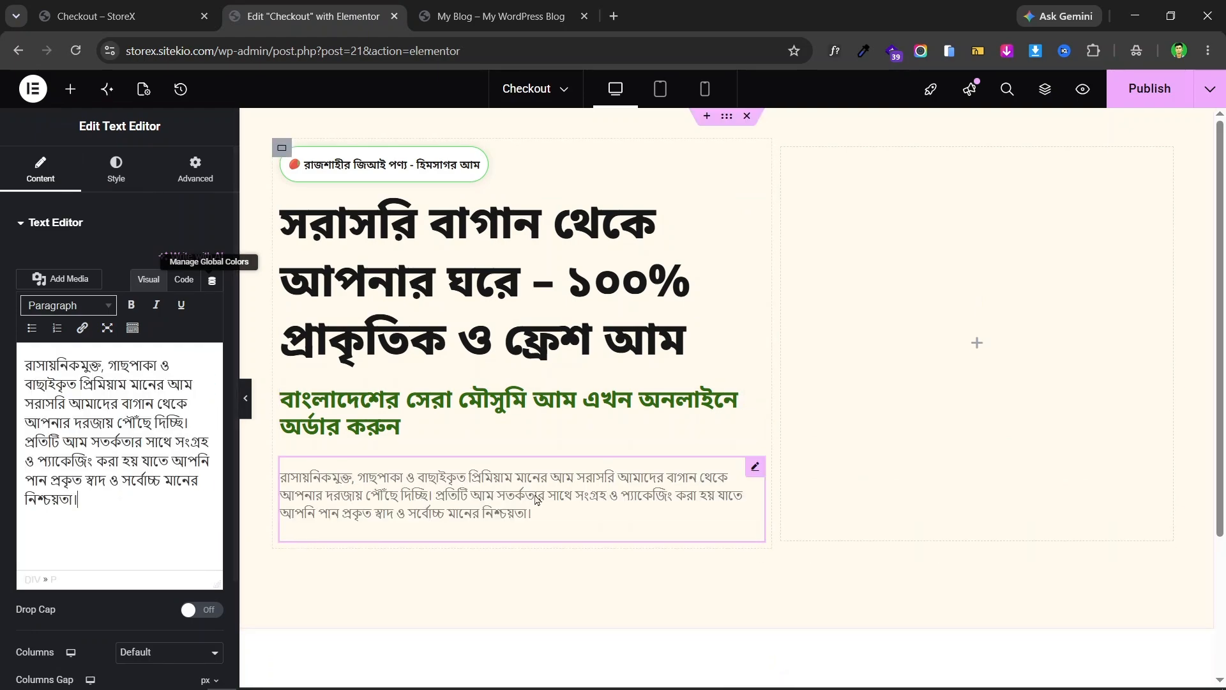
- Inspect the live paragraph's font: Noto Sans Bengali 400, 18 px, 27 px line height
{"action": "left_click", "coordinate": [103, 6]}
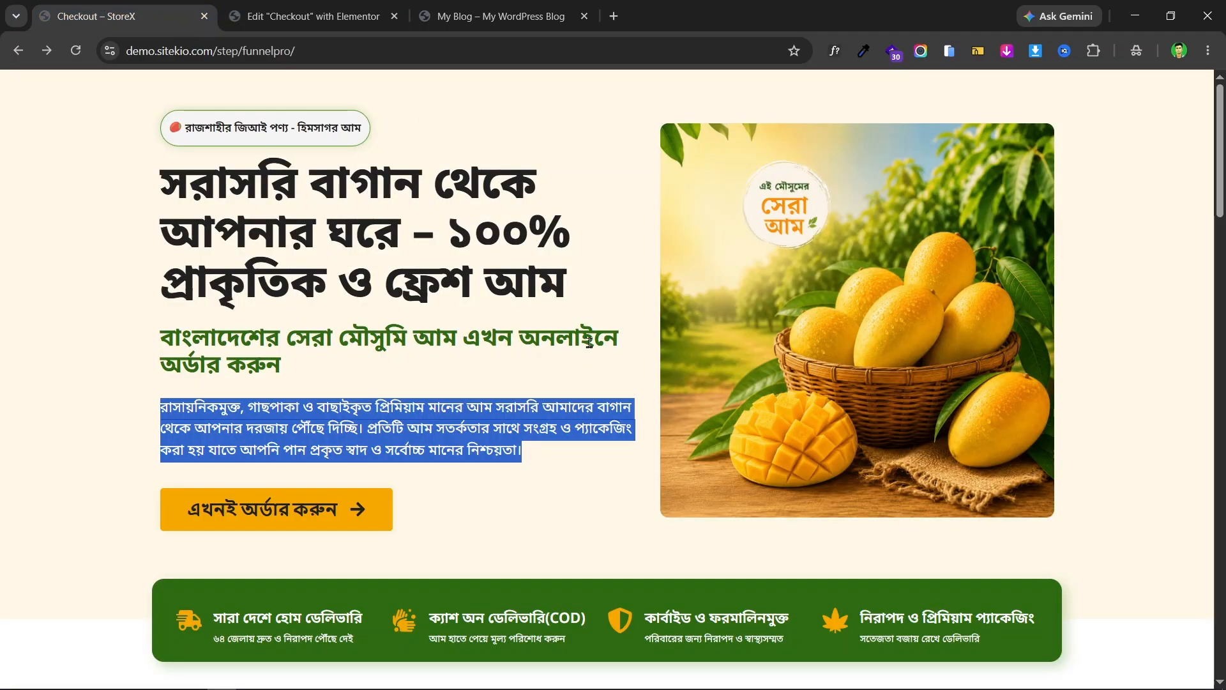
{"action": "left_click", "coordinate": [537, 364]}
{"action": "left_click", "coordinate": [835, 51]}
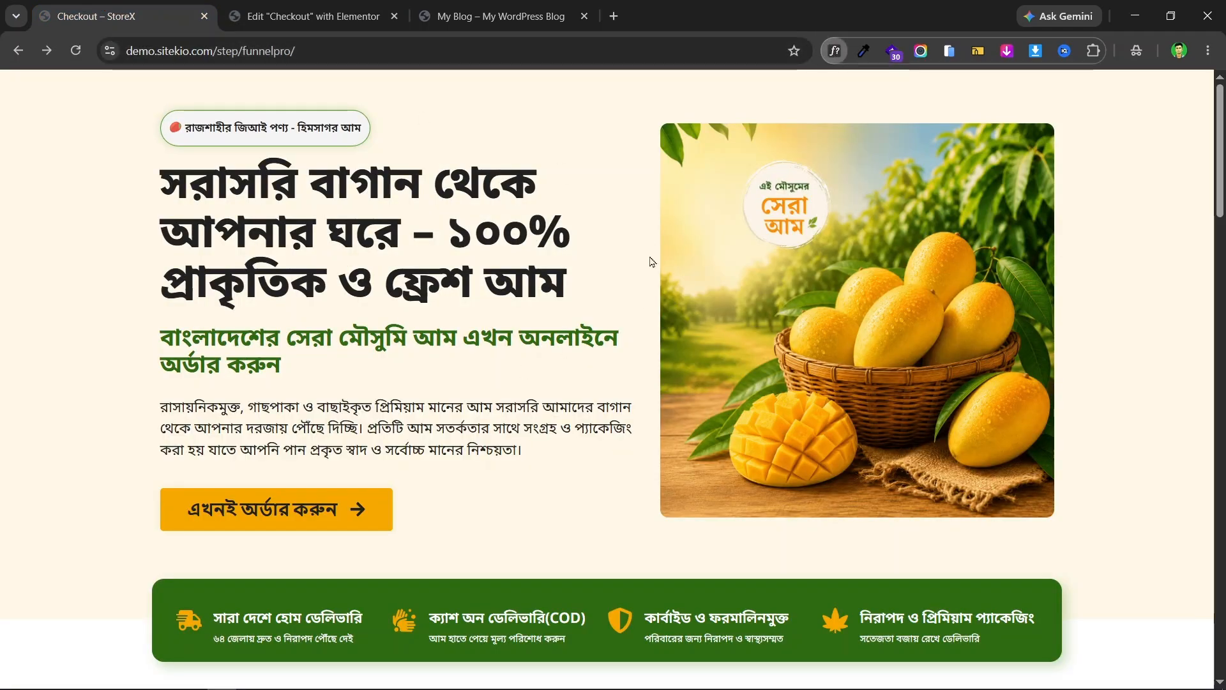
{"action": "left_click", "coordinate": [459, 434]}
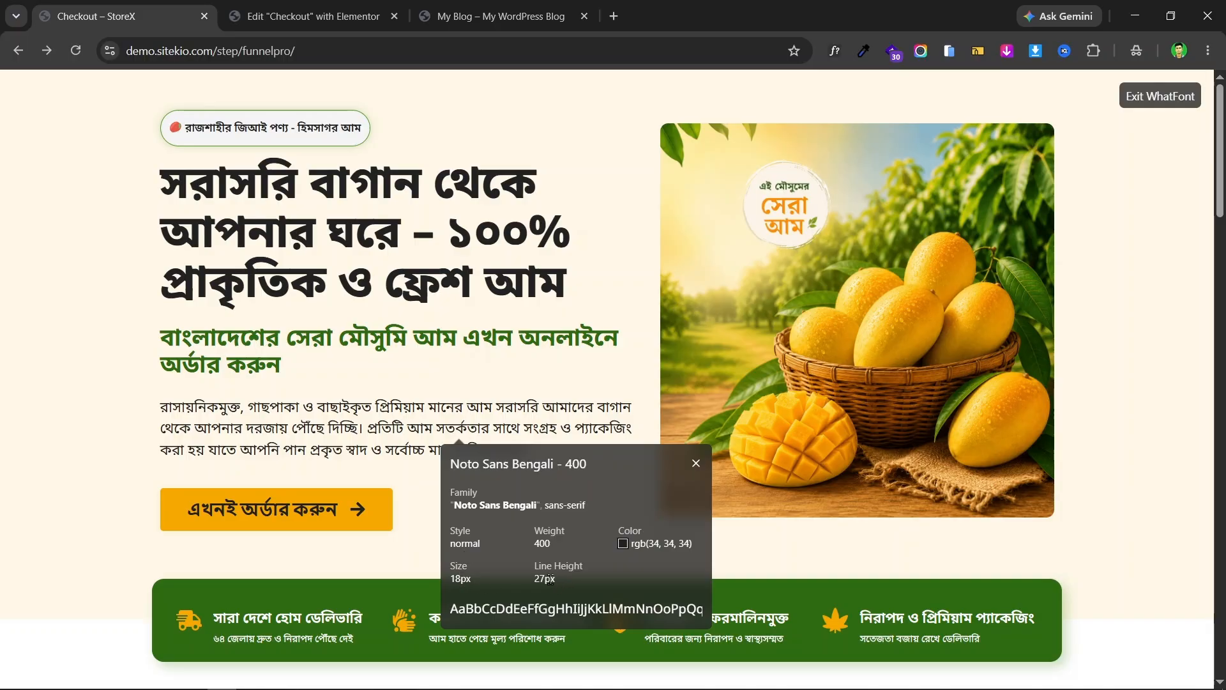
{"action": "left_click", "coordinate": [313, 16]}
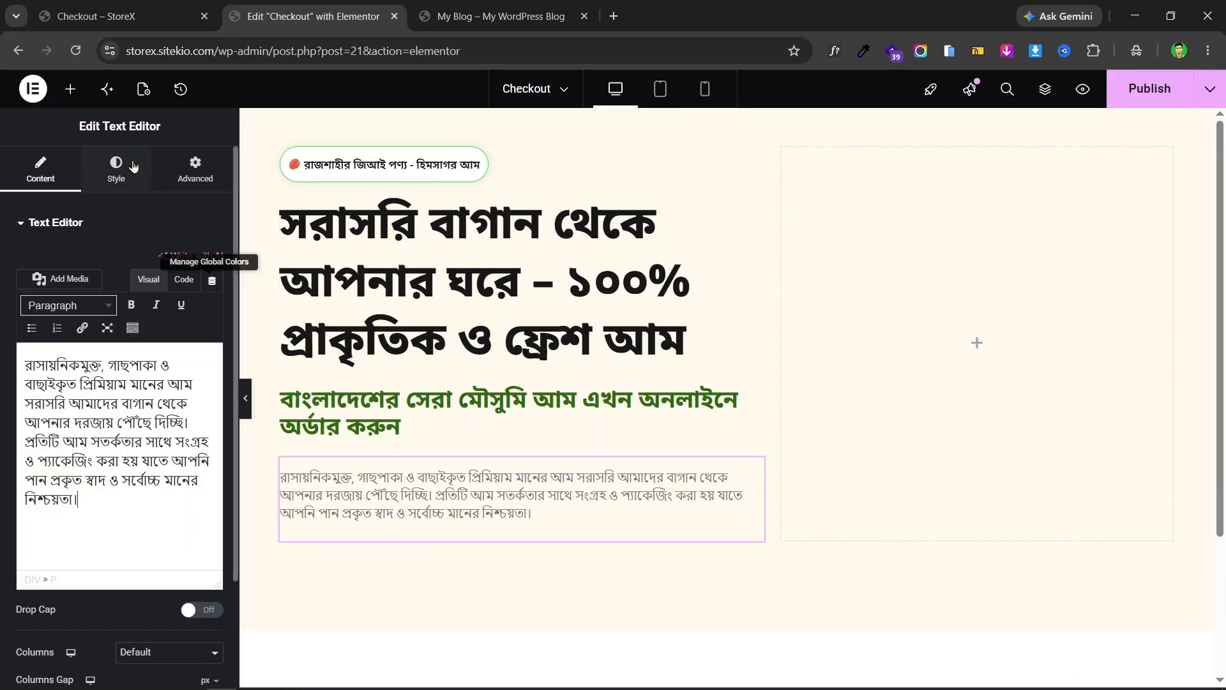
- Set the paragraph's font to Noto Sans Bengali at 18 px
{"action": "left_click", "coordinate": [117, 177]}
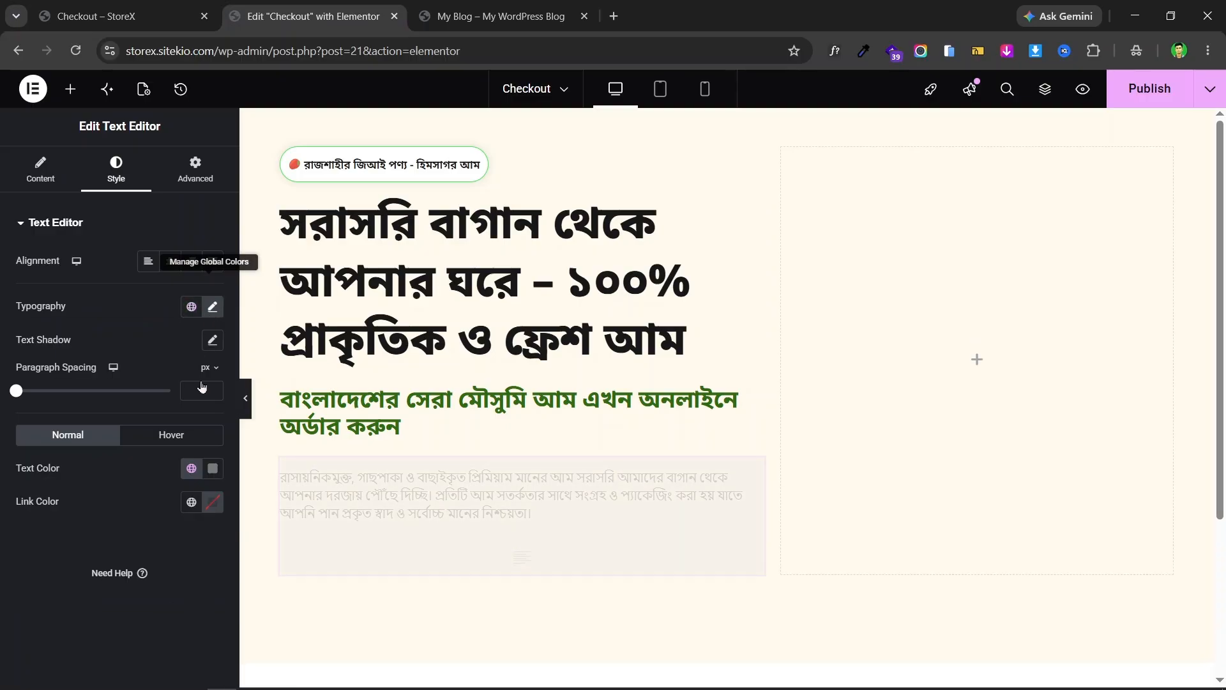
{"action": "left_click", "coordinate": [214, 308]}
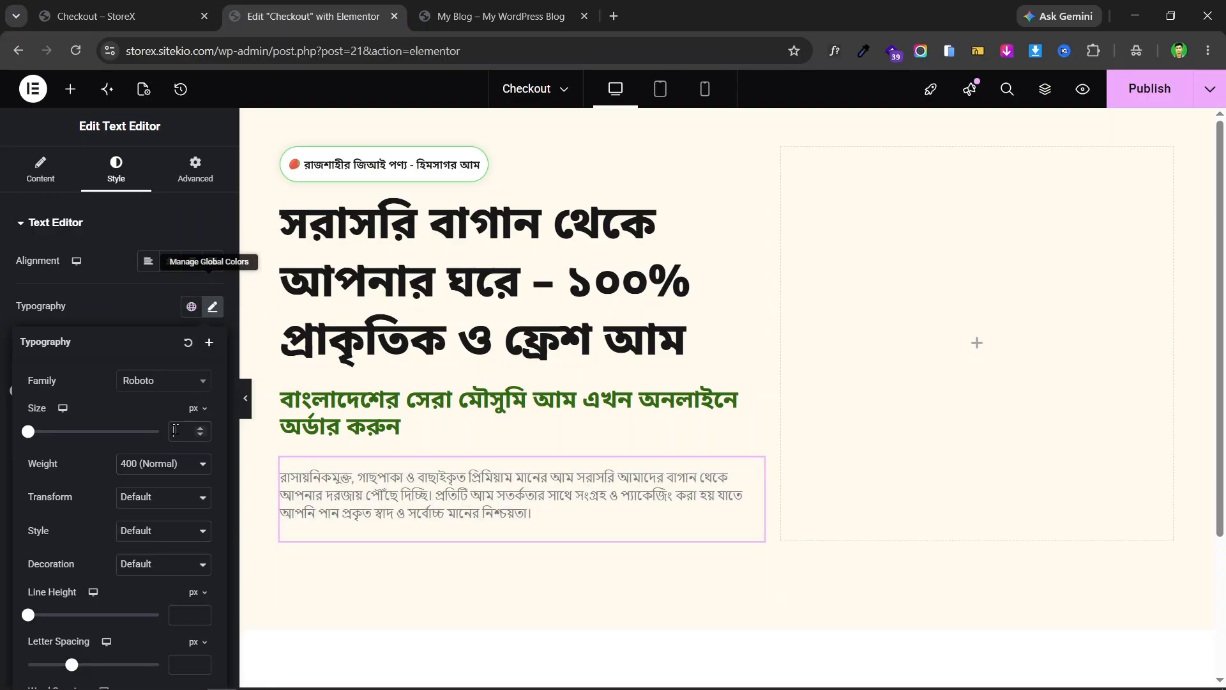
{"action": "type", "text": "18"}
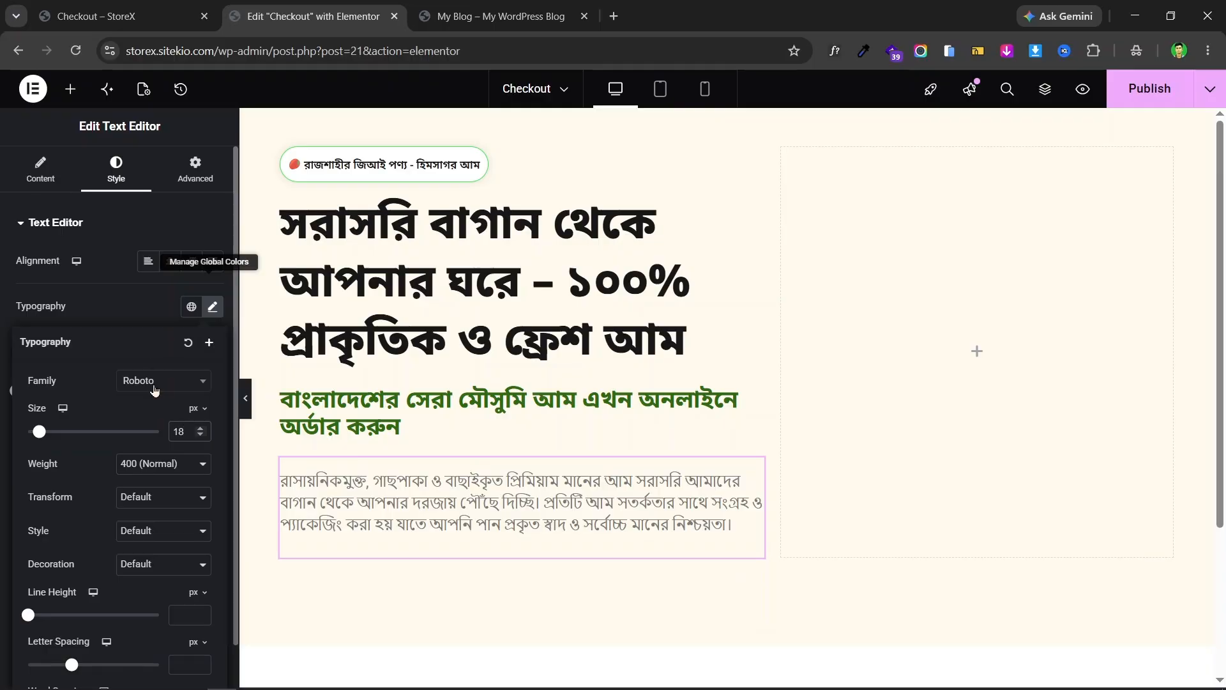
{"action": "left_click", "coordinate": [155, 388]}
{"action": "type", "text": "no"}
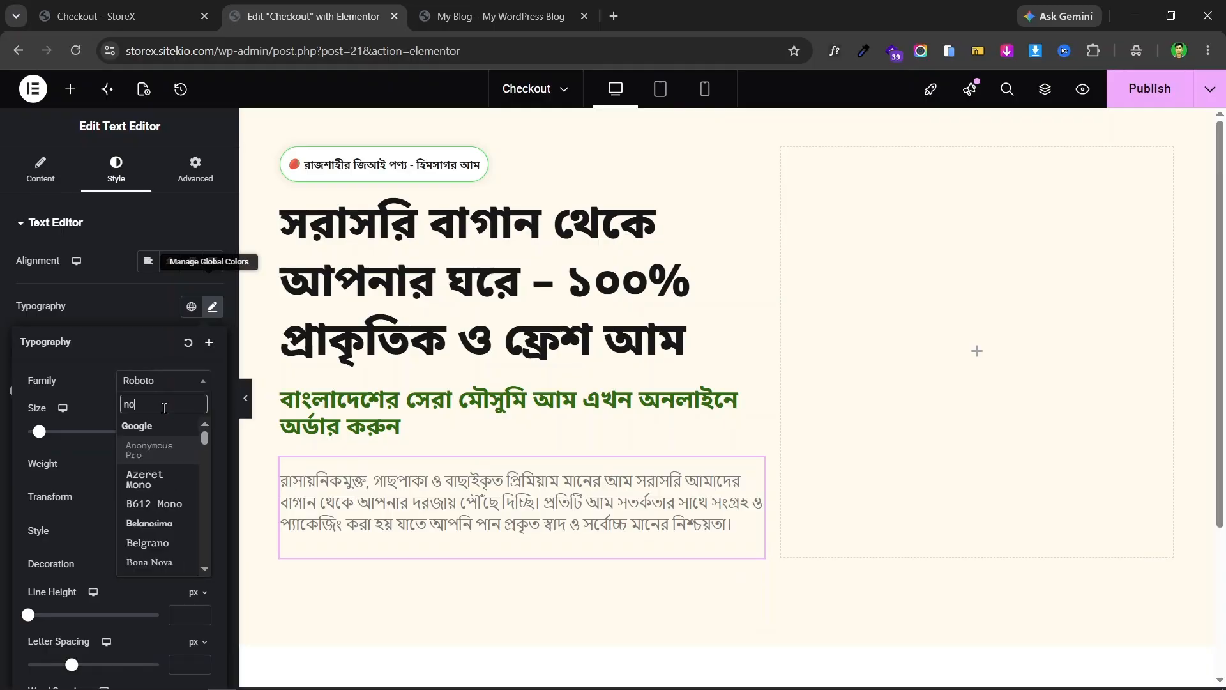
{"action": "type", "text": "to sans"}
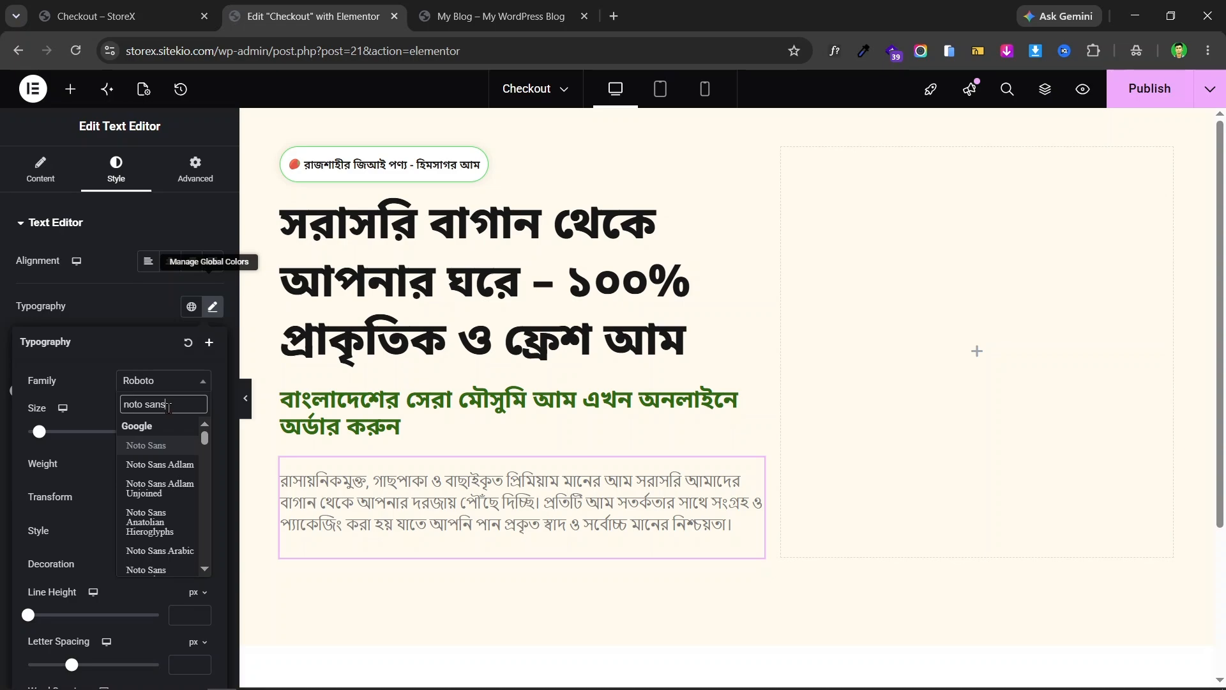
{"action": "type", "text": " b"}
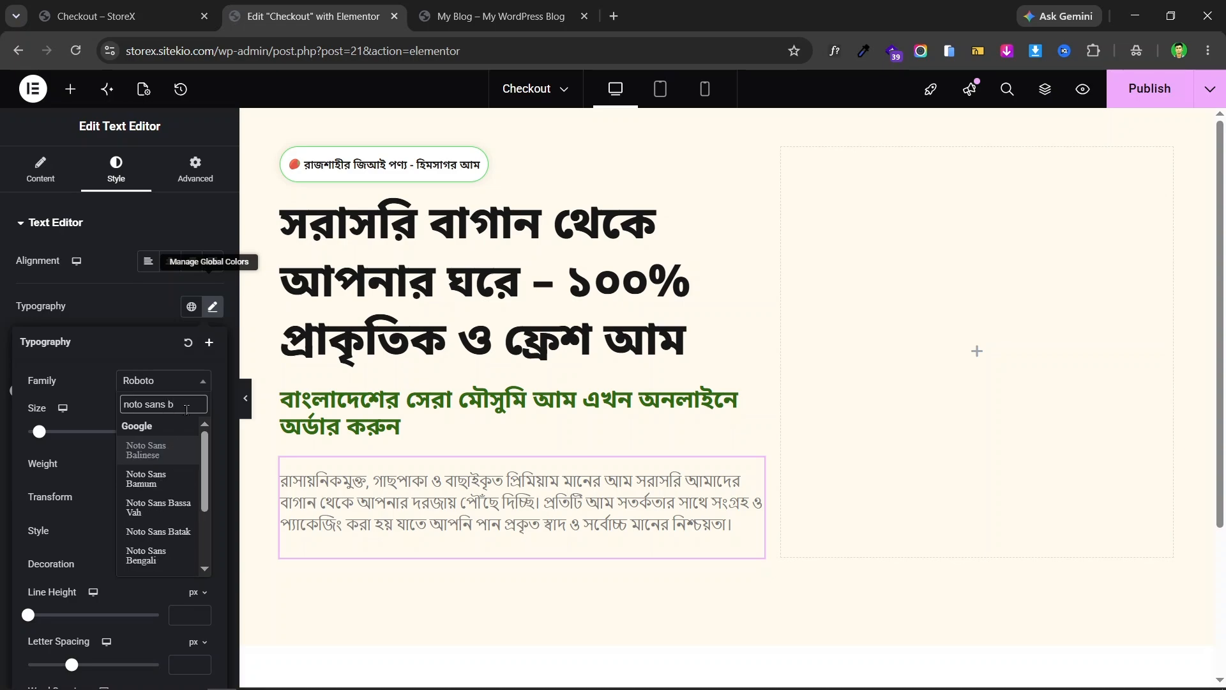
{"action": "type", "text": "e"}
{"action": "left_click", "coordinate": [160, 446]}
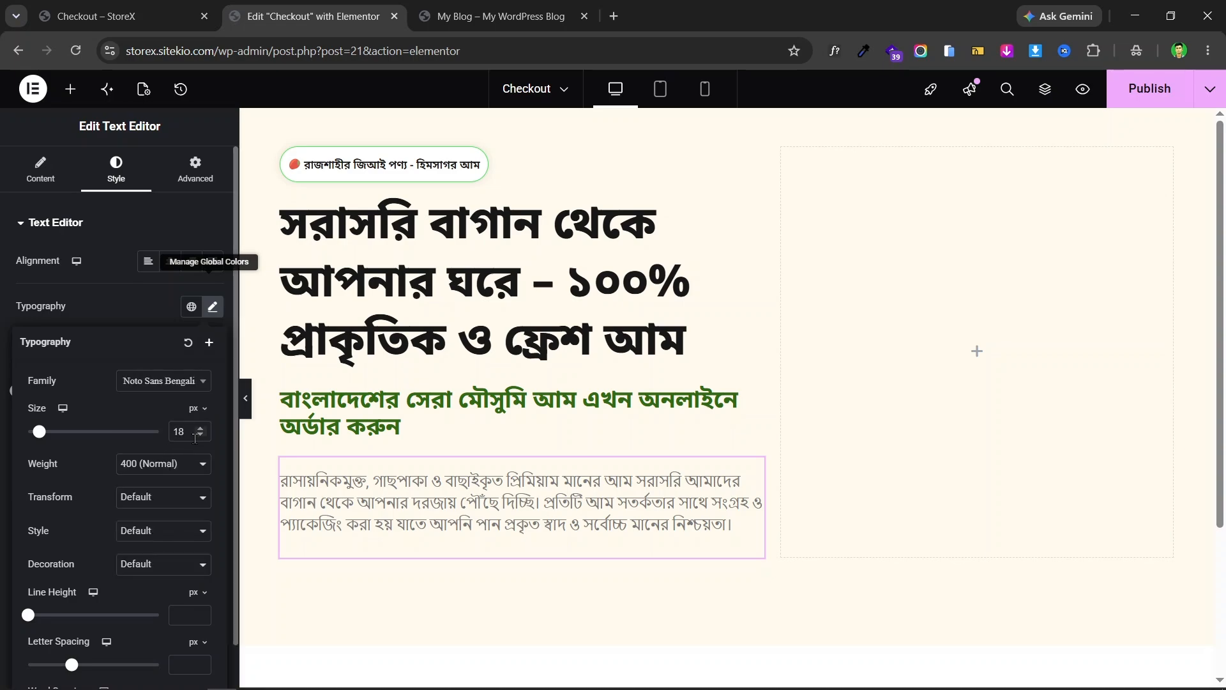
- Set the paragraph's line height to 1.5 em, checking against the live page
{"action": "left_click", "coordinate": [198, 593]}
{"action": "left_click", "coordinate": [200, 619]}
{"action": "left_click", "coordinate": [201, 614]}
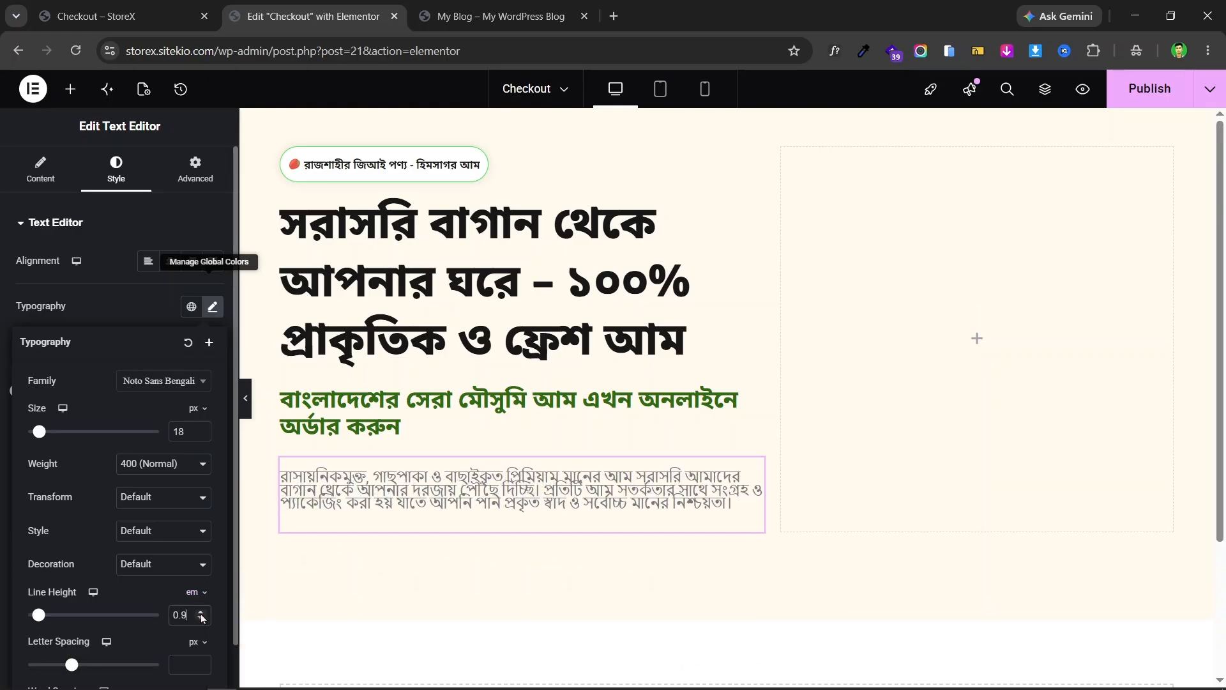
{"action": "left_click", "coordinate": [201, 613]}
{"action": "left_click", "coordinate": [200, 613]}
{"action": "left_click", "coordinate": [200, 613]}
{"action": "left_click", "coordinate": [201, 614]}
{"action": "left_click", "coordinate": [200, 613]}
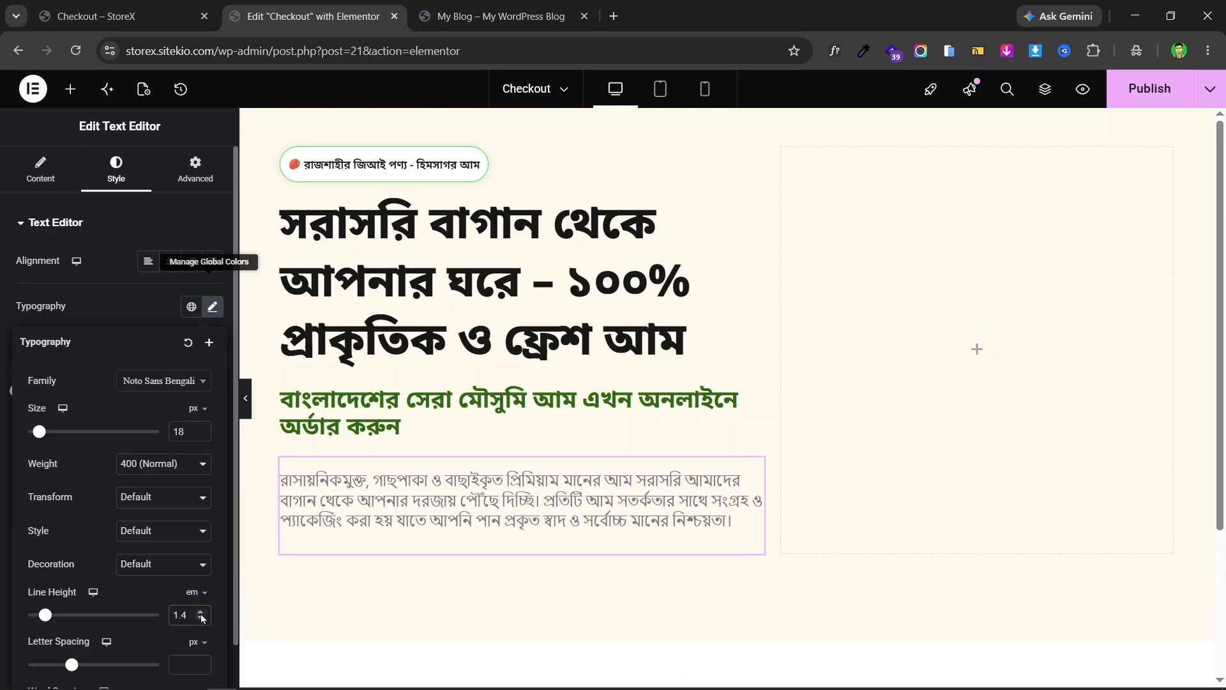
{"action": "left_click", "coordinate": [200, 613]}
{"action": "left_click", "coordinate": [213, 6]}
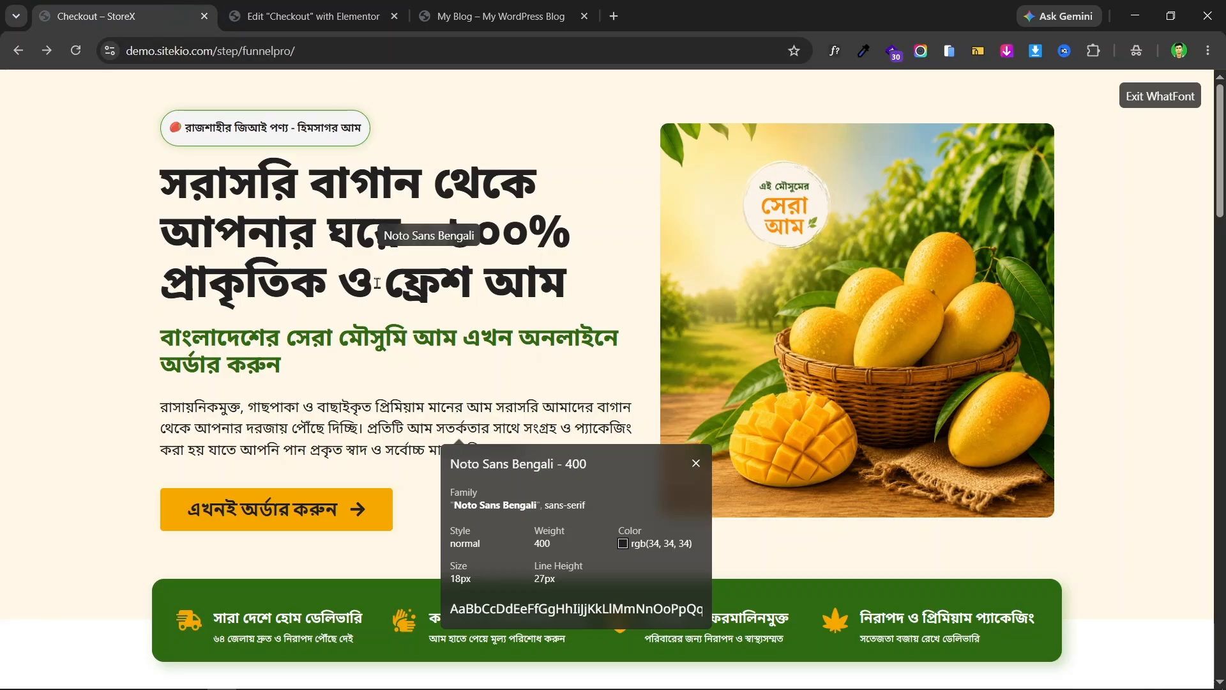
{"action": "left_click", "coordinate": [339, 7]}
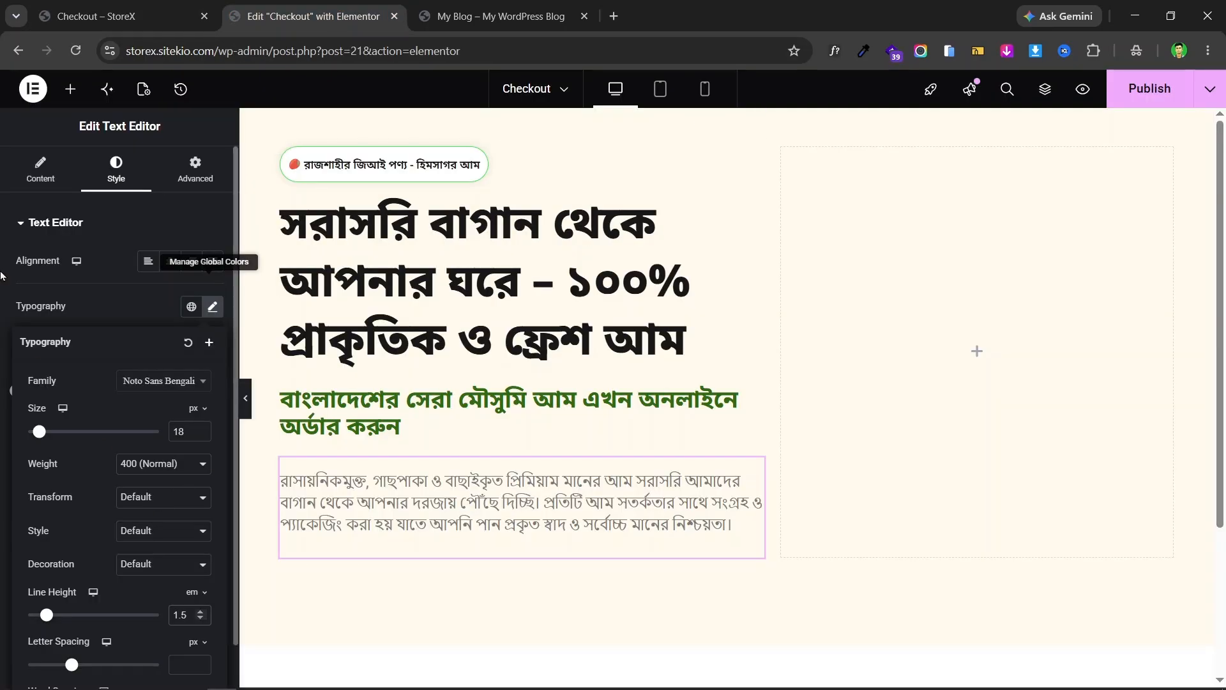
{"action": "left_click", "coordinate": [213, 306]}
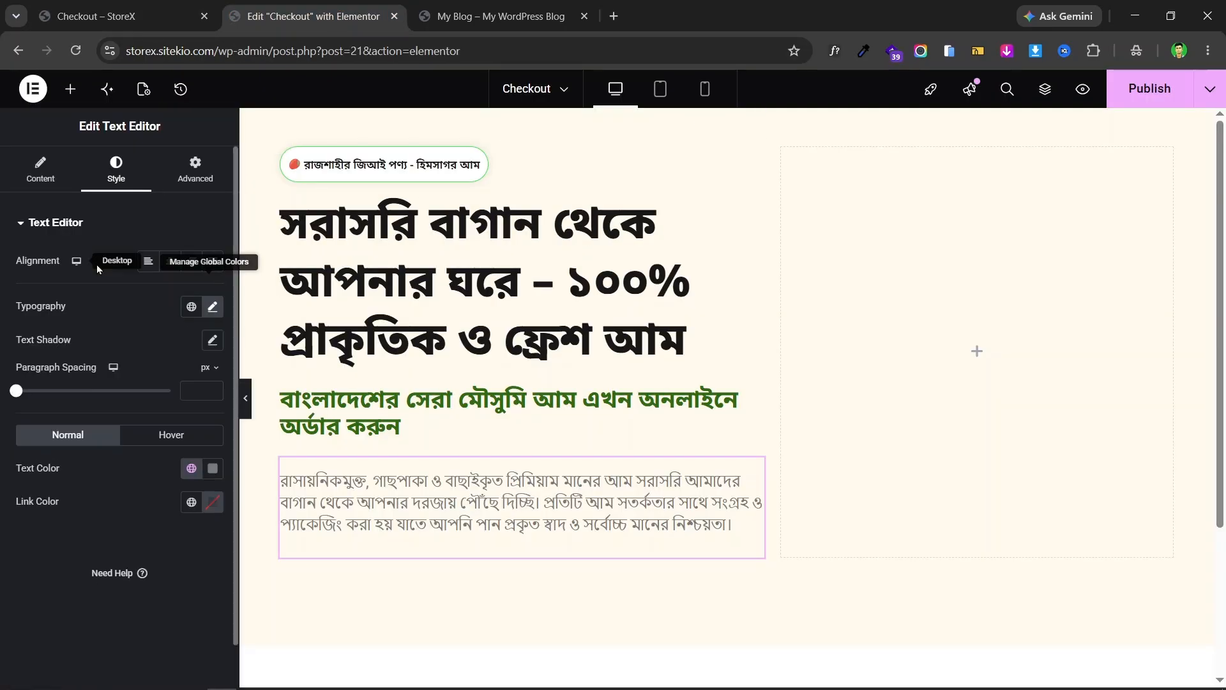
- Give the paragraph a dark text colour, checking it against the live page
{"action": "left_click", "coordinate": [213, 470]}
{"action": "left_click_drag", "start_coordinate": [167, 366], "coordinate": [103, 376]}
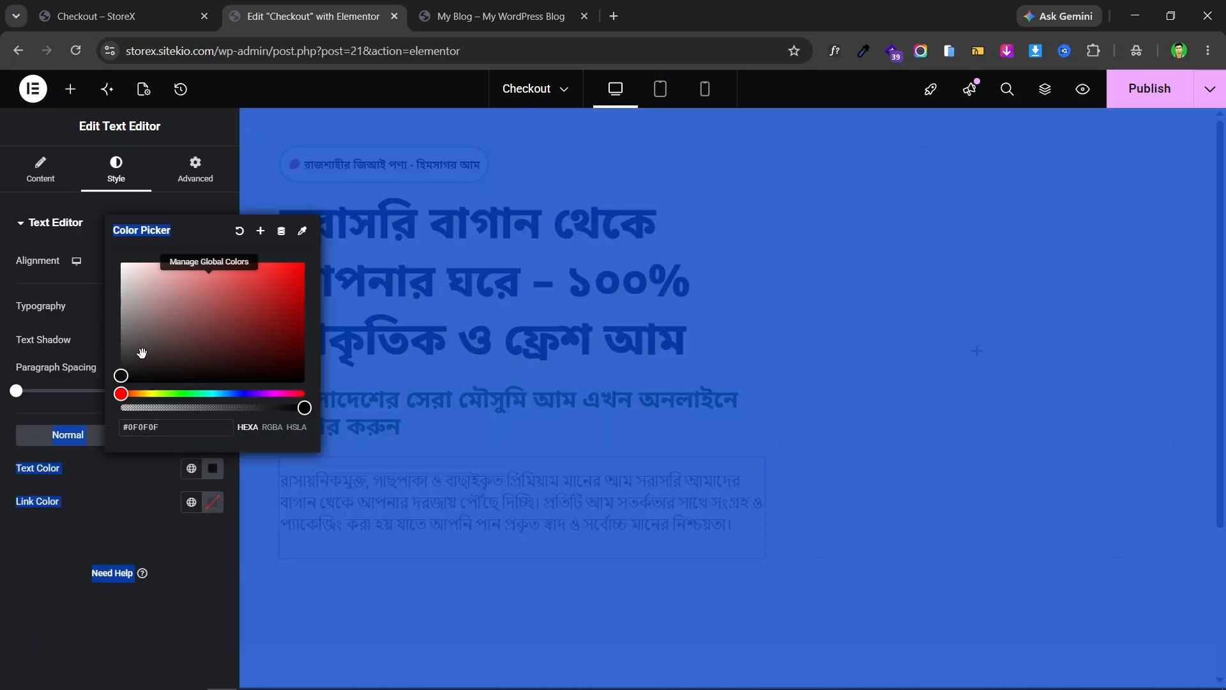
{"action": "left_click", "coordinate": [4, 362]}
{"action": "left_click", "coordinate": [115, 16]}
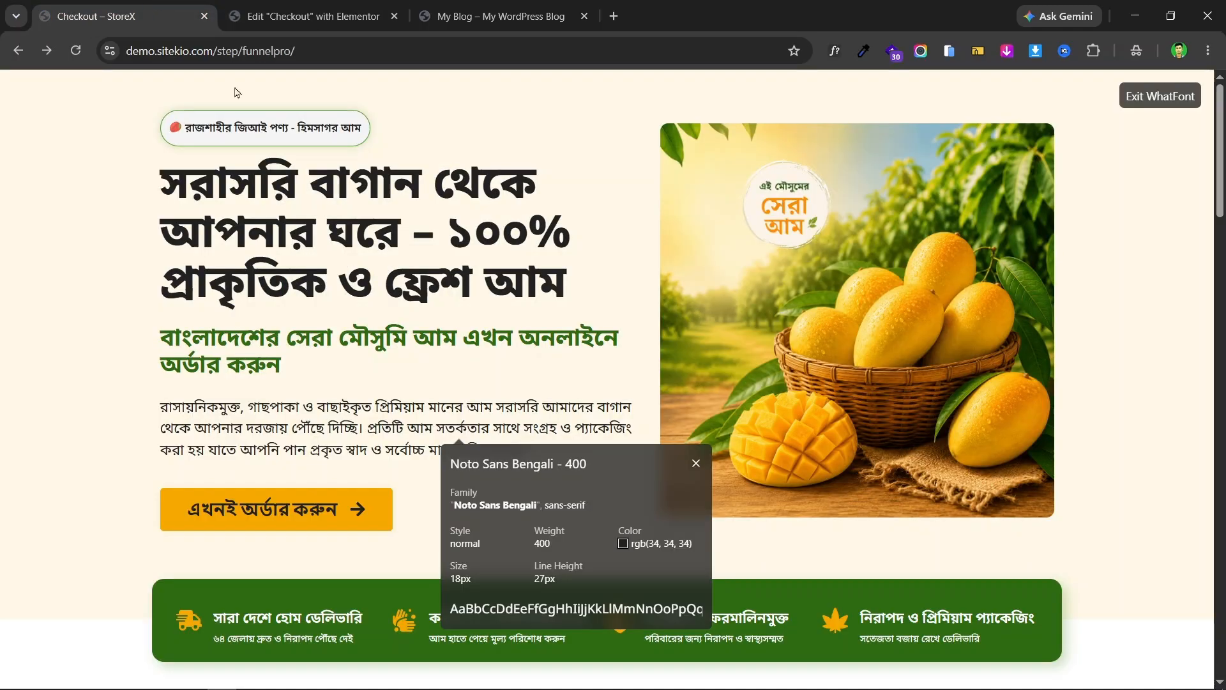
{"action": "left_click", "coordinate": [316, 6]}
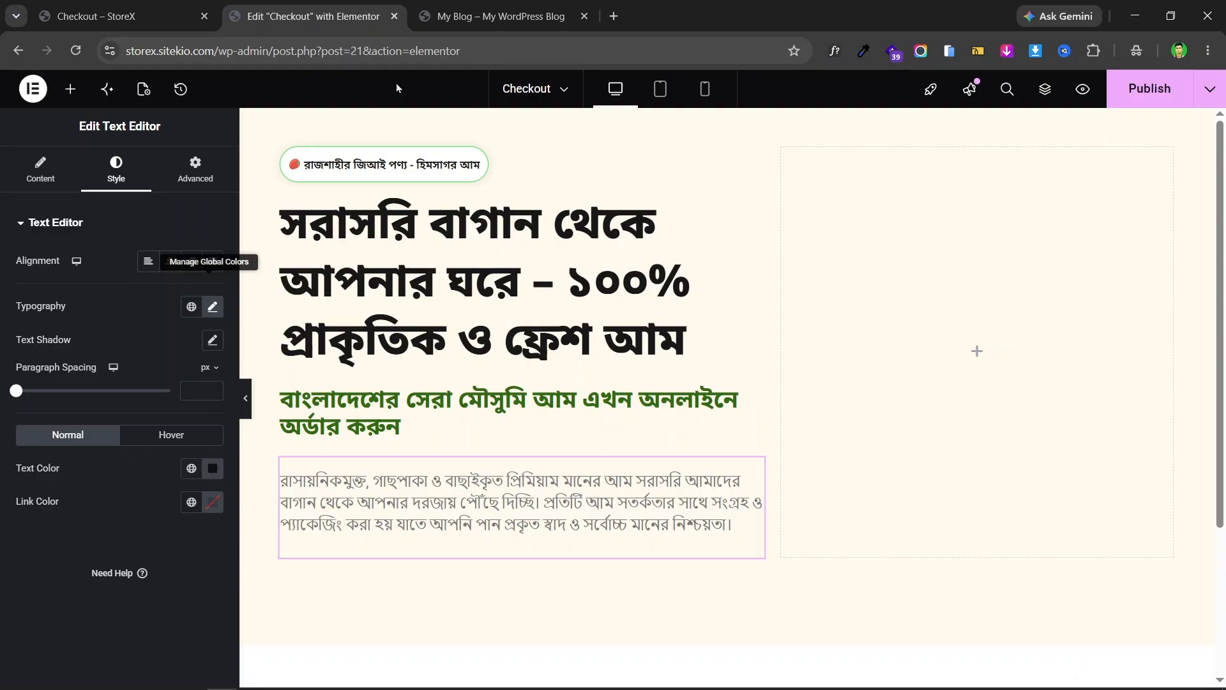
- Sample the live page's cream background with the eyedropper and copy hex #FFF8E8
{"action": "left_click", "coordinate": [137, 7]}
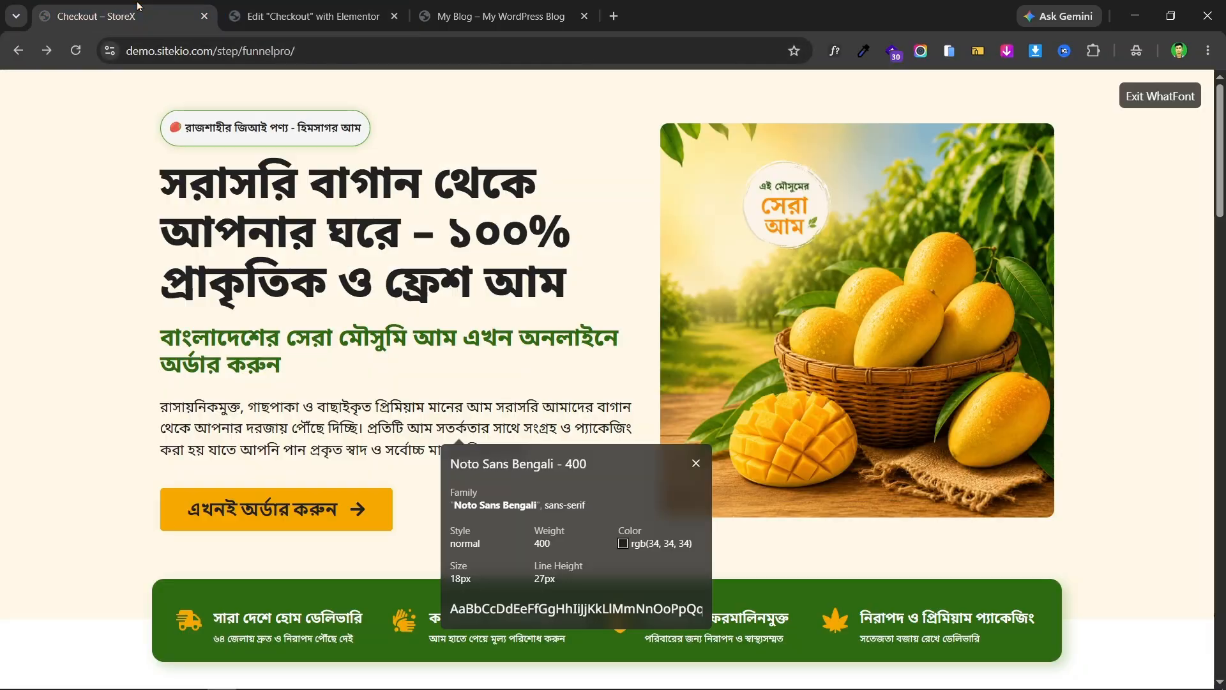
{"action": "left_click", "coordinate": [837, 51]}
{"action": "left_click", "coordinate": [863, 51]}
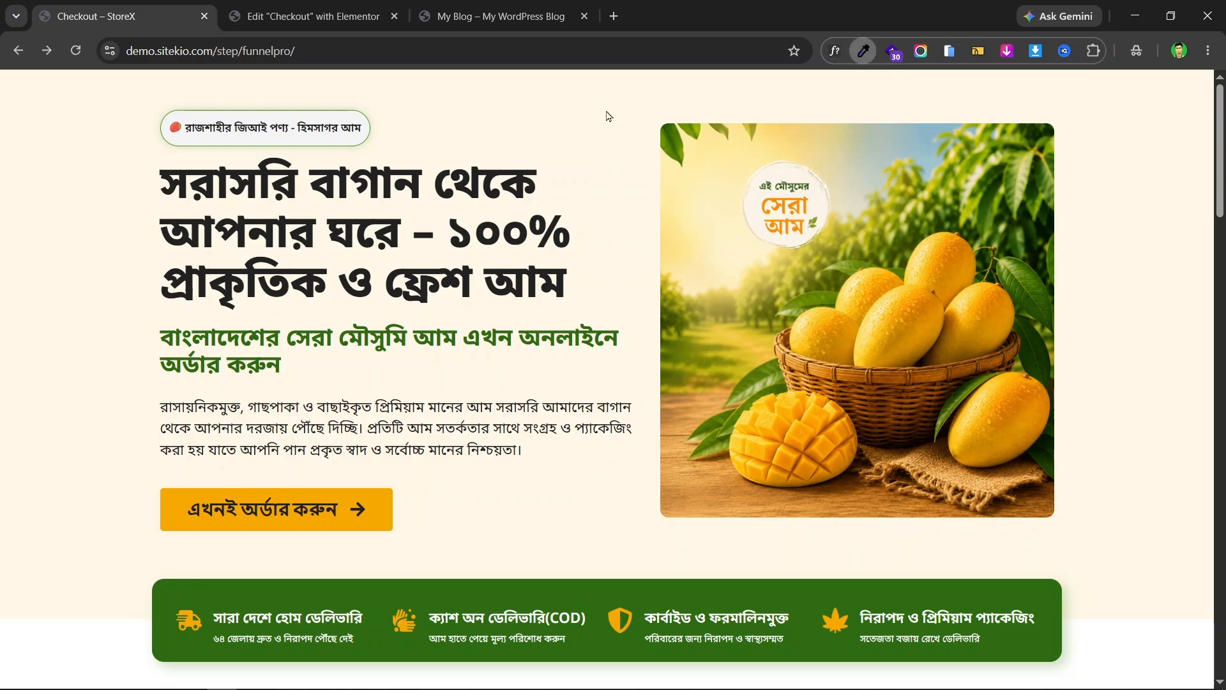
{"action": "left_click", "coordinate": [73, 224]}
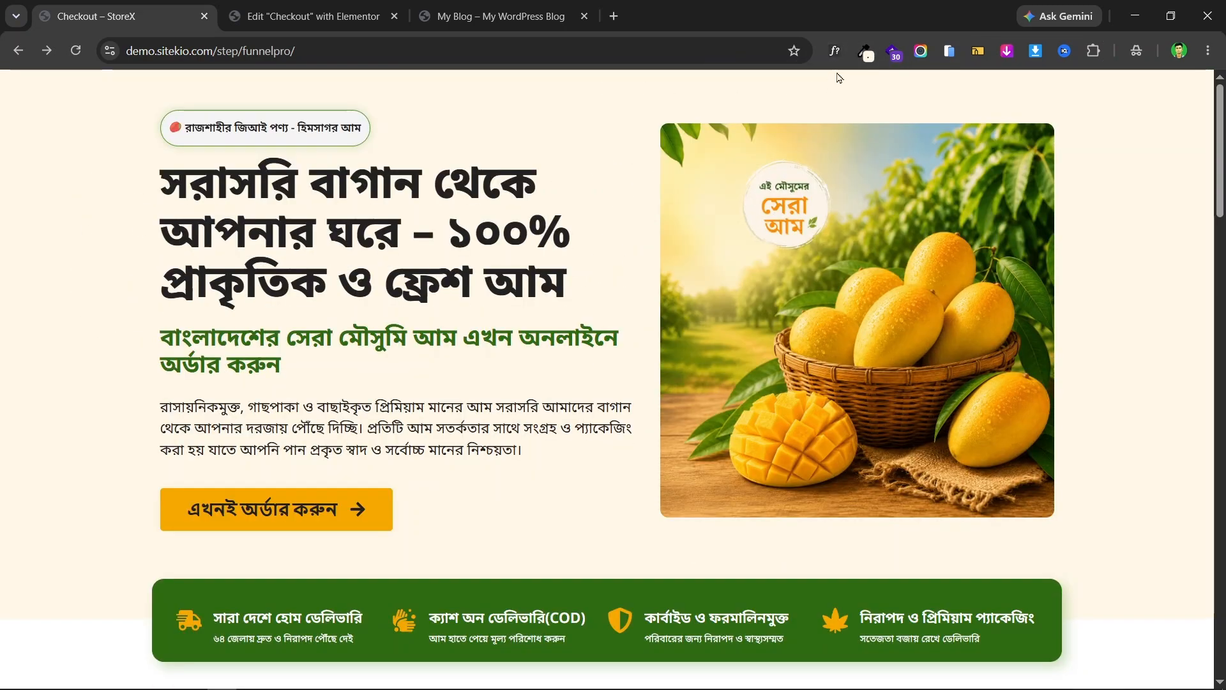
{"action": "left_click", "coordinate": [863, 51]}
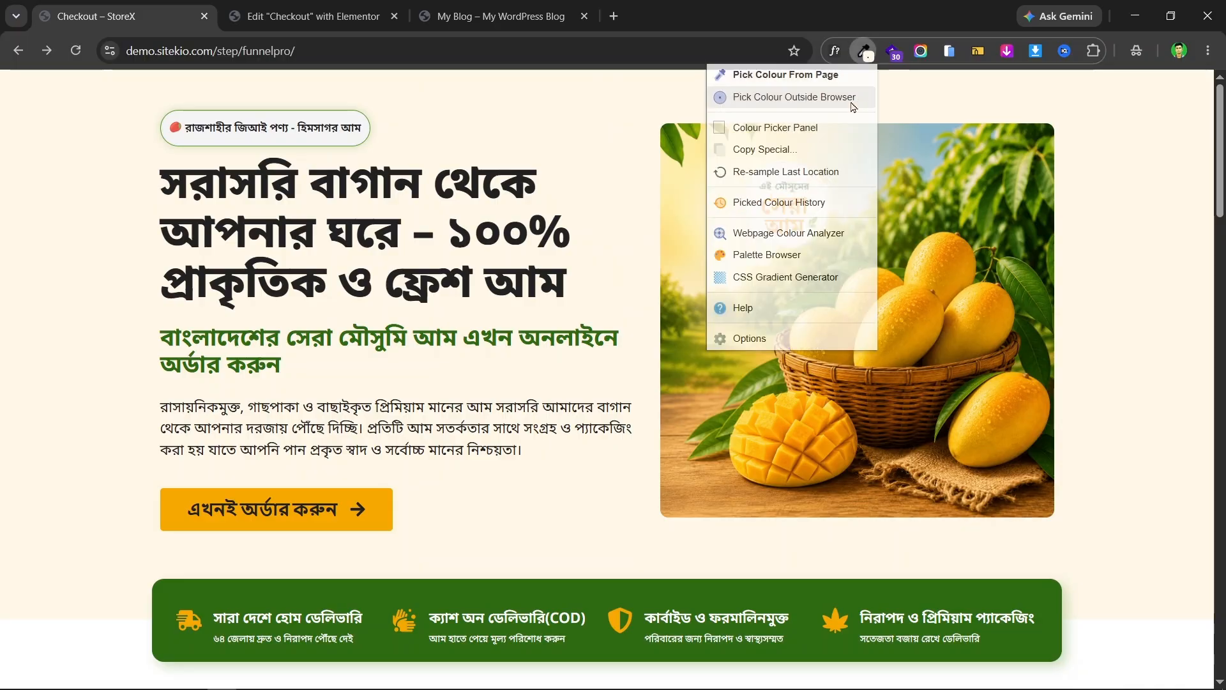
{"action": "left_click", "coordinate": [783, 151]}
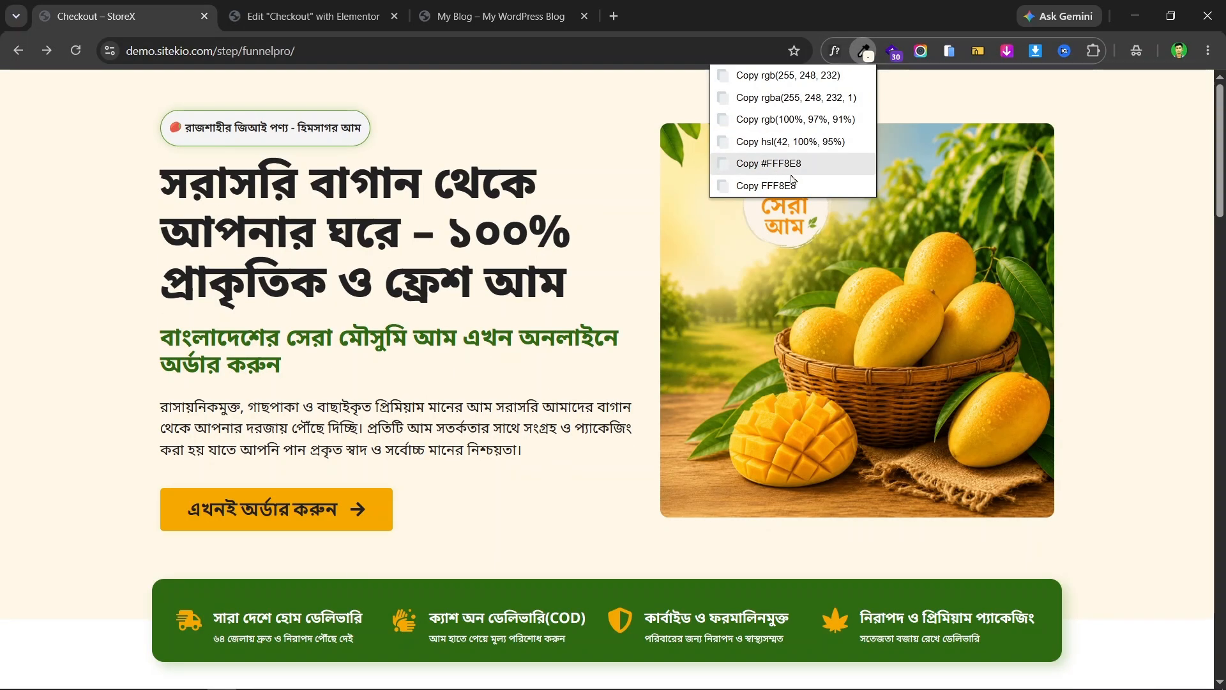
{"action": "left_click", "coordinate": [798, 171]}
{"action": "left_click", "coordinate": [313, 16]}
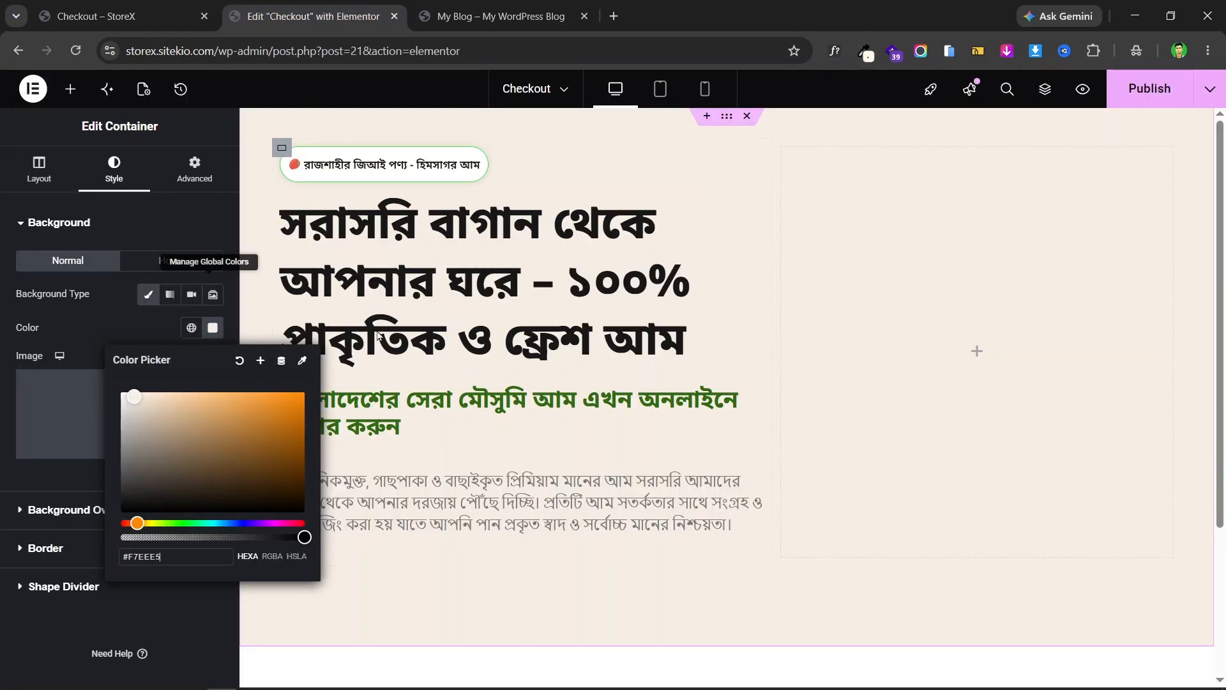
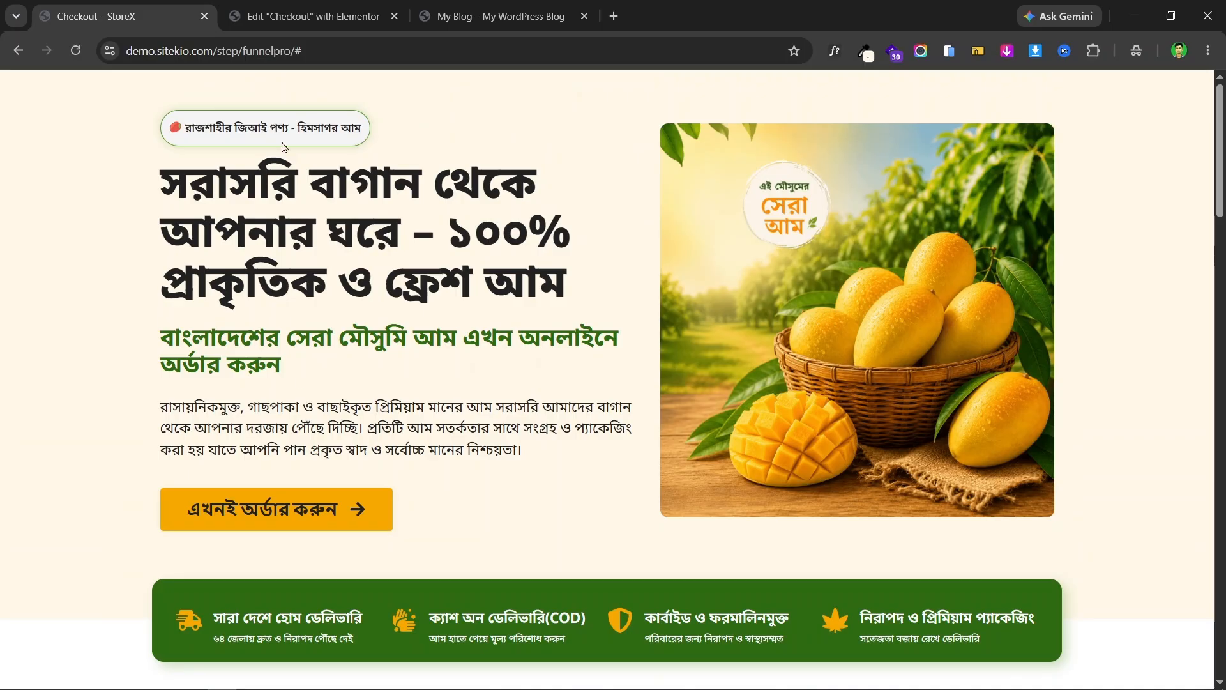
- Remove the trailing # from the live mango landing page's address and reload it
{"action": "left_click", "coordinate": [418, 50]}
{"action": "left_click", "coordinate": [418, 50]}
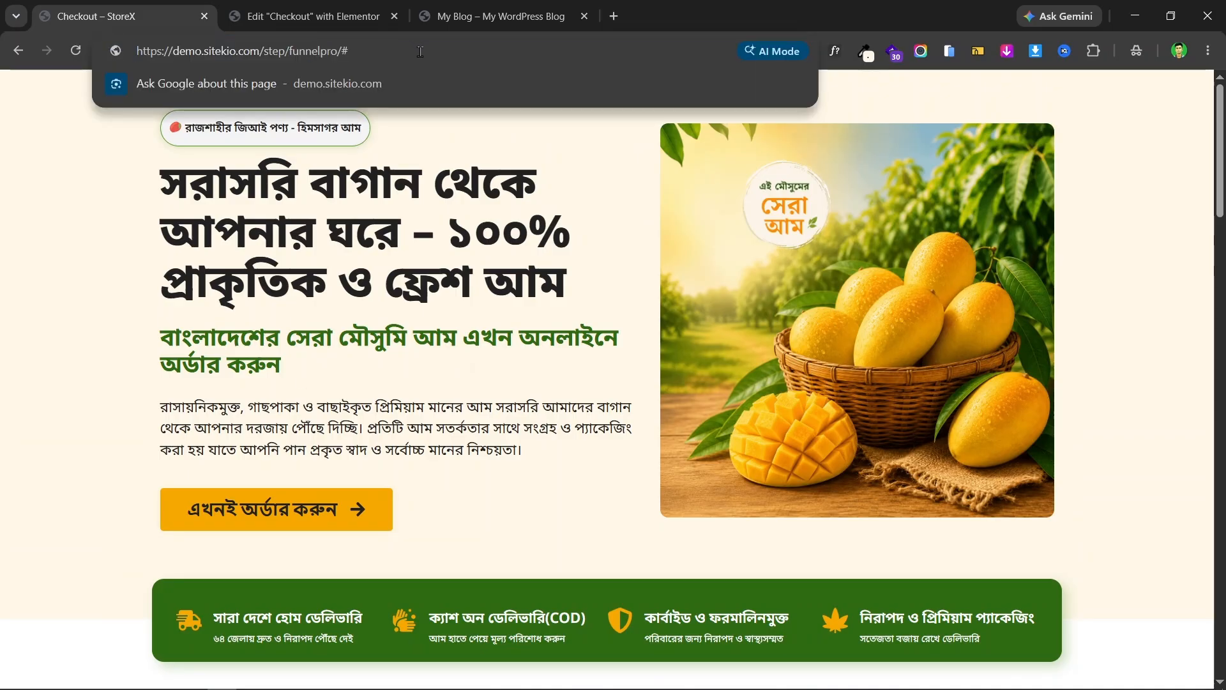
{"action": "key", "text": "BackSpace"}
{"action": "key", "text": "Return"}
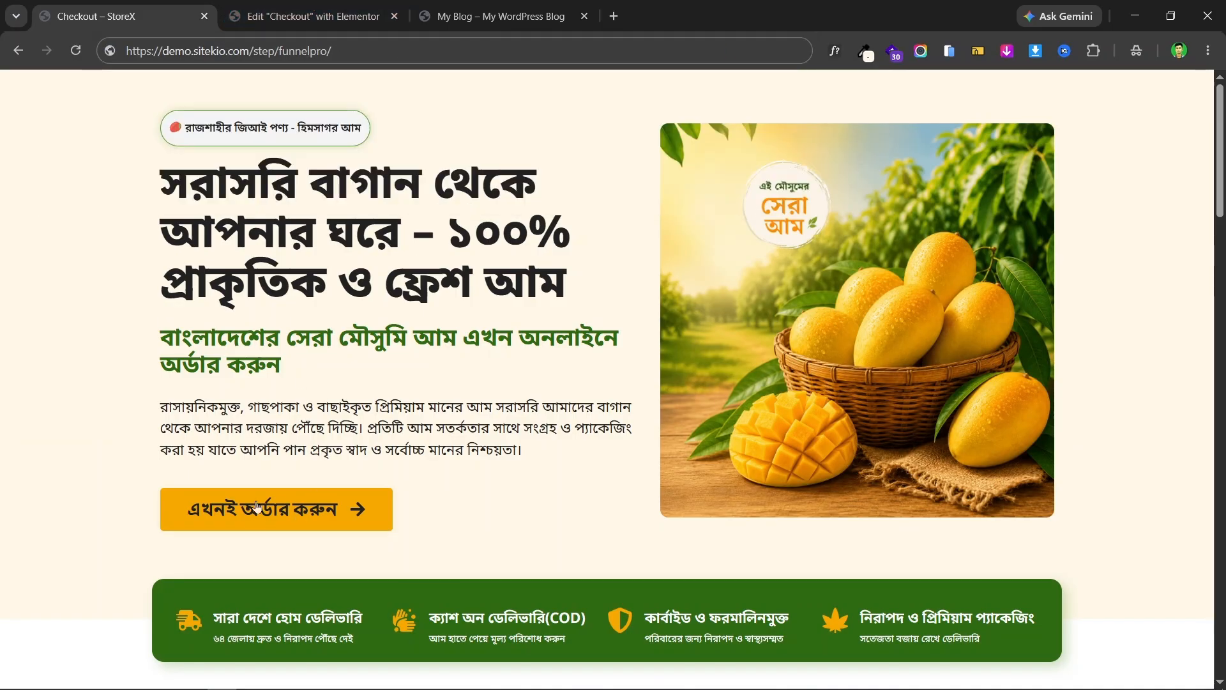
- Show the order button's Style settings in the Elementor editor, glancing at the live page
{"action": "key", "text": "ctrl+Tab"}
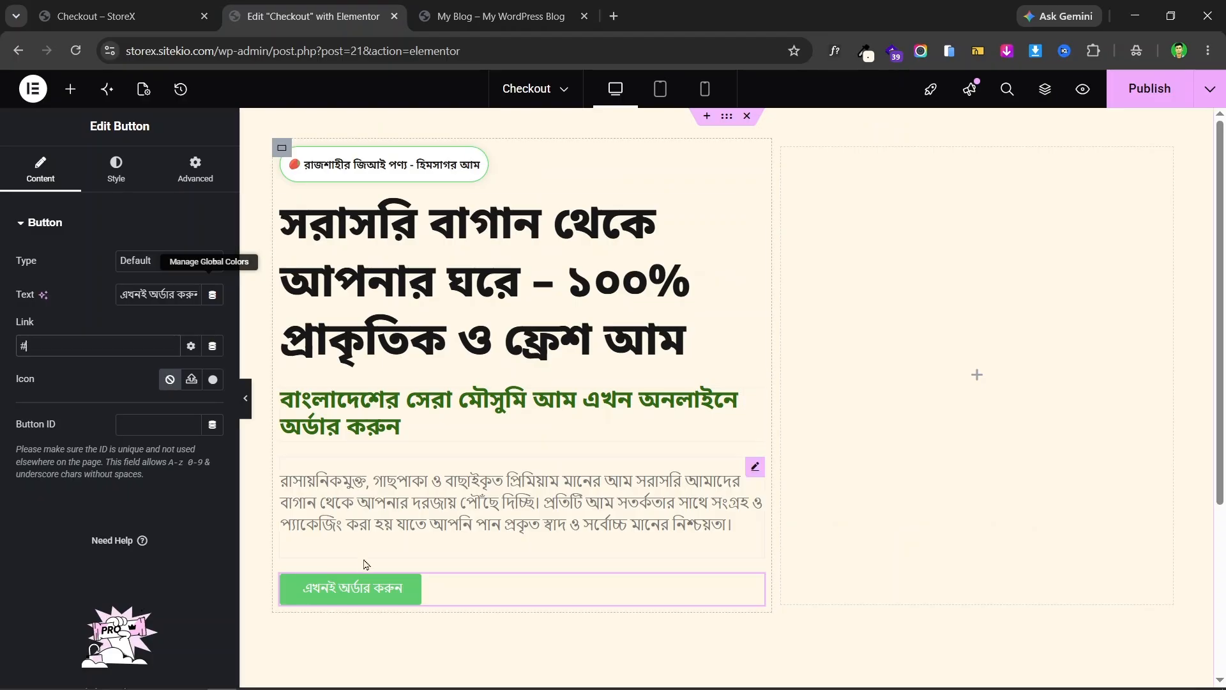
{"action": "left_click", "coordinate": [114, 181]}
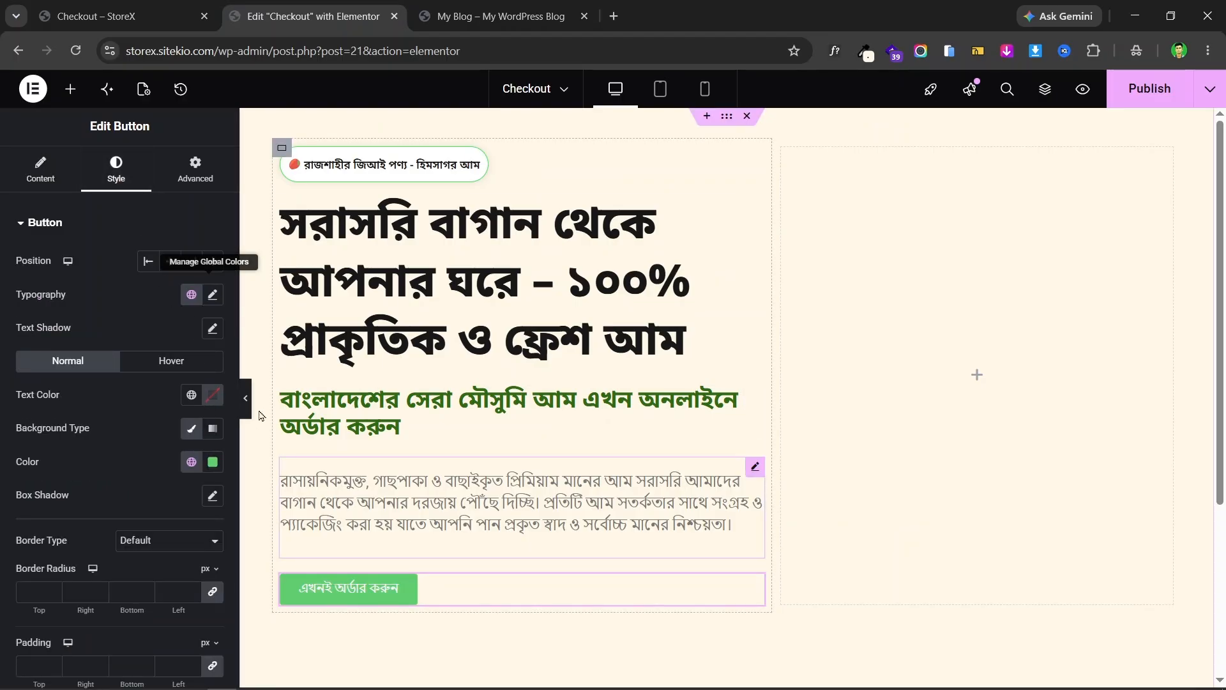
{"action": "key", "text": "ctrl+shift+Tab"}
{"action": "key", "text": "ctrl+Tab"}
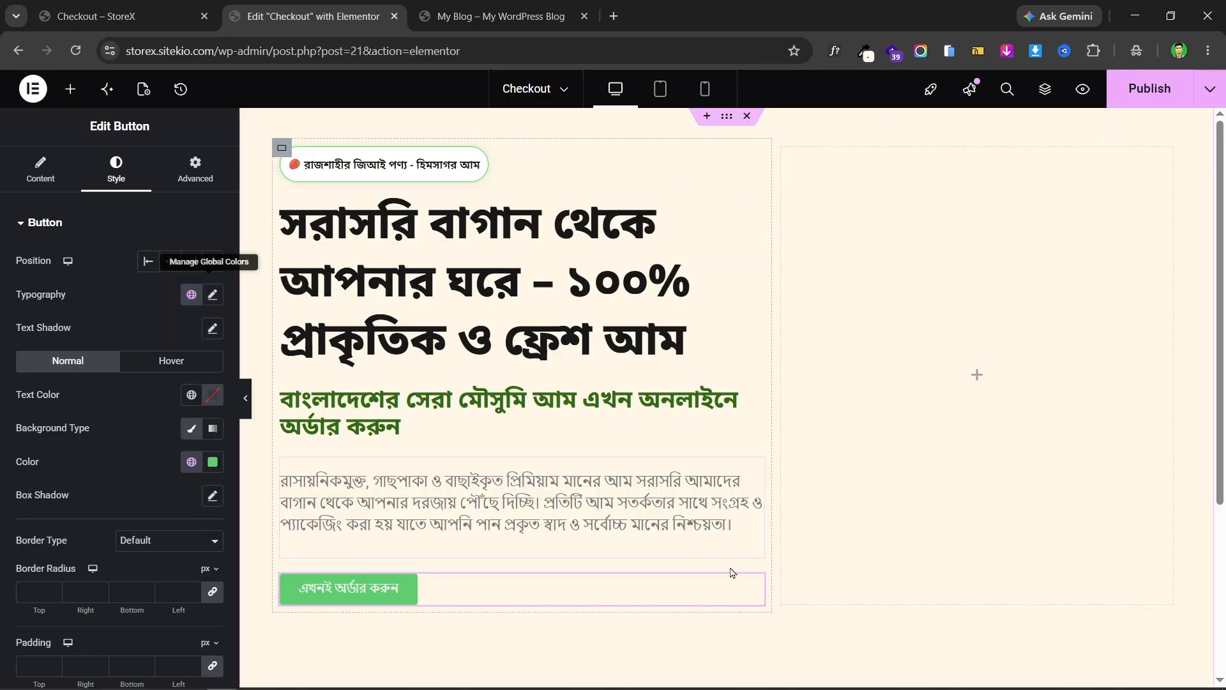
- Set the order button's background to #F6A800 and its corner radius to 4 px on all sides
{"action": "left_click", "coordinate": [213, 462]}
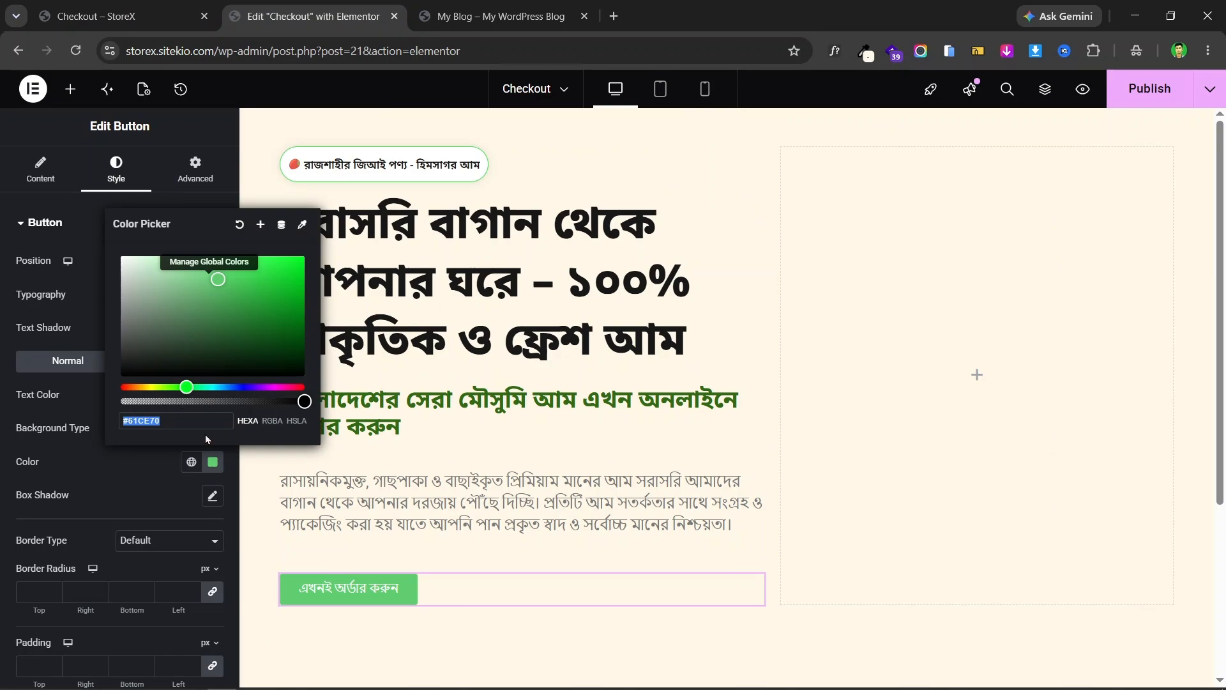
{"action": "left_click", "coordinate": [197, 420]}
{"action": "key", "text": "BackSpace"}
{"action": "key", "text": "BackSpace"}
{"action": "key", "text": "BackSpace"}
{"action": "key", "text": "BackSpace"}
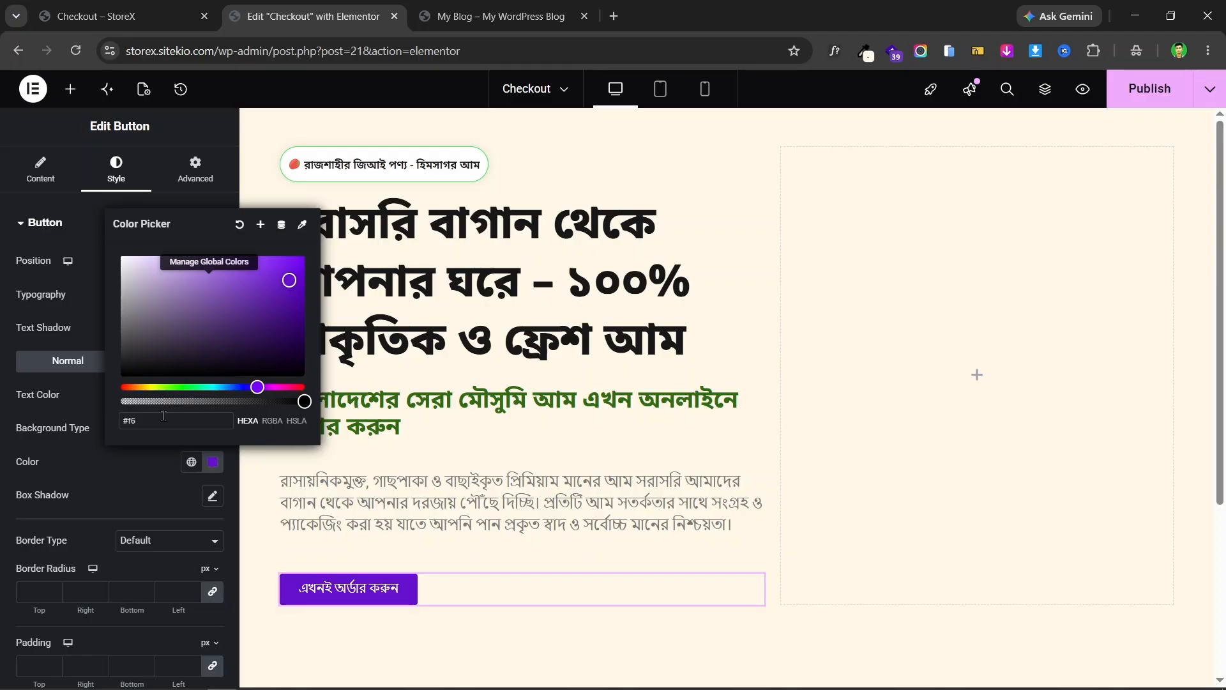
{"action": "type", "text": "a800"}
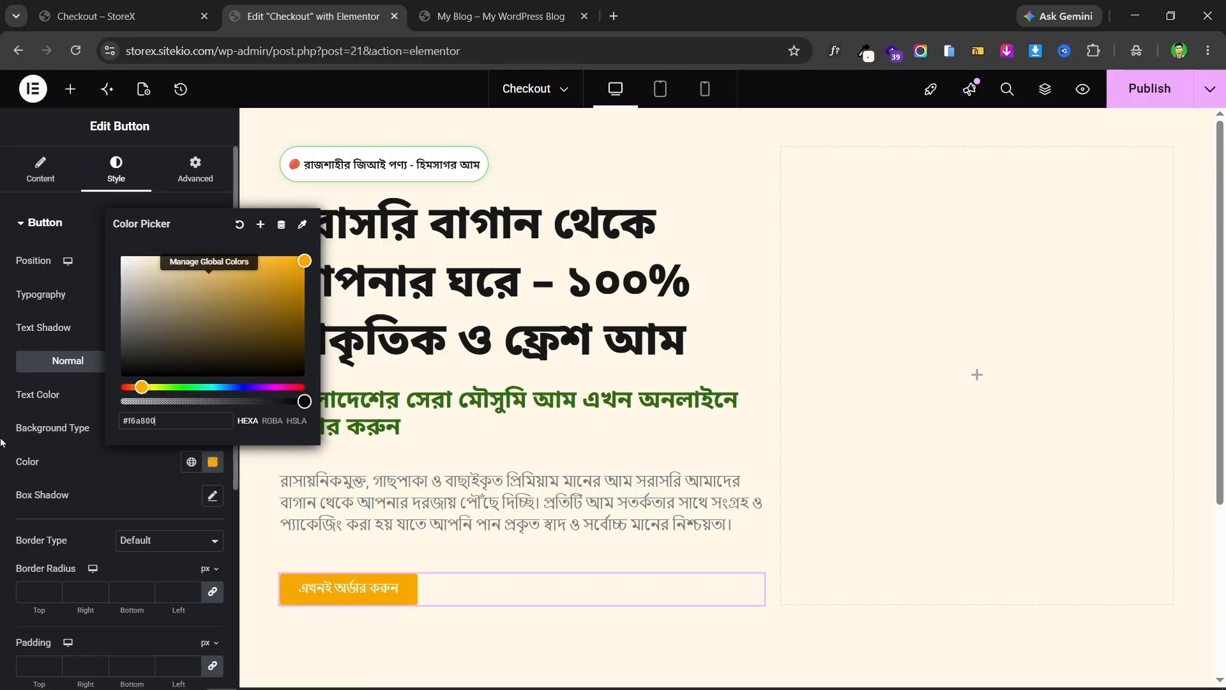
{"action": "left_click", "coordinate": [96, 16]}
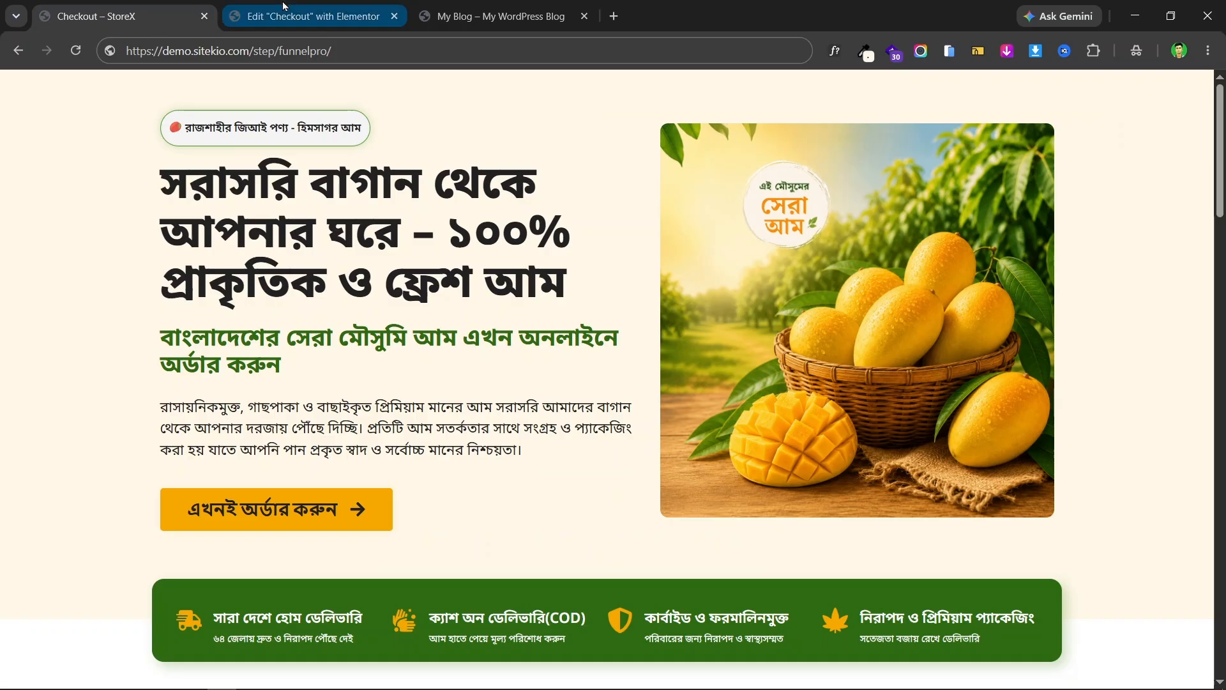
{"action": "left_click", "coordinate": [313, 16]}
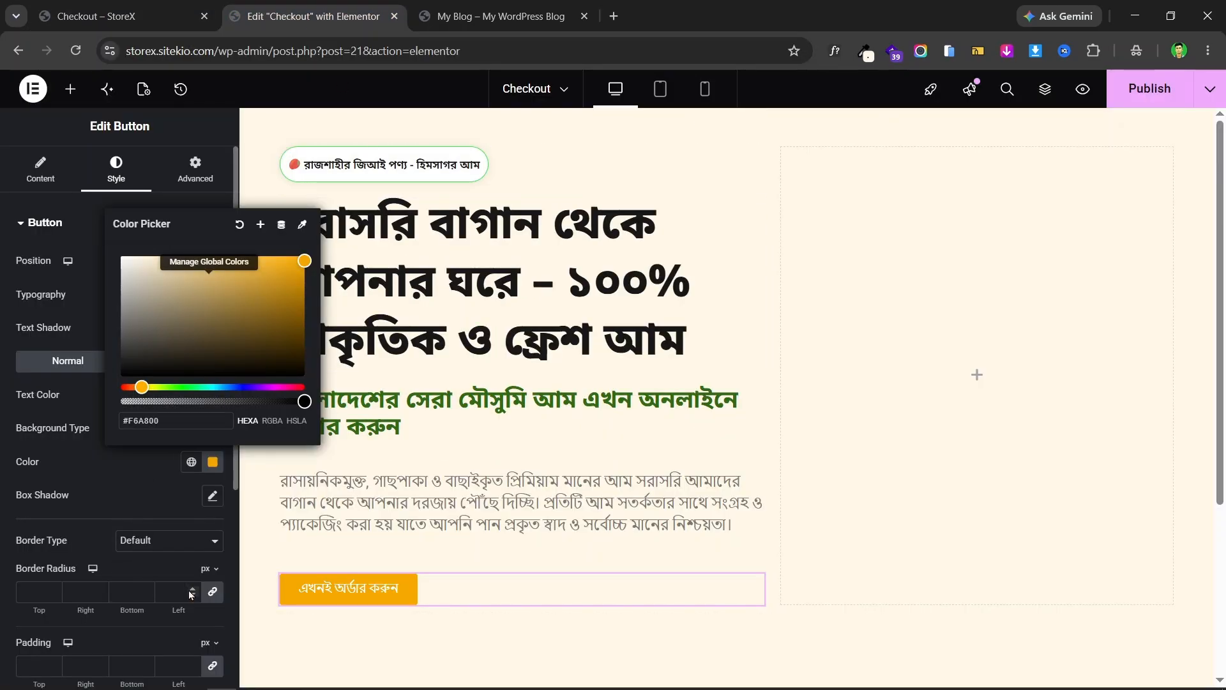
{"action": "left_click", "coordinate": [163, 589]}
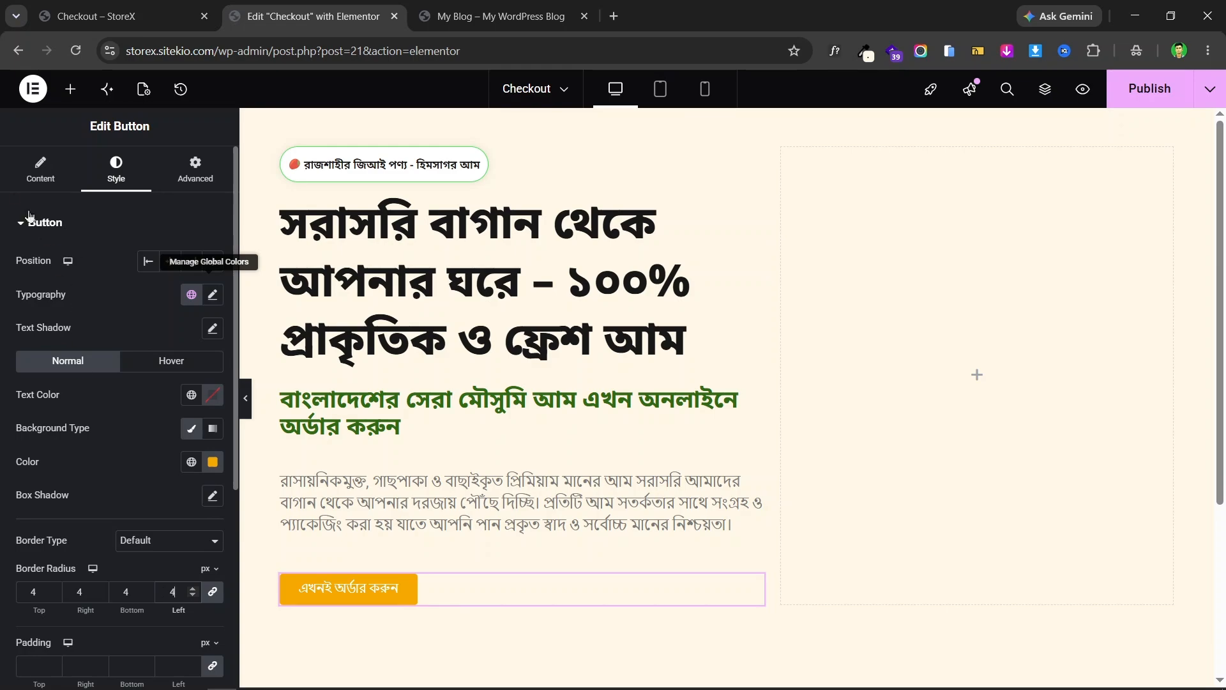
{"action": "left_click", "coordinate": [13, 182]}
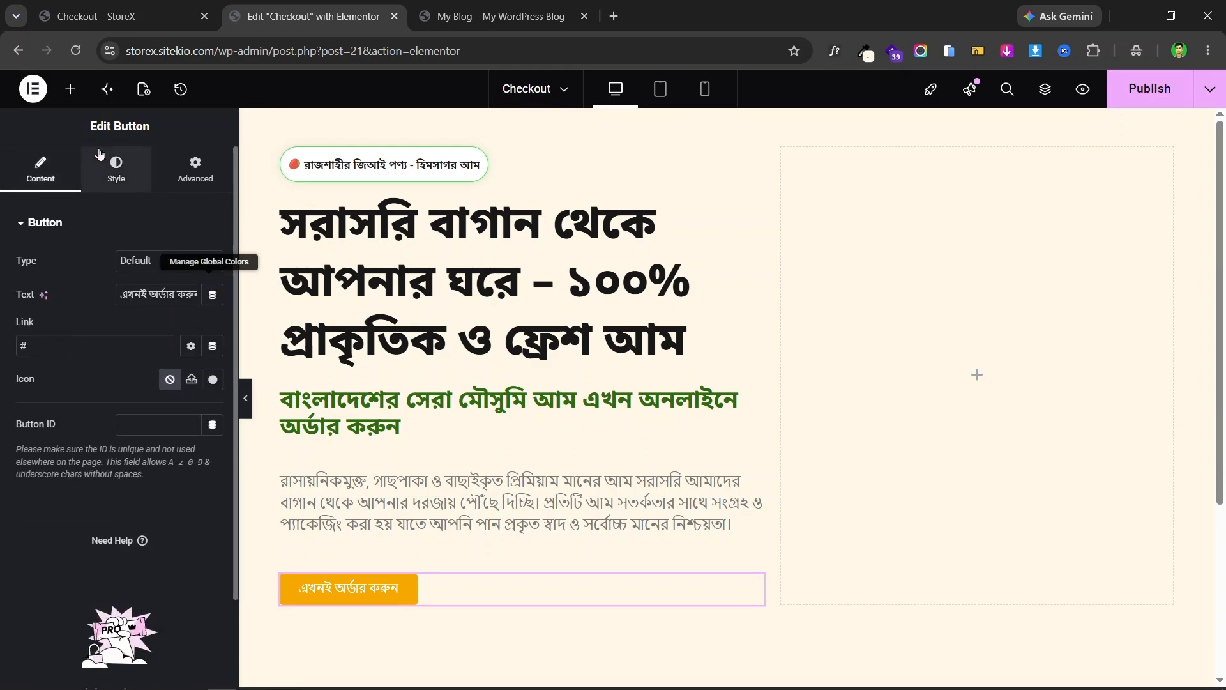
- Insert the arrow-right icon from the Icon Library into the order button
{"action": "left_click", "coordinate": [211, 8]}
{"action": "left_click", "coordinate": [291, 13]}
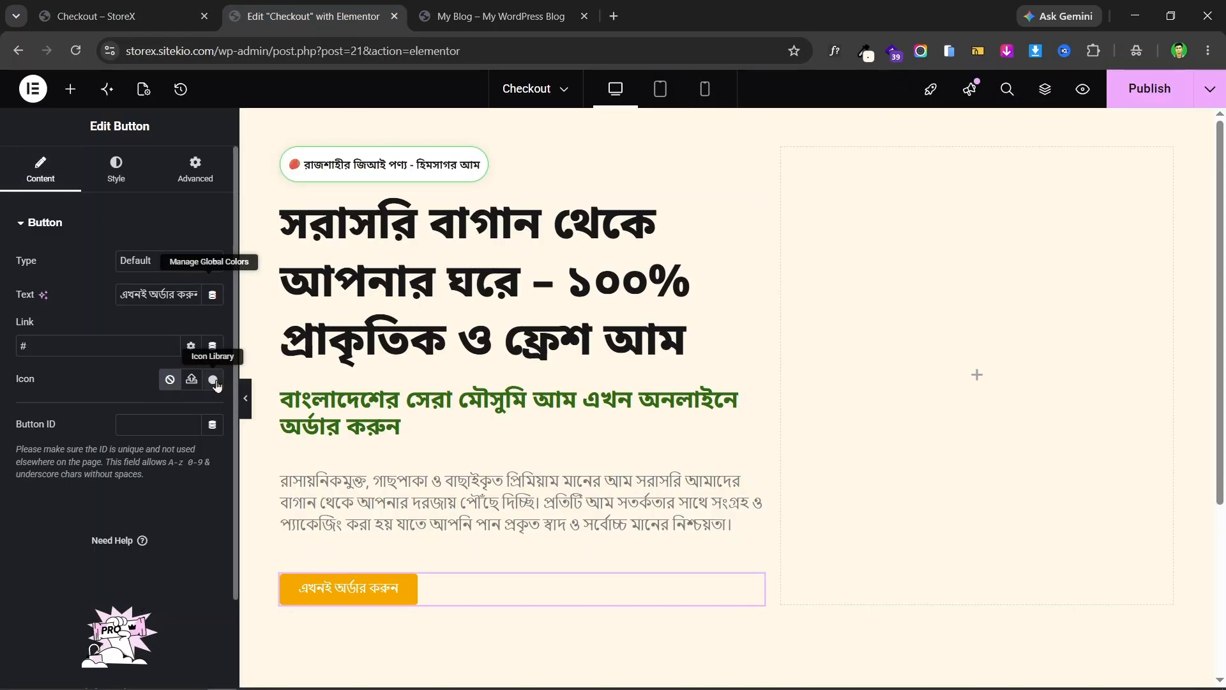
{"action": "left_click", "coordinate": [213, 380]}
{"action": "left_click", "coordinate": [539, 151]}
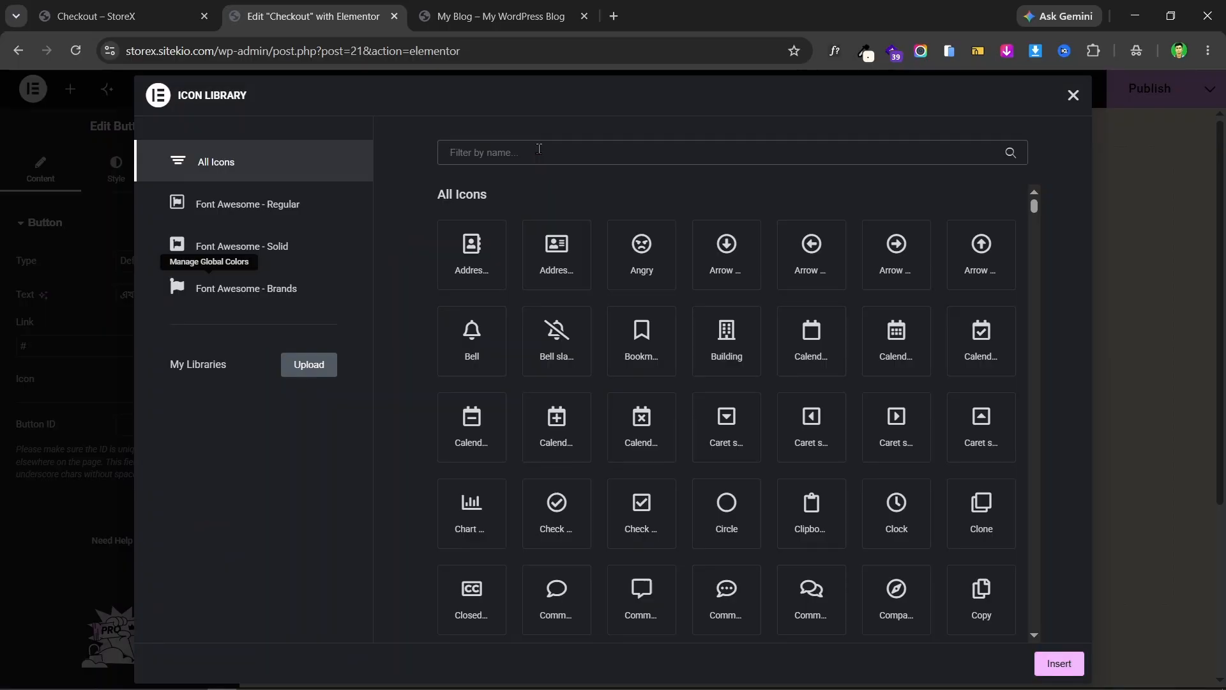
{"action": "type", "text": "arrow"}
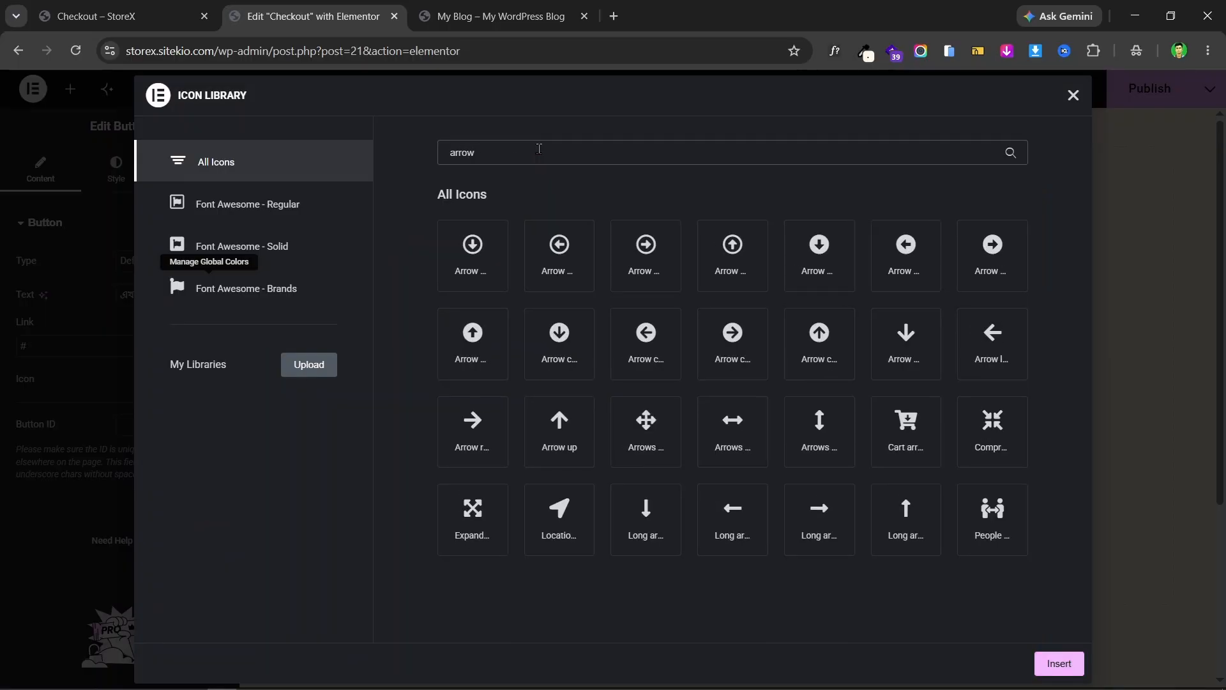
{"action": "left_click", "coordinate": [161, 8]}
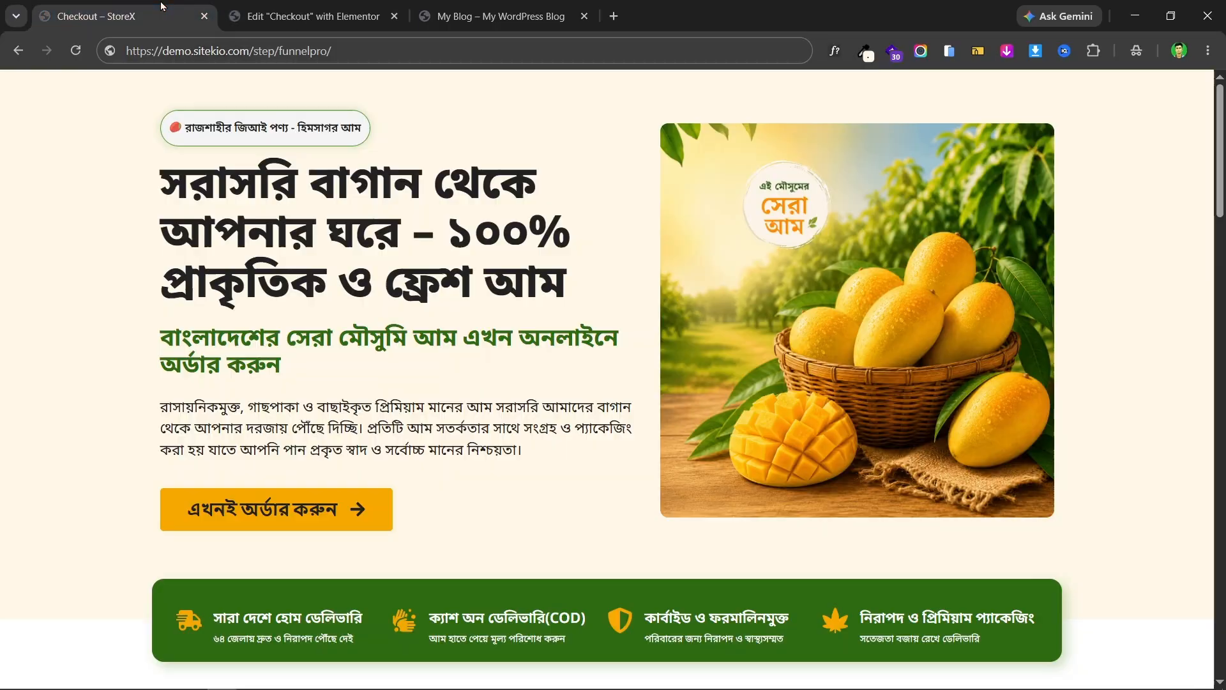
{"action": "left_click", "coordinate": [306, 16]}
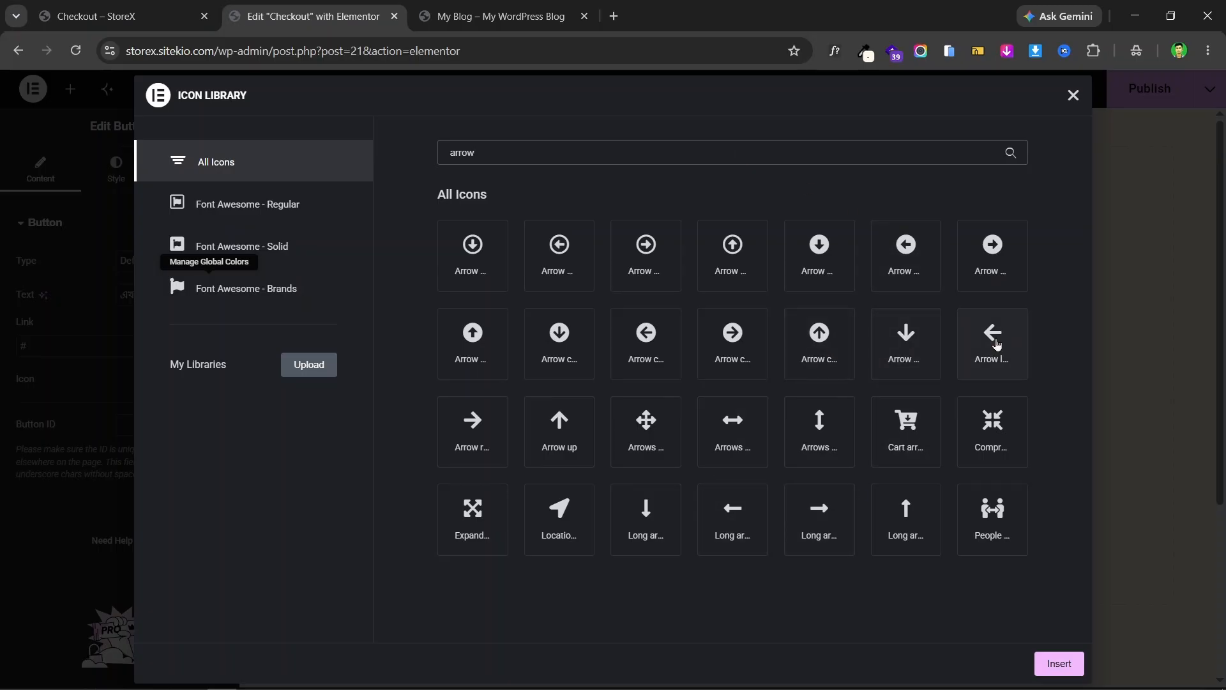
{"action": "left_click", "coordinate": [480, 425]}
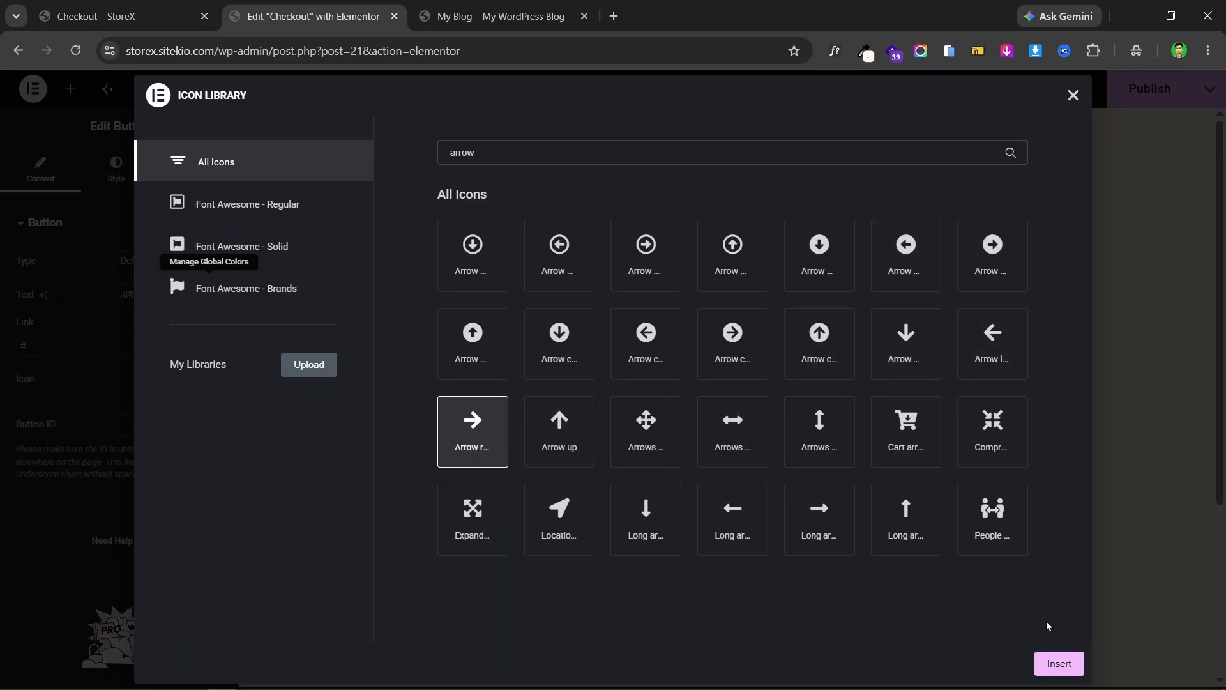
{"action": "left_click", "coordinate": [1057, 662]}
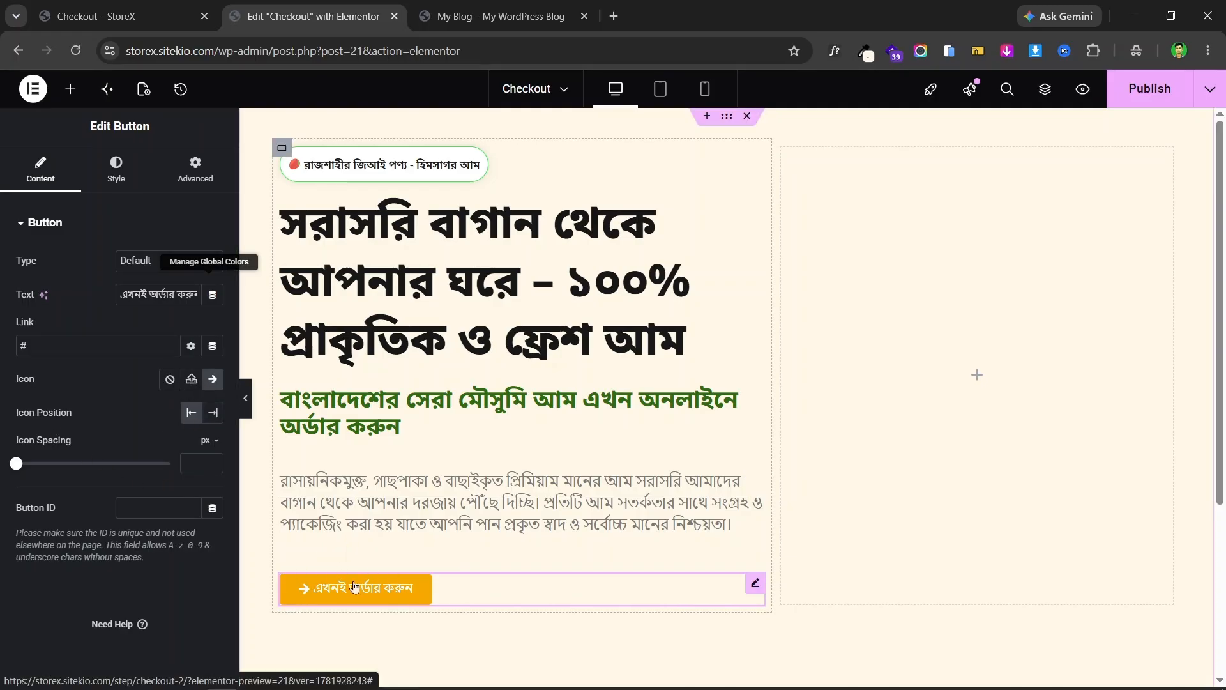
- Place the arrow after the button text with 15 px icon spacing
{"action": "left_click", "coordinate": [117, 8]}
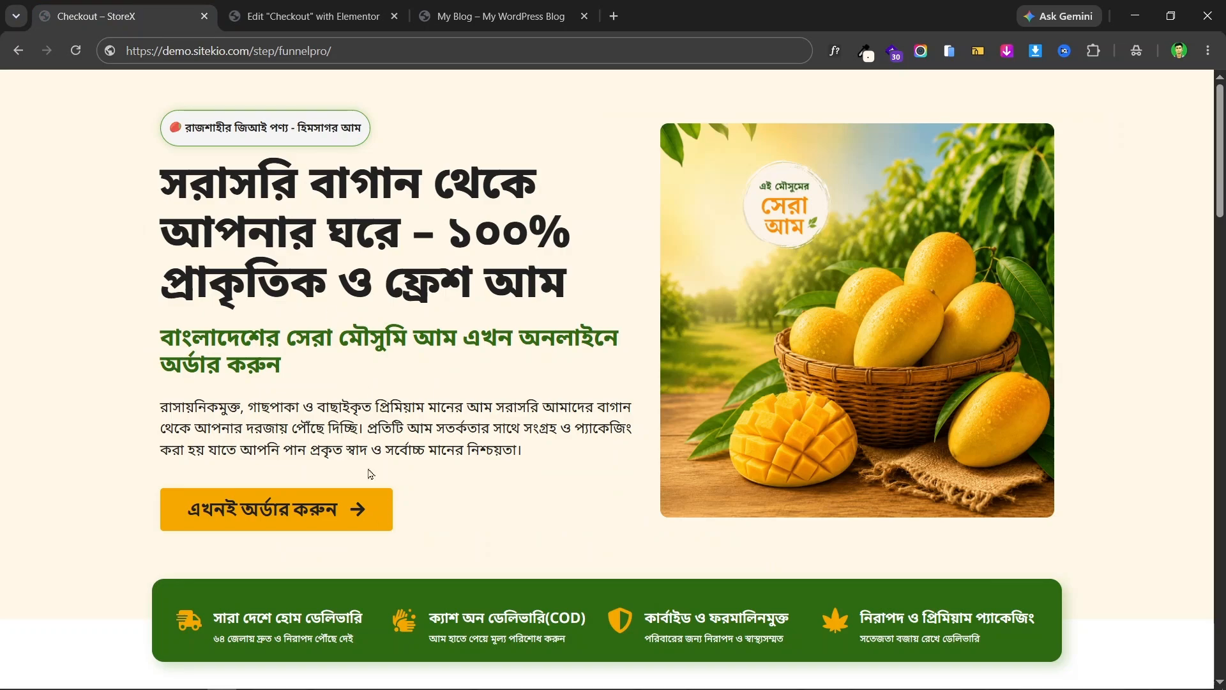
{"action": "left_click", "coordinate": [307, 16]}
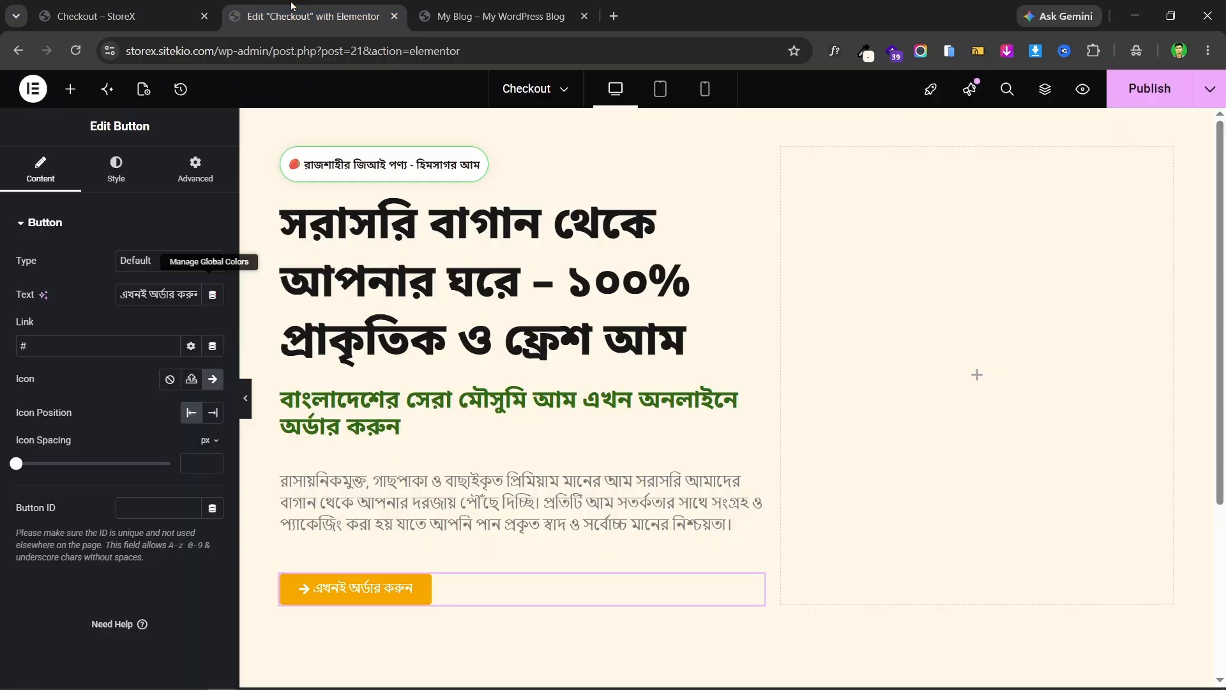
{"action": "left_click", "coordinate": [212, 413]}
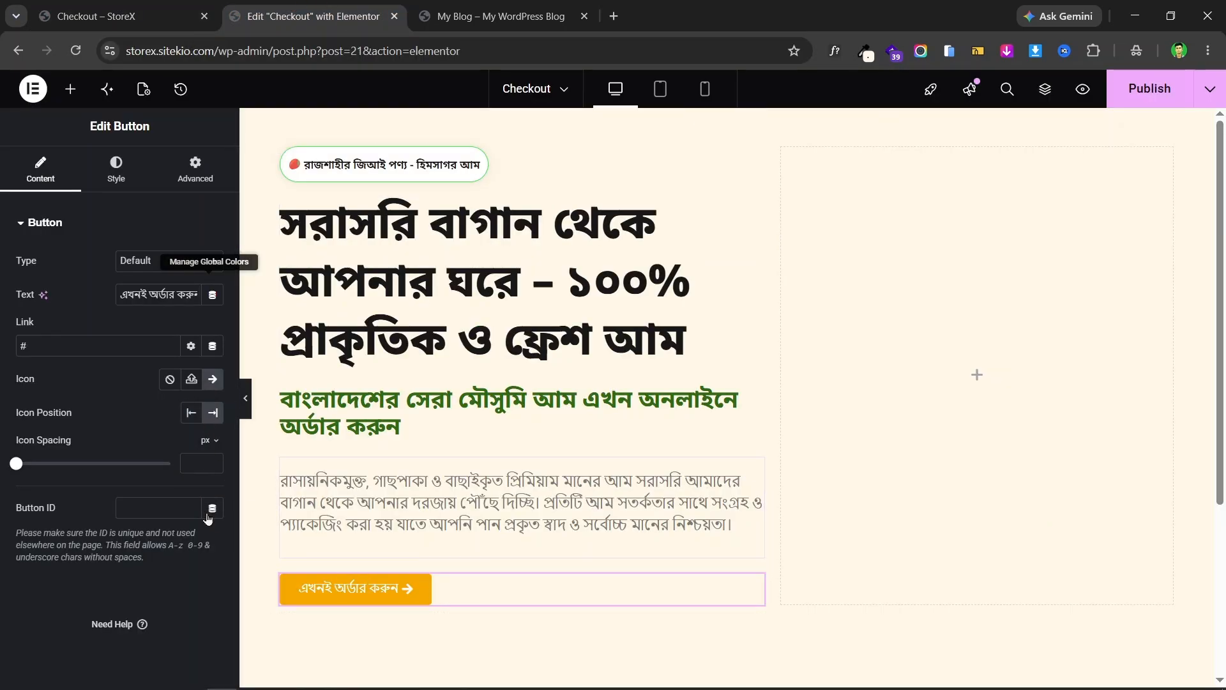
{"action": "left_click_drag", "start_coordinate": [18, 471], "coordinate": [57, 478]}
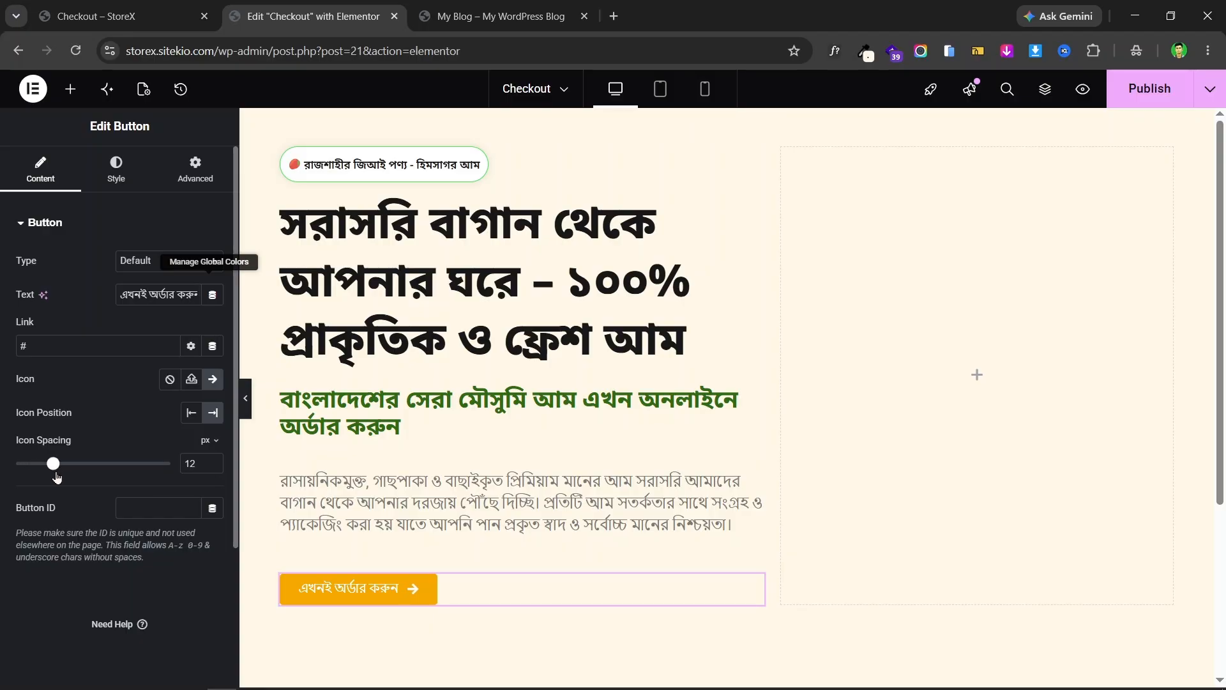
{"action": "left_click", "coordinate": [214, 460]}
{"action": "left_click", "coordinate": [213, 460]}
{"action": "left_click", "coordinate": [213, 461]}
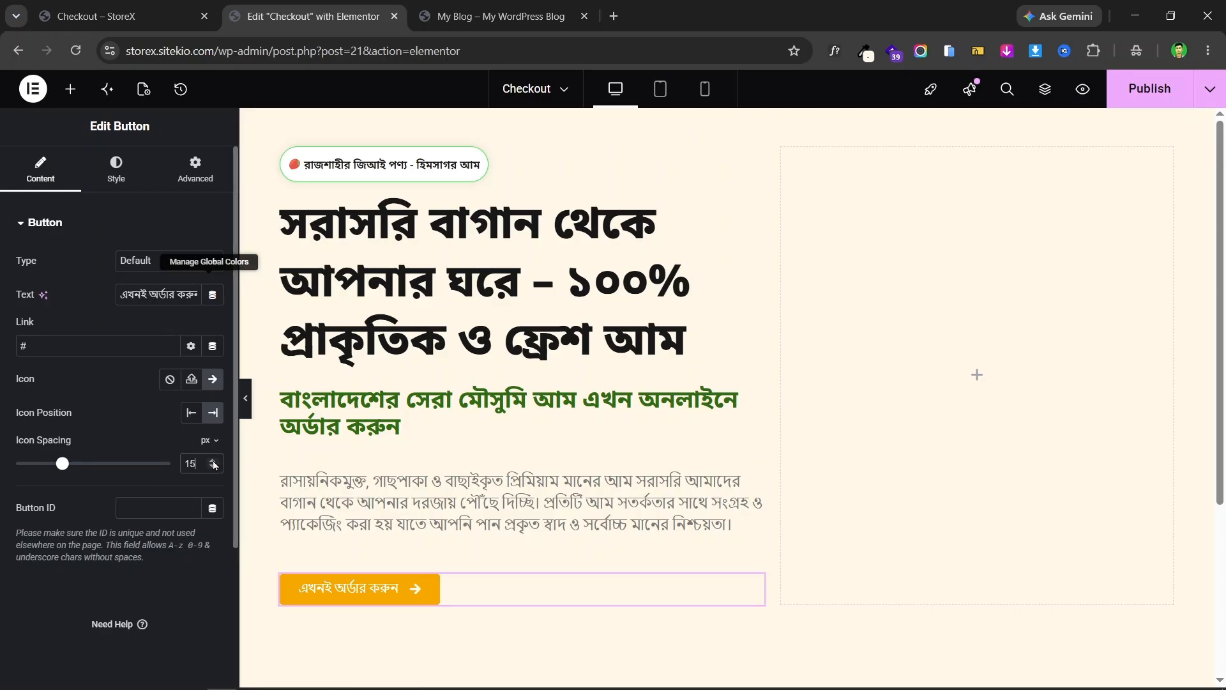
{"action": "left_click", "coordinate": [116, 175]}
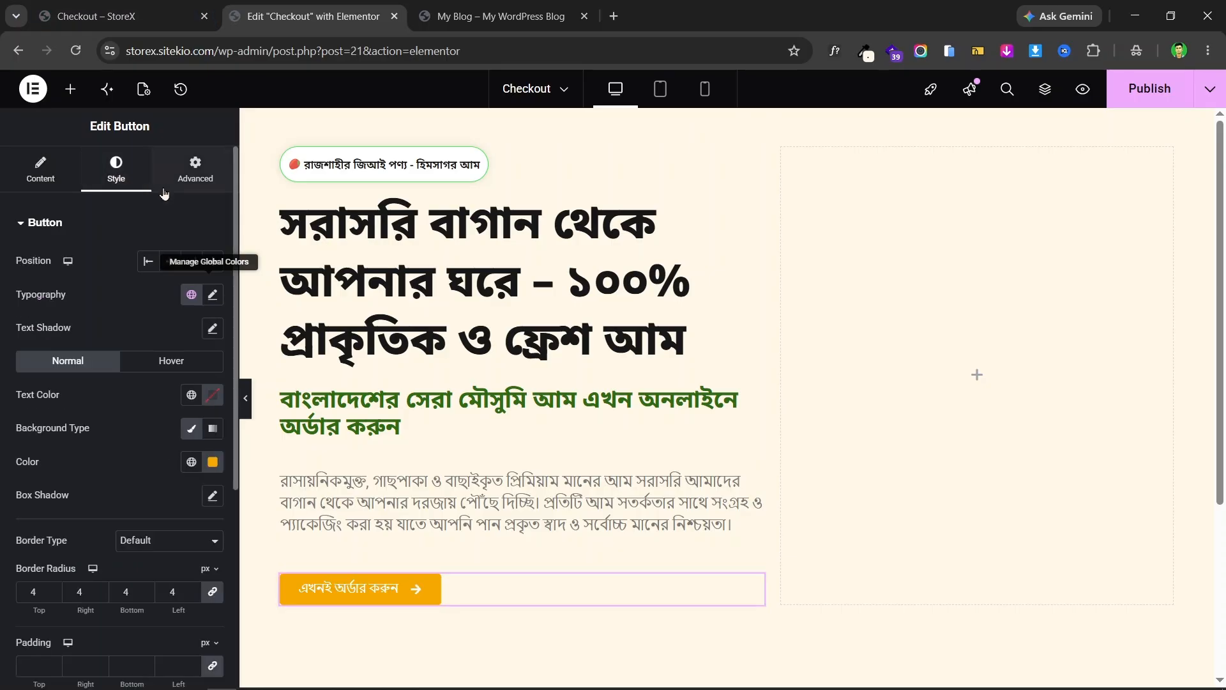
- Set the button text to 21 px, weight 800 (Extra Bold), with a 1.3 em line height
{"action": "left_click", "coordinate": [111, 9]}
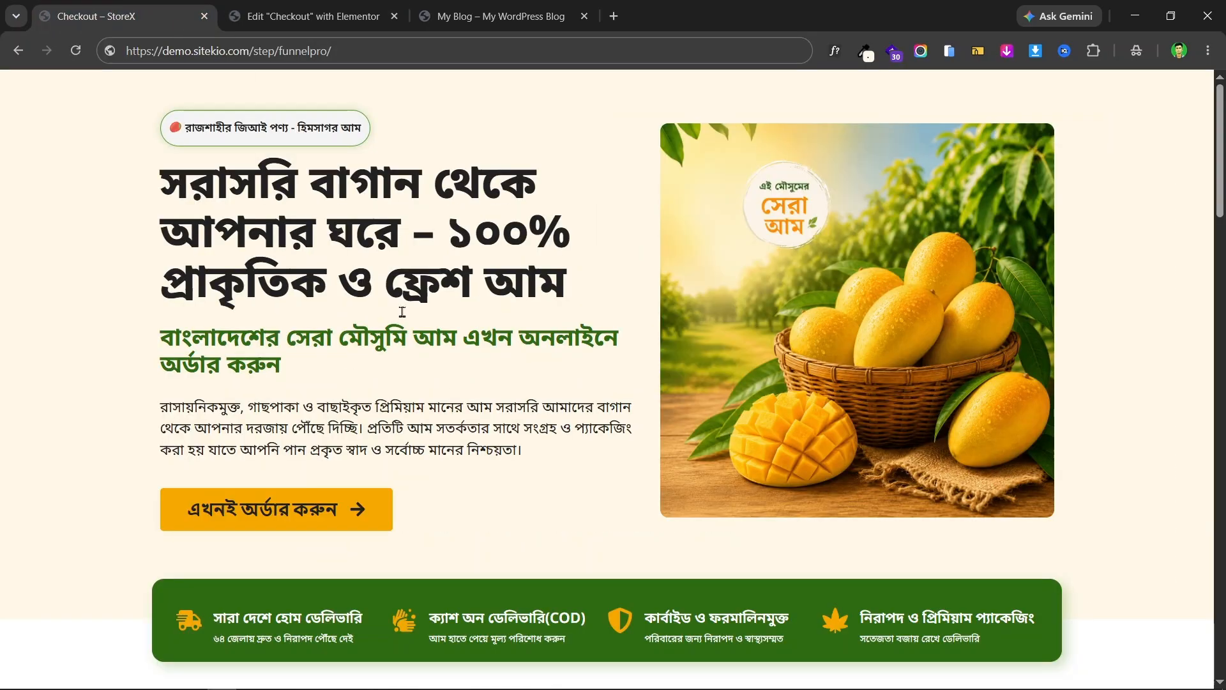
{"action": "left_click", "coordinate": [306, 16]}
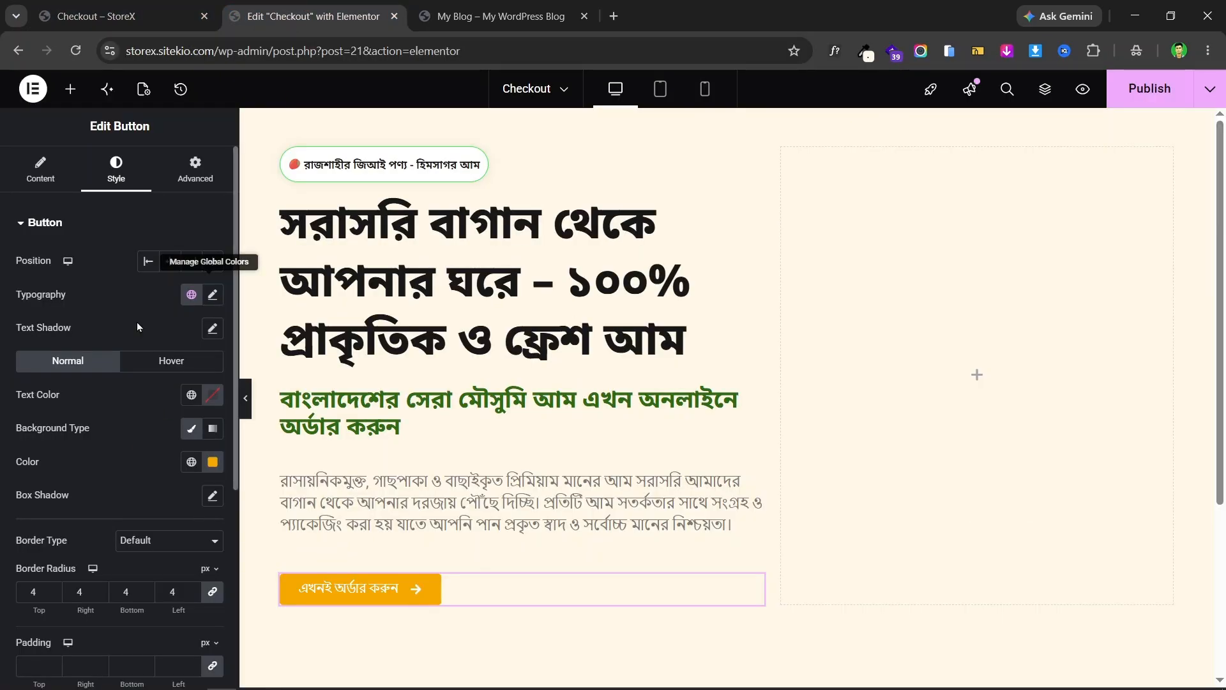
{"action": "left_click", "coordinate": [212, 295]}
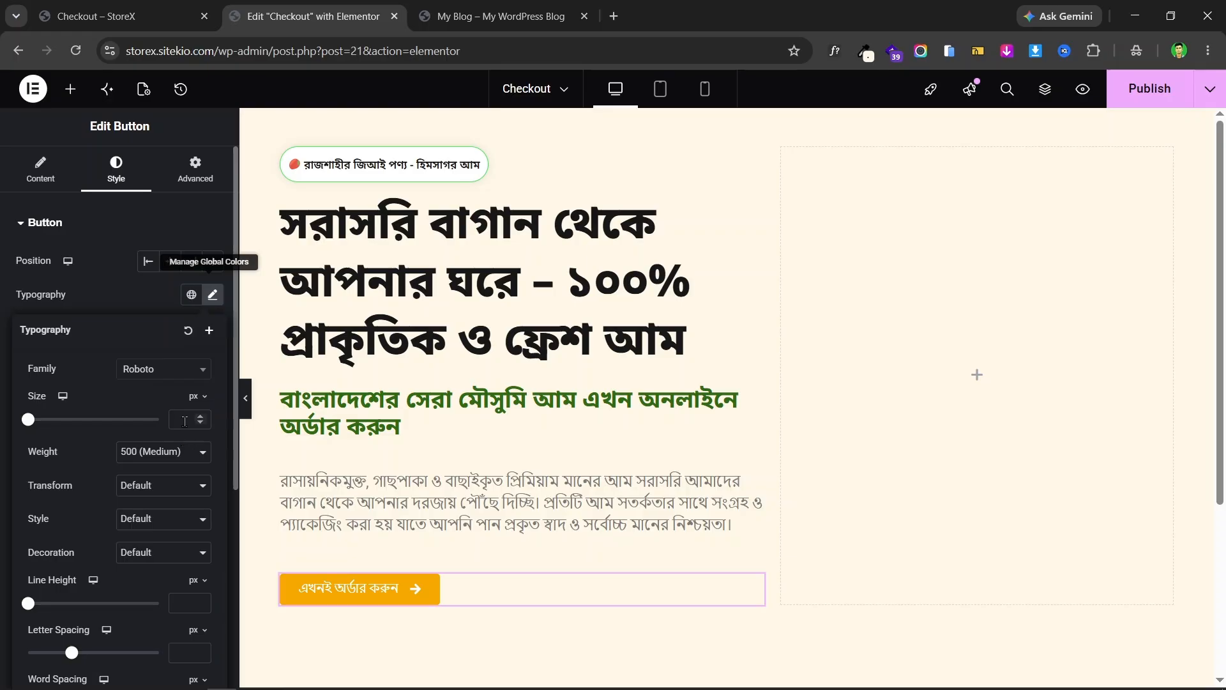
{"action": "type", "text": "21"}
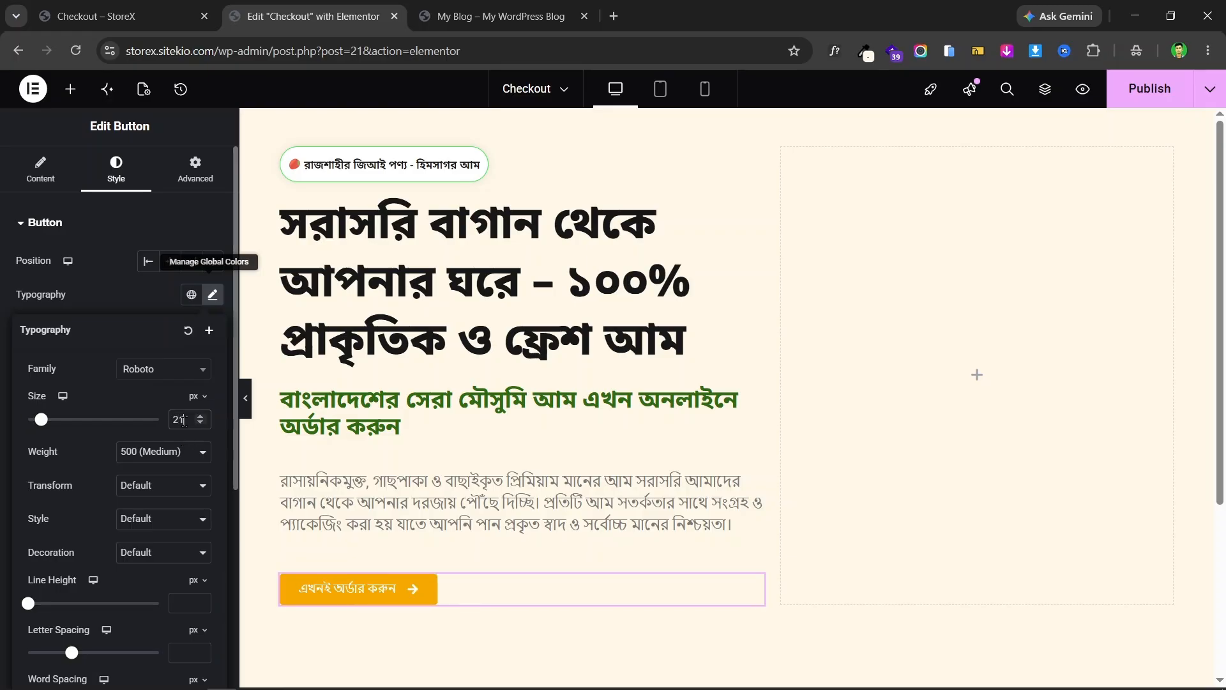
{"action": "left_click", "coordinate": [159, 456]}
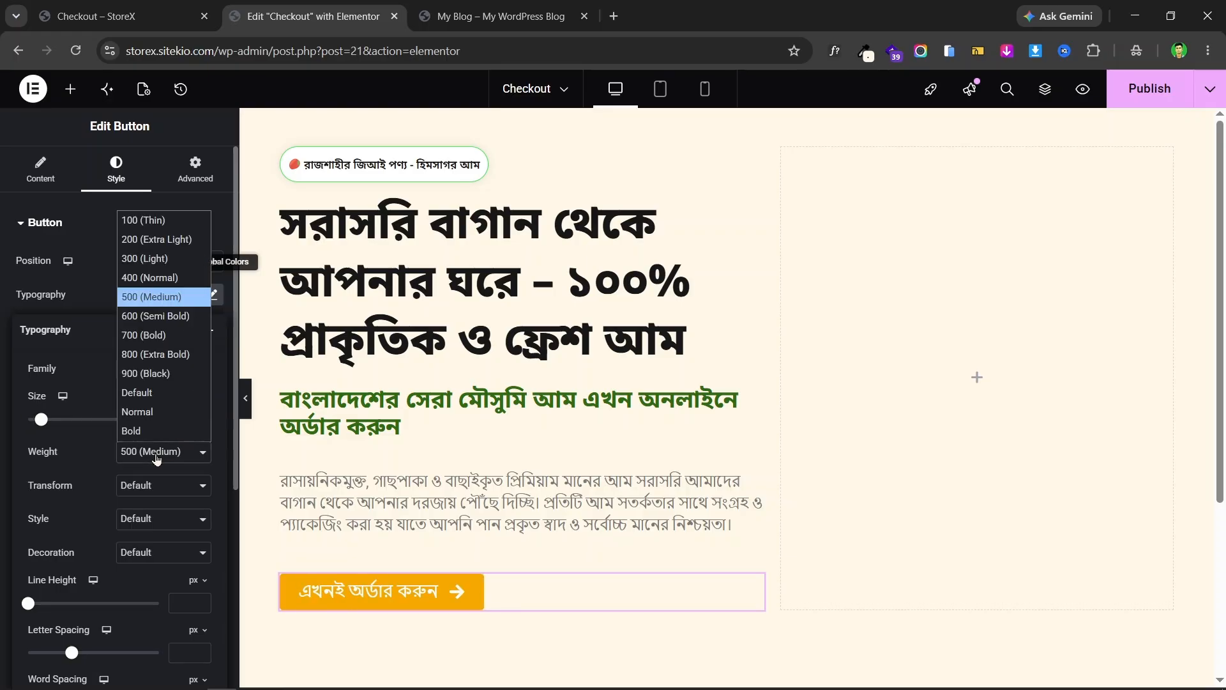
{"action": "left_click", "coordinate": [170, 356]}
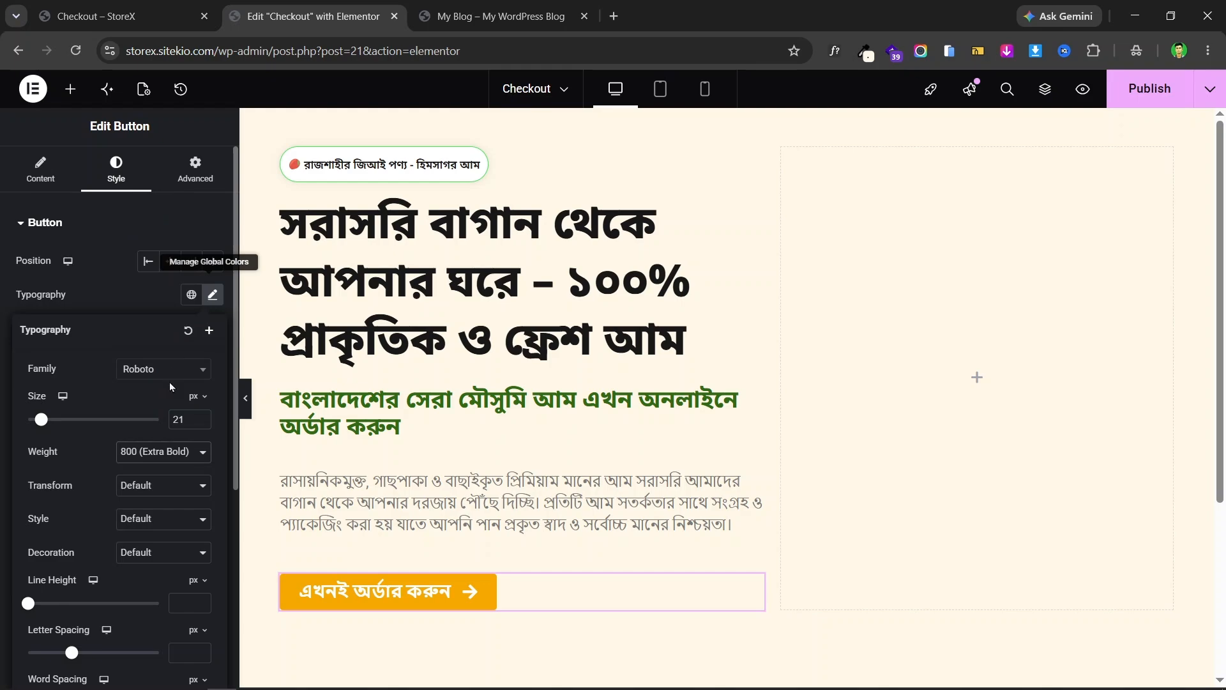
{"action": "left_click", "coordinate": [199, 583]}
{"action": "left_click", "coordinate": [205, 608]}
{"action": "left_click", "coordinate": [201, 603]}
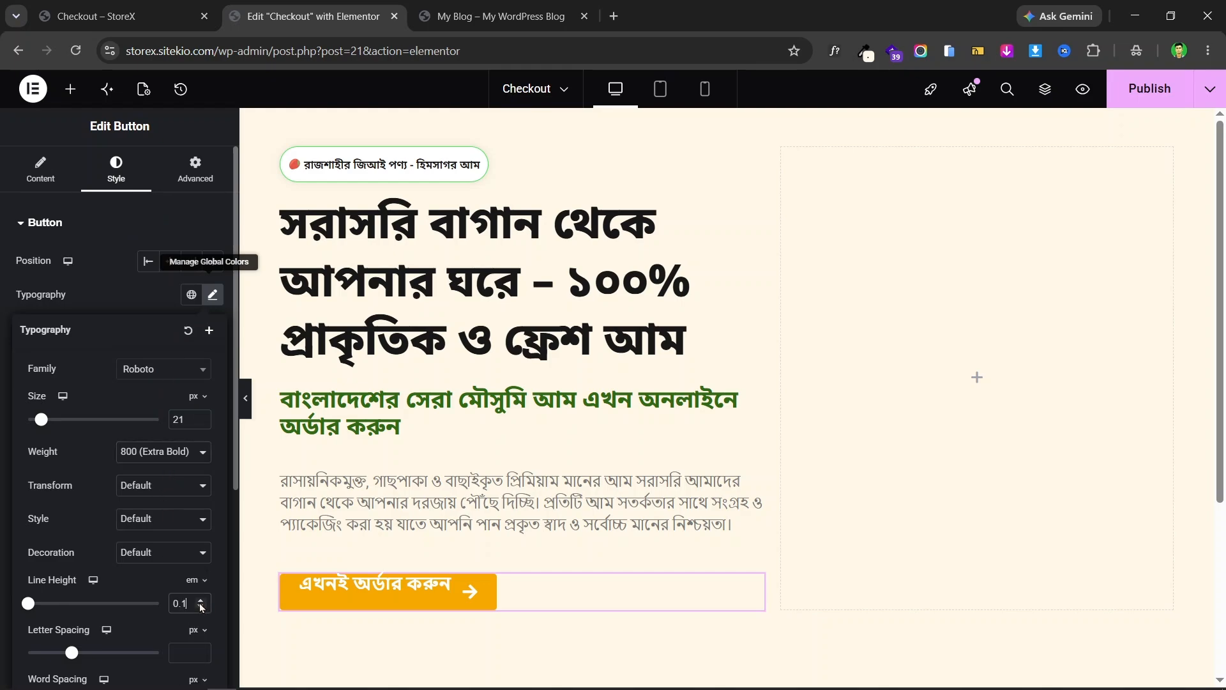
{"action": "left_click", "coordinate": [201, 604]}
{"action": "left_click", "coordinate": [201, 603]}
{"action": "left_click", "coordinate": [201, 604]}
{"action": "left_click", "coordinate": [201, 603]}
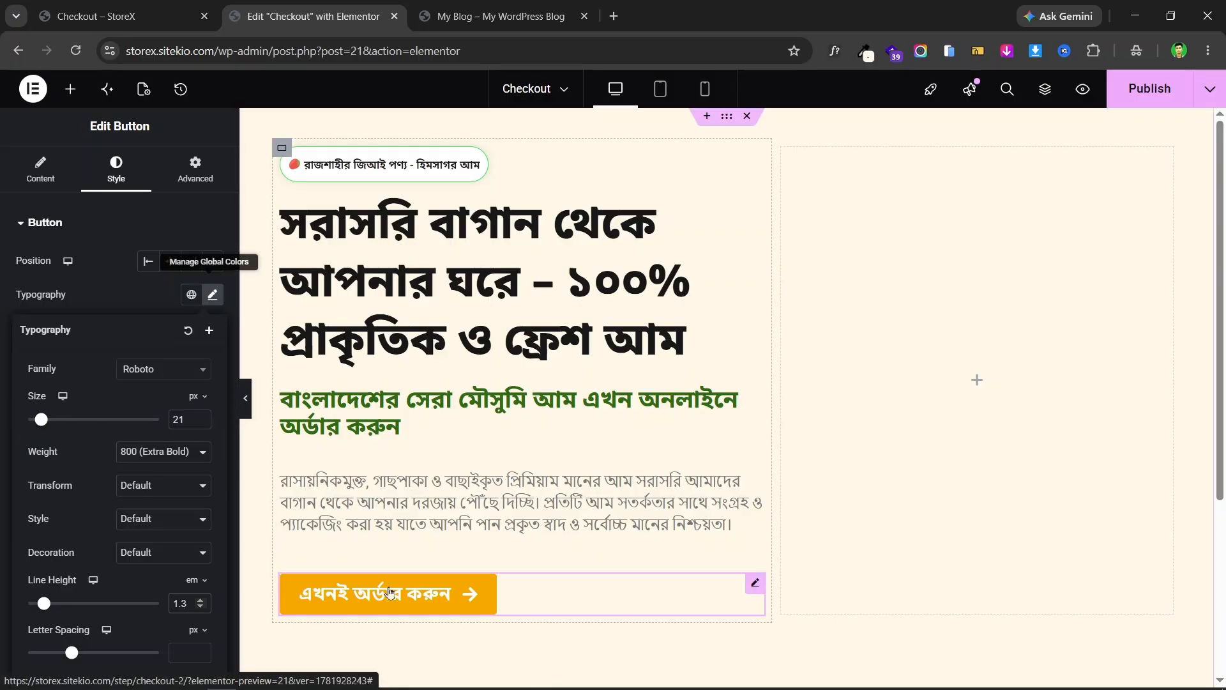
- Set the button padding to 15 px top and bottom and 34 px left and right
{"action": "left_click", "coordinate": [4, 360]}
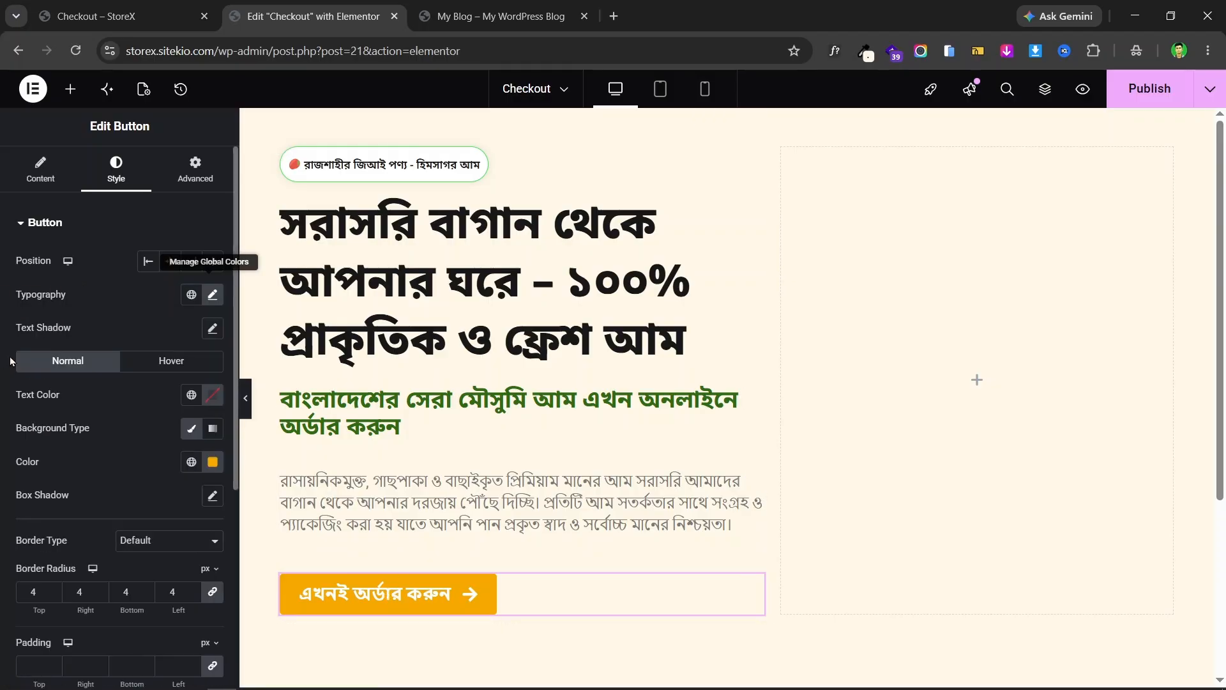
{"action": "scroll", "coordinate": [118, 355], "scroll_direction": "down", "scroll_amount": 3}
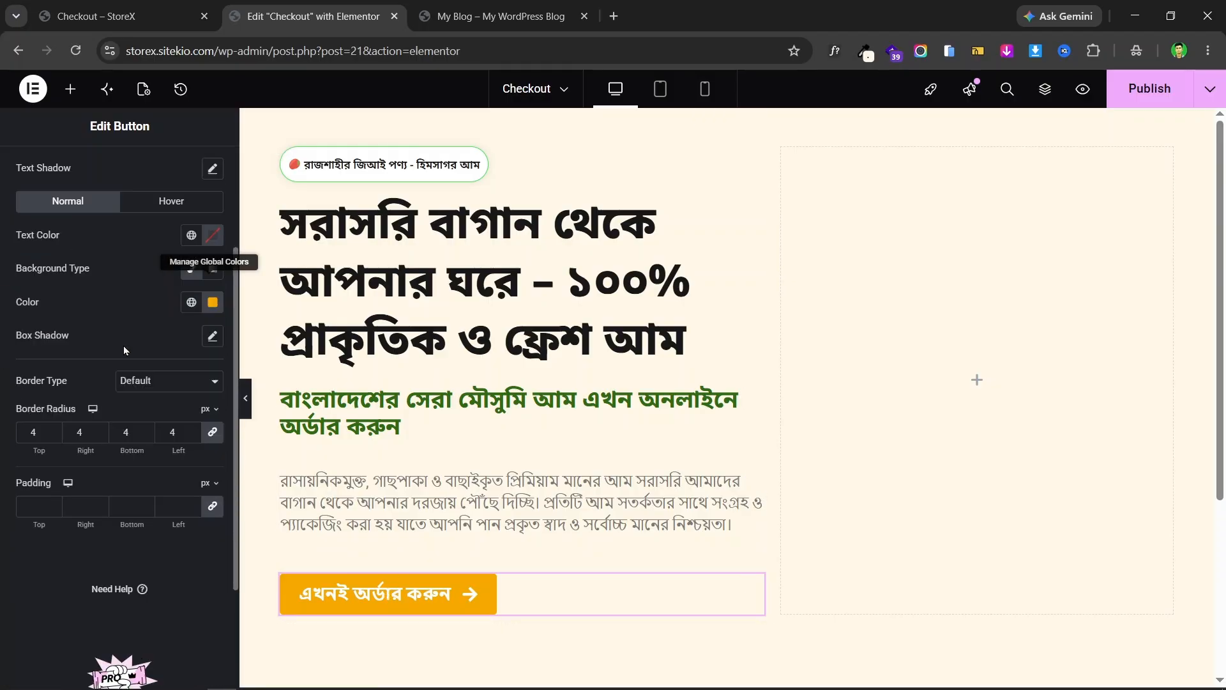
{"action": "left_click", "coordinate": [213, 506]}
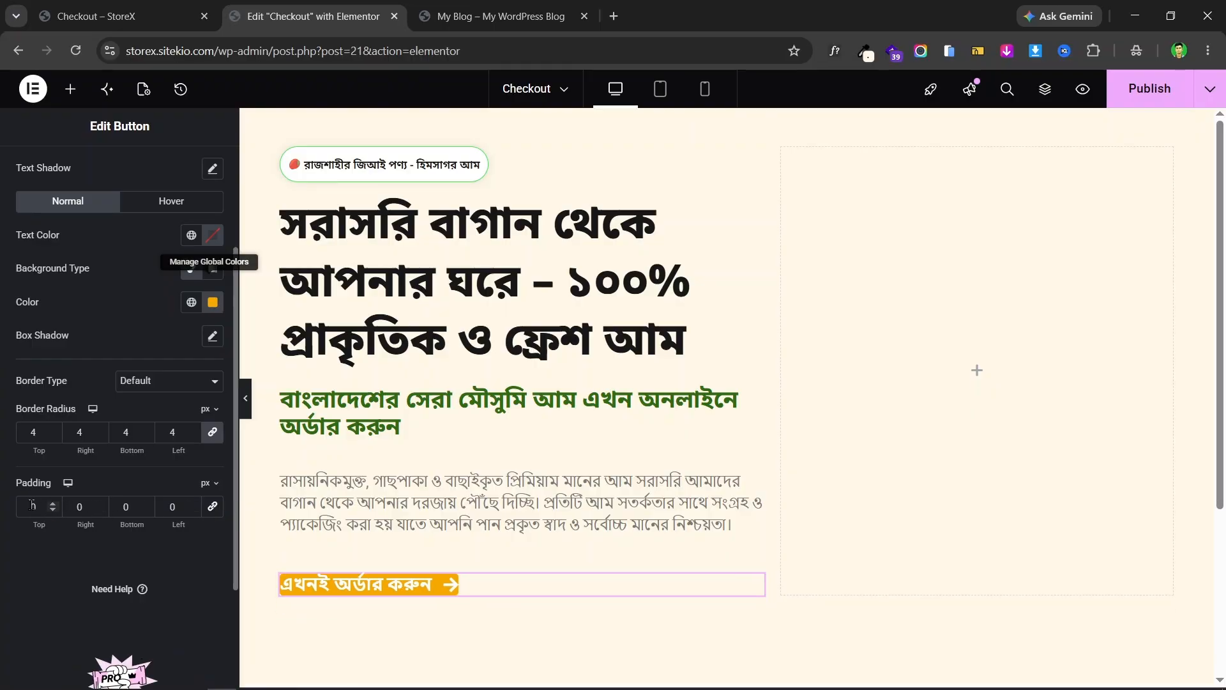
{"action": "left_click", "coordinate": [110, 8]}
{"action": "left_click", "coordinate": [292, 7]}
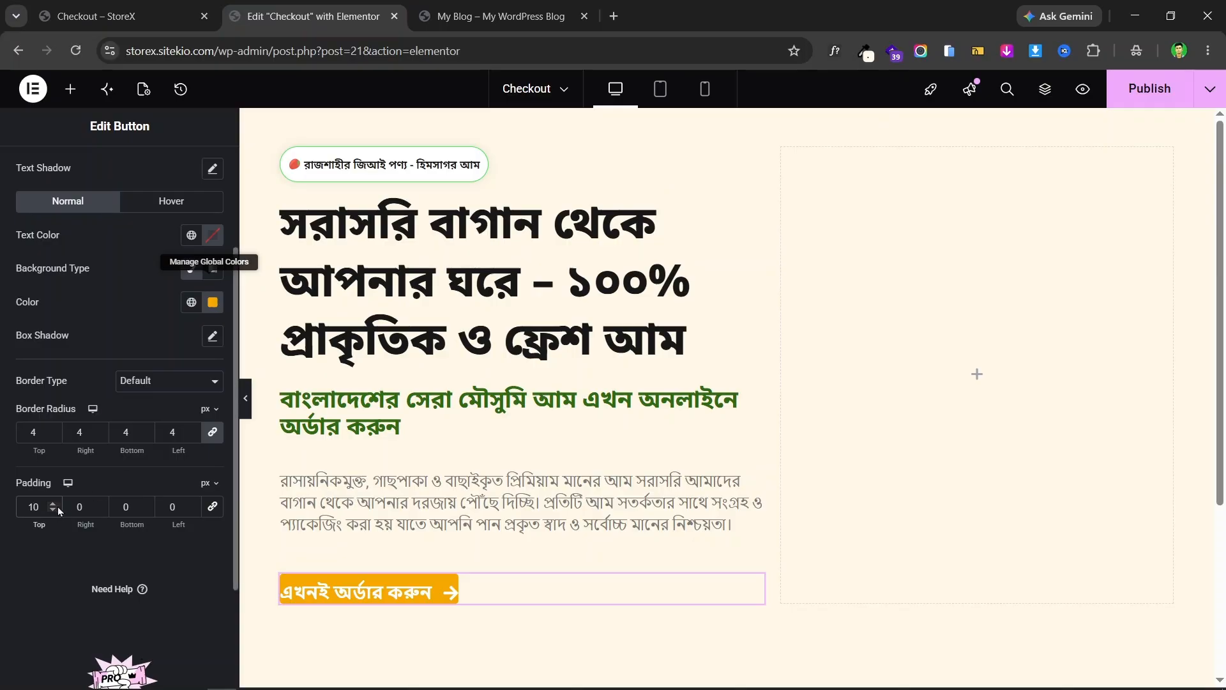
{"action": "left_click", "coordinate": [55, 504]}
{"action": "left_click", "coordinate": [55, 504]}
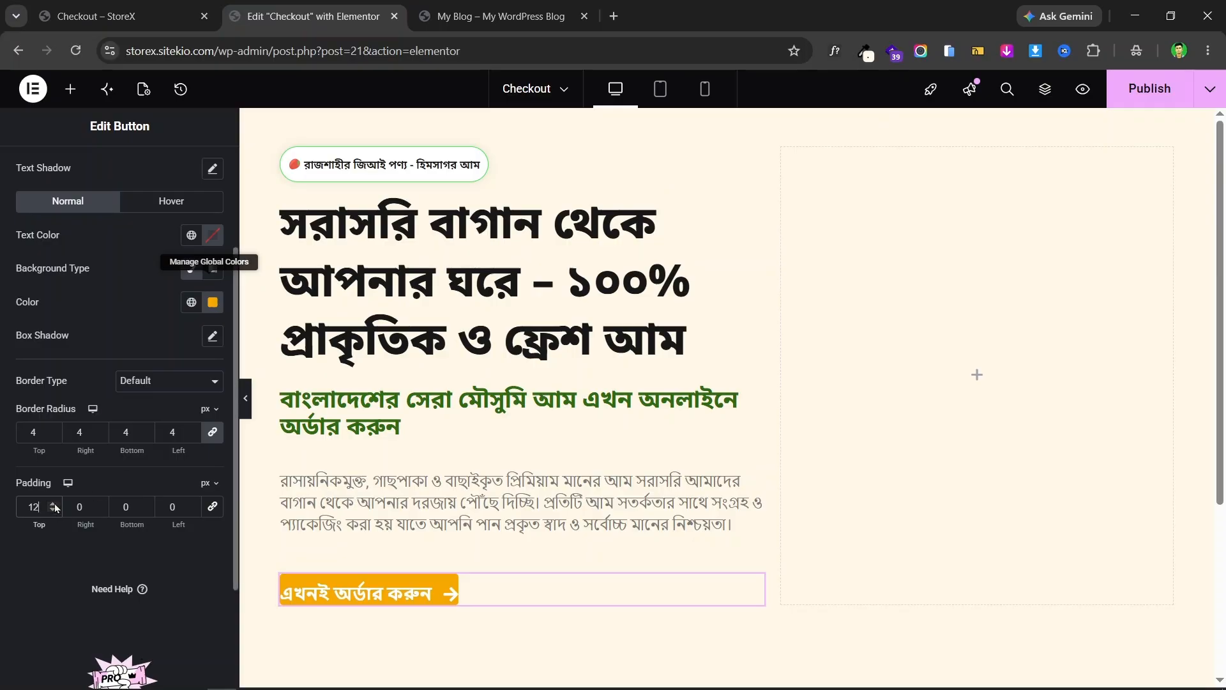
{"action": "left_click", "coordinate": [55, 504]}
{"action": "left_click", "coordinate": [55, 504]}
{"action": "left_click", "coordinate": [54, 504]}
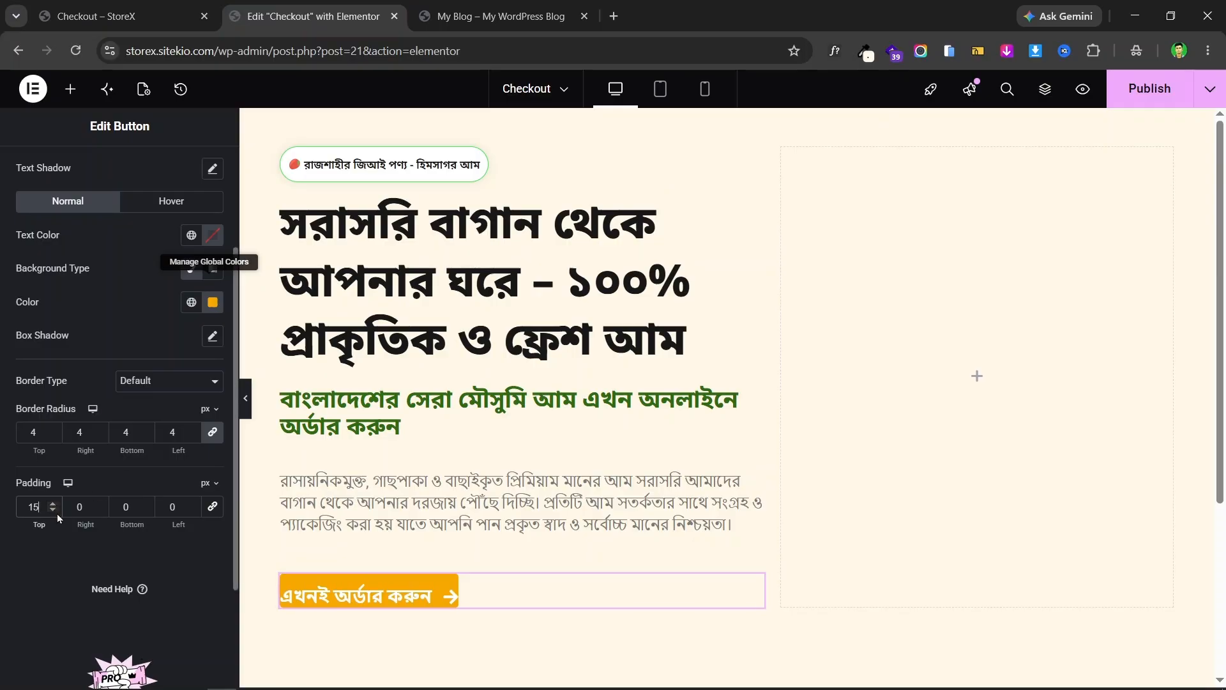
{"action": "double_click", "coordinate": [121, 508]}
{"action": "type", "text": "15"}
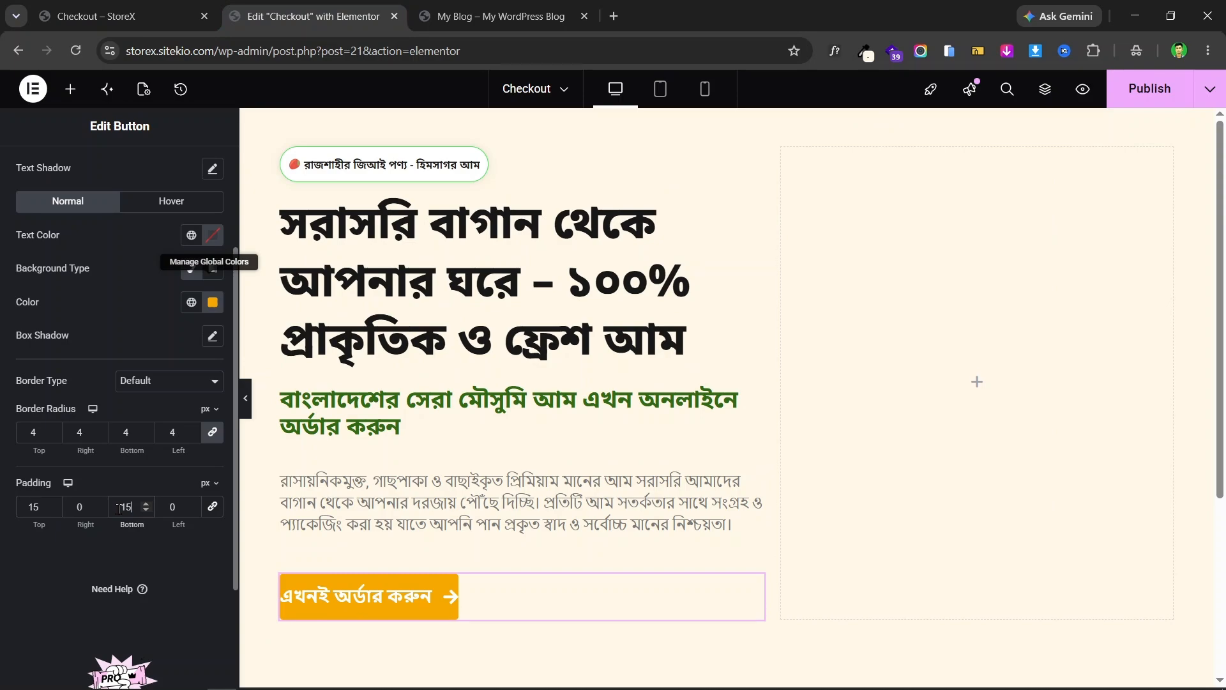
{"action": "left_click", "coordinate": [77, 506]}
{"action": "type", "text": "34"}
{"action": "double_click", "coordinate": [167, 508]}
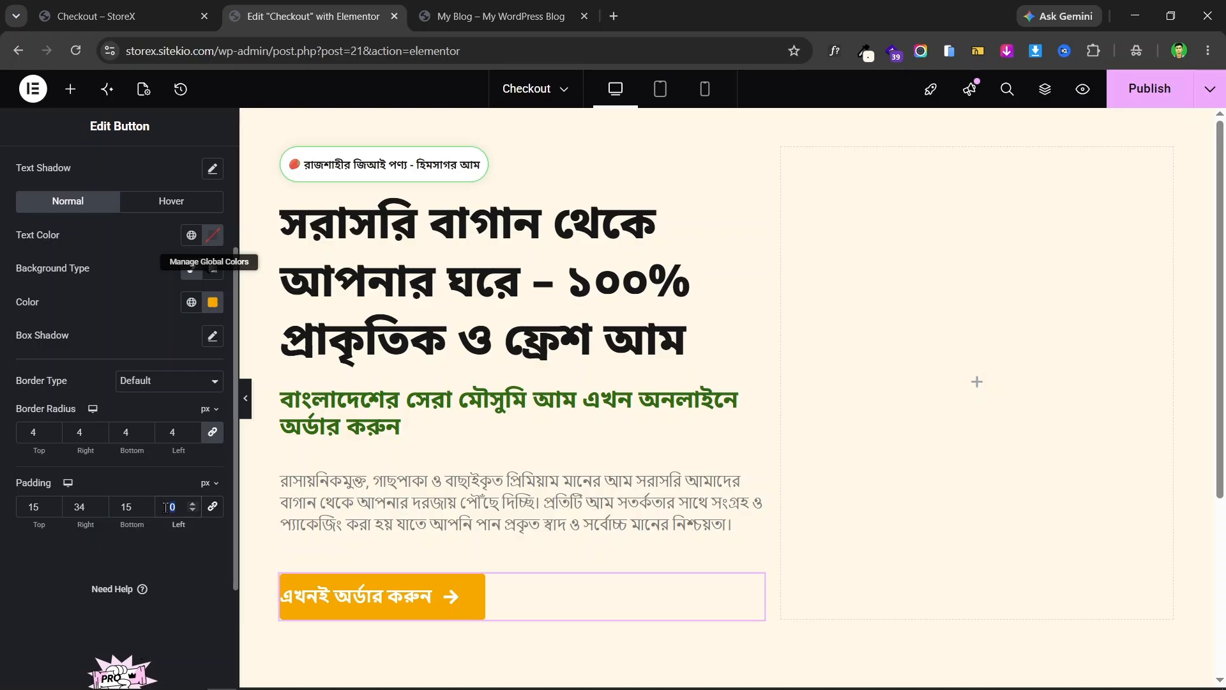
{"action": "type", "text": "34"}
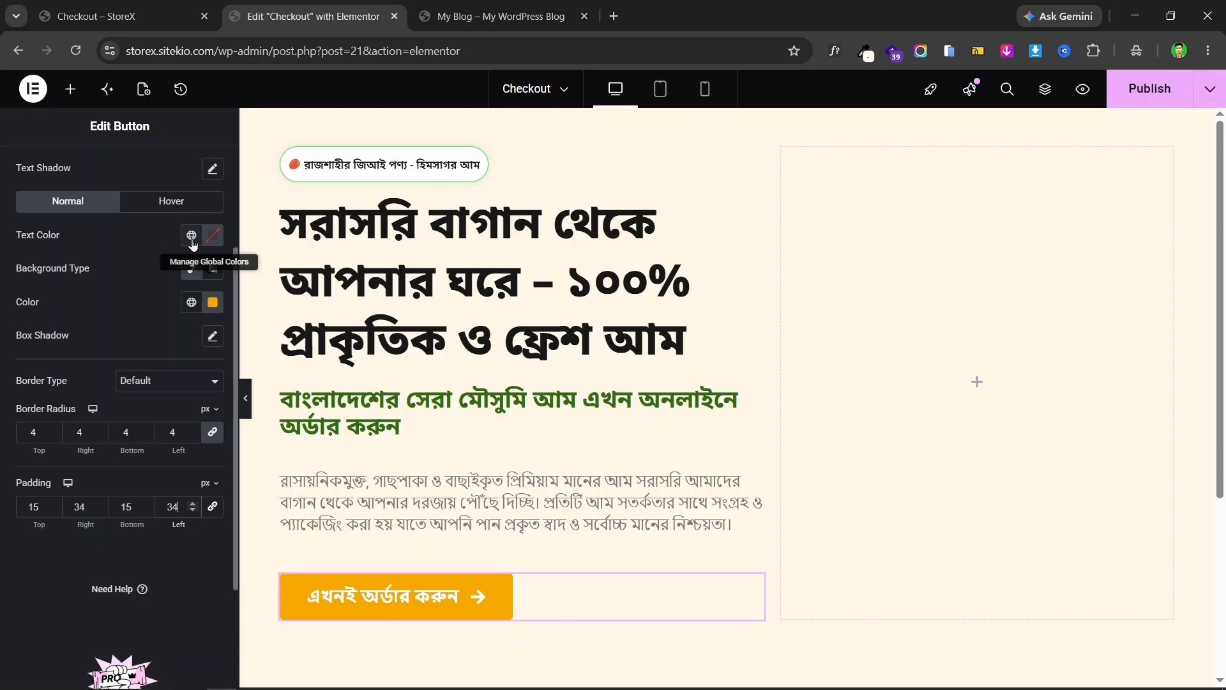
{"action": "left_click", "coordinate": [160, 8]}
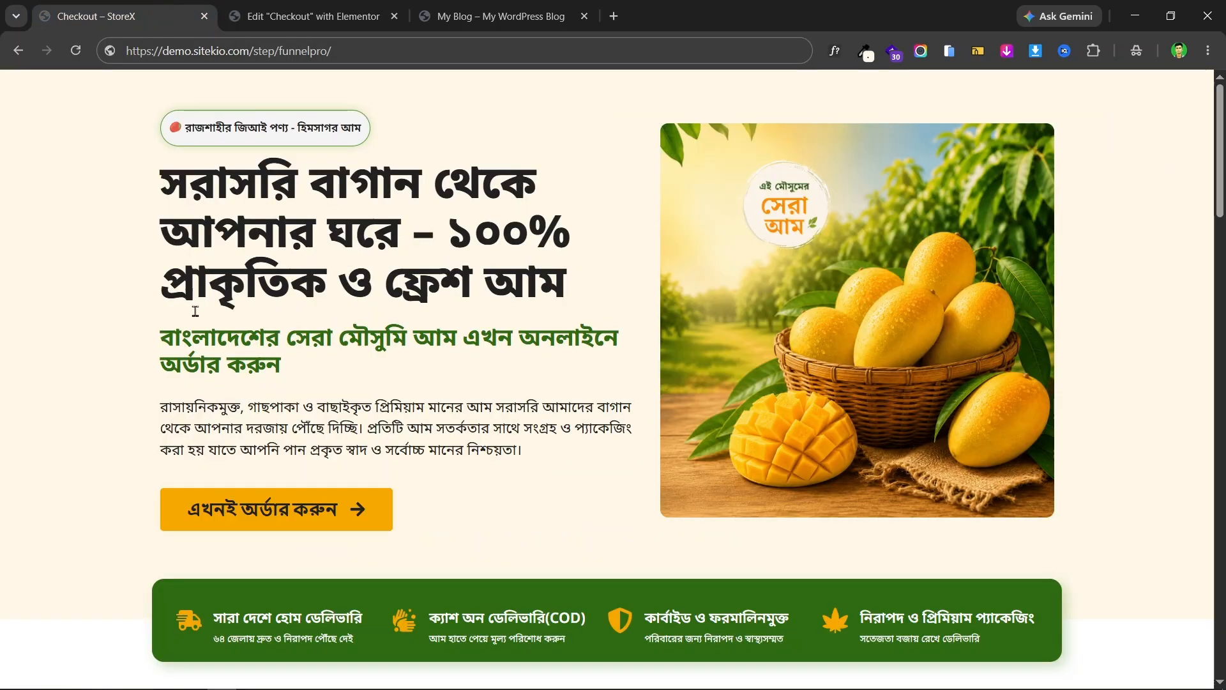
{"action": "left_click", "coordinate": [329, 8]}
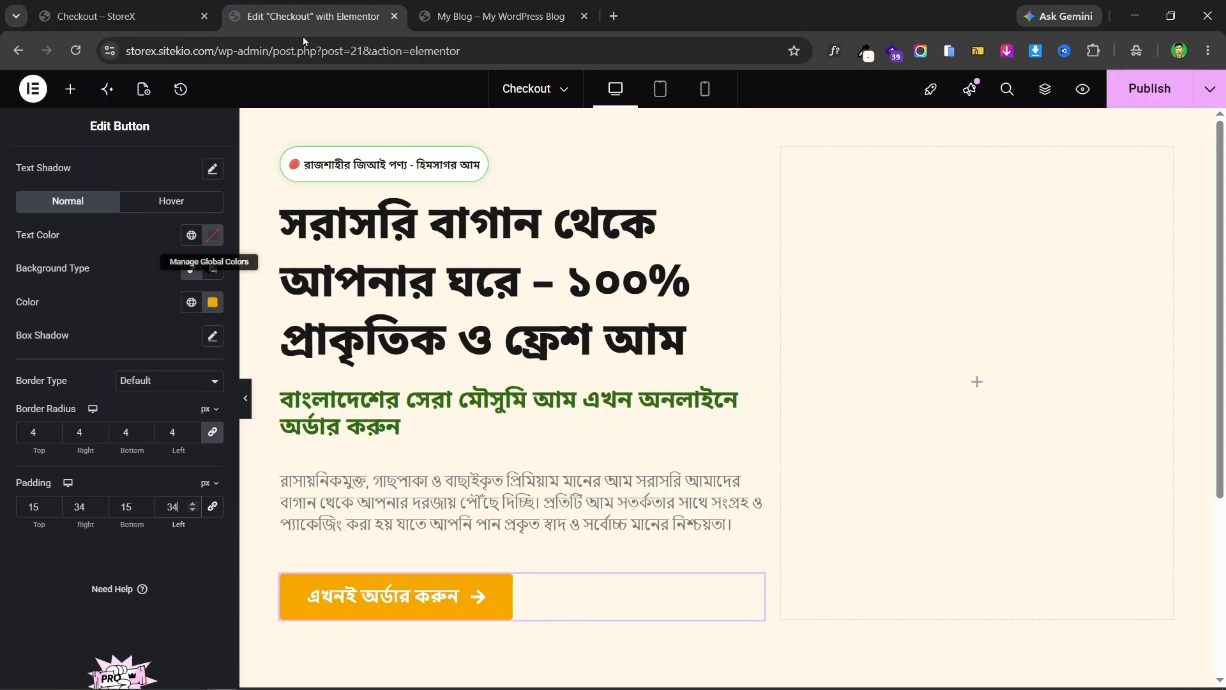
- Make the button text near-black #181818, checking it against the live page
{"action": "left_click", "coordinate": [191, 236]}
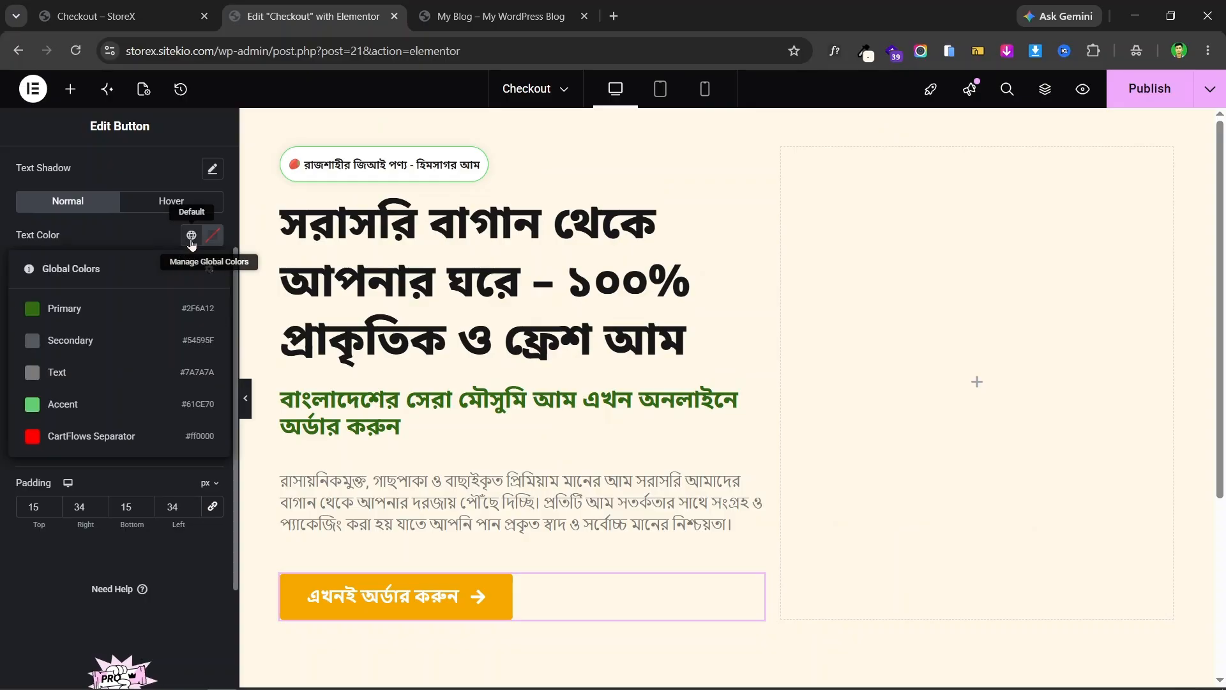
{"action": "left_click", "coordinate": [213, 235]}
{"action": "left_click_drag", "start_coordinate": [172, 368], "coordinate": [110, 414]}
{"action": "left_click", "coordinate": [96, 16]}
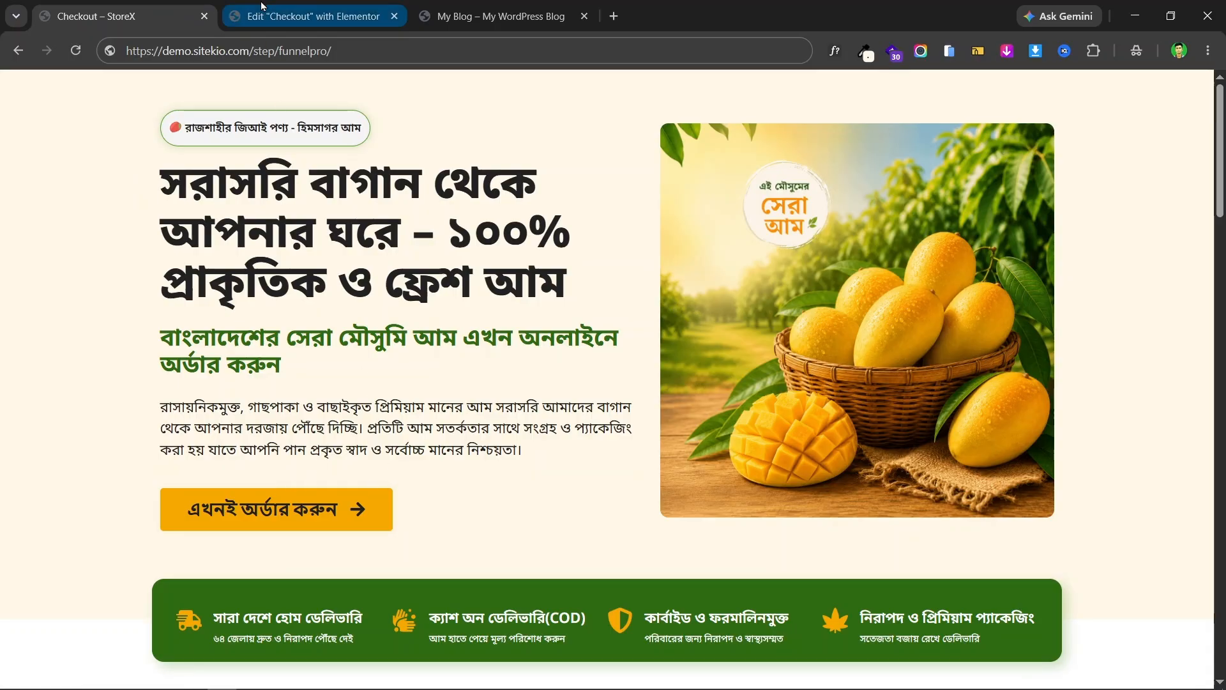
{"action": "left_click", "coordinate": [287, 16]}
- Reduce the button's top and bottom padding to 12 px, comparing with the live page
{"action": "scroll", "coordinate": [594, 348], "scroll_direction": "down", "scroll_amount": 4}
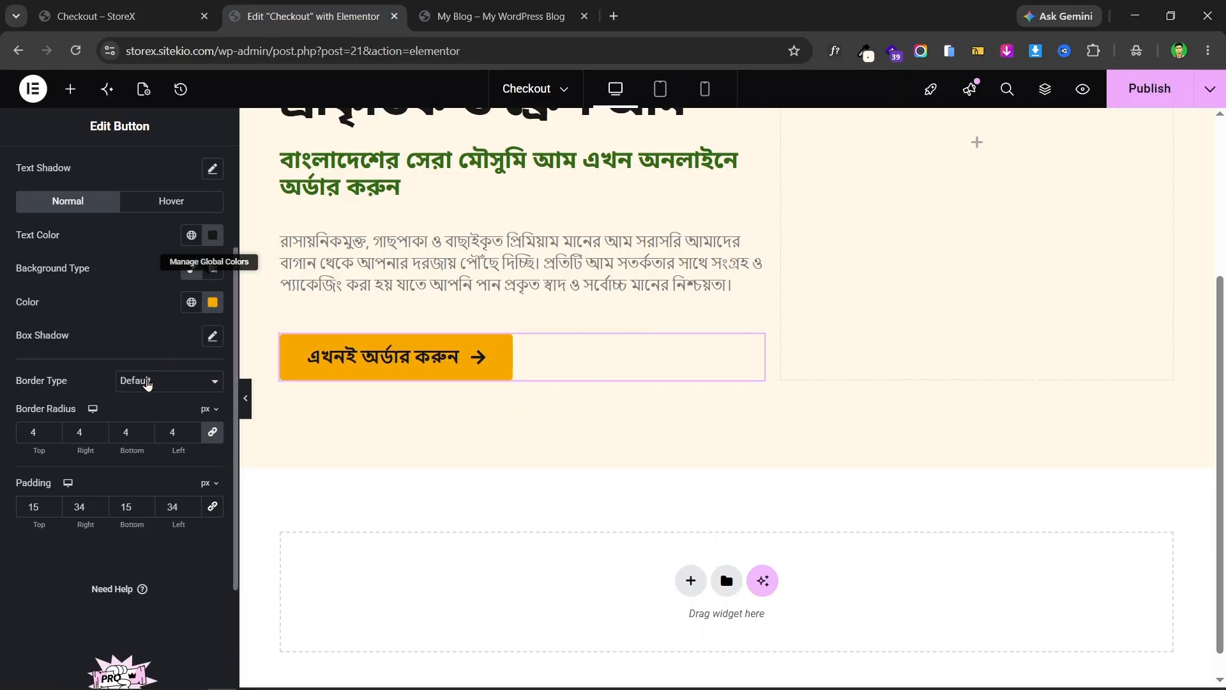
{"action": "left_click", "coordinate": [54, 513]}
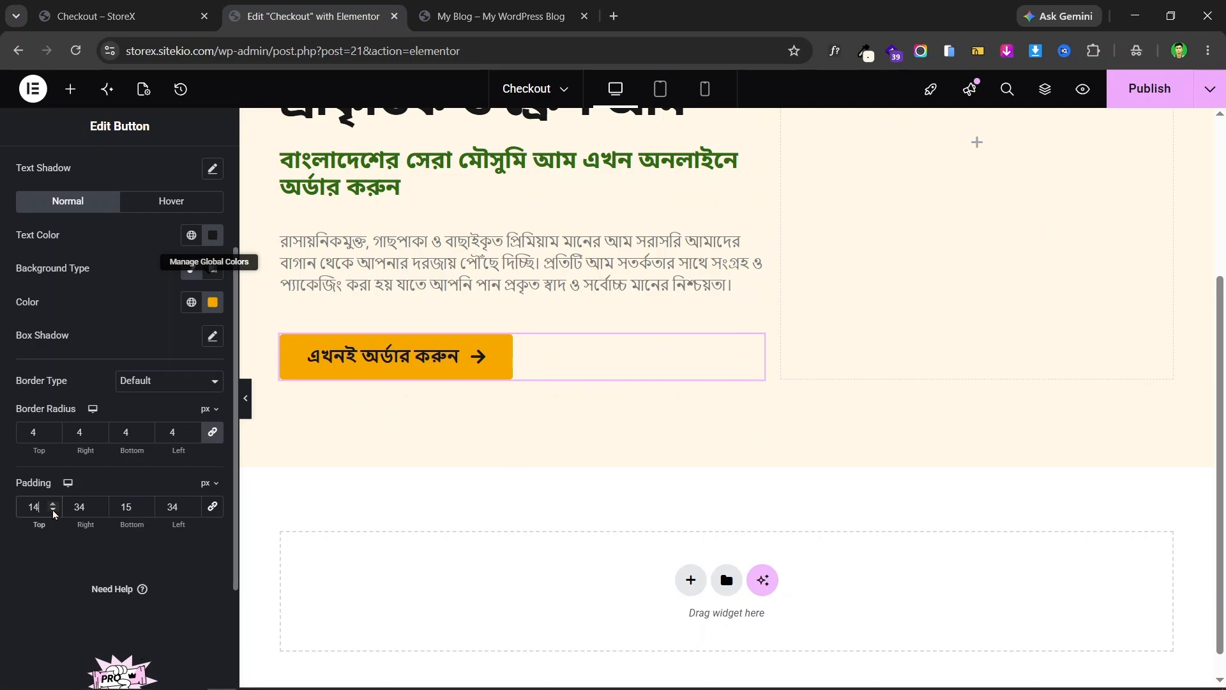
{"action": "left_click", "coordinate": [53, 513]}
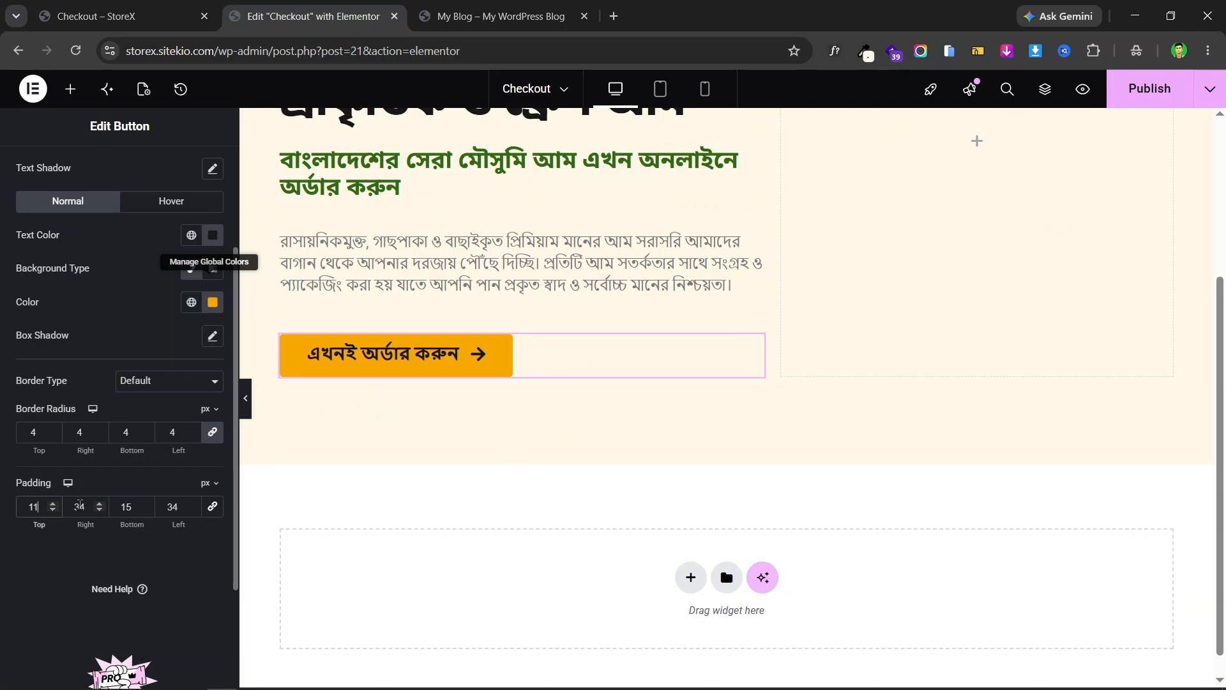
{"action": "left_click", "coordinate": [53, 505]}
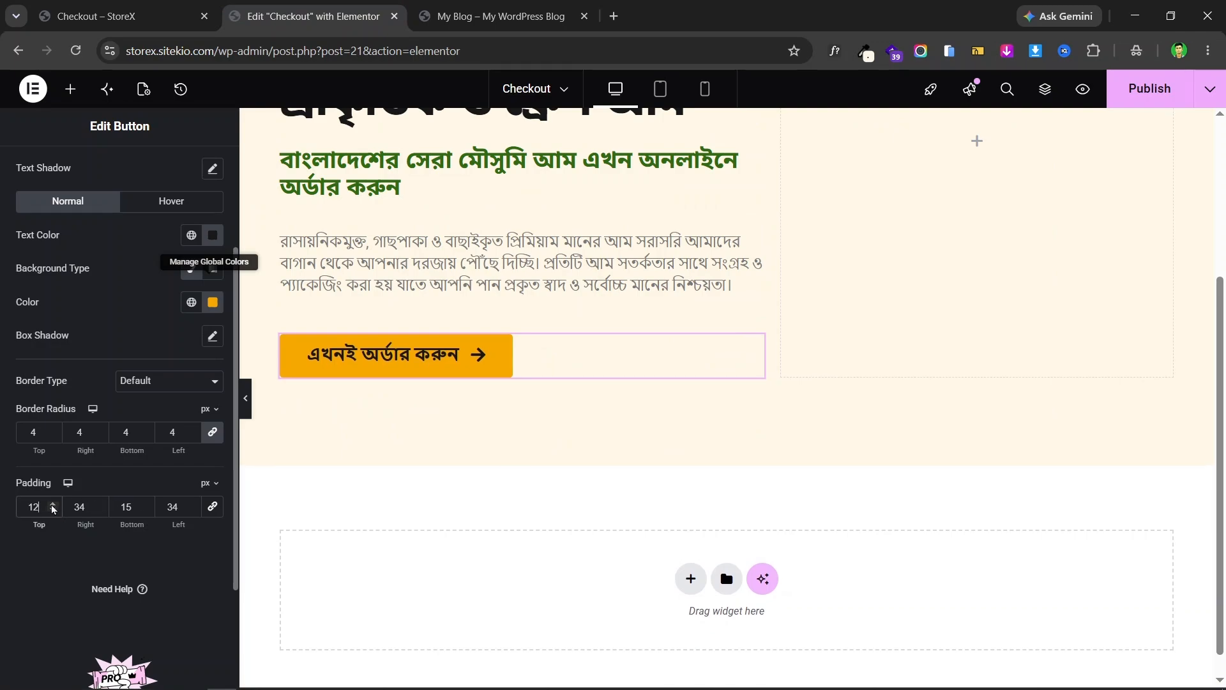
{"action": "left_click", "coordinate": [146, 510]}
{"action": "left_click", "coordinate": [145, 511]}
{"action": "left_click", "coordinate": [146, 511]}
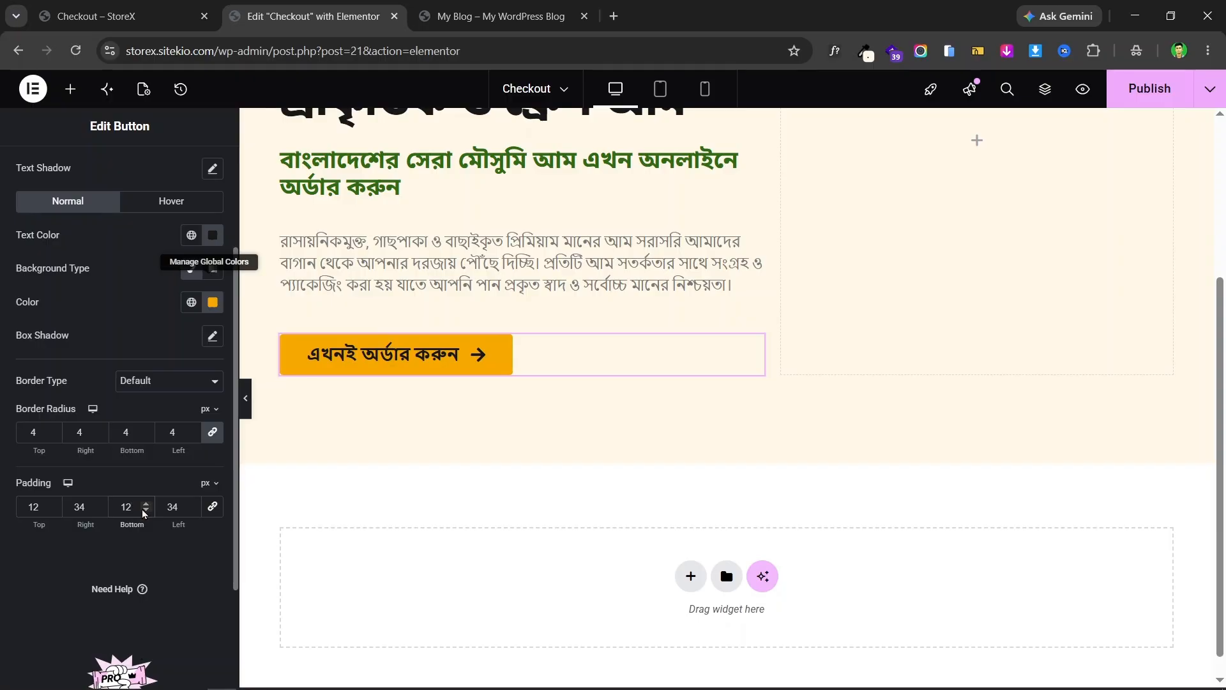
{"action": "left_click", "coordinate": [206, 29]}
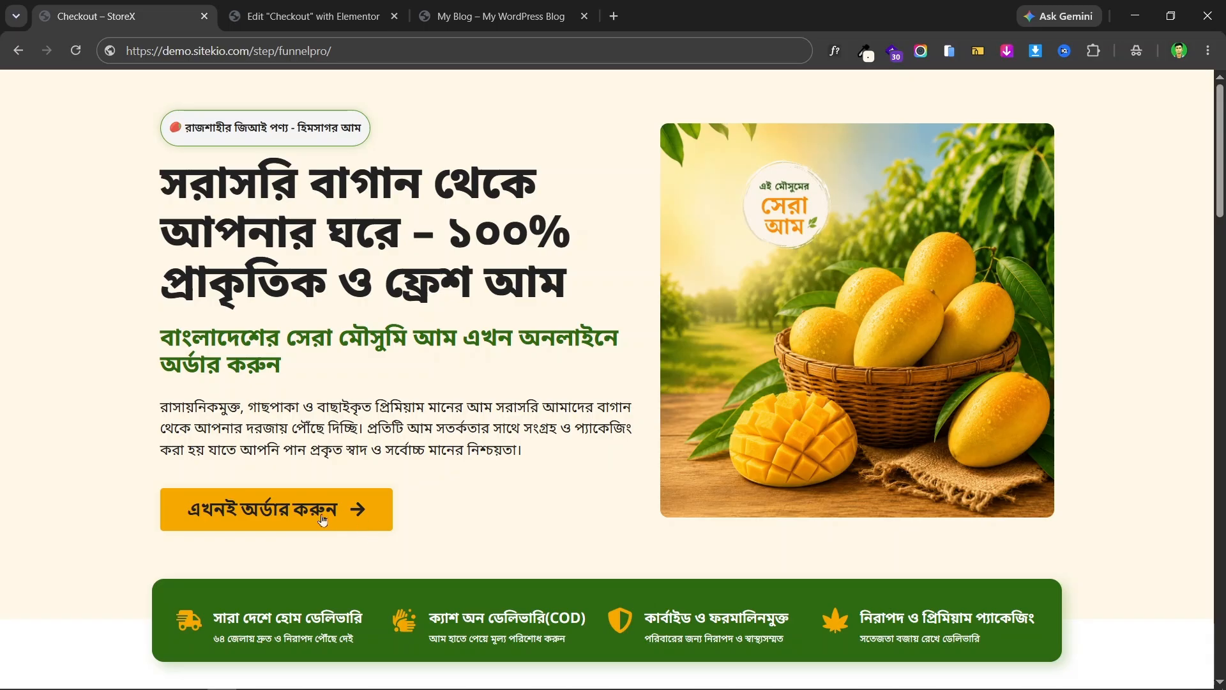
{"action": "left_click", "coordinate": [286, 14]}
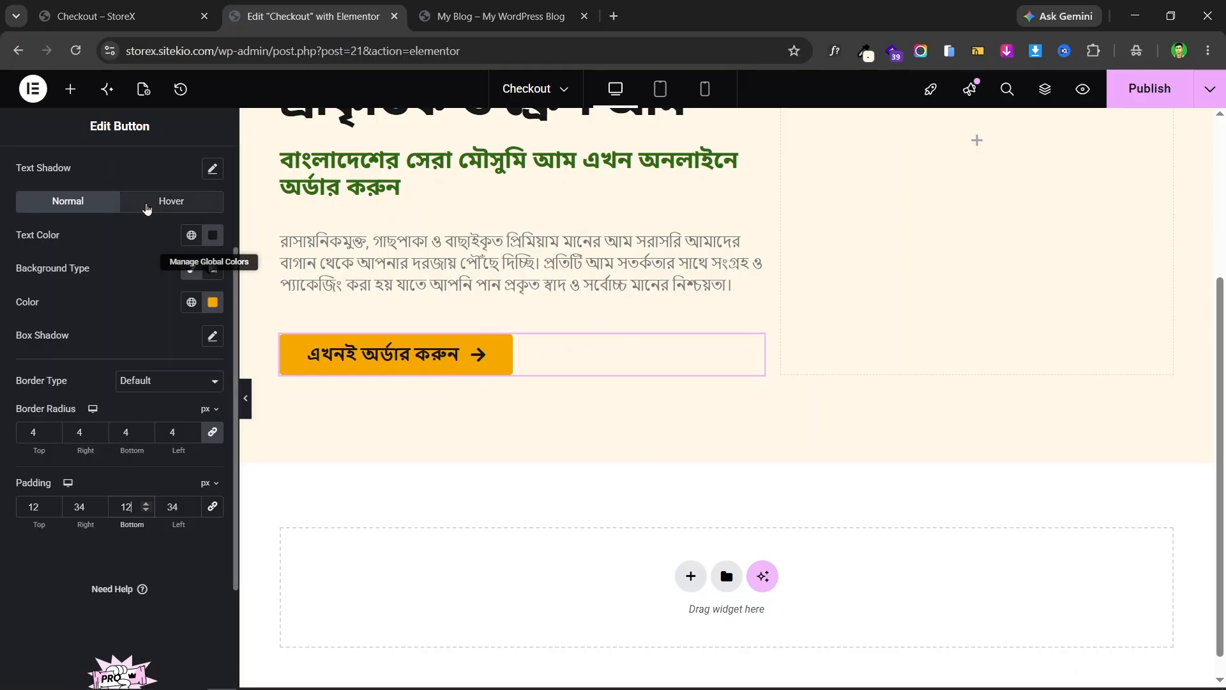
- Set the order button's hover background to a mango yellow, #F9BE29
{"action": "left_click", "coordinate": [171, 204]}
{"action": "scroll", "coordinate": [171, 210], "scroll_direction": "up", "scroll_amount": 3}
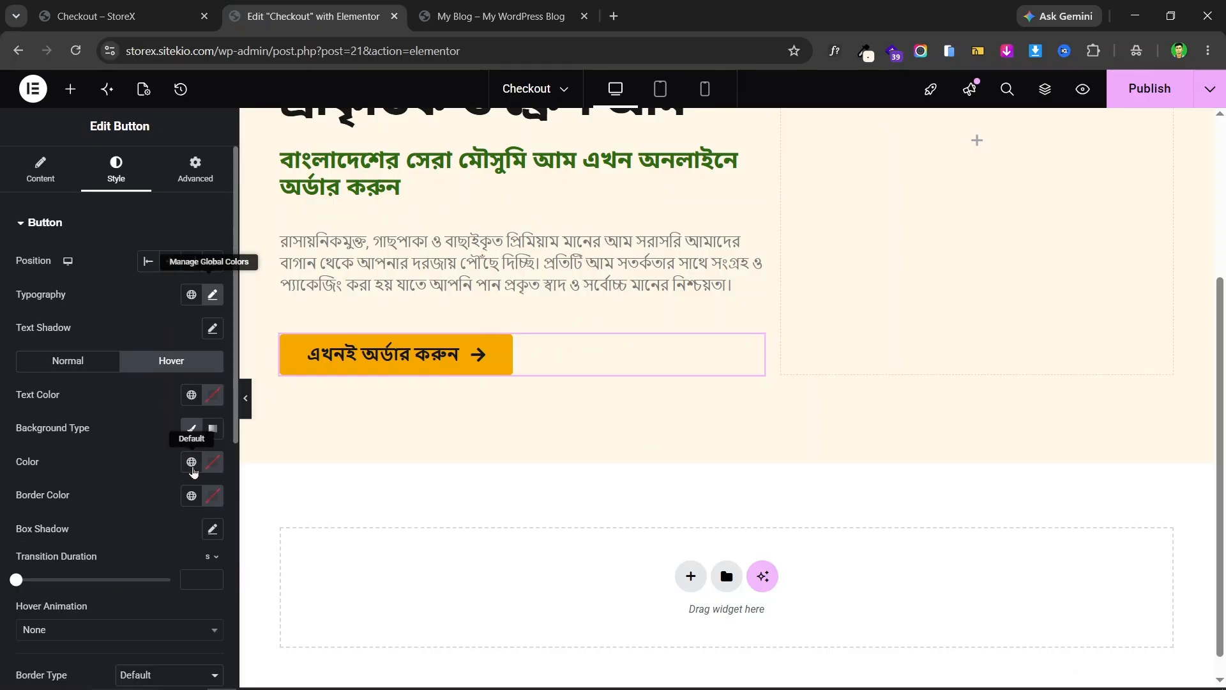
{"action": "left_click", "coordinate": [188, 470]}
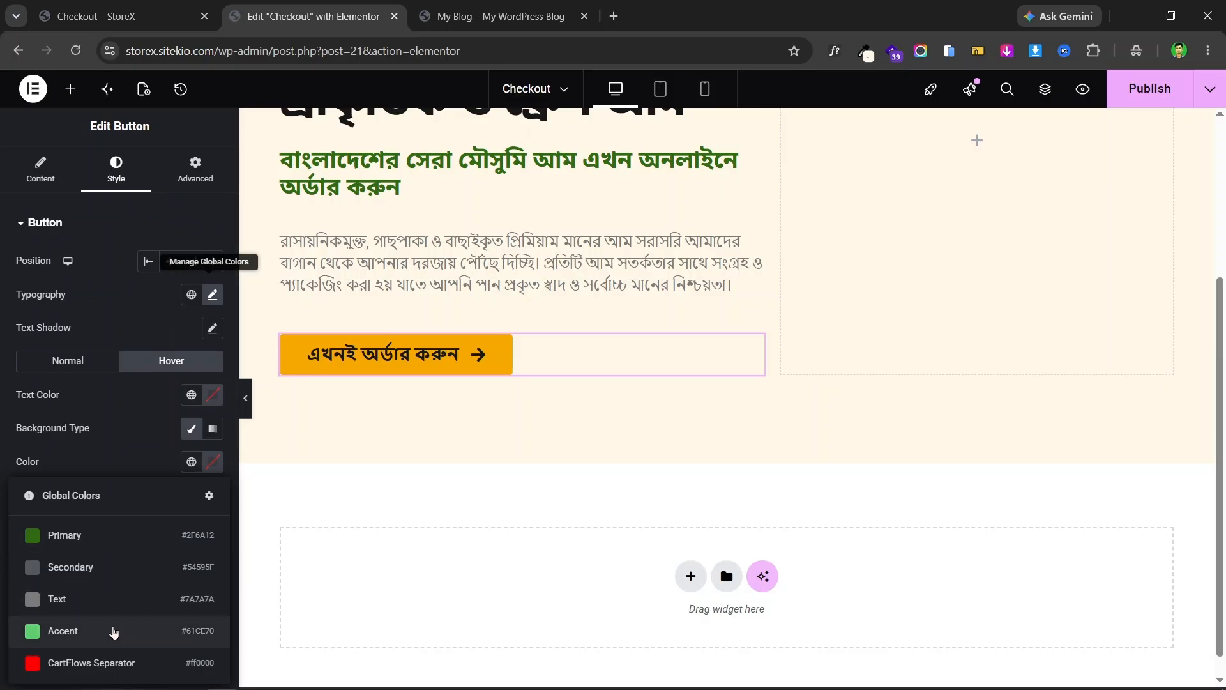
{"action": "left_click", "coordinate": [113, 636]}
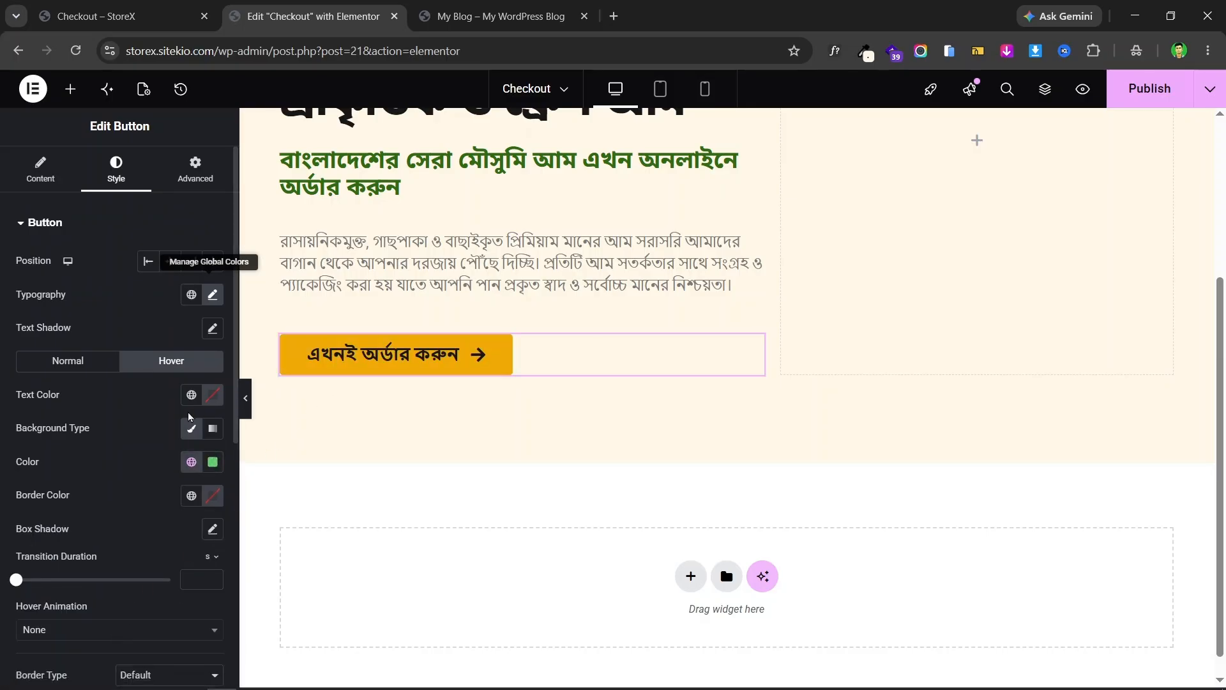
{"action": "left_click", "coordinate": [189, 468]}
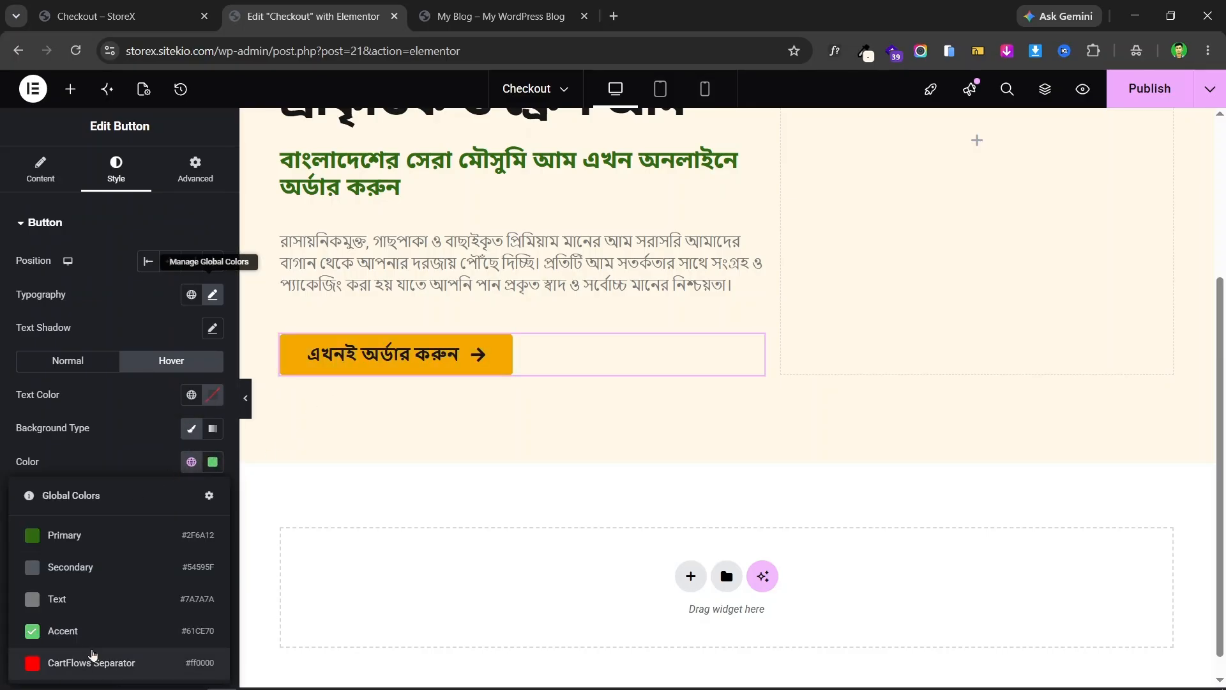
{"action": "left_click", "coordinate": [106, 660]}
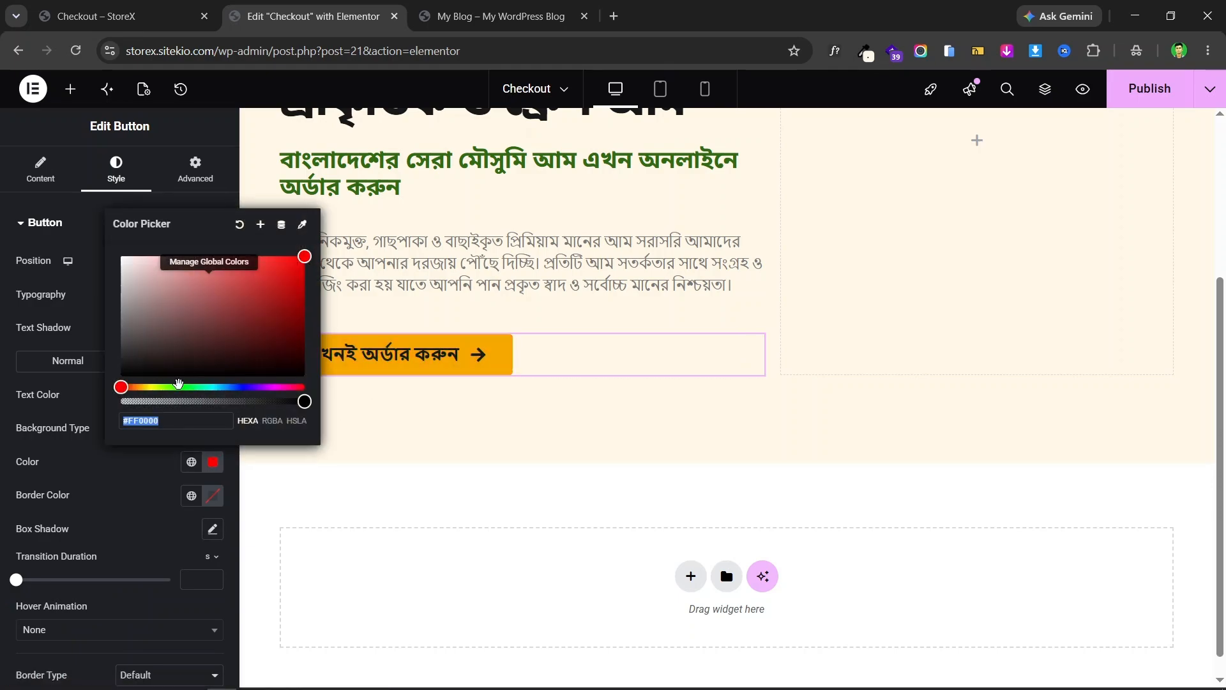
{"action": "left_click_drag", "start_coordinate": [164, 387], "coordinate": [143, 388]}
{"action": "left_click_drag", "start_coordinate": [233, 306], "coordinate": [274, 259]}
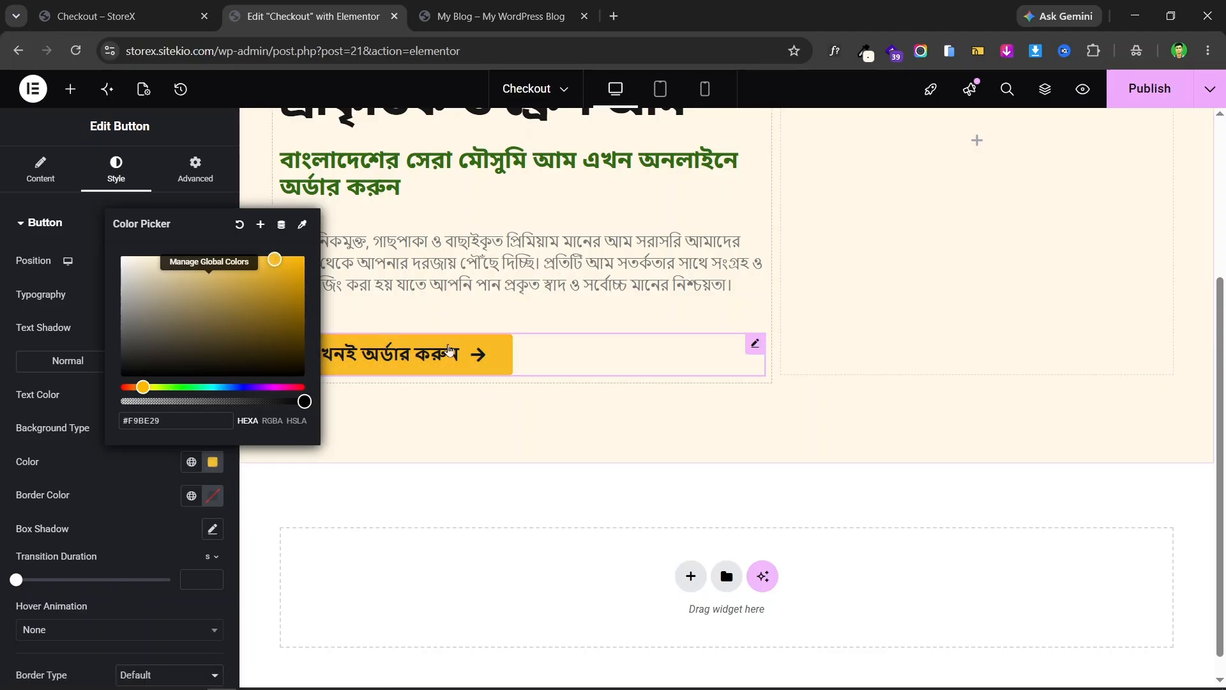
{"action": "left_click", "coordinate": [450, 351]}
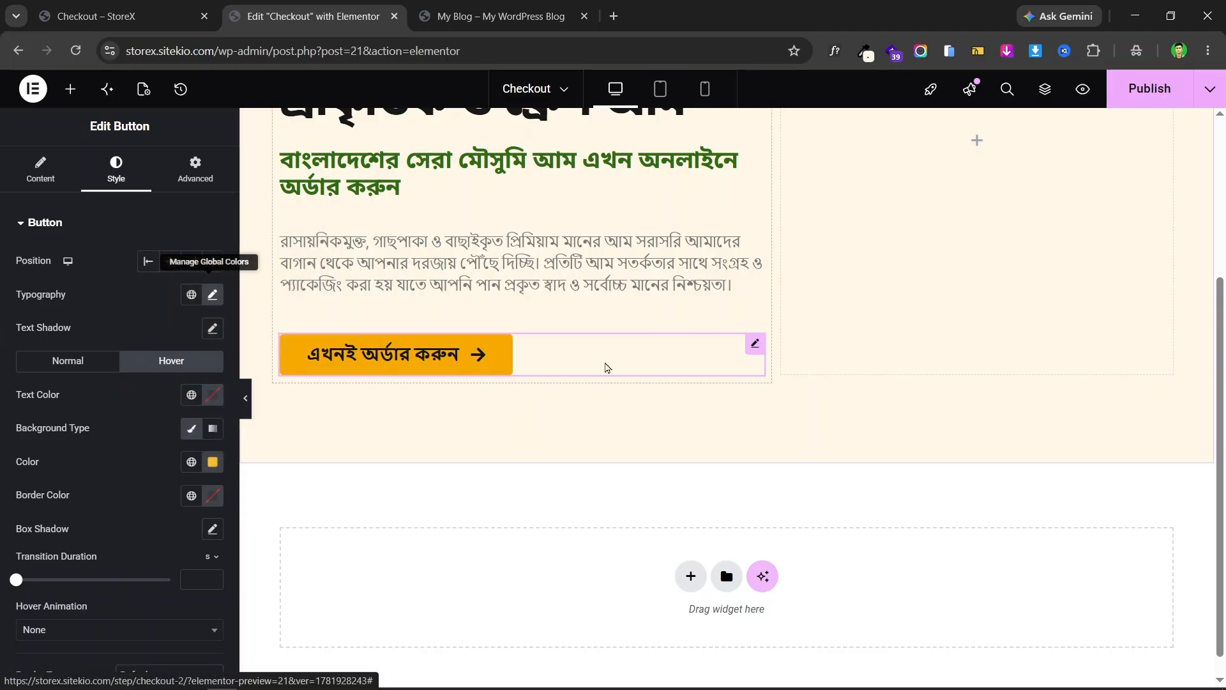
- Scroll the editor canvas, then view the live mango landing page
{"action": "scroll", "coordinate": [676, 351], "scroll_direction": "up", "scroll_amount": 4}
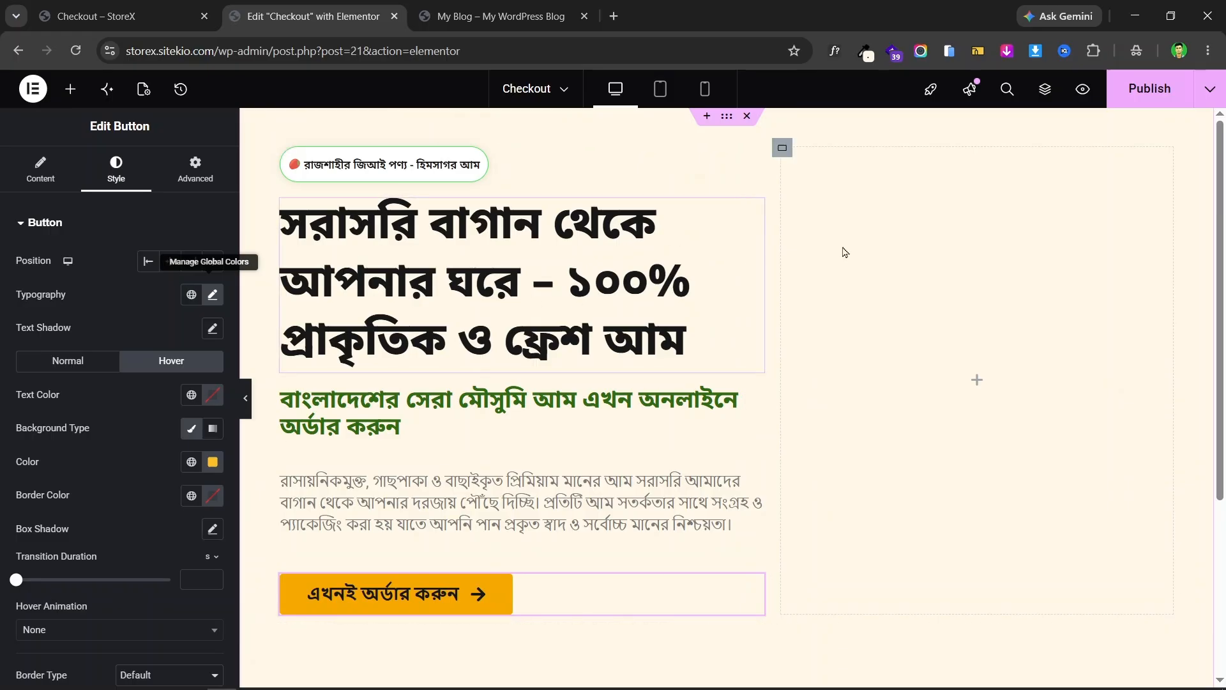
{"action": "scroll", "coordinate": [602, 308], "scroll_direction": "down", "scroll_amount": 1}
{"action": "scroll", "coordinate": [606, 308], "scroll_direction": "up", "scroll_amount": 1}
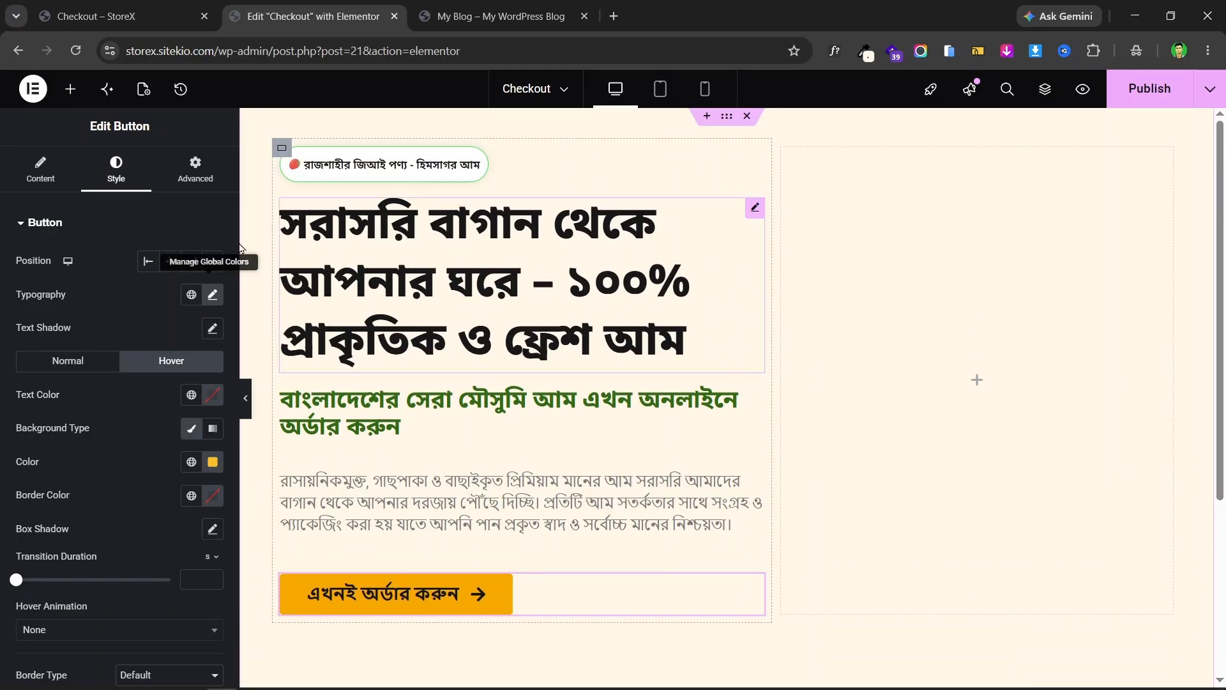
{"action": "left_click", "coordinate": [109, 16]}
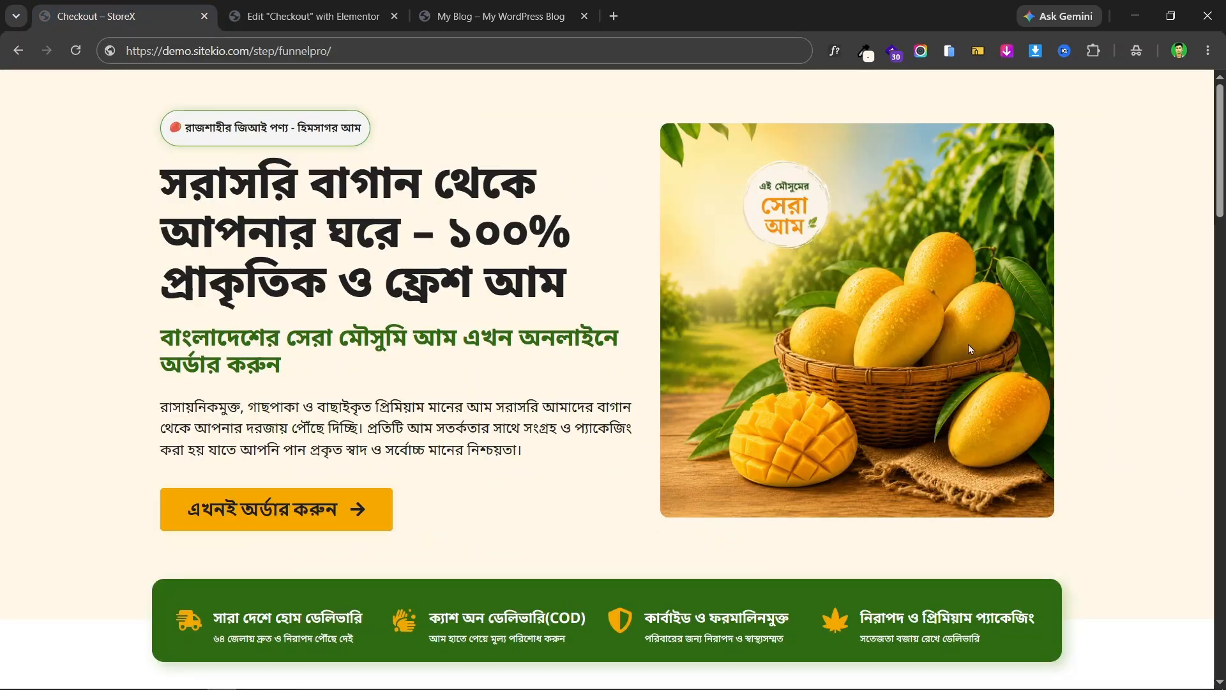
- Drop an Image widget into the hero's empty right column
{"action": "left_click", "coordinate": [325, 8]}
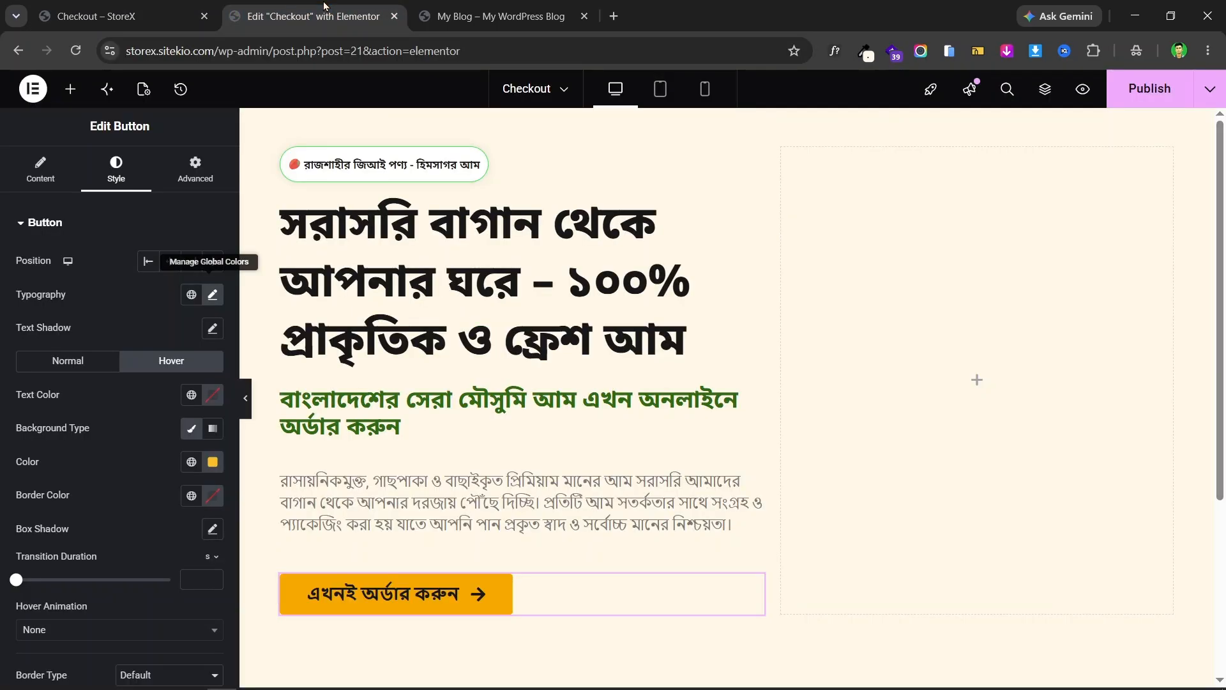
{"action": "left_click", "coordinate": [70, 89]}
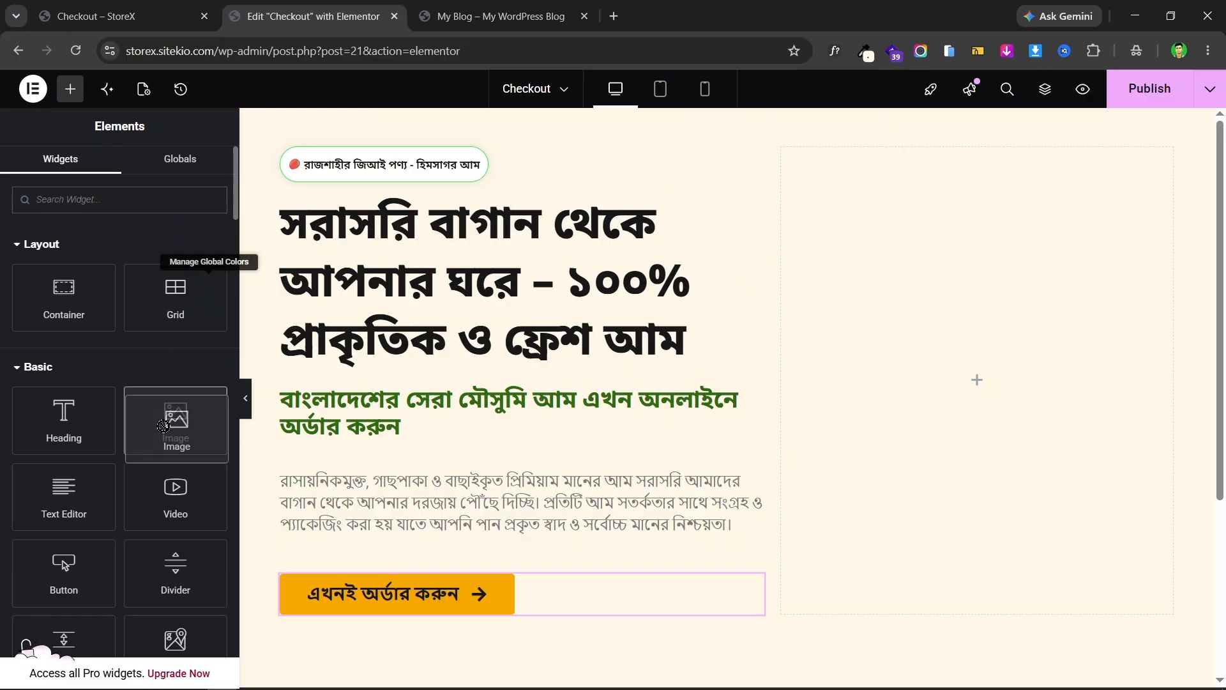
{"action": "left_click_drag", "start_coordinate": [167, 414], "coordinate": [970, 391]}
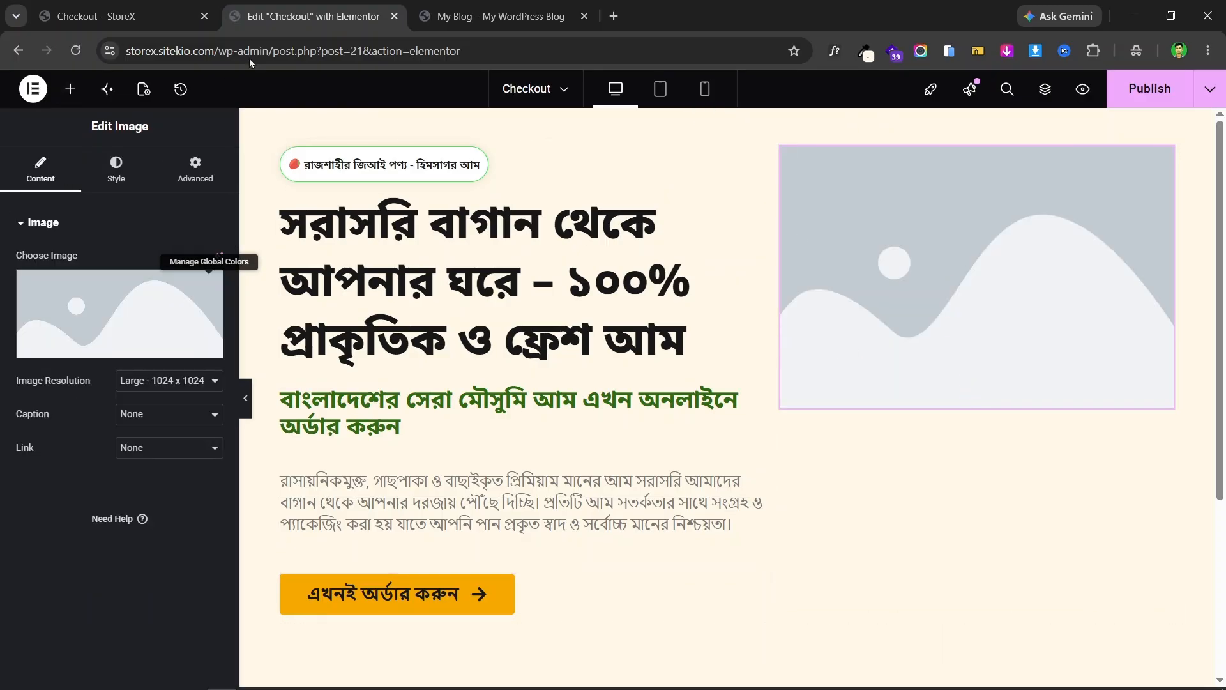
{"action": "left_click", "coordinate": [122, 7]}
{"action": "left_click", "coordinate": [313, 16]}
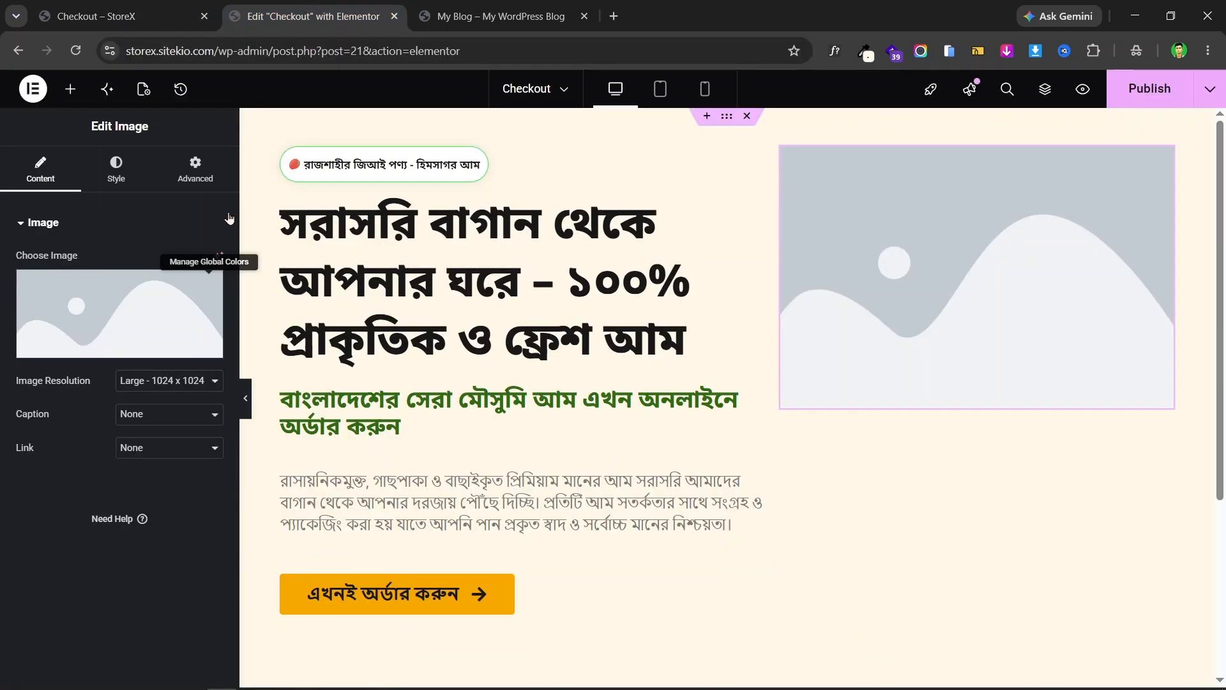
- Fill the image widget with the mango basket picture Image-2.png from the media library
{"action": "left_click", "coordinate": [123, 307]}
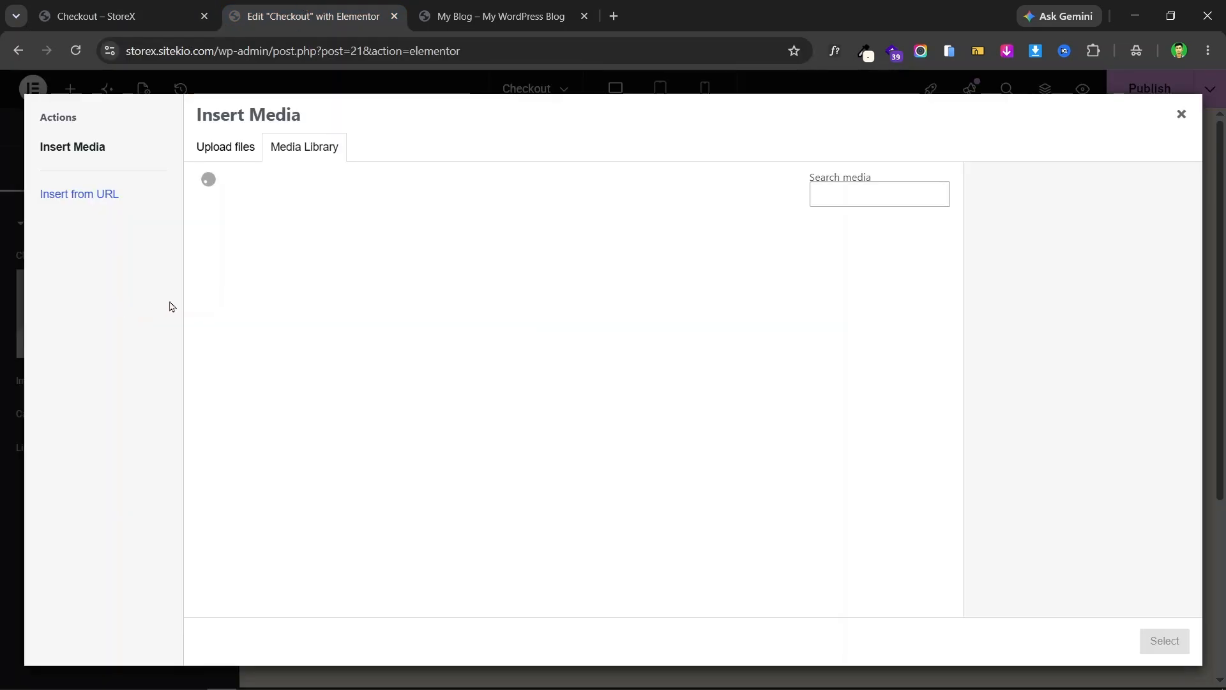
{"action": "left_click", "coordinate": [237, 304]}
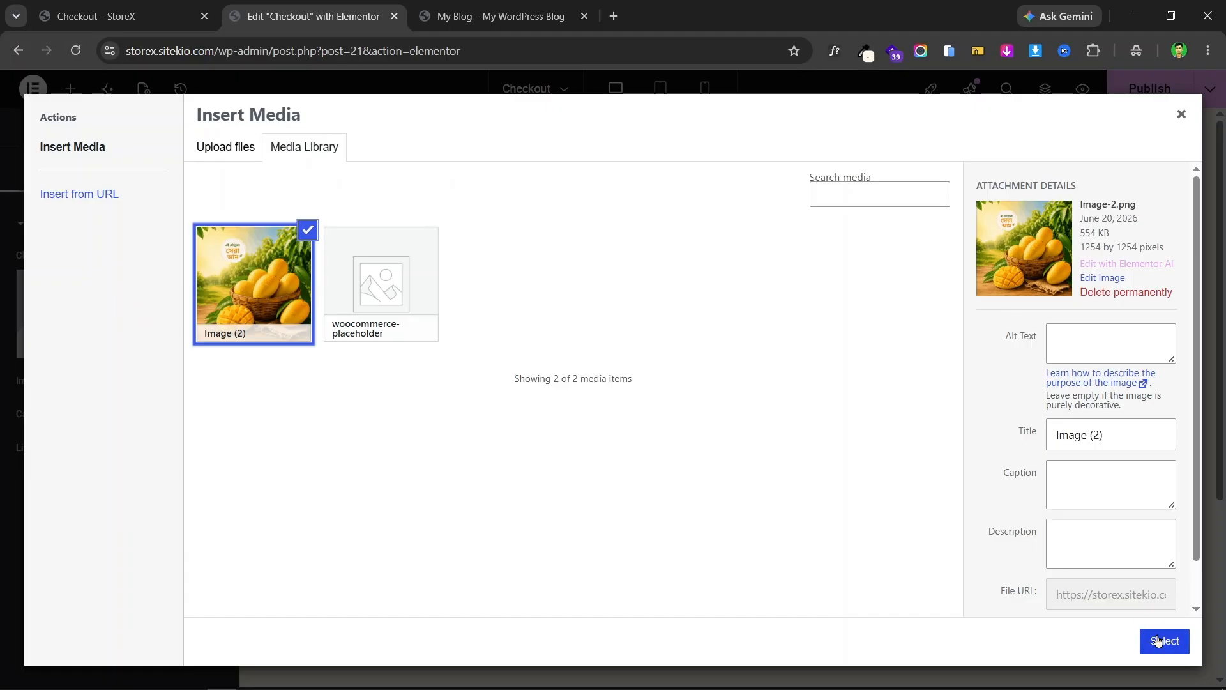
{"action": "left_click", "coordinate": [1158, 641]}
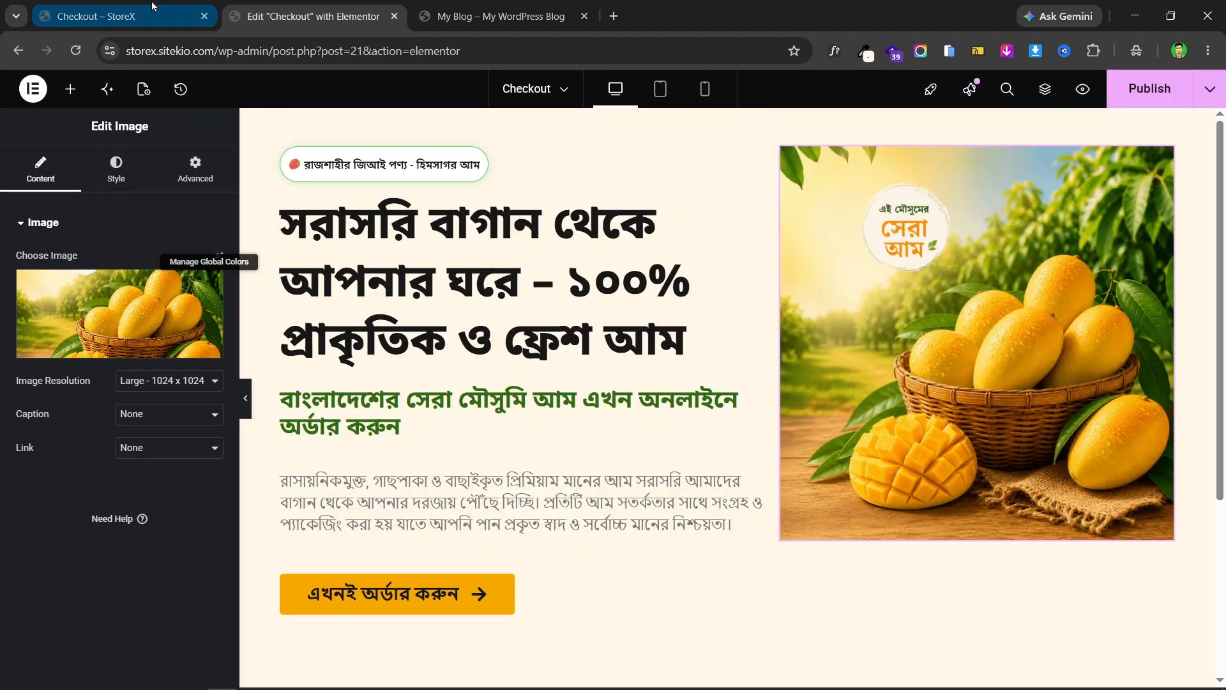
{"action": "left_click", "coordinate": [154, 6]}
{"action": "left_click", "coordinate": [313, 16]}
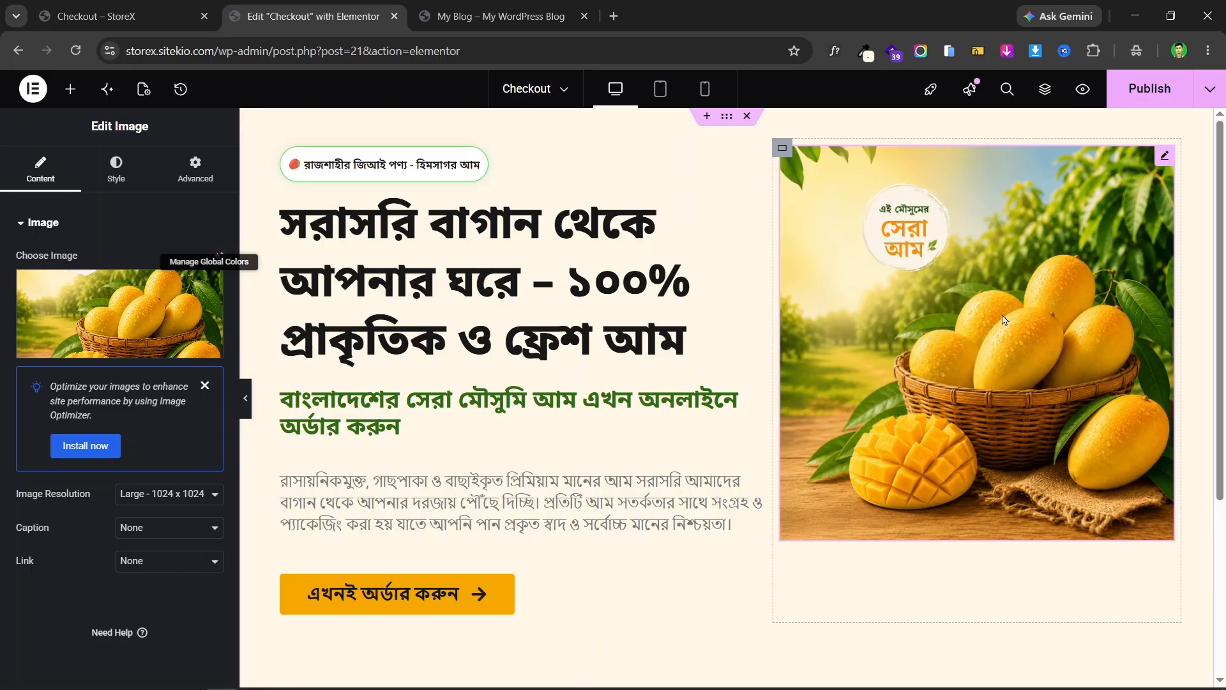
{"action": "left_click", "coordinate": [153, 12]}
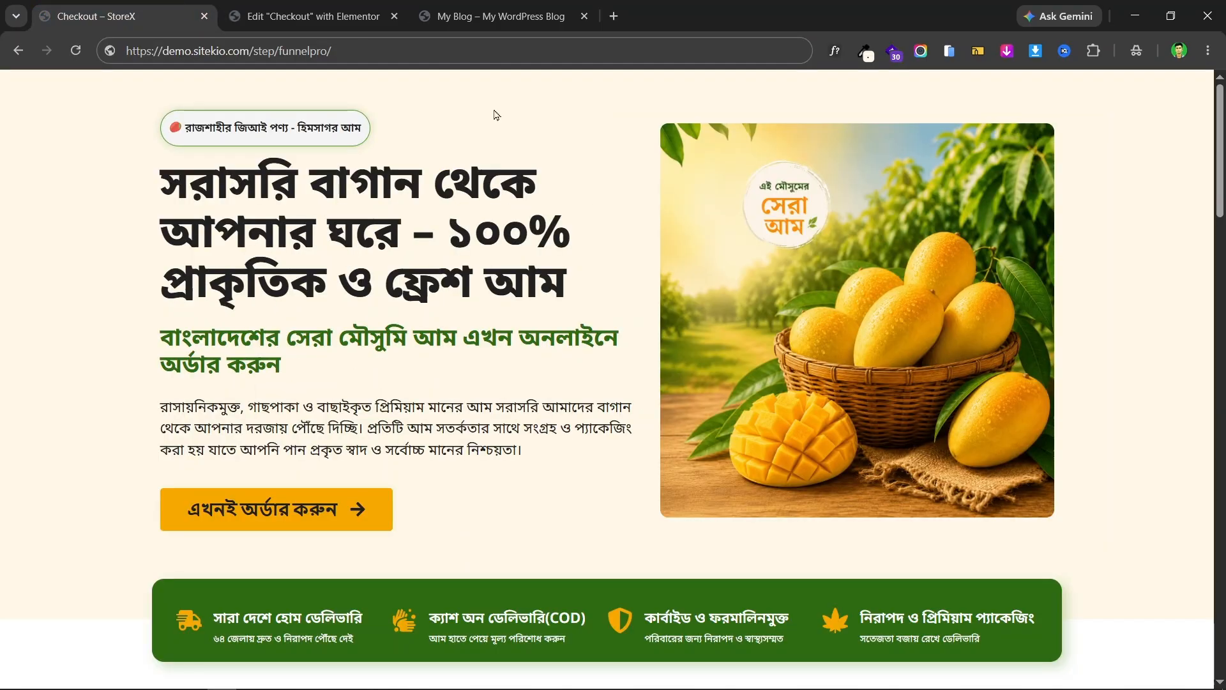
{"action": "left_click", "coordinate": [327, 11]}
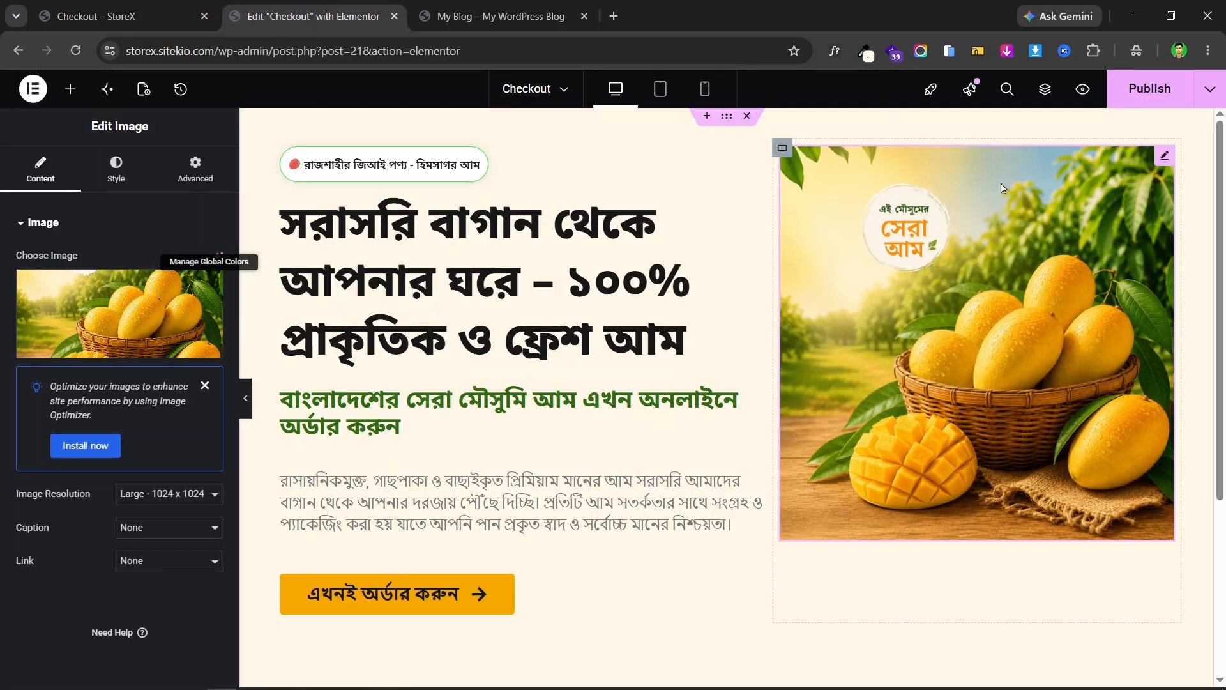
- Give the mango image a 15 px corner radius and preview it against the live page
{"action": "left_click", "coordinate": [117, 173]}
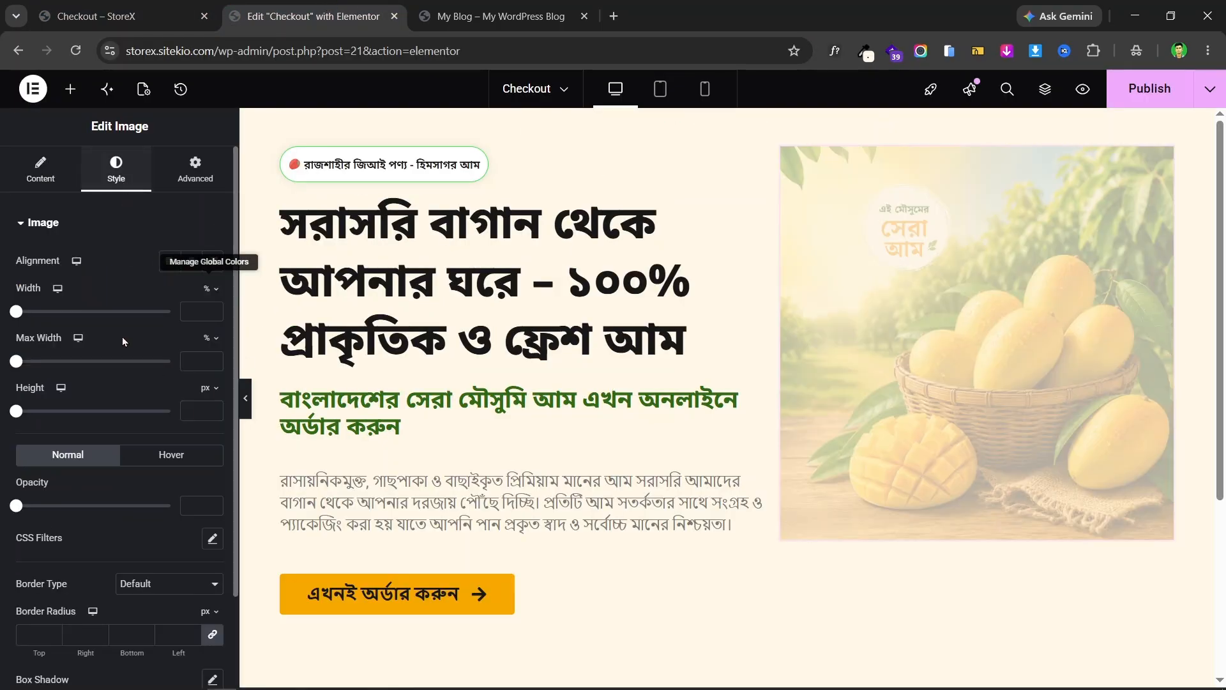
{"action": "scroll", "coordinate": [115, 384], "scroll_direction": "down", "scroll_amount": 2}
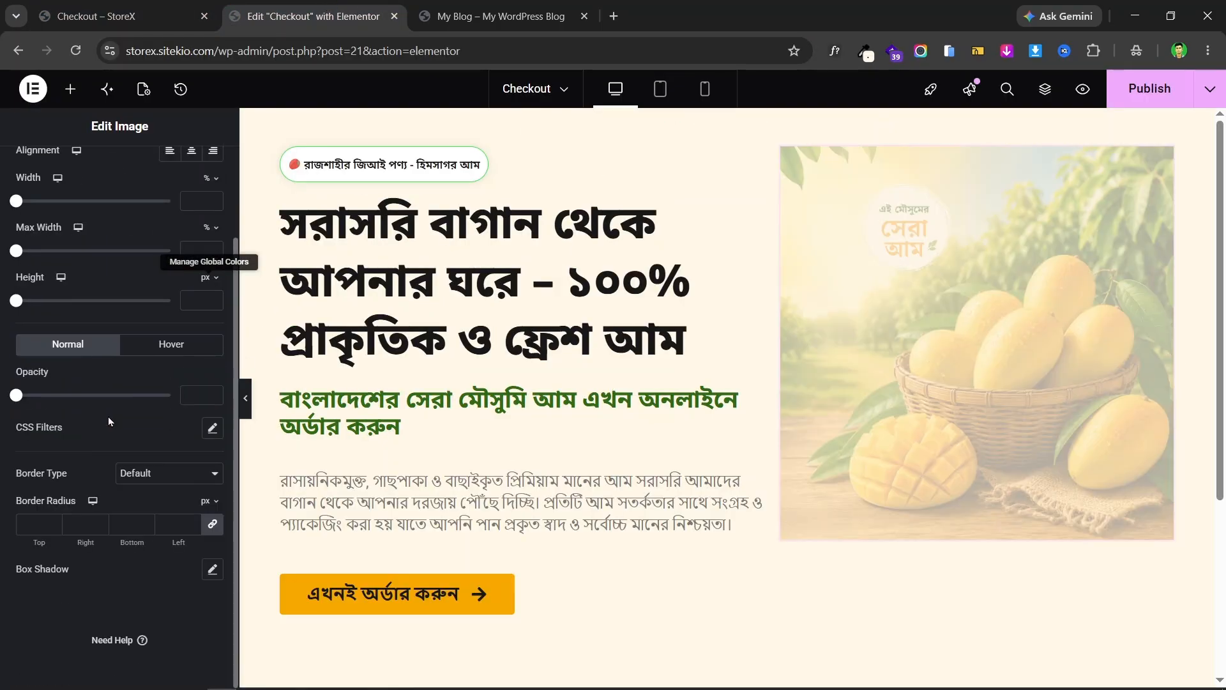
{"action": "left_click", "coordinate": [169, 525]}
{"action": "type", "text": "15"}
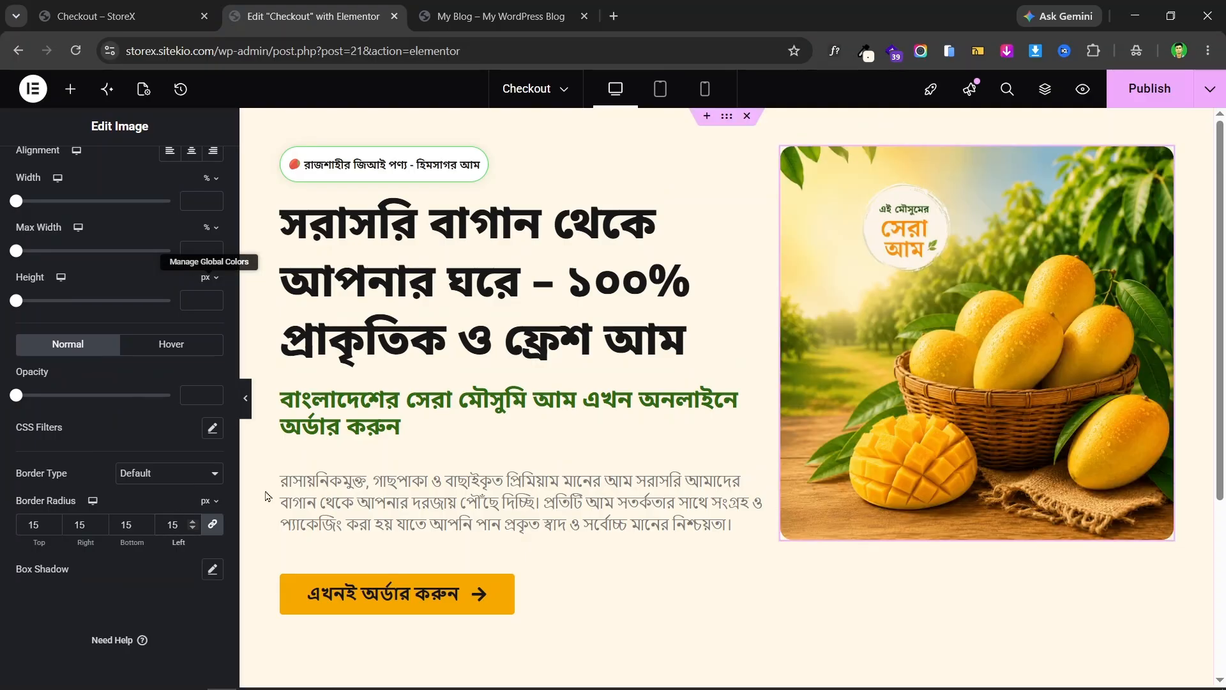
{"action": "left_click", "coordinate": [246, 398]}
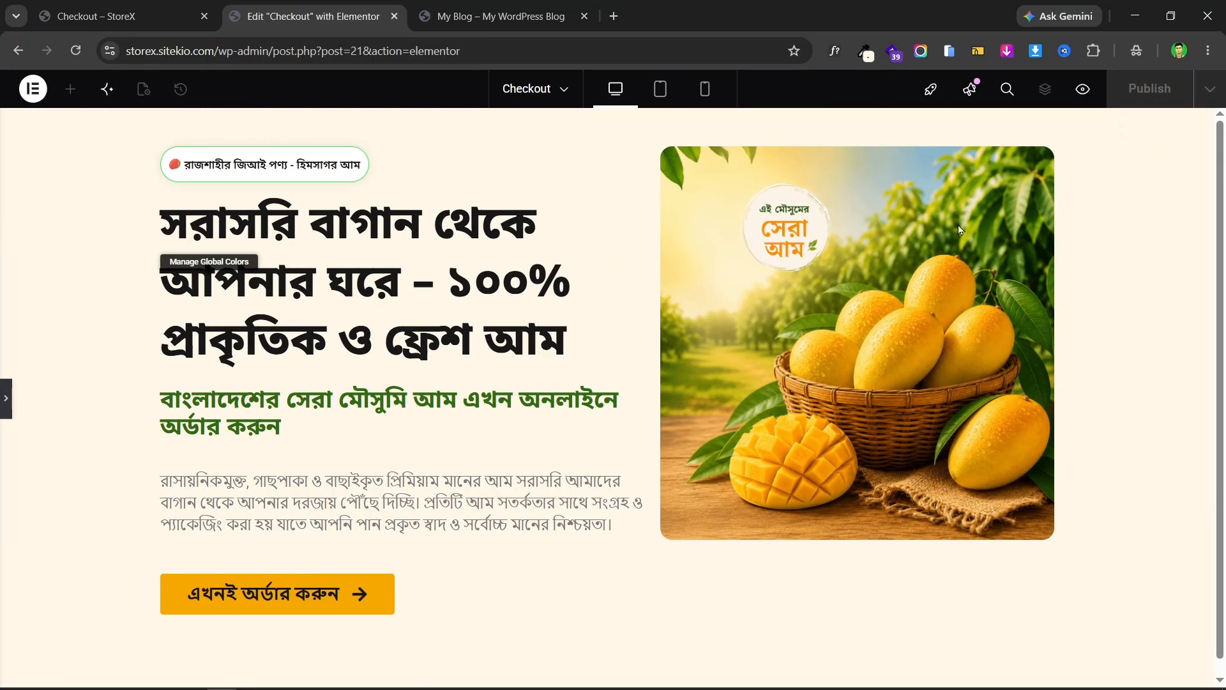
{"action": "left_click", "coordinate": [182, 6]}
{"action": "left_click", "coordinate": [307, 16]}
- Reduce the image's corner radius to 10 px and recheck it against the live page
{"action": "left_click", "coordinate": [5, 399]}
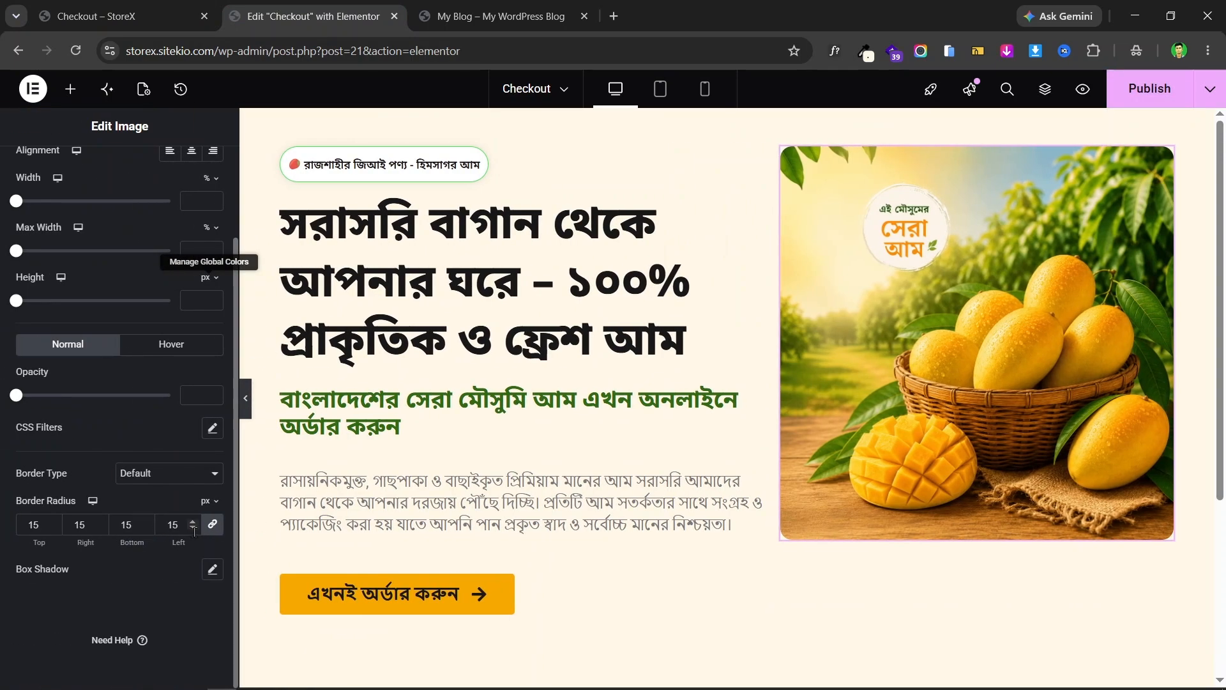
{"action": "left_click", "coordinate": [193, 529]}
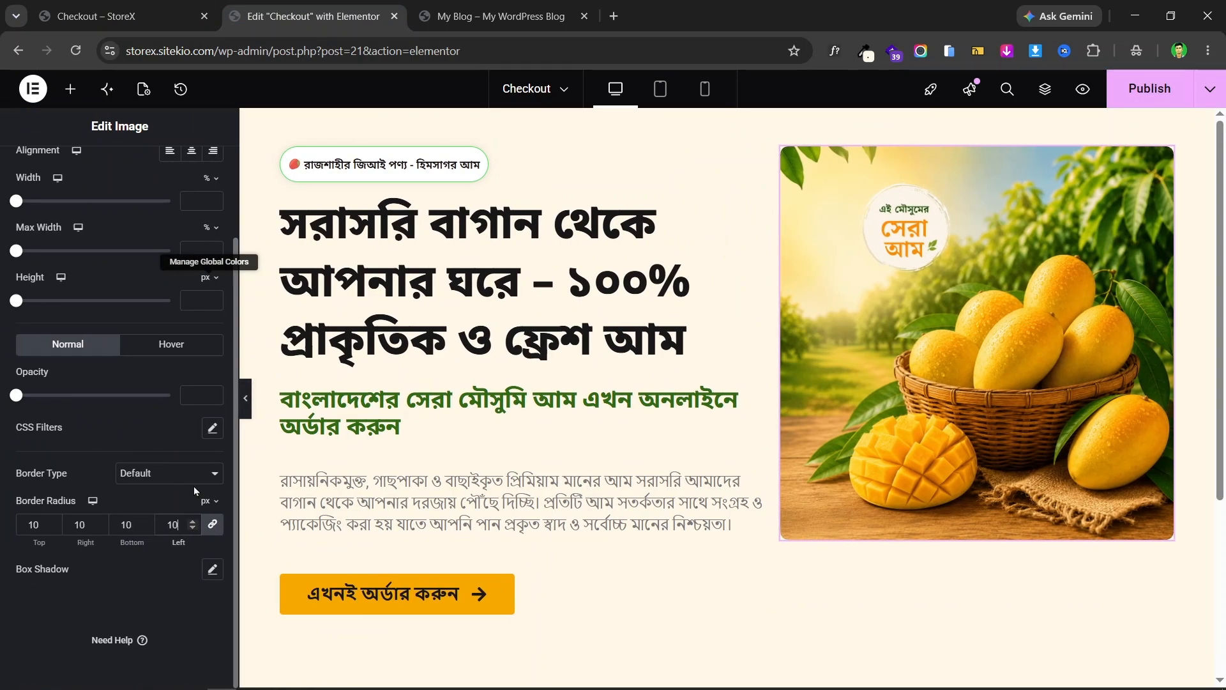
{"action": "left_click", "coordinate": [245, 399]}
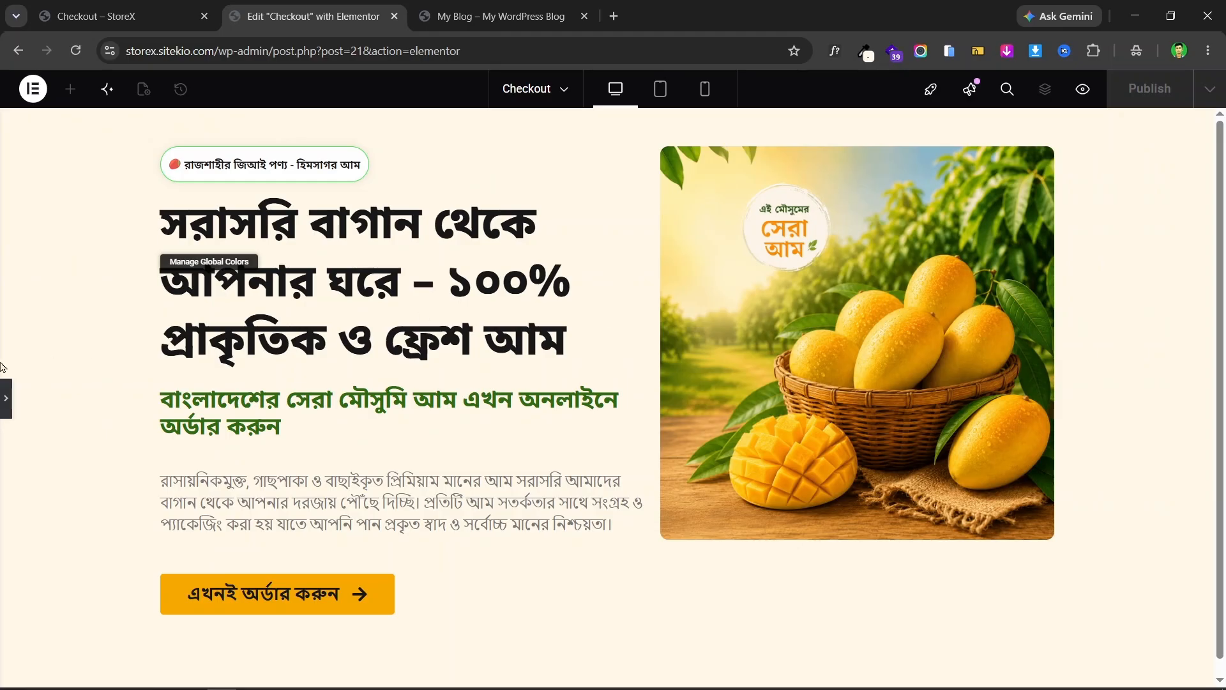
{"action": "left_click", "coordinate": [3, 401]}
{"action": "left_click", "coordinate": [50, 6]}
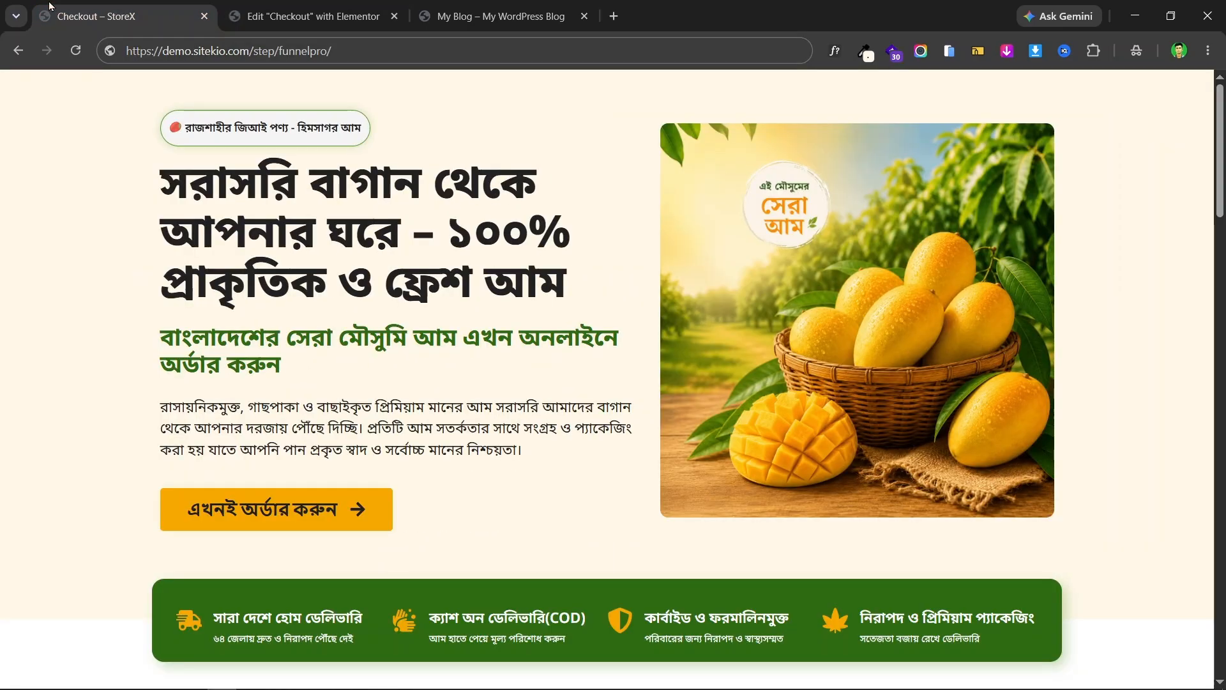
{"action": "left_click", "coordinate": [313, 16]}
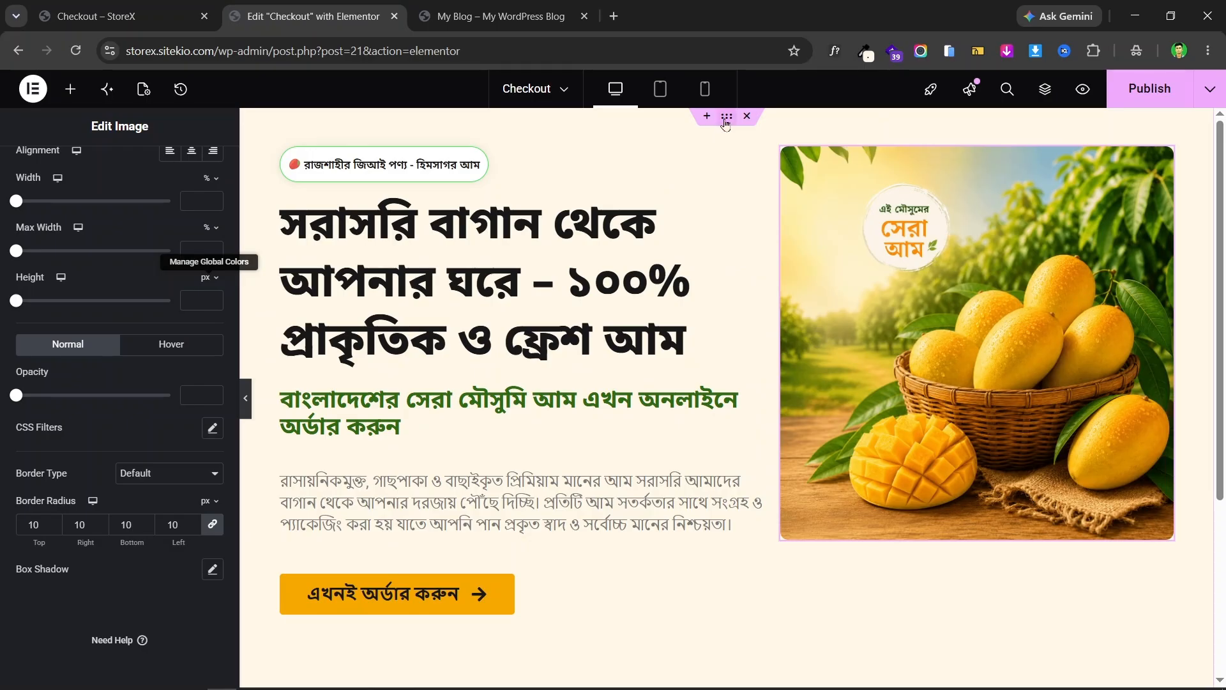
- Vertically centre the hero container's content so the image sits level with the text
{"action": "left_click", "coordinate": [726, 119]}
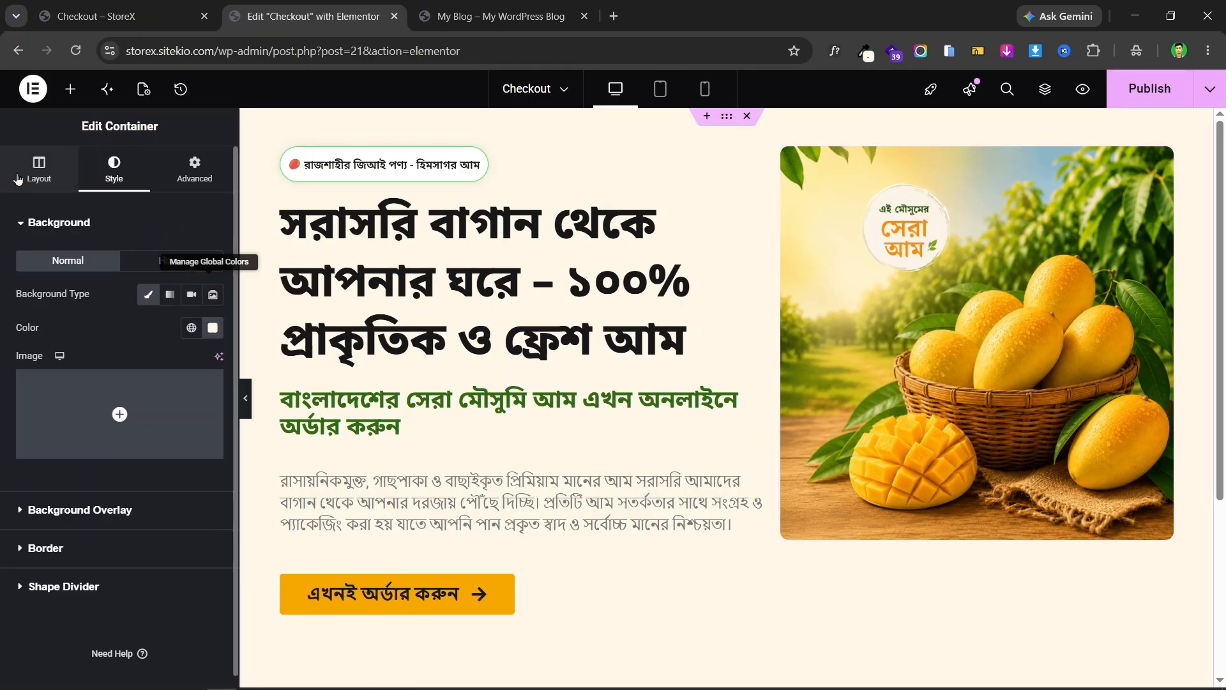
{"action": "left_click", "coordinate": [37, 171]}
{"action": "scroll", "coordinate": [141, 377], "scroll_direction": "down", "scroll_amount": 1}
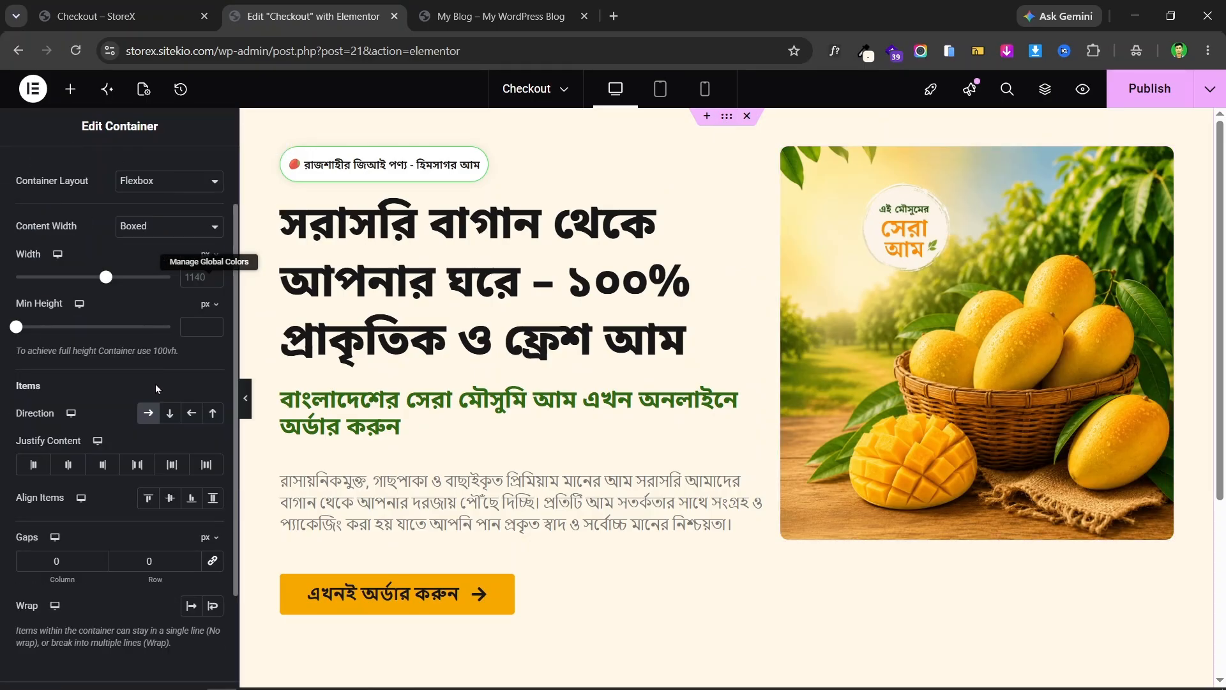
{"action": "left_click", "coordinate": [171, 500]}
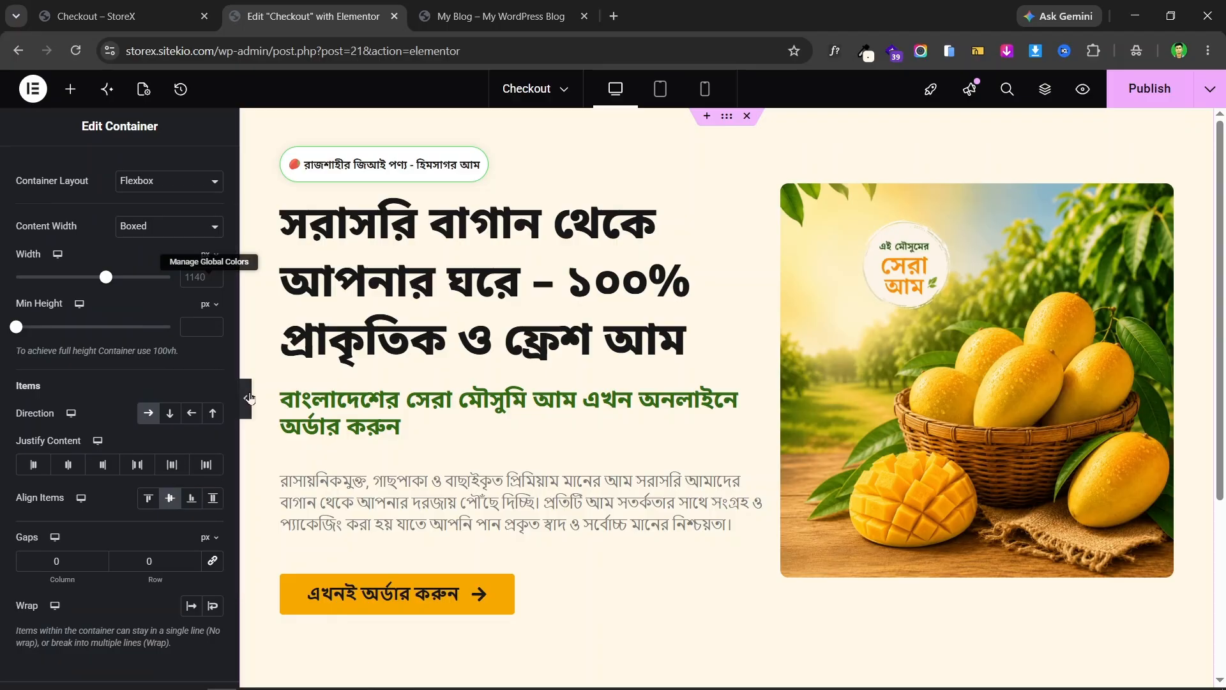
{"action": "left_click", "coordinate": [248, 398]}
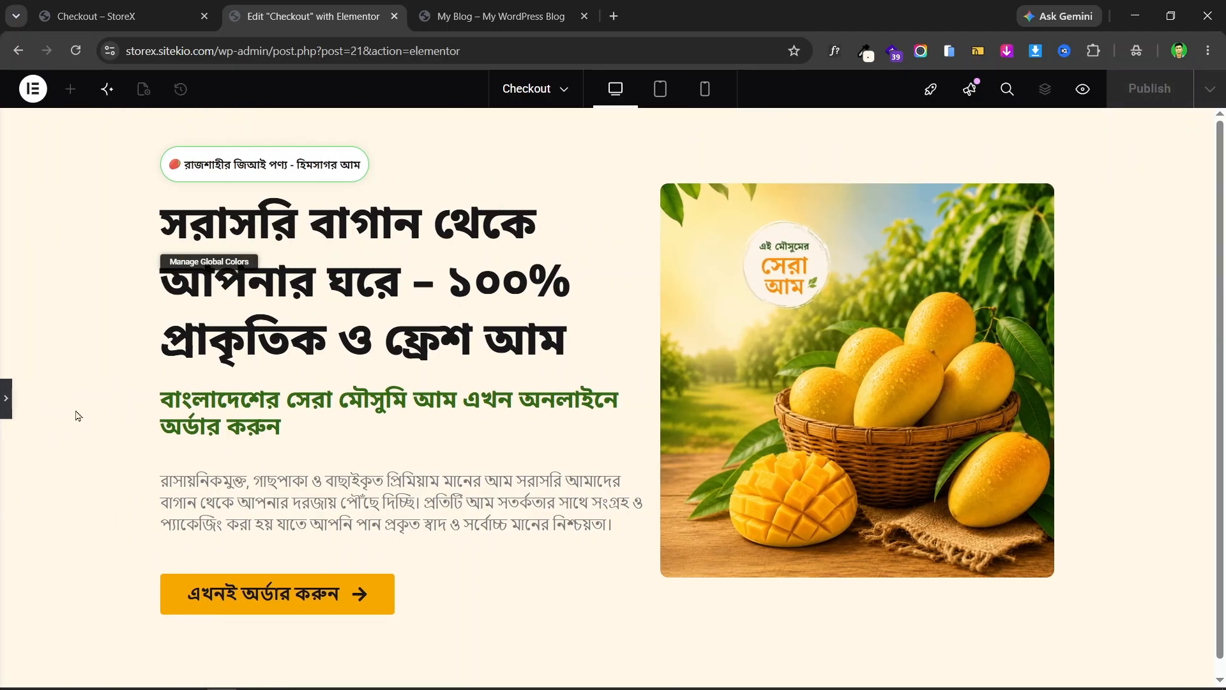
- Compare the hero with the live landing page, ending back in the Checkout editor
{"action": "left_click", "coordinate": [156, 8]}
{"action": "left_click", "coordinate": [361, 8]}
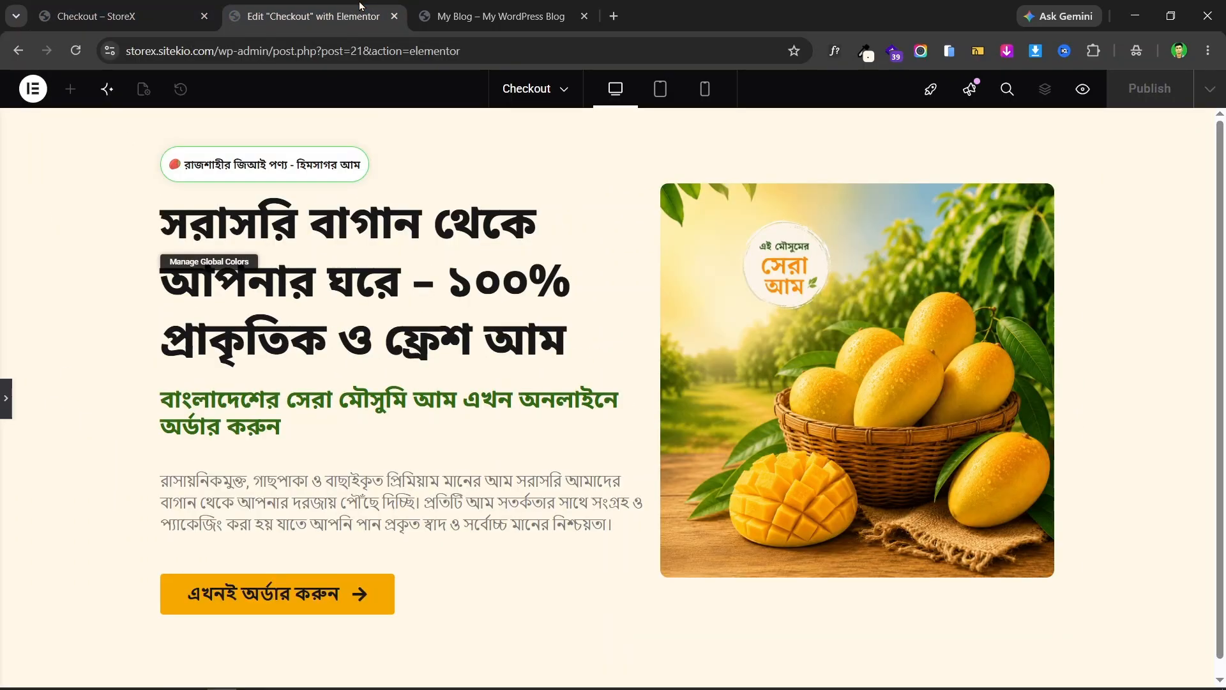
{"action": "left_click", "coordinate": [3, 394]}
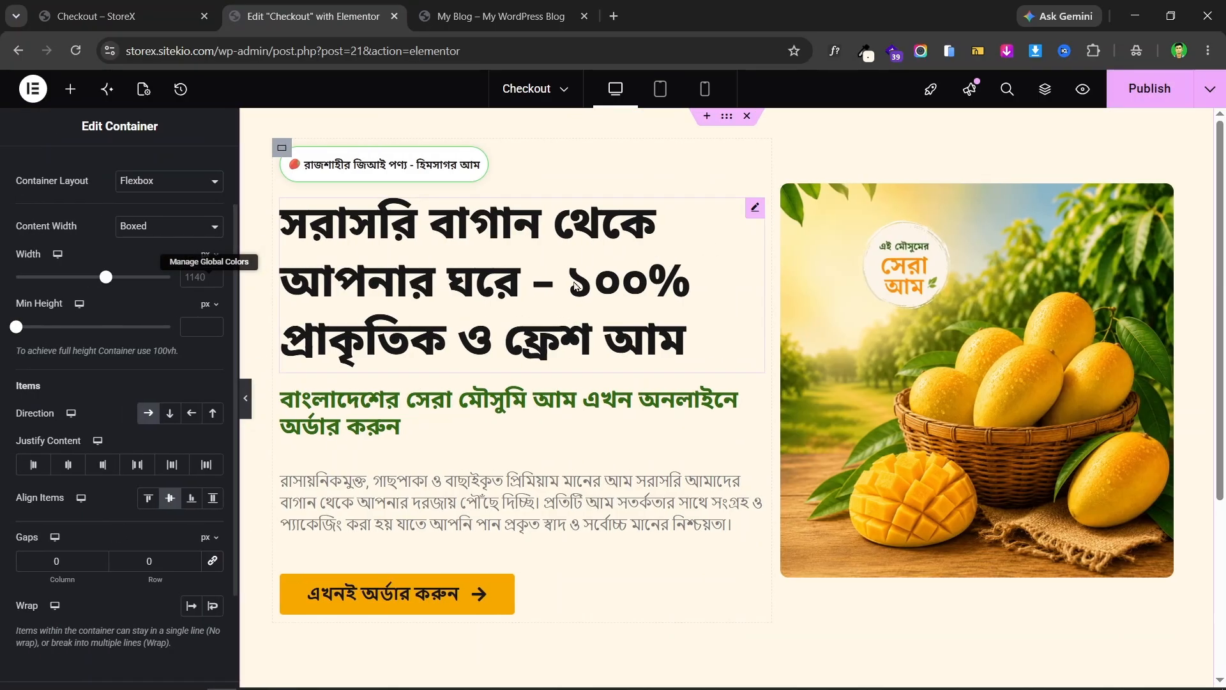
{"action": "left_click", "coordinate": [170, 8]}
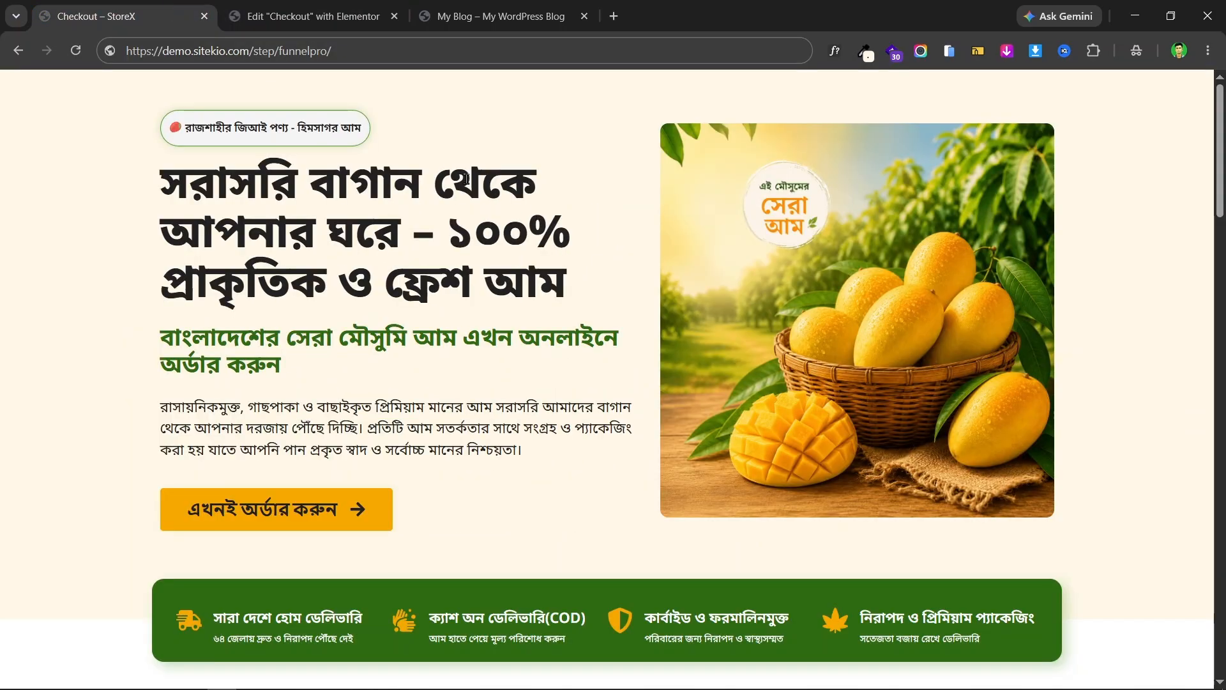
{"action": "left_click", "coordinate": [313, 8]}
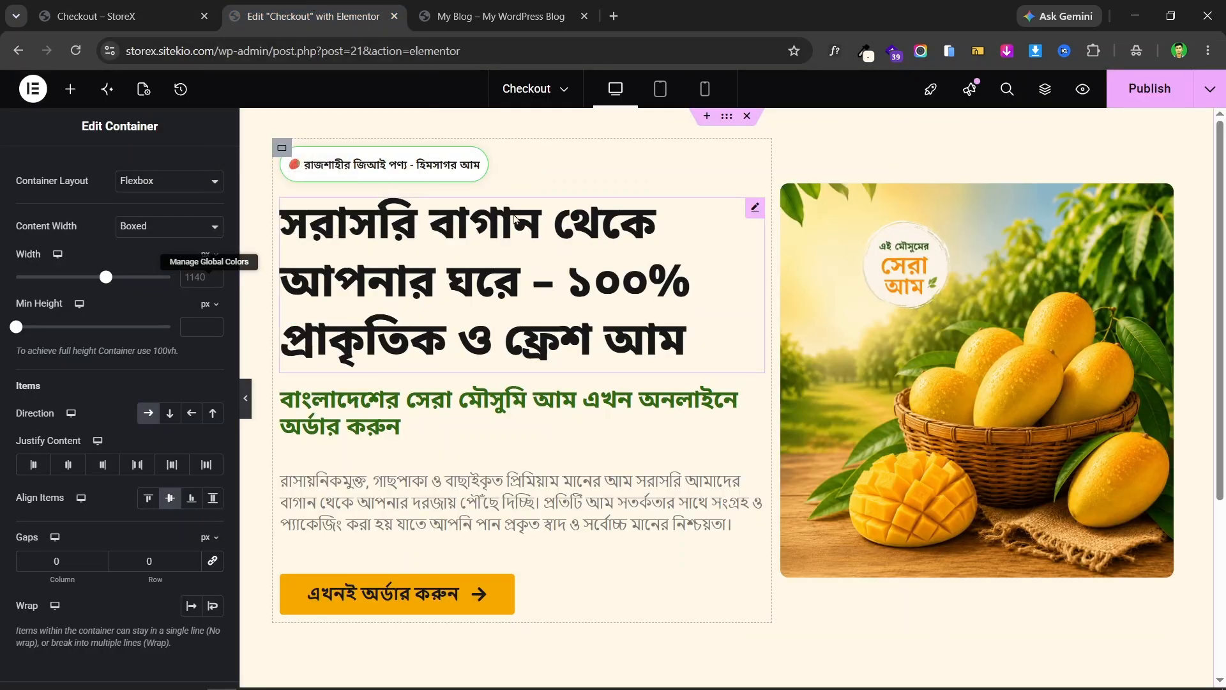
{"action": "left_click", "coordinate": [143, 6]}
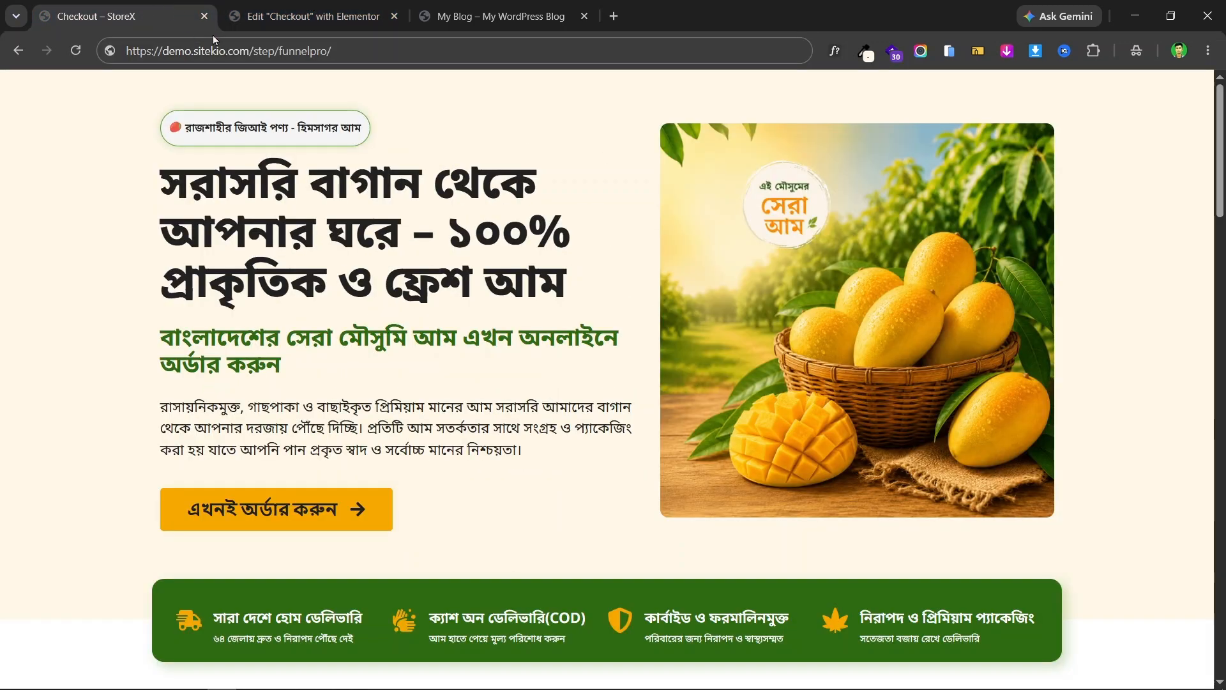
{"action": "left_click", "coordinate": [300, 16]}
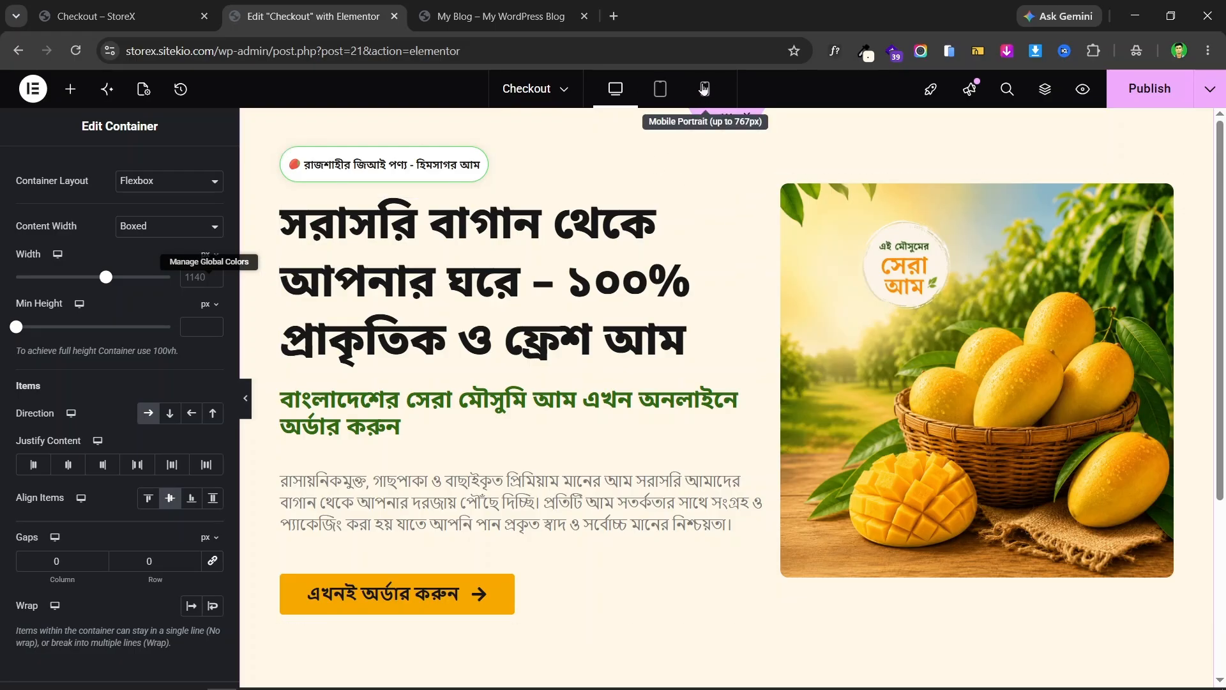
- Preview the Checkout page at phone and desktop widths and compare it with the live page
{"action": "left_click", "coordinate": [704, 89]}
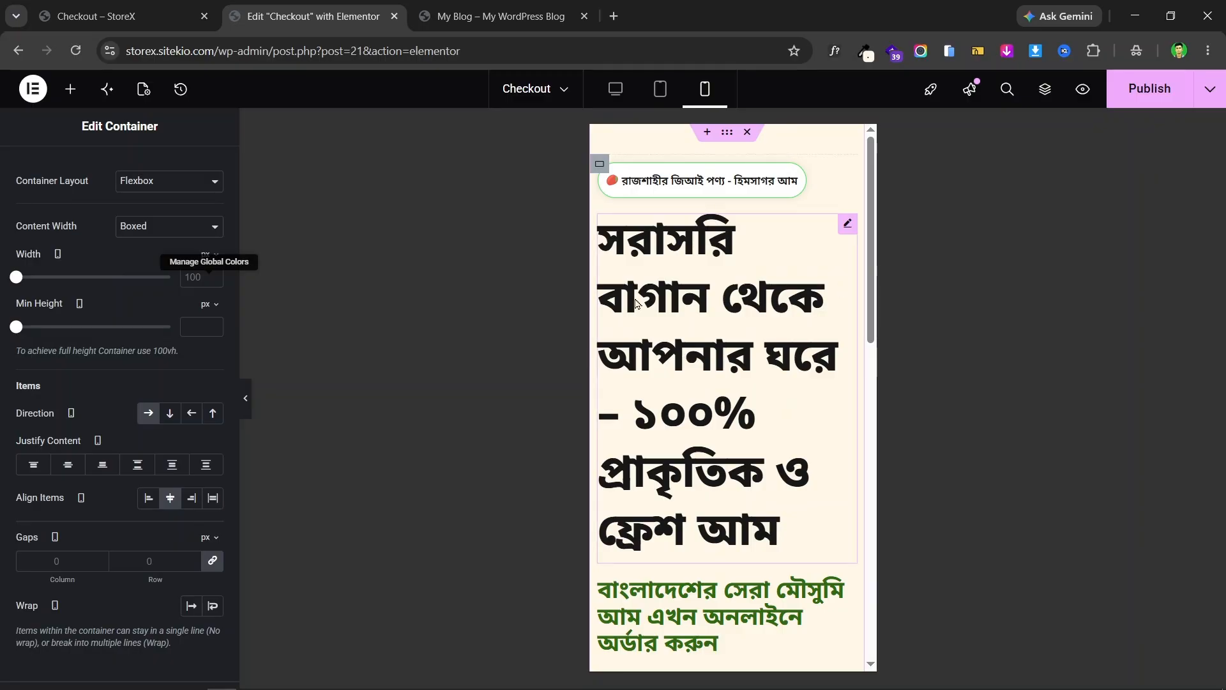
{"action": "scroll", "coordinate": [750, 281], "scroll_direction": "down", "scroll_amount": 7}
{"action": "scroll", "coordinate": [750, 281], "scroll_direction": "up", "scroll_amount": 7}
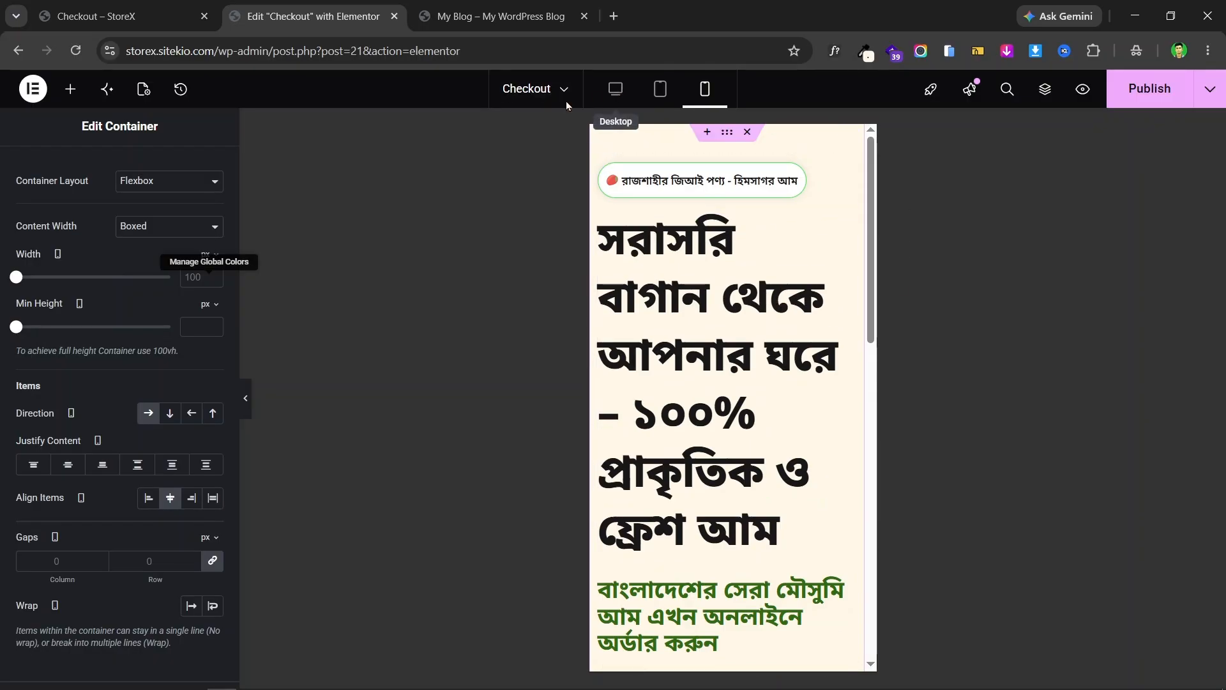
{"action": "left_click", "coordinate": [617, 90]}
{"action": "scroll", "coordinate": [592, 266], "scroll_direction": "down", "scroll_amount": 1}
{"action": "scroll", "coordinate": [593, 267], "scroll_direction": "up", "scroll_amount": 1}
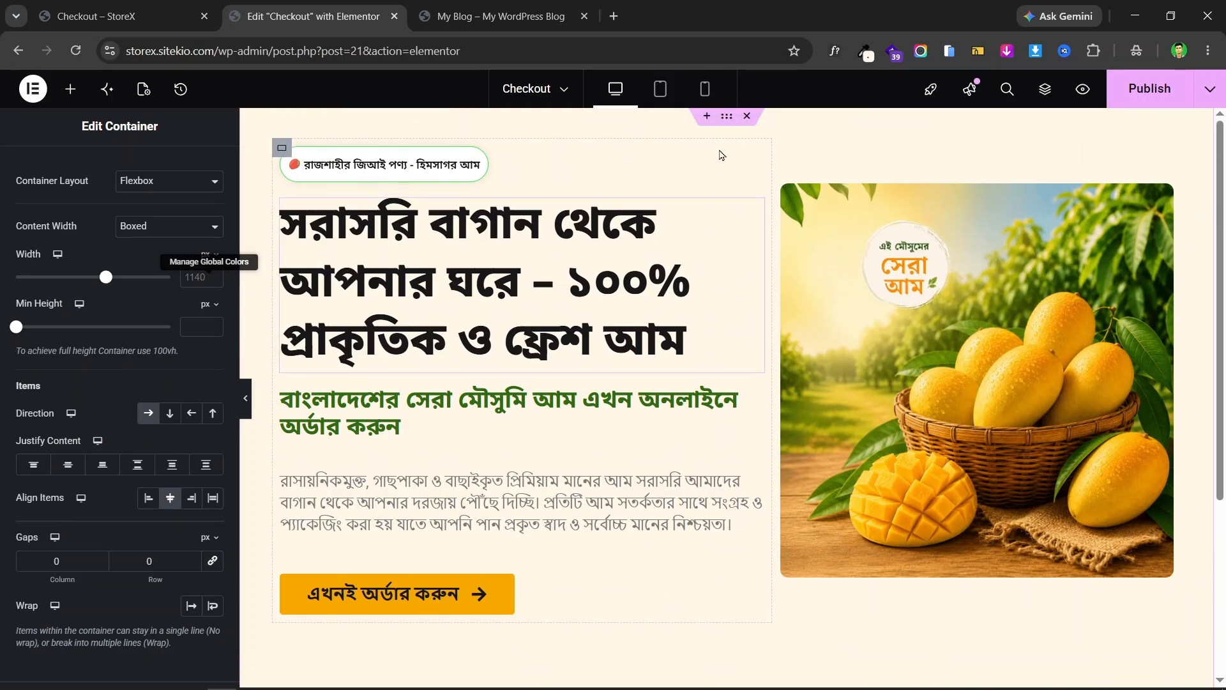
{"action": "left_click", "coordinate": [708, 90]}
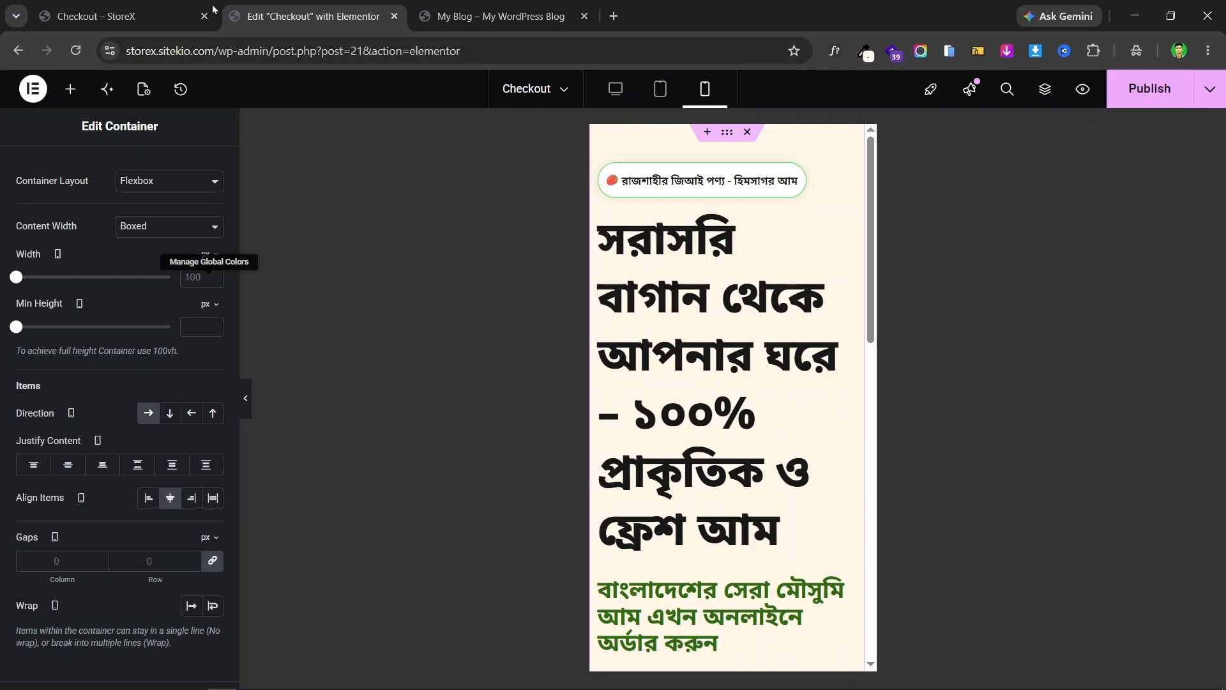
{"action": "left_click", "coordinate": [123, 5]}
{"action": "left_click", "coordinate": [304, 5]}
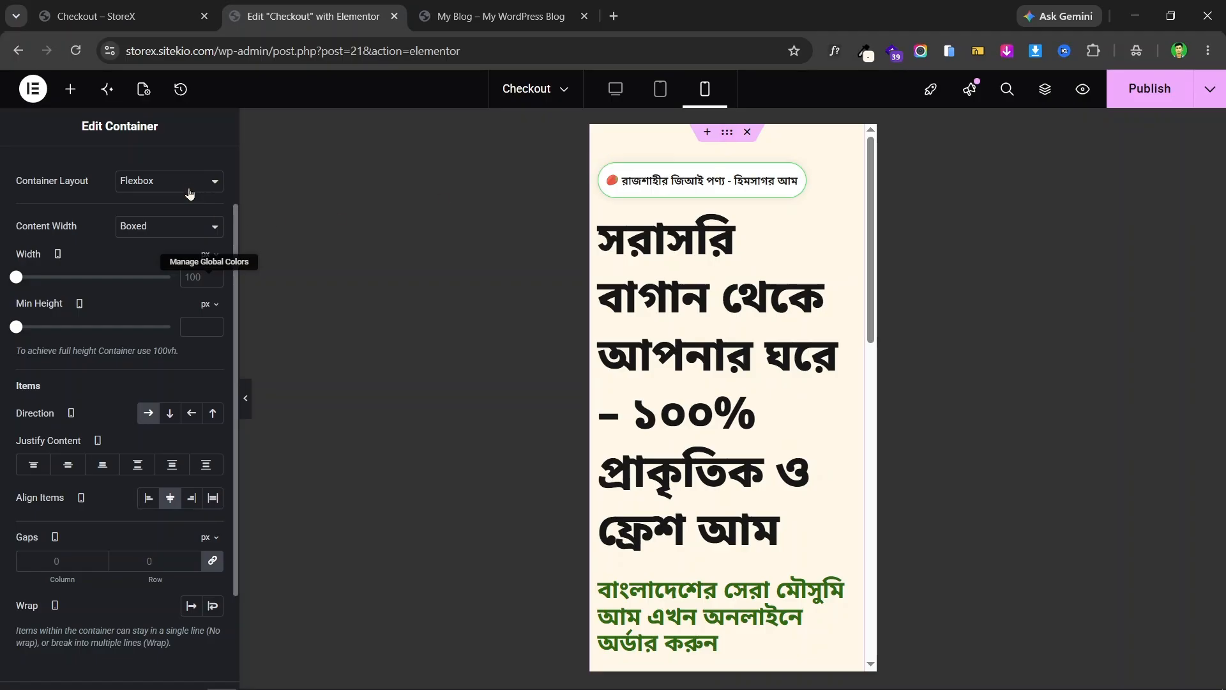
{"action": "scroll", "coordinate": [194, 214], "scroll_direction": "up", "scroll_amount": 2}
- On mobile, set the hero container's padding to 15 px top, 40 px bottom, 0 sides
{"action": "left_click", "coordinate": [195, 163]}
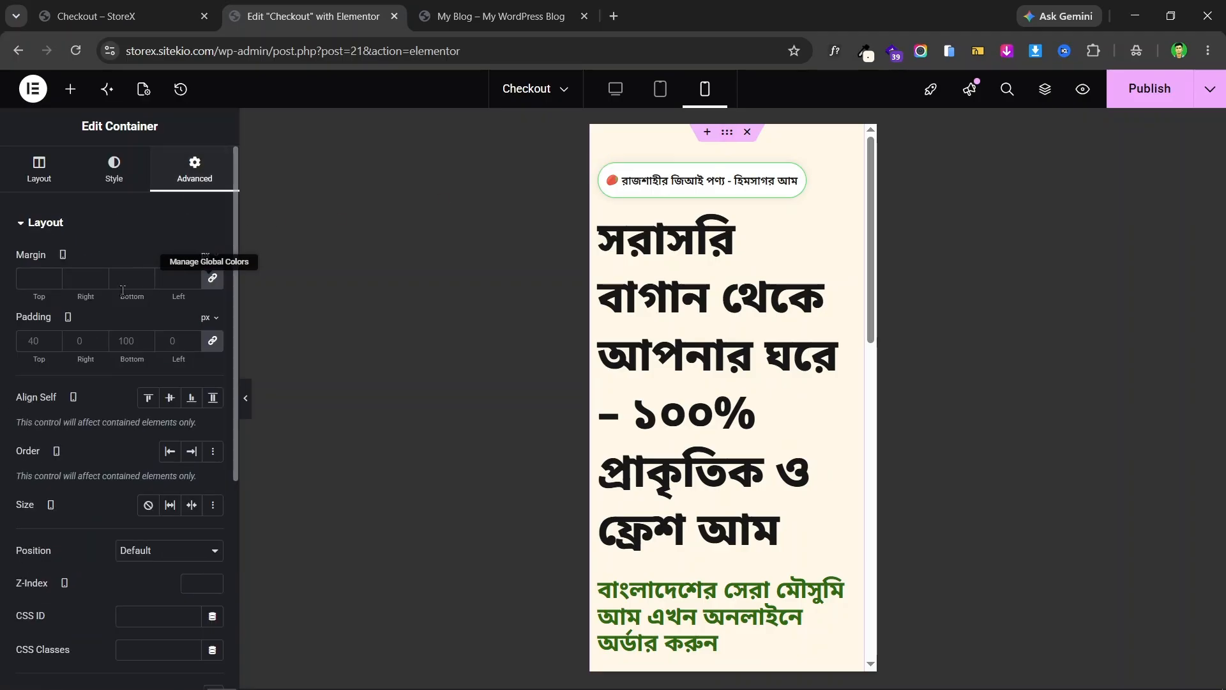
{"action": "left_click", "coordinate": [222, 342]}
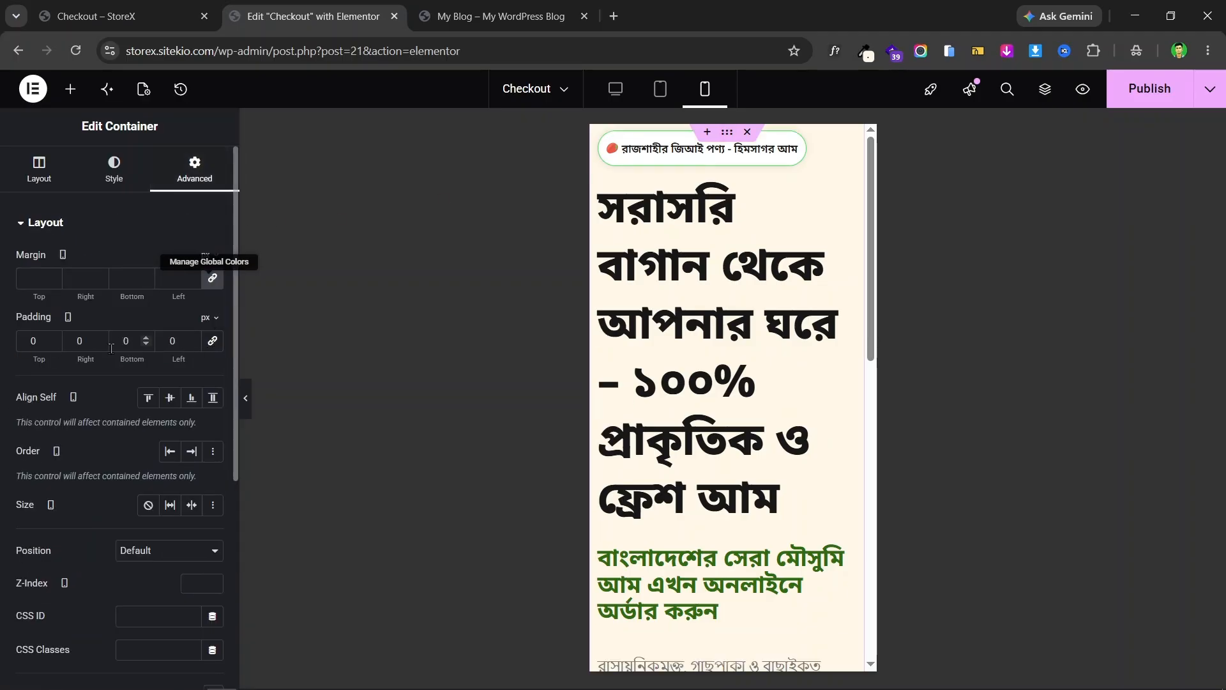
{"action": "type", "text": "1"}
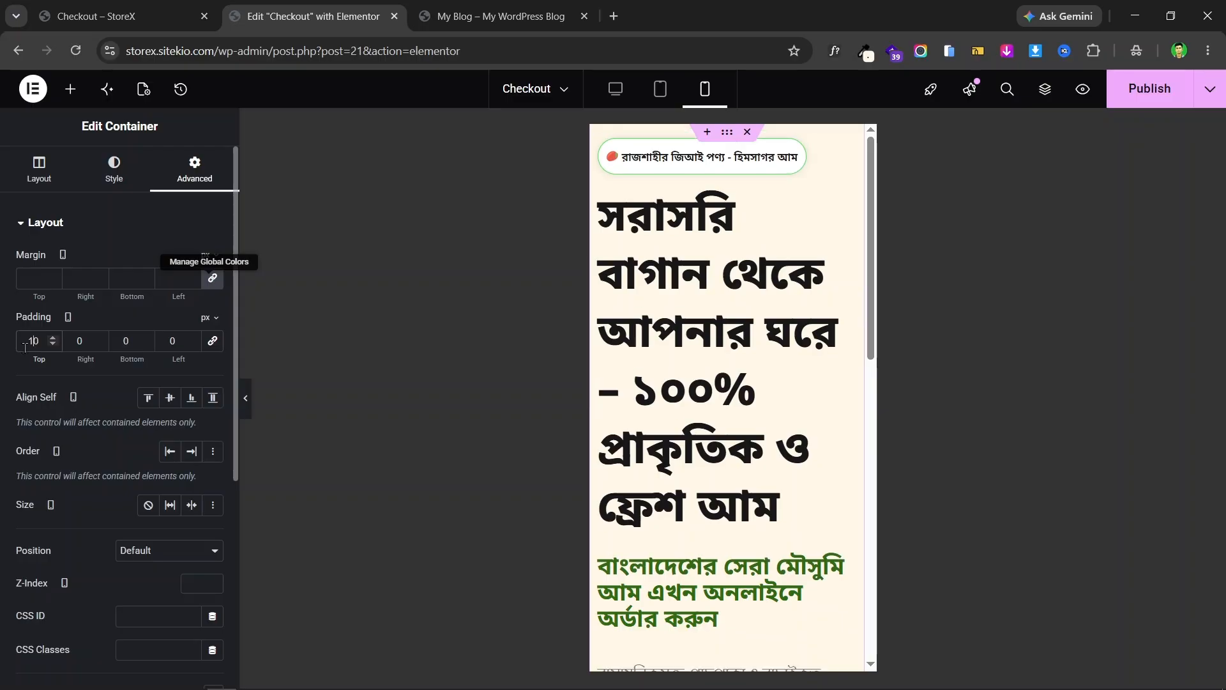
{"action": "left_click", "coordinate": [52, 338]}
{"action": "left_click", "coordinate": [52, 338]}
{"action": "left_click", "coordinate": [53, 339]}
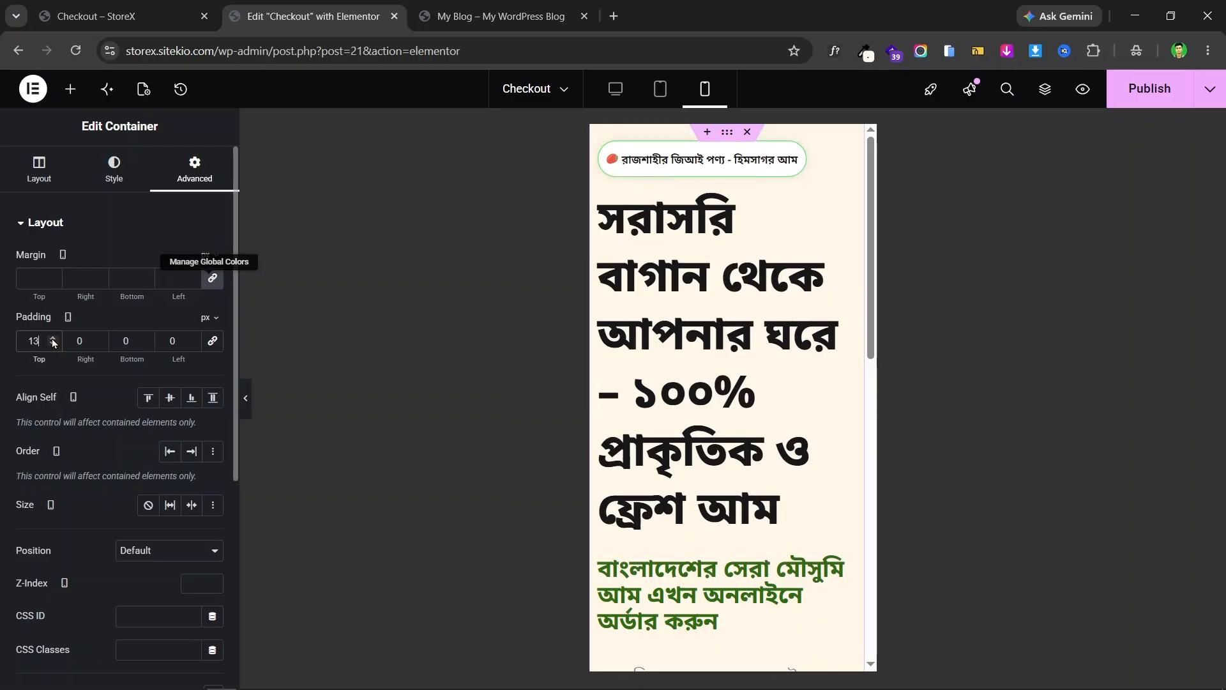
{"action": "left_click", "coordinate": [53, 338]}
{"action": "left_click", "coordinate": [52, 338]}
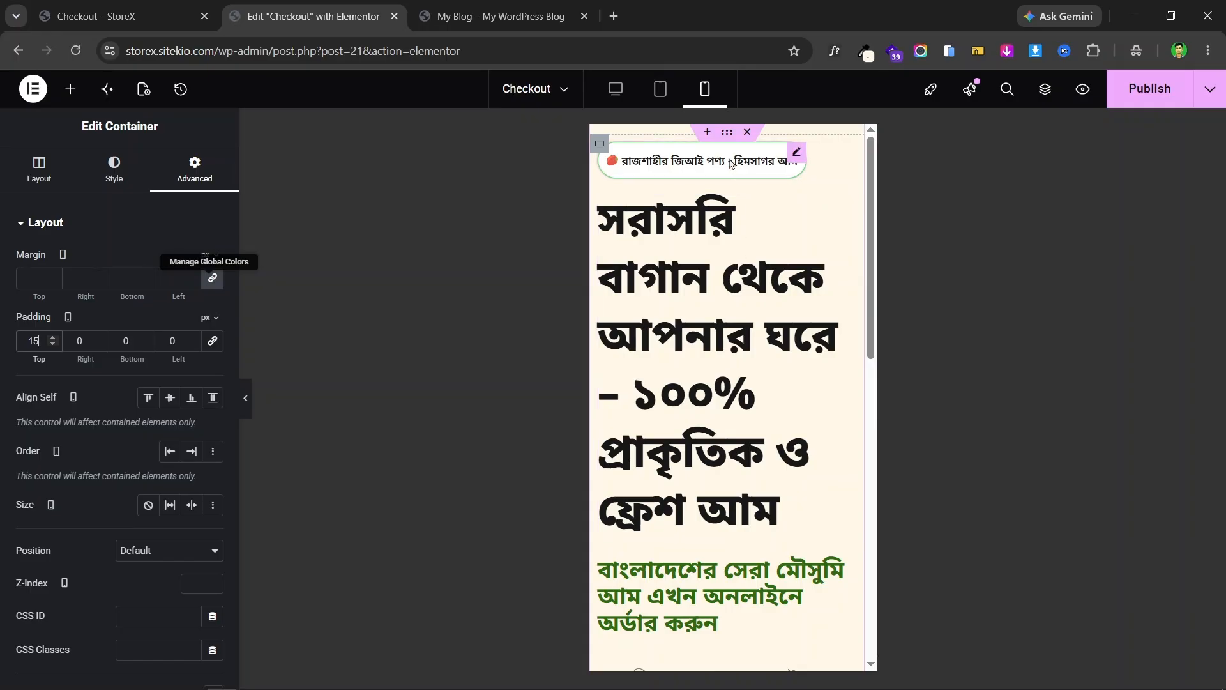
{"action": "scroll", "coordinate": [720, 438], "scroll_direction": "down", "scroll_amount": 6}
{"action": "scroll", "coordinate": [720, 438], "scroll_direction": "down", "scroll_amount": 4}
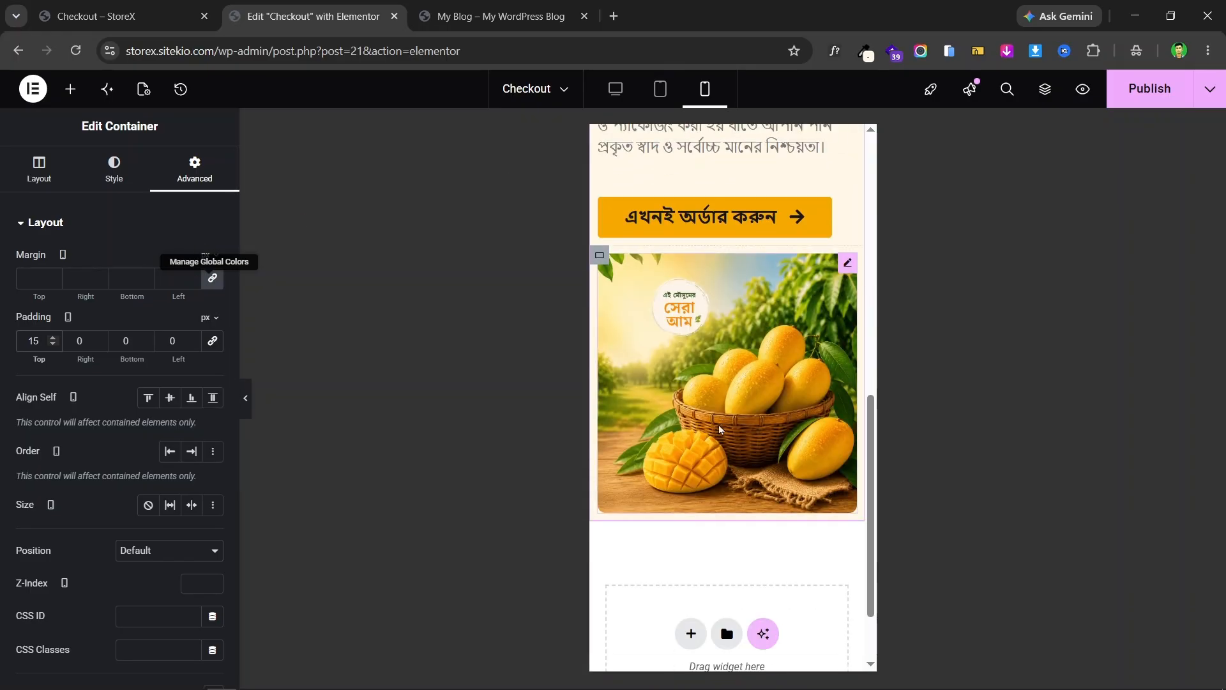
{"action": "scroll", "coordinate": [720, 438], "scroll_direction": "up", "scroll_amount": 5}
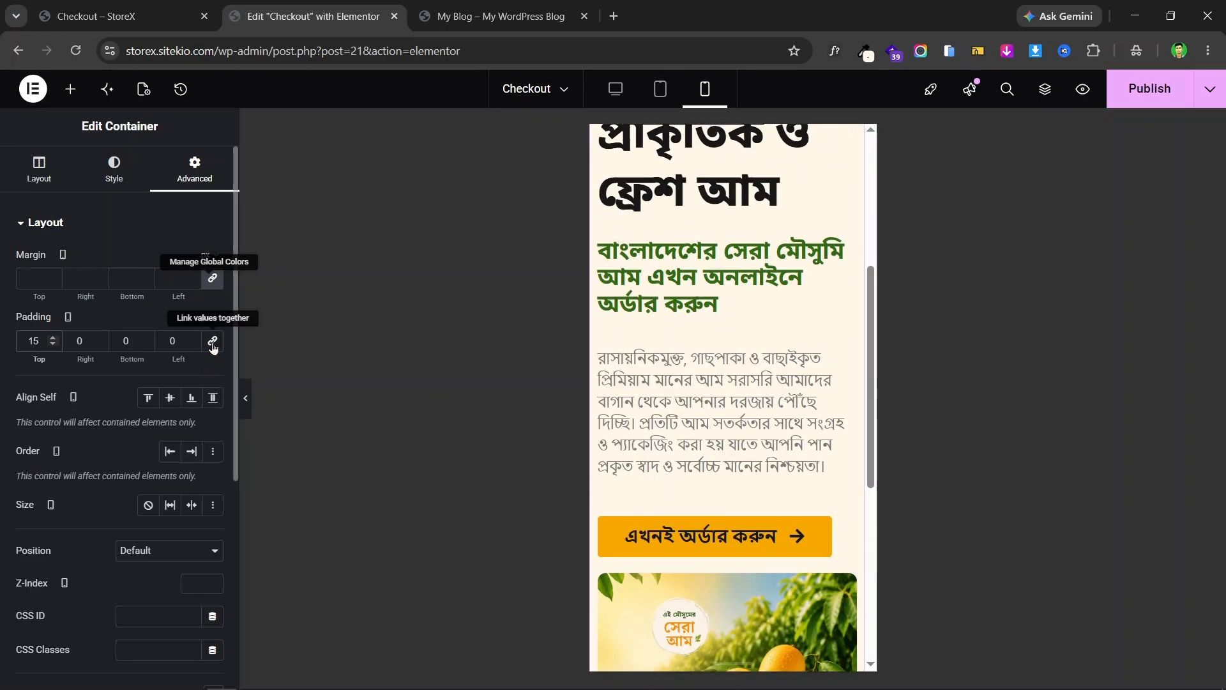
{"action": "left_click", "coordinate": [131, 340]}
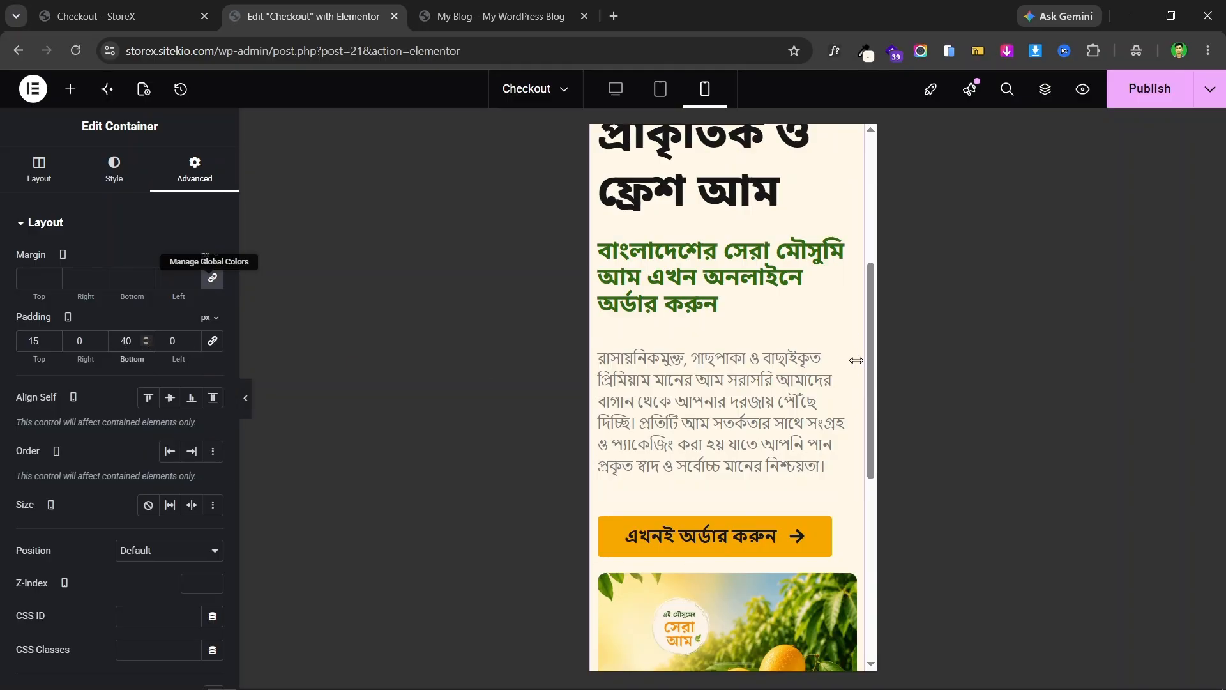
{"action": "scroll", "coordinate": [785, 347], "scroll_direction": "down", "scroll_amount": 5}
{"action": "scroll", "coordinate": [672, 368], "scroll_direction": "up", "scroll_amount": 8}
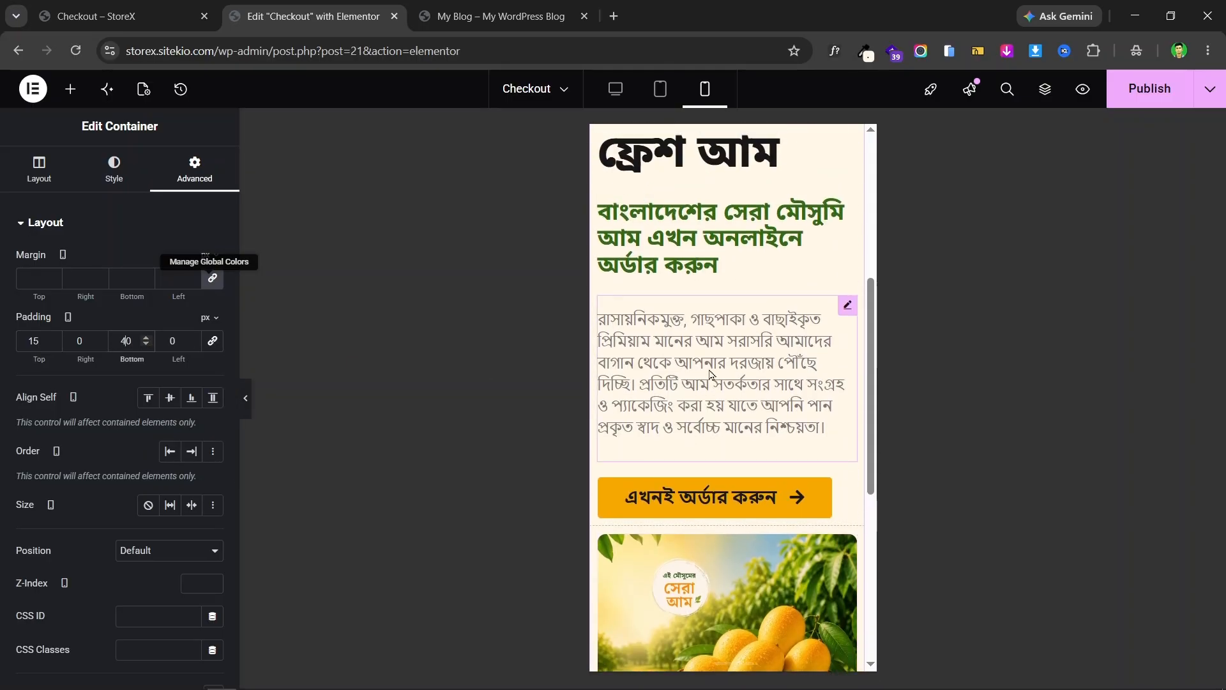
{"action": "scroll", "coordinate": [732, 284], "scroll_direction": "up", "scroll_amount": 2}
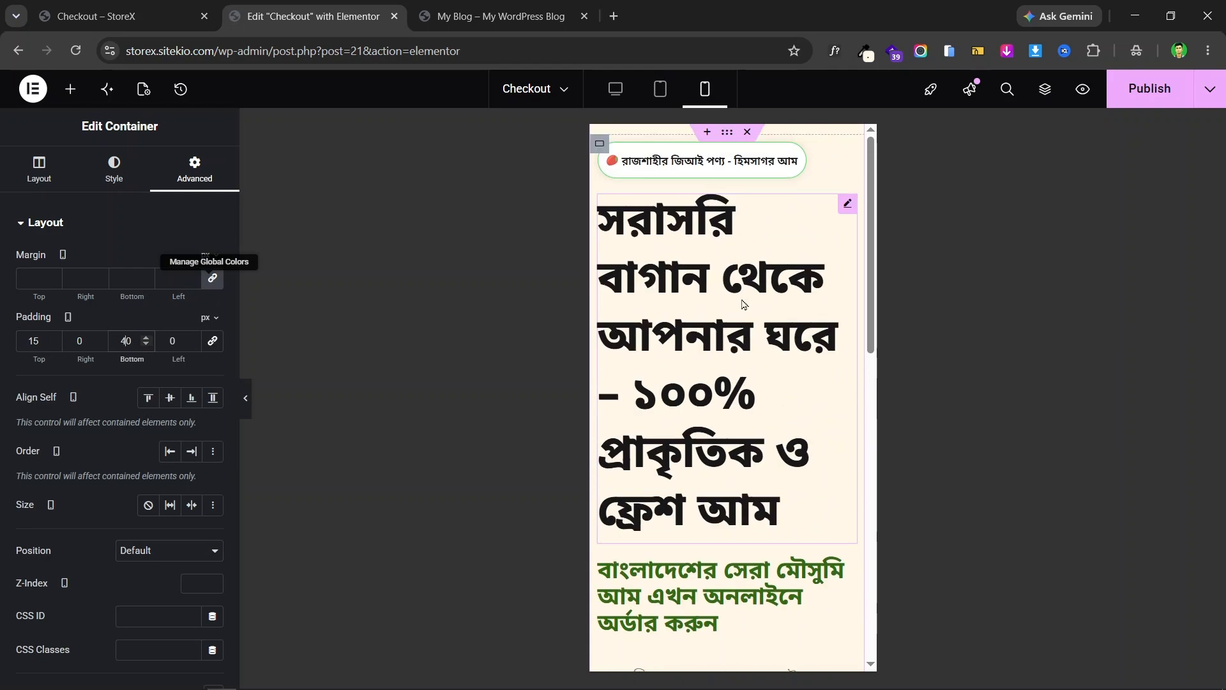
- Shrink the main black headline's mobile font size so it wraps to three lines
{"action": "left_click", "coordinate": [848, 204]}
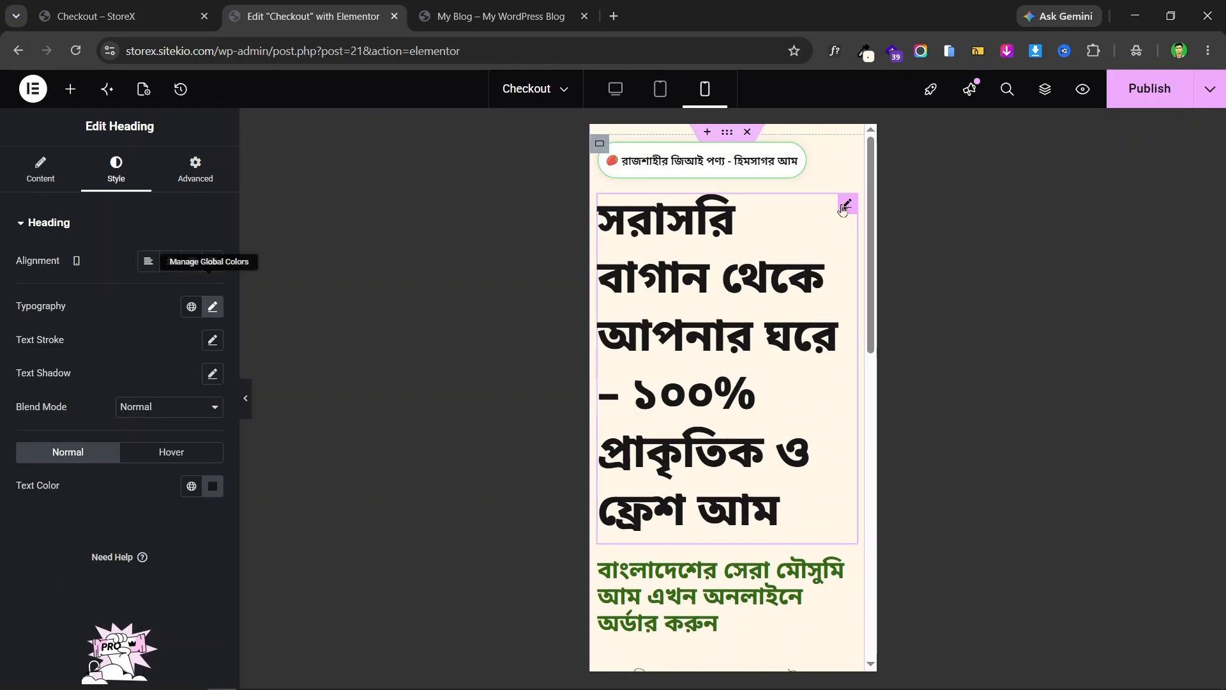
{"action": "left_click", "coordinate": [213, 308]}
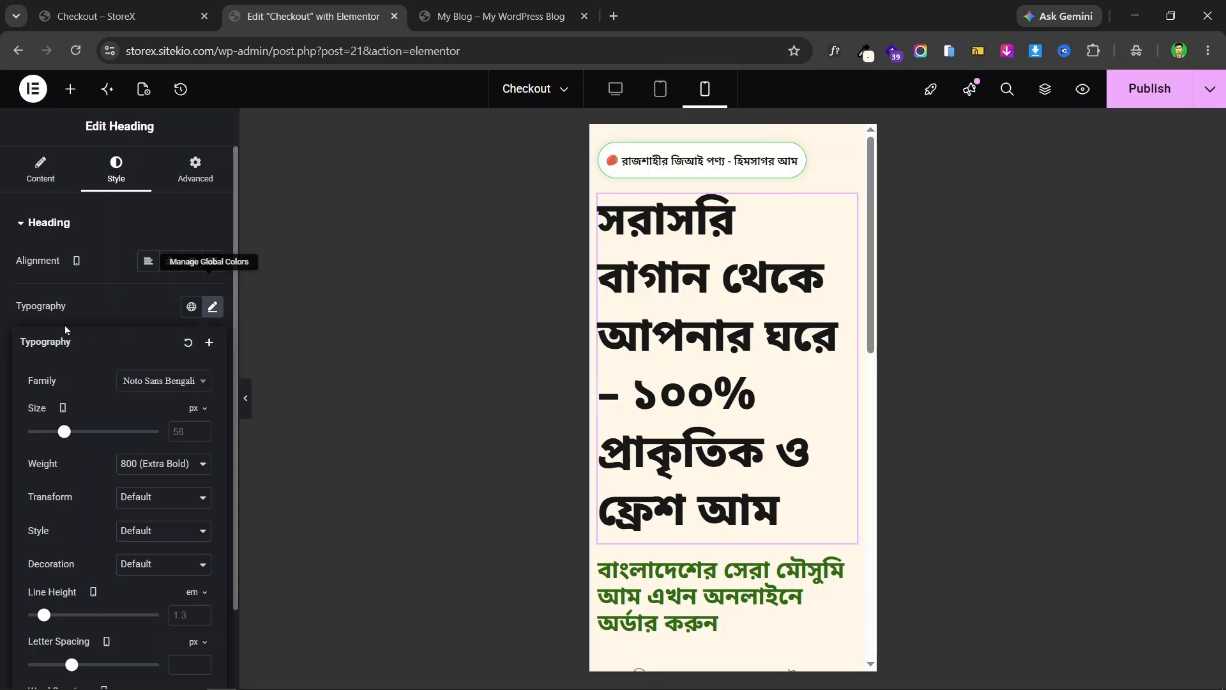
{"action": "left_click_drag", "start_coordinate": [67, 433], "coordinate": [48, 432]}
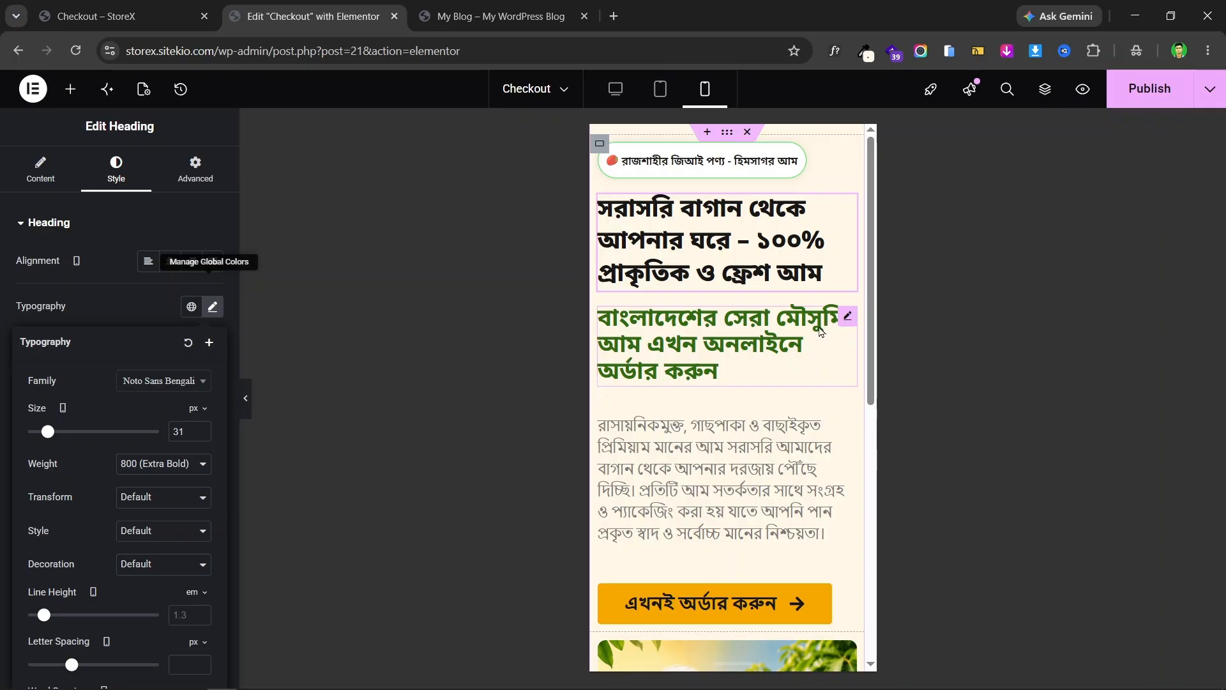
{"action": "left_click", "coordinate": [845, 318]}
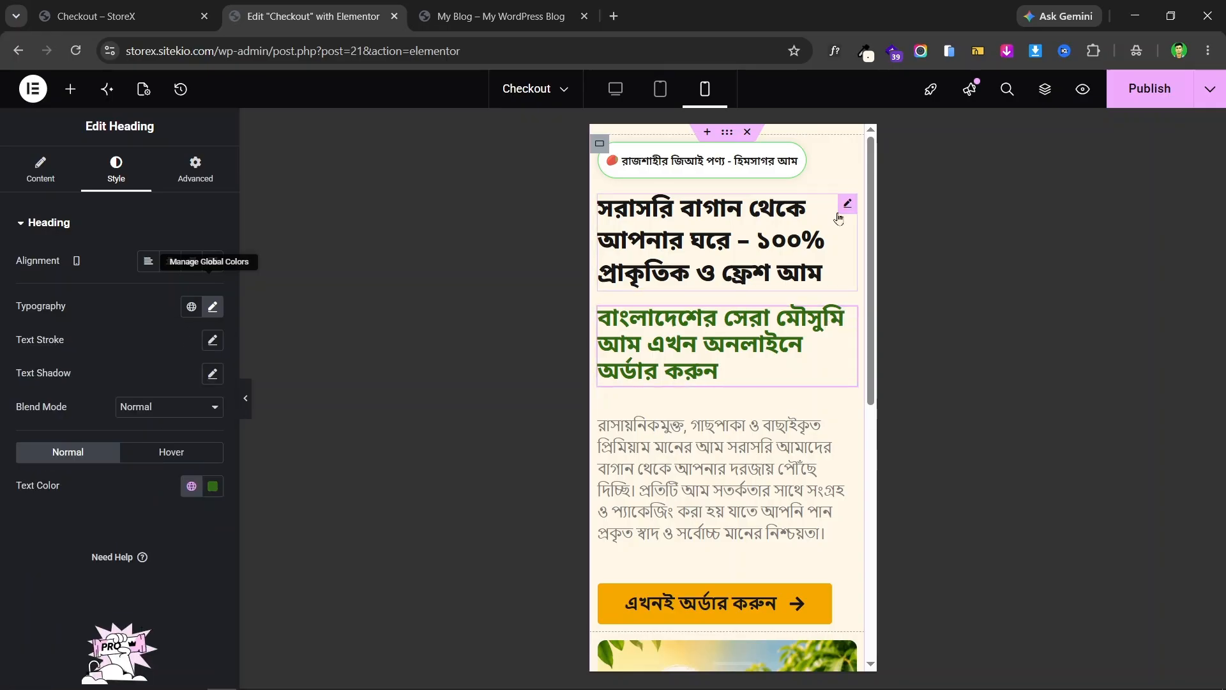
{"action": "left_click", "coordinate": [849, 204]}
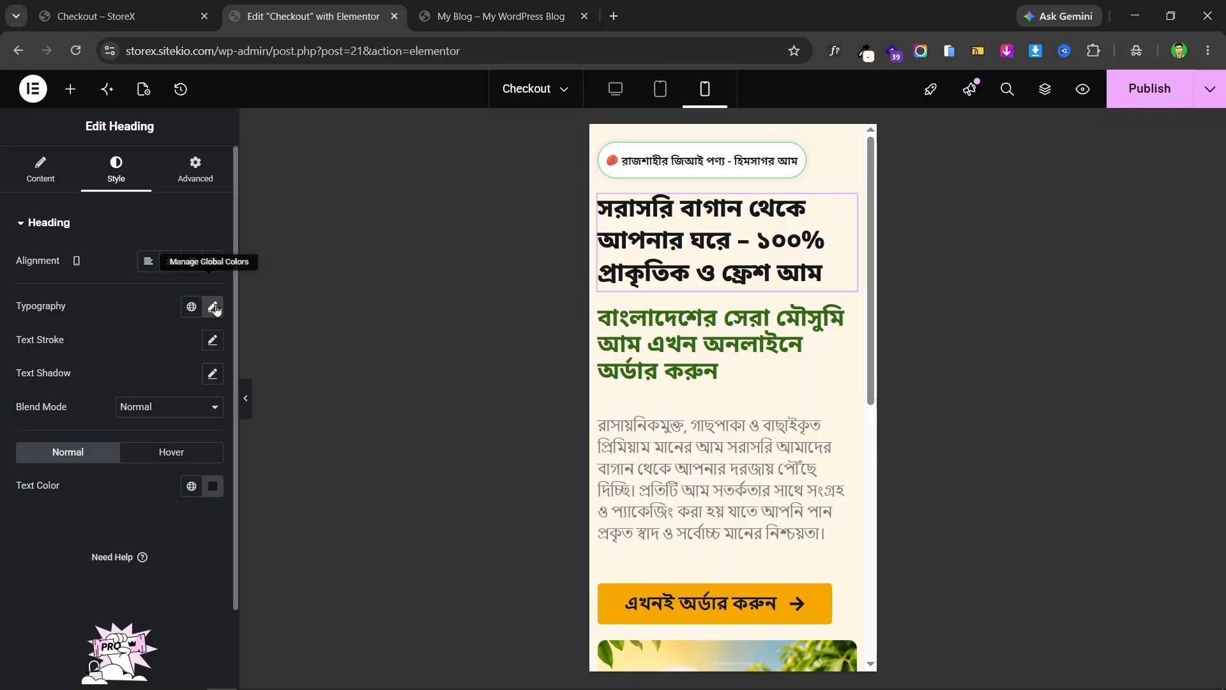
{"action": "left_click", "coordinate": [213, 306]}
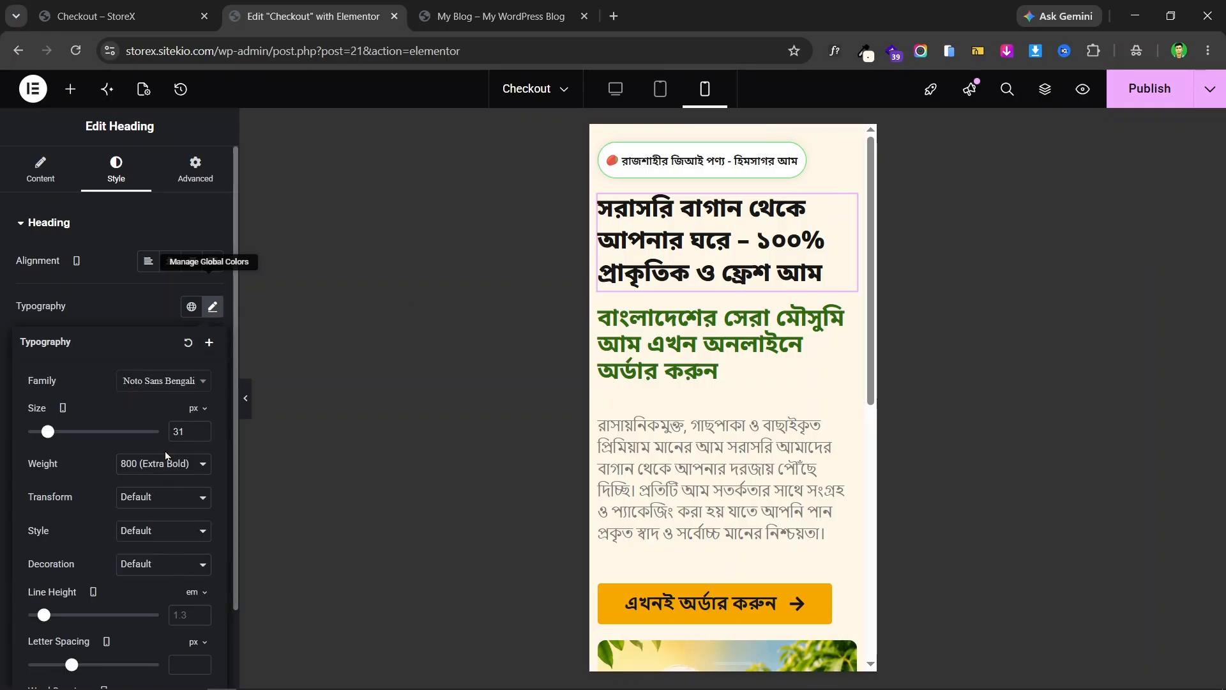
{"action": "left_click", "coordinate": [2, 317]}
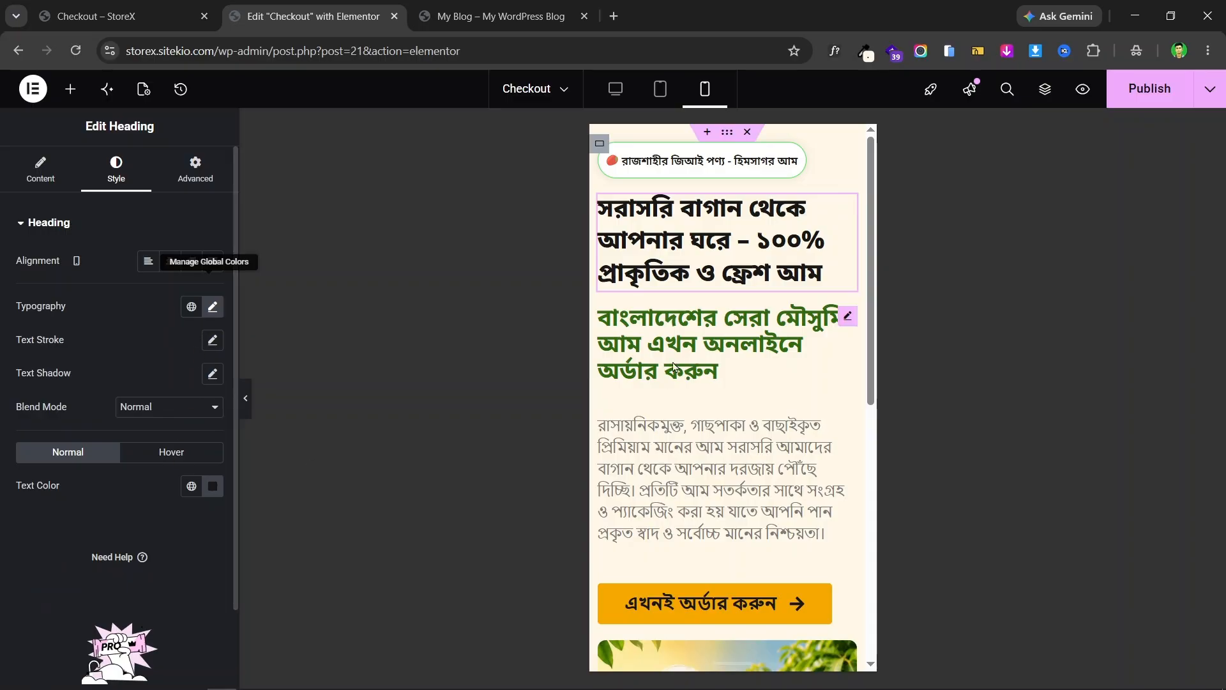
- Set the green subheading's mobile font size to 20 px
{"action": "left_click", "coordinate": [848, 315]}
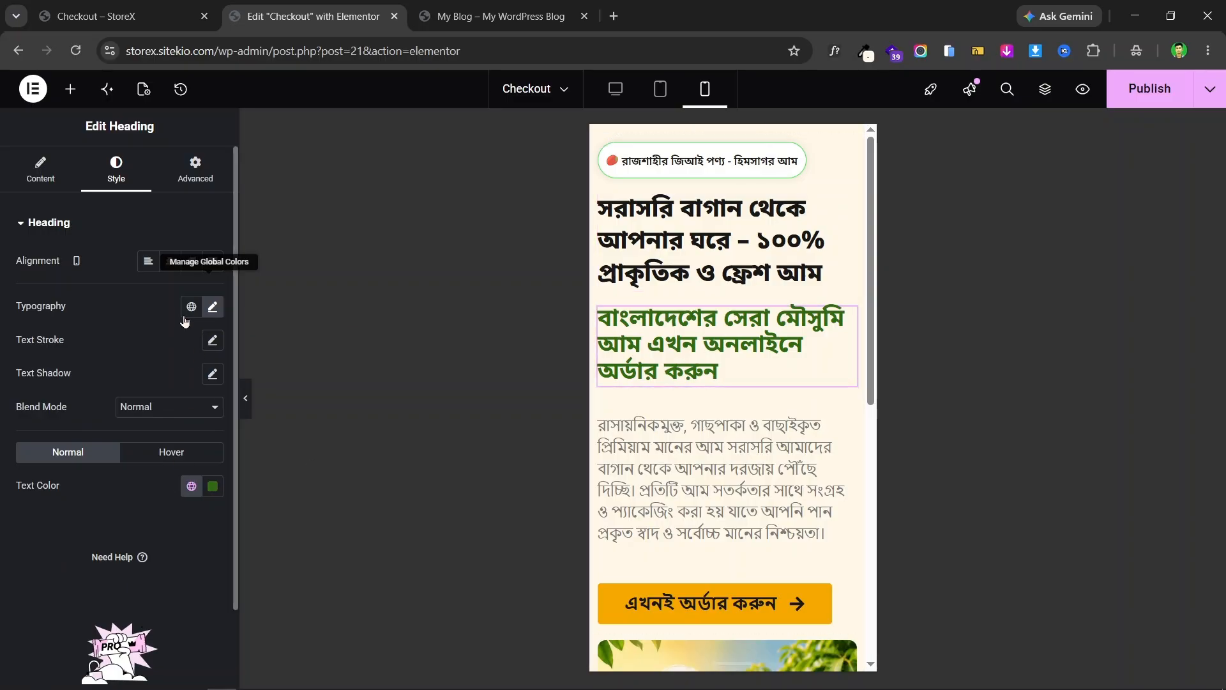
{"action": "left_click", "coordinate": [212, 308]}
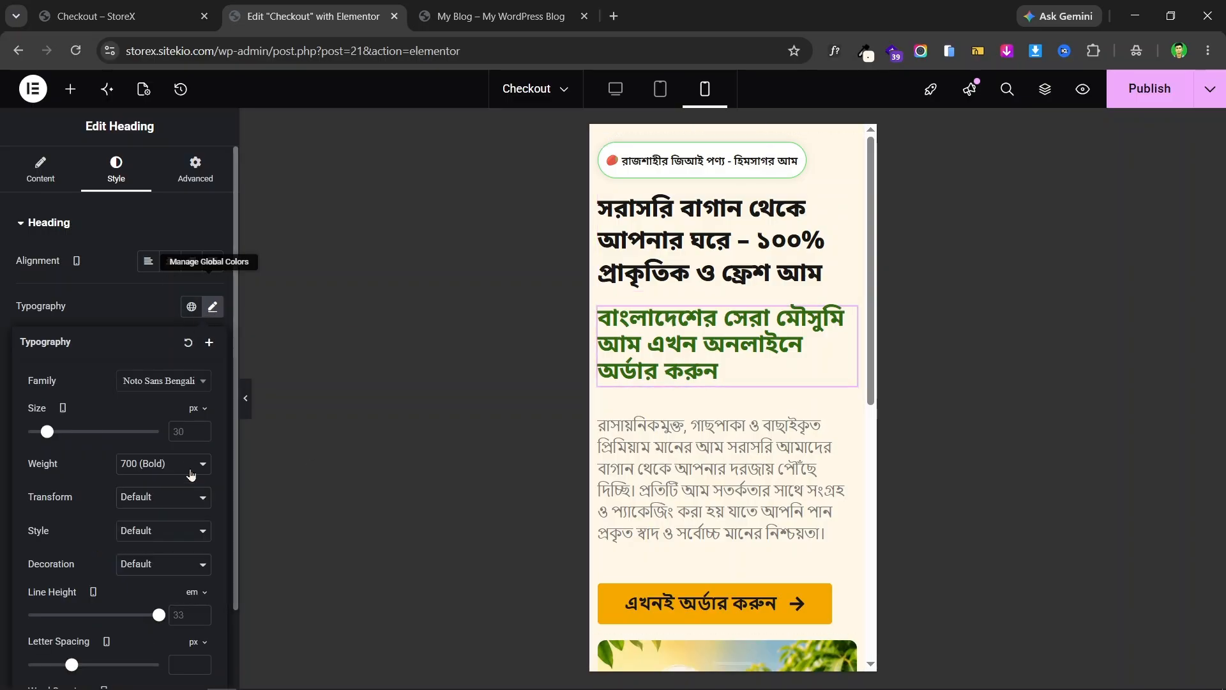
{"action": "left_click", "coordinate": [189, 426]}
{"action": "type", "text": "20"}
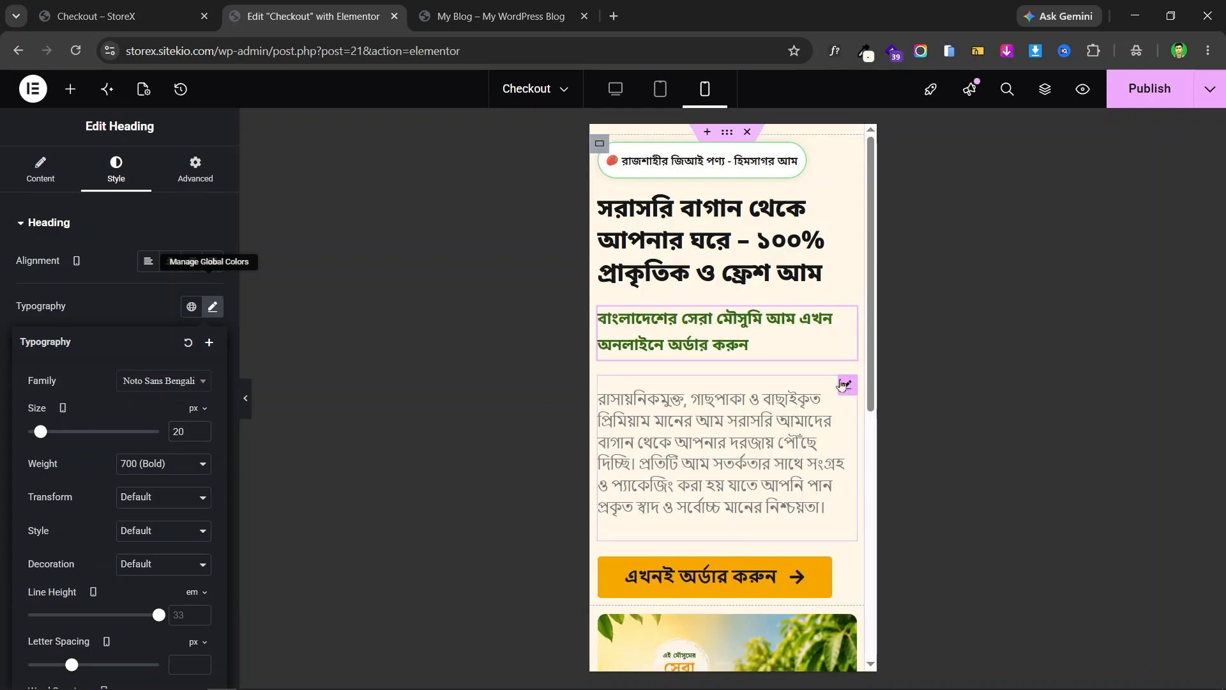
- Set the Bengali description paragraph's mobile font size to 15 px
{"action": "left_click", "coordinate": [844, 385]}
{"action": "left_click", "coordinate": [212, 307]}
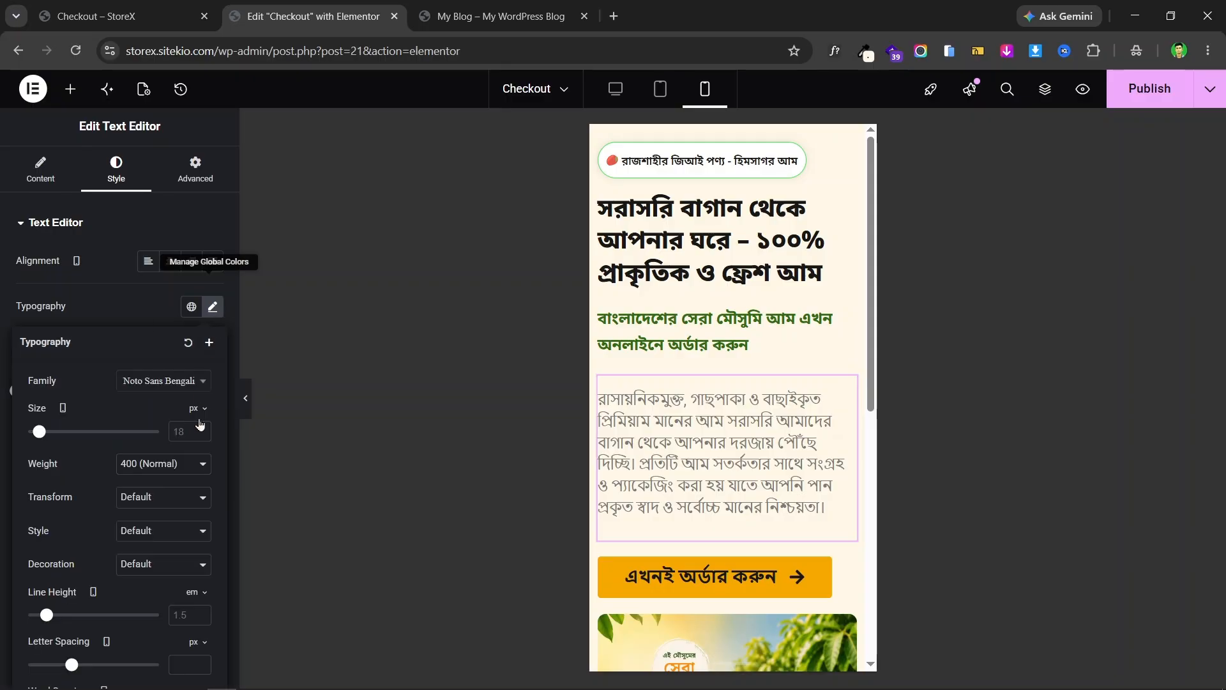
{"action": "type", "text": "15"}
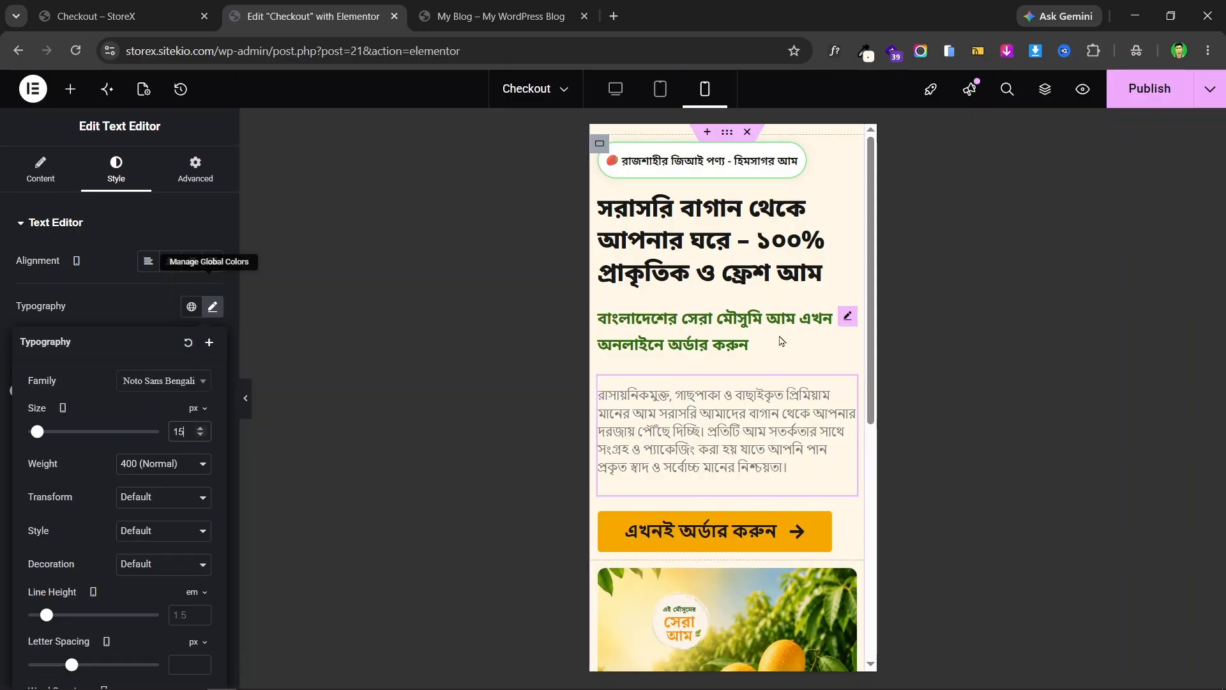
{"action": "scroll", "coordinate": [833, 478], "scroll_direction": "down", "scroll_amount": 1}
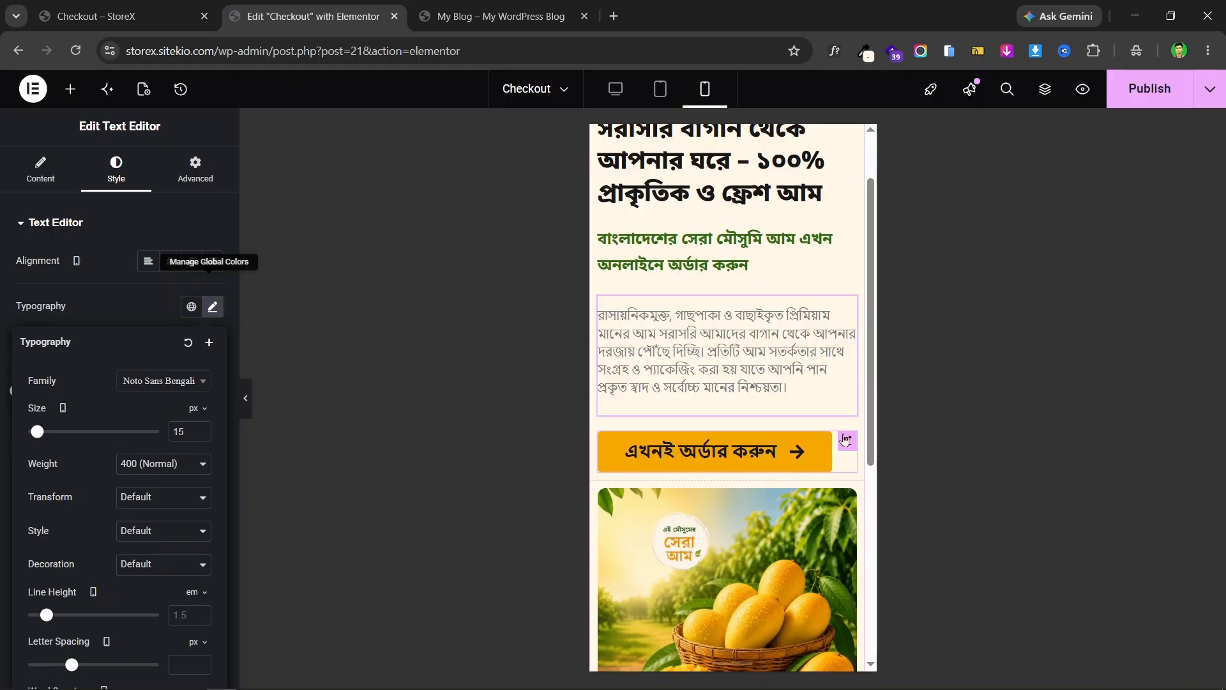
- Unlink the order button's padding and set 10 px top/bottom and 20 px left/right
{"action": "scroll", "coordinate": [108, 383], "scroll_direction": "down", "scroll_amount": 2}
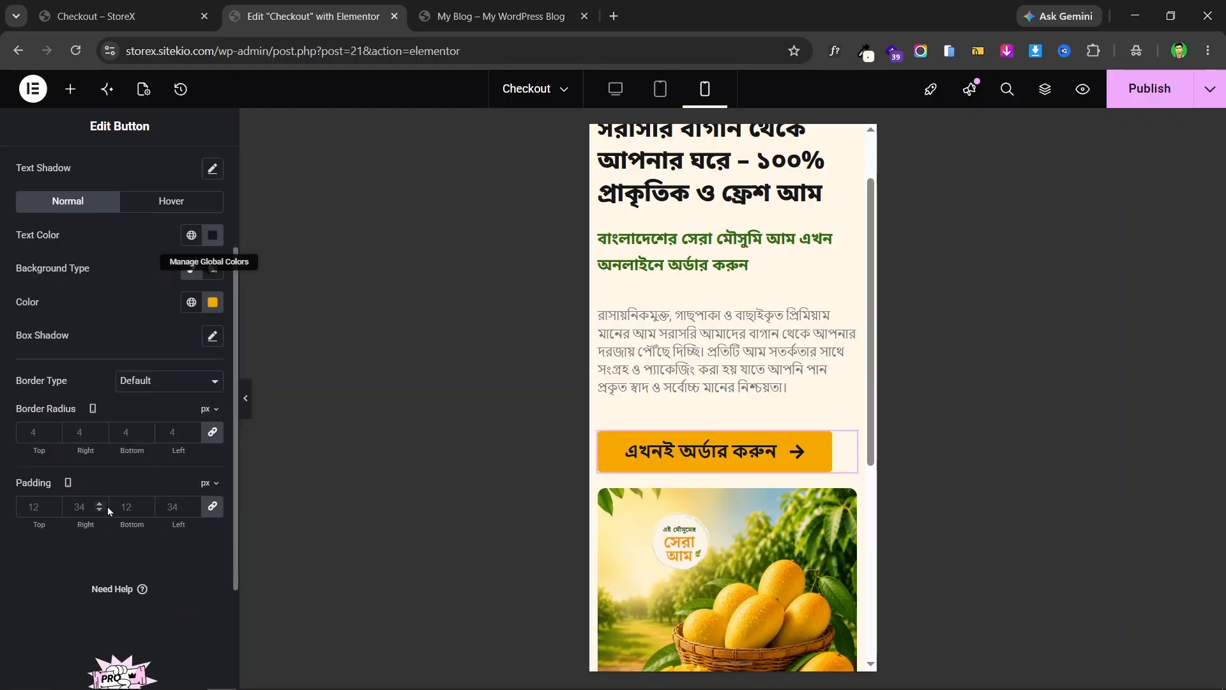
{"action": "left_click", "coordinate": [213, 506]}
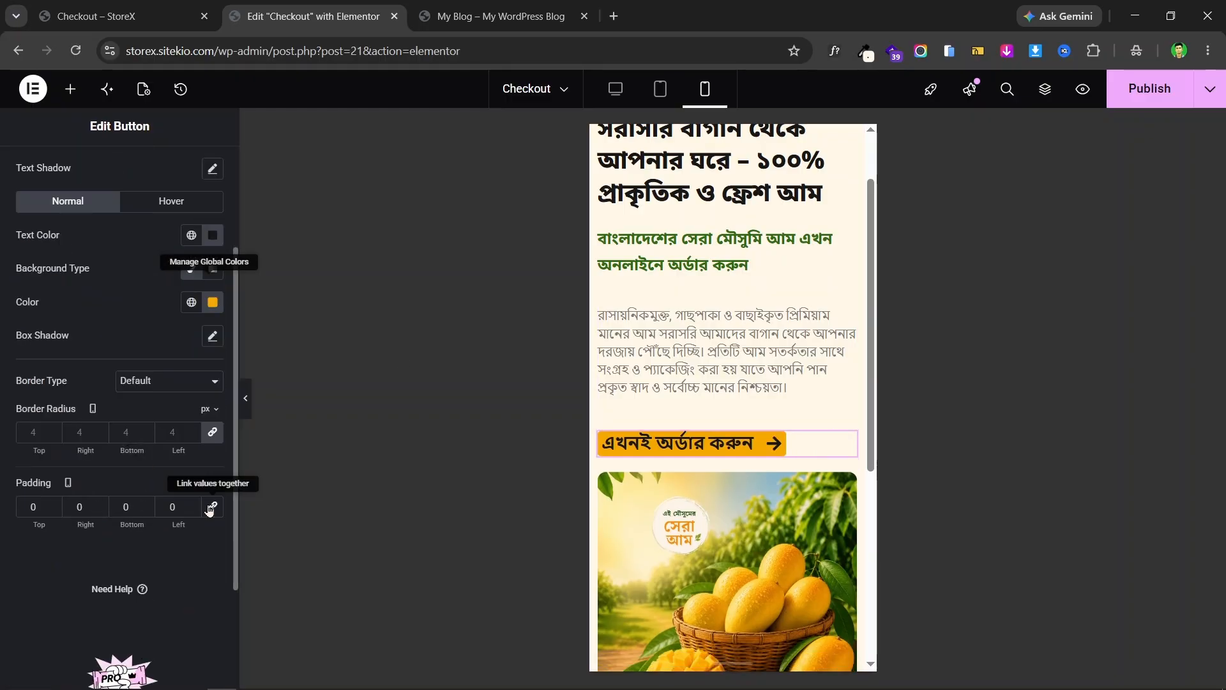
{"action": "left_click", "coordinate": [30, 506]}
{"action": "type", "text": "1"}
{"action": "left_click", "coordinate": [118, 506]}
{"action": "type", "text": "1"}
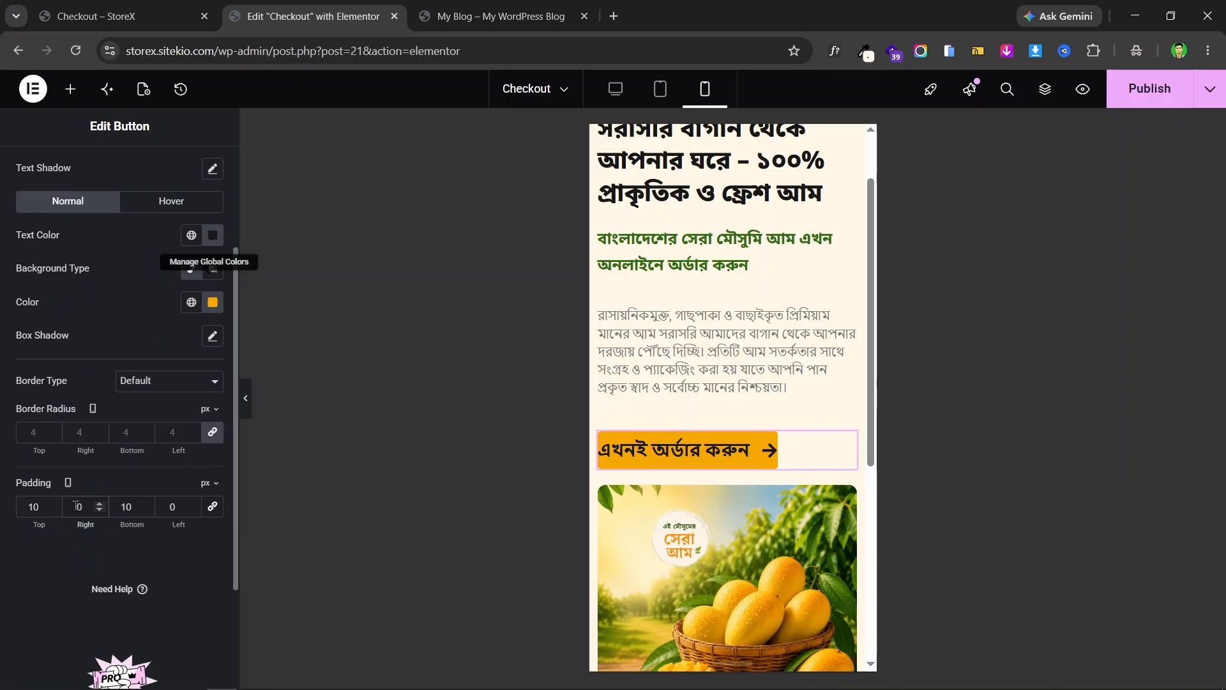
{"action": "type", "text": "2"}
{"action": "left_click", "coordinate": [162, 509]}
{"action": "type", "text": "2"}
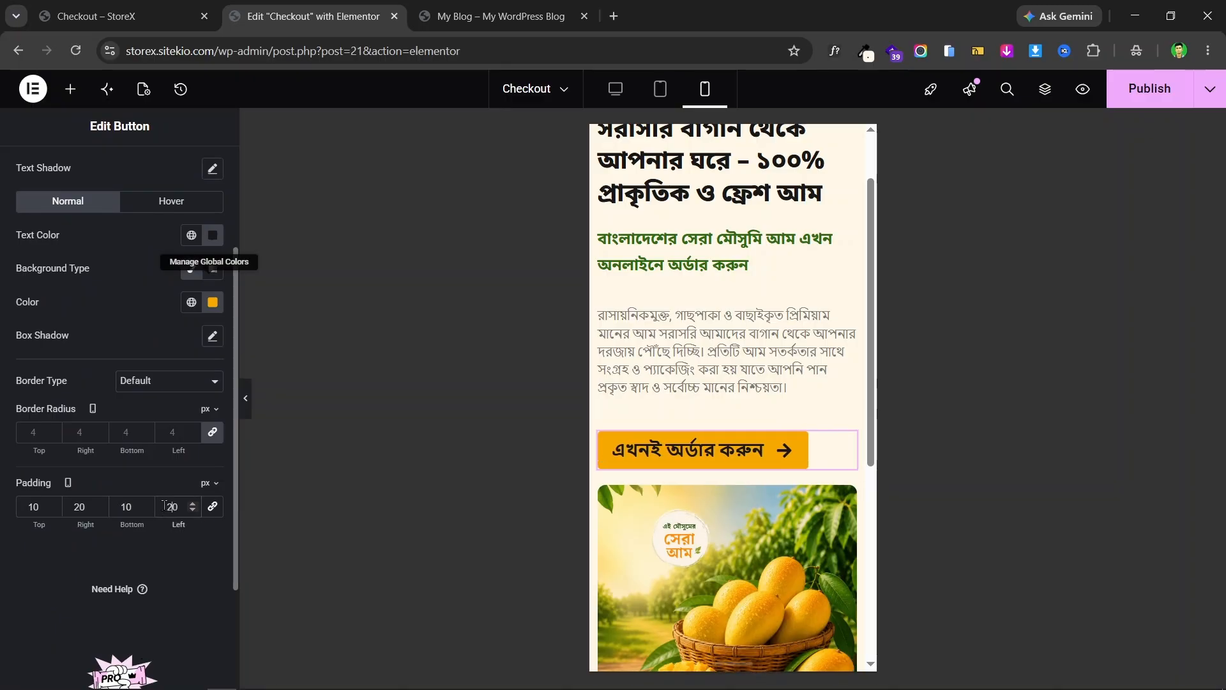
- Set the order button's text size to 16 px
{"action": "scroll", "coordinate": [212, 306], "scroll_direction": "up", "scroll_amount": 3}
{"action": "left_click", "coordinate": [212, 295]}
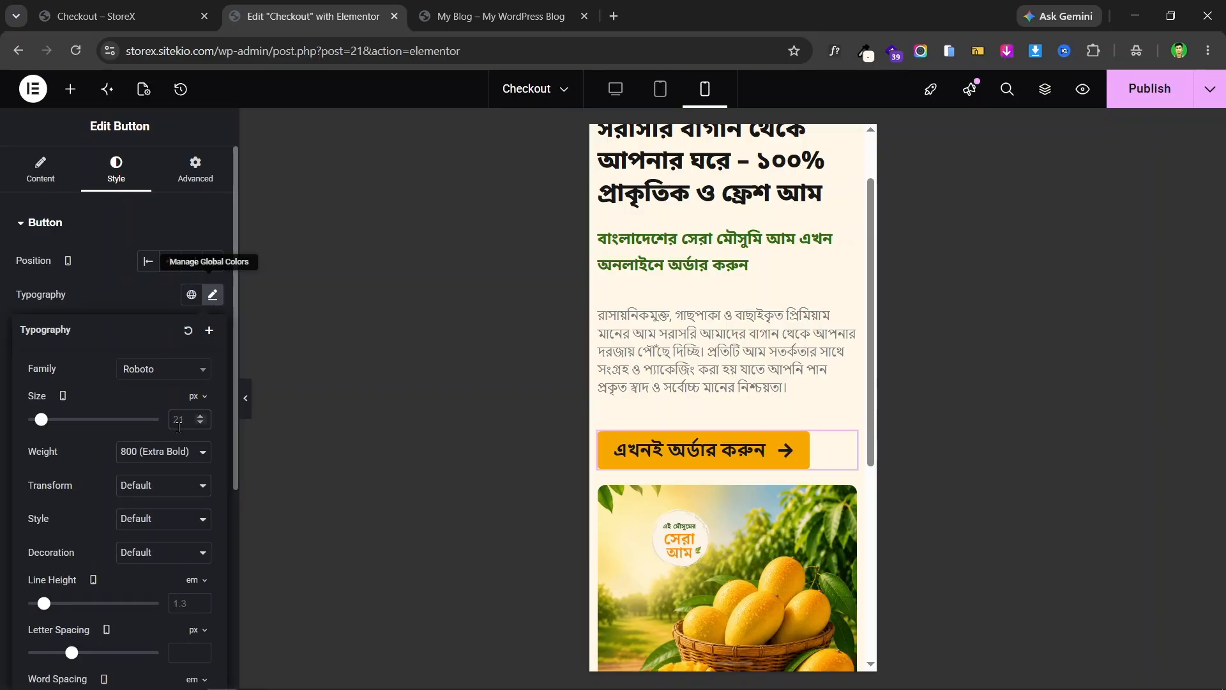
{"action": "left_click", "coordinate": [178, 419]}
{"action": "type", "text": "15"}
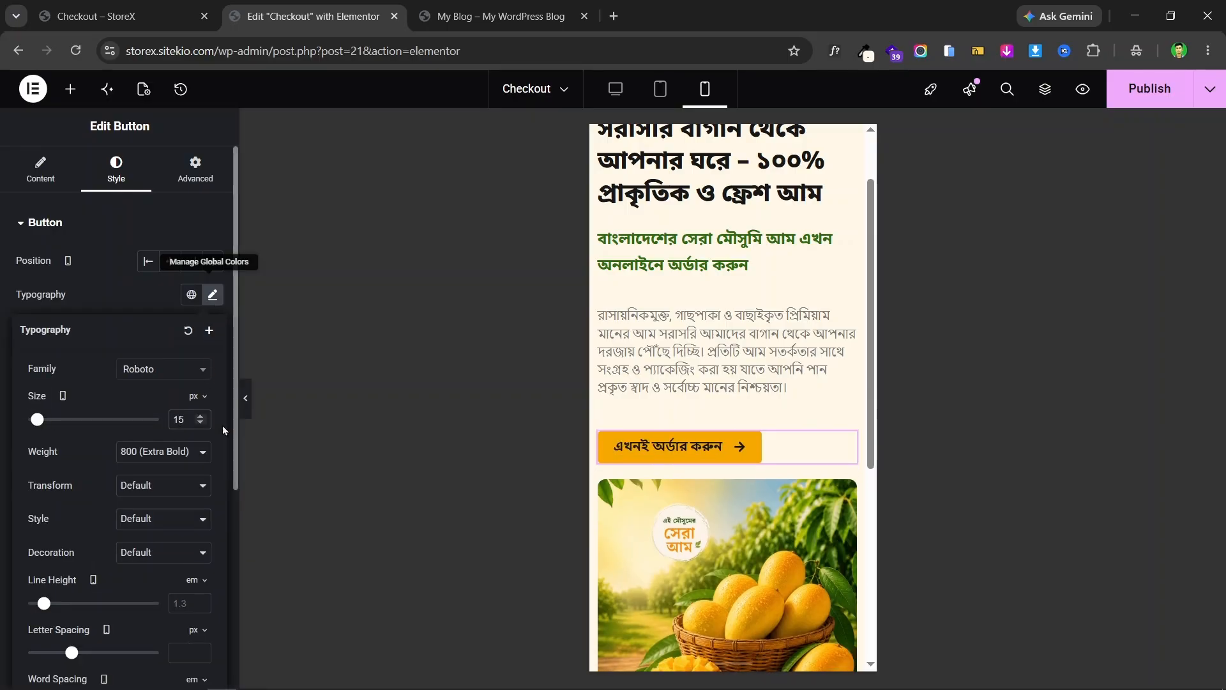
{"action": "left_click", "coordinate": [200, 416]}
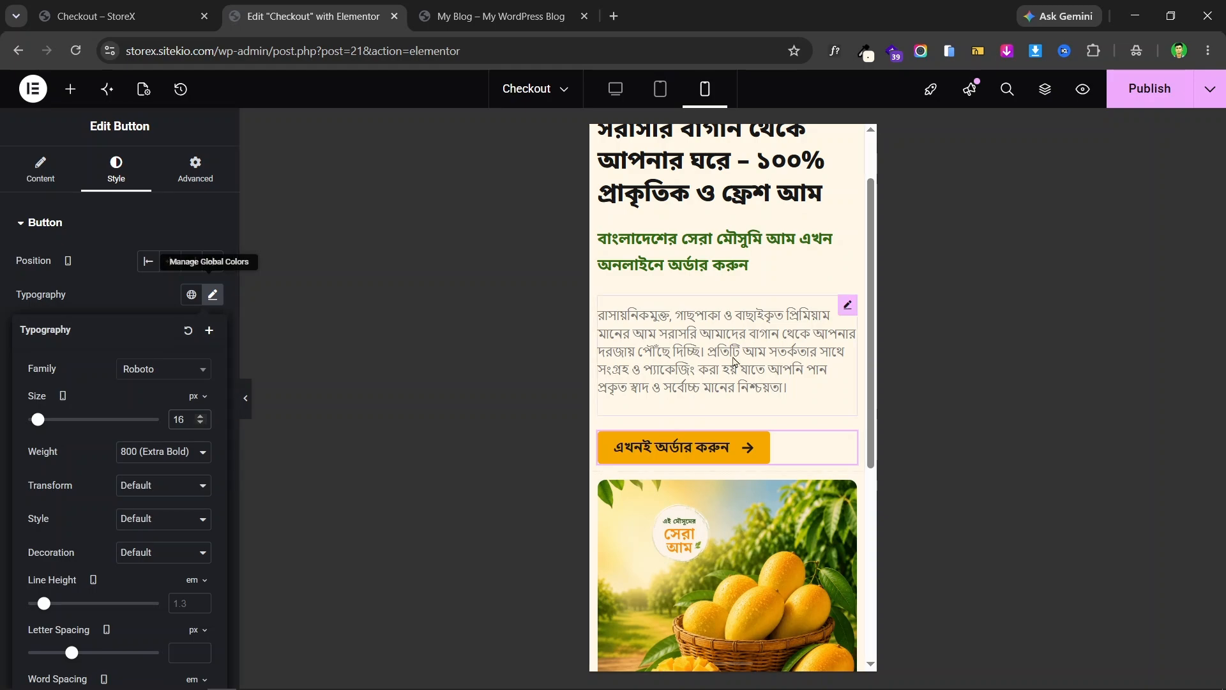
{"action": "scroll", "coordinate": [679, 286], "scroll_direction": "up", "scroll_amount": 1}
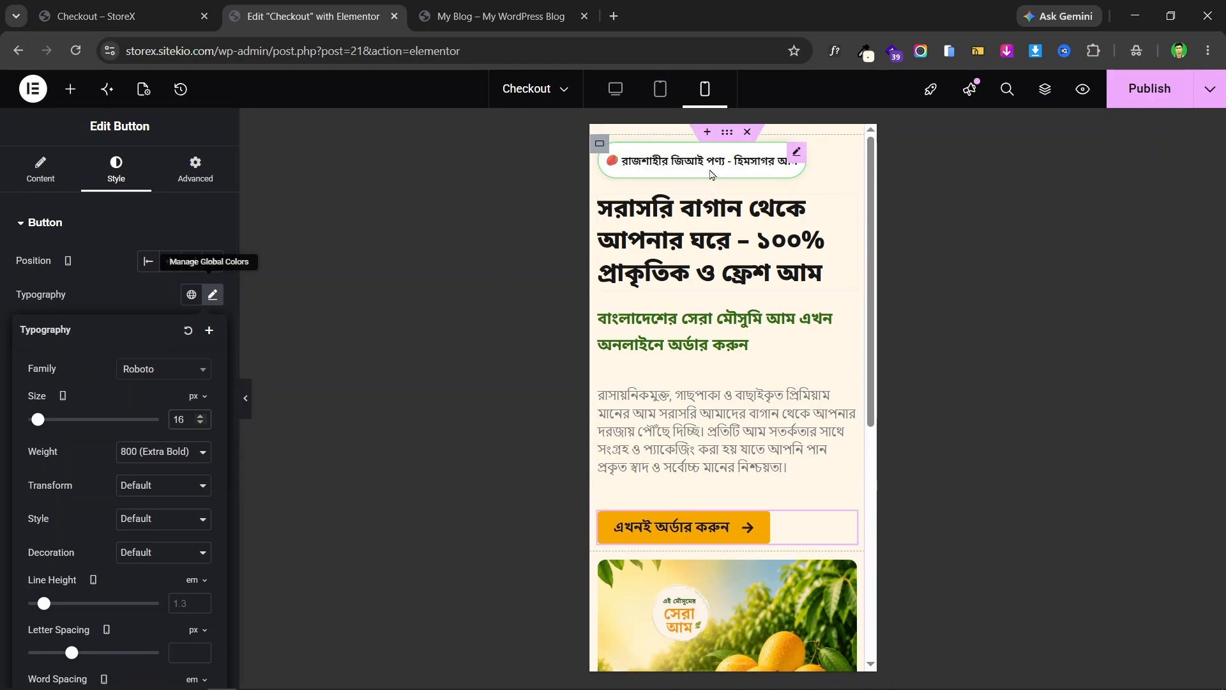
{"action": "scroll", "coordinate": [713, 281], "scroll_direction": "down", "scroll_amount": 2}
{"action": "scroll", "coordinate": [718, 458], "scroll_direction": "down", "scroll_amount": 1}
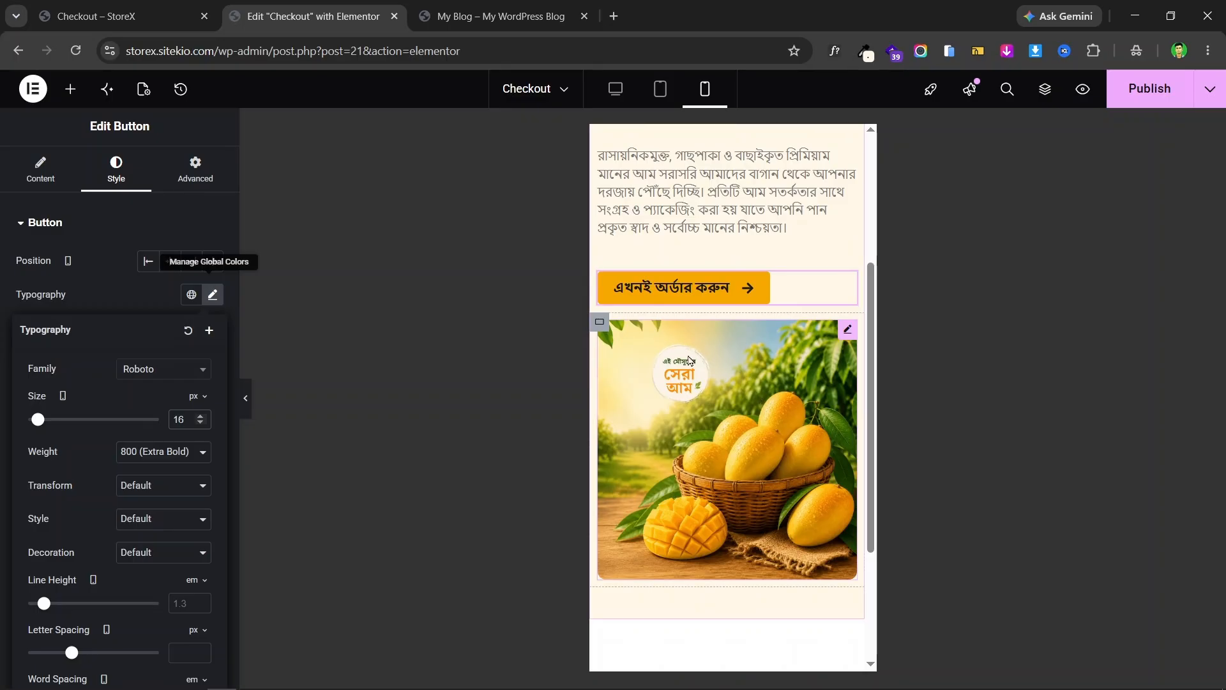
{"action": "scroll", "coordinate": [760, 348], "scroll_direction": "up", "scroll_amount": 3}
{"action": "scroll", "coordinate": [758, 345], "scroll_direction": "down", "scroll_amount": 2}
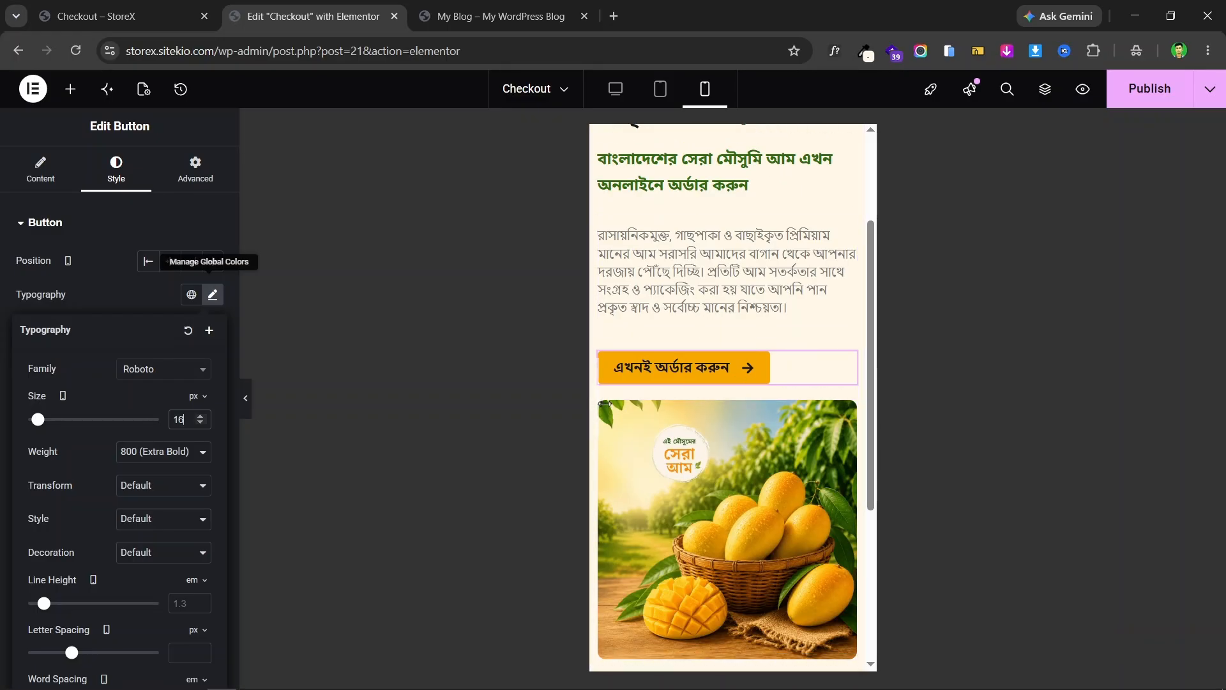
{"action": "left_click", "coordinate": [607, 409]}
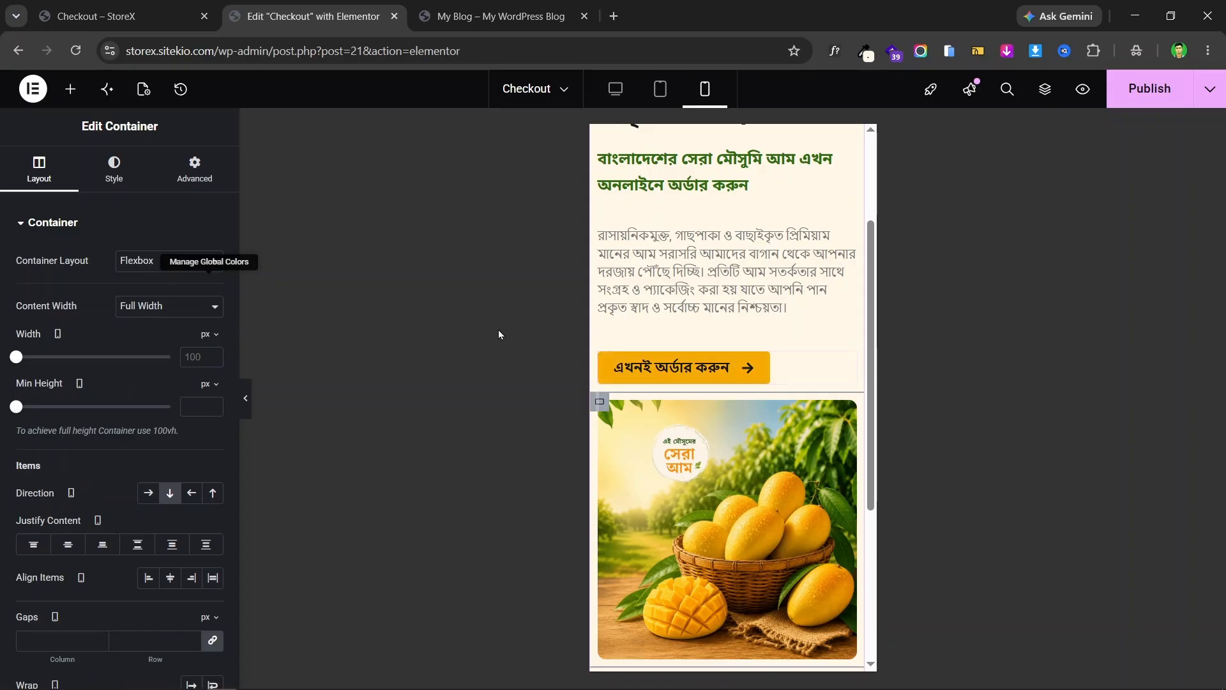
- Unlink the mango image container's margin and set Margin Top to 10
{"action": "left_click", "coordinate": [191, 181]}
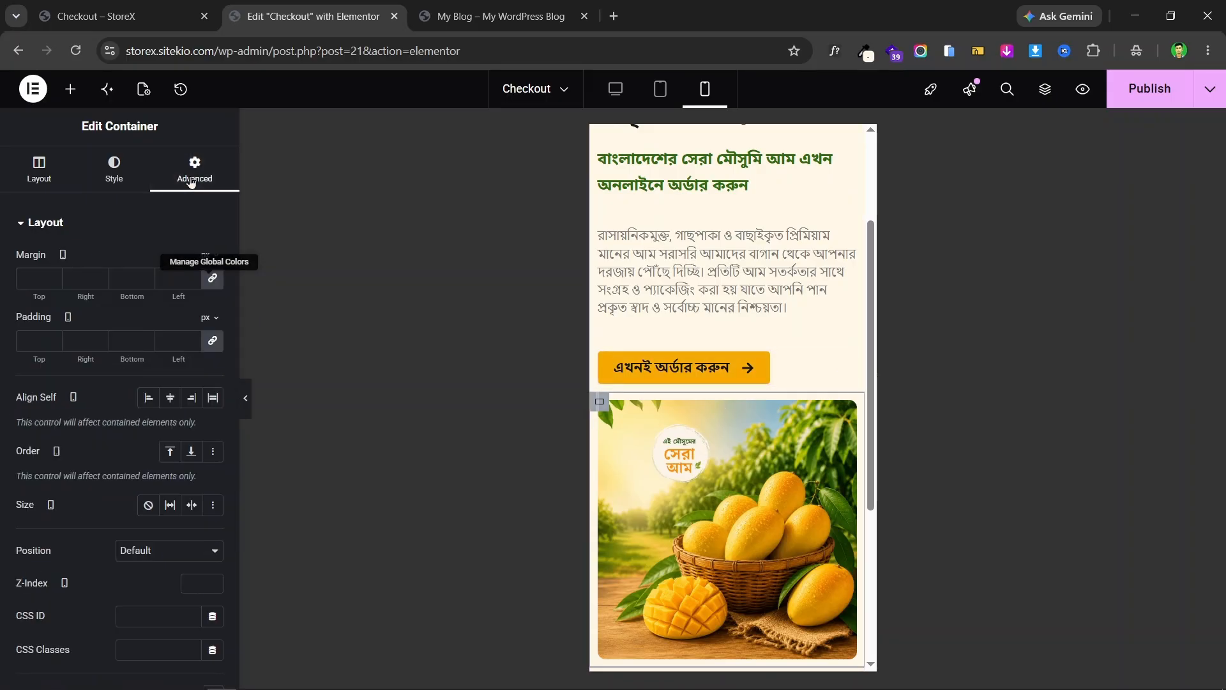
{"action": "left_click", "coordinate": [212, 279]}
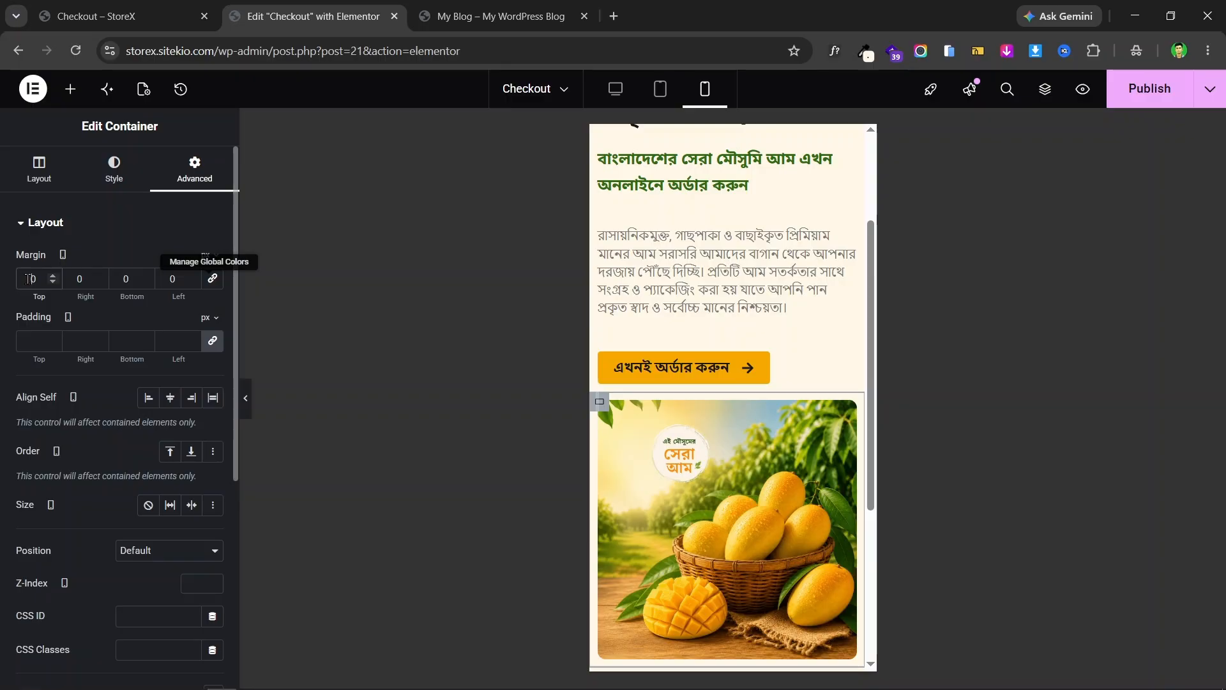
{"action": "type", "text": "1"}
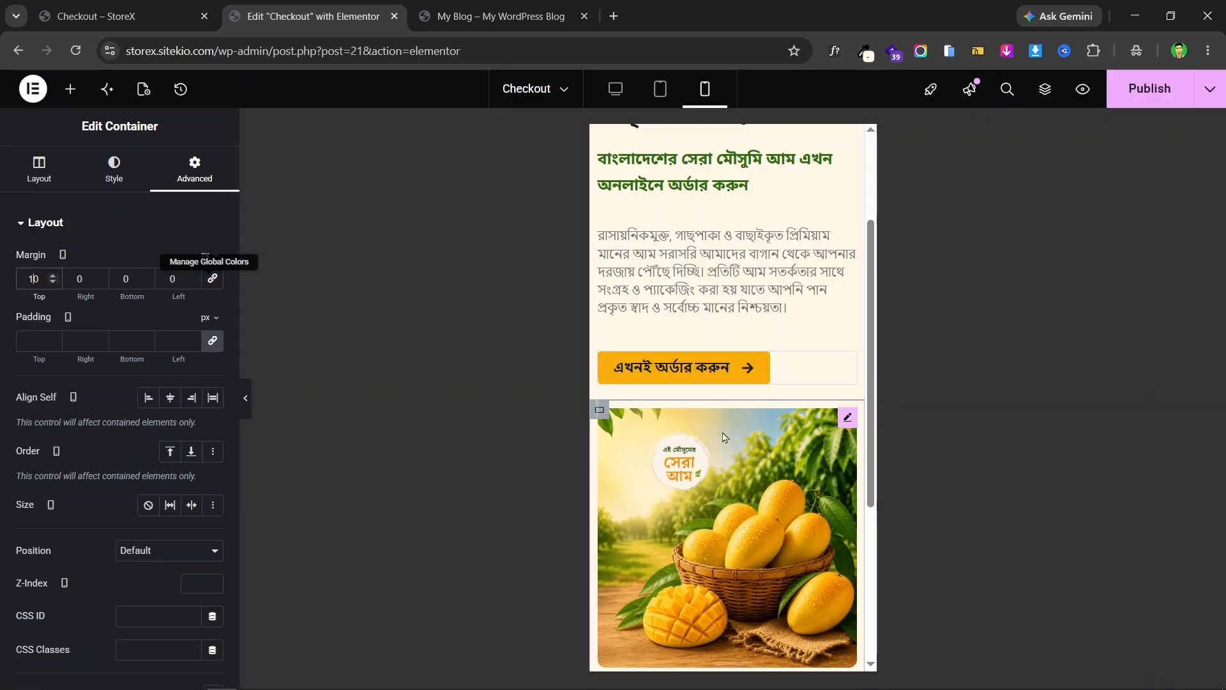
{"action": "scroll", "coordinate": [707, 479], "scroll_direction": "up", "scroll_amount": 3}
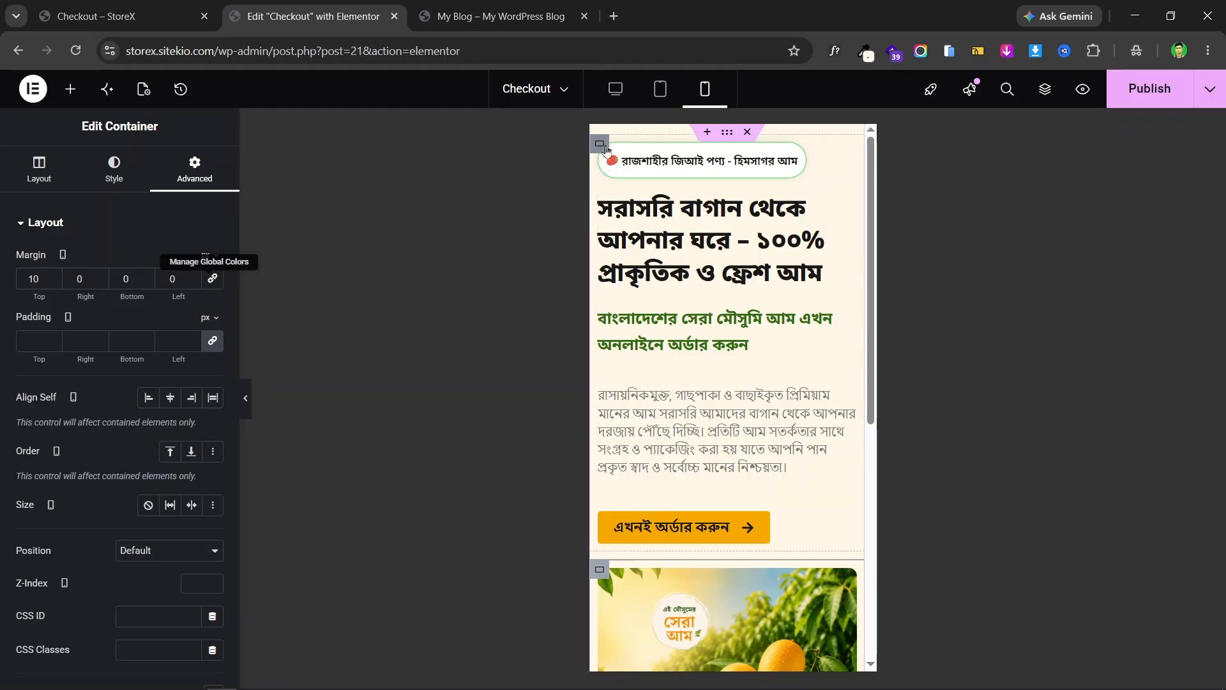
- Set the hero text column's row gap to 11
{"action": "left_click", "coordinate": [601, 145]}
{"action": "scroll", "coordinate": [182, 426], "scroll_direction": "down", "scroll_amount": 1}
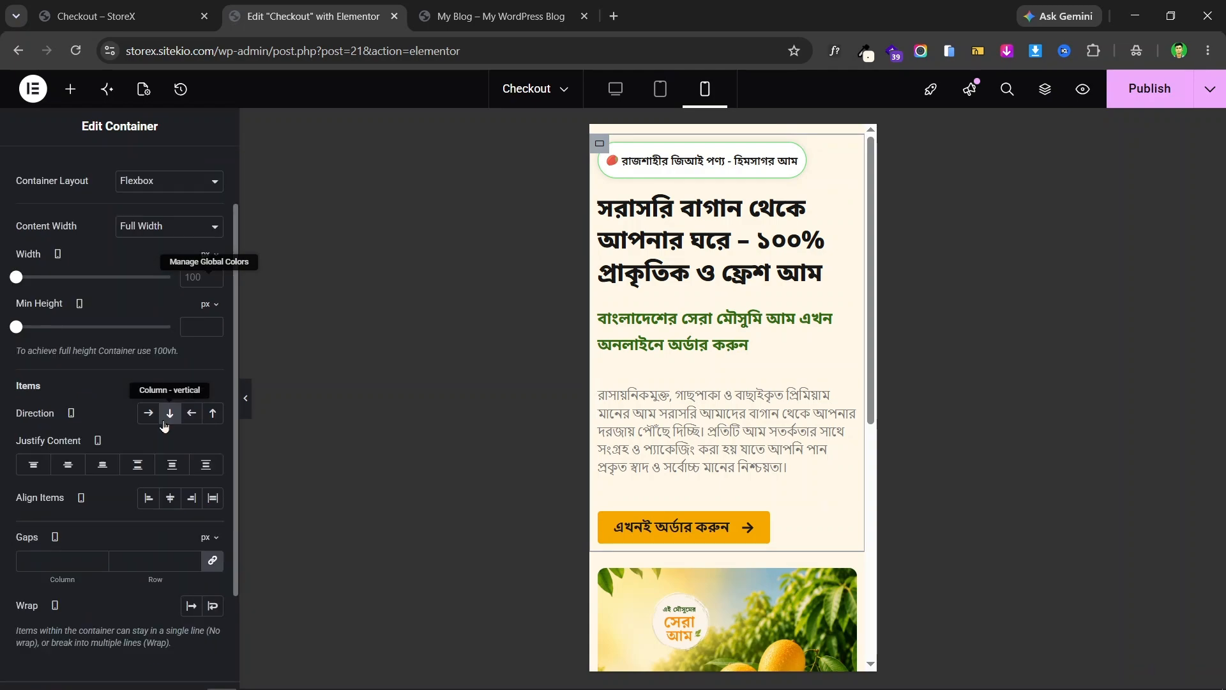
{"action": "left_click", "coordinate": [212, 562]}
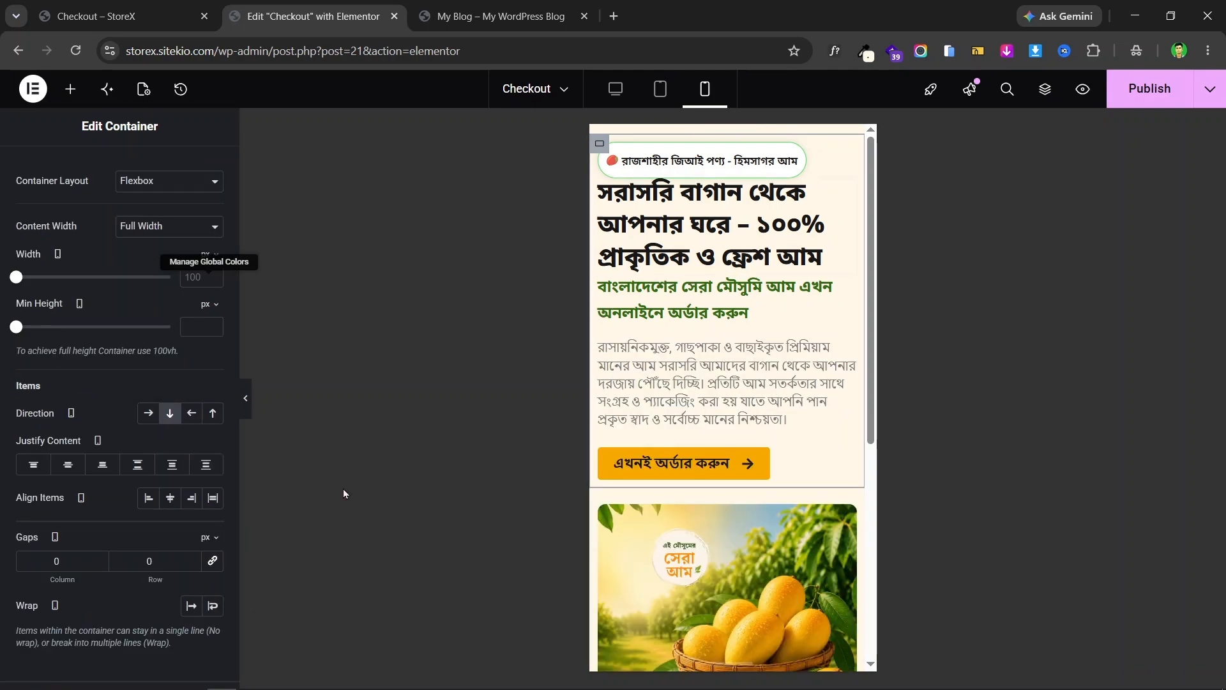
{"action": "type", "text": "1"}
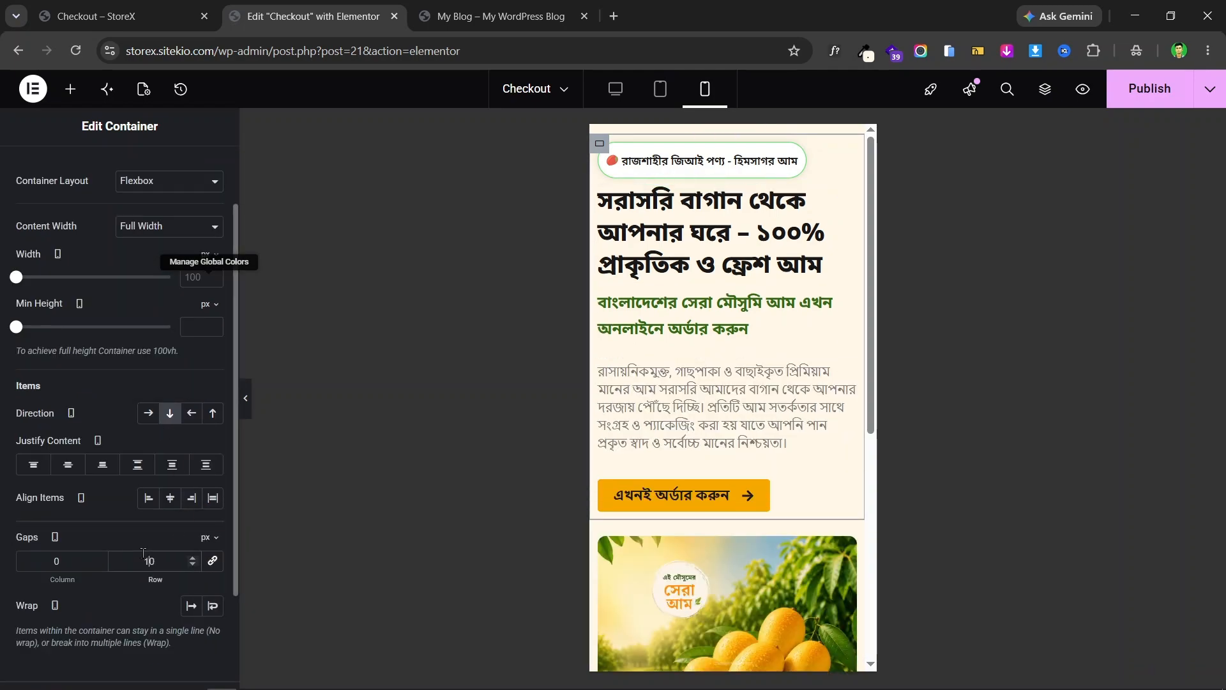
{"action": "left_click", "coordinate": [192, 559]}
{"action": "left_click", "coordinate": [192, 558]}
{"action": "left_click", "coordinate": [192, 558]}
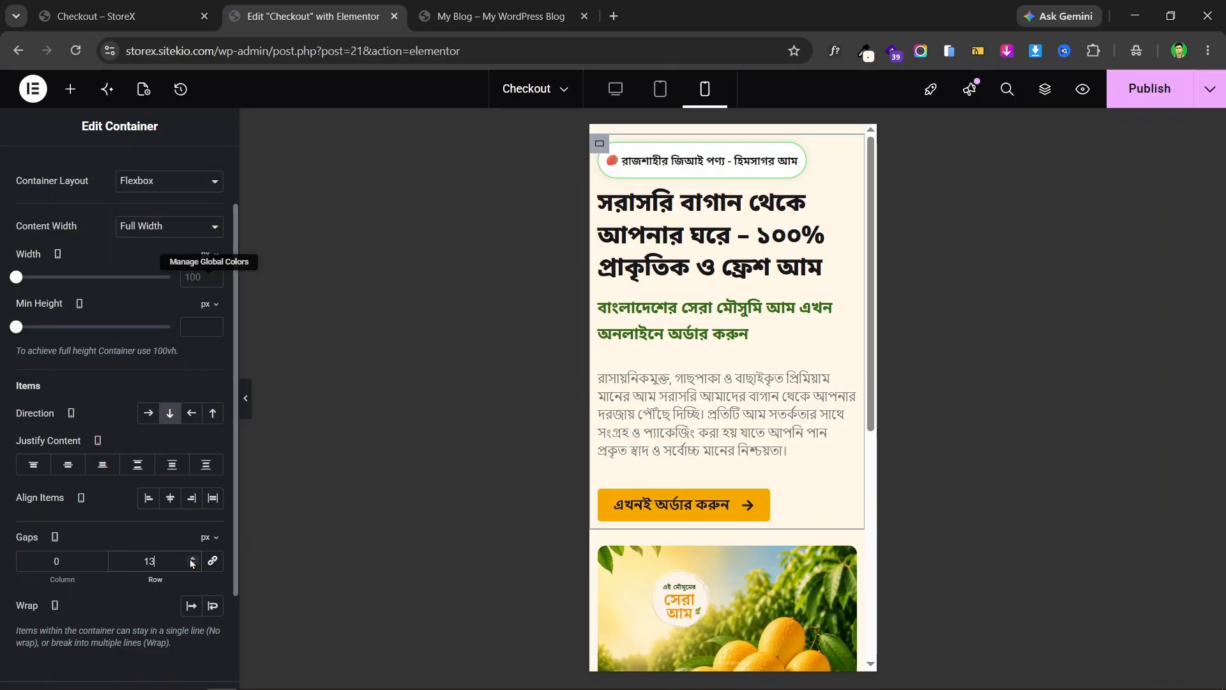
{"action": "left_click", "coordinate": [192, 566]}
{"action": "left_click", "coordinate": [192, 566]}
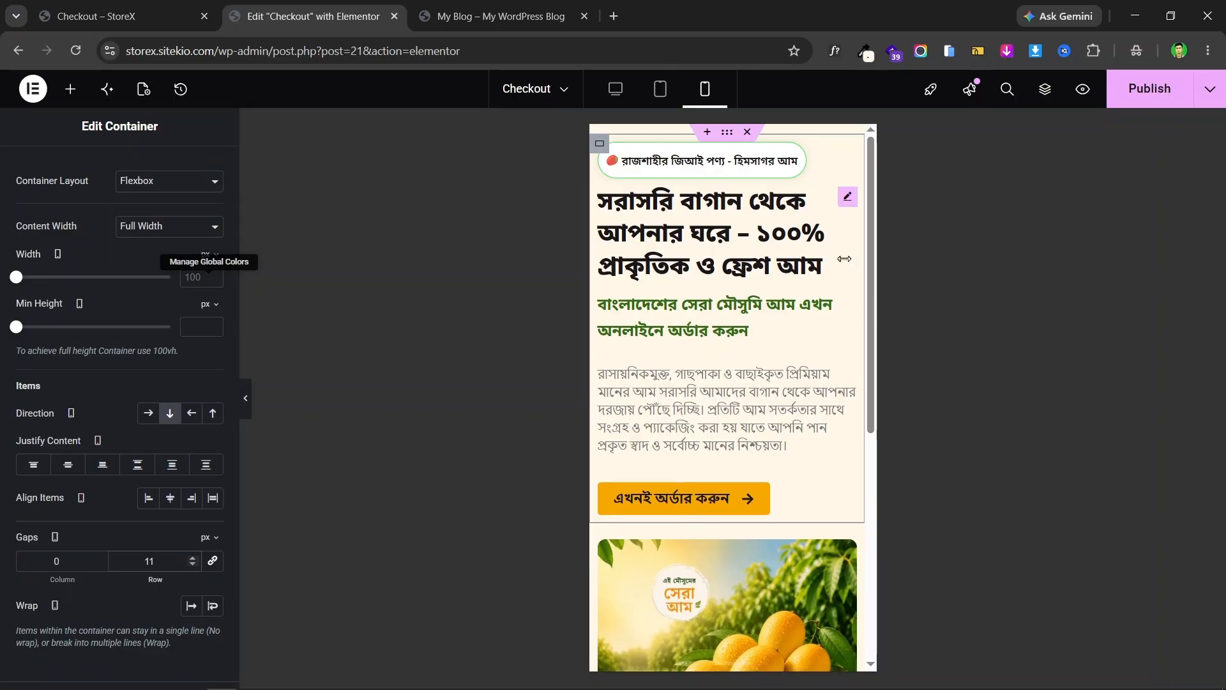
{"action": "scroll", "coordinate": [768, 256], "scroll_direction": "down", "scroll_amount": 5}
{"action": "scroll", "coordinate": [767, 251], "scroll_direction": "up", "scroll_amount": 10}
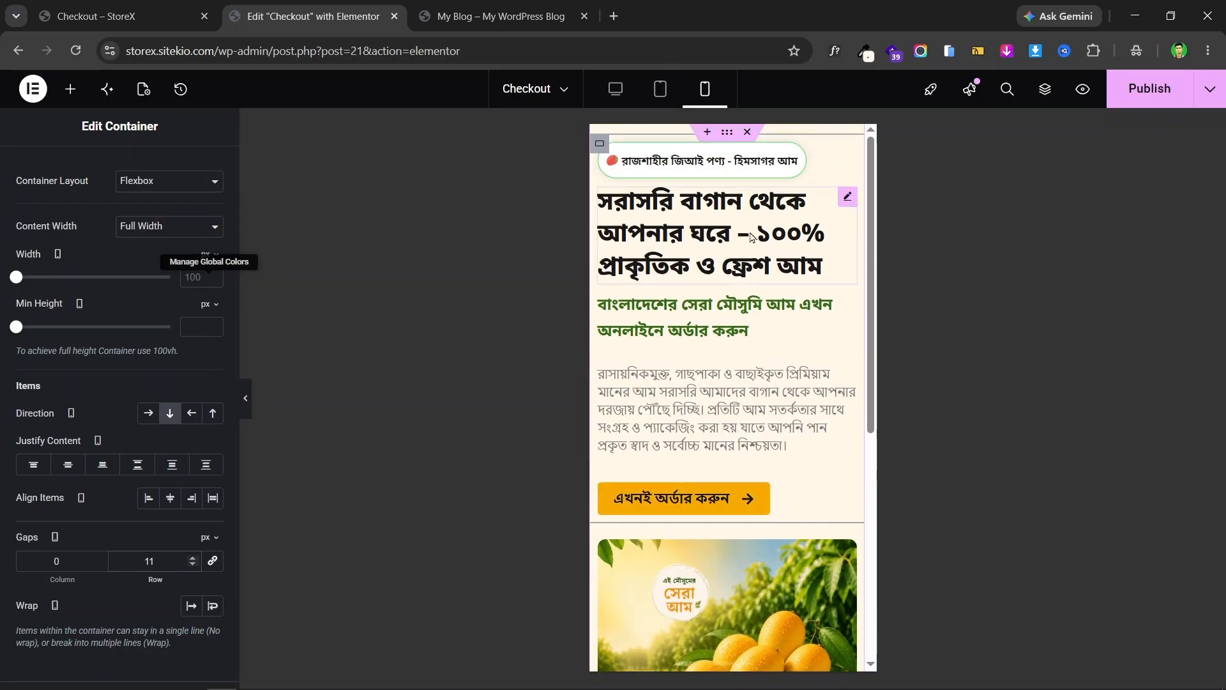
- Preview the hero at tablet, mobile and desktop widths and compare with the live landing page
{"action": "left_click", "coordinate": [660, 89]}
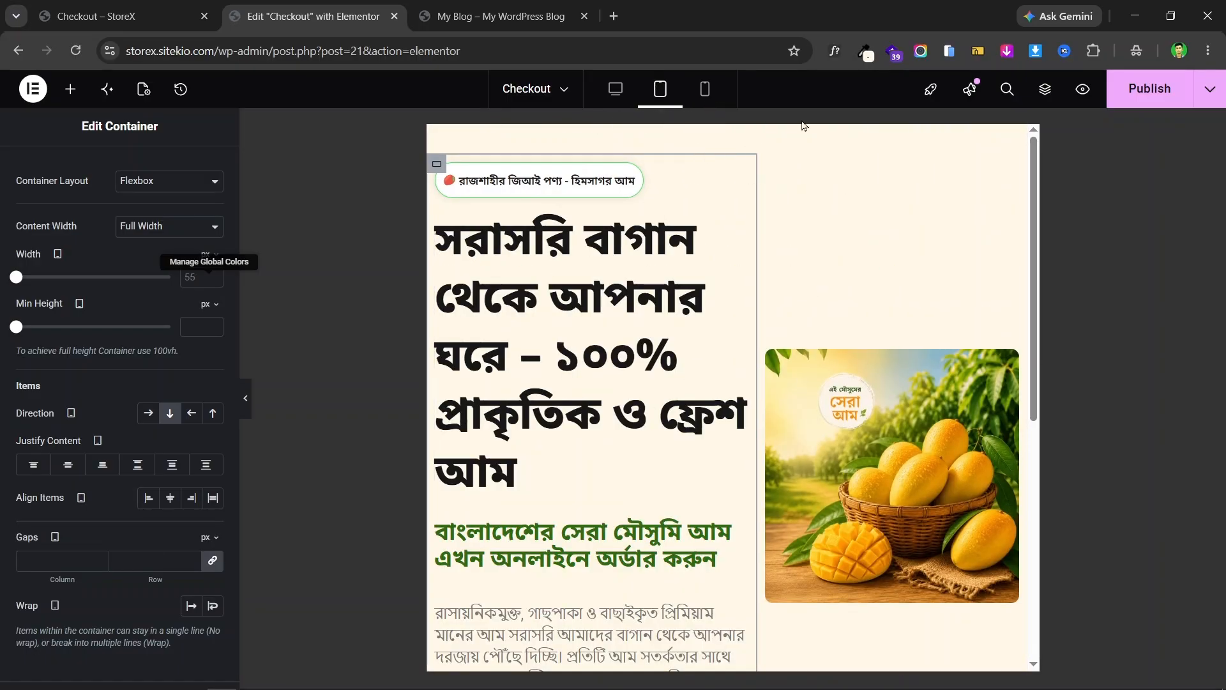
{"action": "left_click", "coordinate": [714, 92]}
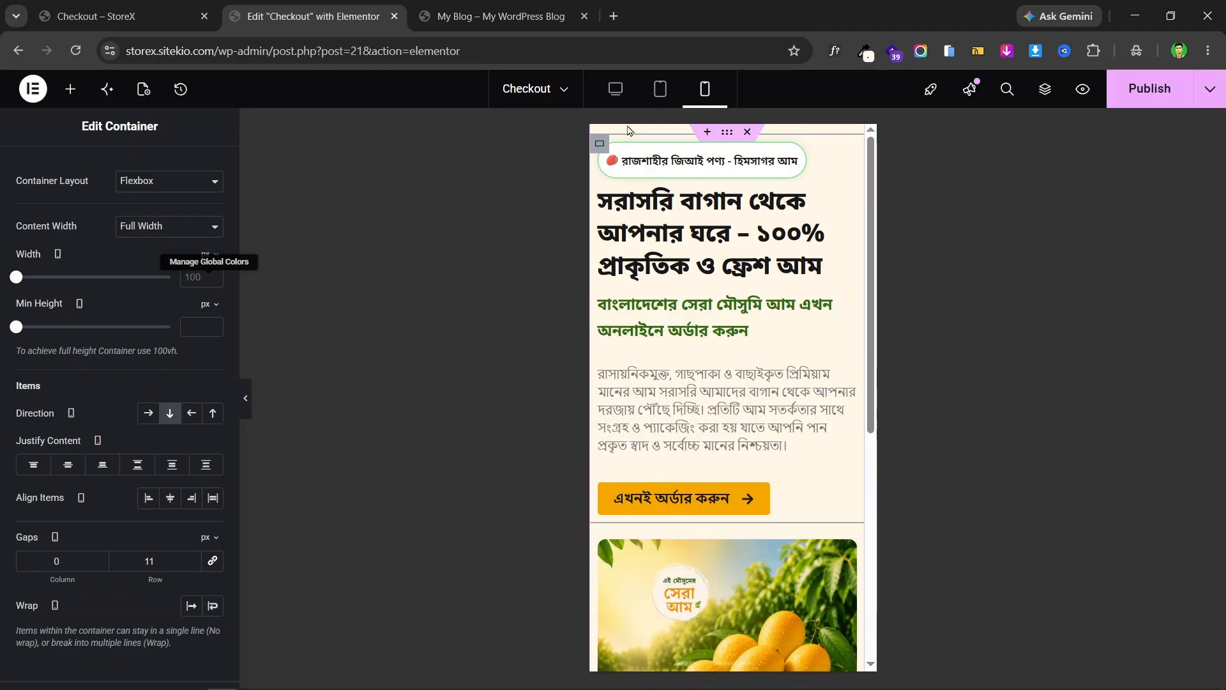
{"action": "left_click", "coordinate": [617, 92]}
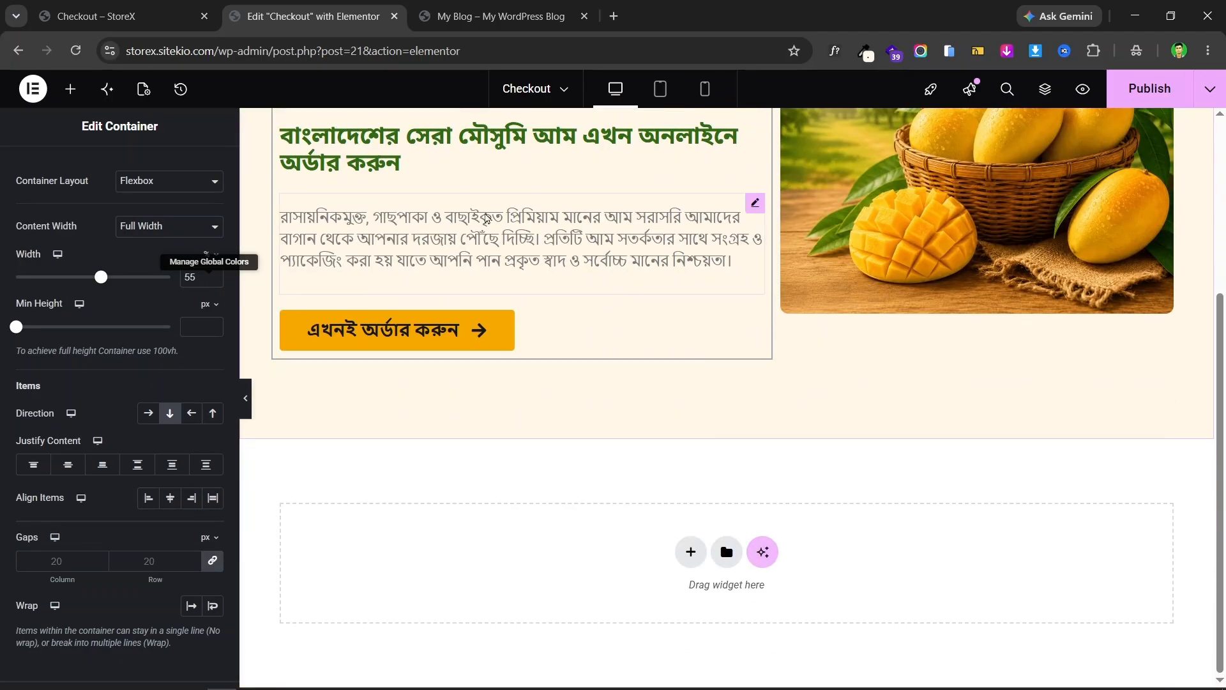
{"action": "scroll", "coordinate": [697, 267], "scroll_direction": "down", "scroll_amount": 3}
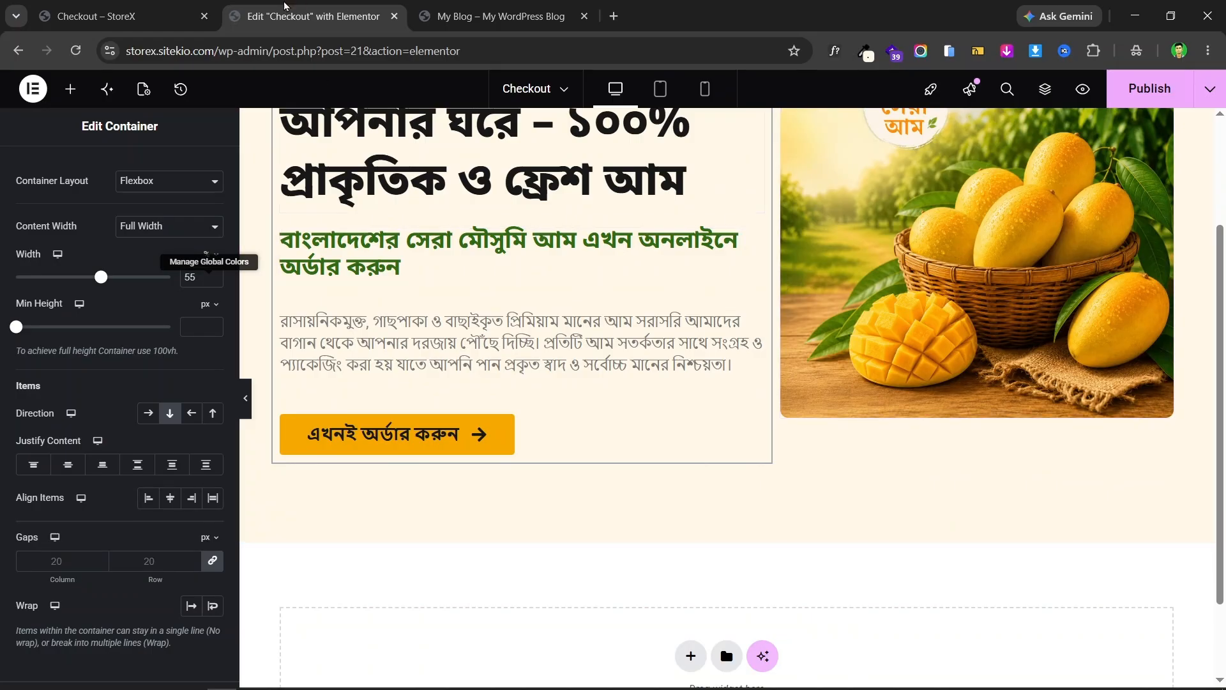
{"action": "left_click", "coordinate": [162, 6]}
{"action": "scroll", "coordinate": [504, 200], "scroll_direction": "down", "scroll_amount": 5}
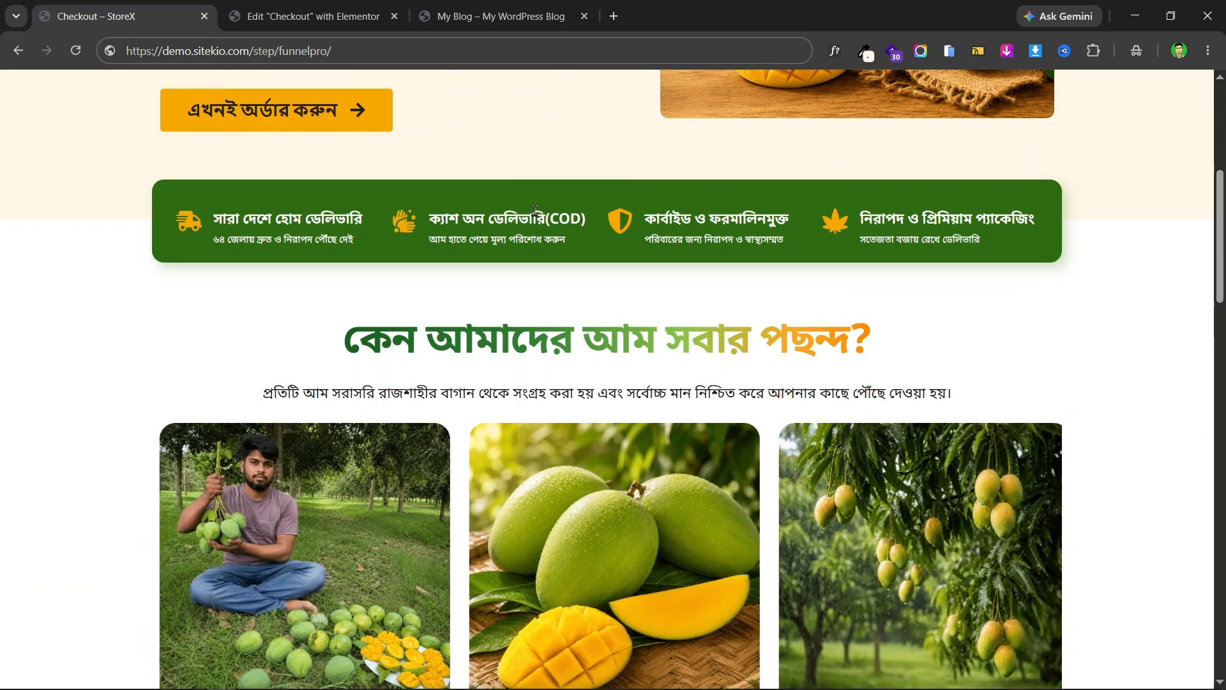
{"action": "left_click", "coordinate": [374, 7]}
{"action": "scroll", "coordinate": [714, 498], "scroll_direction": "down", "scroll_amount": 1}
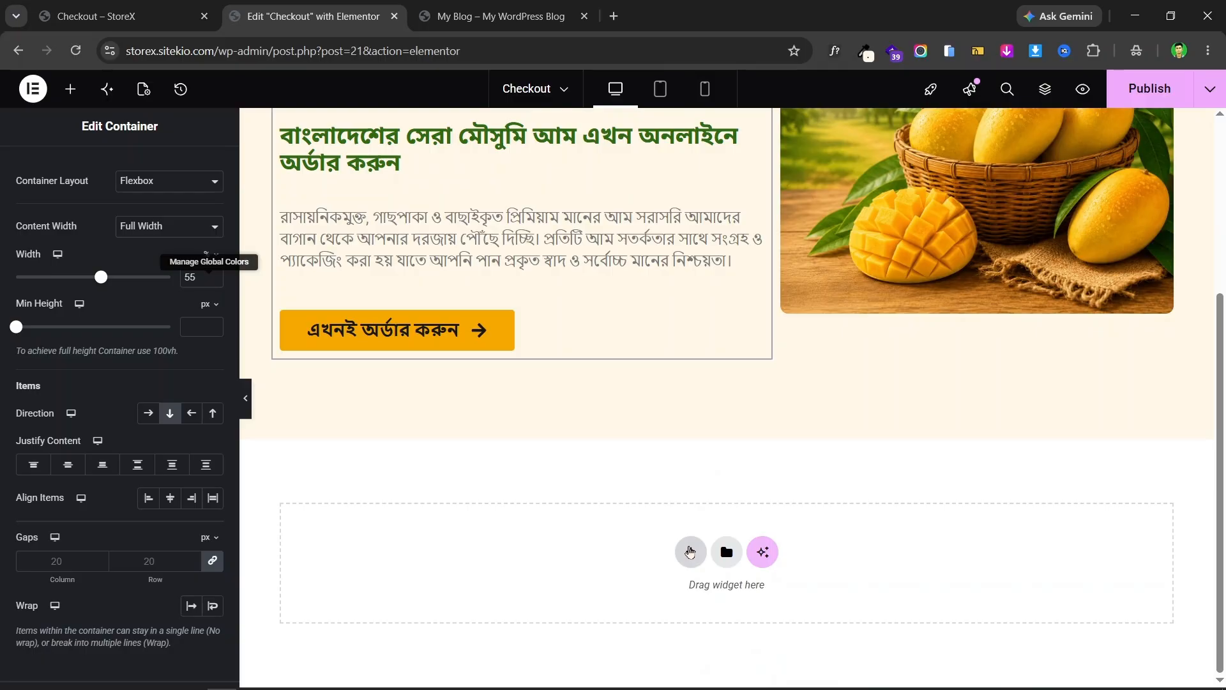
- Add a single-column flexbox section below the hero
{"action": "left_click", "coordinate": [691, 552]}
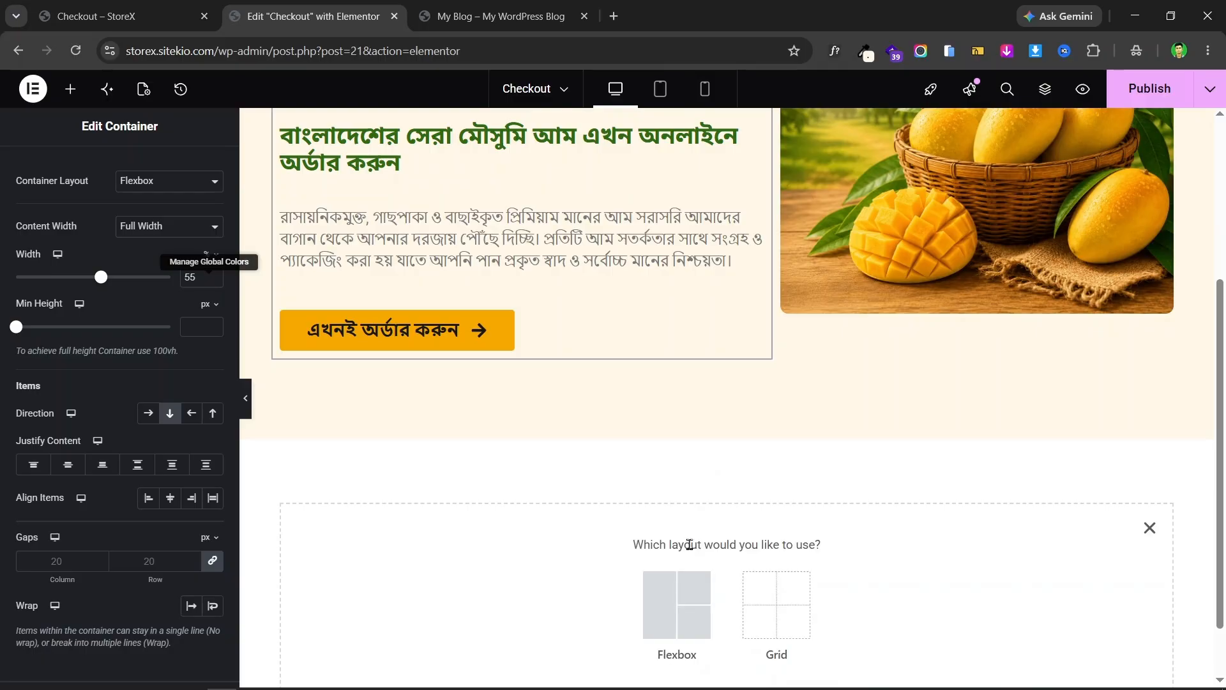
{"action": "left_click", "coordinate": [661, 598]}
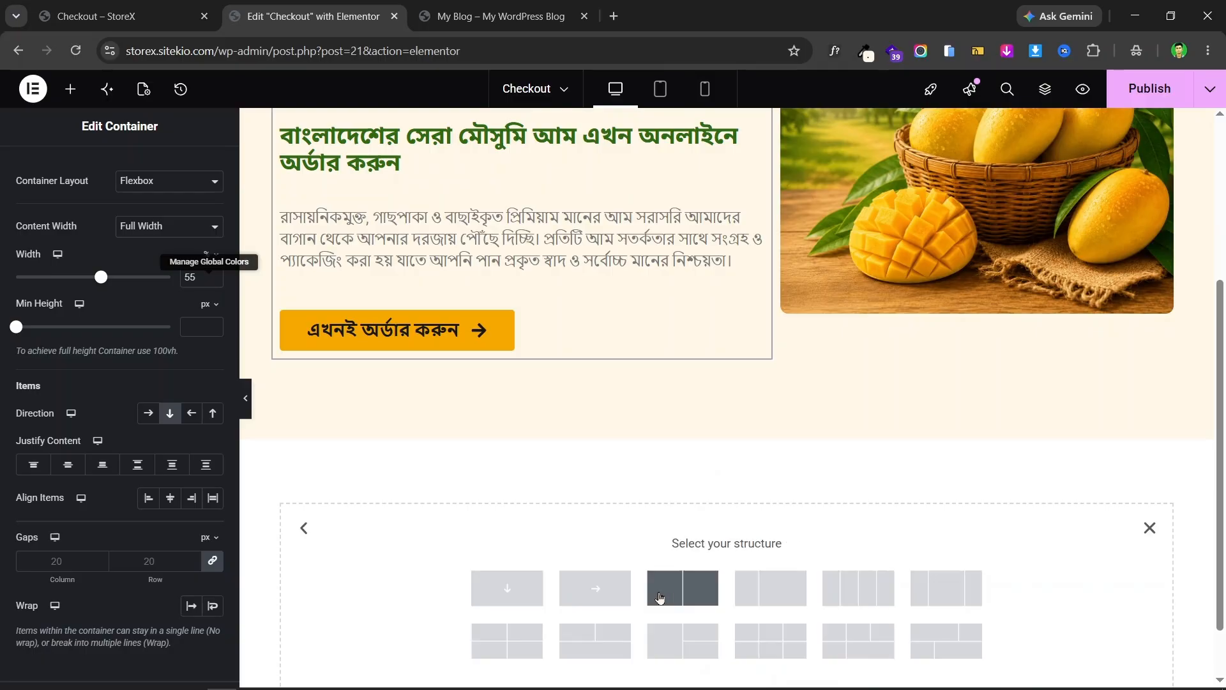
{"action": "left_click", "coordinate": [518, 591]}
{"action": "scroll", "coordinate": [839, 399], "scroll_direction": "down", "scroll_amount": 2}
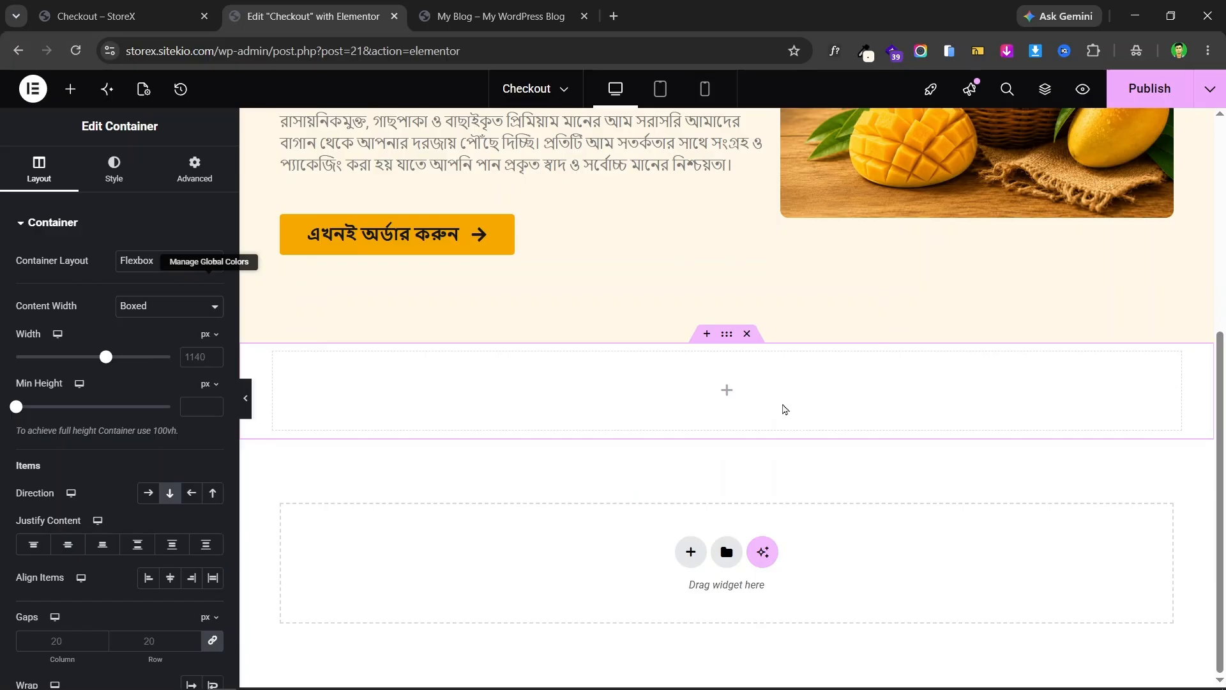
{"action": "key", "text": "ctrl+shift+Tab"}
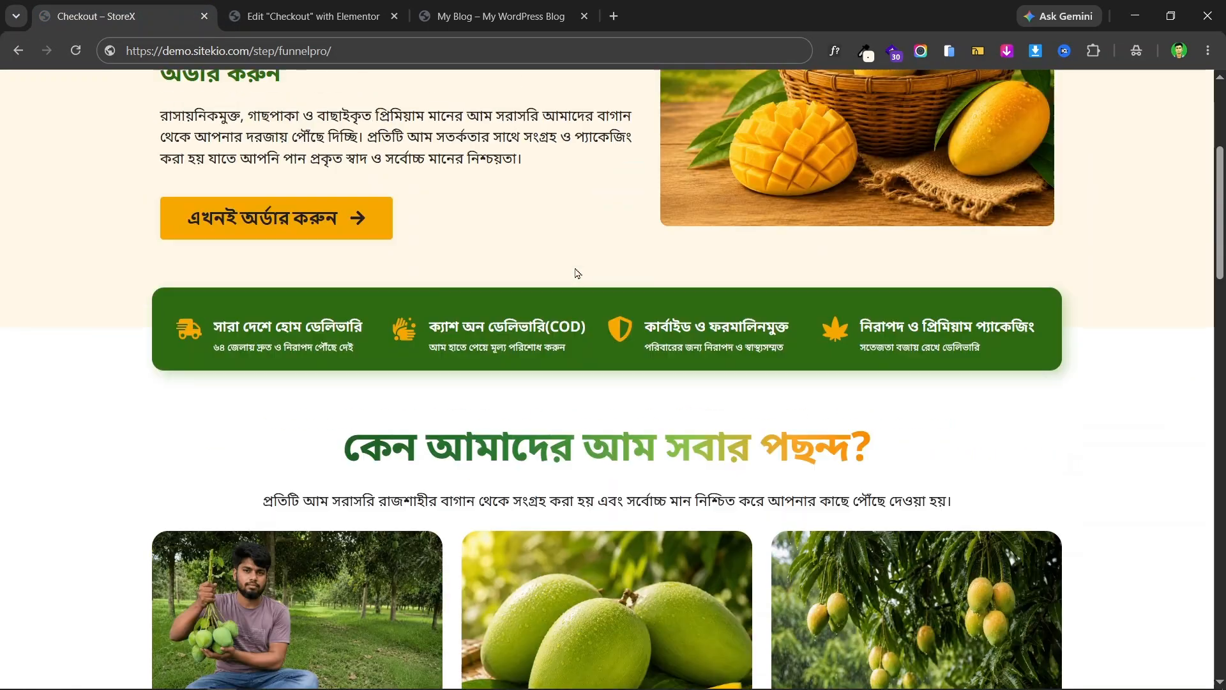
{"action": "scroll", "coordinate": [577, 274], "scroll_direction": "down", "scroll_amount": 2}
{"action": "key", "text": "ctrl+Tab"}
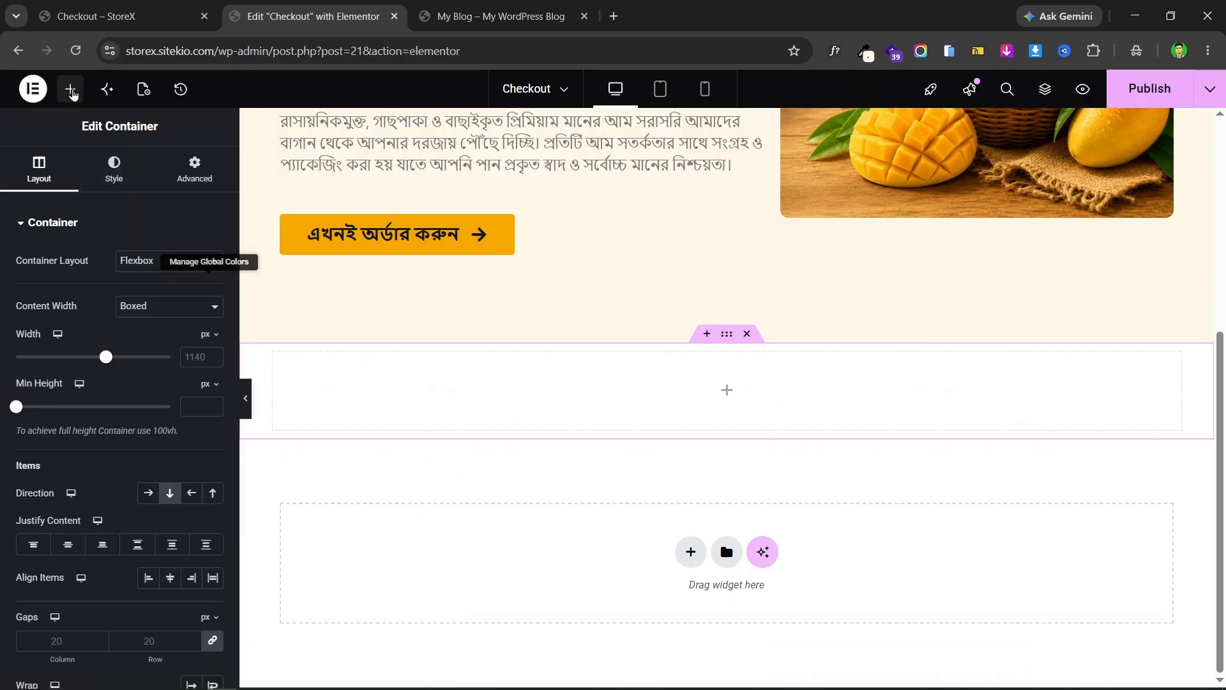
- Drag a Container widget into the empty section and select the full-width inner container
{"action": "left_click", "coordinate": [70, 89]}
{"action": "left_click_drag", "start_coordinate": [66, 306], "coordinate": [718, 428]}
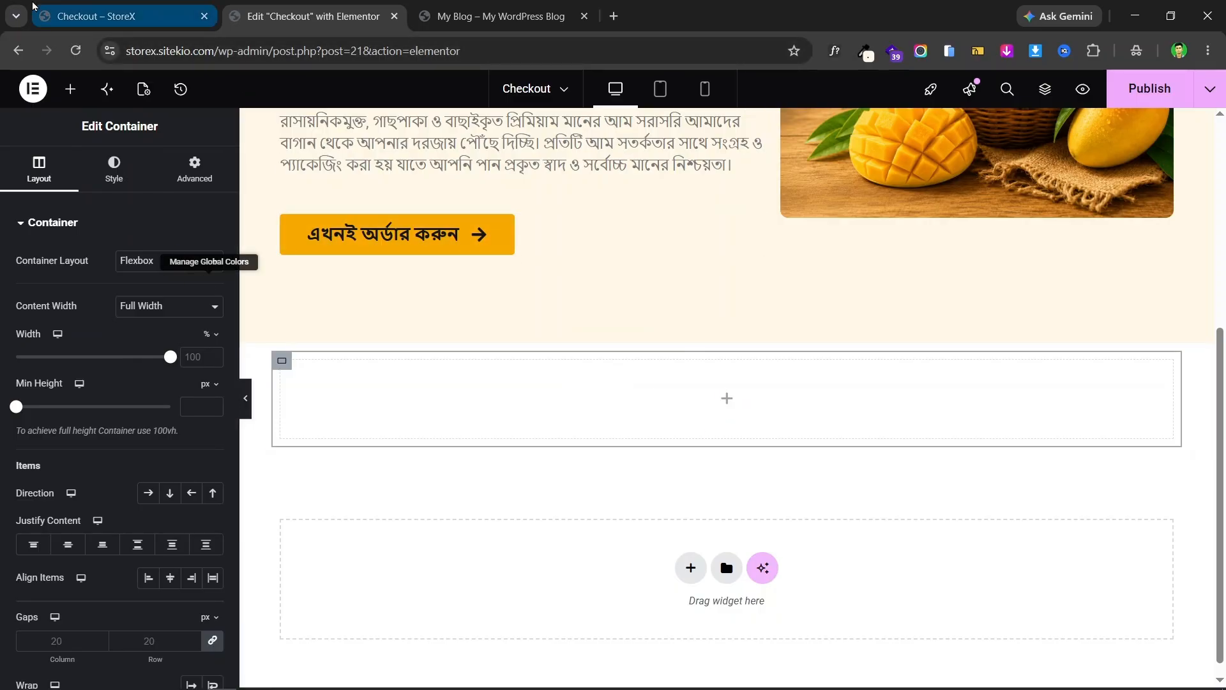
{"action": "left_click", "coordinate": [122, 16]}
{"action": "left_click", "coordinate": [307, 16]}
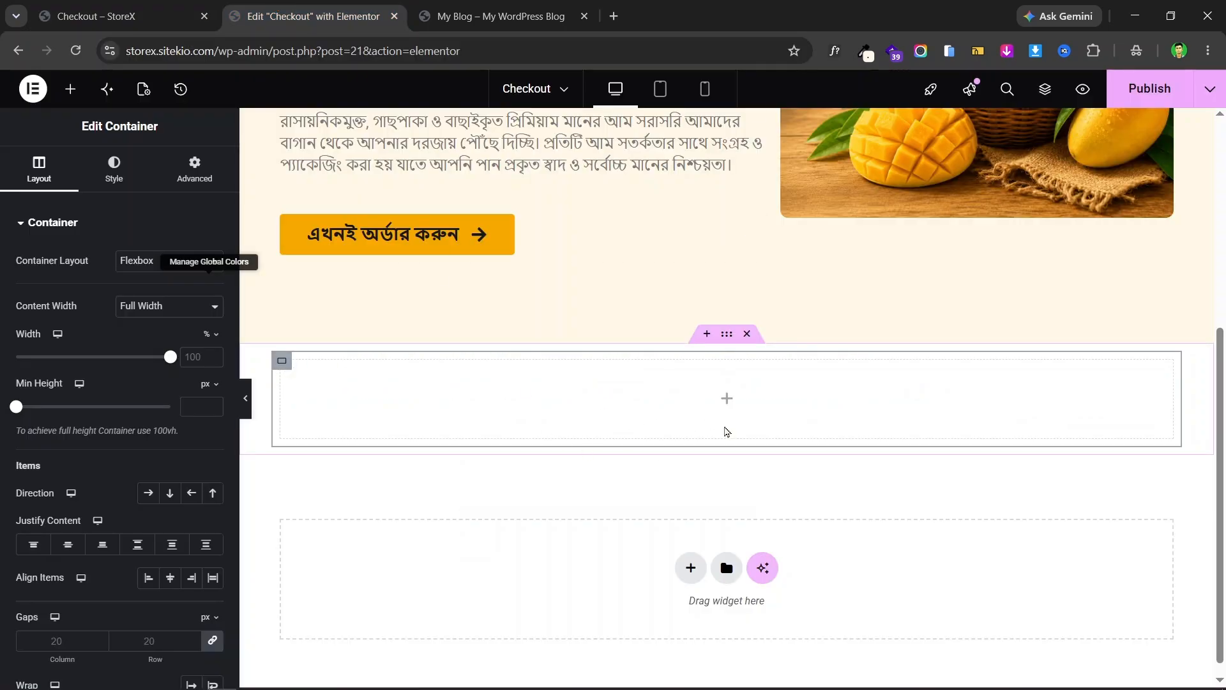
{"action": "left_click", "coordinate": [116, 7]}
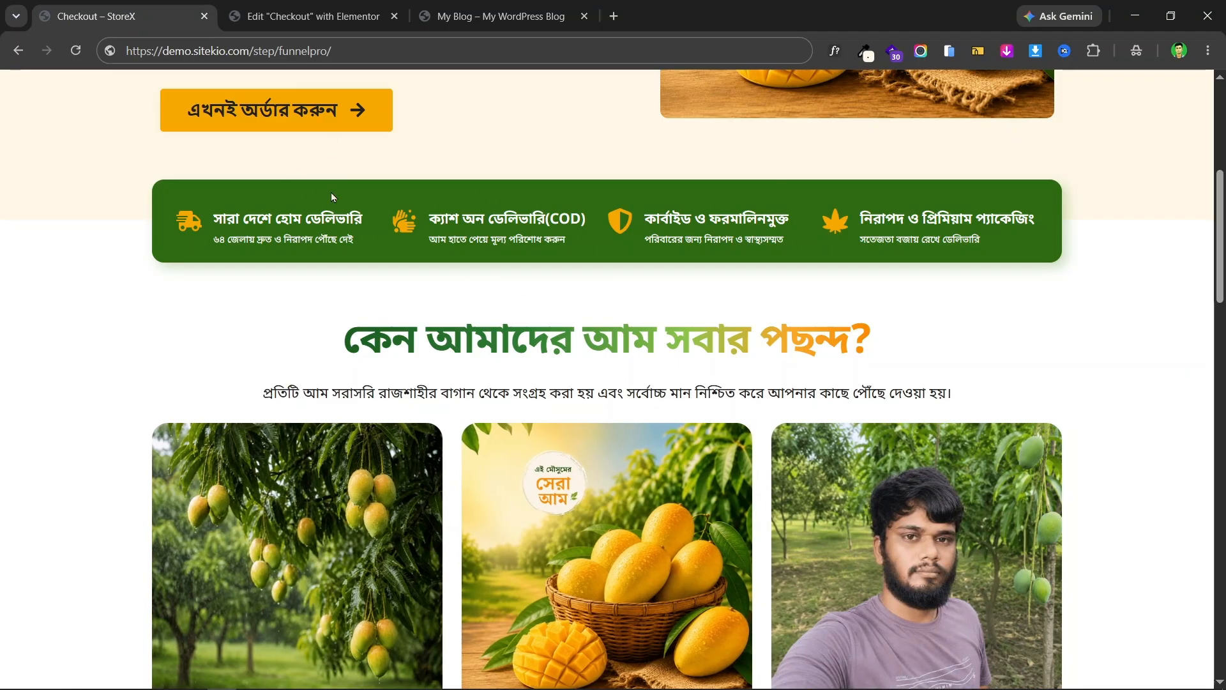
{"action": "left_click", "coordinate": [320, 14]}
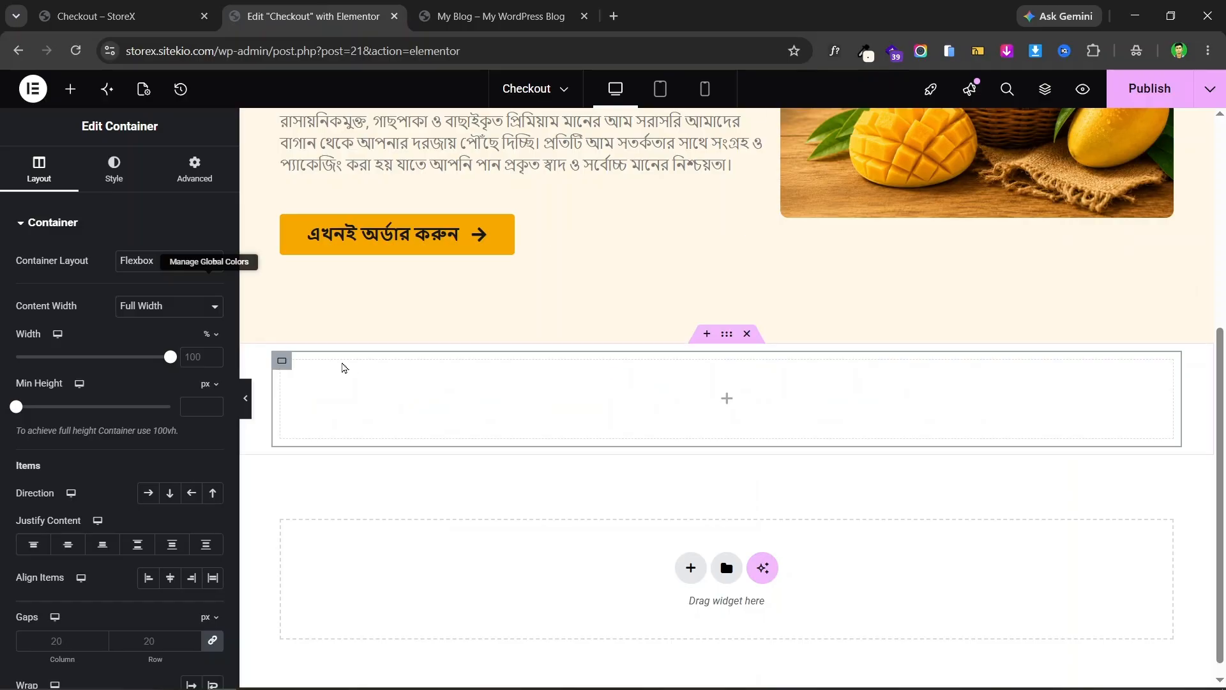
{"action": "left_click", "coordinate": [726, 338]}
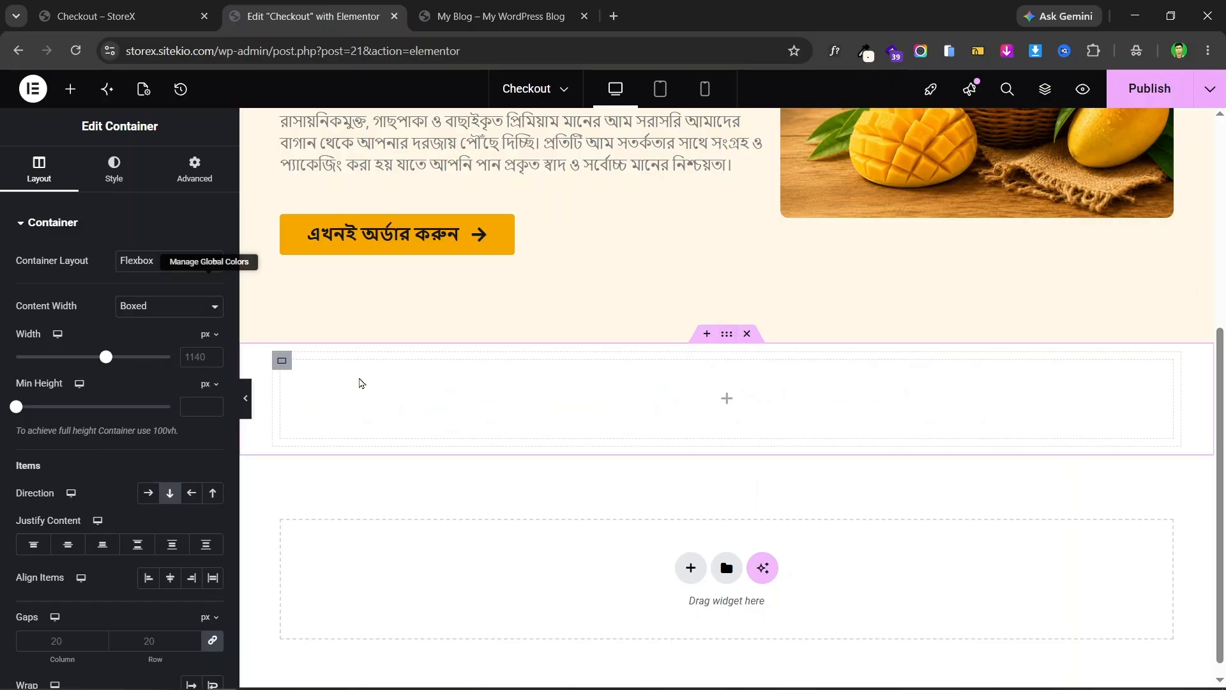
{"action": "left_click", "coordinate": [281, 362]}
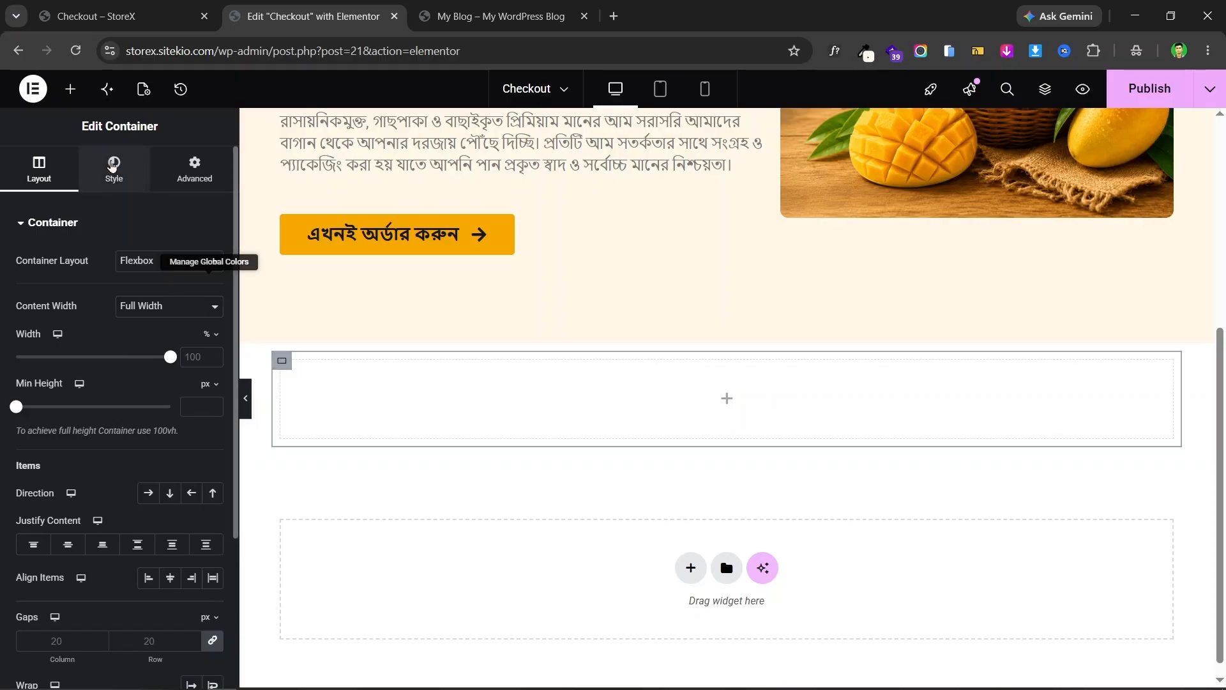
- Give the inner container a Classic background in the Primary green global colour
{"action": "left_click", "coordinate": [113, 165]}
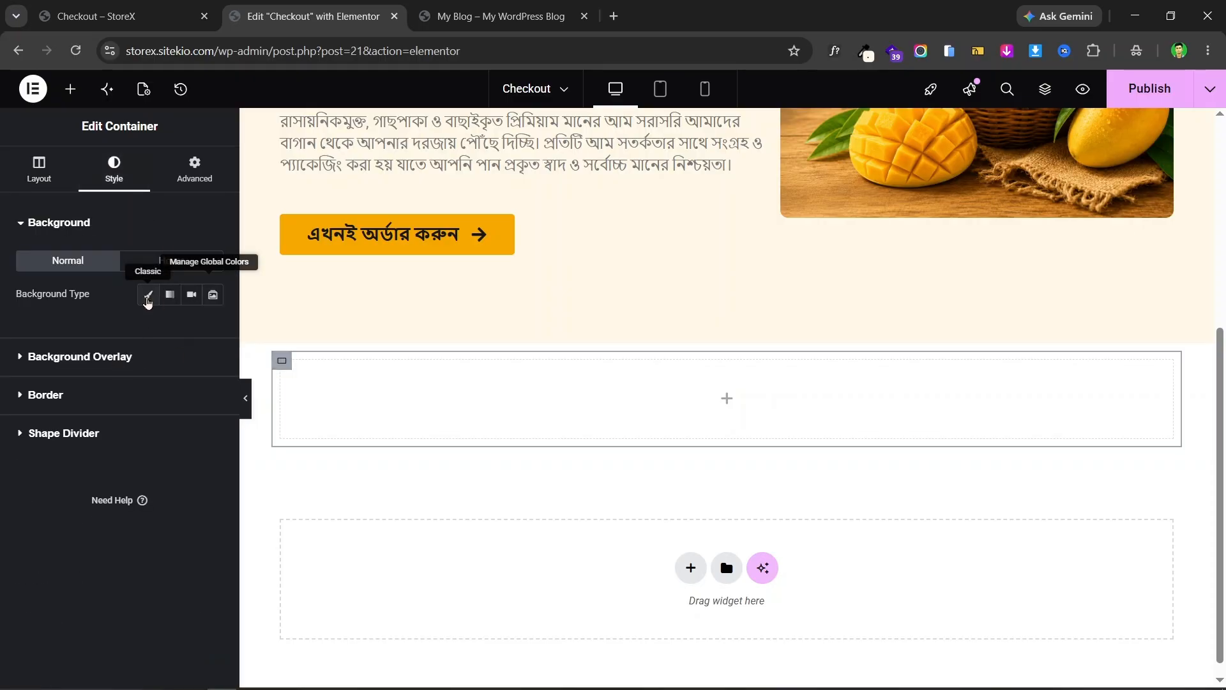
{"action": "left_click", "coordinate": [149, 295]}
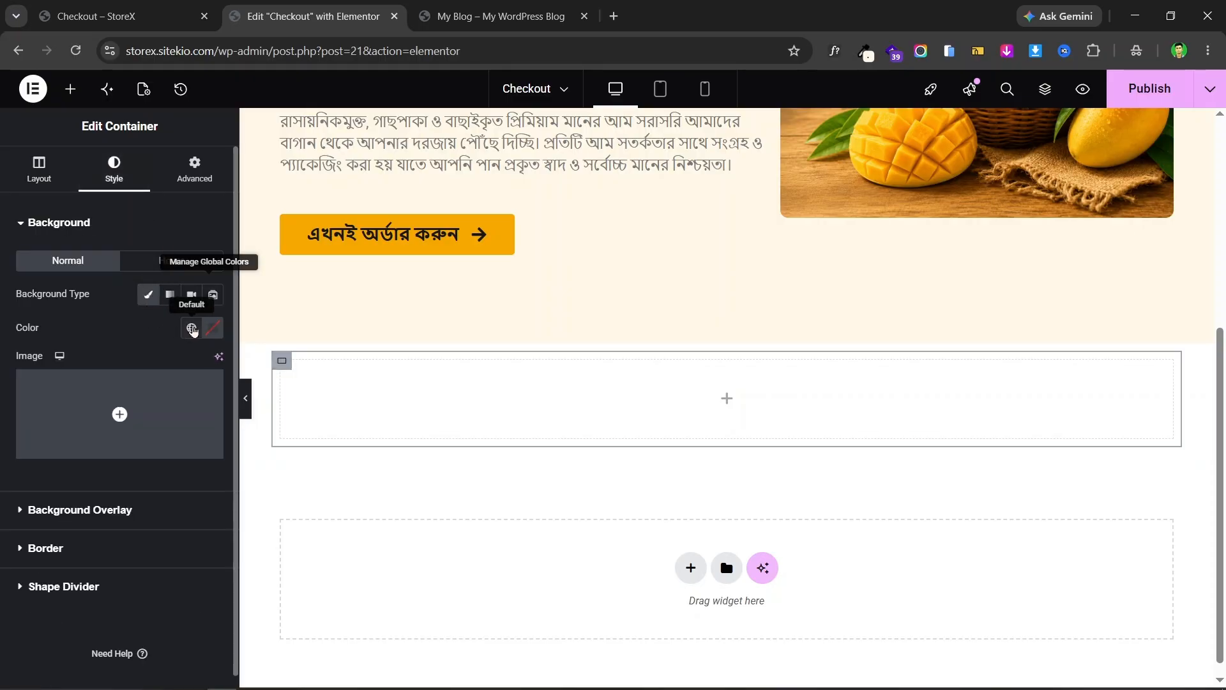
{"action": "left_click", "coordinate": [191, 328]}
{"action": "left_click", "coordinate": [95, 407]}
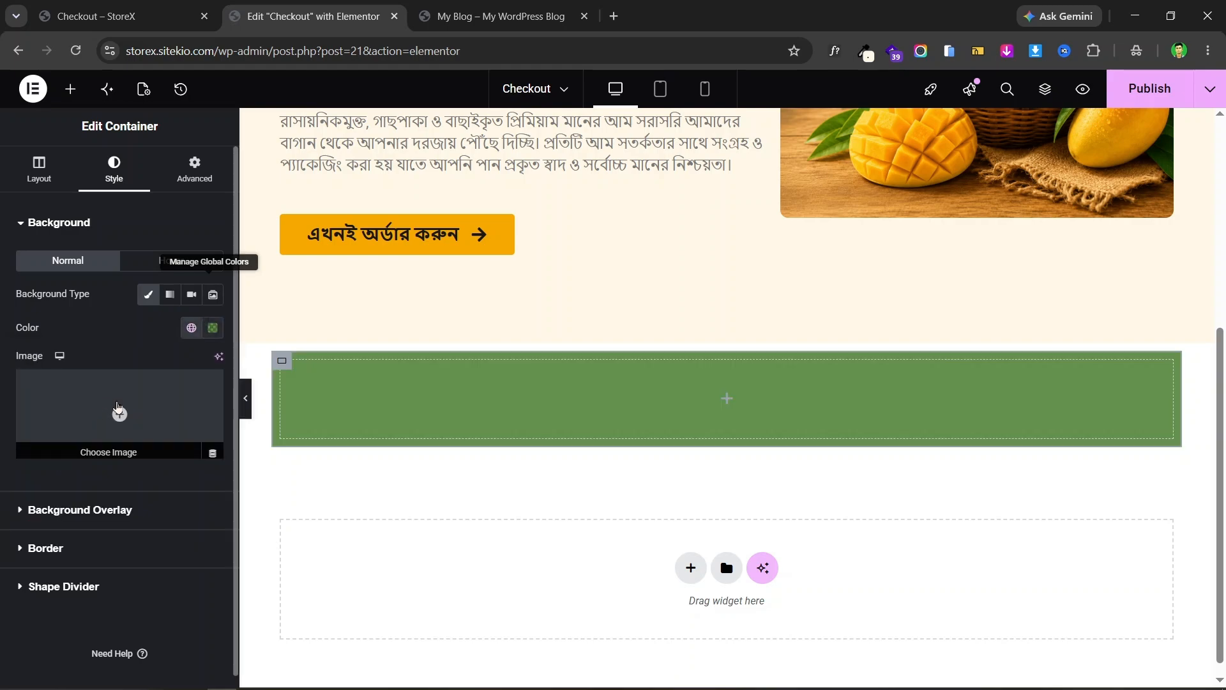
{"action": "left_click", "coordinate": [146, 7]}
{"action": "key", "text": "ctrl+Tab"}
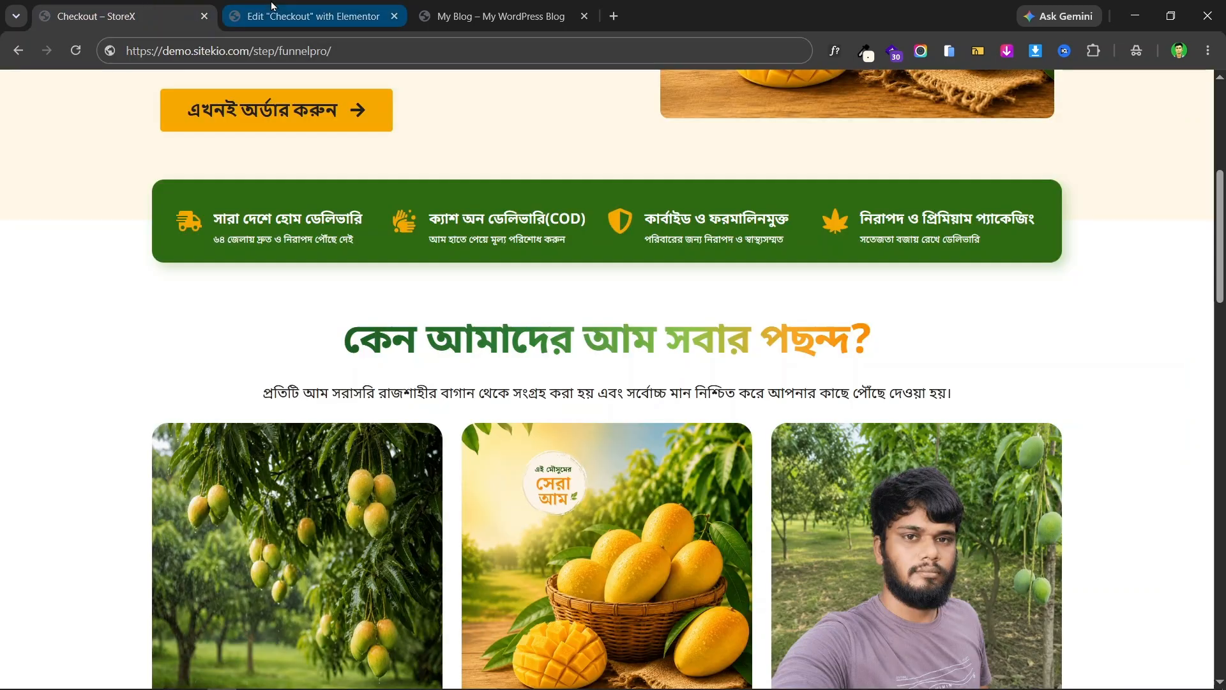
{"action": "left_click", "coordinate": [140, 5]}
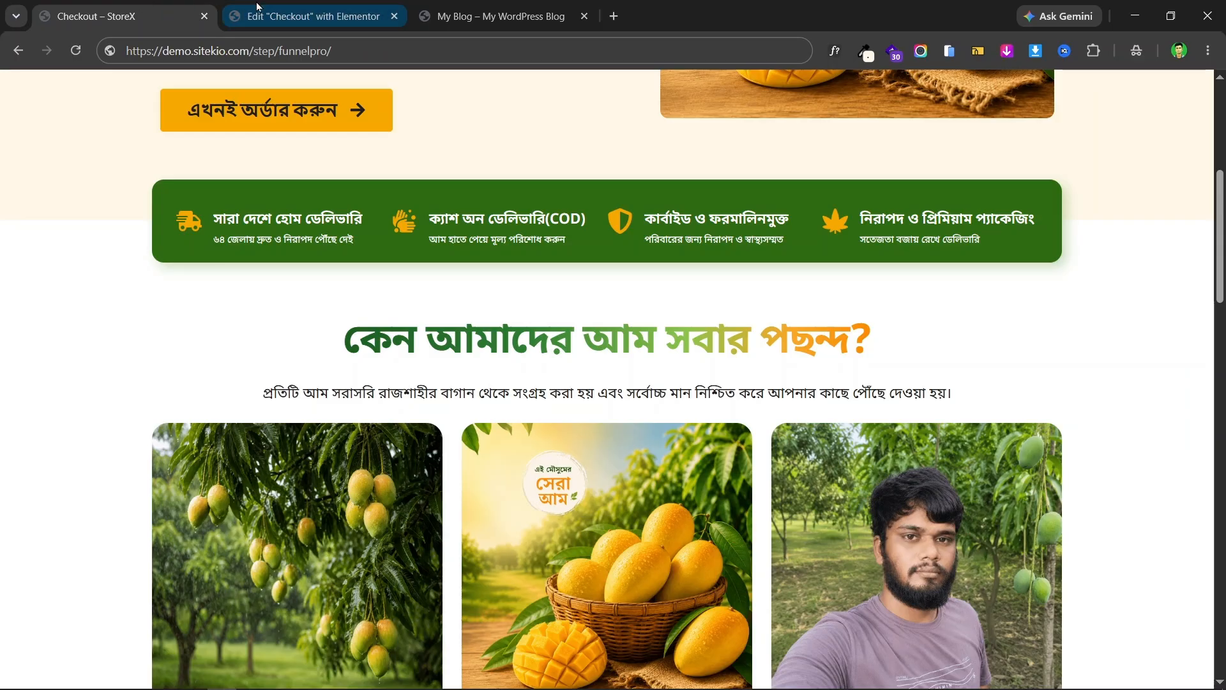
{"action": "key", "text": "ctrl+Tab"}
{"action": "left_click", "coordinate": [141, 5]}
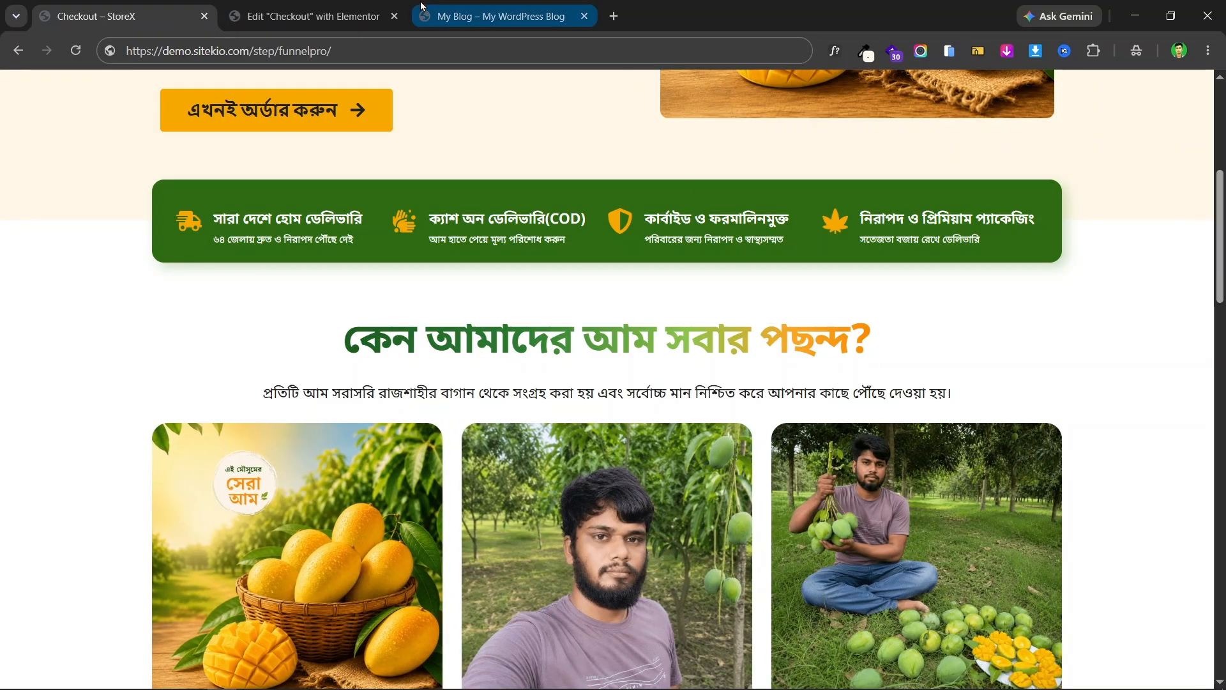
{"action": "left_click", "coordinate": [352, 7]}
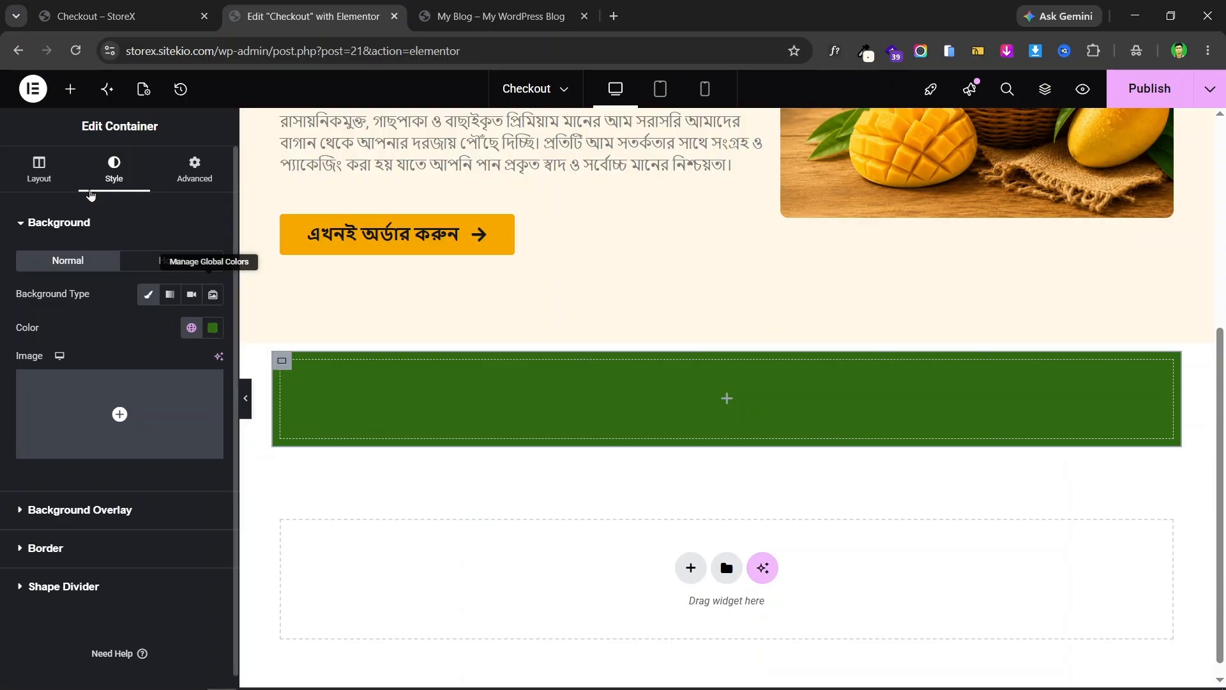
- Round the container's corners with a 15 px border radius
{"action": "left_click", "coordinate": [46, 548]}
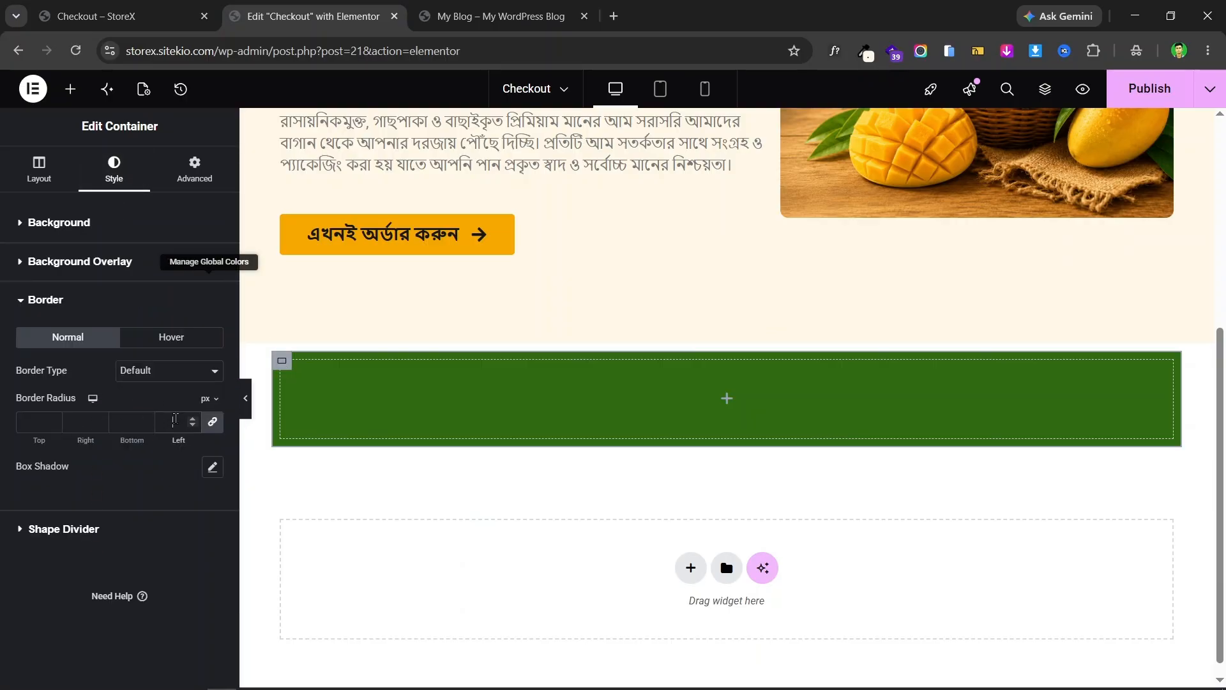
{"action": "left_click", "coordinate": [174, 421]}
{"action": "type", "text": "15"}
{"action": "left_click", "coordinate": [246, 403]}
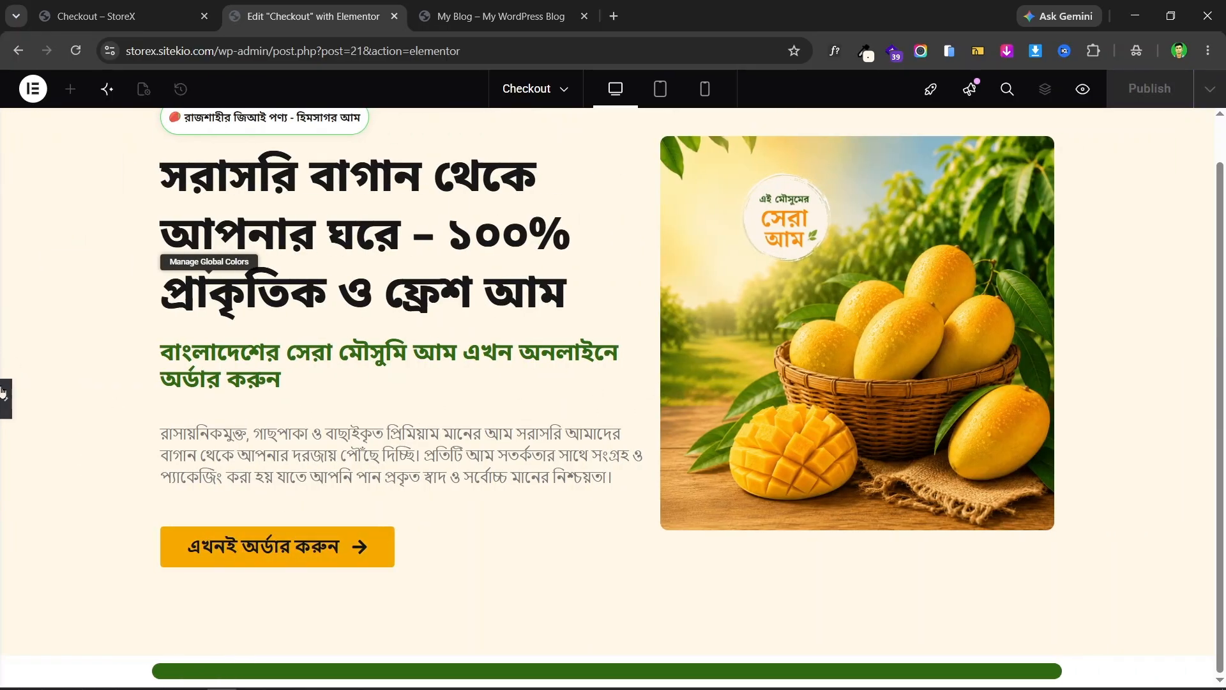
{"action": "key", "text": "ctrl+p"}
{"action": "scroll", "coordinate": [540, 304], "scroll_direction": "down", "scroll_amount": 3}
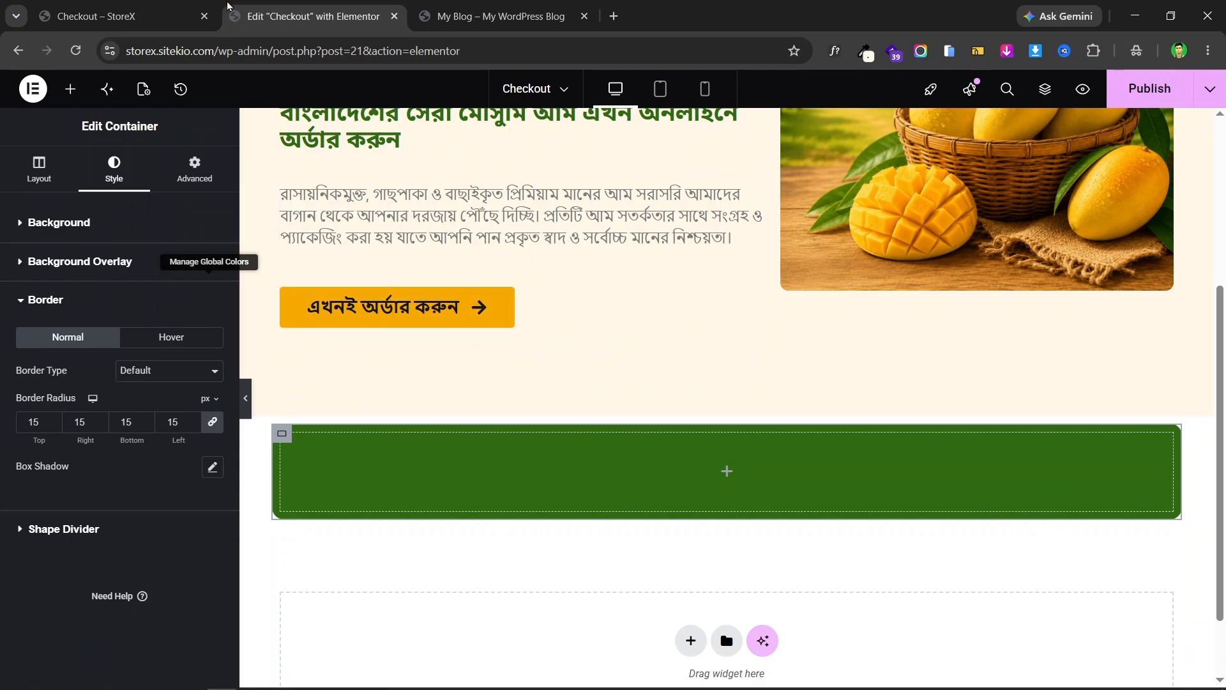
{"action": "left_click", "coordinate": [247, 384]}
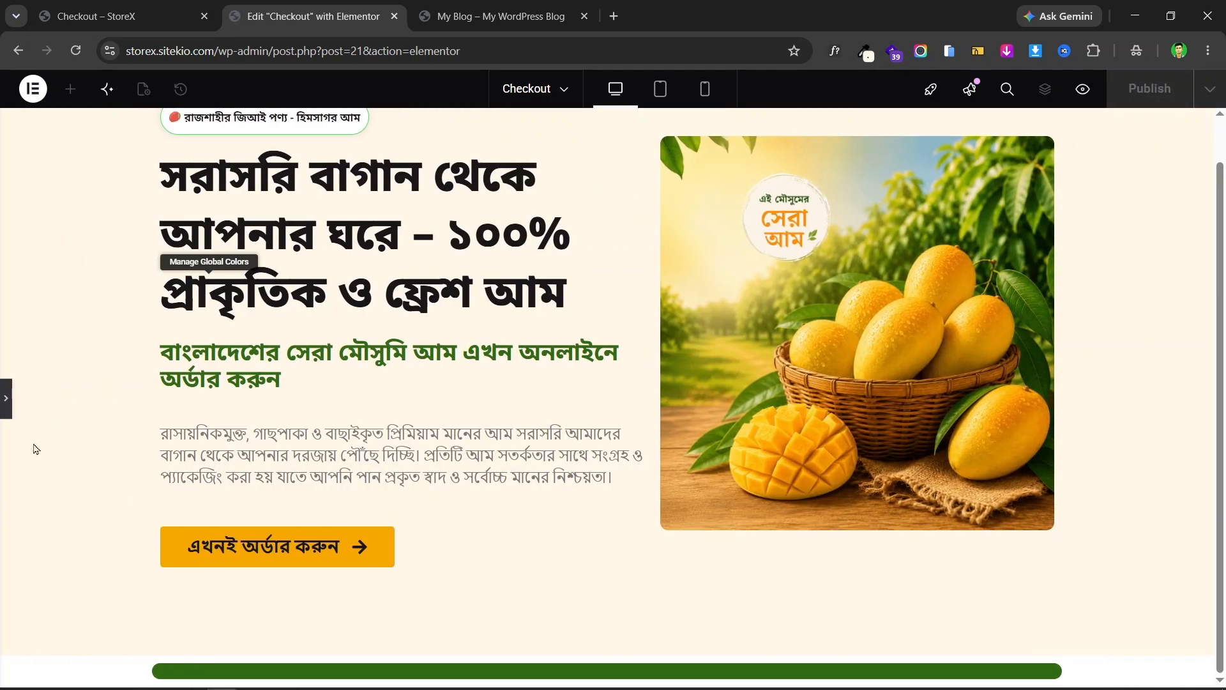
{"action": "left_click", "coordinate": [5, 397]}
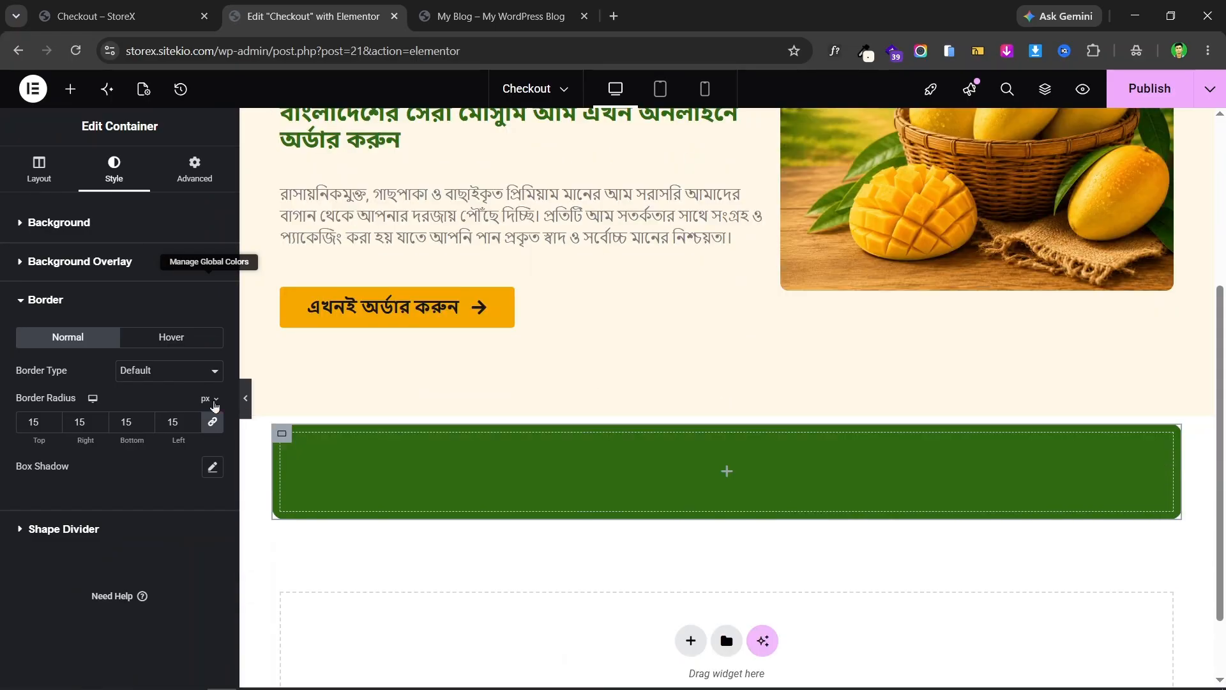
- Set the container's padding to 20 px top/bottom and 30 px left/right
{"action": "left_click", "coordinate": [194, 170]}
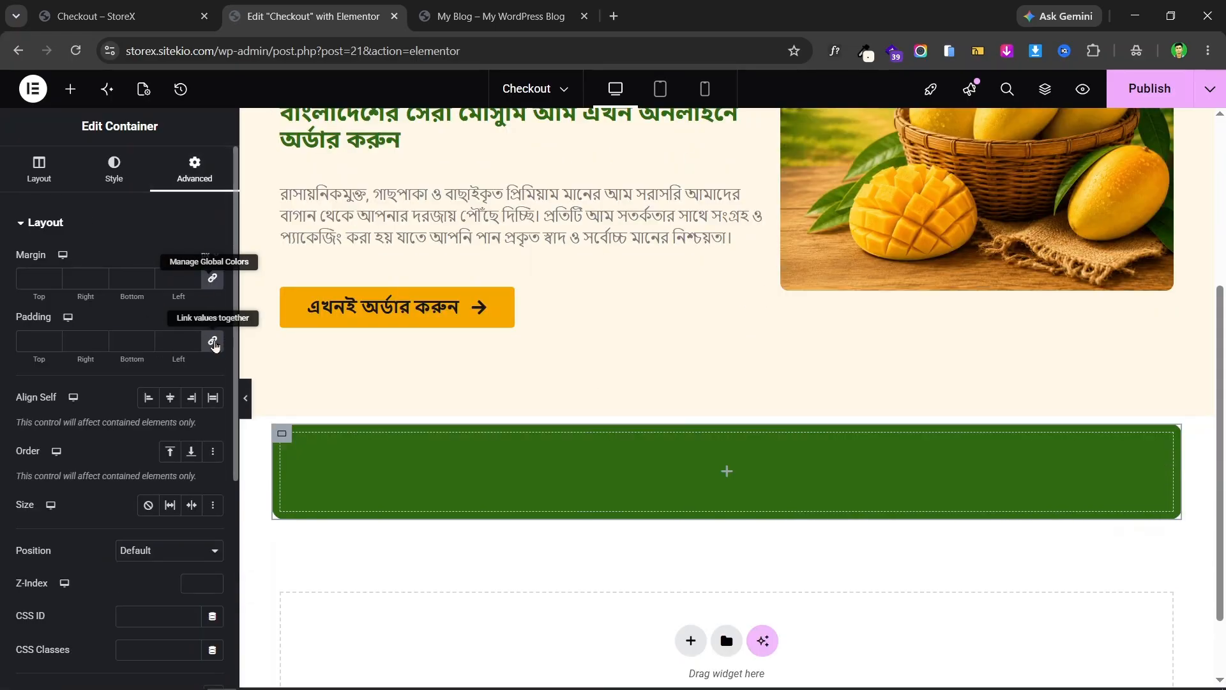
{"action": "left_click", "coordinate": [213, 343]}
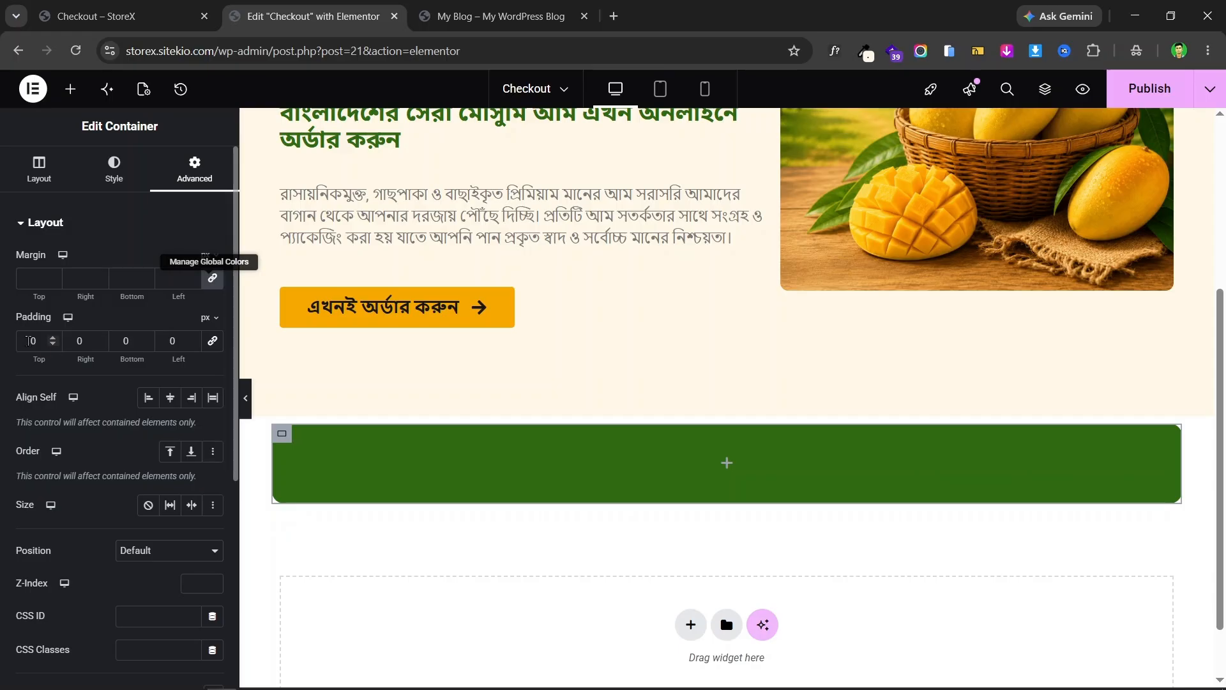
{"action": "left_click", "coordinate": [28, 341]}
{"action": "type", "text": "2"}
{"action": "left_click", "coordinate": [112, 345]}
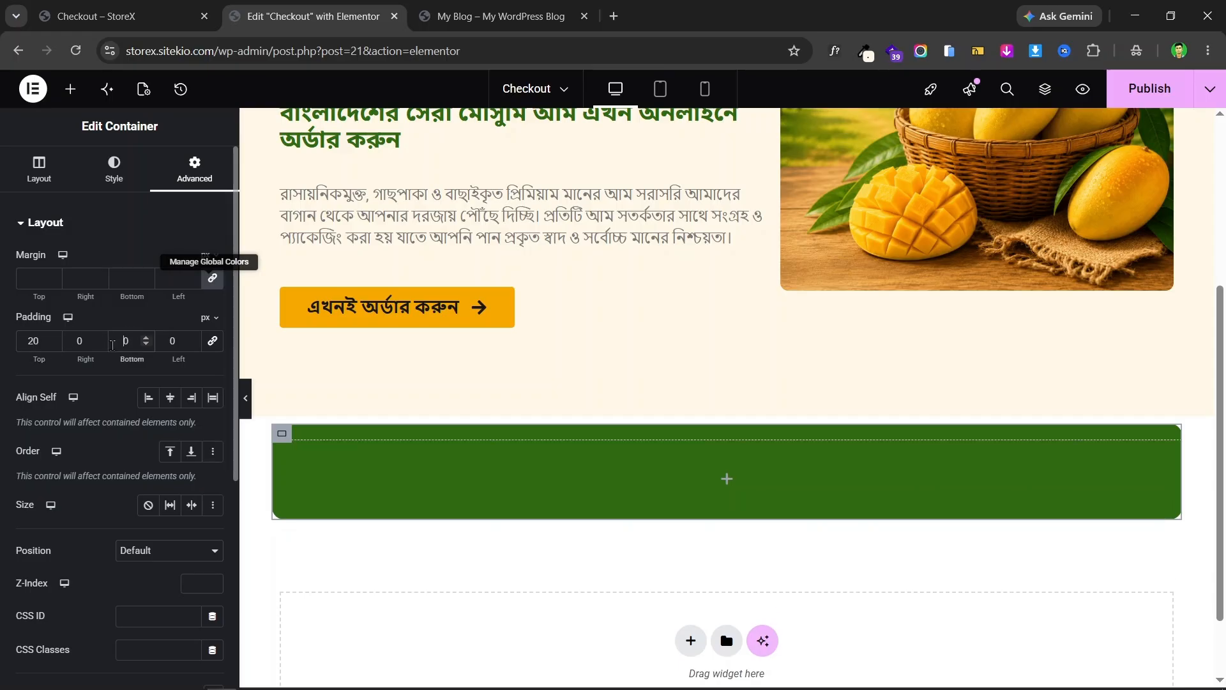
{"action": "type", "text": "2"}
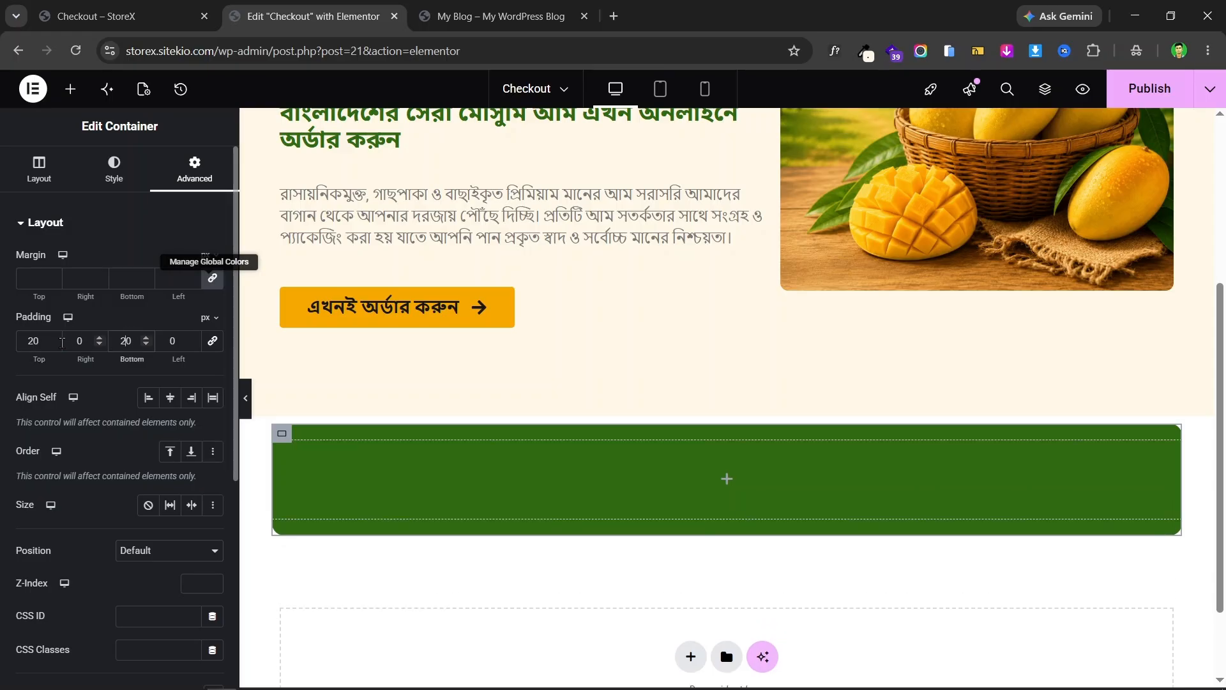
{"action": "left_click", "coordinate": [66, 337]}
{"action": "type", "text": "3"}
{"action": "left_click", "coordinate": [161, 337]}
{"action": "type", "text": "3"}
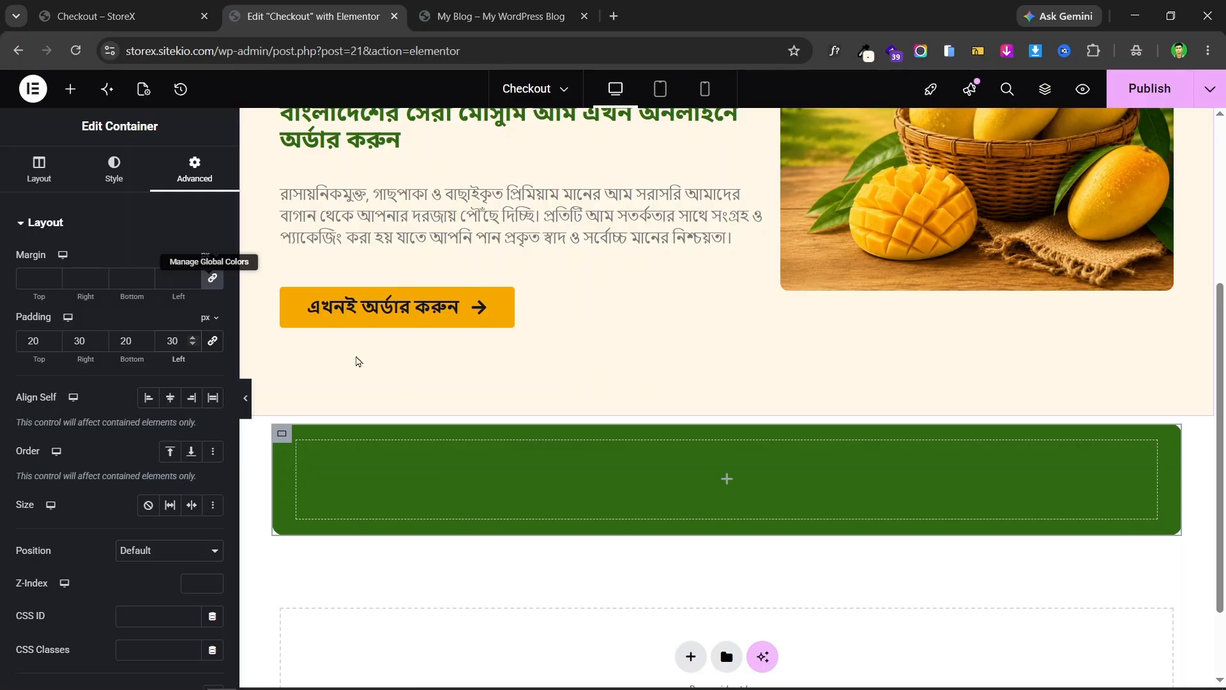
{"action": "scroll", "coordinate": [728, 473], "scroll_direction": "down", "scroll_amount": 2}
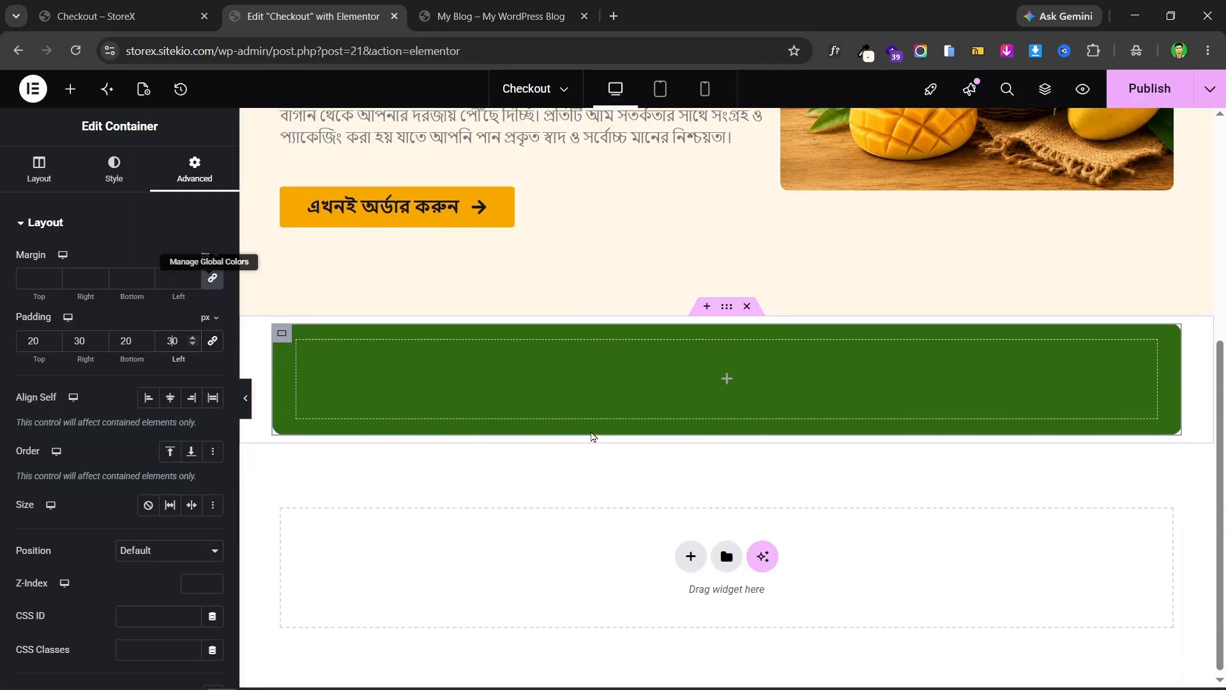
{"action": "scroll", "coordinate": [595, 435], "scroll_direction": "up", "scroll_amount": 5}
{"action": "left_click", "coordinate": [245, 398]}
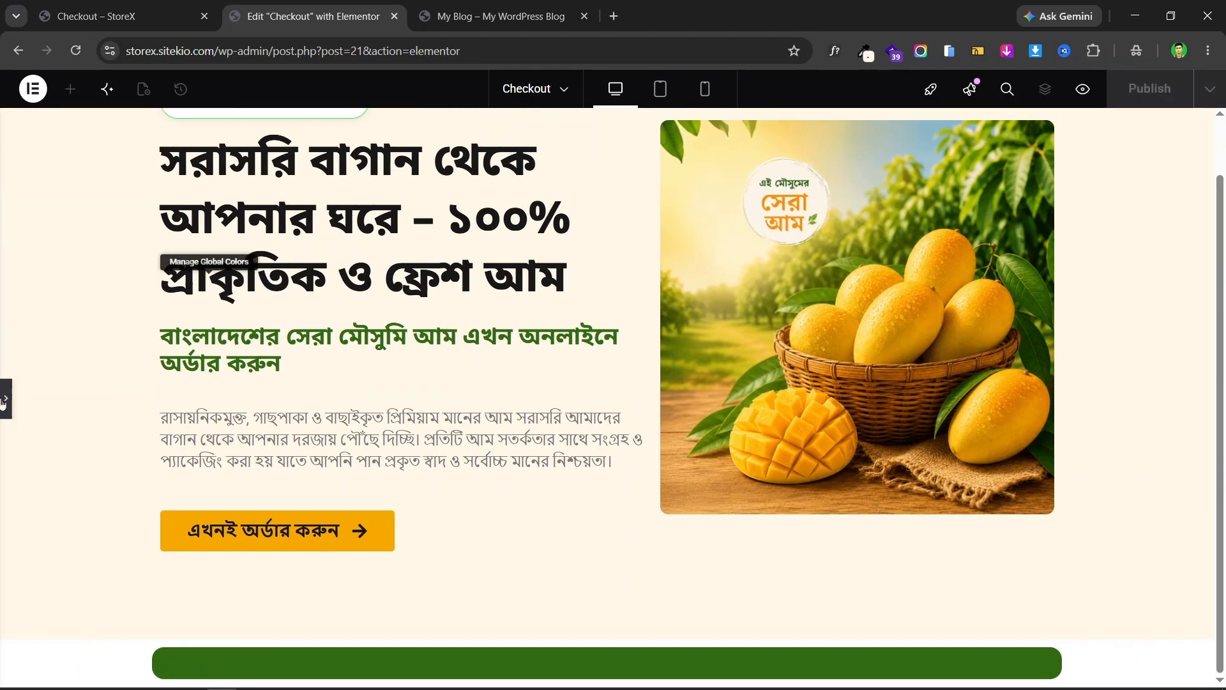
- Search the widgets for 'box' and drag an Icon Box into the green container
{"action": "left_click", "coordinate": [3, 402]}
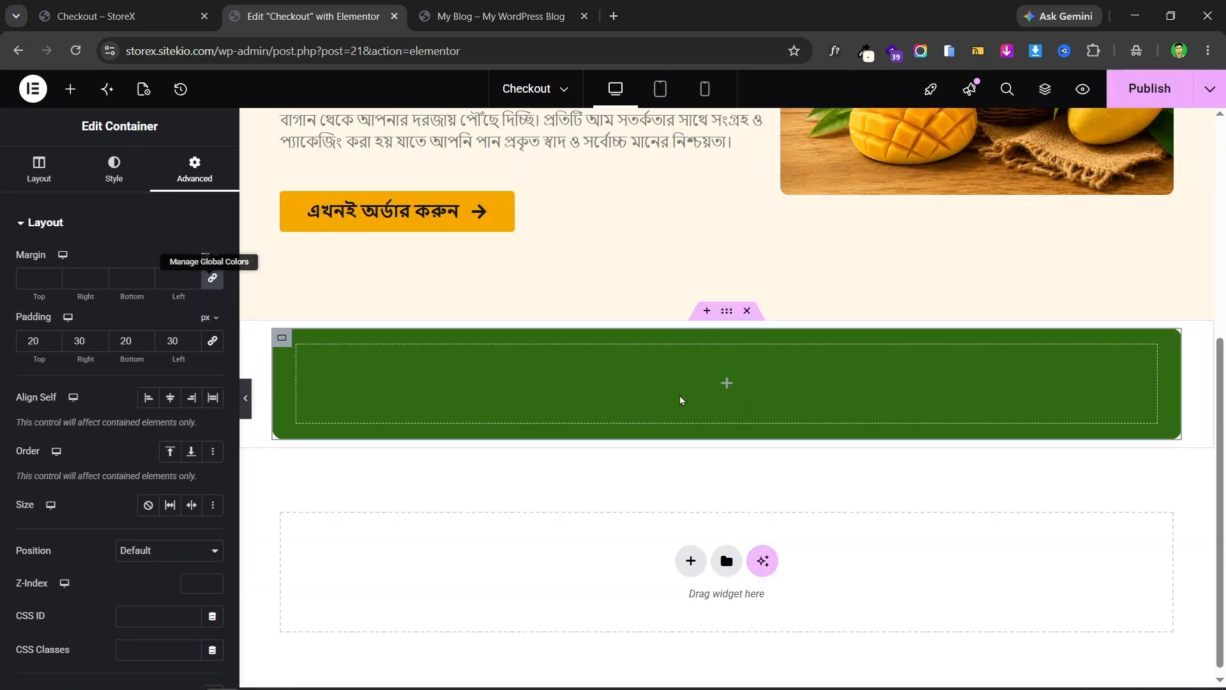
{"action": "left_click", "coordinate": [115, 16]}
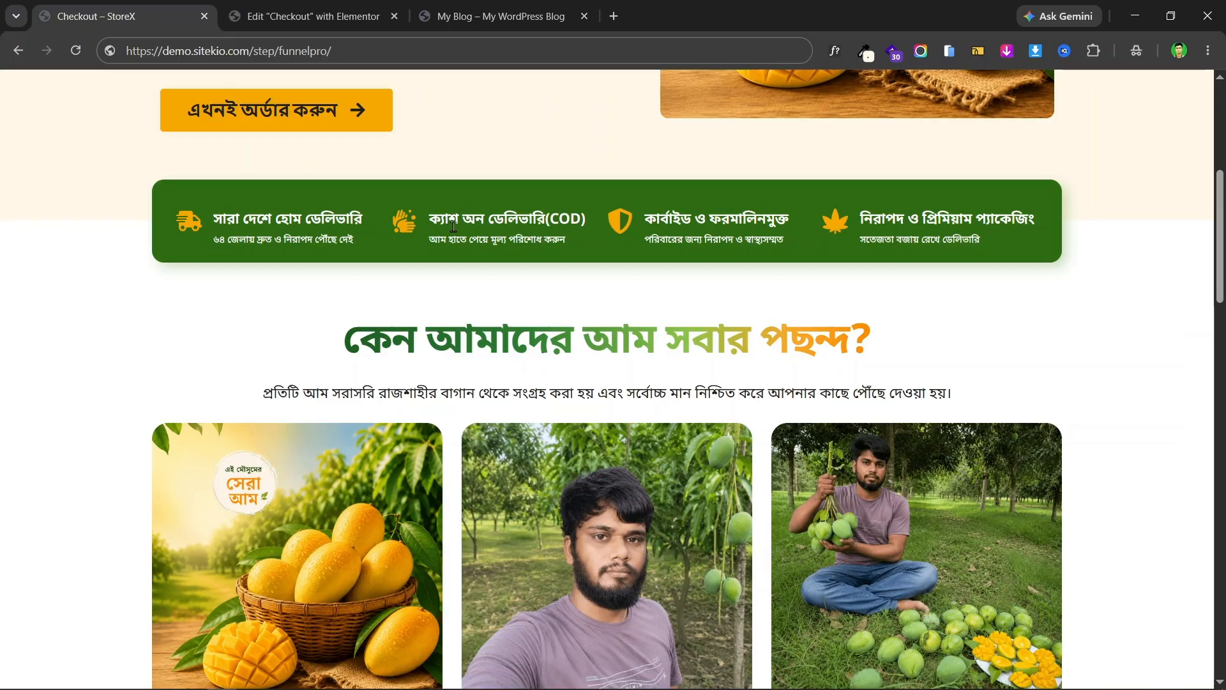
{"action": "left_click", "coordinate": [313, 16]}
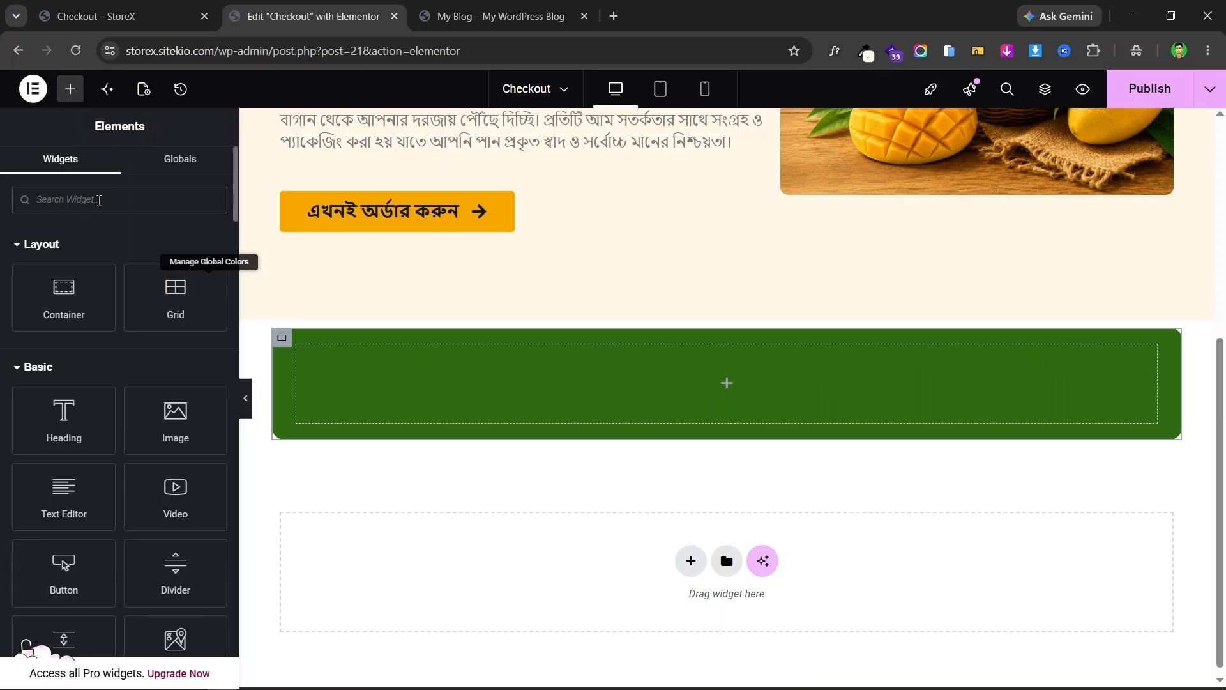
{"action": "left_click", "coordinate": [99, 200]}
{"action": "type", "text": "box"}
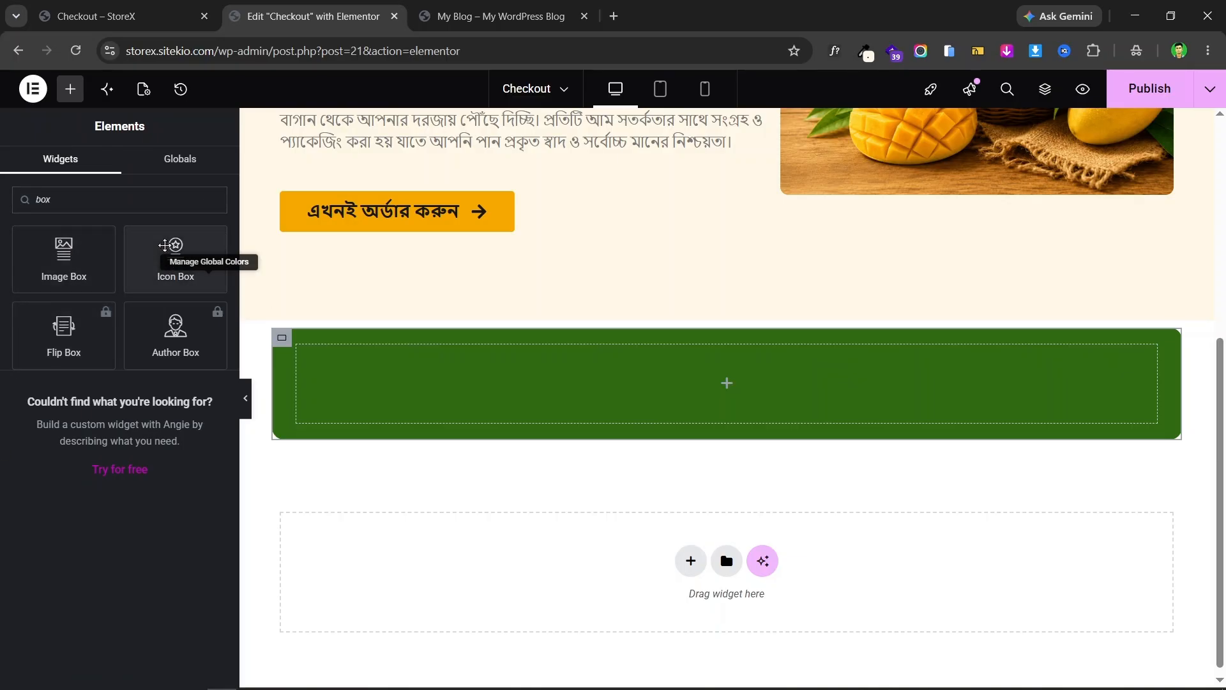
{"action": "left_click_drag", "start_coordinate": [165, 245], "coordinate": [516, 372]}
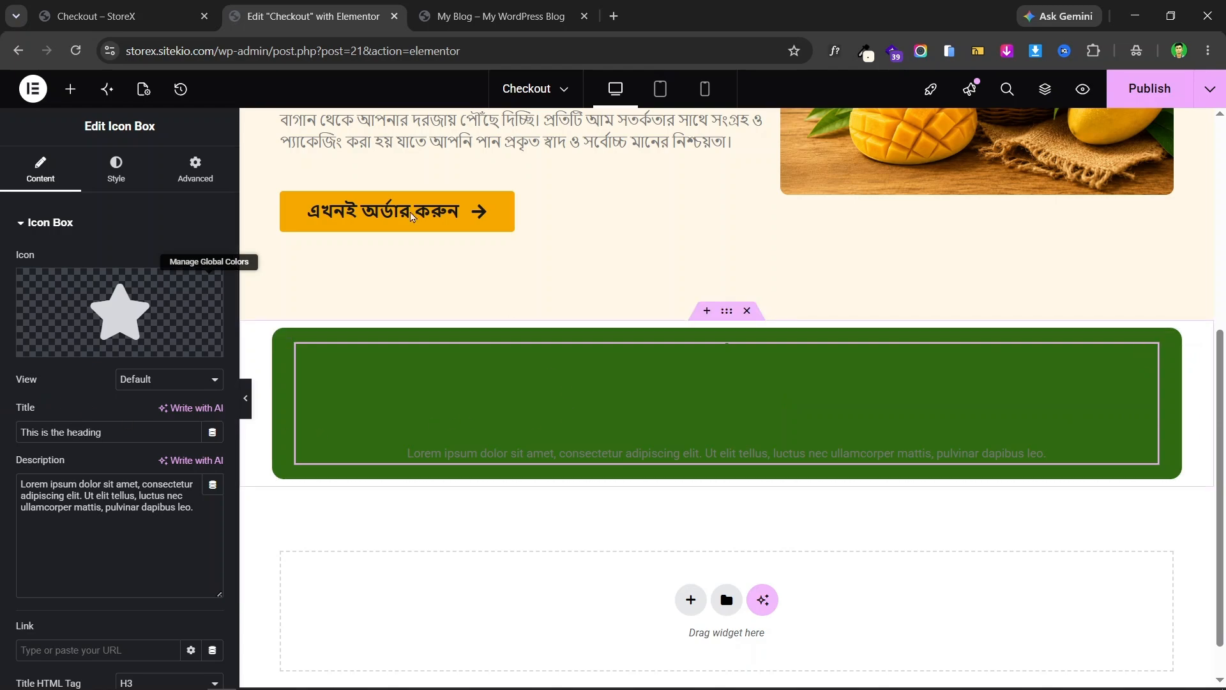
- Delete the placeholder Icon Box, leaving the green bar empty
{"action": "left_click", "coordinate": [121, 16]}
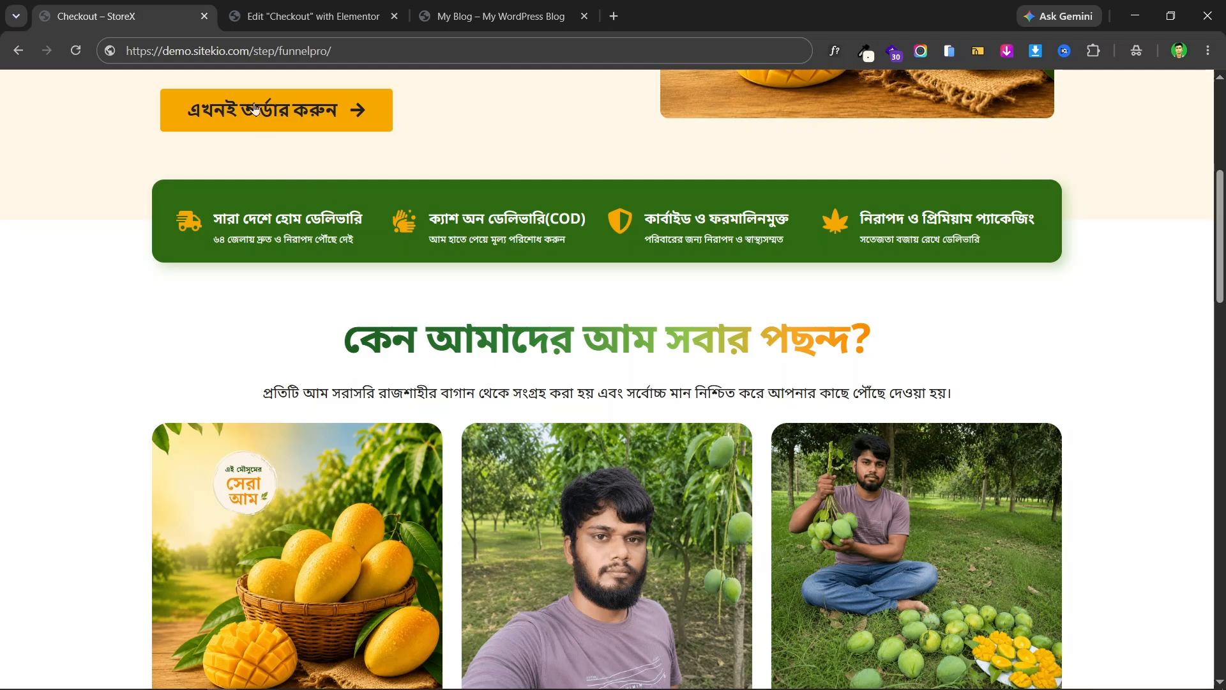
{"action": "left_click", "coordinate": [307, 16]}
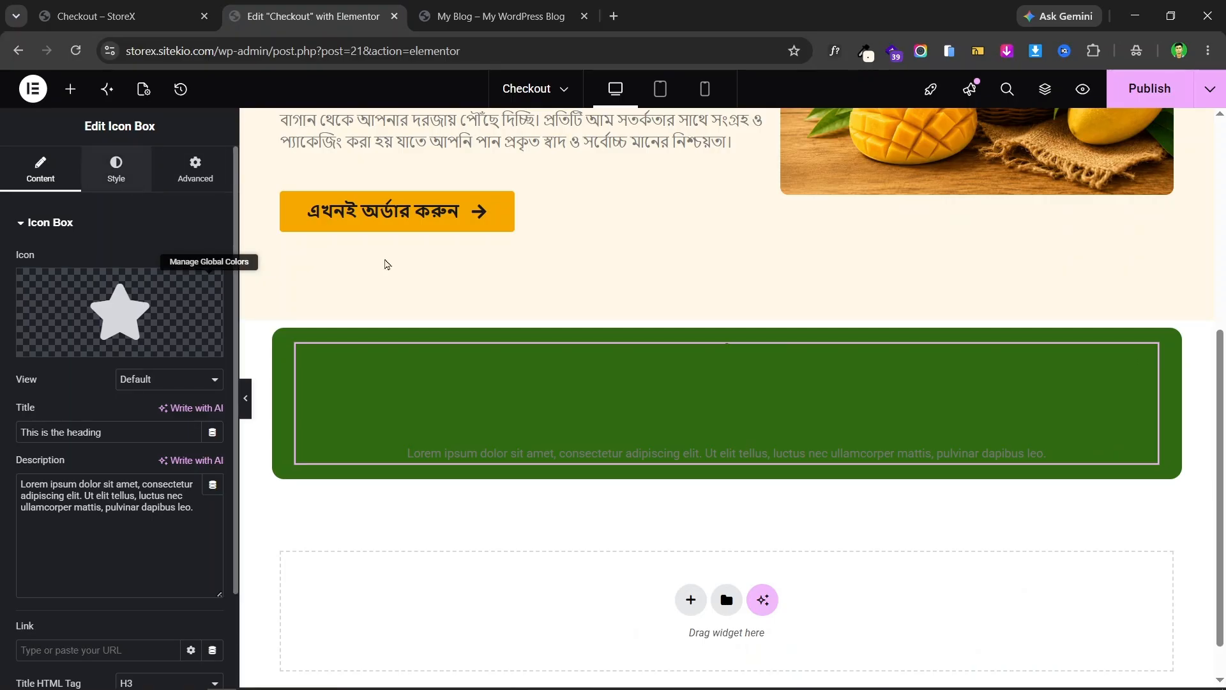
{"action": "right_click", "coordinate": [1141, 361]}
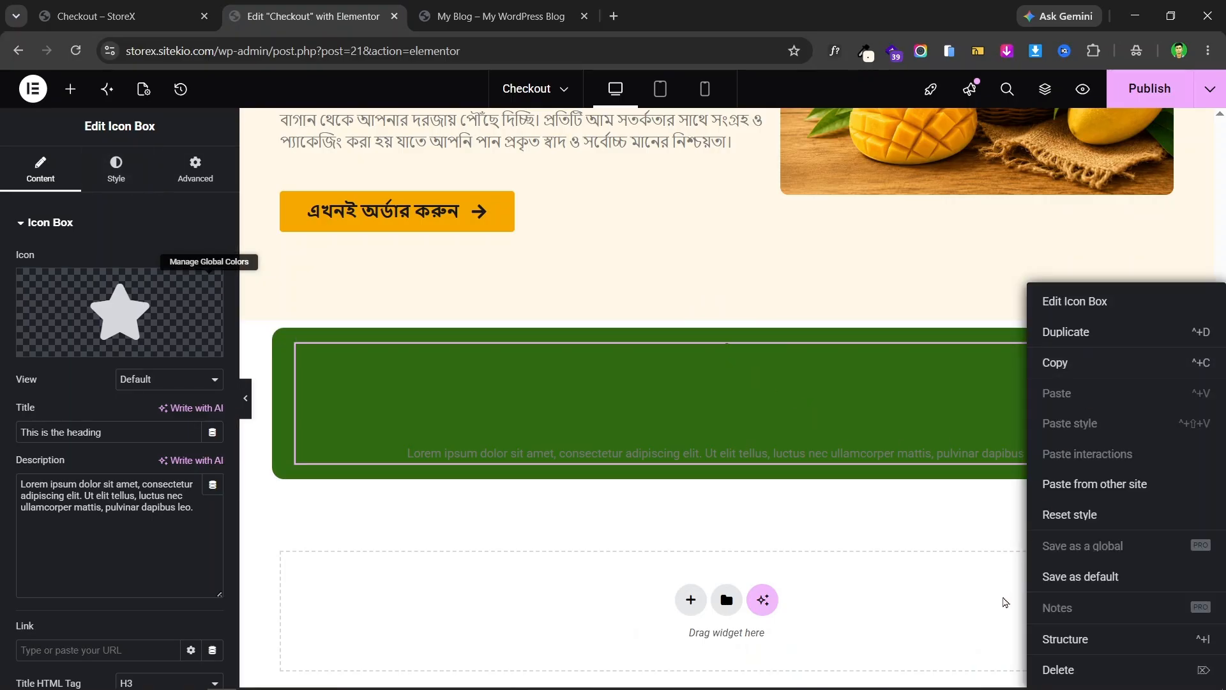
{"action": "left_click", "coordinate": [1057, 667]}
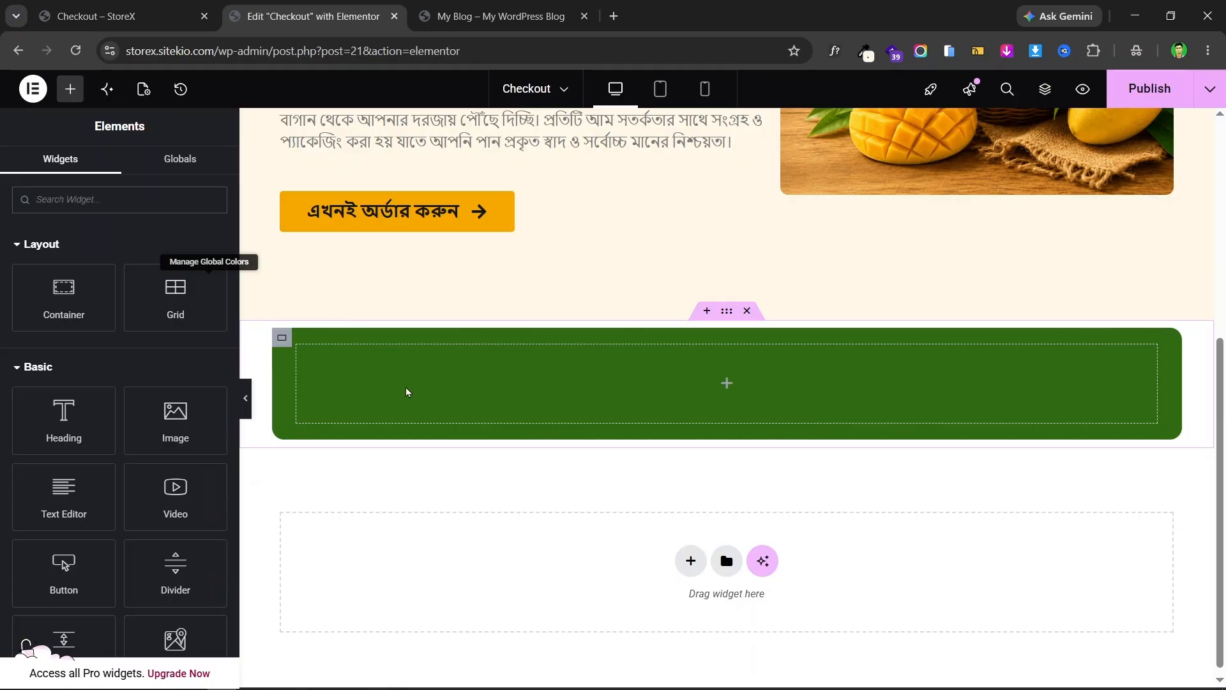
- Drop a Container inside the green section as its first inner container
{"action": "left_click_drag", "start_coordinate": [76, 307], "coordinate": [565, 375]}
{"action": "key", "text": "ctrl+shift+Tab"}
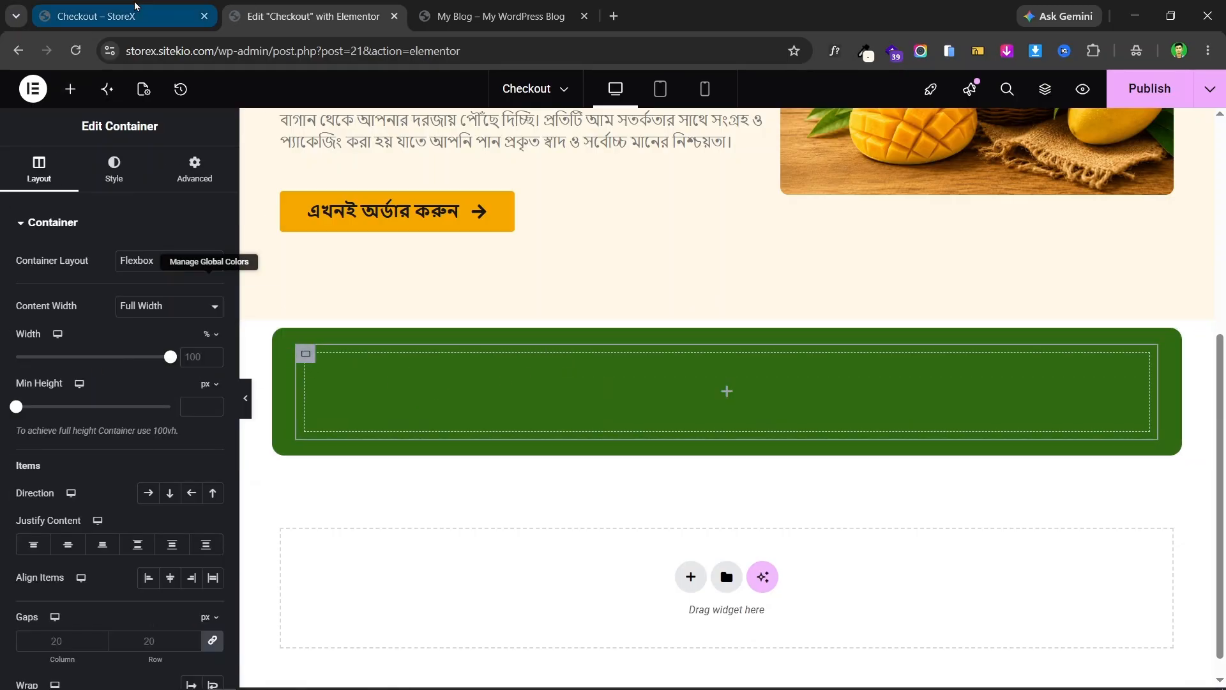
{"action": "left_click", "coordinate": [311, 10]}
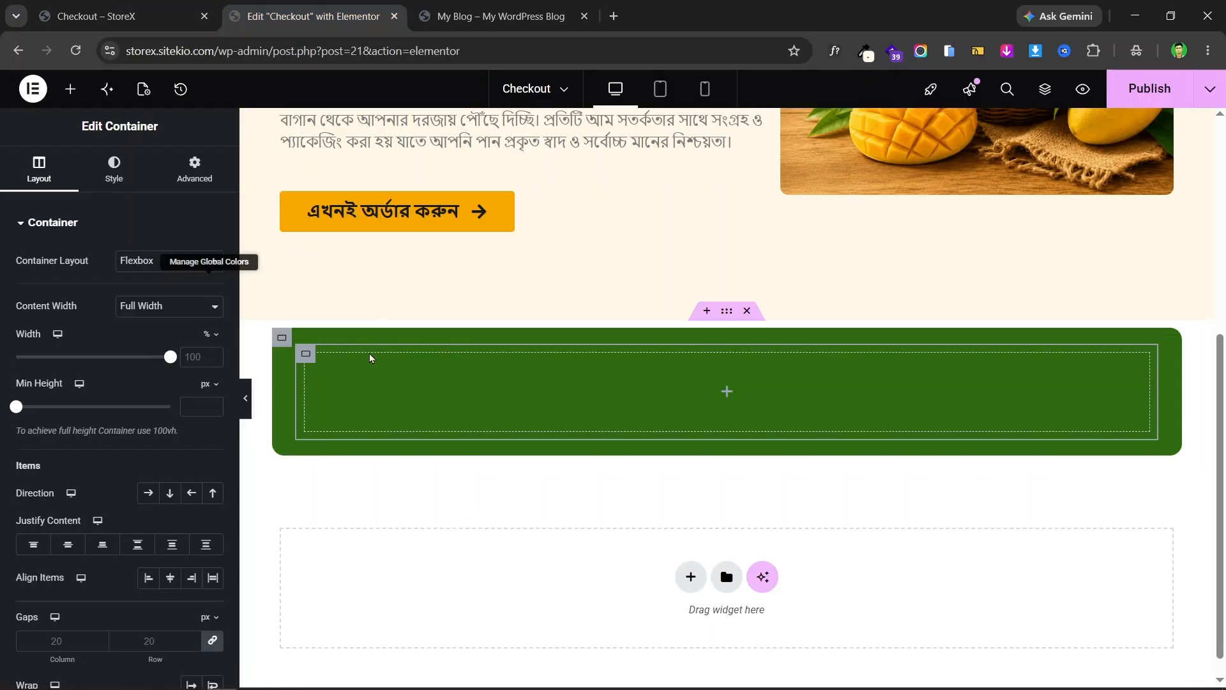
- Duplicate the inner container three times so four empty containers stack vertically
{"action": "right_click", "coordinate": [307, 357]}
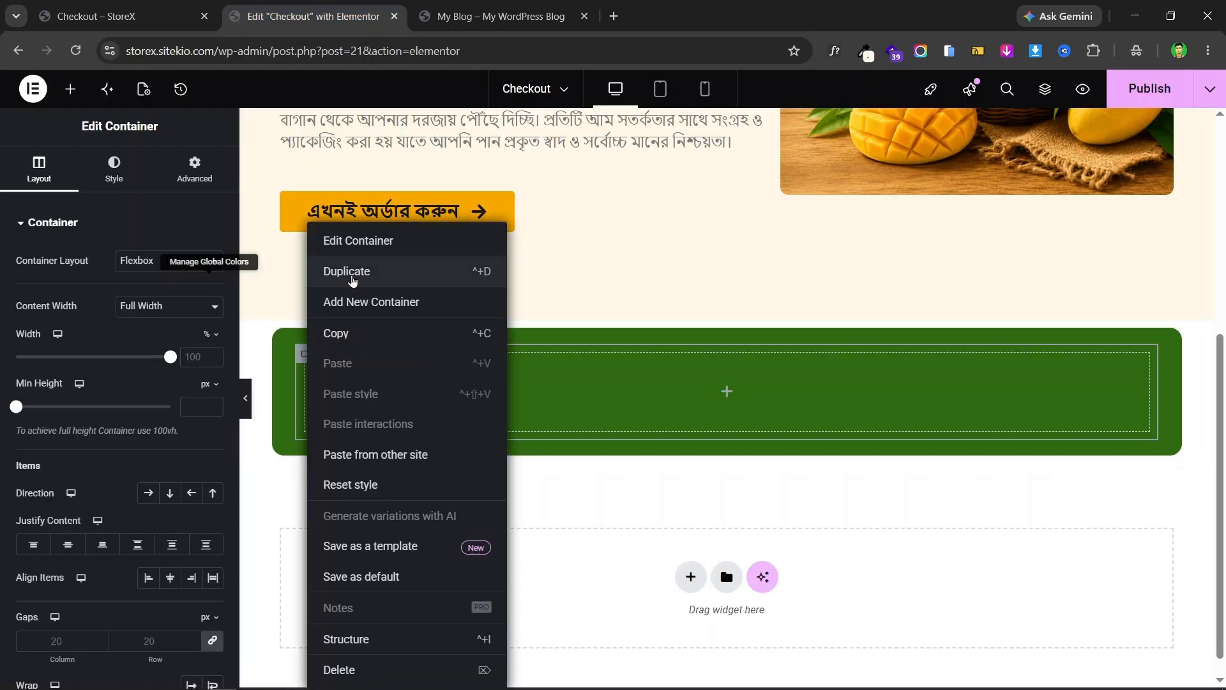
{"action": "left_click", "coordinate": [349, 269]}
{"action": "right_click", "coordinate": [307, 355]}
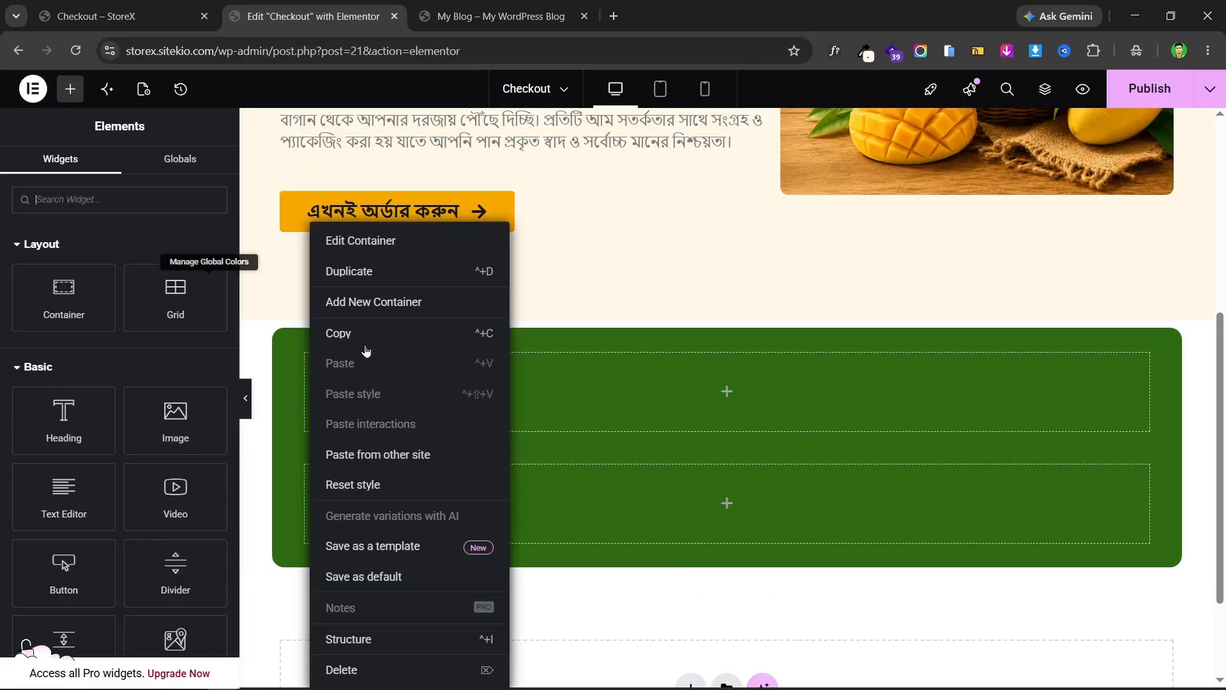
{"action": "left_click", "coordinate": [395, 281]}
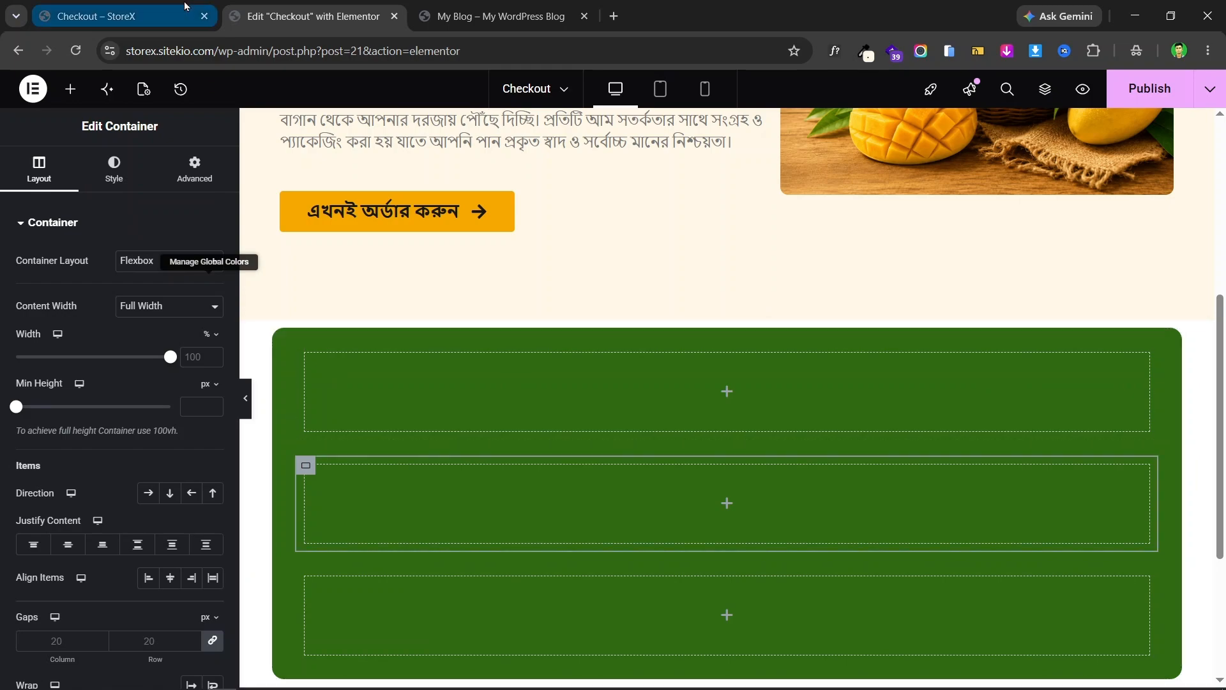
{"action": "left_click", "coordinate": [102, 16]}
{"action": "left_click", "coordinate": [356, 20]}
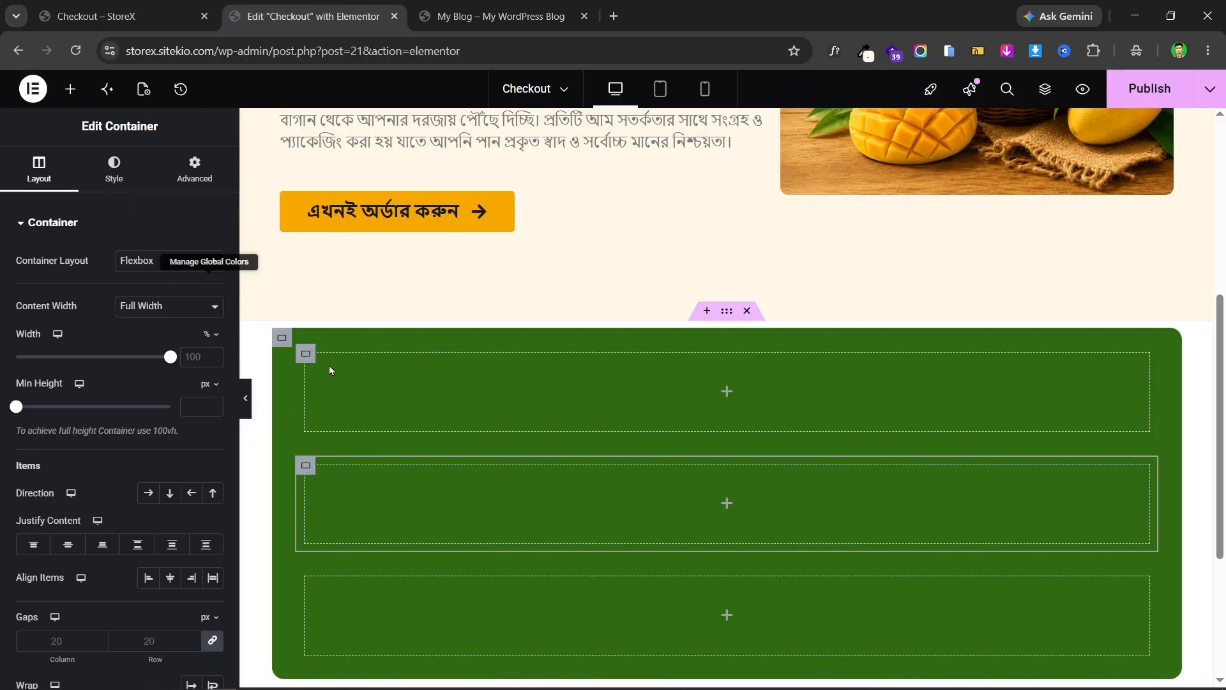
{"action": "right_click", "coordinate": [313, 359]}
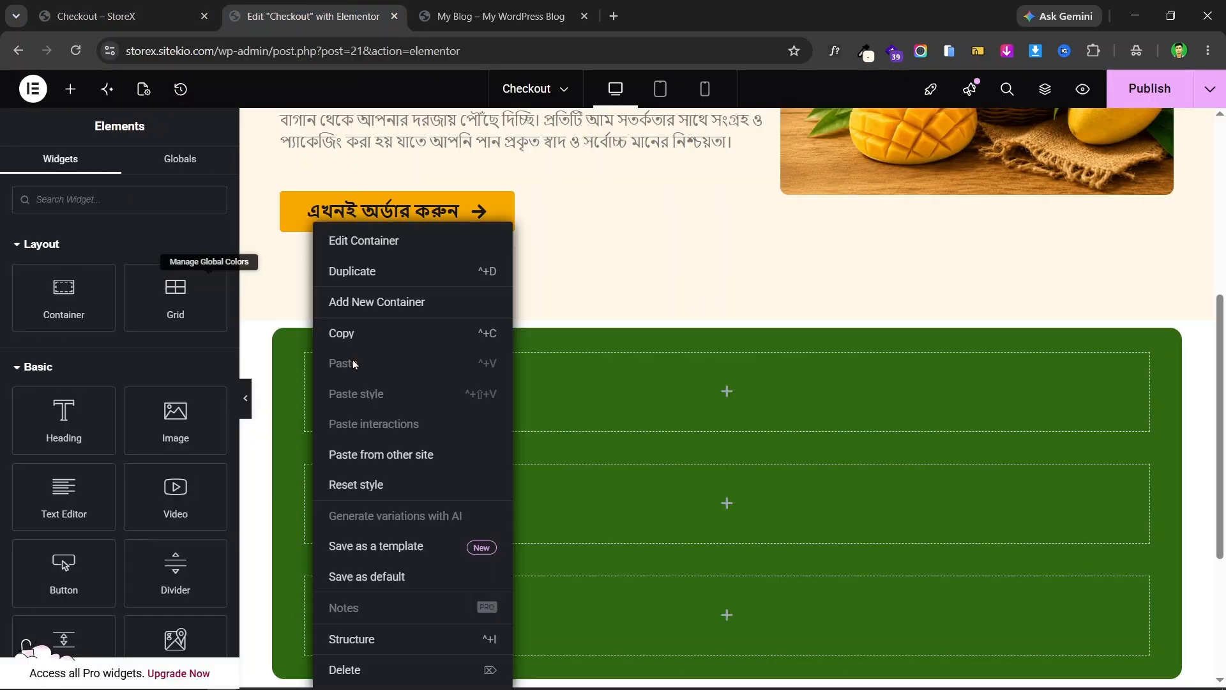
{"action": "left_click", "coordinate": [408, 277]}
{"action": "scroll", "coordinate": [632, 374], "scroll_direction": "down", "scroll_amount": 4}
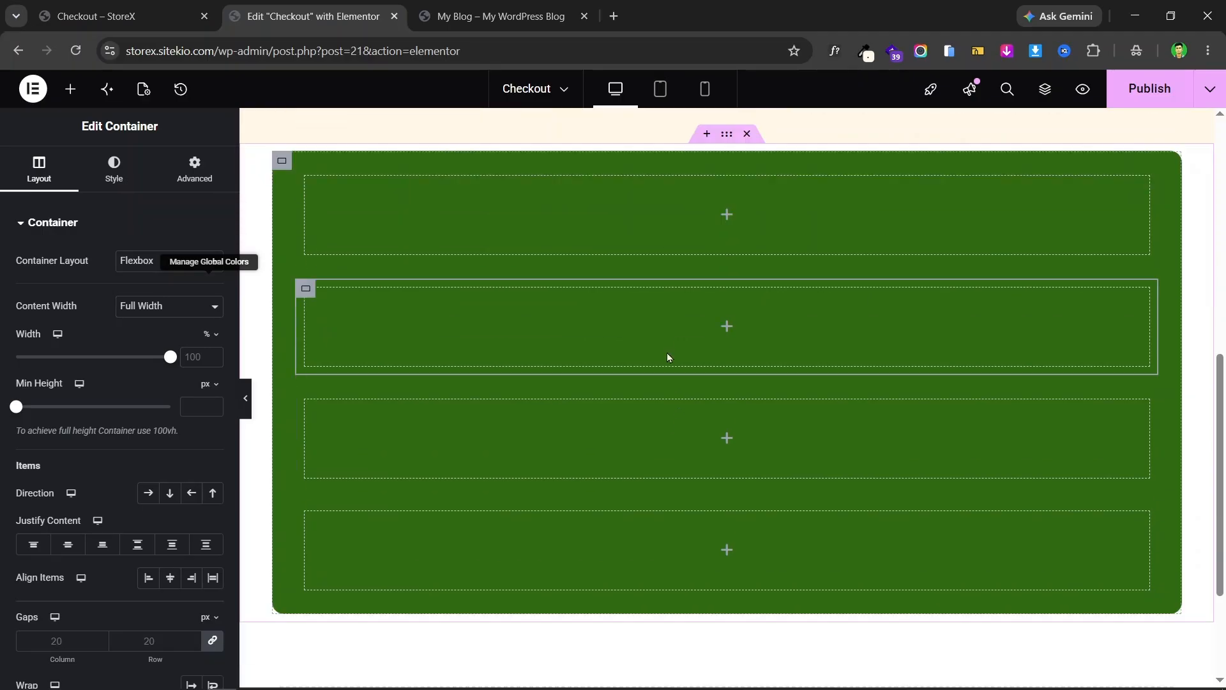
- Set the outer green container's direction to Row - horizontal with linked column and row gaps of 0
{"action": "scroll", "coordinate": [384, 287], "scroll_direction": "up", "scroll_amount": 3}
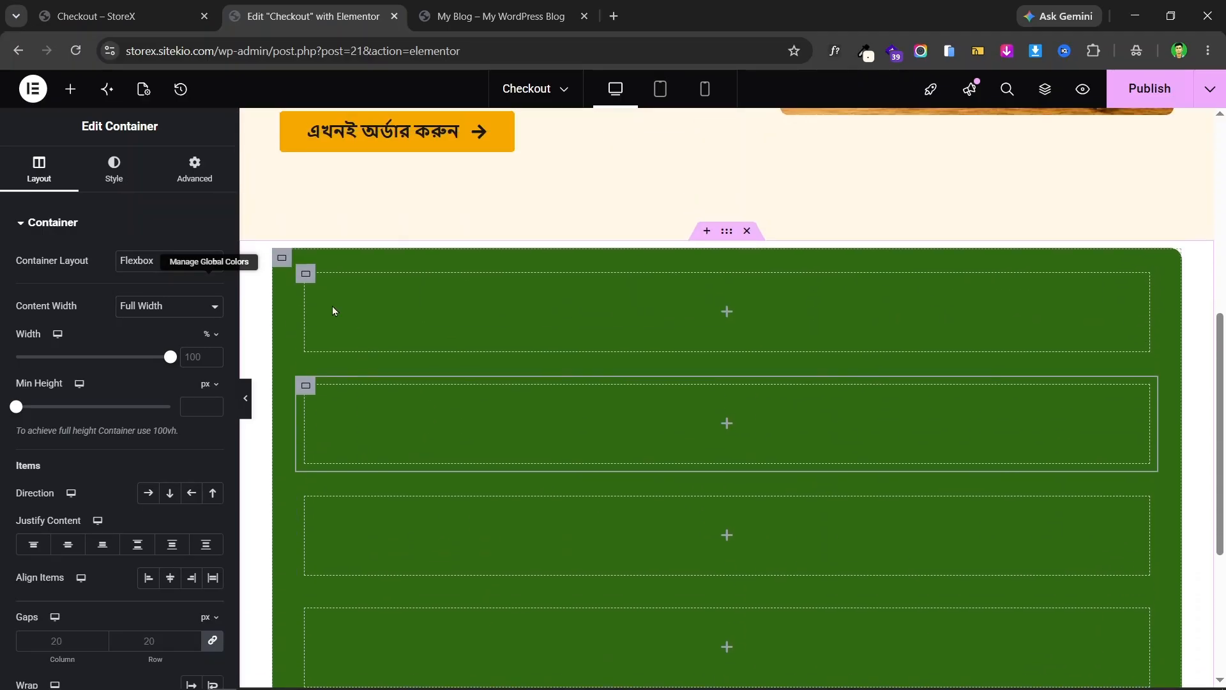
{"action": "left_click", "coordinate": [281, 258]}
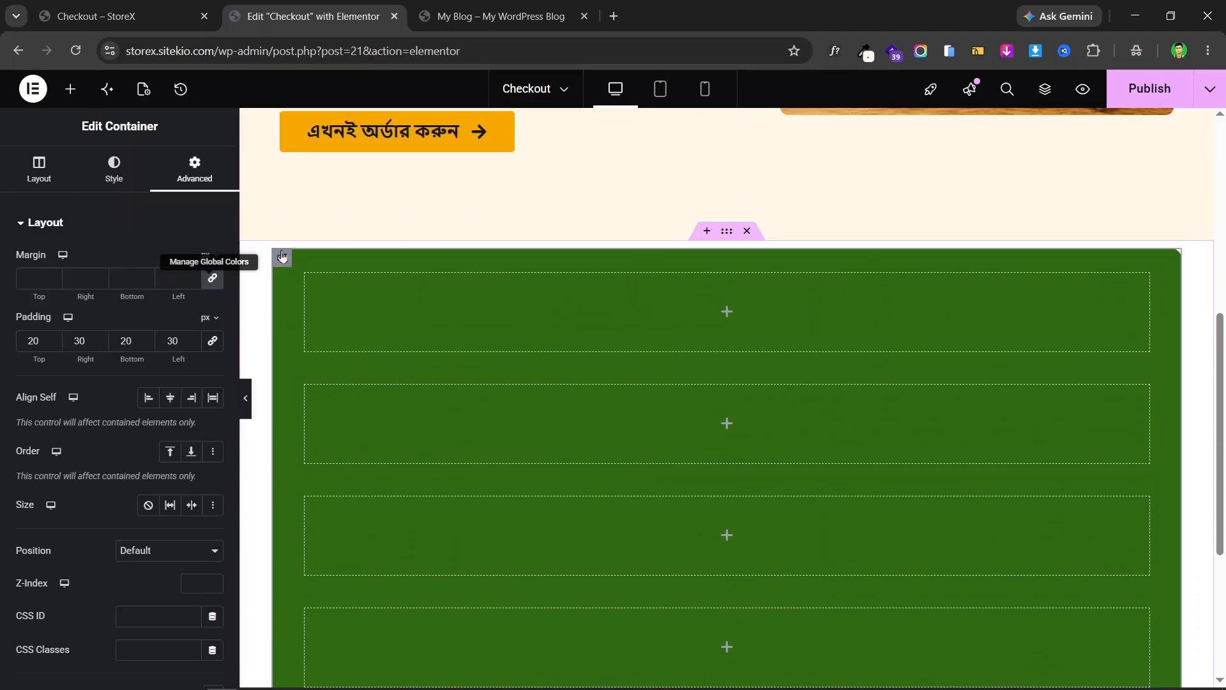
{"action": "left_click", "coordinate": [15, 173]}
{"action": "scroll", "coordinate": [96, 358], "scroll_direction": "down", "scroll_amount": 3}
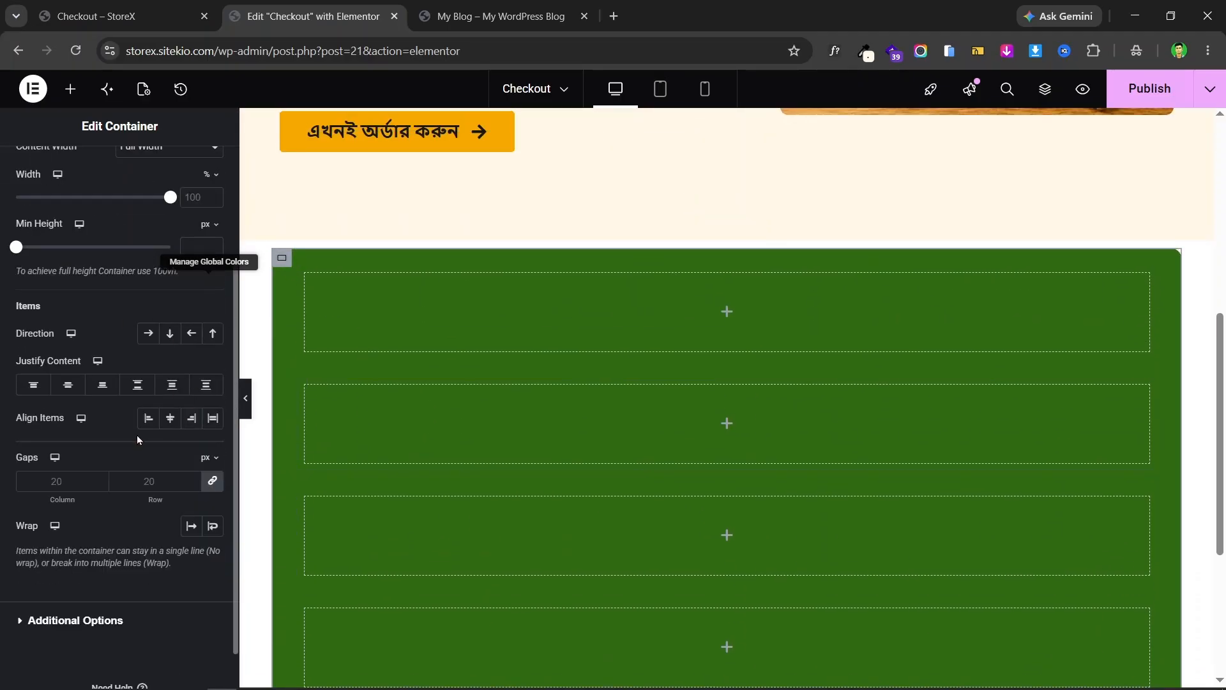
{"action": "left_click", "coordinate": [154, 335]}
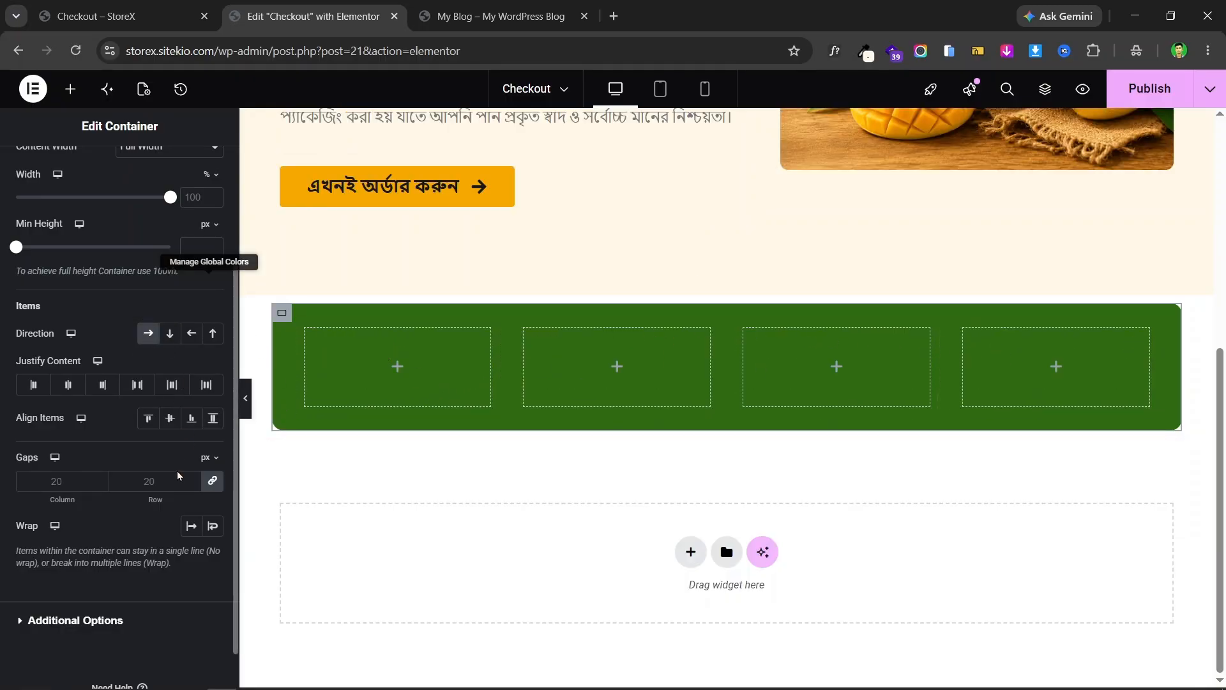
{"action": "left_click", "coordinate": [213, 483]}
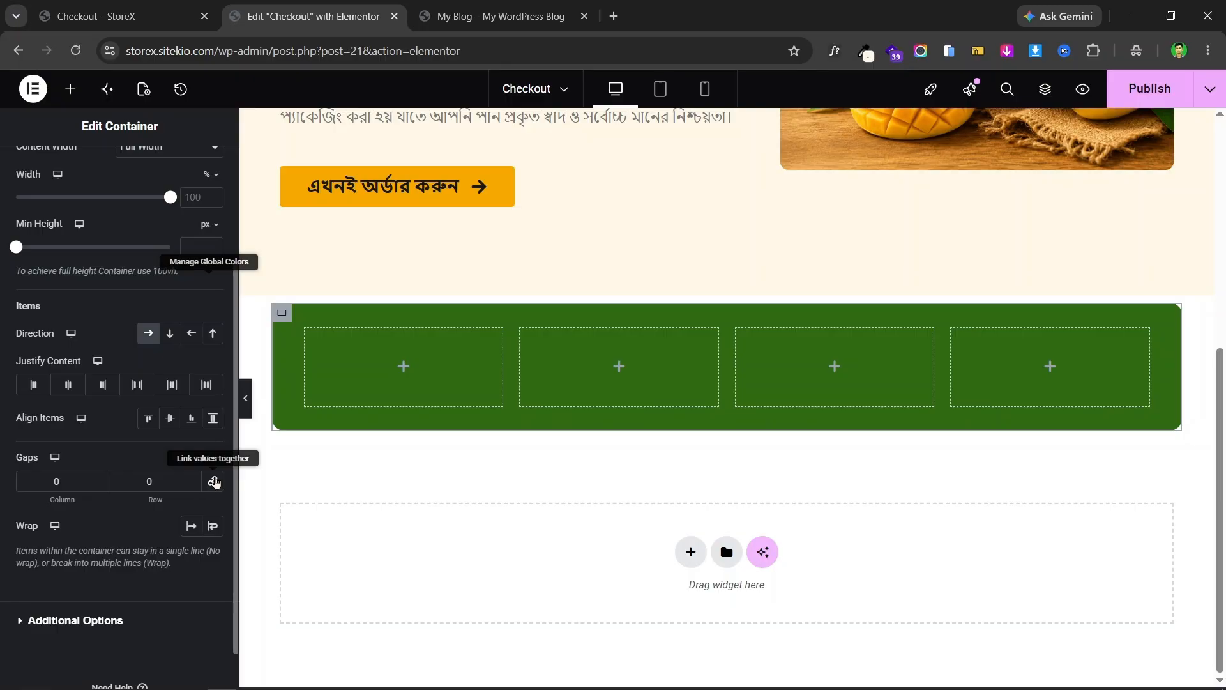
{"action": "left_click", "coordinate": [217, 483]}
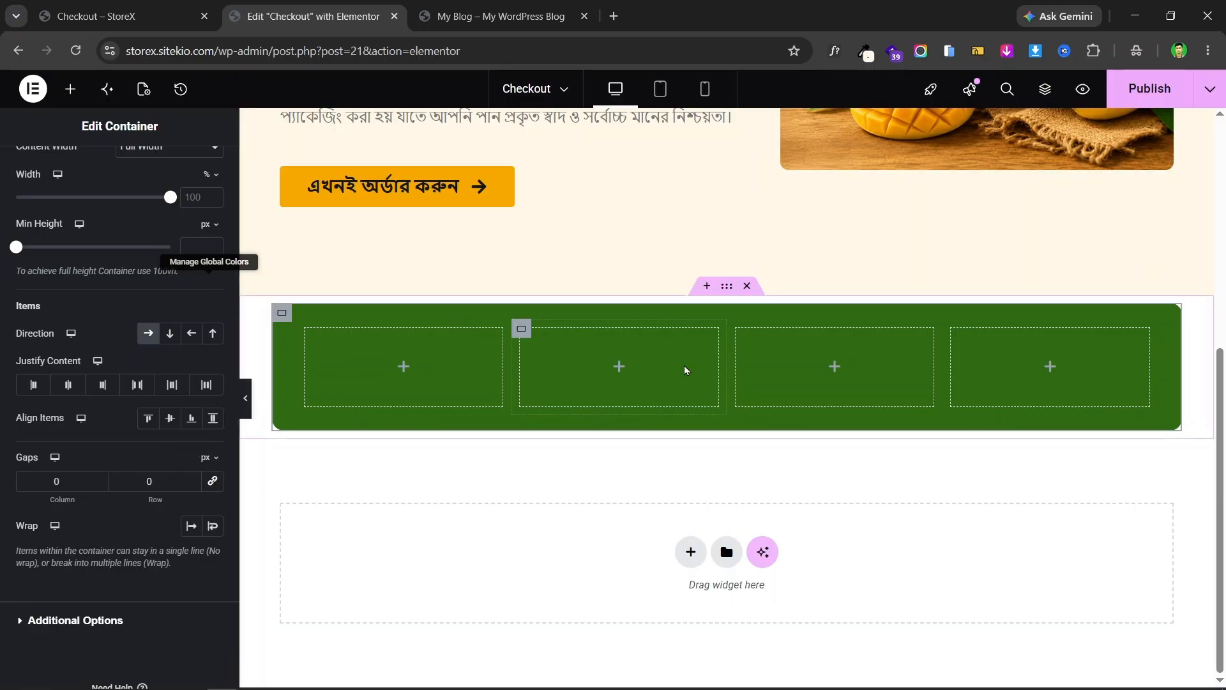
- Find the Icon Box widget by searching 'icon' and place it in the first inner container
{"action": "left_click", "coordinate": [94, 6]}
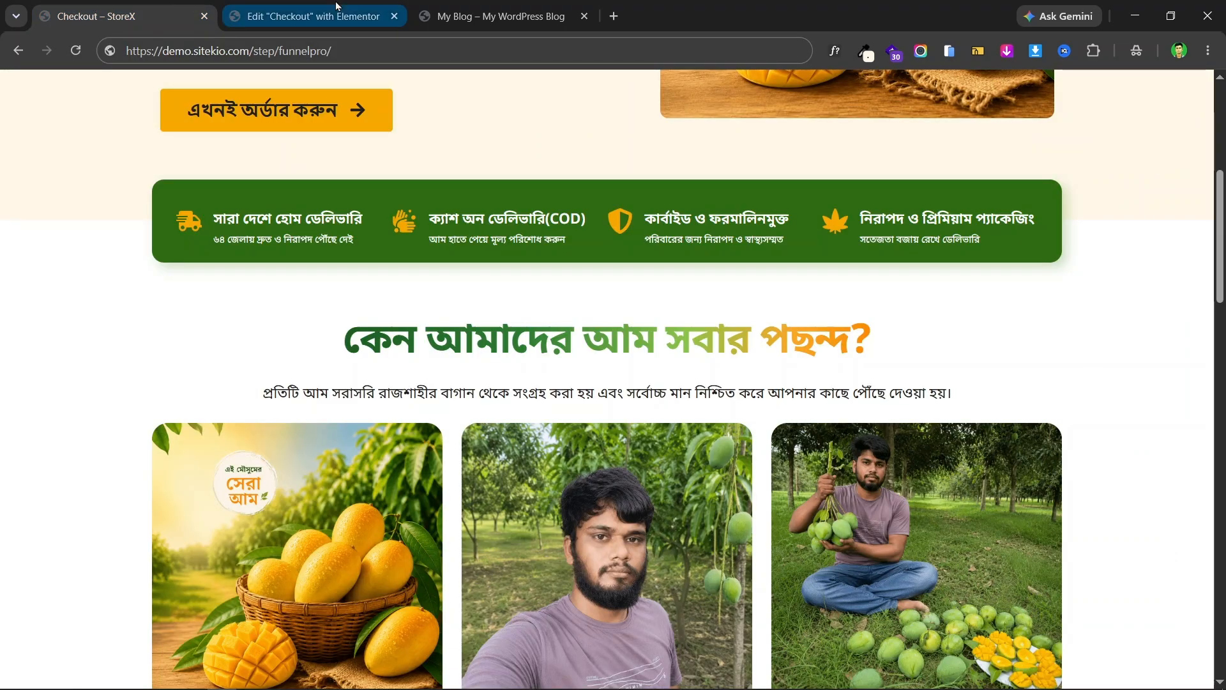
{"action": "left_click", "coordinate": [328, 18]}
{"action": "left_click", "coordinate": [71, 88]}
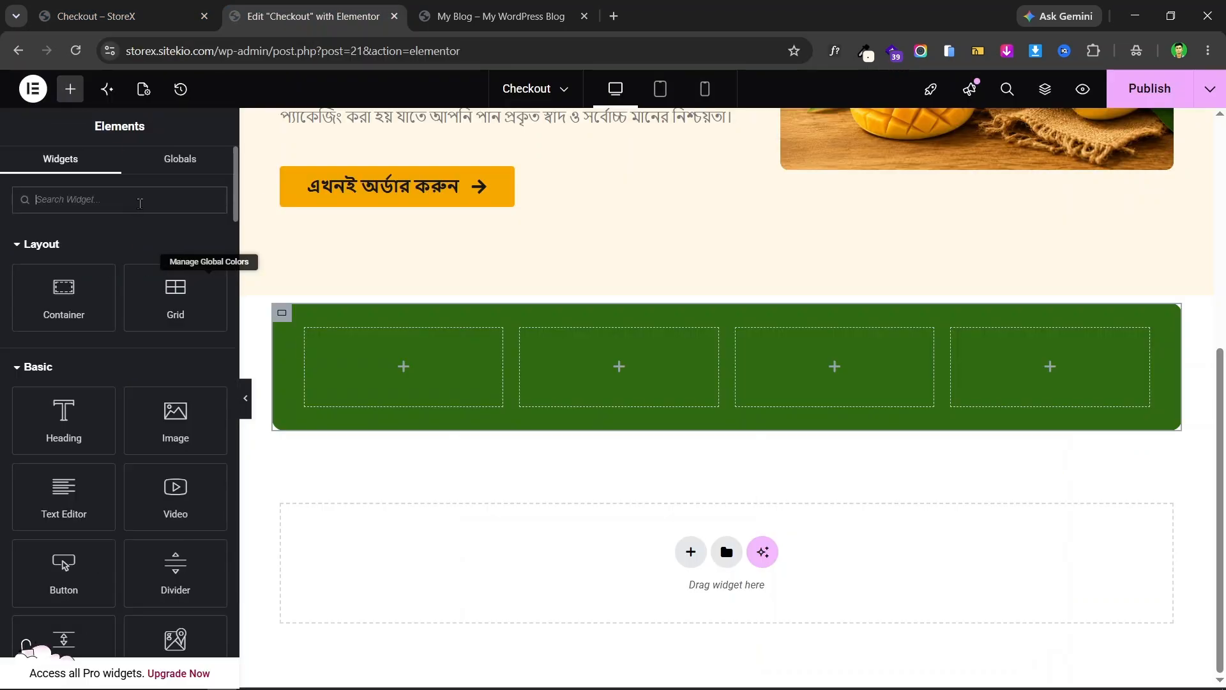
{"action": "type", "text": "icon"}
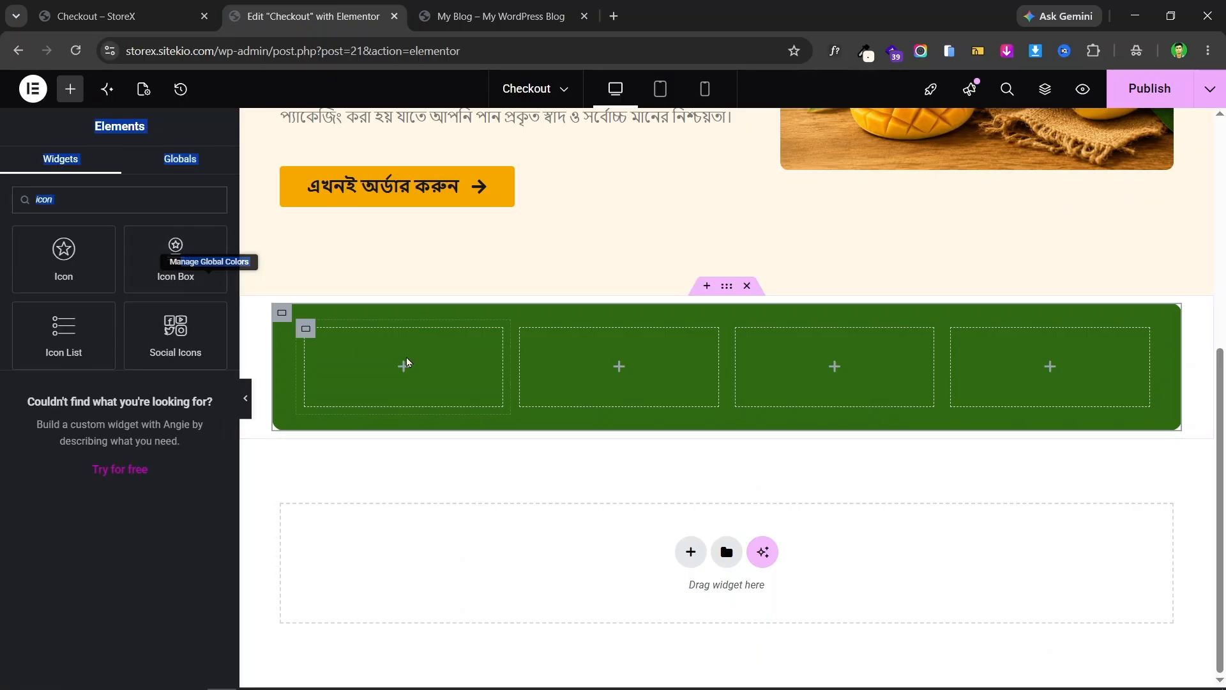
{"action": "left_click_drag", "start_coordinate": [180, 257], "coordinate": [320, 349]}
{"action": "left_click", "coordinate": [21, 521]}
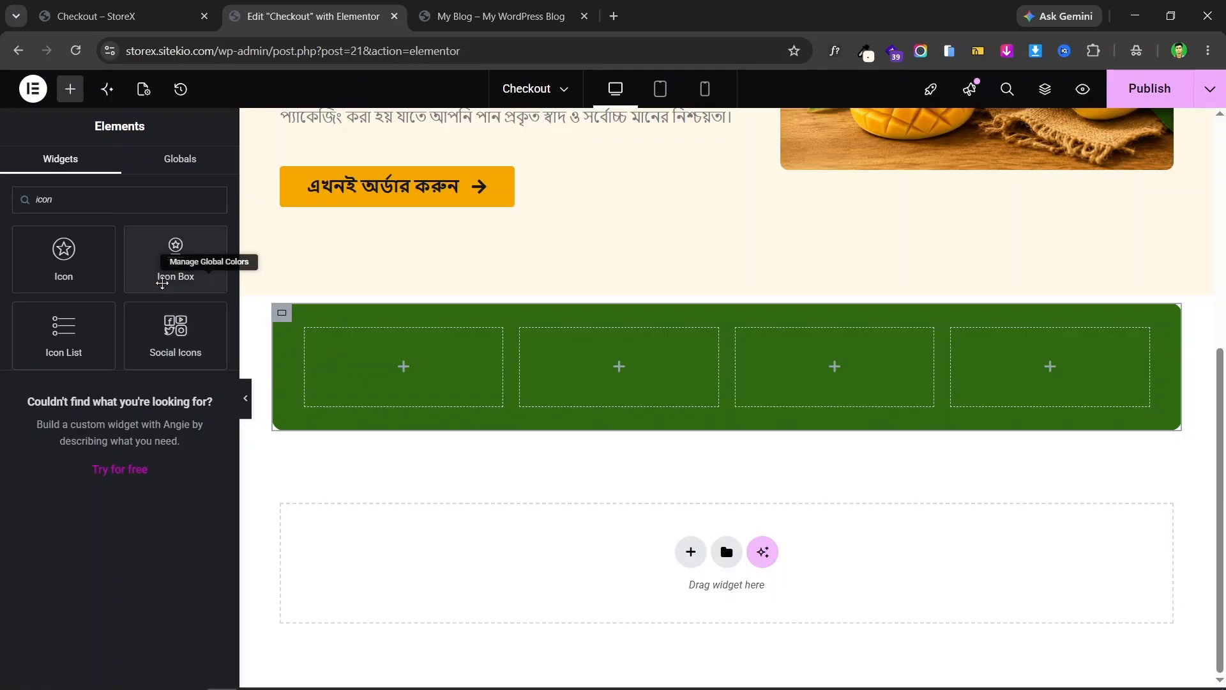
{"action": "left_click_drag", "start_coordinate": [162, 281], "coordinate": [370, 379]}
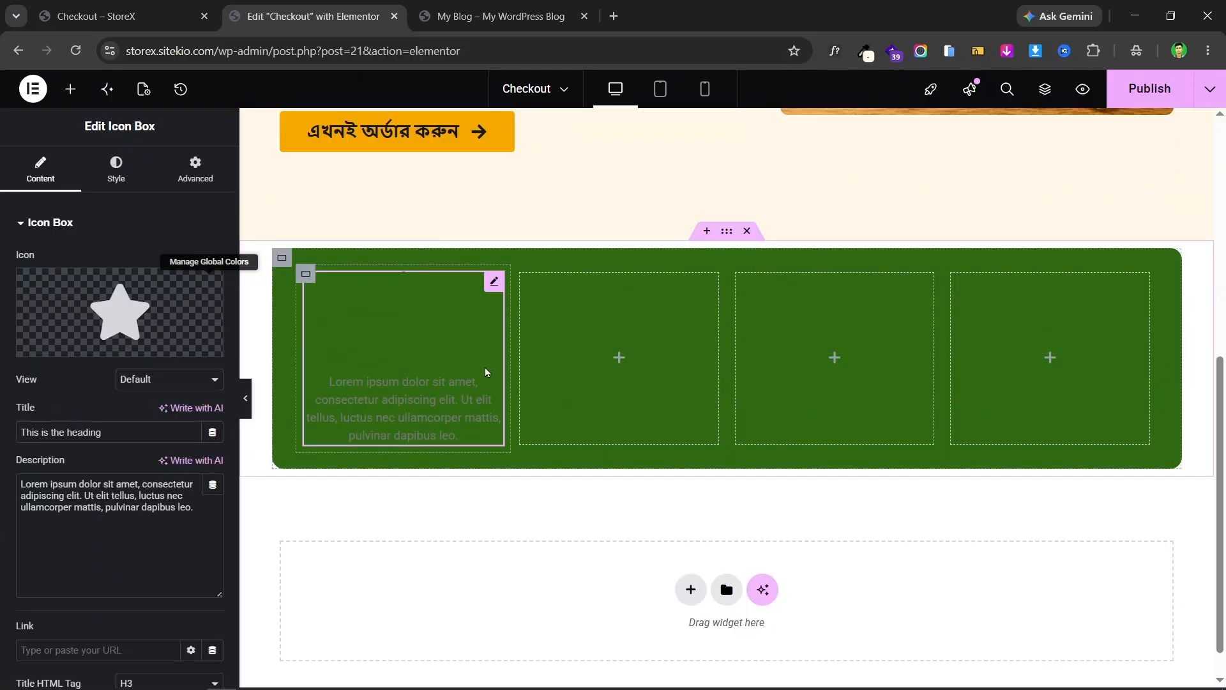
- Copy the first feature heading from the live landing page into the icon box title
{"action": "left_click", "coordinate": [121, 16]}
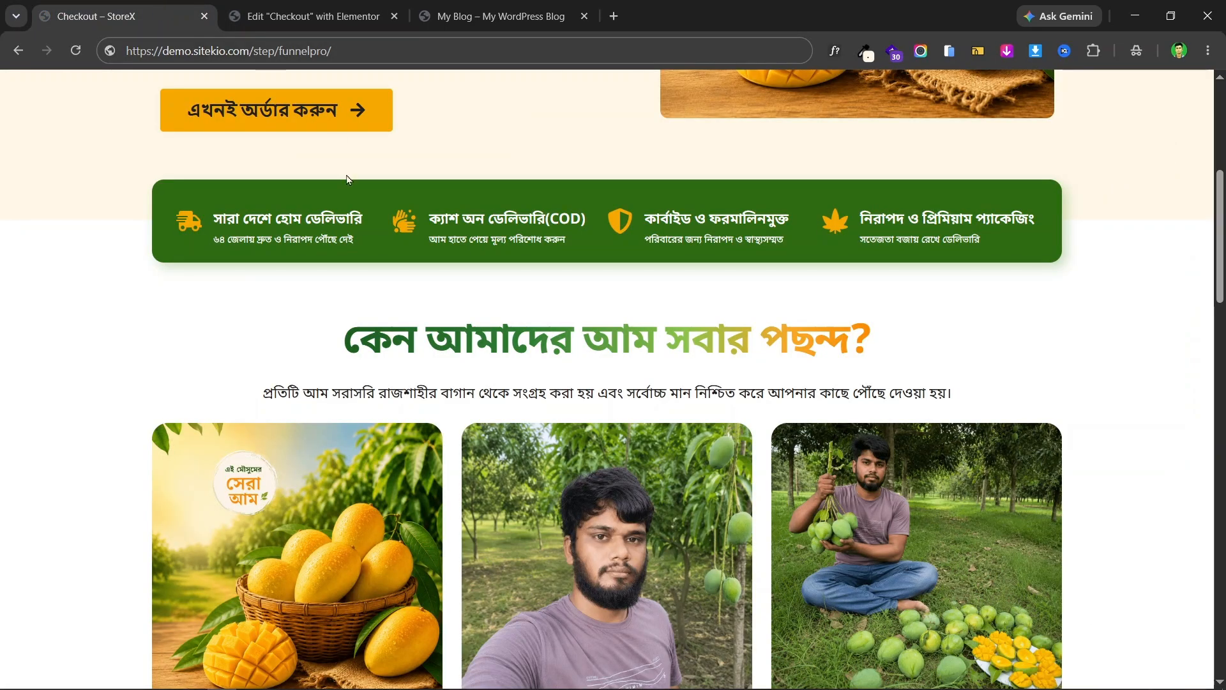
{"action": "triple_click", "coordinate": [243, 218]}
{"action": "right_click", "coordinate": [319, 224]}
{"action": "left_click", "coordinate": [410, 237]}
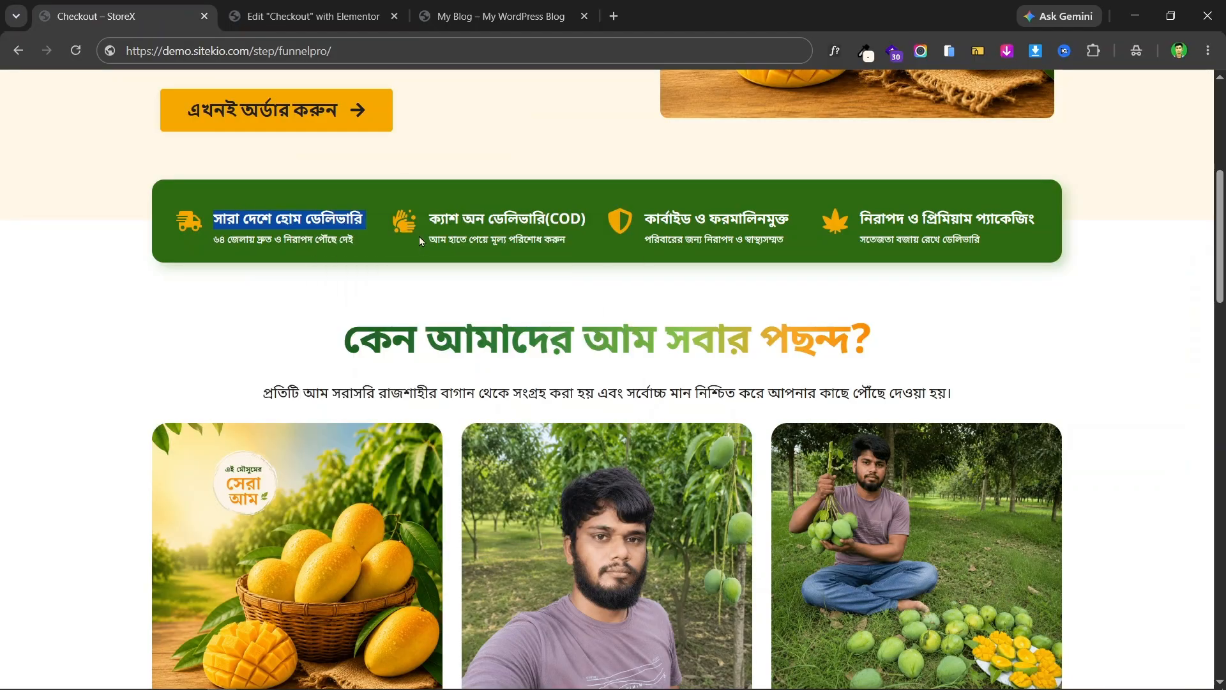
{"action": "left_click", "coordinate": [313, 16]}
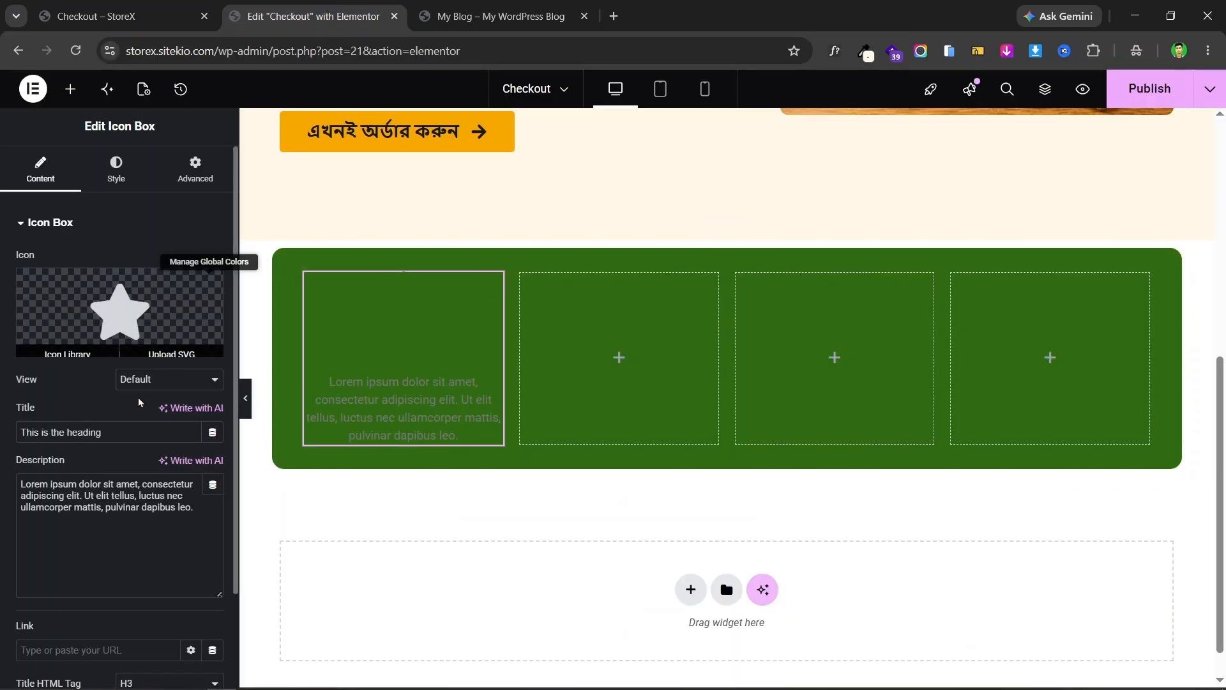
{"action": "triple_click", "coordinate": [110, 432]}
{"action": "key", "text": "ctrl+v"}
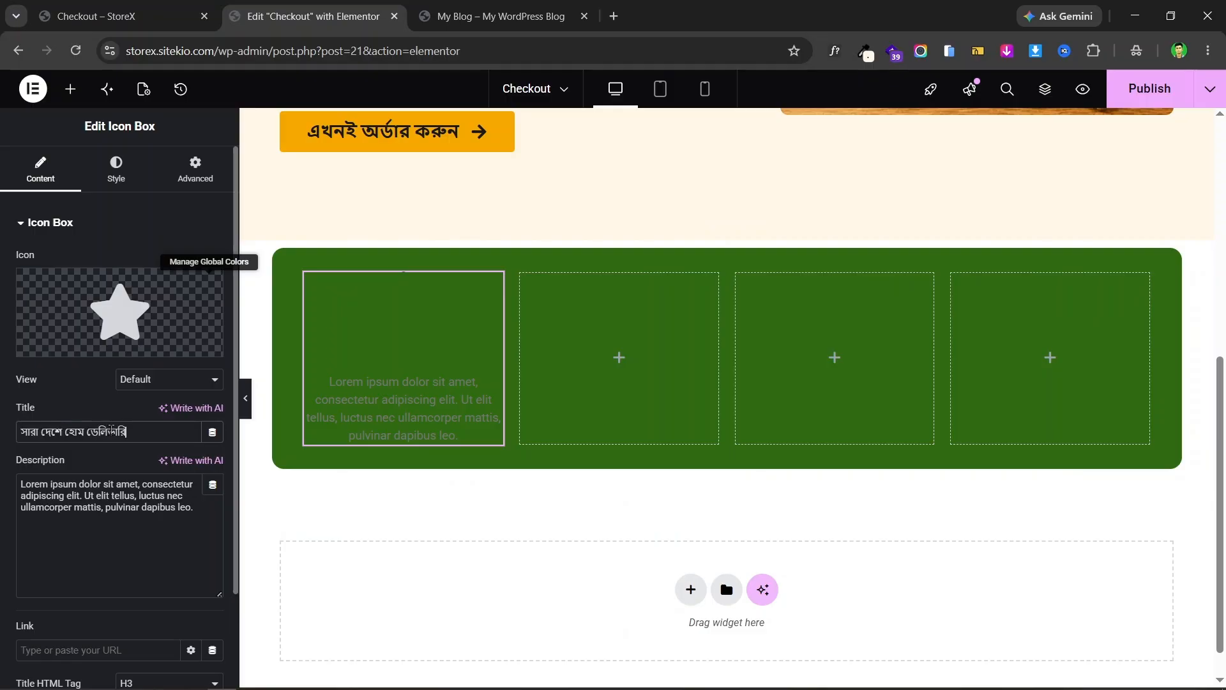
- Replace the placeholder description with the Bengali delivery line from the live page
{"action": "left_click", "coordinate": [131, 11]}
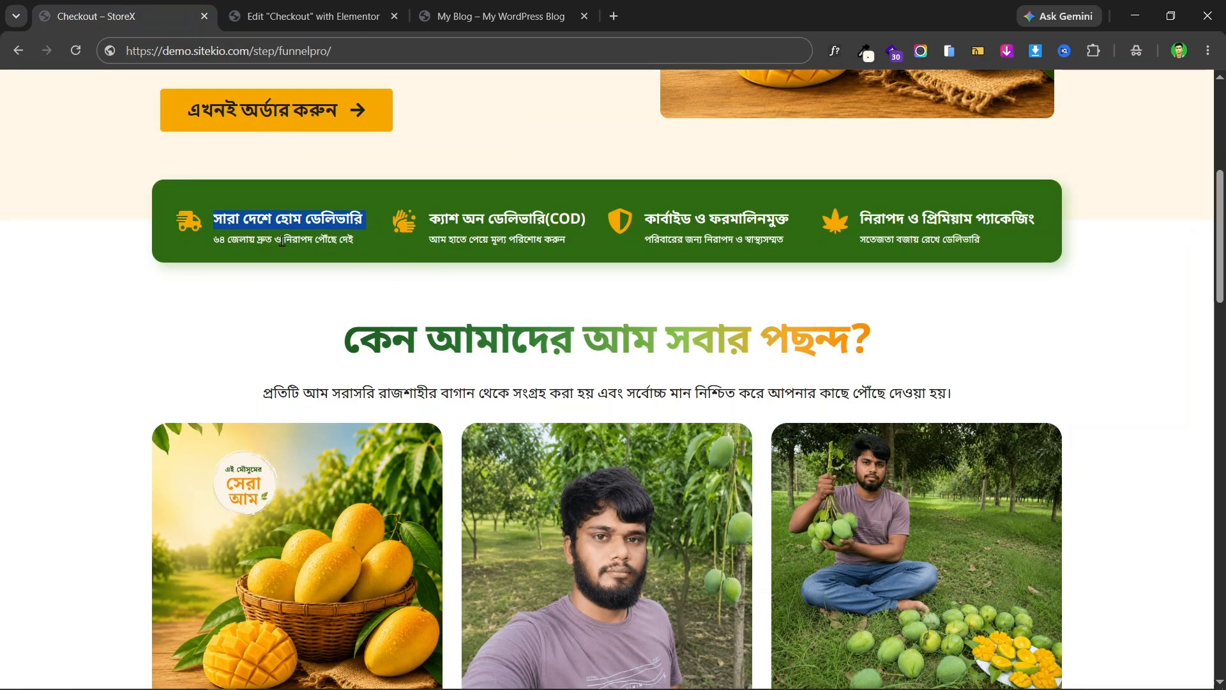
{"action": "triple_click", "coordinate": [282, 241]}
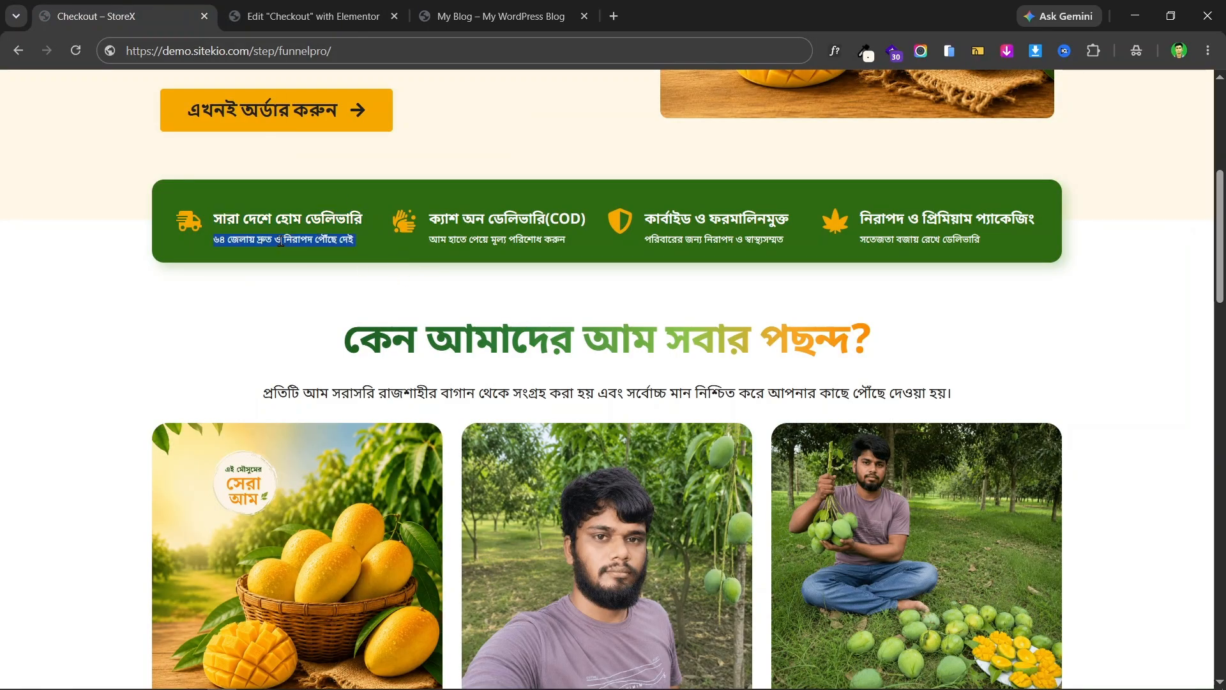
{"action": "left_click", "coordinate": [303, 16]}
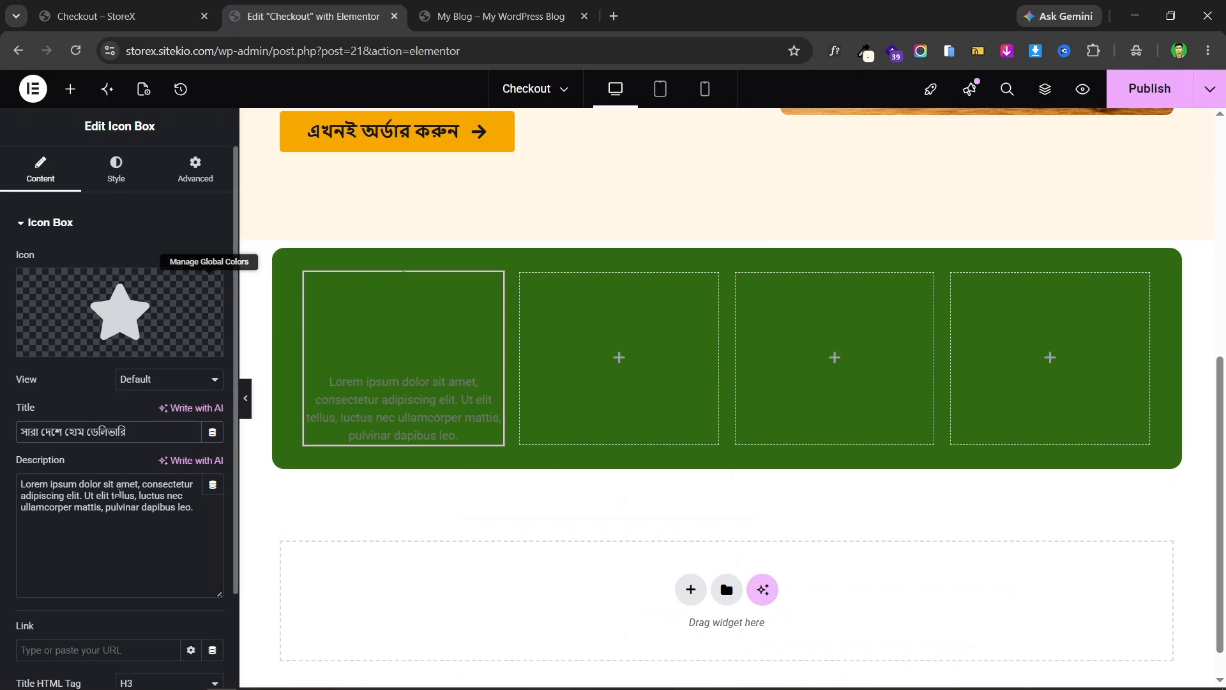
{"action": "triple_click", "coordinate": [120, 494]}
{"action": "key", "text": "ctrl+v"}
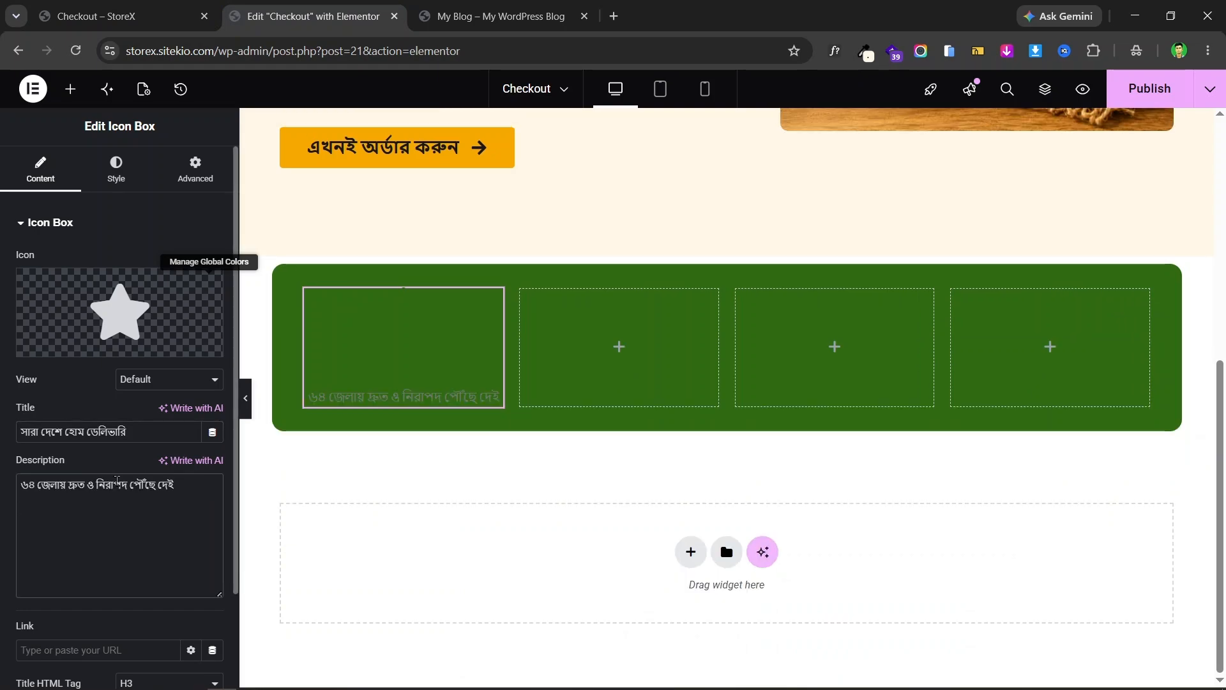
- Swap the star icon for the Shipping truck icon found by searching 'shipp' in the Icon Library
{"action": "left_click", "coordinate": [154, 16]}
{"action": "left_click", "coordinate": [304, 16]}
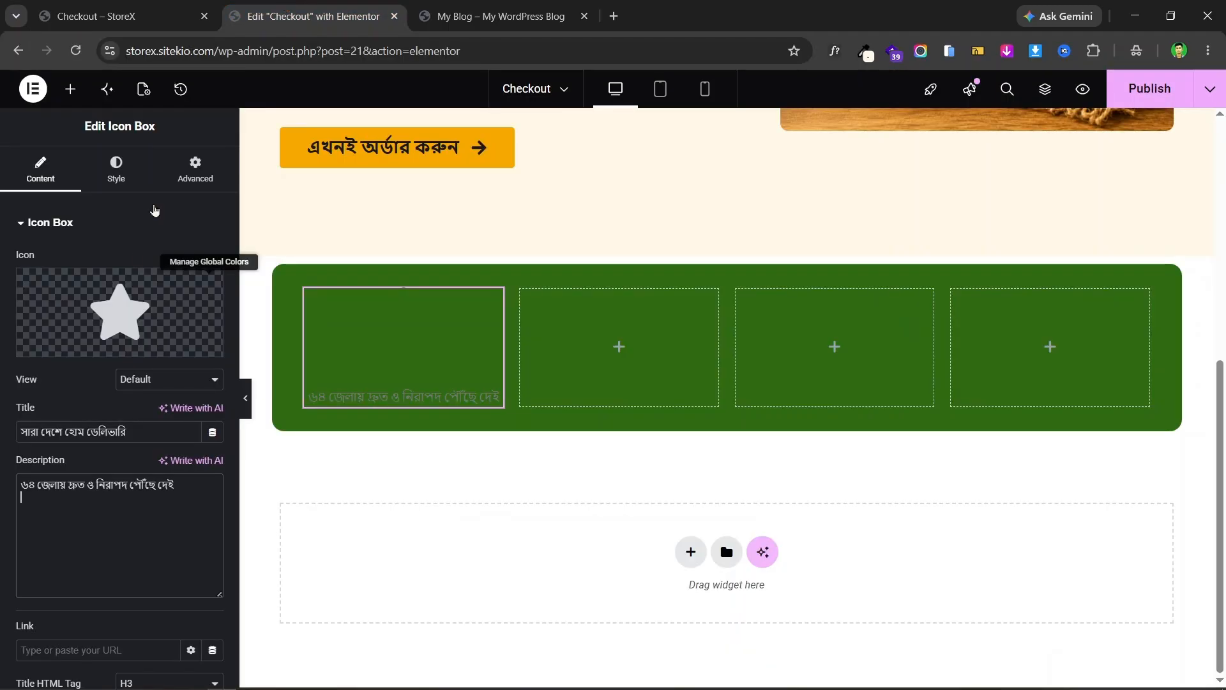
{"action": "left_click", "coordinate": [71, 342]}
{"action": "left_click", "coordinate": [499, 156]}
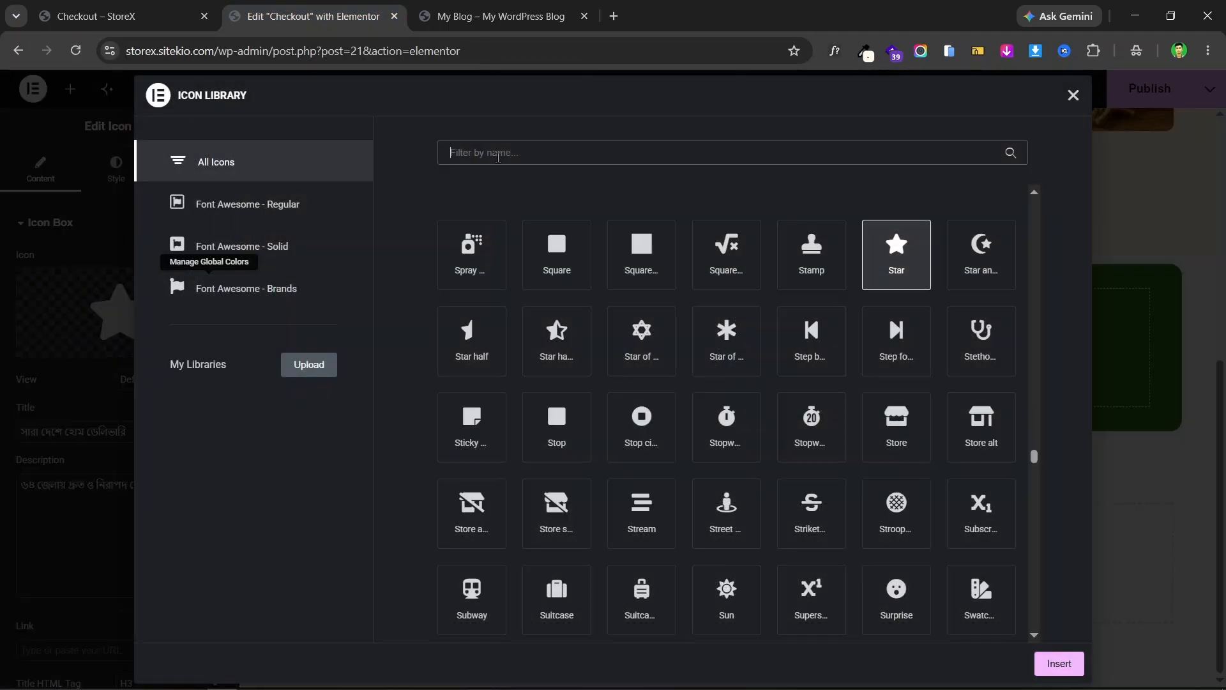
{"action": "type", "text": "shipp"}
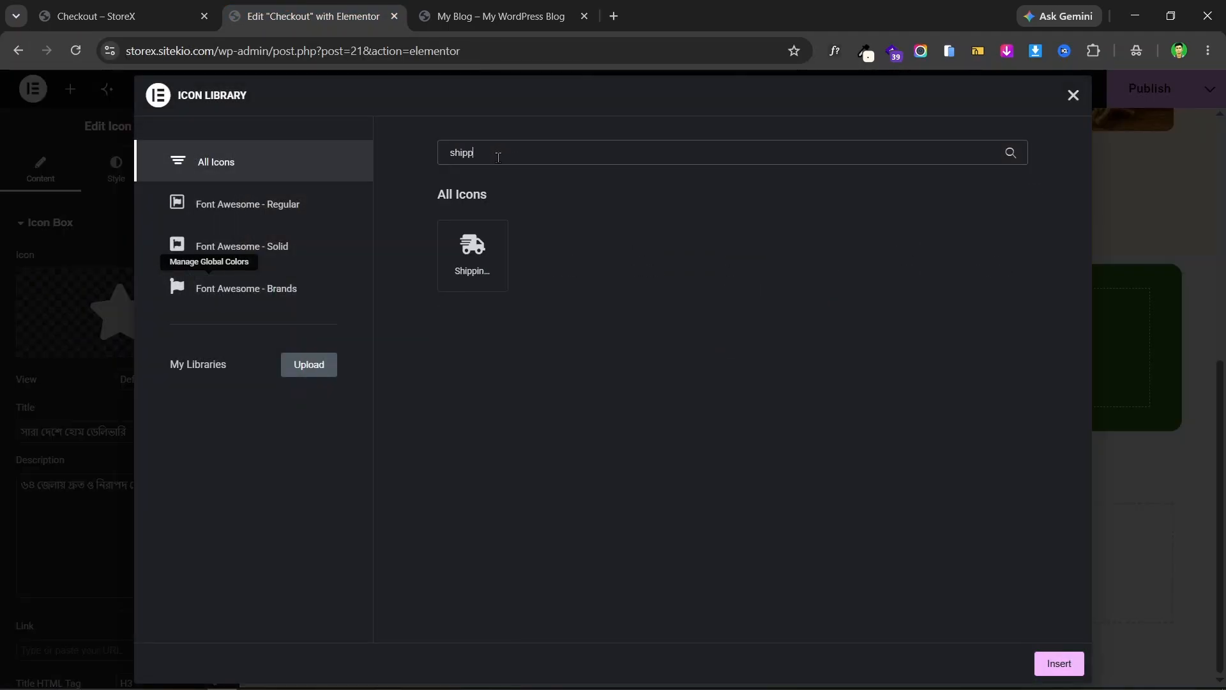
{"action": "left_click", "coordinate": [497, 258]}
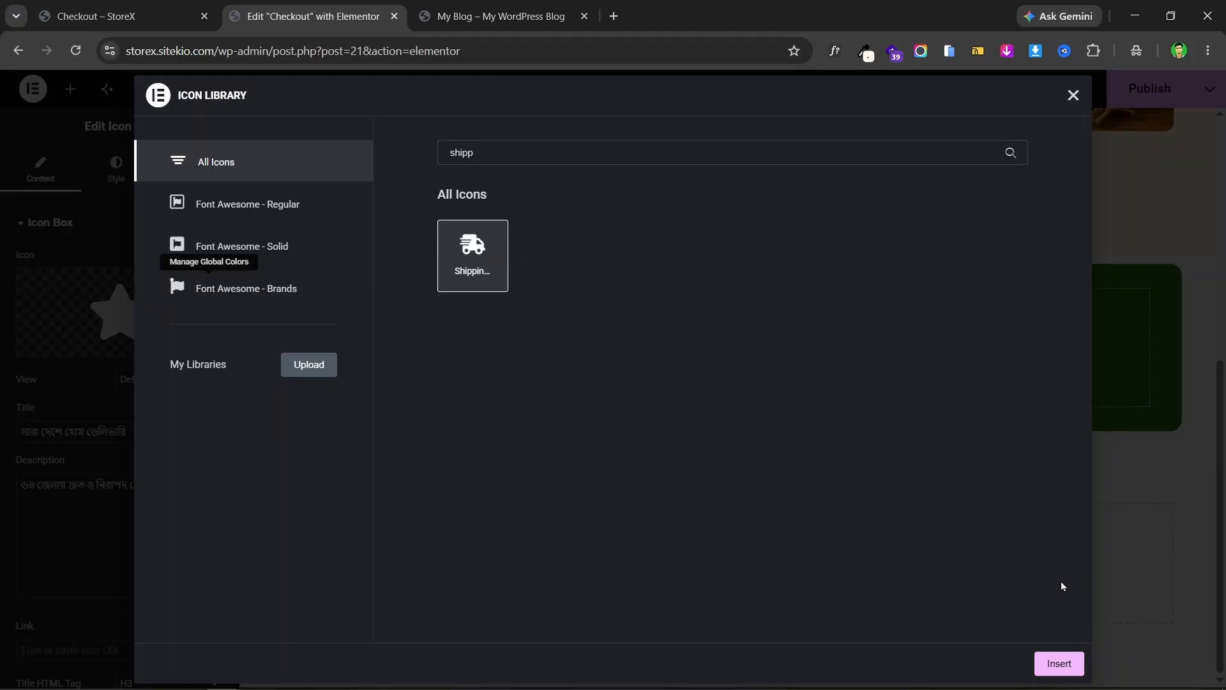
{"action": "left_click", "coordinate": [1060, 661]}
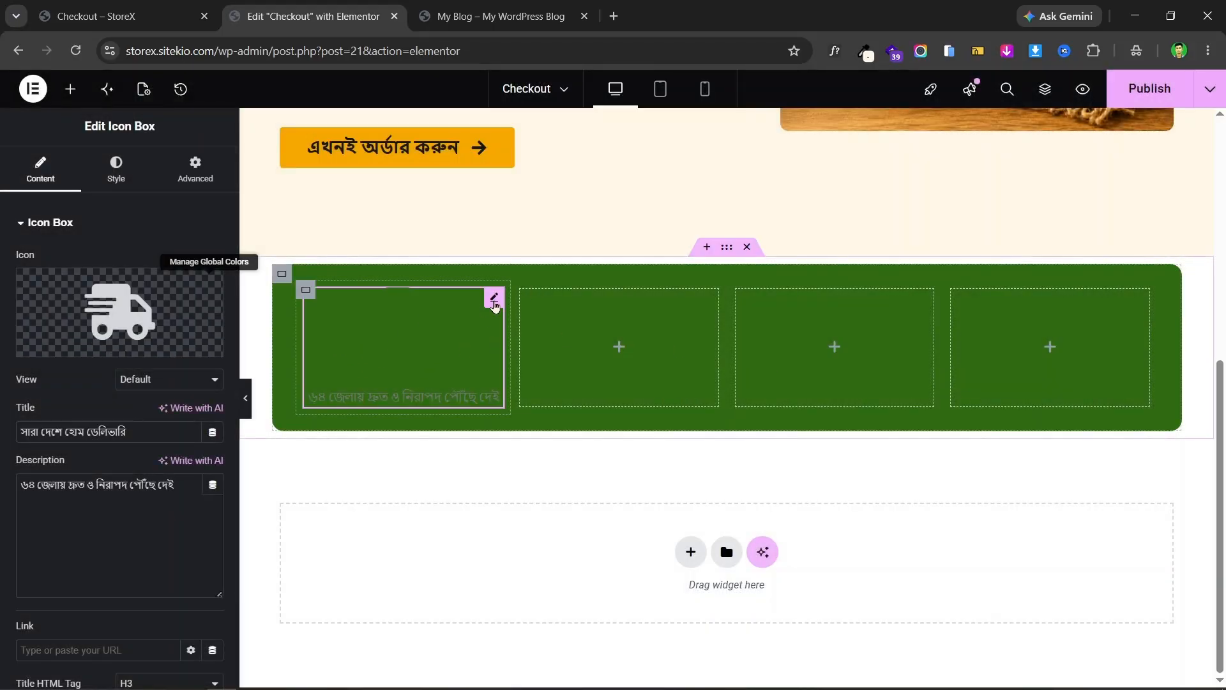
{"action": "left_click", "coordinate": [134, 7]}
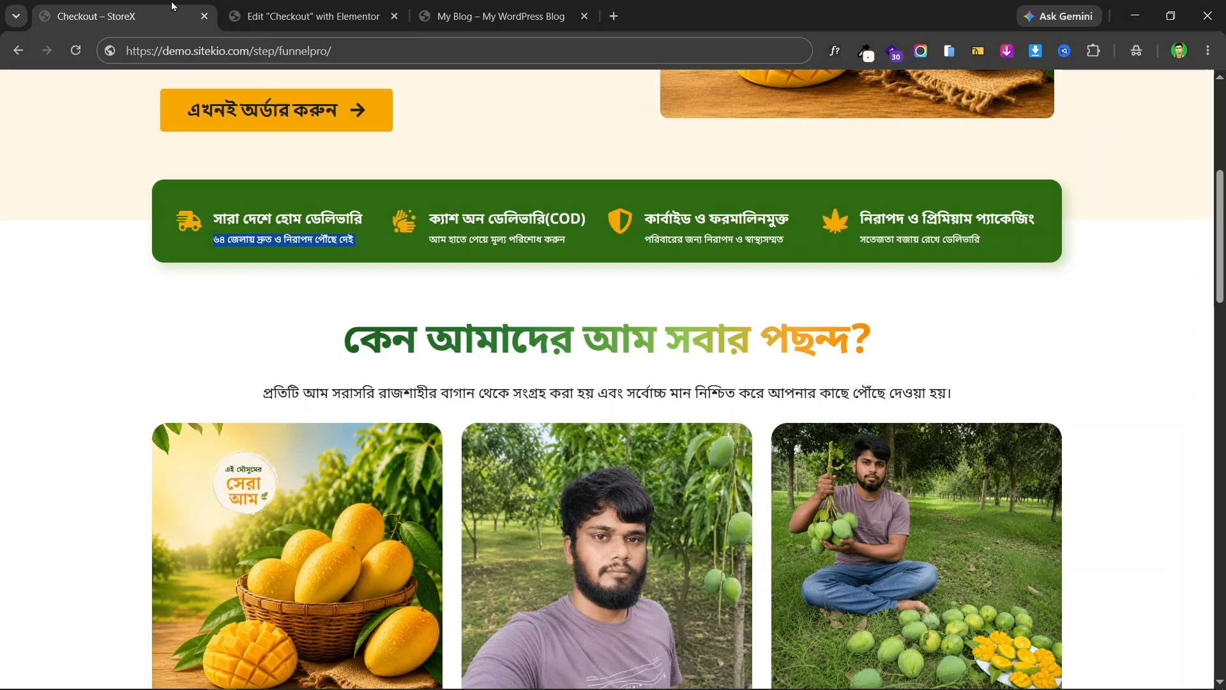
- Look up the order button's orange colour value, #F6A800
{"action": "left_click", "coordinate": [280, 6]}
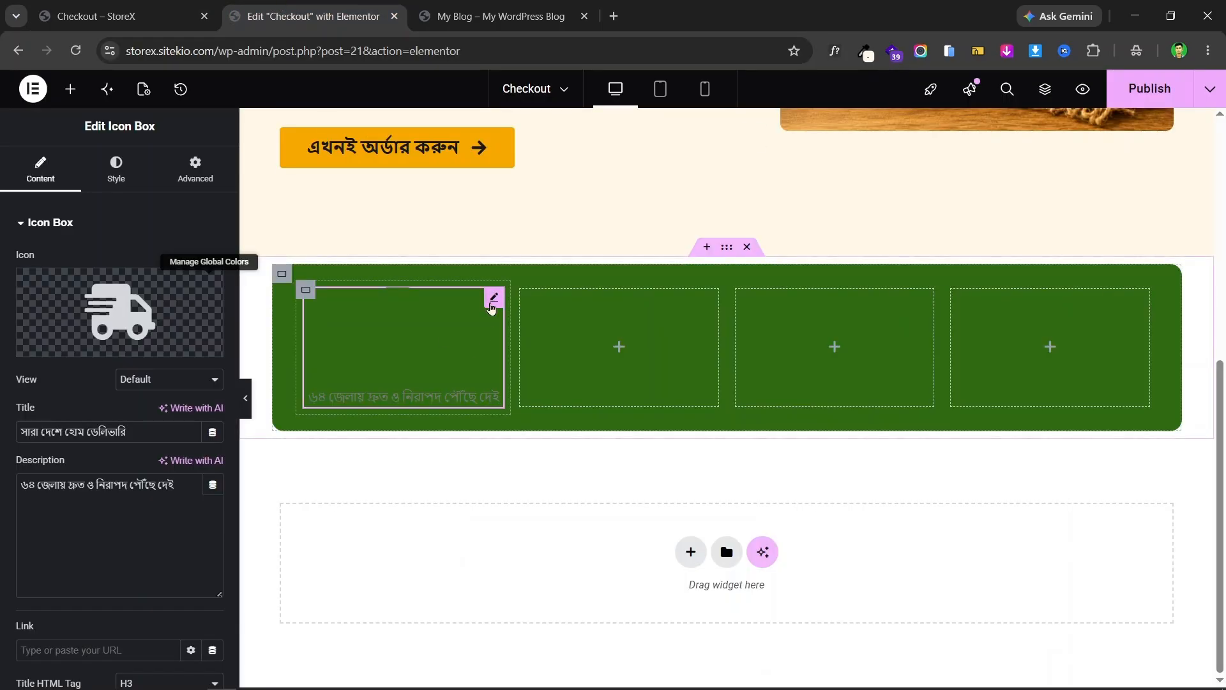
{"action": "left_click", "coordinate": [135, 159]}
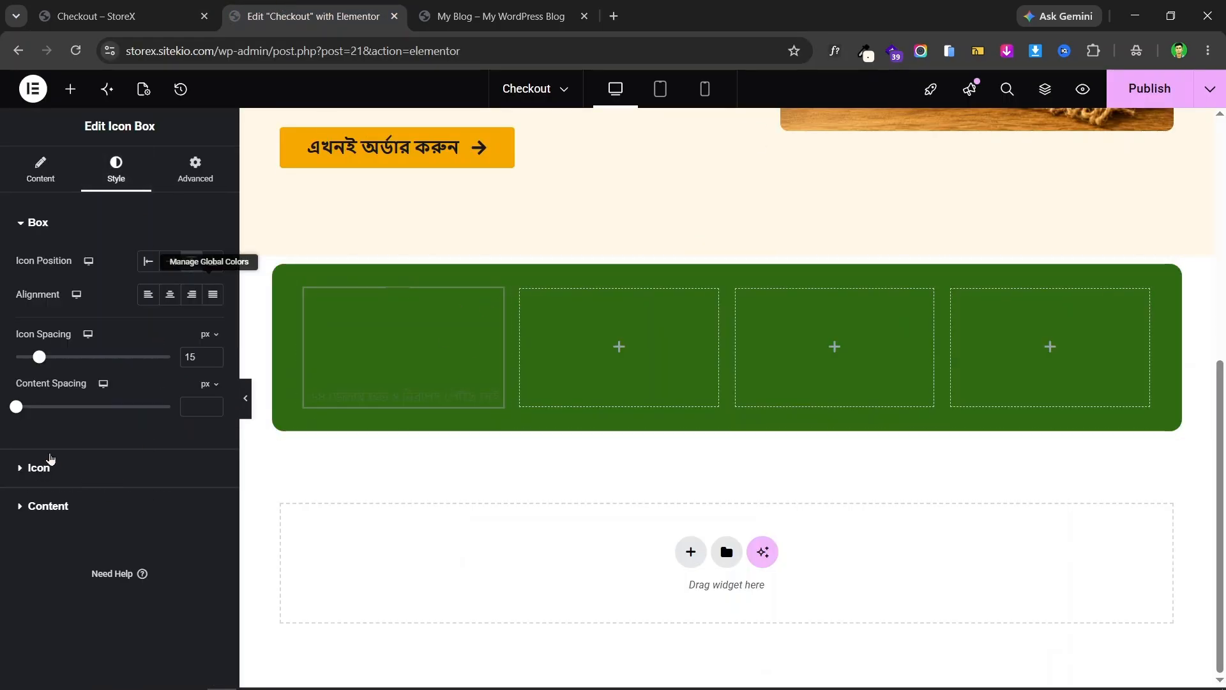
{"action": "left_click", "coordinate": [68, 467]}
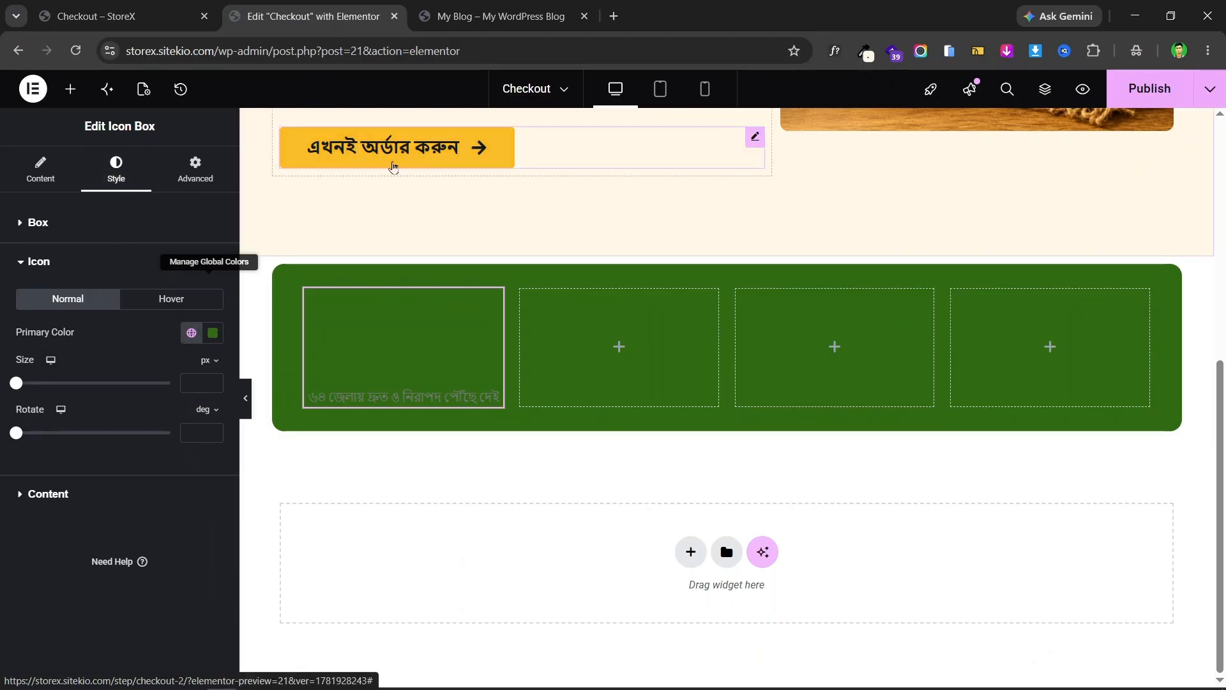
{"action": "left_click", "coordinate": [701, 141]}
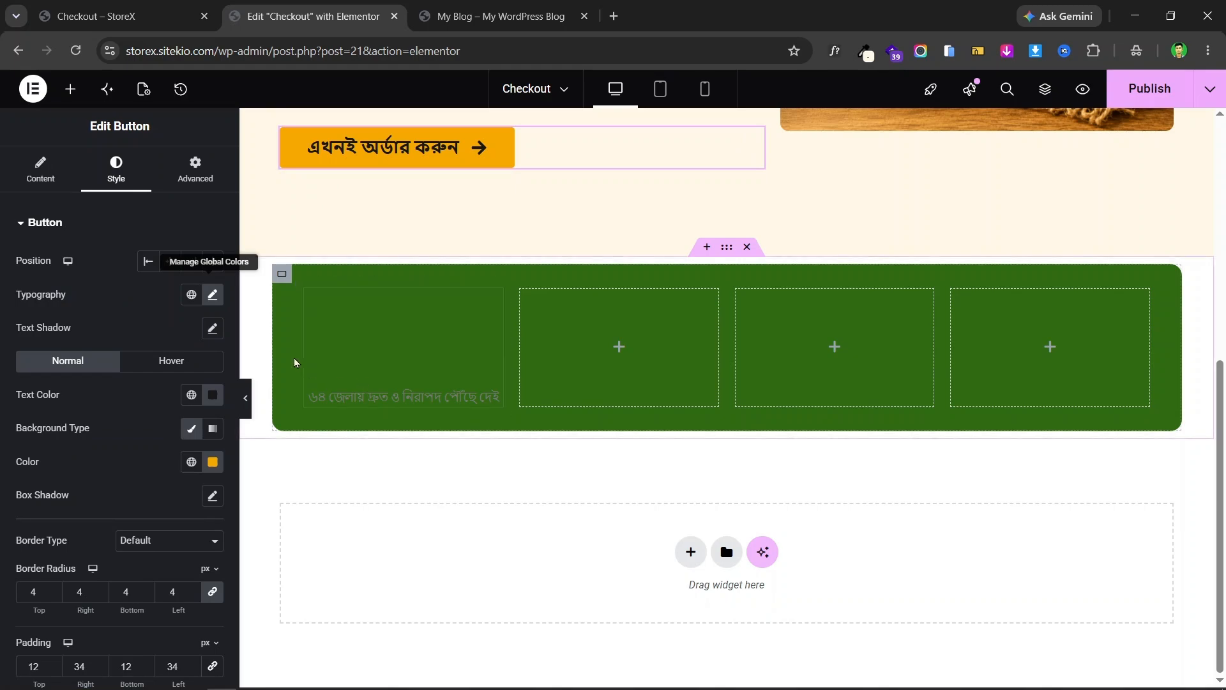
{"action": "left_click", "coordinate": [492, 300]}
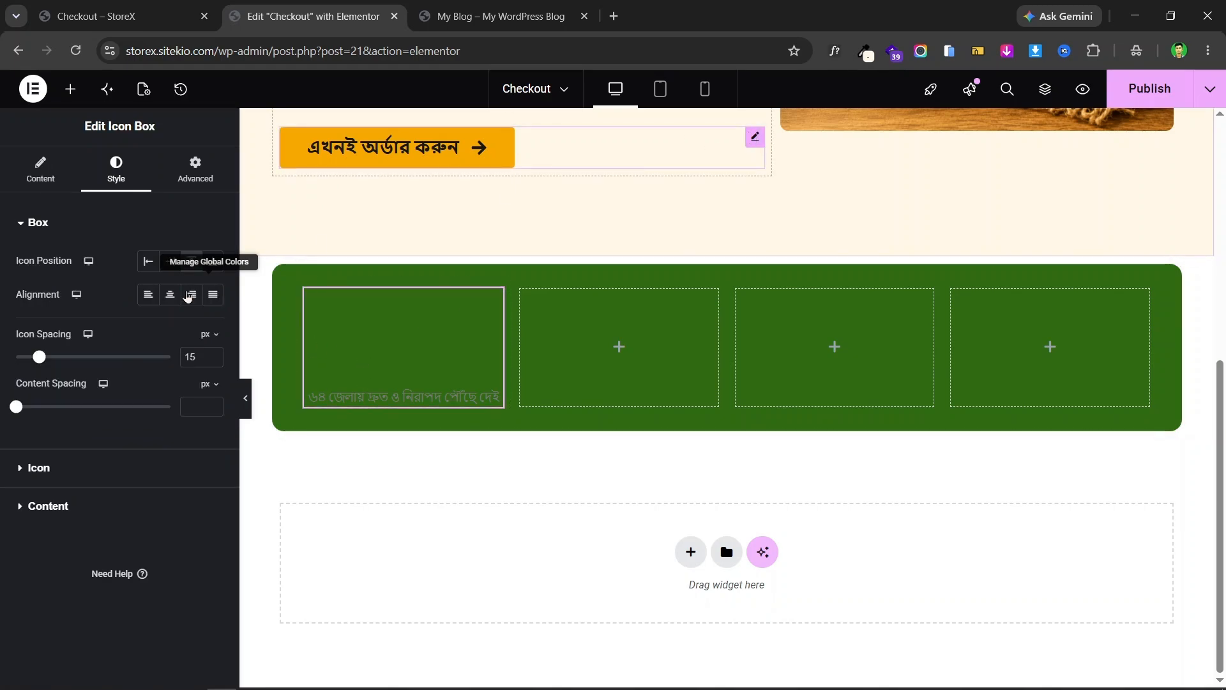
{"action": "left_click", "coordinate": [752, 136]}
{"action": "left_click", "coordinate": [213, 461]}
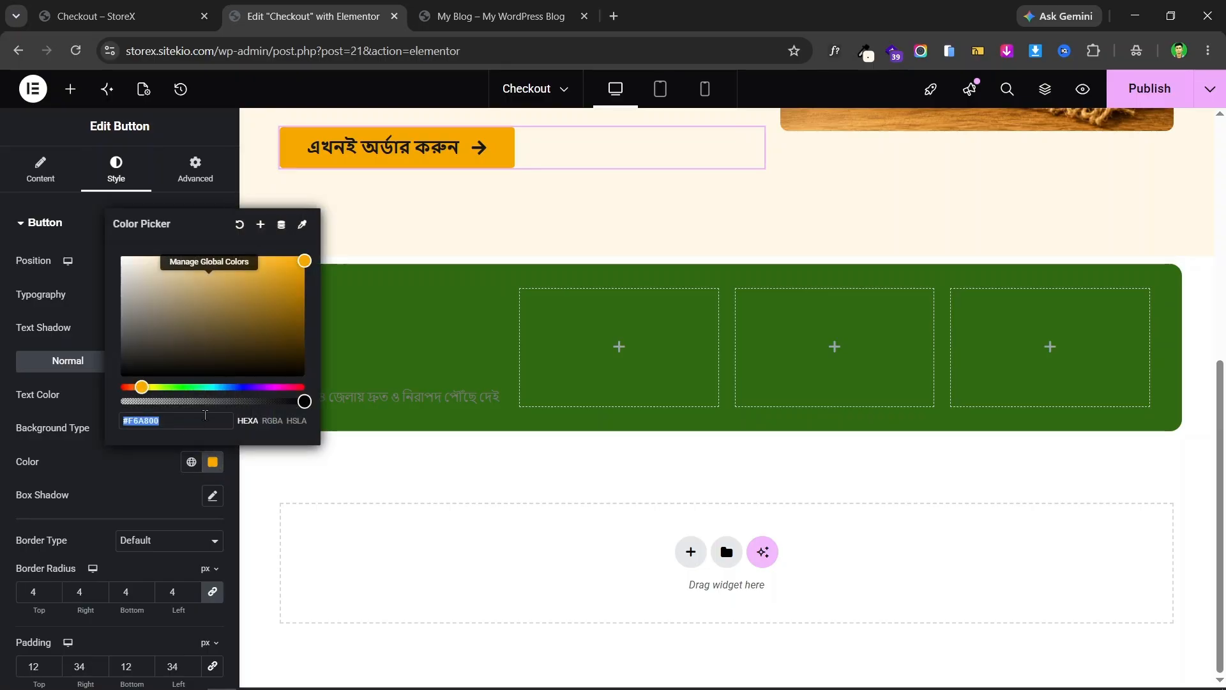
{"action": "left_click", "coordinate": [5, 360]}
- Paste #F6A800 as the truck icon's Primary Color in the Icon Box style settings
{"action": "left_click", "coordinate": [492, 298]}
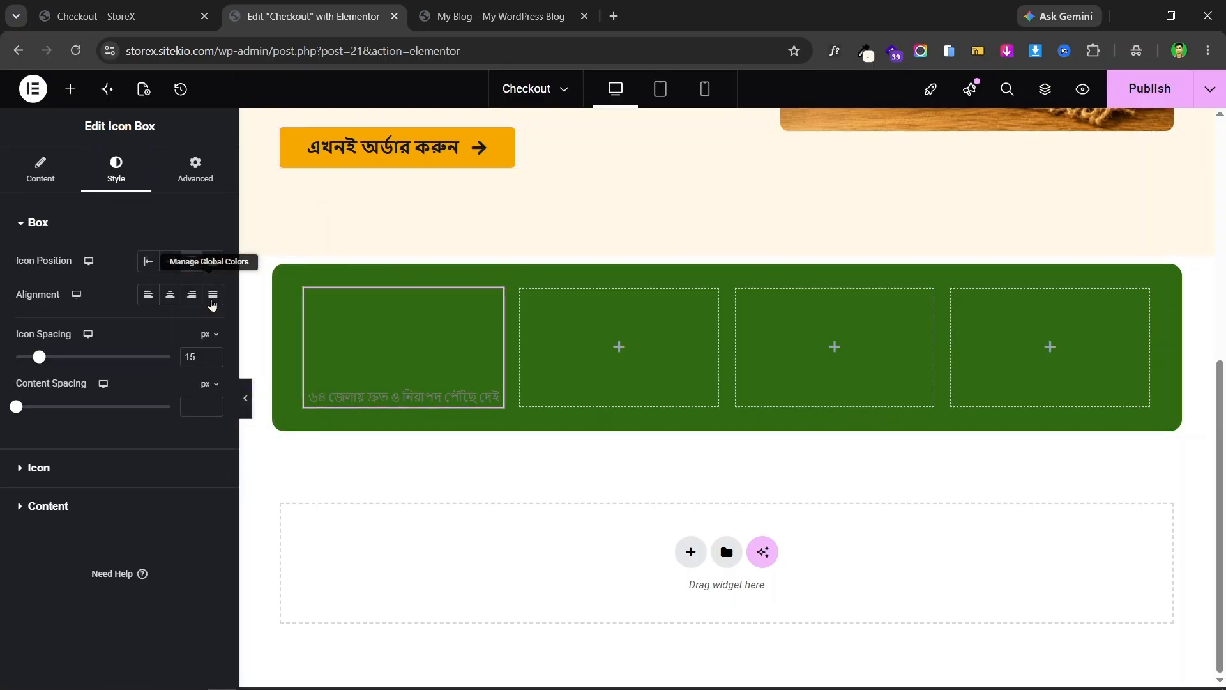
{"action": "left_click", "coordinate": [107, 465]}
{"action": "left_click", "coordinate": [213, 333]}
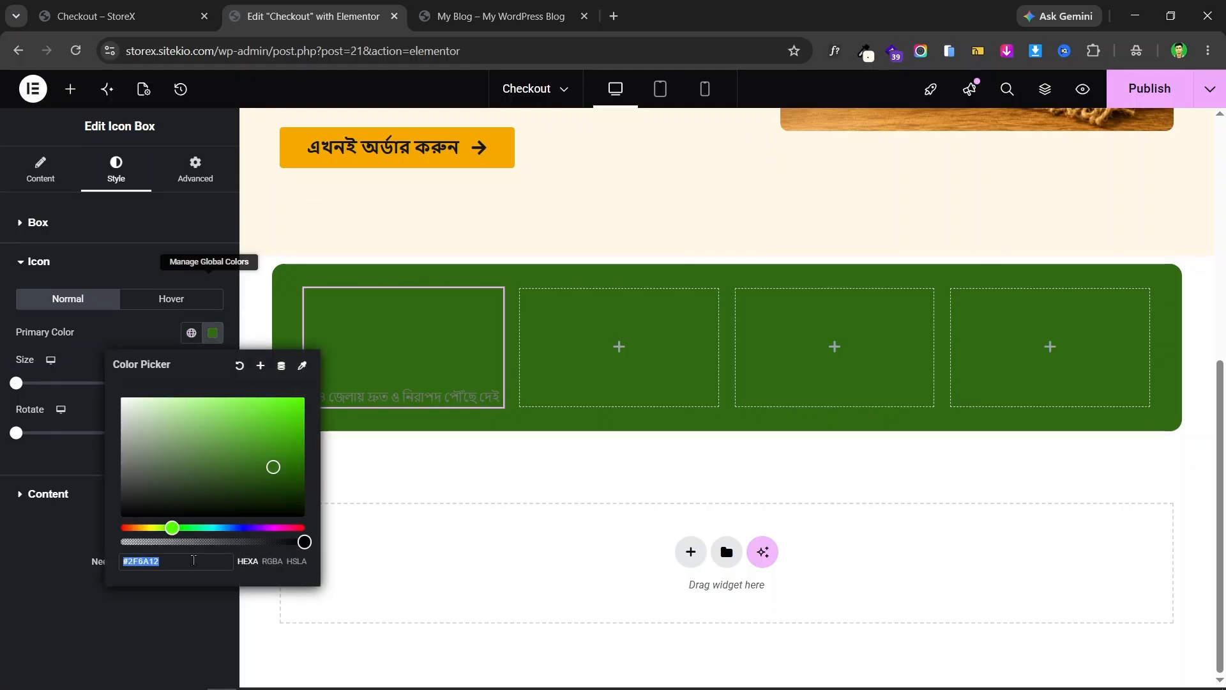
{"action": "key", "text": "ctrl+v"}
{"action": "left_click", "coordinate": [85, 495]}
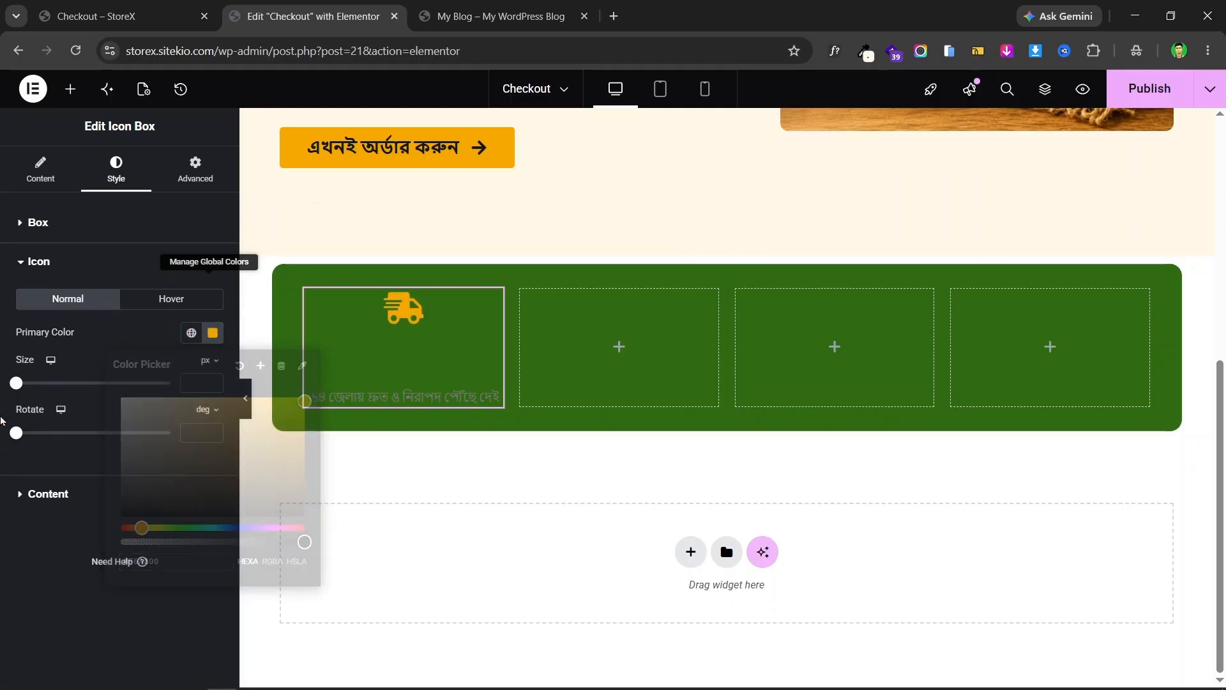
{"action": "left_click", "coordinate": [85, 496]}
- Make the first feature box's title and description text colour white
{"action": "left_click", "coordinate": [147, 8]}
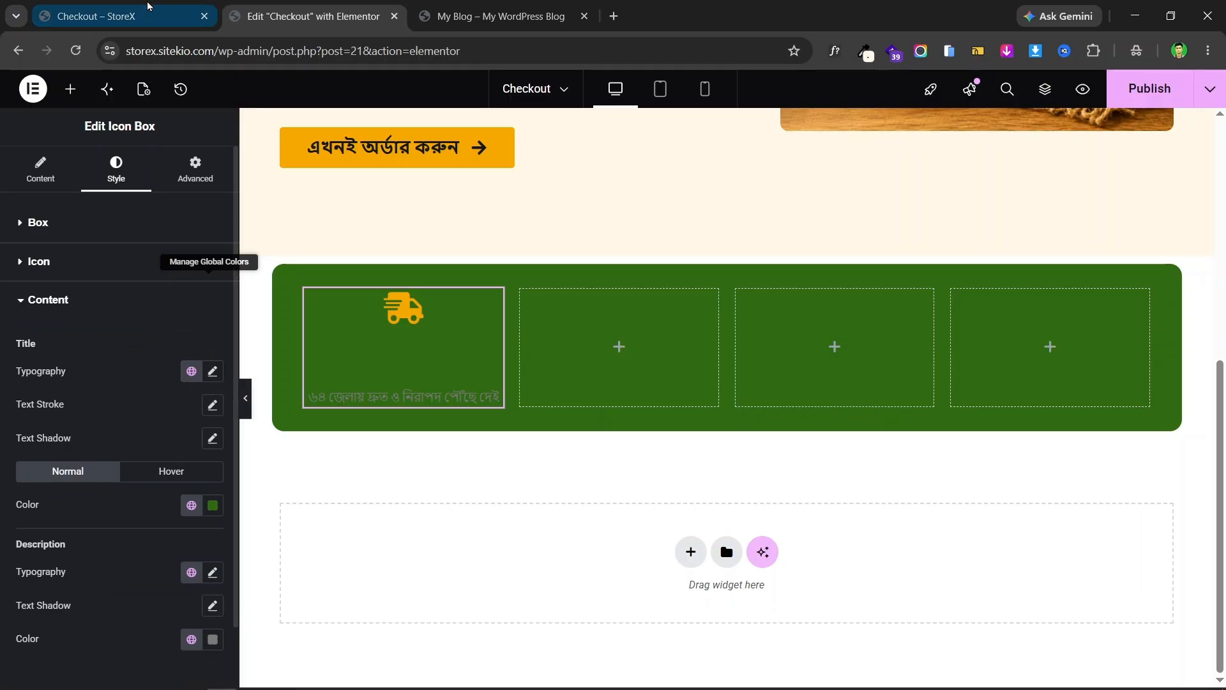
{"action": "left_click", "coordinate": [177, 294]}
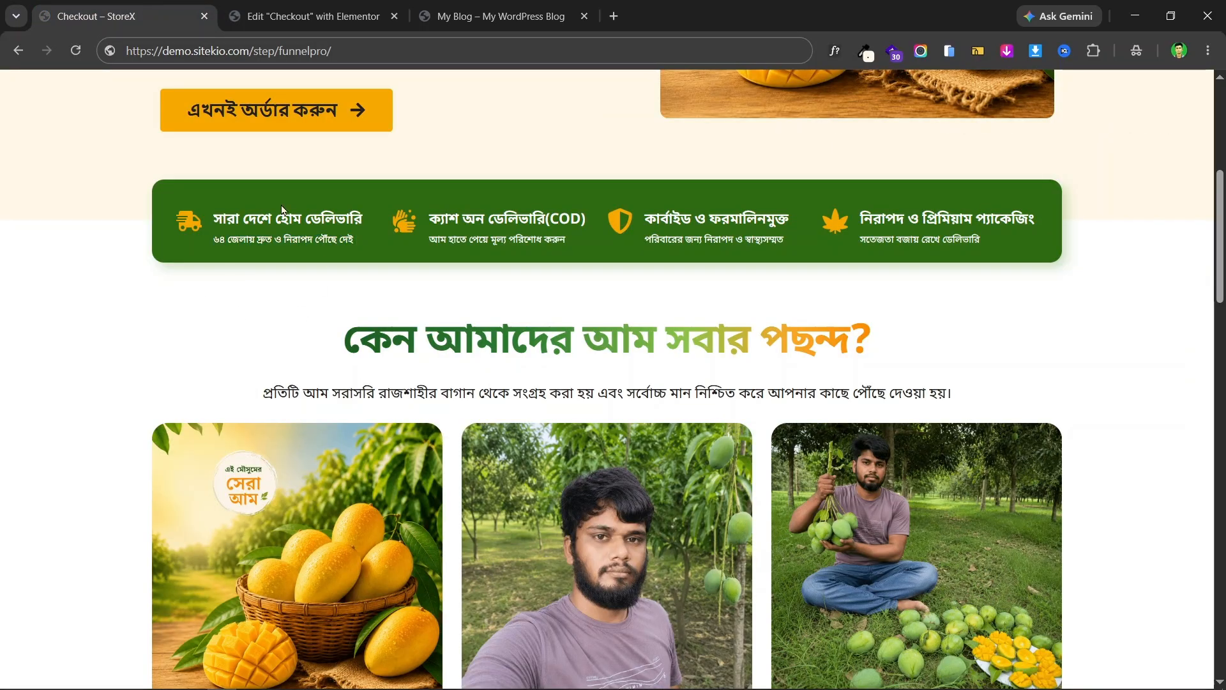
{"action": "left_click", "coordinate": [313, 16]}
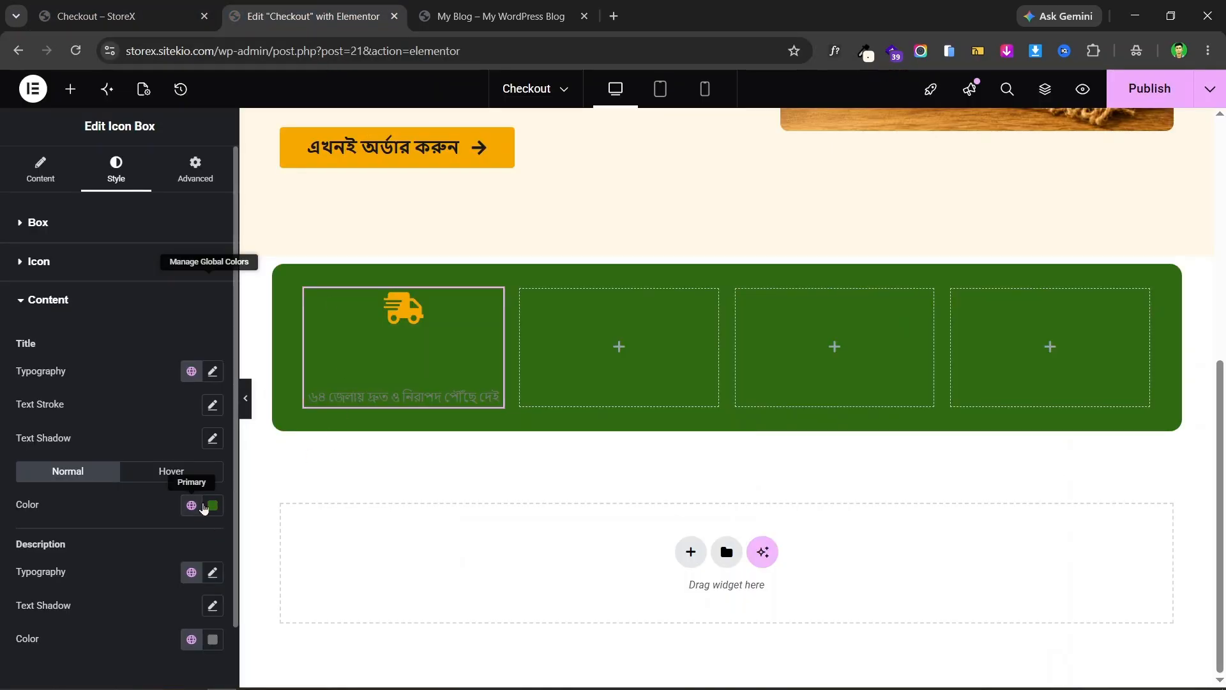
{"action": "left_click", "coordinate": [214, 507]}
{"action": "left_click_drag", "start_coordinate": [157, 332], "coordinate": [112, 287]}
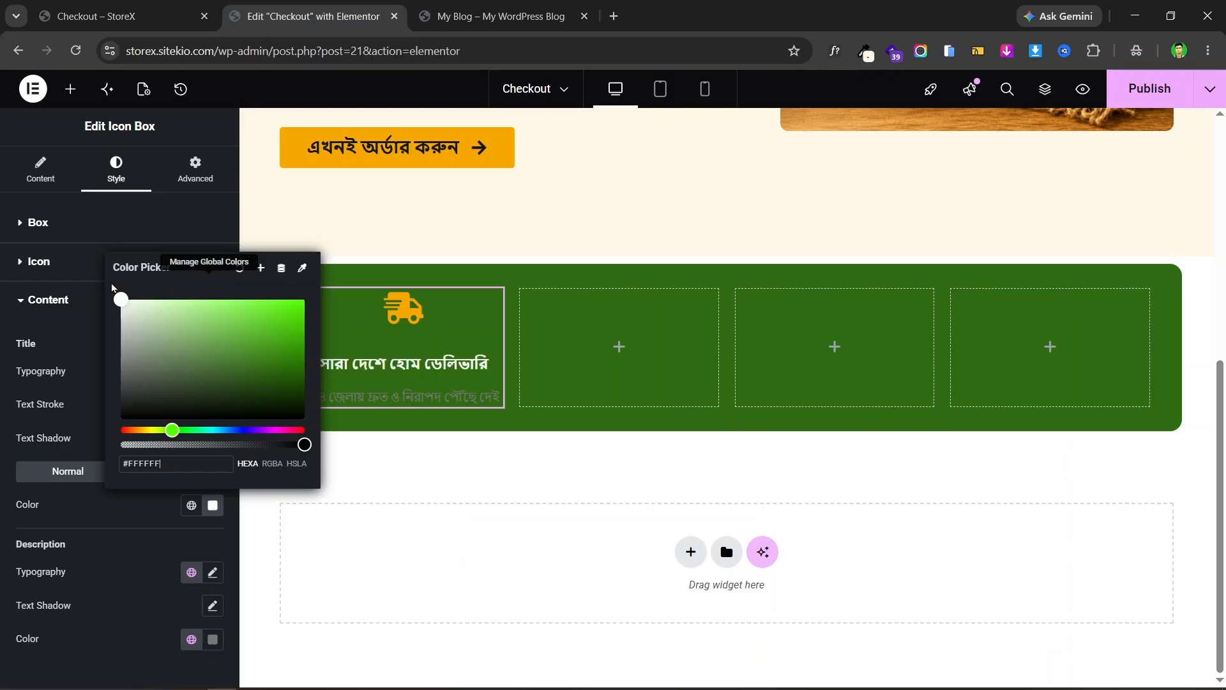
{"action": "left_click", "coordinate": [4, 482]}
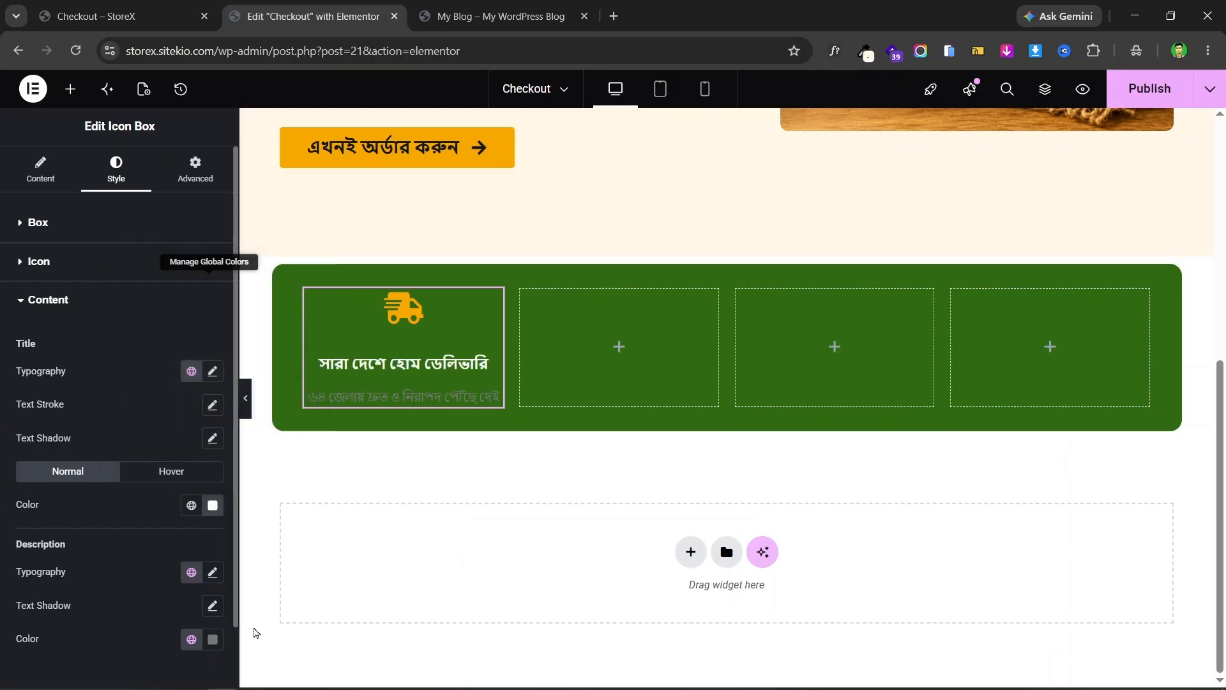
{"action": "left_click", "coordinate": [212, 639]}
{"action": "left_click_drag", "start_coordinate": [186, 515], "coordinate": [96, 430]}
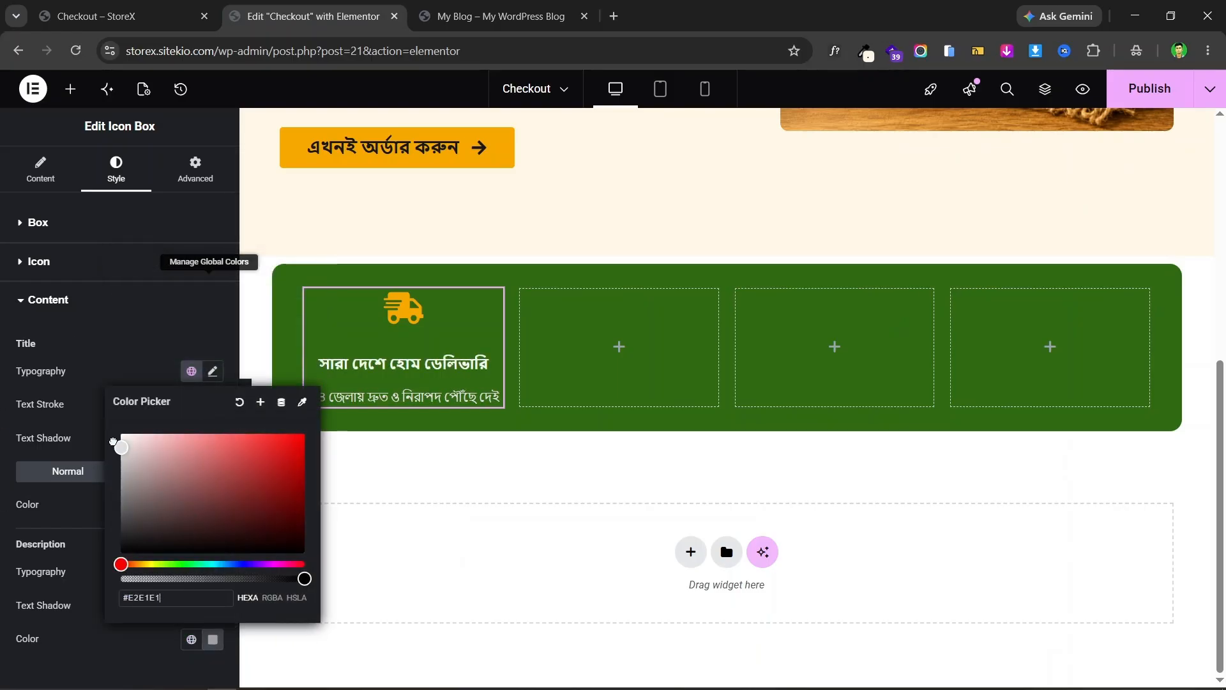
{"action": "left_click", "coordinate": [3, 470]}
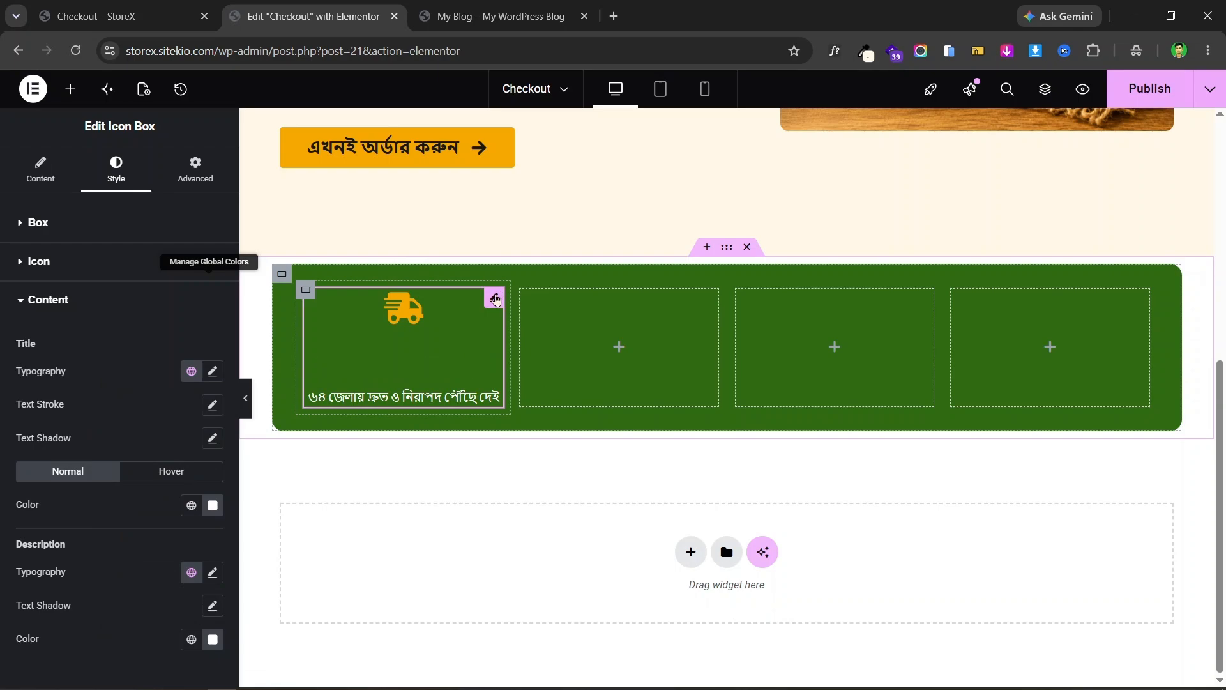
- Set the box's Icon Position to Start so the truck sits left of the text
{"action": "left_click", "coordinate": [25, 213]}
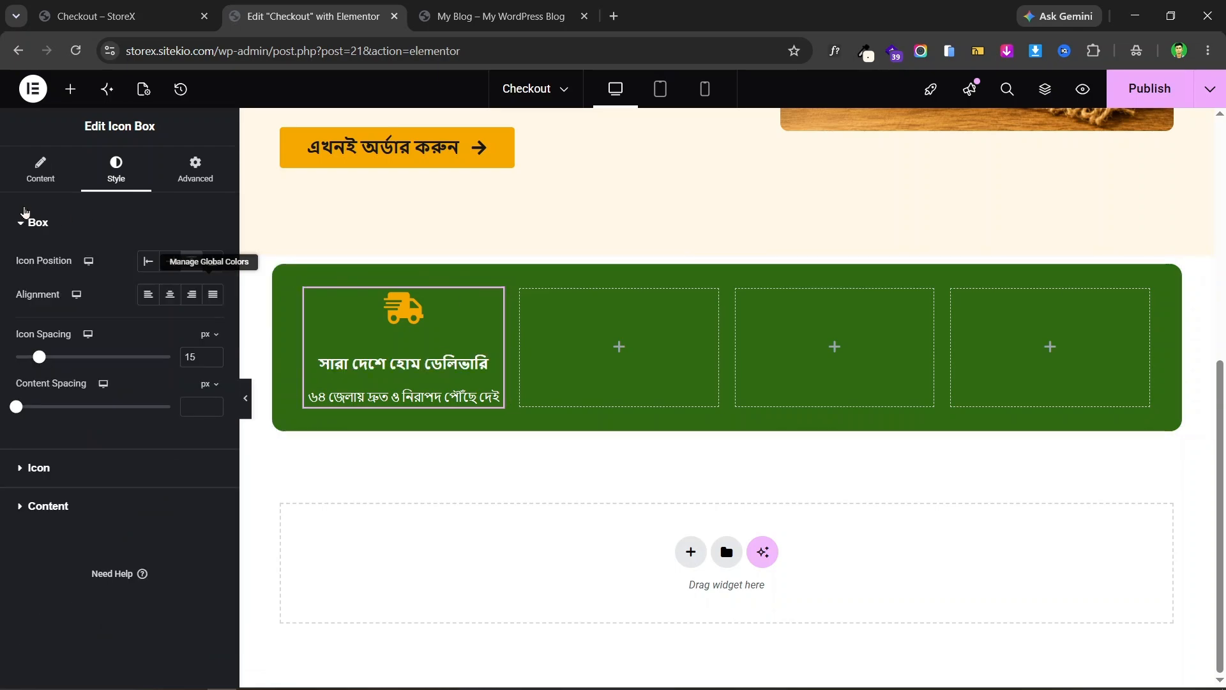
{"action": "left_click", "coordinate": [147, 262]}
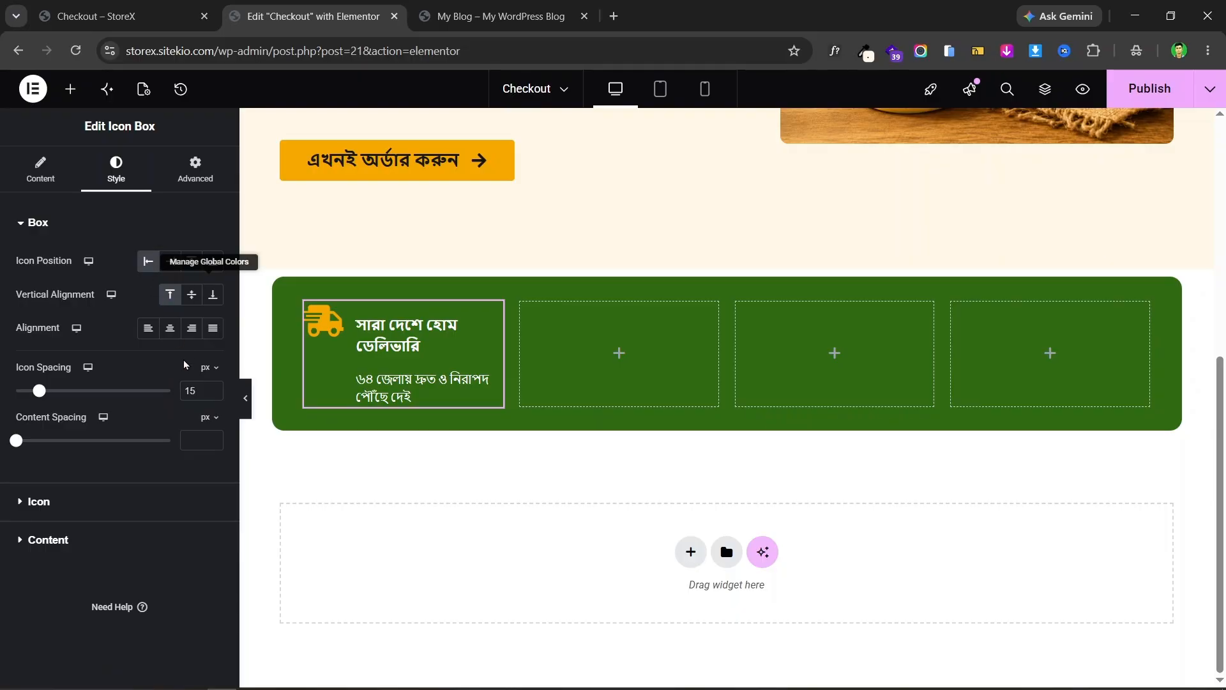
{"action": "left_click", "coordinate": [88, 6]}
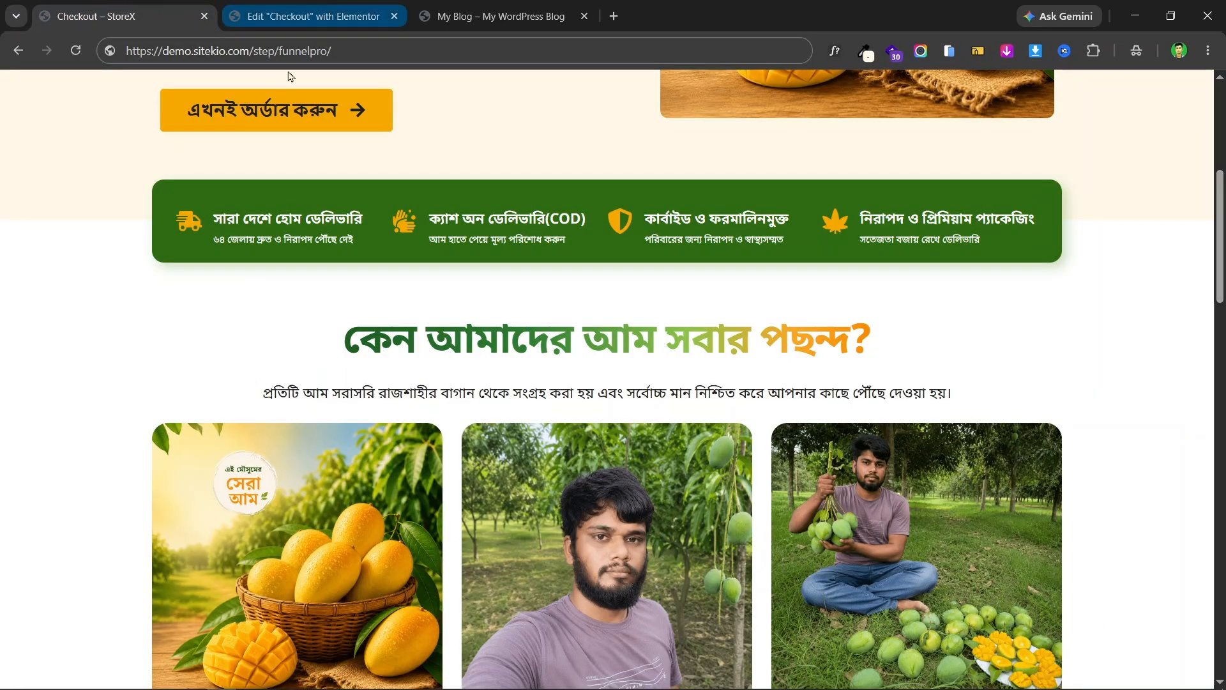
{"action": "left_click", "coordinate": [313, 16]}
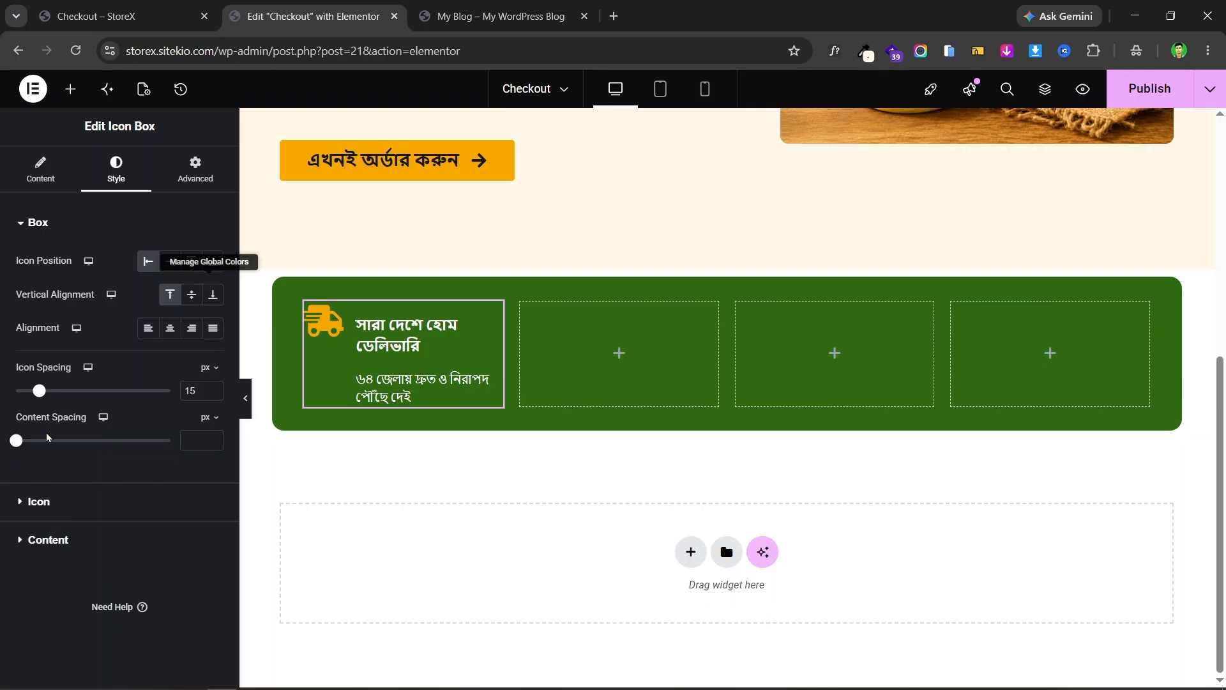
- Set the delivery box's Content Spacing to 6 and start enlarging the truck icon
{"action": "left_click_drag", "start_coordinate": [17, 445], "coordinate": [26, 442]}
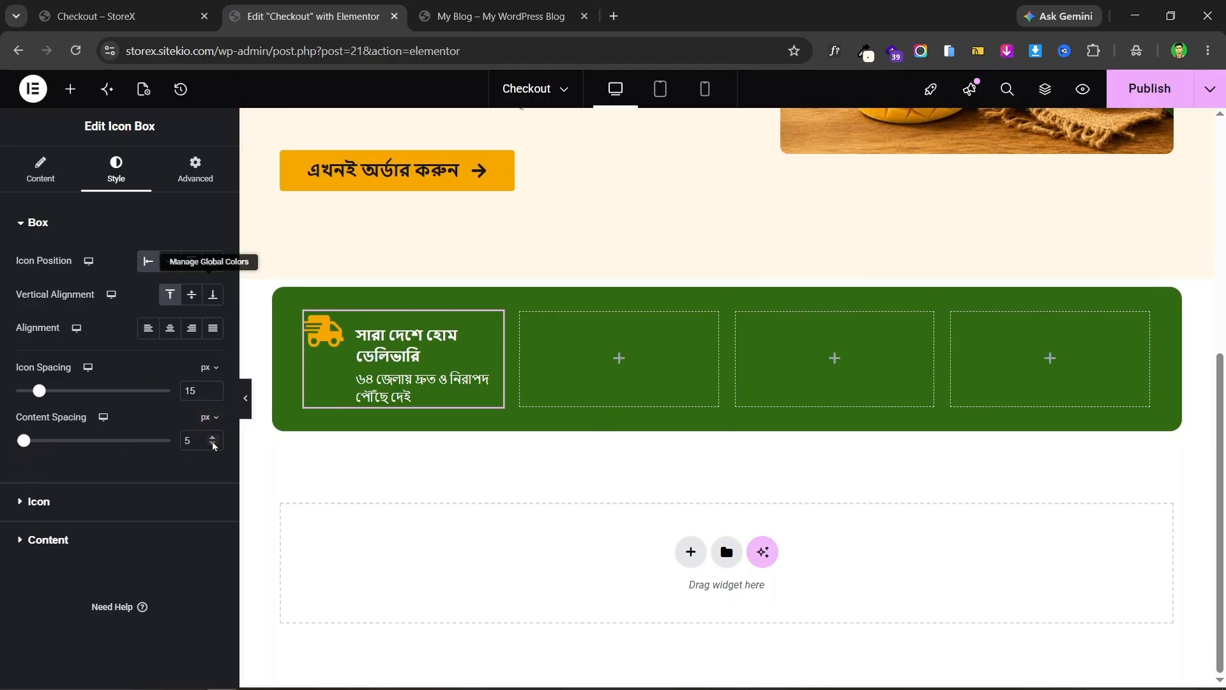
{"action": "left_click", "coordinate": [64, 502]}
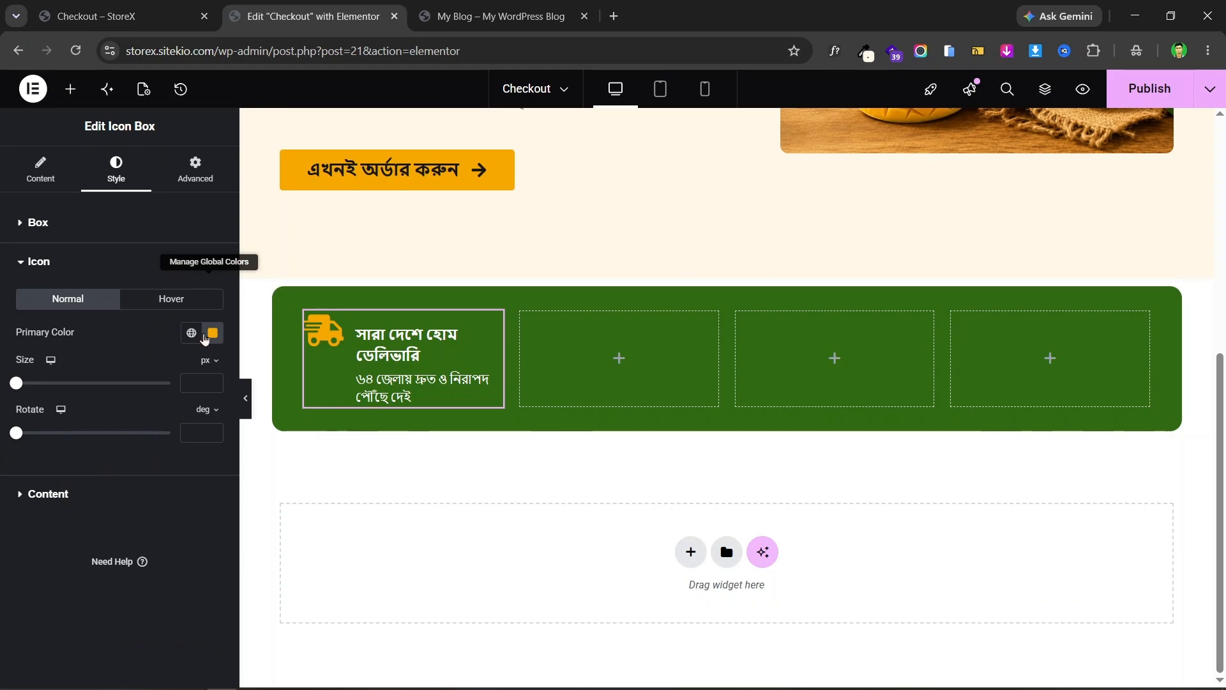
{"action": "left_click", "coordinate": [203, 383]}
{"action": "type", "text": "6"}
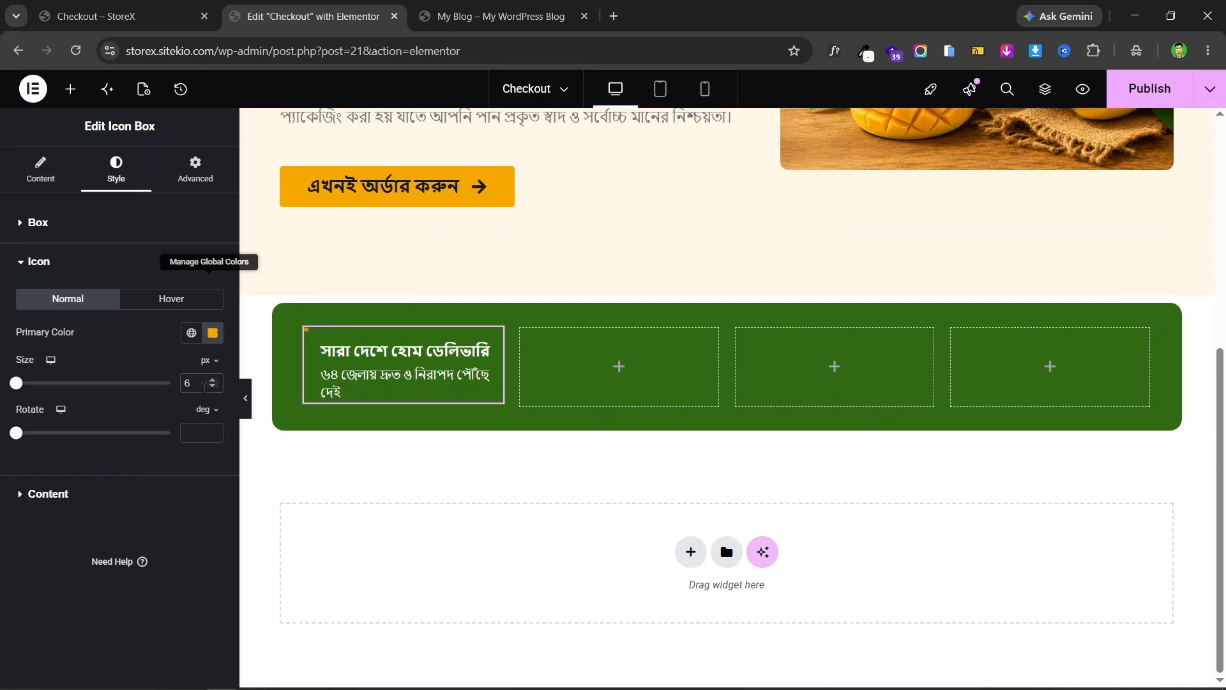
{"action": "left_click_drag", "start_coordinate": [215, 384], "coordinate": [215, 384]}
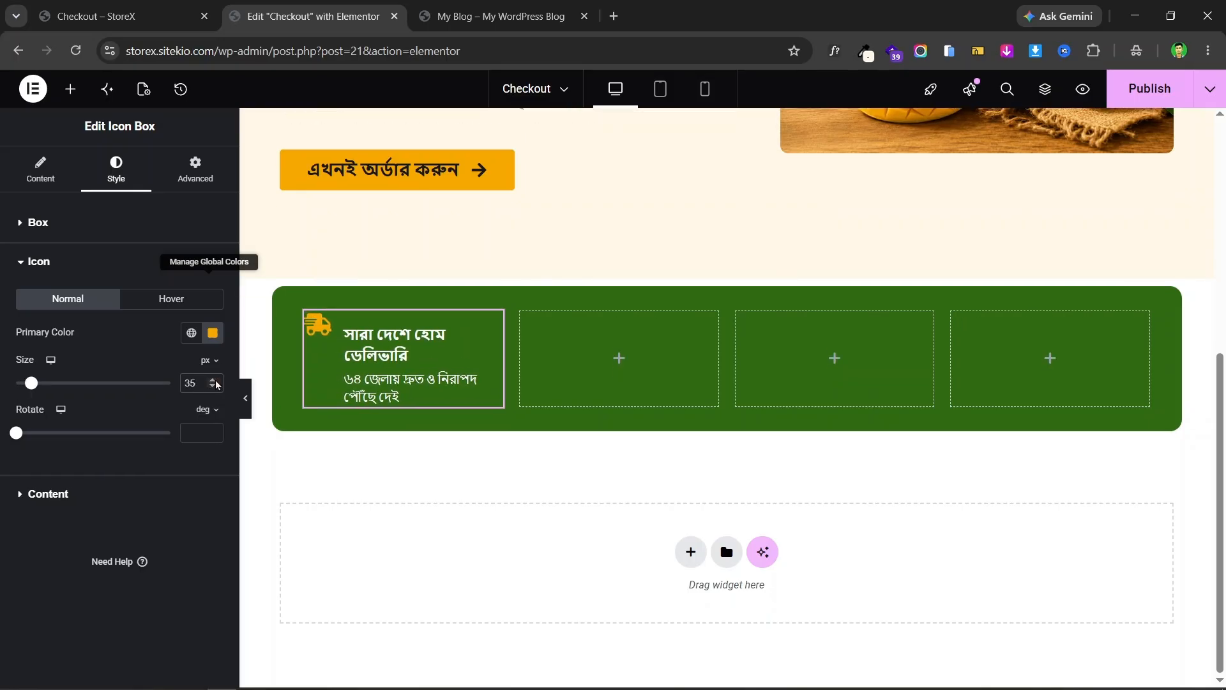
- Check the live mango page, then bring the truck icon size down to 32 px
{"action": "left_click", "coordinate": [177, 7]}
{"action": "left_click", "coordinate": [254, 6]}
{"action": "left_click", "coordinate": [214, 387]}
{"action": "left_click", "coordinate": [213, 387]}
{"action": "left_click", "coordinate": [214, 387]}
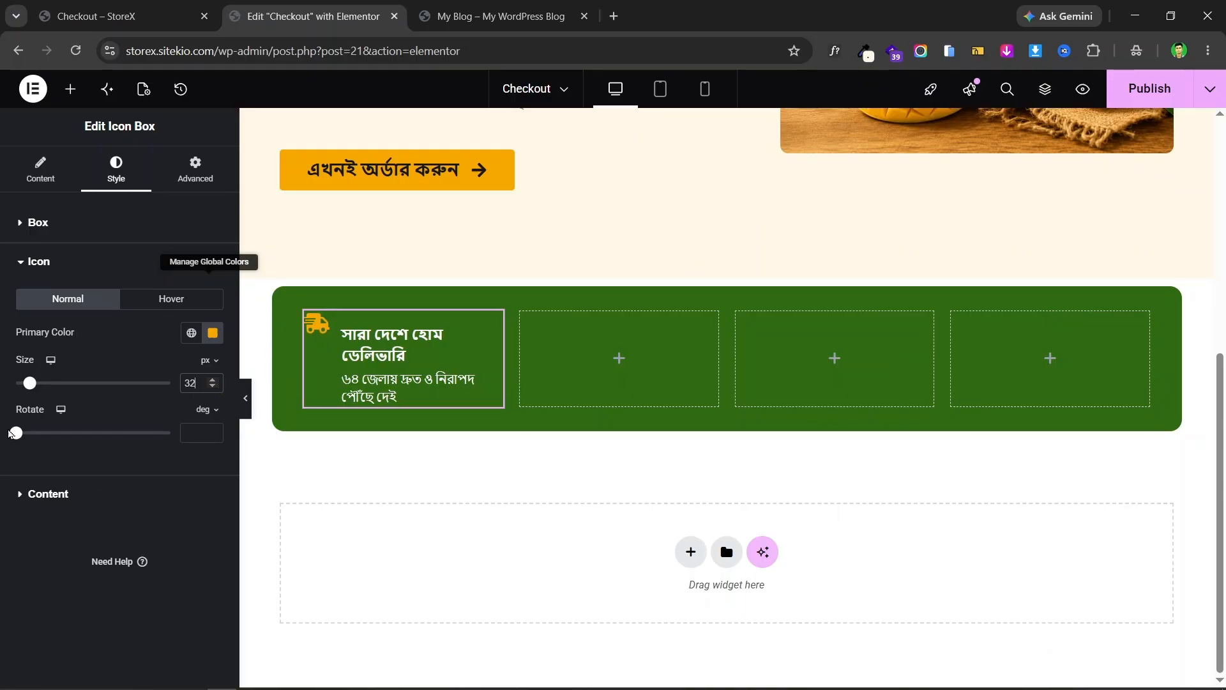
{"action": "mouse_move", "coordinate": [16, 433]}
{"action": "left_mouse_down"}
{"action": "mouse_move", "coordinate": [81, 437]}
{"action": "mouse_move", "coordinate": [2, 445]}
{"action": "left_mouse_up"}
- Choose Noto Sans Bengali as the delivery box title's font family
{"action": "left_click", "coordinate": [81, 499]}
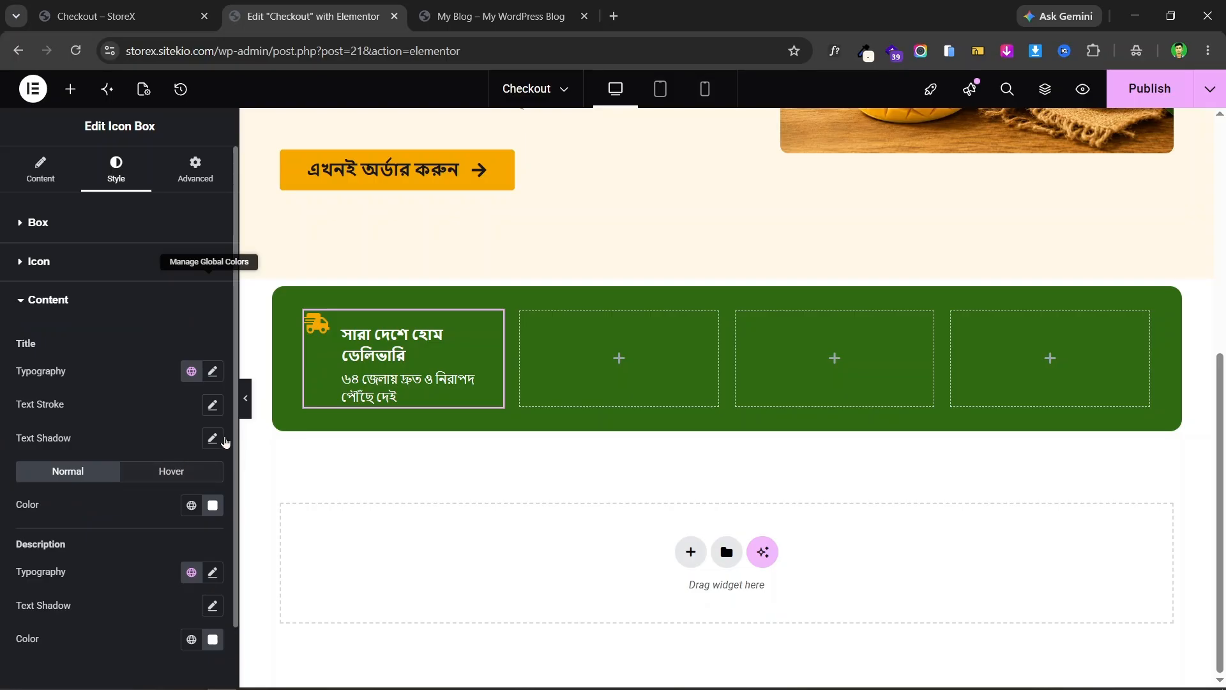
{"action": "left_click", "coordinate": [213, 372]}
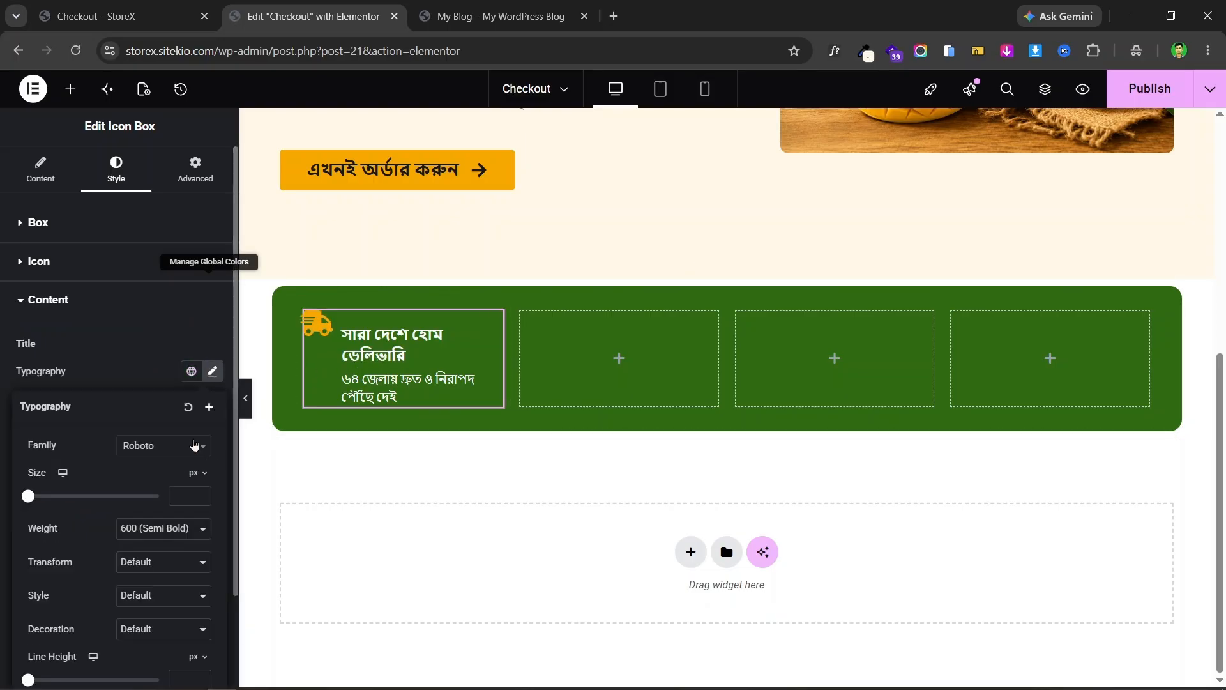
{"action": "left_click", "coordinate": [159, 453]}
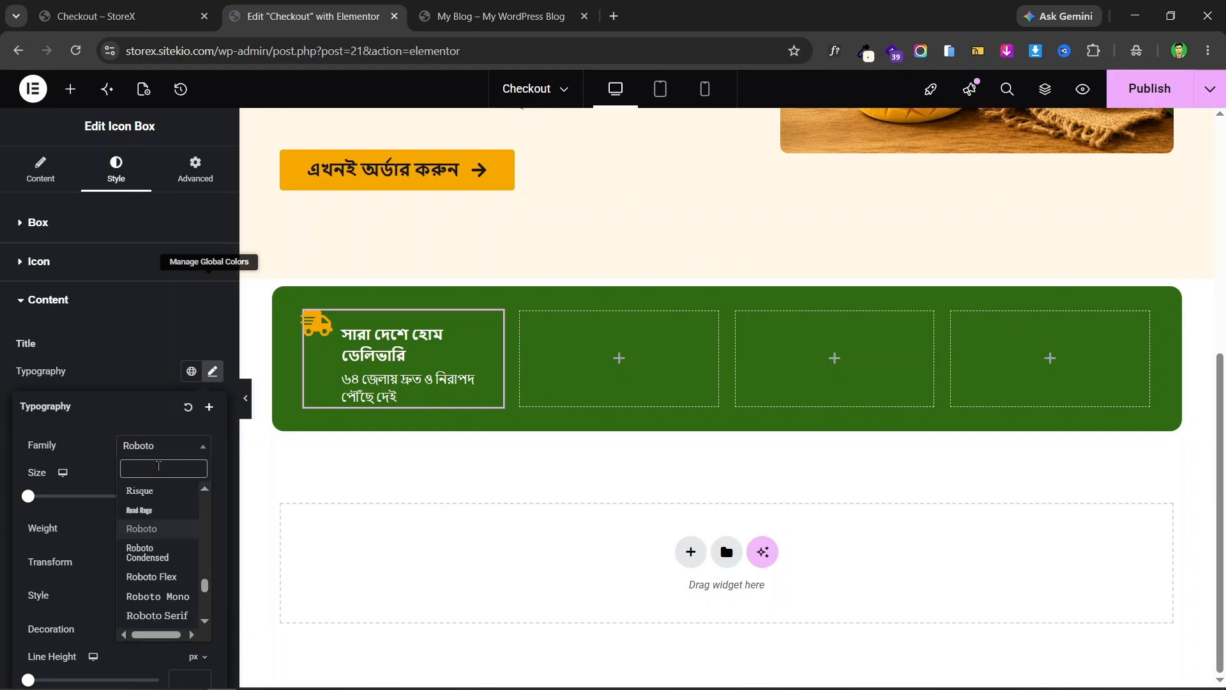
{"action": "type", "text": "noto sA"}
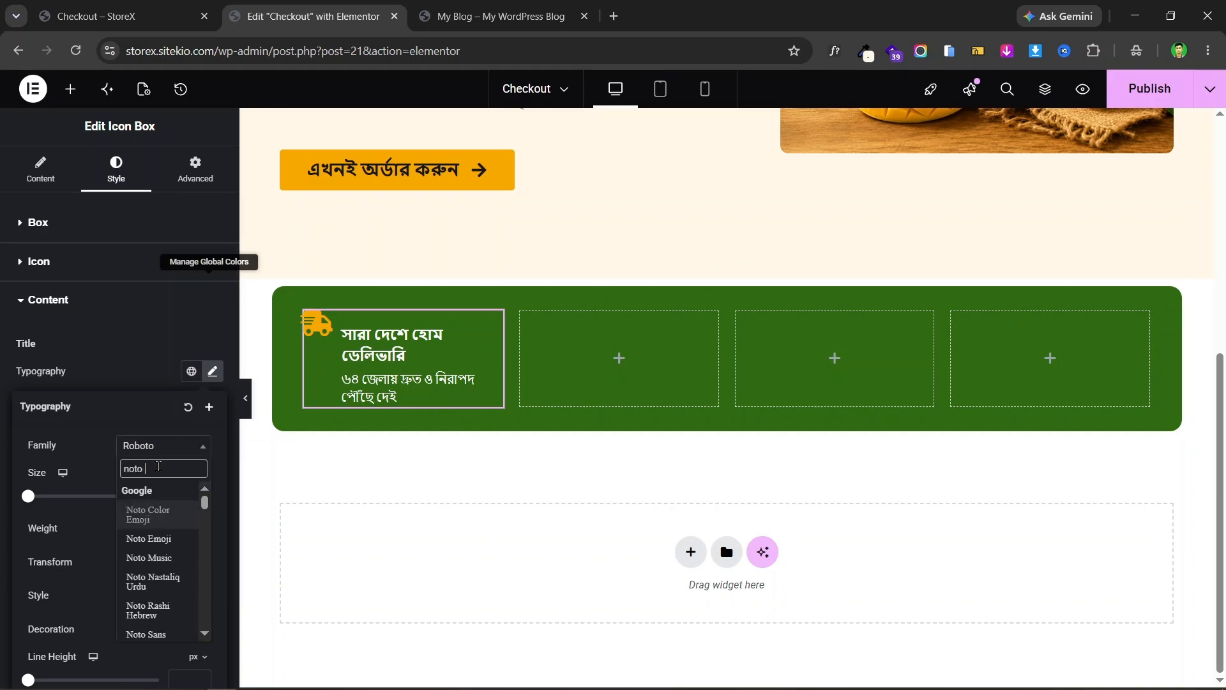
{"action": "key", "text": "BackSpace"}
{"action": "key", "text": "BackSpace"}
{"action": "type", "text": "sans"}
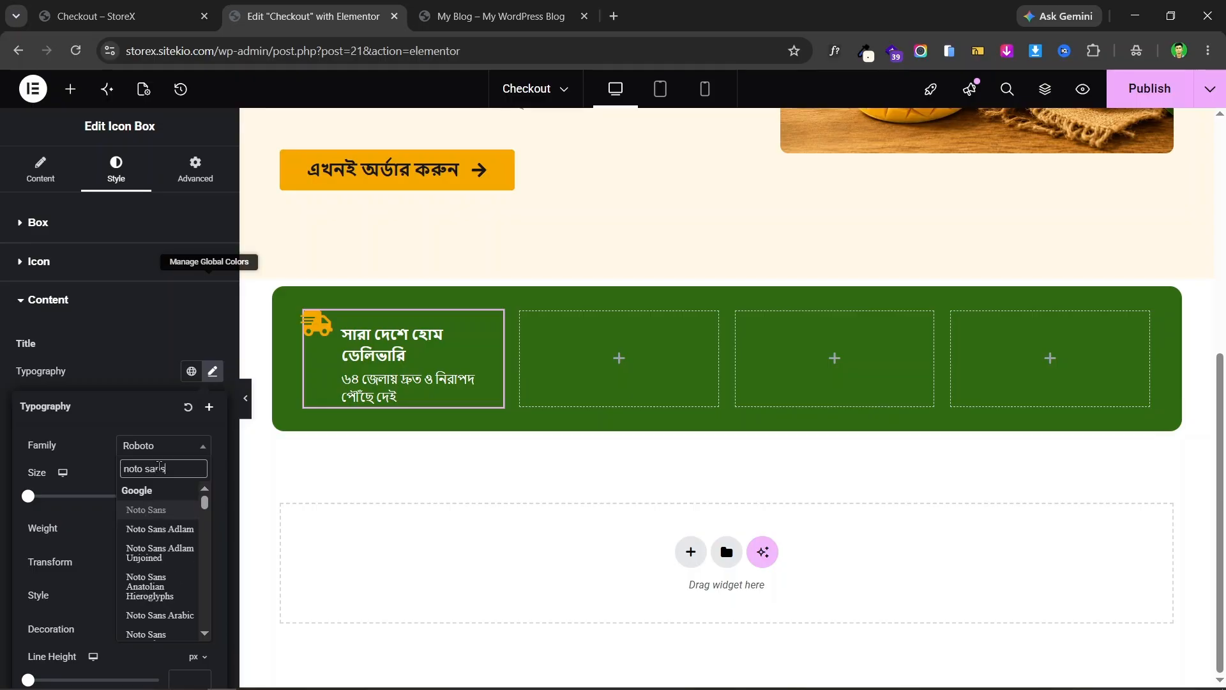
{"action": "type", "text": " be"}
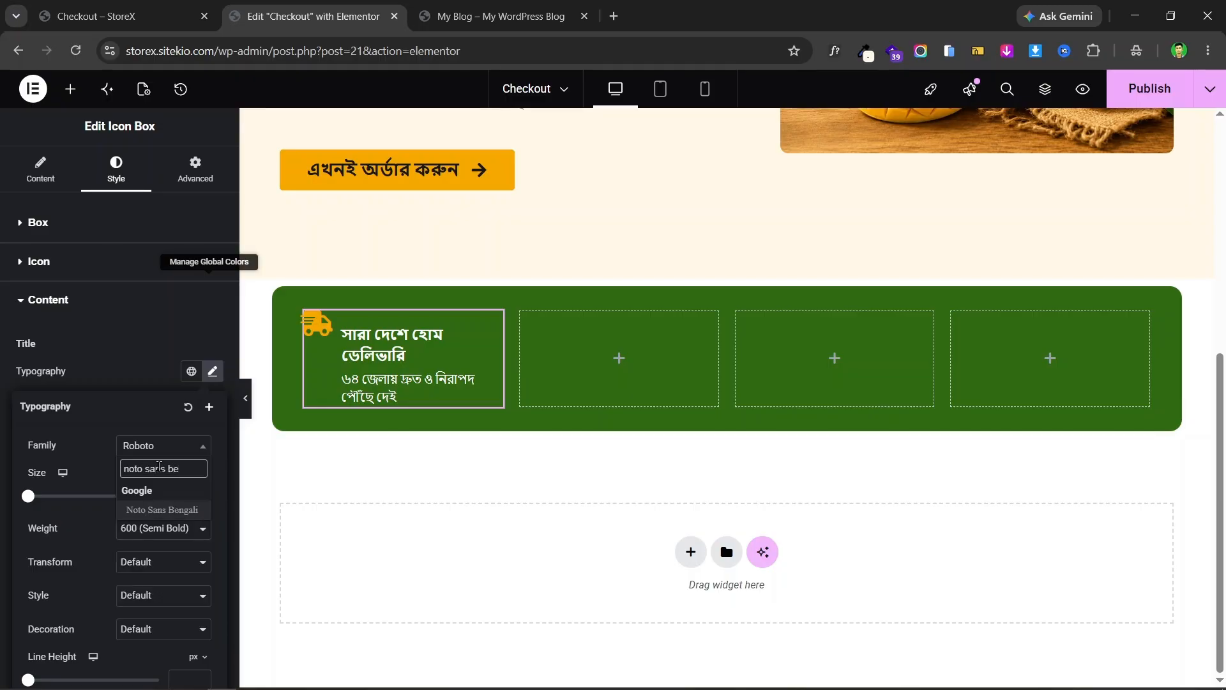
{"action": "left_click", "coordinate": [171, 512]}
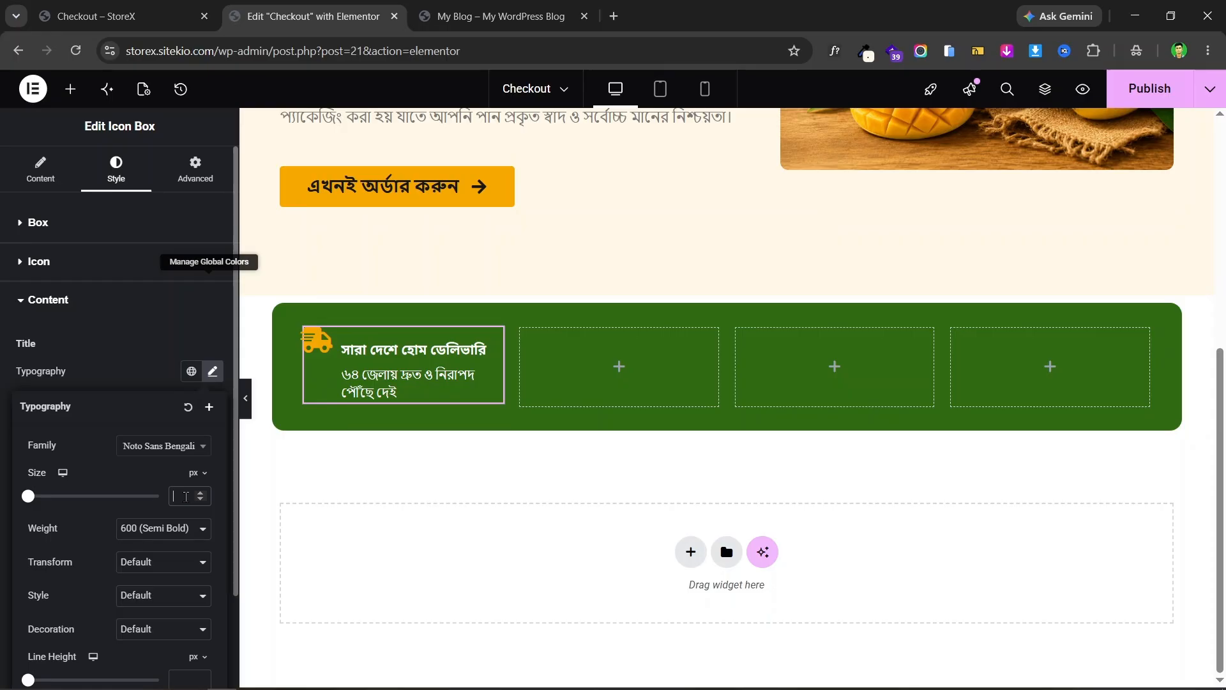
- Set the title font size to 18 px and its weight to 600 Semi Bold
{"action": "type", "text": "18"}
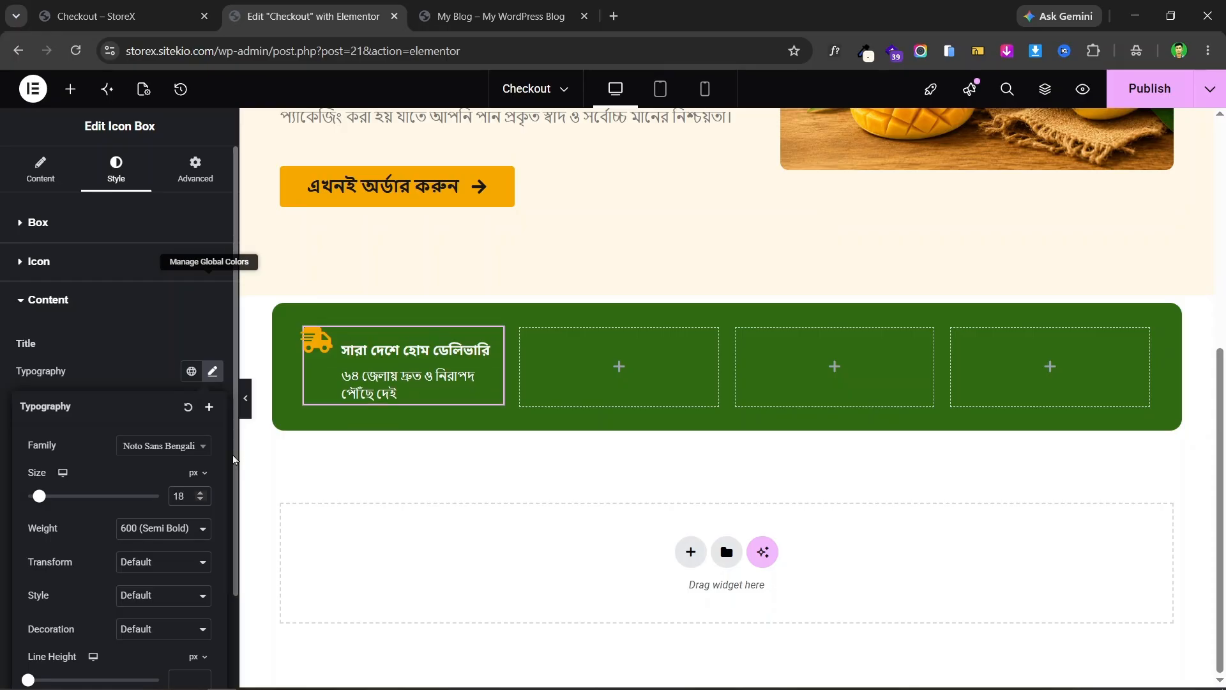
{"action": "left_click", "coordinate": [164, 527]}
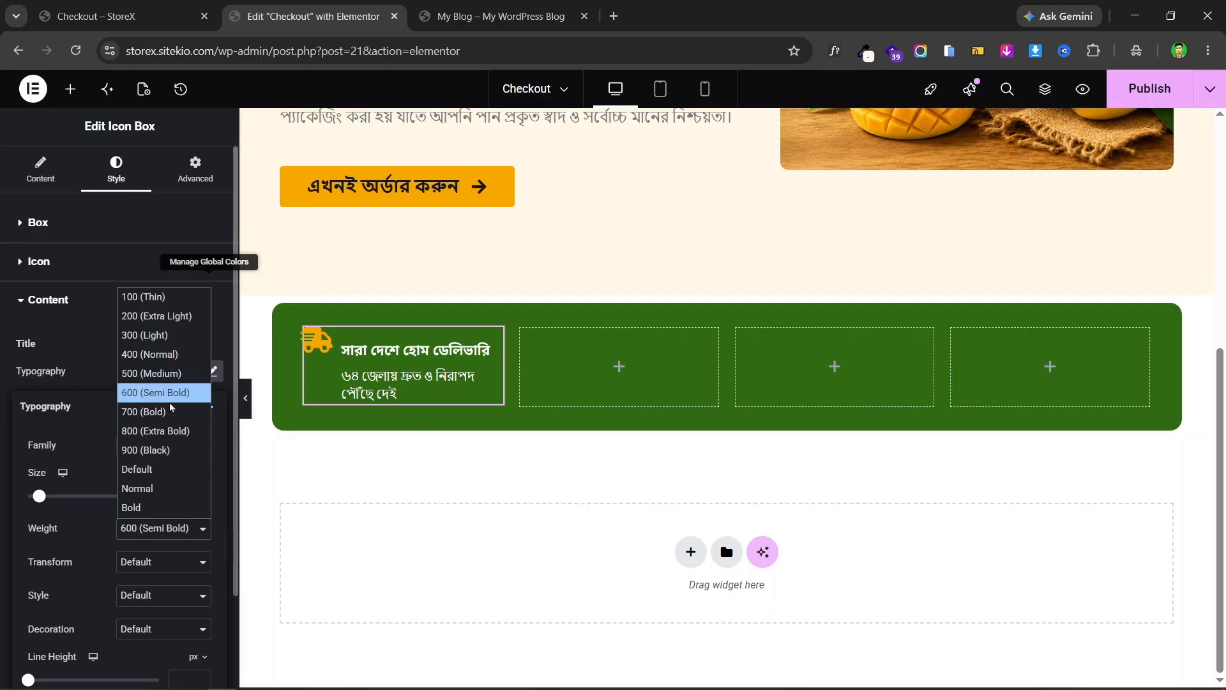
{"action": "left_click", "coordinate": [171, 412]}
{"action": "left_click", "coordinate": [157, 535]}
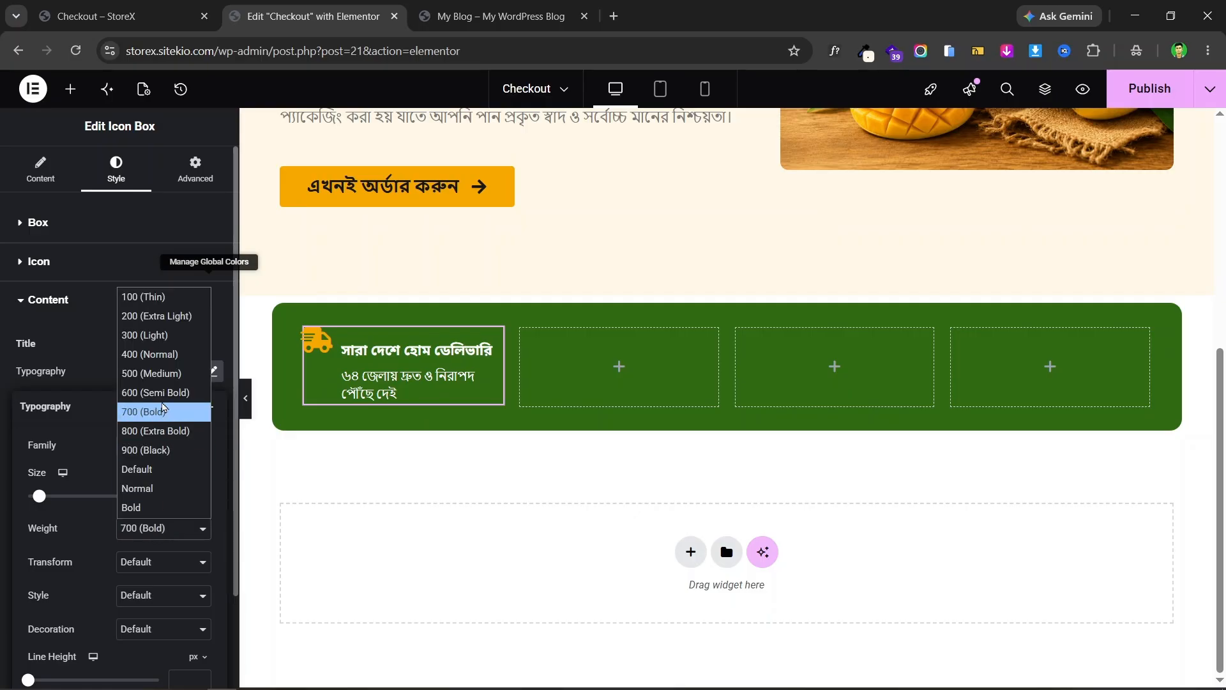
{"action": "left_click", "coordinate": [163, 394]}
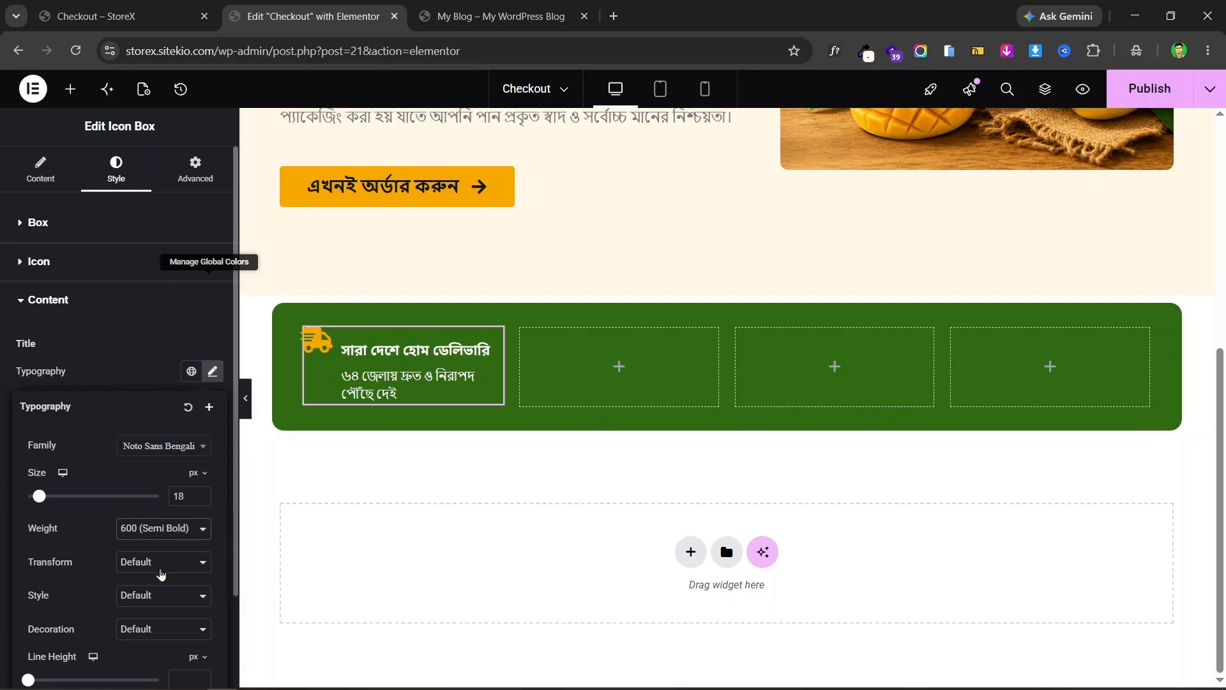
- Set the title's line height to 1.3 em and close the typography popover
{"action": "scroll", "coordinate": [161, 574], "scroll_direction": "down", "scroll_amount": 1}
{"action": "left_click", "coordinate": [195, 576]}
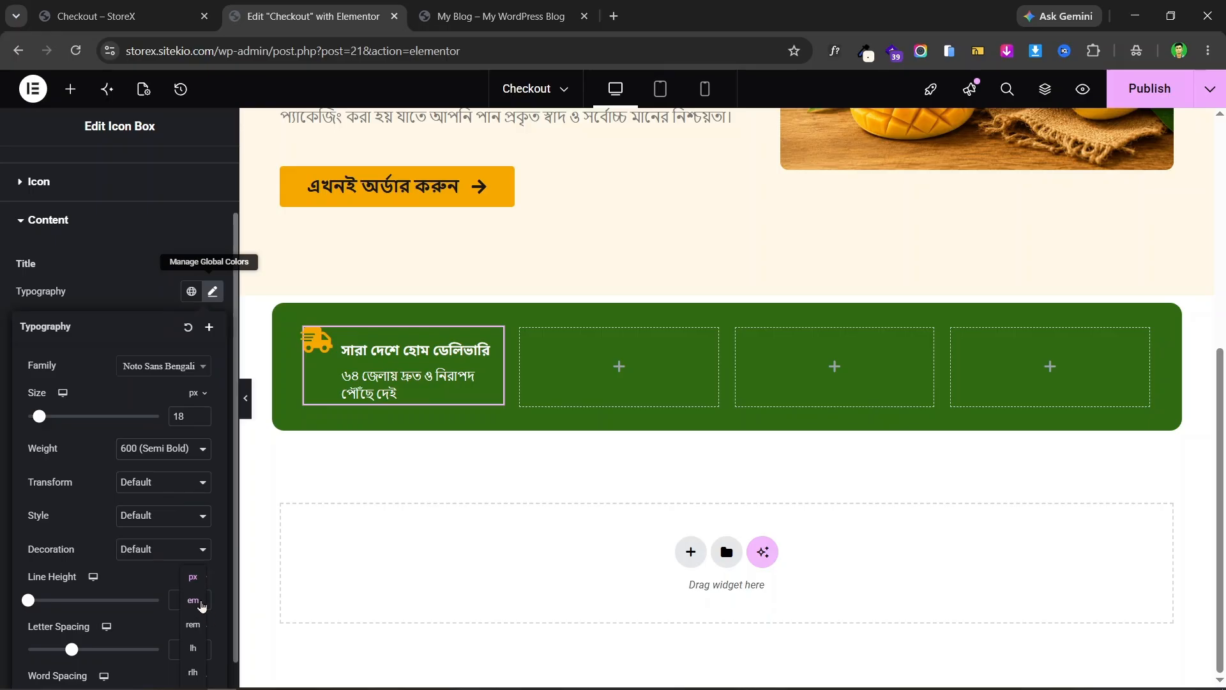
{"action": "left_click", "coordinate": [193, 601]}
{"action": "left_click", "coordinate": [199, 600]}
{"action": "left_click", "coordinate": [199, 599]}
{"action": "left_click", "coordinate": [199, 599]}
{"action": "left_click", "coordinate": [200, 601]}
{"action": "left_click", "coordinate": [200, 600]}
{"action": "left_click", "coordinate": [200, 600]}
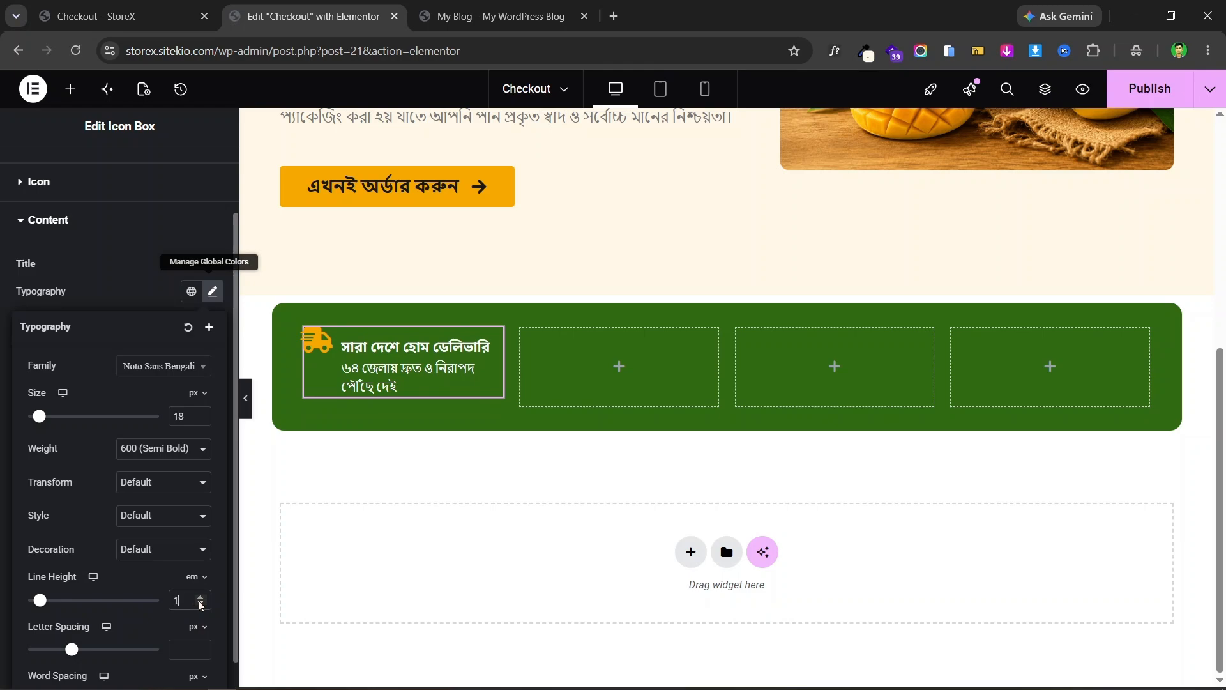
{"action": "left_click", "coordinate": [200, 601]}
{"action": "left_click", "coordinate": [200, 600]}
{"action": "left_click", "coordinate": [199, 598]}
{"action": "left_click", "coordinate": [200, 599]}
{"action": "left_click", "coordinate": [200, 599]}
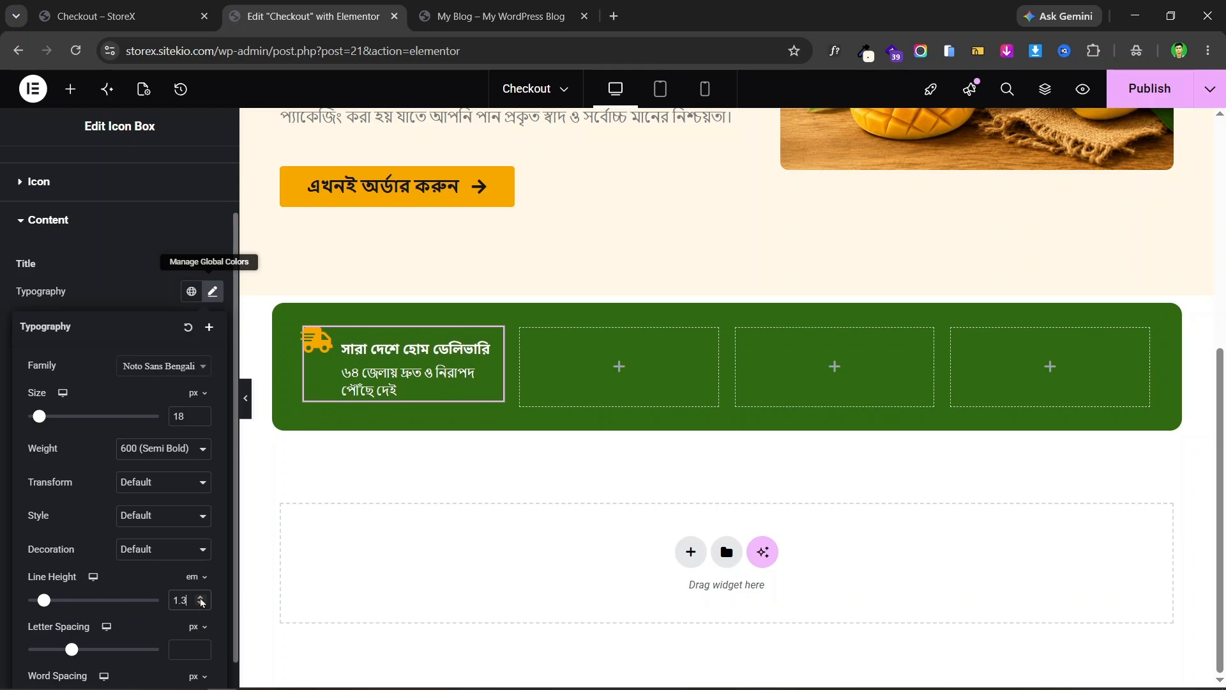
{"action": "left_click", "coordinate": [5, 538]}
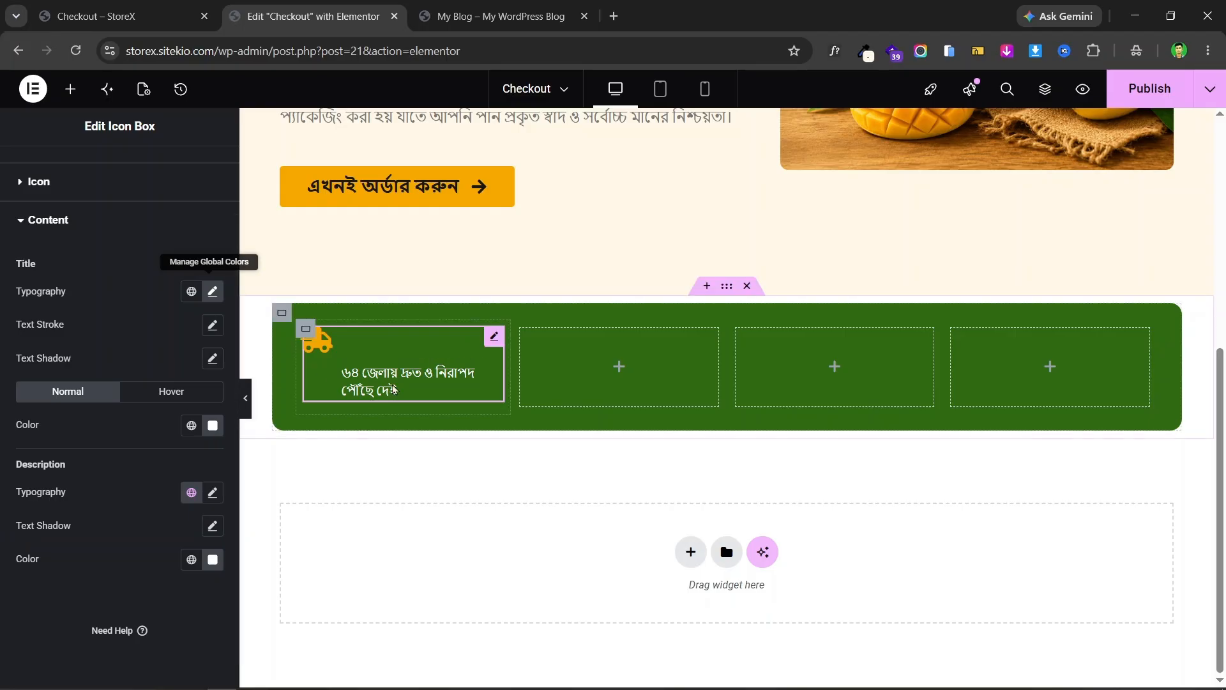
- Give the delivery box description Noto Sans Bengali at size 12
{"action": "left_click", "coordinate": [213, 498]}
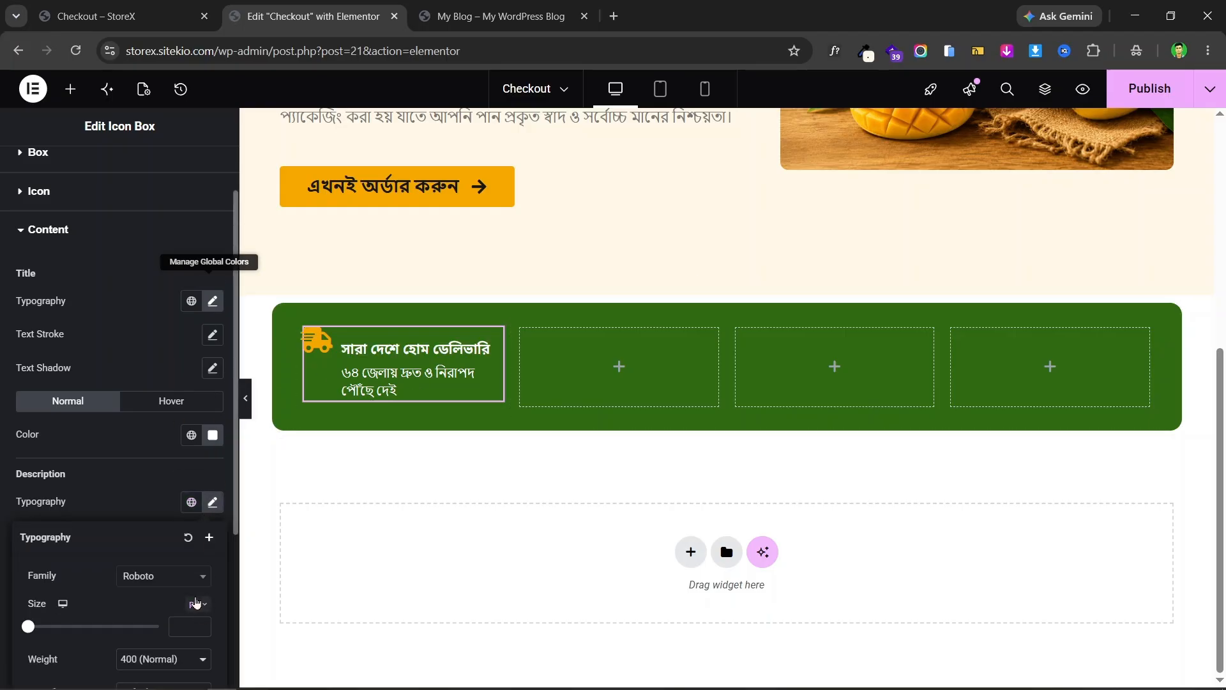
{"action": "left_click", "coordinate": [177, 581]}
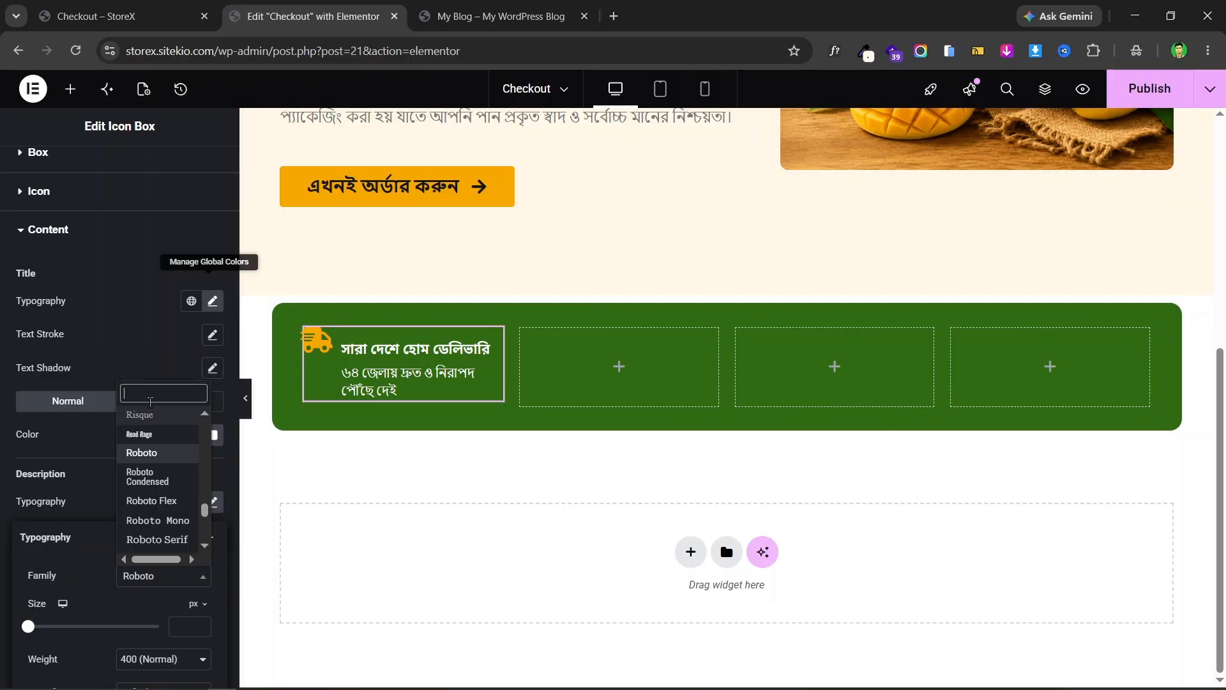
{"action": "type", "text": "noto"}
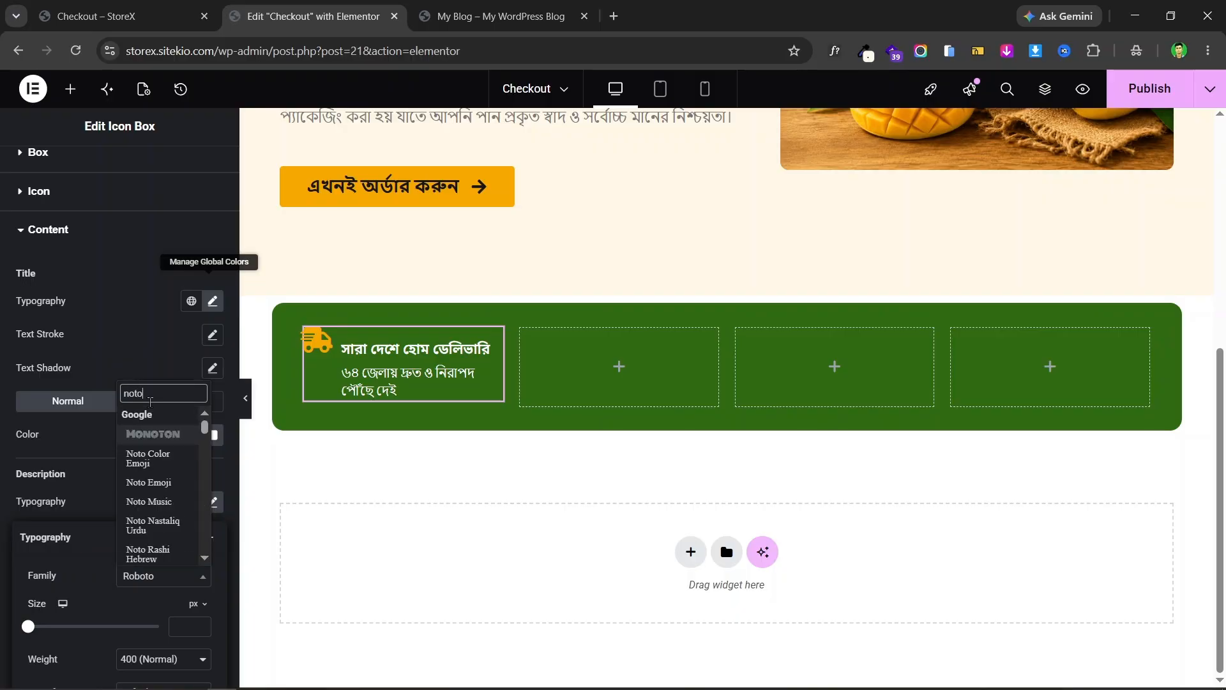
{"action": "type", "text": " sans"}
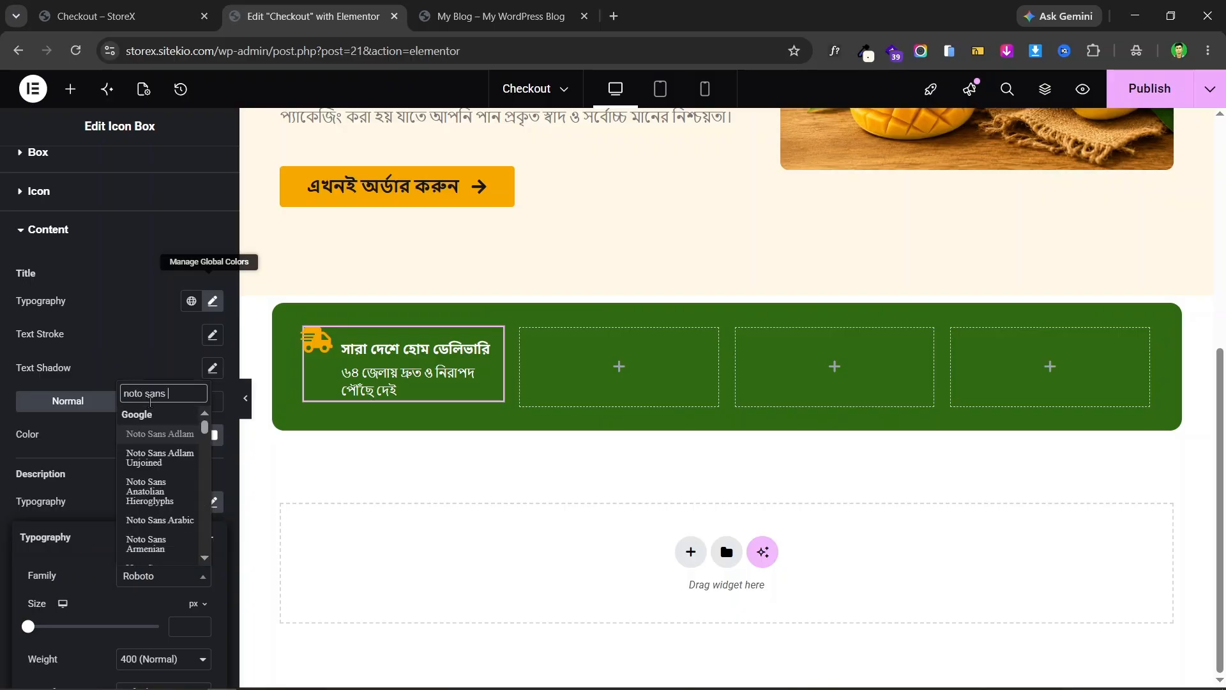
{"action": "type", "text": " be"}
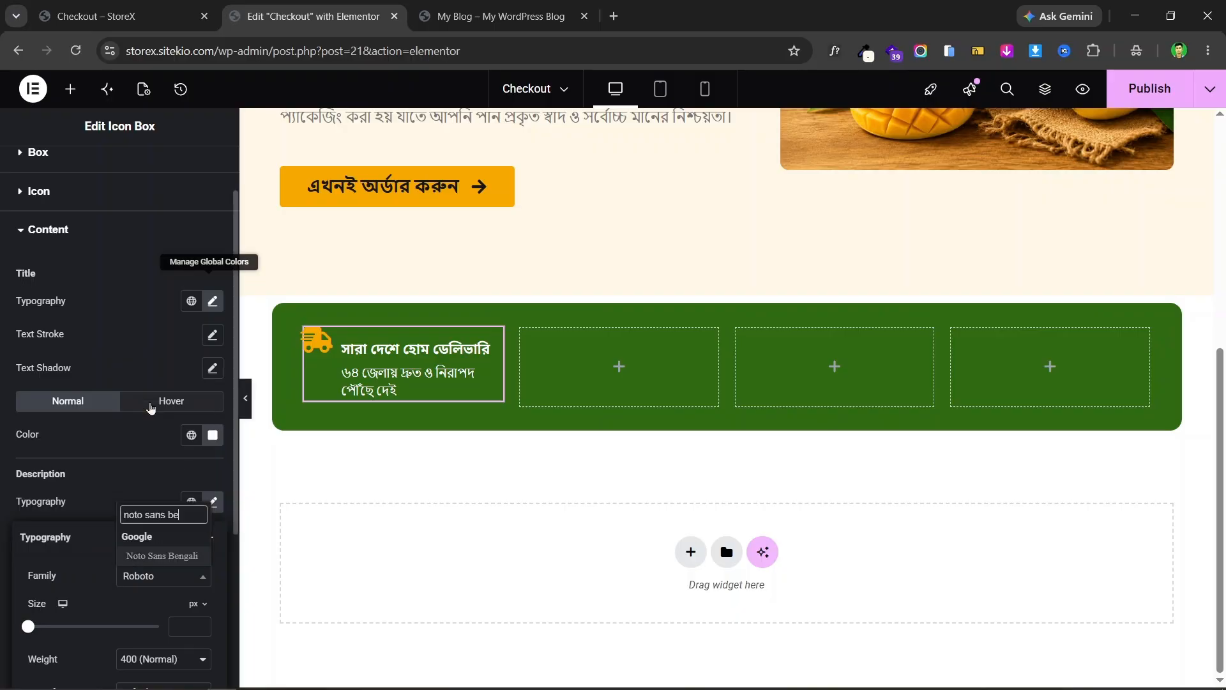
{"action": "left_click", "coordinate": [161, 557]}
{"action": "scroll", "coordinate": [183, 592], "scroll_direction": "down", "scroll_amount": 3}
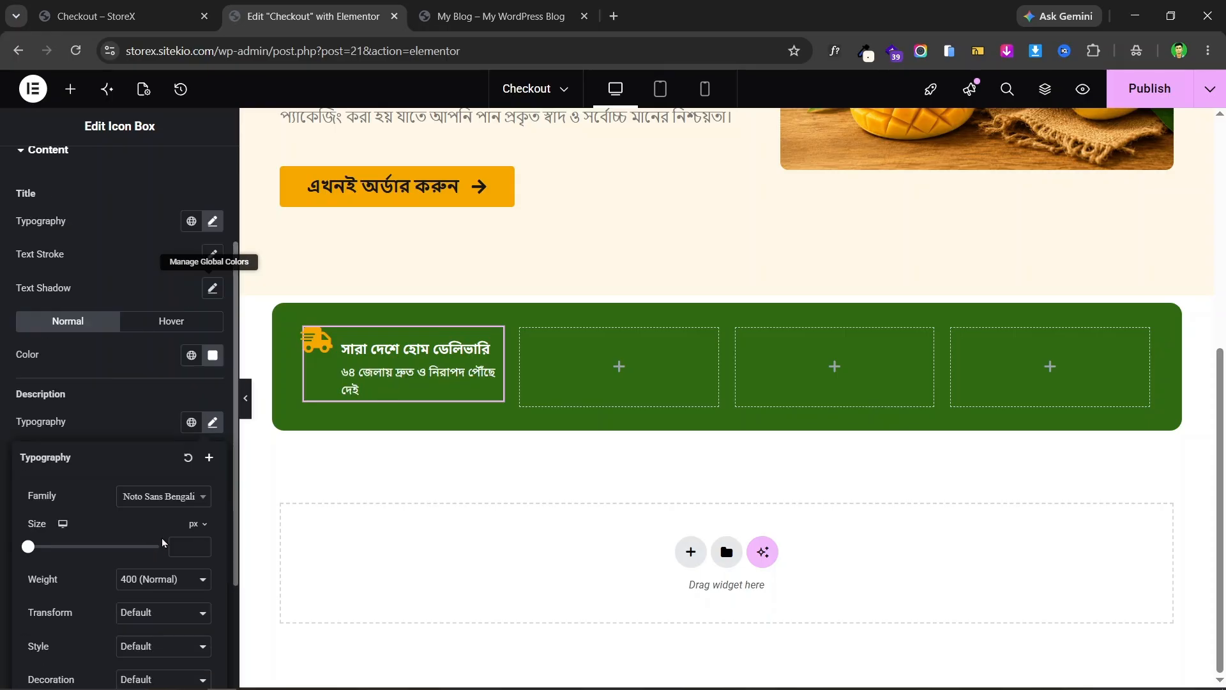
{"action": "type", "text": "12"}
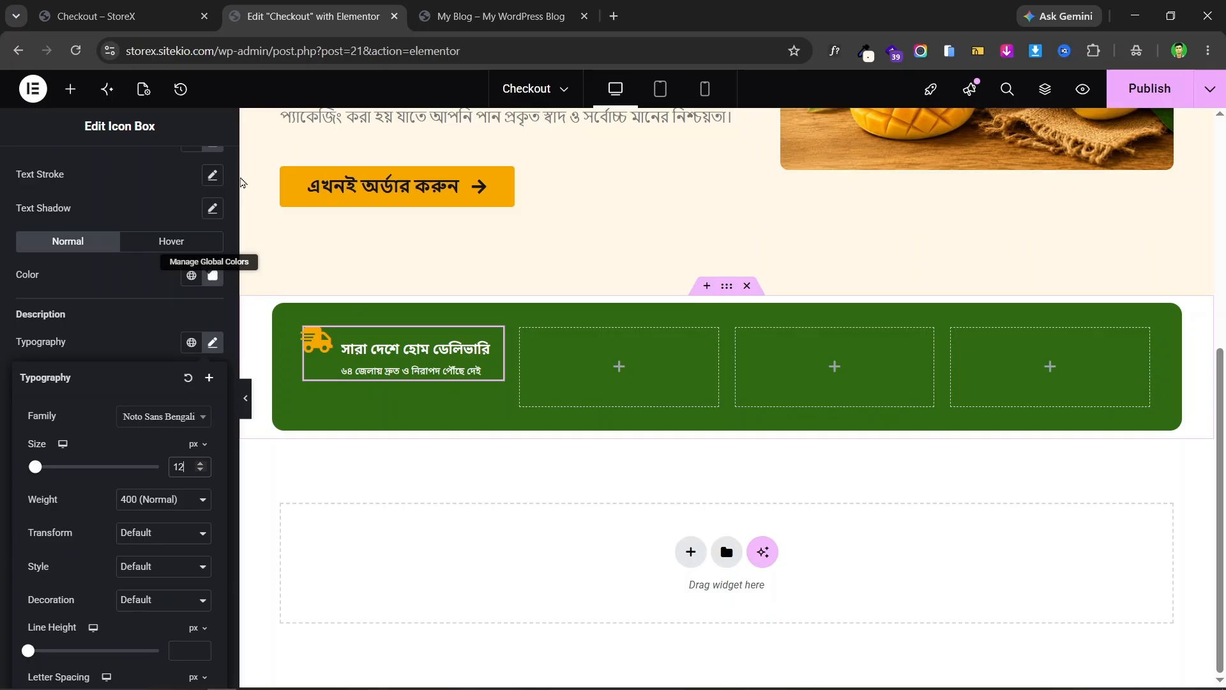
{"action": "left_click", "coordinate": [127, 9]}
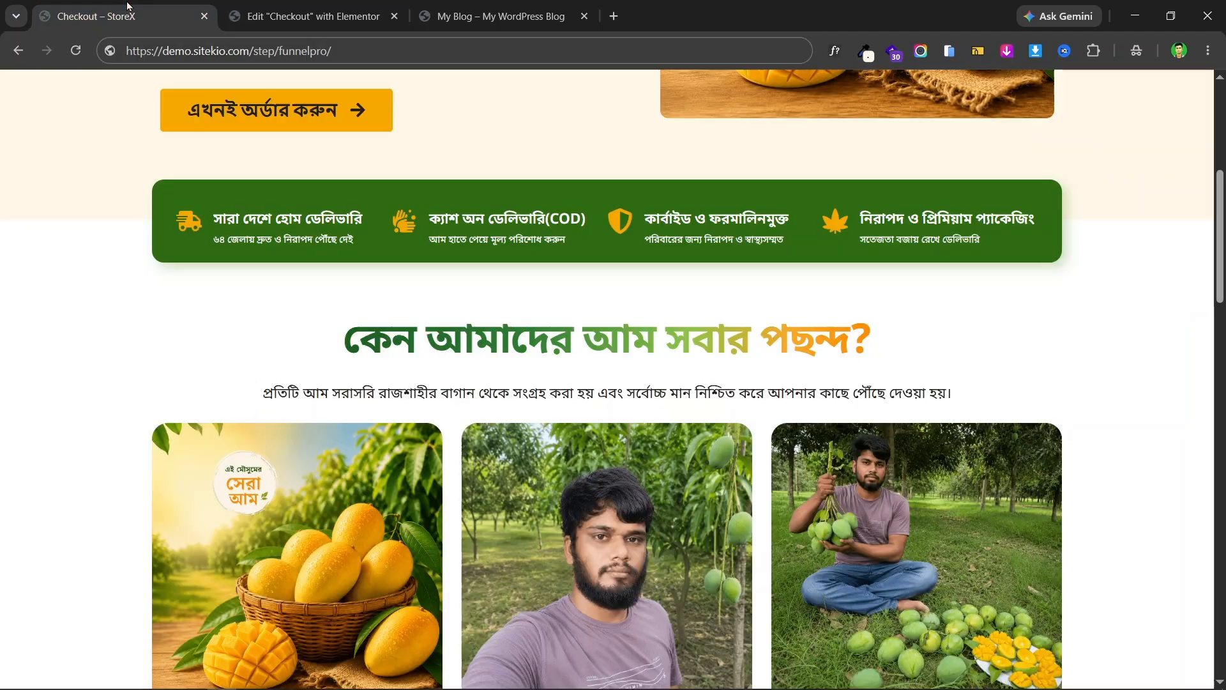
{"action": "key", "text": "ctrl+Tab"}
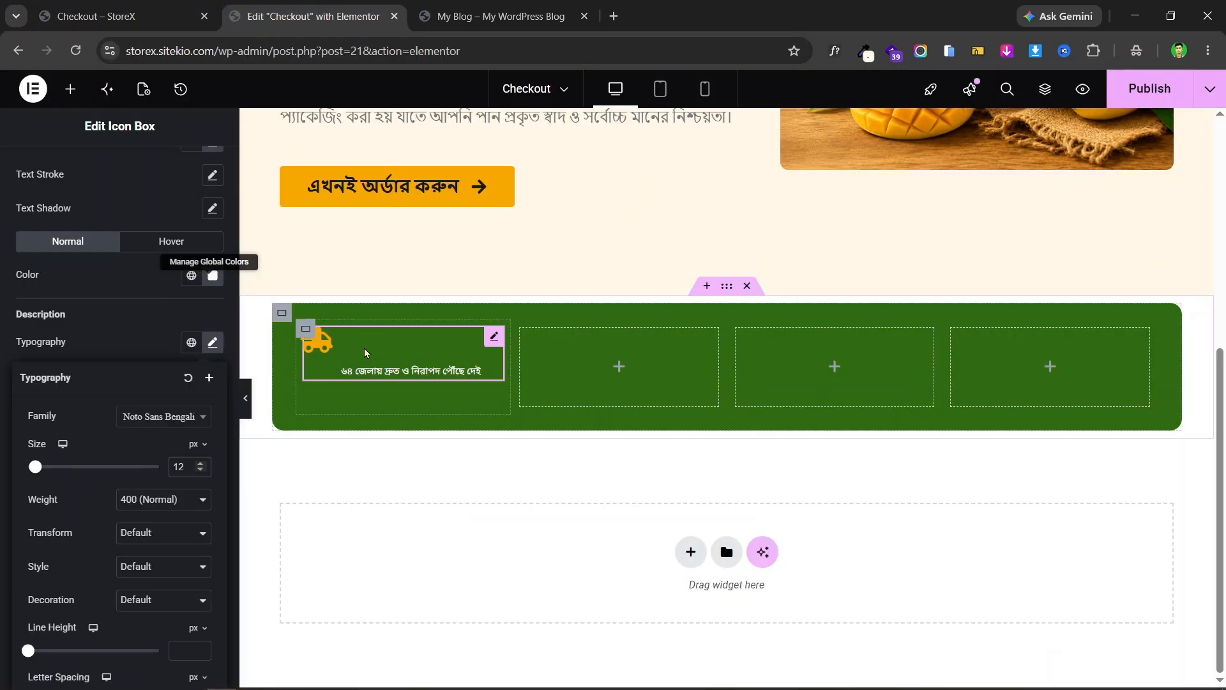
{"action": "left_click", "coordinate": [498, 342]}
- Set the Icon Box's Vertical Alignment to Middle so the truck centres beside the text
{"action": "scroll", "coordinate": [58, 348], "scroll_direction": "up", "scroll_amount": 4}
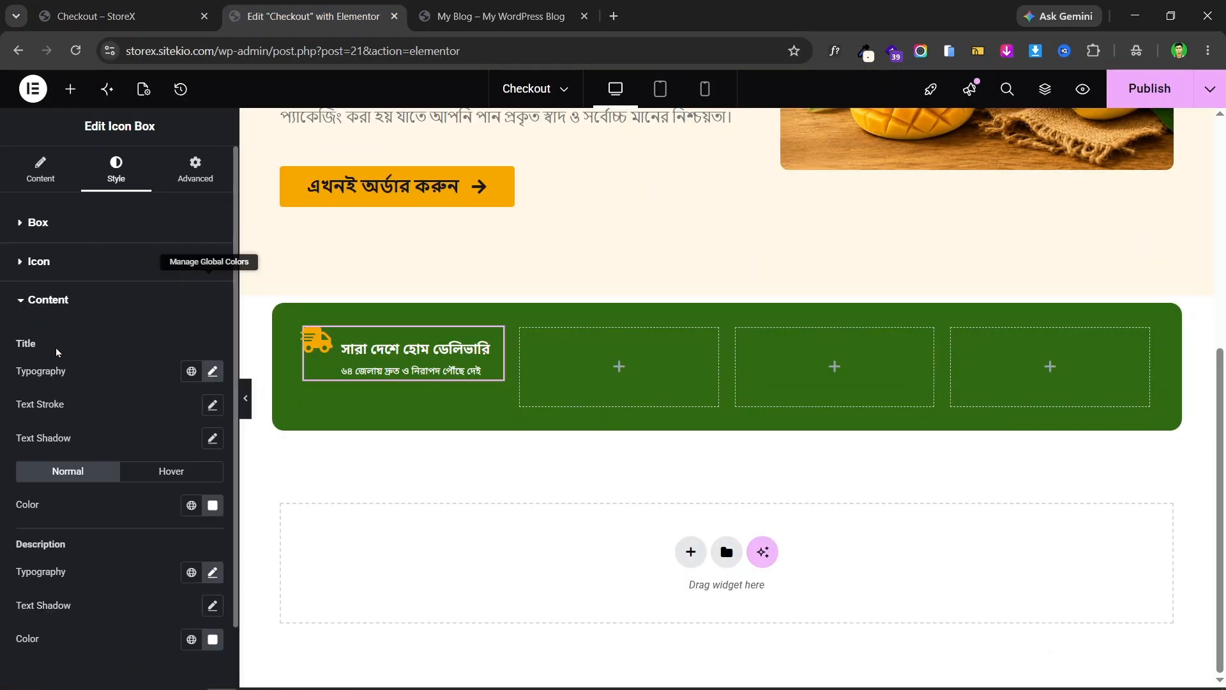
{"action": "left_click", "coordinate": [80, 234]}
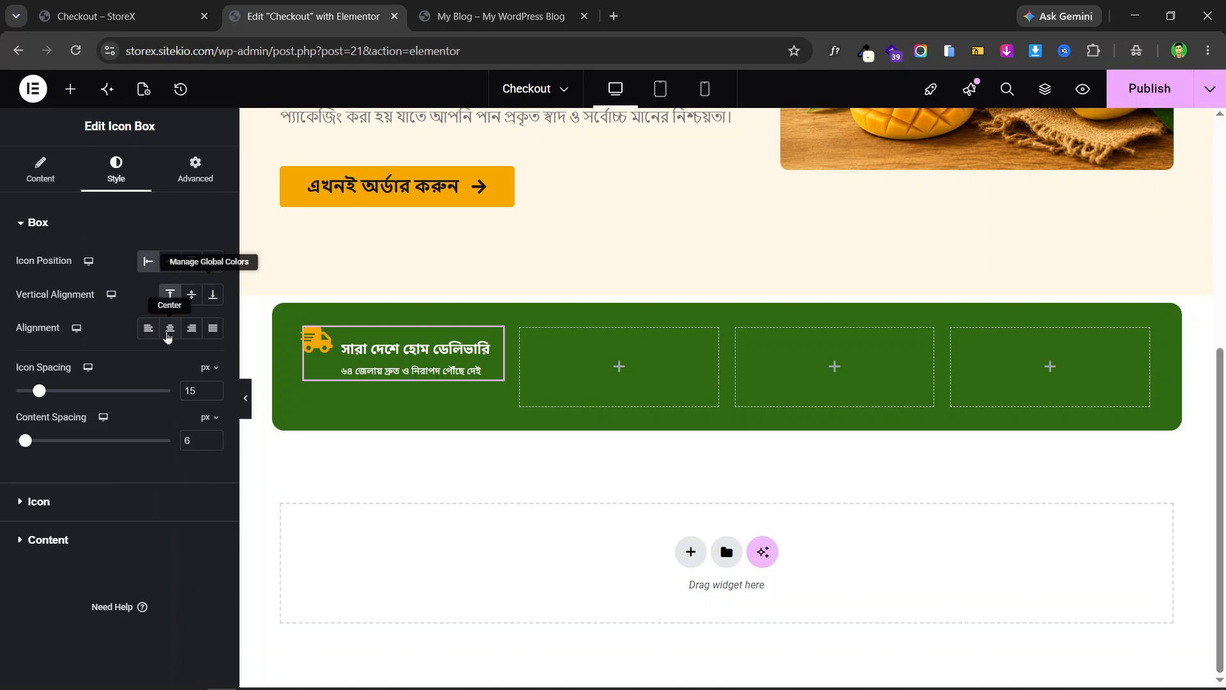
{"action": "left_click", "coordinate": [36, 171]}
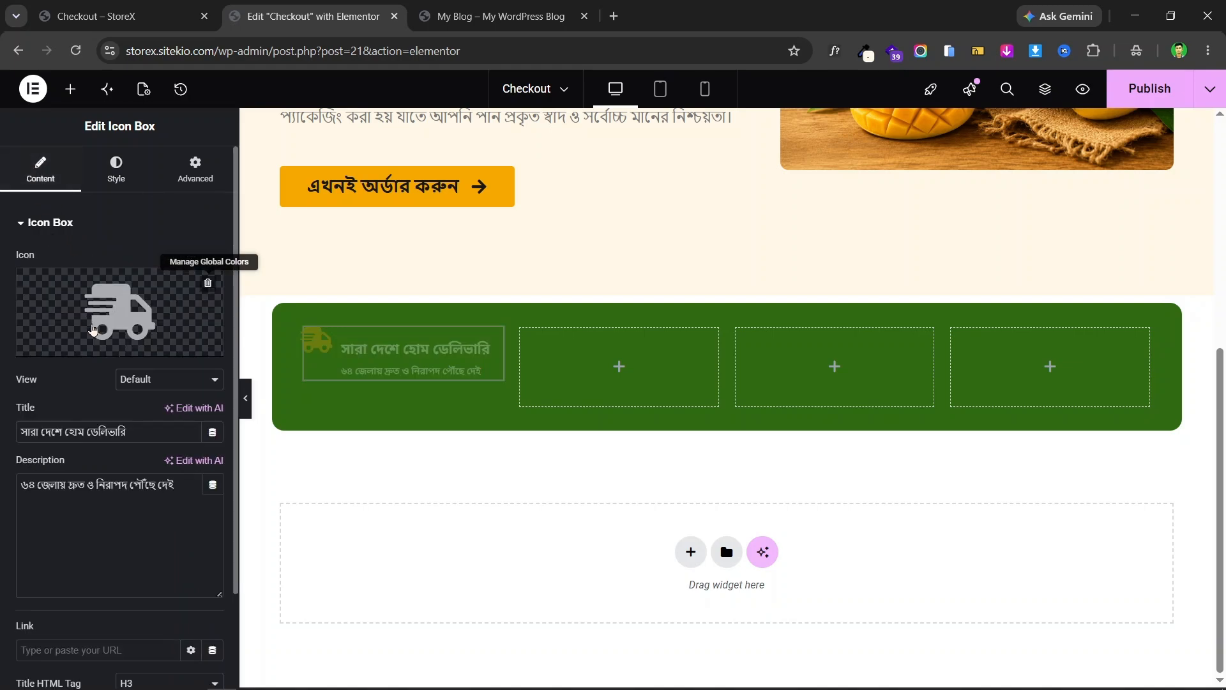
{"action": "scroll", "coordinate": [98, 343], "scroll_direction": "down", "scroll_amount": 2}
{"action": "scroll", "coordinate": [98, 343], "scroll_direction": "up", "scroll_amount": 2}
{"action": "left_click", "coordinate": [147, 182]}
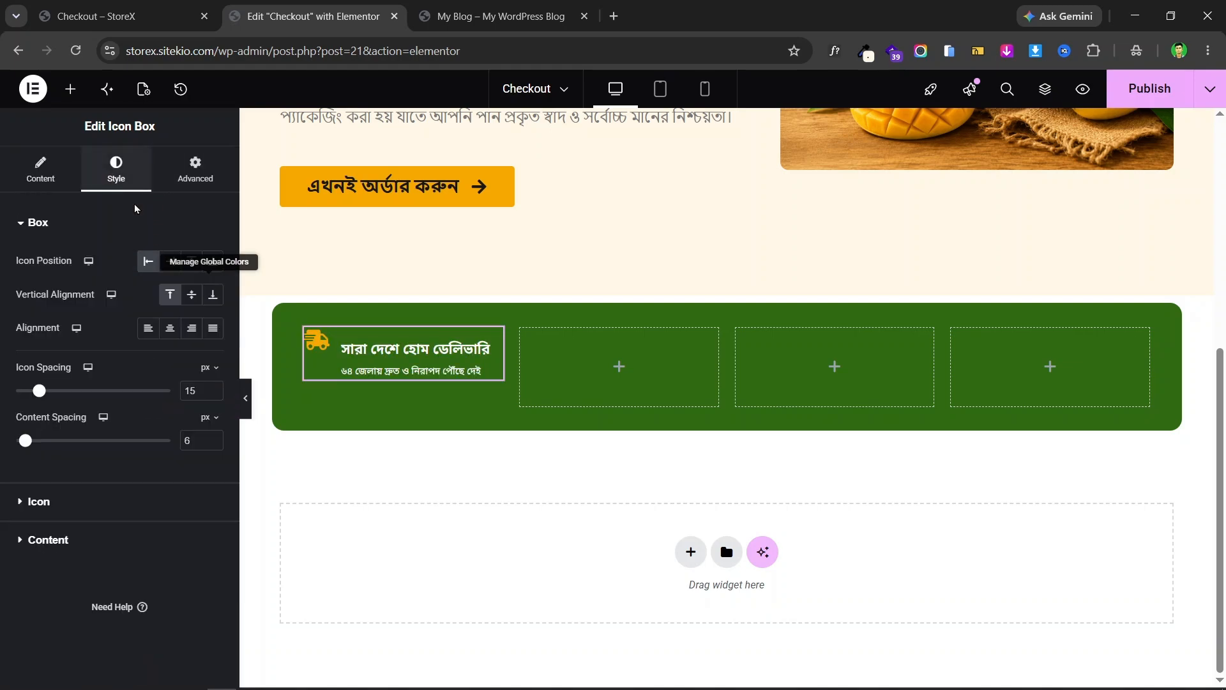
{"action": "left_click", "coordinate": [212, 295]}
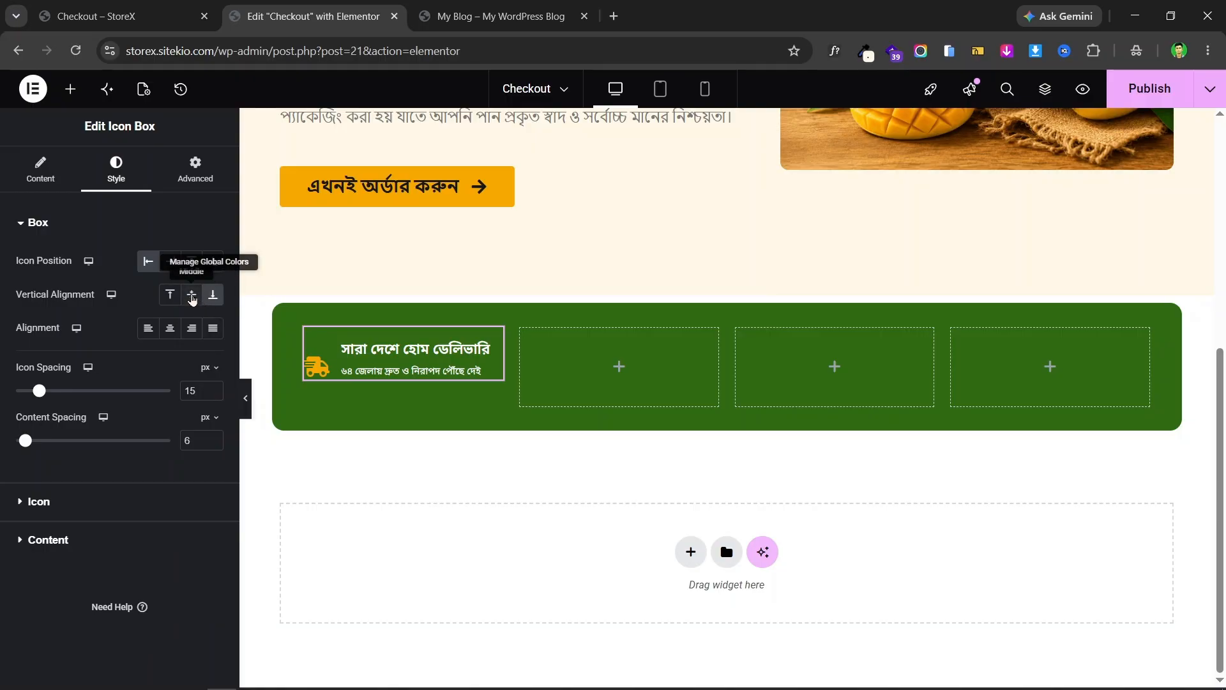
{"action": "left_click", "coordinate": [191, 298]}
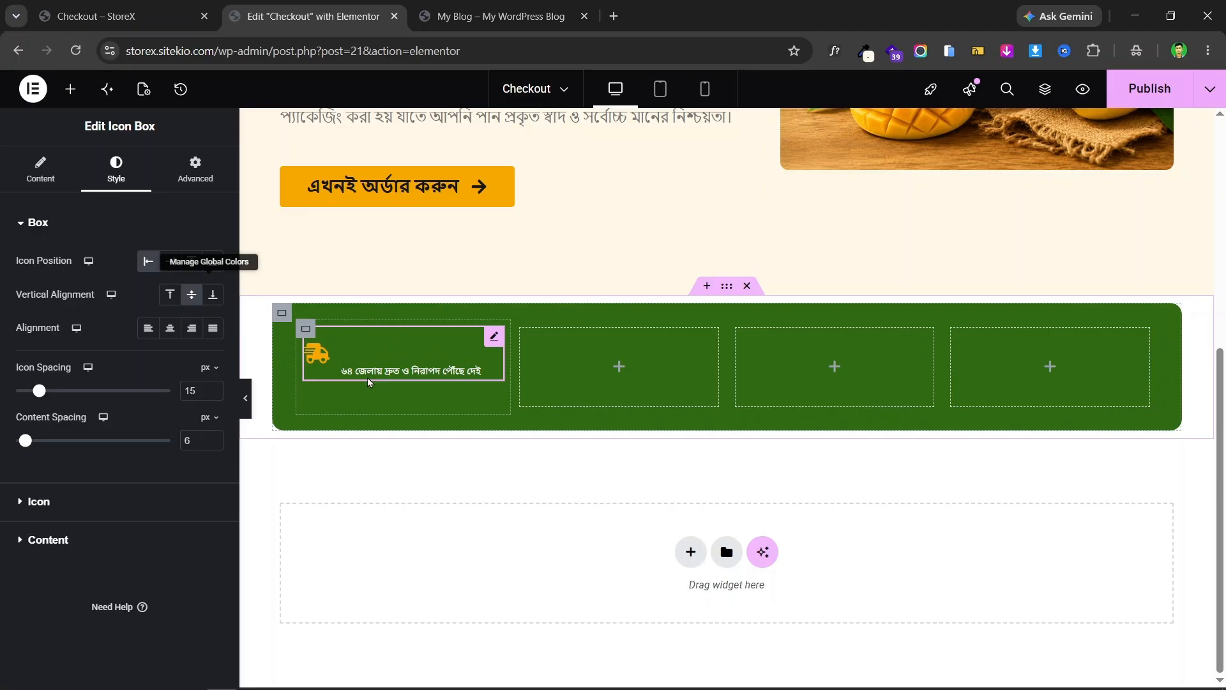
- Zero the delivery column's margin and padding on the Advanced tab
{"action": "left_click", "coordinate": [306, 331]}
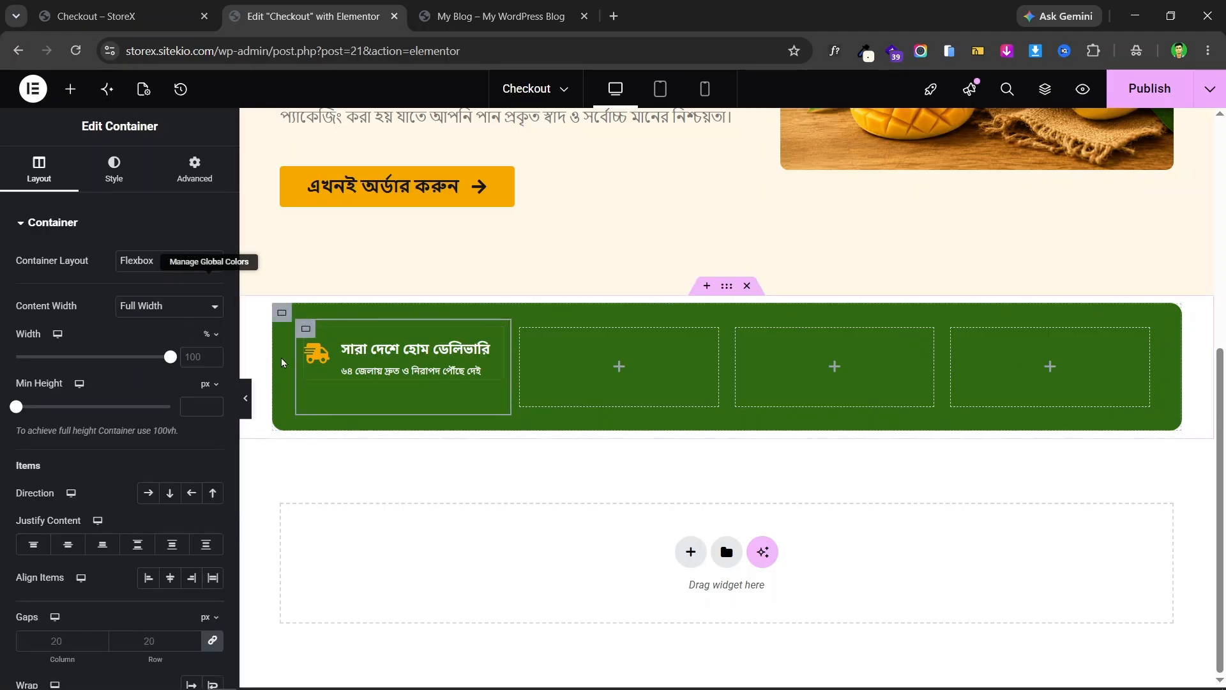
{"action": "left_click", "coordinate": [195, 171]}
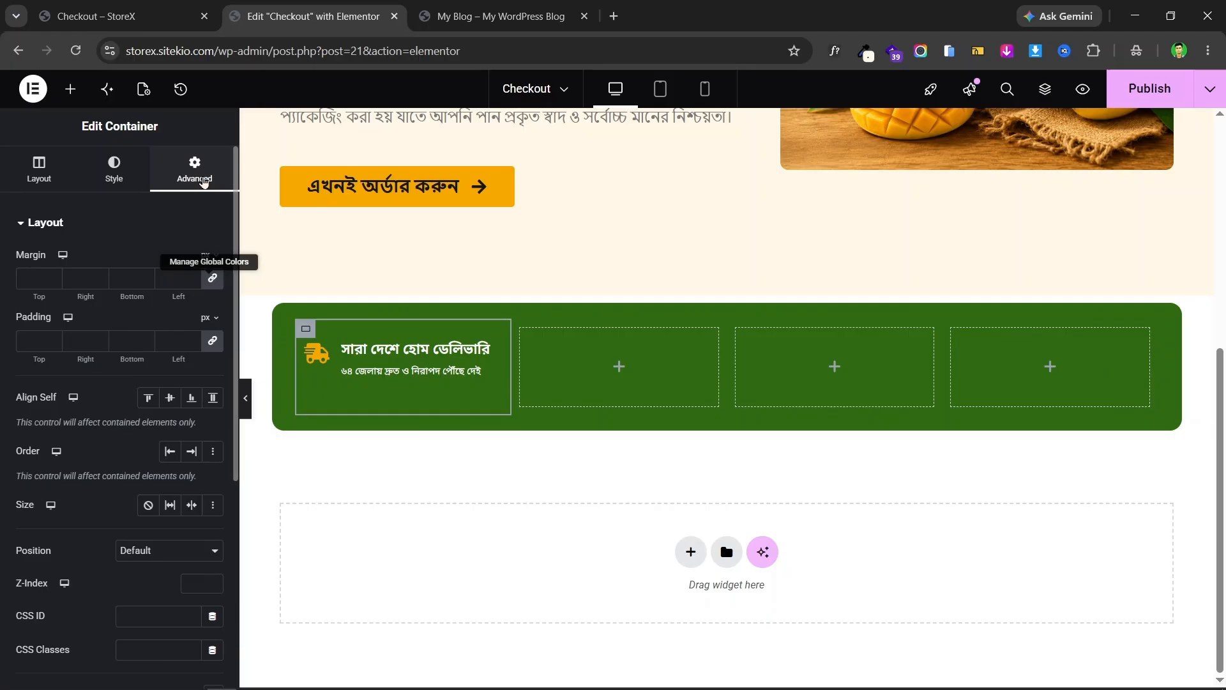
{"action": "left_click", "coordinate": [214, 285]}
{"action": "left_click", "coordinate": [219, 345]}
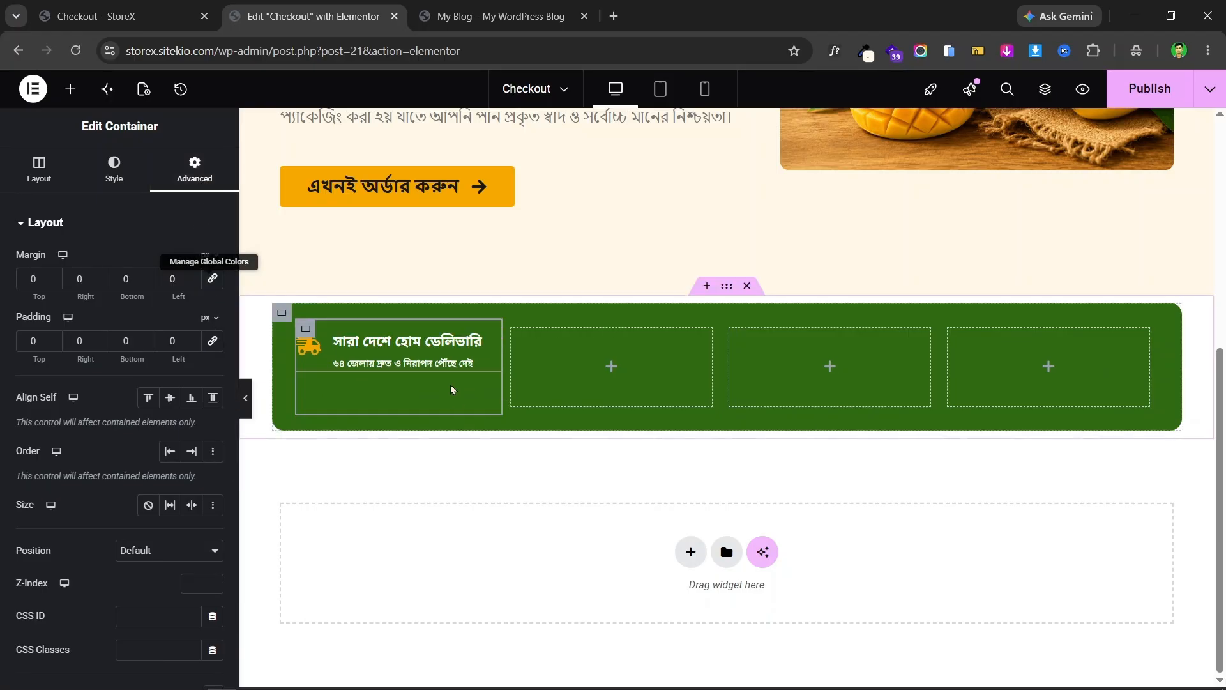
- Copy the delivery feature box and paste it into the second, third and fourth columns
{"action": "right_click", "coordinate": [490, 331]}
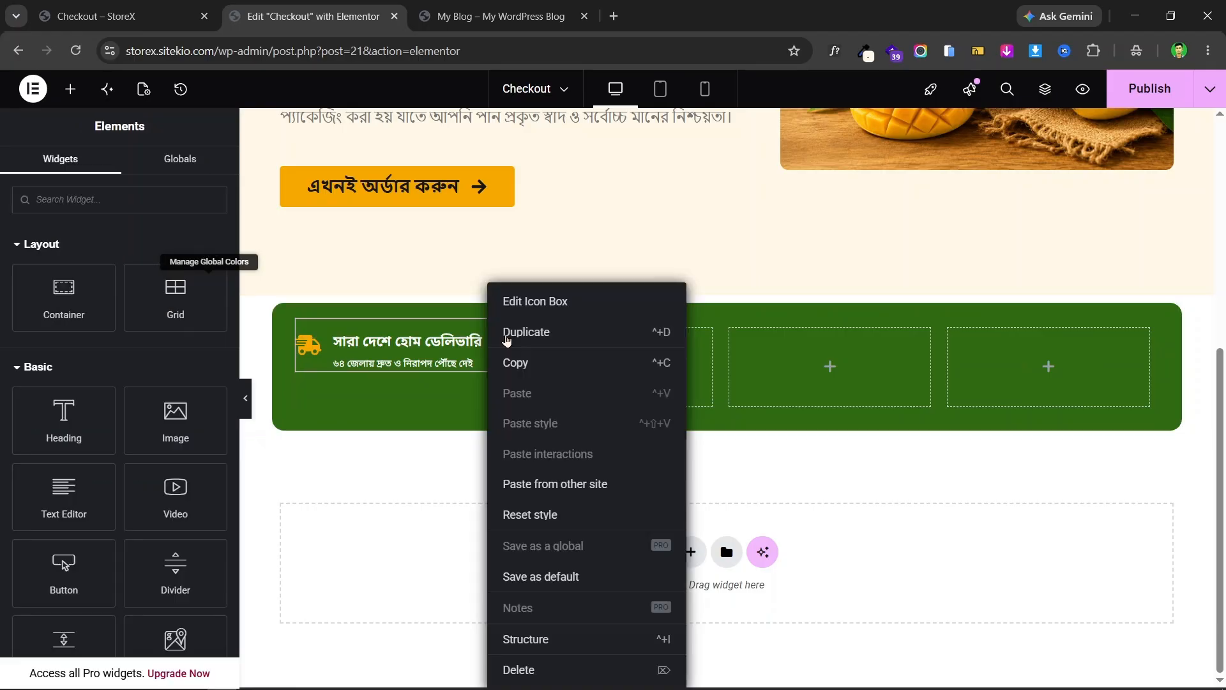
{"action": "left_click", "coordinate": [542, 361]}
{"action": "right_click", "coordinate": [585, 360]}
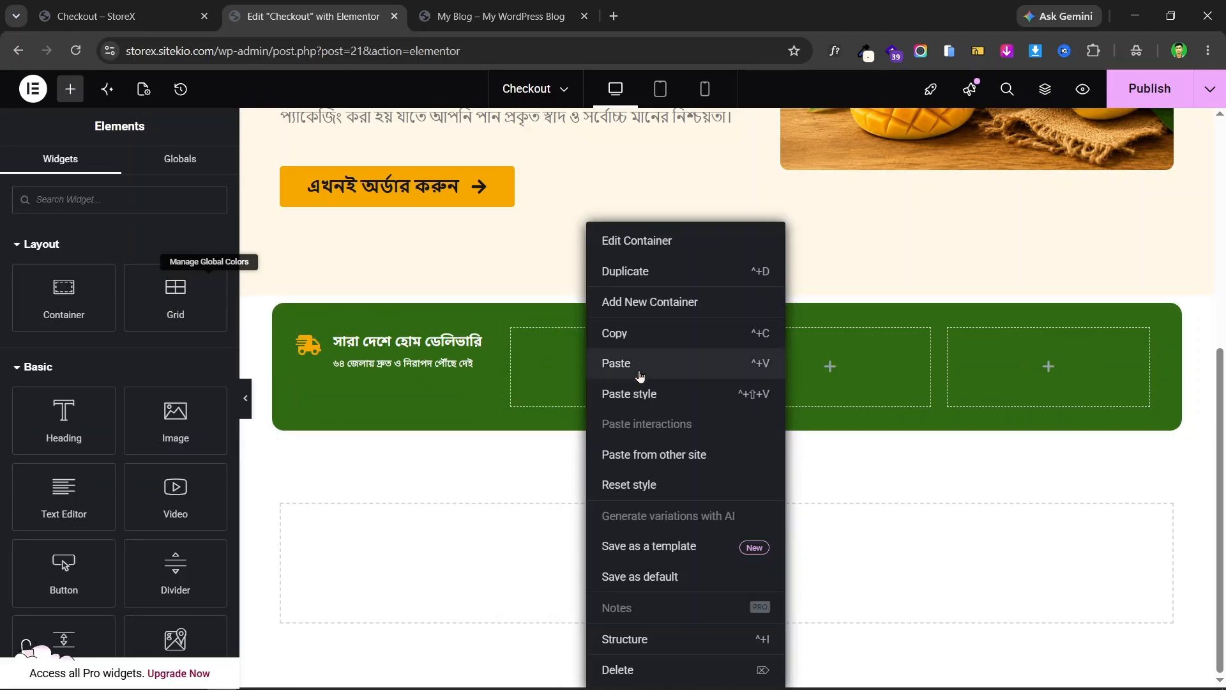
{"action": "left_click", "coordinate": [639, 367]}
{"action": "right_click", "coordinate": [826, 348]}
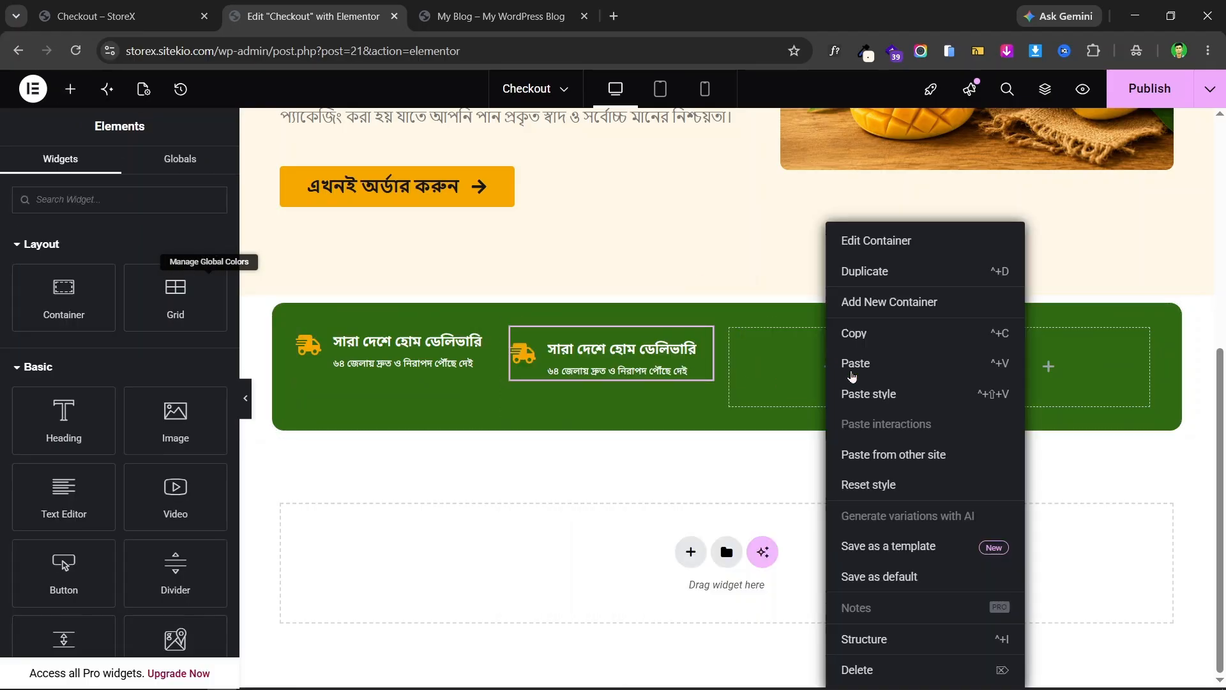
{"action": "left_click", "coordinate": [879, 369]}
{"action": "right_click", "coordinate": [1029, 354]}
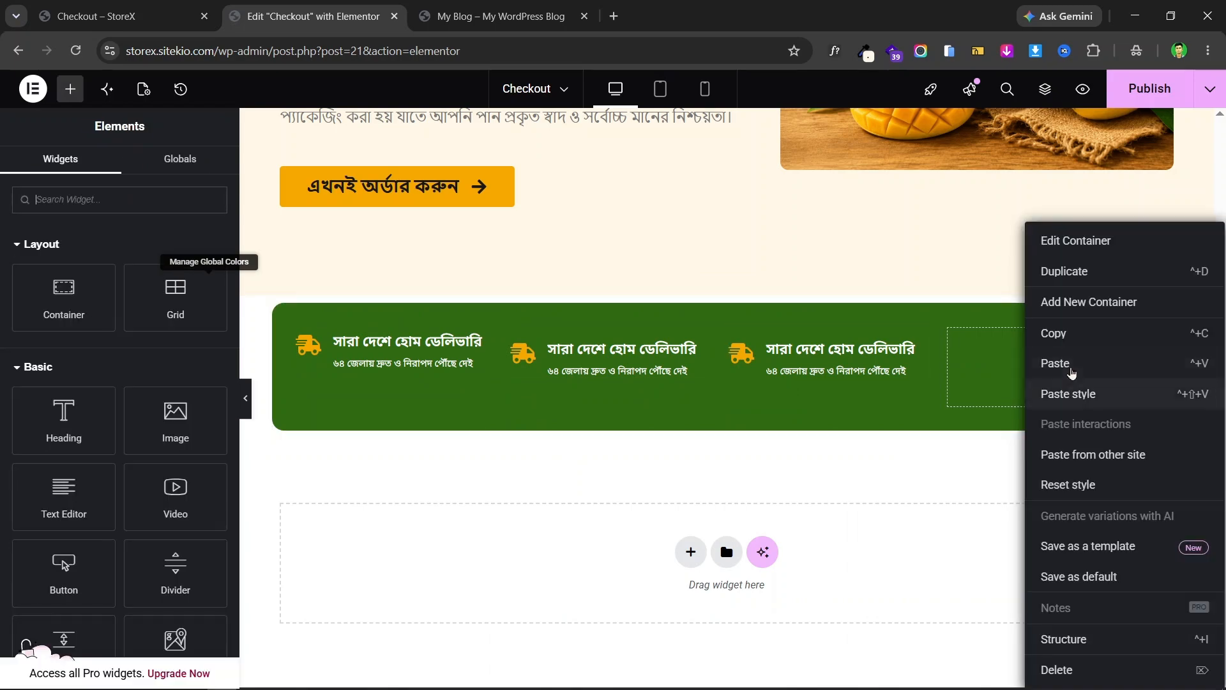
{"action": "left_click", "coordinate": [1071, 367]}
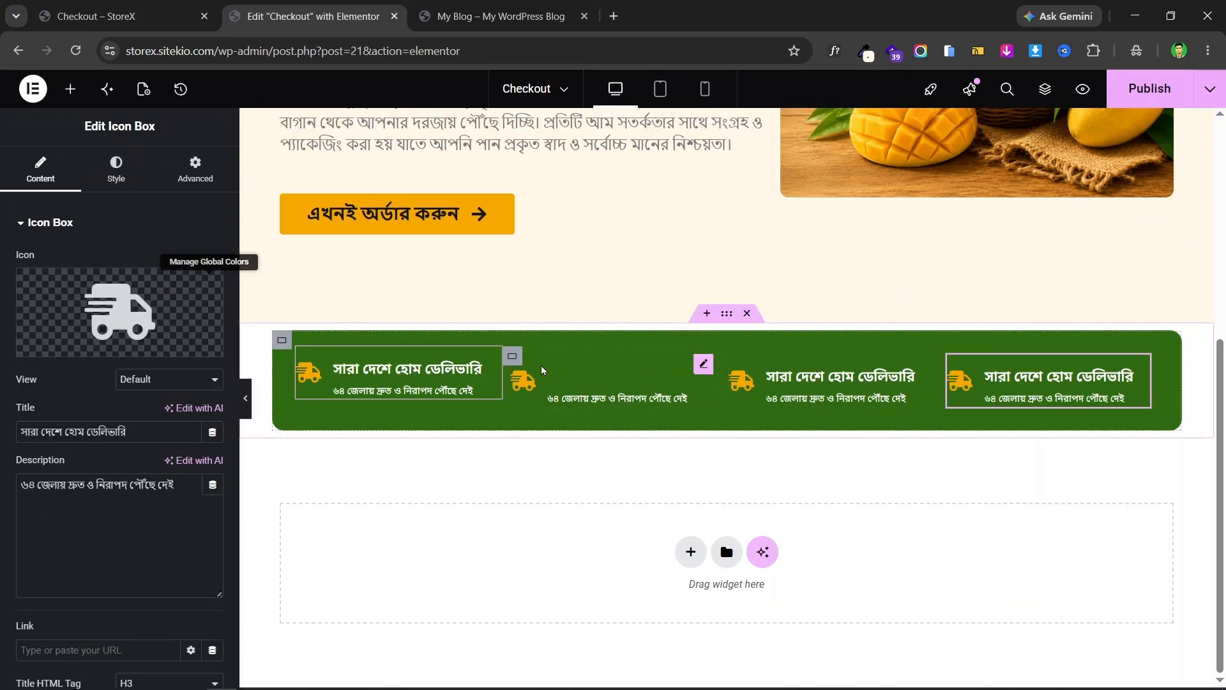
{"action": "left_click", "coordinate": [706, 365]}
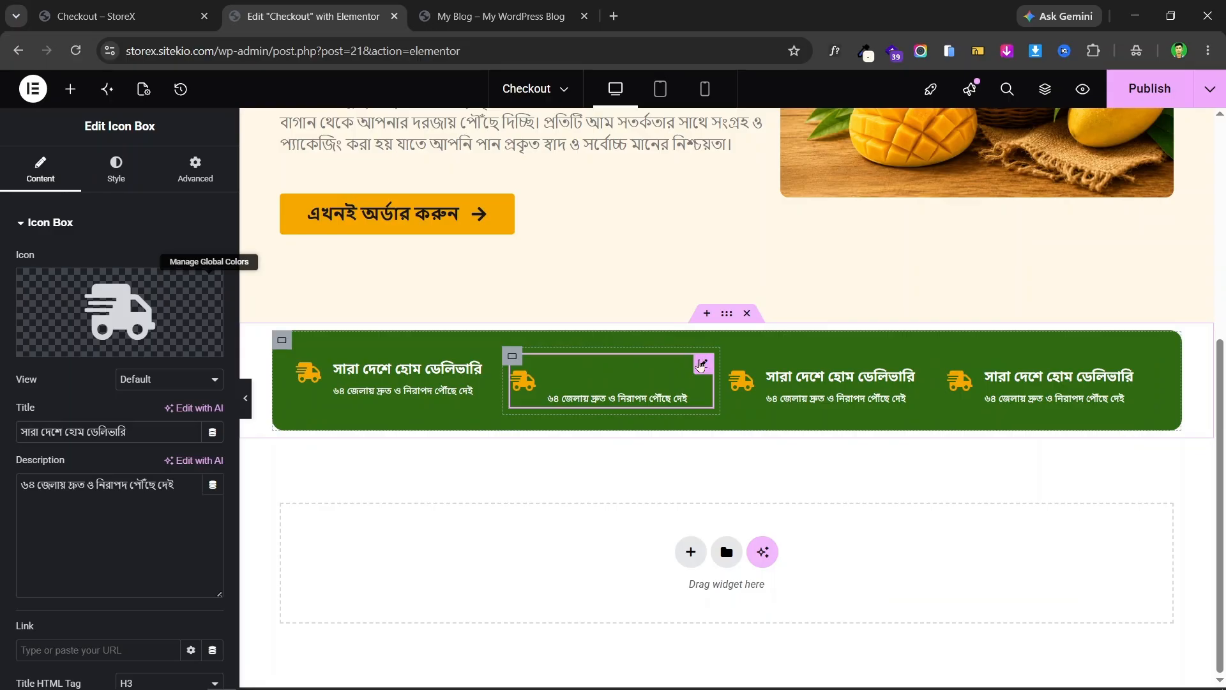
- Replace the second box's title with 'ক্যাশ অন ডেলিভারি(COD)' copied from the live page
{"action": "left_click", "coordinate": [145, 7]}
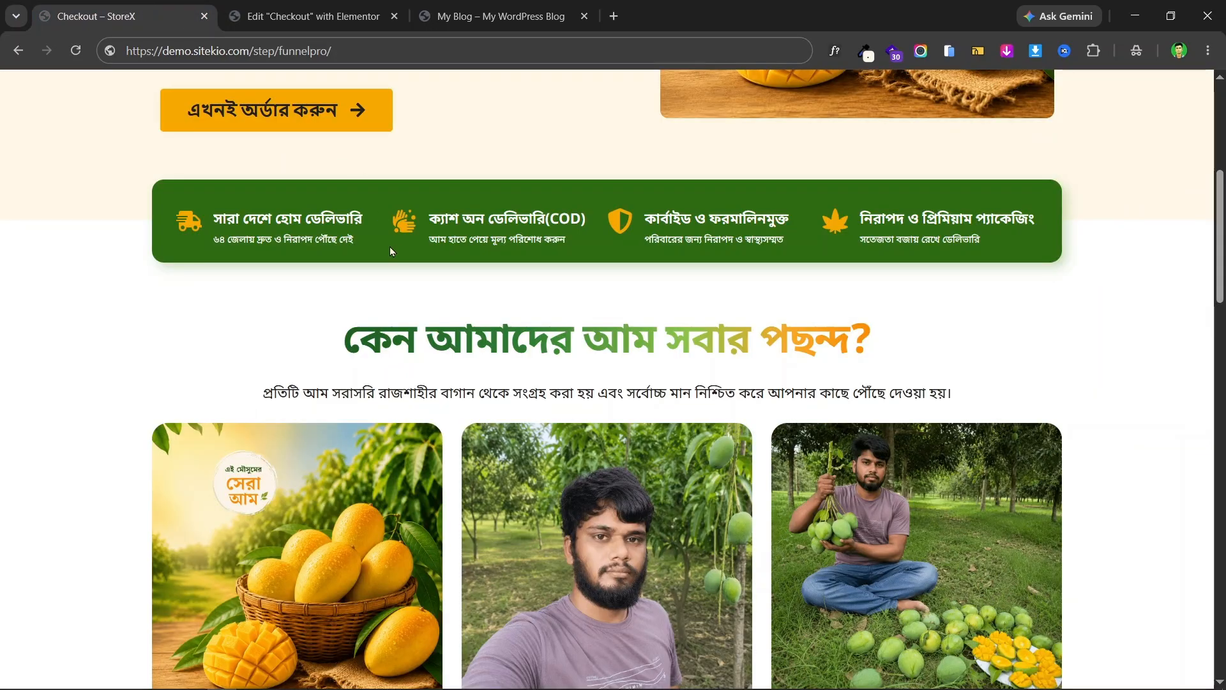
{"action": "triple_click", "coordinate": [465, 221]}
{"action": "right_click", "coordinate": [470, 215]}
{"action": "left_click", "coordinate": [520, 239]}
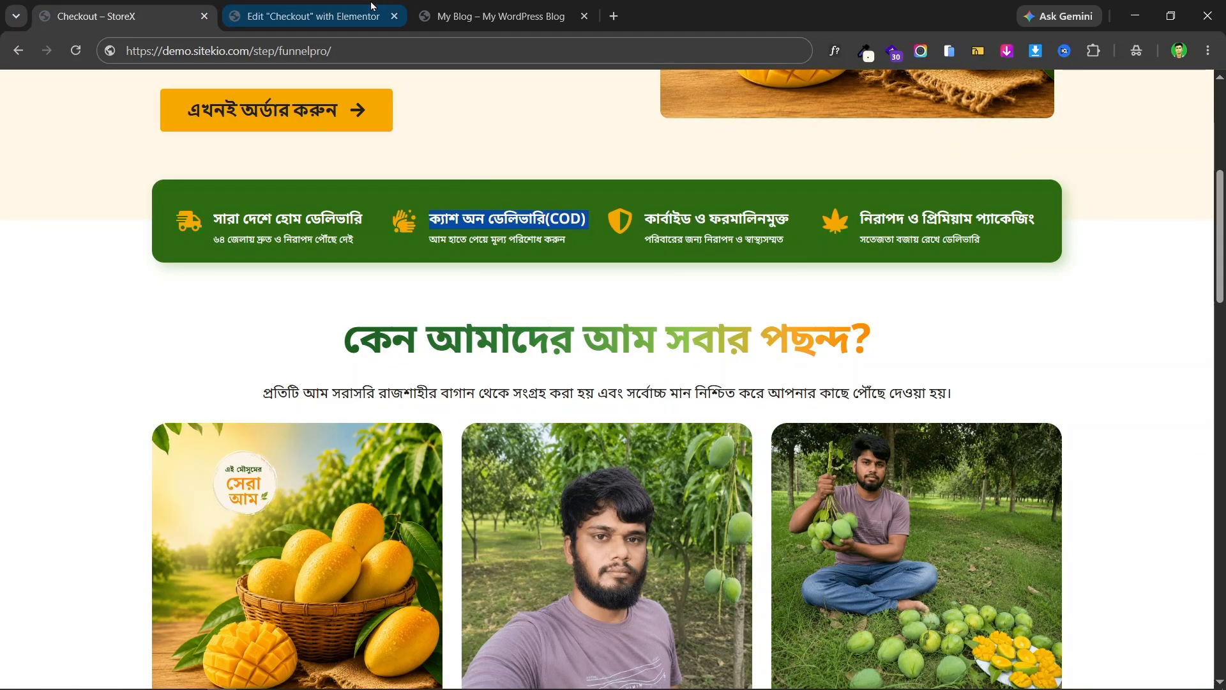
{"action": "left_click", "coordinate": [373, 6]}
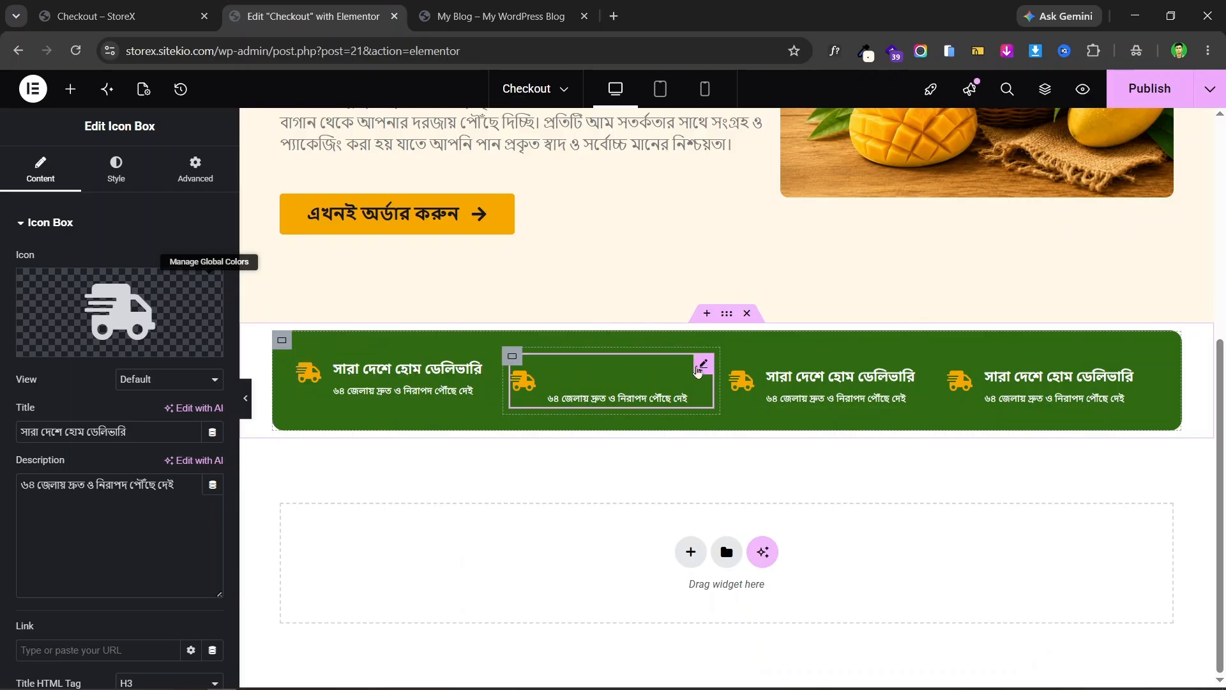
{"action": "triple_click", "coordinate": [95, 432]}
{"action": "key", "text": "ctrl+v"}
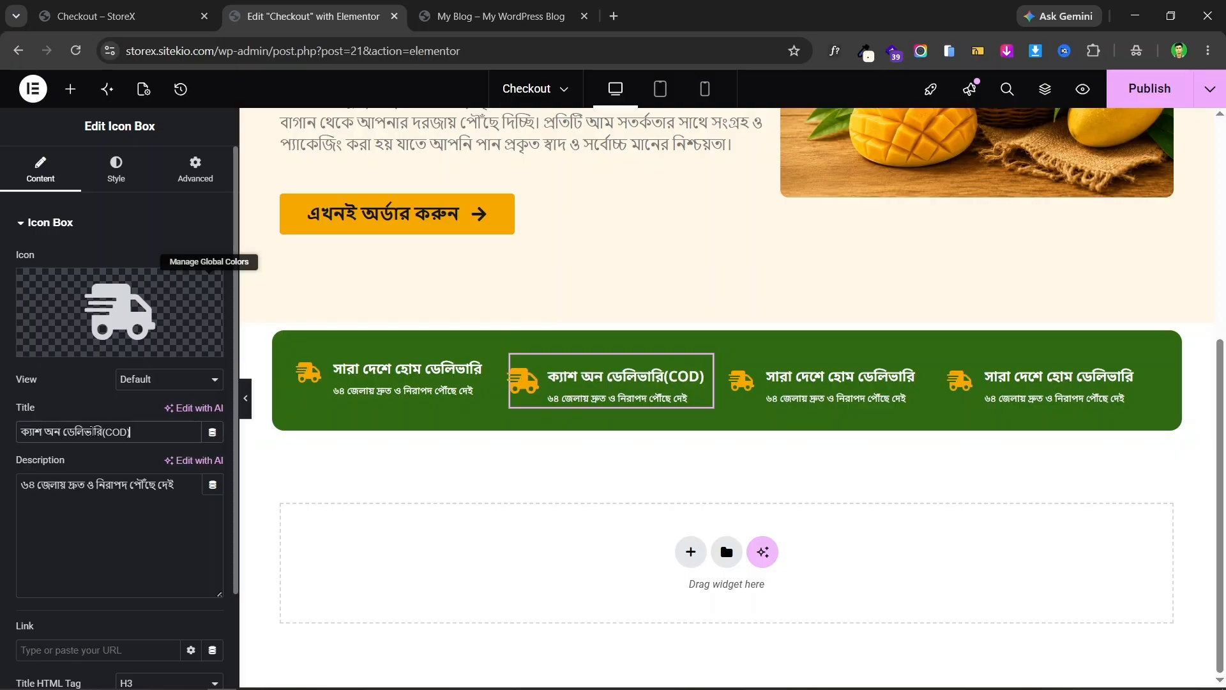
- Paste 'আম হাতে পেয়ে মূল্য পরিশোধ করুন' from the live page into the second box's description
{"action": "left_click", "coordinate": [96, 16]}
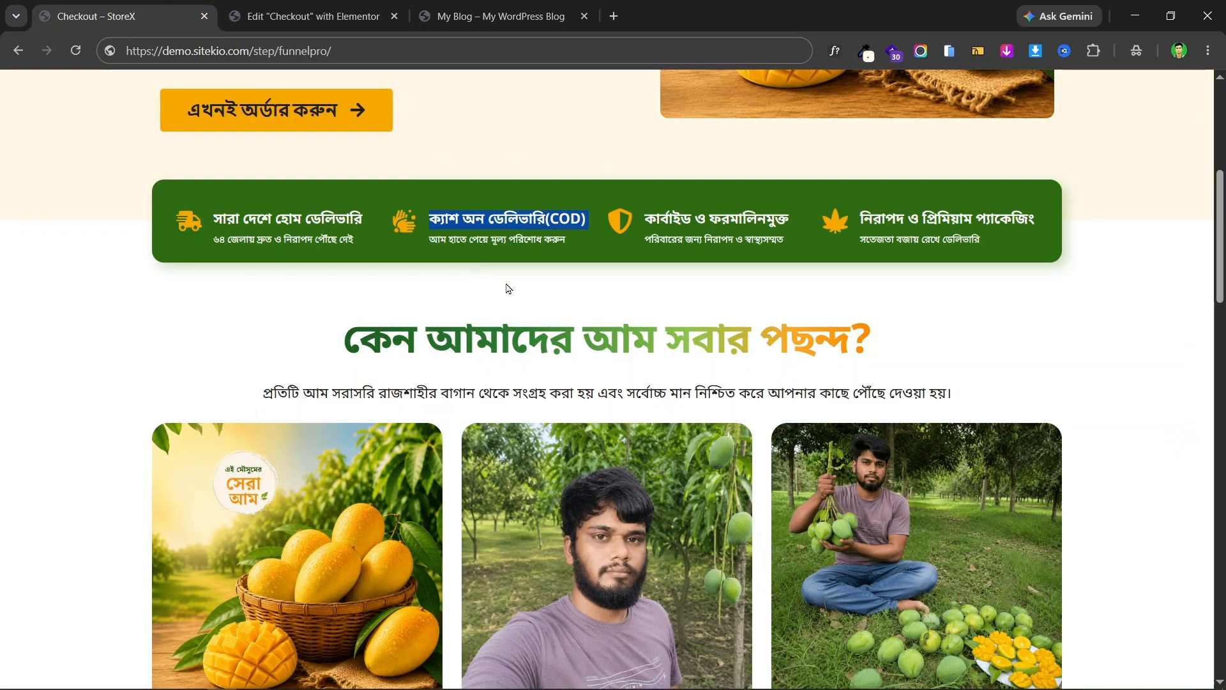
{"action": "triple_click", "coordinate": [512, 245]}
{"action": "right_click", "coordinate": [516, 245]}
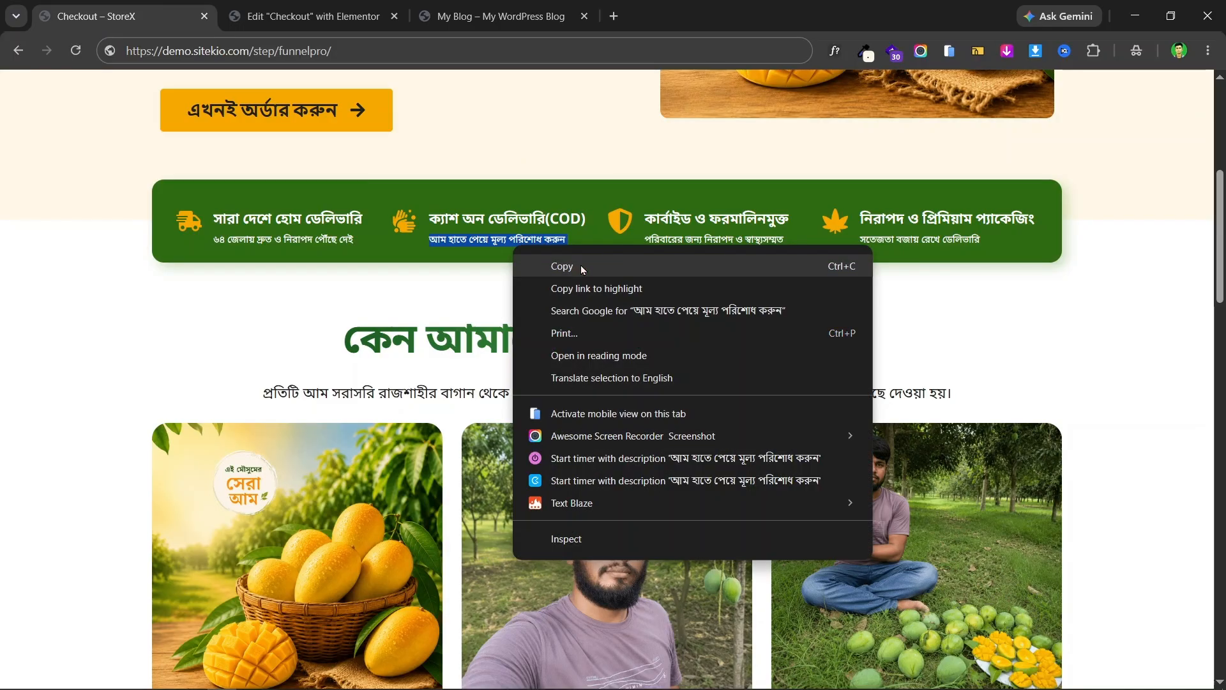
{"action": "left_click", "coordinate": [581, 266]}
{"action": "left_click", "coordinate": [341, 9]}
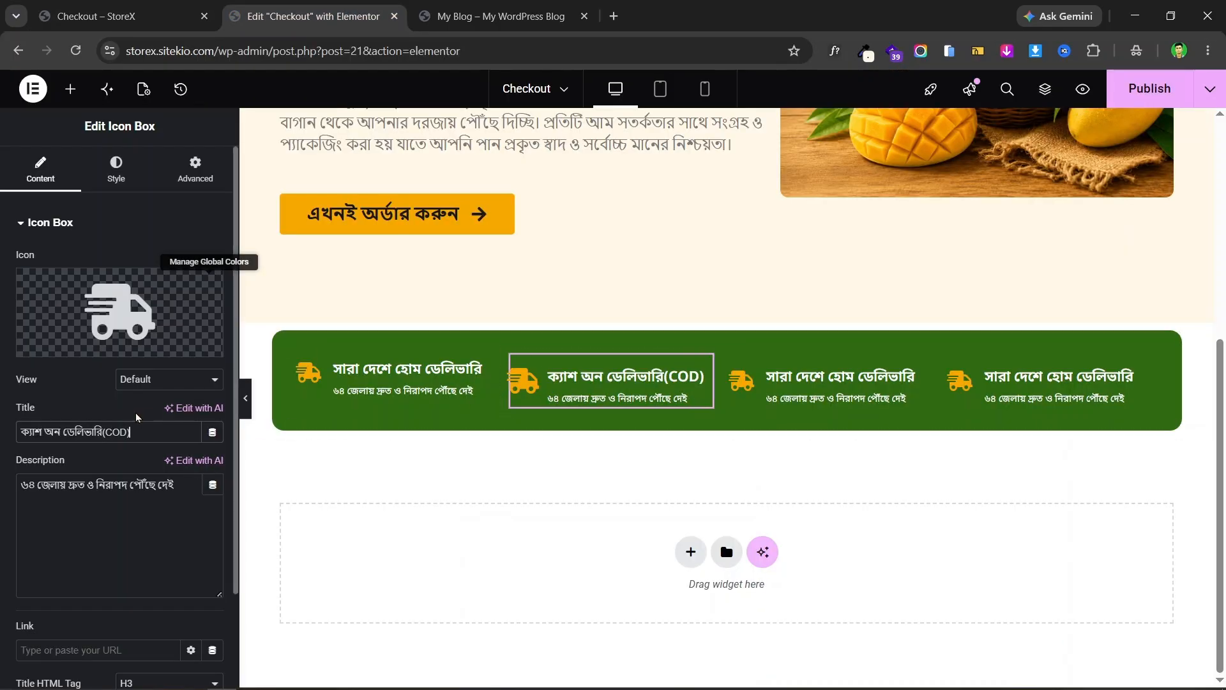
{"action": "triple_click", "coordinate": [87, 480]}
{"action": "key", "text": "ctrl+v"}
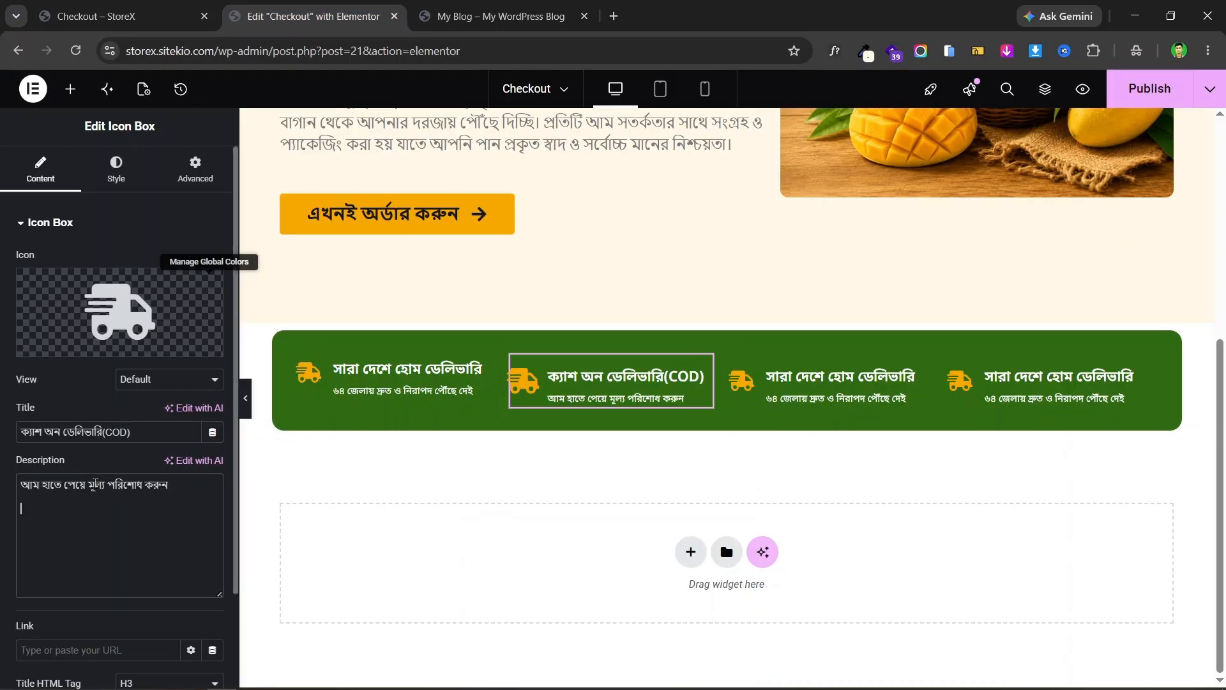
- Swap the second box's truck for the washing-hands icon from the Icon Library
{"action": "left_click", "coordinate": [139, 17]}
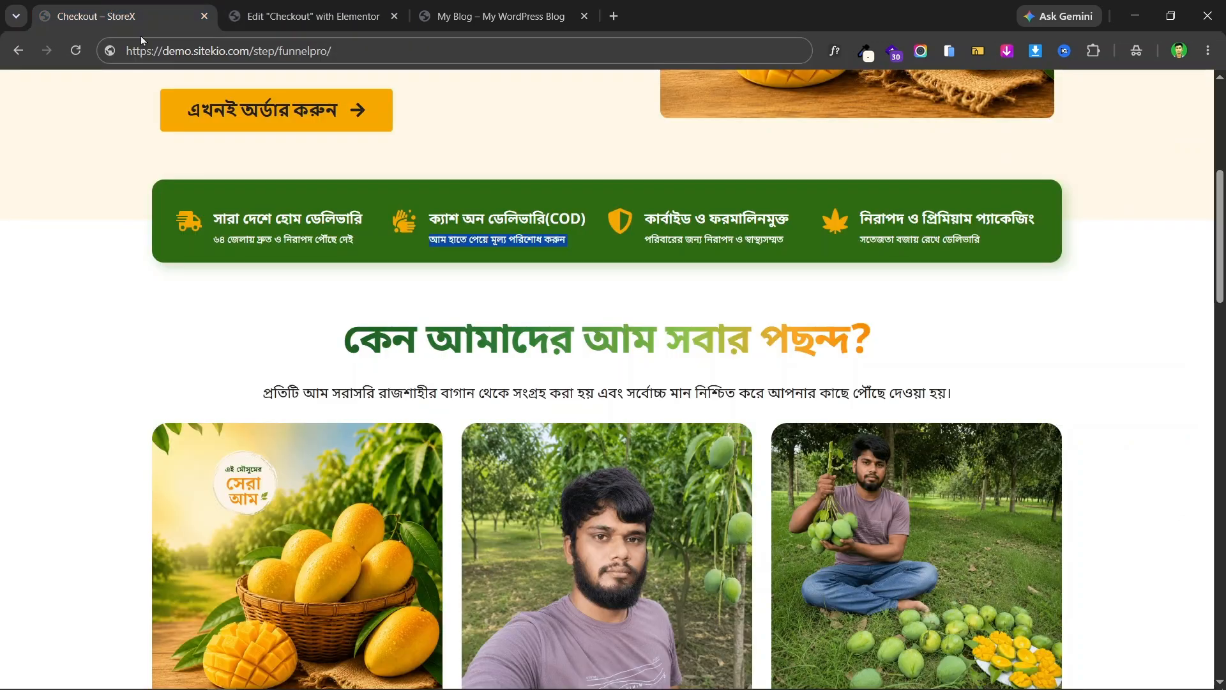
{"action": "left_click", "coordinate": [313, 16]}
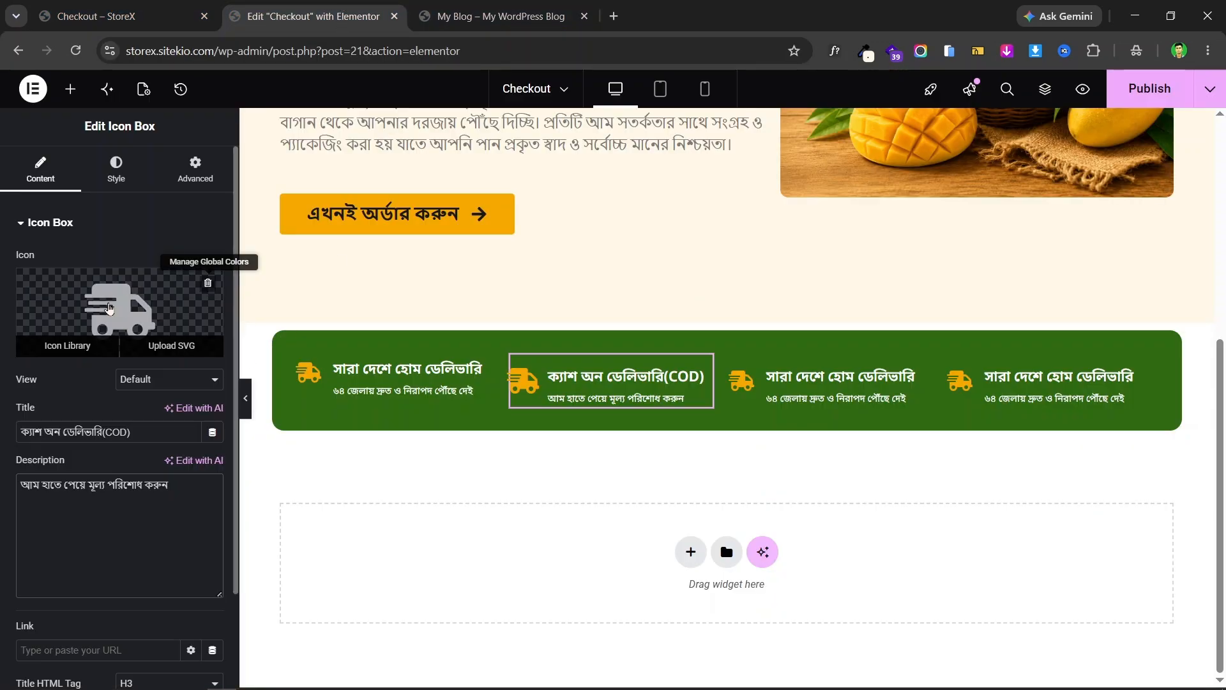
{"action": "left_click", "coordinate": [119, 311]}
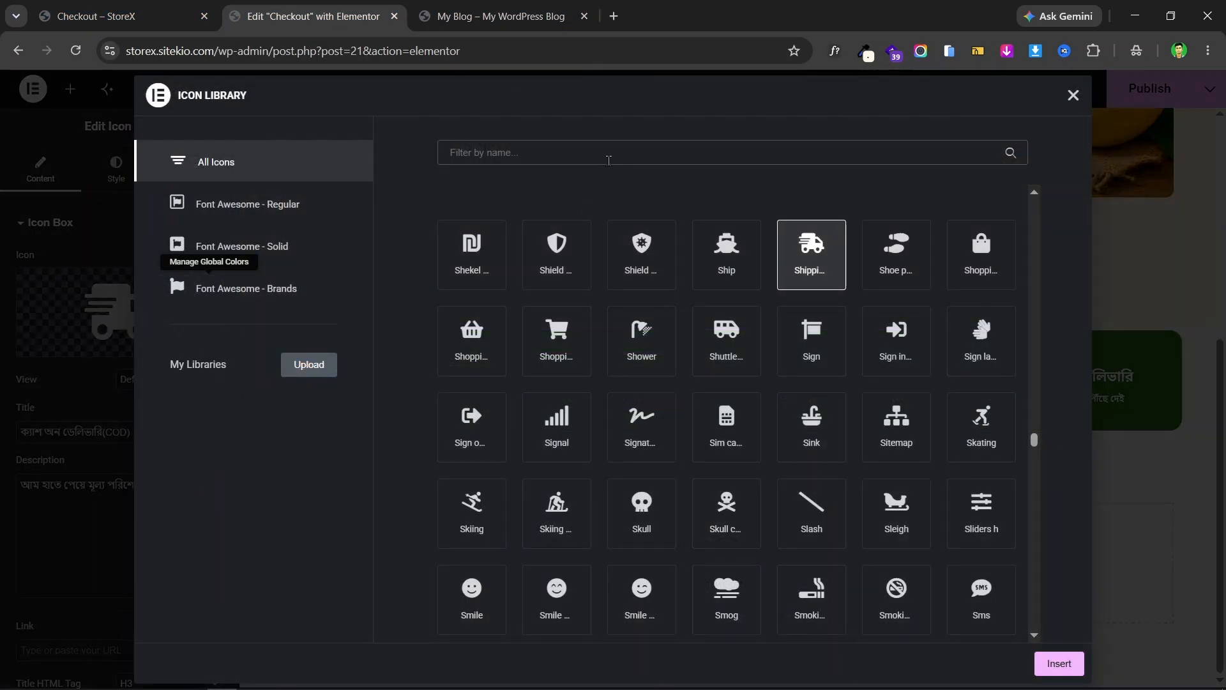
{"action": "left_click", "coordinate": [609, 161]}
{"action": "type", "text": "hand"}
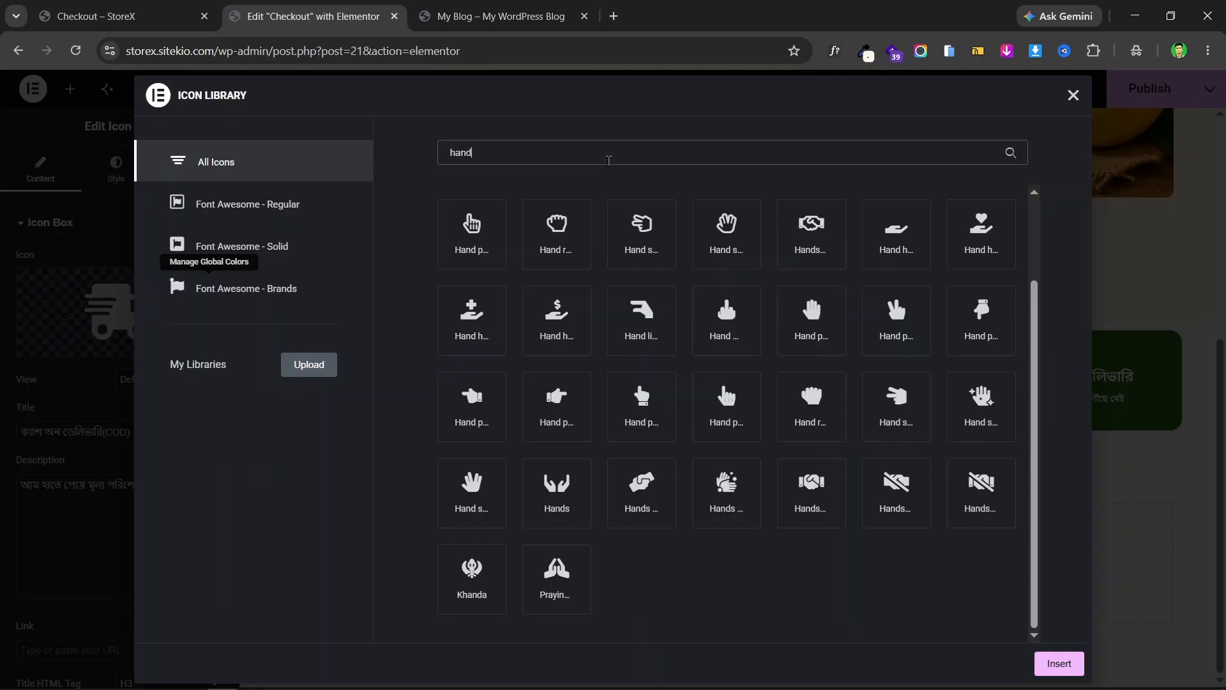
{"action": "left_click", "coordinate": [122, 16]}
{"action": "left_click", "coordinate": [232, 8]}
{"action": "left_click", "coordinate": [727, 485]}
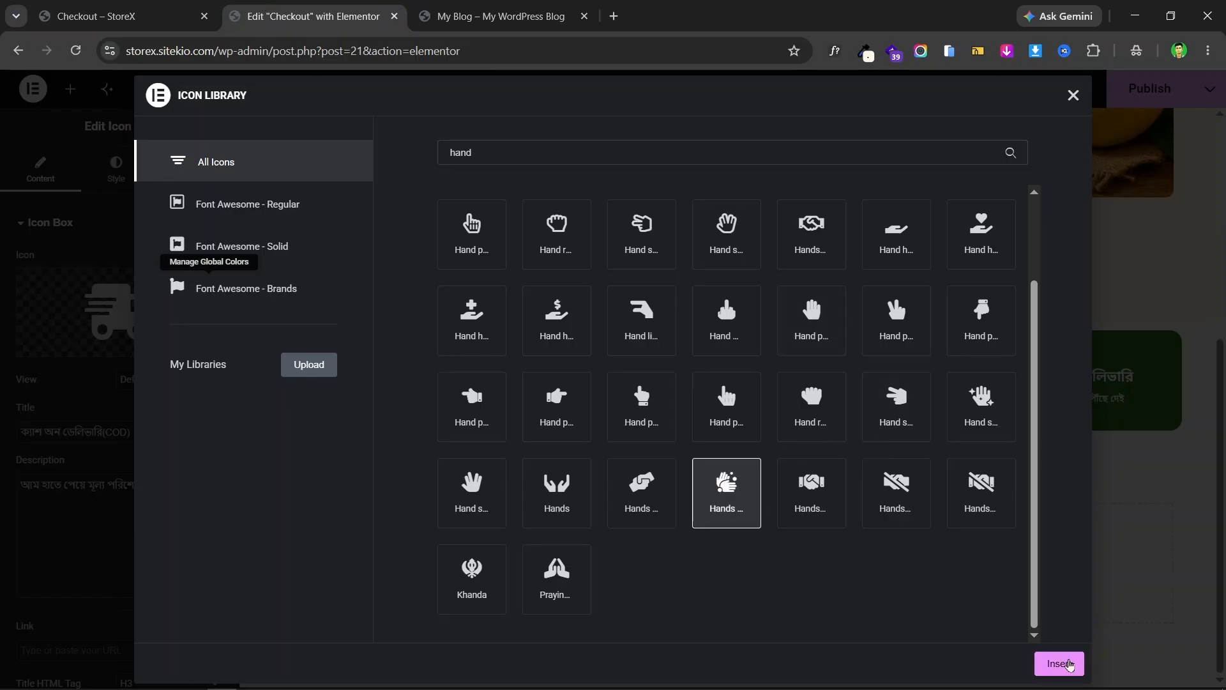
{"action": "left_click", "coordinate": [1059, 663]}
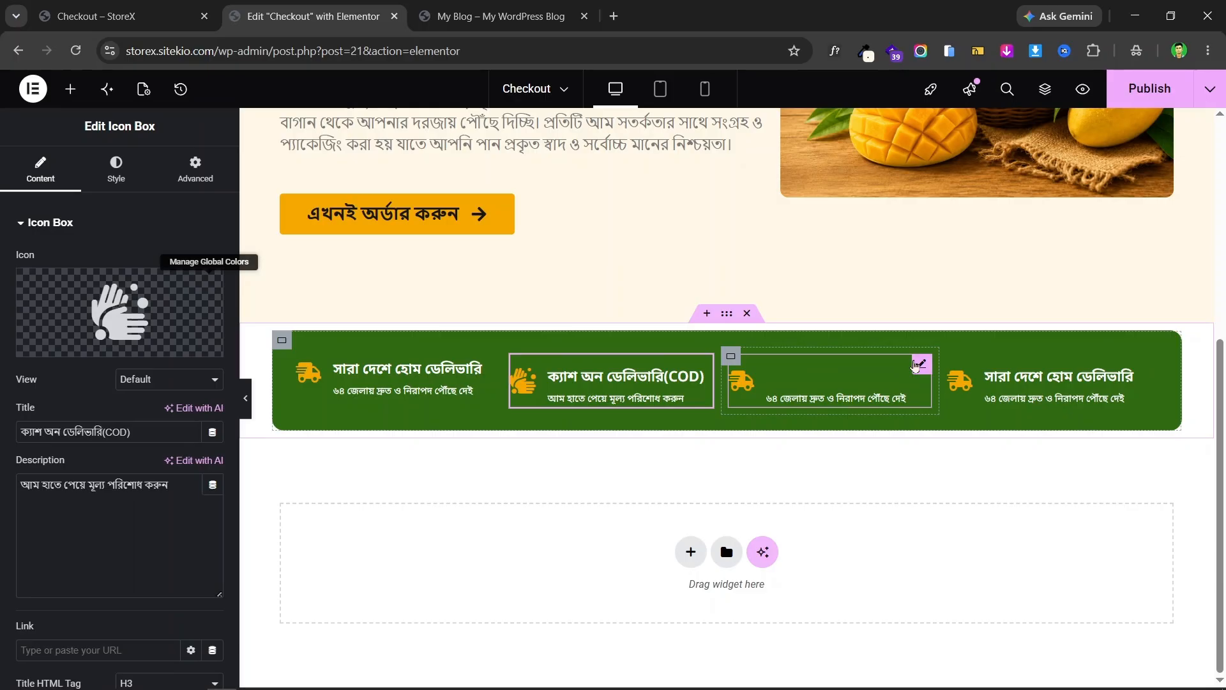
{"action": "left_click", "coordinate": [920, 364]}
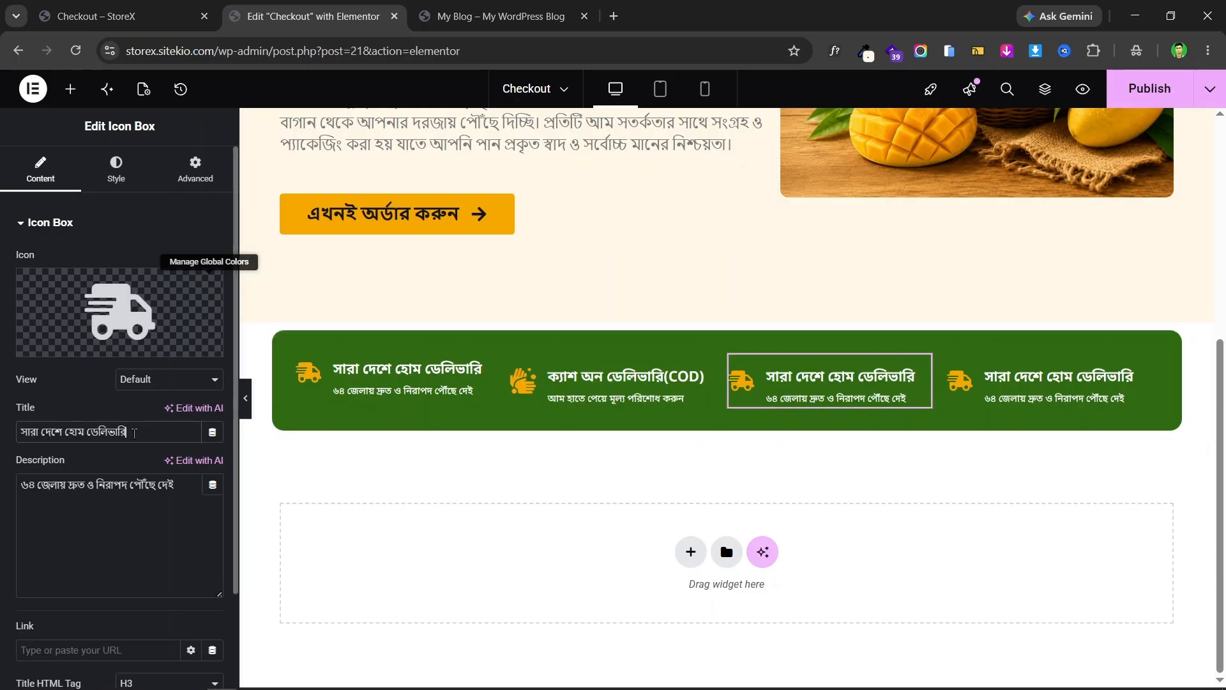
{"action": "mouse_move", "coordinate": [113, 312]}
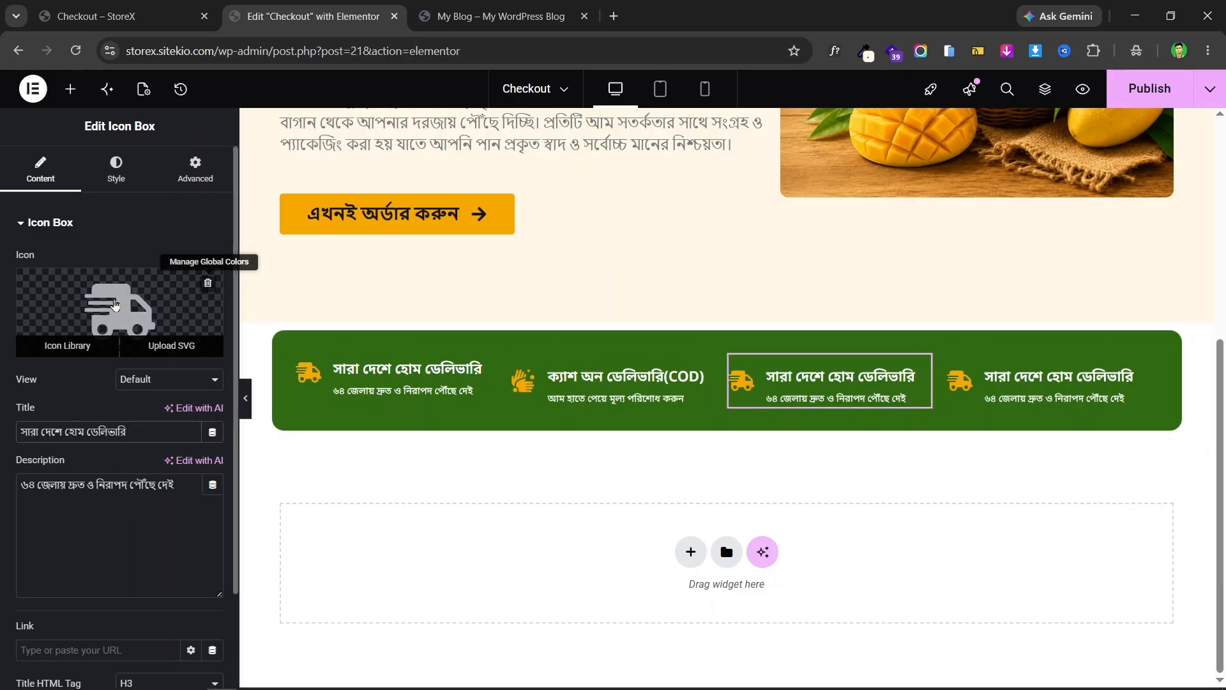
{"action": "left_click", "coordinate": [160, 5]}
{"action": "left_click", "coordinate": [296, 6]}
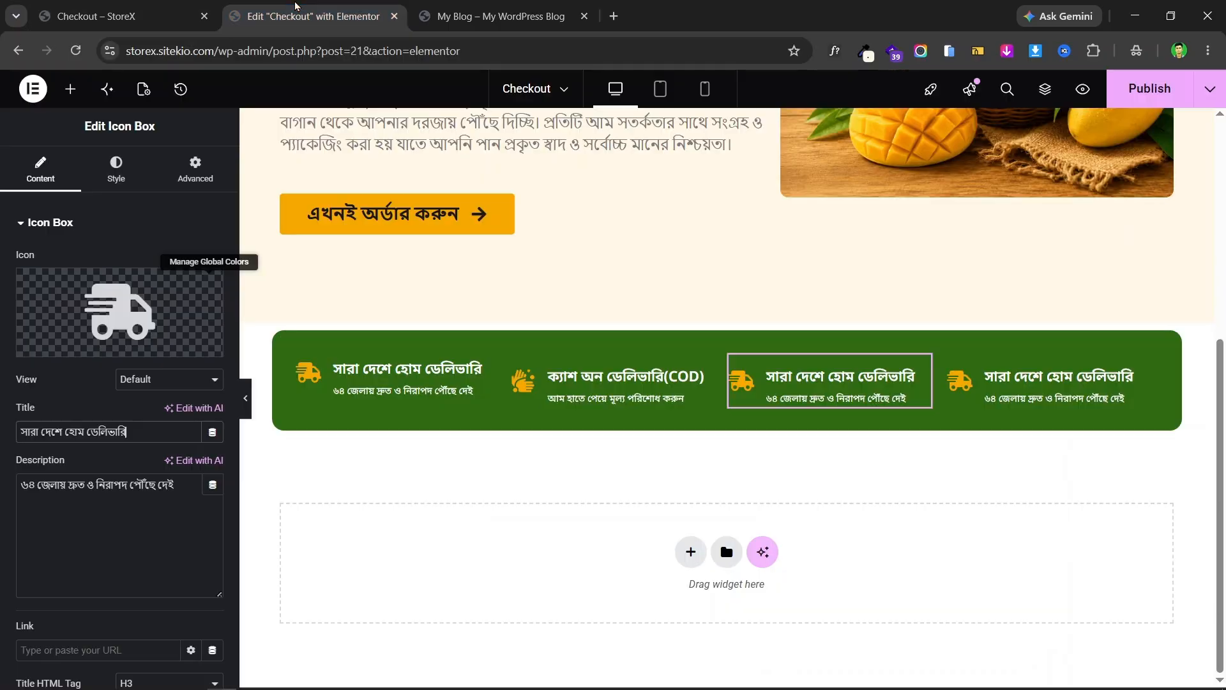
{"action": "left_click", "coordinate": [63, 346]}
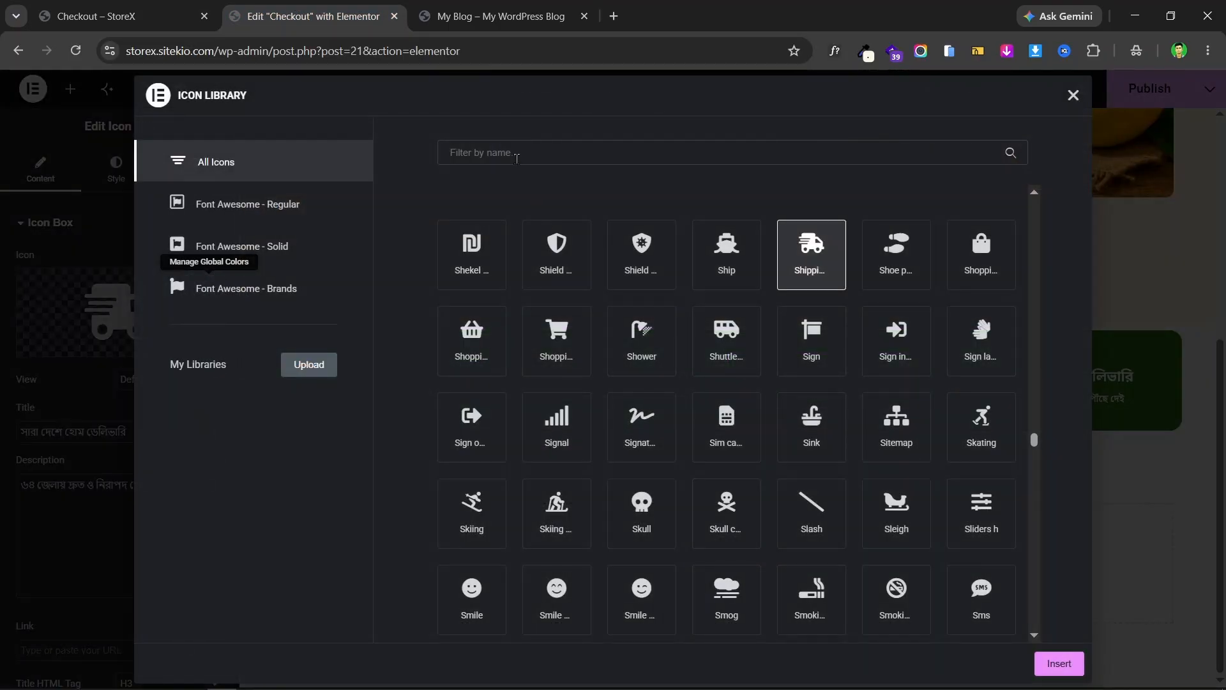
{"action": "left_click", "coordinate": [555, 259]}
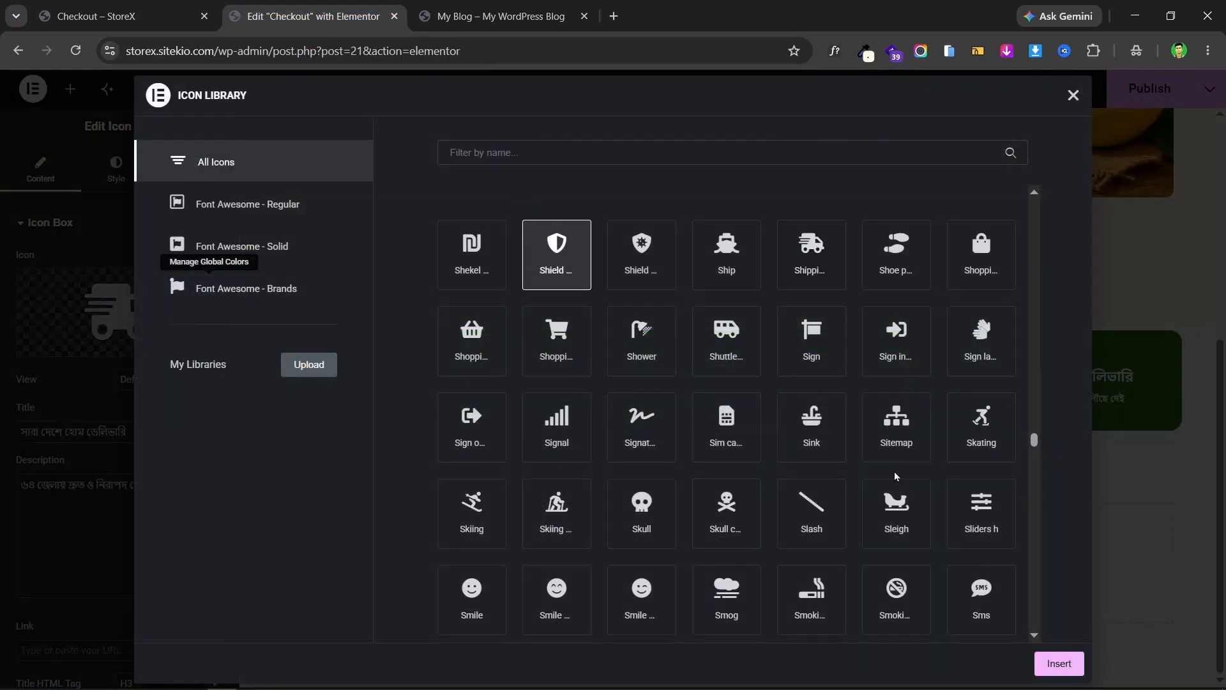
{"action": "left_click", "coordinate": [1035, 666]}
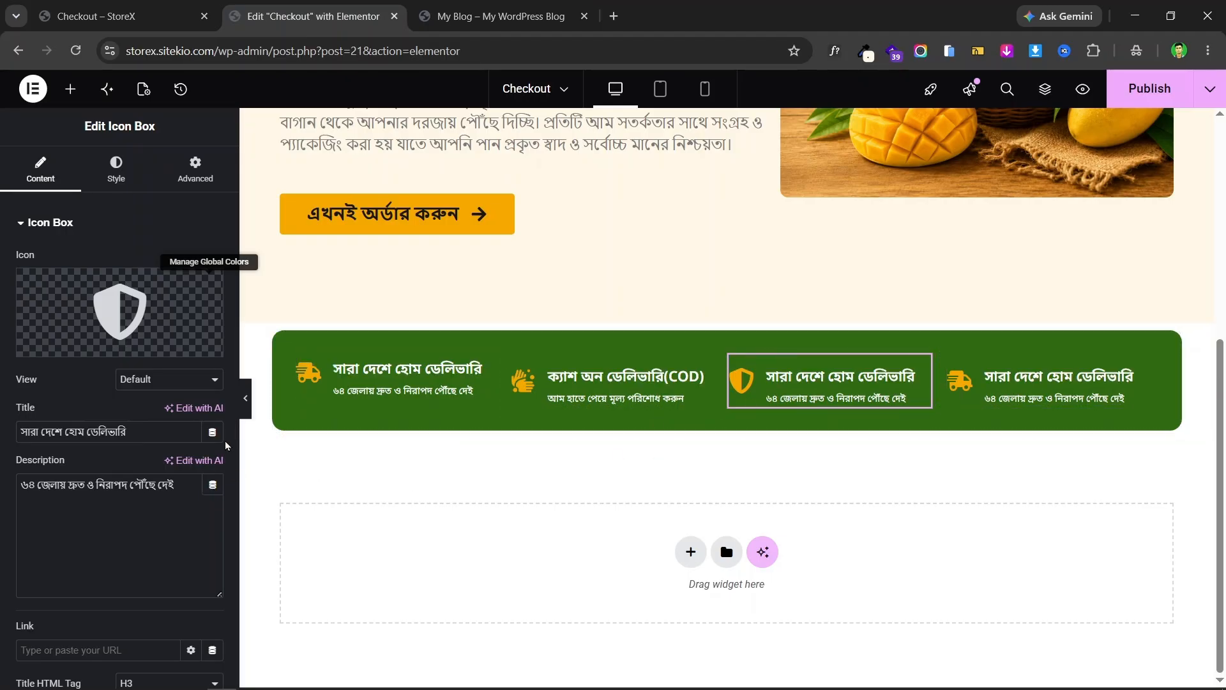
{"action": "left_click", "coordinate": [121, 16]}
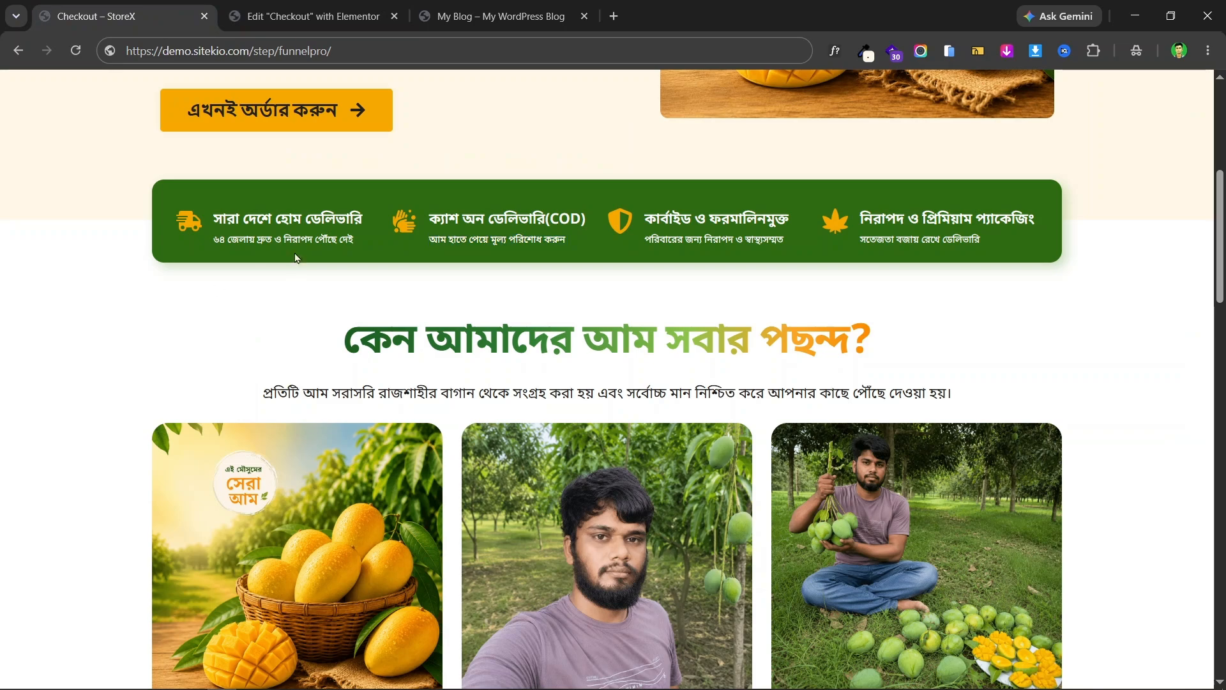
{"action": "left_click", "coordinate": [304, 13]}
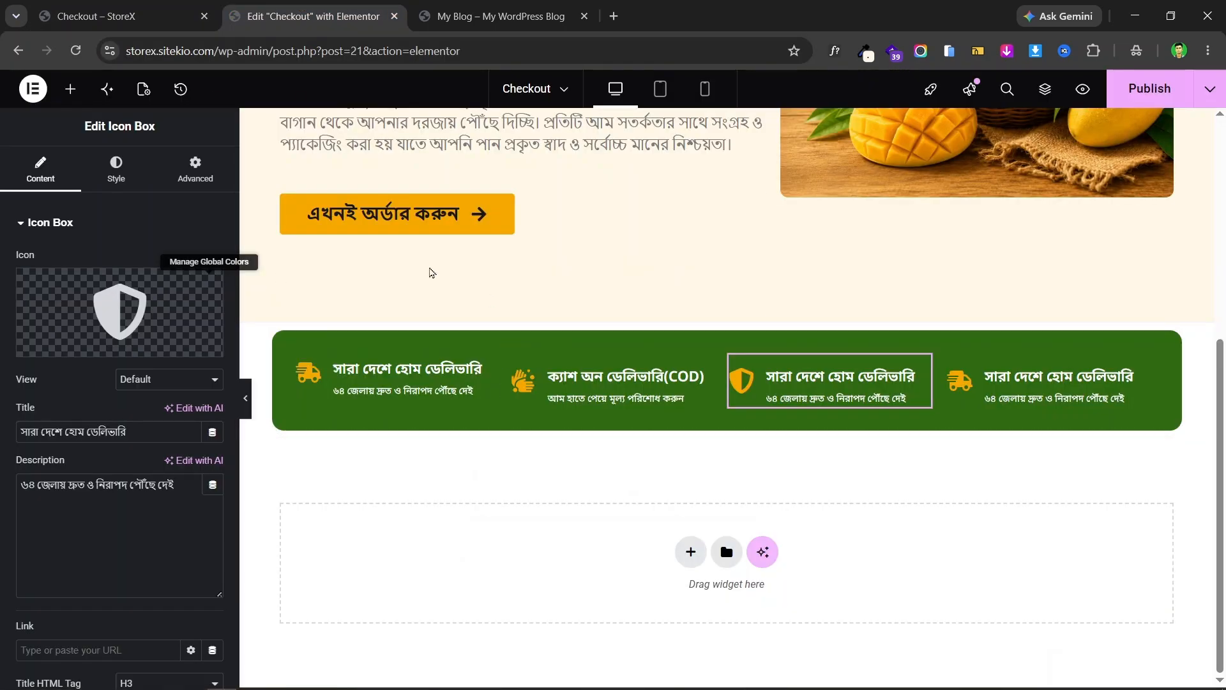
{"action": "left_click", "coordinate": [122, 16]}
{"action": "left_click", "coordinate": [304, 16]}
{"action": "left_click", "coordinate": [245, 398]}
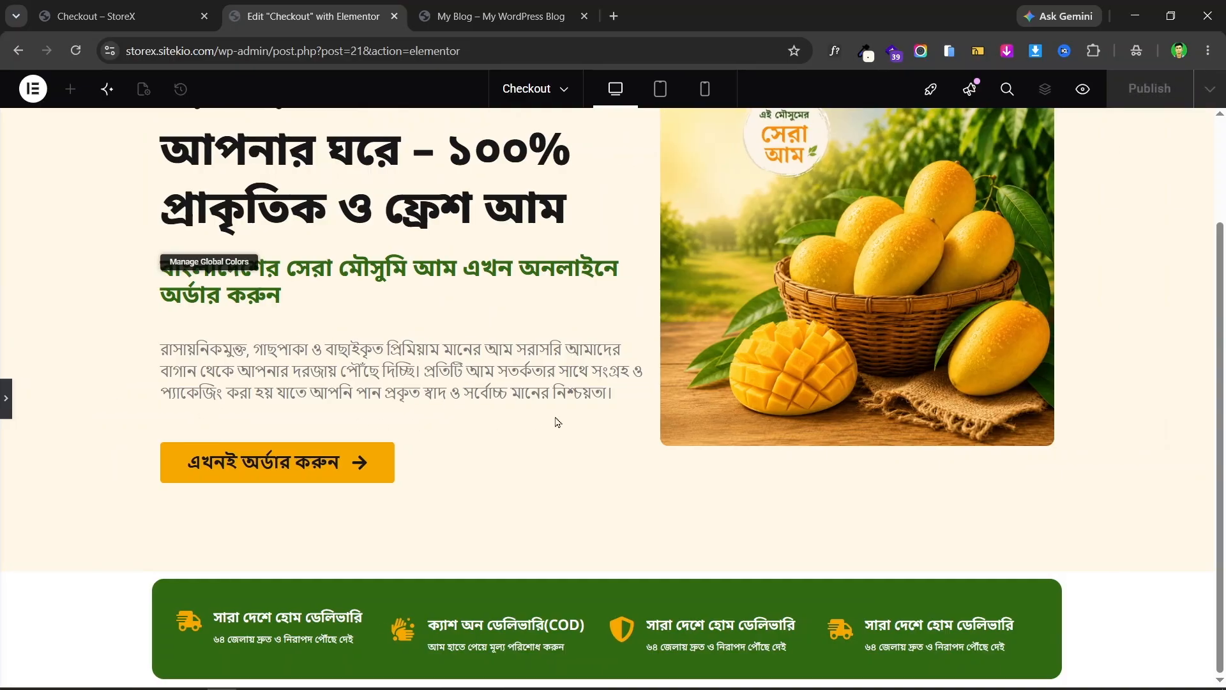
{"action": "left_click", "coordinate": [6, 398]}
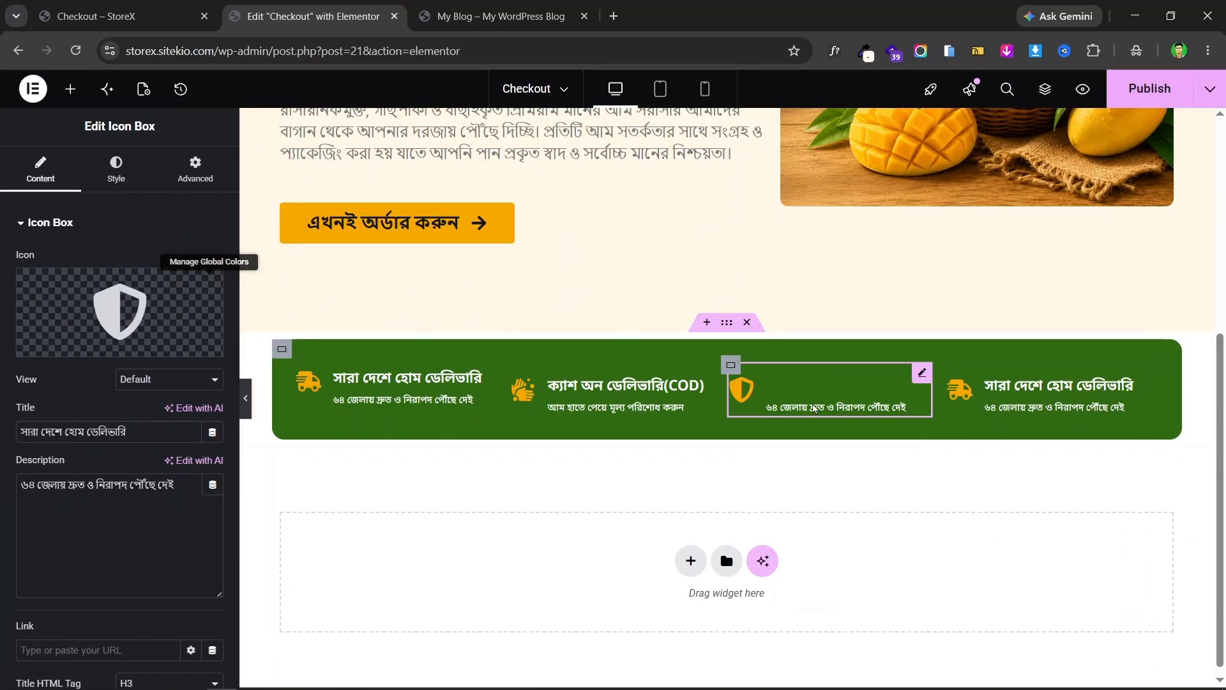
{"action": "left_click", "coordinate": [281, 349]}
{"action": "scroll", "coordinate": [216, 319], "scroll_direction": "down", "scroll_amount": 1}
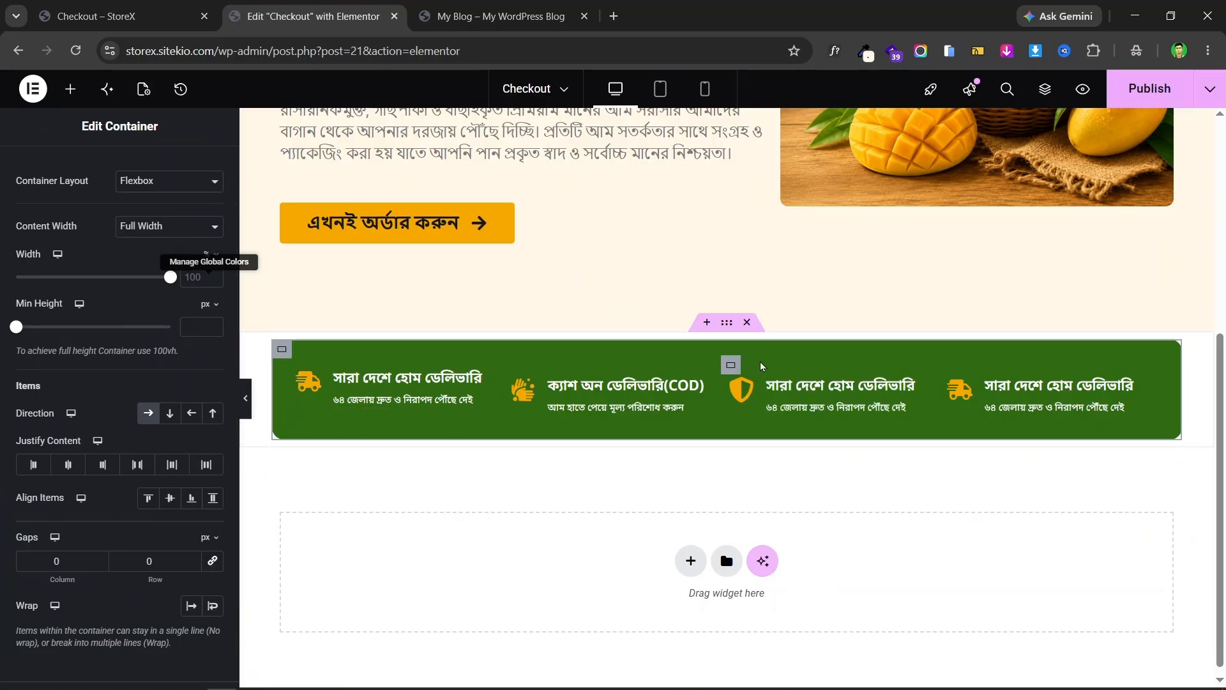
{"action": "left_click", "coordinate": [247, 399]}
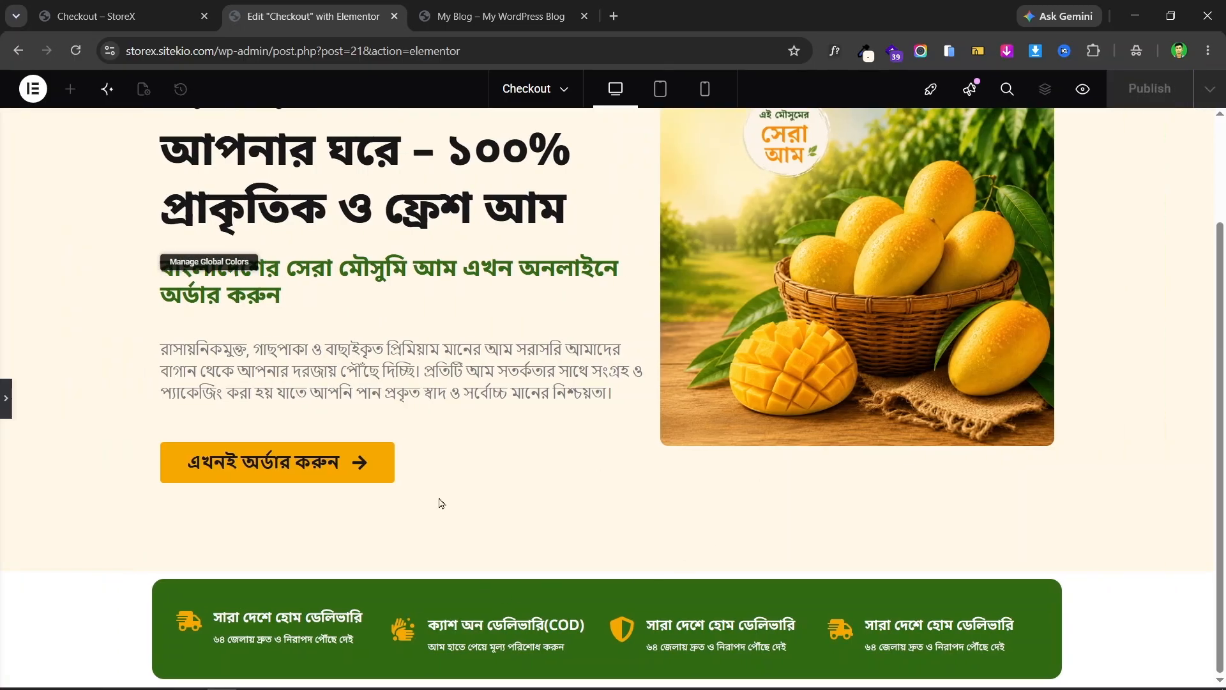
{"action": "left_click", "coordinate": [160, 8]}
{"action": "left_click", "coordinate": [6, 412]}
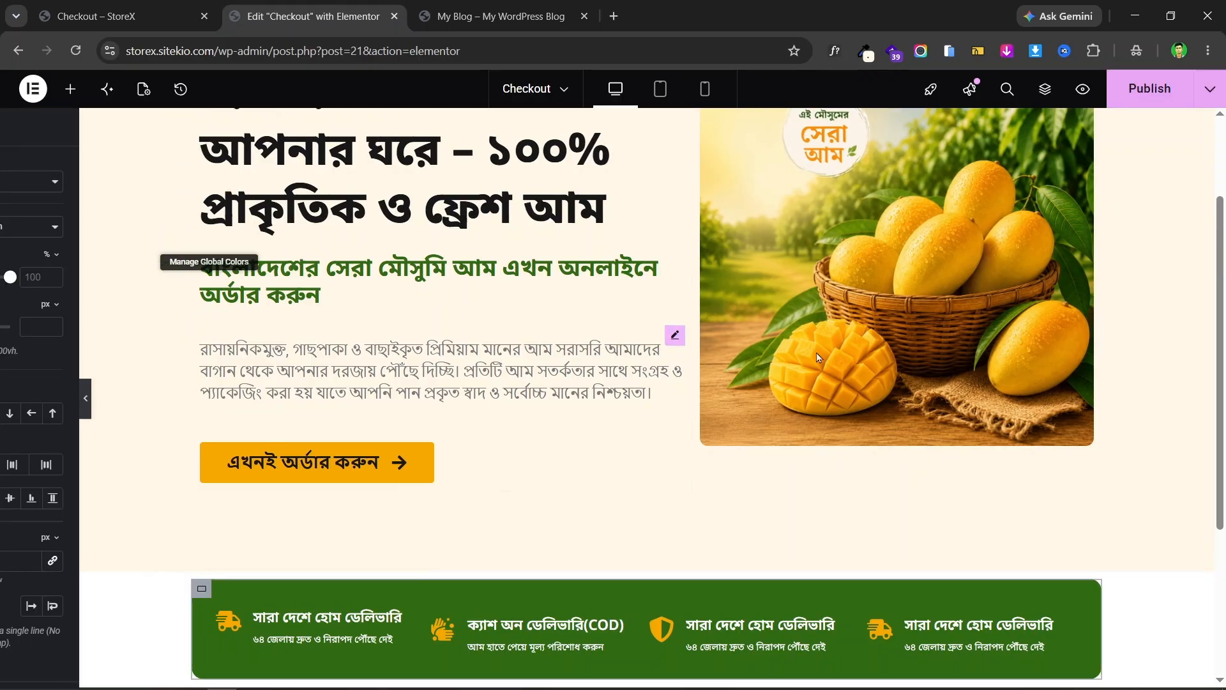
{"action": "scroll", "coordinate": [724, 358], "scroll_direction": "down", "scroll_amount": 4}
- Duplicate the green icon bar container below the original
{"action": "right_click", "coordinate": [724, 319]}
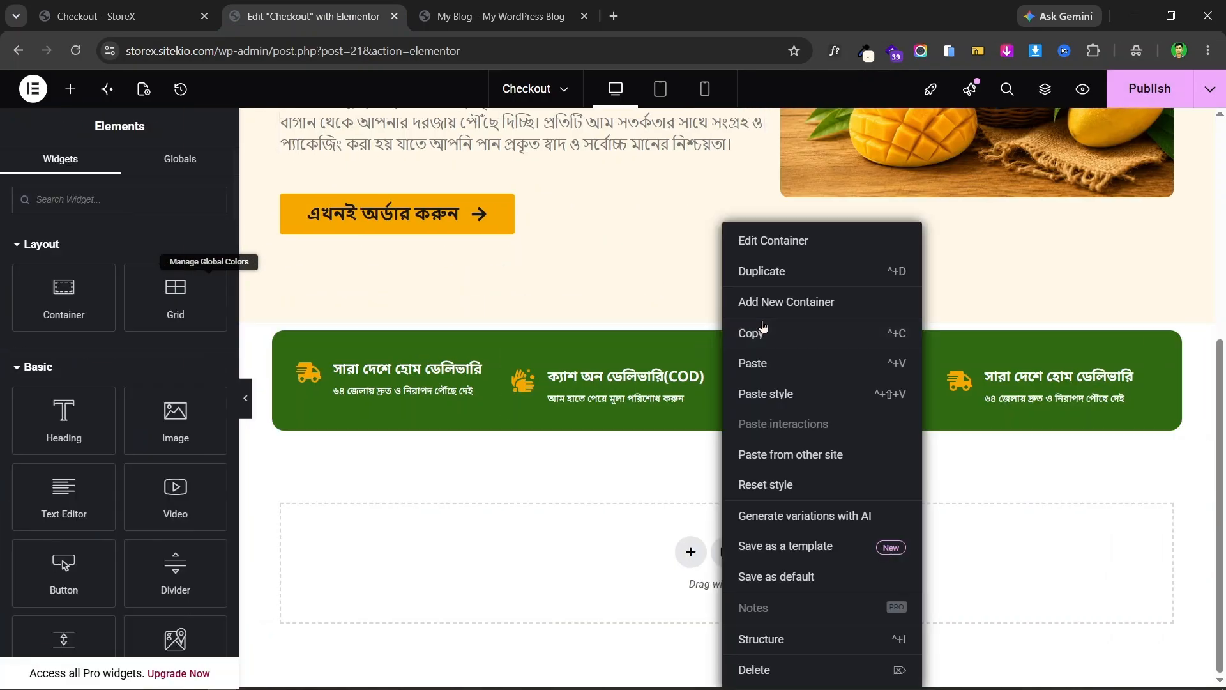
{"action": "left_click", "coordinate": [920, 272]}
{"action": "scroll", "coordinate": [901, 249], "scroll_direction": "down", "scroll_amount": 1}
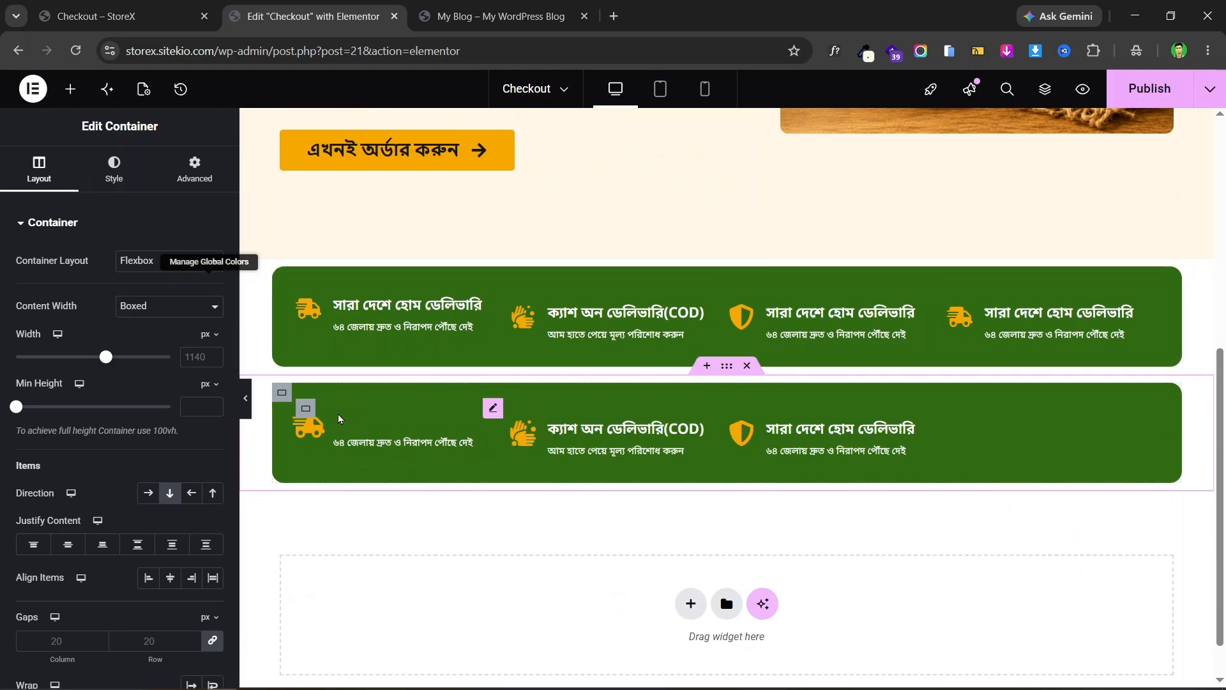
- Delete all four icon boxes from the duplicated bar, leaving it empty
{"action": "right_click", "coordinate": [305, 408]}
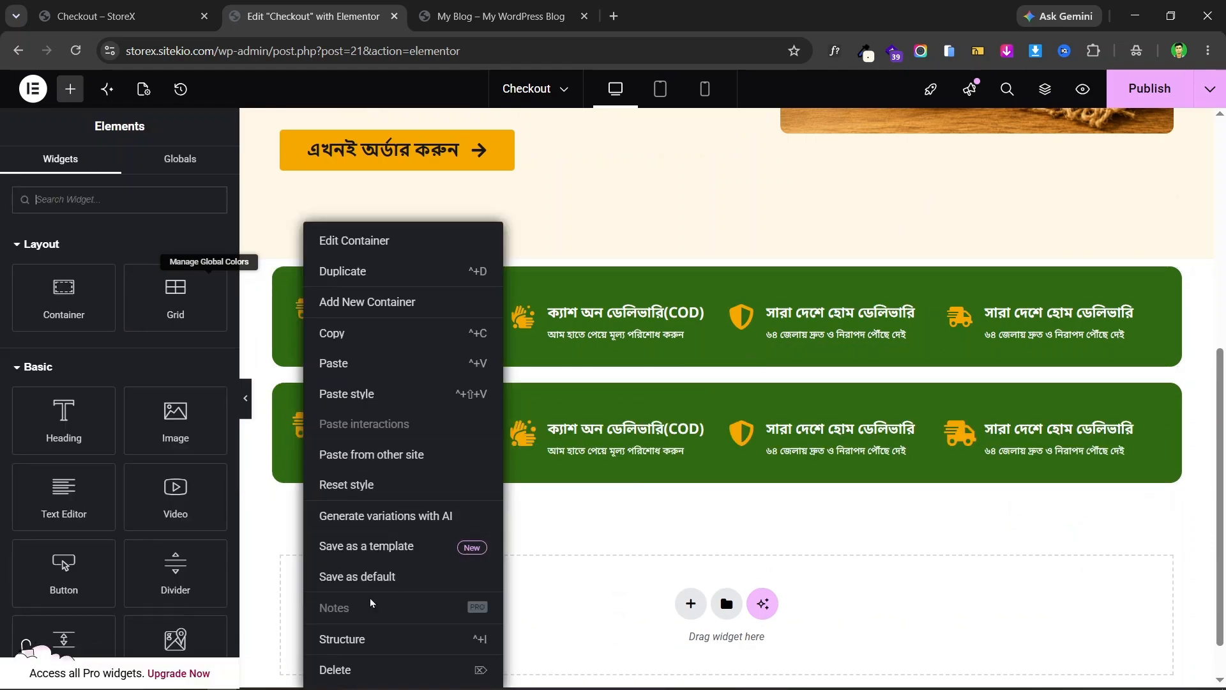
{"action": "left_click", "coordinate": [373, 670]}
{"action": "right_click", "coordinate": [314, 412]}
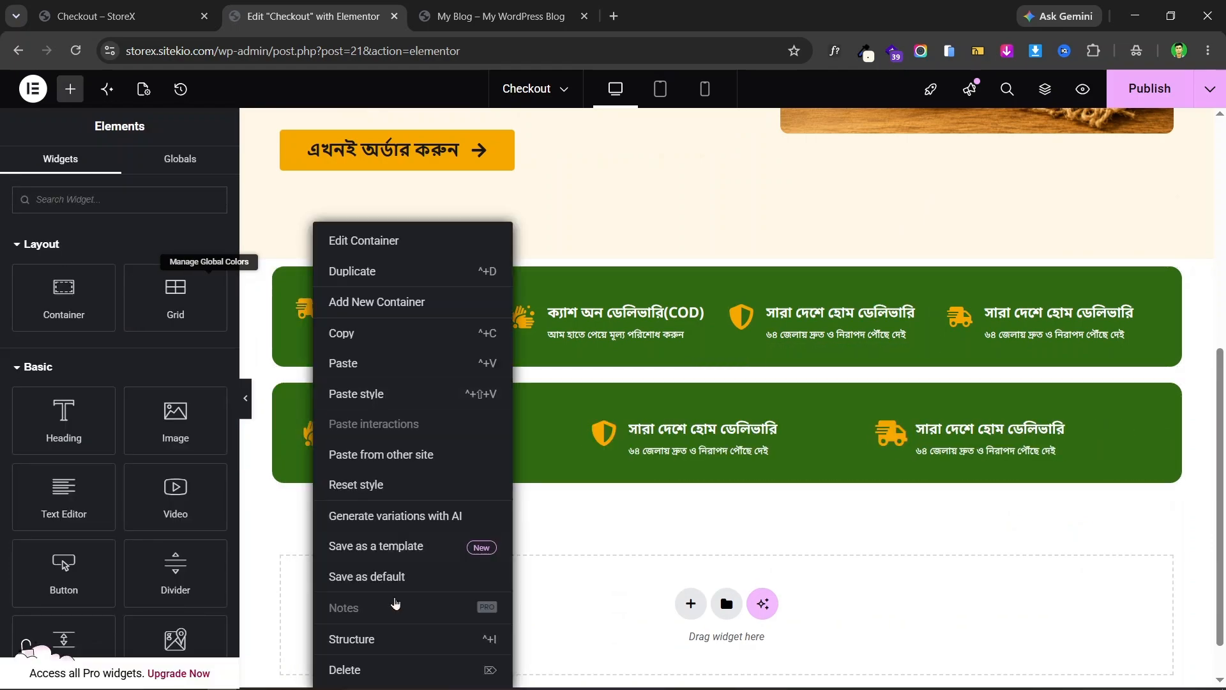
{"action": "left_click", "coordinate": [410, 668]}
{"action": "right_click", "coordinate": [301, 412]}
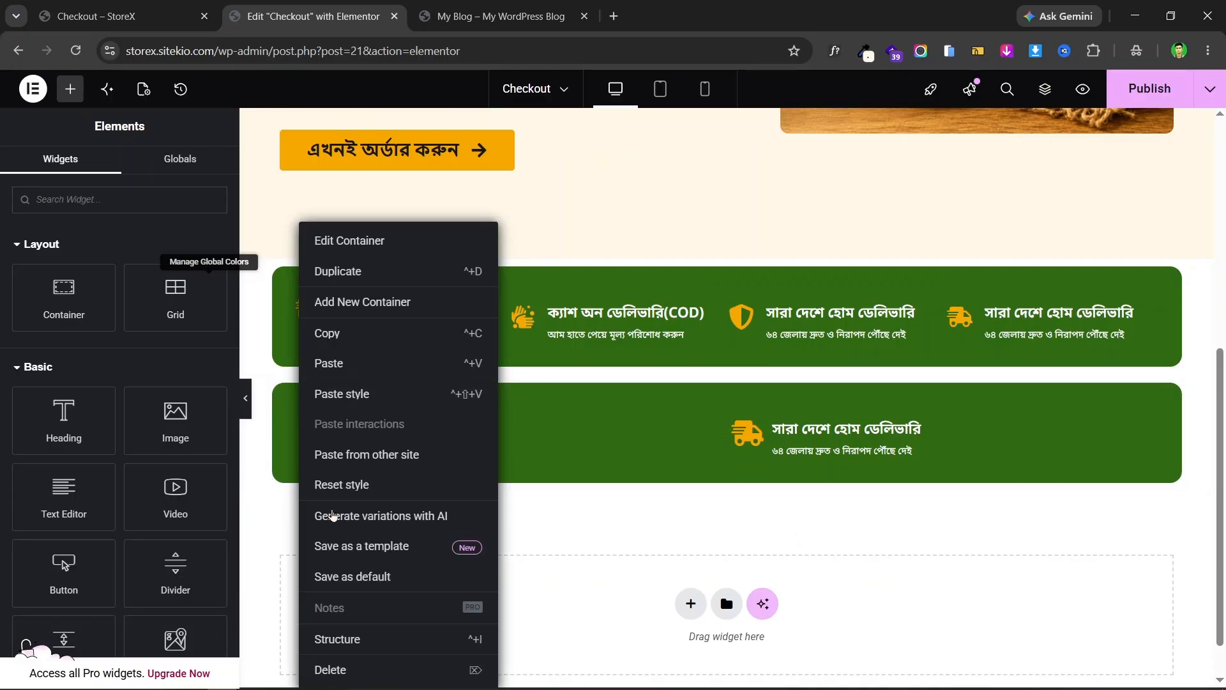
{"action": "left_click", "coordinate": [374, 670]}
{"action": "right_click", "coordinate": [314, 417]}
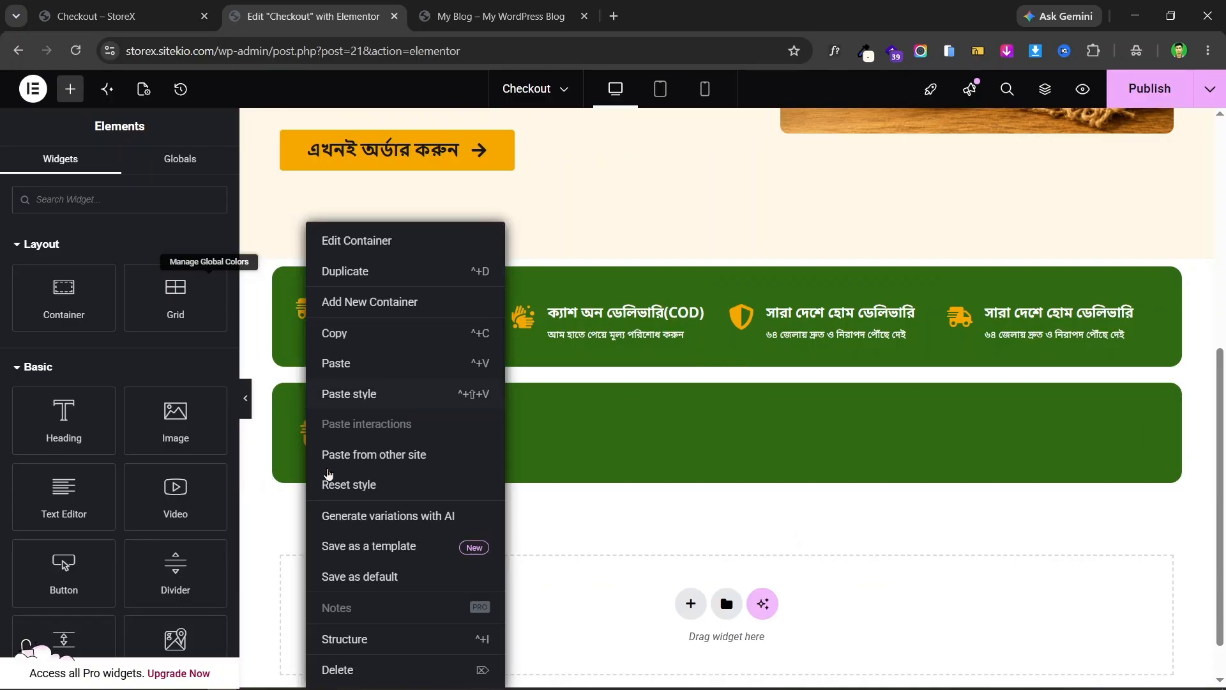
{"action": "left_click", "coordinate": [414, 675]}
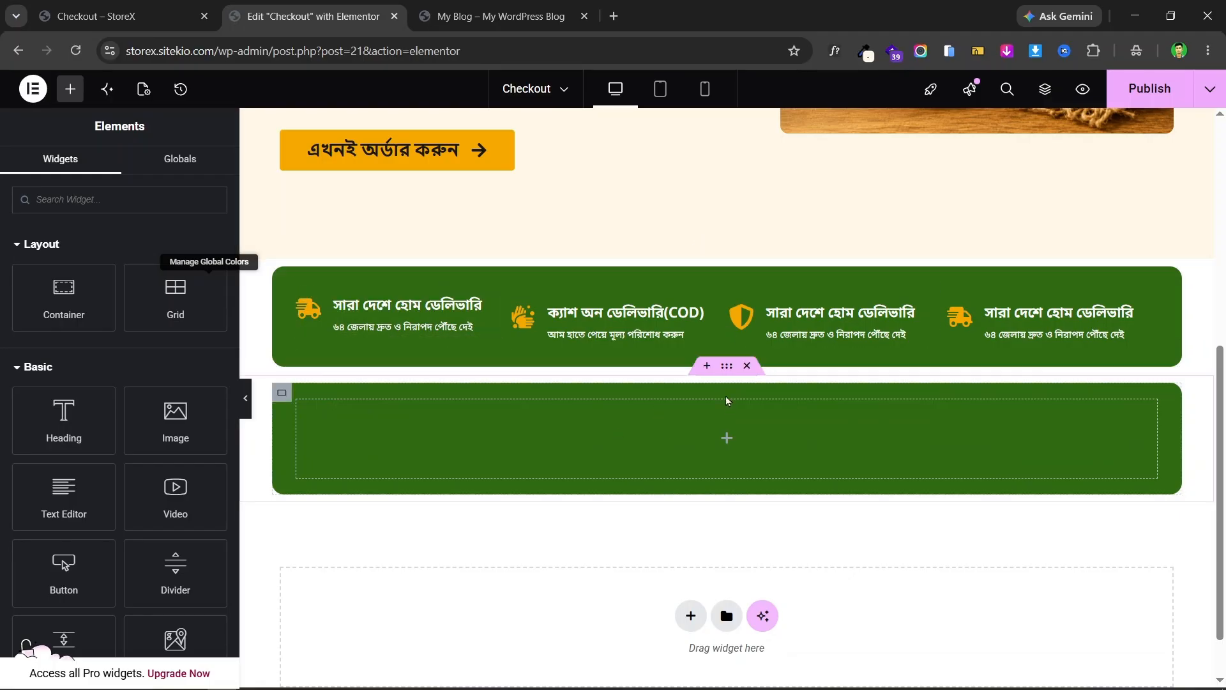
- Copy the delivery and COD icon boxes from the top bar into the empty lower bar
{"action": "left_click", "coordinate": [282, 393]}
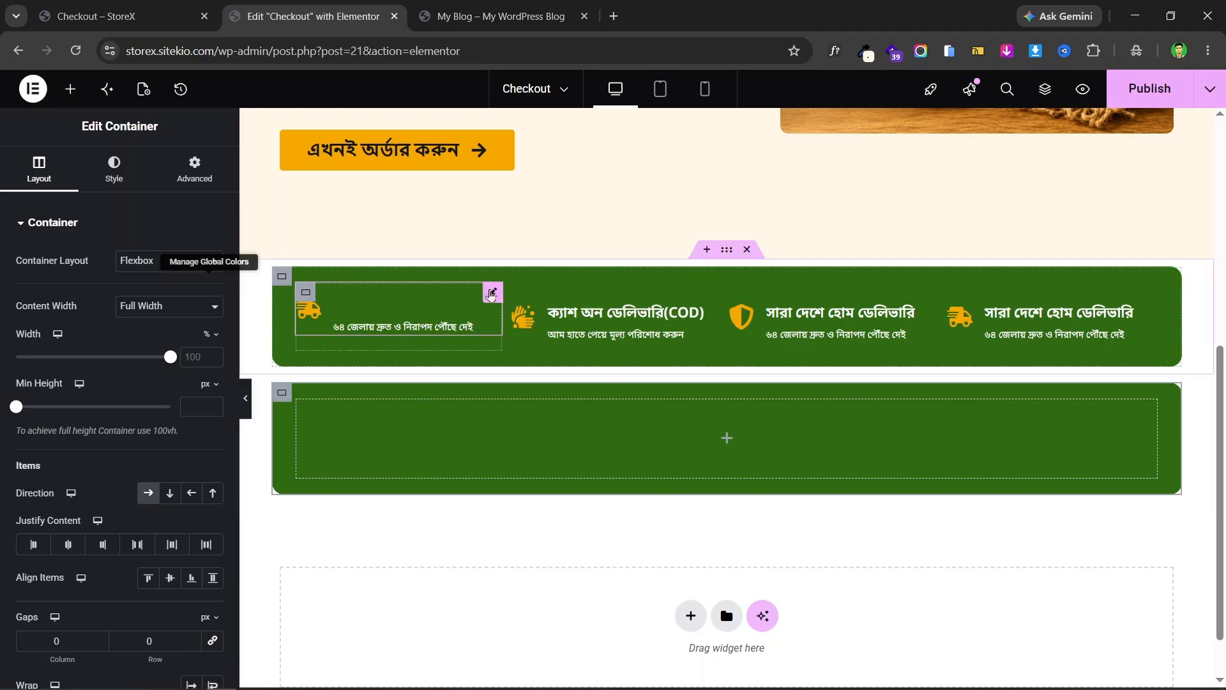
{"action": "right_click", "coordinate": [492, 303]}
{"action": "left_click", "coordinate": [543, 364]}
{"action": "right_click", "coordinate": [505, 430]}
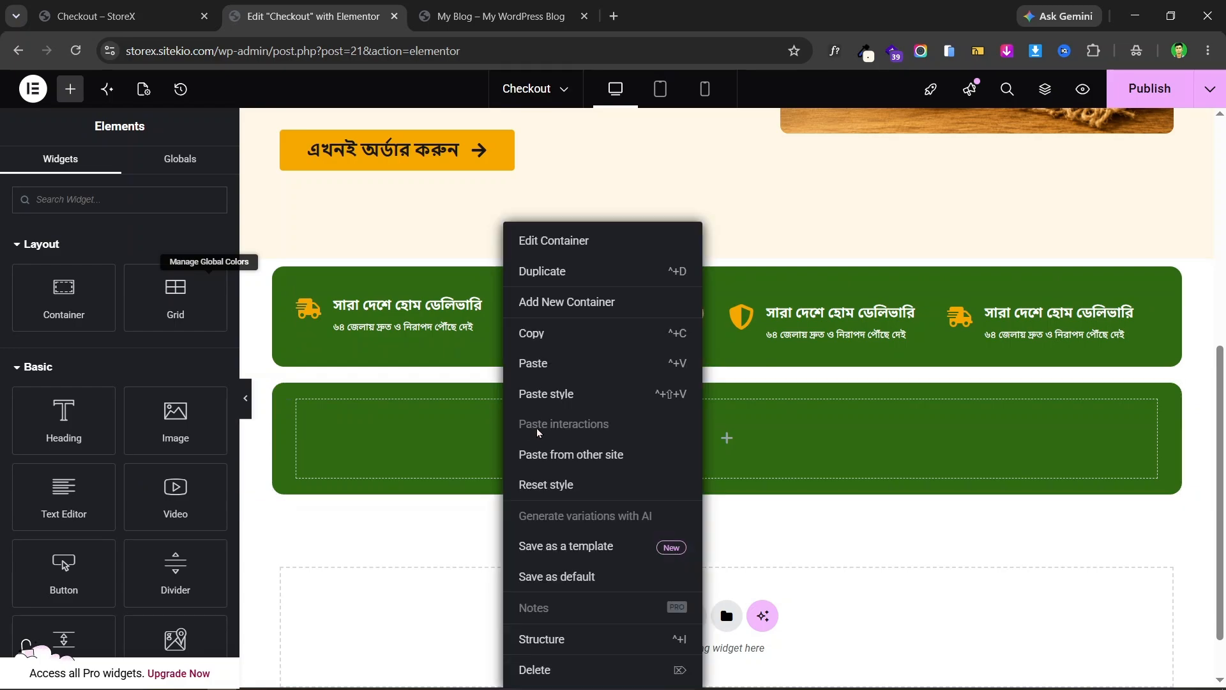
{"action": "left_click", "coordinate": [563, 362]}
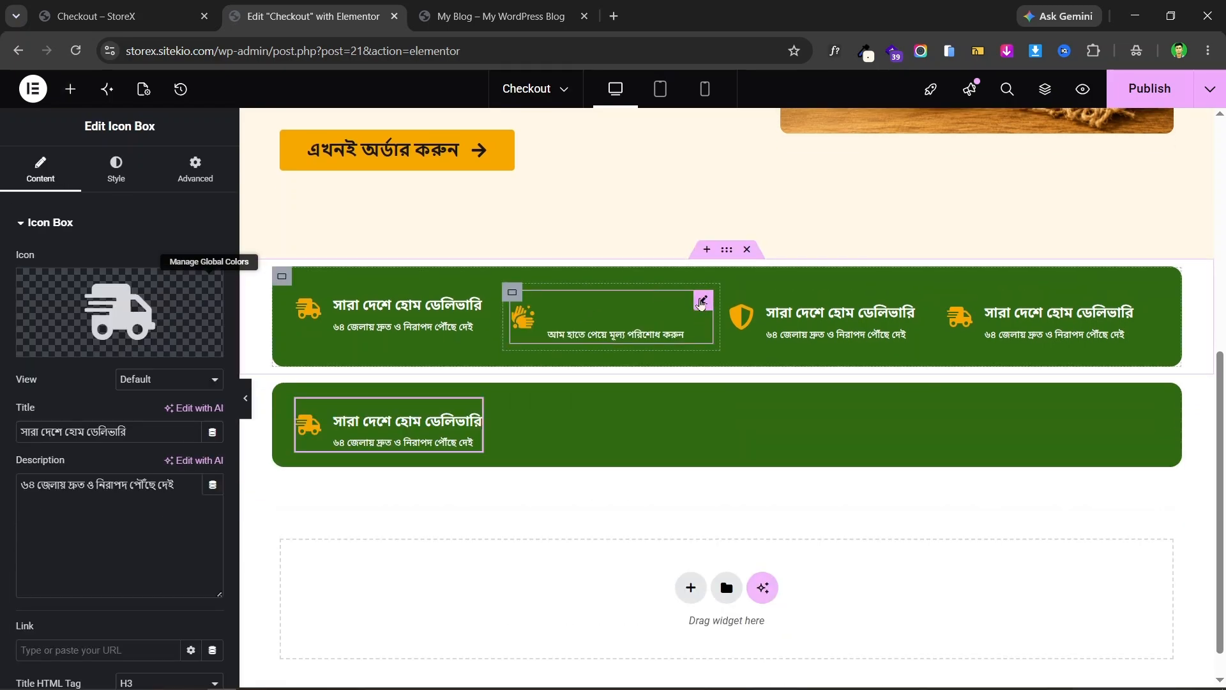
{"action": "right_click", "coordinate": [691, 327]}
{"action": "left_click", "coordinate": [774, 373]}
{"action": "right_click", "coordinate": [580, 427]}
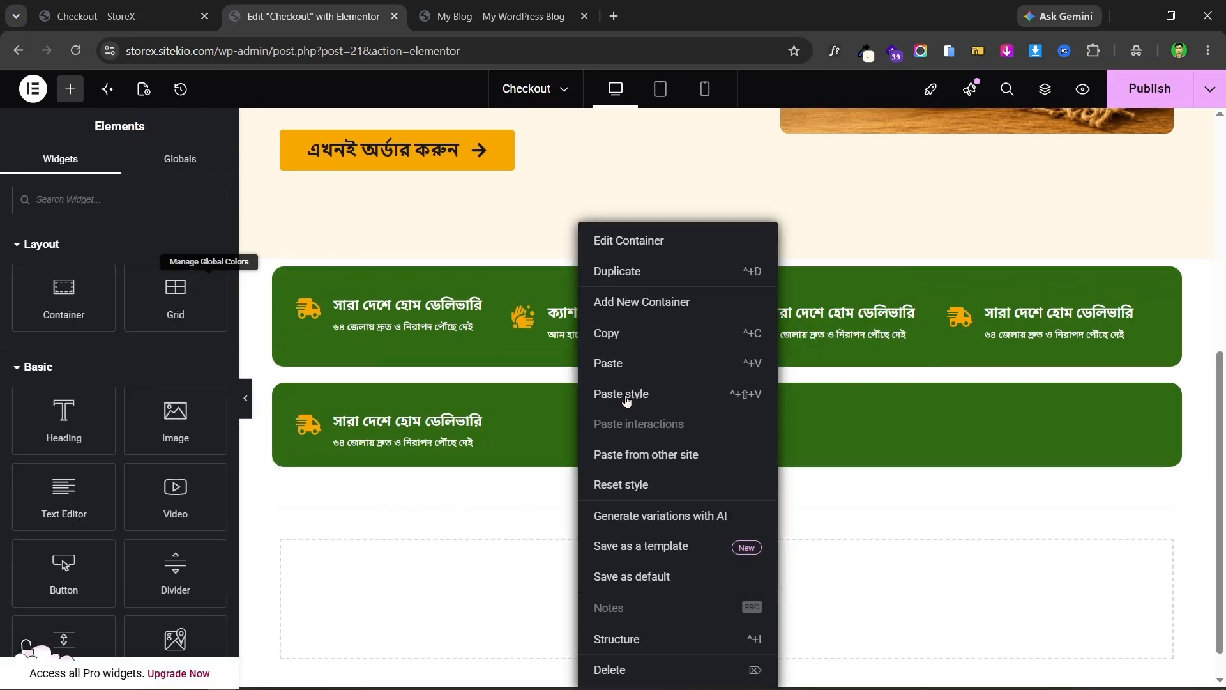
{"action": "left_click", "coordinate": [639, 362]}
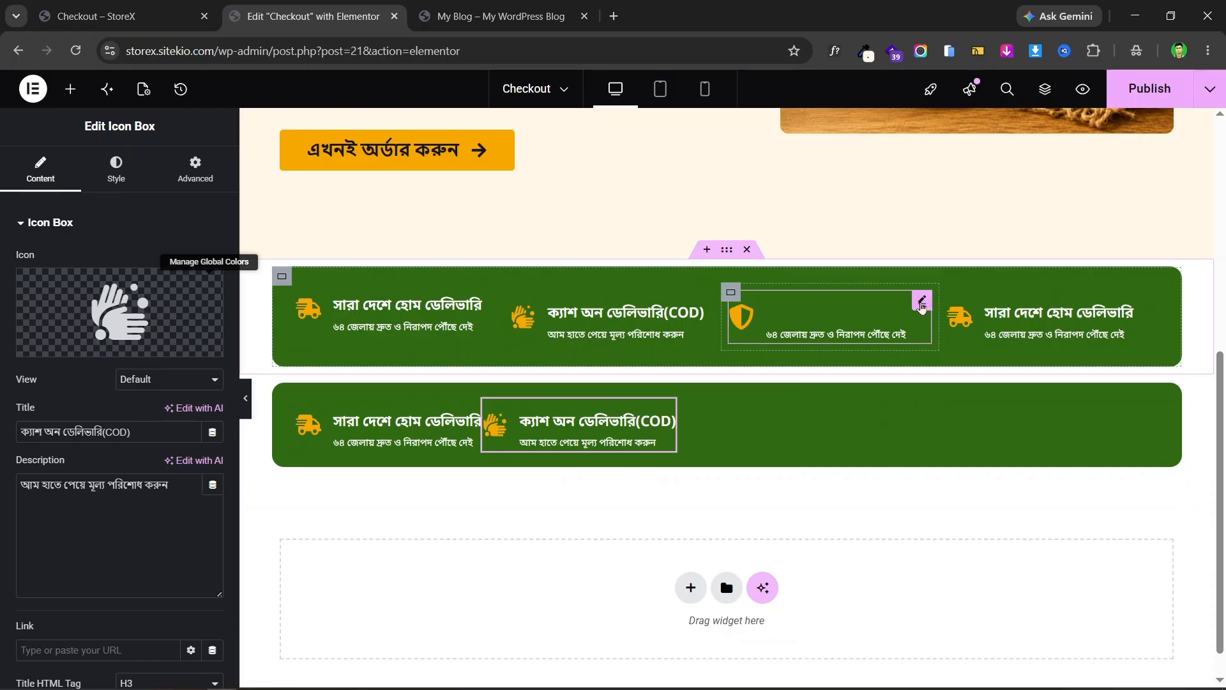
- Copy the shield and truck icon boxes into the lower bar as well
{"action": "right_click", "coordinate": [922, 307]}
{"action": "left_click", "coordinate": [982, 362]}
{"action": "right_click", "coordinate": [801, 405]}
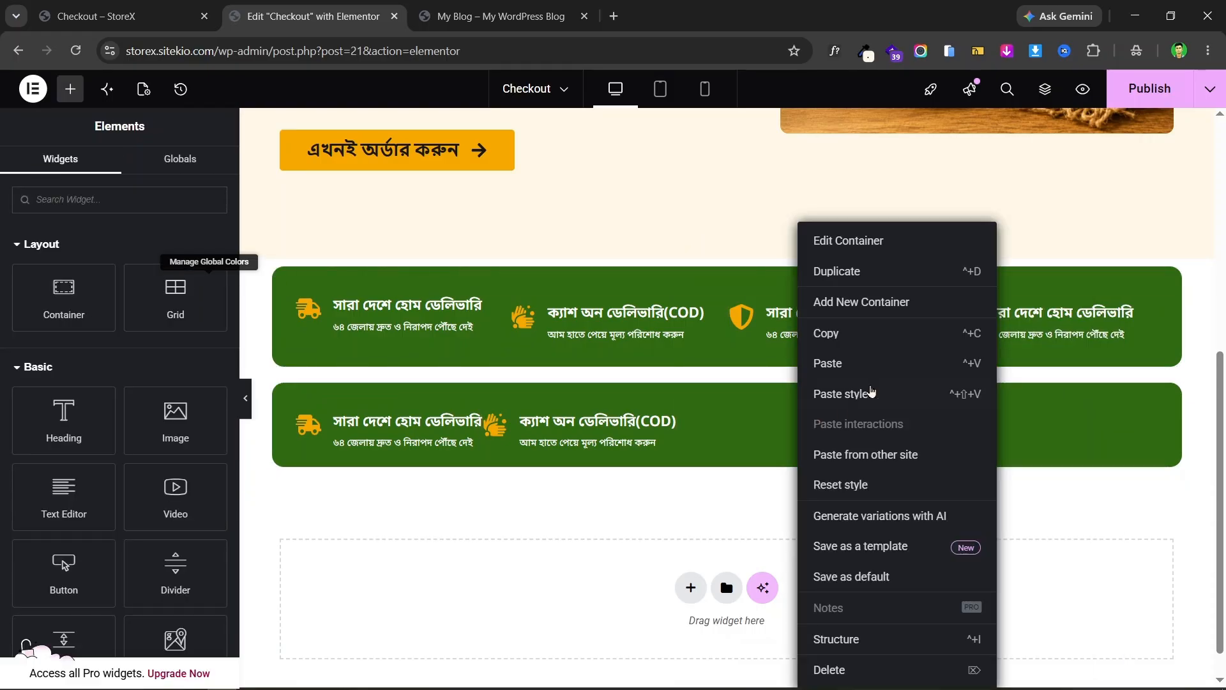
{"action": "left_click", "coordinate": [849, 363]}
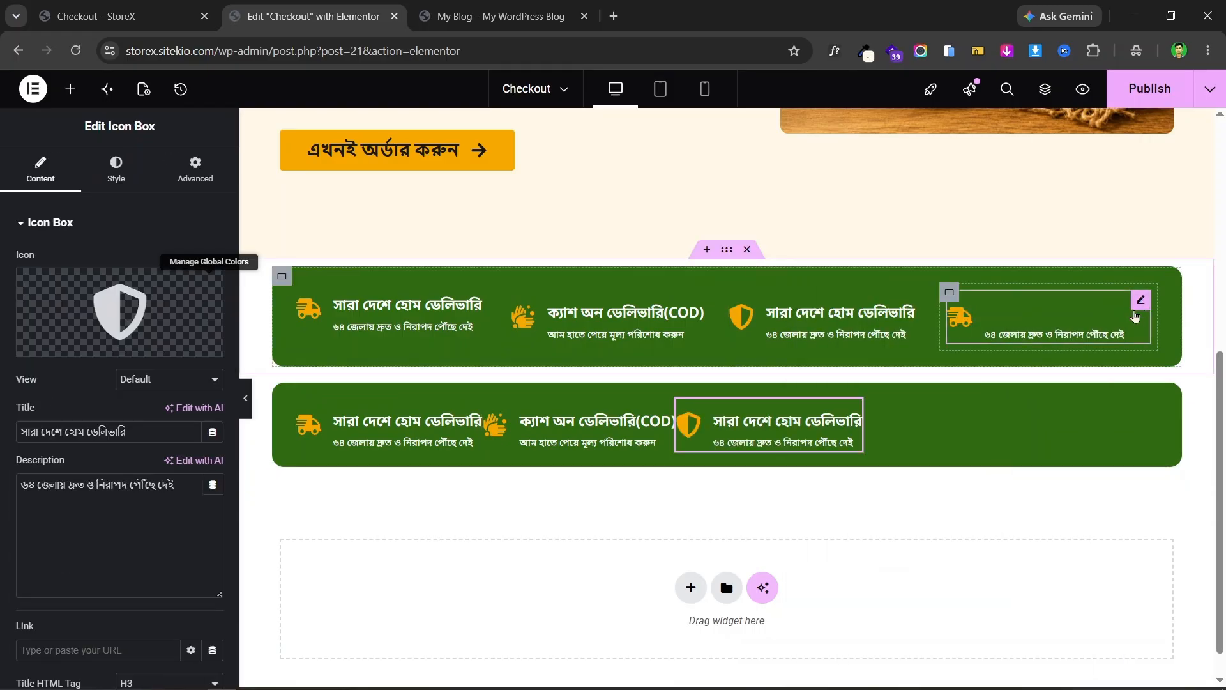
{"action": "right_click", "coordinate": [1135, 316]}
{"action": "left_click", "coordinate": [1076, 361]}
{"action": "right_click", "coordinate": [933, 422]}
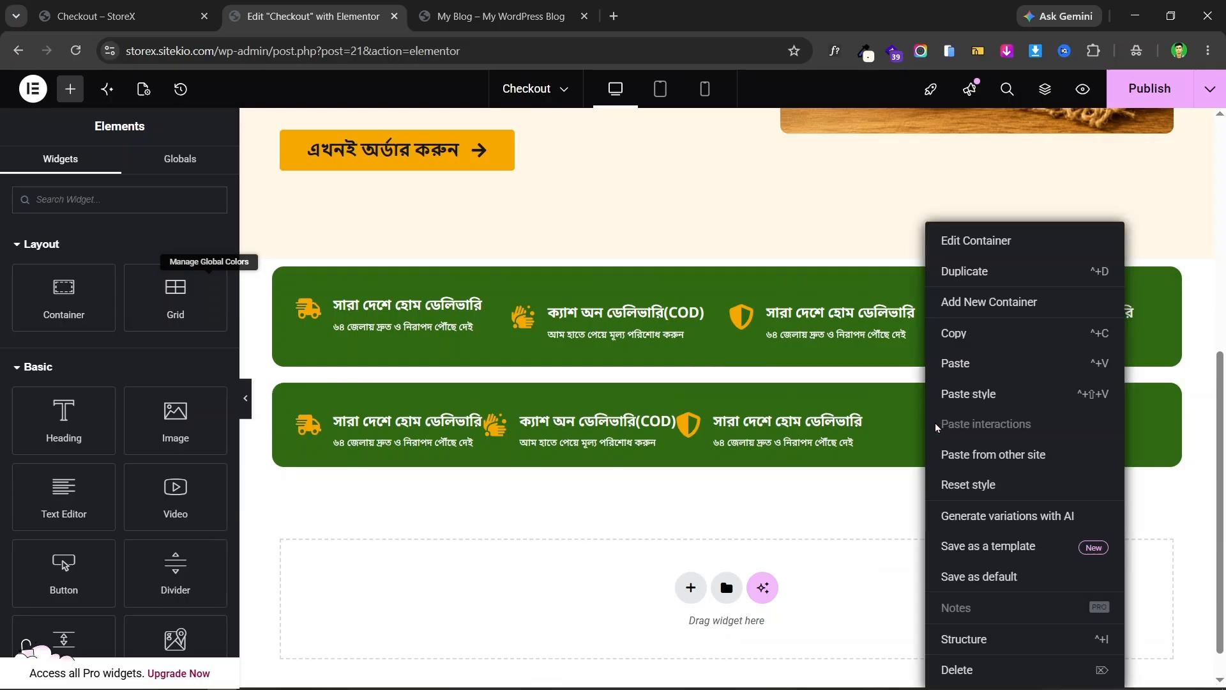
{"action": "left_click", "coordinate": [982, 364]}
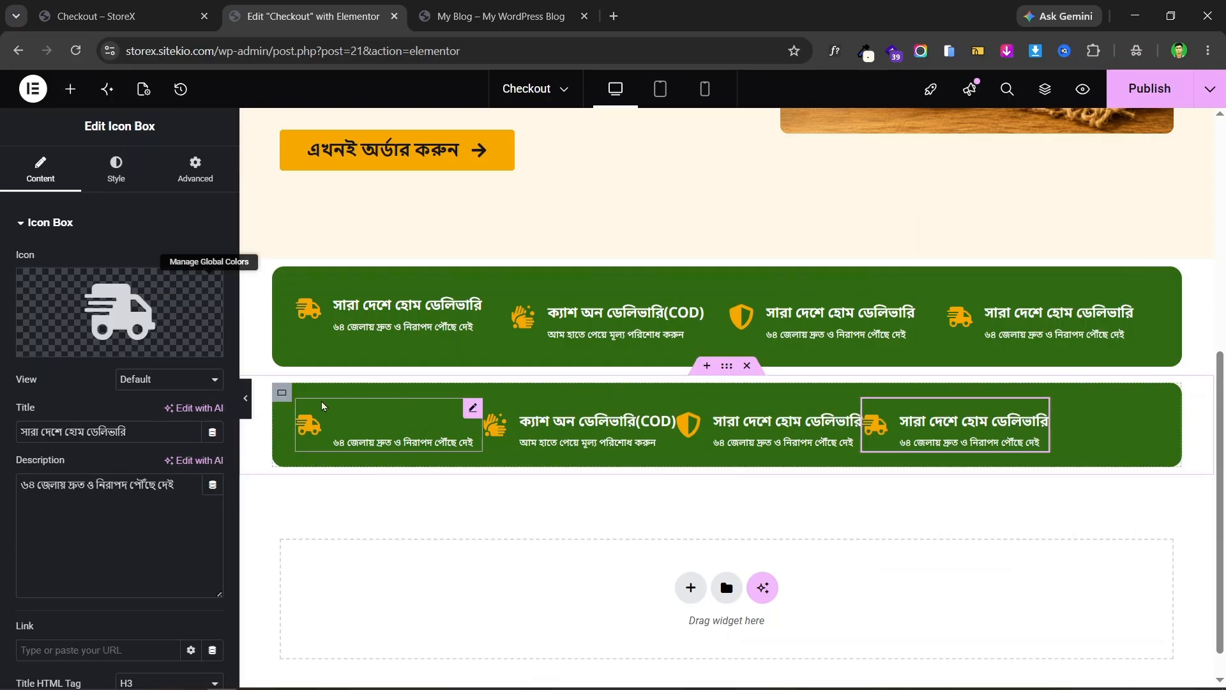
- Set the lower bar's column gap to 30 px and delete the original green bar
{"action": "left_click", "coordinate": [281, 394]}
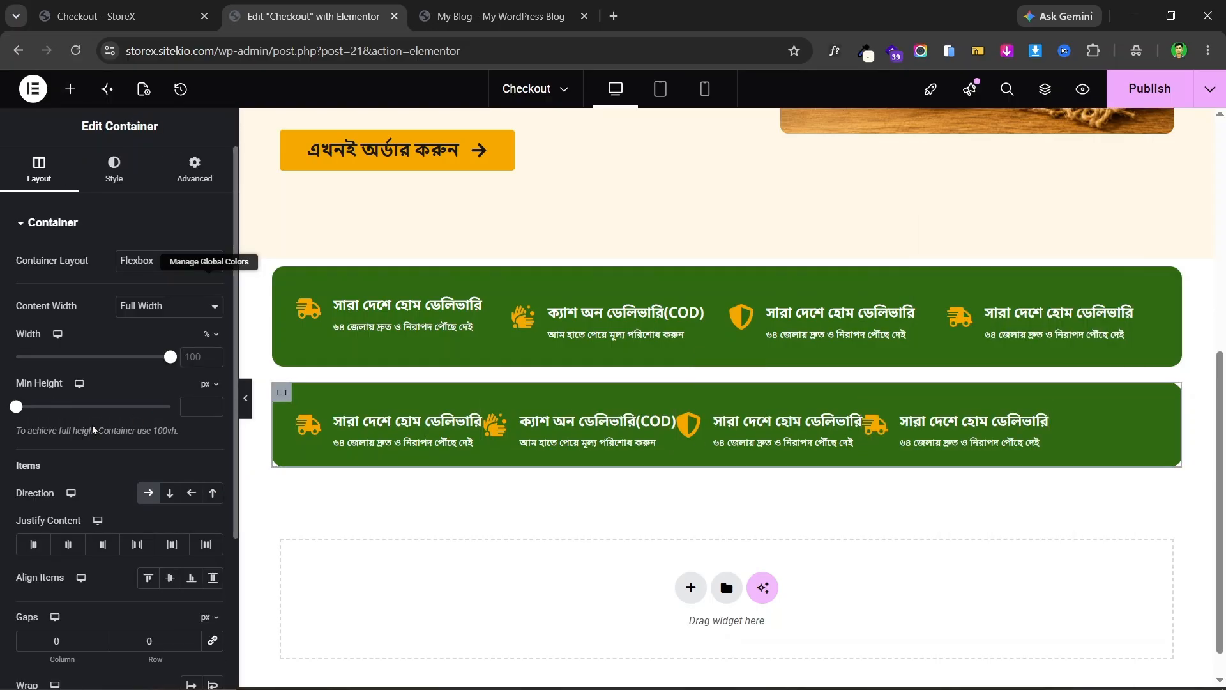
{"action": "scroll", "coordinate": [43, 554], "scroll_direction": "down", "scroll_amount": 2}
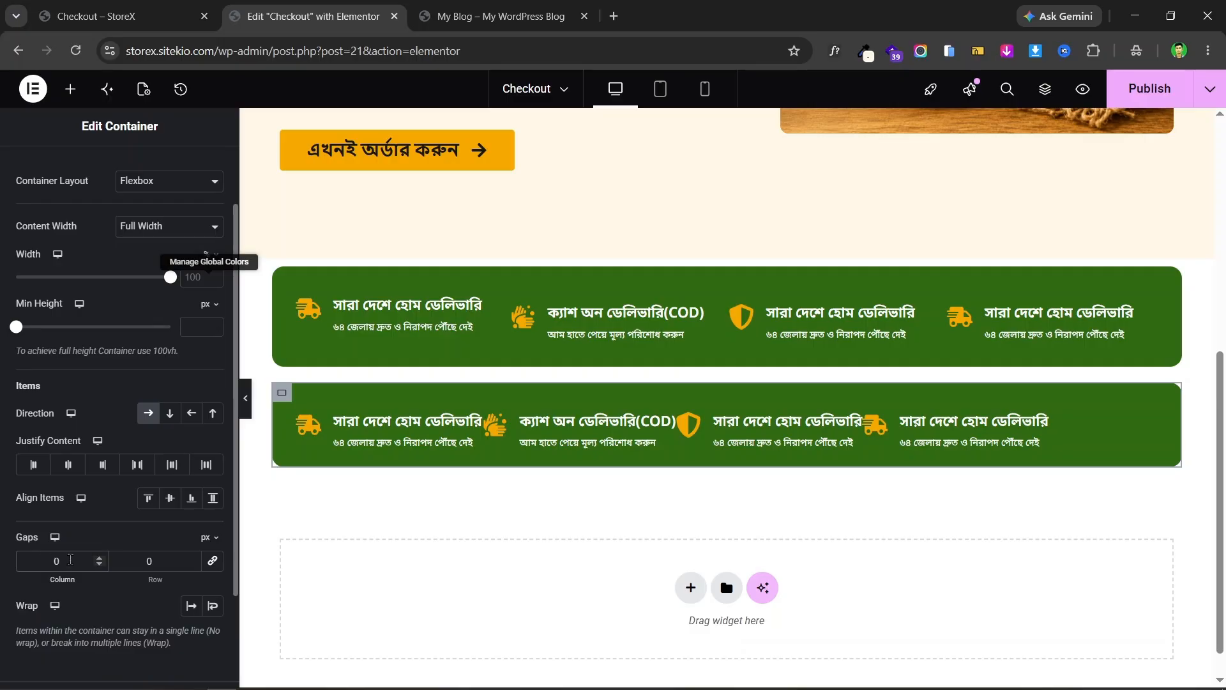
{"action": "left_click", "coordinate": [70, 559]}
{"action": "type", "text": "20"}
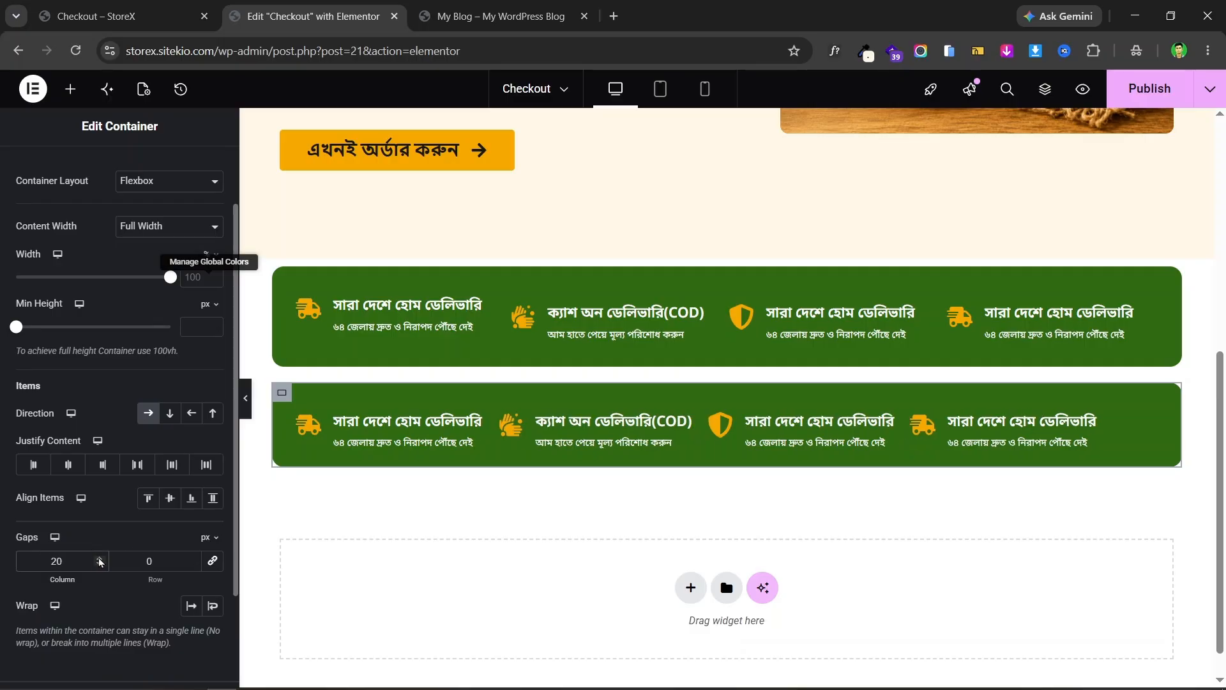
{"action": "scroll", "coordinate": [99, 560], "scroll_direction": "up", "scroll_amount": 10}
{"action": "scroll", "coordinate": [100, 559], "scroll_direction": "down", "scroll_amount": 2}
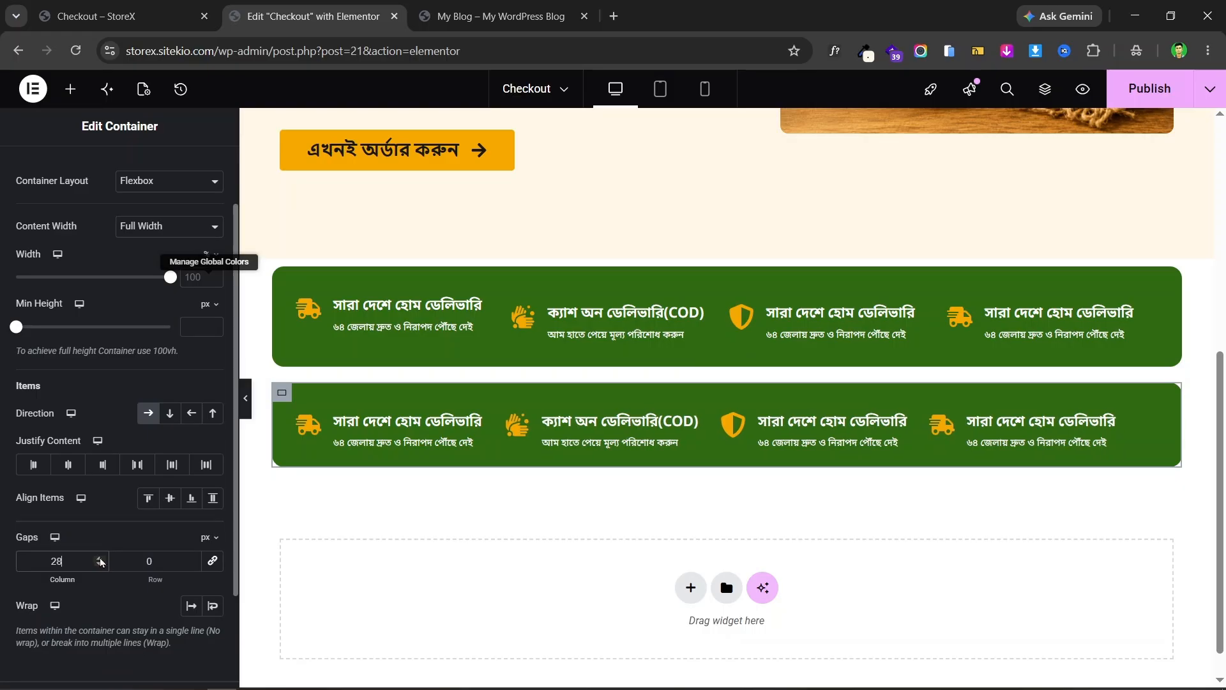
{"action": "scroll", "coordinate": [103, 562], "scroll_direction": "up", "scroll_amount": 2}
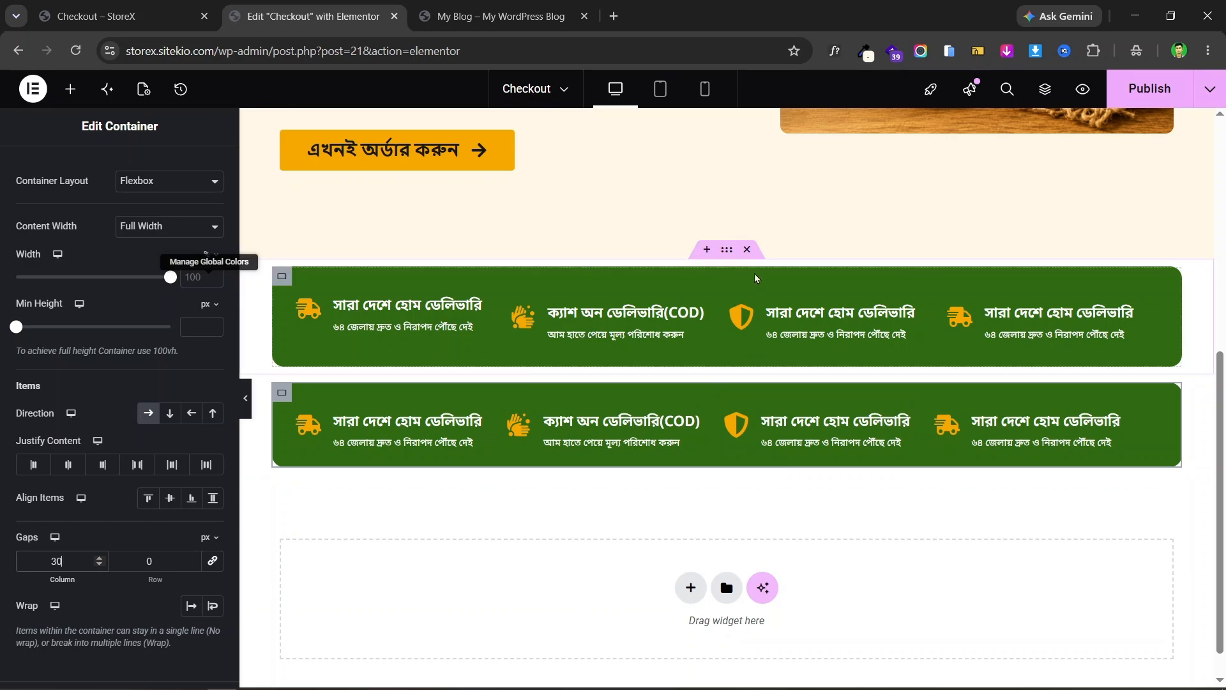
{"action": "left_click", "coordinate": [747, 249]}
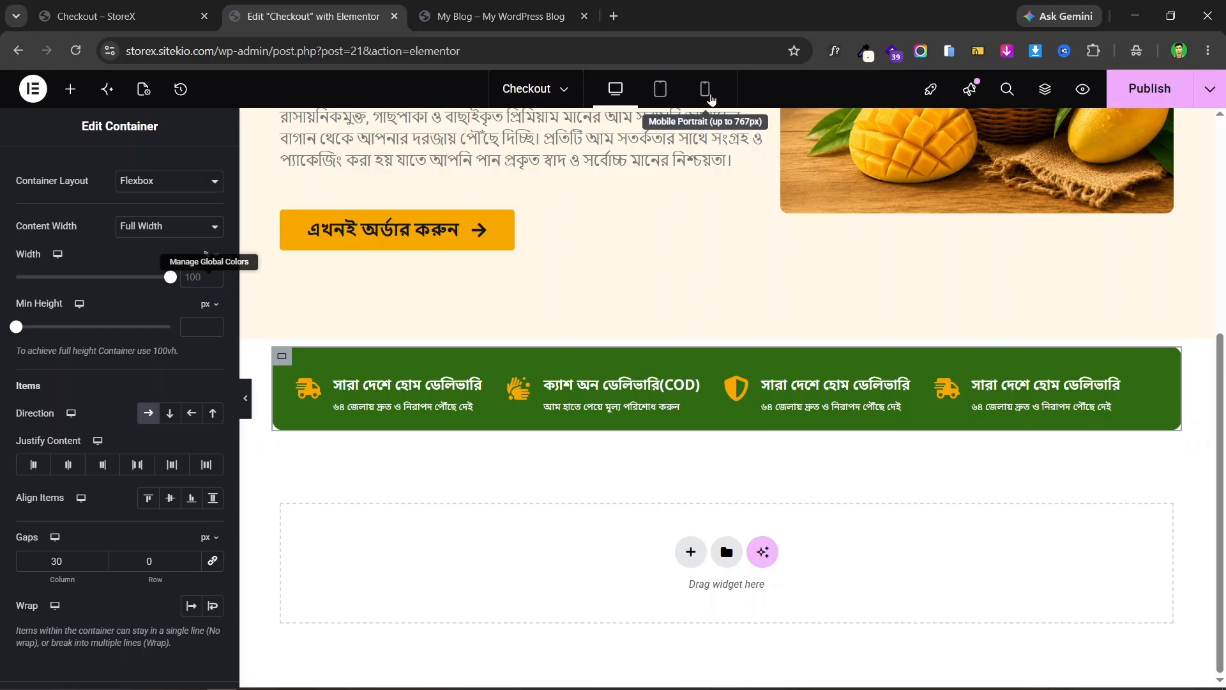
- In mobile preview, give the first delivery Icon Box a custom width of 100%
{"action": "left_click", "coordinate": [705, 92]}
{"action": "scroll", "coordinate": [741, 255], "scroll_direction": "down", "scroll_amount": 5}
{"action": "scroll", "coordinate": [742, 255], "scroll_direction": "up", "scroll_amount": 3}
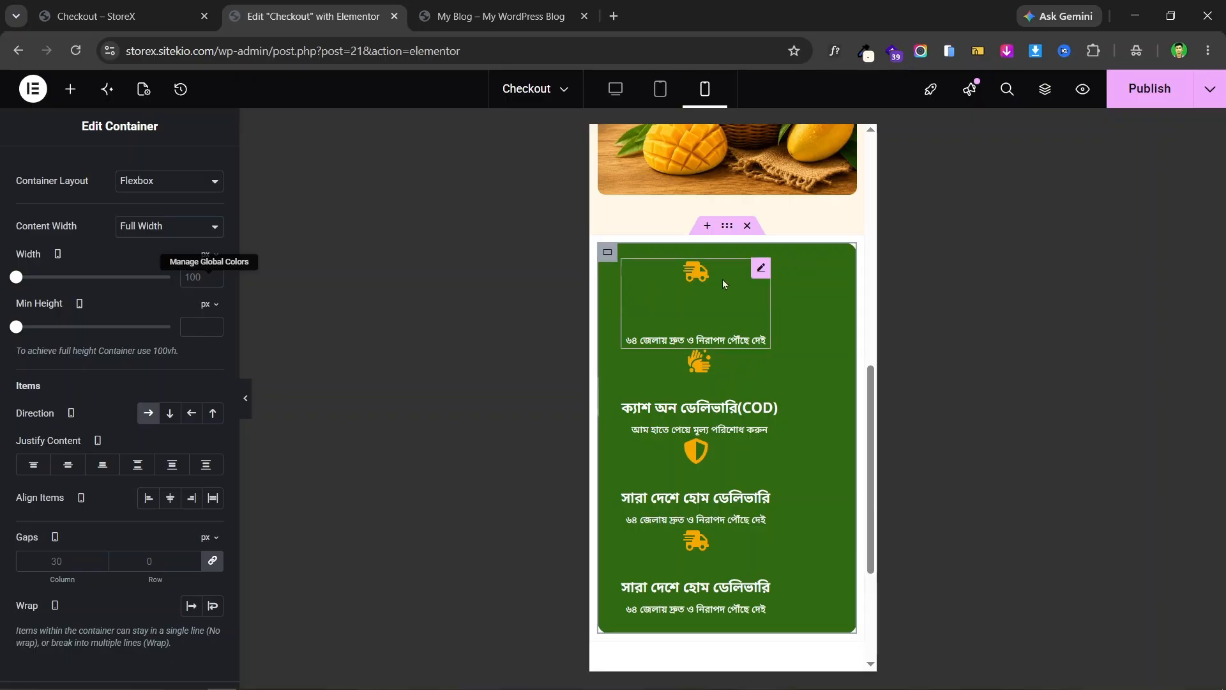
{"action": "left_click", "coordinate": [760, 269]}
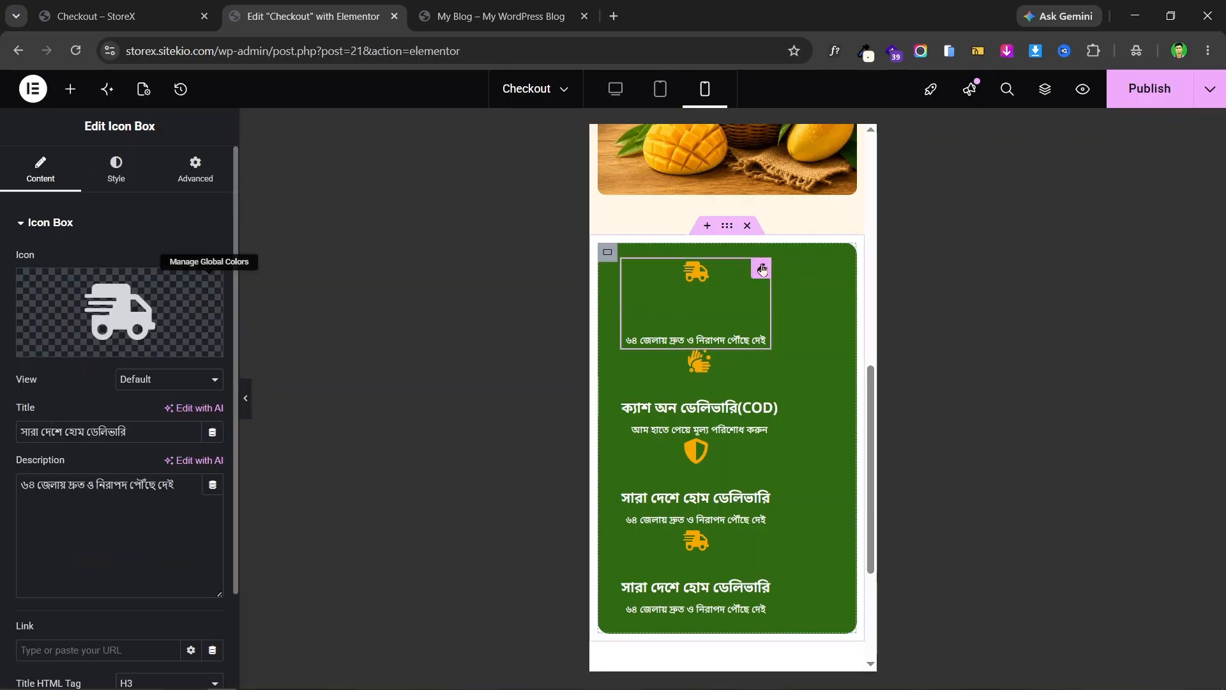
{"action": "left_click", "coordinate": [184, 179]}
{"action": "left_click", "coordinate": [51, 183]}
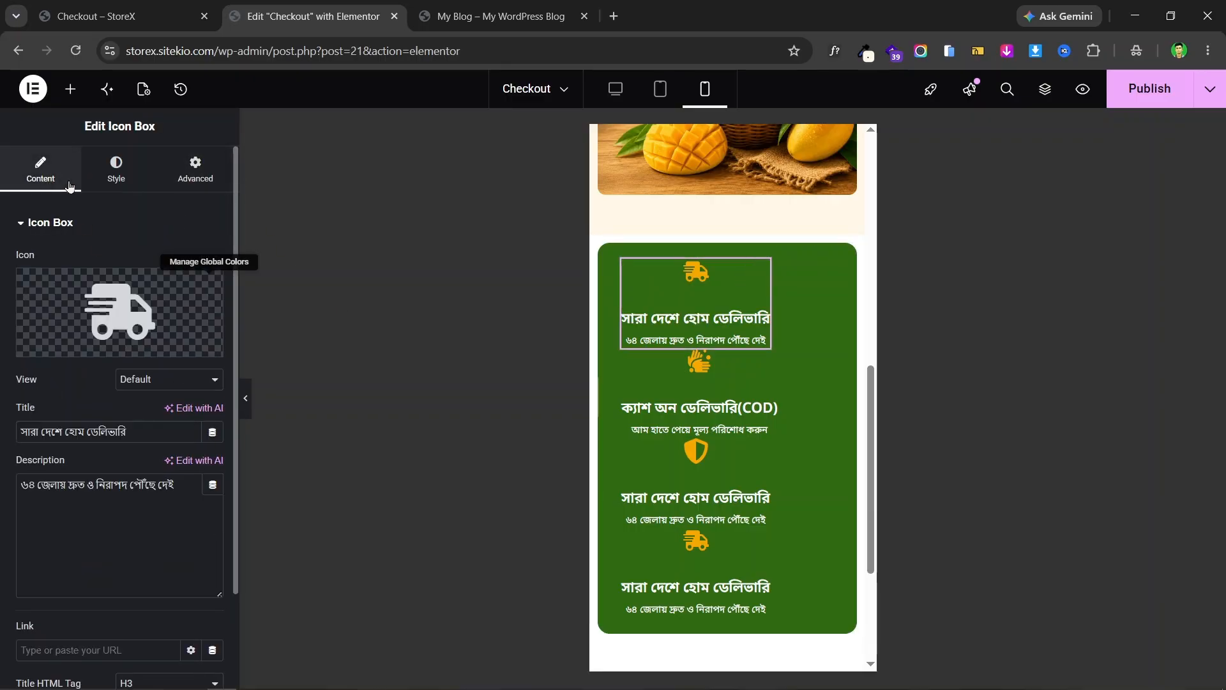
{"action": "left_click", "coordinate": [192, 171]}
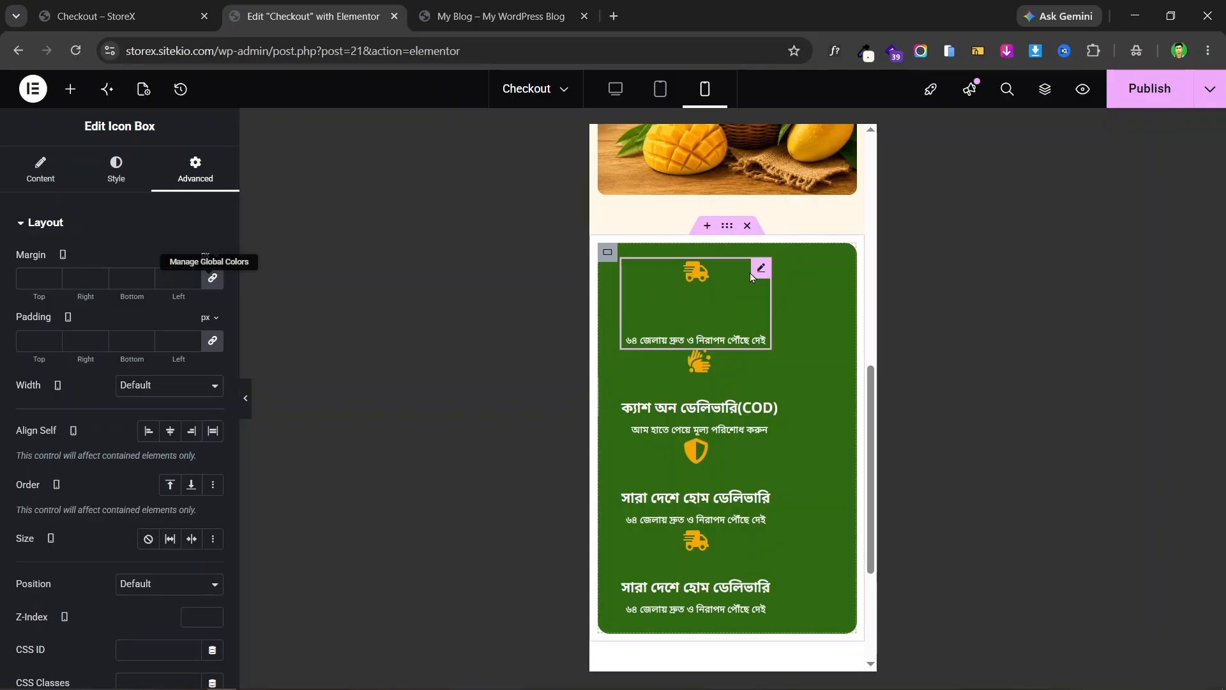
{"action": "left_click", "coordinate": [191, 385]}
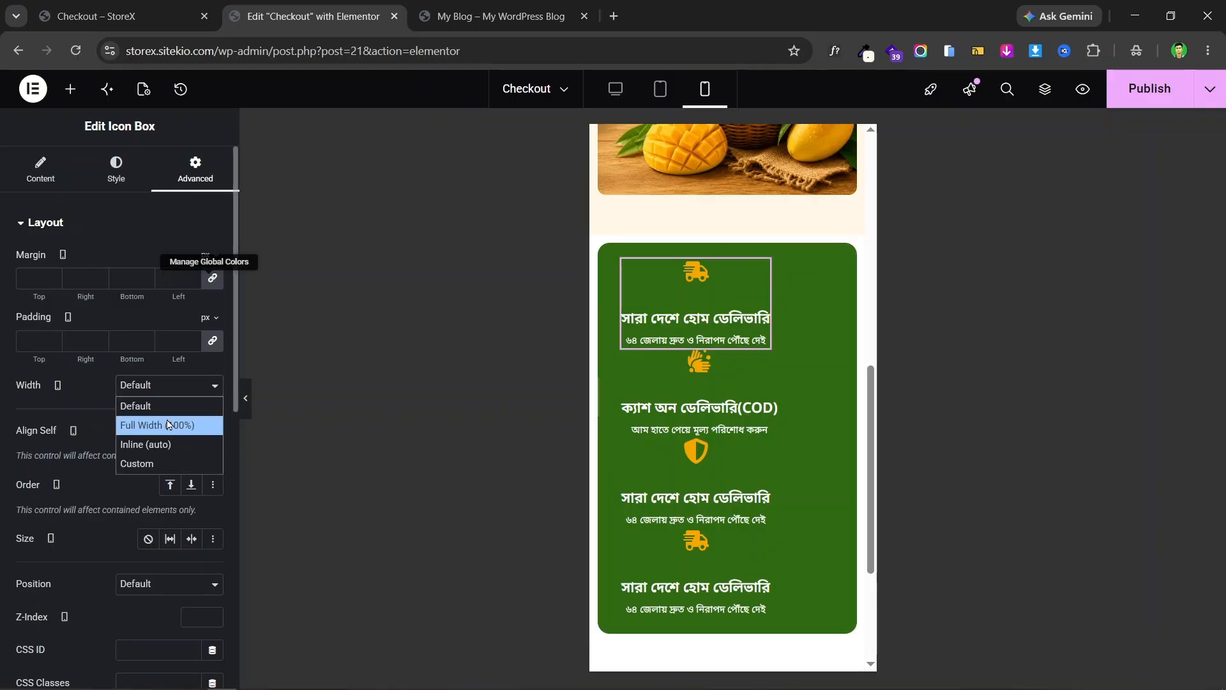
{"action": "left_click", "coordinate": [177, 463]}
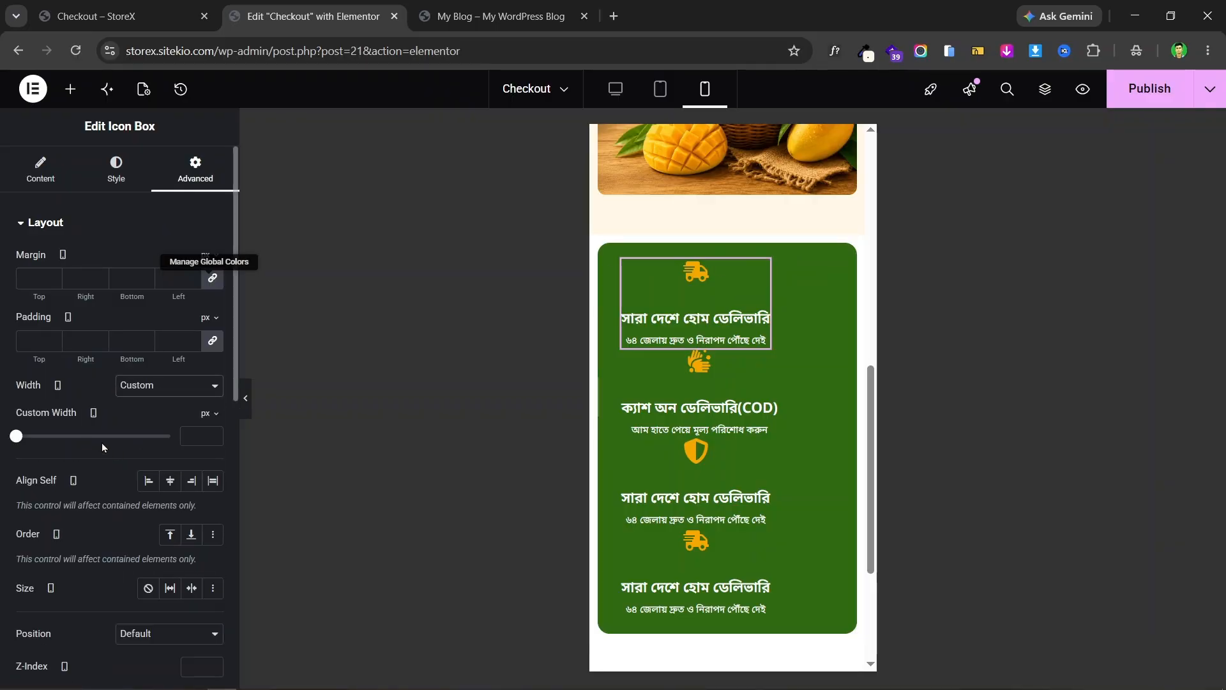
{"action": "left_click", "coordinate": [215, 416]}
{"action": "left_click_drag", "start_coordinate": [16, 437], "coordinate": [170, 436]}
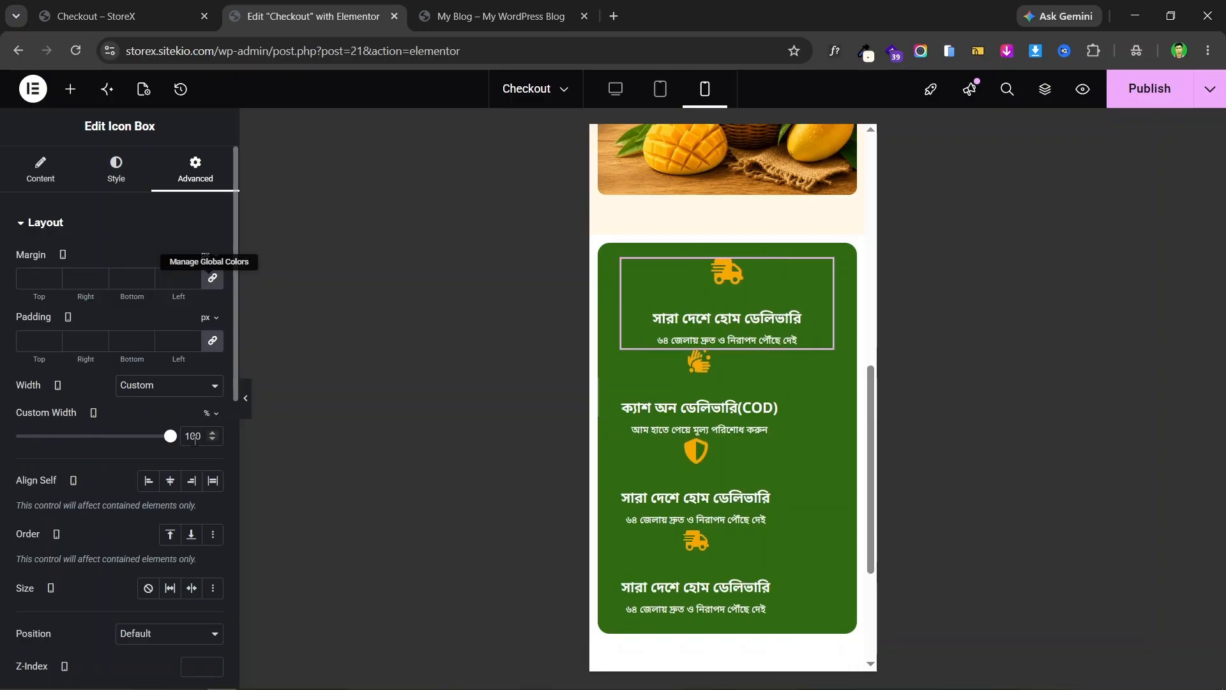
- Copy the delivery box and paste its style onto the COD, shield and last truck boxes
{"action": "right_click", "coordinate": [828, 267]}
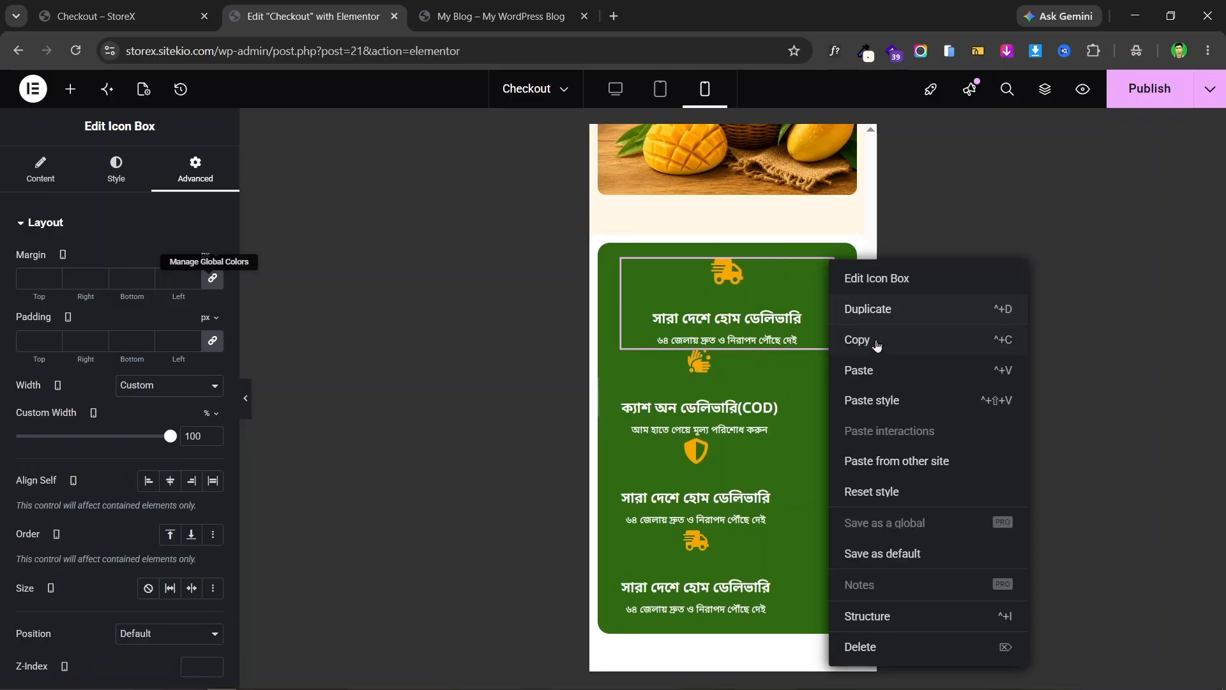
{"action": "left_click", "coordinate": [876, 342]}
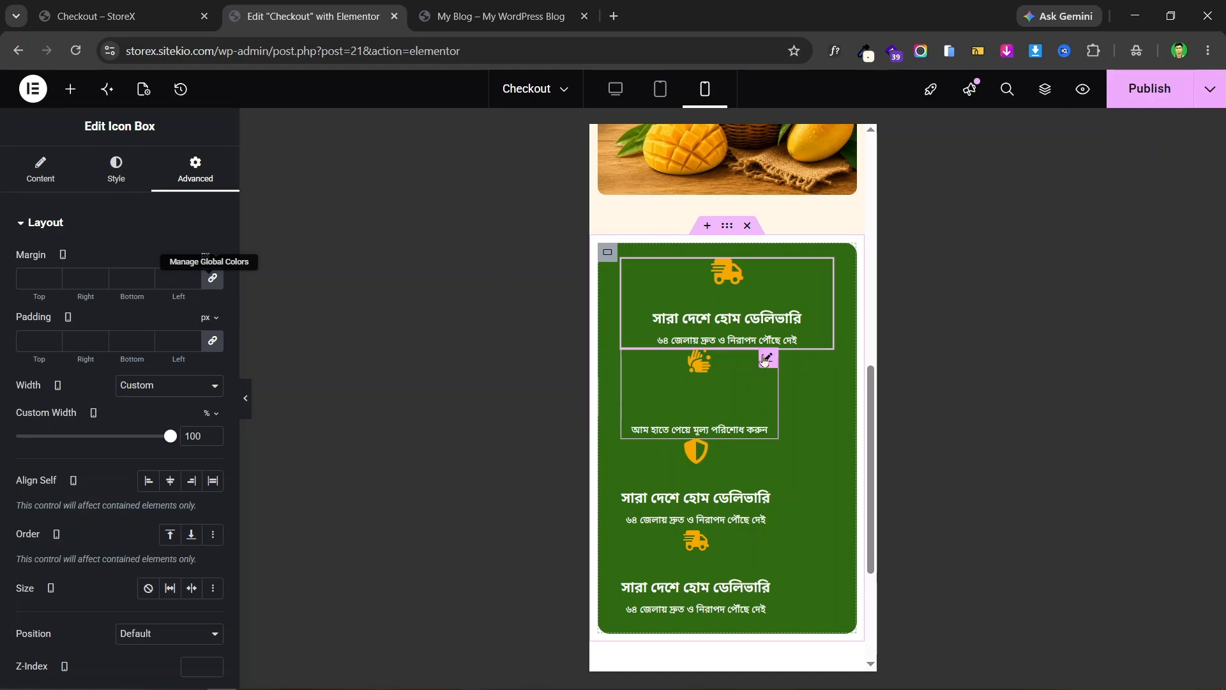
{"action": "right_click", "coordinate": [765, 361]}
{"action": "left_click", "coordinate": [802, 422]}
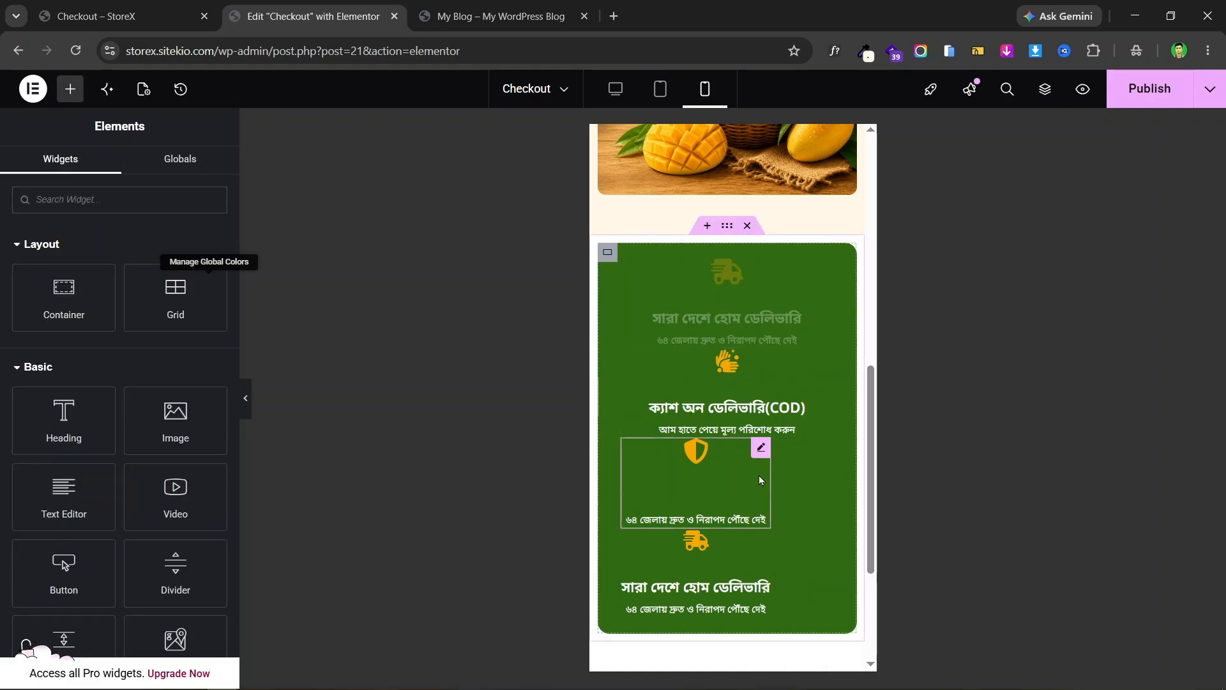
{"action": "right_click", "coordinate": [761, 448]}
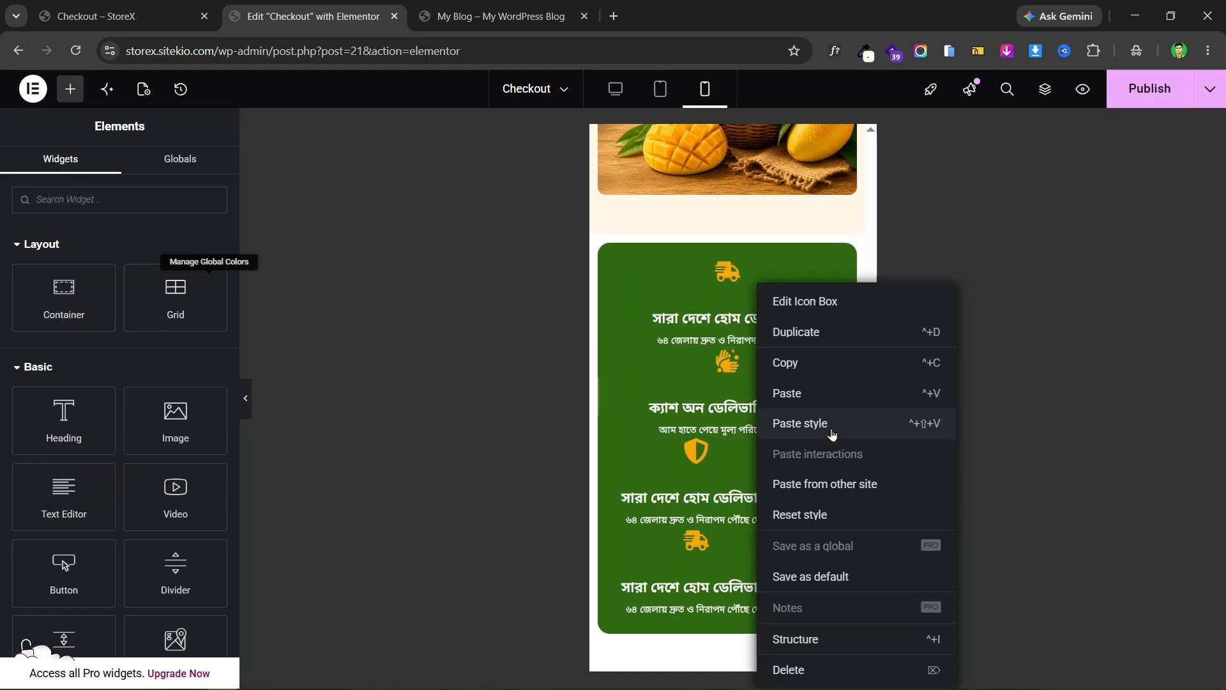
{"action": "left_click", "coordinate": [832, 434]}
{"action": "right_click", "coordinate": [761, 540]}
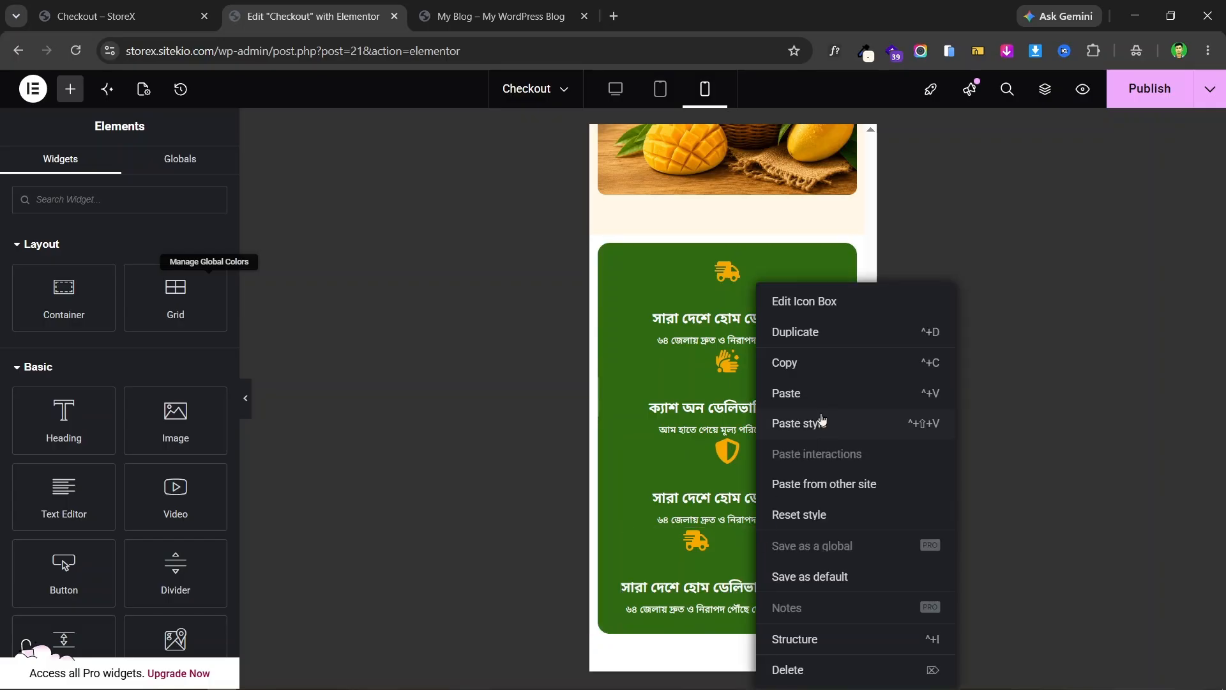
{"action": "left_click", "coordinate": [824, 422]}
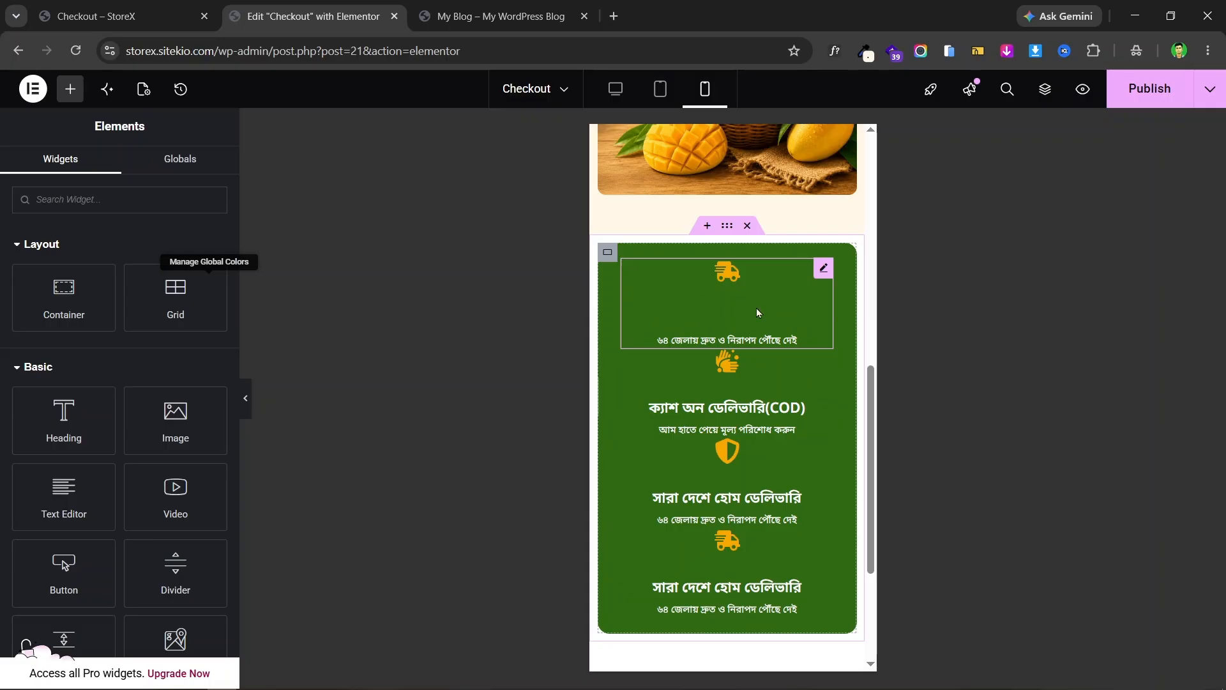
- Set Icon Position to Start for the truck, COD, shield and last truck boxes
{"action": "left_click", "coordinate": [824, 269]}
{"action": "left_click", "coordinate": [117, 171]}
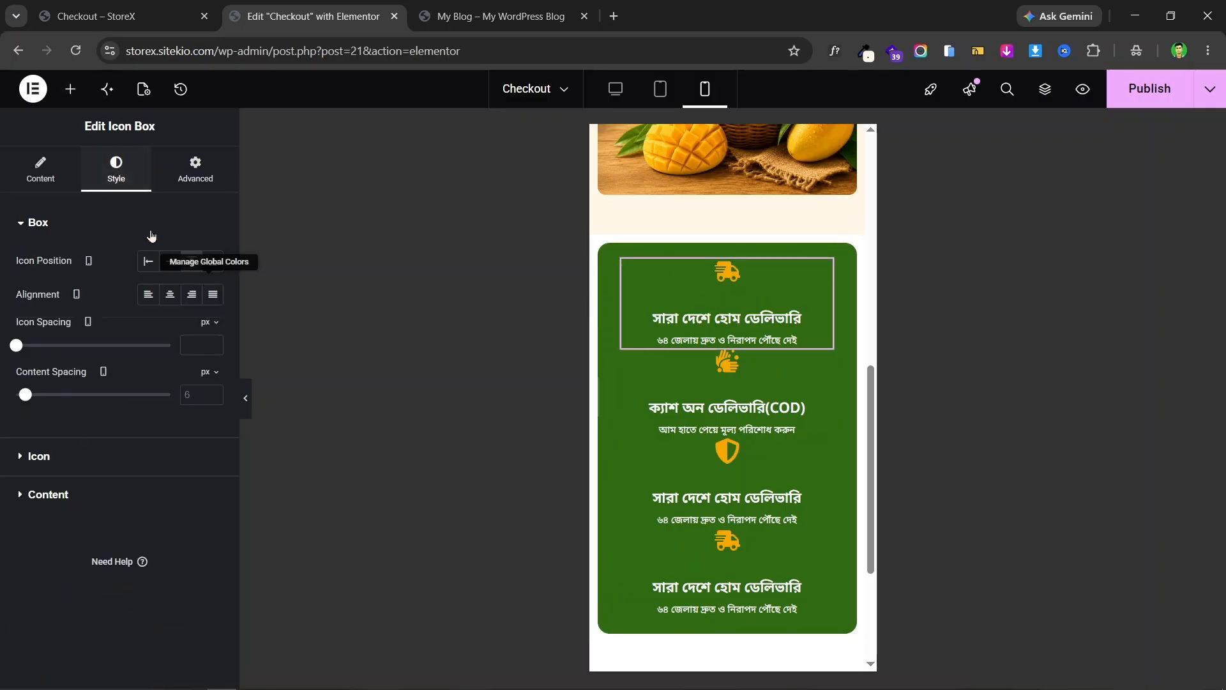
{"action": "left_click", "coordinate": [147, 266]}
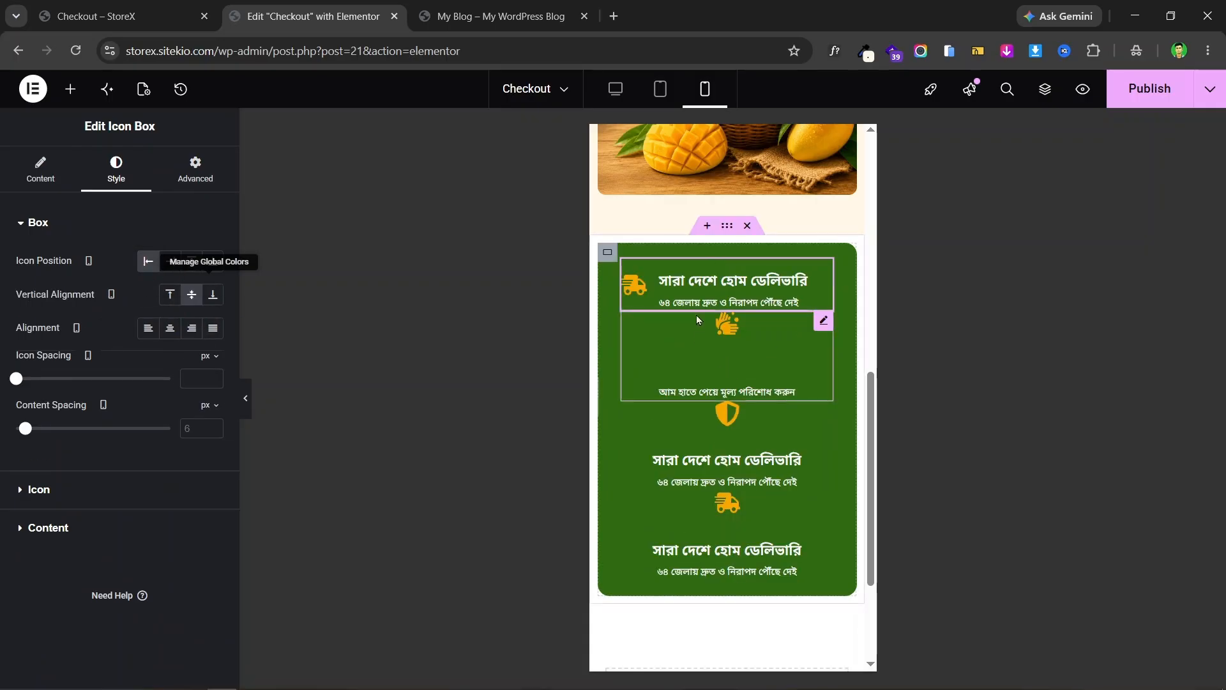
{"action": "left_click", "coordinate": [824, 323]}
{"action": "left_click", "coordinate": [116, 171]}
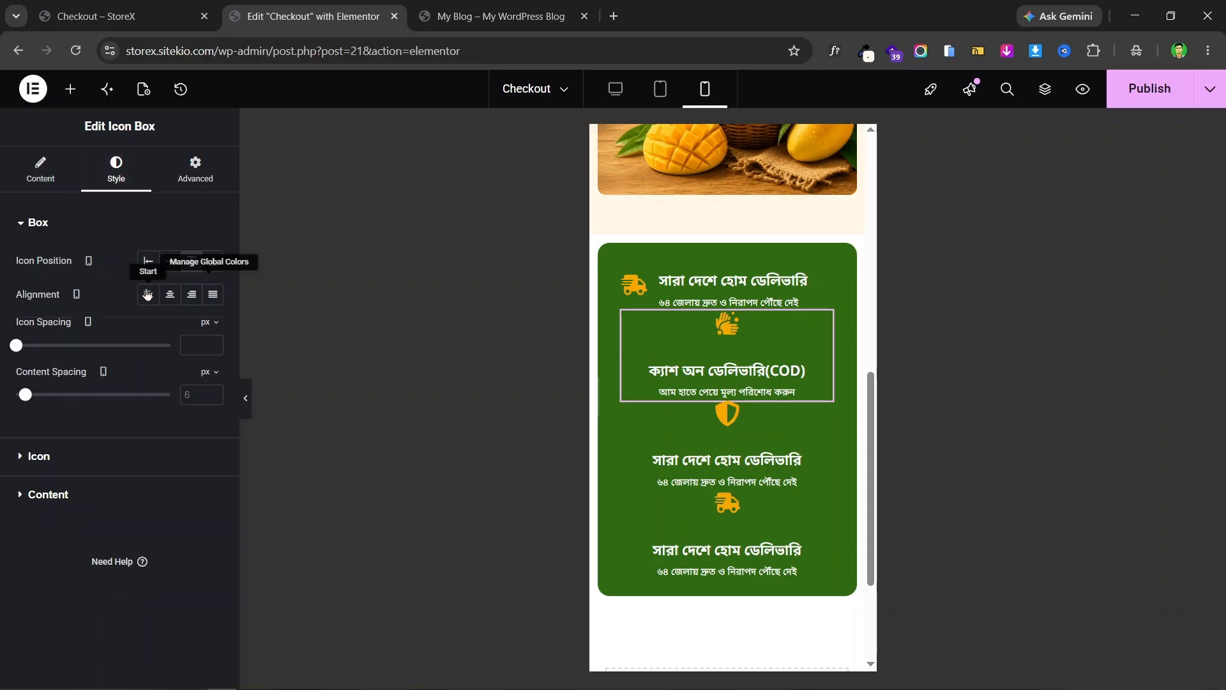
{"action": "left_click", "coordinate": [148, 262]}
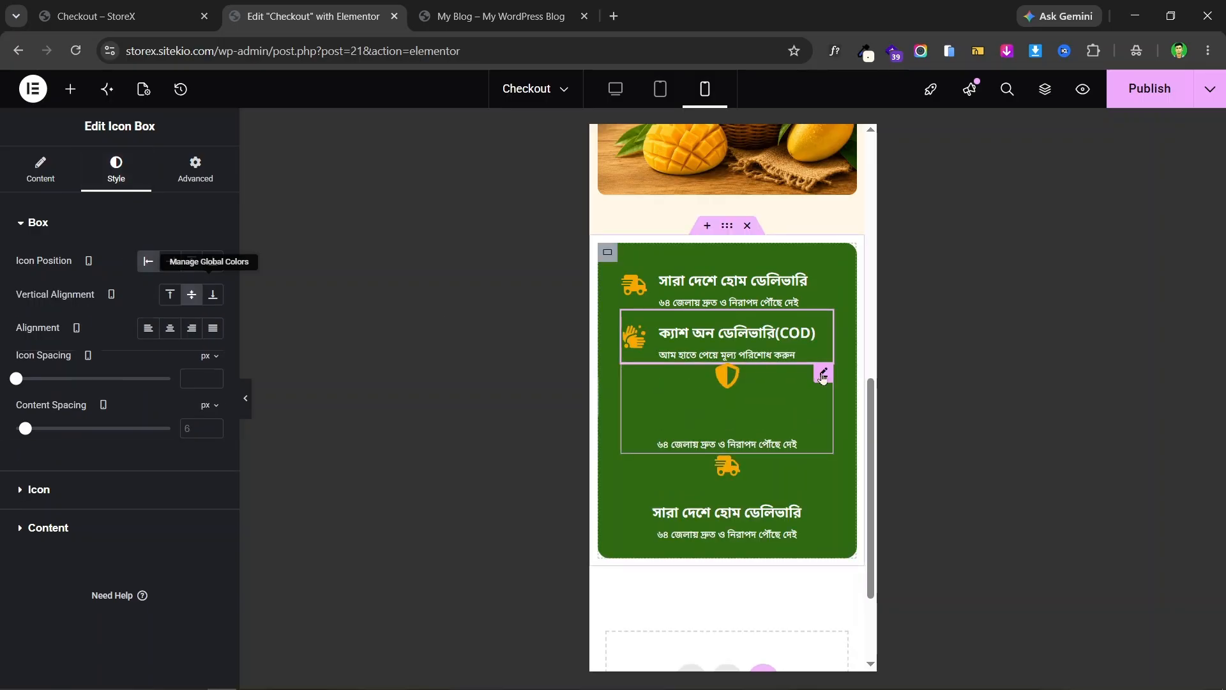
{"action": "left_click", "coordinate": [824, 374]}
{"action": "left_click", "coordinate": [116, 171]}
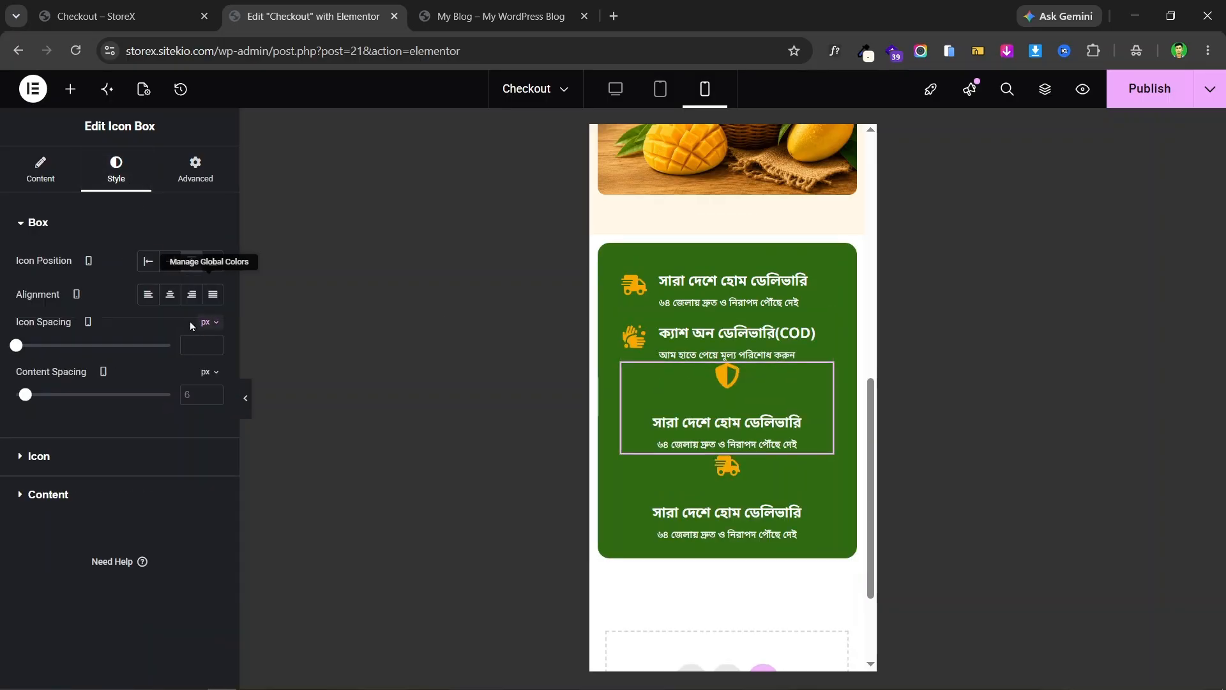
{"action": "left_click", "coordinate": [146, 267]}
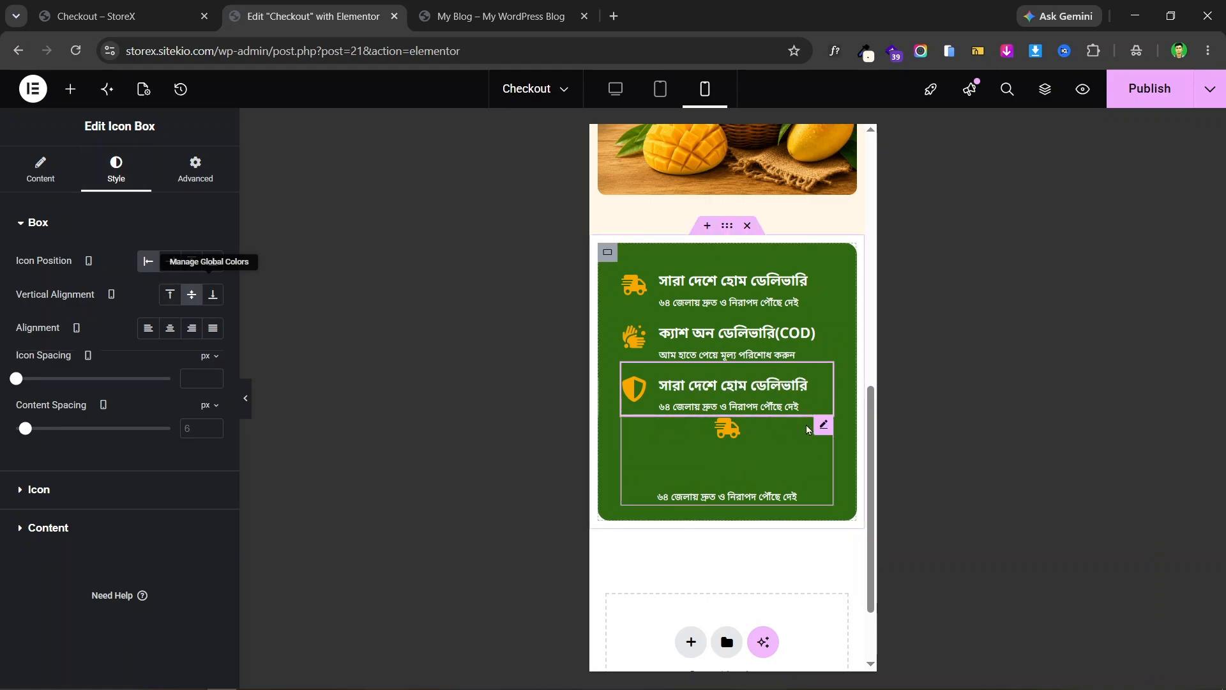
{"action": "left_click", "coordinate": [819, 427]}
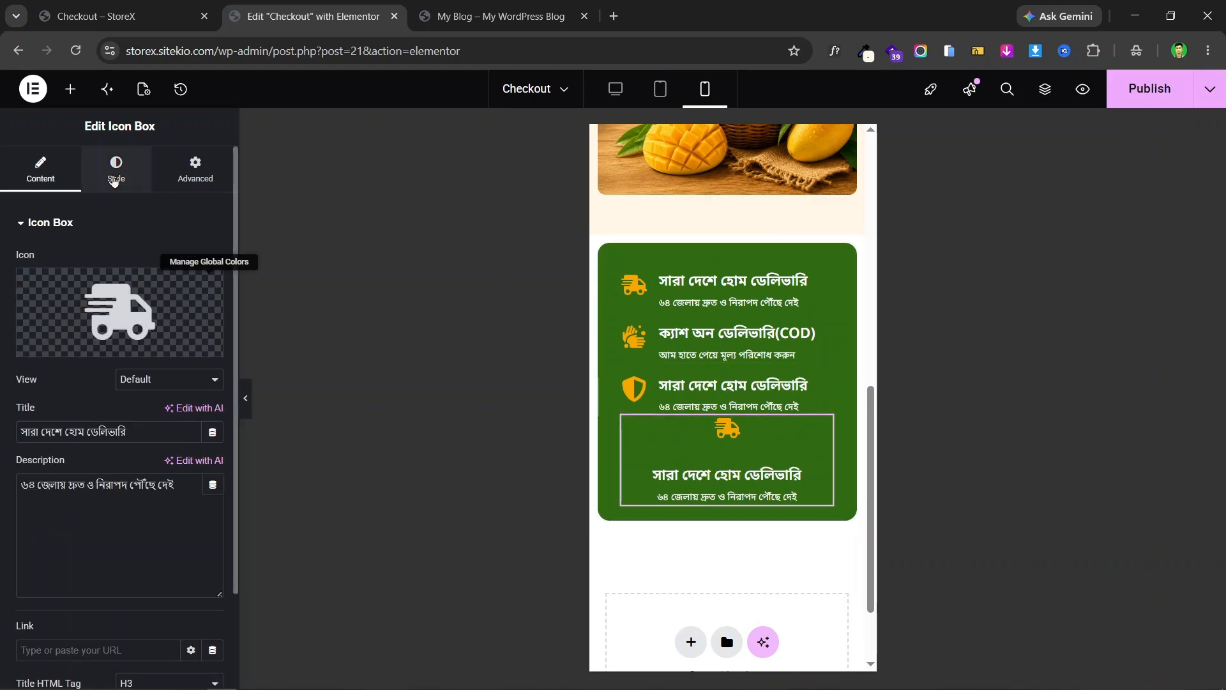
{"action": "left_click", "coordinate": [114, 181]}
{"action": "left_click", "coordinate": [148, 261]}
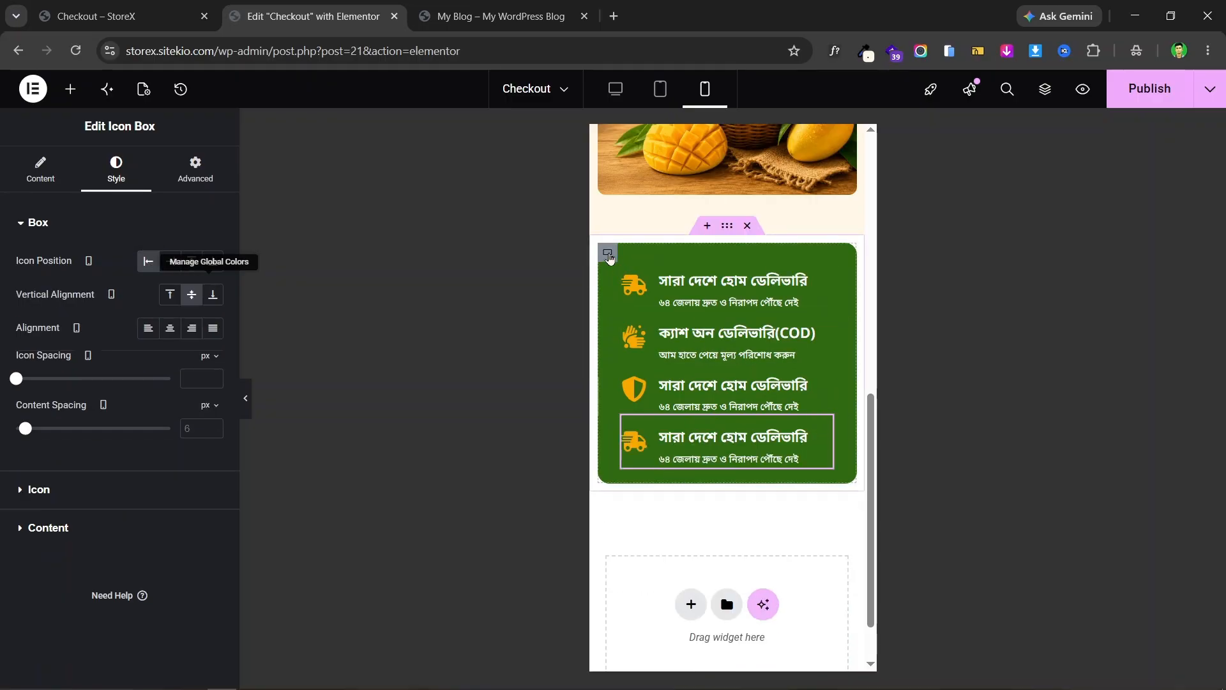
{"action": "left_click", "coordinate": [609, 254]}
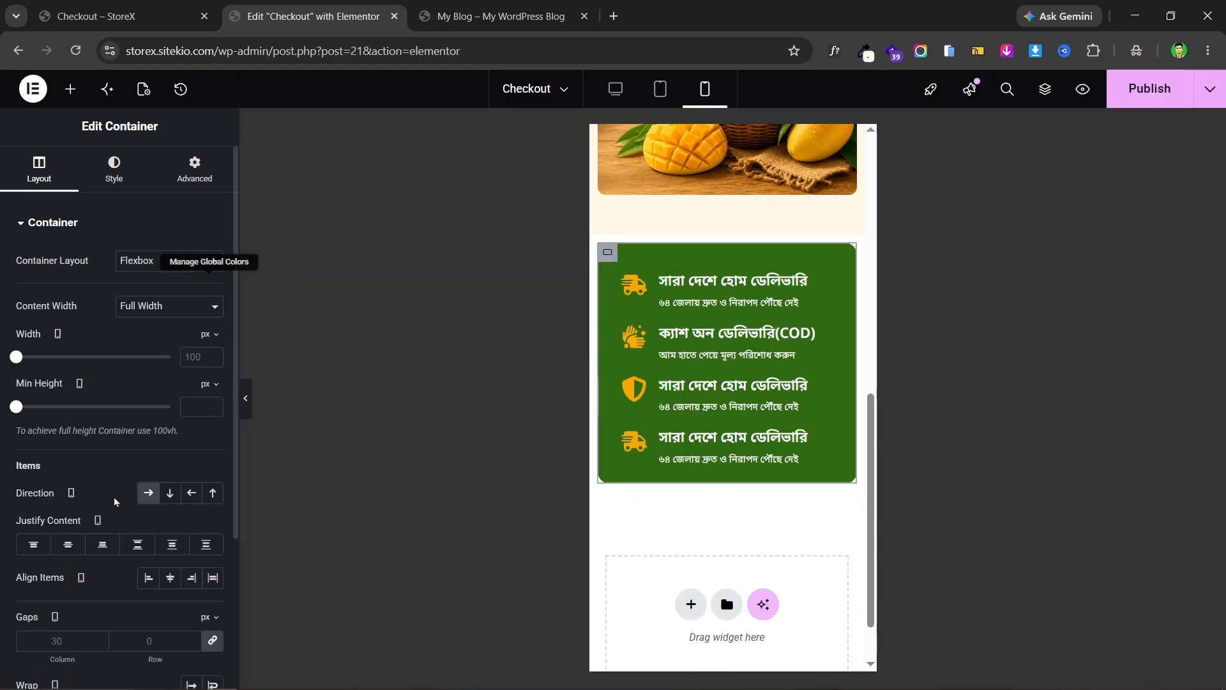
- Unlink the container's gaps and set the row gap to 20 px
{"action": "scroll", "coordinate": [30, 635], "scroll_direction": "down", "scroll_amount": 2}
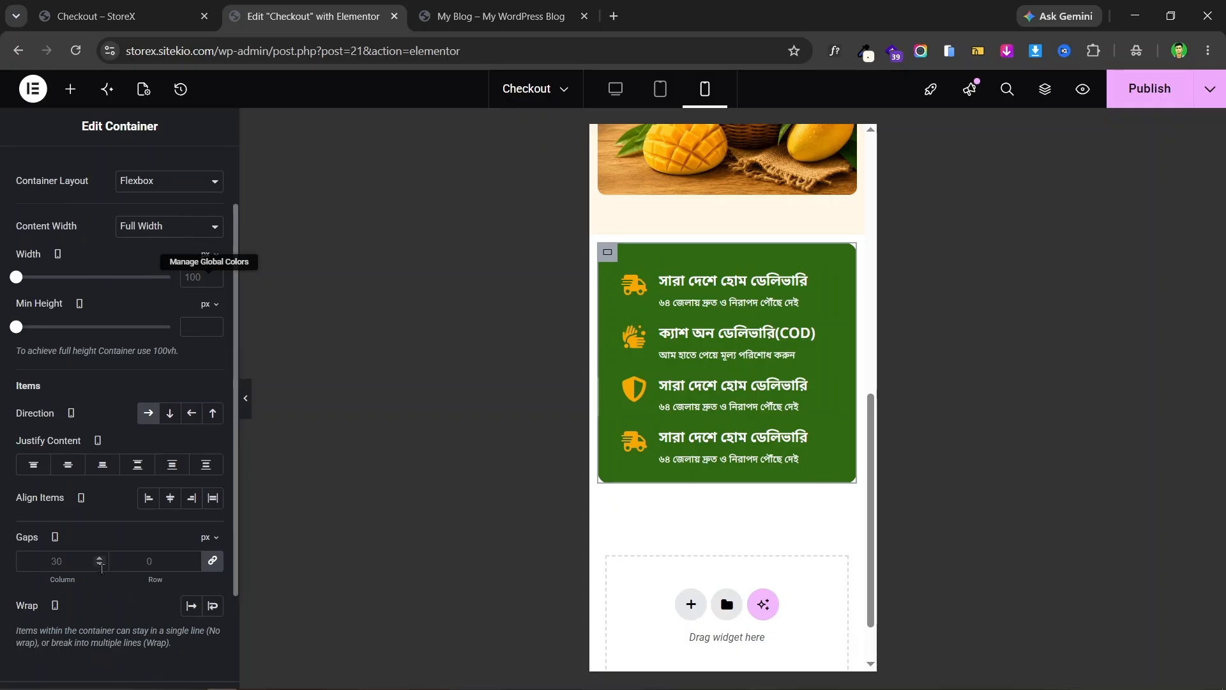
{"action": "left_click", "coordinate": [213, 561]}
{"action": "left_click", "coordinate": [133, 566]}
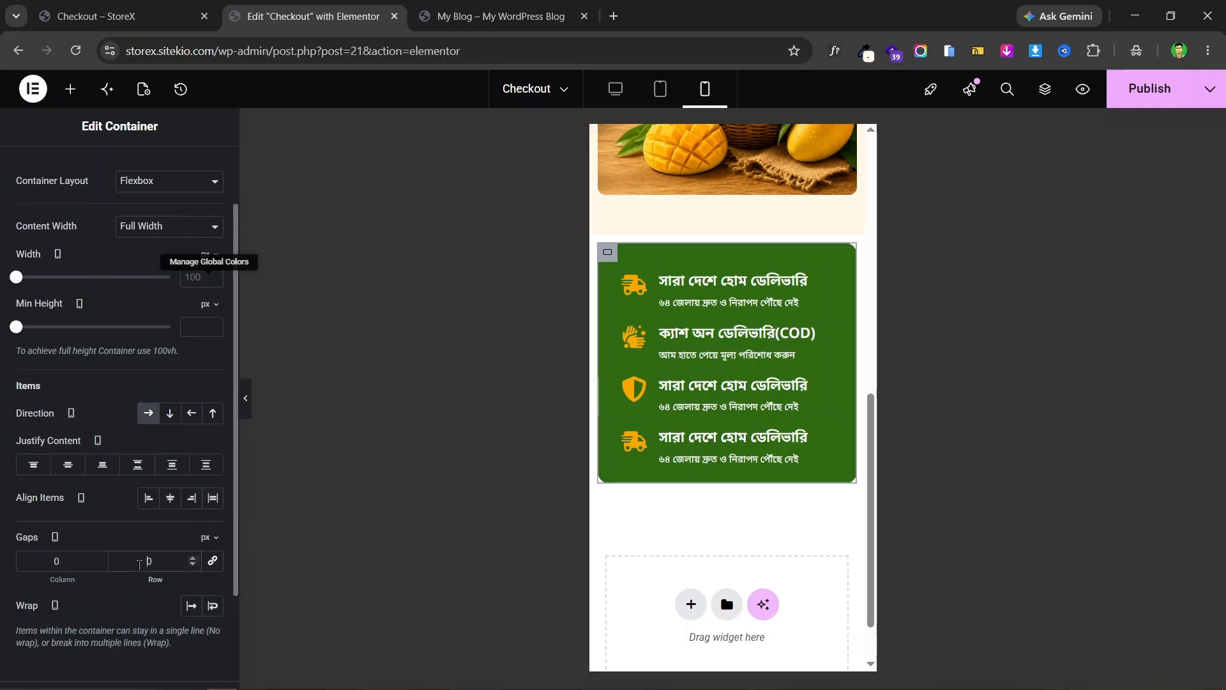
{"action": "type", "text": "2"}
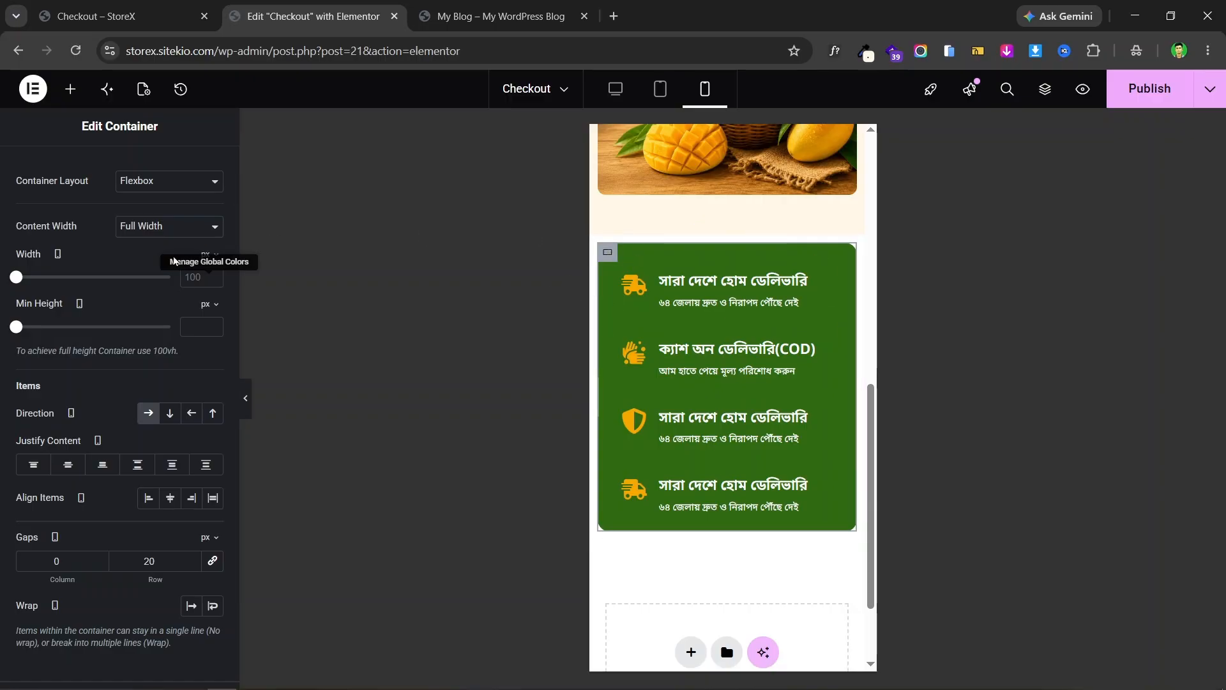
- Pad the green bar 10 px top and bottom and 20 px left and right
{"action": "scroll", "coordinate": [84, 295], "scroll_direction": "up", "scroll_amount": 2}
{"action": "left_click", "coordinate": [195, 170]}
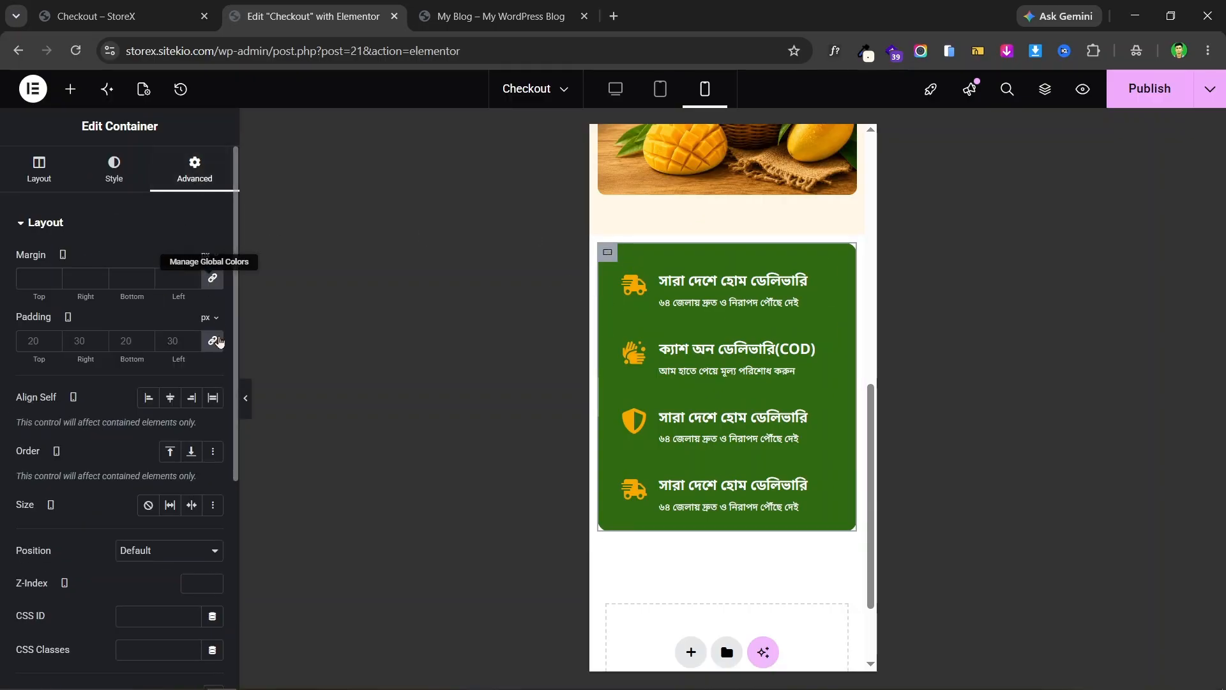
{"action": "left_click", "coordinate": [212, 341]}
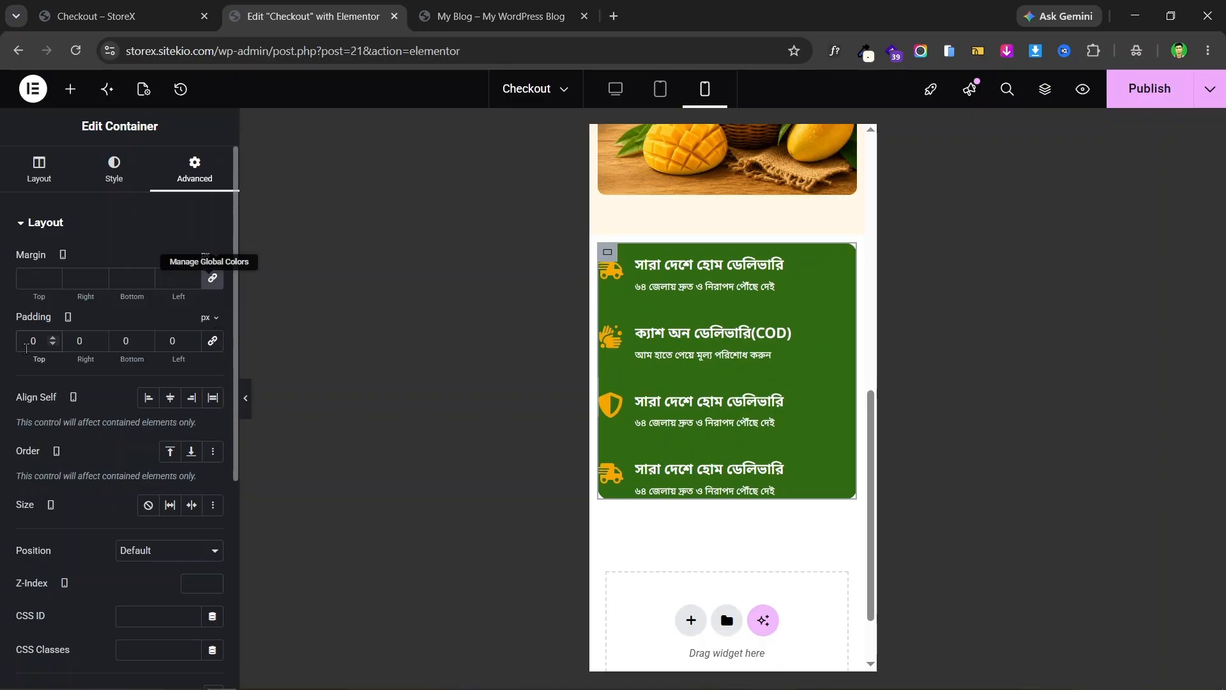
{"action": "type", "text": "1"}
{"action": "left_click", "coordinate": [118, 342]}
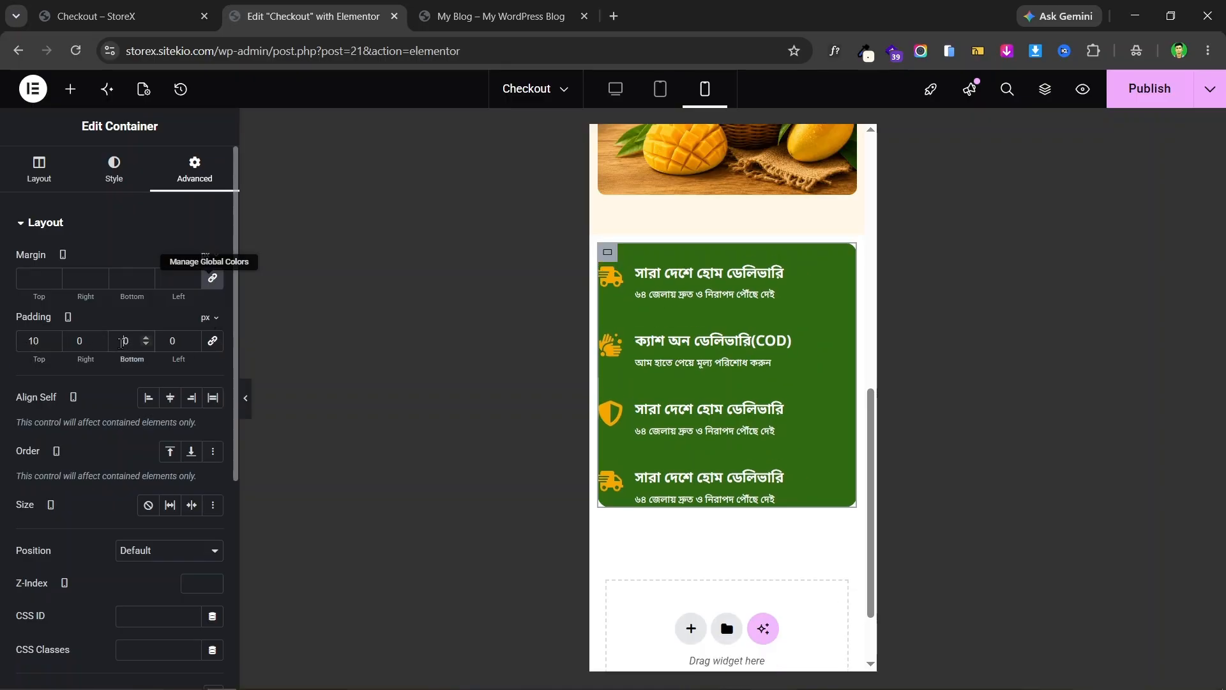
{"action": "type", "text": "1"}
{"action": "left_click", "coordinate": [73, 340]}
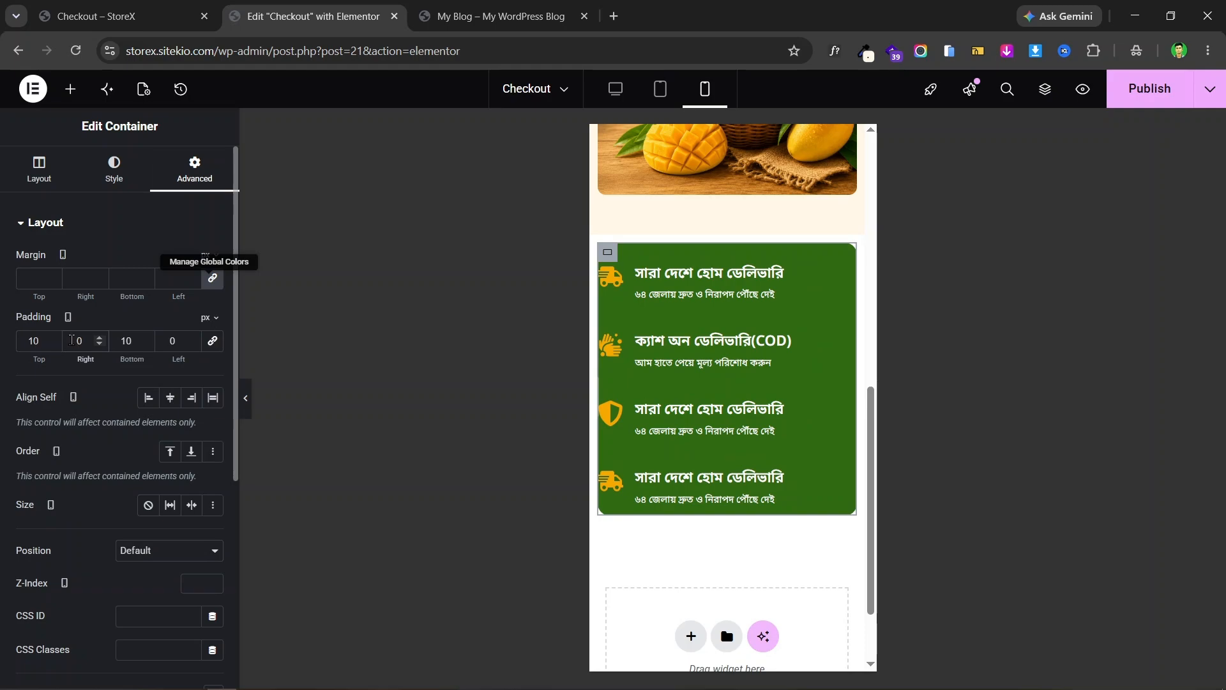
{"action": "type", "text": "2"}
{"action": "left_click", "coordinate": [166, 341]}
{"action": "type", "text": "2"}
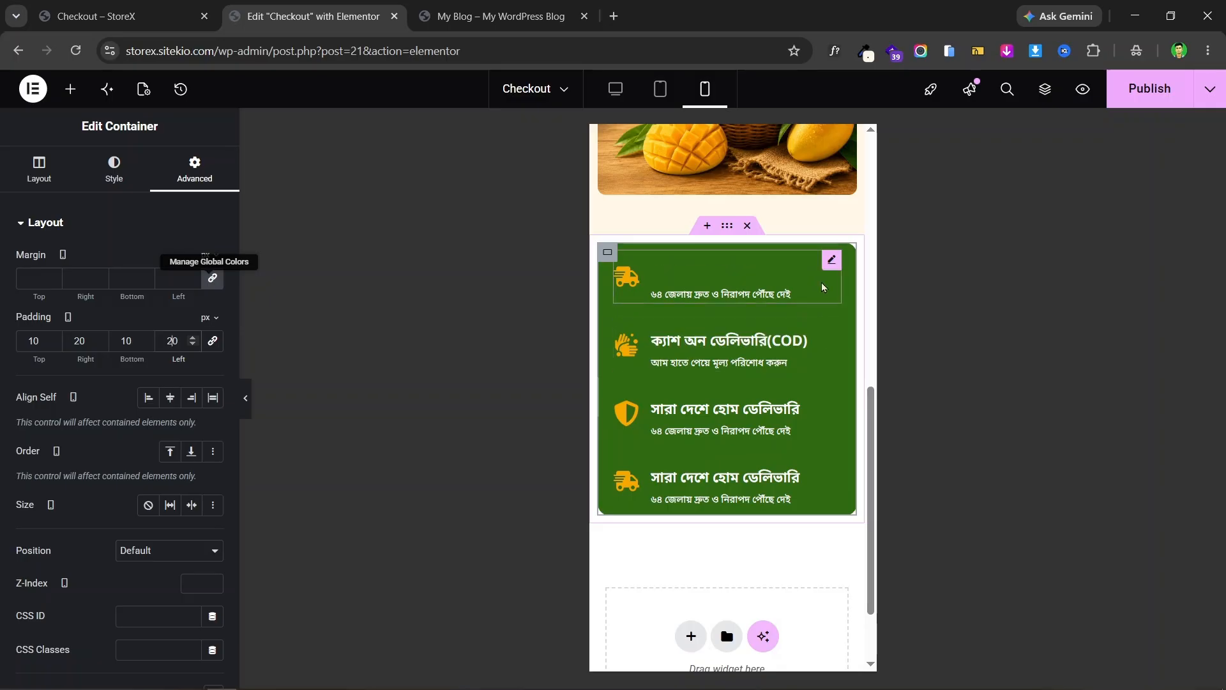
{"action": "left_click", "coordinate": [832, 260]}
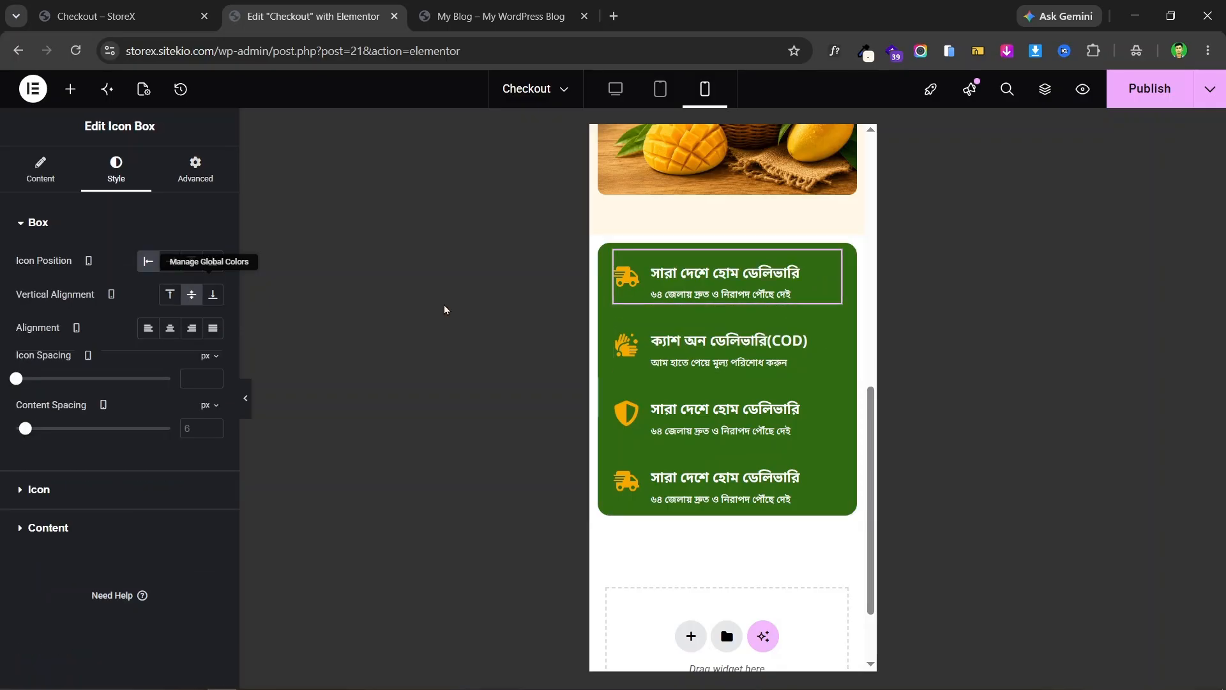
- Set the top delivery box's icon size to 24 and its heading size to 16 px
{"action": "left_click", "coordinate": [56, 487]}
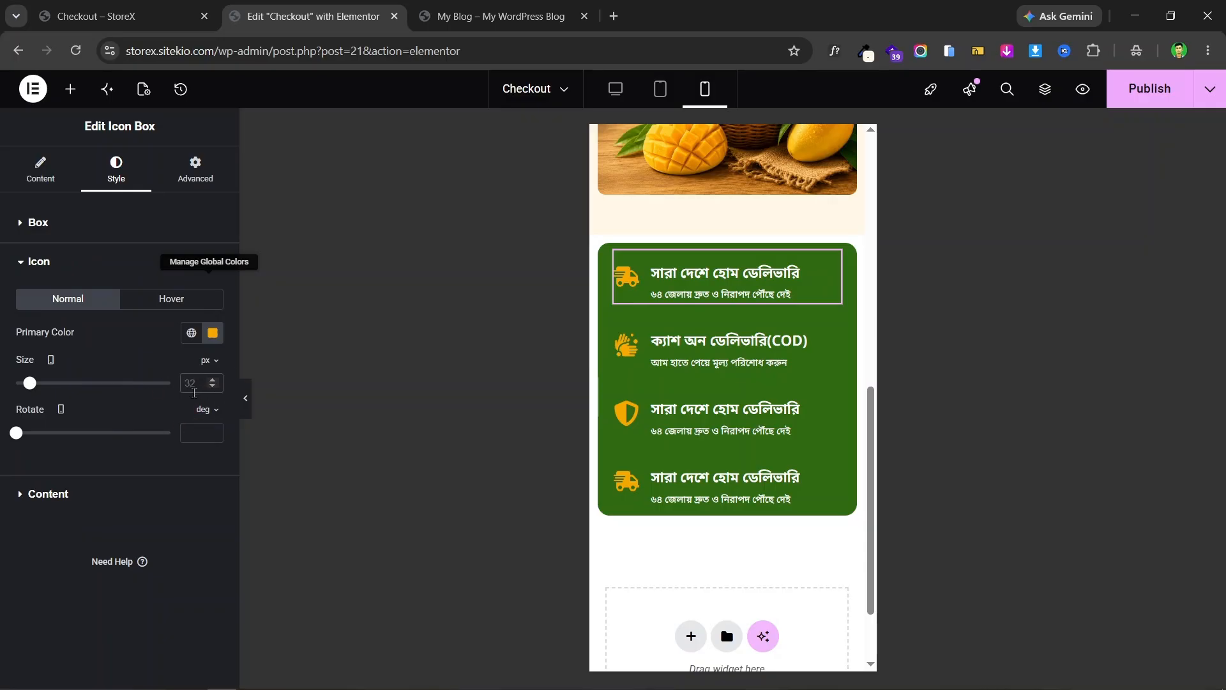
{"action": "left_click", "coordinate": [195, 391]}
{"action": "type", "text": "24"}
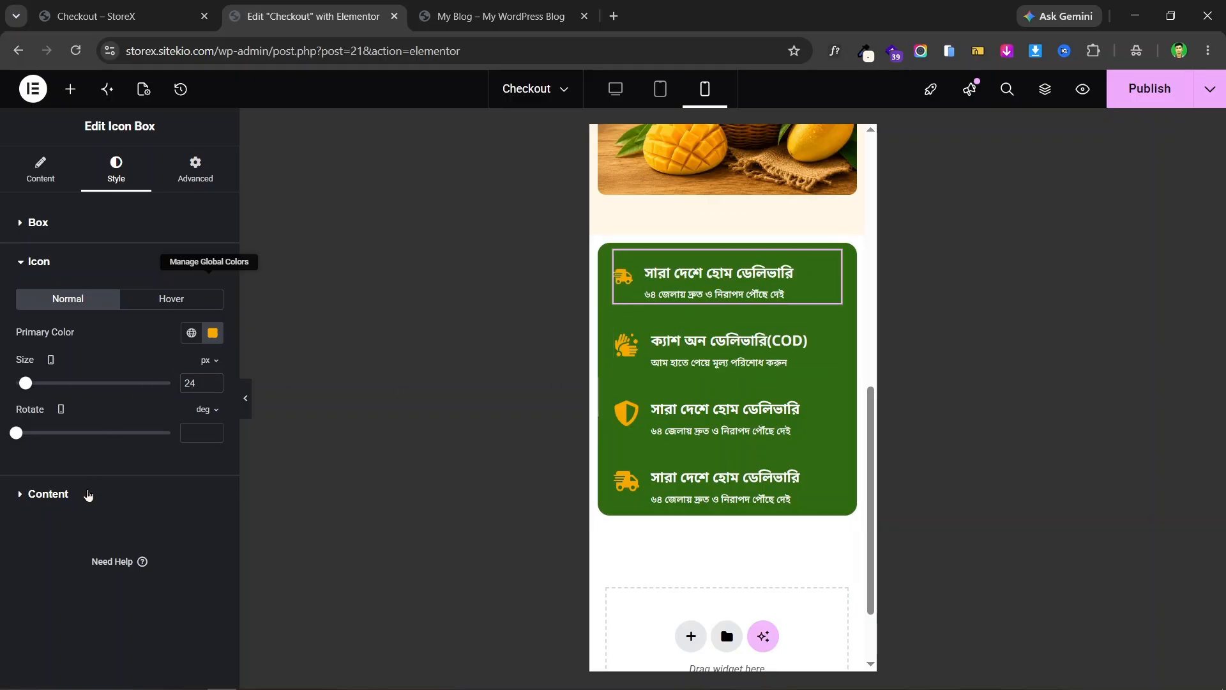
{"action": "left_click", "coordinate": [88, 494]}
{"action": "left_click", "coordinate": [215, 372]}
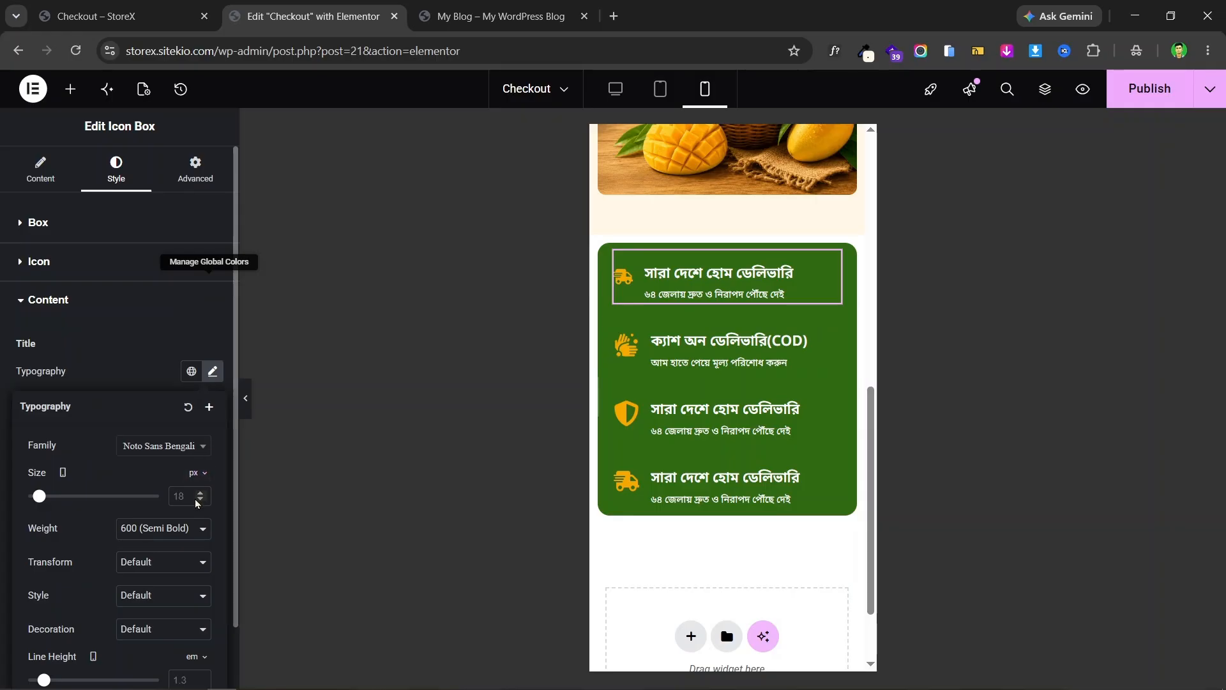
{"action": "type", "text": "1"}
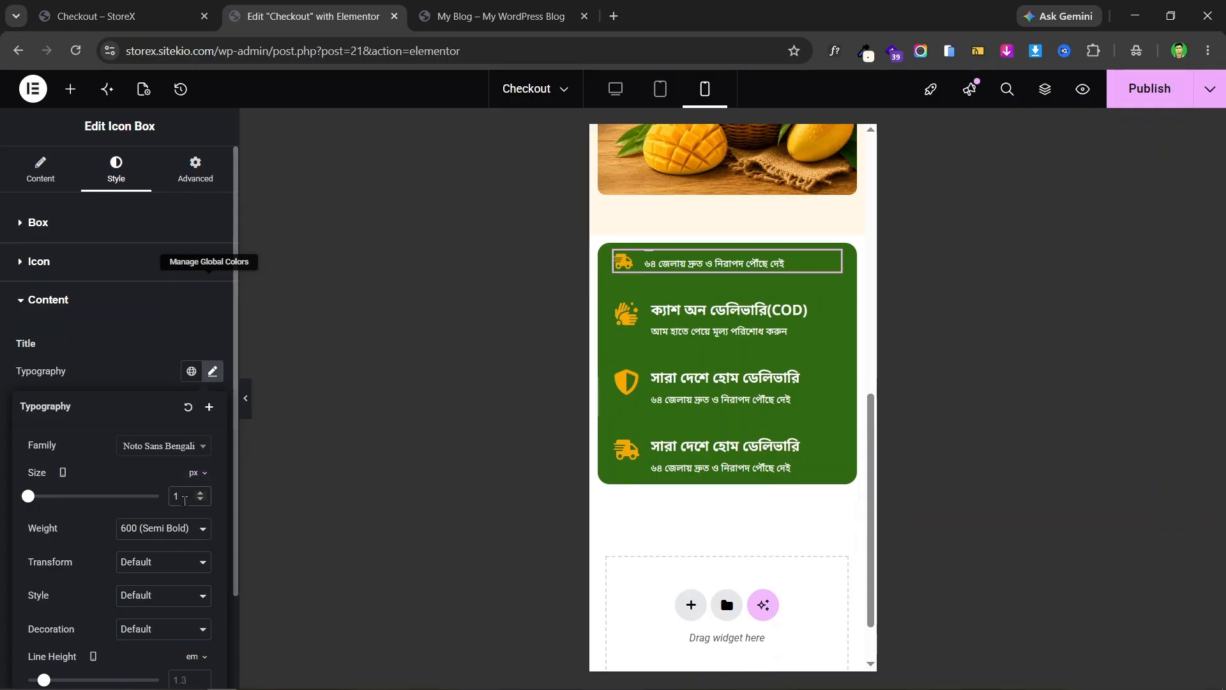
{"action": "type", "text": "5"}
{"action": "left_click", "coordinate": [204, 494]}
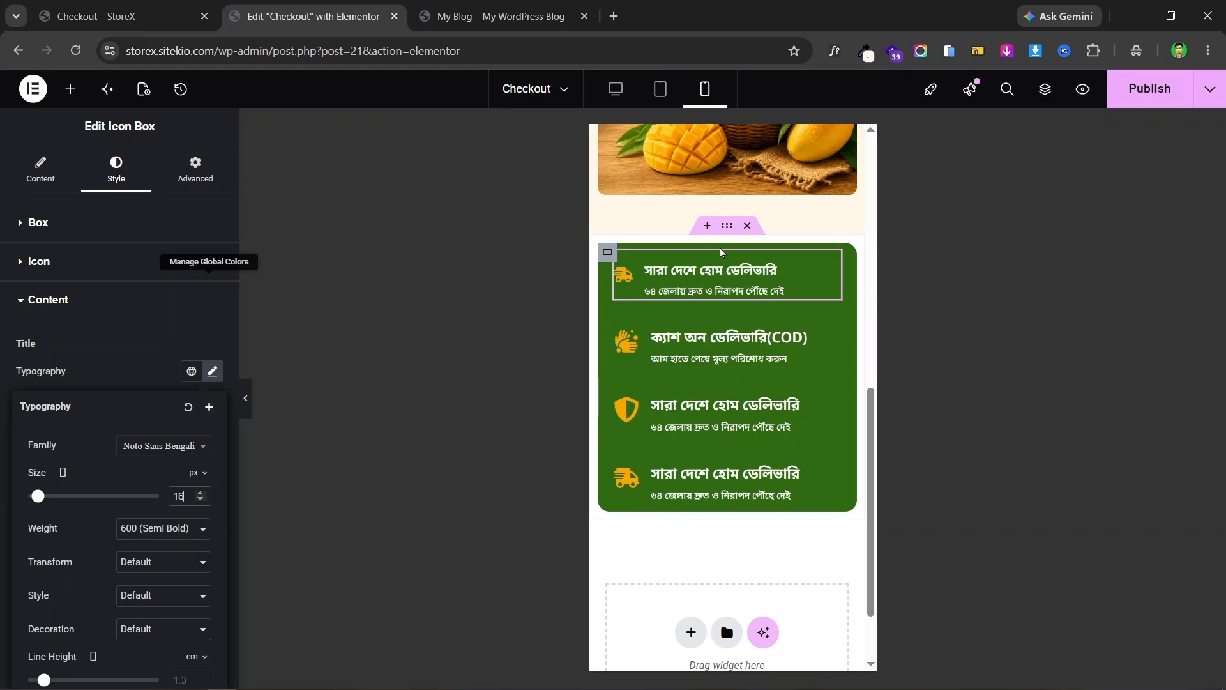
- Copy the first icon box and paste its style onto the COD, third and fourth boxes
{"action": "right_click", "coordinate": [833, 262]}
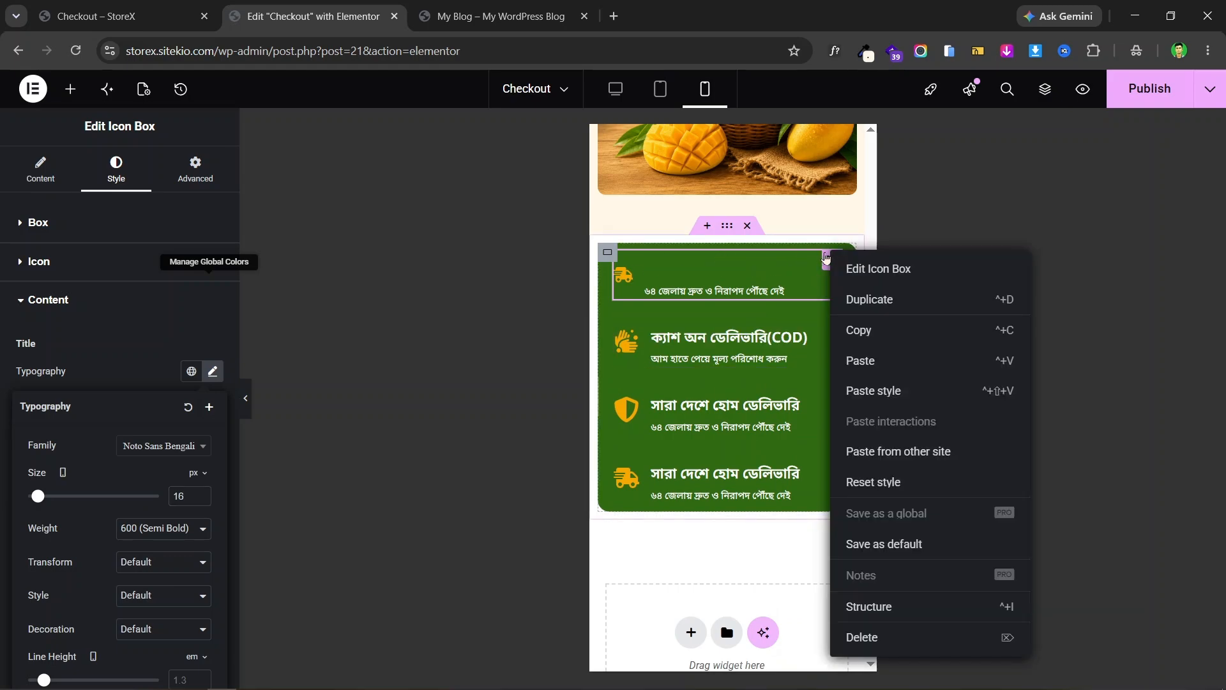
{"action": "left_click", "coordinate": [887, 332]}
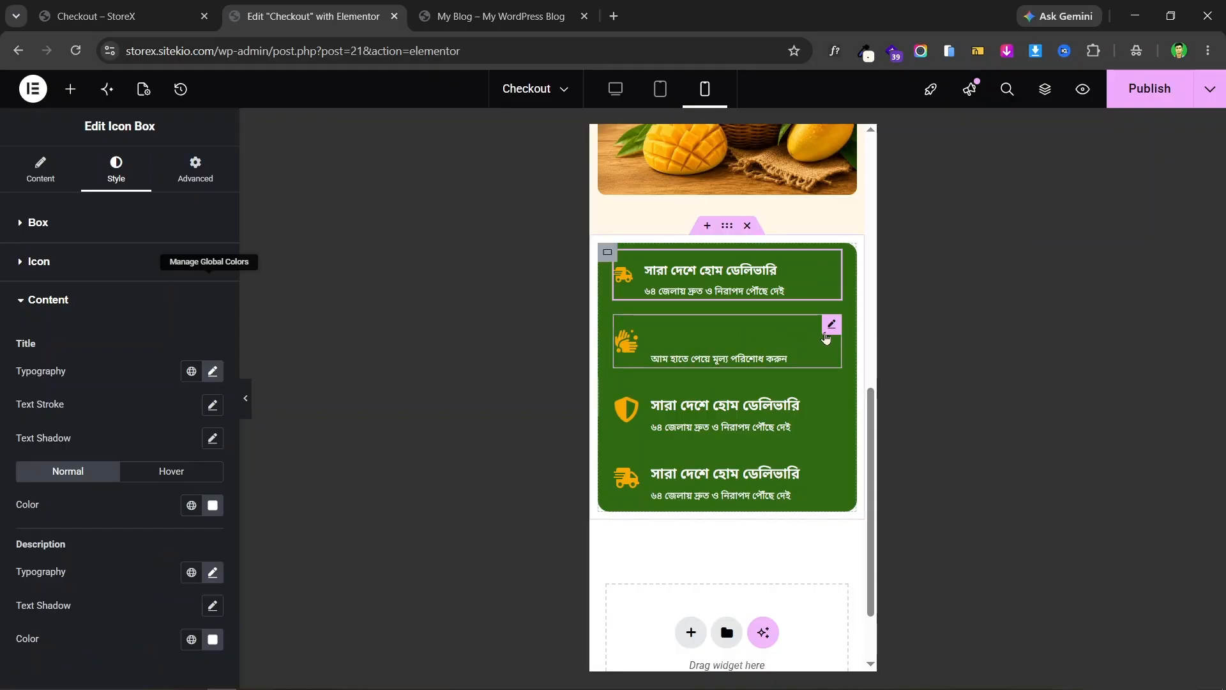
{"action": "left_click", "coordinate": [829, 327]}
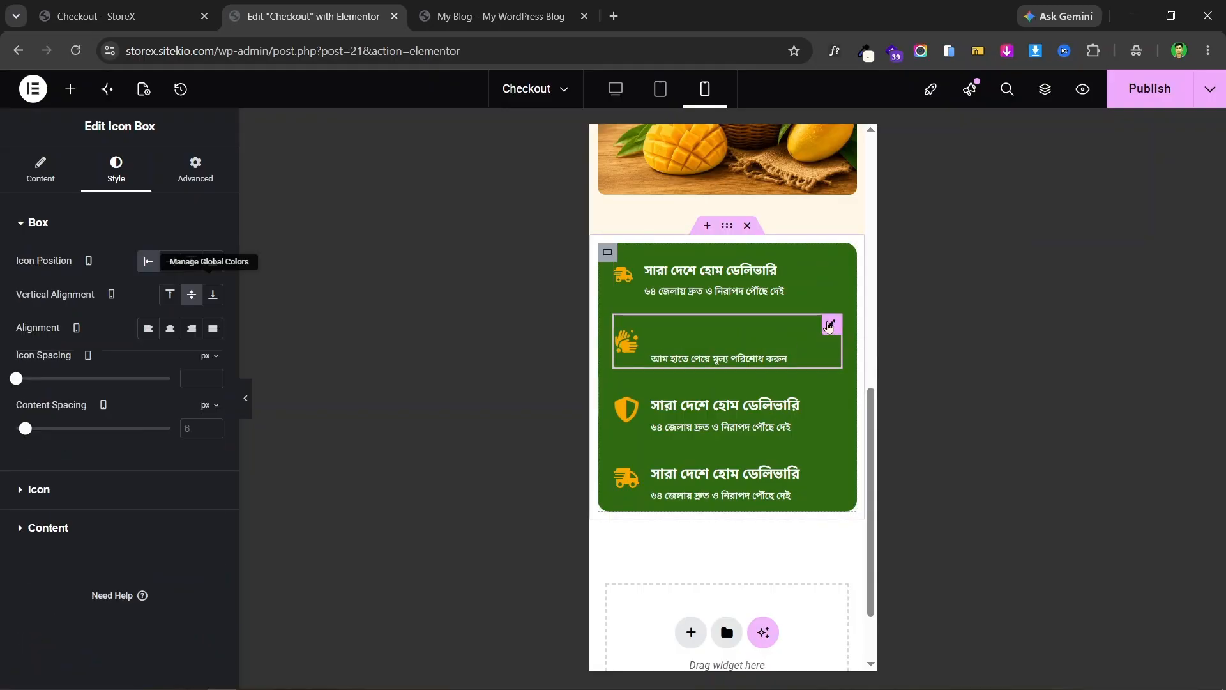
{"action": "right_click", "coordinate": [829, 327]}
{"action": "left_click", "coordinate": [872, 424]}
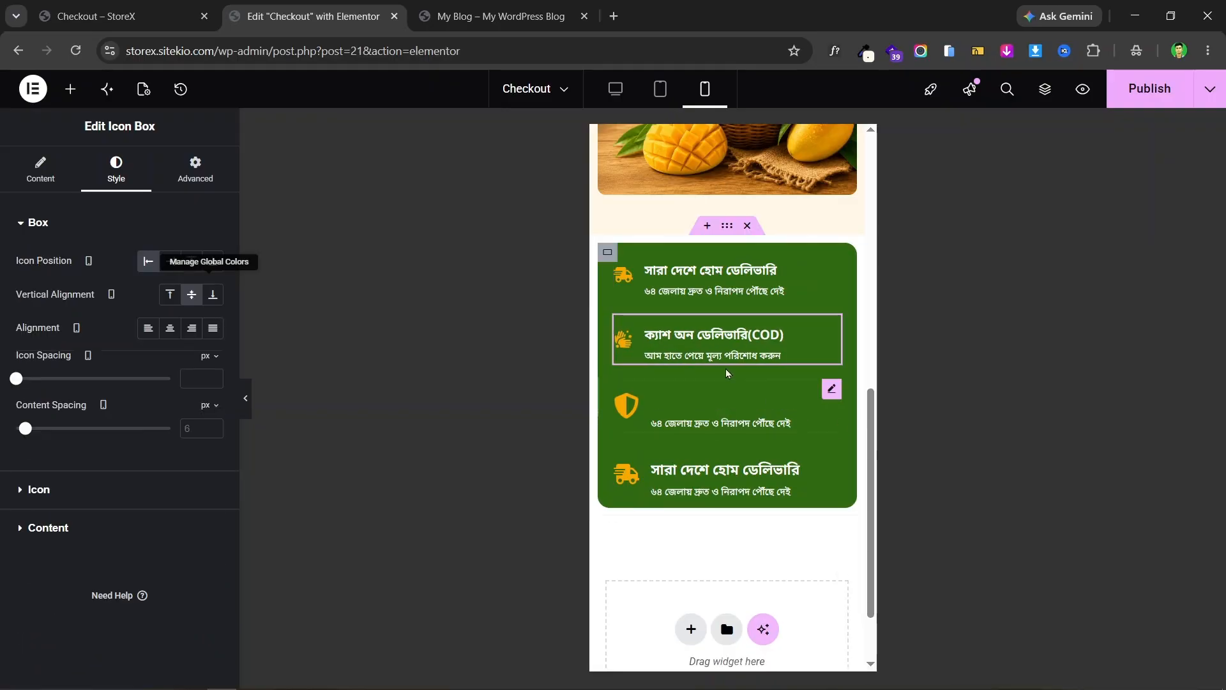
{"action": "right_click", "coordinate": [830, 393]}
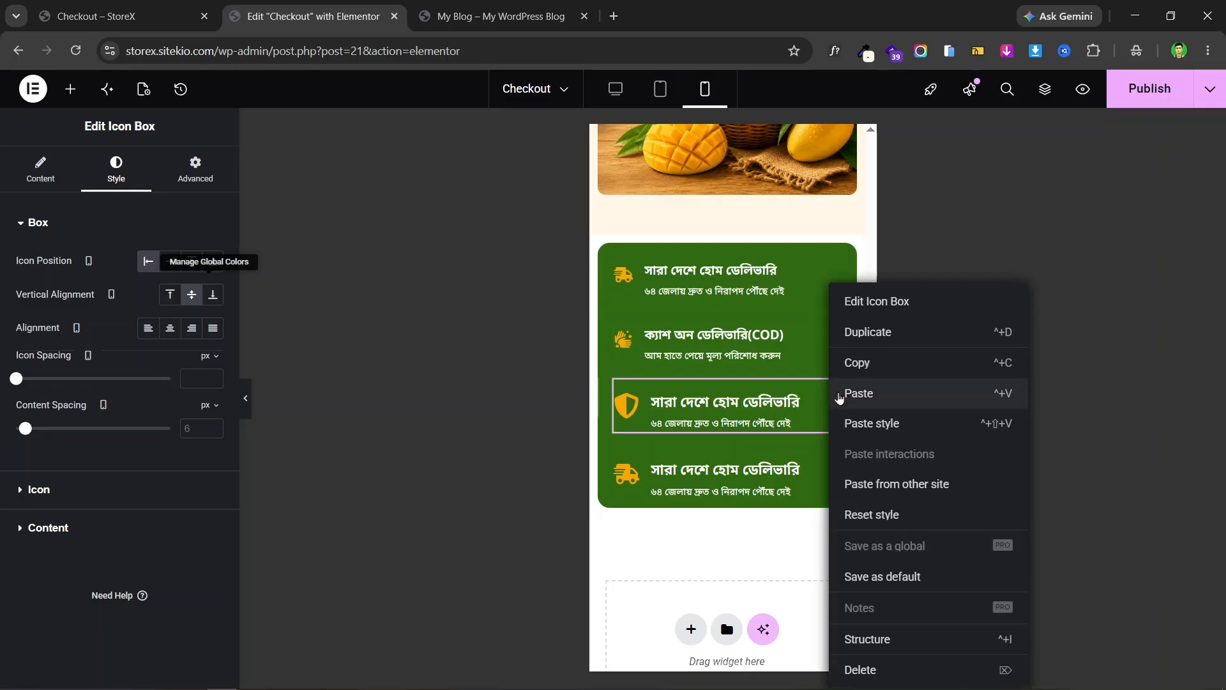
{"action": "left_click", "coordinate": [855, 424]}
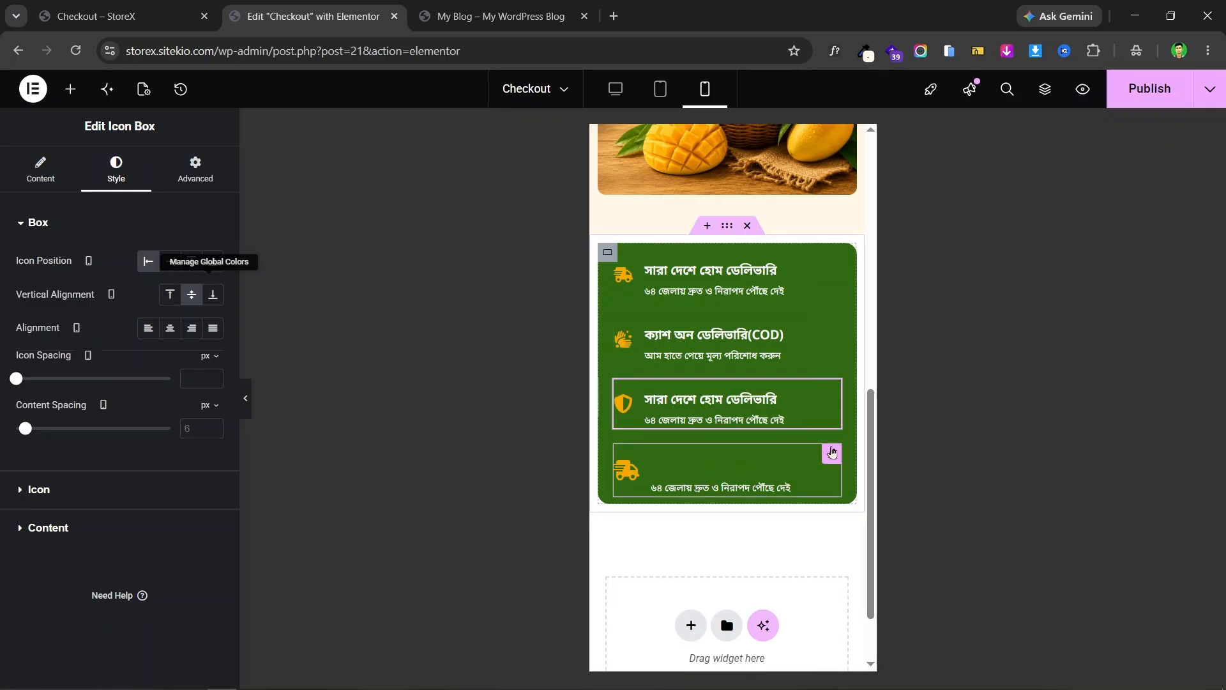
{"action": "right_click", "coordinate": [831, 453]}
{"action": "left_click", "coordinate": [900, 425]}
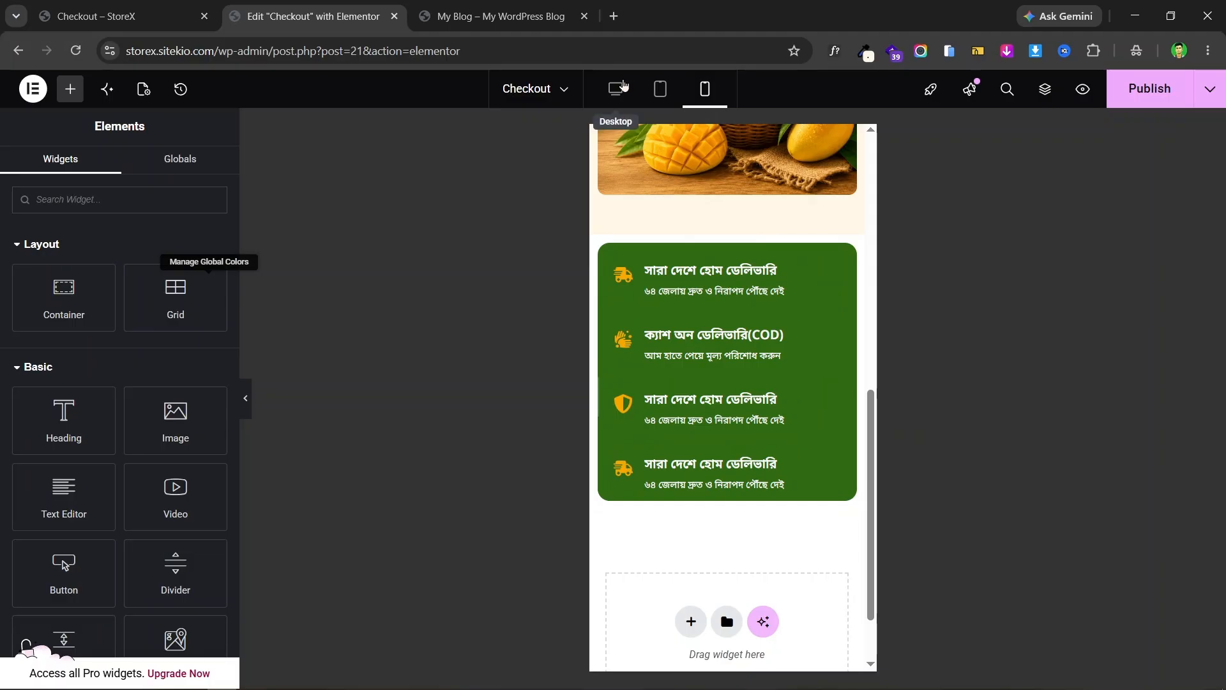
{"action": "left_click", "coordinate": [623, 86]}
- In desktop view, unlink the green icon bar's margins and set its top margin to -60 px
{"action": "key", "text": "ctrl+1"}
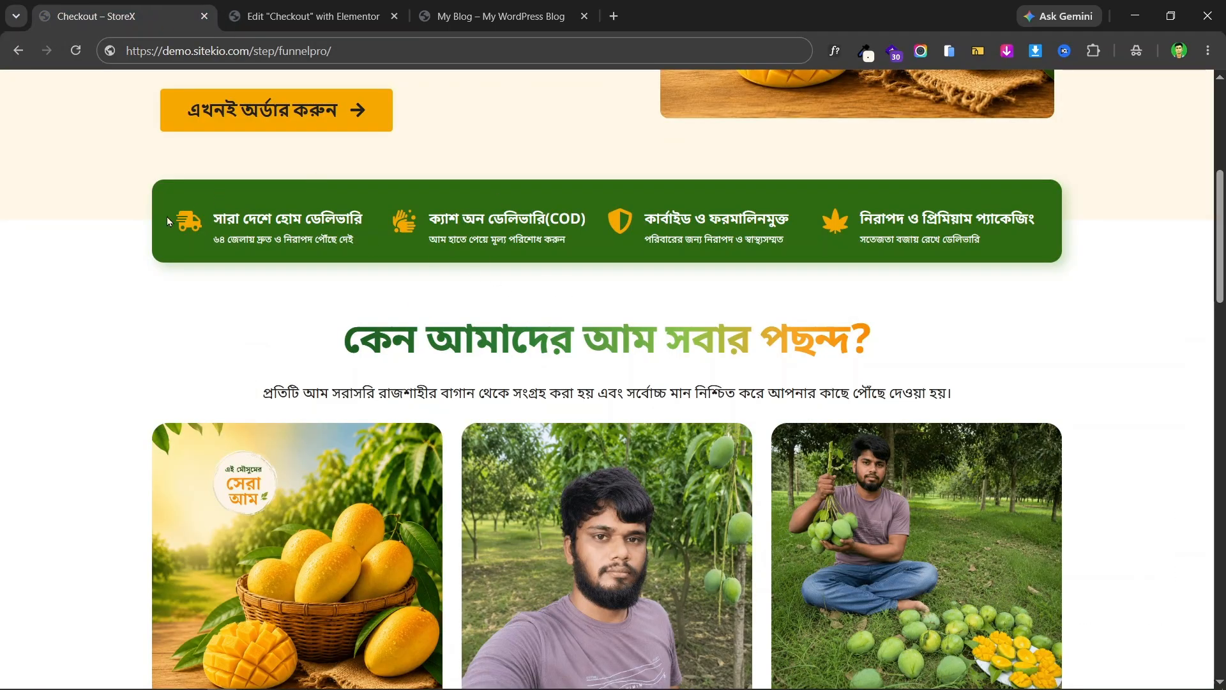
{"action": "scroll", "coordinate": [473, 270], "scroll_direction": "up", "scroll_amount": 1}
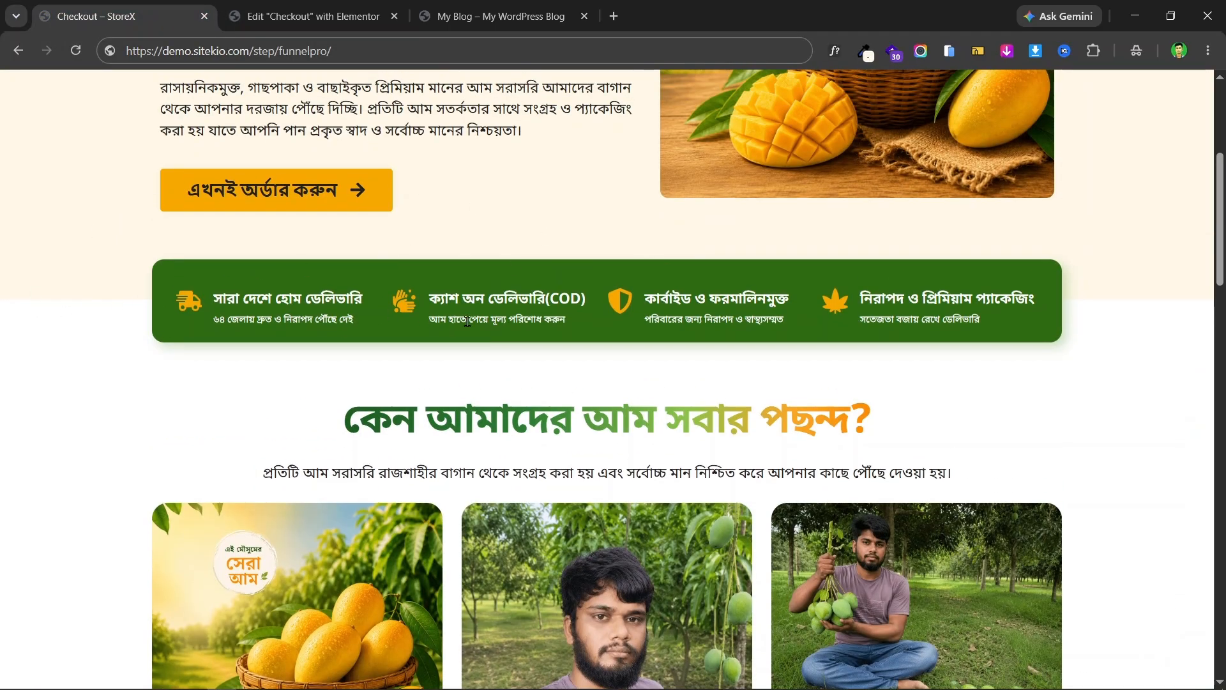
{"action": "key", "text": "ctrl+2"}
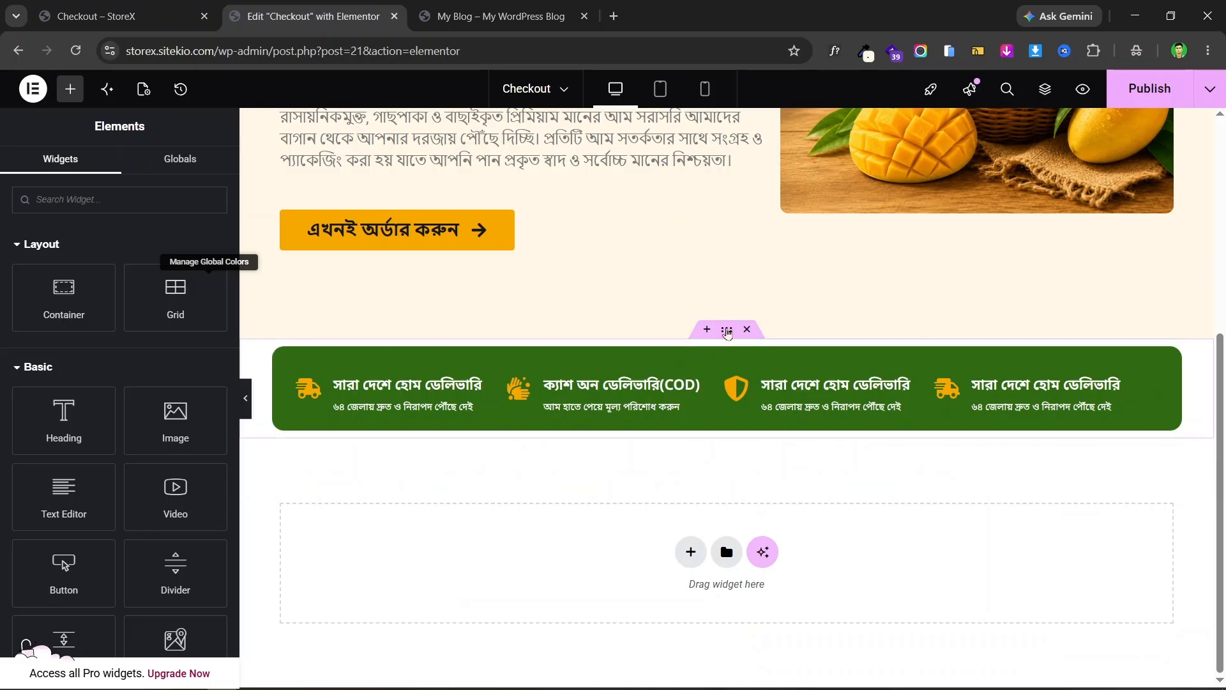
{"action": "left_click", "coordinate": [727, 331]}
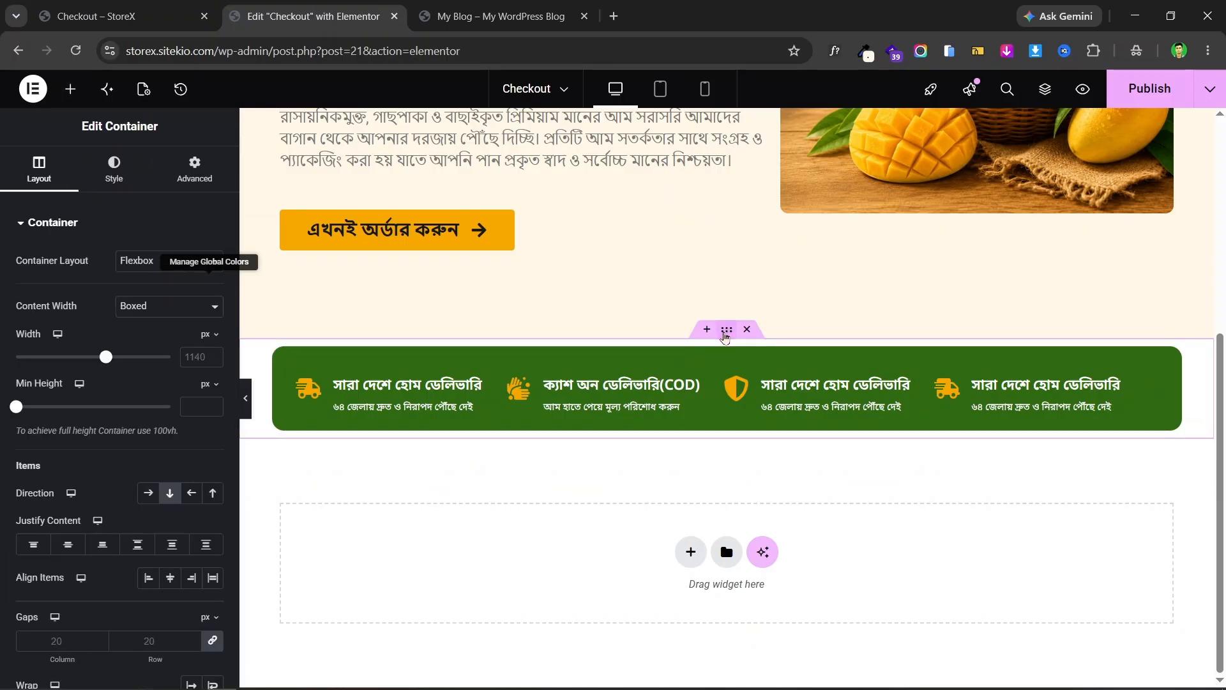
{"action": "left_click", "coordinate": [197, 174]}
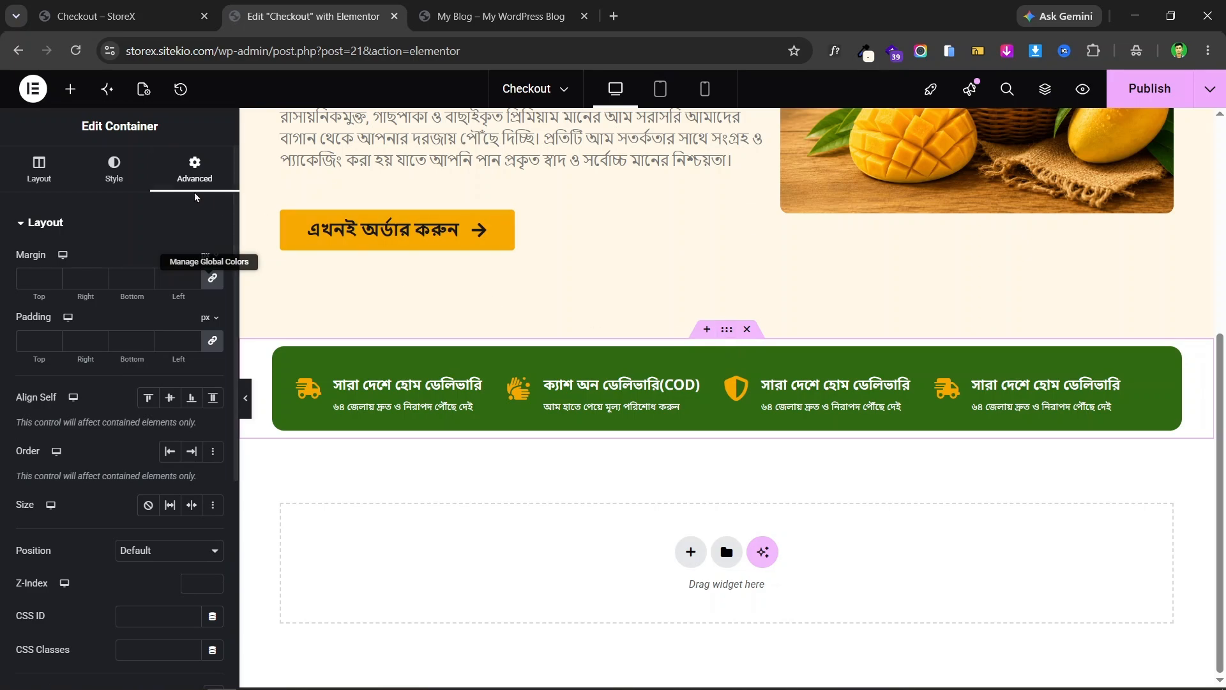
{"action": "left_click", "coordinate": [213, 282]}
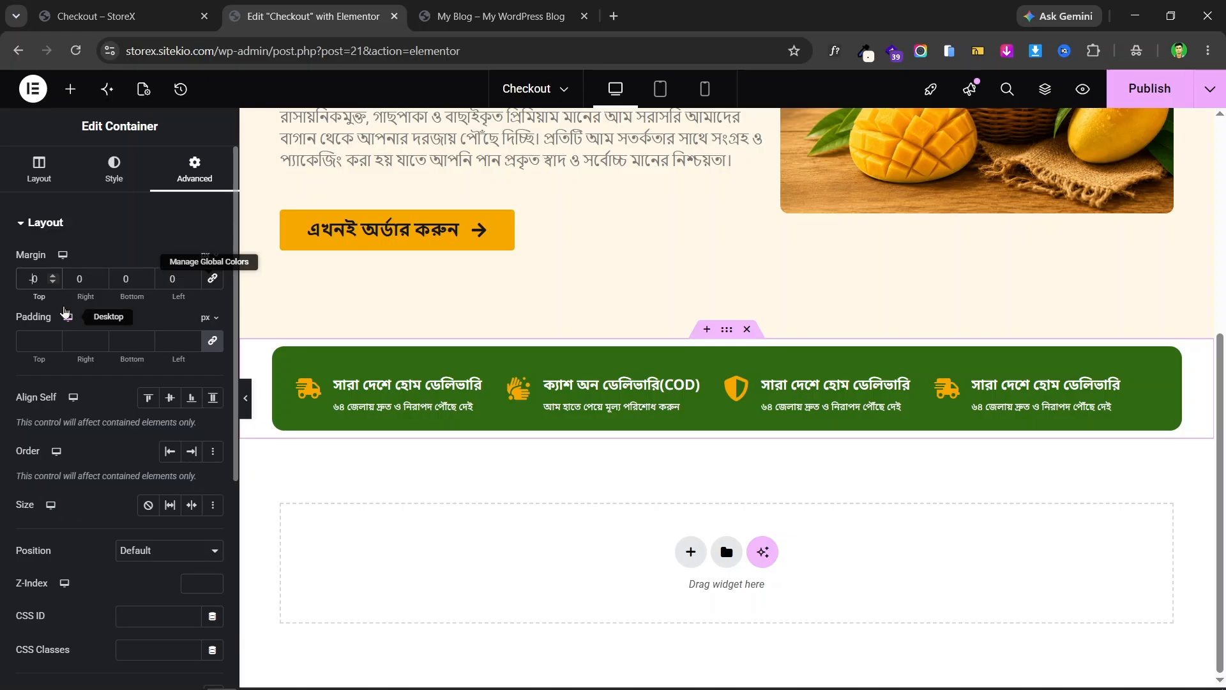
{"action": "type", "text": "-6"}
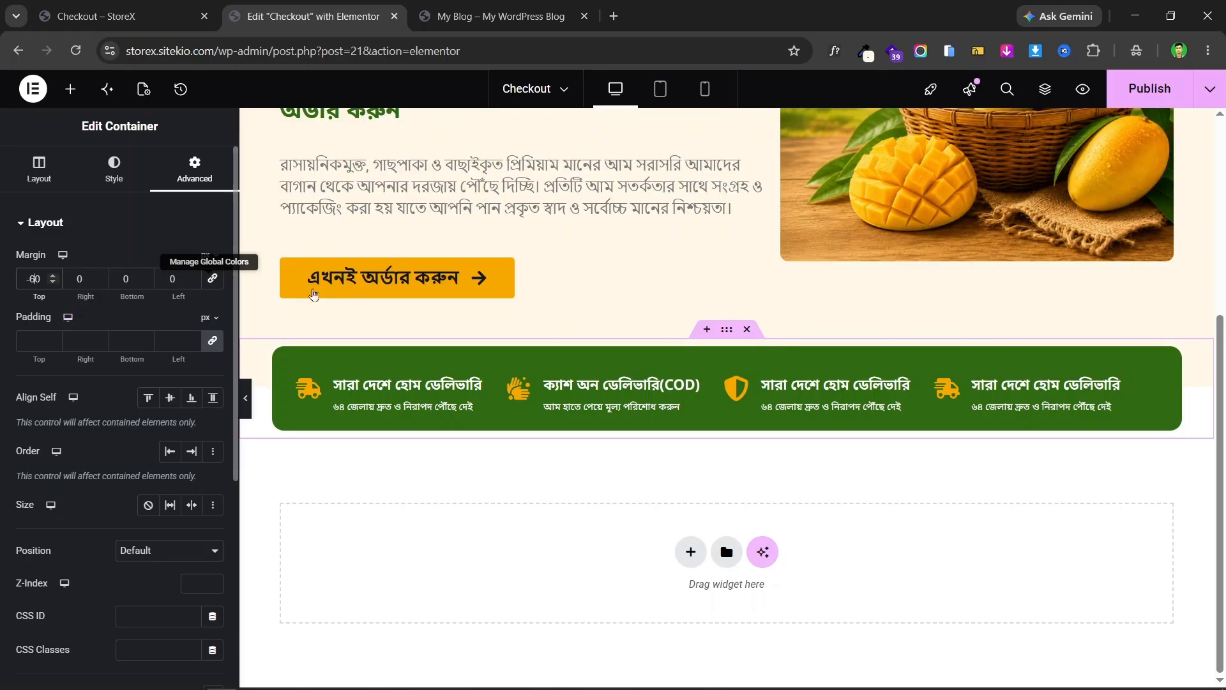
{"action": "left_click", "coordinate": [249, 401]}
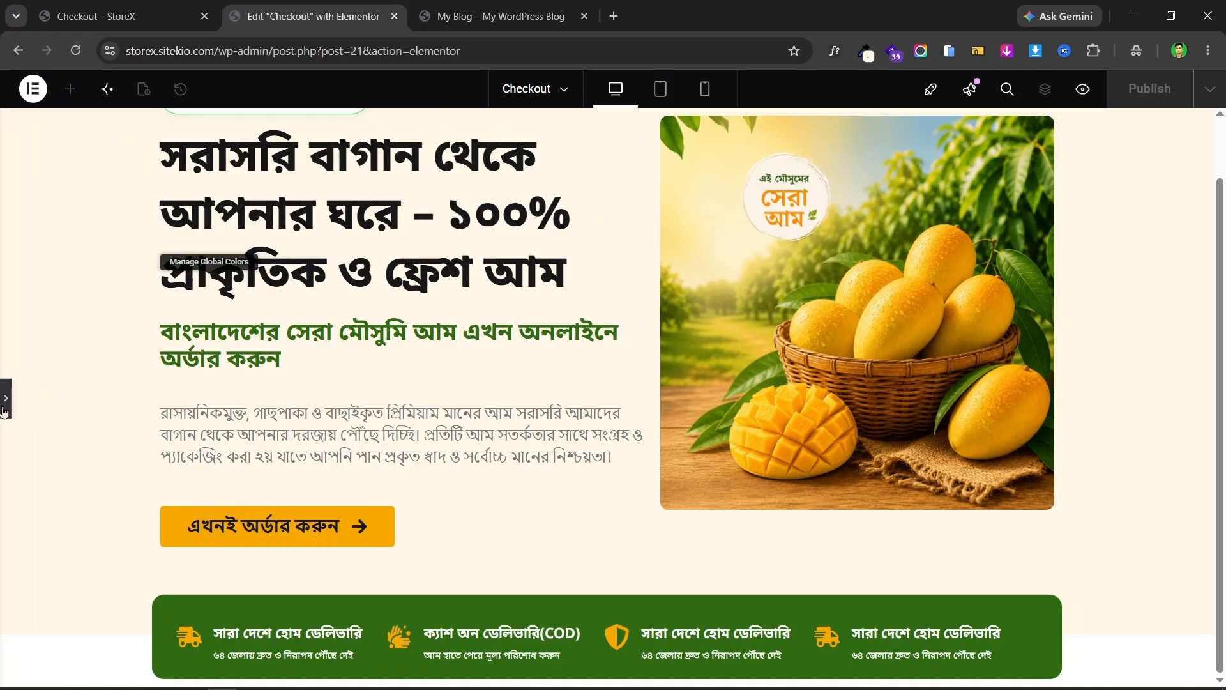
{"action": "left_click", "coordinate": [5, 403]}
{"action": "scroll", "coordinate": [789, 363], "scroll_direction": "down", "scroll_amount": 3}
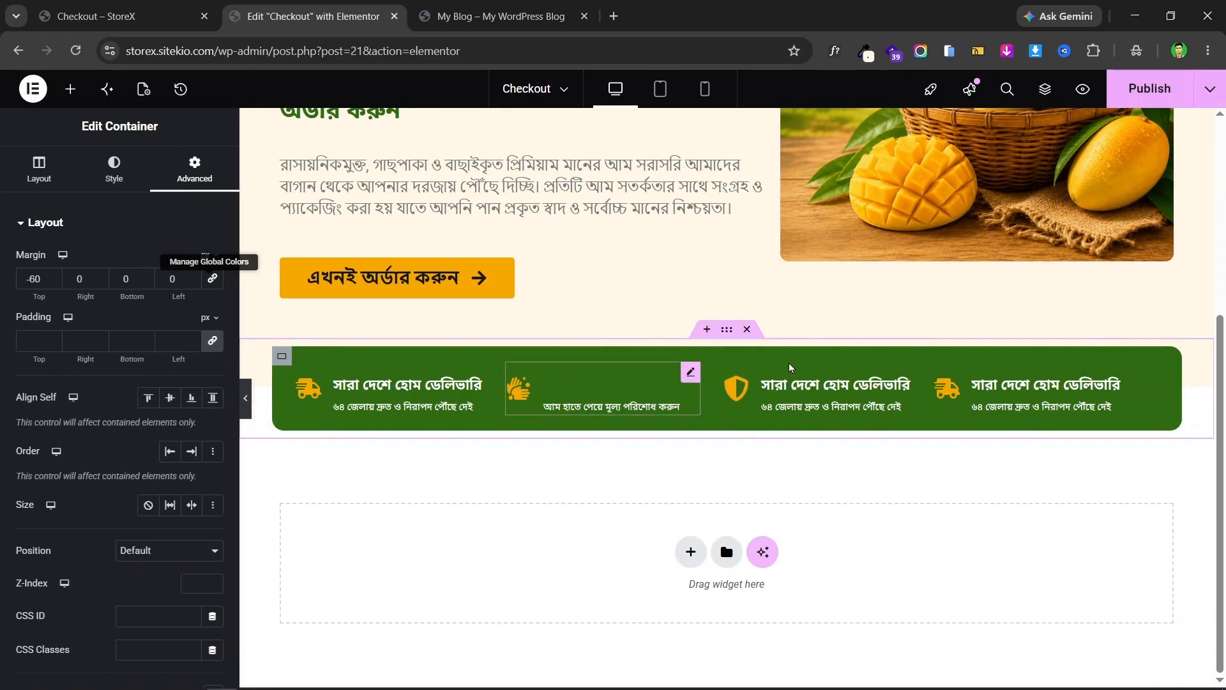
- Publish the Checkout page and examine the reference page's gradient heading and paragraph
{"action": "left_click", "coordinate": [1148, 85]}
{"action": "left_click", "coordinate": [121, 16]}
{"action": "scroll", "coordinate": [541, 258], "scroll_direction": "down", "scroll_amount": 1}
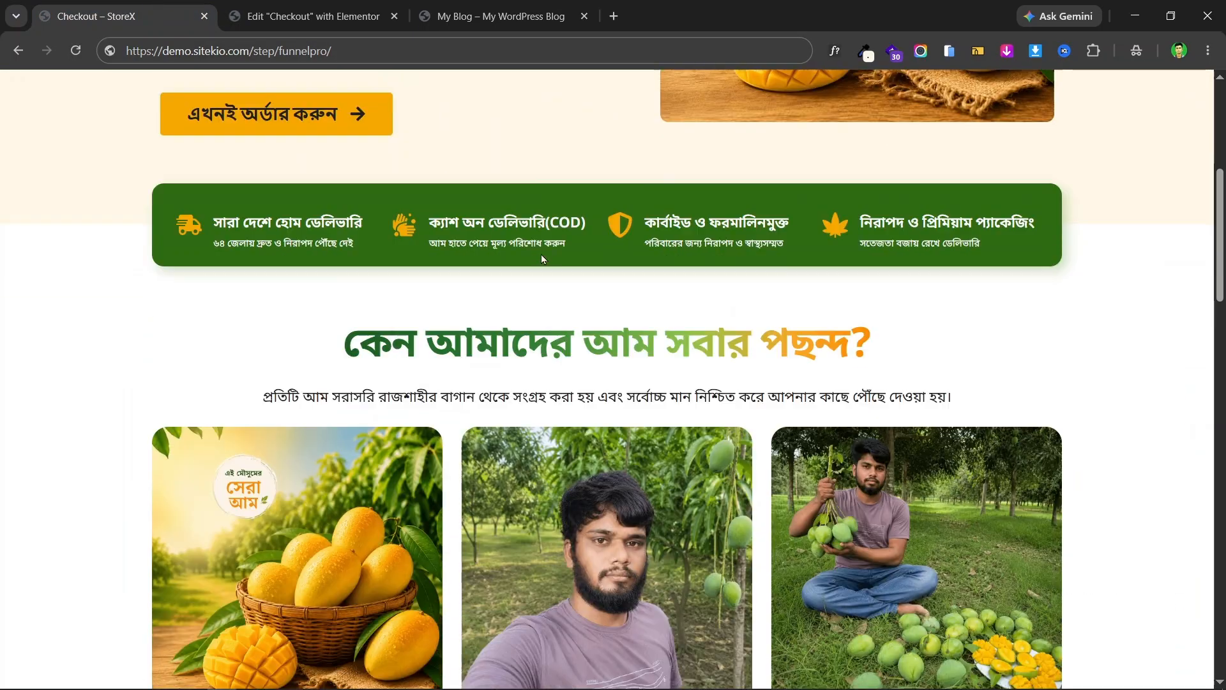
{"action": "scroll", "coordinate": [541, 258], "scroll_direction": "down", "scroll_amount": 2}
{"action": "left_click_drag", "start_coordinate": [377, 176], "coordinate": [849, 176]}
{"action": "left_click", "coordinate": [680, 191]}
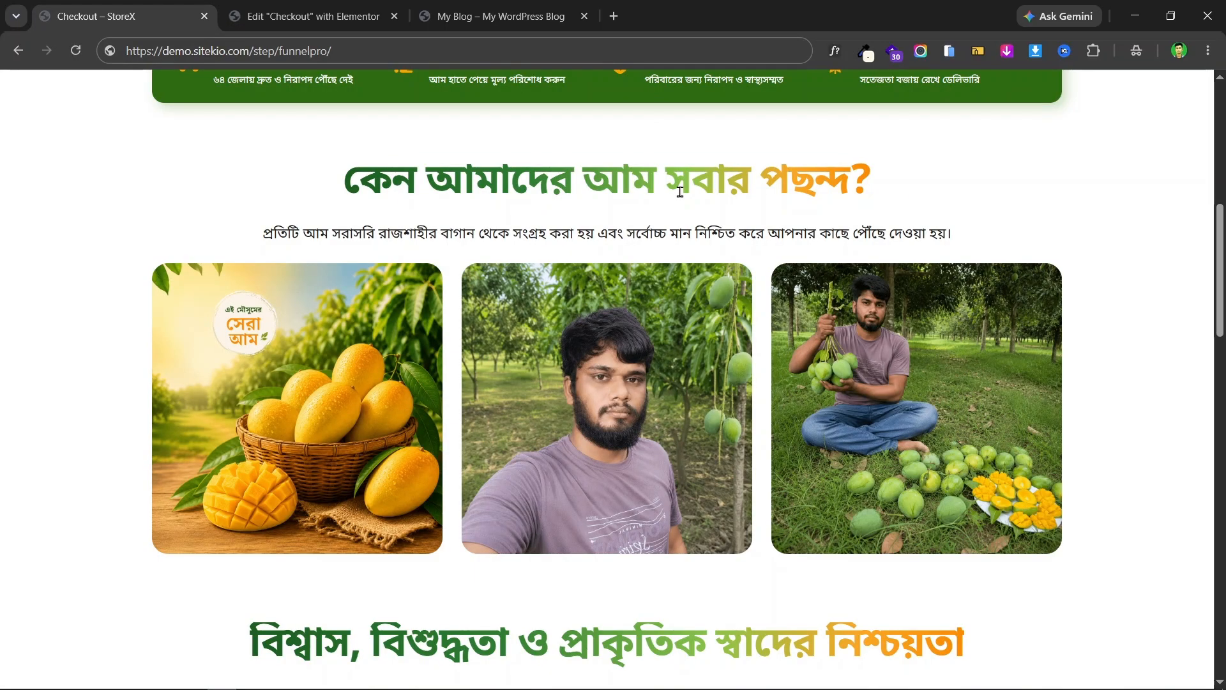
{"action": "triple_click", "coordinate": [680, 192]}
{"action": "triple_click", "coordinate": [548, 233]}
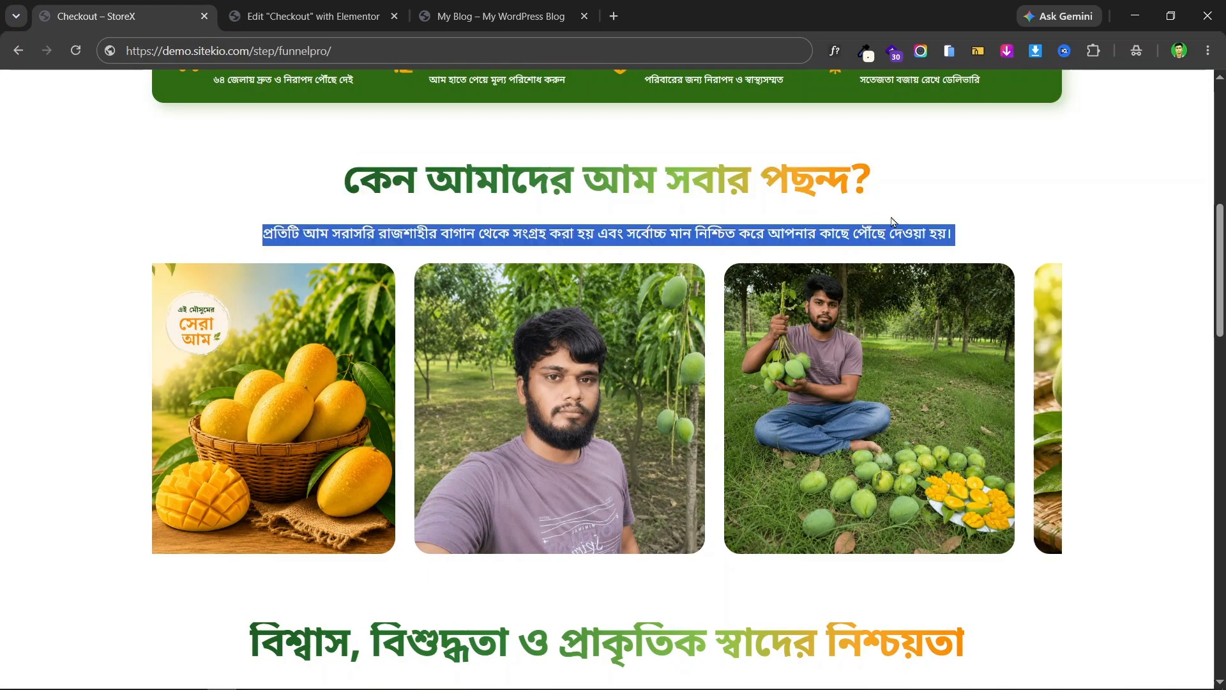
{"action": "left_click", "coordinate": [1036, 199]}
- Compare the reference landing page's following section against the Checkout editor
{"action": "scroll", "coordinate": [803, 338], "scroll_direction": "down", "scroll_amount": 1}
{"action": "scroll", "coordinate": [804, 338], "scroll_direction": "up", "scroll_amount": 4}
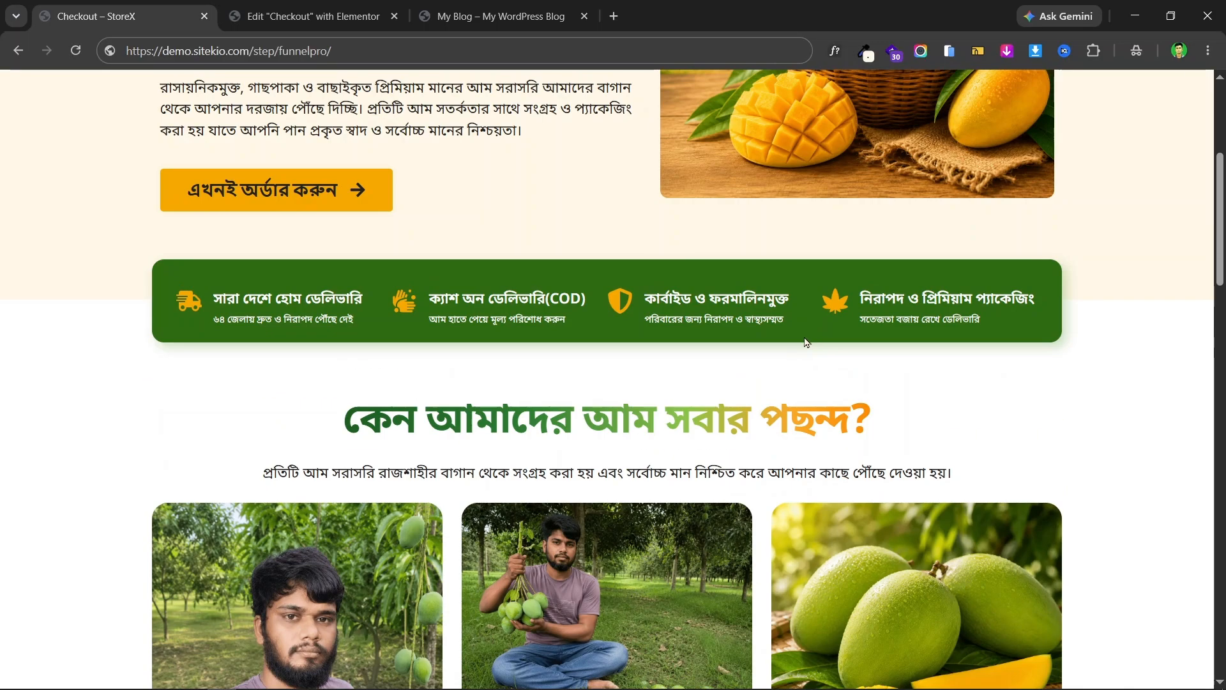
{"action": "scroll", "coordinate": [735, 300], "scroll_direction": "down", "scroll_amount": 5}
{"action": "scroll", "coordinate": [669, 259], "scroll_direction": "up", "scroll_amount": 5}
{"action": "scroll", "coordinate": [585, 323], "scroll_direction": "down", "scroll_amount": 1}
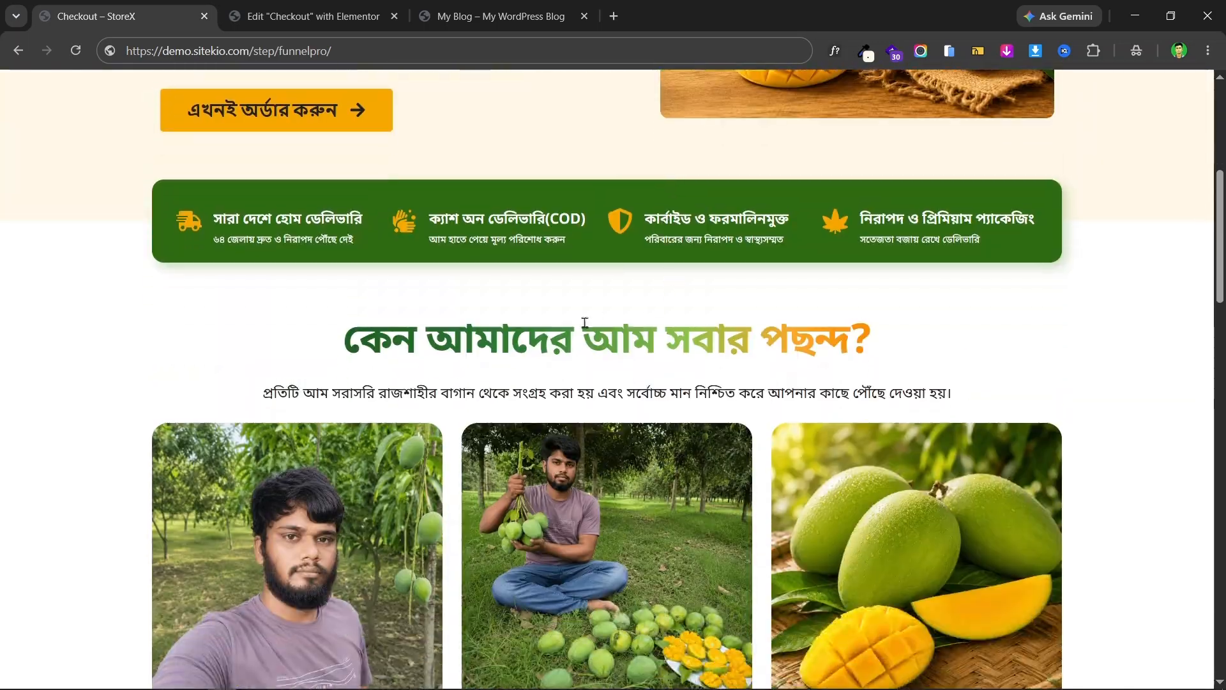
{"action": "left_click", "coordinate": [354, 7]}
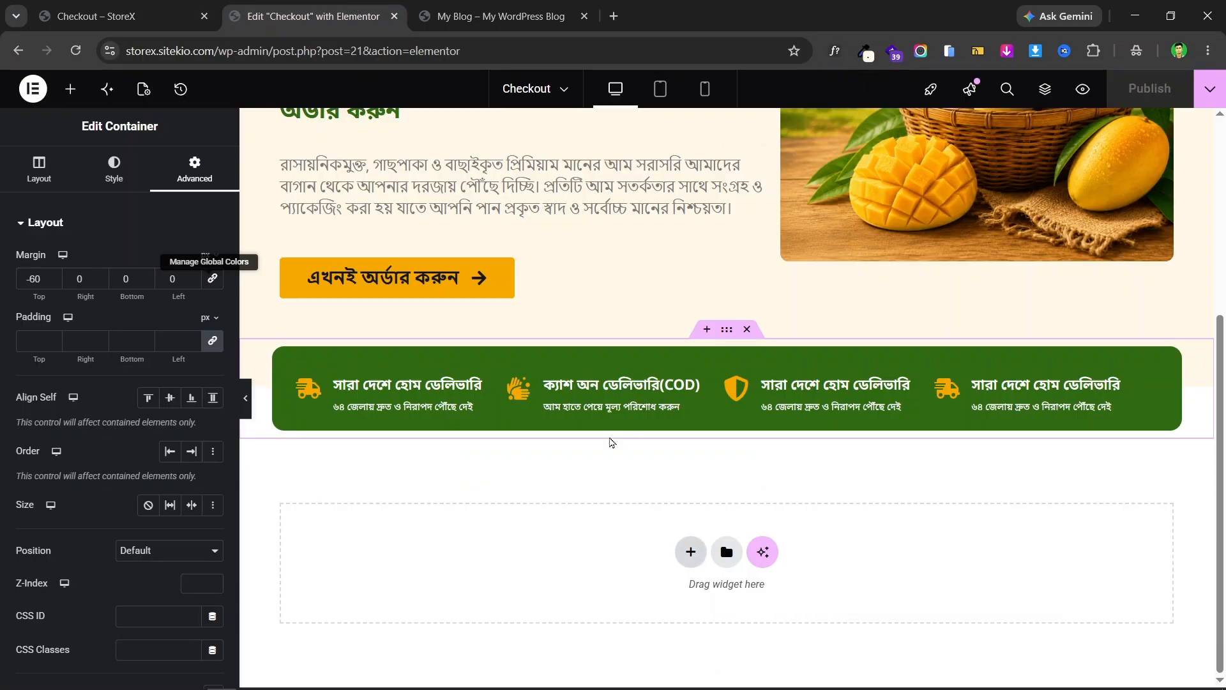
{"action": "left_click", "coordinate": [153, 7]}
{"action": "scroll", "coordinate": [356, 309], "scroll_direction": "down", "scroll_amount": 1}
{"action": "left_click_drag", "start_coordinate": [287, 313], "coordinate": [971, 298]}
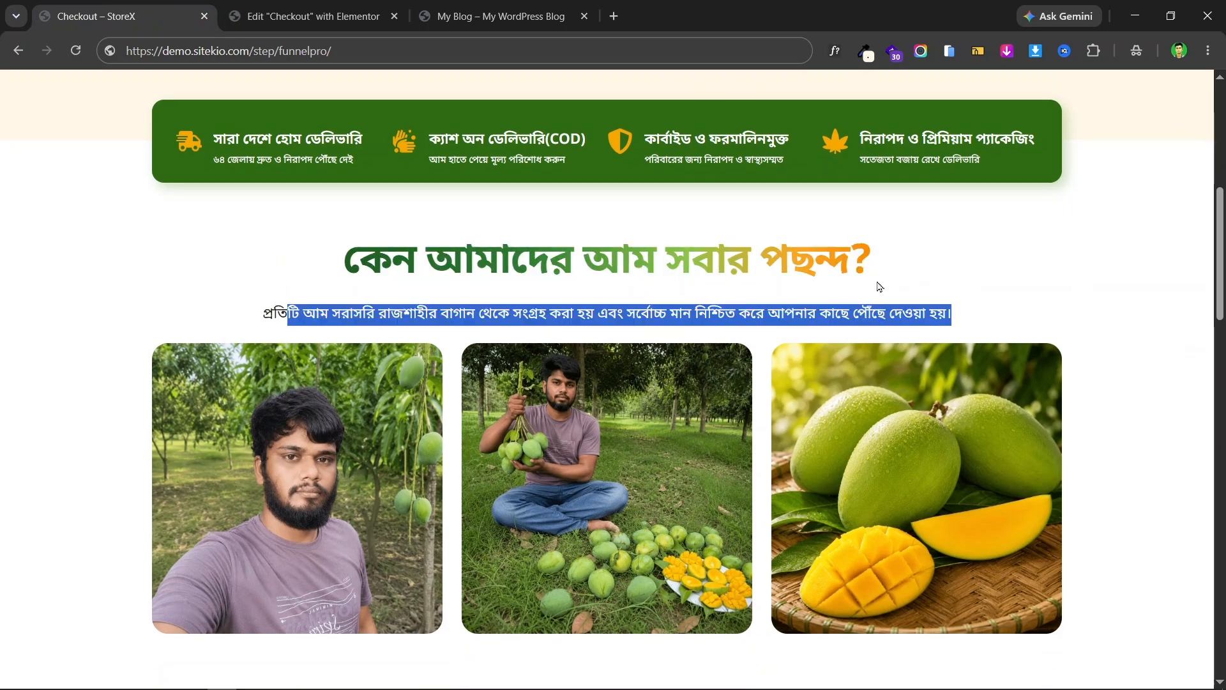
{"action": "left_click", "coordinate": [480, 248]}
{"action": "scroll", "coordinate": [120, 414], "scroll_direction": "down", "scroll_amount": 4}
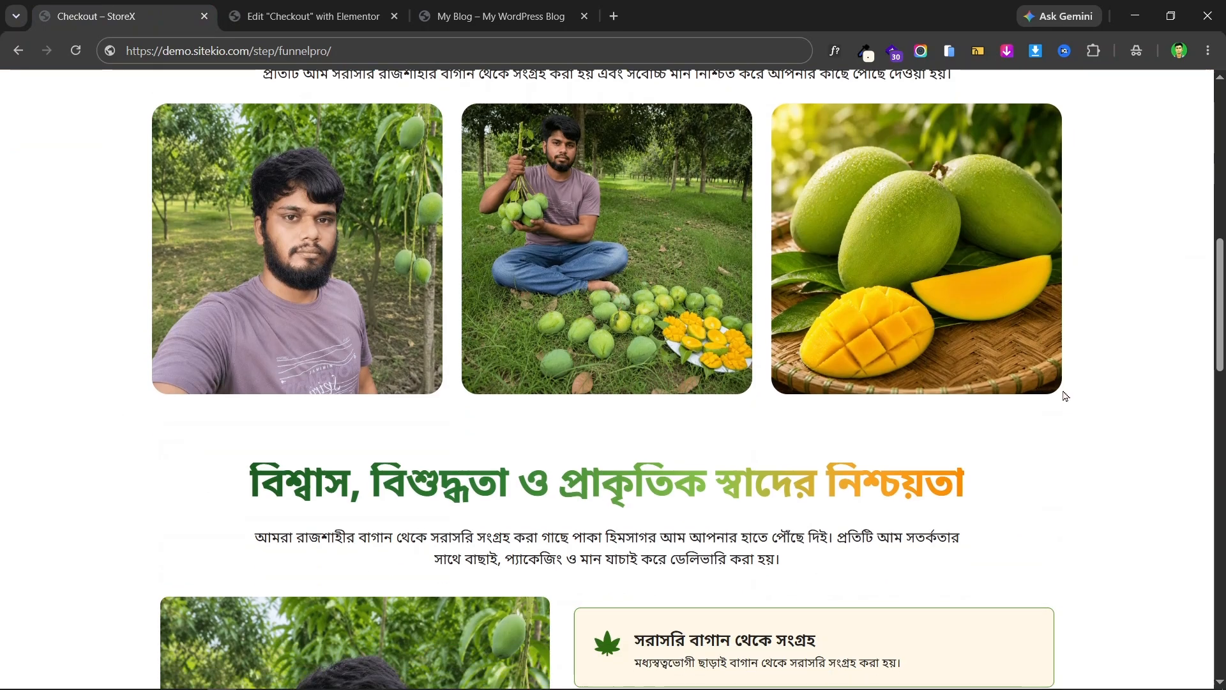
{"action": "scroll", "coordinate": [1077, 420], "scroll_direction": "up", "scroll_amount": 4}
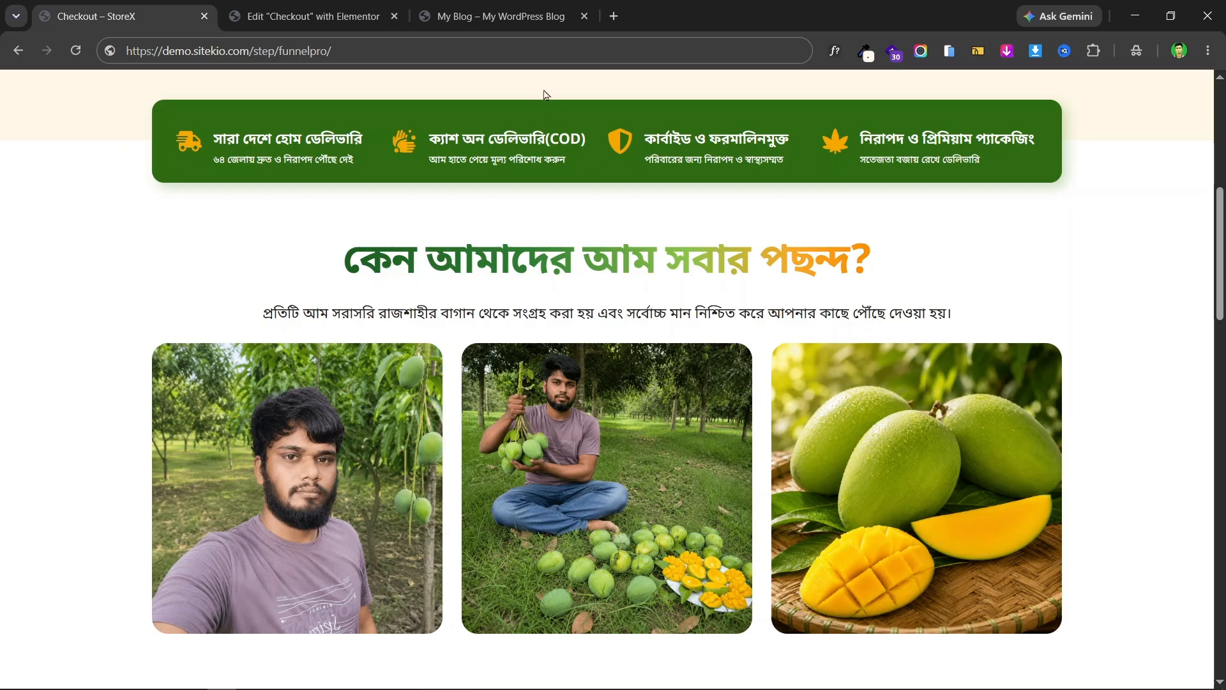
{"action": "left_click", "coordinate": [347, 7]}
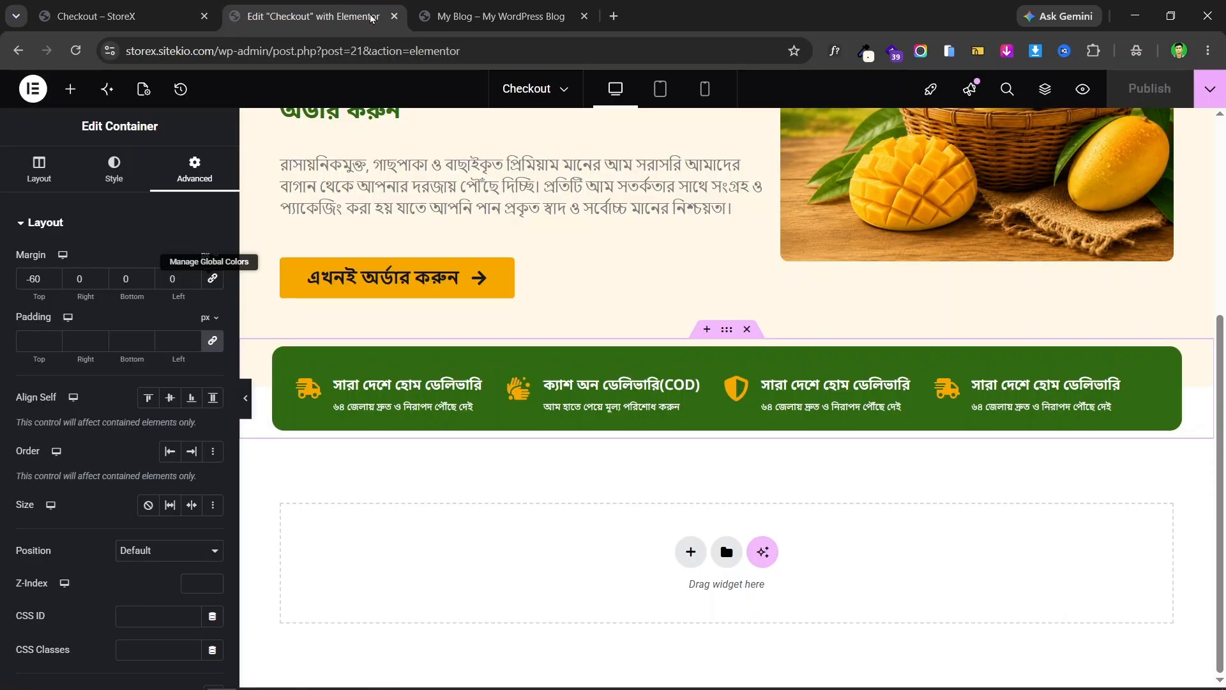
- Insert a single-column flexbox container below the green bar, checking the reference page
{"action": "left_click", "coordinate": [691, 552]}
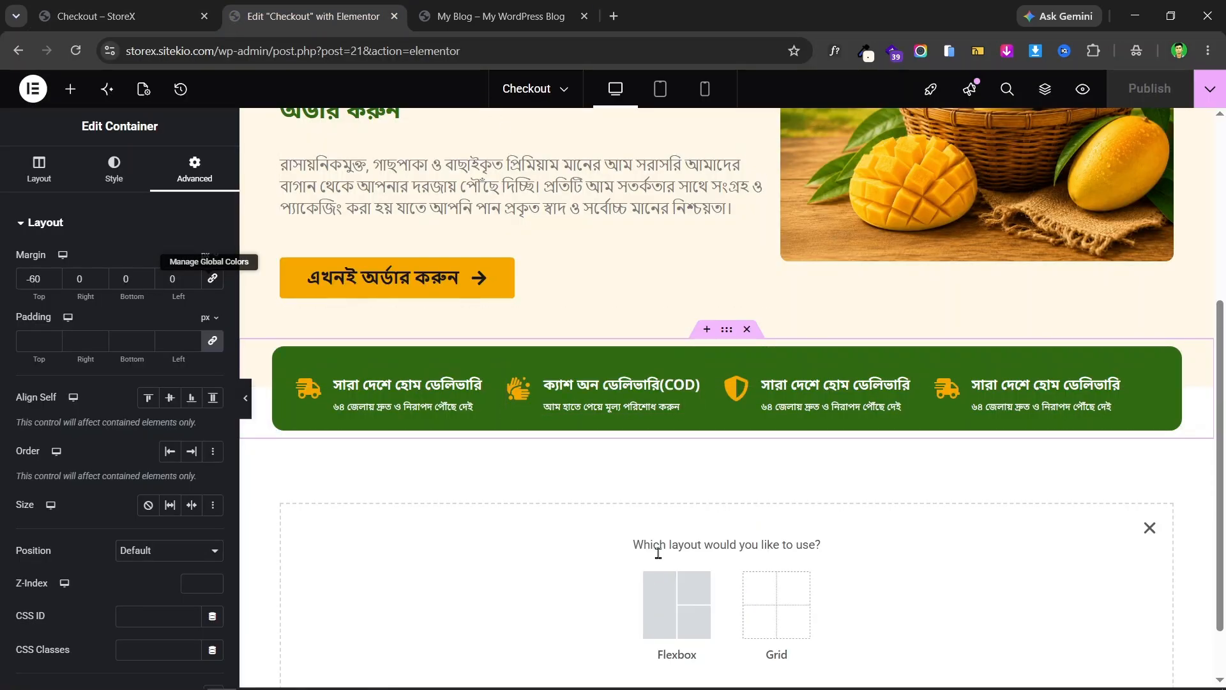
{"action": "left_click", "coordinate": [667, 591]}
{"action": "left_click", "coordinate": [529, 582]}
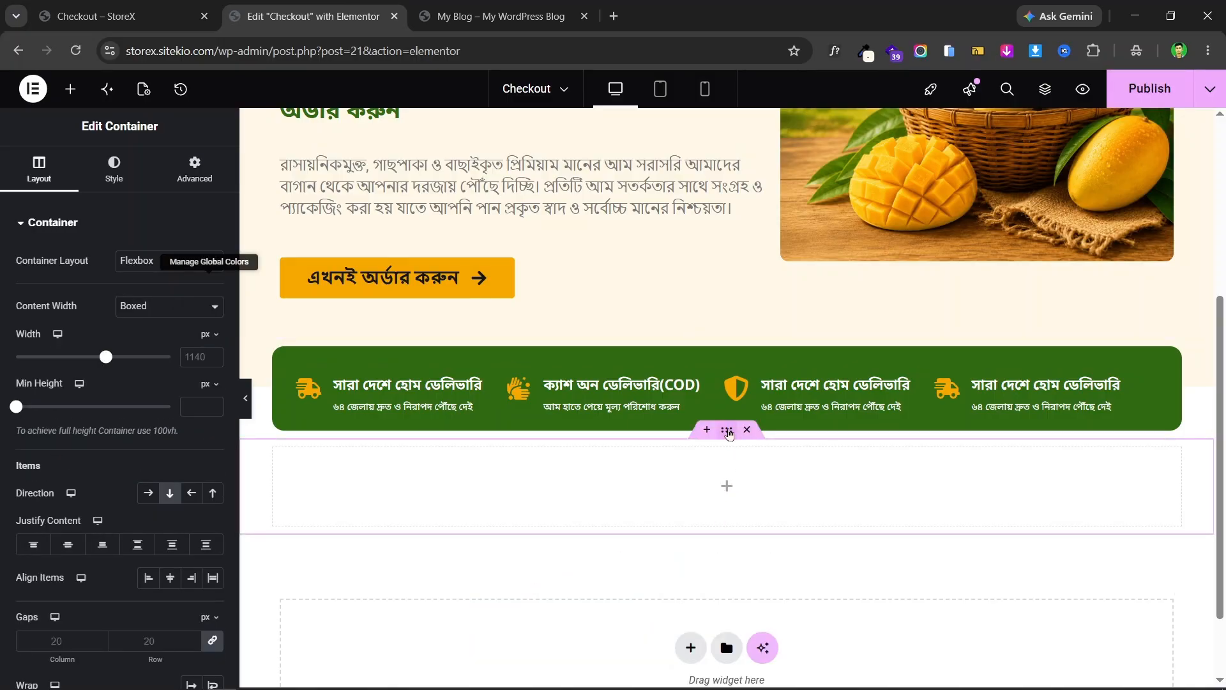
{"action": "left_click", "coordinate": [96, 16]}
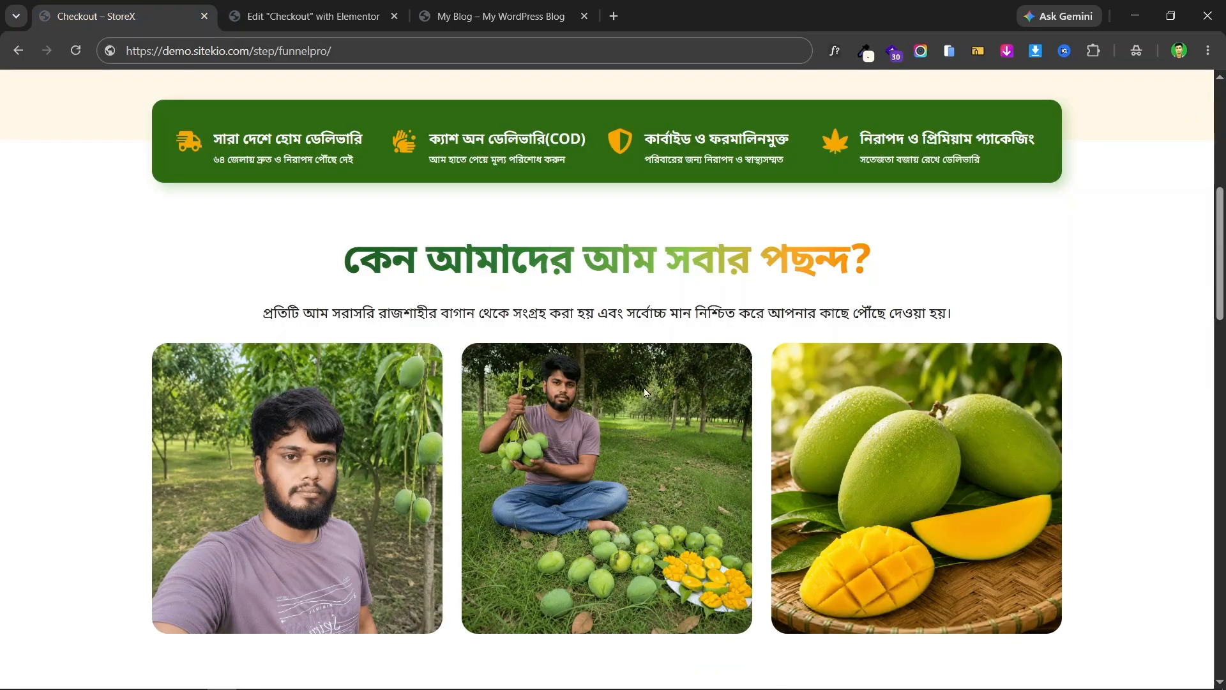
{"action": "scroll", "coordinate": [607, 440], "scroll_direction": "up", "scroll_amount": 5}
{"action": "scroll", "coordinate": [608, 445], "scroll_direction": "down", "scroll_amount": 2}
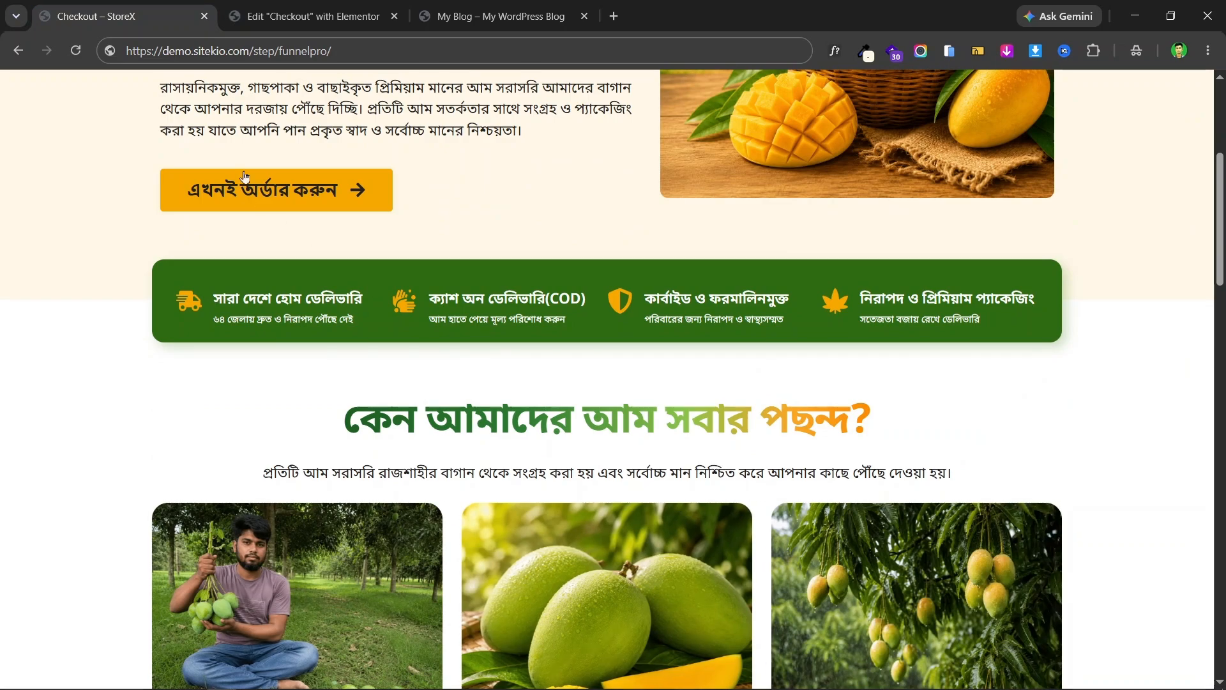
{"action": "left_click", "coordinate": [282, 7]}
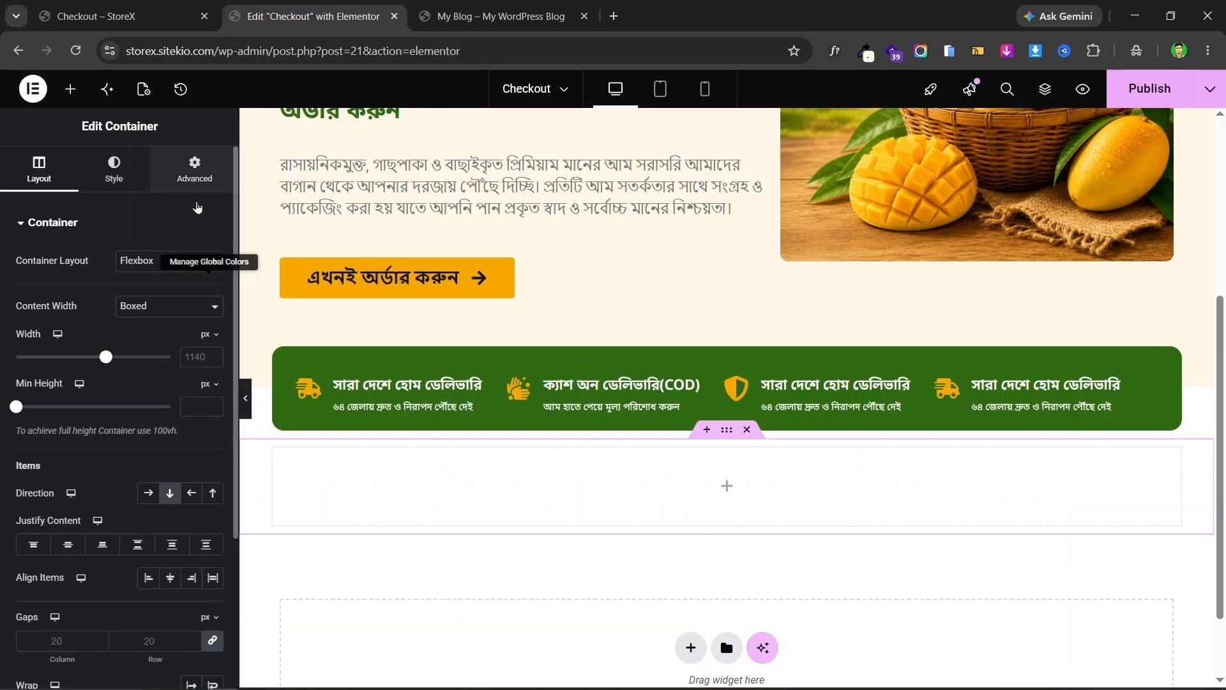
- Set the new container's top padding to 60 px
{"action": "left_click", "coordinate": [194, 169]}
{"action": "left_click", "coordinate": [78, 341]}
{"action": "type", "text": "0"}
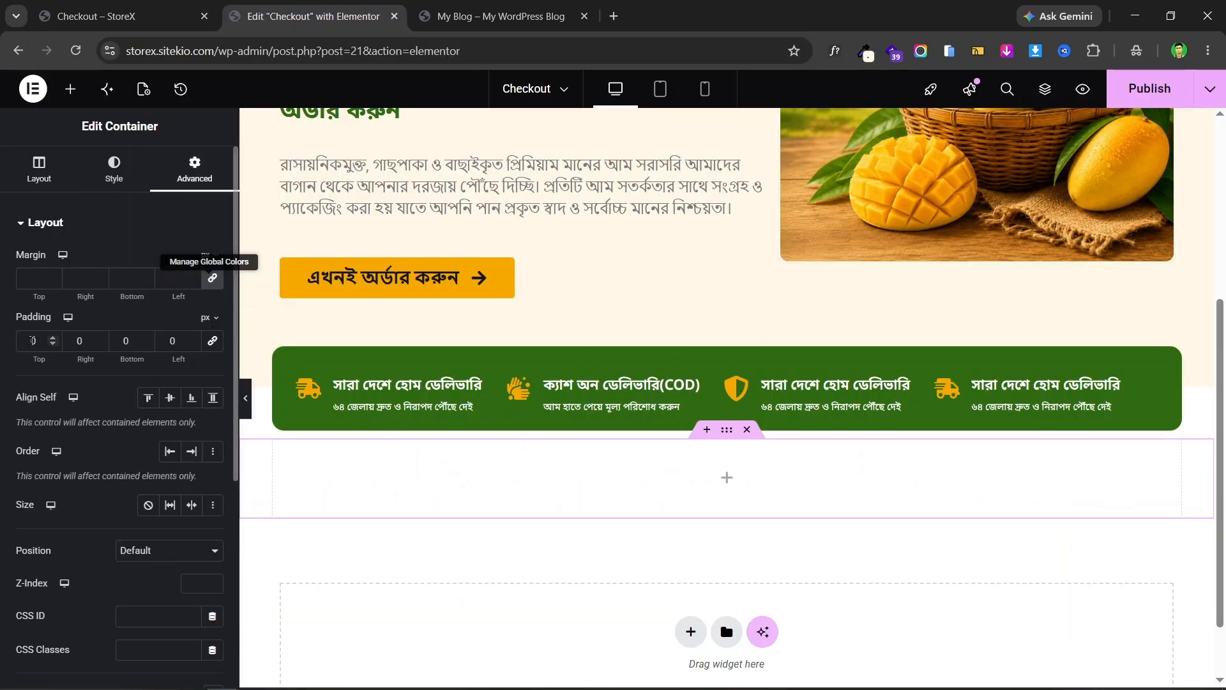
{"action": "type", "text": "6"}
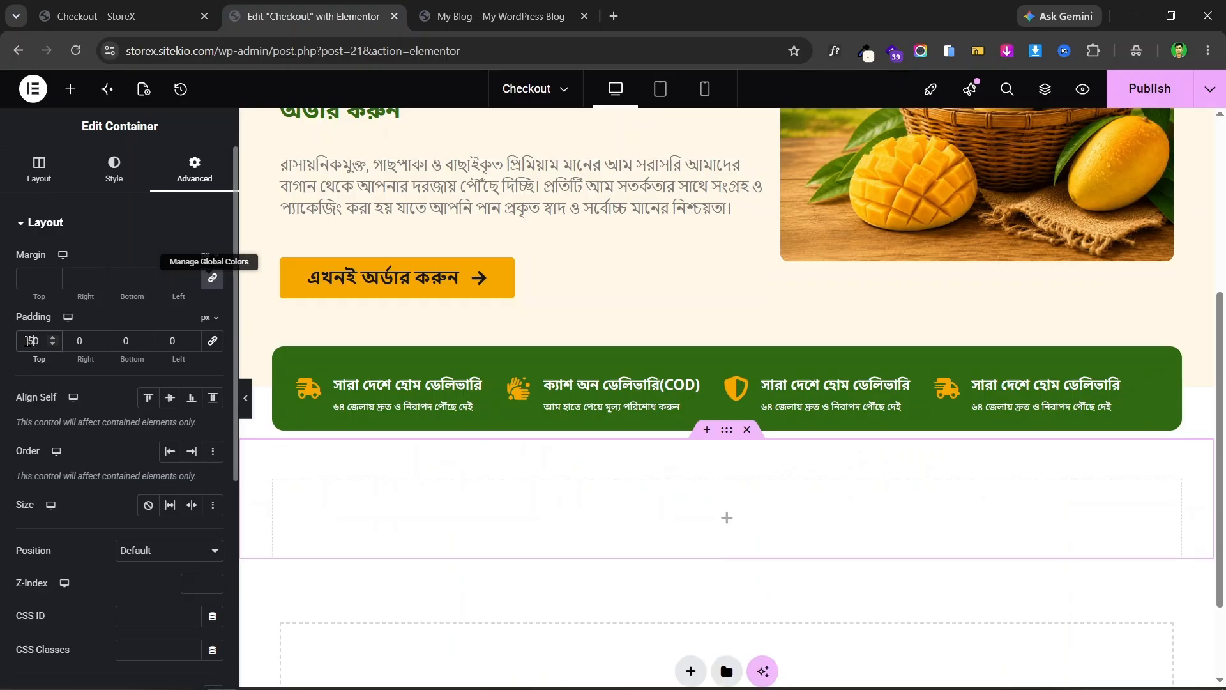
{"action": "left_click", "coordinate": [53, 338]}
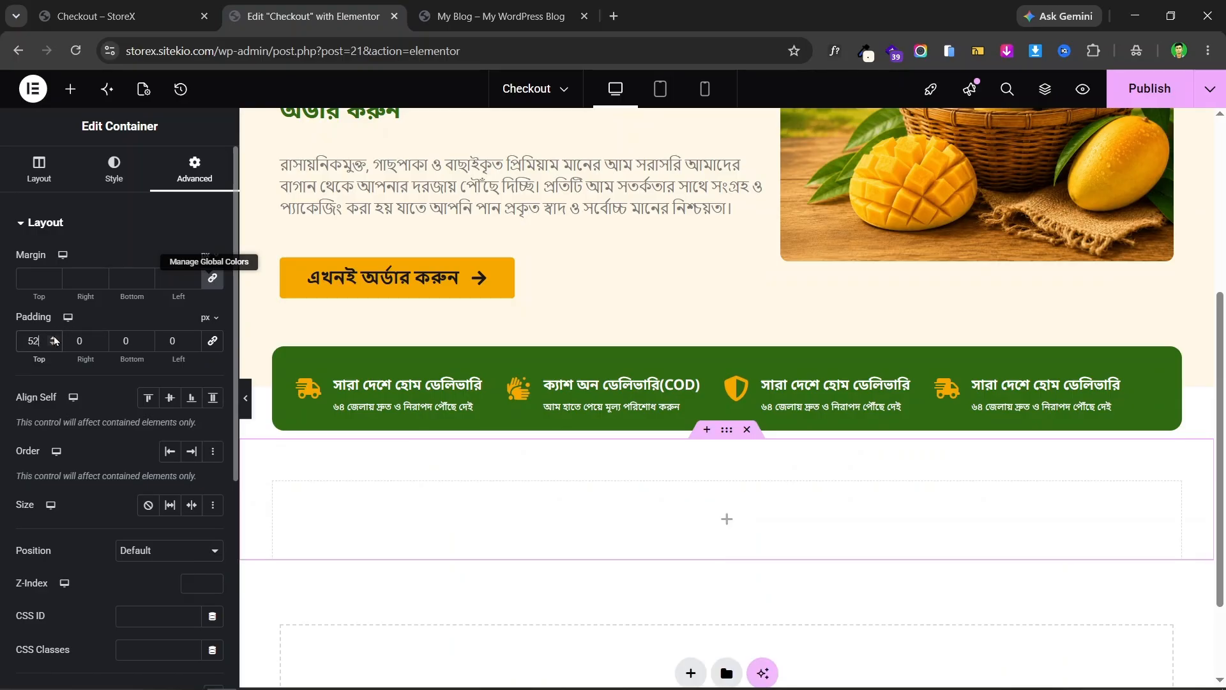
{"action": "left_click", "coordinate": [54, 338]}
{"action": "left_click", "coordinate": [53, 338]}
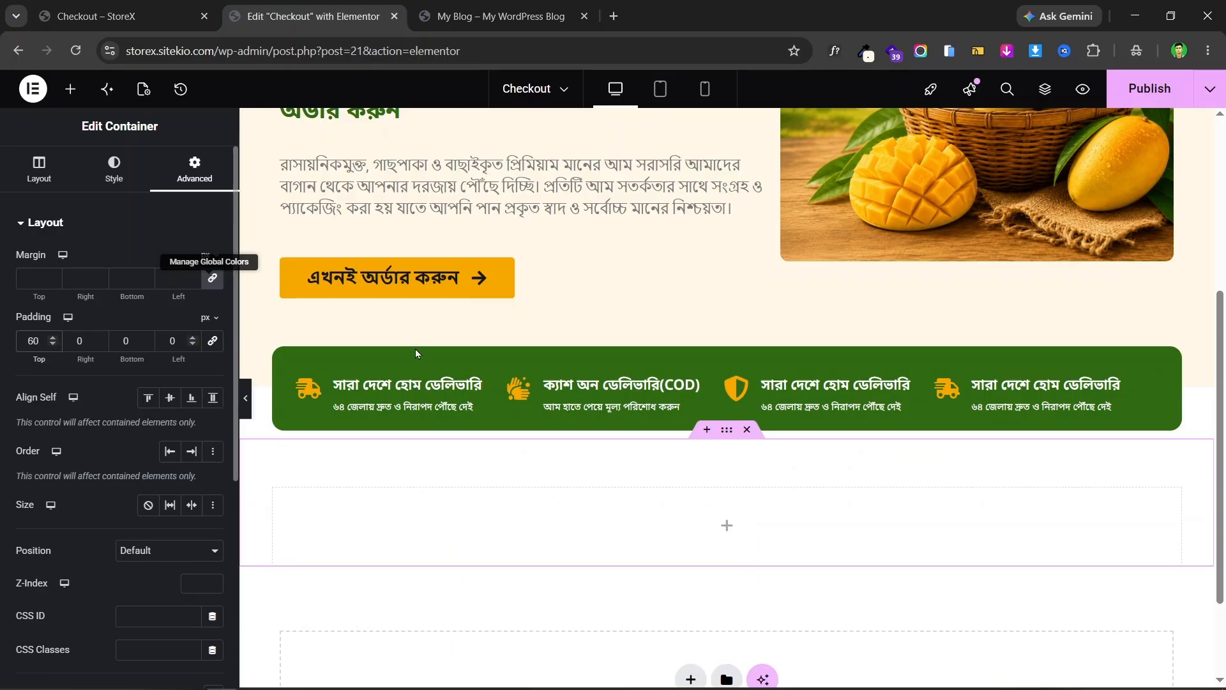
{"action": "scroll", "coordinate": [660, 430], "scroll_direction": "down", "scroll_amount": 1}
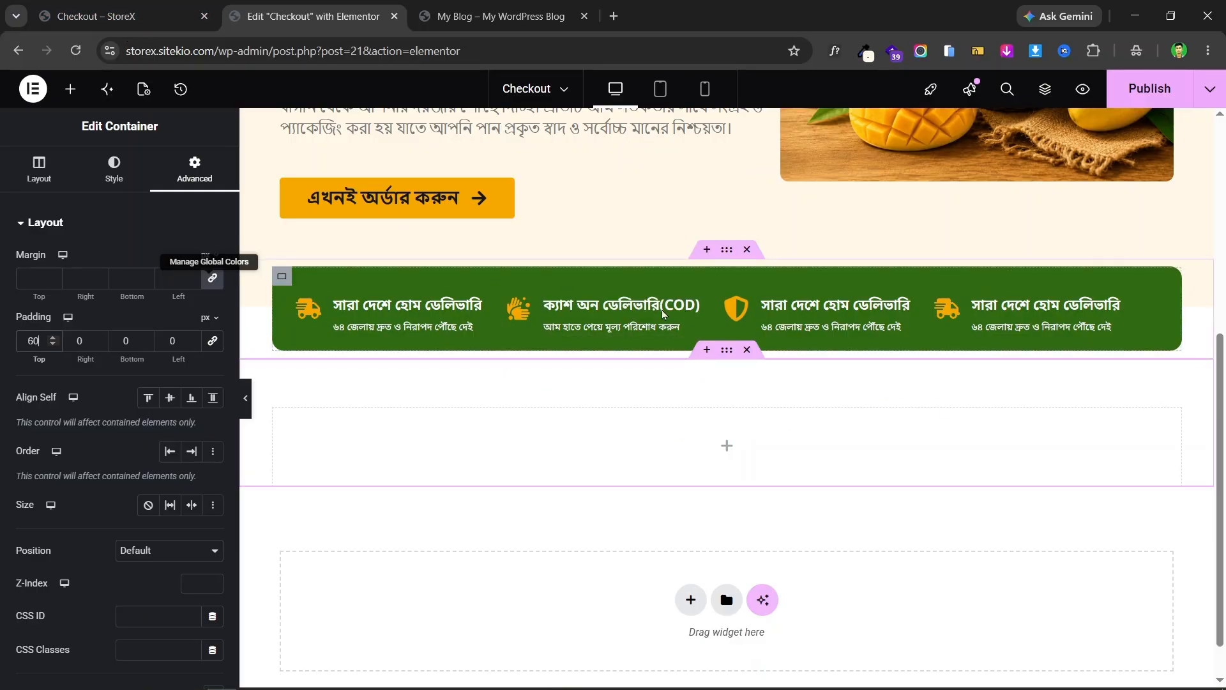
{"action": "left_click", "coordinate": [55, 6]}
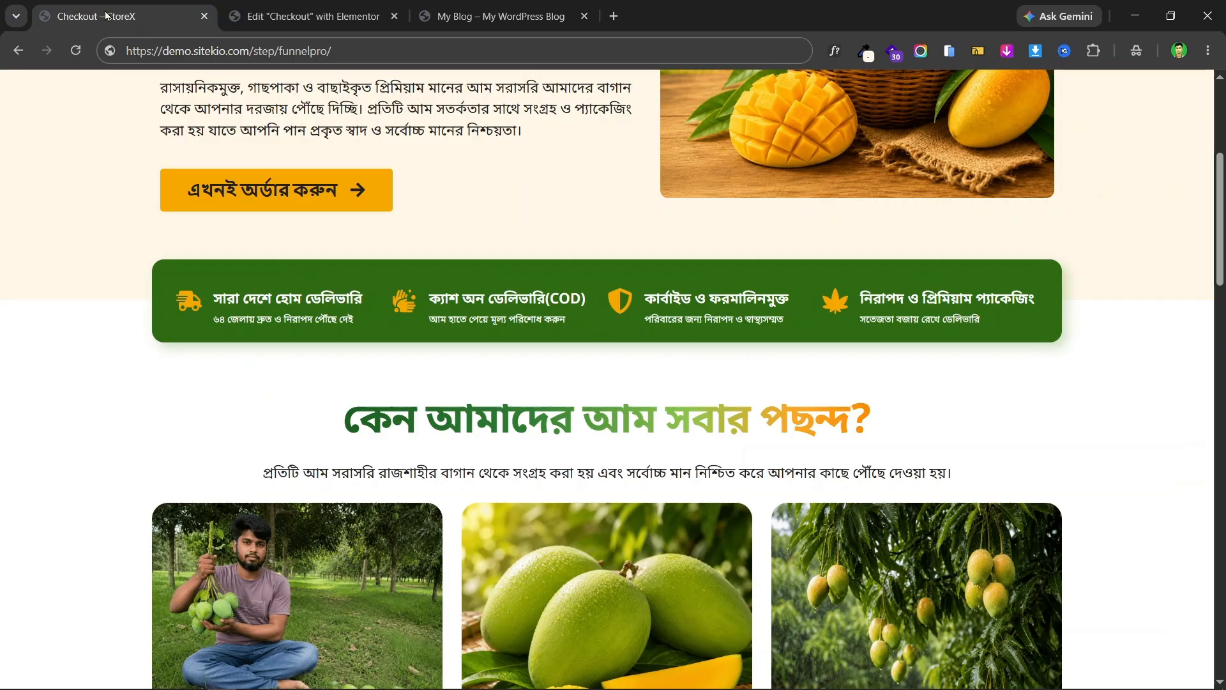
{"action": "left_click", "coordinate": [256, 9]}
{"action": "left_click", "coordinate": [159, 9]}
{"action": "scroll", "coordinate": [638, 281], "scroll_direction": "up", "scroll_amount": 1}
{"action": "scroll", "coordinate": [639, 282], "scroll_direction": "up", "scroll_amount": 1}
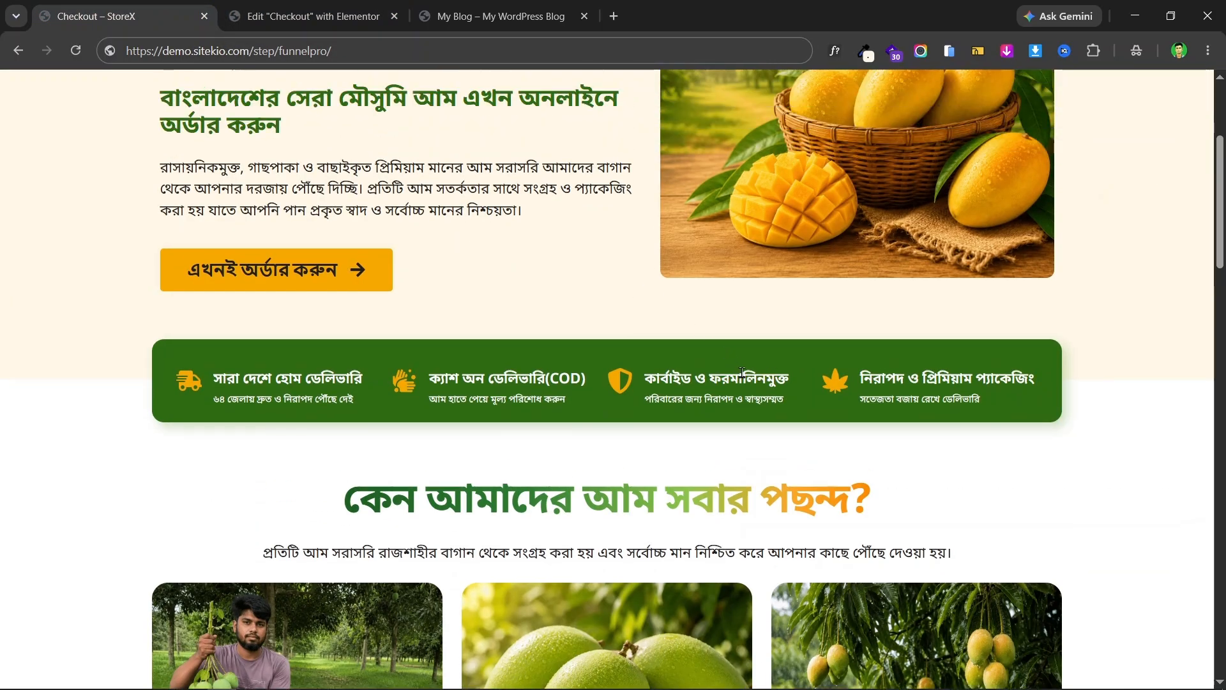
{"action": "scroll", "coordinate": [742, 372], "scroll_direction": "down", "scroll_amount": 3}
{"action": "scroll", "coordinate": [560, 385], "scroll_direction": "up", "scroll_amount": 5}
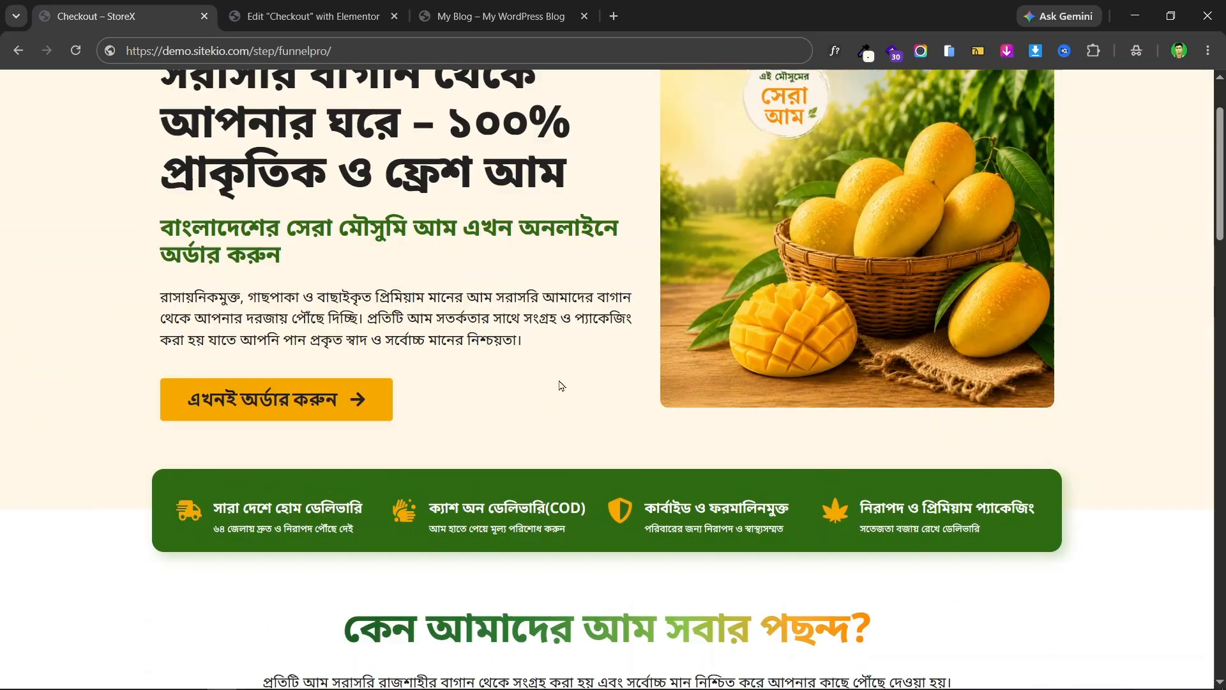
{"action": "scroll", "coordinate": [561, 385], "scroll_direction": "down", "scroll_amount": 6}
{"action": "triple_click", "coordinate": [628, 256]}
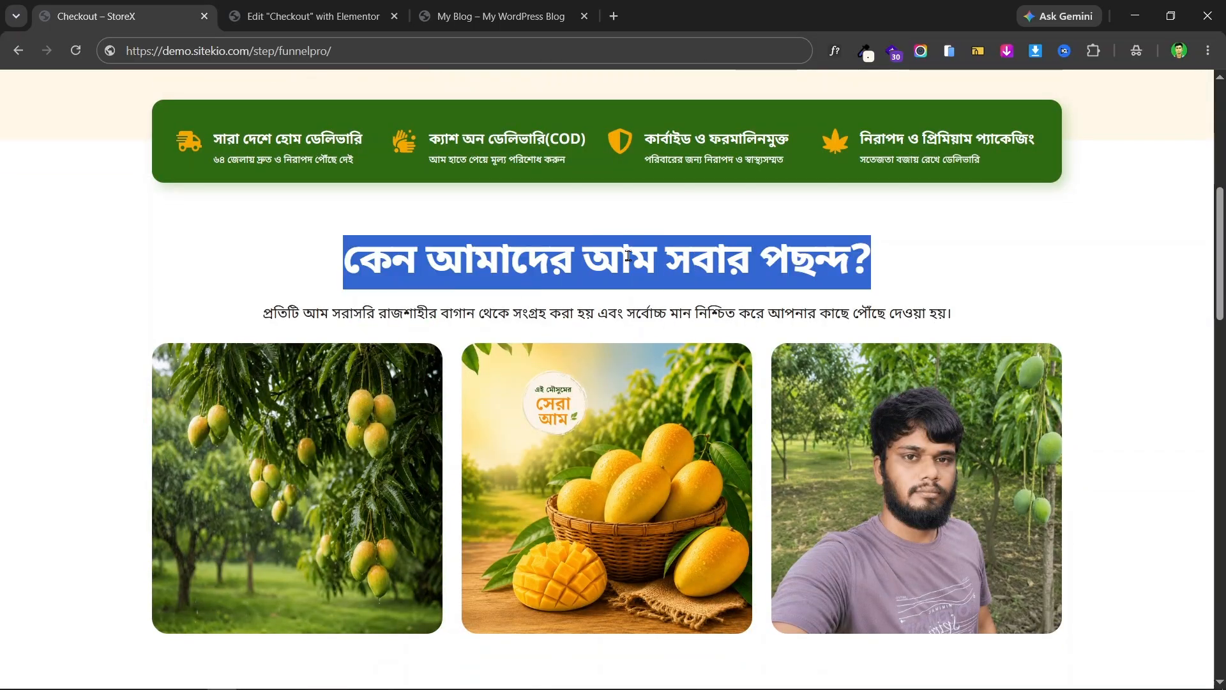
{"action": "key", "text": "ctrl+Tab"}
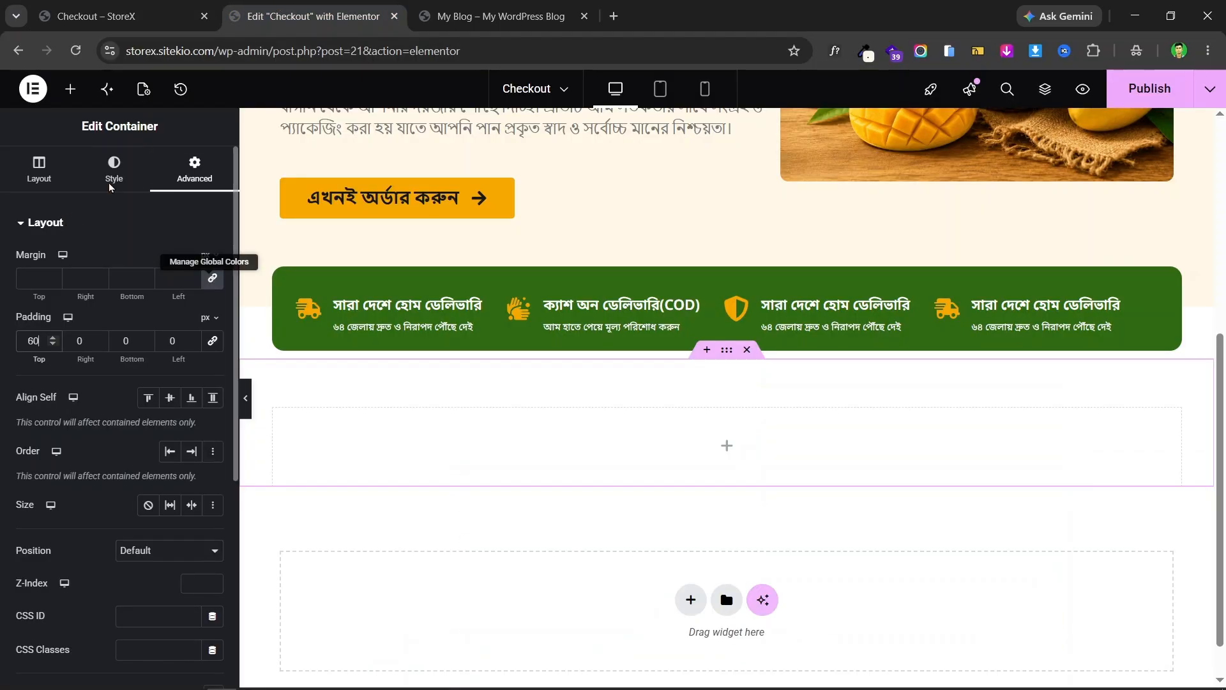
{"action": "left_click", "coordinate": [141, 5]}
{"action": "left_click", "coordinate": [611, 279]}
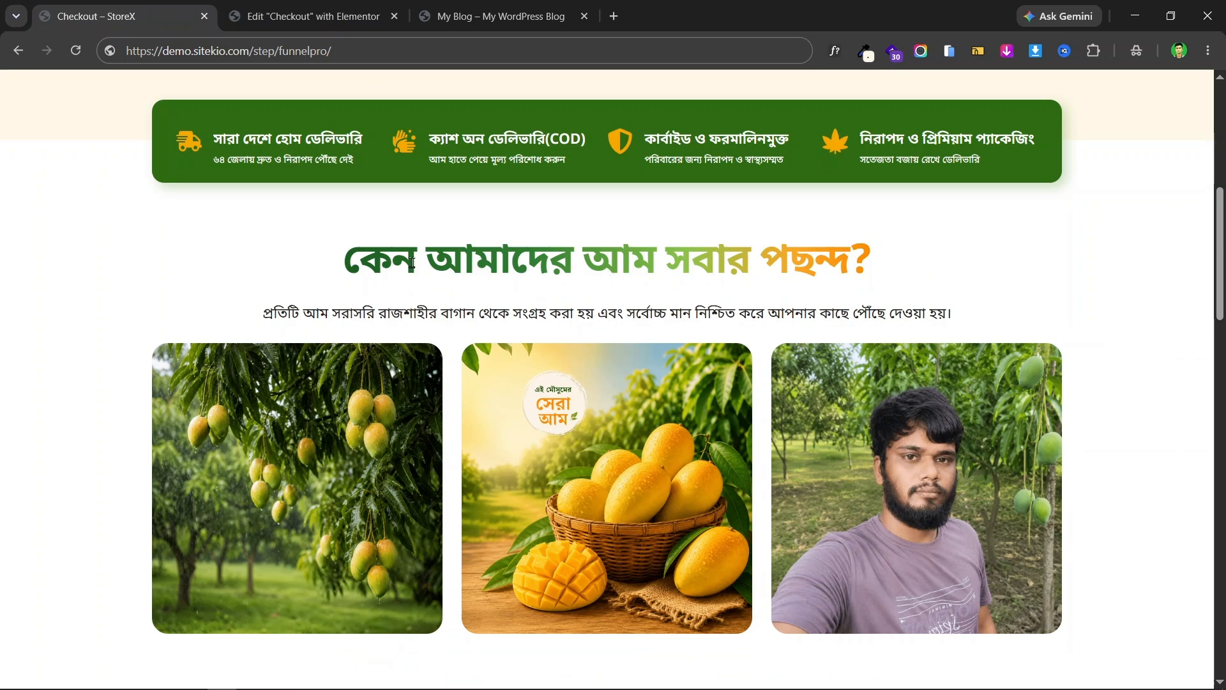
{"action": "left_click_drag", "start_coordinate": [341, 258], "coordinate": [498, 245]}
{"action": "left_click", "coordinate": [780, 240]}
{"action": "left_click_drag", "start_coordinate": [871, 249], "coordinate": [339, 259]}
{"action": "left_click", "coordinate": [698, 245]}
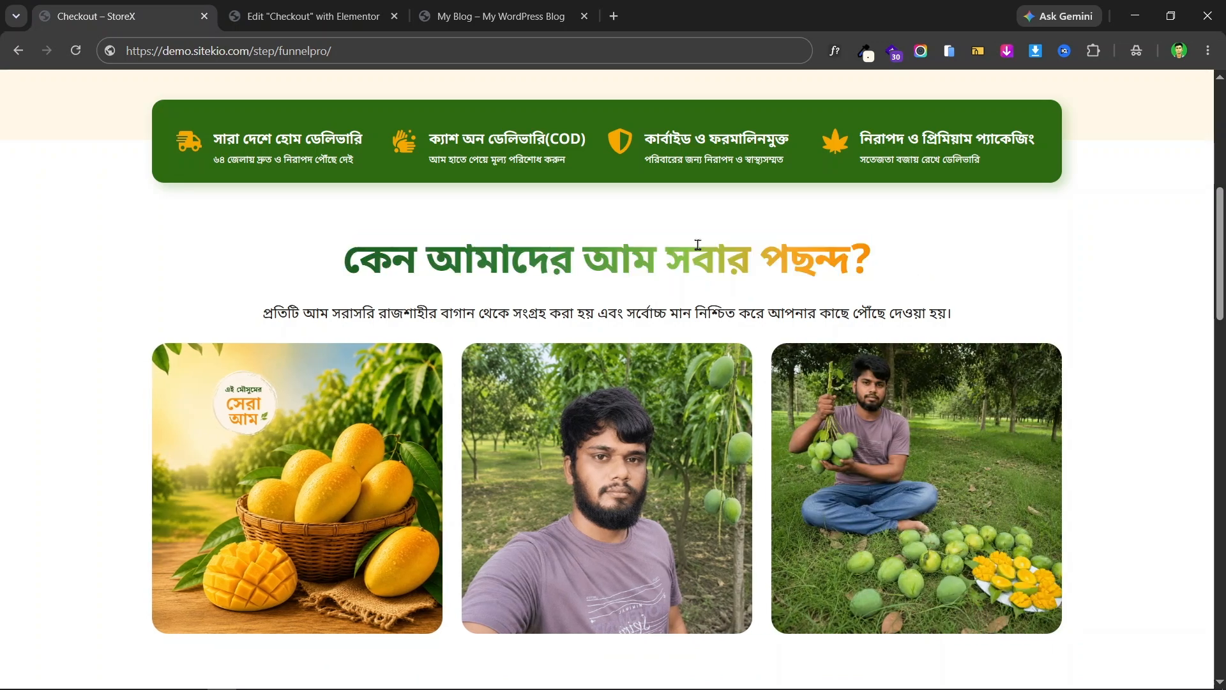
{"action": "triple_click", "coordinate": [699, 245]}
{"action": "left_click", "coordinate": [313, 16]}
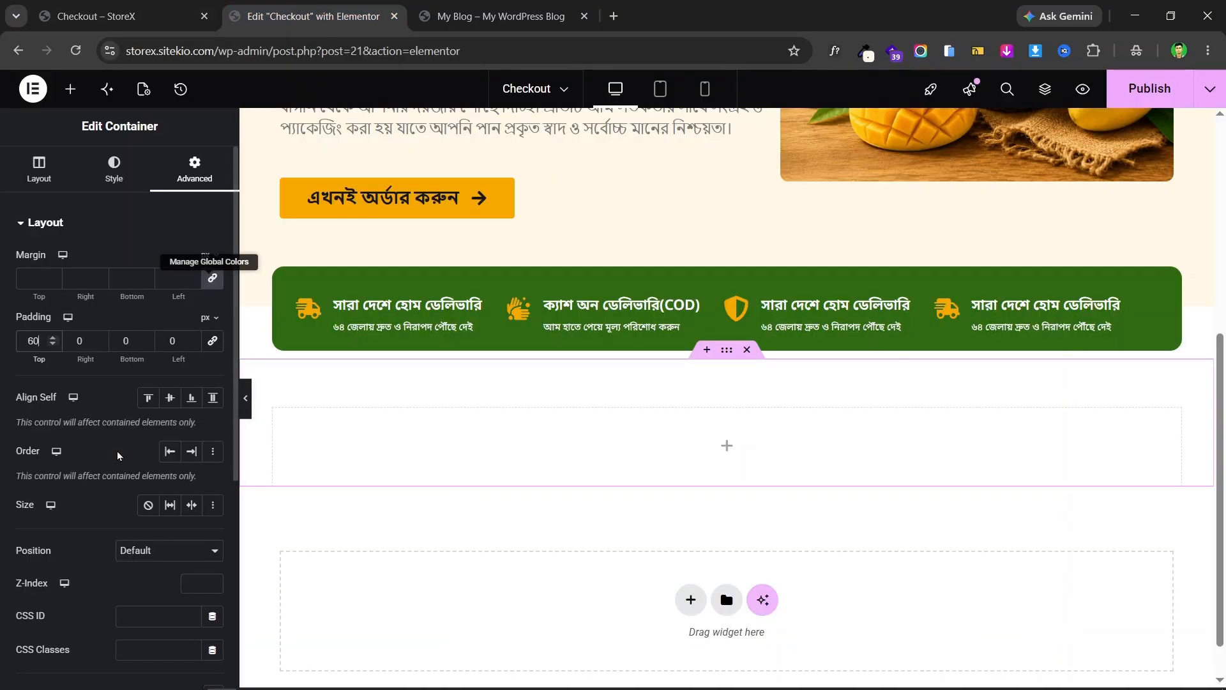
{"action": "left_click", "coordinate": [70, 89]}
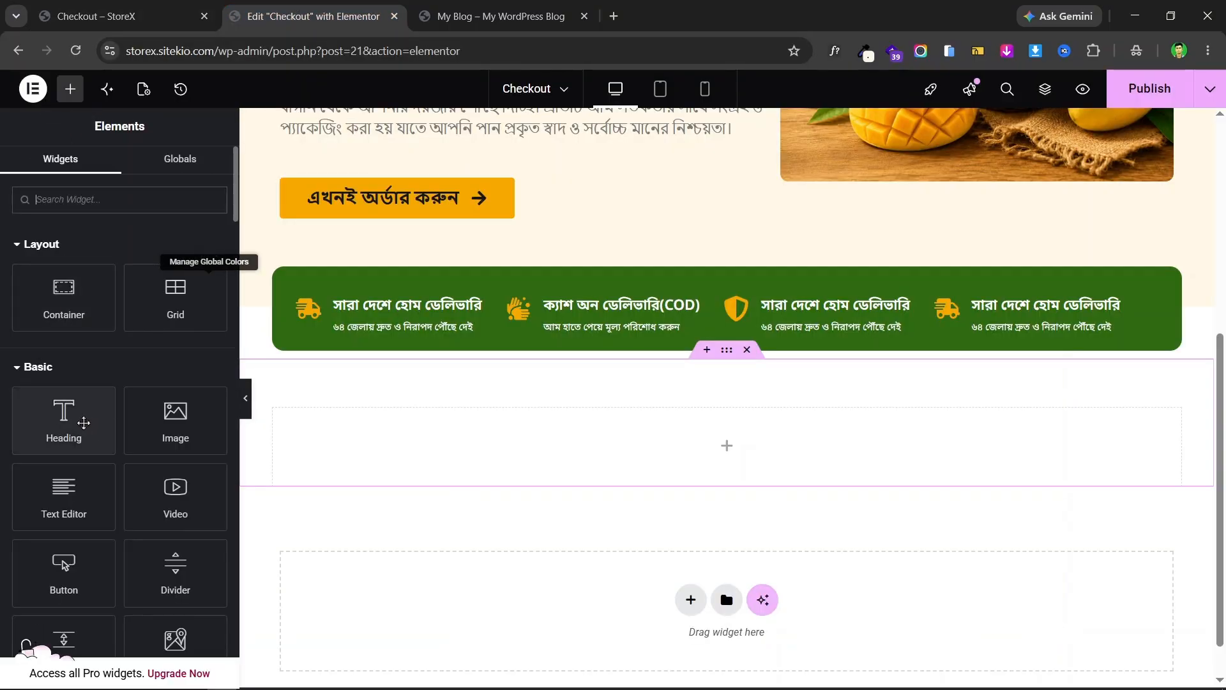
{"action": "left_click_drag", "start_coordinate": [83, 423], "coordinate": [651, 415]}
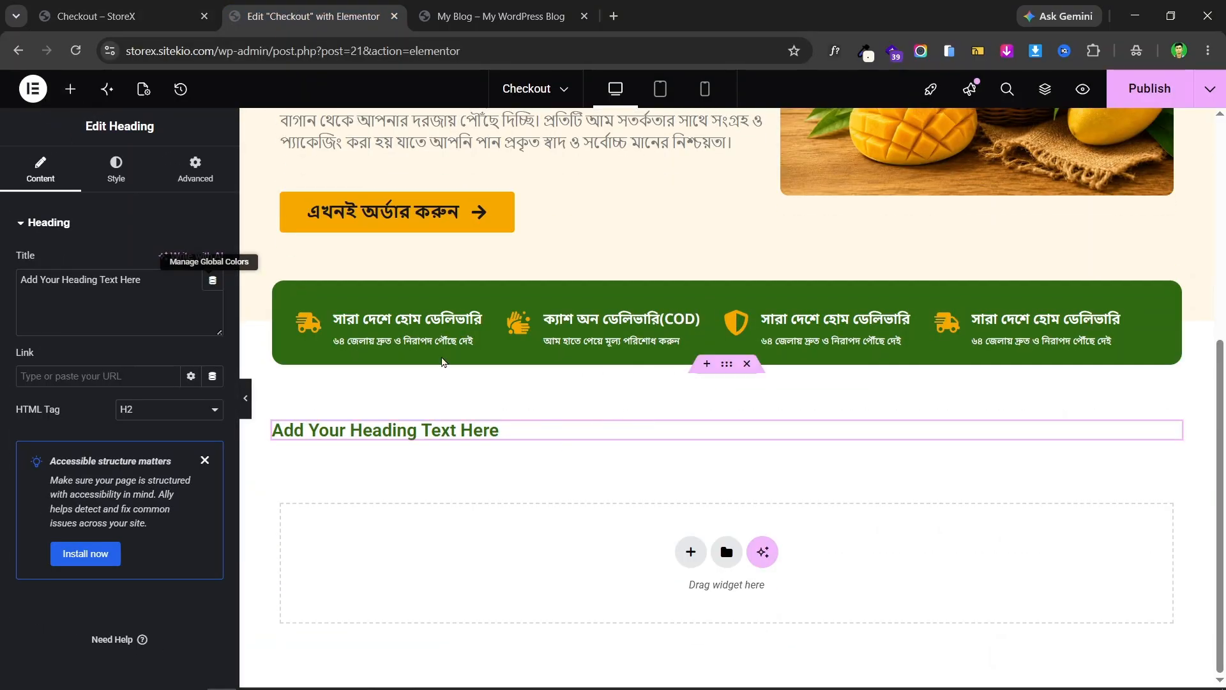
{"action": "left_click", "coordinate": [96, 16]}
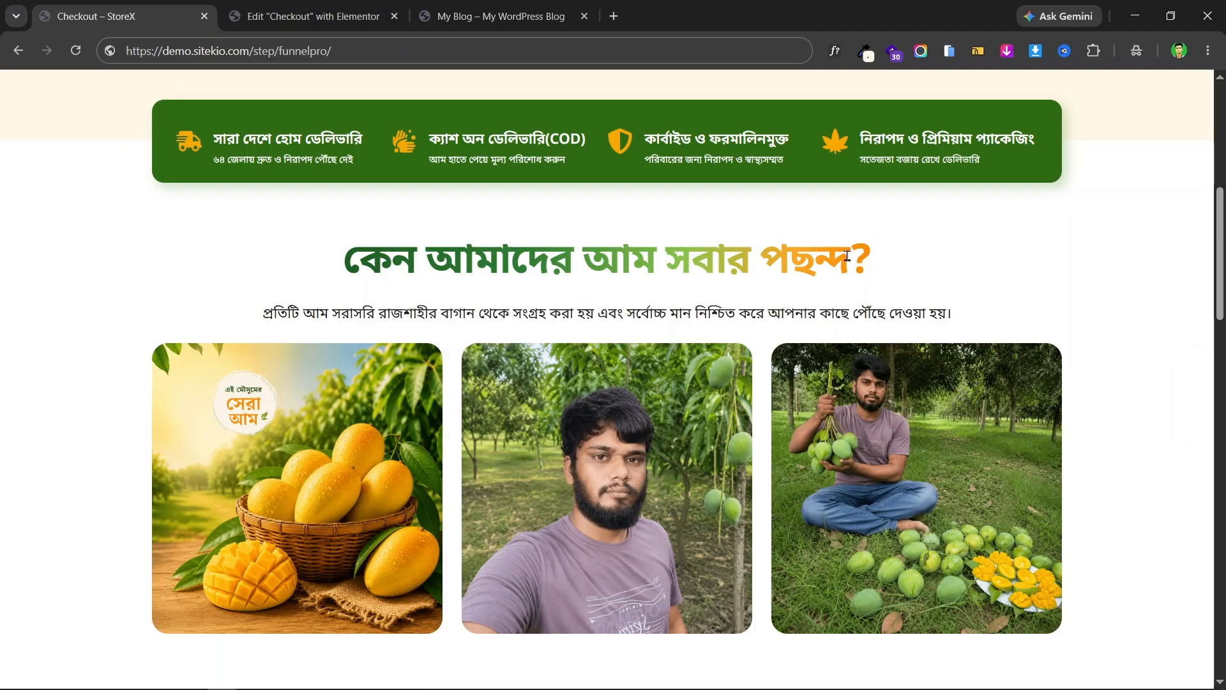
{"action": "left_click_drag", "start_coordinate": [847, 257], "coordinate": [355, 251]}
{"action": "triple_click", "coordinate": [593, 256]}
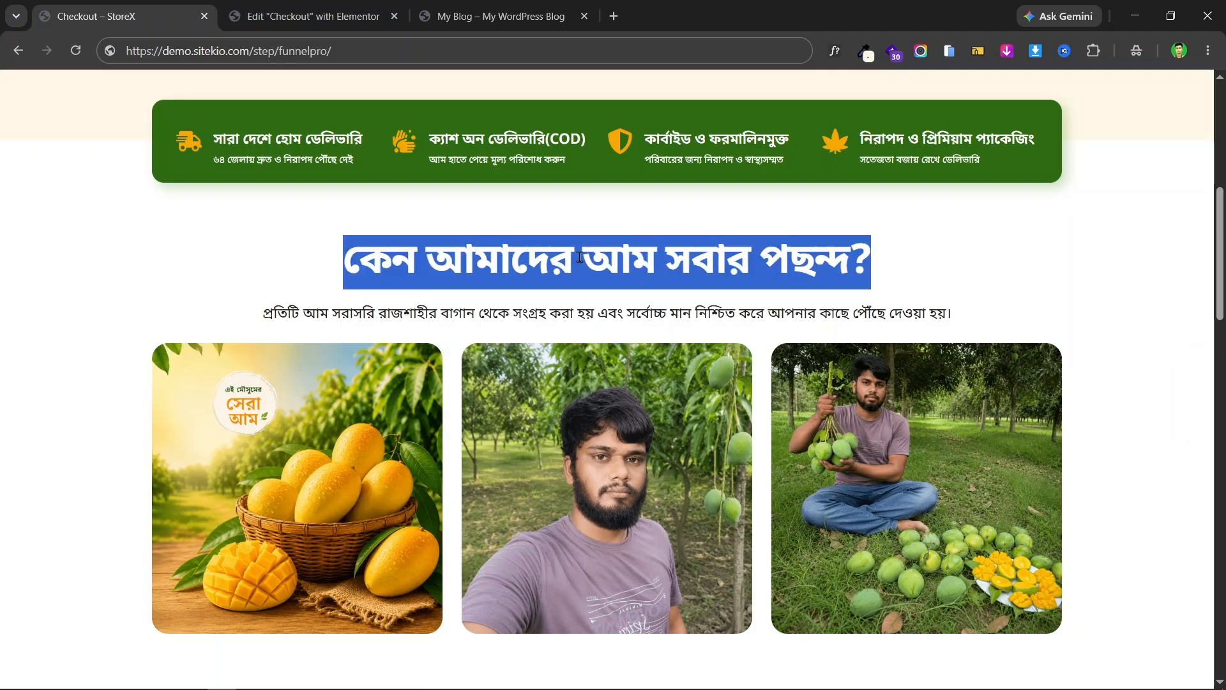
{"action": "left_click", "coordinate": [244, 7]}
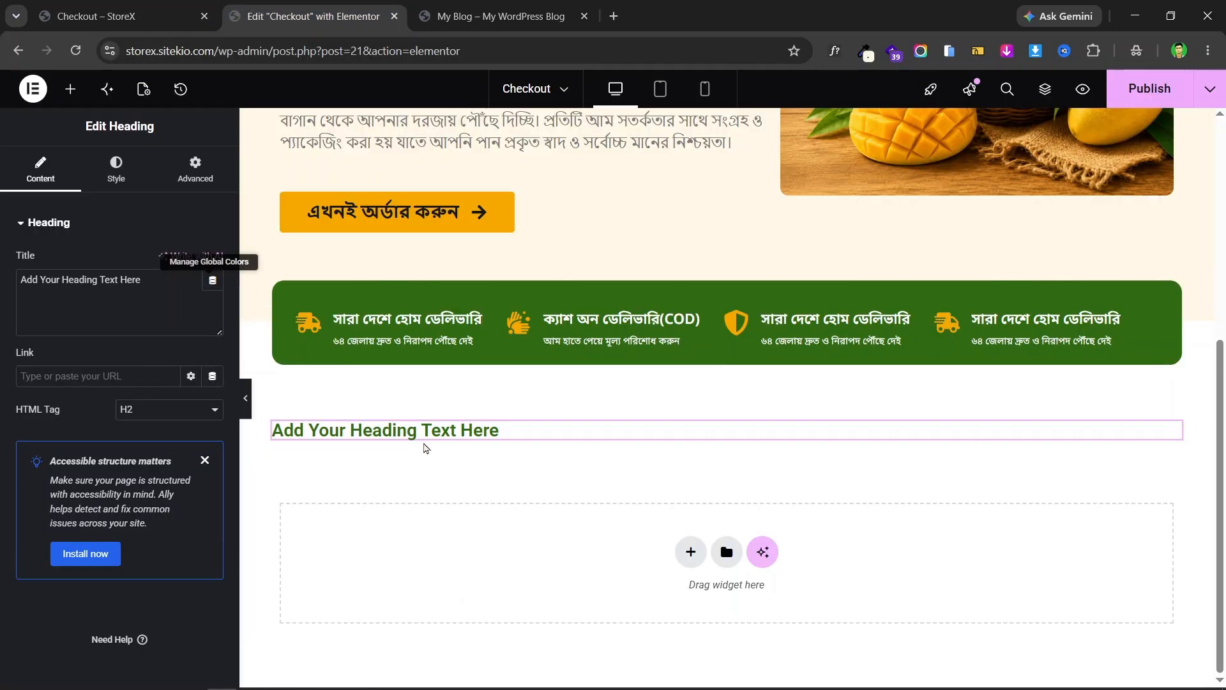
{"action": "left_click", "coordinate": [160, 11]}
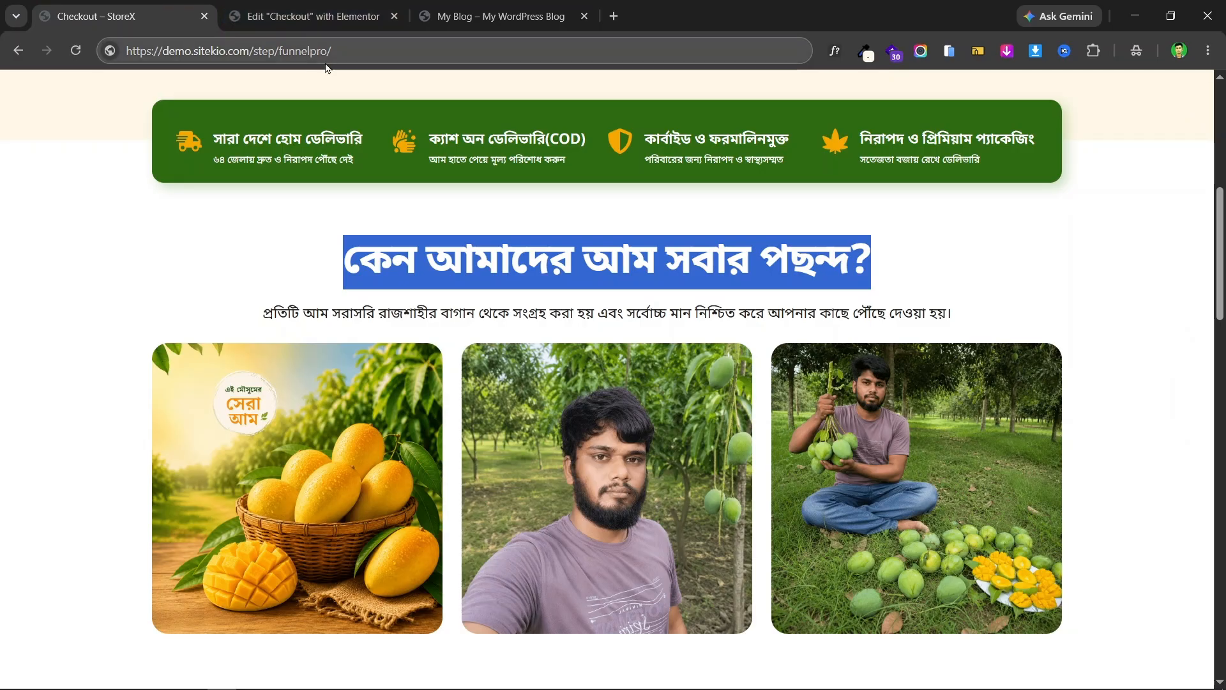
{"action": "left_click", "coordinate": [284, 5]}
{"action": "left_click", "coordinate": [186, 15]}
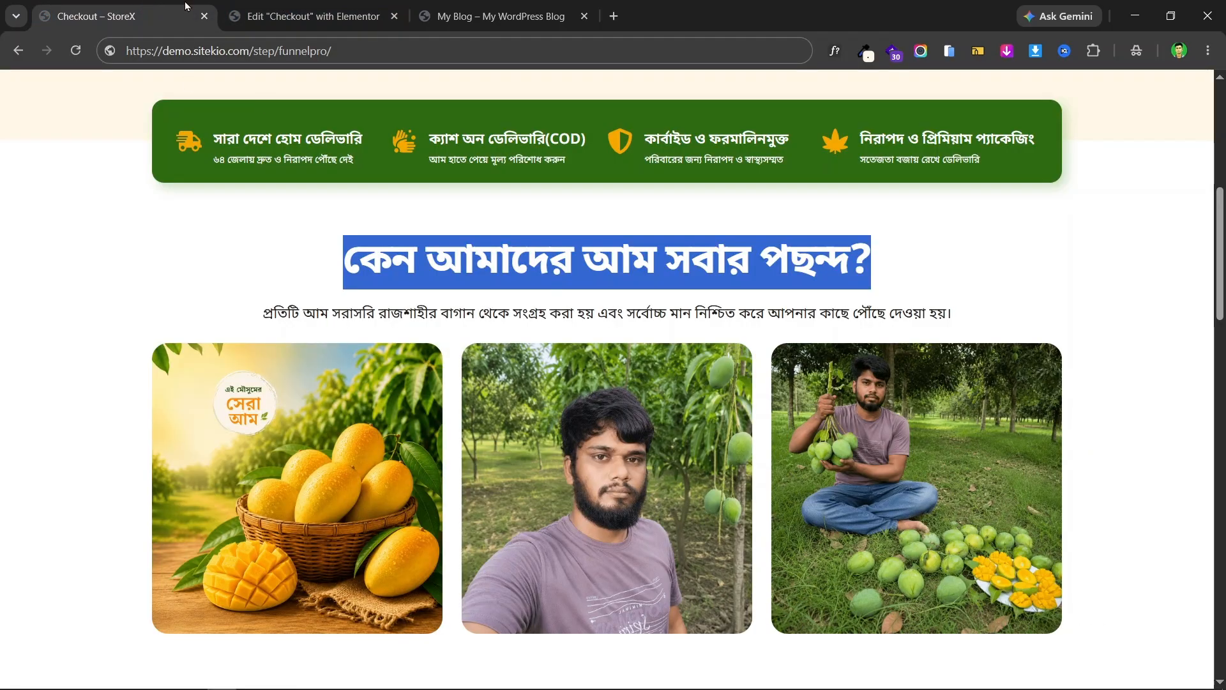
{"action": "left_click", "coordinate": [301, 16]}
{"action": "right_click", "coordinate": [530, 433]}
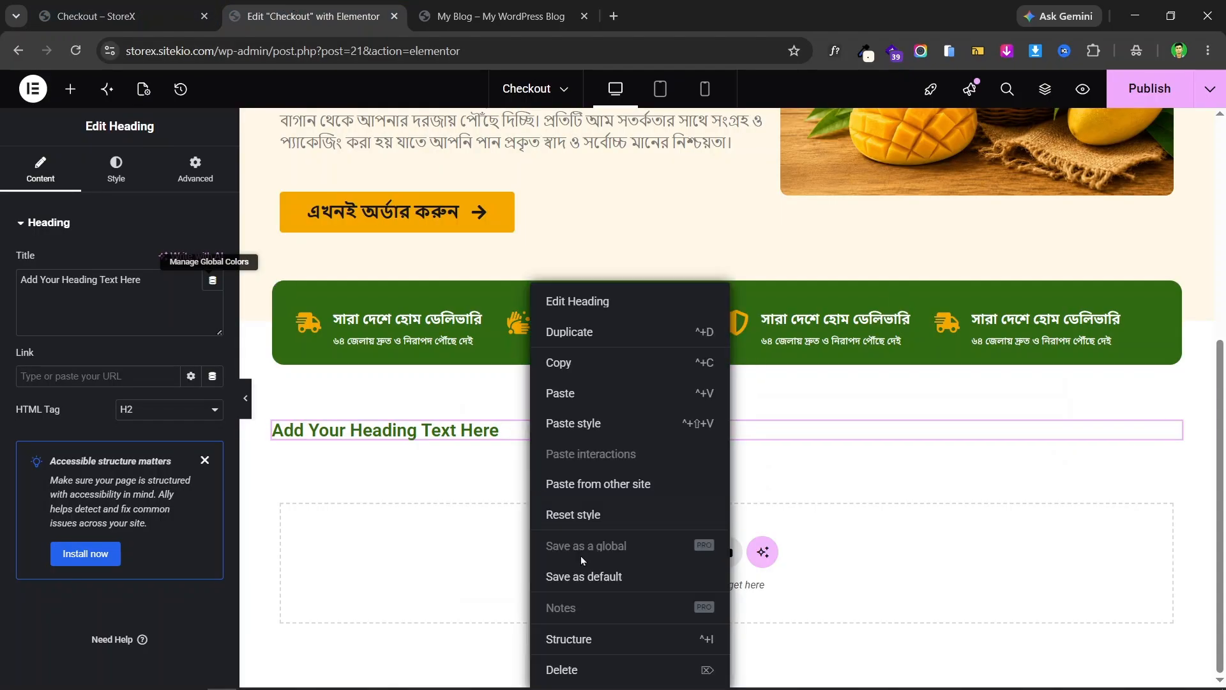
{"action": "left_click", "coordinate": [604, 669]}
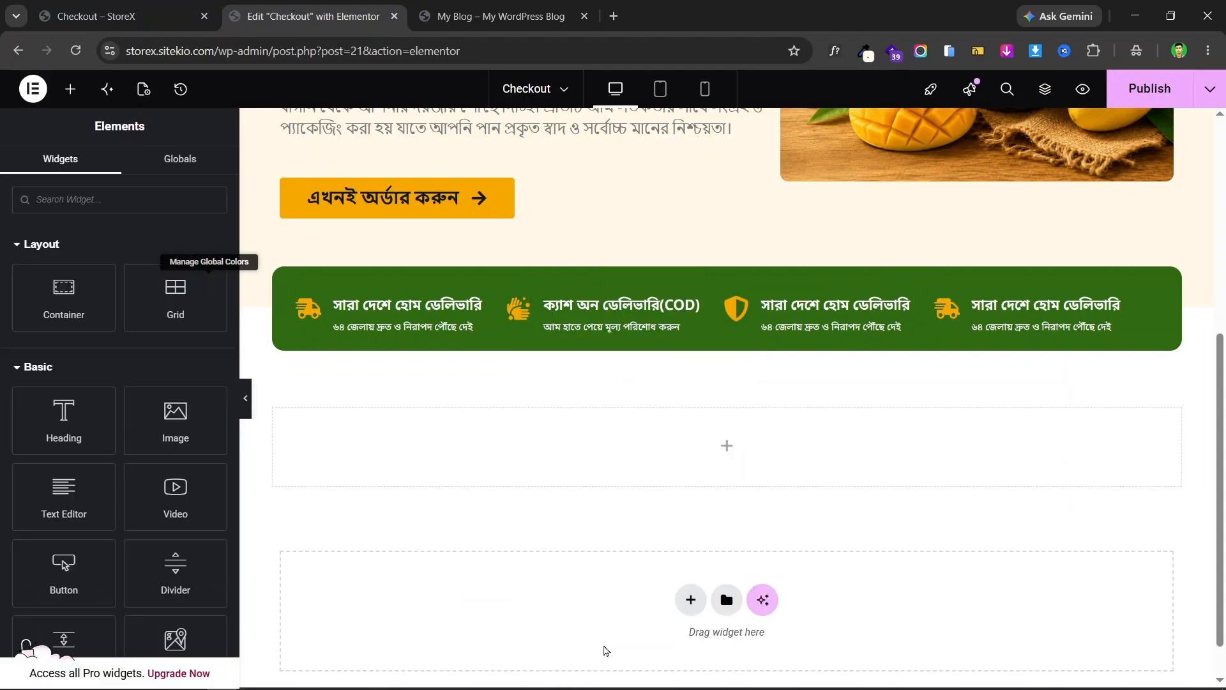
- Load ecommercewitharif.com in a new tab and open the professional landing page tutorial
{"action": "left_click", "coordinate": [611, 13]}
{"action": "type", "text": "e"}
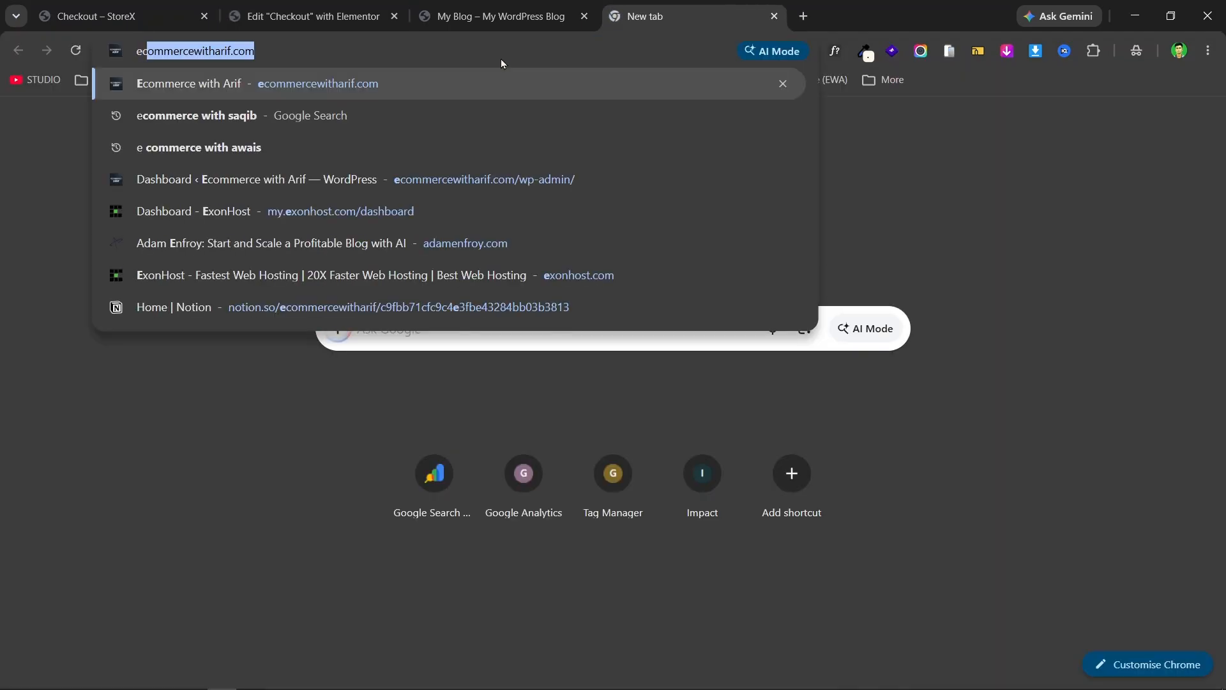
{"action": "type", "text": "co"}
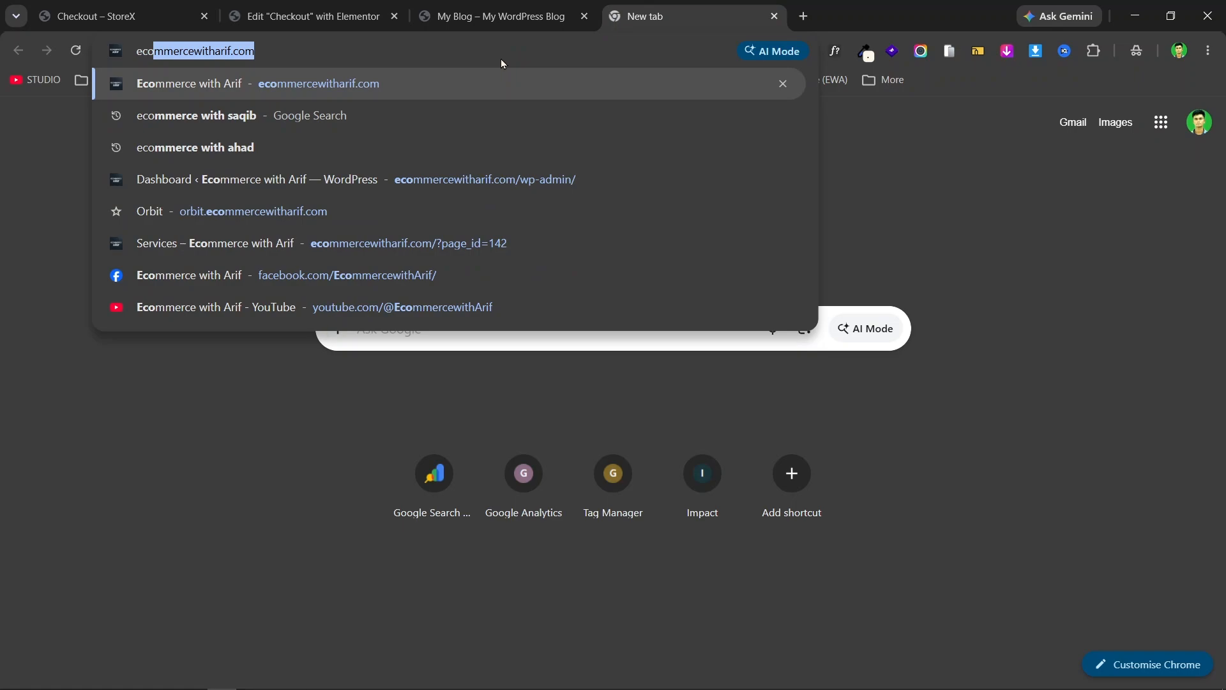
{"action": "left_click", "coordinate": [463, 53]}
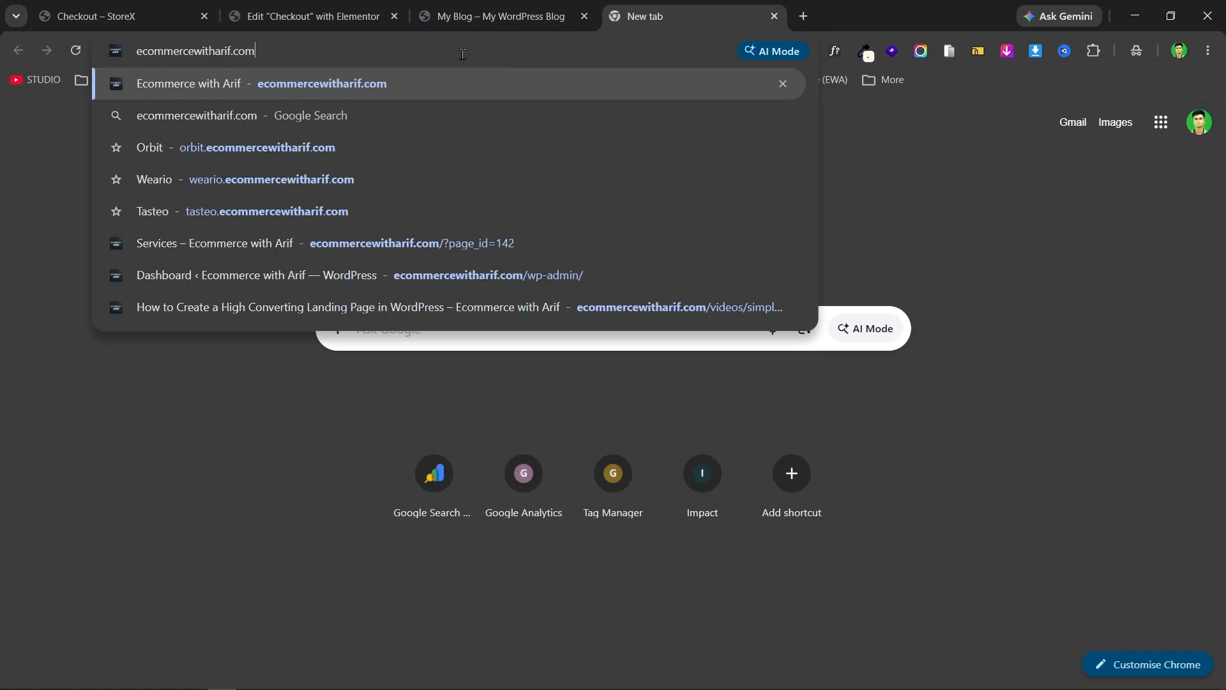
{"action": "key", "text": "Return"}
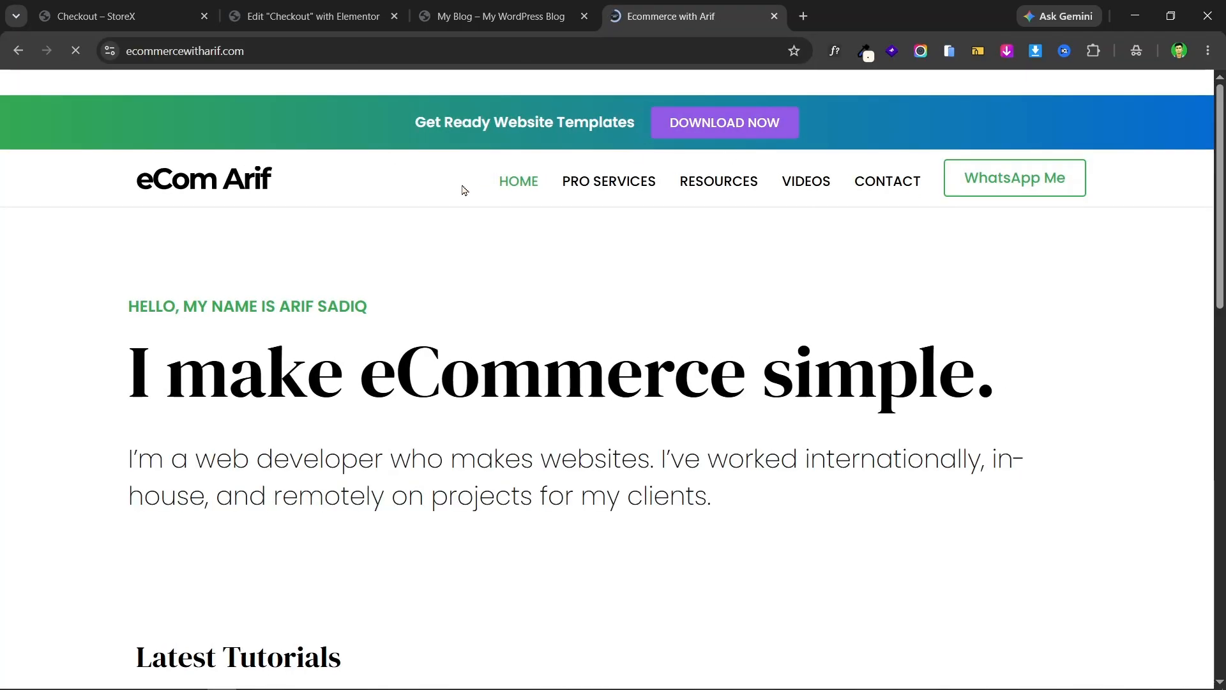
{"action": "scroll", "coordinate": [564, 242], "scroll_direction": "down", "scroll_amount": 1}
{"action": "scroll", "coordinate": [564, 242], "scroll_direction": "down", "scroll_amount": 5}
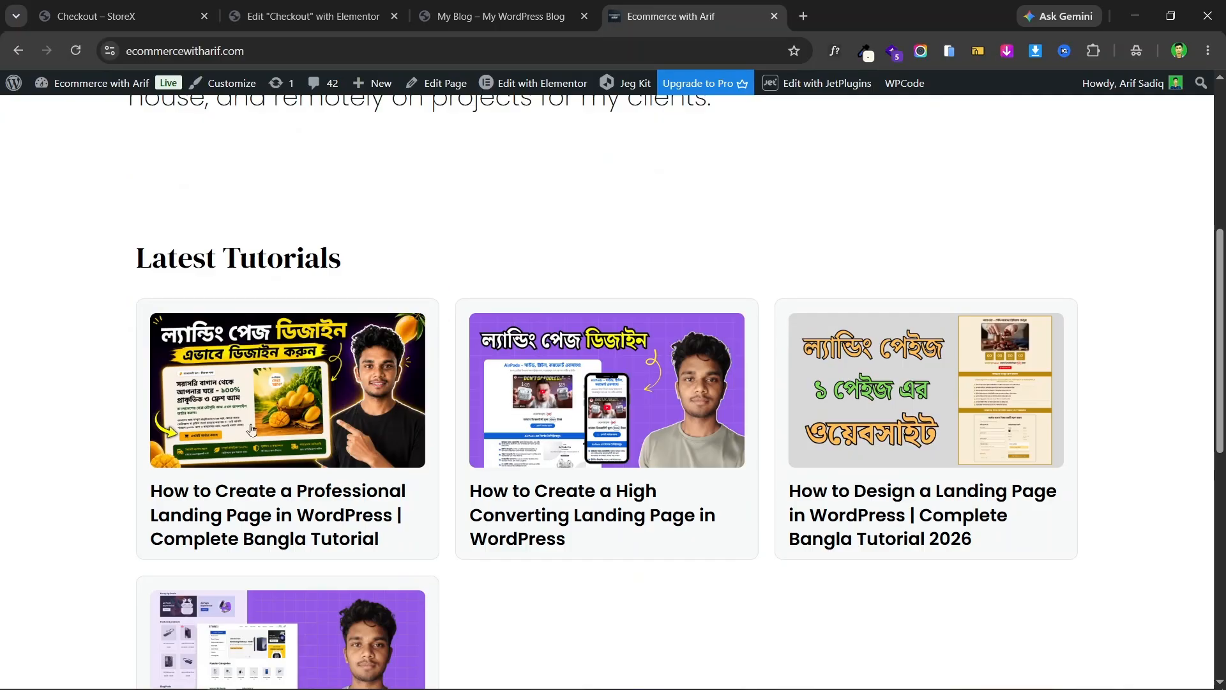
{"action": "left_click", "coordinate": [327, 379]}
- Copy the gradient heading HTML code from the tutorial's code block
{"action": "scroll", "coordinate": [403, 262], "scroll_direction": "down", "scroll_amount": 5}
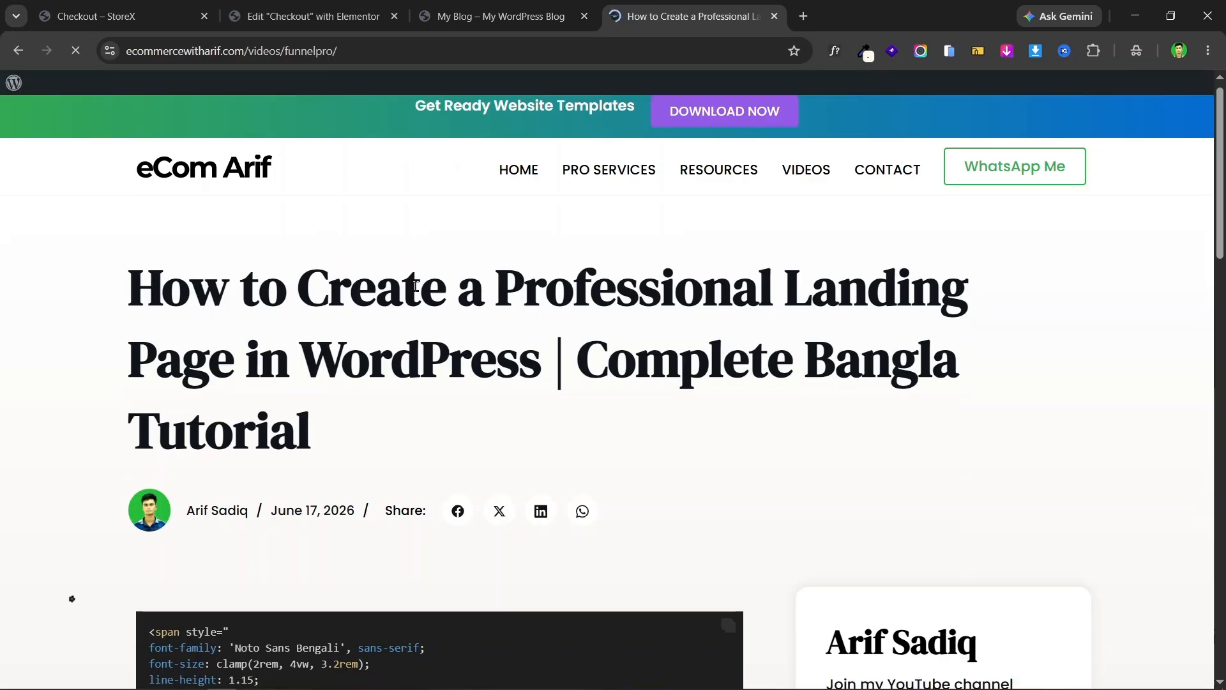
{"action": "scroll", "coordinate": [362, 266], "scroll_direction": "down", "scroll_amount": 6}
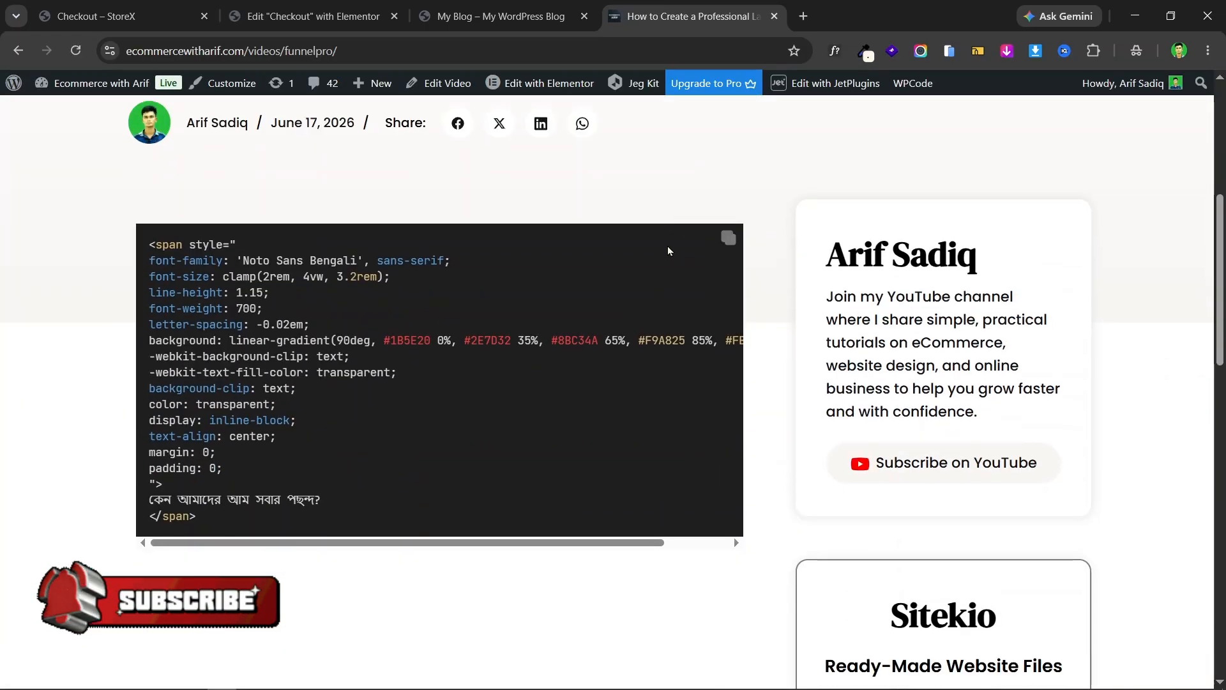
{"action": "left_click_drag", "start_coordinate": [507, 543], "coordinate": [576, 536]}
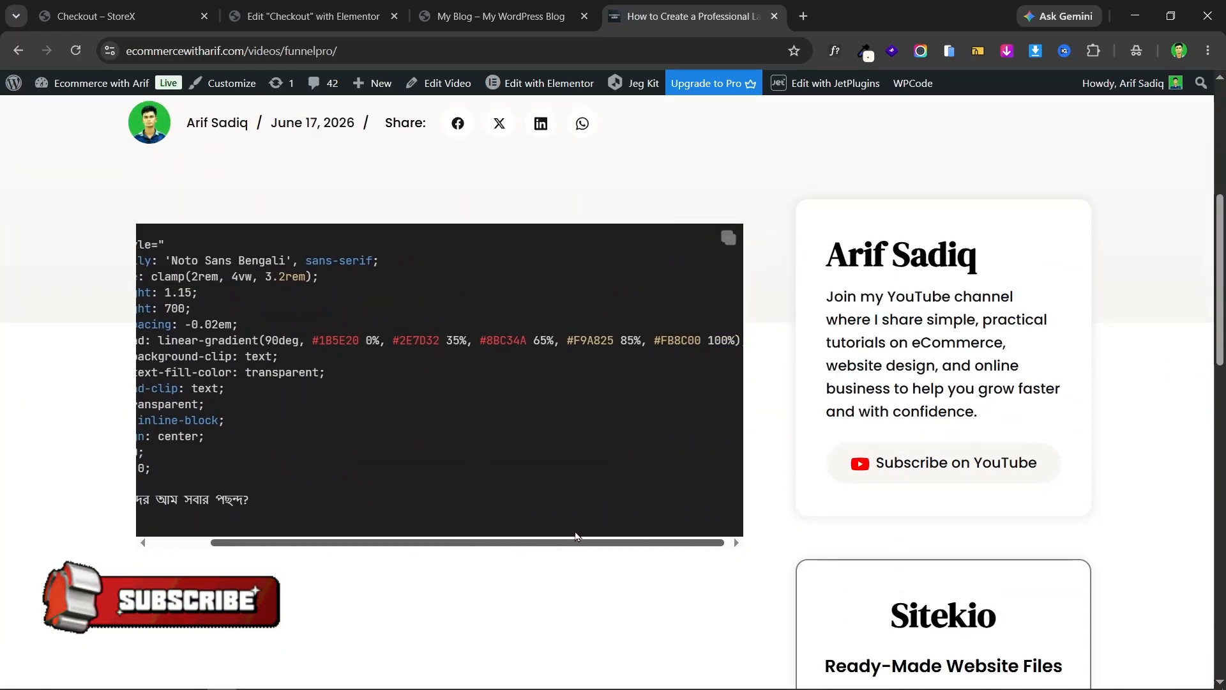
{"action": "scroll", "coordinate": [702, 335], "scroll_direction": "up", "scroll_amount": 5}
{"action": "scroll", "coordinate": [665, 293], "scroll_direction": "down", "scroll_amount": 5}
{"action": "scroll", "coordinate": [785, 313], "scroll_direction": "up", "scroll_amount": 2}
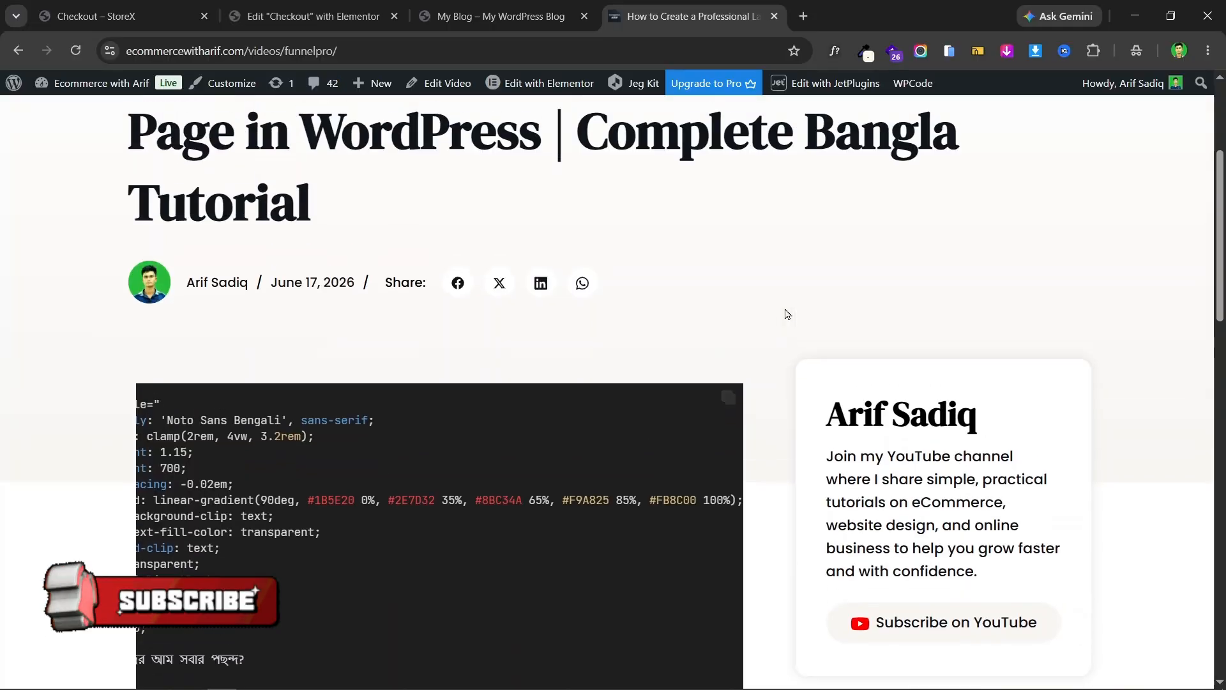
{"action": "scroll", "coordinate": [602, 330], "scroll_direction": "down", "scroll_amount": 3}
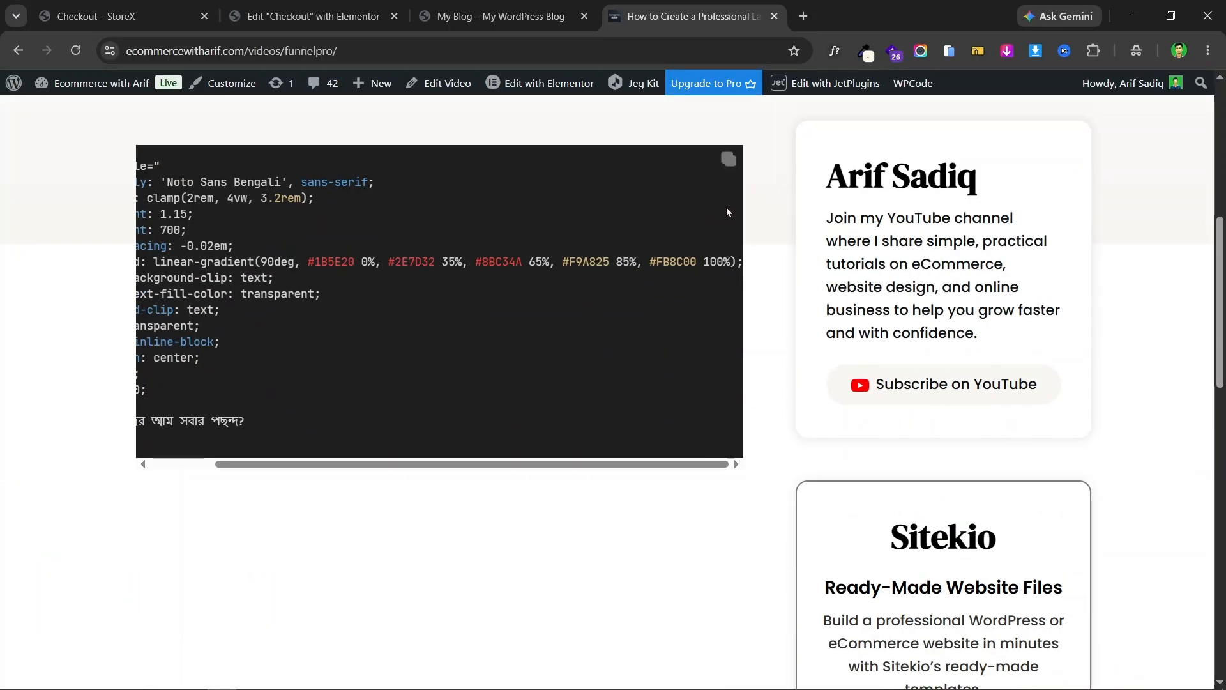
{"action": "scroll", "coordinate": [731, 255], "scroll_direction": "up", "scroll_amount": 1}
{"action": "left_click_drag", "start_coordinate": [537, 545], "coordinate": [435, 548]}
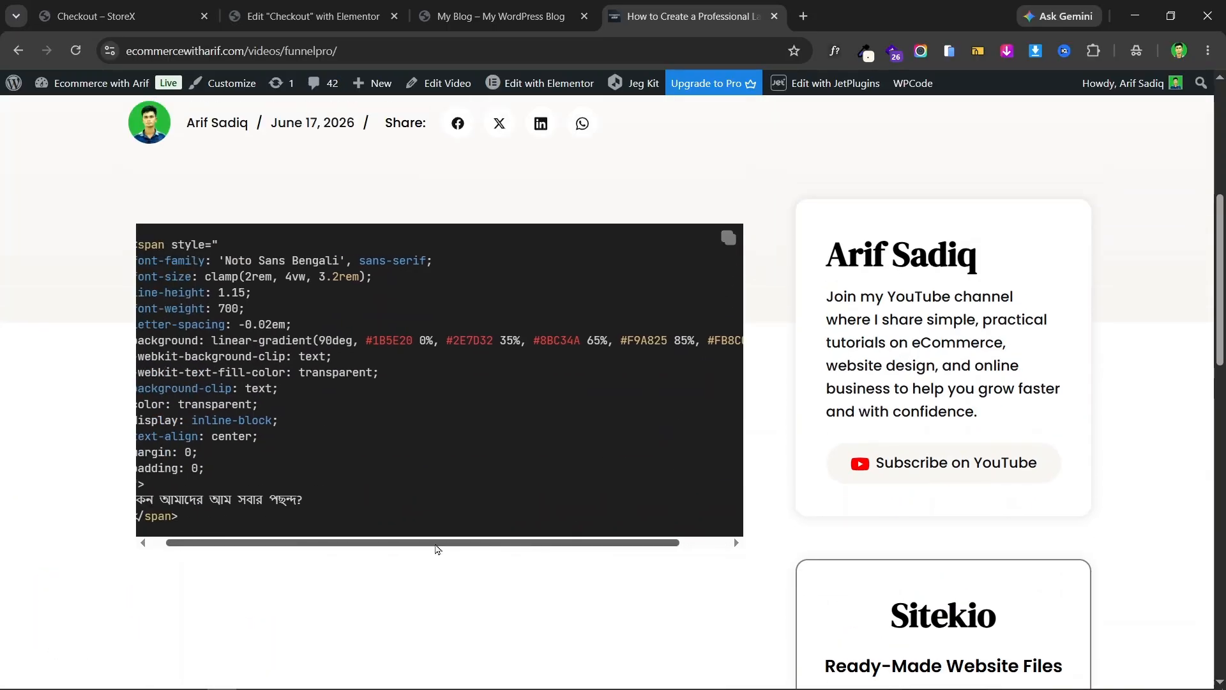
{"action": "left_click", "coordinate": [729, 237]}
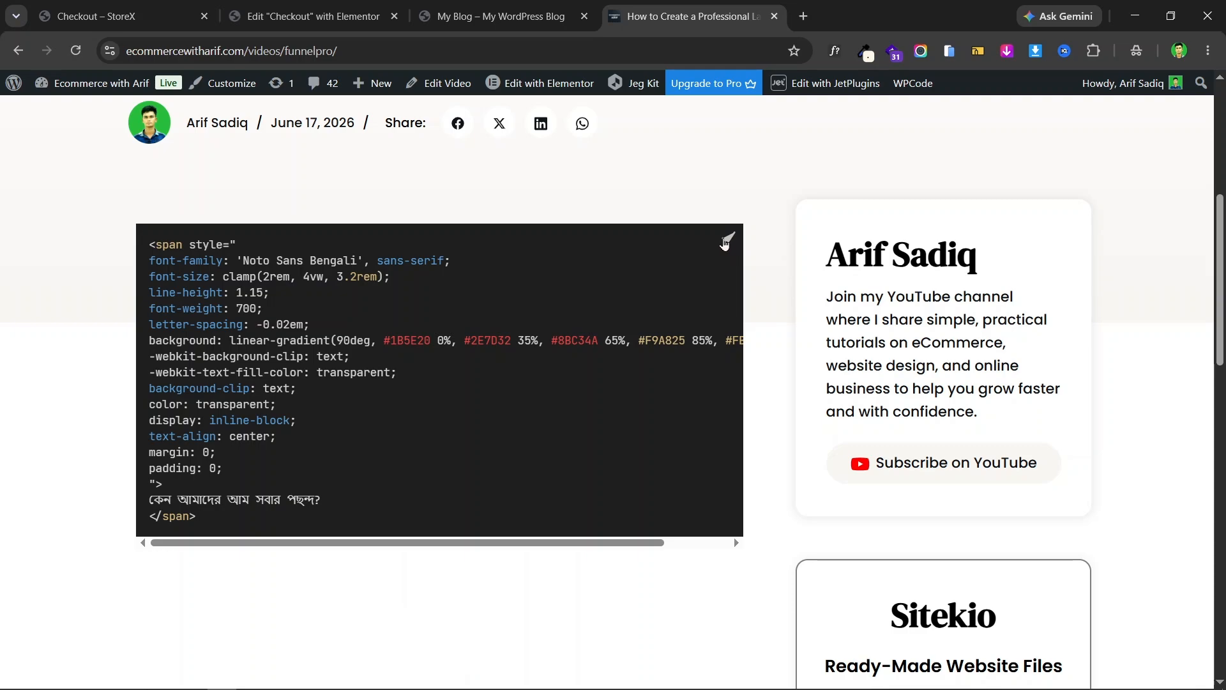
{"action": "left_click", "coordinate": [332, 7]}
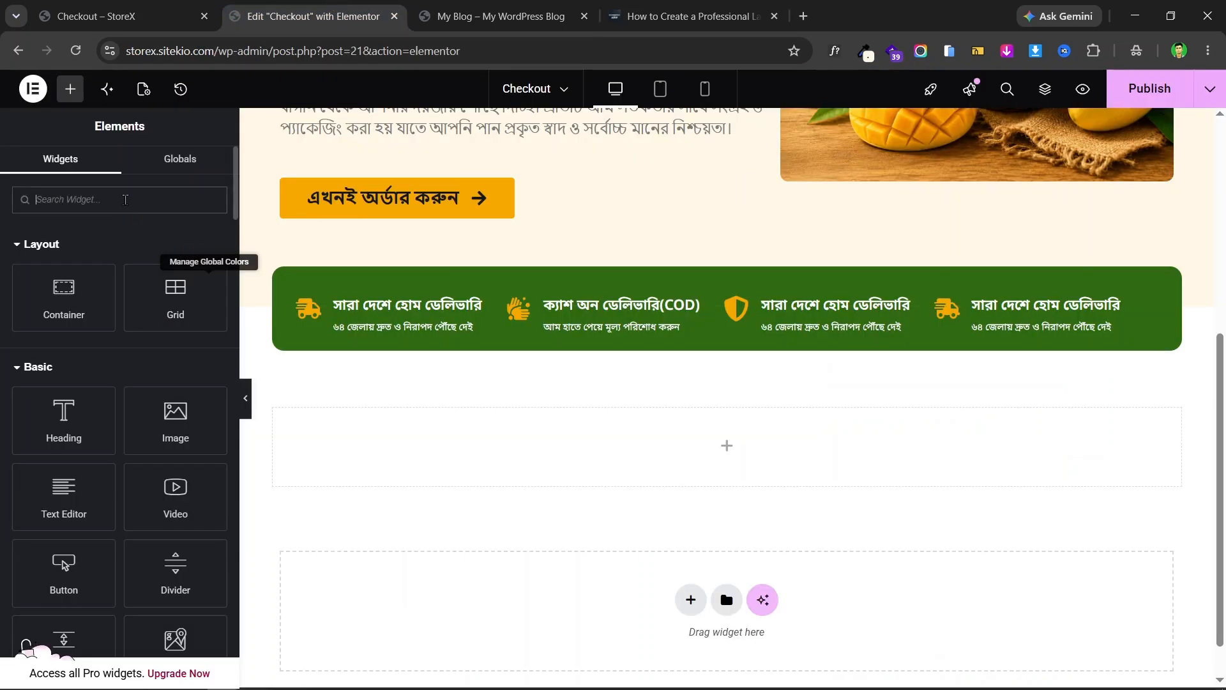
- Add a Shortcode widget found via 'shor' and paste the gradient heading HTML into it
{"action": "left_click", "coordinate": [168, 188]}
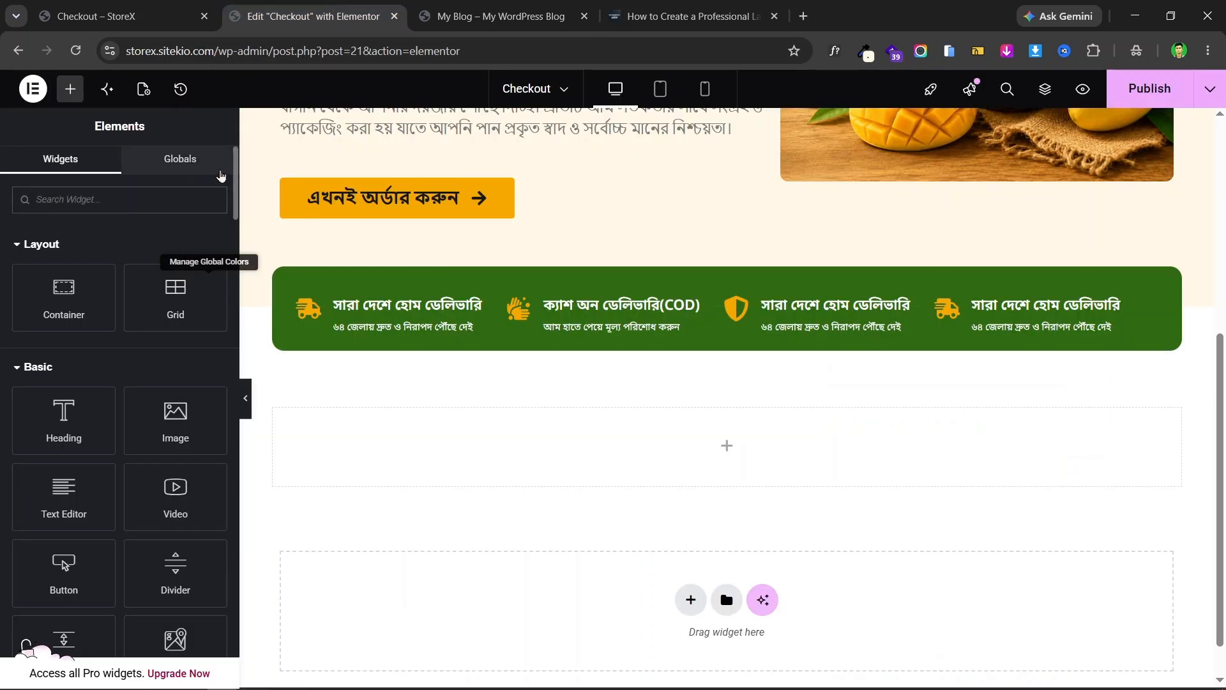
{"action": "type", "text": "shor"}
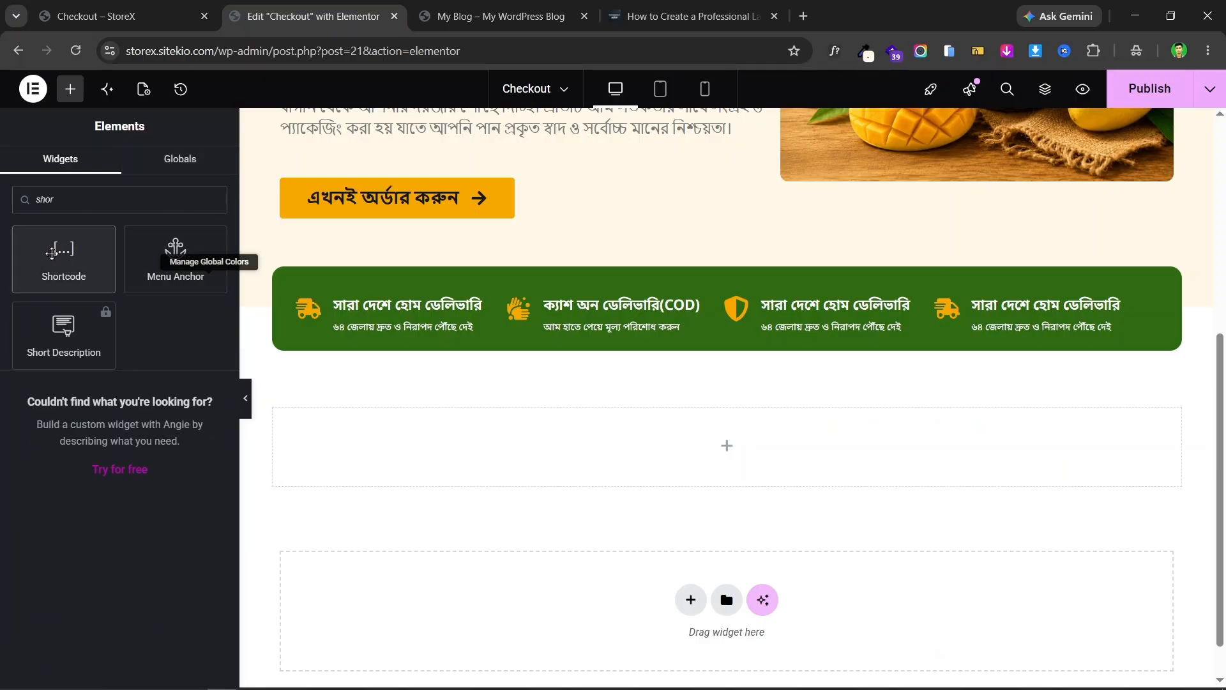
{"action": "left_click_drag", "start_coordinate": [63, 255], "coordinate": [573, 454]}
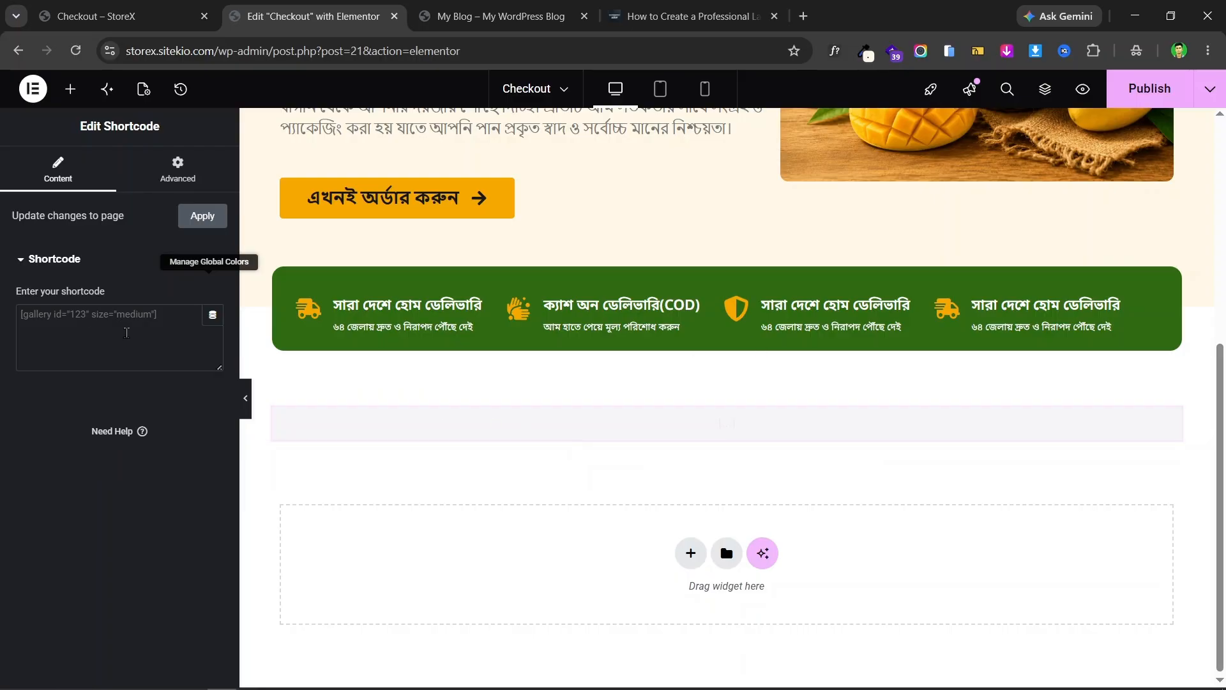
{"action": "left_click", "coordinate": [690, 16]}
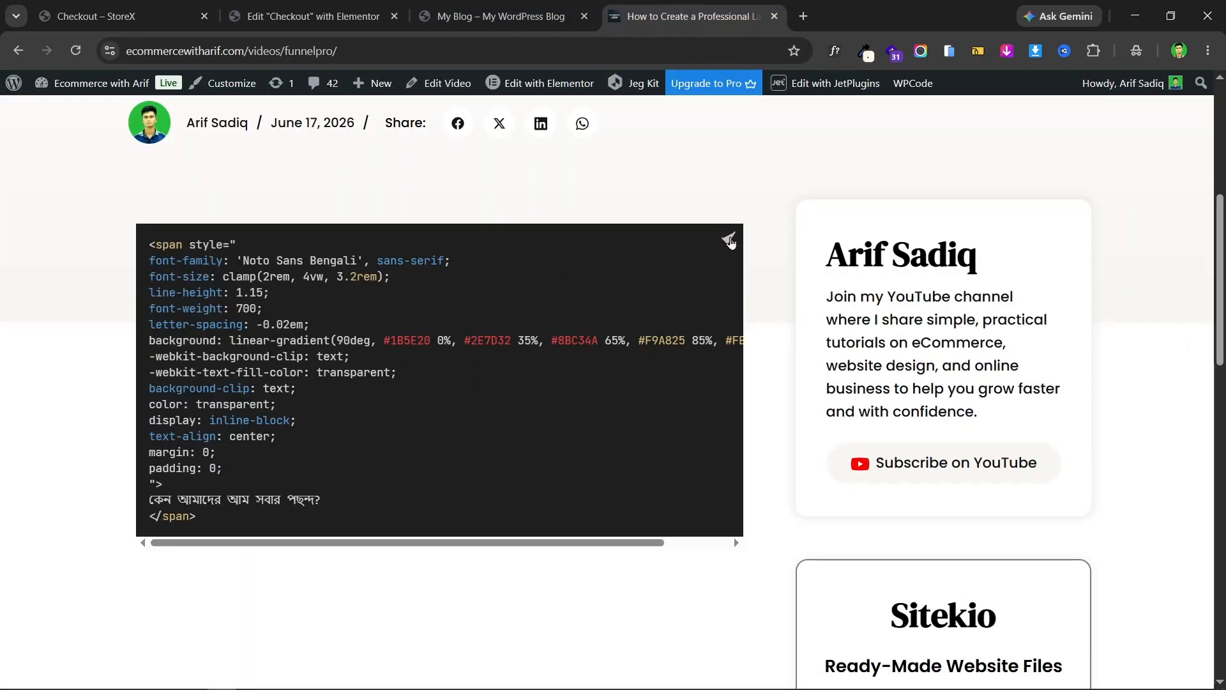
{"action": "left_click", "coordinate": [313, 16]}
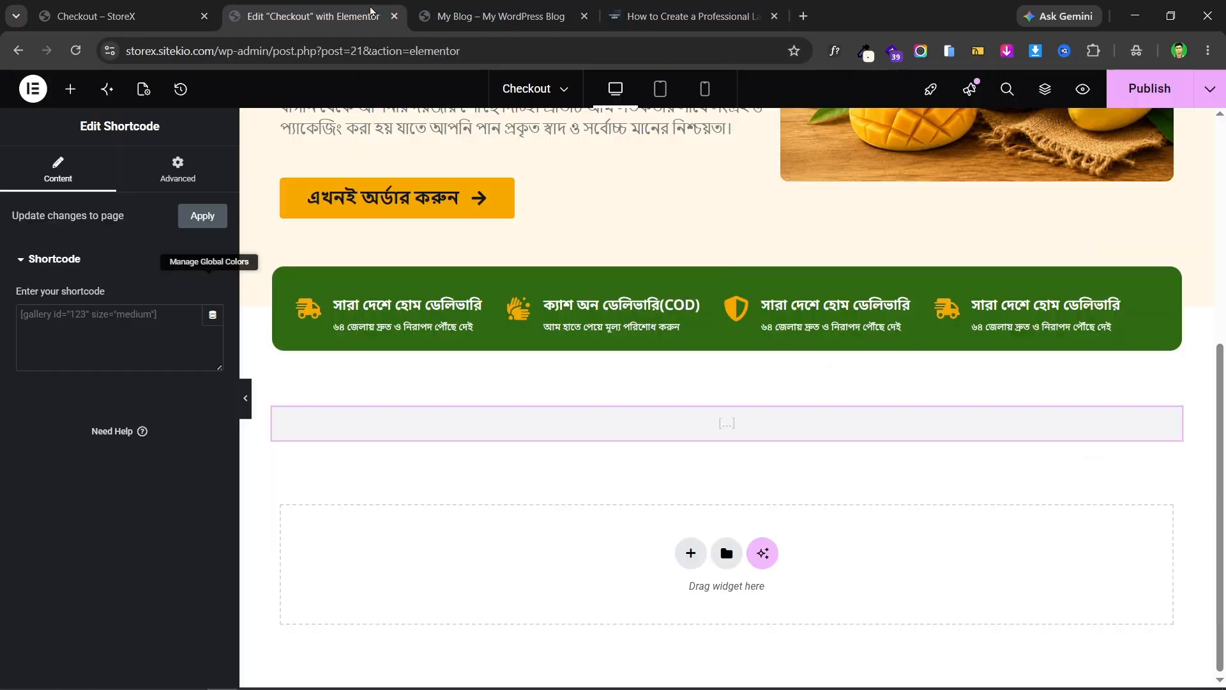
{"action": "left_click", "coordinate": [87, 323]}
{"action": "key", "text": "ctrl+v"}
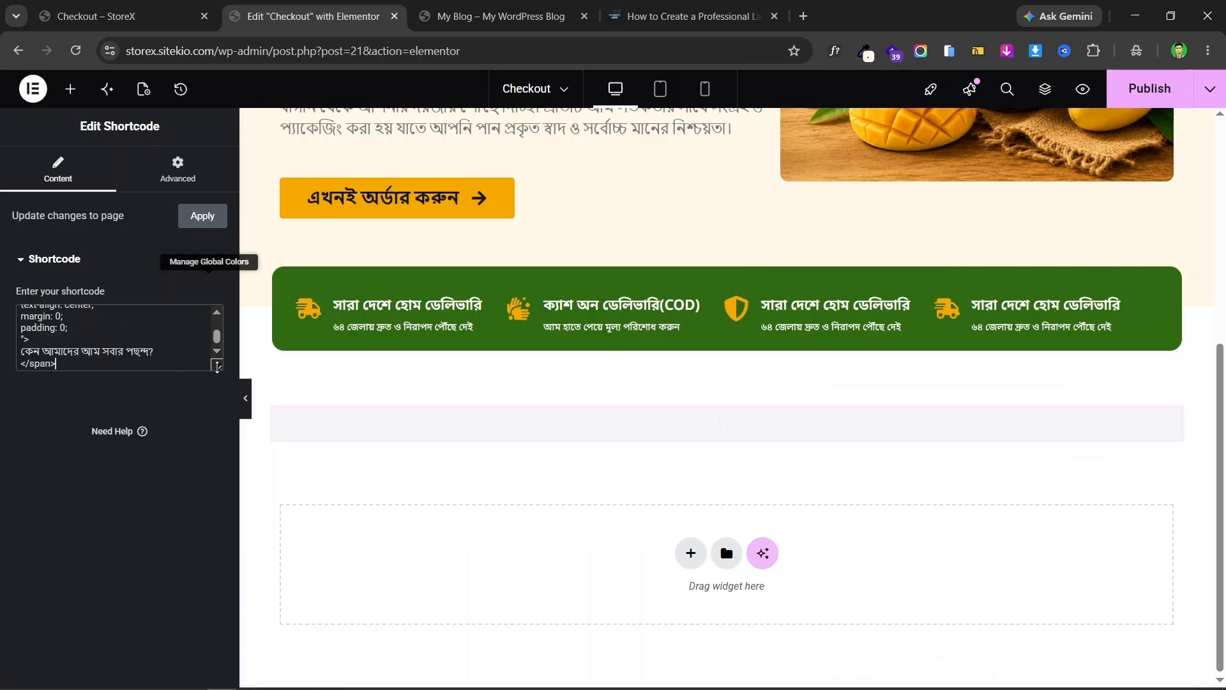
{"action": "left_click_drag", "start_coordinate": [217, 364], "coordinate": [296, 487]}
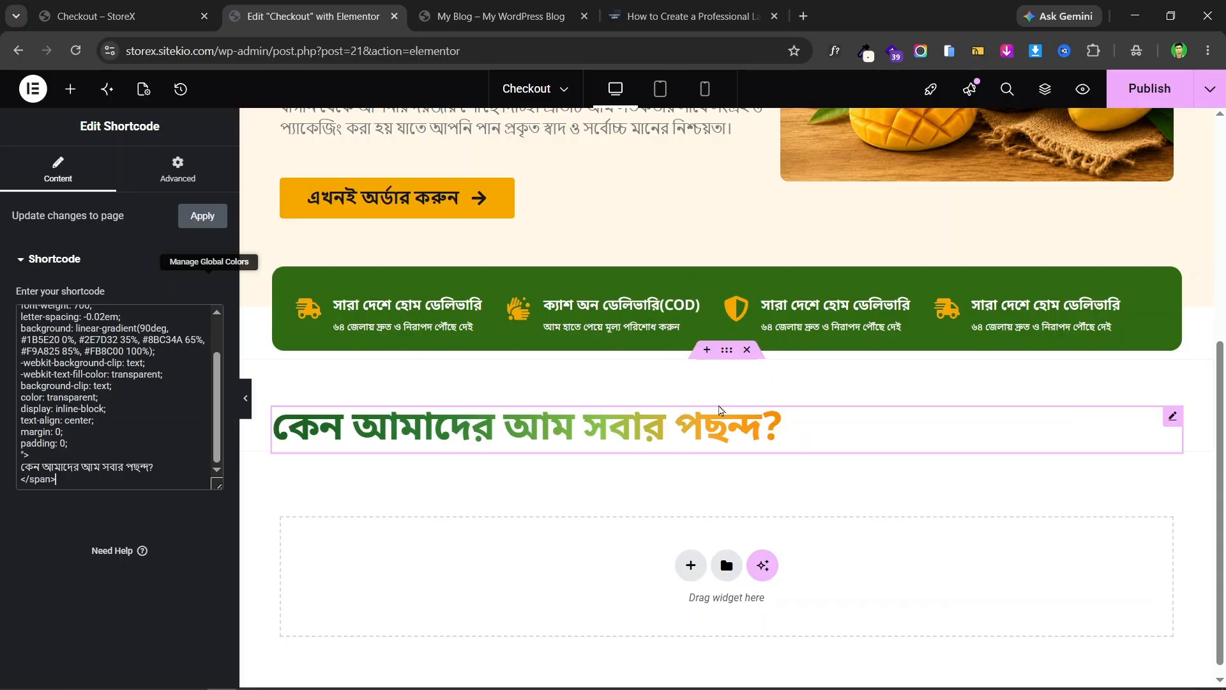
{"action": "left_click", "coordinate": [726, 352]}
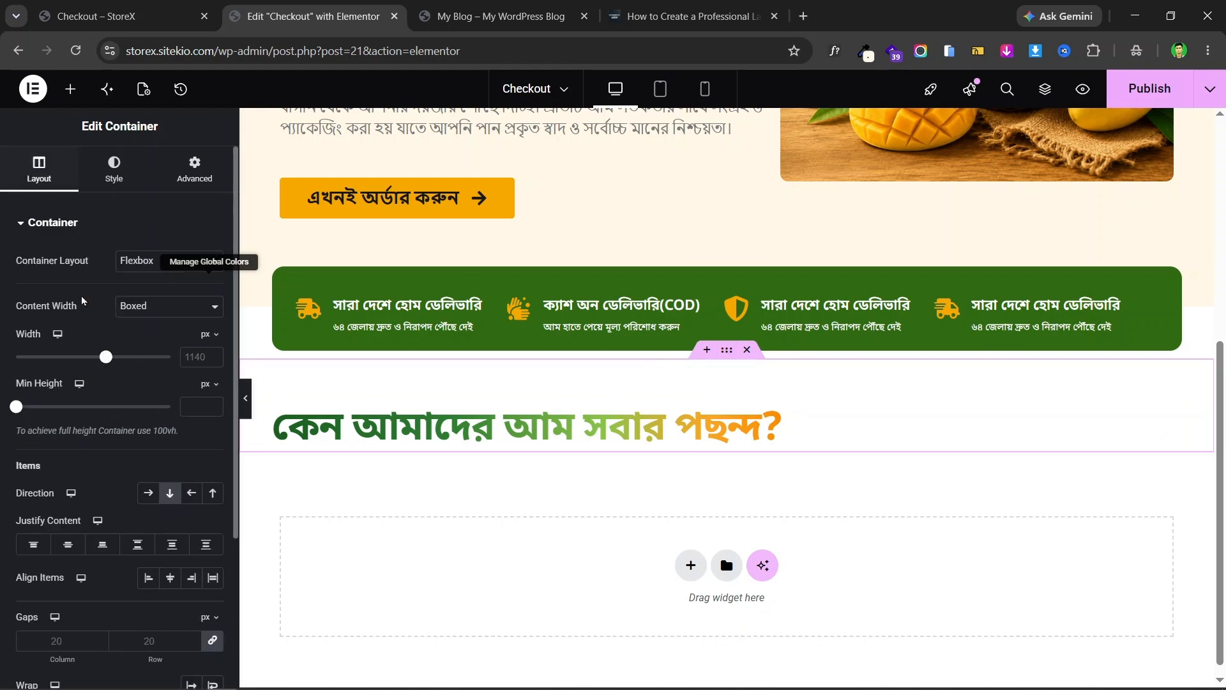
- Set the heading container's Align Items to Center, then compare with the tutorial's code page
{"action": "scroll", "coordinate": [82, 296], "scroll_direction": "down", "scroll_amount": 3}
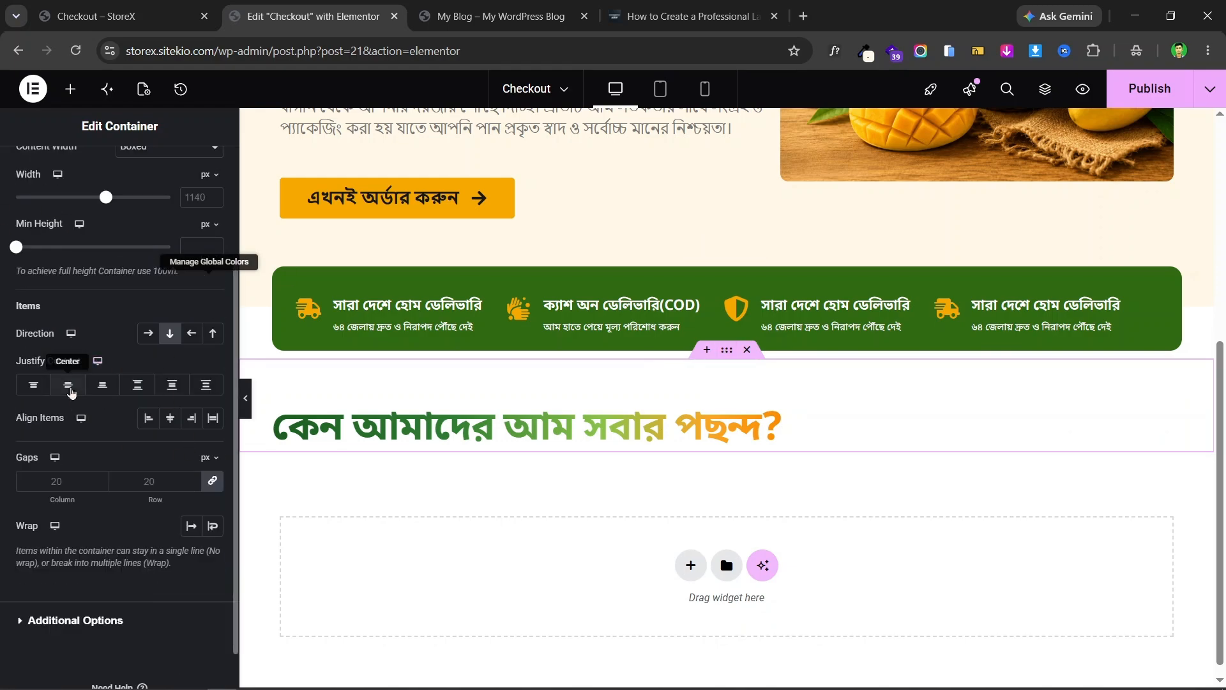
{"action": "left_click", "coordinate": [170, 418]}
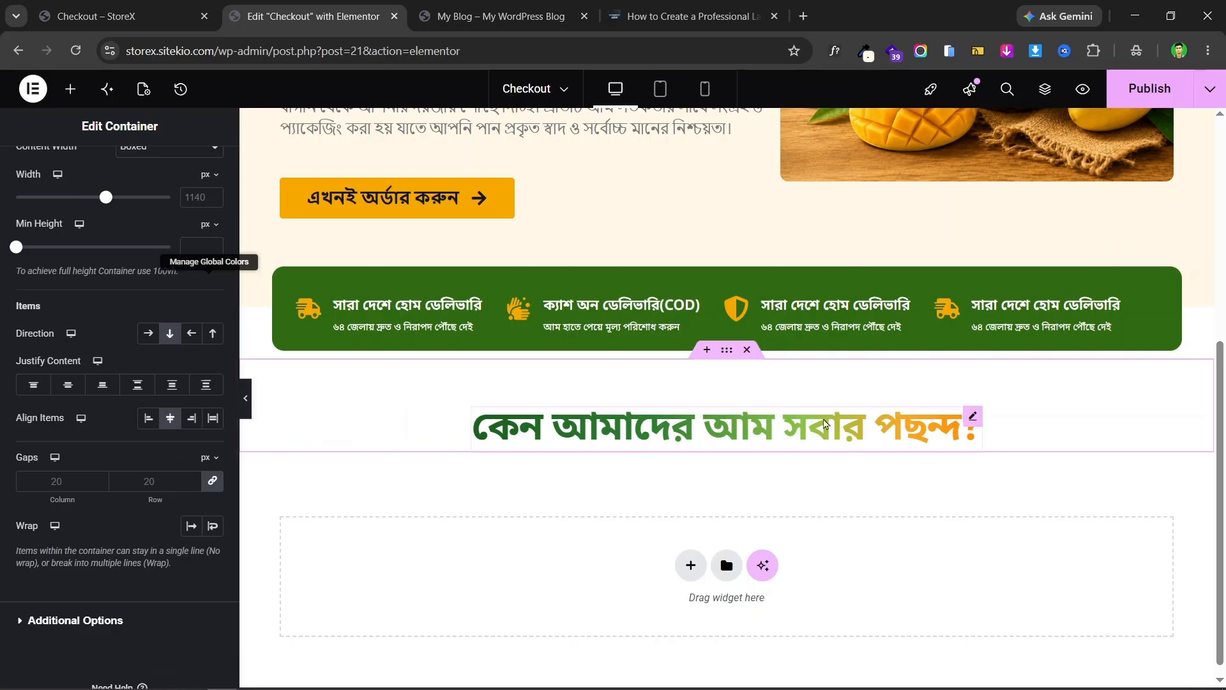
{"action": "key", "text": "ctrl+4"}
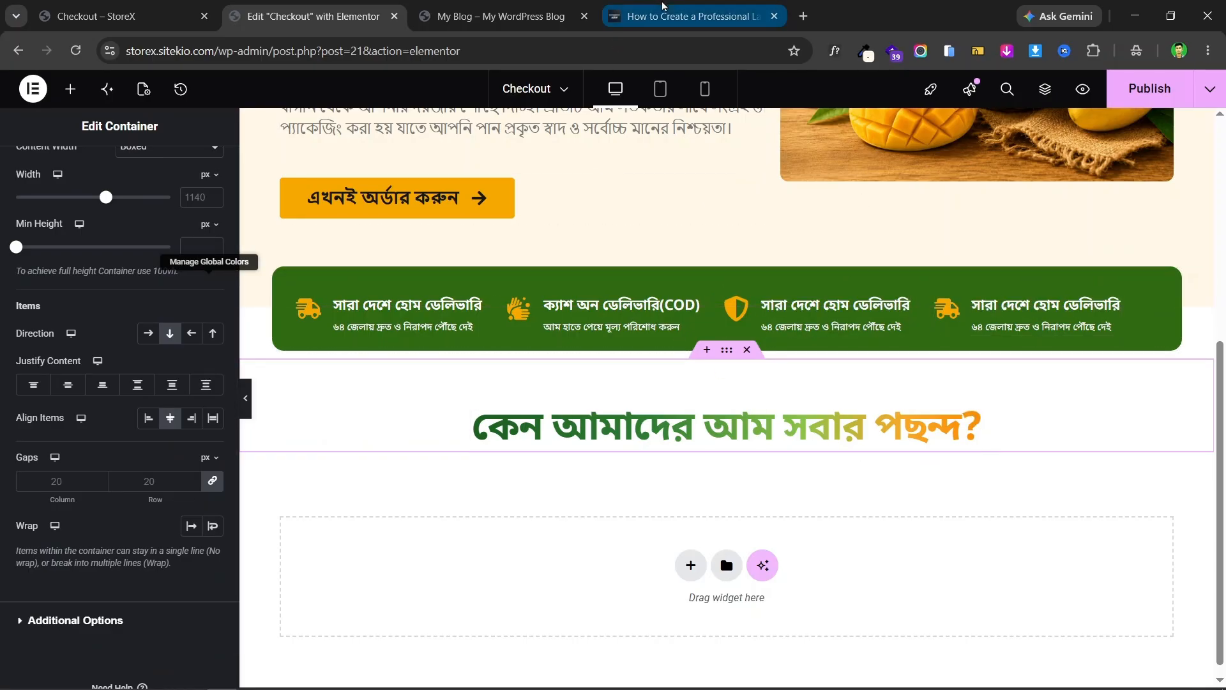
{"action": "scroll", "coordinate": [603, 371], "scroll_direction": "down", "scroll_amount": 3}
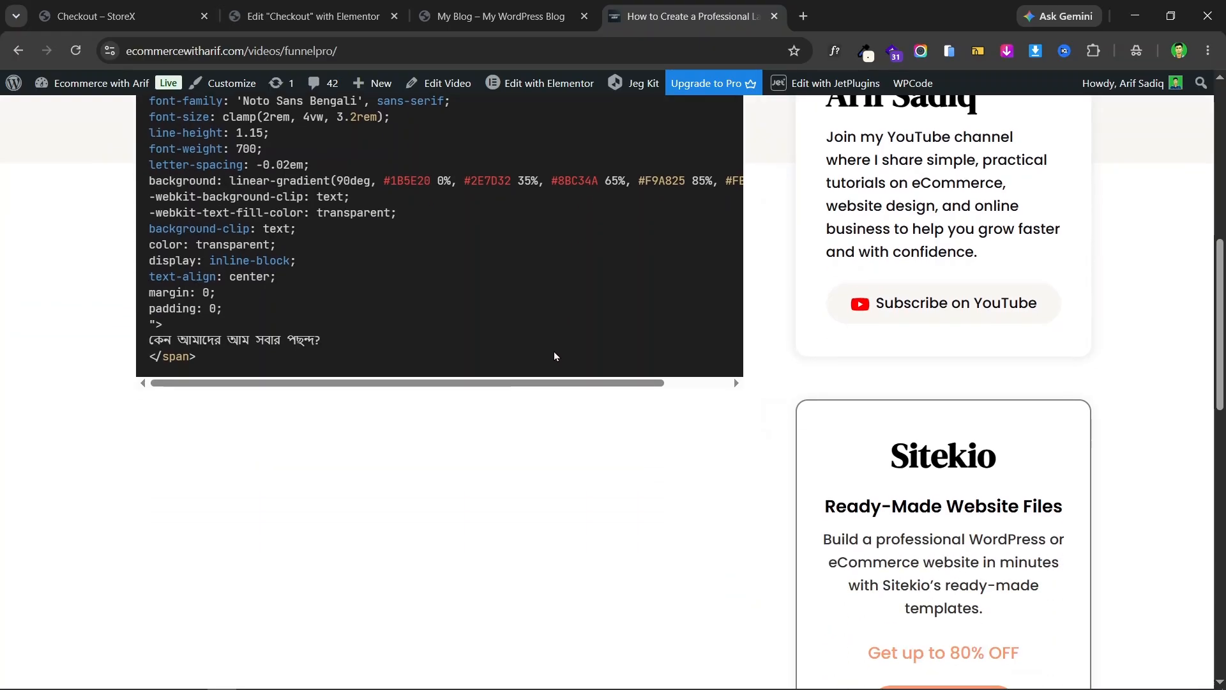
{"action": "scroll", "coordinate": [555, 355], "scroll_direction": "up", "scroll_amount": 3}
{"action": "left_click", "coordinate": [341, 8]}
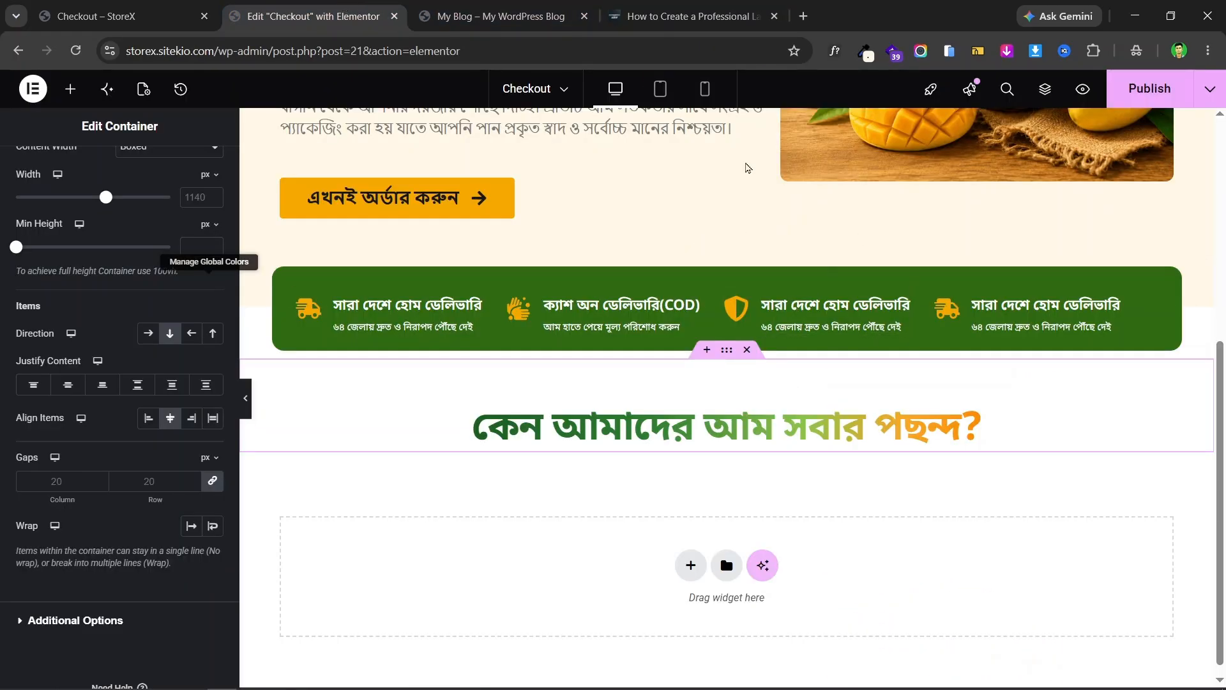
- In Mobile view, give the green icon bar container a -30 top margin
{"action": "left_click", "coordinate": [706, 85]}
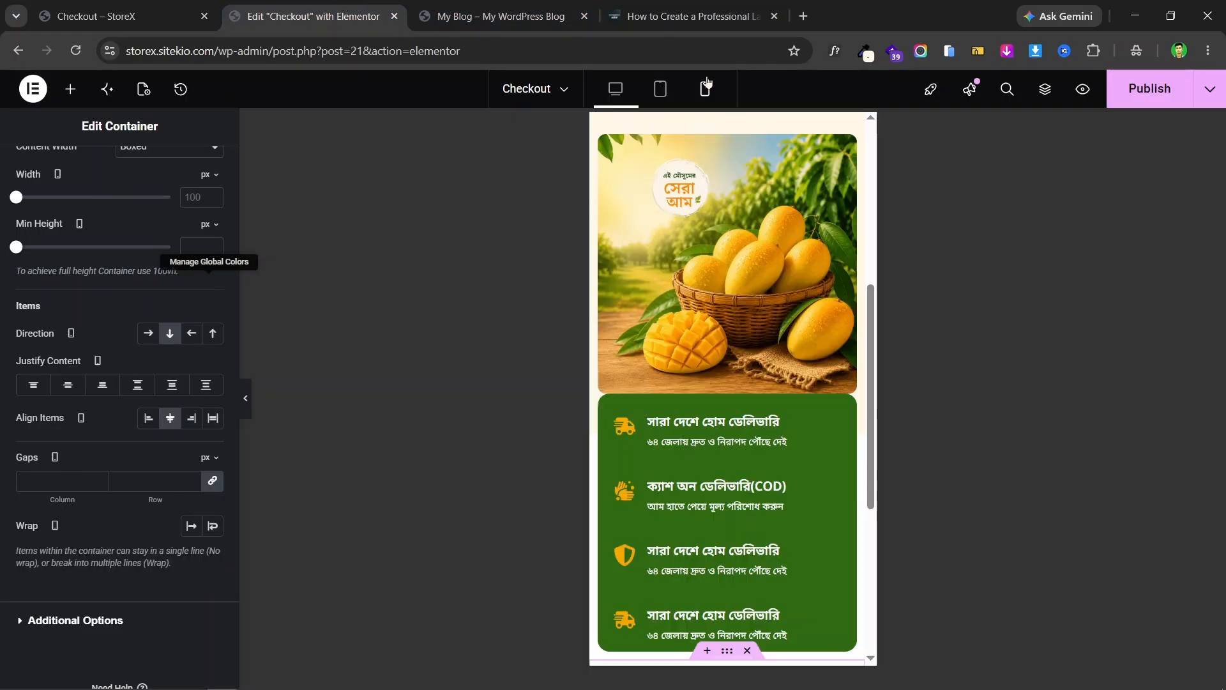
{"action": "scroll", "coordinate": [773, 349], "scroll_direction": "up", "scroll_amount": 5}
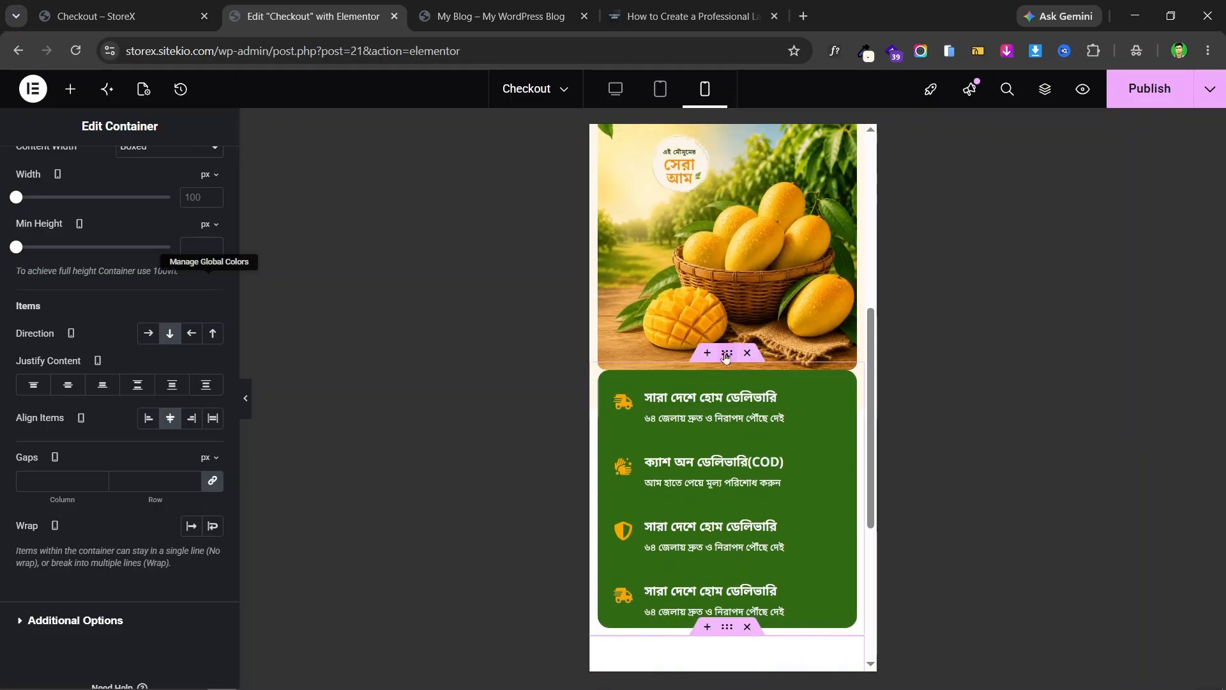
{"action": "left_click", "coordinate": [727, 353]}
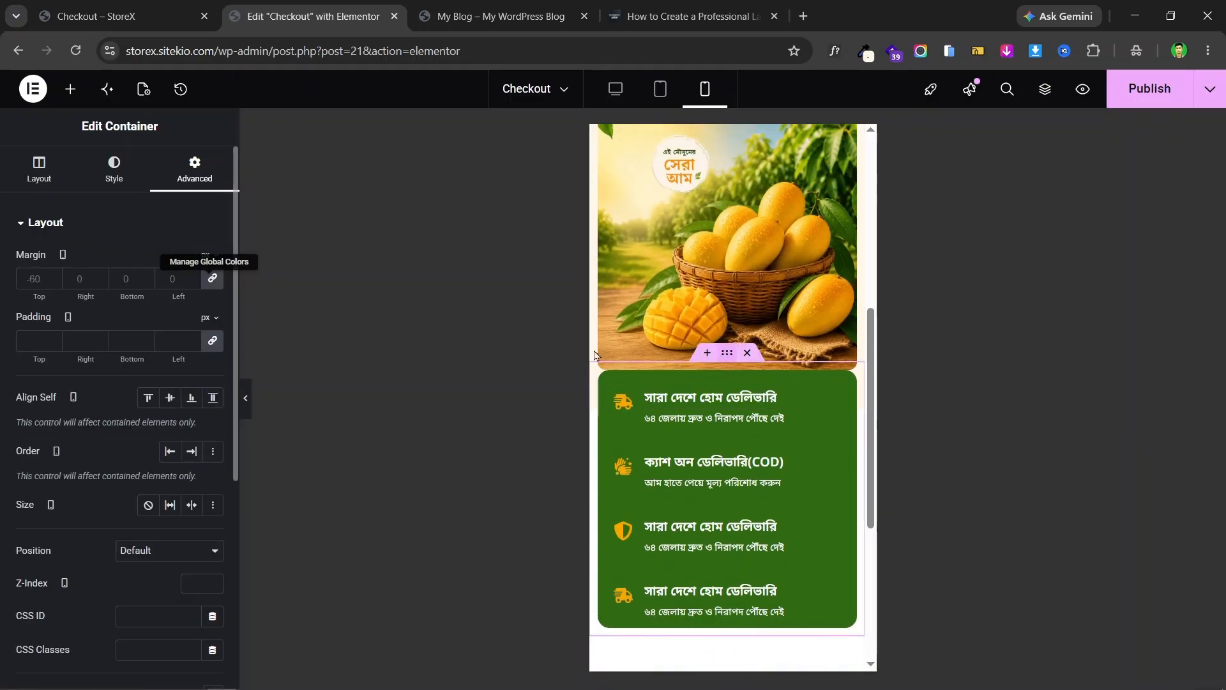
{"action": "left_click", "coordinate": [212, 281]}
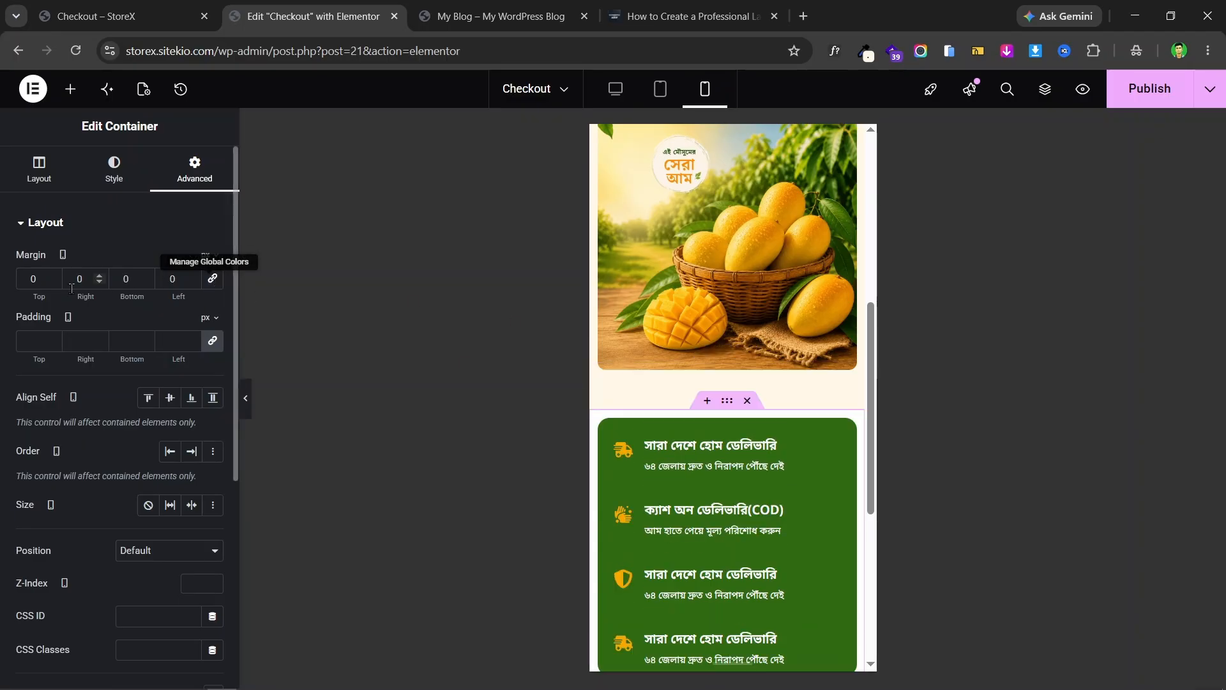
{"action": "left_click_drag", "start_coordinate": [51, 282], "coordinate": [51, 282]}
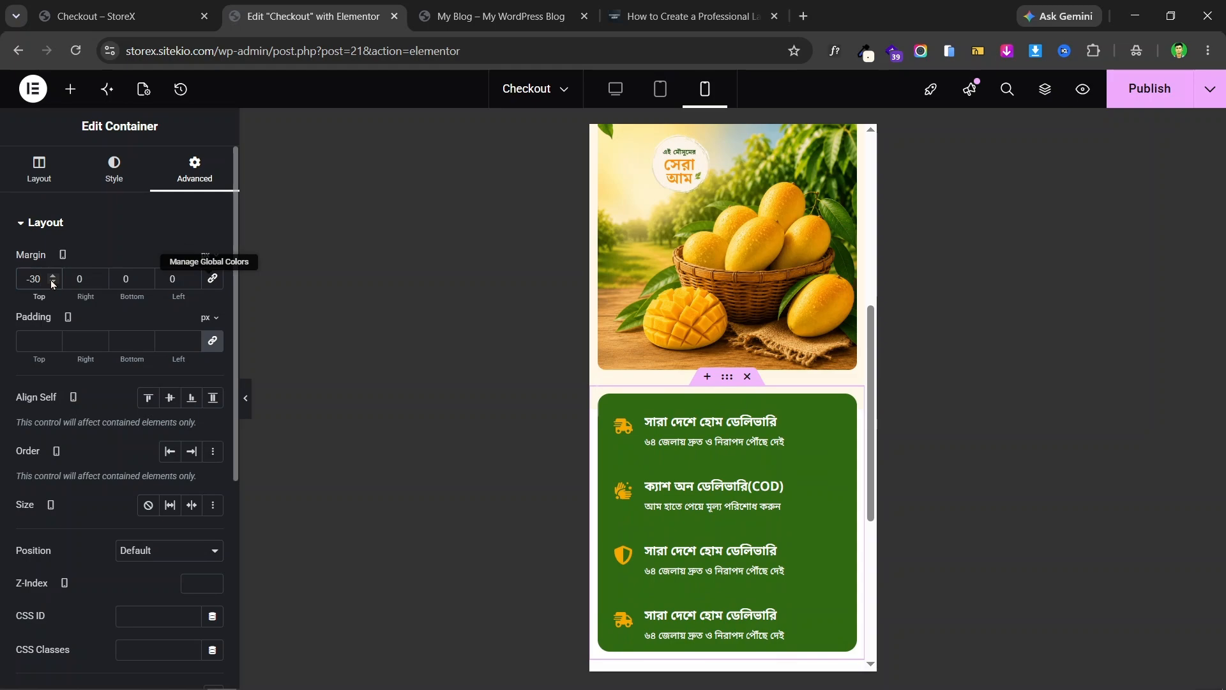
- Check the icon bar layout at Tablet width, then return to Desktop view
{"action": "scroll", "coordinate": [738, 385], "scroll_direction": "down", "scroll_amount": 5}
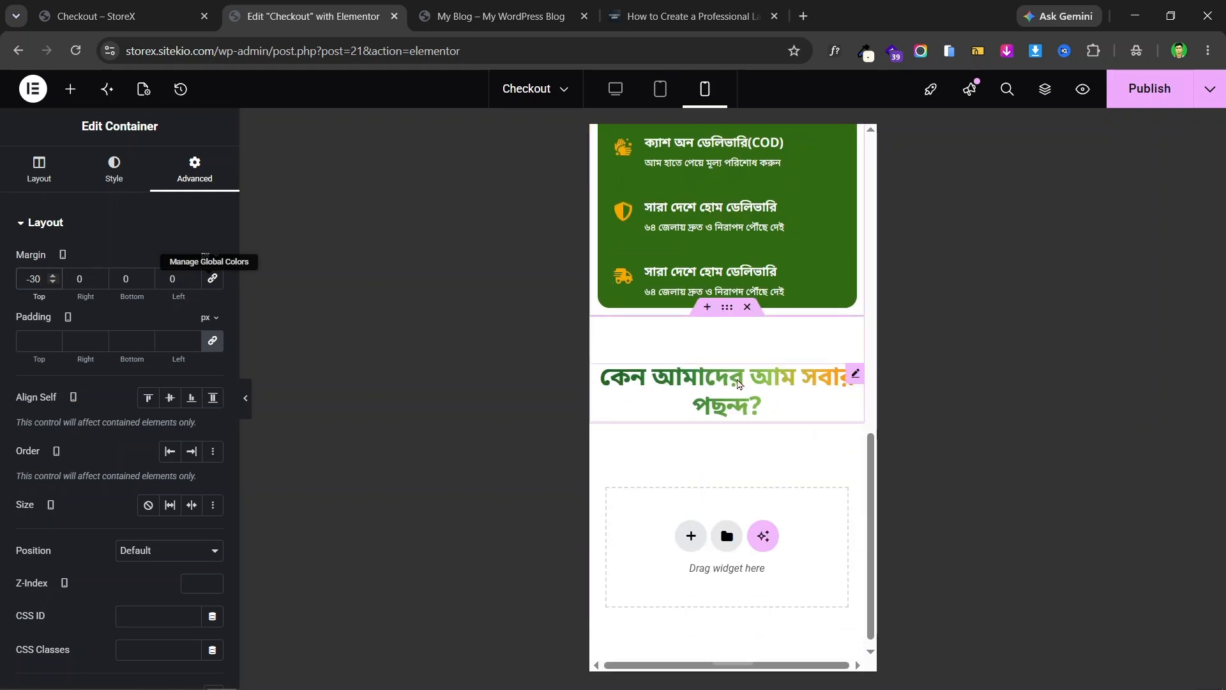
{"action": "left_click", "coordinate": [660, 89]}
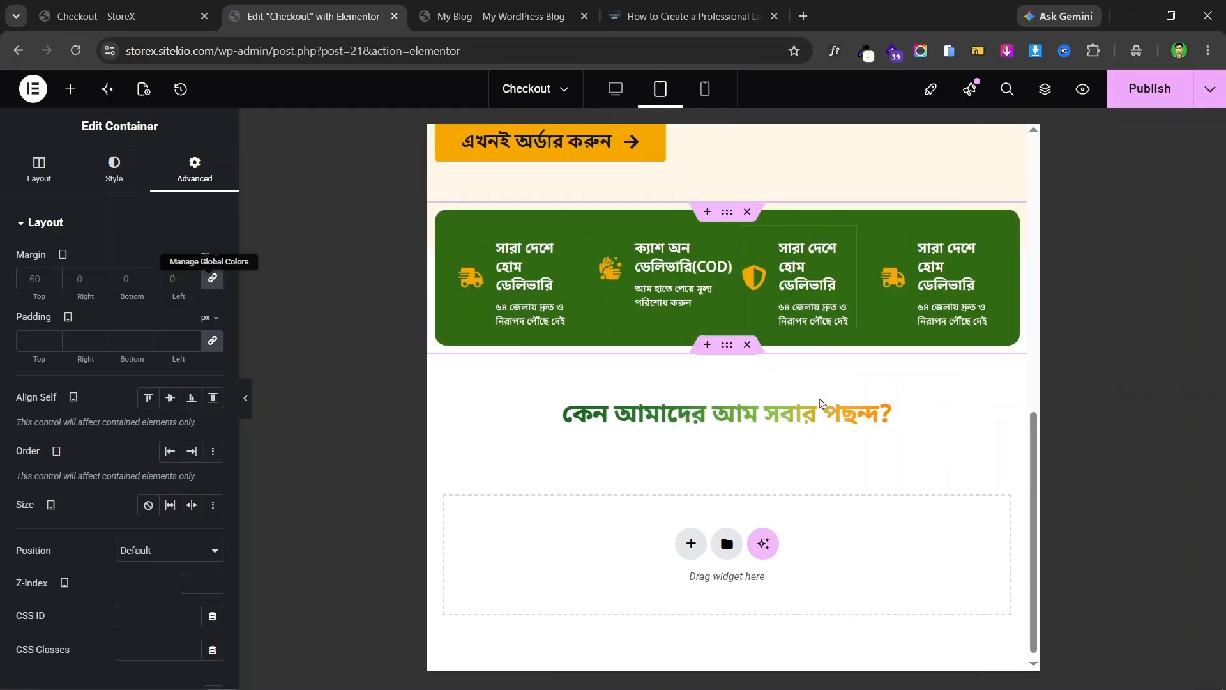
{"action": "left_click", "coordinate": [615, 89]}
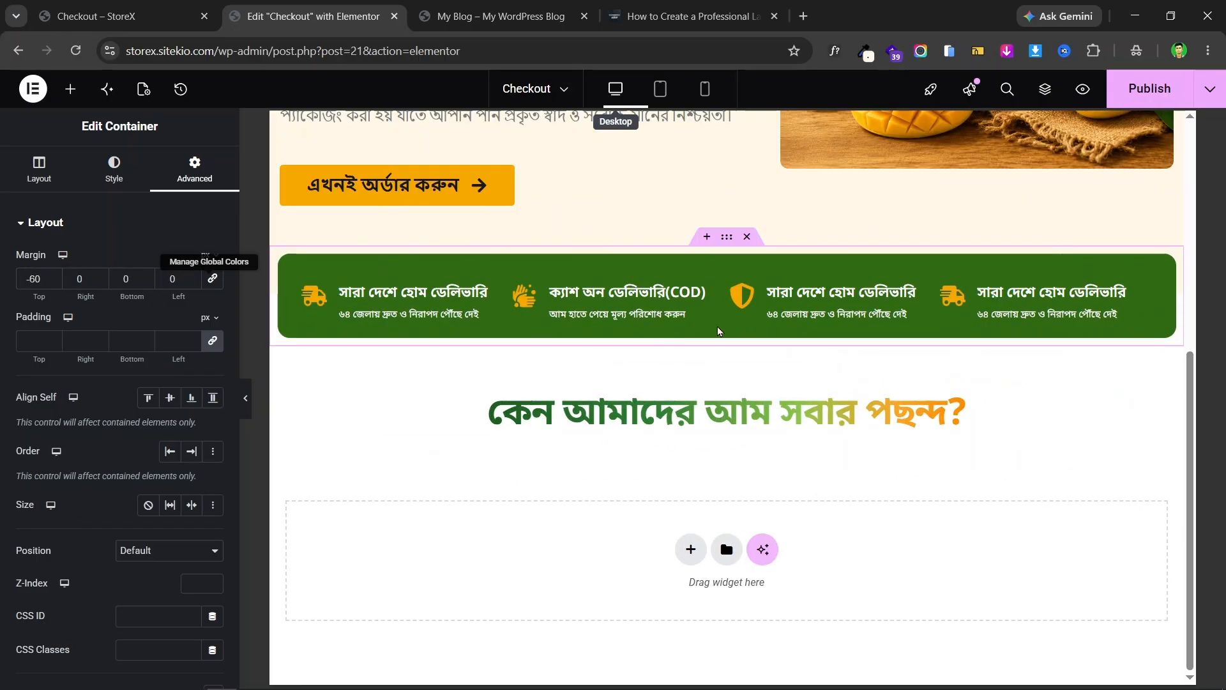
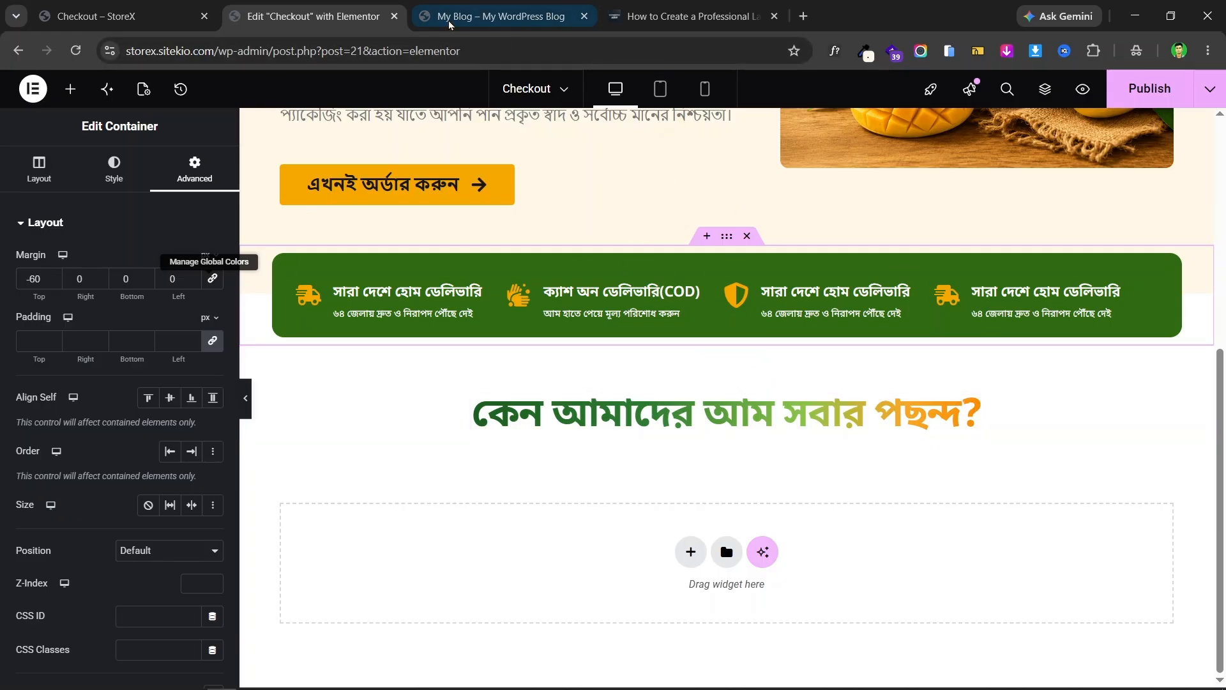
- Inspect the subtitle beneath the heading on the live mango landing page
{"action": "left_click", "coordinate": [183, 6]}
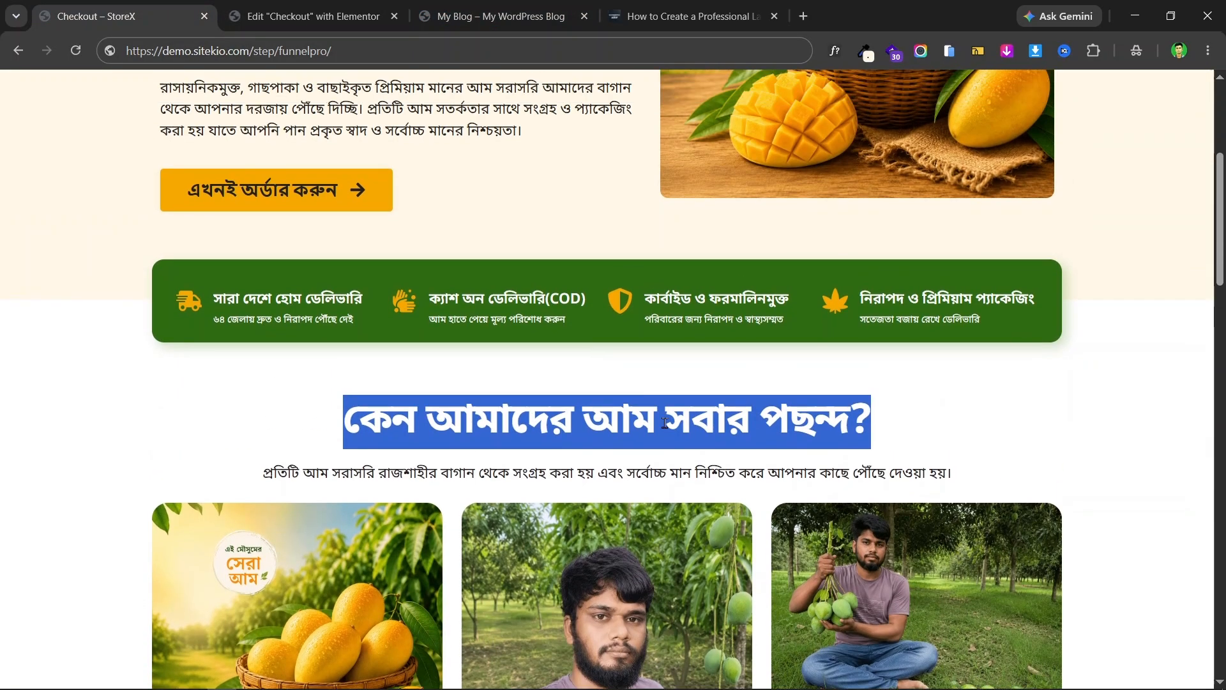
{"action": "triple_click", "coordinate": [716, 478]}
{"action": "right_click", "coordinate": [718, 476]}
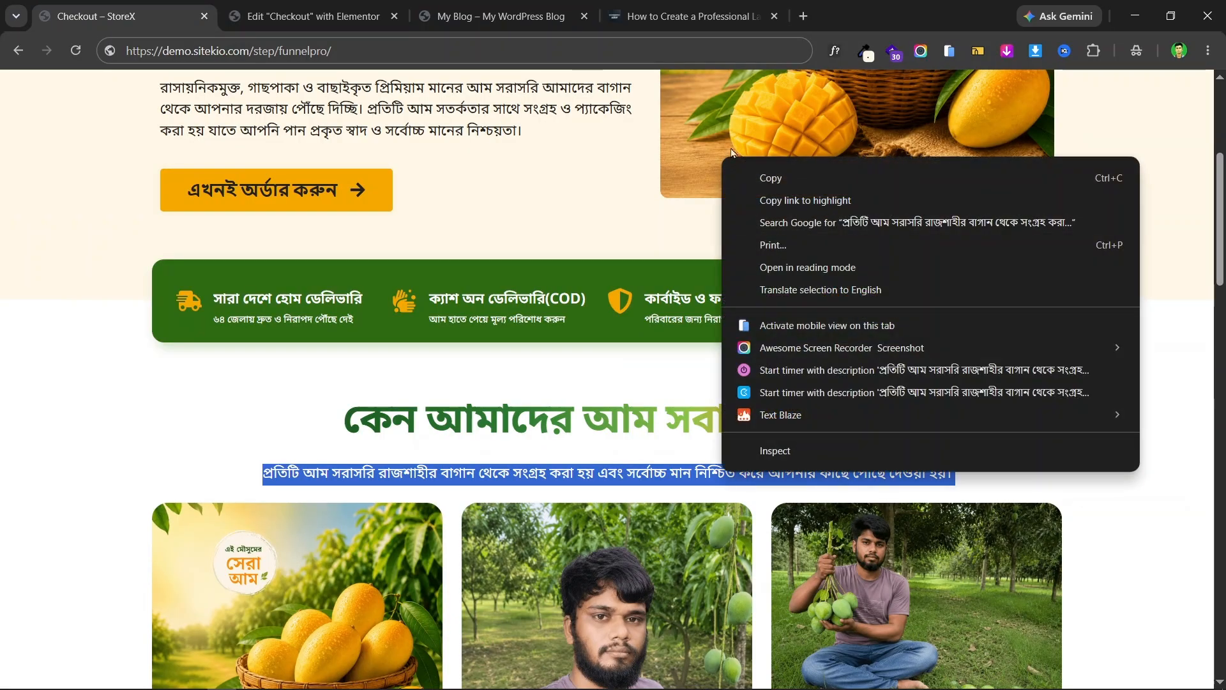
{"action": "left_click", "coordinate": [517, 176]}
{"action": "scroll", "coordinate": [447, 211], "scroll_direction": "up", "scroll_amount": 2}
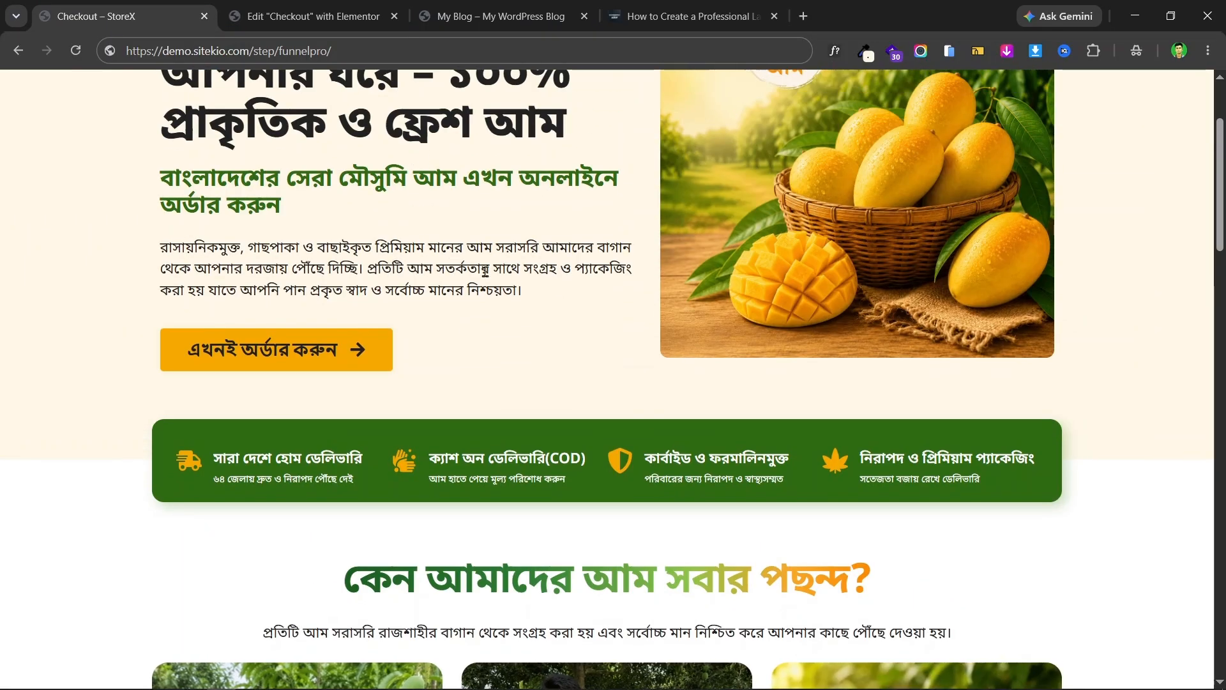
- Copy the hero Text Editor widget and paste it below the section heading
{"action": "left_click", "coordinate": [335, 7]}
{"action": "scroll", "coordinate": [708, 264], "scroll_direction": "up", "scroll_amount": 2}
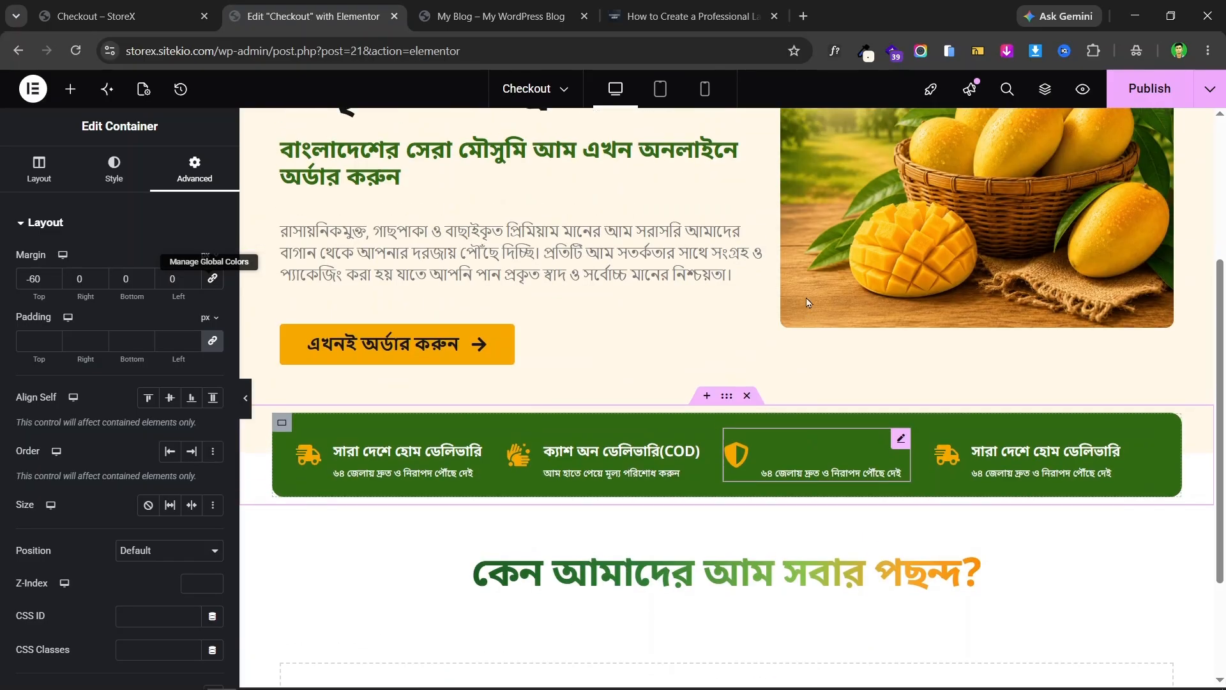
{"action": "right_click", "coordinate": [800, 258]}
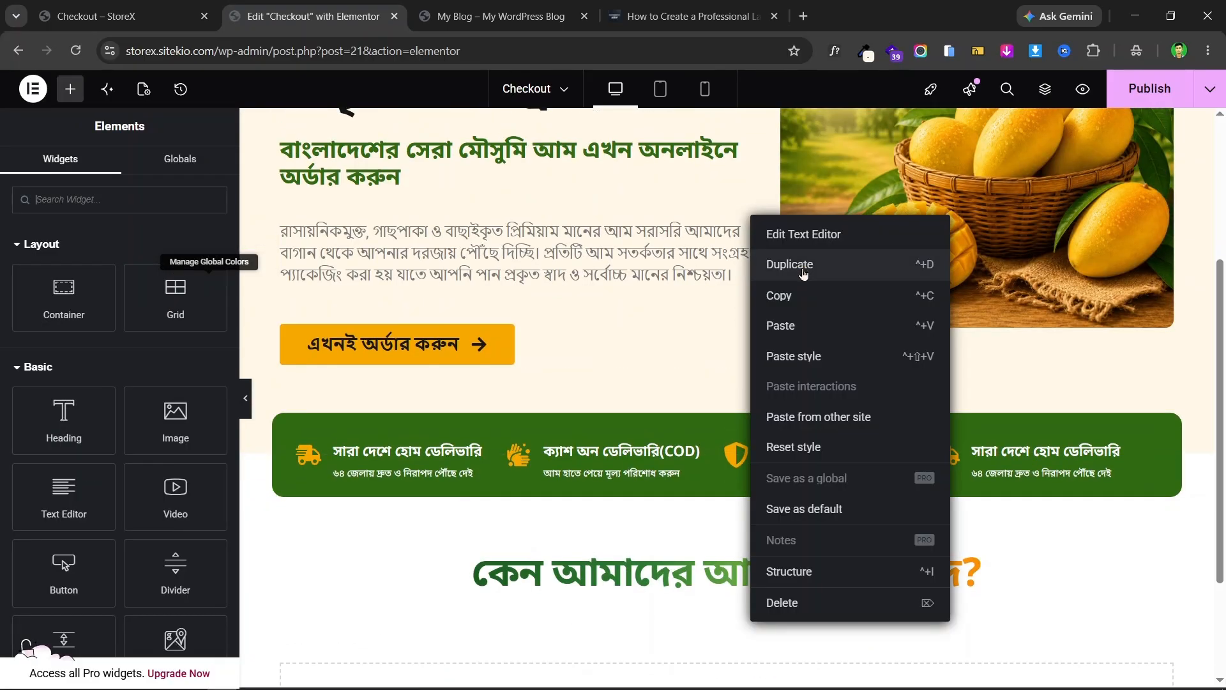
{"action": "left_click", "coordinate": [788, 298]}
{"action": "left_click", "coordinate": [754, 218]}
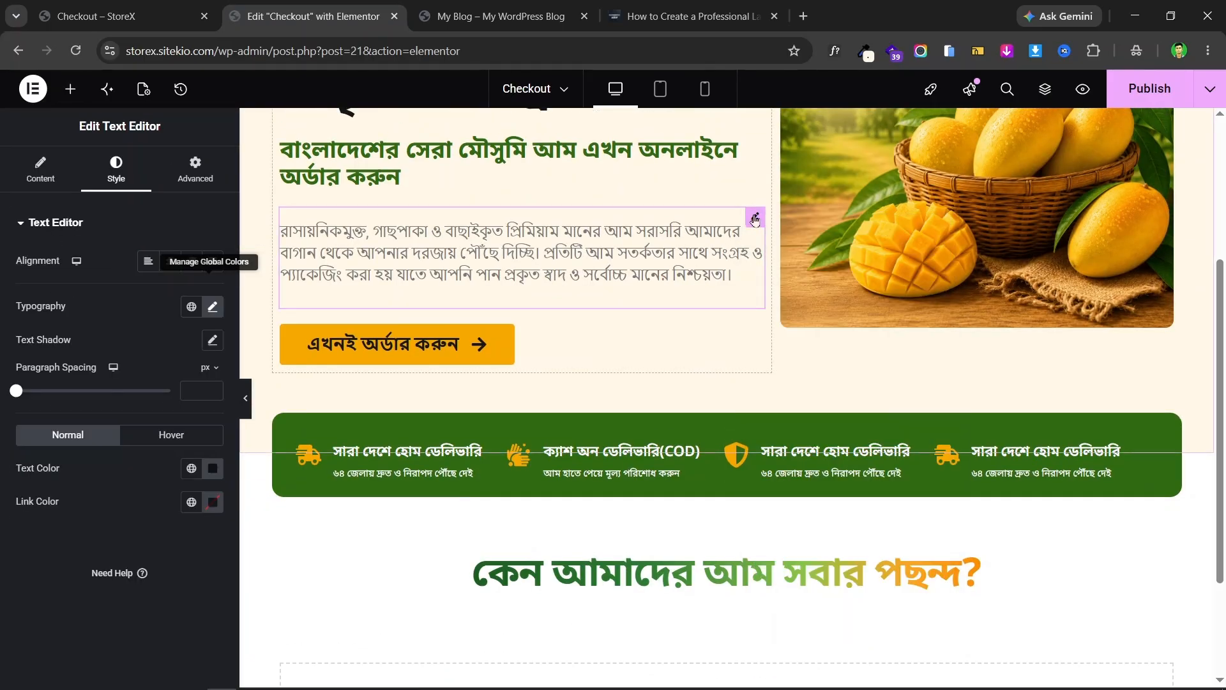
{"action": "right_click", "coordinate": [754, 217]}
{"action": "left_click", "coordinate": [809, 291]}
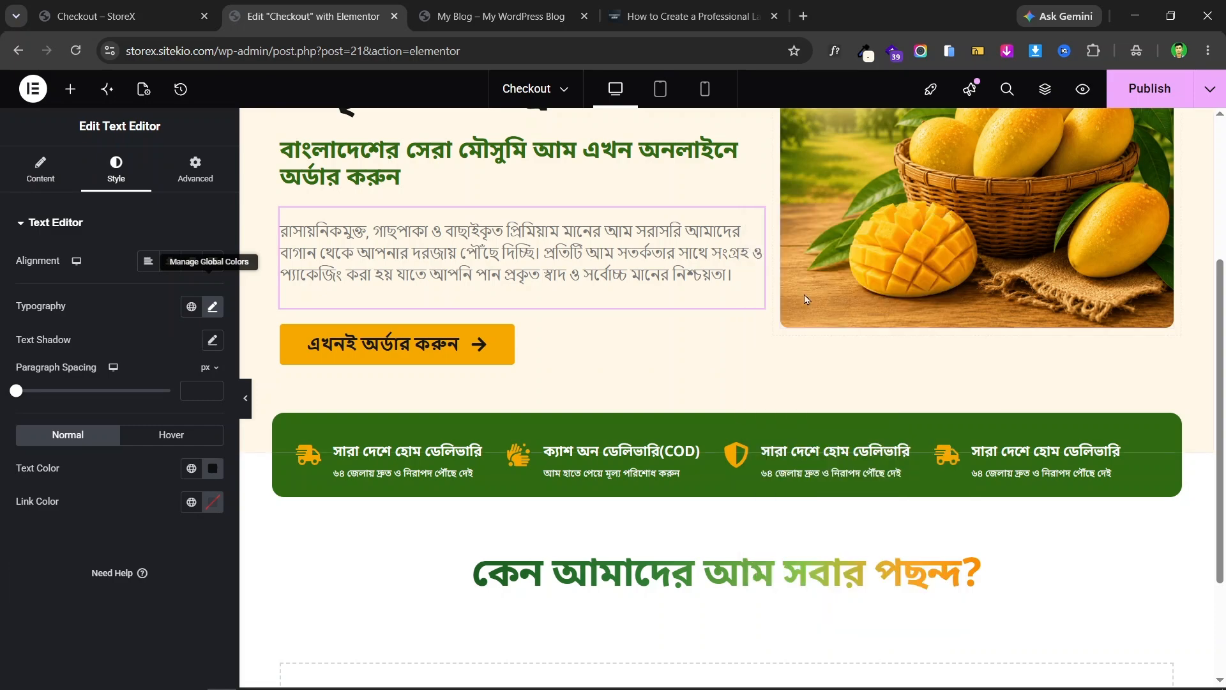
{"action": "scroll", "coordinate": [733, 279], "scroll_direction": "down", "scroll_amount": 2}
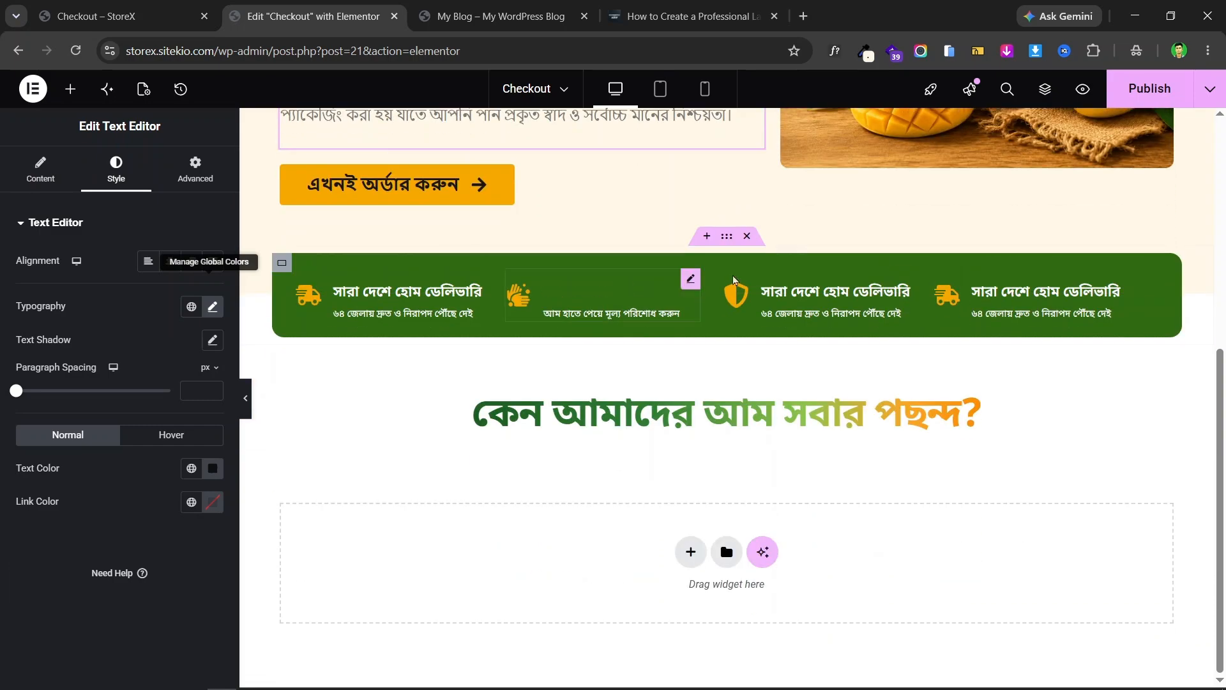
{"action": "right_click", "coordinate": [749, 420]}
{"action": "left_click", "coordinate": [801, 393]}
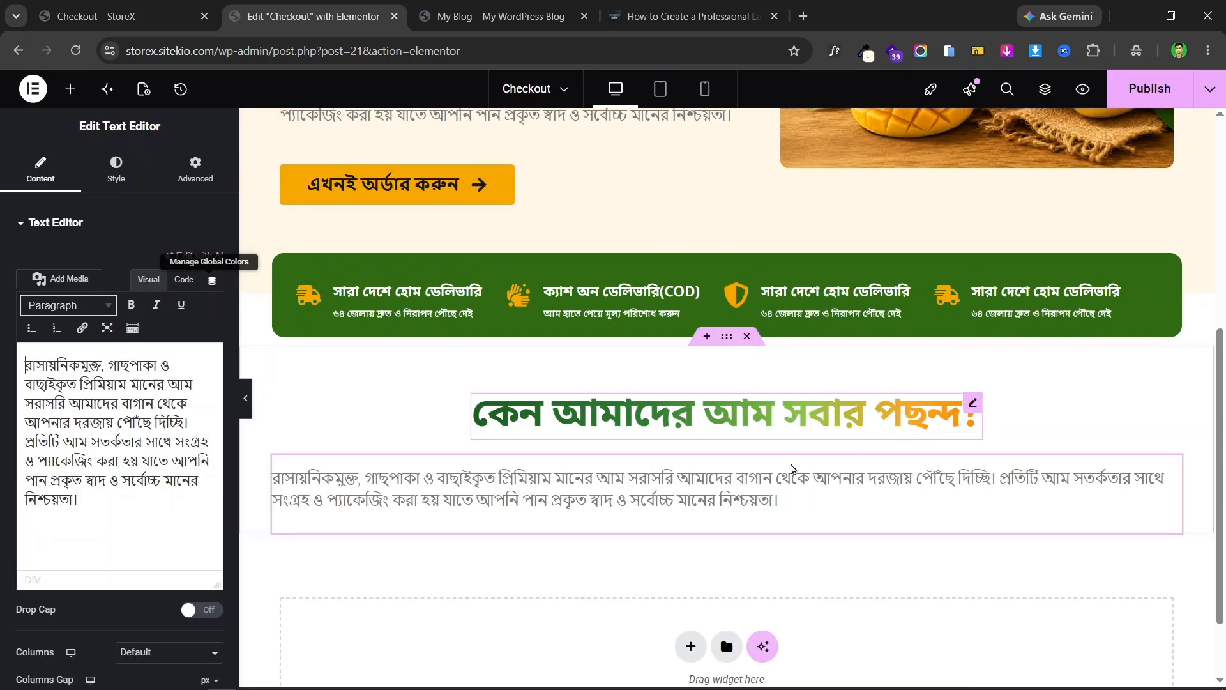
- Set the pasted paragraph's Style alignment to Center
{"action": "left_click", "coordinate": [726, 342]}
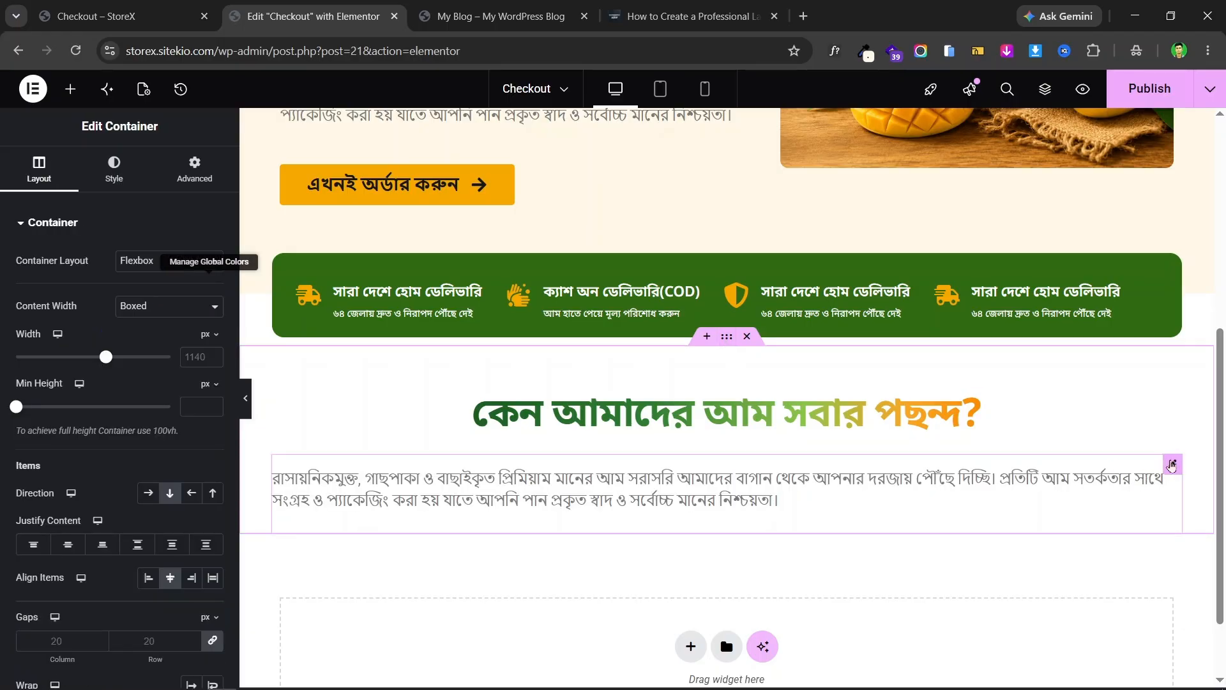
{"action": "left_click", "coordinate": [1172, 466]}
{"action": "left_click", "coordinate": [95, 169]}
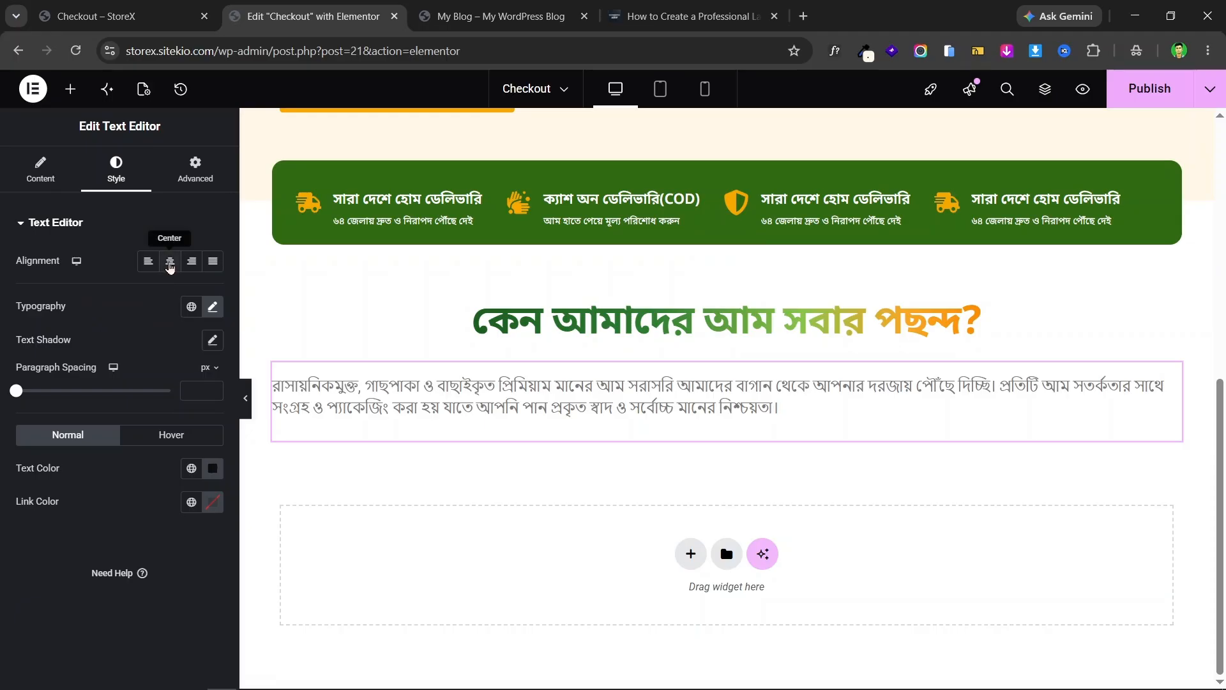
{"action": "left_click", "coordinate": [170, 262]}
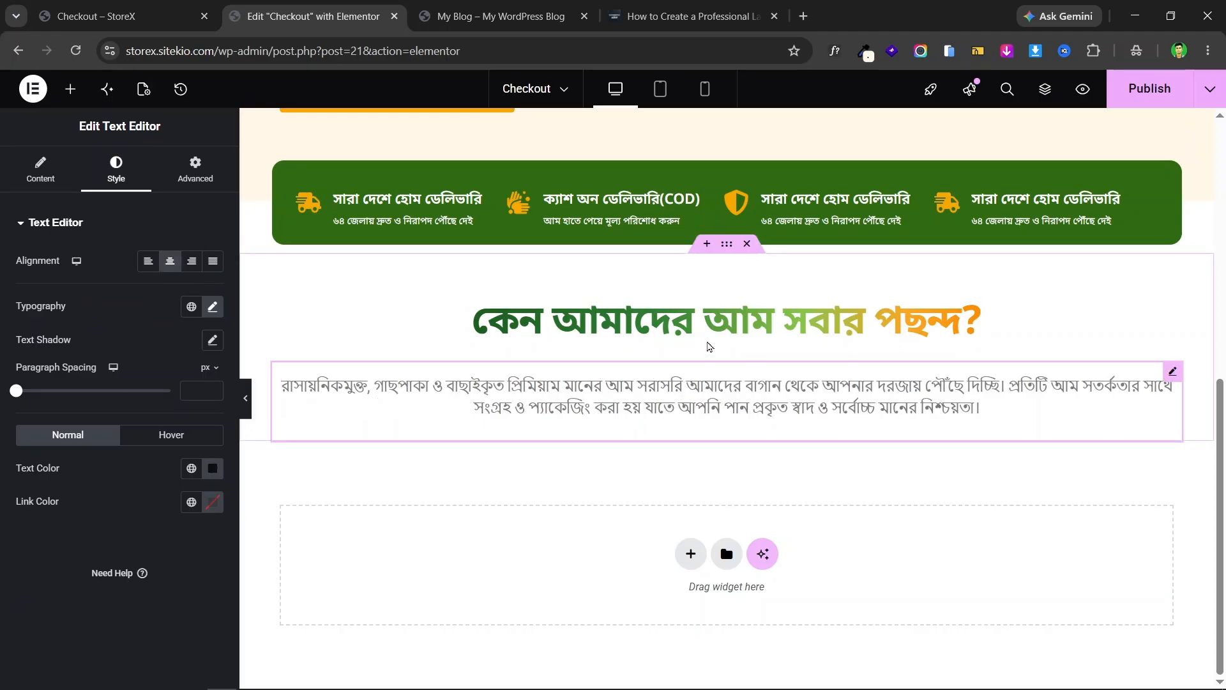
- Copy the subtitle text beneath the heading on the live landing page
{"action": "left_click", "coordinate": [96, 16]}
{"action": "scroll", "coordinate": [637, 408], "scroll_direction": "down", "scroll_amount": 2}
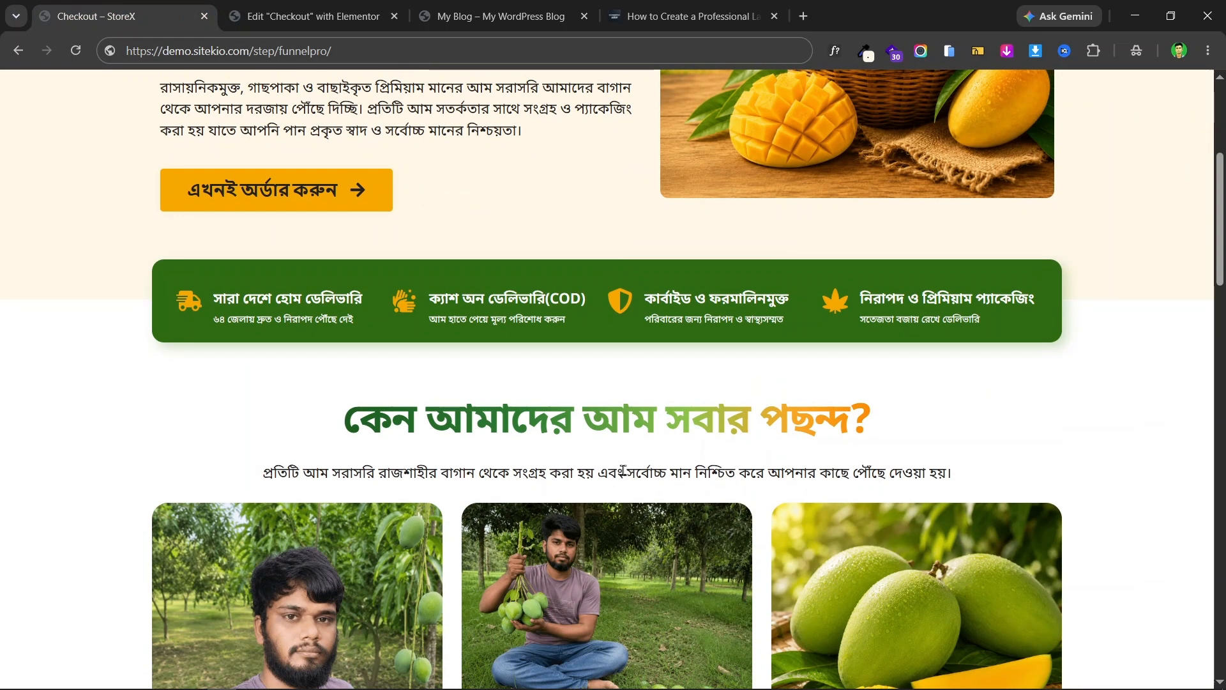
{"action": "triple_click", "coordinate": [625, 474]}
{"action": "right_click", "coordinate": [625, 474]}
{"action": "left_click", "coordinate": [645, 177]}
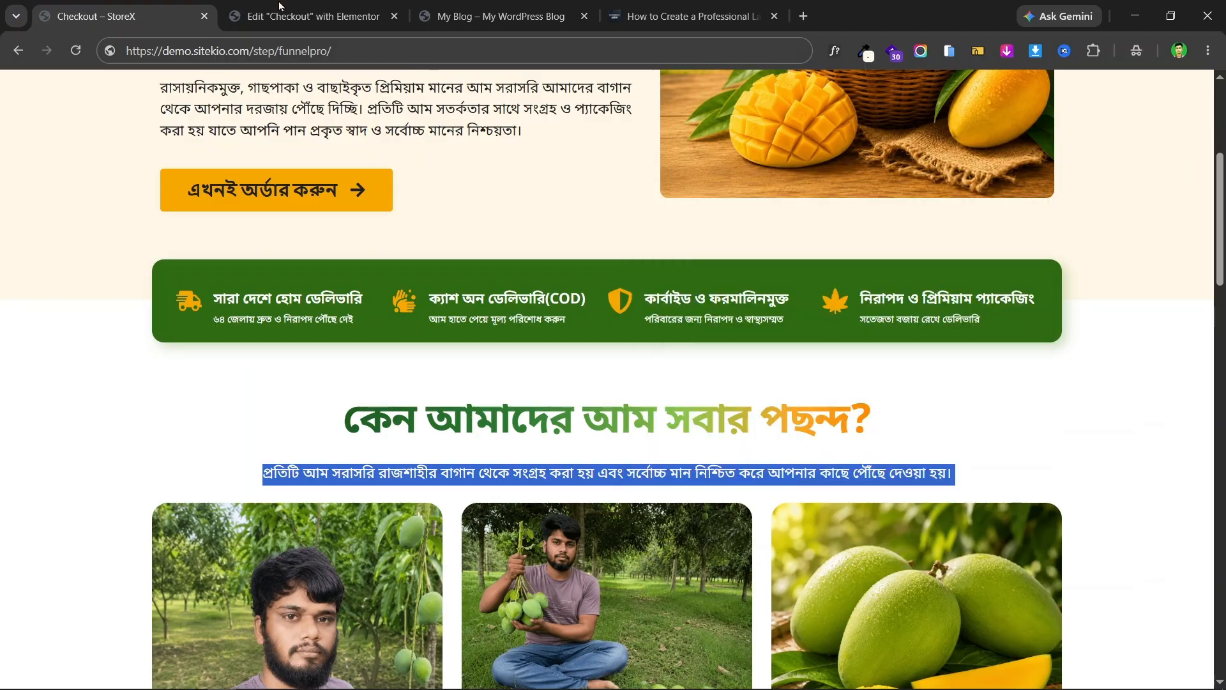
{"action": "left_click", "coordinate": [313, 16]}
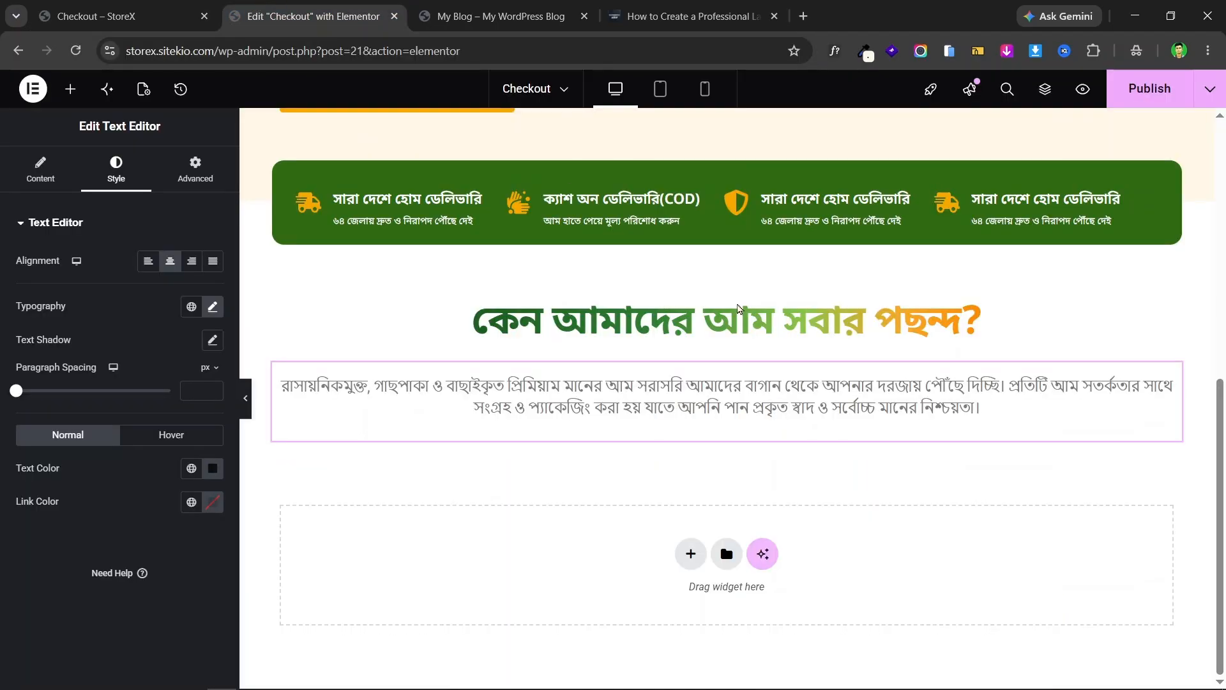
- Replace the paragraph text with the copied Rajshahi-orchards subtitle and remove the empty line
{"action": "left_click", "coordinate": [1006, 379]}
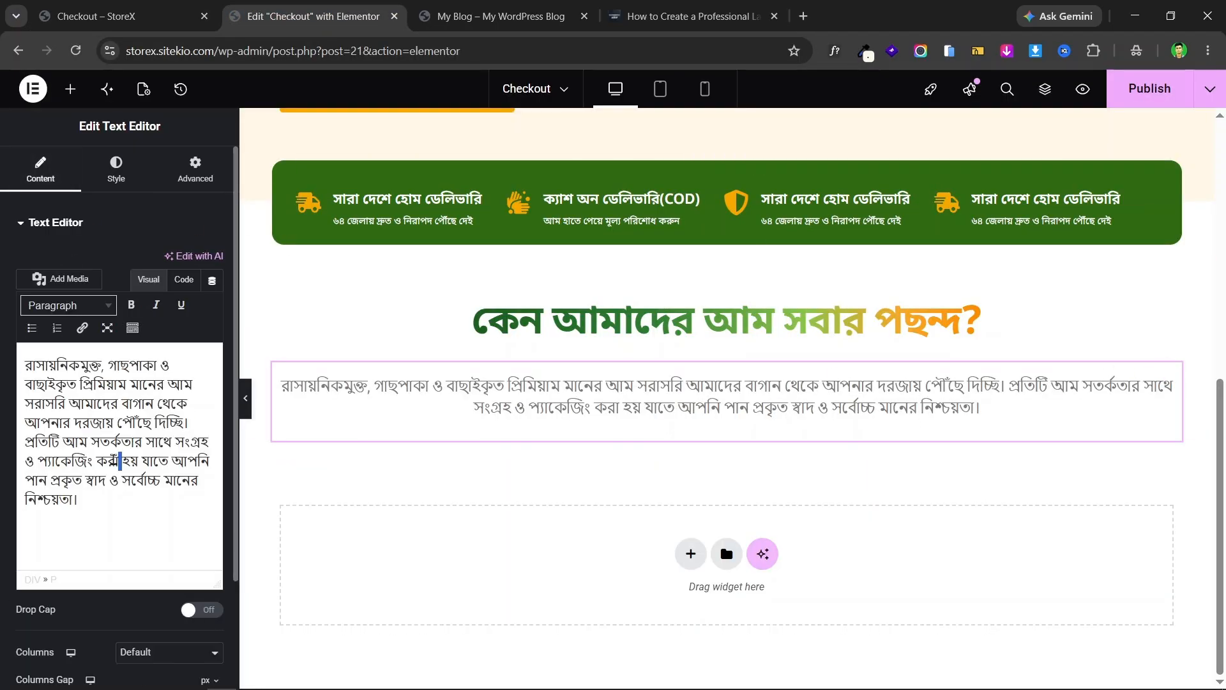
{"action": "key", "text": "ctrl+a"}
{"action": "key", "text": "ctrl+v"}
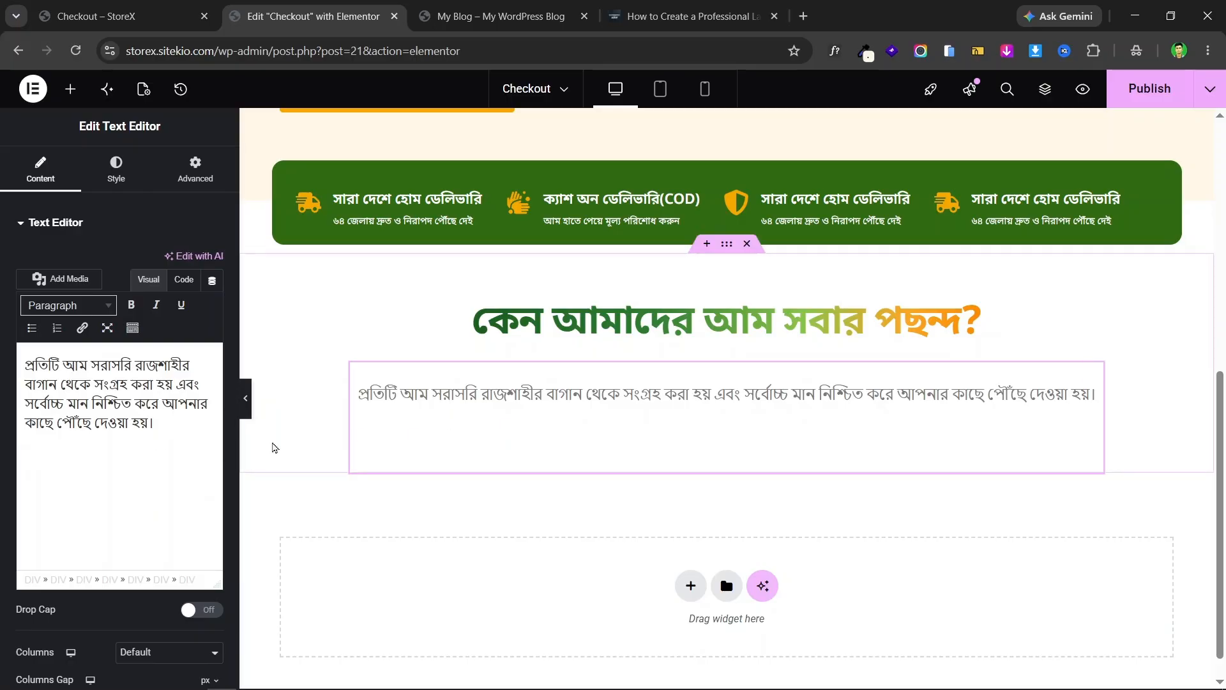
{"action": "key", "text": "BackSpace"}
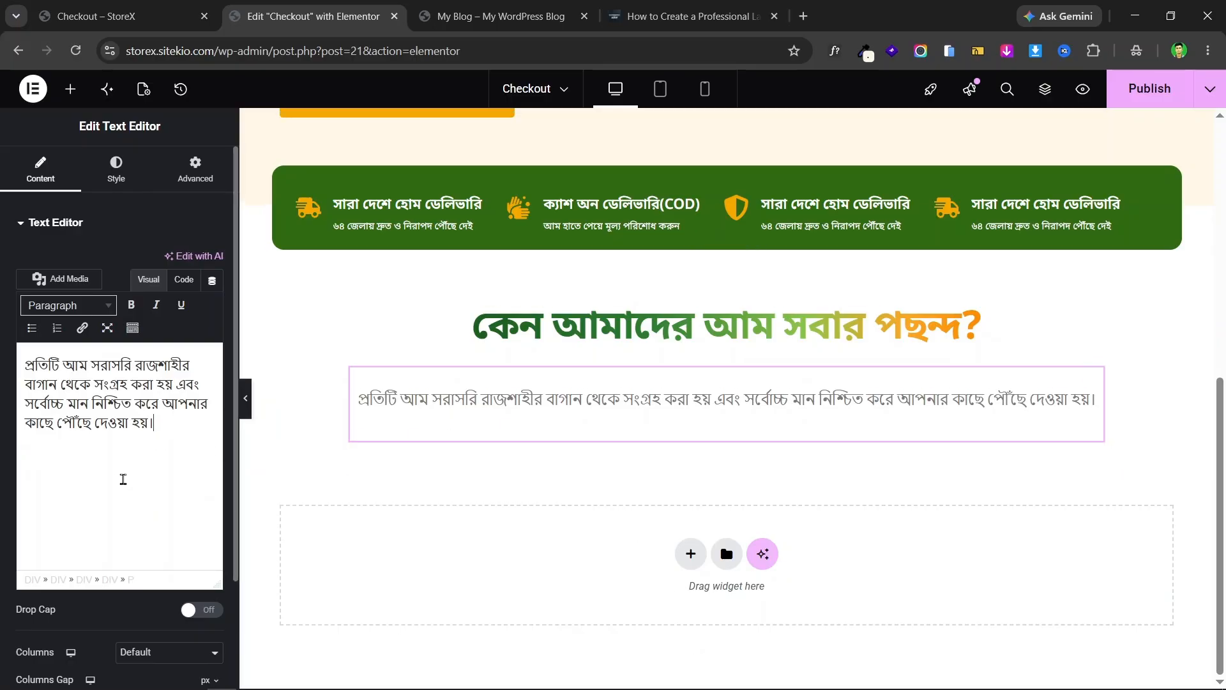
{"action": "left_click", "coordinate": [74, 473]}
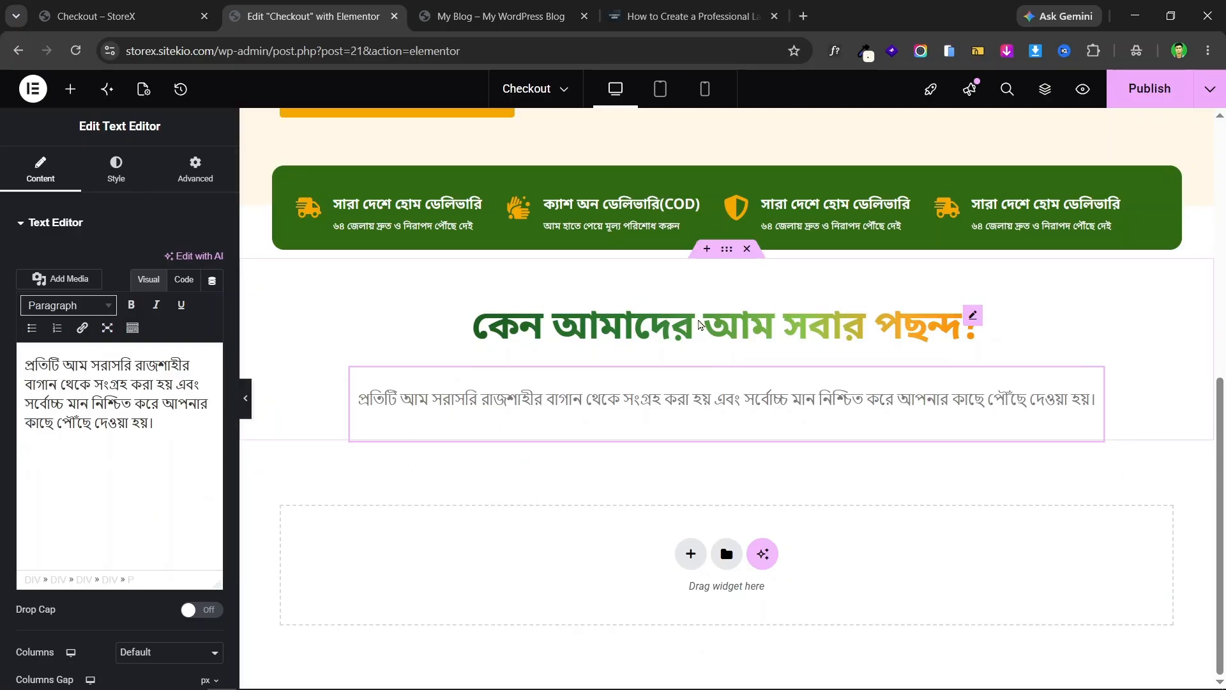
{"action": "left_click", "coordinate": [96, 16]}
{"action": "left_click", "coordinate": [597, 433]}
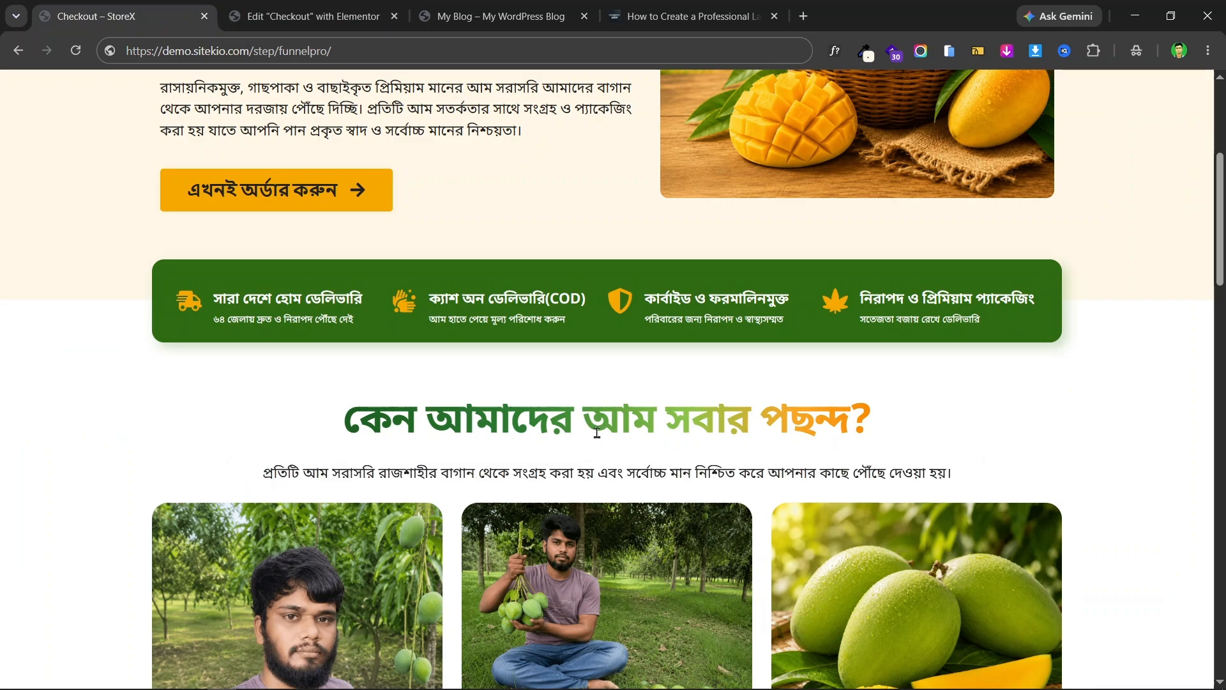
{"action": "left_click", "coordinate": [313, 16]}
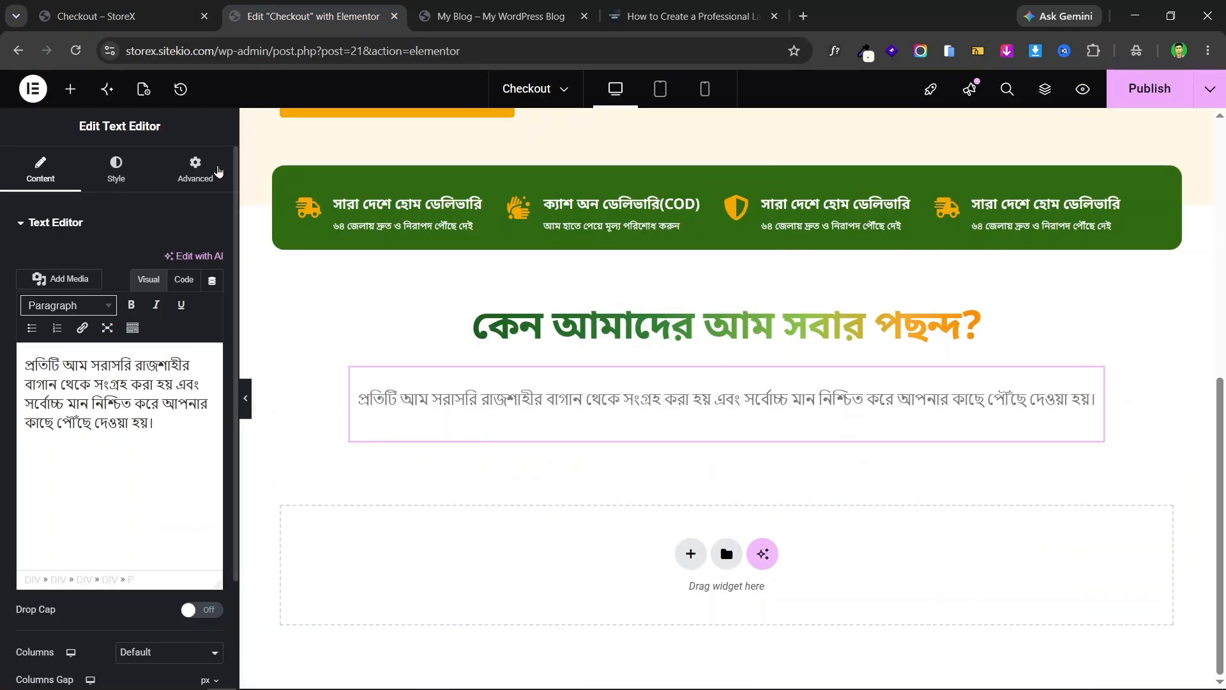
- Try different Advanced bottom margins on the paragraph, then reset it to 0
{"action": "left_click", "coordinate": [195, 170]}
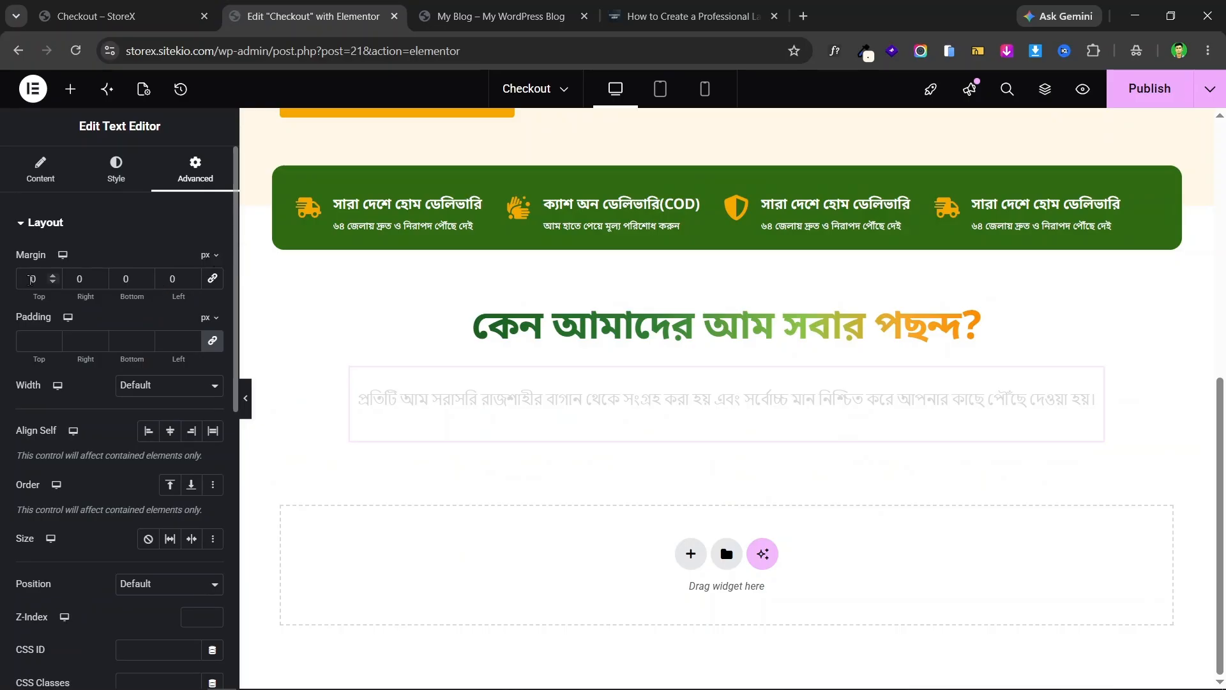
{"action": "left_click", "coordinate": [147, 277]}
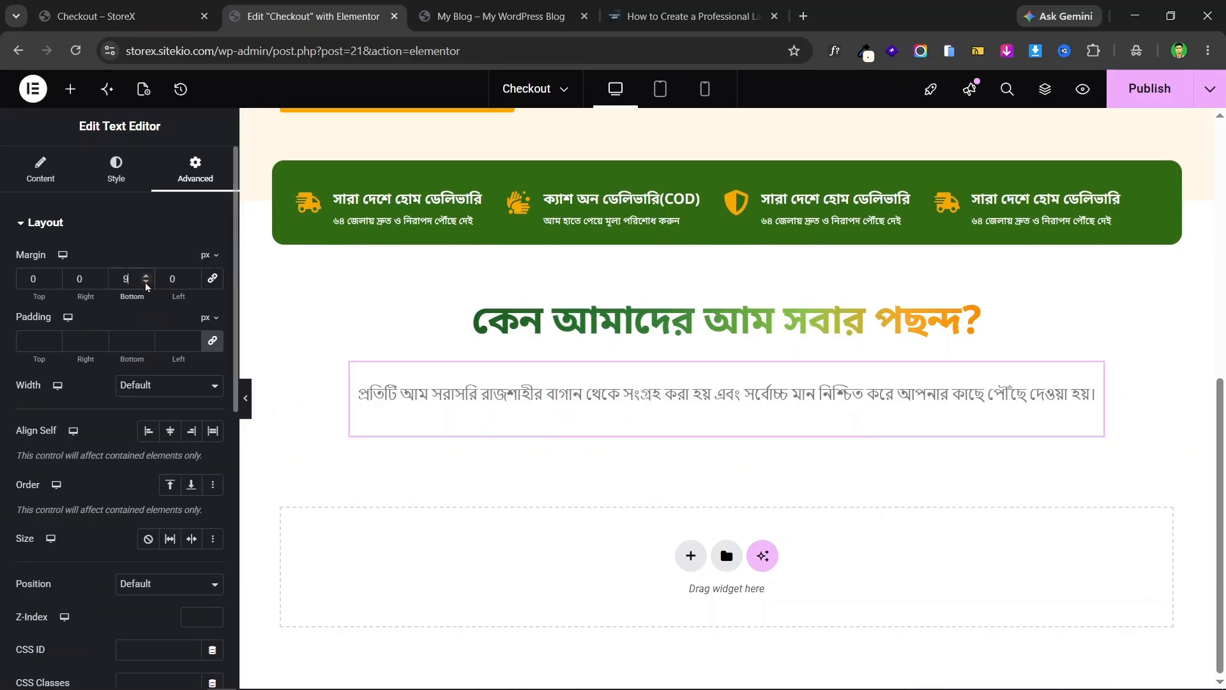
{"action": "left_click", "coordinate": [146, 282]}
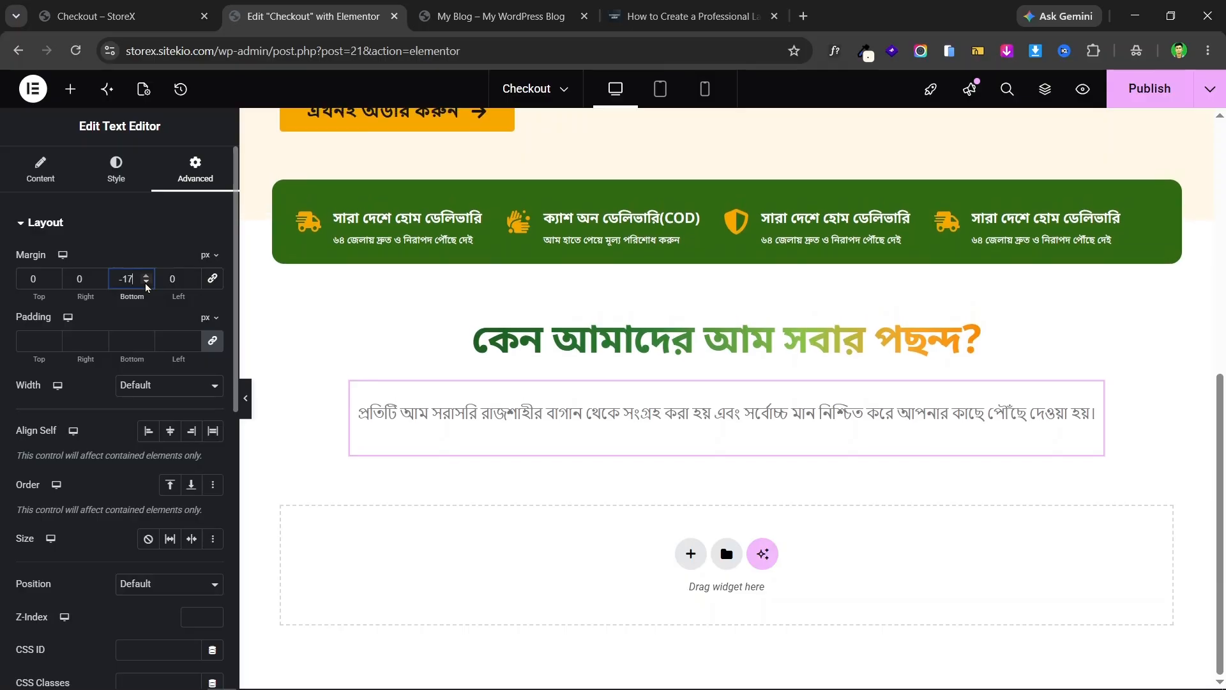
{"action": "left_click", "coordinate": [146, 284]}
{"action": "double_click", "coordinate": [131, 282]}
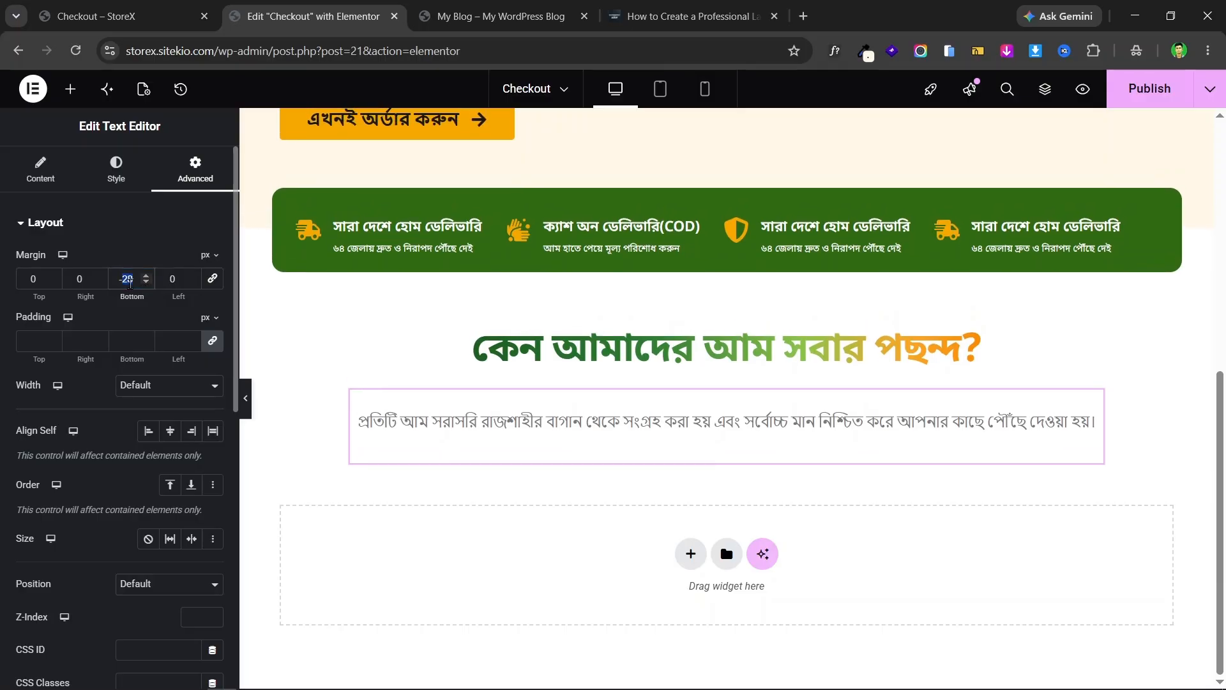
{"action": "type", "text": "0"}
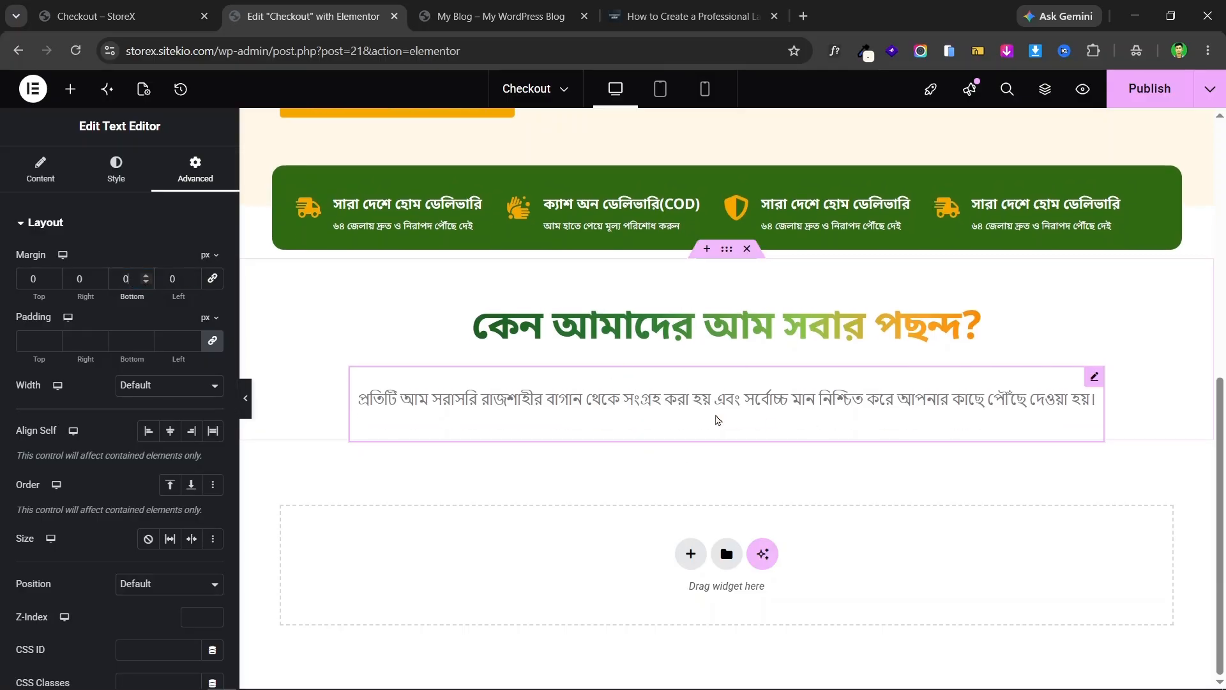
{"action": "left_click", "coordinate": [101, 8]}
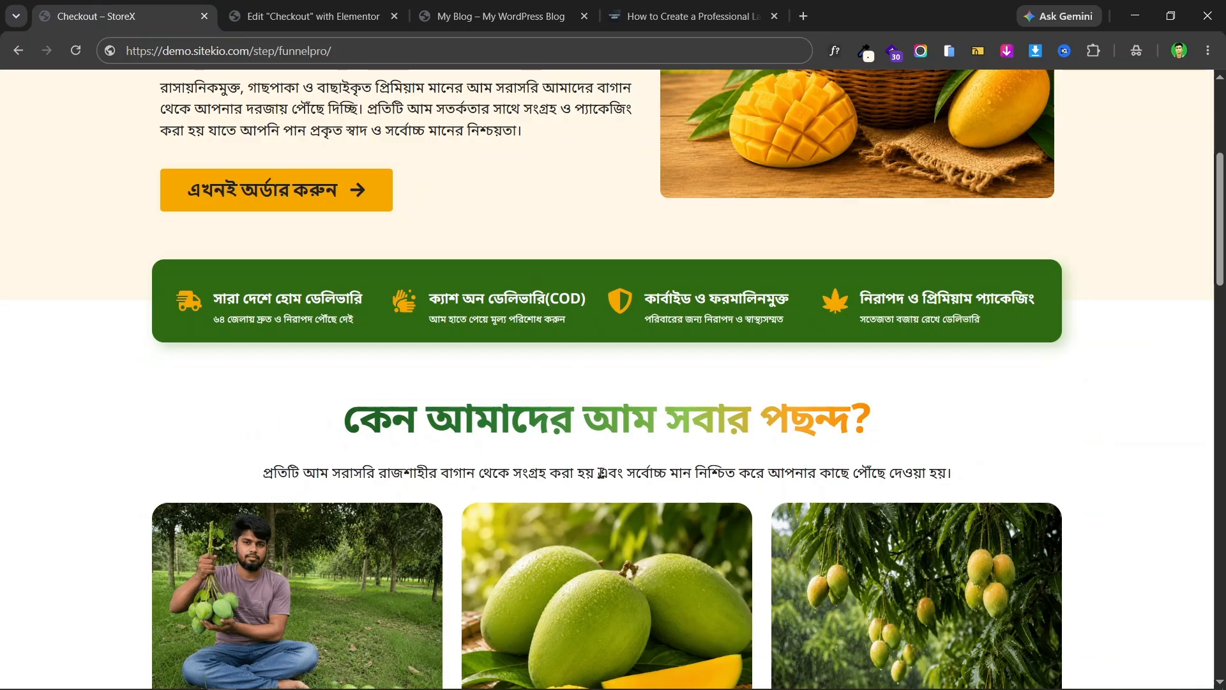
- Add a single-column flexbox container below the paragraph and review the landing page's next section
{"action": "scroll", "coordinate": [602, 473], "scroll_direction": "down", "scroll_amount": 6}
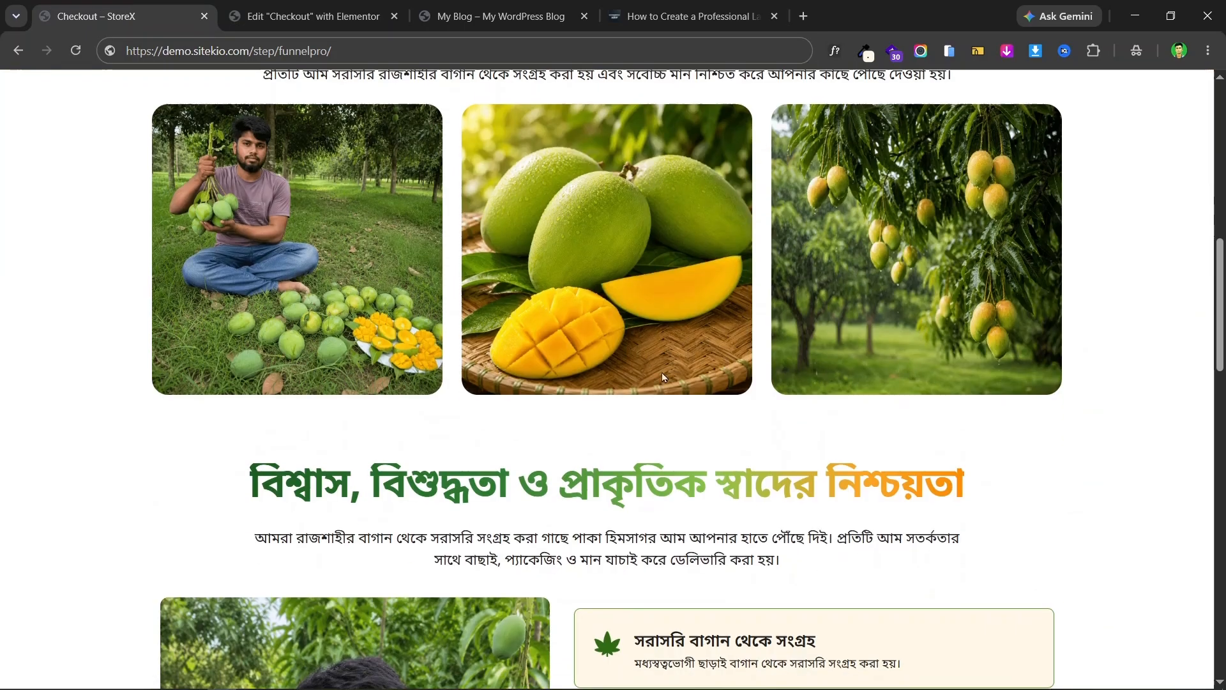
{"action": "left_click", "coordinate": [319, 9]}
{"action": "left_click", "coordinate": [689, 550]}
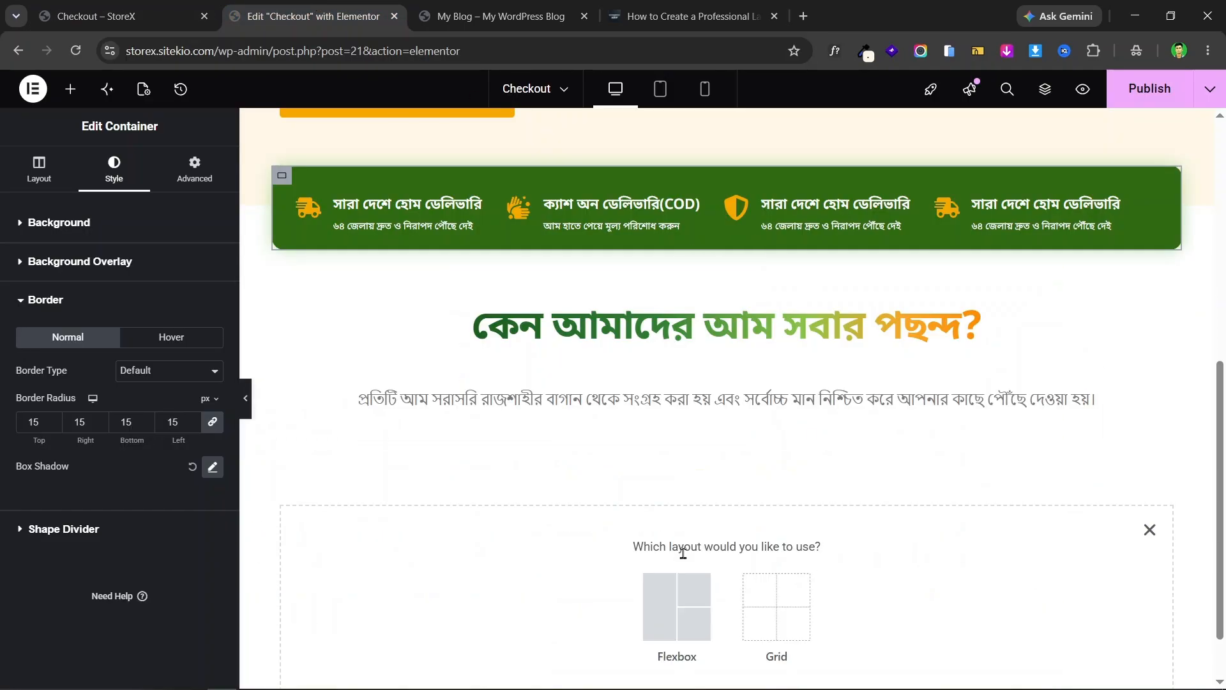
{"action": "left_click", "coordinate": [651, 589]}
{"action": "left_click", "coordinate": [520, 588]}
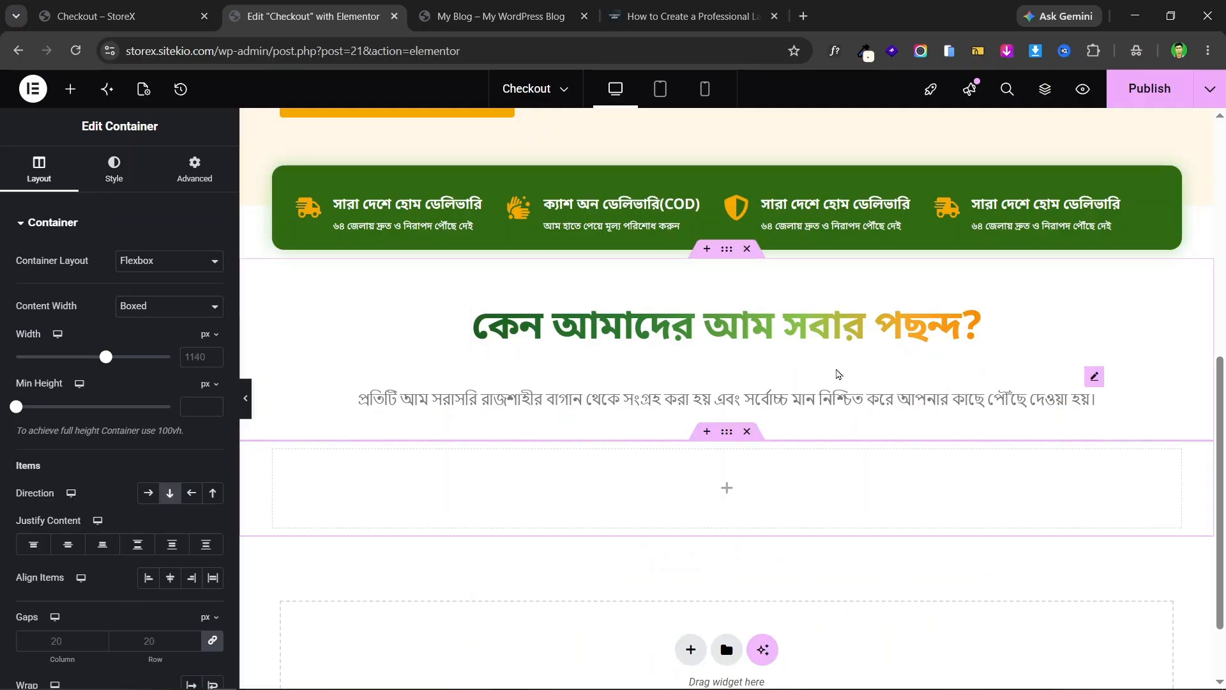
{"action": "left_click", "coordinate": [121, 16]}
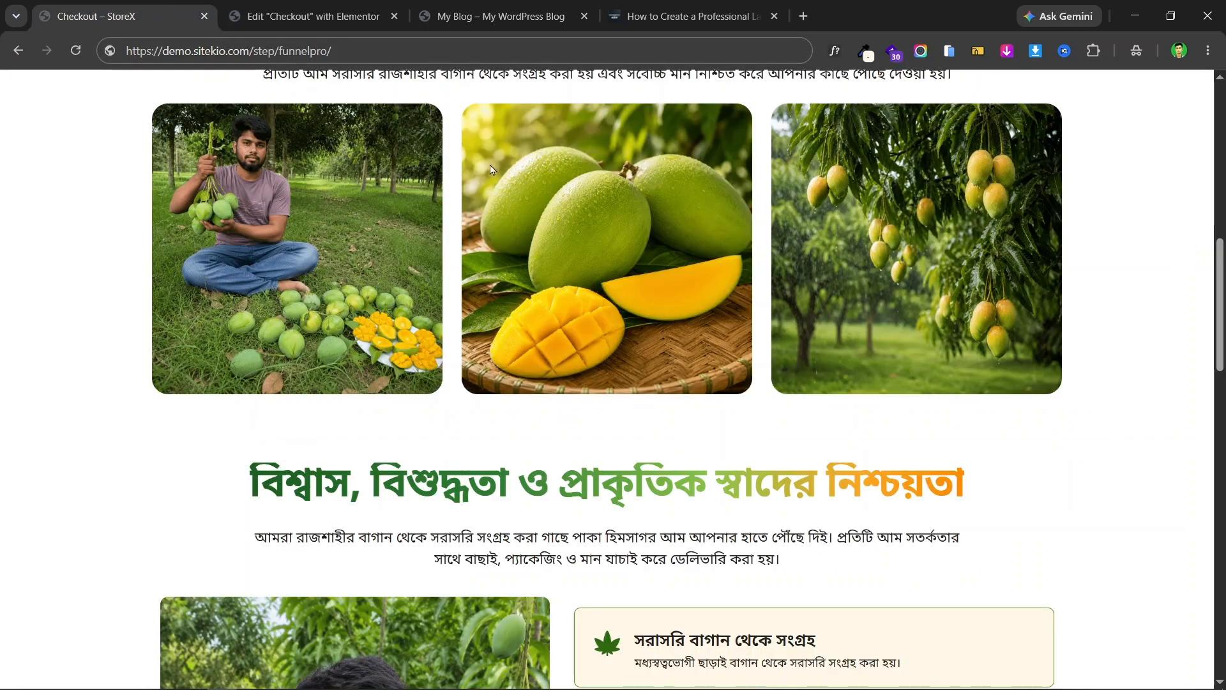
{"action": "scroll", "coordinate": [492, 169], "scroll_direction": "down", "scroll_amount": 3}
{"action": "scroll", "coordinate": [635, 290], "scroll_direction": "up", "scroll_amount": 5}
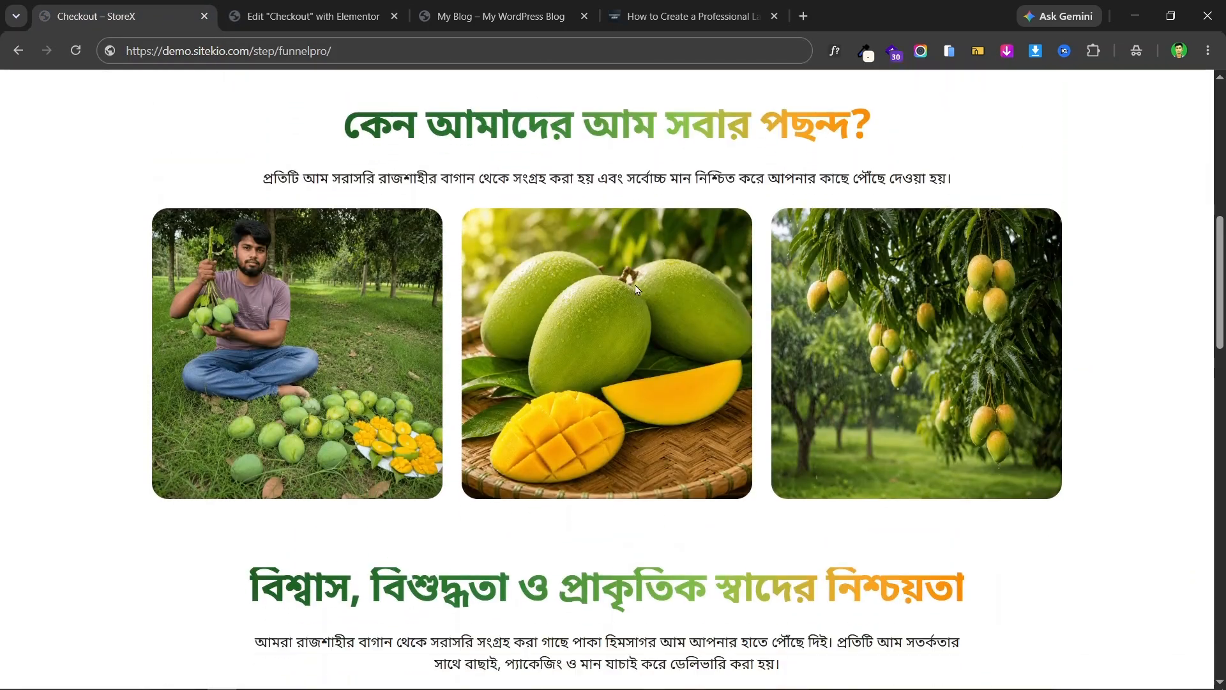
{"action": "scroll", "coordinate": [635, 285], "scroll_direction": "up", "scroll_amount": 2}
{"action": "scroll", "coordinate": [523, 205], "scroll_direction": "down", "scroll_amount": 3}
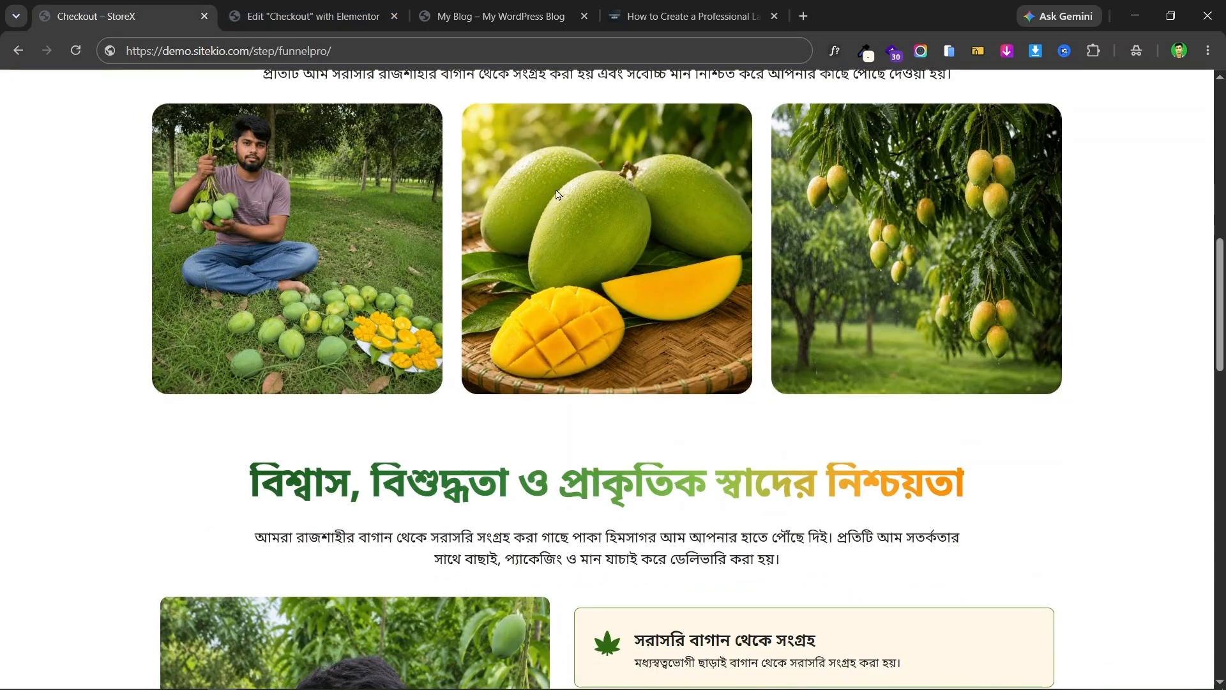
{"action": "left_click", "coordinate": [336, 8]}
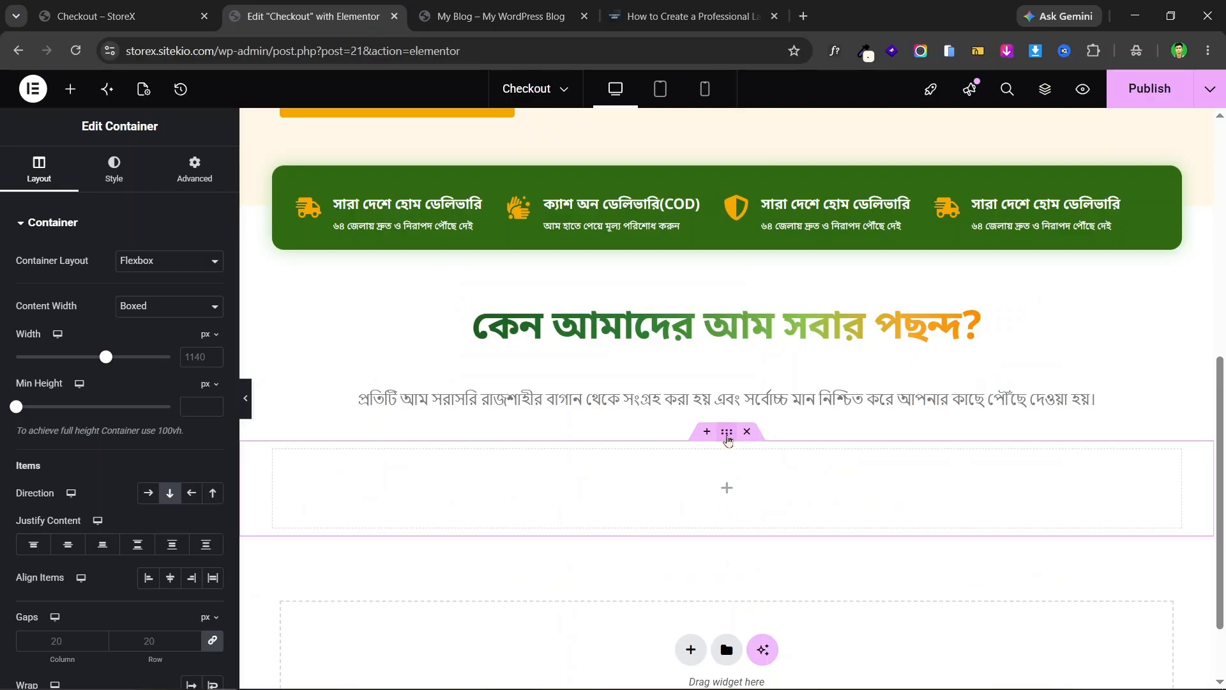
- Unlink the container's padding and set Top 10 and Bottom 20
{"action": "left_click", "coordinate": [194, 169]}
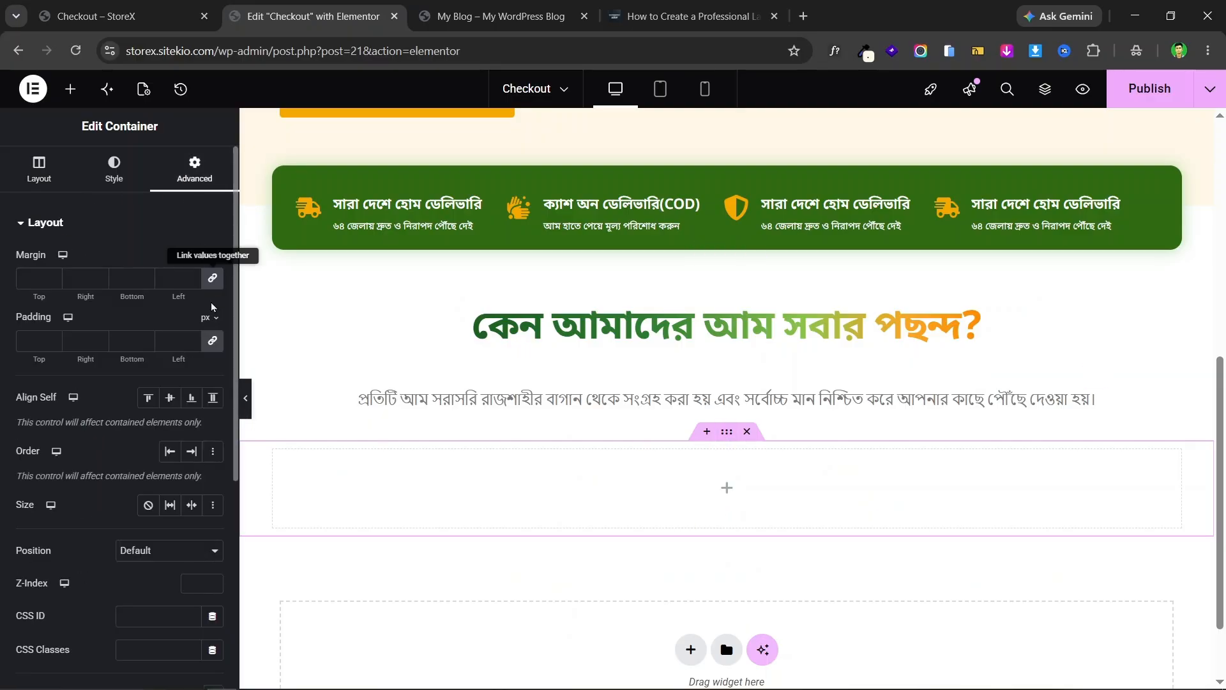
{"action": "left_click", "coordinate": [217, 343]}
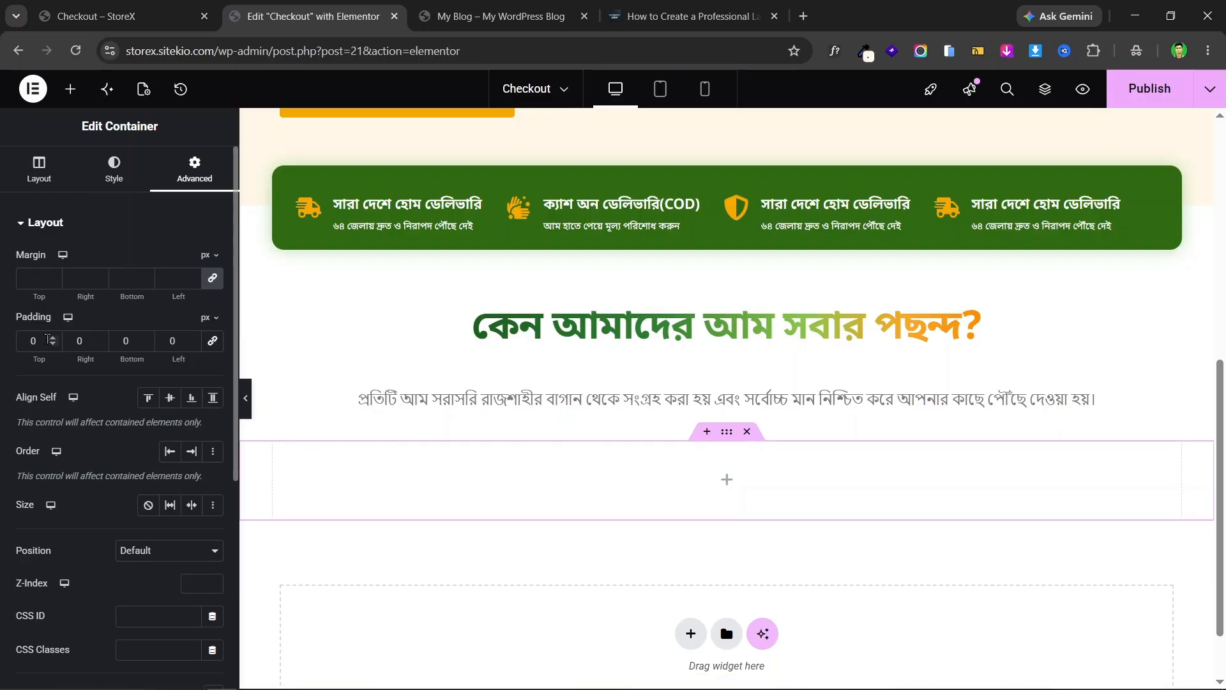
{"action": "left_click", "coordinate": [31, 340]}
{"action": "type", "text": "1"}
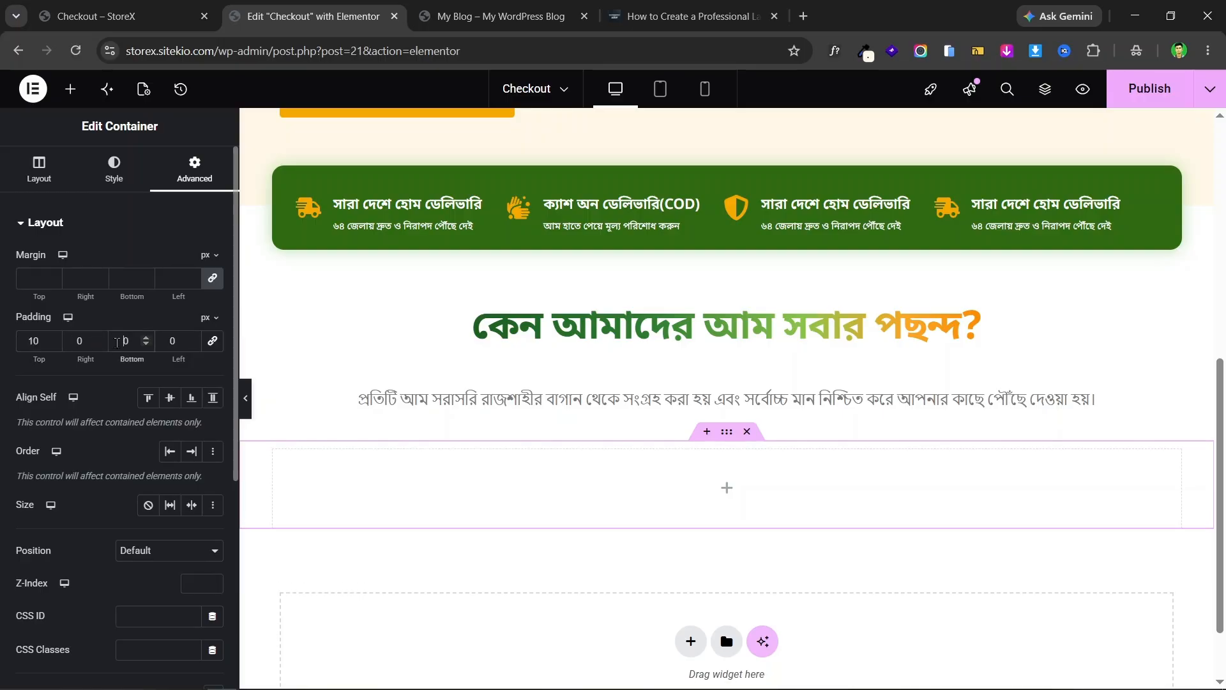
{"action": "left_click", "coordinate": [122, 343]}
{"action": "type", "text": "2"}
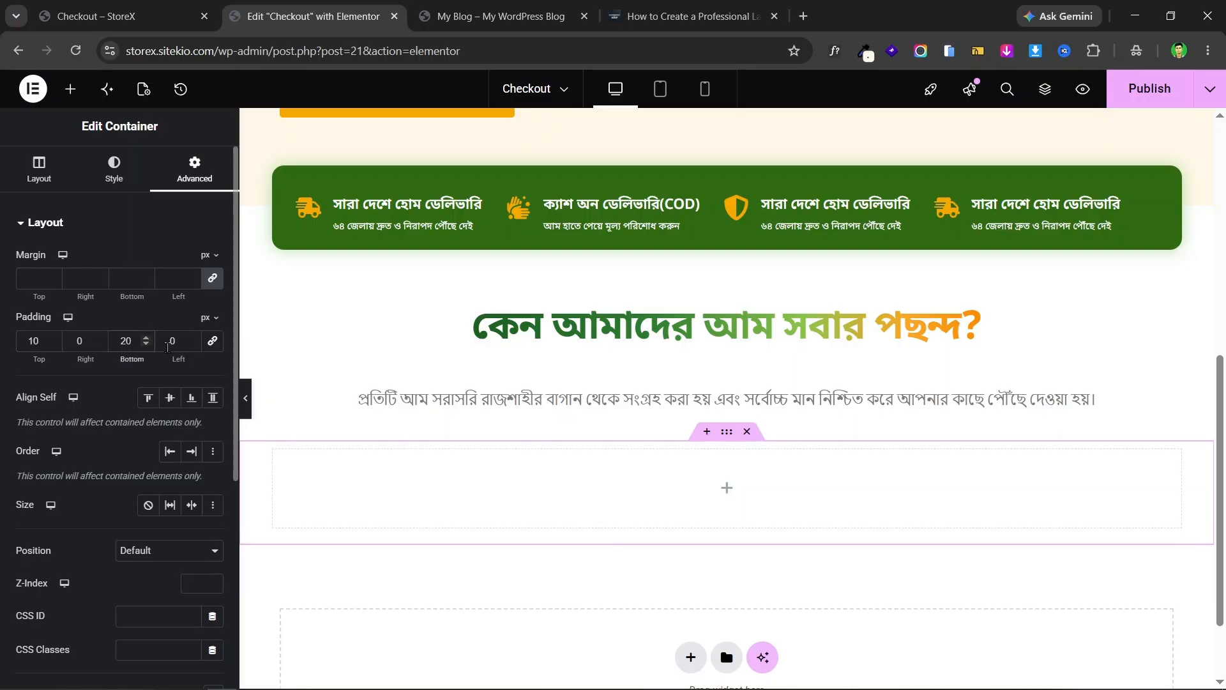
{"action": "scroll", "coordinate": [756, 376], "scroll_direction": "down", "scroll_amount": 2}
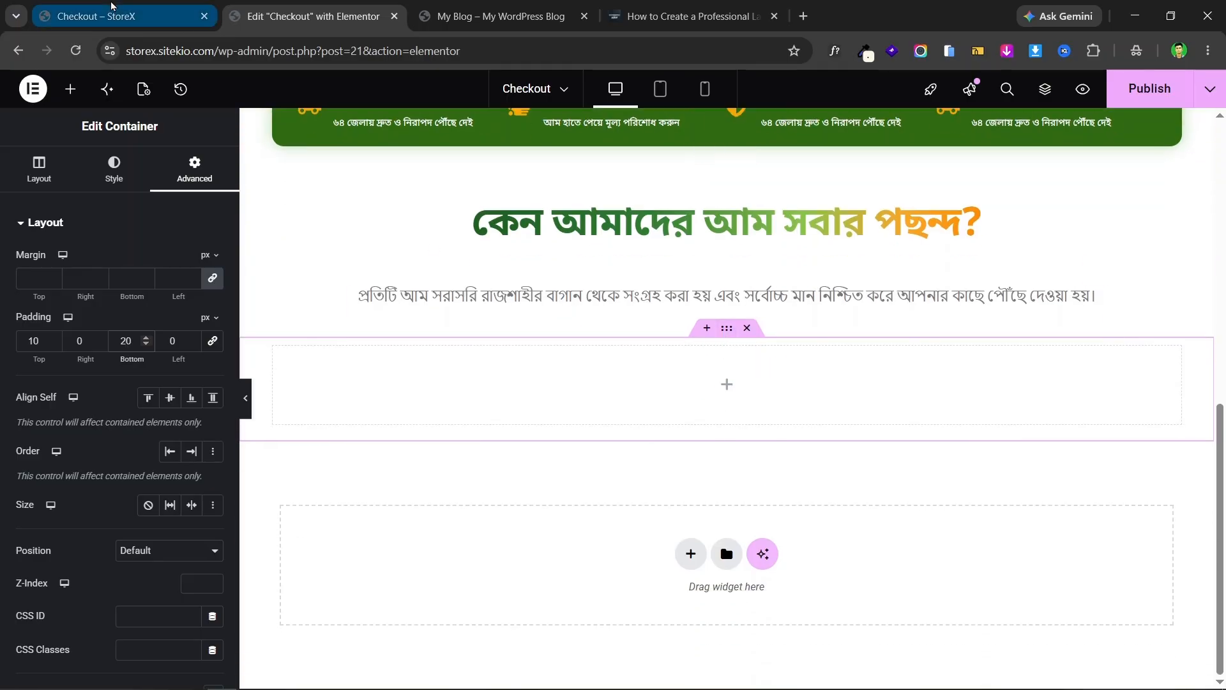
{"action": "left_click", "coordinate": [96, 16]}
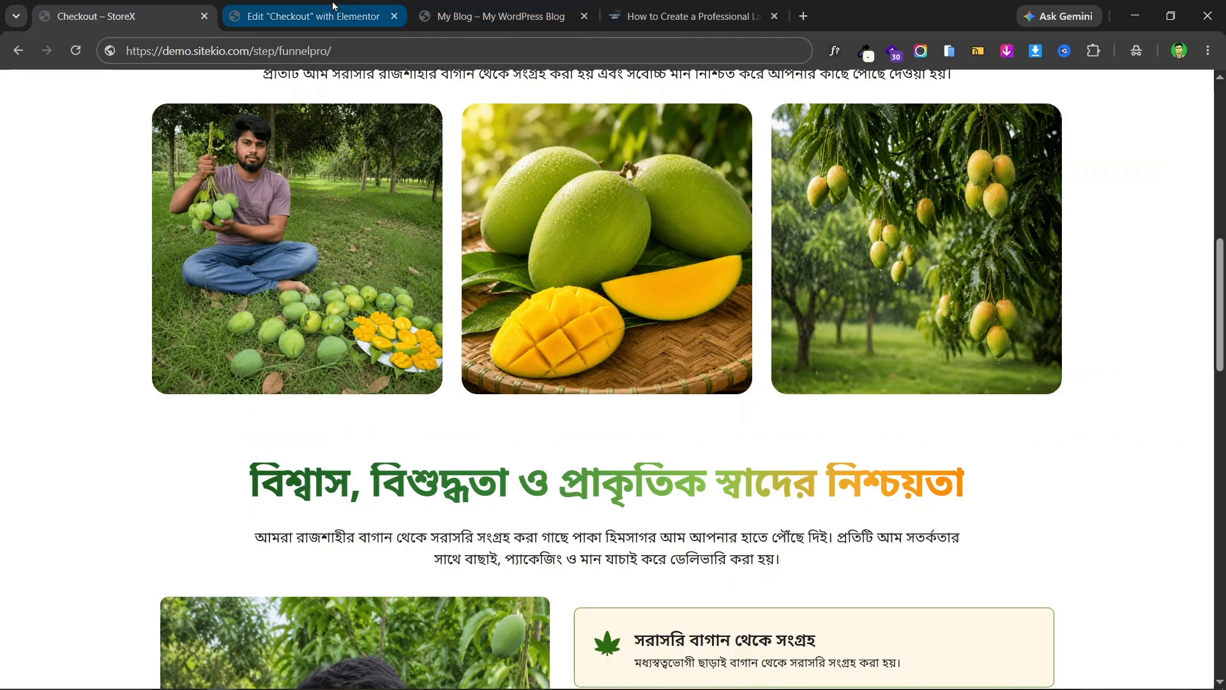
{"action": "left_click", "coordinate": [307, 16]}
- Search 'imag' and drop an Image Carousel into the empty container, dismissing the optimizer notice
{"action": "left_click", "coordinate": [71, 88]}
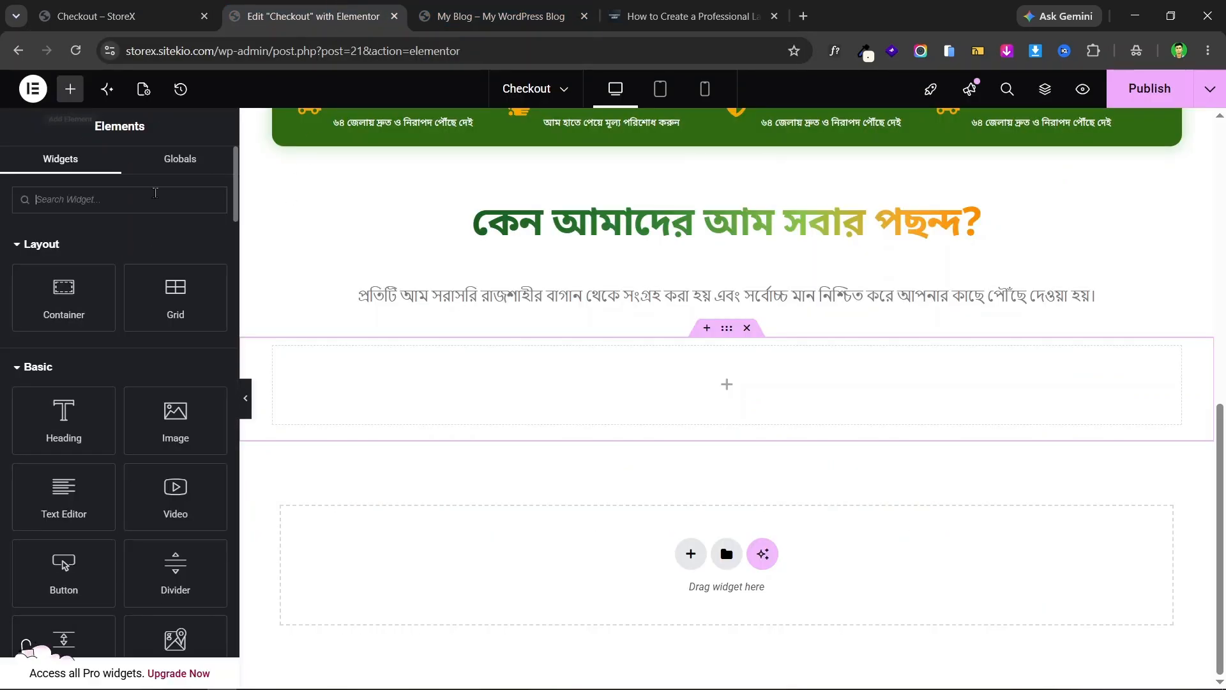
{"action": "type", "text": "image"}
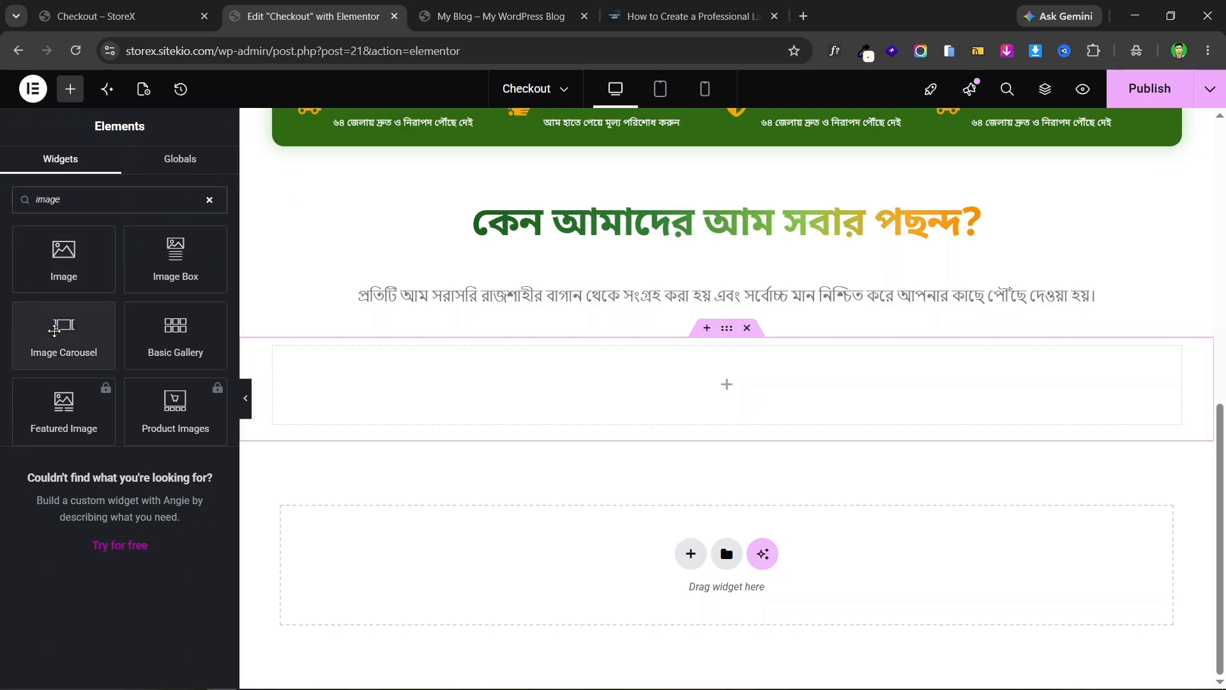
{"action": "left_click_drag", "start_coordinate": [76, 328], "coordinate": [575, 376]}
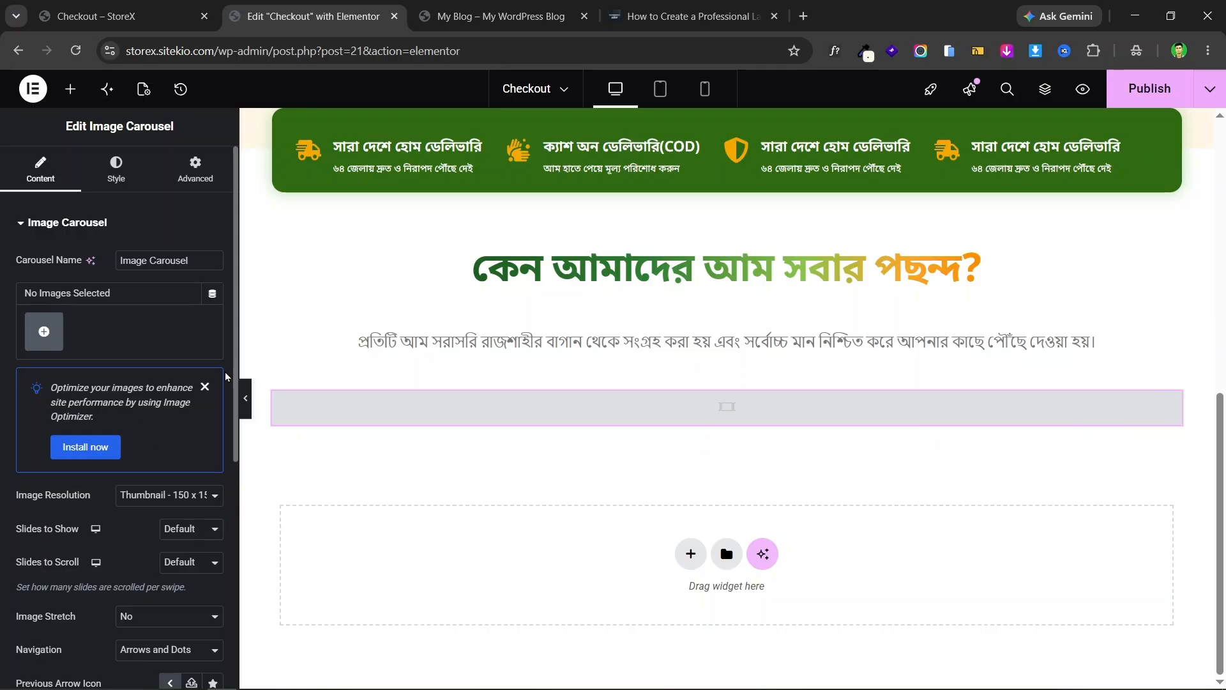
{"action": "left_click", "coordinate": [204, 387]}
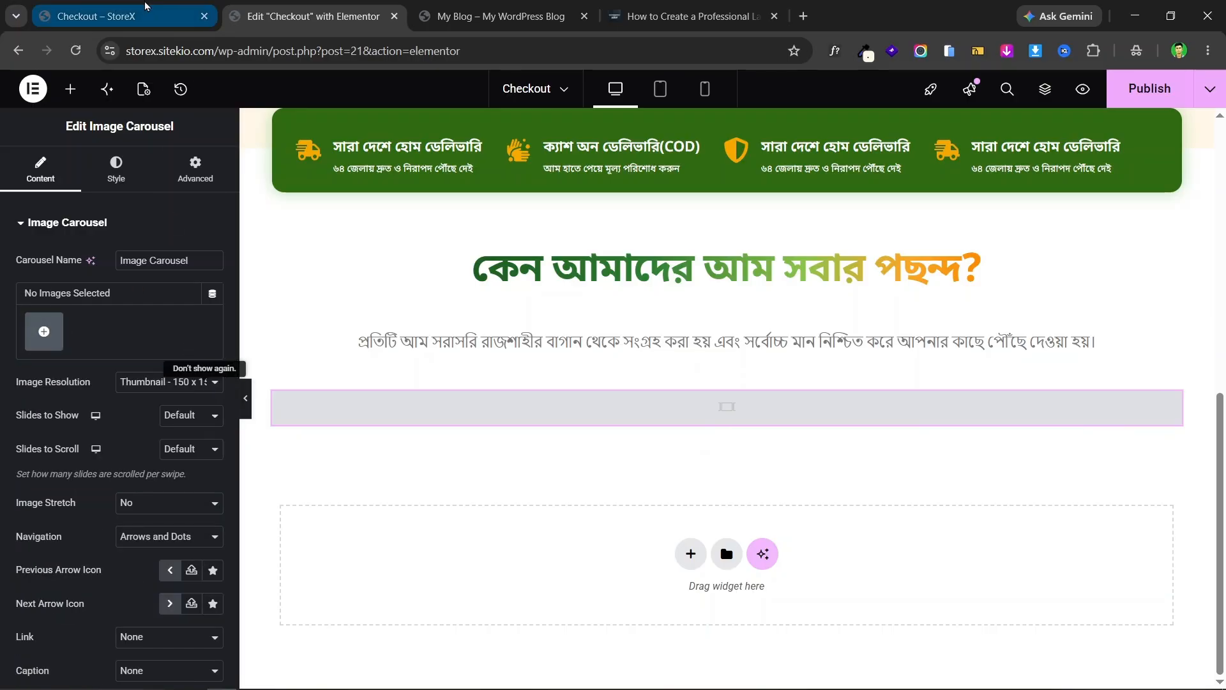
{"action": "left_click", "coordinate": [71, 6]}
{"action": "left_click", "coordinate": [345, 17]}
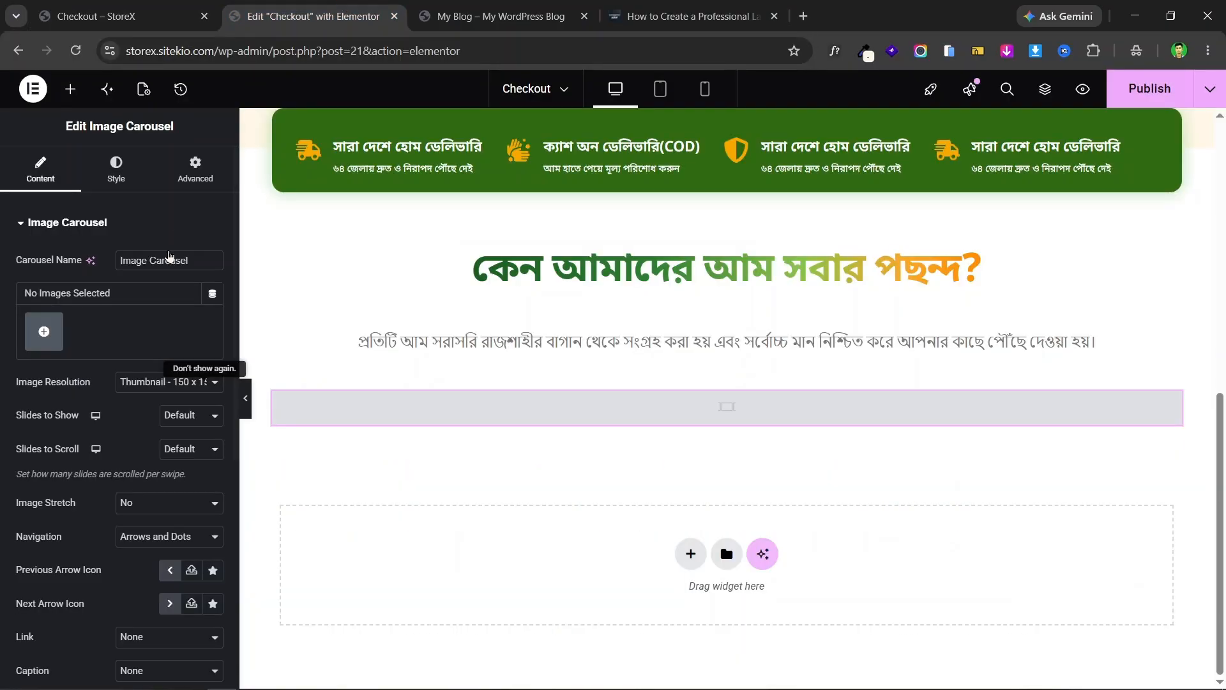
- Upload Image (1), (3), (4) and (5) to the carousel's media library
{"action": "left_click", "coordinate": [44, 329]}
{"action": "left_click", "coordinate": [237, 147]}
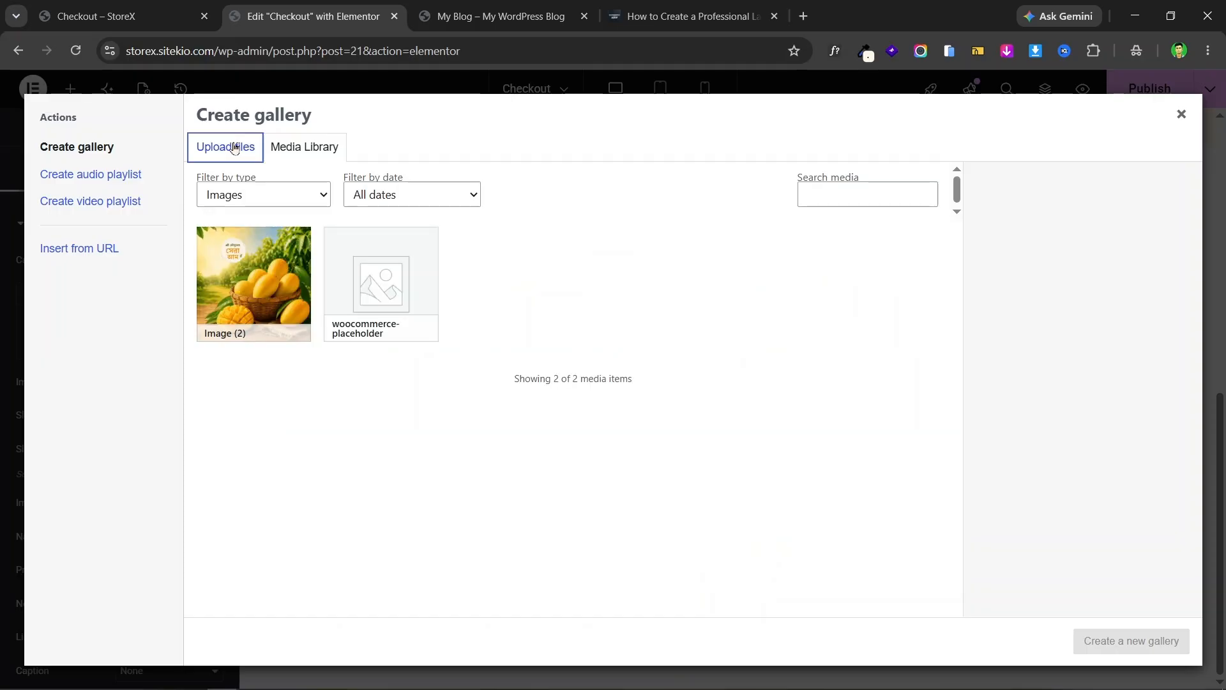
{"action": "left_click", "coordinate": [724, 379]}
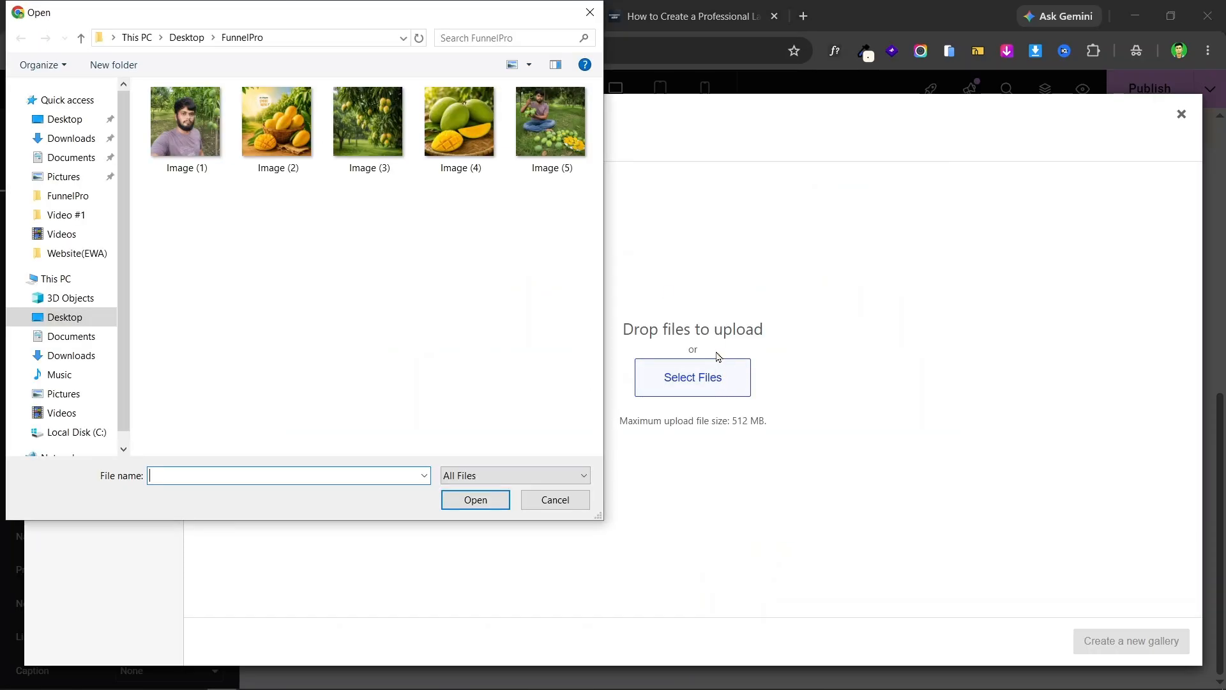
{"action": "left_click", "coordinate": [288, 142]}
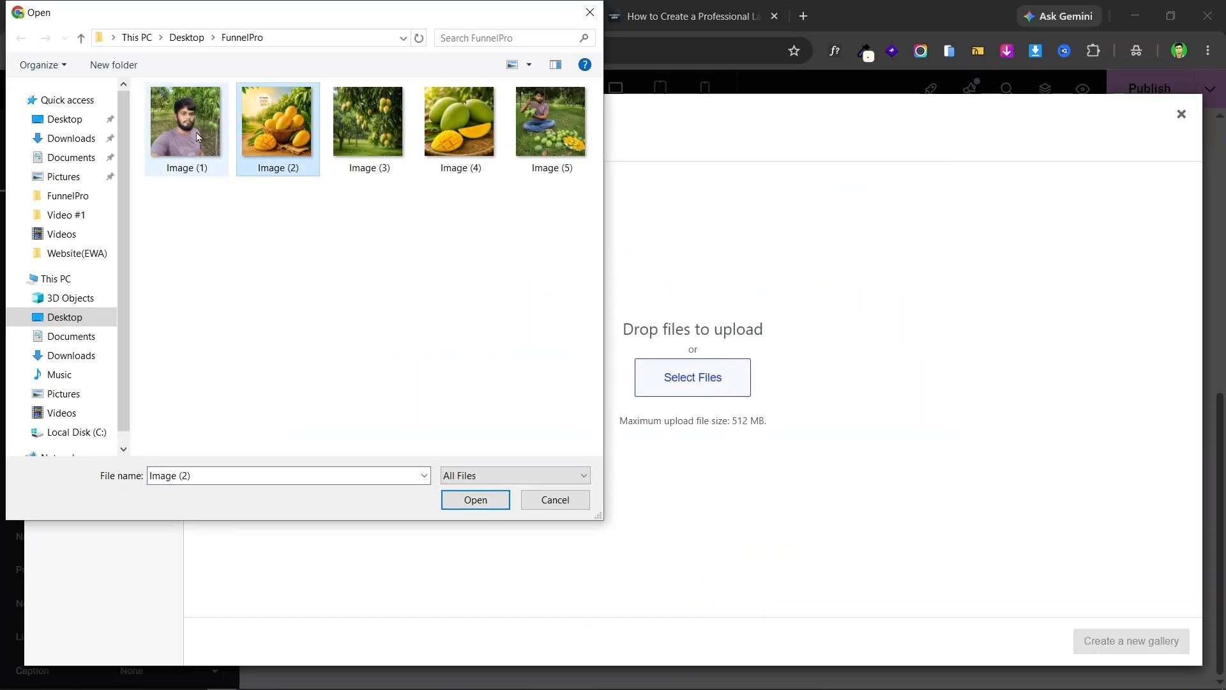
{"action": "left_click", "coordinate": [199, 136], "text": "ctrl"}
{"action": "left_click", "coordinate": [286, 146], "text": "ctrl"}
{"action": "left_click", "coordinate": [374, 145], "text": "ctrl"}
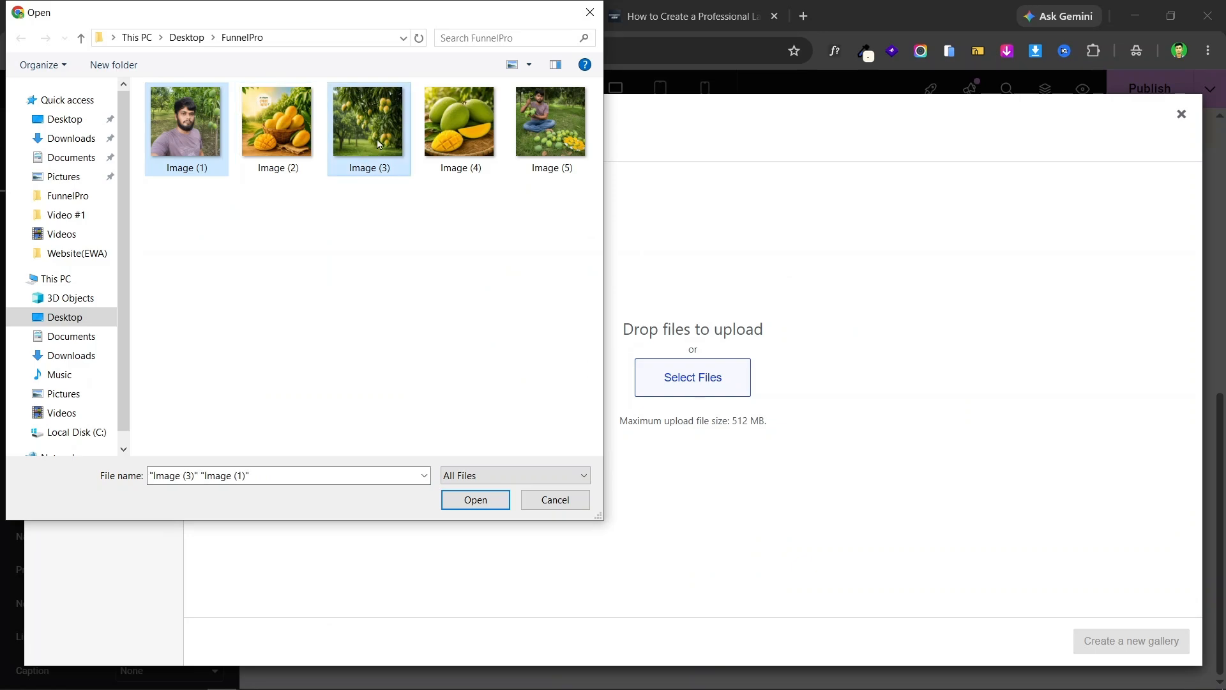
{"action": "left_click", "coordinate": [460, 142], "text": "ctrl"}
{"action": "left_click", "coordinate": [580, 142], "text": "ctrl"}
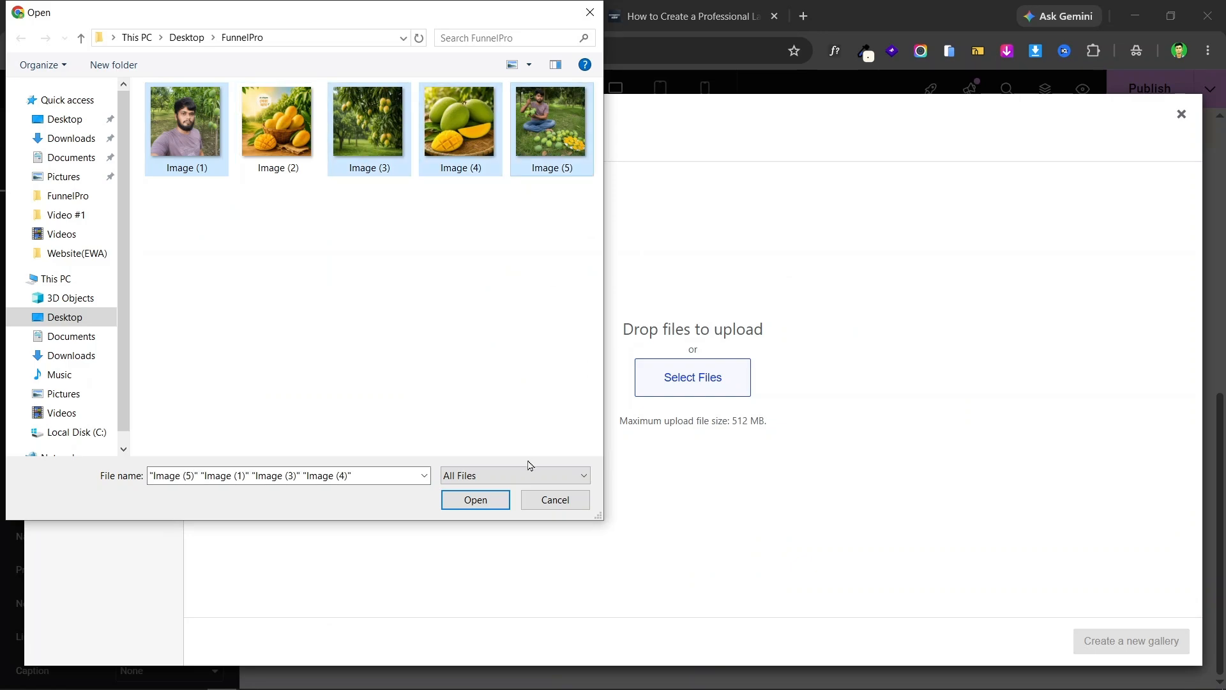
{"action": "left_click", "coordinate": [490, 500]}
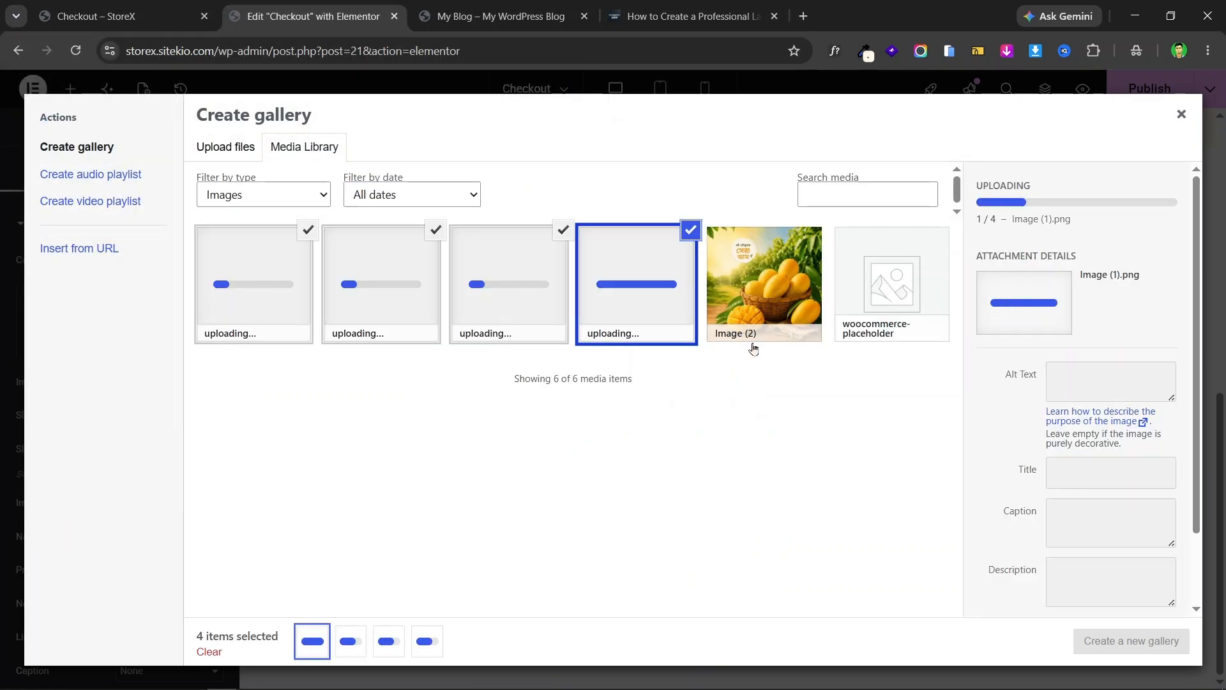
- Add Image (2) to the selection and insert all five as a new gallery
{"action": "left_click", "coordinate": [754, 339]}
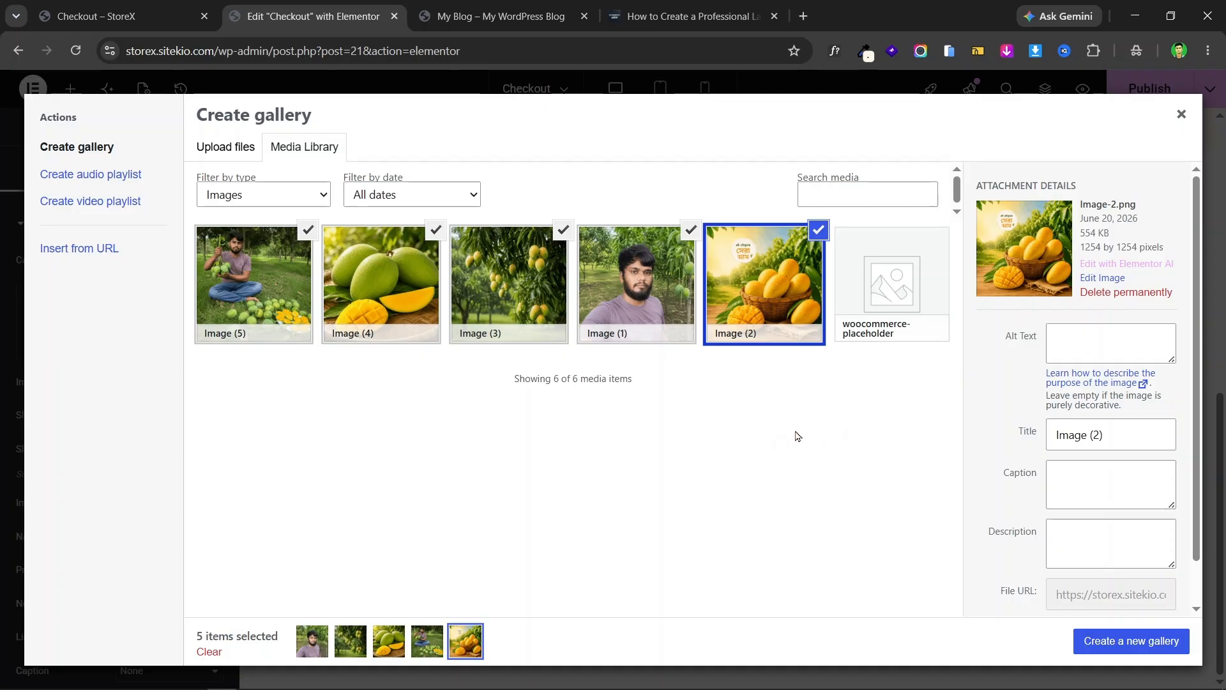
{"action": "left_click", "coordinate": [1158, 647]}
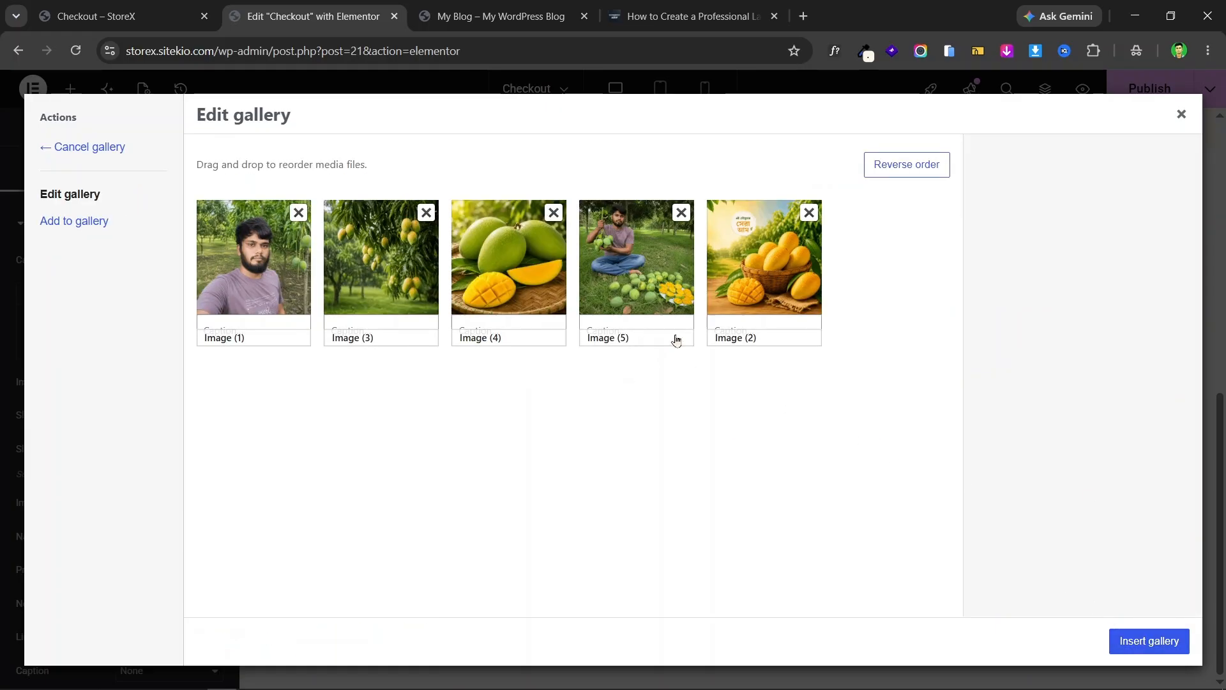
{"action": "left_click", "coordinate": [1161, 643]}
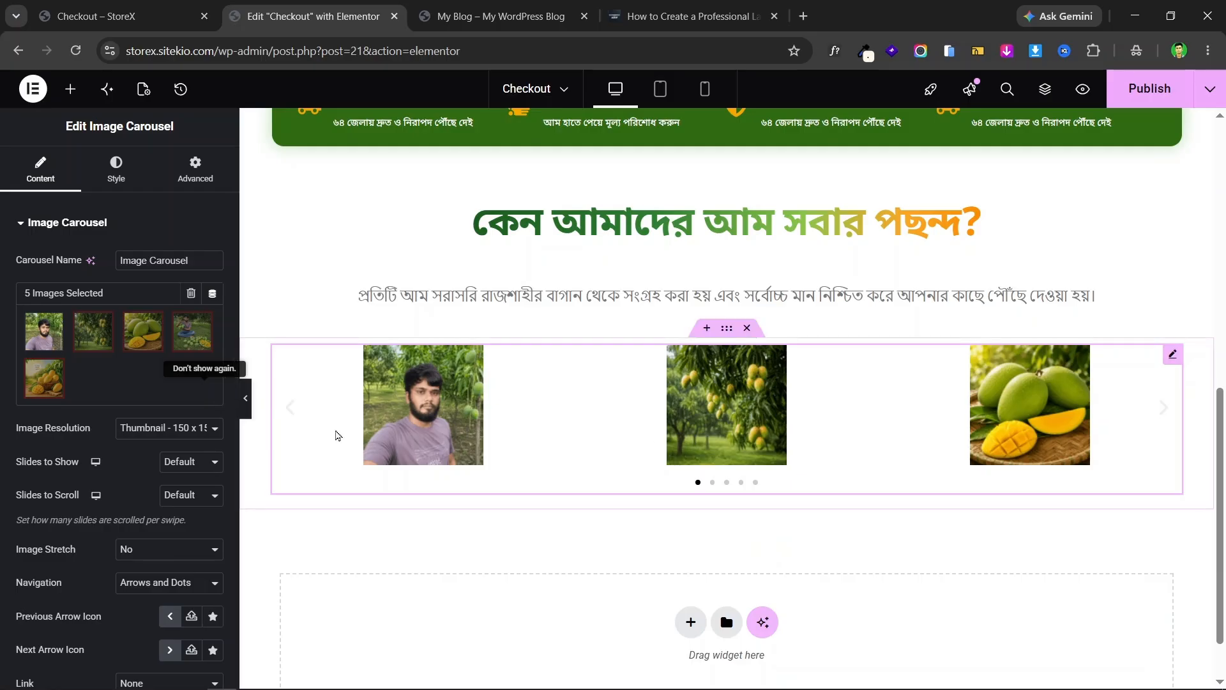
- Change the Image Carousel's Image Resolution to Full
{"action": "left_click", "coordinate": [161, 427]}
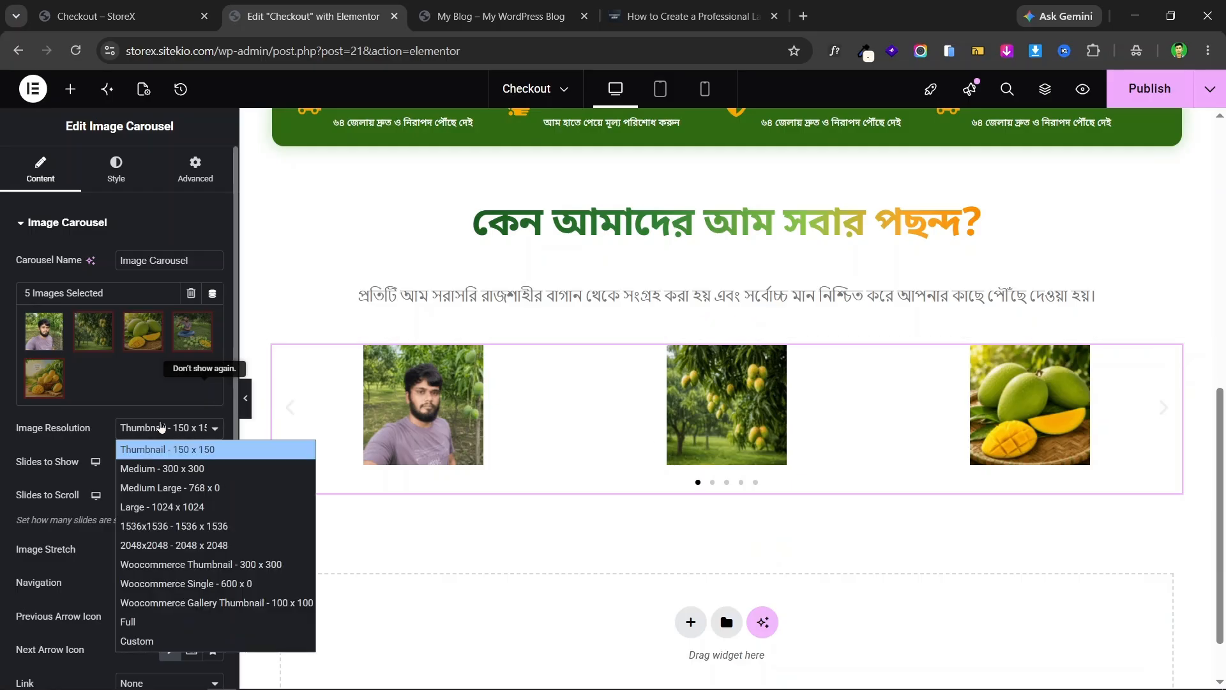
{"action": "left_click", "coordinate": [172, 622]}
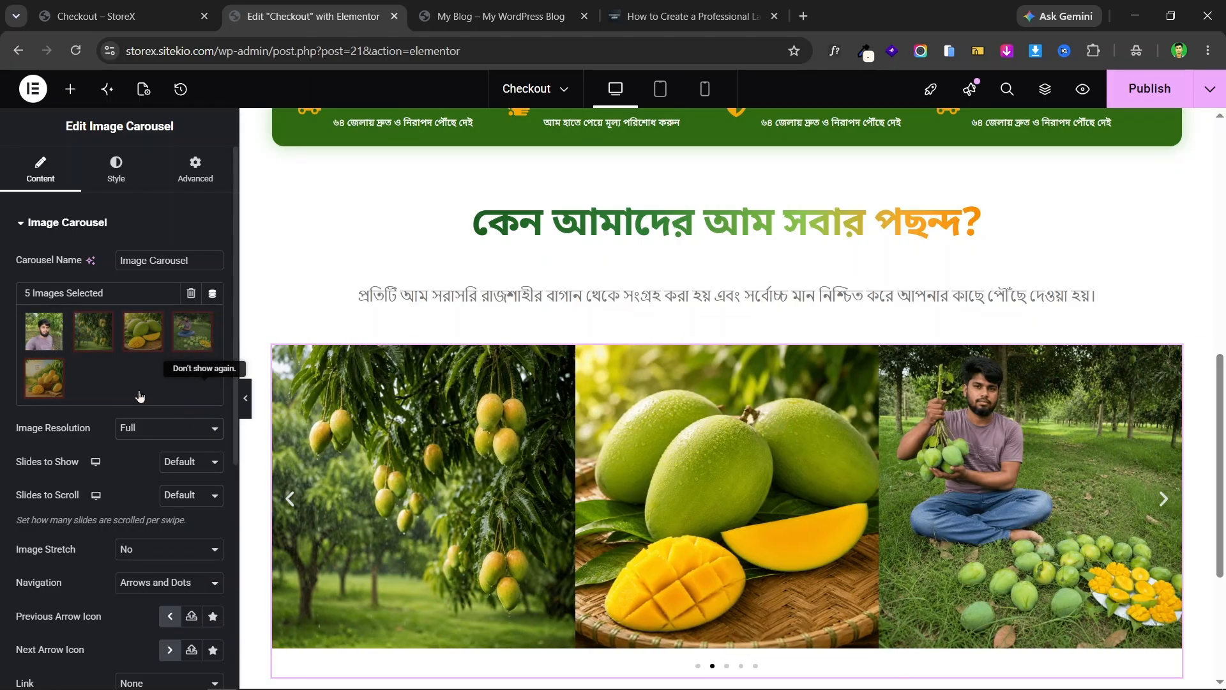
{"action": "scroll", "coordinate": [610, 367], "scroll_direction": "down", "scroll_amount": 3}
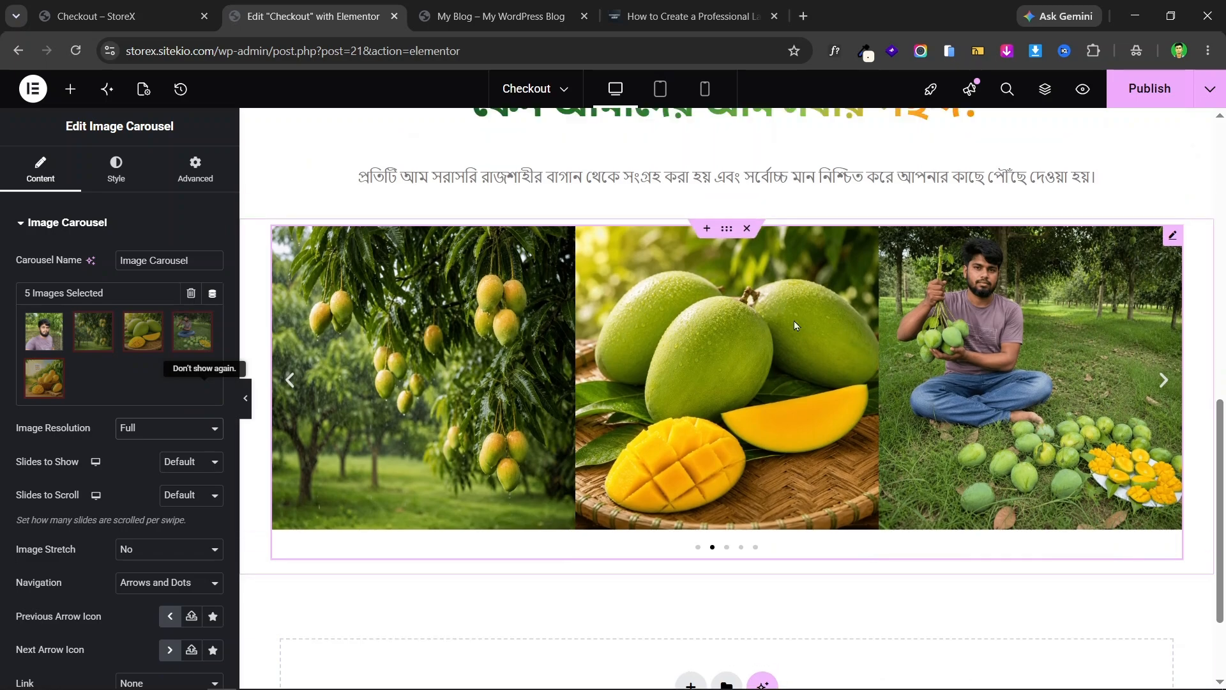
{"action": "scroll", "coordinate": [103, 365], "scroll_direction": "down", "scroll_amount": 4}
{"action": "scroll", "coordinate": [112, 364], "scroll_direction": "up", "scroll_amount": 4}
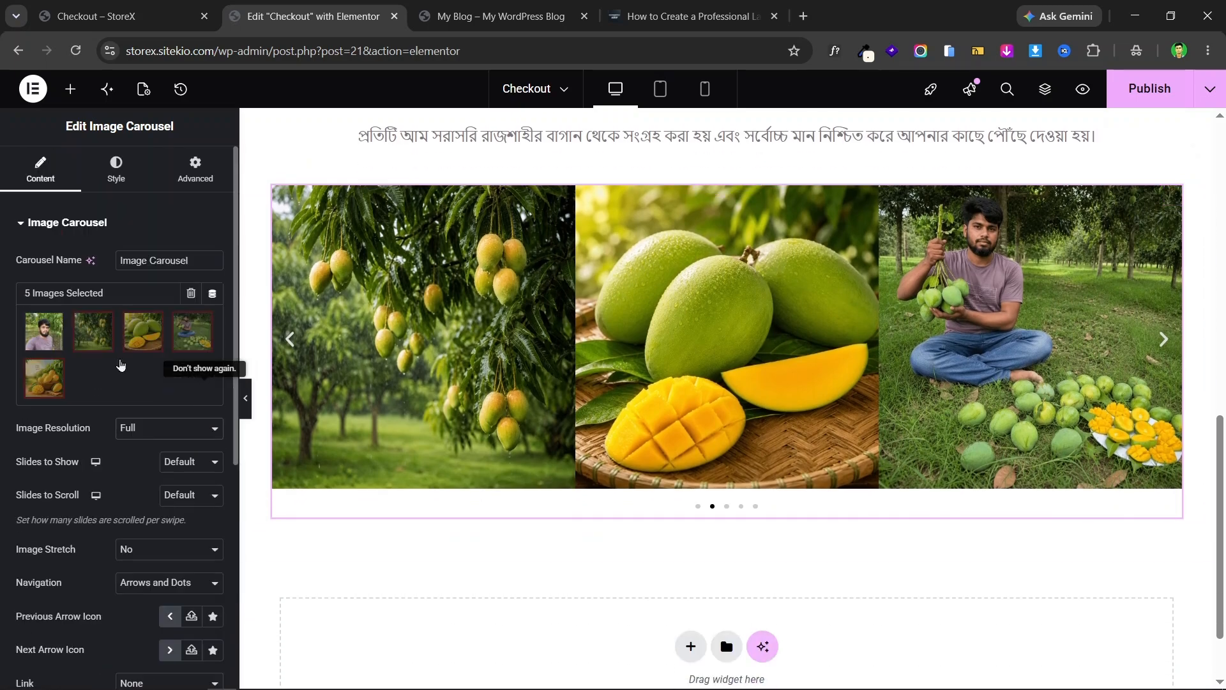
- Set the carousel's Image Spacing to custom 24
{"action": "left_click", "coordinate": [114, 176]}
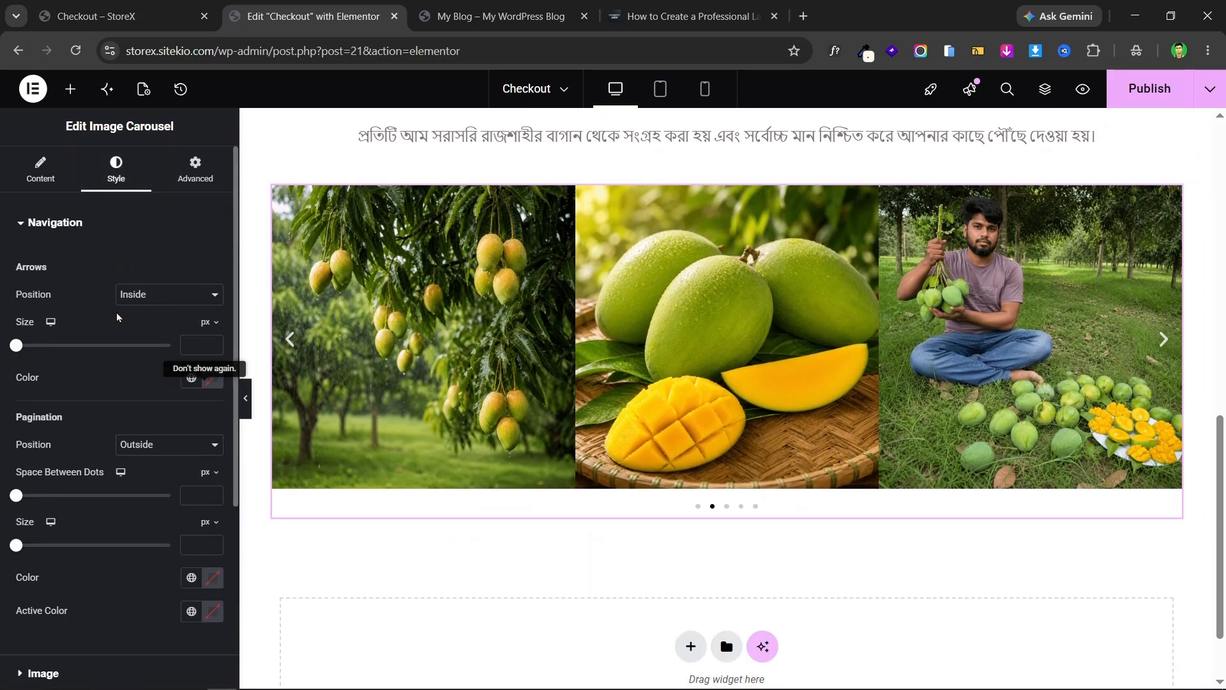
{"action": "scroll", "coordinate": [112, 422], "scroll_direction": "down", "scroll_amount": 3}
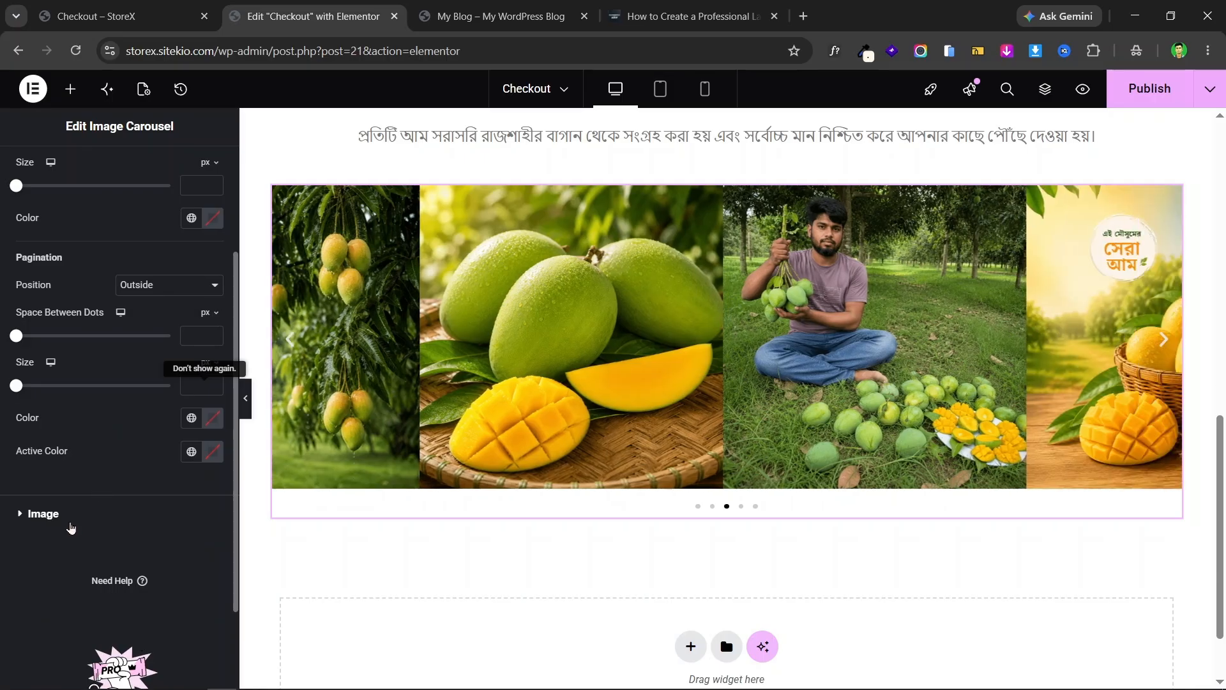
{"action": "left_click", "coordinate": [71, 528]}
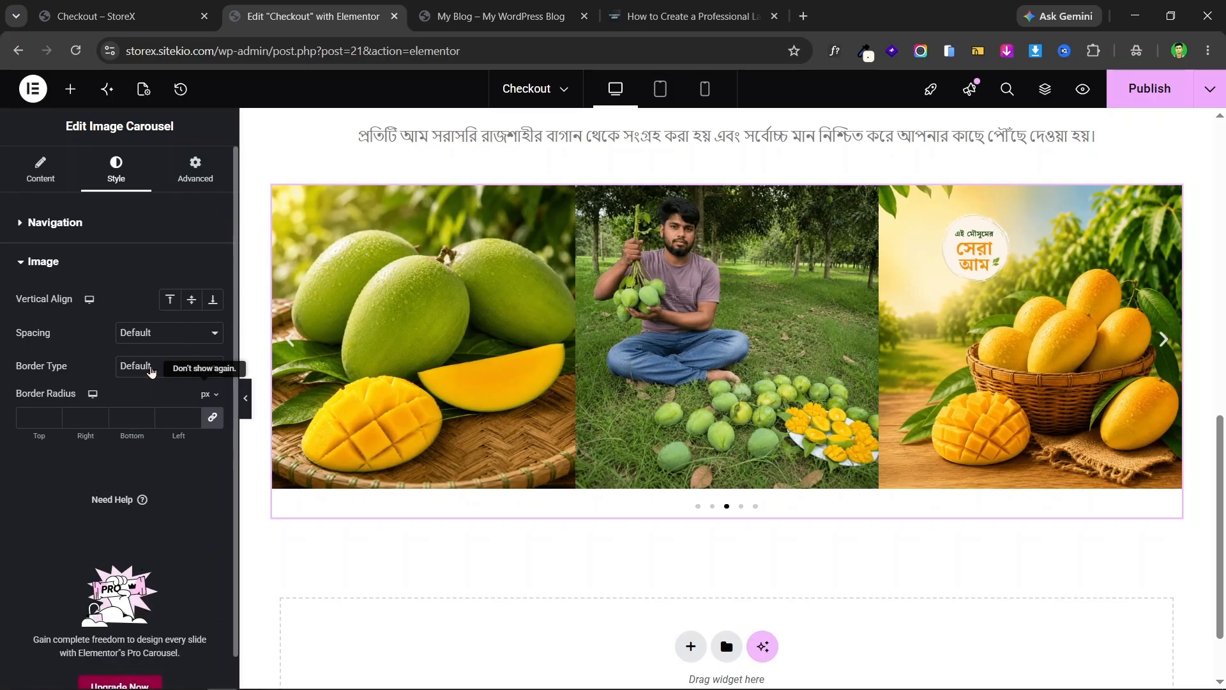
{"action": "left_click", "coordinate": [186, 331]}
{"action": "left_click", "coordinate": [186, 332]}
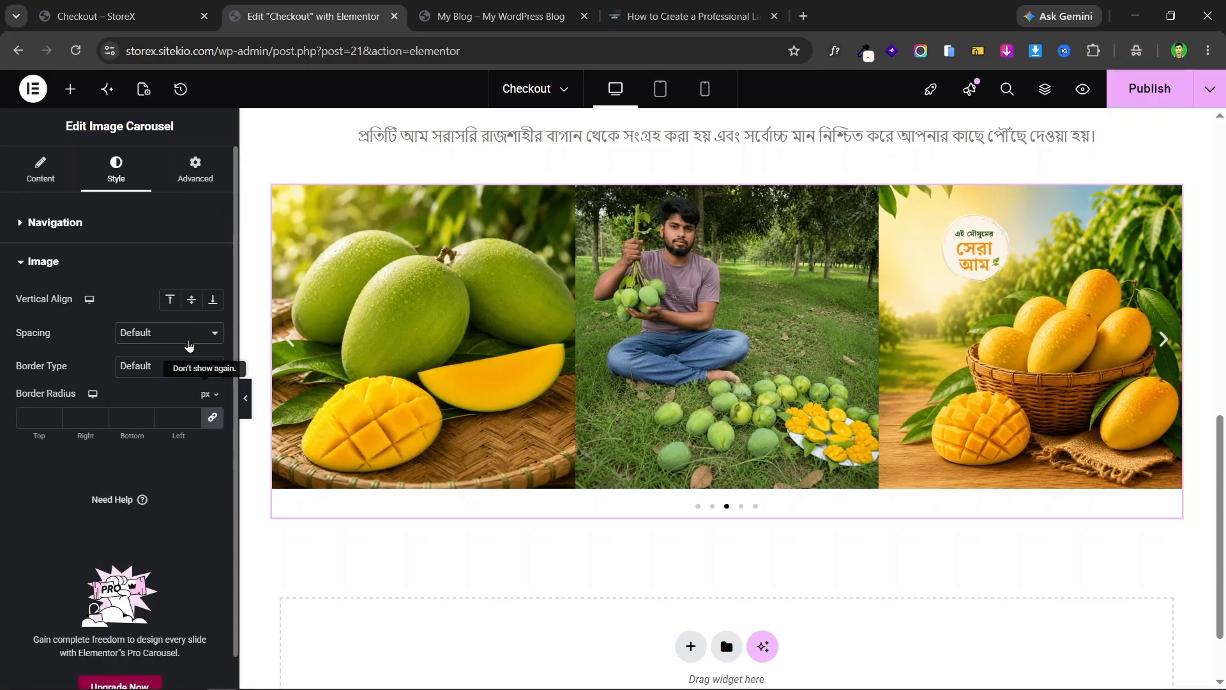
{"action": "left_click", "coordinate": [189, 346]}
{"action": "left_click", "coordinate": [185, 369]}
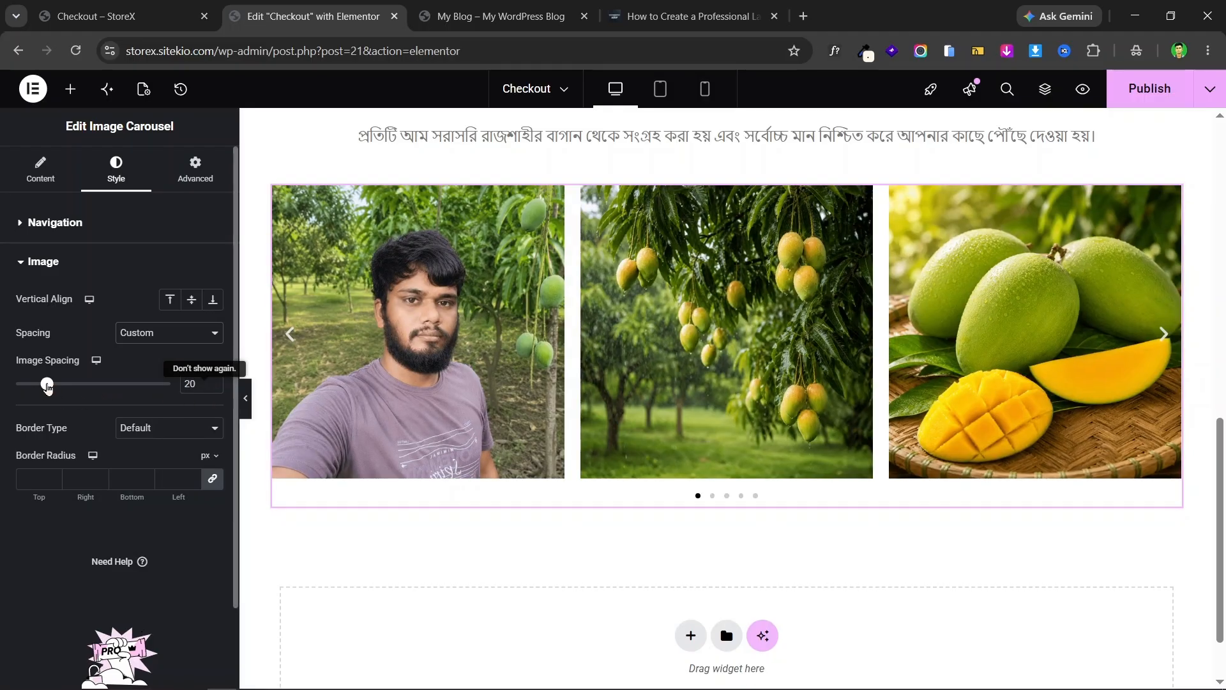
{"action": "left_click_drag", "start_coordinate": [47, 388], "coordinate": [52, 388]}
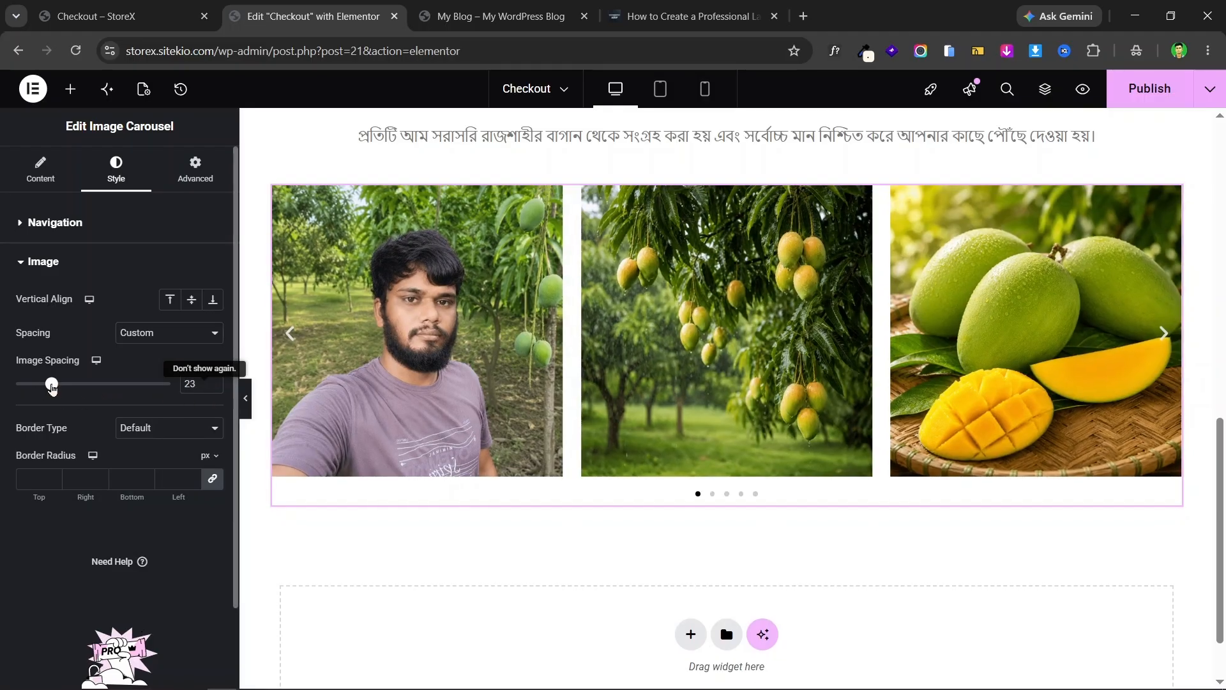
{"action": "left_click", "coordinate": [214, 380]}
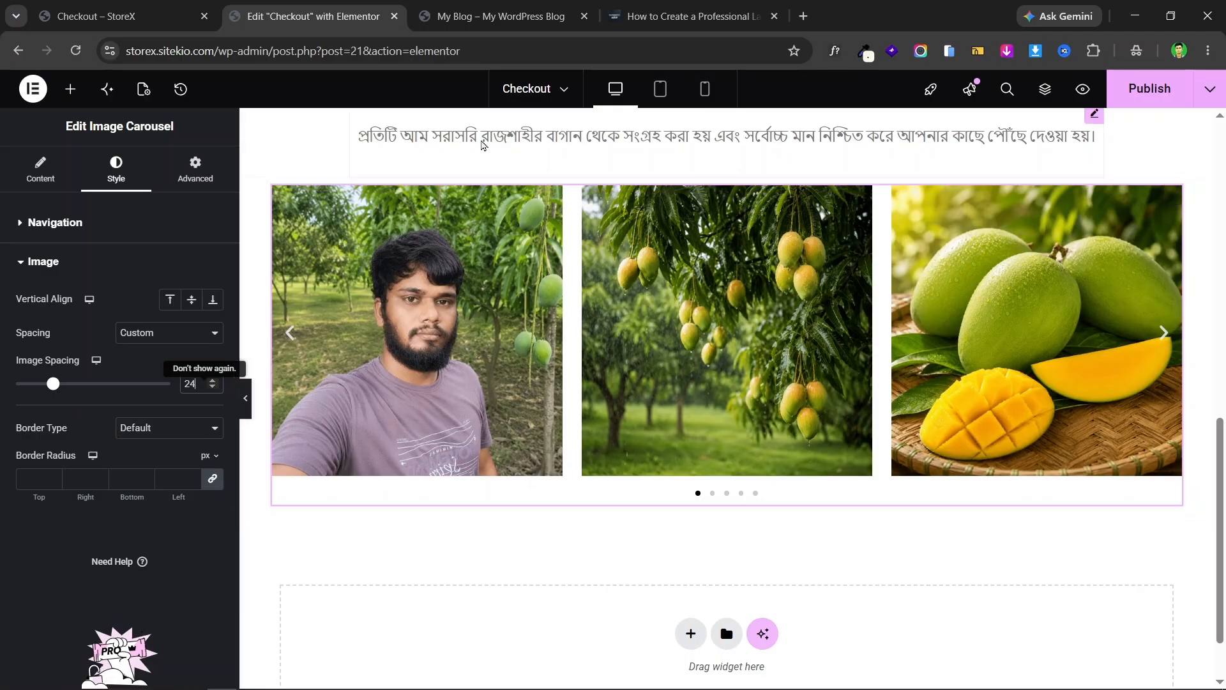
{"action": "left_click", "coordinate": [121, 16]}
{"action": "key", "text": "ctrl+Tab"}
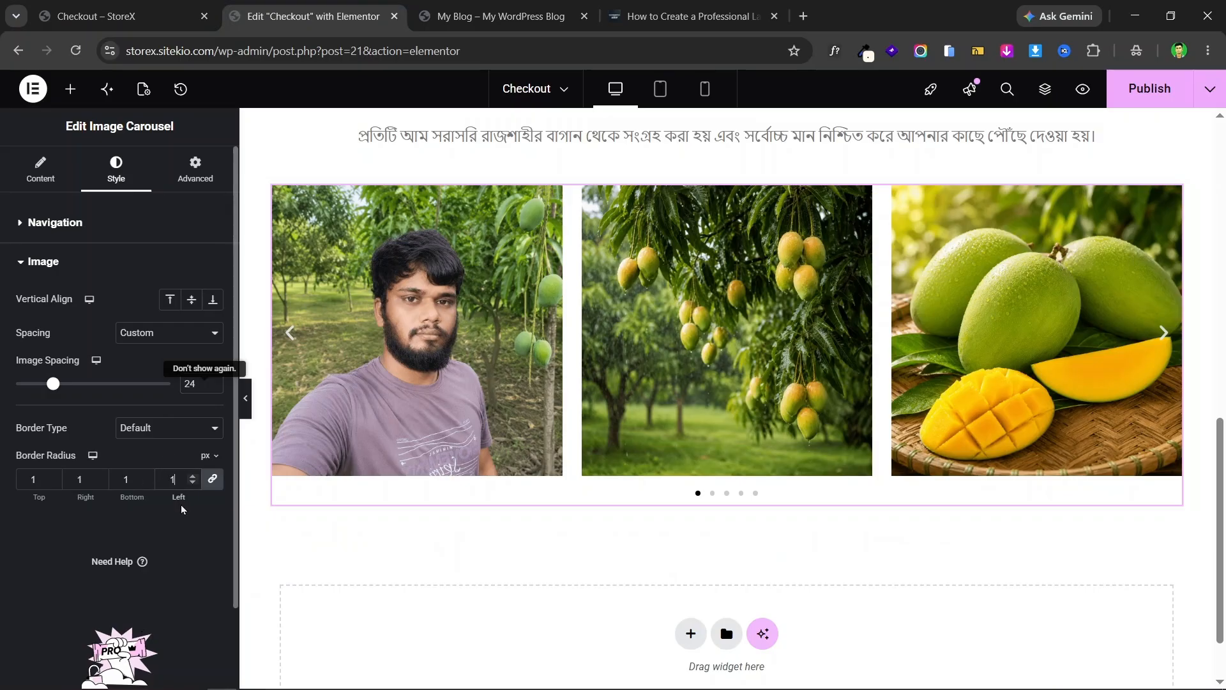
- Round the carousel images' corners with a 20 border radius
{"action": "type", "text": "5"}
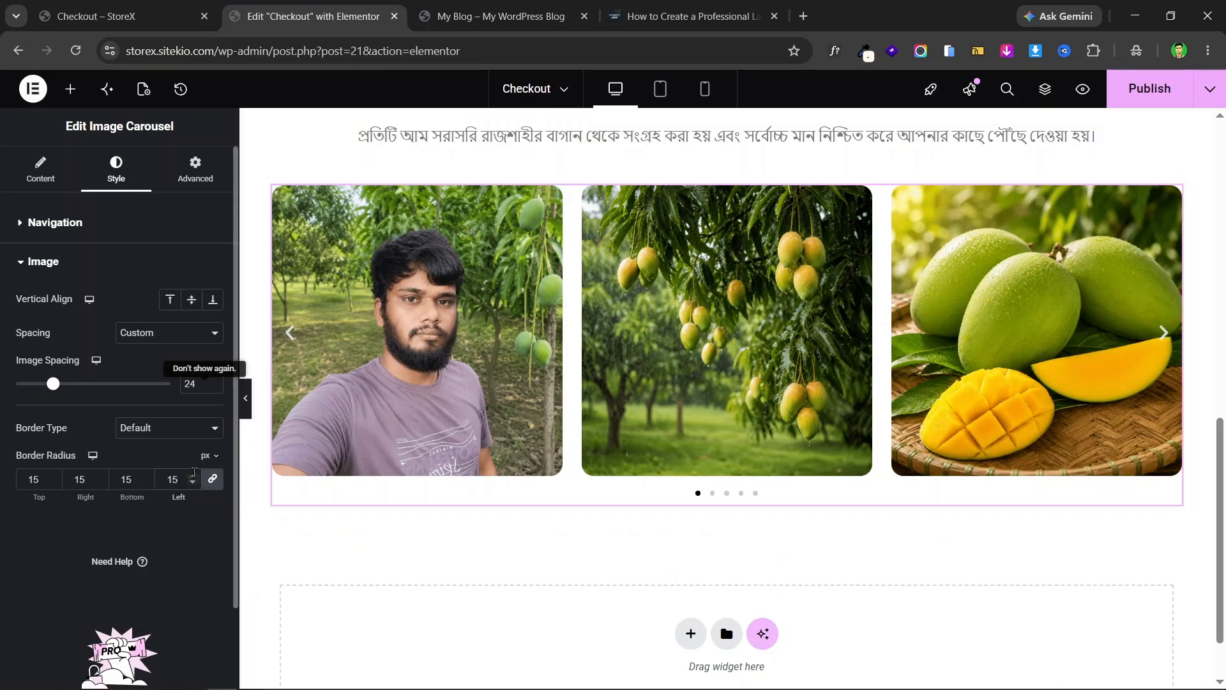
{"action": "left_click", "coordinate": [194, 479]}
{"action": "left_click", "coordinate": [194, 479]}
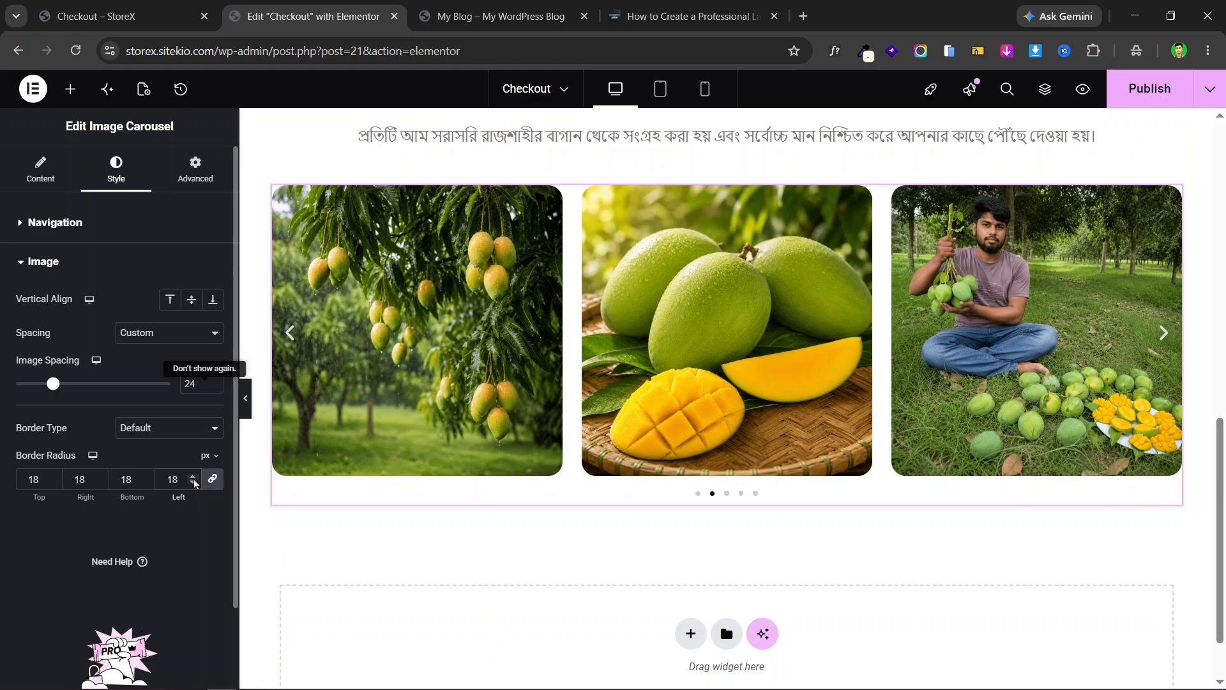
{"action": "left_click", "coordinate": [194, 478]}
{"action": "left_click", "coordinate": [194, 478]}
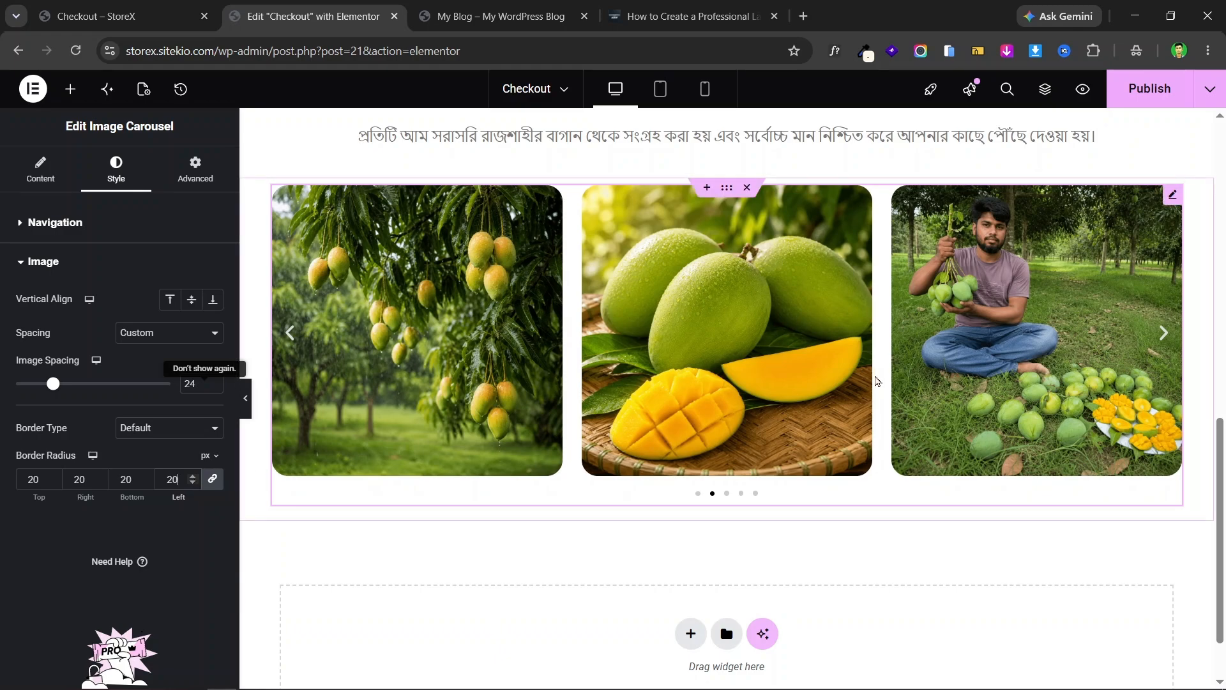
{"action": "scroll", "coordinate": [782, 377], "scroll_direction": "up", "scroll_amount": 2}
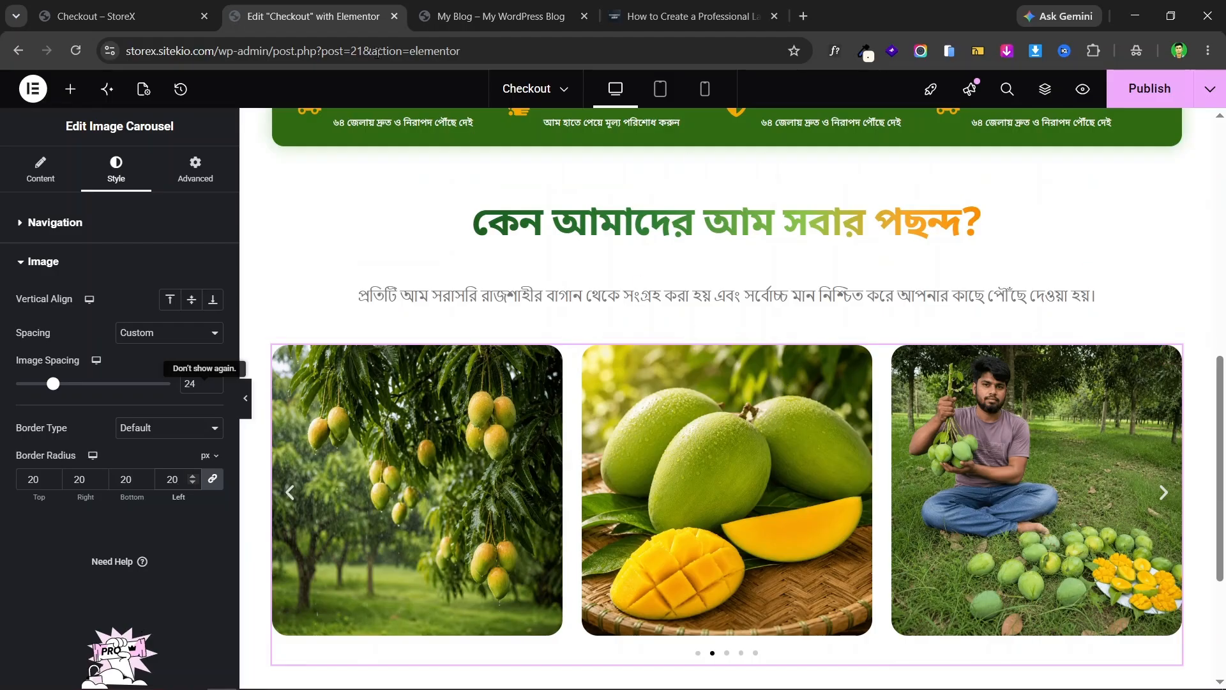
- Compare with the live page and step through the carousel's mango slides
{"action": "key", "text": "ctrl+shift+Tab"}
{"action": "key", "text": "ctrl+Tab"}
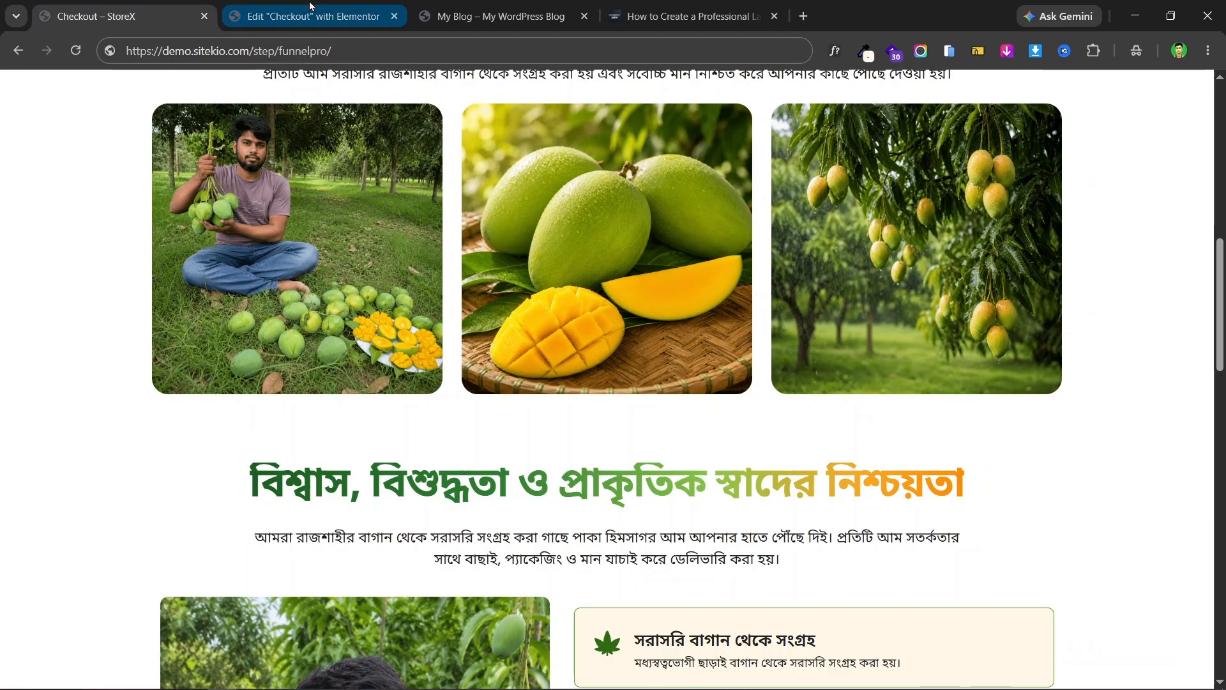
{"action": "scroll", "coordinate": [722, 385], "scroll_direction": "down", "scroll_amount": 3}
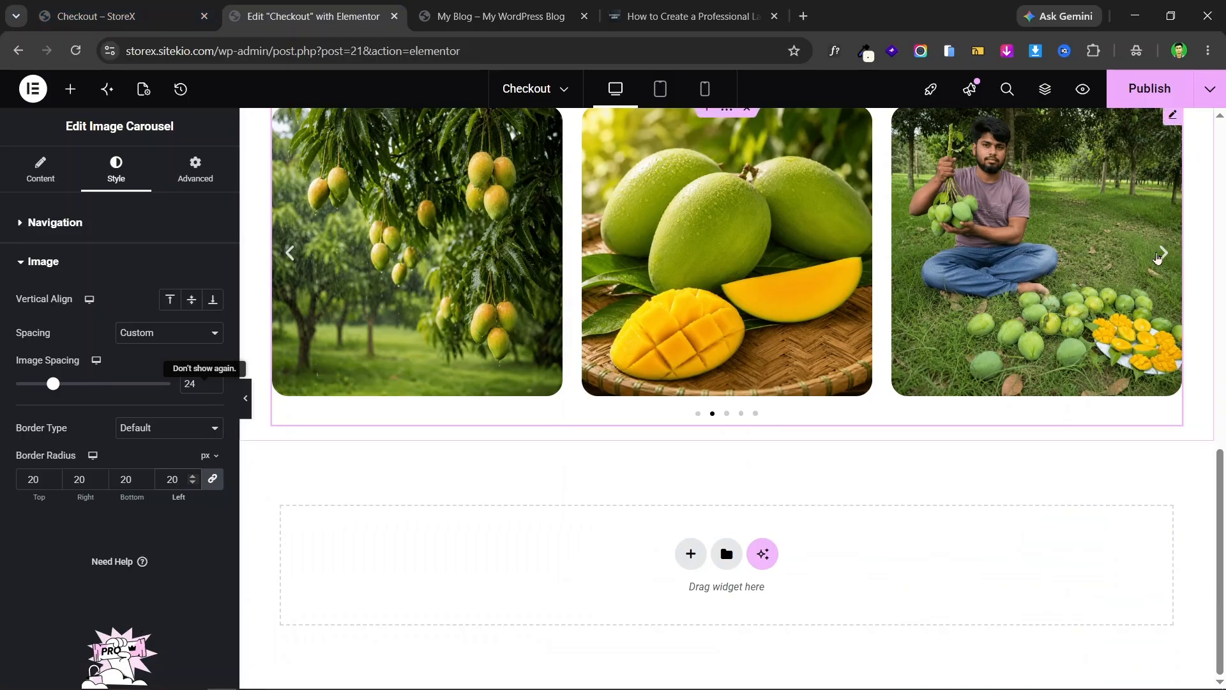
{"action": "left_click", "coordinate": [1166, 257]}
{"action": "left_click", "coordinate": [1166, 256]}
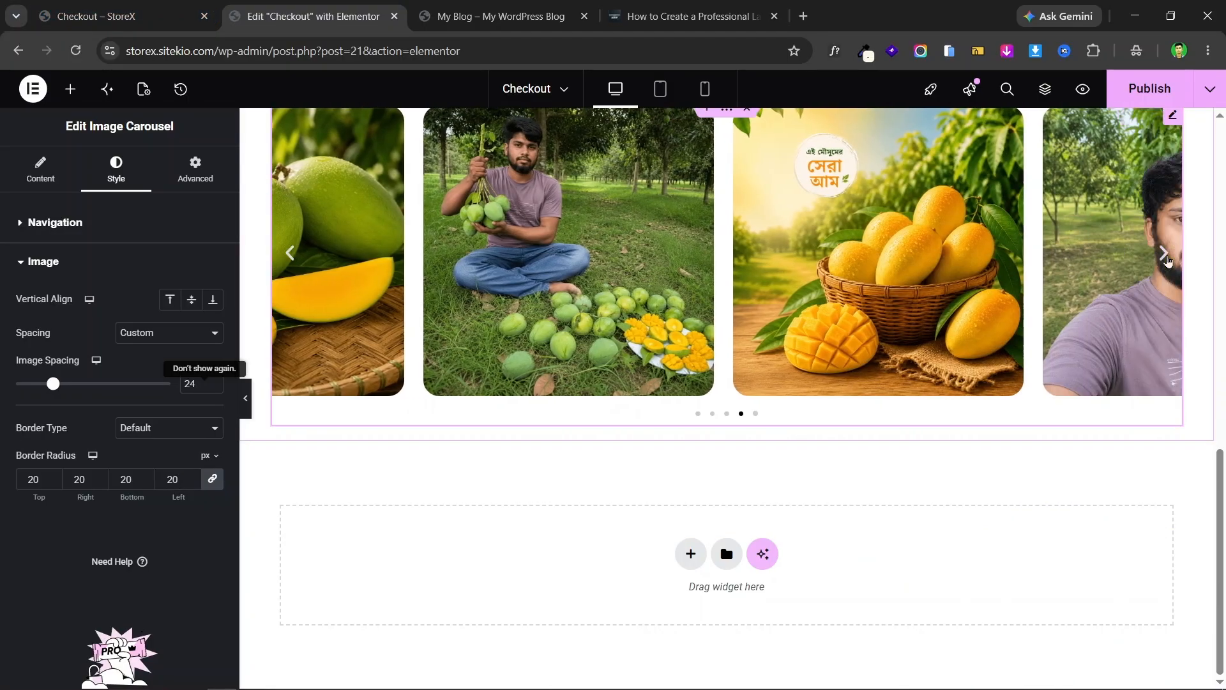
{"action": "left_click", "coordinate": [1166, 257]}
{"action": "left_click", "coordinate": [194, 5]}
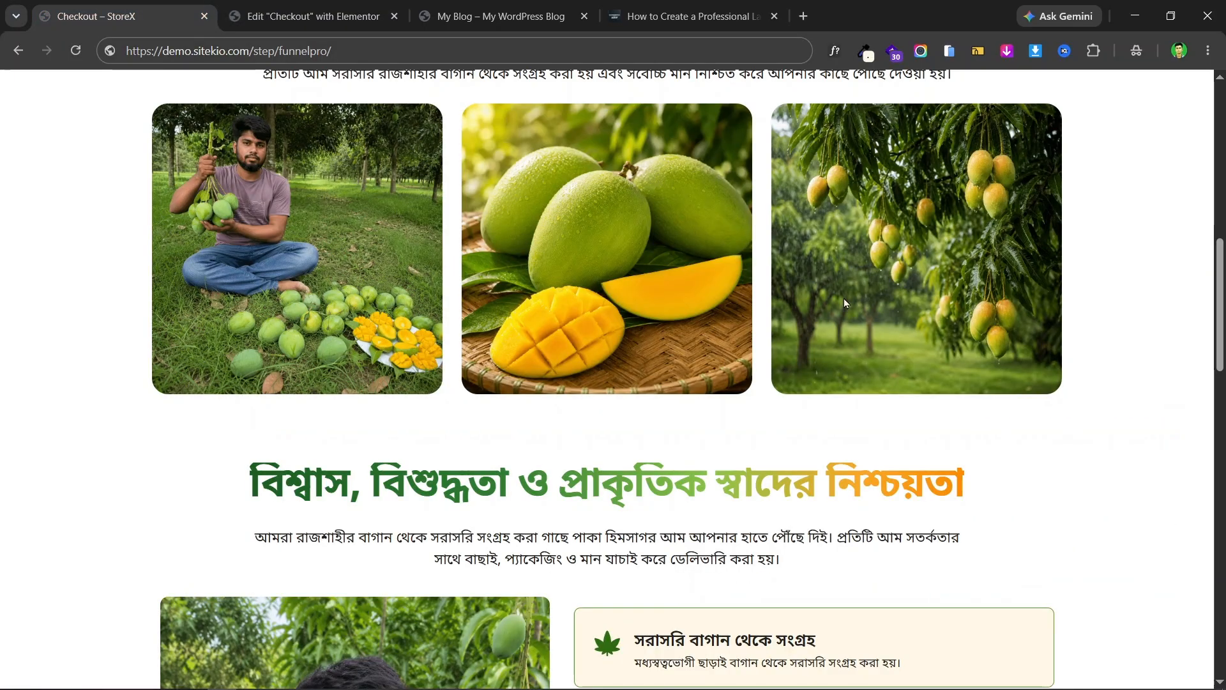
{"action": "left_click", "coordinate": [329, 18]}
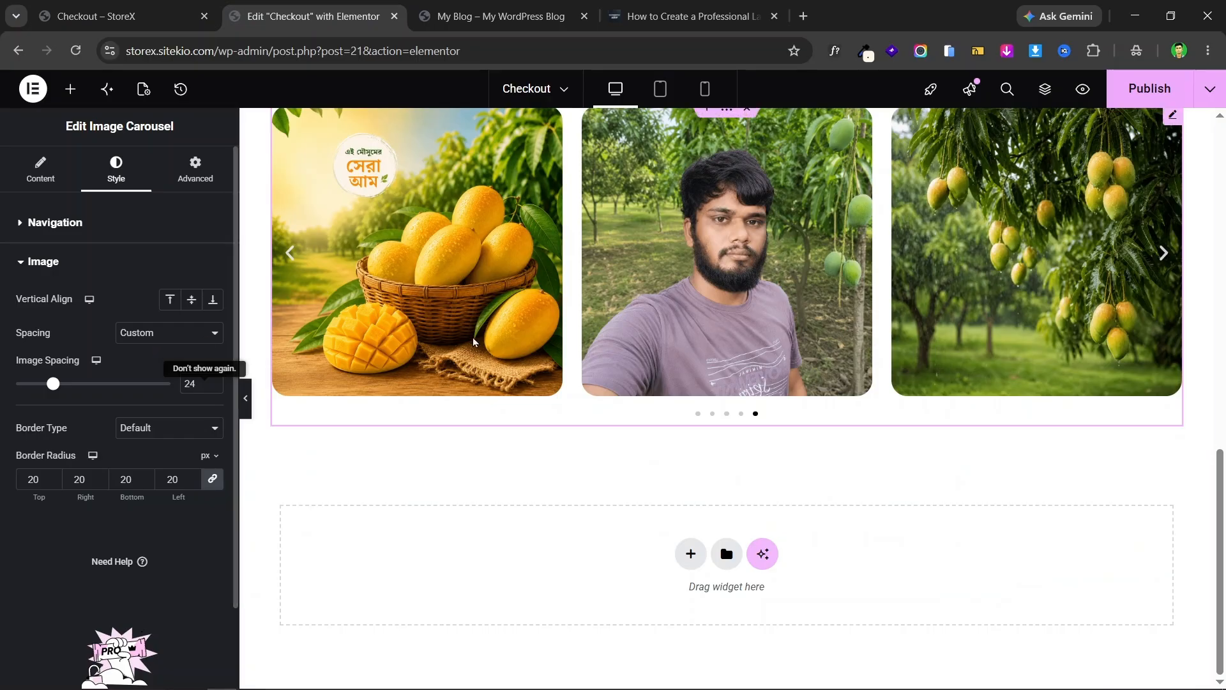
- Review the carousel's Content settings, leaving Slides to Show unchanged for now
{"action": "left_click", "coordinate": [26, 169]}
{"action": "scroll", "coordinate": [41, 275], "scroll_direction": "down", "scroll_amount": 5}
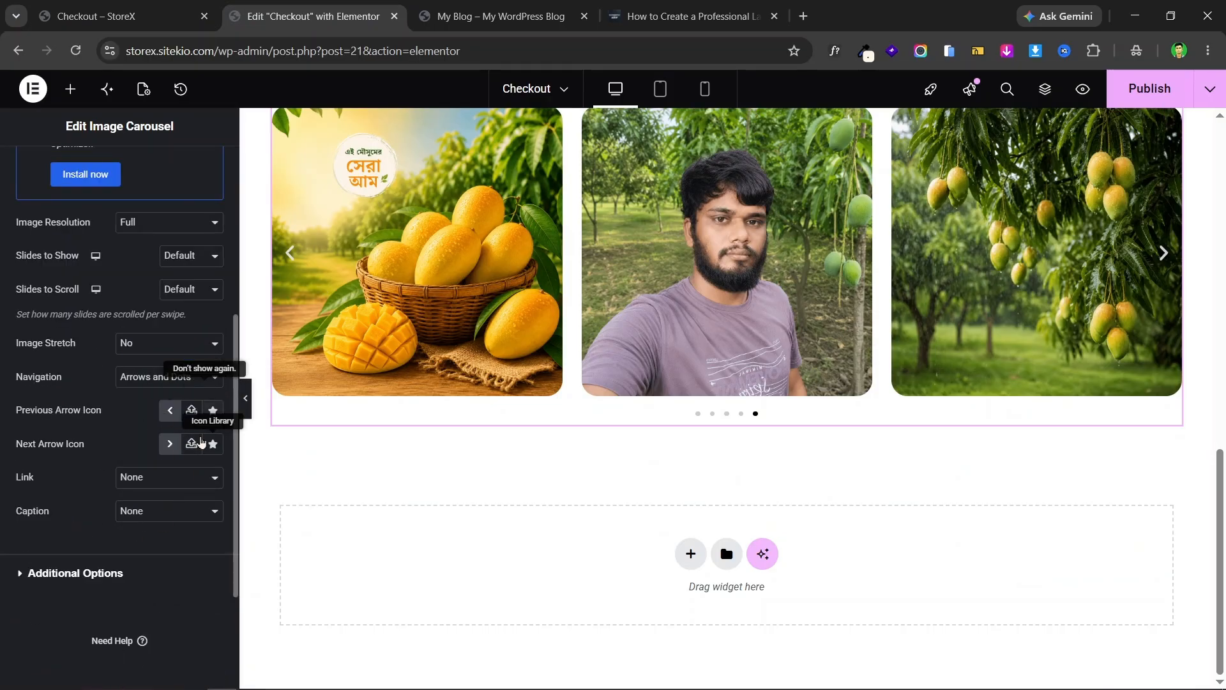
{"action": "left_click", "coordinate": [33, 171]}
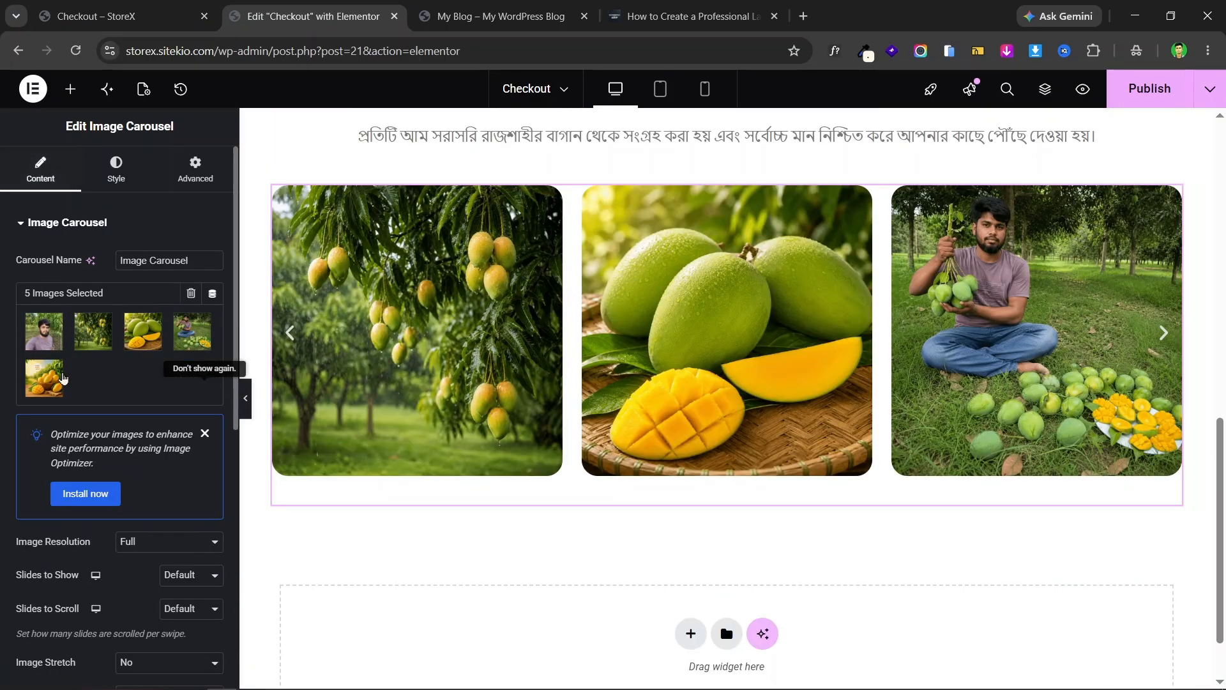
{"action": "scroll", "coordinate": [80, 432], "scroll_direction": "down", "scroll_amount": 2}
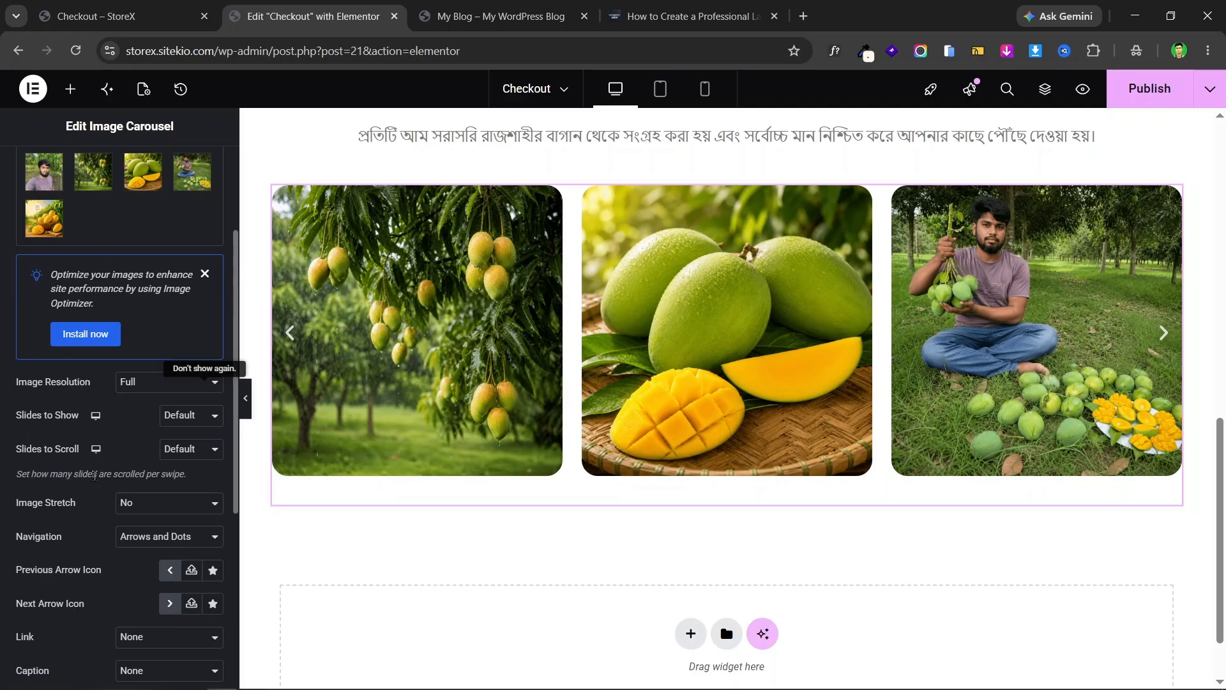
{"action": "left_click", "coordinate": [193, 417]}
{"action": "left_click", "coordinate": [193, 417]}
{"action": "left_click", "coordinate": [163, 7]}
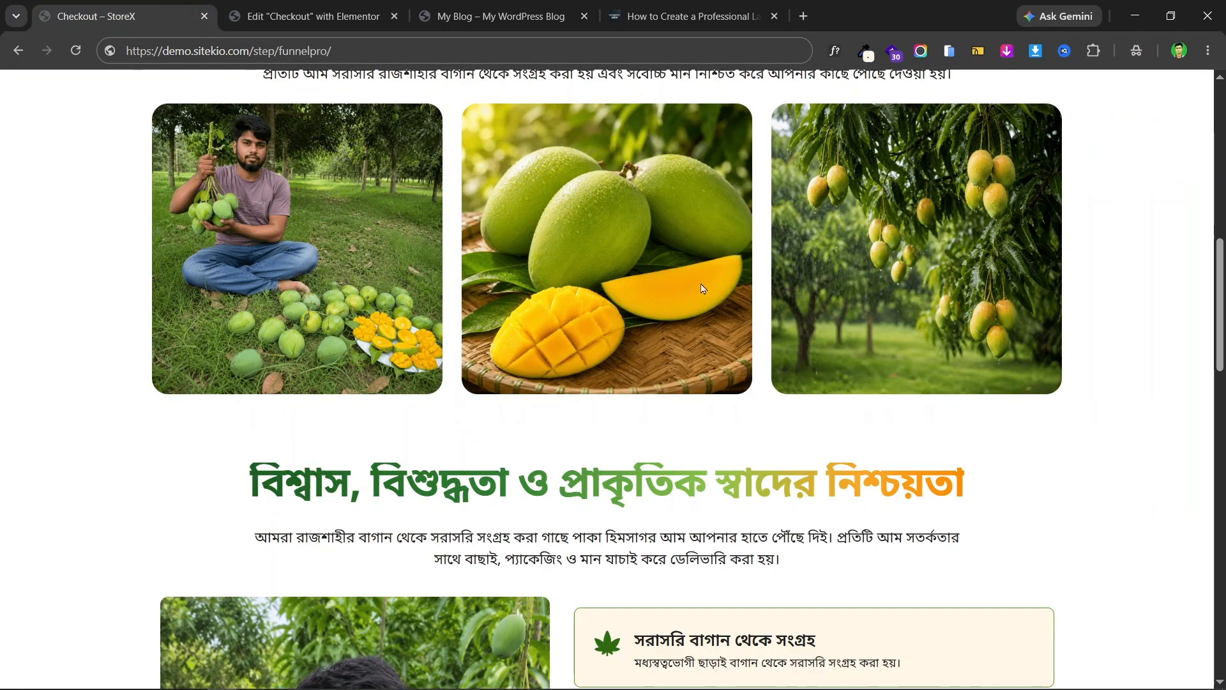
{"action": "left_click", "coordinate": [313, 16]}
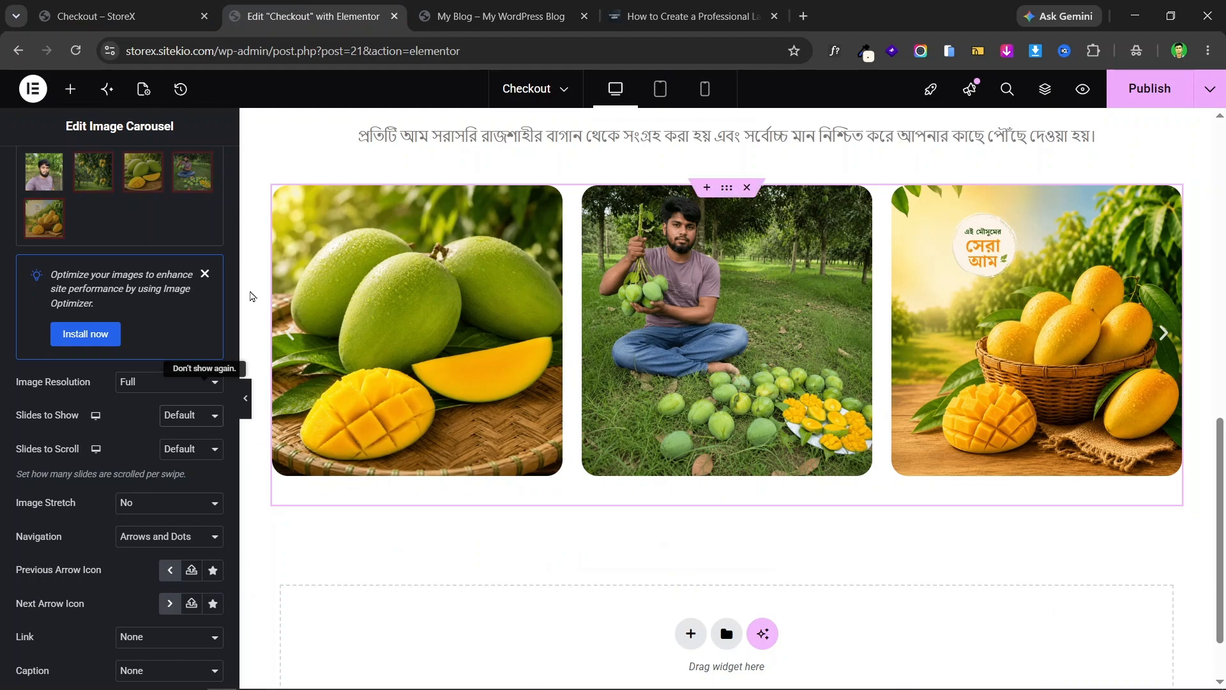
{"action": "scroll", "coordinate": [99, 441], "scroll_direction": "up", "scroll_amount": 3}
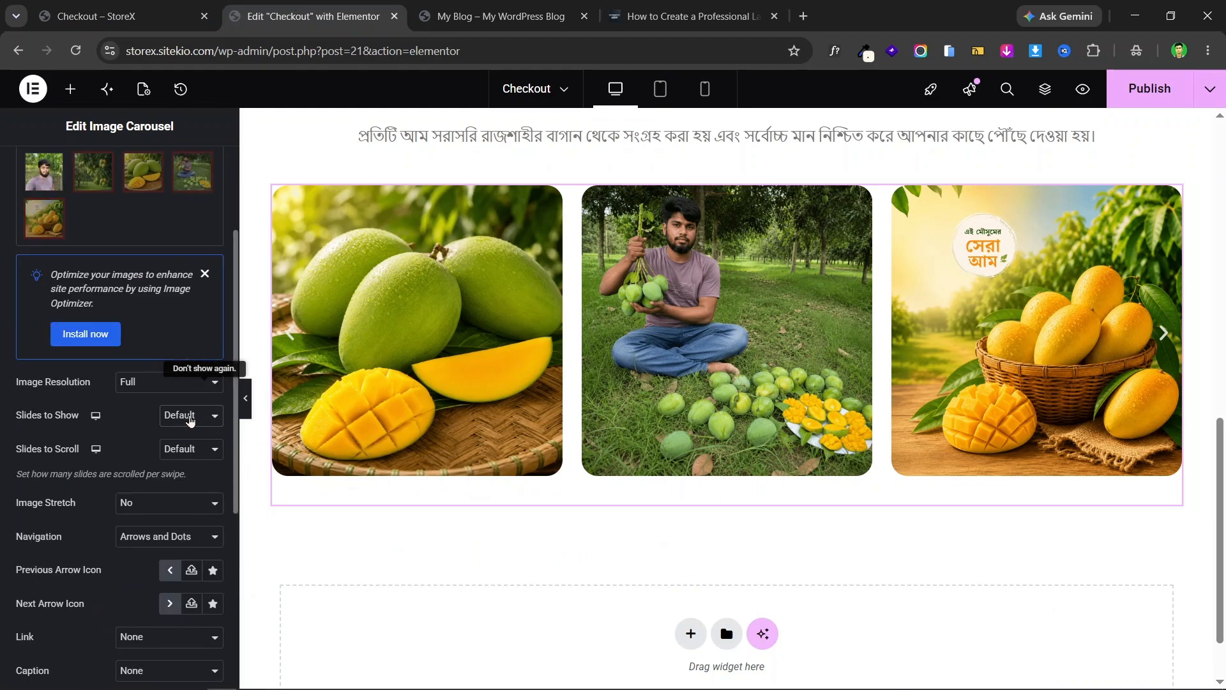
- Set Slides to Show to 3 and Slides to Scroll to 1, keeping images unstretched
{"action": "left_click", "coordinate": [189, 417]}
{"action": "left_click", "coordinate": [188, 455]}
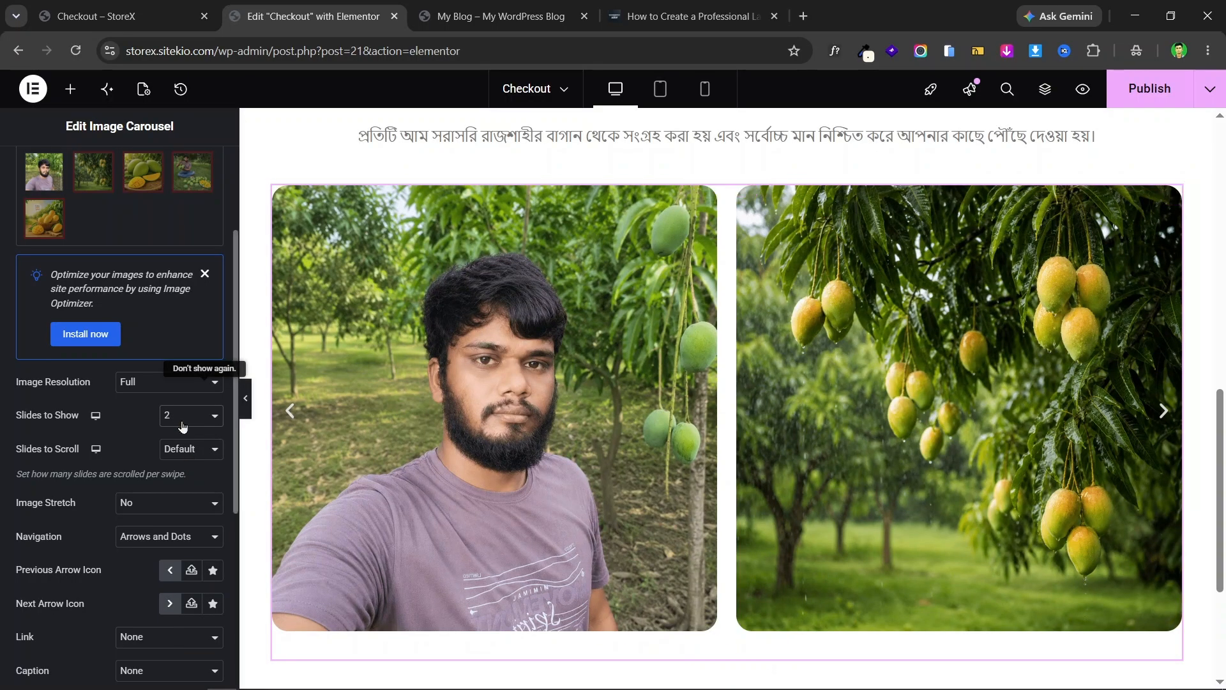
{"action": "left_click", "coordinate": [182, 426]}
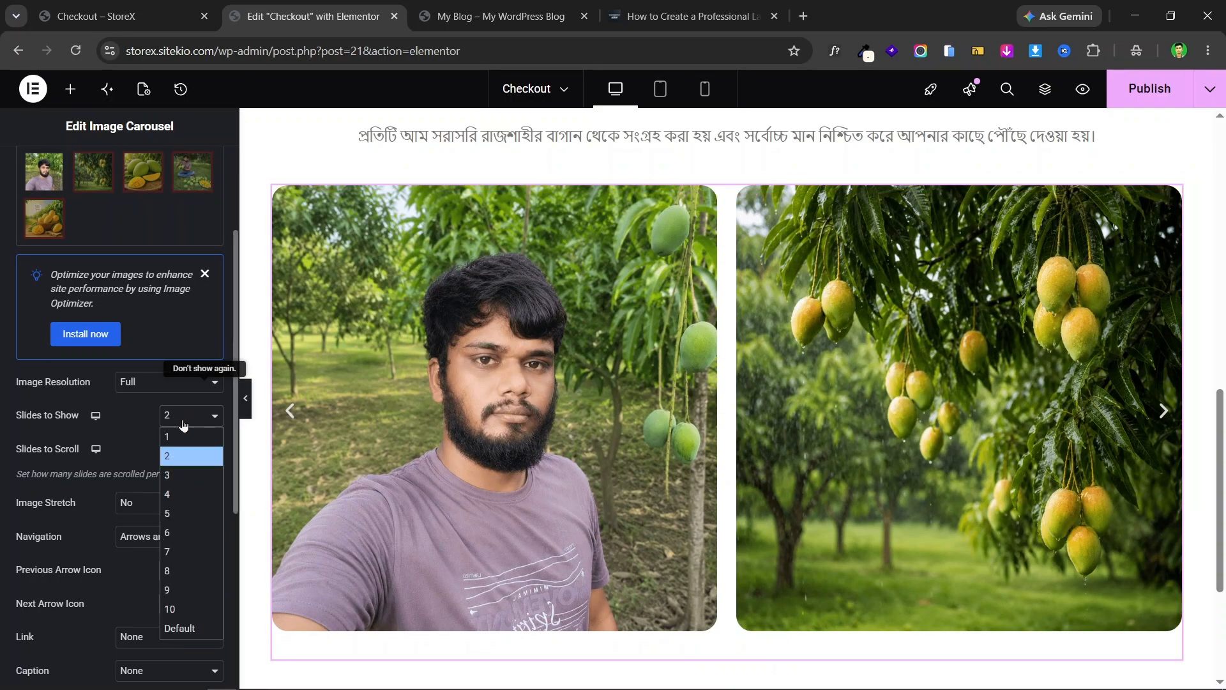
{"action": "left_click", "coordinate": [183, 472]}
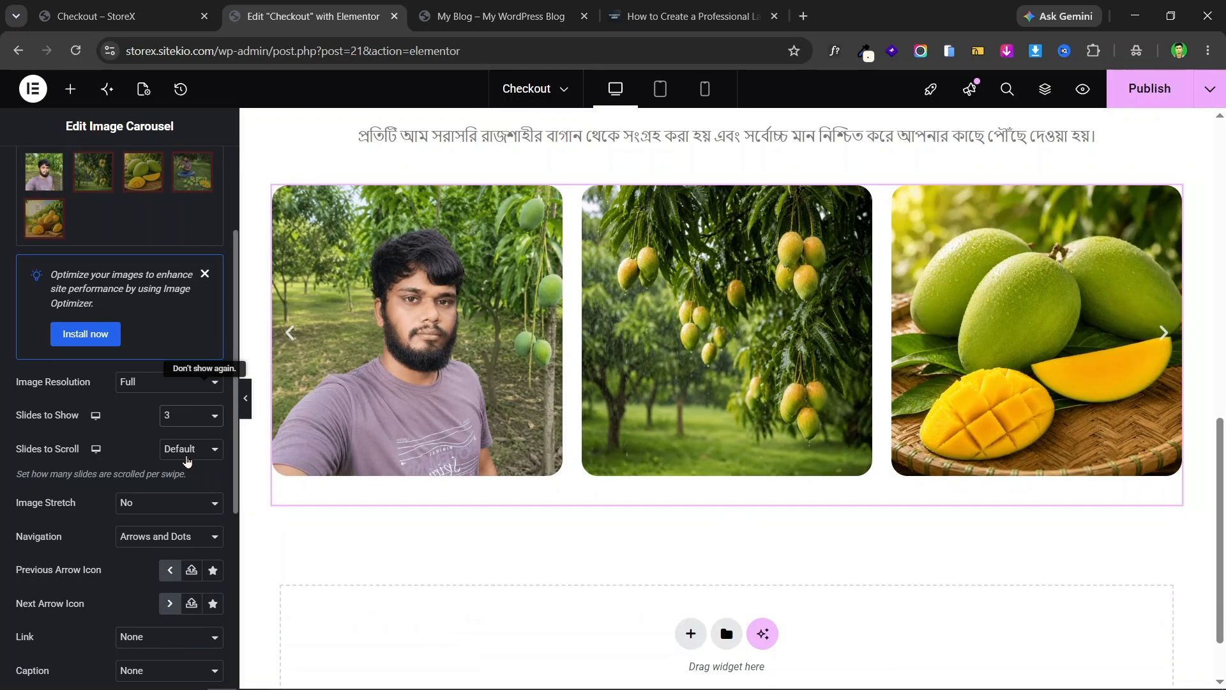
{"action": "left_click", "coordinate": [192, 452]}
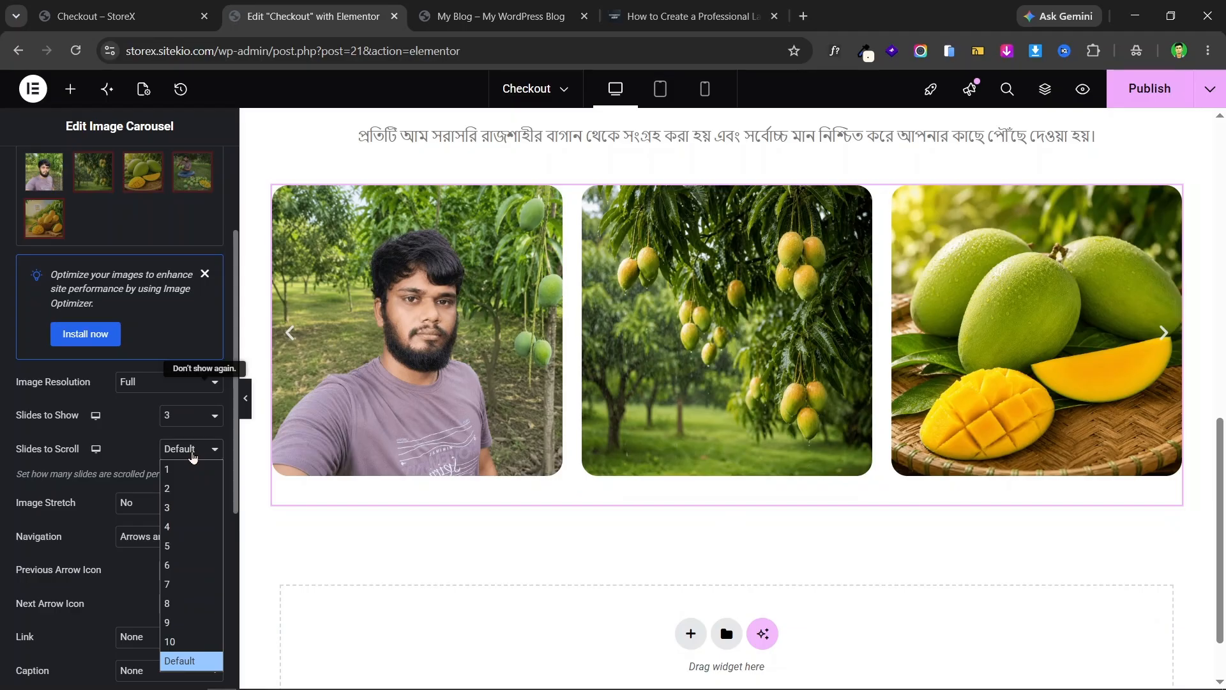
{"action": "left_click", "coordinate": [194, 468]}
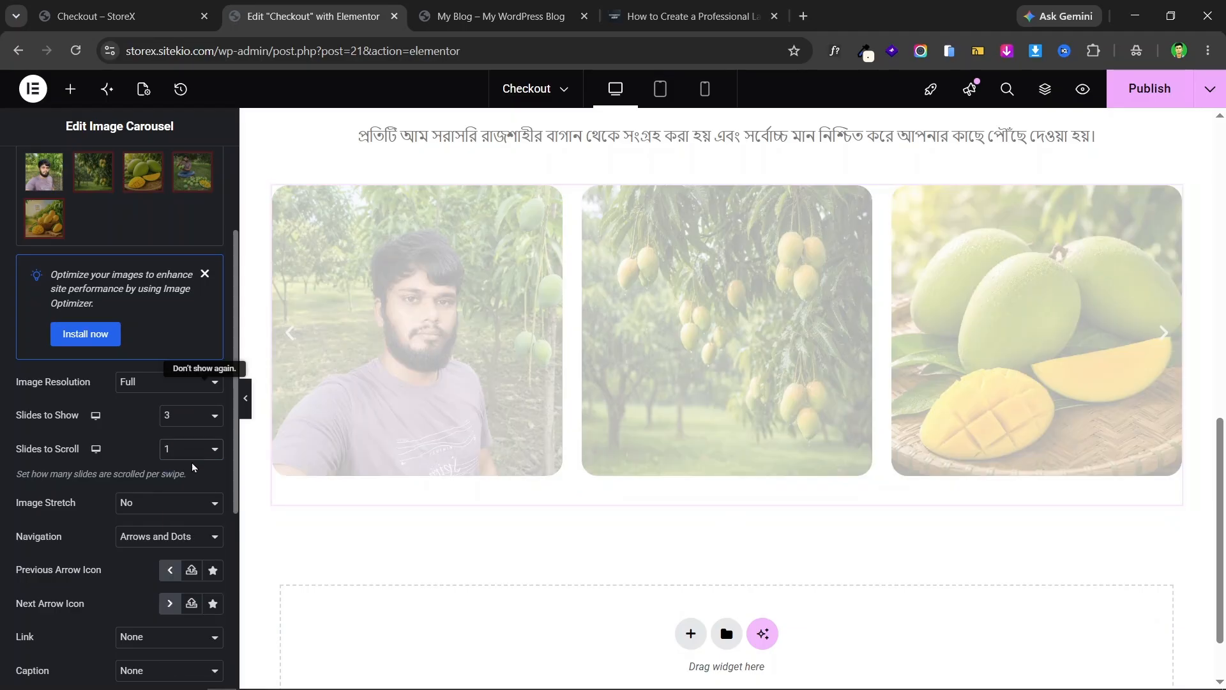
{"action": "left_click", "coordinate": [178, 504]}
{"action": "left_click", "coordinate": [179, 507]}
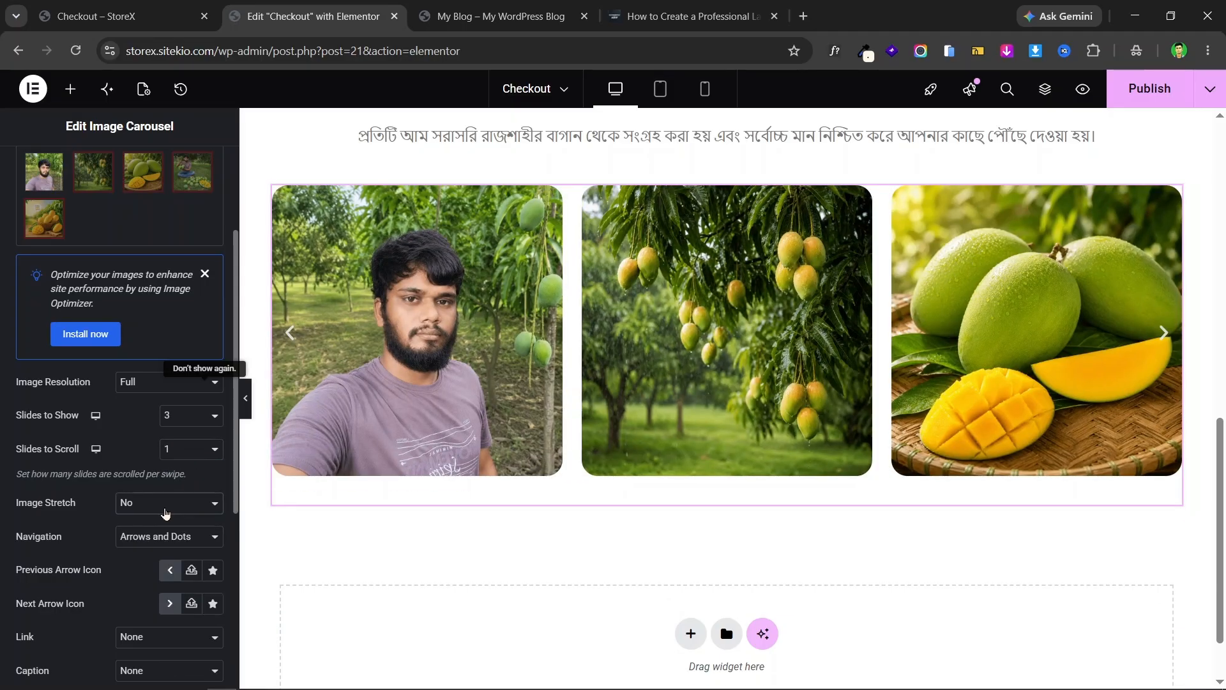
- Set the carousel's Navigation to None
{"action": "scroll", "coordinate": [157, 548], "scroll_direction": "down", "scroll_amount": 1}
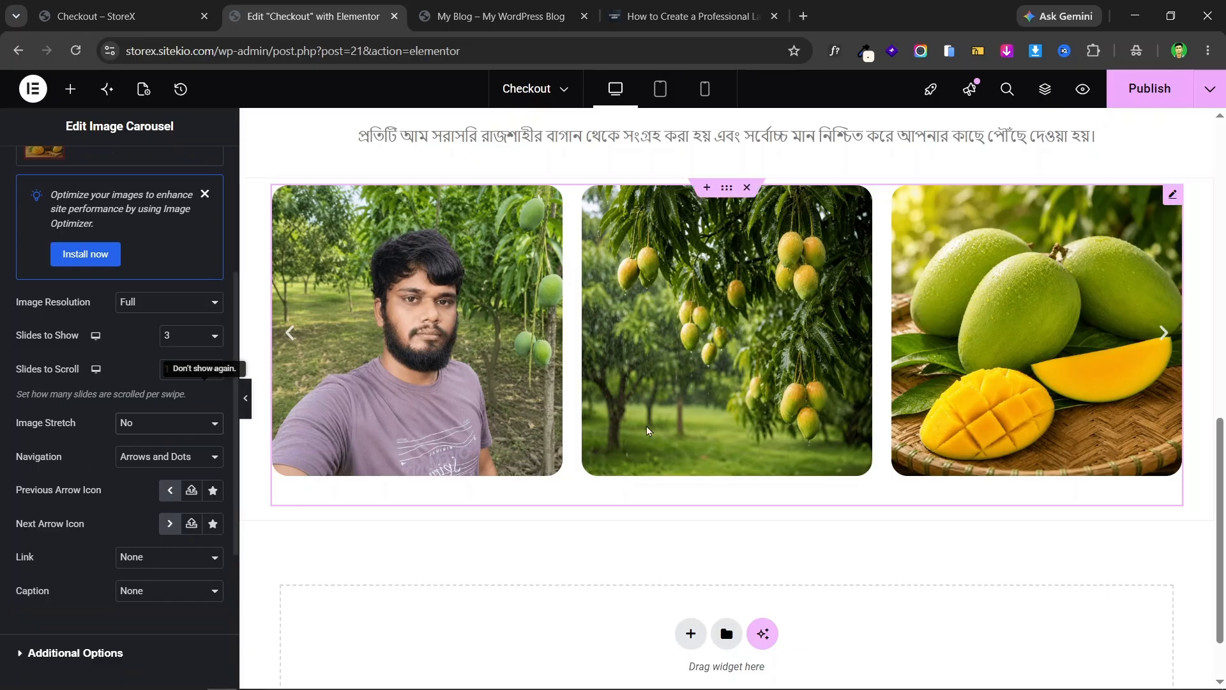
{"action": "left_click", "coordinate": [168, 461]}
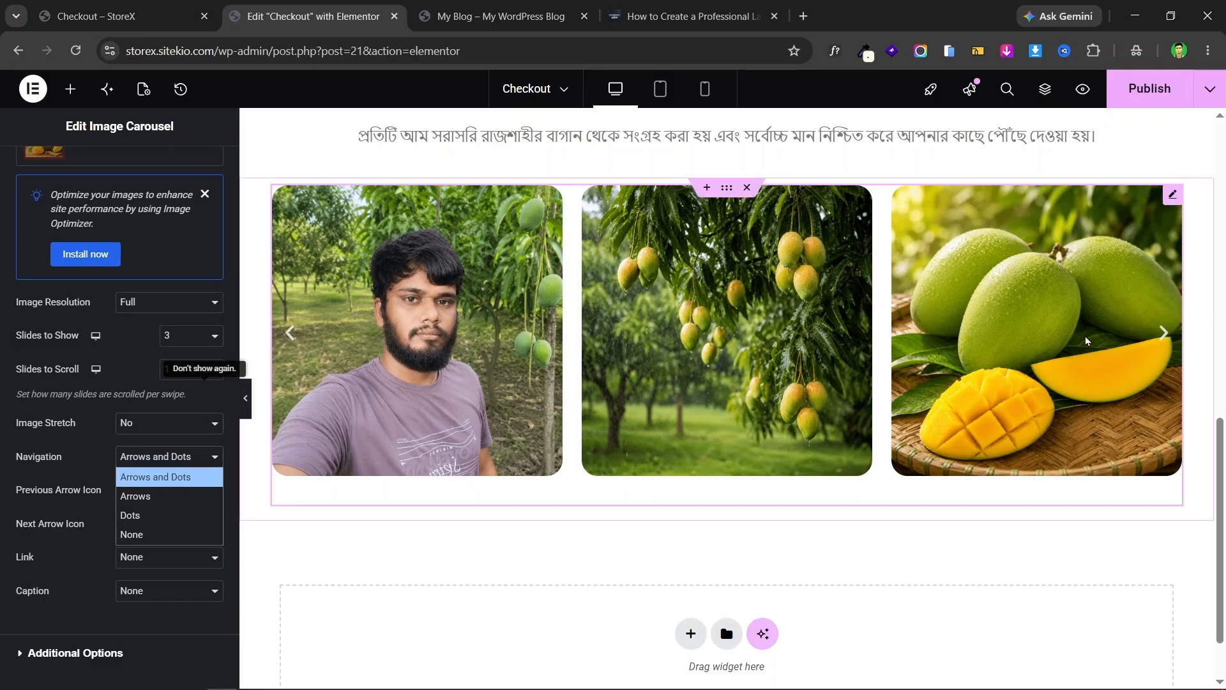
{"action": "left_click", "coordinate": [1165, 334]}
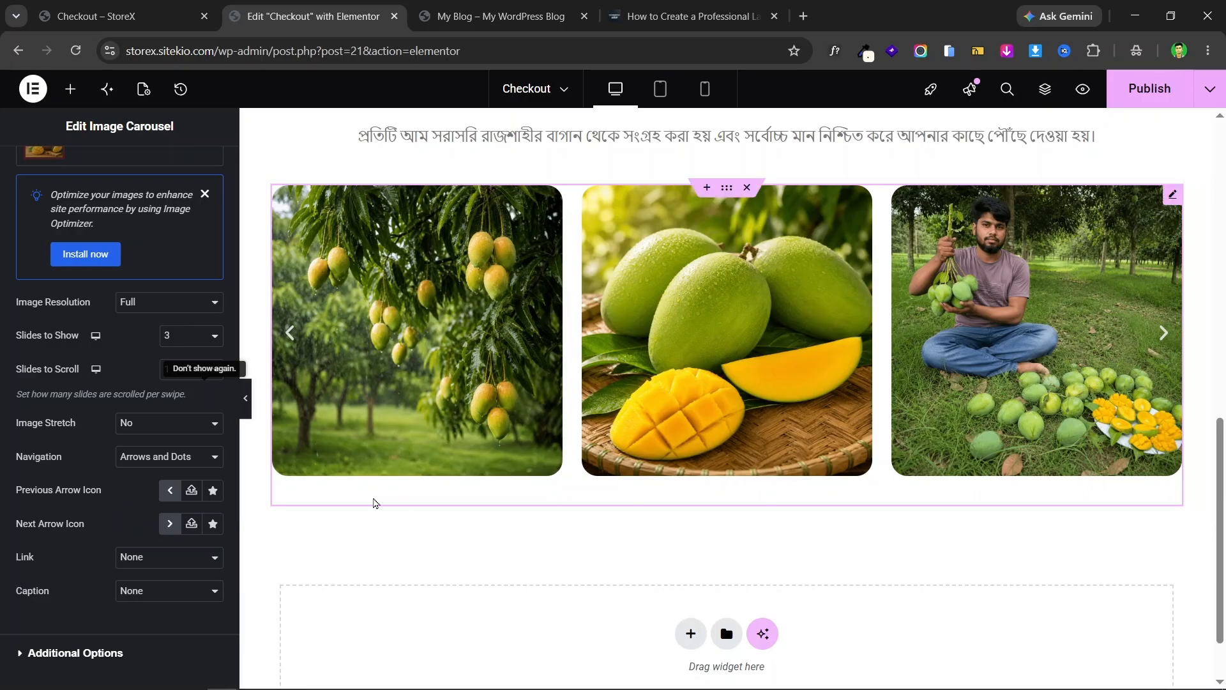
{"action": "left_click", "coordinate": [142, 456]}
{"action": "left_click", "coordinate": [148, 534]}
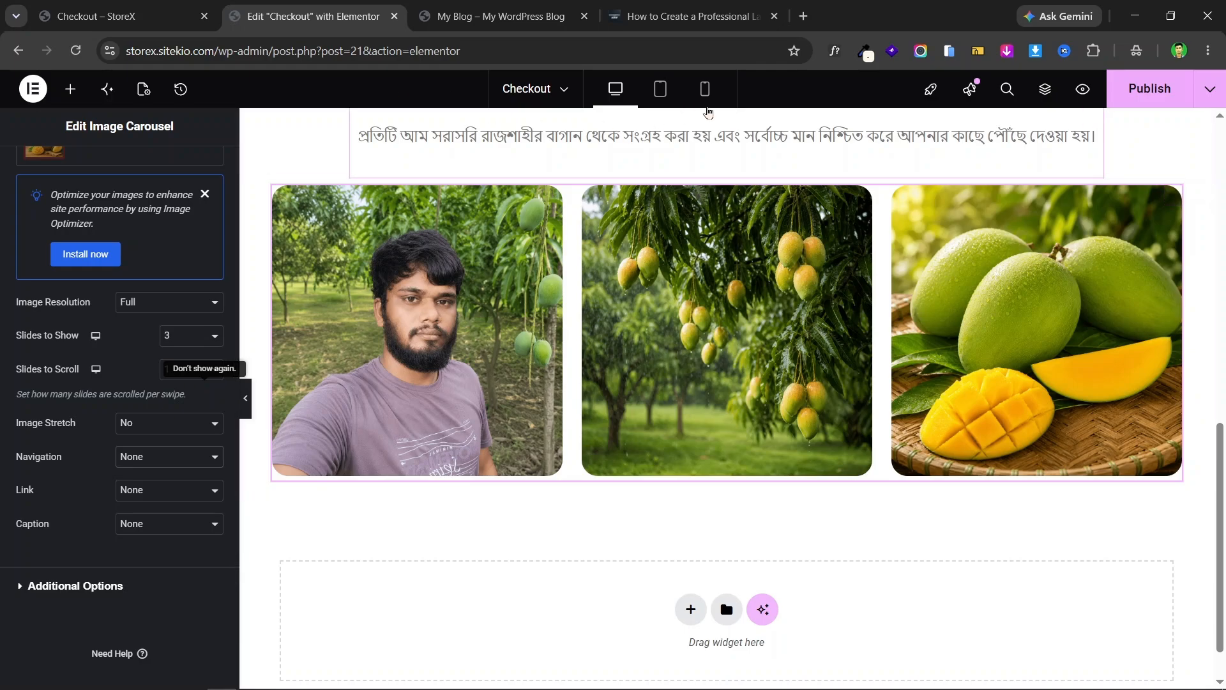
- Switch to mobile preview and reset the carousel container's padding to zero
{"action": "scroll", "coordinate": [670, 199], "scroll_direction": "up", "scroll_amount": 3}
{"action": "scroll", "coordinate": [671, 198], "scroll_direction": "down", "scroll_amount": 3}
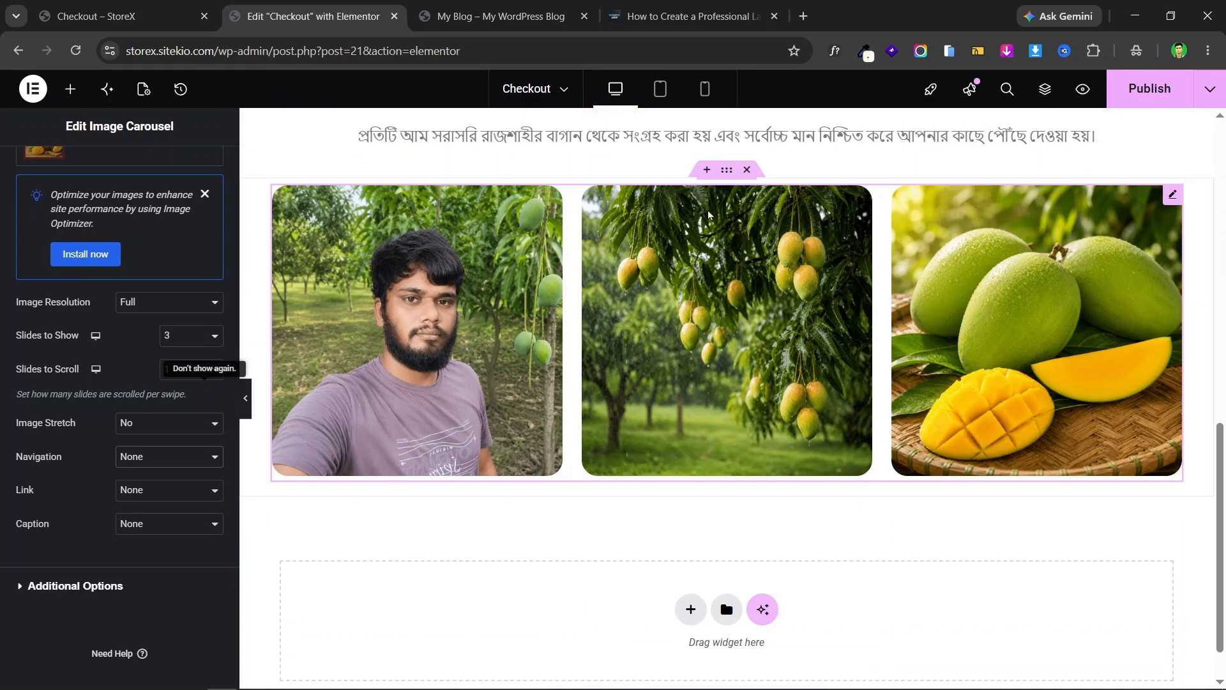
{"action": "left_click", "coordinate": [708, 95]}
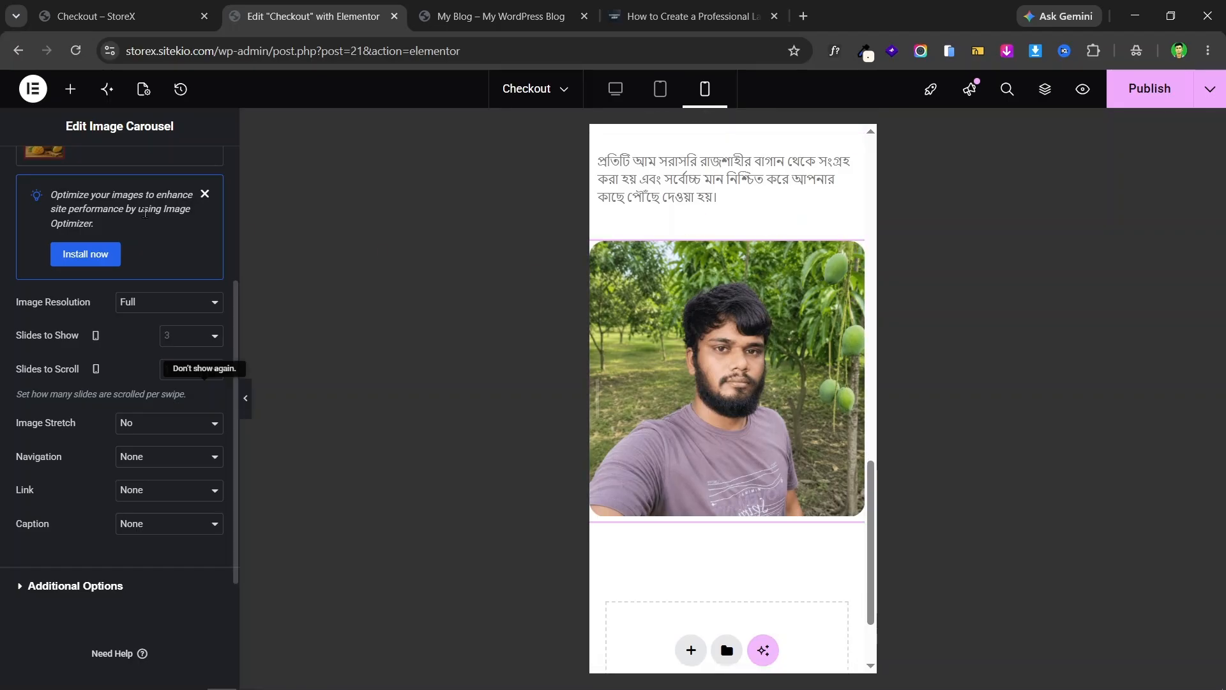
{"action": "left_click", "coordinate": [728, 224]}
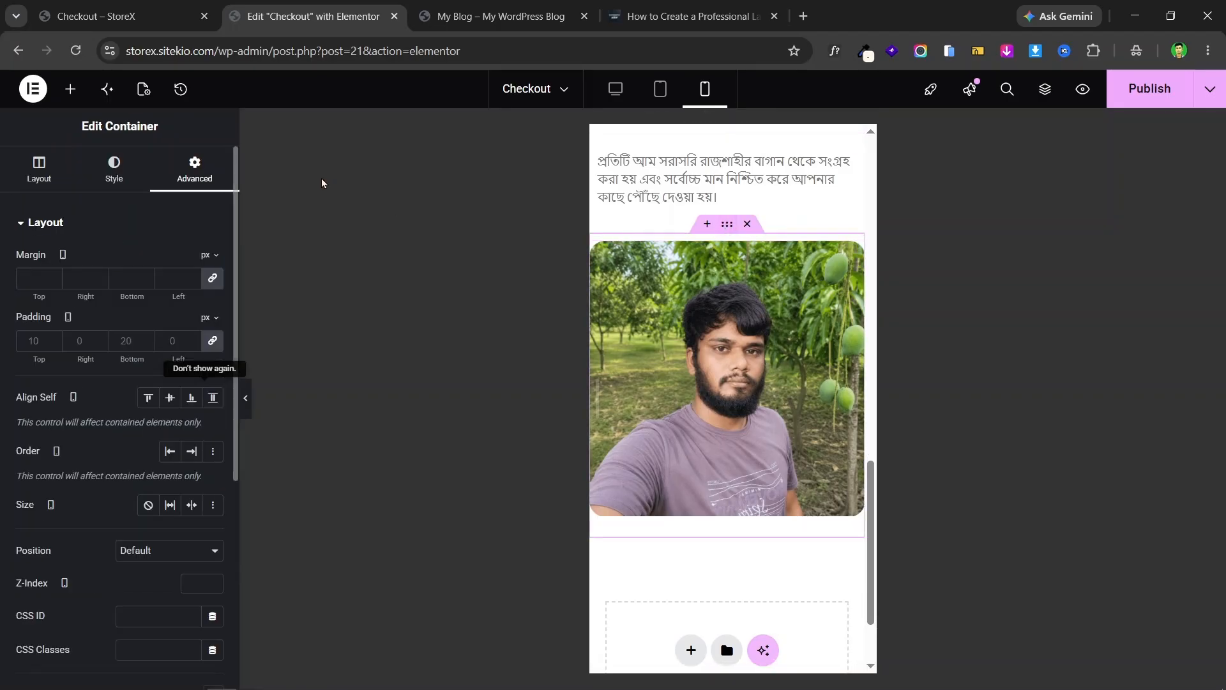
{"action": "left_click", "coordinate": [218, 347]}
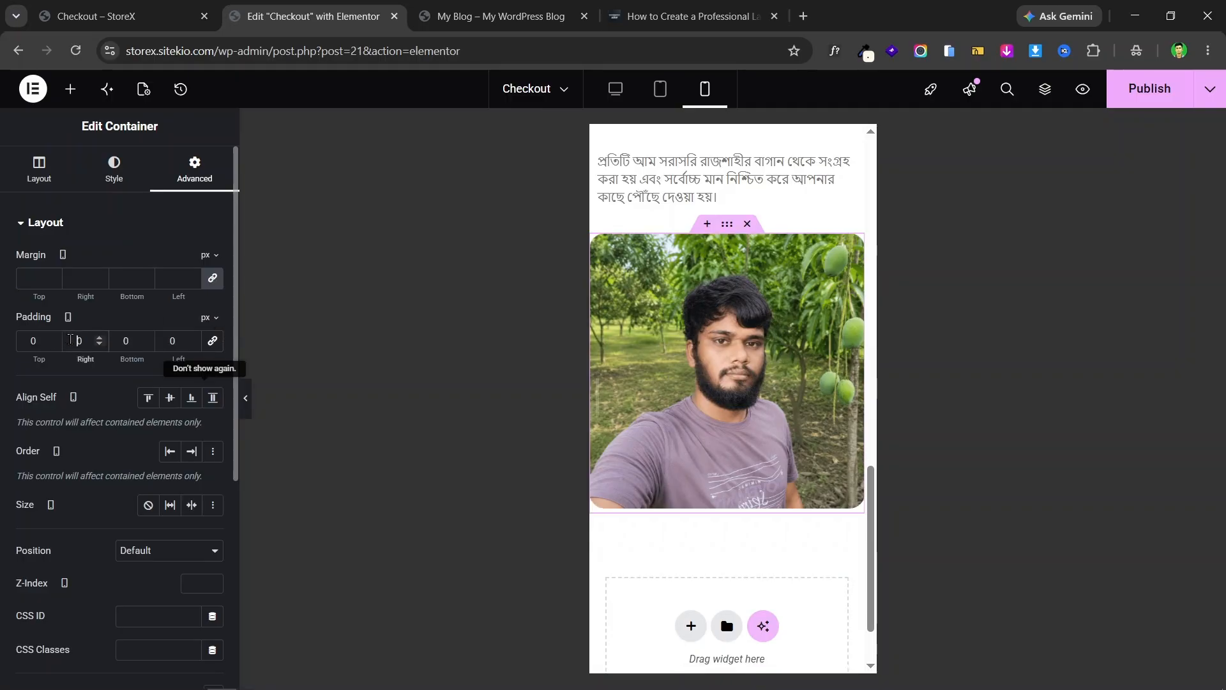
{"action": "type", "text": "1"}
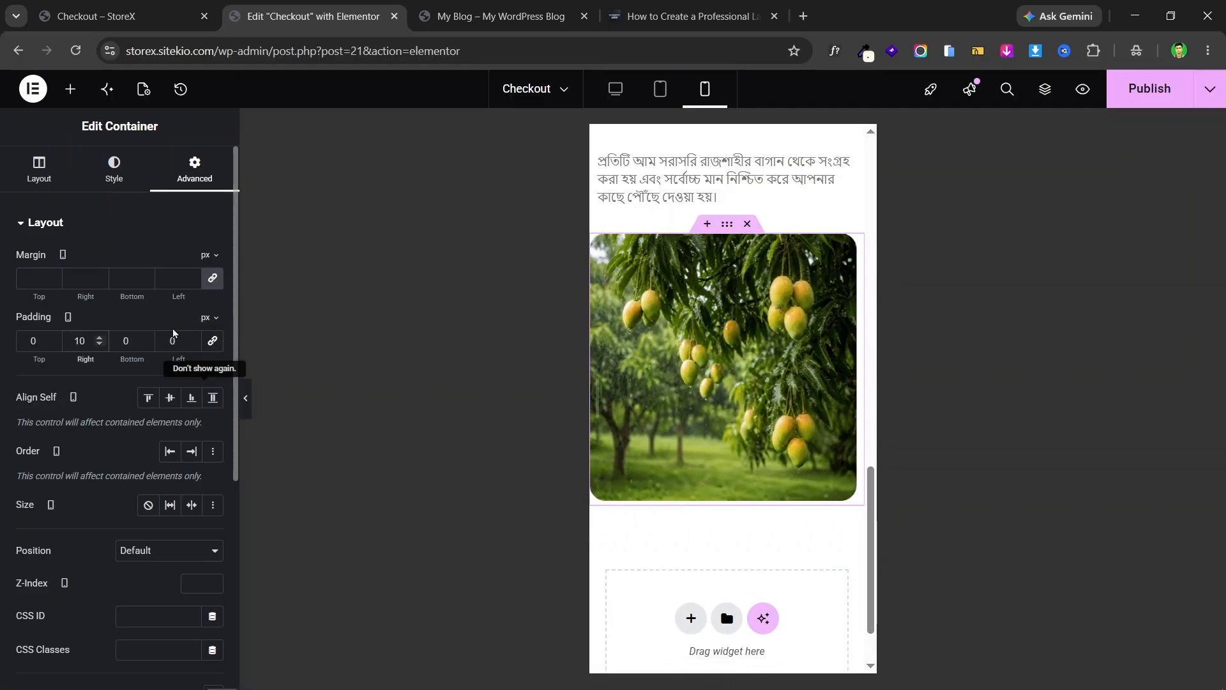
{"action": "type", "text": "1"}
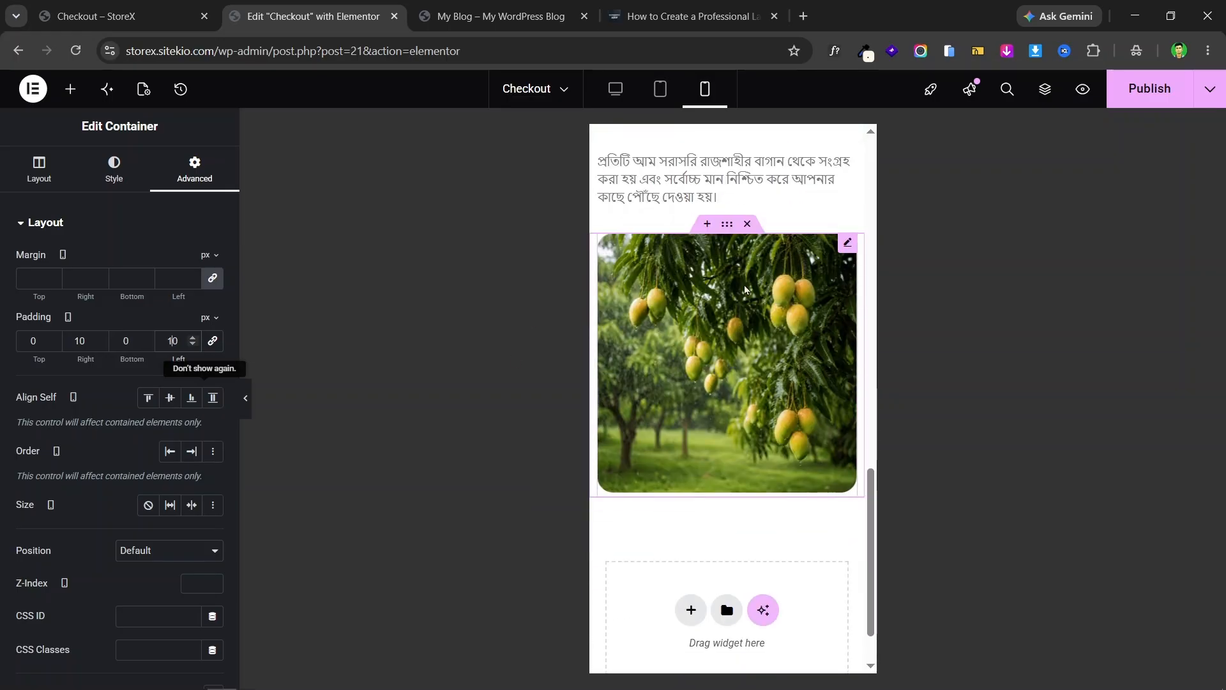
- Set the mango image carousel's mobile Slides to Show to 2, then return to desktop view
{"action": "left_click", "coordinate": [847, 243]}
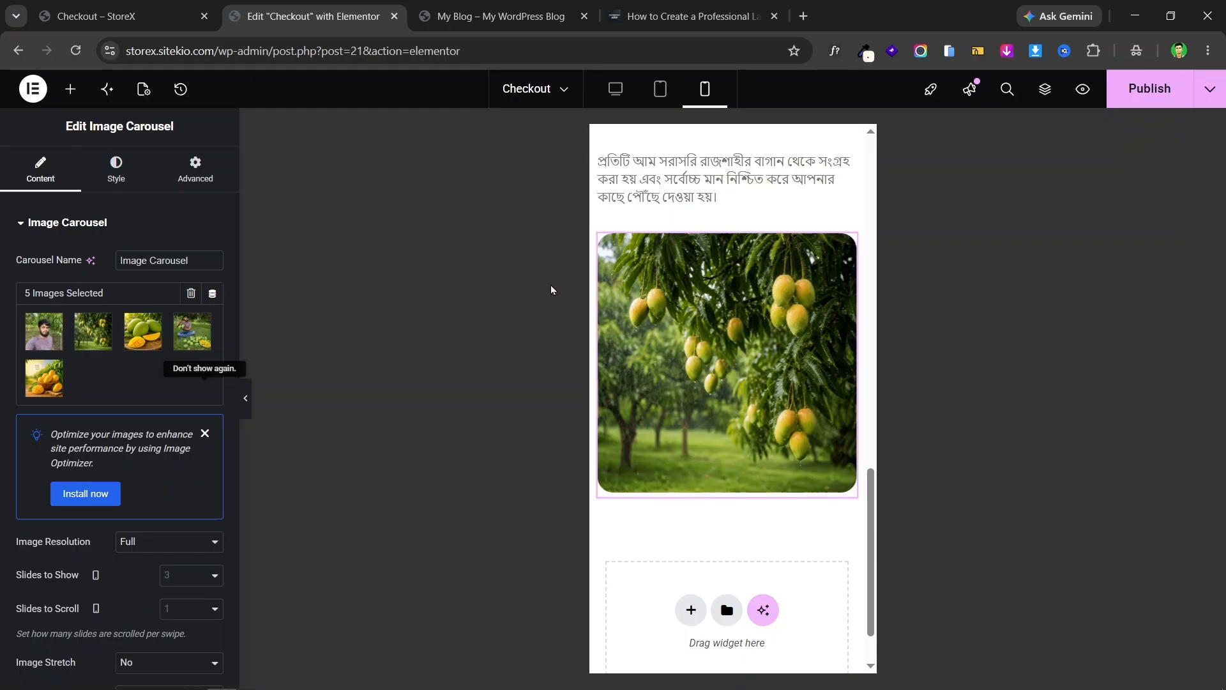
{"action": "left_click", "coordinate": [22, 222]}
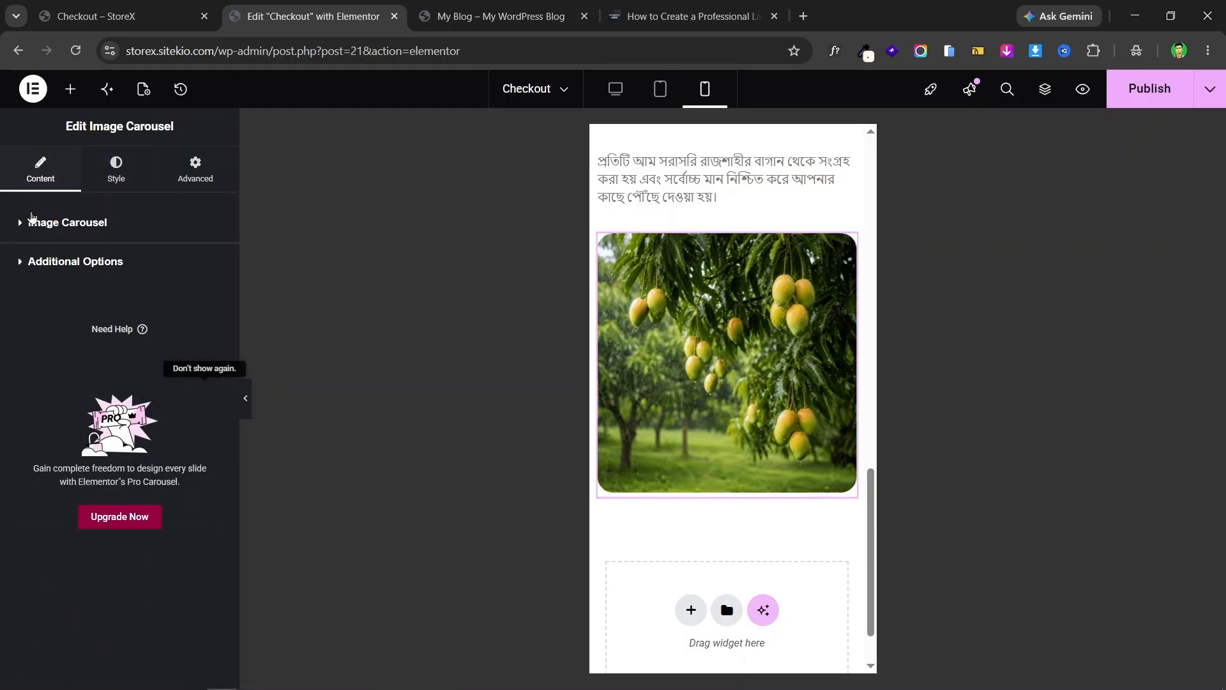
{"action": "left_click", "coordinate": [31, 221]}
{"action": "scroll", "coordinate": [83, 311], "scroll_direction": "down", "scroll_amount": 4}
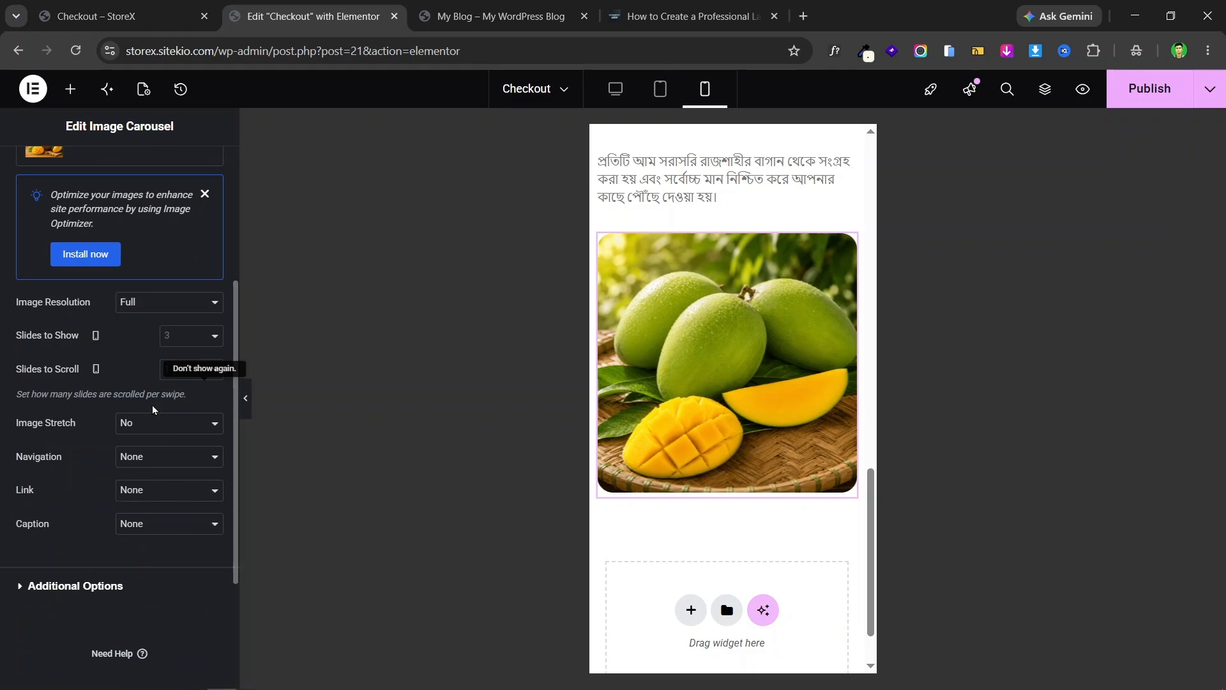
{"action": "left_click", "coordinate": [192, 352]}
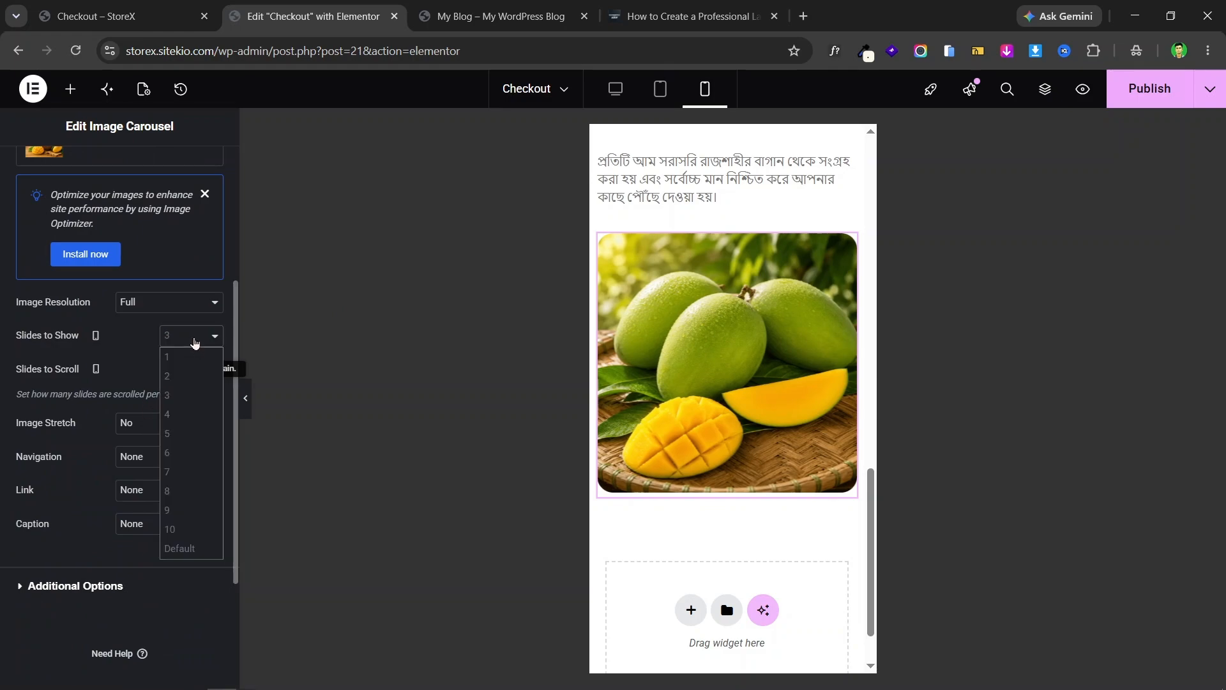
{"action": "left_click", "coordinate": [192, 369]}
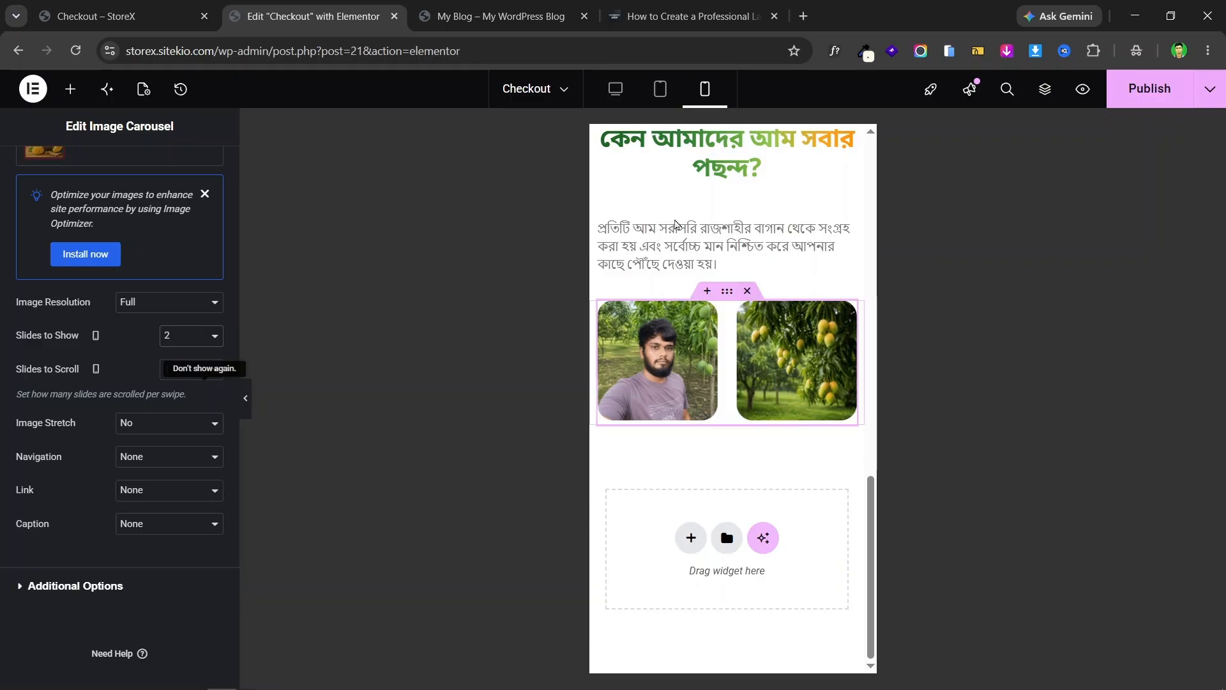
{"action": "left_click", "coordinate": [615, 89]}
- Compare spacing with the live landing page and select the carousel's container
{"action": "scroll", "coordinate": [873, 208], "scroll_direction": "up", "scroll_amount": 3}
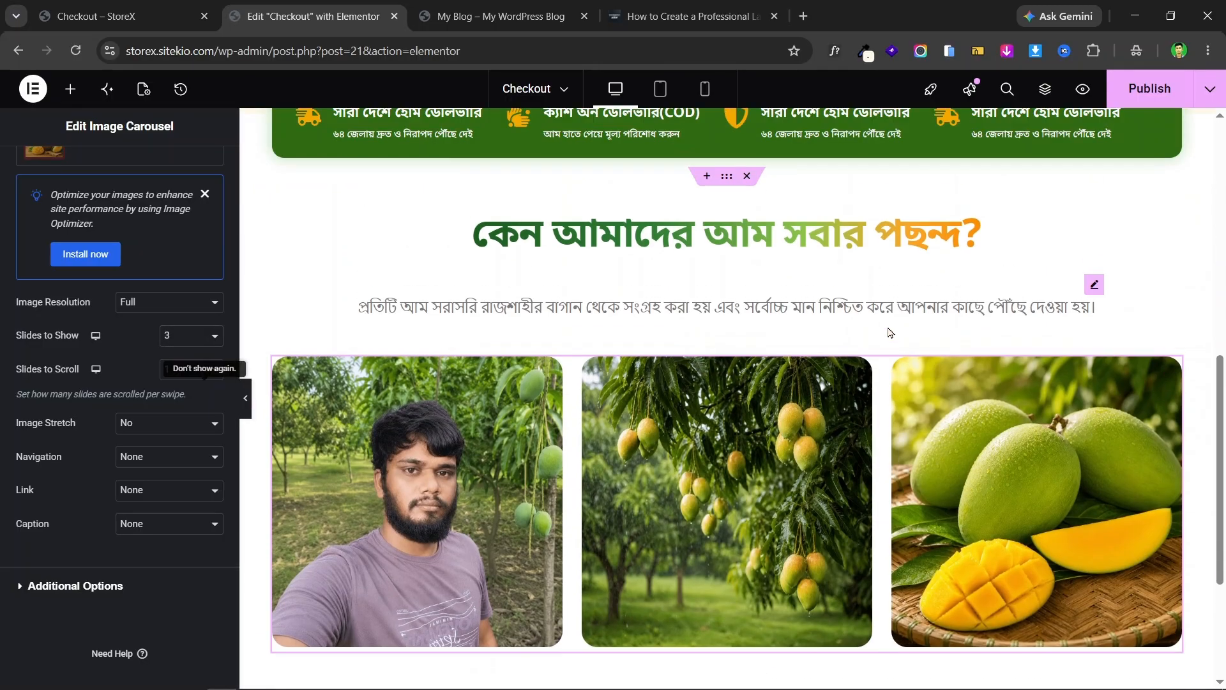
{"action": "left_click", "coordinate": [120, 7]}
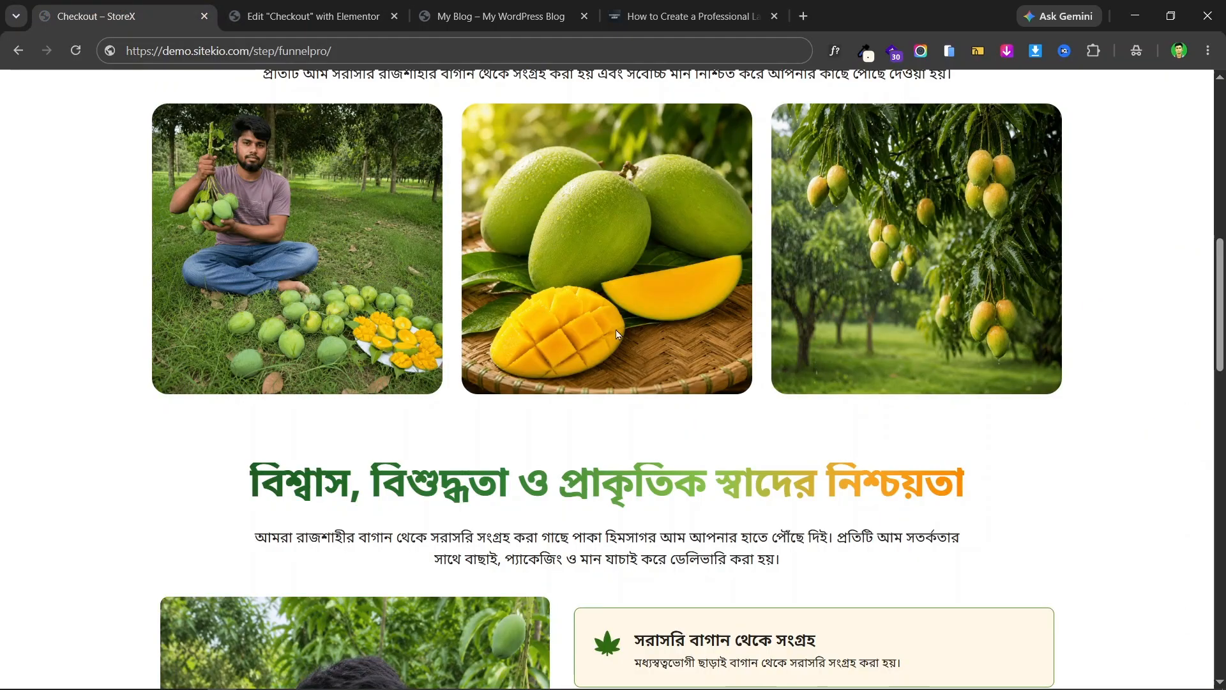
{"action": "scroll", "coordinate": [573, 530], "scroll_direction": "down", "scroll_amount": 2}
{"action": "scroll", "coordinate": [565, 307], "scroll_direction": "up", "scroll_amount": 5}
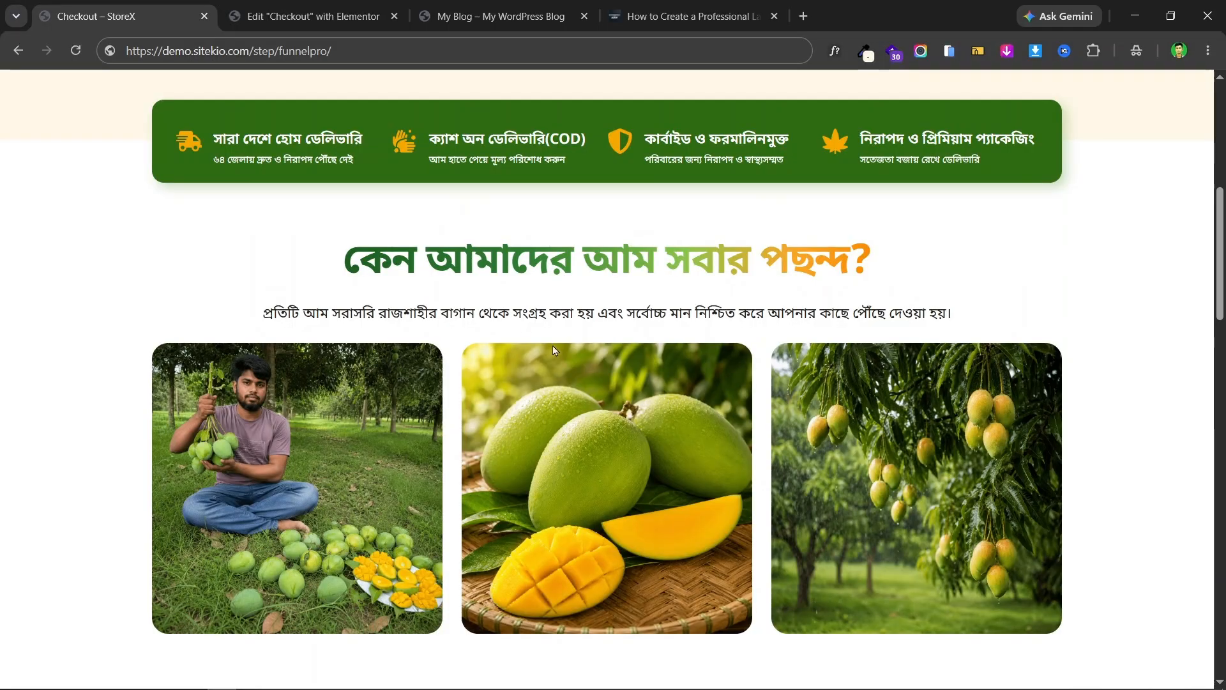
{"action": "left_click", "coordinate": [313, 16]}
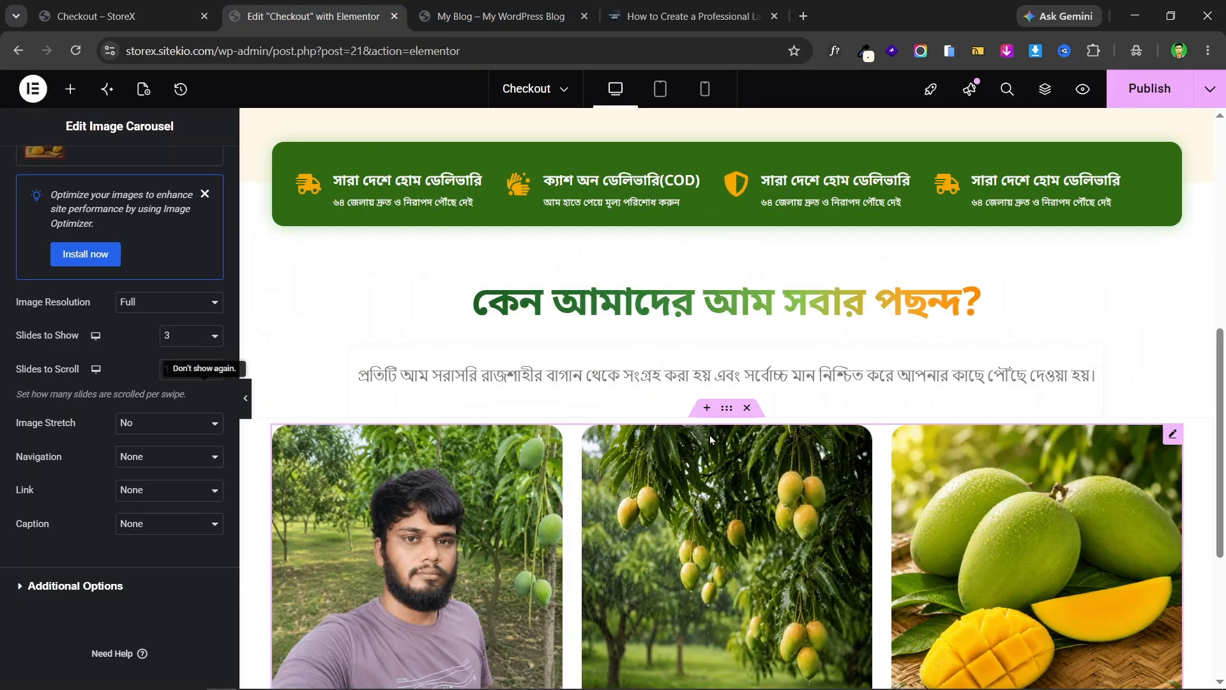
{"action": "left_click", "coordinate": [727, 411]}
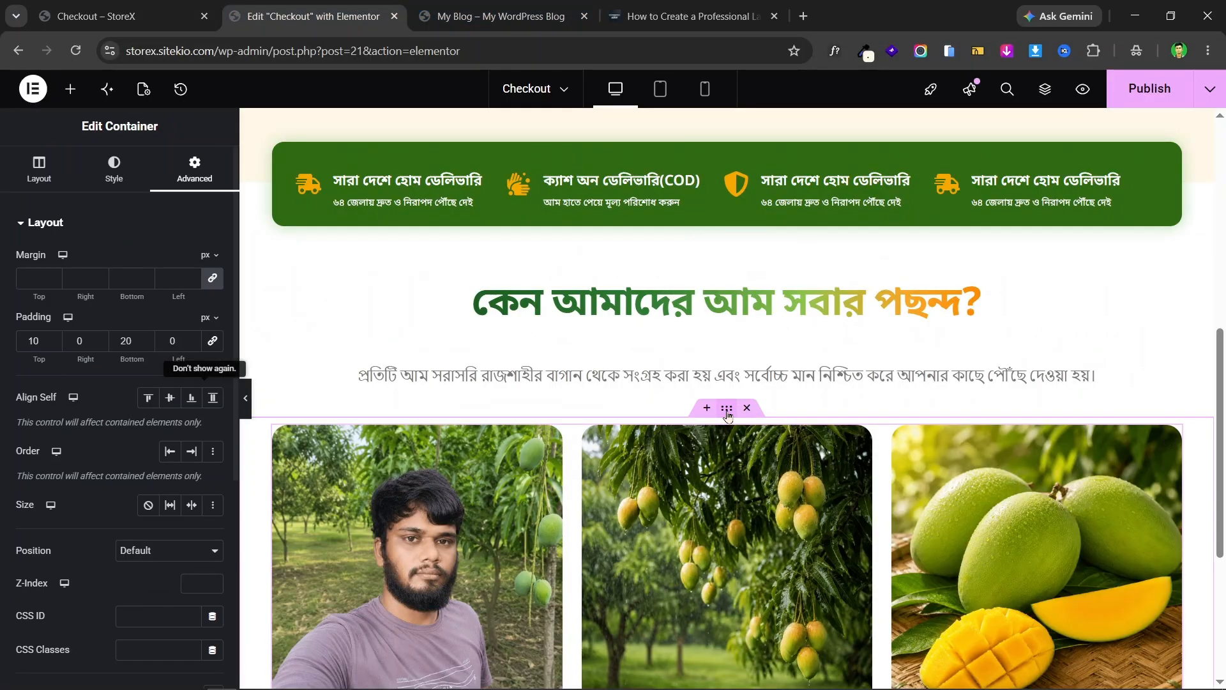
{"action": "left_click", "coordinate": [185, 16]}
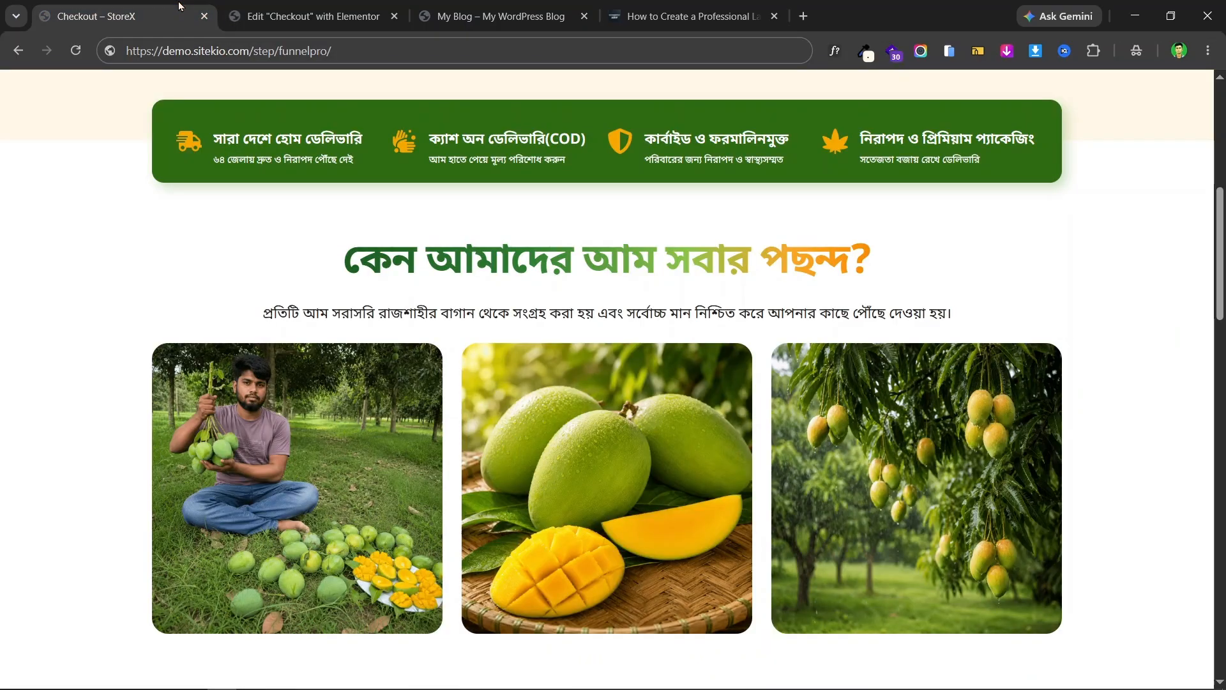
{"action": "left_click", "coordinate": [359, 9]}
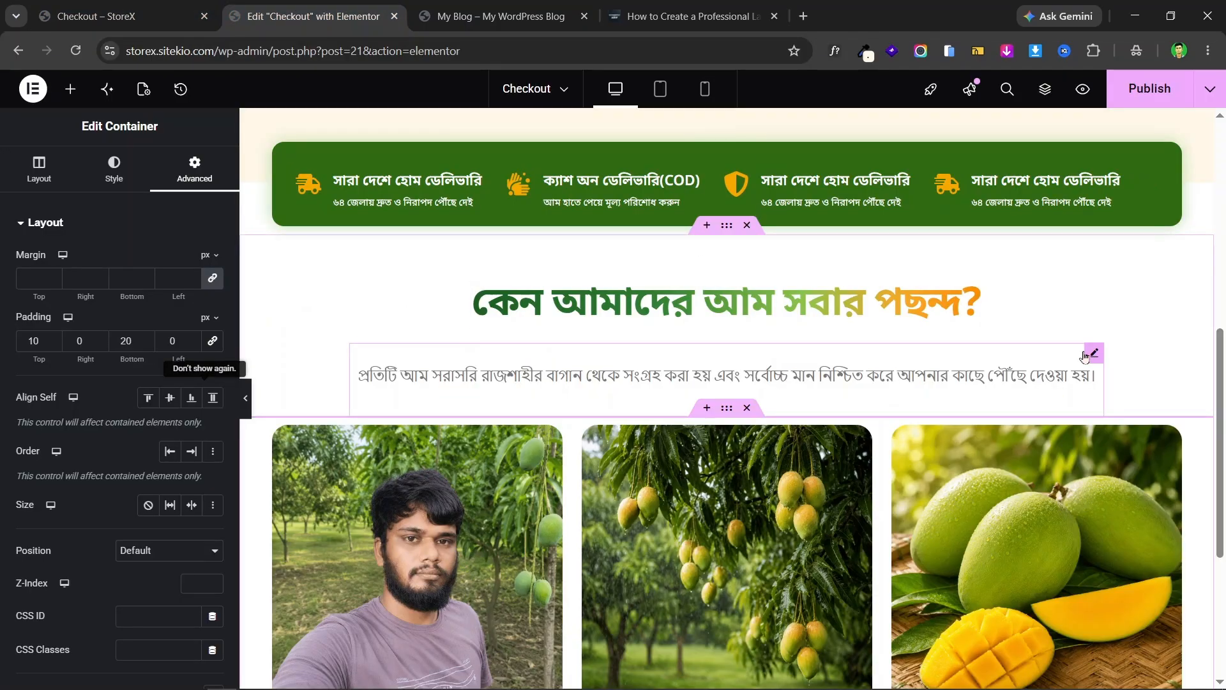
- Give the paragraph under the heading -20 px top and bottom margins, checking against the live page
{"action": "left_click", "coordinate": [1087, 354]}
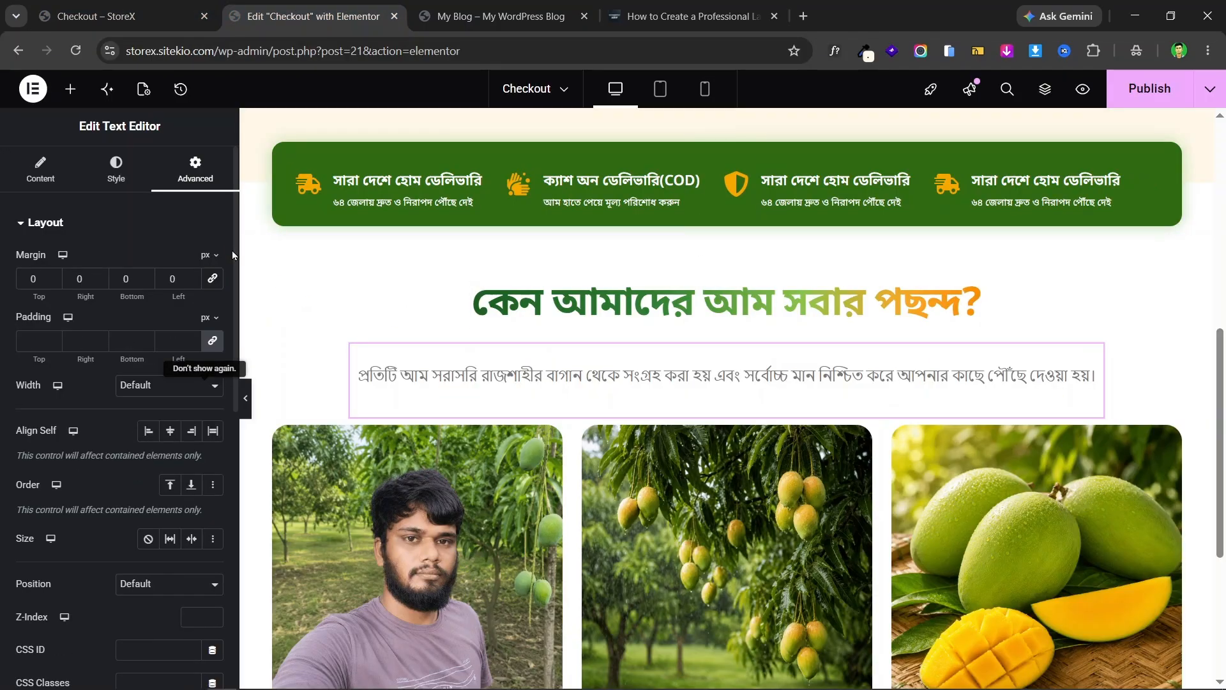
{"action": "left_click", "coordinate": [54, 284]}
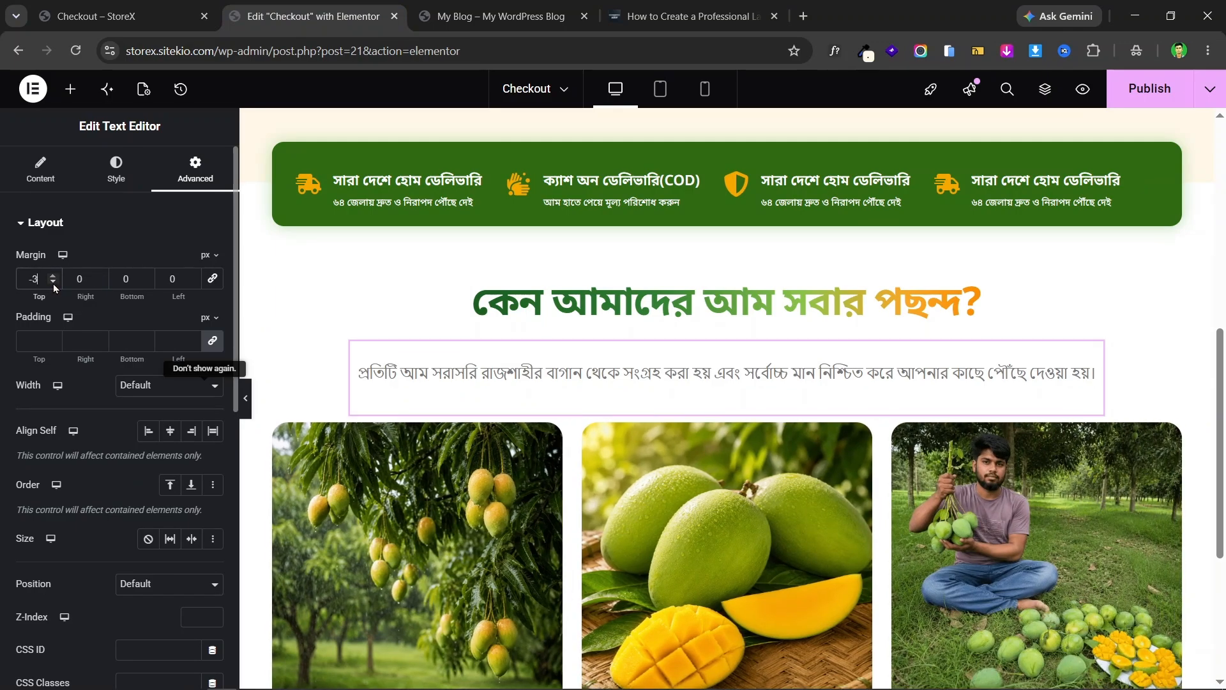
{"action": "left_click", "coordinate": [53, 284]}
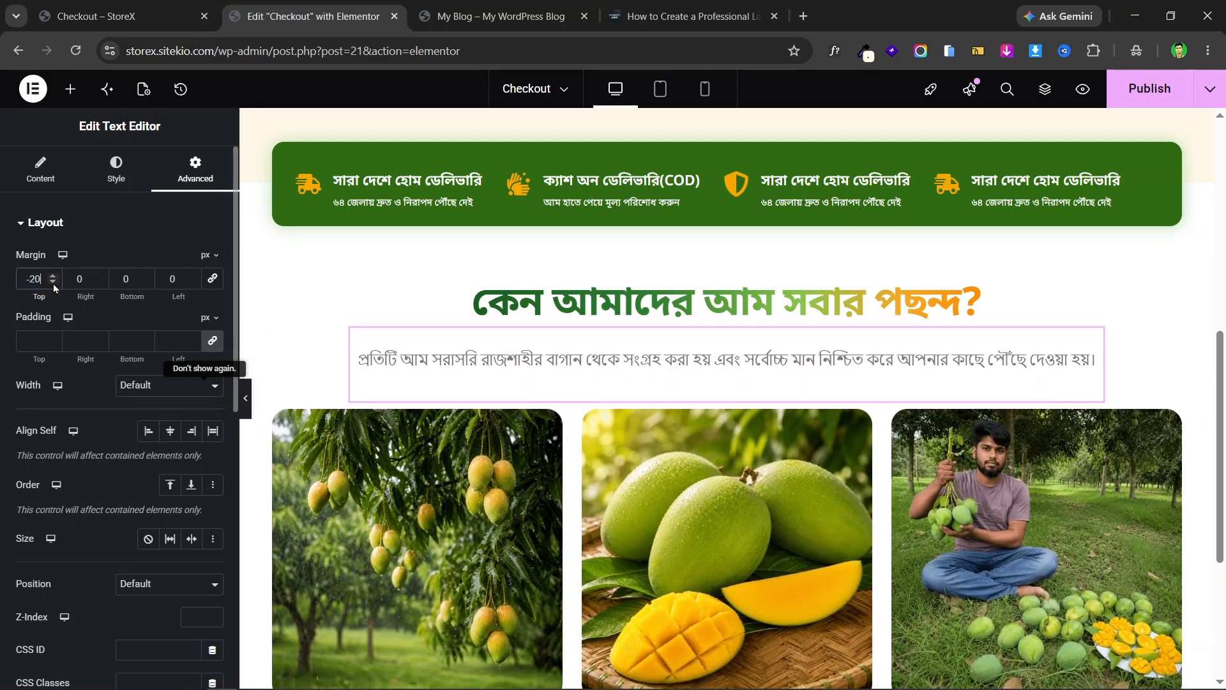
{"action": "left_click", "coordinate": [53, 284]}
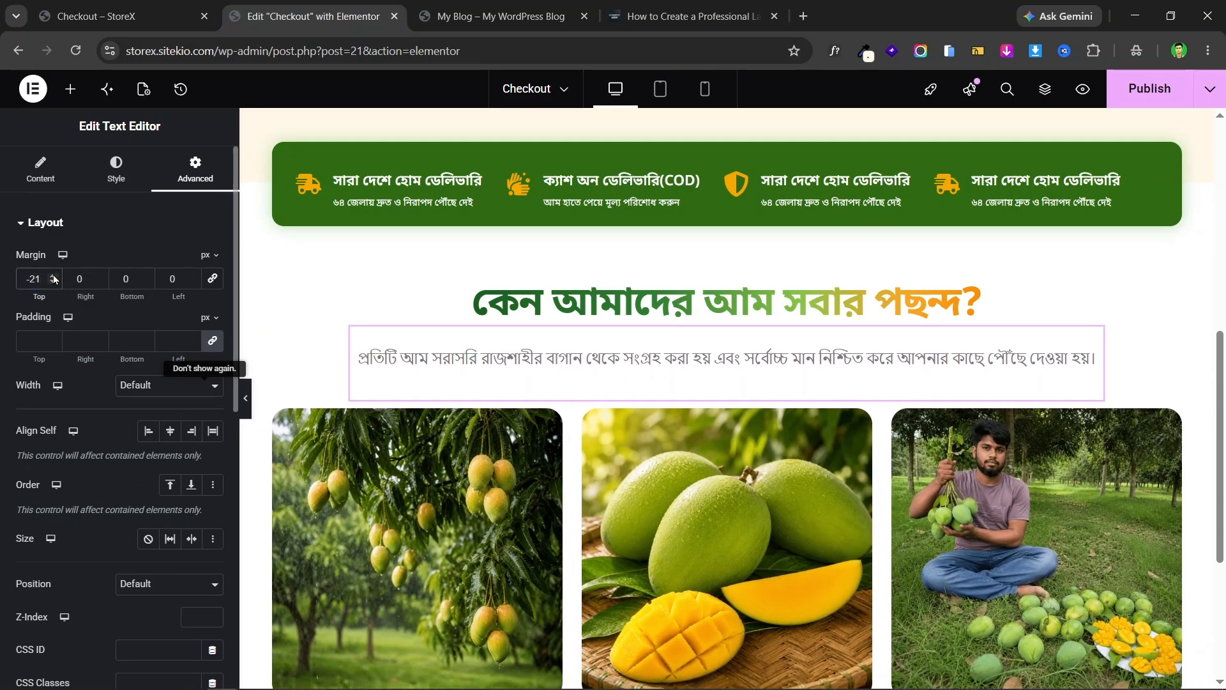
{"action": "left_click", "coordinate": [147, 282]}
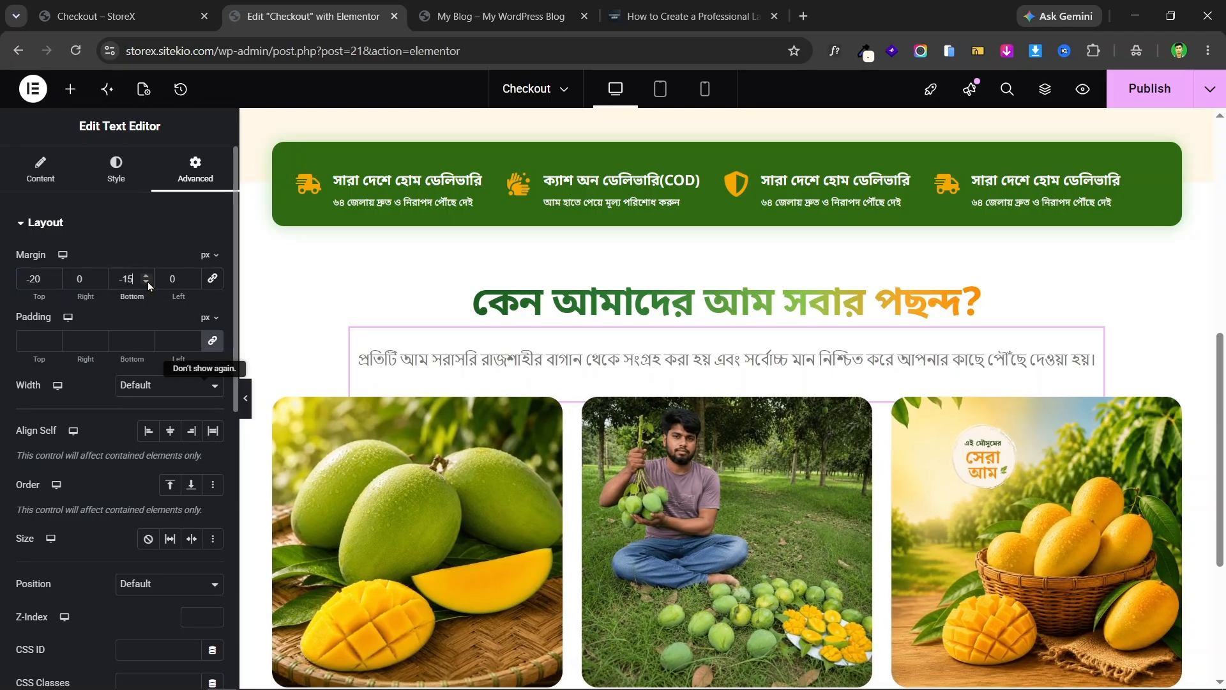
{"action": "left_click", "coordinate": [146, 282]}
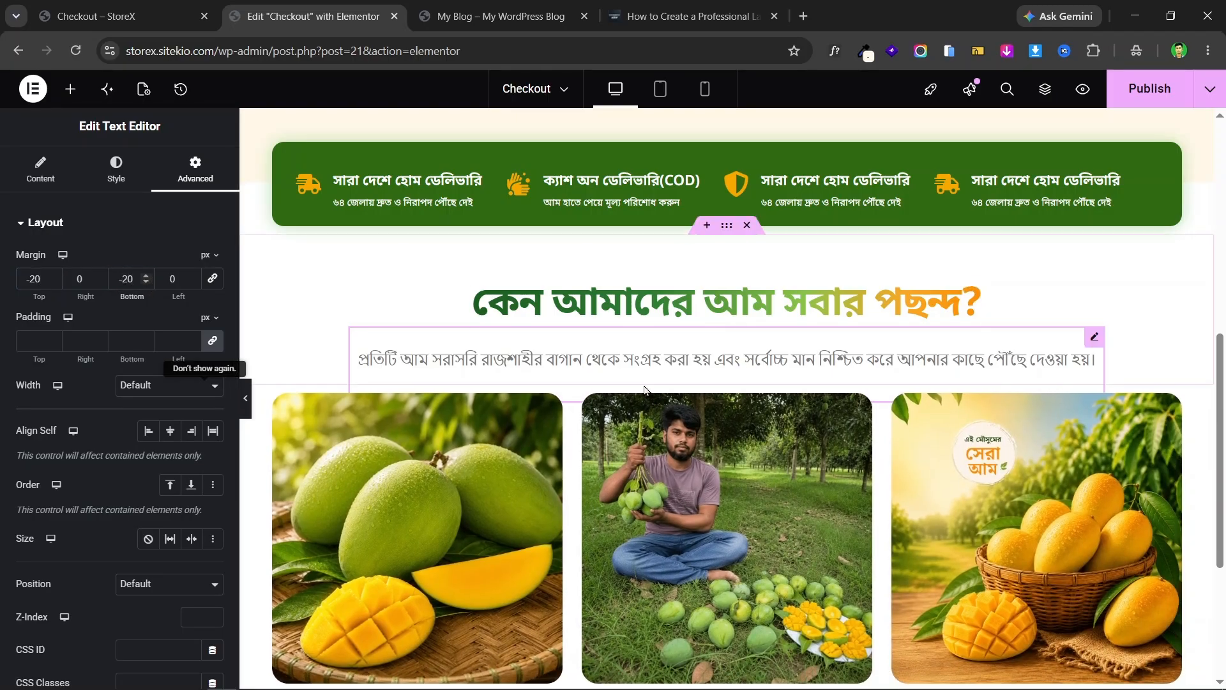
{"action": "left_click", "coordinate": [123, 5]}
{"action": "left_click", "coordinate": [353, 9]}
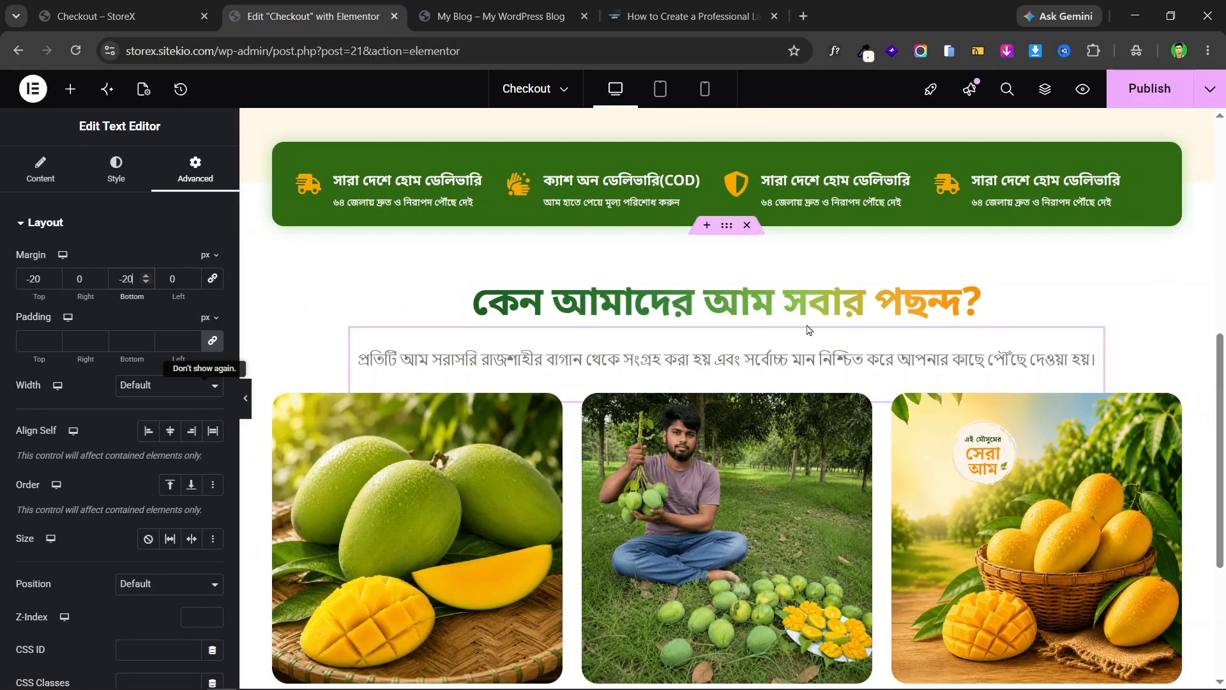
{"action": "scroll", "coordinate": [975, 305], "scroll_direction": "down", "scroll_amount": 4}
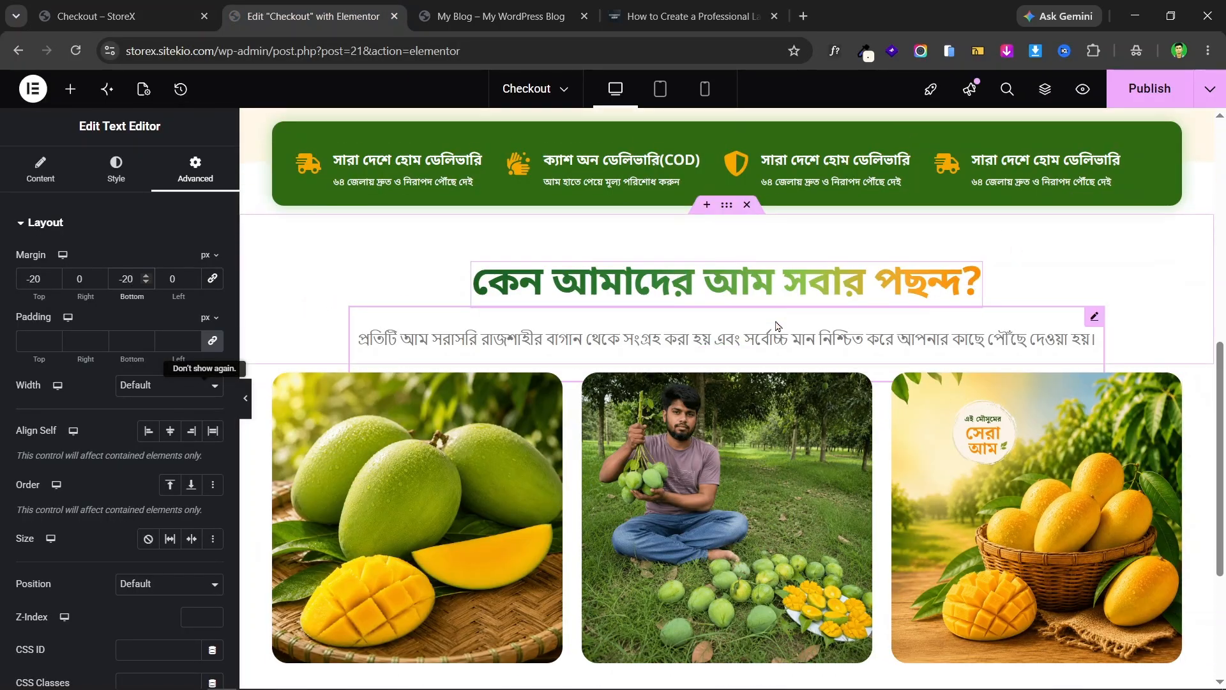
{"action": "left_click", "coordinate": [135, 6]}
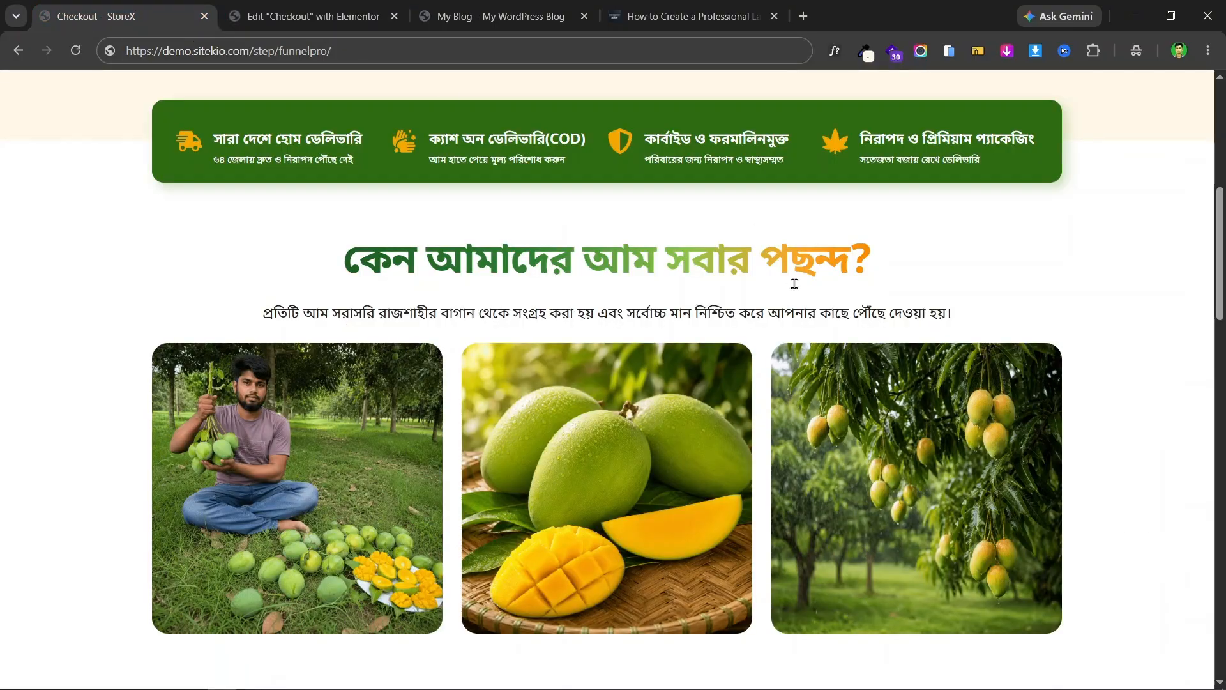
{"action": "scroll", "coordinate": [785, 301], "scroll_direction": "down", "scroll_amount": 6}
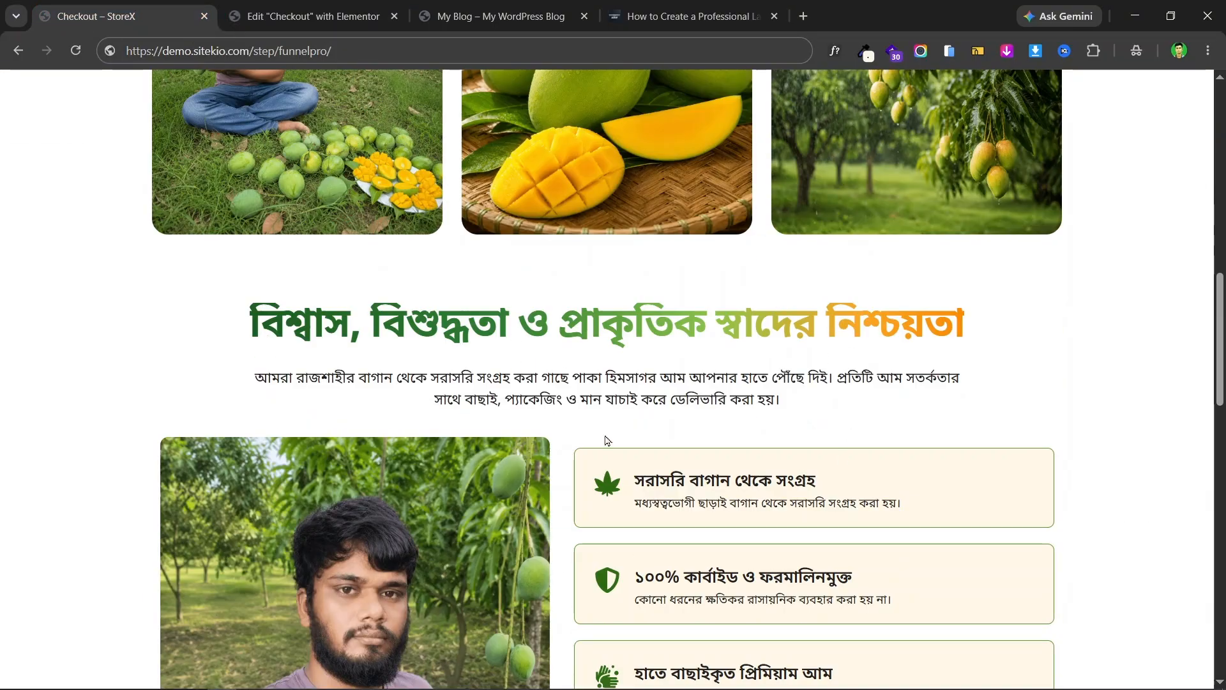
{"action": "scroll", "coordinate": [607, 441], "scroll_direction": "down", "scroll_amount": 2}
{"action": "scroll", "coordinate": [545, 342], "scroll_direction": "up", "scroll_amount": 8}
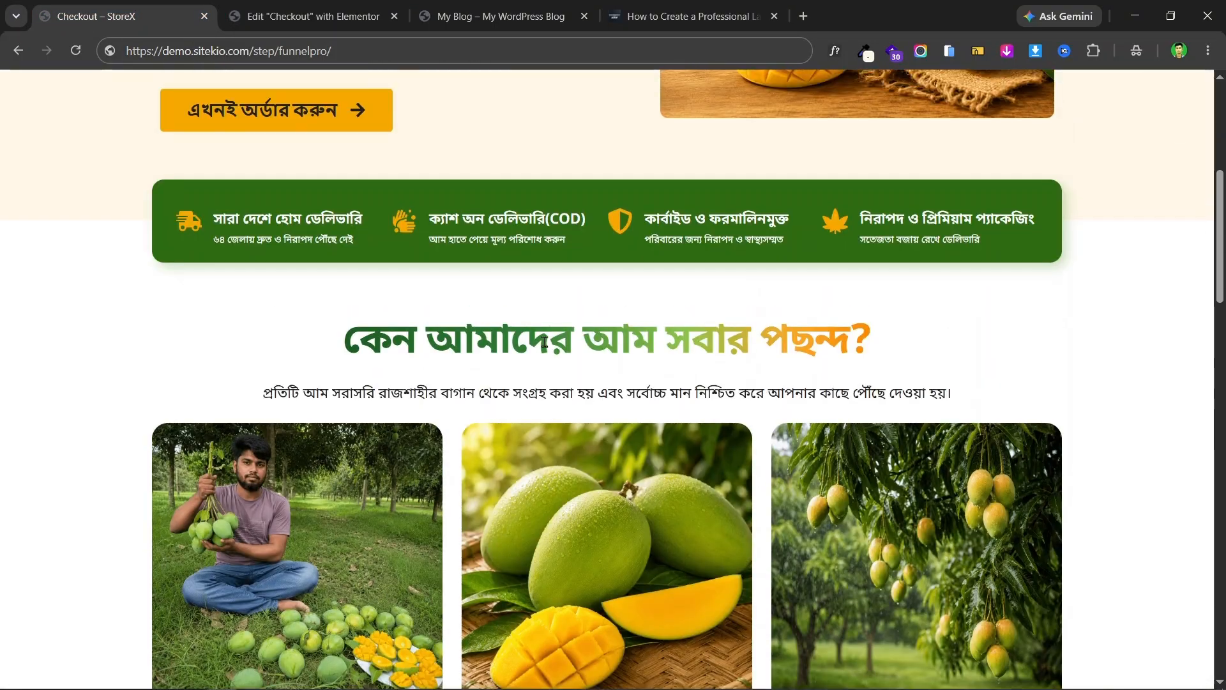
{"action": "left_click_drag", "start_coordinate": [287, 393], "coordinate": [979, 389]}
{"action": "left_click", "coordinate": [354, 315]}
{"action": "scroll", "coordinate": [831, 364], "scroll_direction": "down", "scroll_amount": 5}
{"action": "scroll", "coordinate": [678, 367], "scroll_direction": "up", "scroll_amount": 4}
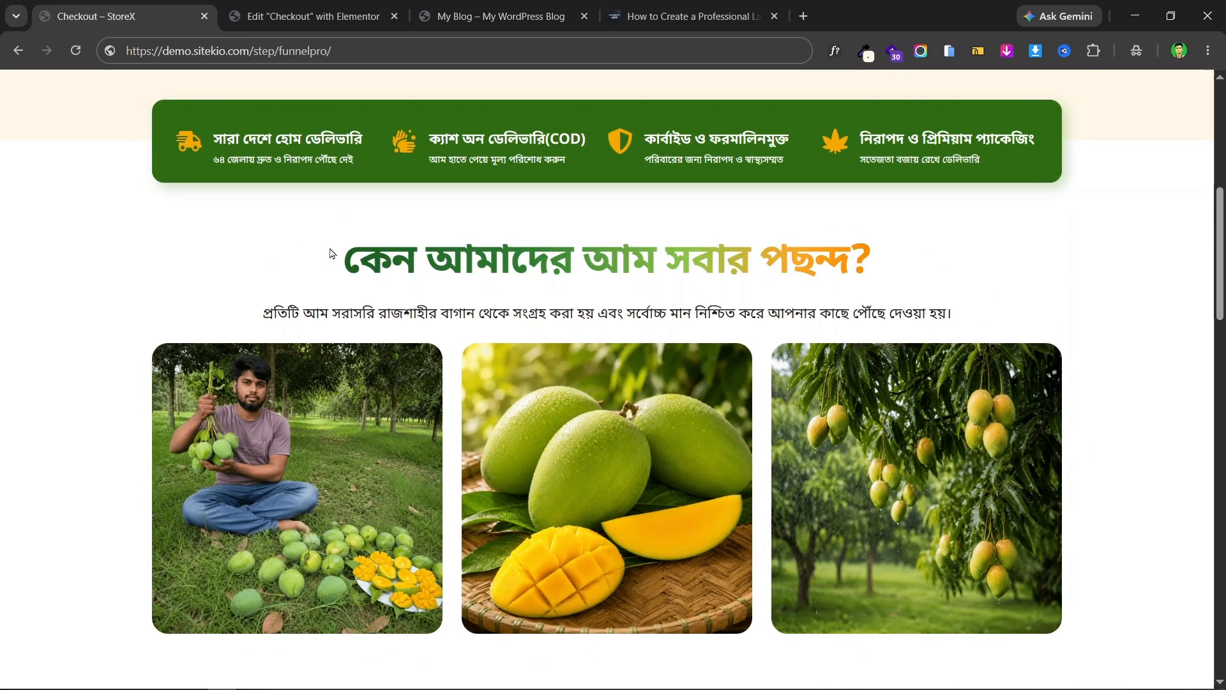
{"action": "left_click_drag", "start_coordinate": [333, 254], "coordinate": [920, 248]}
{"action": "left_click", "coordinate": [961, 317]}
{"action": "scroll", "coordinate": [599, 307], "scroll_direction": "down", "scroll_amount": 5}
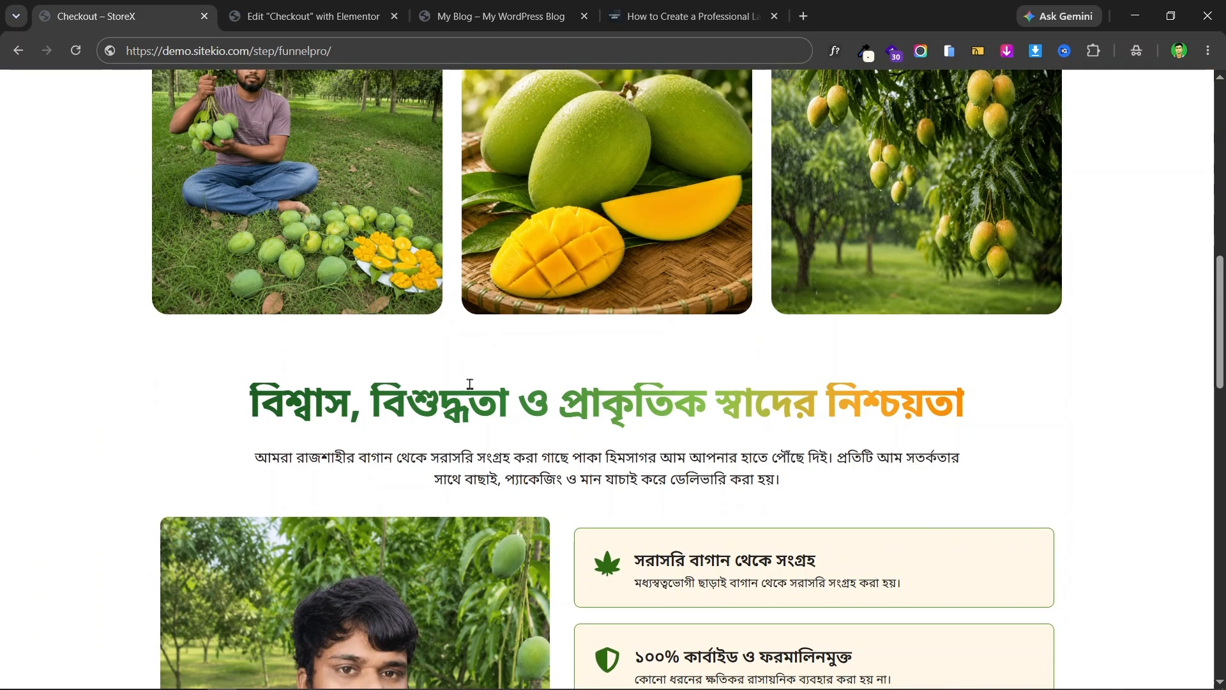
{"action": "left_click_drag", "start_coordinate": [246, 387], "coordinate": [928, 452]}
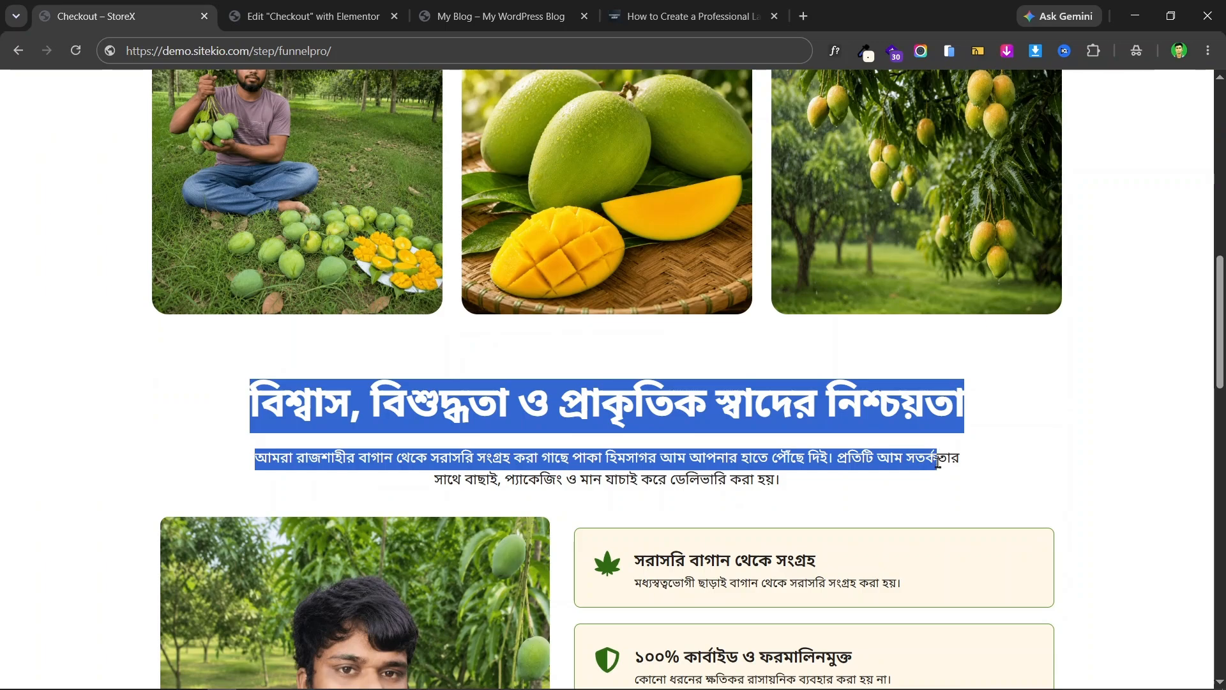
{"action": "left_click", "coordinate": [637, 431]}
{"action": "scroll", "coordinate": [852, 453], "scroll_direction": "up", "scroll_amount": 6}
{"action": "scroll", "coordinate": [852, 453], "scroll_direction": "down", "scroll_amount": 2}
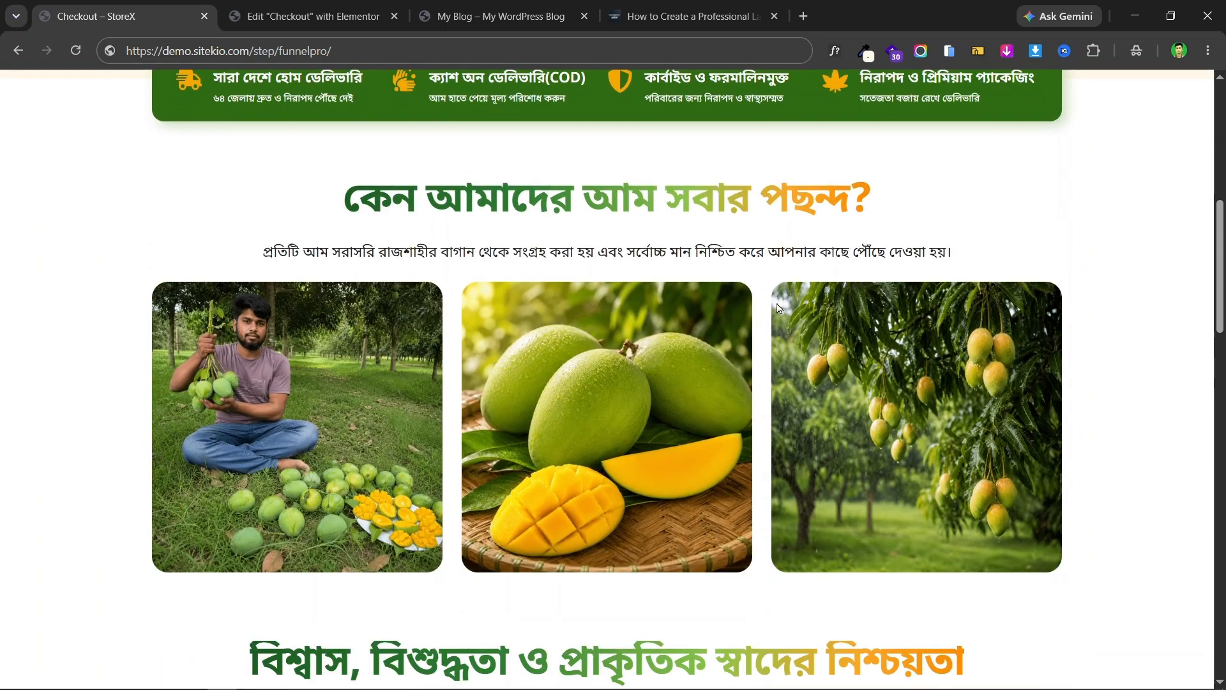
{"action": "scroll", "coordinate": [411, 139], "scroll_direction": "up", "scroll_amount": 1}
{"action": "left_click", "coordinate": [313, 16]}
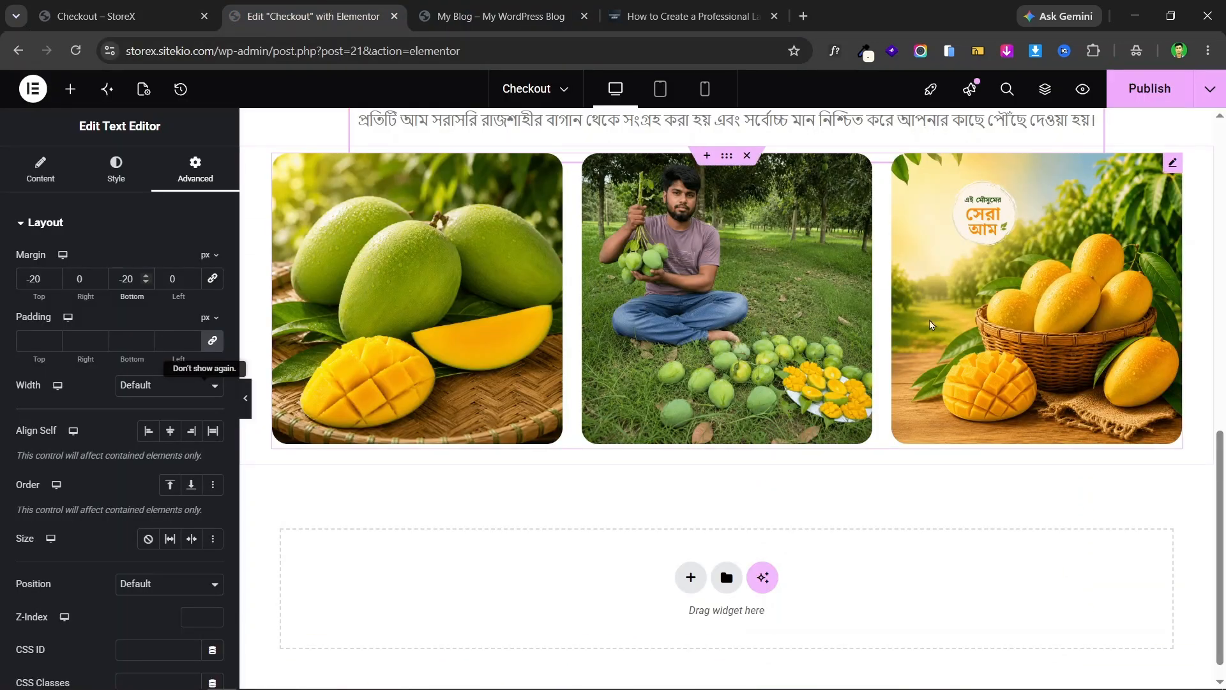
{"action": "scroll", "coordinate": [821, 352], "scroll_direction": "up", "scroll_amount": 5}
- Duplicate the heading-and-paragraph section and move the copy below the carousel in the Navigator
{"action": "left_click", "coordinate": [727, 307]}
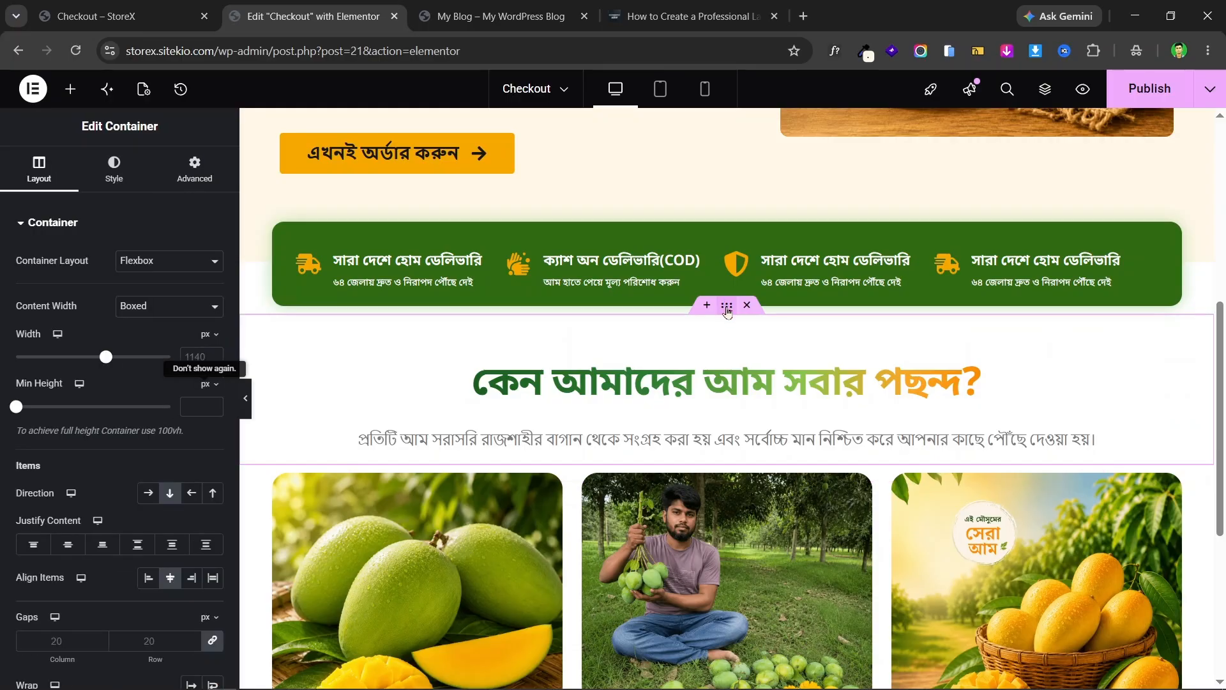
{"action": "right_click", "coordinate": [727, 312]}
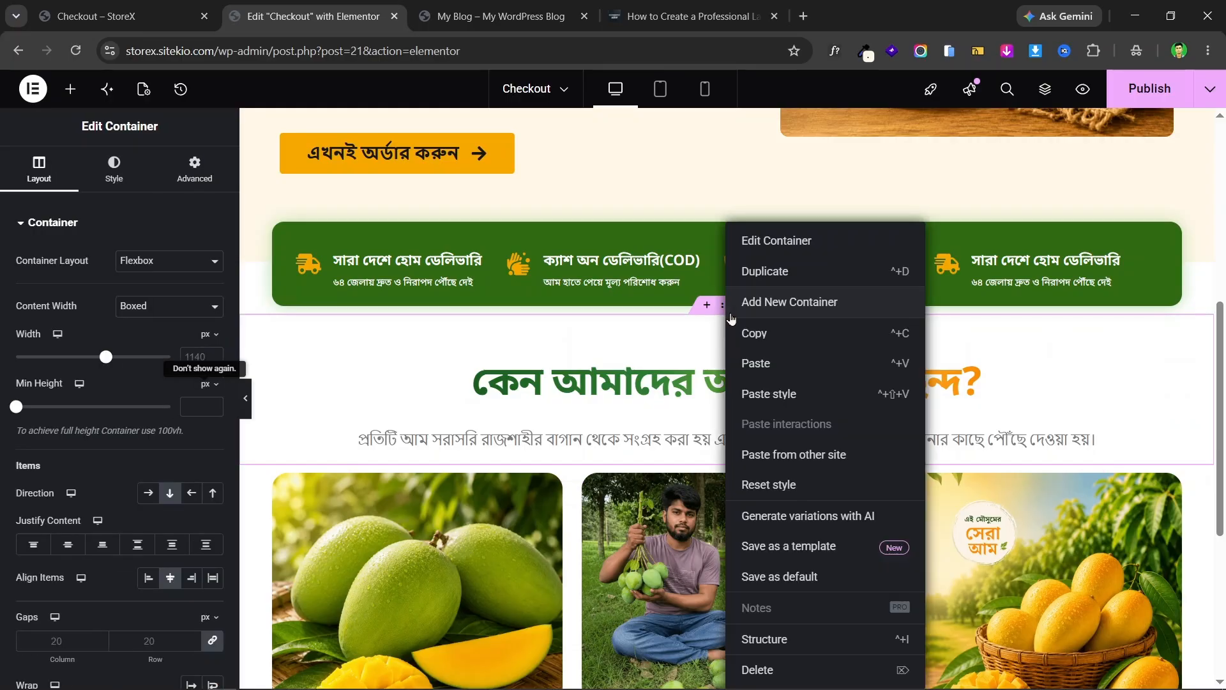
{"action": "left_click", "coordinate": [817, 280]}
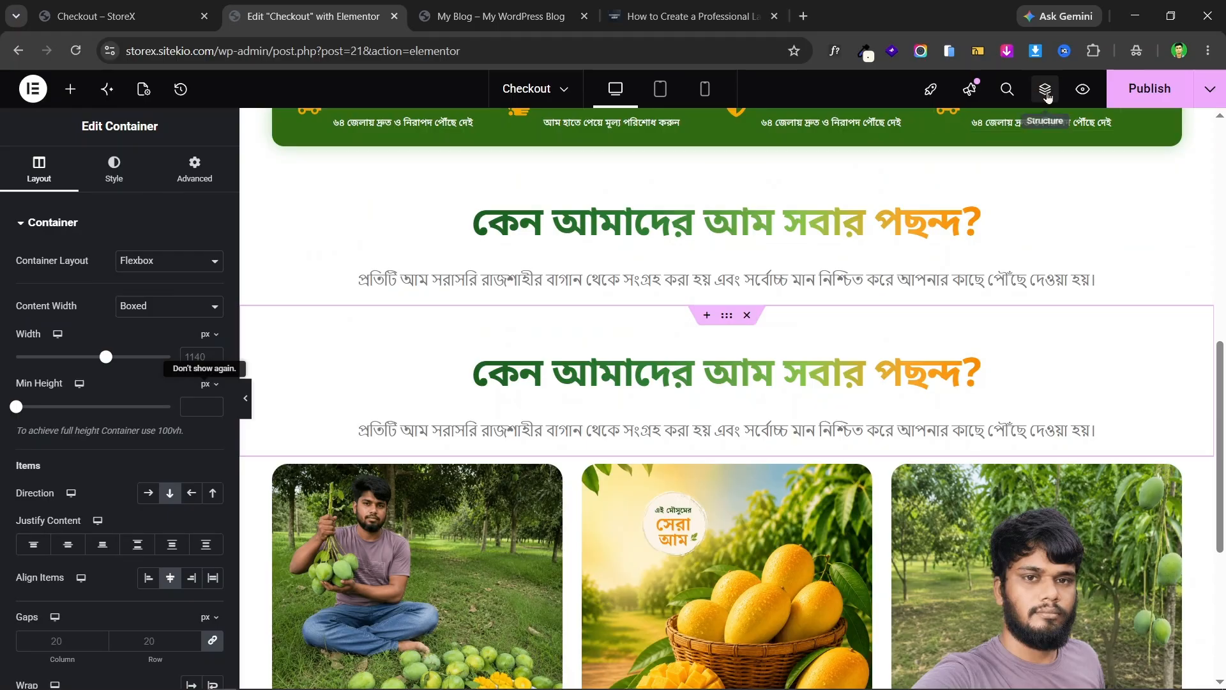
{"action": "left_click", "coordinate": [1044, 90]}
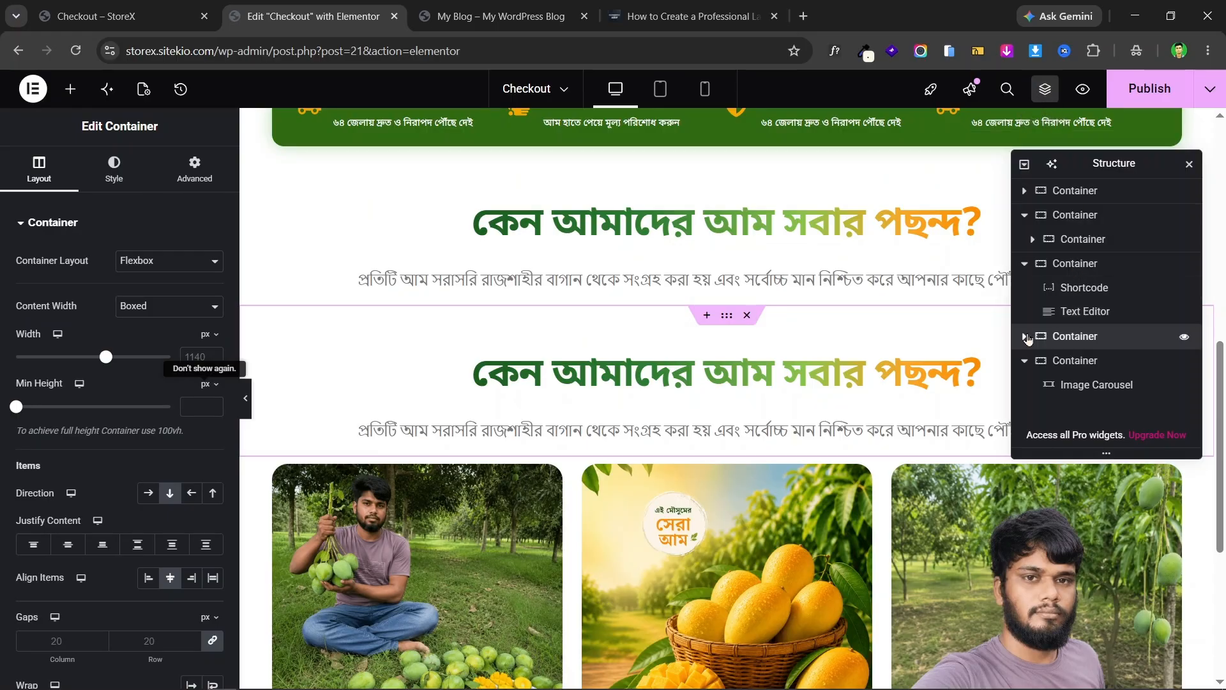
{"action": "left_click", "coordinate": [1027, 338]}
{"action": "left_click", "coordinate": [1024, 337]}
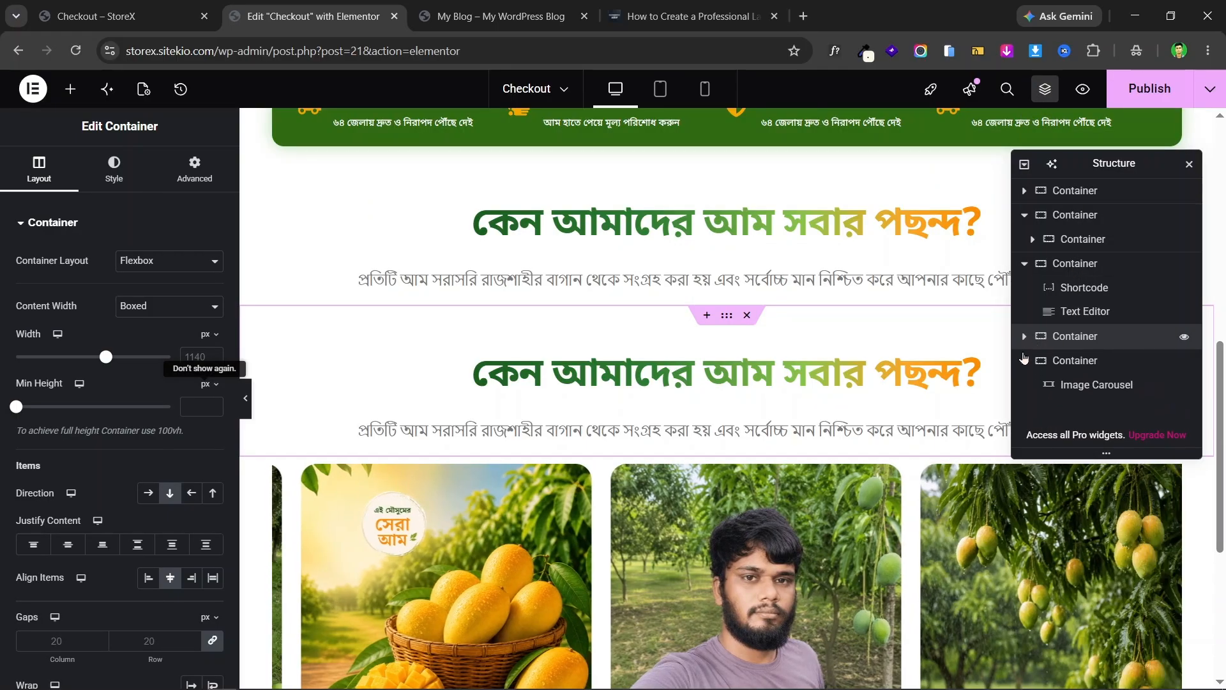
{"action": "left_click", "coordinate": [1025, 360]}
{"action": "left_click_drag", "start_coordinate": [1062, 342], "coordinate": [1083, 378]}
{"action": "scroll", "coordinate": [769, 390], "scroll_direction": "down", "scroll_amount": 5}
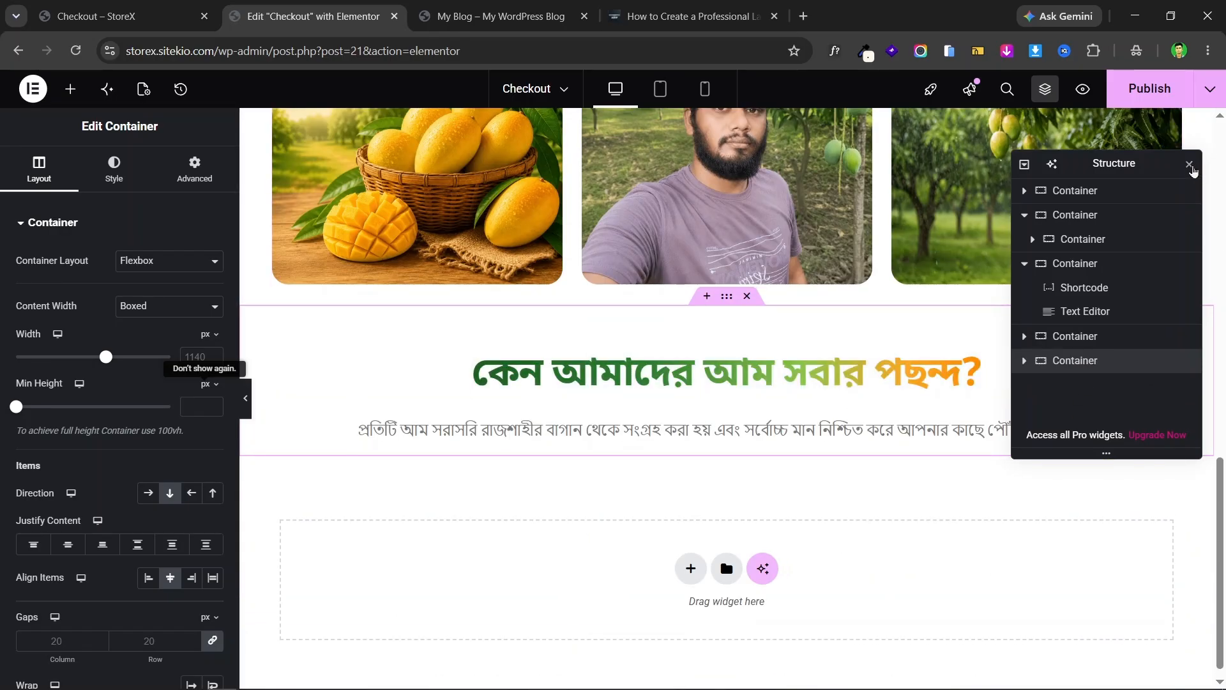
{"action": "left_click", "coordinate": [1190, 165]}
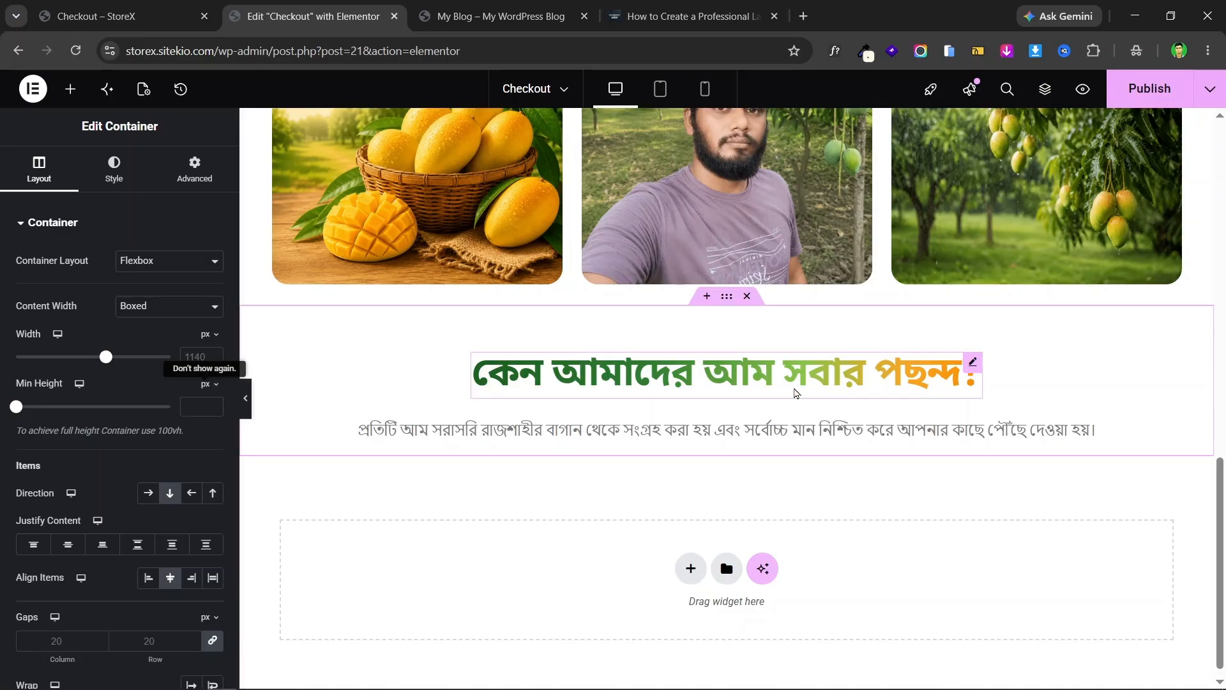
- Replace the copied shortcode heading with the landing page's 'বিশ্বাস, বিশুদ্ধতা ও প্রাকৃতিক স্বাদের নিশ্চয়তা'
{"action": "left_click", "coordinate": [123, 6]}
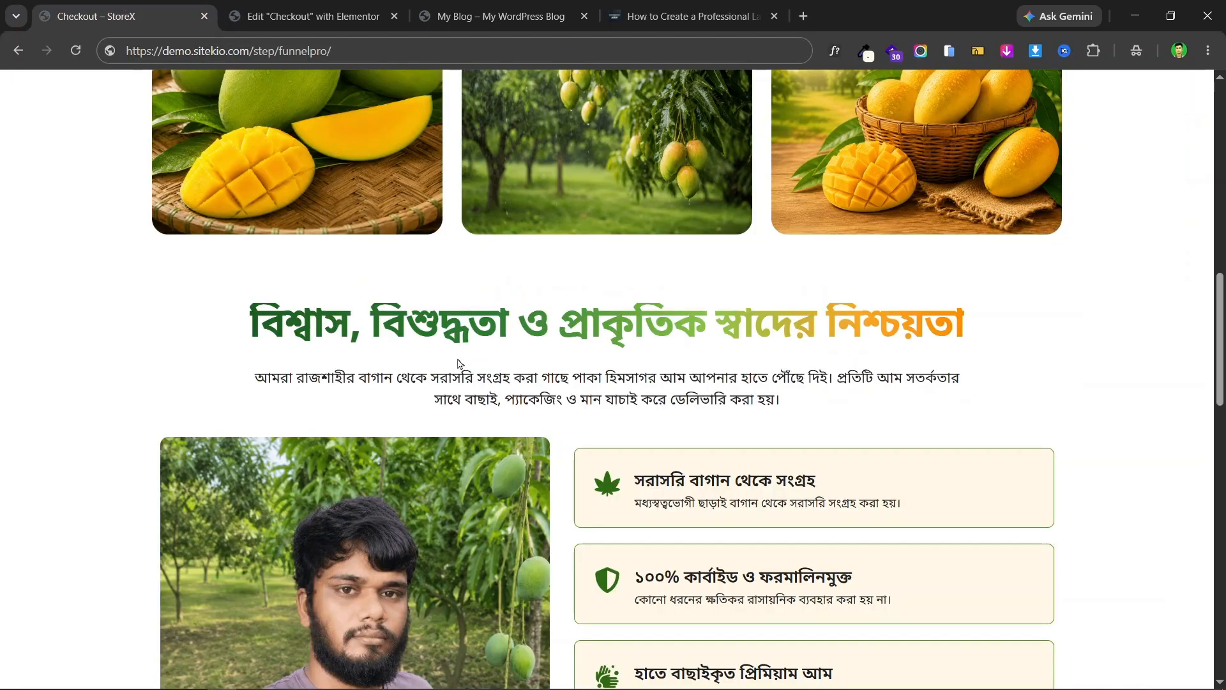
{"action": "triple_click", "coordinate": [556, 317]}
{"action": "right_click", "coordinate": [612, 321]}
{"action": "left_click", "coordinate": [700, 350]}
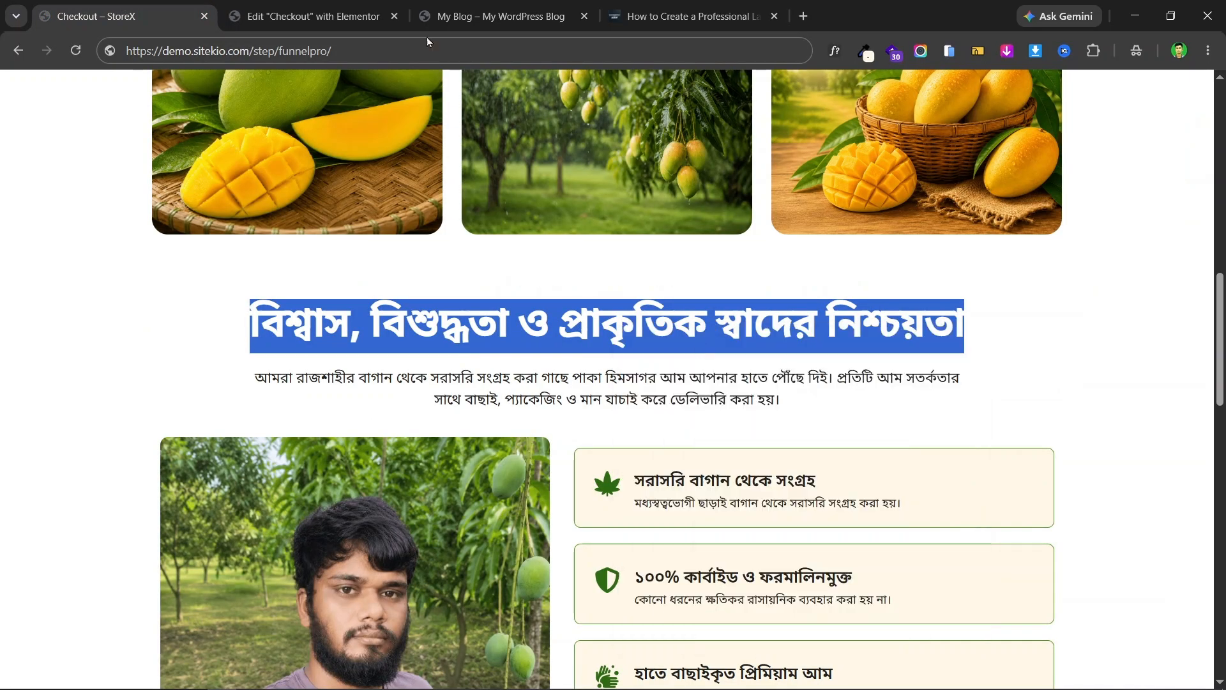
{"action": "left_click", "coordinate": [350, 5]}
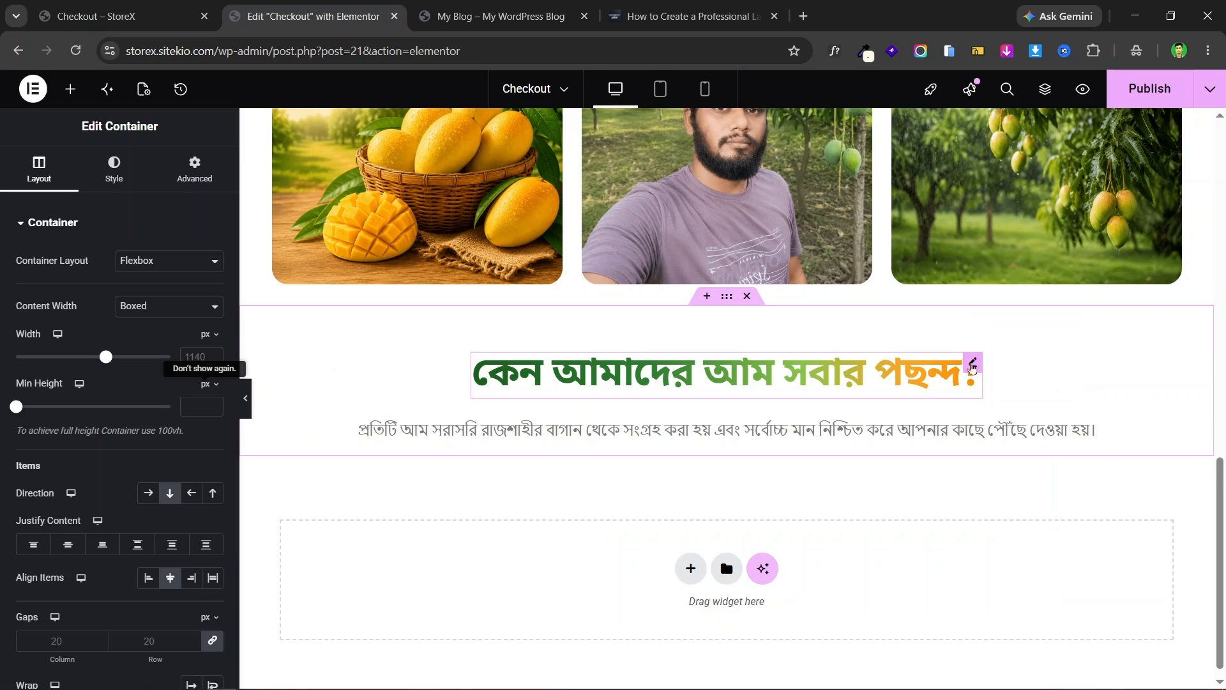
{"action": "left_click", "coordinate": [972, 366]}
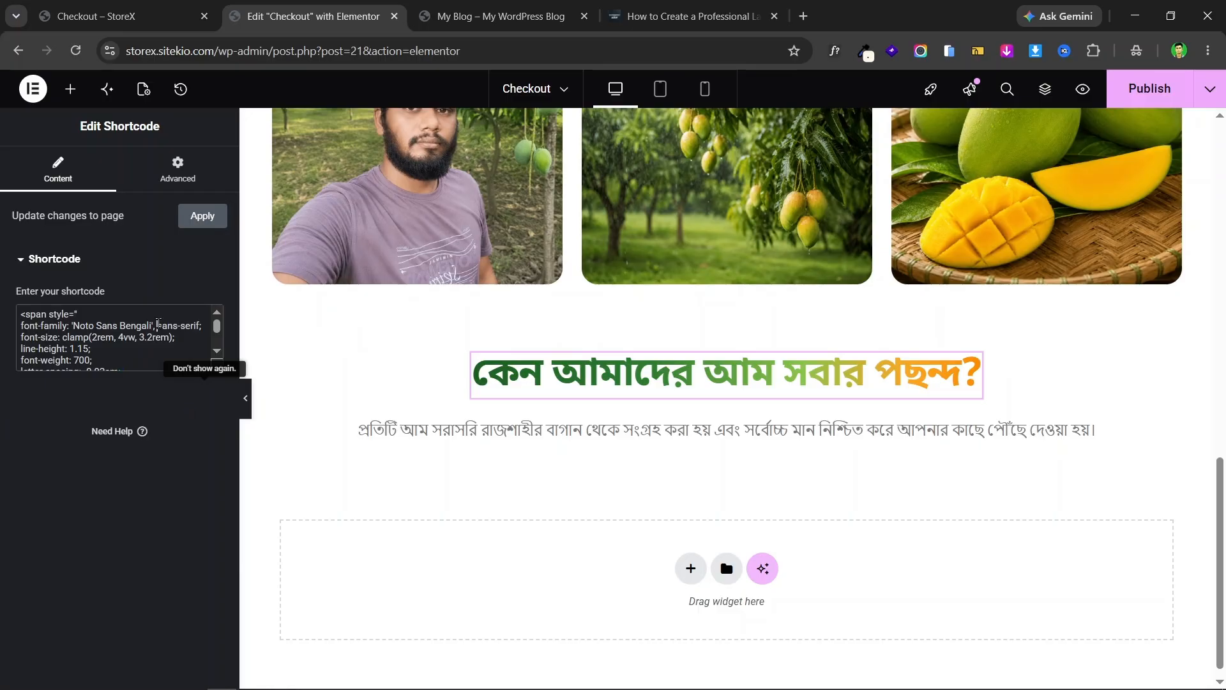
{"action": "scroll", "coordinate": [218, 353], "scroll_direction": "down", "scroll_amount": 1}
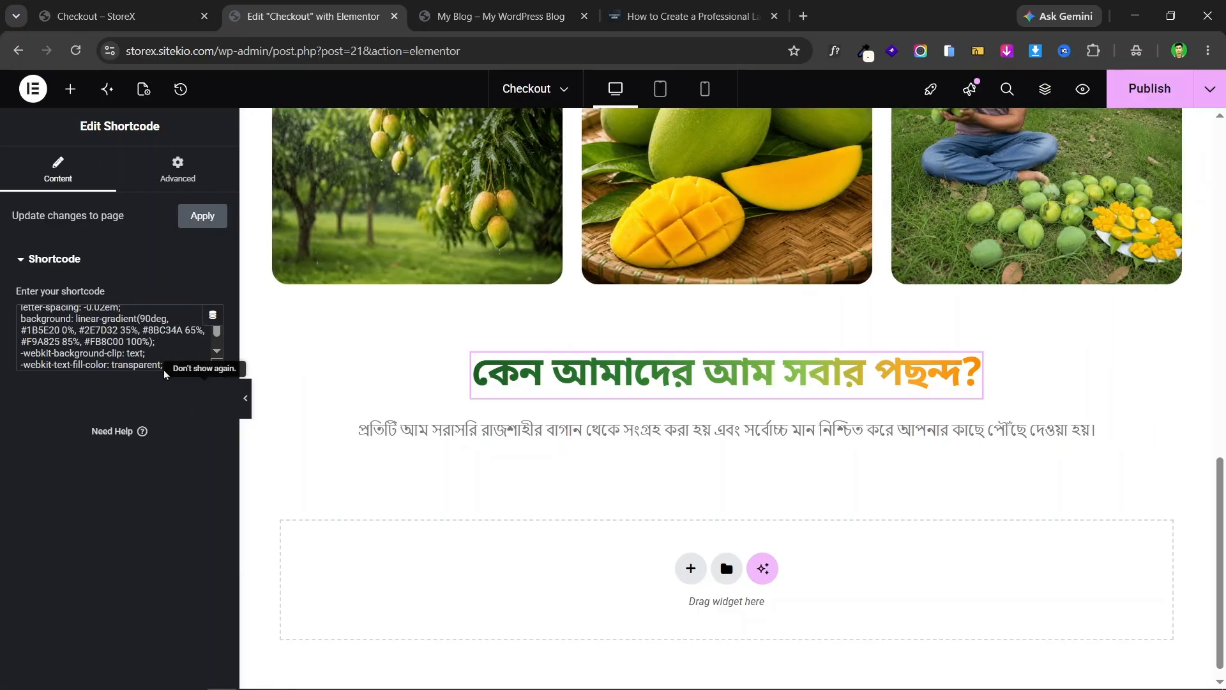
{"action": "scroll", "coordinate": [80, 330], "scroll_direction": "down", "scroll_amount": 2}
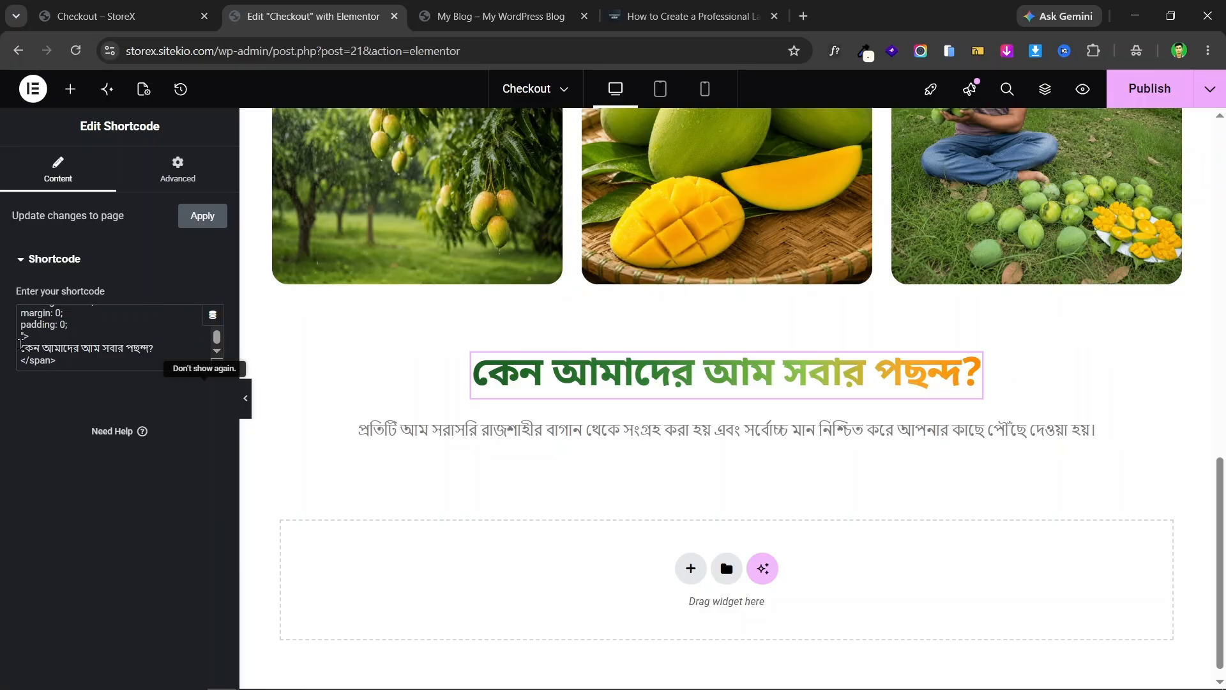
{"action": "left_click_drag", "start_coordinate": [22, 346], "coordinate": [146, 345]}
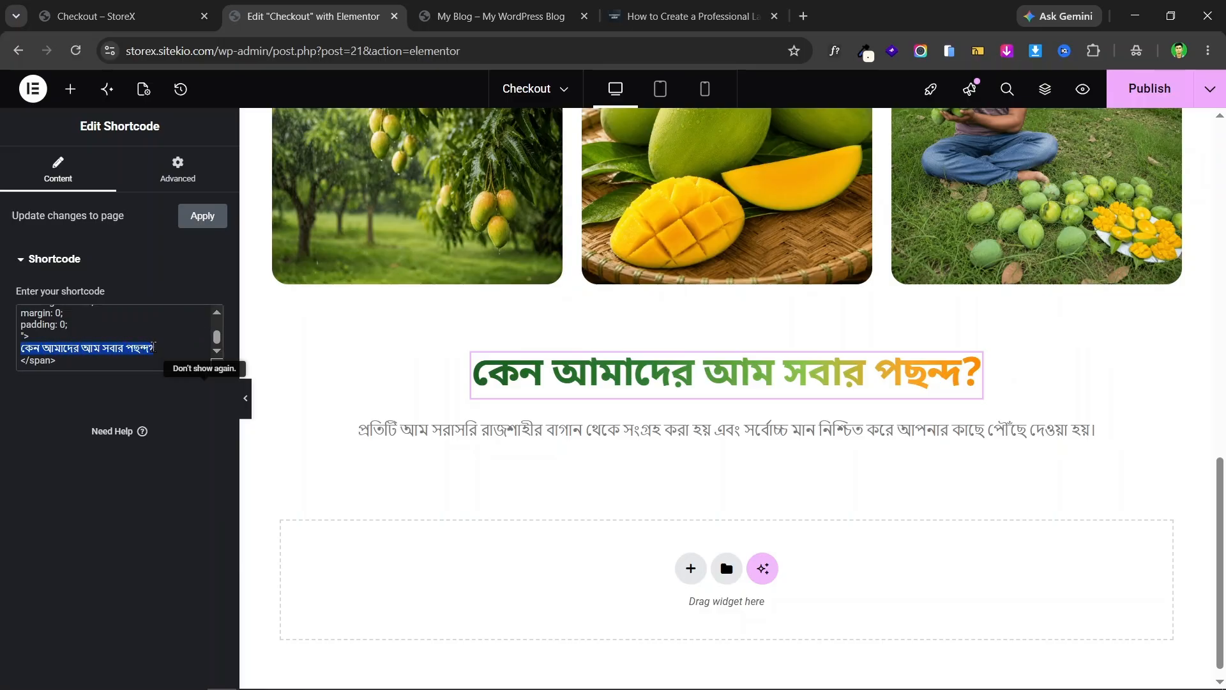
{"action": "key", "text": "BackSpace"}
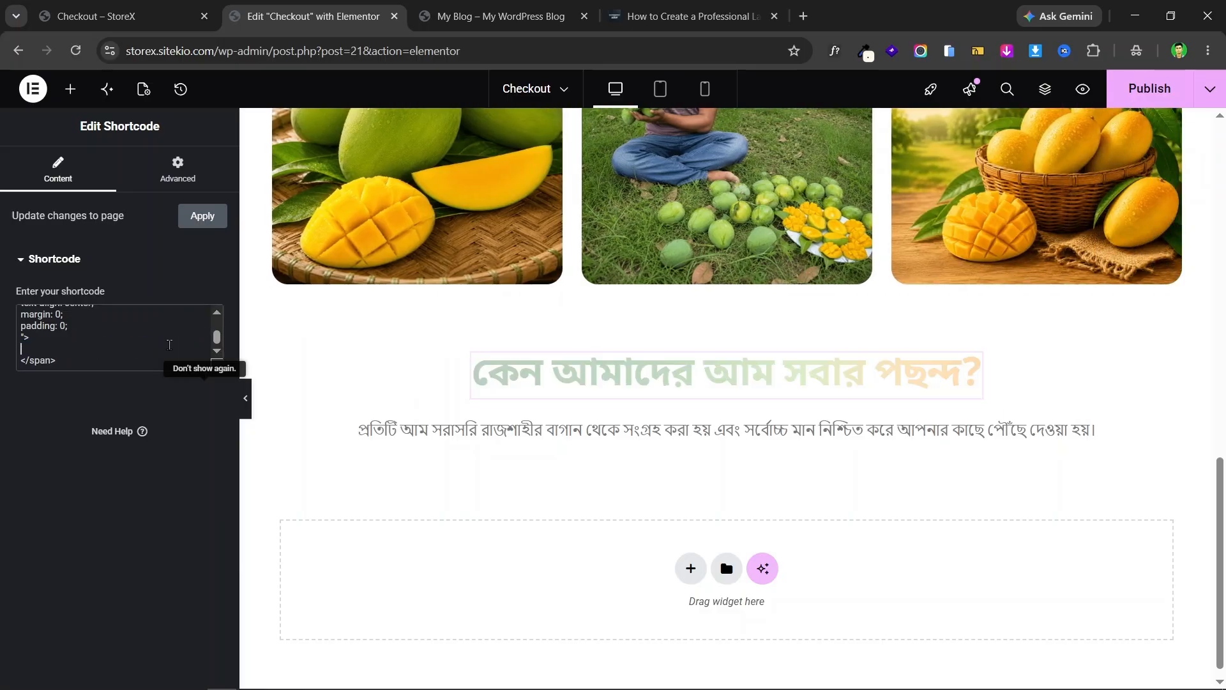
{"action": "key", "text": "ctrl+v"}
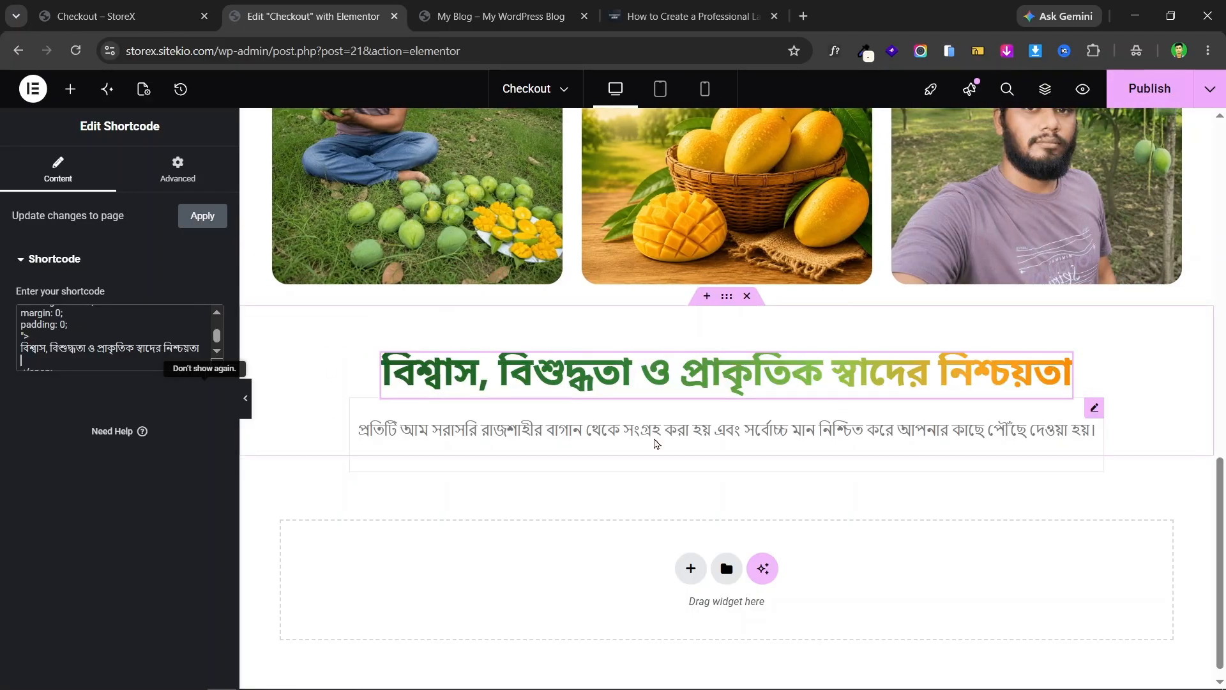
- Copy the landing page's Rajshahi mango description and paste it over the old paragraph
{"action": "left_click", "coordinate": [96, 16]}
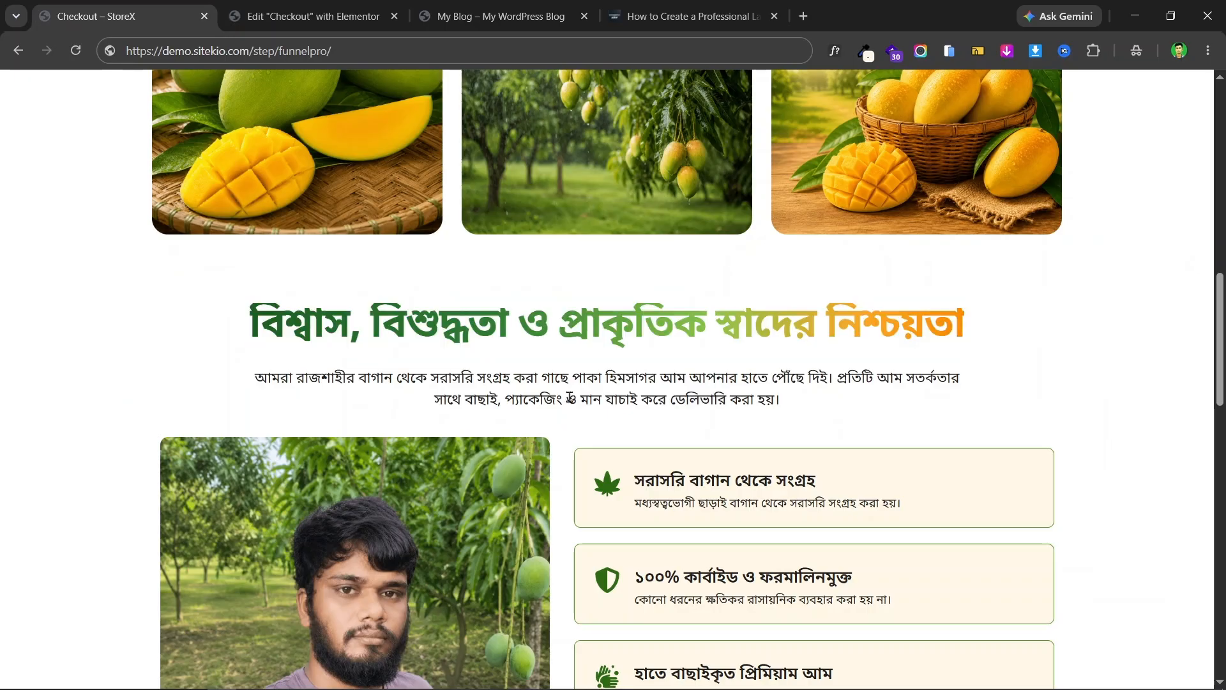
{"action": "triple_click", "coordinate": [571, 397]}
{"action": "right_click", "coordinate": [603, 398]}
{"action": "left_click", "coordinate": [677, 112]}
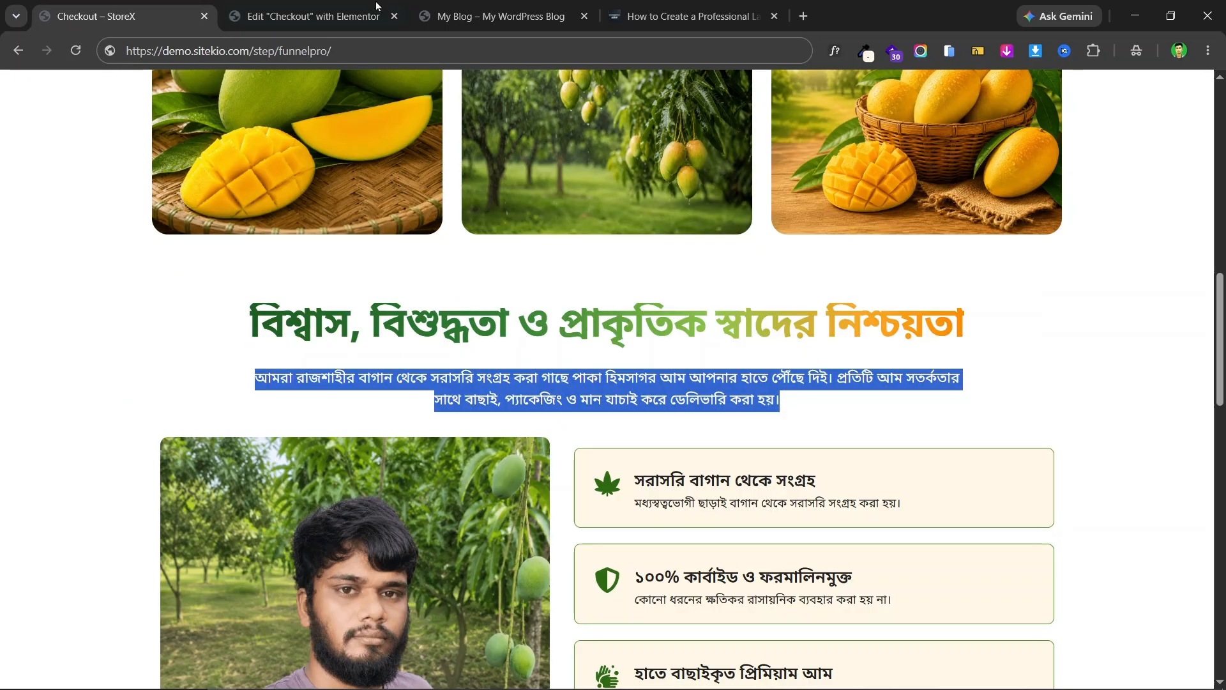
{"action": "left_click", "coordinate": [377, 6]}
{"action": "left_click", "coordinate": [1095, 409]}
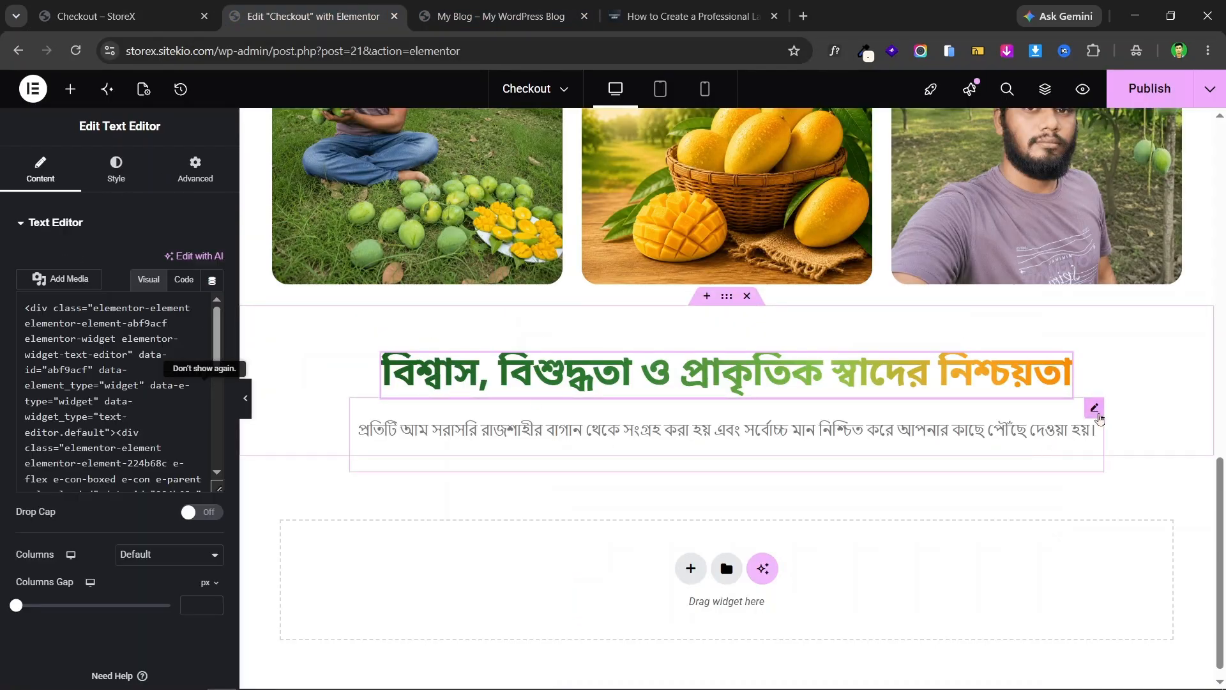
{"action": "double_click", "coordinate": [142, 402]}
{"action": "key", "text": "ctrl+a"}
{"action": "key", "text": "ctrl+v"}
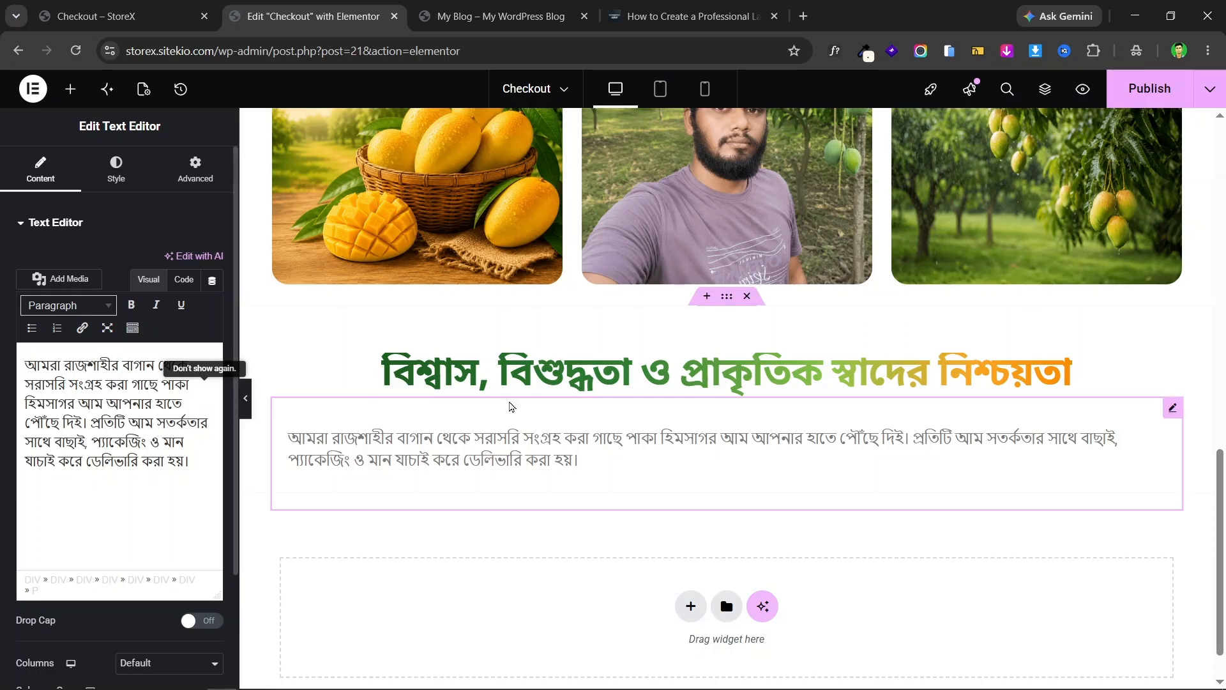
- Recopy the description and strip its formatting through a new browser tab
{"action": "left_click", "coordinate": [131, 7]}
{"action": "triple_click", "coordinate": [682, 389]}
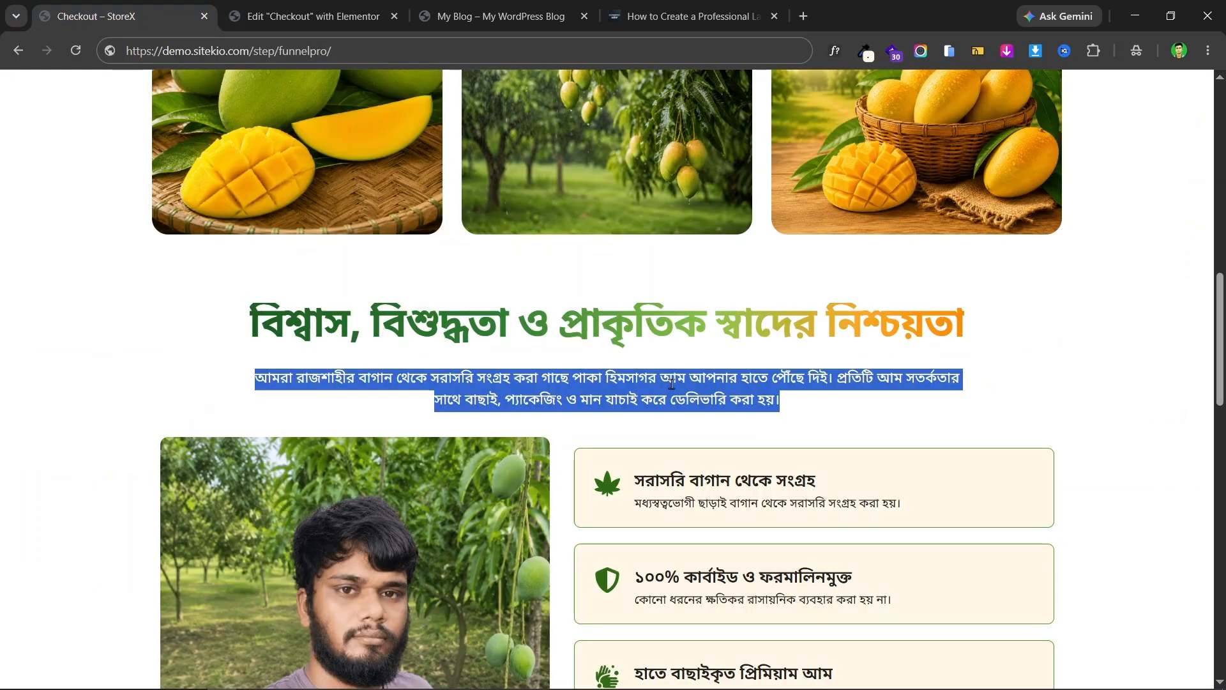
{"action": "right_click", "coordinate": [677, 387]}
{"action": "left_click", "coordinate": [718, 92]}
{"action": "key", "text": "ctrl+t"}
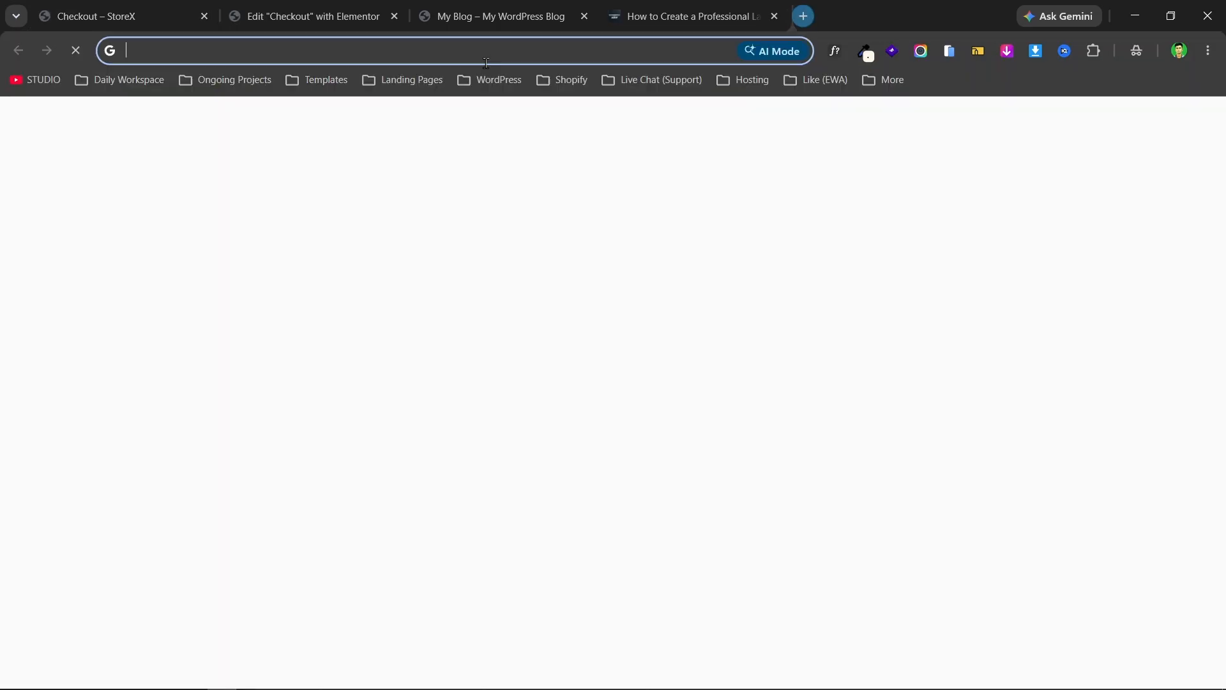
{"action": "key", "text": "ctrl+v"}
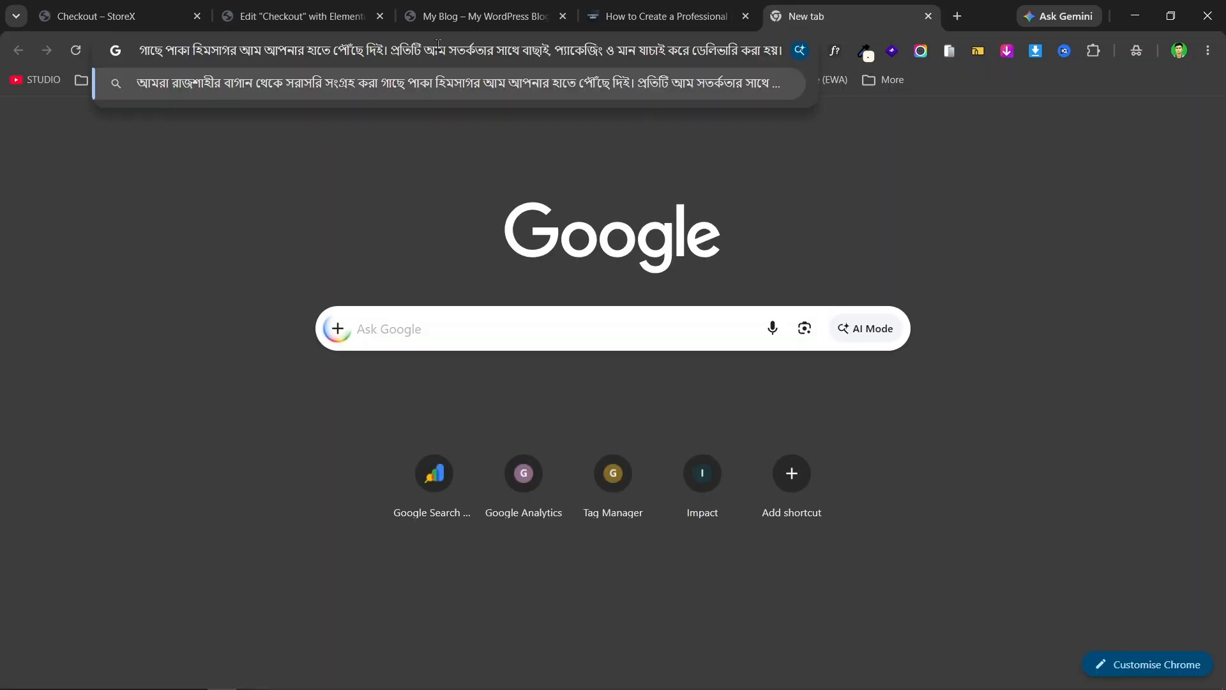
{"action": "key", "text": "ctrl+a"}
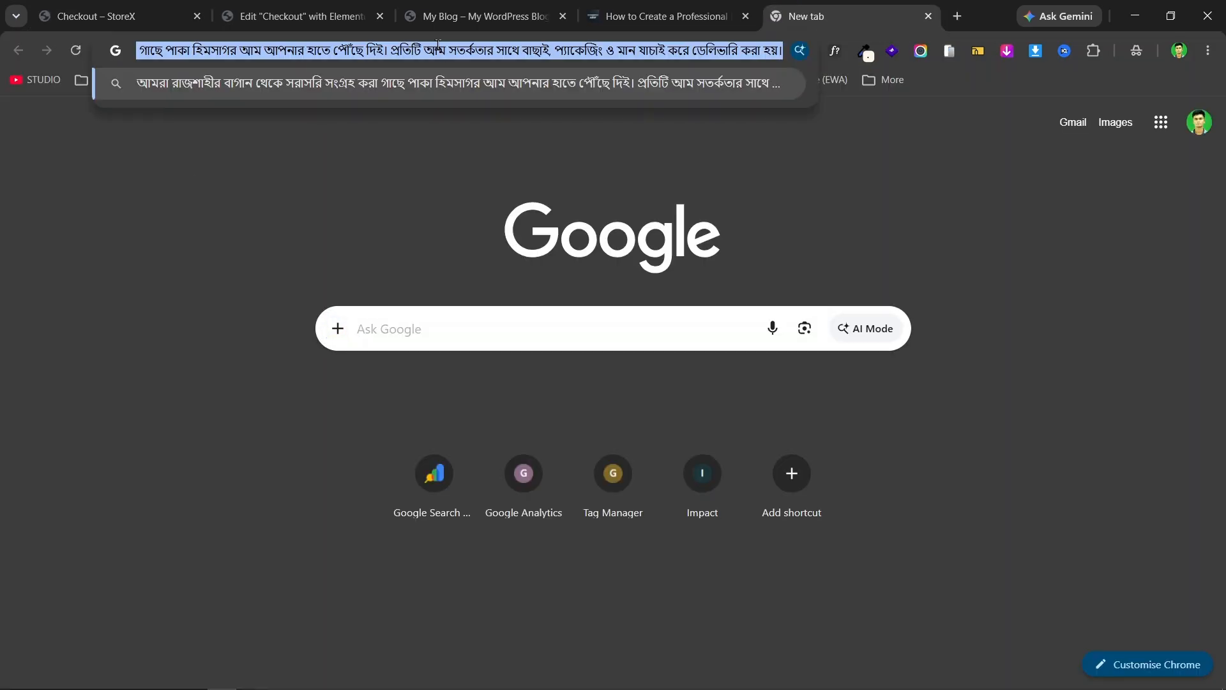
- Replace the editor paragraph with the plain-text description and compare with the live page
{"action": "left_click", "coordinate": [136, 7]}
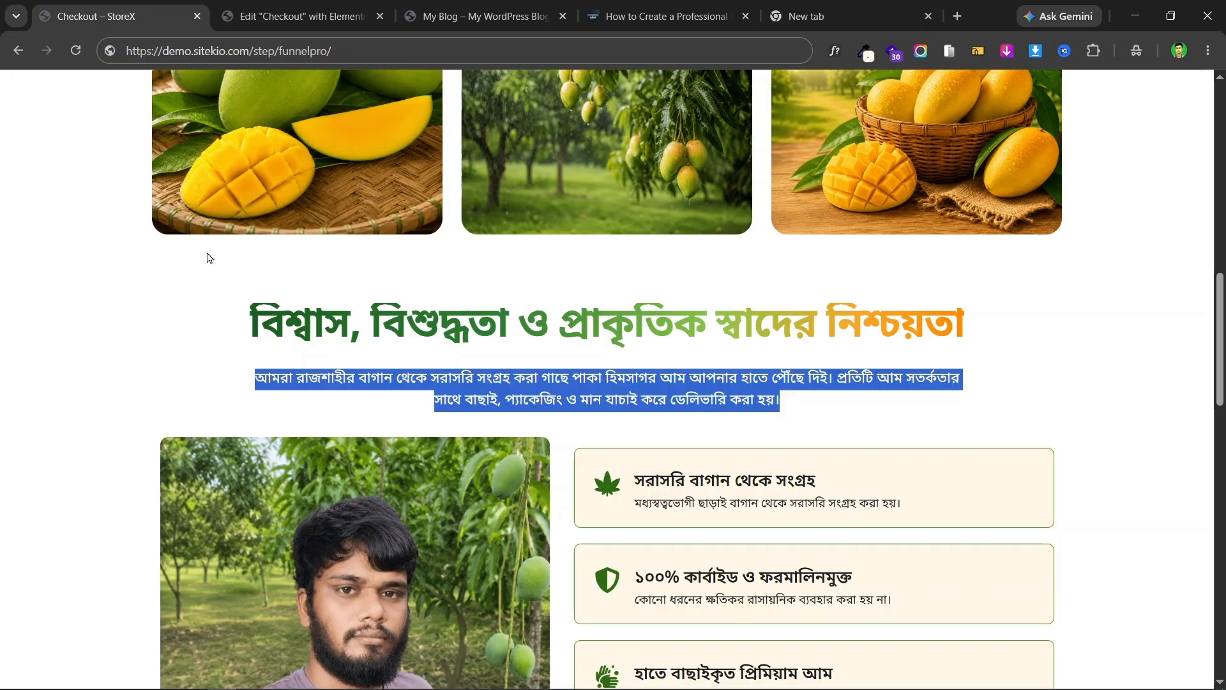
{"action": "left_click", "coordinate": [499, 5]}
{"action": "left_click", "coordinate": [294, 6]}
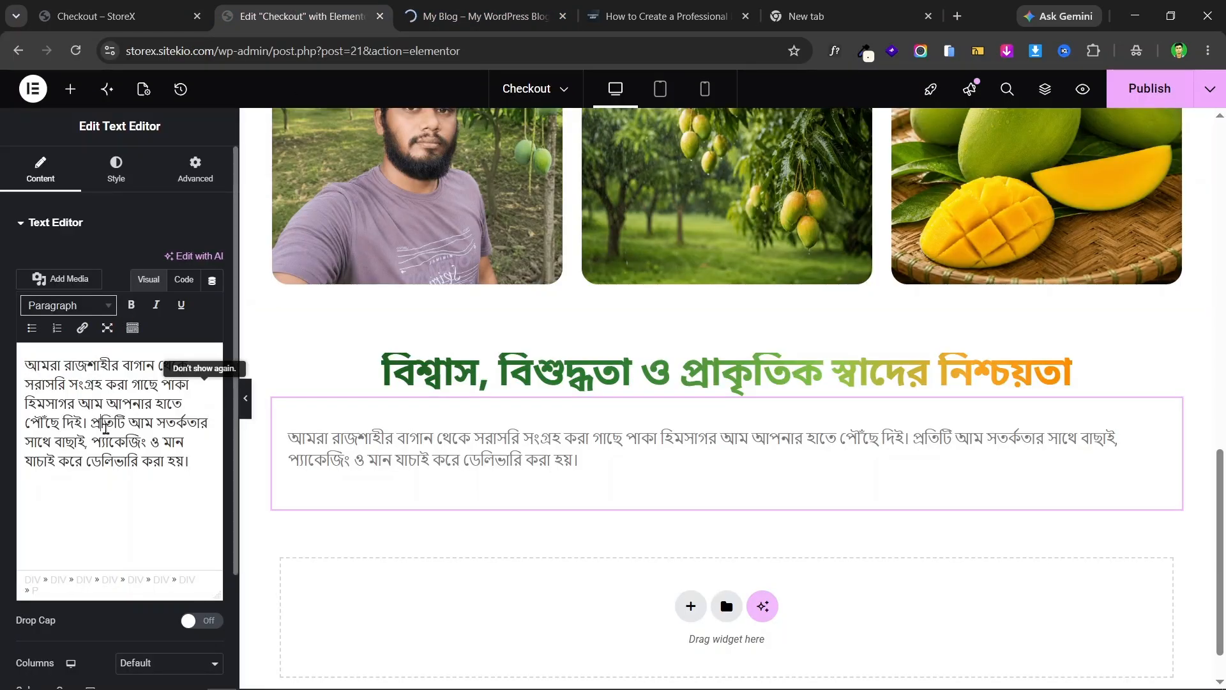
{"action": "triple_click", "coordinate": [105, 429]}
{"action": "key", "text": "BackSpace"}
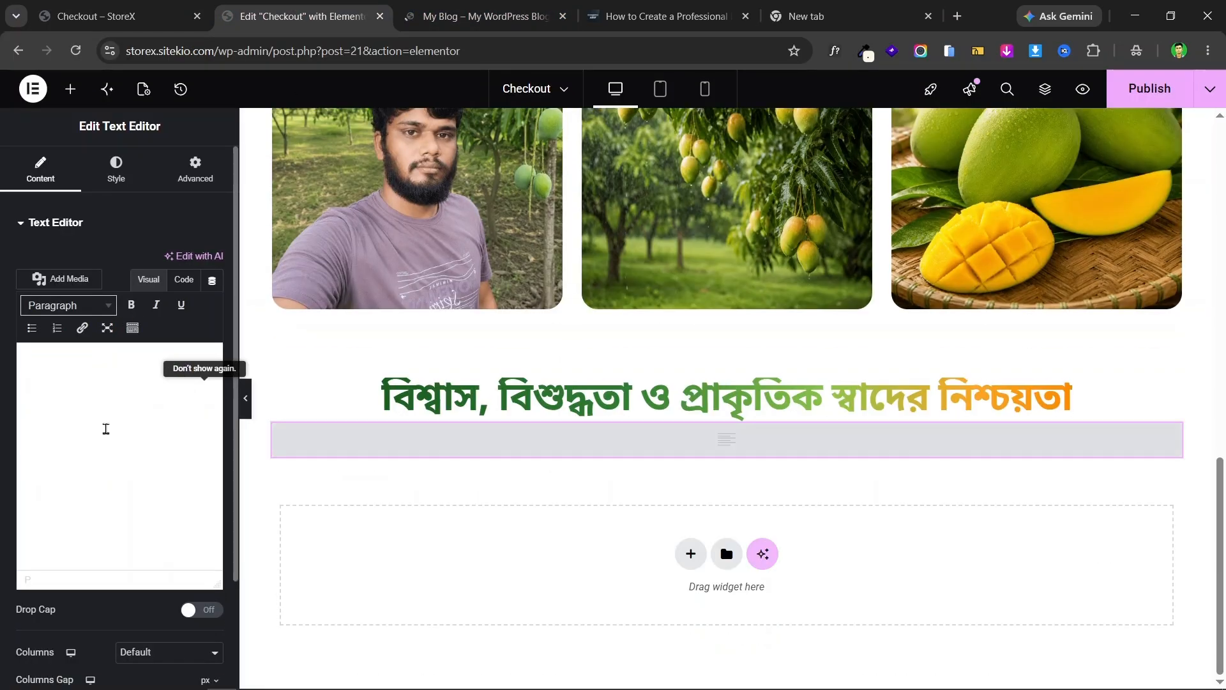
{"action": "key", "text": "ctrl+v"}
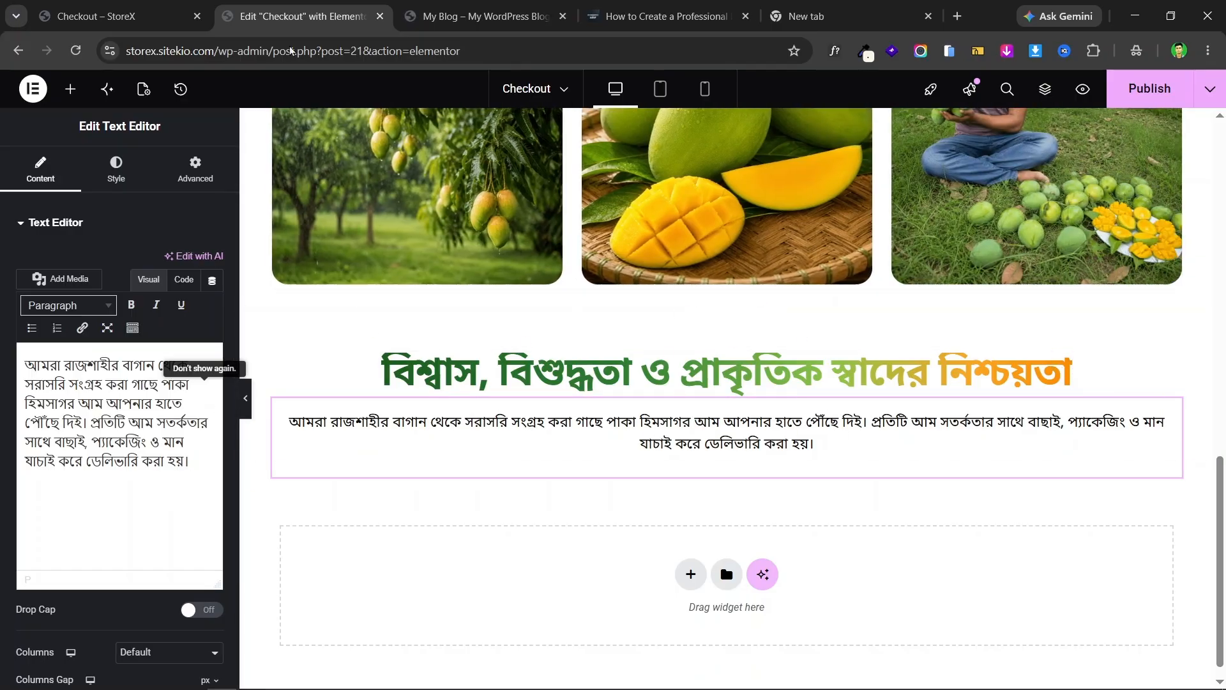
{"action": "left_click", "coordinate": [121, 16]}
{"action": "left_click", "coordinate": [771, 334]}
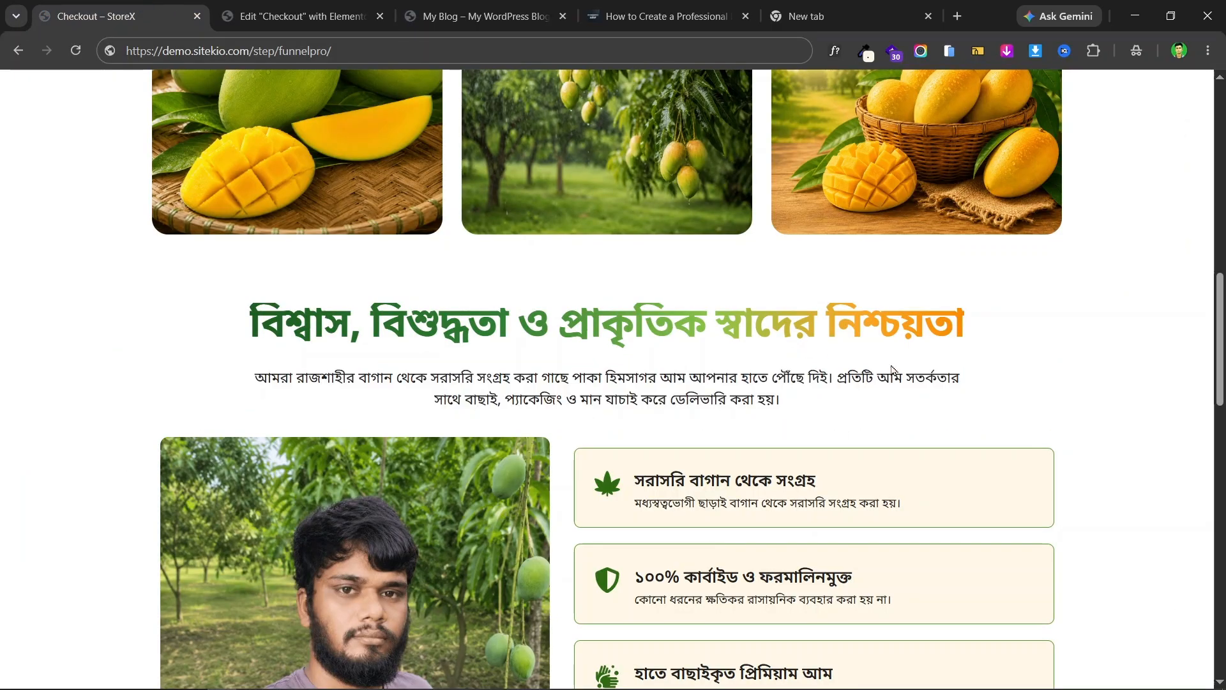
{"action": "scroll", "coordinate": [811, 362], "scroll_direction": "down", "scroll_amount": 3}
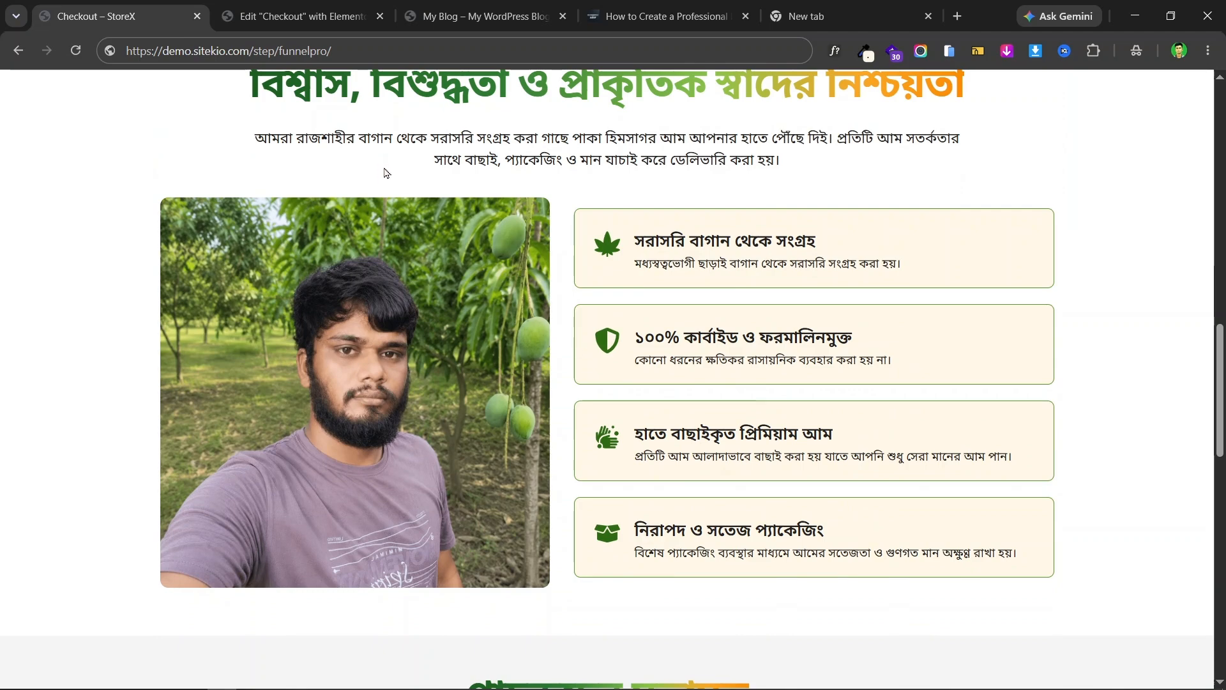
{"action": "left_click", "coordinate": [293, 12]}
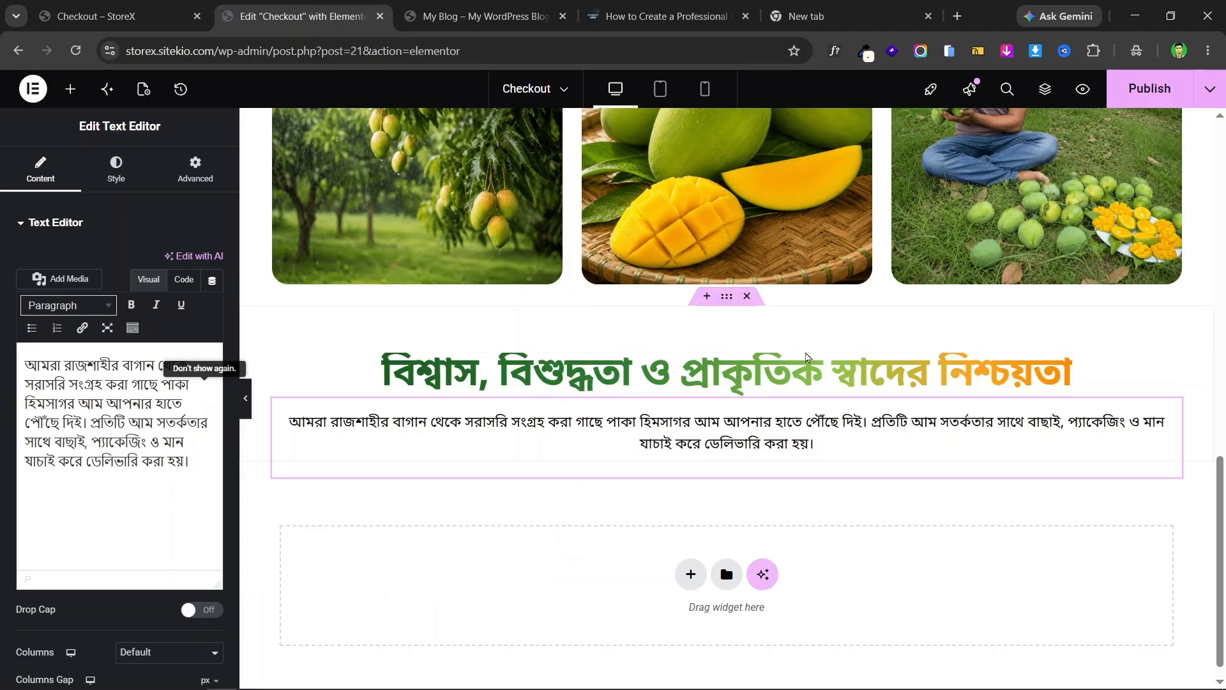
- Add a two-column flexbox container below the paragraph, replacing an accidental single-column one
{"action": "scroll", "coordinate": [785, 485], "scroll_direction": "down", "scroll_amount": 1}
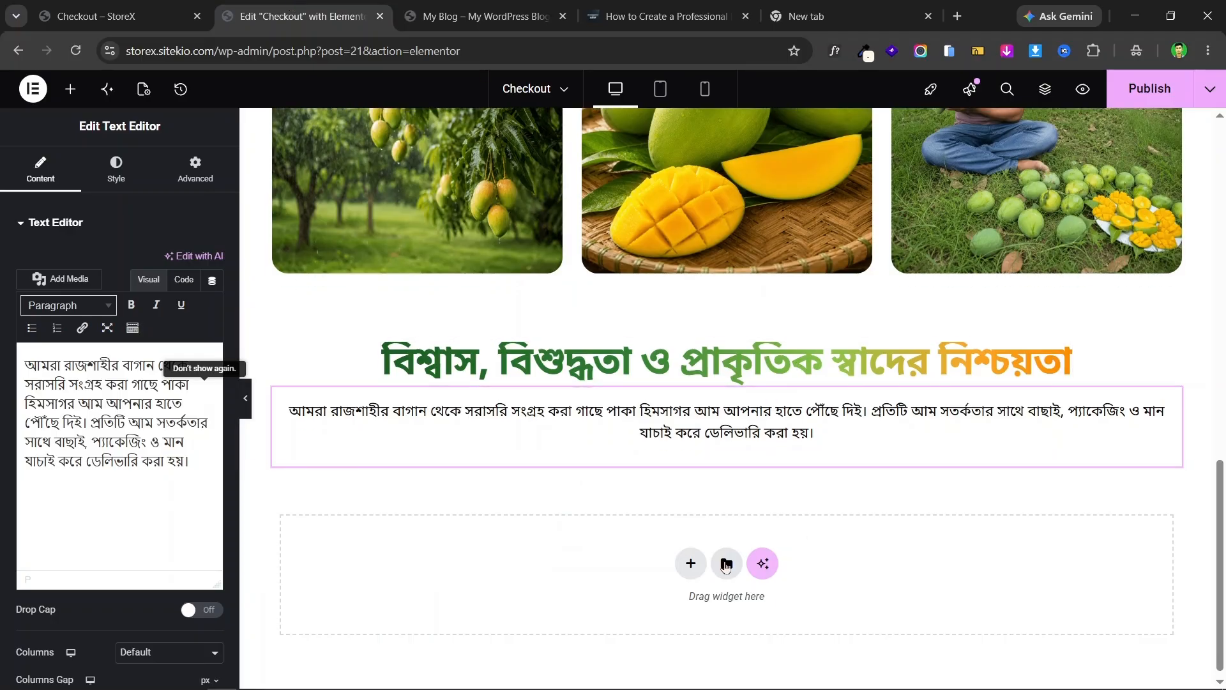
{"action": "left_click", "coordinate": [690, 554]}
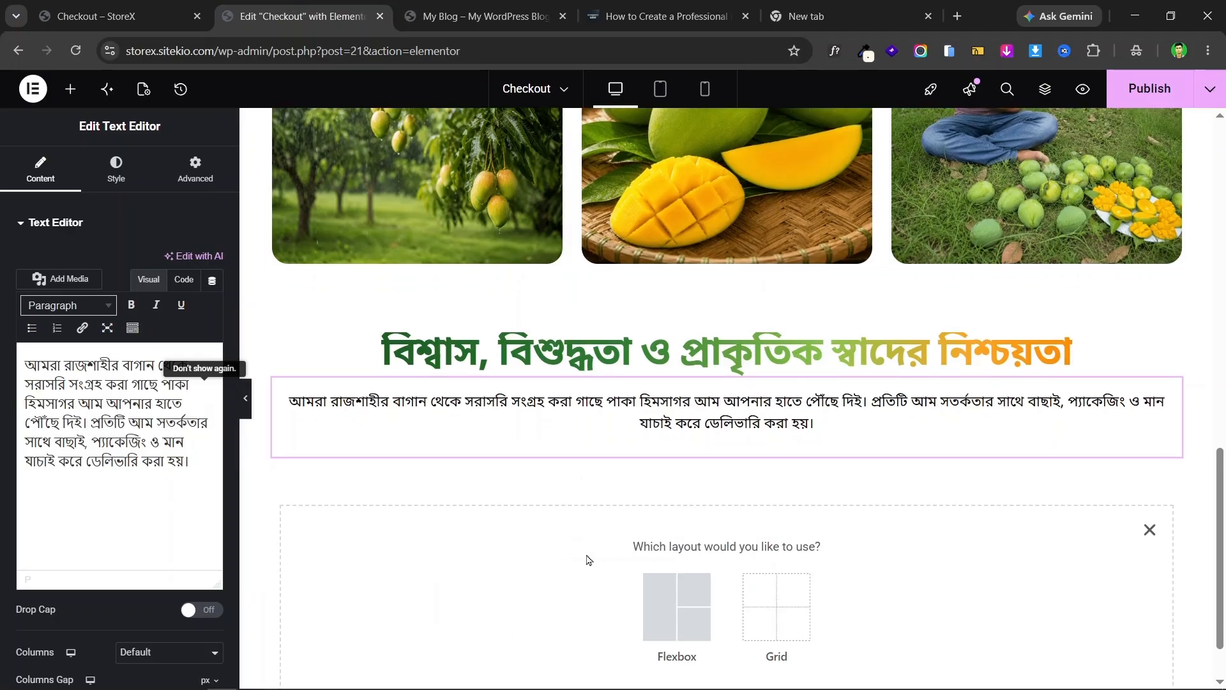
{"action": "left_click", "coordinate": [655, 608]}
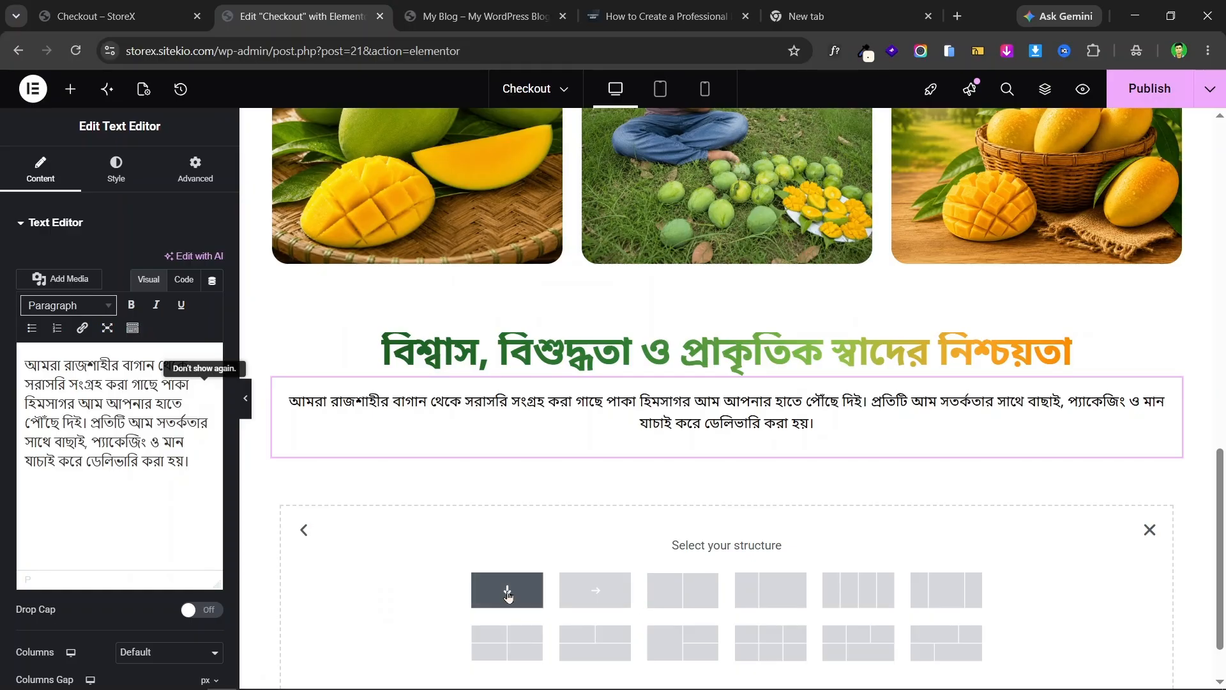
{"action": "left_click", "coordinate": [508, 594]}
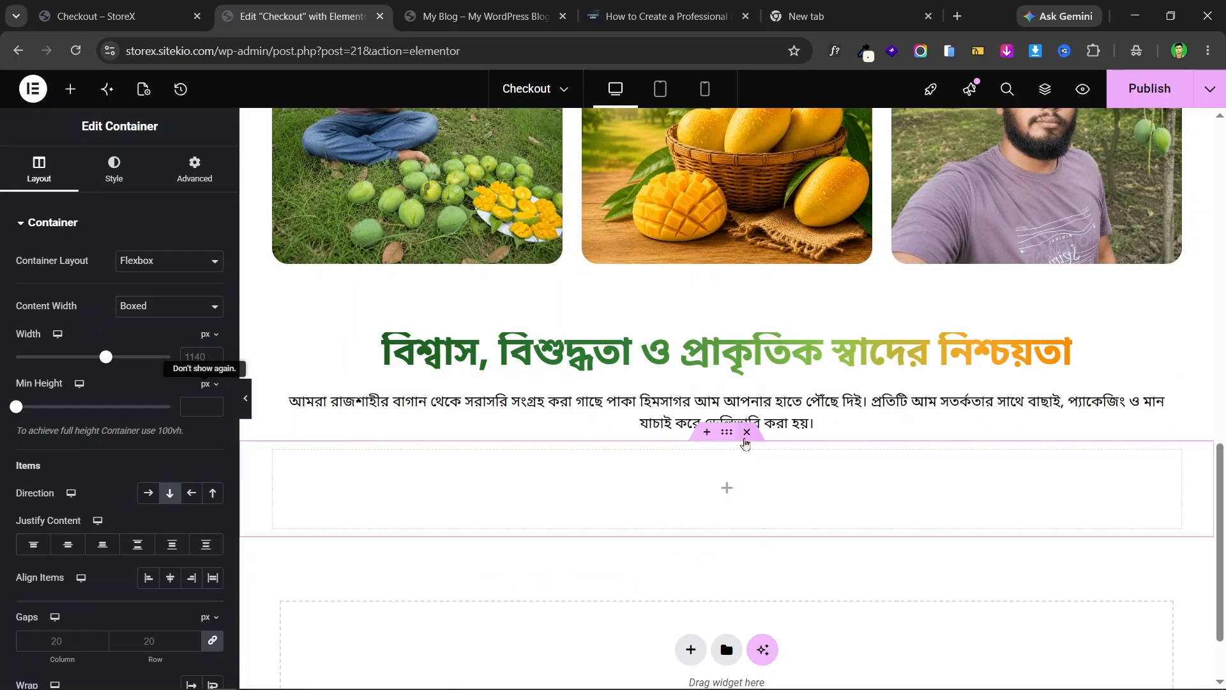
{"action": "left_click", "coordinate": [745, 438]}
{"action": "left_click", "coordinate": [691, 554]}
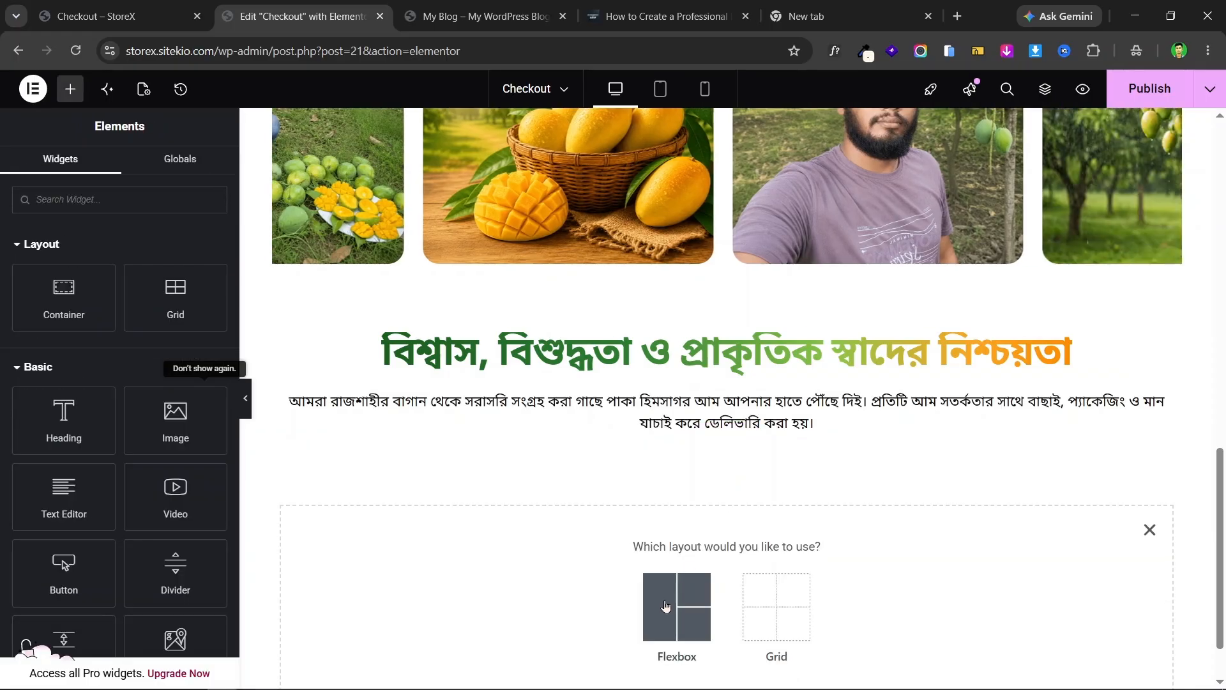
{"action": "left_click", "coordinate": [674, 598]}
{"action": "left_click", "coordinate": [700, 596]}
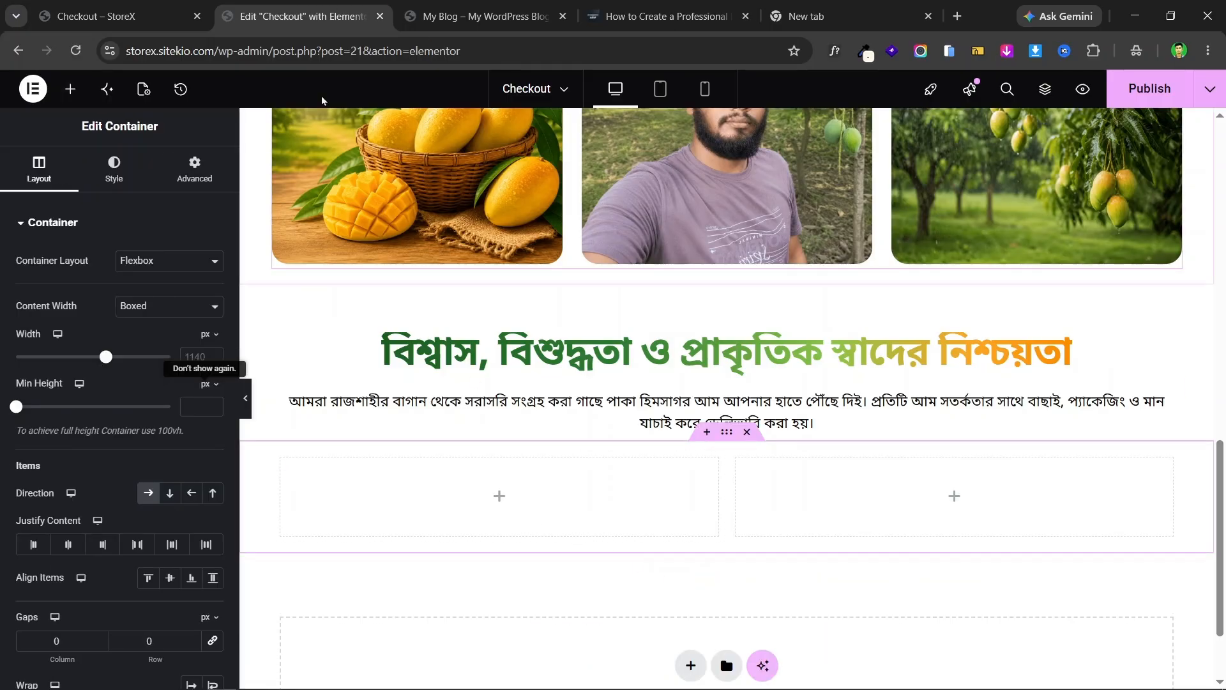
{"action": "left_click", "coordinate": [166, 18]}
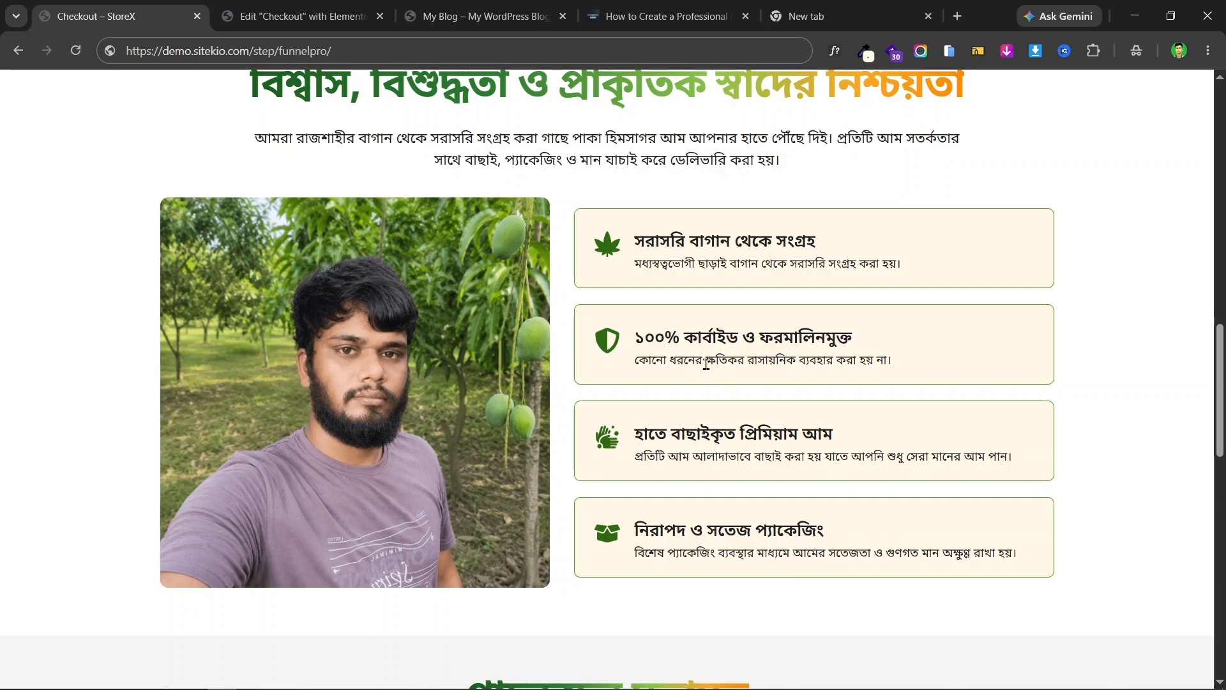
{"action": "key", "text": "ctrl+Tab"}
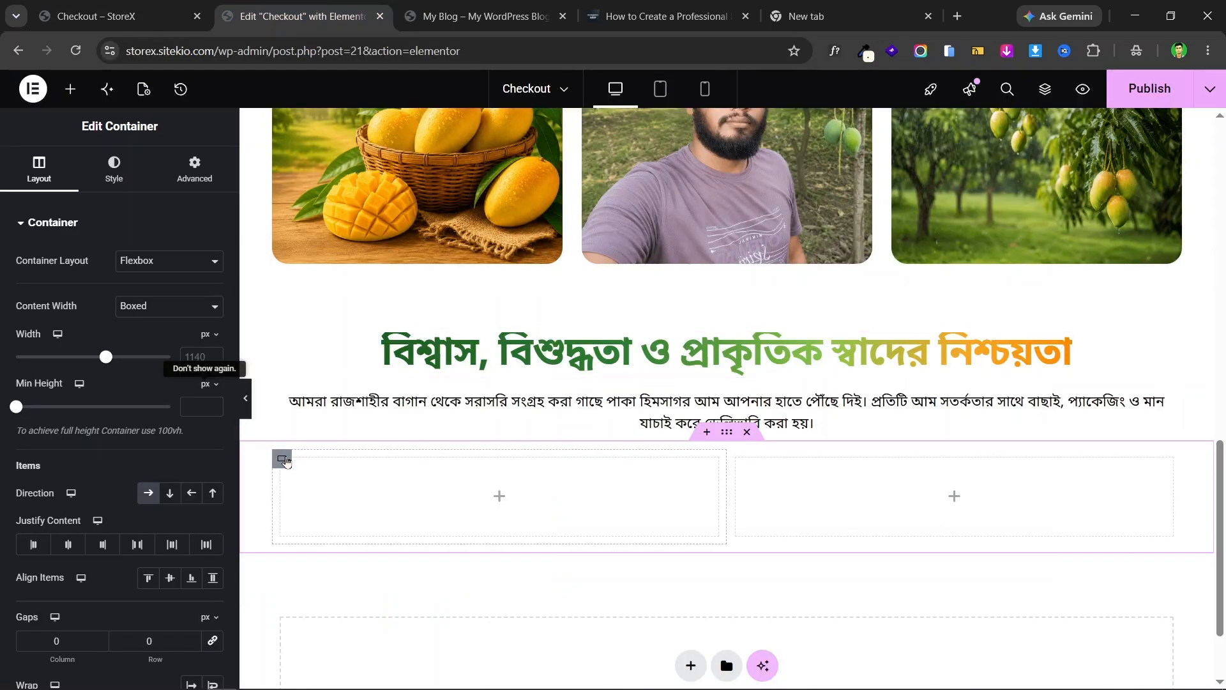
- Set the left column to 45% width and the right column to about 55%
{"action": "left_click", "coordinate": [283, 460]}
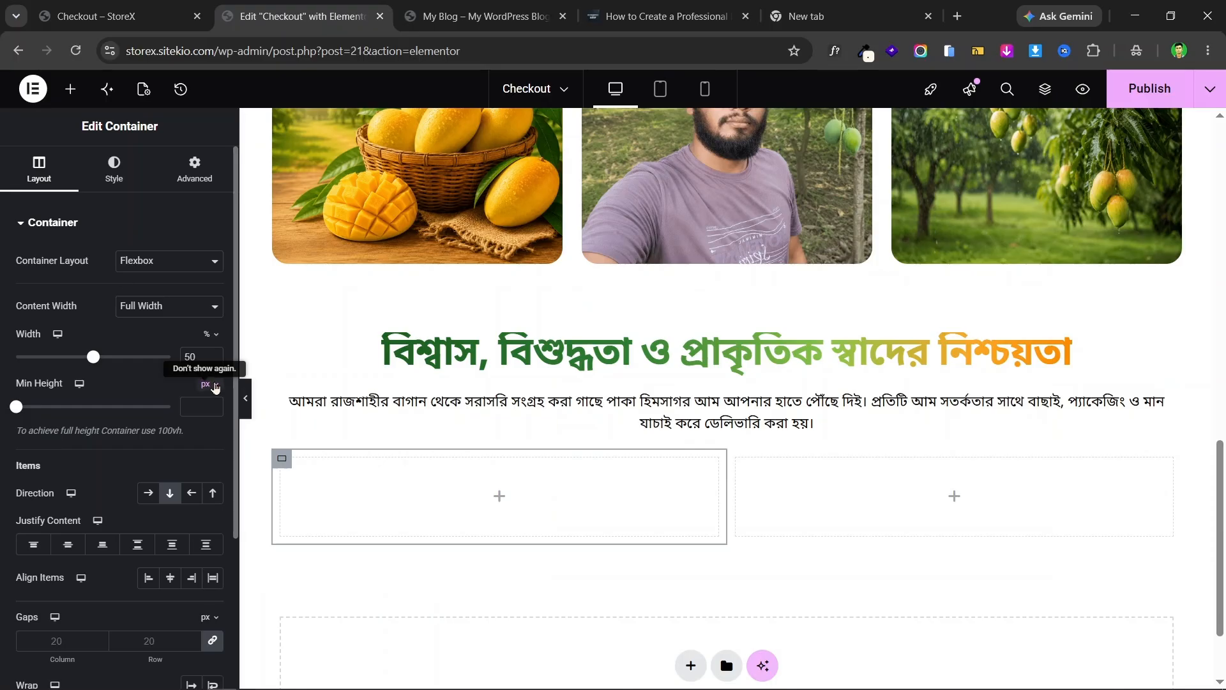
{"action": "left_click_drag", "start_coordinate": [90, 359], "coordinate": [85, 360]}
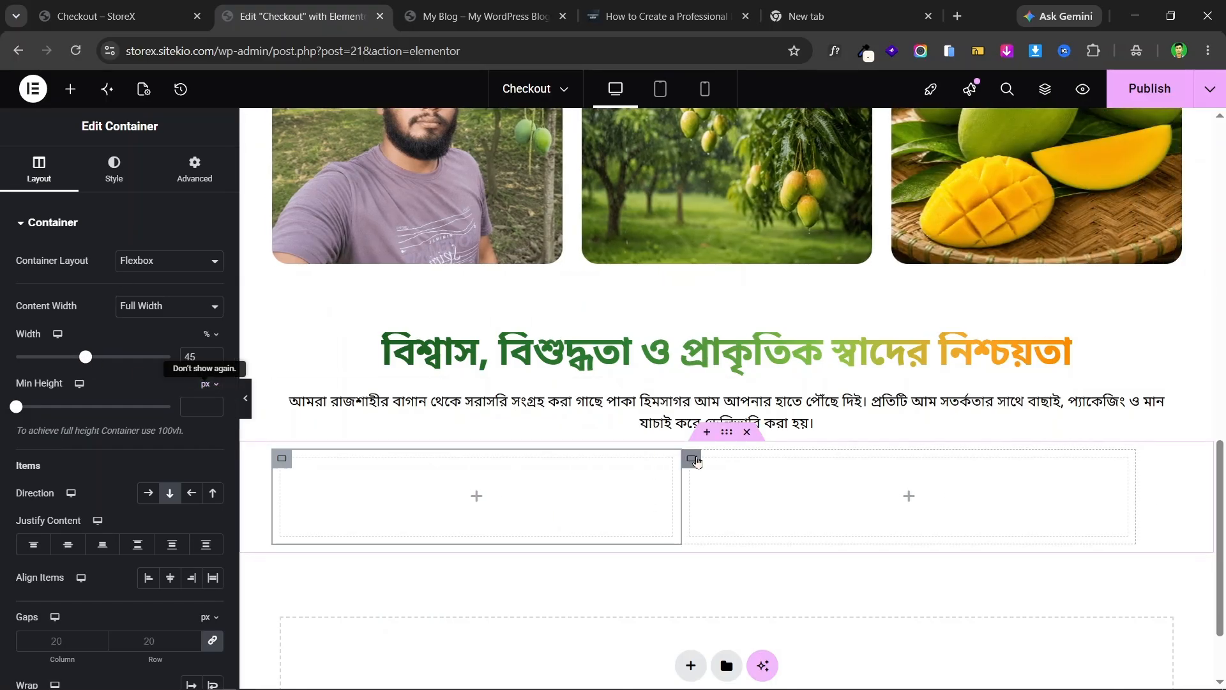
{"action": "left_click", "coordinate": [696, 460]}
{"action": "left_click_drag", "start_coordinate": [92, 360], "coordinate": [101, 360]}
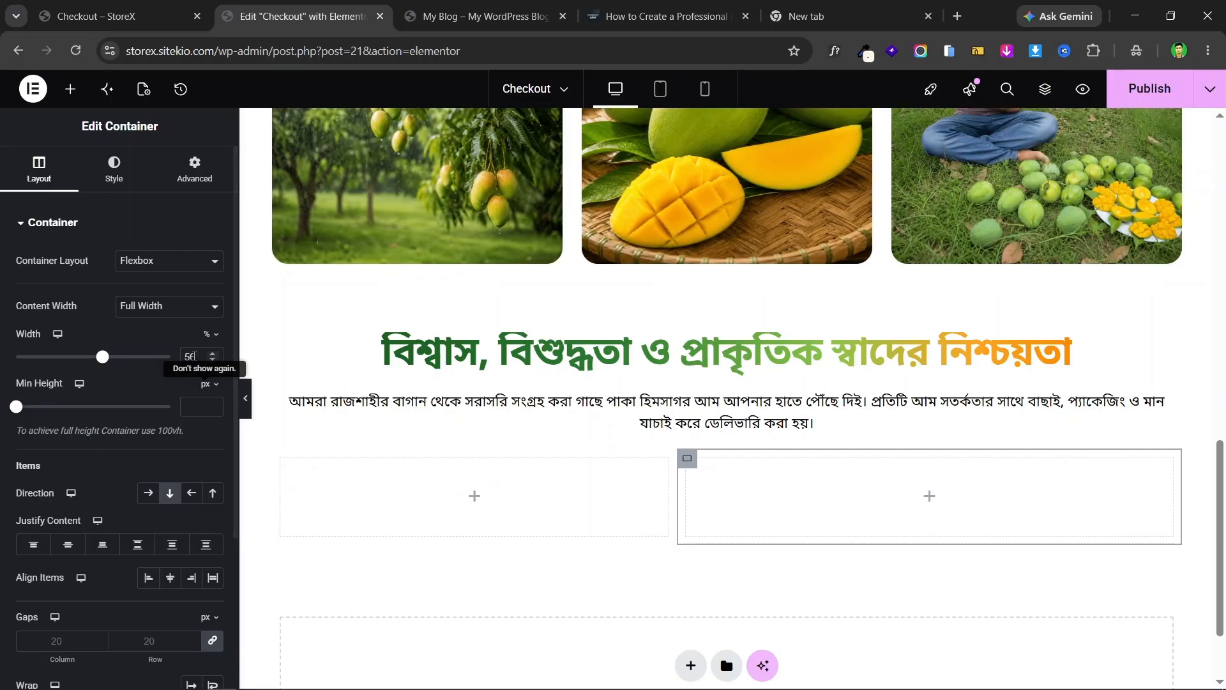
{"action": "left_click_drag", "start_coordinate": [102, 359], "coordinate": [108, 361]}
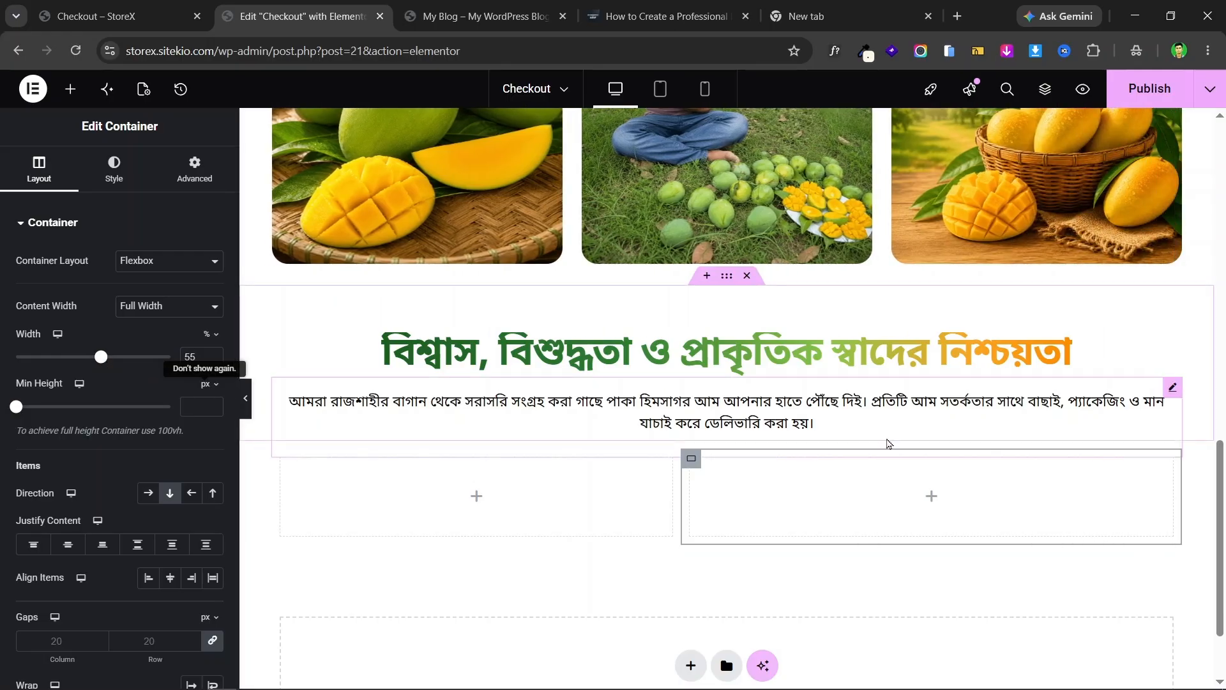
- Give the parent container a linked 10 px gap and compare with the live page
{"action": "scroll", "coordinate": [890, 444], "scroll_direction": "down", "scroll_amount": 2}
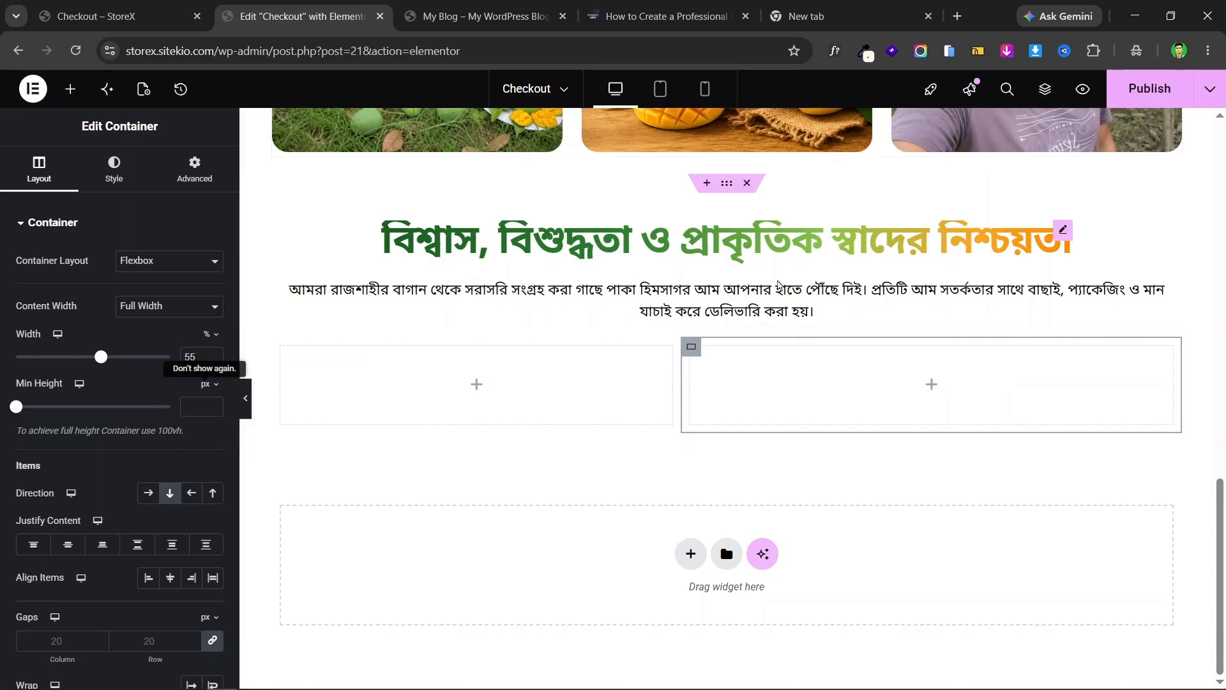
{"action": "left_click", "coordinate": [728, 321]}
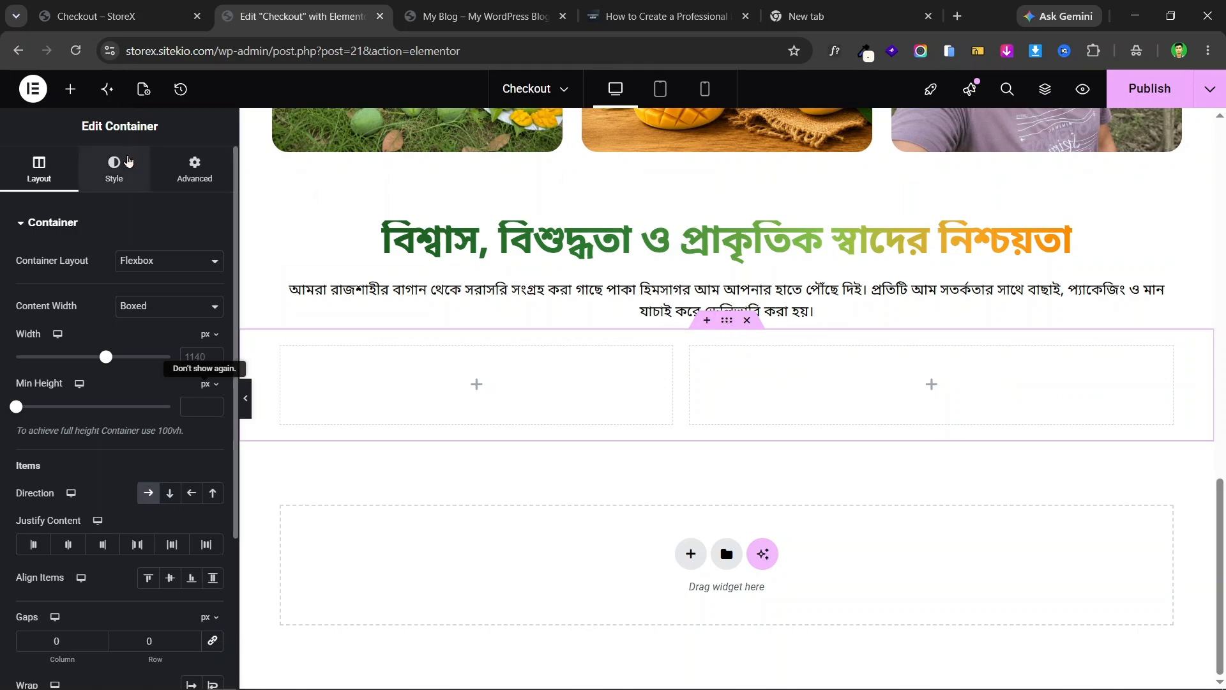
{"action": "left_click", "coordinate": [216, 644]}
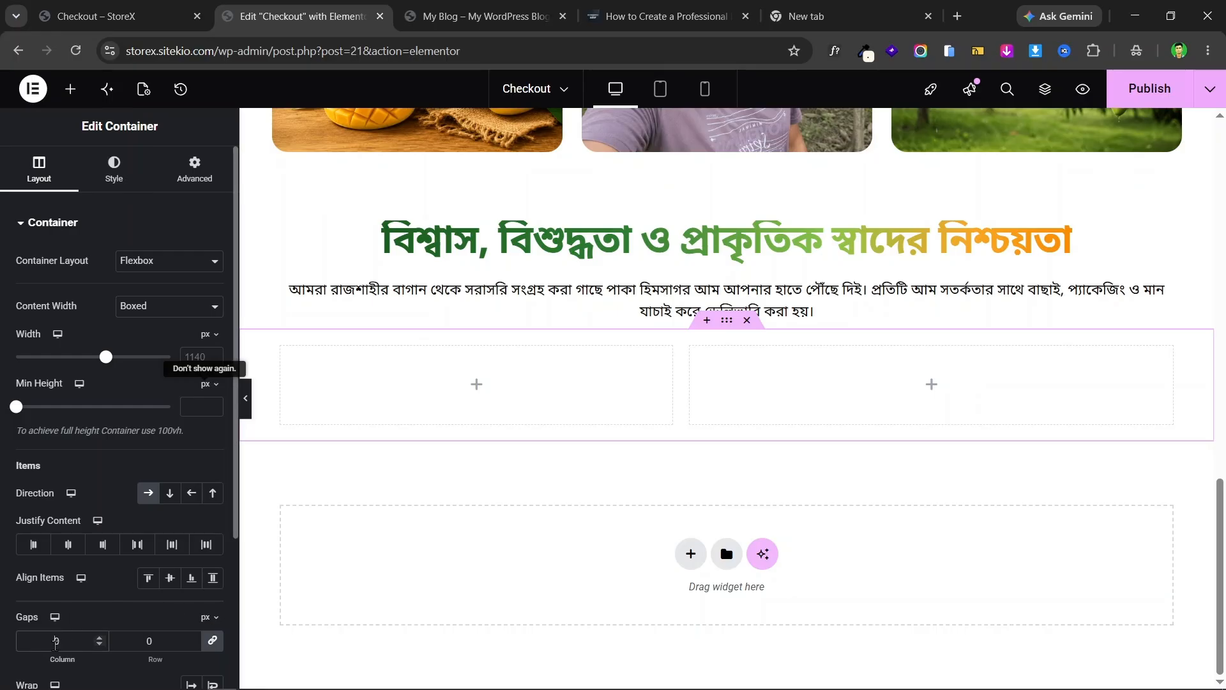
{"action": "left_click", "coordinate": [56, 645]}
{"action": "type", "text": "1"}
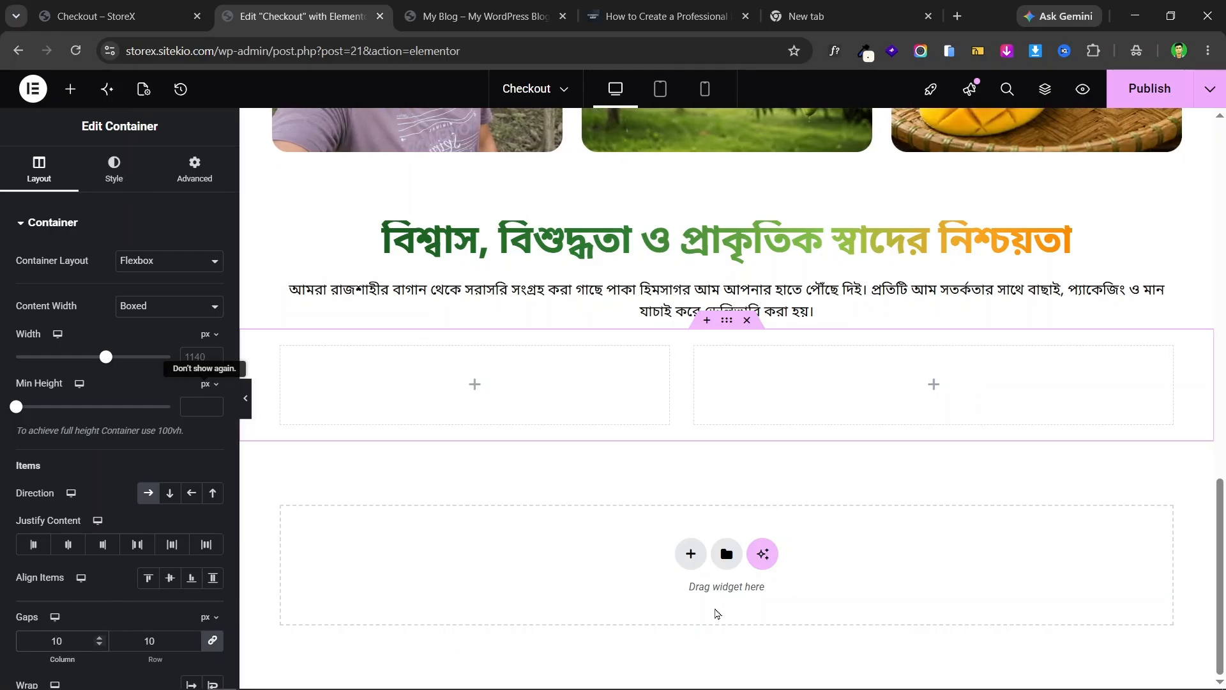
{"action": "key", "text": "ctrl+shift+Tab"}
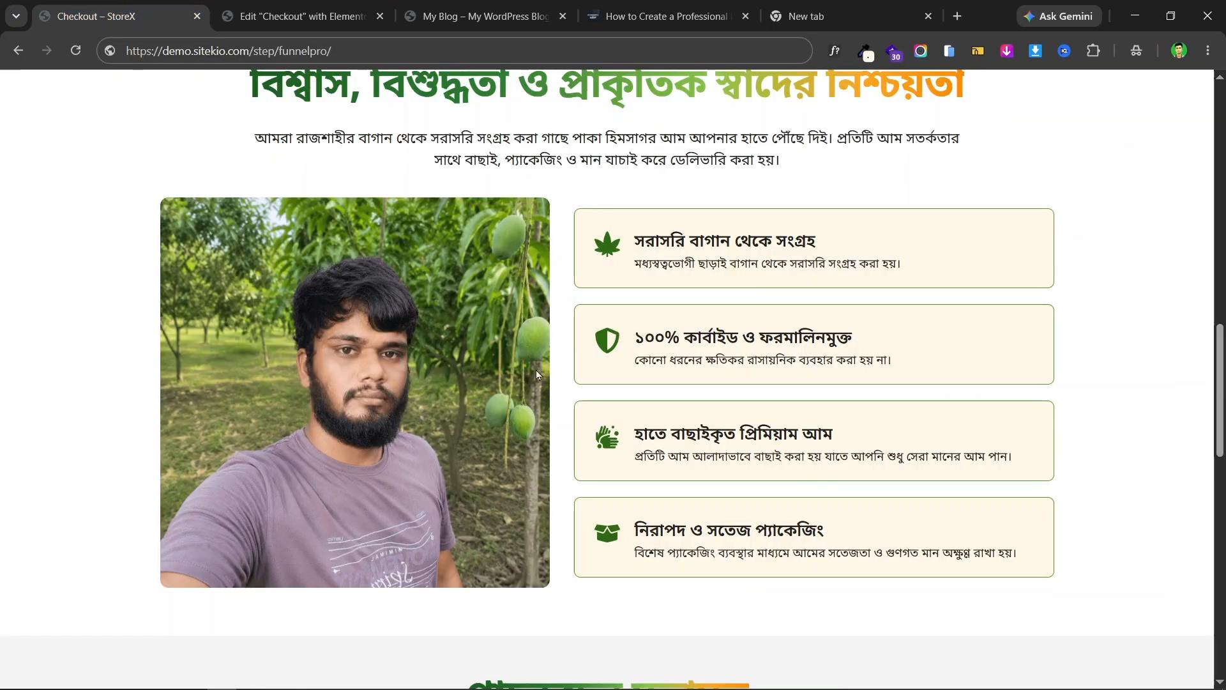
{"action": "left_click", "coordinate": [316, 7]}
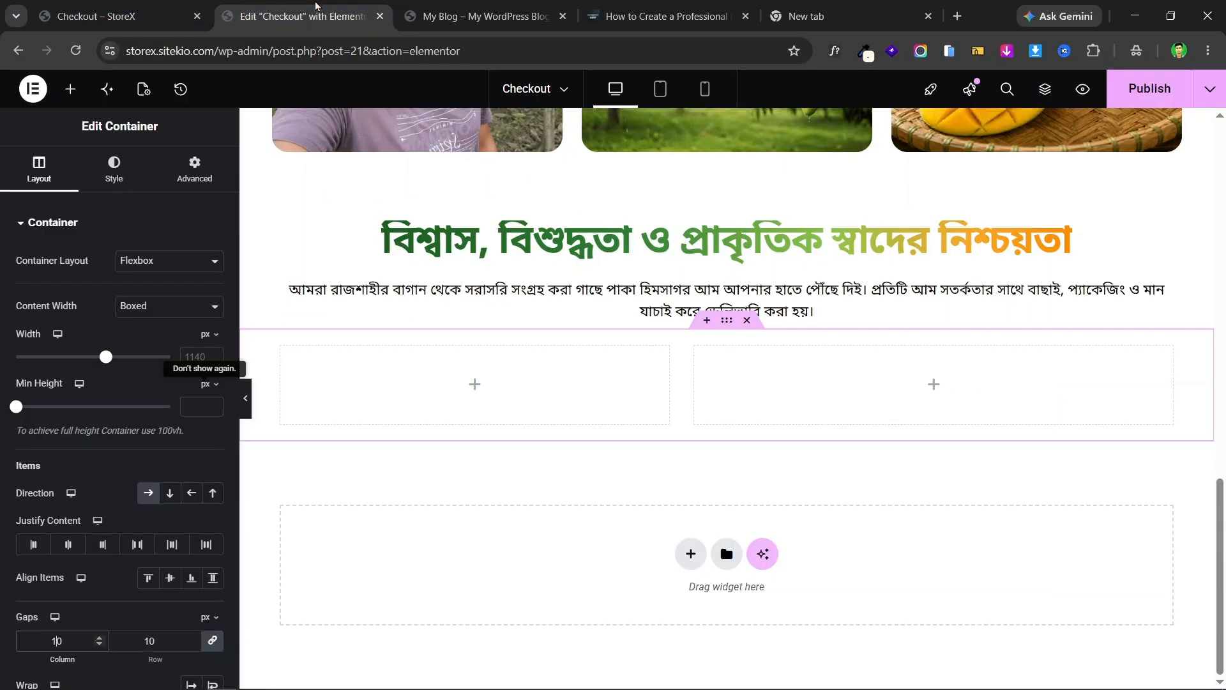
{"action": "key", "text": "ctrl+shift+Tab"}
{"action": "left_click", "coordinate": [316, 7]}
{"action": "left_click", "coordinate": [112, 8]}
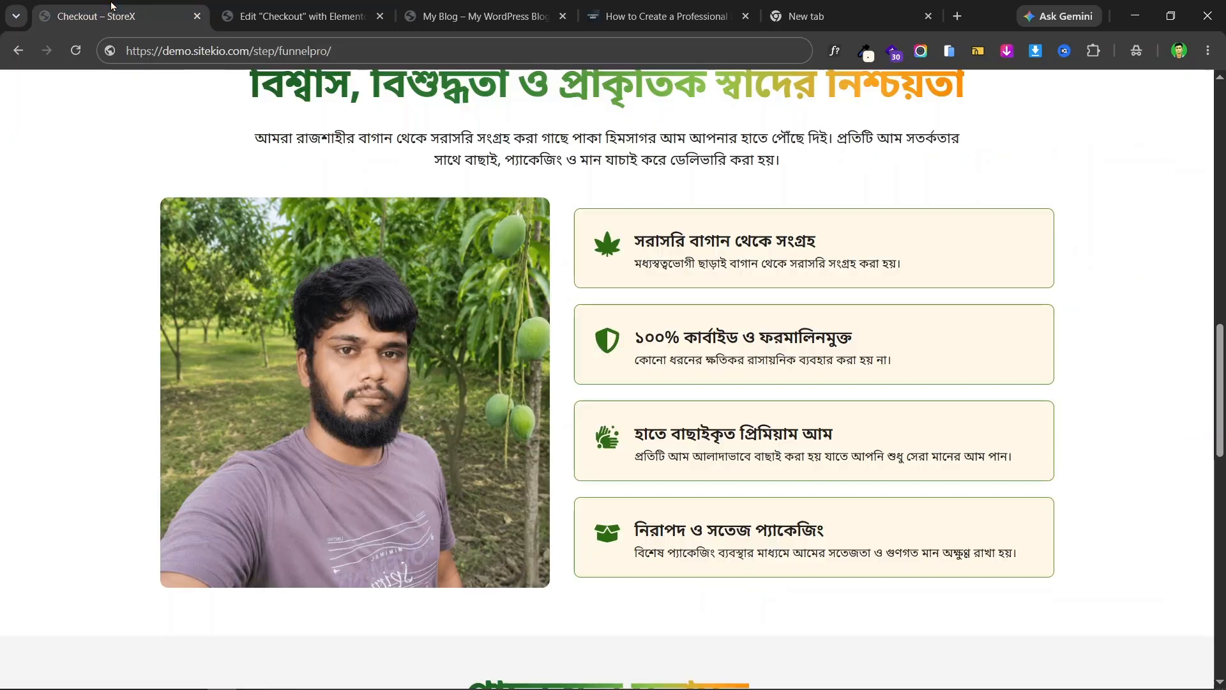
{"action": "left_click", "coordinate": [331, 8]}
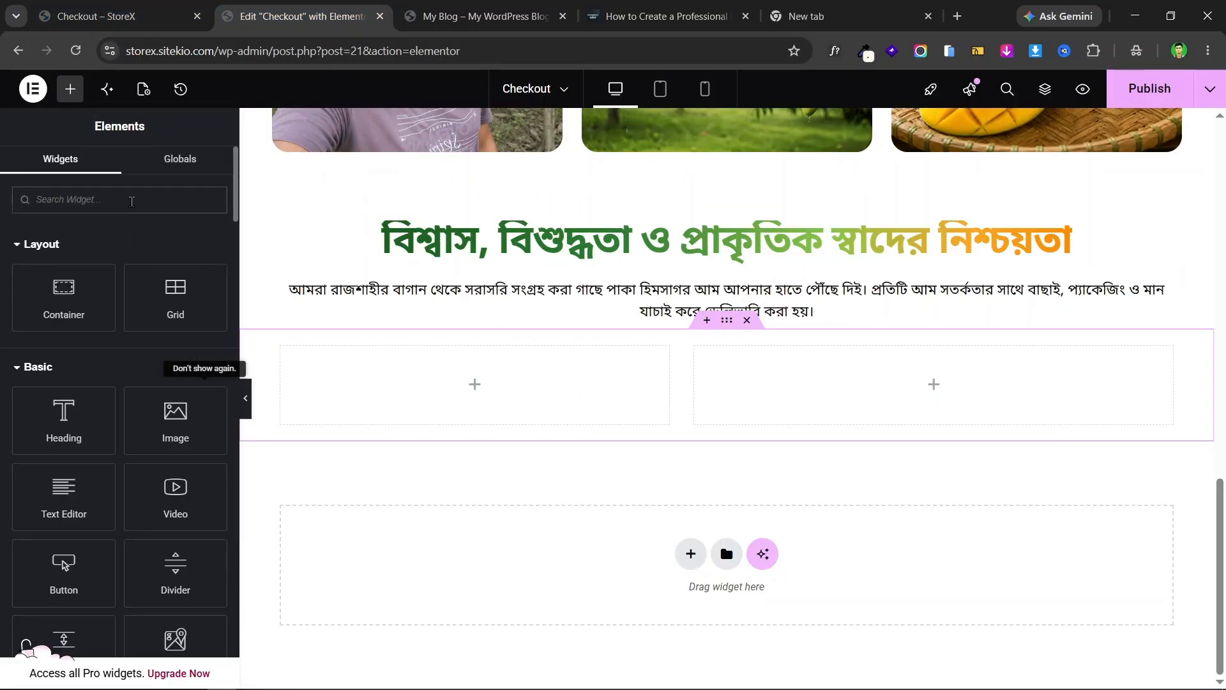
- Add an Image widget to the left column holding the portrait mango-orchard photo, Image (1)
{"action": "type", "text": "image"}
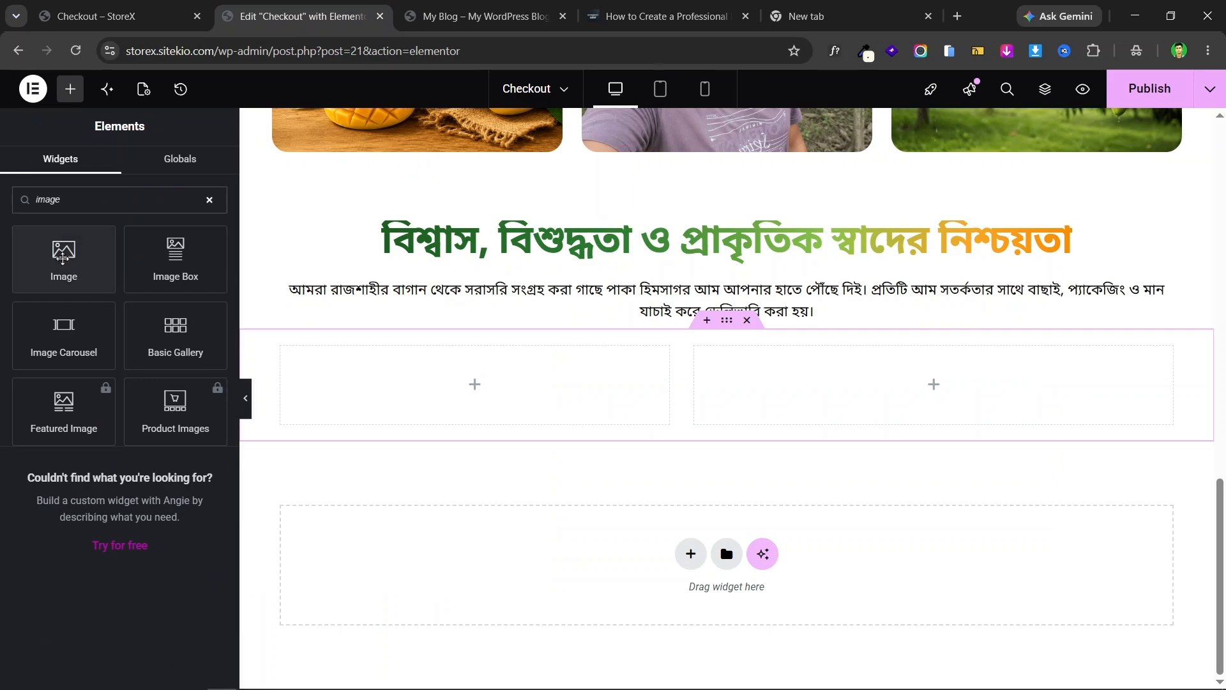
{"action": "left_click_drag", "start_coordinate": [62, 256], "coordinate": [403, 410]}
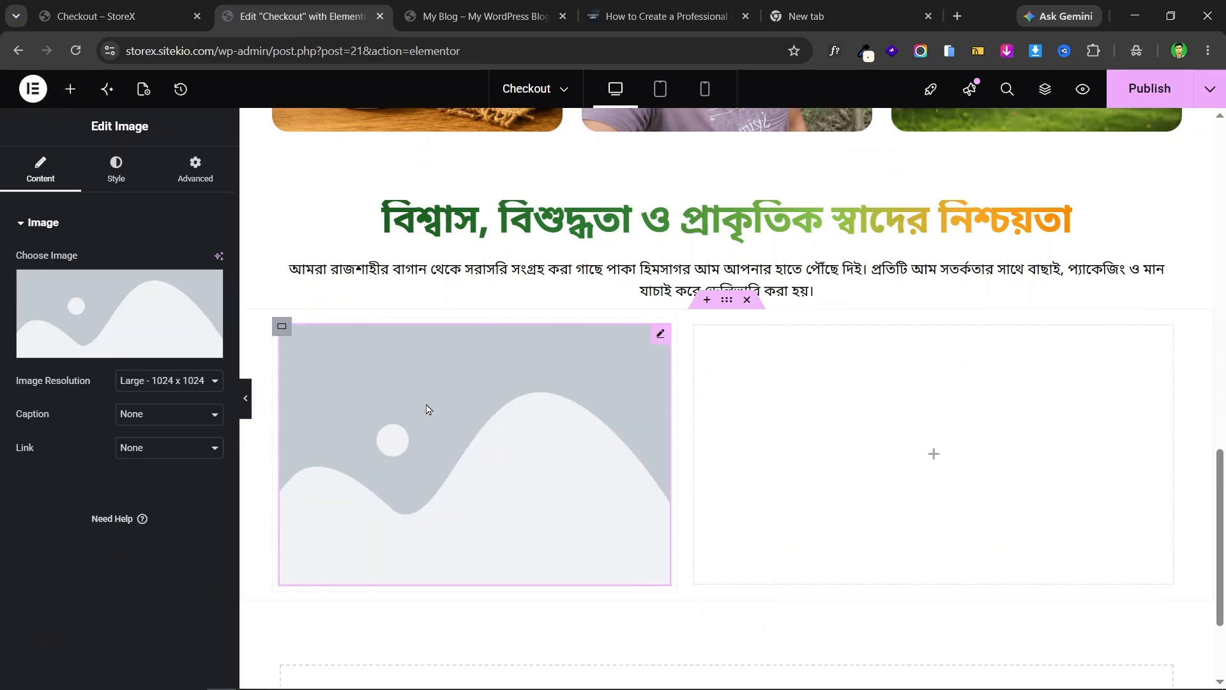
{"action": "left_click", "coordinate": [118, 8]}
{"action": "key", "text": "ctrl+Tab"}
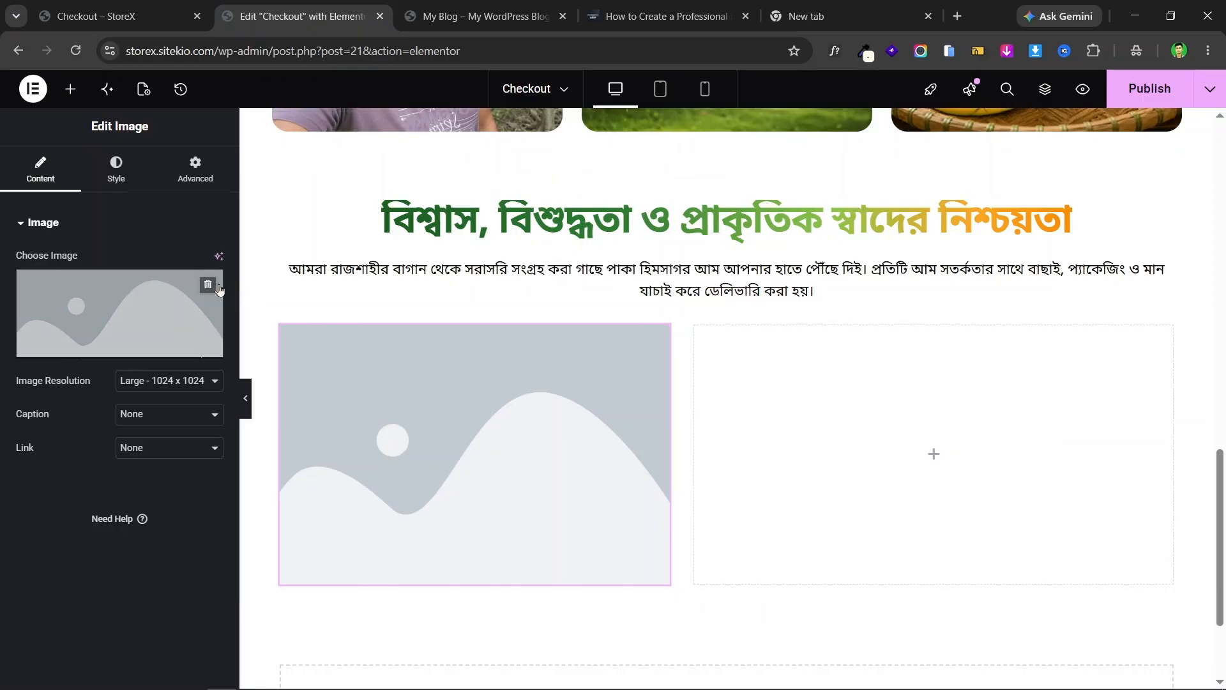
{"action": "left_click", "coordinate": [157, 304]}
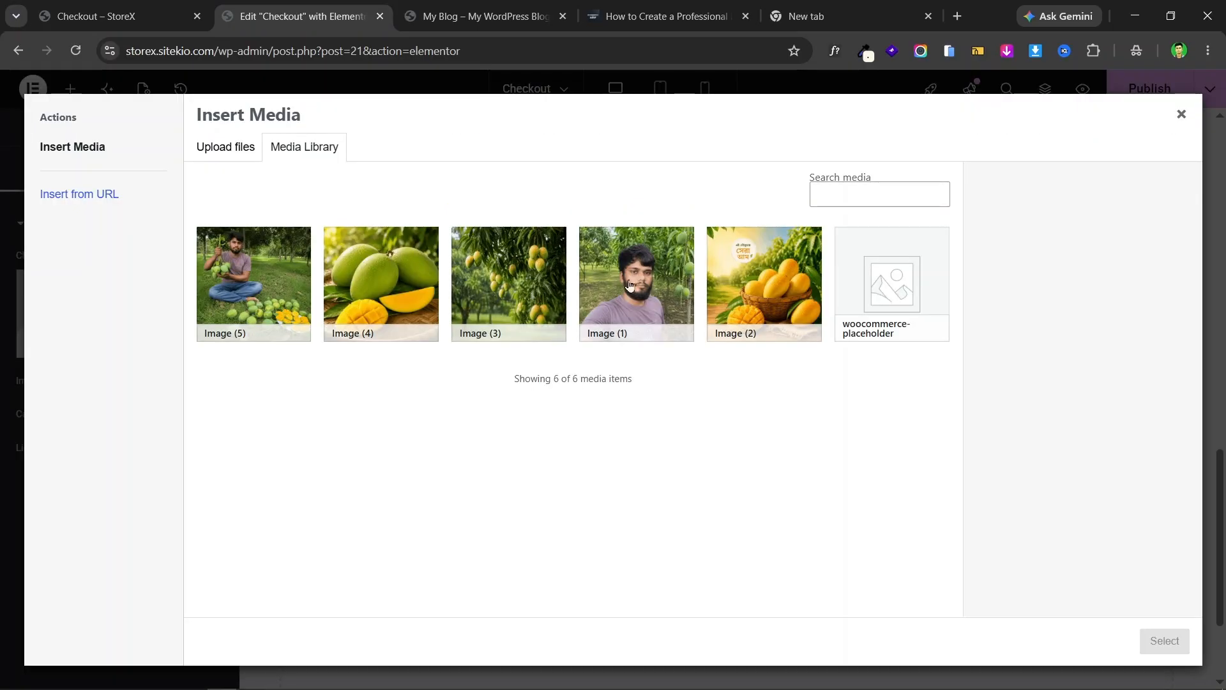
{"action": "left_click", "coordinate": [629, 285]}
{"action": "left_click", "coordinate": [1163, 641]}
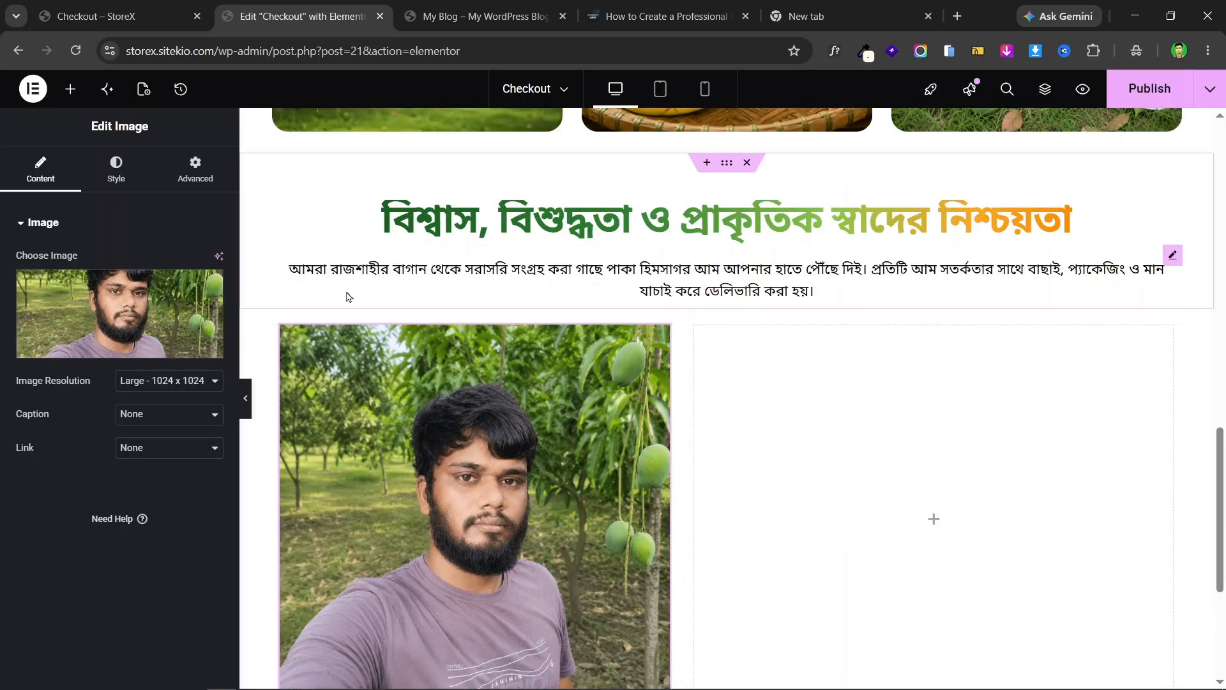
{"action": "left_click", "coordinate": [122, 16]}
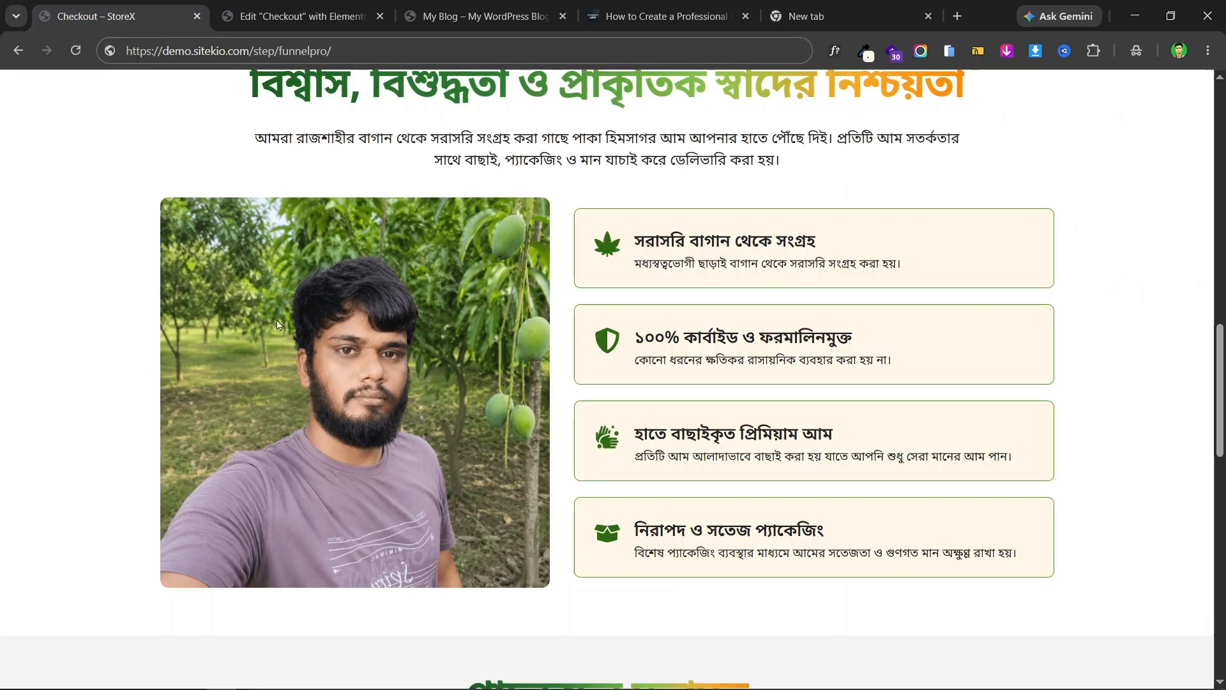
- Round the orchard photo's corners with a linked 10 px border radius, checking against the live page
{"action": "left_click", "coordinate": [267, 5]}
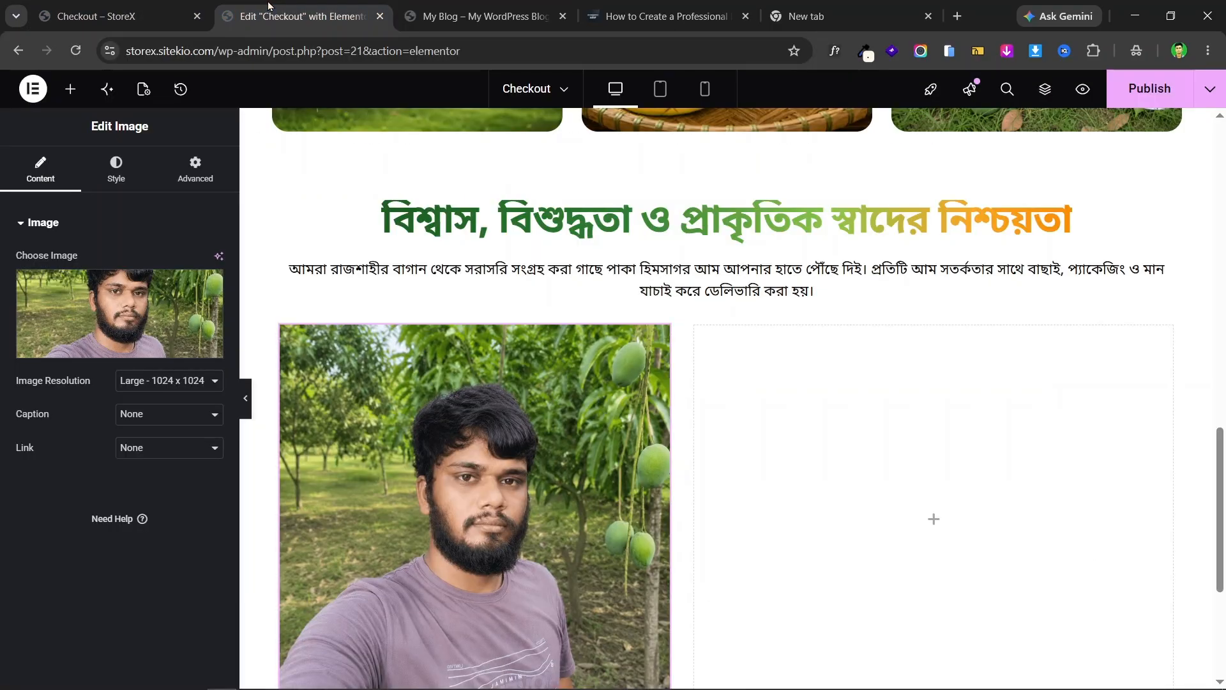
{"action": "left_click", "coordinate": [115, 169]}
{"action": "scroll", "coordinate": [147, 486], "scroll_direction": "down", "scroll_amount": 2}
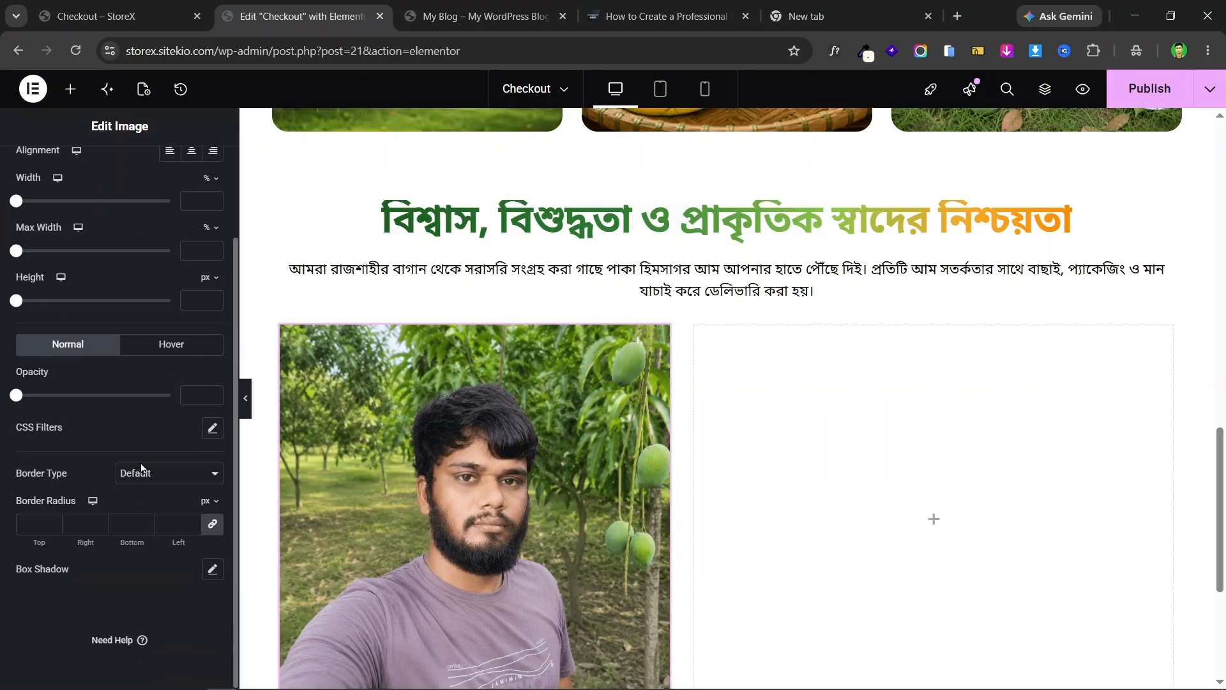
{"action": "left_click", "coordinate": [169, 525]}
{"action": "type", "text": "10"}
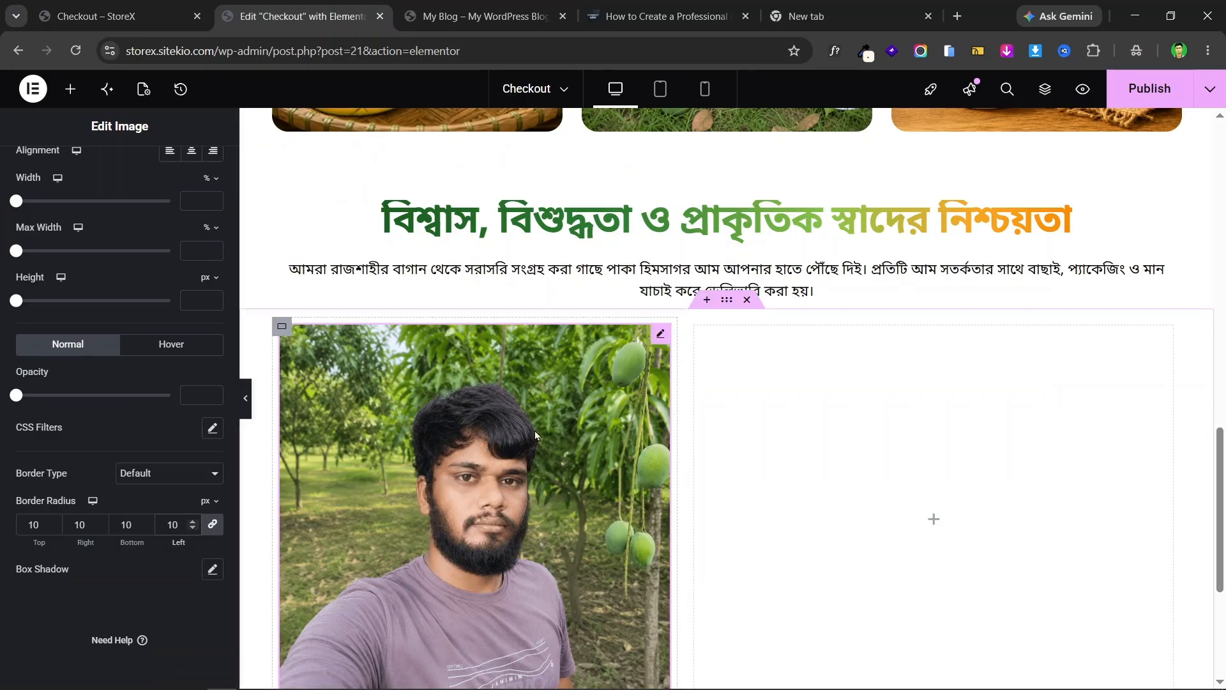
{"action": "scroll", "coordinate": [575, 422], "scroll_direction": "down", "scroll_amount": 1}
{"action": "scroll", "coordinate": [605, 415], "scroll_direction": "down", "scroll_amount": 1}
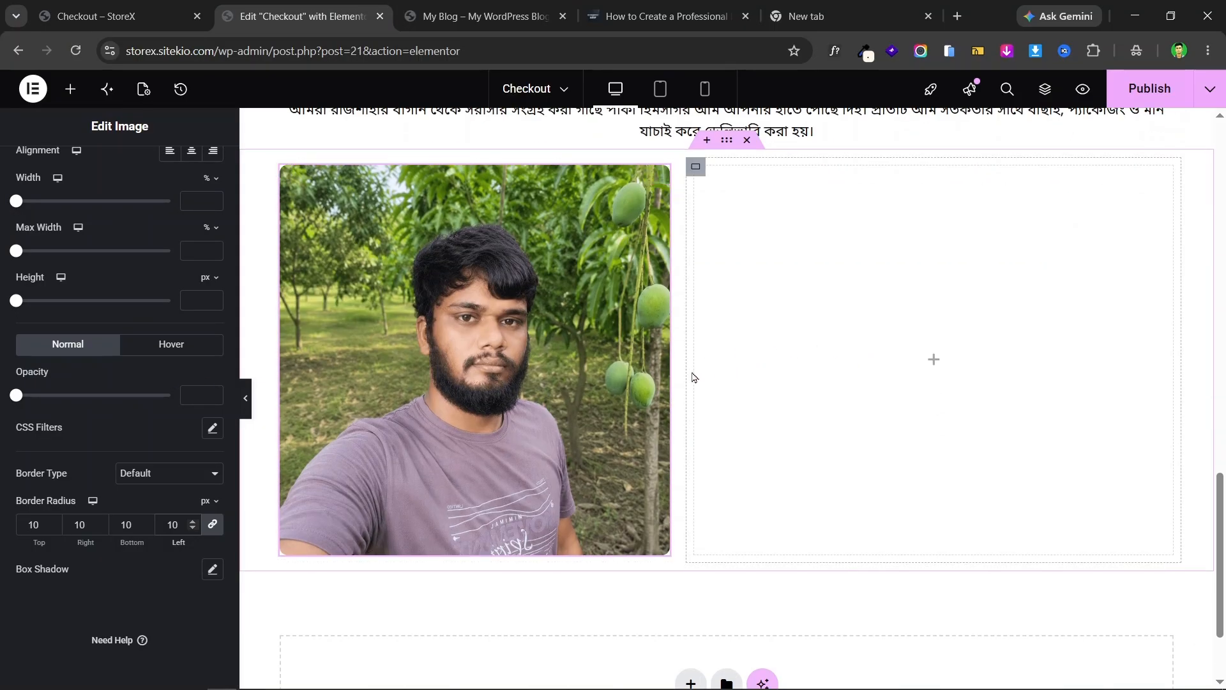
{"action": "left_click", "coordinate": [128, 8]}
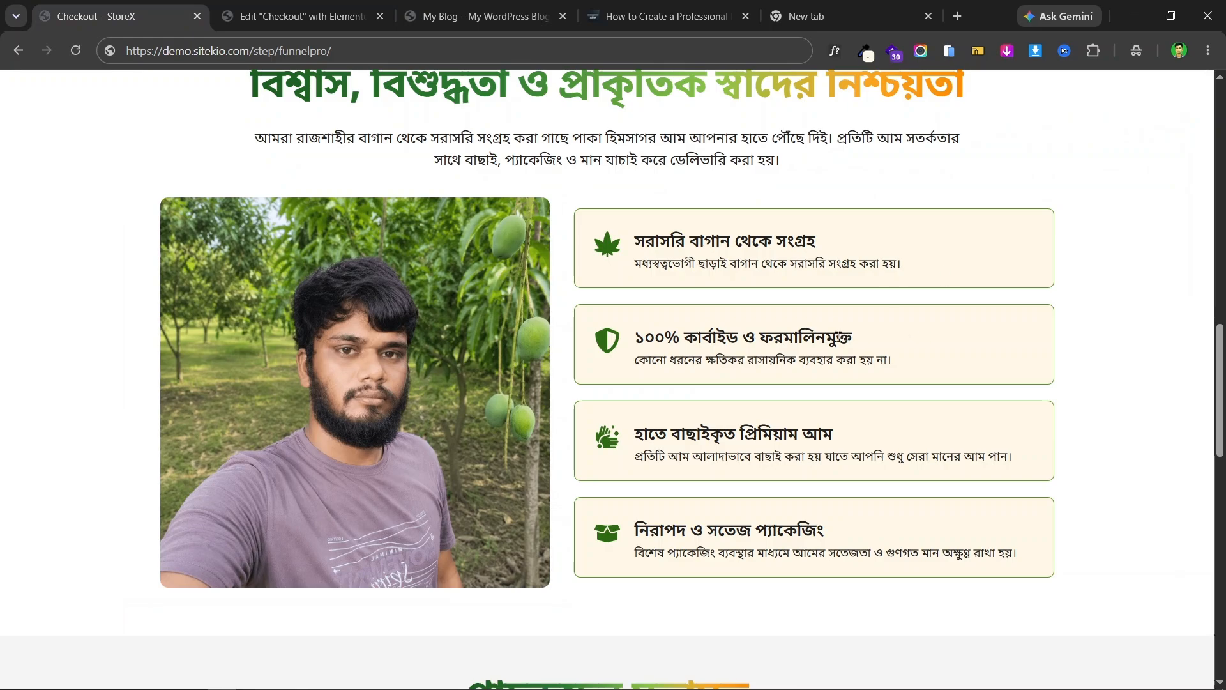
{"action": "scroll", "coordinate": [861, 368], "scroll_direction": "up", "scroll_amount": 1}
{"action": "scroll", "coordinate": [784, 321], "scroll_direction": "up", "scroll_amount": 5}
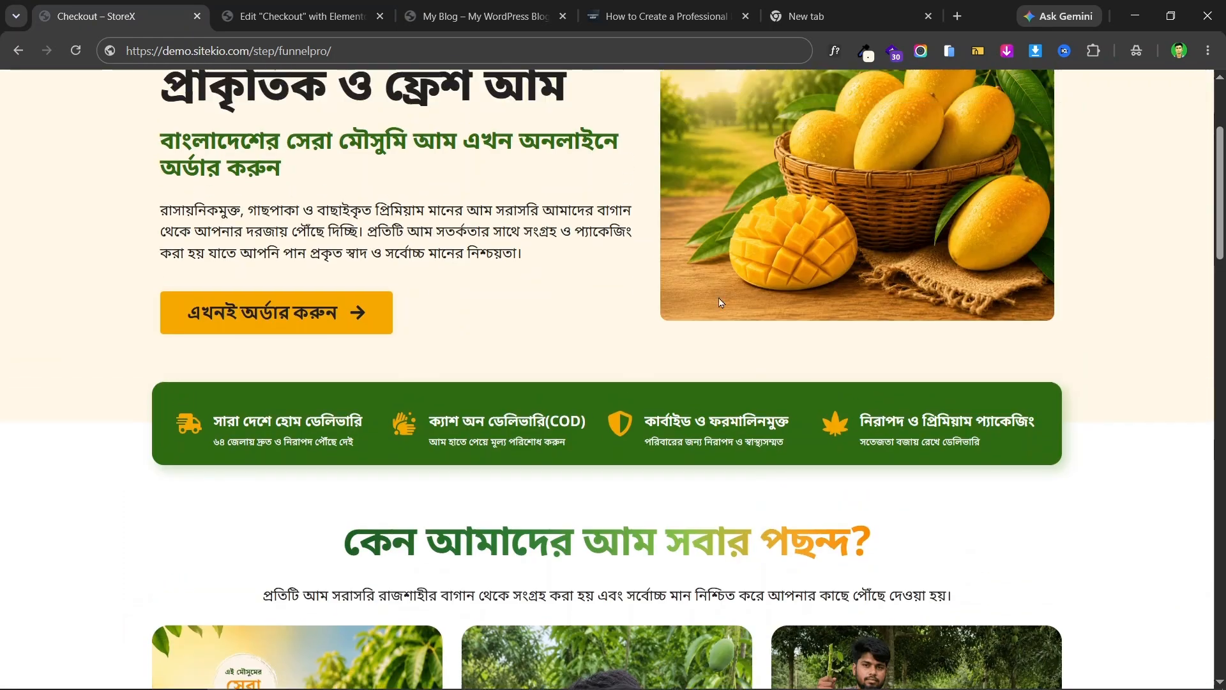
{"action": "scroll", "coordinate": [721, 299], "scroll_direction": "down", "scroll_amount": 2}
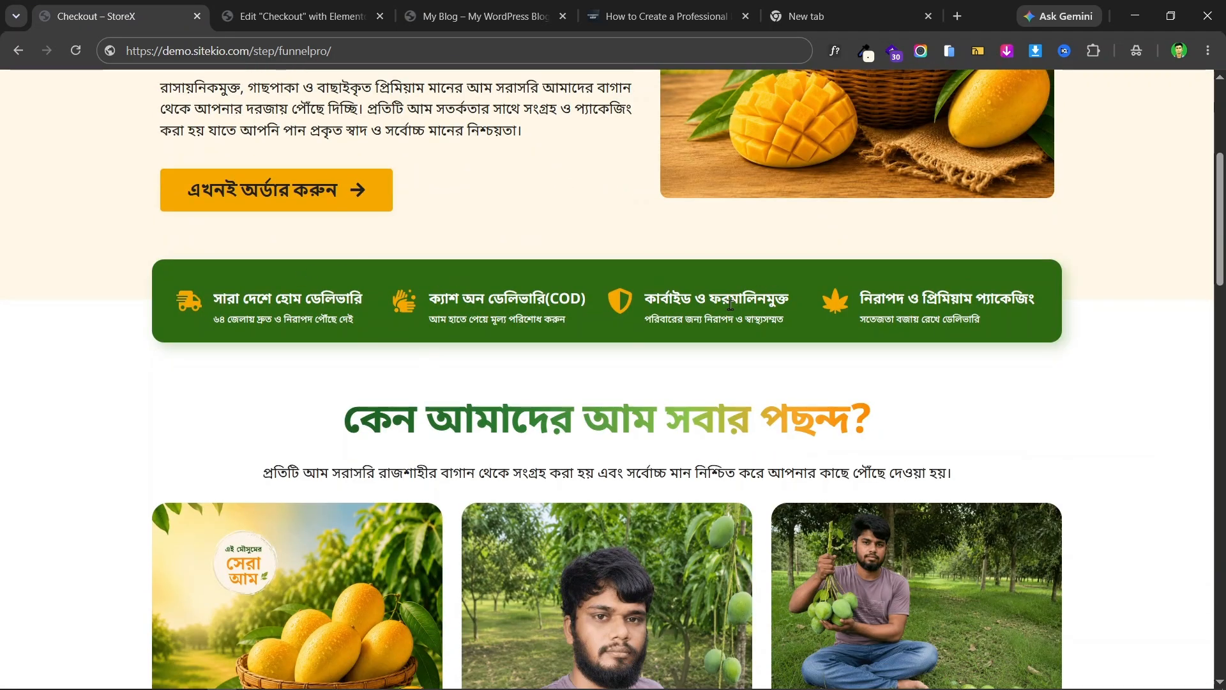
{"action": "scroll", "coordinate": [786, 385], "scroll_direction": "down", "scroll_amount": 3}
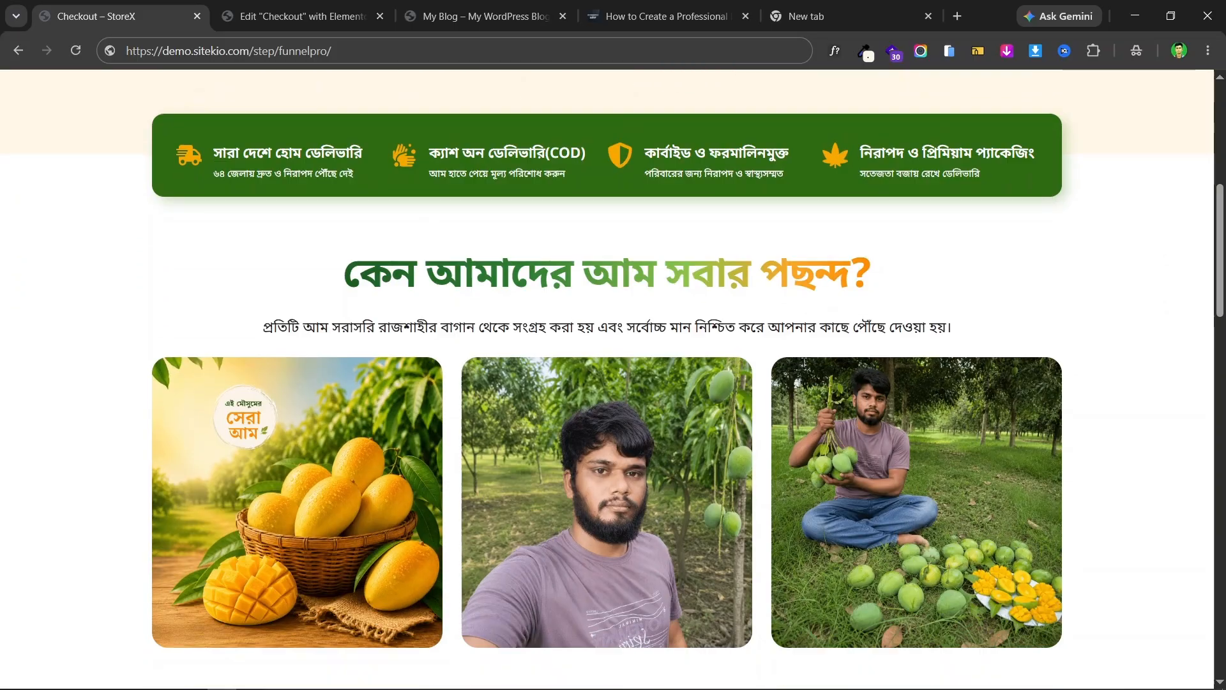
{"action": "scroll", "coordinate": [841, 370], "scroll_direction": "down", "scroll_amount": 9}
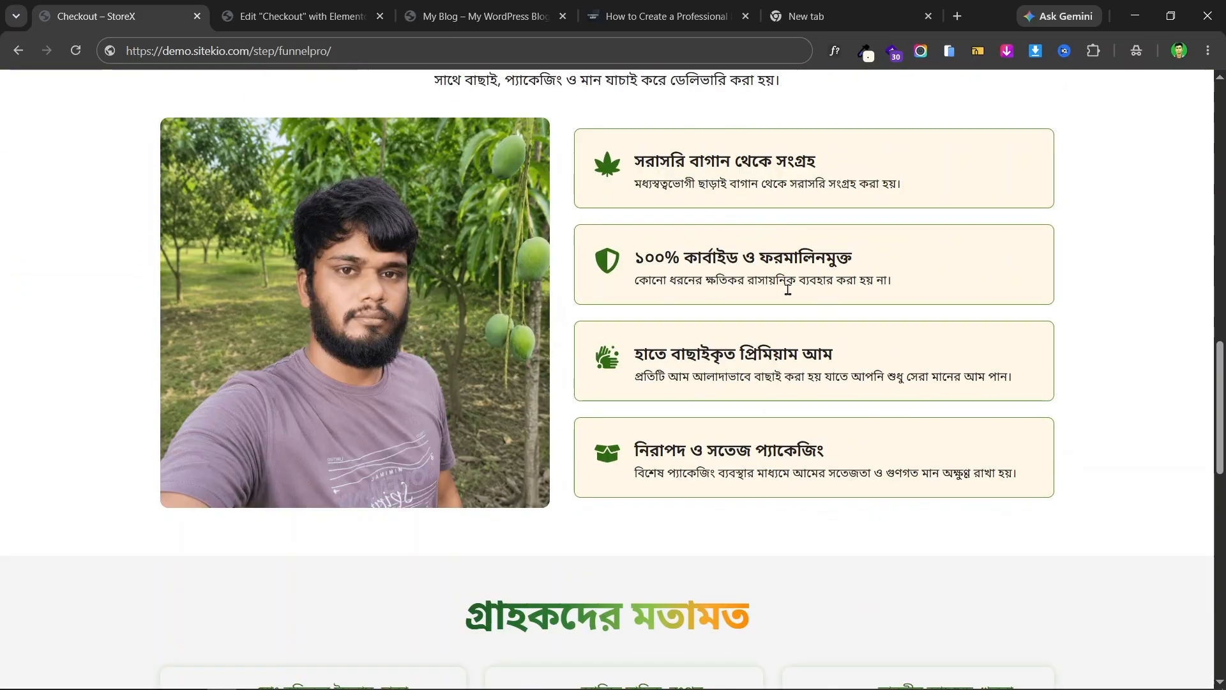
{"action": "left_click", "coordinate": [294, 16]}
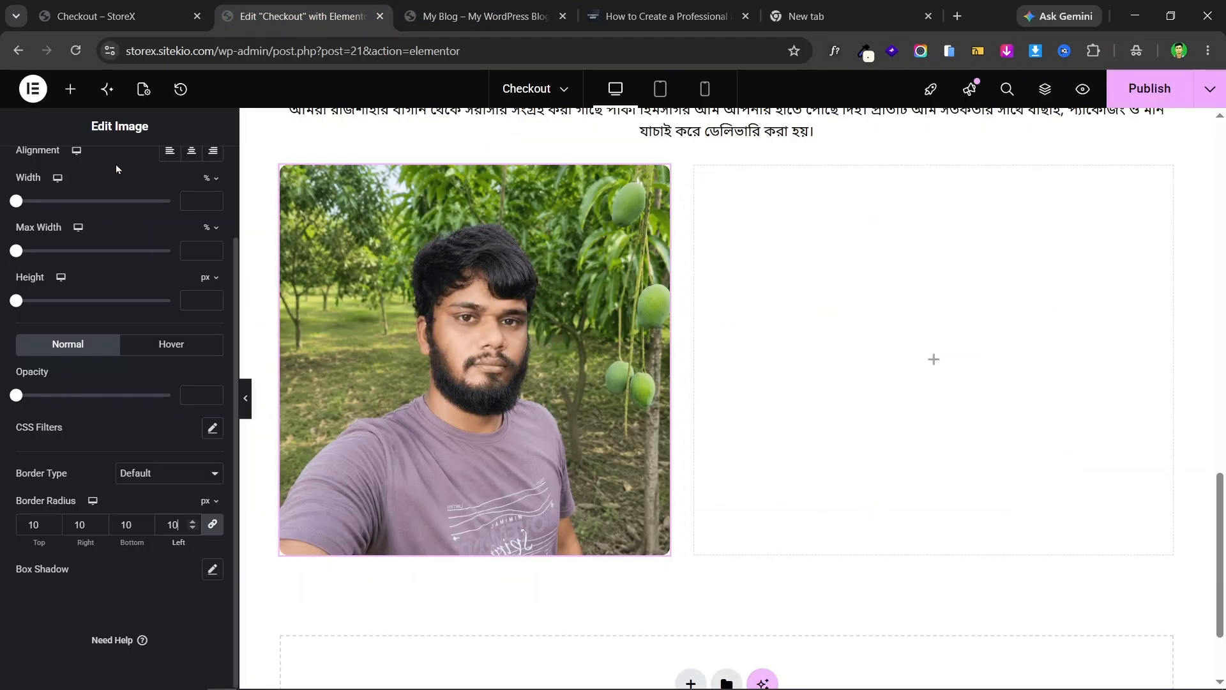
- Search widgets for 'icon' and drop an Icon widget into the empty right column
{"action": "left_click", "coordinate": [69, 89]}
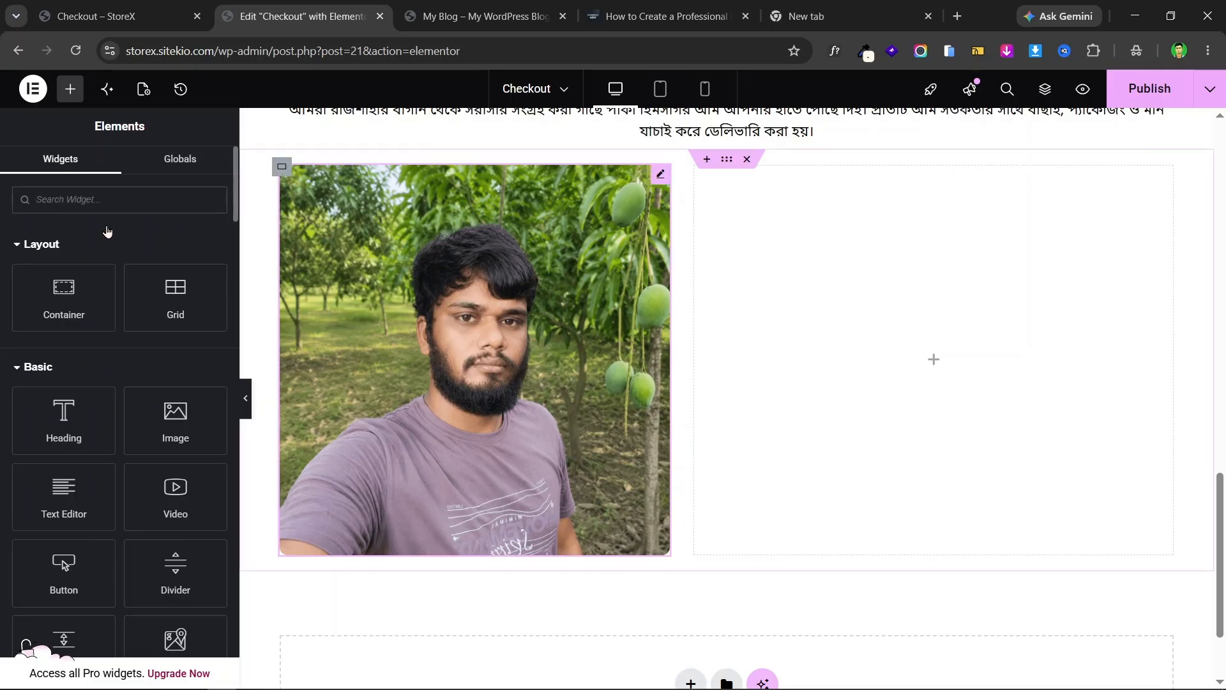
{"action": "left_click", "coordinate": [79, 203]}
{"action": "type", "text": "icon"}
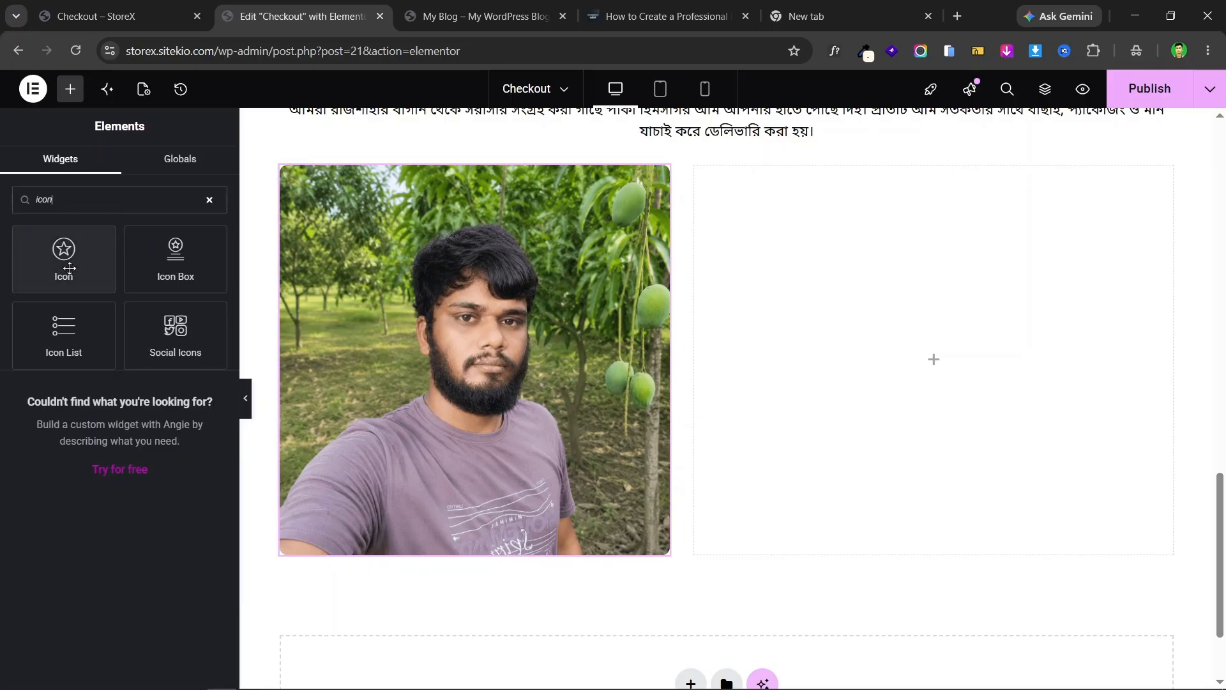
{"action": "left_click_drag", "start_coordinate": [63, 255], "coordinate": [932, 384]}
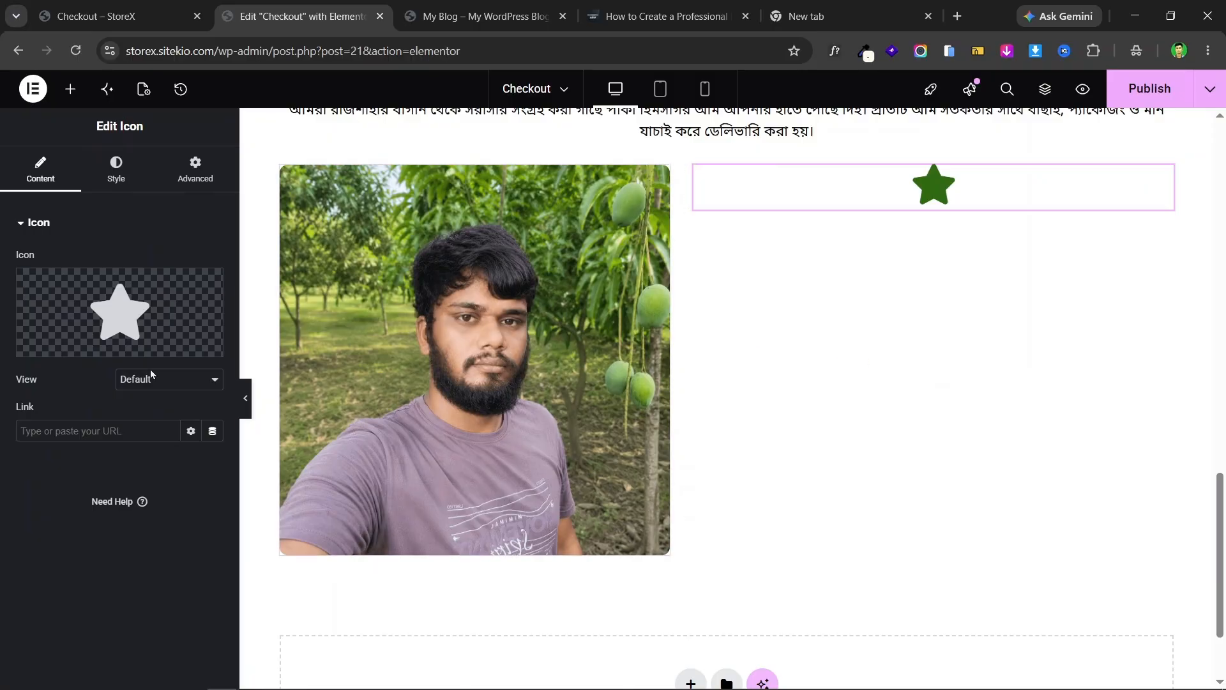
- Copy the first feature heading from the live mango landing page
{"action": "left_click", "coordinate": [118, 16]}
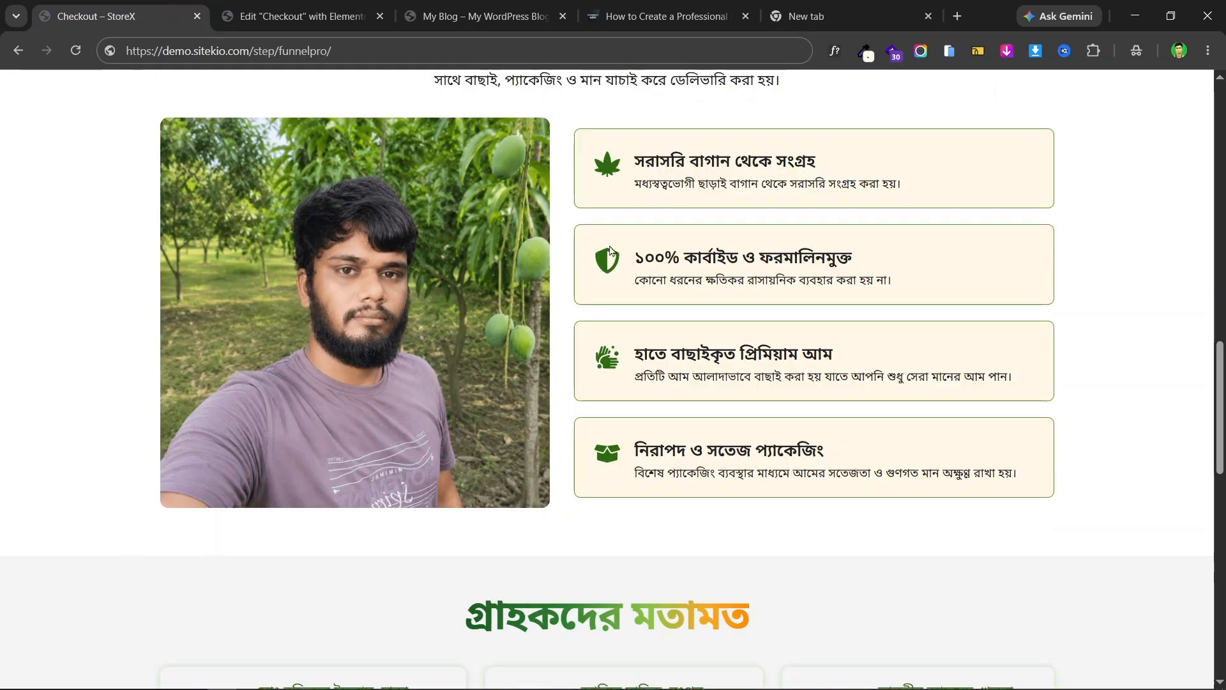
{"action": "triple_click", "coordinate": [739, 158]}
{"action": "right_click", "coordinate": [776, 161]}
{"action": "left_click", "coordinate": [824, 178]}
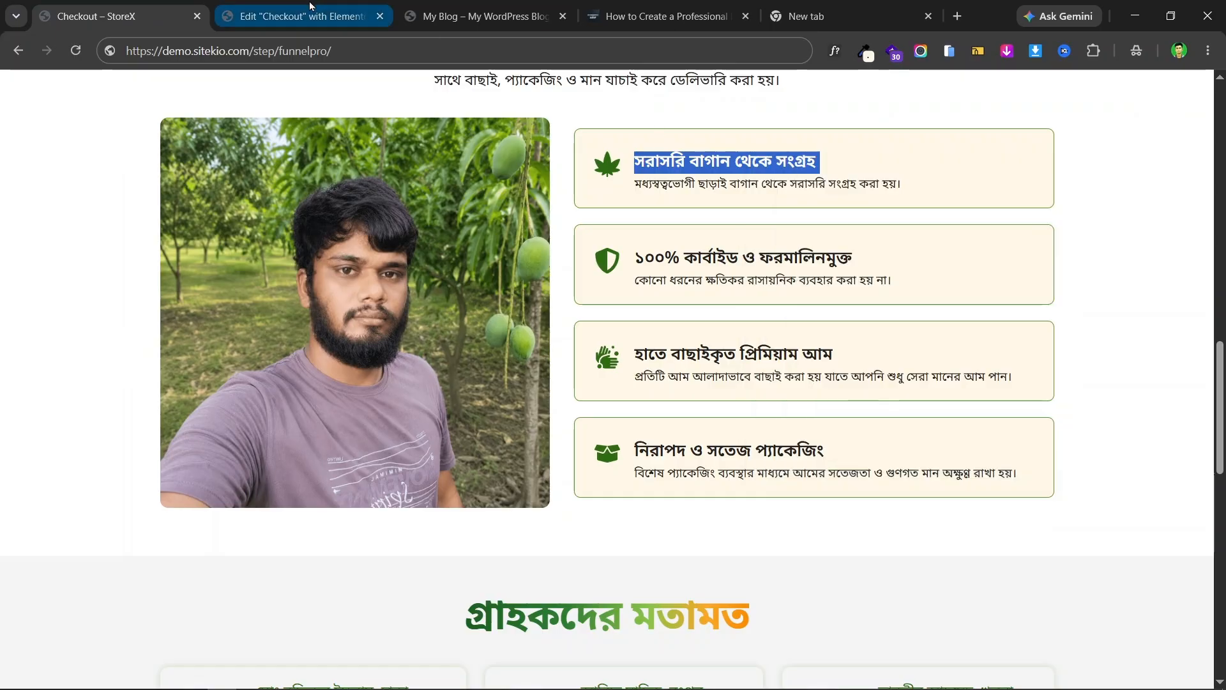
- Replace the plain star Icon with an Icon Box titled 'সরাসরি বাগান থেকে সংগ্রহ'
{"action": "left_click", "coordinate": [310, 8]}
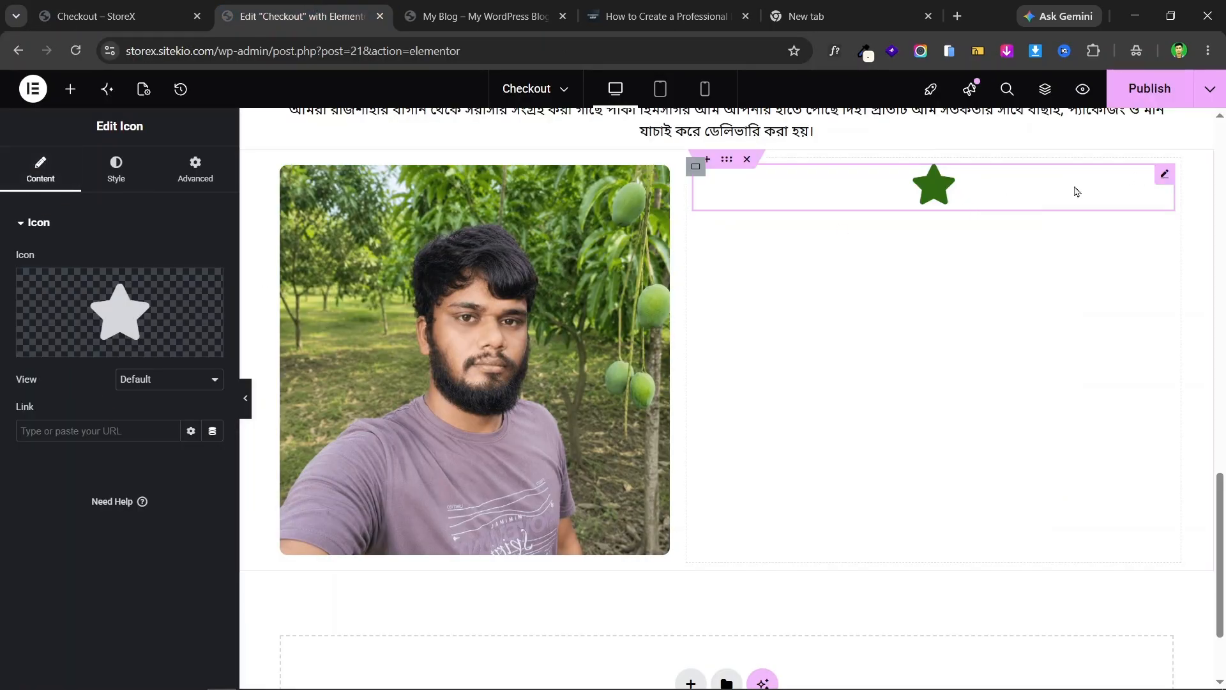
{"action": "right_click", "coordinate": [1037, 200]}
{"action": "left_click", "coordinate": [1051, 575]}
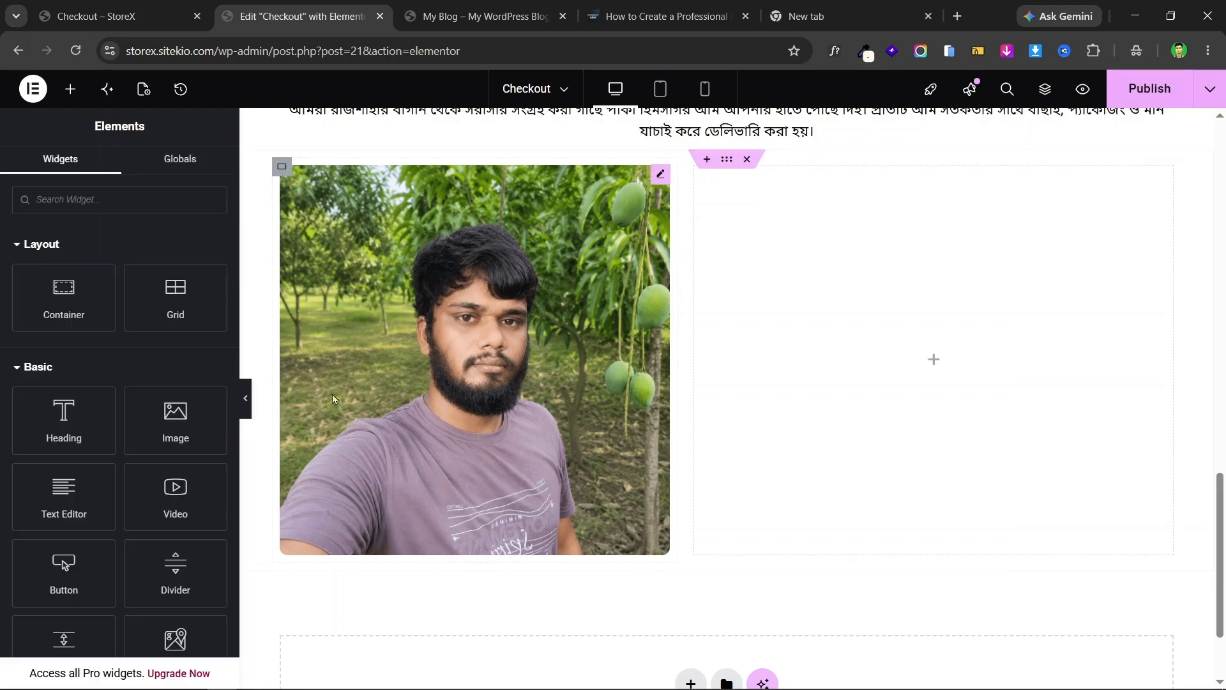
{"action": "left_click", "coordinate": [137, 199]}
{"action": "type", "text": "icon"}
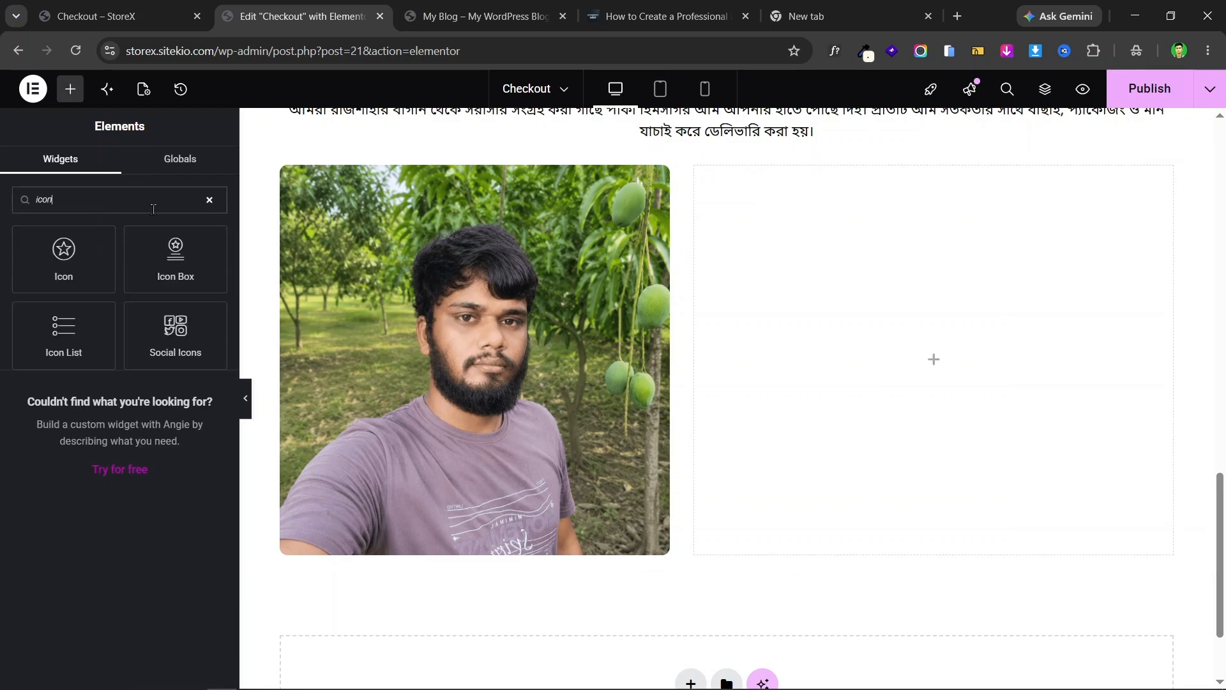
{"action": "left_click_drag", "start_coordinate": [176, 259], "coordinate": [848, 312]}
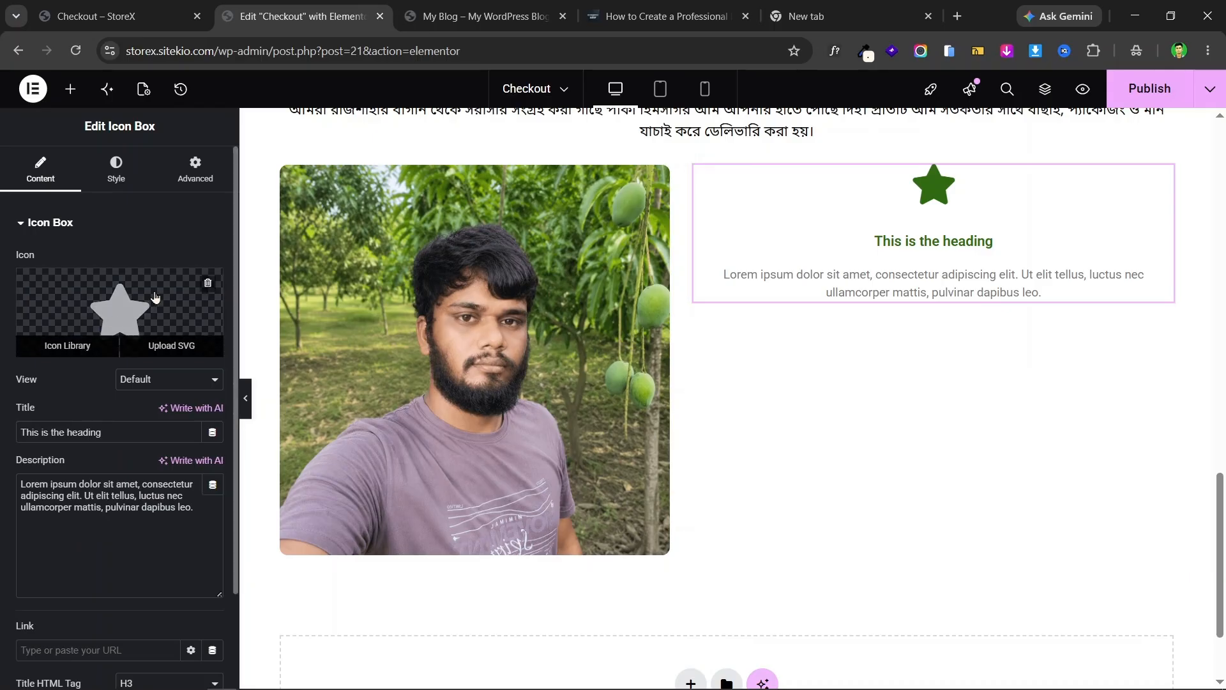
{"action": "triple_click", "coordinate": [103, 433]}
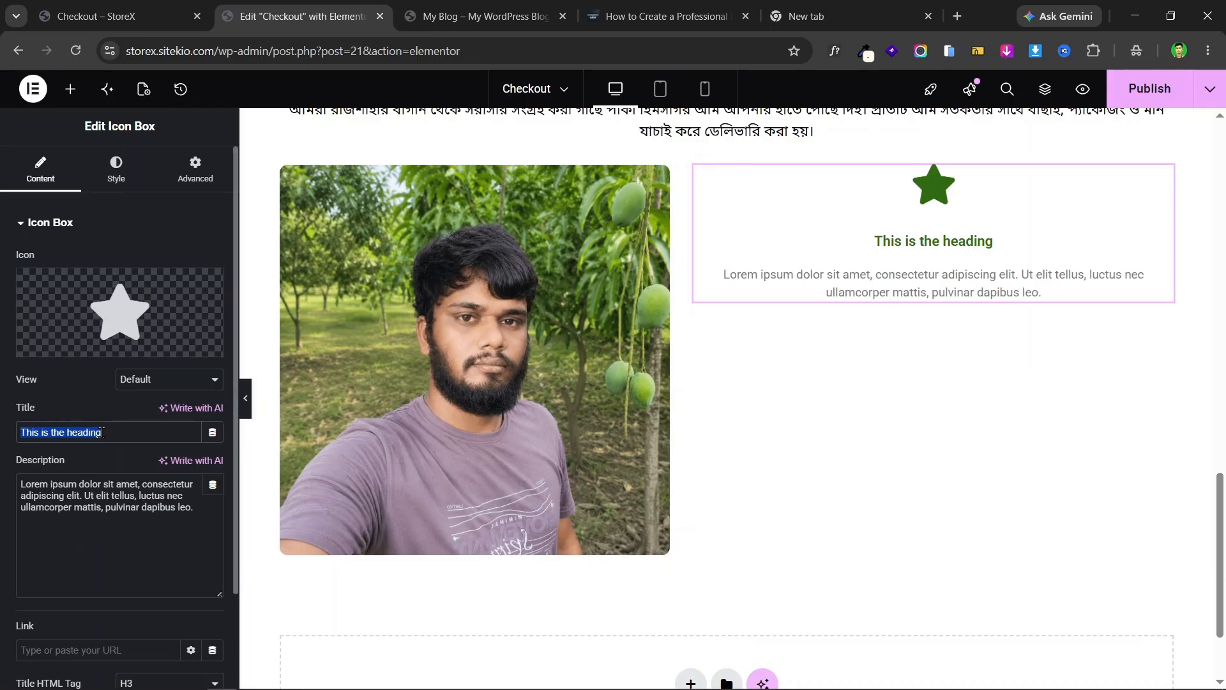
{"action": "key", "text": "ctrl+v"}
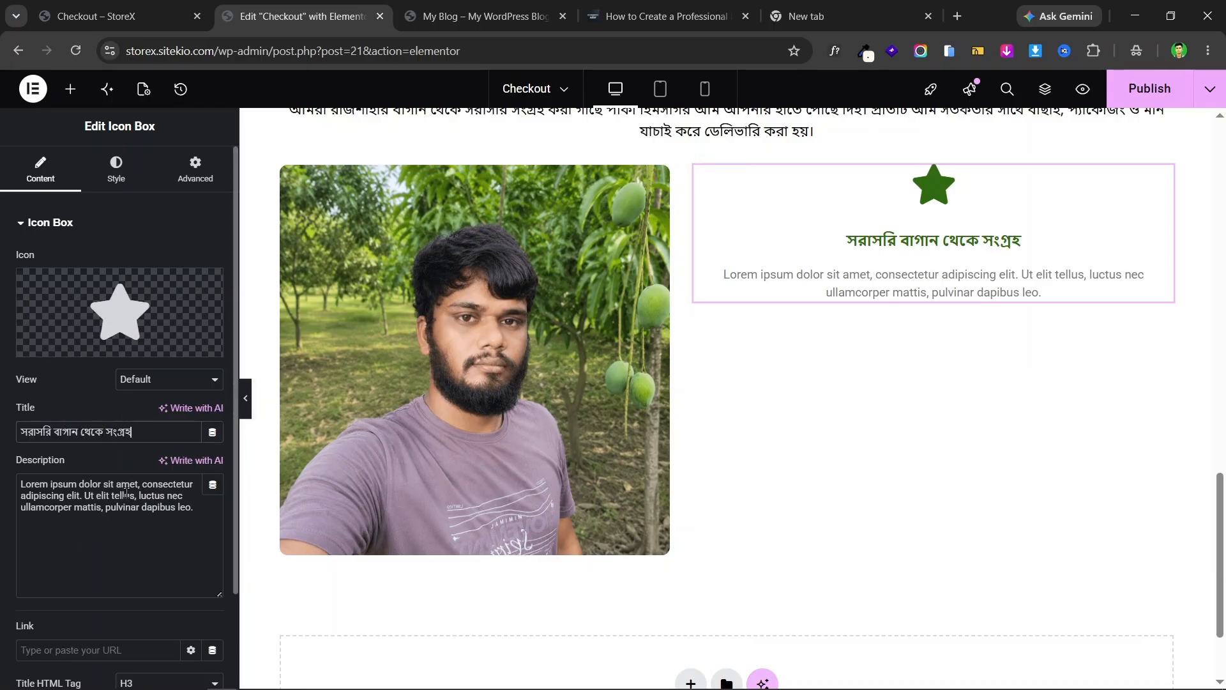
- Copy the first feature description from the live landing page
{"action": "left_click", "coordinate": [173, 14]}
{"action": "left_click", "coordinate": [759, 178]}
{"action": "triple_click", "coordinate": [758, 178]}
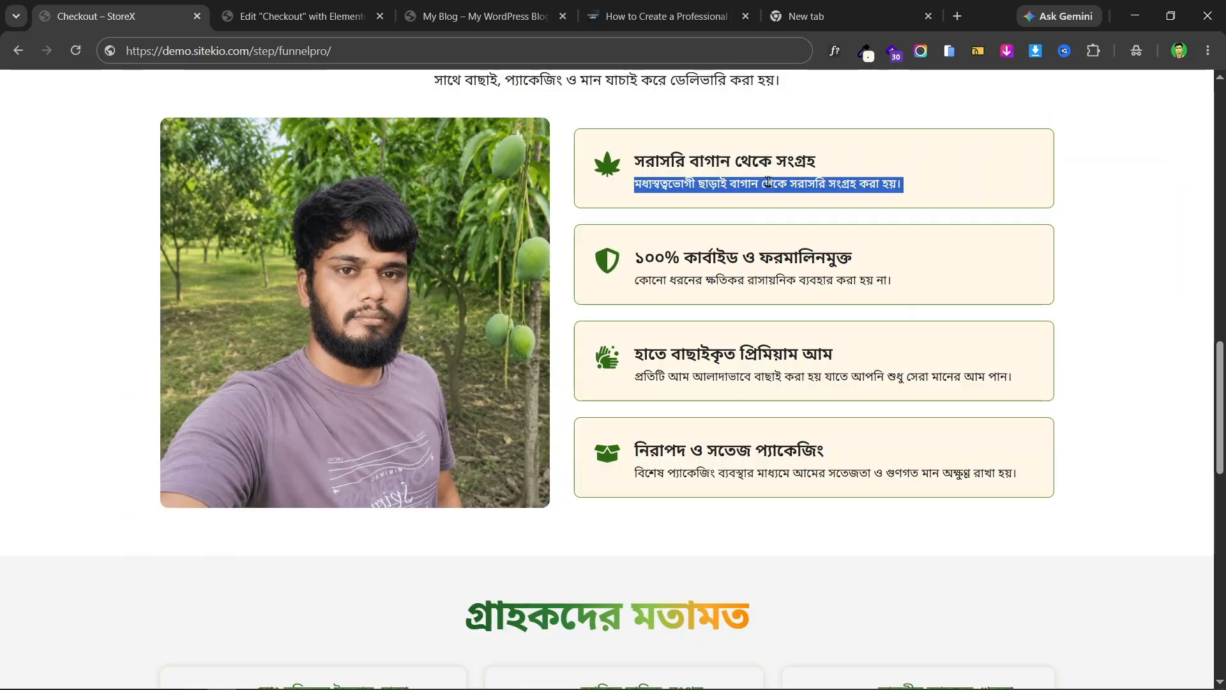
{"action": "right_click", "coordinate": [762, 177]}
{"action": "left_click", "coordinate": [815, 200]}
- Paste the no-middlemen description into the Icon Box Description and compare with the live page
{"action": "left_click", "coordinate": [303, 14]}
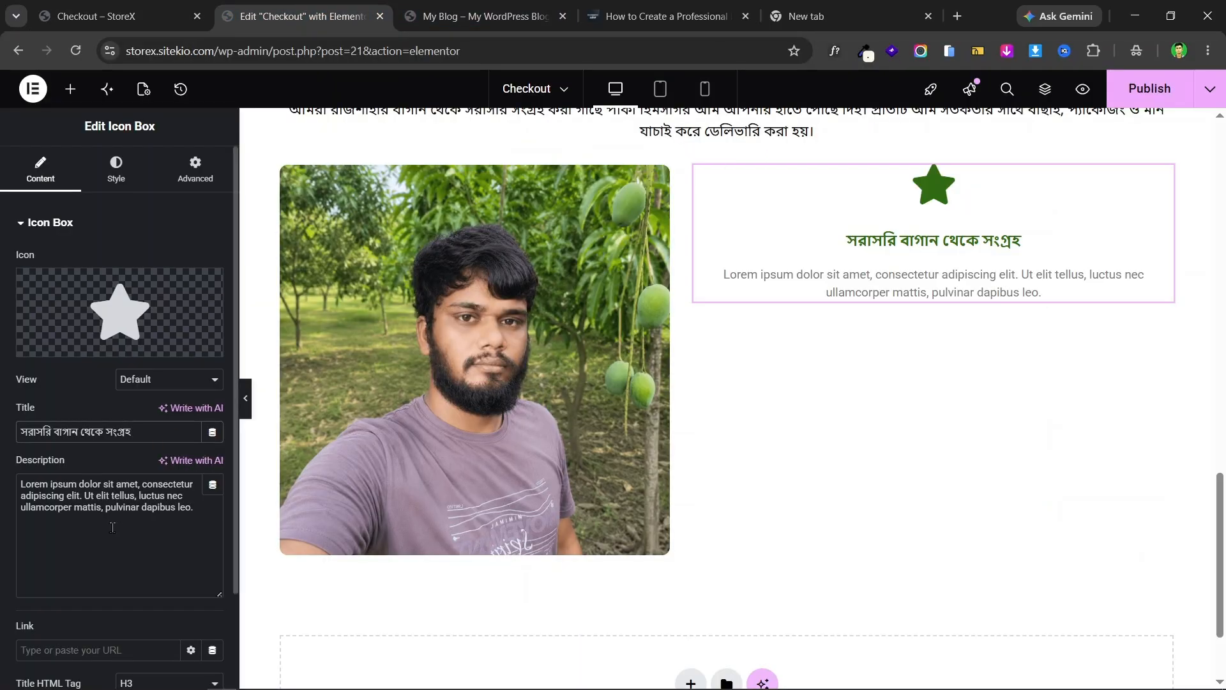
{"action": "left_click", "coordinate": [89, 502]}
{"action": "key", "text": "ctrl+a"}
{"action": "key", "text": "ctrl+v"}
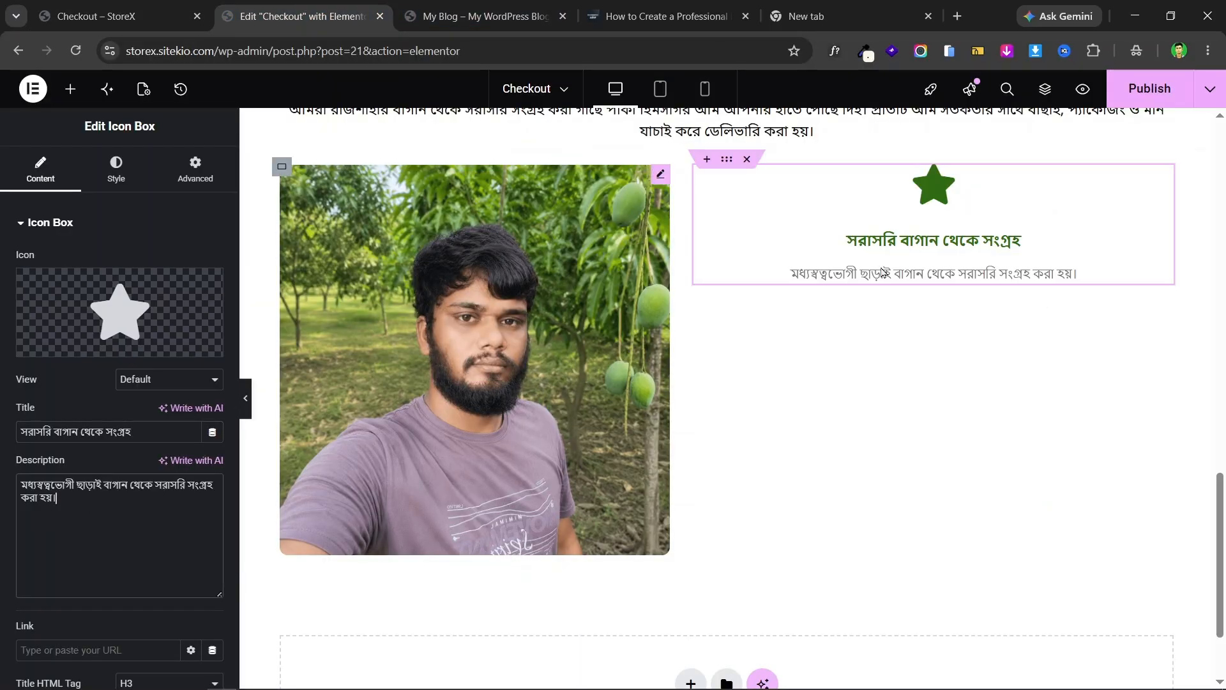
{"action": "key", "text": "ctrl+shift+Tab"}
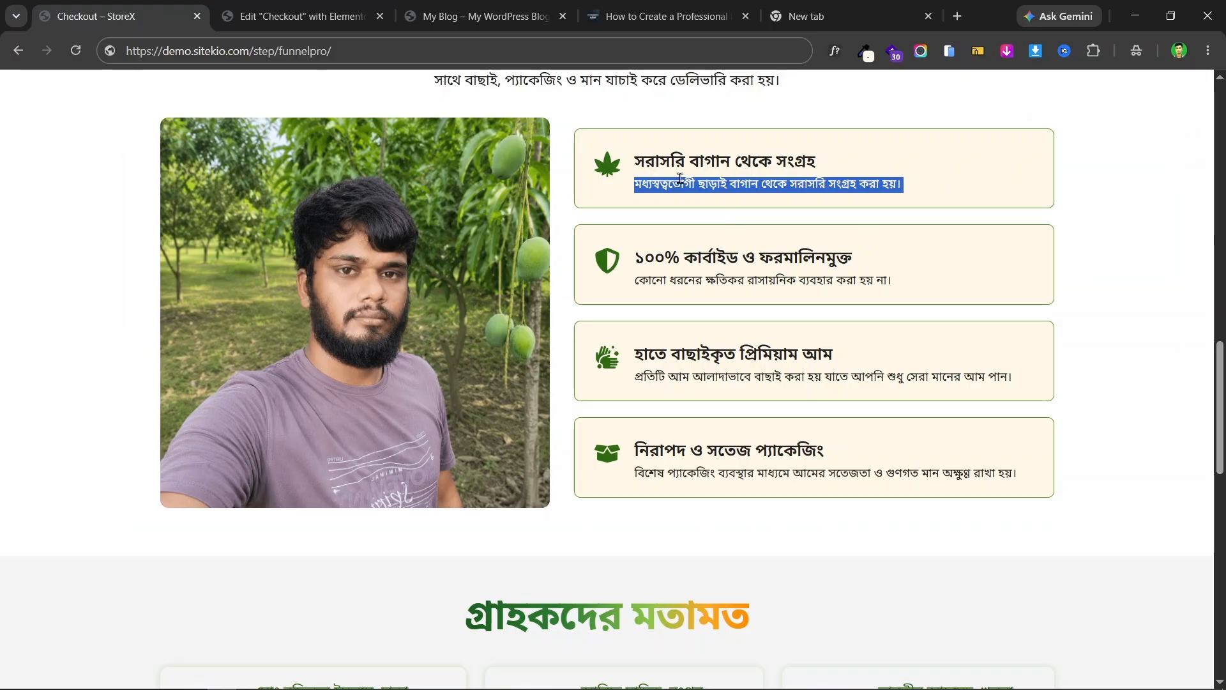
{"action": "left_click", "coordinate": [357, 6]}
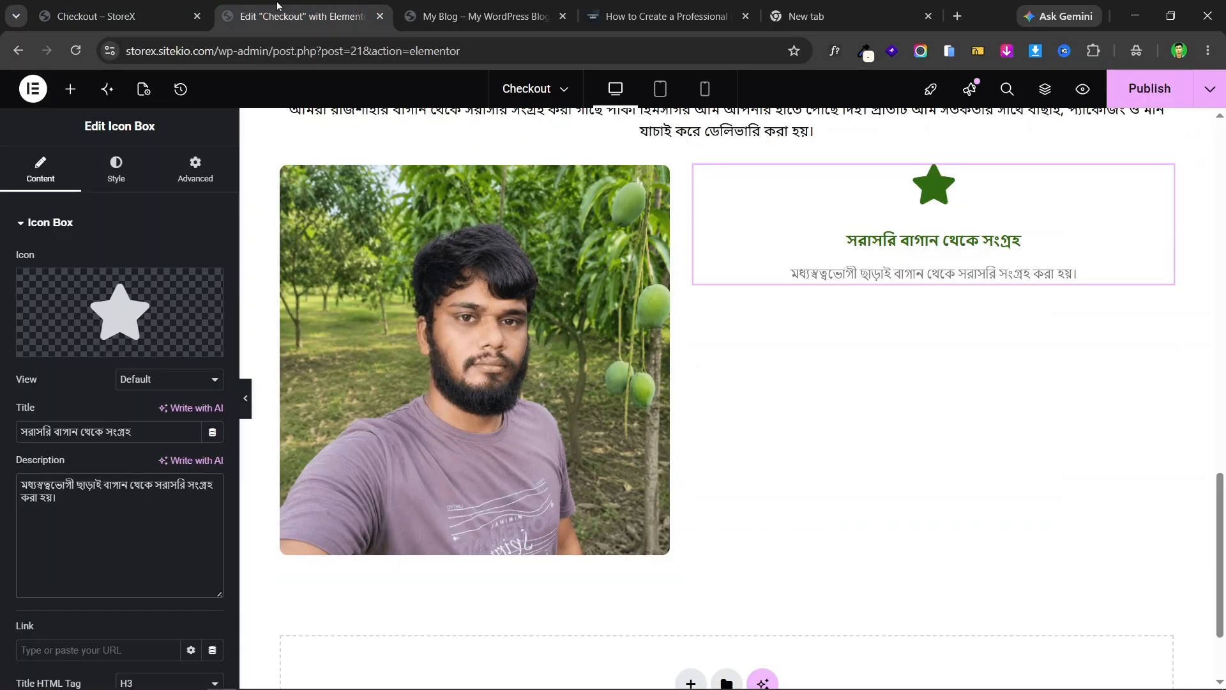
{"action": "left_click", "coordinate": [185, 8]}
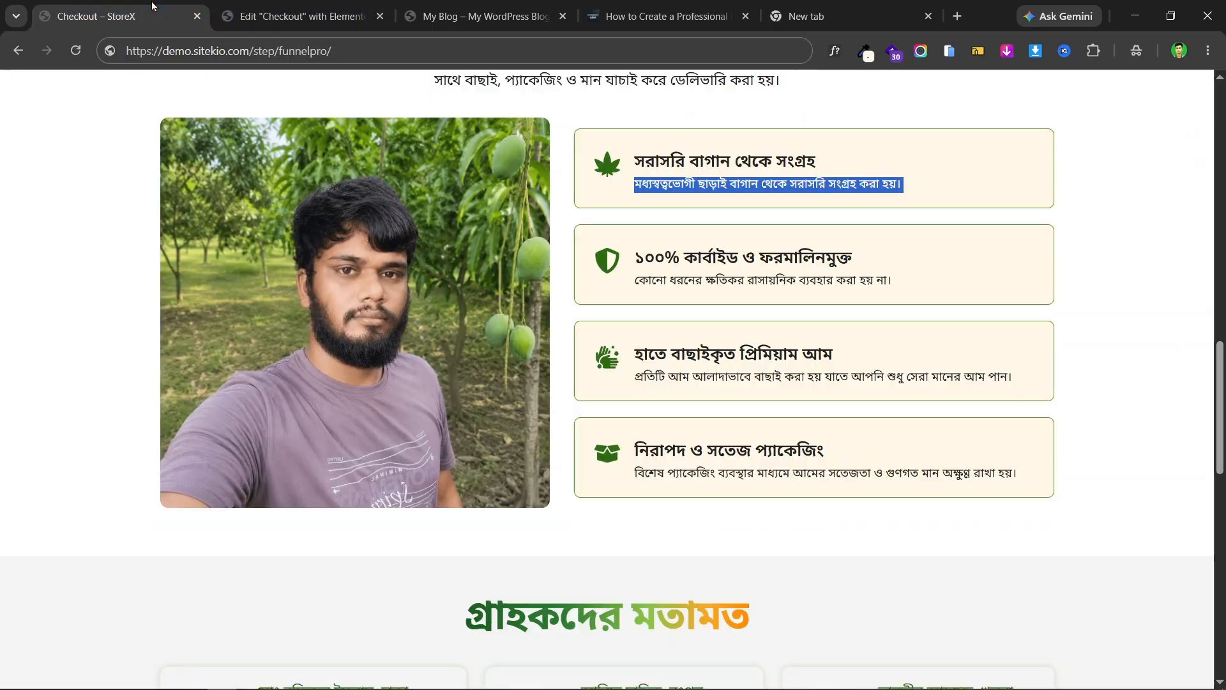
{"action": "left_click", "coordinate": [284, 8]}
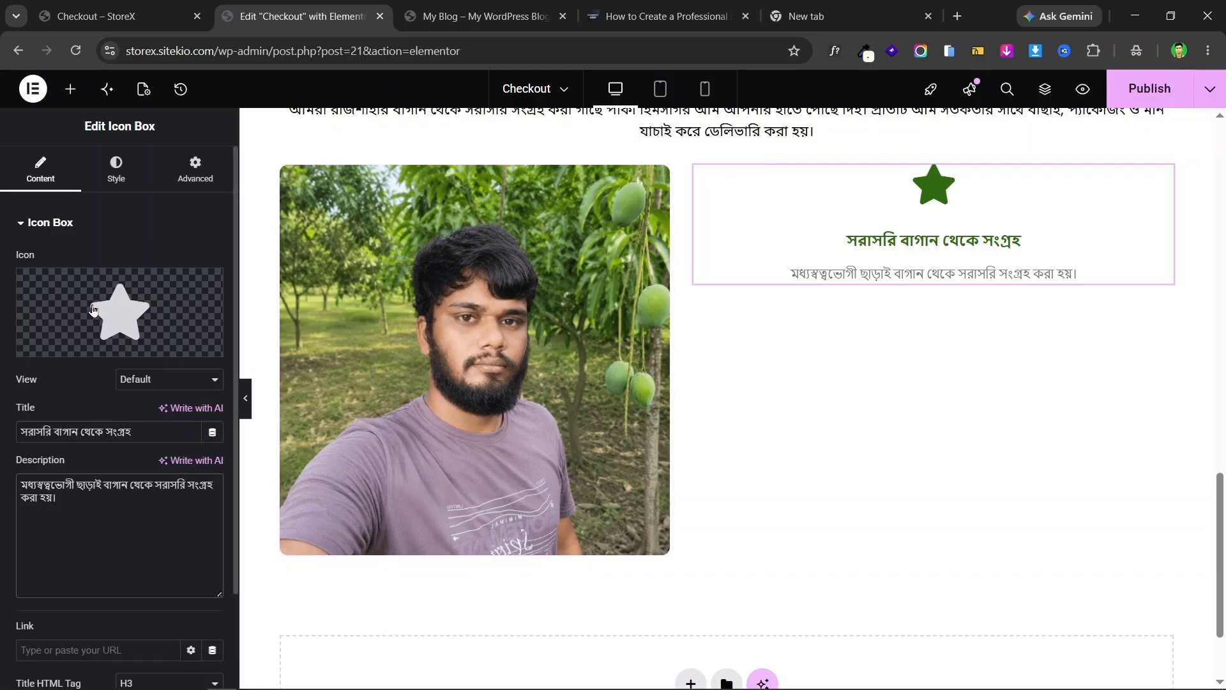
- Set the Icon Box's Icon Position to Start and Vertical Alignment to Middle
{"action": "left_click", "coordinate": [115, 171]}
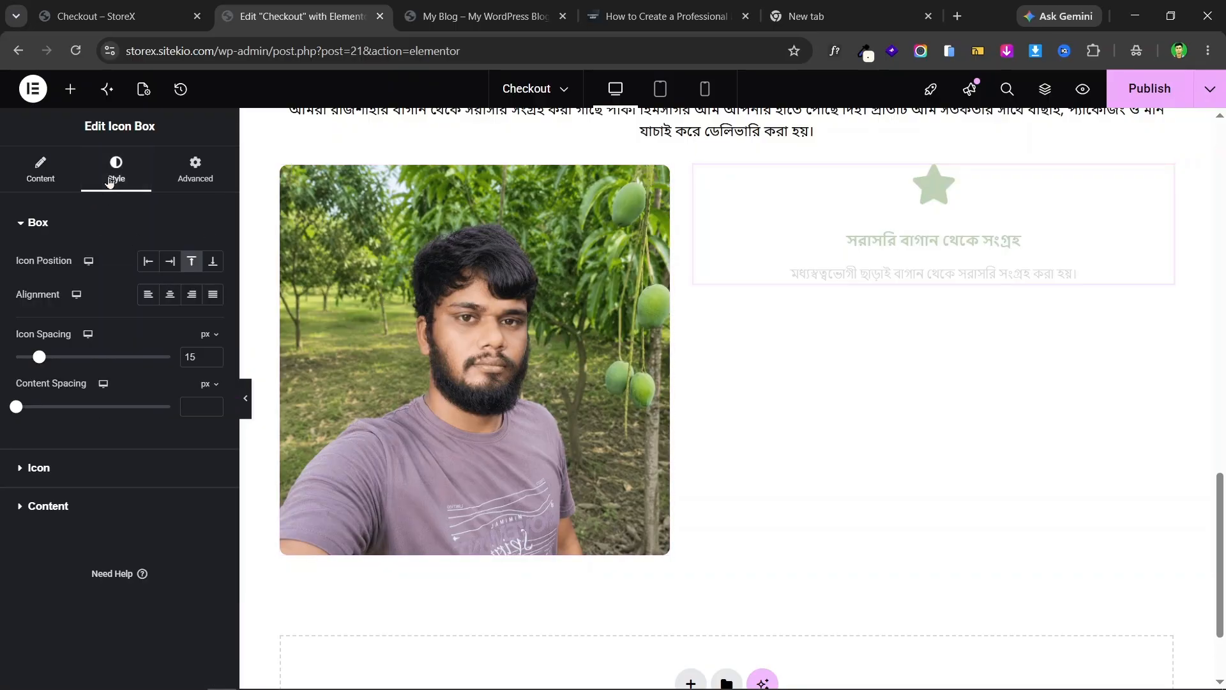
{"action": "left_click", "coordinate": [148, 262]}
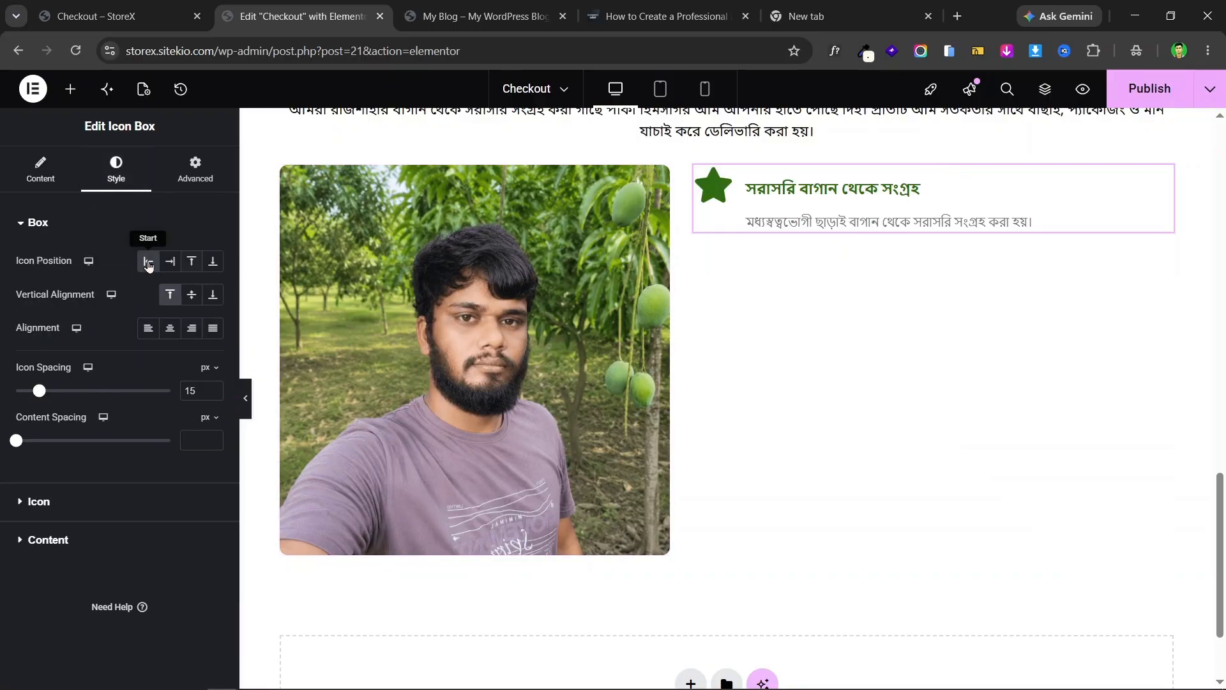
{"action": "left_click", "coordinate": [190, 295]}
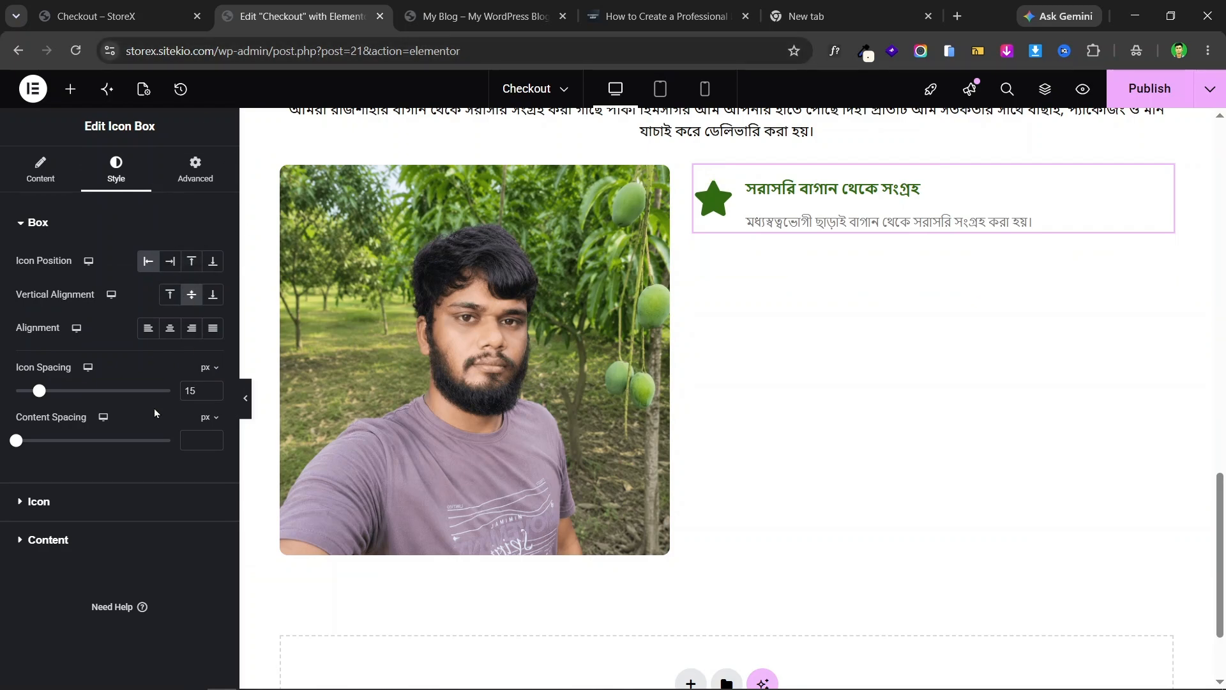
{"action": "left_click", "coordinate": [147, 7]}
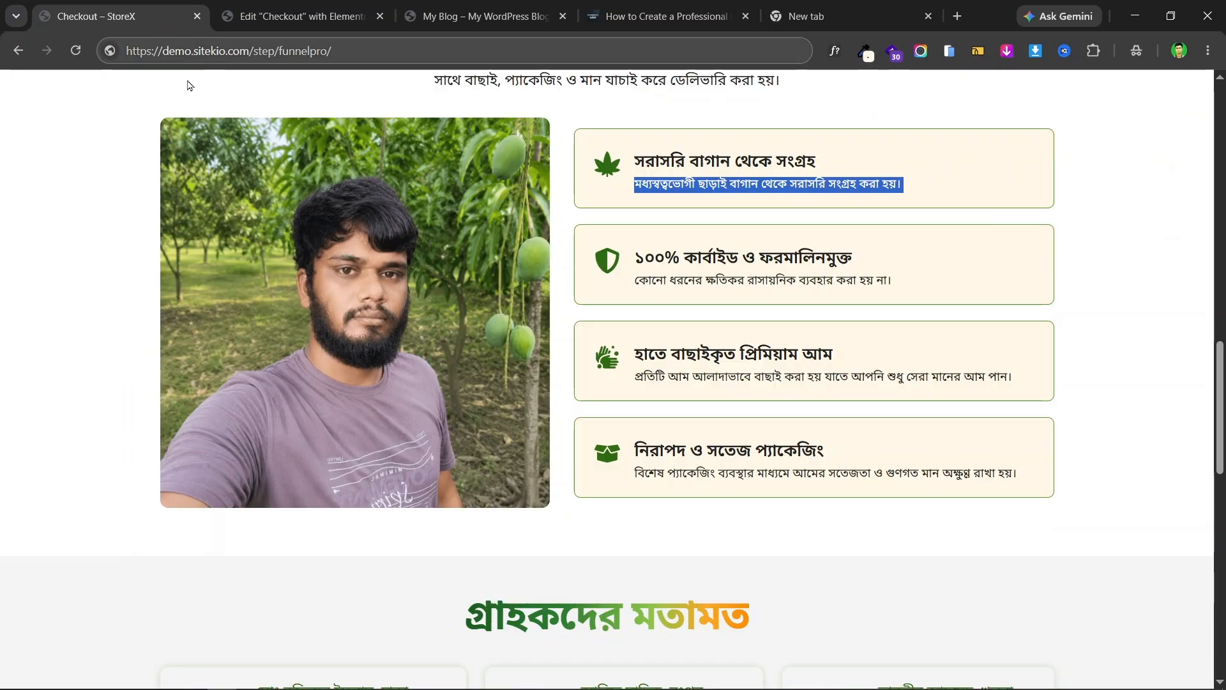
{"action": "left_click", "coordinate": [301, 16]}
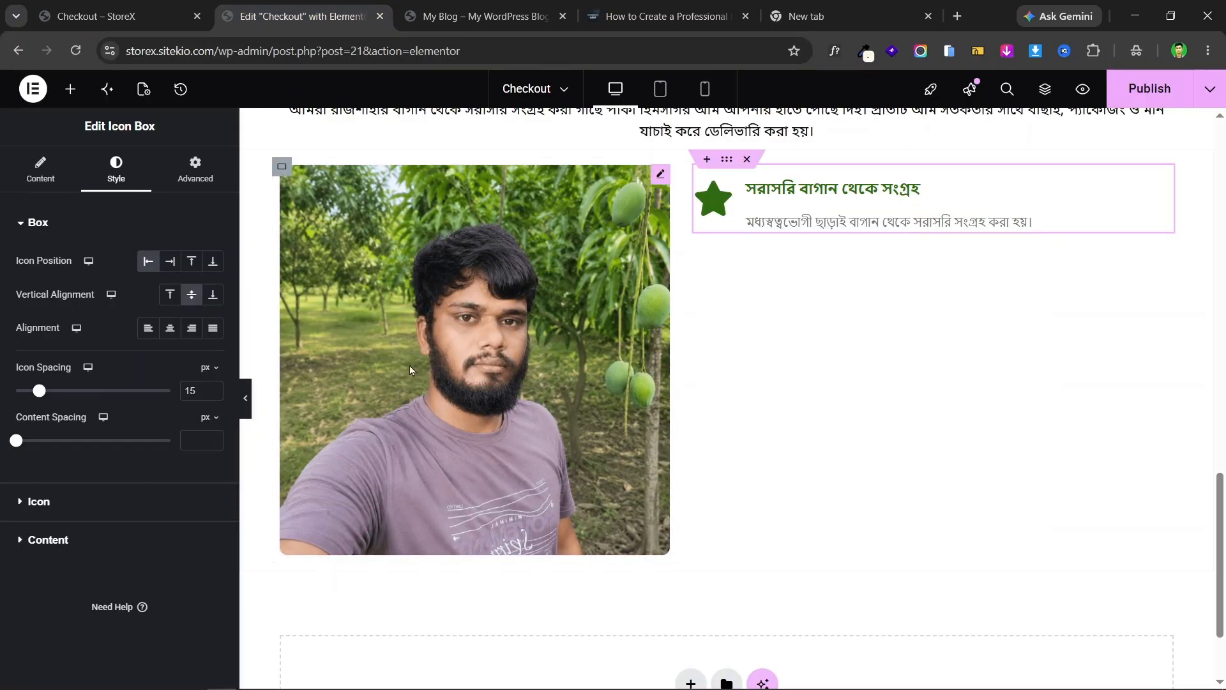
- Increase the Icon Spacing between star and text to 18
{"action": "left_click", "coordinate": [164, 7]}
{"action": "left_click", "coordinate": [260, 6]}
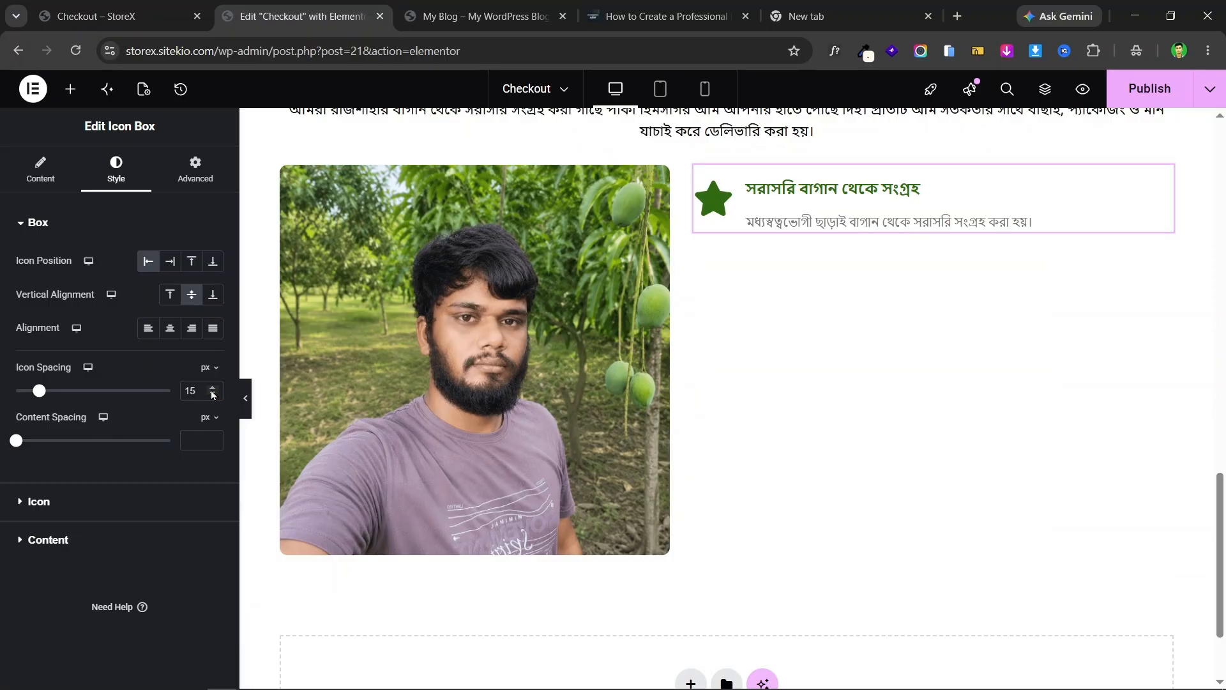
{"action": "left_click", "coordinate": [213, 388]}
{"action": "left_click", "coordinate": [213, 388]}
{"action": "left_click", "coordinate": [213, 388]}
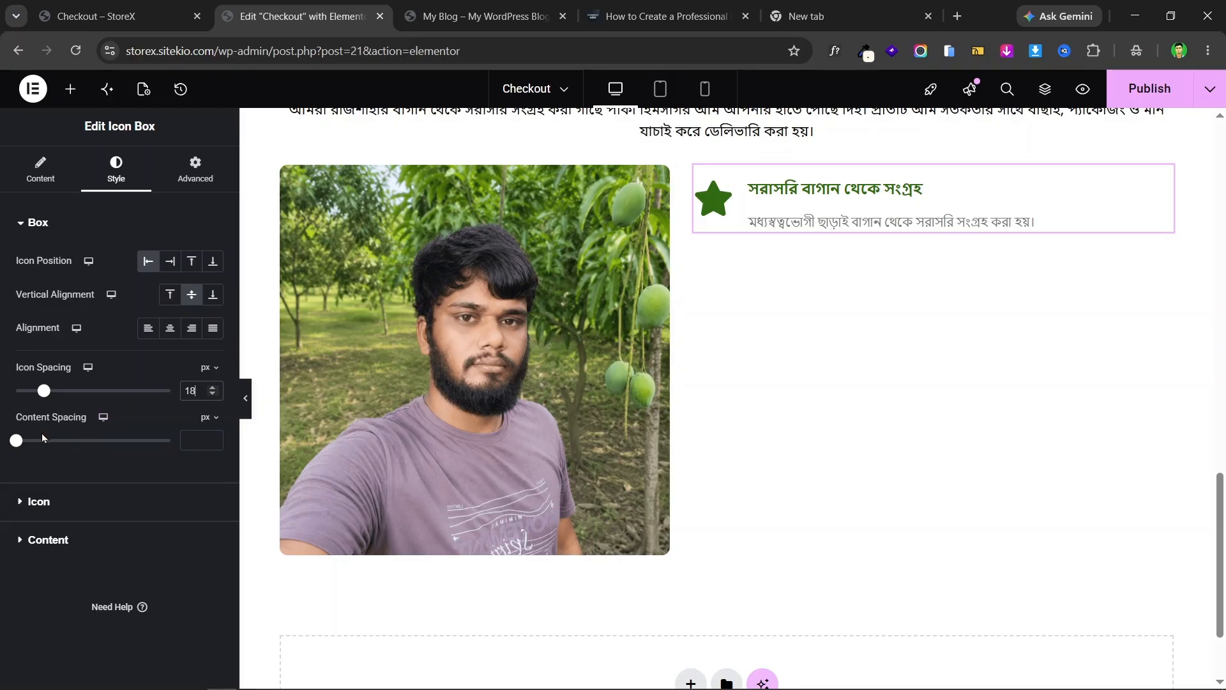
{"action": "left_click", "coordinate": [141, 6]}
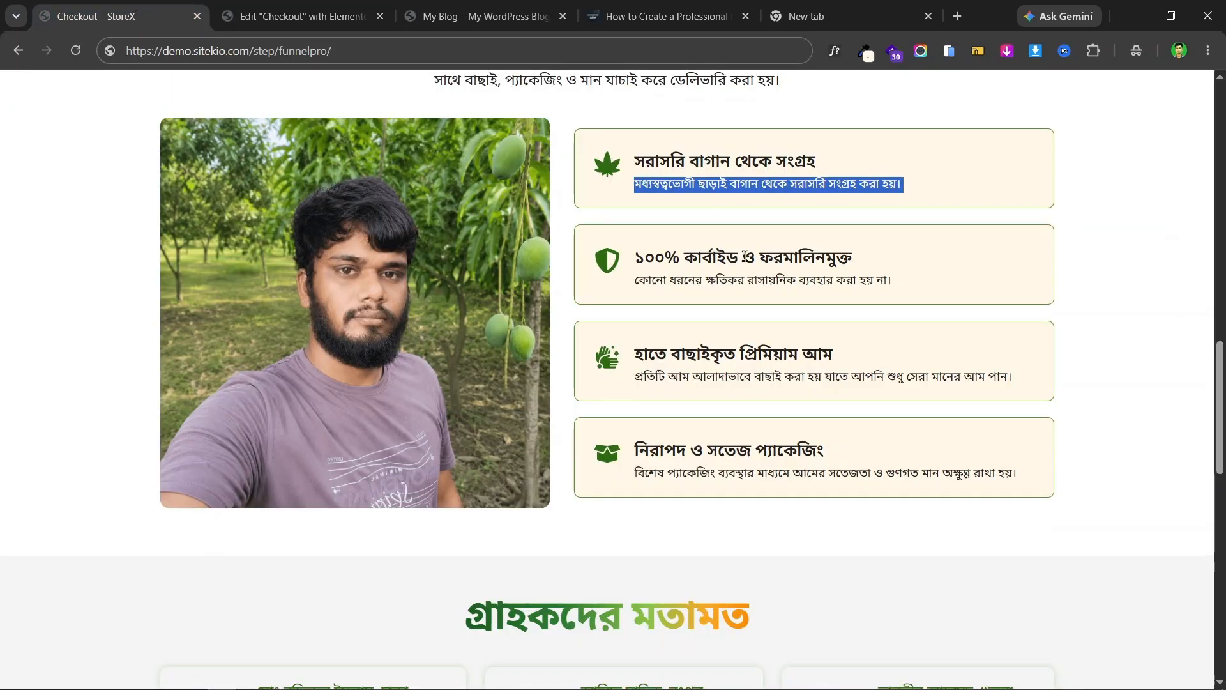
{"action": "left_click", "coordinate": [712, 205]}
{"action": "left_click", "coordinate": [311, 17]}
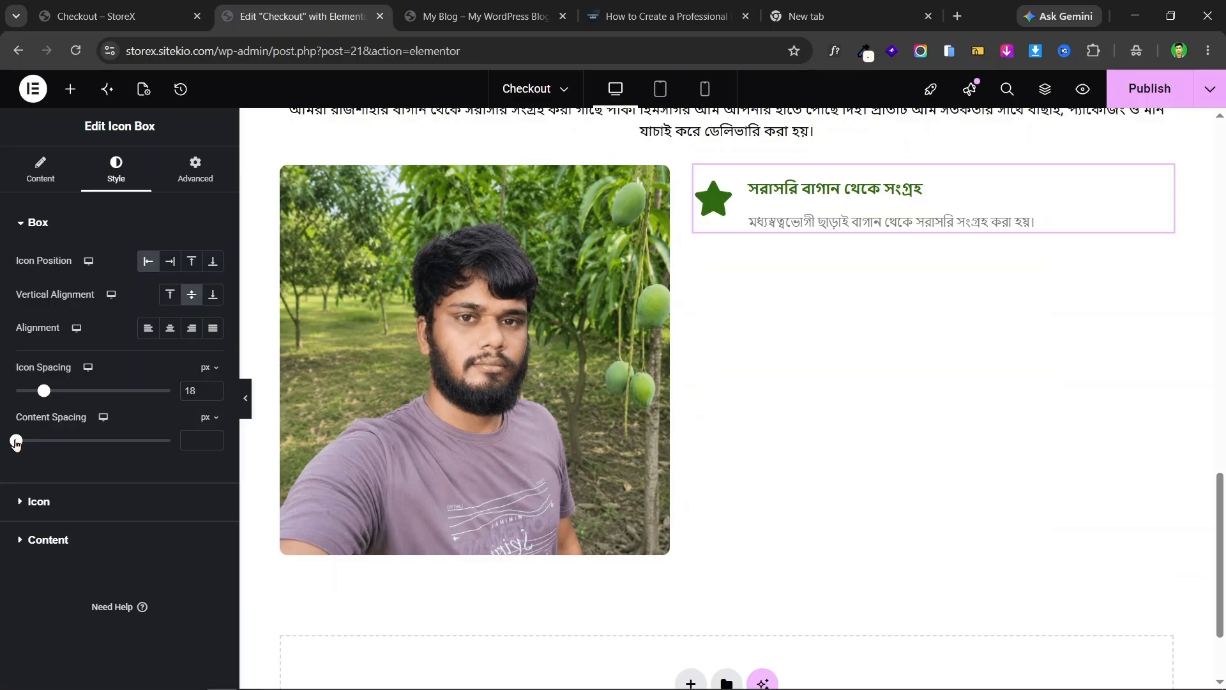
- Set Content Spacing to 8 px and the star Icon Size to 32 px
{"action": "left_click_drag", "start_coordinate": [16, 442], "coordinate": [28, 442]}
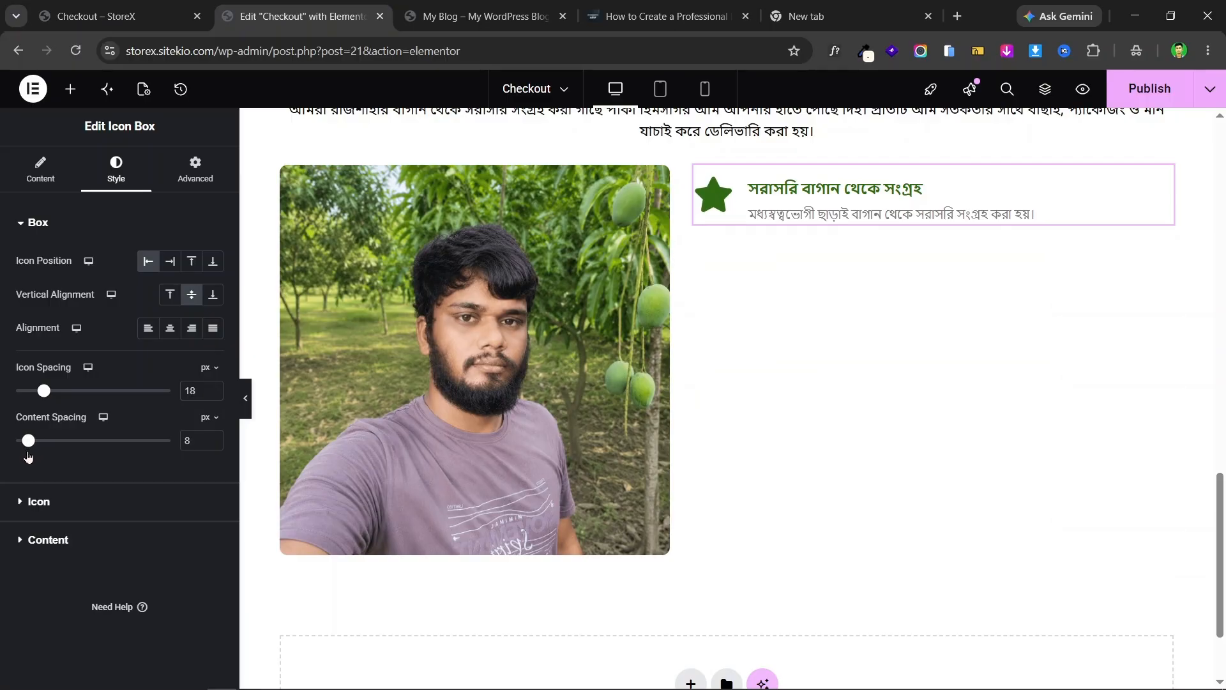
{"action": "left_click", "coordinate": [170, 11]}
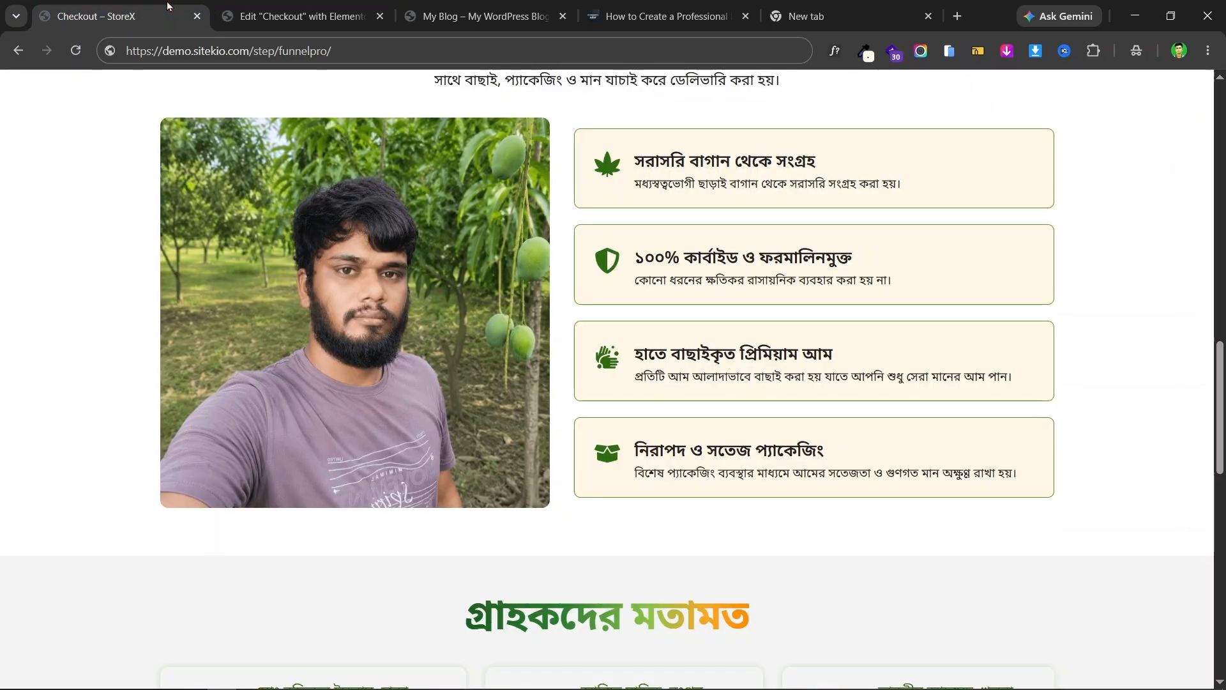
{"action": "left_click", "coordinate": [325, 7]}
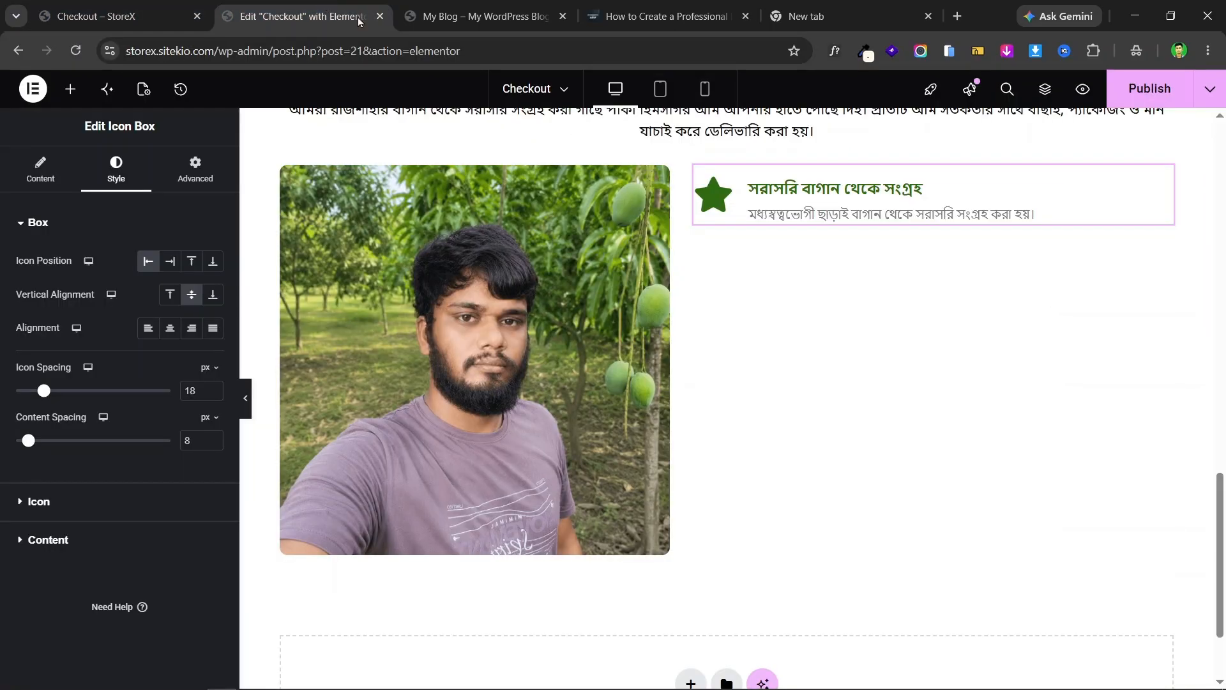
{"action": "left_click", "coordinate": [68, 502]}
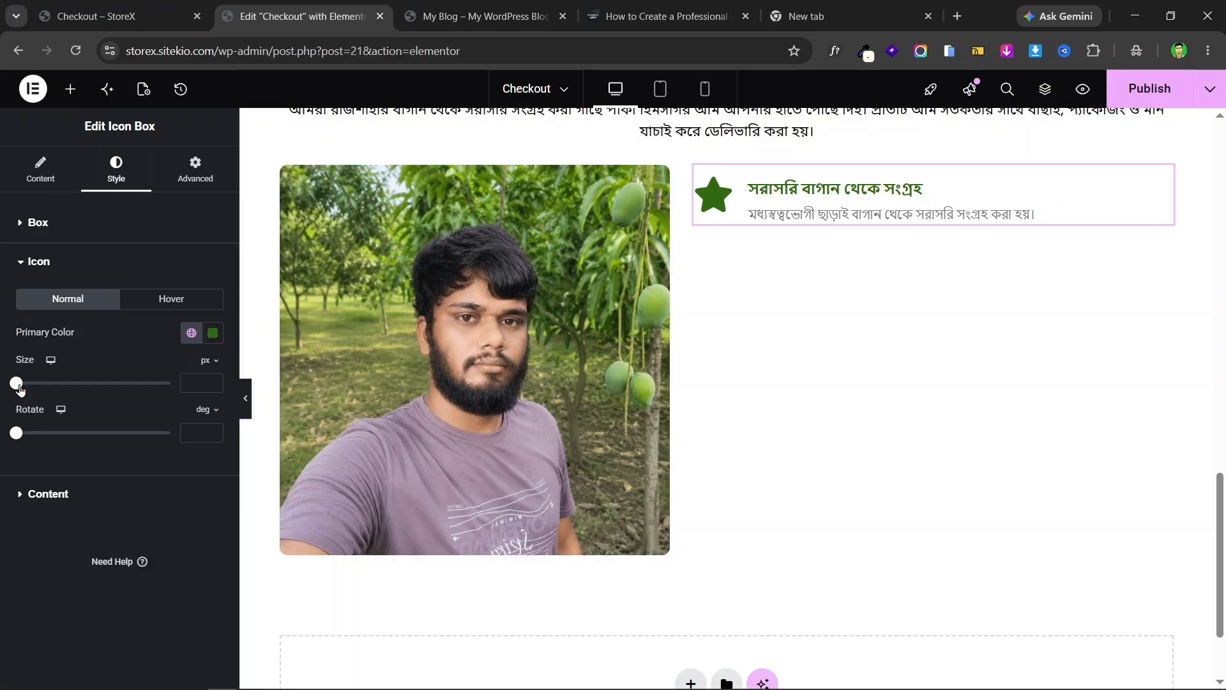
{"action": "mouse_move", "coordinate": [19, 388]}
{"action": "left_mouse_down"}
{"action": "mouse_move", "coordinate": [48, 390]}
{"action": "mouse_move", "coordinate": [35, 391]}
{"action": "left_mouse_up"}
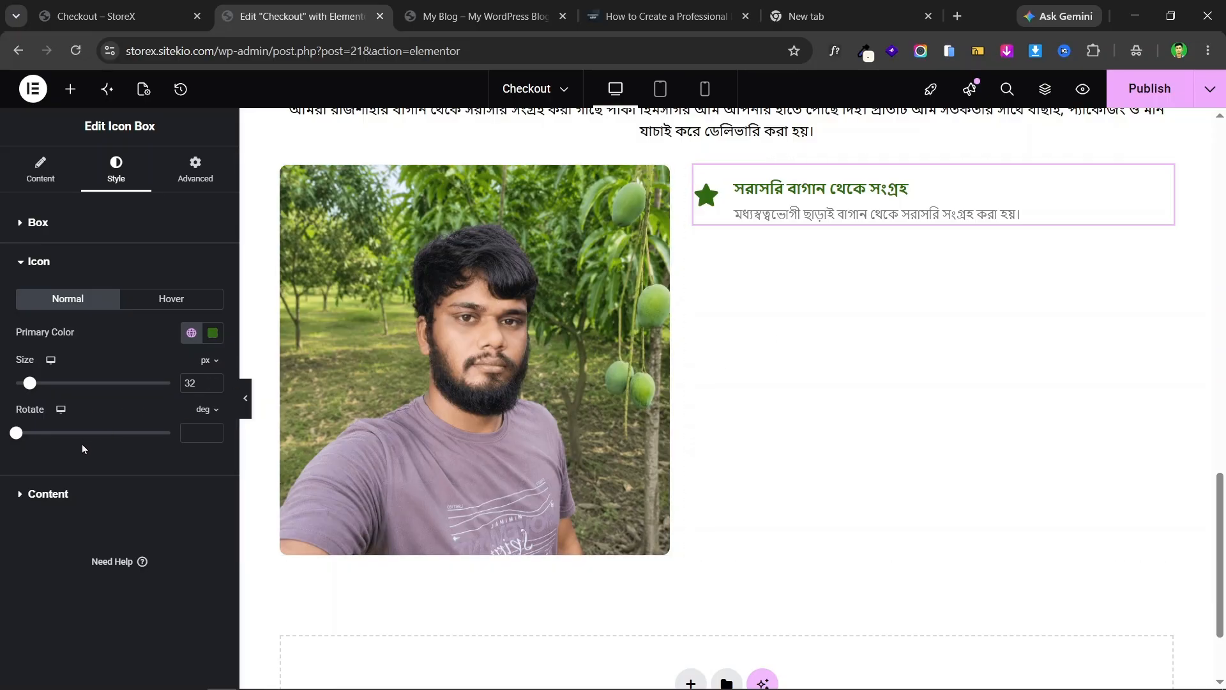
- Set the title to Noto Sans Bengali, 21px, weight 600, checking the live heading with WhatFont
{"action": "left_click", "coordinate": [48, 493]}
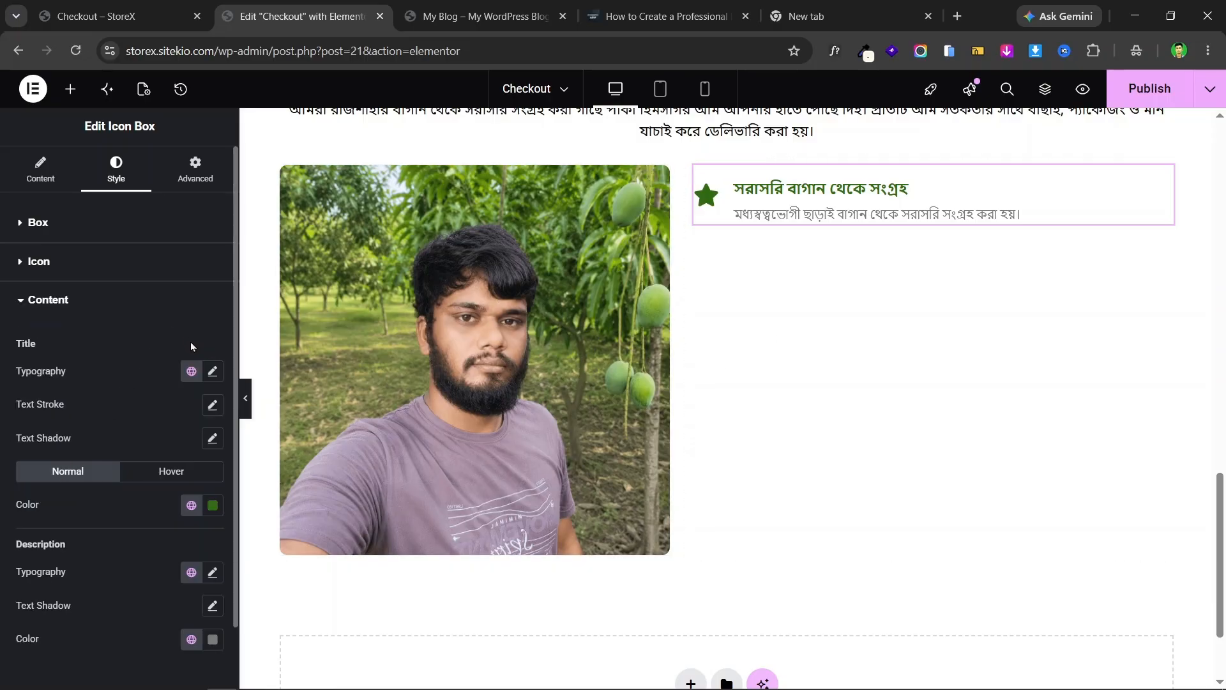
{"action": "left_click", "coordinate": [212, 371]}
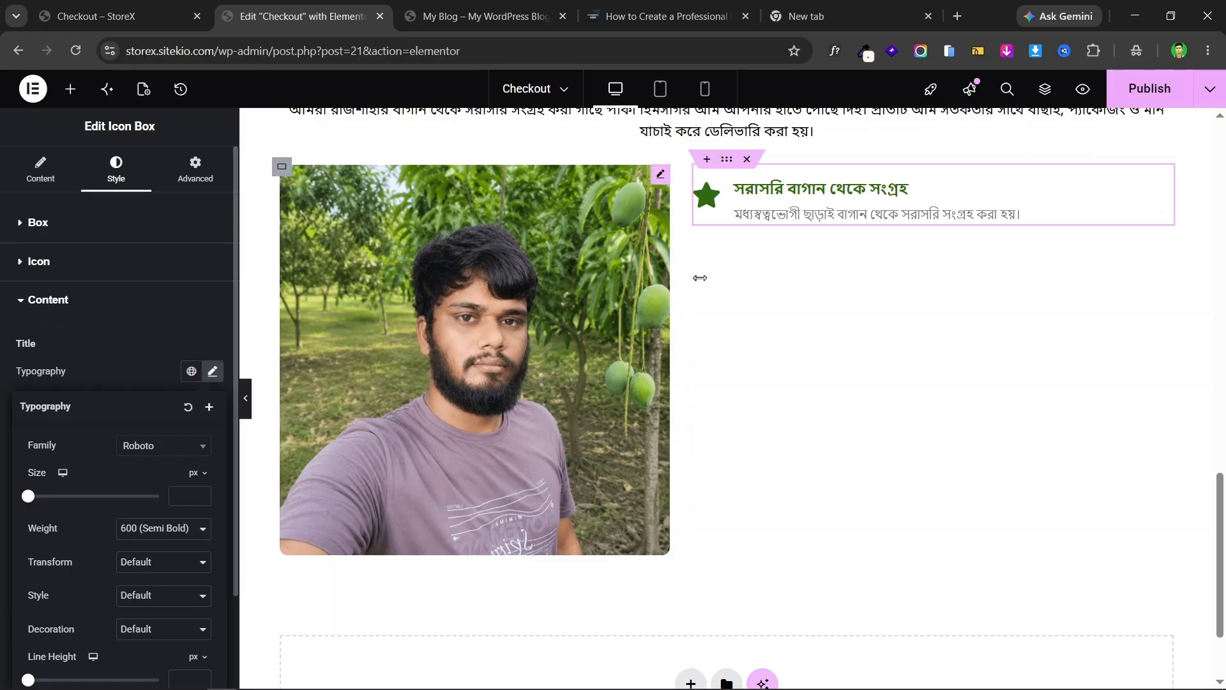
{"action": "left_click", "coordinate": [154, 451]}
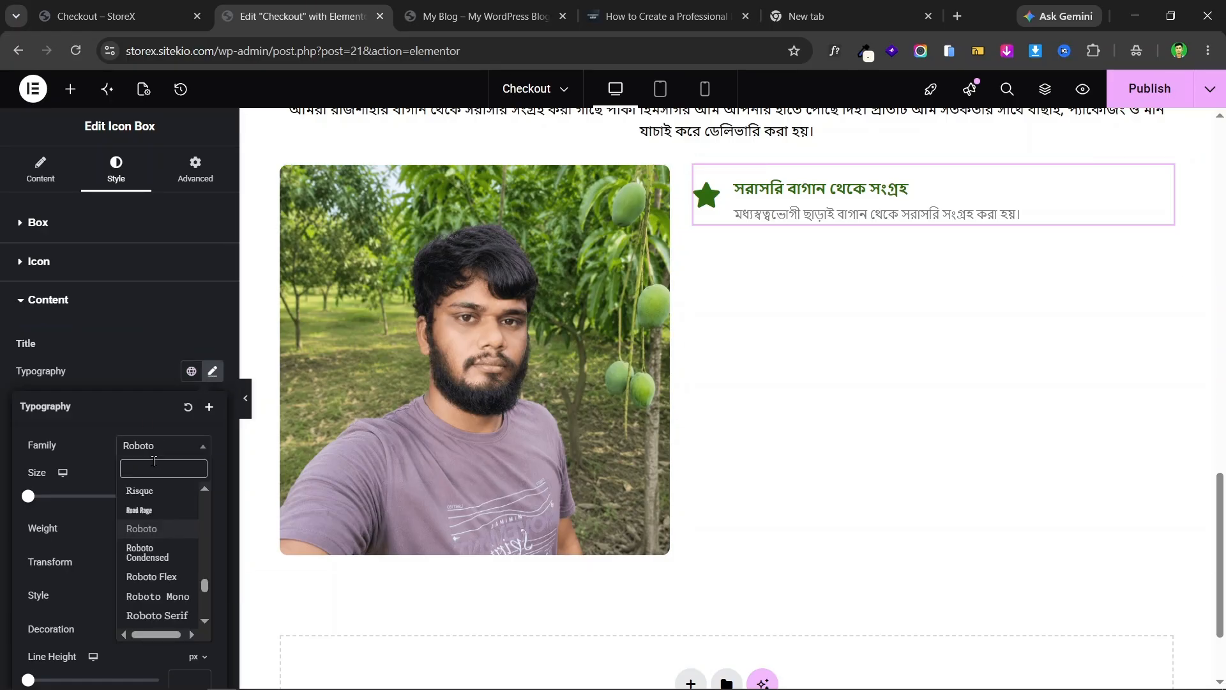
{"action": "type", "text": "noto"}
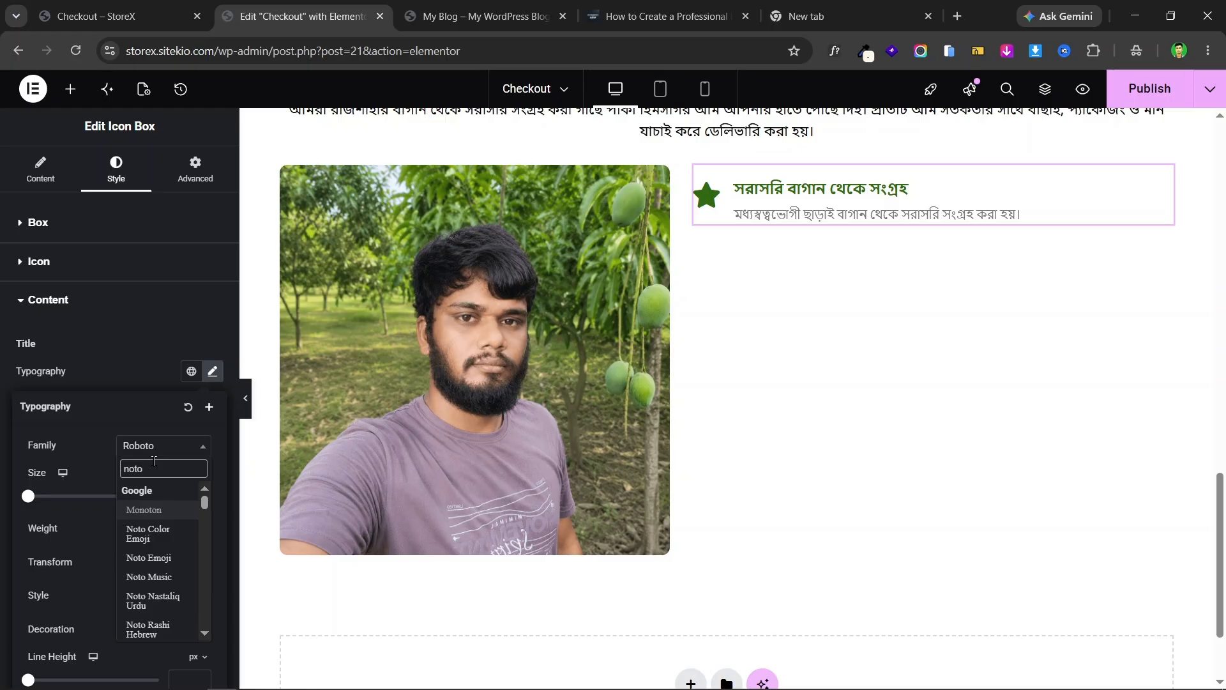
{"action": "type", "text": " sans "}
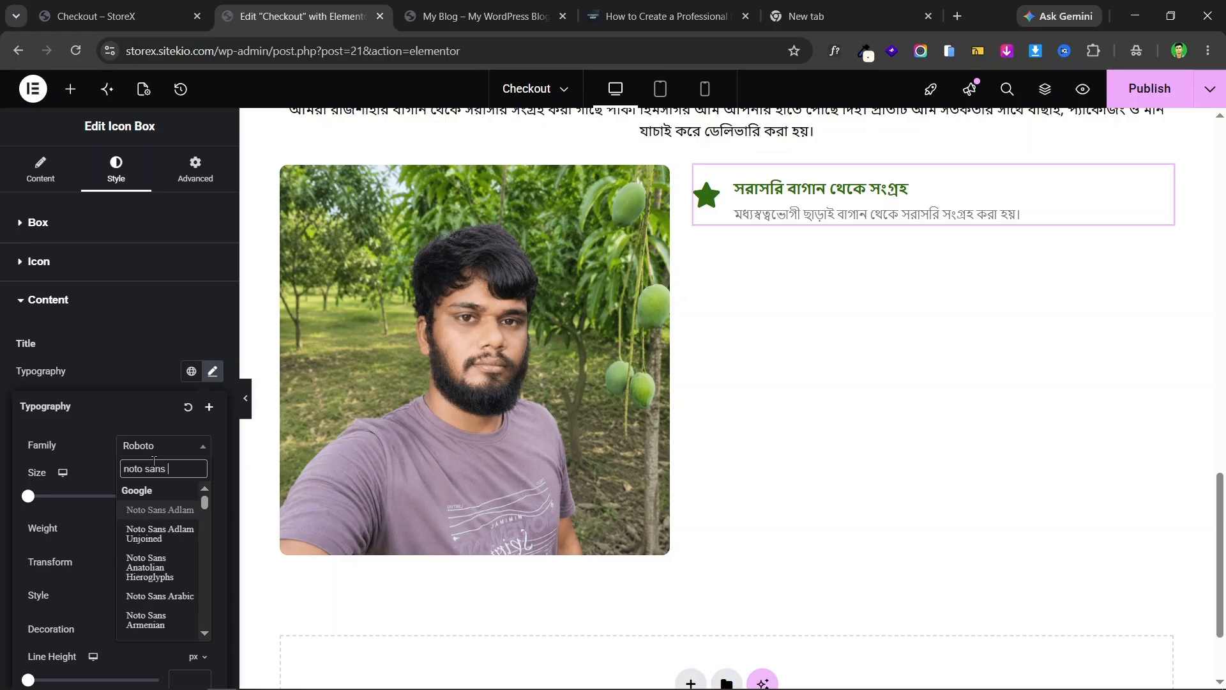
{"action": "type", "text": "b"}
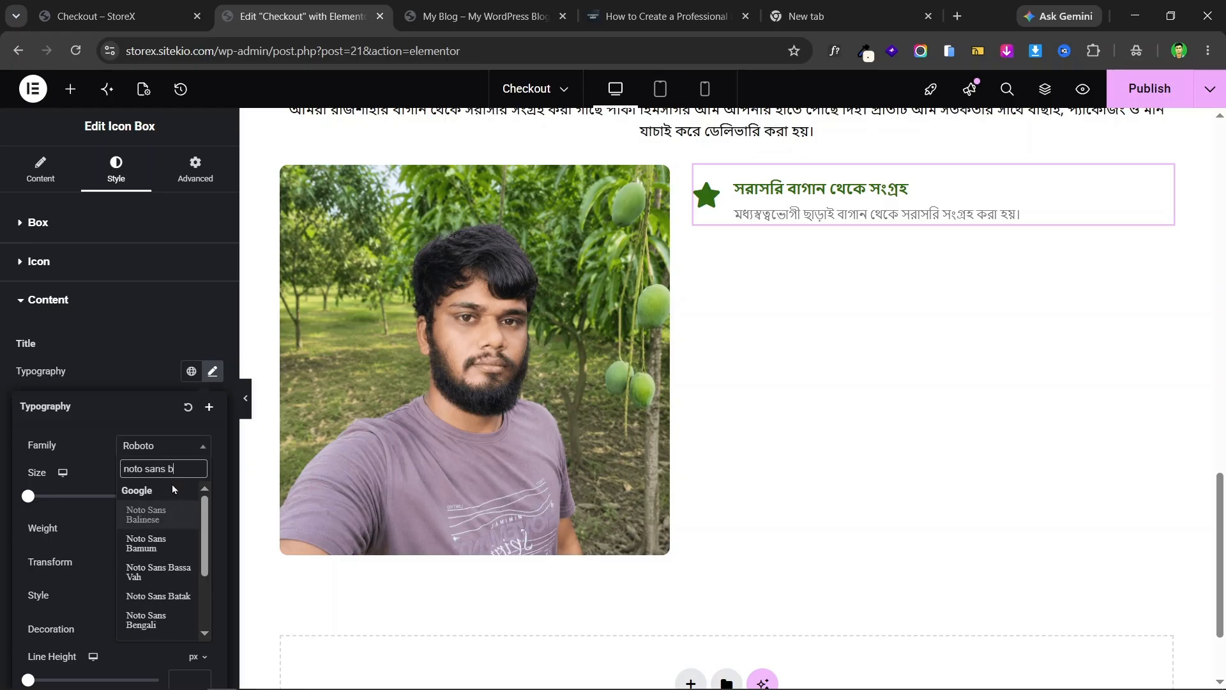
{"action": "type", "text": "e"}
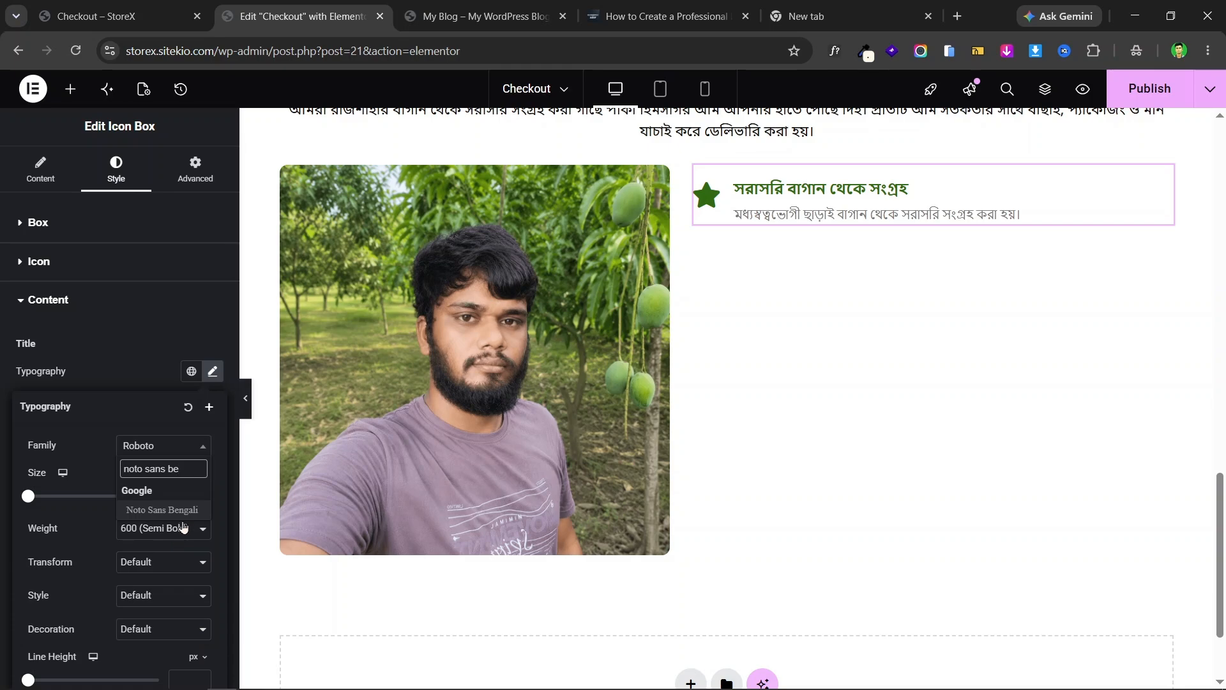
{"action": "left_click", "coordinate": [176, 511]}
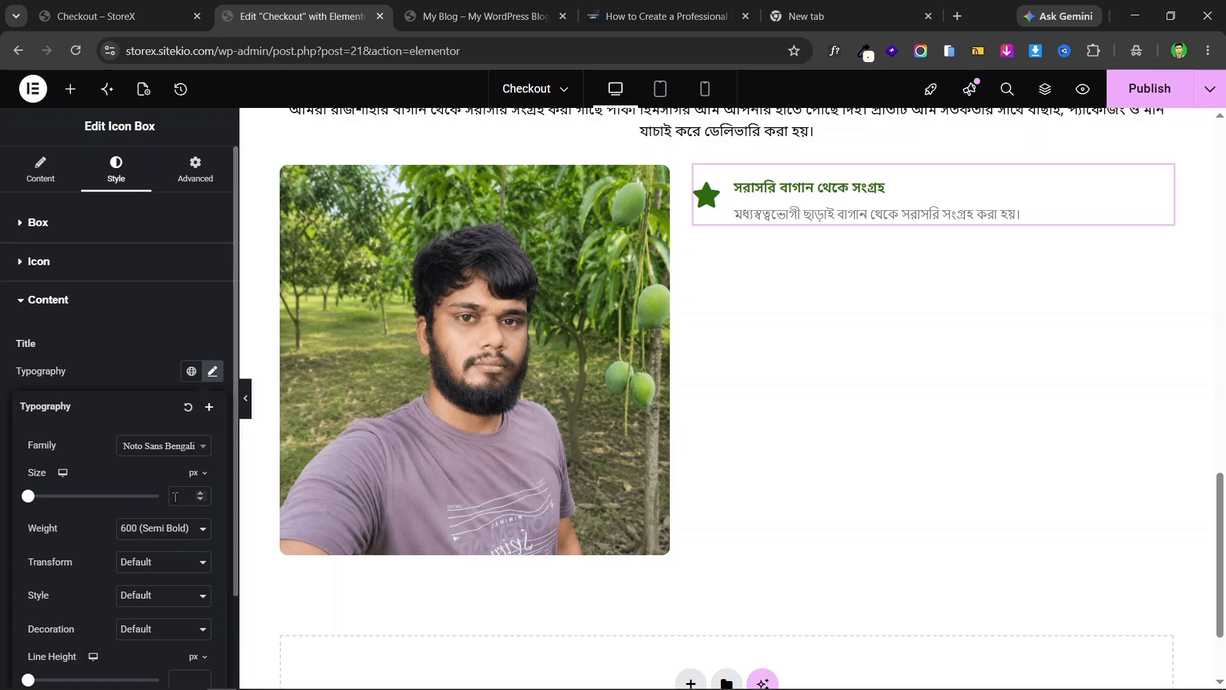
{"action": "left_click", "coordinate": [176, 503]}
{"action": "type", "text": "21"}
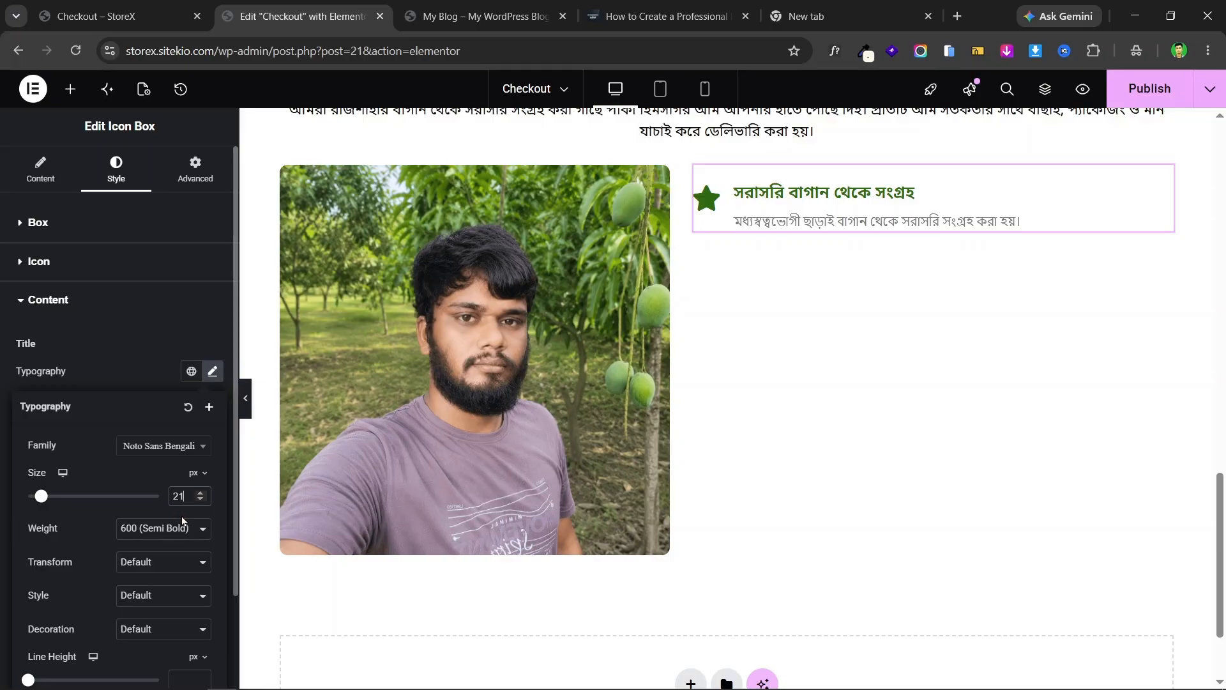
{"action": "left_click", "coordinate": [158, 532]}
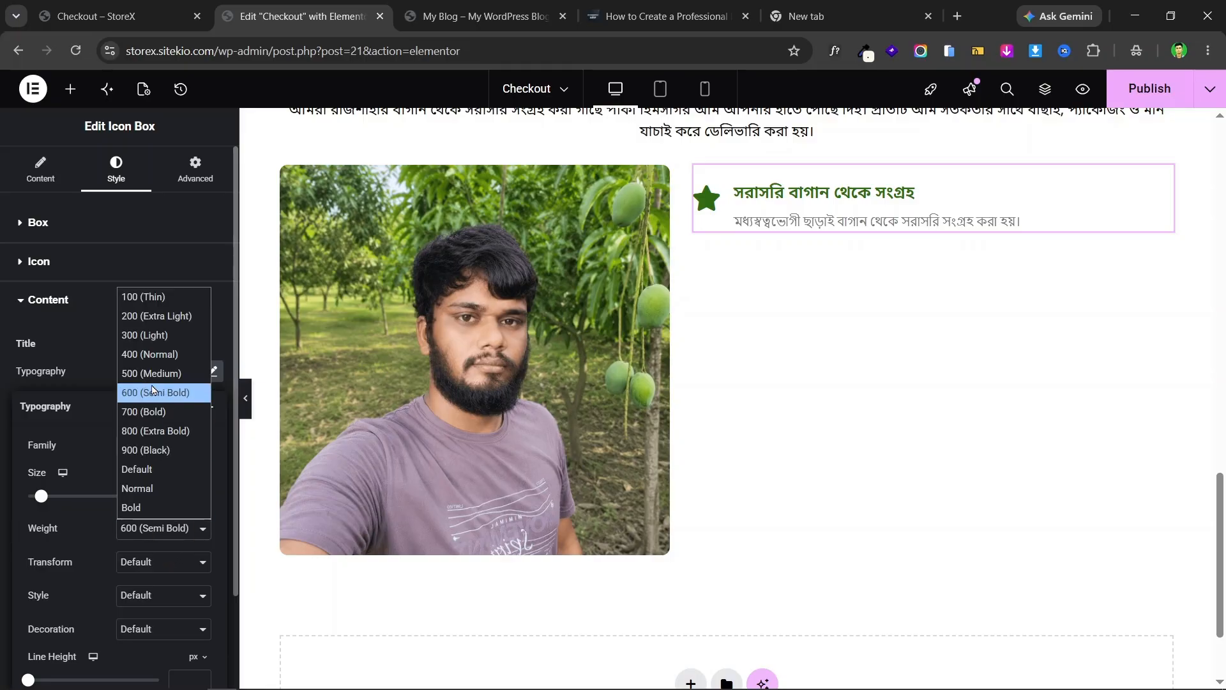
{"action": "left_click", "coordinate": [96, 16]}
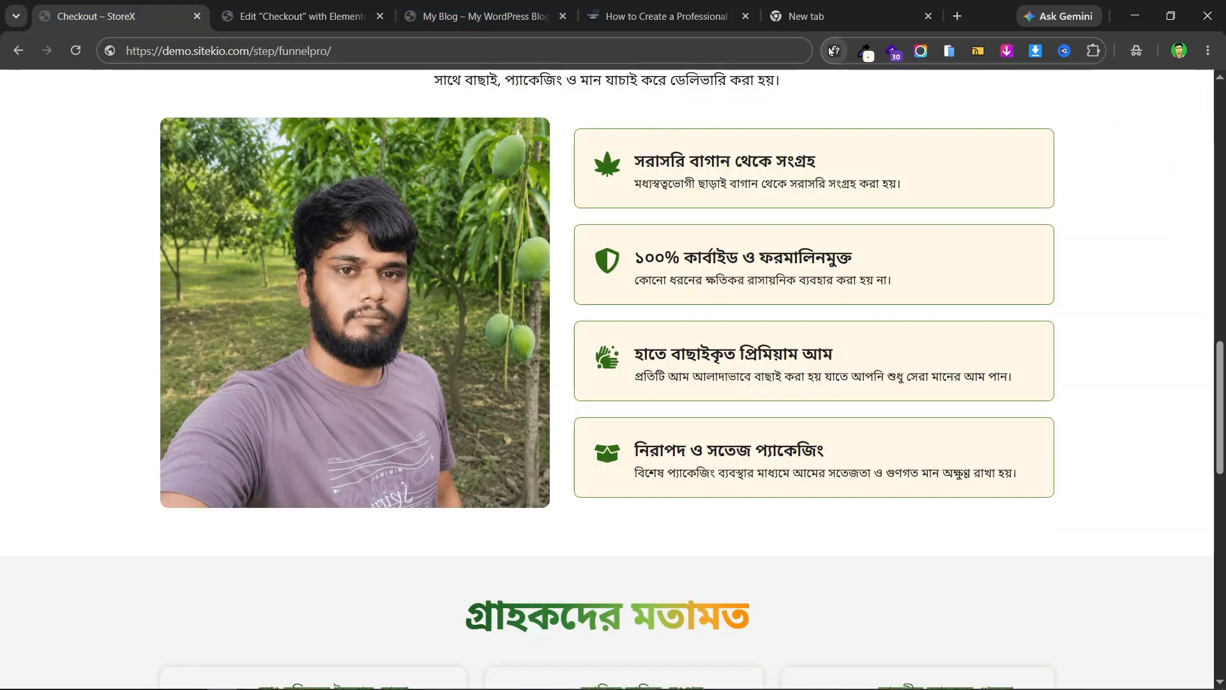
{"action": "left_click", "coordinate": [835, 50]}
{"action": "left_click", "coordinate": [776, 160]}
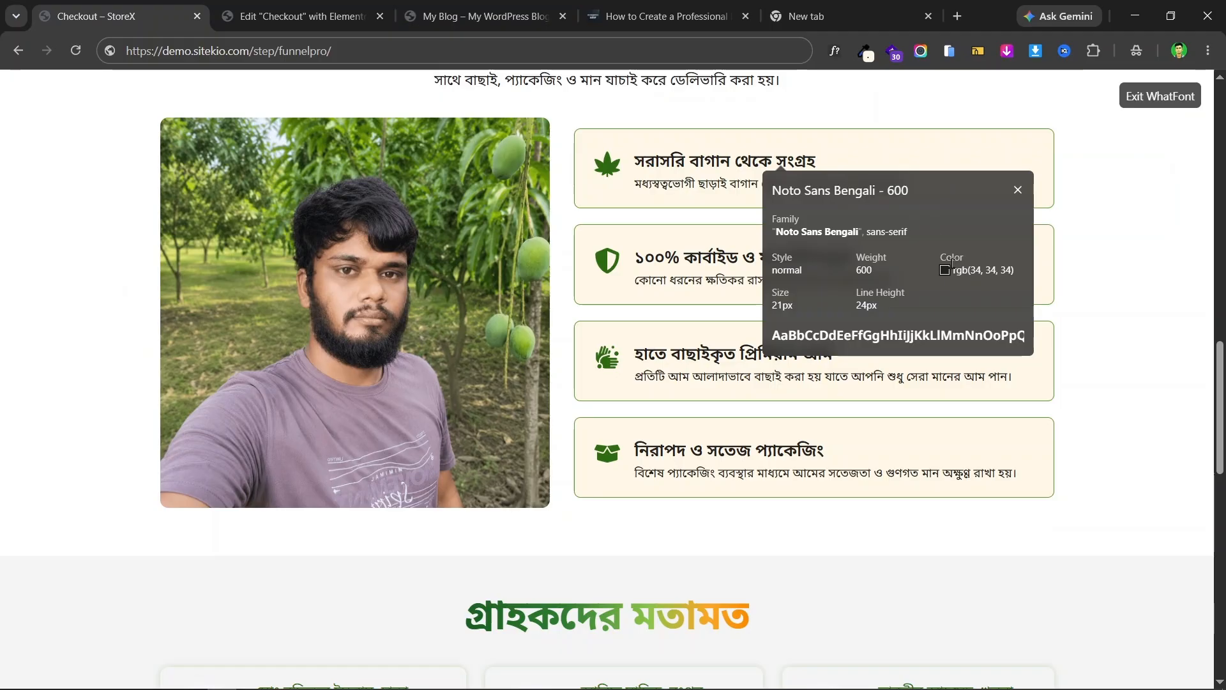
{"action": "left_click", "coordinate": [343, 13]}
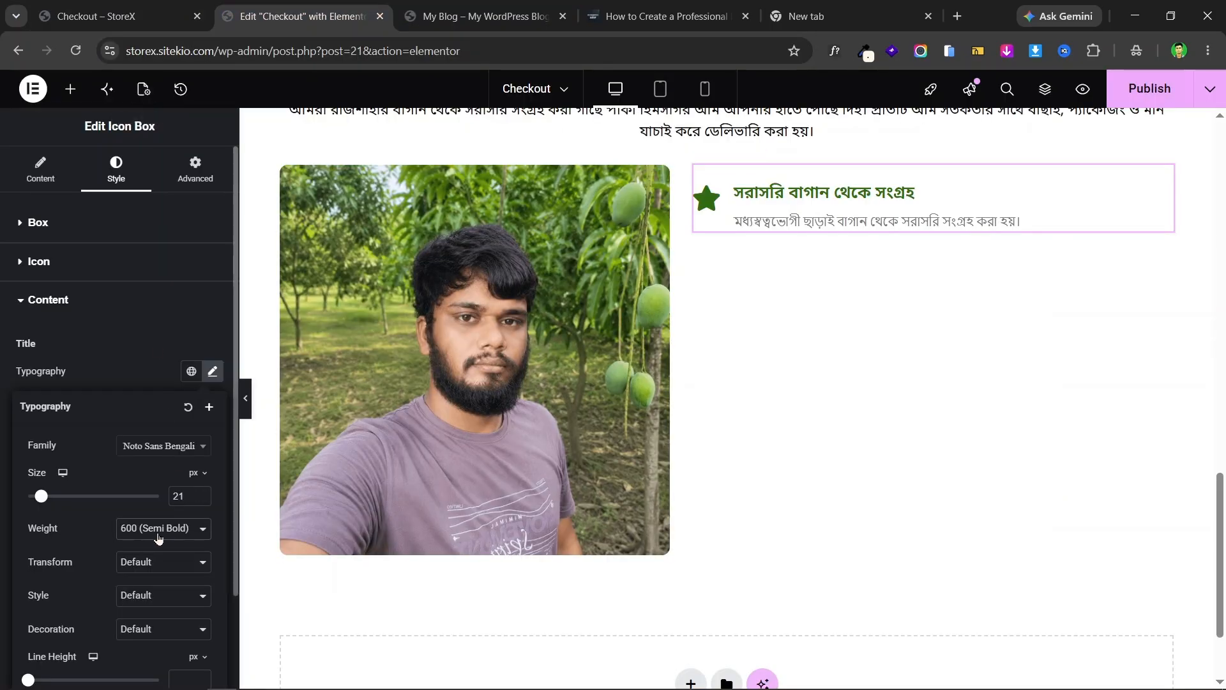
- Set the title line height to 1.3em
{"action": "scroll", "coordinate": [117, 527], "scroll_direction": "down", "scroll_amount": 2}
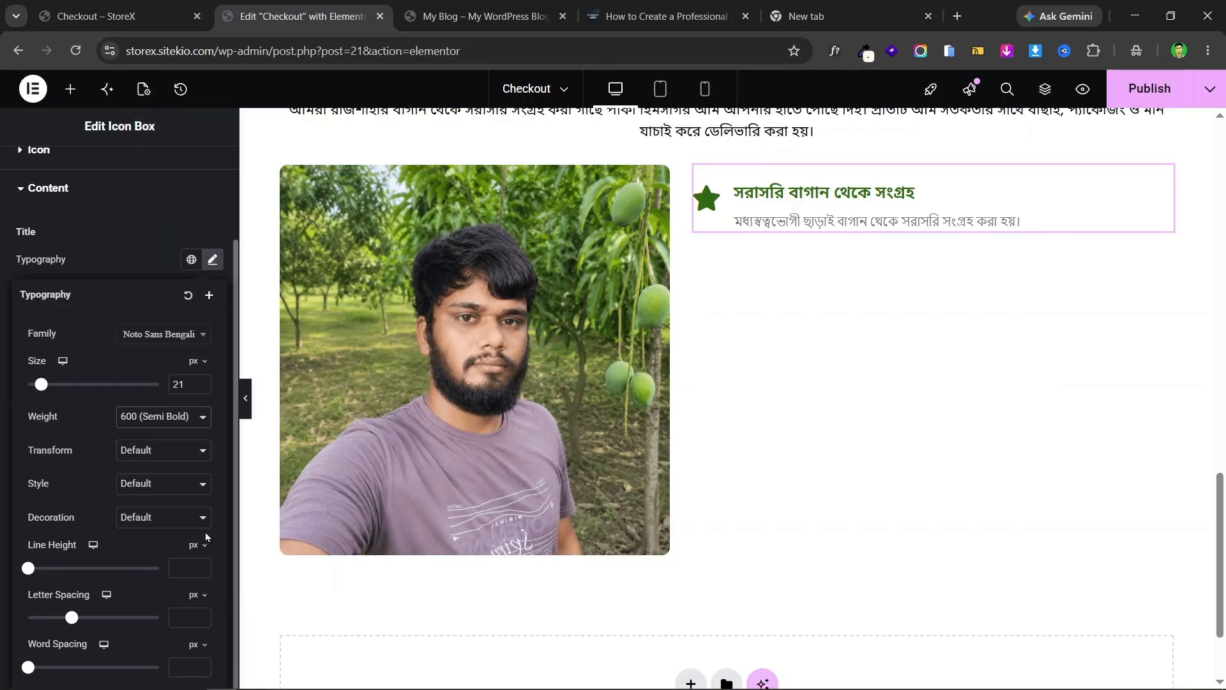
{"action": "left_click", "coordinate": [203, 568]}
{"action": "type", "text": "1"}
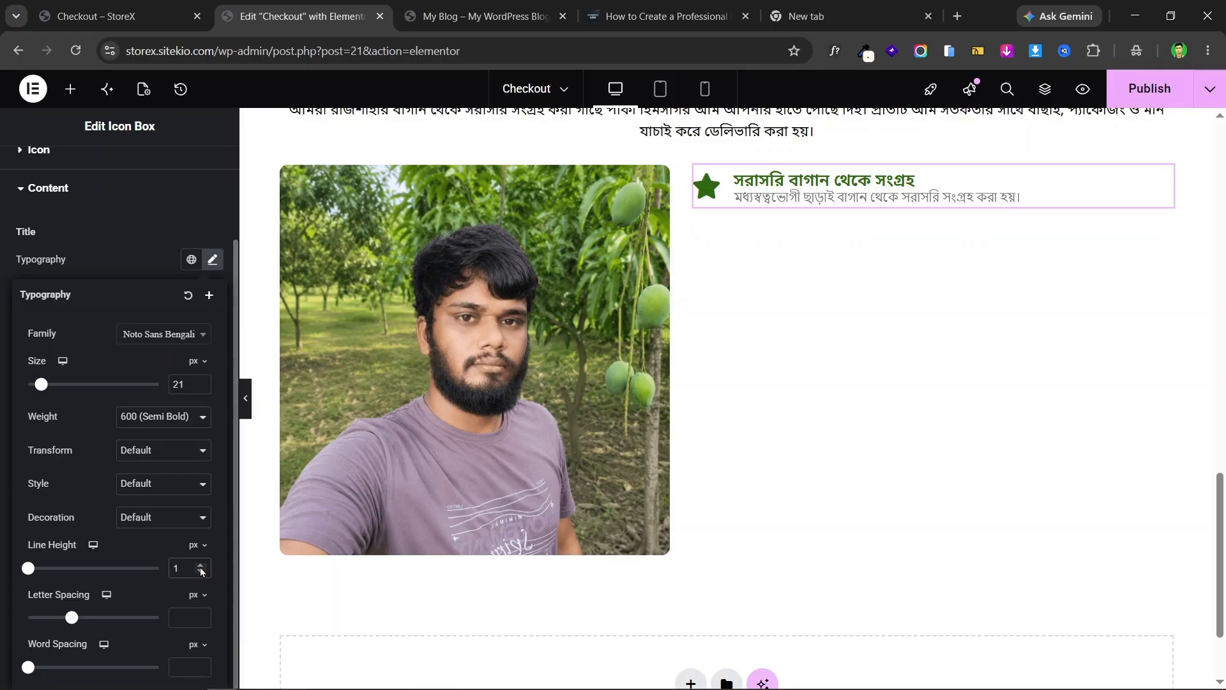
{"action": "left_click", "coordinate": [200, 549]}
{"action": "left_click", "coordinate": [198, 571]}
{"action": "left_click", "coordinate": [201, 566]}
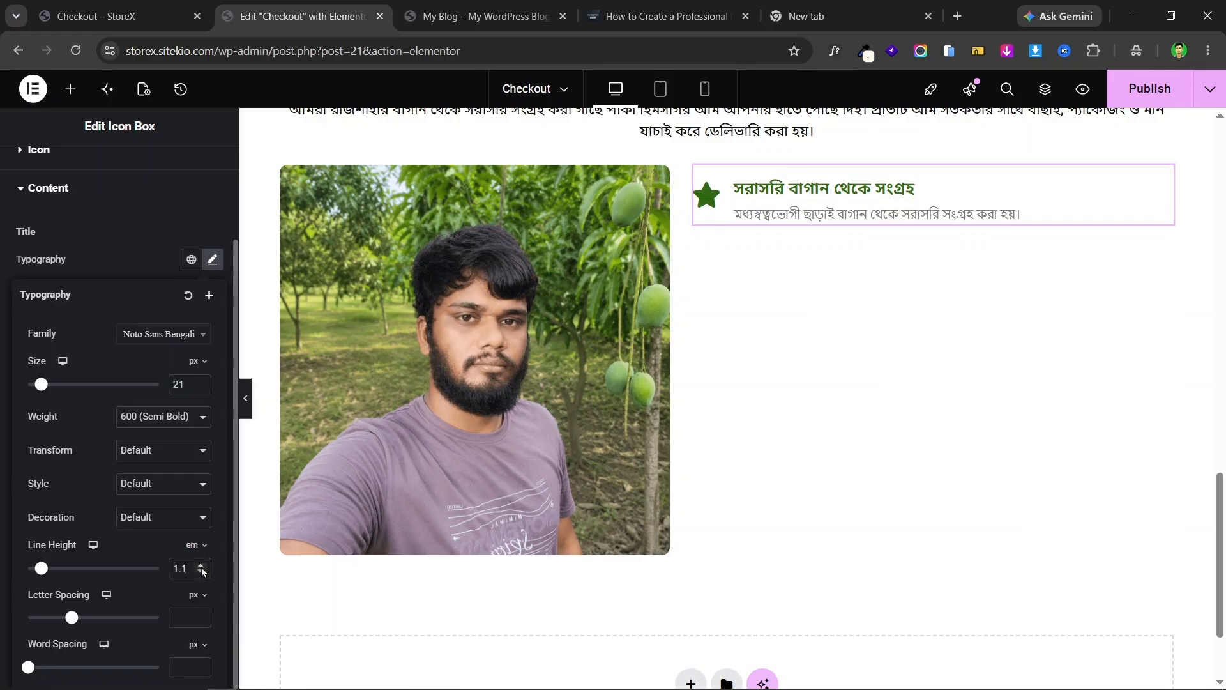
{"action": "left_click", "coordinate": [201, 567]}
{"action": "left_click", "coordinate": [201, 566]}
{"action": "left_click", "coordinate": [201, 567]}
{"action": "left_click", "coordinate": [201, 567]}
{"action": "left_click", "coordinate": [201, 567]}
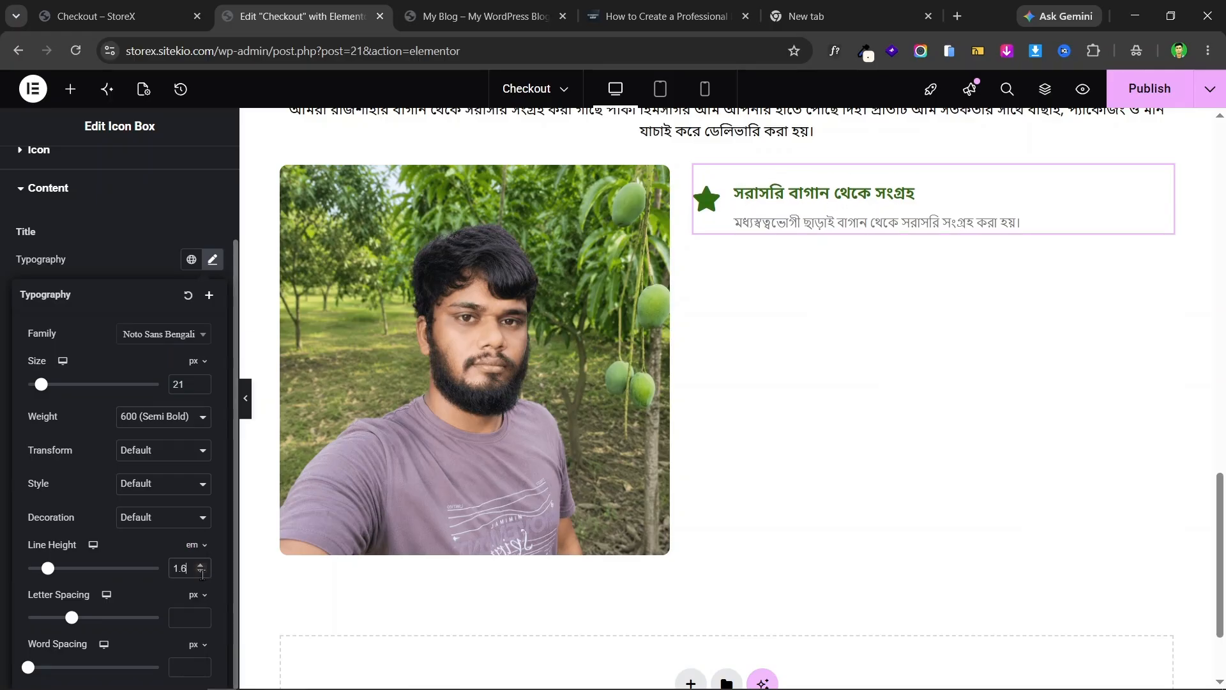
{"action": "left_click", "coordinate": [201, 573]}
{"action": "left_click", "coordinate": [201, 573]}
{"action": "left_click", "coordinate": [201, 573]}
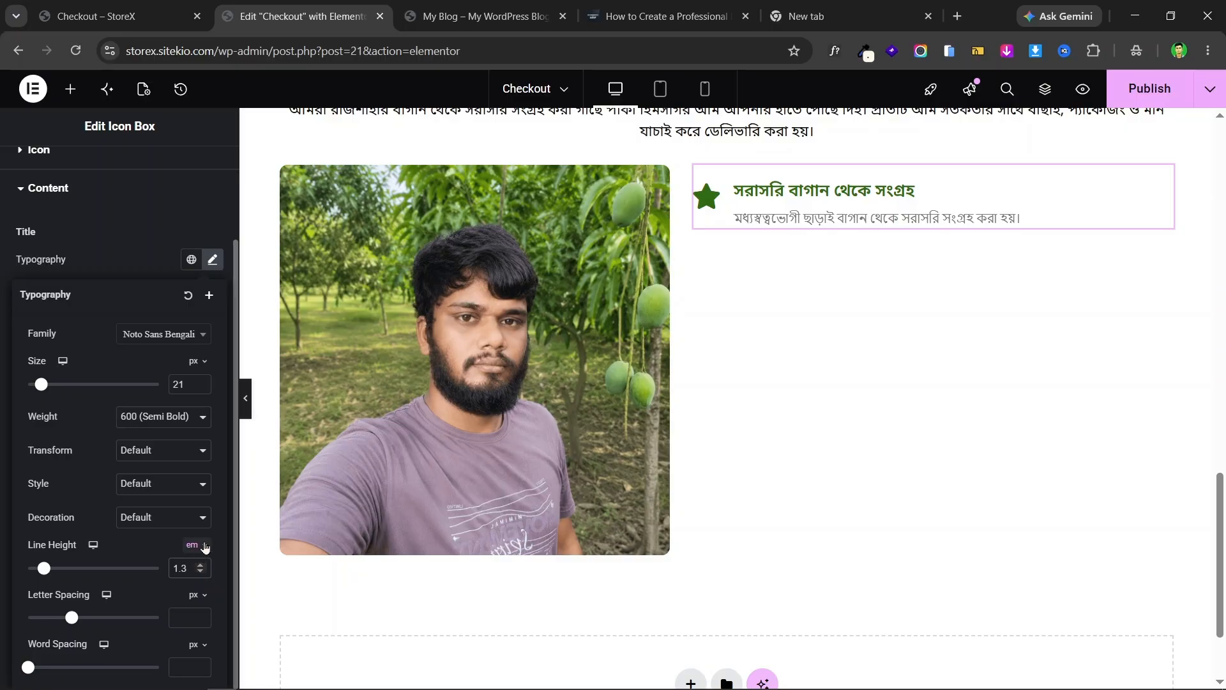
- Inspect the landing page's first-card description font with WhatFont
{"action": "left_click", "coordinate": [1, 304]}
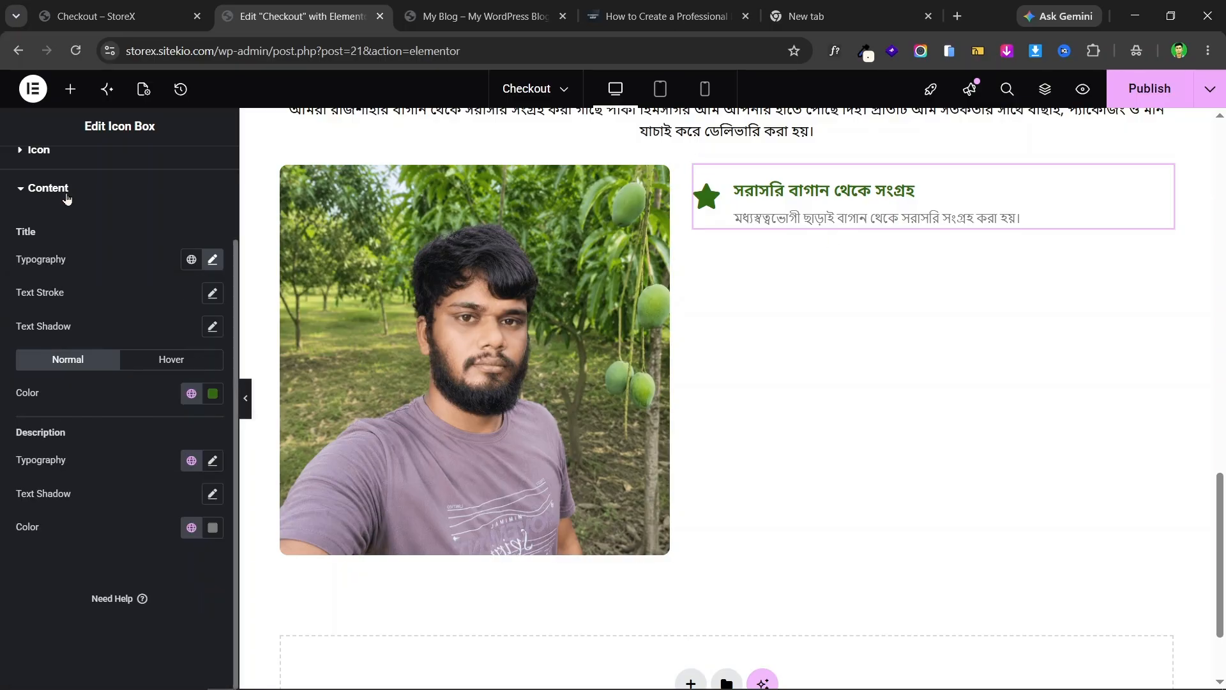
{"action": "left_click", "coordinate": [94, 8]}
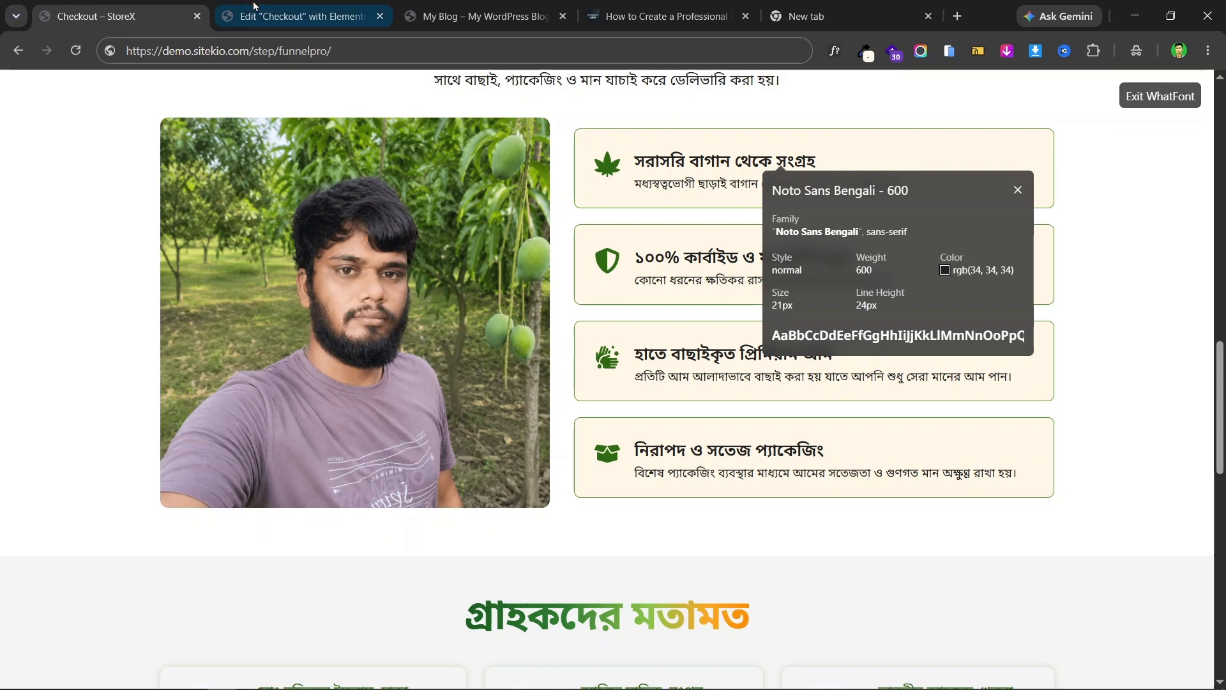
{"action": "left_click", "coordinate": [645, 184]}
{"action": "left_click", "coordinate": [300, 16]}
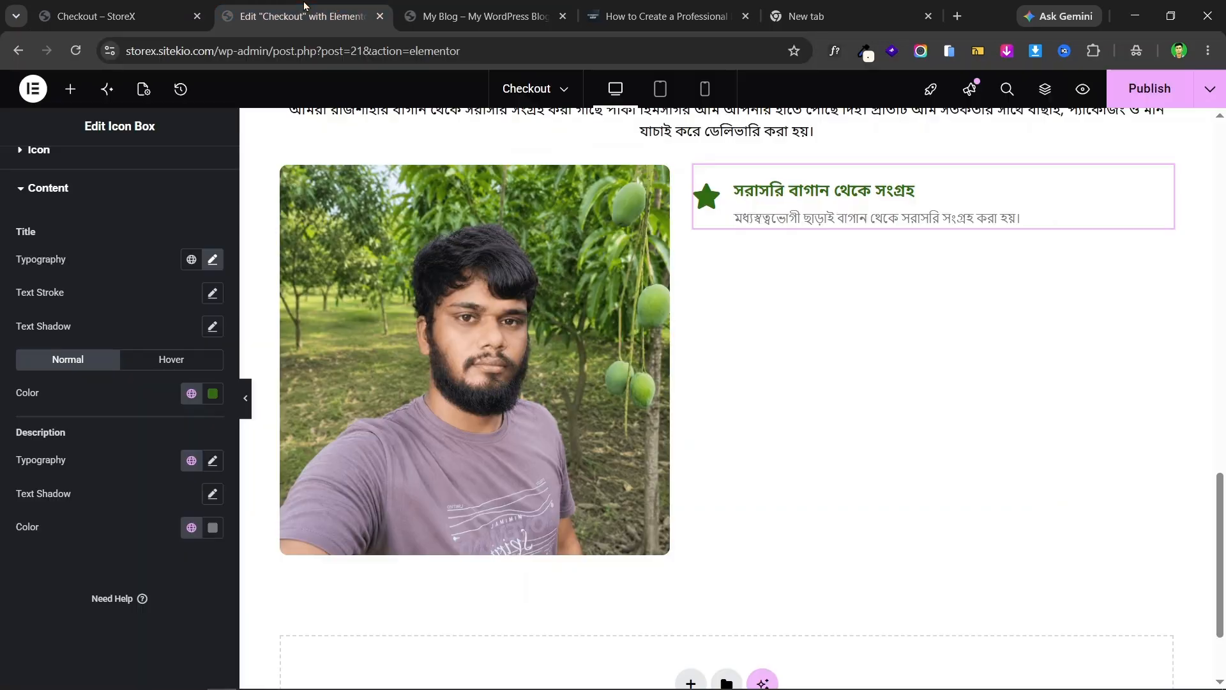
- Set the description font size to 15px, checking it against the live landing page
{"action": "left_click", "coordinate": [213, 461]}
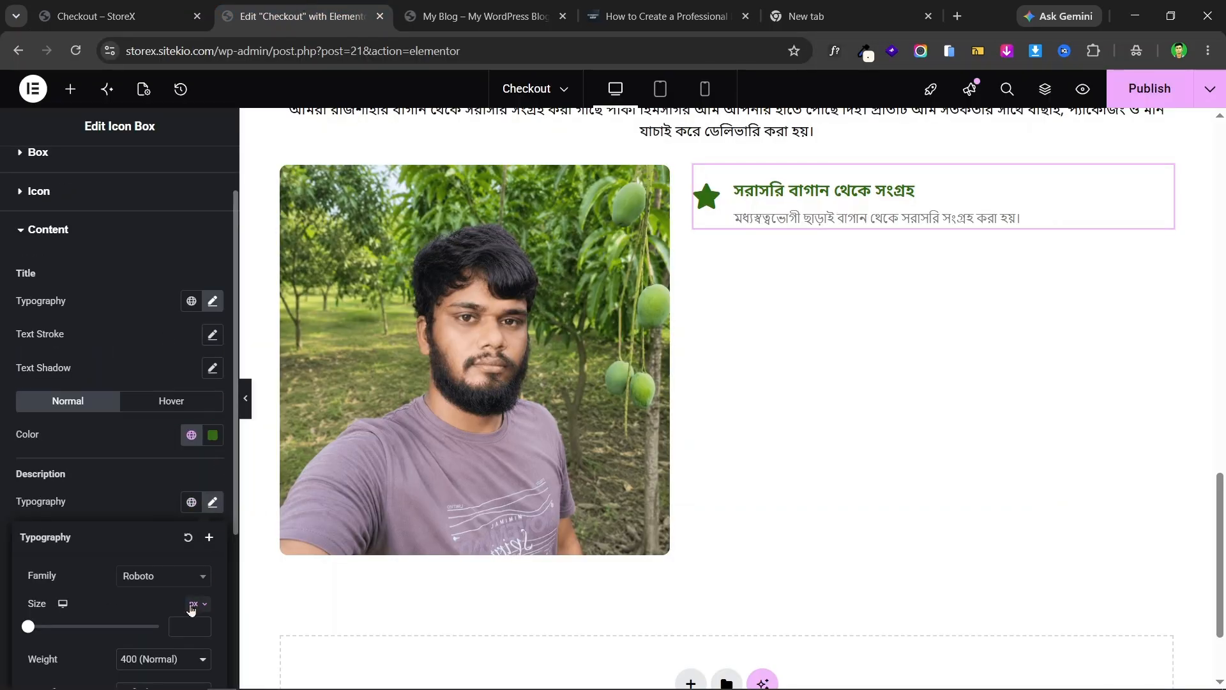
{"action": "type", "text": "15"}
{"action": "scroll", "coordinate": [139, 519], "scroll_direction": "down", "scroll_amount": 2}
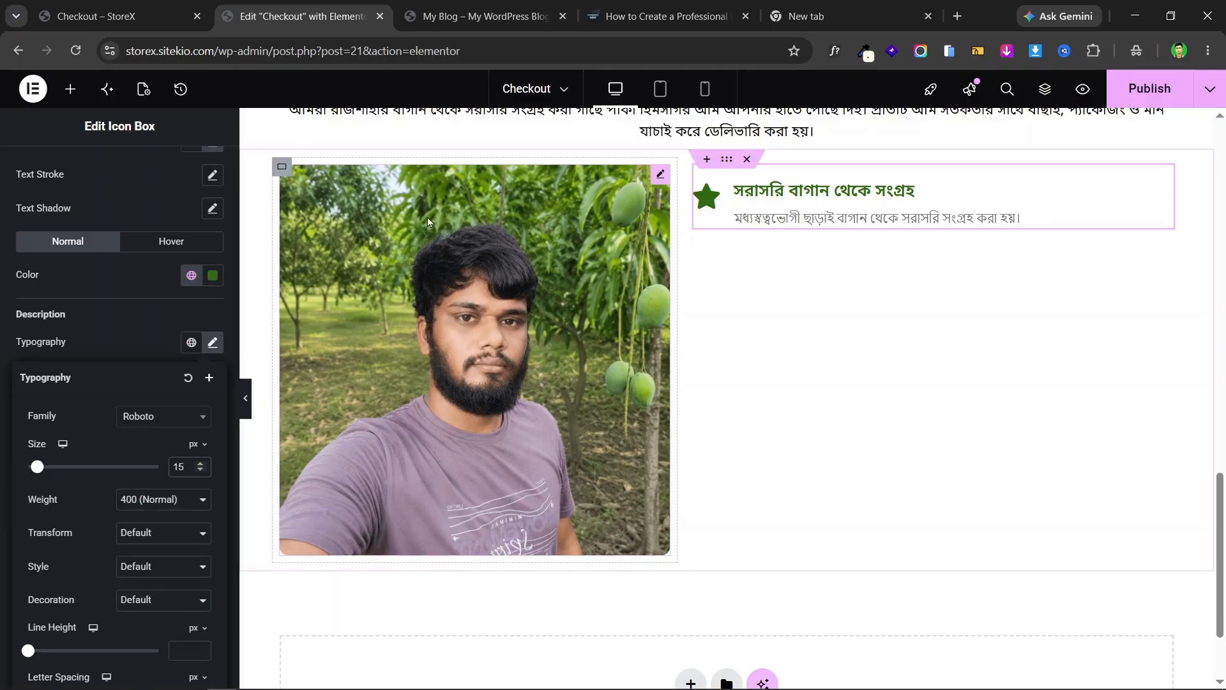
{"action": "left_click", "coordinate": [95, 16]}
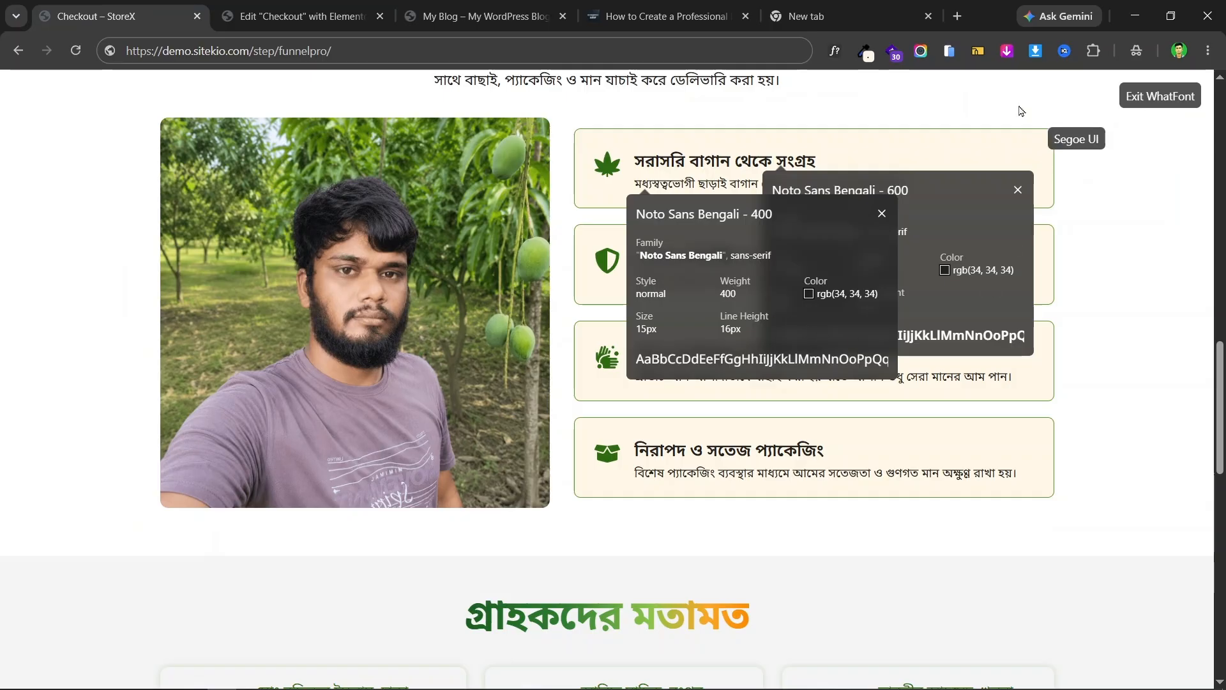
{"action": "left_click", "coordinate": [835, 51]}
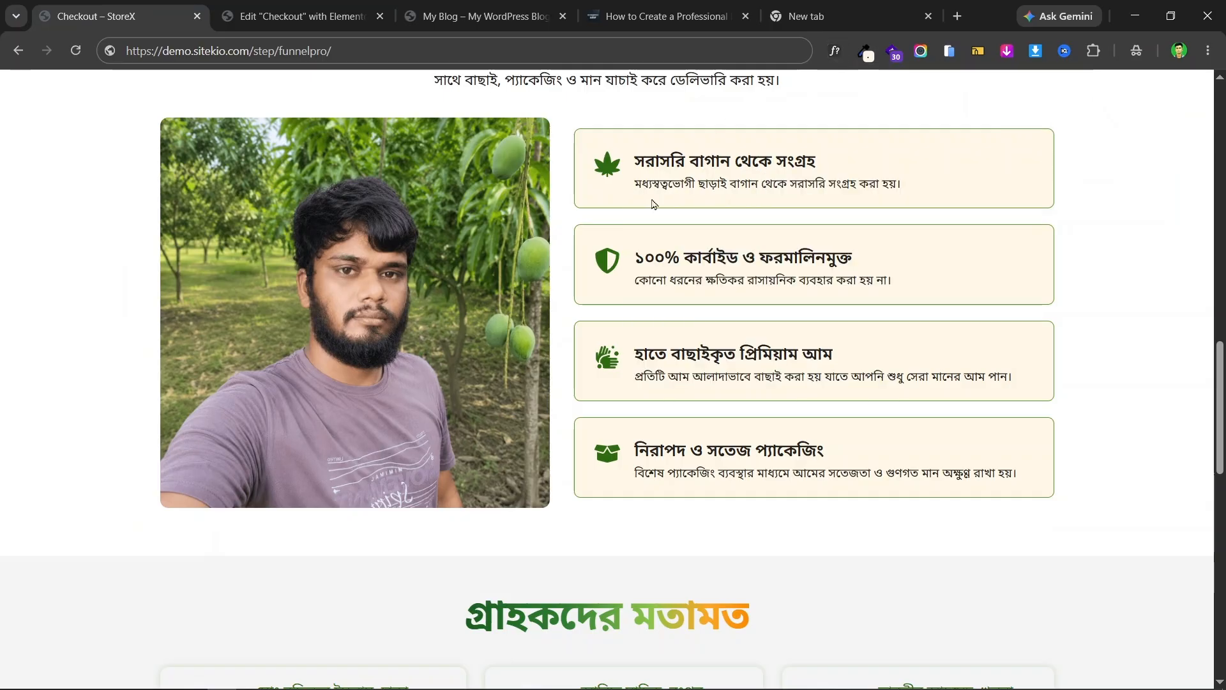
{"action": "left_click", "coordinate": [329, 17]}
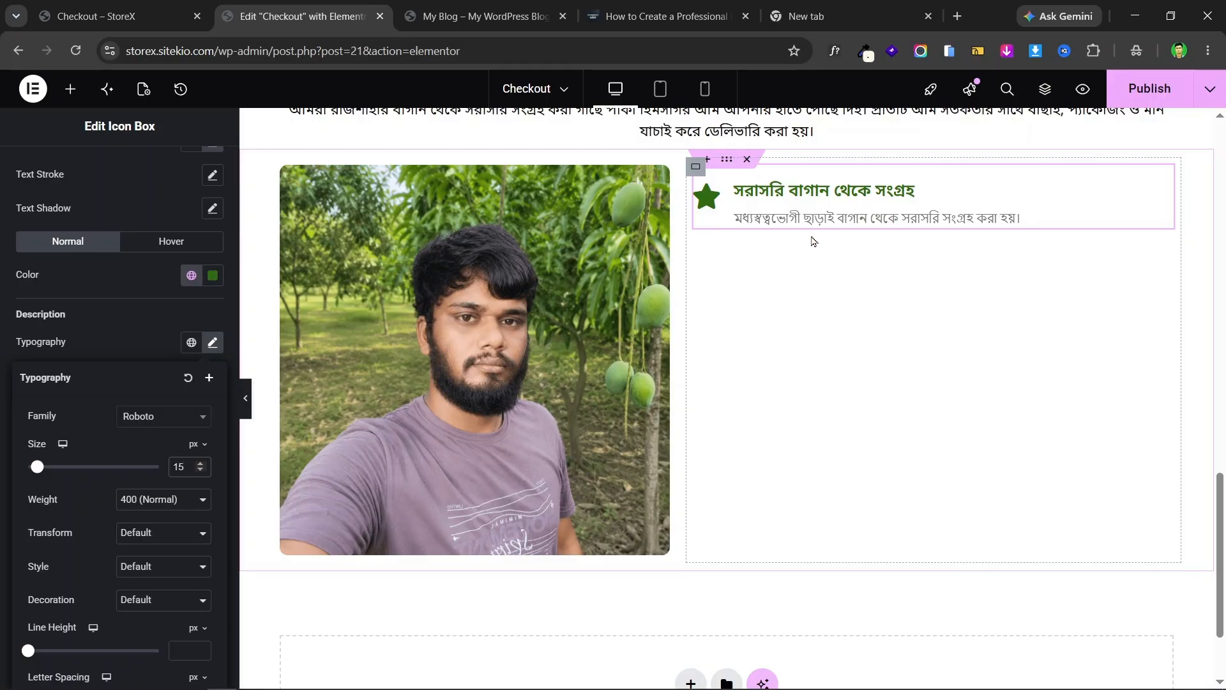
{"action": "left_click", "coordinate": [103, 8]}
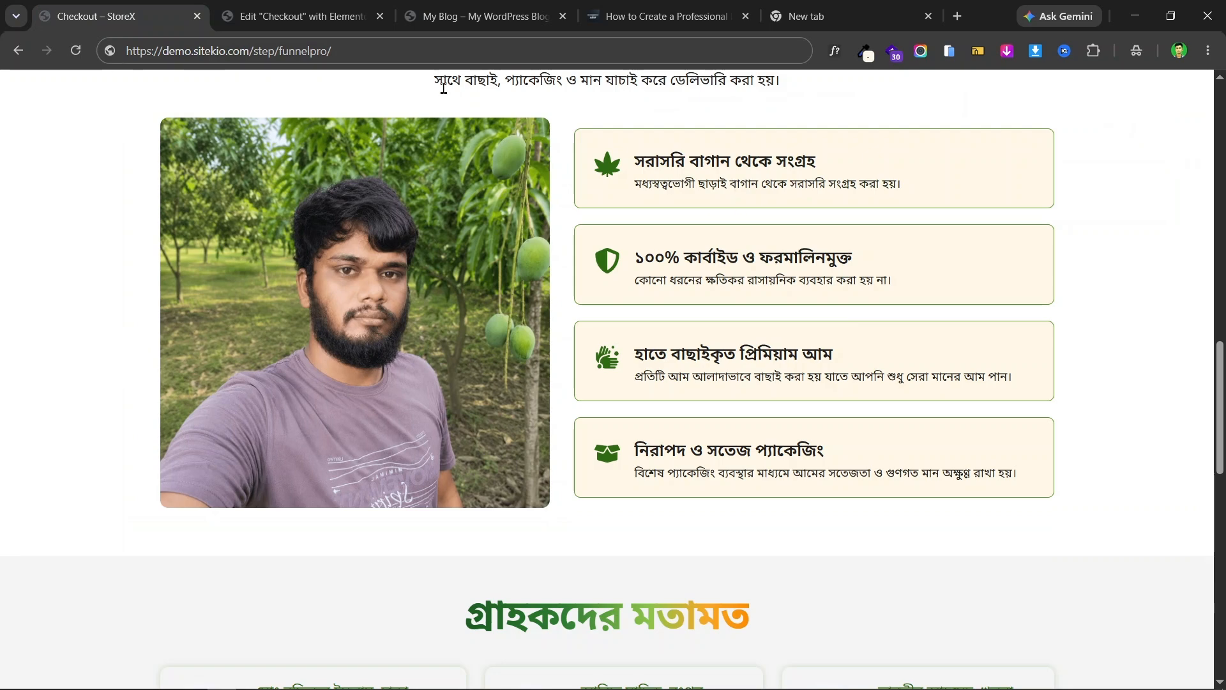
{"action": "left_click", "coordinate": [279, 7]}
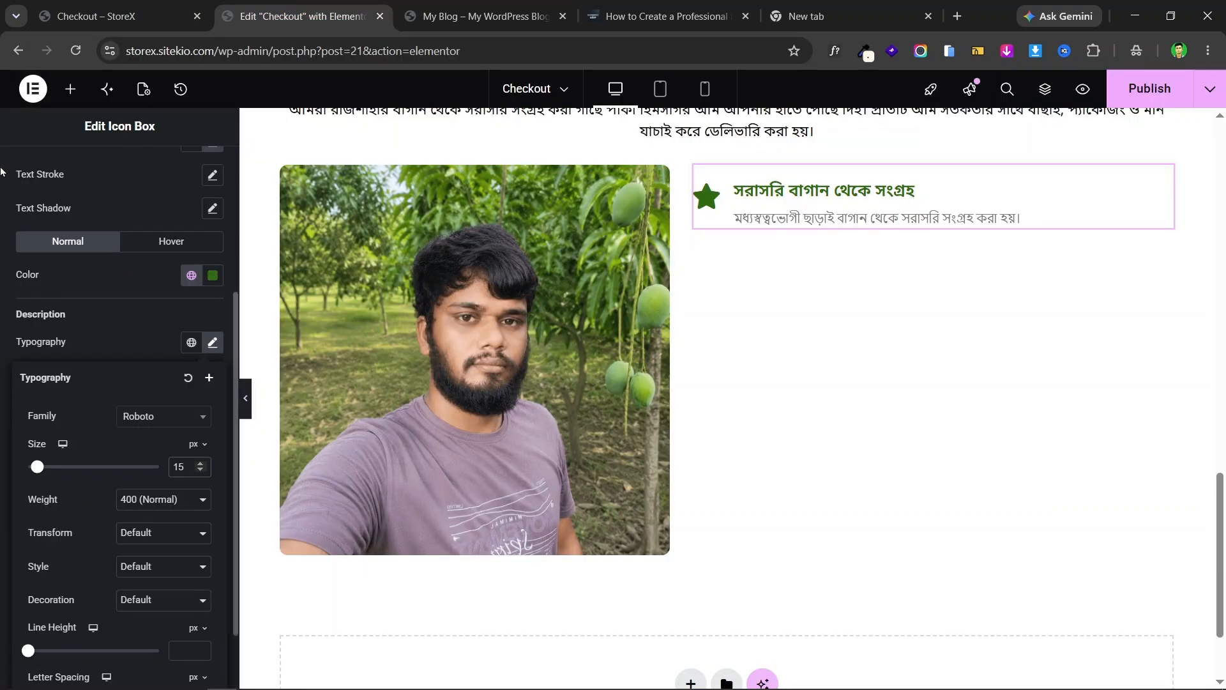
{"action": "left_click", "coordinate": [4, 264]}
{"action": "scroll", "coordinate": [102, 256], "scroll_direction": "up", "scroll_amount": 4}
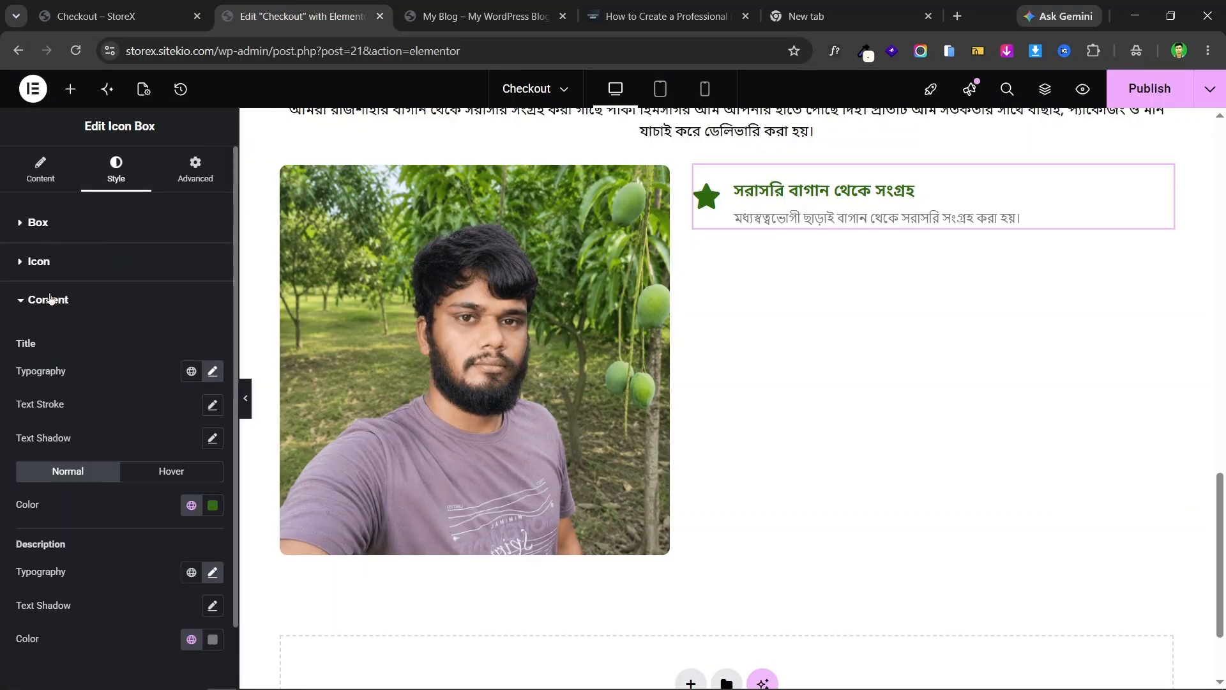
- Give the icon box a Classic background in pale yellow #FBF6D8
{"action": "left_click", "coordinate": [58, 262]}
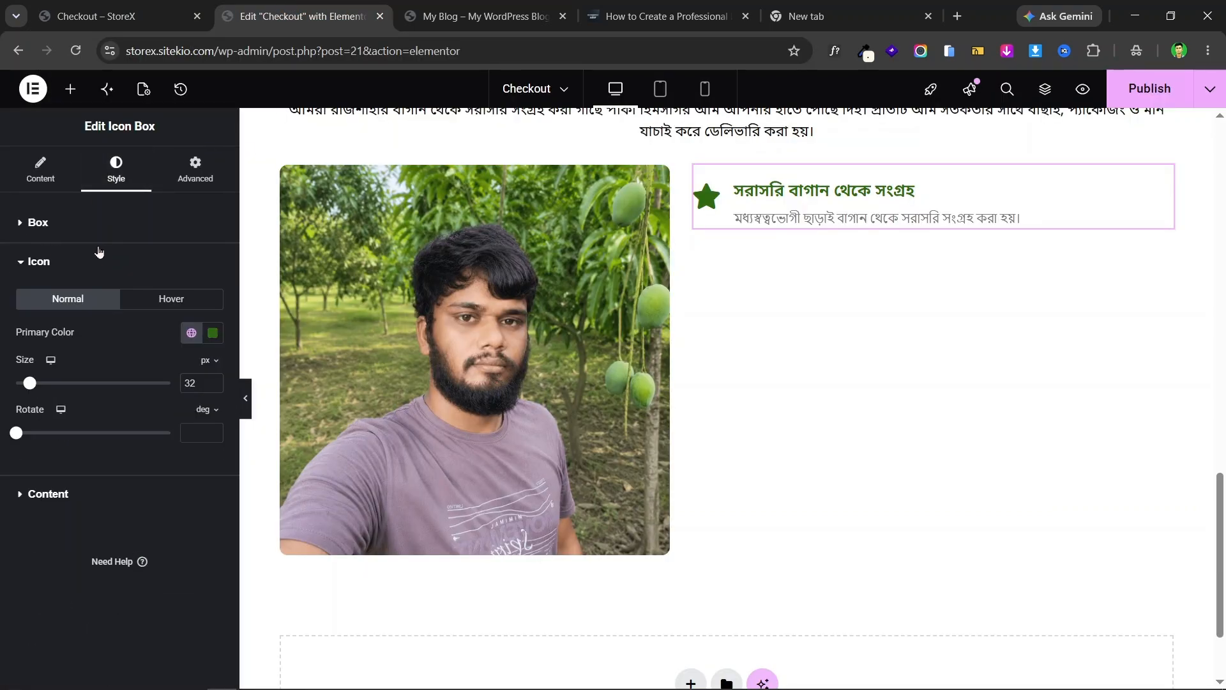
{"action": "left_click", "coordinate": [199, 182]}
{"action": "scroll", "coordinate": [190, 308], "scroll_direction": "down", "scroll_amount": 6}
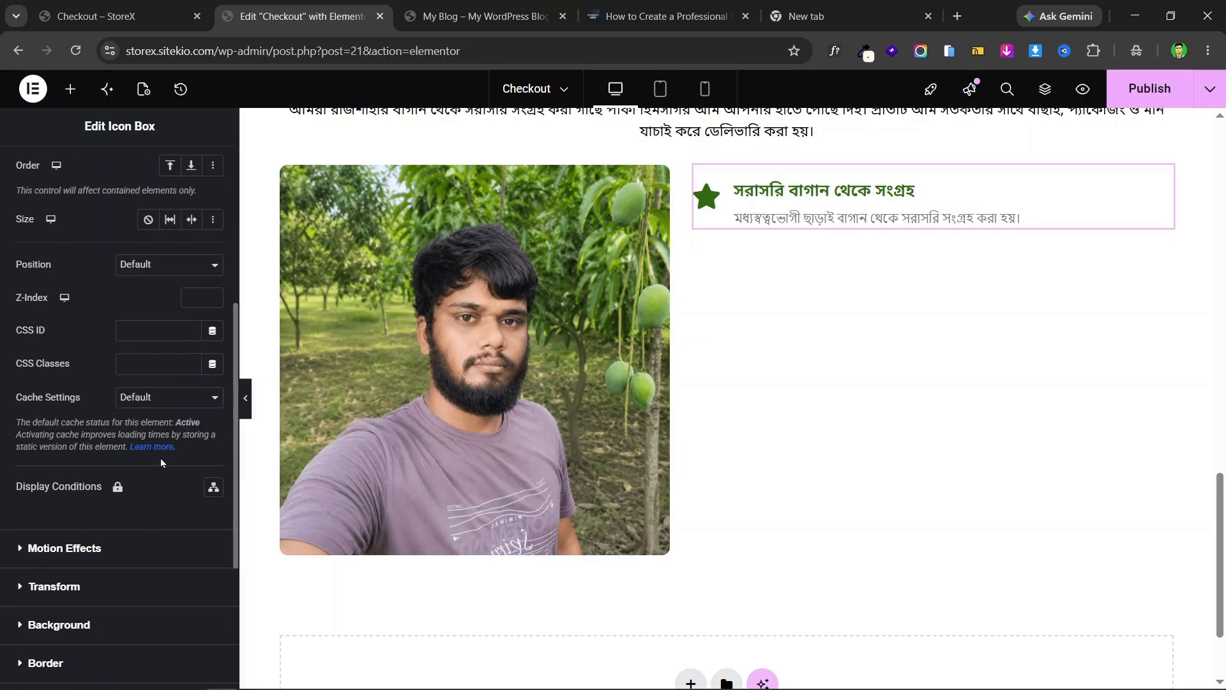
{"action": "scroll", "coordinate": [159, 458], "scroll_direction": "down", "scroll_amount": 4}
{"action": "left_click", "coordinate": [102, 382]}
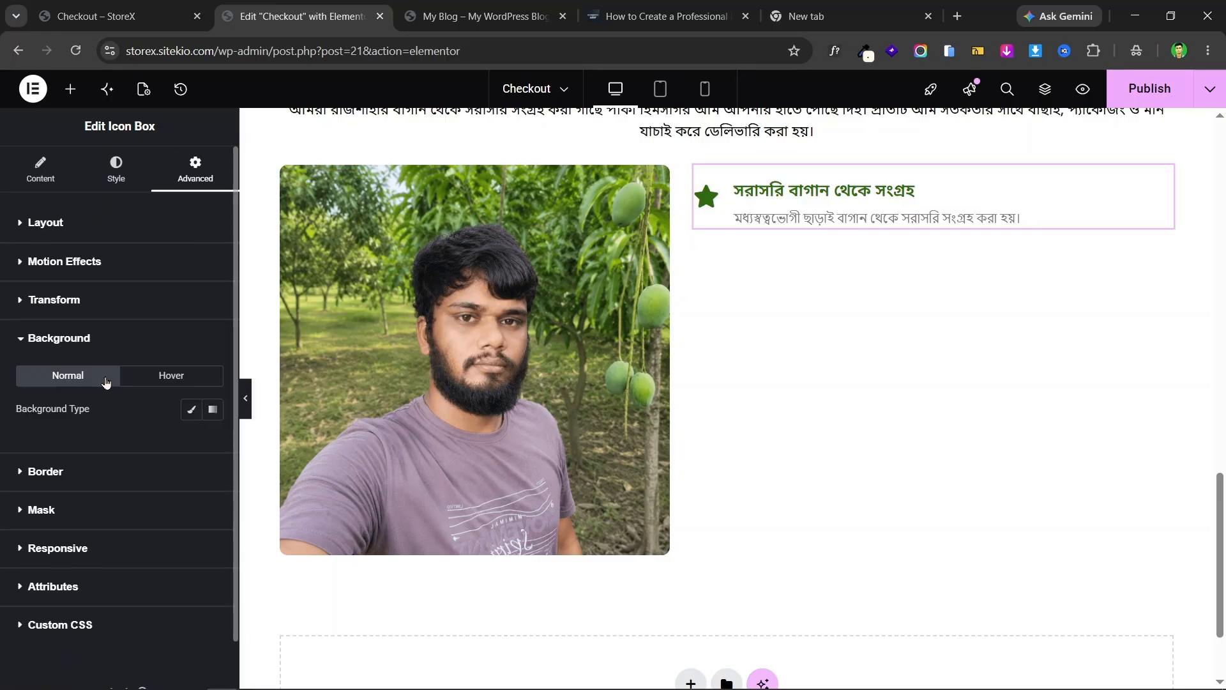
{"action": "left_click", "coordinate": [191, 409]}
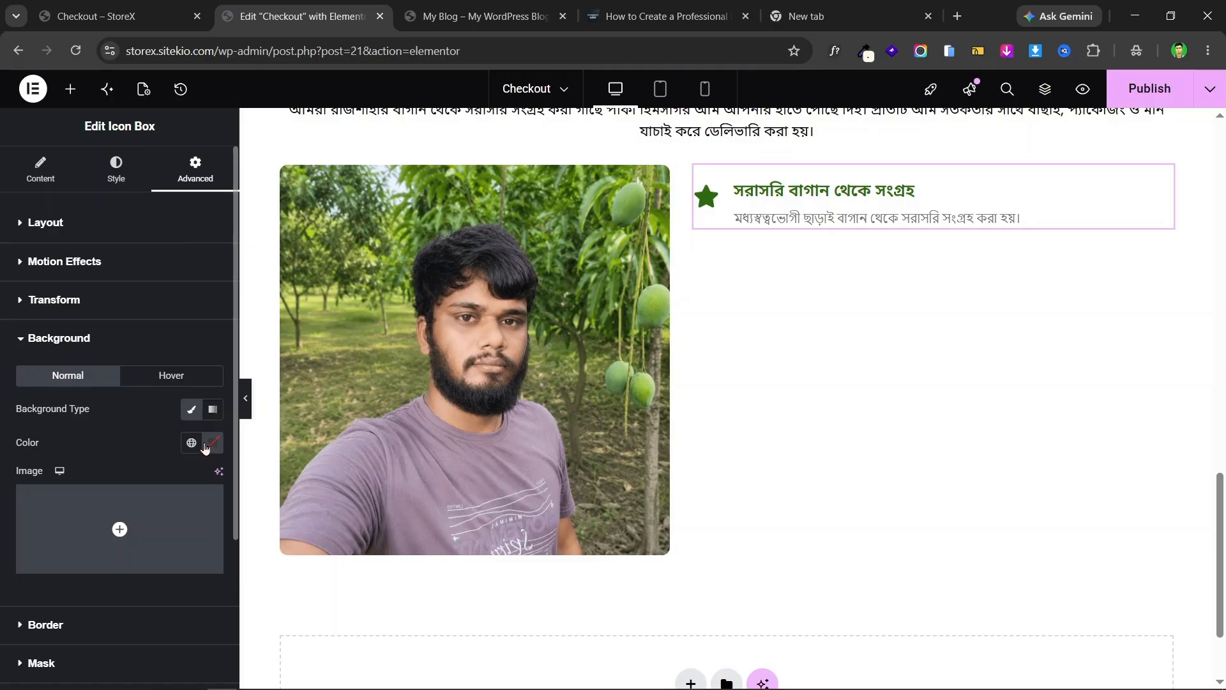
{"action": "left_click", "coordinate": [205, 448]}
{"action": "left_click_drag", "start_coordinate": [211, 356], "coordinate": [147, 238]}
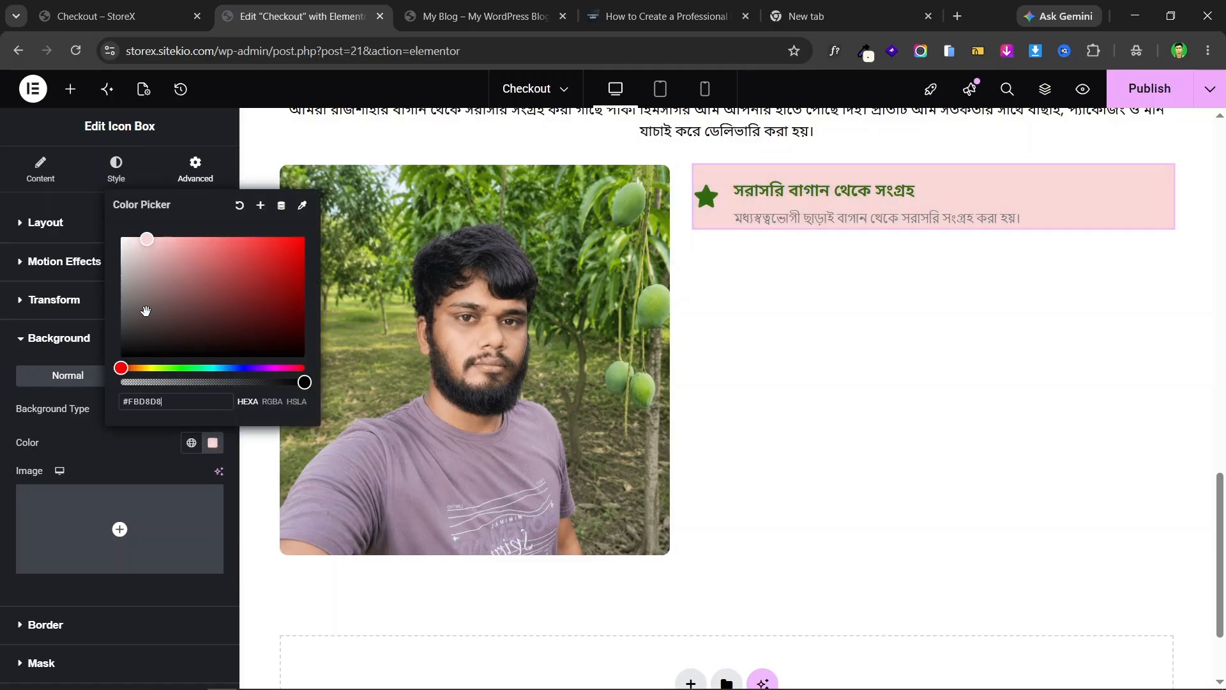
{"action": "left_click_drag", "start_coordinate": [142, 367], "coordinate": [147, 367]}
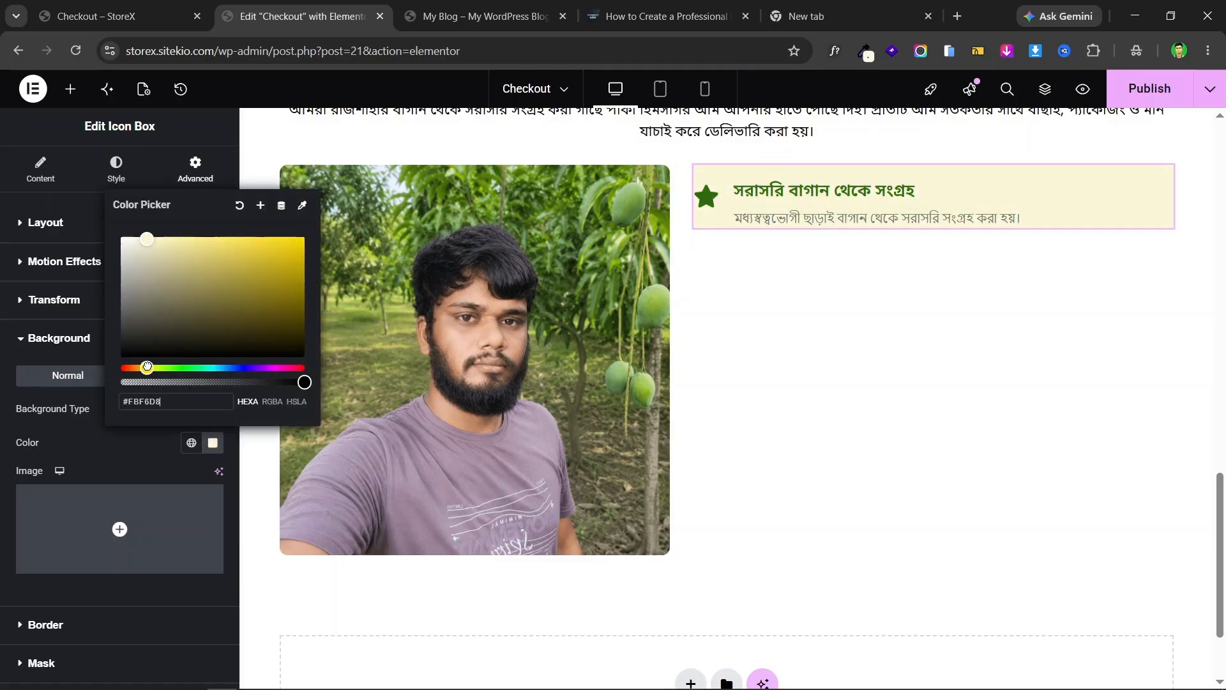
{"action": "left_click", "coordinate": [9, 384]}
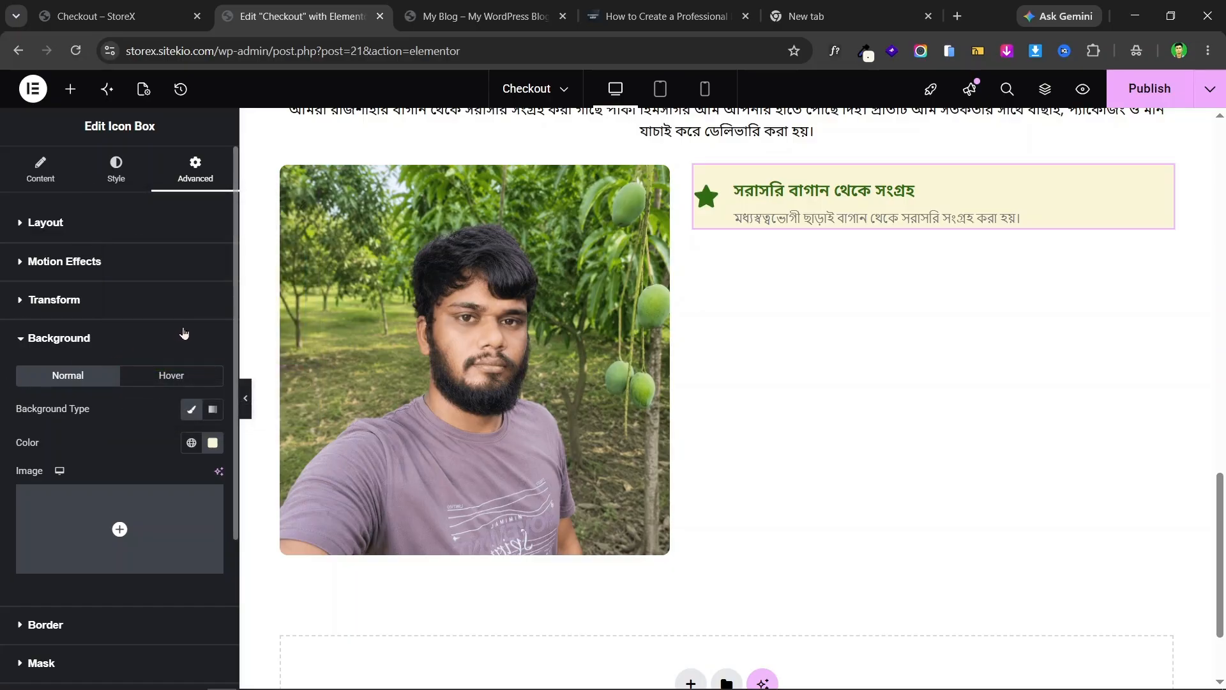
{"action": "left_click", "coordinate": [162, 6]}
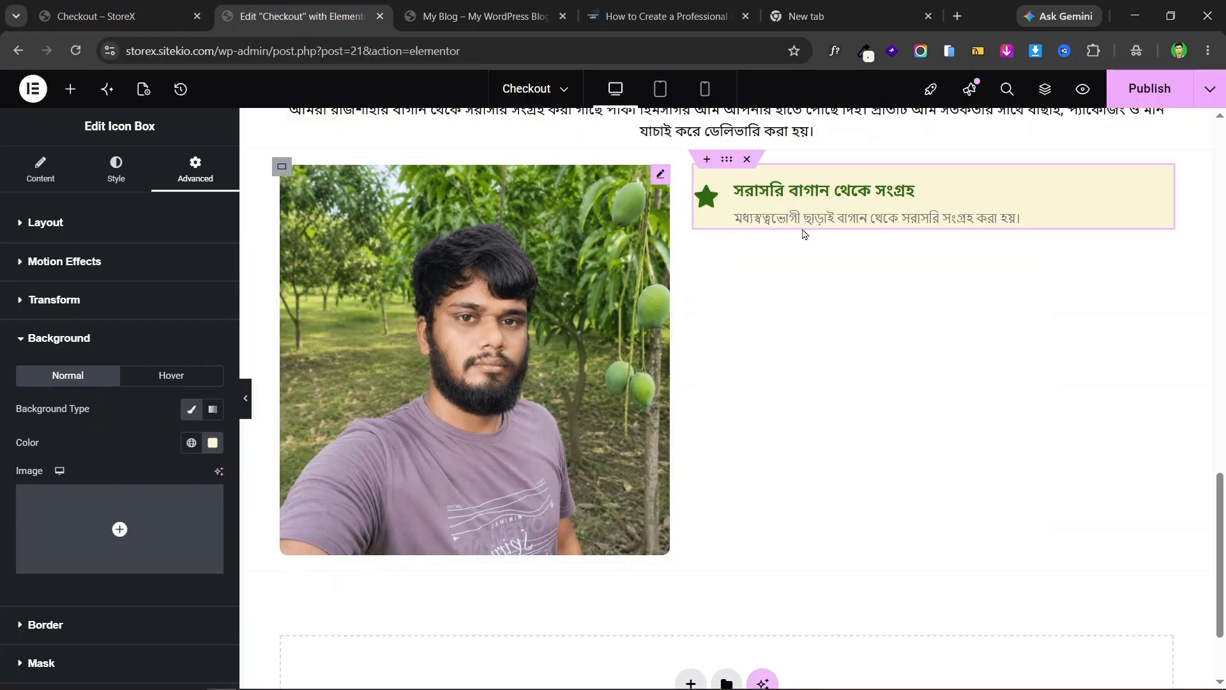
- Swap the star for the Tree icon from the Icon Library, comparing with the landing page
{"action": "left_click", "coordinate": [8, 185]}
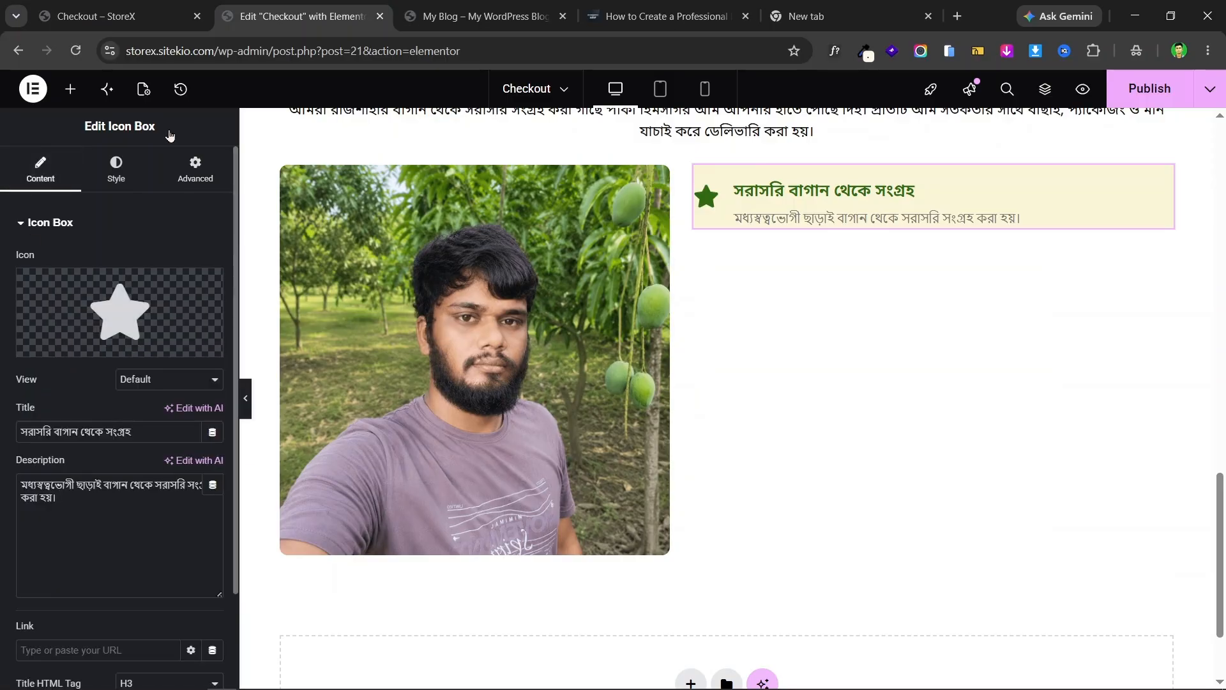
{"action": "left_click", "coordinate": [121, 16]}
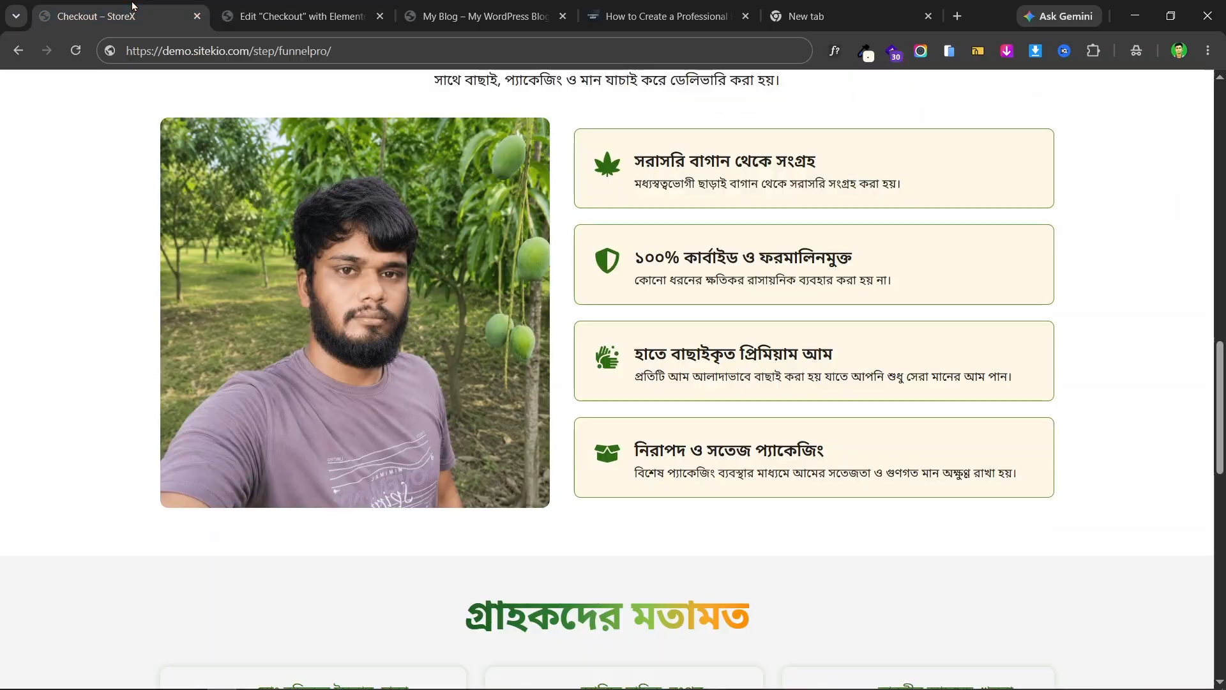
{"action": "left_click", "coordinate": [321, 7]}
{"action": "left_click", "coordinate": [125, 325]}
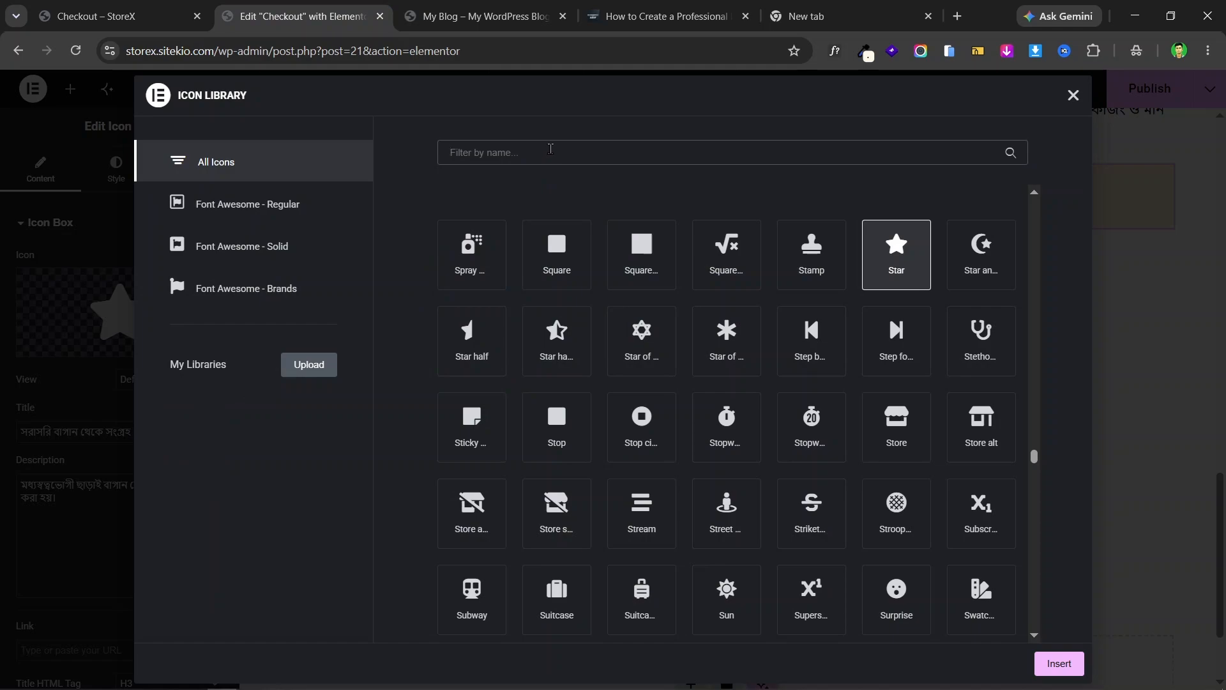
{"action": "type", "text": "tree"}
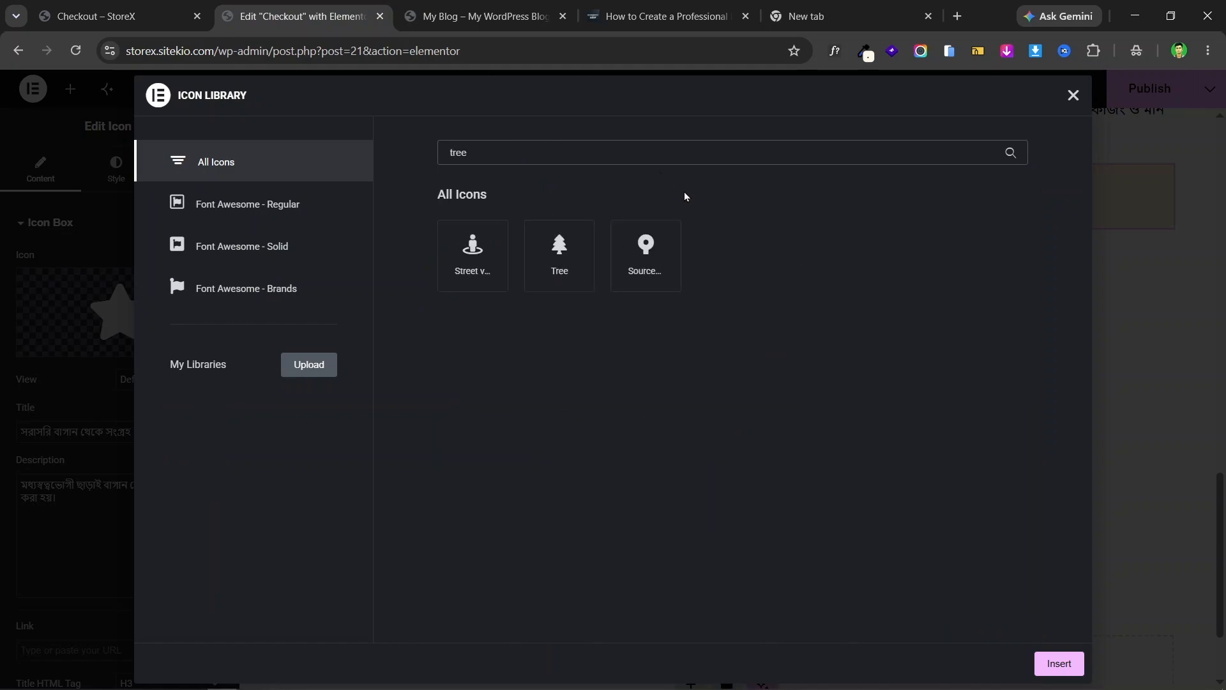
{"action": "left_click", "coordinate": [580, 279]}
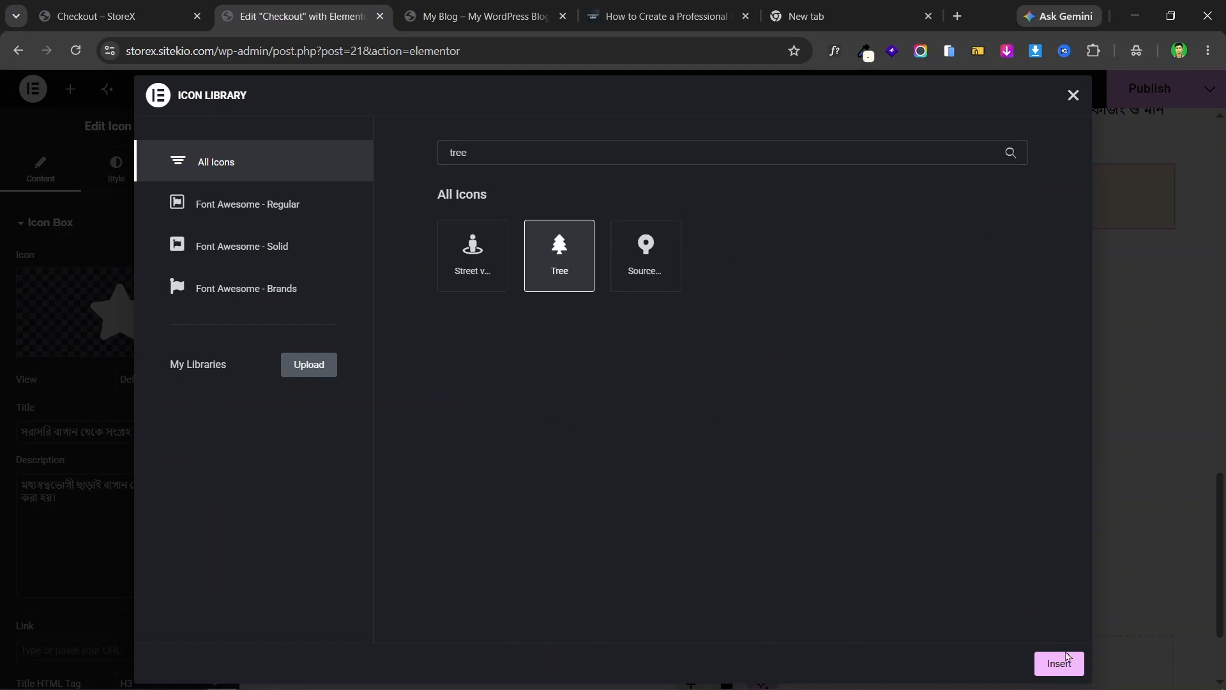
{"action": "left_click", "coordinate": [1066, 663]}
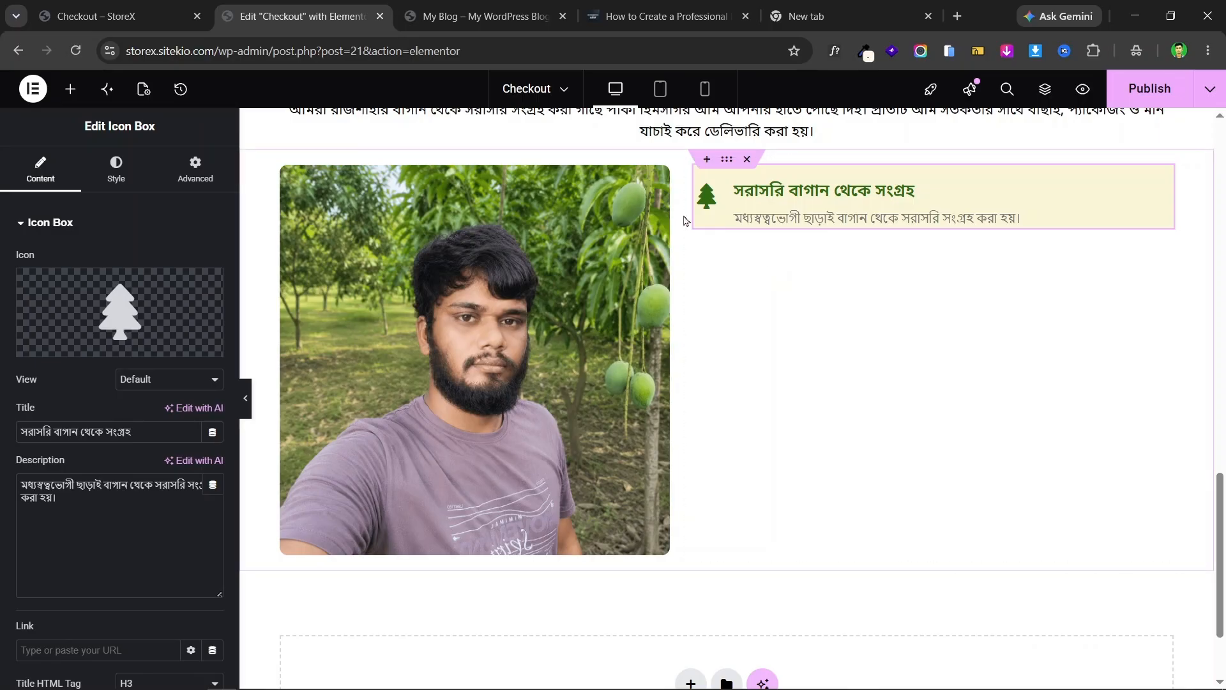
{"action": "left_click", "coordinate": [161, 9]}
{"action": "left_click", "coordinate": [251, 9]}
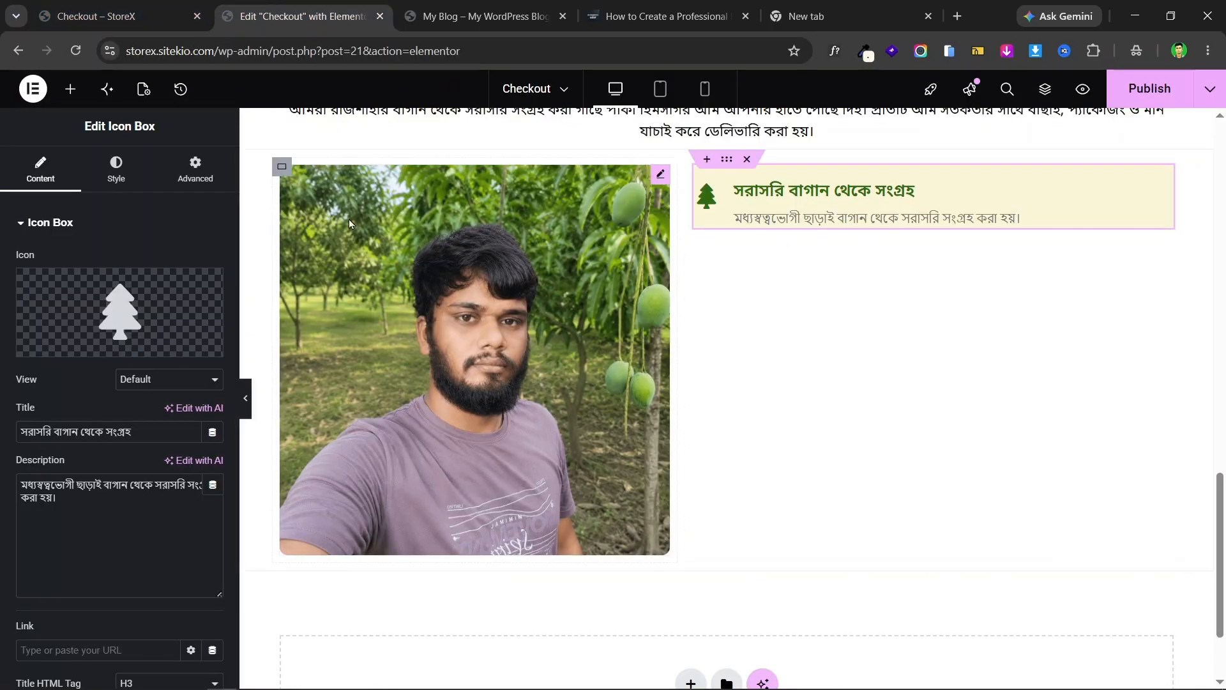
- Enter initial padding of 20 right, 20 left, 10 top and 20 bottom
{"action": "left_click", "coordinate": [195, 171]}
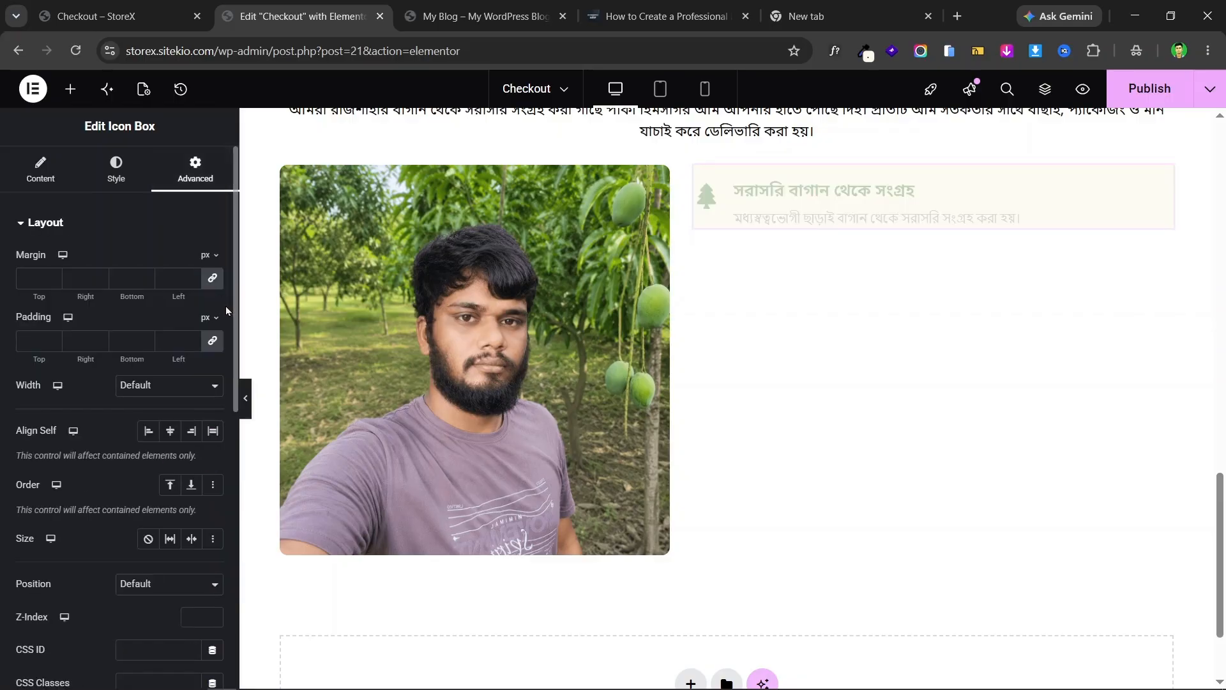
{"action": "left_click", "coordinate": [112, 7]}
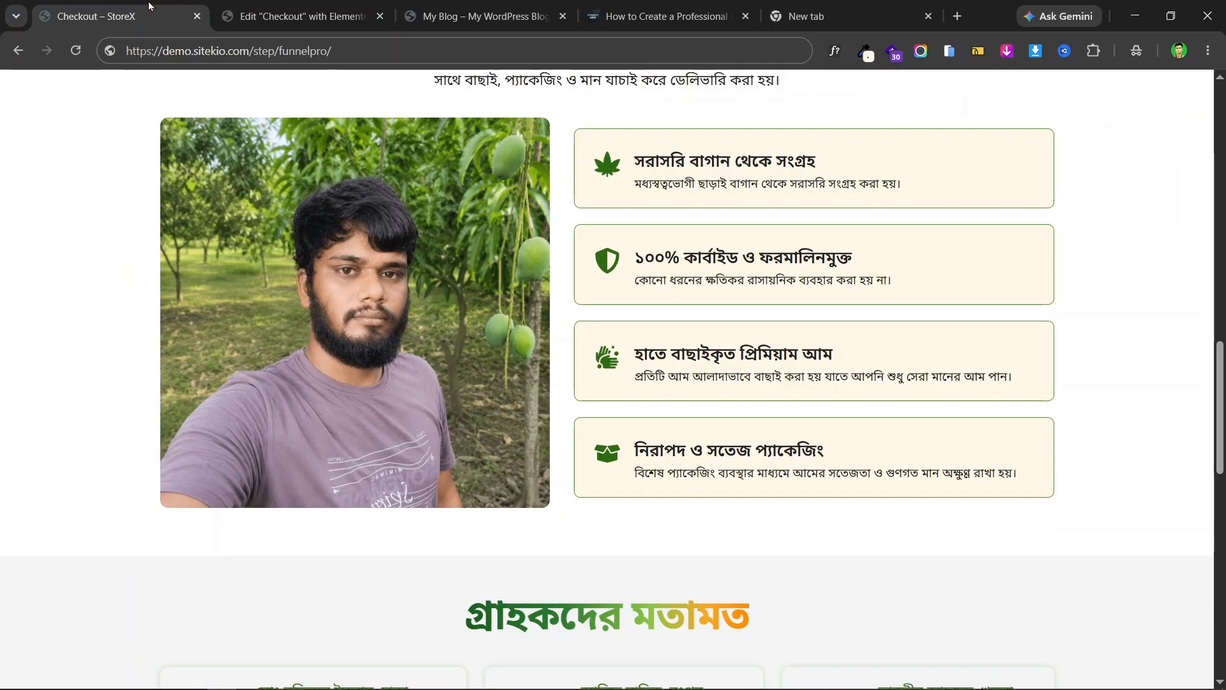
{"action": "left_click", "coordinate": [292, 16]}
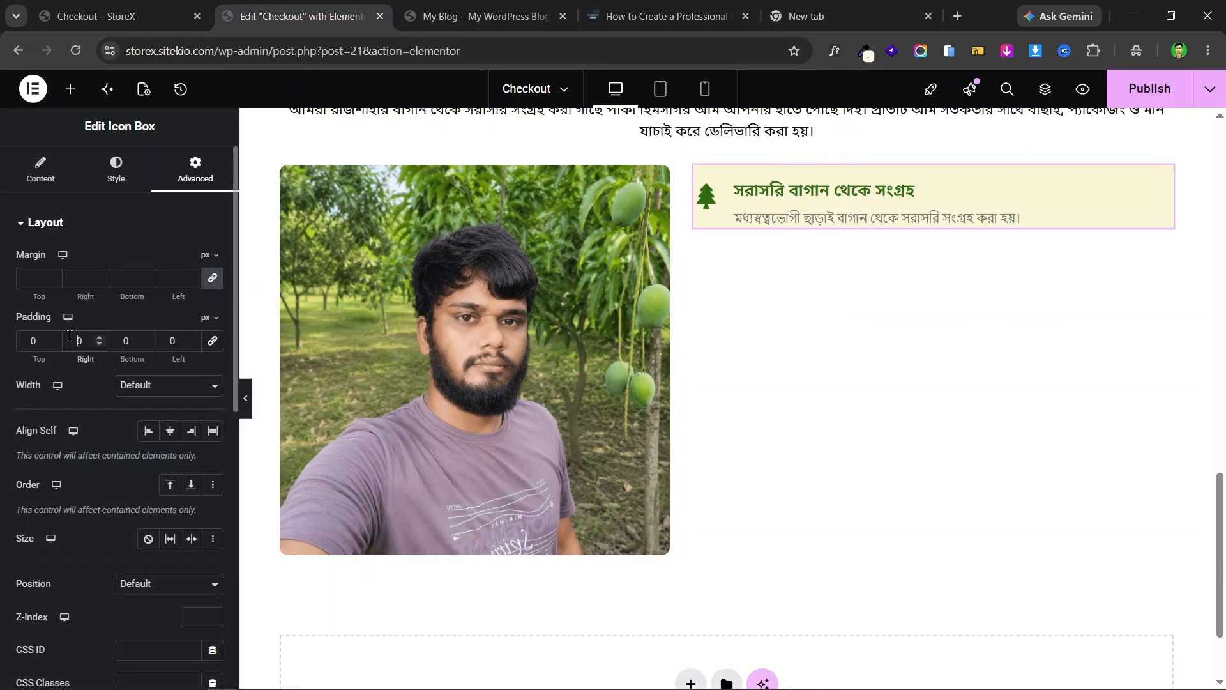
{"action": "type", "text": "2"}
{"action": "left_click", "coordinate": [141, 347]}
{"action": "left_click", "coordinate": [161, 334]}
{"action": "type", "text": "2"}
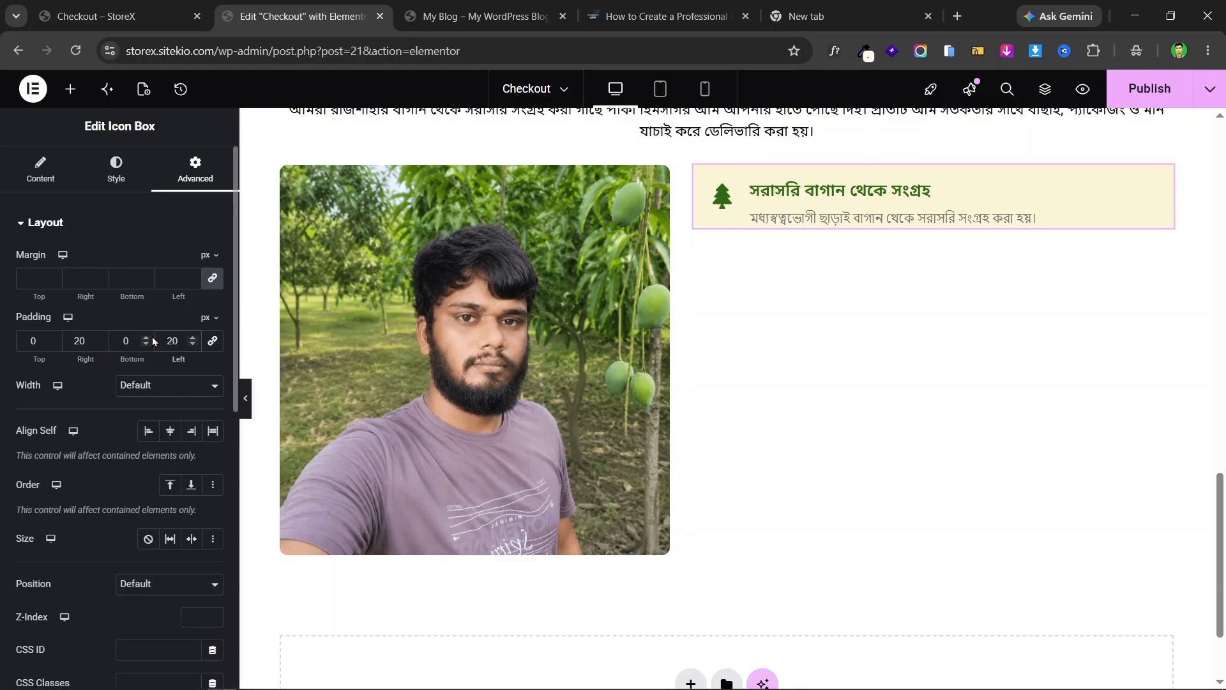
{"action": "left_click", "coordinate": [23, 339]}
{"action": "type", "text": "1"}
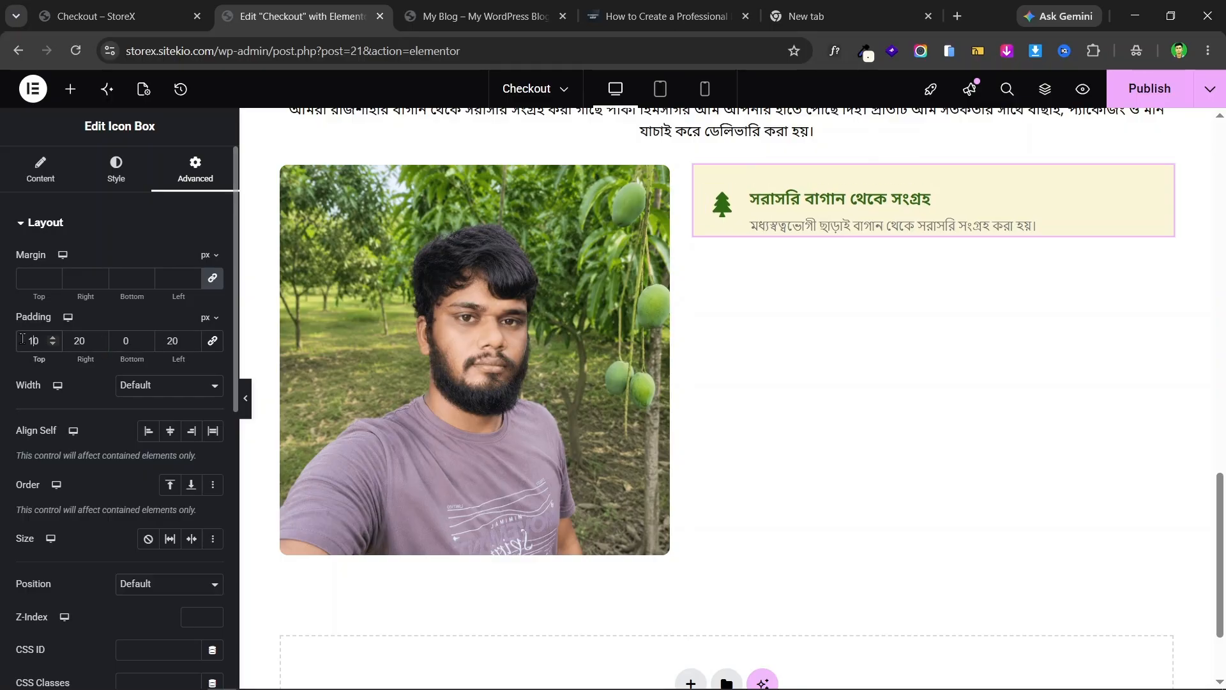
{"action": "left_click", "coordinate": [121, 339]}
{"action": "type", "text": "2"}
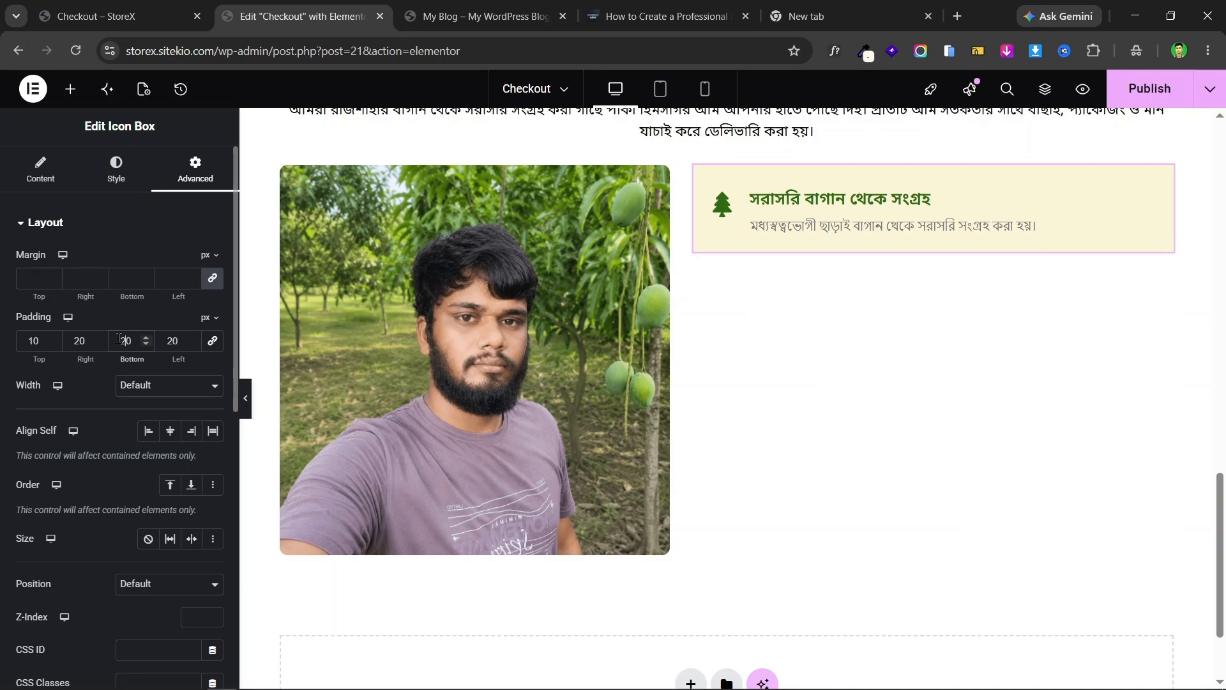
- Lower the top padding to 0 and the bottom padding to 14
{"action": "left_click", "coordinate": [118, 16]}
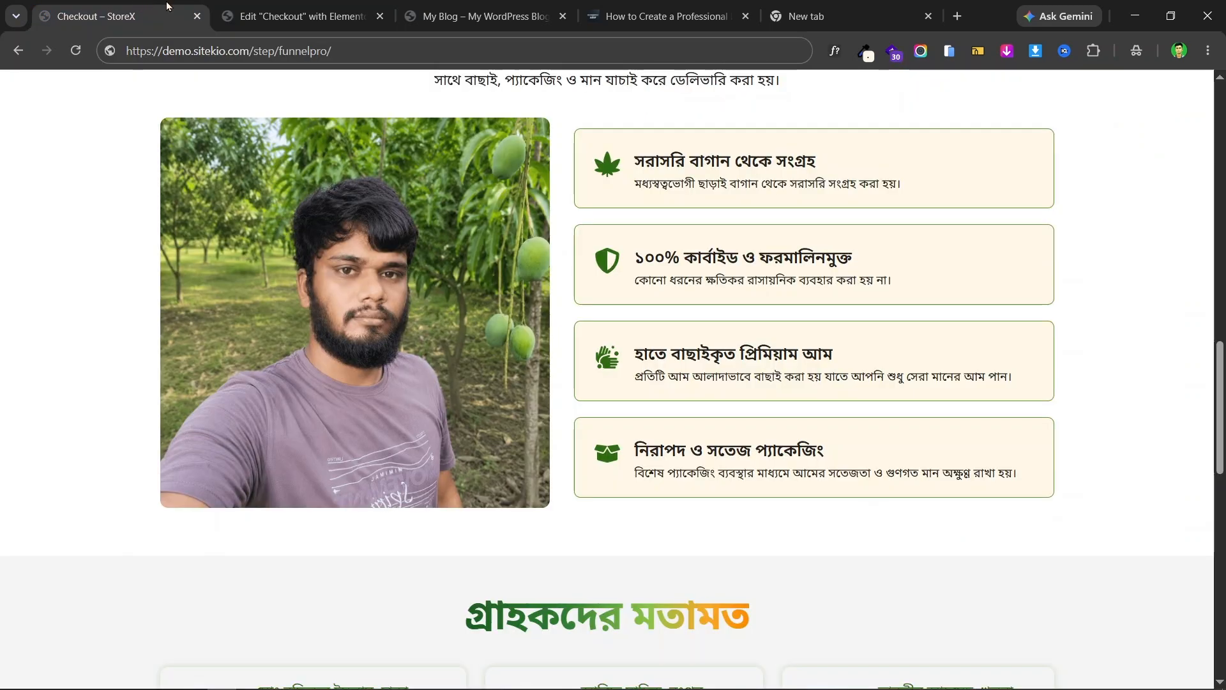
{"action": "left_click", "coordinate": [223, 8]}
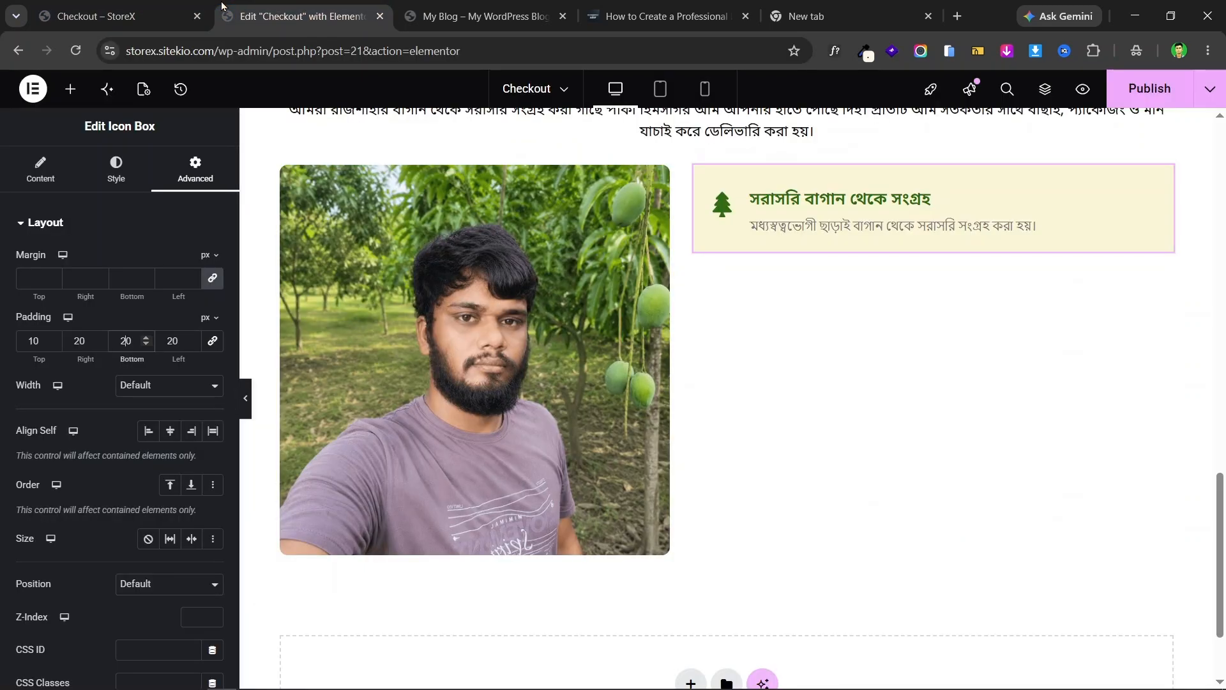
{"action": "left_click", "coordinate": [53, 345]}
{"action": "left_click", "coordinate": [53, 345]}
{"action": "left_click", "coordinate": [53, 344]}
{"action": "left_click", "coordinate": [53, 344]}
{"action": "left_click", "coordinate": [53, 344]}
{"action": "left_click", "coordinate": [53, 345]}
{"action": "left_click", "coordinate": [53, 344]}
{"action": "left_click", "coordinate": [53, 344]}
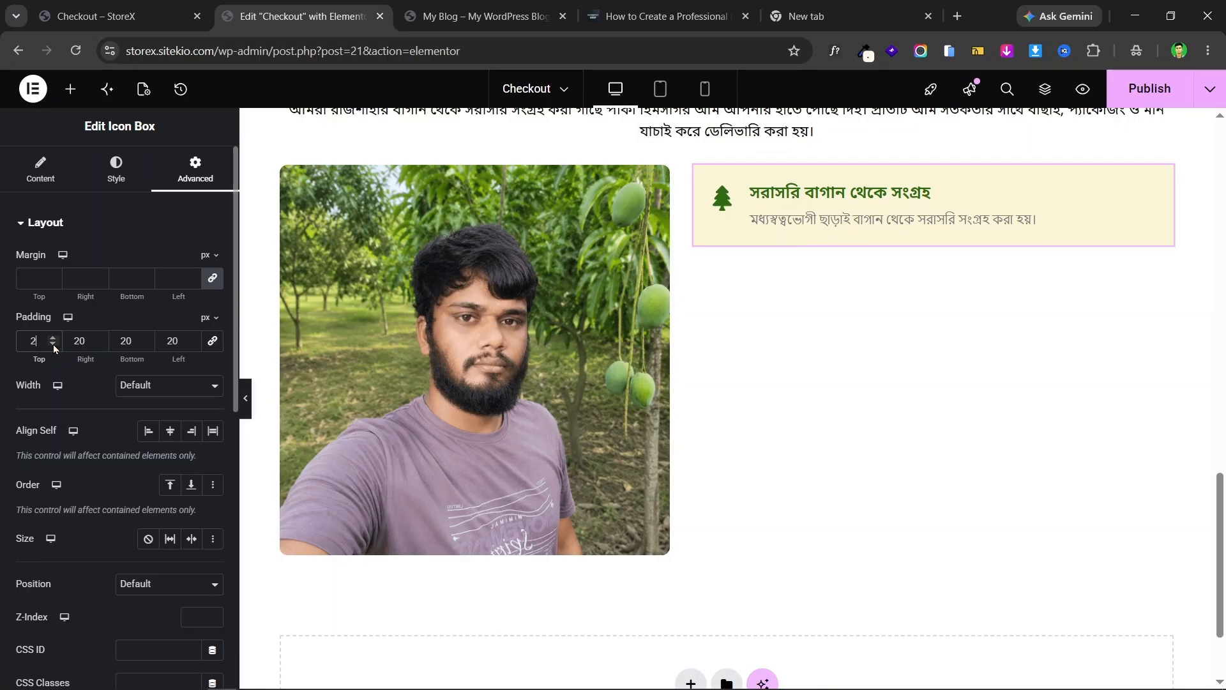
{"action": "left_click", "coordinate": [53, 344]}
{"action": "left_click", "coordinate": [53, 345]}
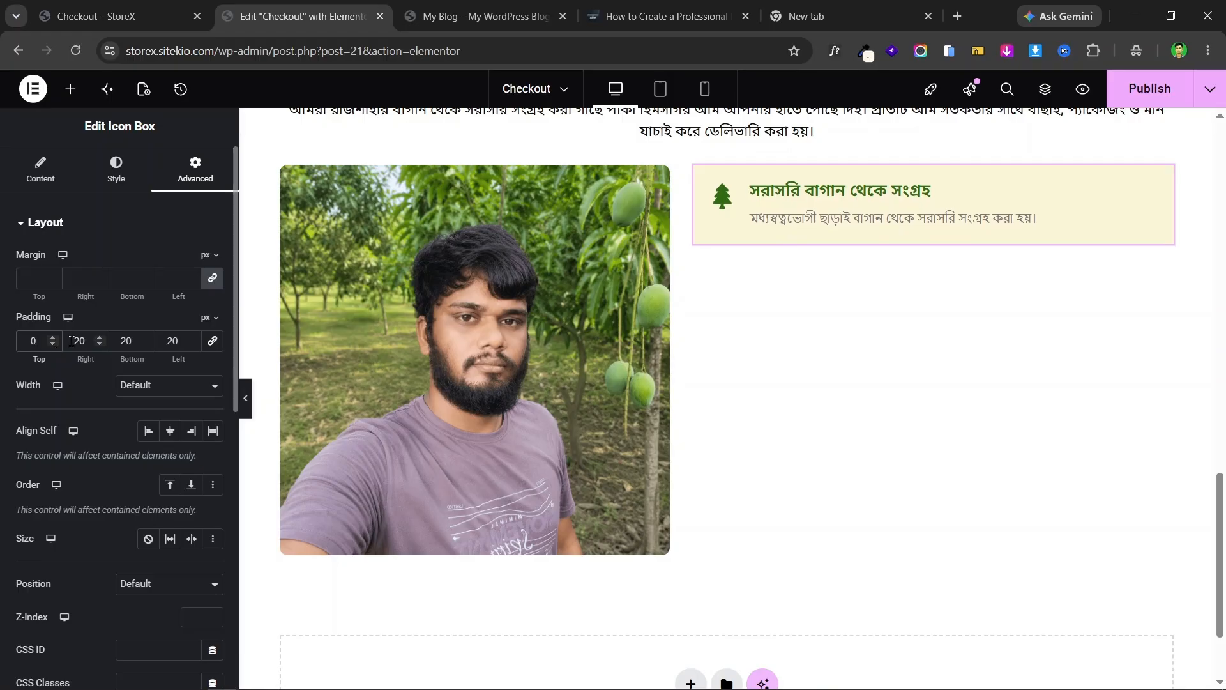
{"action": "left_click", "coordinate": [144, 345]}
{"action": "left_click", "coordinate": [145, 345]}
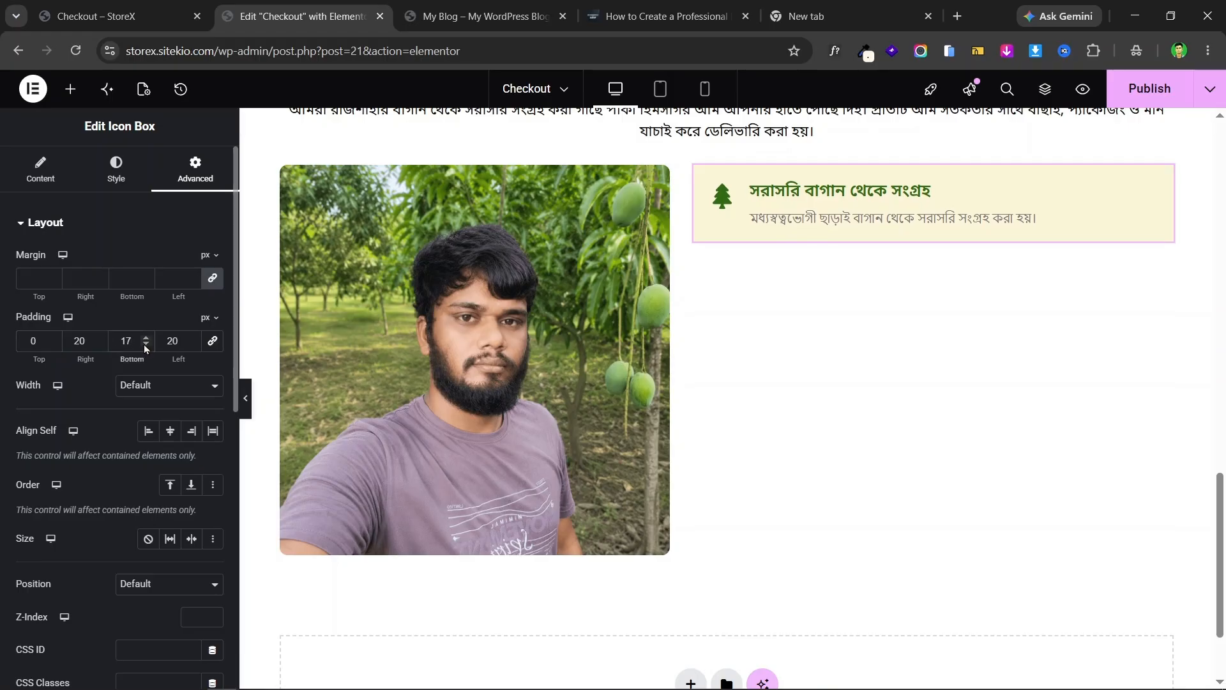
{"action": "left_click", "coordinate": [145, 345]}
{"action": "left_click", "coordinate": [145, 345]}
{"action": "left_click", "coordinate": [145, 345]}
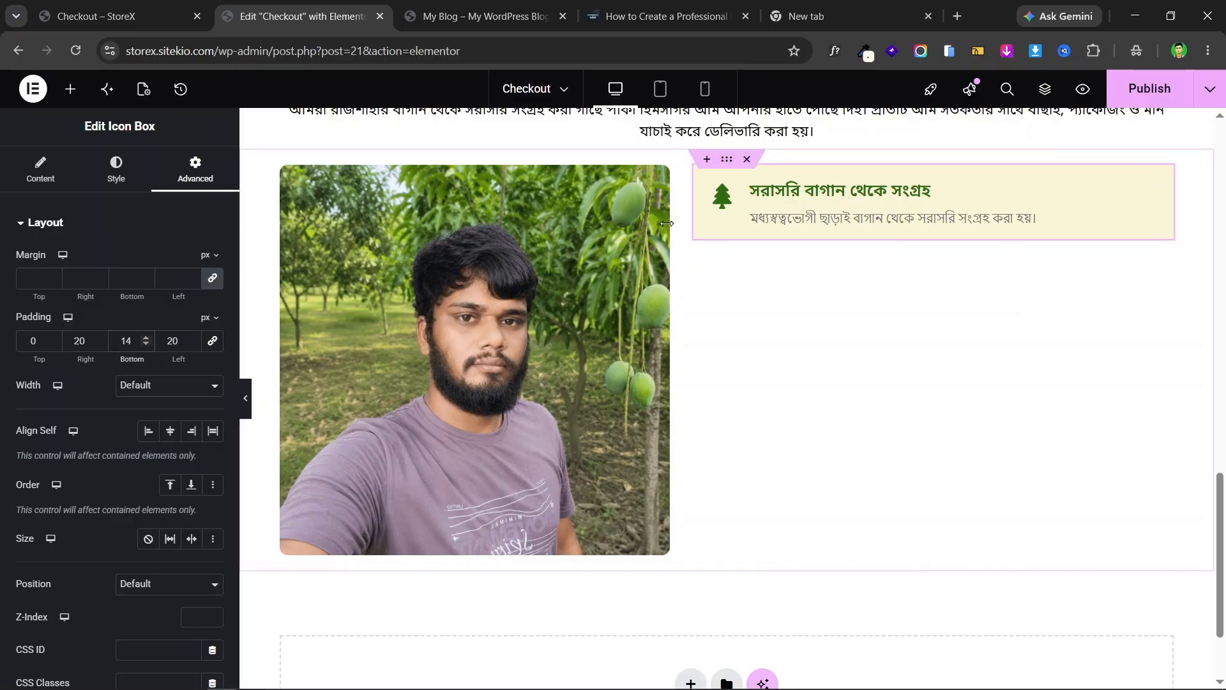
- Bring the left and right padding down to 15, matching the landing page
{"action": "left_click", "coordinate": [121, 16]}
{"action": "left_click", "coordinate": [262, 8]}
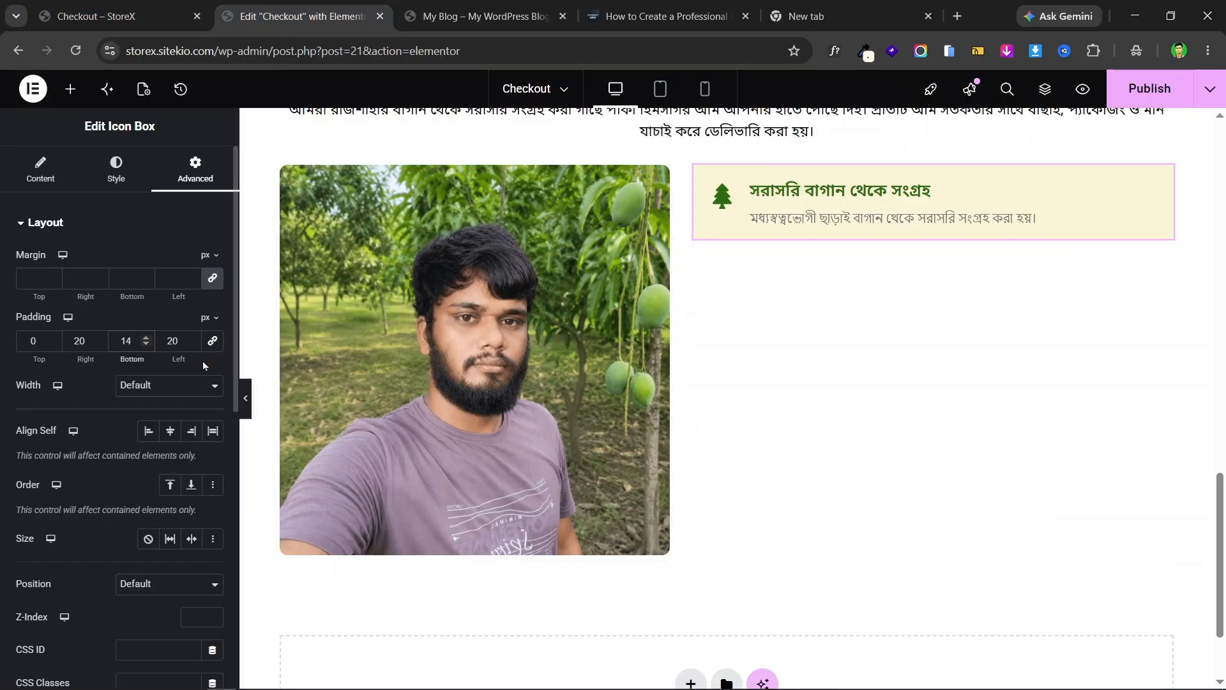
{"action": "left_click", "coordinate": [192, 345]}
{"action": "left_click", "coordinate": [192, 345]}
{"action": "left_click", "coordinate": [193, 345]}
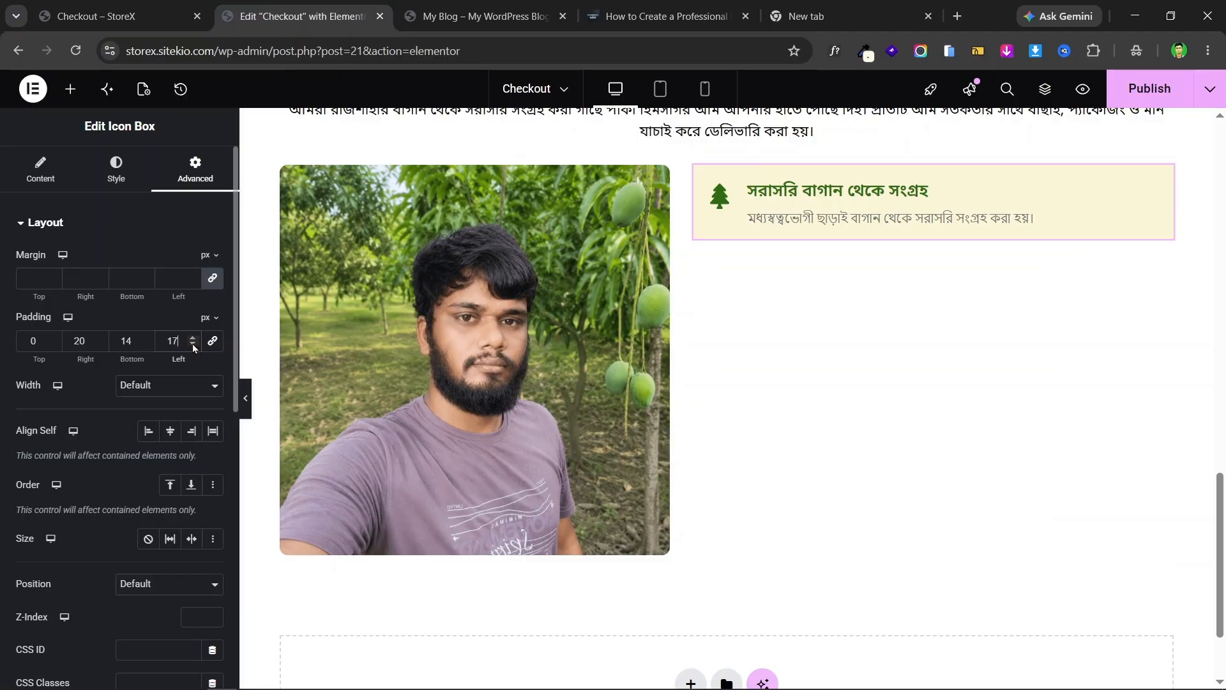
{"action": "left_click", "coordinate": [192, 345]}
{"action": "left_click", "coordinate": [193, 345]}
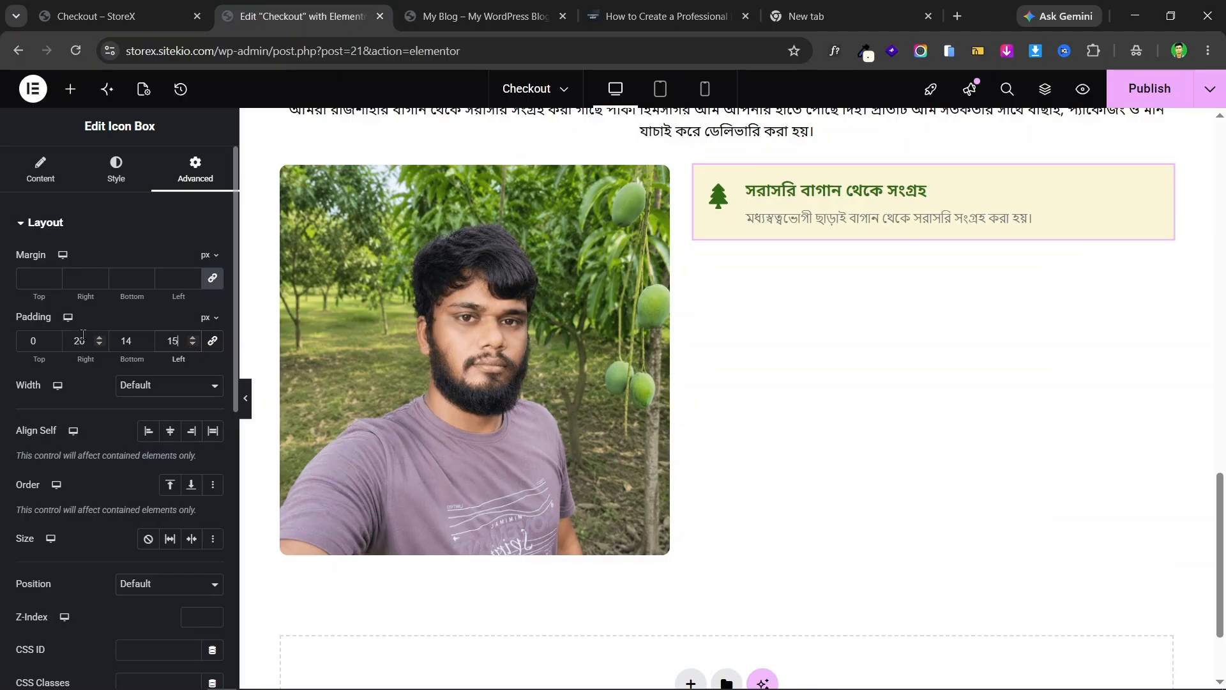
{"action": "left_click", "coordinate": [100, 345]}
{"action": "left_click", "coordinate": [100, 345]}
{"action": "left_click", "coordinate": [115, 16]}
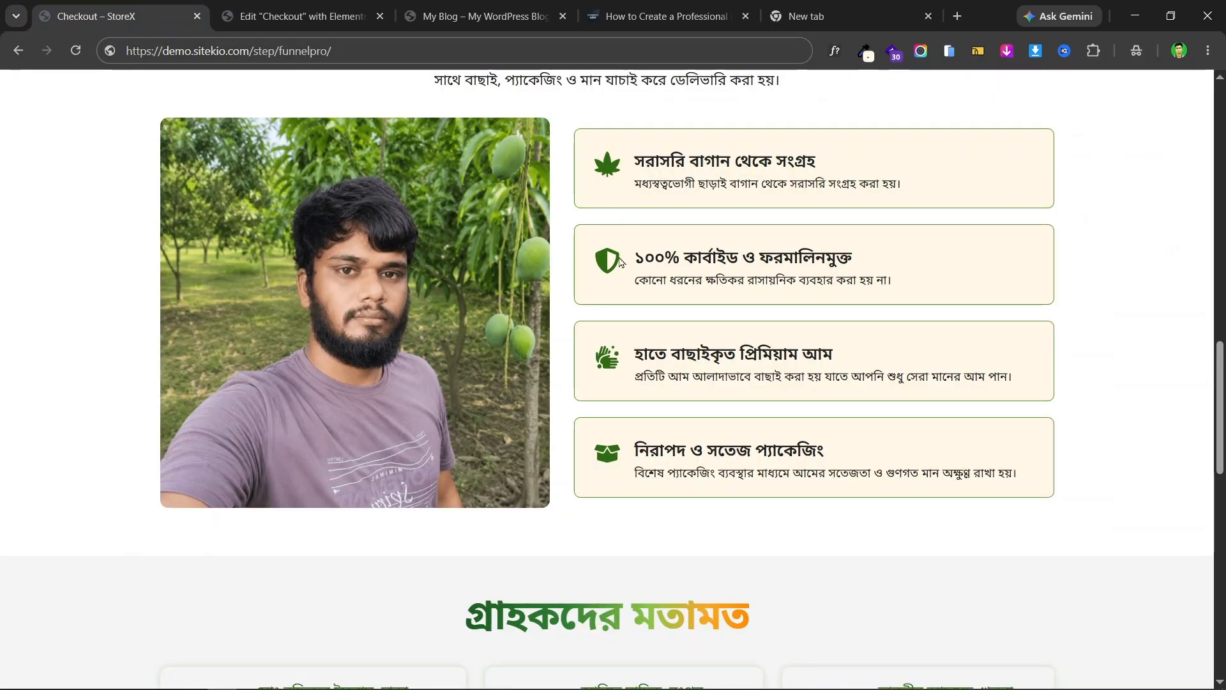
{"action": "left_click", "coordinate": [287, 8]}
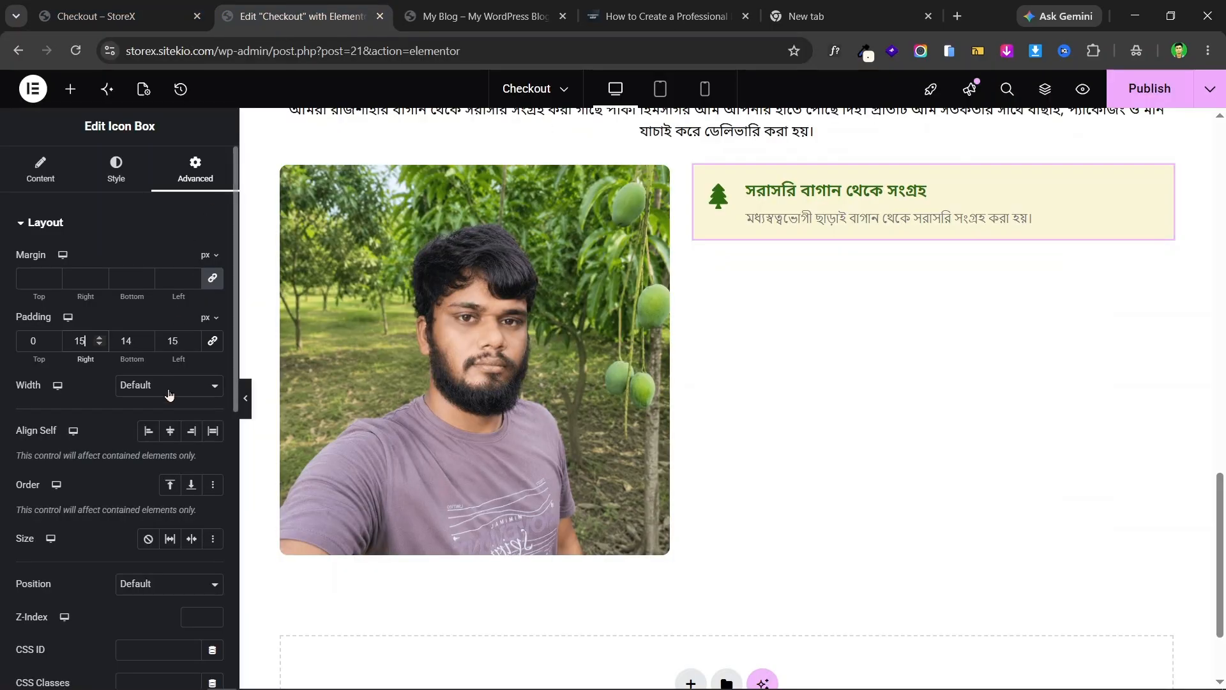
- Set the icon box border radius to 10 and preview it against the landing page
{"action": "scroll", "coordinate": [159, 460], "scroll_direction": "down", "scroll_amount": 6}
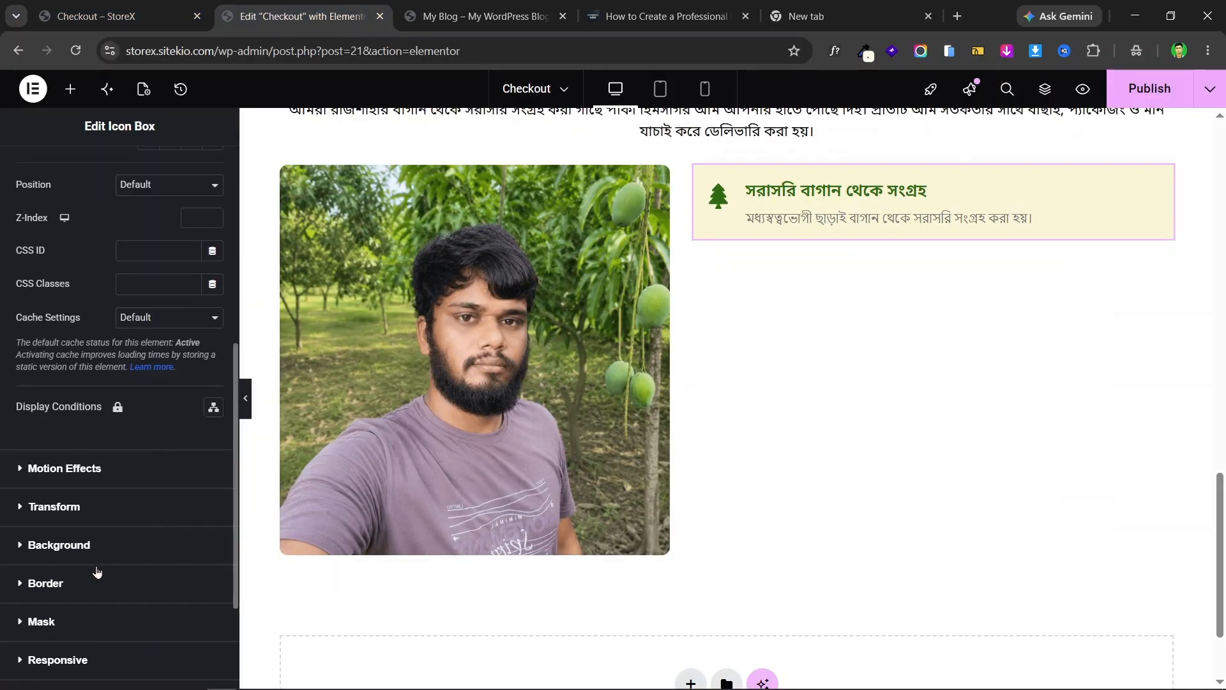
{"action": "left_click", "coordinate": [102, 581]}
{"action": "scroll", "coordinate": [135, 447], "scroll_direction": "down", "scroll_amount": 3}
{"action": "scroll", "coordinate": [146, 358], "scroll_direction": "up", "scroll_amount": 3}
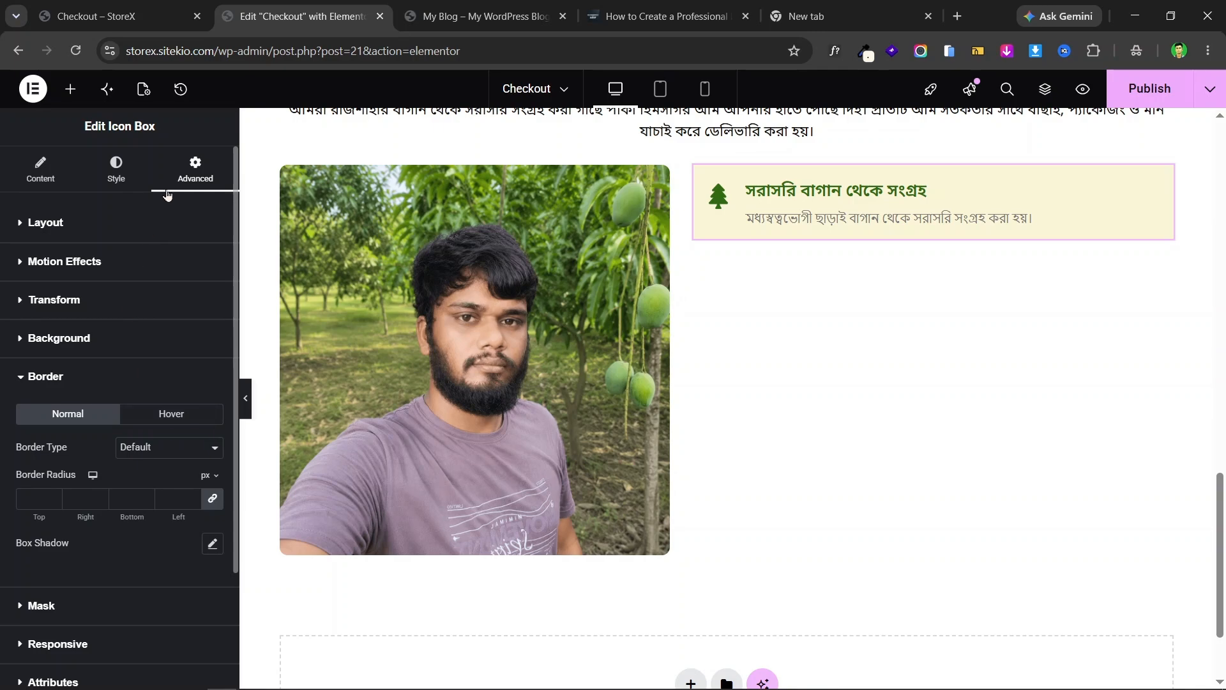
{"action": "scroll", "coordinate": [107, 435], "scroll_direction": "down", "scroll_amount": 3}
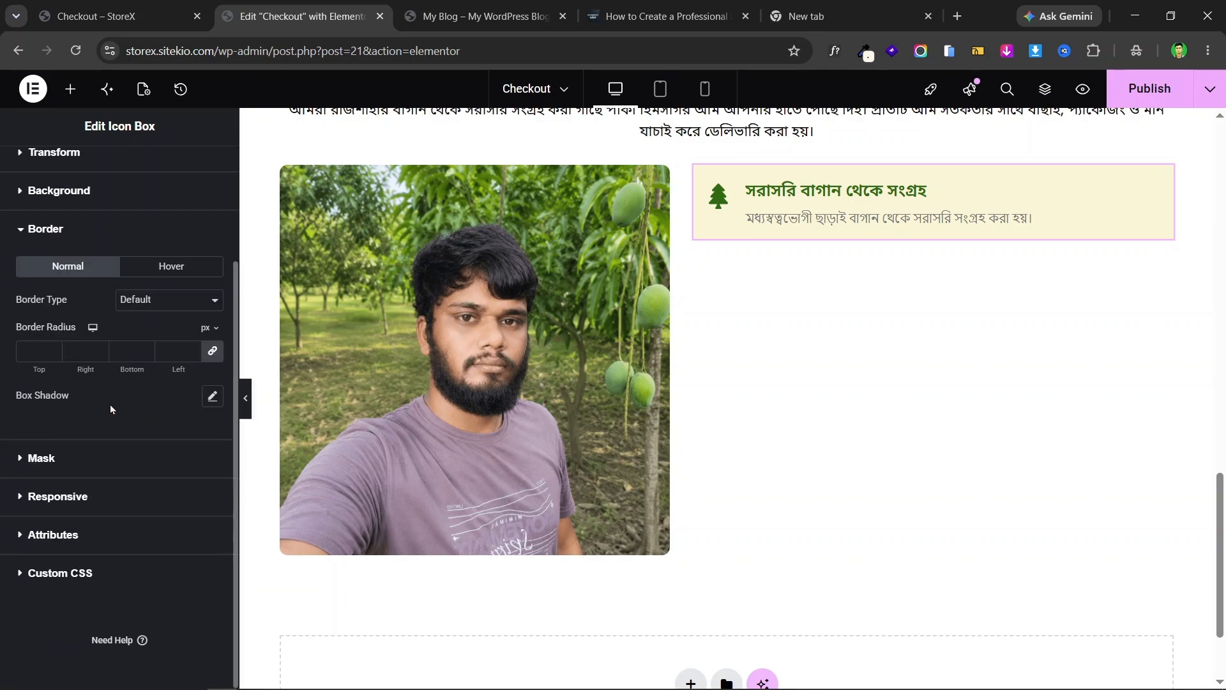
{"action": "type", "text": "0"}
{"action": "left_click", "coordinate": [245, 398]}
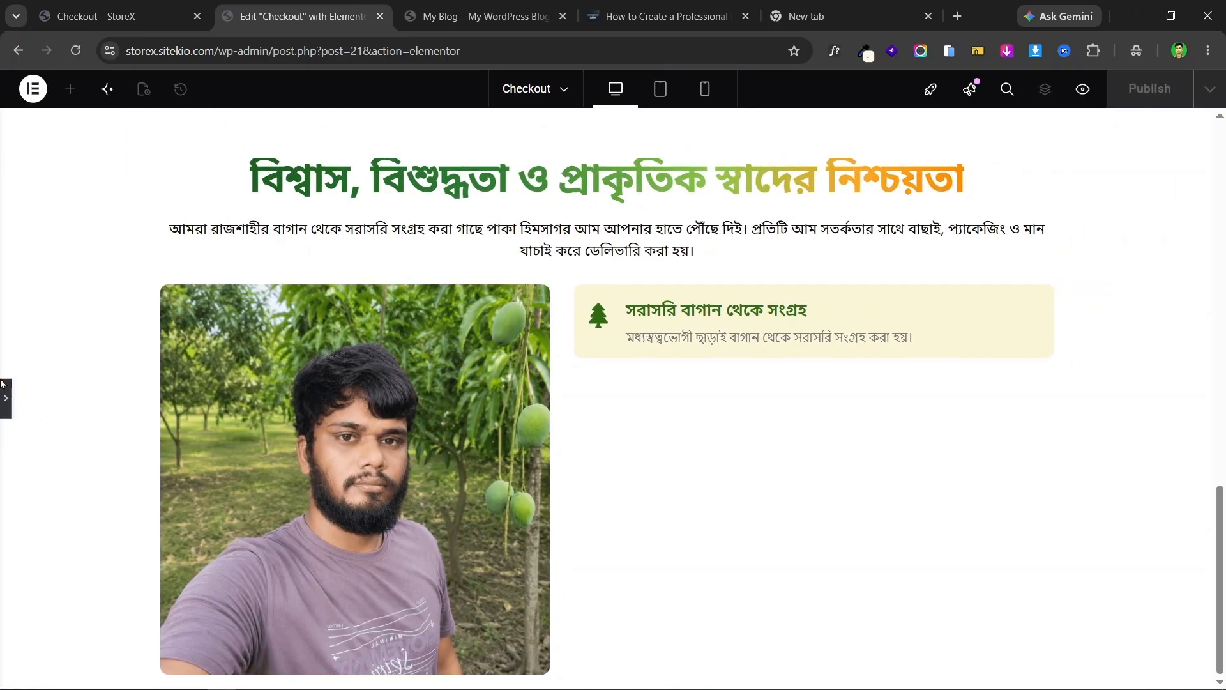
{"action": "left_click", "coordinate": [4, 398]}
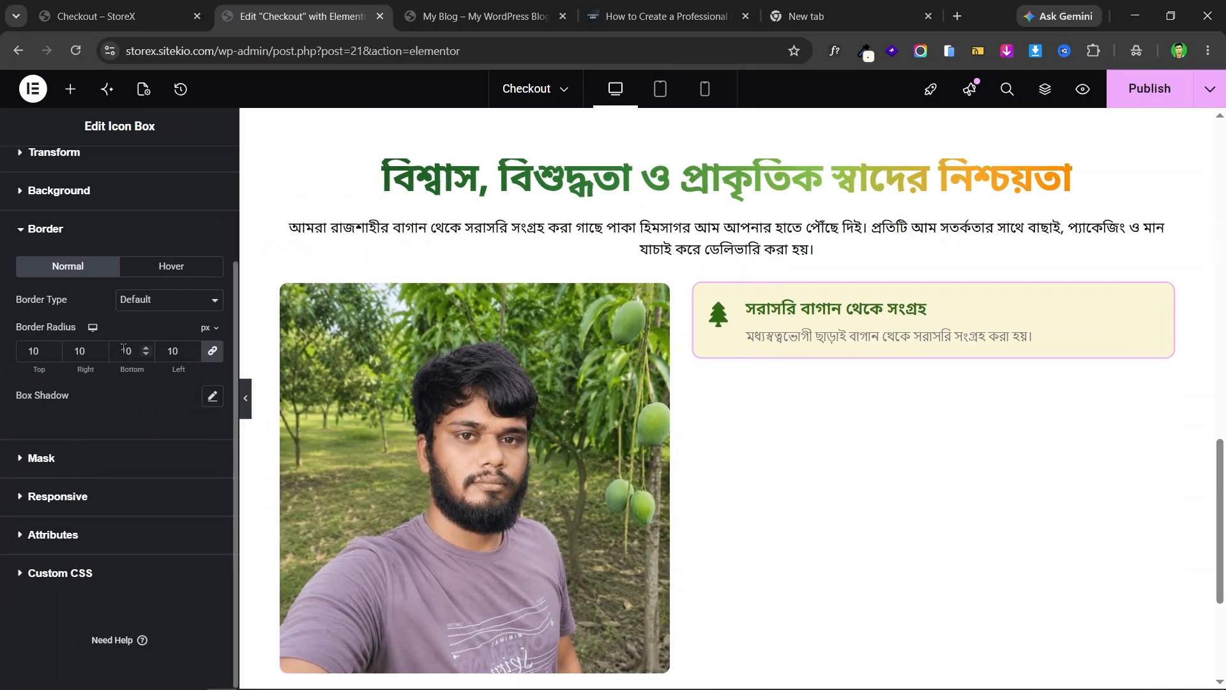
{"action": "left_click", "coordinate": [115, 16]}
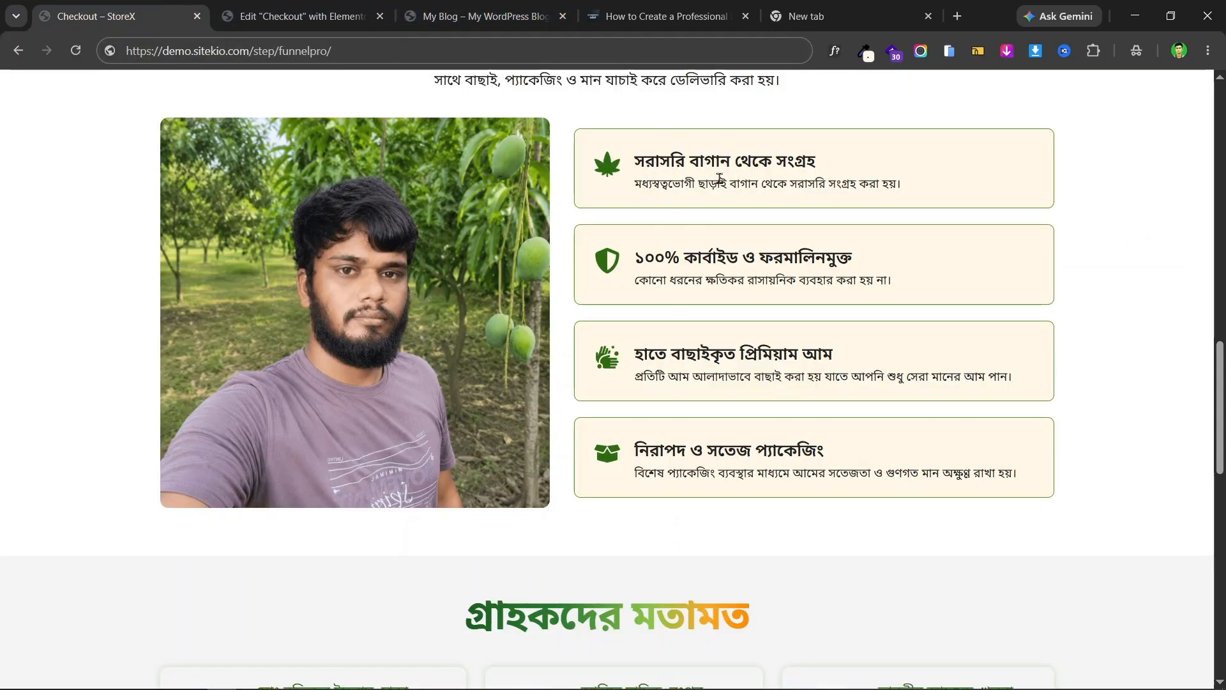
{"action": "left_click", "coordinate": [323, 9]}
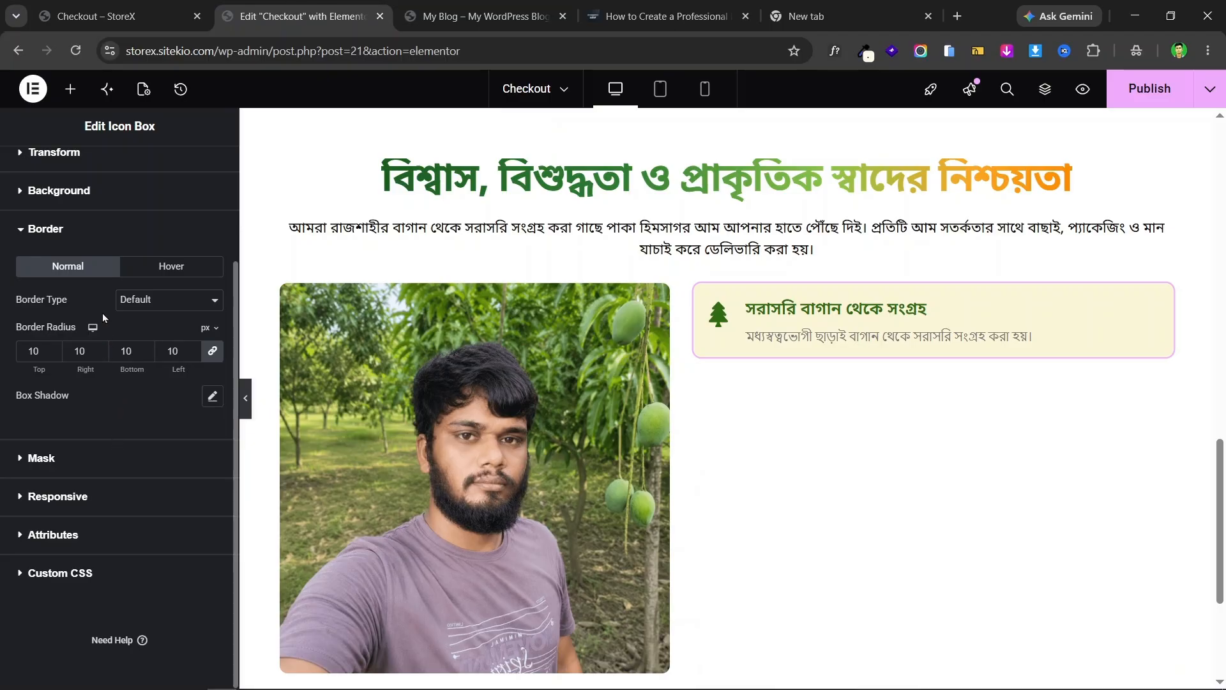
- Add a solid 1px border in the global Primary green colour
{"action": "left_click", "coordinate": [142, 295]}
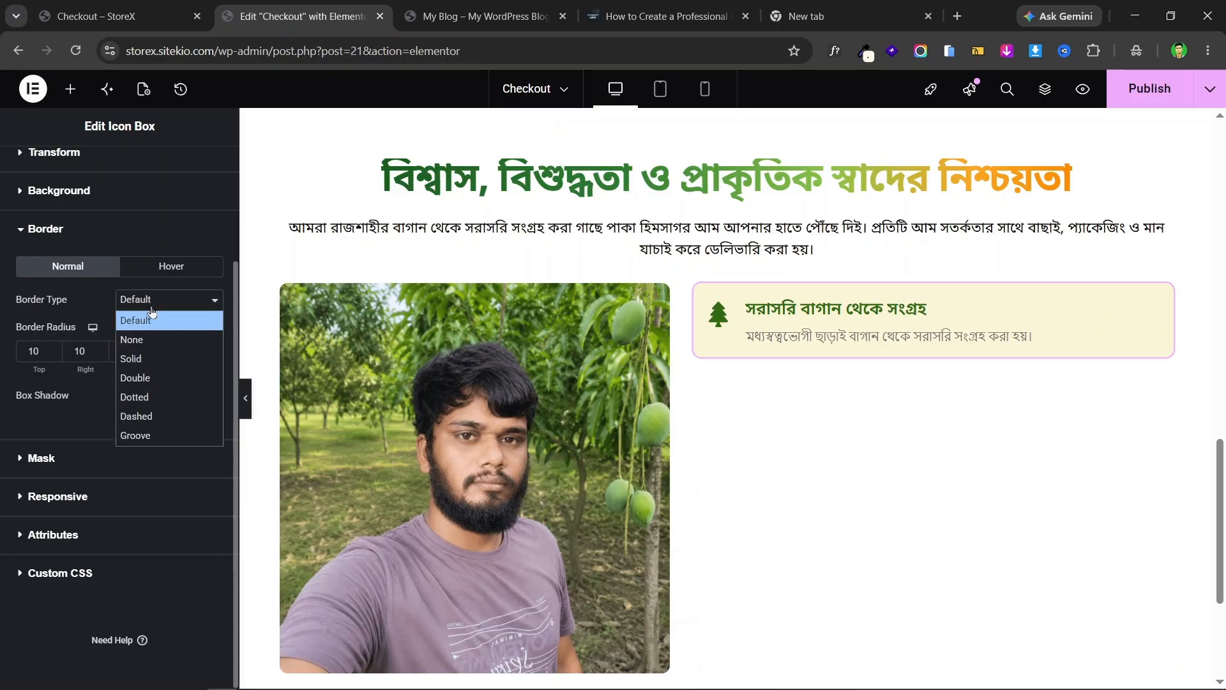
{"action": "left_click", "coordinate": [170, 361]}
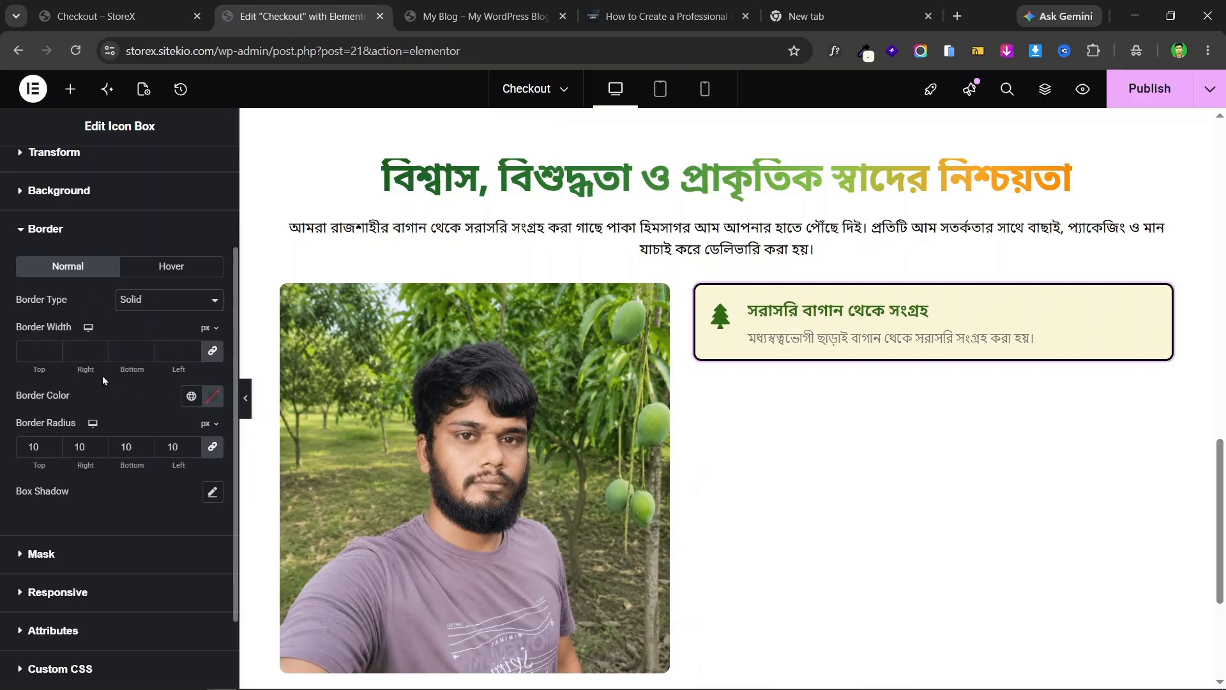
{"action": "left_click", "coordinate": [193, 349]}
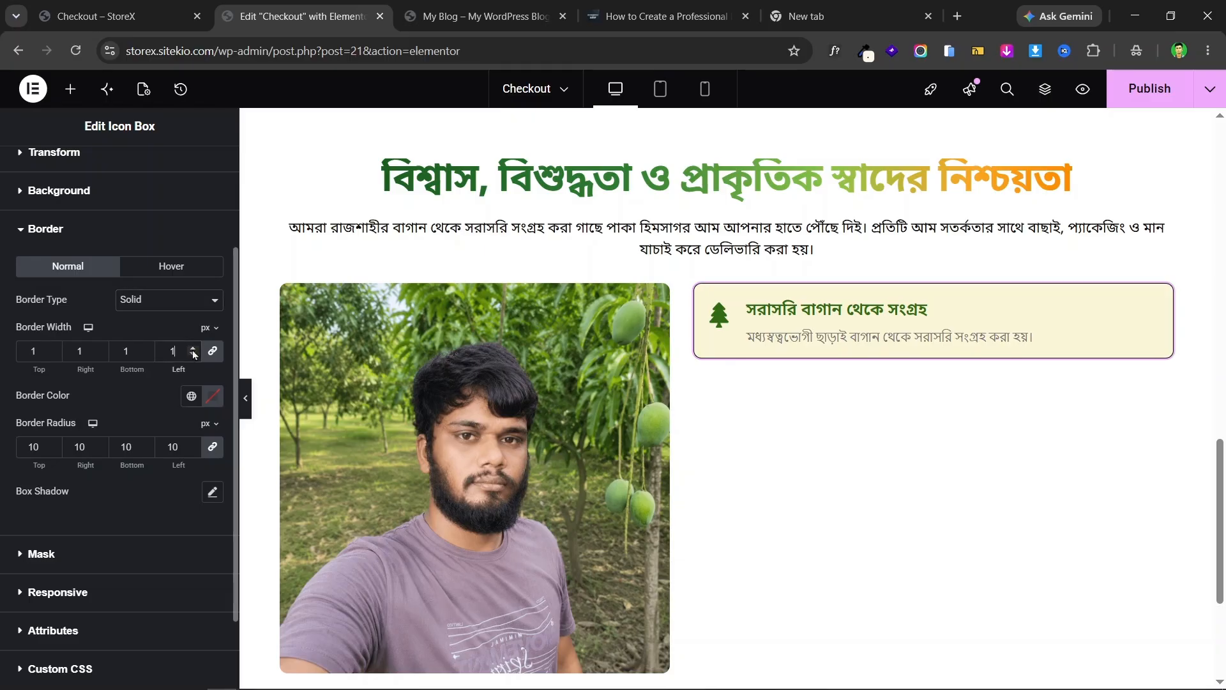
{"action": "left_click", "coordinate": [191, 396]}
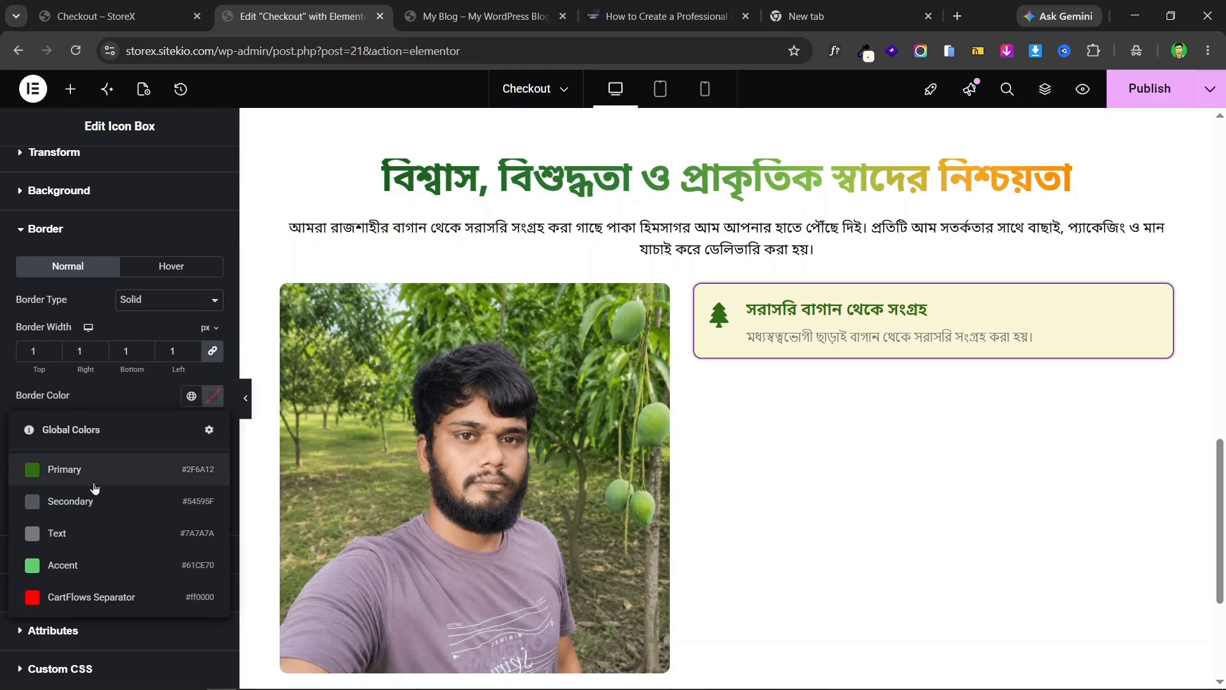
{"action": "left_click", "coordinate": [103, 473]}
{"action": "left_click", "coordinate": [243, 398]}
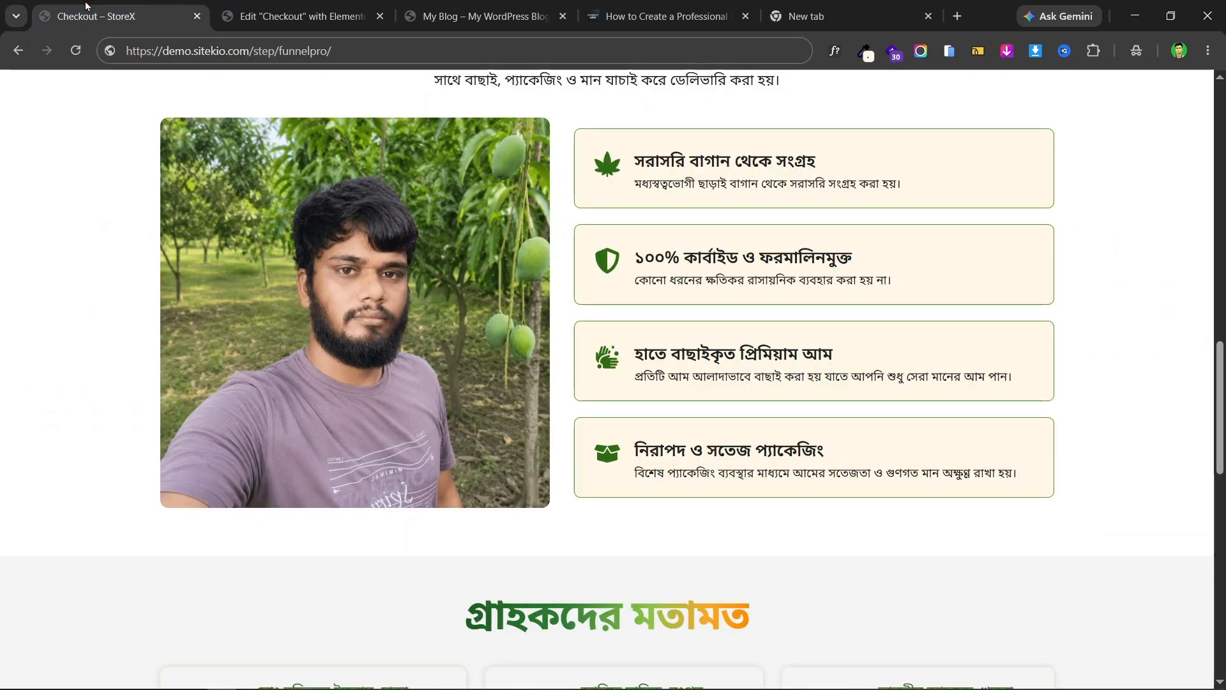
{"action": "left_click", "coordinate": [103, 16]}
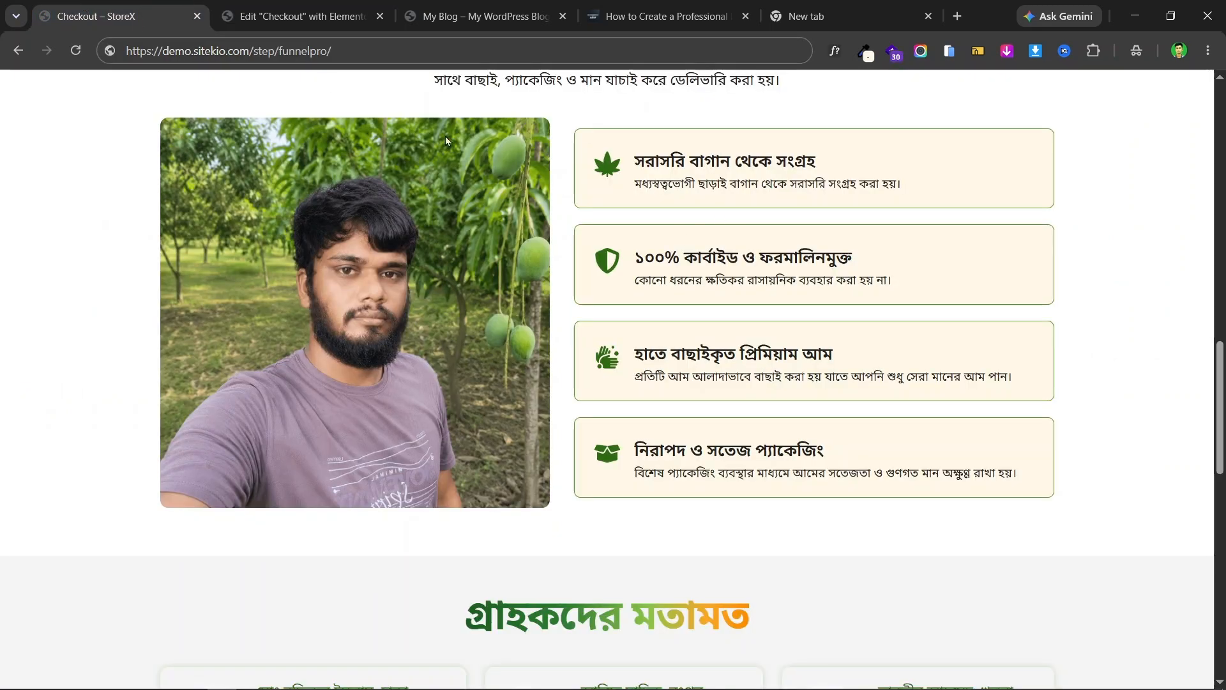
{"action": "left_click", "coordinate": [317, 3]}
{"action": "left_click", "coordinate": [6, 391]}
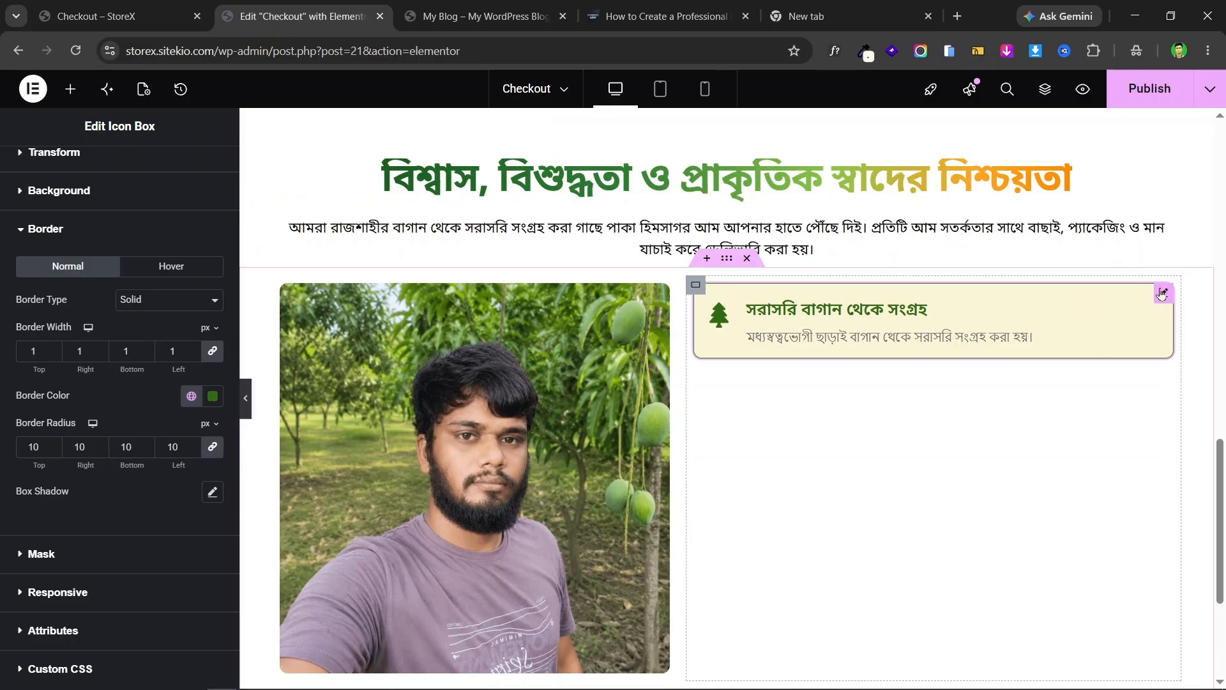
- Duplicate the icon box three times to make four feature boxes, matching the live page
{"action": "right_click", "coordinate": [1162, 294]}
{"action": "left_click", "coordinate": [1088, 333]}
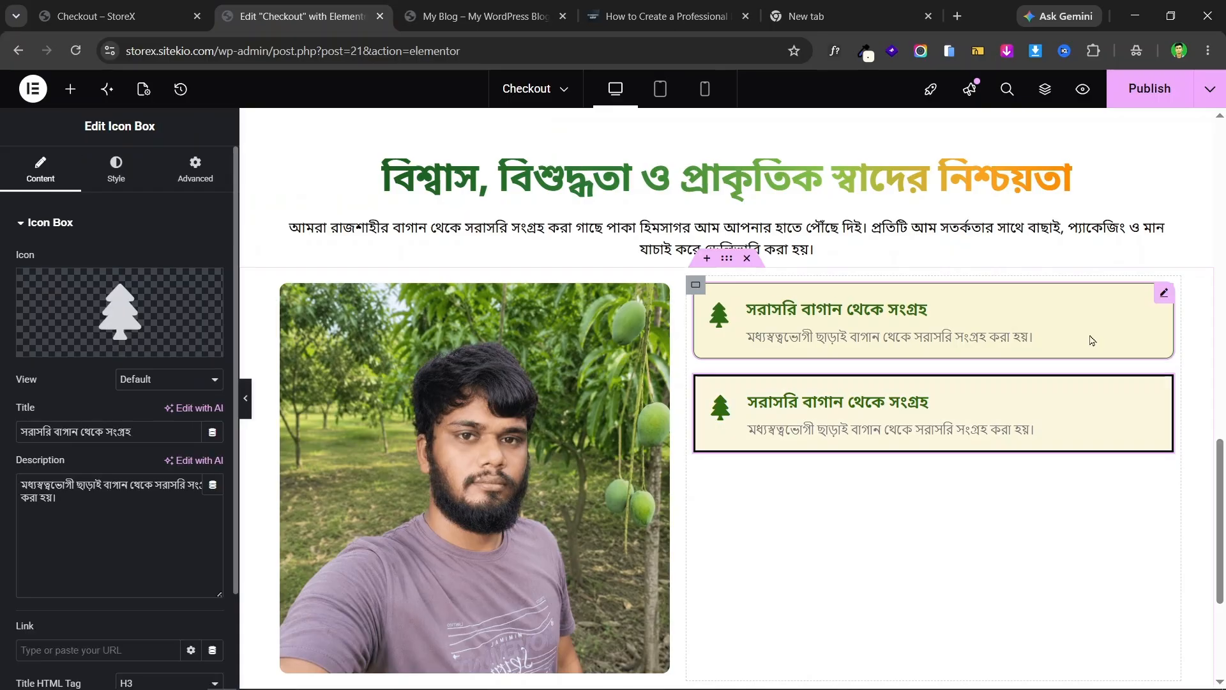
{"action": "right_click", "coordinate": [1158, 384]}
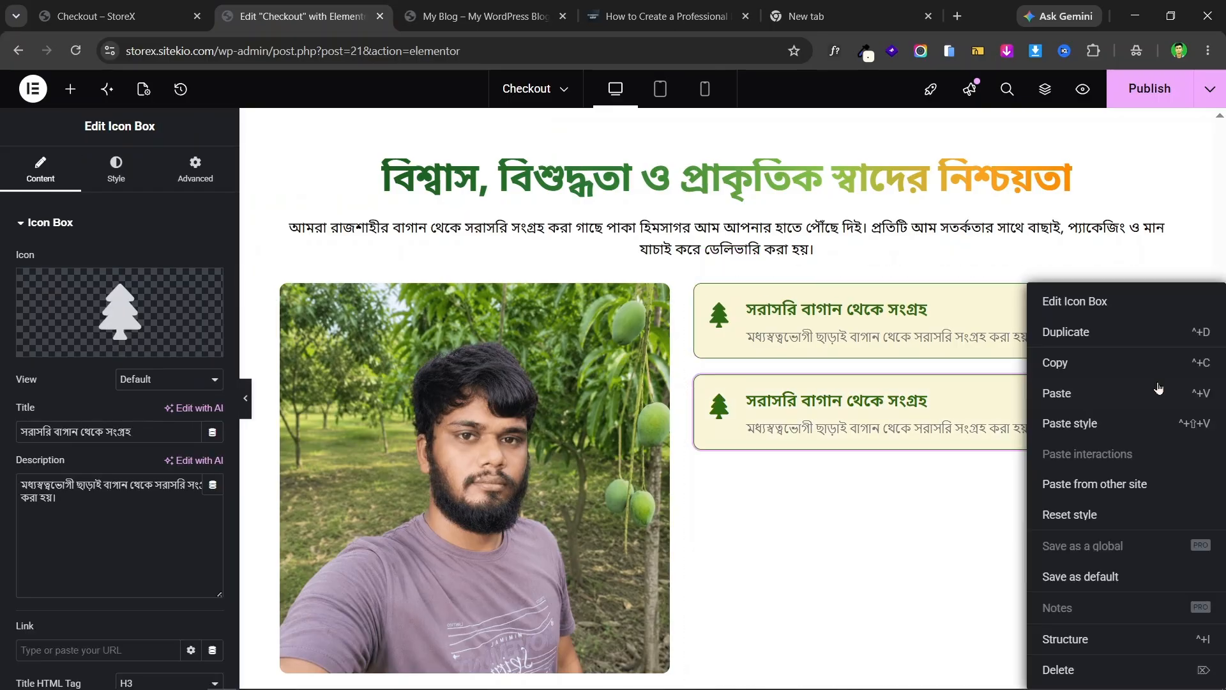
{"action": "left_click", "coordinate": [1078, 334]}
{"action": "right_click", "coordinate": [1163, 478]}
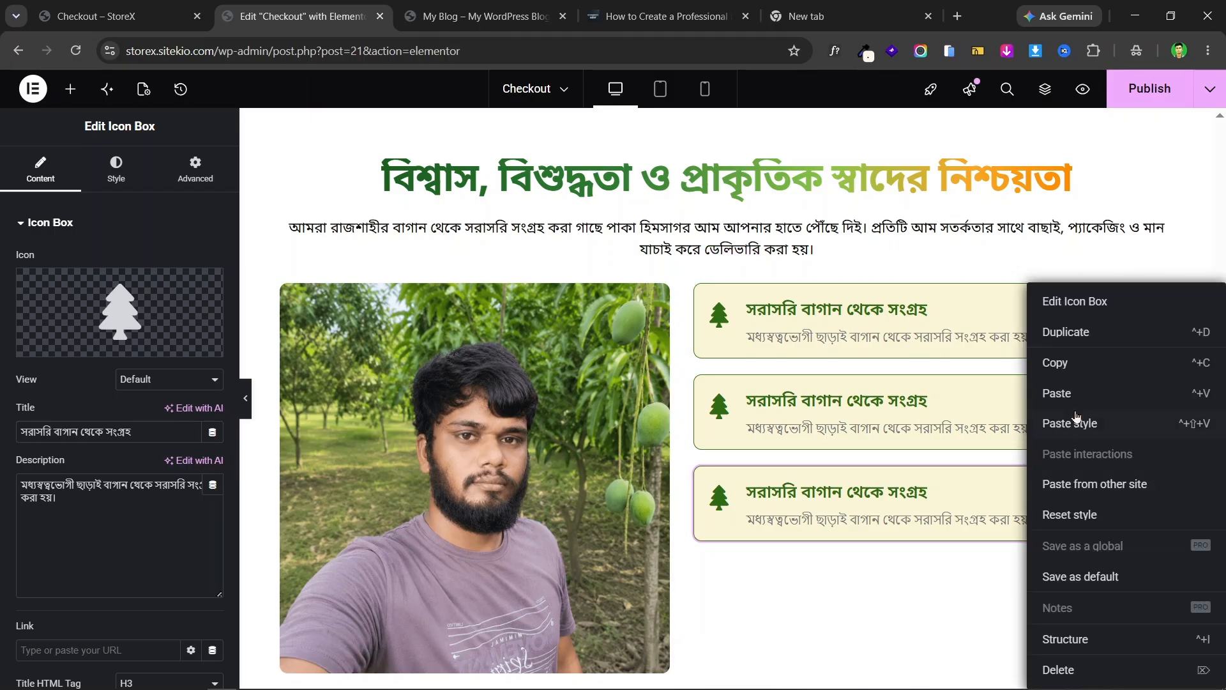
{"action": "left_click", "coordinate": [1065, 333]}
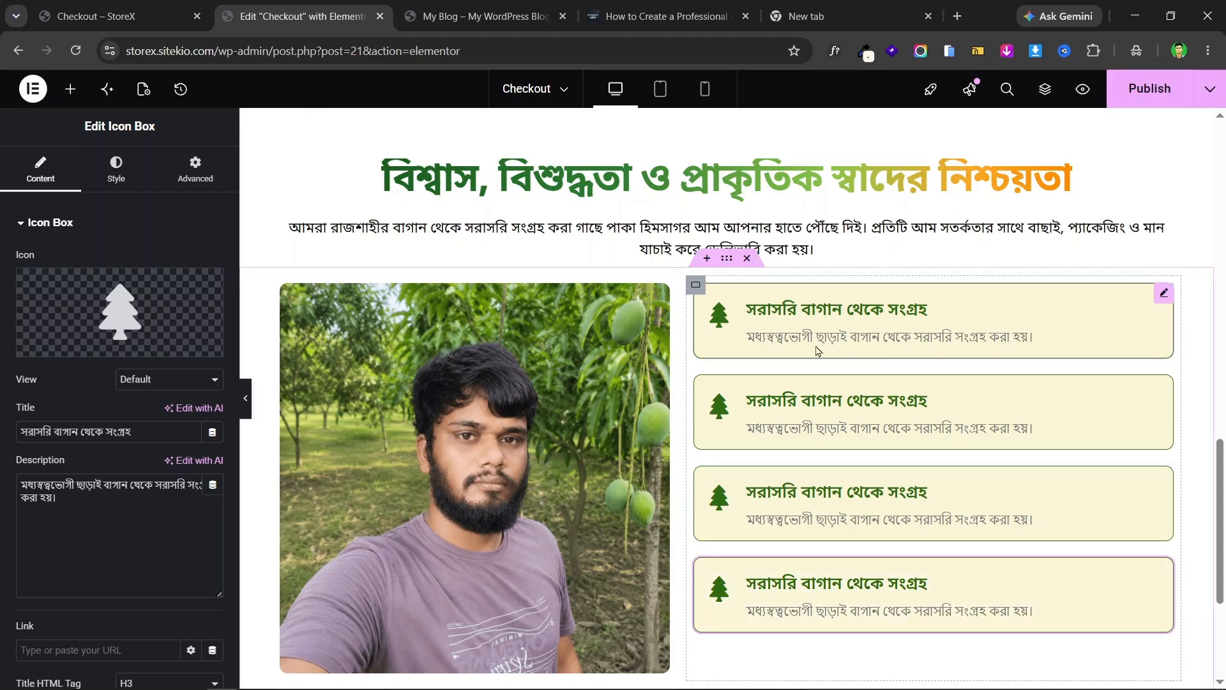
{"action": "left_click", "coordinate": [83, 14]}
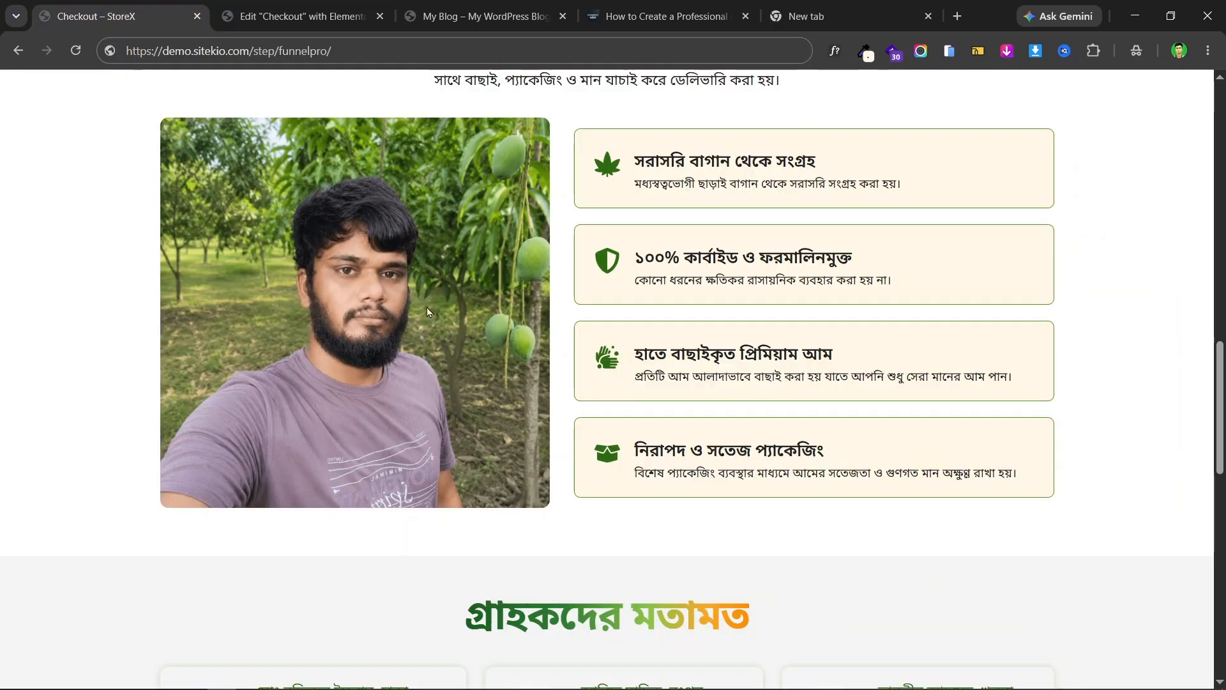
{"action": "left_click", "coordinate": [300, 16]}
{"action": "scroll", "coordinate": [789, 324], "scroll_direction": "down", "scroll_amount": 3}
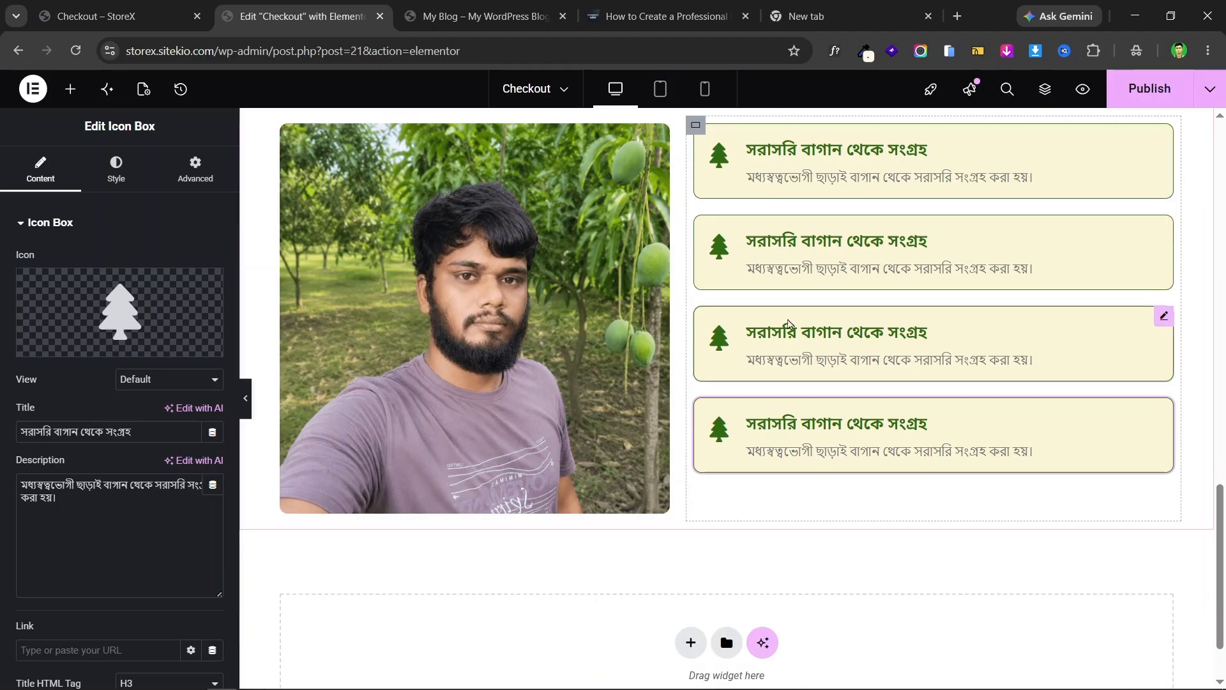
{"action": "left_click", "coordinate": [143, 10]}
{"action": "scroll", "coordinate": [811, 265], "scroll_direction": "up", "scroll_amount": 3}
{"action": "scroll", "coordinate": [795, 287], "scroll_direction": "down", "scroll_amount": 3}
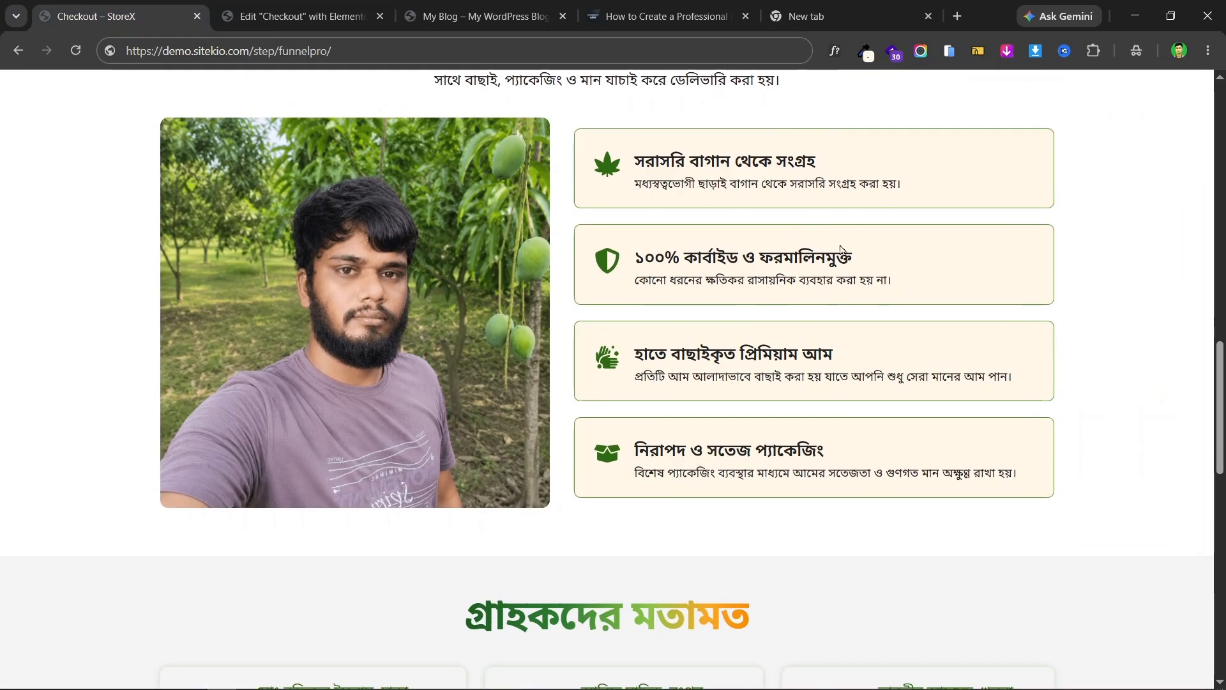
{"action": "left_click", "coordinate": [287, 14]}
{"action": "scroll", "coordinate": [682, 275], "scroll_direction": "up", "scroll_amount": 3}
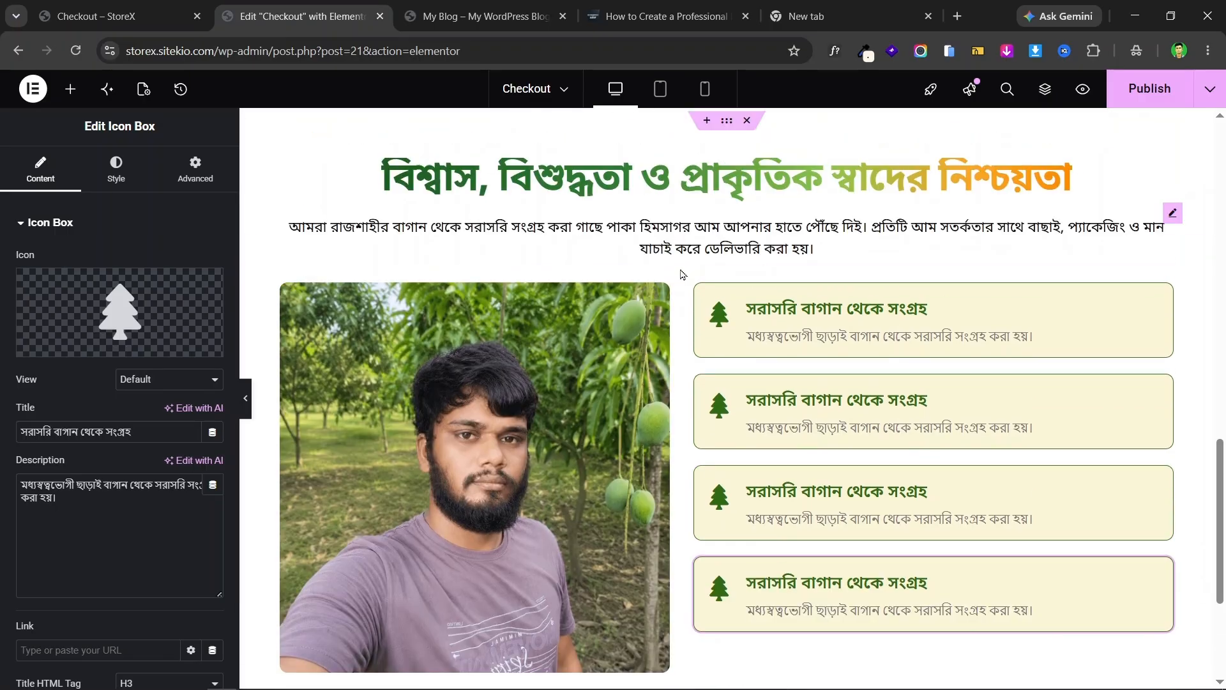
- Vertically centre the feature boxes beside the photo in their container
{"action": "left_click", "coordinate": [727, 259]}
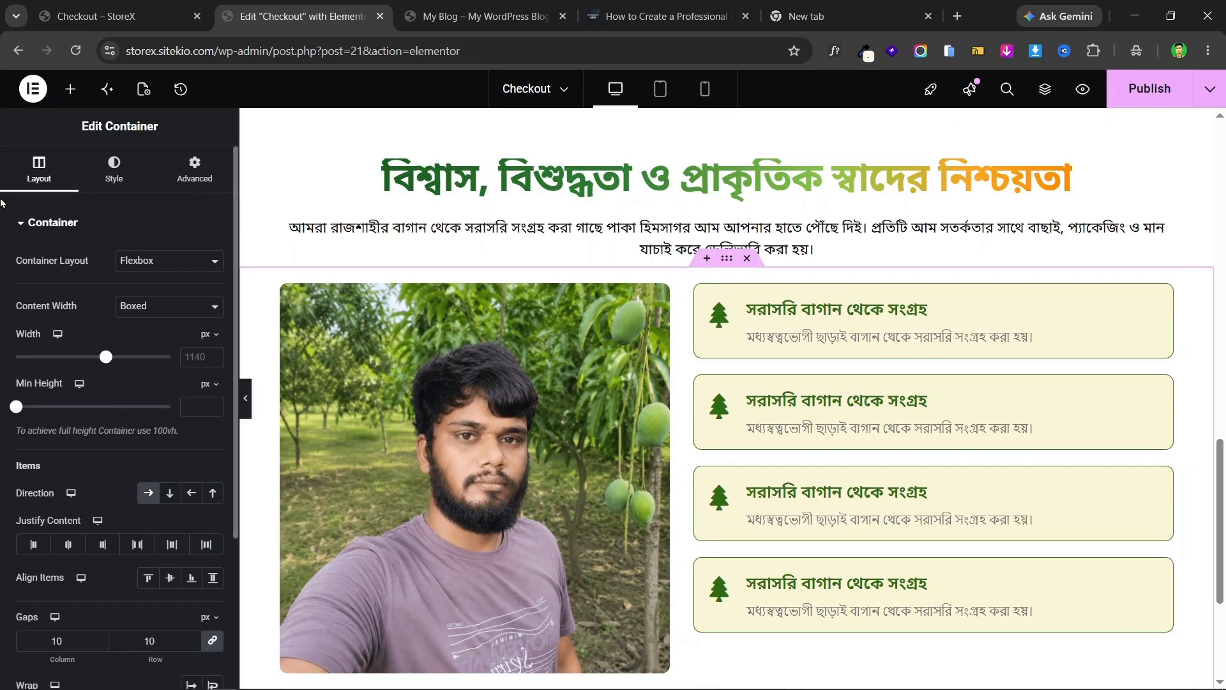
{"action": "scroll", "coordinate": [39, 344], "scroll_direction": "down", "scroll_amount": 3}
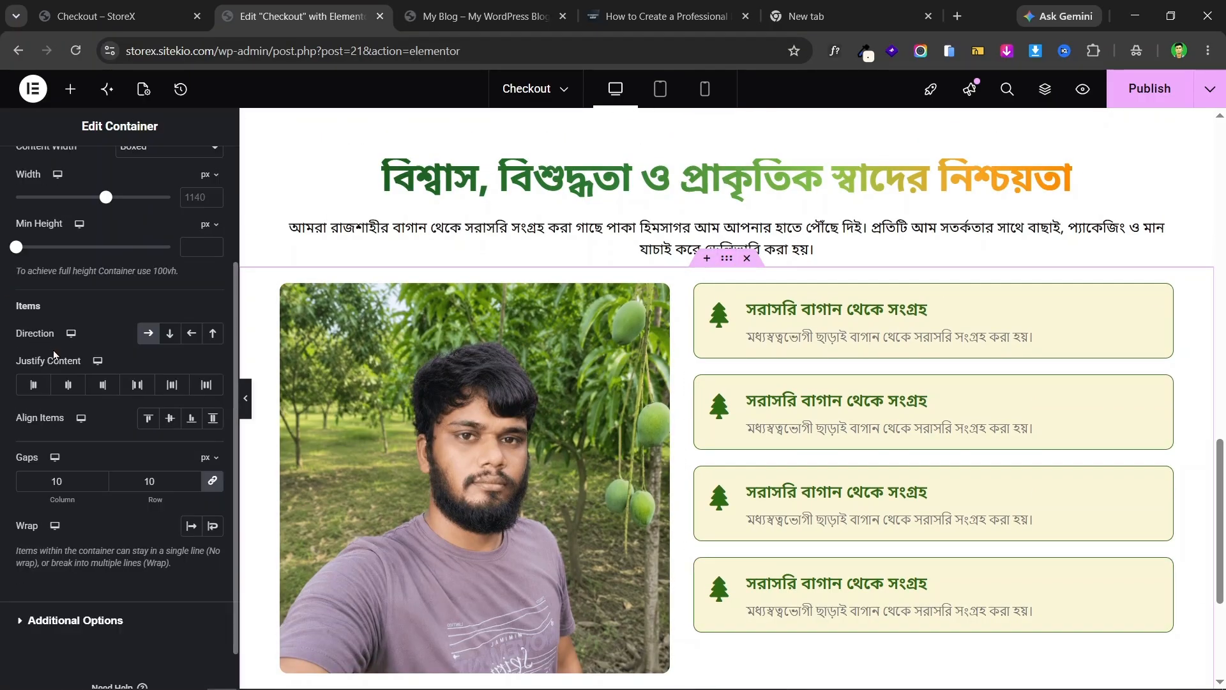
{"action": "left_click", "coordinate": [168, 419]}
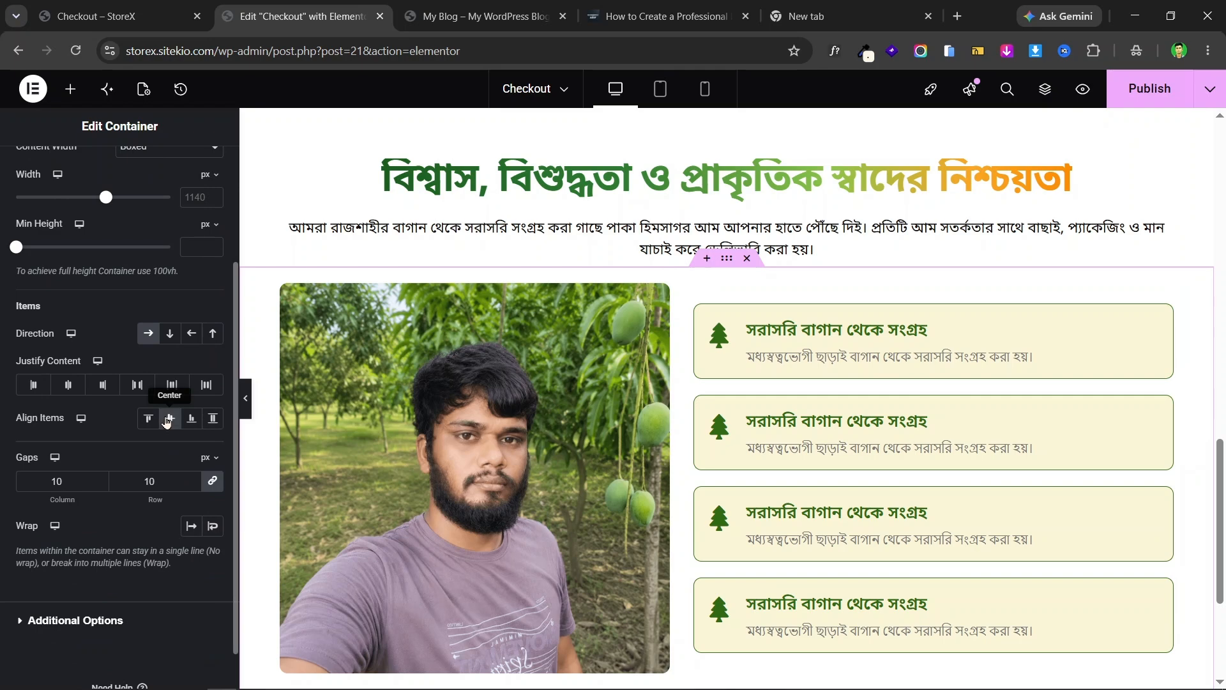
{"action": "left_click", "coordinate": [246, 398]}
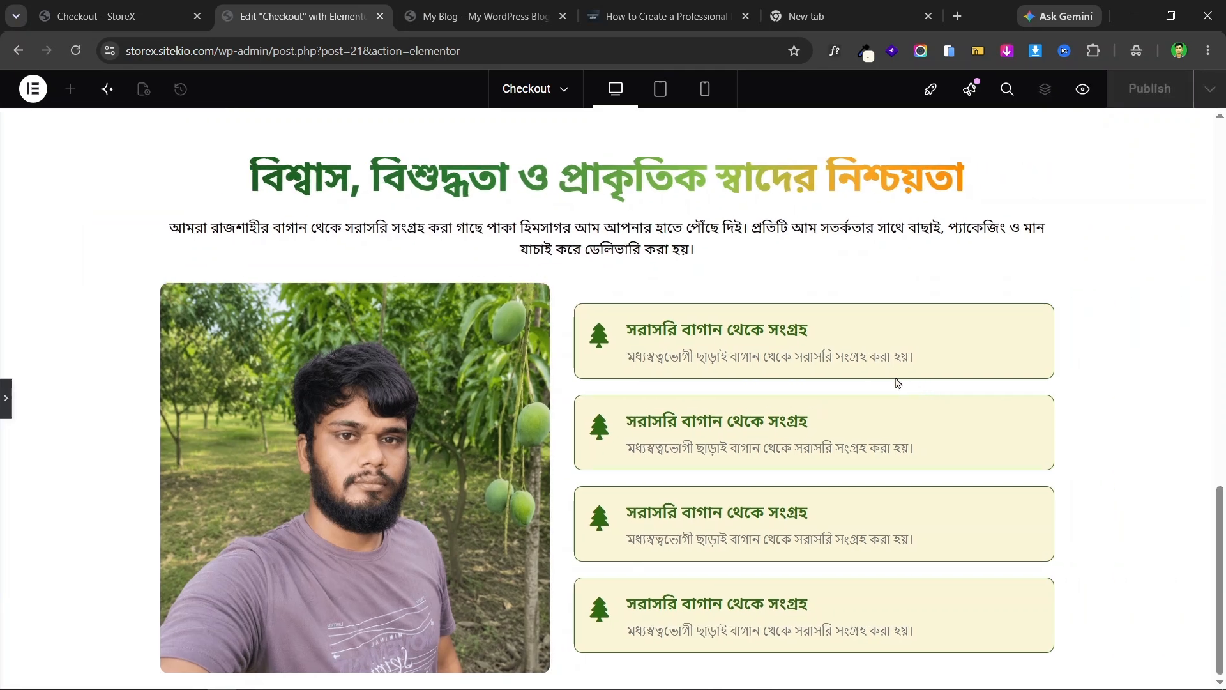
{"action": "left_click", "coordinate": [6, 397]}
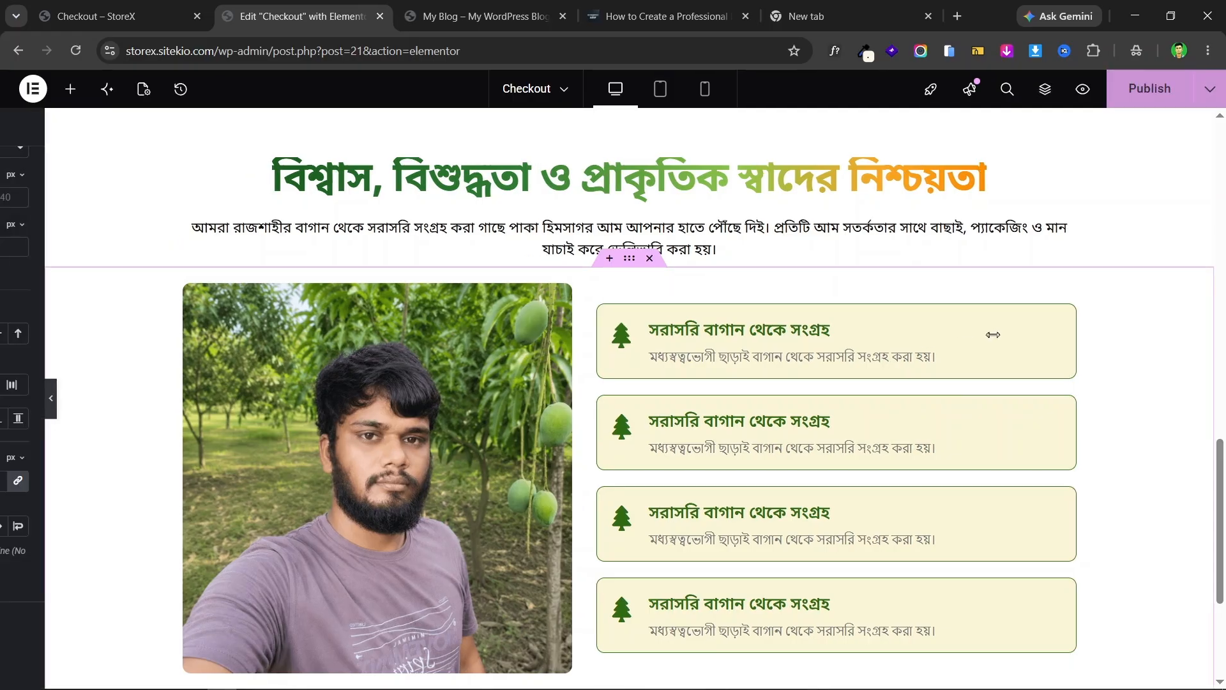
{"action": "scroll", "coordinate": [1089, 354], "scroll_direction": "down", "scroll_amount": 2}
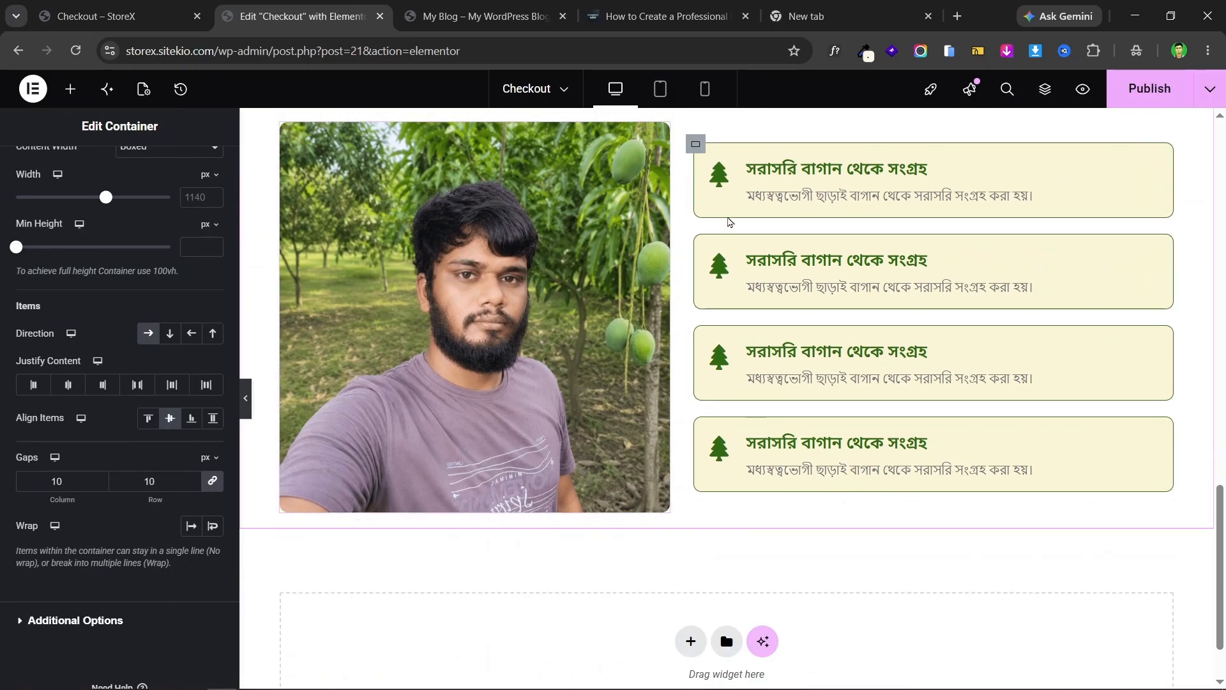
{"action": "scroll", "coordinate": [742, 225], "scroll_direction": "up", "scroll_amount": 1}
{"action": "scroll", "coordinate": [754, 228], "scroll_direction": "up", "scroll_amount": 5}
{"action": "scroll", "coordinate": [1049, 343], "scroll_direction": "down", "scroll_amount": 6}
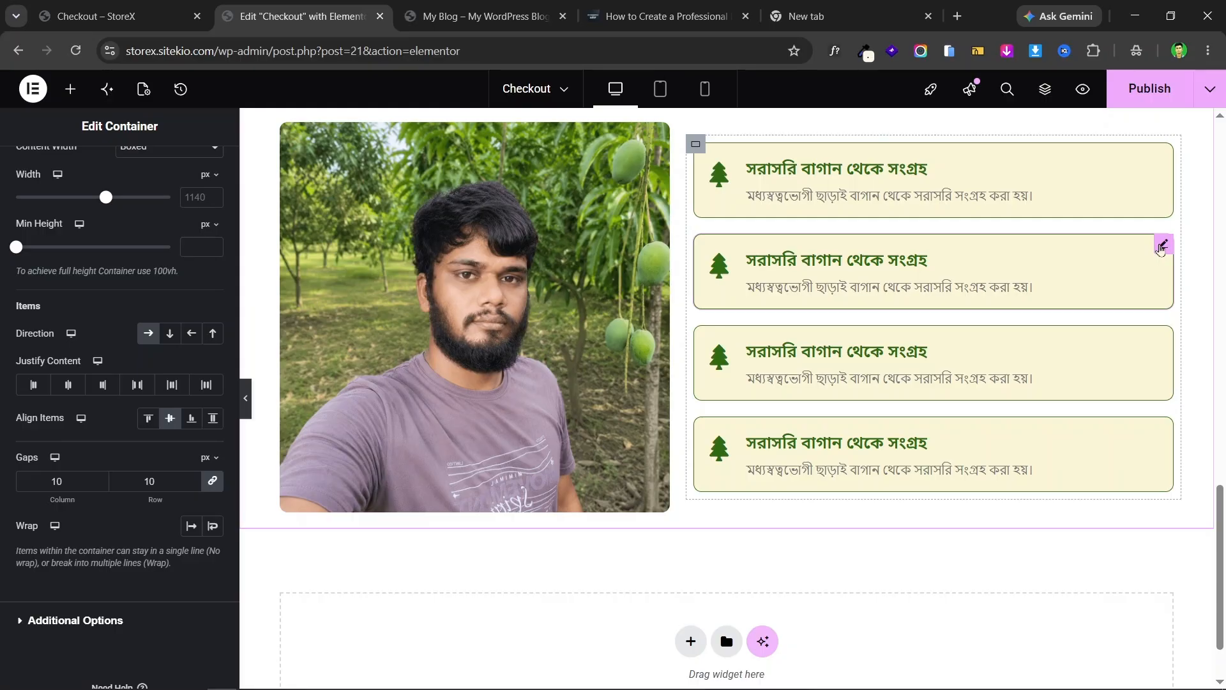
- Review the landing page, then start a new section below the feature boxes
{"action": "left_click", "coordinate": [1165, 244]}
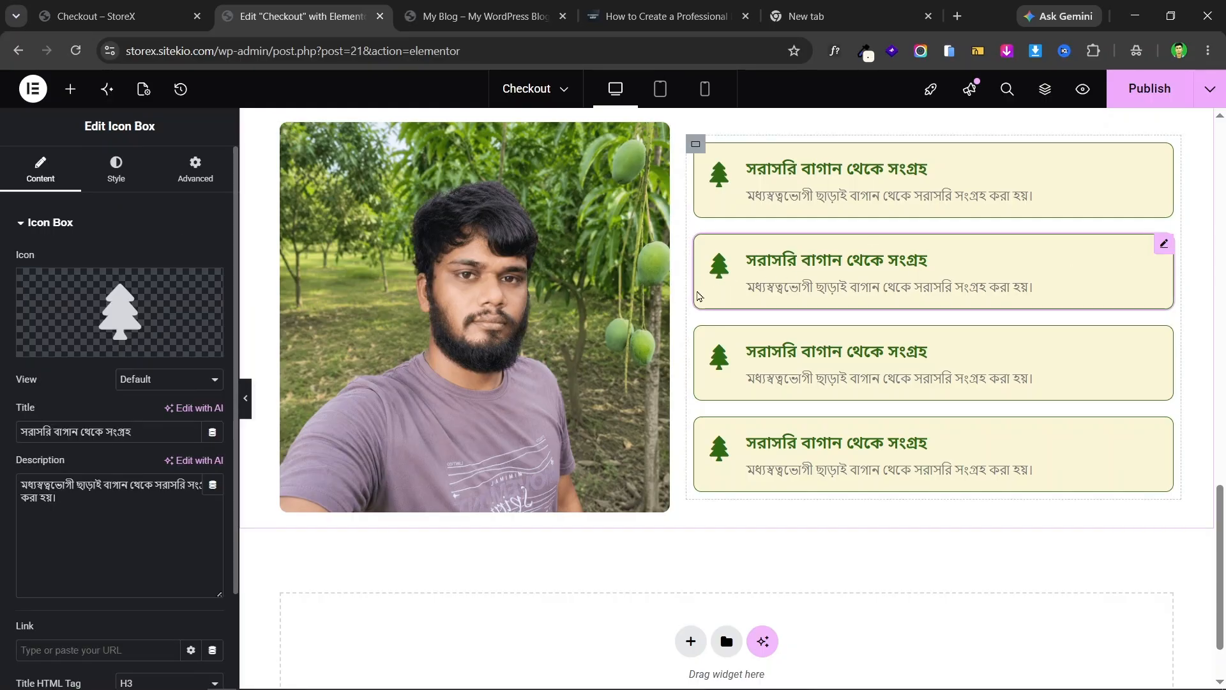
{"action": "left_click", "coordinate": [93, 11]}
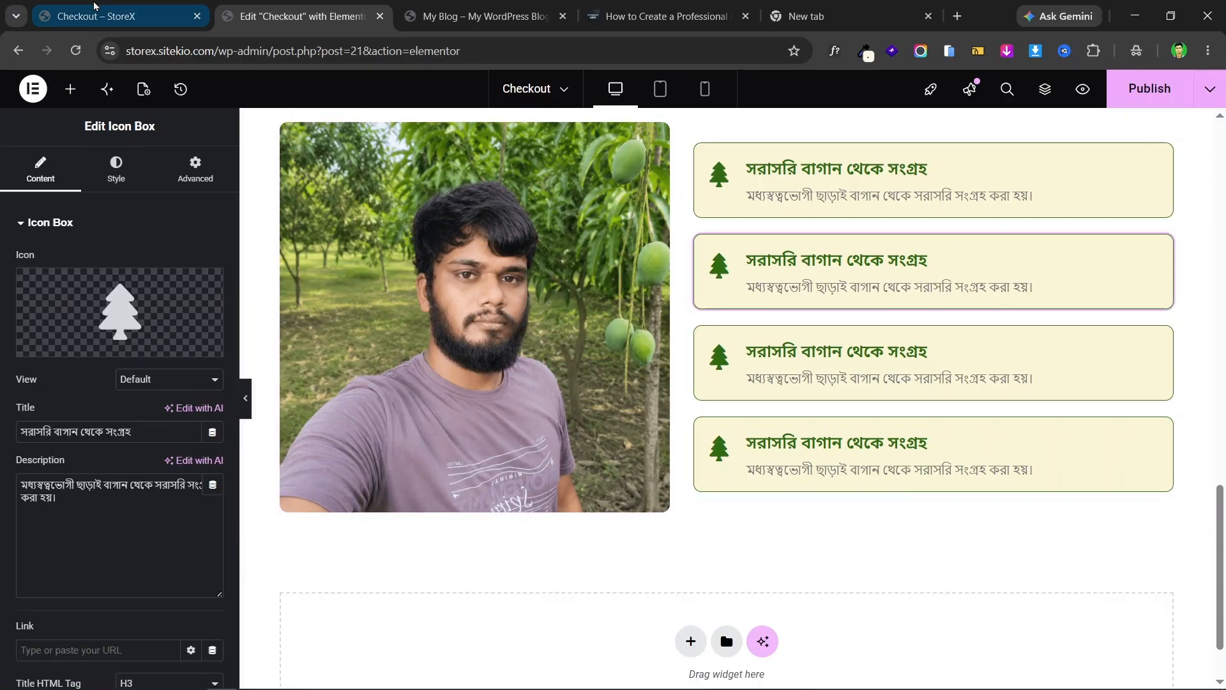
{"action": "scroll", "coordinate": [712, 359], "scroll_direction": "down", "scroll_amount": 5}
{"action": "scroll", "coordinate": [713, 359], "scroll_direction": "up", "scroll_amount": 3}
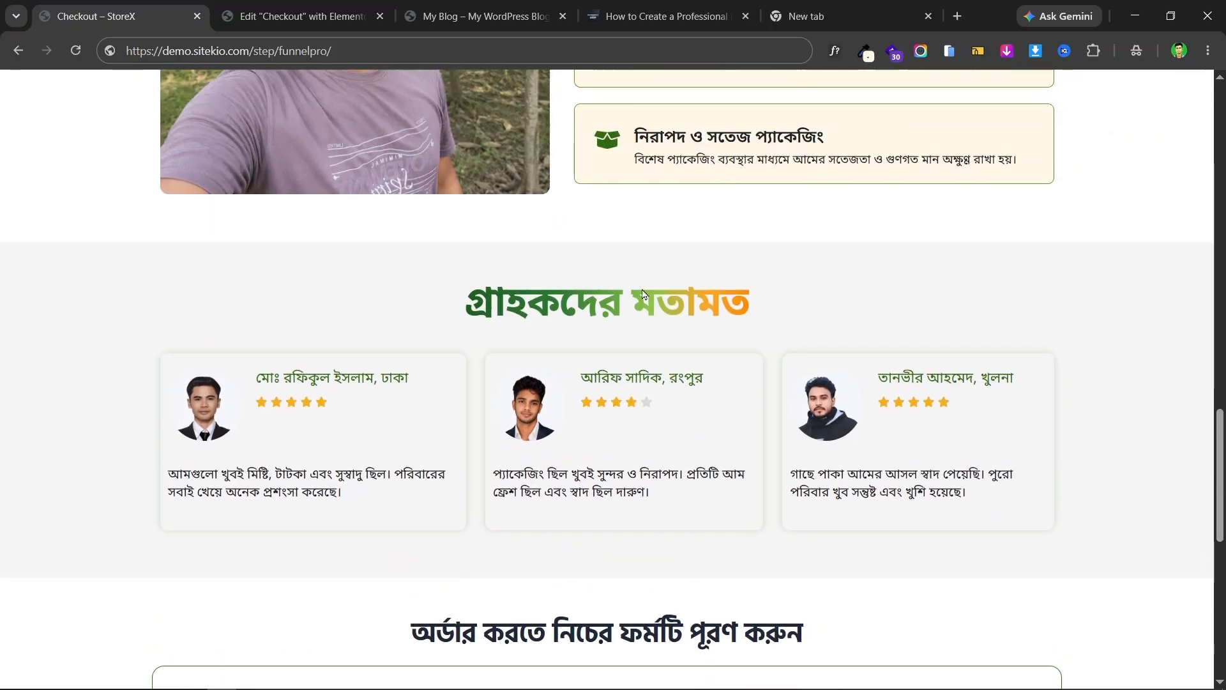
{"action": "scroll", "coordinate": [724, 359], "scroll_direction": "down", "scroll_amount": 4}
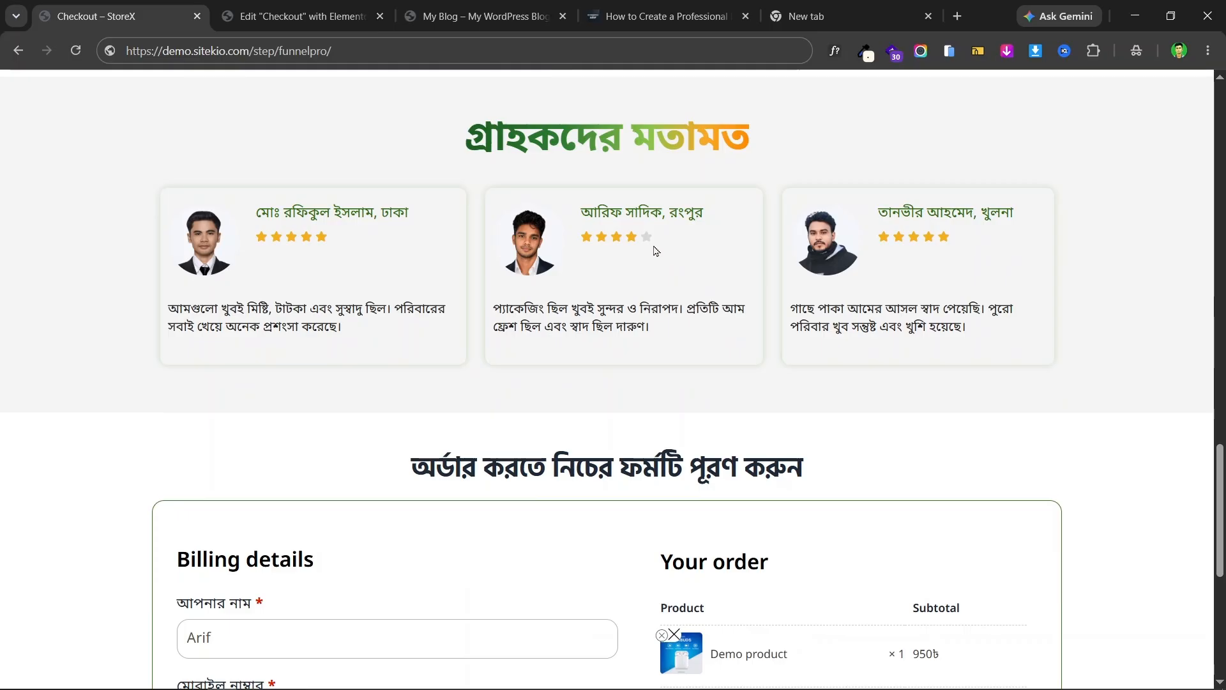
{"action": "scroll", "coordinate": [713, 261], "scroll_direction": "up", "scroll_amount": 1}
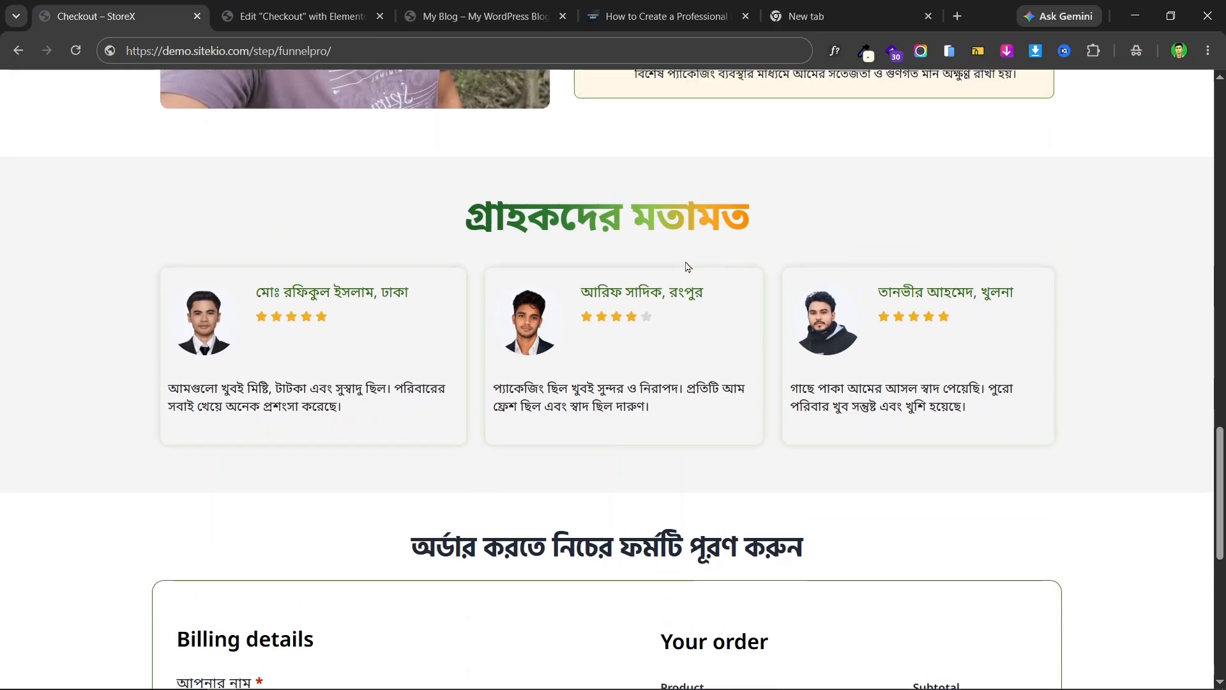
{"action": "left_click", "coordinate": [300, 16]}
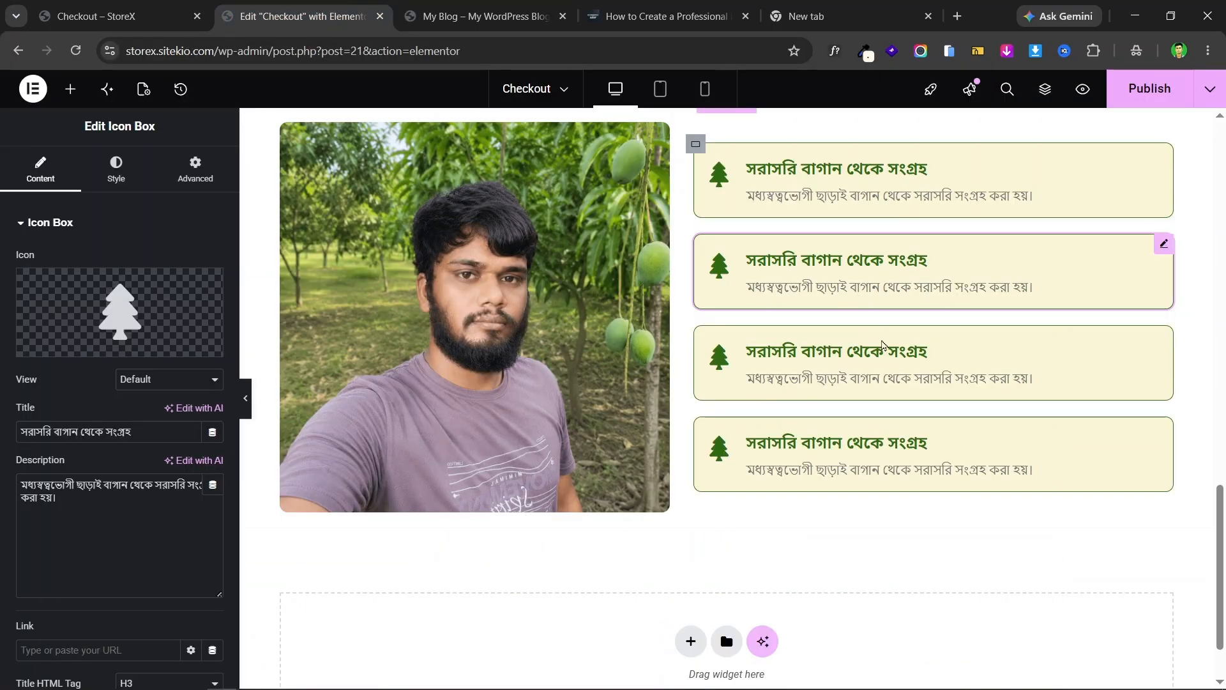
{"action": "scroll", "coordinate": [684, 549], "scroll_direction": "down", "scroll_amount": 1}
{"action": "left_click", "coordinate": [682, 548]}
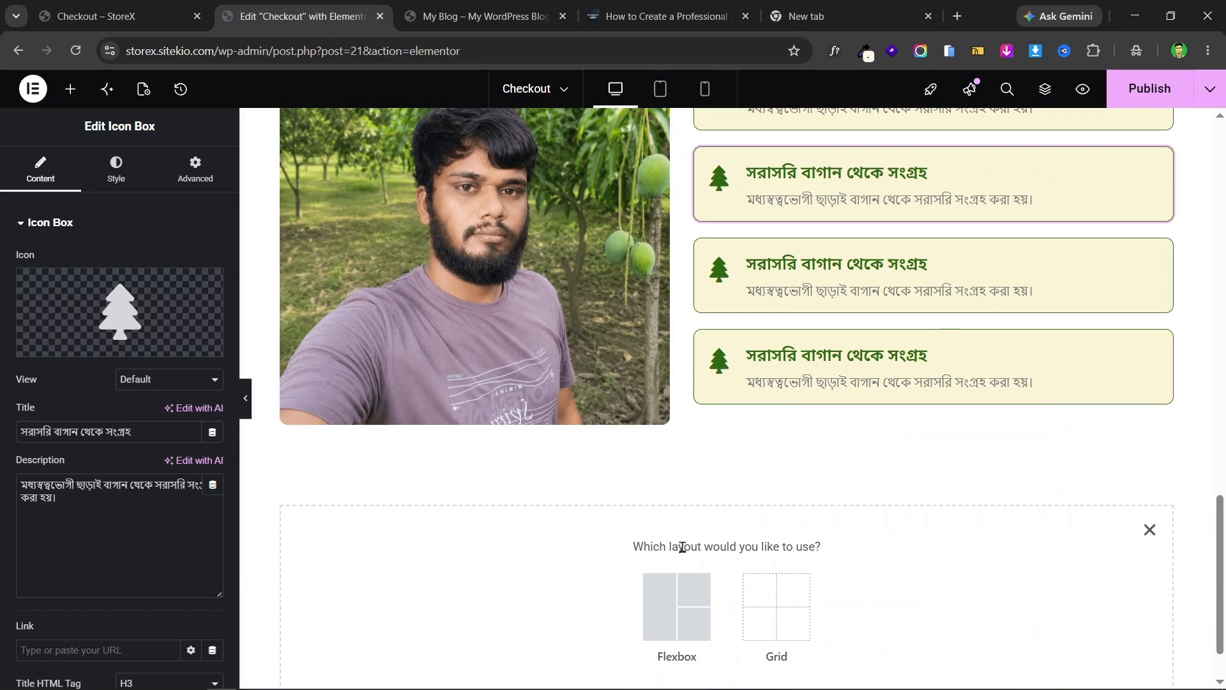
- Add an empty single-column flexbox container below the feature boxes
{"action": "left_click", "coordinate": [649, 607]}
{"action": "left_click", "coordinate": [507, 590]}
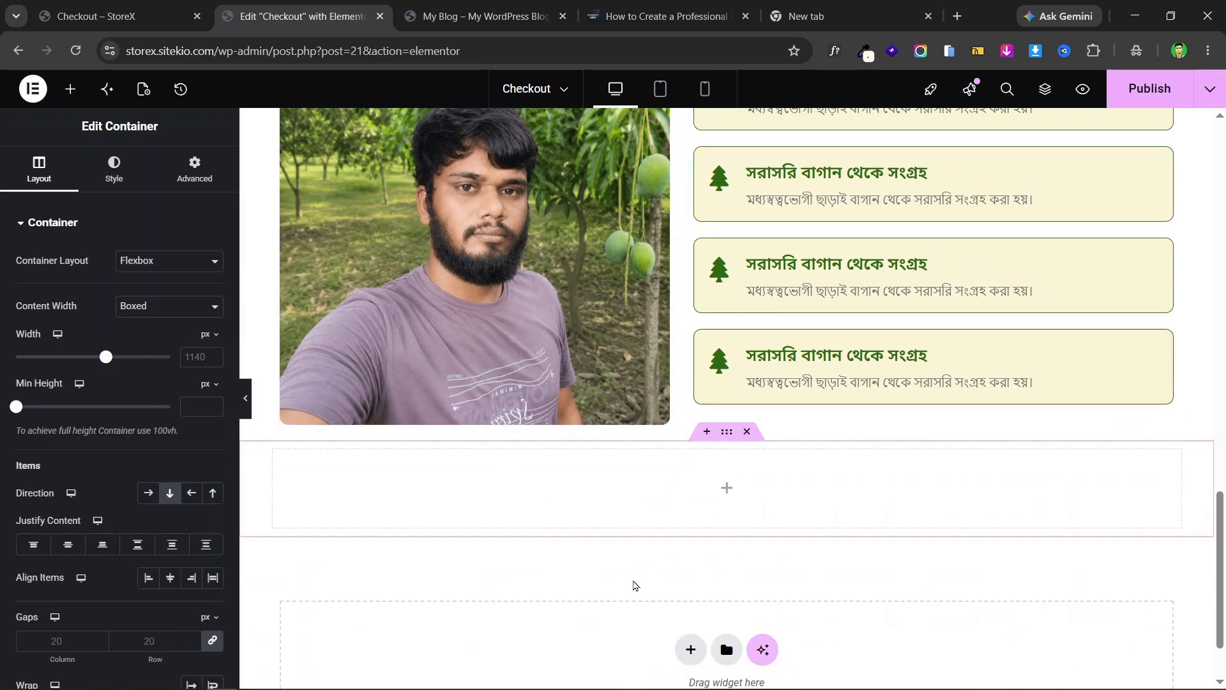
{"action": "left_click", "coordinate": [160, 16]}
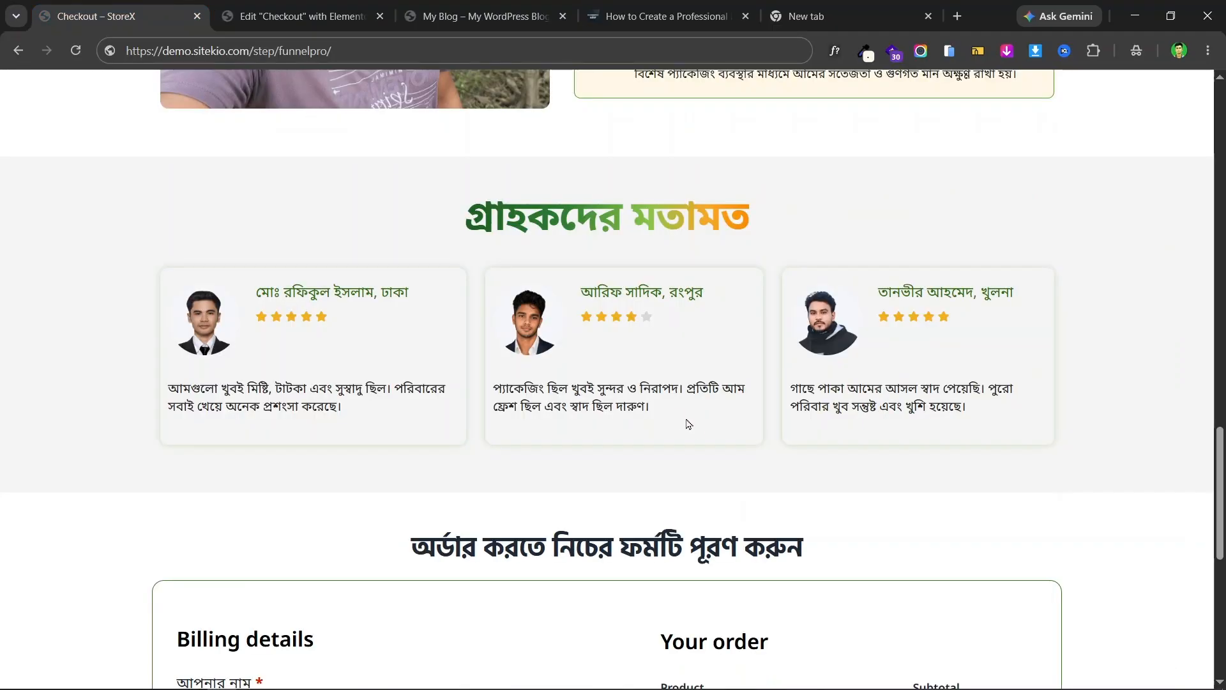
{"action": "scroll", "coordinate": [648, 401], "scroll_direction": "up", "scroll_amount": 1}
{"action": "scroll", "coordinate": [648, 257], "scroll_direction": "up", "scroll_amount": 5}
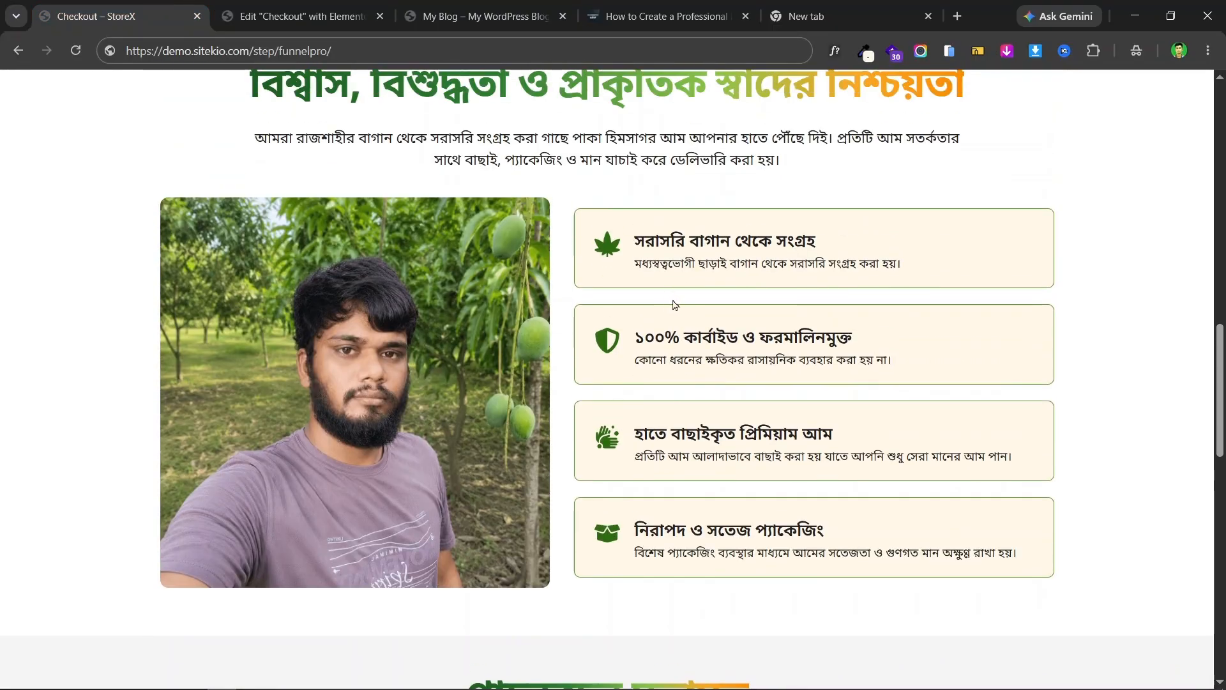
{"action": "scroll", "coordinate": [674, 306], "scroll_direction": "down", "scroll_amount": 4}
{"action": "left_click", "coordinate": [300, 16]}
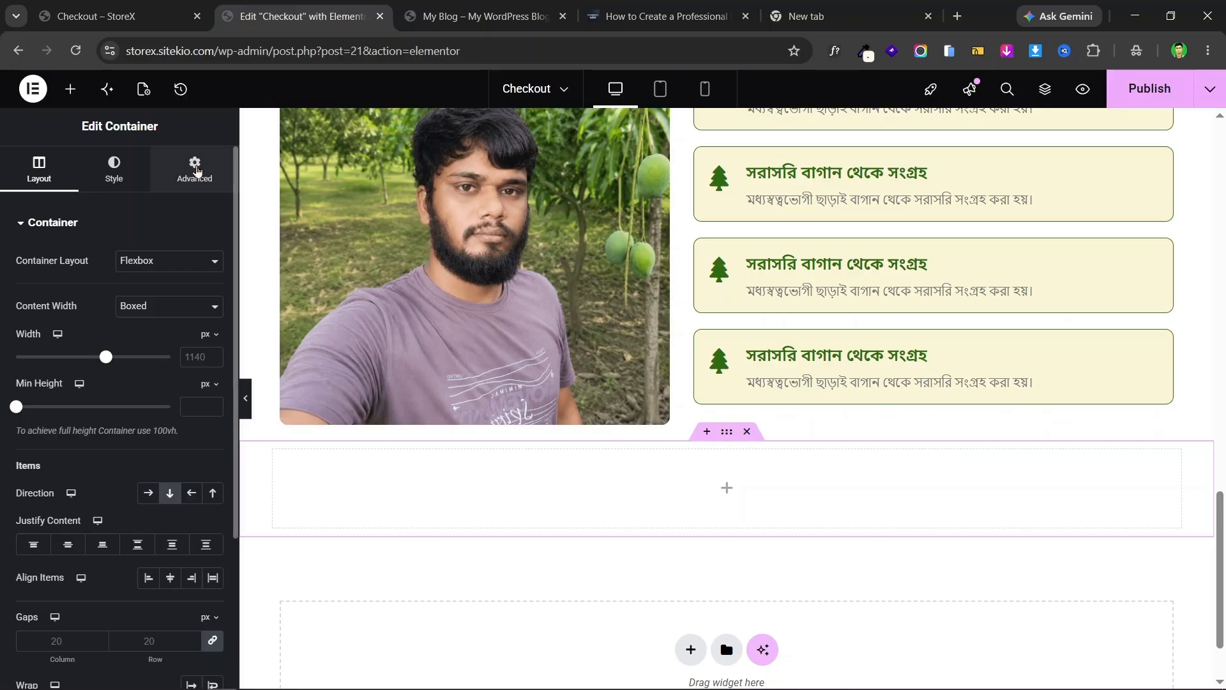
- Unlink the margin sides and give the new container a 40 px top margin
{"action": "left_click", "coordinate": [195, 169]}
{"action": "left_click", "coordinate": [214, 280]}
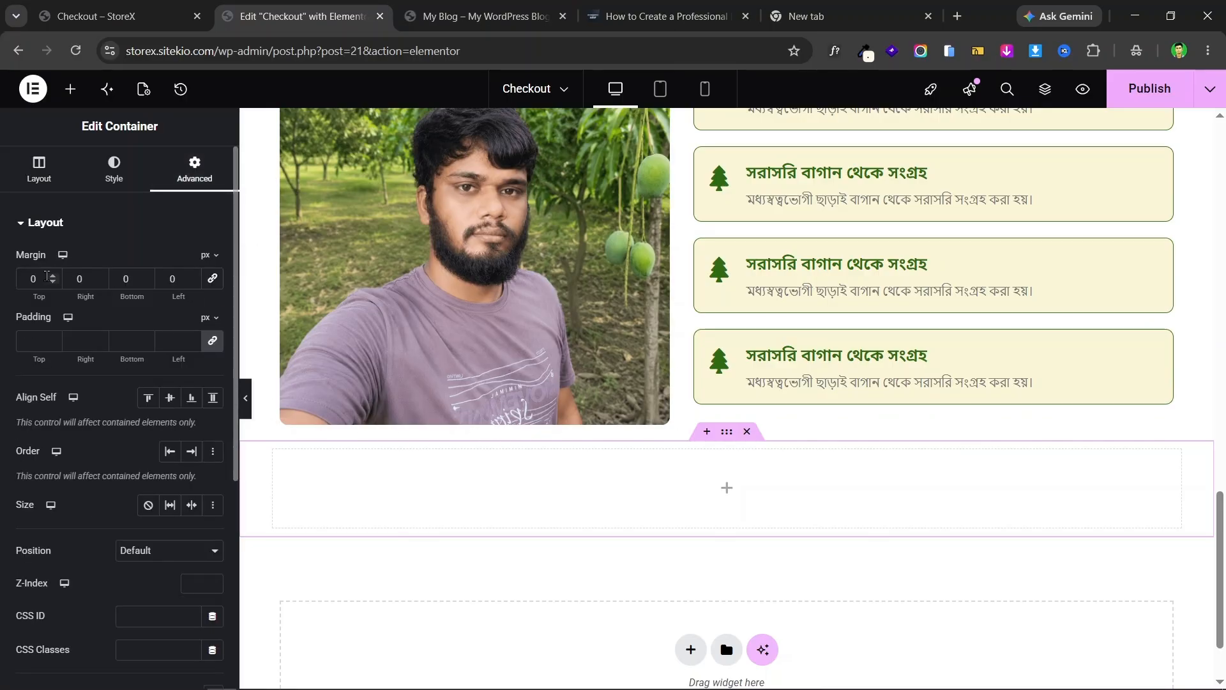
{"action": "type", "text": "50"}
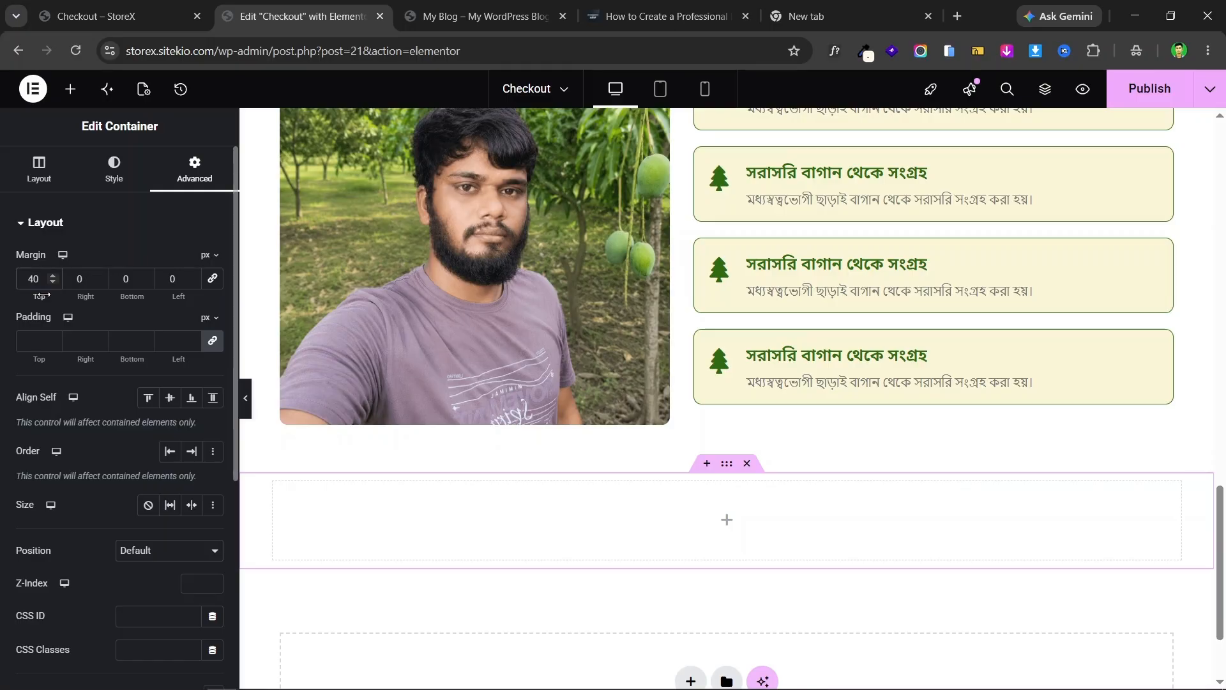
{"action": "left_click", "coordinate": [115, 16]}
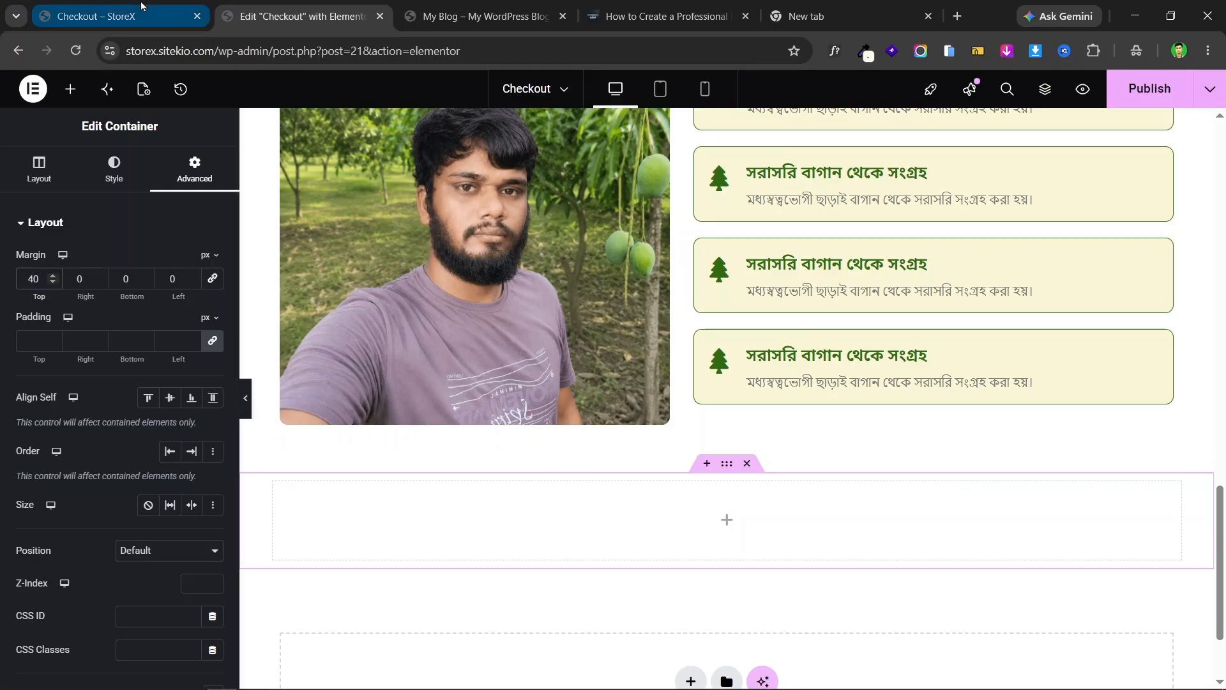
{"action": "scroll", "coordinate": [403, 407], "scroll_direction": "down", "scroll_amount": 4}
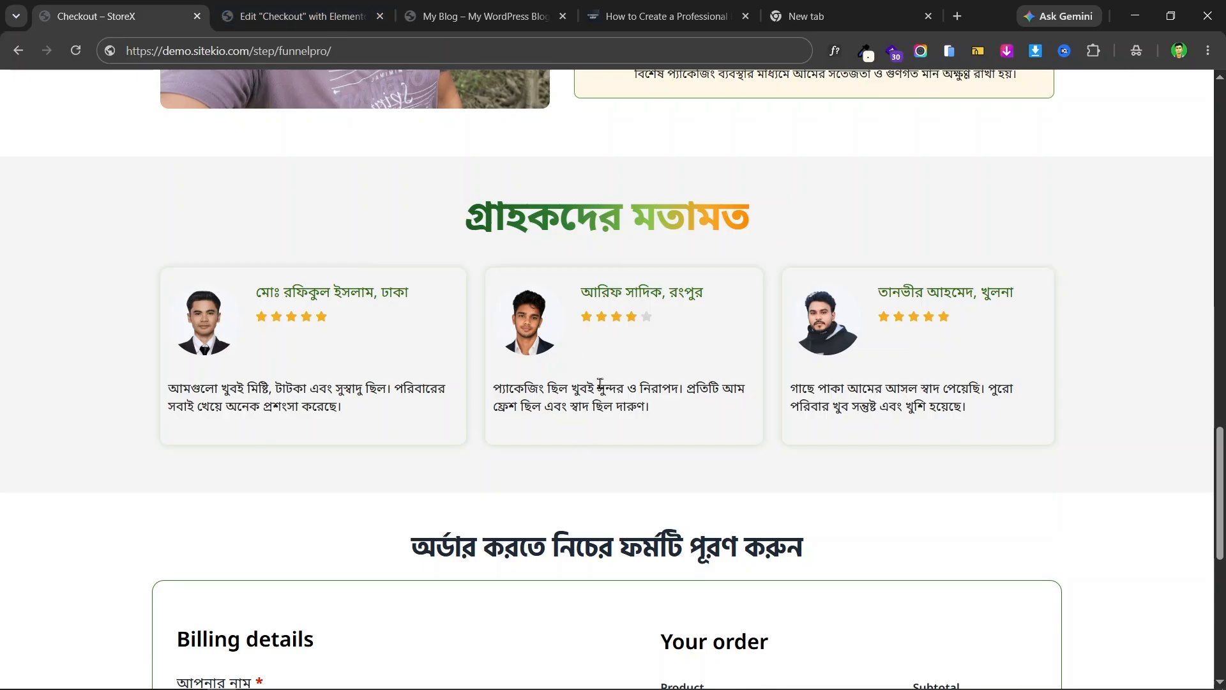
{"action": "left_click", "coordinate": [295, 16]}
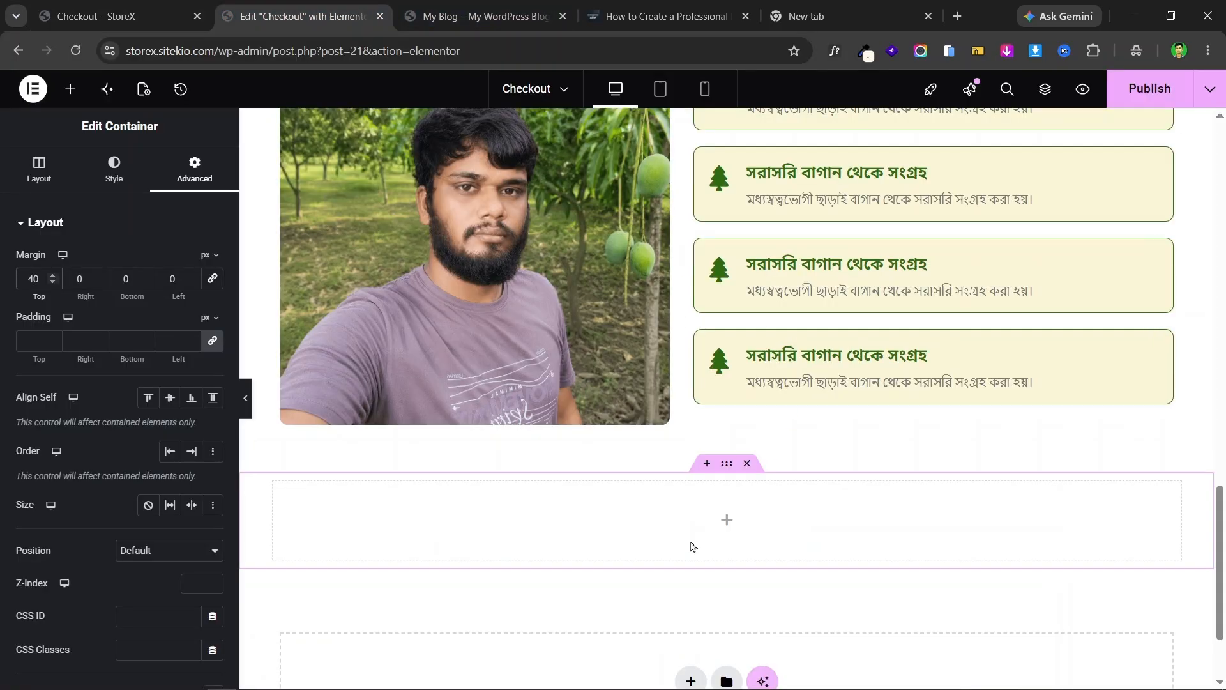
{"action": "scroll", "coordinate": [703, 485], "scroll_direction": "down", "scroll_amount": 1}
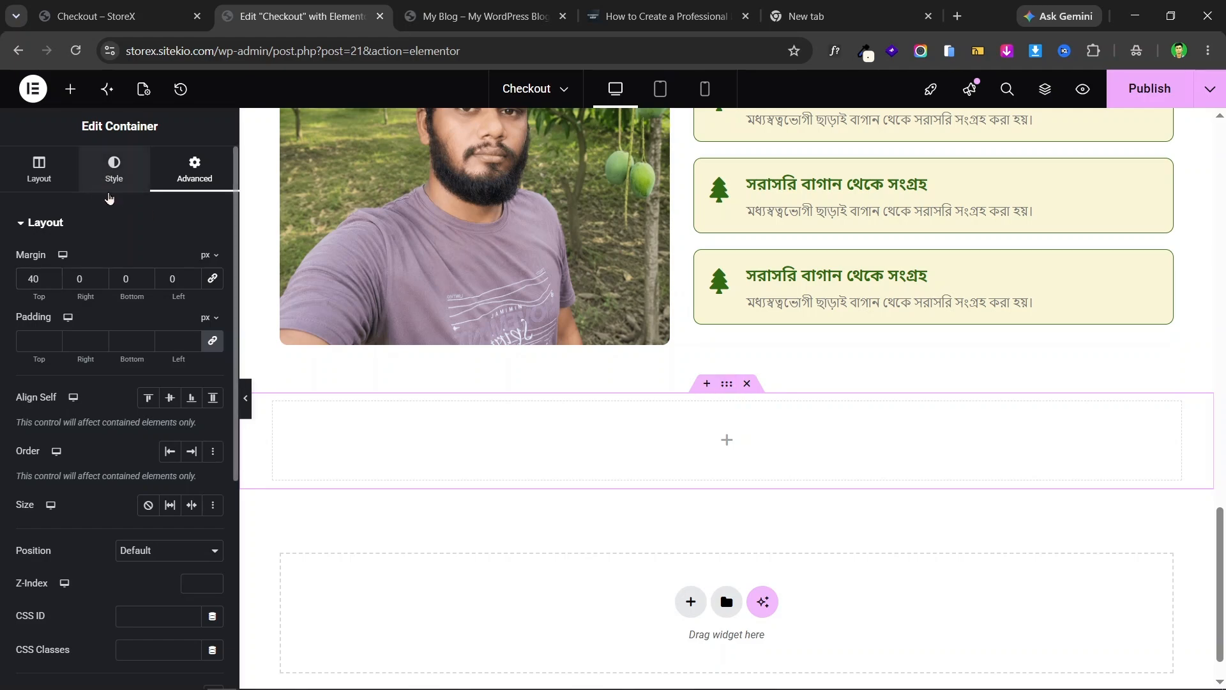
- Give the container a classic light grey #f4f4f4 background colour
{"action": "left_click", "coordinate": [110, 182]}
{"action": "left_click", "coordinate": [148, 294]}
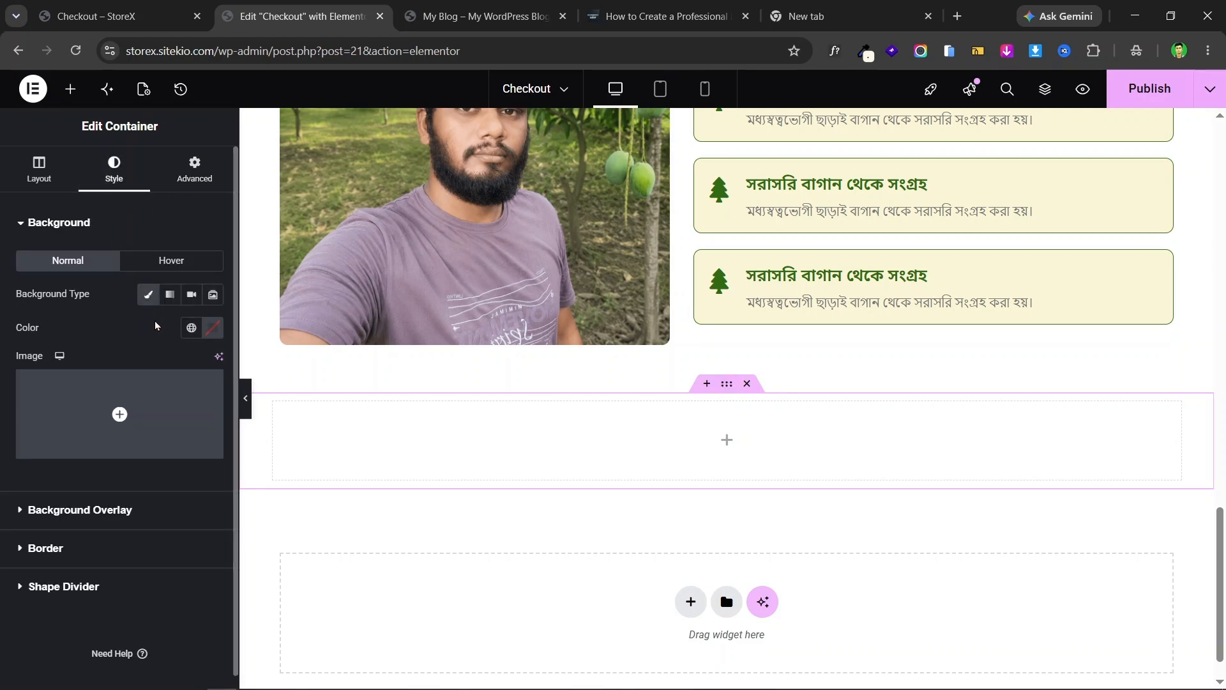
{"action": "left_click", "coordinate": [213, 329]}
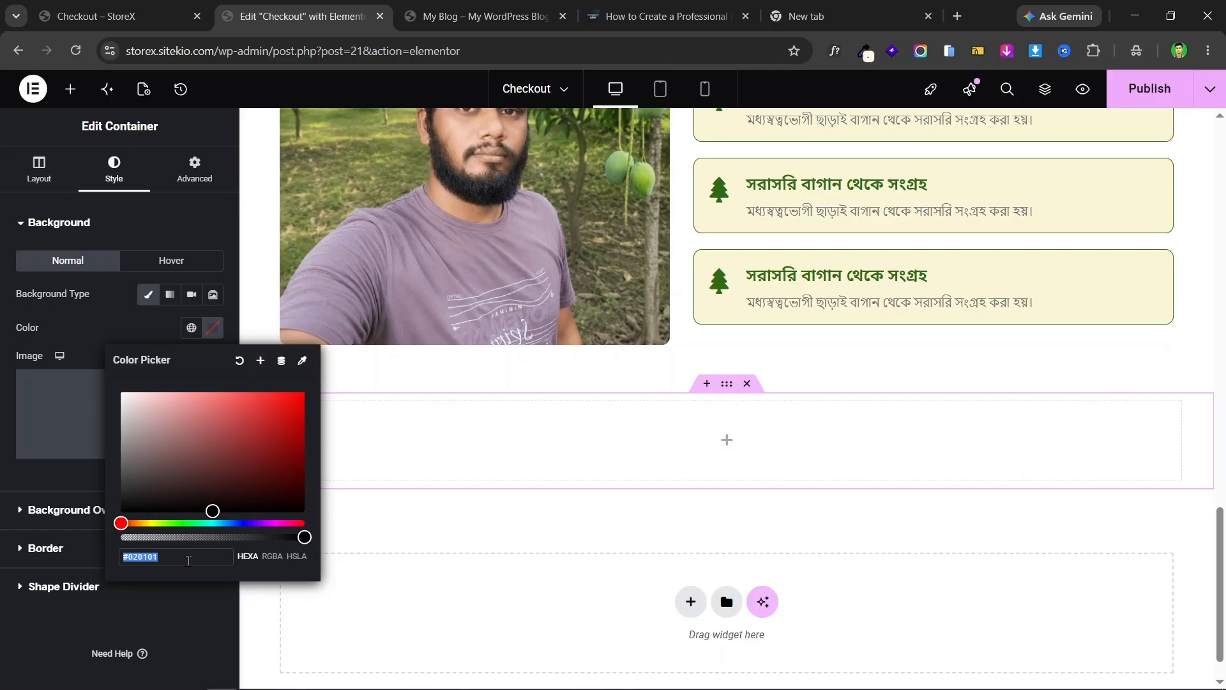
{"action": "left_click", "coordinate": [197, 559]}
{"action": "key", "text": "BackSpace"}
{"action": "key", "text": "BackSpace"}
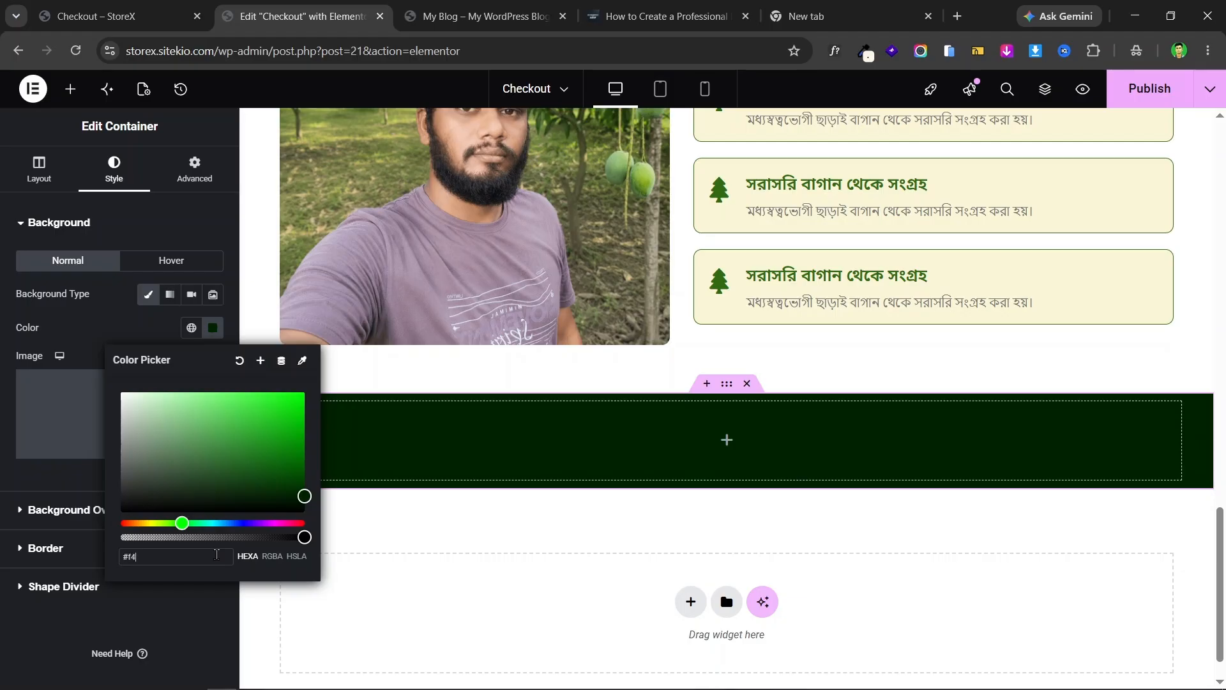
{"action": "type", "text": "f4f4"}
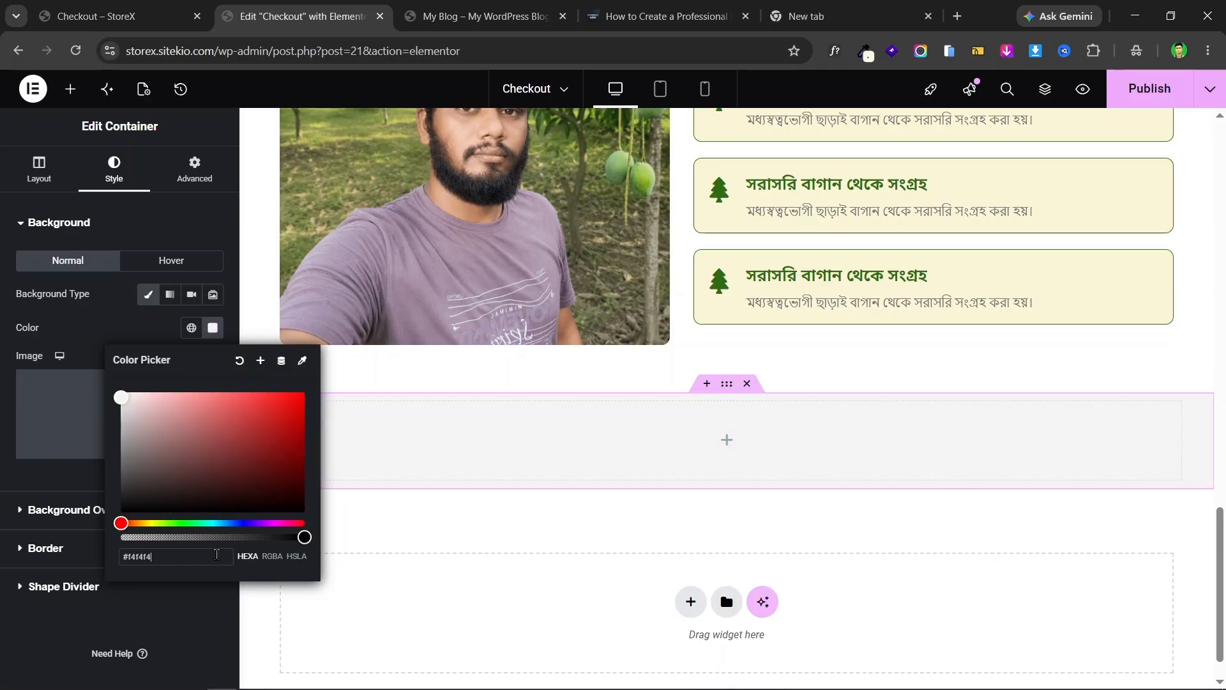
{"action": "left_click", "coordinate": [3, 412]}
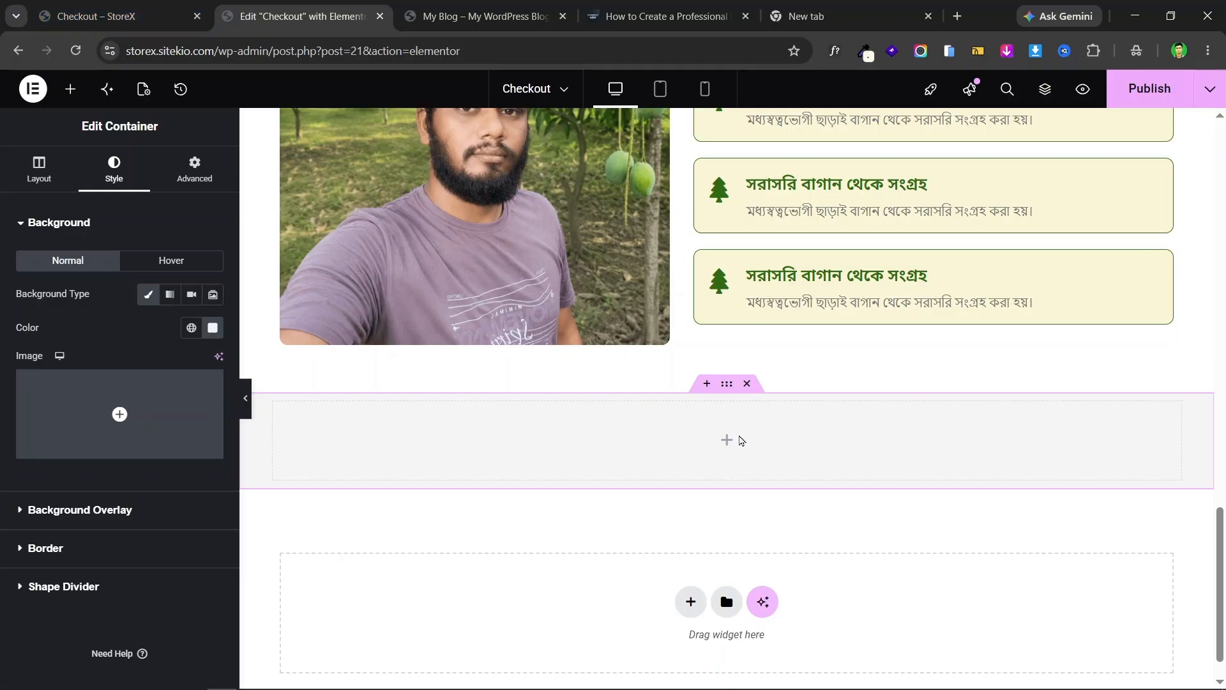
{"action": "key", "text": "ctrl+shift+Tab"}
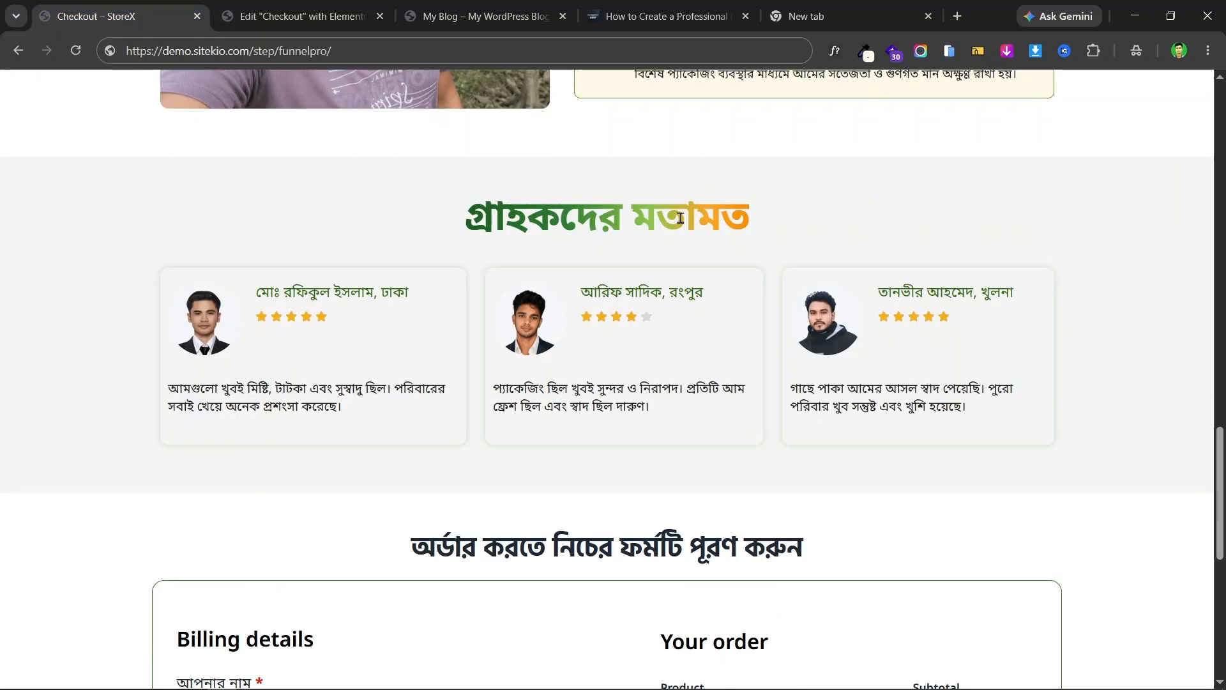
{"action": "left_click", "coordinate": [267, 9]}
- Copy the gradient heading into the grey container and set Align Items to Center
{"action": "scroll", "coordinate": [817, 363], "scroll_direction": "up", "scroll_amount": 5}
{"action": "scroll", "coordinate": [816, 363], "scroll_direction": "up", "scroll_amount": 6}
{"action": "scroll", "coordinate": [1136, 438], "scroll_direction": "down", "scroll_amount": 4}
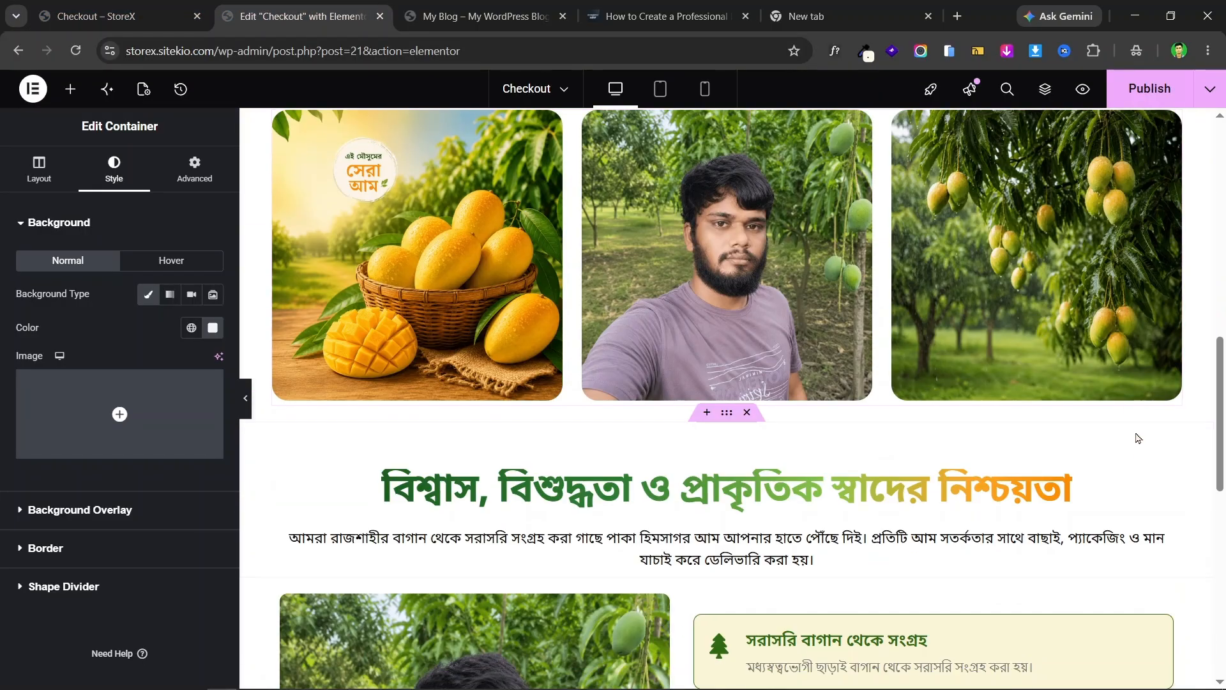
{"action": "right_click", "coordinate": [1062, 482]}
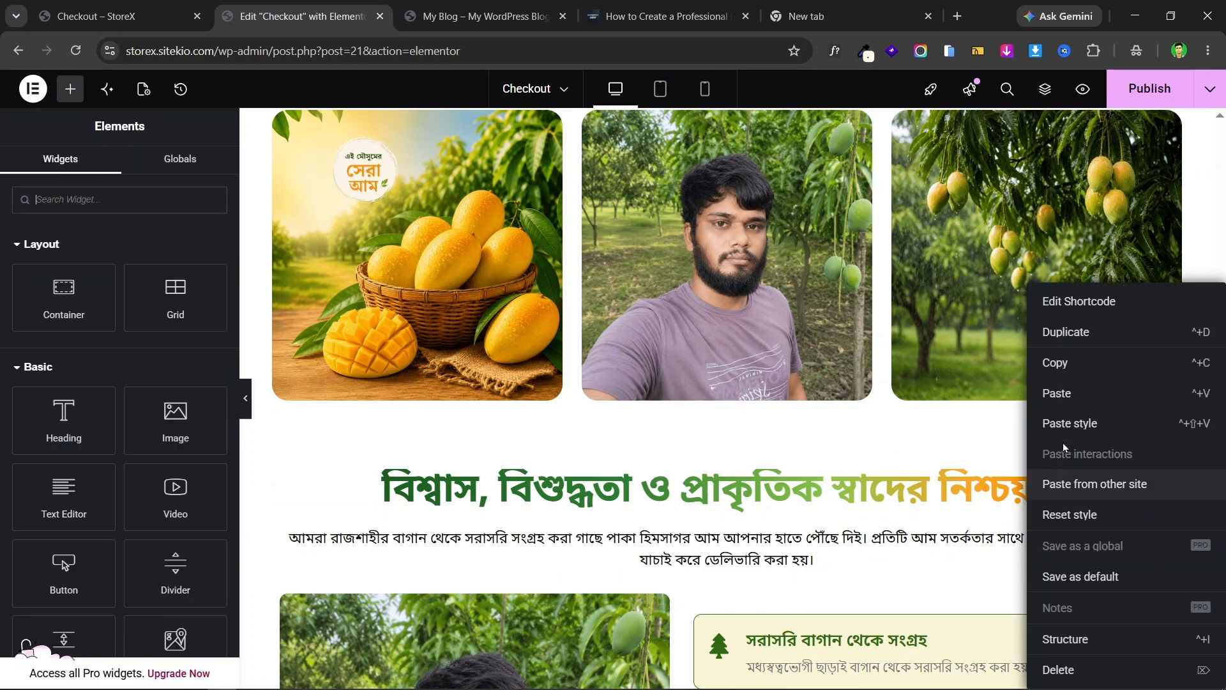
{"action": "left_click", "coordinate": [1073, 361]}
{"action": "scroll", "coordinate": [703, 356], "scroll_direction": "down", "scroll_amount": 8}
{"action": "scroll", "coordinate": [702, 355], "scroll_direction": "down", "scroll_amount": 3}
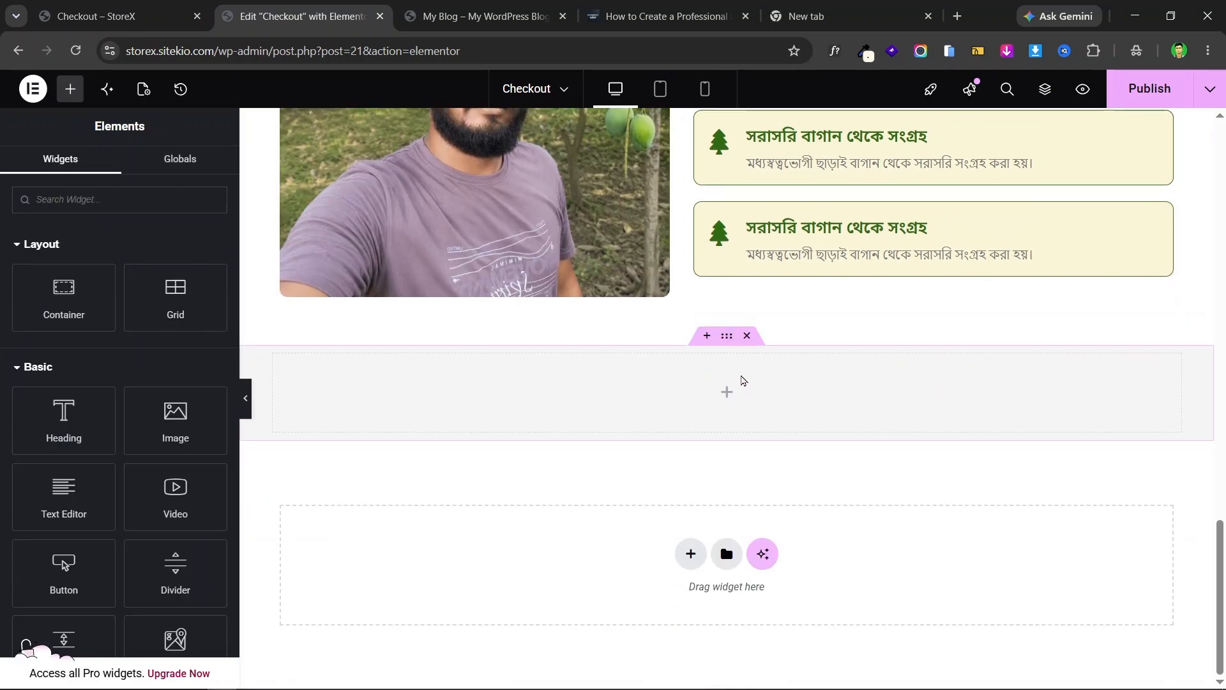
{"action": "right_click", "coordinate": [746, 381]}
{"action": "left_click", "coordinate": [803, 372]}
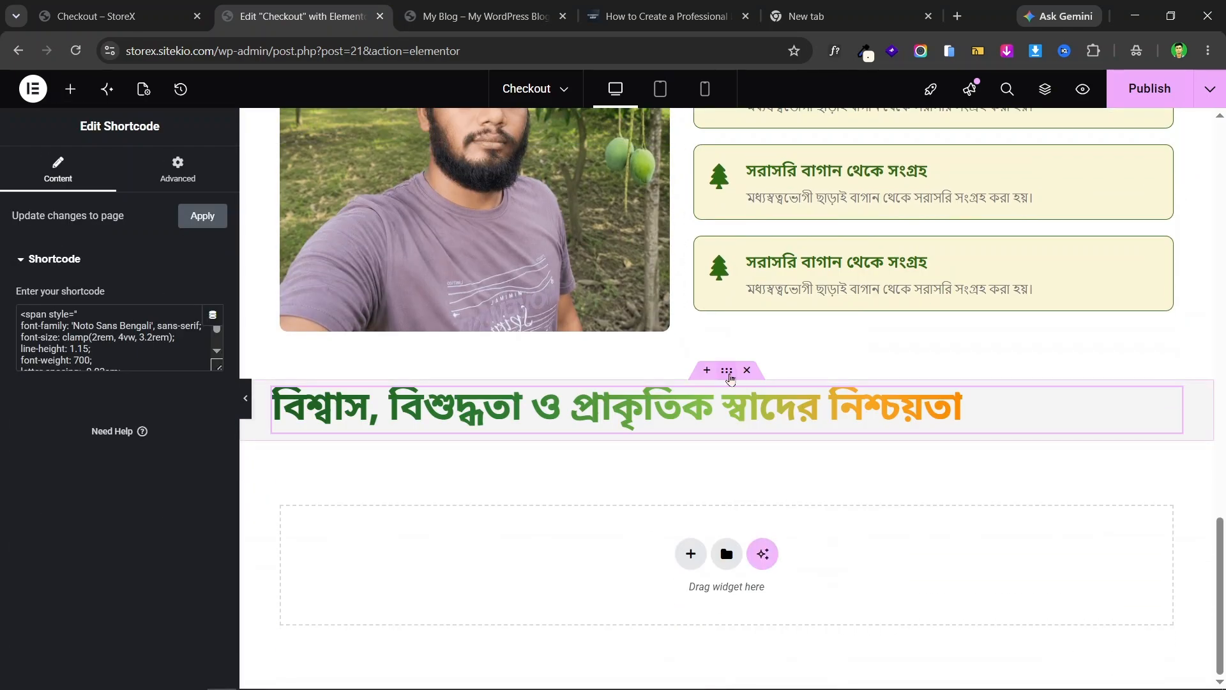
{"action": "left_click", "coordinate": [682, 372]}
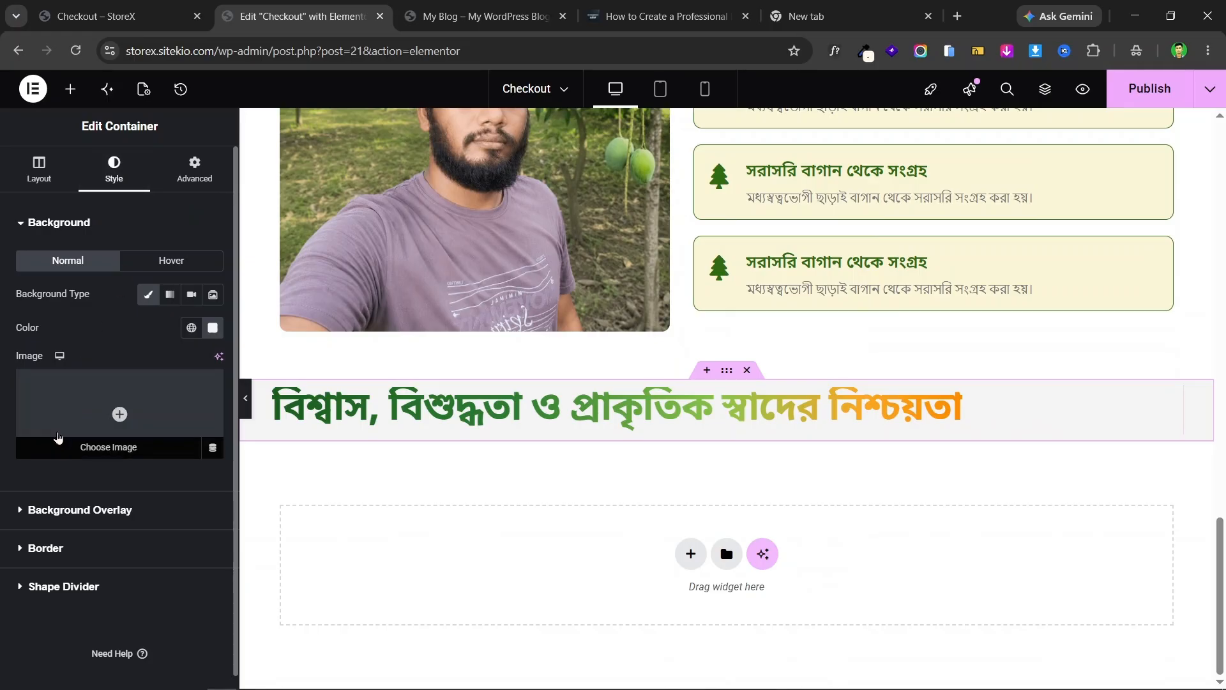
{"action": "left_click", "coordinate": [25, 181]}
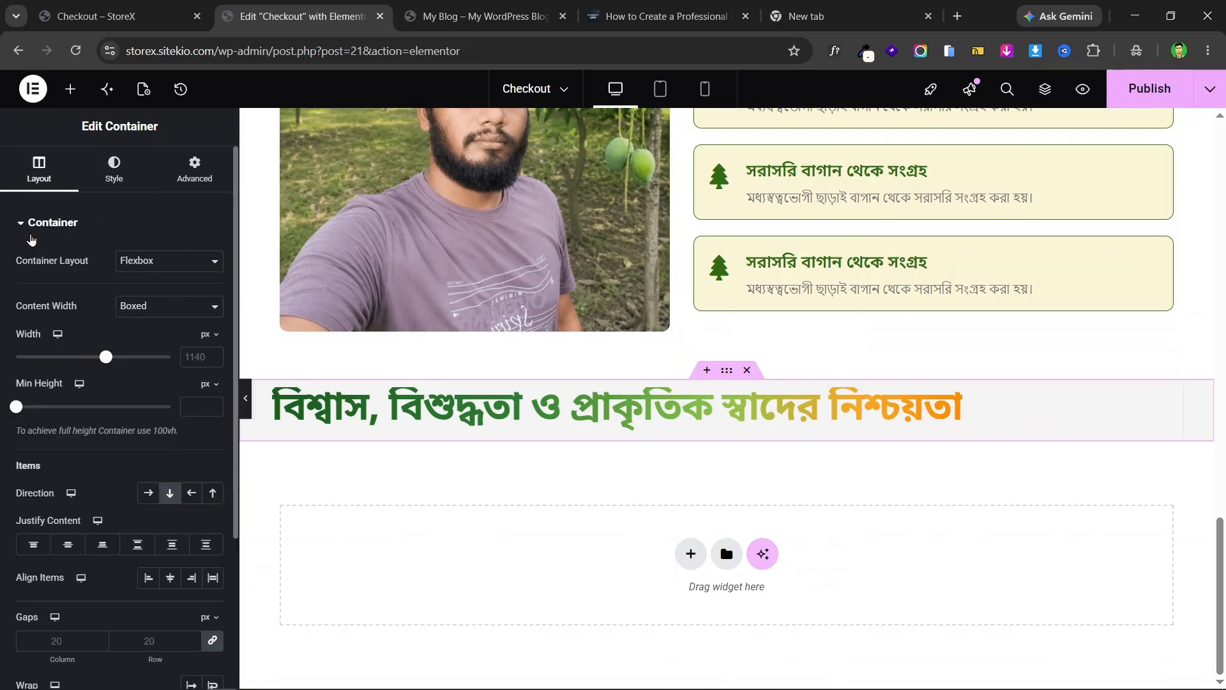
{"action": "left_click", "coordinate": [171, 580]}
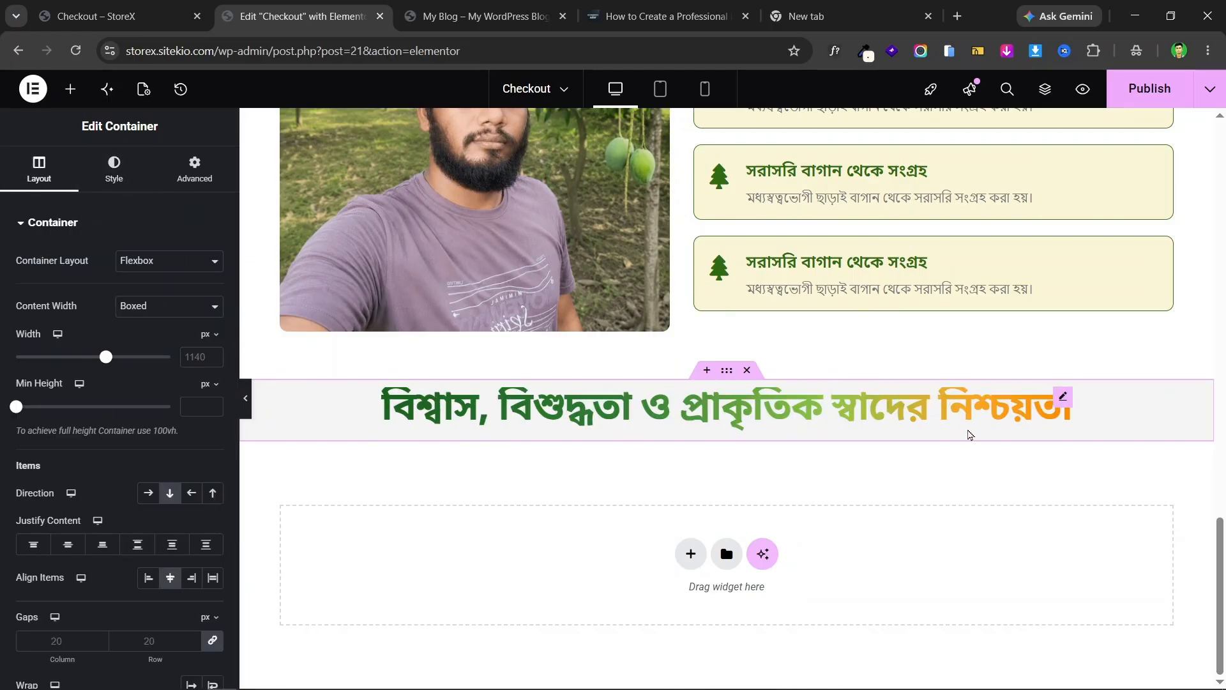
- Copy the testimonials heading text from the live checkout page
{"action": "key", "text": "ctrl+shift+Tab"}
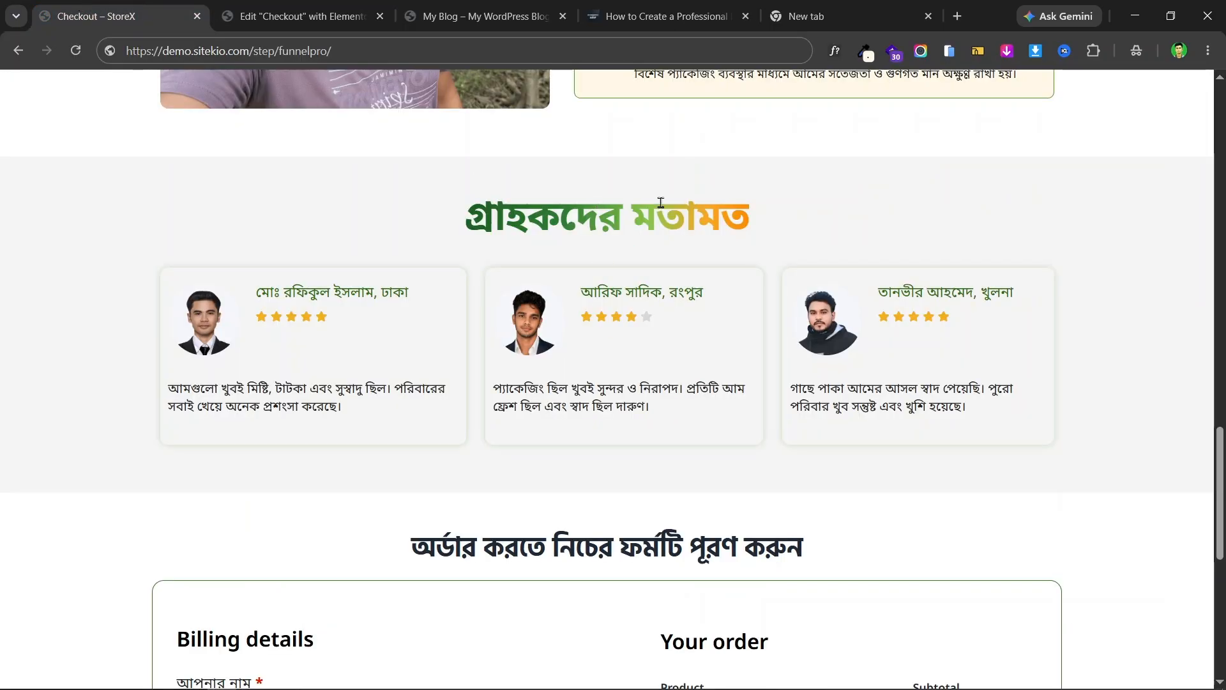
{"action": "triple_click", "coordinate": [661, 203]}
{"action": "right_click", "coordinate": [658, 203]}
{"action": "left_click", "coordinate": [737, 226]}
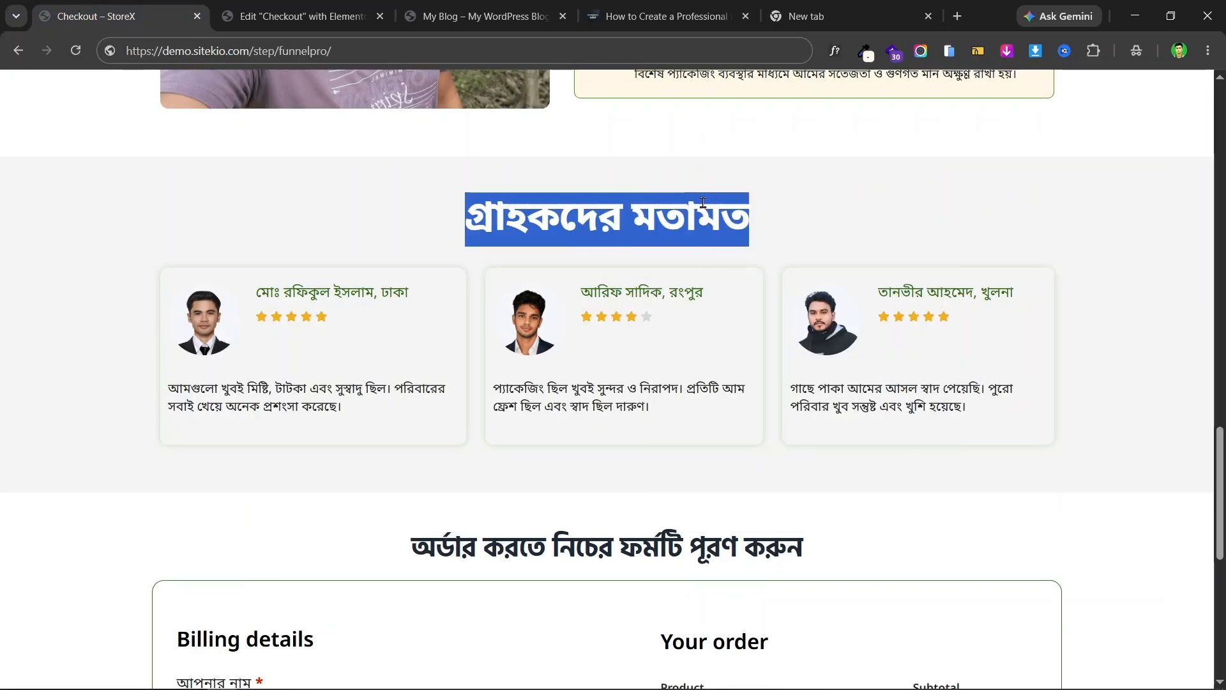
{"action": "left_click", "coordinate": [302, 7]}
{"action": "left_click", "coordinate": [1059, 399]}
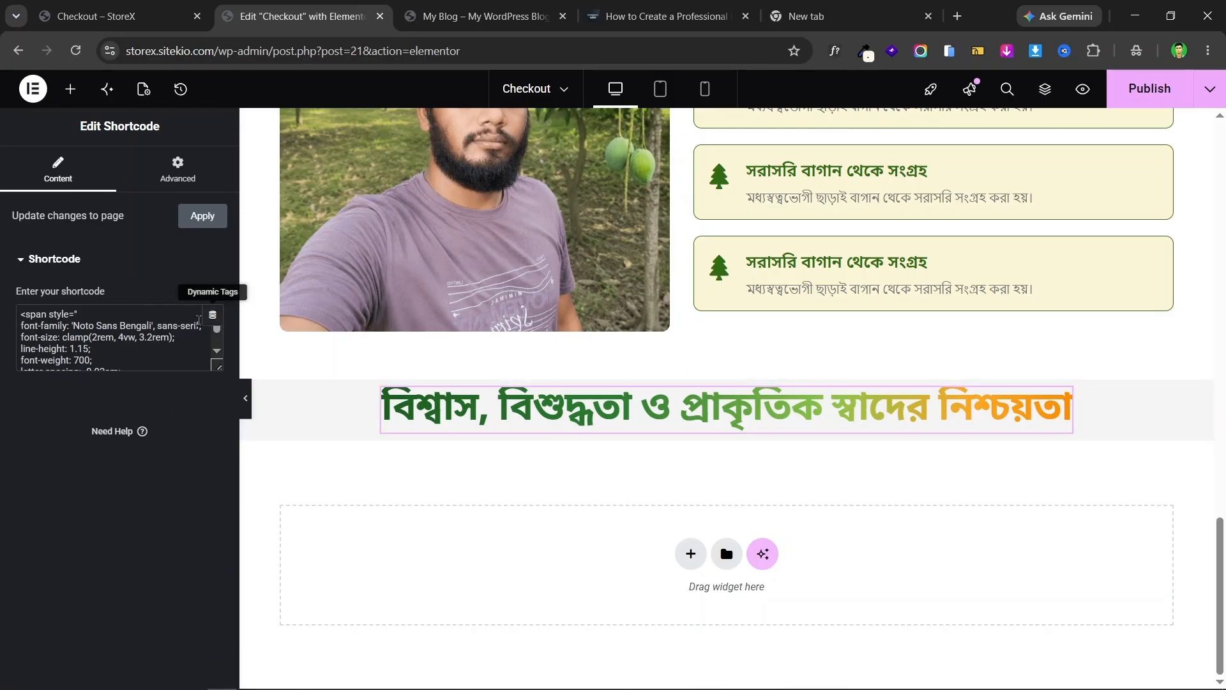
- Replace the pasted heading's text with 'গ্রাহকদের মতামত'
{"action": "left_click_drag", "start_coordinate": [213, 367], "coordinate": [217, 582]}
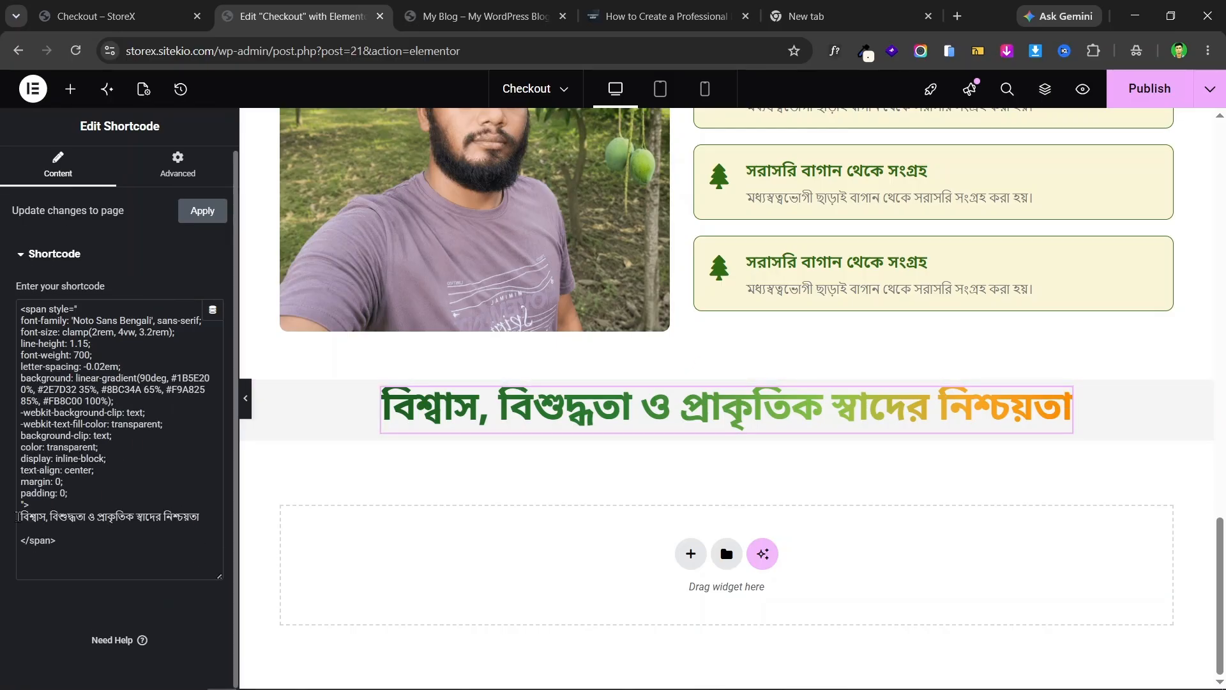
{"action": "left_click_drag", "start_coordinate": [23, 511], "coordinate": [200, 517]}
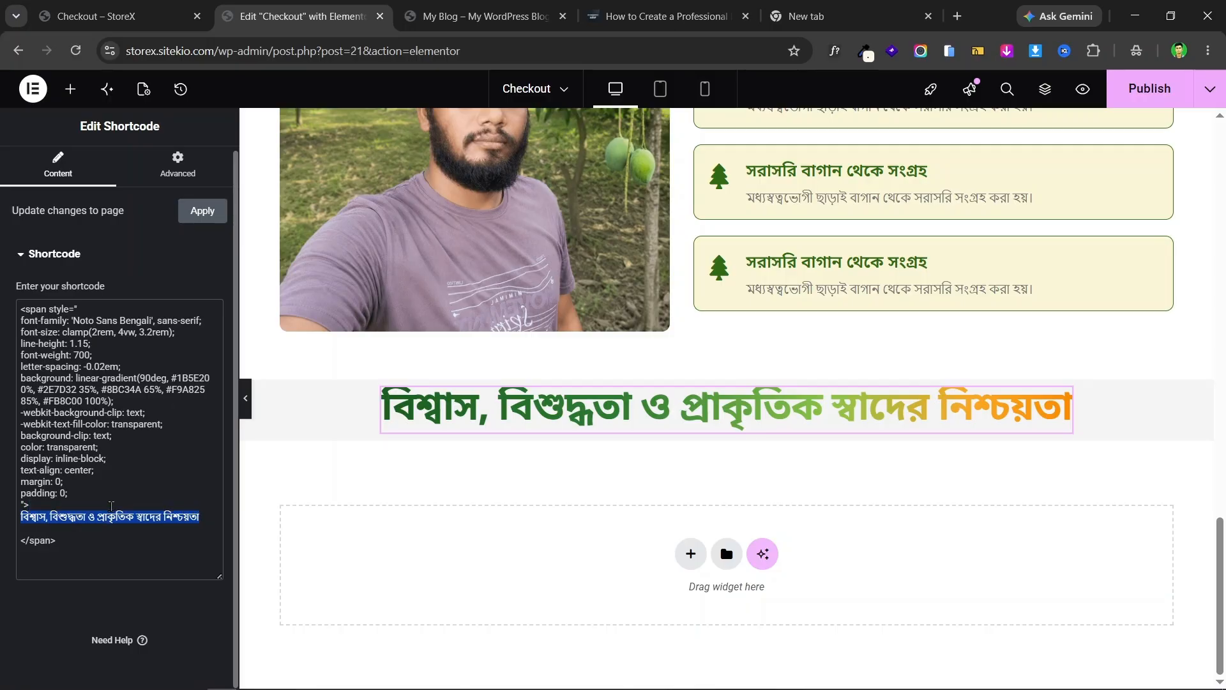
{"action": "key", "text": "BackSpace"}
{"action": "key", "text": "ctrl+v"}
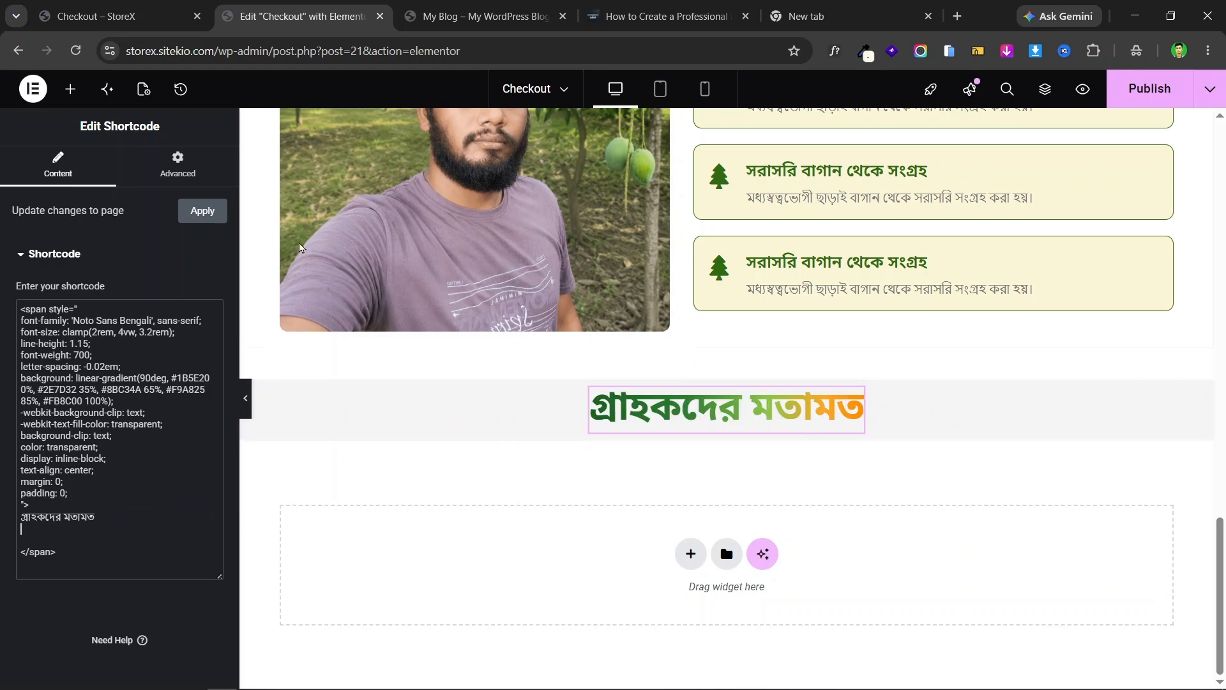
{"action": "left_click", "coordinate": [153, 6]}
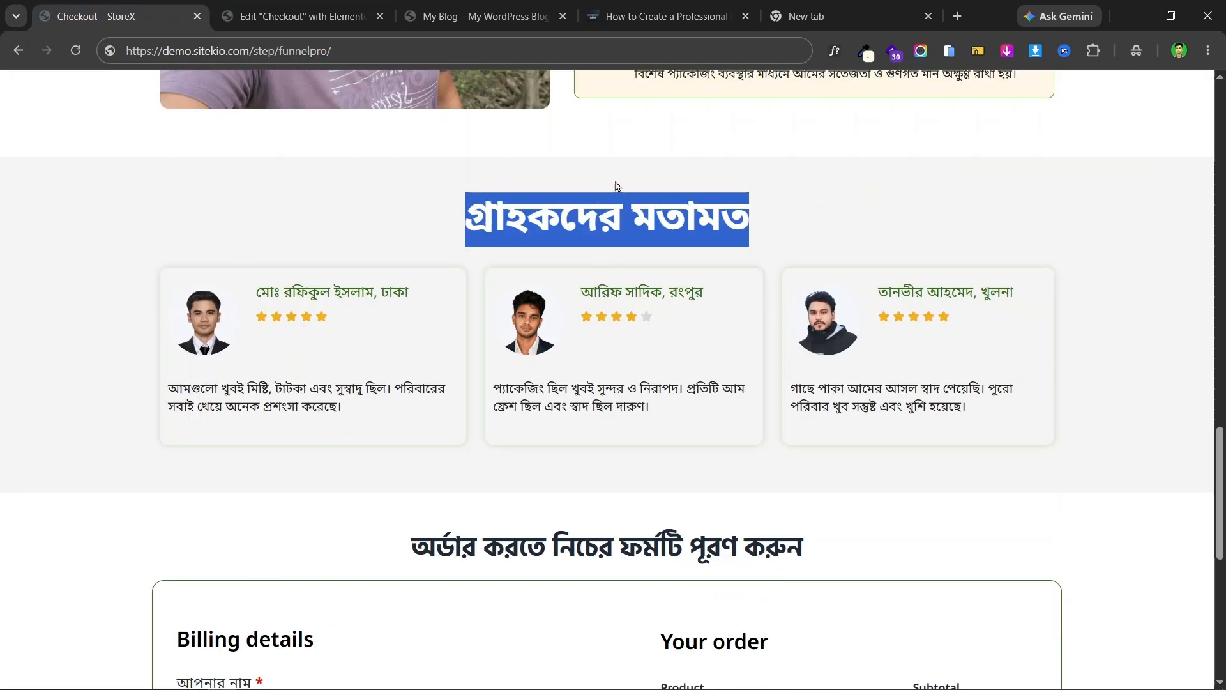
{"action": "left_click", "coordinate": [551, 208]}
{"action": "left_click", "coordinate": [327, 12]}
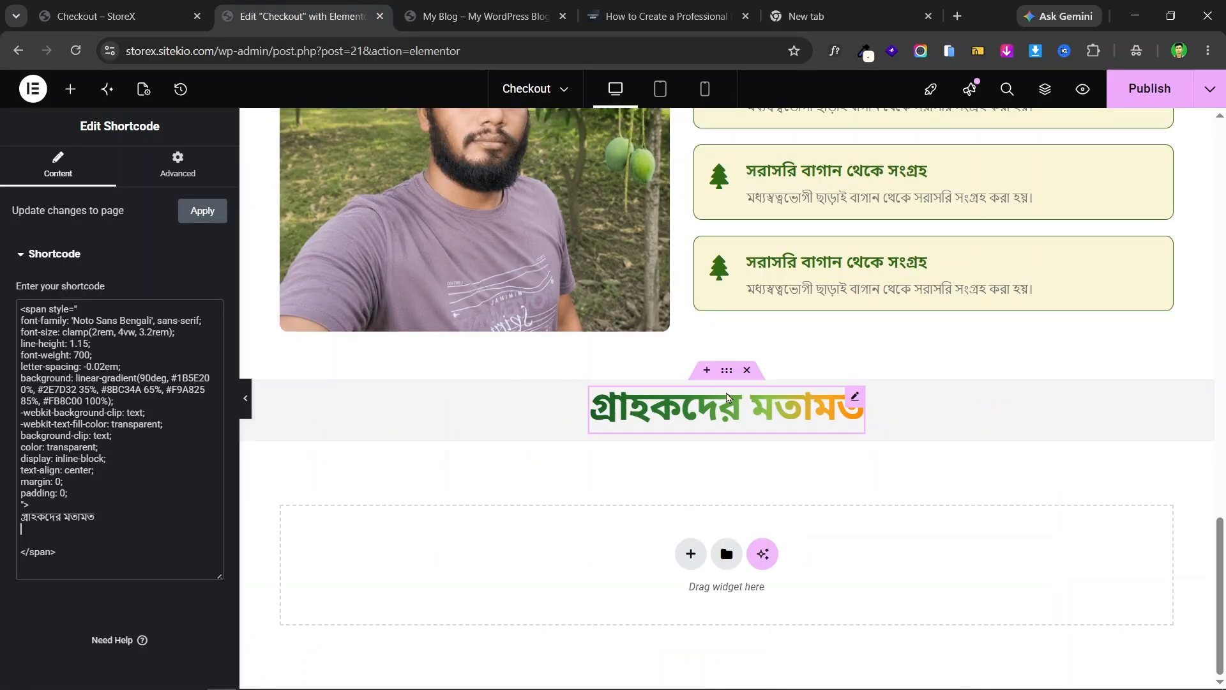
- Set the heading section's top and bottom padding to 50 px, unlinked
{"action": "left_click", "coordinate": [725, 377]}
{"action": "left_click", "coordinate": [194, 168]}
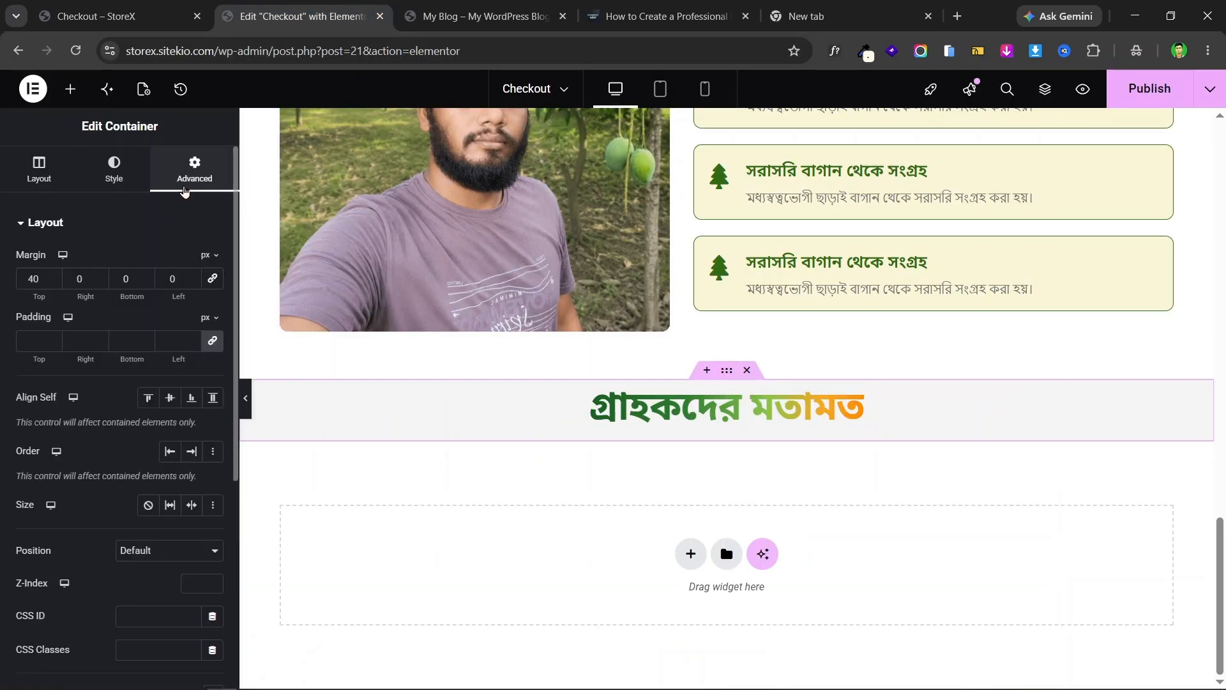
{"action": "left_click", "coordinate": [32, 341]}
{"action": "type", "text": "0"}
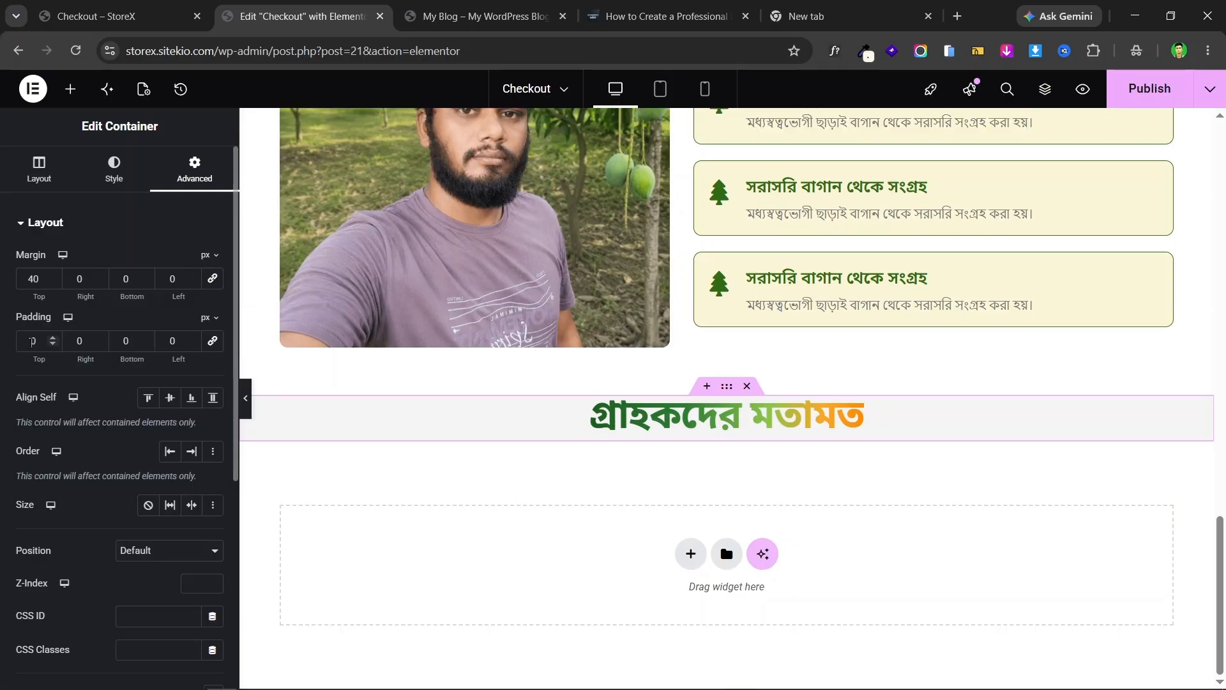
{"action": "key", "text": "Home"}
{"action": "type", "text": "5"}
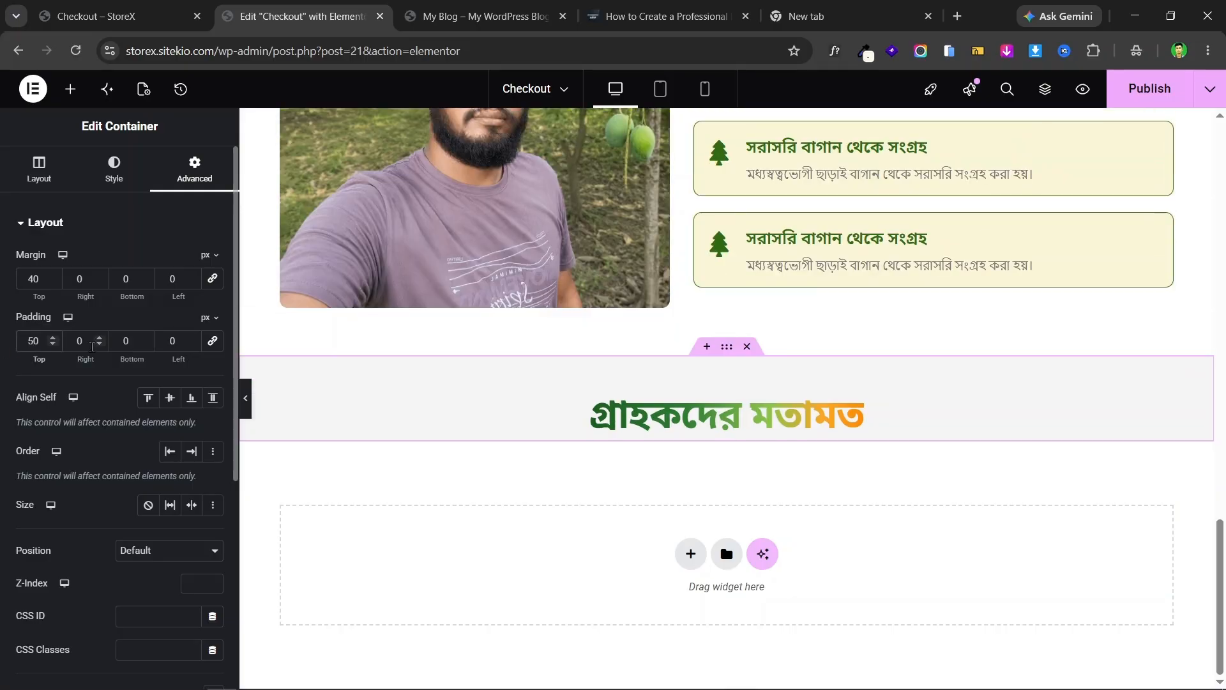
{"action": "left_click", "coordinate": [122, 341]}
{"action": "type", "text": "5"}
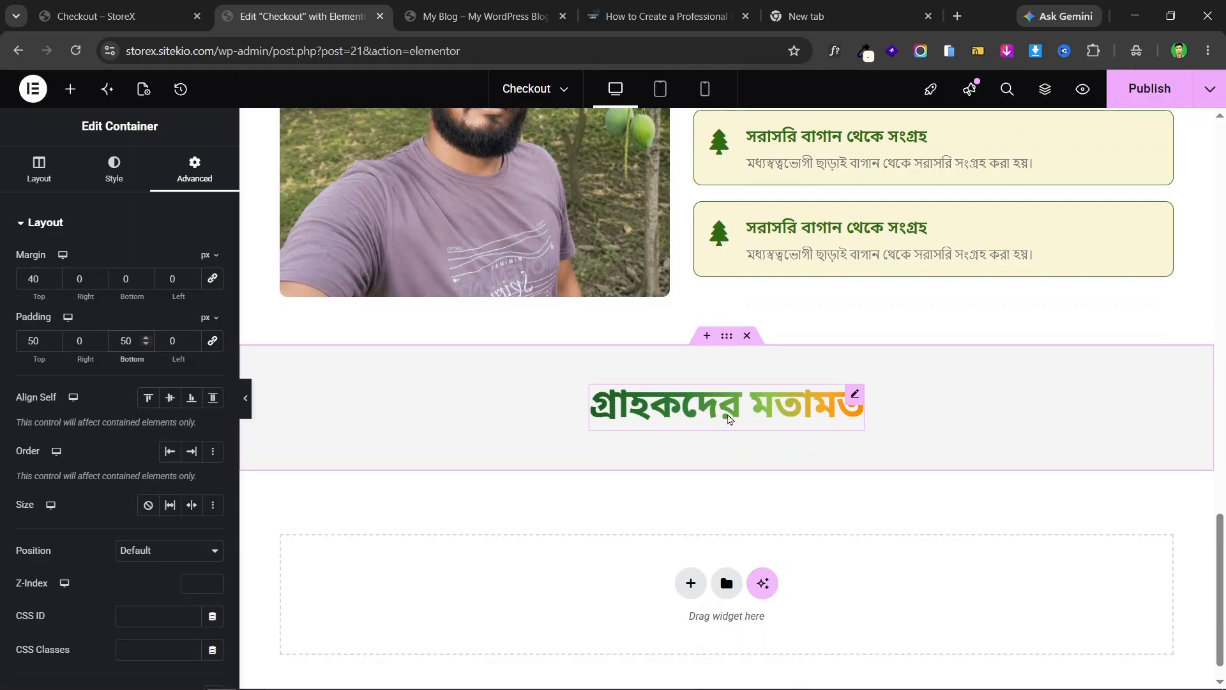
{"action": "key", "text": "ctrl+shift+Tab"}
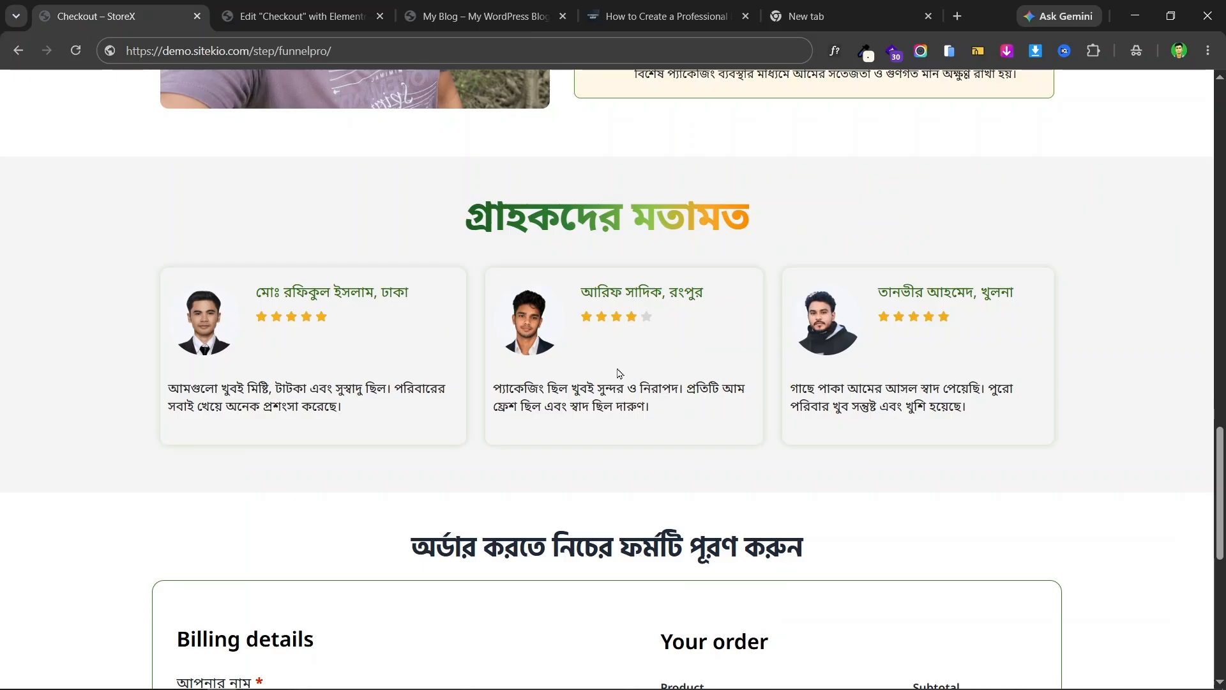
{"action": "key", "text": "ctrl+Tab"}
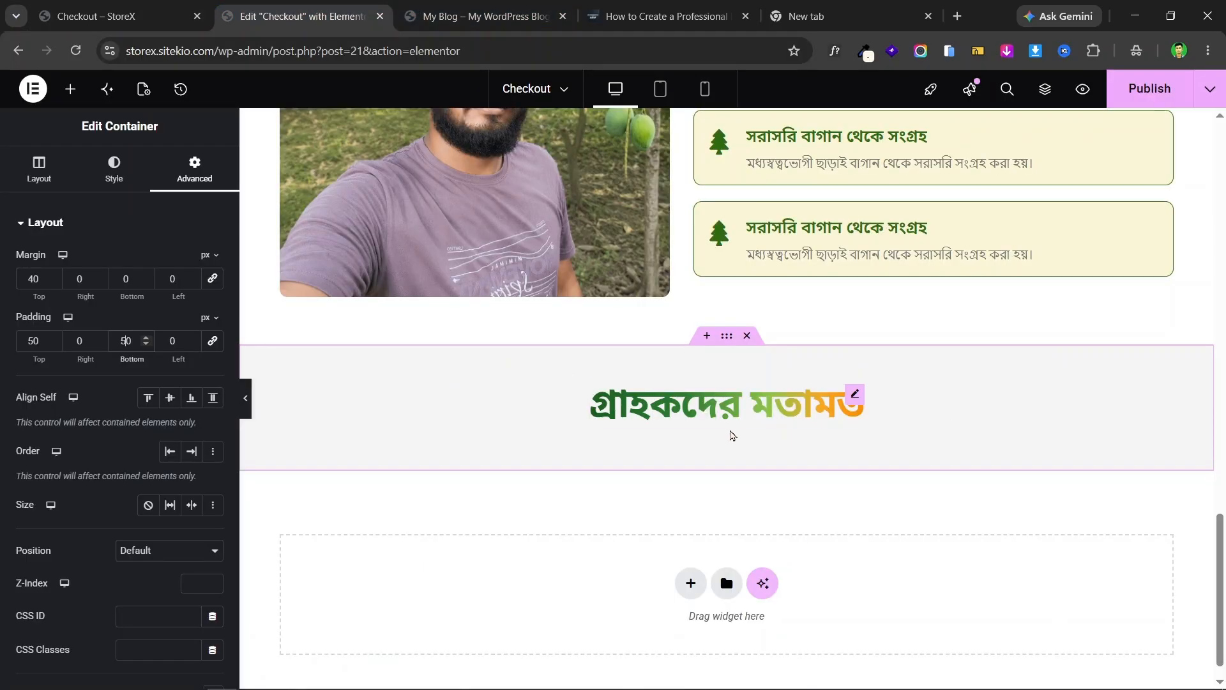
- Drag a new Container beneath the 'গ্রাহকদের মতামত' heading
{"action": "left_click", "coordinate": [70, 89]}
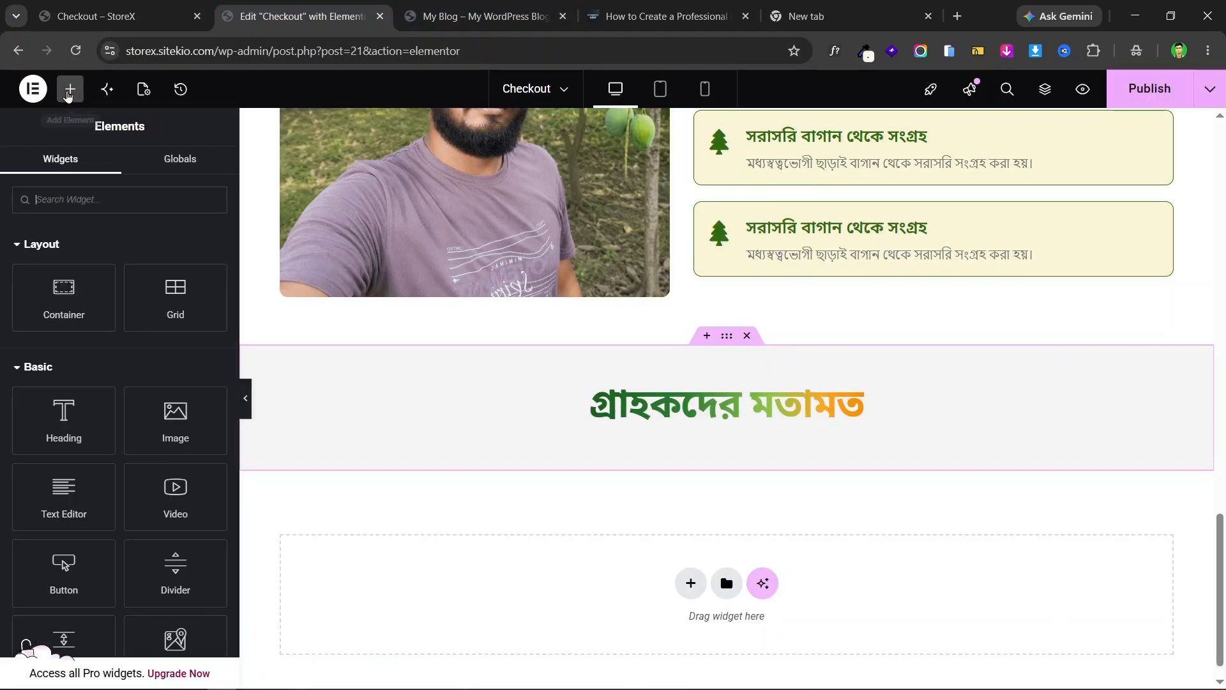
{"action": "left_click_drag", "start_coordinate": [64, 300], "coordinate": [691, 428]}
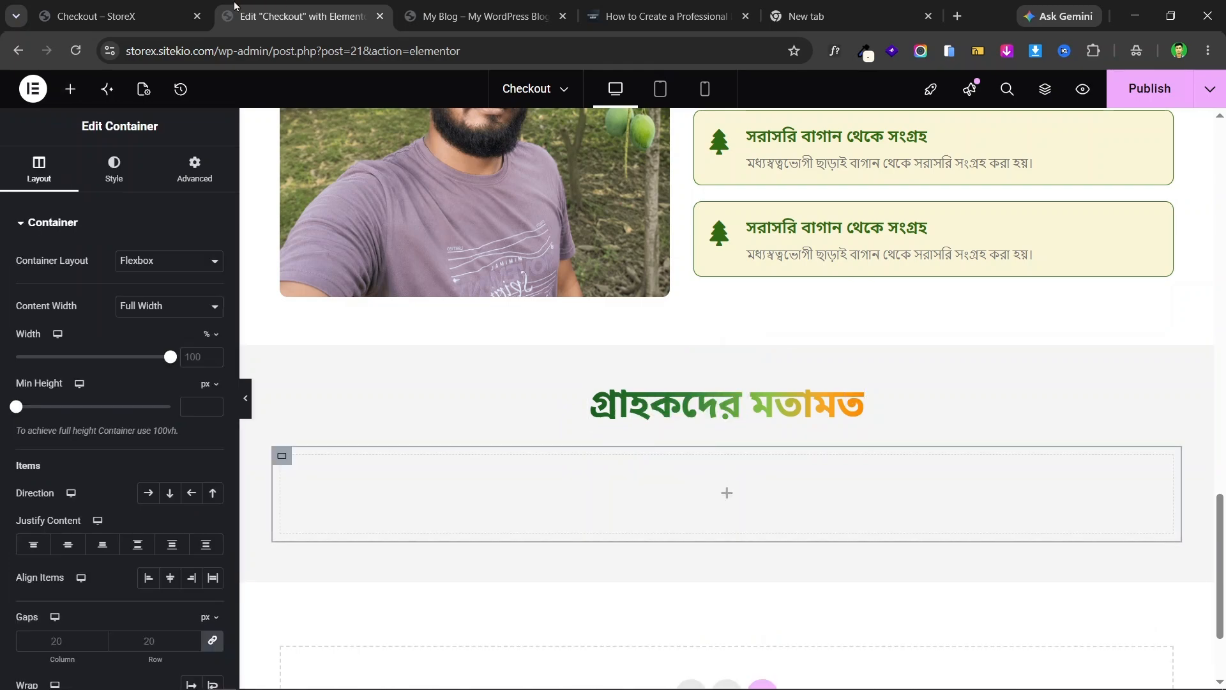
{"action": "key", "text": "ctrl+shift+Tab"}
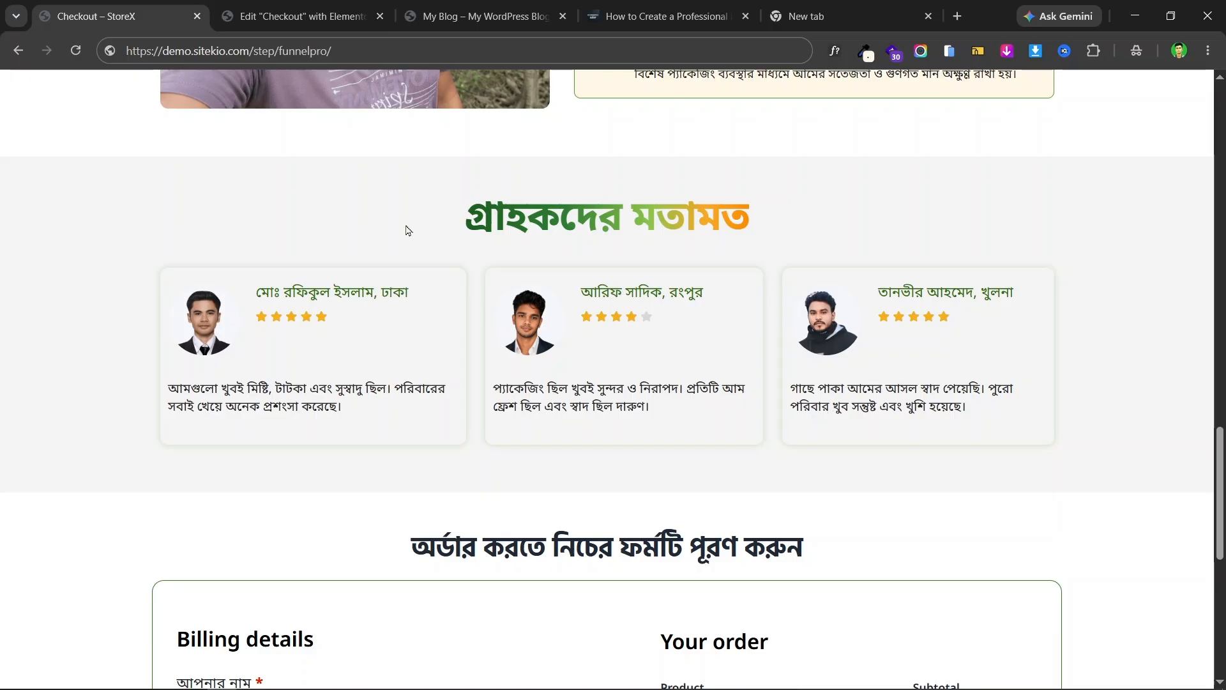
{"action": "key", "text": "ctrl+Tab"}
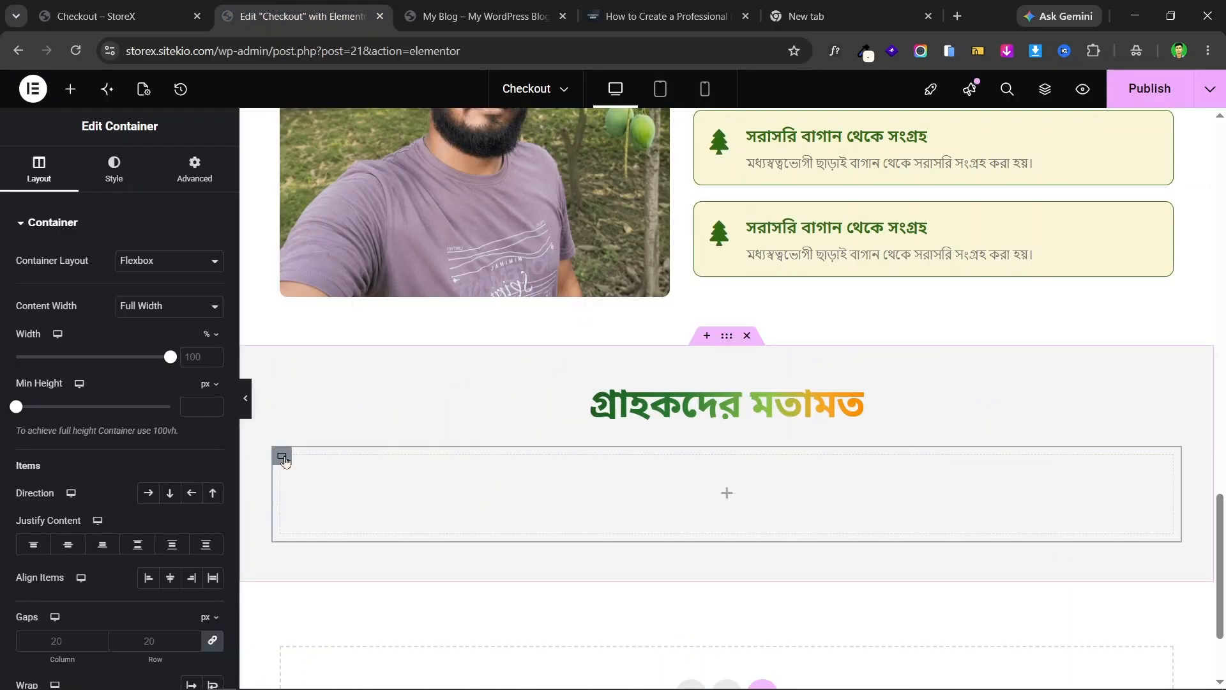
{"action": "scroll", "coordinate": [106, 331], "scroll_direction": "down", "scroll_amount": 3}
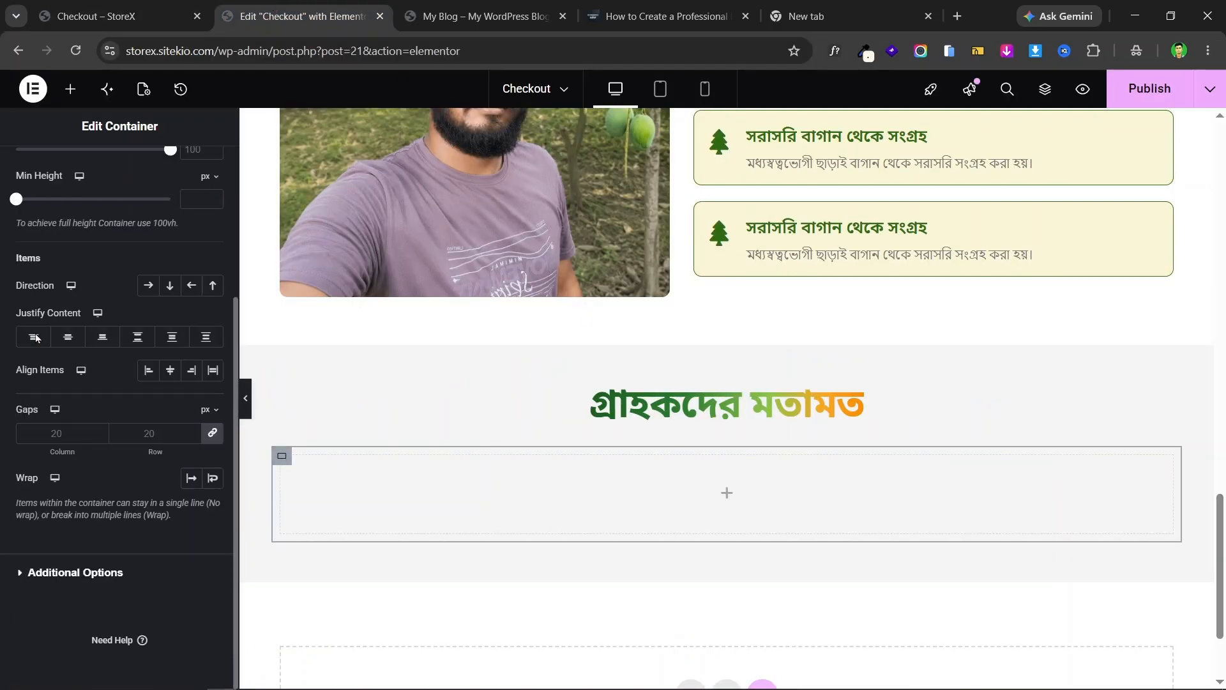
- Unlink the gaps and set the inner container's column gap to 24 with row gap 0
{"action": "left_click", "coordinate": [212, 435]}
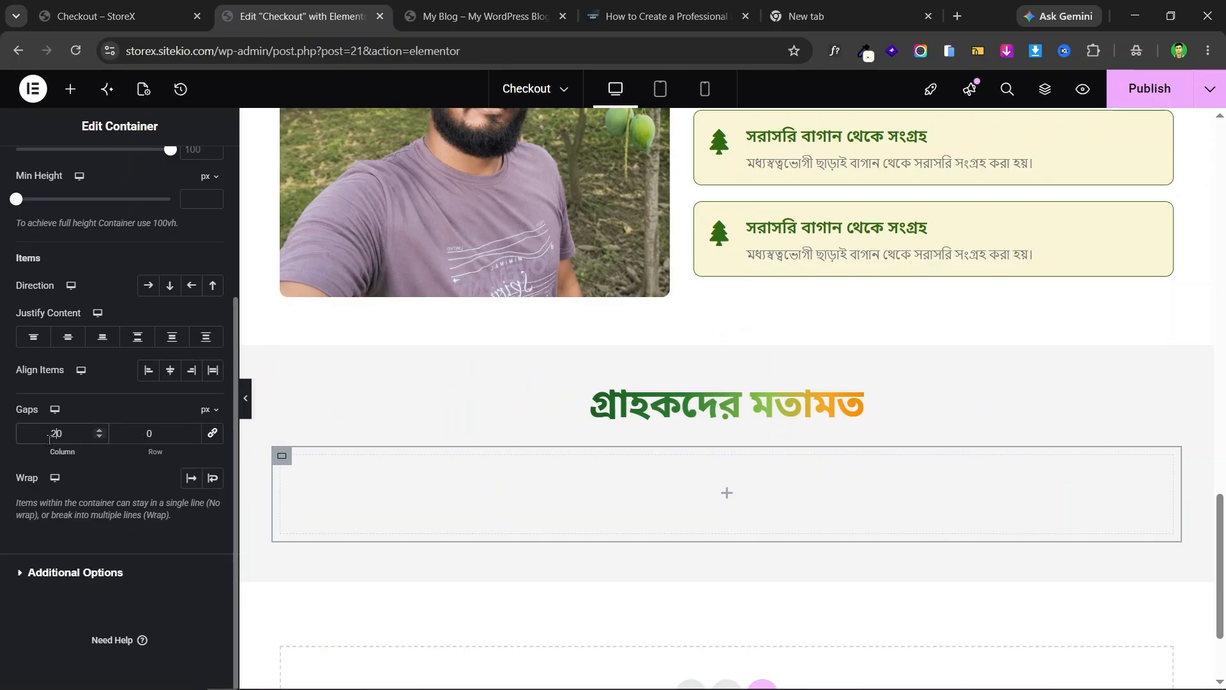
{"action": "left_click", "coordinate": [99, 432]}
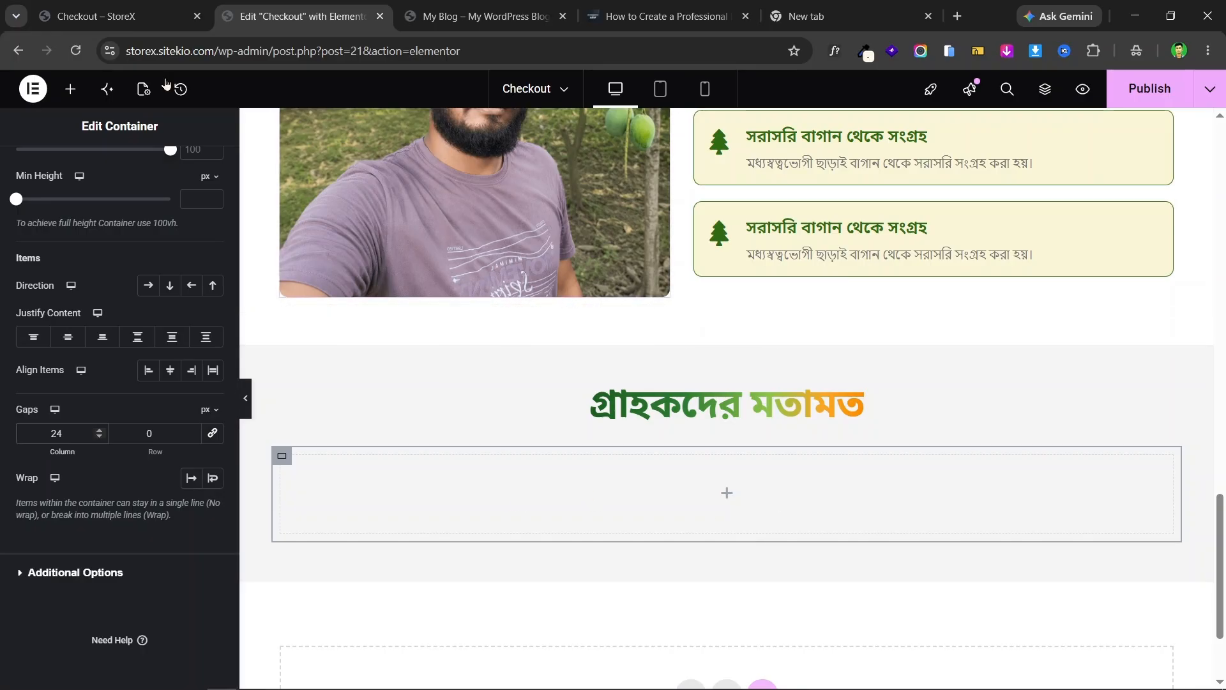
{"action": "left_click", "coordinate": [71, 16]}
{"action": "scroll", "coordinate": [667, 272], "scroll_direction": "down", "scroll_amount": 3}
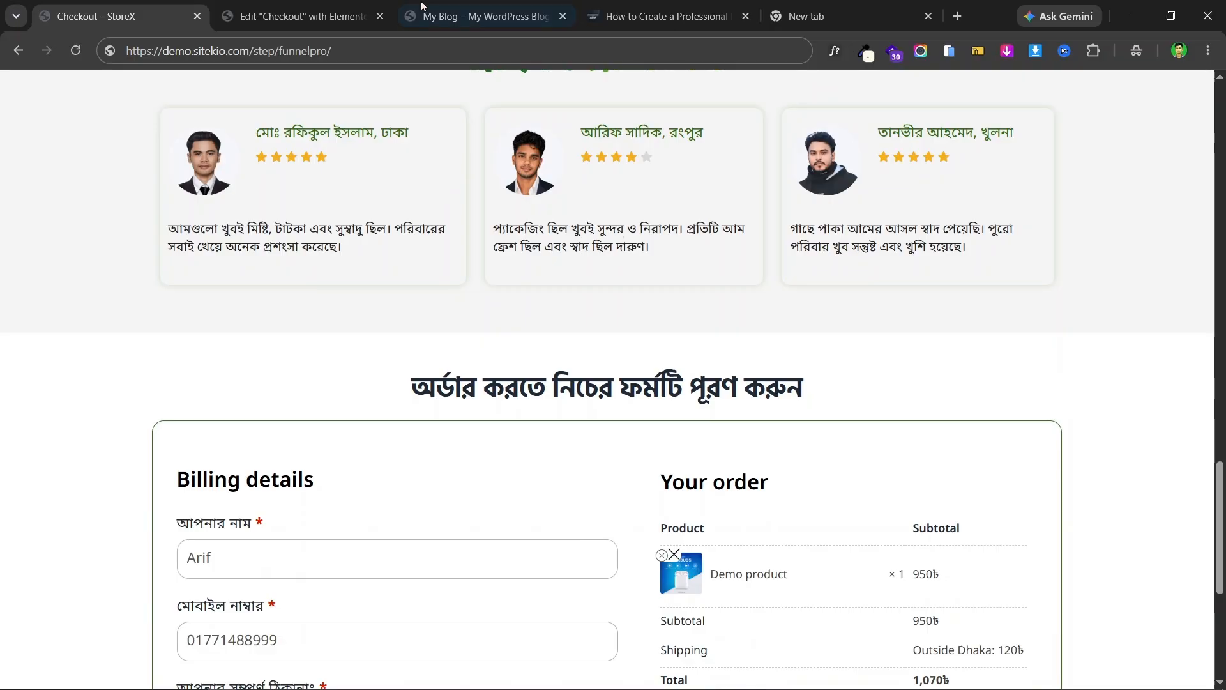
{"action": "left_click", "coordinate": [293, 16]}
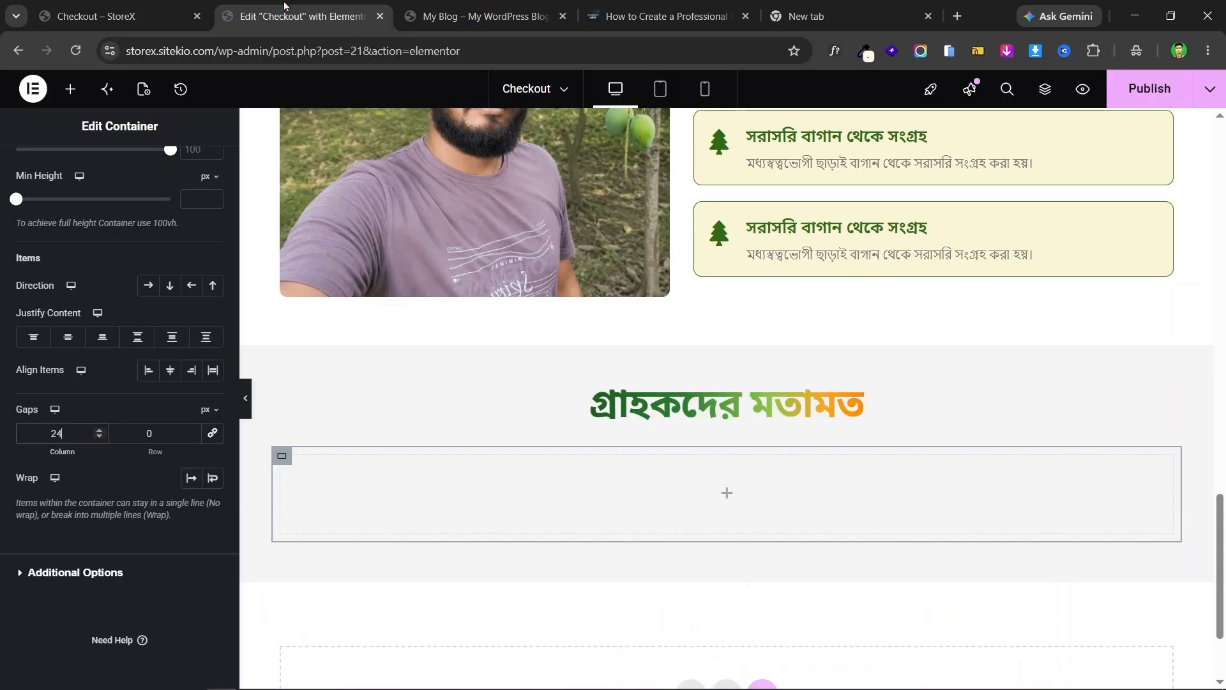
- Try a Rating widget from a 'review' search in the container, then delete it
{"action": "left_click", "coordinate": [70, 96]}
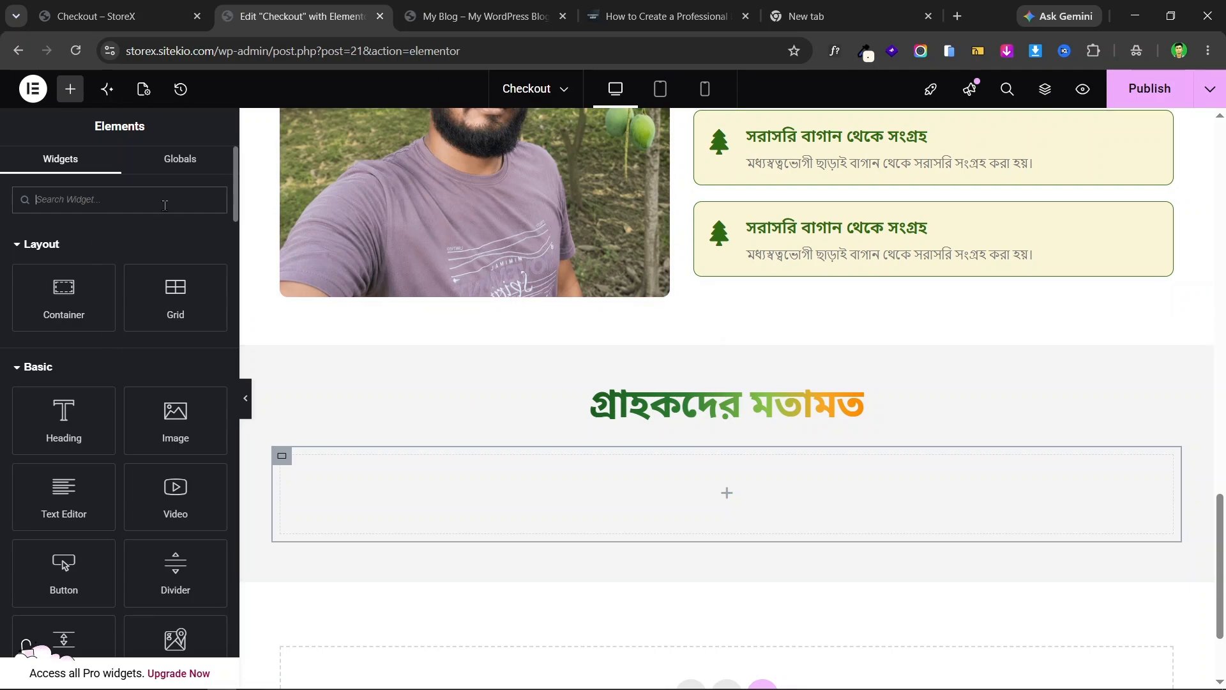
{"action": "type", "text": "review"}
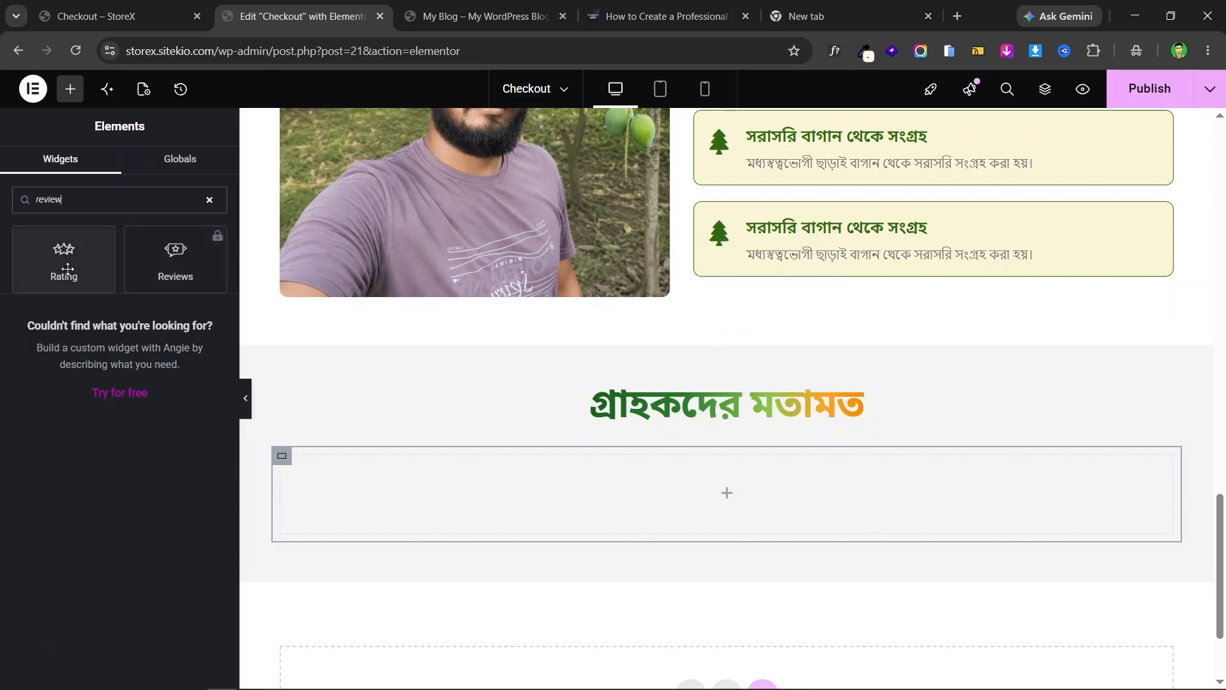
{"action": "left_click_drag", "start_coordinate": [67, 263], "coordinate": [582, 474]}
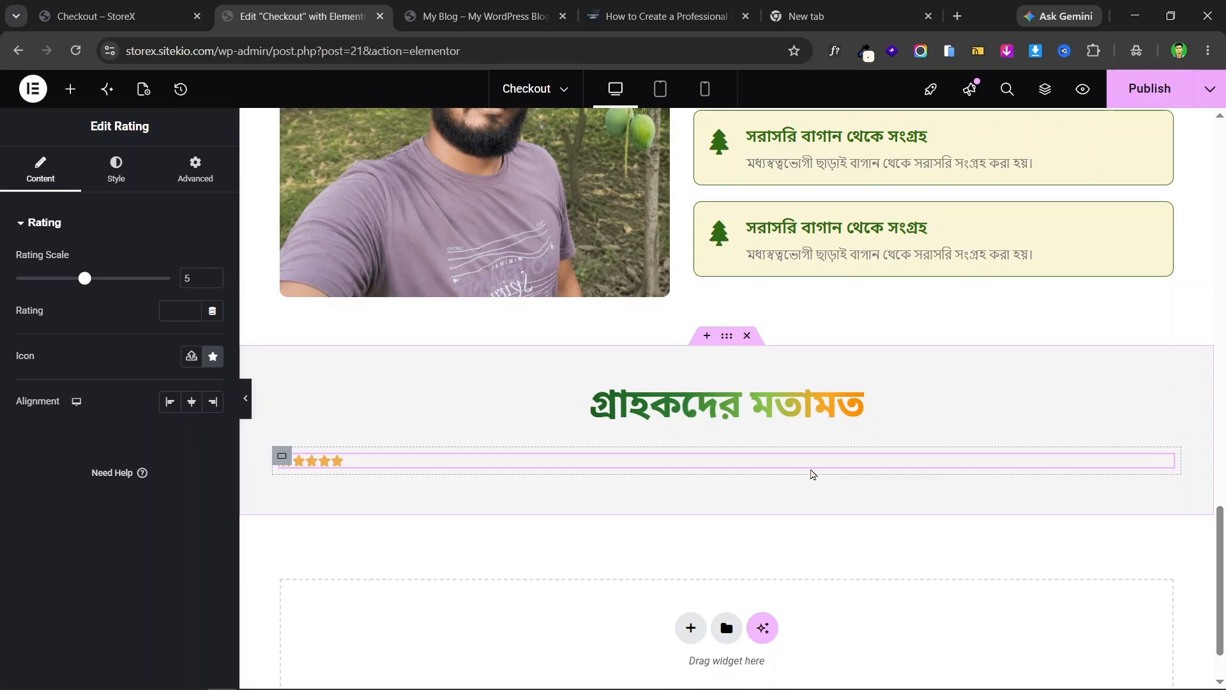
{"action": "right_click", "coordinate": [647, 466]}
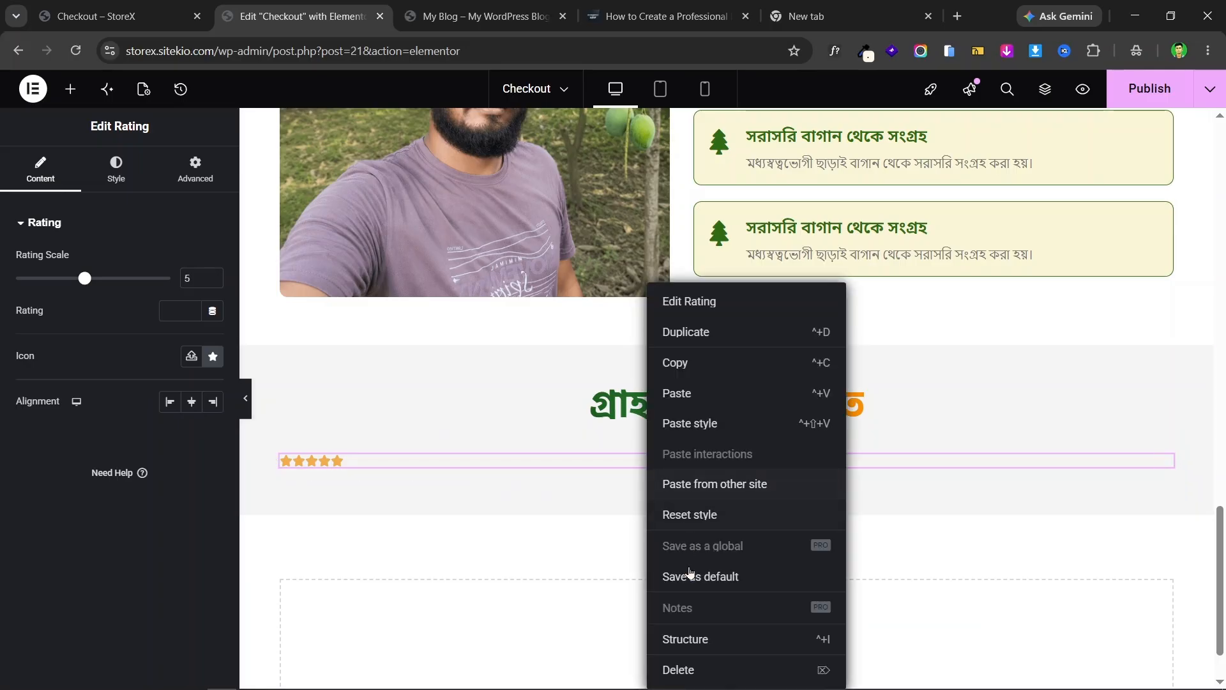
{"action": "left_click", "coordinate": [717, 671]}
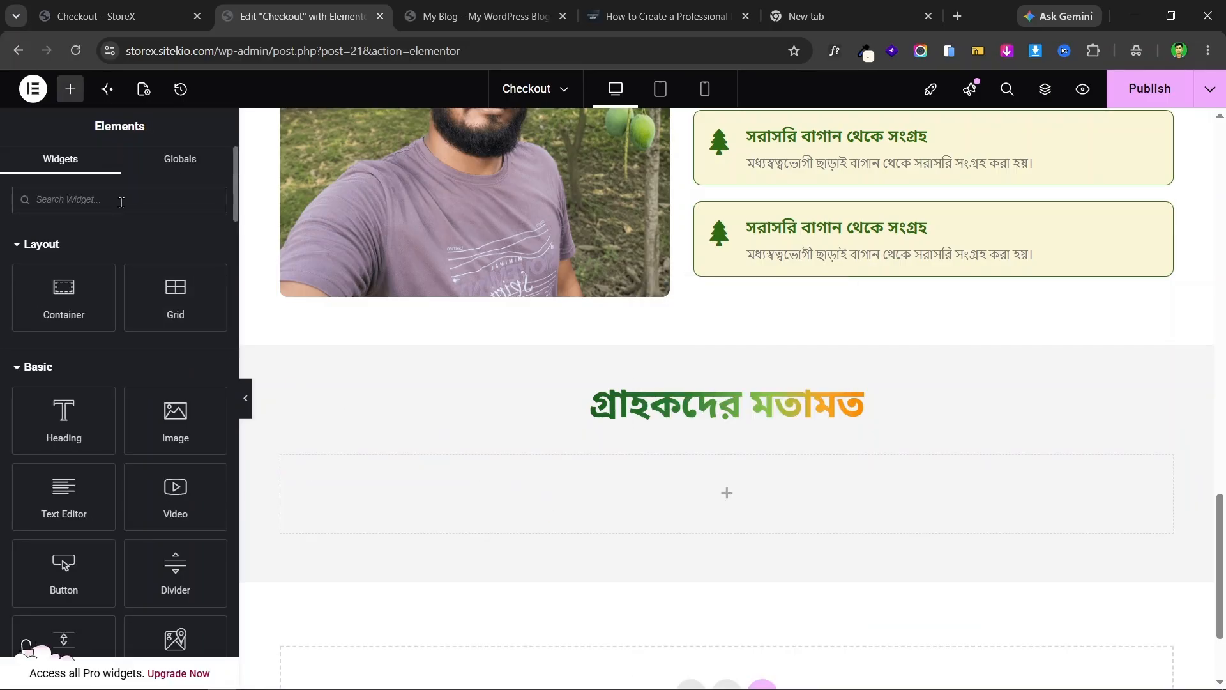
- Drop a Testimonial widget found by searching 'tes' into the empty container
{"action": "left_click", "coordinate": [121, 202]}
{"action": "type", "text": "tes"}
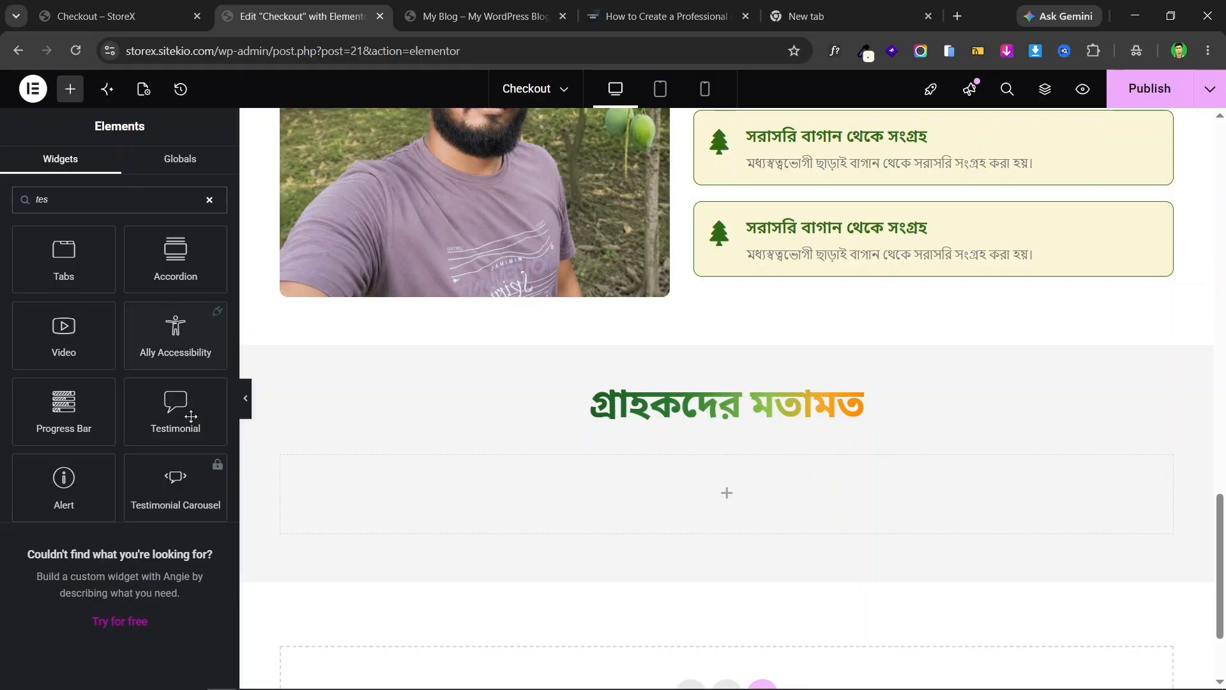
{"action": "left_click_drag", "start_coordinate": [179, 414], "coordinate": [607, 463]}
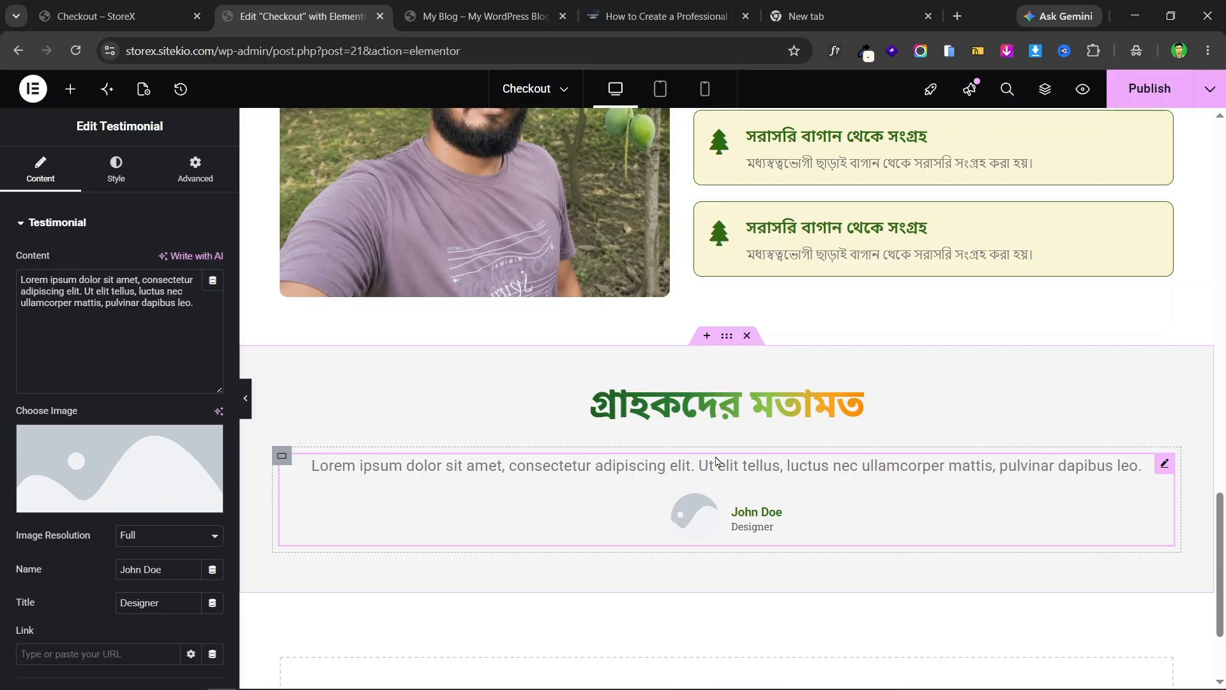
{"action": "left_click", "coordinate": [102, 16]}
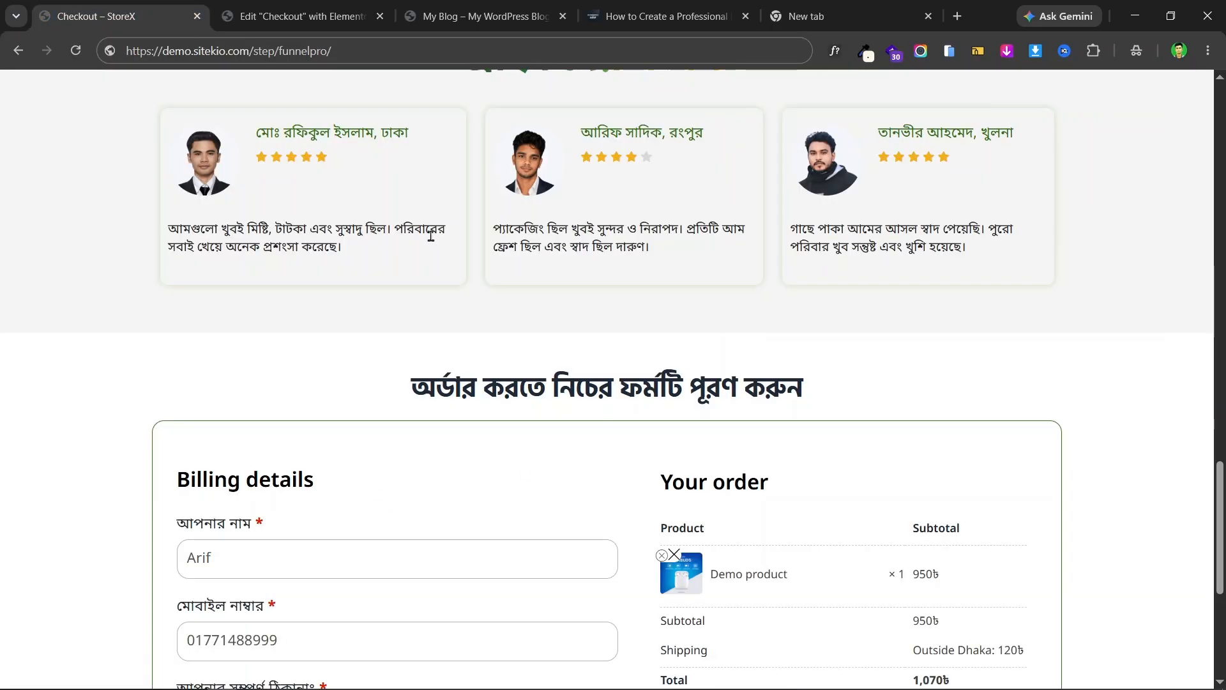
- Copy the first reviewer's name from the live page into the testimonial and set its photo
{"action": "scroll", "coordinate": [432, 237], "scroll_direction": "up", "scroll_amount": 2}
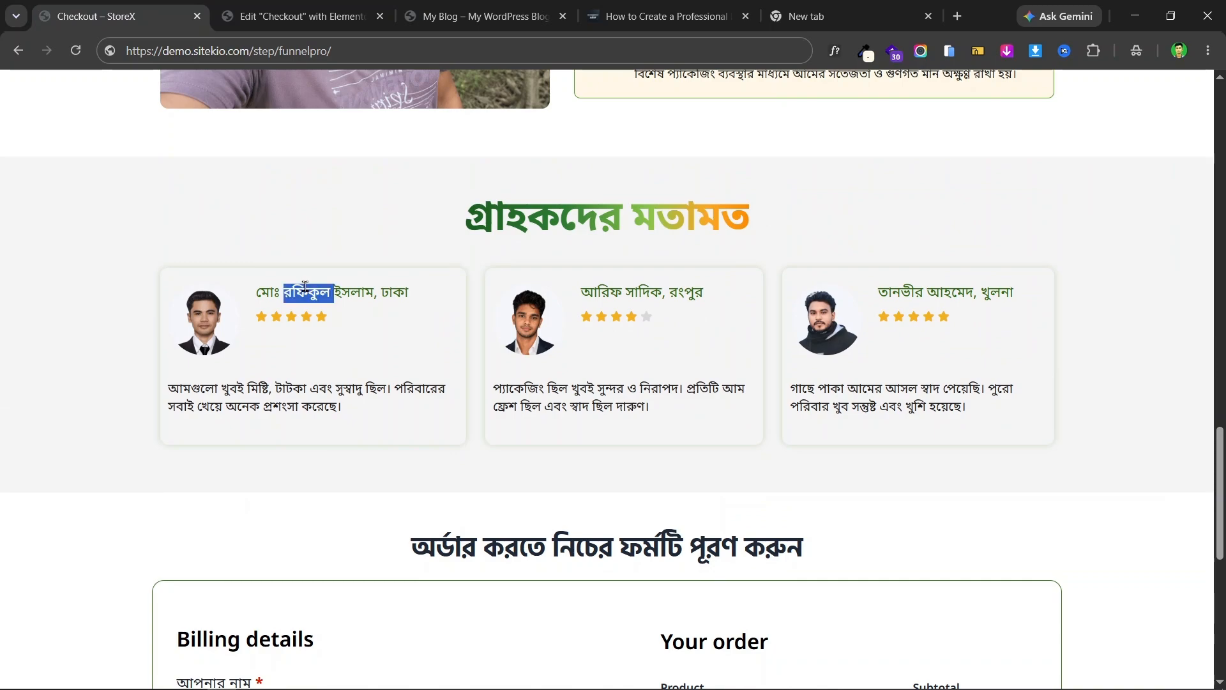
{"action": "triple_click", "coordinate": [329, 293]}
{"action": "right_click", "coordinate": [335, 285]}
{"action": "left_click", "coordinate": [408, 308]}
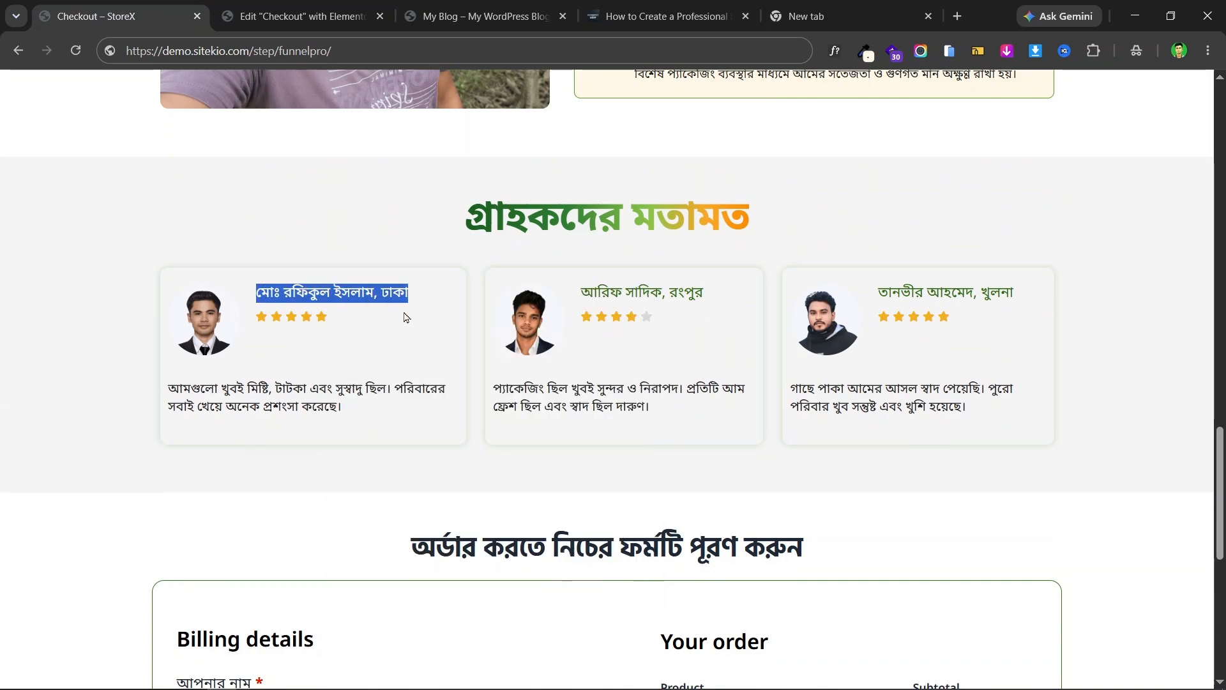
{"action": "left_click", "coordinate": [278, 6]}
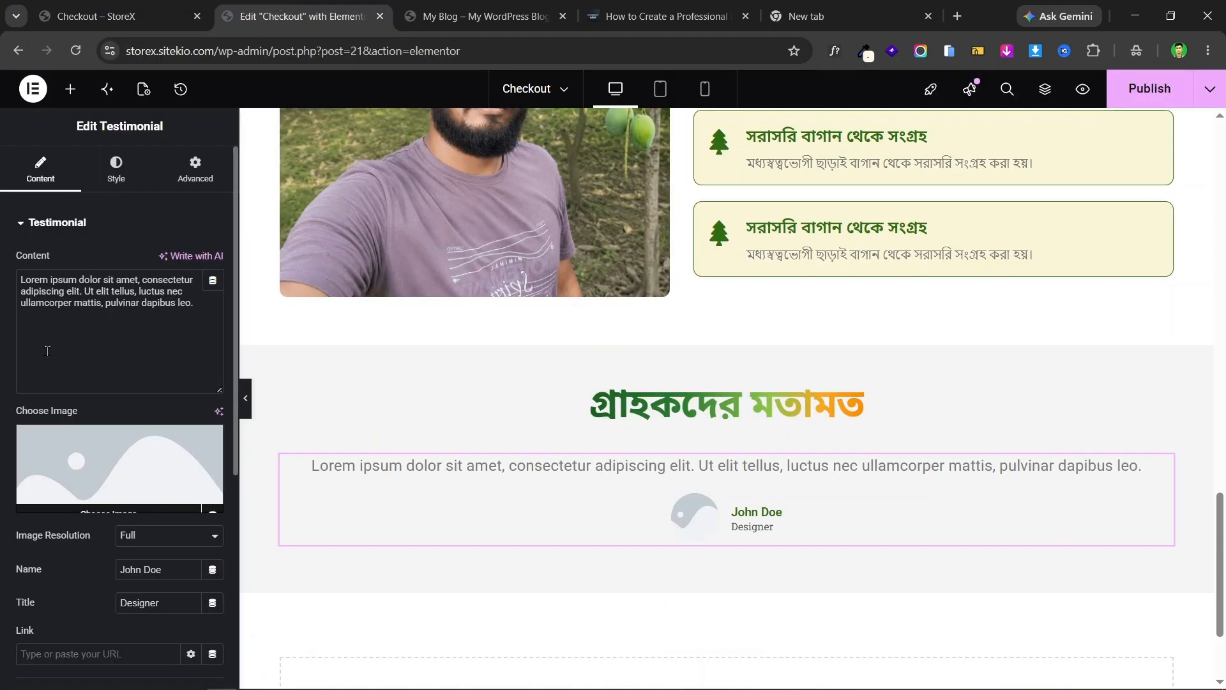
{"action": "scroll", "coordinate": [106, 345], "scroll_direction": "down", "scroll_amount": 3}
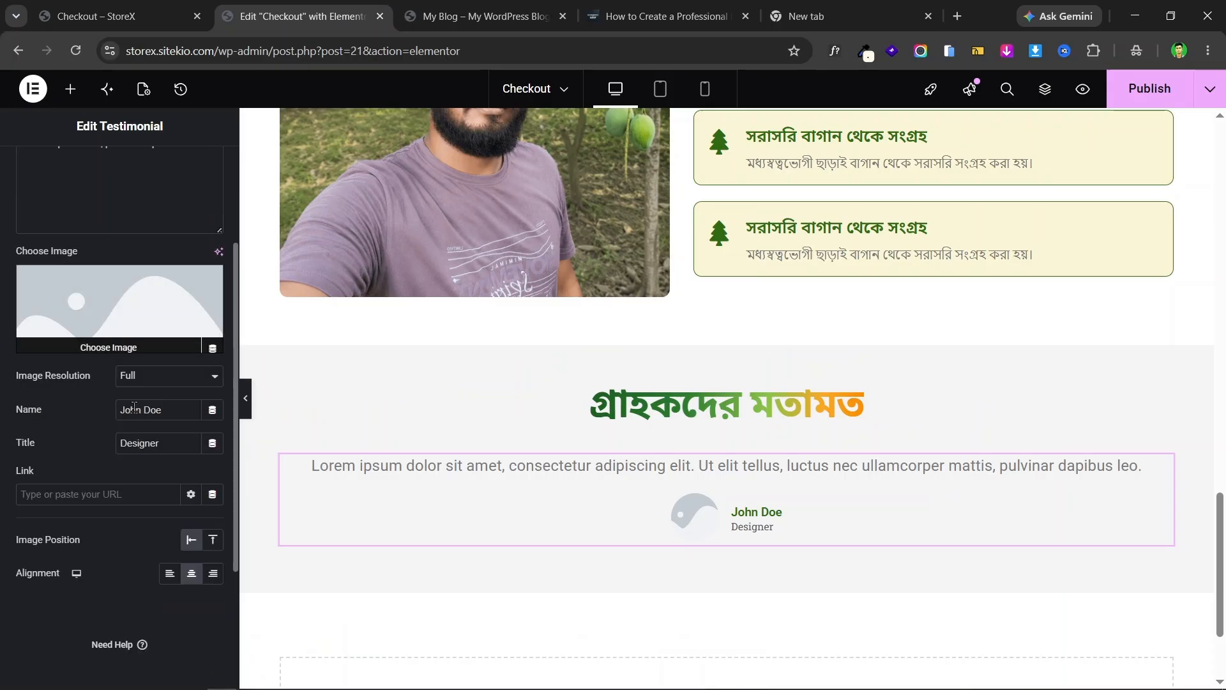
{"action": "triple_click", "coordinate": [160, 412]}
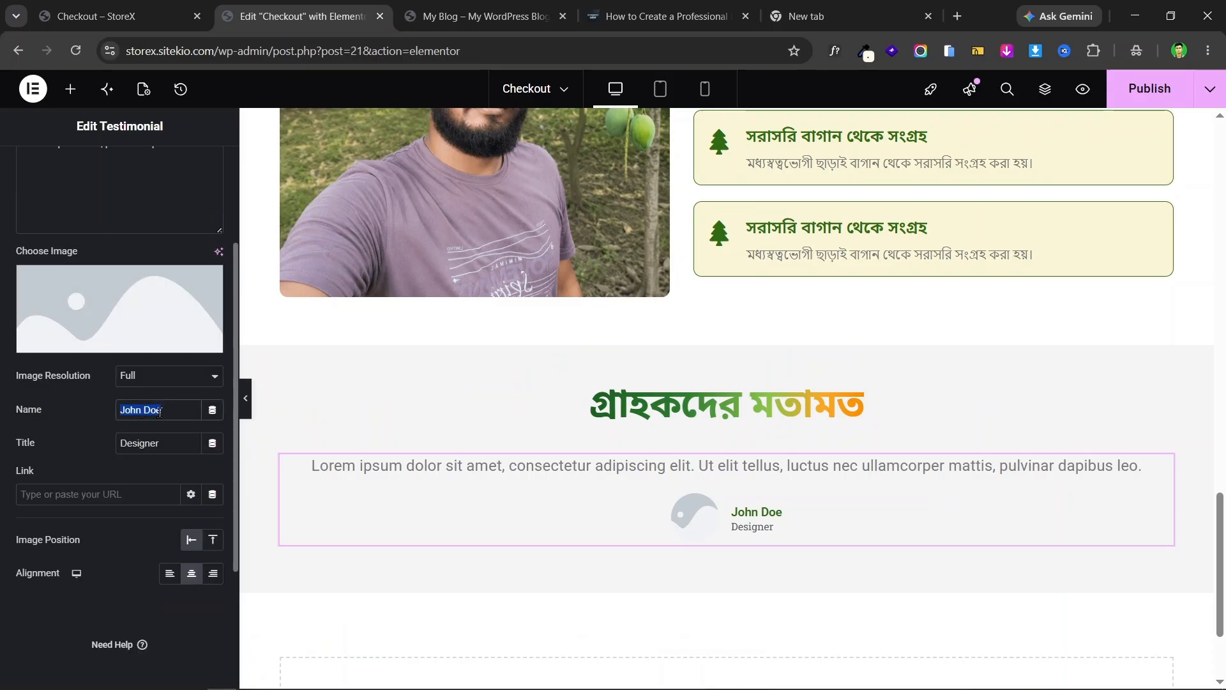
{"action": "key", "text": "ctrl+v"}
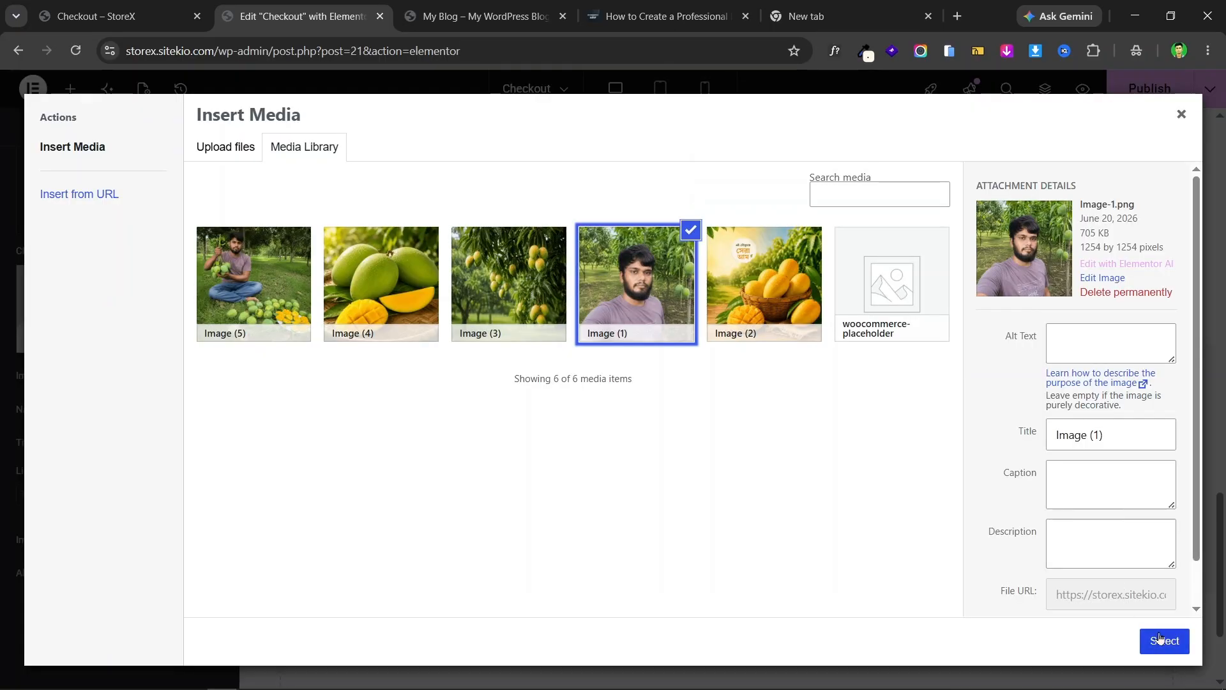
{"action": "left_click", "coordinate": [1160, 640]}
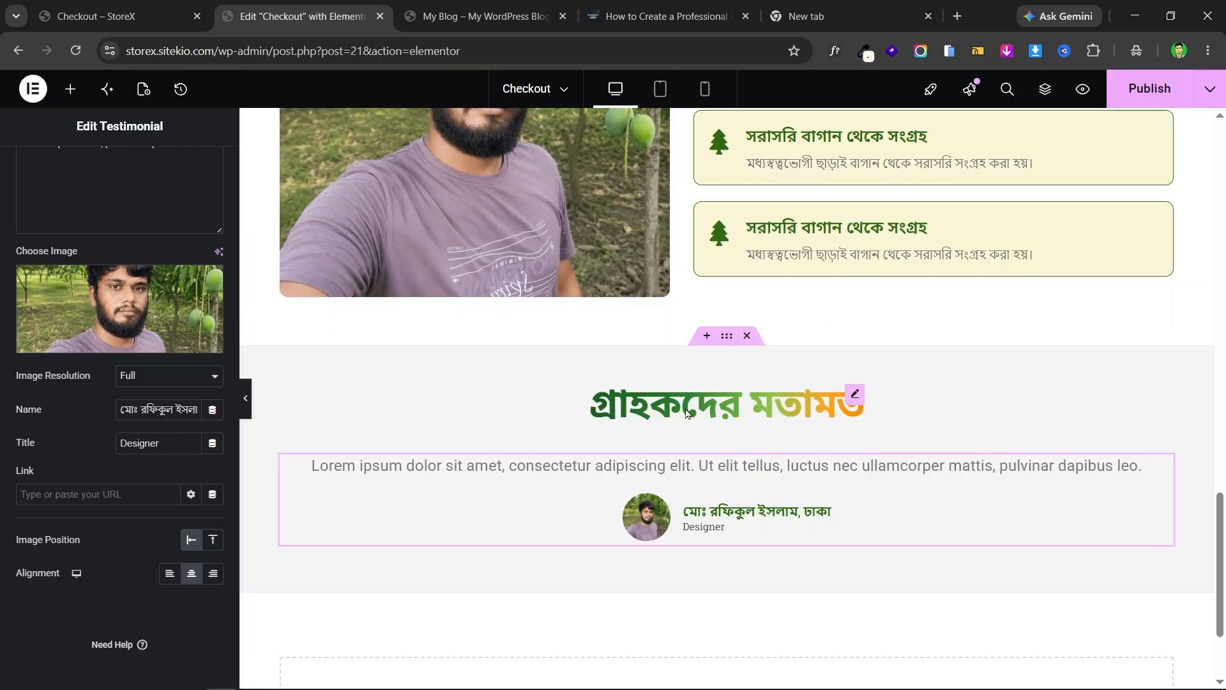
- Copy the first testimonial's Bengali review text from the live checkout page
{"action": "left_click", "coordinate": [121, 16]}
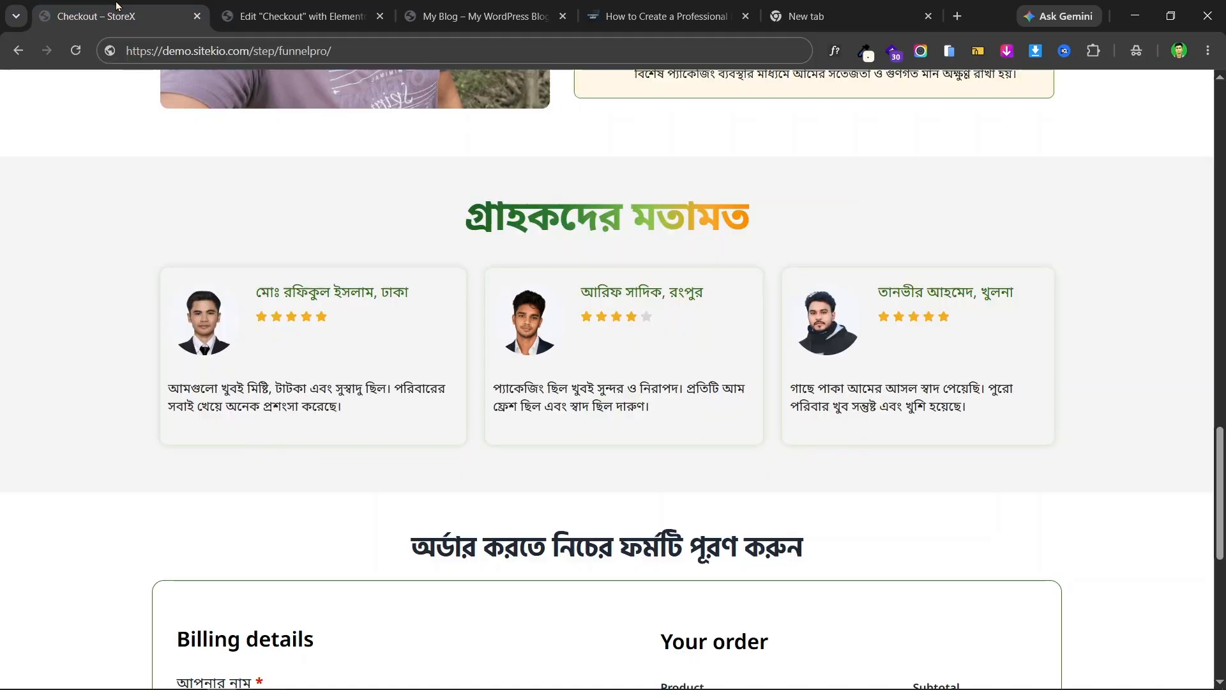
{"action": "left_click", "coordinate": [236, 17]}
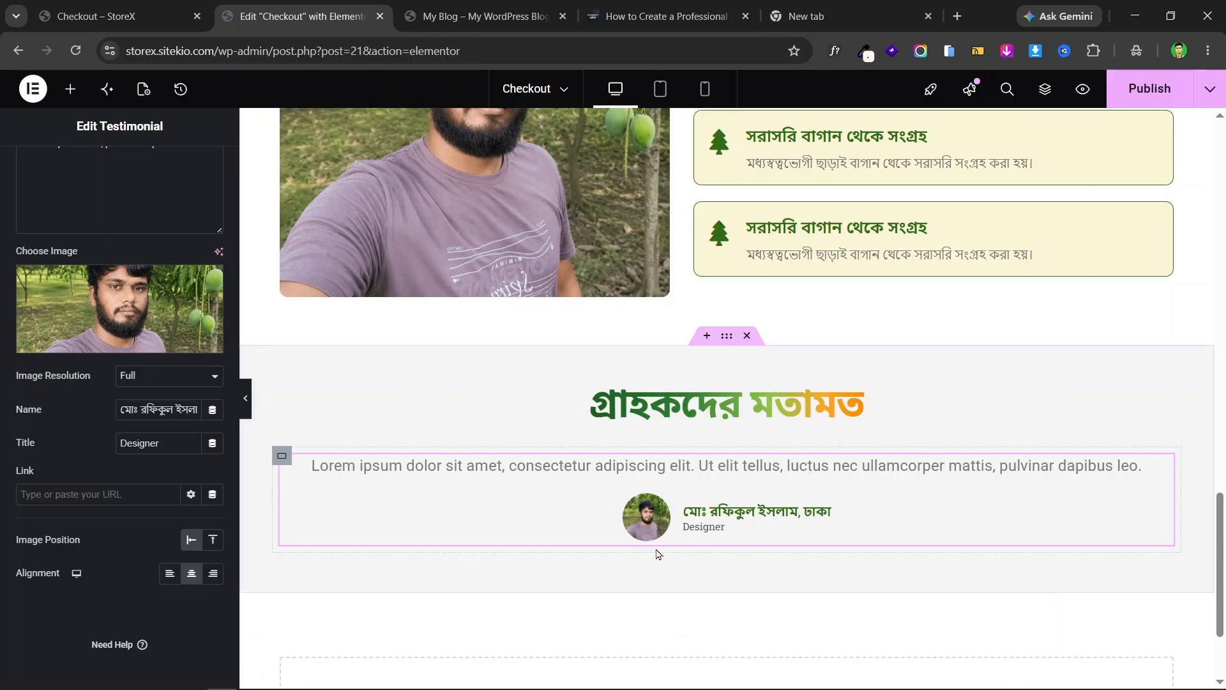
{"action": "left_click", "coordinate": [184, 20]}
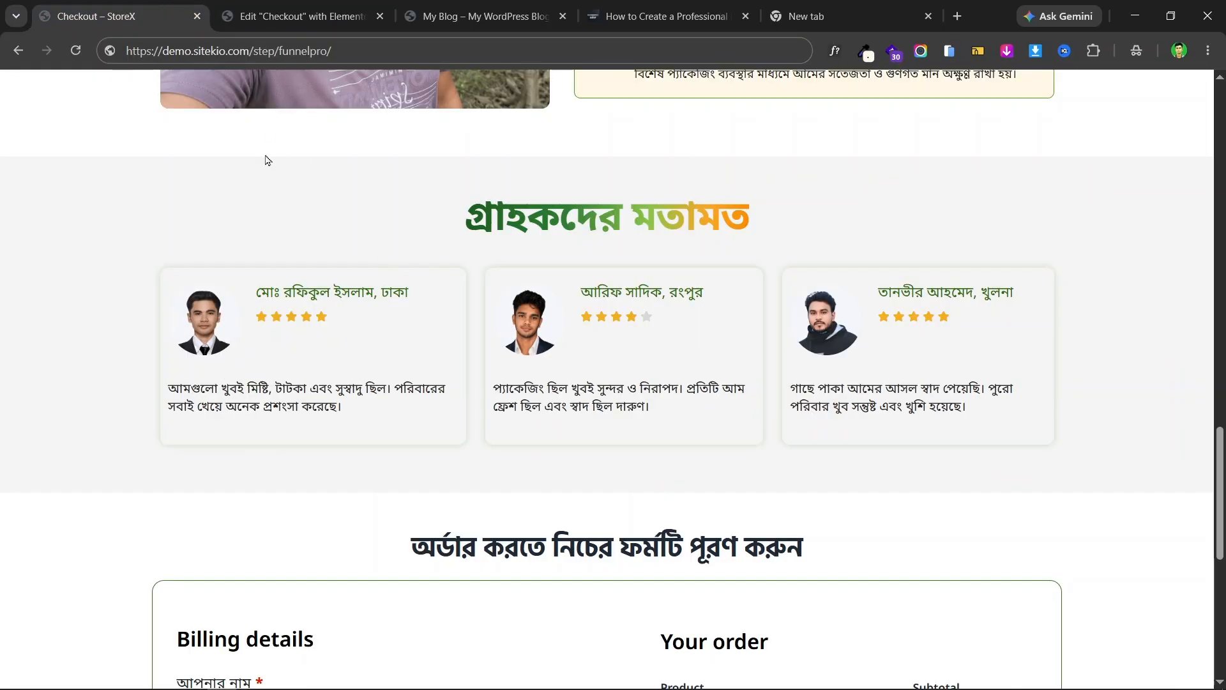
{"action": "left_click", "coordinate": [278, 17]}
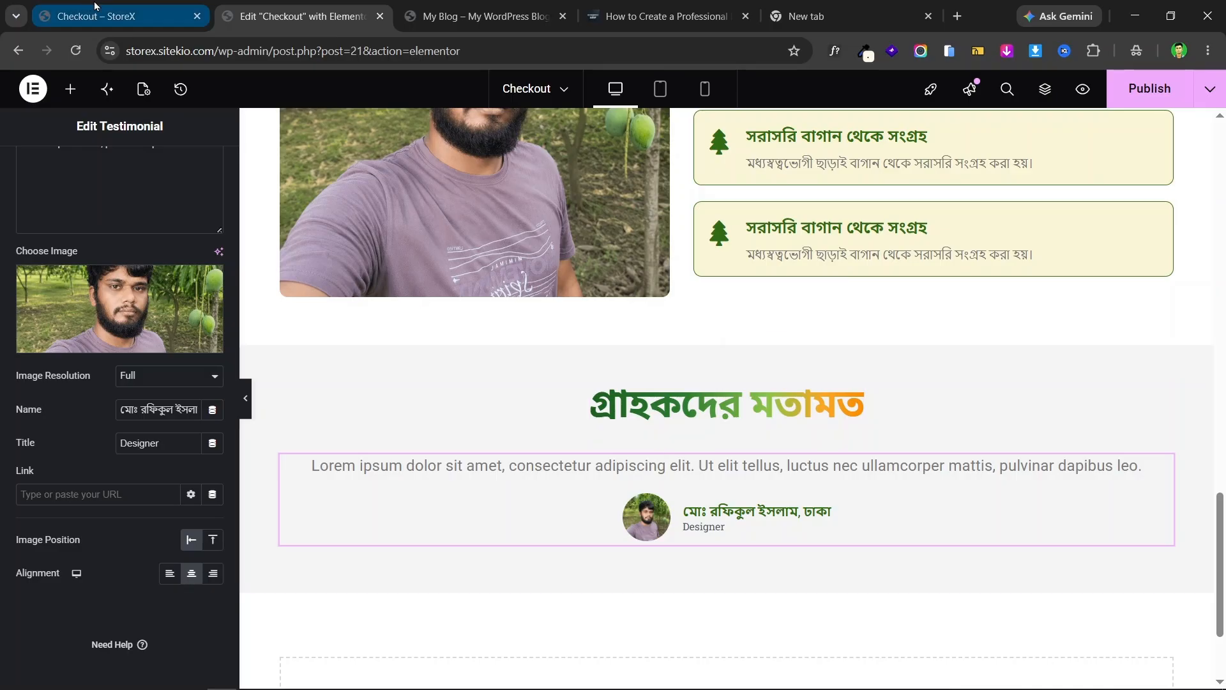
{"action": "left_click", "coordinate": [127, 16]}
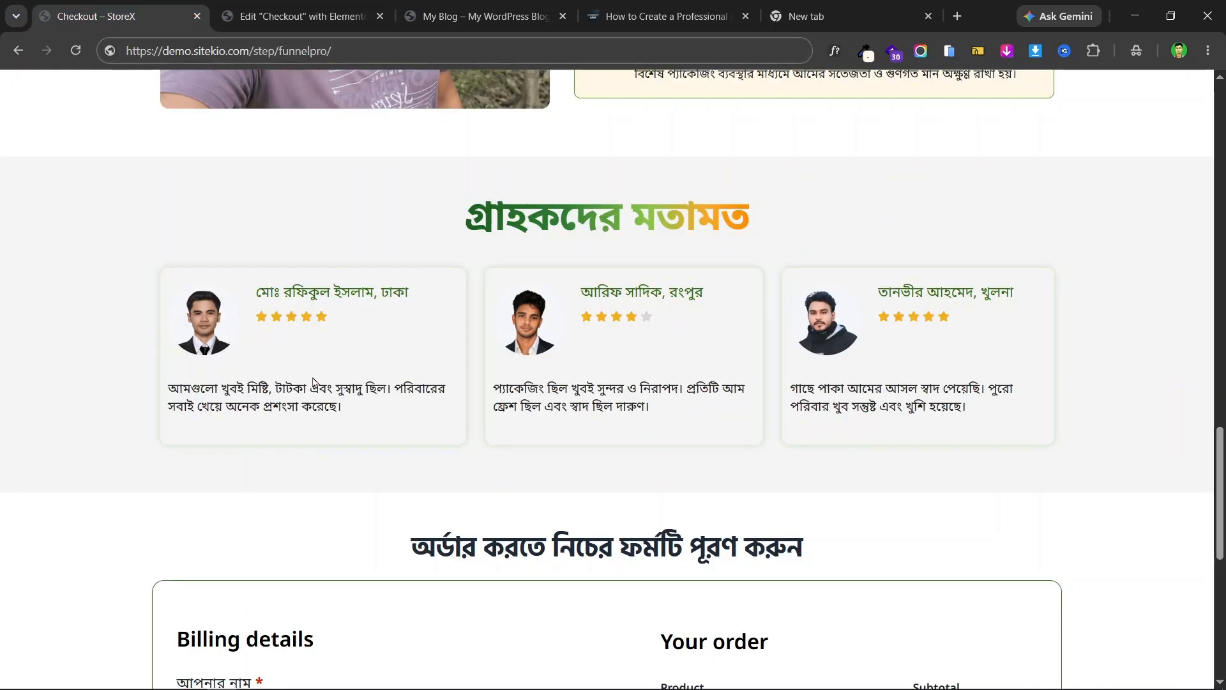
{"action": "left_click_drag", "start_coordinate": [347, 418], "coordinate": [168, 388]}
{"action": "right_click", "coordinate": [217, 405]}
{"action": "left_click", "coordinate": [248, 98]}
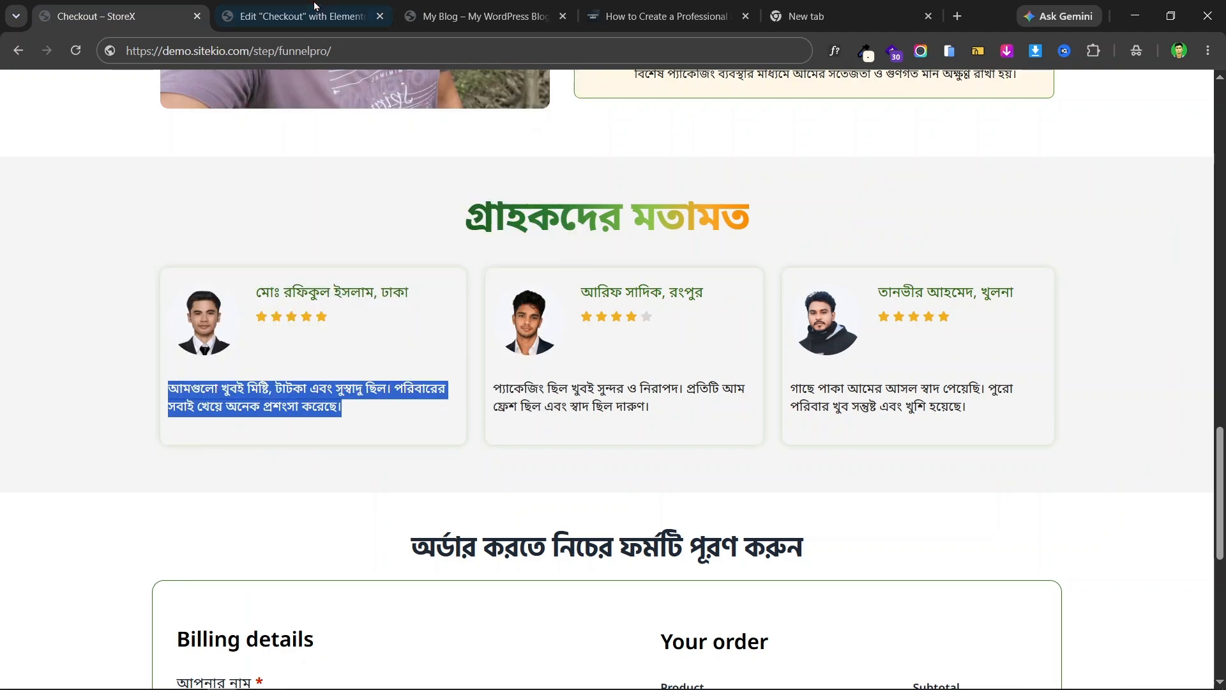
{"action": "left_click", "coordinate": [294, 16]}
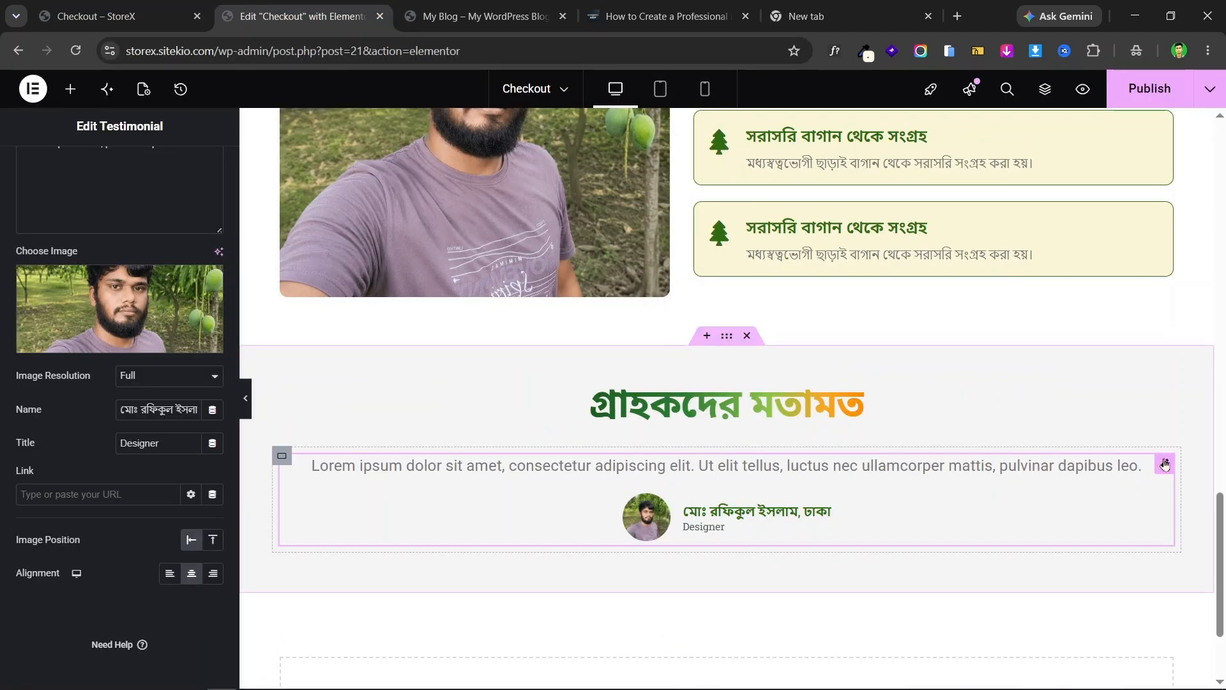
- Paste the copied Bengali review over the Lorem ipsum testimonial content
{"action": "scroll", "coordinate": [146, 359], "scroll_direction": "up", "scroll_amount": 3}
{"action": "left_click", "coordinate": [106, 276]}
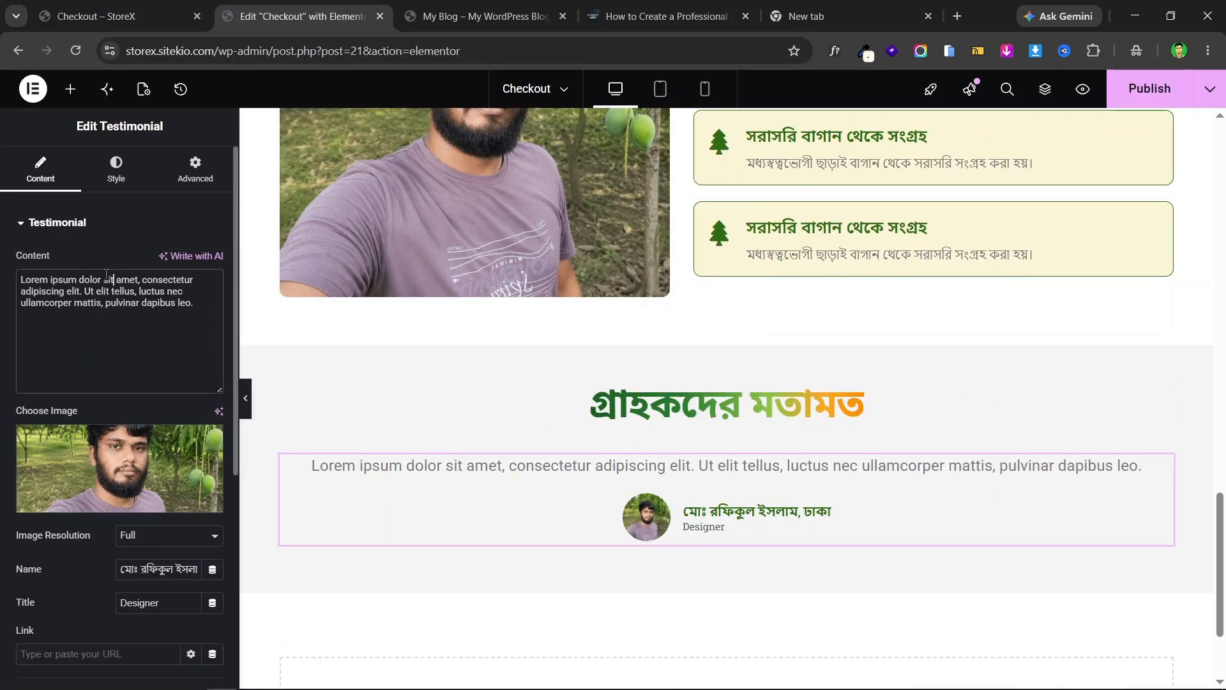
{"action": "triple_click", "coordinate": [96, 280]}
{"action": "key", "text": "ctrl+v"}
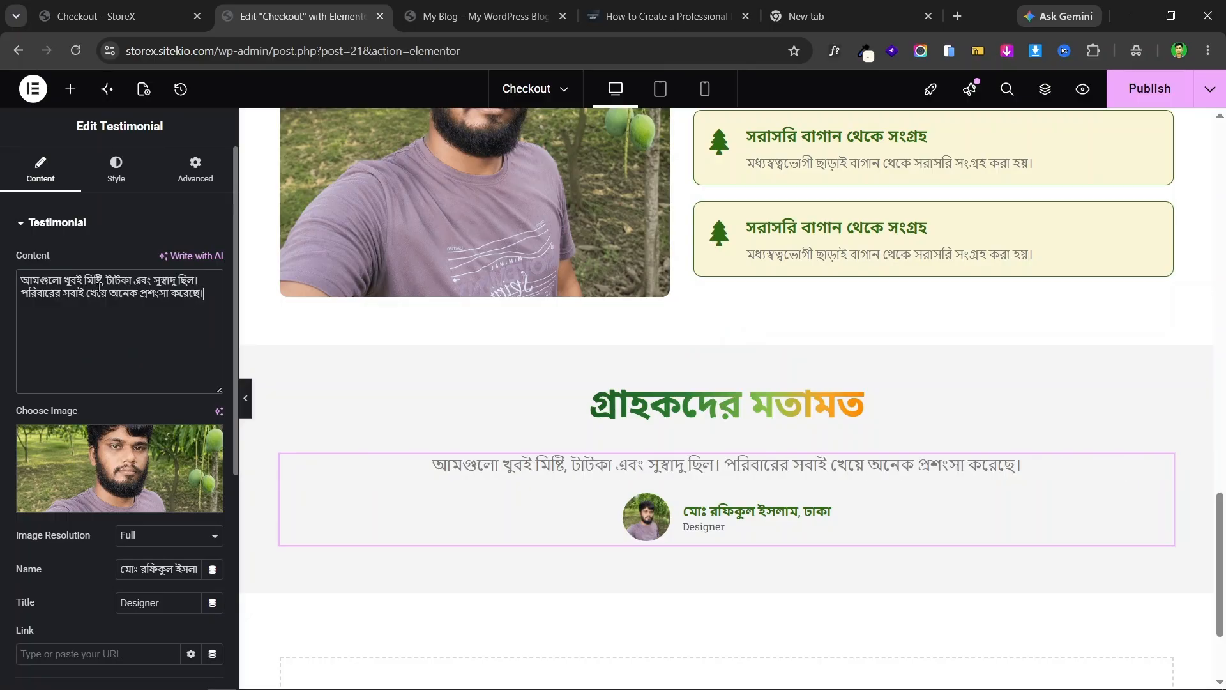
{"action": "scroll", "coordinate": [706, 425], "scroll_direction": "up", "scroll_amount": 4}
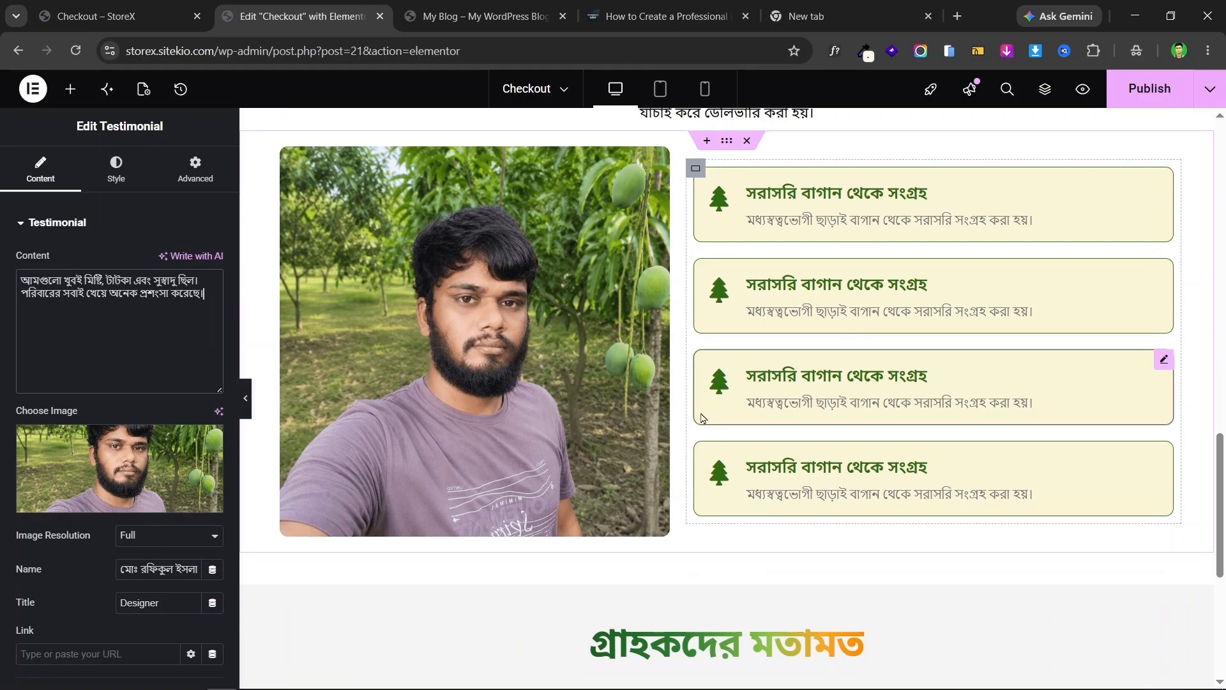
{"action": "scroll", "coordinate": [696, 409], "scroll_direction": "down", "scroll_amount": 4}
{"action": "scroll", "coordinate": [775, 396], "scroll_direction": "up", "scroll_amount": 4}
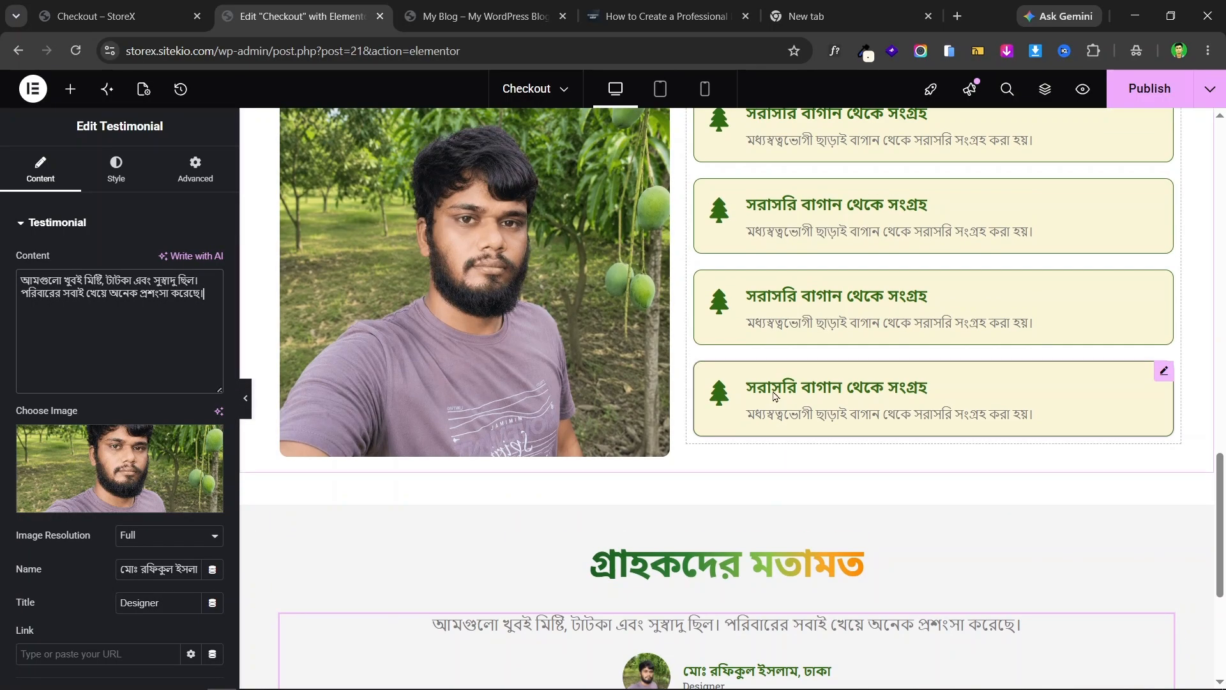
{"action": "scroll", "coordinate": [743, 403], "scroll_direction": "down", "scroll_amount": 3}
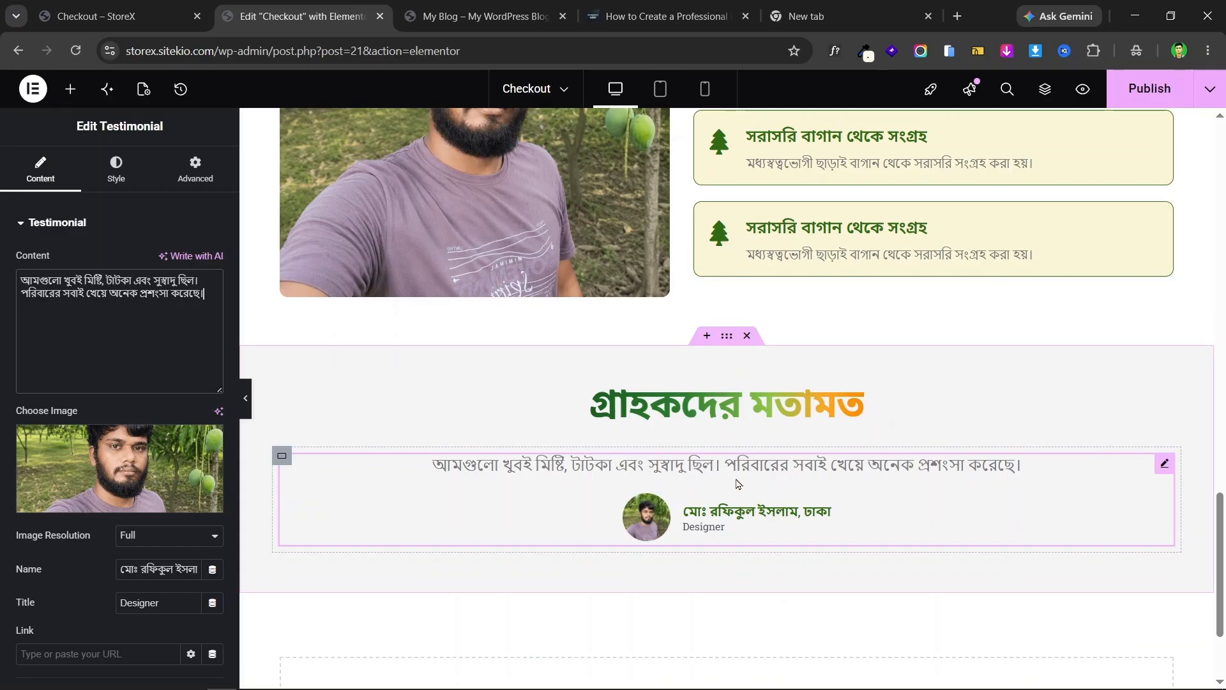
- Compare with the live testimonials, then bring up the testimonial widget's options
{"action": "left_click", "coordinate": [118, 16]}
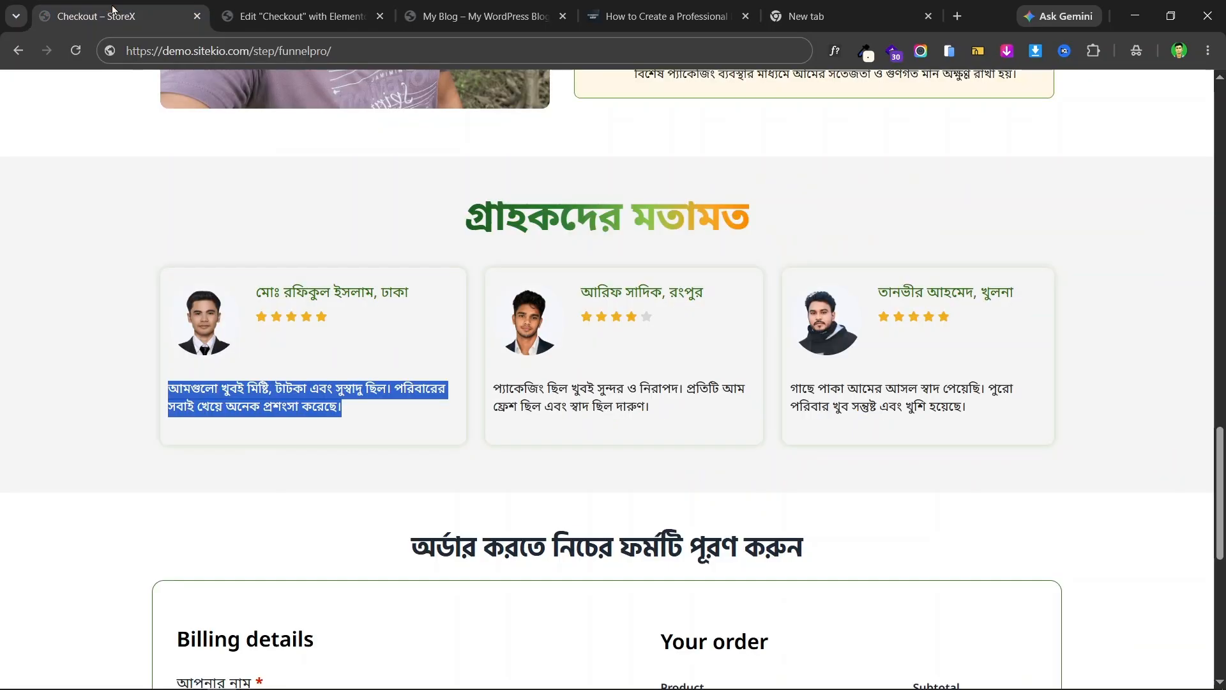
{"action": "left_click", "coordinate": [374, 328]}
{"action": "left_click", "coordinate": [305, 9]}
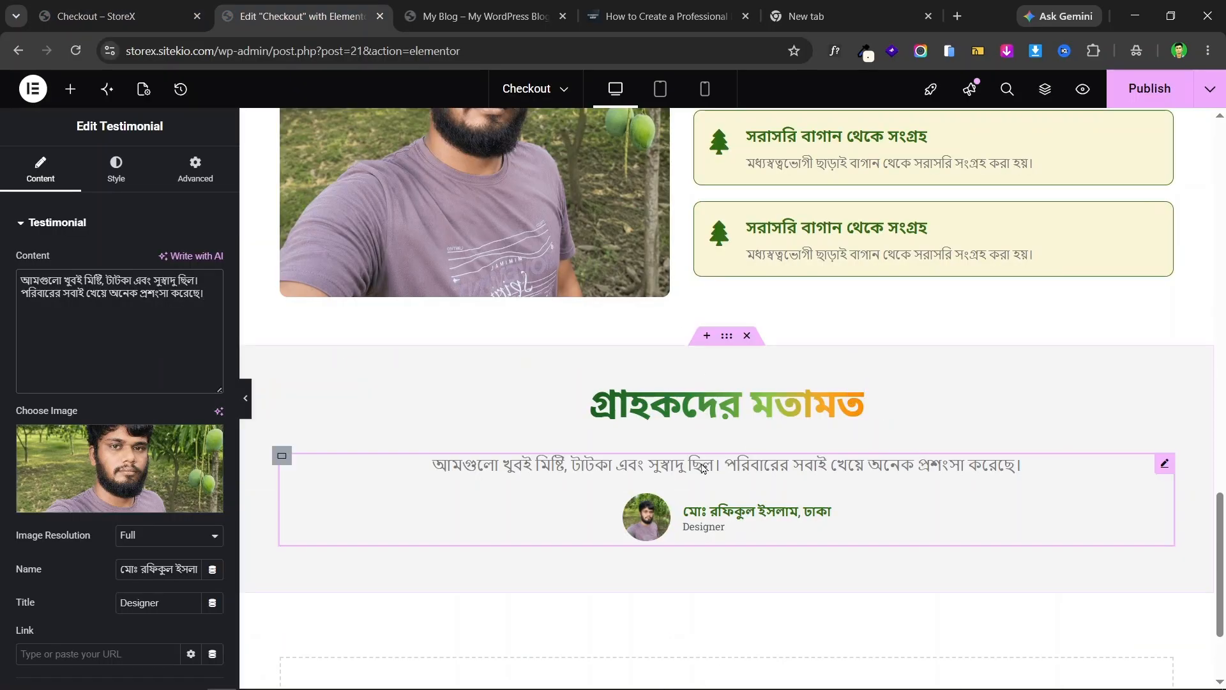
{"action": "left_click", "coordinate": [1166, 468]}
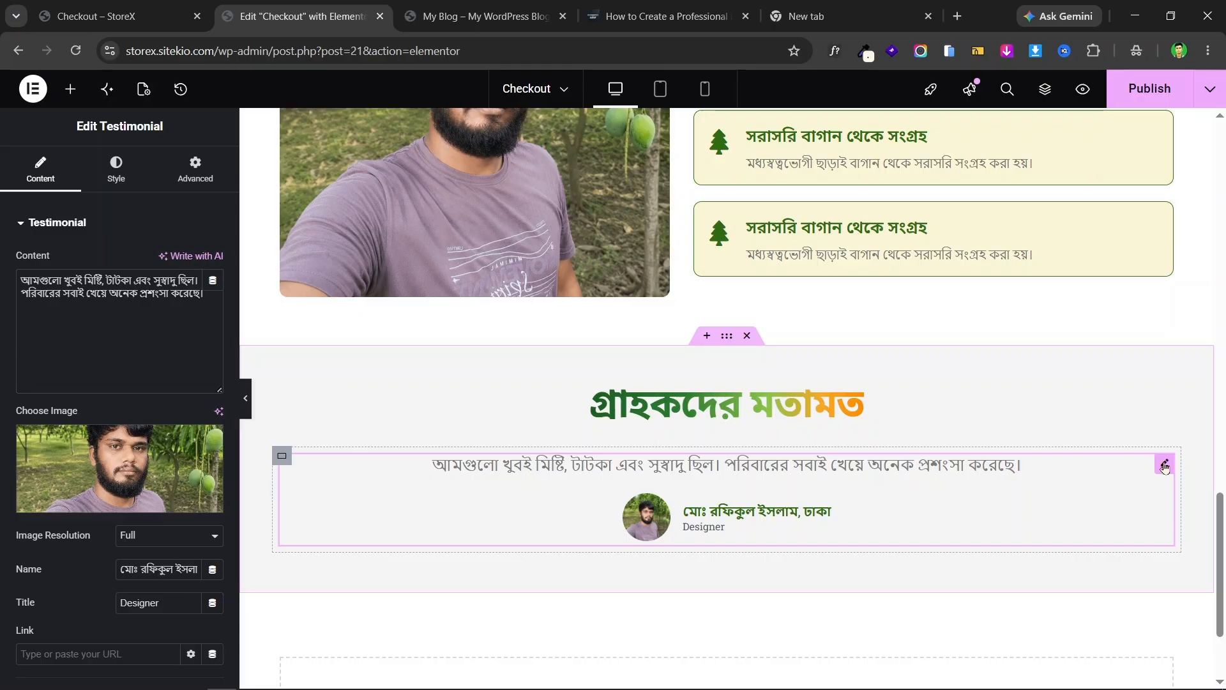
{"action": "right_click", "coordinate": [1165, 468]}
- Duplicate the testimonial twice to make three copies
{"action": "left_click", "coordinate": [1064, 333]}
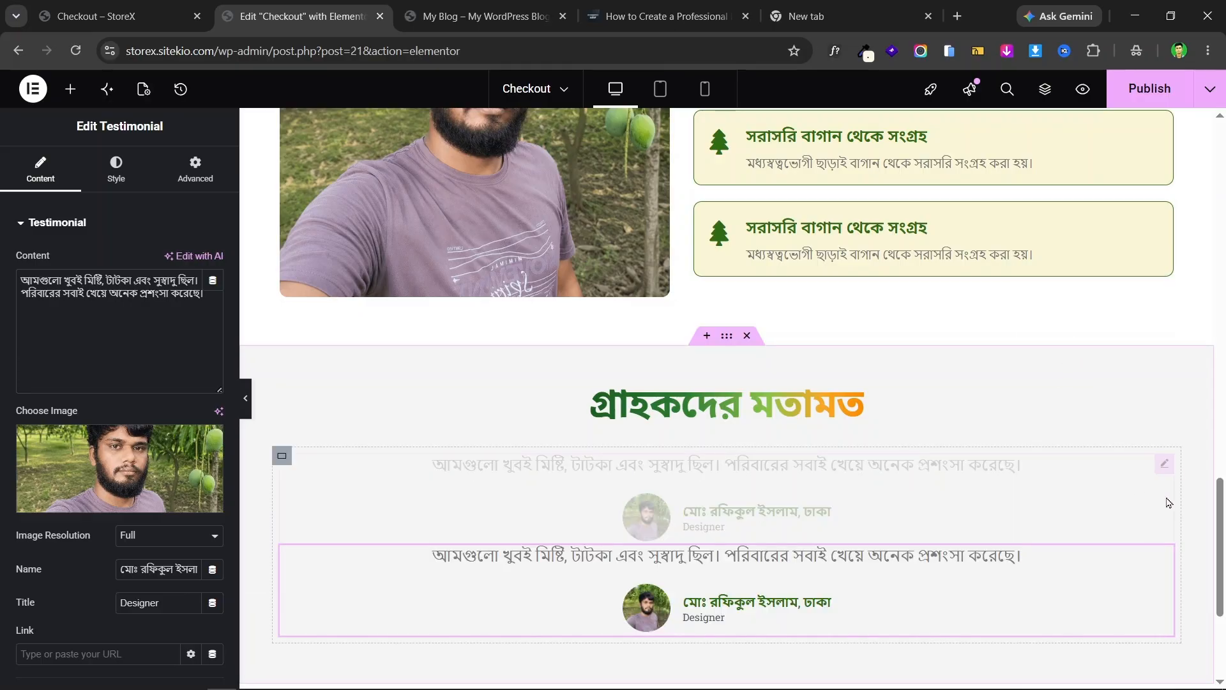
{"action": "right_click", "coordinate": [1167, 467]}
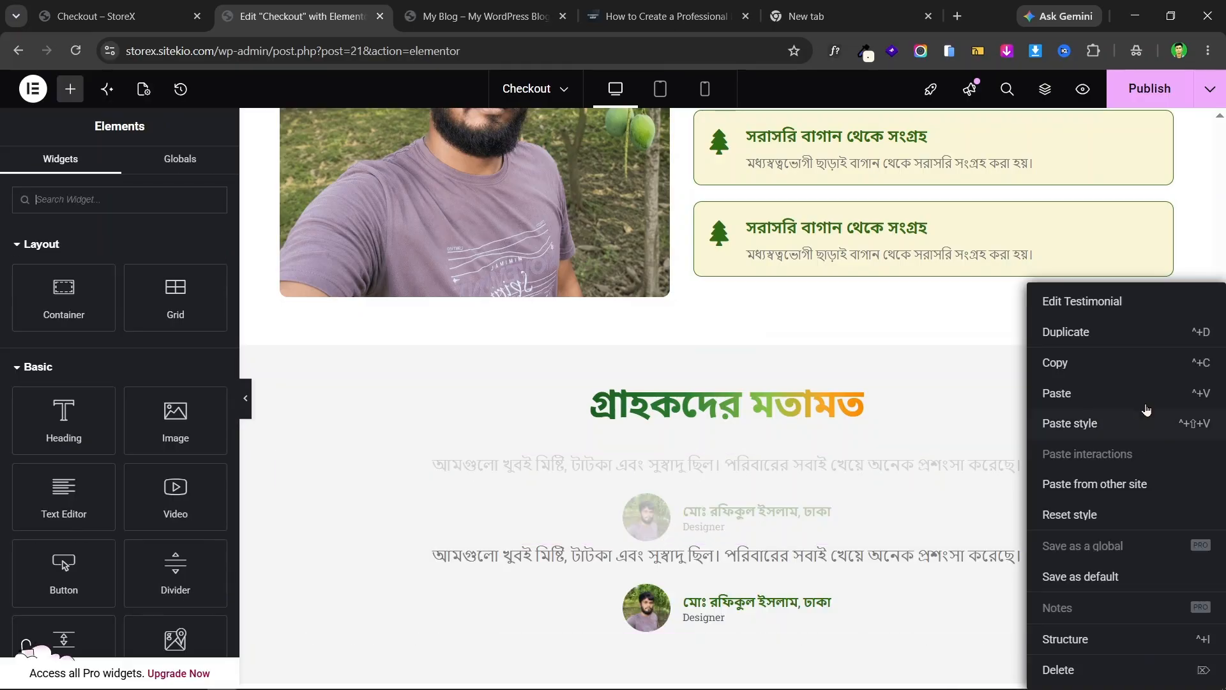
{"action": "left_click", "coordinate": [1077, 334]}
- Set the testimonials' container direction to Row so they sit side by side
{"action": "scroll", "coordinate": [964, 349], "scroll_direction": "down", "scroll_amount": 4}
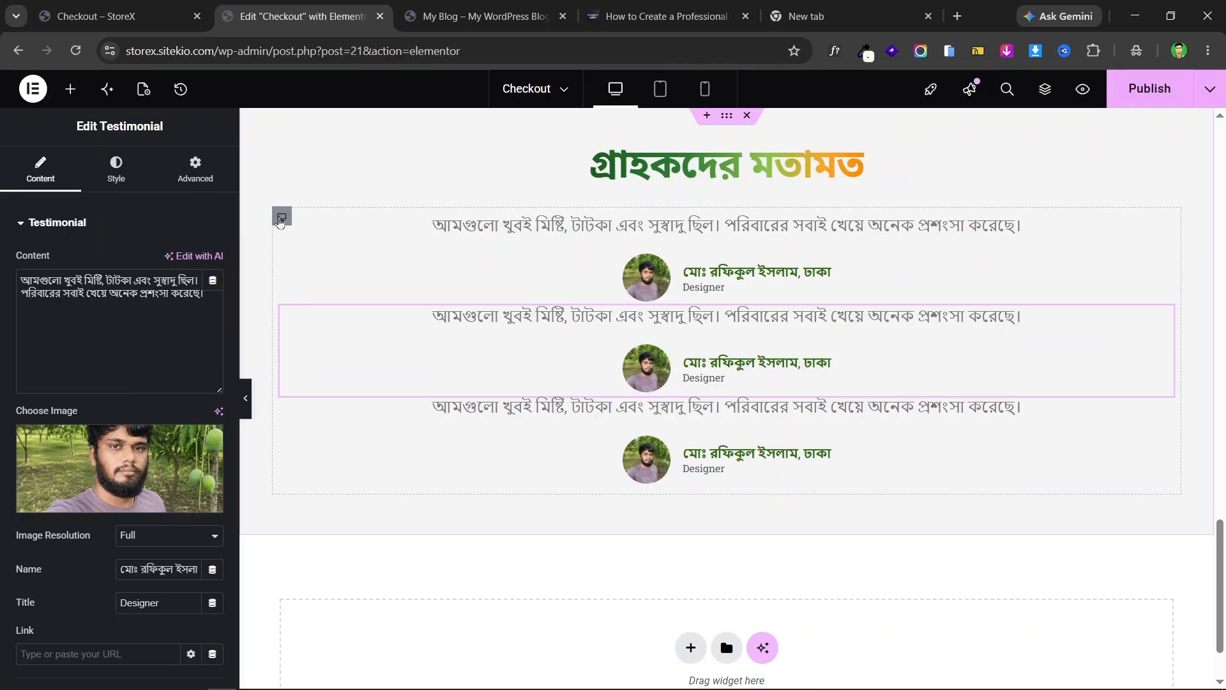
{"action": "left_click", "coordinate": [281, 217]}
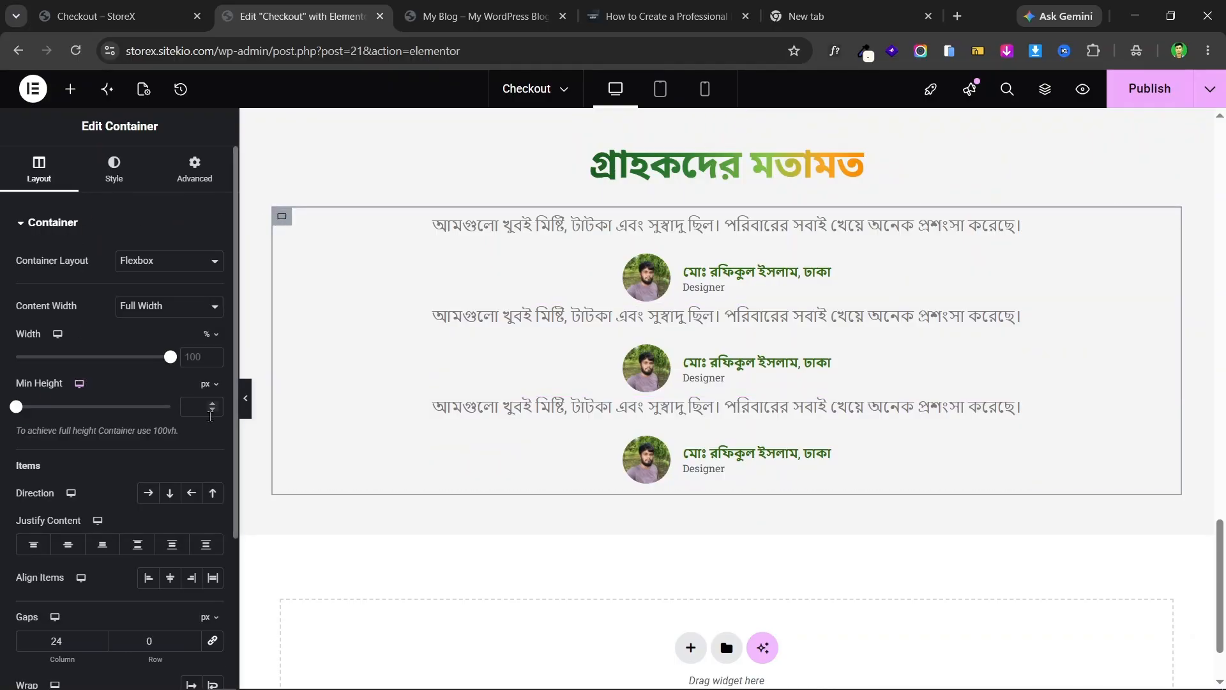
{"action": "left_click", "coordinate": [148, 493]}
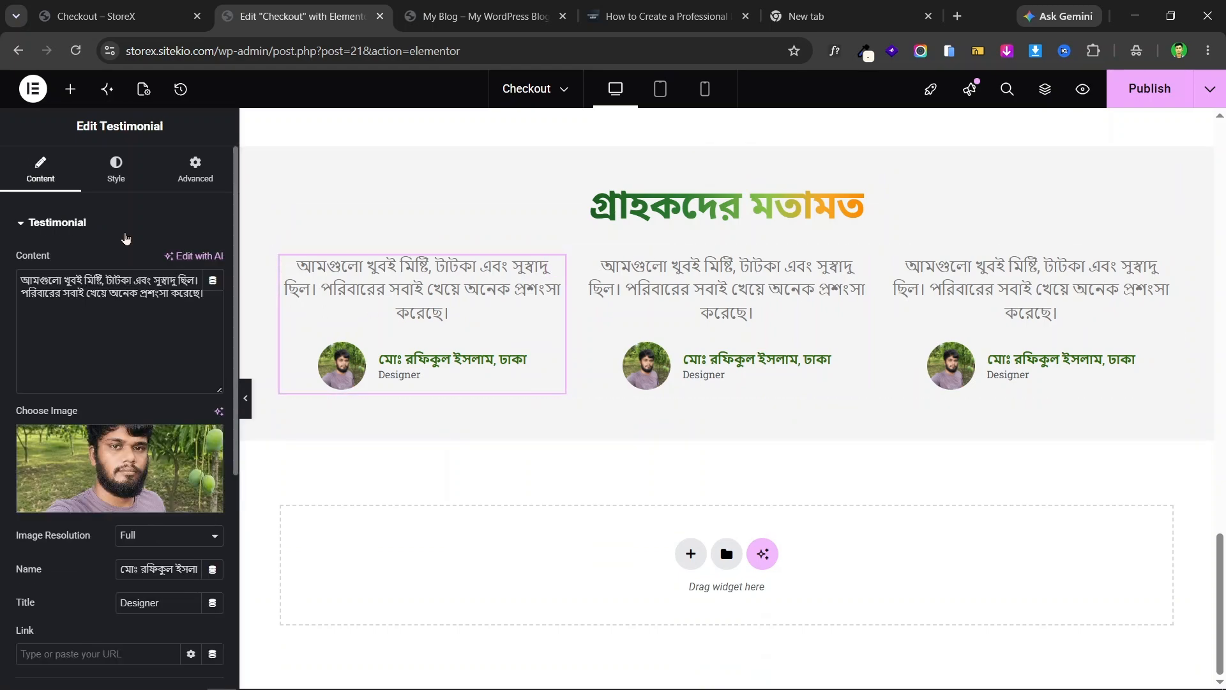
{"action": "scroll", "coordinate": [123, 295], "scroll_direction": "down", "scroll_amount": 4}
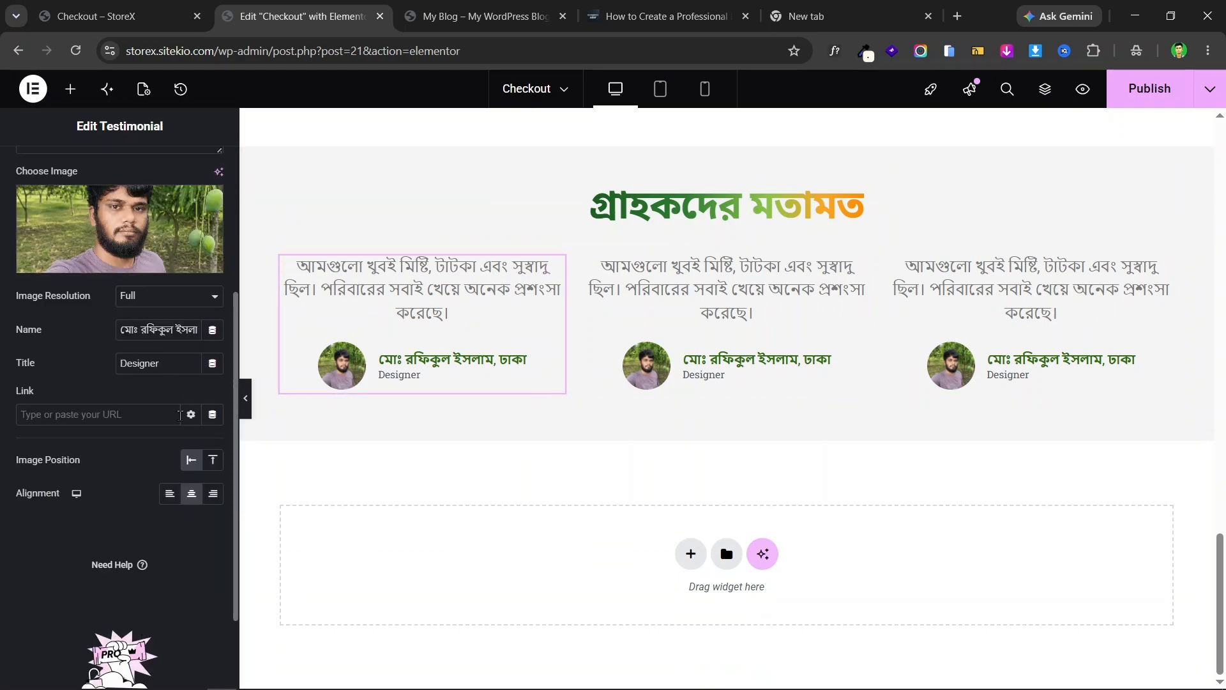
- Try the reviewer photo on top versus aside and browse the image and name style options
{"action": "left_click", "coordinate": [212, 460]}
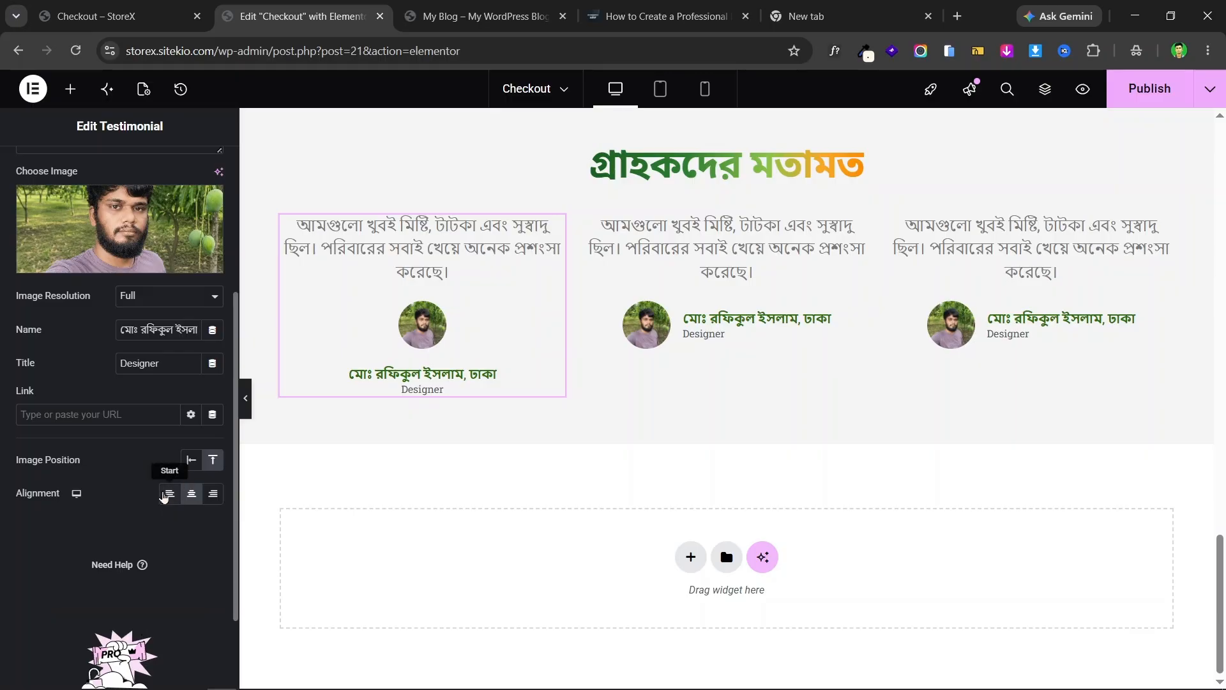
{"action": "left_click", "coordinate": [200, 489]}
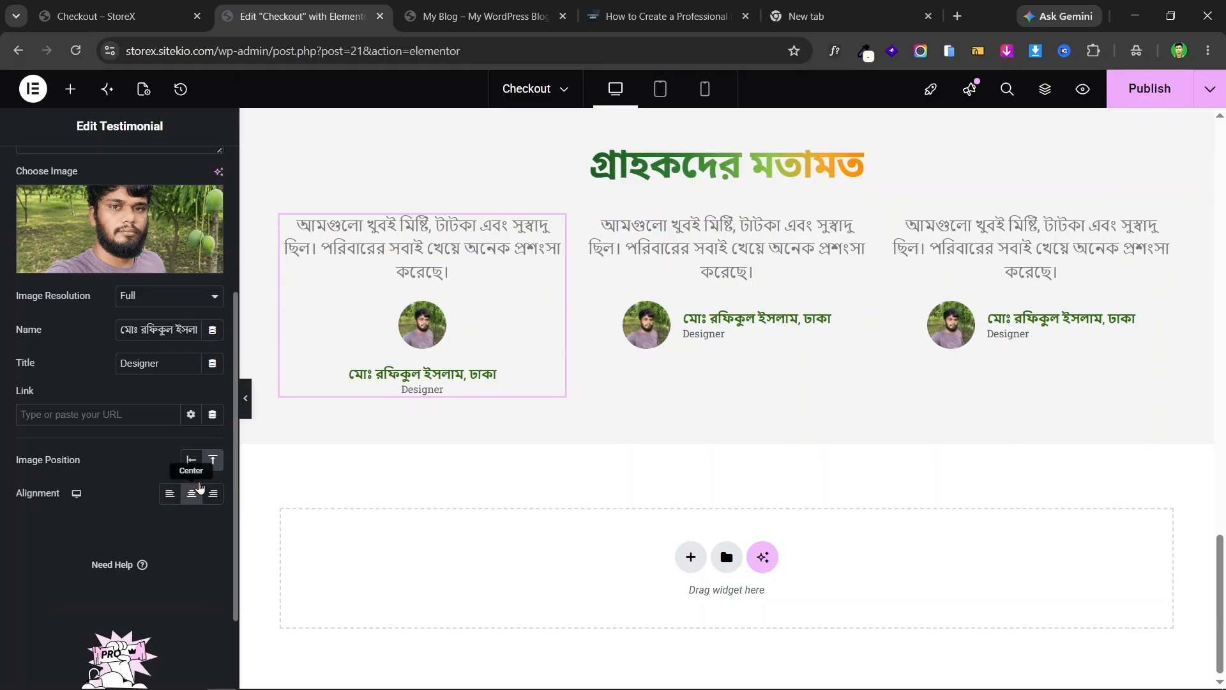
{"action": "left_click", "coordinate": [191, 461]}
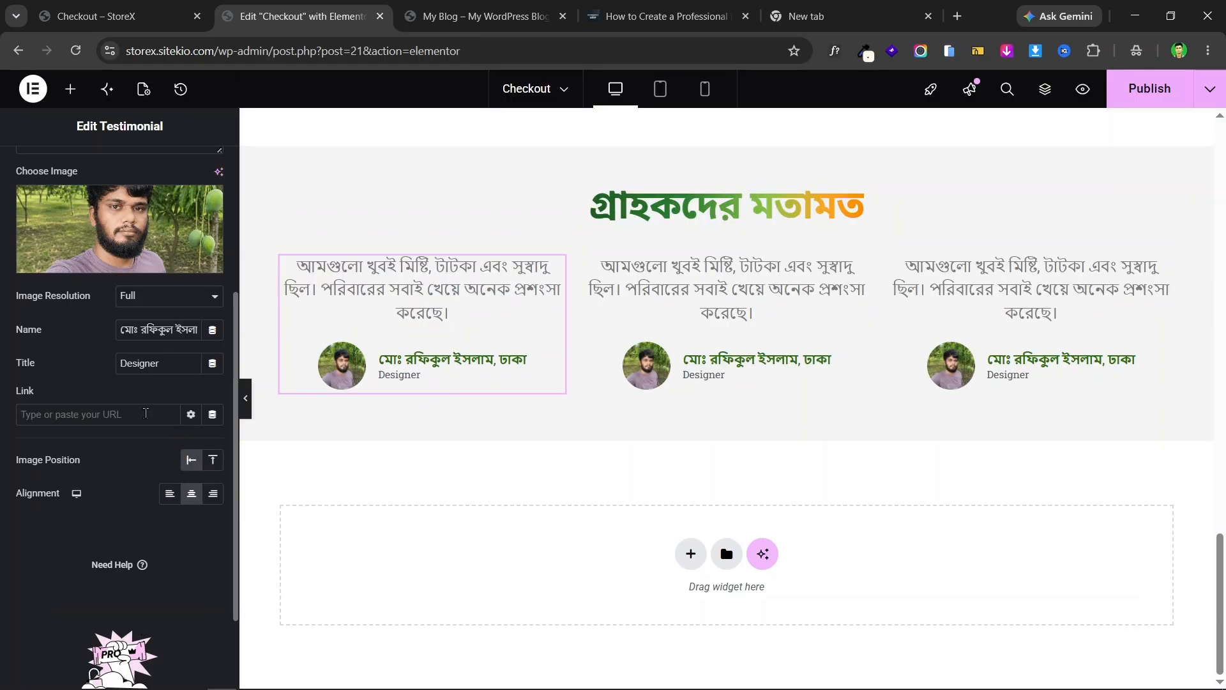
{"action": "scroll", "coordinate": [145, 412], "scroll_direction": "up", "scroll_amount": 4}
{"action": "left_click", "coordinate": [116, 174]}
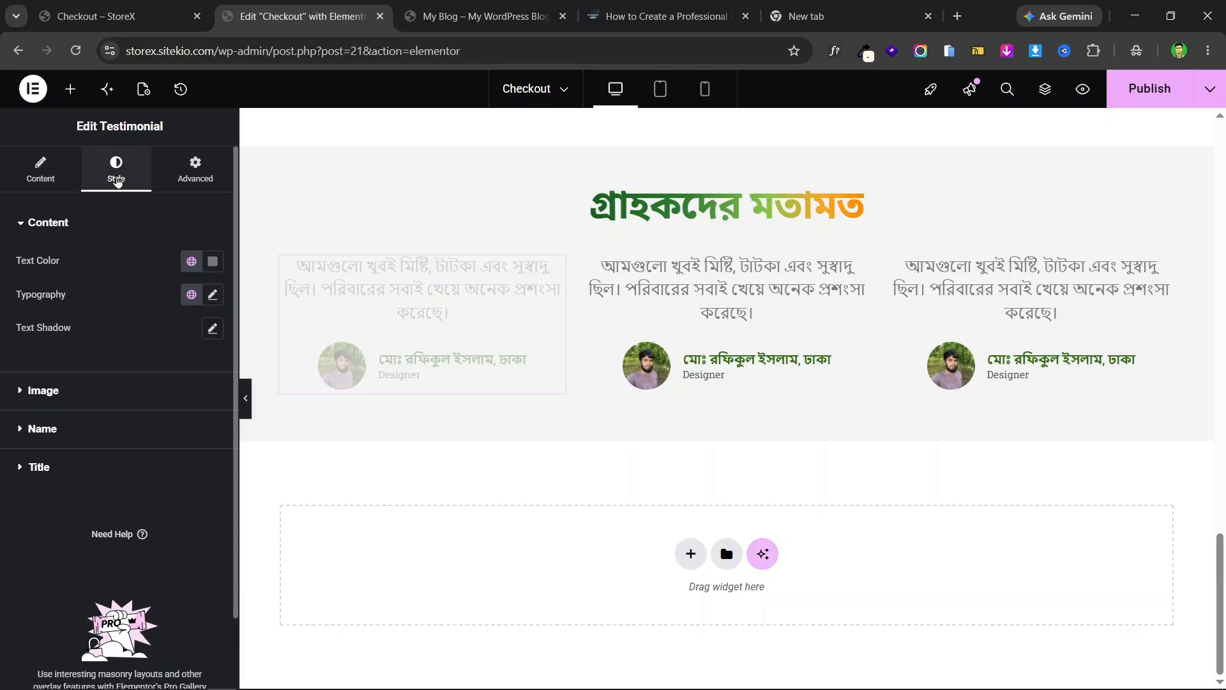
{"action": "left_click", "coordinate": [79, 390]}
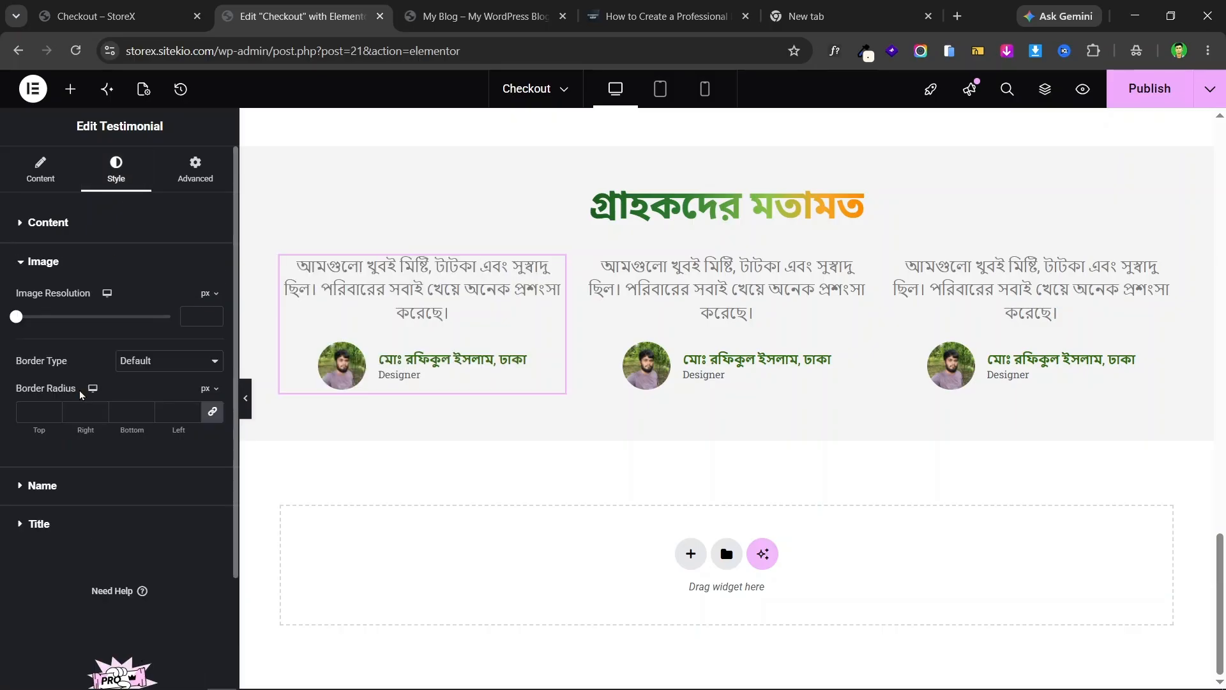
{"action": "left_click", "coordinate": [49, 486]}
{"action": "left_click", "coordinate": [21, 186]}
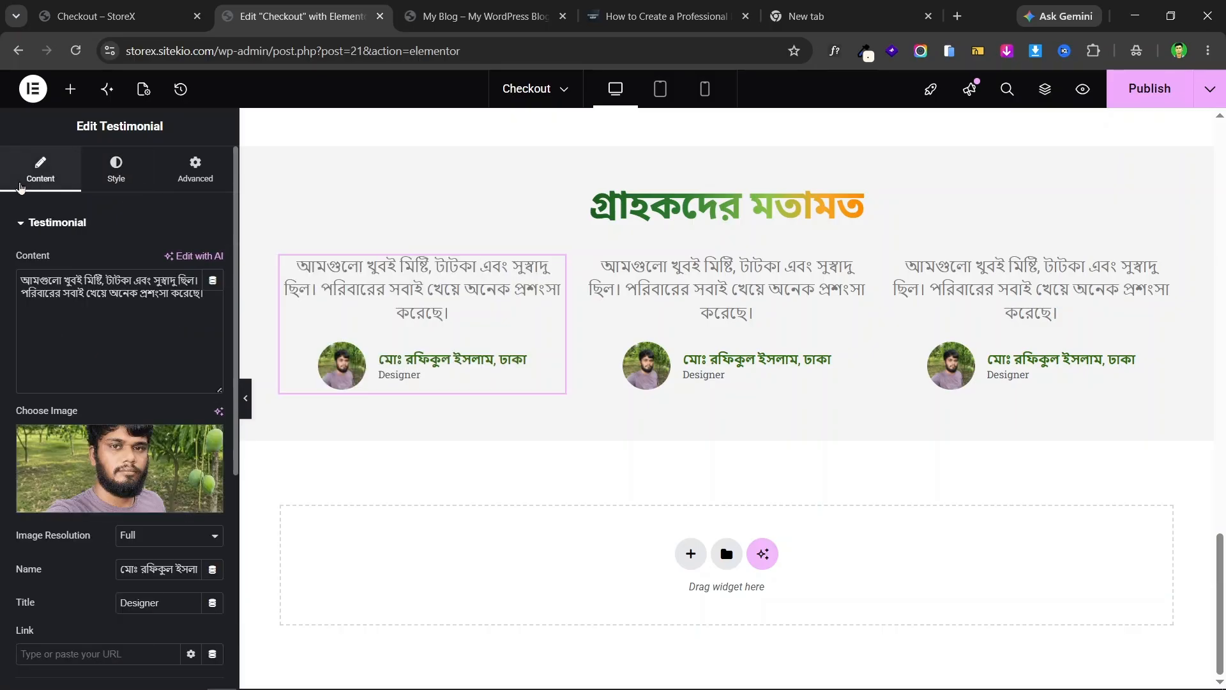
{"action": "scroll", "coordinate": [101, 377], "scroll_direction": "down", "scroll_amount": 4}
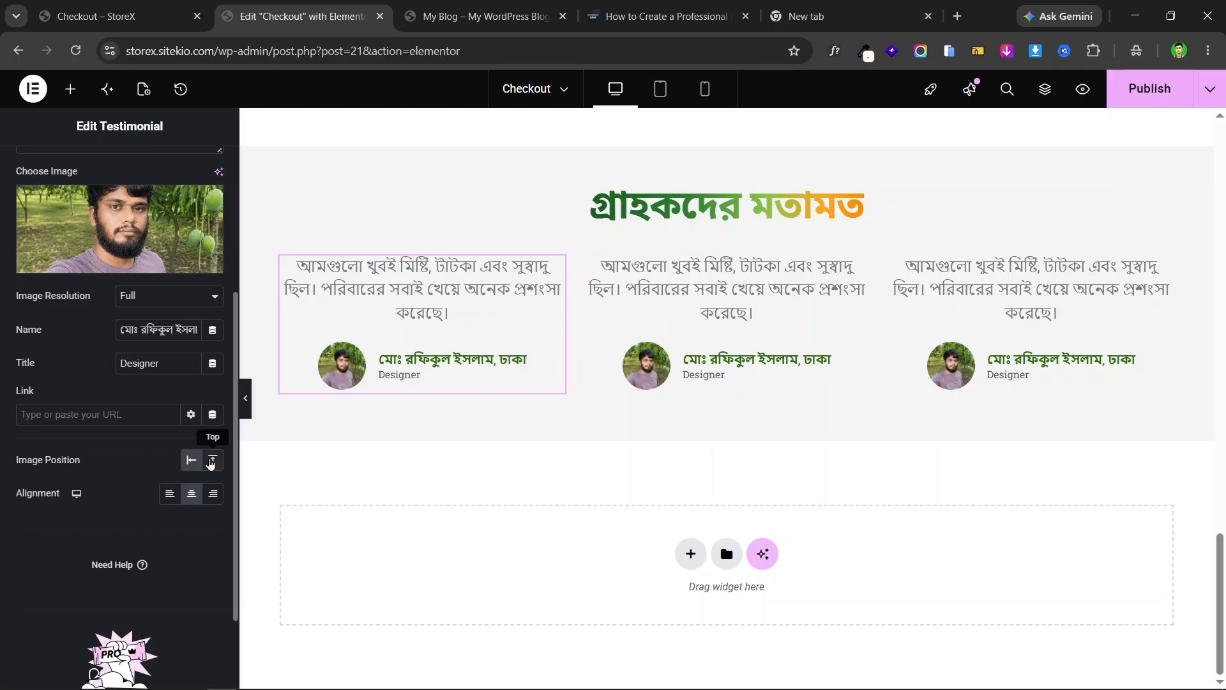
{"action": "left_click", "coordinate": [211, 460]}
- Left-align the first testimonial with the photo aside, checking against the live page
{"action": "key", "text": "ctrl+shift+Tab"}
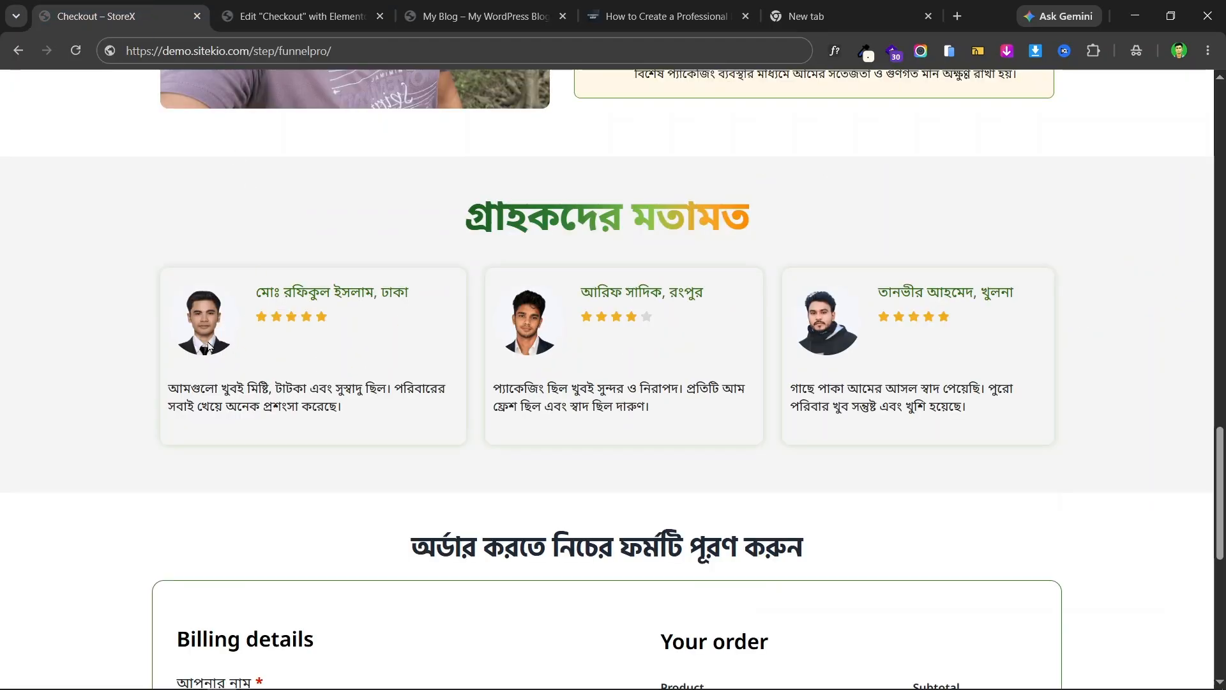
{"action": "key", "text": "ctrl+Tab"}
{"action": "left_click", "coordinate": [170, 496]}
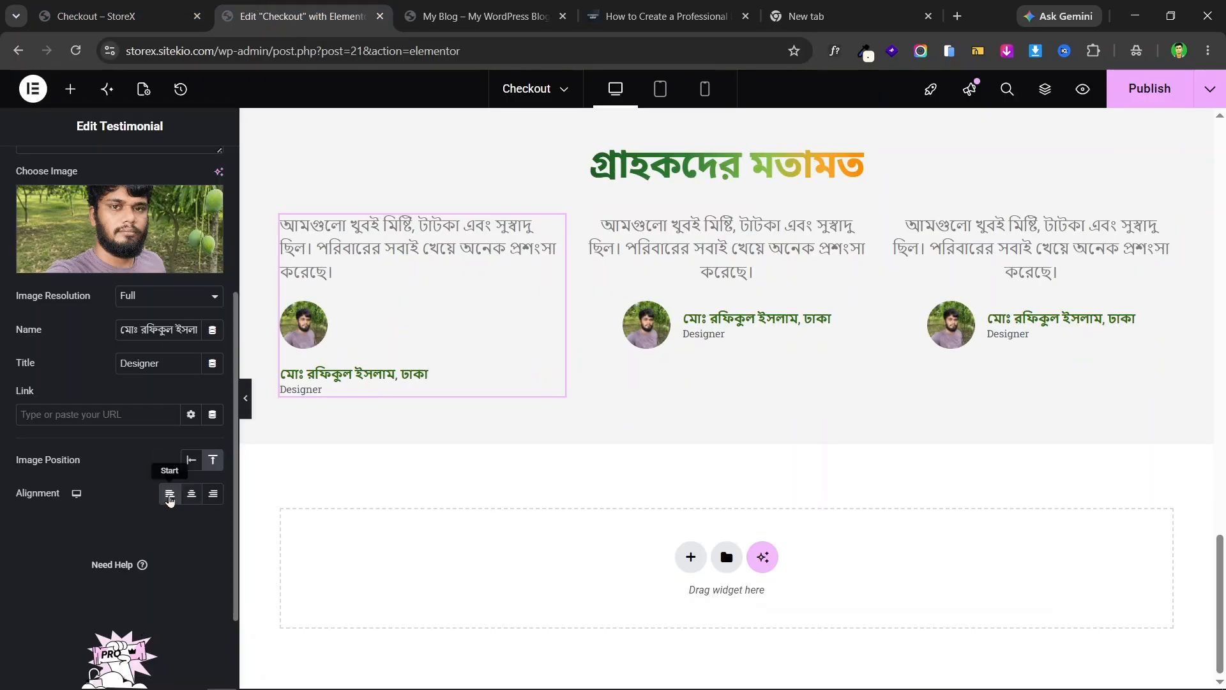
{"action": "left_click", "coordinate": [104, 9]}
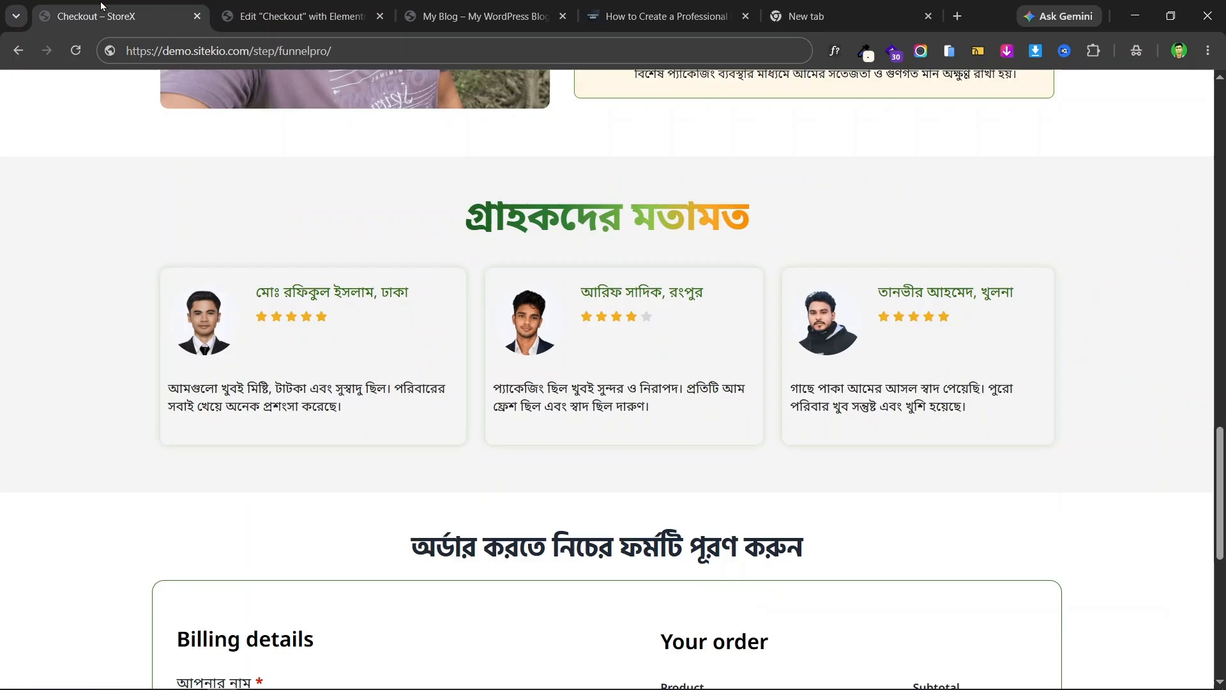
{"action": "left_click", "coordinate": [276, 7]}
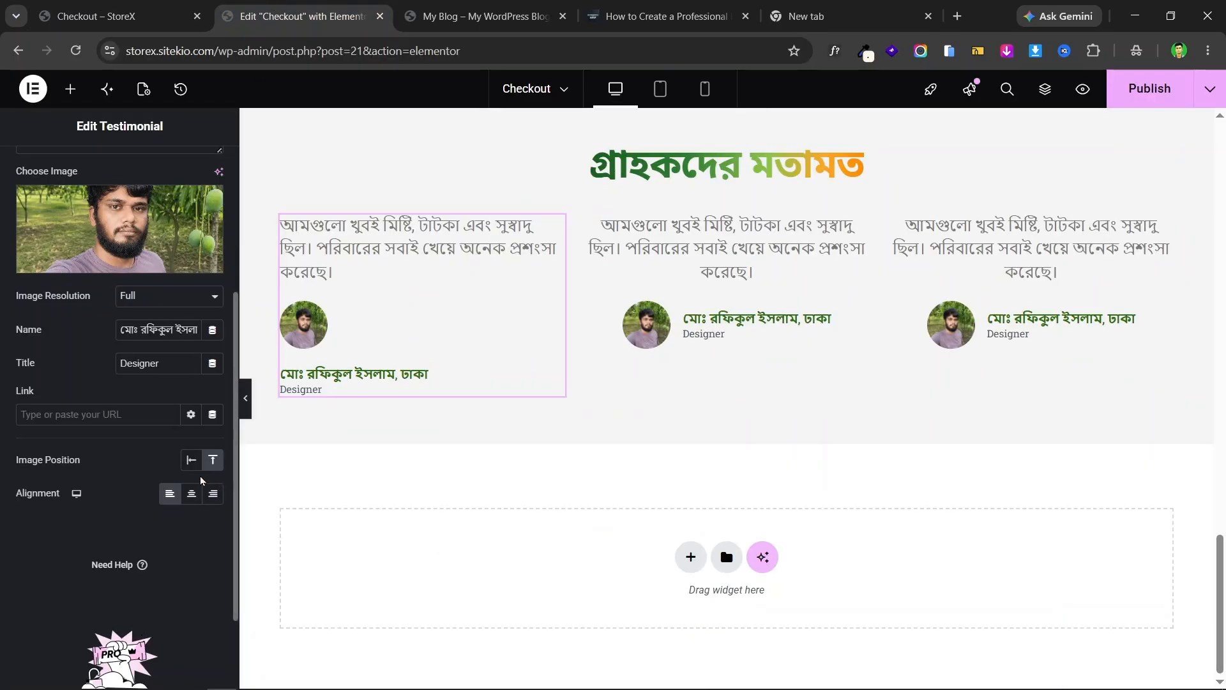
{"action": "left_click", "coordinate": [191, 460]}
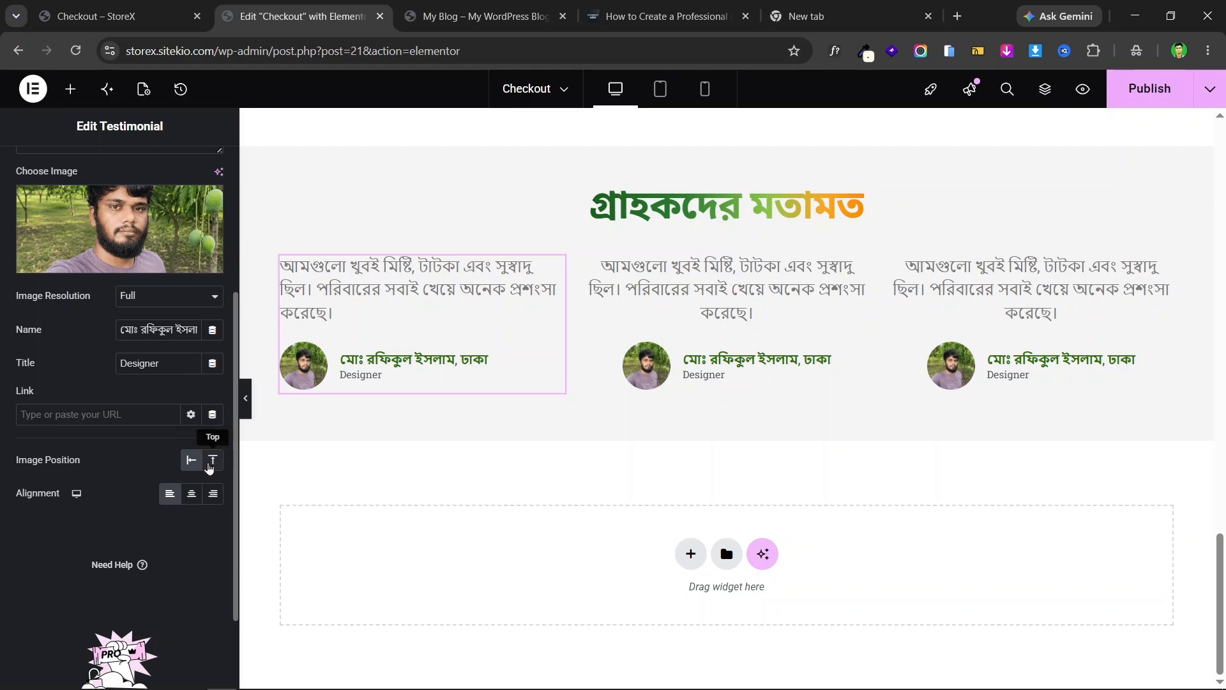
{"action": "left_click", "coordinate": [213, 461]}
{"action": "left_click", "coordinate": [191, 470]}
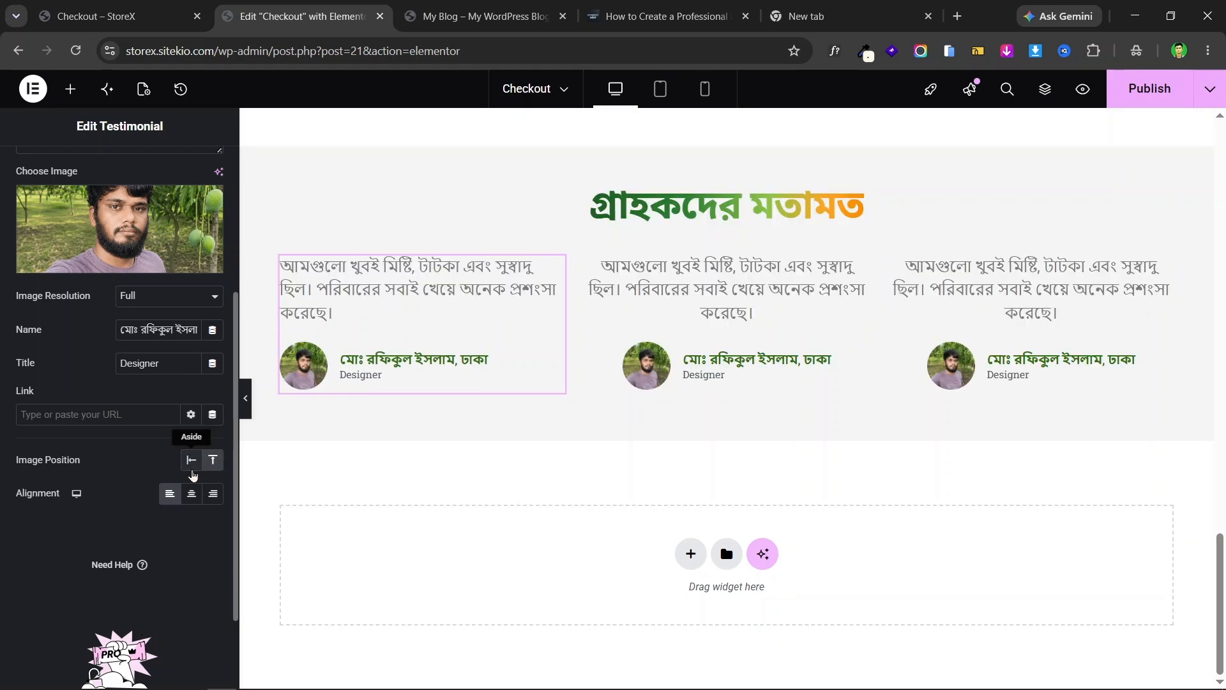
{"action": "scroll", "coordinate": [77, 305], "scroll_direction": "up", "scroll_amount": 4}
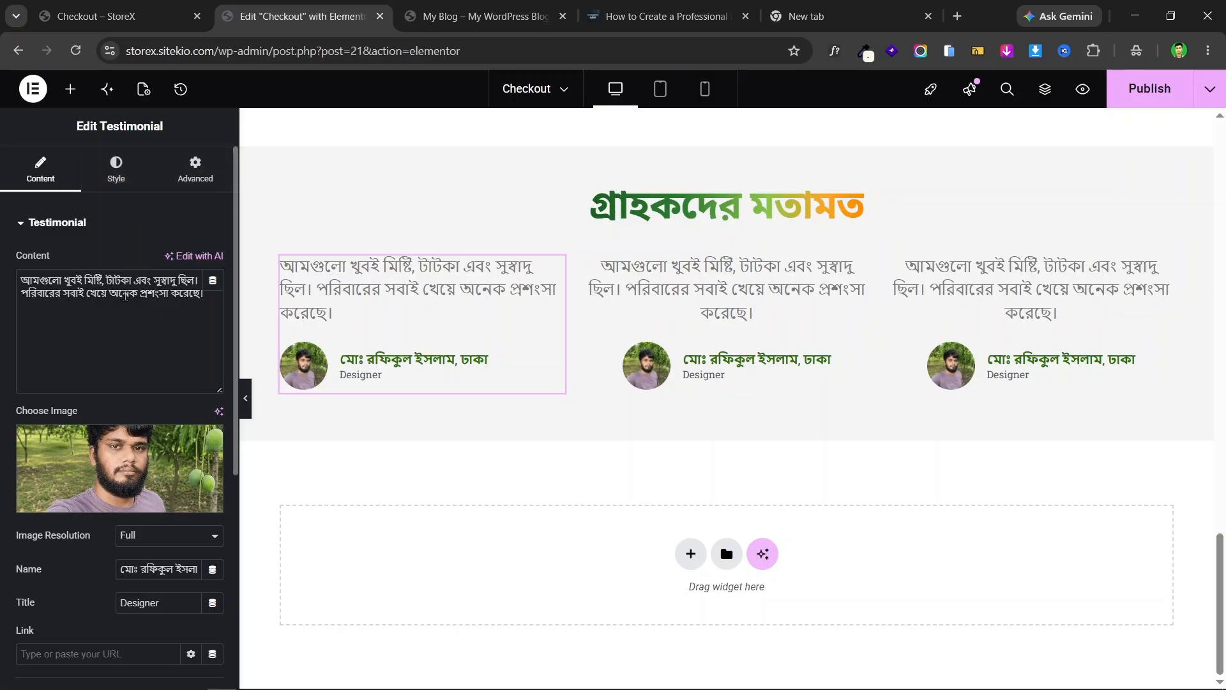
{"action": "scroll", "coordinate": [58, 304], "scroll_direction": "down", "scroll_amount": 3}
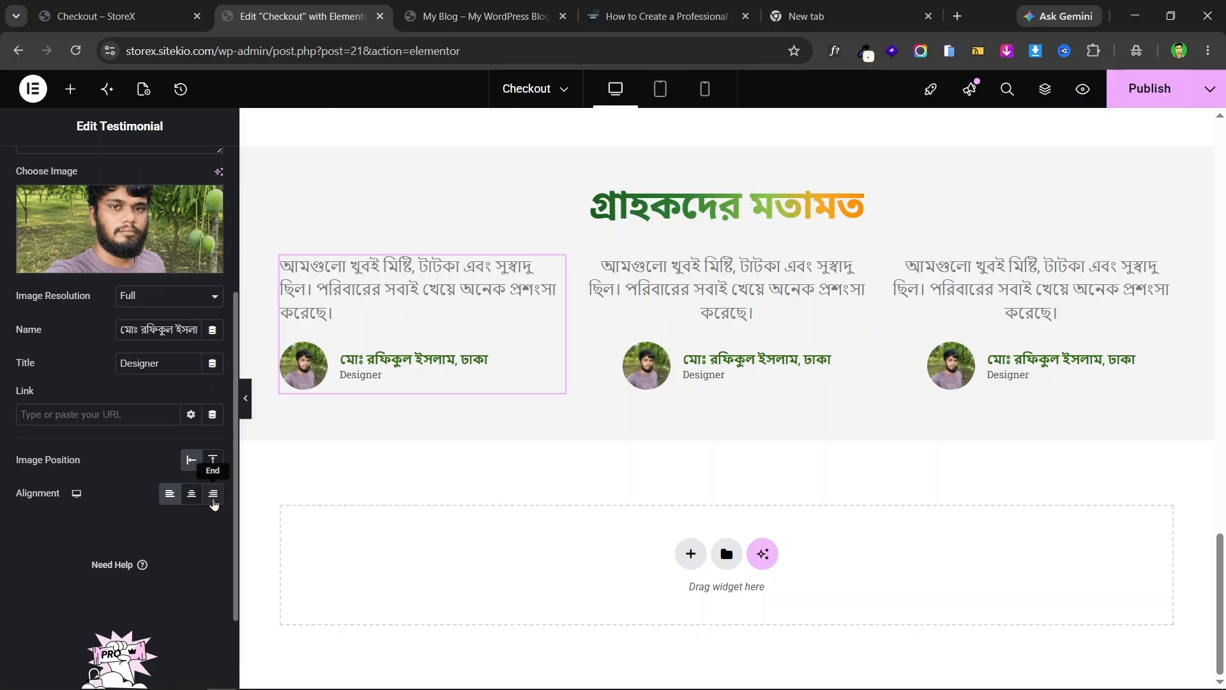
{"action": "left_click", "coordinate": [121, 16]}
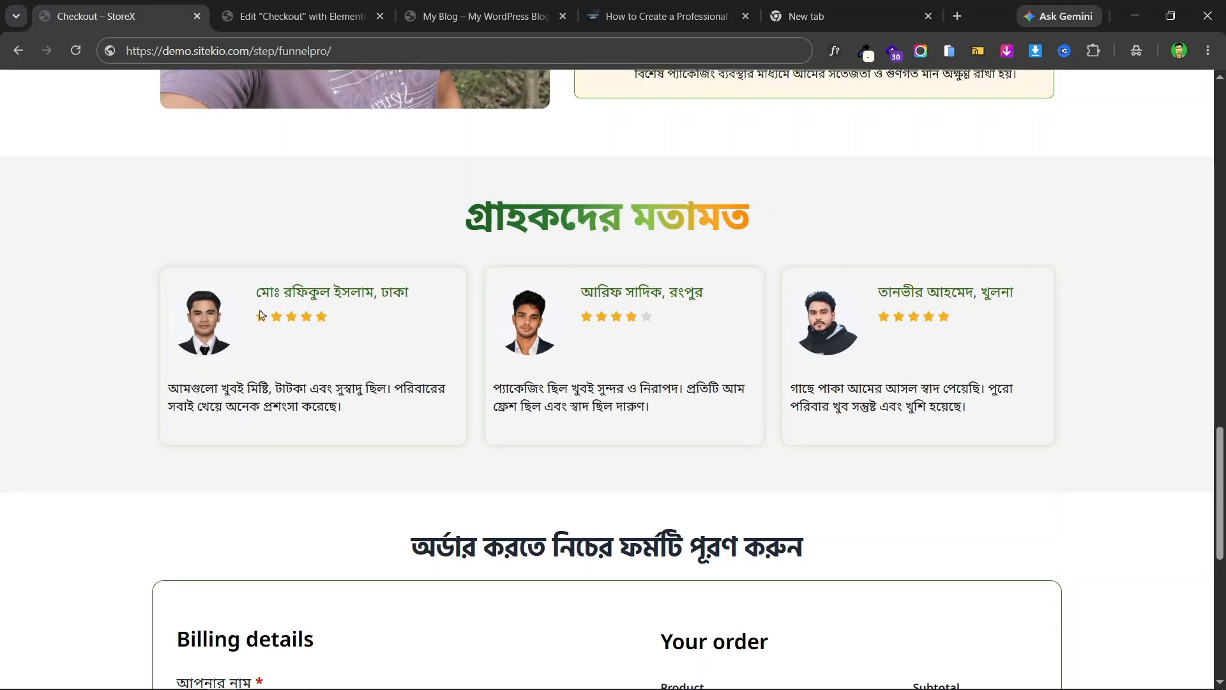
{"action": "left_click", "coordinate": [297, 16]}
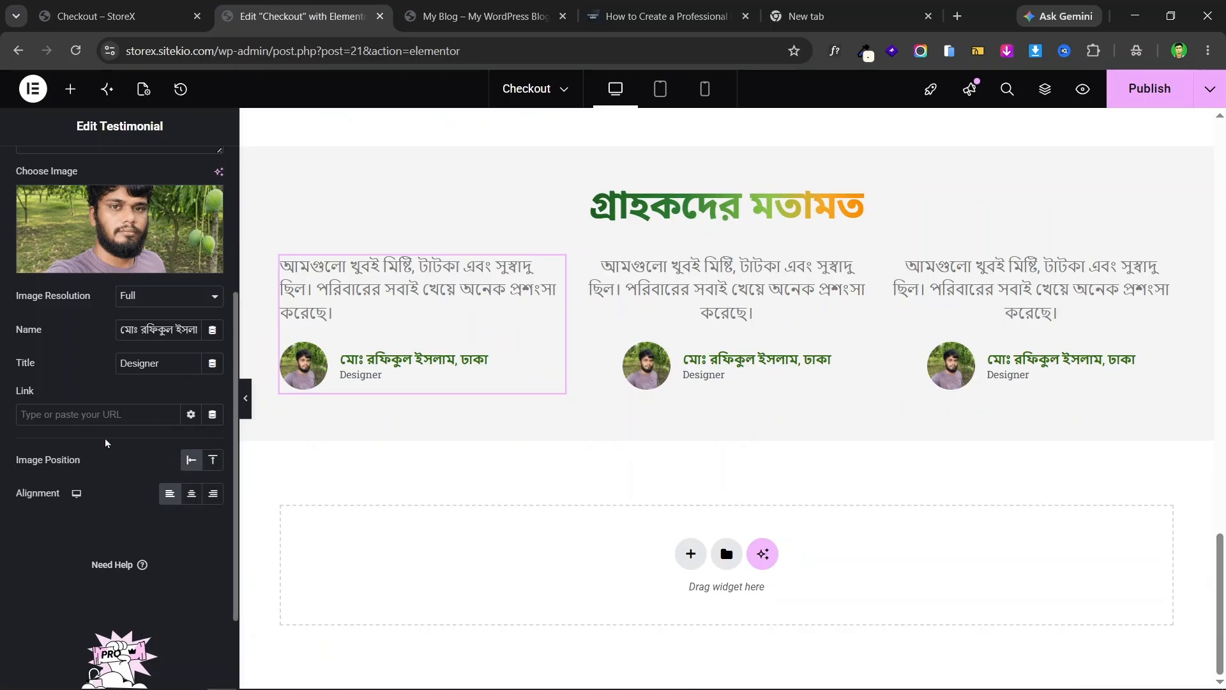
{"action": "scroll", "coordinate": [103, 315], "scroll_direction": "up", "scroll_amount": 4}
- Review the first testimonial's image, name and title style options against the live page's testimonials
{"action": "left_click", "coordinate": [119, 174]}
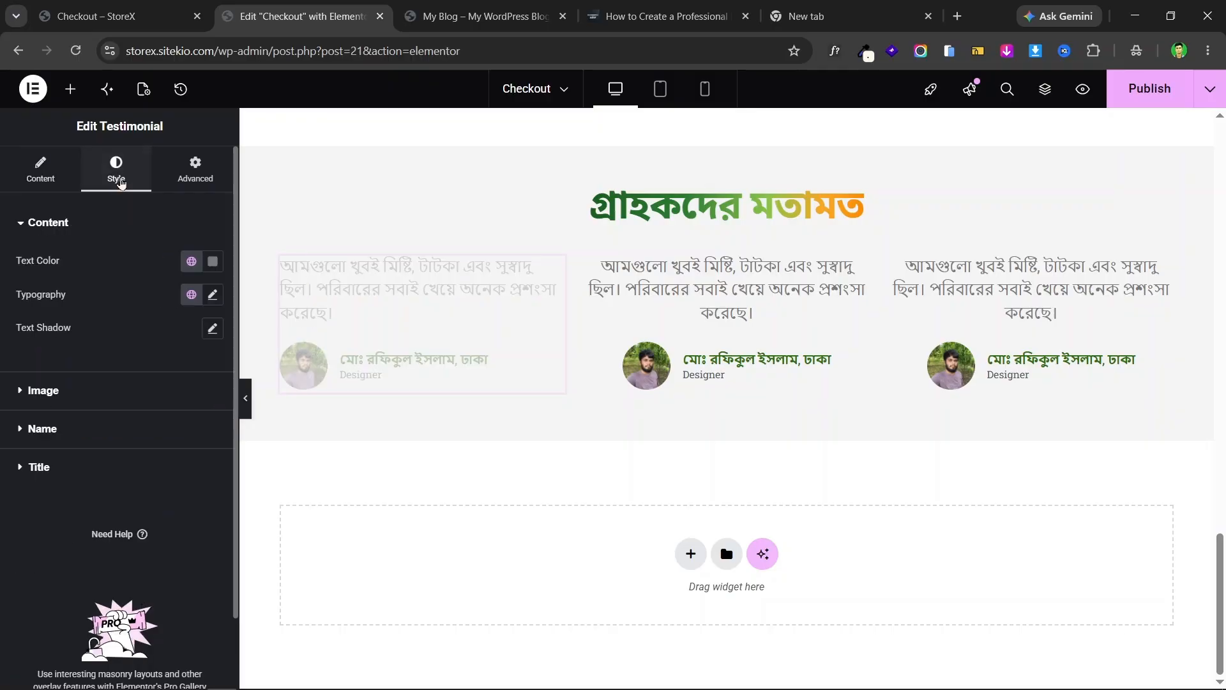
{"action": "left_click", "coordinate": [62, 390]}
{"action": "left_click", "coordinate": [58, 483]}
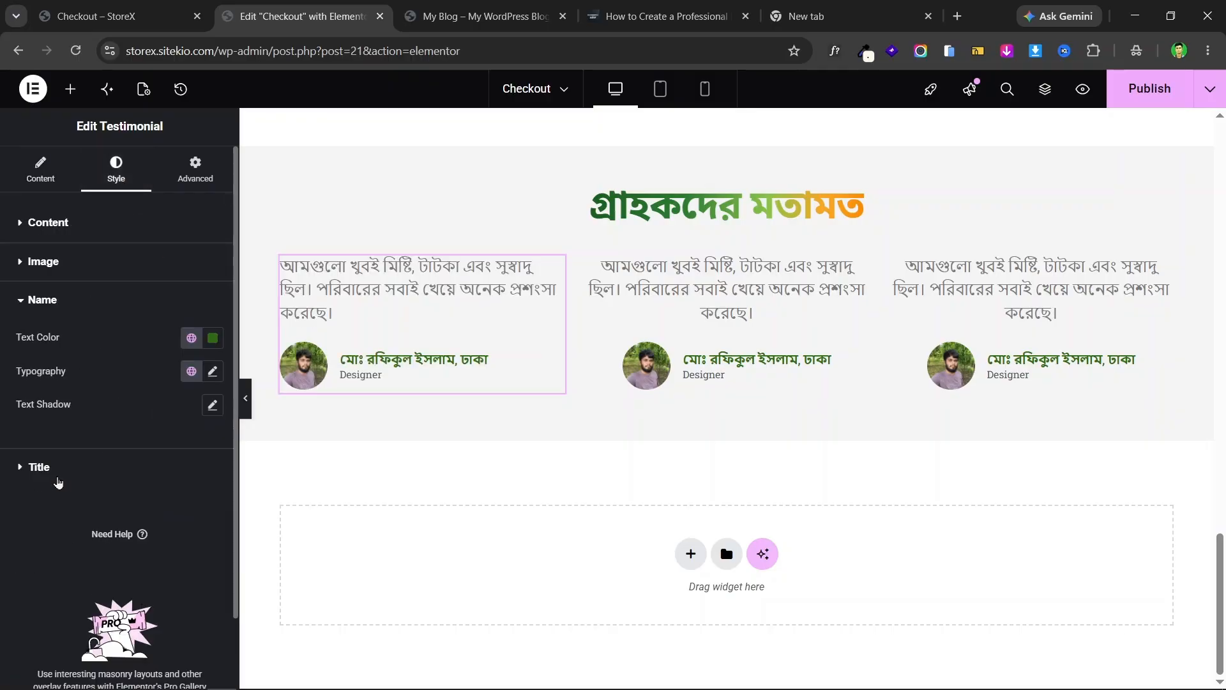
{"action": "left_click", "coordinate": [89, 388]}
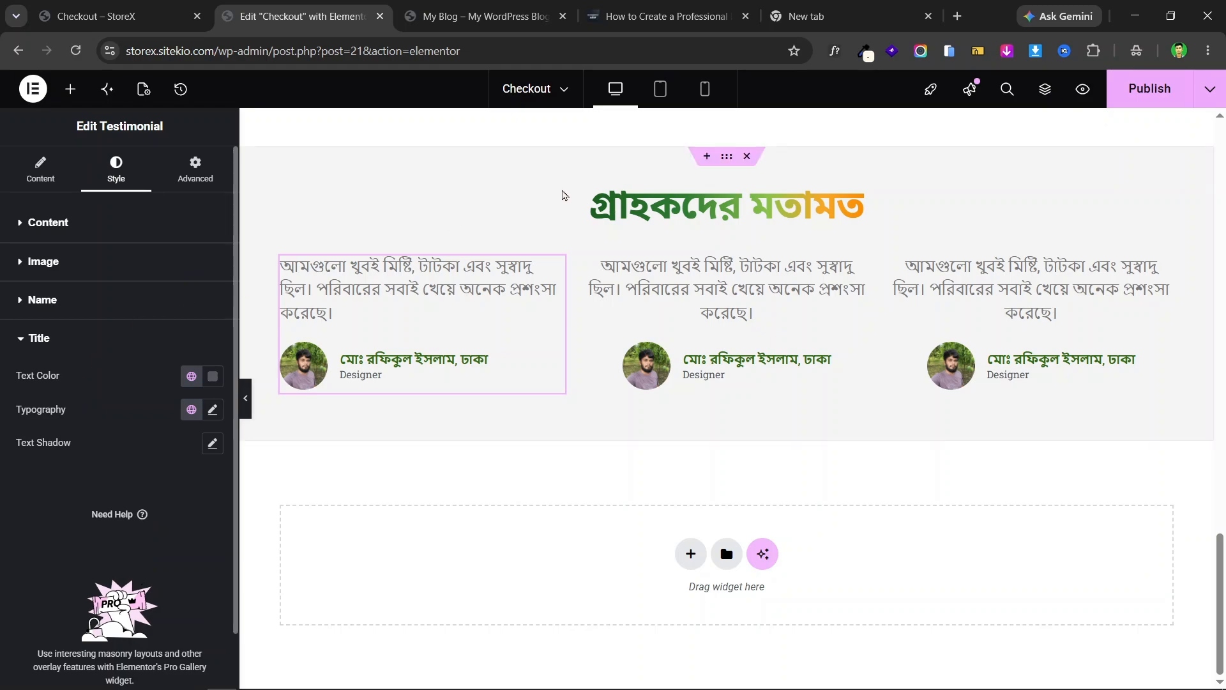
{"action": "left_click", "coordinate": [148, 7]}
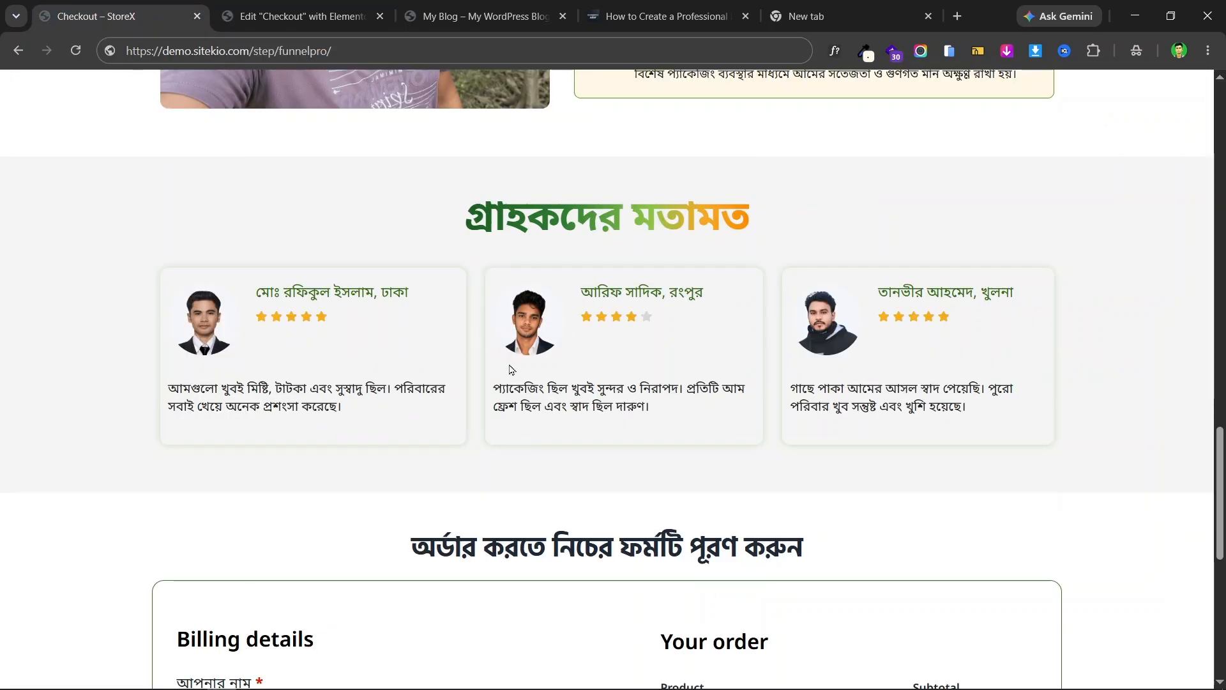
{"action": "left_click", "coordinate": [300, 16]}
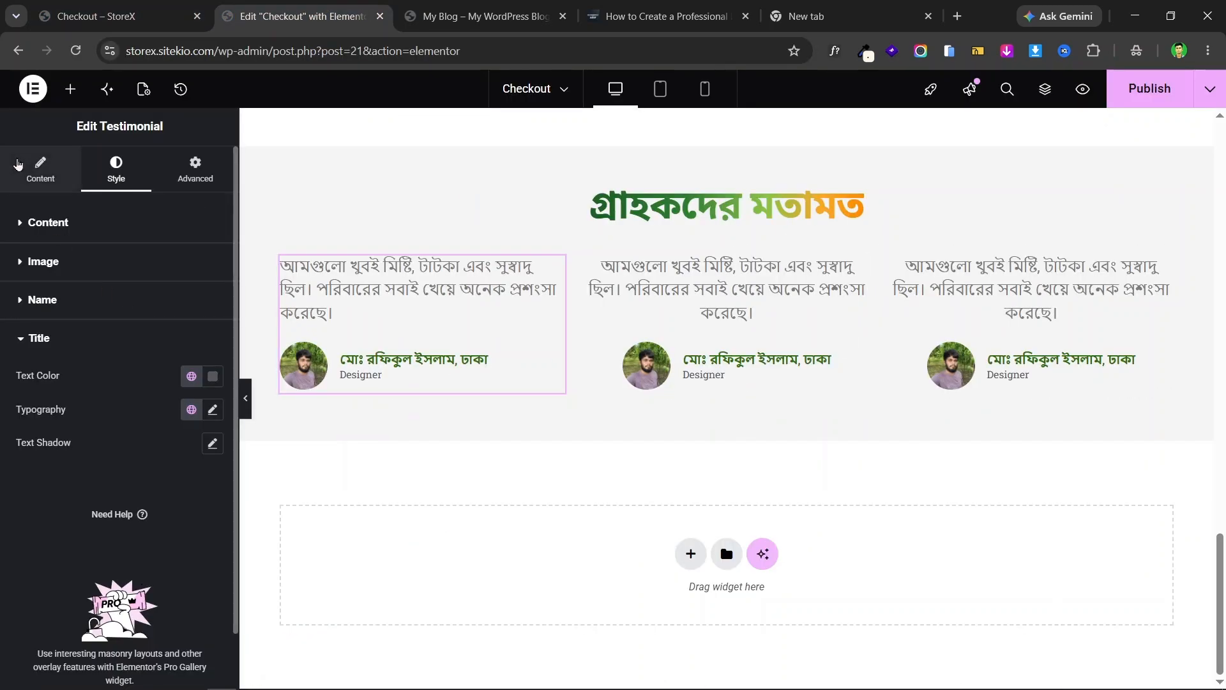
- Set Image Position to Top and, after trying center and right, keep the testimonial left-aligned
{"action": "left_click", "coordinate": [40, 169]}
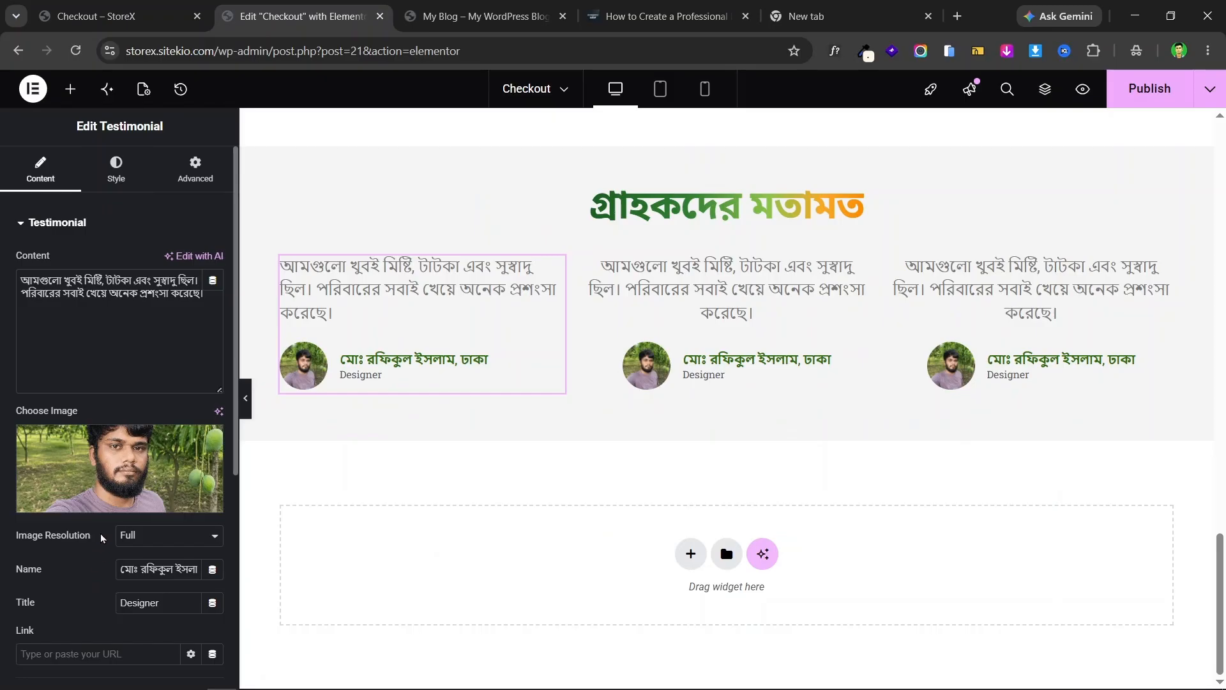
{"action": "scroll", "coordinate": [128, 447], "scroll_direction": "down", "scroll_amount": 4}
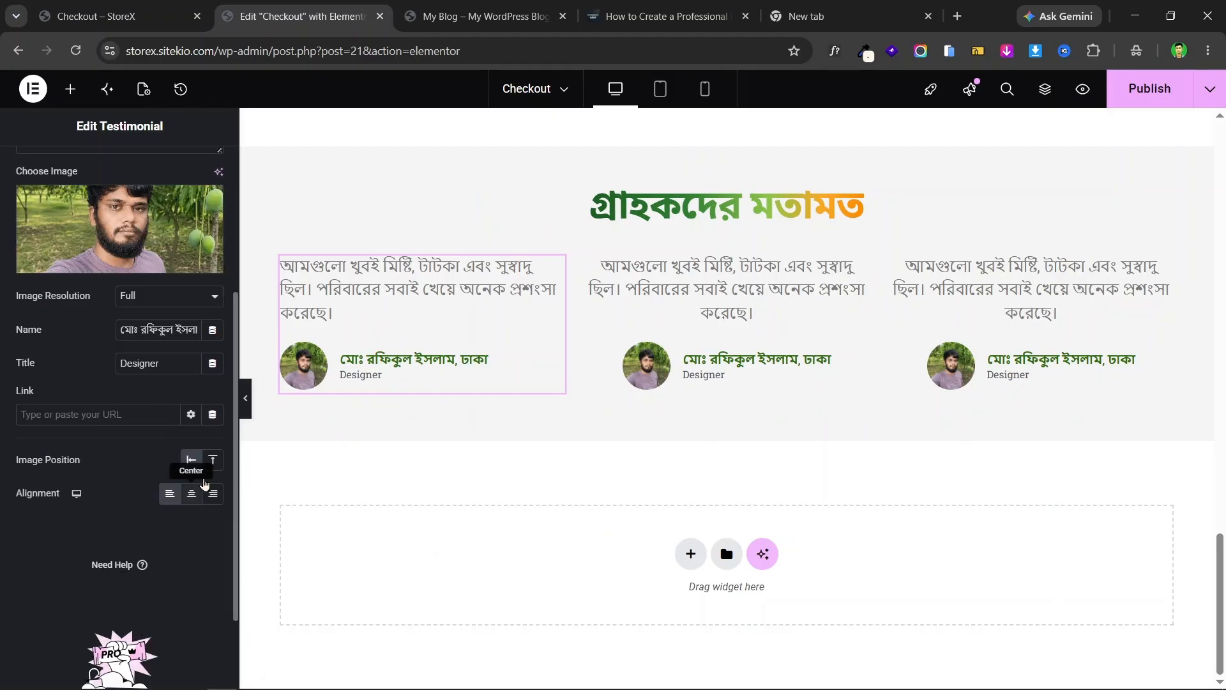
{"action": "left_click", "coordinate": [211, 463]}
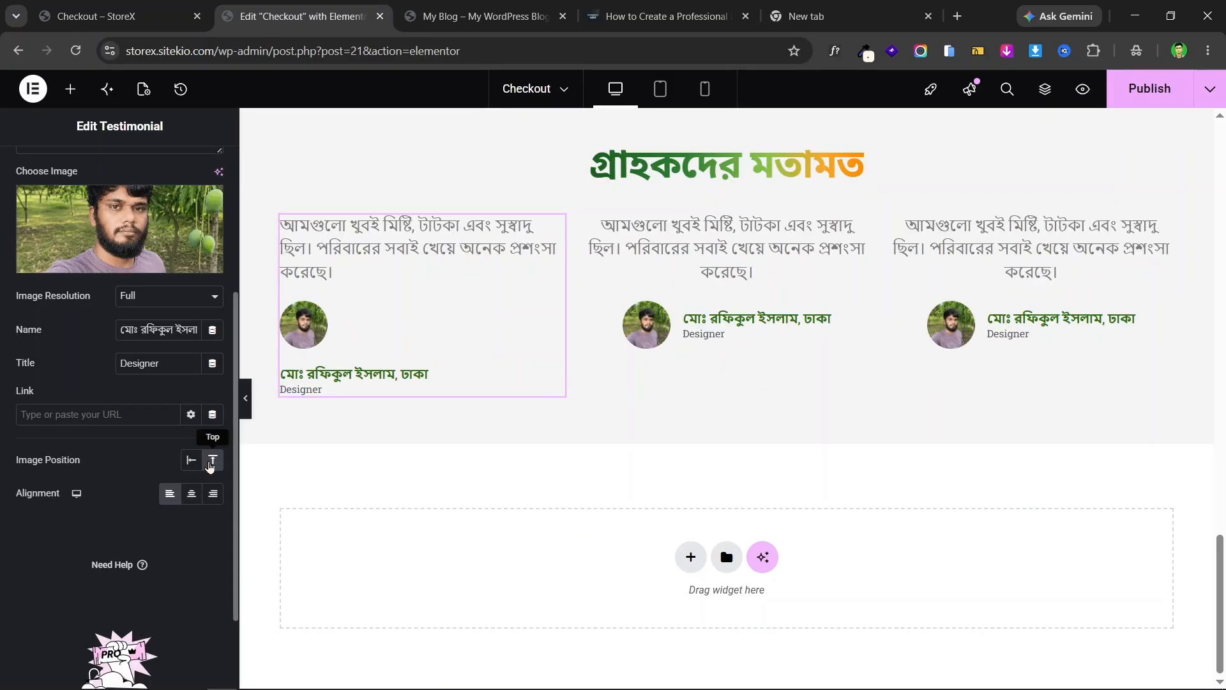
{"action": "left_click", "coordinate": [193, 497]}
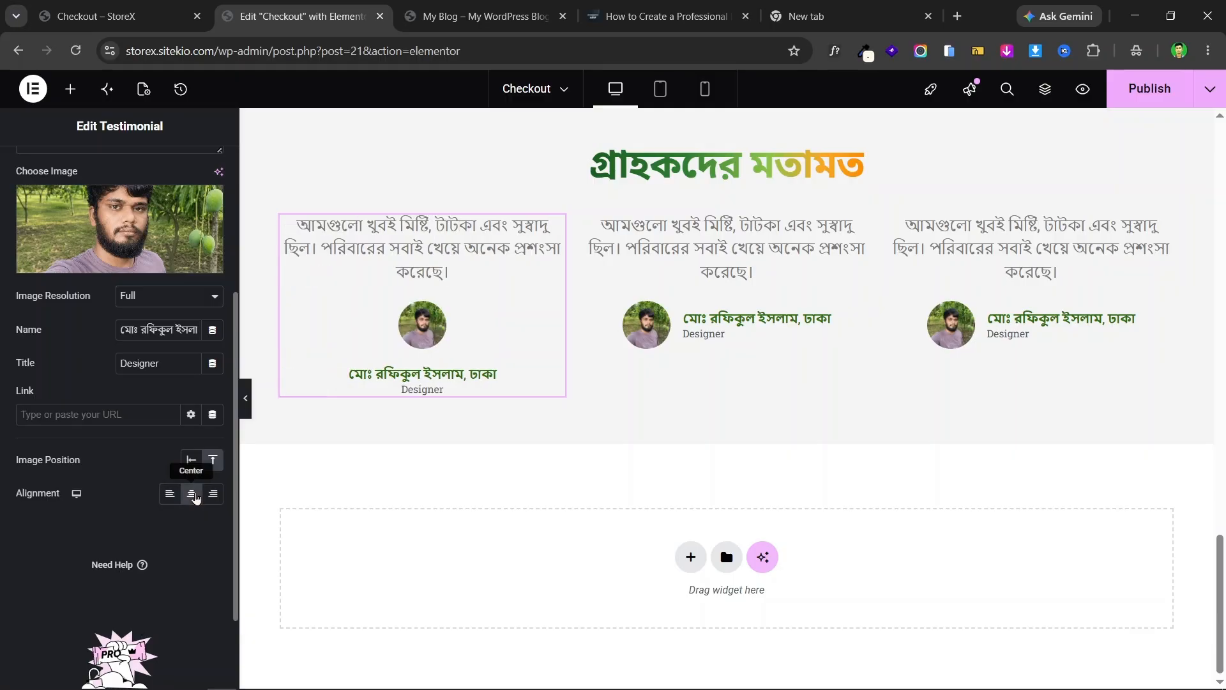
{"action": "left_click", "coordinate": [175, 502]}
{"action": "left_click", "coordinate": [214, 498]}
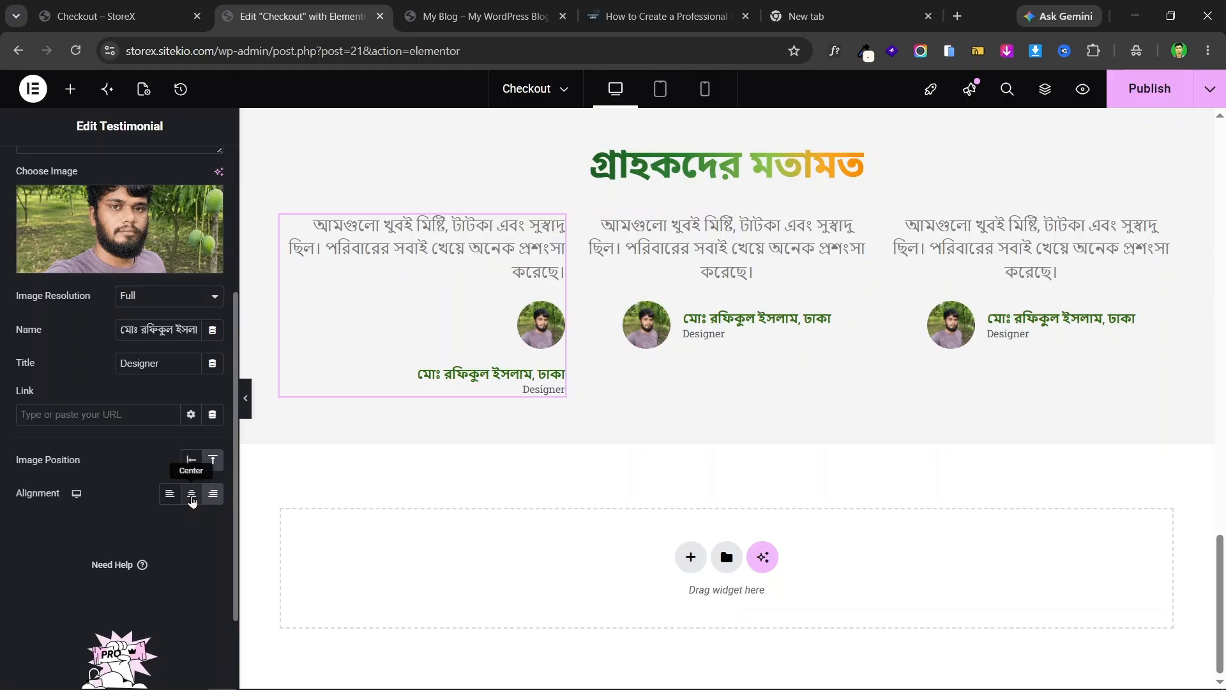
{"action": "left_click", "coordinate": [191, 498]}
{"action": "left_click", "coordinate": [170, 497]}
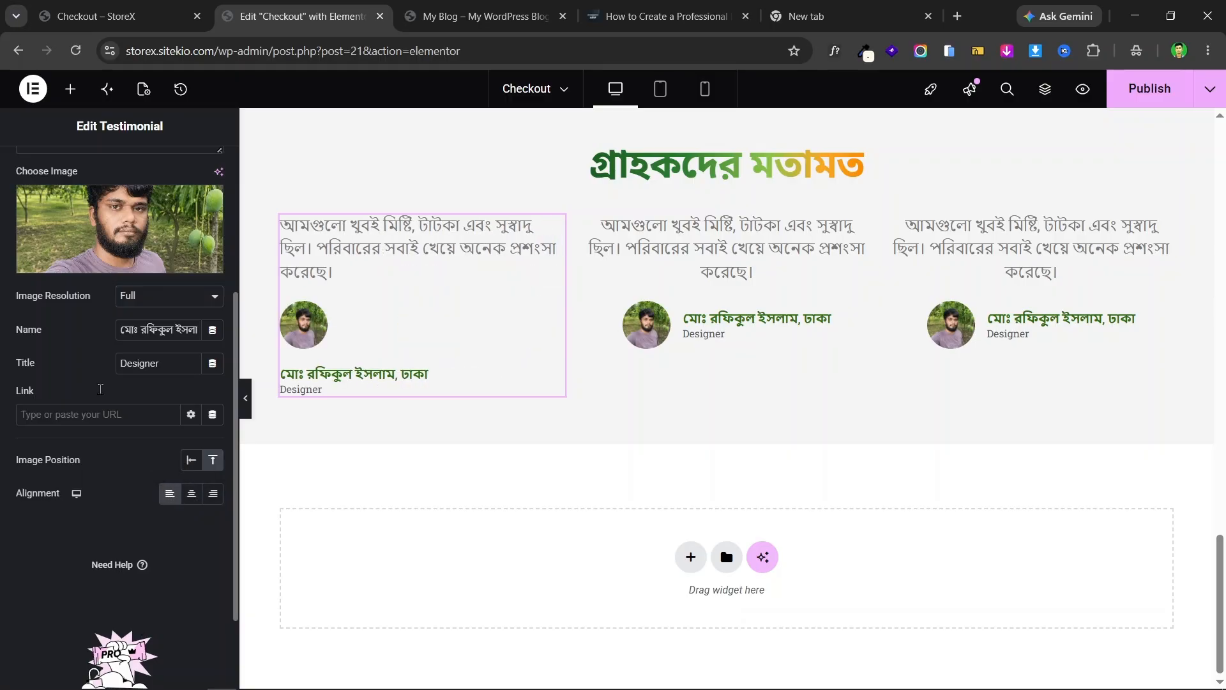
{"action": "scroll", "coordinate": [100, 389], "scroll_direction": "up", "scroll_amount": 4}
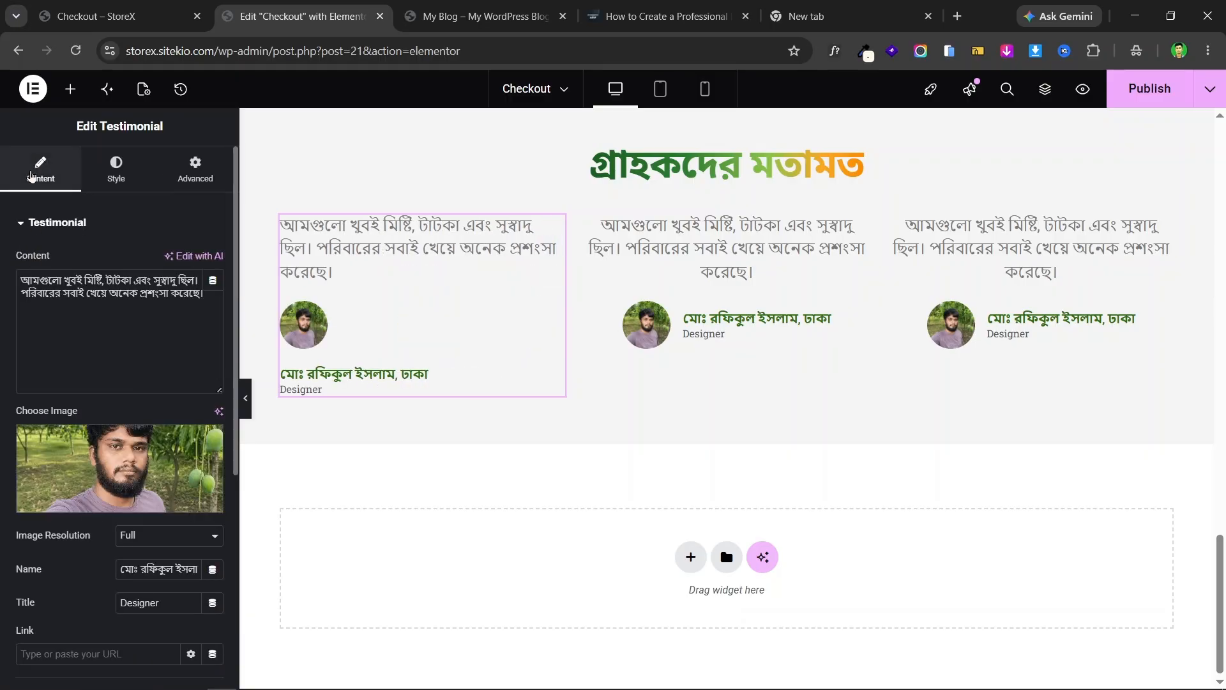
{"action": "scroll", "coordinate": [18, 425], "scroll_direction": "down", "scroll_amount": 3}
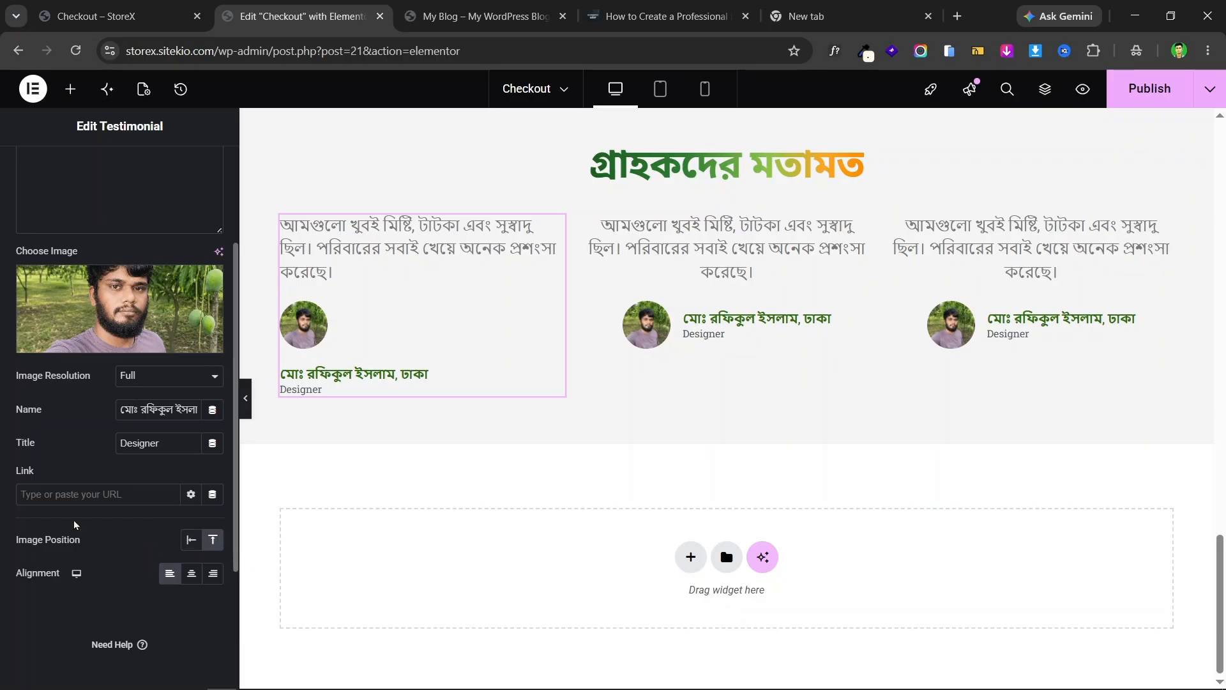
{"action": "scroll", "coordinate": [93, 302], "scroll_direction": "up", "scroll_amount": 3}
{"action": "left_click", "coordinate": [114, 166]}
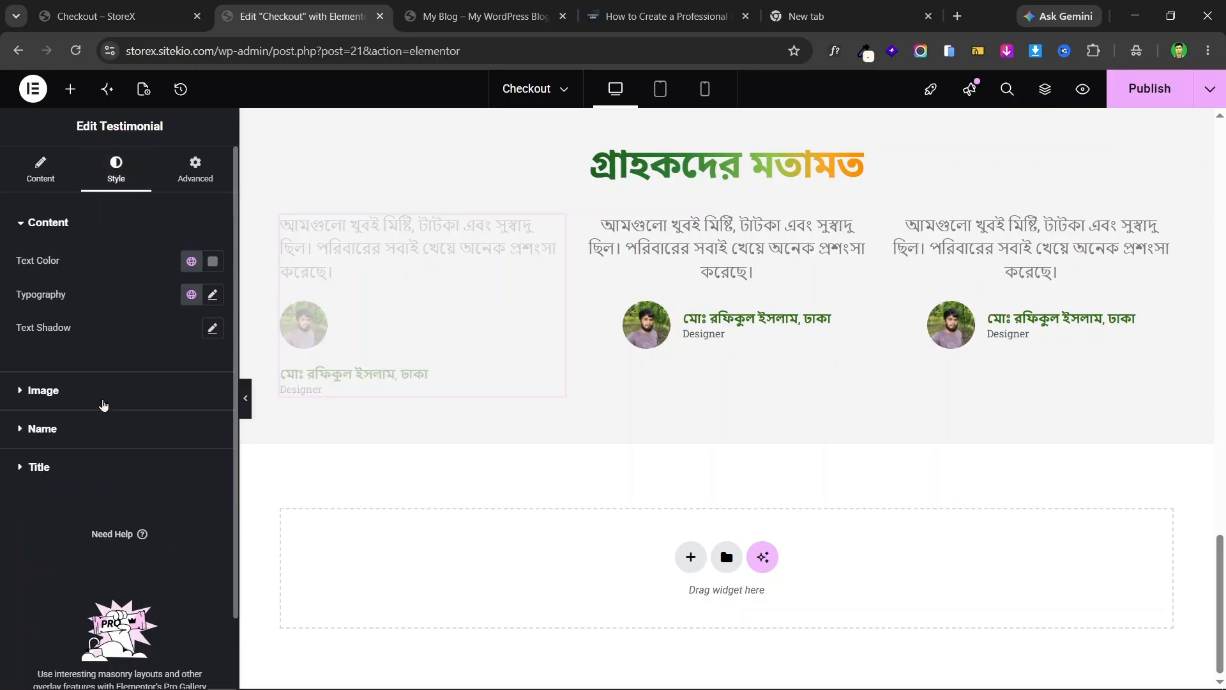
- Shrink the first testimonial's photo to an image resolution of 46 px
{"action": "left_click", "coordinate": [73, 393]}
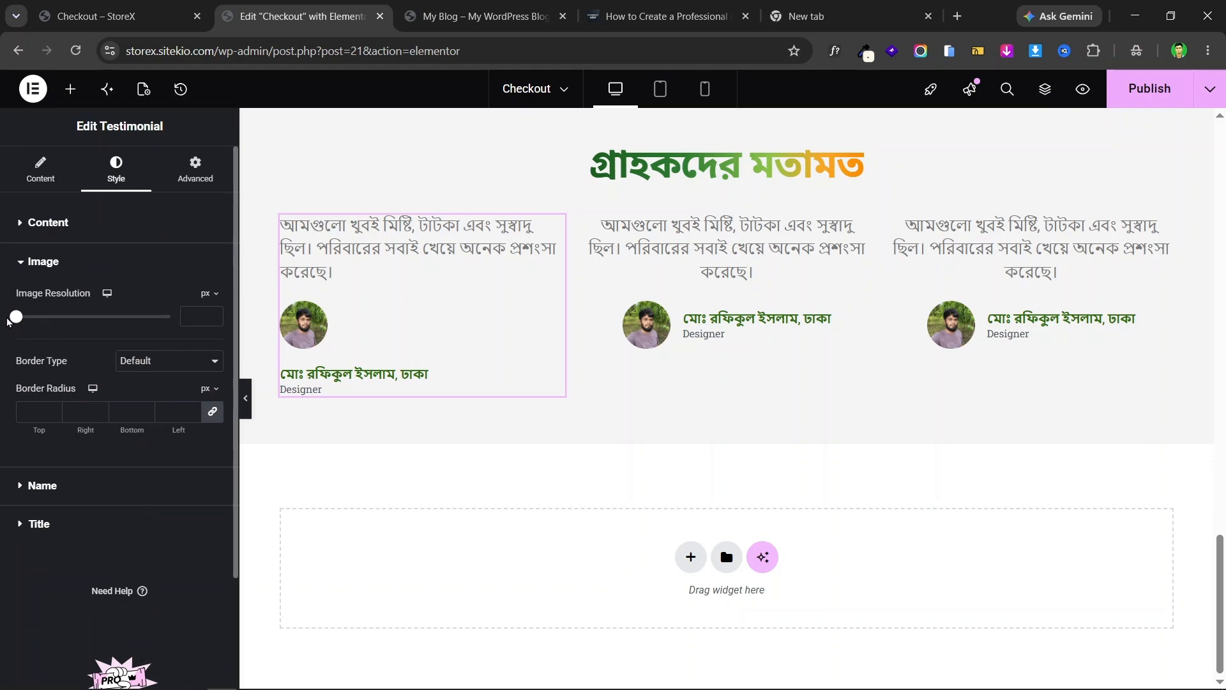
{"action": "left_click_drag", "start_coordinate": [14, 317], "coordinate": [38, 317]}
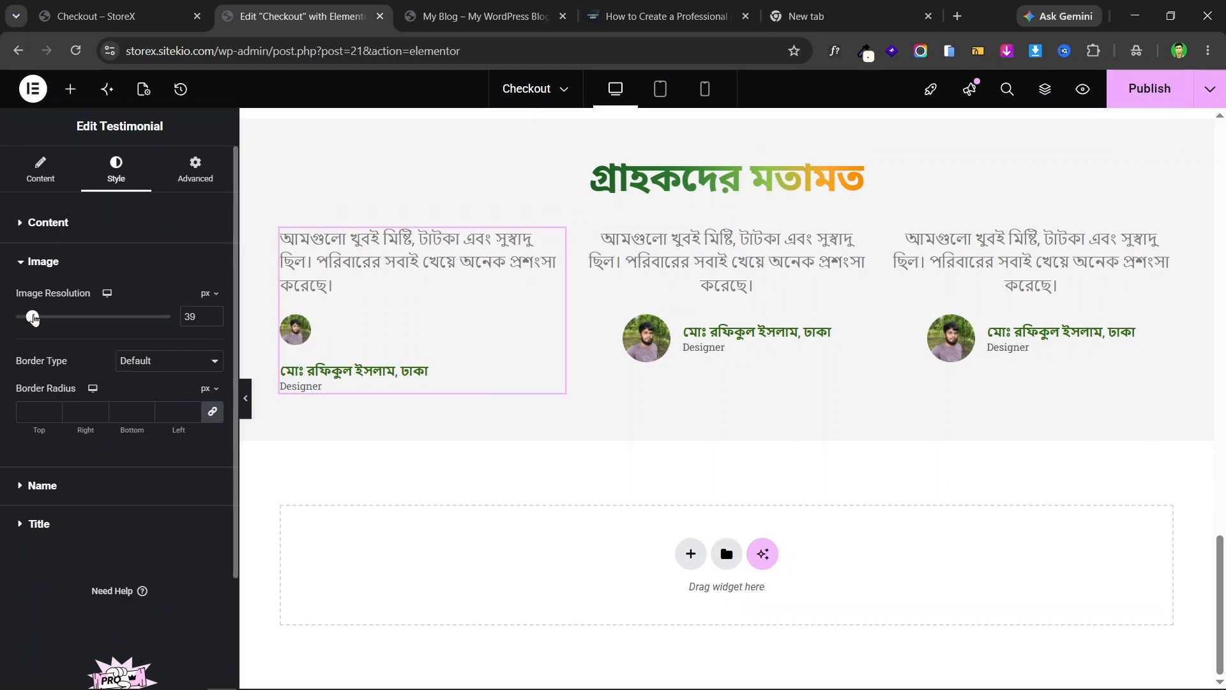
{"action": "left_click", "coordinate": [60, 487]}
{"action": "scroll", "coordinate": [83, 409], "scroll_direction": "down", "scroll_amount": 1}
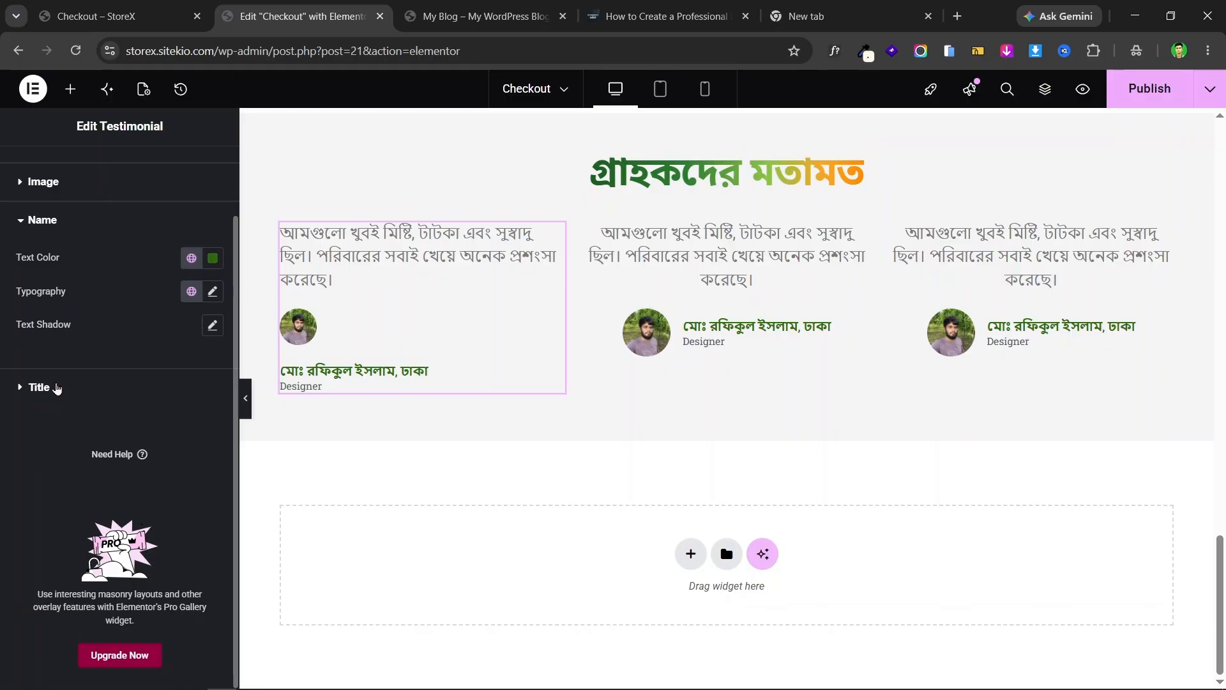
{"action": "left_click", "coordinate": [57, 388]}
{"action": "left_click", "coordinate": [39, 171]}
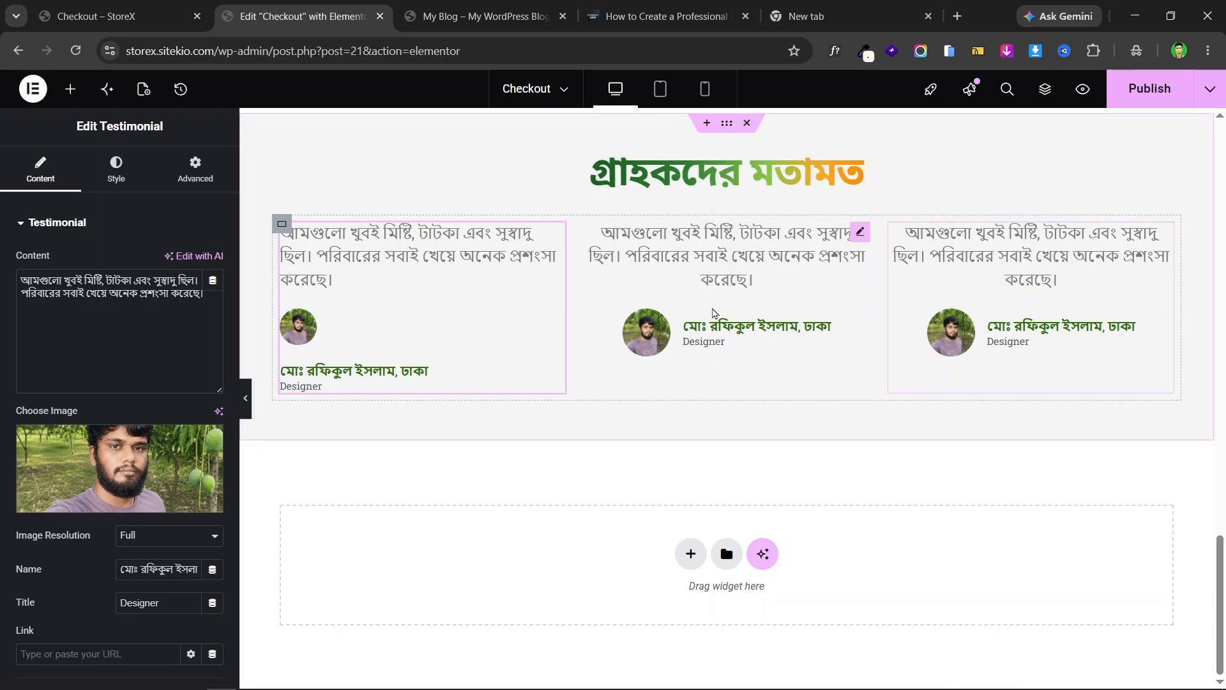
- Check the live checkout page's testimonials for reference, then return to the editor
{"action": "left_click", "coordinate": [70, 89]}
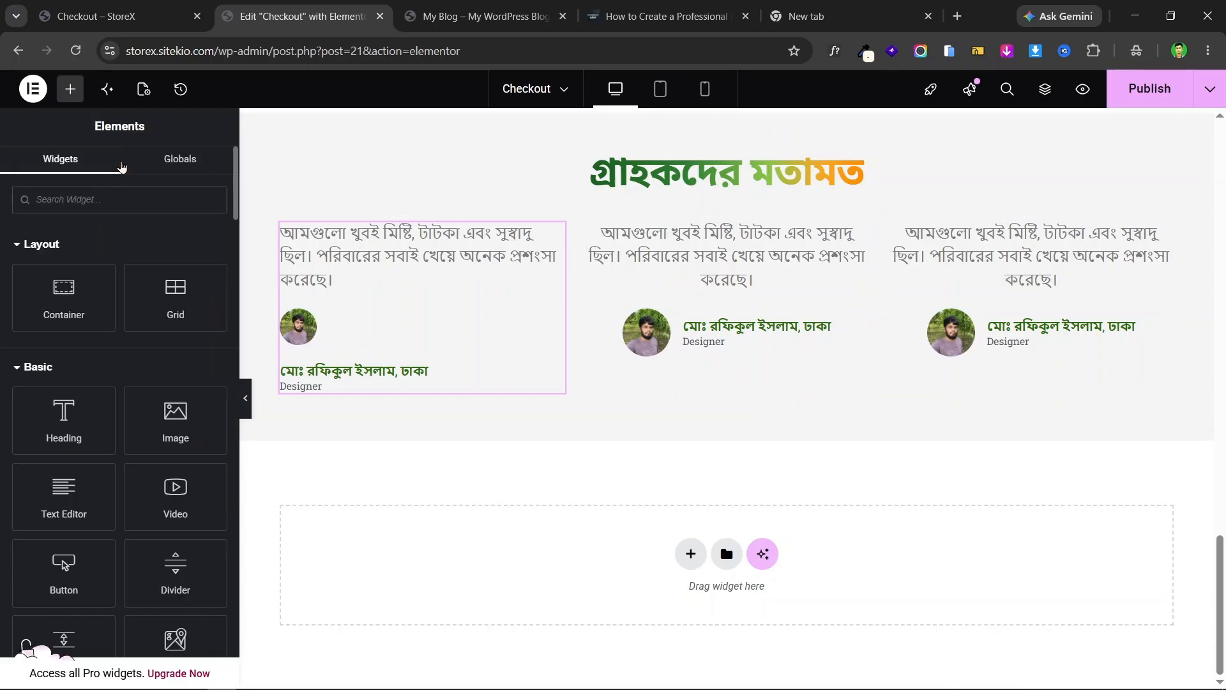
{"action": "left_click", "coordinate": [95, 16]}
{"action": "scroll", "coordinate": [593, 267], "scroll_direction": "up", "scroll_amount": 12}
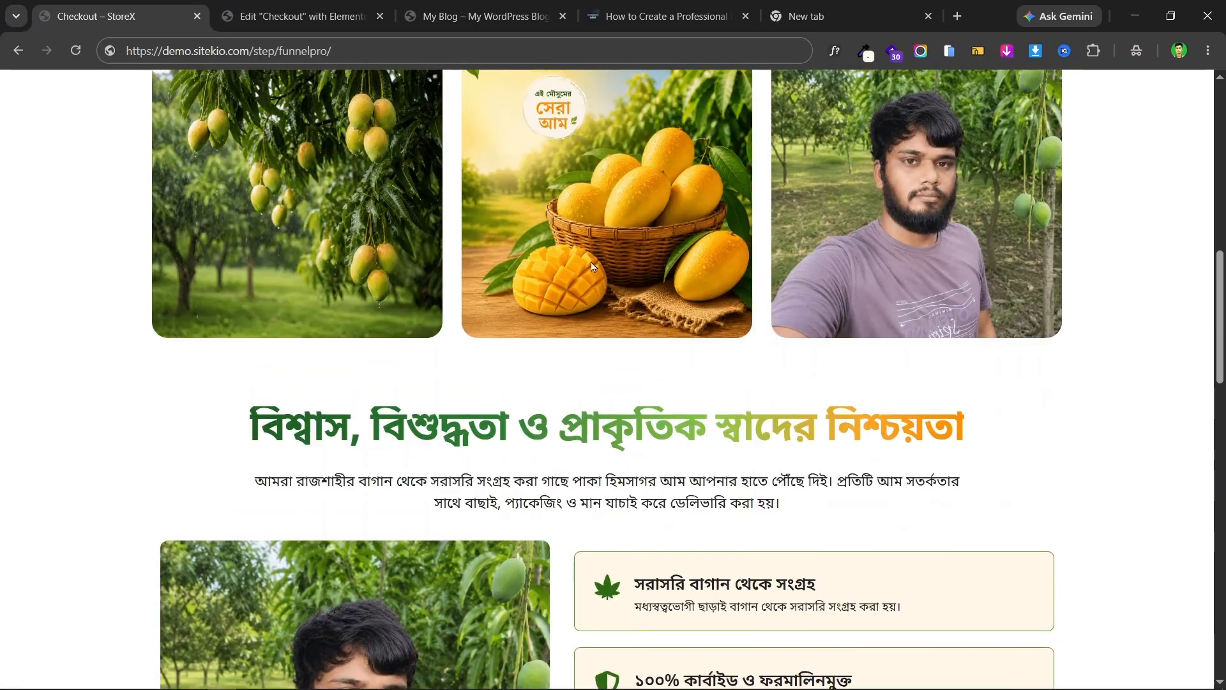
{"action": "scroll", "coordinate": [593, 267], "scroll_direction": "down", "scroll_amount": 13}
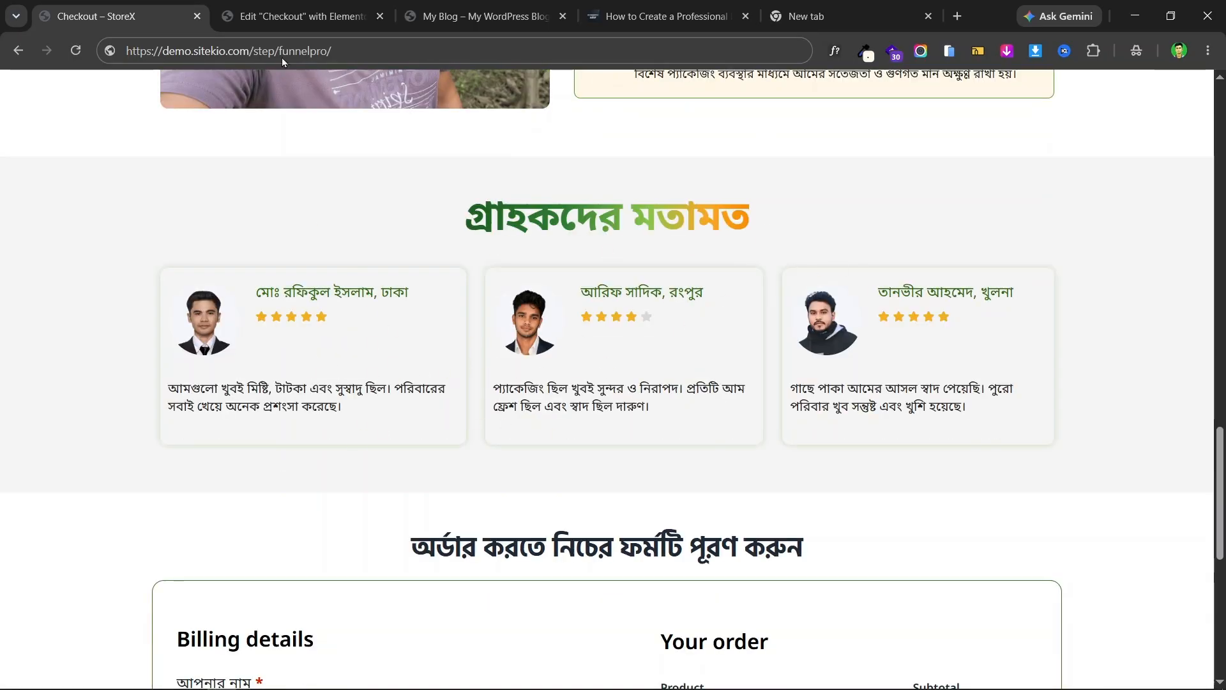
{"action": "left_click", "coordinate": [295, 16]}
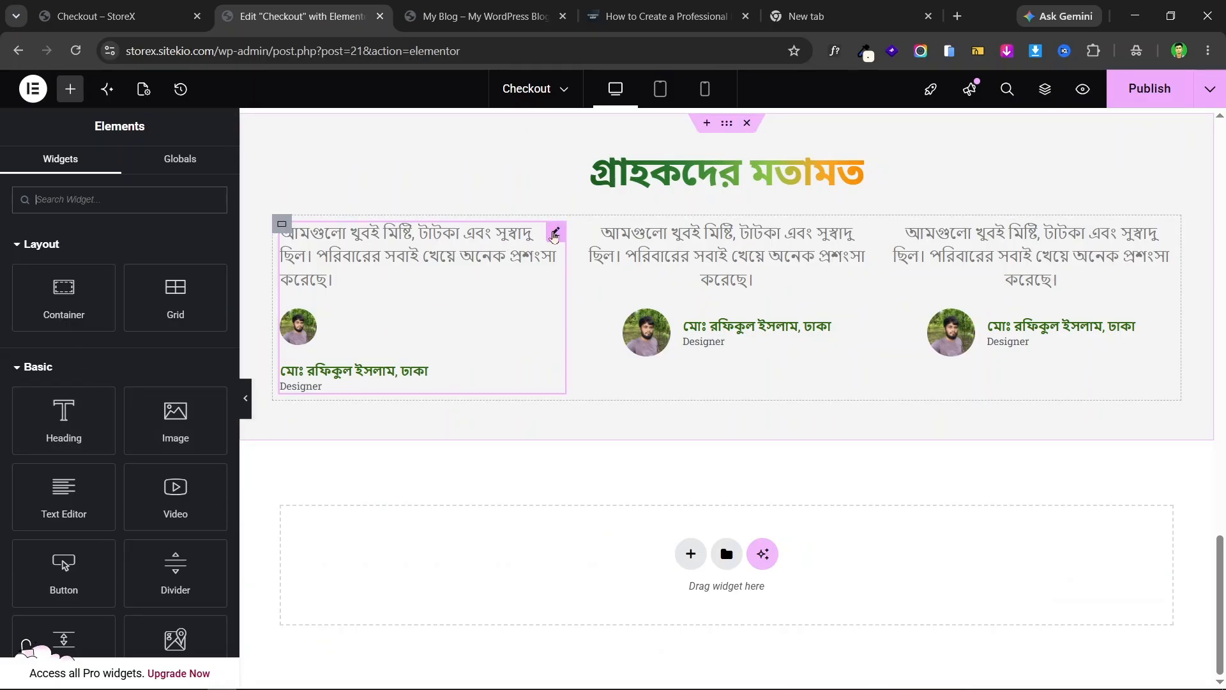
- Set the first testimonial's Image Position back to Aside, beside the name and title
{"action": "left_click", "coordinate": [554, 234]}
{"action": "scroll", "coordinate": [71, 341], "scroll_direction": "down", "scroll_amount": 4}
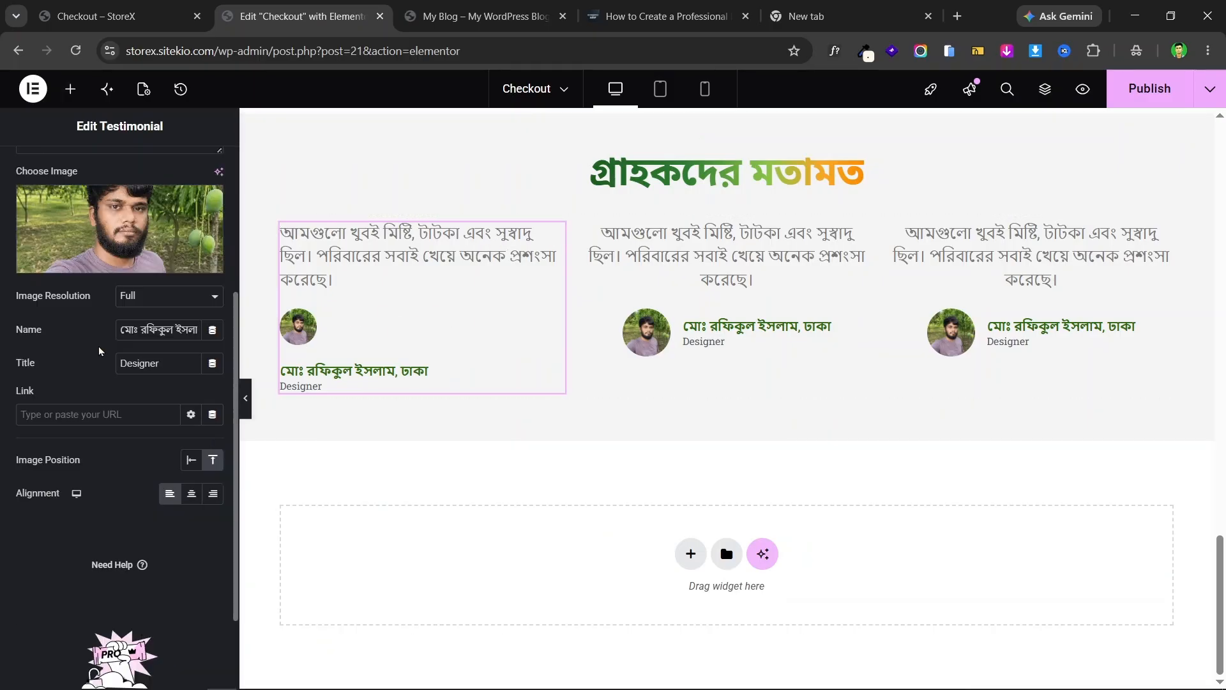
{"action": "left_click", "coordinate": [191, 460]}
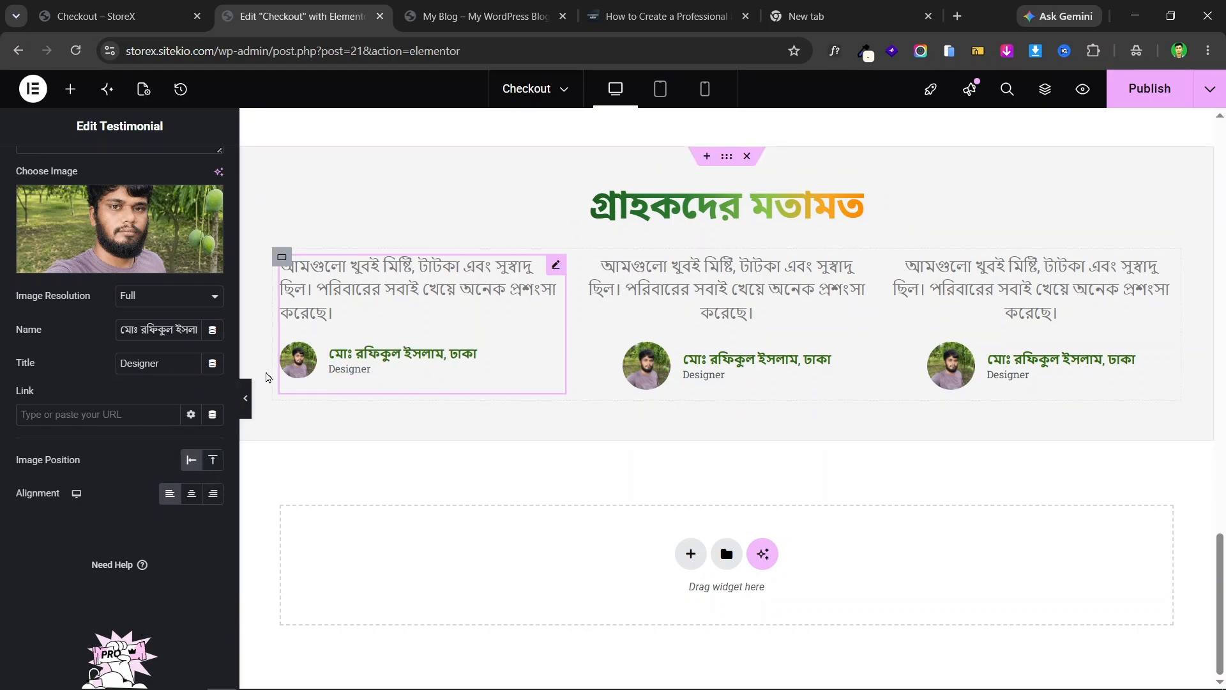
{"action": "left_click", "coordinate": [211, 463]}
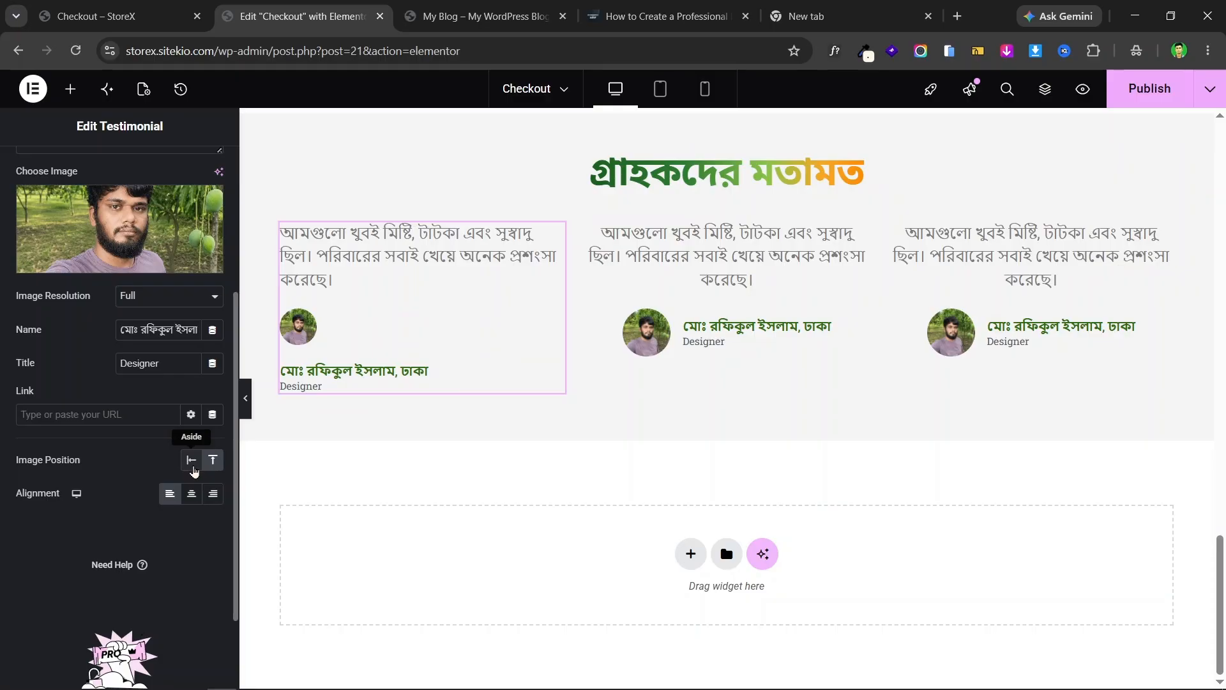
{"action": "left_click", "coordinate": [192, 467]}
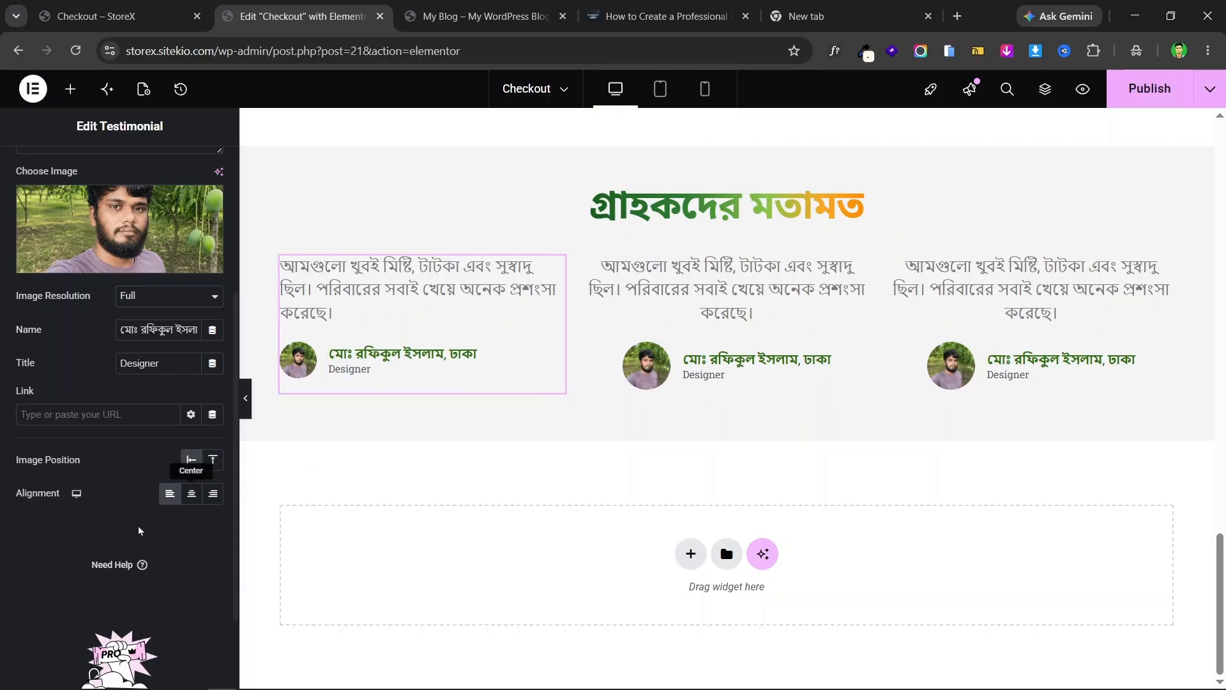
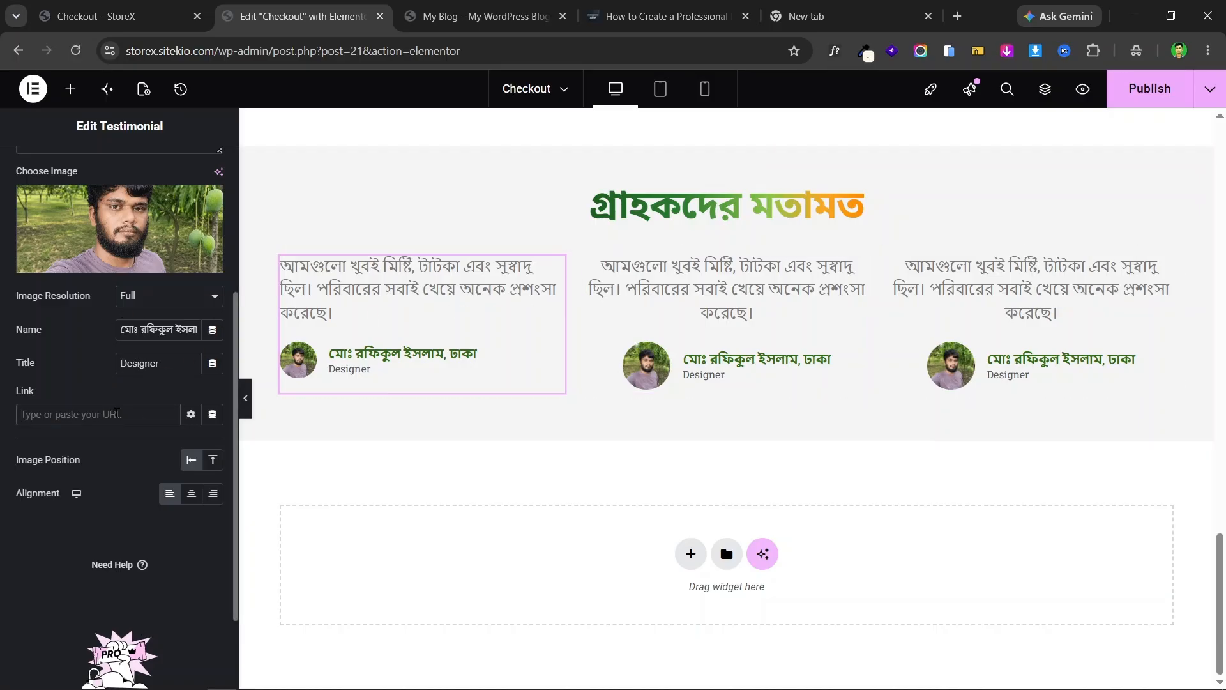
- In the Style tab, raise the first testimonial's Image Resolution from 46 to 60 px
{"action": "scroll", "coordinate": [125, 411], "scroll_direction": "up", "scroll_amount": 4}
{"action": "left_click", "coordinate": [116, 169]}
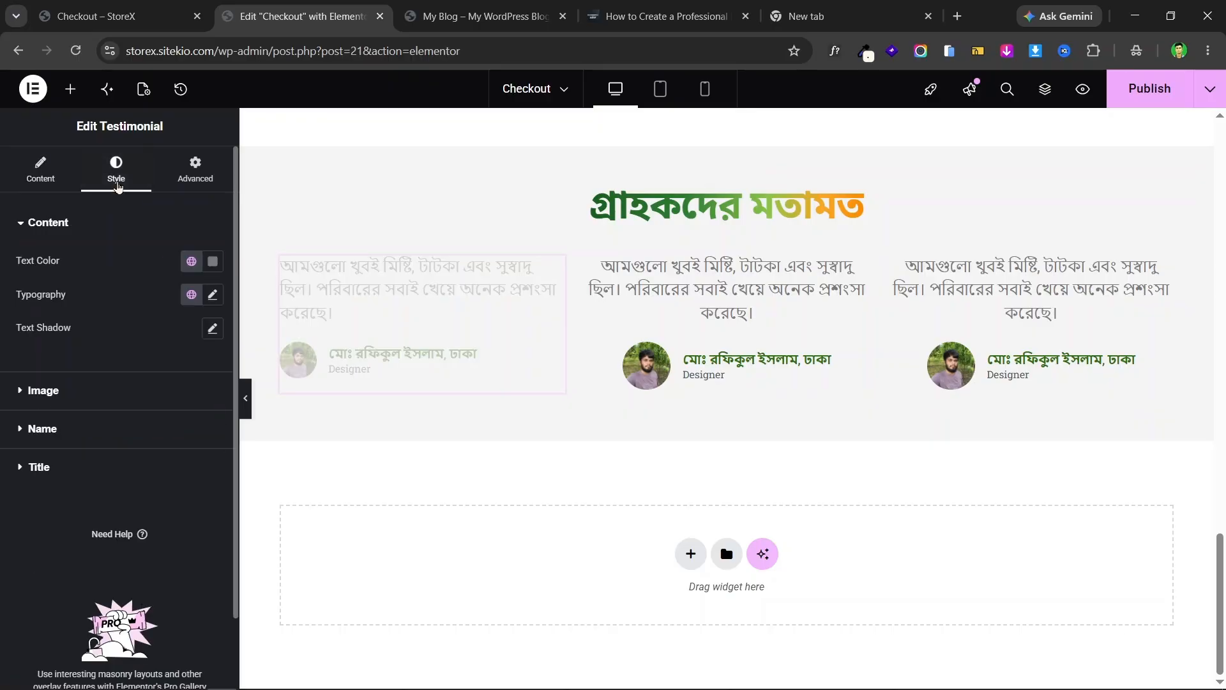
{"action": "left_click", "coordinate": [82, 392]}
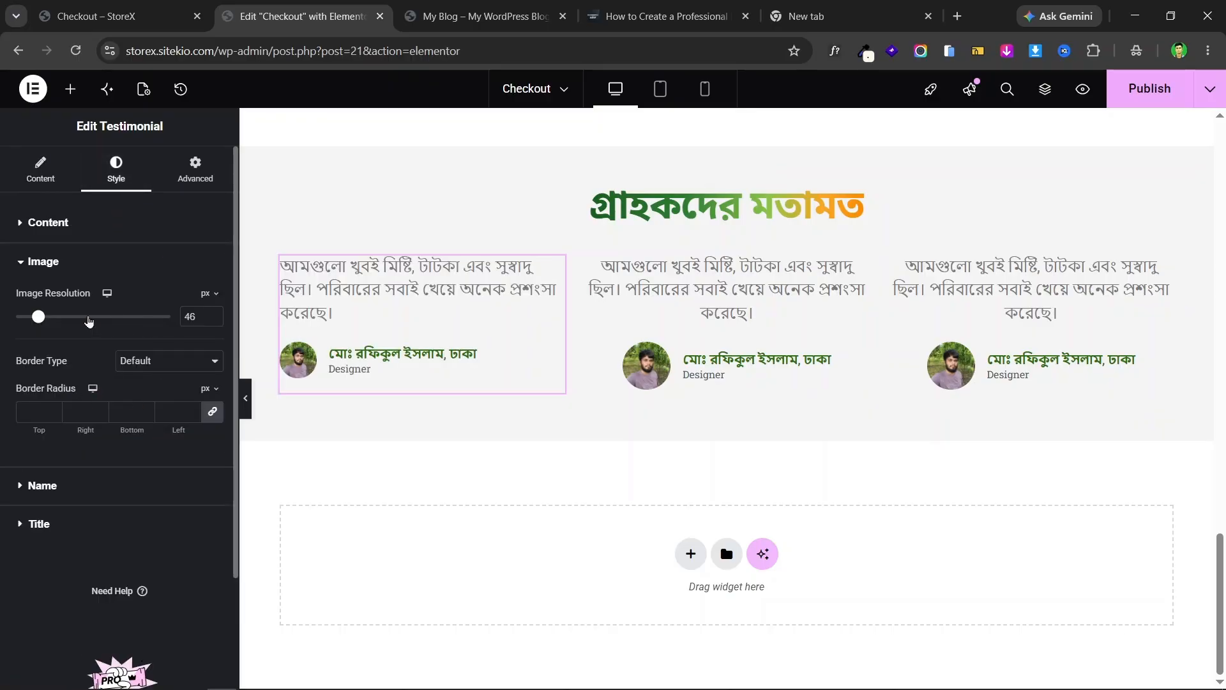
{"action": "left_click_drag", "start_coordinate": [43, 316], "coordinate": [52, 319]}
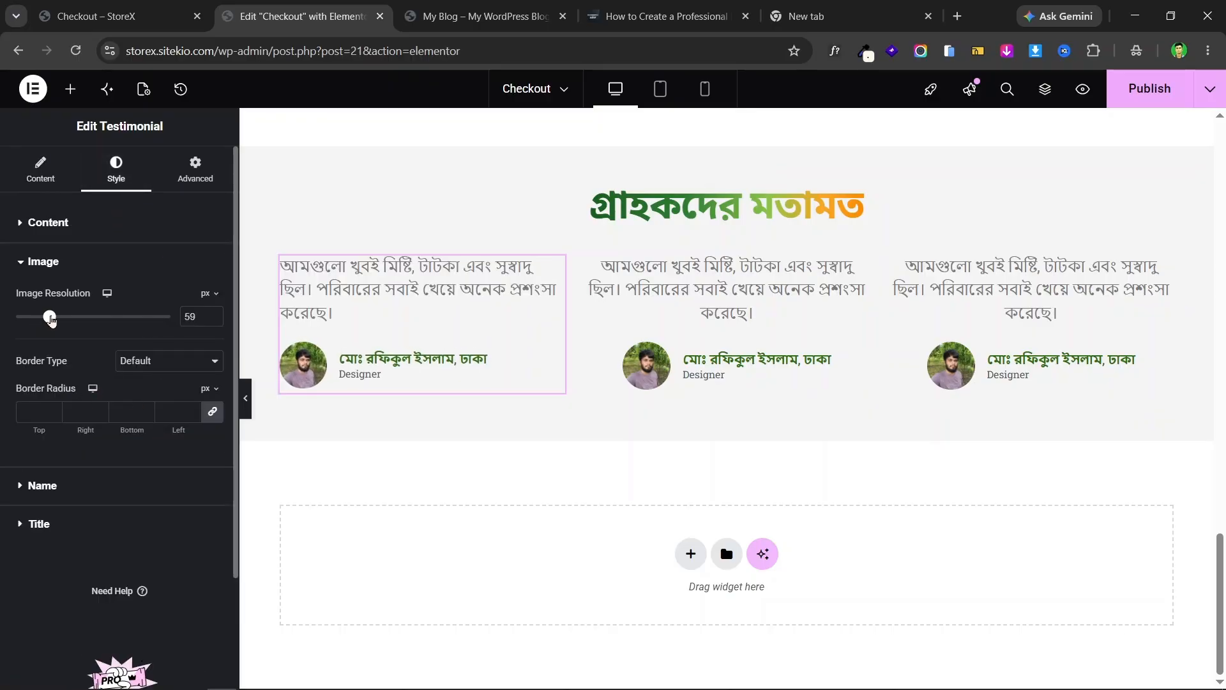
{"action": "left_click", "coordinate": [63, 486]}
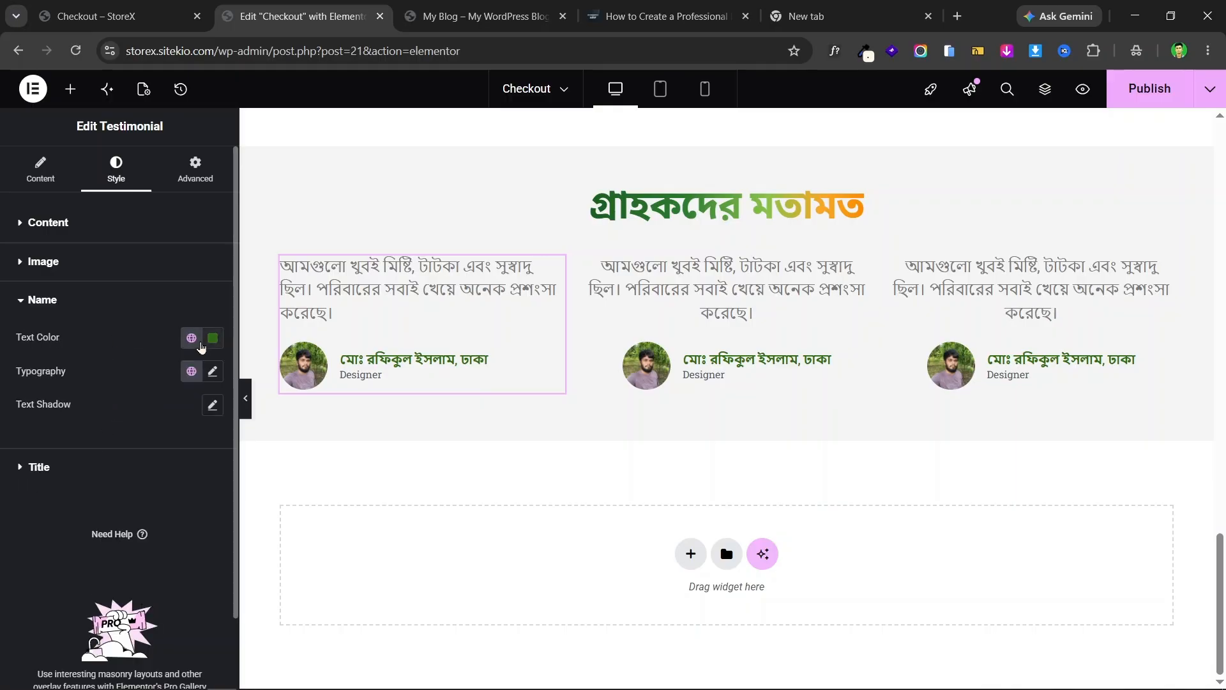
- After checking the live page, set the testimonial name's font family to Noto Sans Bengali
{"action": "left_click", "coordinate": [105, 5]}
{"action": "left_click", "coordinate": [300, 16]}
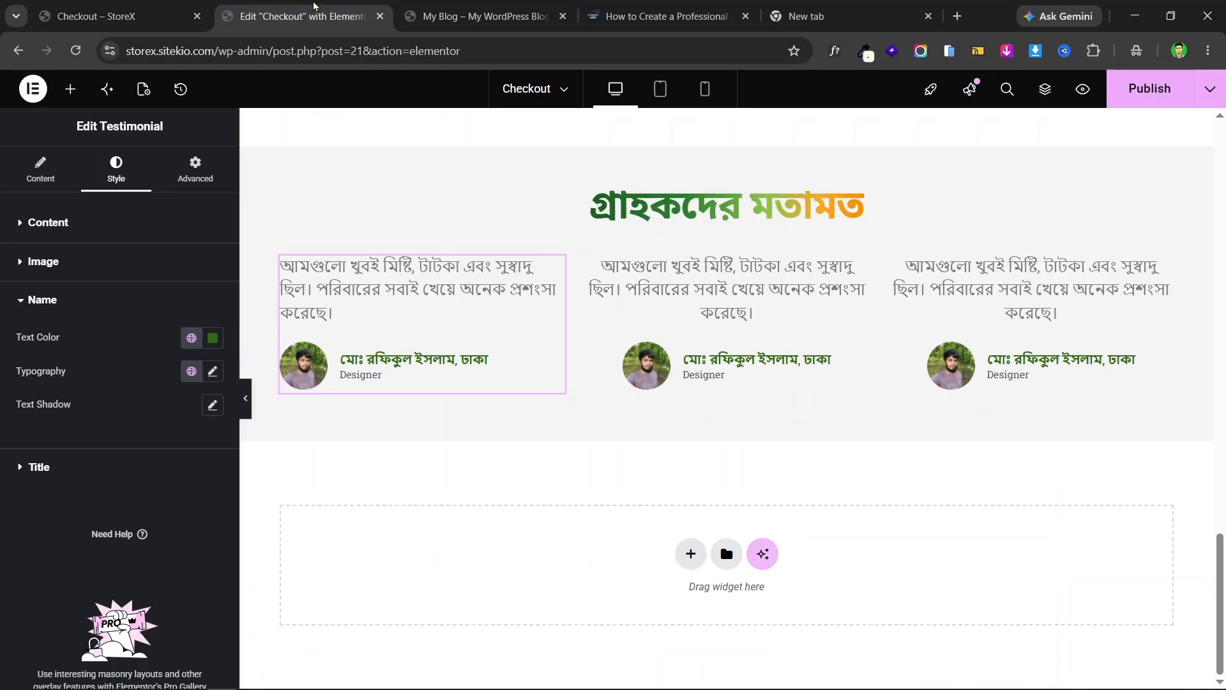
{"action": "left_click", "coordinate": [212, 371]}
{"action": "left_click", "coordinate": [171, 447]}
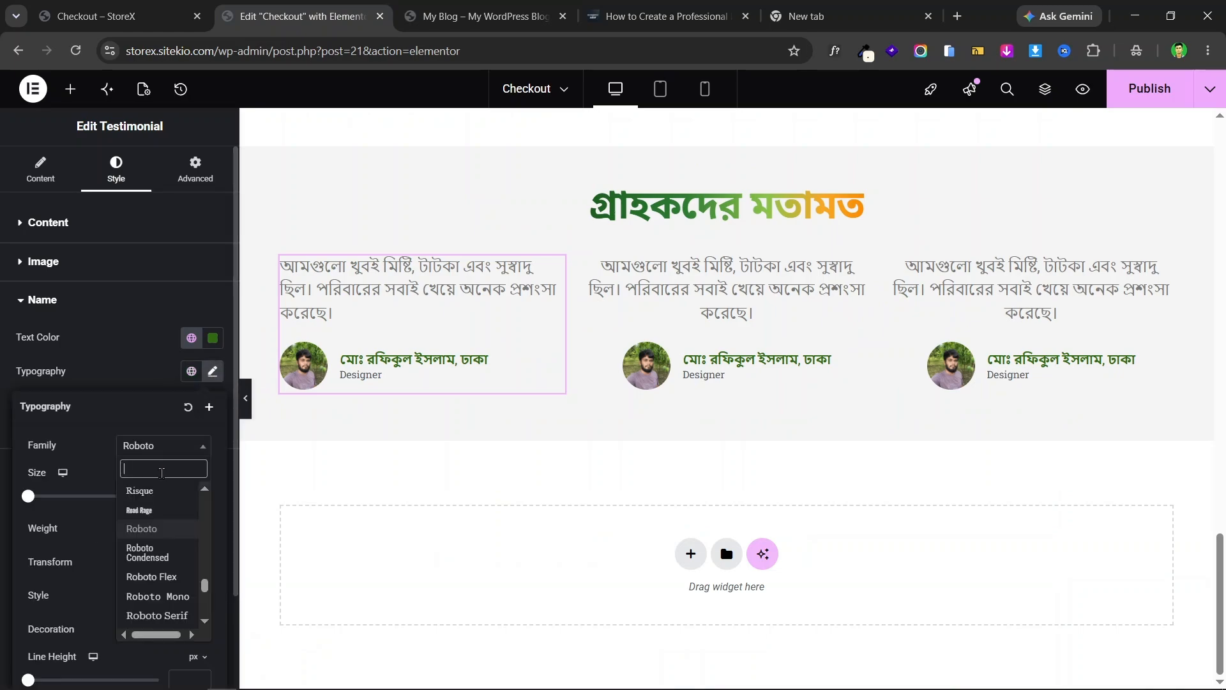
{"action": "type", "text": "not"}
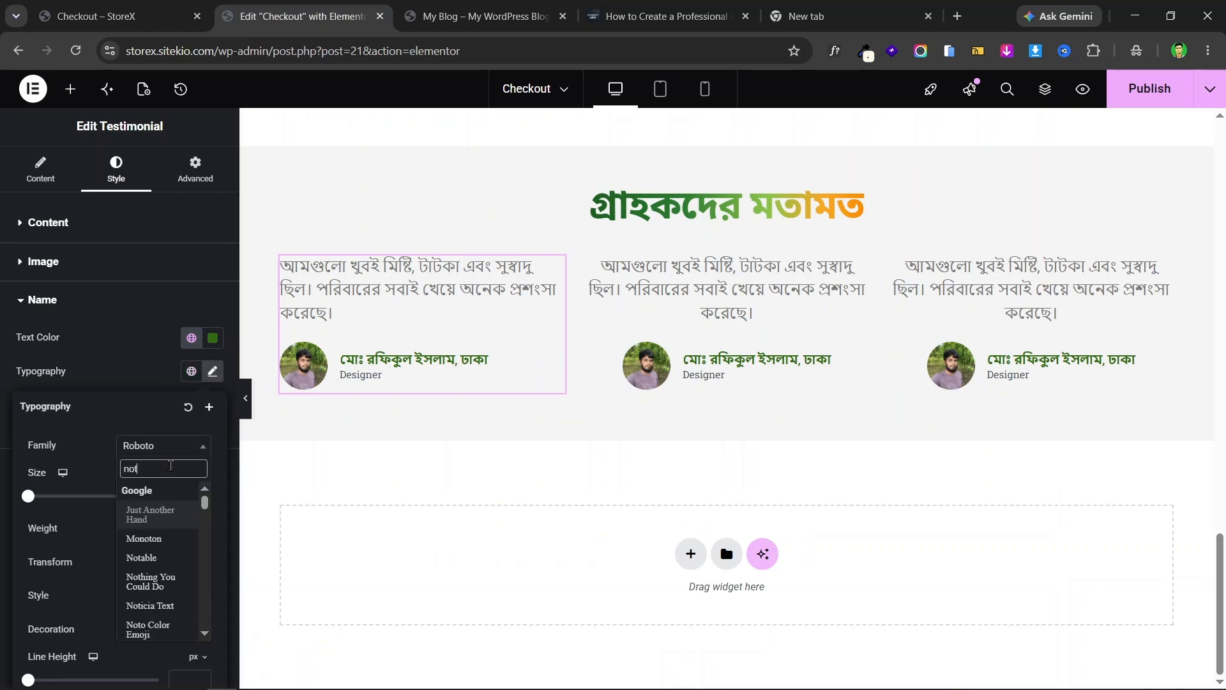
{"action": "type", "text": "o sans"}
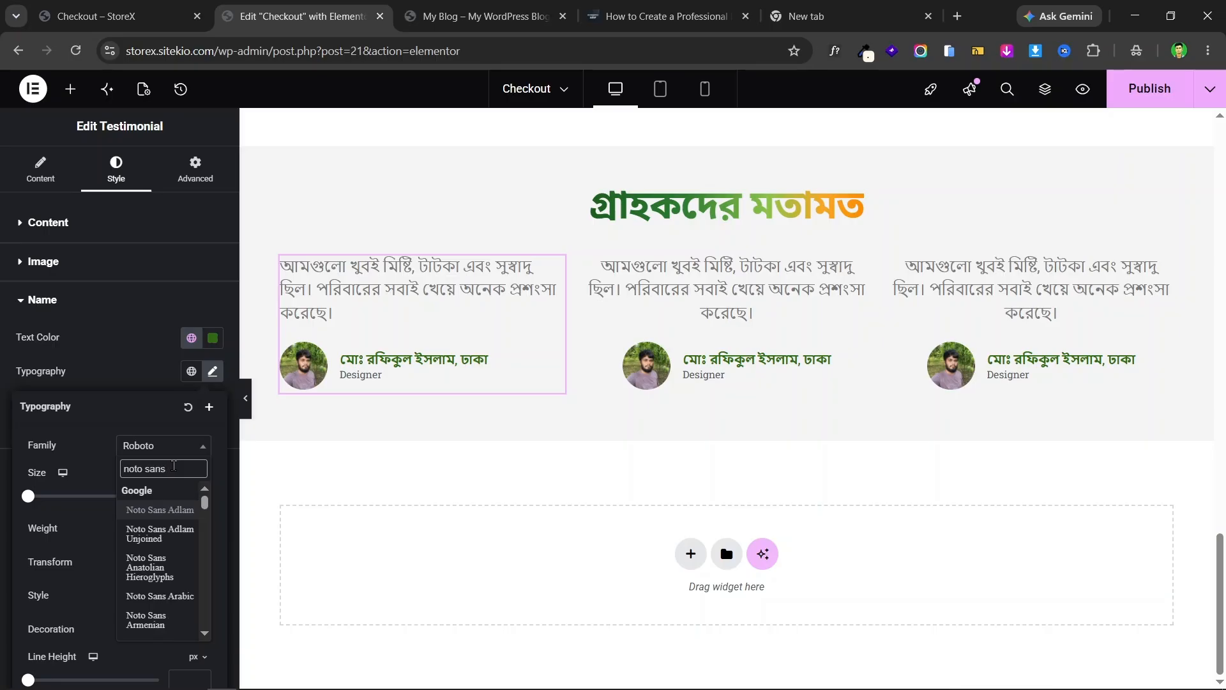
{"action": "type", "text": " be"}
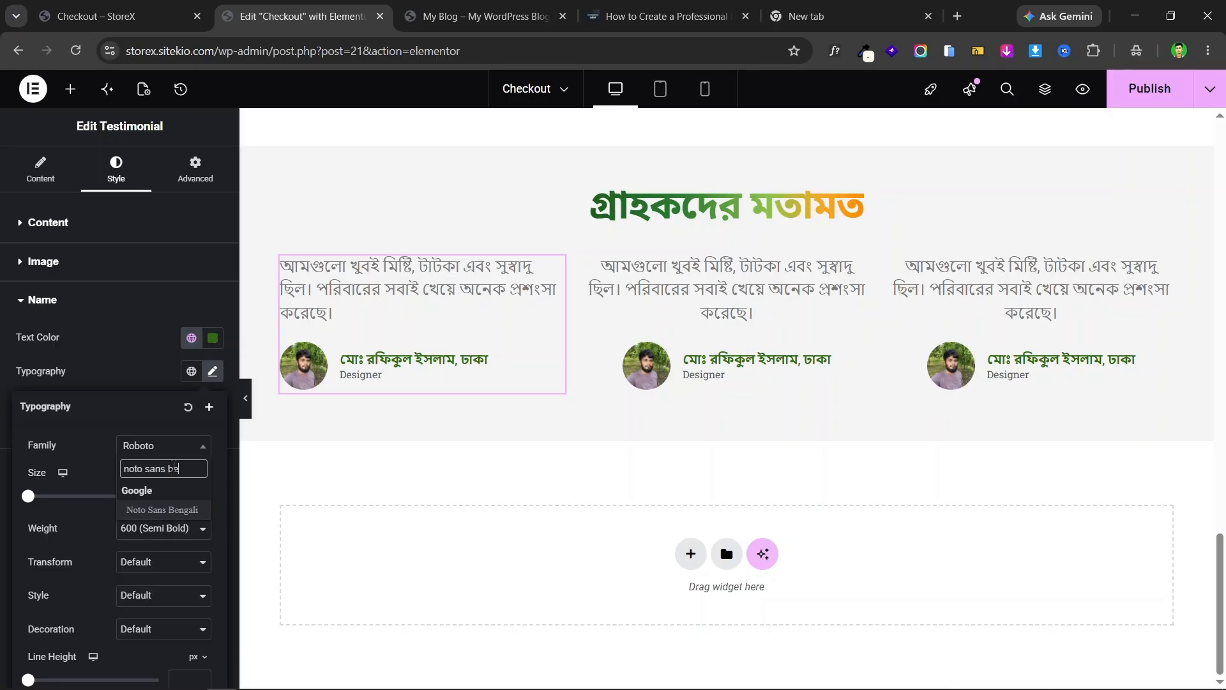
{"action": "left_click", "coordinate": [199, 510]}
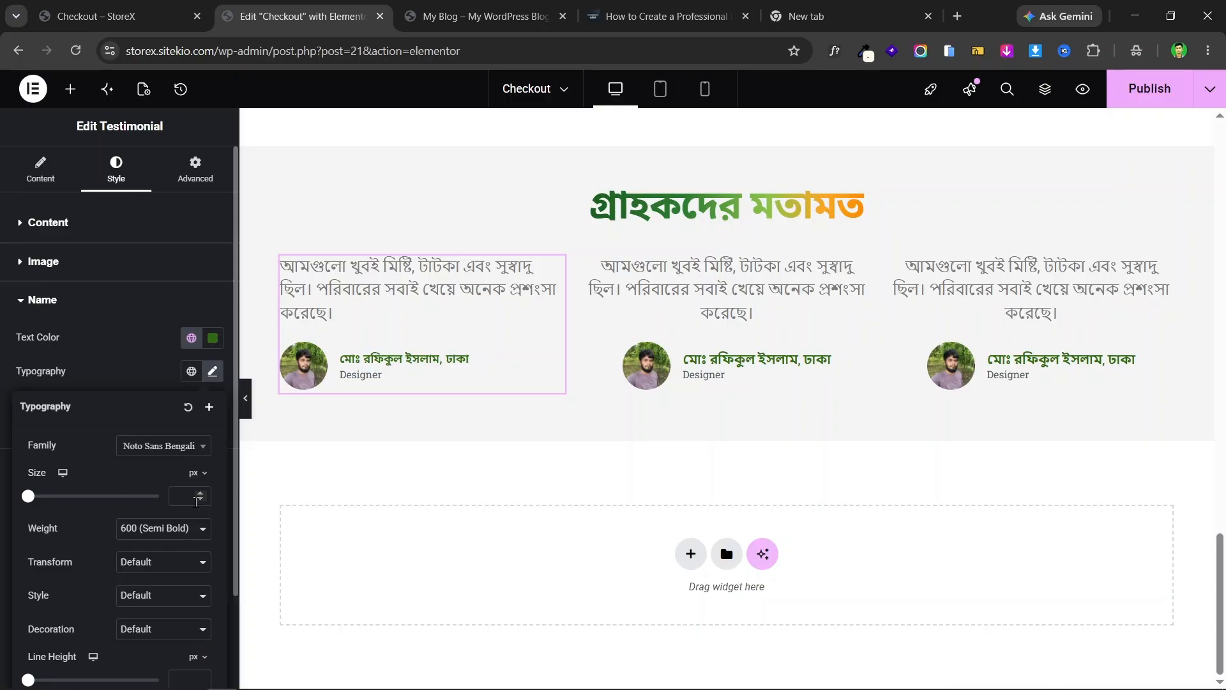
- Increase the name's font size to 18 px and its line height to 23 px
{"action": "left_click", "coordinate": [203, 492]}
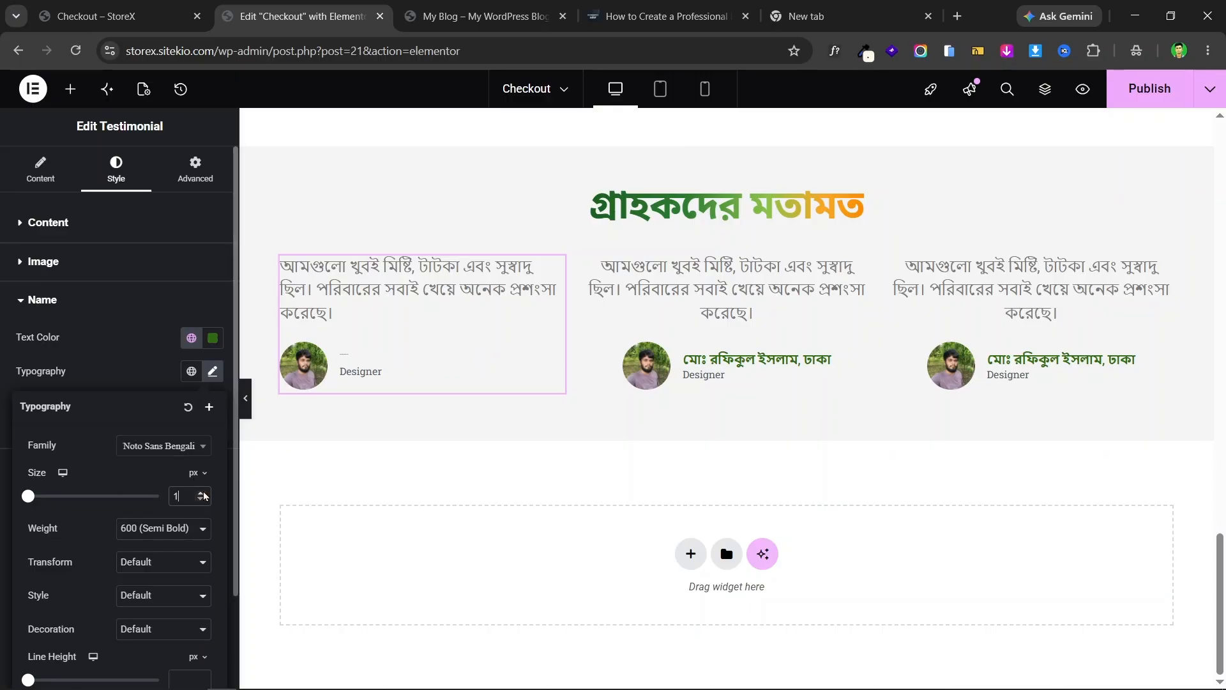
{"action": "left_click", "coordinate": [203, 492]}
{"action": "left_click", "coordinate": [203, 493]}
{"action": "left_click", "coordinate": [203, 493]}
{"action": "left_click", "coordinate": [203, 493]}
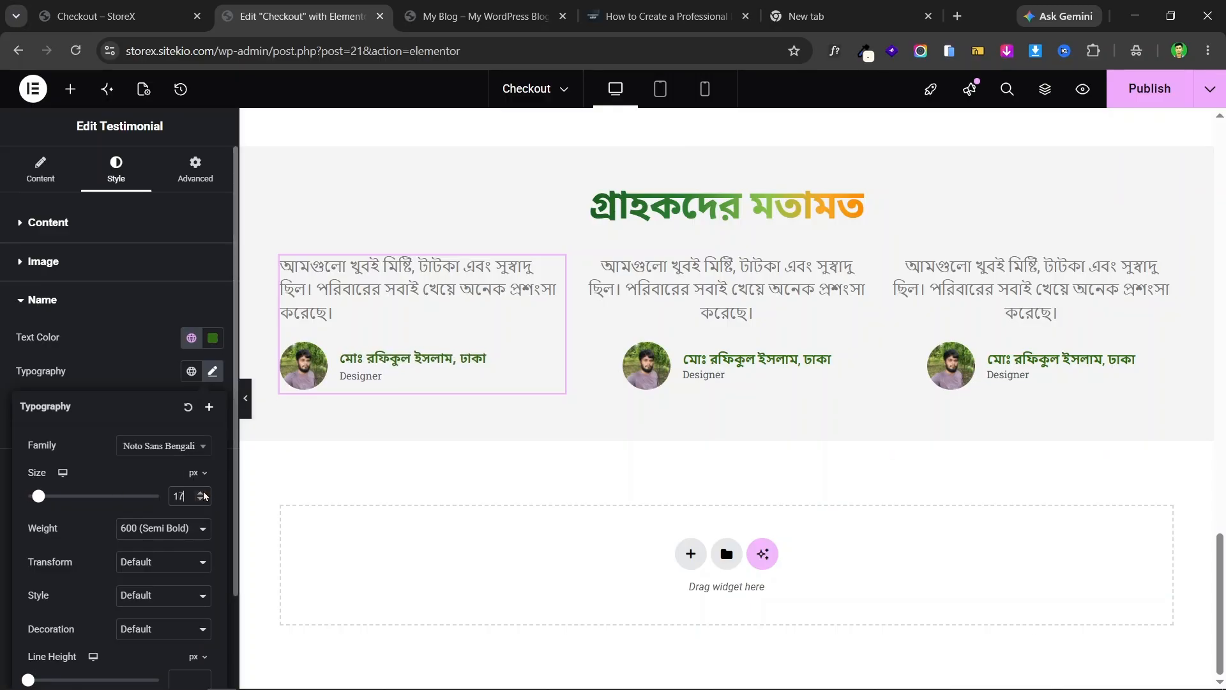
{"action": "left_click", "coordinate": [204, 492]}
{"action": "scroll", "coordinate": [173, 595], "scroll_direction": "down", "scroll_amount": 2}
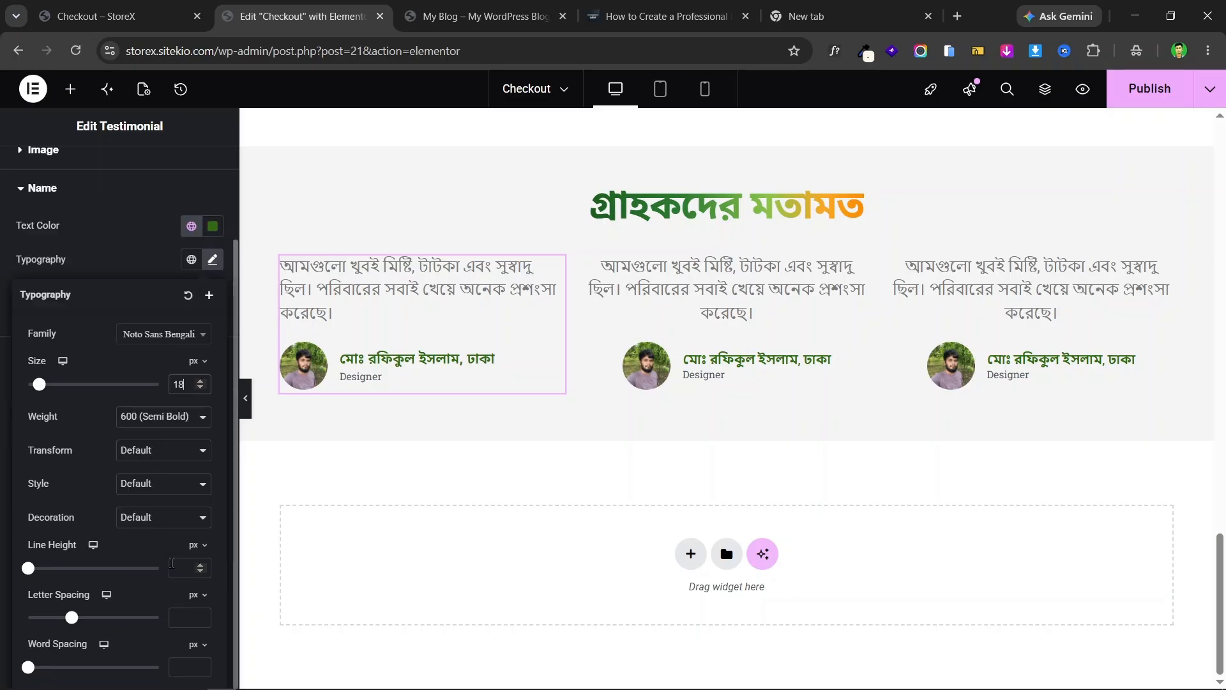
{"action": "left_click_drag", "start_coordinate": [28, 568], "coordinate": [59, 571]}
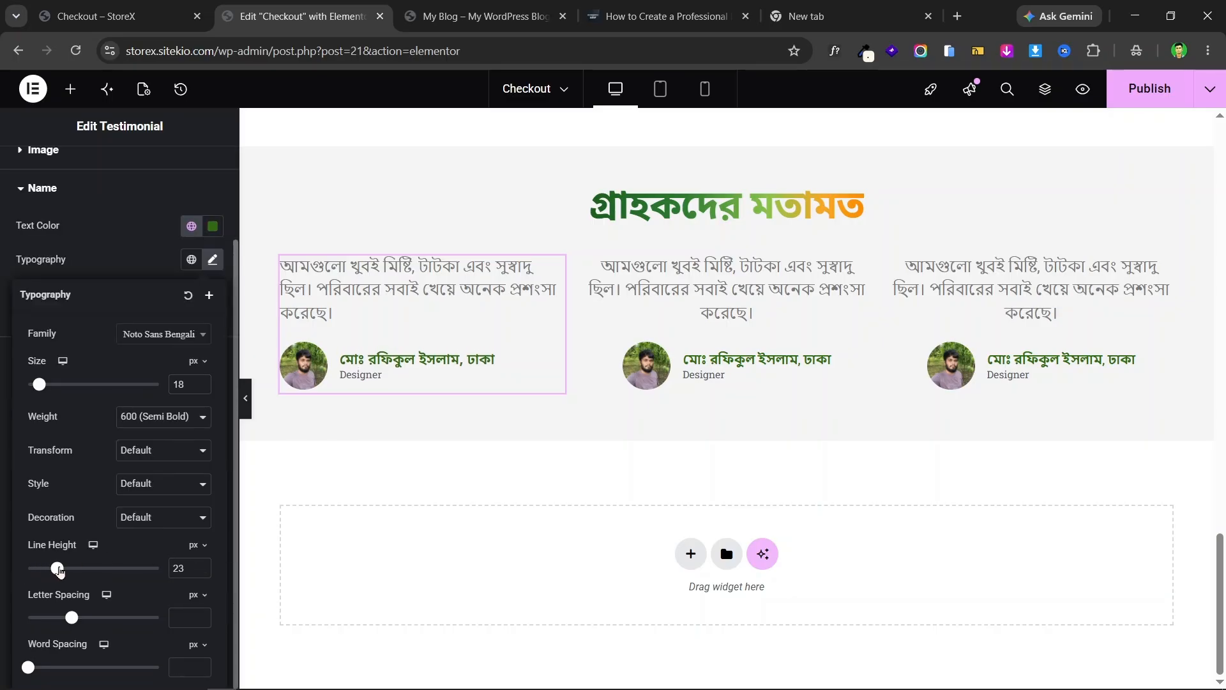
{"action": "left_click", "coordinate": [3, 348]}
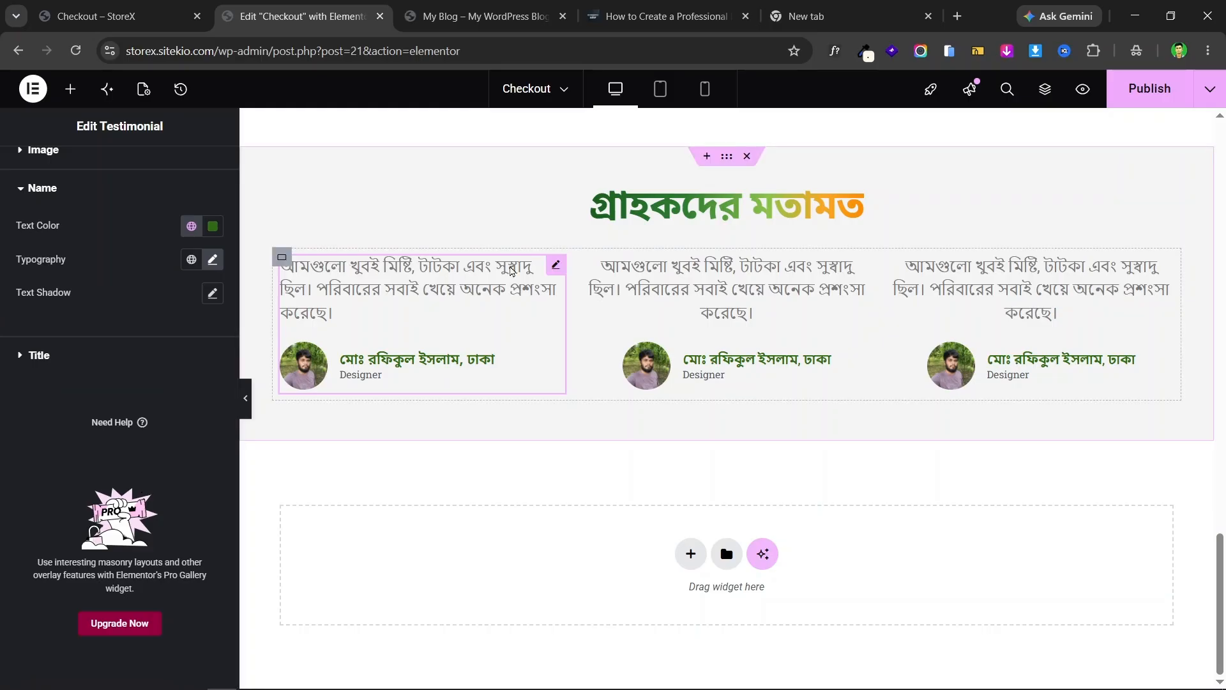
{"action": "scroll", "coordinate": [29, 316], "scroll_direction": "up", "scroll_amount": 1}
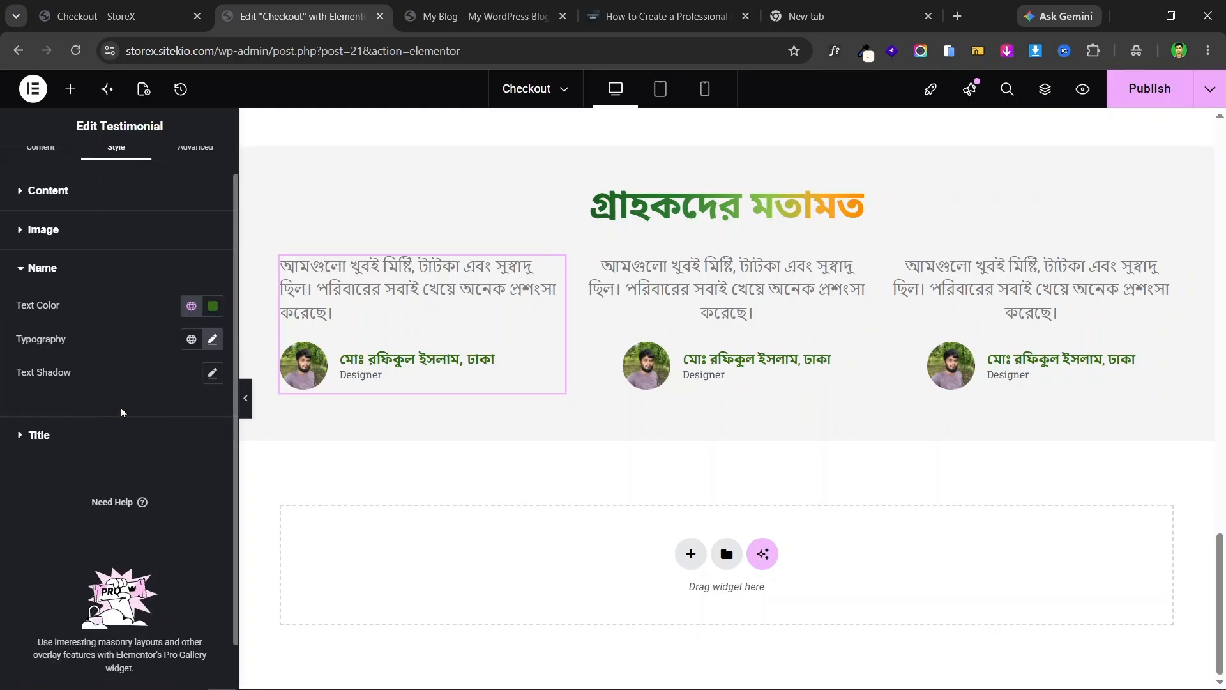
- Darken the testimonial quote text colour to a deep grey (#2F2F2F)
{"action": "scroll", "coordinate": [73, 293], "scroll_direction": "up", "scroll_amount": 1}
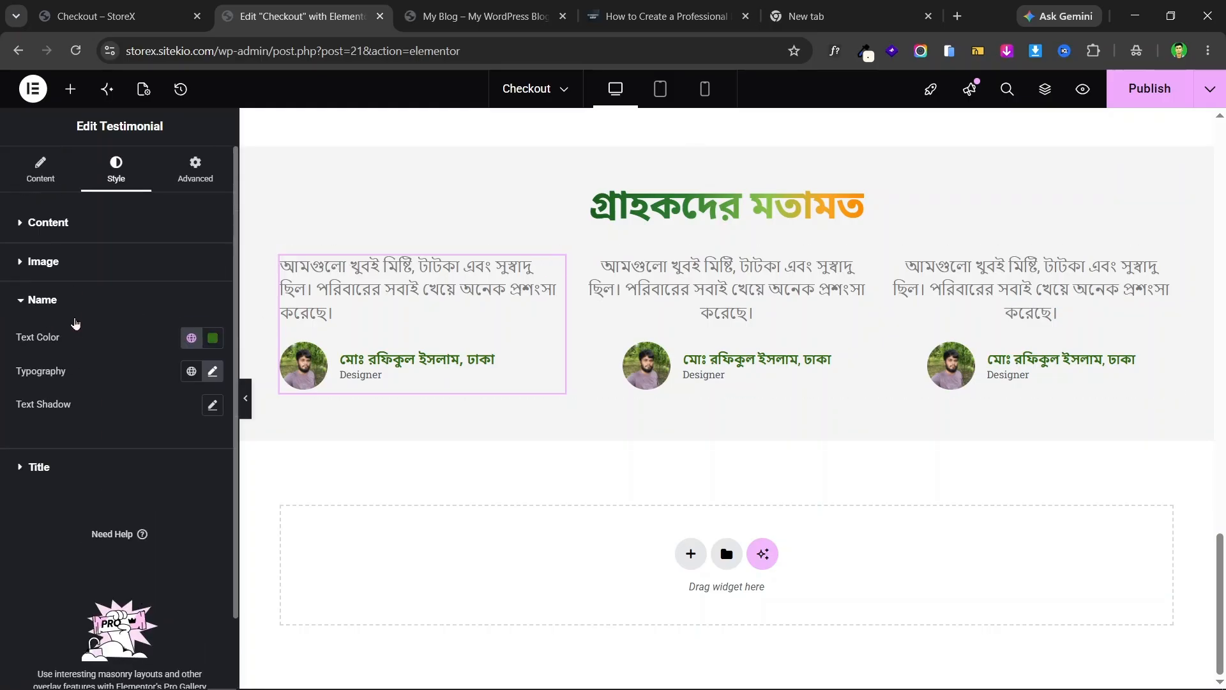
{"action": "left_click", "coordinate": [107, 224]}
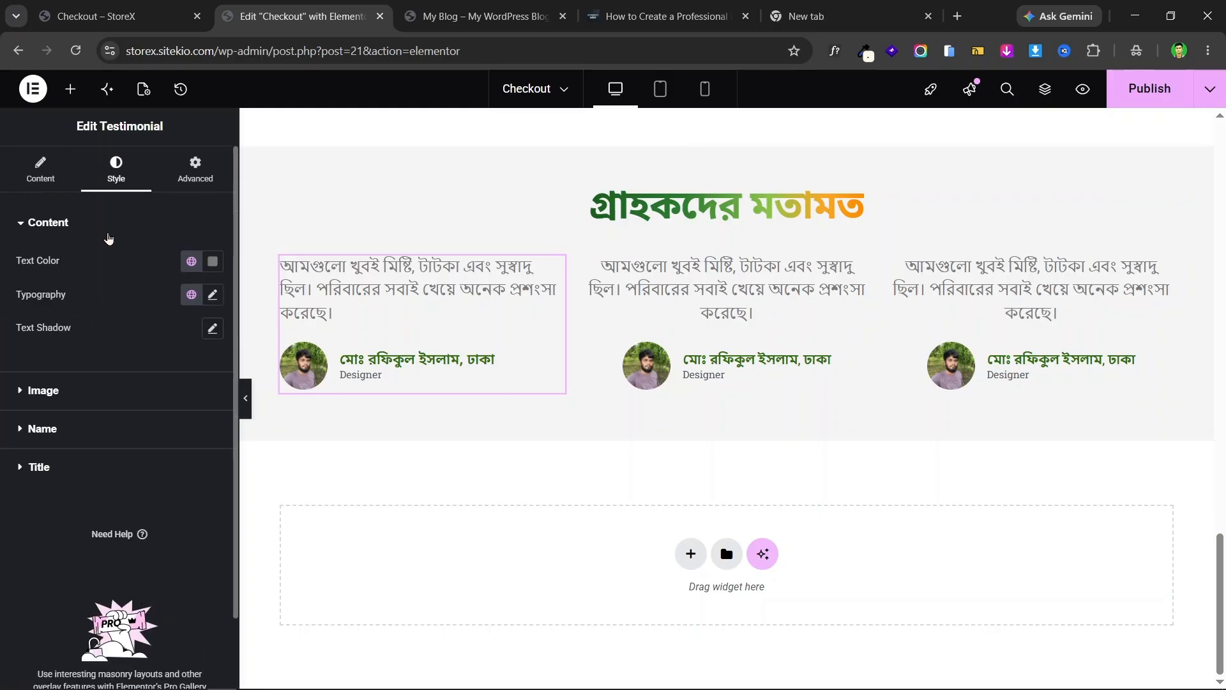
{"action": "left_click", "coordinate": [213, 263]}
{"action": "left_click", "coordinate": [150, 385]}
{"action": "left_click_drag", "start_coordinate": [149, 385], "coordinate": [70, 430]}
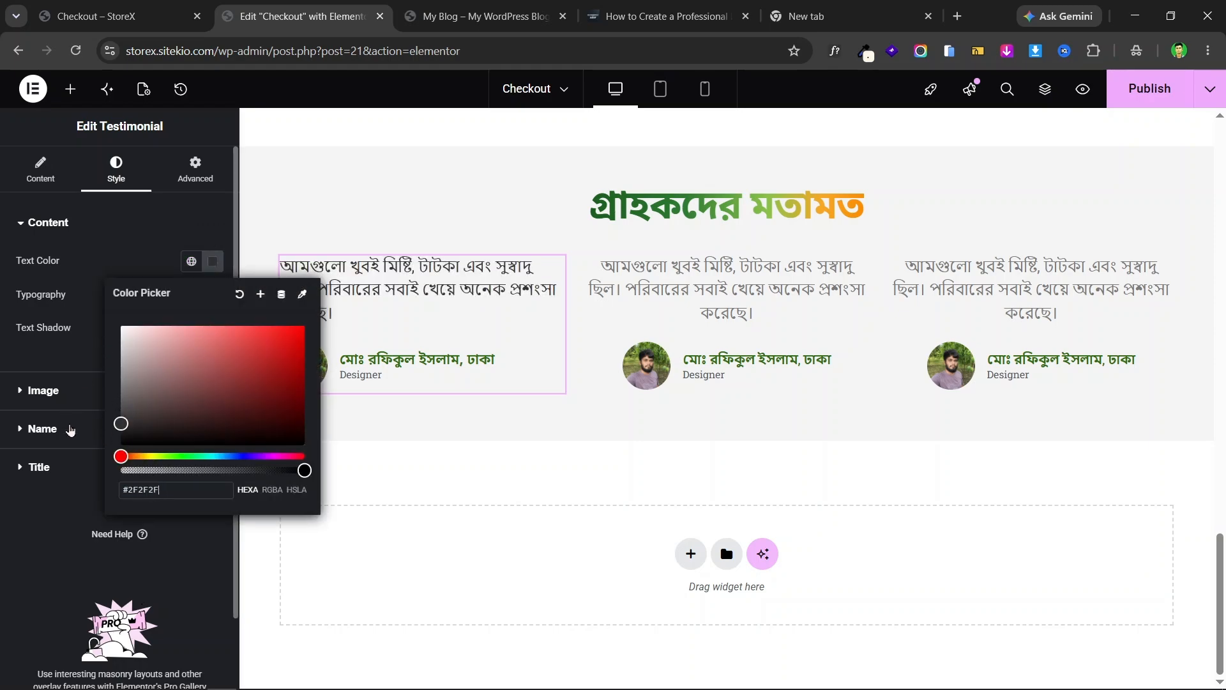
{"action": "left_click", "coordinate": [3, 332]}
- Give the quote text a 16 px size and 500 (Medium) weight, then compare with the live page
{"action": "left_click", "coordinate": [212, 295]}
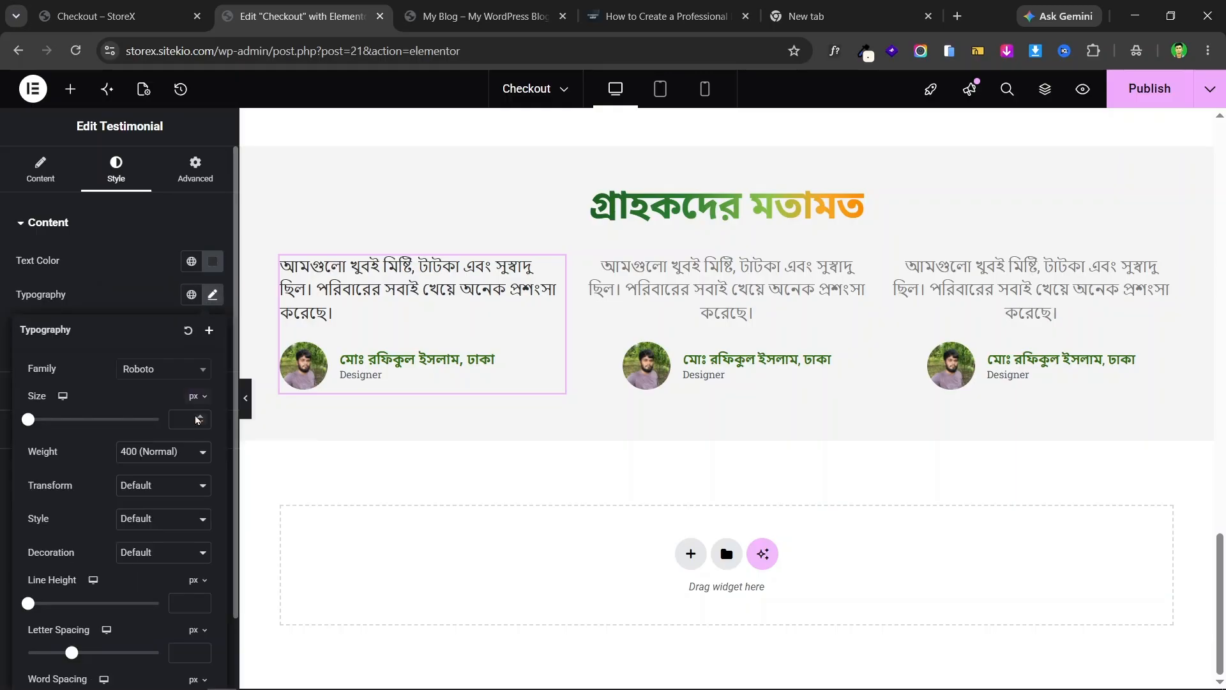
{"action": "left_click", "coordinate": [183, 419]}
{"action": "type", "text": "16"}
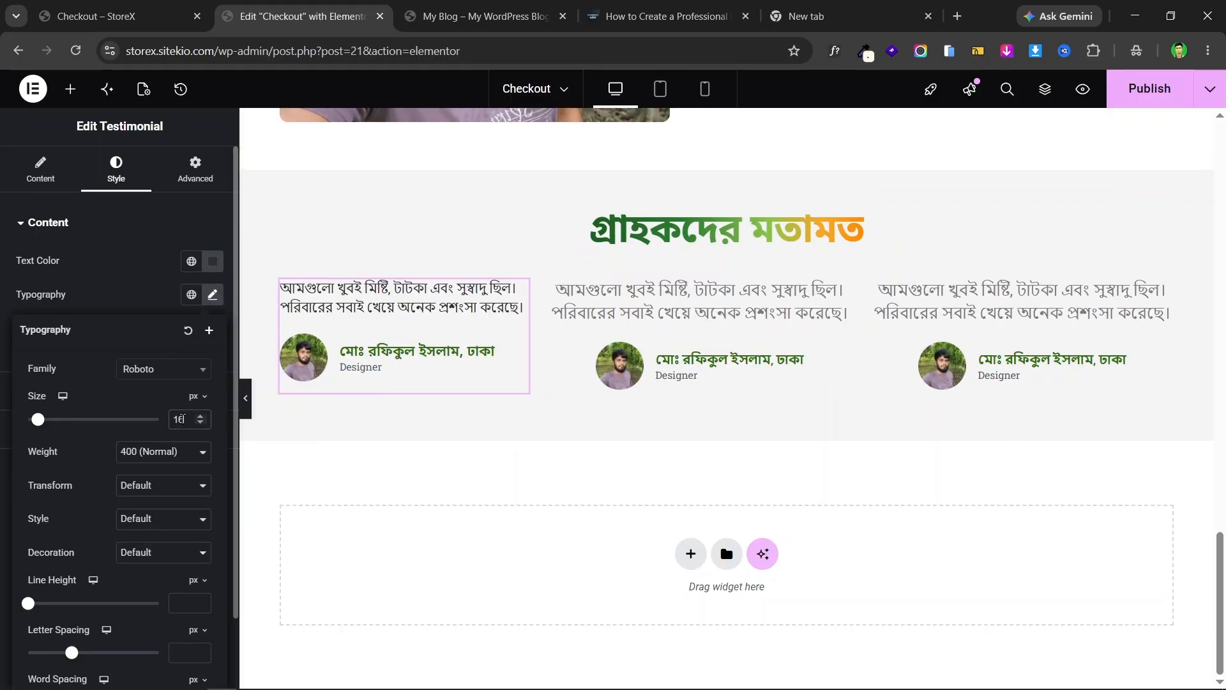
{"action": "left_click", "coordinate": [191, 451]}
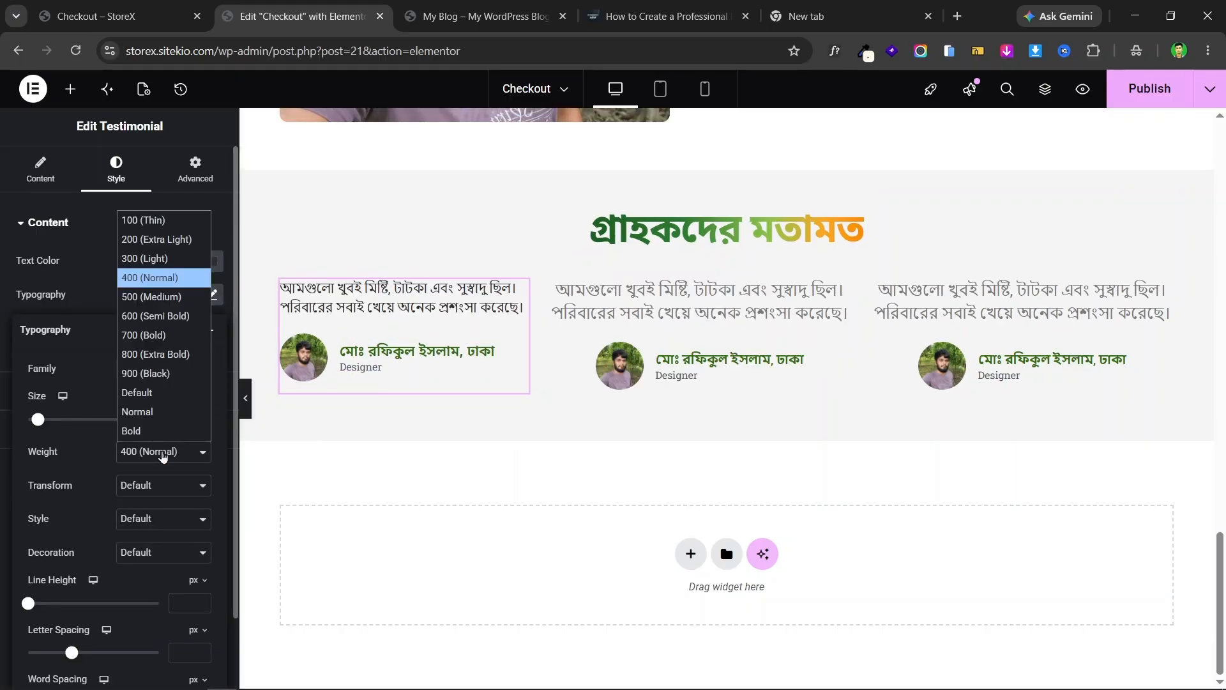
{"action": "left_click", "coordinate": [148, 298]}
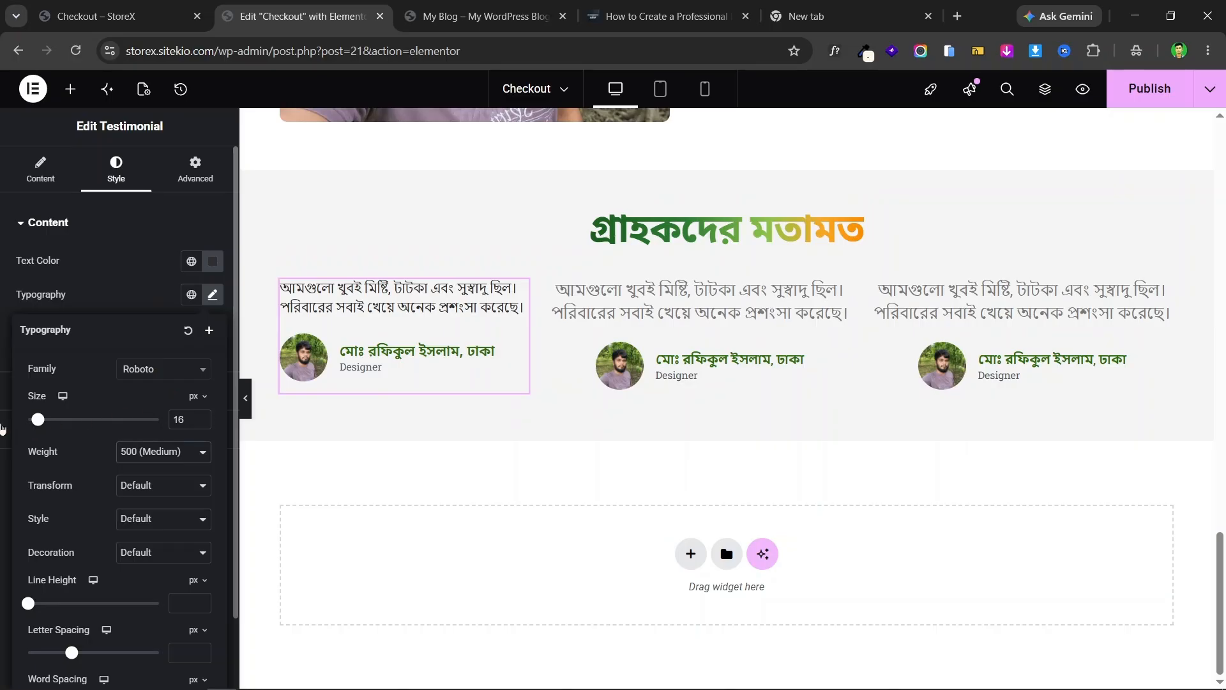
{"action": "left_click", "coordinate": [164, 9]}
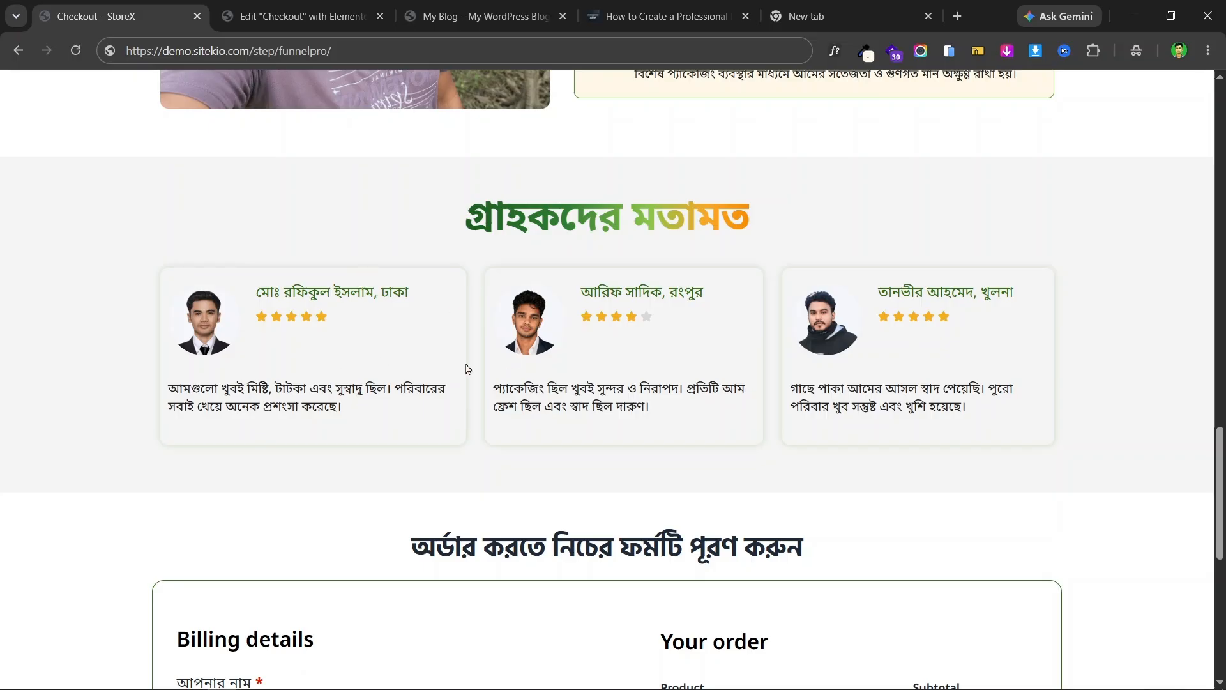
{"action": "left_click", "coordinate": [301, 8]}
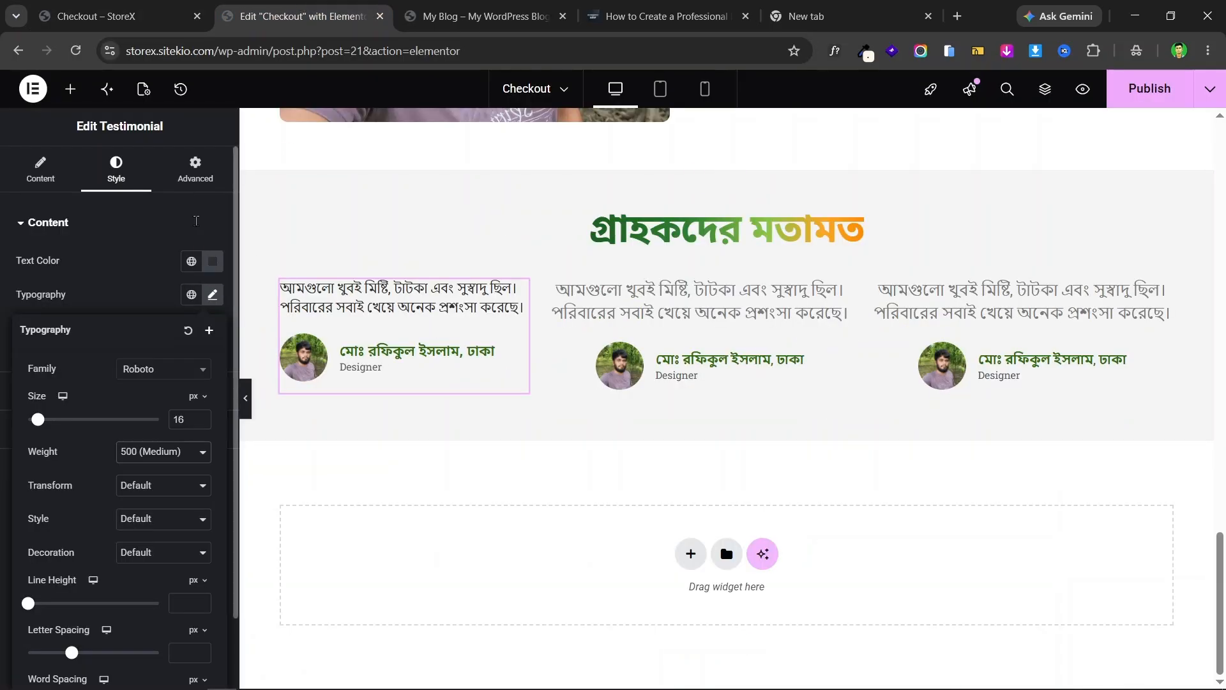
- Open the card's border options in Advanced and enable a box shadow, checking the live page
{"action": "left_click", "coordinate": [195, 169]}
{"action": "scroll", "coordinate": [74, 441], "scroll_direction": "down", "scroll_amount": 5}
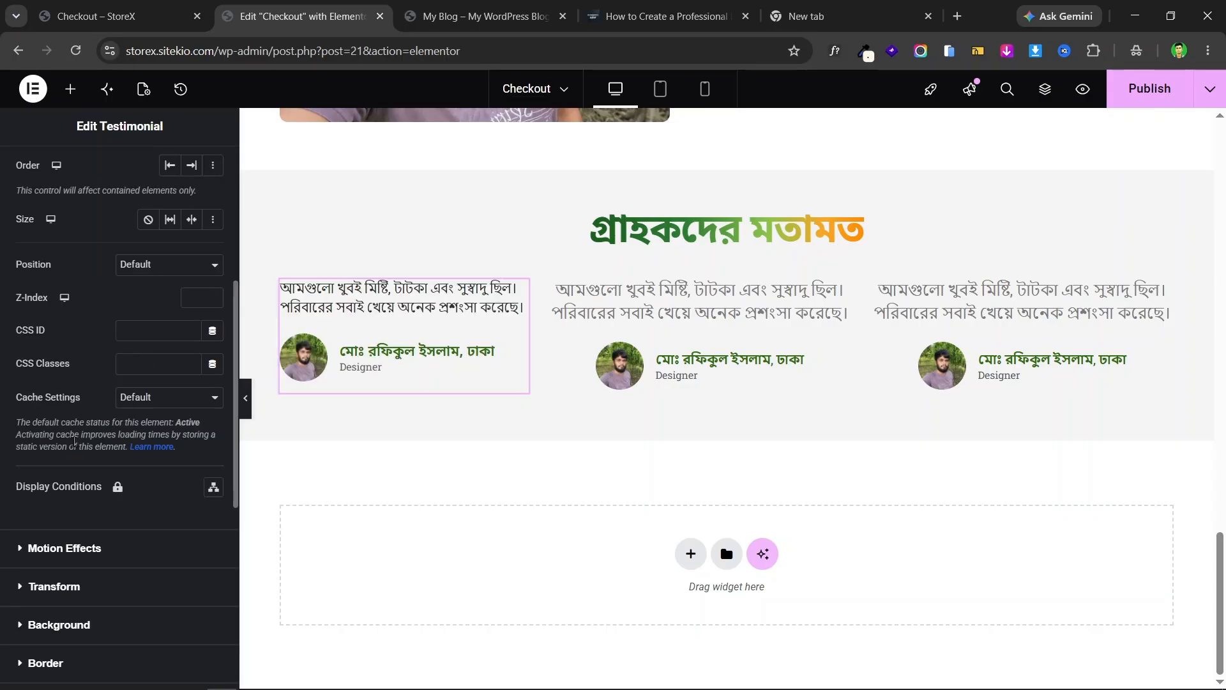
{"action": "scroll", "coordinate": [132, 563], "scroll_direction": "up", "scroll_amount": 5}
{"action": "scroll", "coordinate": [132, 448], "scroll_direction": "down", "scroll_amount": 12}
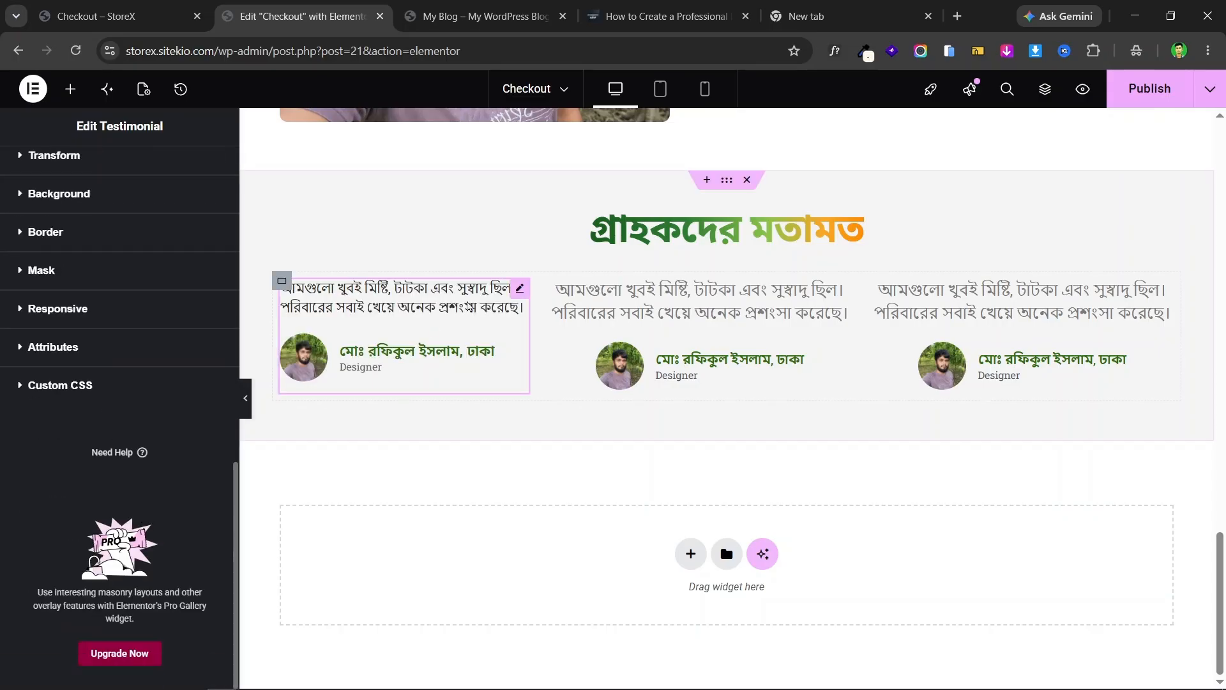
{"action": "left_click", "coordinate": [95, 235]}
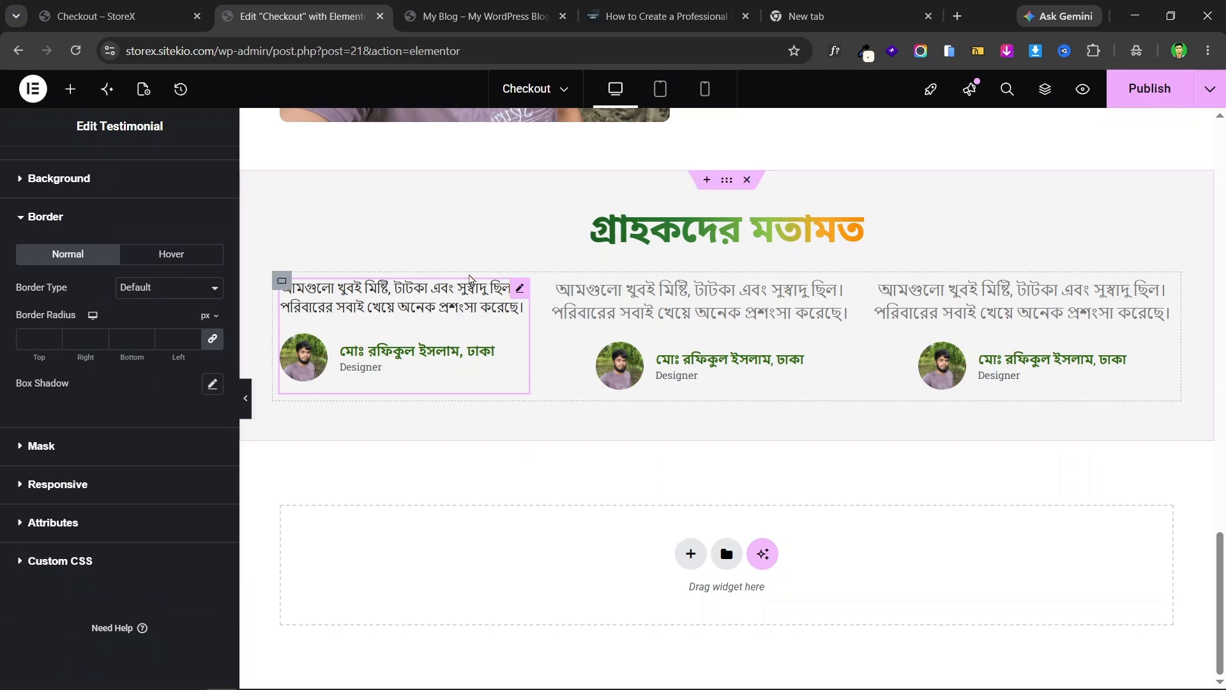
{"action": "left_click", "coordinate": [212, 385]}
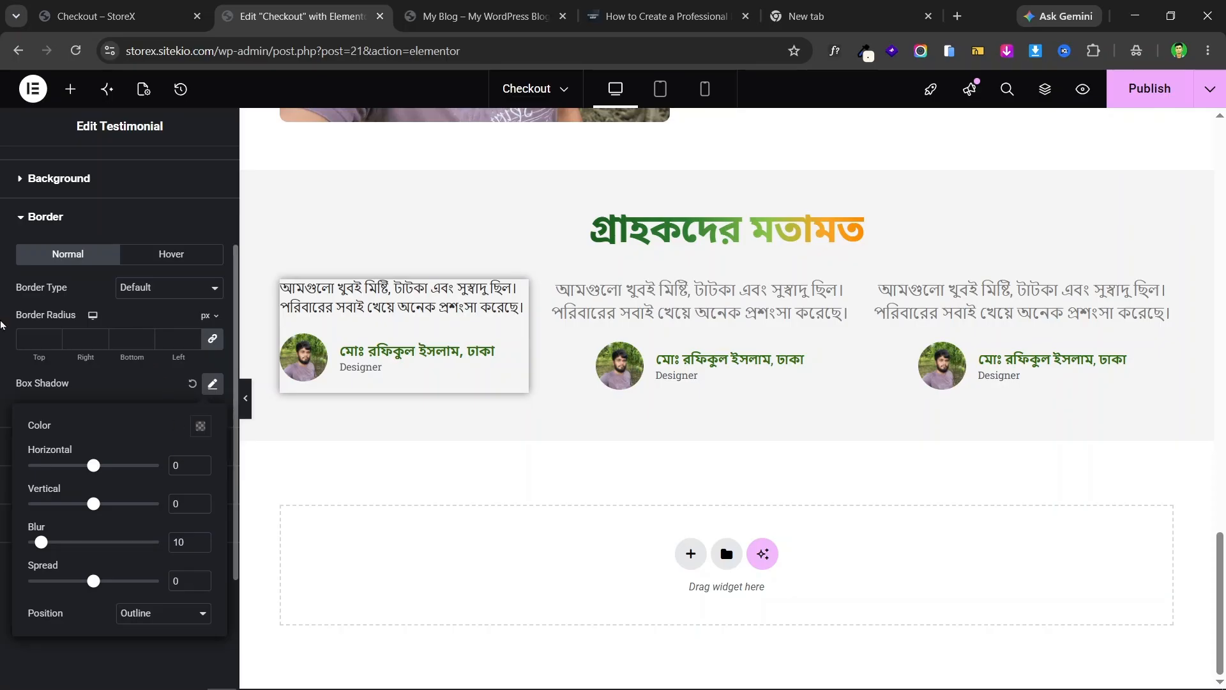
{"action": "left_click", "coordinate": [2, 325]}
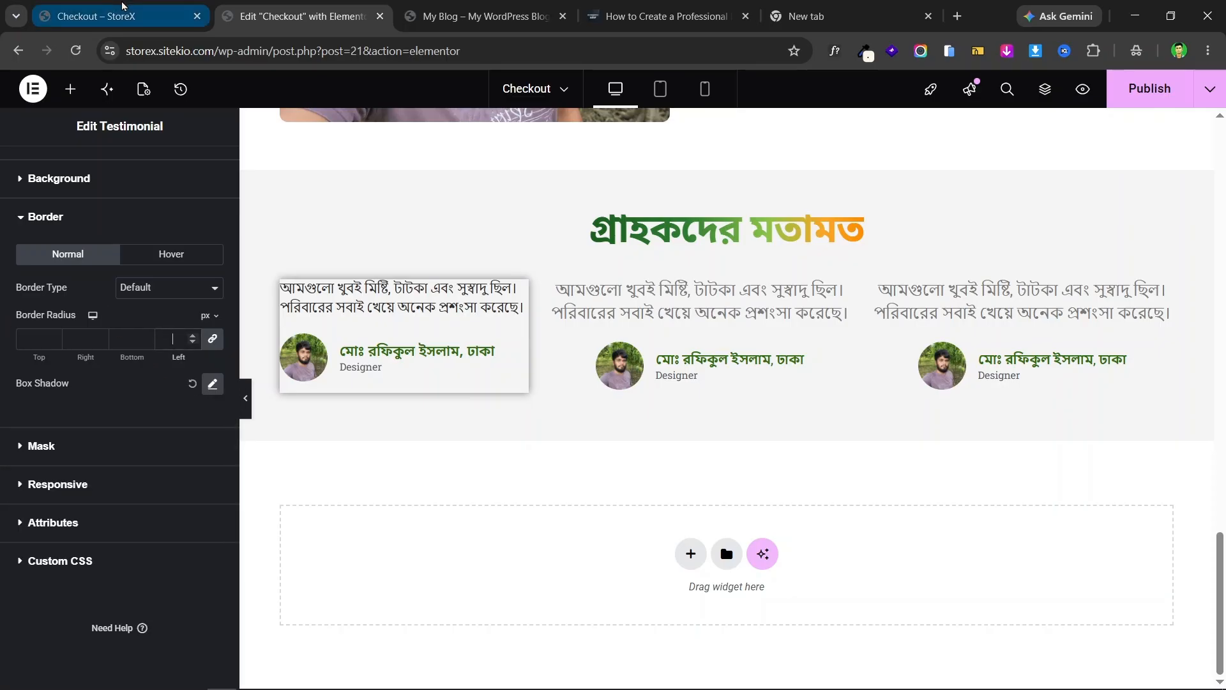
{"action": "left_click", "coordinate": [123, 5]}
{"action": "left_click", "coordinate": [264, 11]}
- Set the card's border radius to 7 px after trying 20 and 12
{"action": "left_click", "coordinate": [156, 335]}
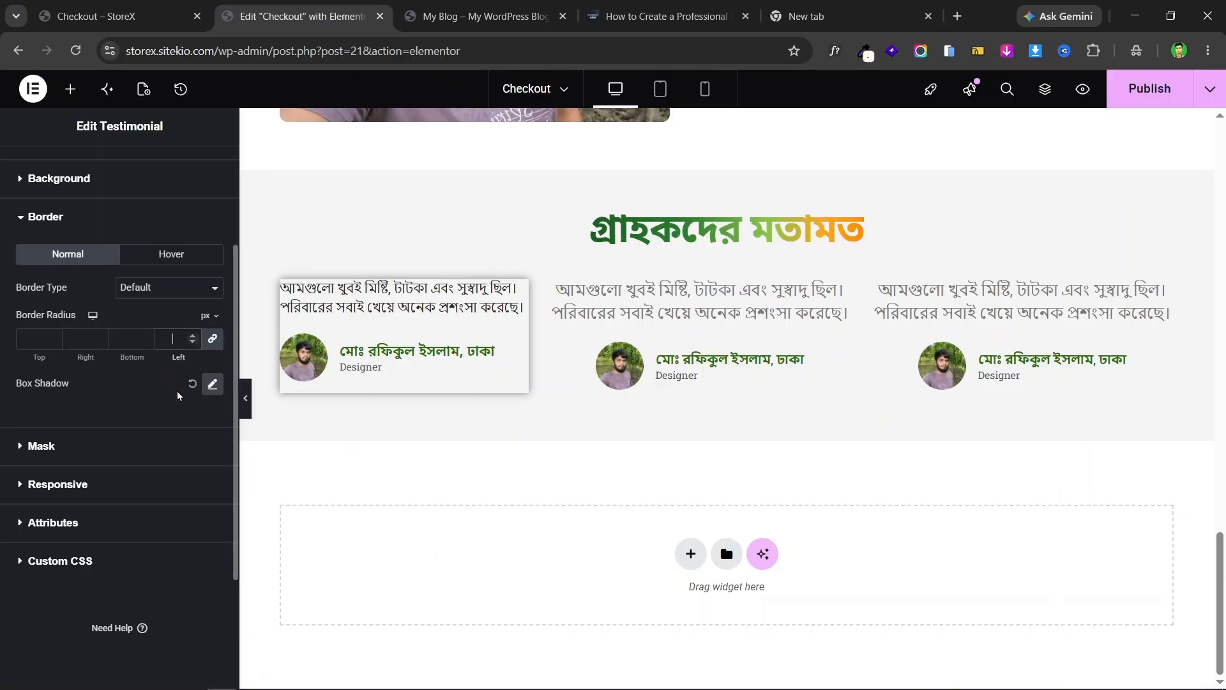
{"action": "type", "text": "20"}
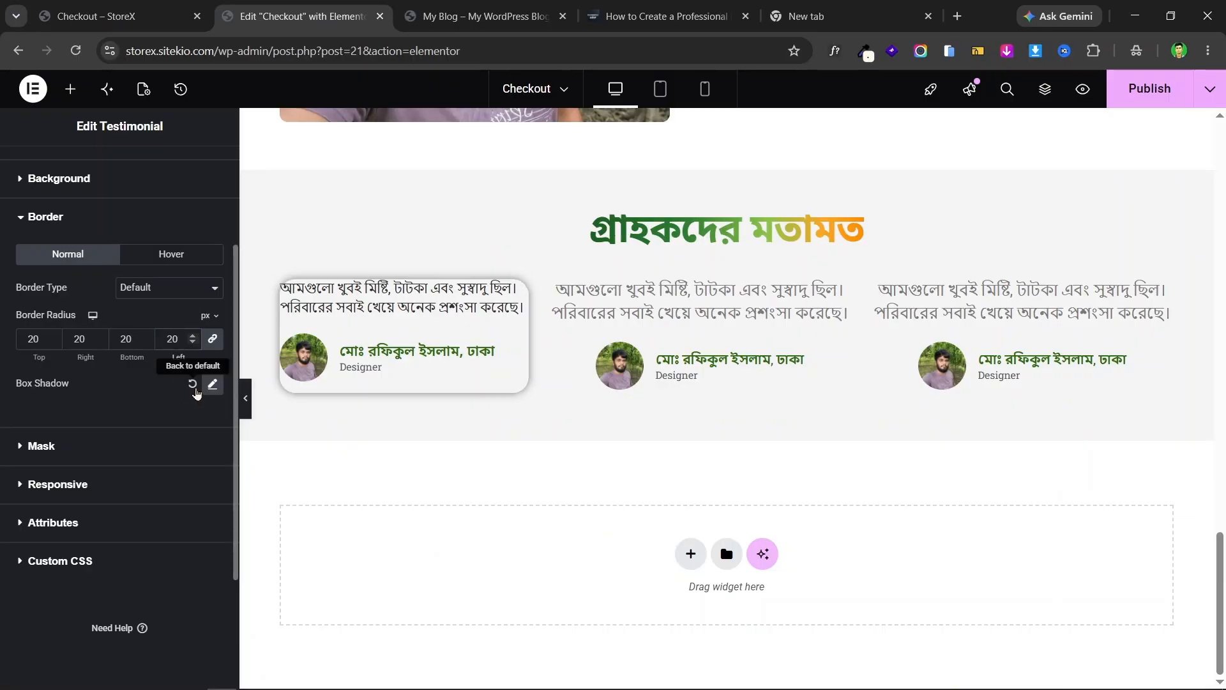
{"action": "key", "text": "BackSpace"}
{"action": "key", "text": "BackSpace"}
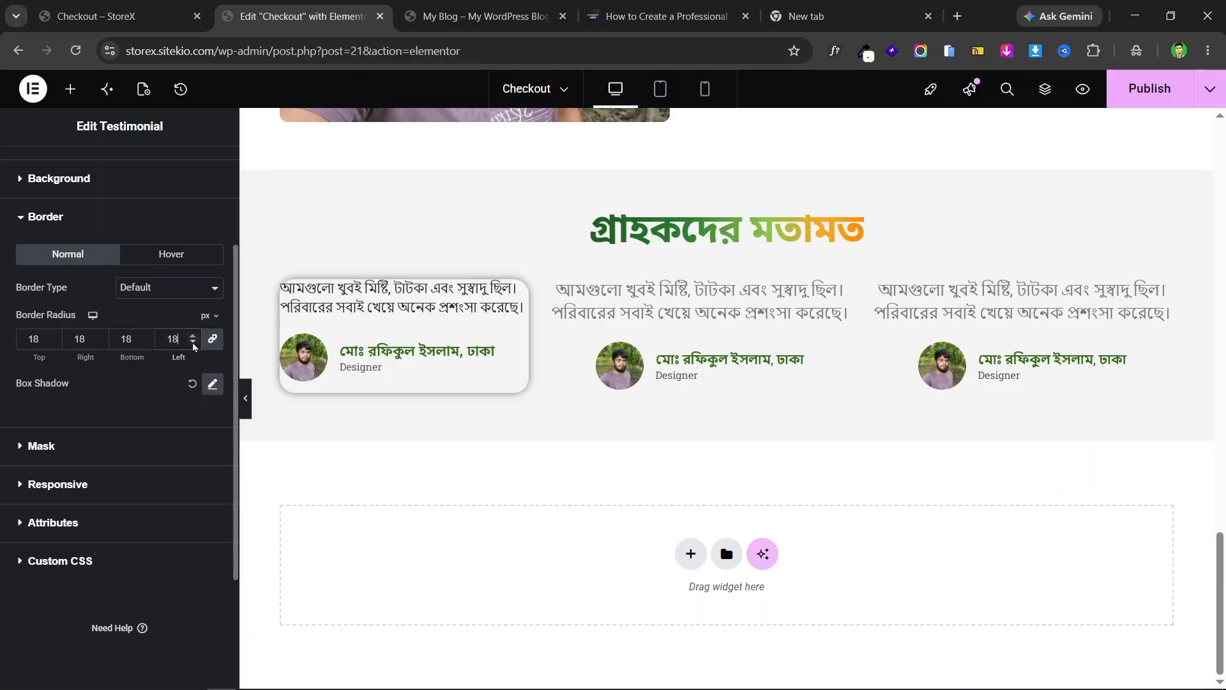
{"action": "type", "text": "12"}
{"action": "key", "text": "BackSpace"}
{"action": "key", "text": "BackSpace"}
{"action": "type", "text": "7"}
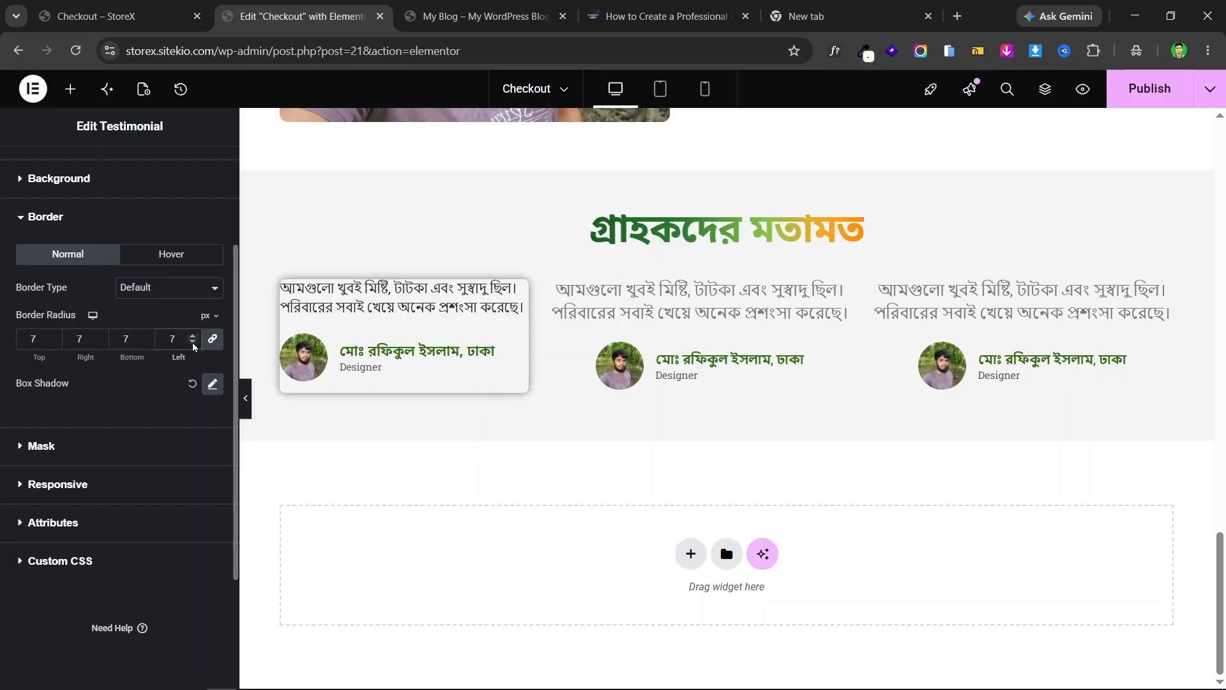
{"action": "left_click", "coordinate": [151, 9]}
{"action": "left_click", "coordinate": [291, 7]}
- Make the card's box shadow a mid grey with low opacity, around 0.23
{"action": "left_click", "coordinate": [206, 386]}
{"action": "left_click", "coordinate": [200, 426]}
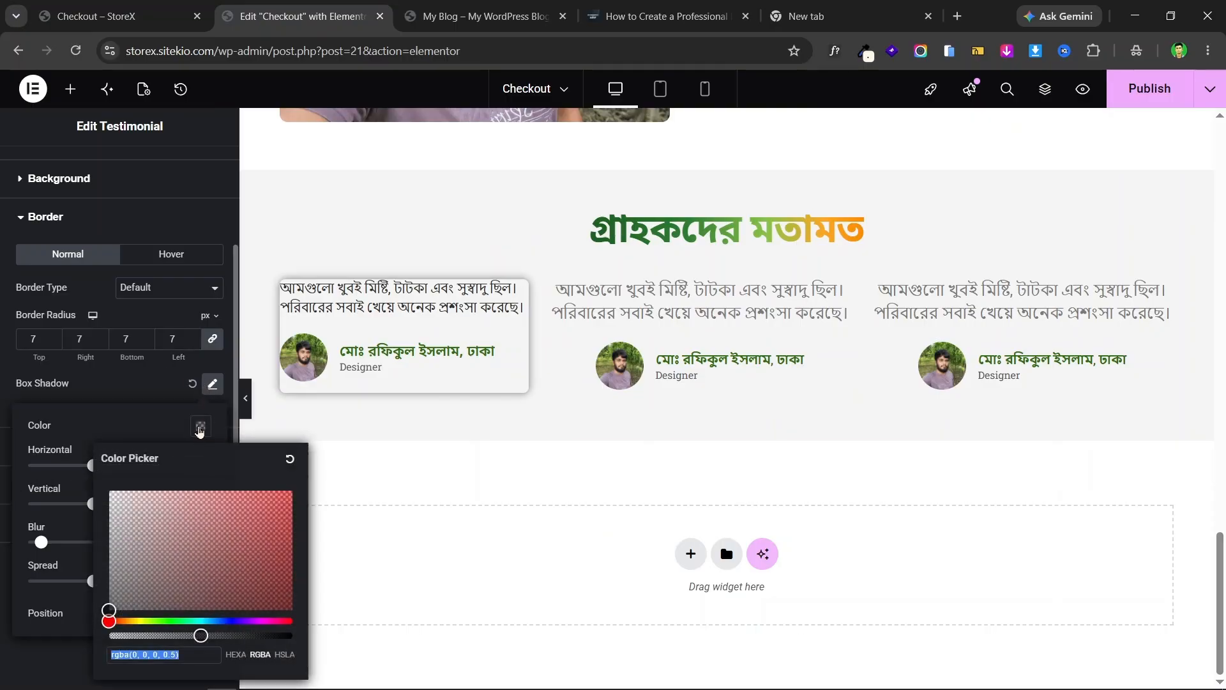
{"action": "mouse_move", "coordinate": [118, 543]}
{"action": "left_mouse_down"}
{"action": "mouse_move", "coordinate": [107, 532]}
{"action": "mouse_move", "coordinate": [108, 559]}
{"action": "left_mouse_up"}
{"action": "left_click_drag", "start_coordinate": [200, 636], "coordinate": [152, 651]}
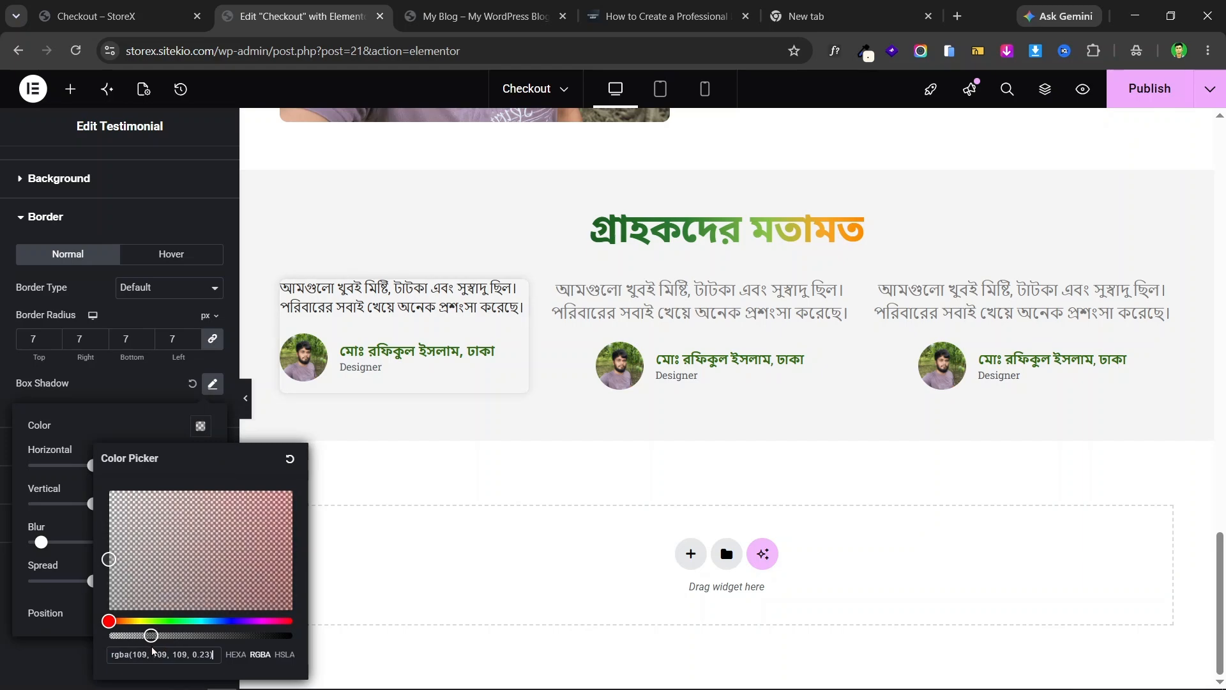
{"action": "left_click", "coordinate": [4, 394]}
{"action": "scroll", "coordinate": [71, 301], "scroll_direction": "up", "scroll_amount": 3}
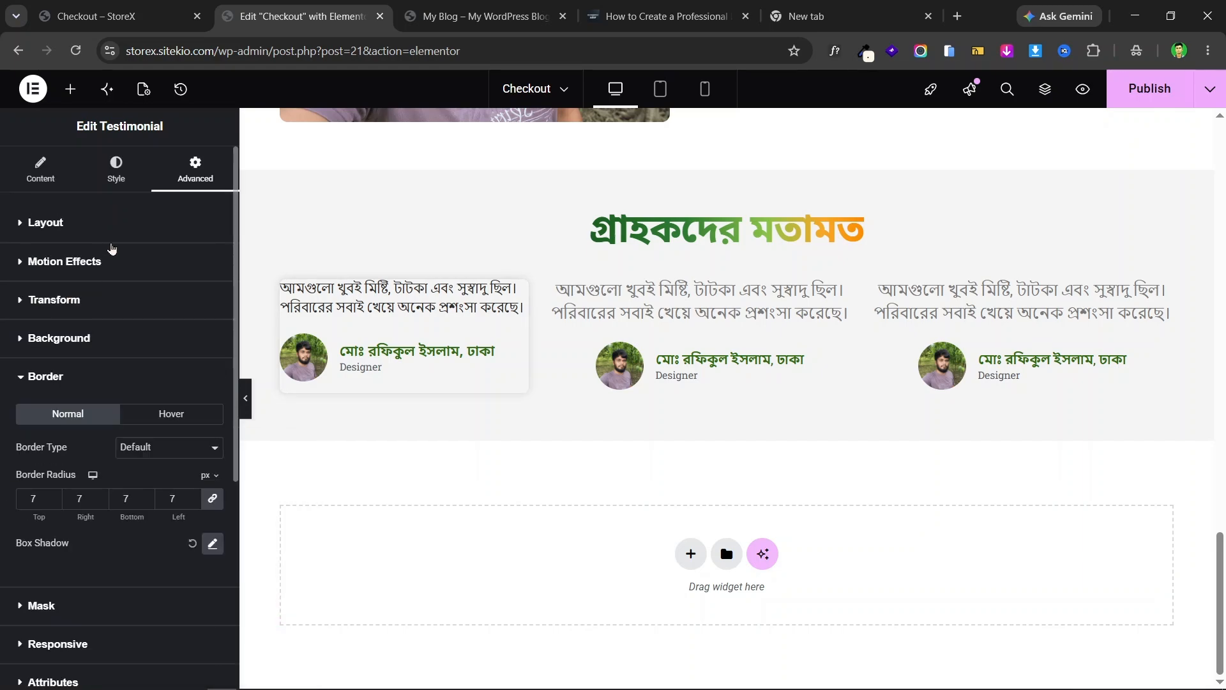
- Set the first testimonial card's linked padding to 18 px on every side
{"action": "left_click", "coordinate": [115, 229]}
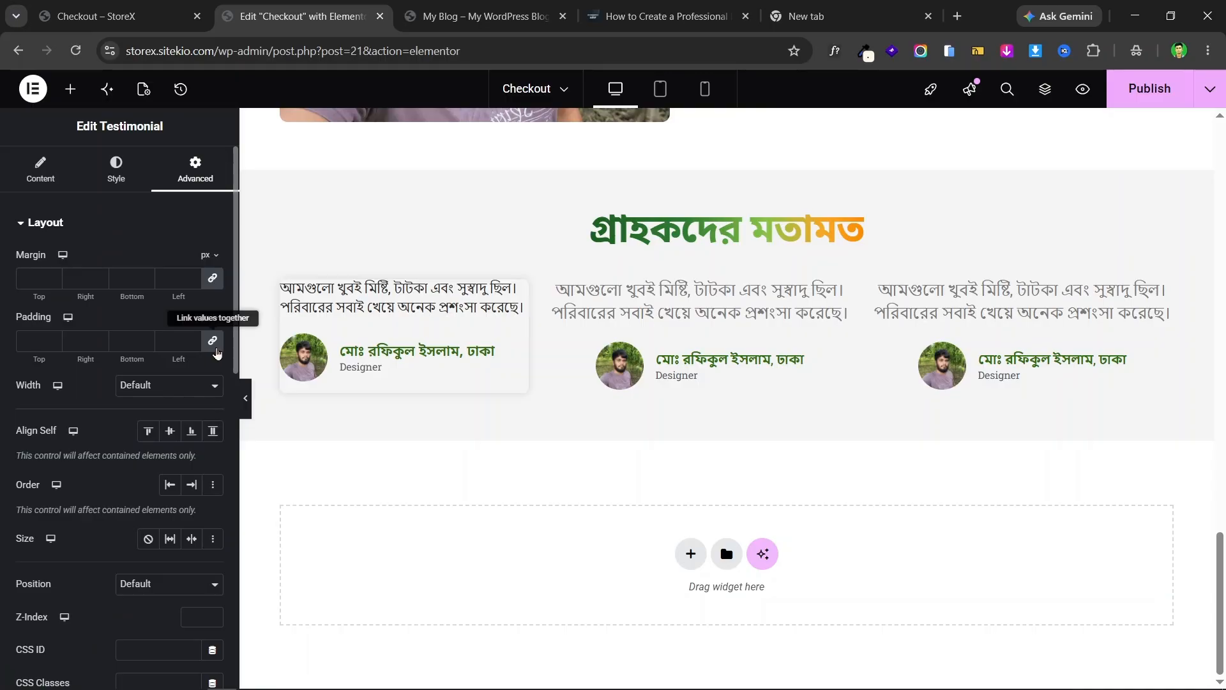
{"action": "left_click", "coordinate": [120, 9]}
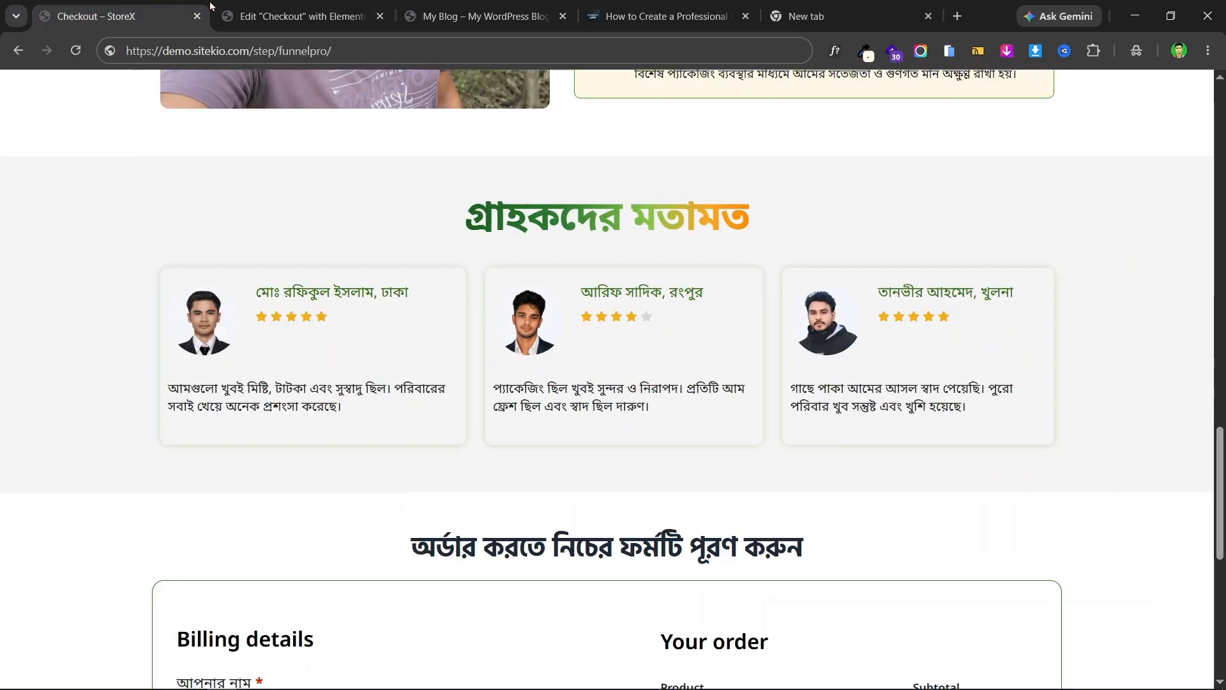
{"action": "left_click", "coordinate": [276, 10]}
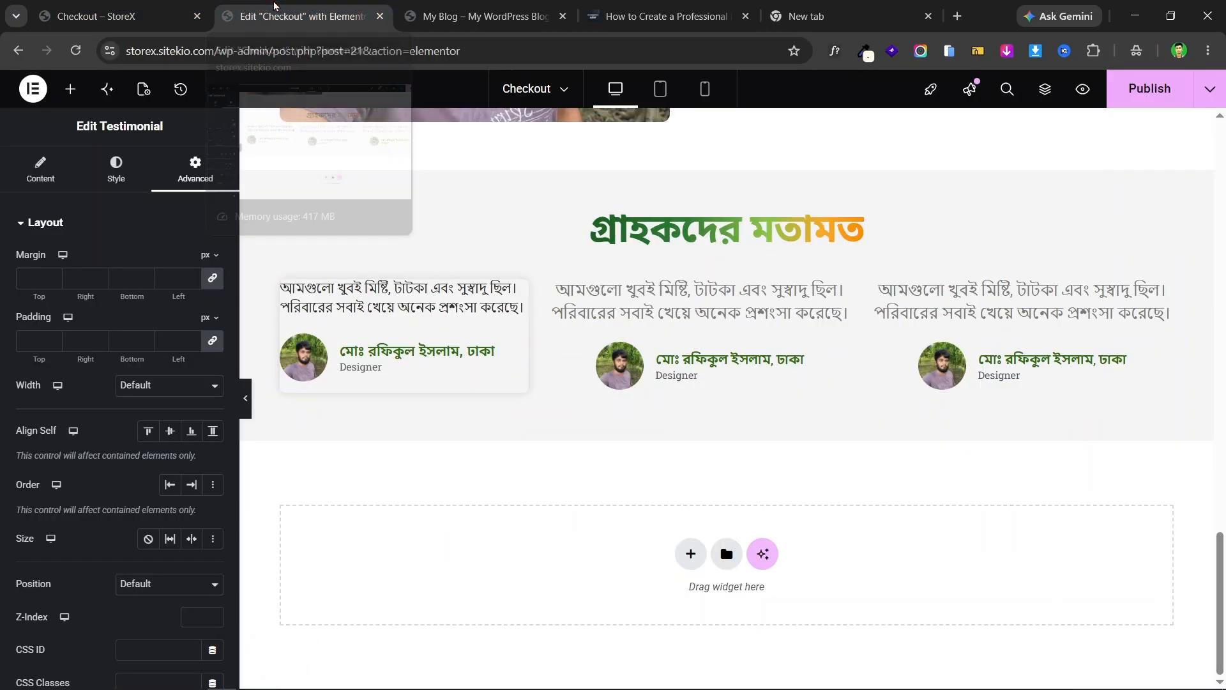
{"action": "left_click", "coordinate": [171, 340]}
{"action": "type", "text": "10"}
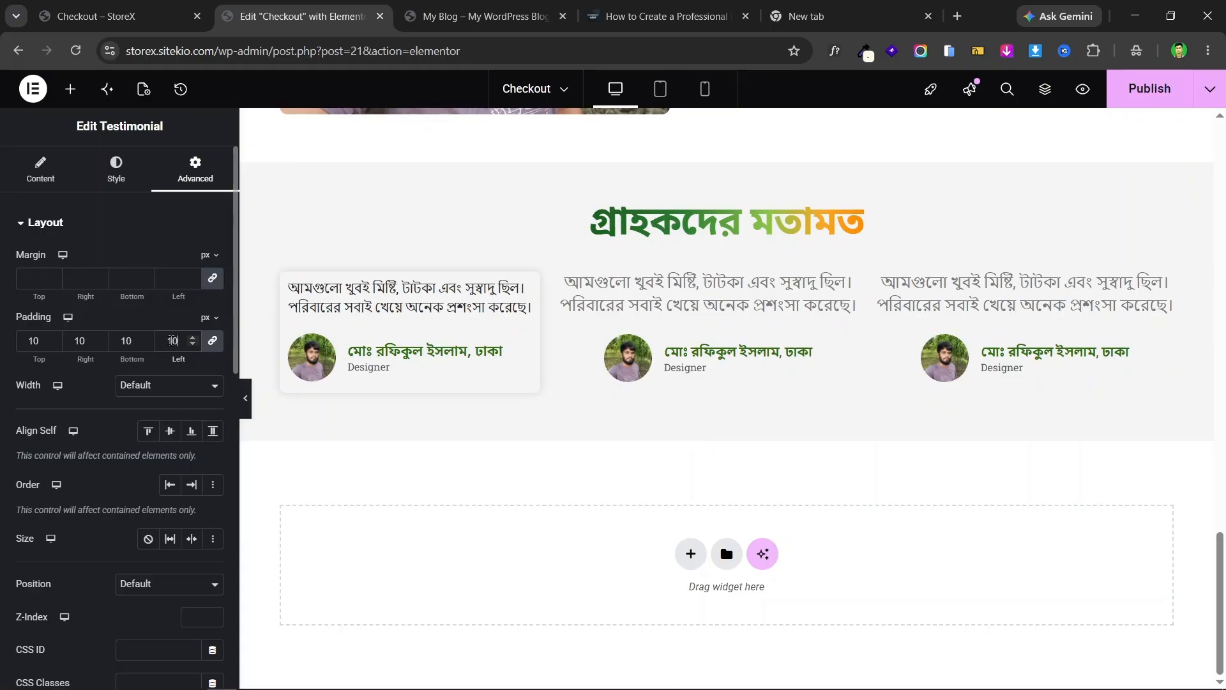
{"action": "key", "text": "Up"}
{"action": "key", "text": "Up"}
{"action": "key", "text": "Up"}
{"action": "key", "text": "Up"}
{"action": "key", "text": "Up"}
{"action": "key", "text": "Up"}
{"action": "key", "text": "Up"}
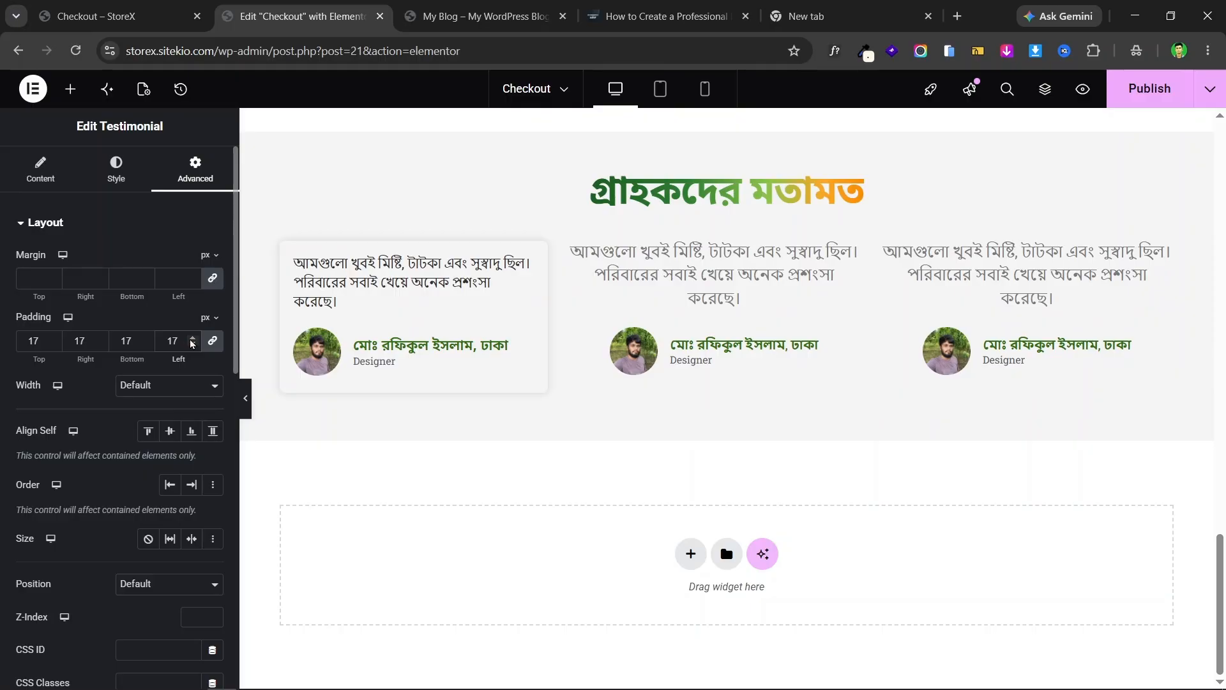
{"action": "left_click", "coordinate": [193, 340]}
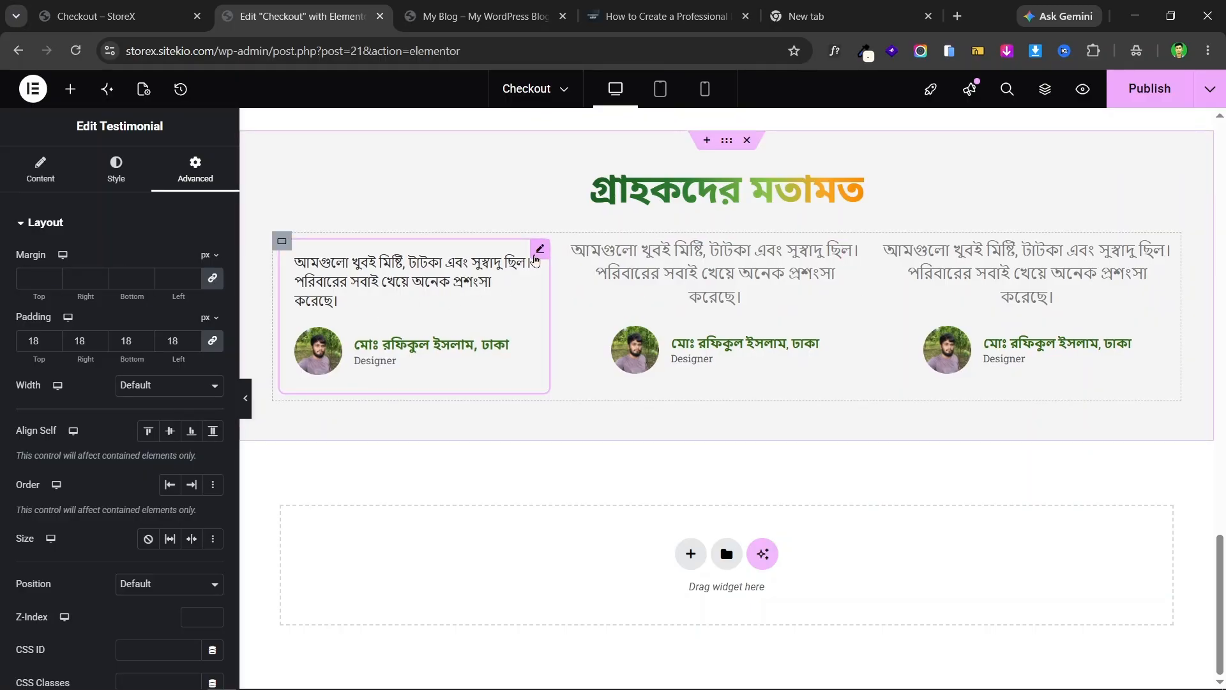
- Copy the first card's style and paste it onto the second and third testimonial cards
{"action": "right_click", "coordinate": [539, 253]}
{"action": "left_click", "coordinate": [580, 330]}
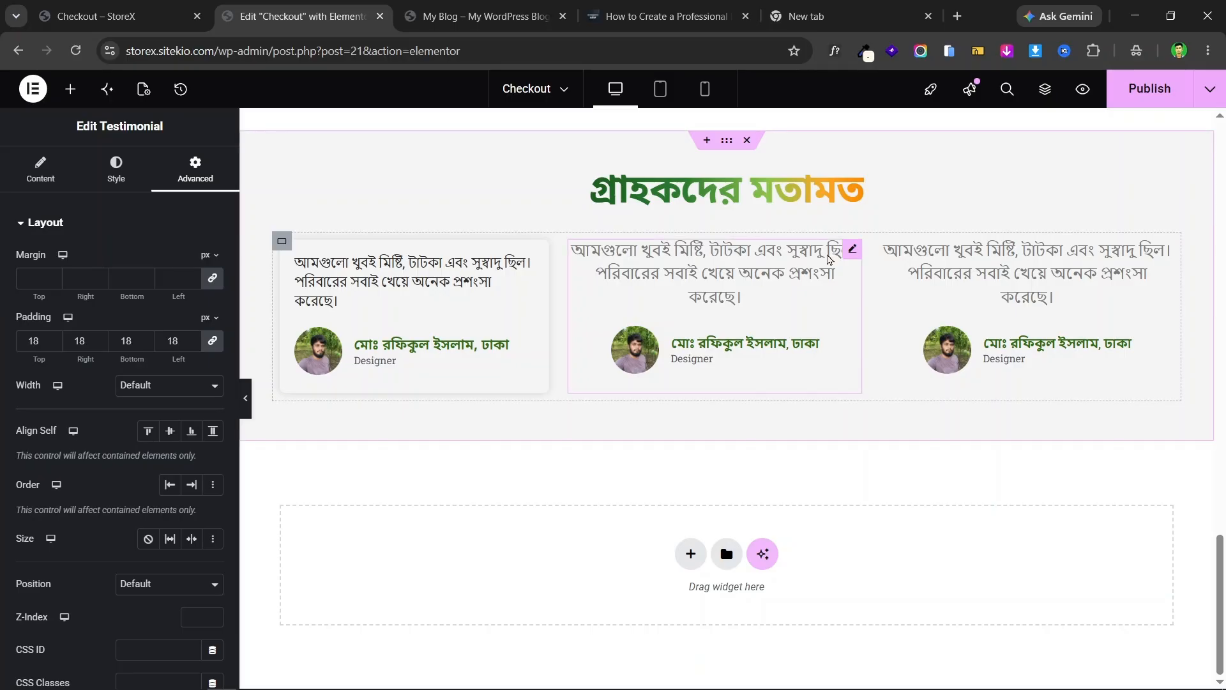
{"action": "left_click", "coordinate": [850, 250]}
{"action": "right_click", "coordinate": [848, 253]}
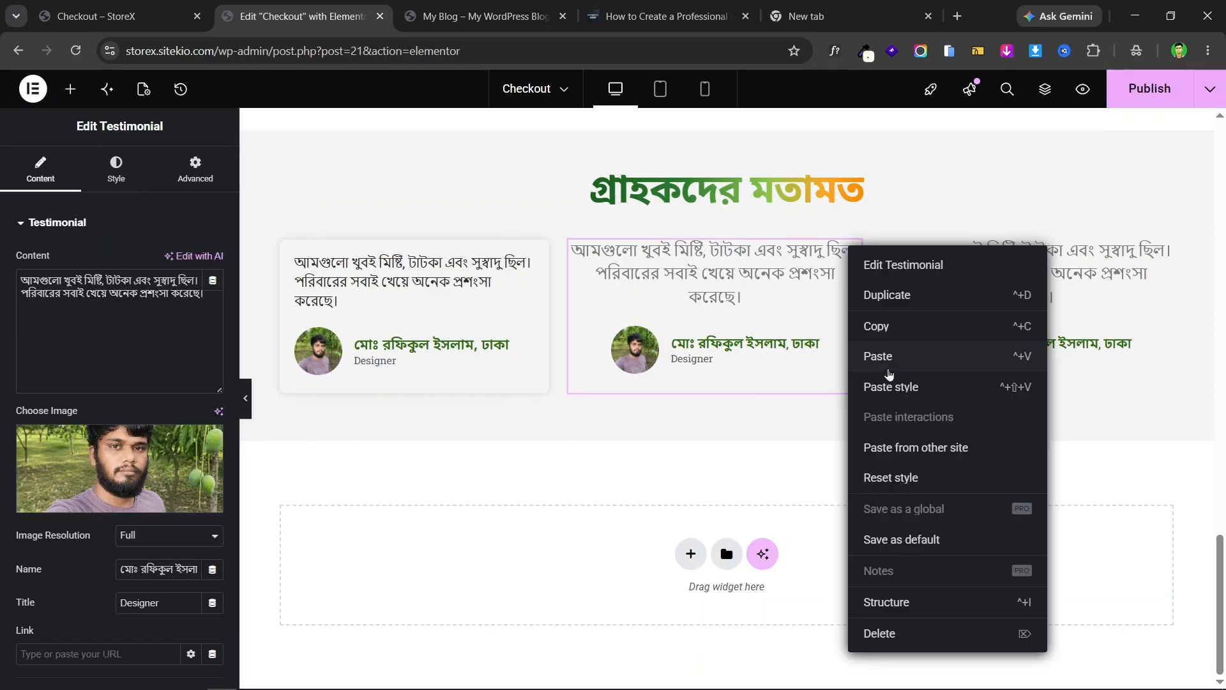
{"action": "left_click", "coordinate": [889, 389]}
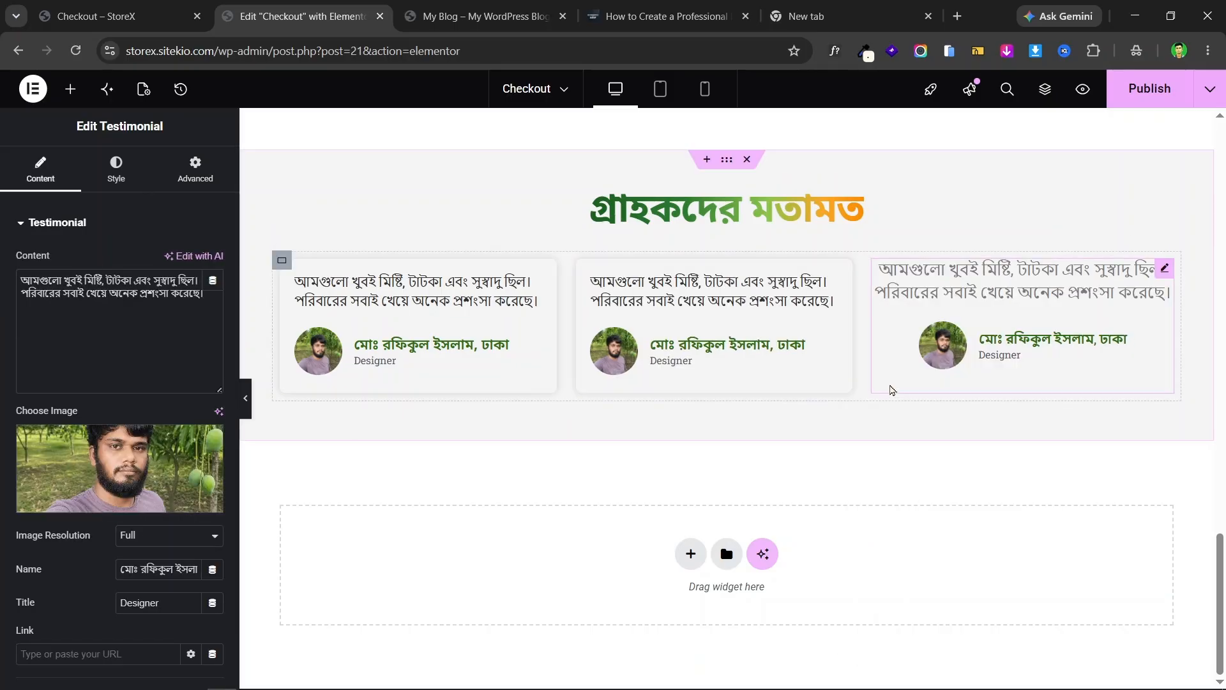
{"action": "left_click", "coordinate": [1158, 269]}
{"action": "right_click", "coordinate": [1159, 272]}
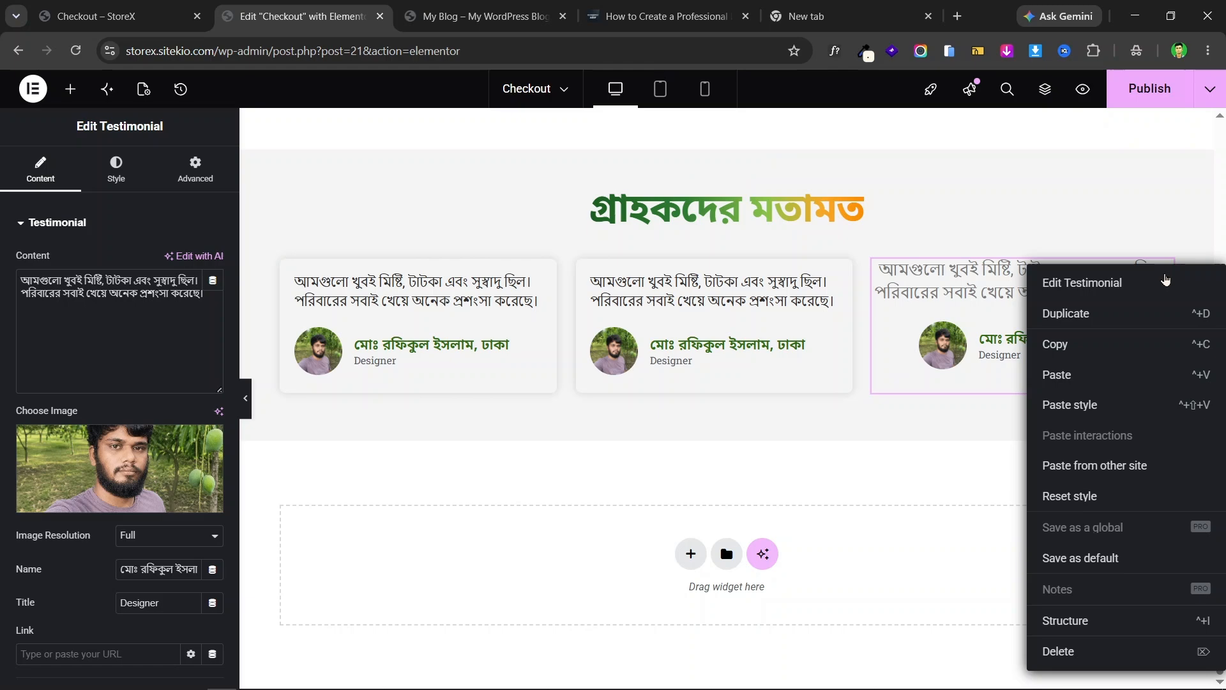
{"action": "left_click", "coordinate": [1094, 405]}
{"action": "scroll", "coordinate": [698, 343], "scroll_direction": "up", "scroll_amount": 3}
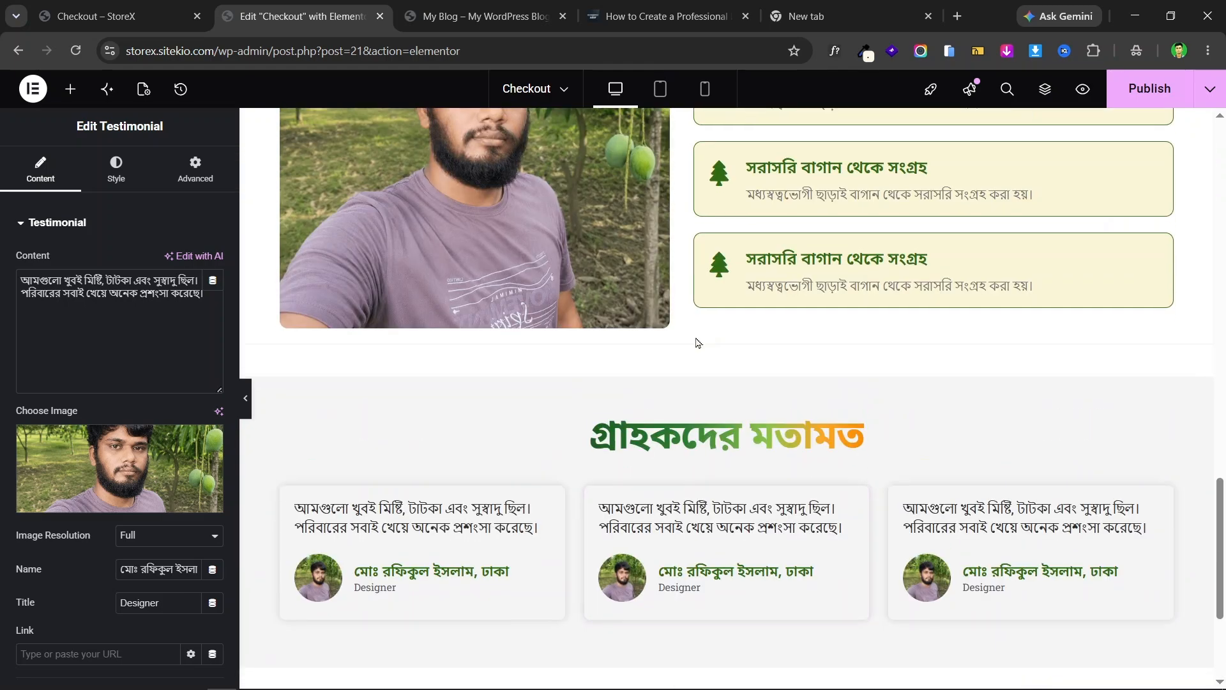
{"action": "scroll", "coordinate": [699, 343], "scroll_direction": "down", "scroll_amount": 3}
{"action": "scroll", "coordinate": [703, 300], "scroll_direction": "up", "scroll_amount": 5}
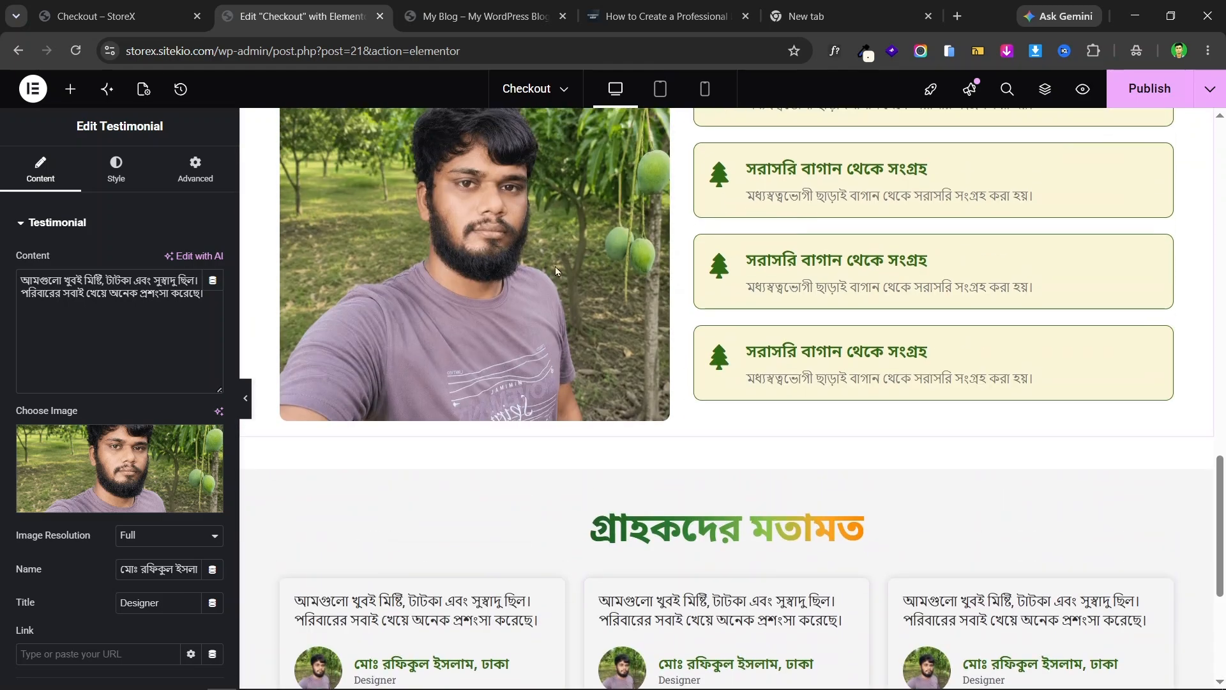
- Compare the three styled testimonial cards in the editor against the live checkout page
{"action": "left_click", "coordinate": [108, 5]}
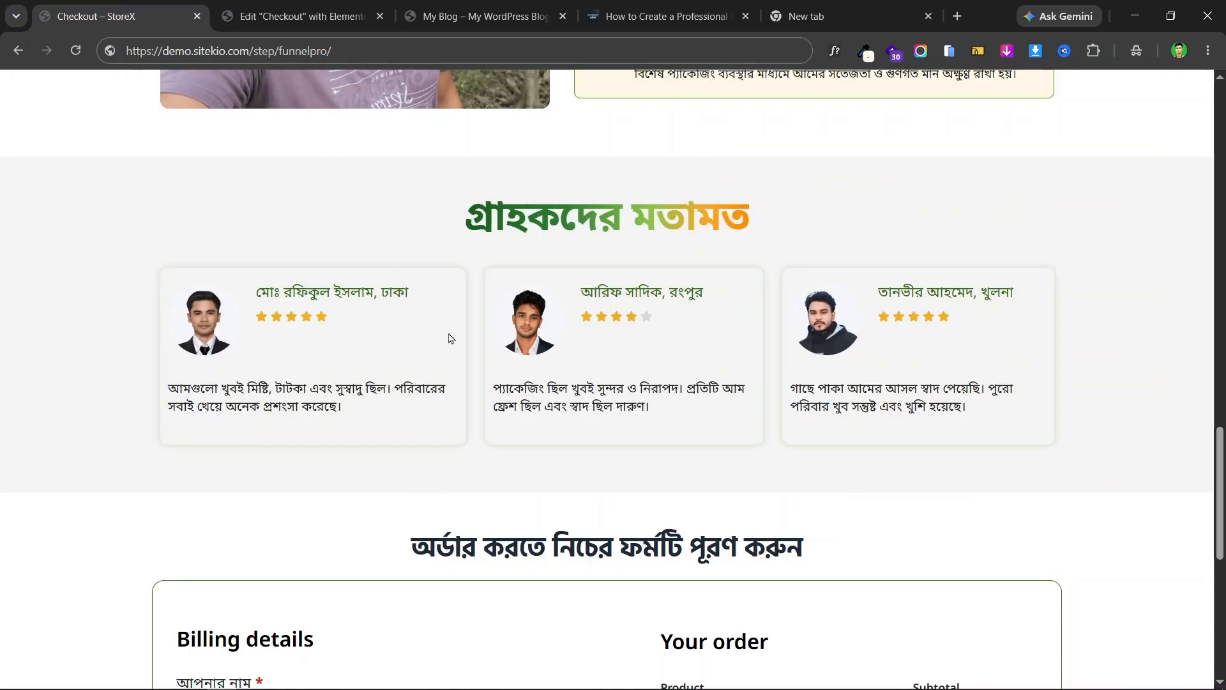
{"action": "left_click", "coordinate": [308, 6]}
{"action": "left_click", "coordinate": [90, 7]}
{"action": "left_click", "coordinate": [300, 10]}
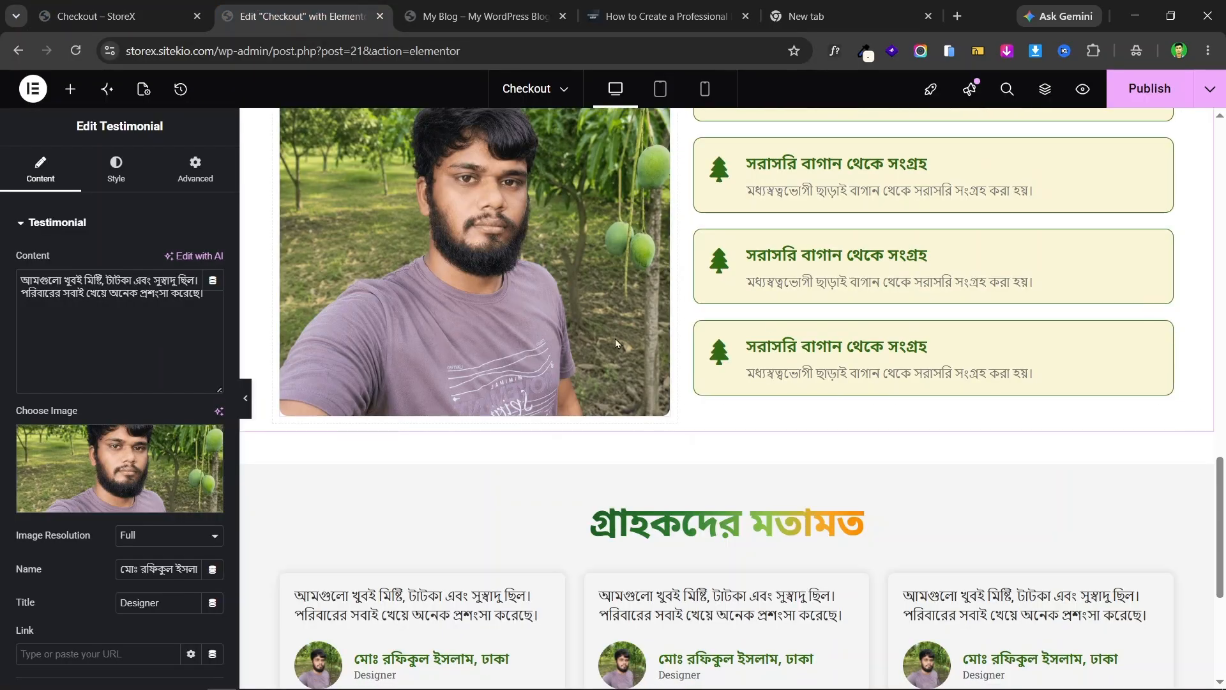
{"action": "scroll", "coordinate": [615, 343], "scroll_direction": "down", "scroll_amount": 1}
{"action": "scroll", "coordinate": [869, 377], "scroll_direction": "down", "scroll_amount": 4}
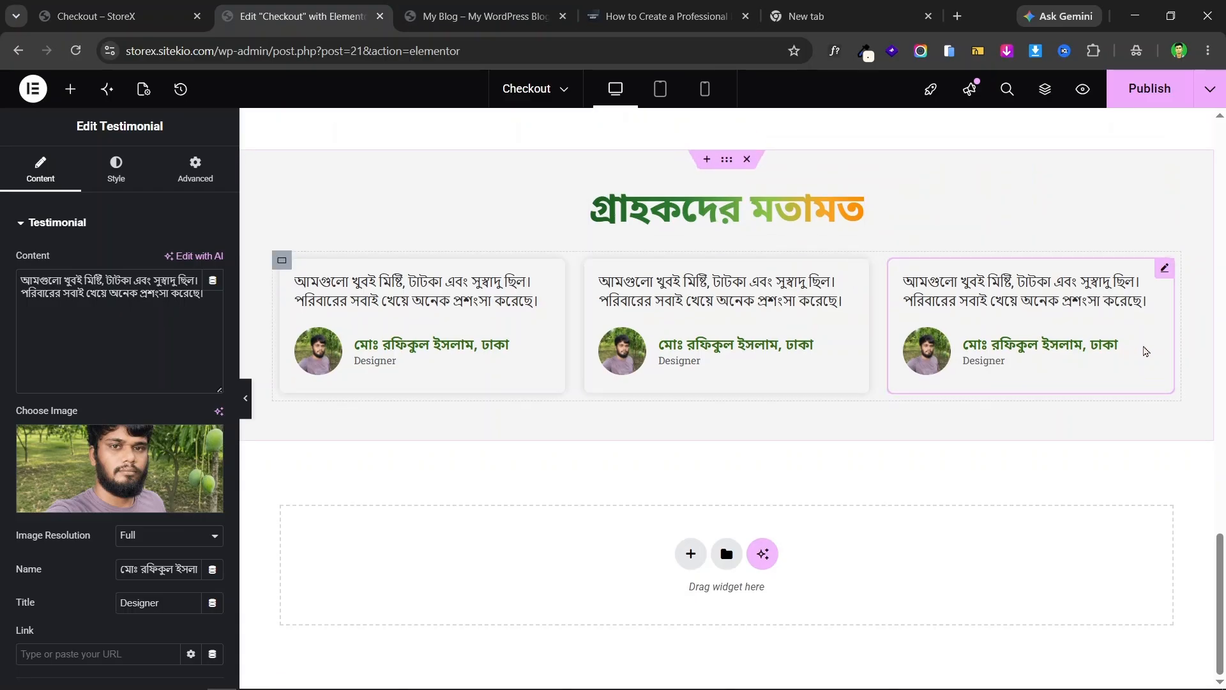
{"action": "scroll", "coordinate": [857, 265], "scroll_direction": "up", "scroll_amount": 3}
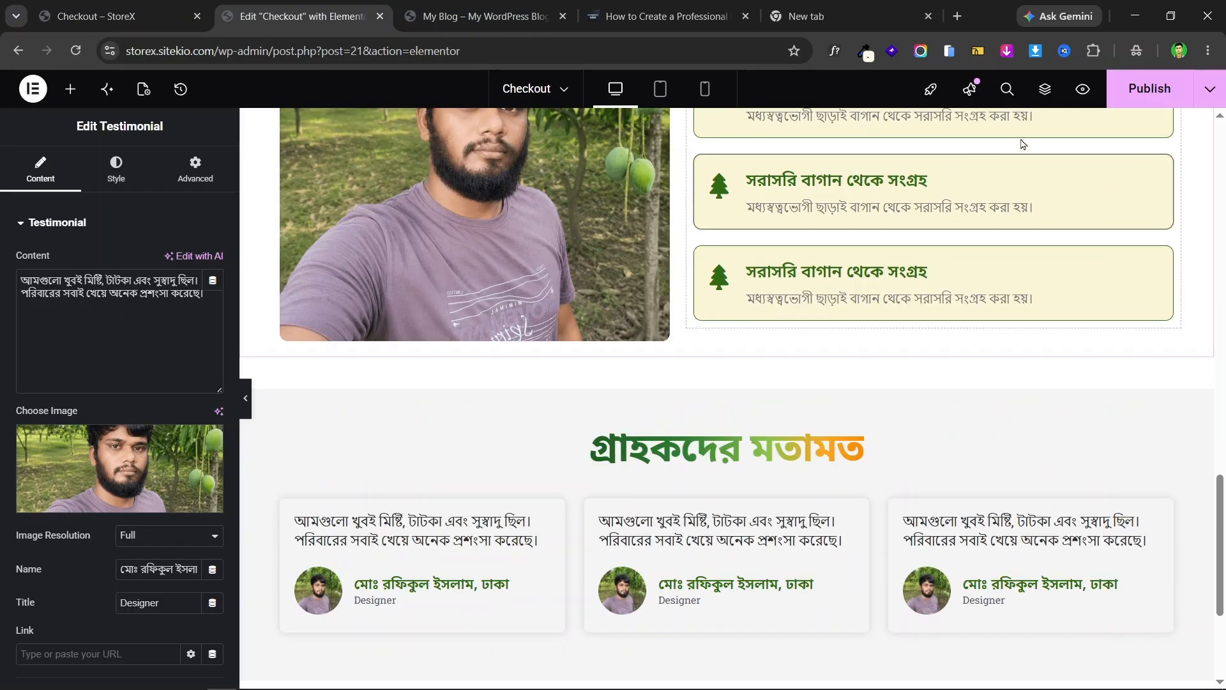
{"action": "scroll", "coordinate": [1047, 146], "scroll_direction": "down", "scroll_amount": 3}
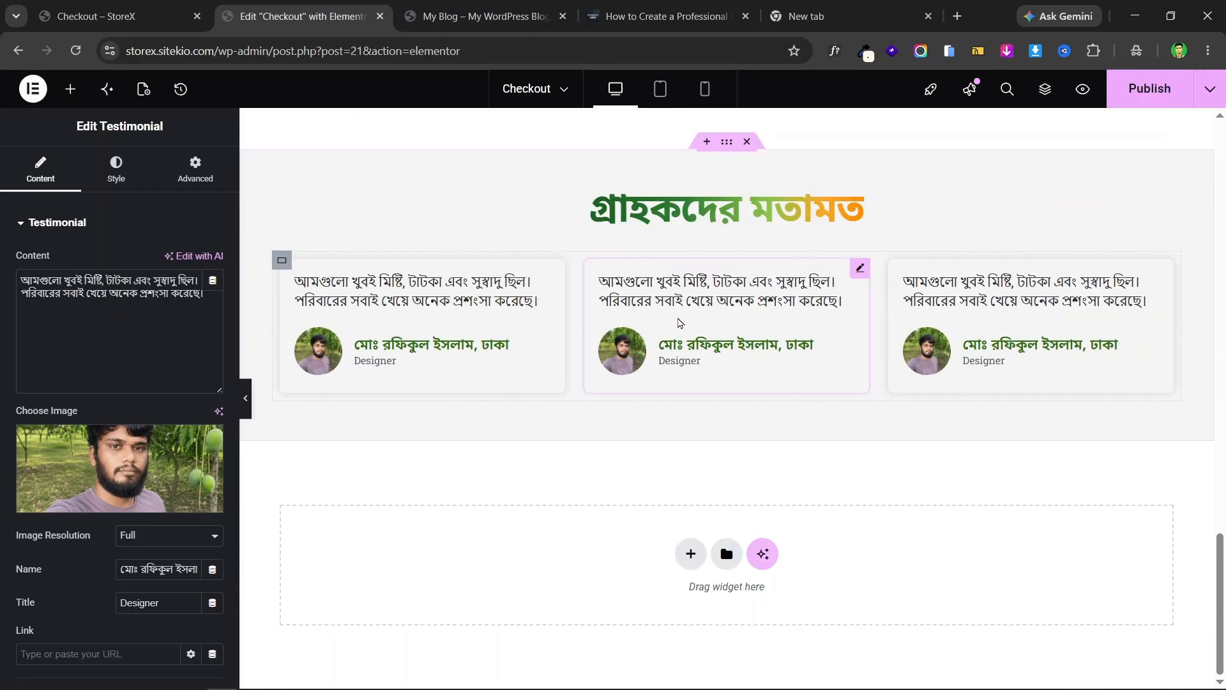
{"action": "left_click", "coordinate": [121, 16]}
{"action": "scroll", "coordinate": [755, 324], "scroll_direction": "down", "scroll_amount": 3}
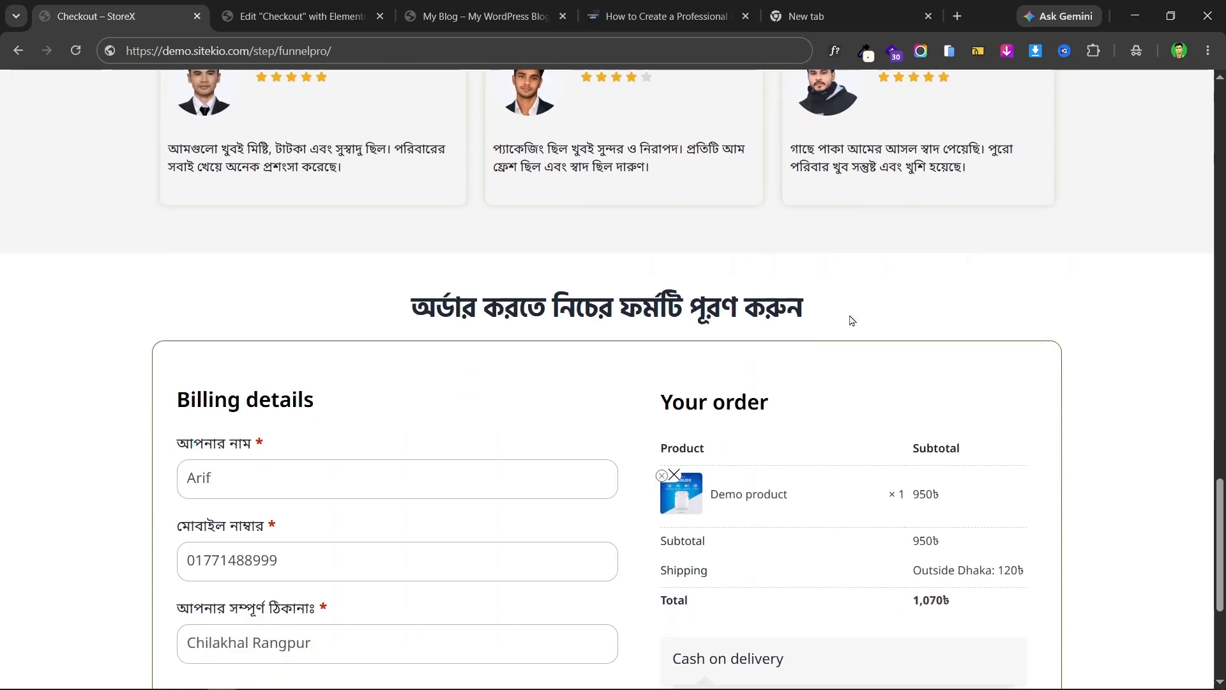
{"action": "scroll", "coordinate": [848, 320], "scroll_direction": "up", "scroll_amount": 3}
{"action": "scroll", "coordinate": [630, 330], "scroll_direction": "down", "scroll_amount": 3}
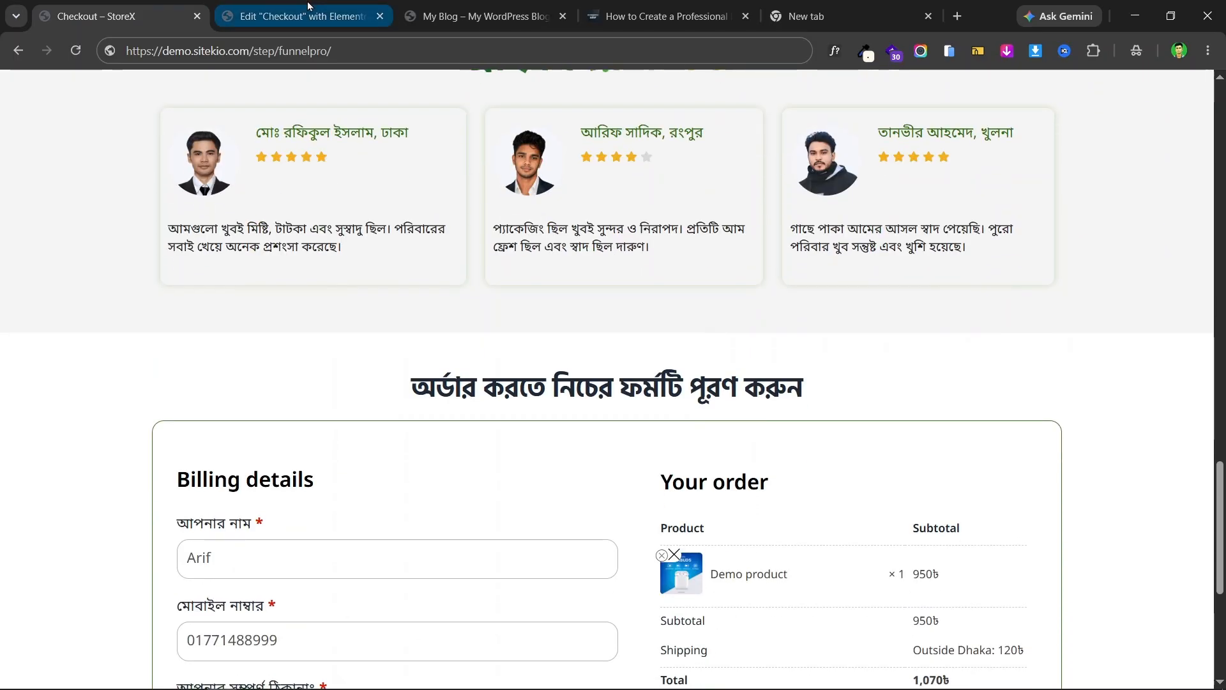
{"action": "left_click", "coordinate": [294, 16]}
{"action": "left_click", "coordinate": [121, 16]}
{"action": "scroll", "coordinate": [524, 319], "scroll_direction": "down", "scroll_amount": 5}
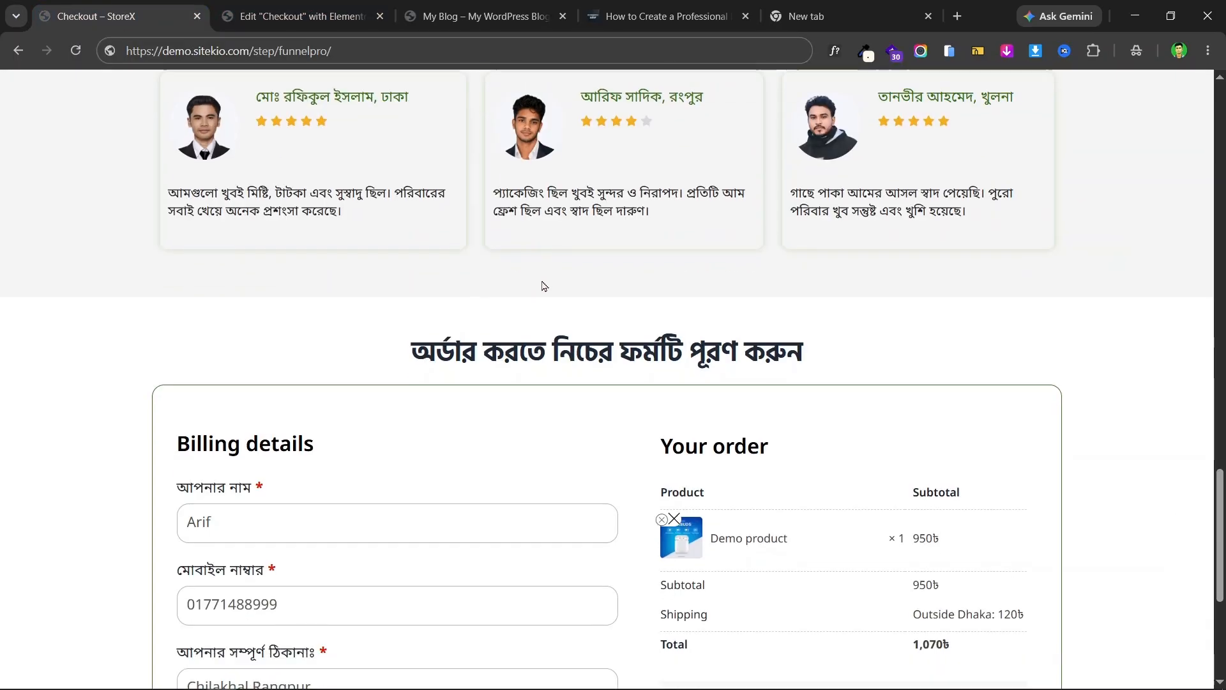
{"action": "scroll", "coordinate": [733, 280], "scroll_direction": "up", "scroll_amount": 5}
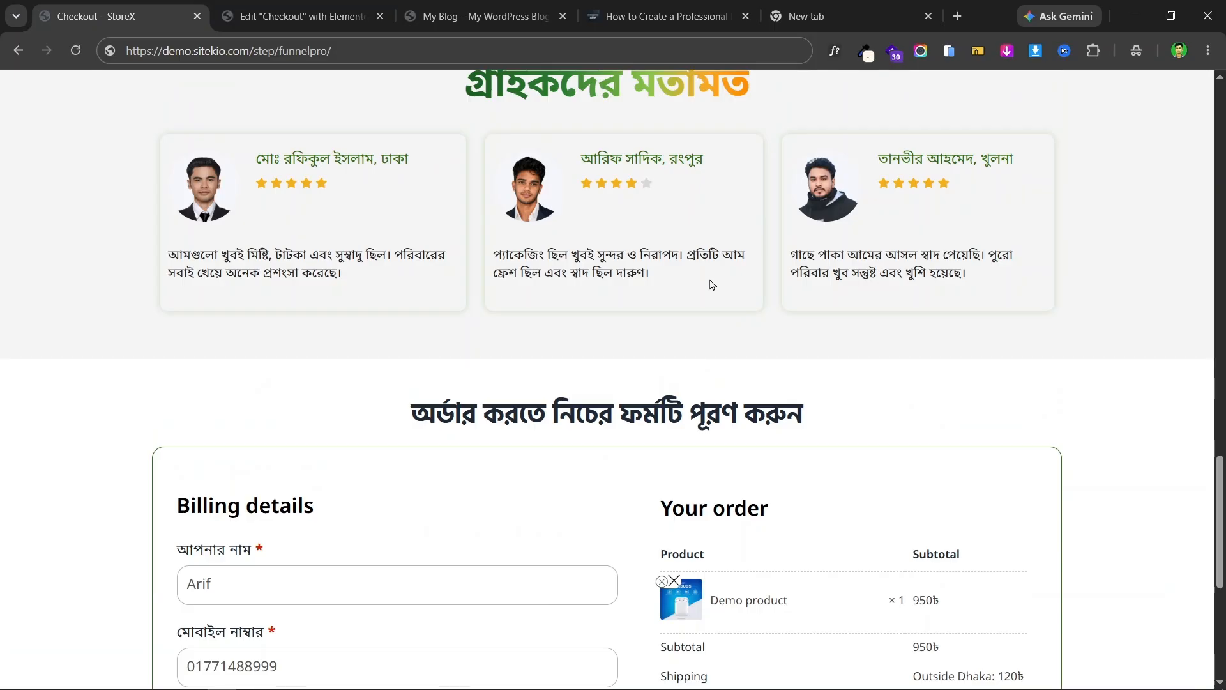
{"action": "scroll", "coordinate": [720, 316], "scroll_direction": "down", "scroll_amount": 4}
{"action": "scroll", "coordinate": [367, 262], "scroll_direction": "up", "scroll_amount": 3}
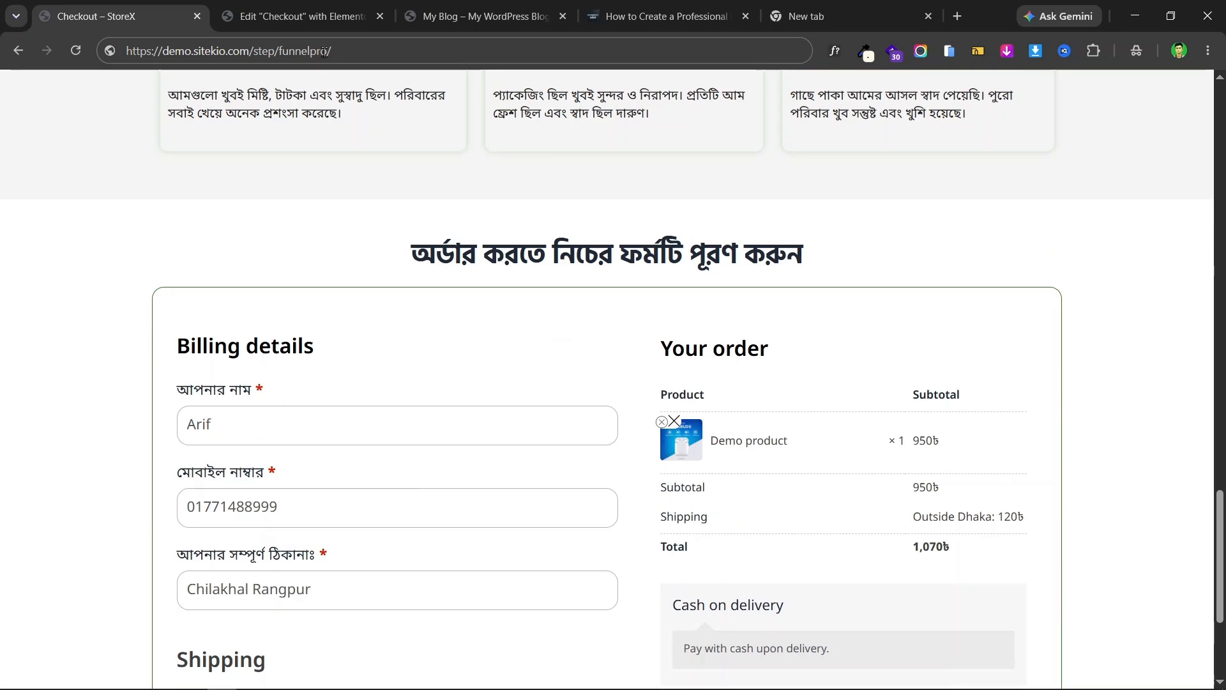
{"action": "left_click", "coordinate": [295, 7]}
- Publish the updated checkout page and review the result on the live page
{"action": "left_click", "coordinate": [1150, 88]}
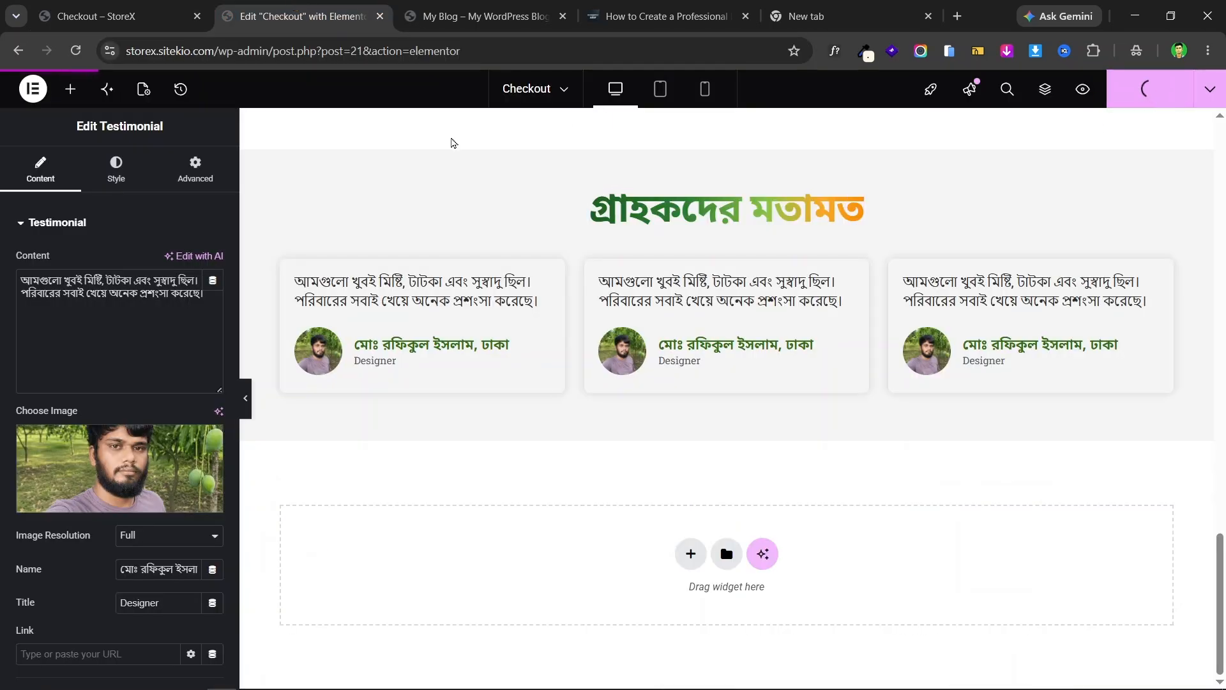
{"action": "left_click", "coordinate": [96, 16]}
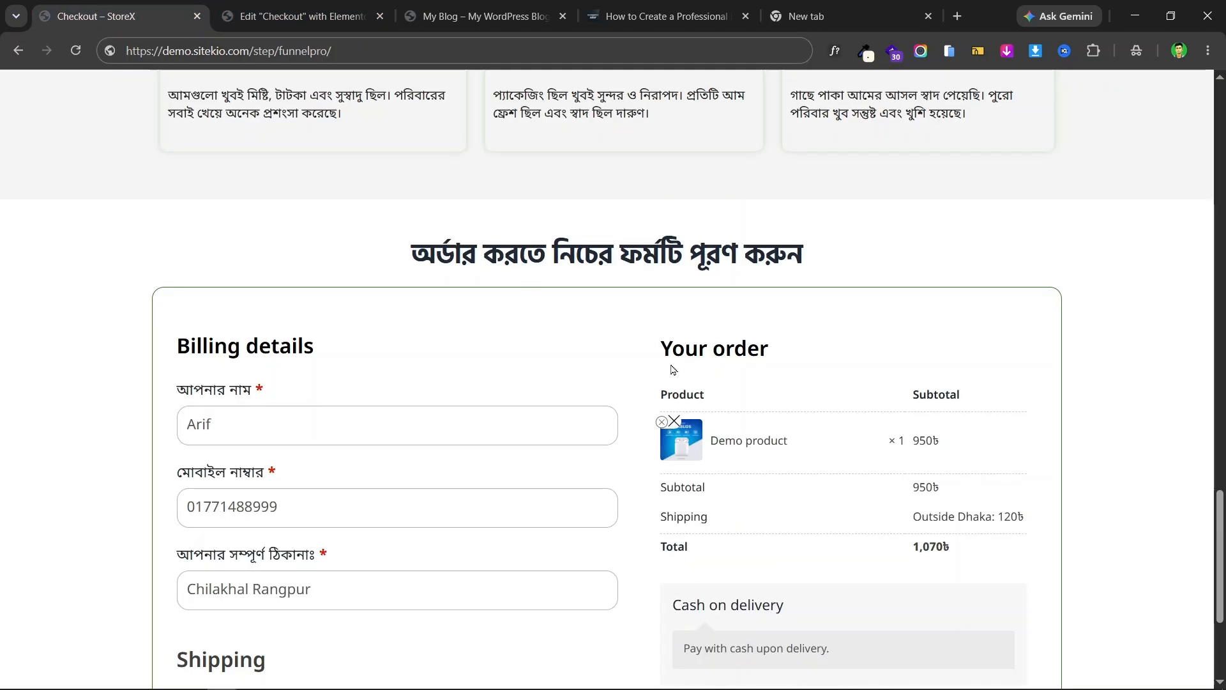
{"action": "scroll", "coordinate": [582, 336], "scroll_direction": "down", "scroll_amount": 5}
{"action": "scroll", "coordinate": [582, 335], "scroll_direction": "up", "scroll_amount": 3}
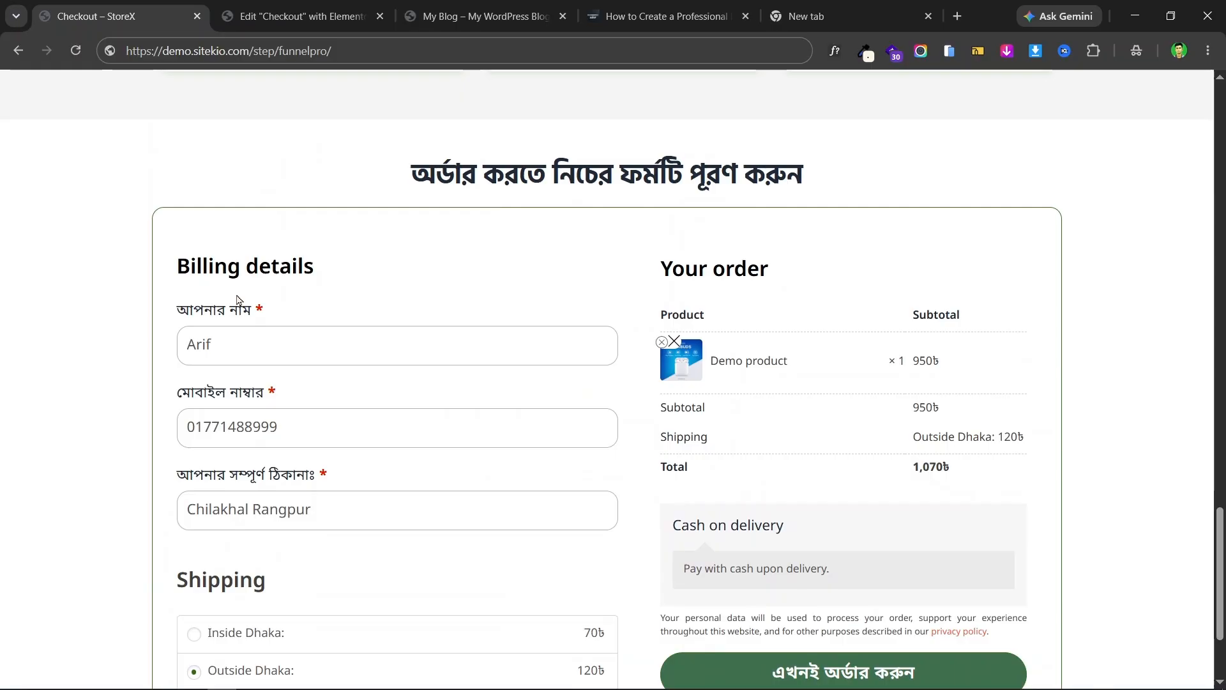
{"action": "scroll", "coordinate": [237, 301], "scroll_direction": "up", "scroll_amount": 2}
{"action": "left_click", "coordinate": [319, 16]}
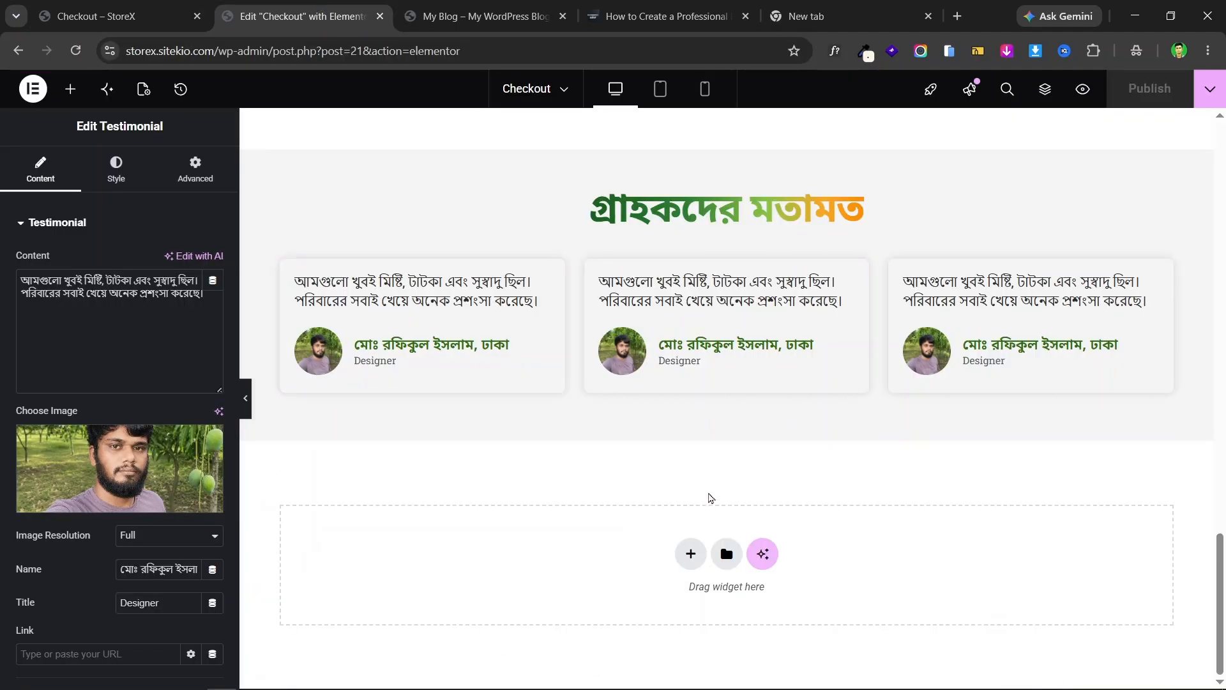
- Add an empty single-column Flexbox section below the testimonials
{"action": "left_click", "coordinate": [128, 16]}
{"action": "left_click", "coordinate": [285, 6]}
{"action": "left_click", "coordinate": [691, 556]}
{"action": "left_click", "coordinate": [651, 598]}
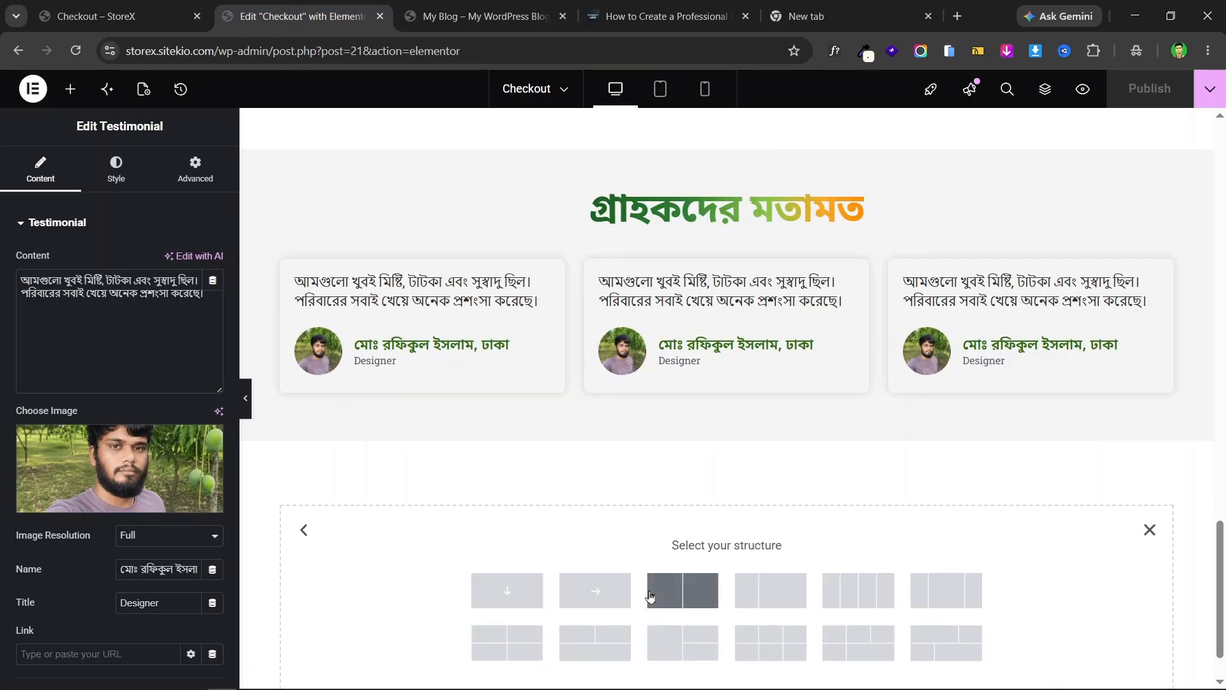
{"action": "left_click", "coordinate": [507, 591]}
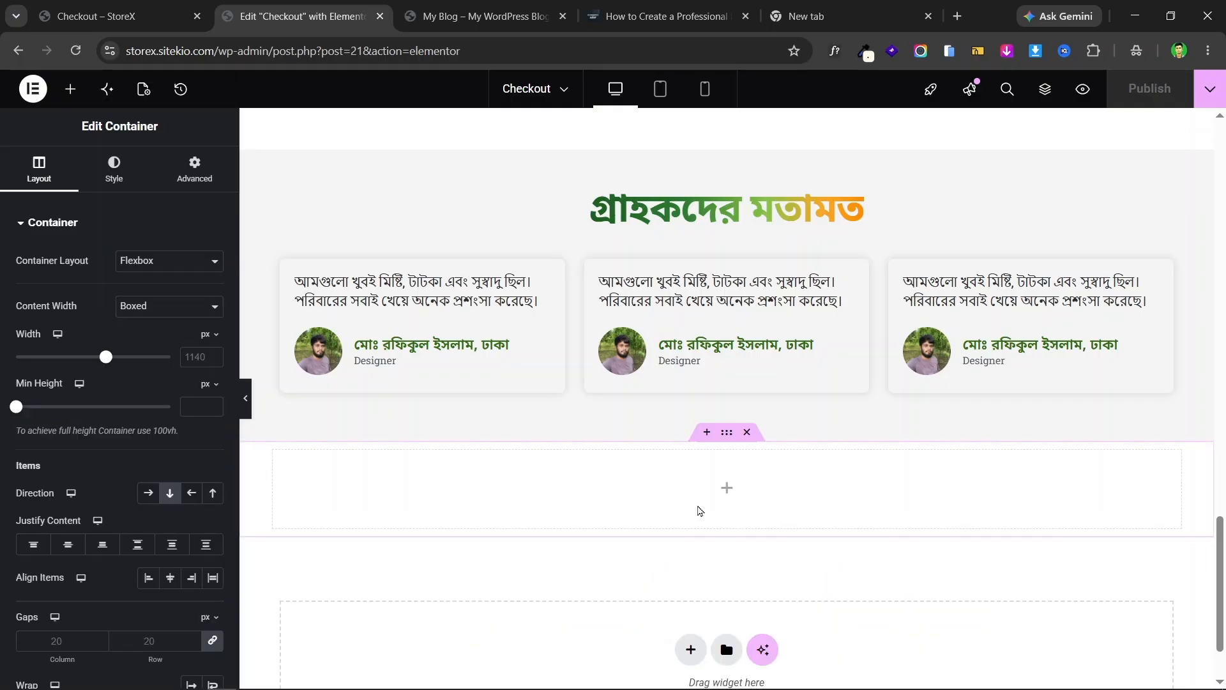
{"action": "left_click", "coordinate": [188, 8]}
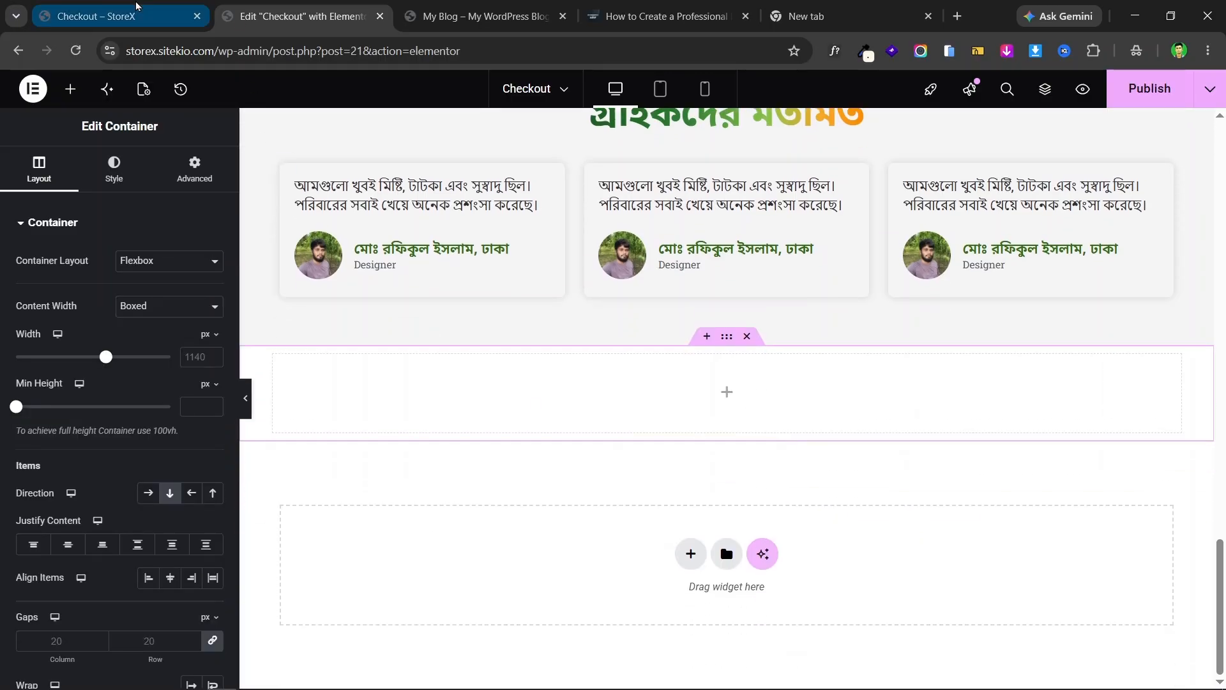
{"action": "scroll", "coordinate": [670, 318], "scroll_direction": "up", "scroll_amount": 2}
{"action": "scroll", "coordinate": [552, 315], "scroll_direction": "down", "scroll_amount": 1}
{"action": "scroll", "coordinate": [601, 340], "scroll_direction": "down", "scroll_amount": 3}
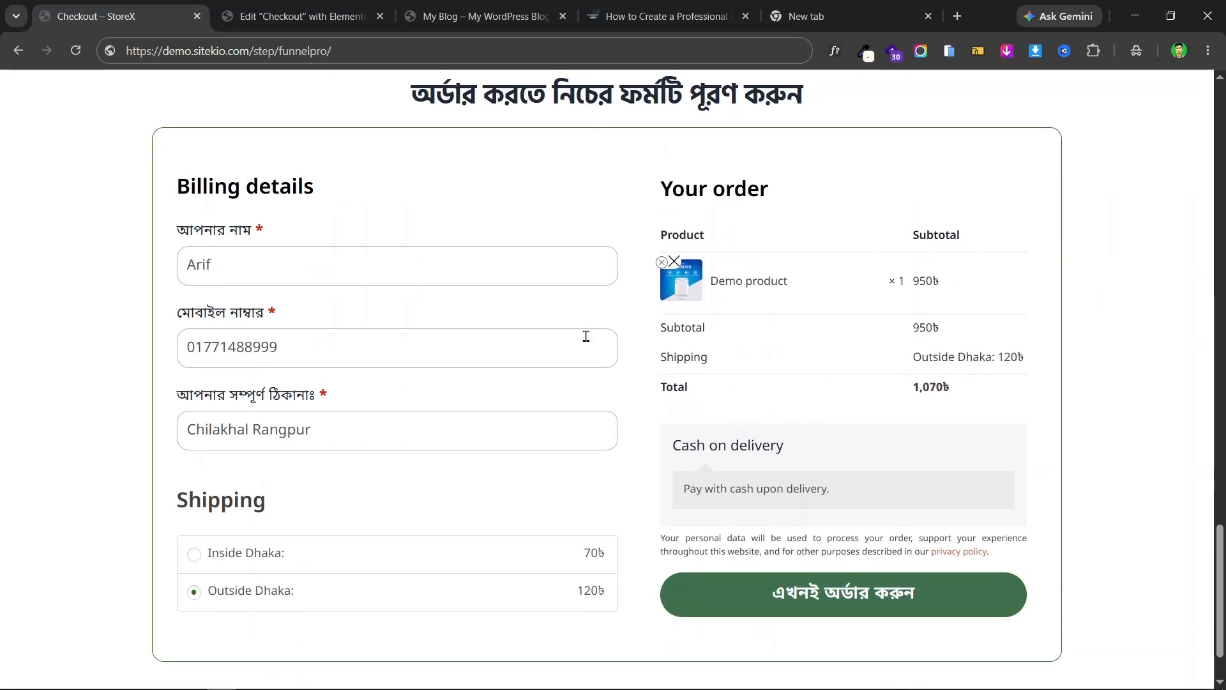
{"action": "key", "text": "ctrl+Tab"}
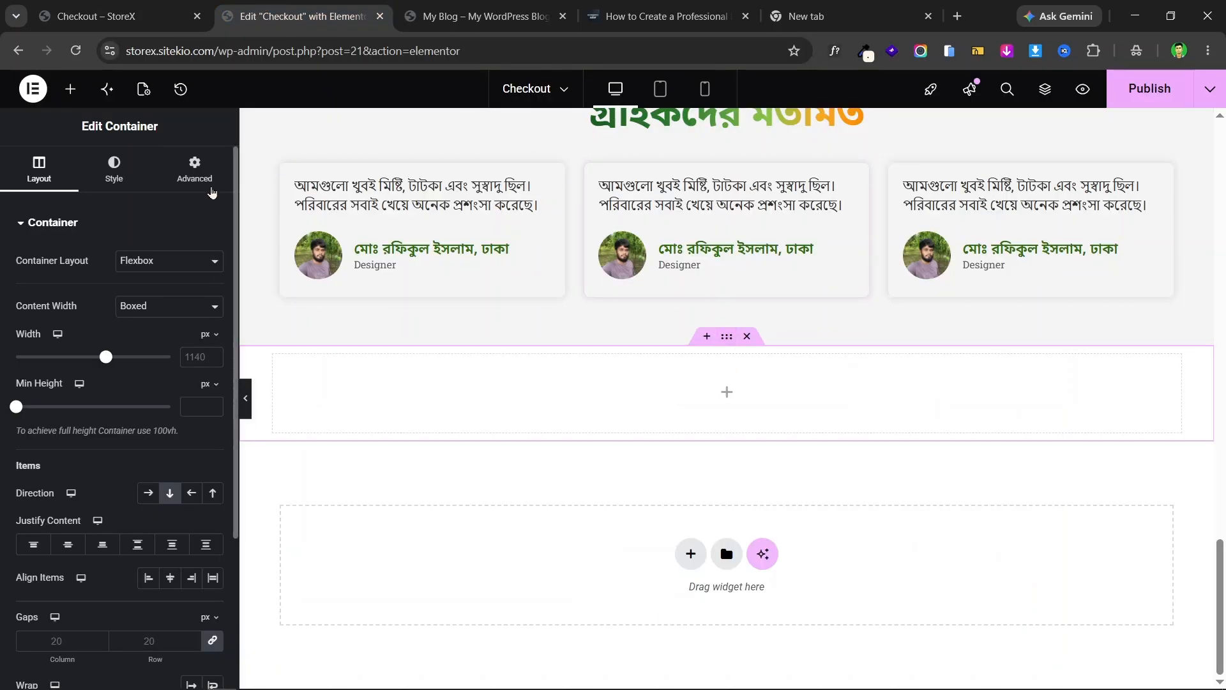
- Set the section's padding to 0, with 50 px top and bottom, then view the live page
{"action": "left_click", "coordinate": [194, 169]}
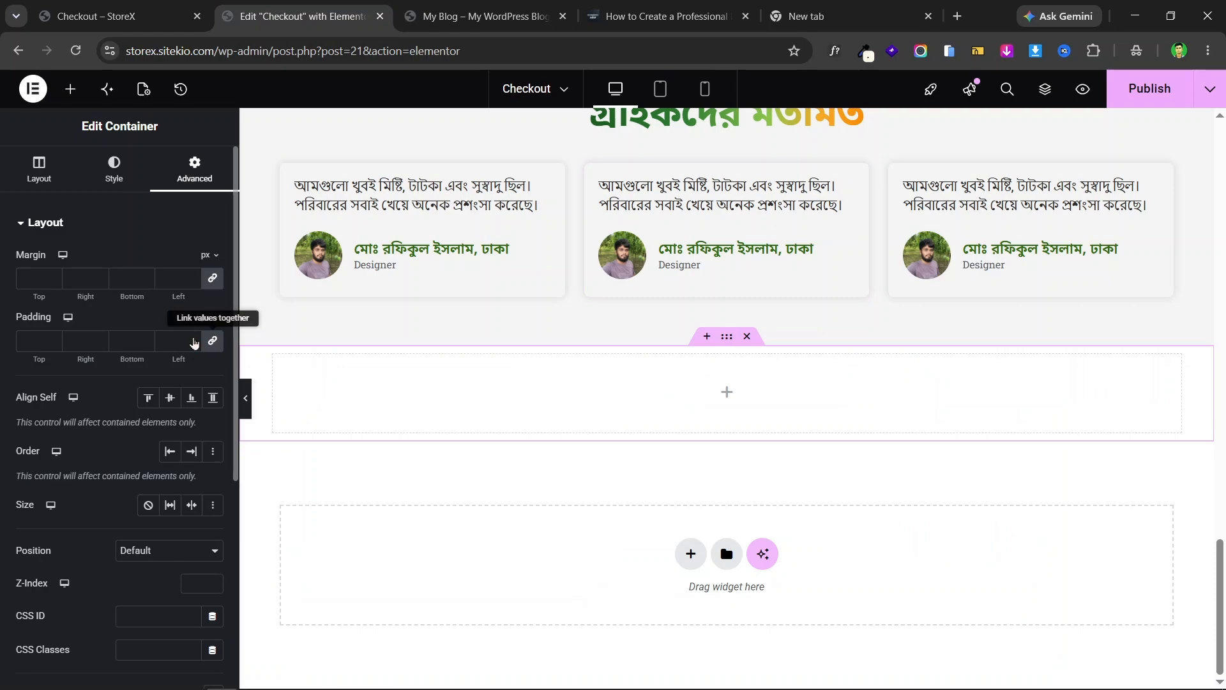
{"action": "left_click", "coordinate": [32, 340]}
{"action": "type", "text": "0"}
{"action": "left_click", "coordinate": [26, 341]}
{"action": "type", "text": "5"}
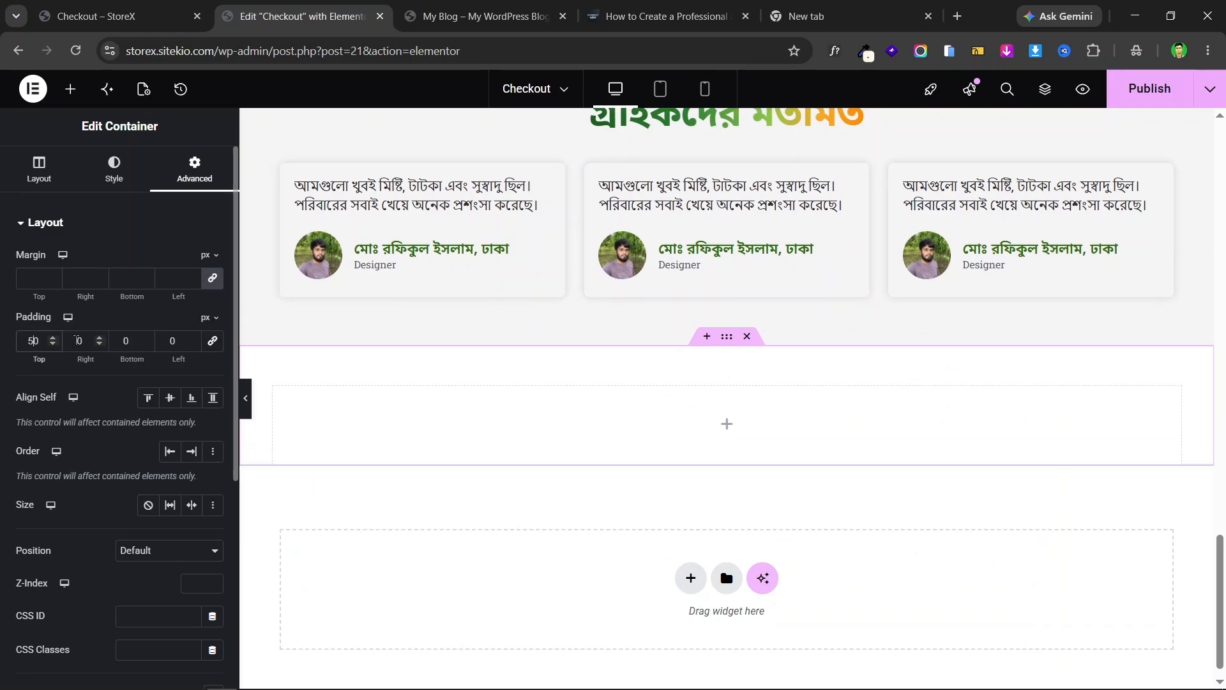
{"action": "left_click", "coordinate": [122, 340]}
{"action": "type", "text": "5"}
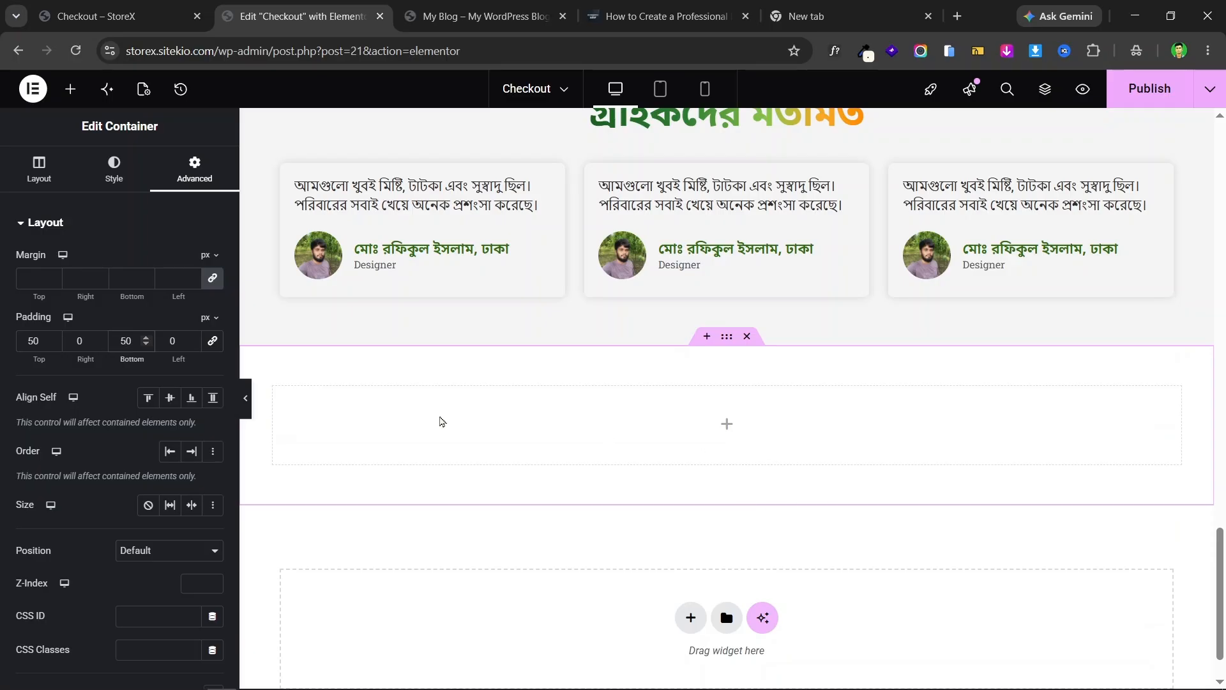
{"action": "left_click", "coordinate": [118, 16]}
{"action": "scroll", "coordinate": [639, 319], "scroll_direction": "up", "scroll_amount": 3}
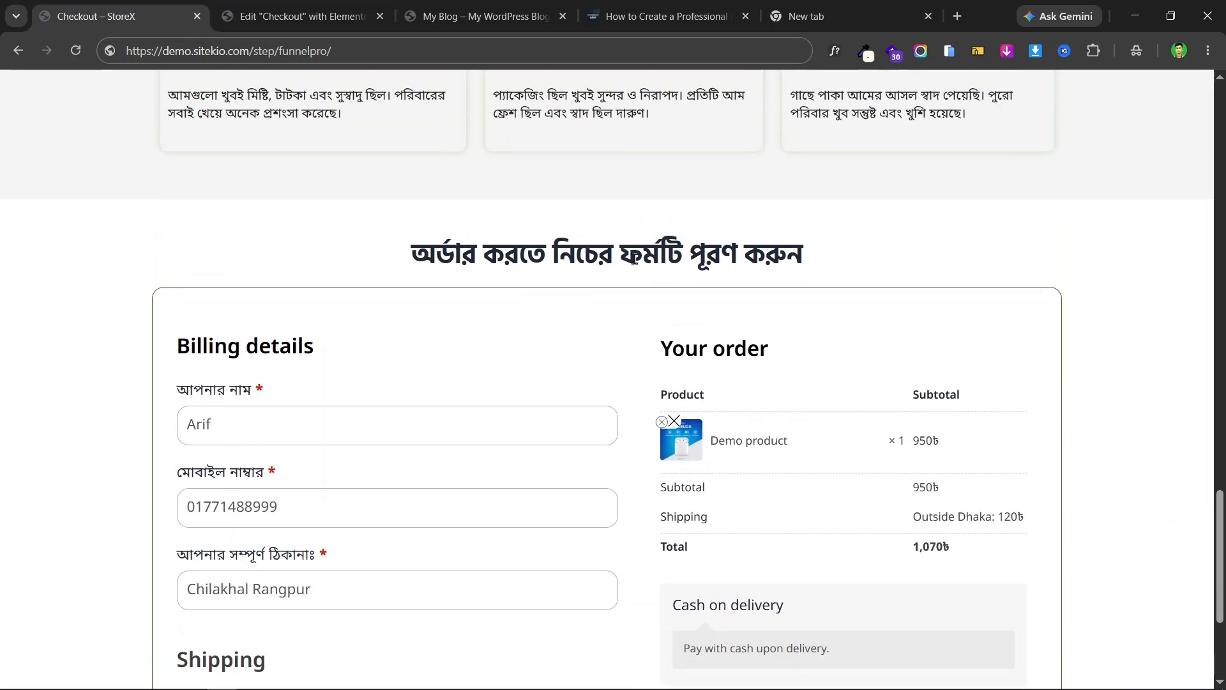
- Copy the live page's Bangla heading and paste it into a new Heading widget in the section
{"action": "triple_click", "coordinate": [634, 245]}
{"action": "right_click", "coordinate": [655, 241]}
{"action": "left_click", "coordinate": [735, 265]}
{"action": "left_click", "coordinate": [293, 16]}
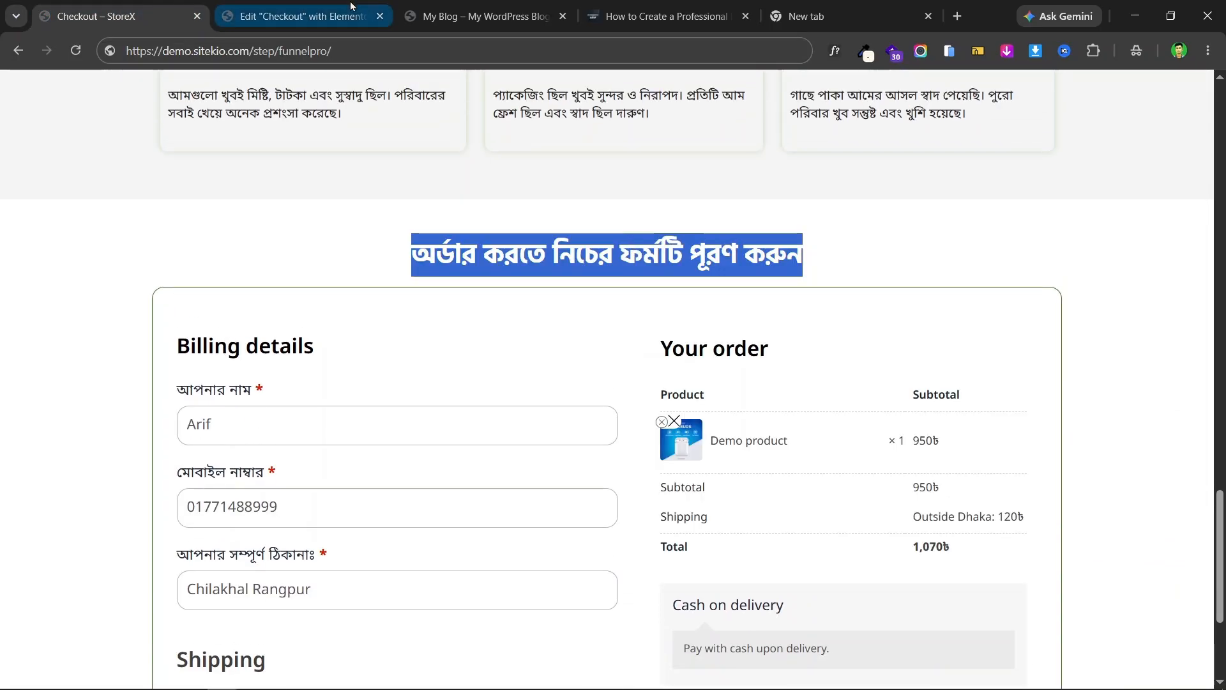
{"action": "left_click", "coordinate": [70, 89]}
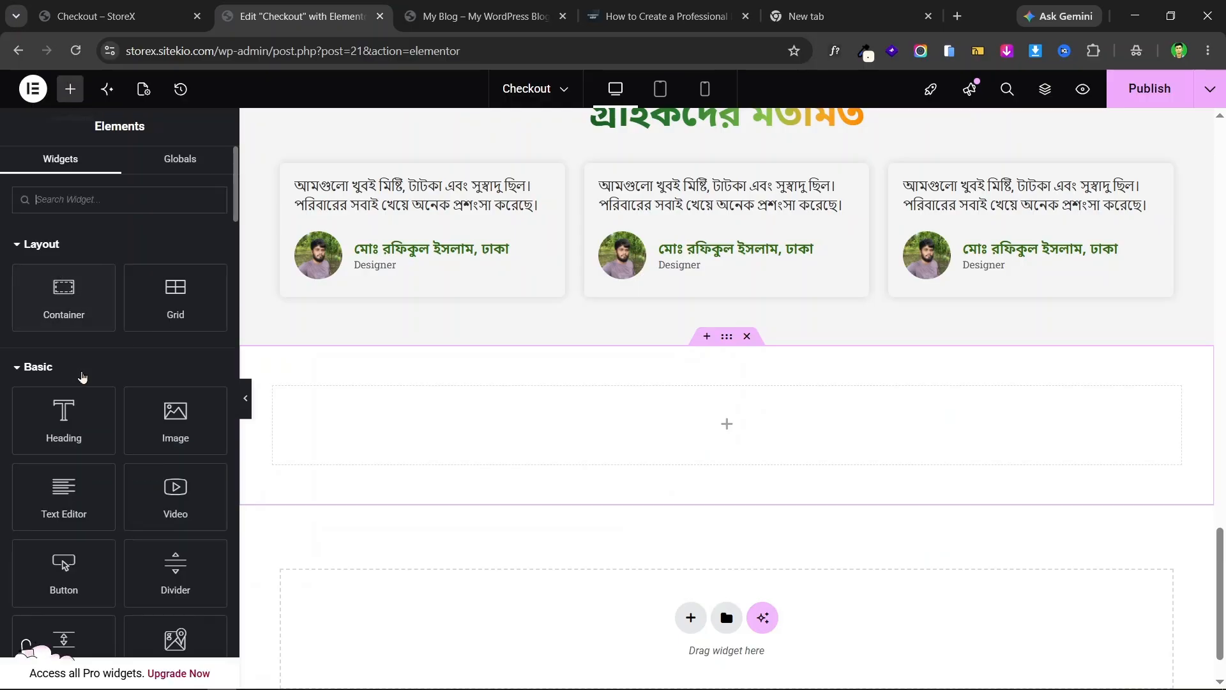
{"action": "left_click_drag", "start_coordinate": [64, 419], "coordinate": [692, 405]}
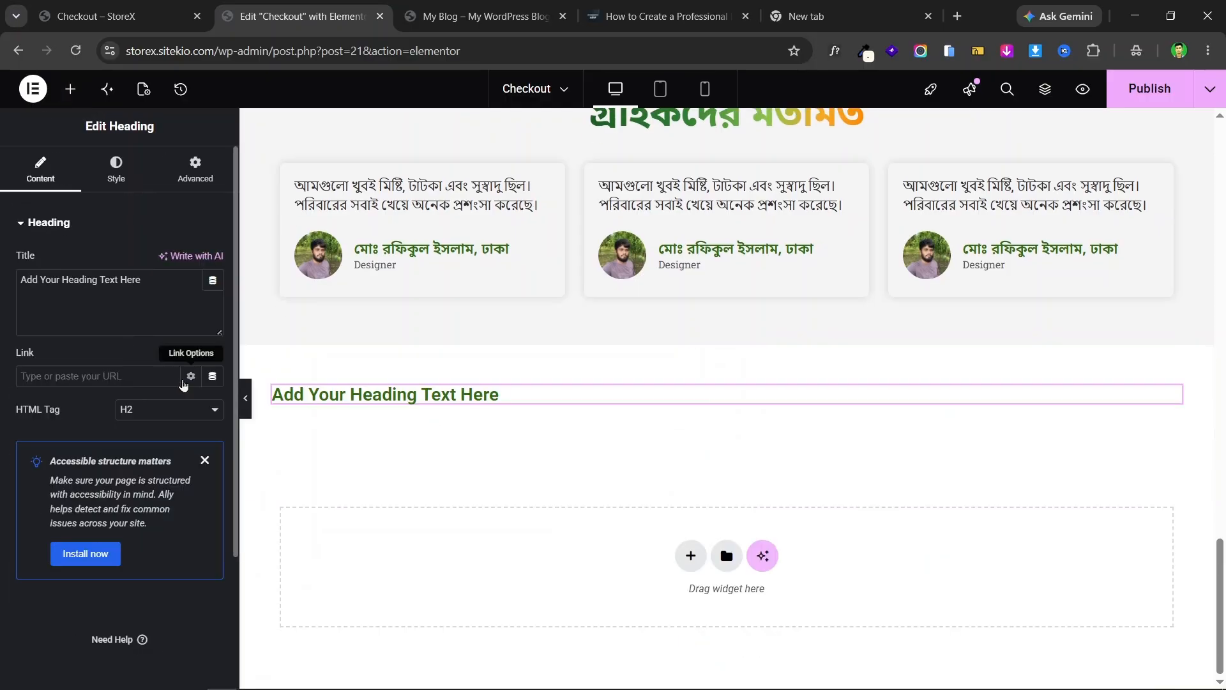
{"action": "triple_click", "coordinate": [110, 281]}
{"action": "key", "text": "ctrl+v"}
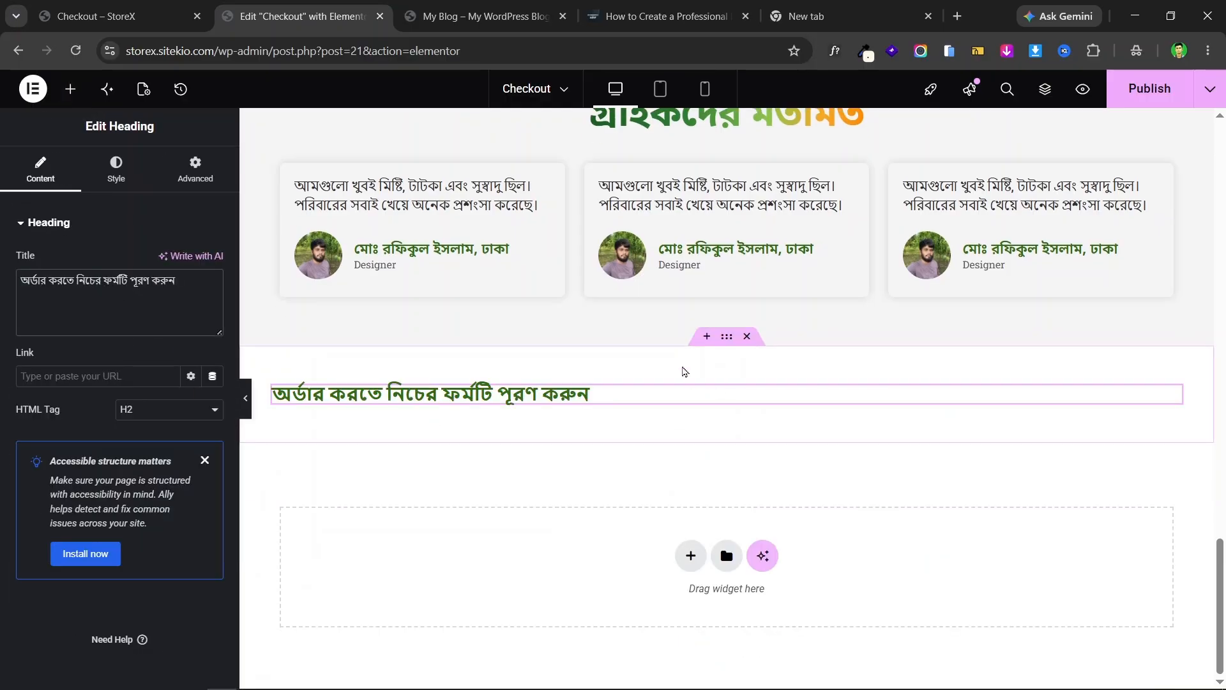
- Set the section's Align Items and Justify Content to Center
{"action": "left_click", "coordinate": [727, 336]}
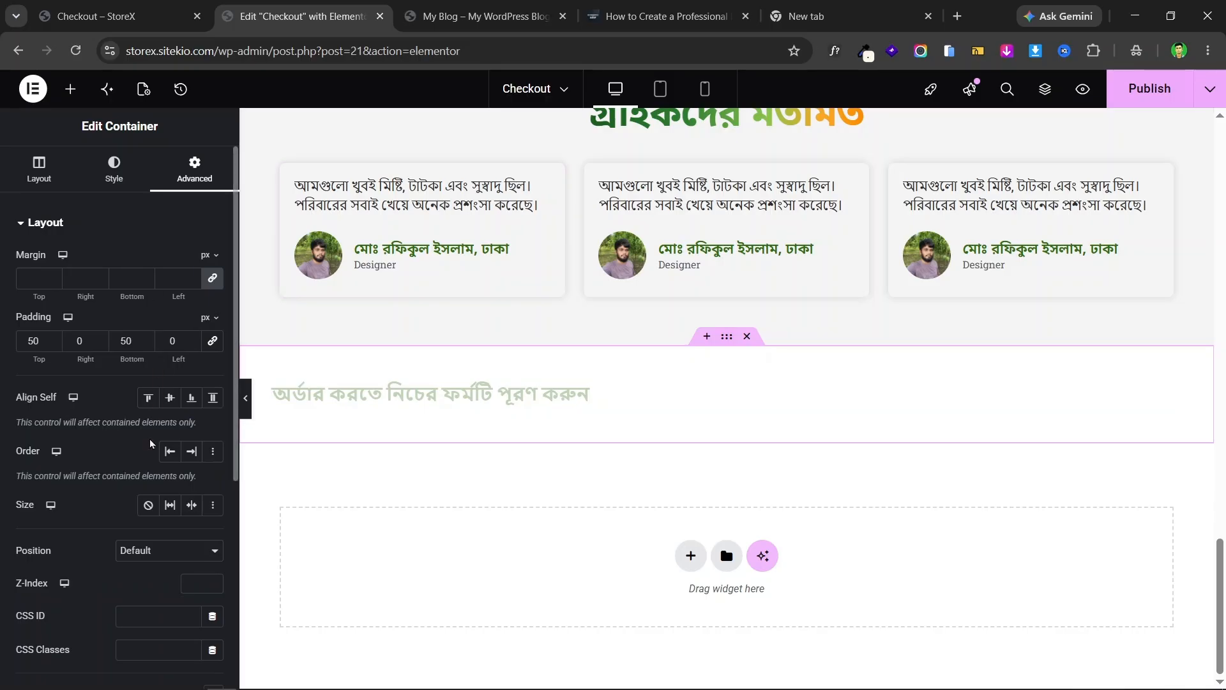
{"action": "left_click", "coordinate": [39, 169]}
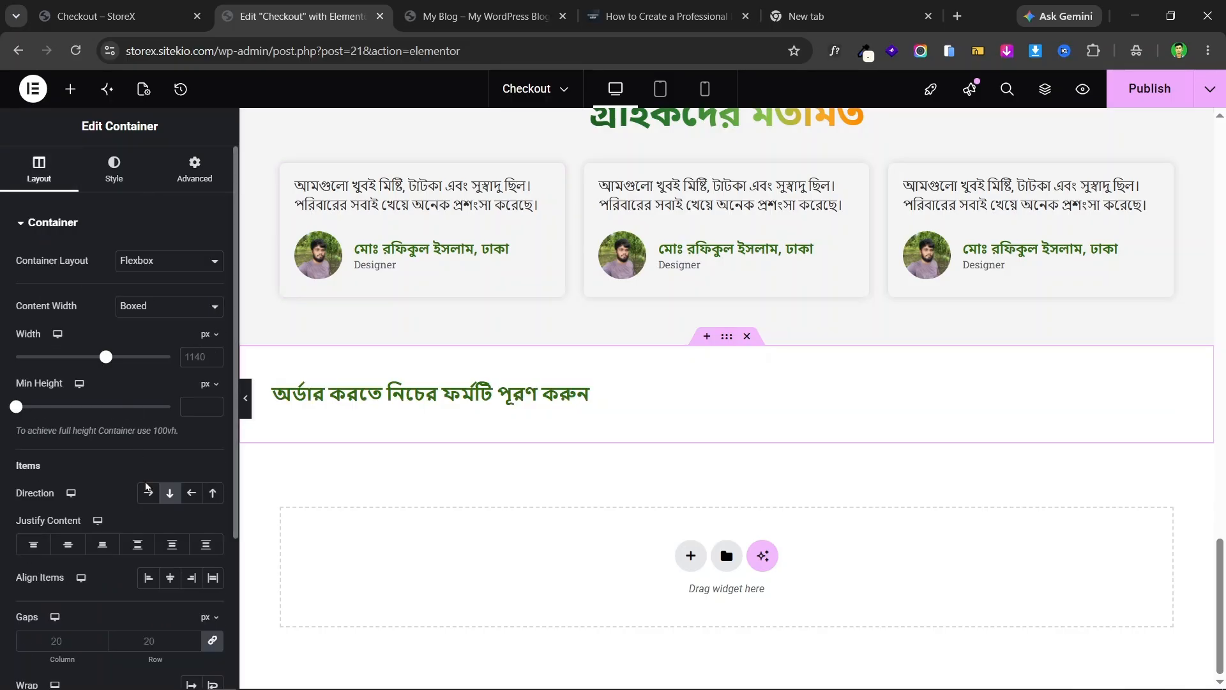
{"action": "left_click", "coordinate": [171, 579]}
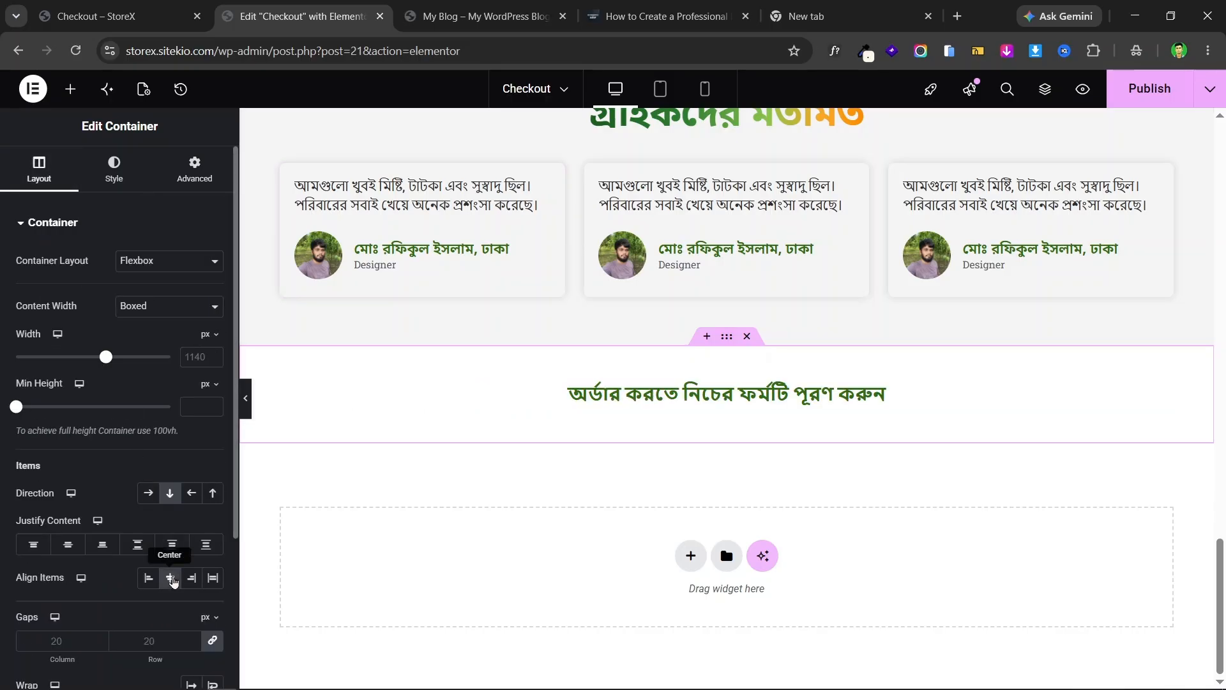
{"action": "left_click", "coordinate": [68, 544]}
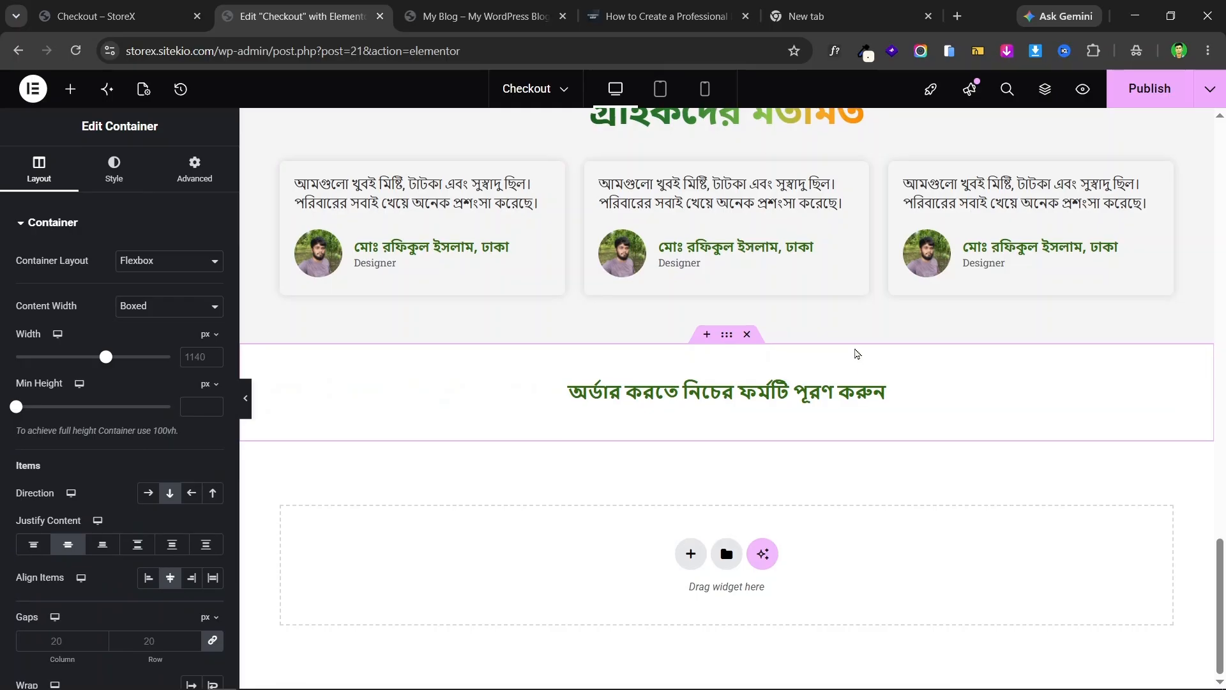
{"action": "left_click", "coordinate": [876, 401]}
- Make the order-form heading text black, checking the live page's heading for reference
{"action": "left_click", "coordinate": [114, 179]}
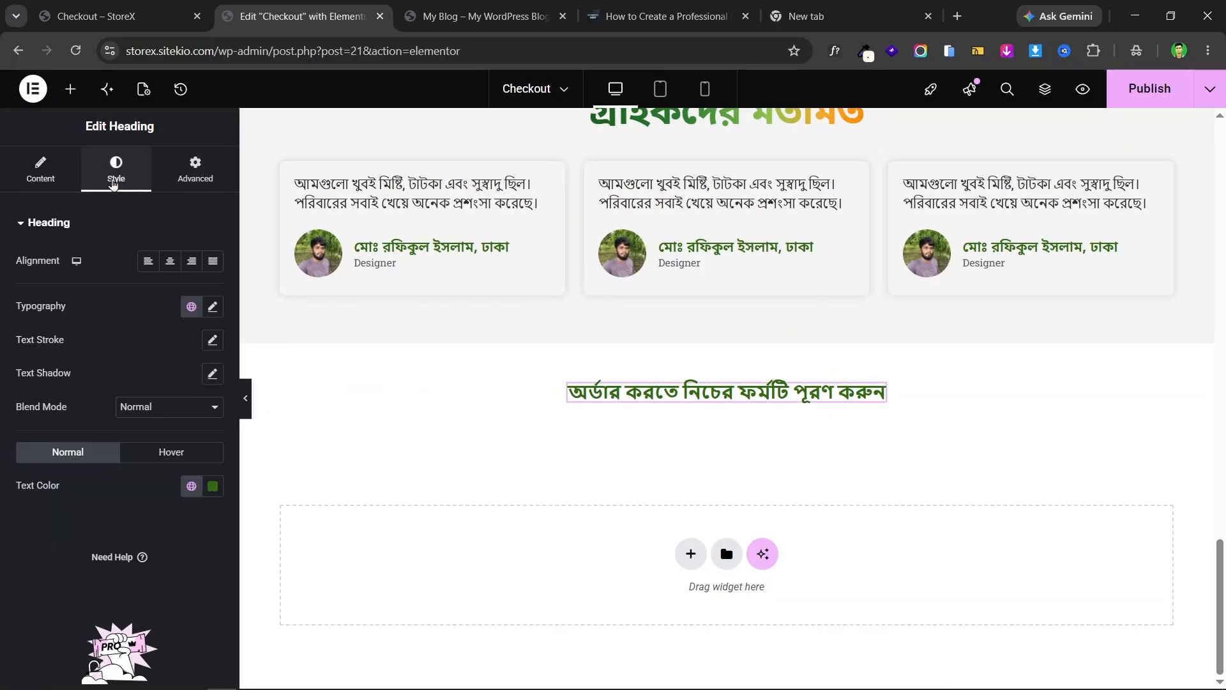
{"action": "left_click", "coordinate": [96, 16]}
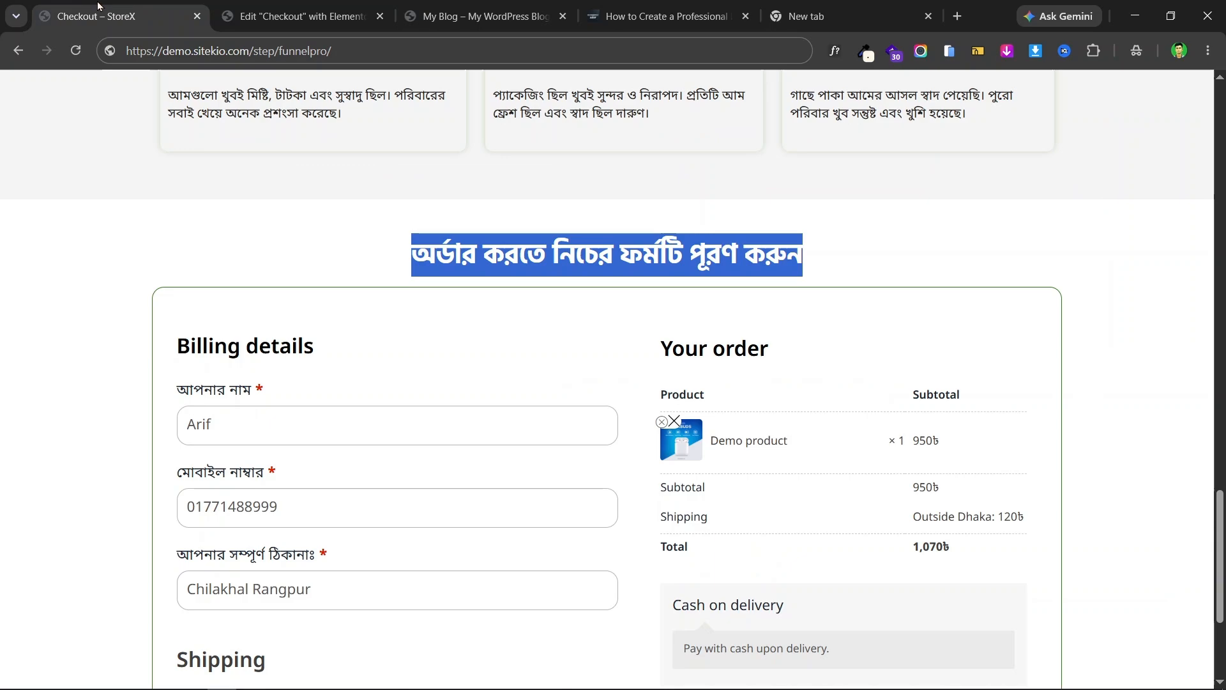
{"action": "left_click", "coordinate": [388, 262]}
{"action": "left_click", "coordinate": [294, 16]}
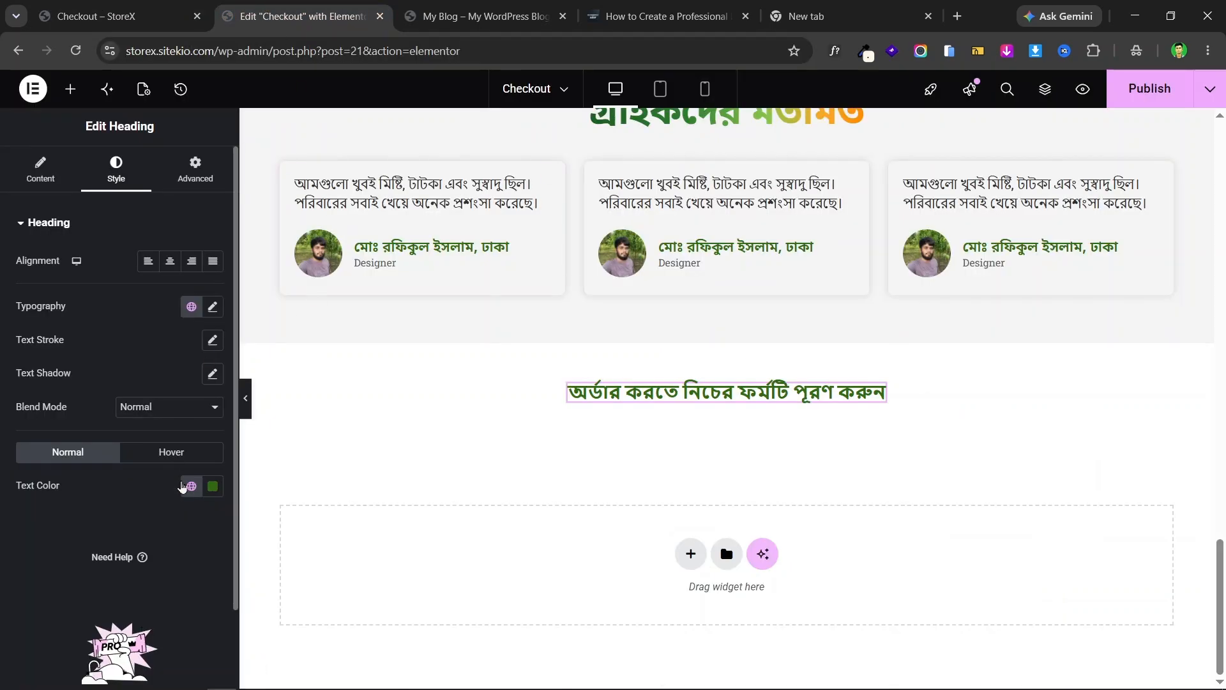
{"action": "left_click", "coordinate": [213, 486]}
{"action": "left_click_drag", "start_coordinate": [169, 383], "coordinate": [112, 406]}
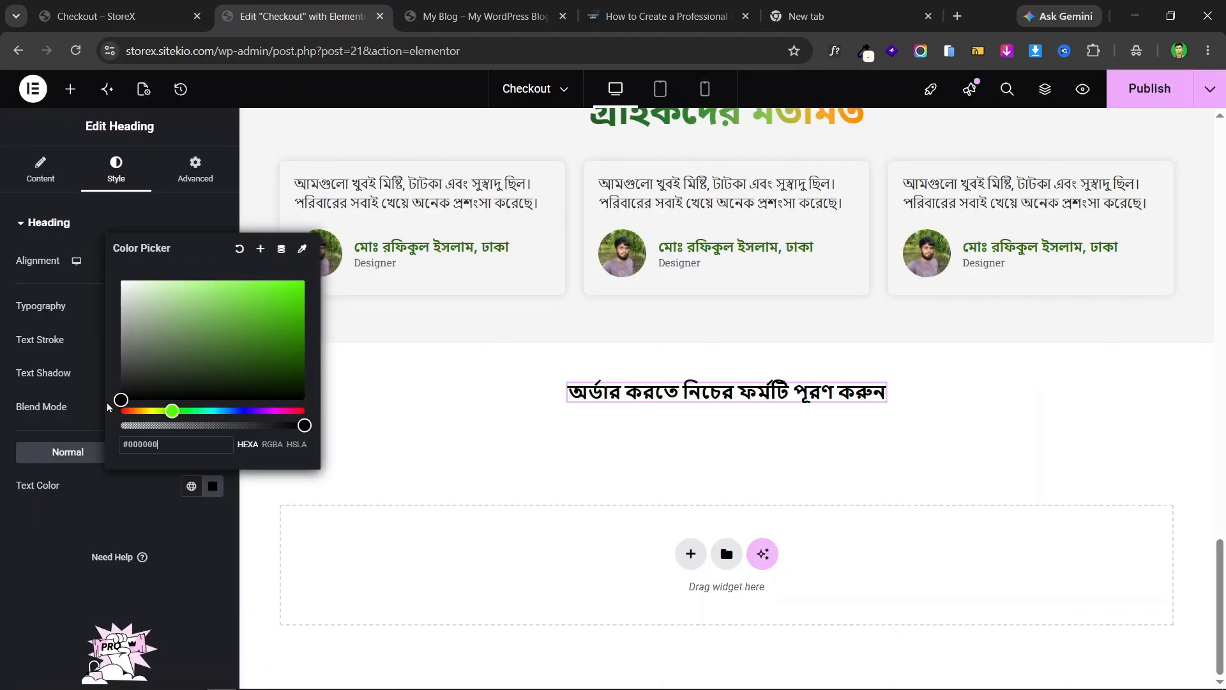
{"action": "left_click", "coordinate": [249, 329]}
- Set the heading font to Noto Sans Bengali at size 34
{"action": "left_click", "coordinate": [213, 306]}
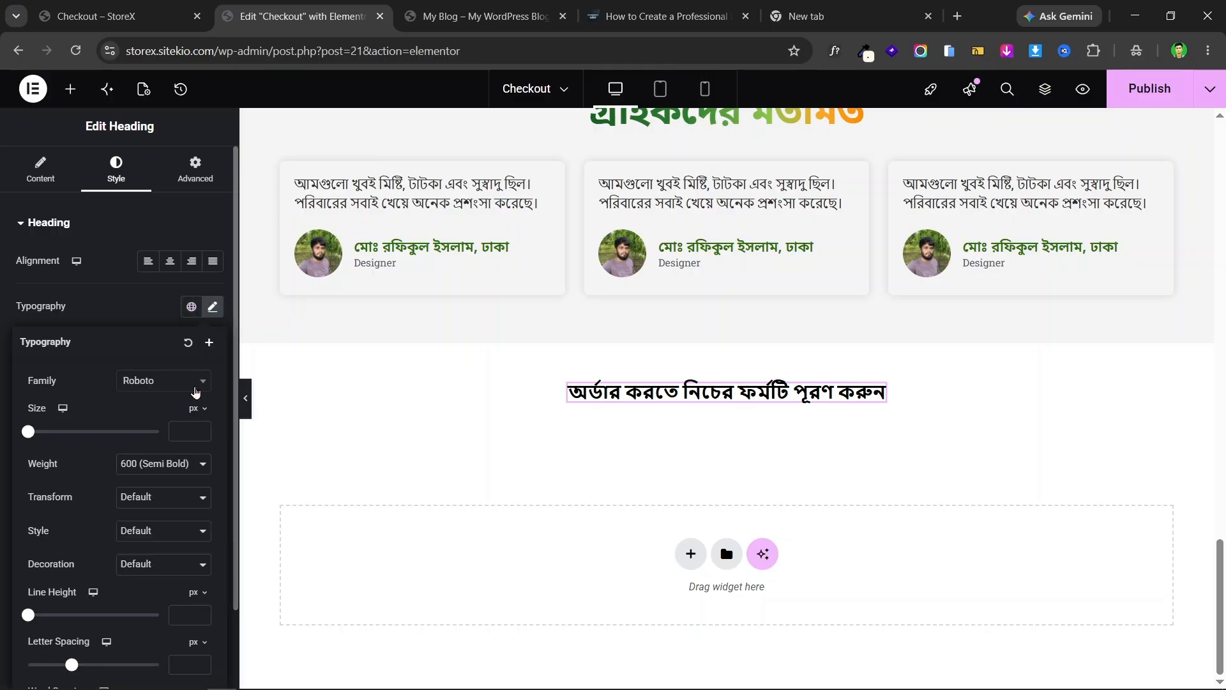
{"action": "left_click", "coordinate": [163, 381]}
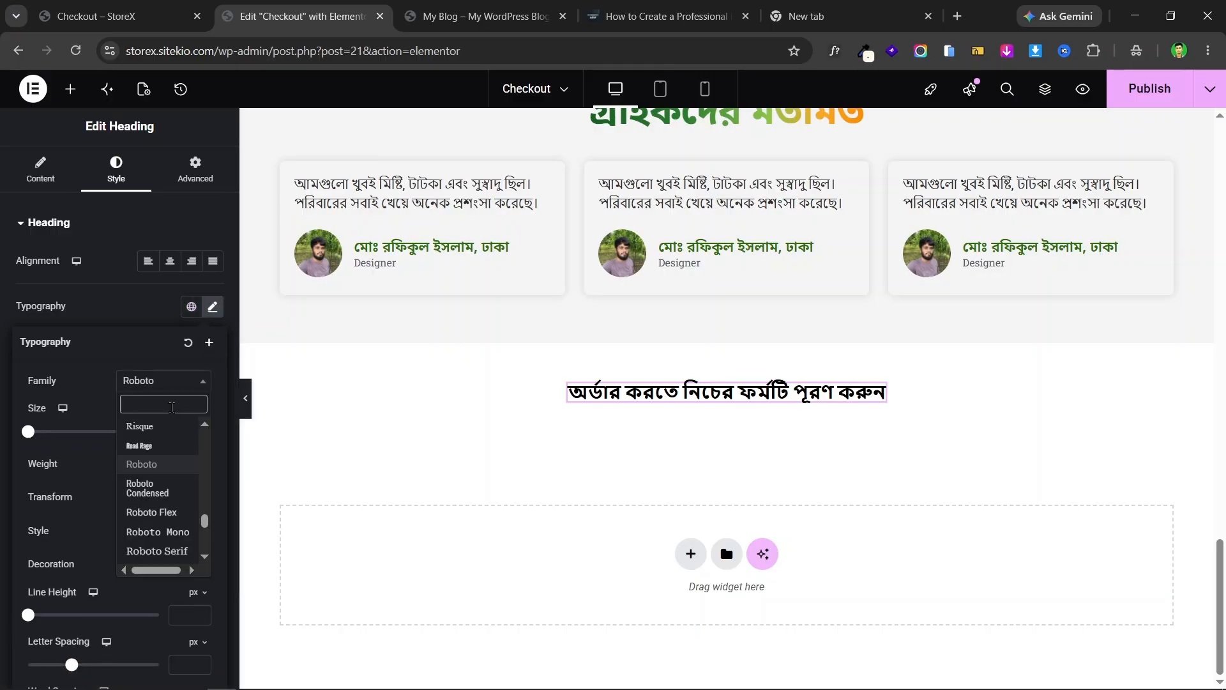
{"action": "type", "text": "noto sa"}
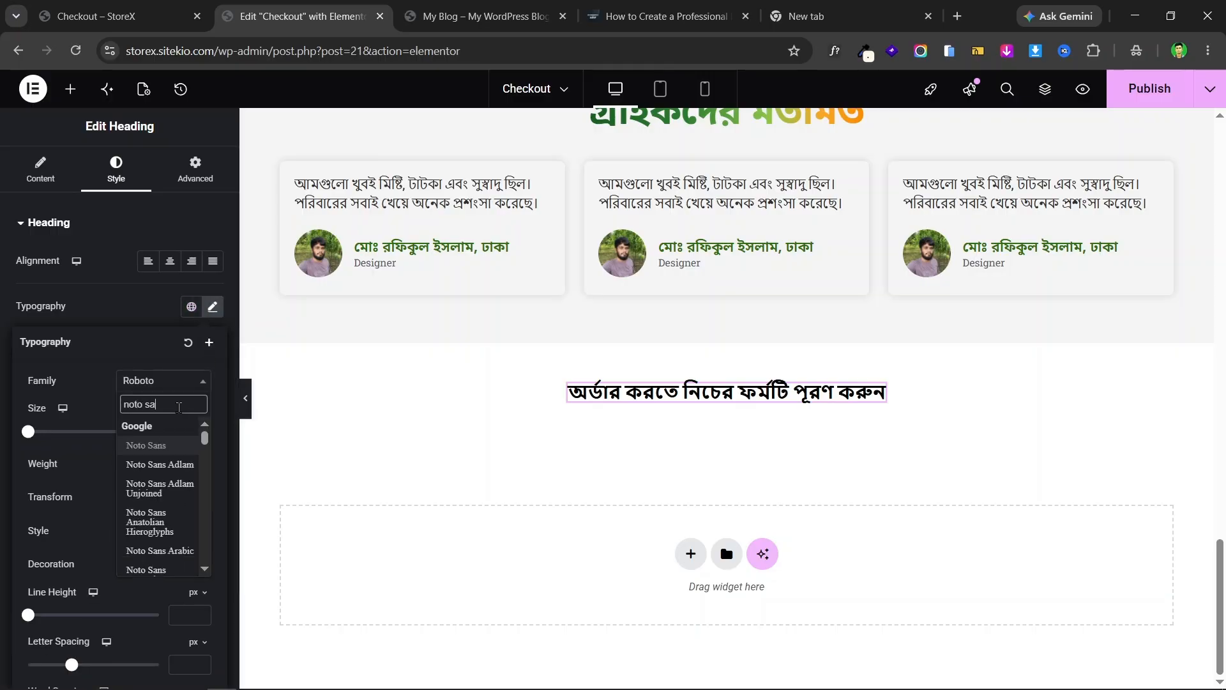
{"action": "type", "text": "ns be"}
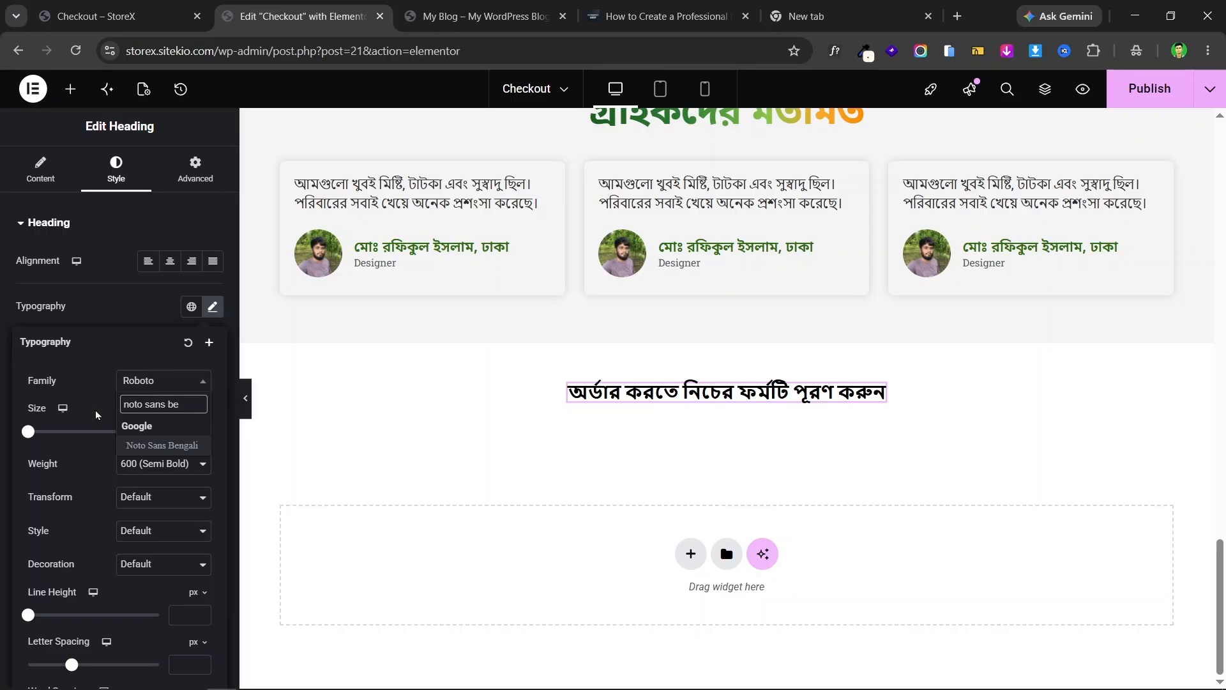
{"action": "left_click", "coordinate": [160, 445]}
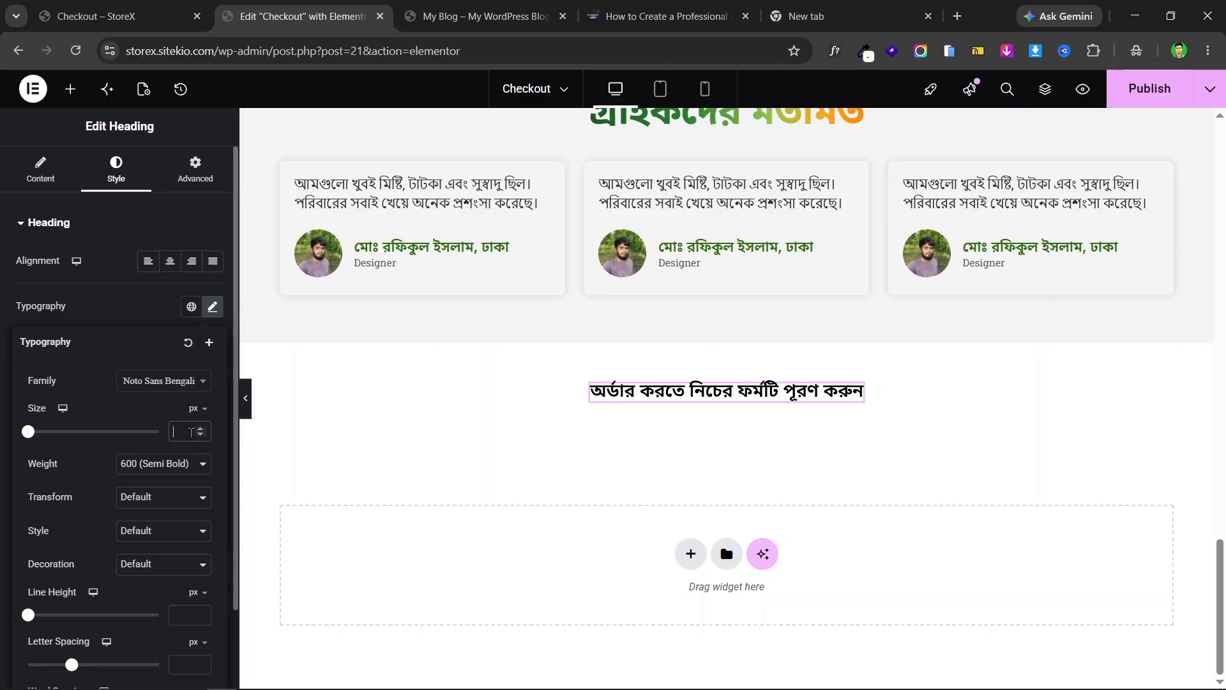
{"action": "type", "text": "3"}
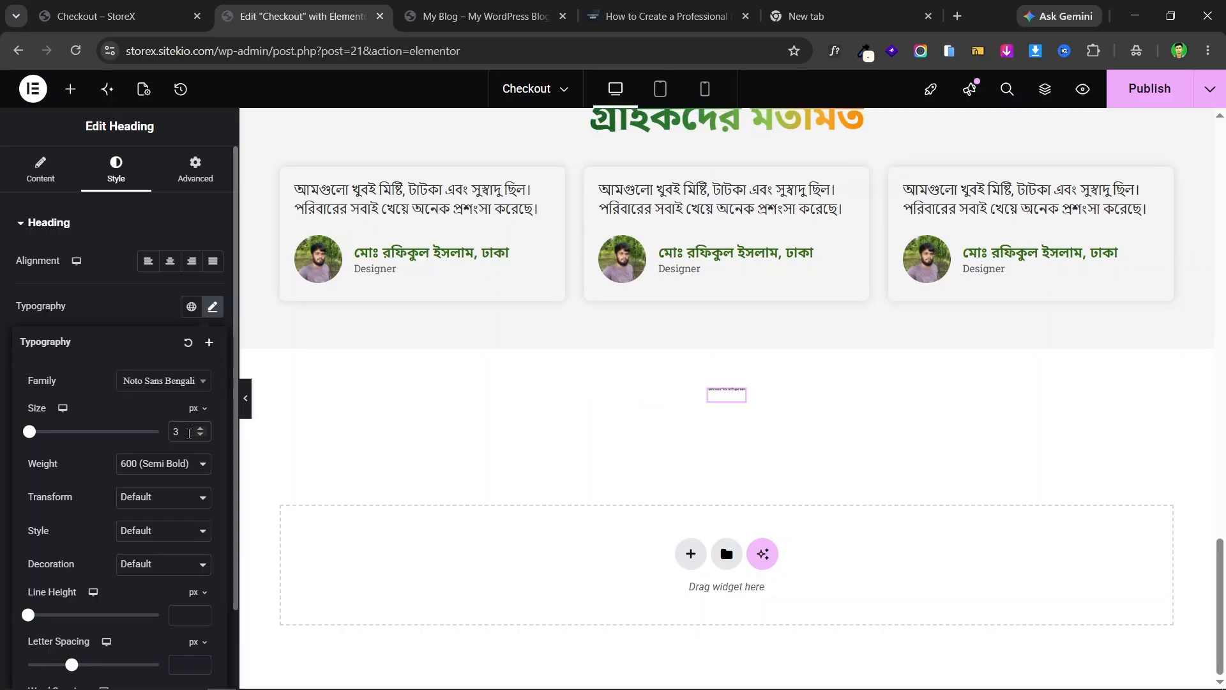
{"action": "type", "text": "2"}
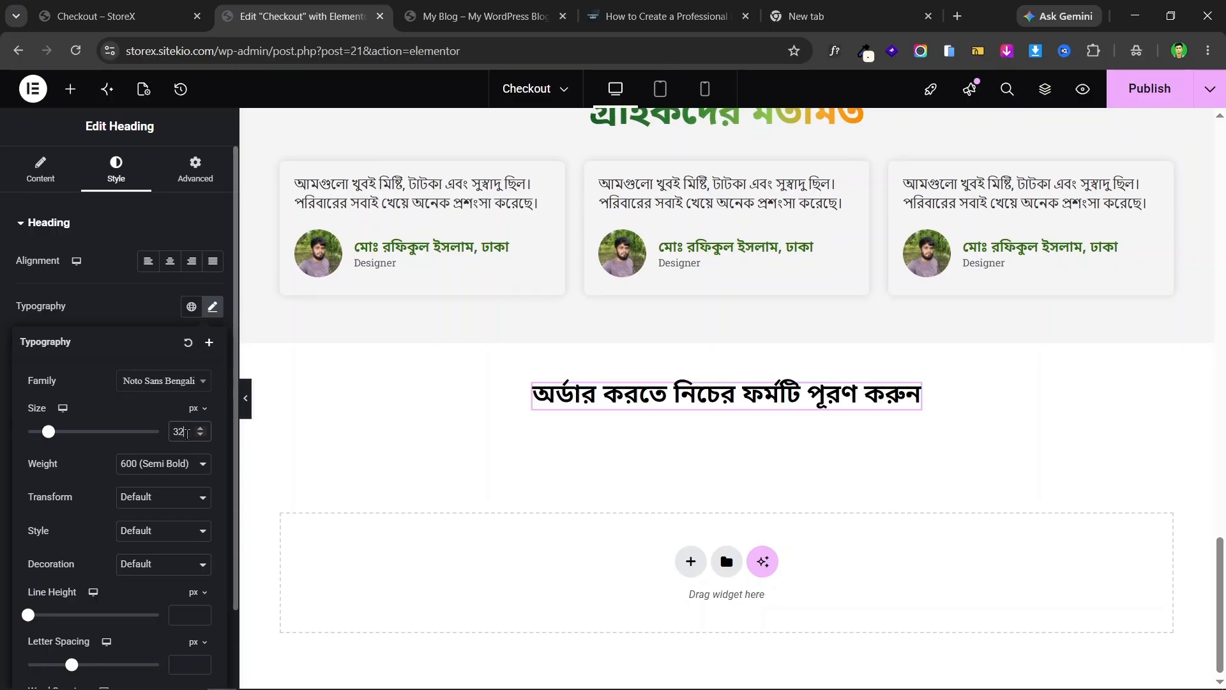
{"action": "key", "text": "Up"}
{"action": "key", "text": "Up"}
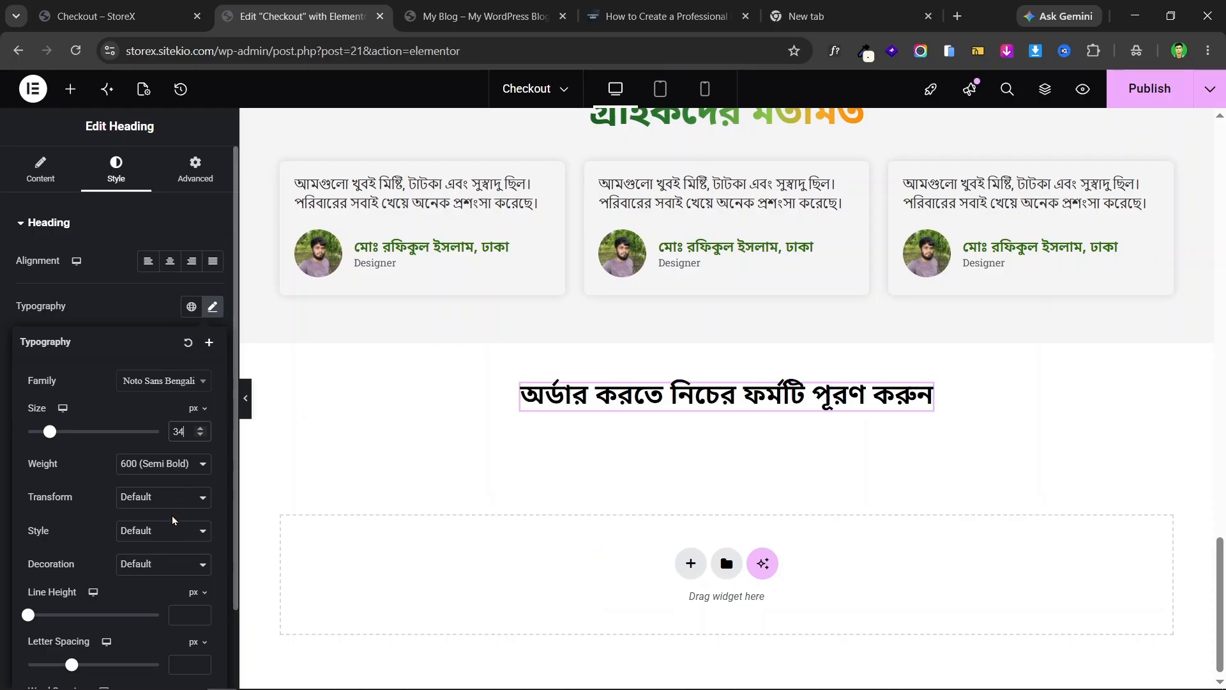
- Make the heading bold (700) with a 1.3 em line height
{"action": "left_click", "coordinate": [168, 465]}
{"action": "left_click", "coordinate": [153, 347]}
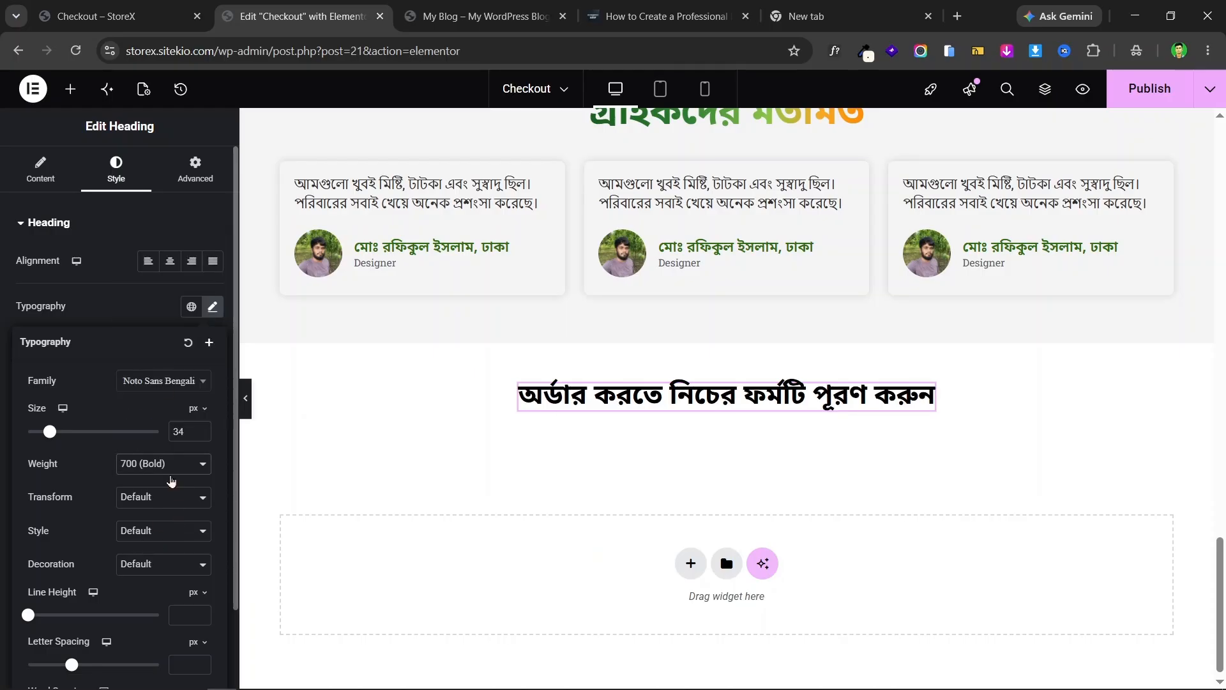
{"action": "left_click", "coordinate": [199, 594]}
{"action": "left_click", "coordinate": [200, 619]}
{"action": "left_click", "coordinate": [201, 613]}
{"action": "left_click", "coordinate": [201, 612]}
{"action": "left_click", "coordinate": [201, 613]}
{"action": "left_click", "coordinate": [201, 613]}
{"action": "left_click", "coordinate": [201, 612]}
{"action": "left_click", "coordinate": [201, 613]}
{"action": "left_click", "coordinate": [201, 613]}
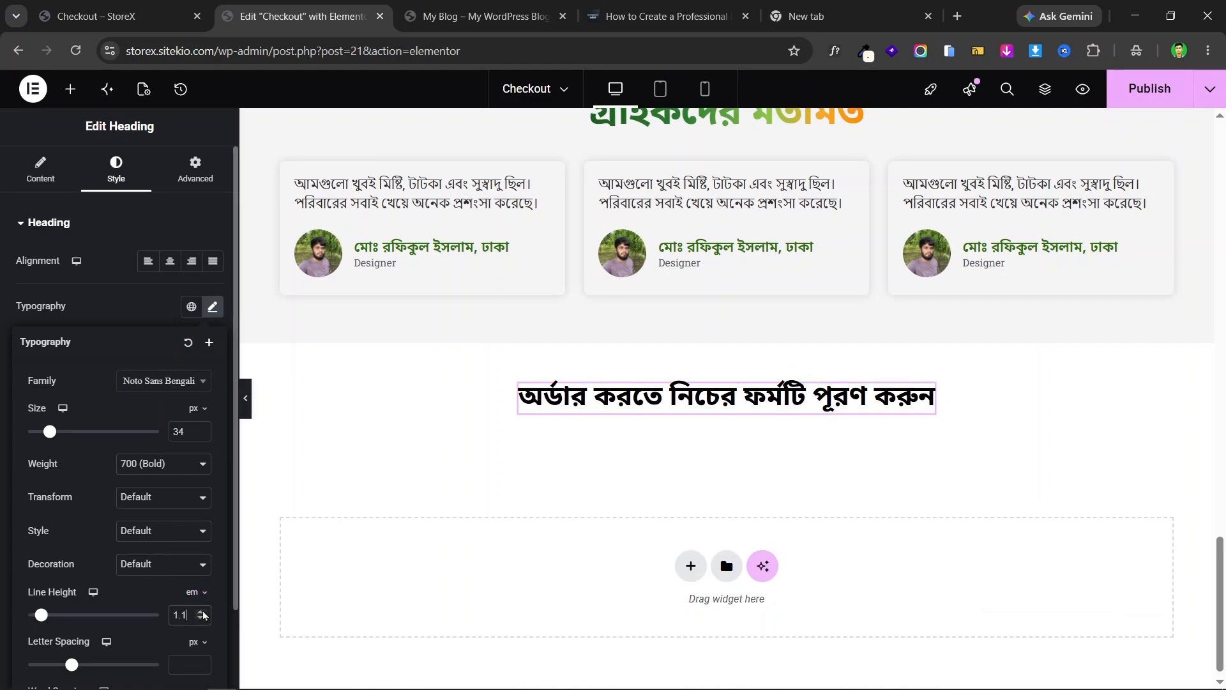
{"action": "left_click", "coordinate": [201, 612]}
{"action": "left_click", "coordinate": [202, 612]}
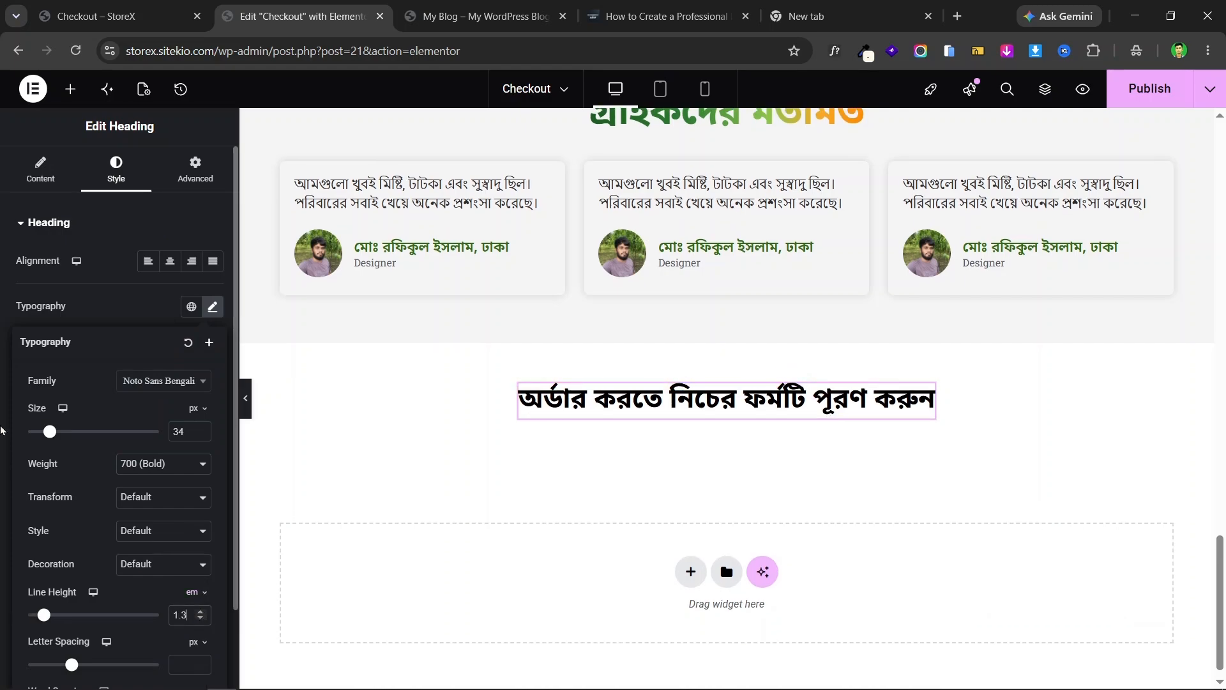
{"action": "left_click", "coordinate": [2, 407]}
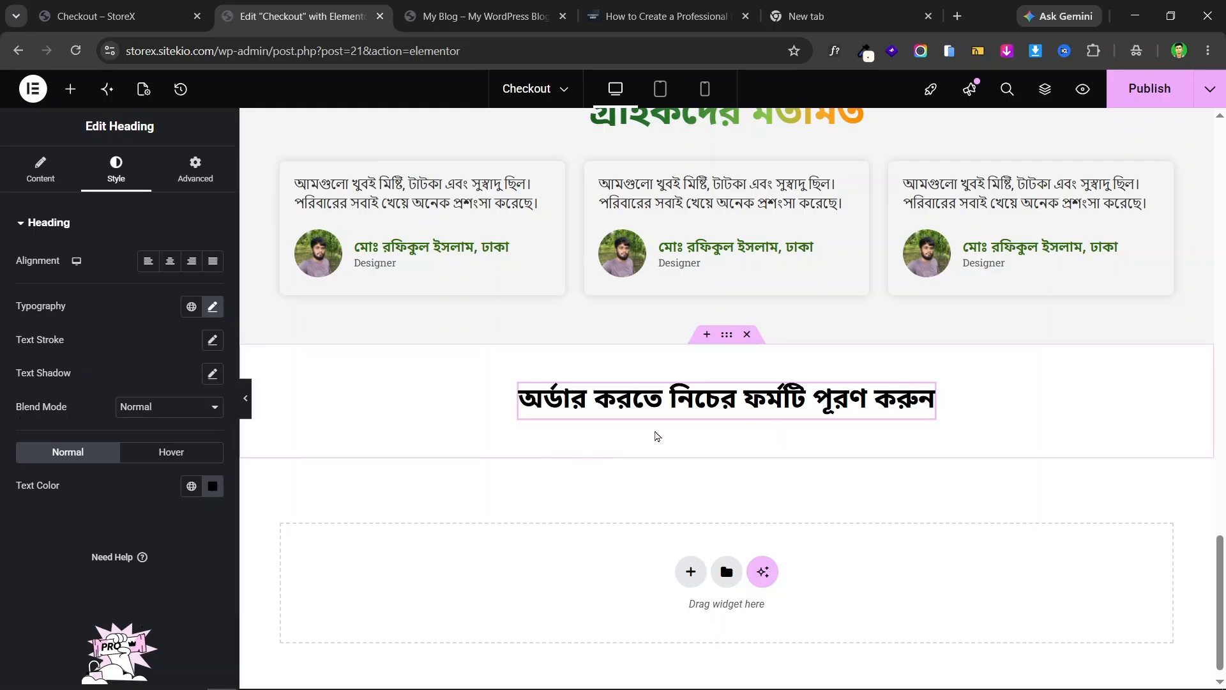
- Compare the restyled heading against the live checkout page
{"action": "key", "text": "ctrl+shift+Tab"}
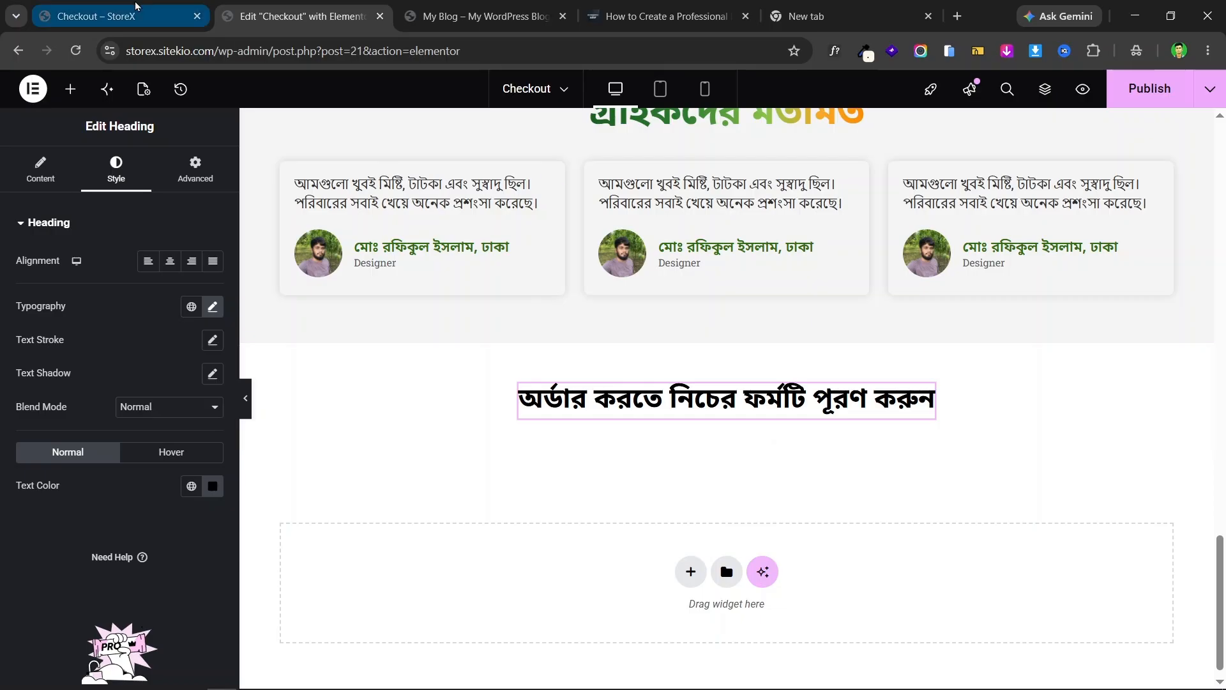
{"action": "scroll", "coordinate": [791, 430], "scroll_direction": "down", "scroll_amount": 3}
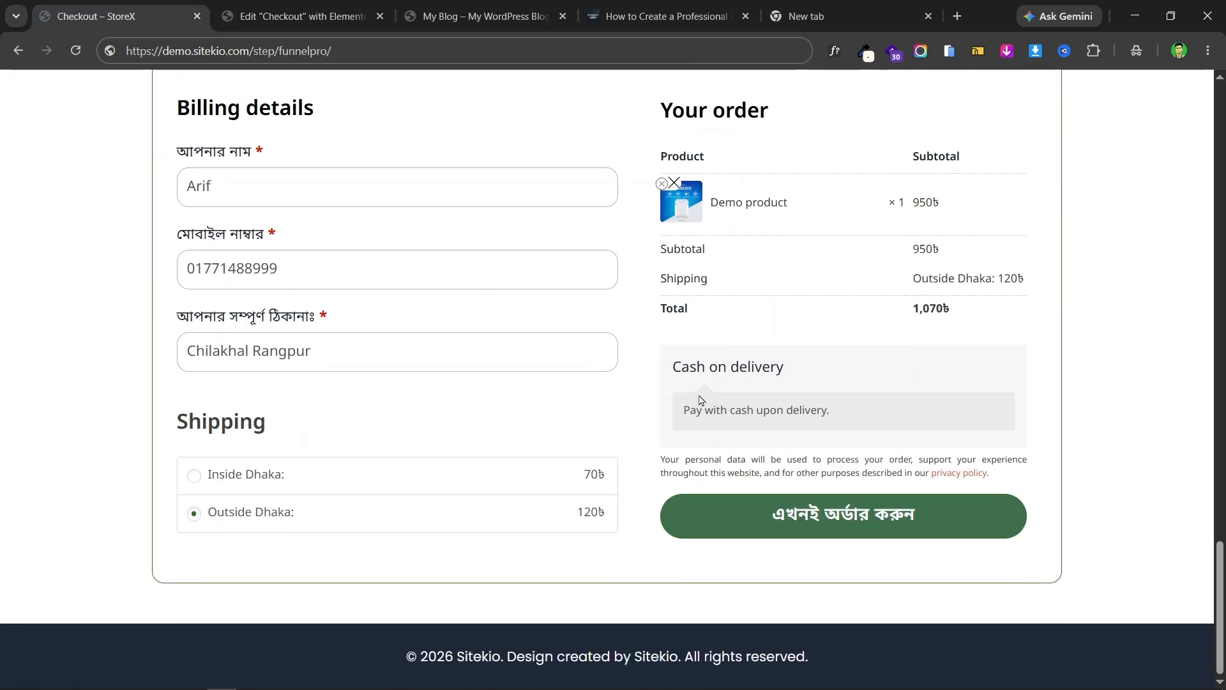
{"action": "scroll", "coordinate": [684, 405], "scroll_direction": "up", "scroll_amount": 3}
{"action": "scroll", "coordinate": [596, 260], "scroll_direction": "down", "scroll_amount": 3}
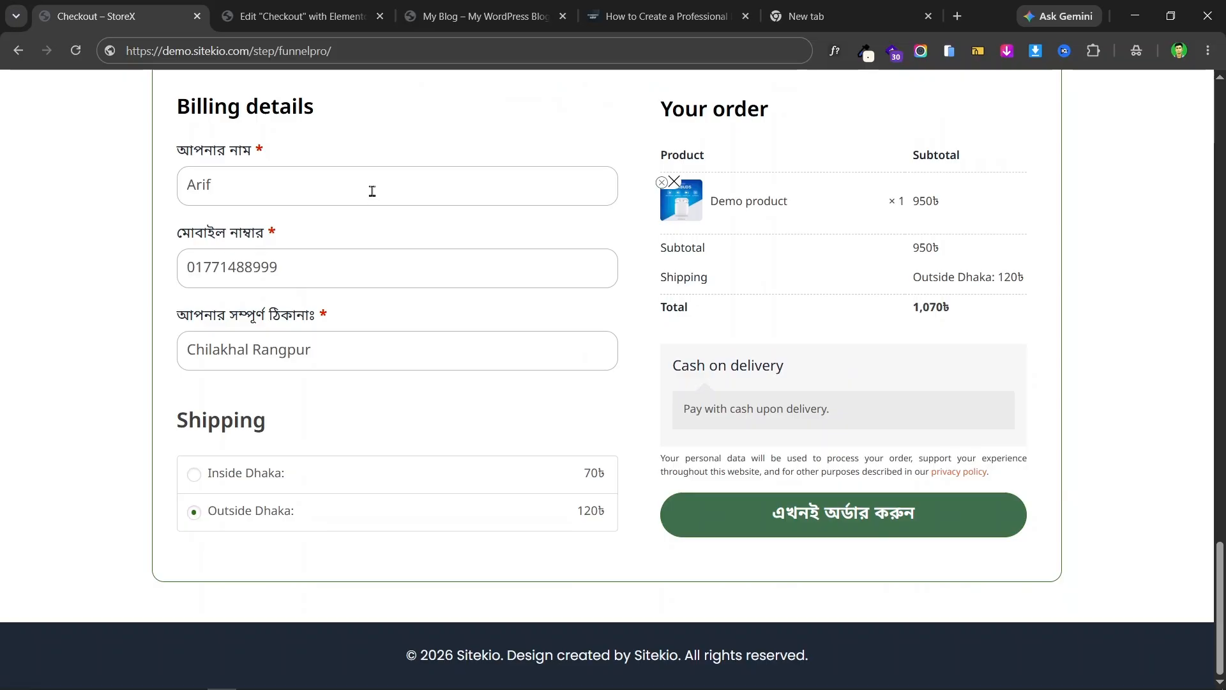
{"action": "scroll", "coordinate": [758, 308], "scroll_direction": "up", "scroll_amount": 5}
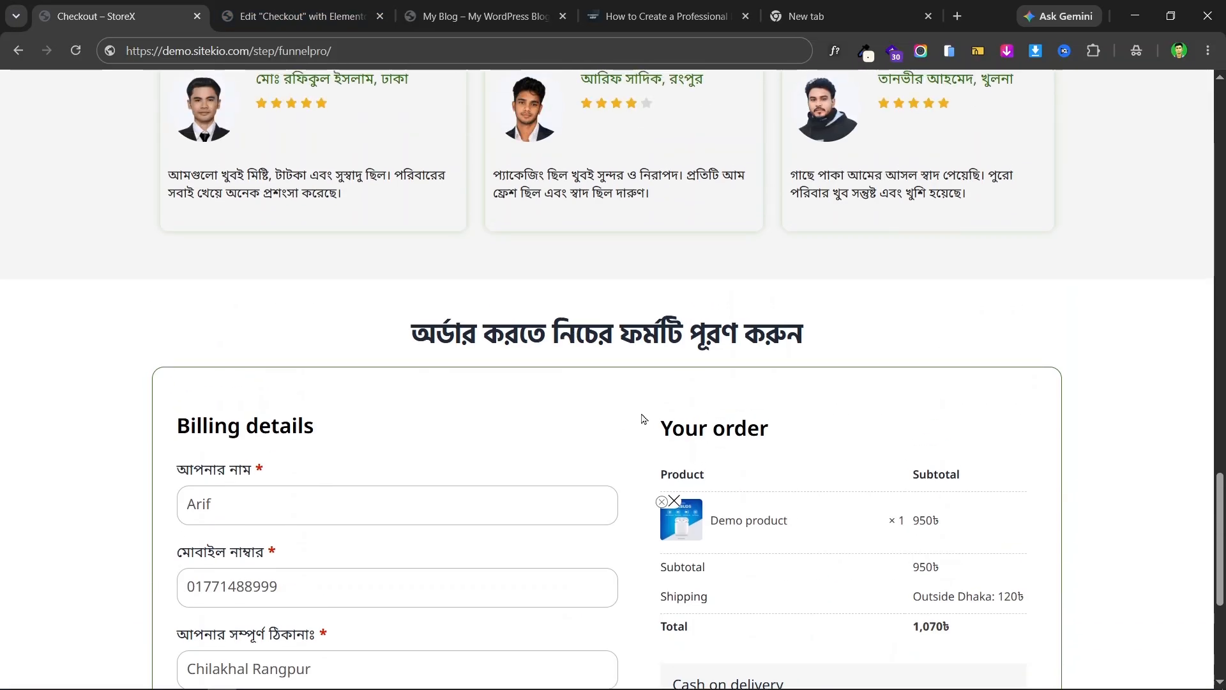
{"action": "left_click", "coordinate": [300, 16]}
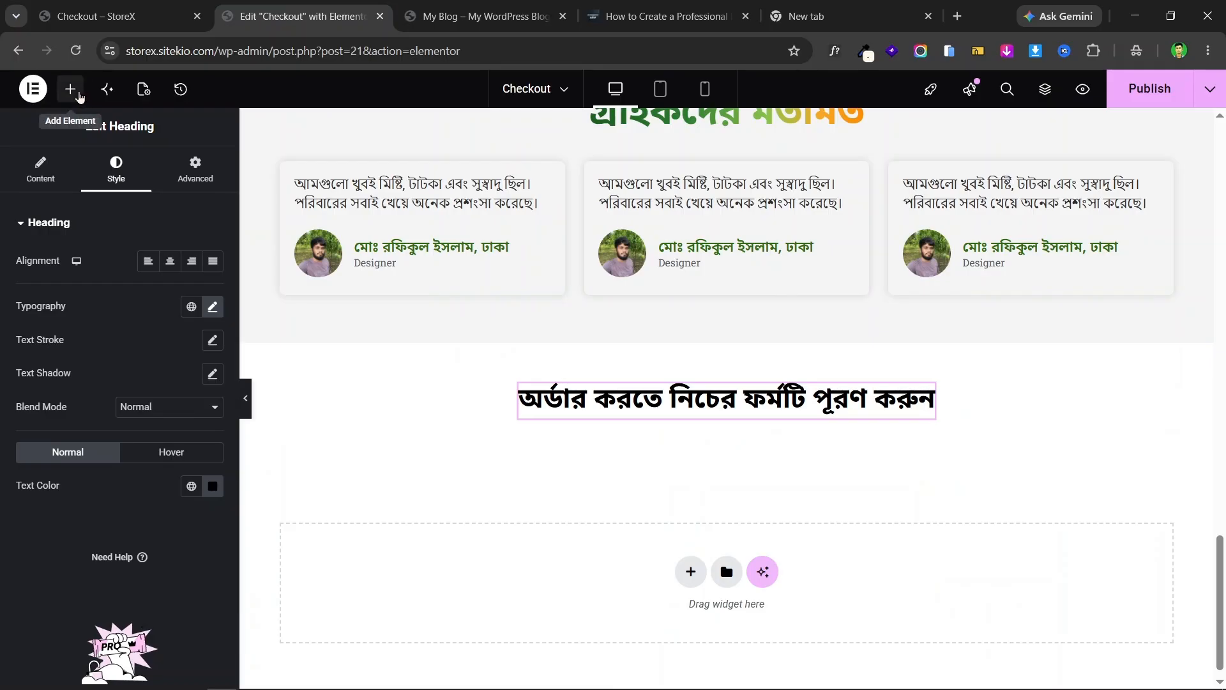
- Drop an empty Container below the heading, publish, and check the live checkout page
{"action": "left_click", "coordinate": [70, 89]}
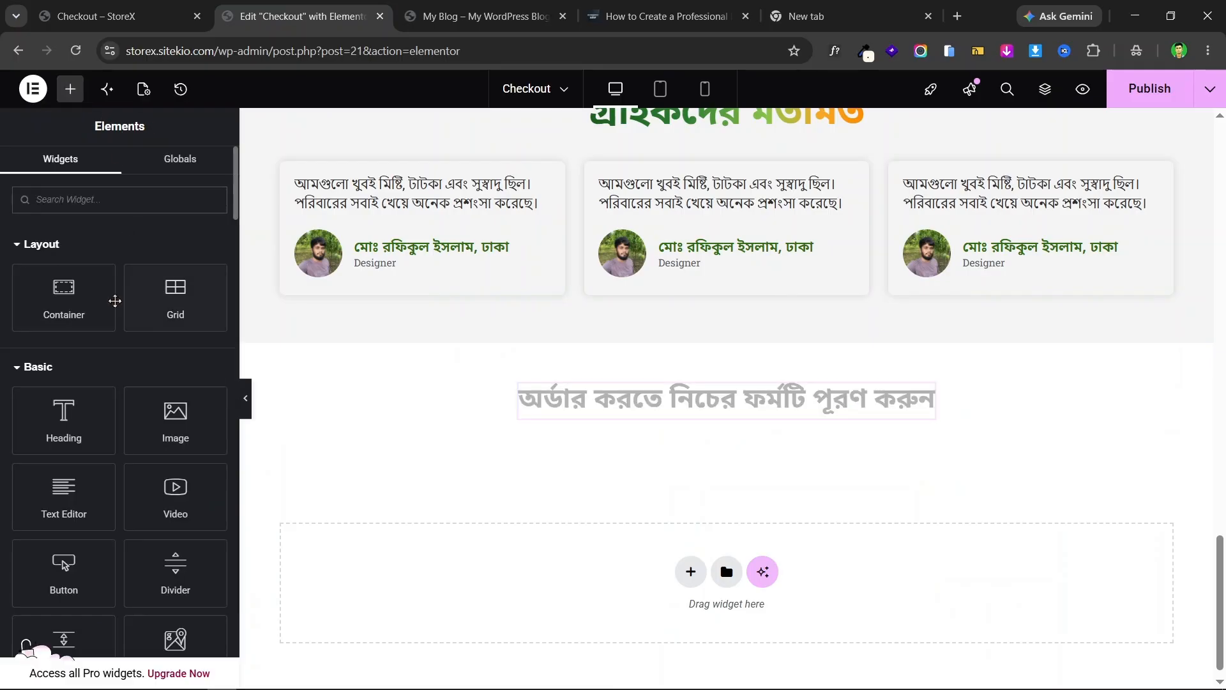
{"action": "left_click_drag", "start_coordinate": [90, 307], "coordinate": [775, 416]}
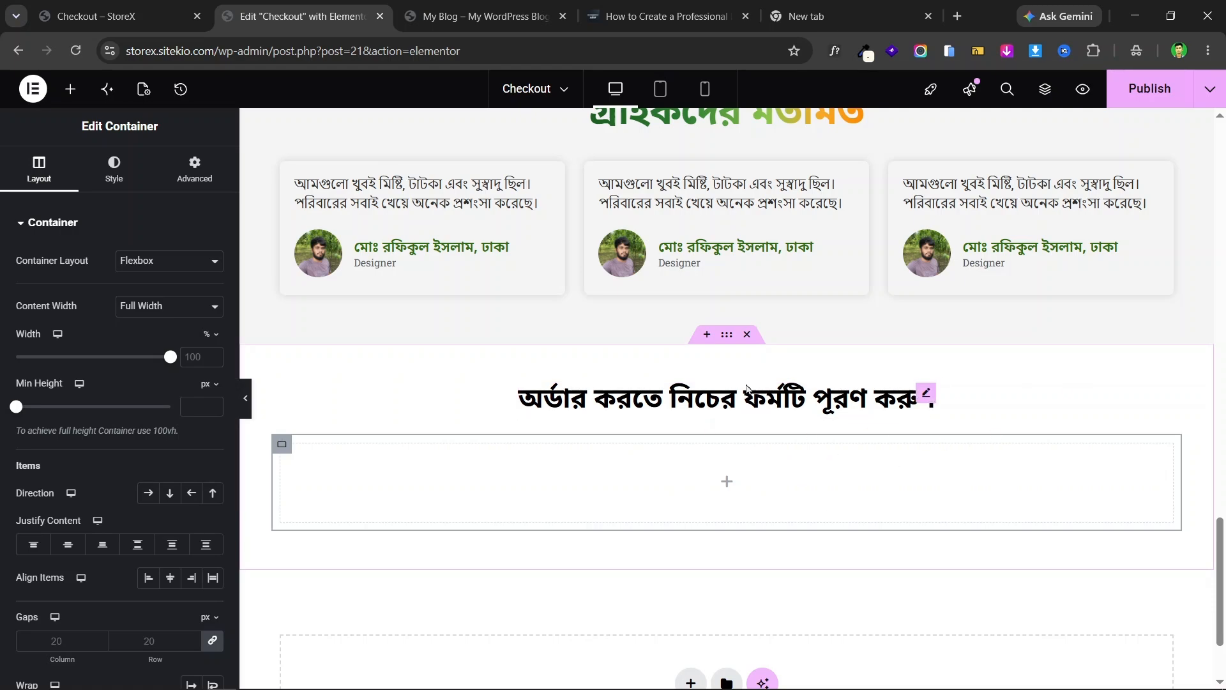
{"action": "left_click", "coordinate": [1151, 99]}
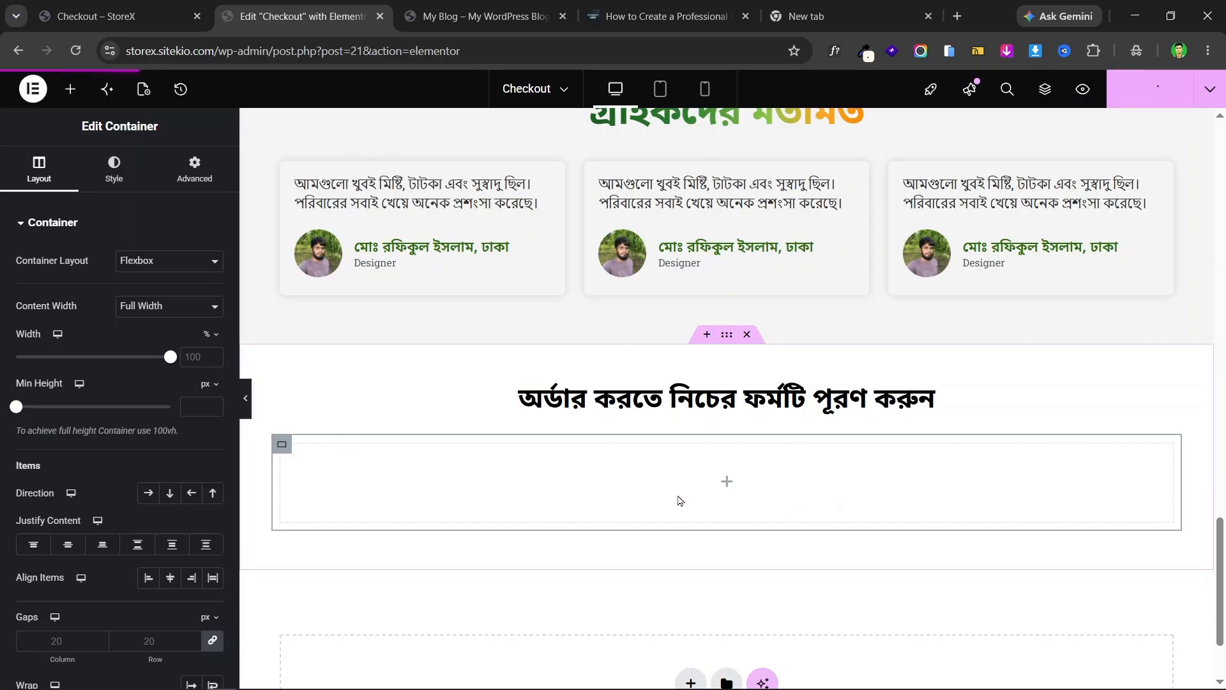
{"action": "left_click", "coordinate": [96, 16]}
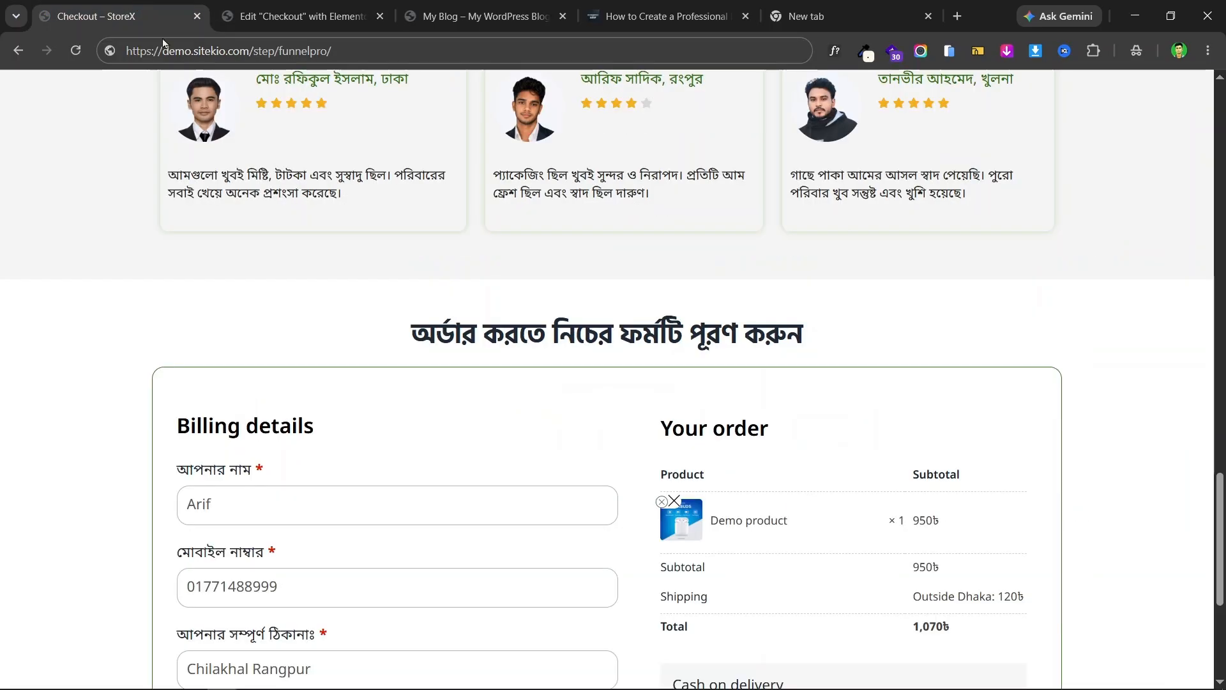
{"action": "scroll", "coordinate": [478, 503], "scroll_direction": "down", "scroll_amount": 4}
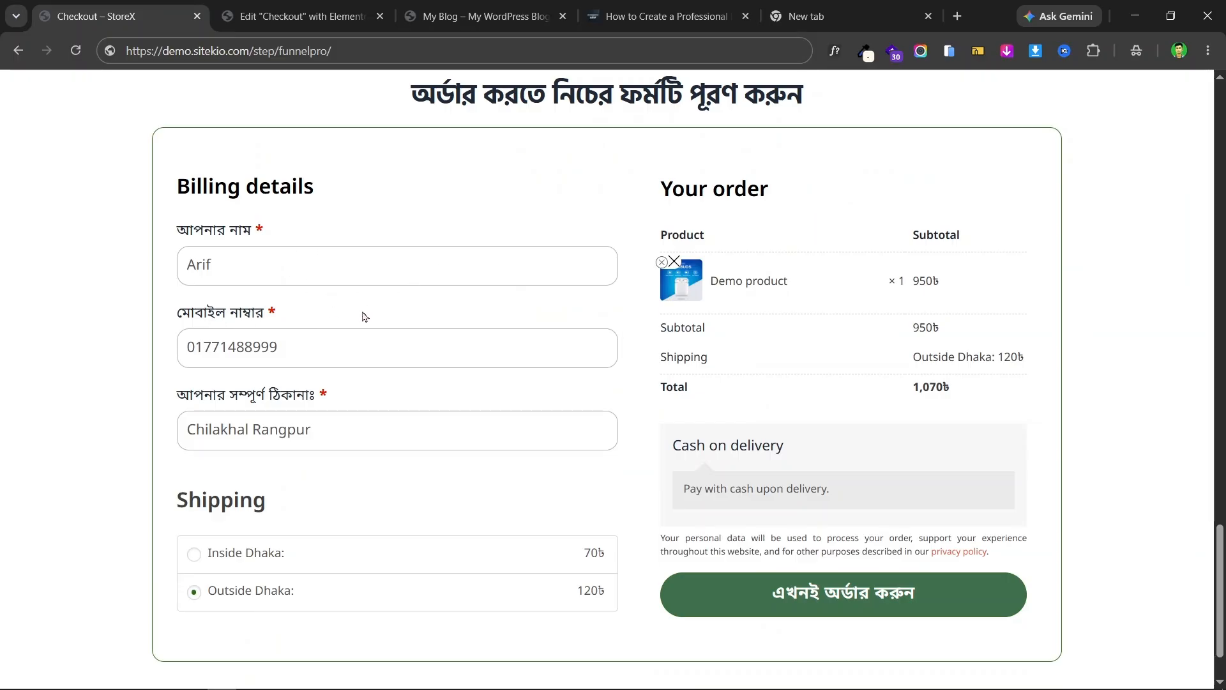
{"action": "left_click", "coordinate": [303, 16]}
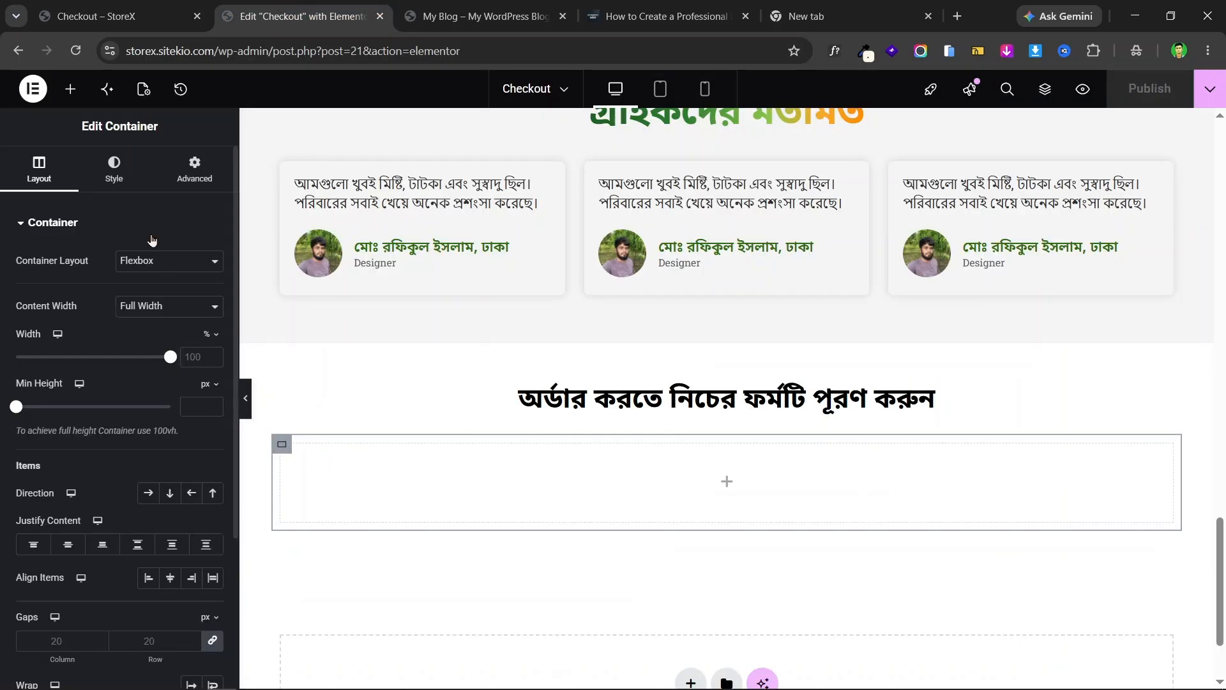
- Give the container a solid 1 px border in the green Primary colour
{"action": "left_click", "coordinate": [122, 180]}
{"action": "left_click", "coordinate": [102, 395]}
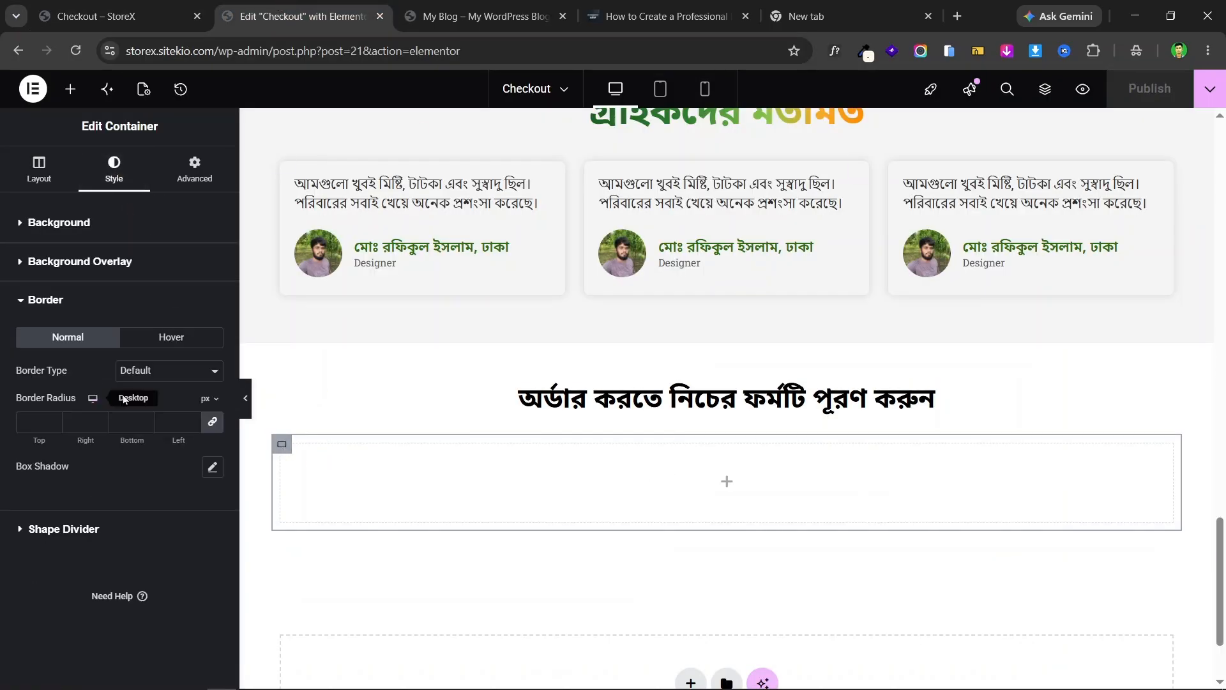
{"action": "left_click", "coordinate": [154, 376]}
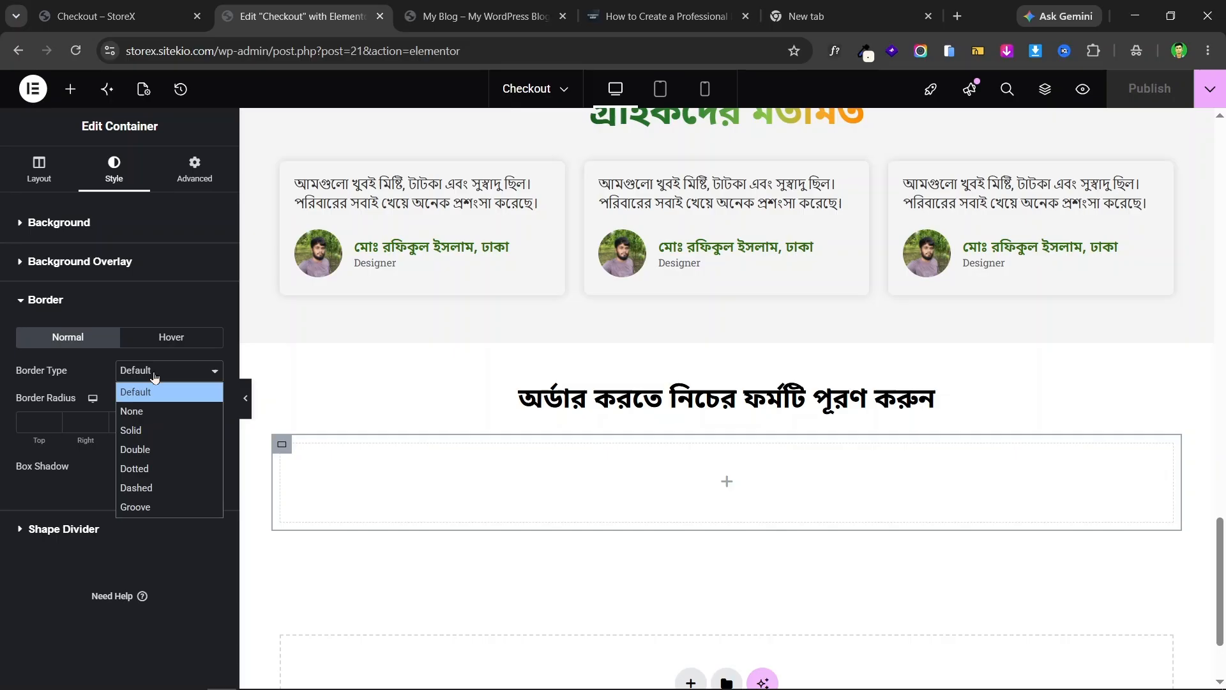
{"action": "left_click", "coordinate": [160, 430]}
{"action": "left_click", "coordinate": [193, 422]}
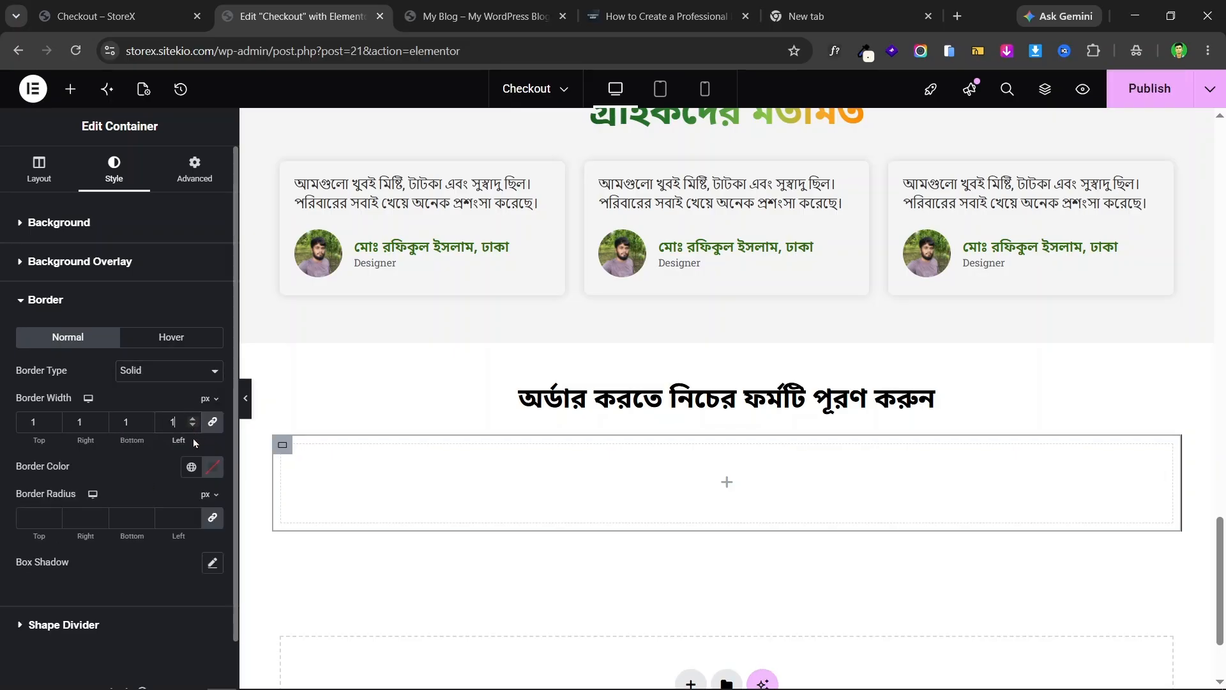
{"action": "left_click", "coordinate": [192, 467]}
{"action": "left_click", "coordinate": [117, 543]}
- Round the container border corners to 15 px, comparing with the live form
{"action": "left_click", "coordinate": [121, 16]}
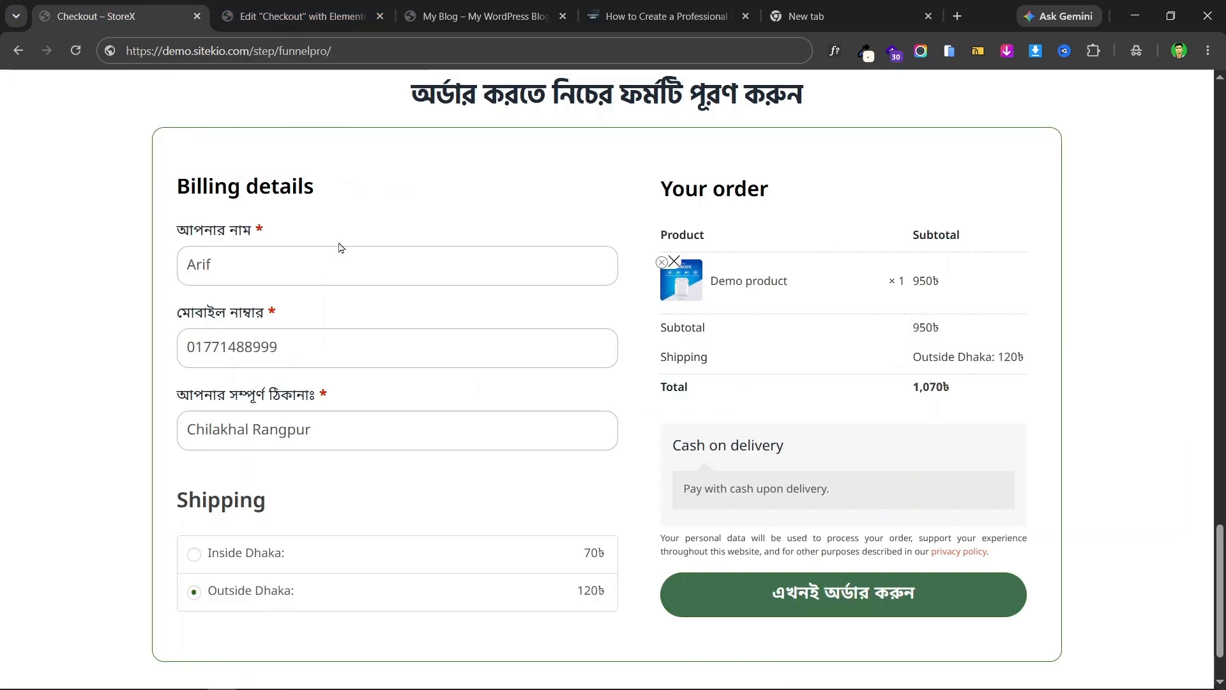
{"action": "left_click", "coordinate": [242, 8]}
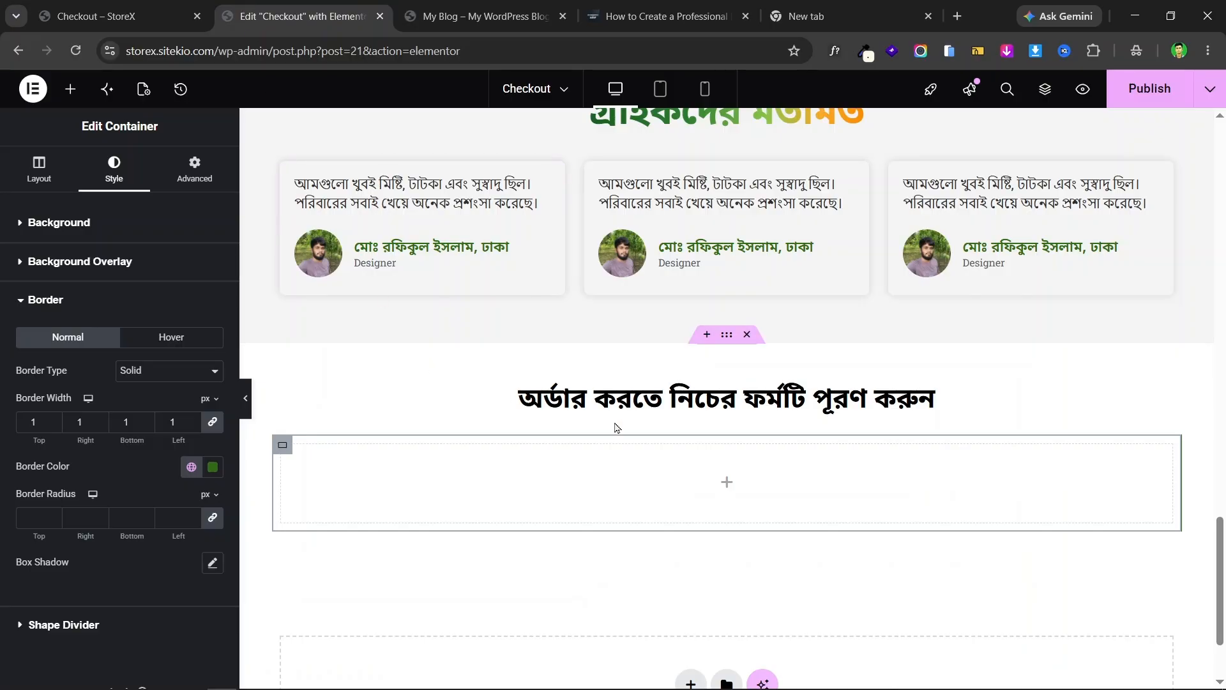
{"action": "left_click", "coordinate": [134, 7]}
{"action": "left_click", "coordinate": [268, 14]}
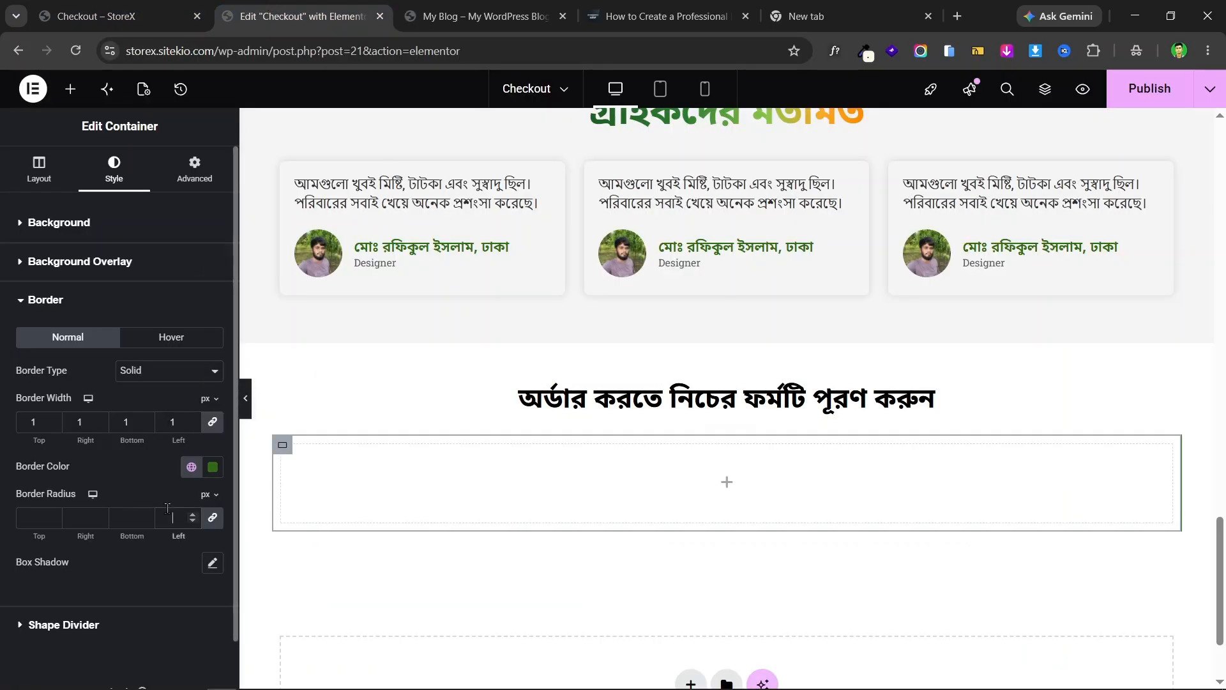
{"action": "type", "text": "5"}
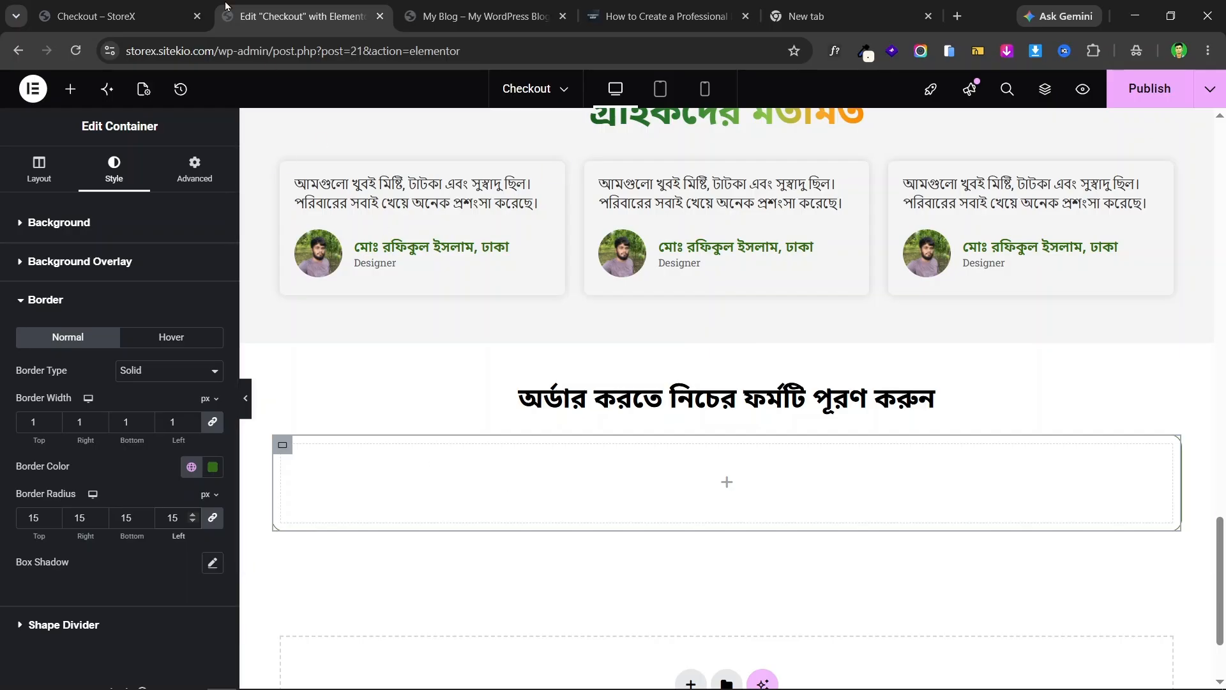
{"action": "left_click", "coordinate": [147, 10]}
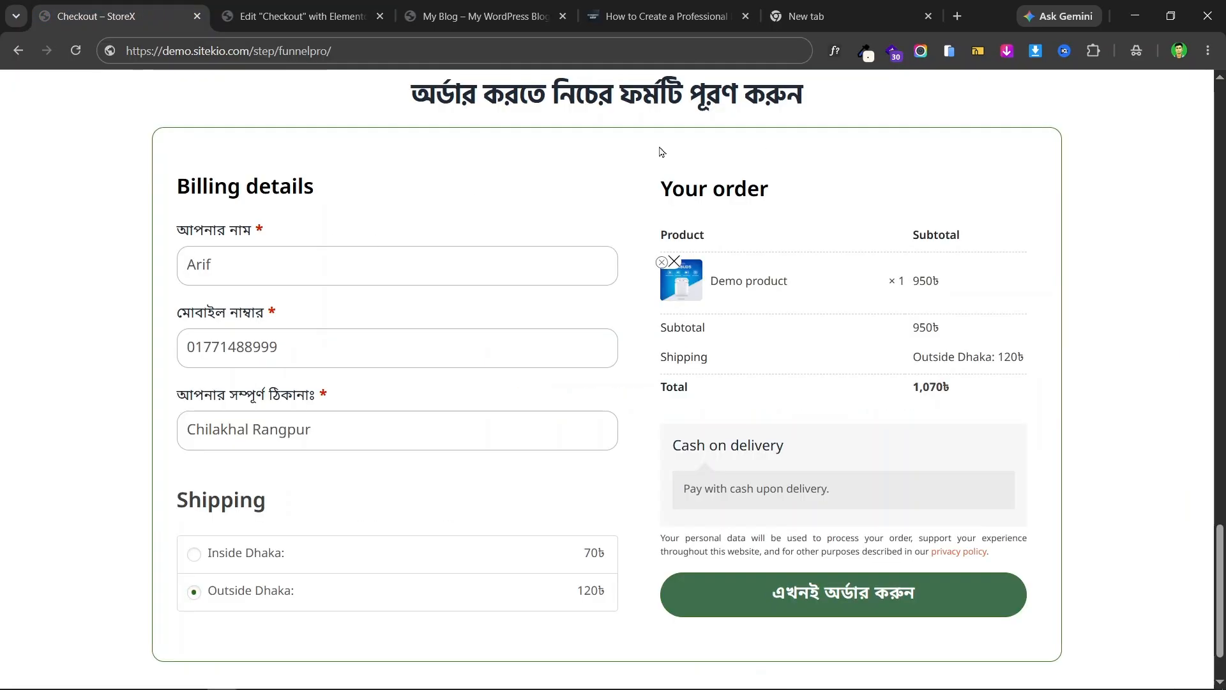
{"action": "scroll", "coordinate": [411, 301], "scroll_direction": "down", "scroll_amount": 1}
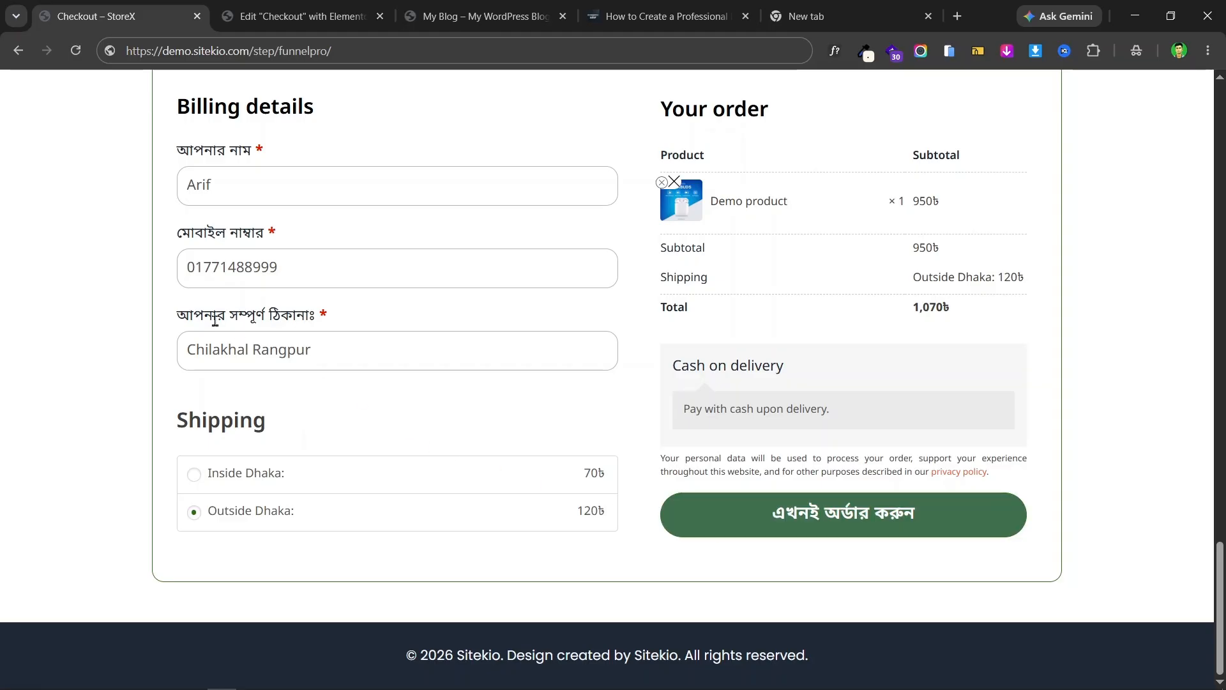
{"action": "scroll", "coordinate": [179, 240], "scroll_direction": "up", "scroll_amount": 1}
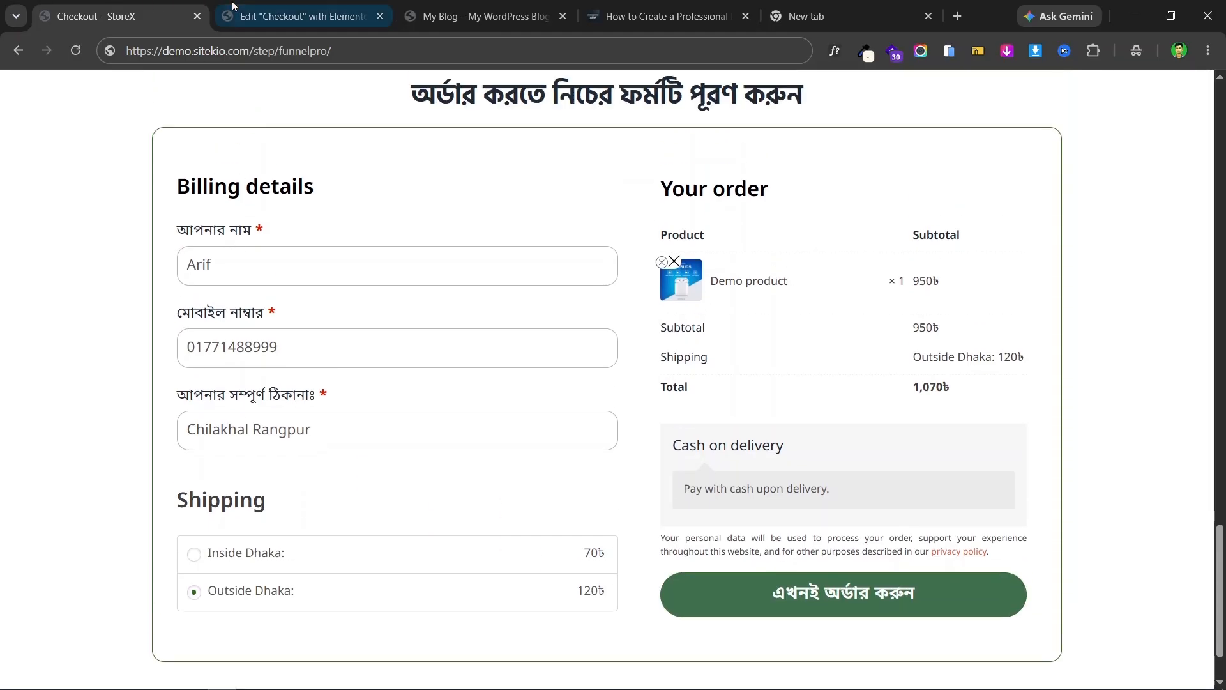
{"action": "left_click", "coordinate": [285, 16]}
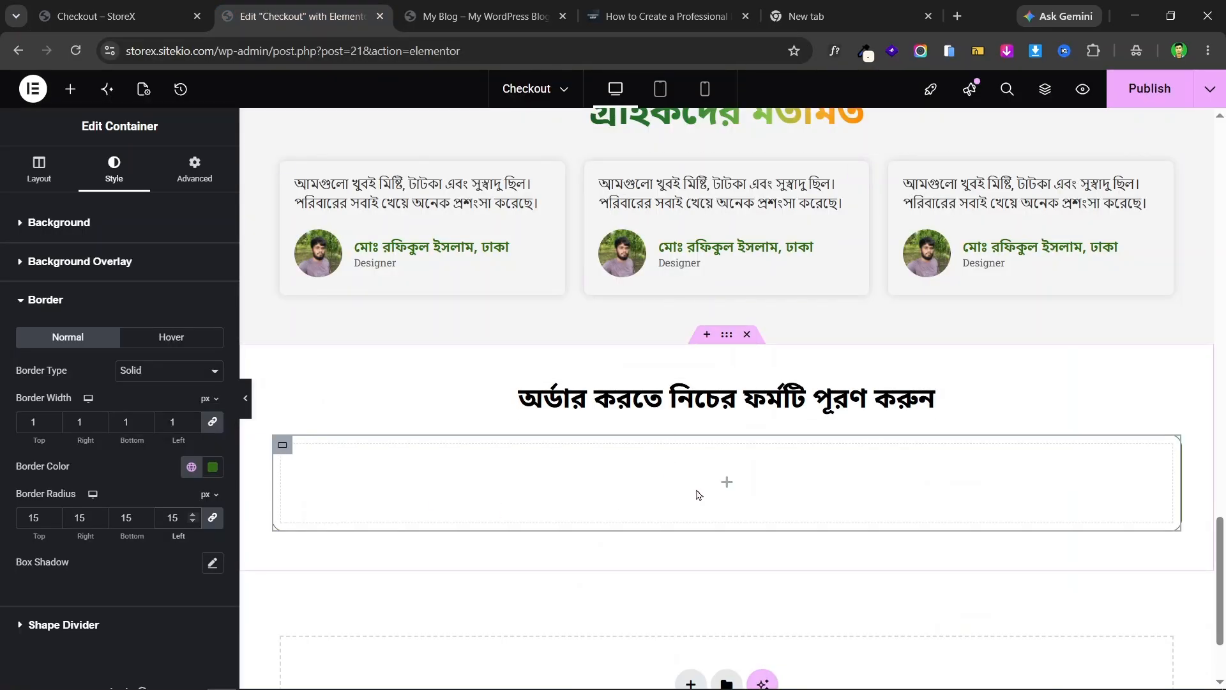
- Set the container padding to 40 top/bottom and 20 left/right
{"action": "left_click", "coordinate": [200, 179]}
{"action": "left_click", "coordinate": [214, 341]}
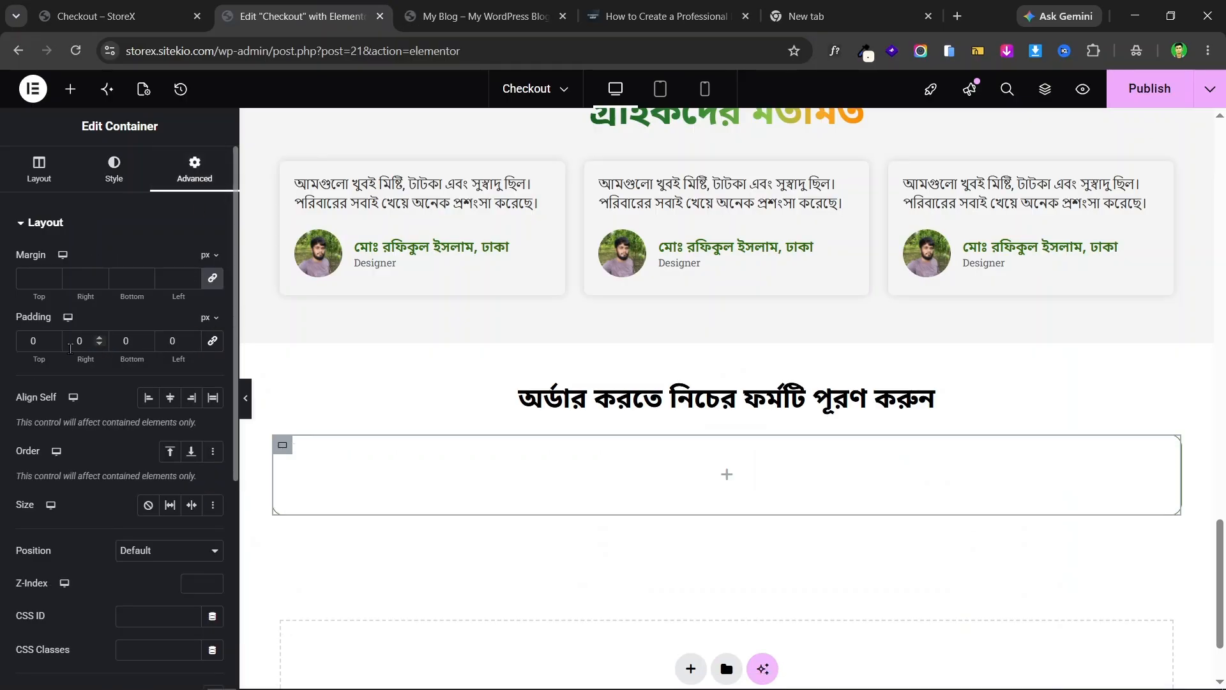
{"action": "left_click", "coordinate": [26, 339]}
{"action": "type", "text": "4"}
{"action": "left_click", "coordinate": [119, 341]}
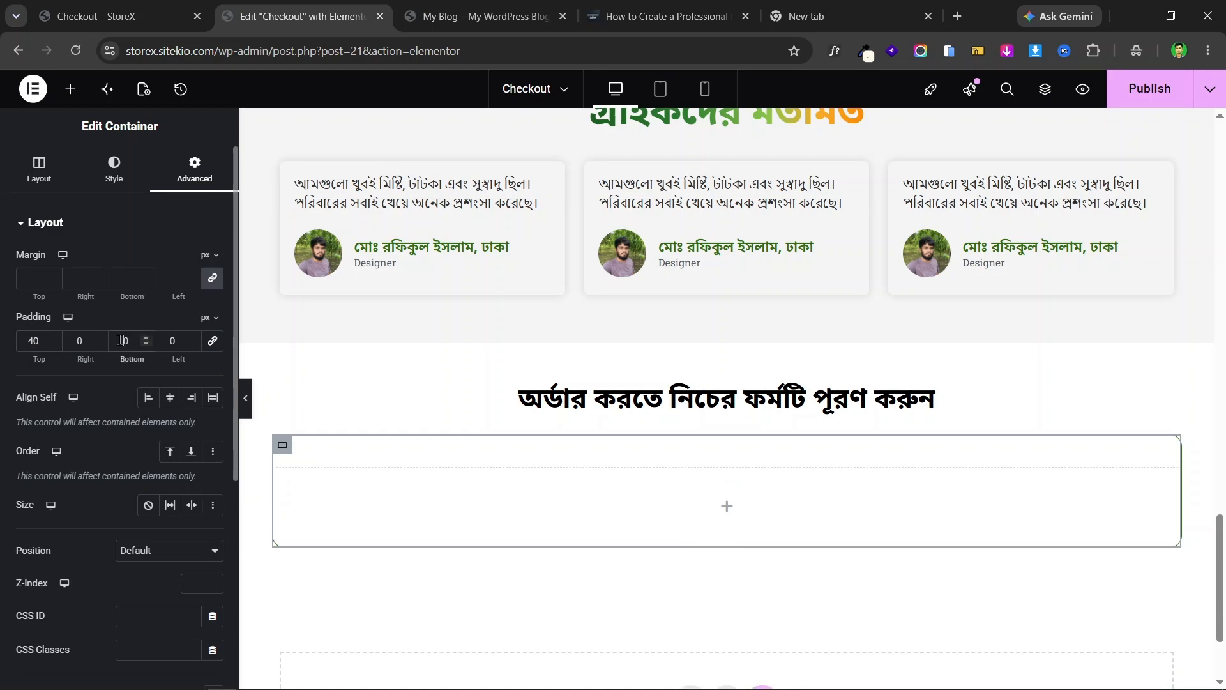
{"action": "type", "text": "4"}
{"action": "left_click", "coordinate": [69, 341]}
{"action": "type", "text": "2"}
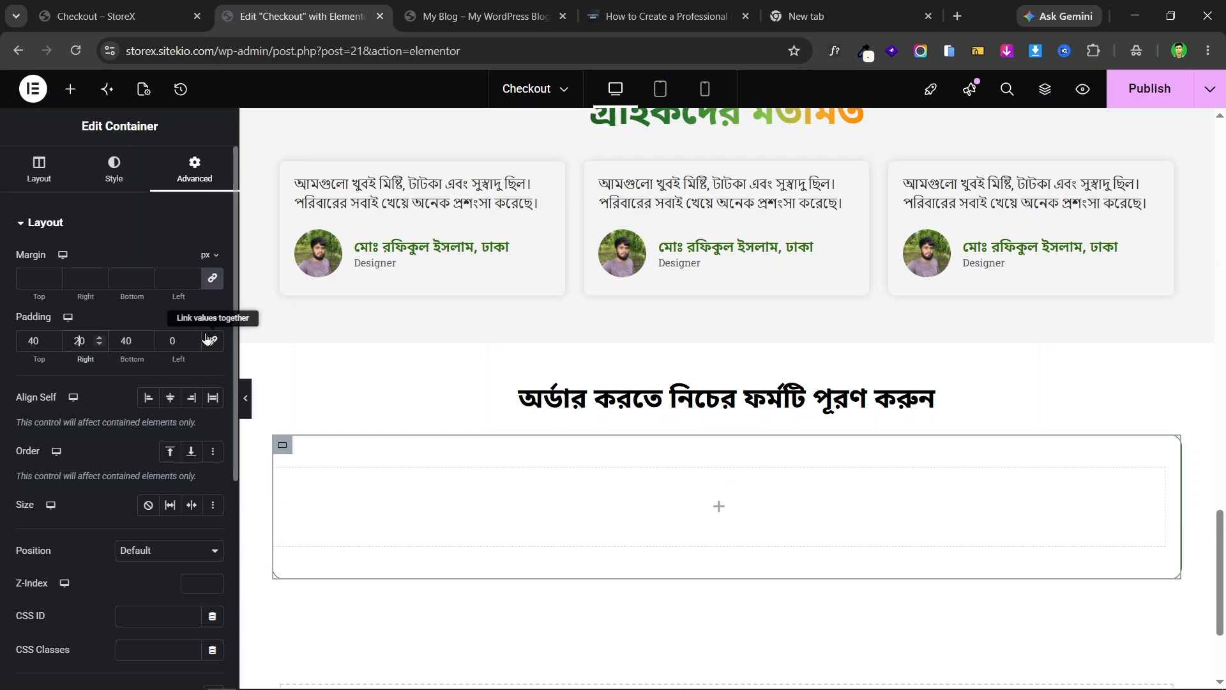
{"action": "left_click", "coordinate": [169, 340]}
{"action": "type", "text": "2"}
- Compare the spacing with the live checkout page and preview without the panel
{"action": "left_click", "coordinate": [148, 17]}
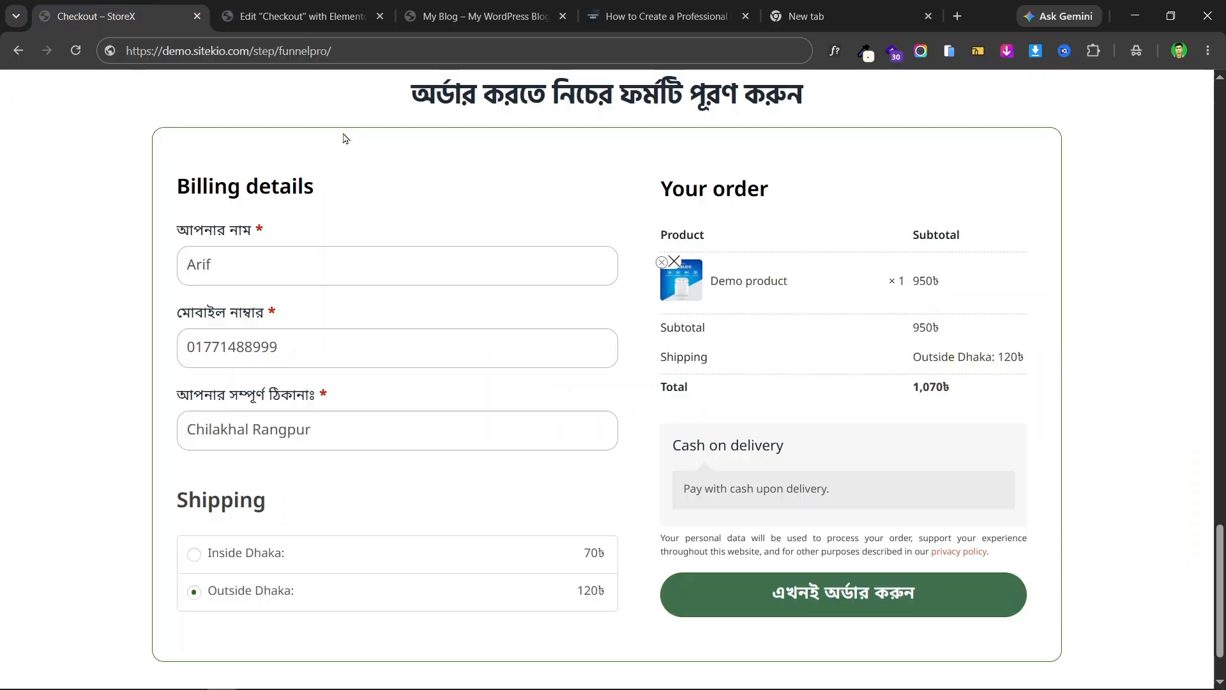
{"action": "left_click", "coordinate": [286, 9]}
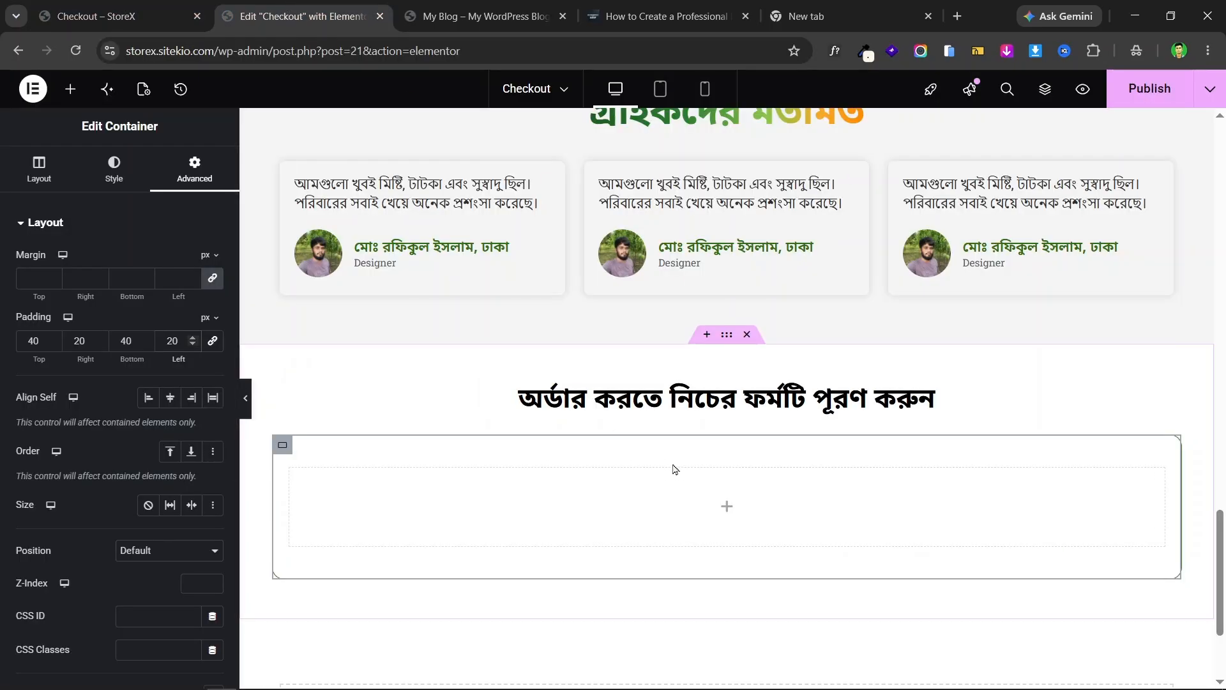
{"action": "scroll", "coordinate": [673, 468], "scroll_direction": "down", "scroll_amount": 2}
{"action": "left_click", "coordinate": [245, 398]}
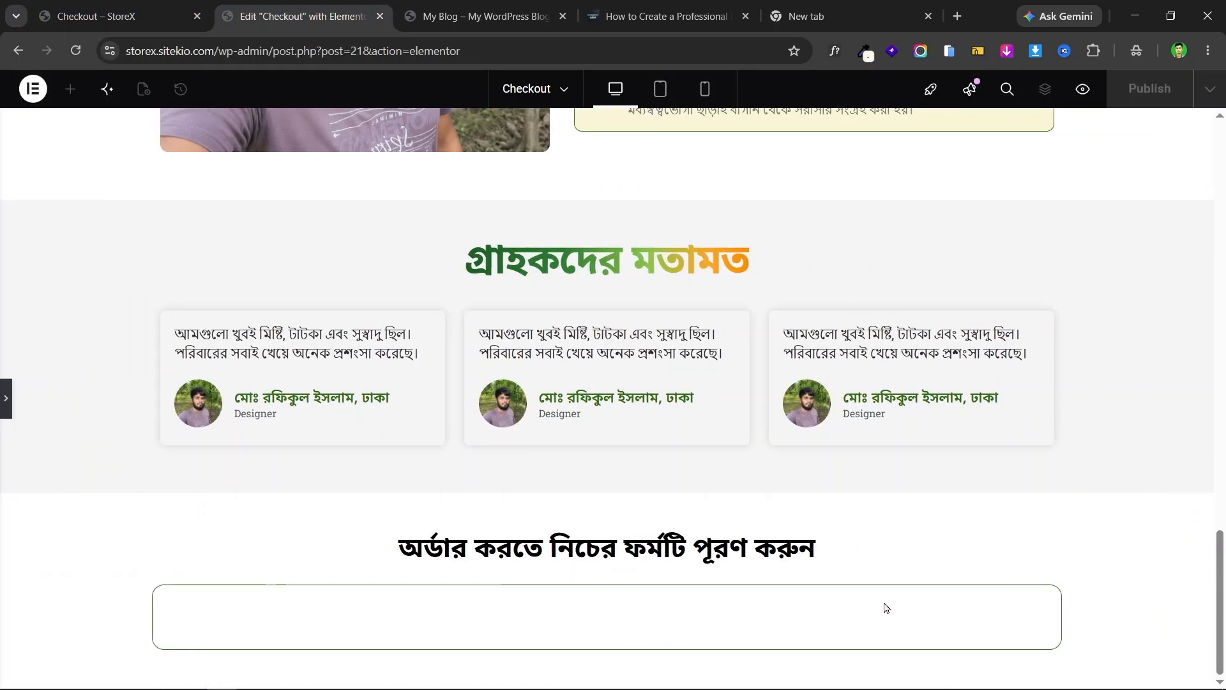
- Return to editing the container and publish the current page changes
{"action": "left_click", "coordinate": [5, 398]}
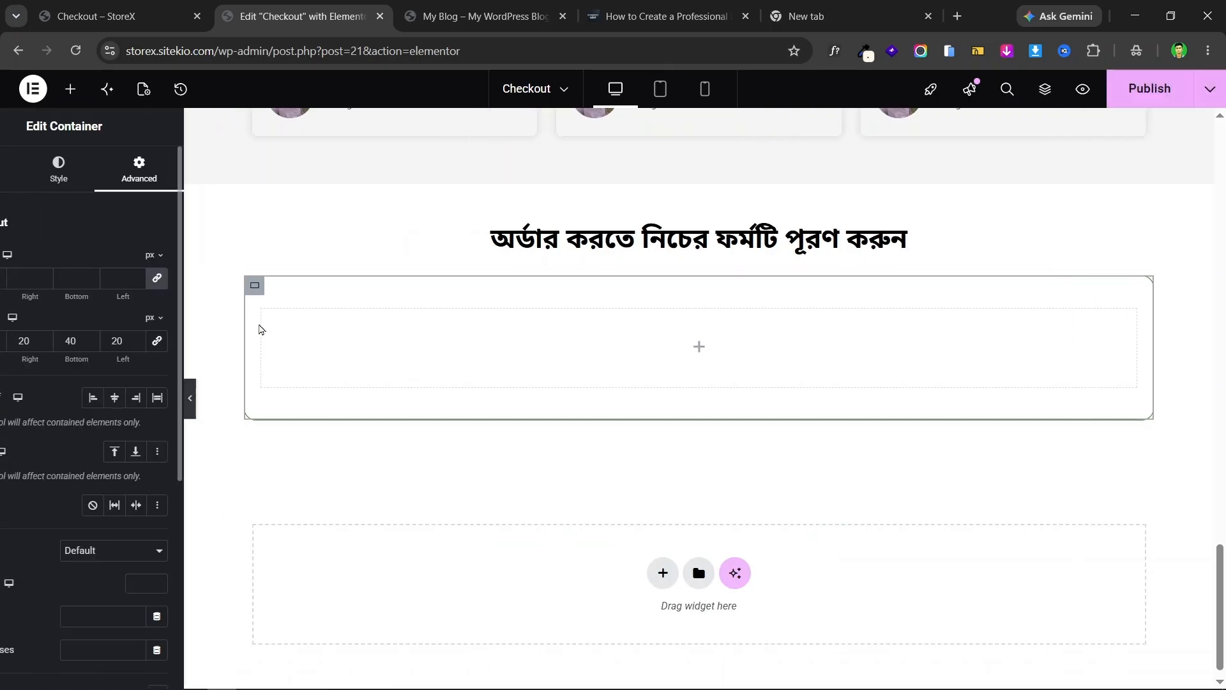
{"action": "scroll", "coordinate": [447, 311], "scroll_direction": "down", "scroll_amount": 1}
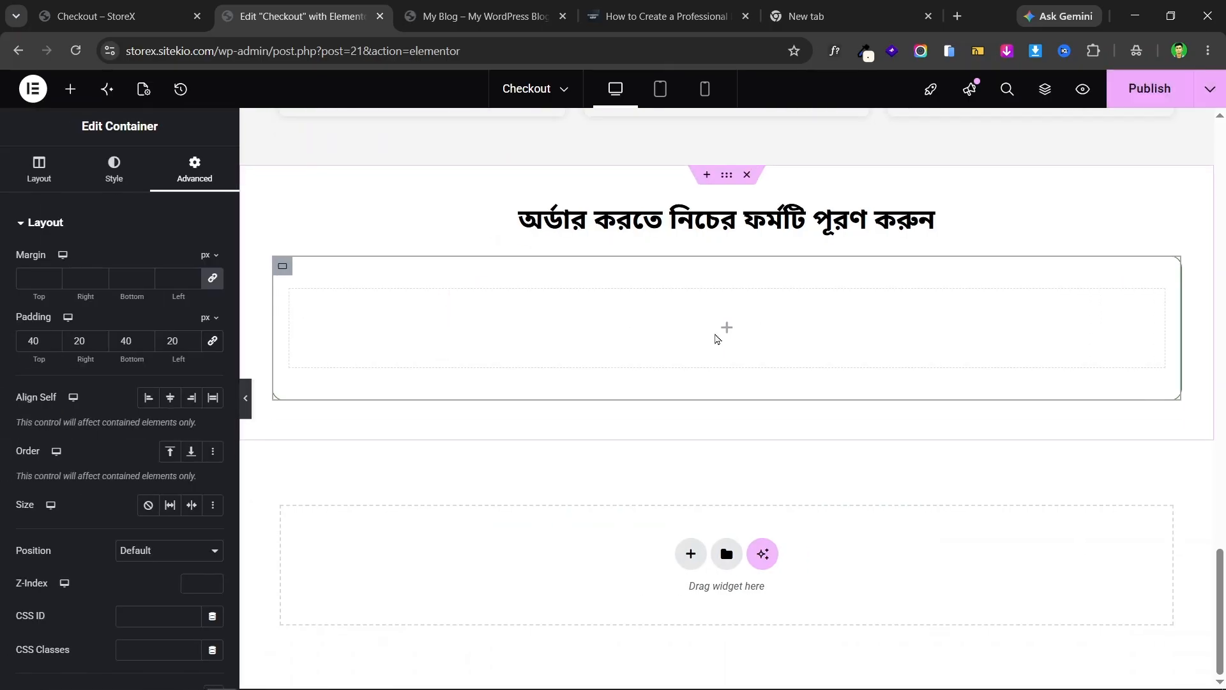
{"action": "left_click", "coordinate": [1150, 88]}
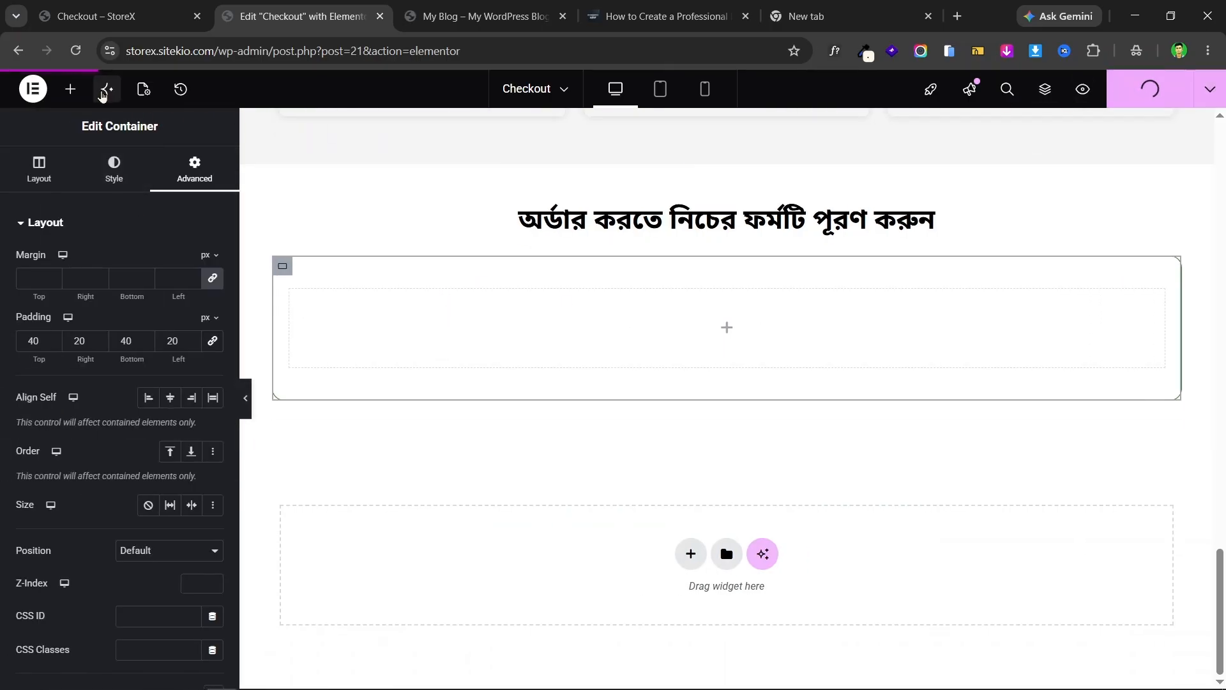
- Search 'che', place the Checkout Form widget into the empty container, and publish
{"action": "left_click", "coordinate": [70, 89]}
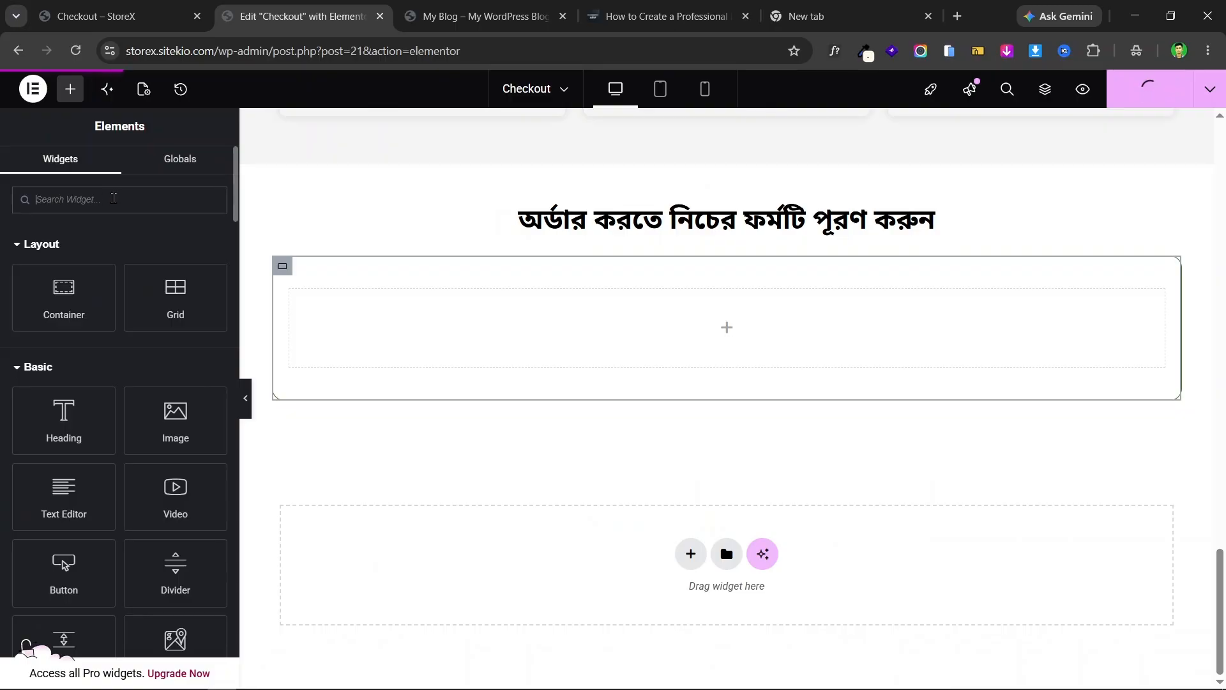
{"action": "type", "text": "chw"}
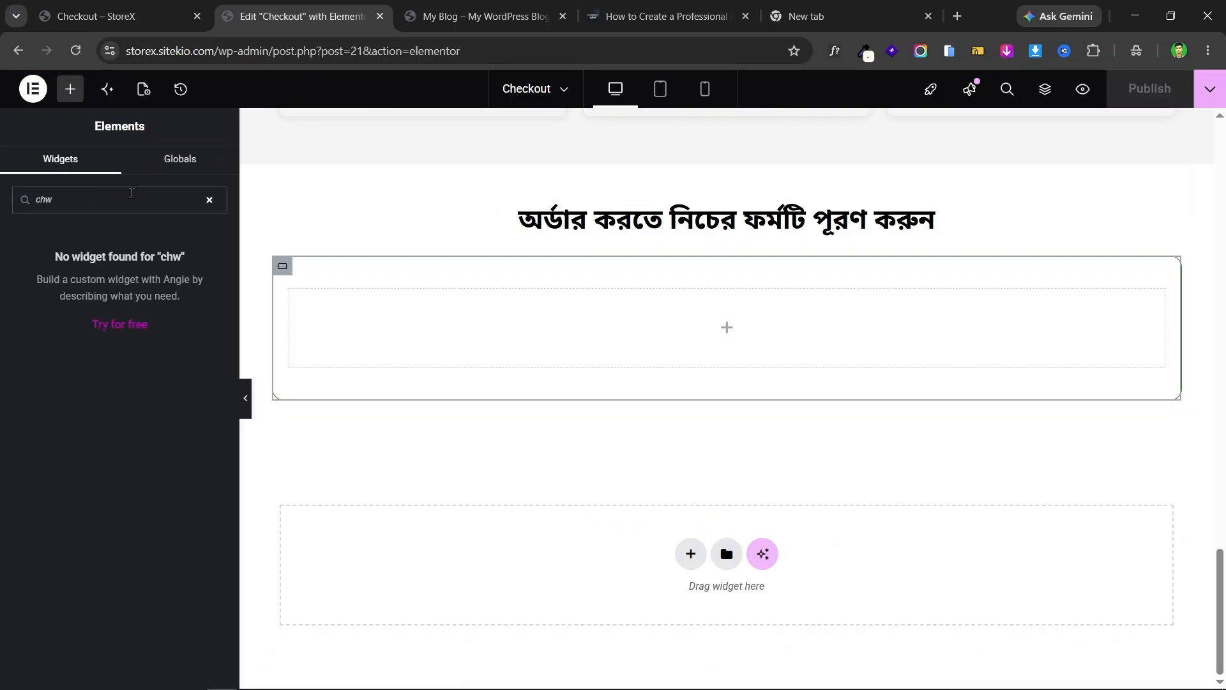
{"action": "key", "text": "BackSpace"}
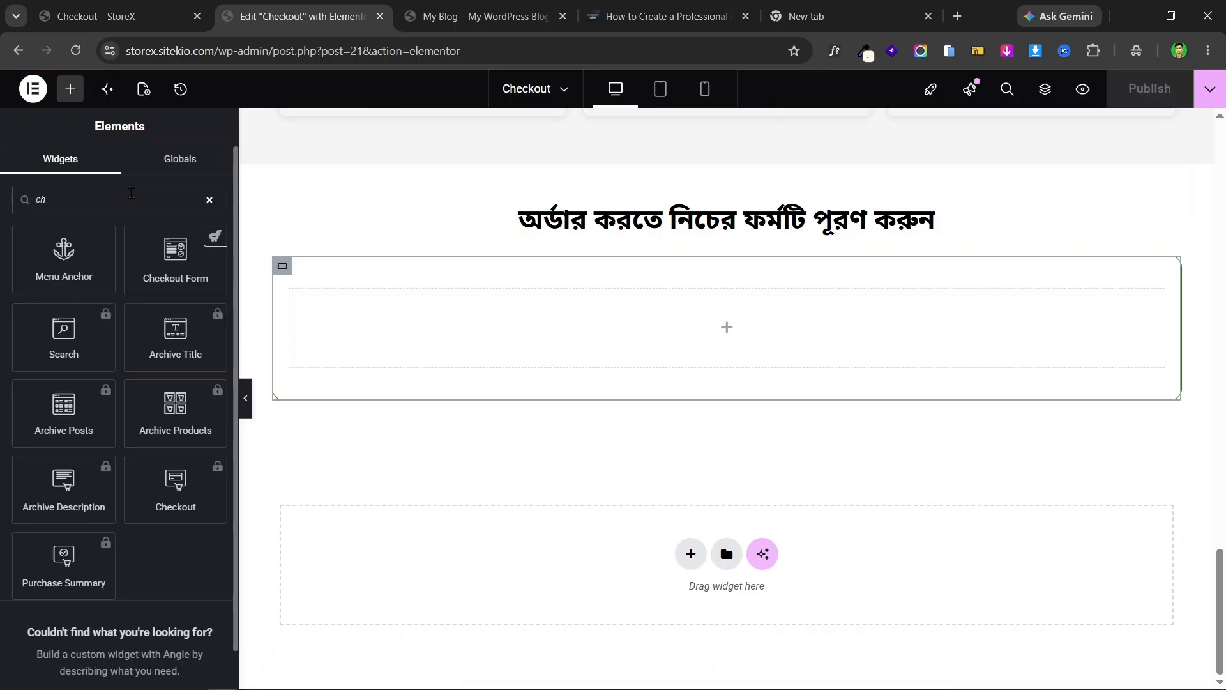
{"action": "key", "text": "BackSpace"}
{"action": "type", "text": "che"}
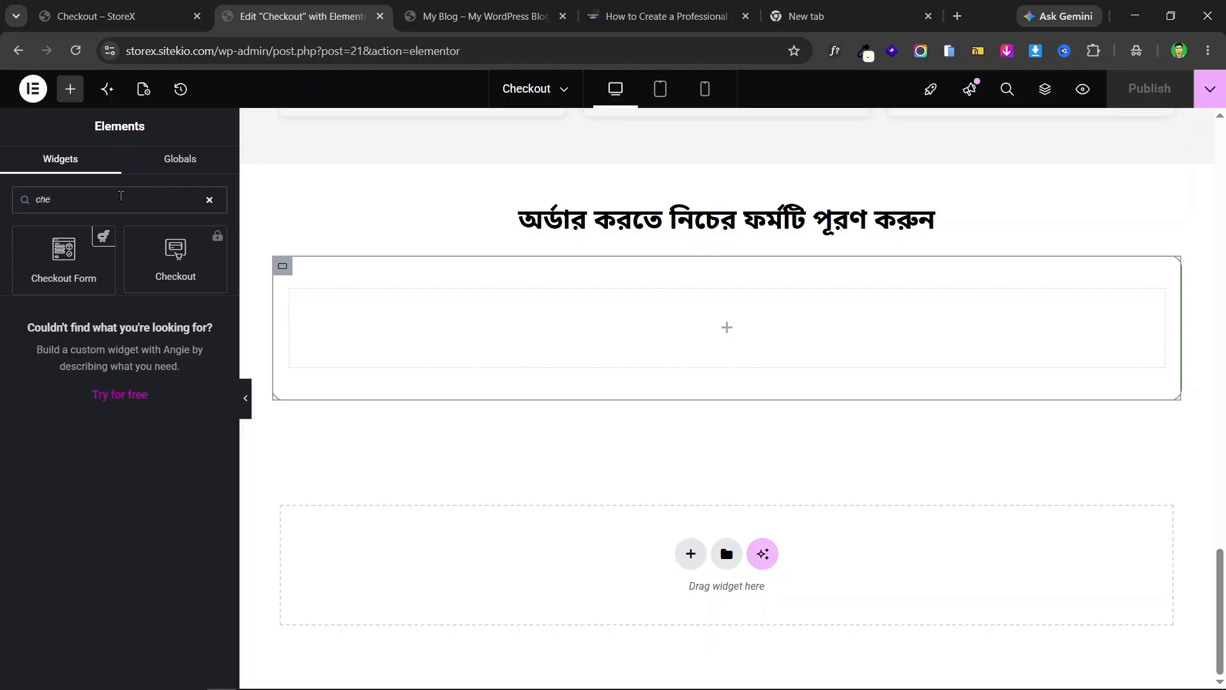
{"action": "left_click_drag", "start_coordinate": [63, 258], "coordinate": [715, 333]}
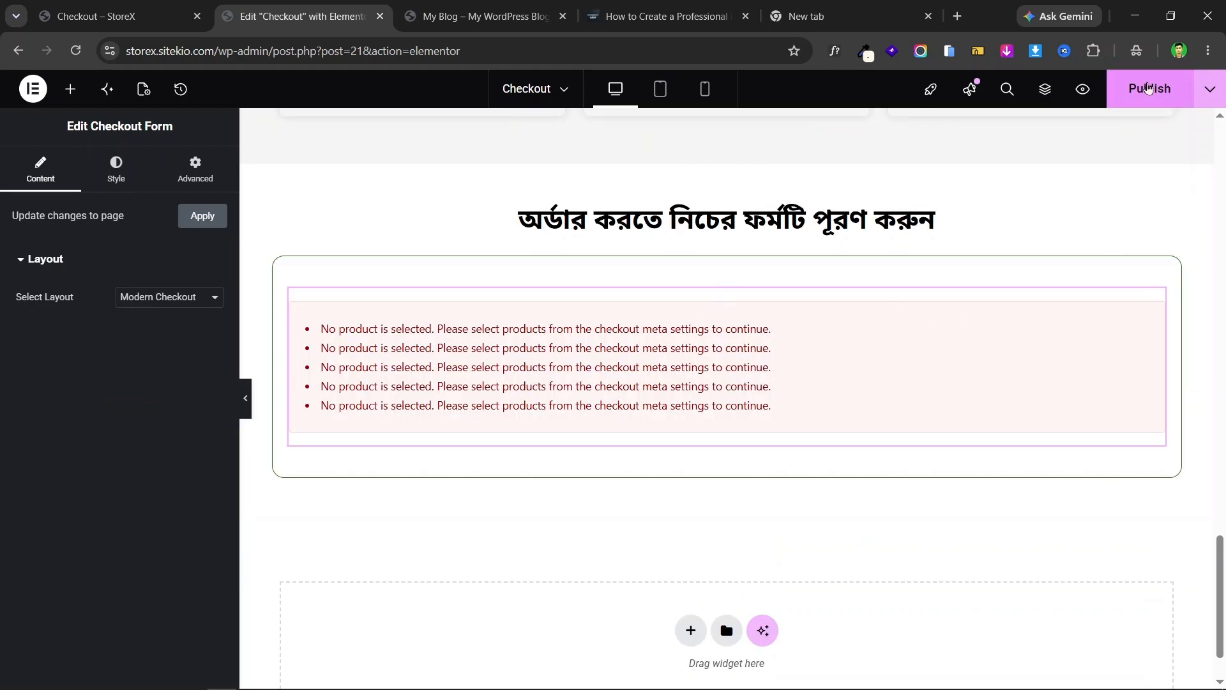
{"action": "left_click", "coordinate": [1148, 88]}
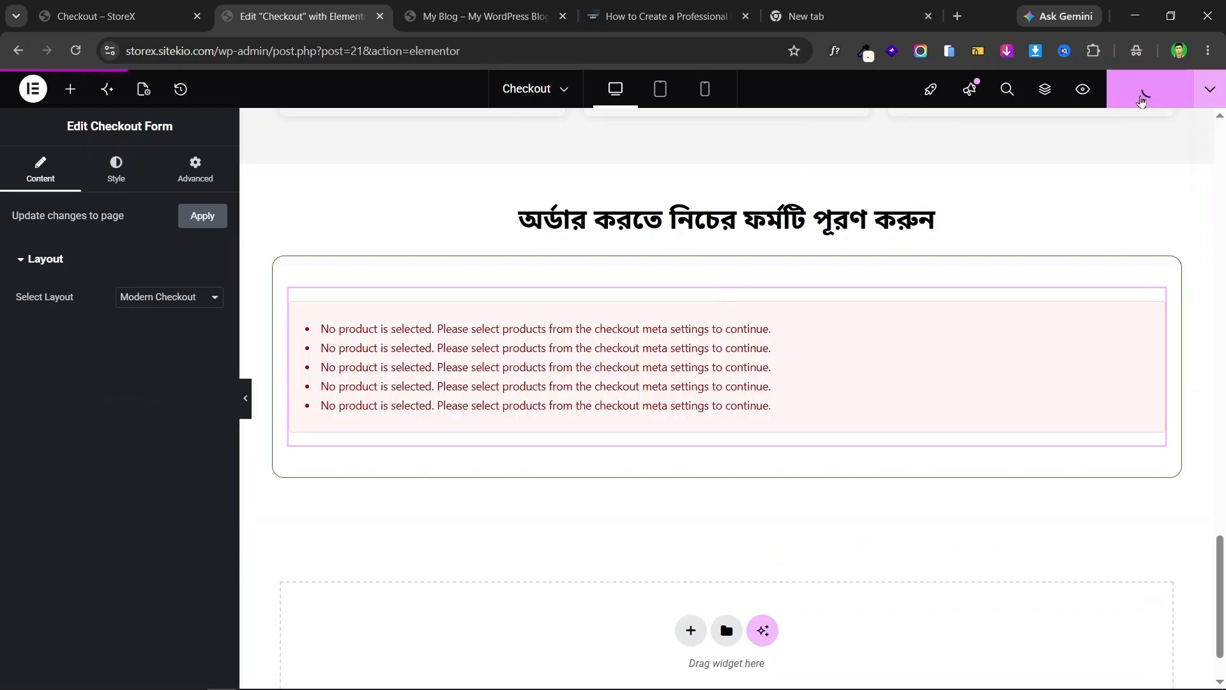
{"action": "left_click", "coordinate": [479, 7]}
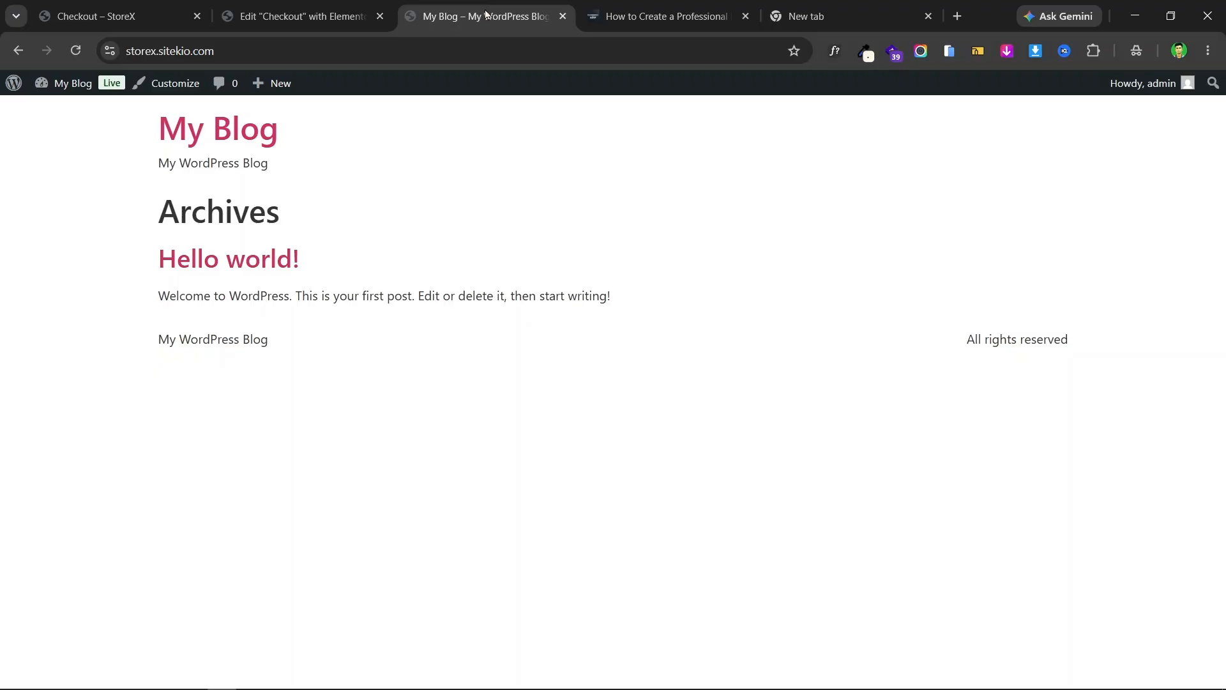
- Go to the admin Dashboard and open the FunnelPro funnel in CartFlows
{"action": "mouse_move", "coordinate": [66, 83]}
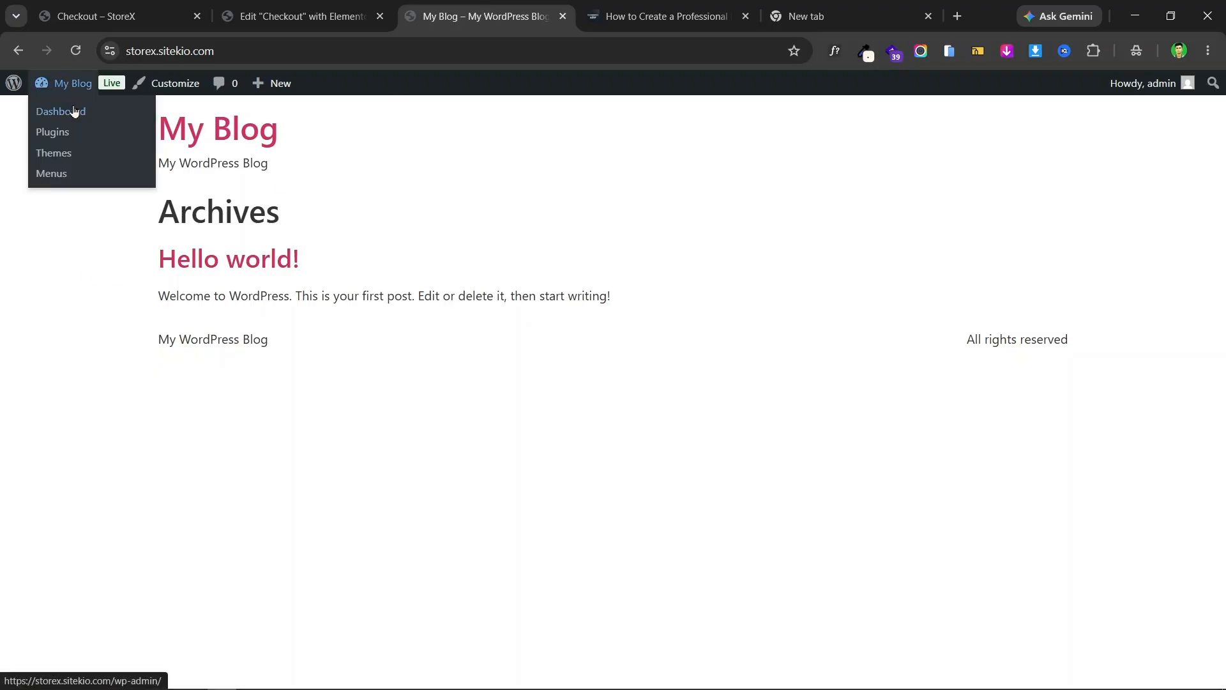
{"action": "left_click", "coordinate": [74, 113]}
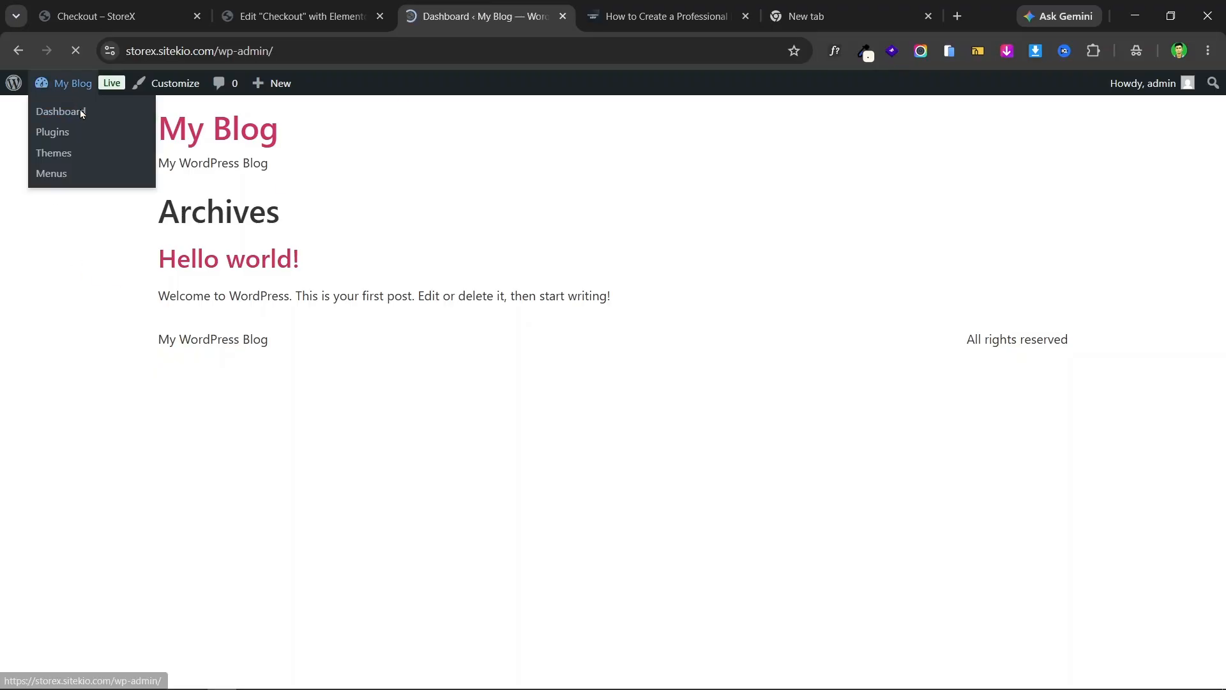
{"action": "scroll", "coordinate": [1039, 269], "scroll_direction": "down", "scroll_amount": 1}
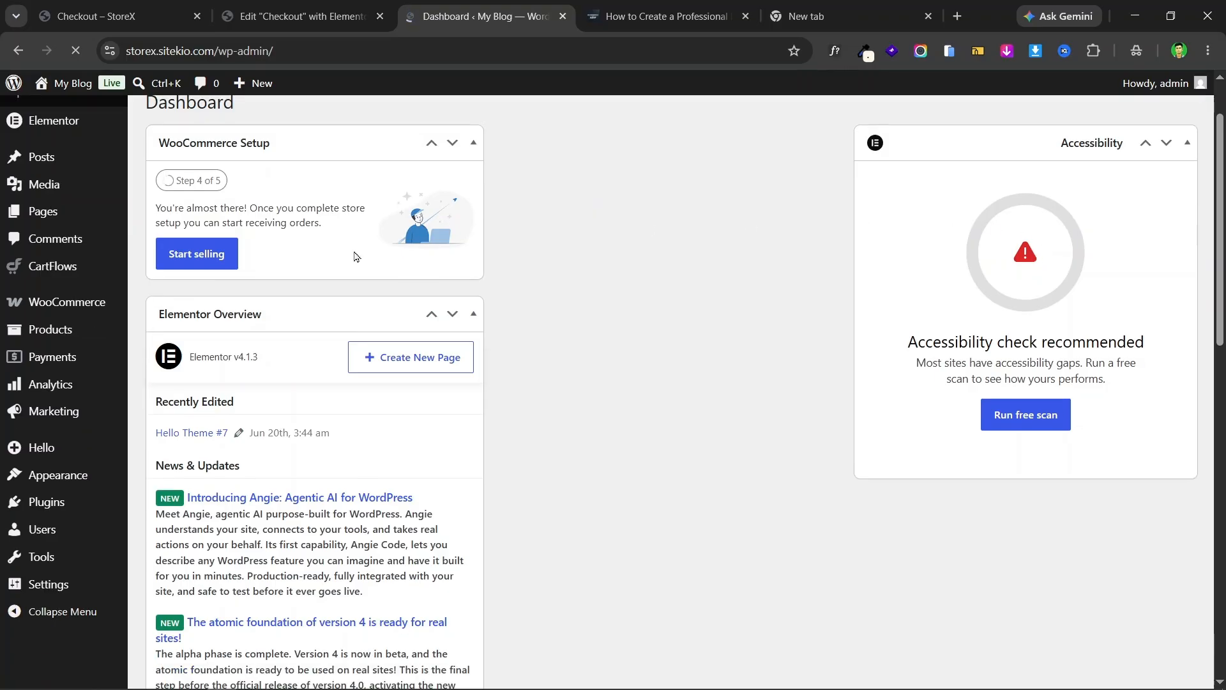
{"action": "mouse_move", "coordinate": [75, 332]}
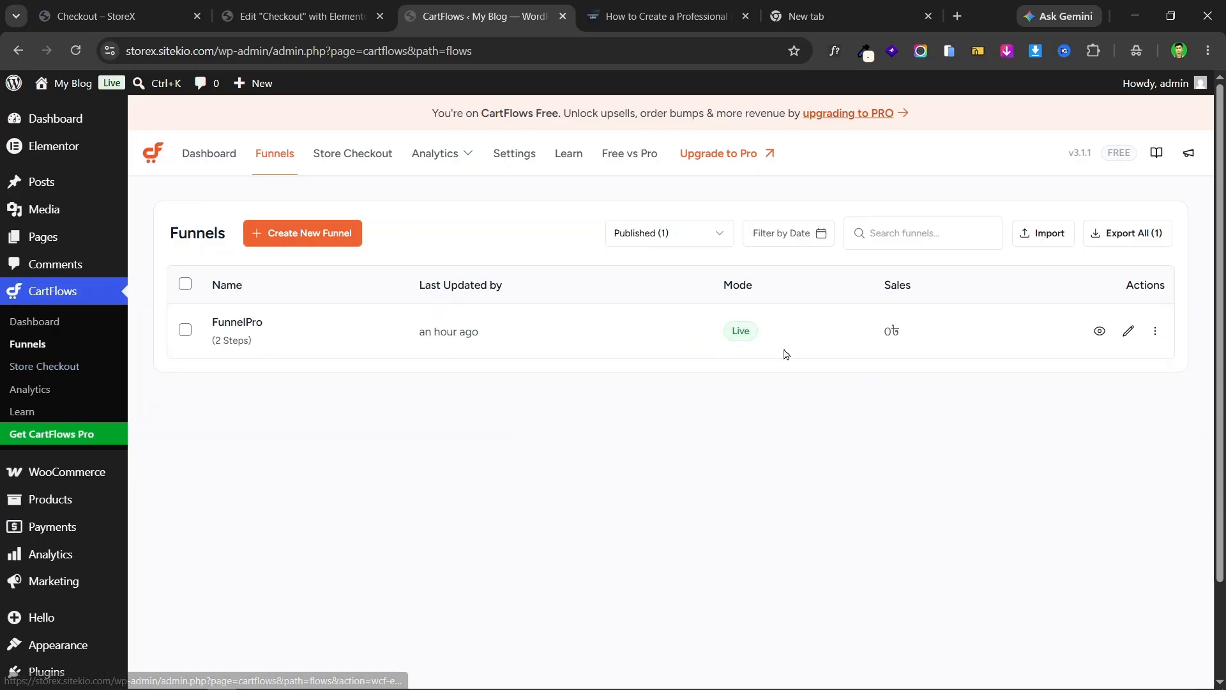
{"action": "left_click", "coordinate": [332, 332]}
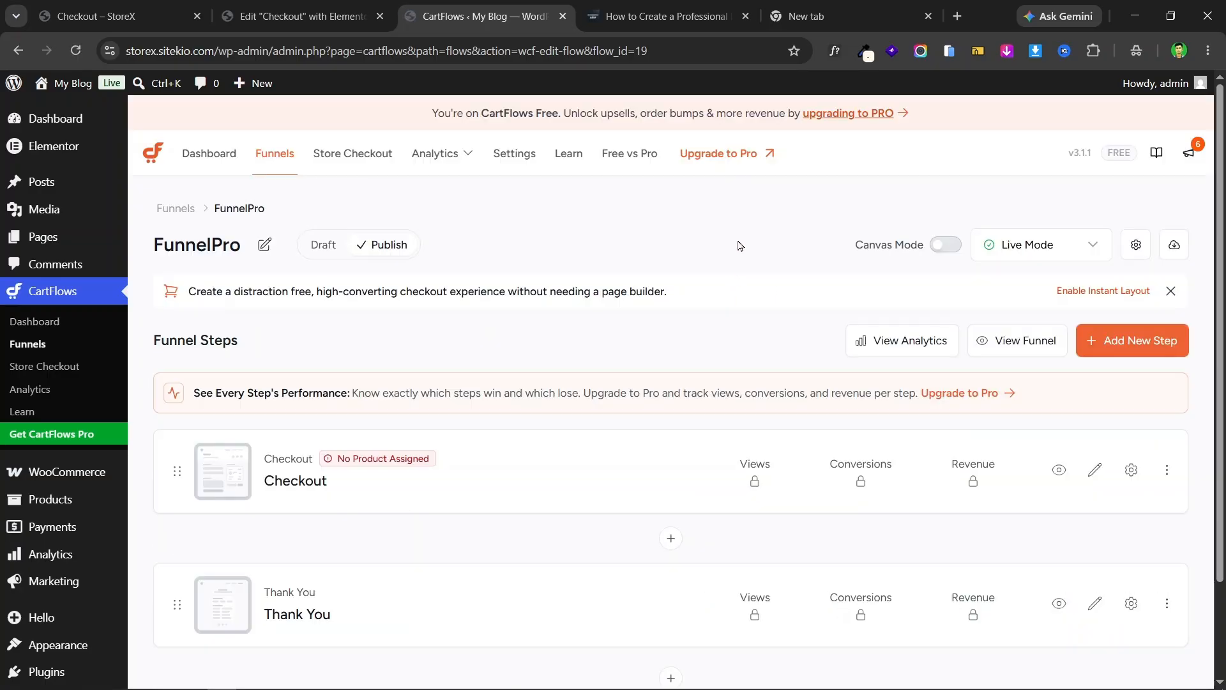
{"action": "scroll", "coordinate": [883, 328], "scroll_direction": "down", "scroll_amount": 2}
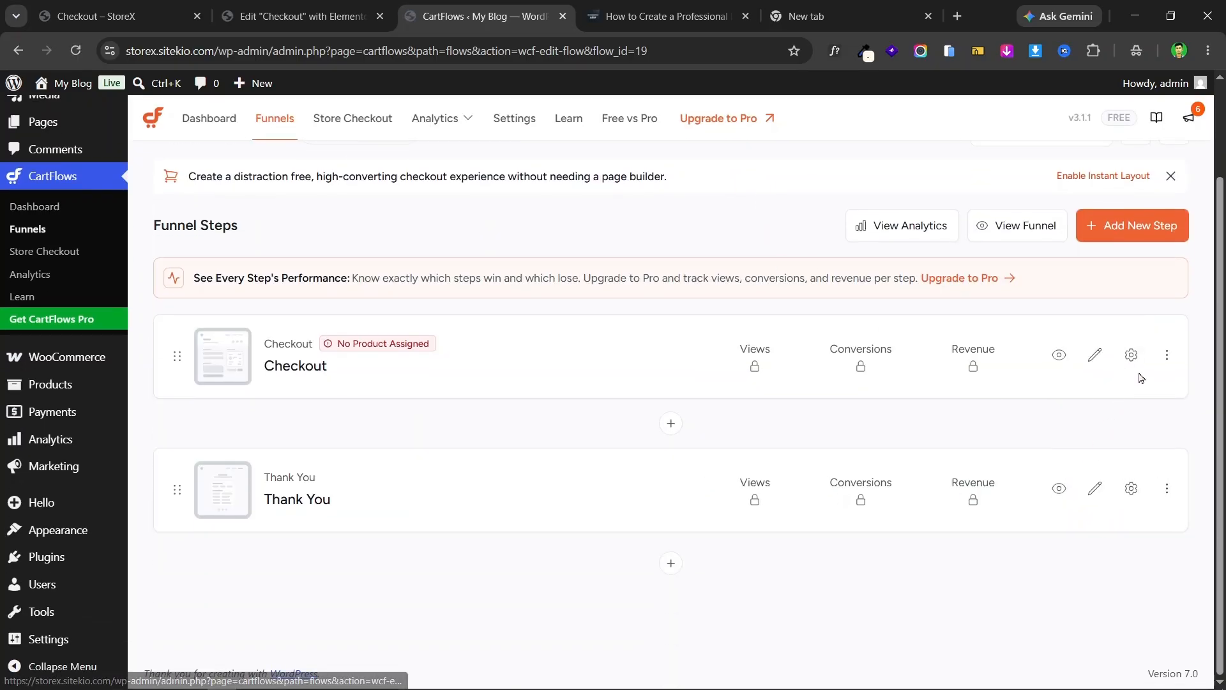
- Add Demo product (#16) to the Checkout step and save the step settings
{"action": "left_click", "coordinate": [1131, 355]}
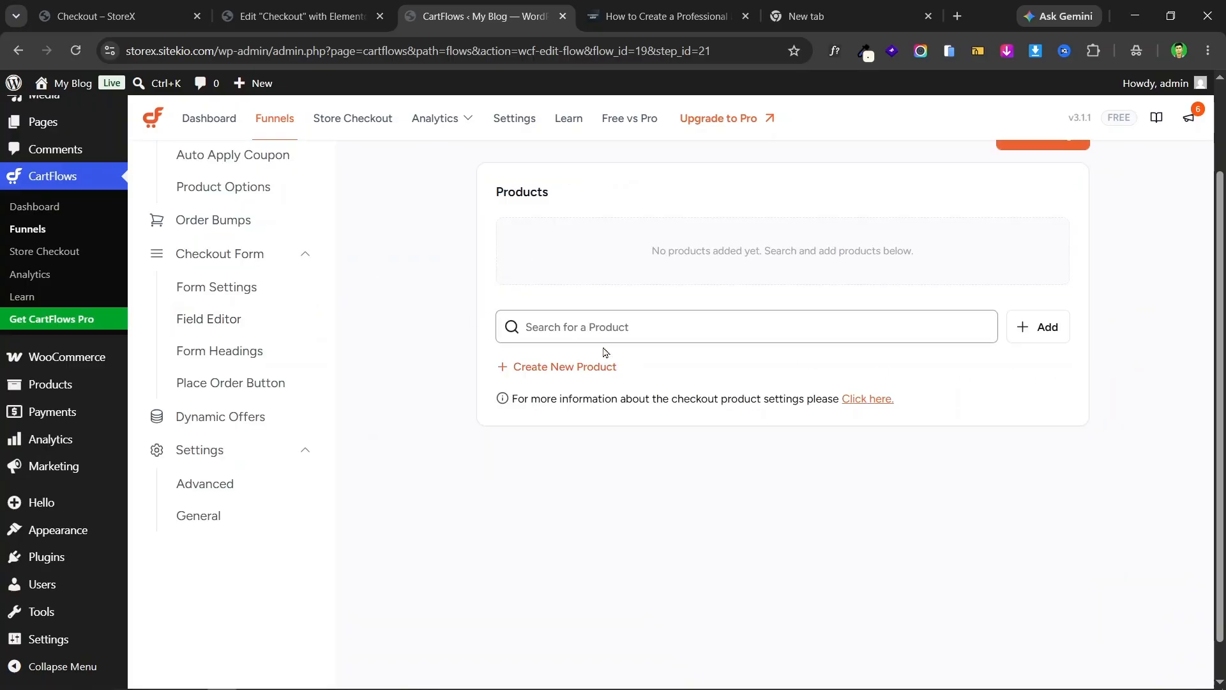
{"action": "scroll", "coordinate": [664, 355], "scroll_direction": "up", "scroll_amount": 2}
{"action": "scroll", "coordinate": [715, 359], "scroll_direction": "down", "scroll_amount": 3}
{"action": "scroll", "coordinate": [754, 350], "scroll_direction": "up", "scroll_amount": 1}
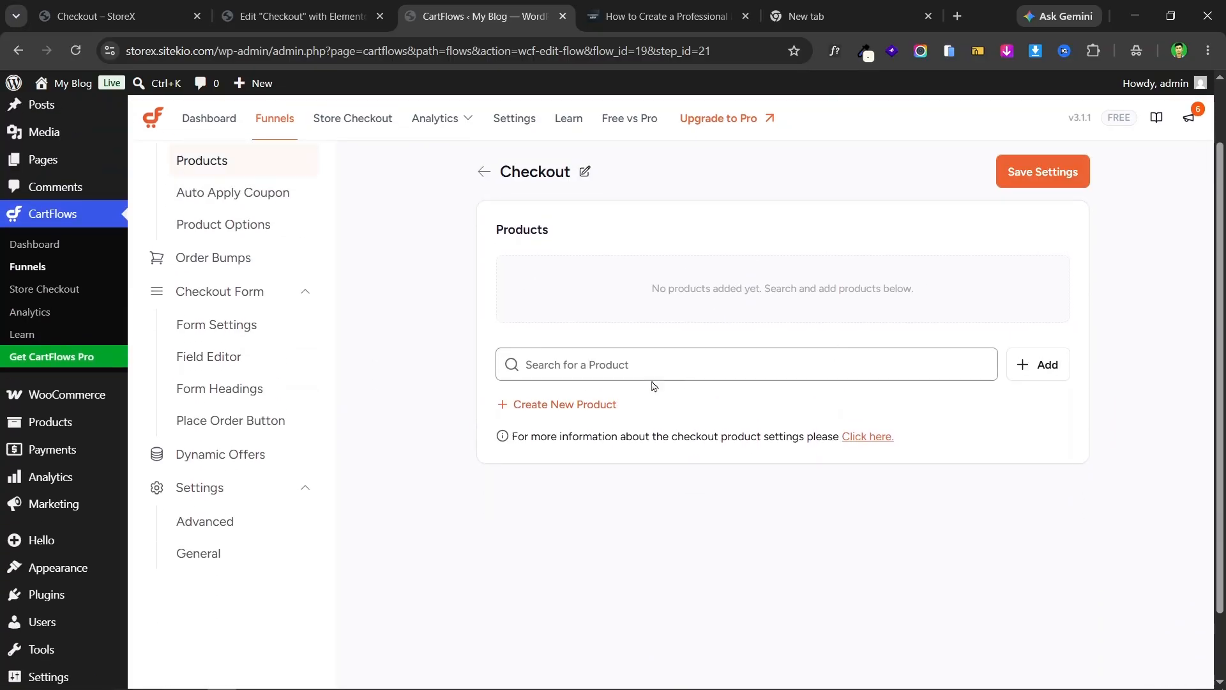
{"action": "left_click", "coordinate": [755, 361]}
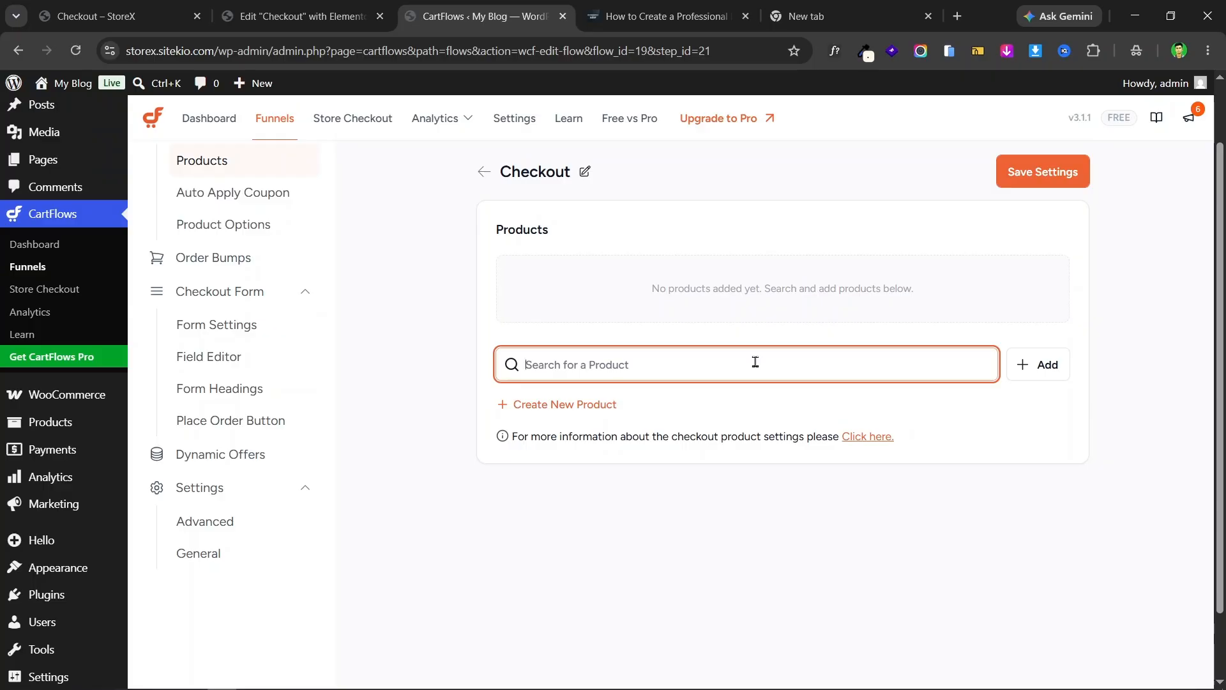
{"action": "type", "text": "demo"}
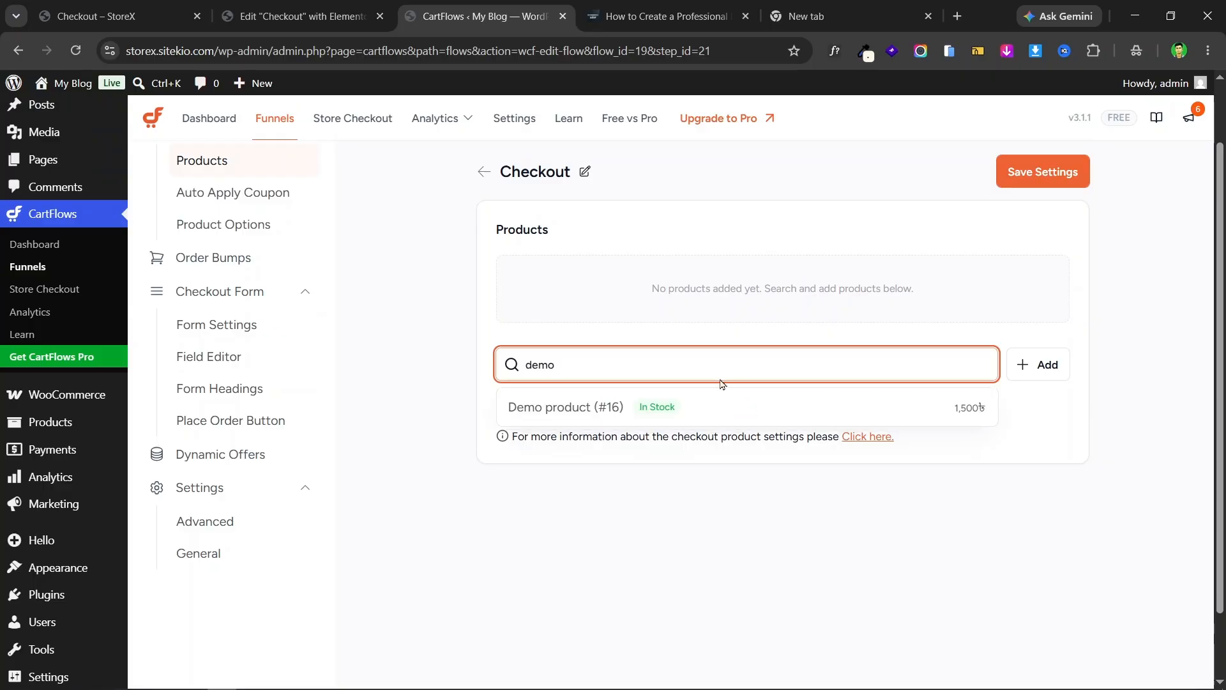
{"action": "left_click", "coordinate": [649, 409]}
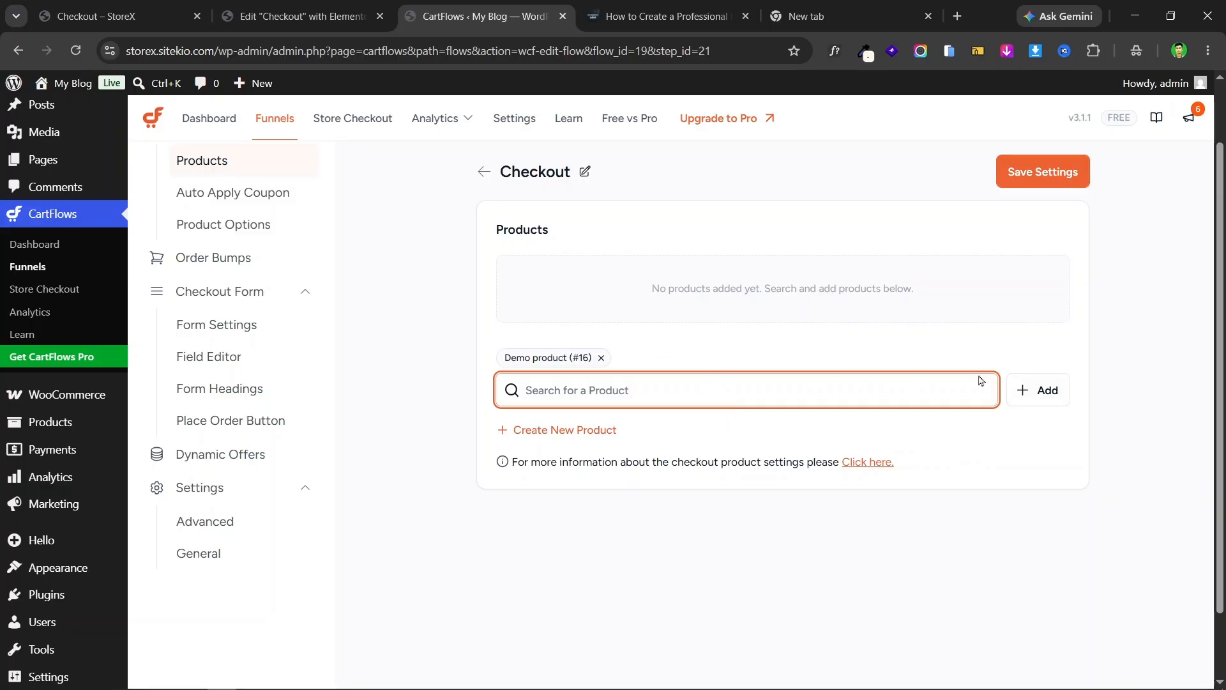
{"action": "left_click", "coordinate": [1039, 388]}
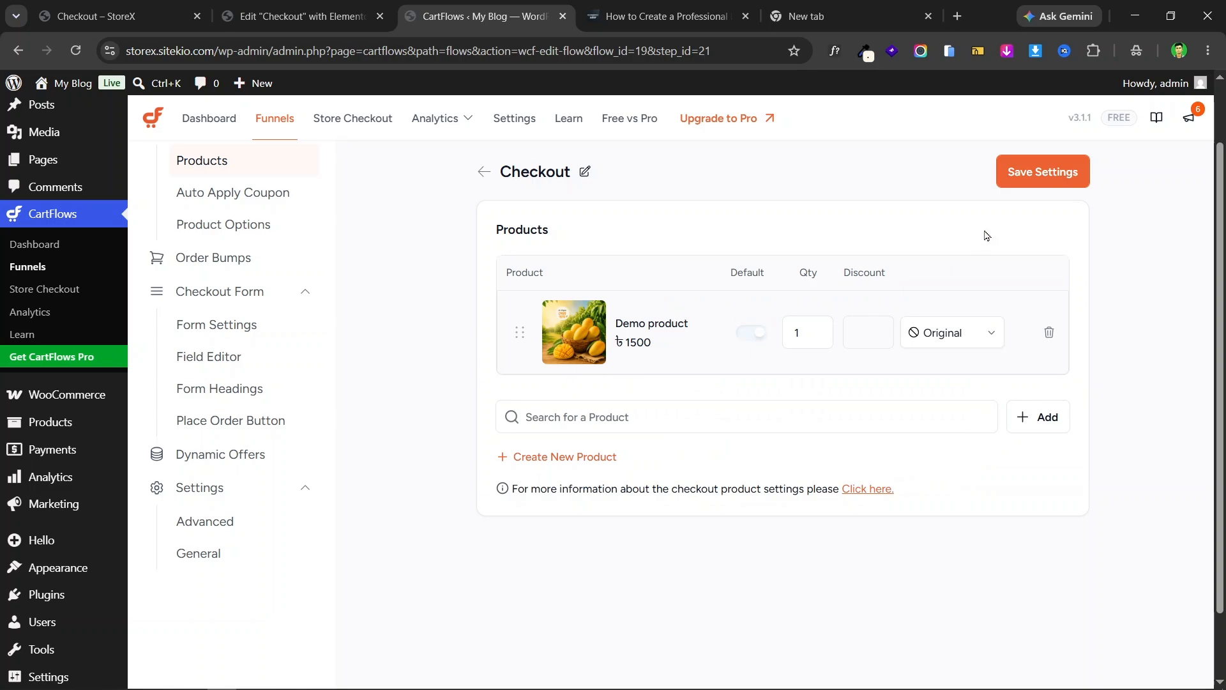
{"action": "left_click", "coordinate": [1053, 176]}
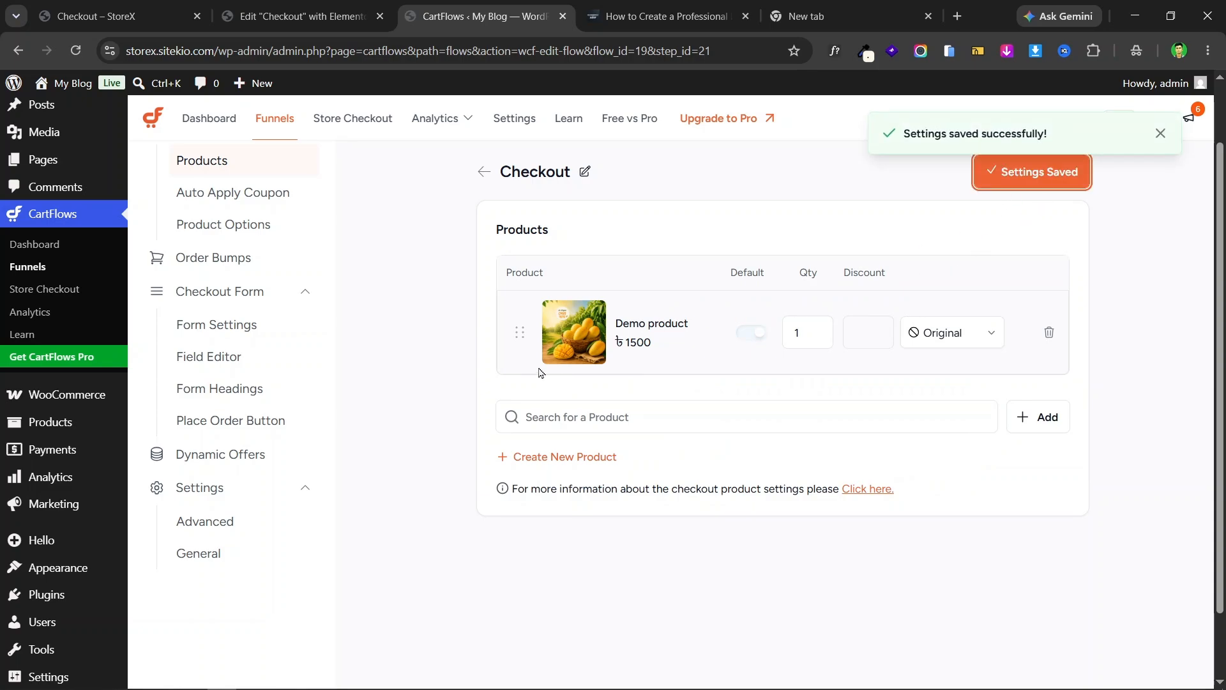
- Review the live Bangla checkout form's fields, then return to the CartFlows Checkout settings
{"action": "left_click", "coordinate": [331, 6]}
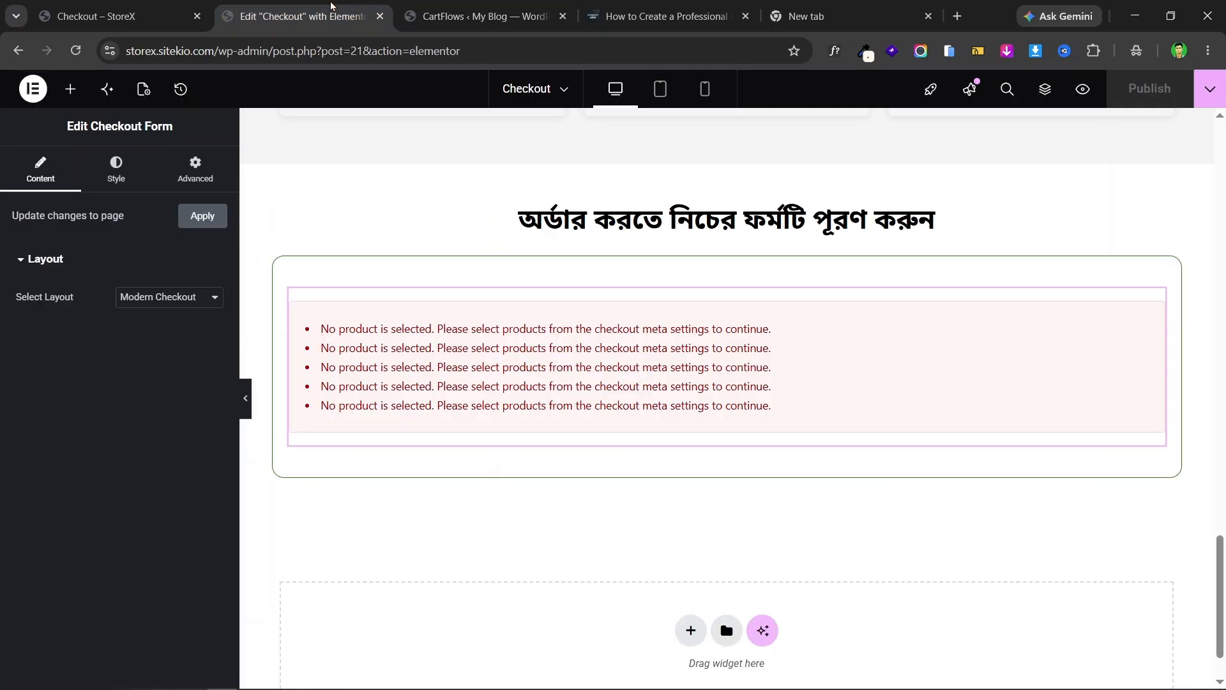
{"action": "left_click", "coordinate": [183, 5]}
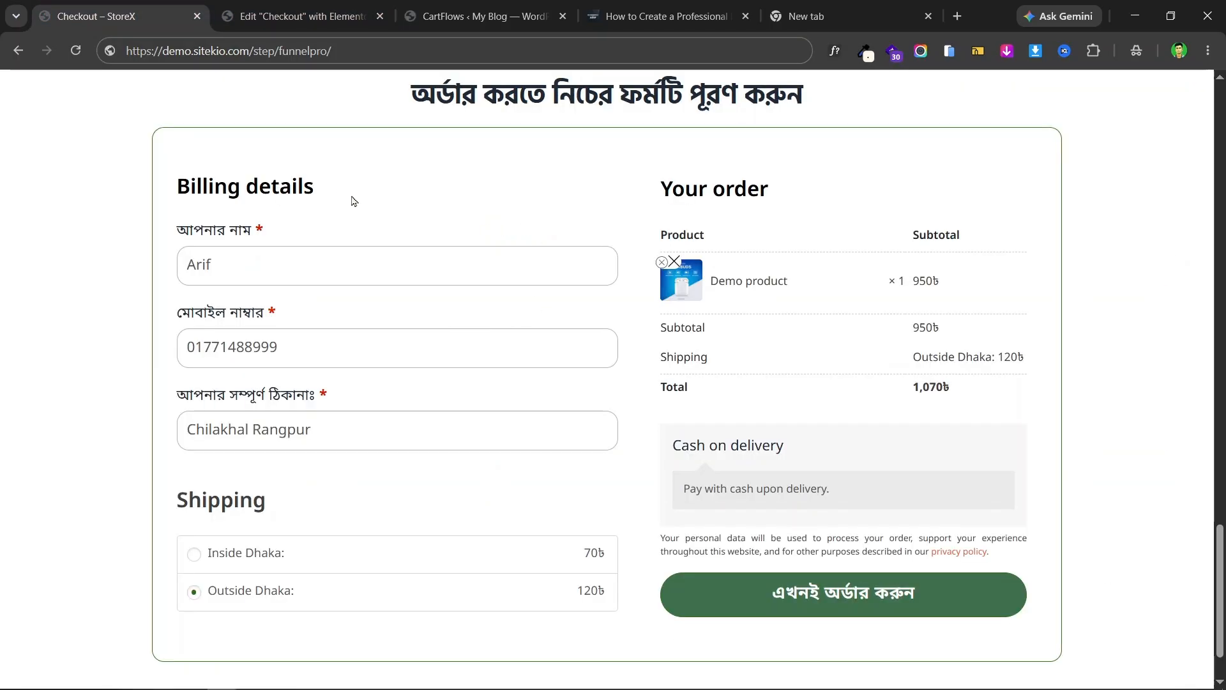
{"action": "scroll", "coordinate": [268, 186], "scroll_direction": "down", "scroll_amount": 2}
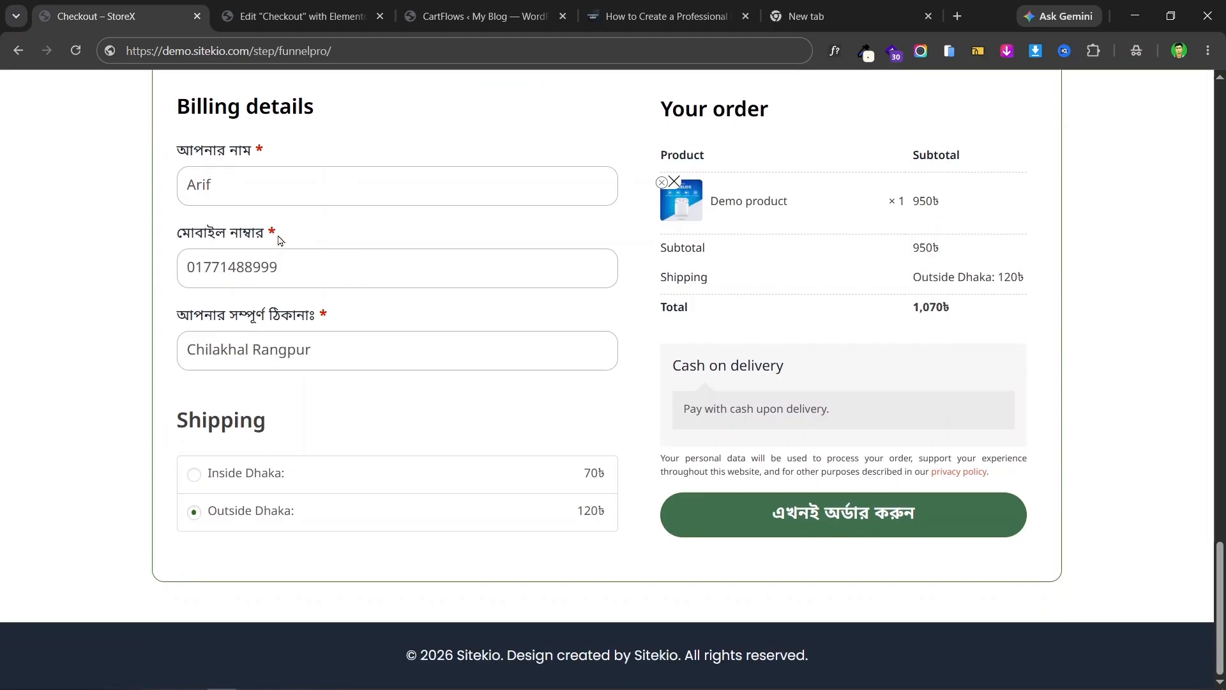
{"action": "left_click_drag", "start_coordinate": [193, 316], "coordinate": [305, 317]}
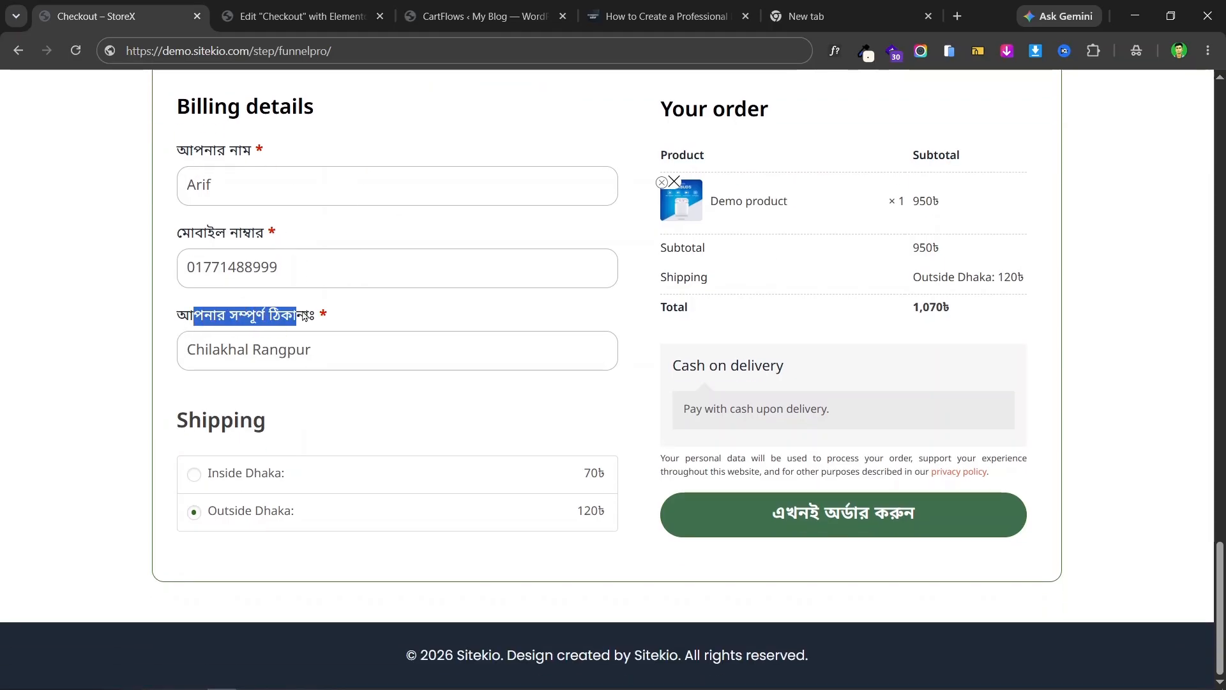
{"action": "left_click", "coordinate": [341, 350]}
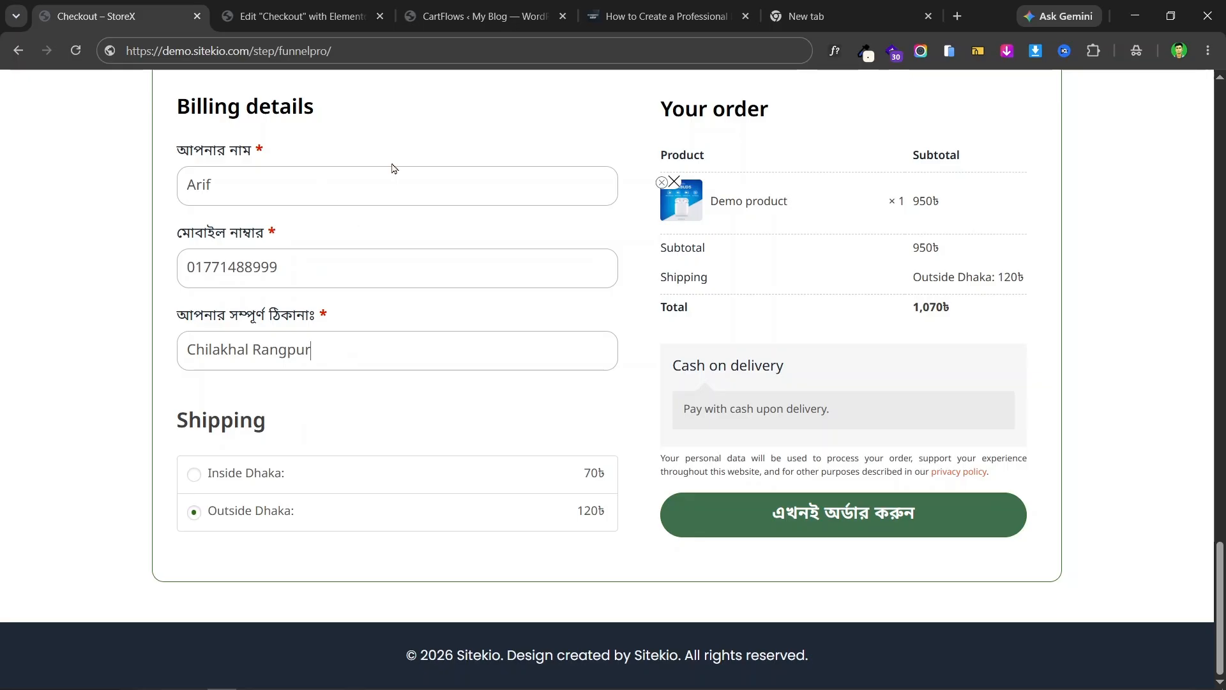
{"action": "left_click", "coordinate": [297, 7]}
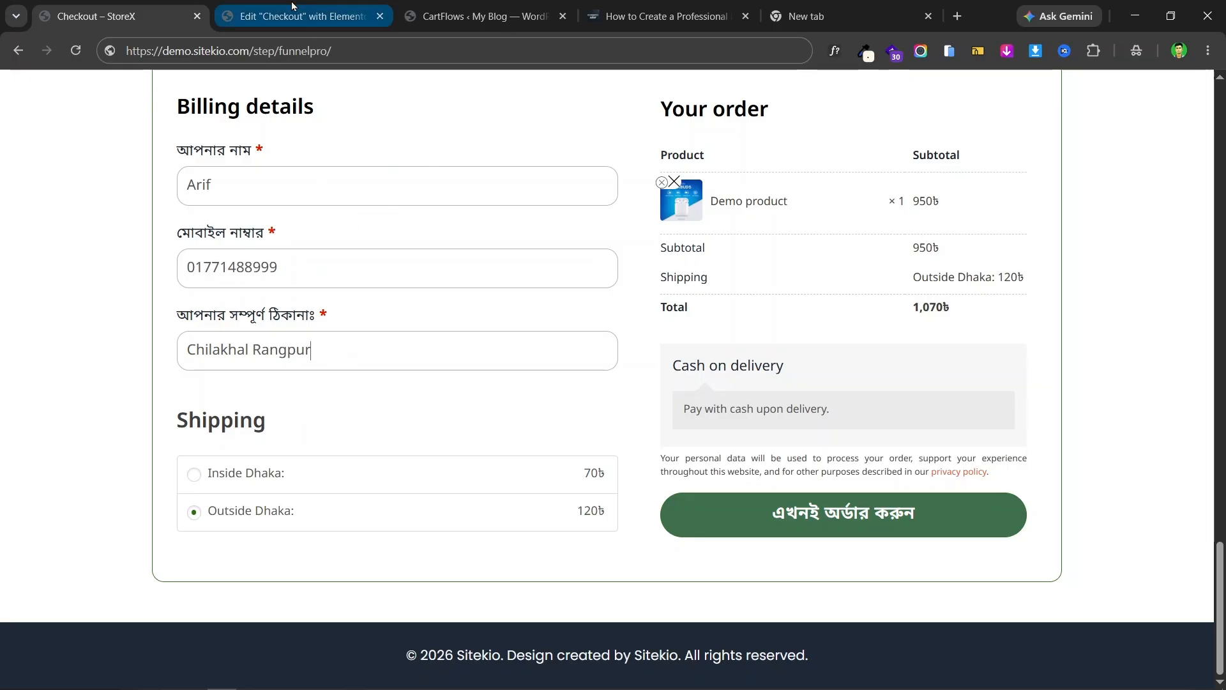
{"action": "left_click", "coordinate": [481, 6]}
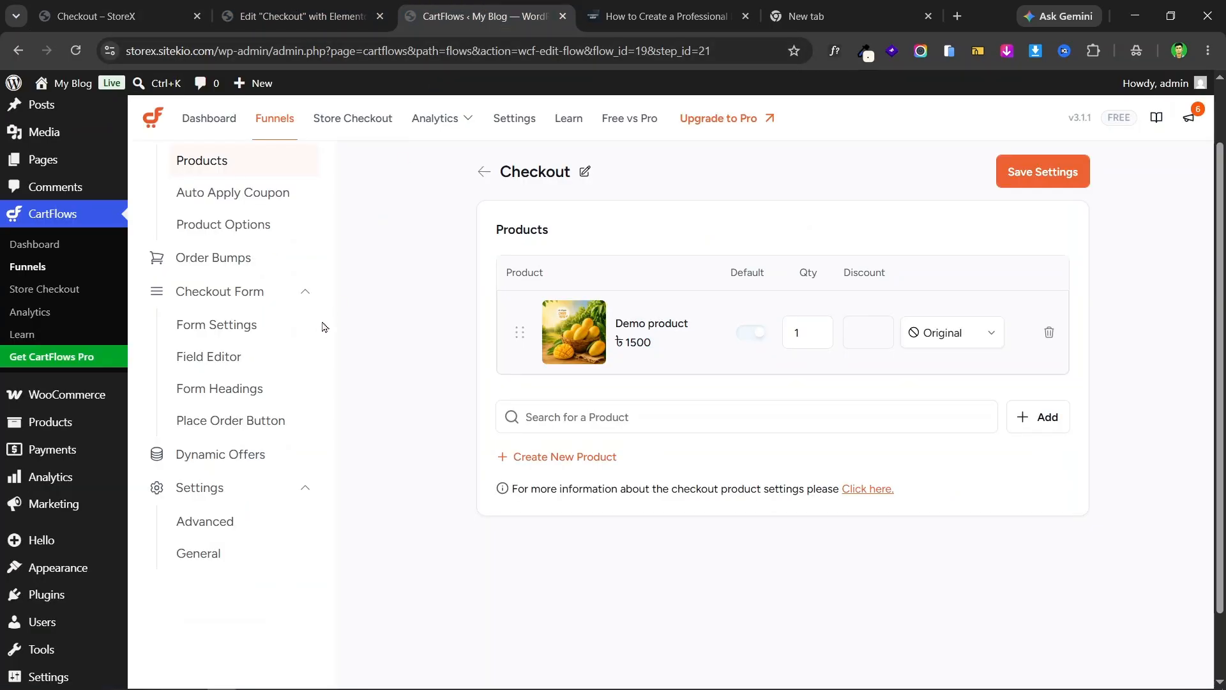
- Enable the CartFlows custom checkout field editor, comparing with the live page's fields
{"action": "left_click", "coordinate": [225, 358]}
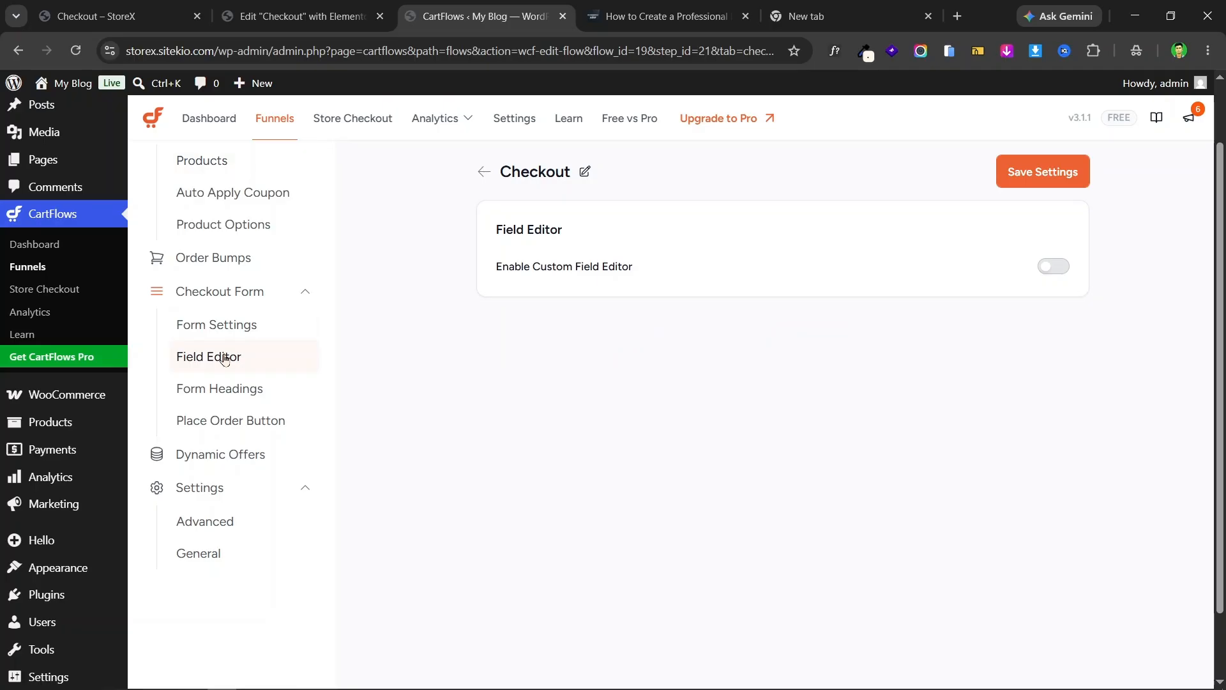
{"action": "left_click", "coordinate": [1055, 267]}
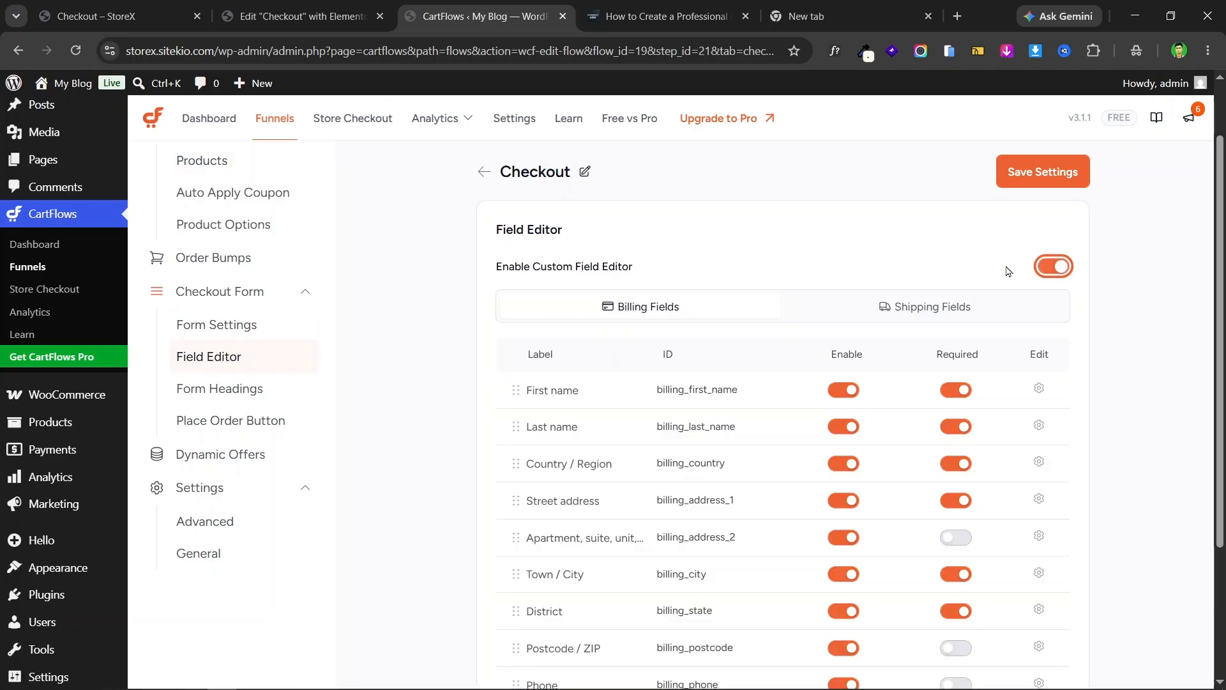
{"action": "scroll", "coordinate": [1008, 271], "scroll_direction": "down", "scroll_amount": 3}
{"action": "scroll", "coordinate": [965, 262], "scroll_direction": "up", "scroll_amount": 1}
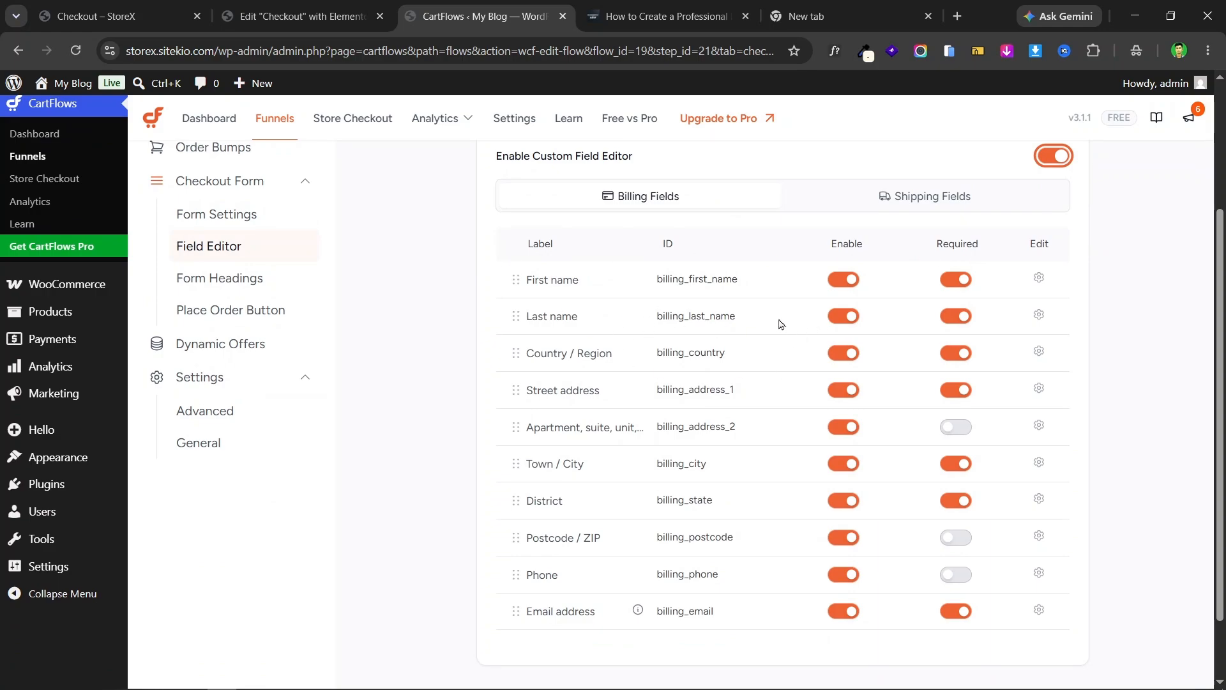
{"action": "left_click", "coordinate": [96, 16]}
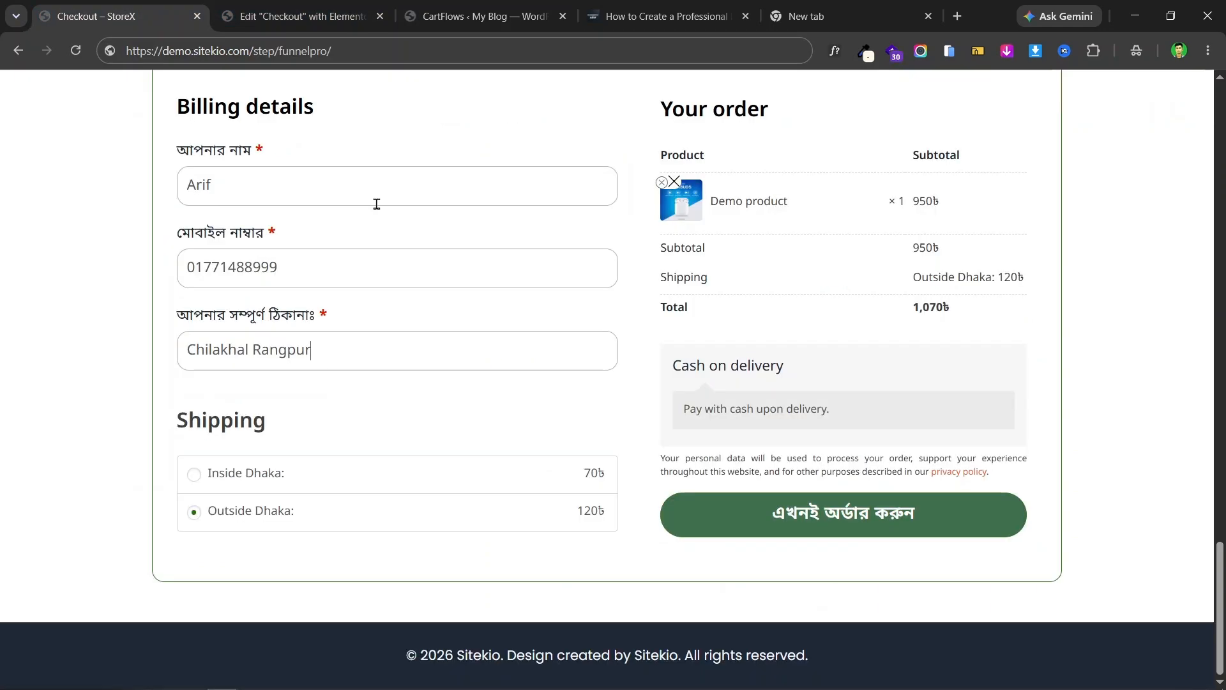
{"action": "left_click", "coordinate": [300, 16]}
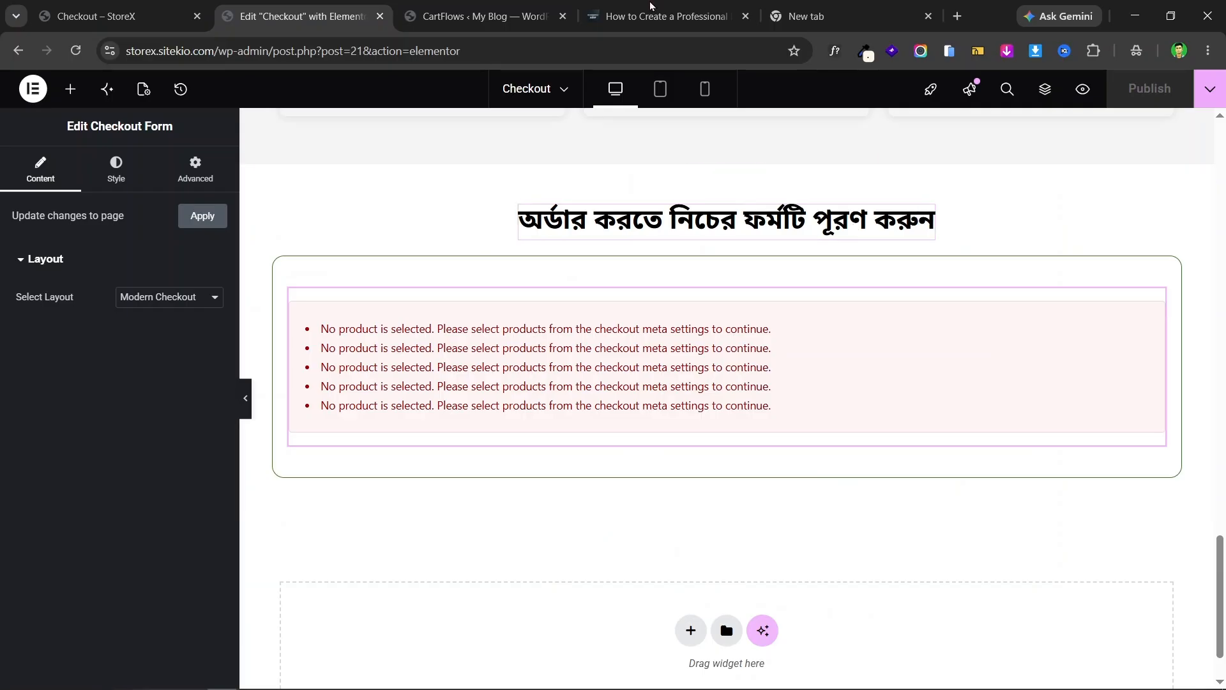
{"action": "left_click", "coordinate": [409, 6]}
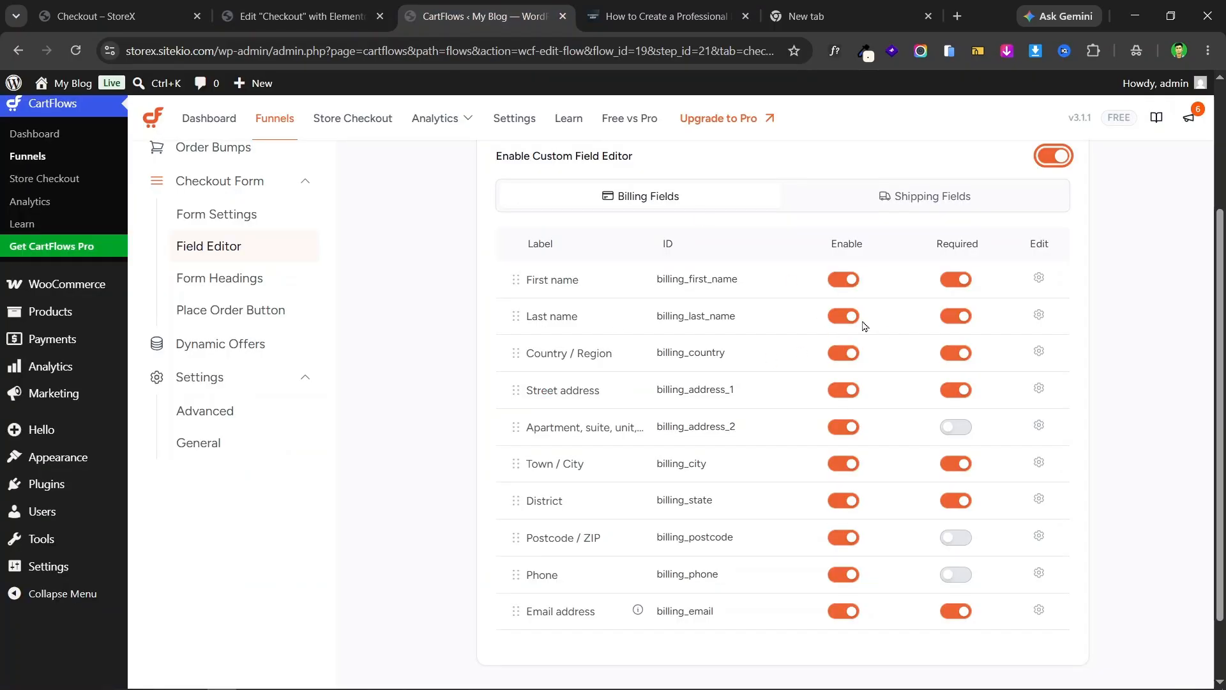
- Switch off Last name, Country, Apartment, Town / City, District and Postcode billing fields
{"action": "left_click", "coordinate": [846, 317]}
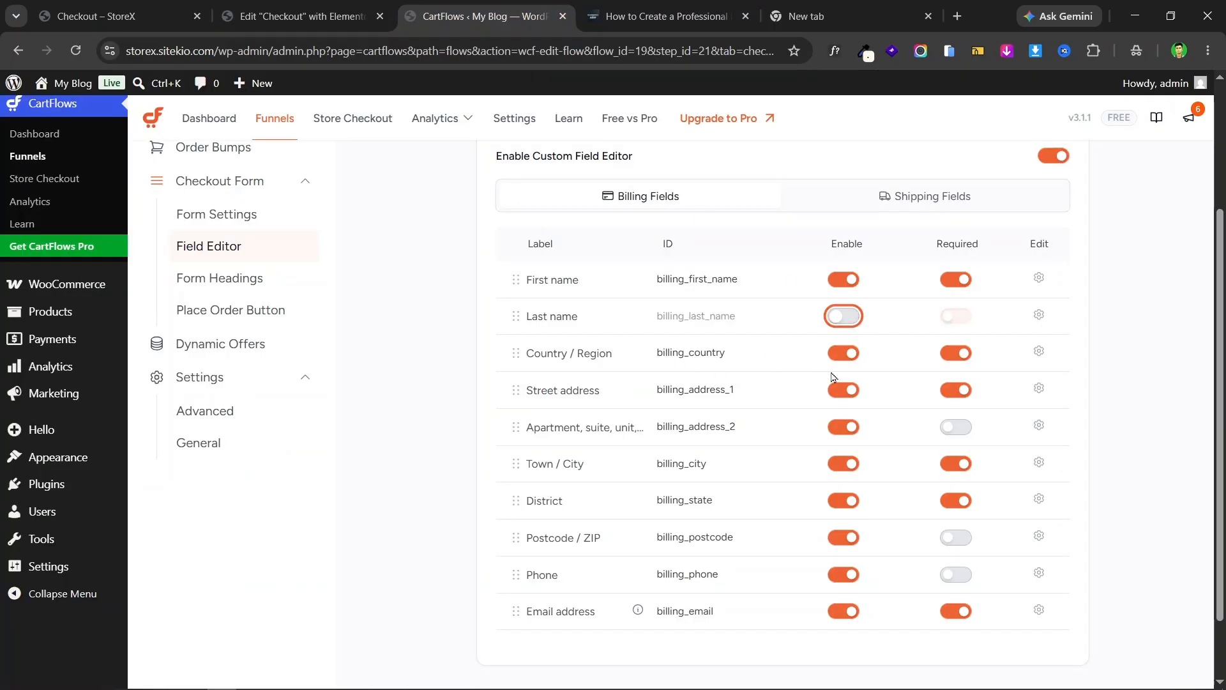
{"action": "left_click", "coordinate": [843, 353]}
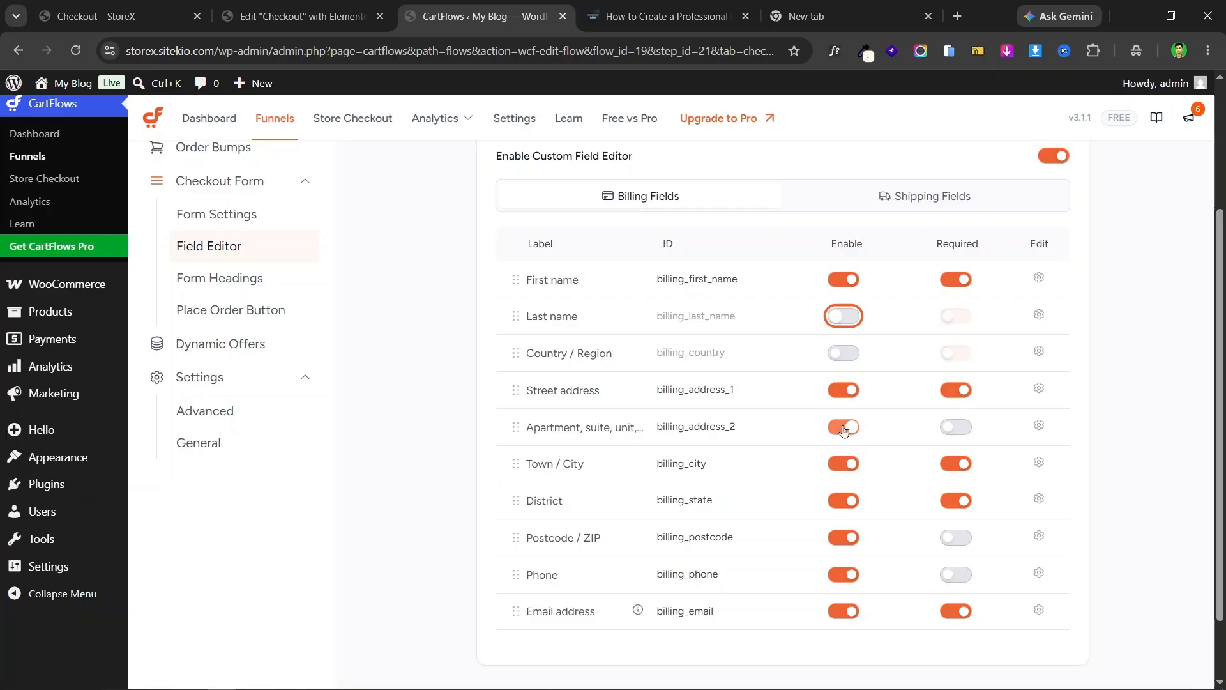
{"action": "left_click", "coordinate": [843, 427]}
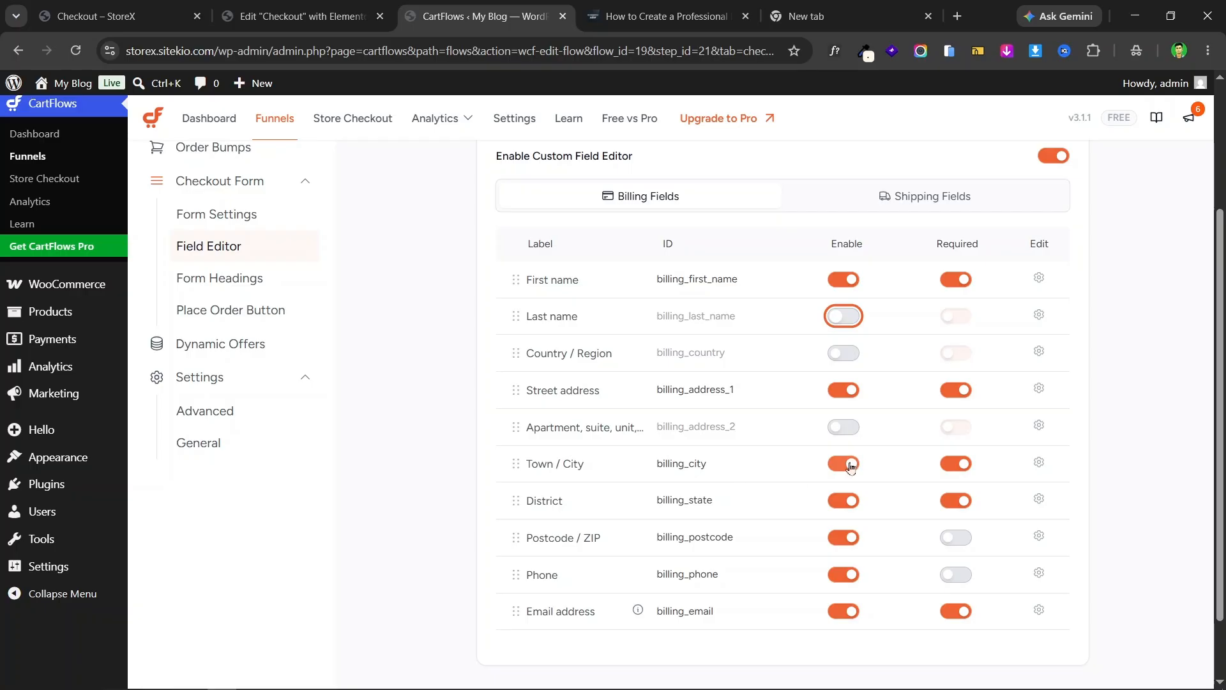
{"action": "left_click", "coordinate": [843, 464]}
{"action": "left_click", "coordinate": [843, 500]}
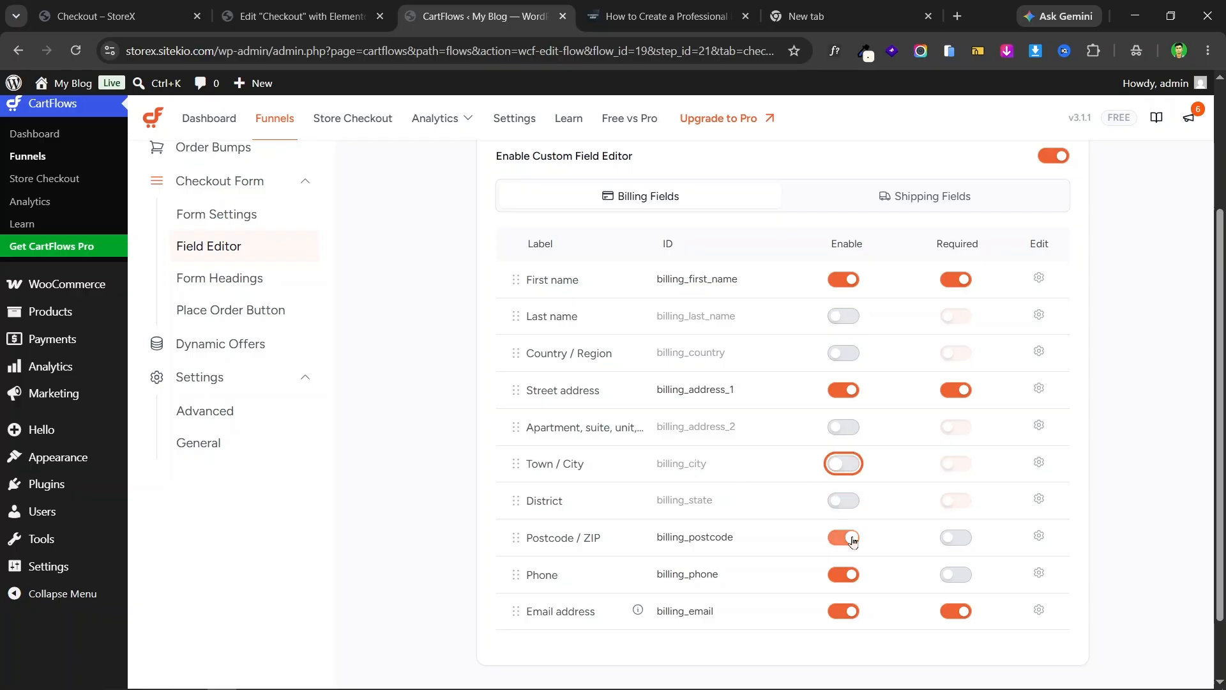
{"action": "left_click", "coordinate": [845, 537]}
{"action": "left_click", "coordinate": [844, 574]}
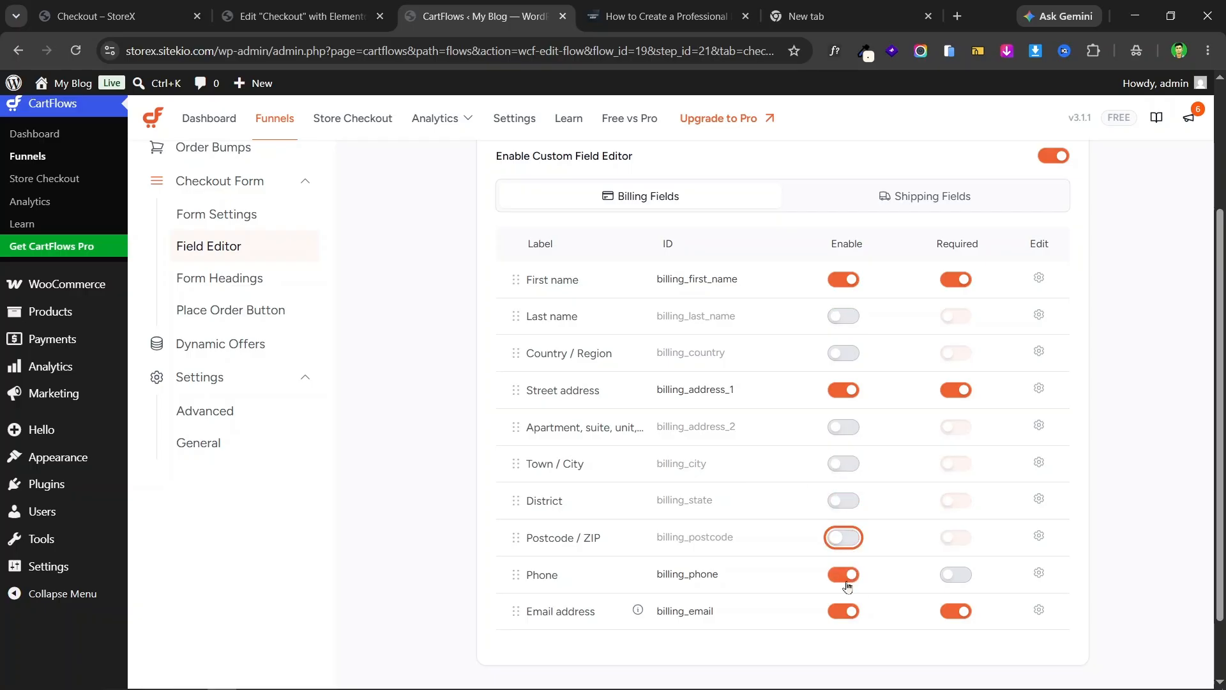
{"action": "left_click", "coordinate": [96, 16]}
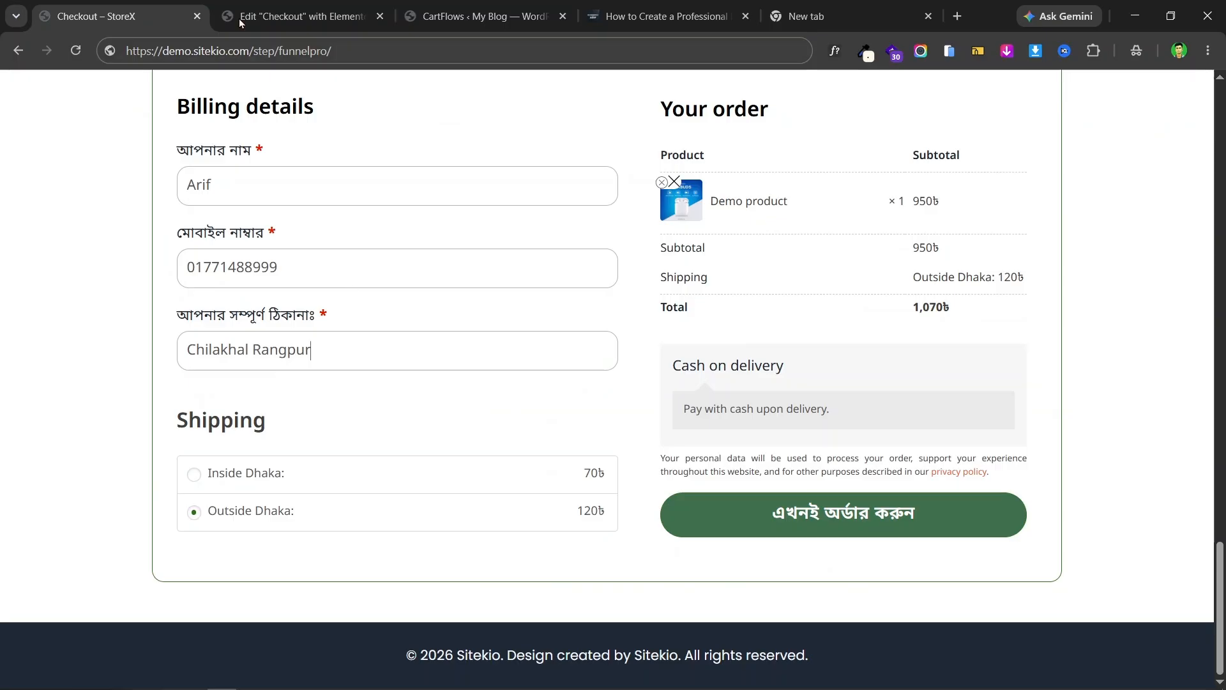
{"action": "left_click", "coordinate": [291, 12]}
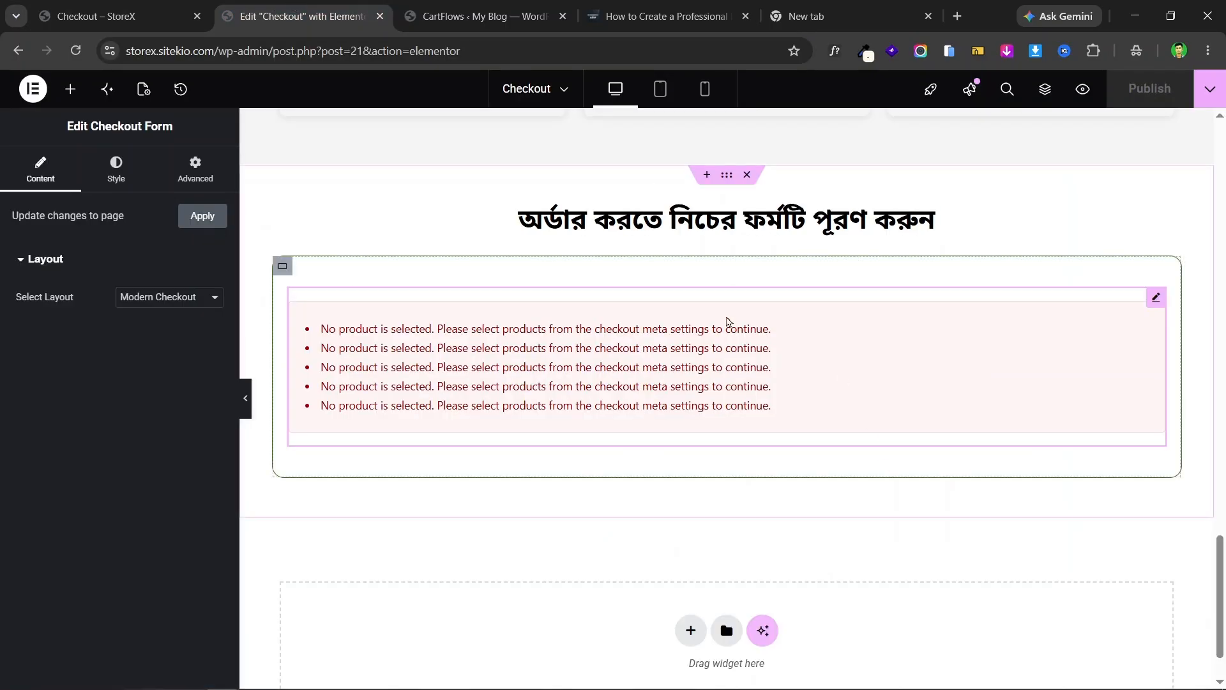
{"action": "left_click", "coordinate": [485, 7]}
- Switch off Email and reorder billing fields to First name, Phone, Street address
{"action": "left_click", "coordinate": [844, 611]}
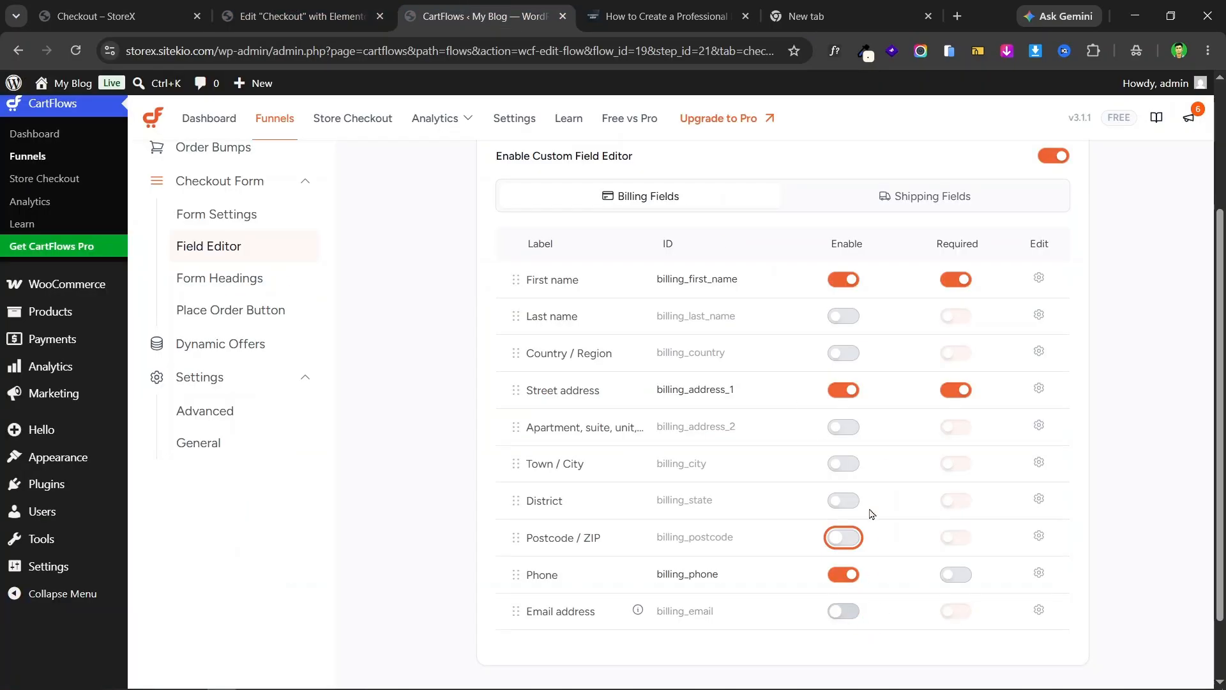
{"action": "left_click_drag", "start_coordinate": [504, 577], "coordinate": [498, 314]}
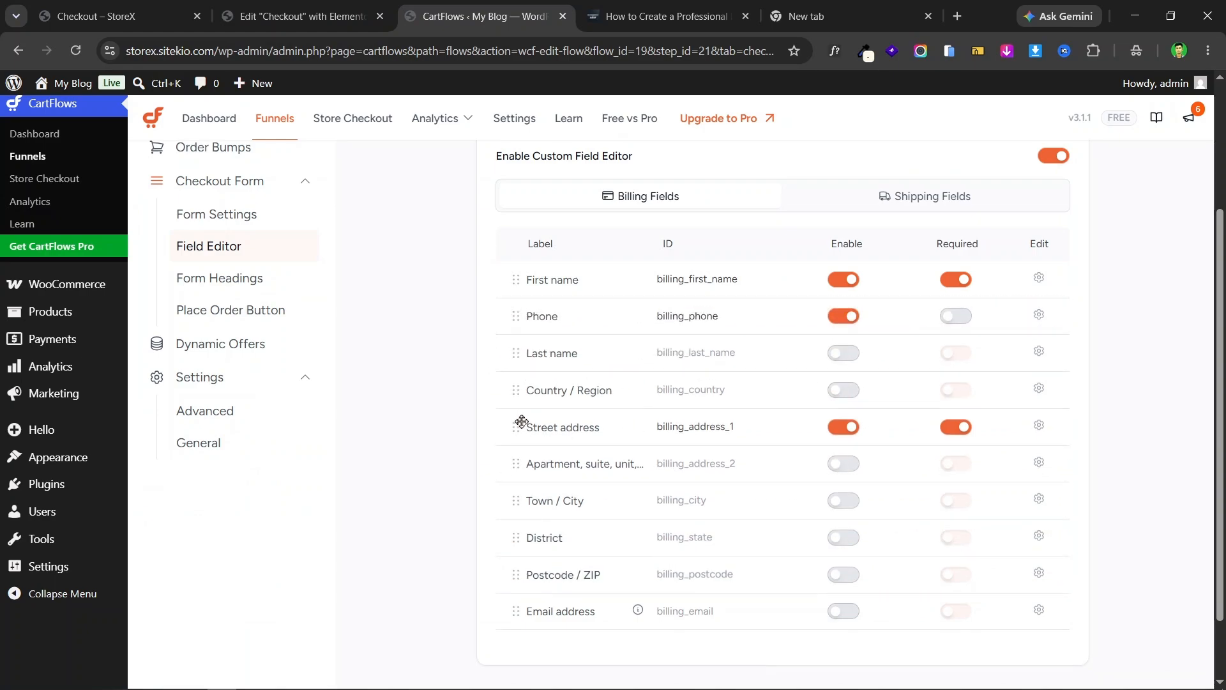
{"action": "left_click_drag", "start_coordinate": [512, 425], "coordinate": [505, 353]}
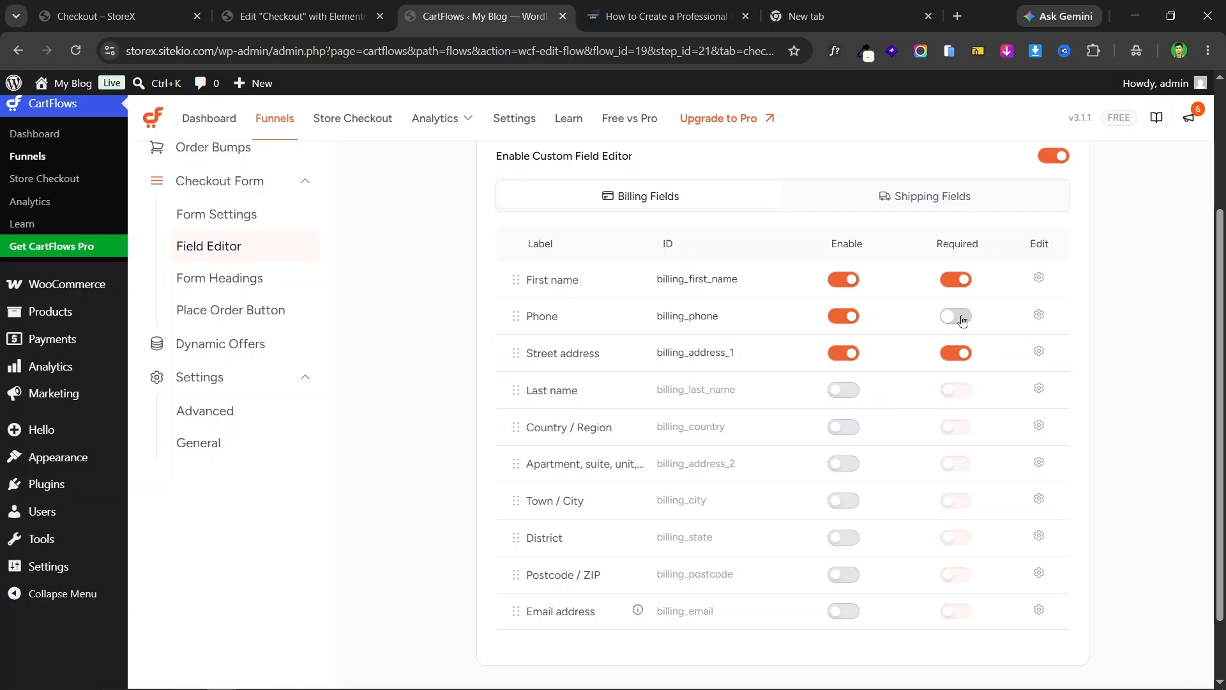
- Make the Phone field required and check the live checkout page
{"action": "left_click", "coordinate": [958, 317]}
{"action": "scroll", "coordinate": [859, 416], "scroll_direction": "down", "scroll_amount": 2}
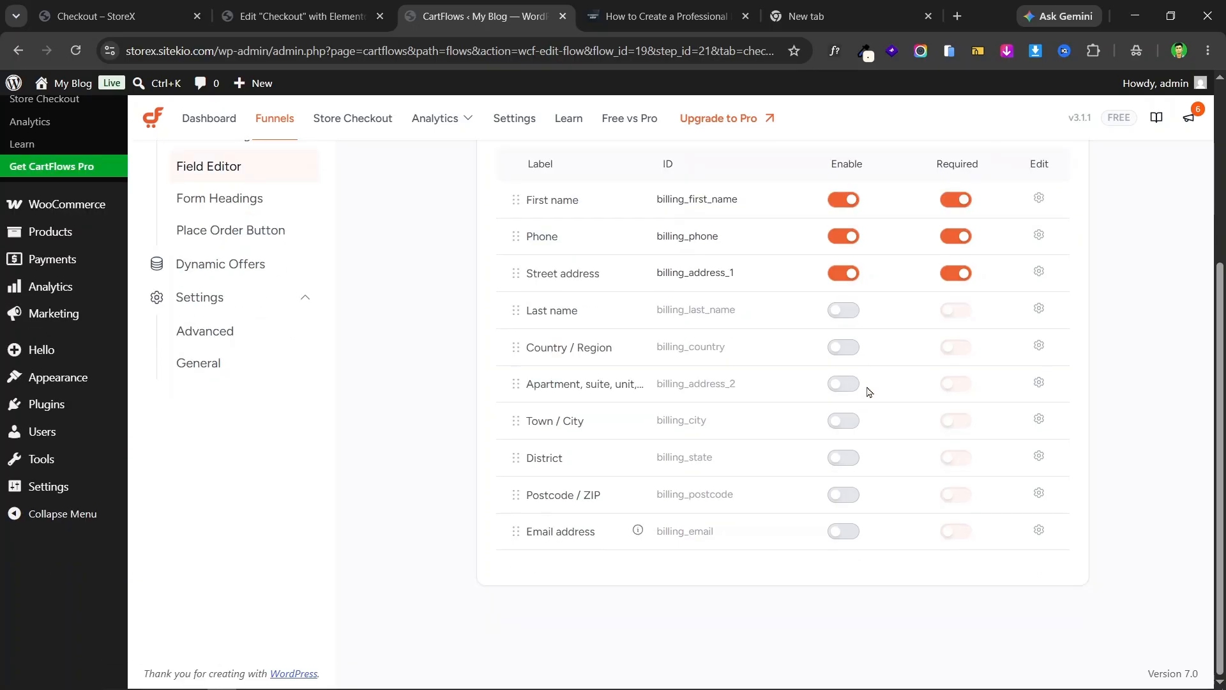
{"action": "scroll", "coordinate": [831, 358], "scroll_direction": "up", "scroll_amount": 2}
{"action": "left_click", "coordinate": [95, 16]}
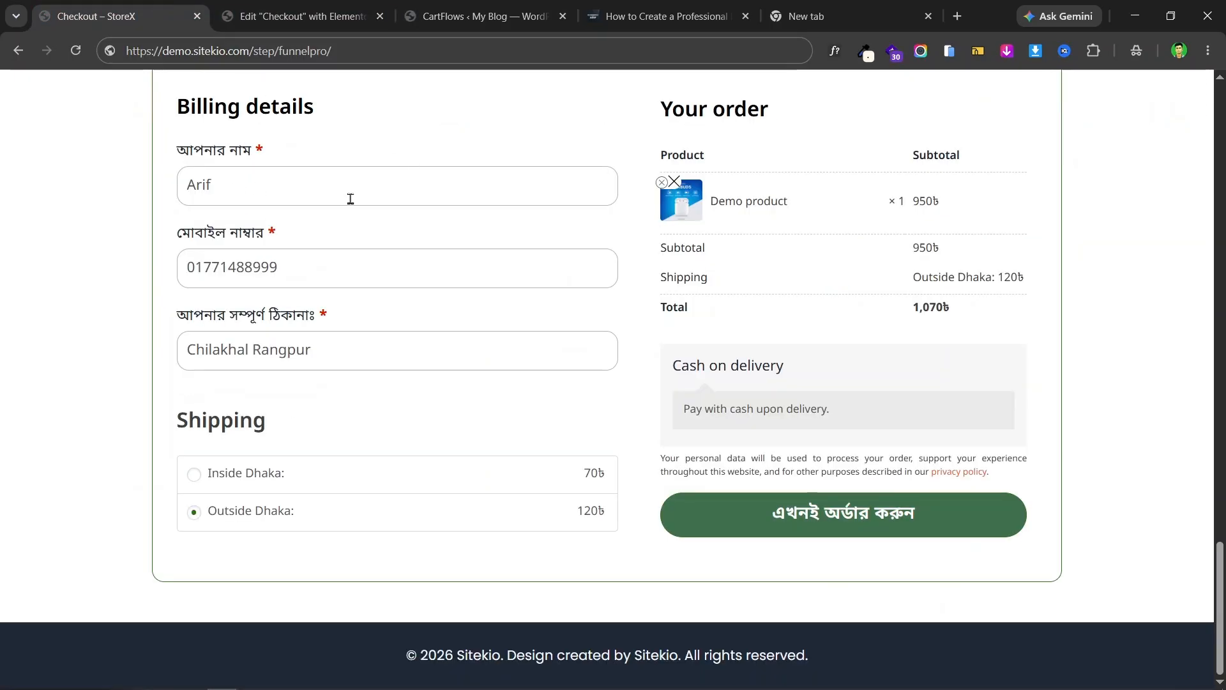
{"action": "key", "text": "ctrl+Tab"}
{"action": "key", "text": "ctrl+Tab"}
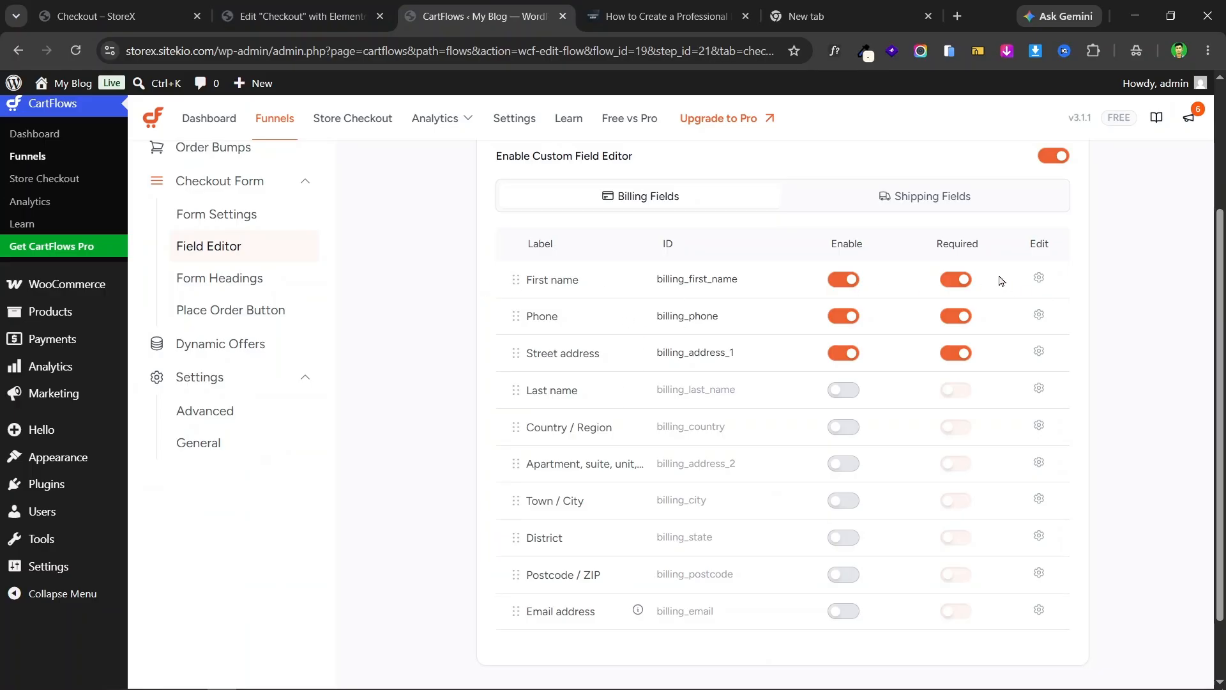
- Set the First name field's width to 100%
{"action": "left_click", "coordinate": [1040, 279]}
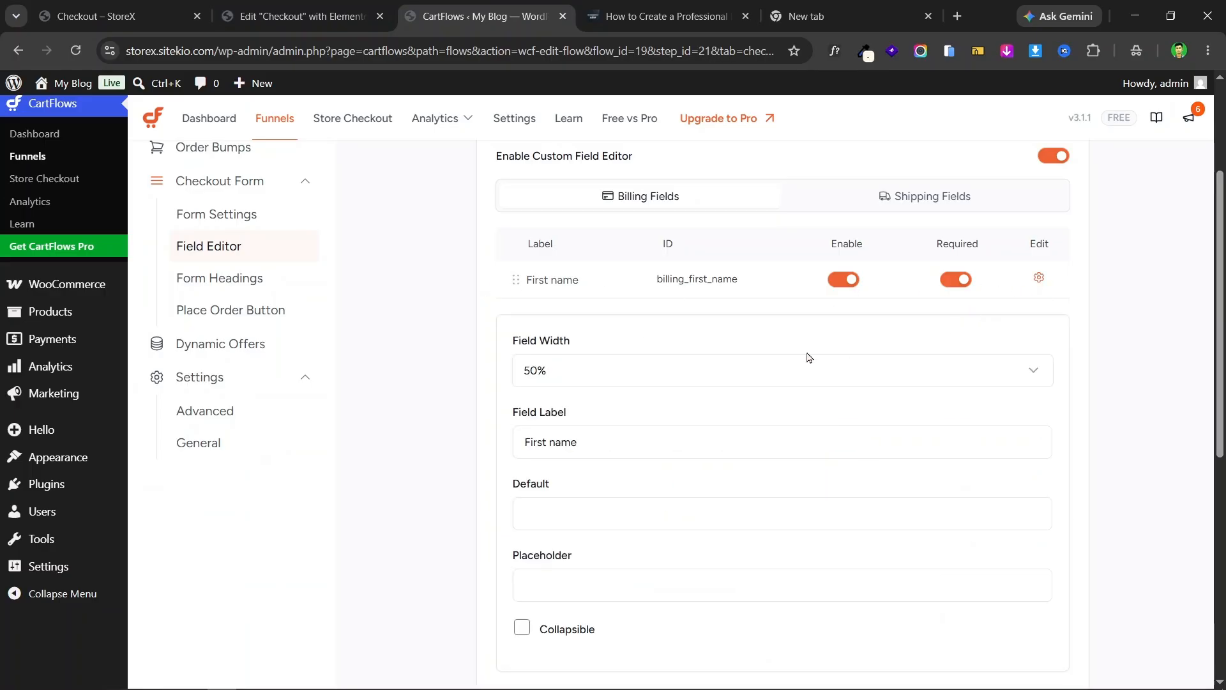
{"action": "left_click", "coordinate": [605, 376]}
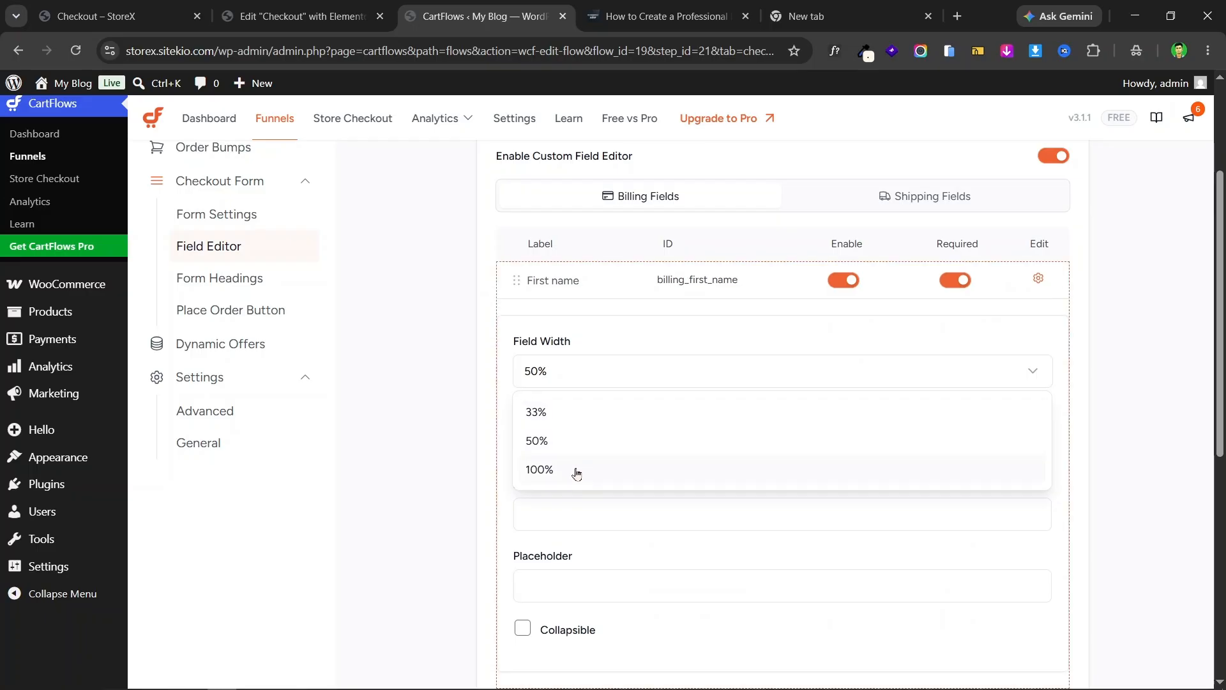
{"action": "left_click", "coordinate": [576, 473]}
- Copy the Bengali label আপনার নাম from the live checkout page
{"action": "left_click", "coordinate": [115, 16]}
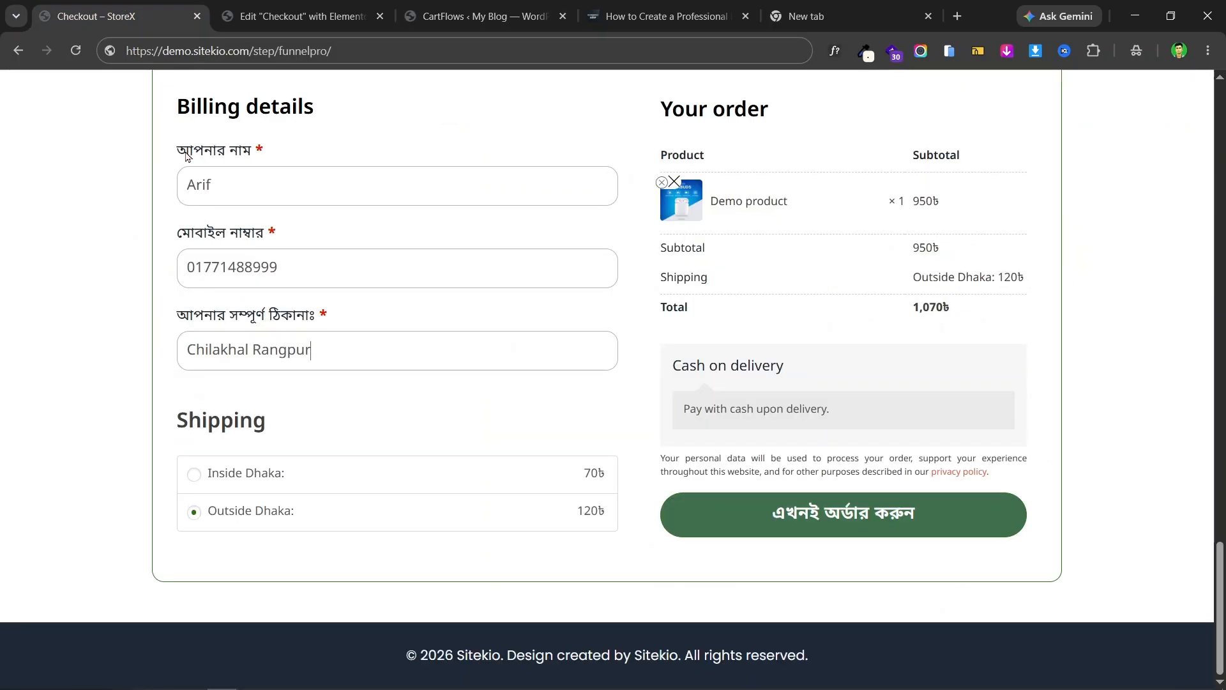
{"action": "left_click_drag", "start_coordinate": [186, 156], "coordinate": [254, 160]}
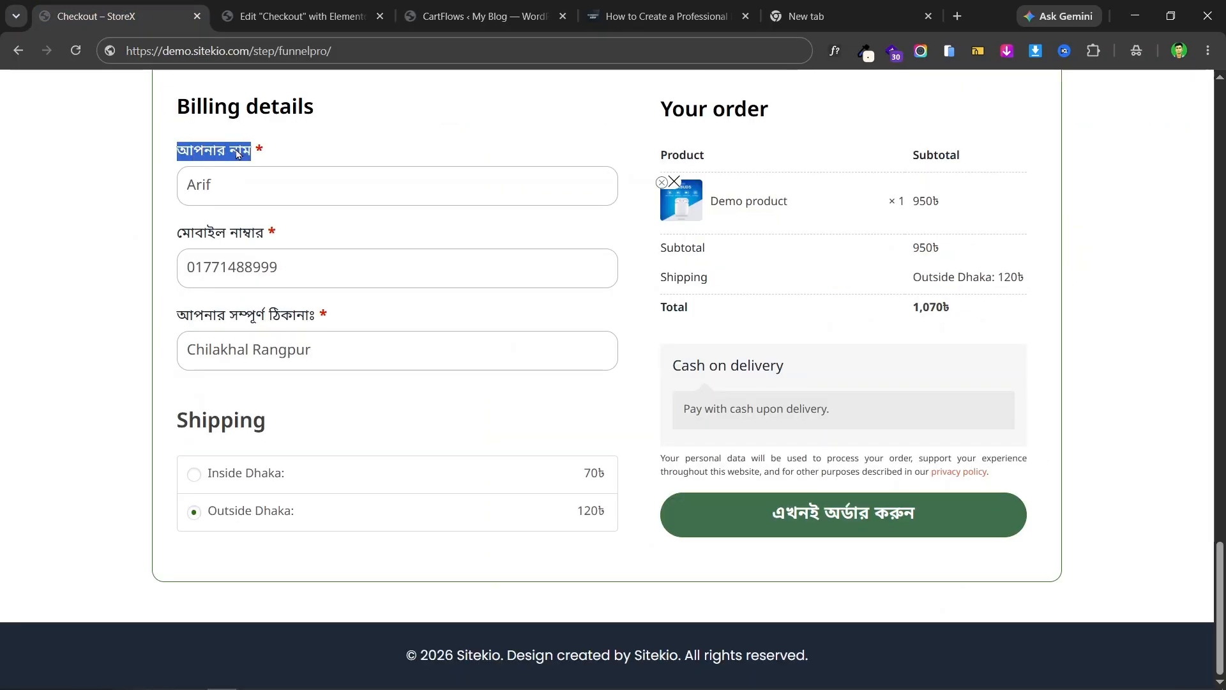
{"action": "right_click", "coordinate": [237, 154]}
{"action": "left_click", "coordinate": [298, 168]}
{"action": "left_click", "coordinate": [295, 16]}
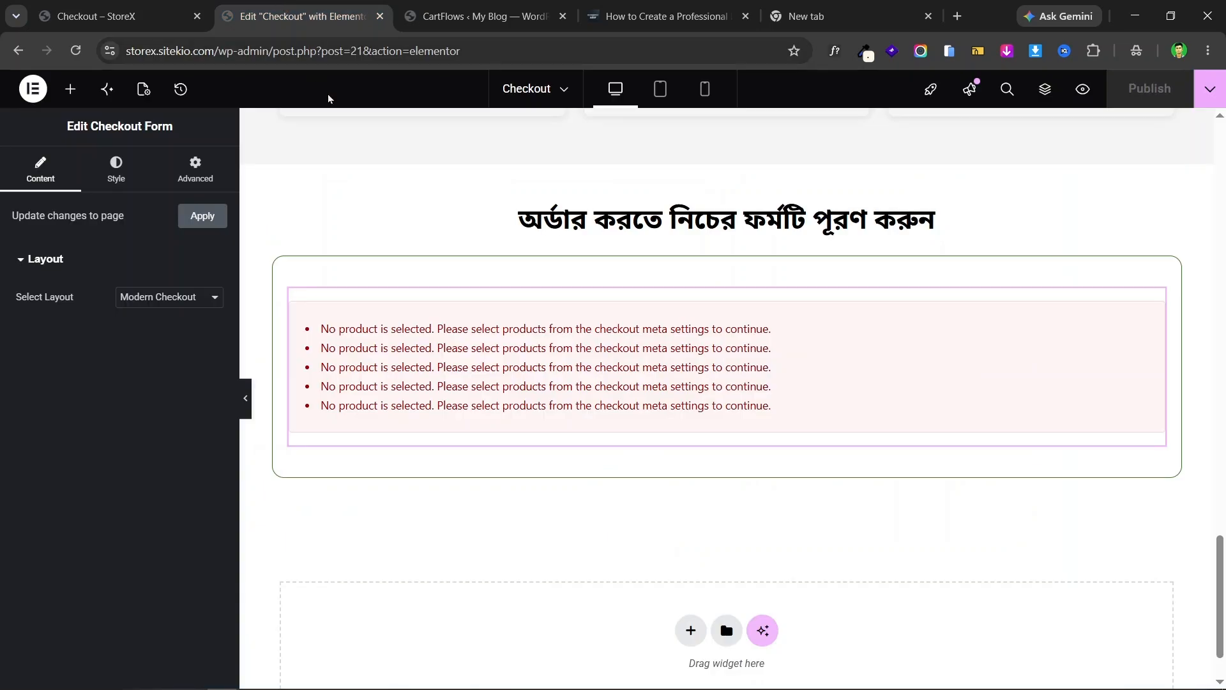
{"action": "left_click_drag", "start_coordinate": [485, 16], "coordinate": [300, 16]}
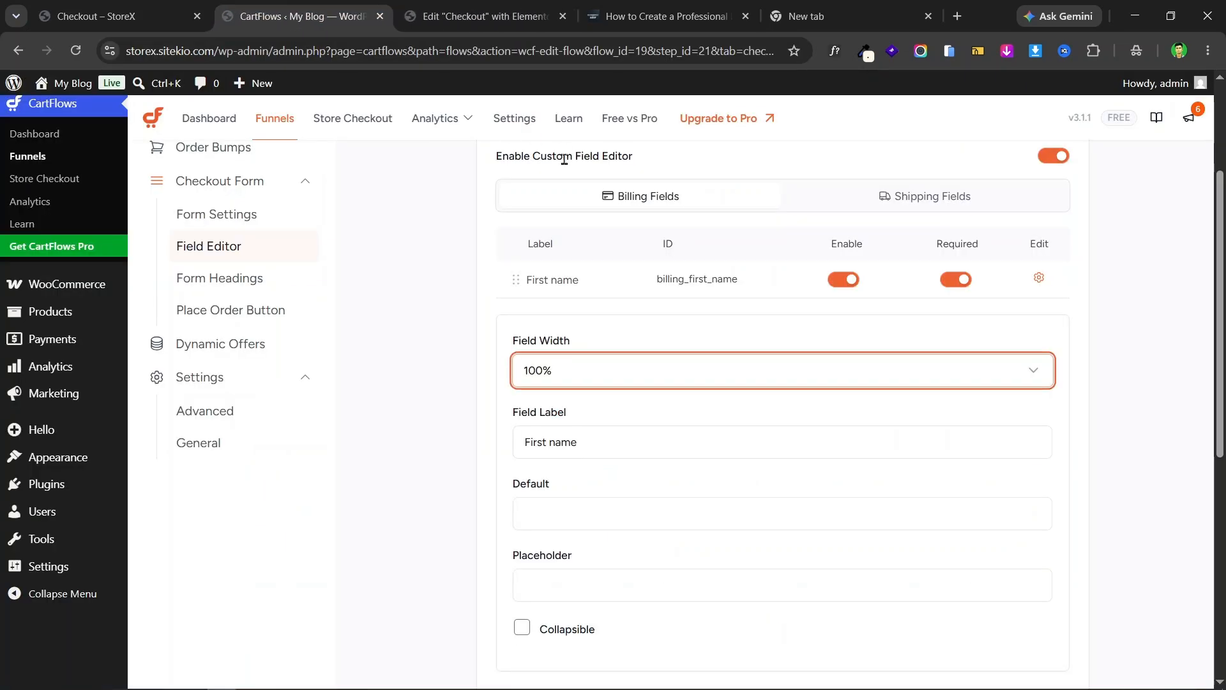
{"action": "left_click", "coordinate": [161, 7]}
{"action": "left_click", "coordinate": [300, 16]}
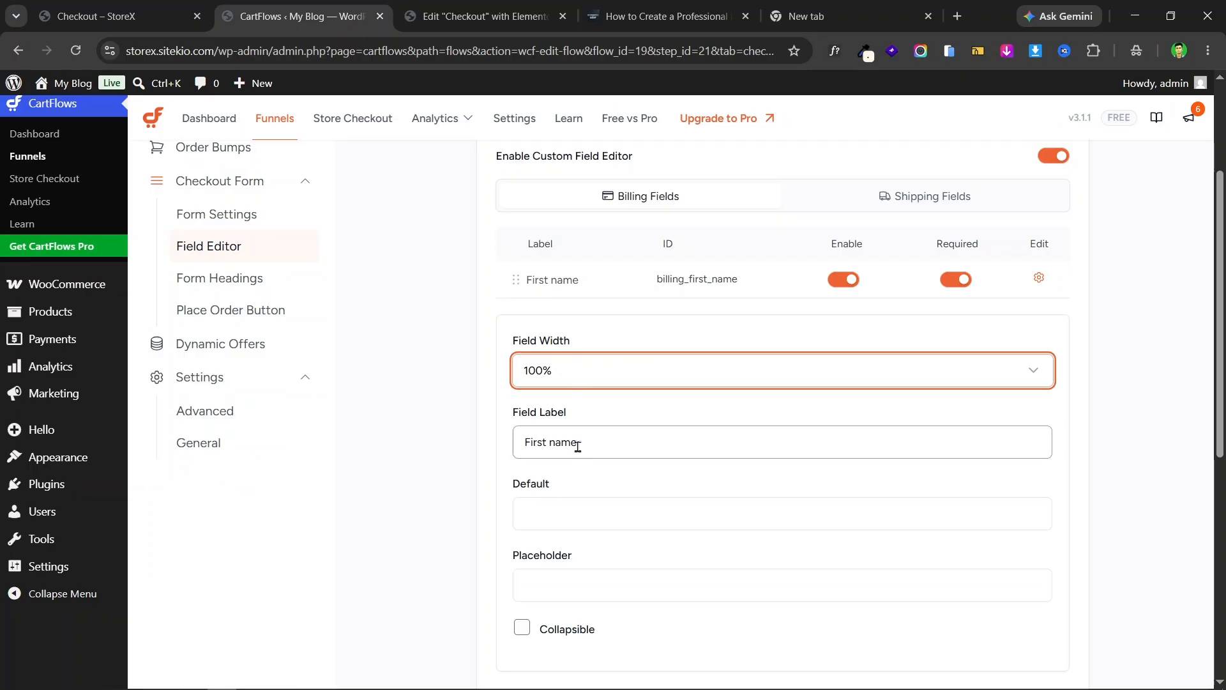
{"action": "left_click", "coordinate": [113, 6]}
{"action": "left_click", "coordinate": [236, 190]}
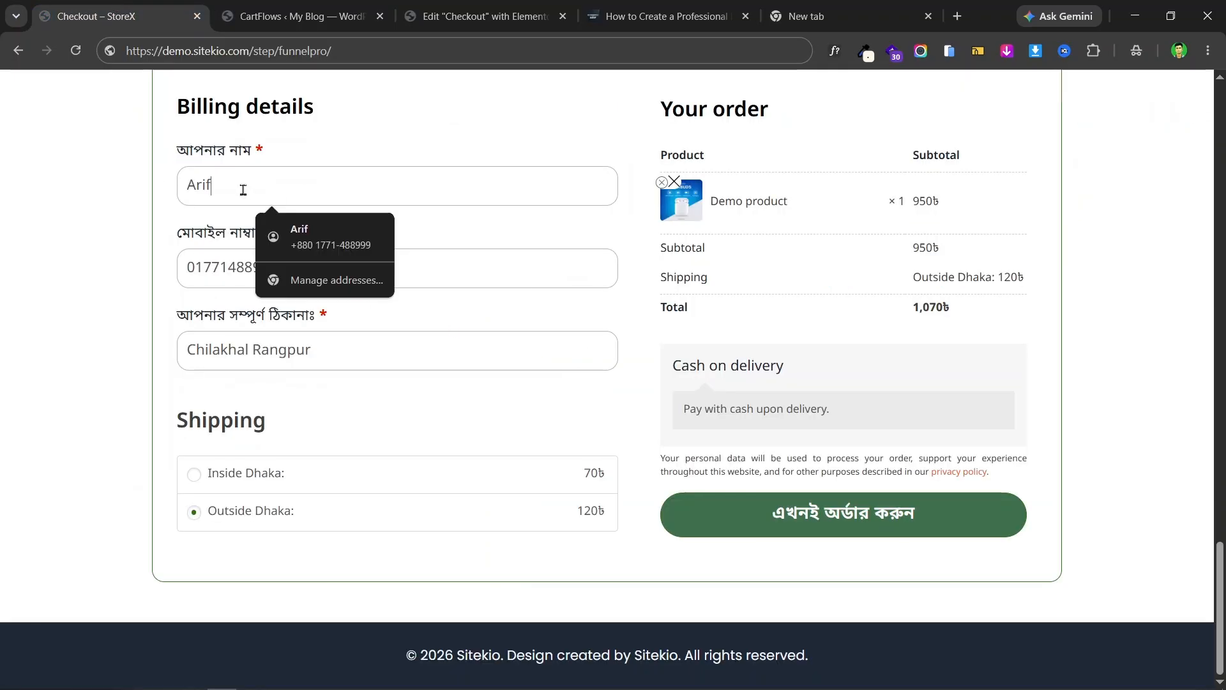
{"action": "double_click", "coordinate": [240, 187]}
- Replace the First name field label with the copied আপনার নাম
{"action": "left_click", "coordinate": [295, 9]}
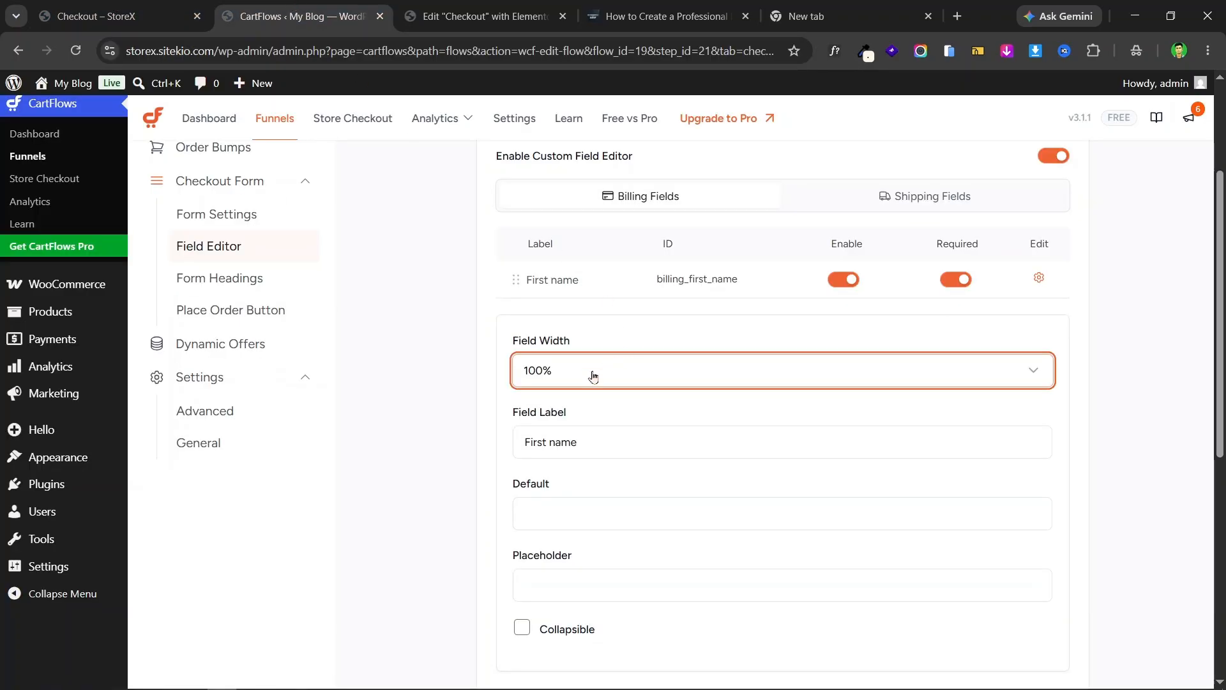
{"action": "triple_click", "coordinate": [561, 443]}
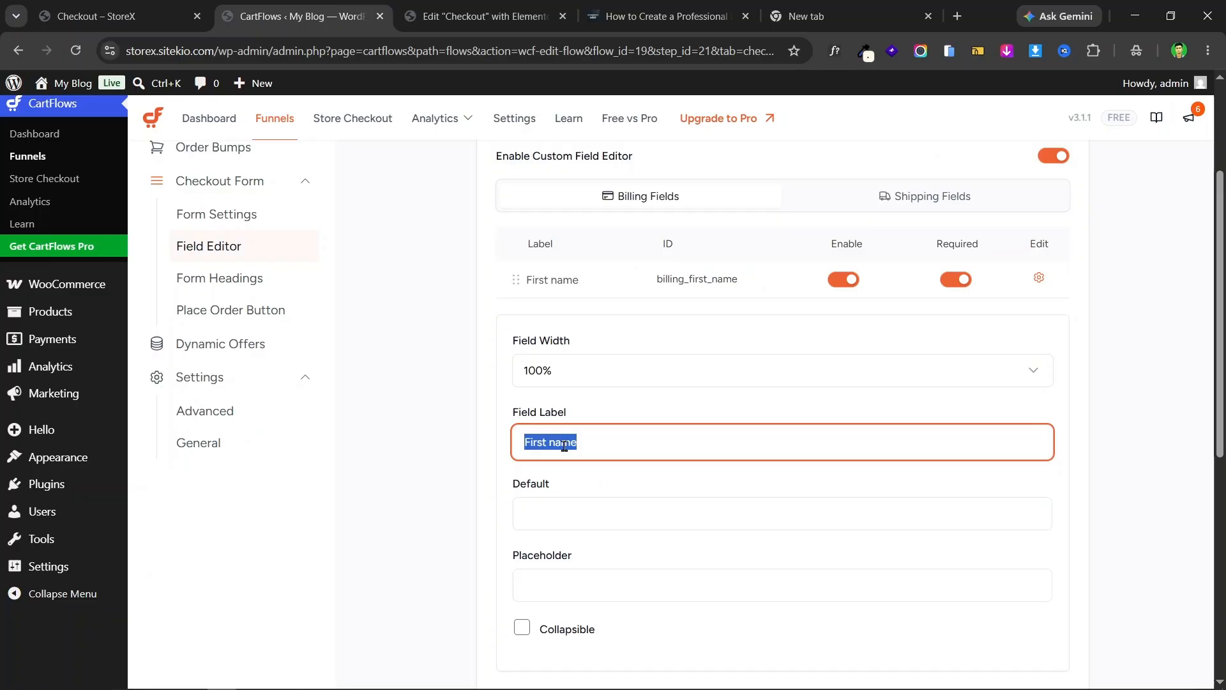
{"action": "key", "text": "ctrl+v"}
{"action": "scroll", "coordinate": [580, 498], "scroll_direction": "down", "scroll_amount": 3}
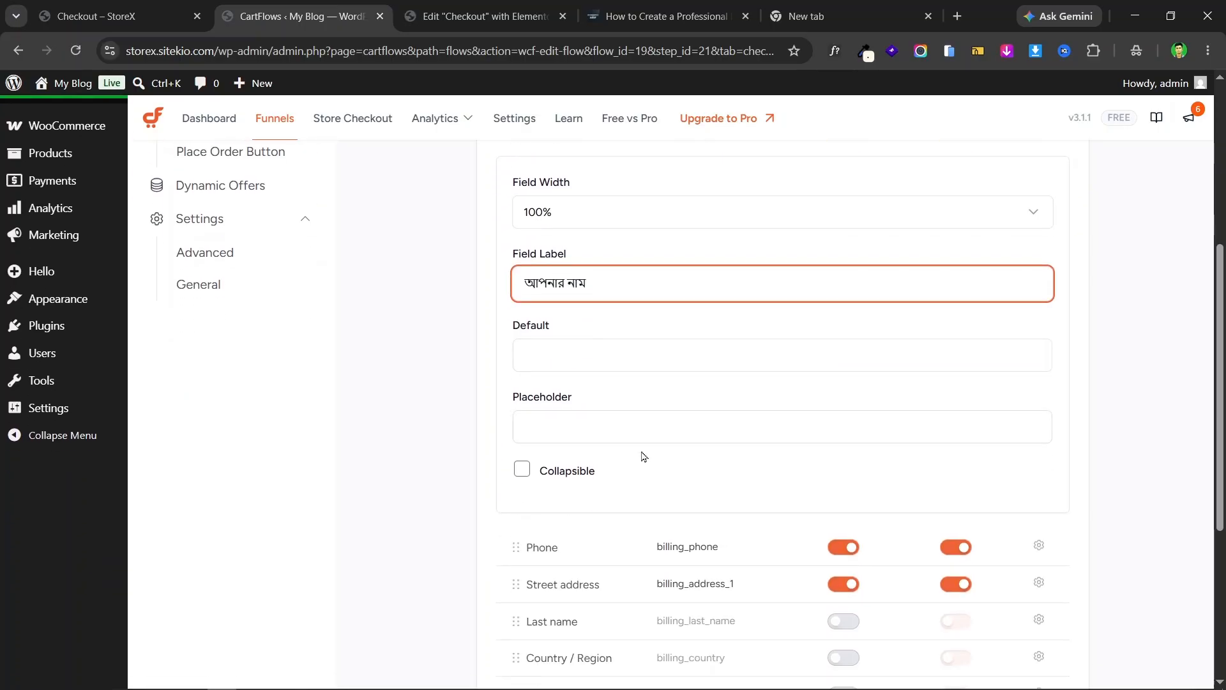
{"action": "left_click", "coordinate": [121, 16]}
{"action": "left_click", "coordinate": [328, 218]}
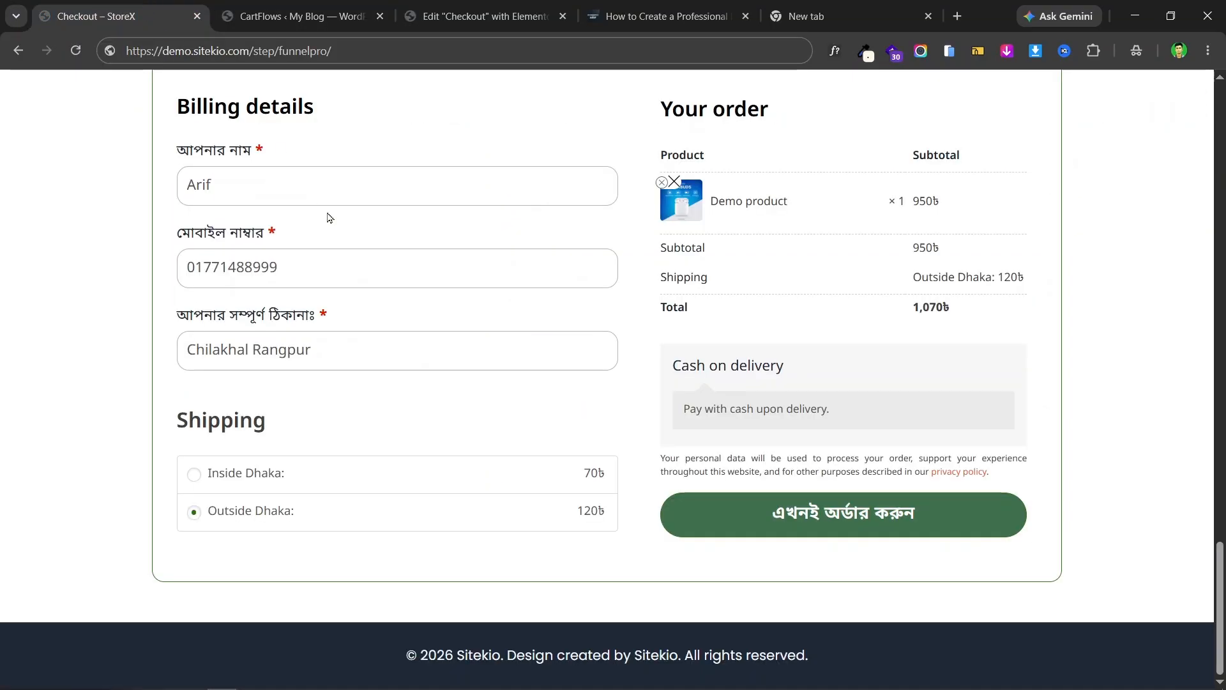
{"action": "left_click", "coordinate": [272, 7]}
{"action": "left_click", "coordinate": [618, 356]}
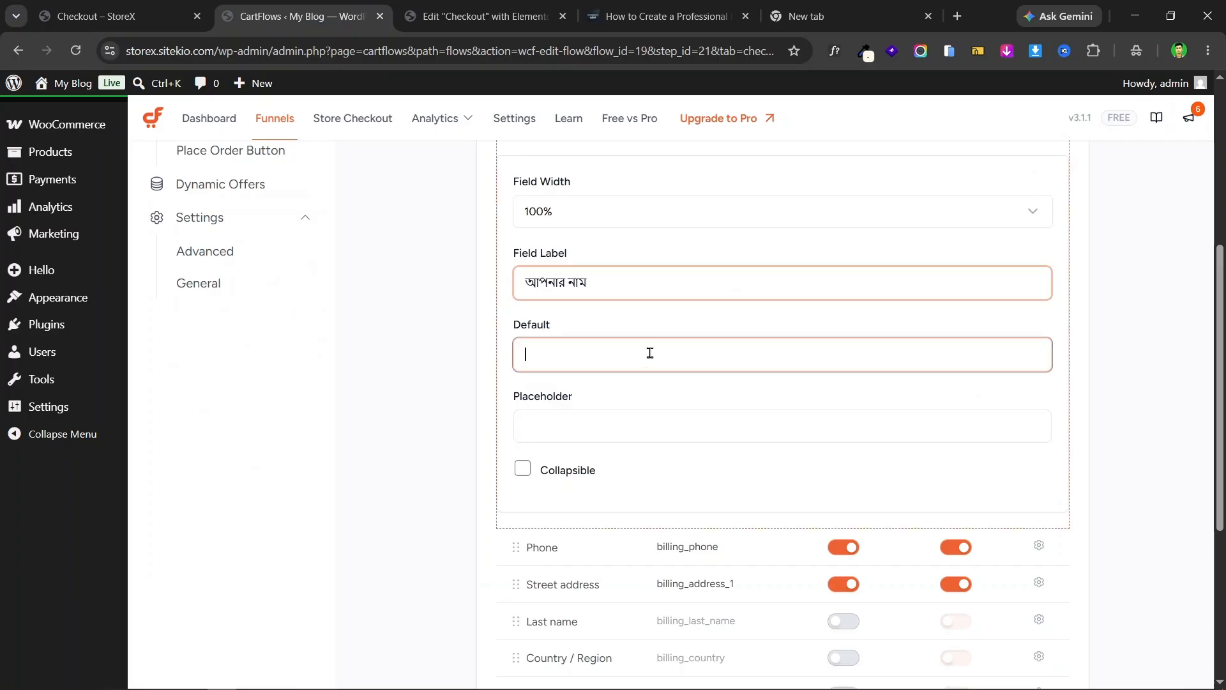
- Label the Phone field মোবাইল নাম্বার, taking the text from the live checkout
{"action": "scroll", "coordinate": [901, 349], "scroll_direction": "down", "scroll_amount": 3}
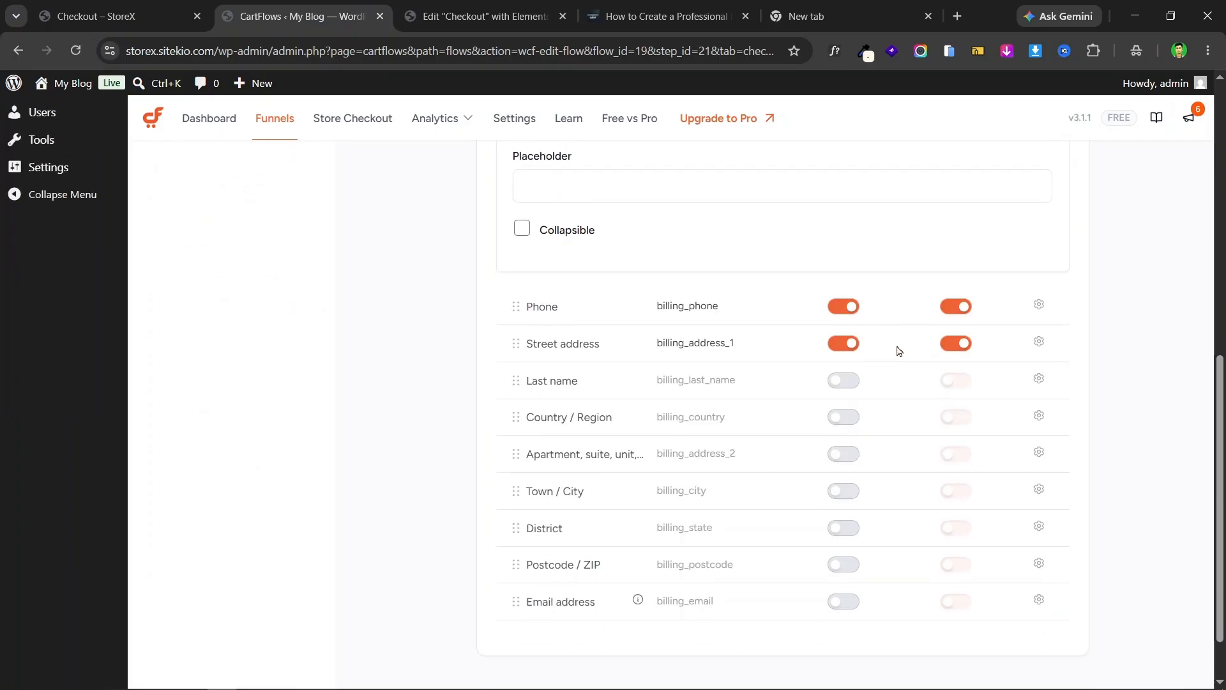
{"action": "left_click", "coordinate": [1038, 305]}
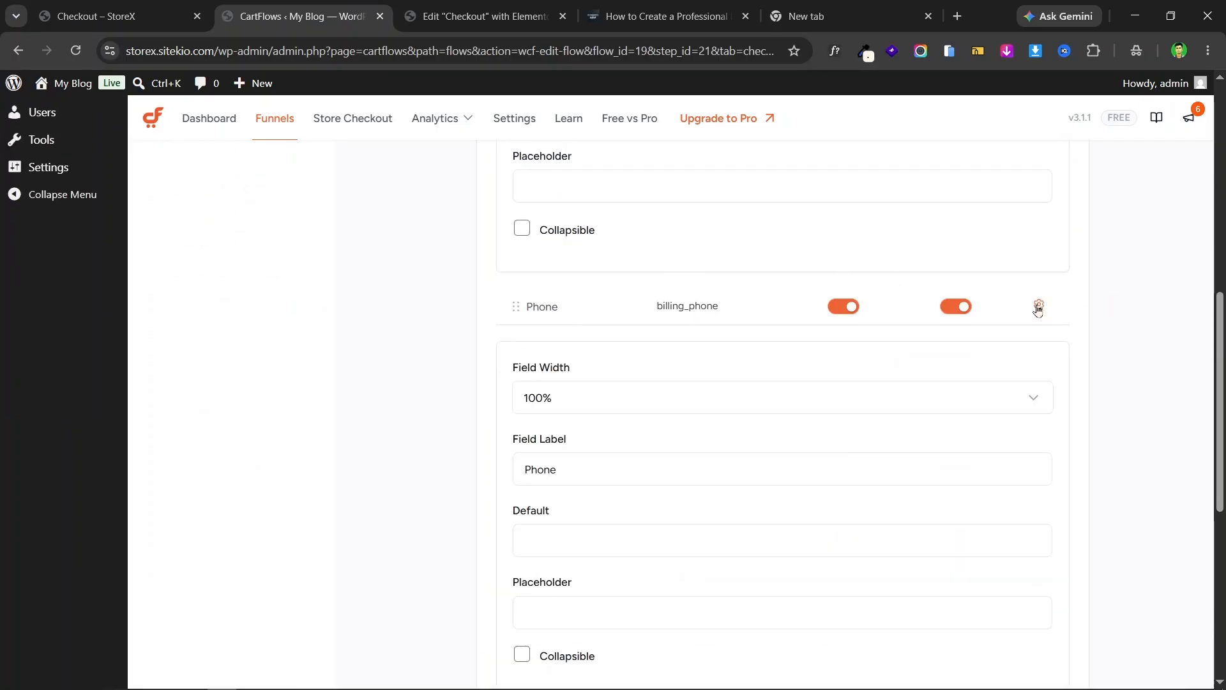
{"action": "key", "text": "ctrl+shift+Tab"}
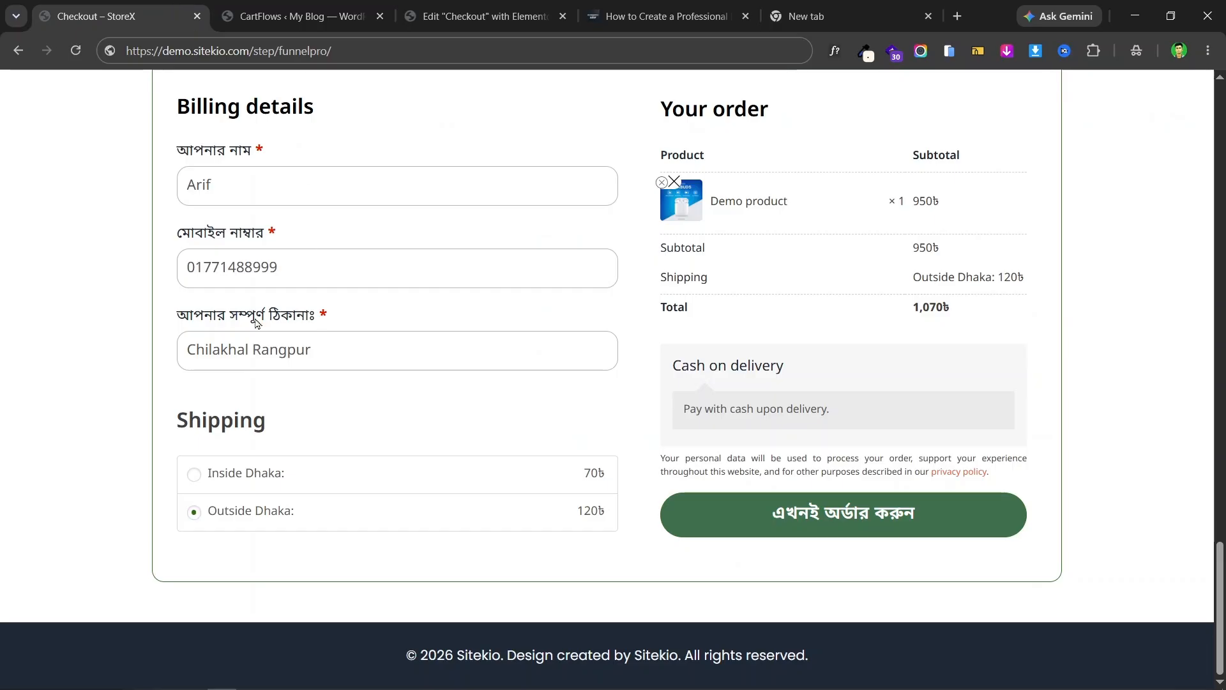
{"action": "left_click_drag", "start_coordinate": [186, 232], "coordinate": [266, 240]}
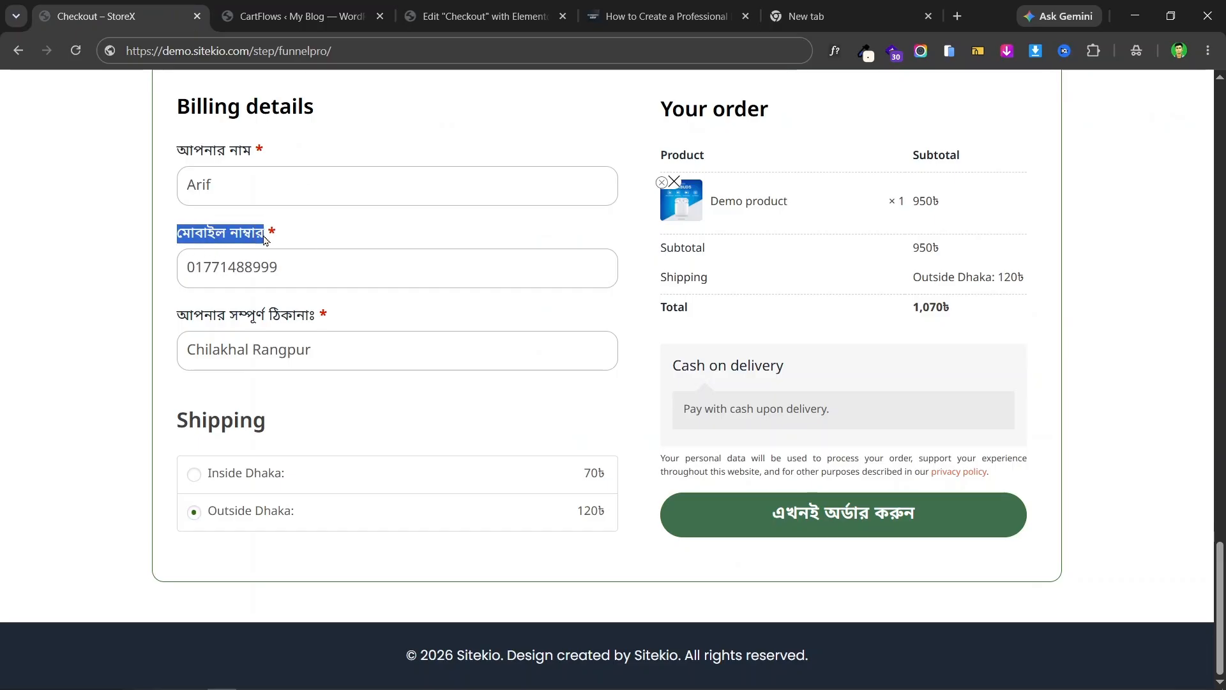
{"action": "key", "text": "ctrl+Tab"}
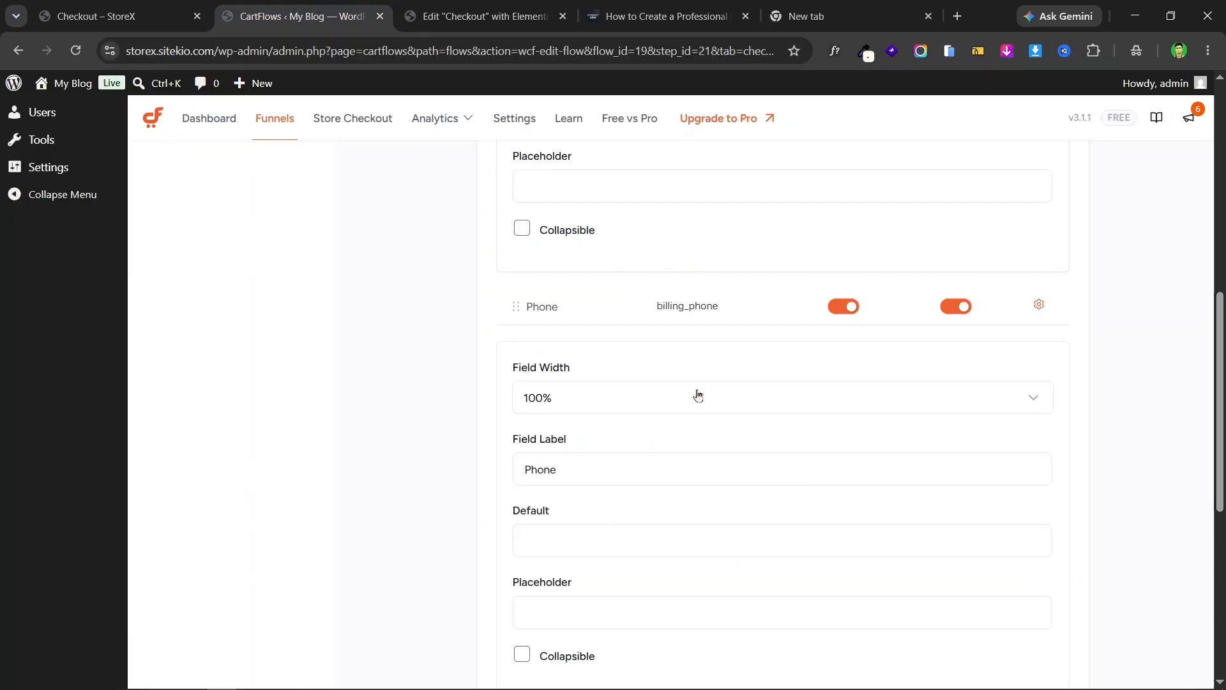
{"action": "left_click", "coordinate": [574, 467]}
{"action": "double_click", "coordinate": [574, 466]}
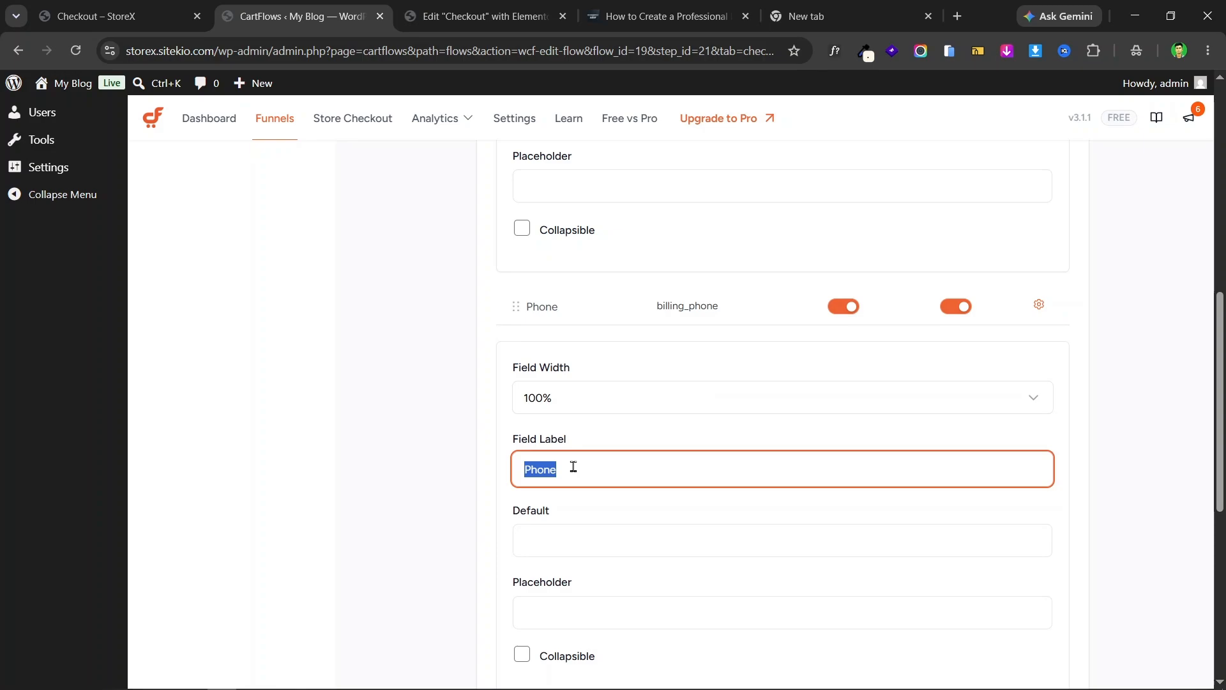
{"action": "key", "text": "ctrl+v"}
- Copy the Bengali street address label from the live checkout page
{"action": "left_click", "coordinate": [108, 8]}
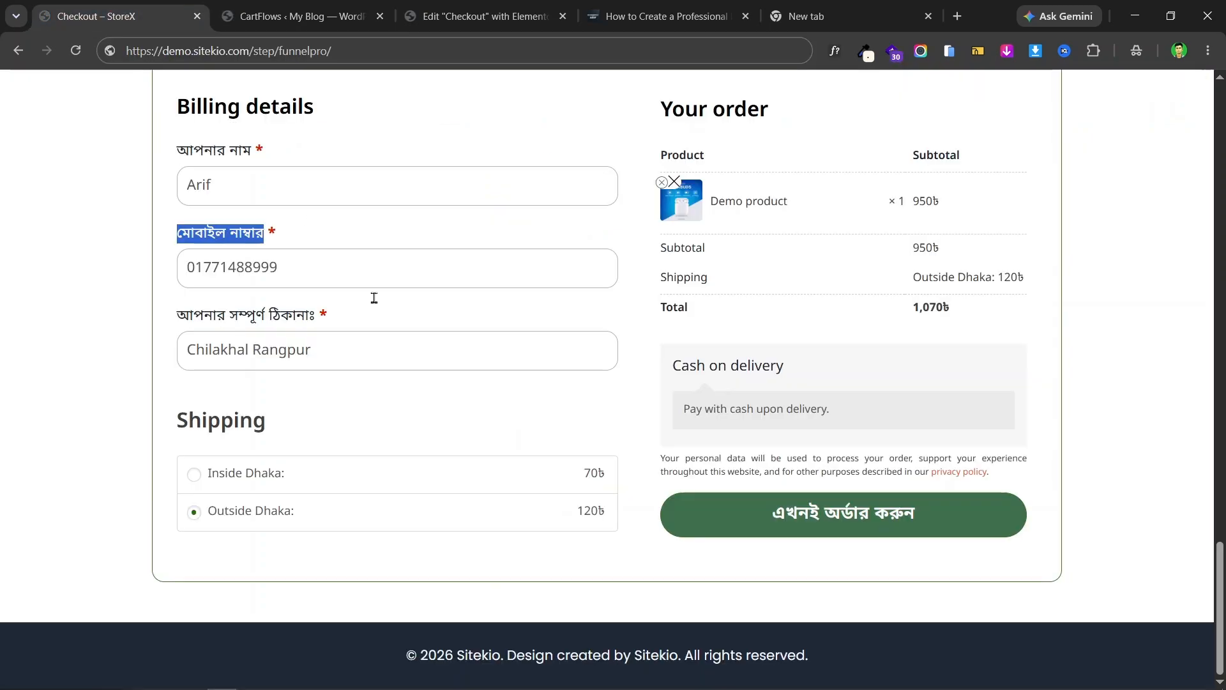
{"action": "left_click_drag", "start_coordinate": [179, 317], "coordinate": [314, 322]}
{"action": "key", "text": "ctrl+c"}
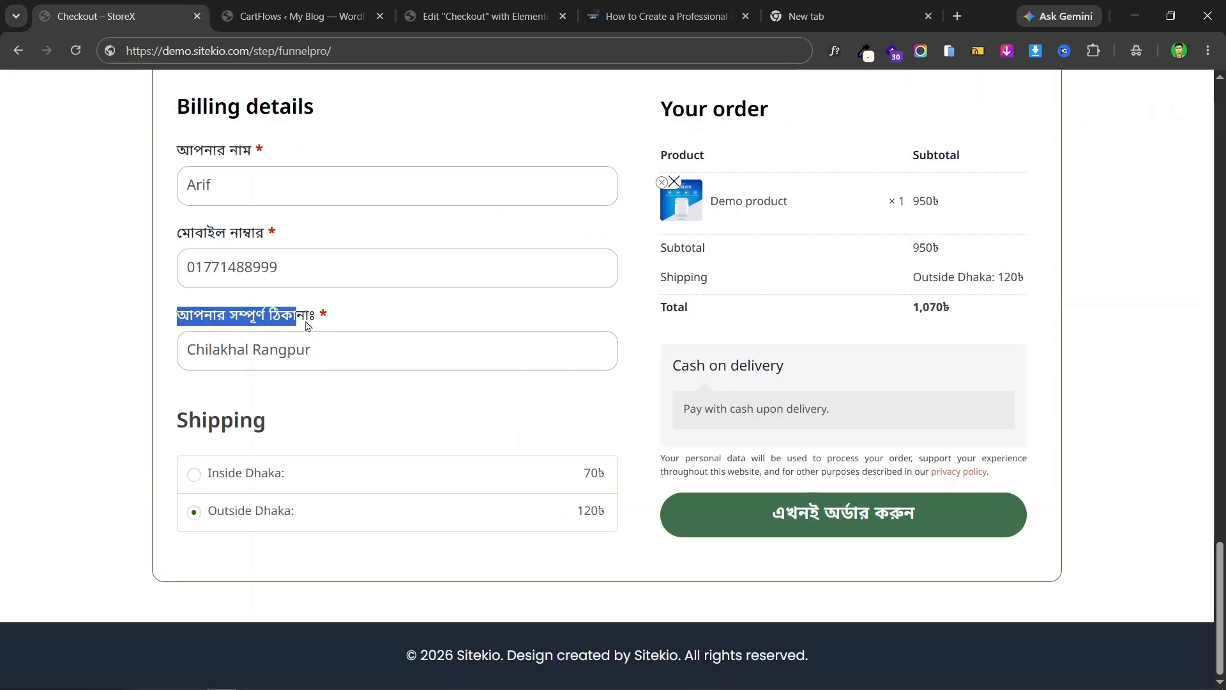
{"action": "right_click", "coordinate": [294, 319]}
{"action": "left_click", "coordinate": [377, 341]}
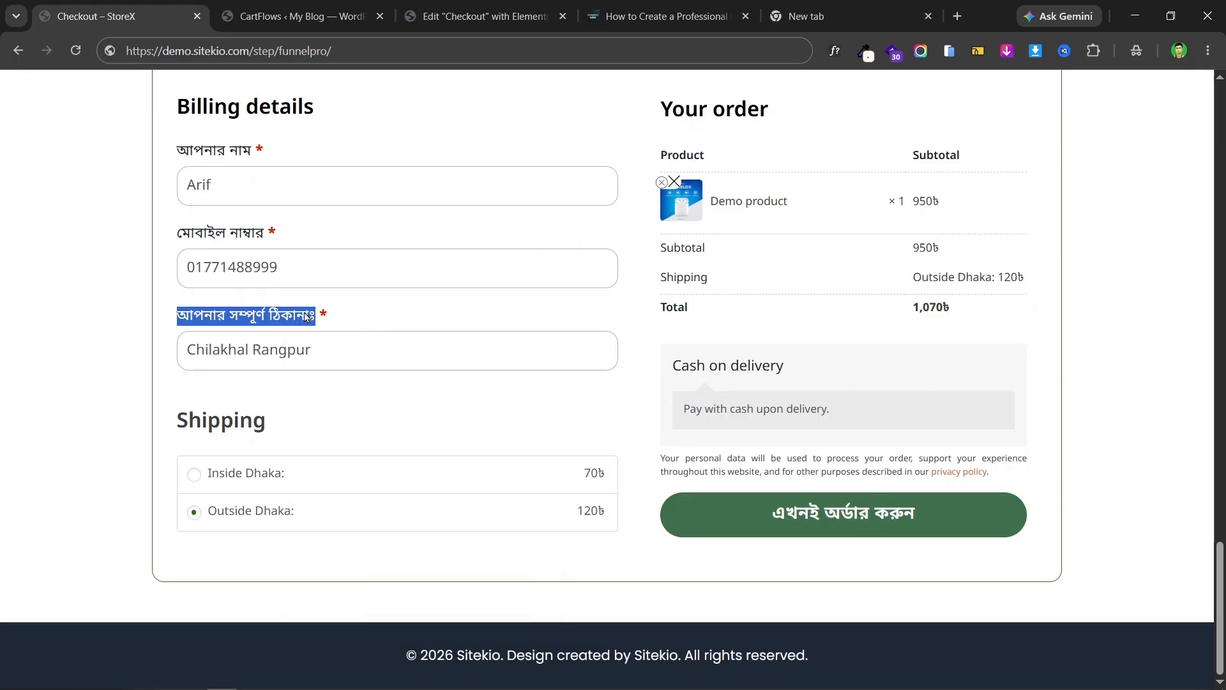
{"action": "right_click", "coordinate": [305, 312]}
{"action": "left_click", "coordinate": [381, 333]}
{"action": "left_click", "coordinate": [302, 17]}
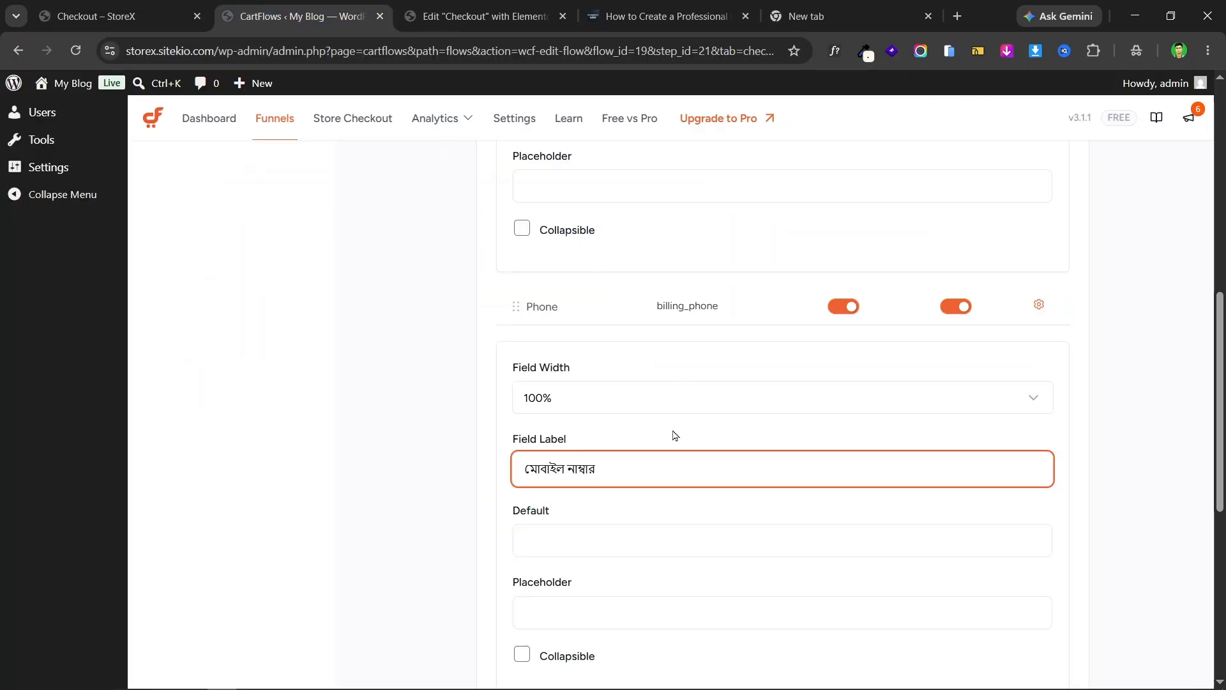
{"action": "scroll", "coordinate": [673, 431], "scroll_direction": "down", "scroll_amount": 5}
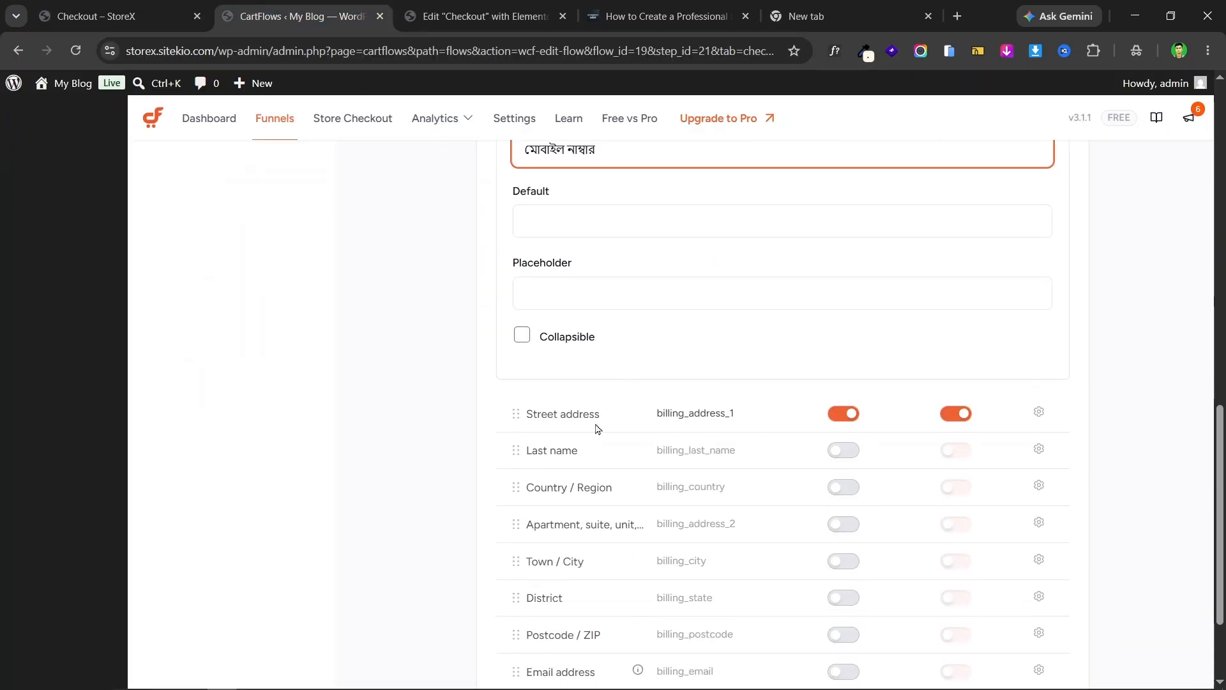
- Make the Street address field 100% wide with the label আপনার সম্পূর্ণ ঠিকানাঃ
{"action": "left_click", "coordinate": [1039, 412]}
{"action": "scroll", "coordinate": [644, 345], "scroll_direction": "down", "scroll_amount": 3}
{"action": "left_click", "coordinate": [585, 348]}
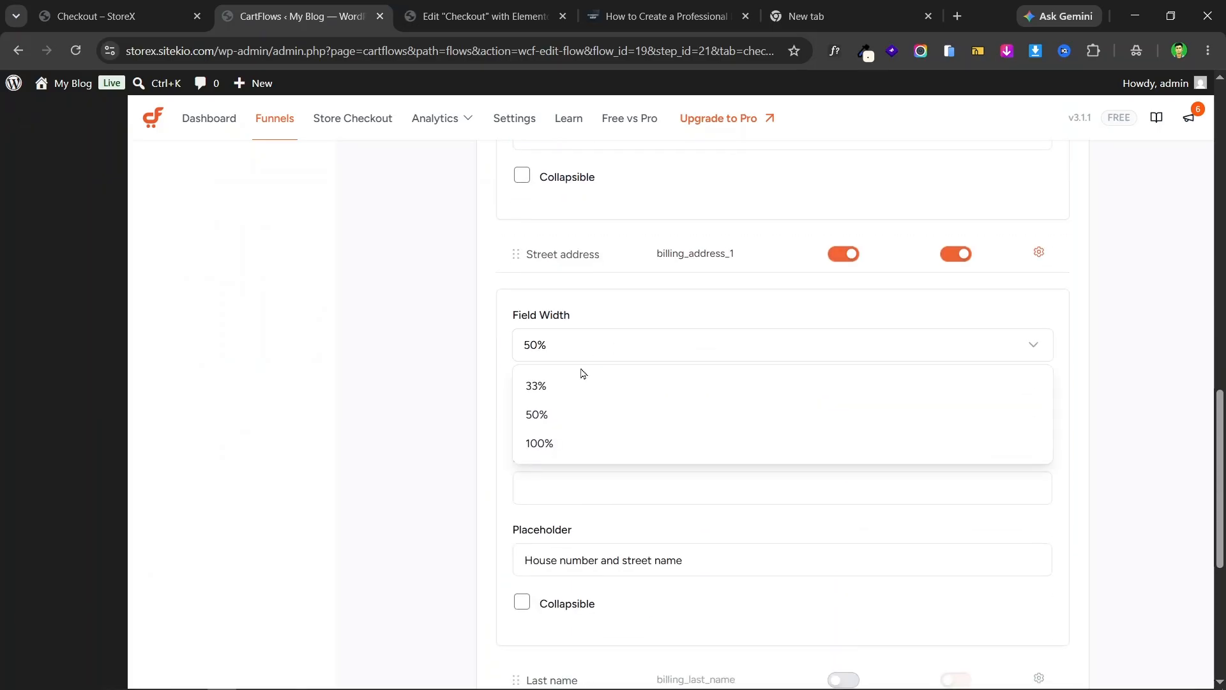
{"action": "left_click", "coordinate": [585, 442]}
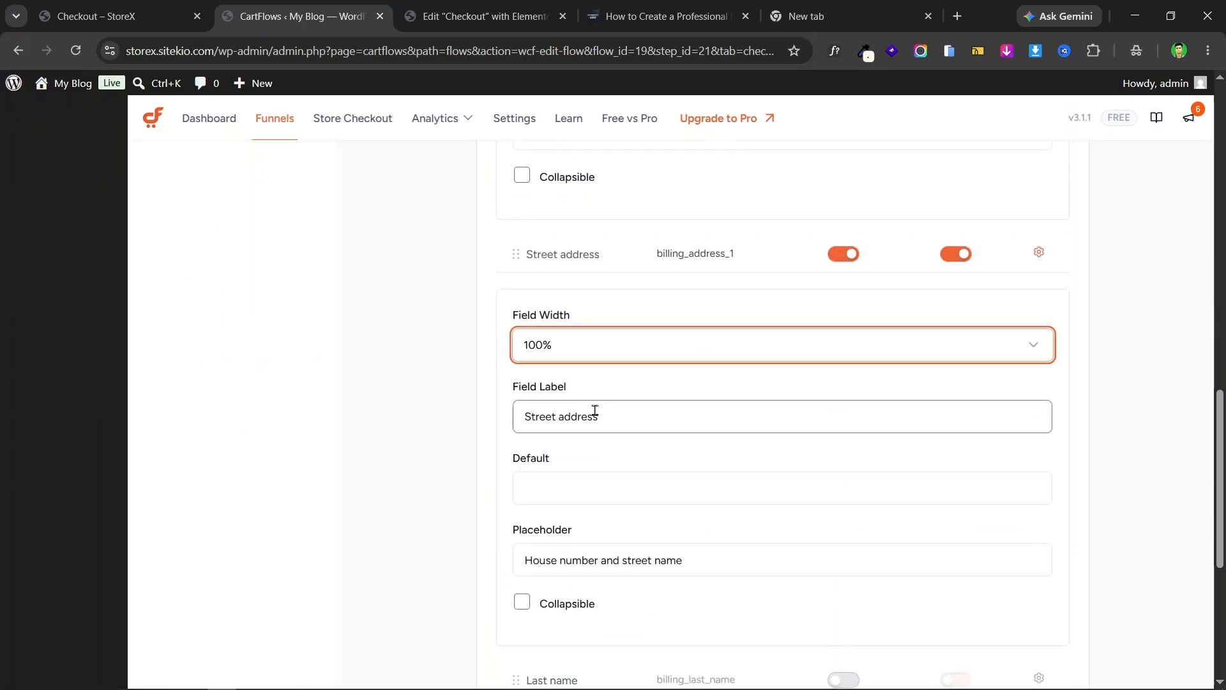
{"action": "triple_click", "coordinate": [620, 416]}
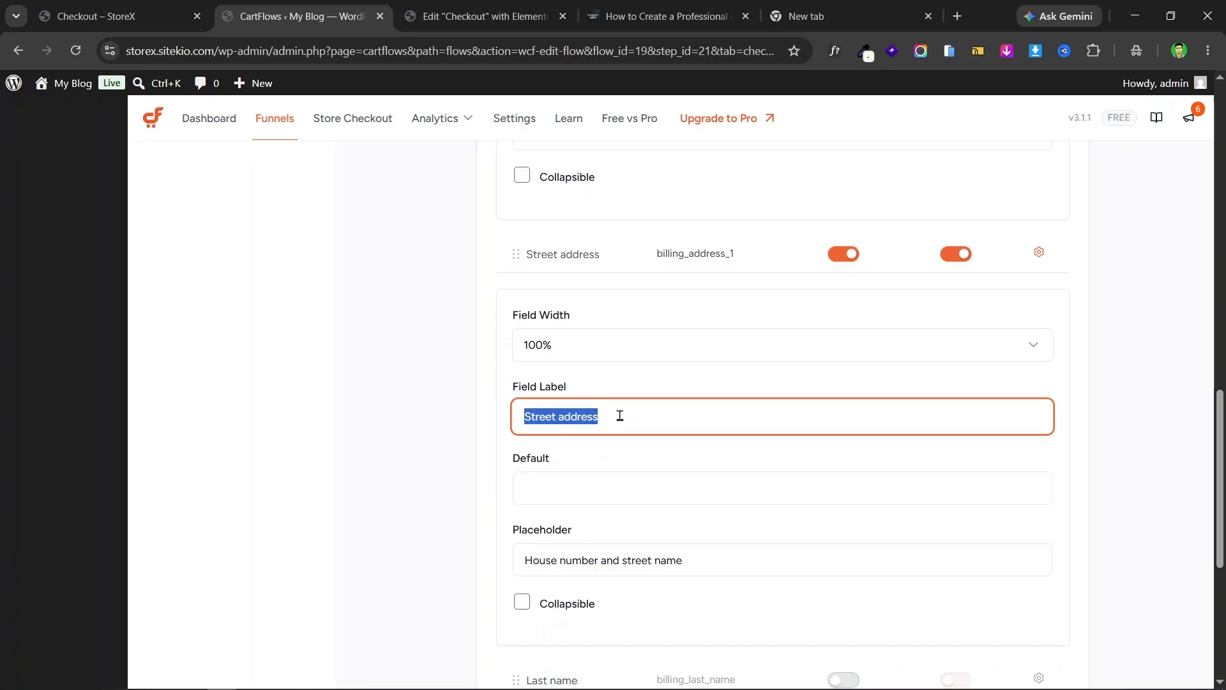
{"action": "key", "text": "ctrl+v"}
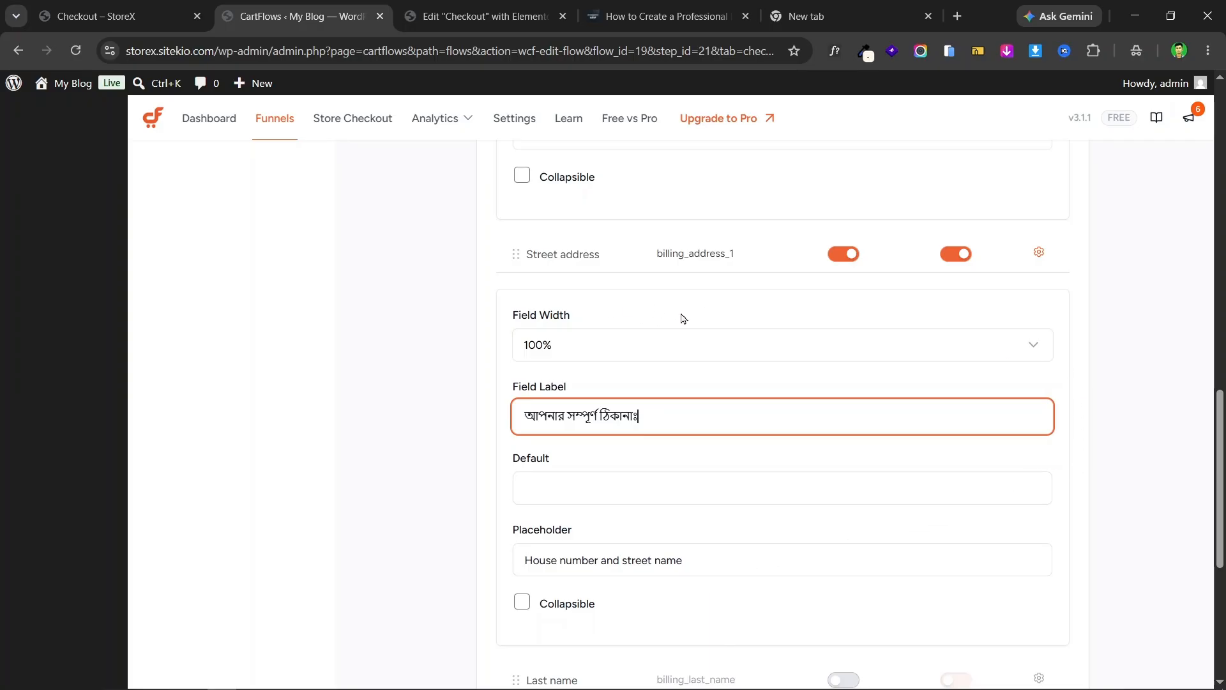
- Collapse the First name and Phone field panels and save the field settings
{"action": "scroll", "coordinate": [683, 318], "scroll_direction": "down", "scroll_amount": 4}
{"action": "scroll", "coordinate": [756, 367], "scroll_direction": "up", "scroll_amount": 9}
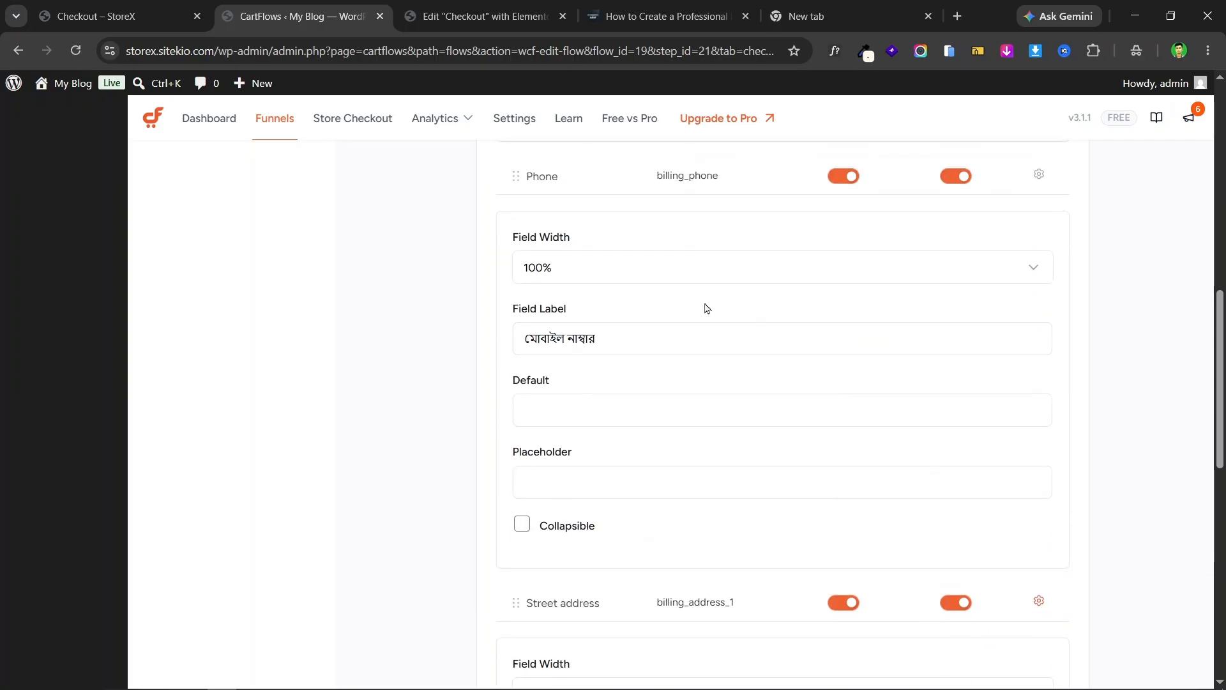
{"action": "scroll", "coordinate": [707, 308], "scroll_direction": "up", "scroll_amount": 8}
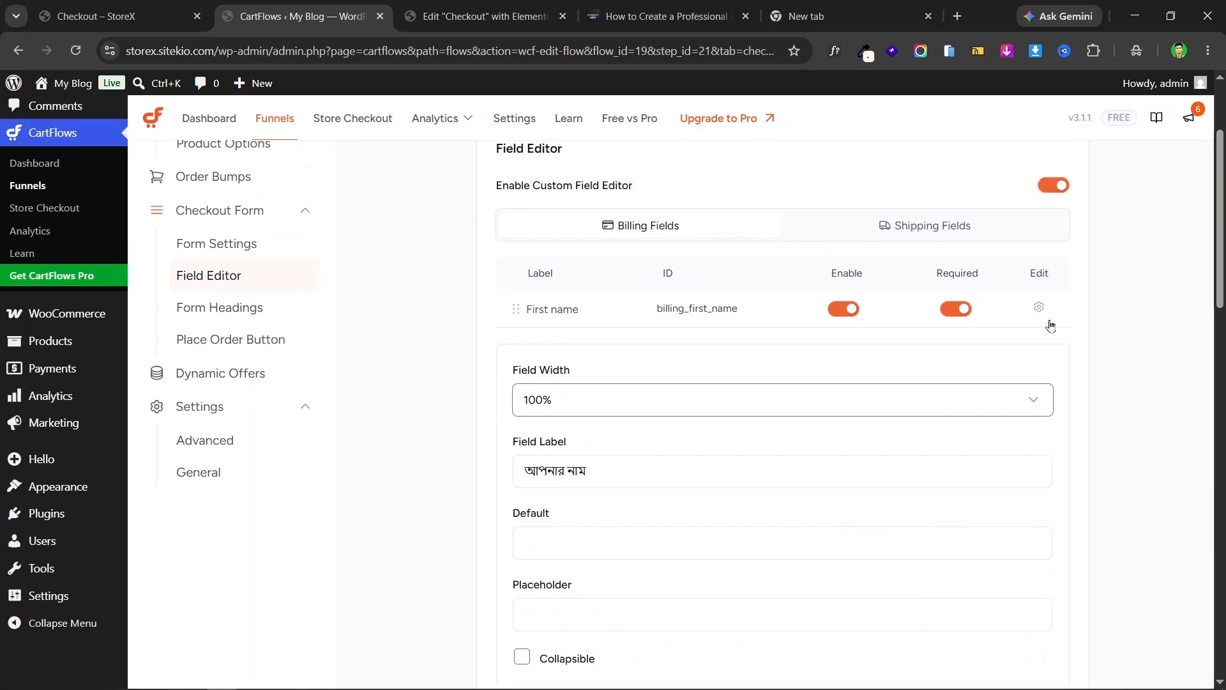
{"action": "left_click", "coordinate": [1039, 307]}
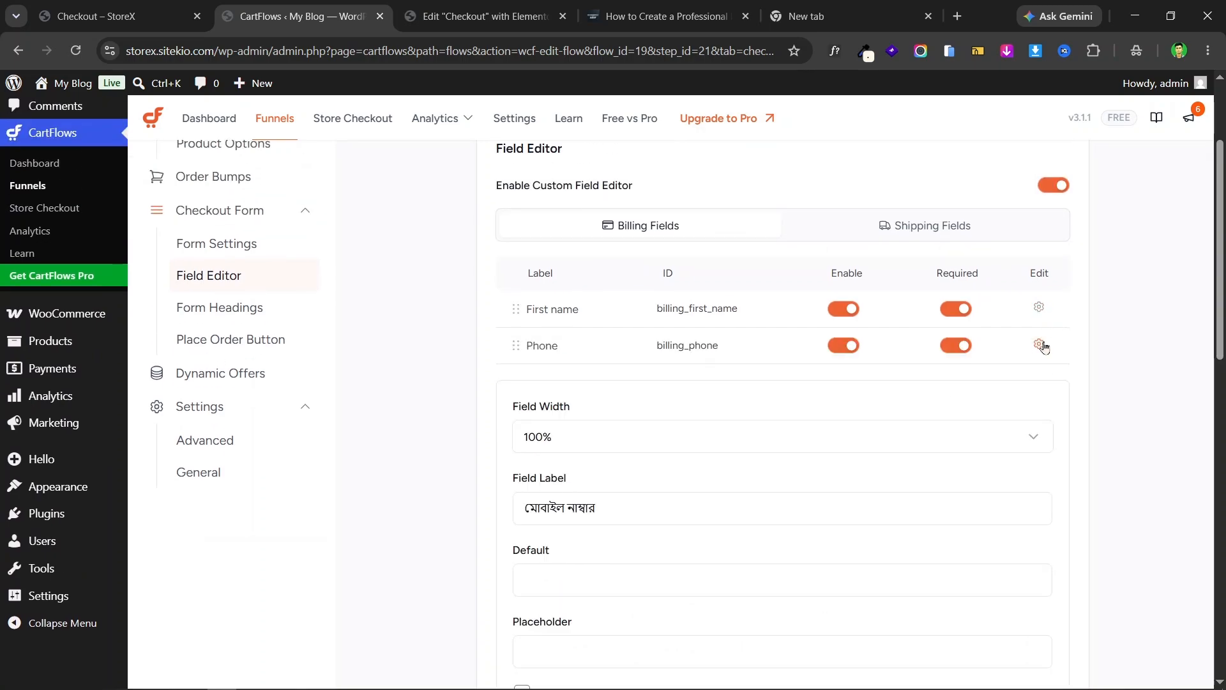
{"action": "left_click", "coordinate": [1041, 346]}
{"action": "scroll", "coordinate": [1009, 340], "scroll_direction": "down", "scroll_amount": 2}
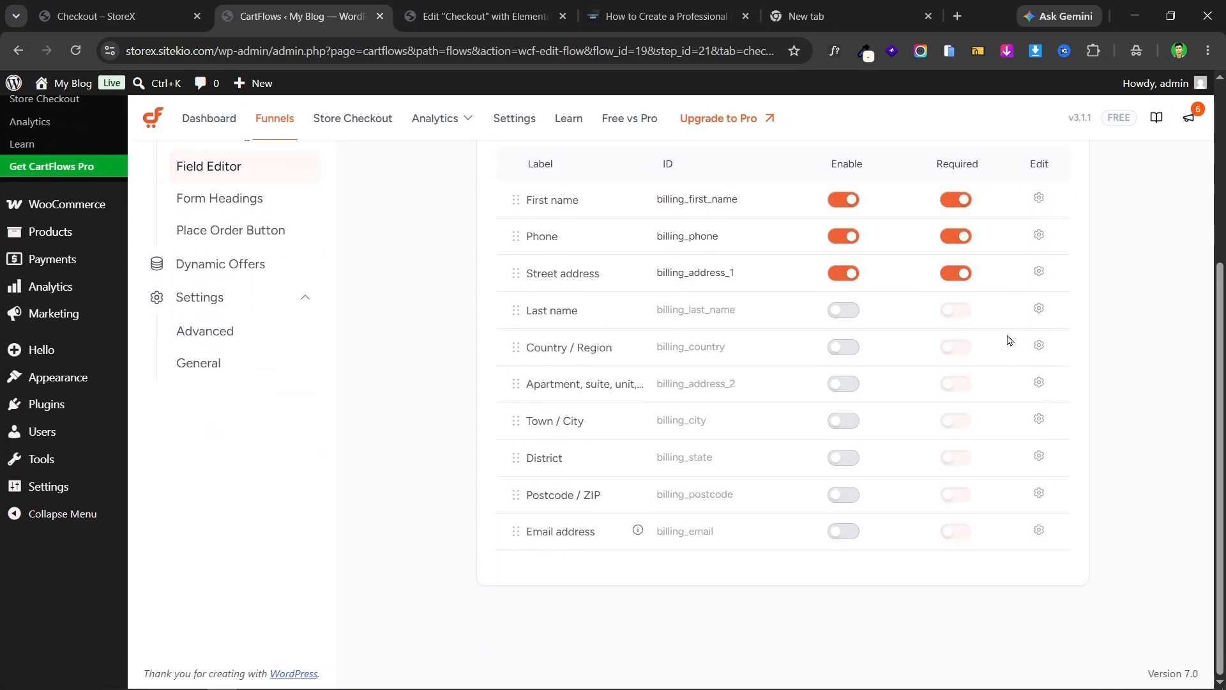
{"action": "scroll", "coordinate": [1009, 340], "scroll_direction": "up", "scroll_amount": 4}
{"action": "left_click", "coordinate": [1045, 224]}
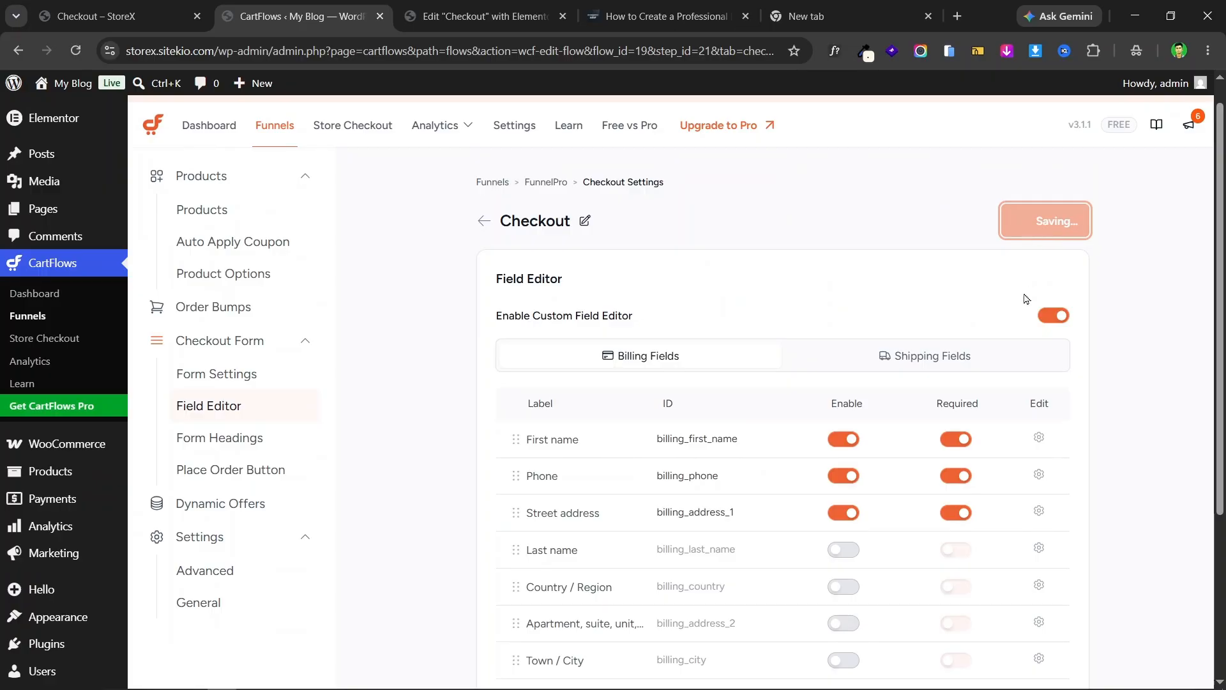
- Check the Billing details and Your order headings on the live checkout page
{"action": "left_click", "coordinate": [112, 7]}
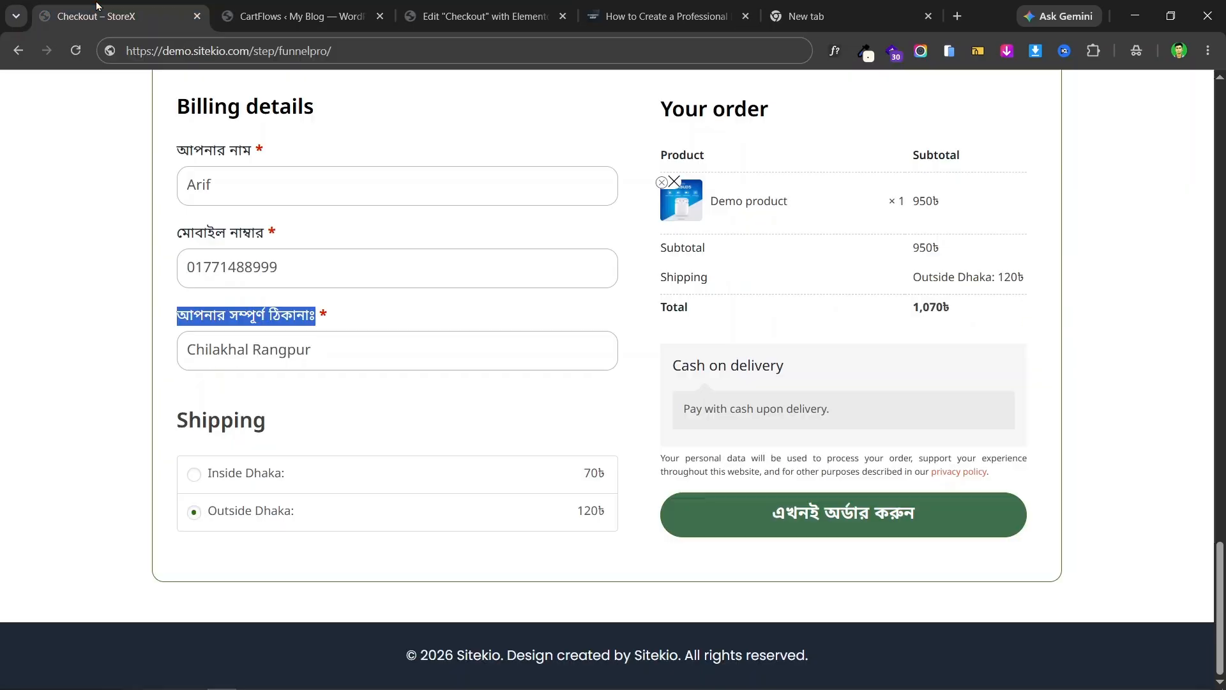
{"action": "scroll", "coordinate": [276, 241], "scroll_direction": "up", "scroll_amount": 3}
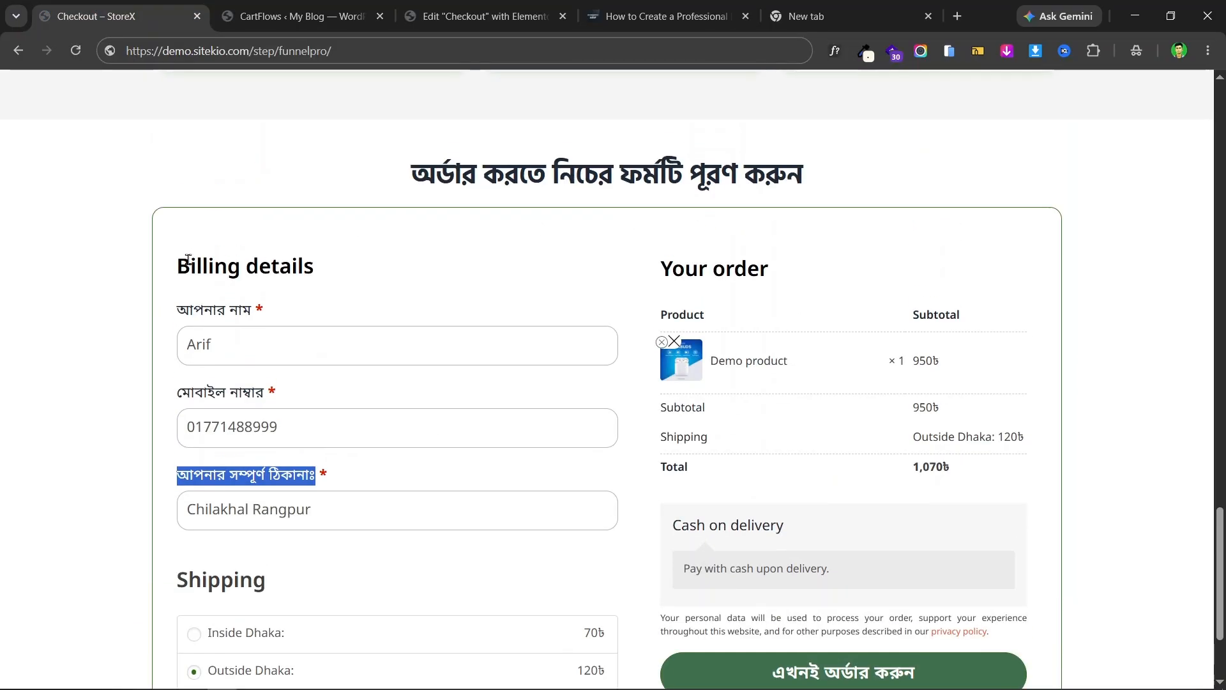
{"action": "left_click_drag", "start_coordinate": [187, 258], "coordinate": [320, 271]}
{"action": "triple_click", "coordinate": [700, 268]}
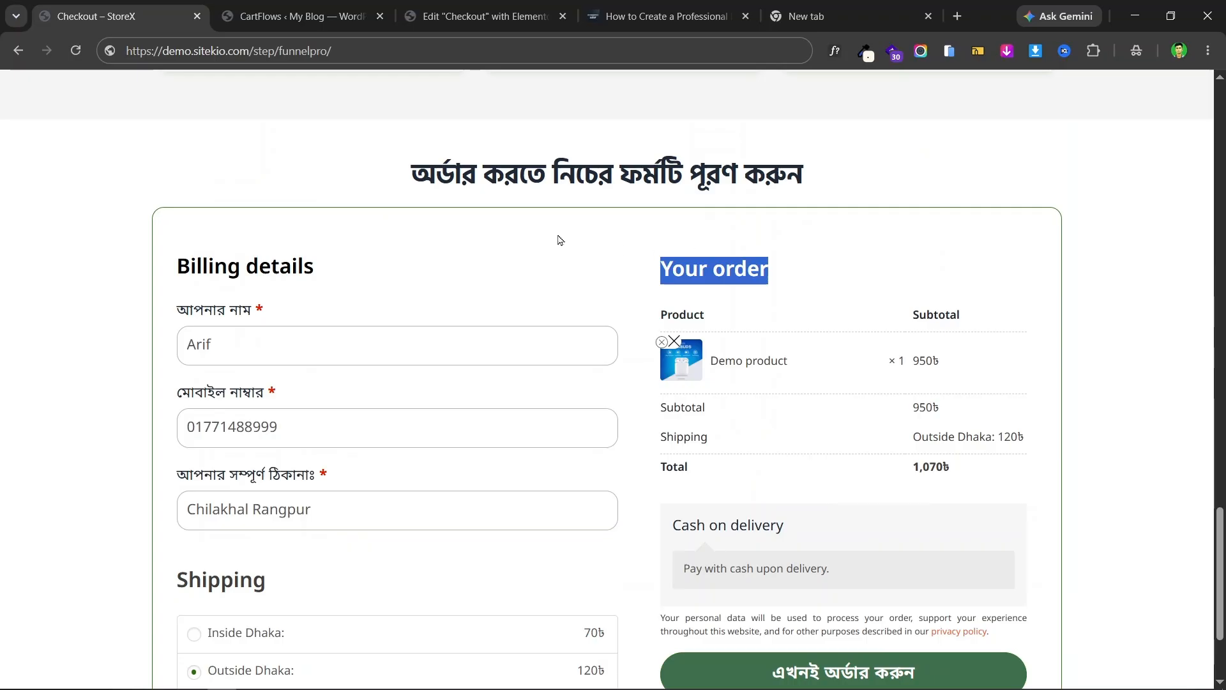
{"action": "triple_click", "coordinate": [213, 262]}
{"action": "left_click", "coordinate": [732, 263]}
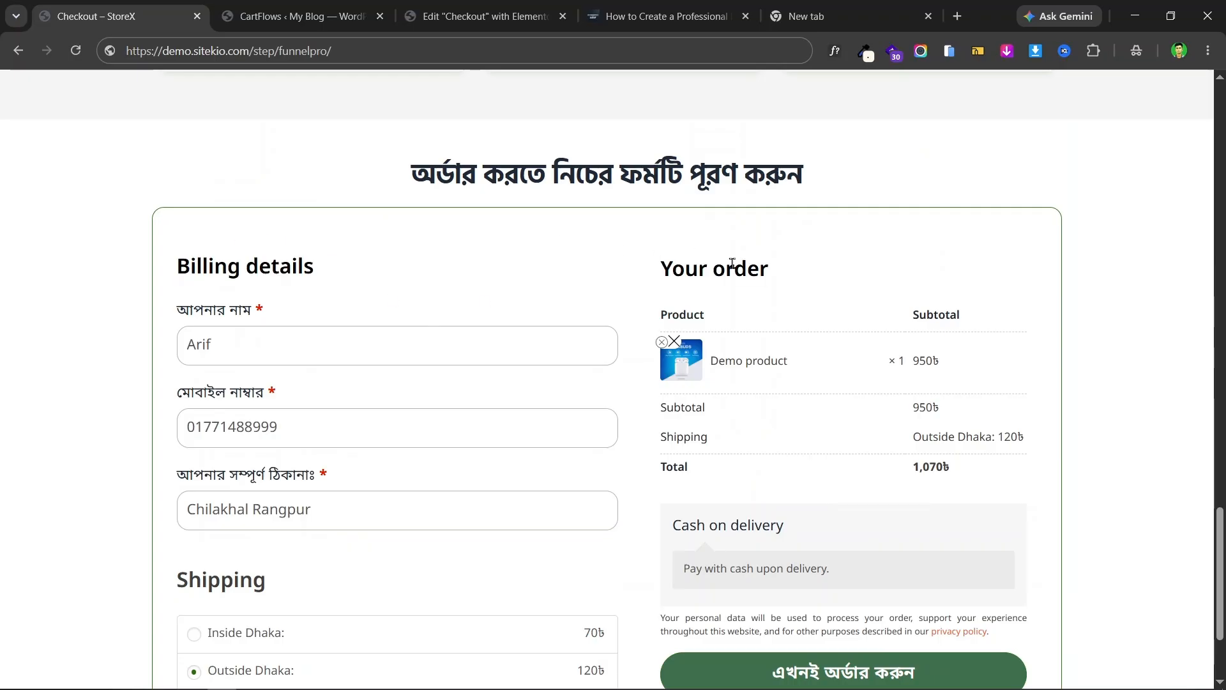
{"action": "left_click", "coordinate": [255, 8]}
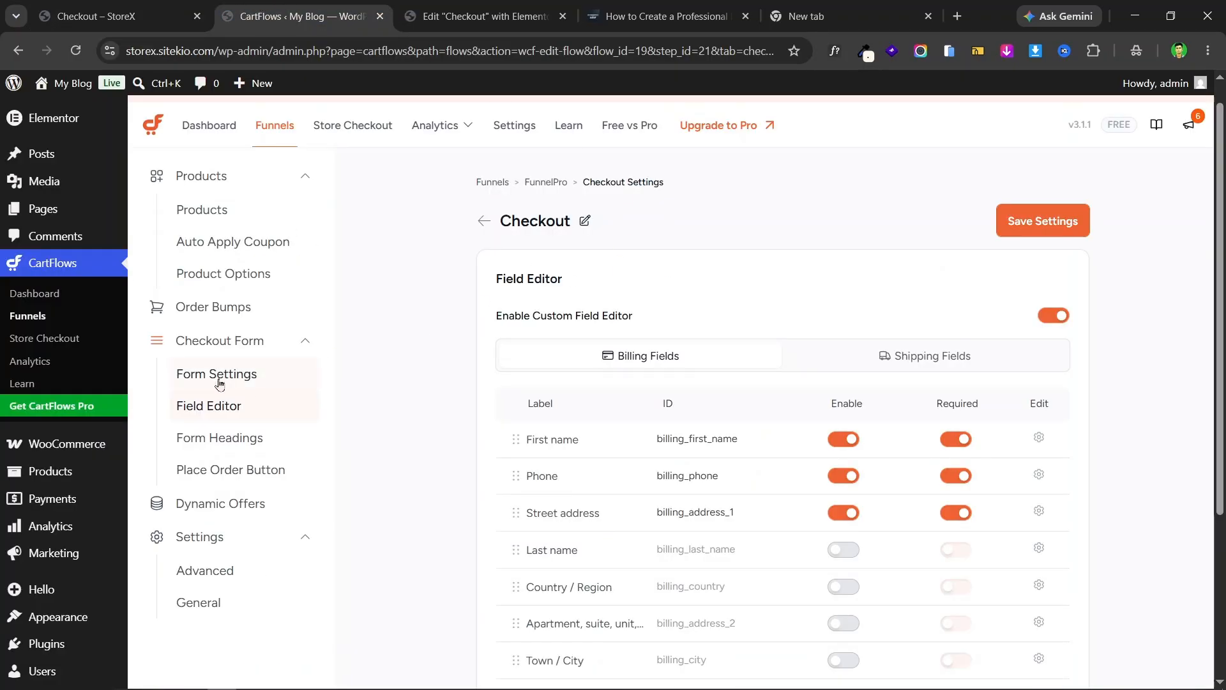
- Open Form Headings and review the Billing Details and Your Order heading boxes
{"action": "left_click", "coordinate": [213, 441]}
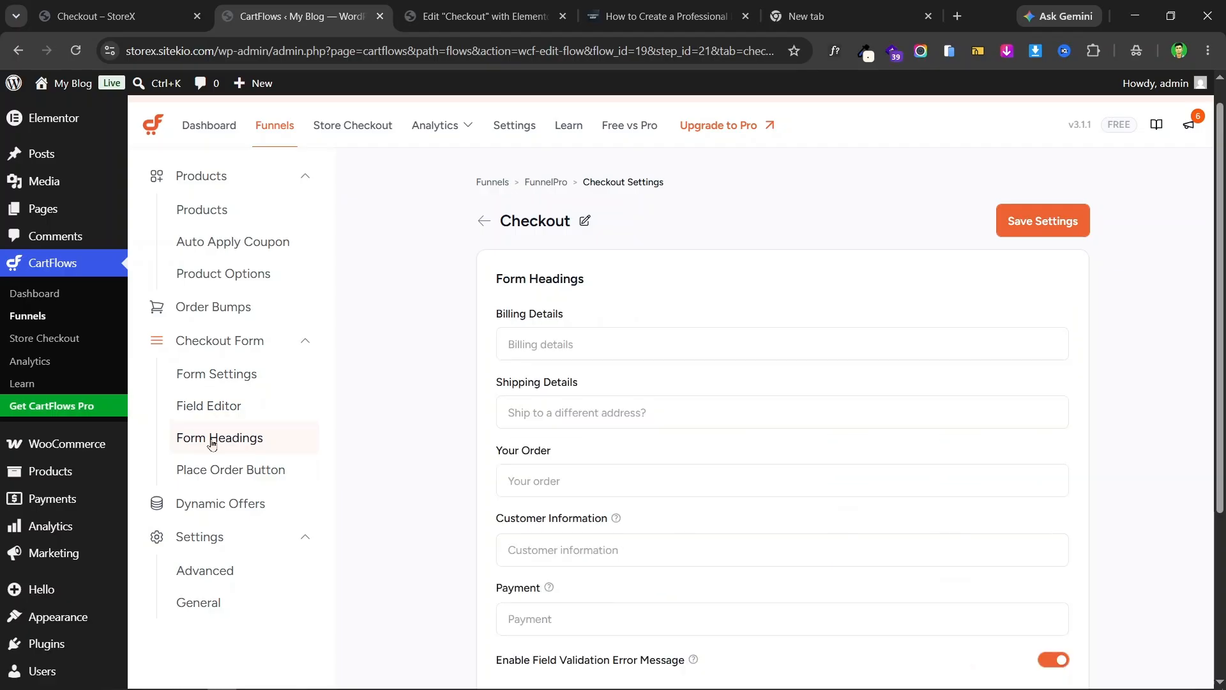
{"action": "left_click", "coordinate": [580, 340]}
{"action": "left_click", "coordinate": [96, 16]}
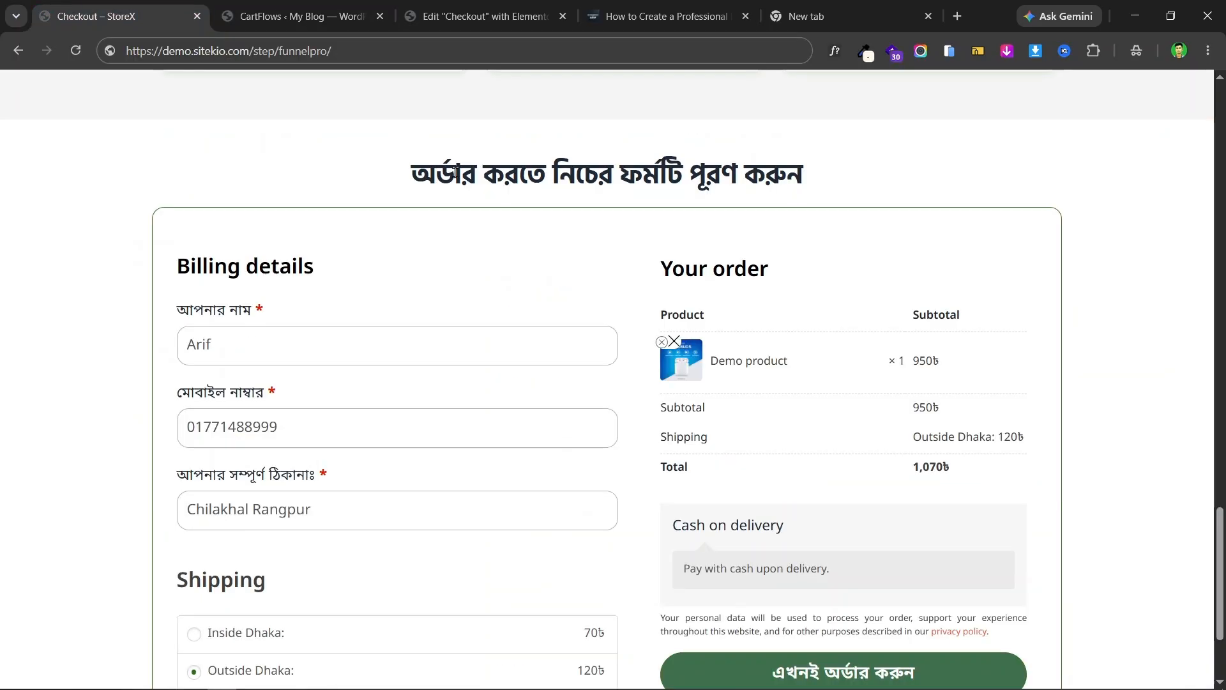
{"action": "left_click", "coordinate": [266, 16]}
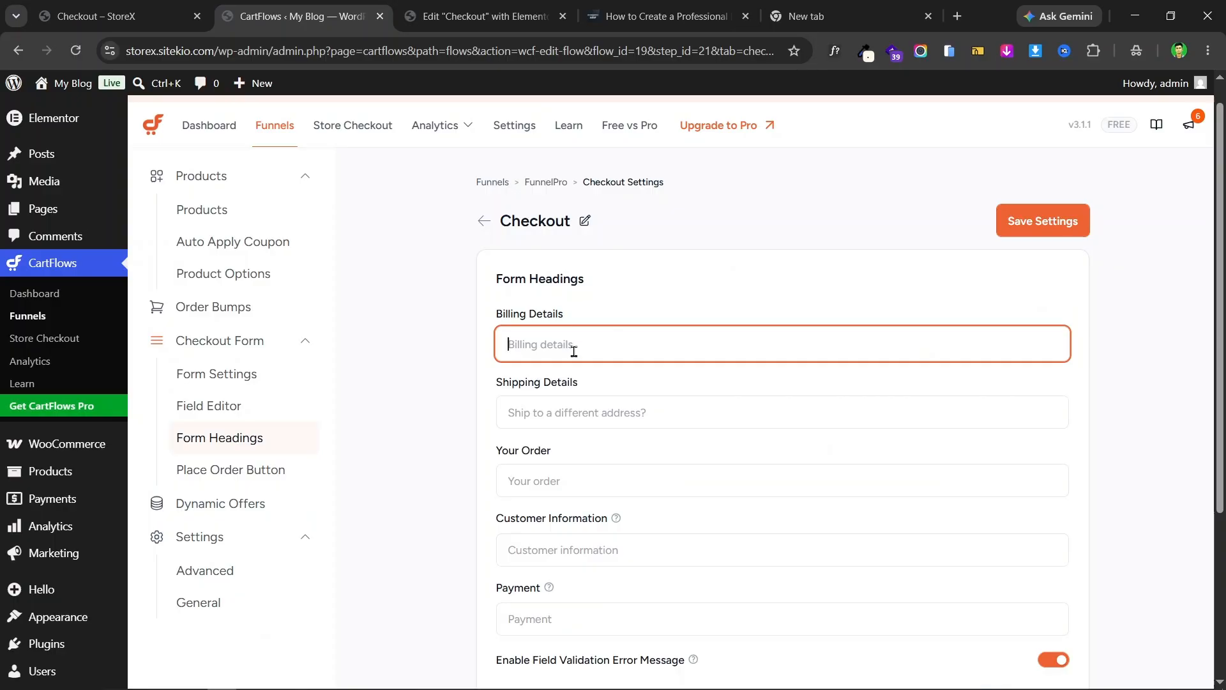
{"action": "left_click", "coordinate": [168, 9]}
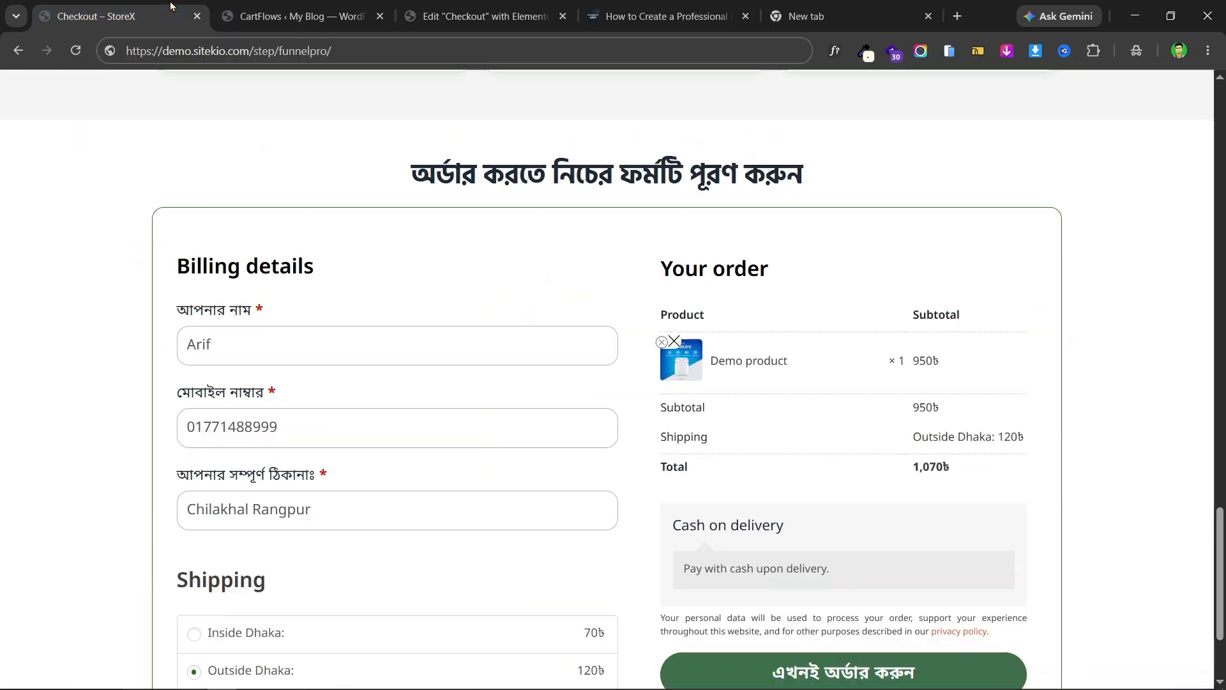
{"action": "left_click", "coordinate": [287, 16]}
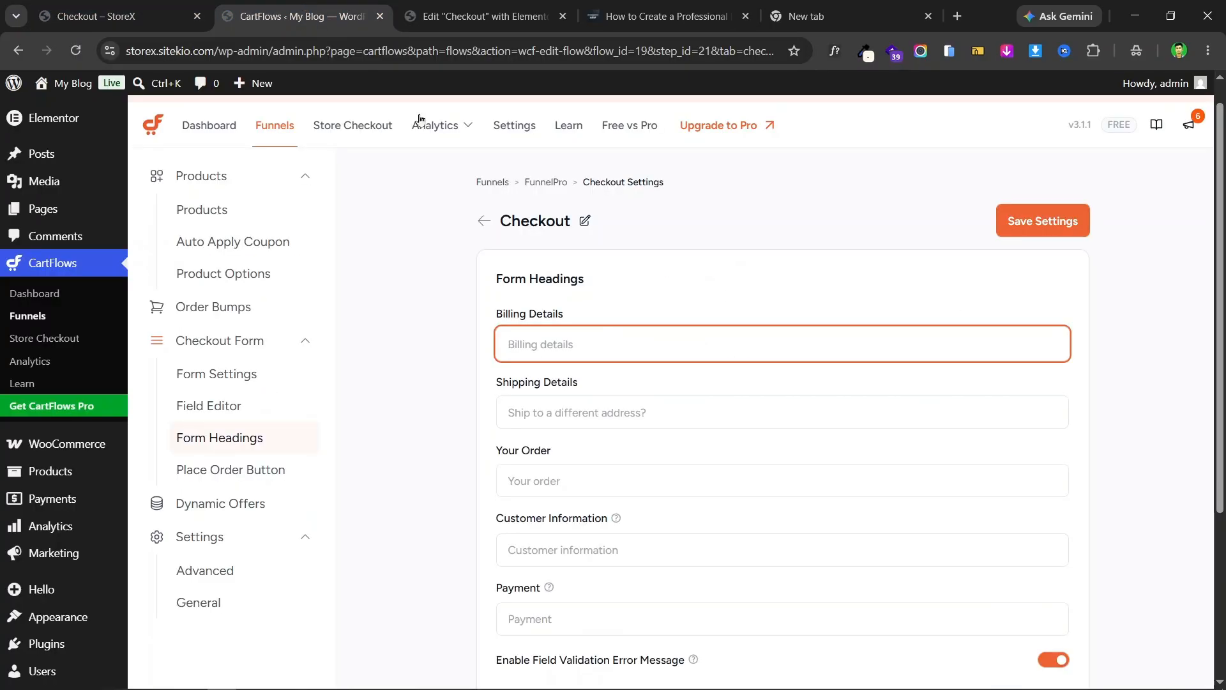
{"action": "scroll", "coordinate": [785, 391], "scroll_direction": "down", "scroll_amount": 2}
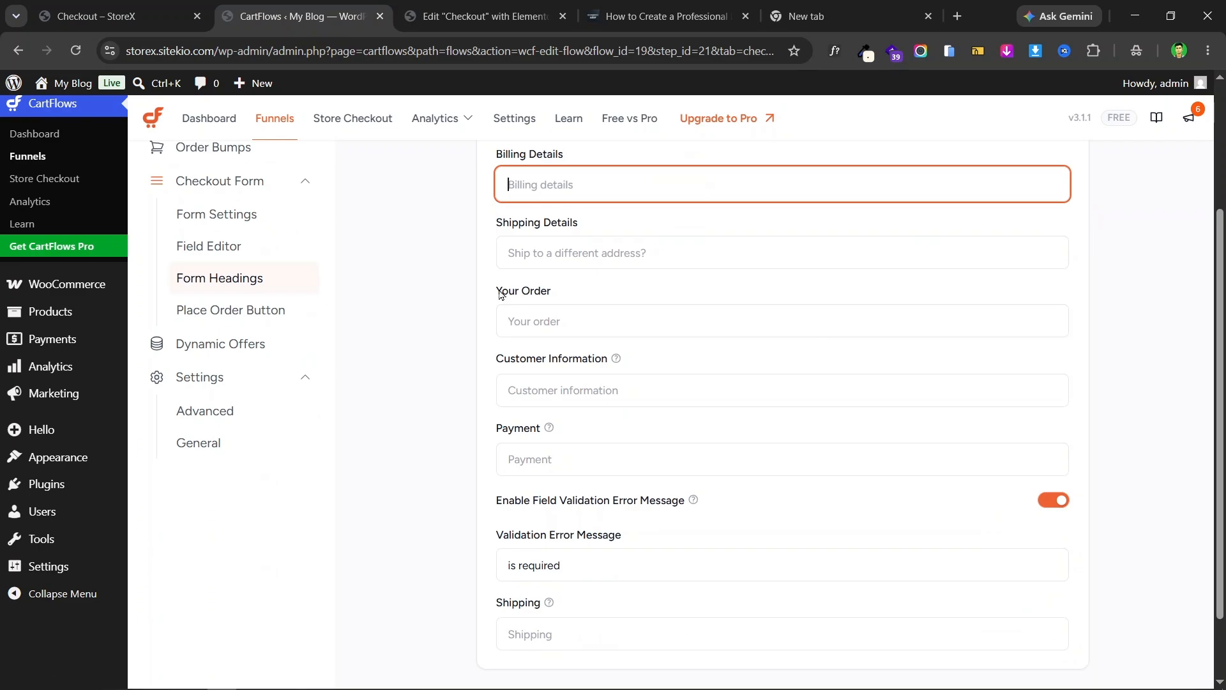
{"action": "left_click", "coordinate": [578, 319]}
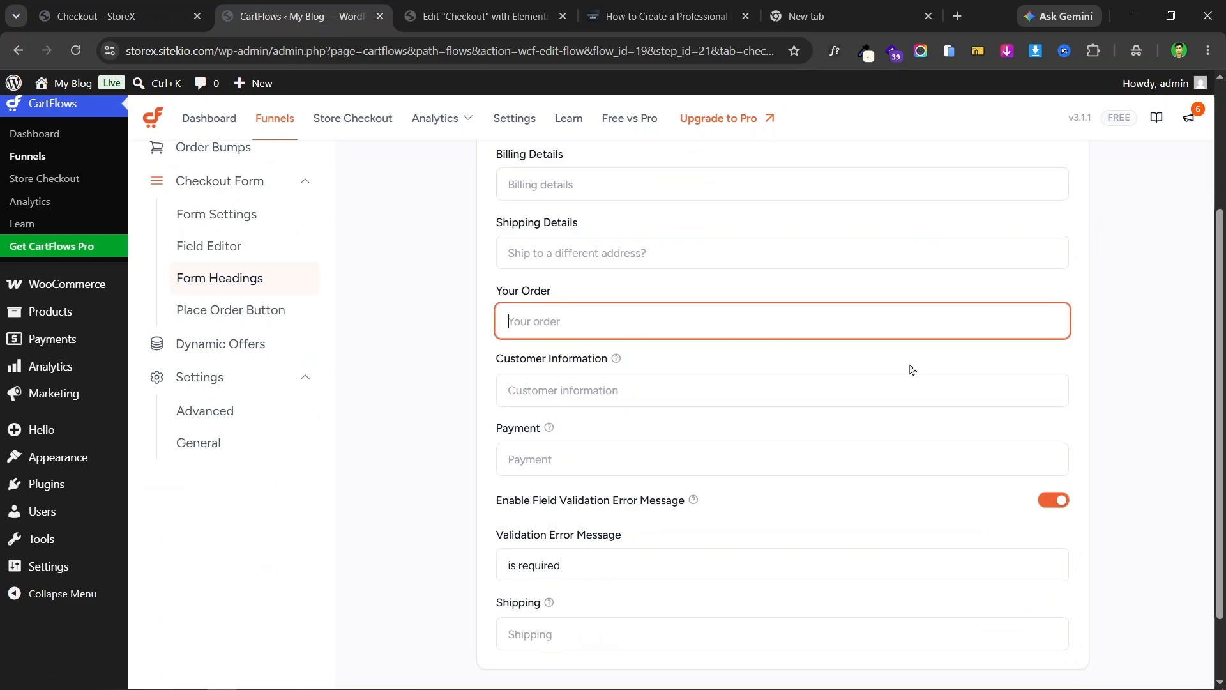
{"action": "scroll", "coordinate": [882, 351], "scroll_direction": "down", "scroll_amount": 1}
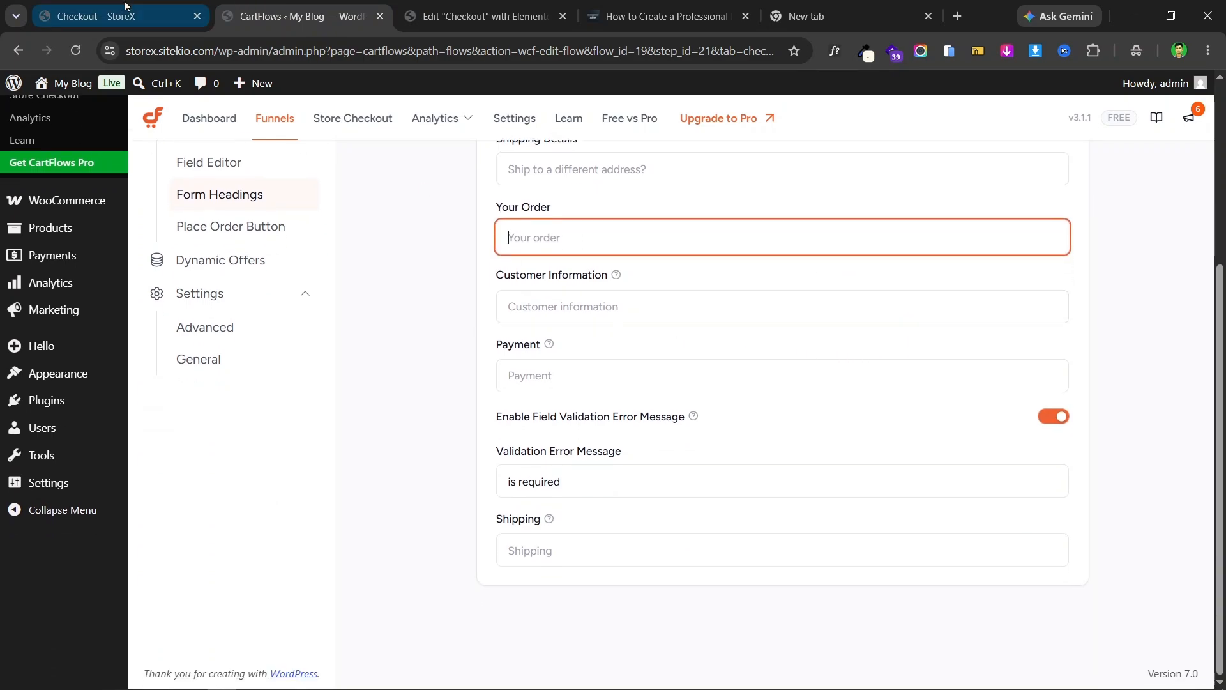
- Compare the CartFlows checkout settings against the live checkout page
{"action": "left_click", "coordinate": [175, 19]}
{"action": "scroll", "coordinate": [913, 409], "scroll_direction": "down", "scroll_amount": 3}
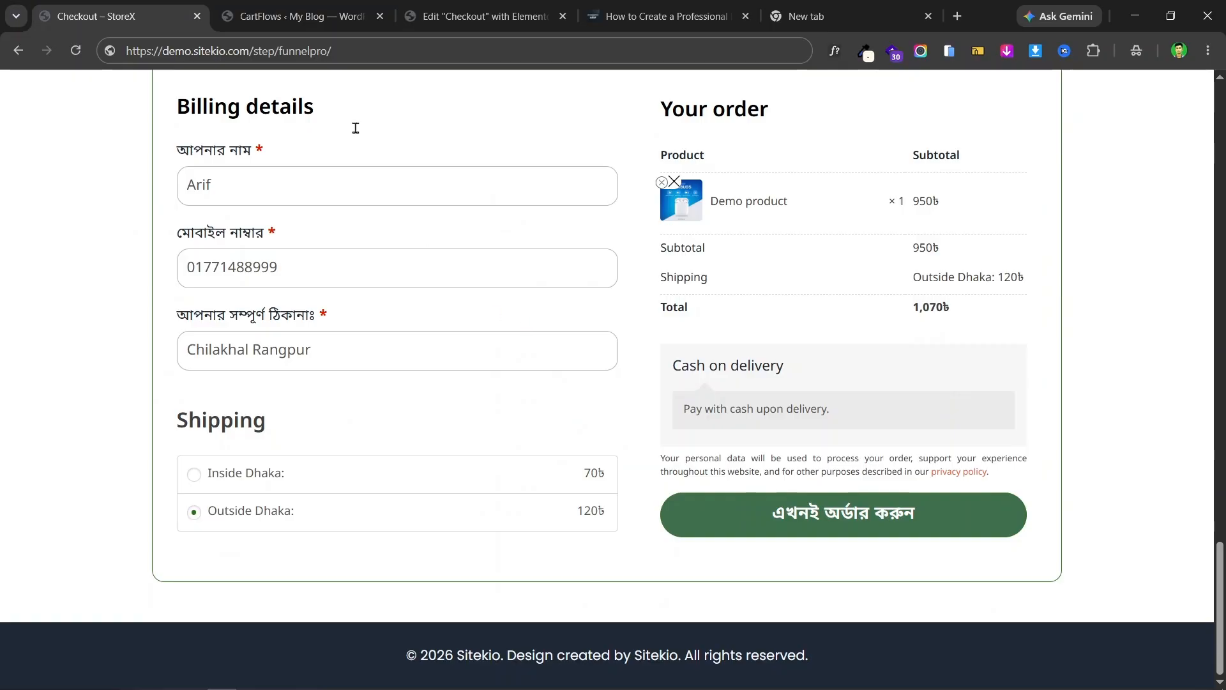
{"action": "left_click", "coordinate": [282, 9]}
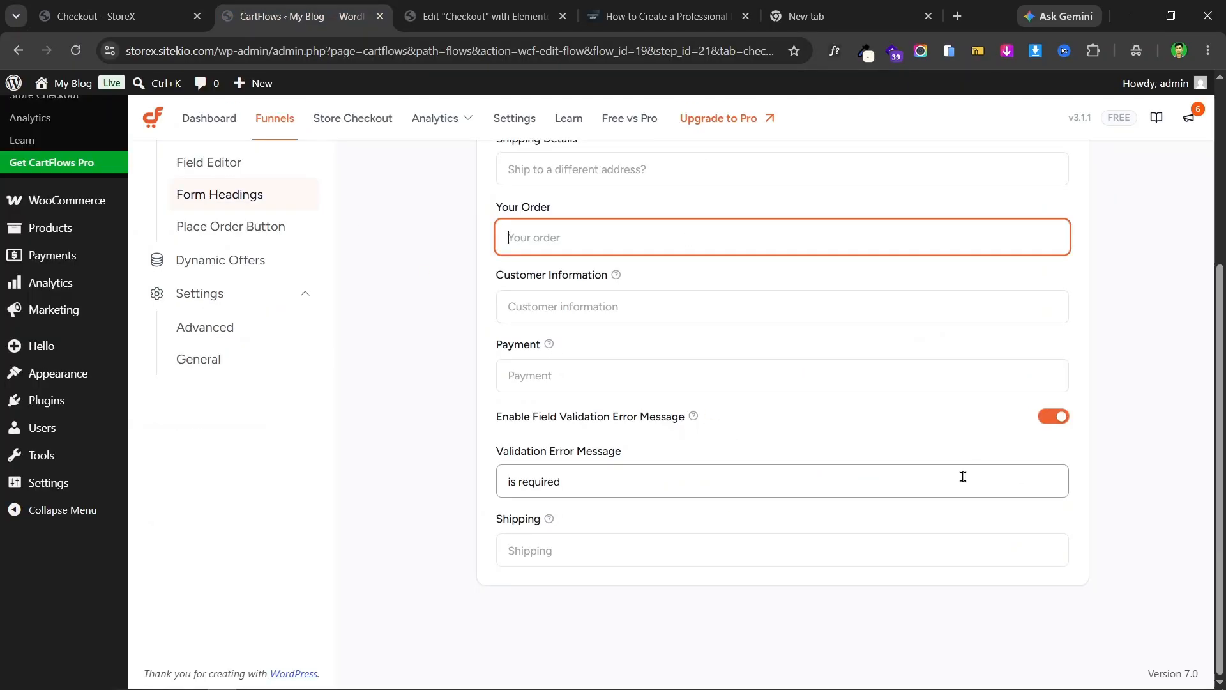
{"action": "scroll", "coordinate": [955, 482], "scroll_direction": "up", "scroll_amount": 1}
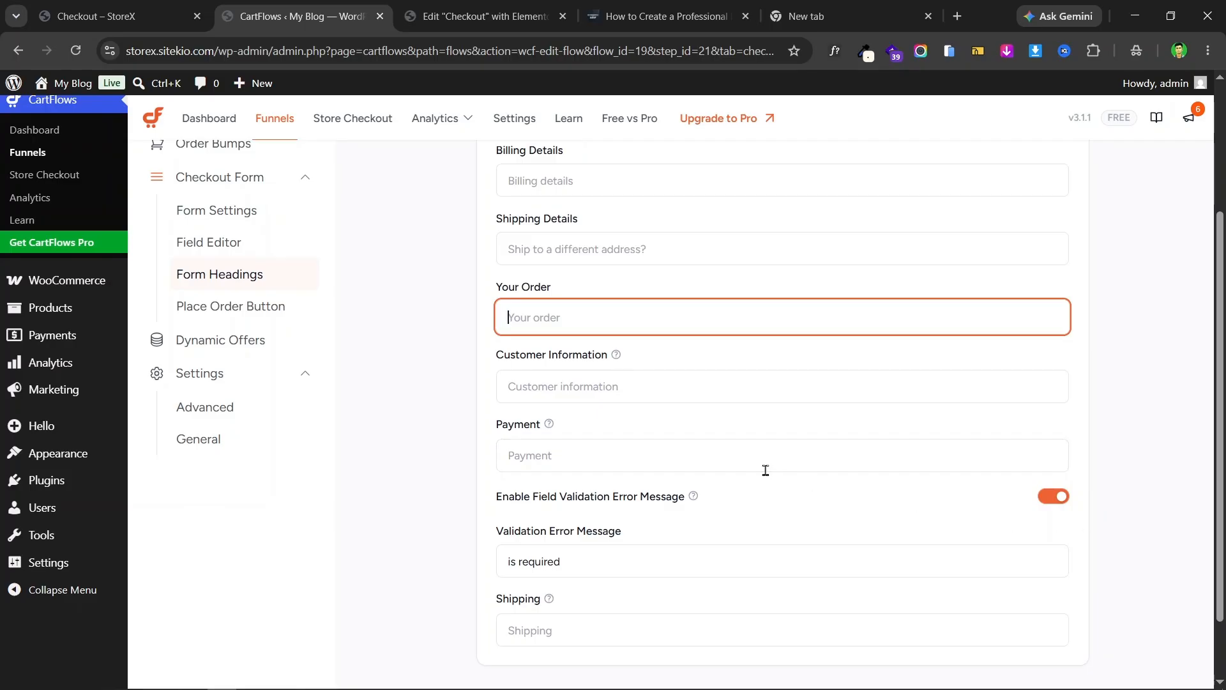
{"action": "left_click", "coordinate": [101, 9]}
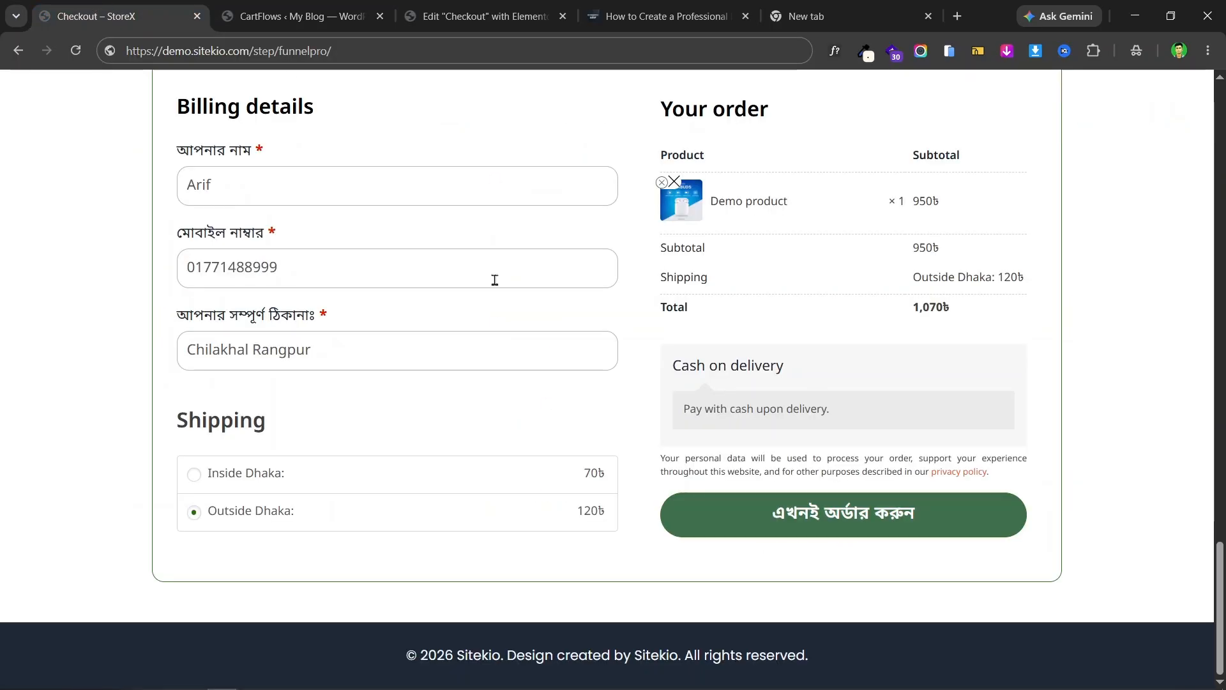
{"action": "left_click", "coordinate": [284, 9]}
{"action": "left_click", "coordinate": [136, 5]}
{"action": "left_click", "coordinate": [308, 6]}
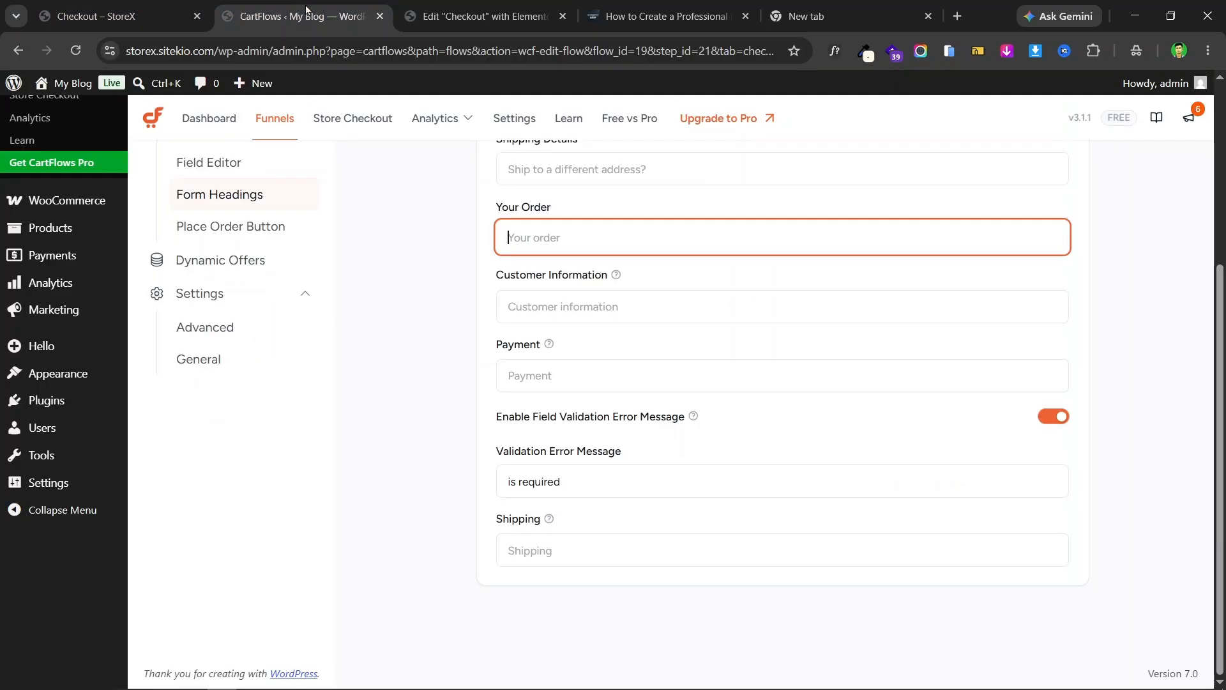
- Open the Place Order Button settings and compare its text with the live page
{"action": "left_click", "coordinate": [243, 226]}
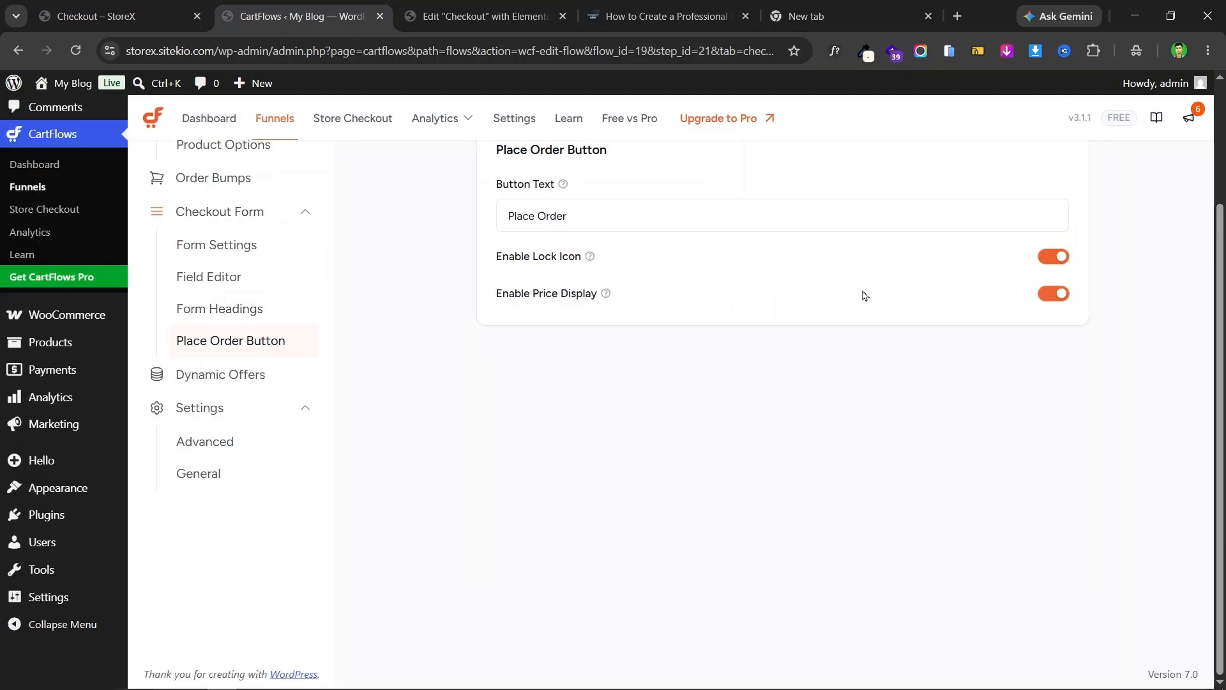
{"action": "left_click", "coordinate": [651, 290]}
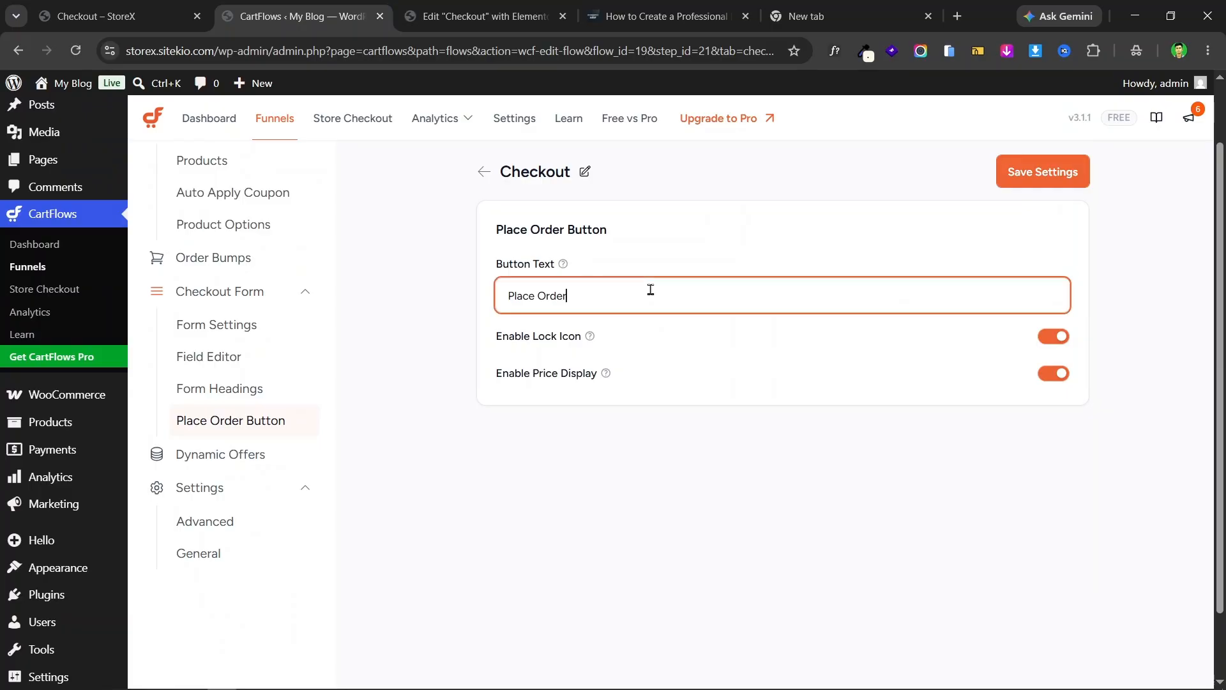
{"action": "double_click", "coordinate": [651, 290]}
{"action": "key", "text": "ctrl+shift+Tab"}
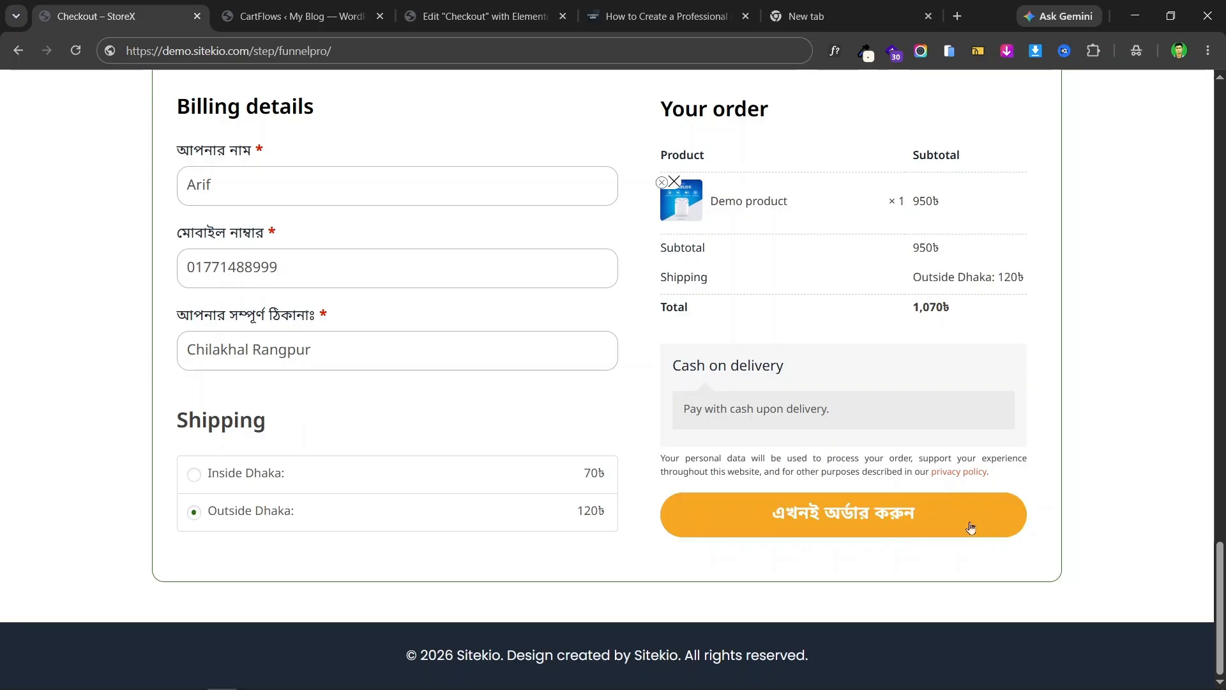
{"action": "key", "text": "ctrl+Tab"}
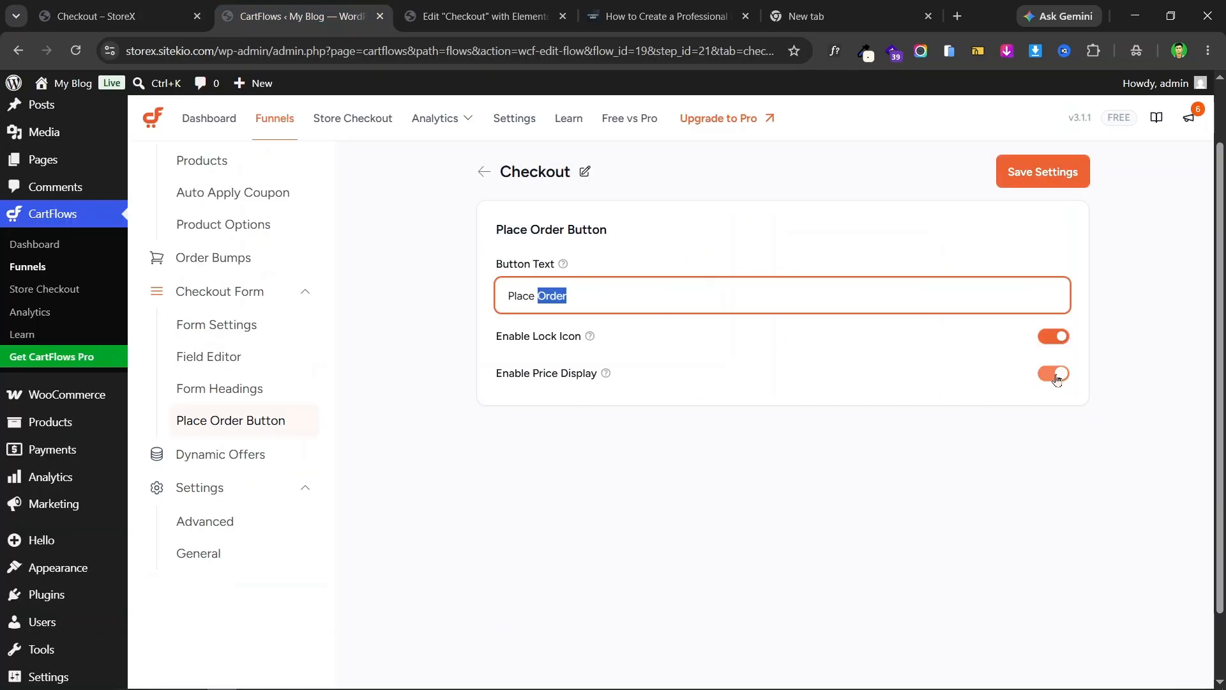
{"action": "left_click", "coordinate": [1146, 392]}
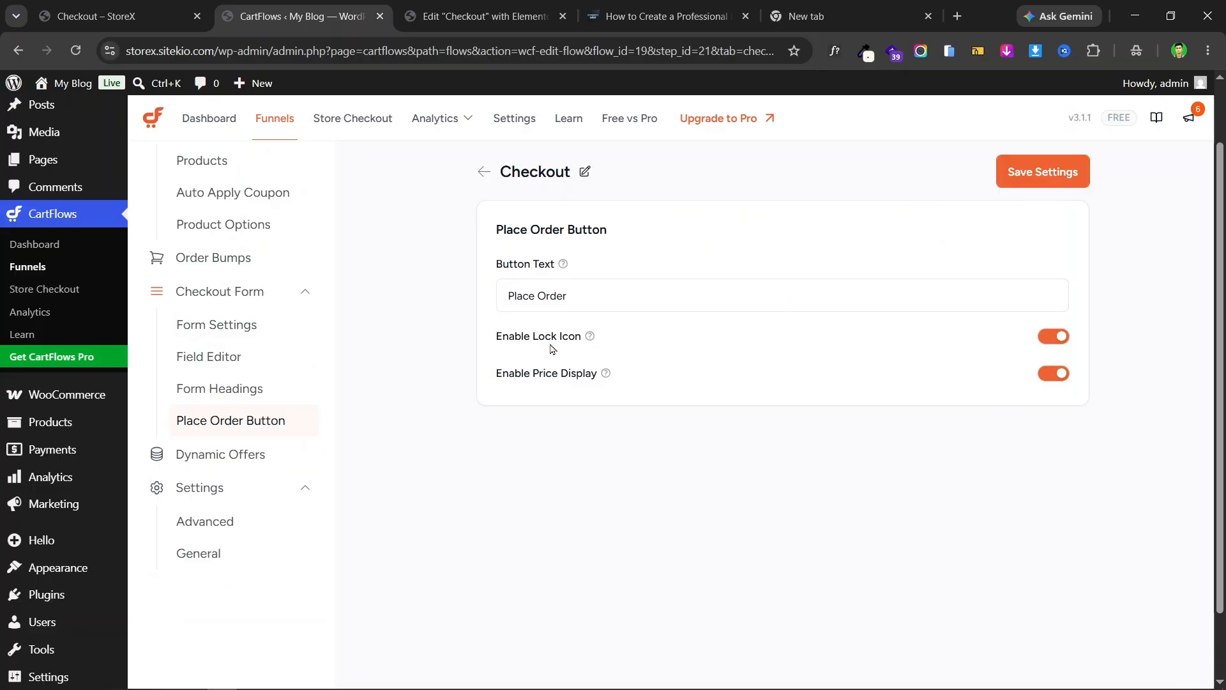
{"action": "key", "text": "ctrl+shift+Tab"}
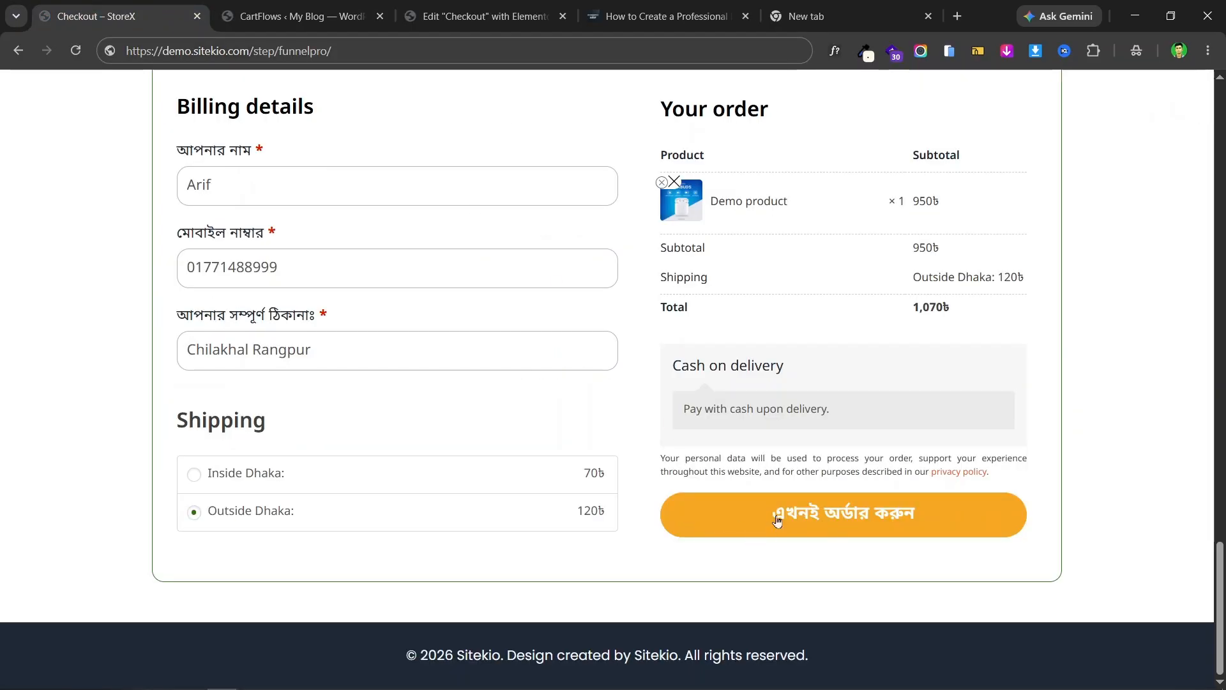
{"action": "left_click", "coordinate": [345, 15]}
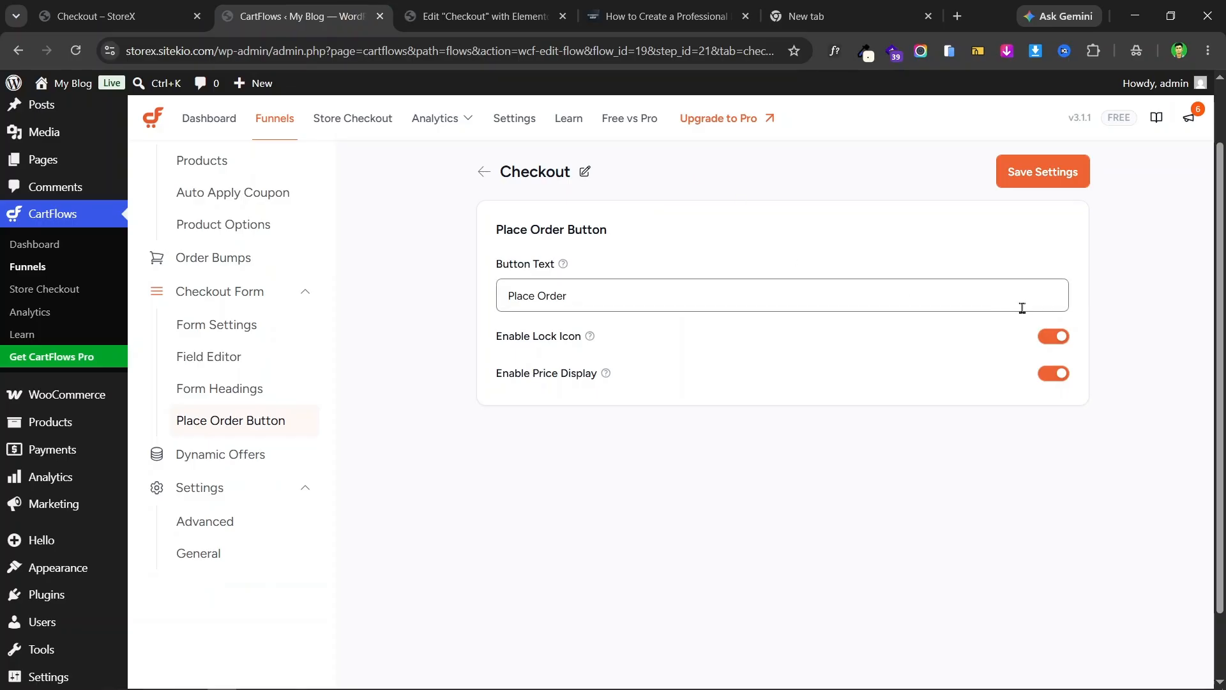
- Turn off the order button's lock icon and price display
{"action": "left_click", "coordinate": [1053, 337]}
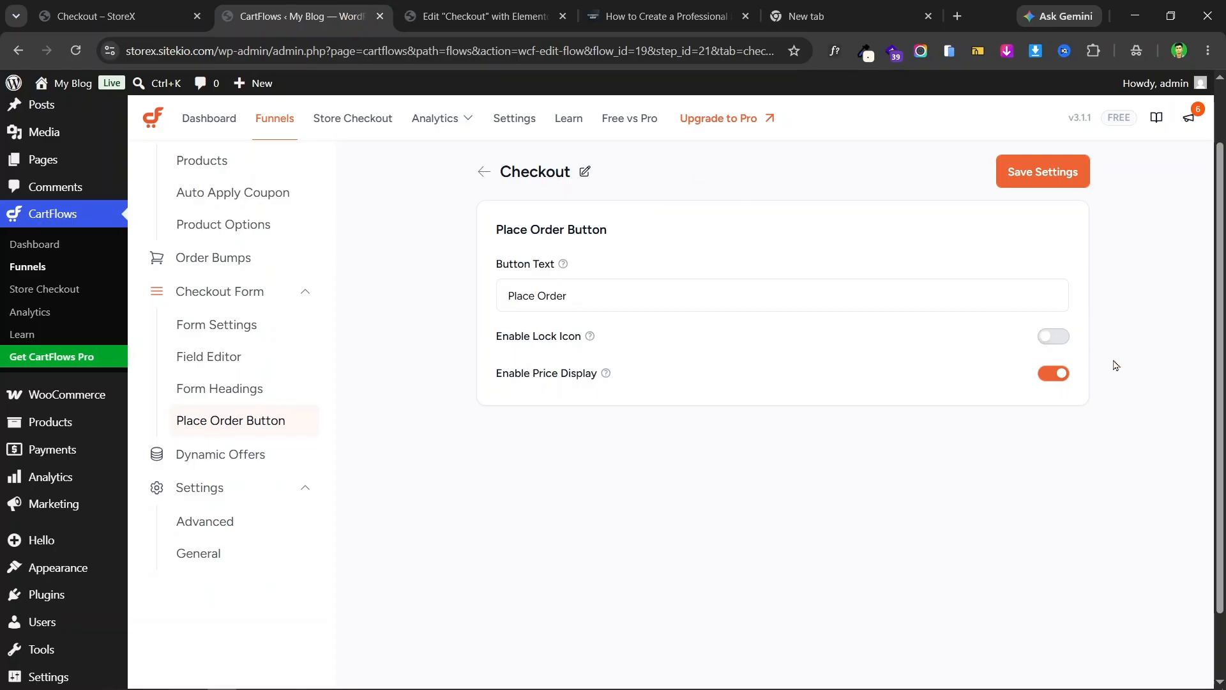
{"action": "left_click", "coordinate": [49, 5]}
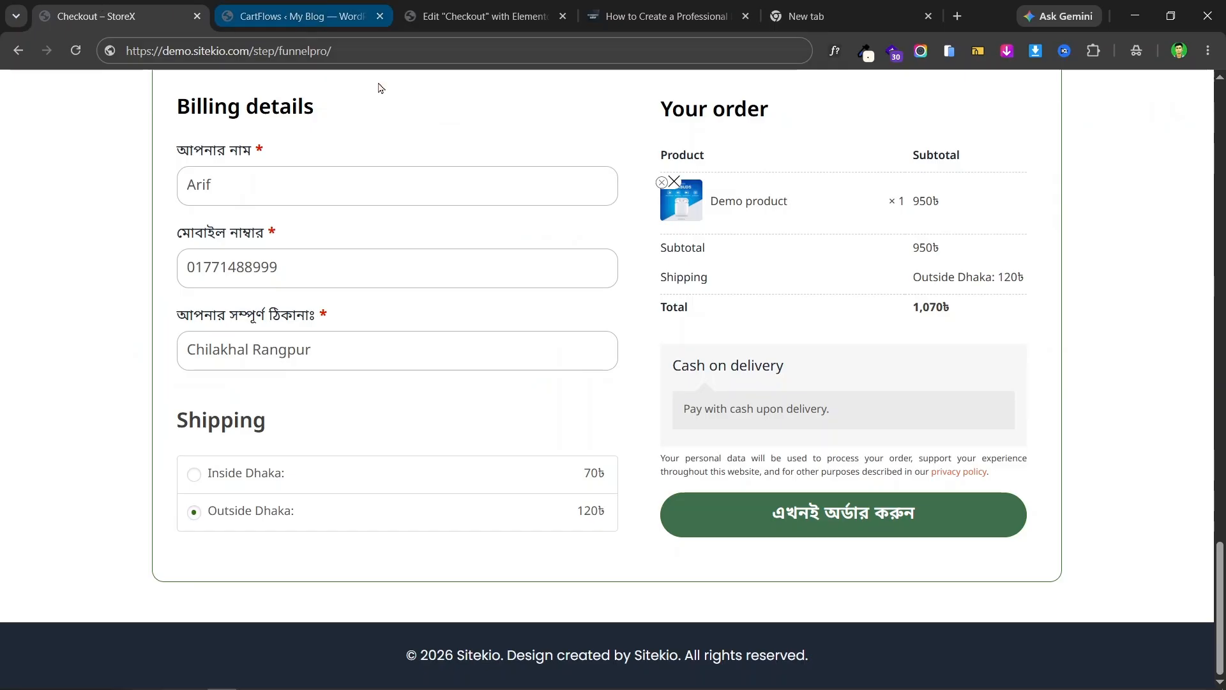
{"action": "left_click", "coordinate": [326, 14]}
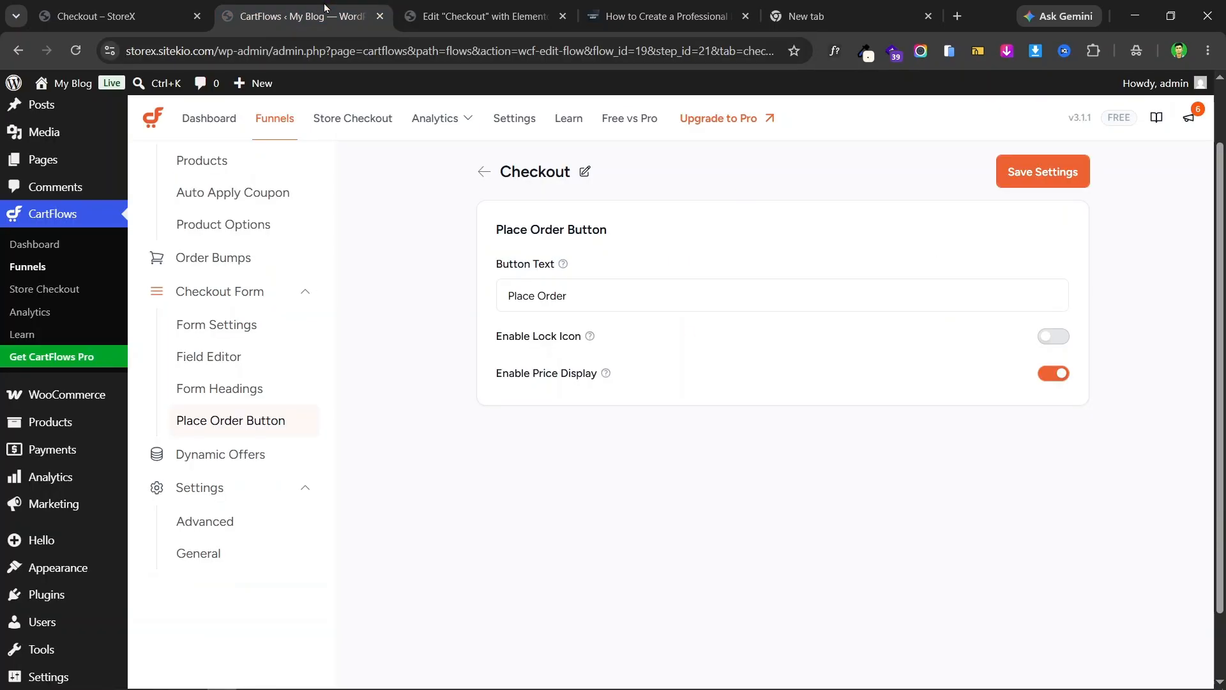
{"action": "left_click", "coordinate": [1060, 376]}
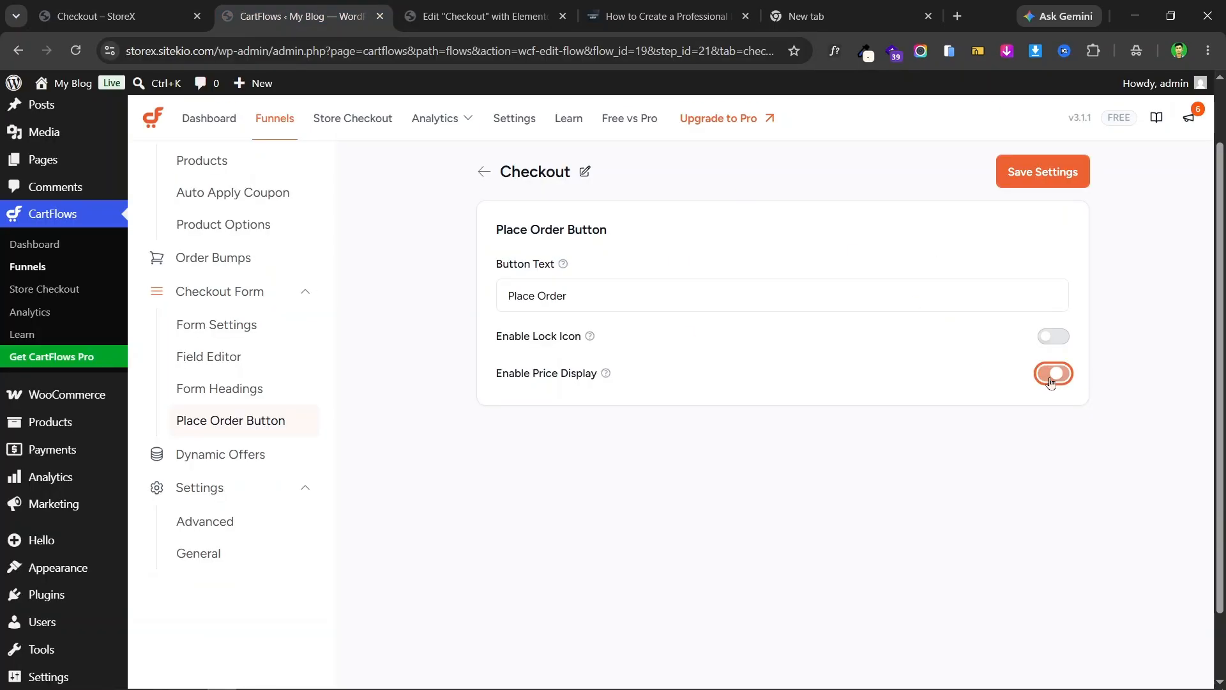
- Replace the button text with the Bengali label এখনই অর্ডার করুন
{"action": "triple_click", "coordinate": [589, 290]}
{"action": "left_click", "coordinate": [122, 16]}
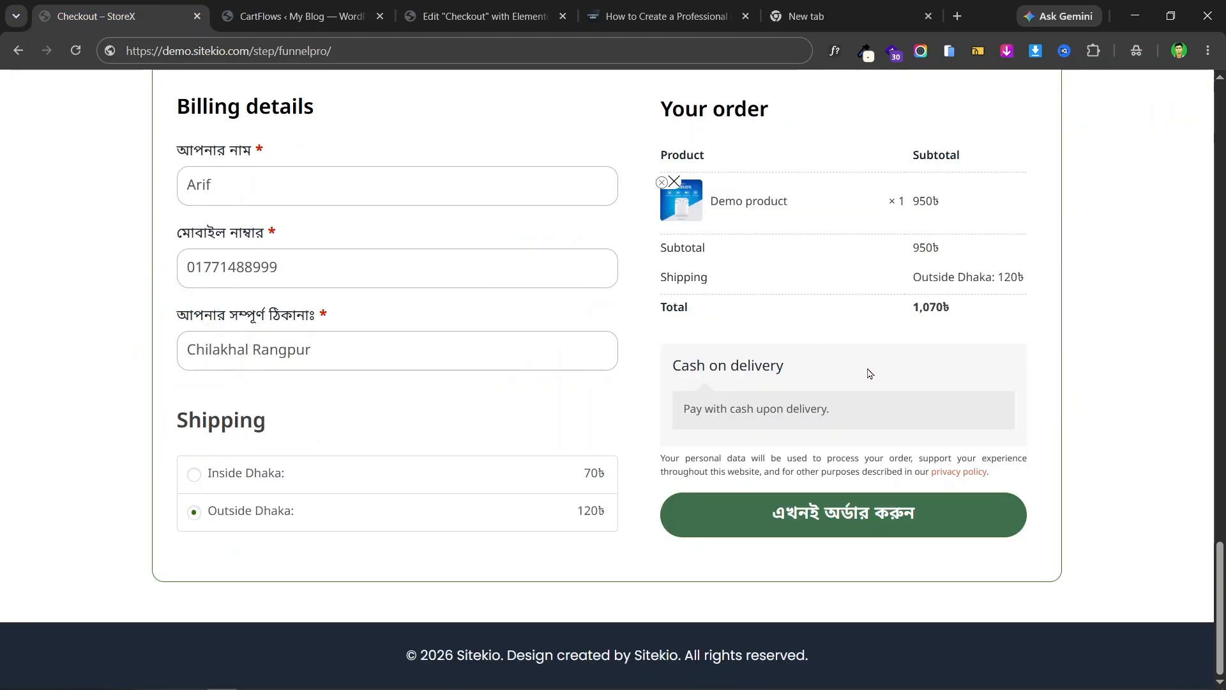
{"action": "right_click", "coordinate": [859, 511]}
{"action": "left_click", "coordinate": [914, 490]}
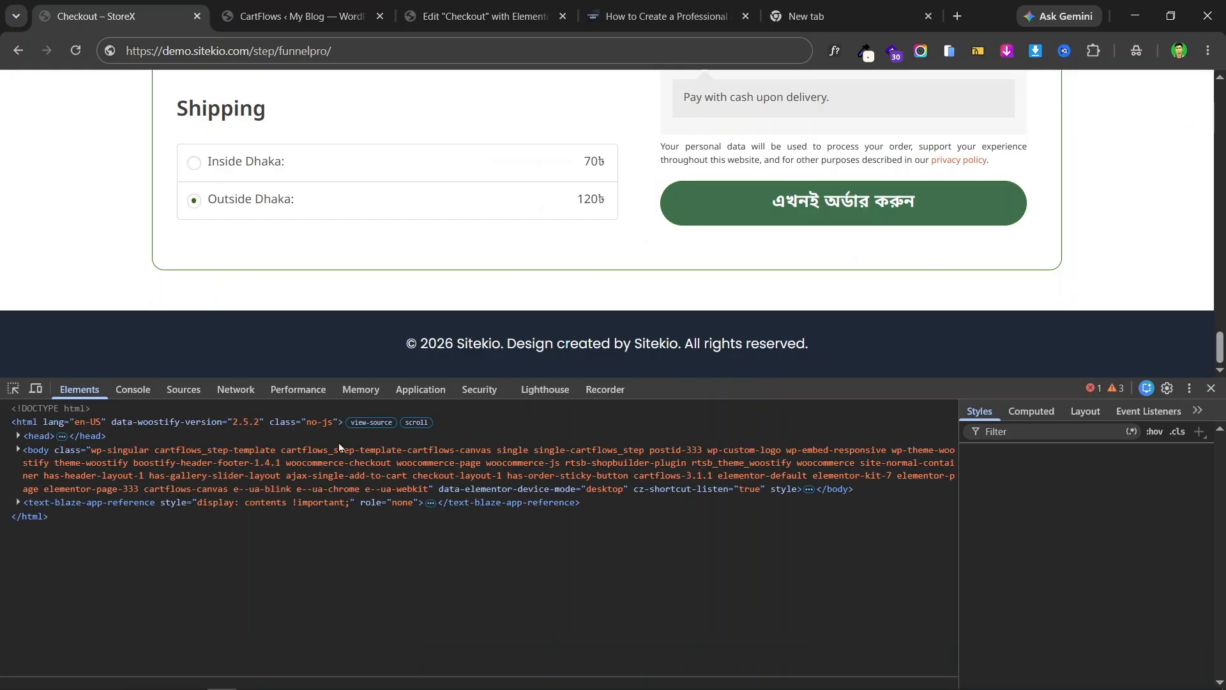
{"action": "double_click", "coordinate": [269, 547]}
{"action": "key", "text": "ctrl+c"}
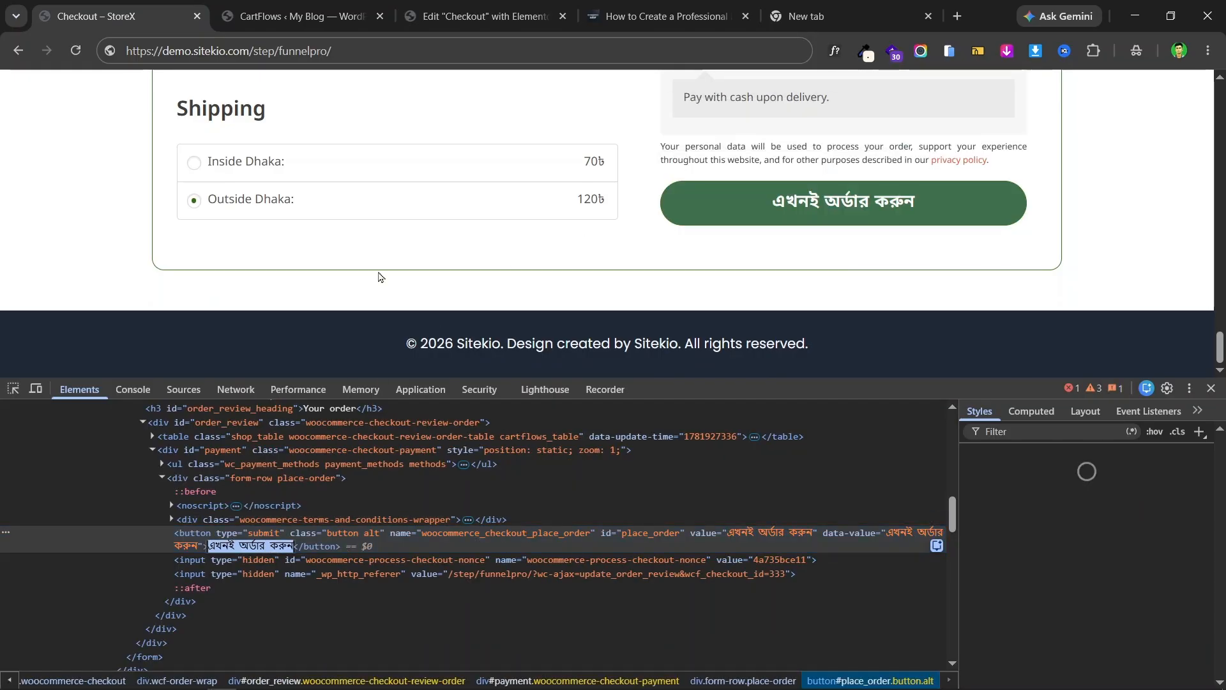
{"action": "key", "text": "ctrl+Tab"}
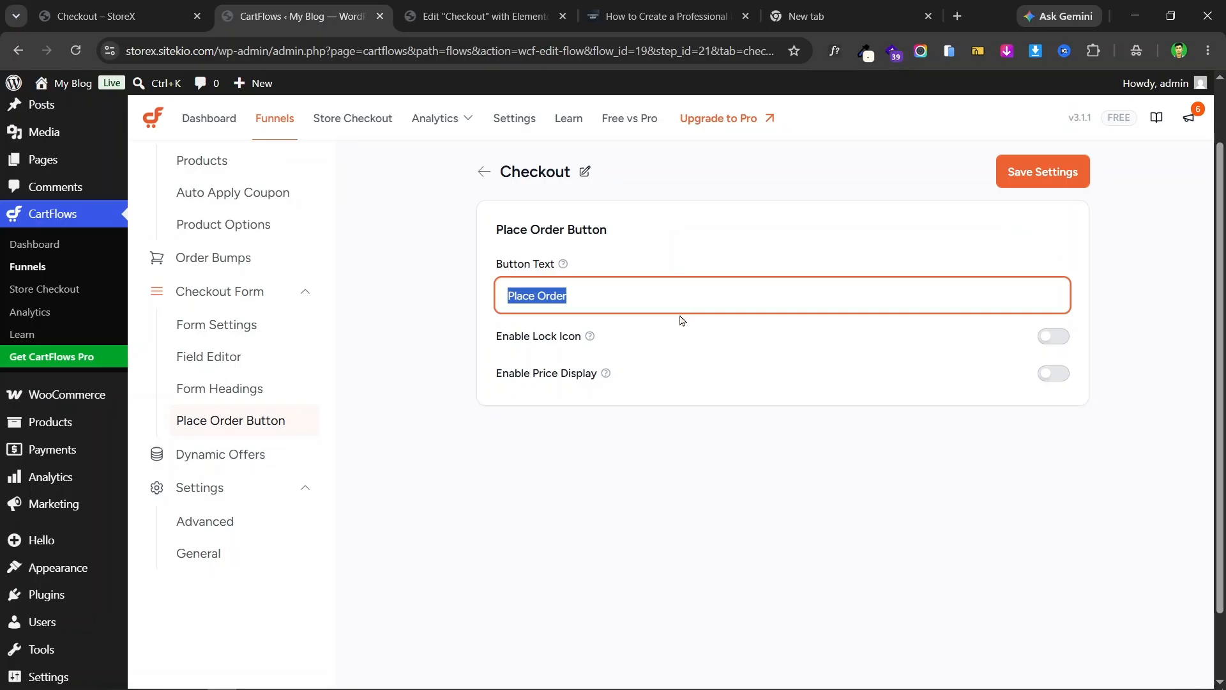
{"action": "key", "text": "ctrl+v"}
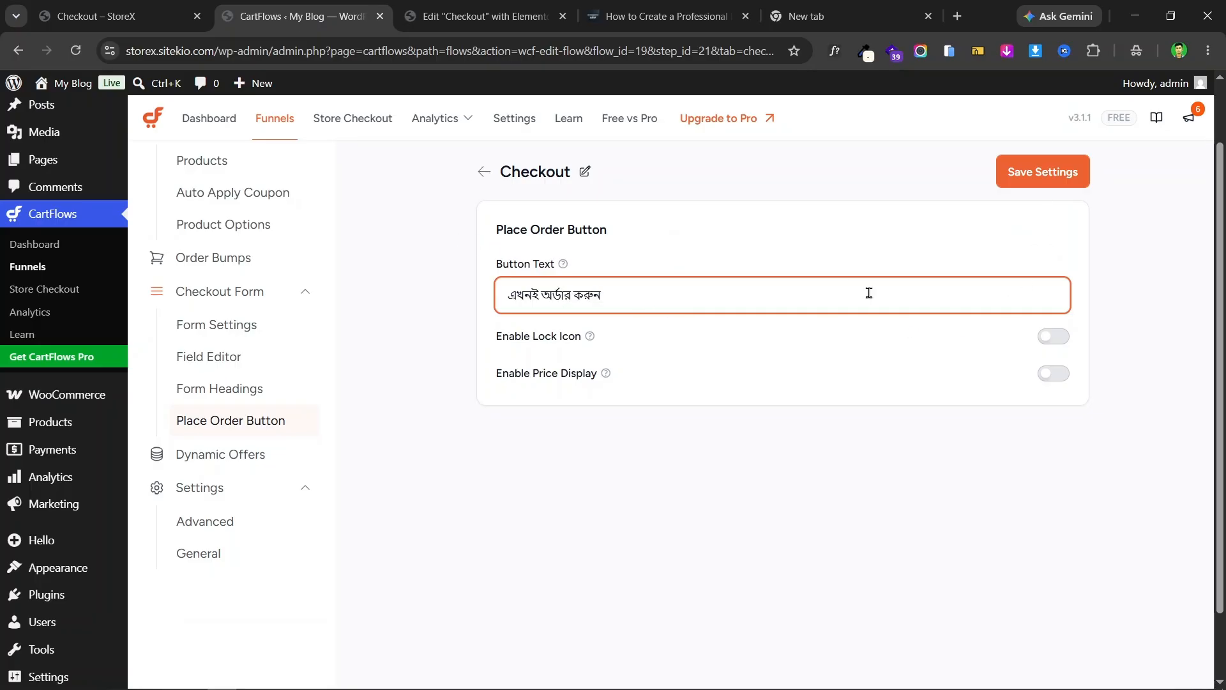
- Save the place-order button settings and view the updated button on the live checkout
{"action": "scroll", "coordinate": [753, 349], "scroll_direction": "up", "scroll_amount": 2}
{"action": "left_click", "coordinate": [1025, 253]}
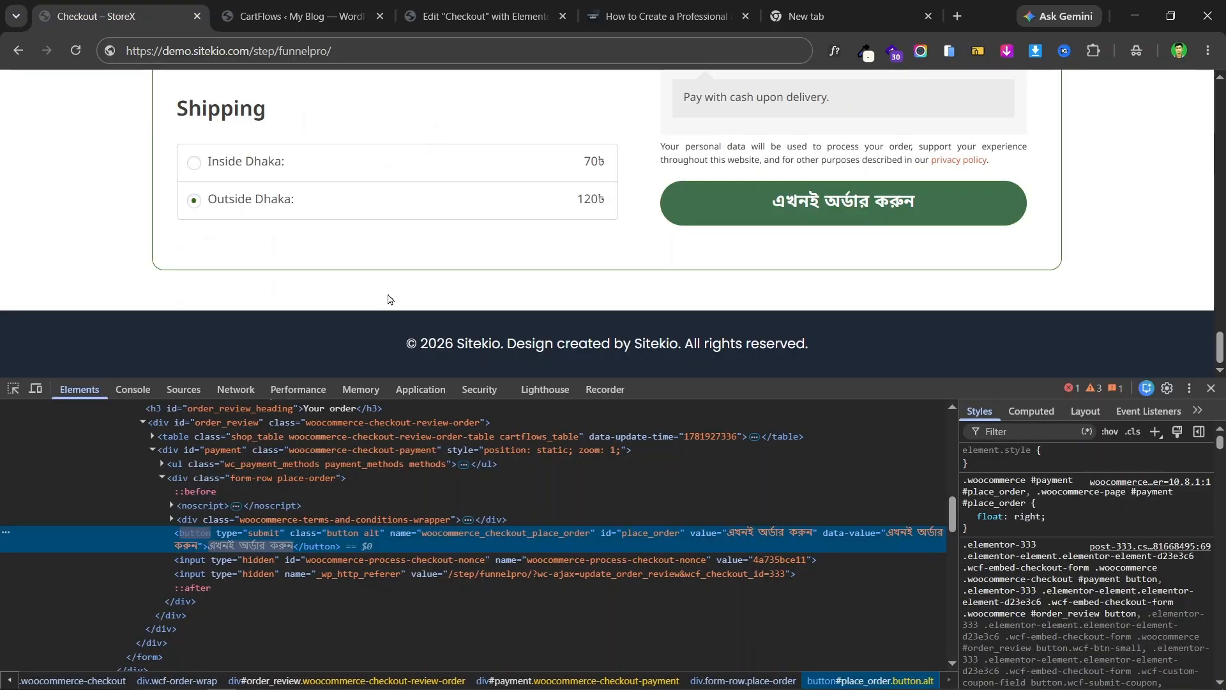
{"action": "left_click", "coordinate": [96, 16]}
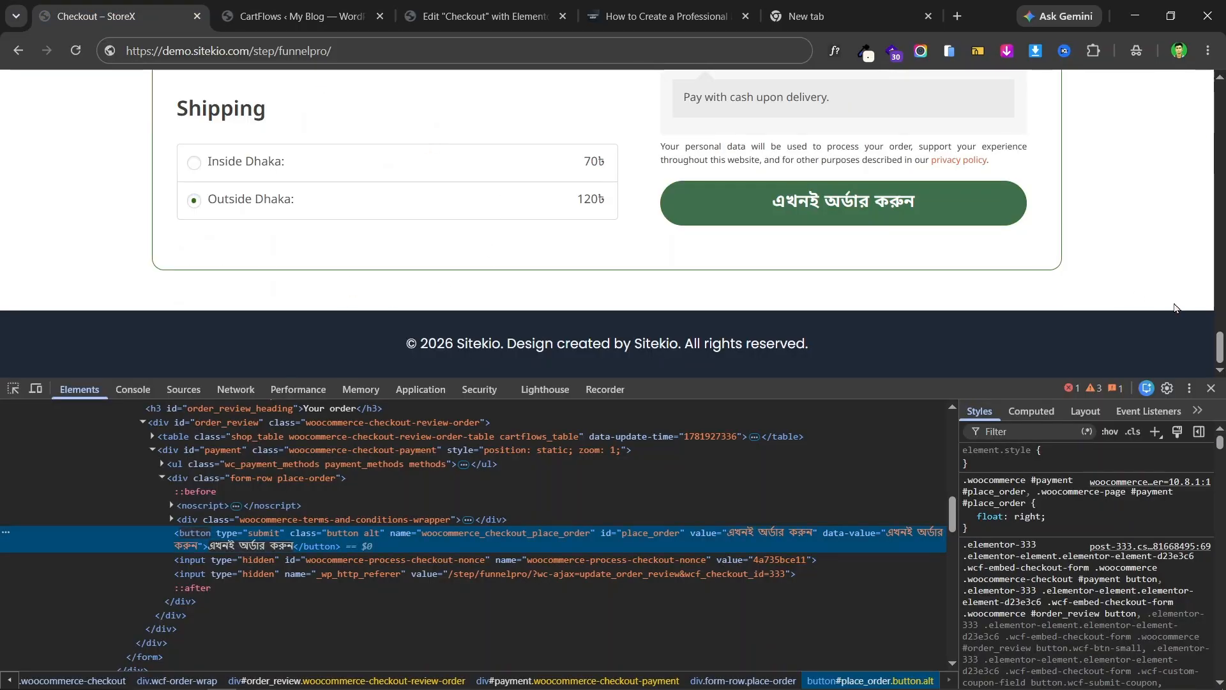
{"action": "left_click", "coordinate": [1212, 388]}
{"action": "scroll", "coordinate": [1136, 358], "scroll_direction": "up", "scroll_amount": 10}
{"action": "scroll", "coordinate": [544, 306], "scroll_direction": "down", "scroll_amount": 15}
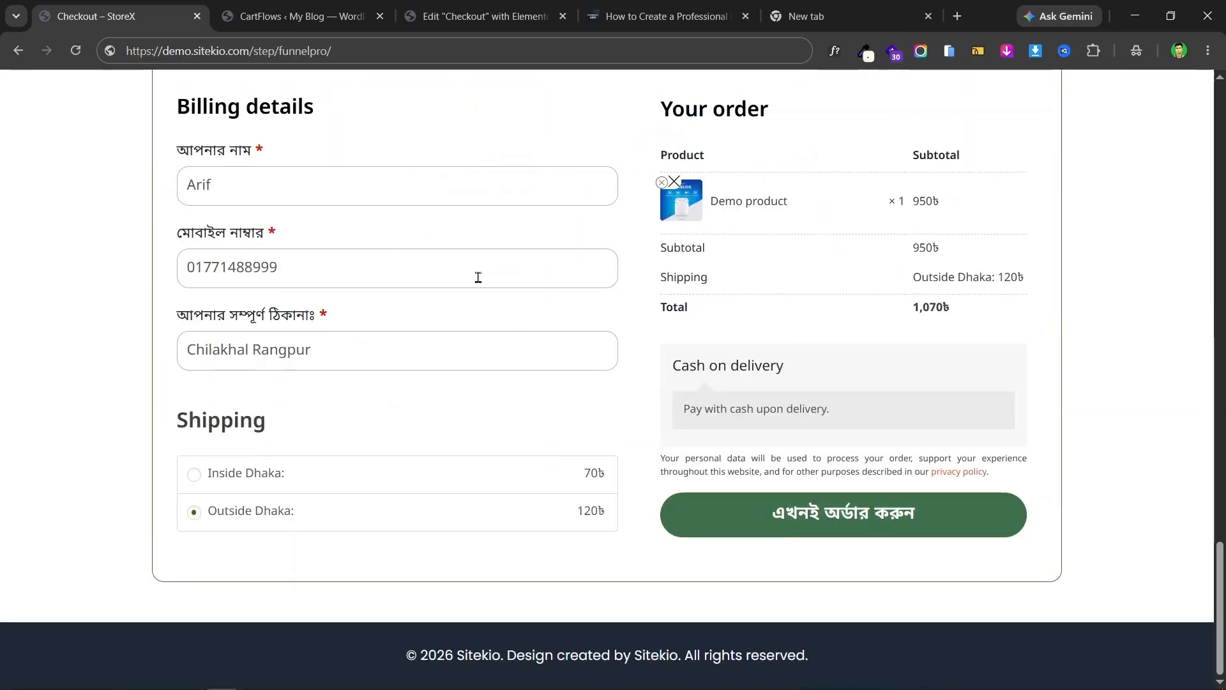
- Reload the Elementor checkout editor and scroll through the checkout form
{"action": "left_click", "coordinate": [457, 6]}
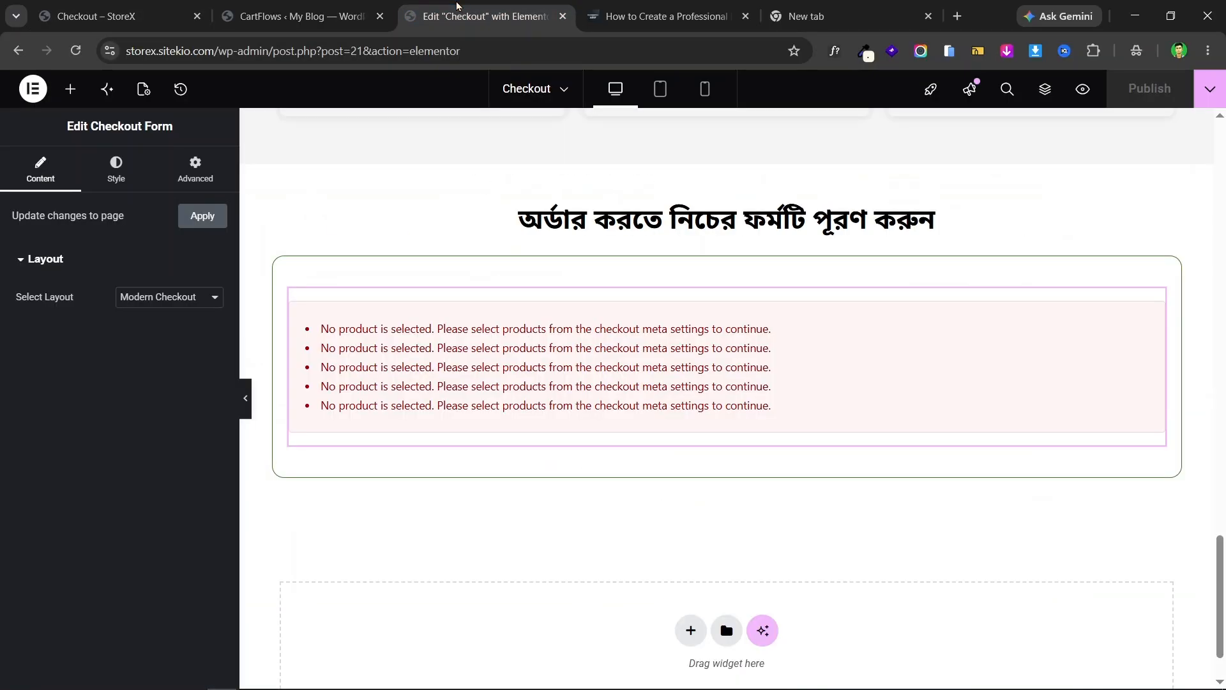
{"action": "left_click", "coordinate": [75, 52]}
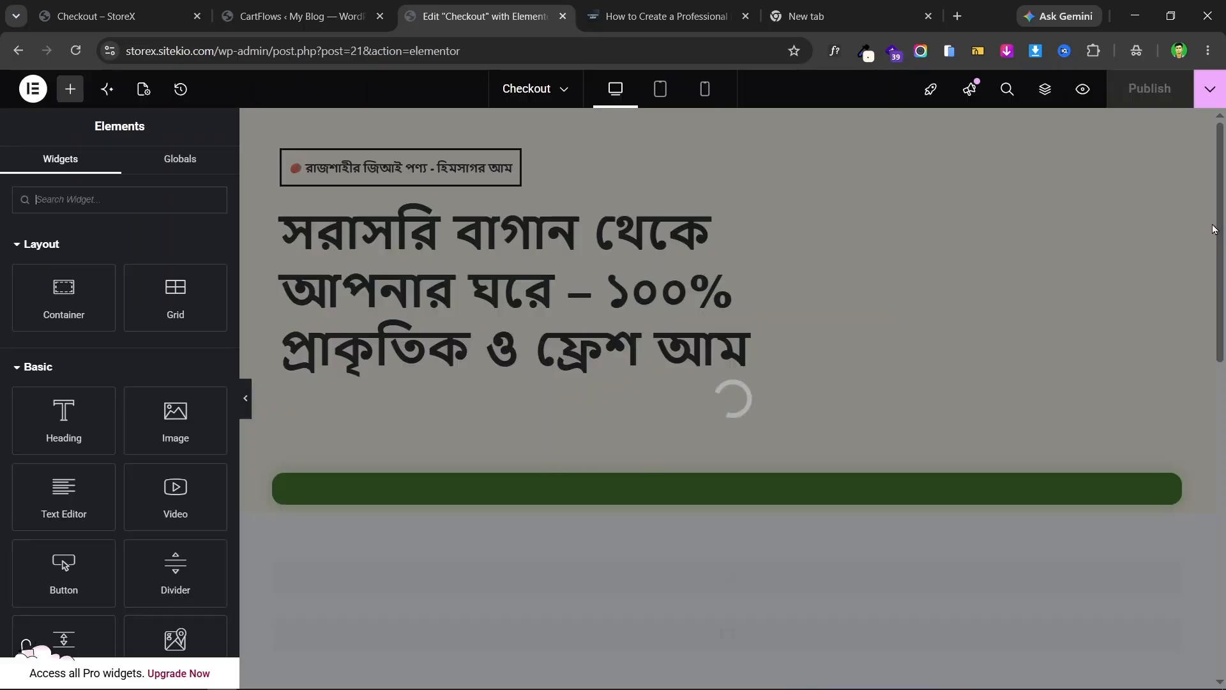
{"action": "scroll", "coordinate": [1122, 187], "scroll_direction": "down", "scroll_amount": 5}
{"action": "scroll", "coordinate": [1136, 208], "scroll_direction": "down", "scroll_amount": 17}
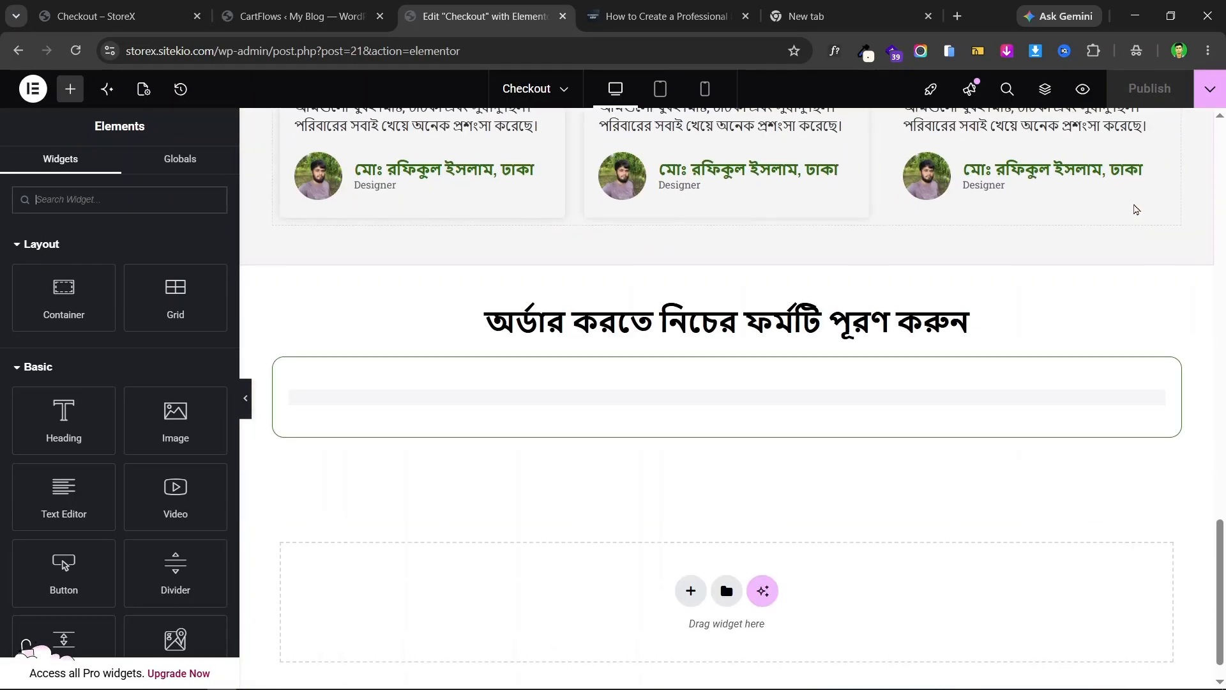
{"action": "scroll", "coordinate": [1137, 209], "scroll_direction": "up", "scroll_amount": 16}
{"action": "scroll", "coordinate": [1150, 229], "scroll_direction": "up", "scroll_amount": 7}
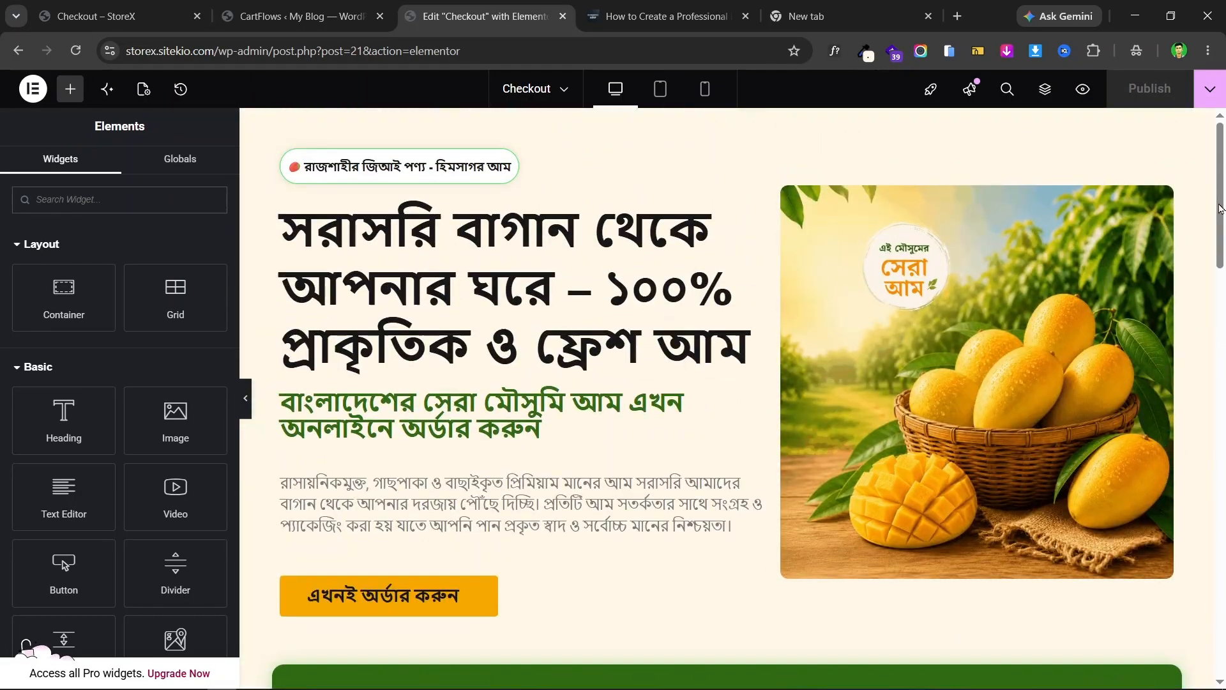
{"action": "scroll", "coordinate": [1150, 229], "scroll_direction": "down", "scroll_amount": 20}
{"action": "scroll", "coordinate": [743, 230], "scroll_direction": "up", "scroll_amount": 20}
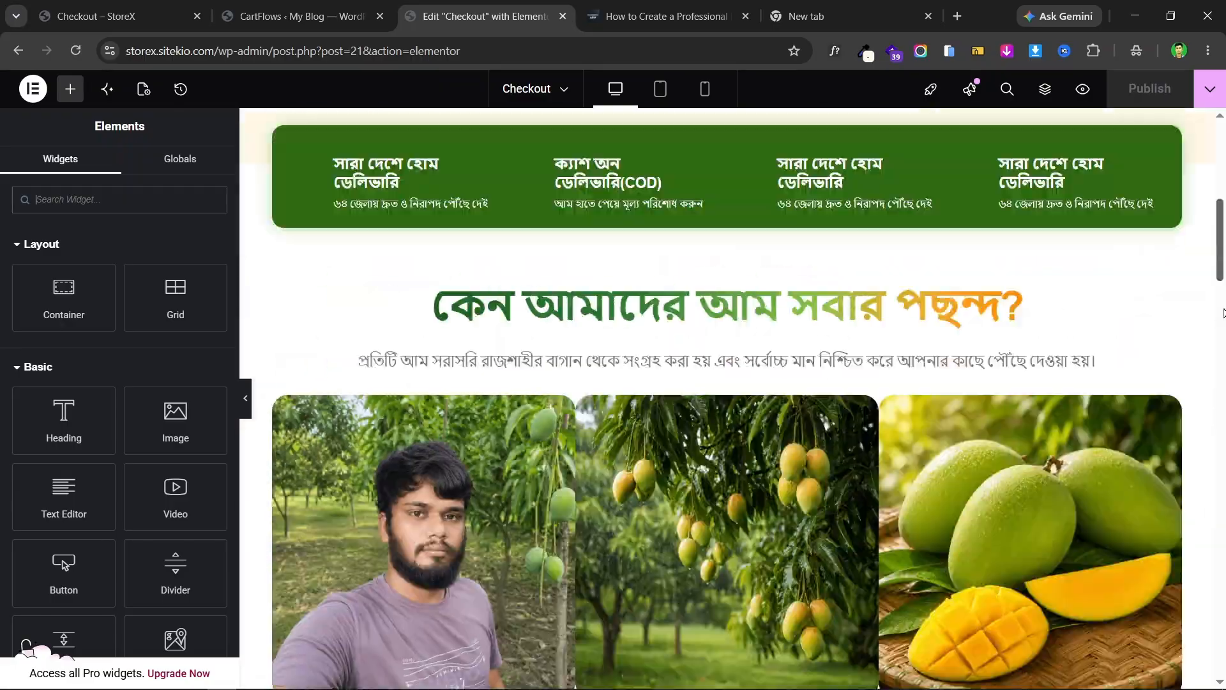
{"action": "scroll", "coordinate": [753, 191], "scroll_direction": "down", "scroll_amount": 15}
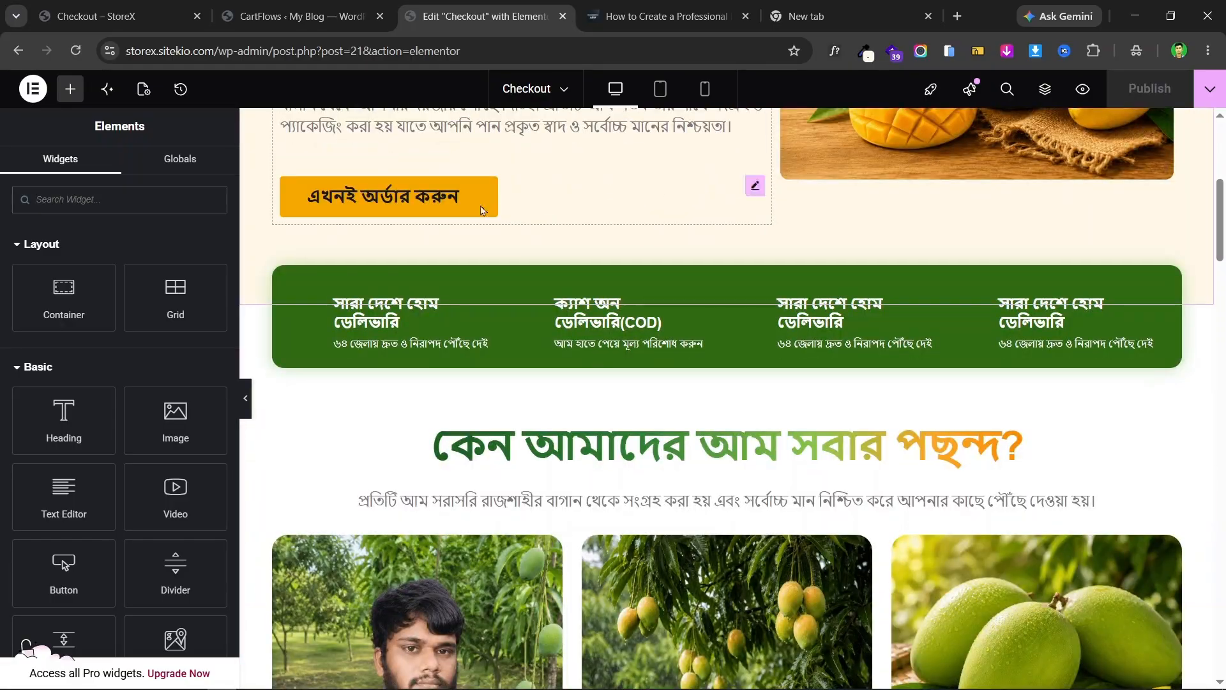
{"action": "scroll", "coordinate": [923, 218], "scroll_direction": "down", "scroll_amount": 15}
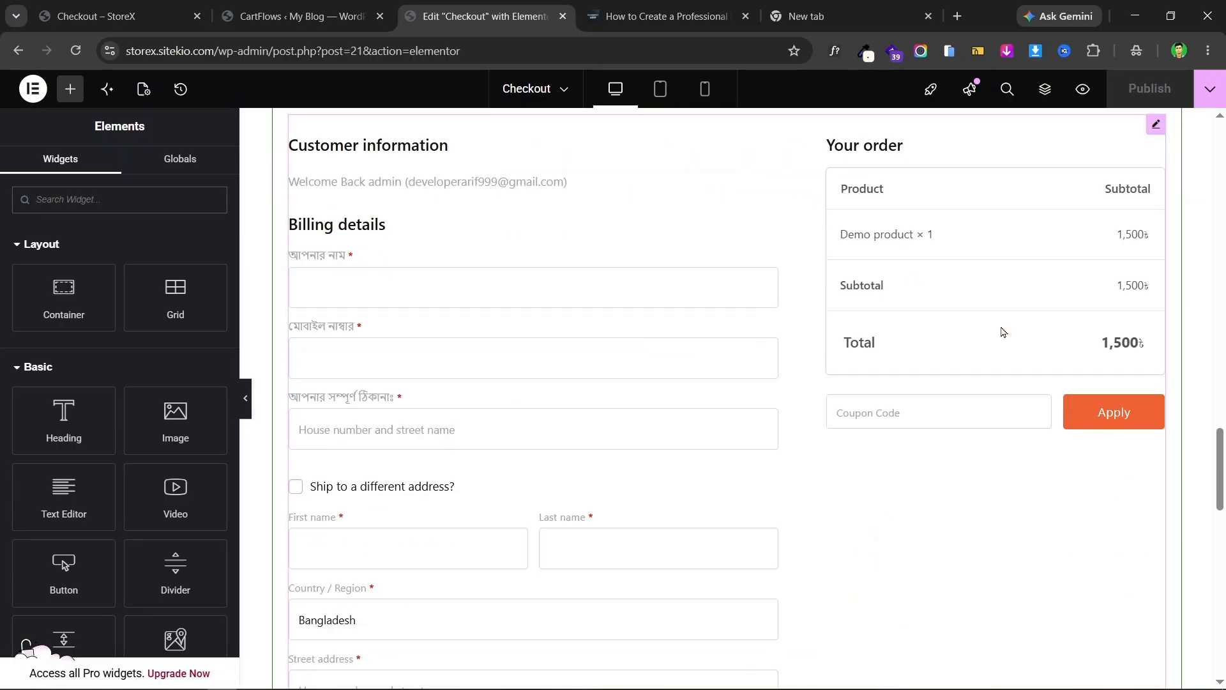
- Select the Checkout Form widget to show its Layout settings
{"action": "left_click", "coordinate": [1155, 127]}
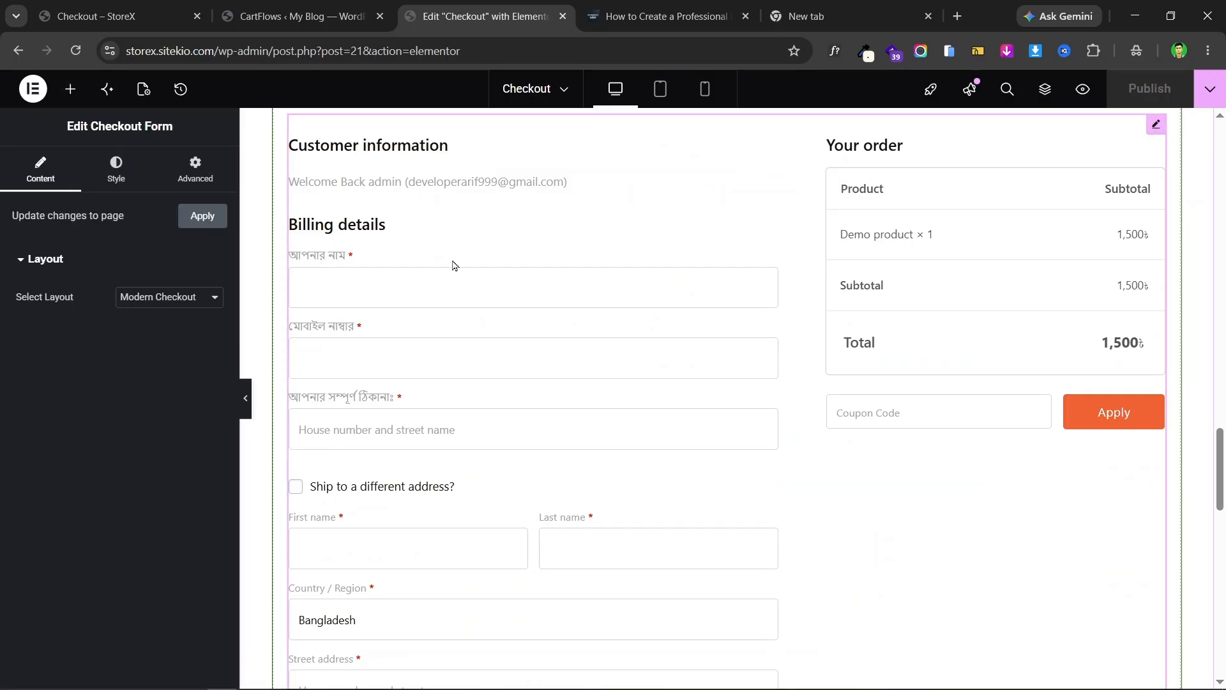
{"action": "left_click", "coordinate": [203, 217]}
{"action": "scroll", "coordinate": [812, 307], "scroll_direction": "up", "scroll_amount": 2}
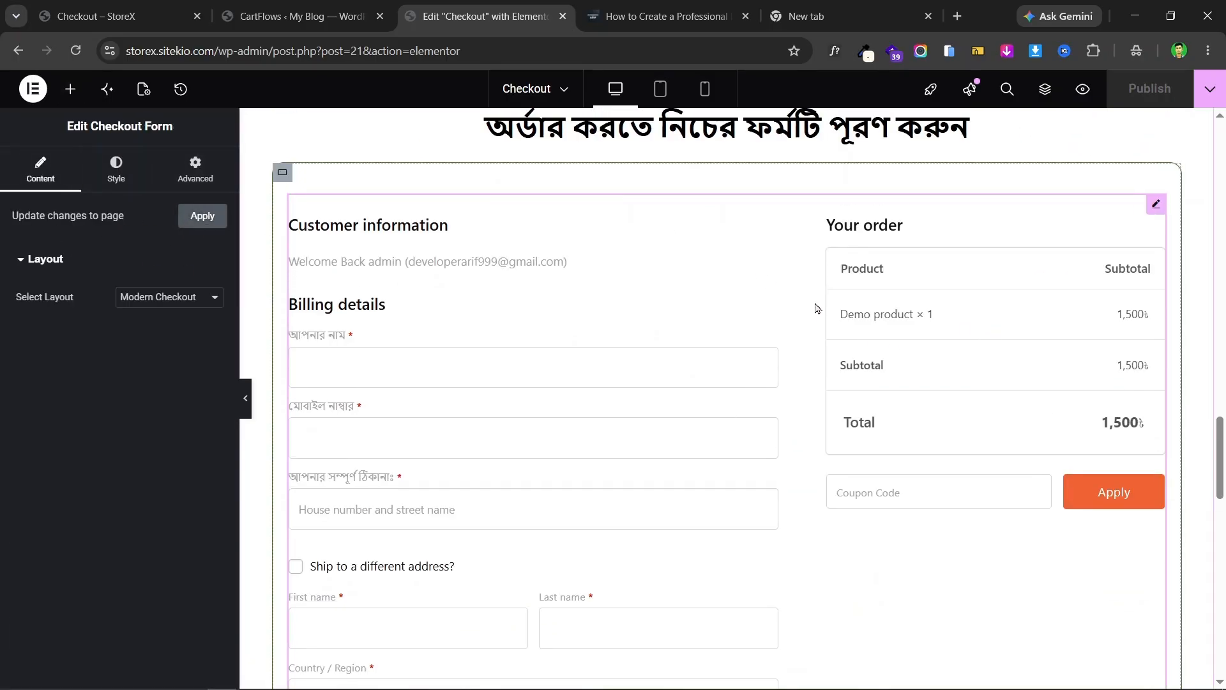
{"action": "scroll", "coordinate": [682, 344], "scroll_direction": "down", "scroll_amount": 2}
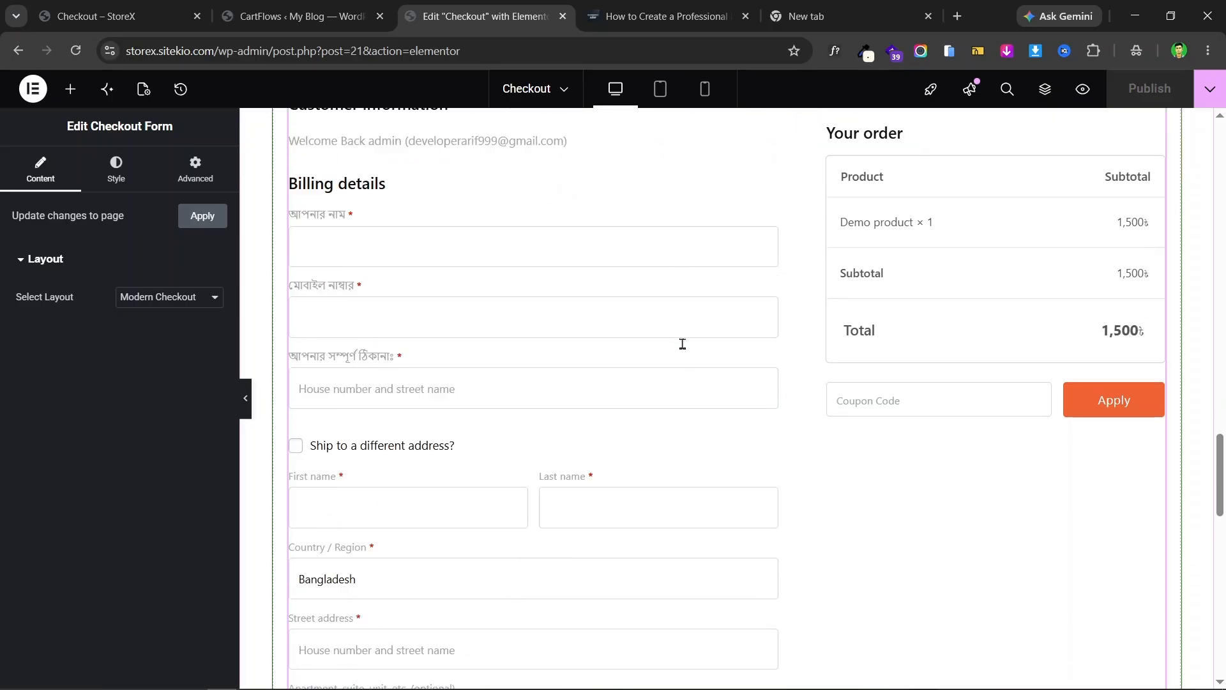
{"action": "left_click", "coordinate": [96, 8]}
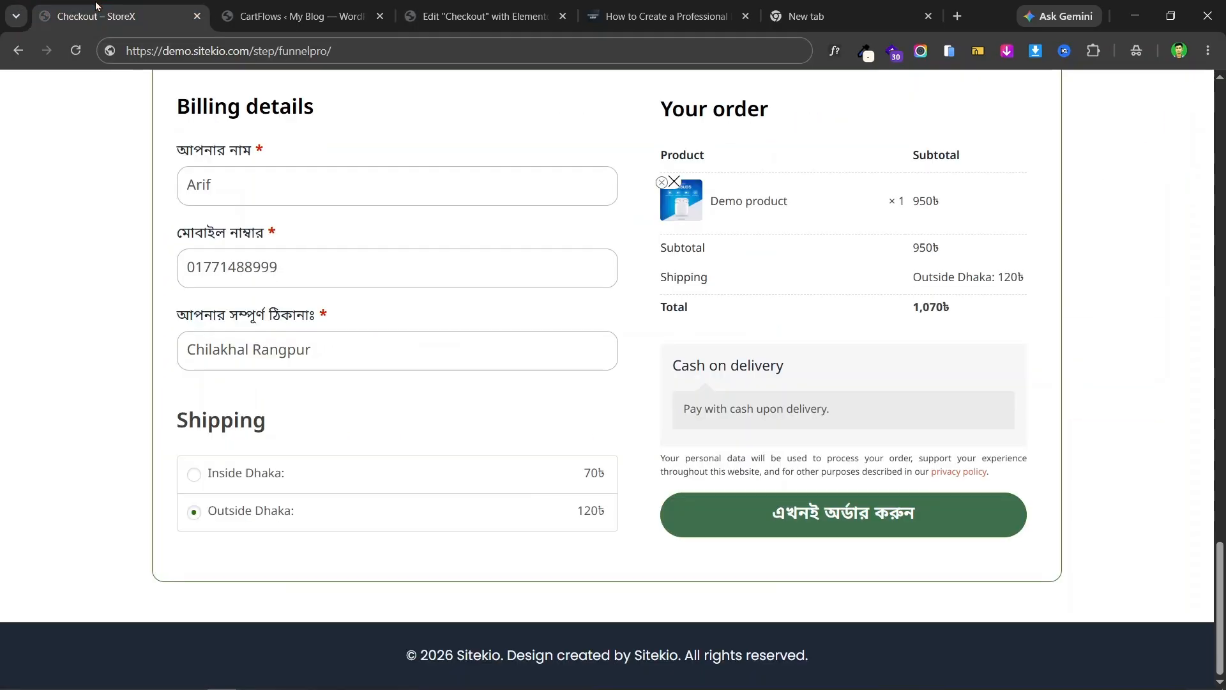
{"action": "left_click", "coordinate": [458, 7]}
{"action": "scroll", "coordinate": [954, 367], "scroll_direction": "up", "scroll_amount": 1}
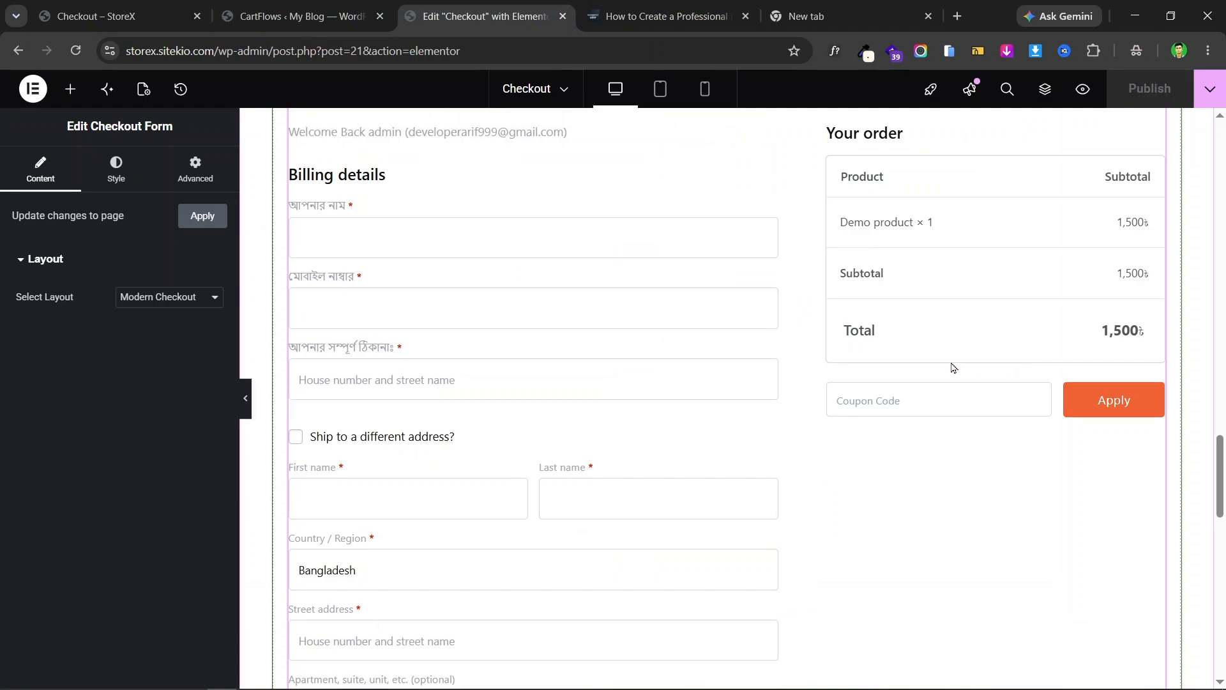
- Switch the checkout form layout to Two Column
{"action": "left_click", "coordinate": [157, 304]}
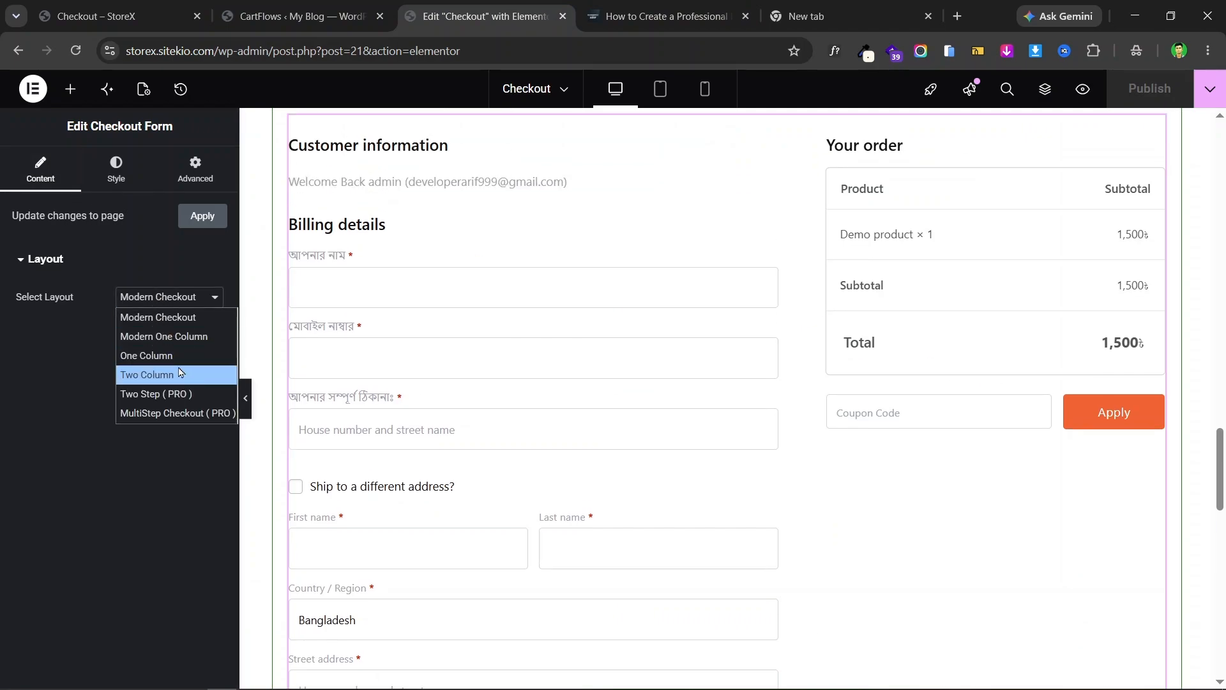
{"action": "left_click", "coordinate": [182, 375]}
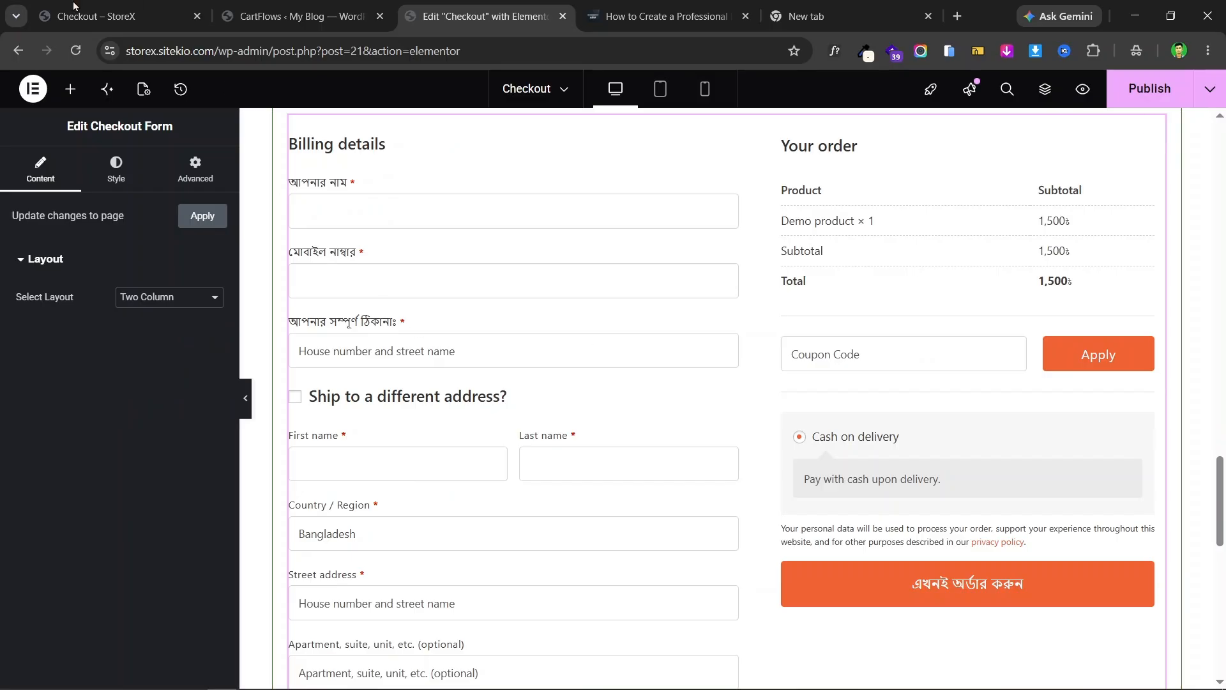
{"action": "key", "text": "ctrl+1"}
{"action": "key", "text": "ctrl+Tab"}
{"action": "key", "text": "ctrl+Tab"}
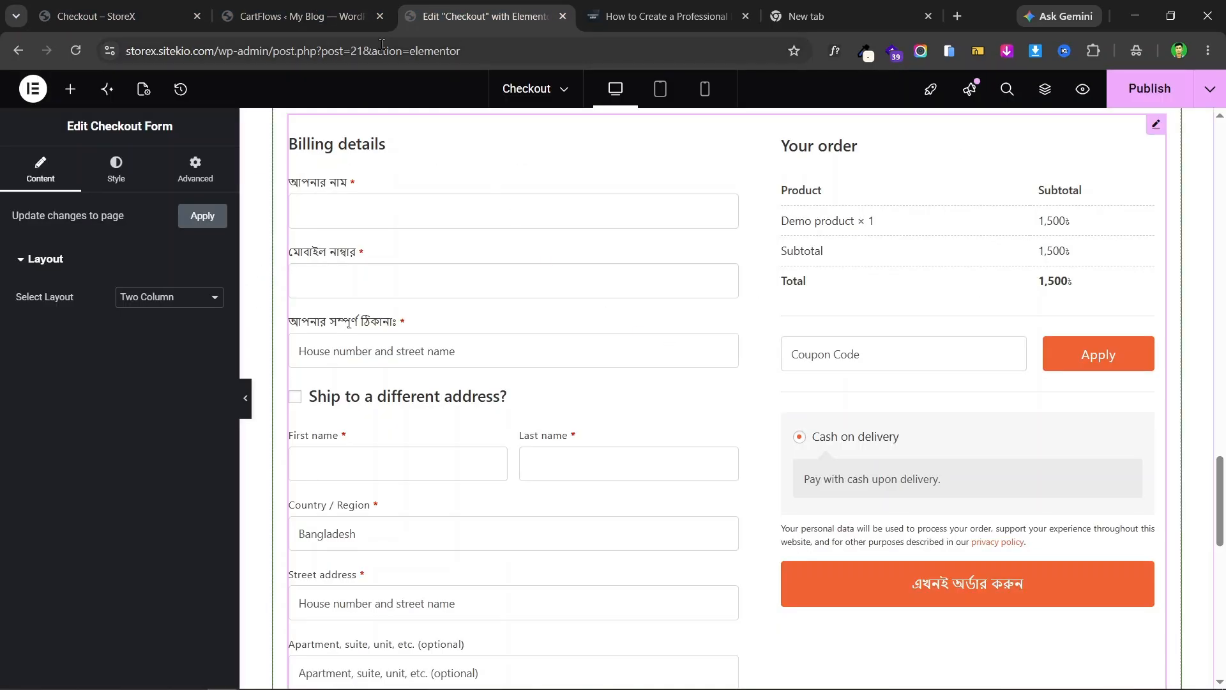
{"action": "left_click", "coordinate": [381, 16]}
{"action": "scroll", "coordinate": [967, 429], "scroll_direction": "up", "scroll_amount": 2}
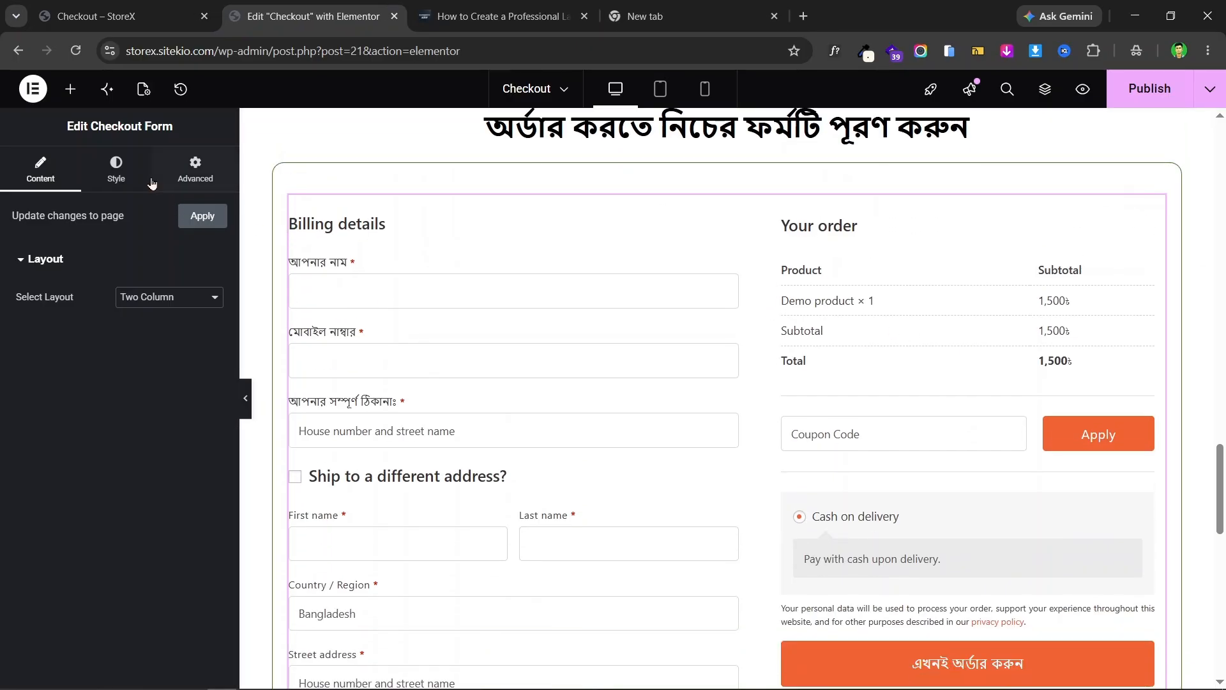
- Set the form's Primary Color to the green global Primary and publish the page
{"action": "left_click", "coordinate": [117, 168]}
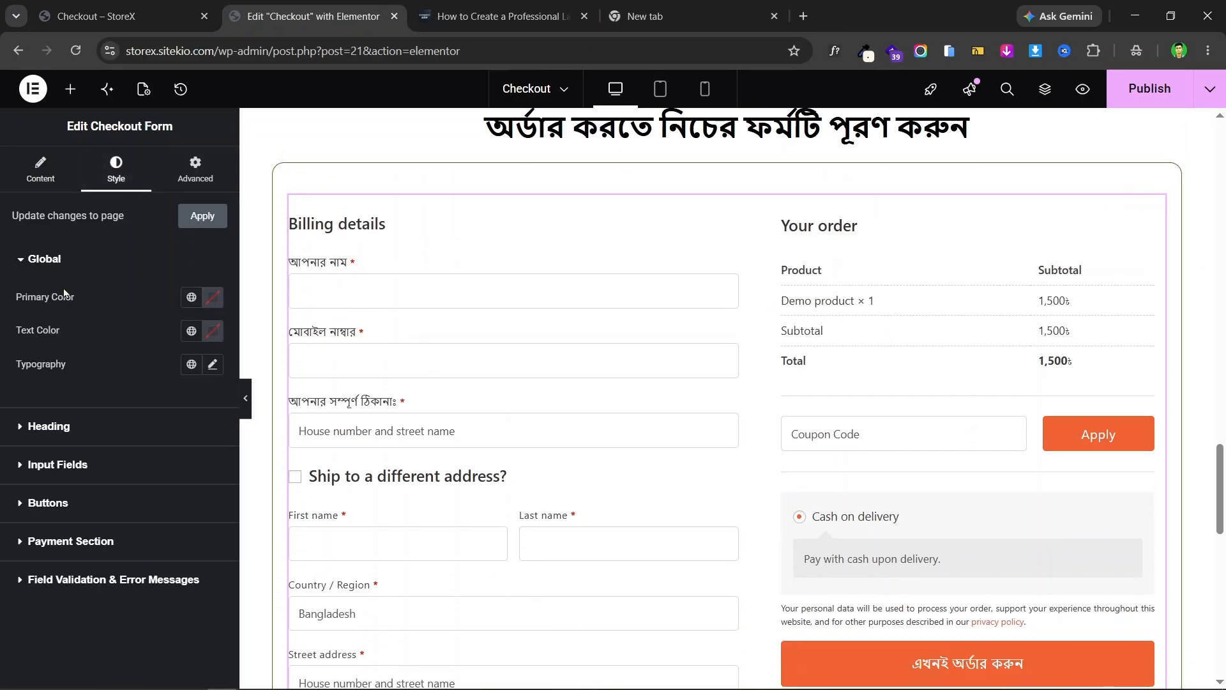
{"action": "left_click", "coordinate": [191, 297]}
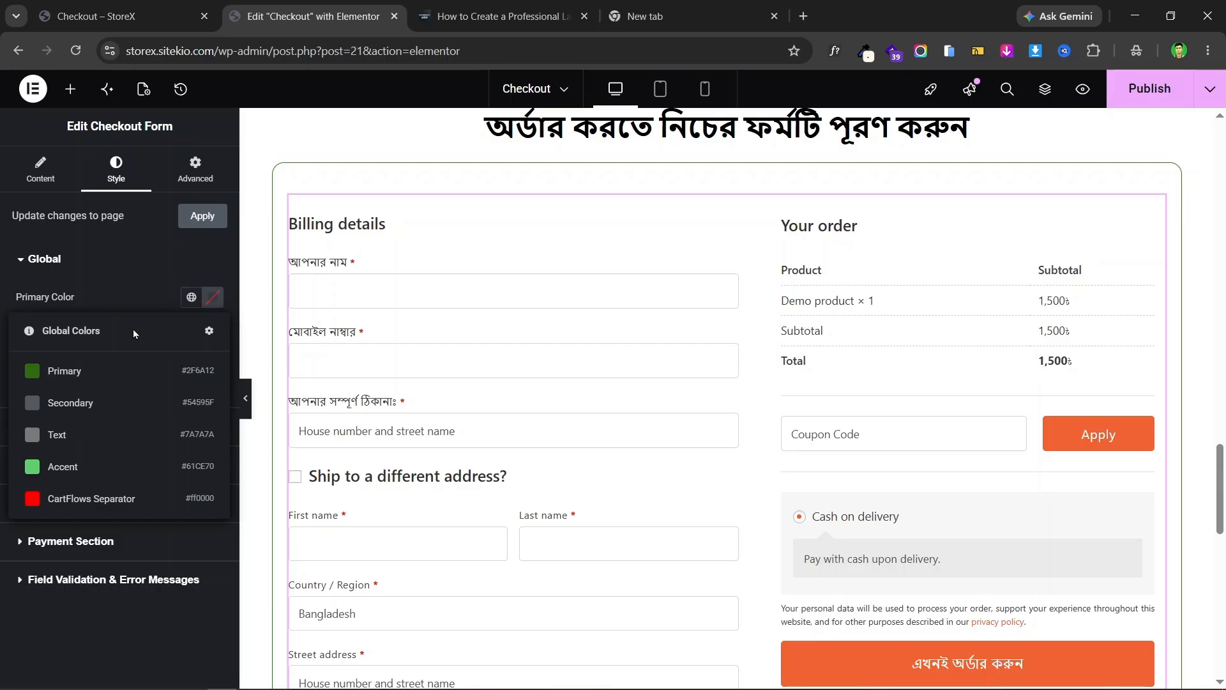
{"action": "left_click", "coordinate": [93, 370]}
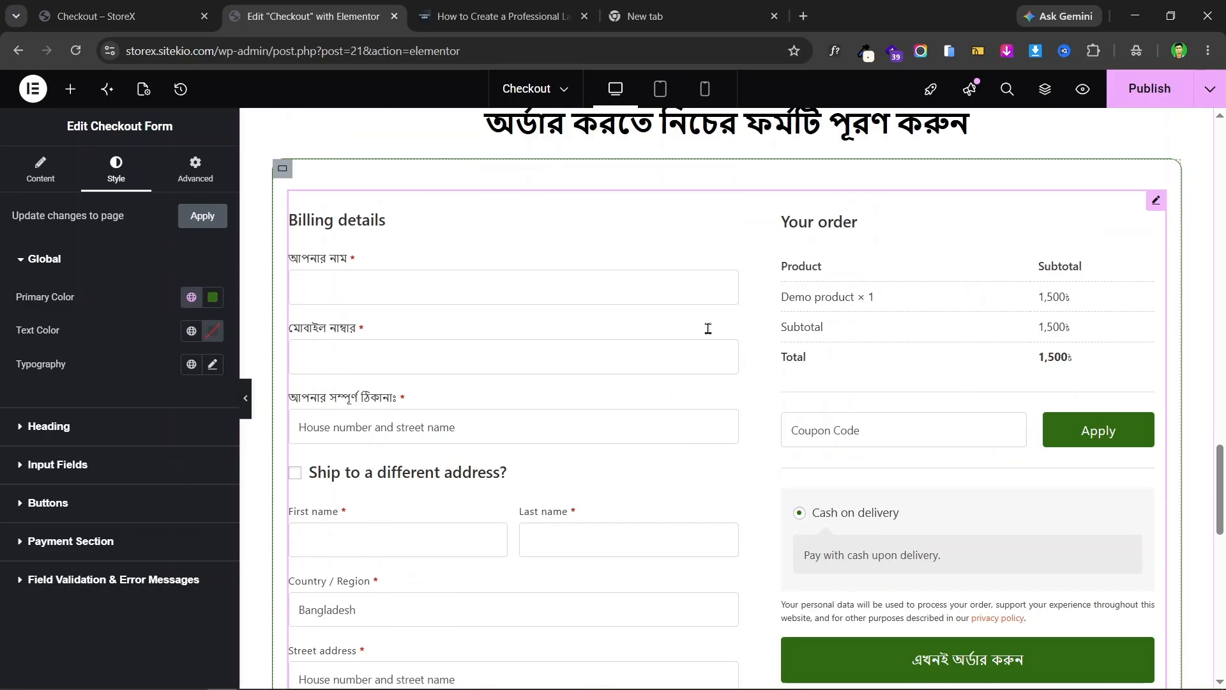
{"action": "scroll", "coordinate": [709, 334], "scroll_direction": "down", "scroll_amount": 4}
{"action": "scroll", "coordinate": [434, 349], "scroll_direction": "up", "scroll_amount": 3}
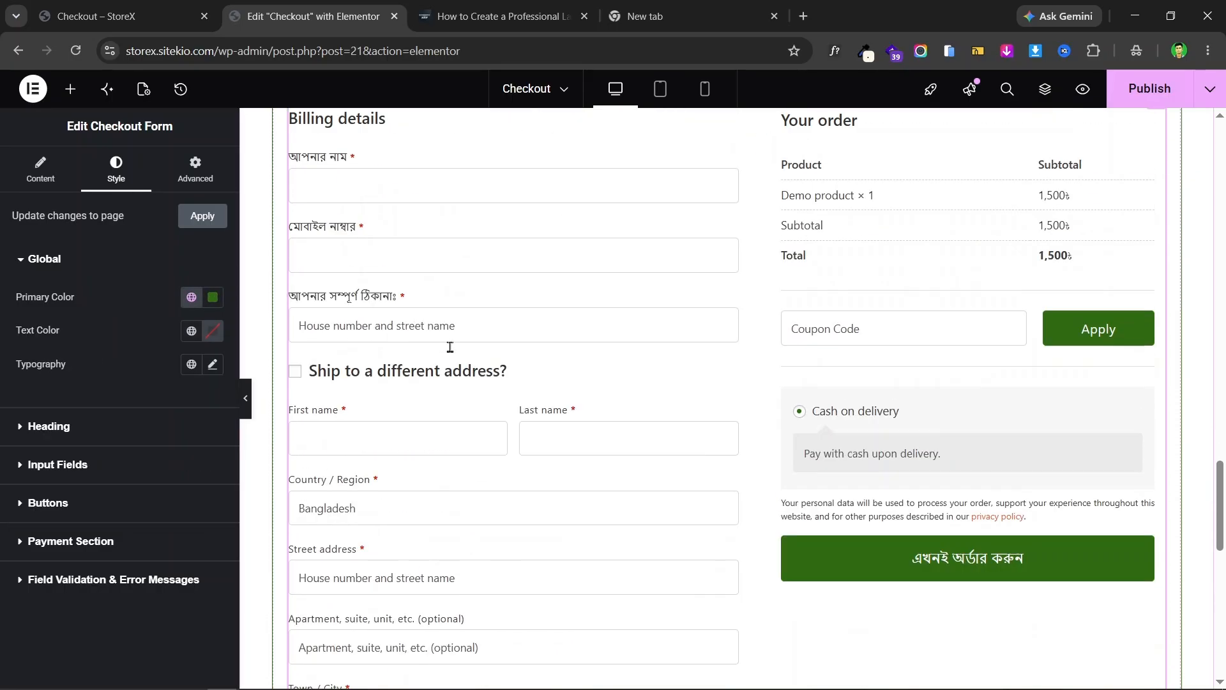
{"action": "scroll", "coordinate": [450, 346], "scroll_direction": "up", "scroll_amount": 1}
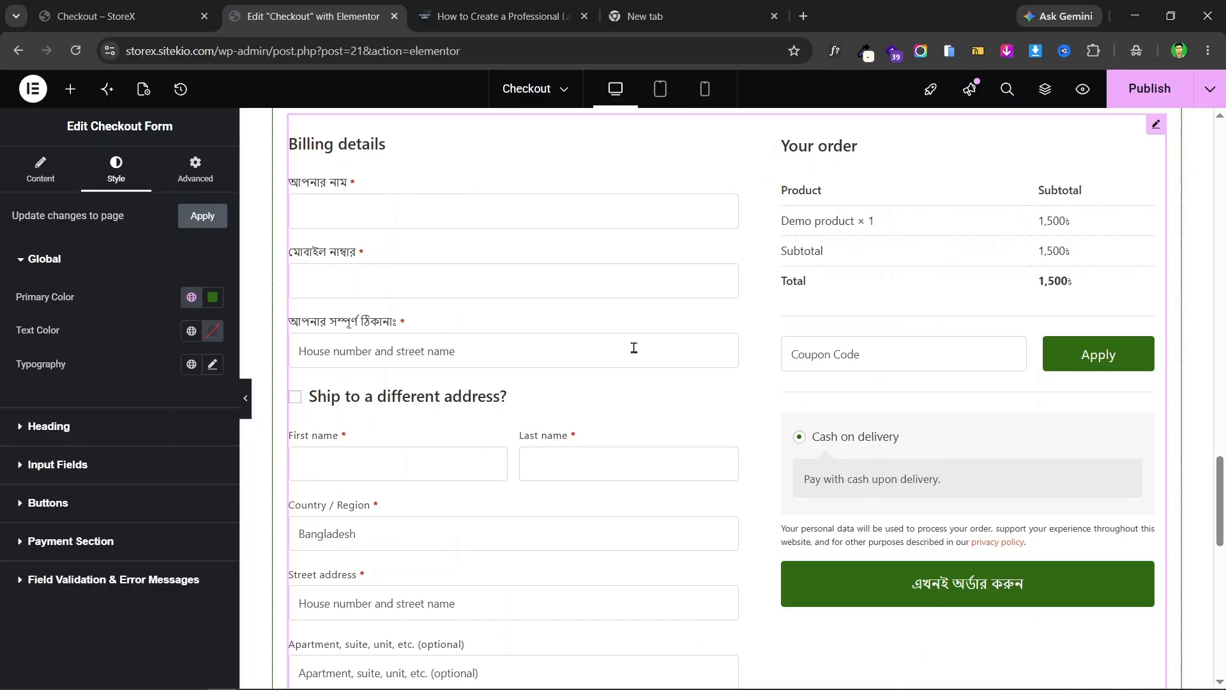
{"action": "scroll", "coordinate": [421, 428], "scroll_direction": "up", "scroll_amount": 1}
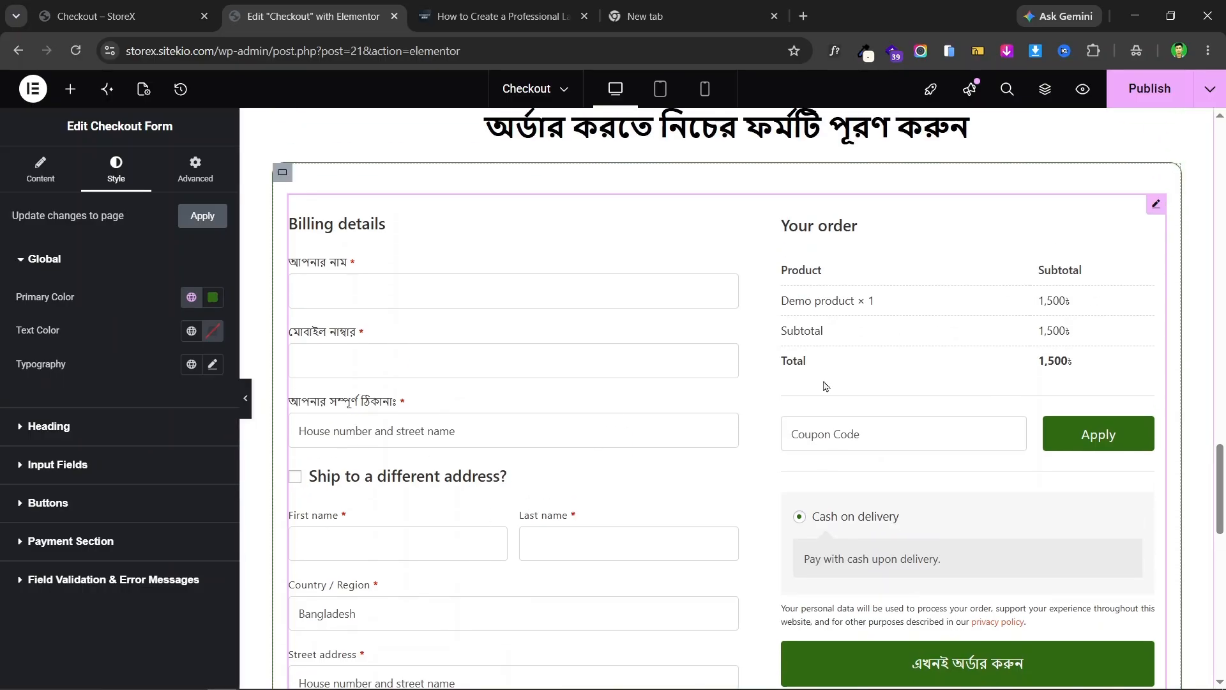
{"action": "left_click", "coordinate": [1151, 95]}
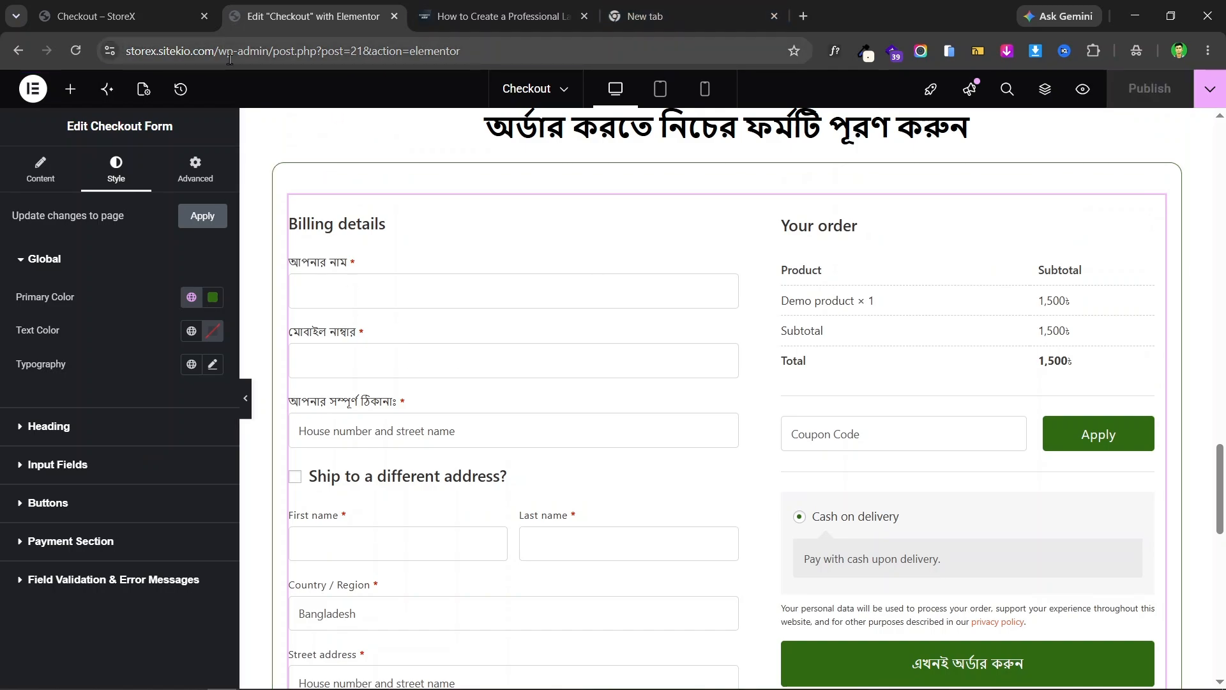
- Copy the site address up to wp-admin/ and load it in the empty new browser tab
{"action": "left_click_drag", "start_coordinate": [267, 51], "coordinate": [75, 42]}
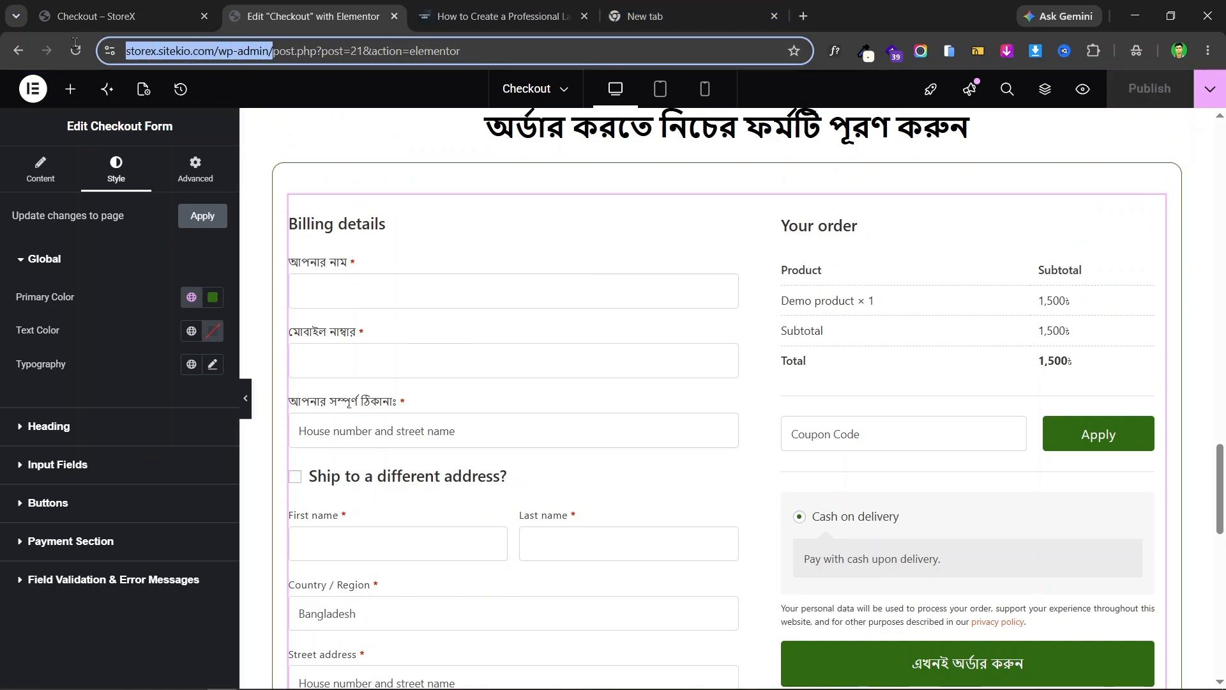
{"action": "right_click", "coordinate": [256, 55]}
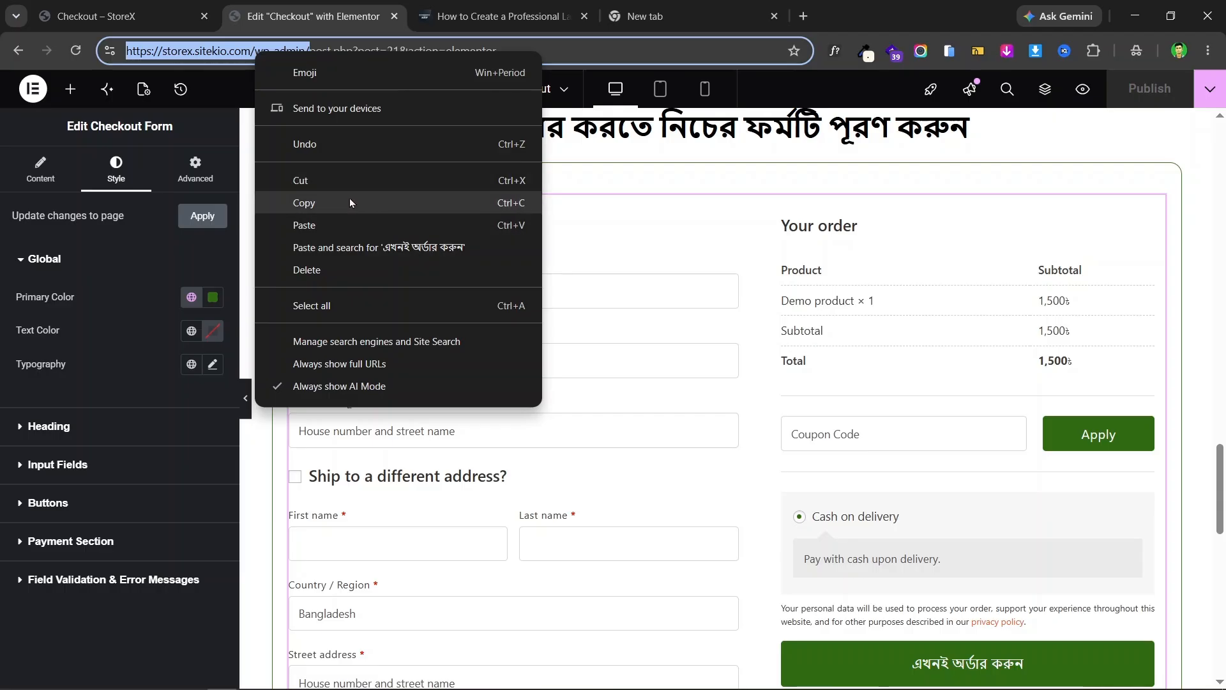
{"action": "left_click", "coordinate": [350, 200]}
{"action": "left_click", "coordinate": [645, 11]}
{"action": "right_click", "coordinate": [466, 44]}
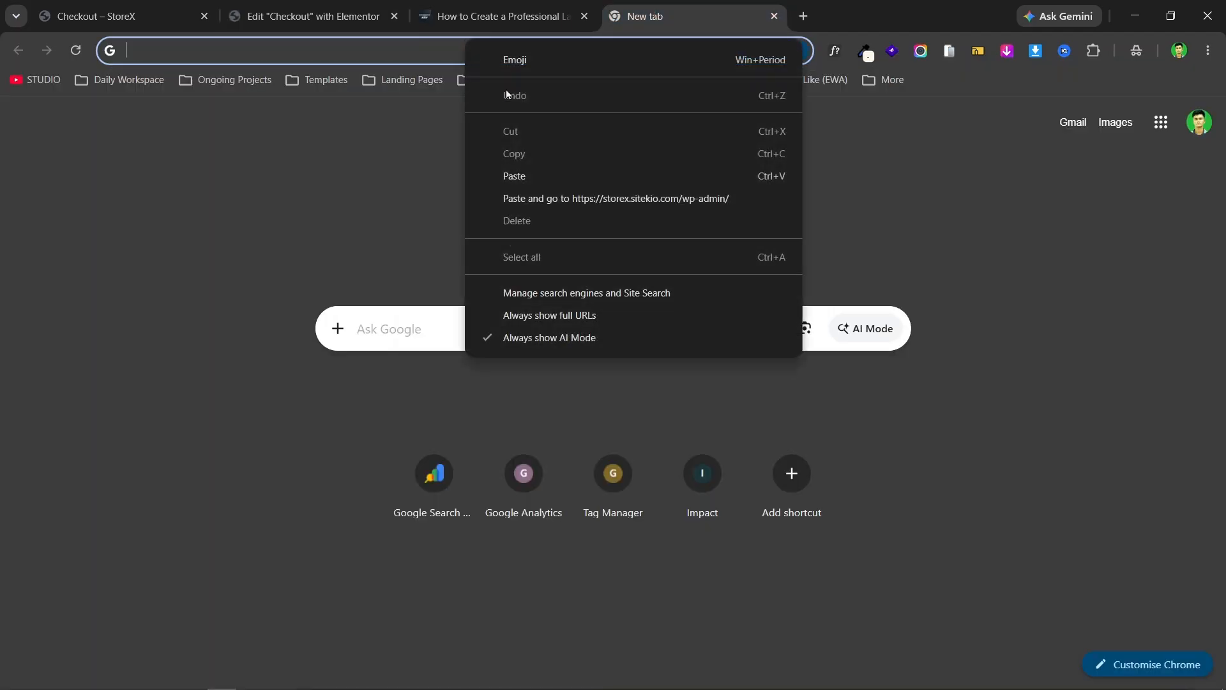
{"action": "left_click", "coordinate": [601, 202]}
- Back in the checkout editor, review the form preview and try its name field
{"action": "left_click", "coordinate": [303, 5]}
{"action": "scroll", "coordinate": [324, 249], "scroll_direction": "down", "scroll_amount": 4}
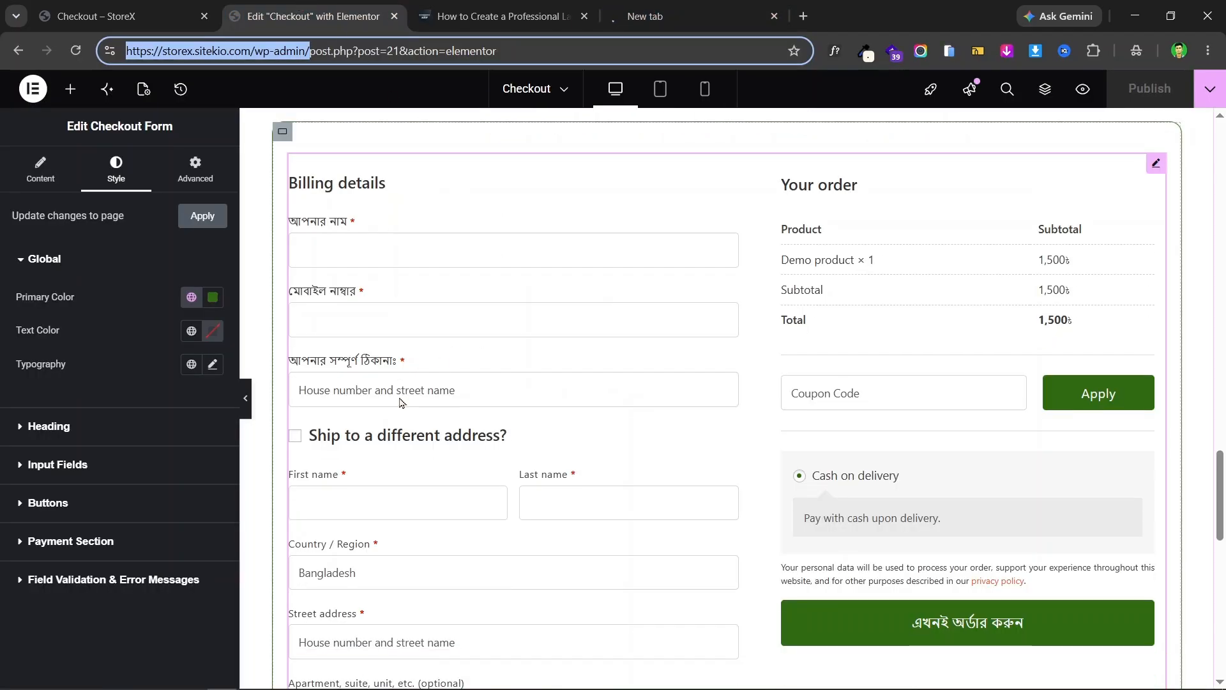
{"action": "scroll", "coordinate": [391, 287], "scroll_direction": "up", "scroll_amount": 4}
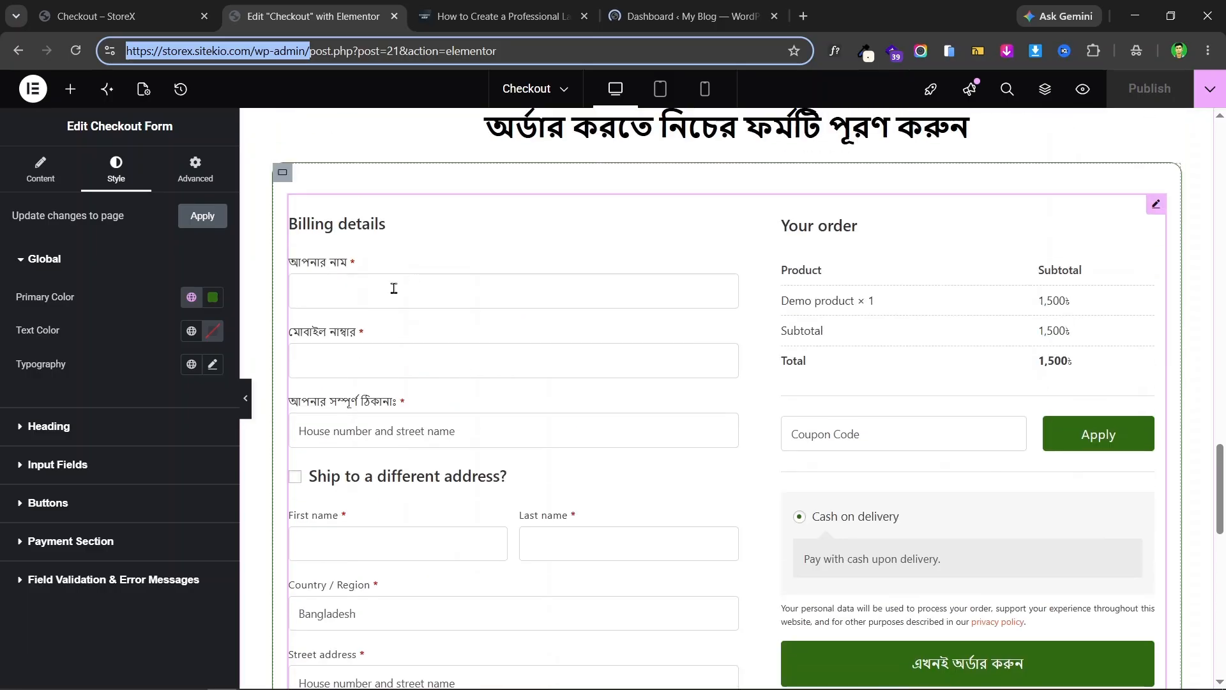
{"action": "left_click", "coordinate": [390, 287]}
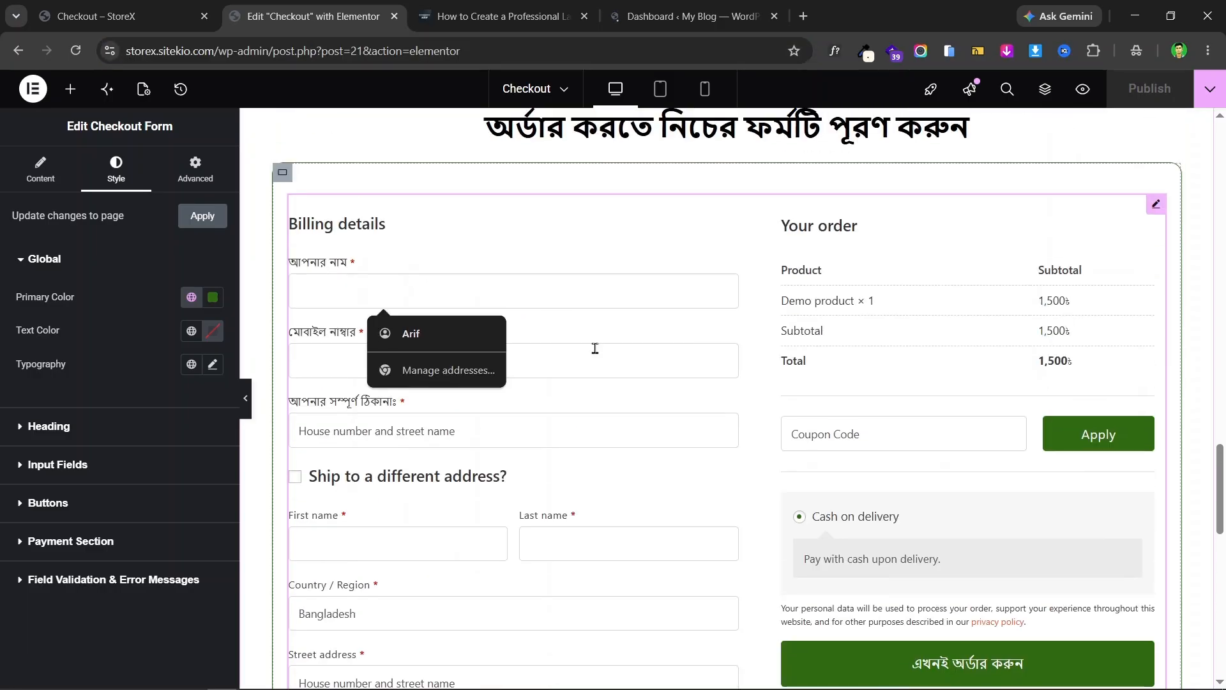
{"action": "scroll", "coordinate": [483, 269], "scroll_direction": "down", "scroll_amount": 3}
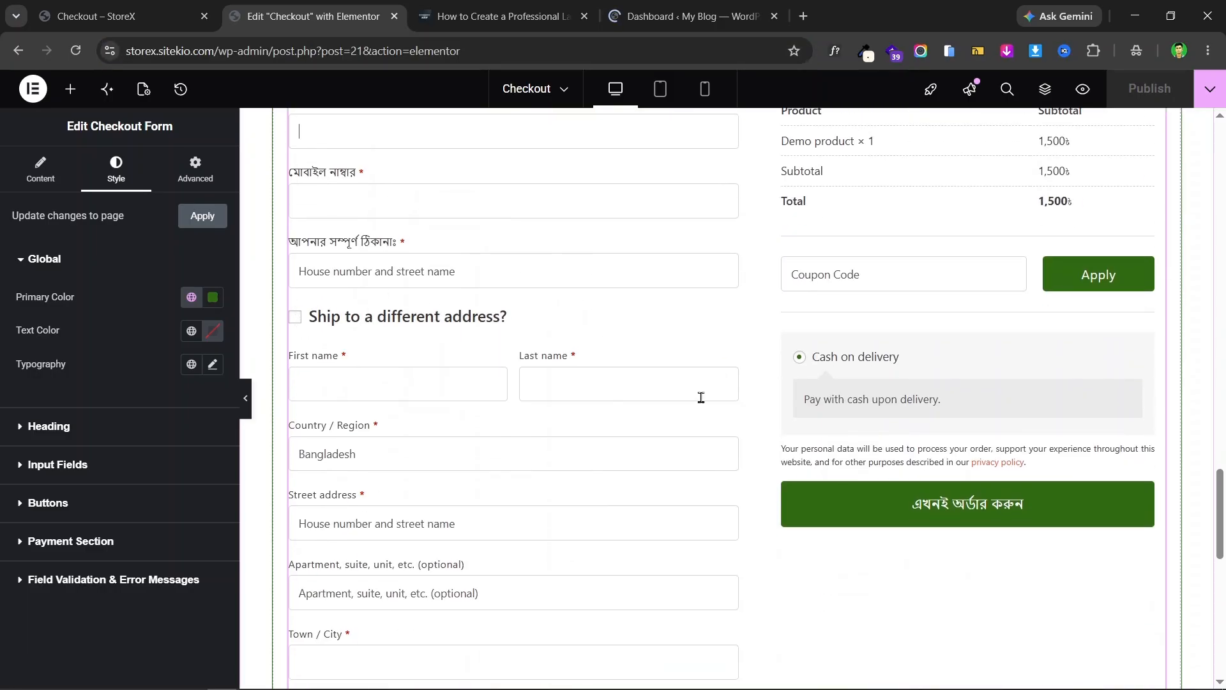
{"action": "scroll", "coordinate": [526, 384], "scroll_direction": "down", "scroll_amount": 10}
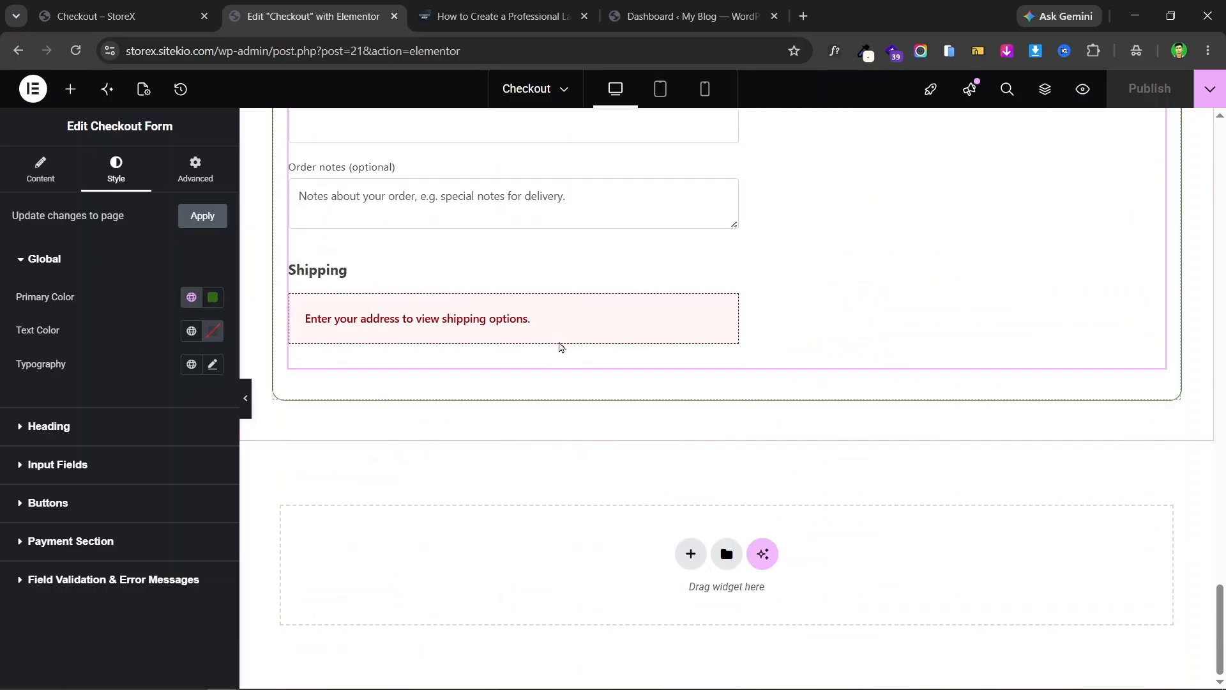
{"action": "scroll", "coordinate": [553, 348], "scroll_direction": "up", "scroll_amount": 2}
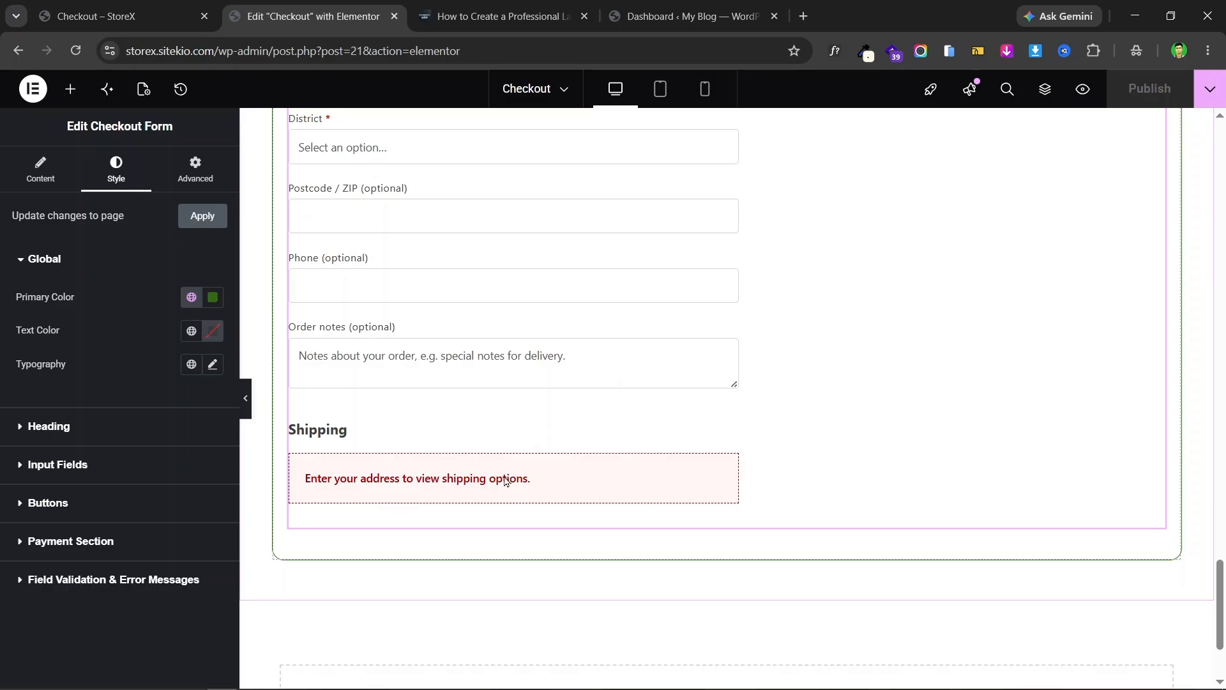
{"action": "scroll", "coordinate": [505, 480], "scroll_direction": "up", "scroll_amount": 9}
{"action": "scroll", "coordinate": [570, 216], "scroll_direction": "up", "scroll_amount": 3}
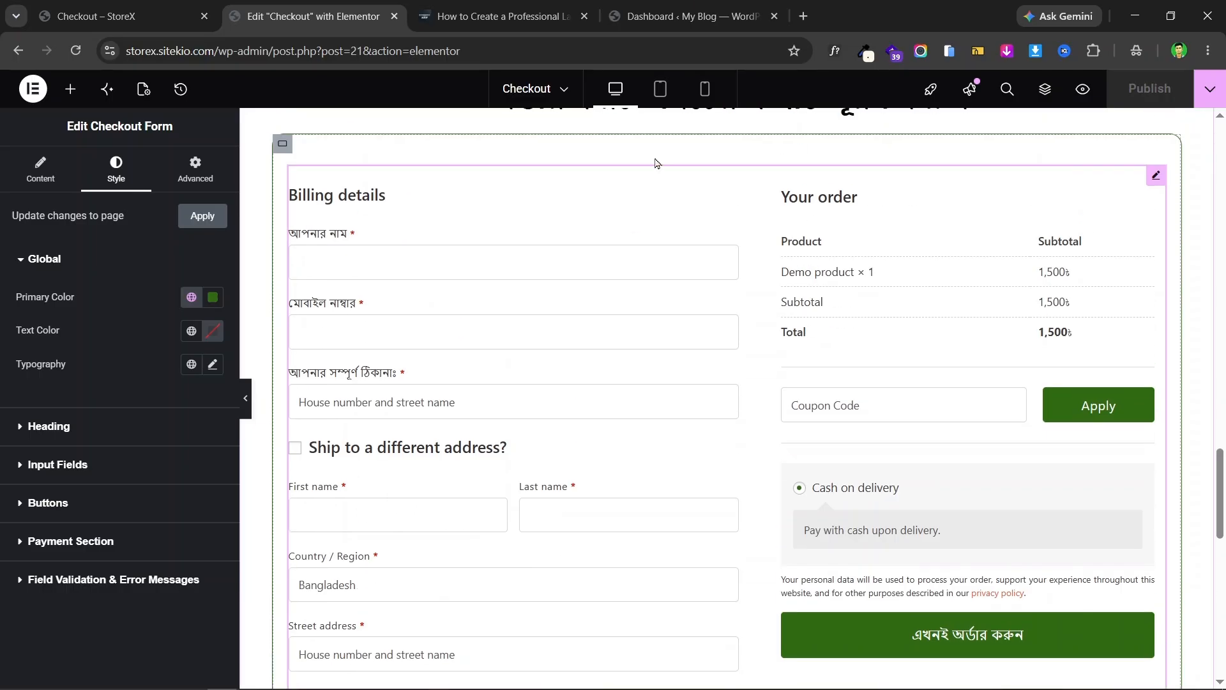
- Switch to the WordPress admin Dashboard tab
{"action": "left_click", "coordinate": [690, 16]}
{"action": "scroll", "coordinate": [65, 323], "scroll_direction": "down", "scroll_amount": 6}
{"action": "scroll", "coordinate": [65, 323], "scroll_direction": "up", "scroll_amount": 1}
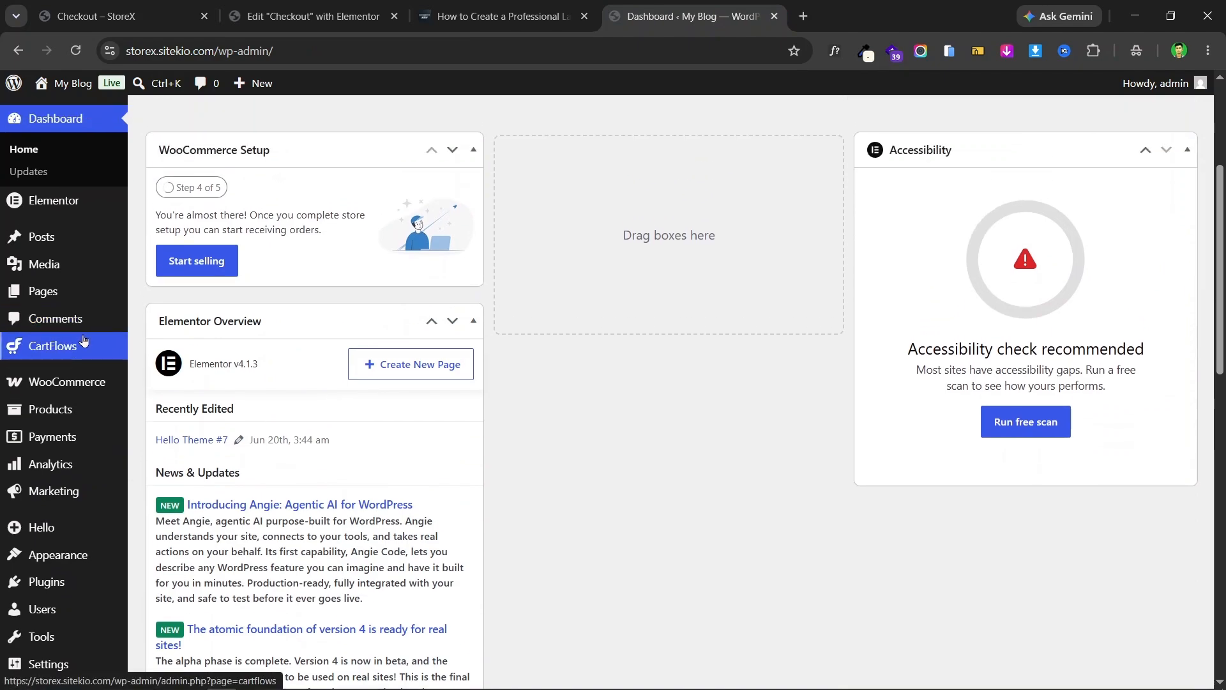
{"action": "mouse_move", "coordinate": [70, 345]}
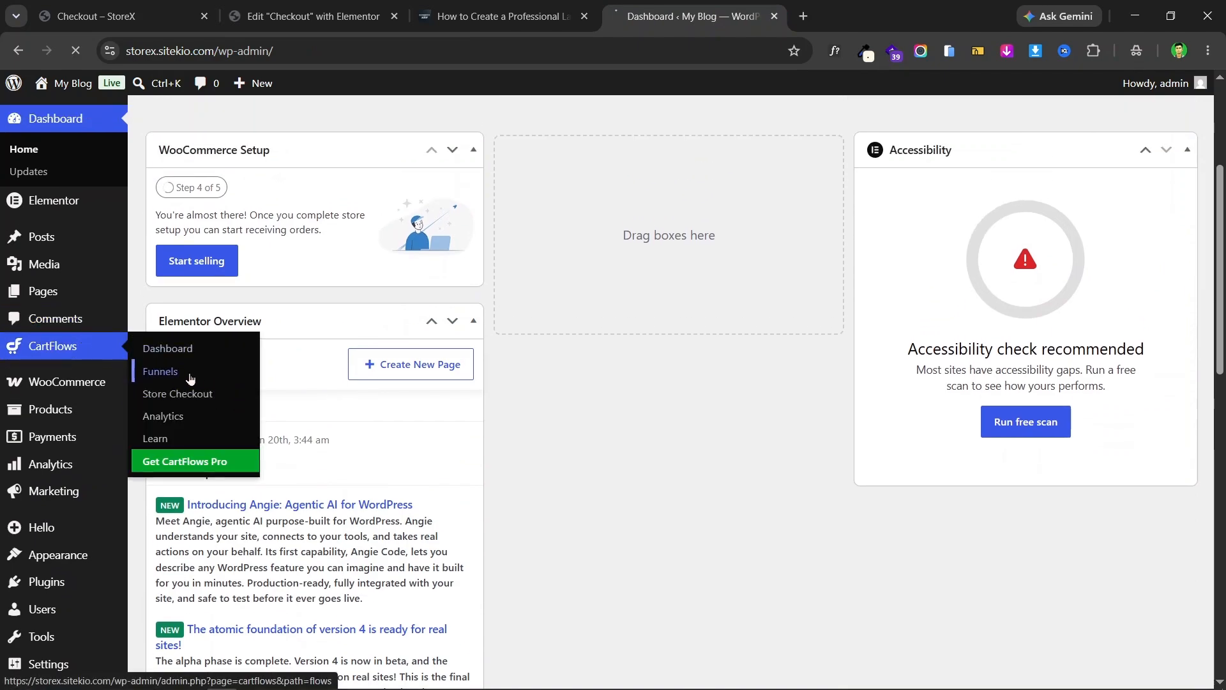
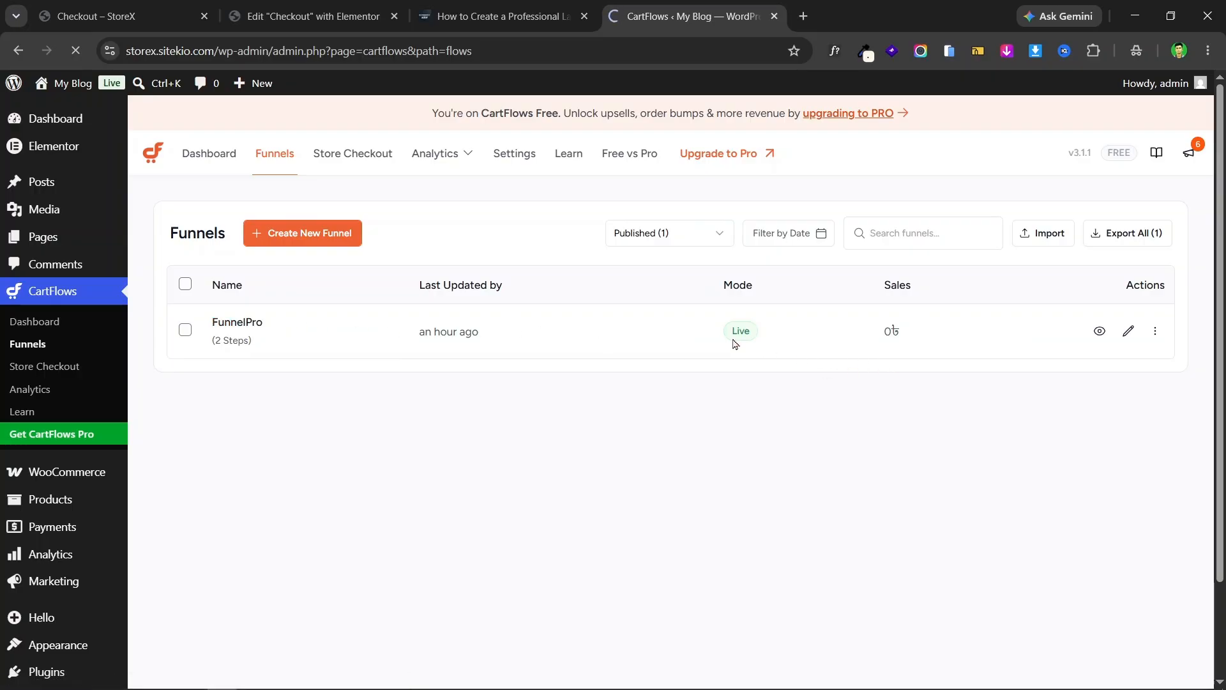
- Open the FunnelPro funnel's Checkout step and bring up its checkout form settings
{"action": "left_click", "coordinate": [402, 329]}
{"action": "scroll", "coordinate": [930, 289], "scroll_direction": "down", "scroll_amount": 3}
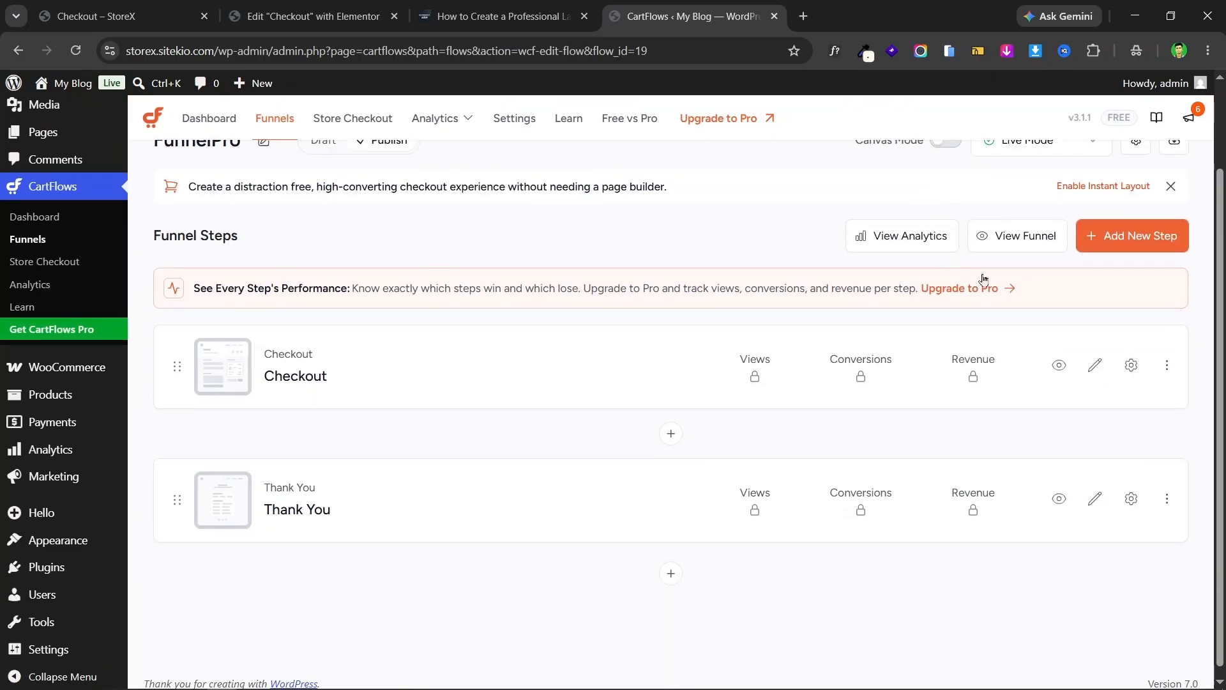
{"action": "left_click", "coordinate": [1133, 356]}
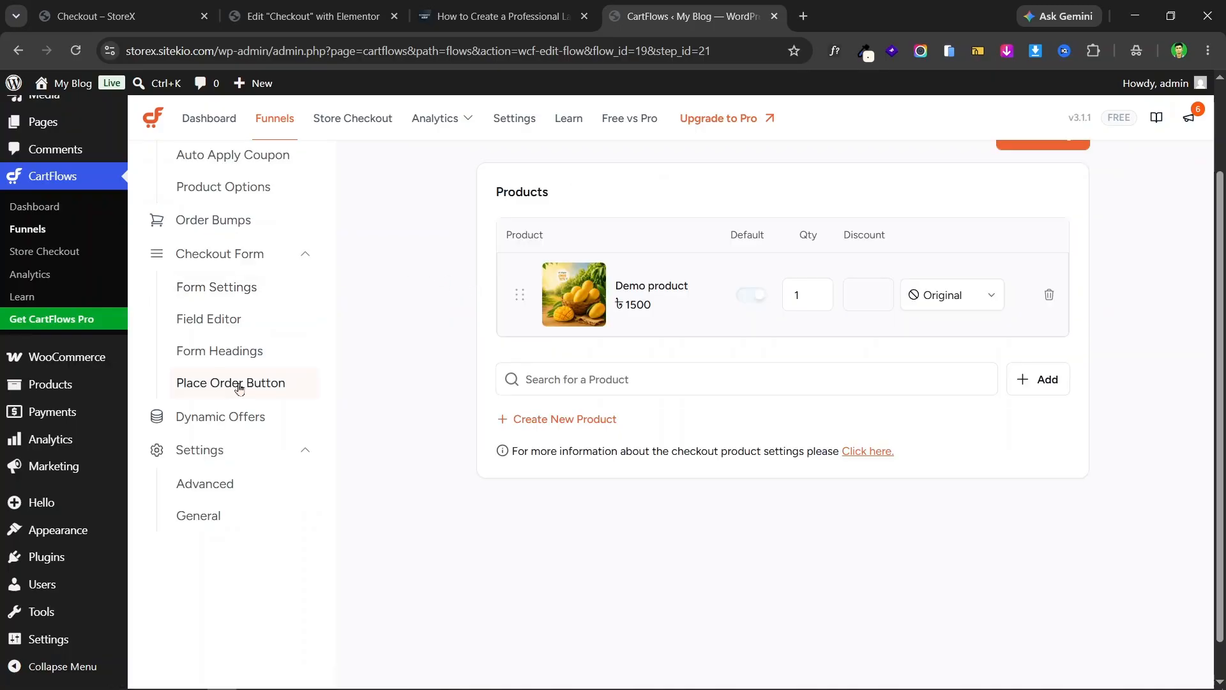
{"action": "left_click", "coordinate": [241, 284]}
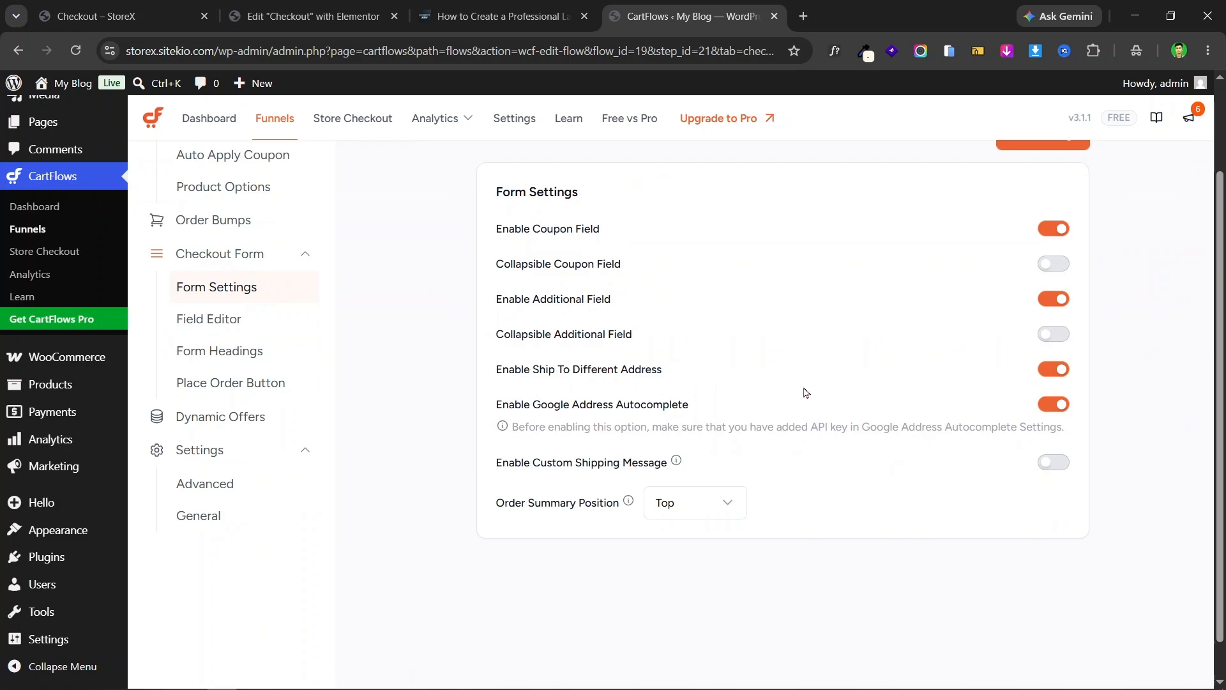
{"action": "scroll", "coordinate": [807, 393], "scroll_direction": "up", "scroll_amount": 2}
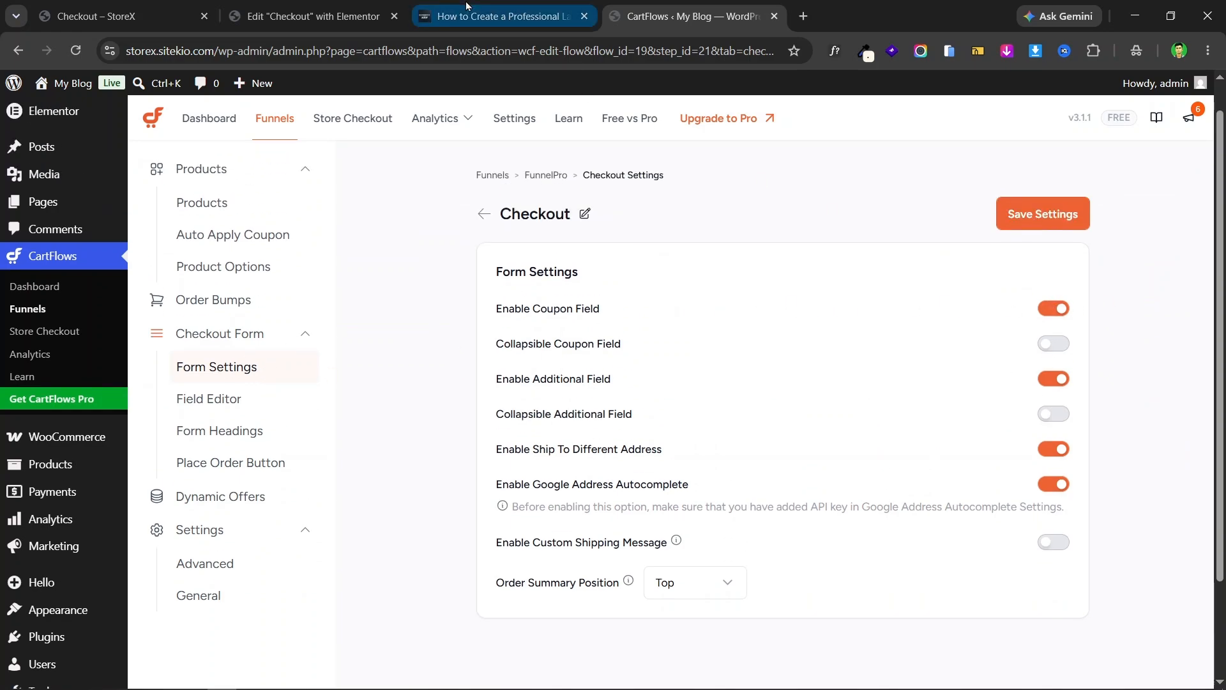
- Check the checkout form in the Elementor editor, then return to the form settings
{"action": "left_click", "coordinate": [299, 7]}
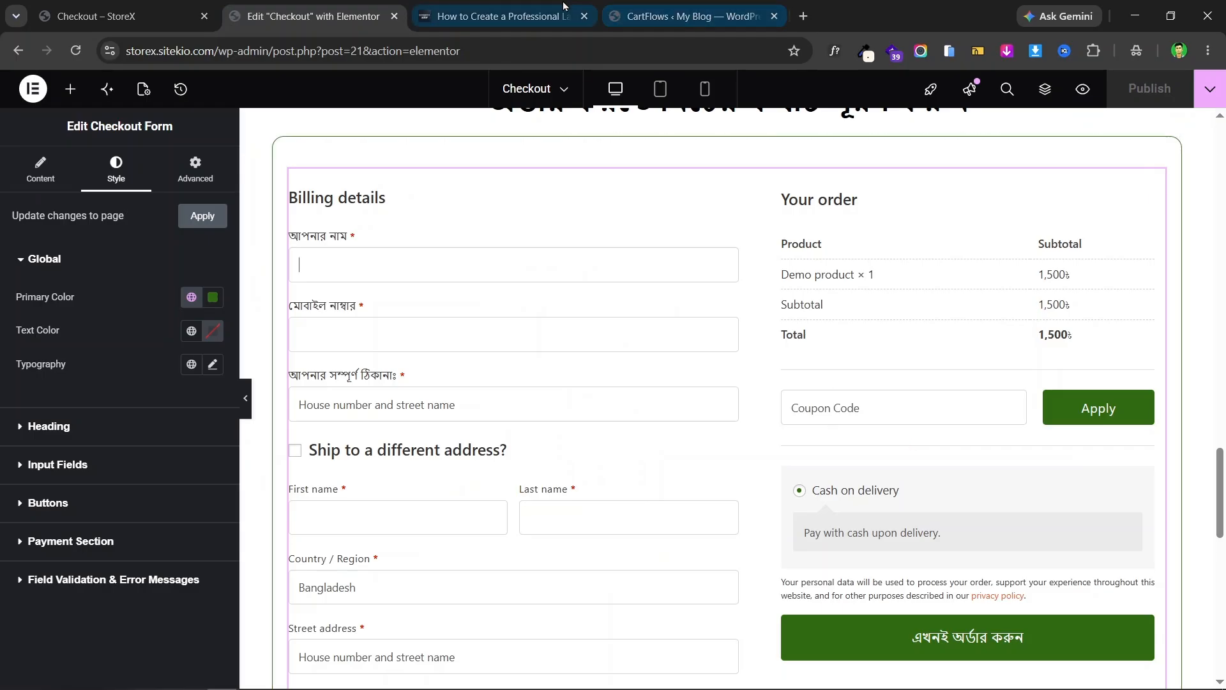
{"action": "left_click", "coordinate": [525, 8]}
{"action": "middle_click", "coordinate": [431, 6]}
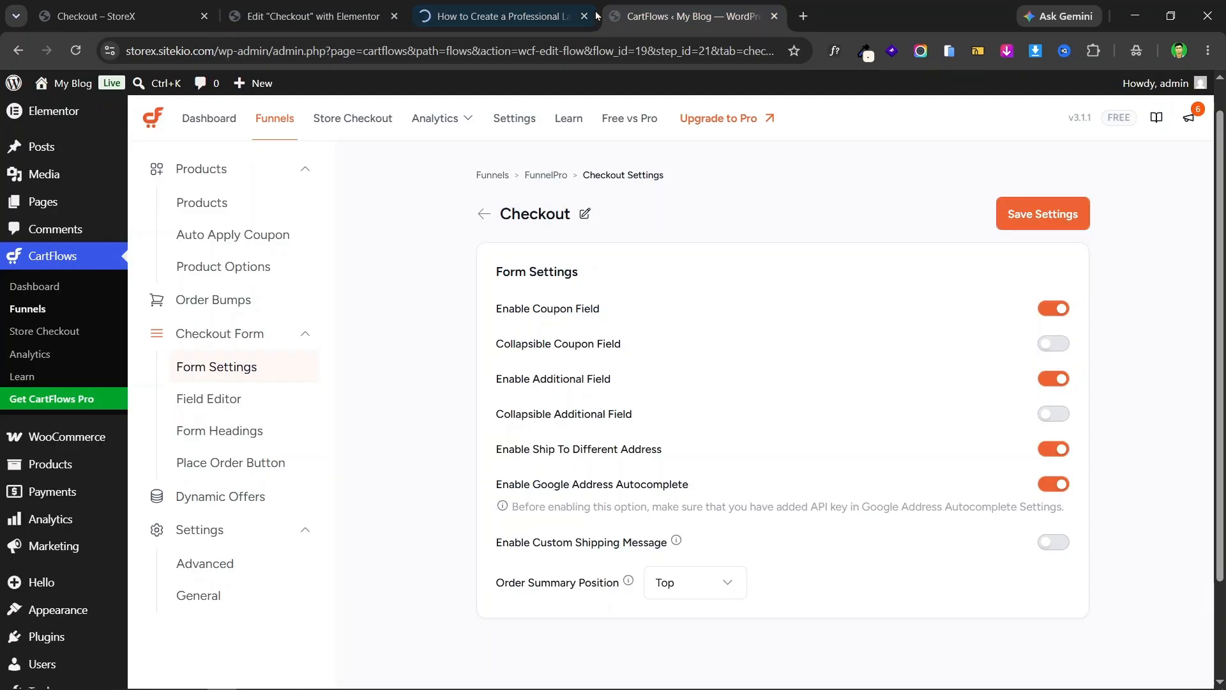
{"action": "left_click", "coordinate": [307, 7]}
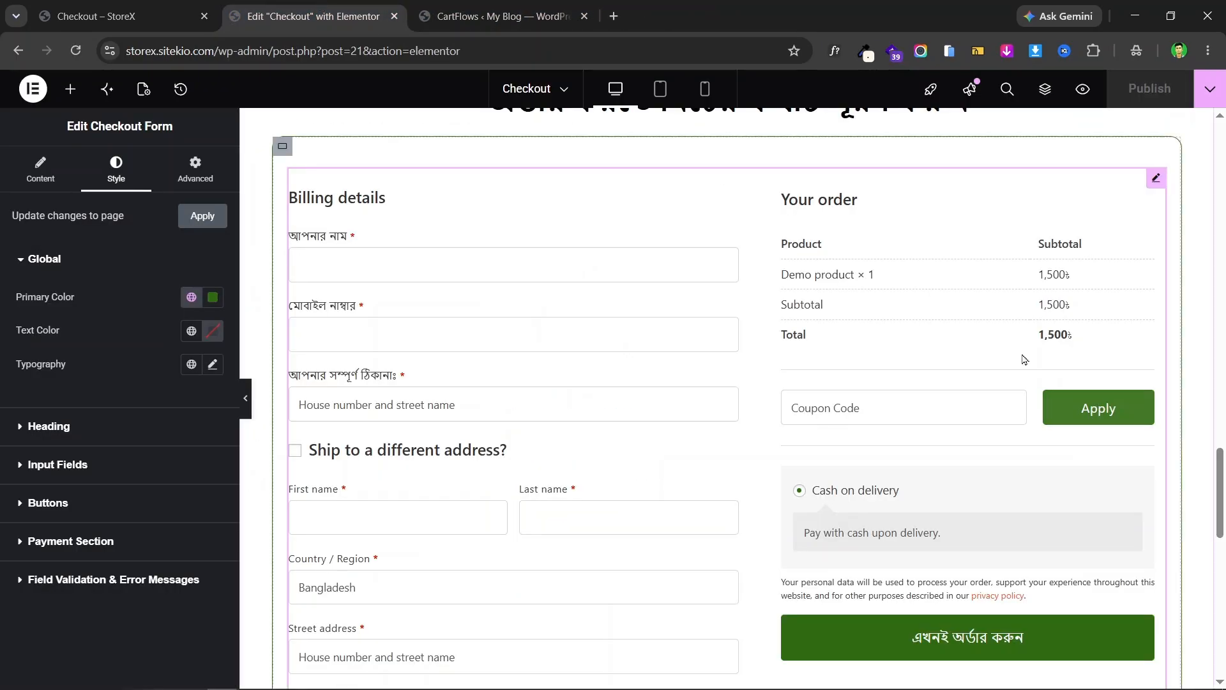
{"action": "left_click", "coordinate": [495, 16]}
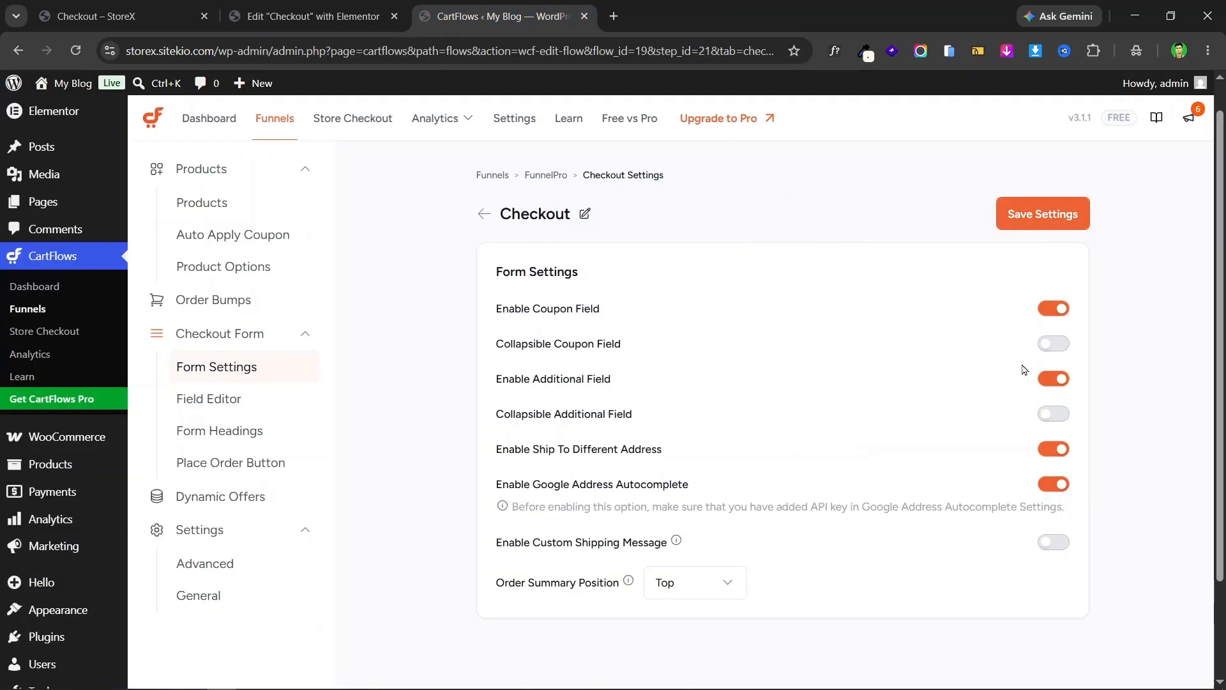
- Turn off the Coupon, Additional and Ship To Different Address fields and save the settings
{"action": "left_click", "coordinate": [1068, 307]}
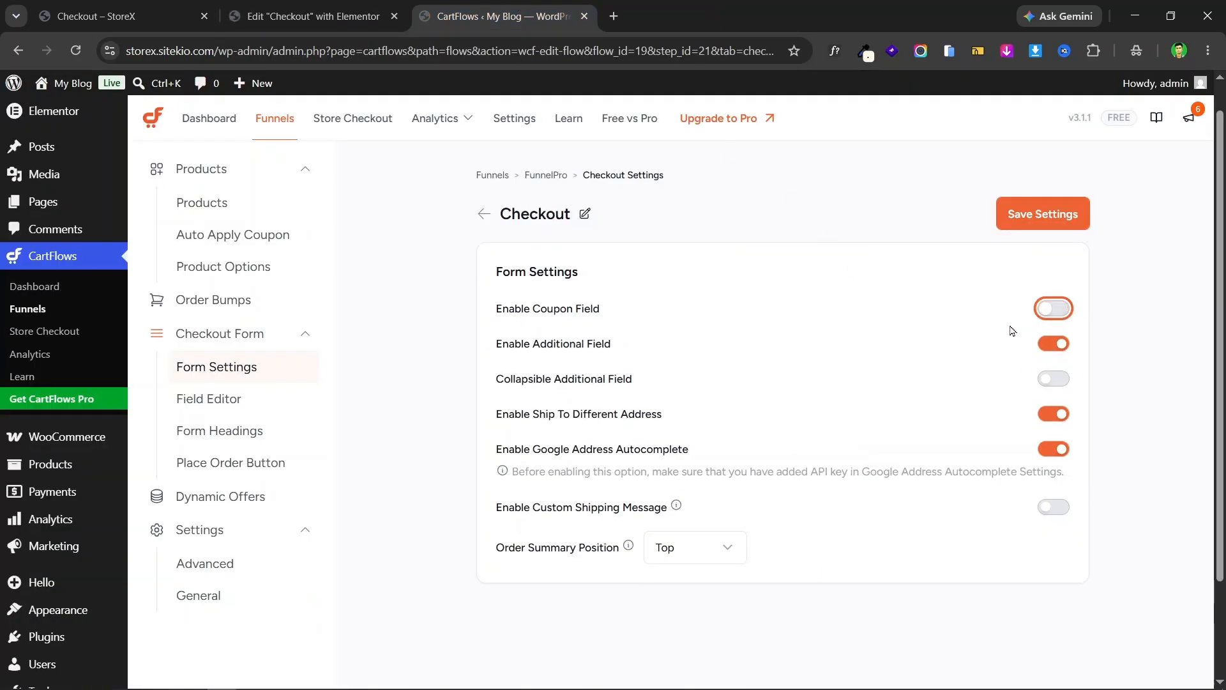
{"action": "left_click", "coordinate": [1059, 345]}
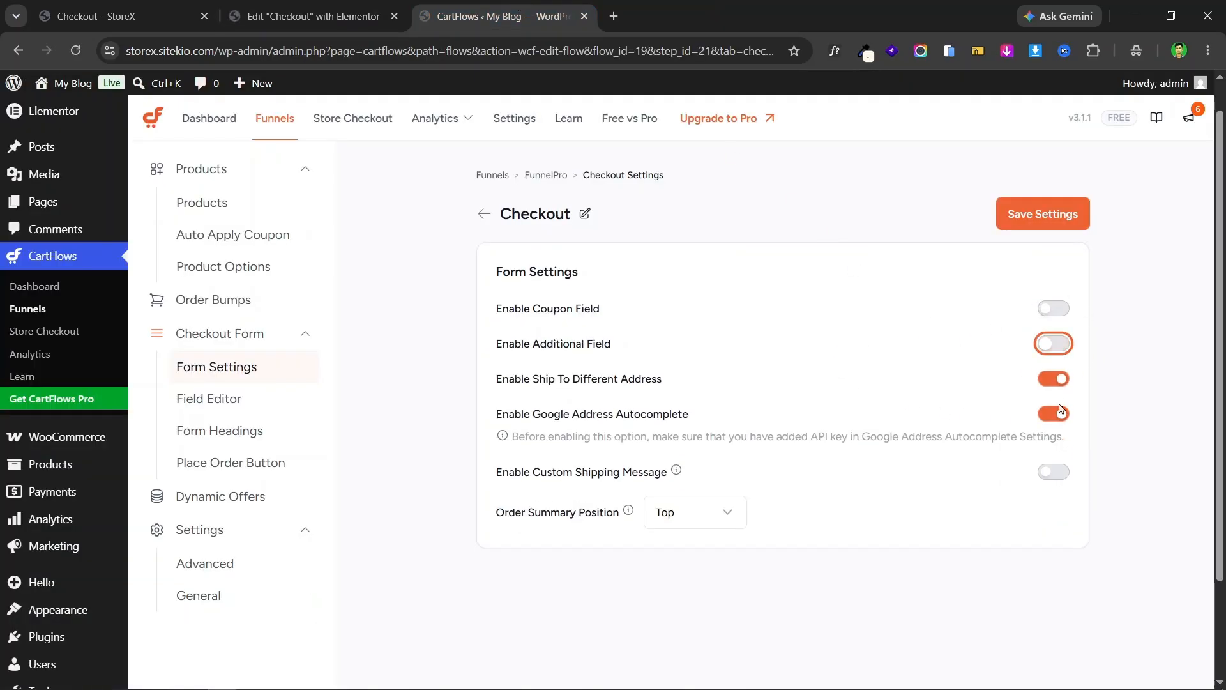
{"action": "left_click", "coordinate": [1060, 380]}
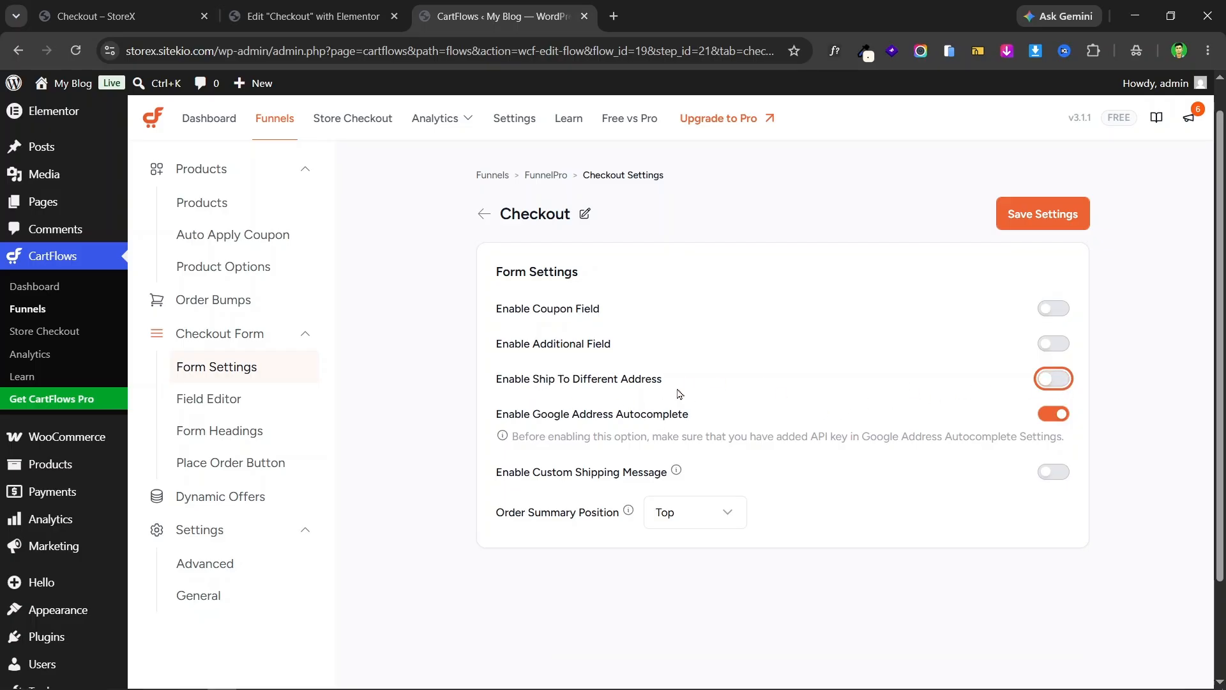
{"action": "left_click", "coordinate": [1057, 380]}
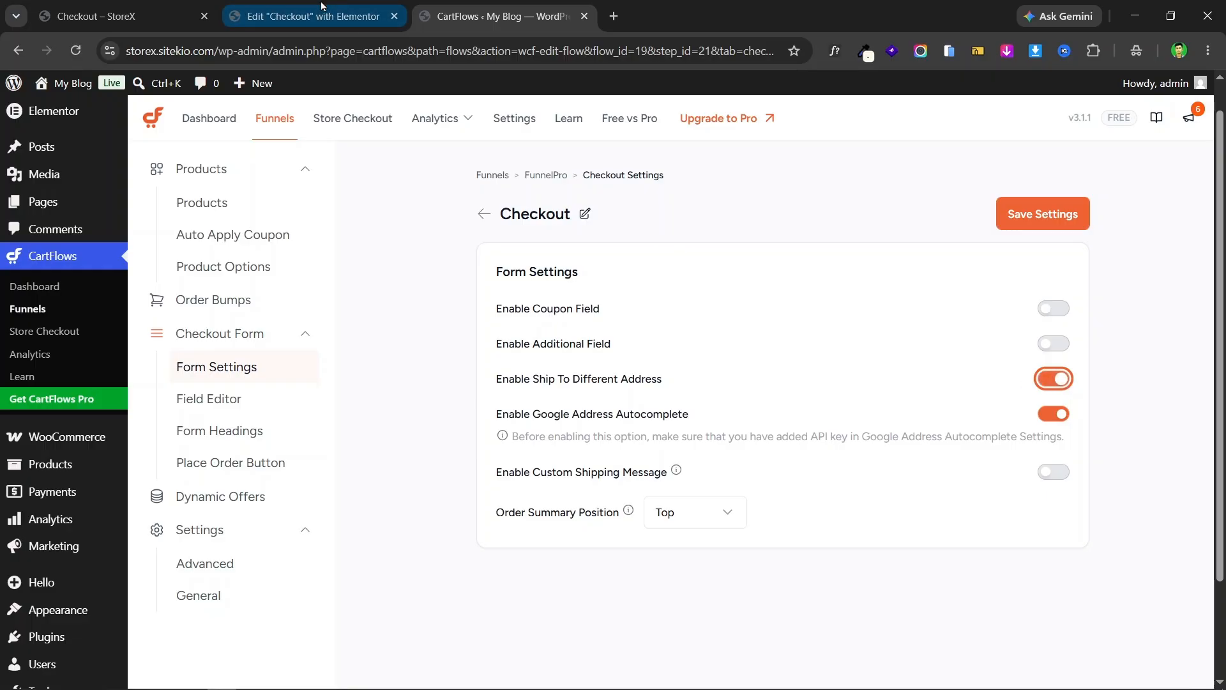
{"action": "left_click", "coordinate": [1054, 381]}
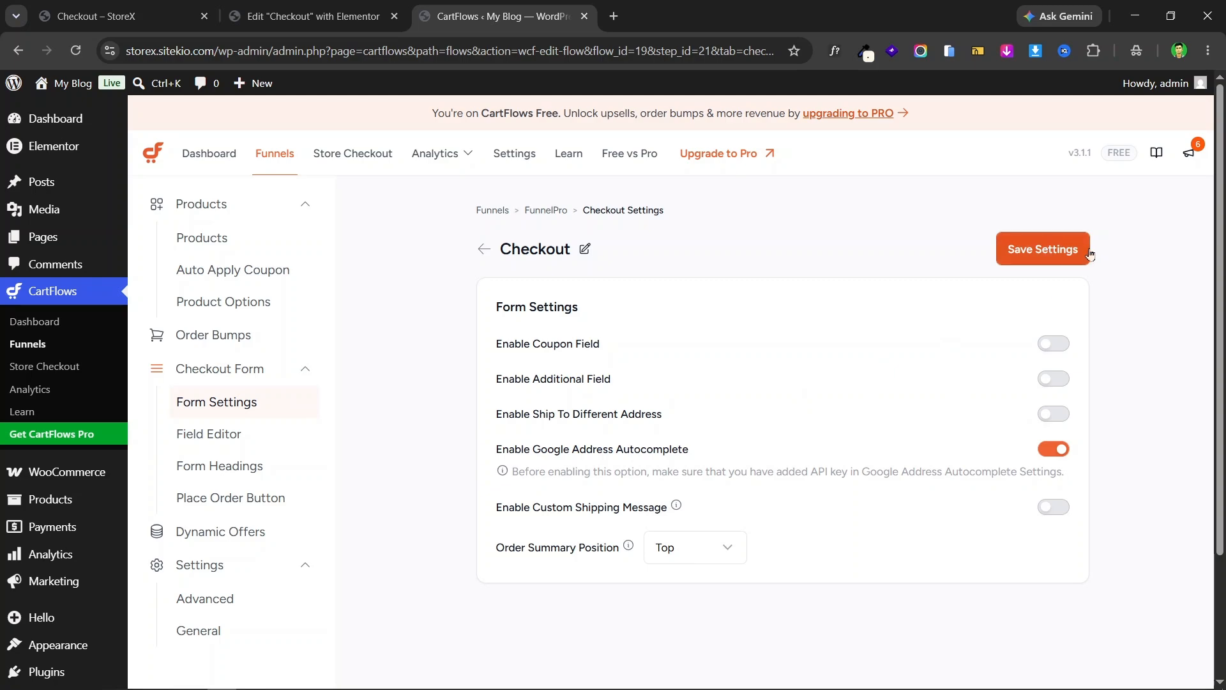
{"action": "left_click", "coordinate": [1033, 254]}
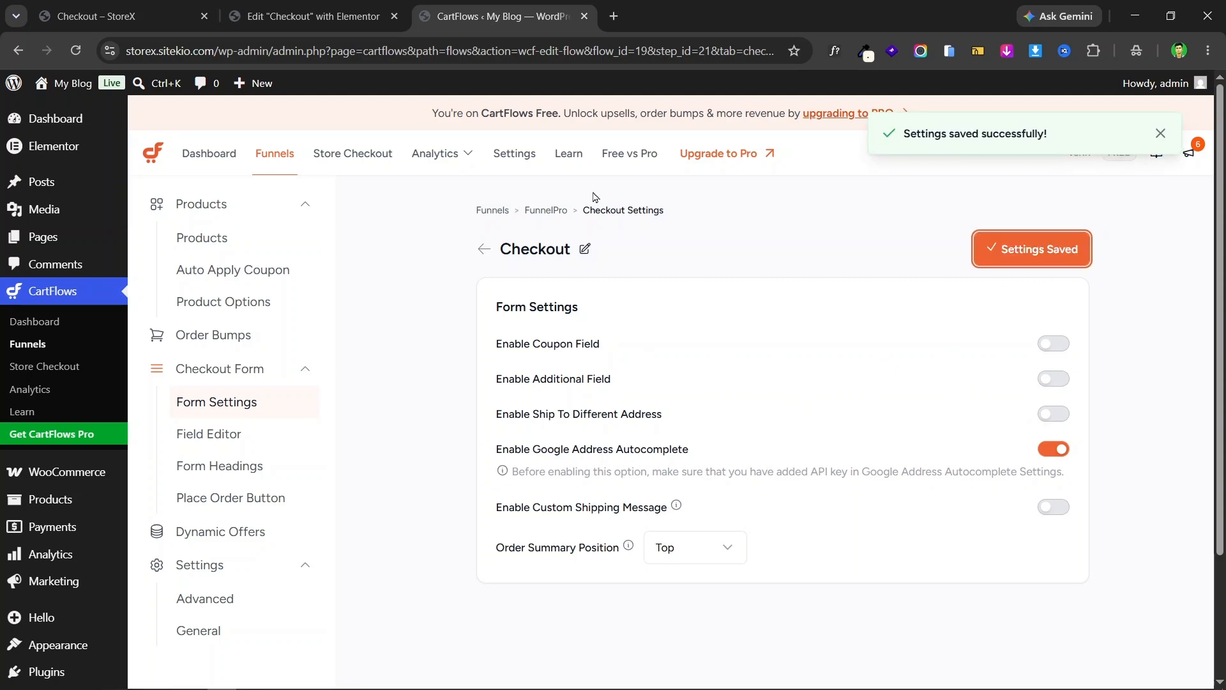
{"action": "left_click", "coordinate": [313, 16]}
{"action": "left_click", "coordinate": [77, 51]}
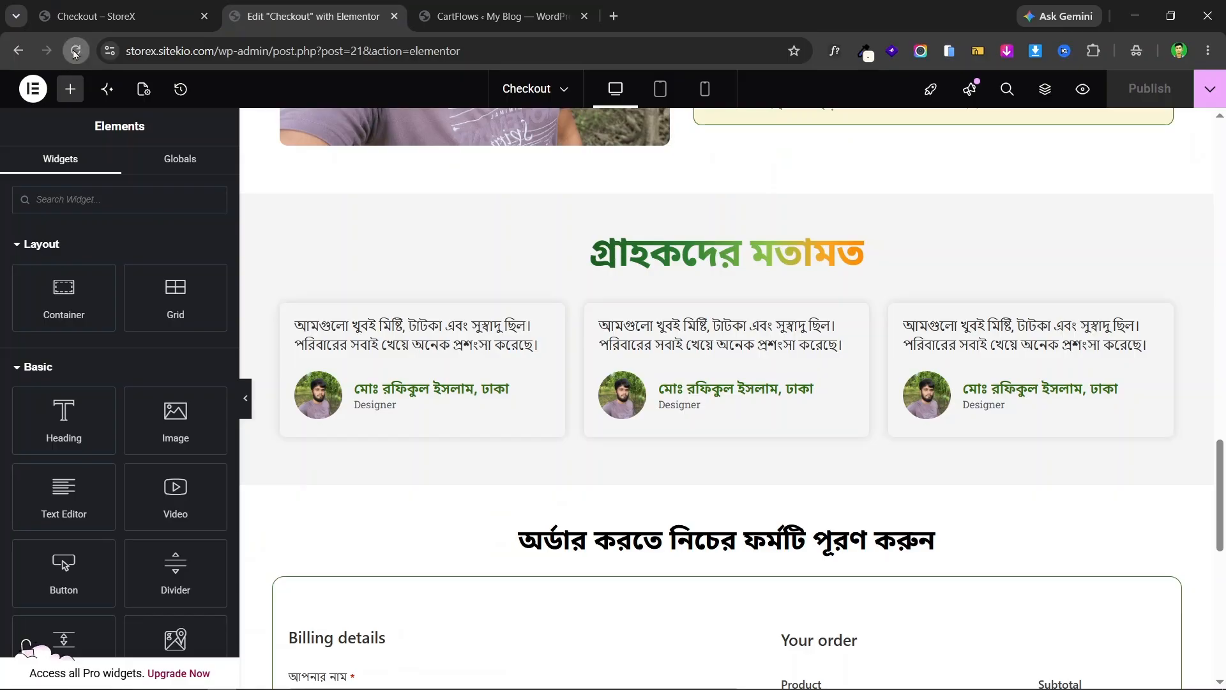
{"action": "mouse_move", "coordinate": [189, 9]}
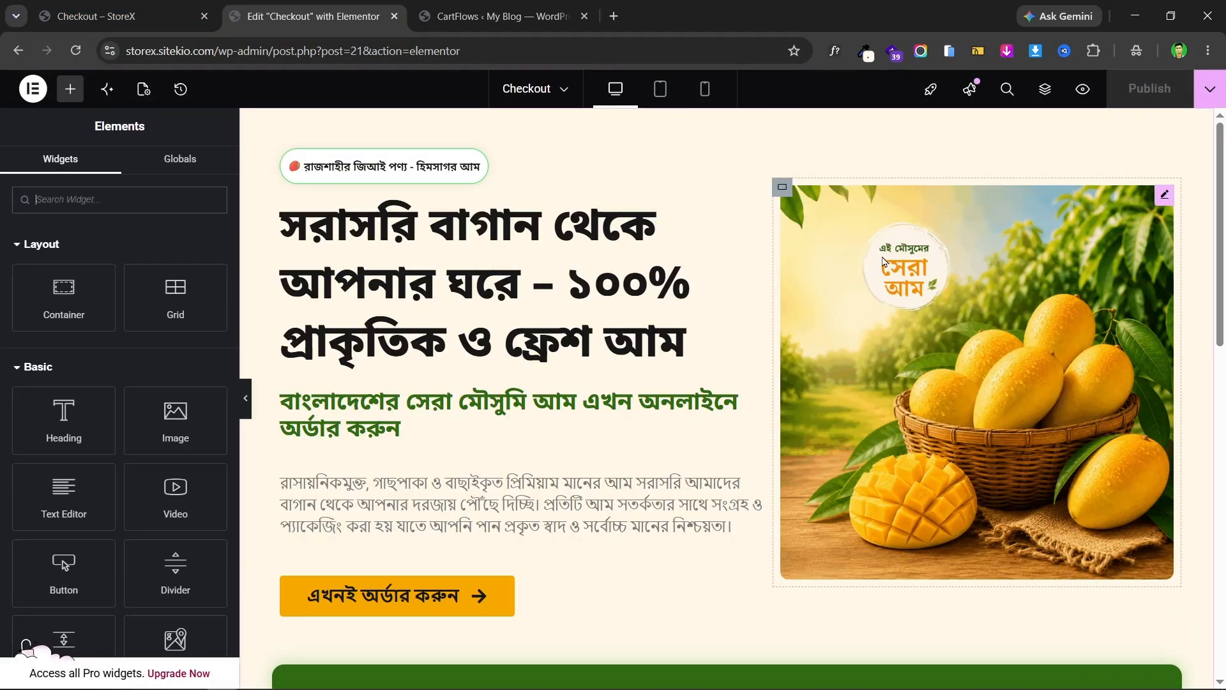
{"action": "scroll", "coordinate": [884, 261], "scroll_direction": "down", "scroll_amount": 10}
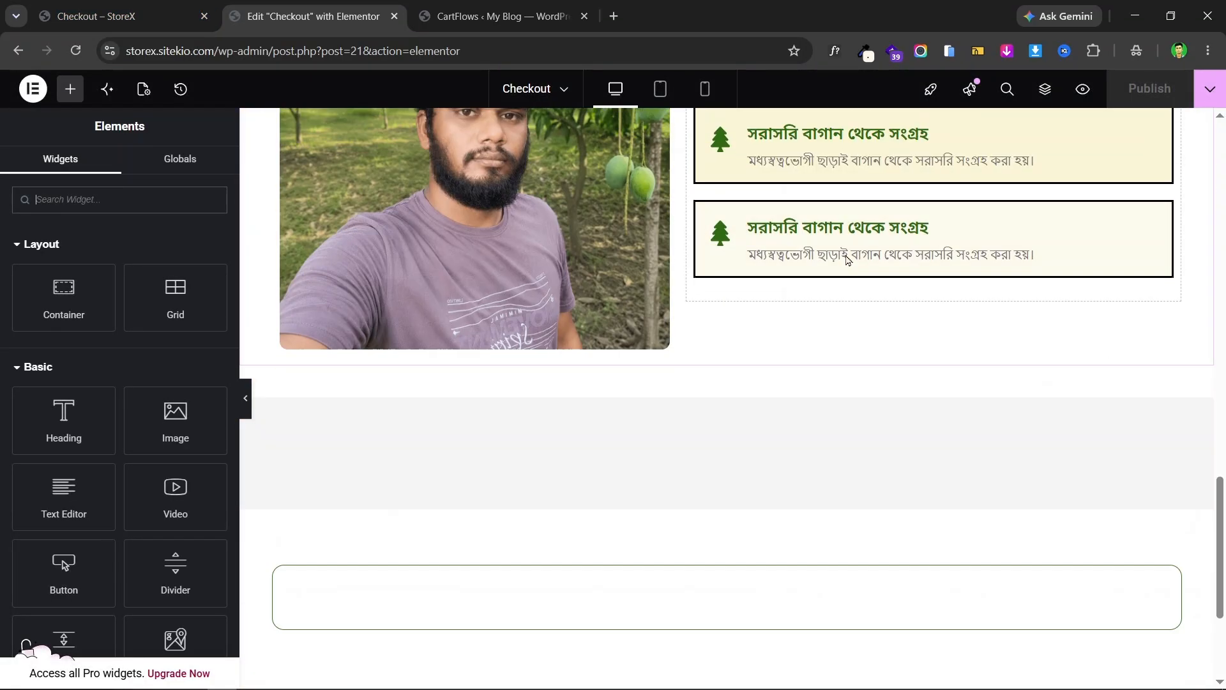
{"action": "scroll", "coordinate": [848, 259], "scroll_direction": "down", "scroll_amount": 3}
{"action": "scroll", "coordinate": [932, 273], "scroll_direction": "up", "scroll_amount": 6}
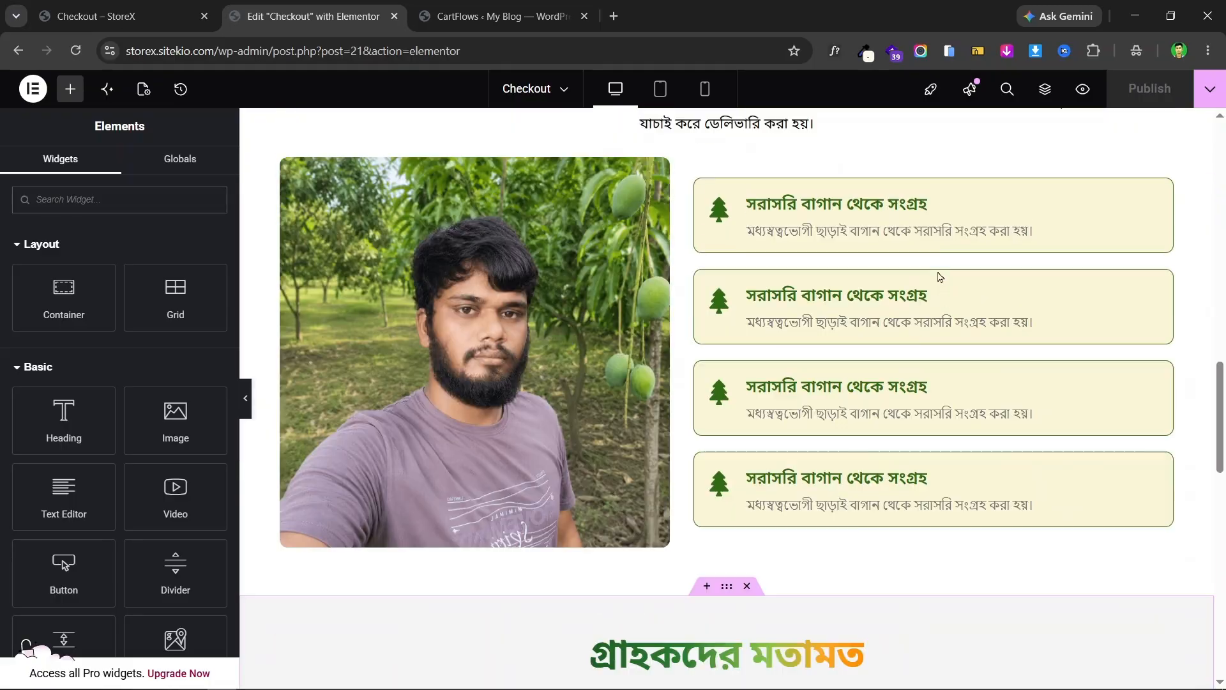
{"action": "scroll", "coordinate": [940, 276], "scroll_direction": "up", "scroll_amount": 7}
{"action": "scroll", "coordinate": [952, 303], "scroll_direction": "down", "scroll_amount": 8}
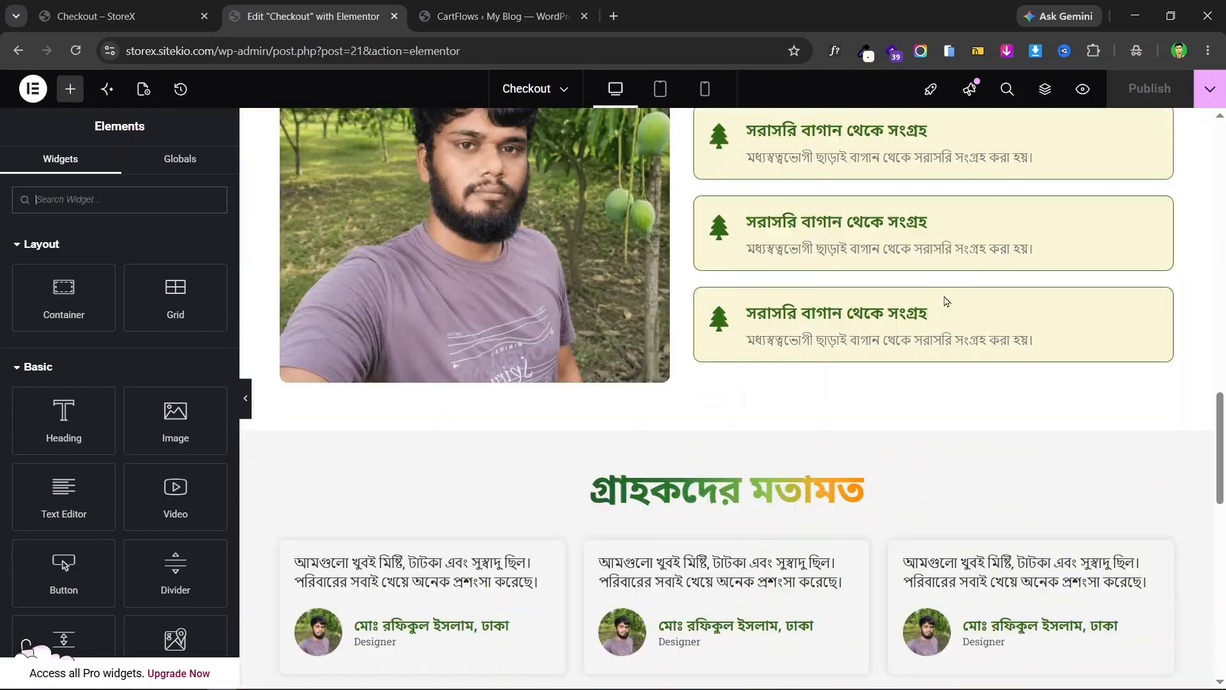
{"action": "scroll", "coordinate": [946, 301], "scroll_direction": "down", "scroll_amount": 11}
{"action": "scroll", "coordinate": [583, 312], "scroll_direction": "up", "scroll_amount": 3}
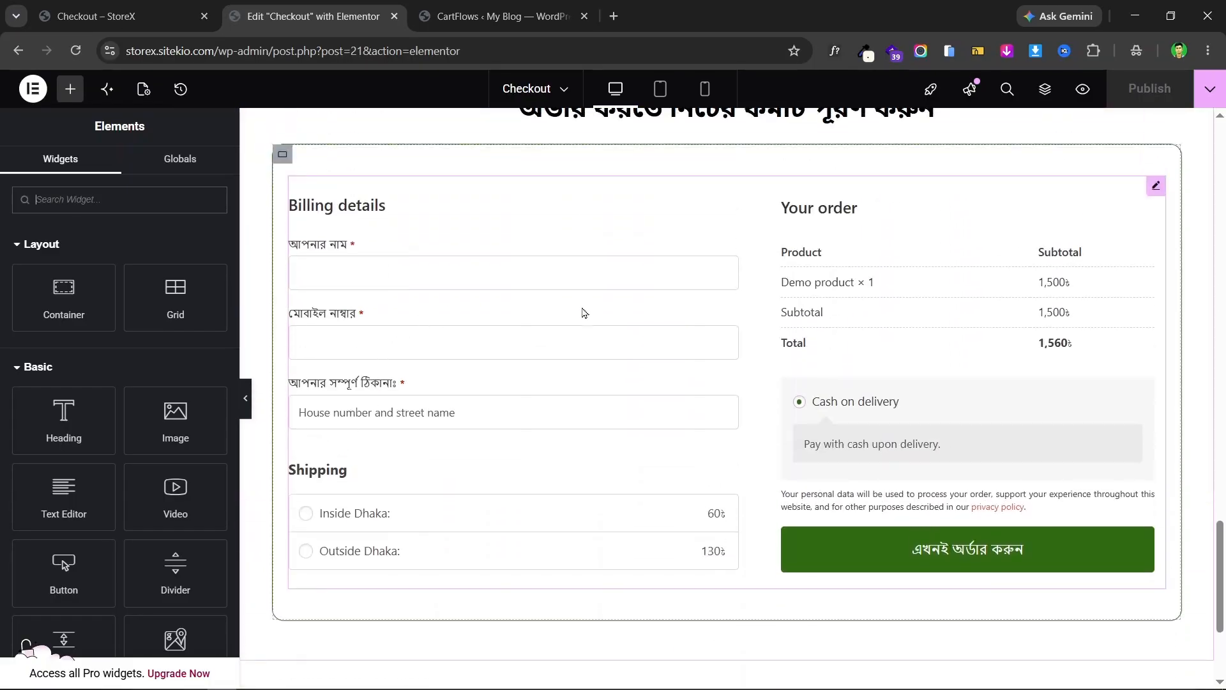
{"action": "scroll", "coordinate": [955, 334], "scroll_direction": "up", "scroll_amount": 2}
{"action": "scroll", "coordinate": [885, 313], "scroll_direction": "down", "scroll_amount": 3}
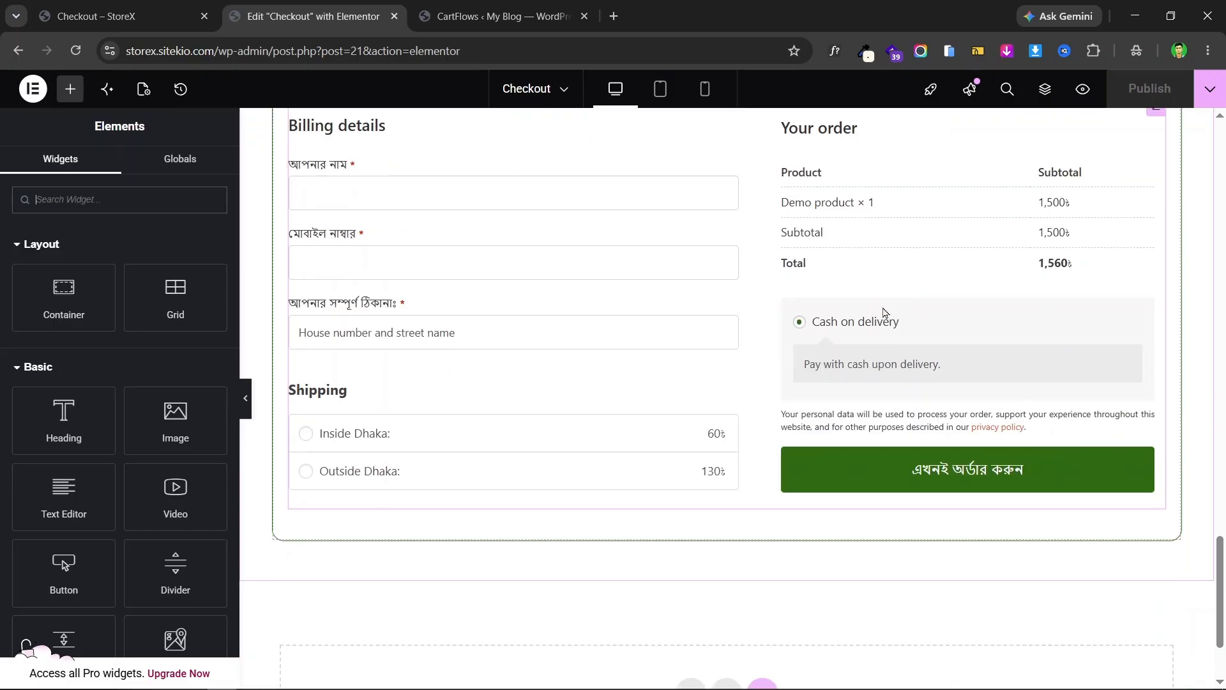
{"action": "scroll", "coordinate": [846, 350], "scroll_direction": "up", "scroll_amount": 3}
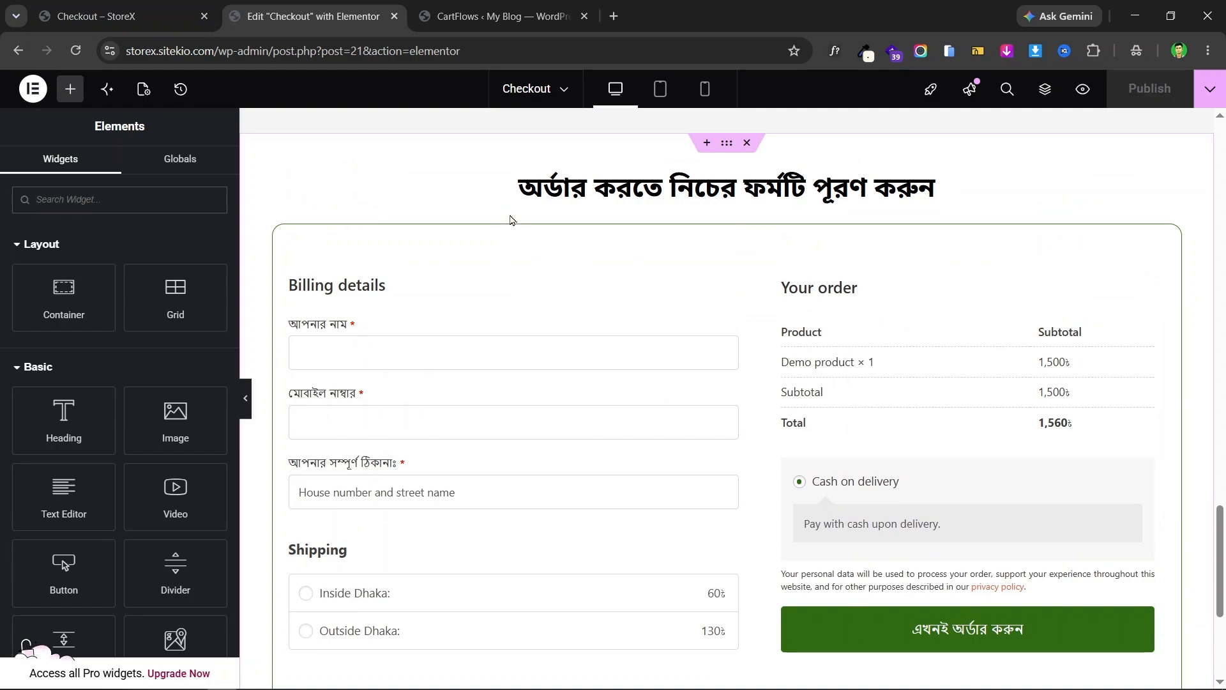
{"action": "key", "text": "ctrl+shift+Tab"}
{"action": "scroll", "coordinate": [506, 299], "scroll_direction": "up", "scroll_amount": 3}
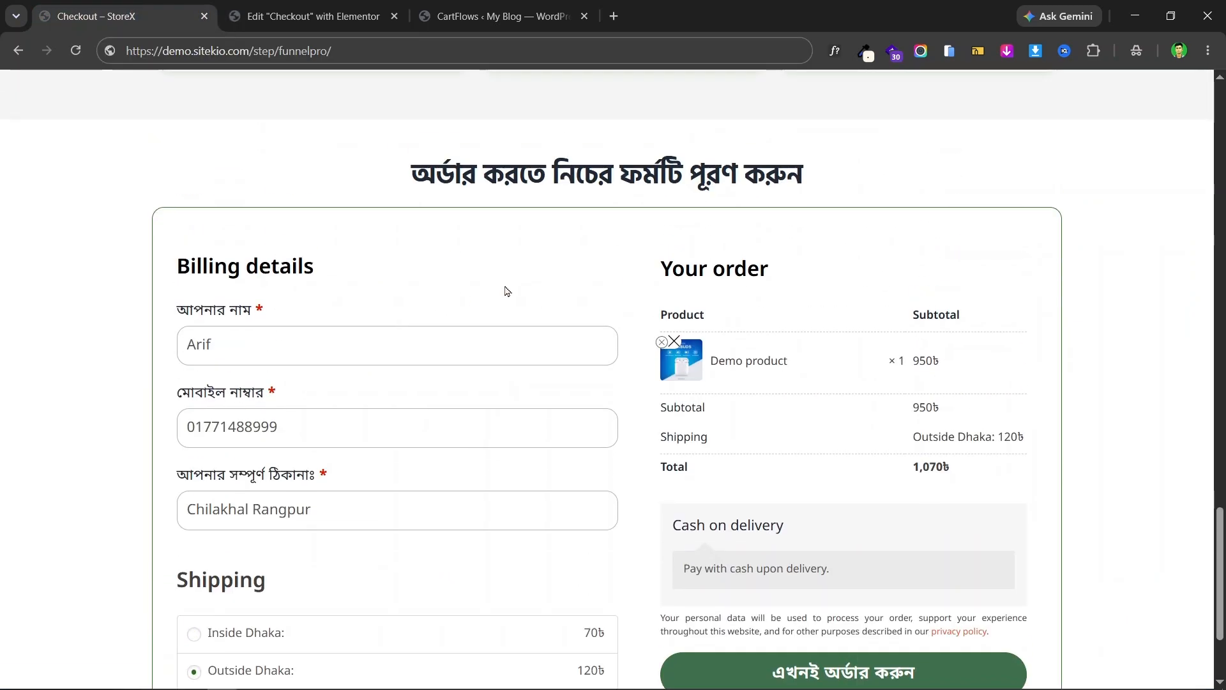
{"action": "scroll", "coordinate": [882, 318], "scroll_direction": "down", "scroll_amount": 3}
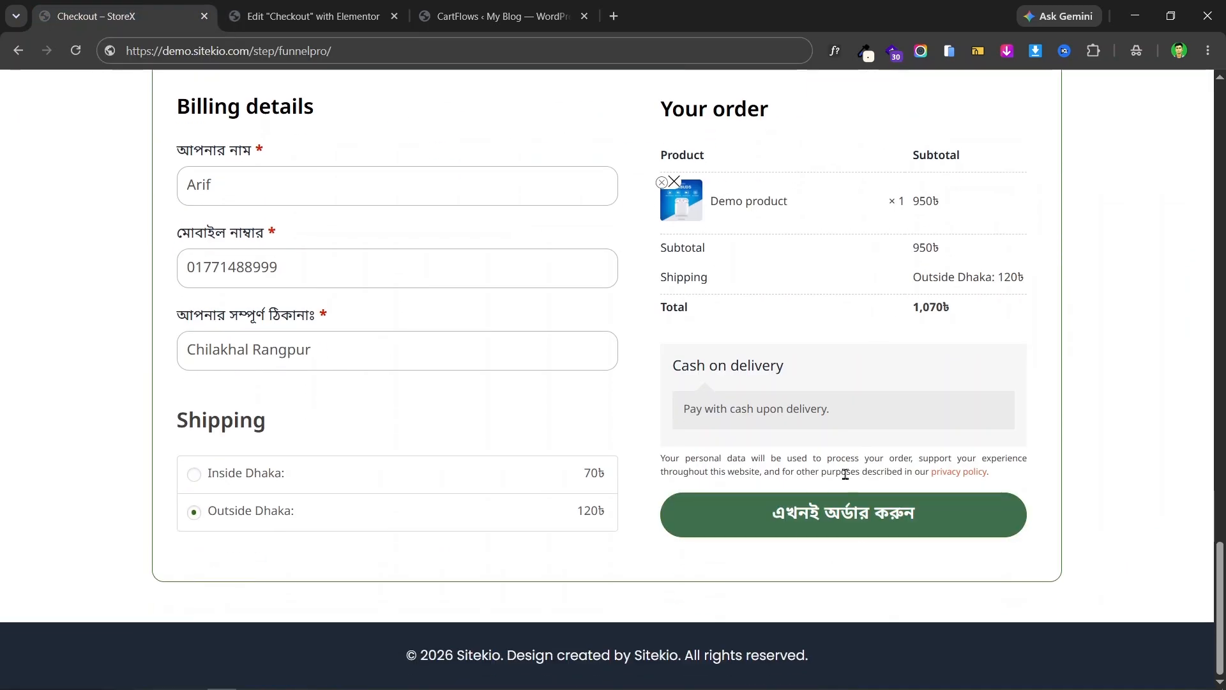
{"action": "key", "text": "ctrl+Tab"}
{"action": "scroll", "coordinate": [1081, 340], "scroll_direction": "down", "scroll_amount": 4}
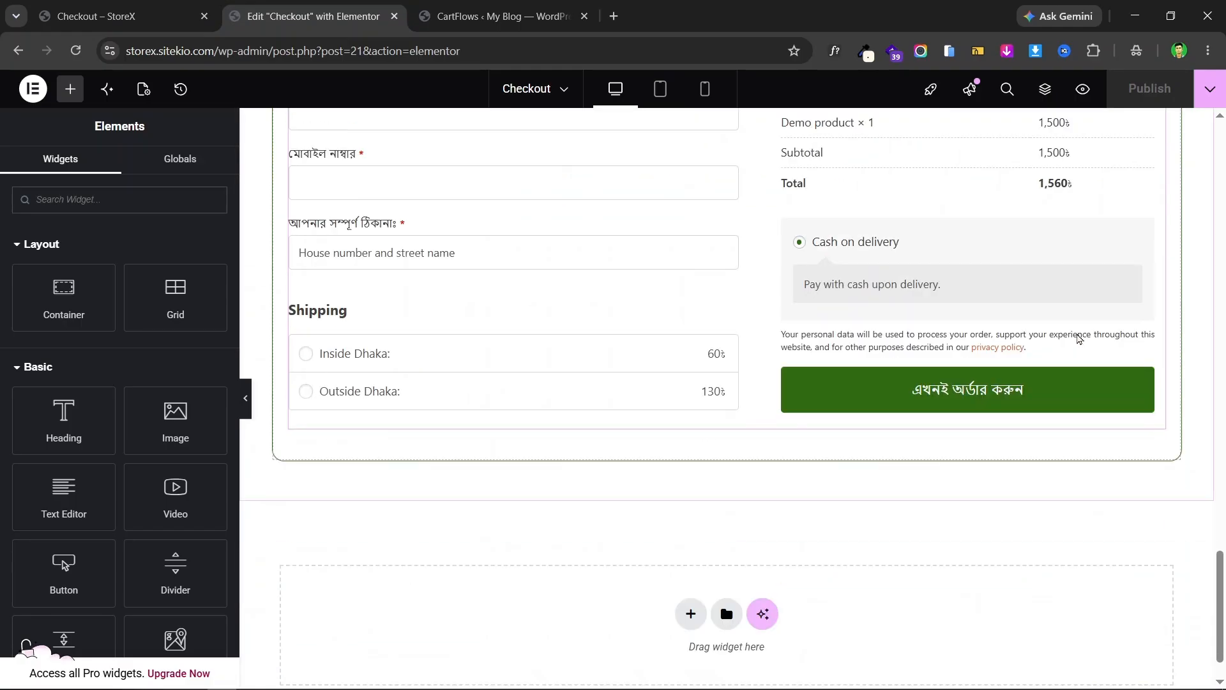
{"action": "scroll", "coordinate": [1133, 234], "scroll_direction": "up", "scroll_amount": 3}
- Set the Checkout Form widget's button Rounded Corners to 30 in Style > Buttons
{"action": "left_click", "coordinate": [1155, 187]}
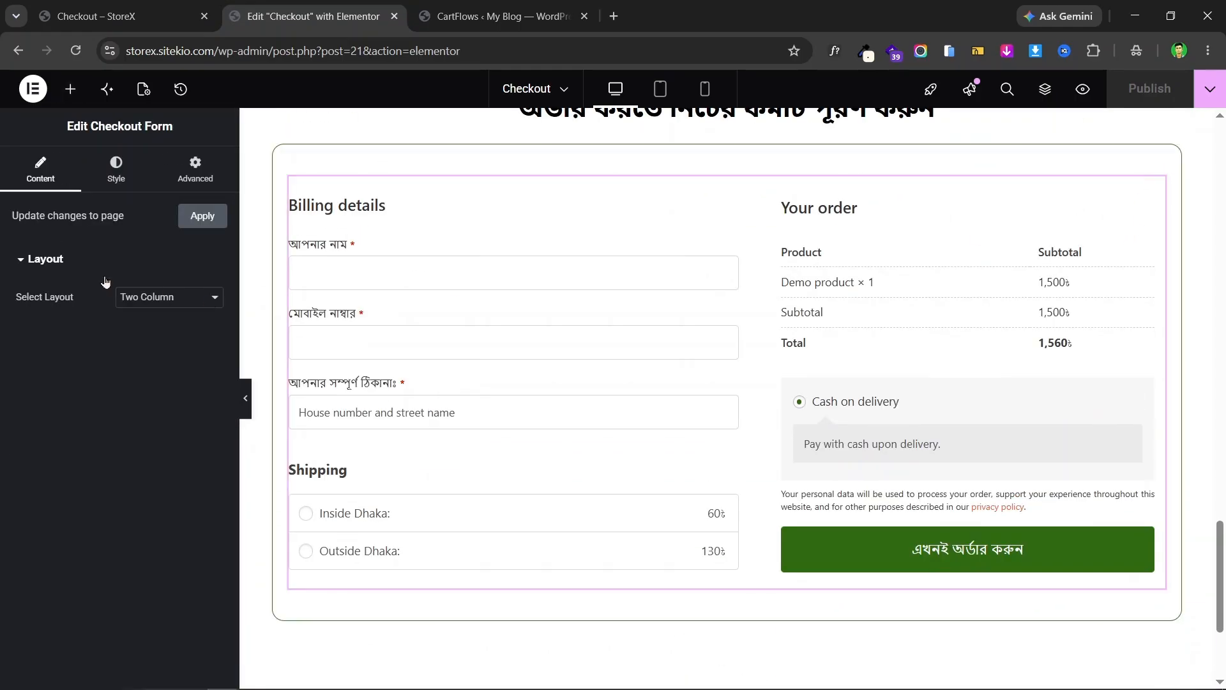
{"action": "left_click", "coordinate": [127, 185]}
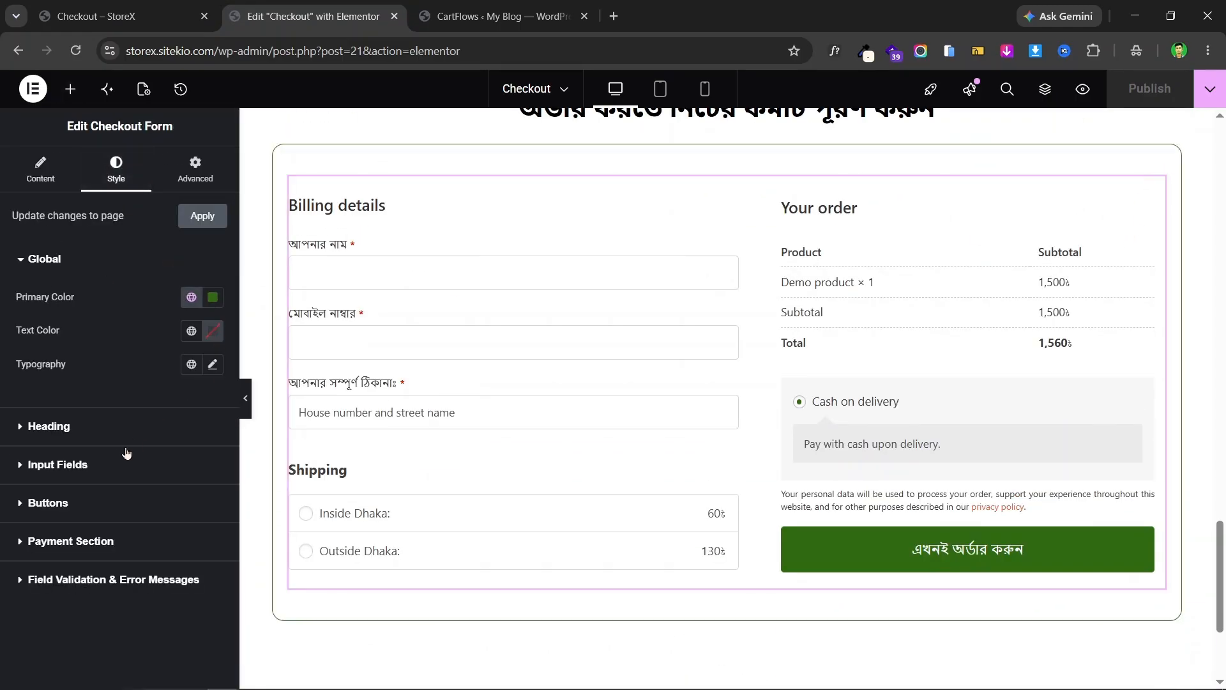
{"action": "left_click", "coordinate": [83, 500]}
{"action": "scroll", "coordinate": [128, 415], "scroll_direction": "down", "scroll_amount": 1}
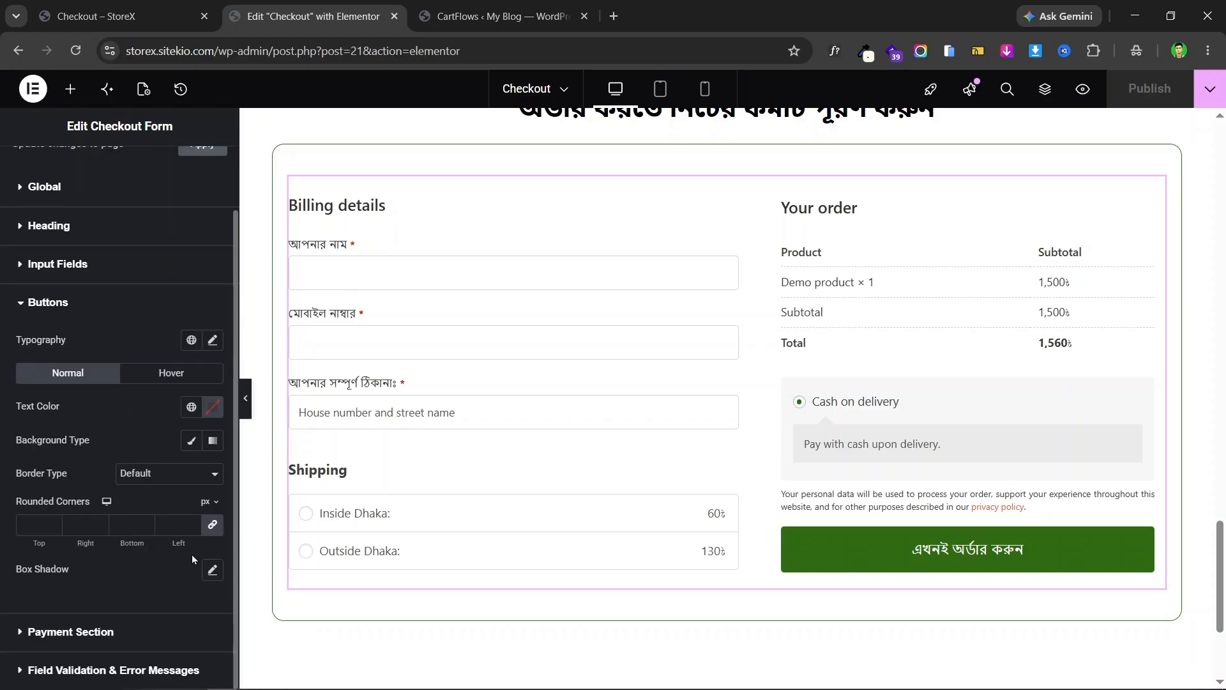
{"action": "left_click", "coordinate": [121, 16]}
{"action": "left_click", "coordinate": [313, 16]}
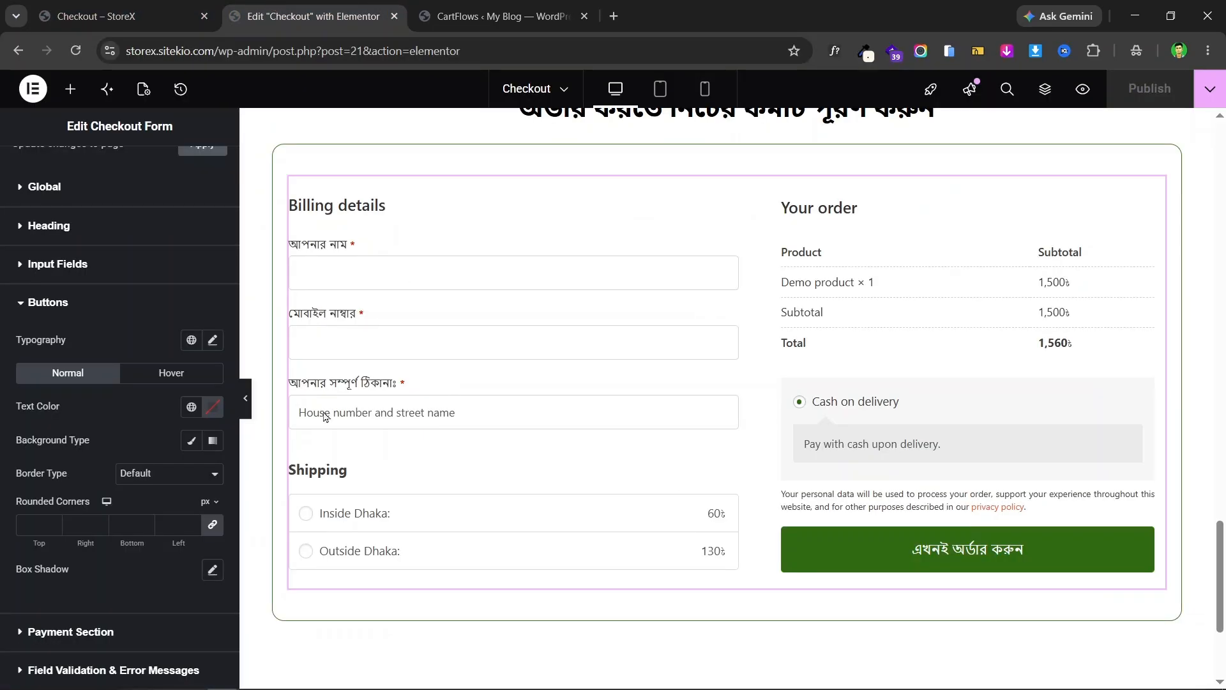
{"action": "left_click", "coordinate": [179, 532]}
{"action": "type", "text": "30"}
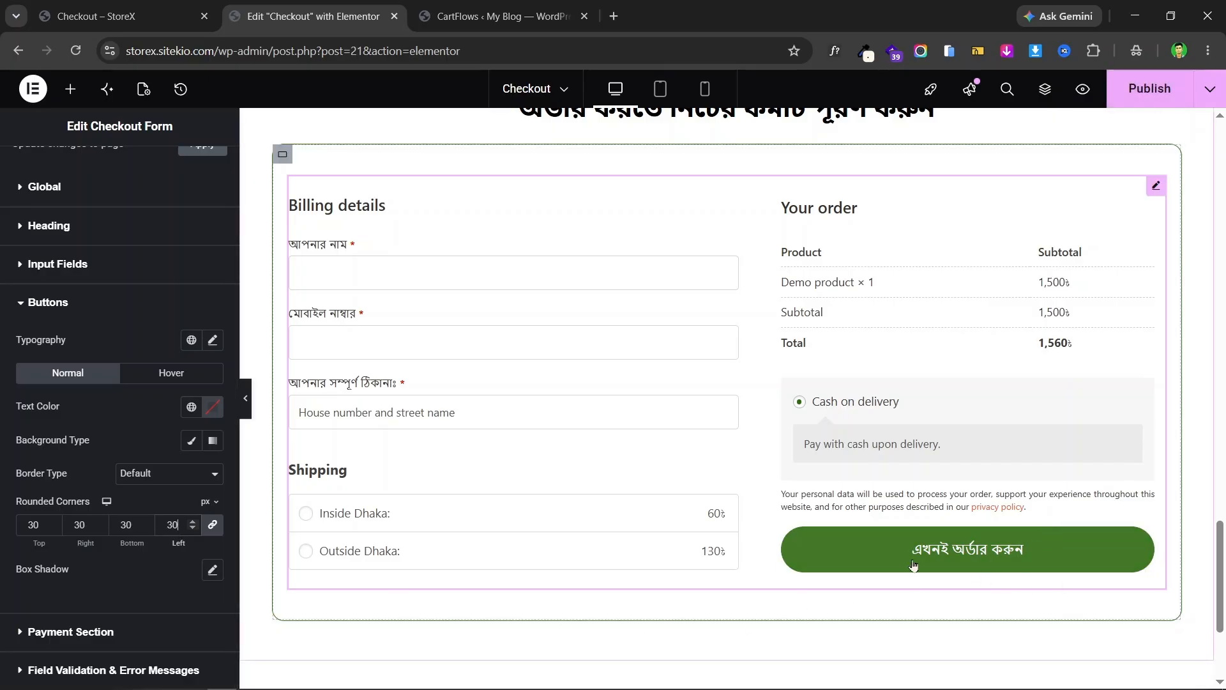
{"action": "left_click", "coordinate": [122, 16]}
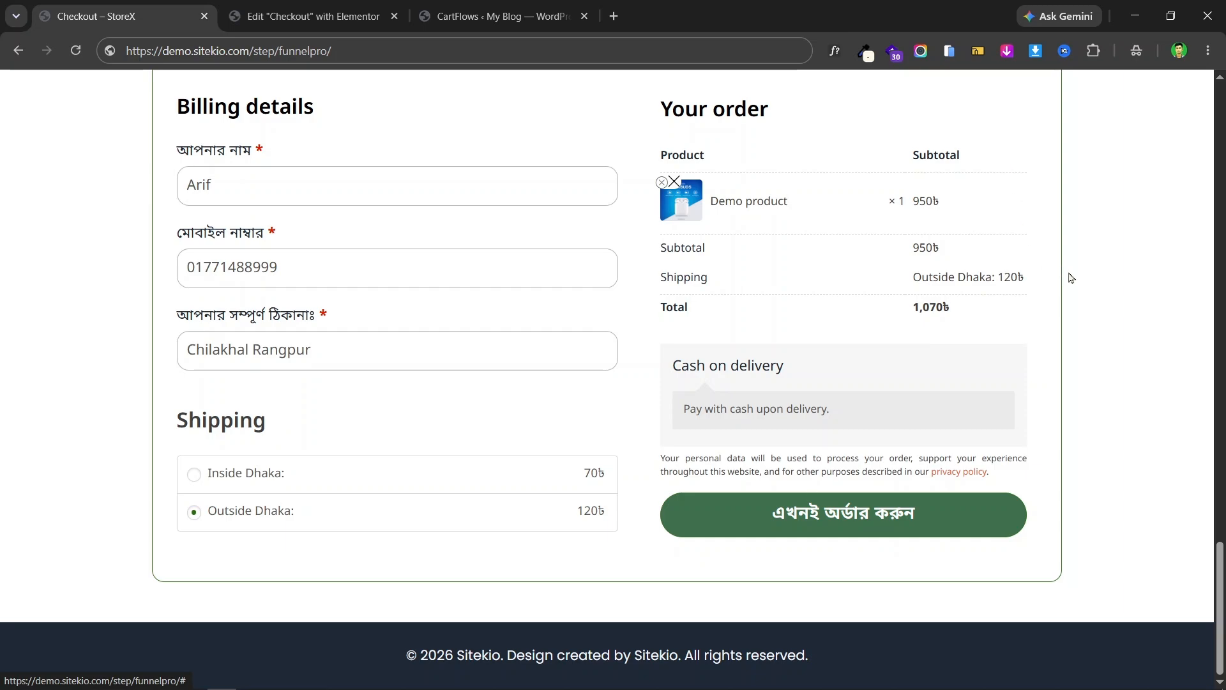
- Identify the live button font with WhatFont, then set the order button's font to Noto Sans Bengali
{"action": "left_click", "coordinate": [835, 51]}
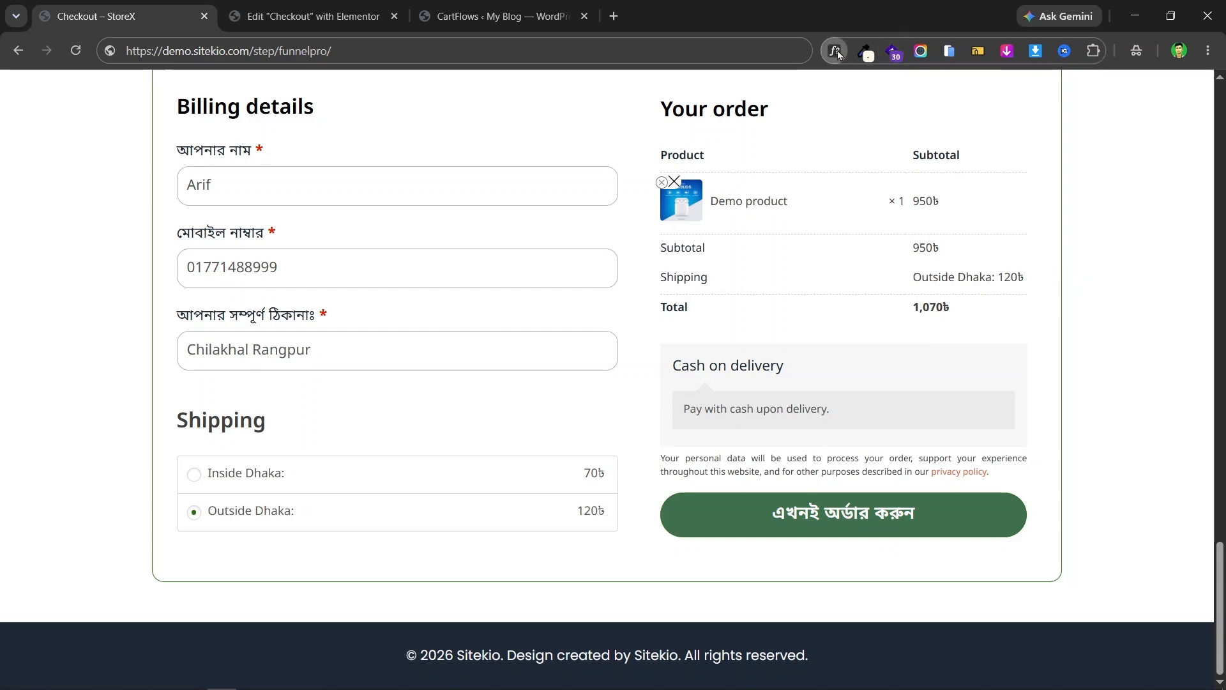
{"action": "left_click", "coordinate": [864, 522]}
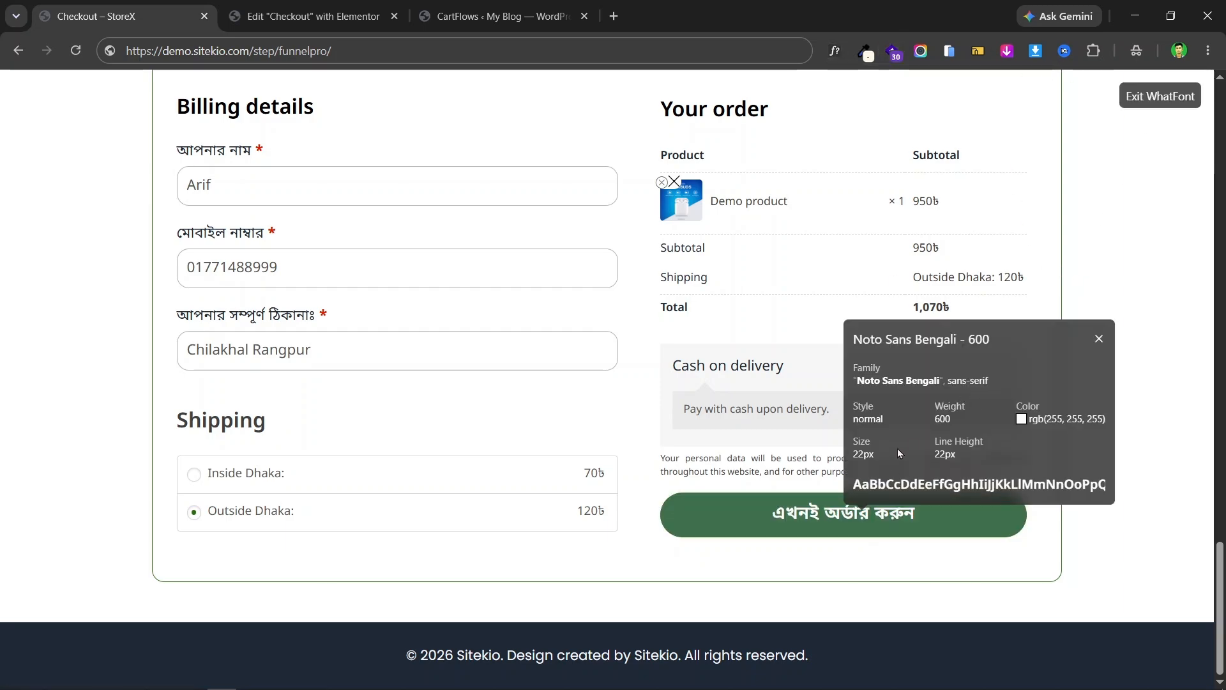
{"action": "left_click", "coordinate": [314, 16]}
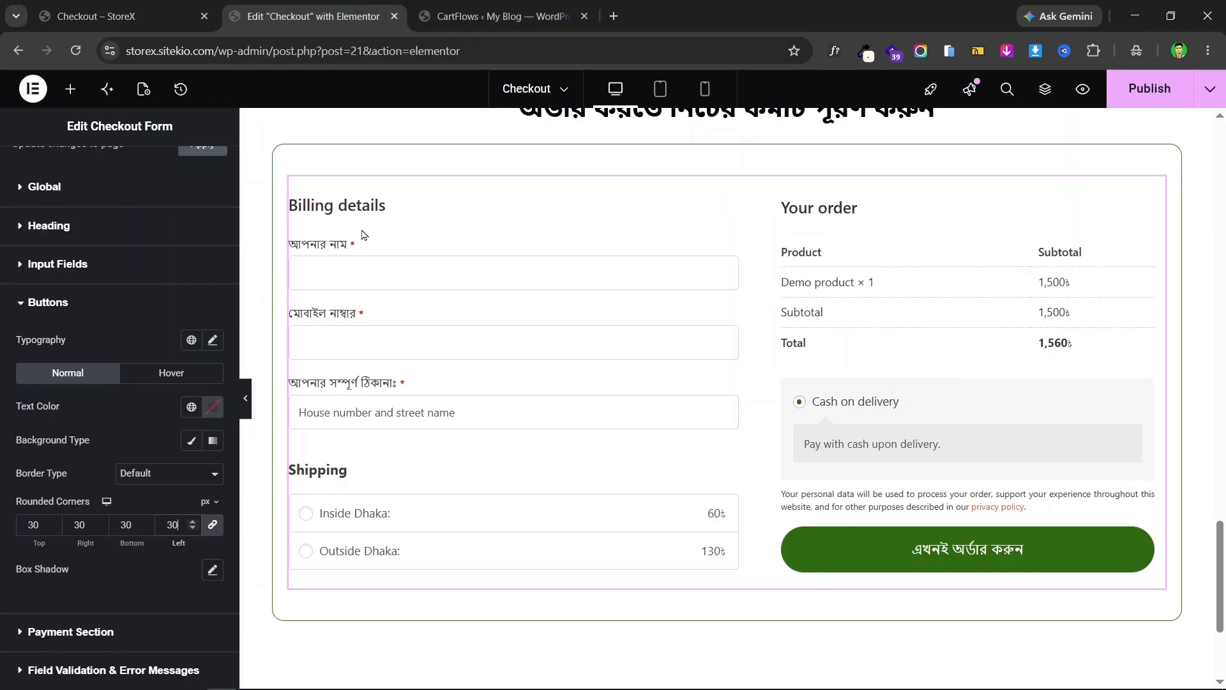
{"action": "left_click", "coordinate": [213, 341]}
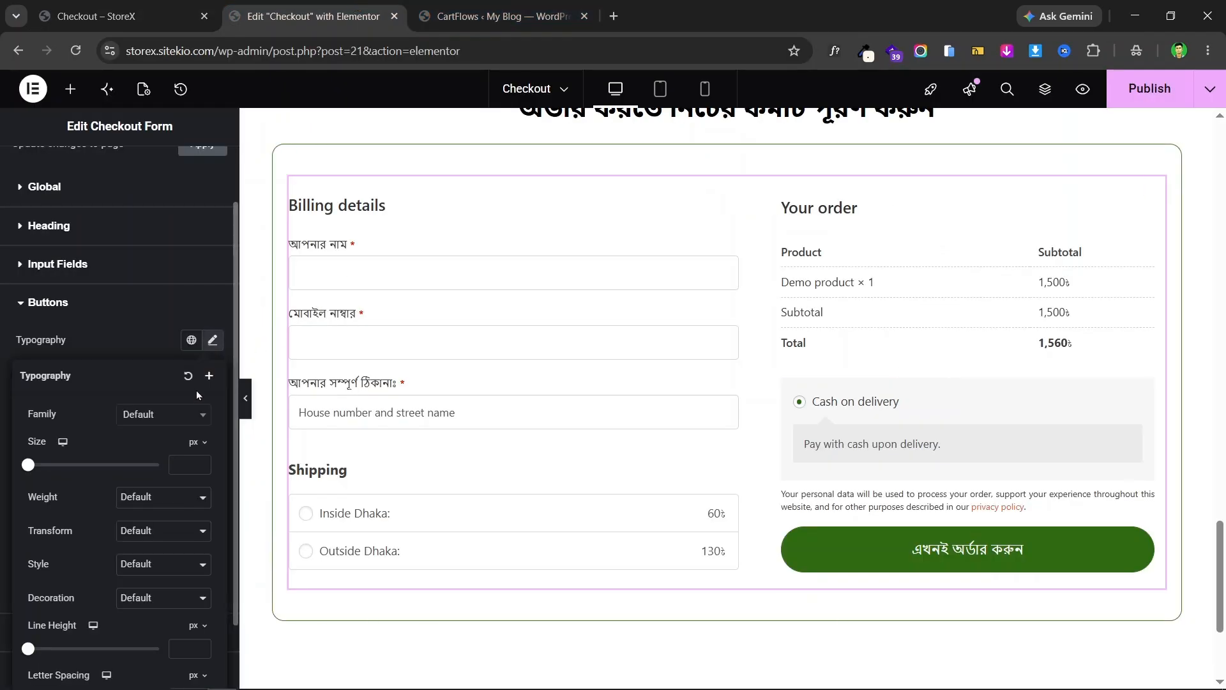
{"action": "left_click", "coordinate": [161, 415]}
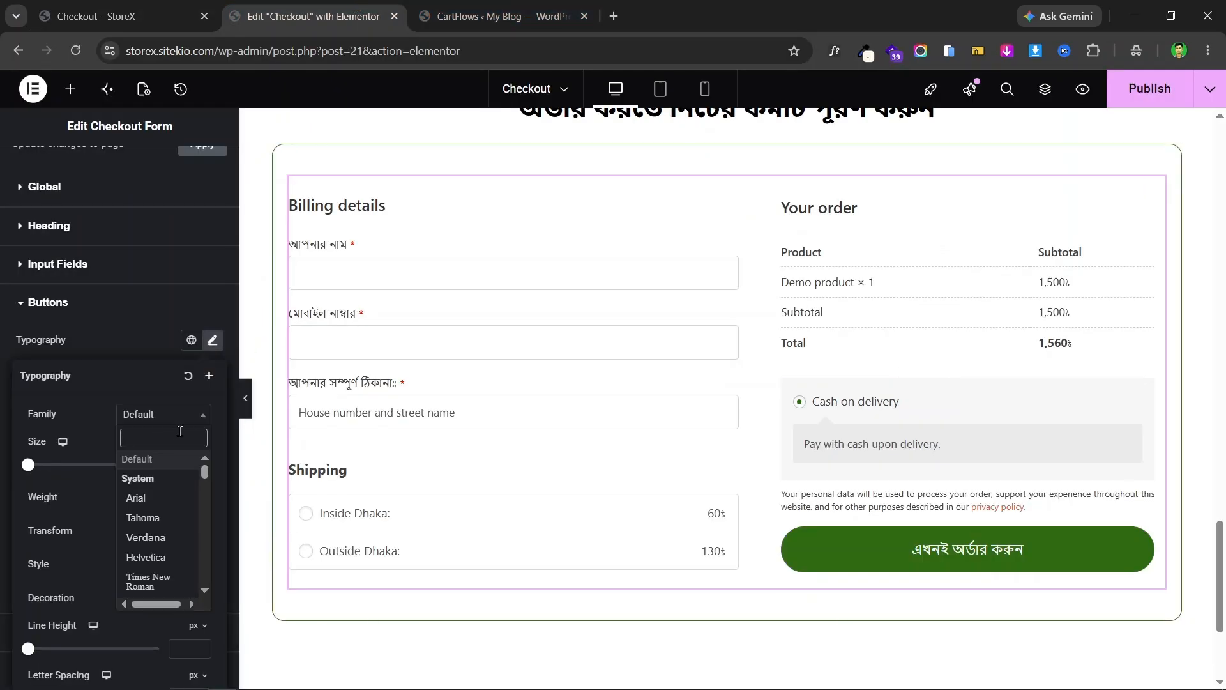
{"action": "type", "text": "not"}
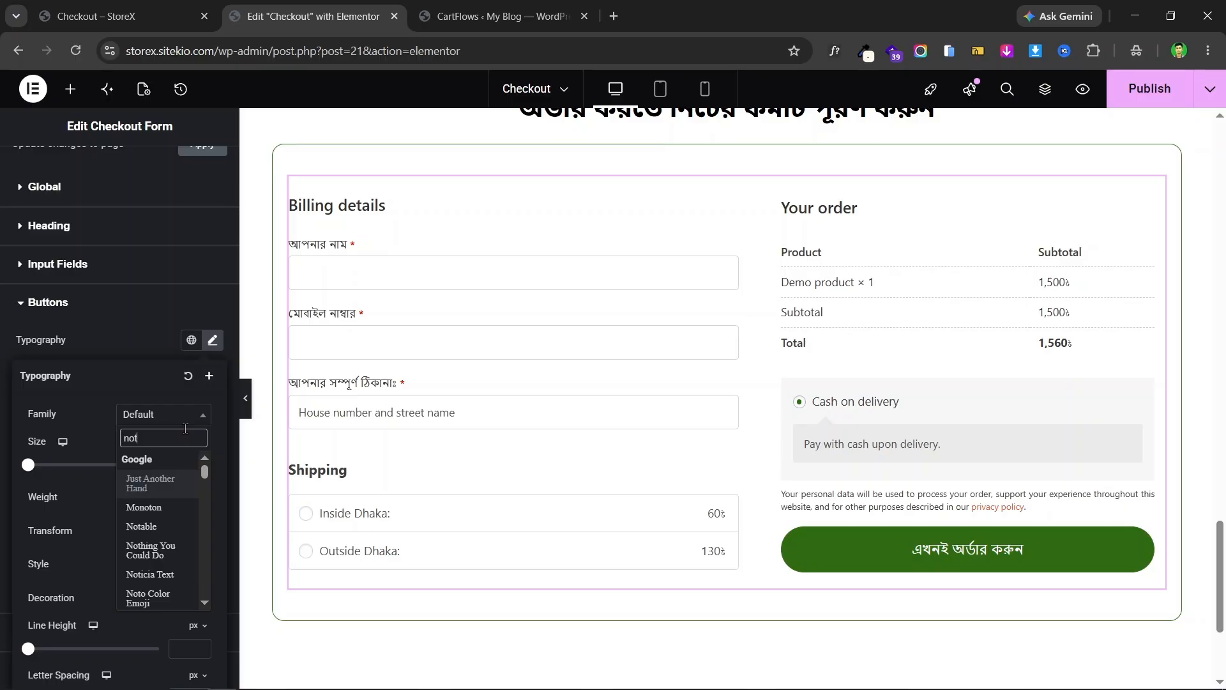
{"action": "type", "text": "o sans "}
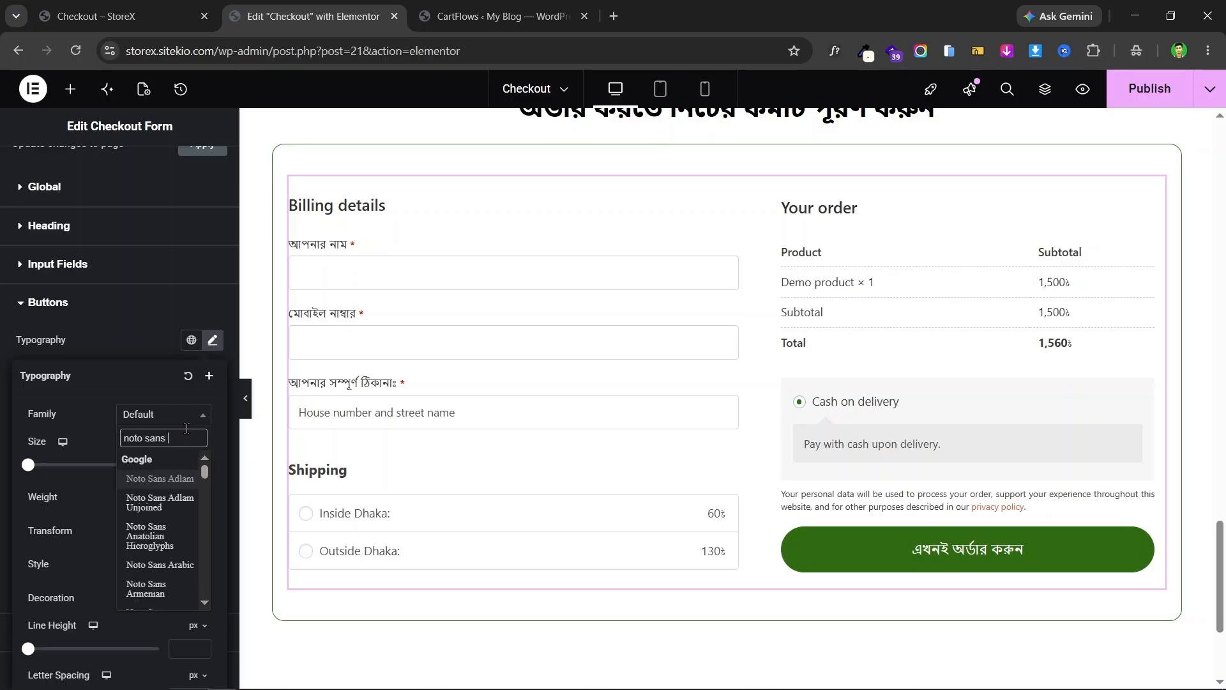
{"action": "type", "text": "be"}
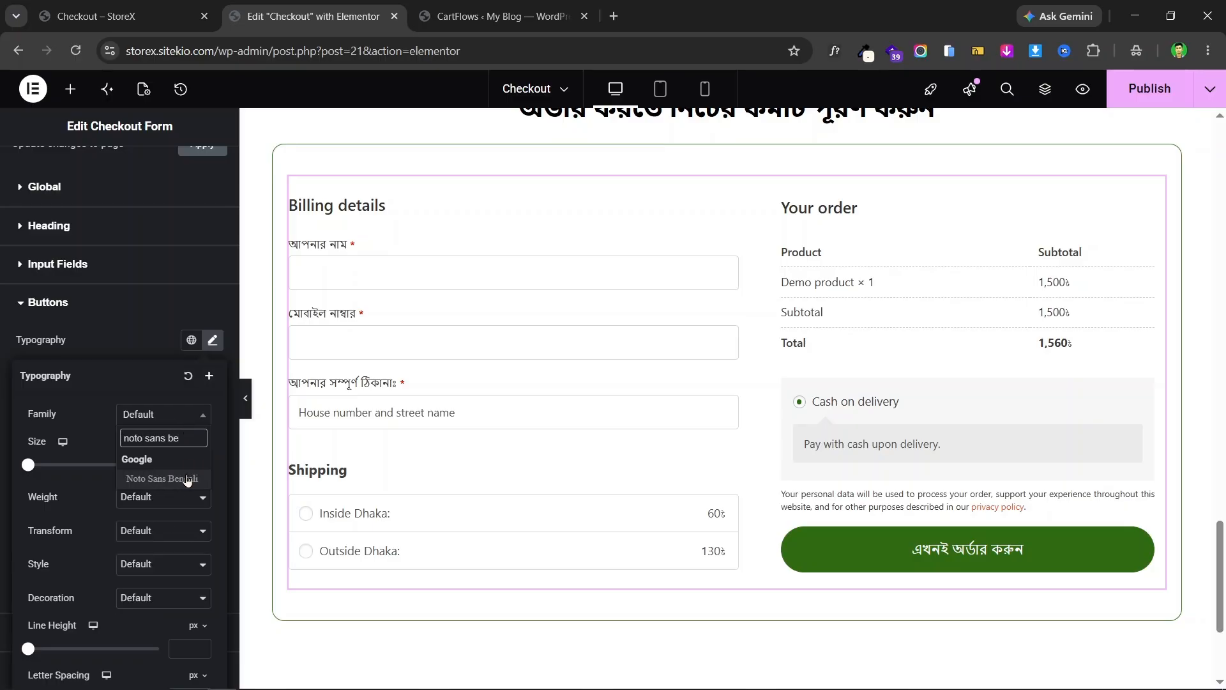
{"action": "left_click", "coordinate": [186, 480]}
{"action": "type", "text": "16"}
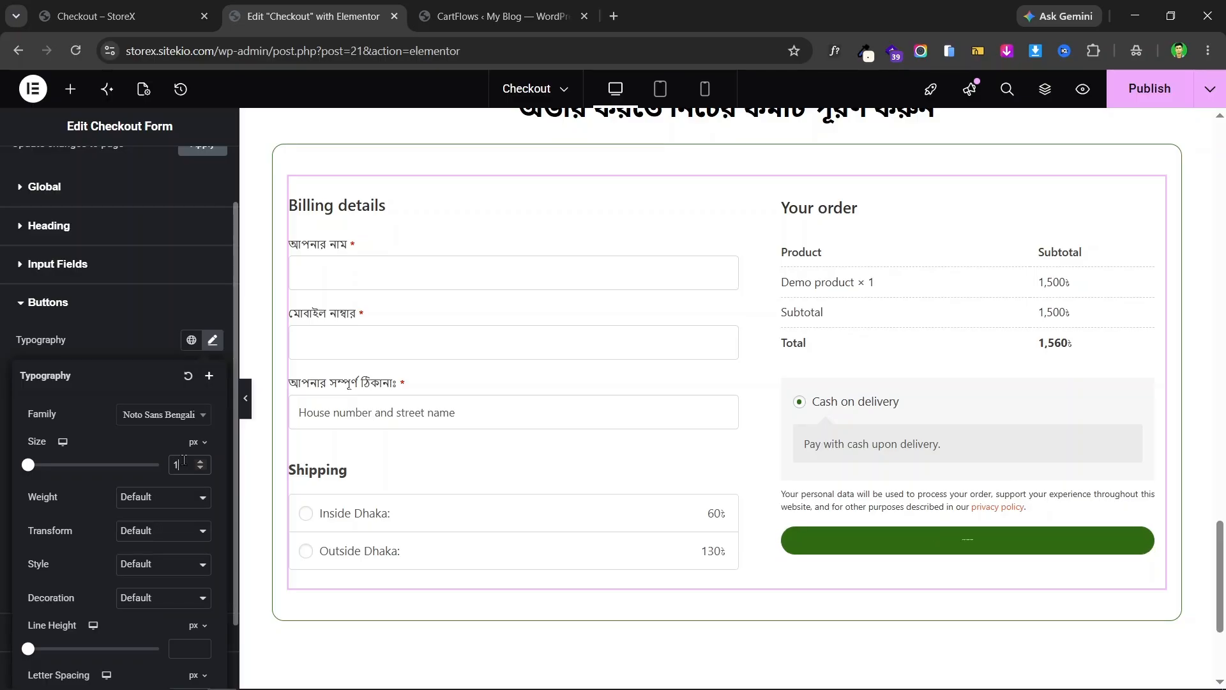
- Make the order button text 20 px with Semi Bold 600 weight
{"action": "left_click", "coordinate": [102, 16]}
{"action": "left_click", "coordinate": [313, 16]}
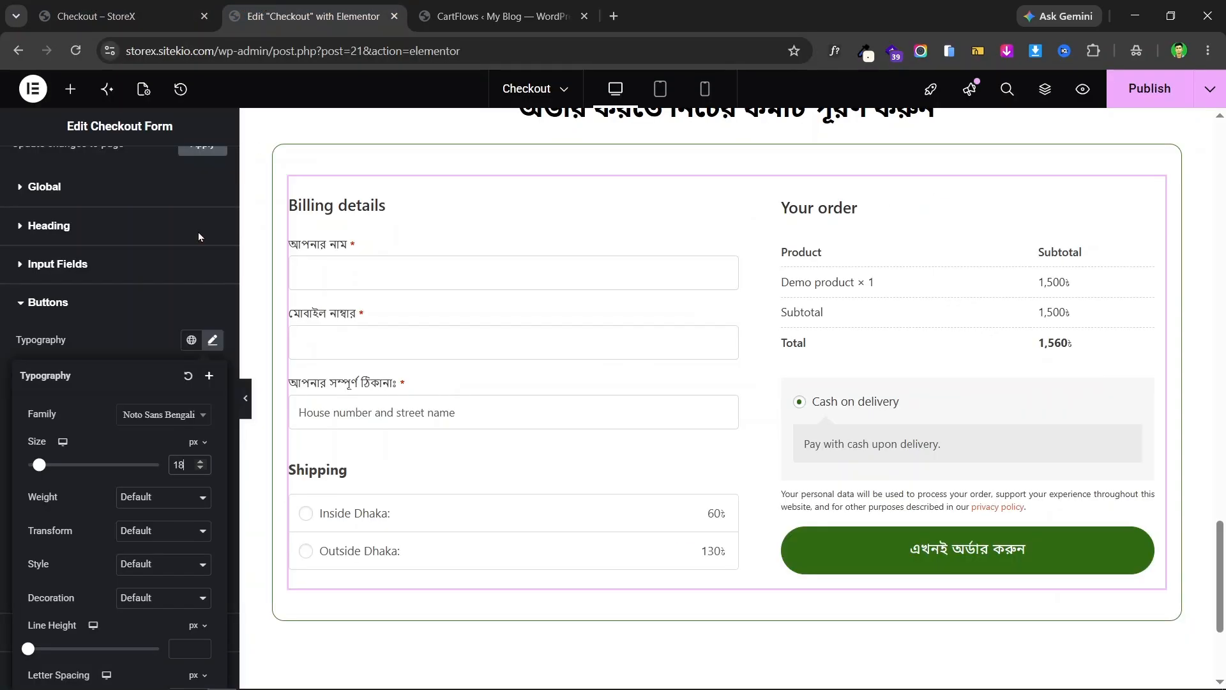
{"action": "left_click", "coordinate": [139, 498]}
{"action": "left_click", "coordinate": [174, 363]}
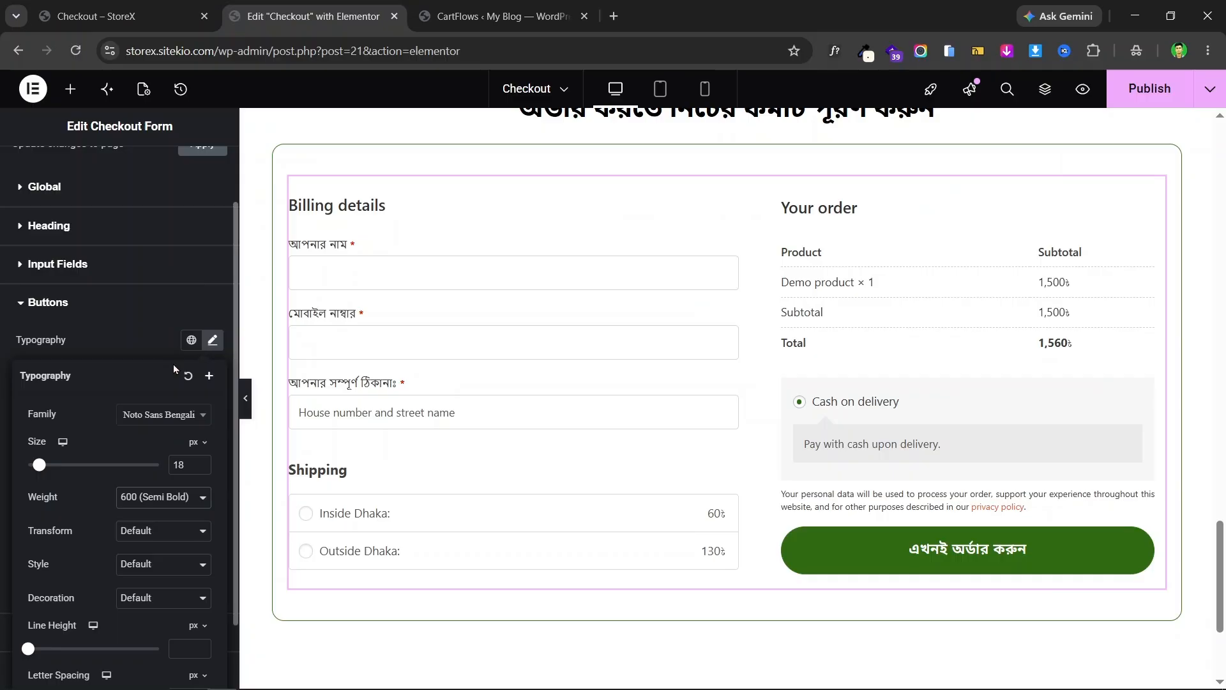
{"action": "left_click", "coordinate": [201, 464]}
{"action": "left_click", "coordinate": [202, 464]}
{"action": "left_click", "coordinate": [201, 466]}
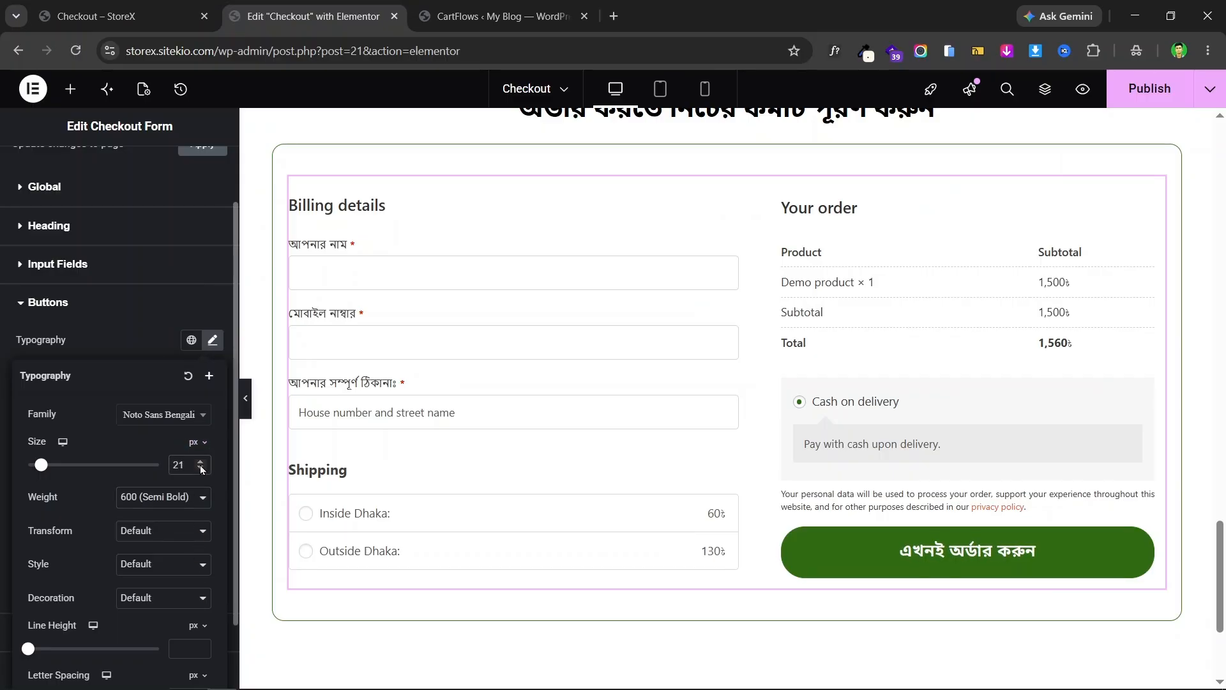
{"action": "left_click", "coordinate": [200, 470]}
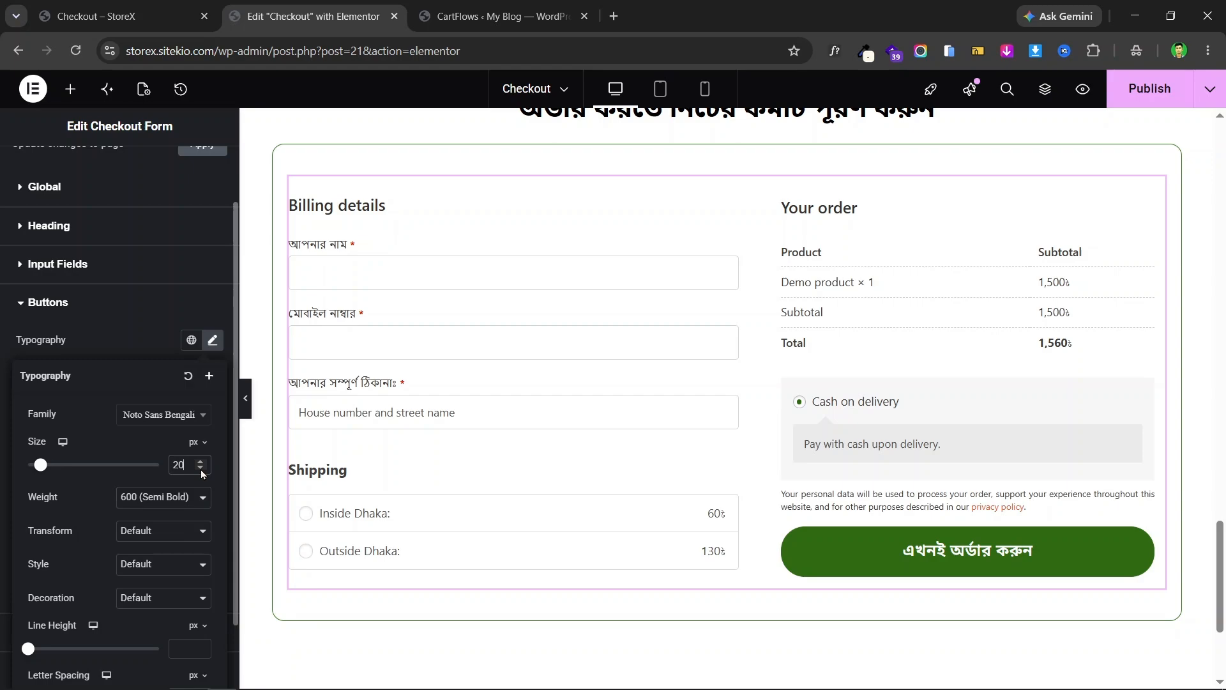
{"action": "left_click", "coordinate": [146, 7]}
{"action": "left_click", "coordinate": [313, 16]}
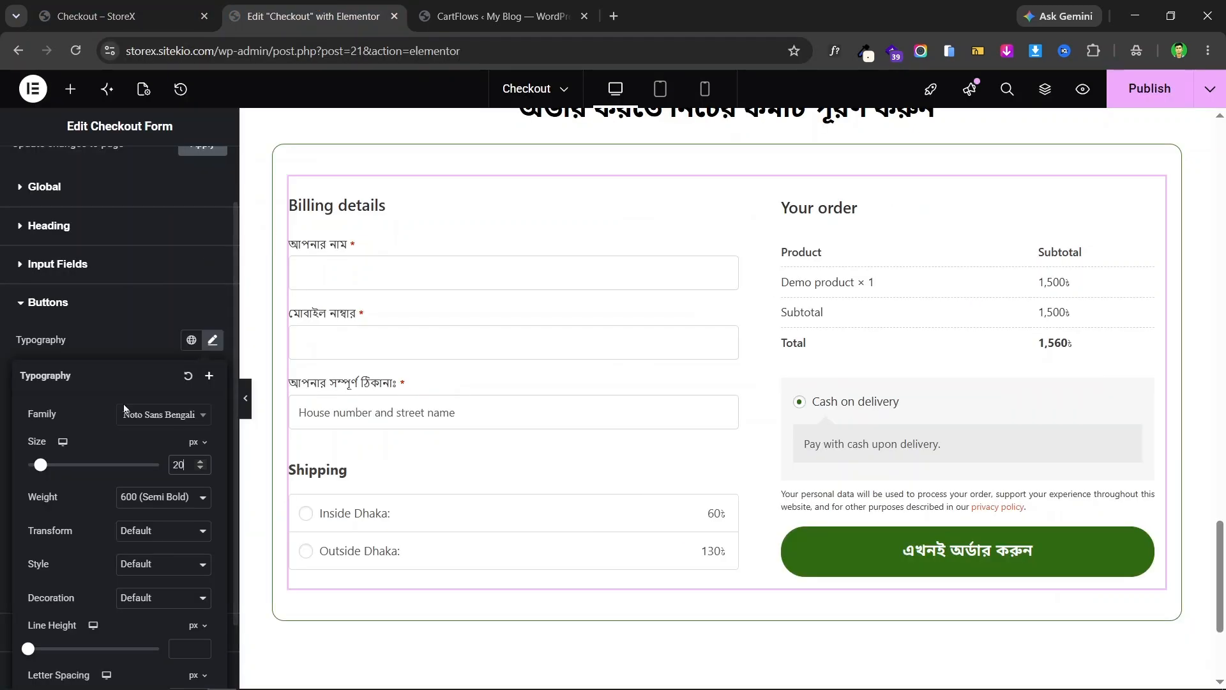
{"action": "left_click", "coordinate": [2, 464]}
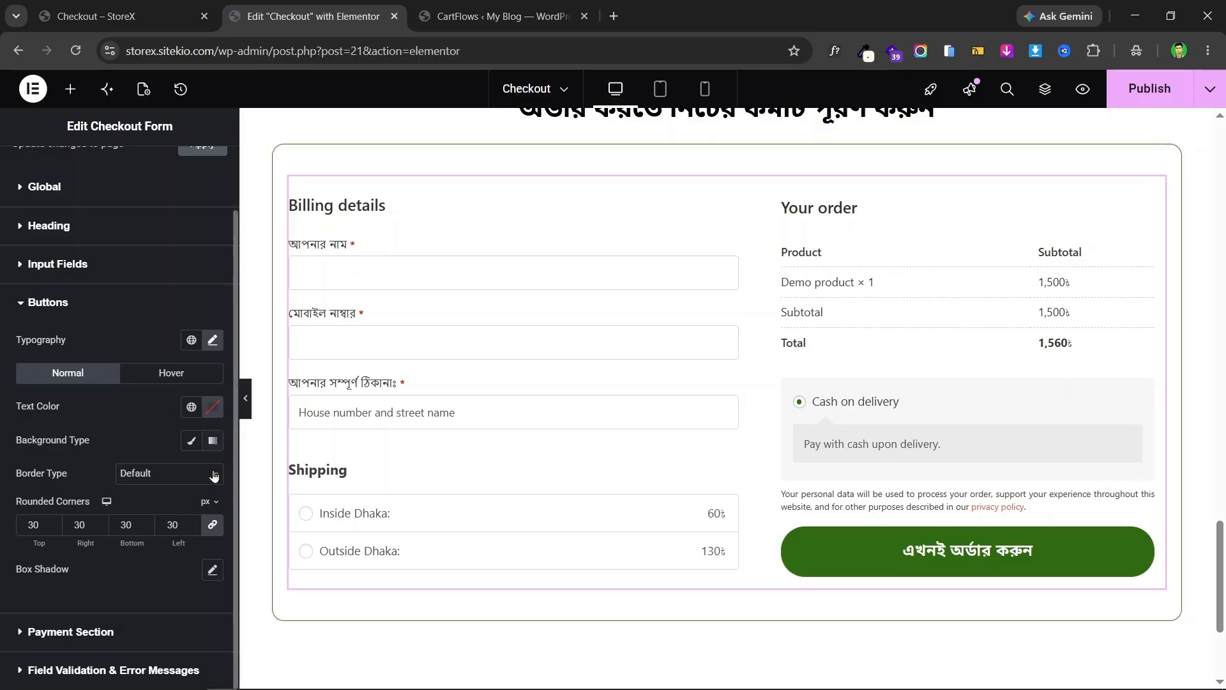
- Set the order button's line height to 21
{"action": "left_click", "coordinate": [213, 340]}
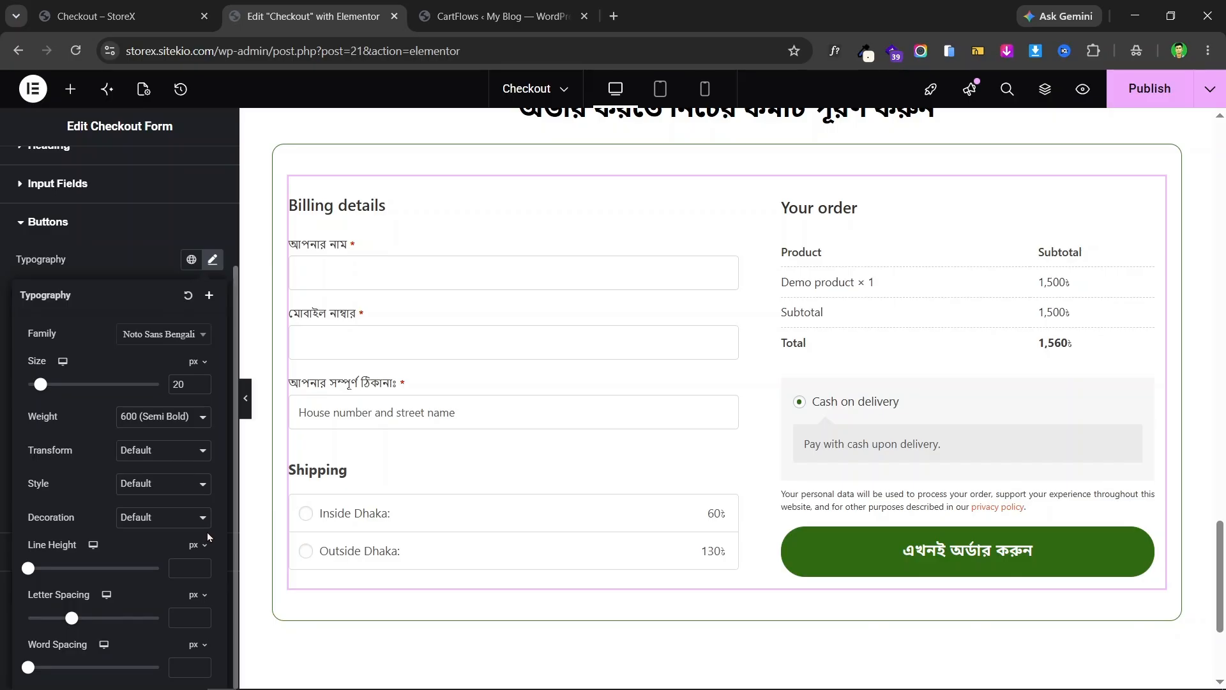
{"action": "left_click_drag", "start_coordinate": [25, 572], "coordinate": [51, 570]}
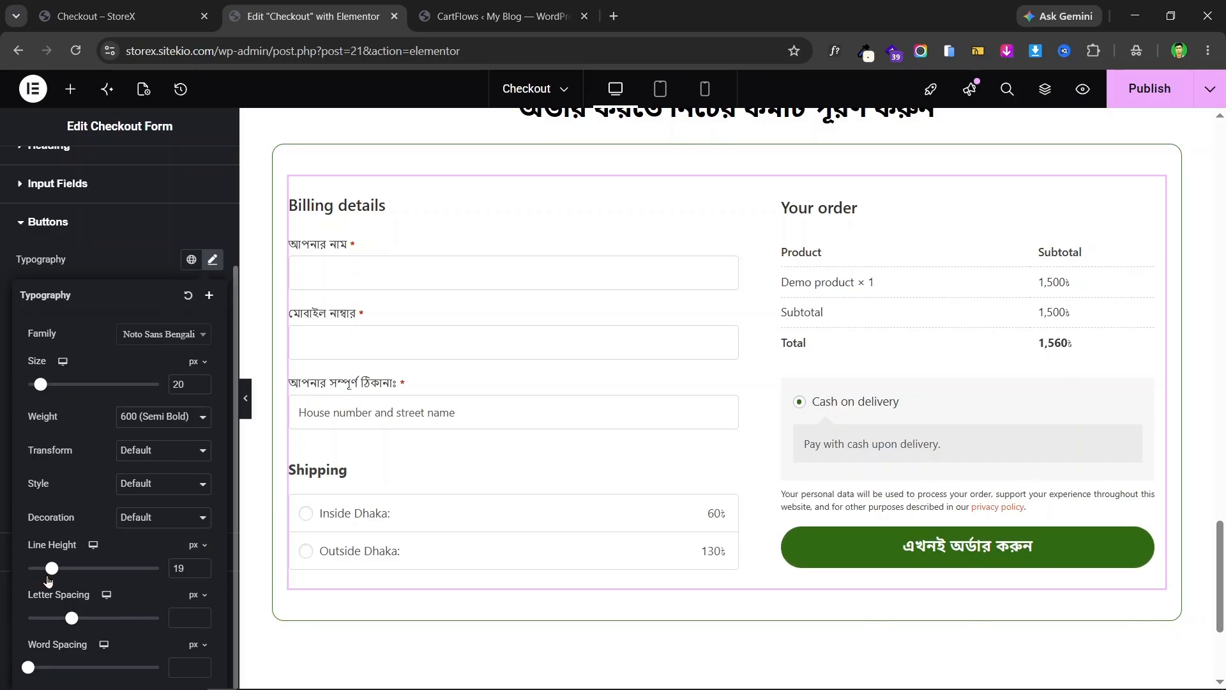
{"action": "left_click_drag", "start_coordinate": [48, 581], "coordinate": [51, 584]}
{"action": "scroll", "coordinate": [2, 284], "scroll_direction": "up", "scroll_amount": 3}
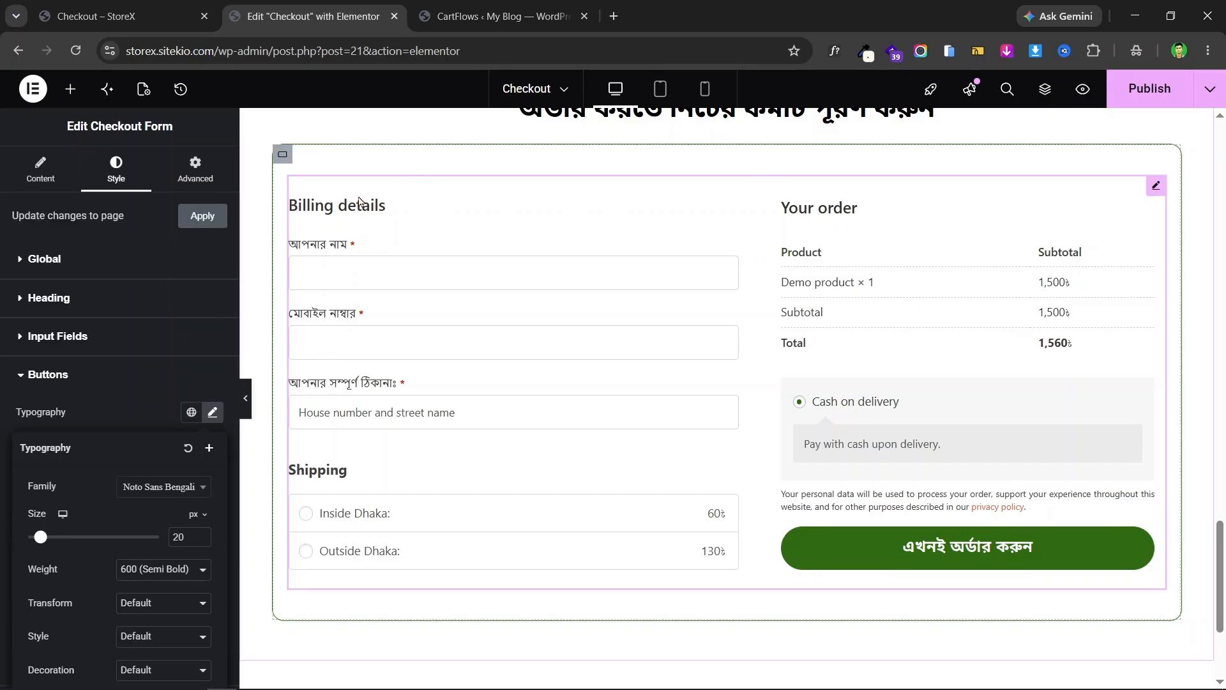
- Change the checkout form's heading colour to black
{"action": "left_click", "coordinate": [97, 310]}
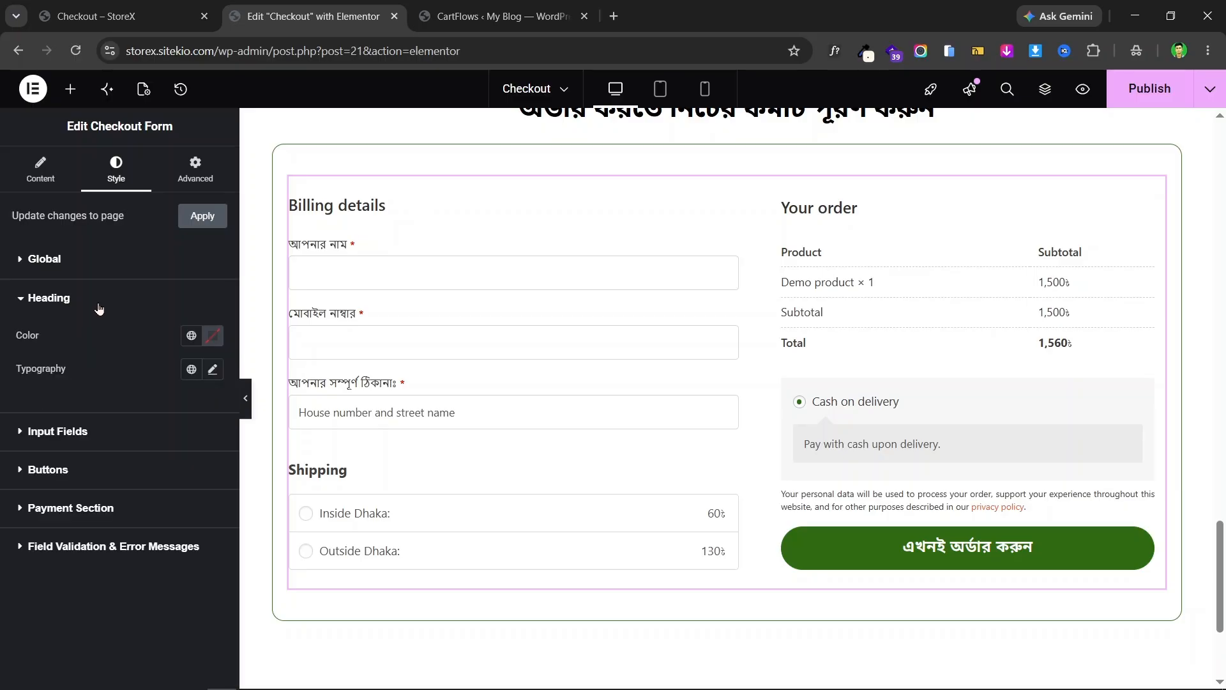
{"action": "left_click", "coordinate": [191, 335]}
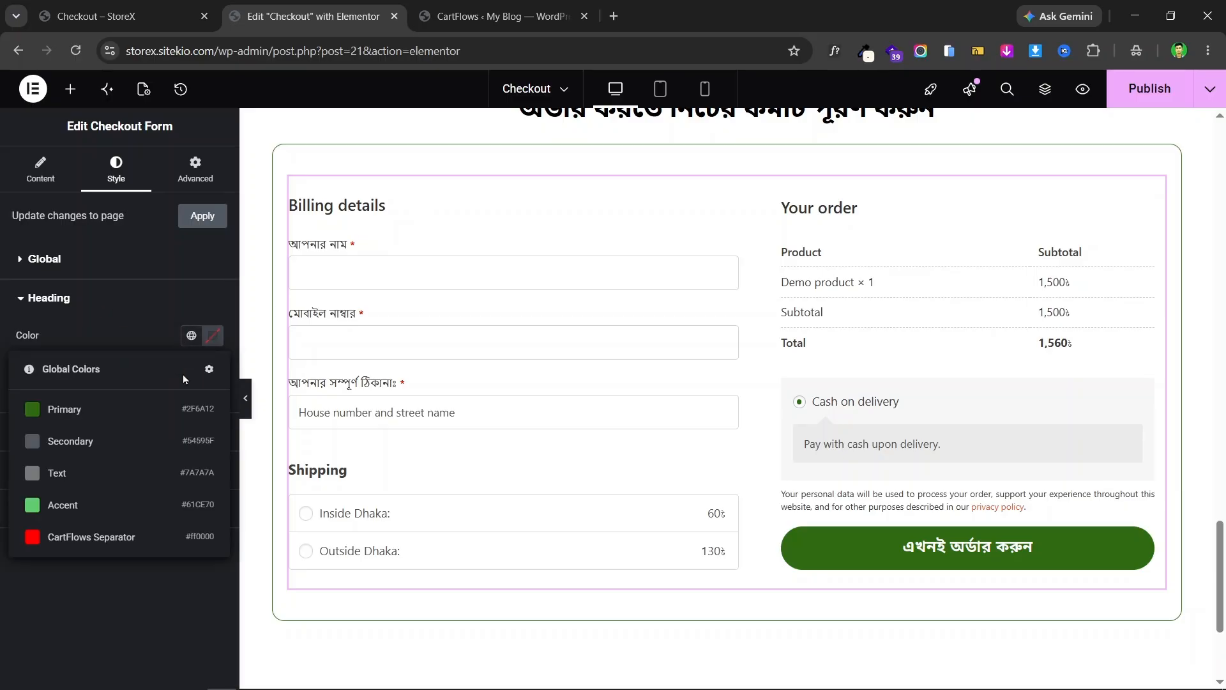
{"action": "left_click", "coordinate": [213, 347]}
{"action": "left_click_drag", "start_coordinate": [122, 402], "coordinate": [111, 546]}
{"action": "left_click", "coordinate": [2, 390]}
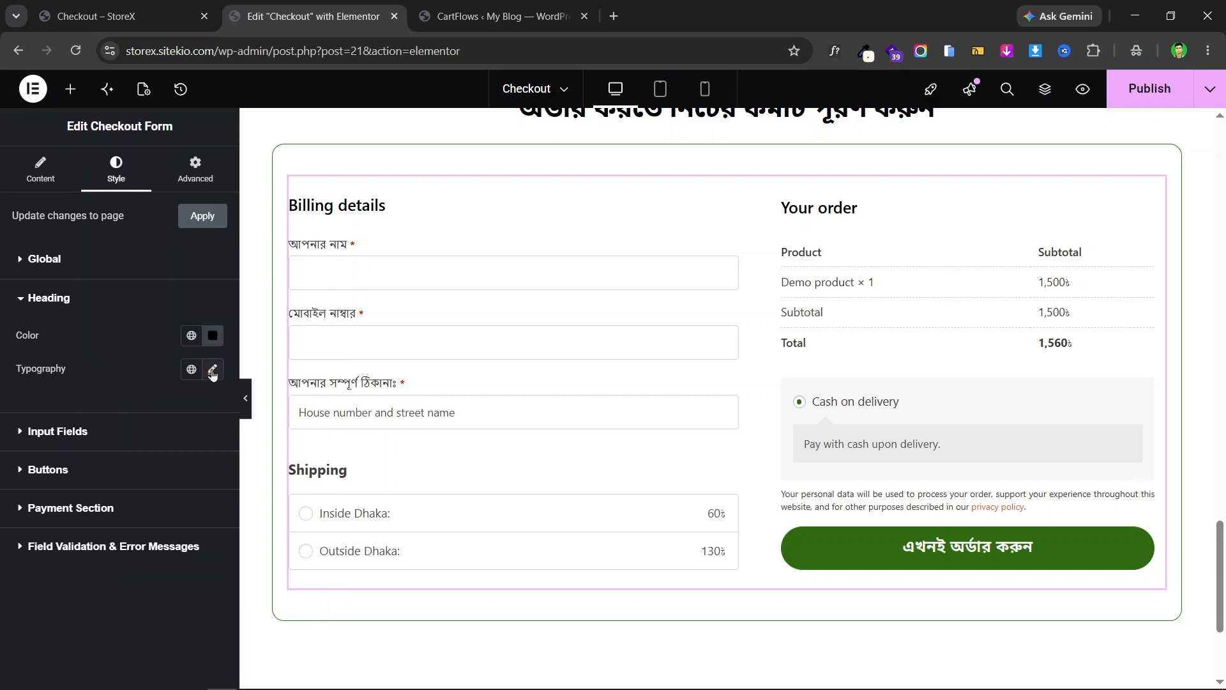
- Set the heading typography to 25 px with Semi Bold 600 weight
{"action": "left_click", "coordinate": [213, 370]}
{"action": "left_click", "coordinate": [182, 495]}
{"action": "type", "text": "20"}
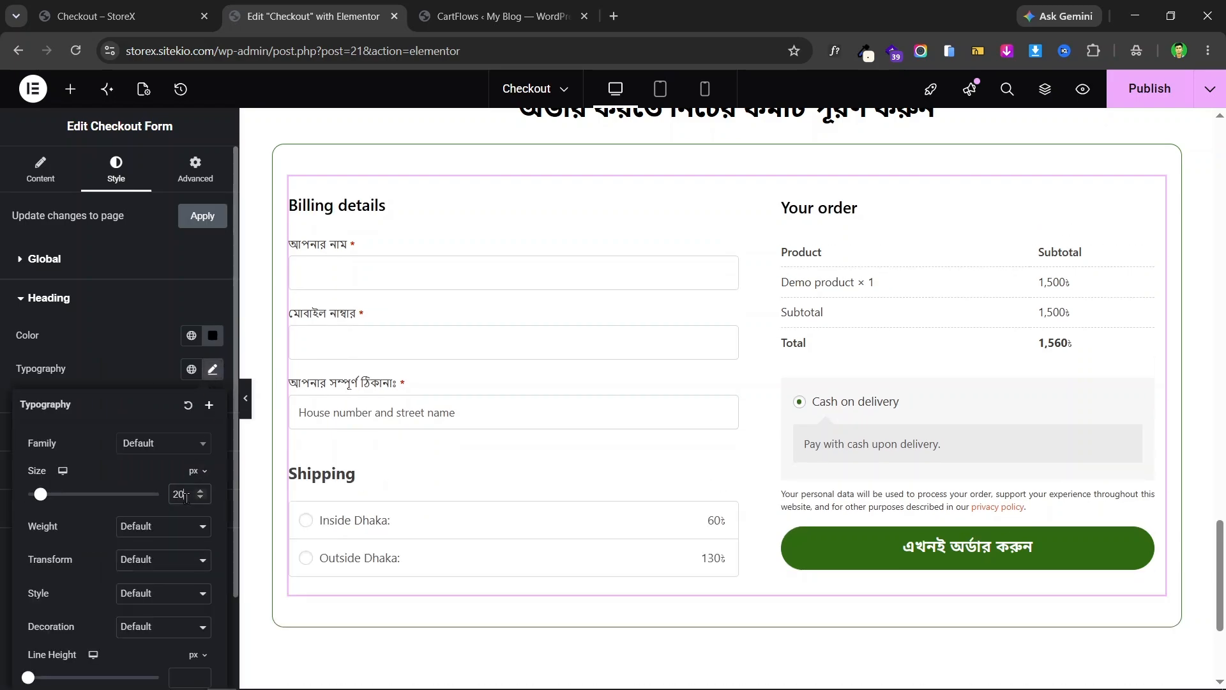
{"action": "key", "text": "Up"}
{"action": "key", "text": "Up"}
{"action": "key", "text": "Up"}
{"action": "key", "text": "Up"}
{"action": "key", "text": "Up"}
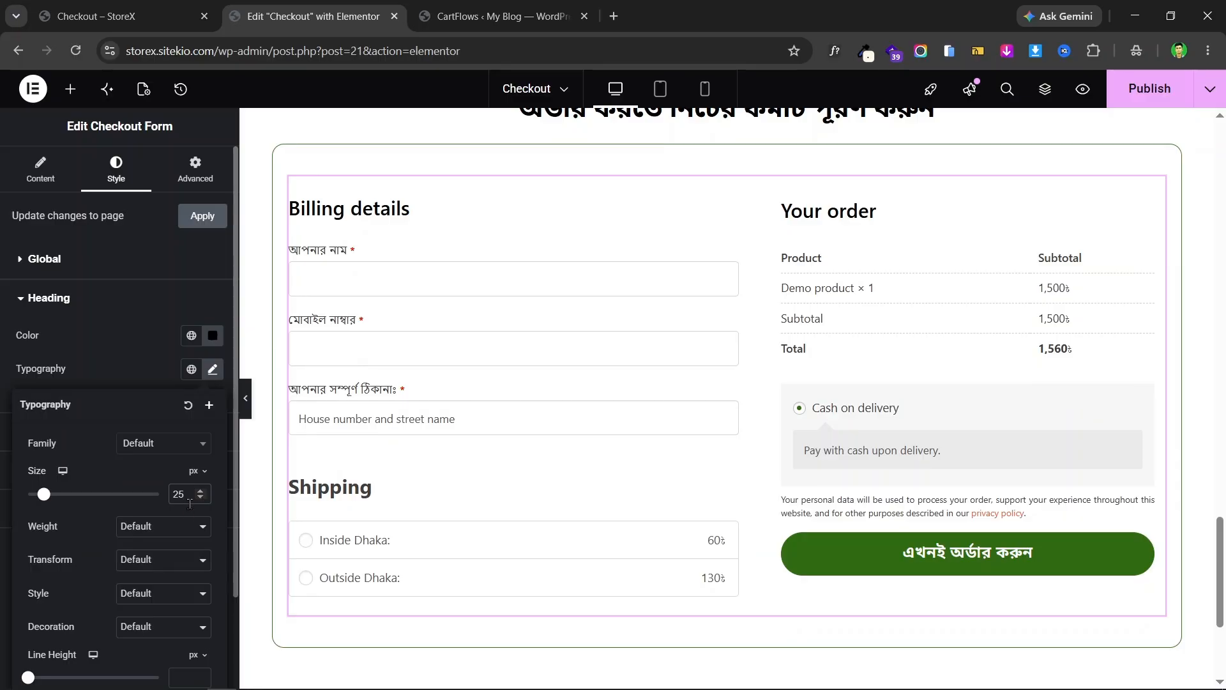
{"action": "left_click", "coordinate": [167, 527]}
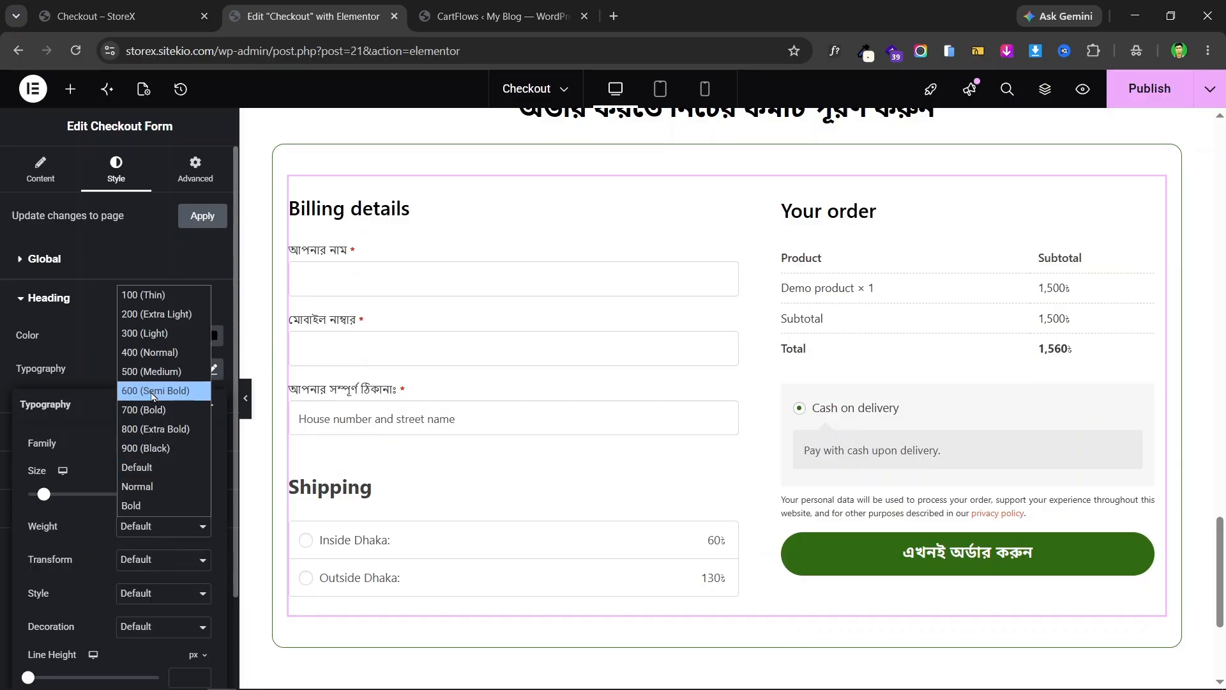
{"action": "left_click", "coordinate": [153, 389]}
{"action": "left_click", "coordinate": [25, 317]}
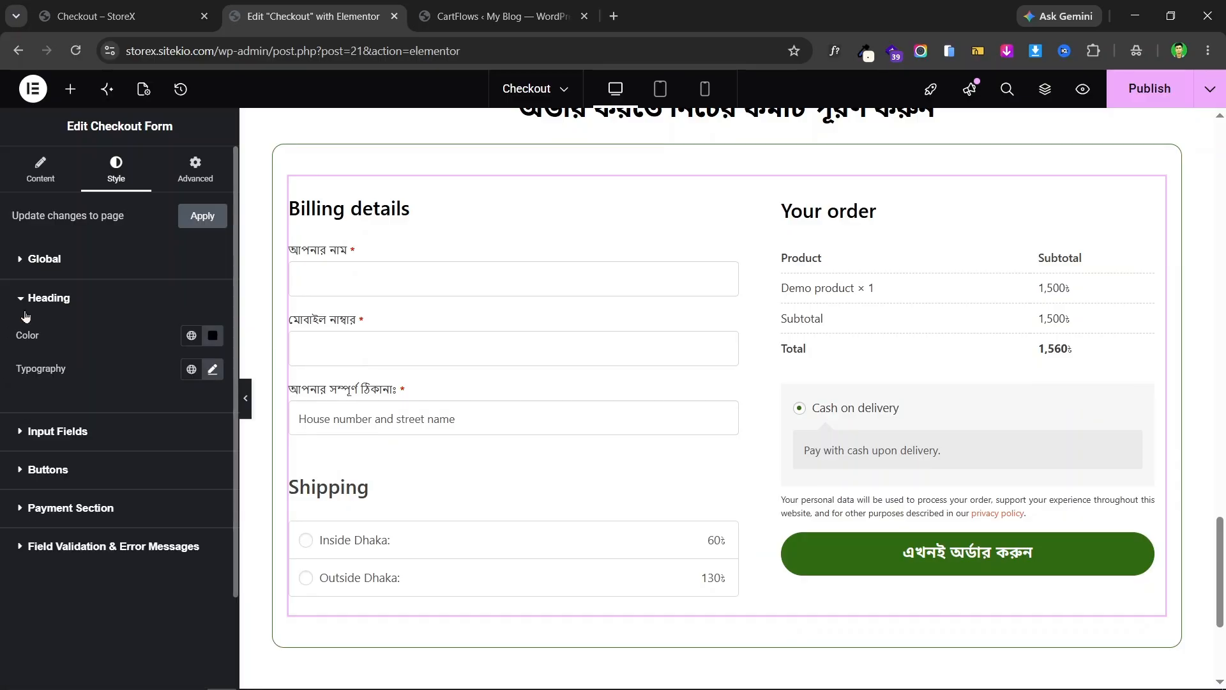
{"action": "left_click", "coordinate": [77, 310]}
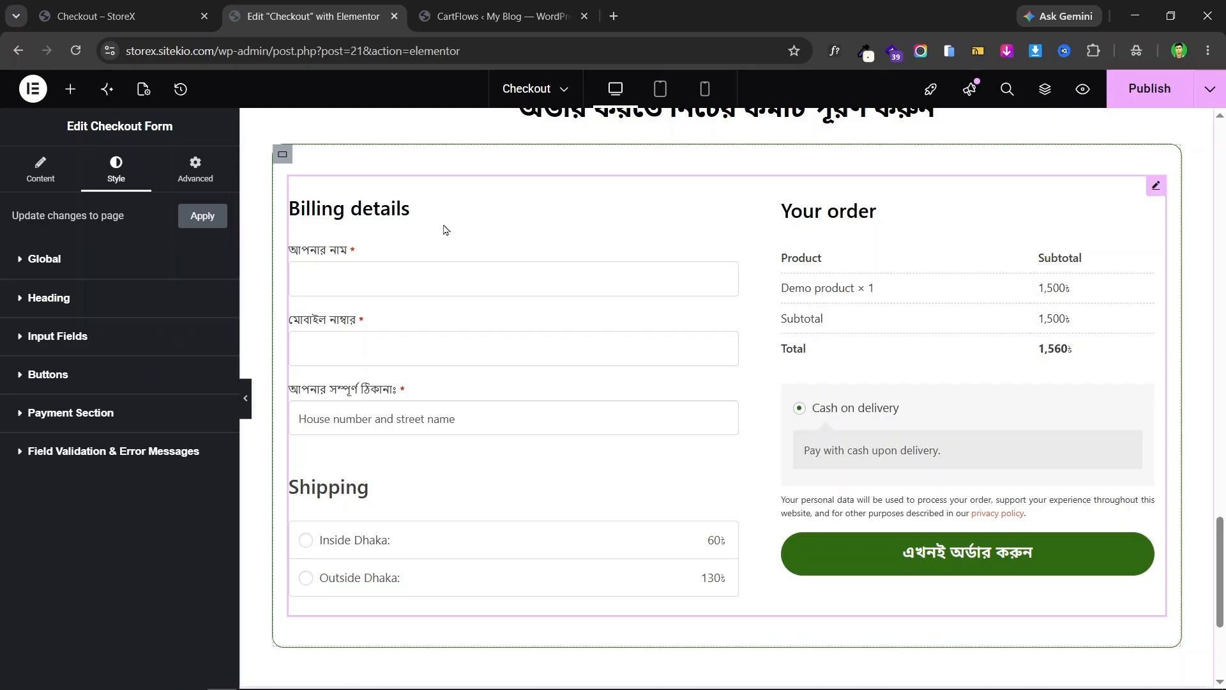
- Set the input field typography weight to 500 (Medium)
{"action": "left_click", "coordinate": [88, 346]}
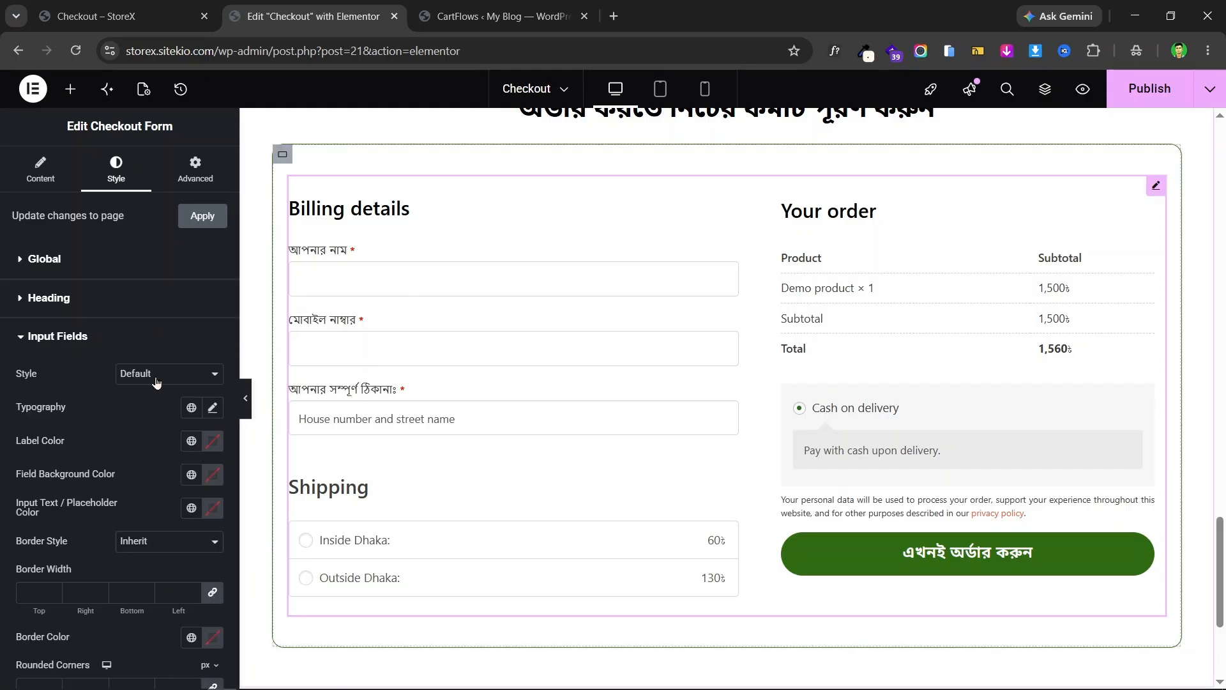
{"action": "left_click", "coordinate": [214, 409]}
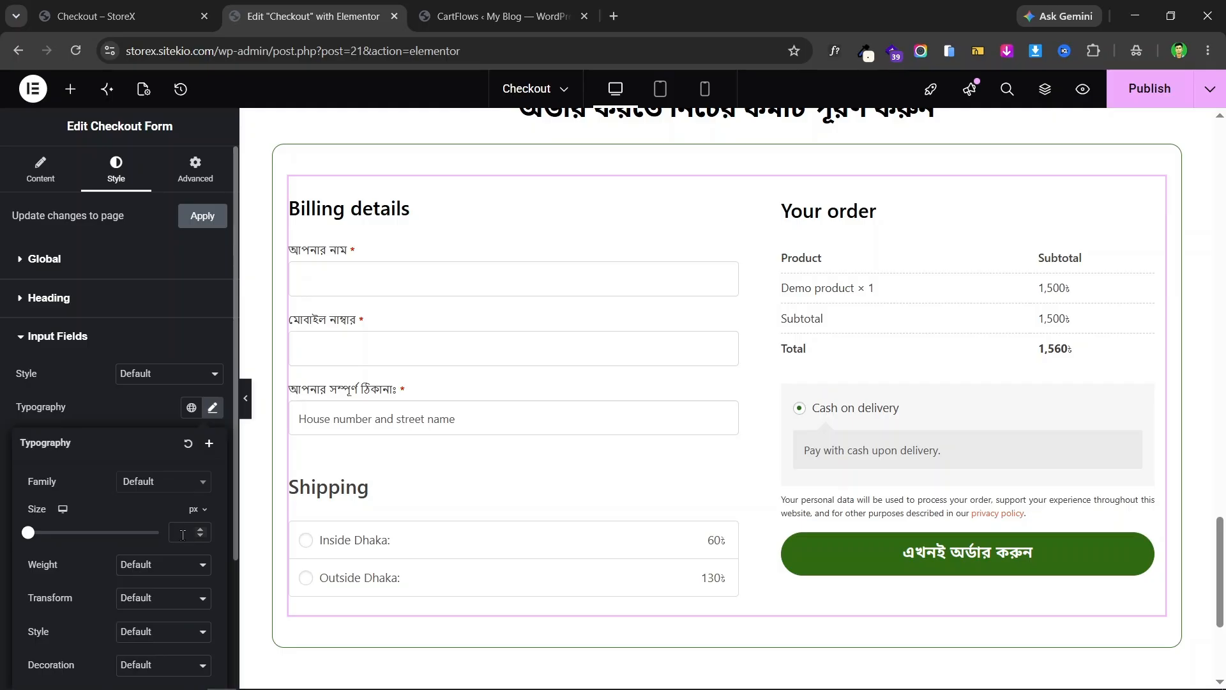
{"action": "type", "text": "17"}
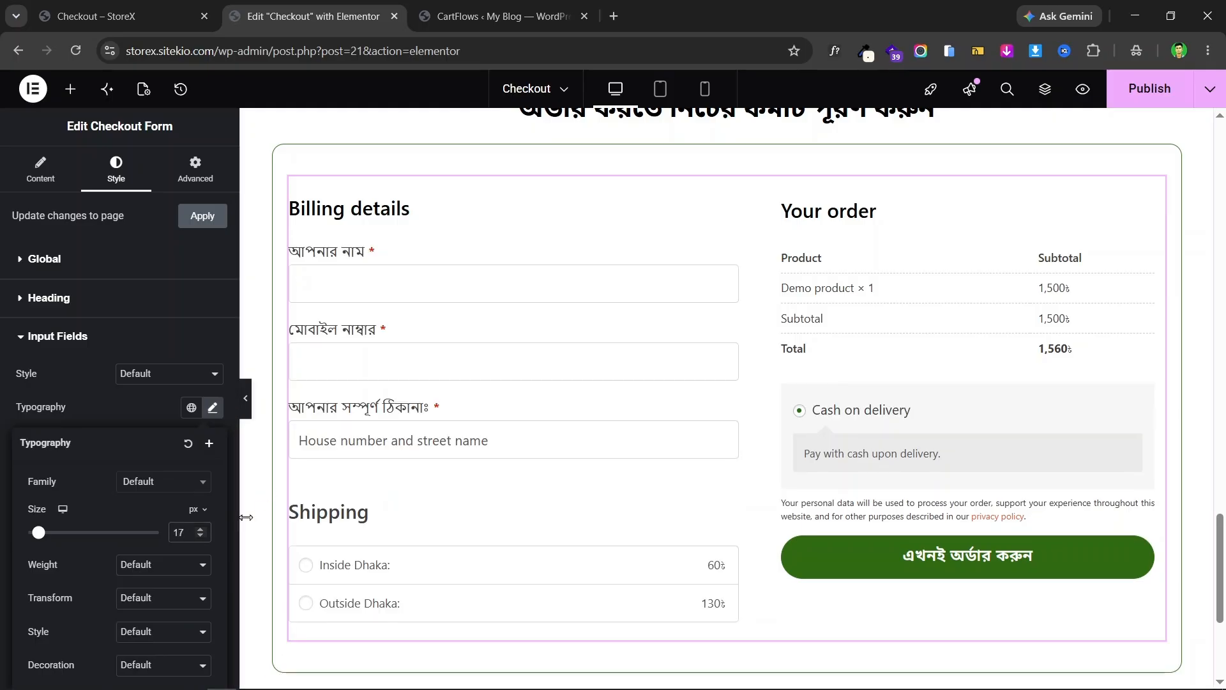
{"action": "left_click", "coordinate": [200, 538]}
{"action": "left_click", "coordinate": [164, 564]}
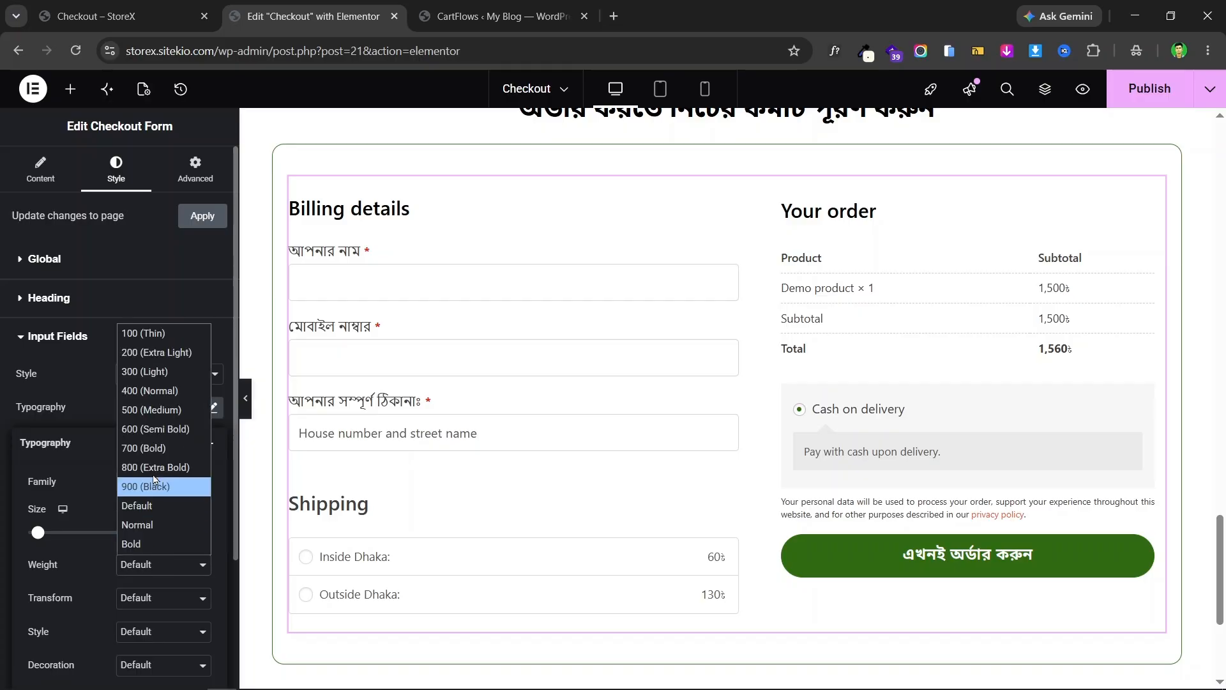
{"action": "left_click", "coordinate": [163, 394]}
{"action": "left_click", "coordinate": [150, 565]}
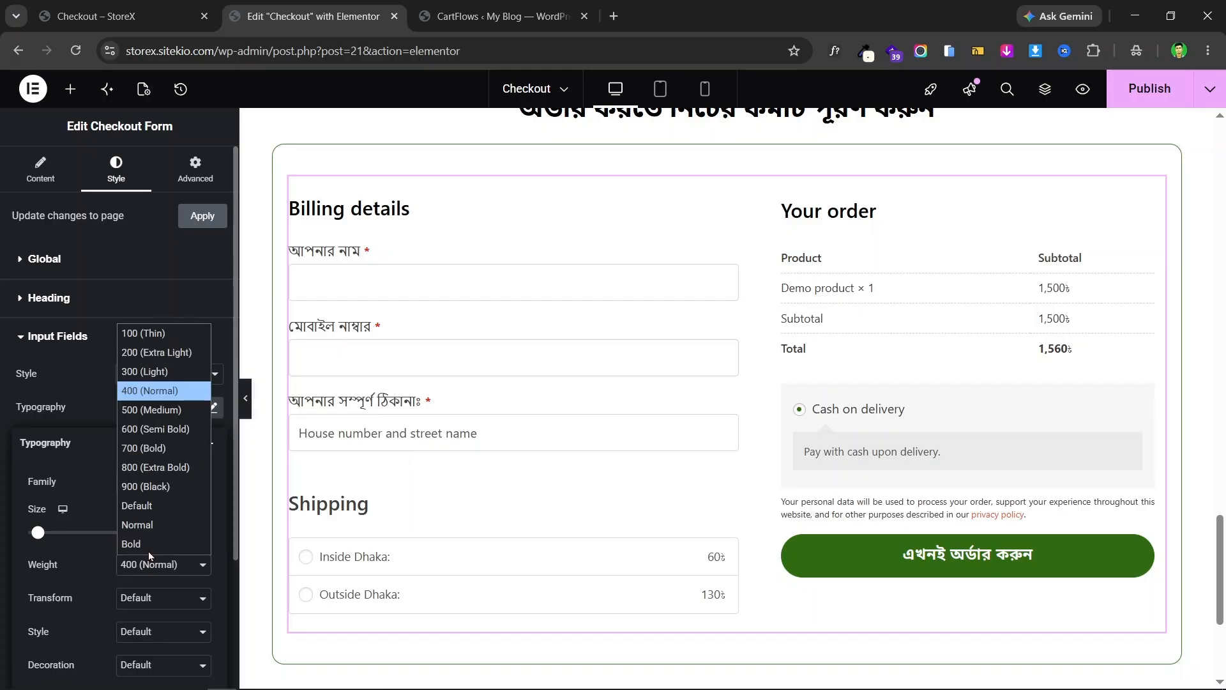
{"action": "left_click", "coordinate": [149, 435]}
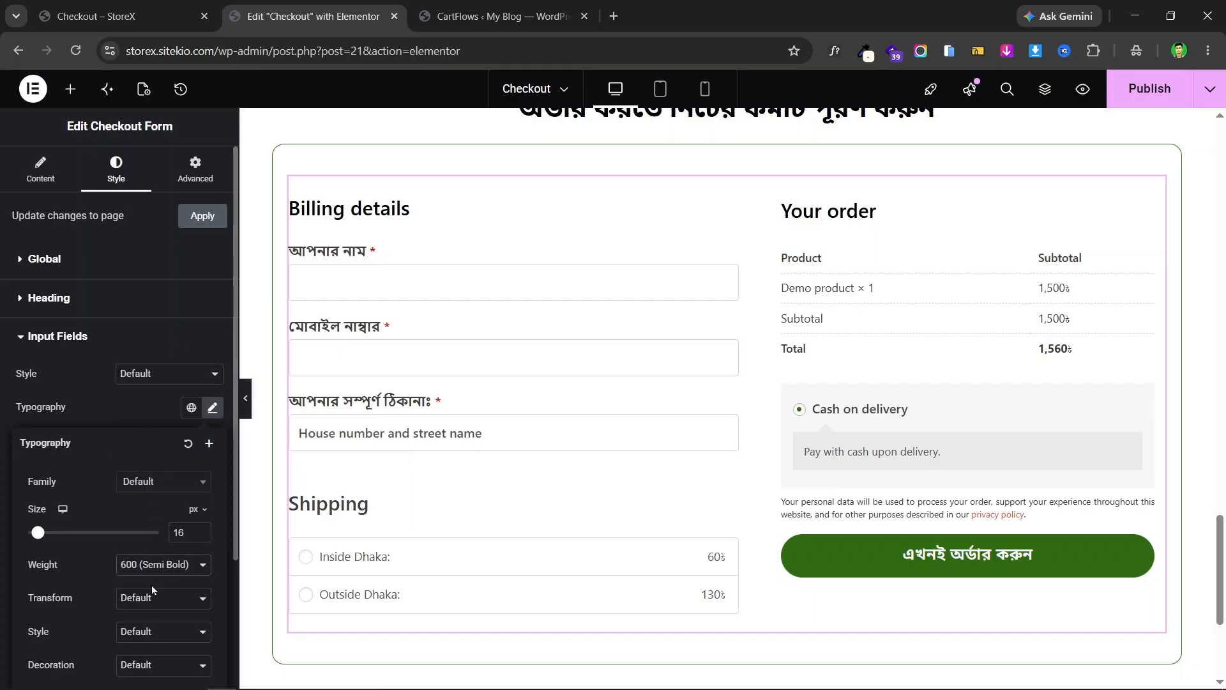
{"action": "left_click", "coordinate": [153, 565]}
{"action": "left_click", "coordinate": [163, 410]}
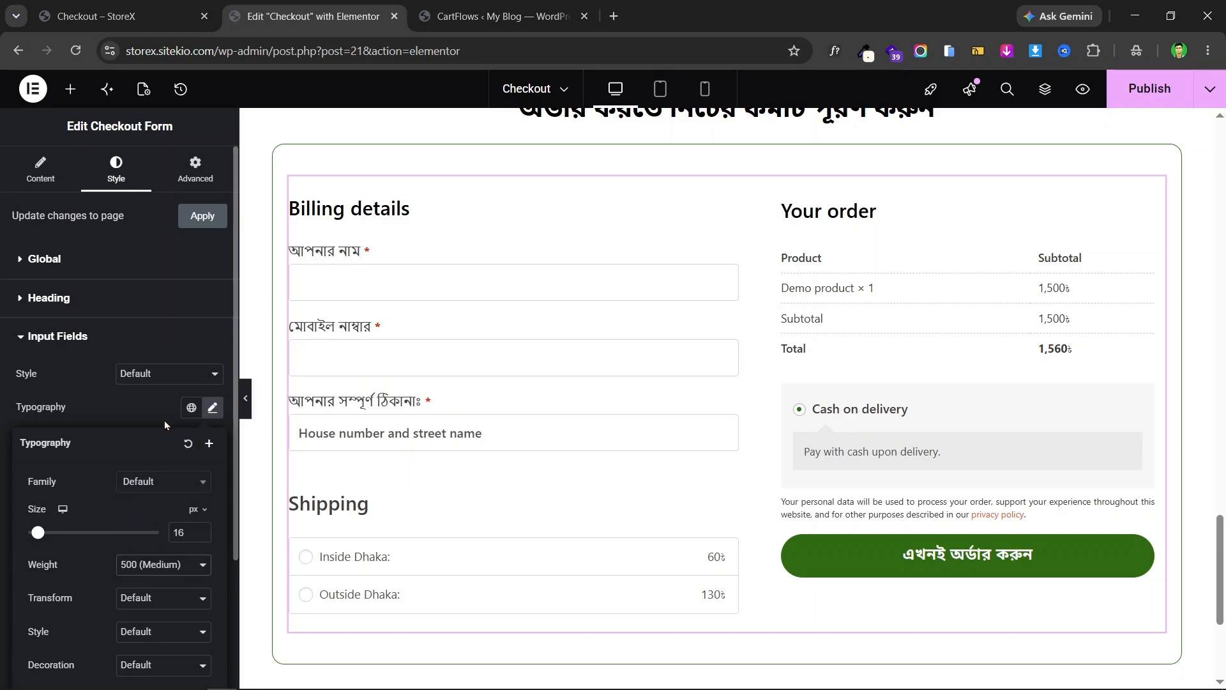
{"action": "left_click", "coordinate": [1, 458]}
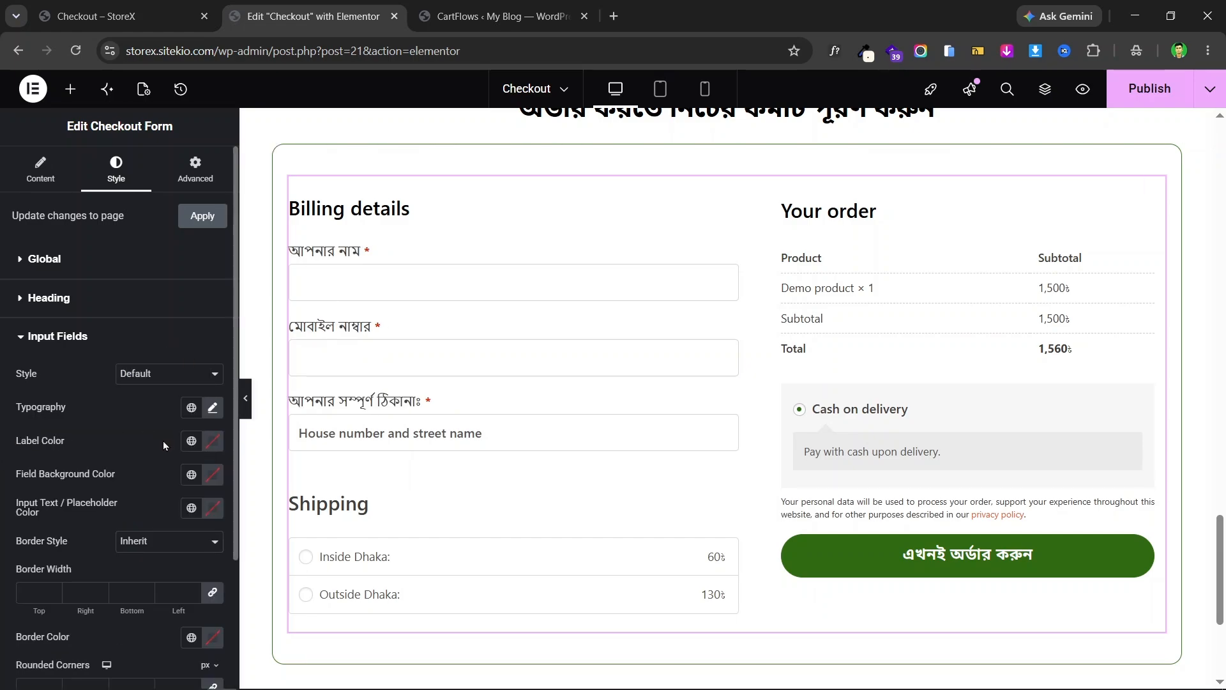
- Change the input field Label Color to black (#000000)
{"action": "scroll", "coordinate": [163, 441], "scroll_direction": "down", "scroll_amount": 1}
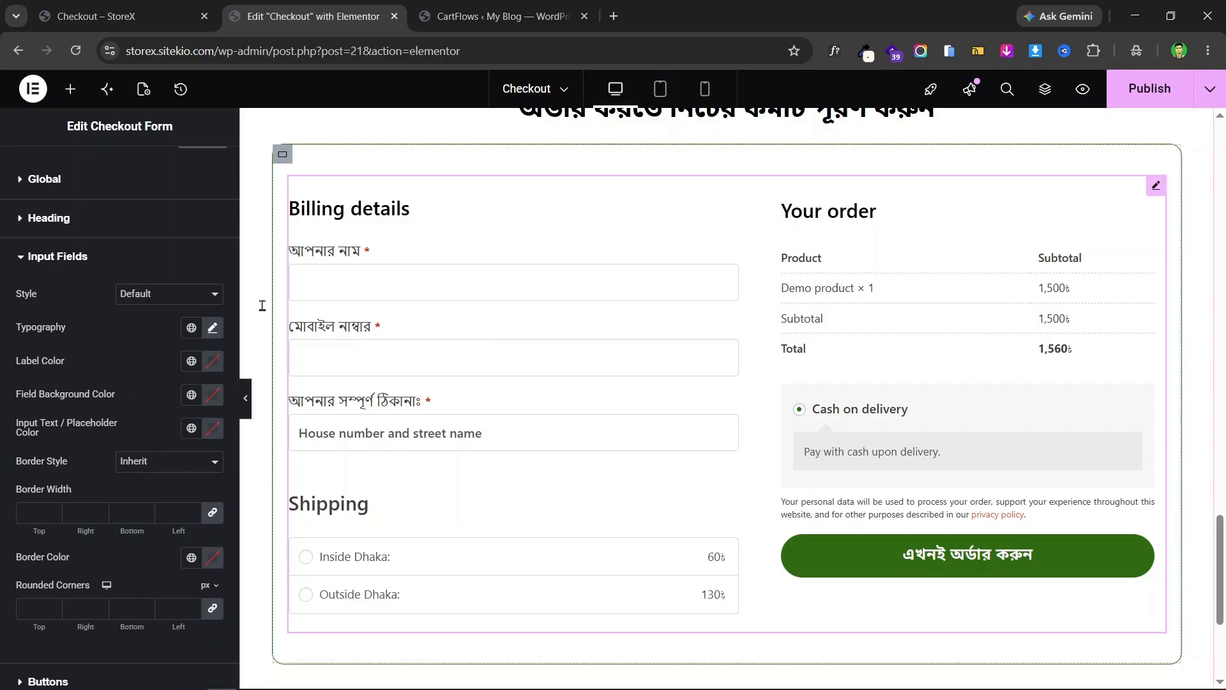
{"action": "left_click", "coordinate": [191, 361]}
{"action": "left_click", "coordinate": [82, 437]}
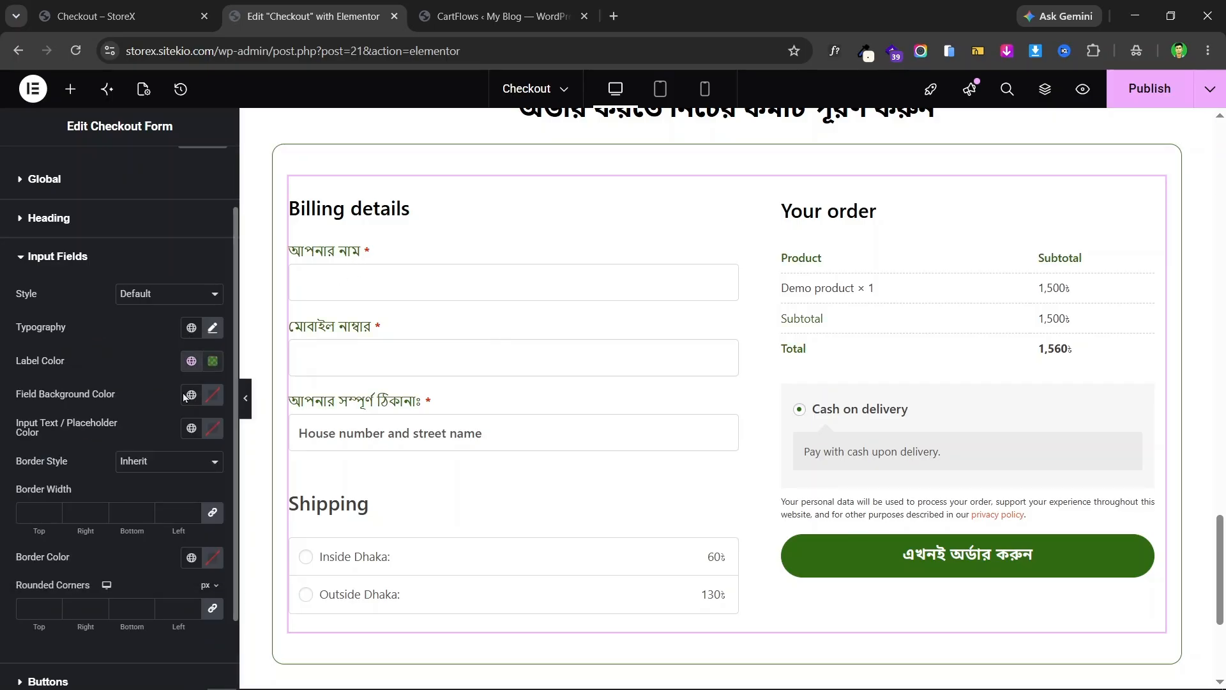
{"action": "left_click", "coordinate": [213, 361]}
{"action": "left_click", "coordinate": [129, 512]}
{"action": "left_click_drag", "start_coordinate": [126, 516], "coordinate": [104, 561]}
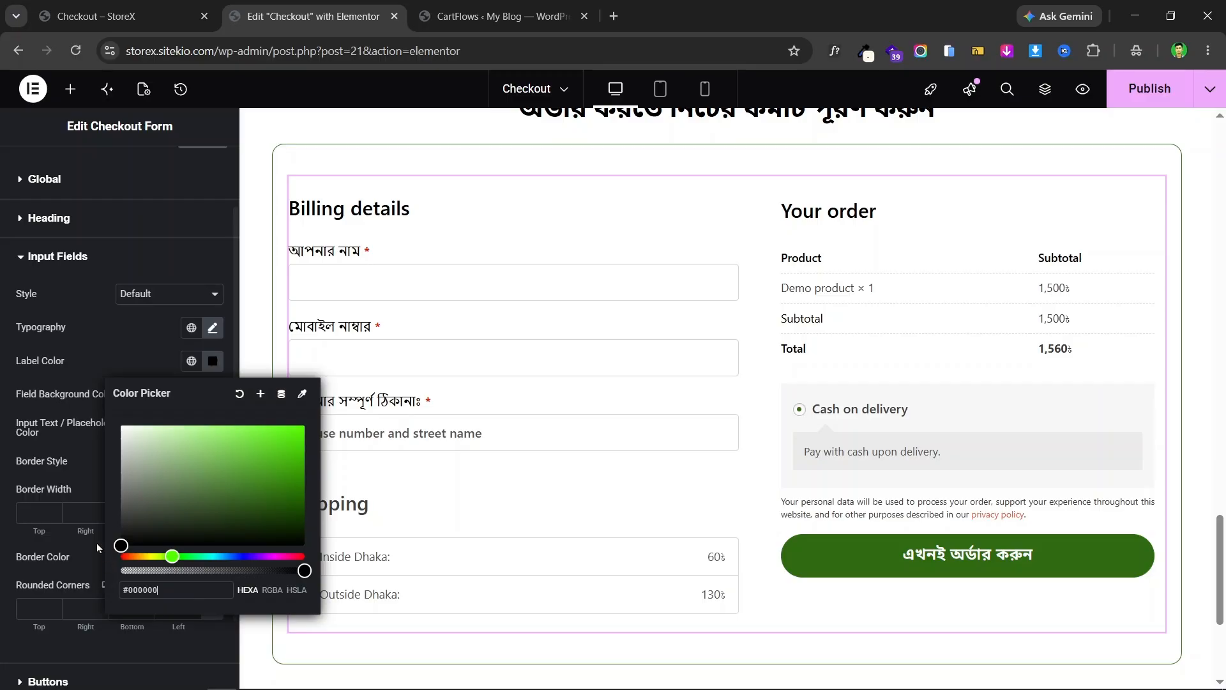
{"action": "left_click", "coordinate": [96, 542]}
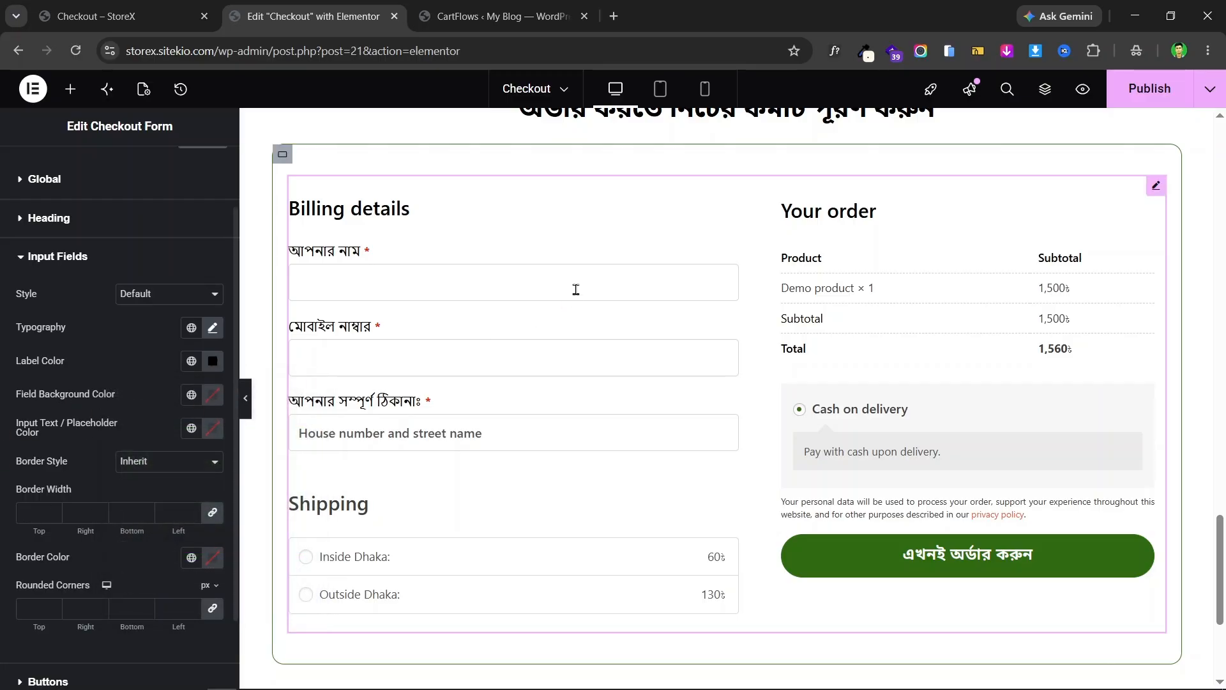
{"action": "scroll", "coordinate": [93, 400], "scroll_direction": "down", "scroll_amount": 2}
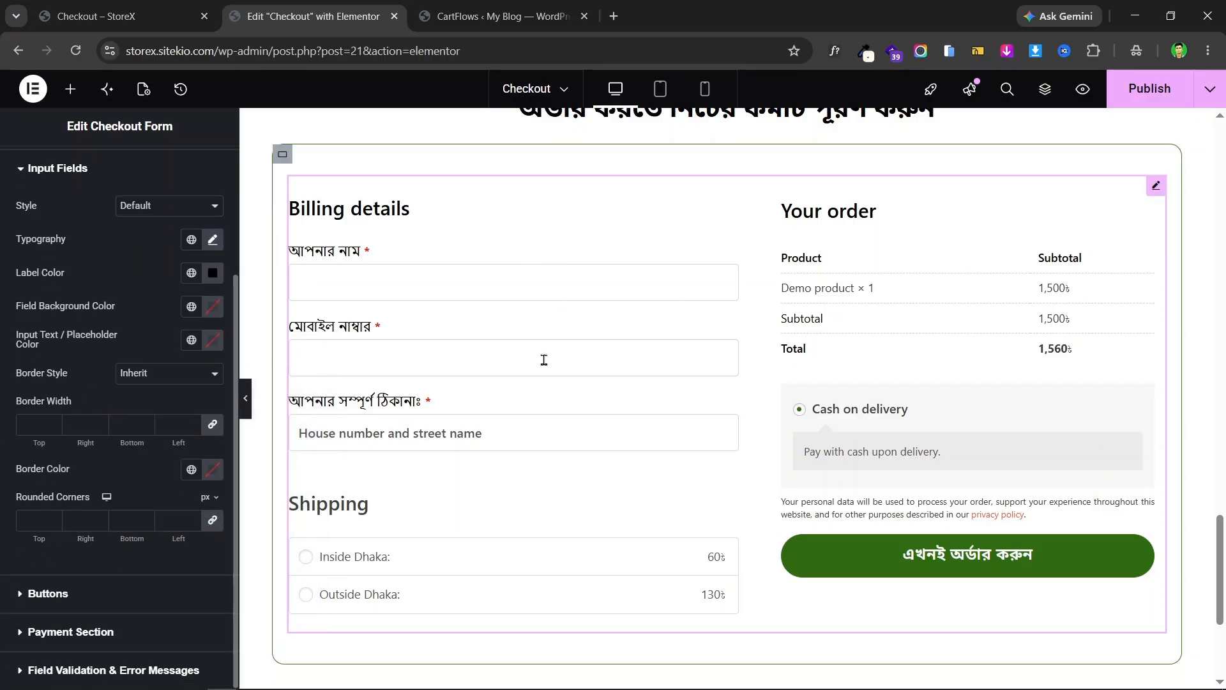
- Give the form fields 8 px rounded corners on all sides and publish with Ctrl+S
{"action": "left_click", "coordinate": [147, 6]}
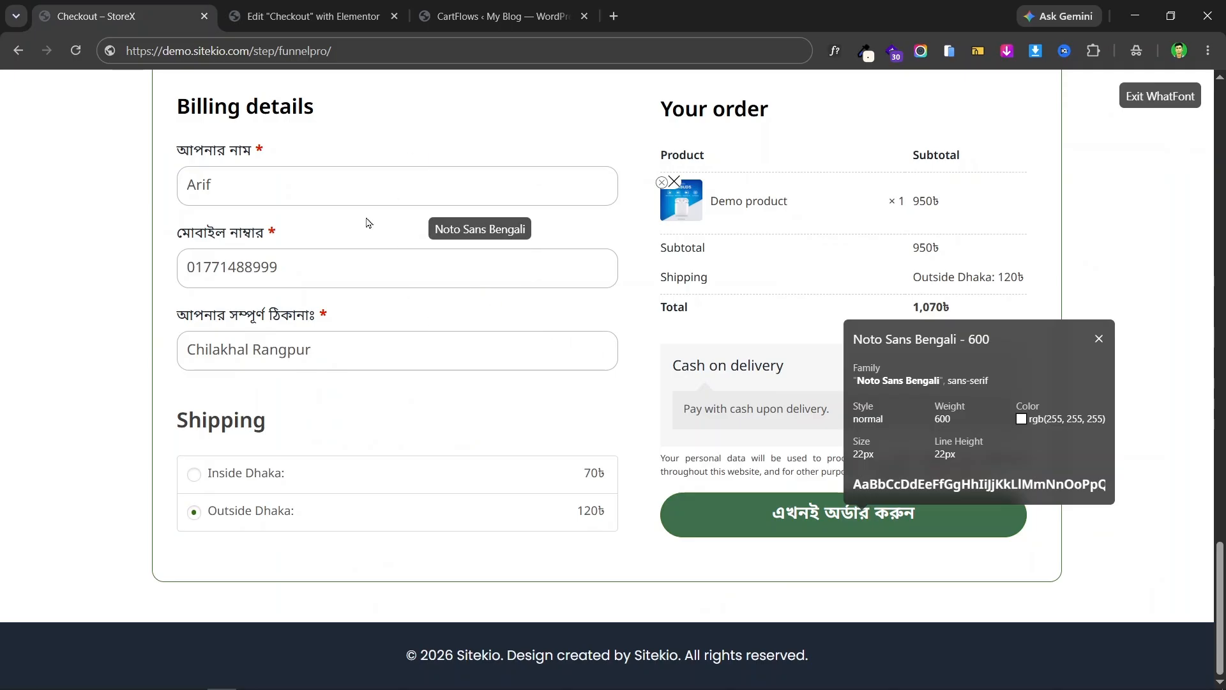
{"action": "left_click", "coordinate": [297, 11]}
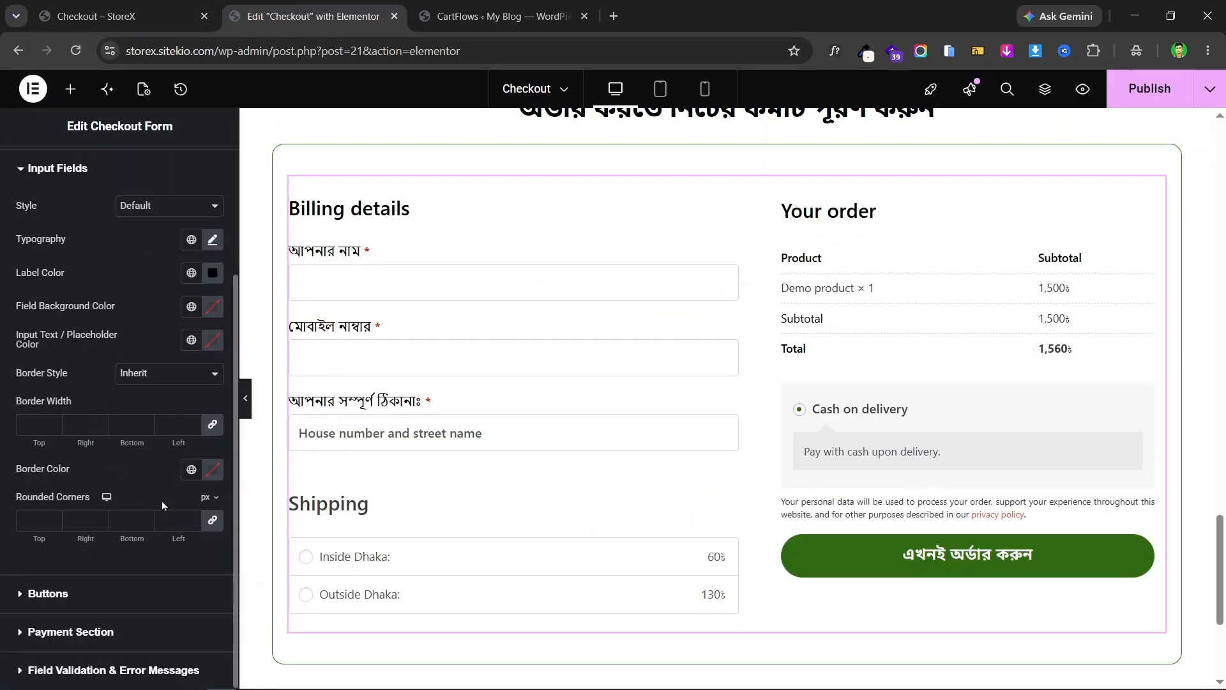
{"action": "left_click", "coordinate": [189, 519]}
{"action": "scroll", "coordinate": [599, 300], "scroll_direction": "up", "scroll_amount": 1}
{"action": "scroll", "coordinate": [829, 306], "scroll_direction": "down", "scroll_amount": 2}
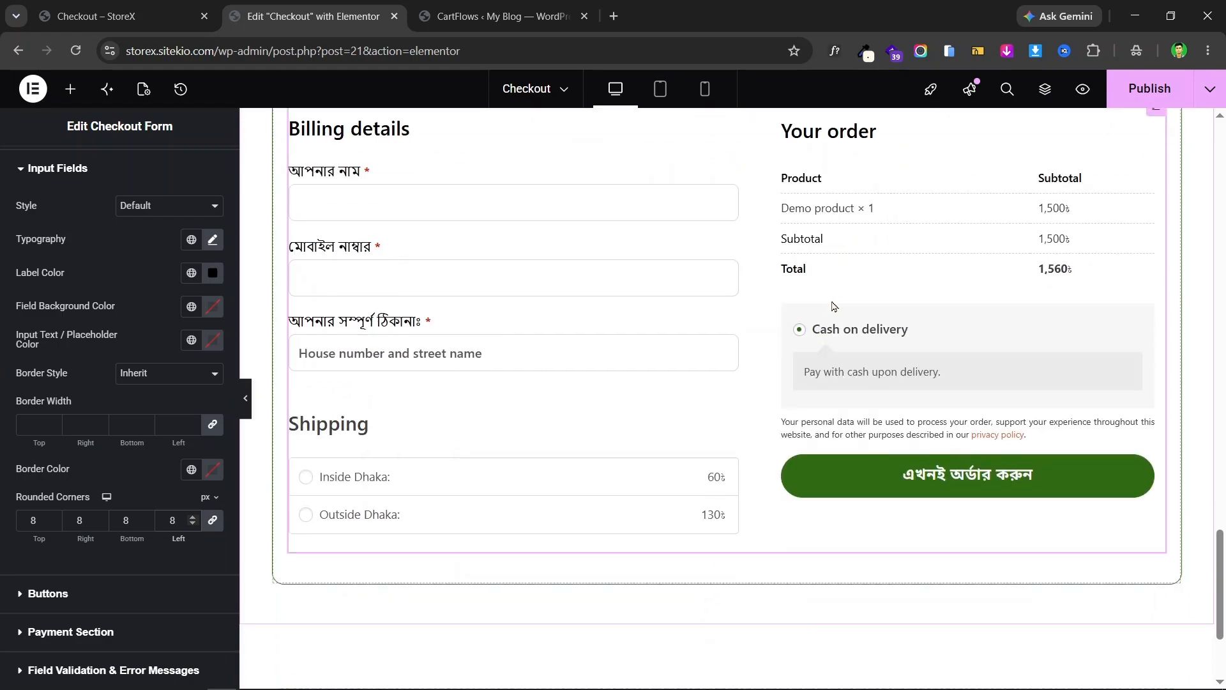
{"action": "scroll", "coordinate": [802, 323], "scroll_direction": "up", "scroll_amount": 3}
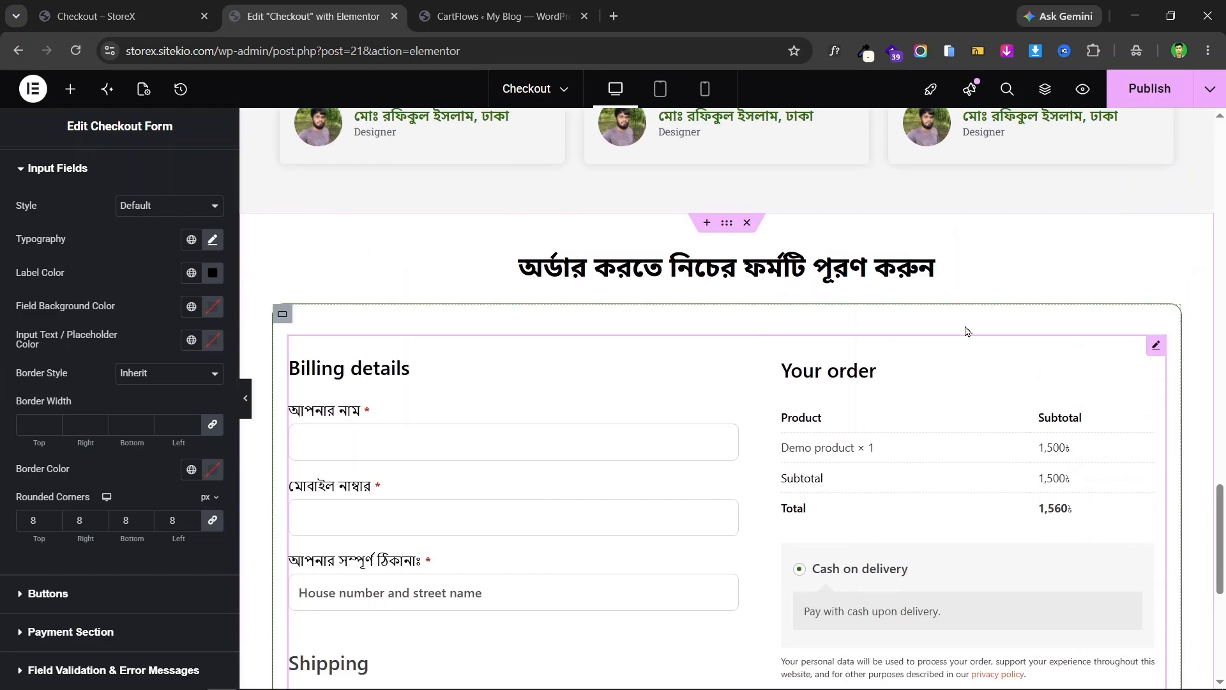
{"action": "key", "text": "ctrl+s"}
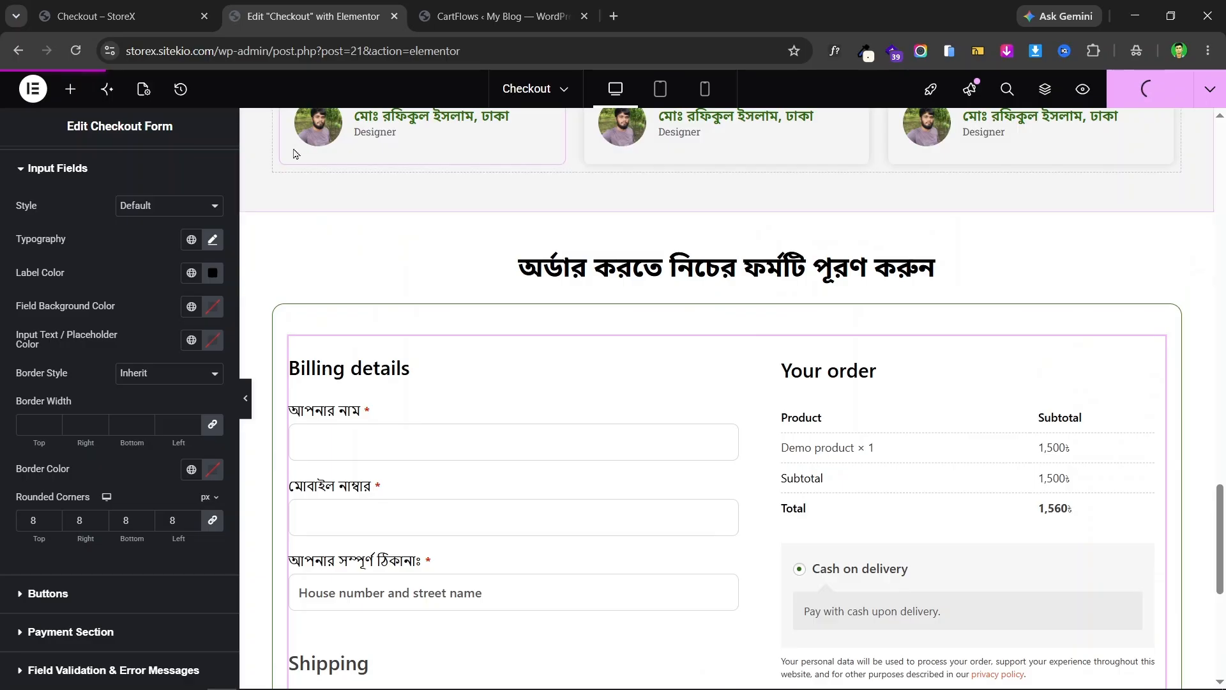
- Open Visit Site in a new tab and look at the site's current front page
{"action": "left_click", "coordinate": [477, 8]}
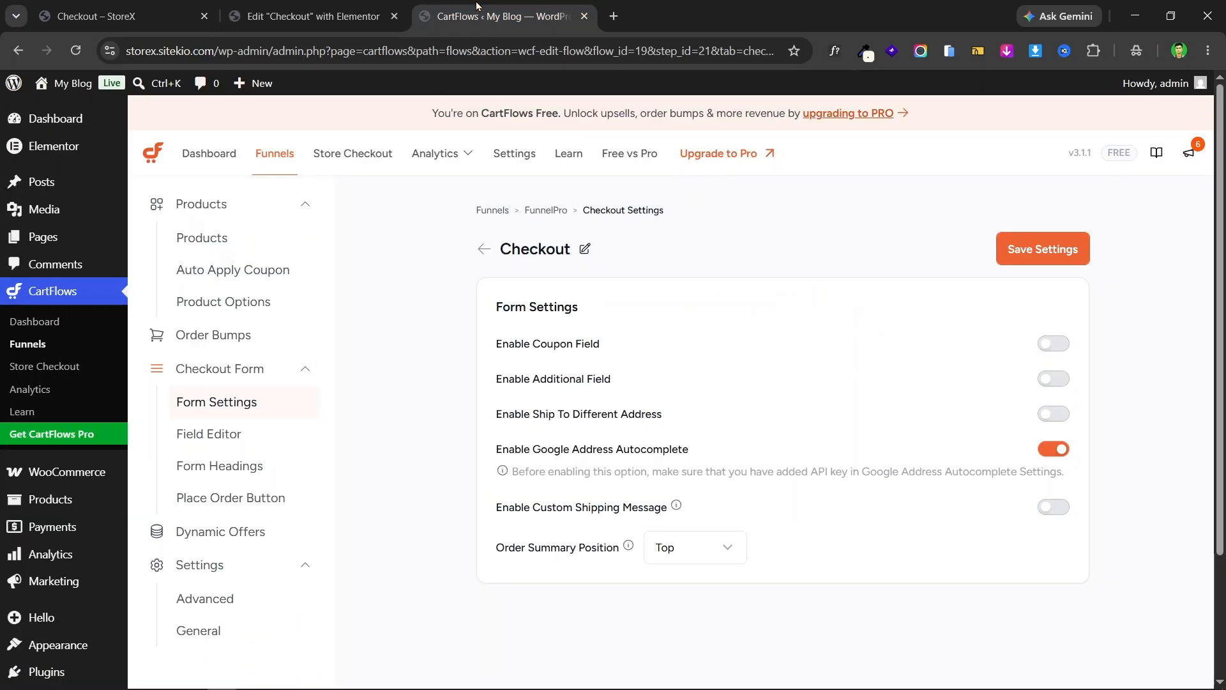
{"action": "mouse_move", "coordinate": [64, 84]}
{"action": "right_click", "coordinate": [63, 108]}
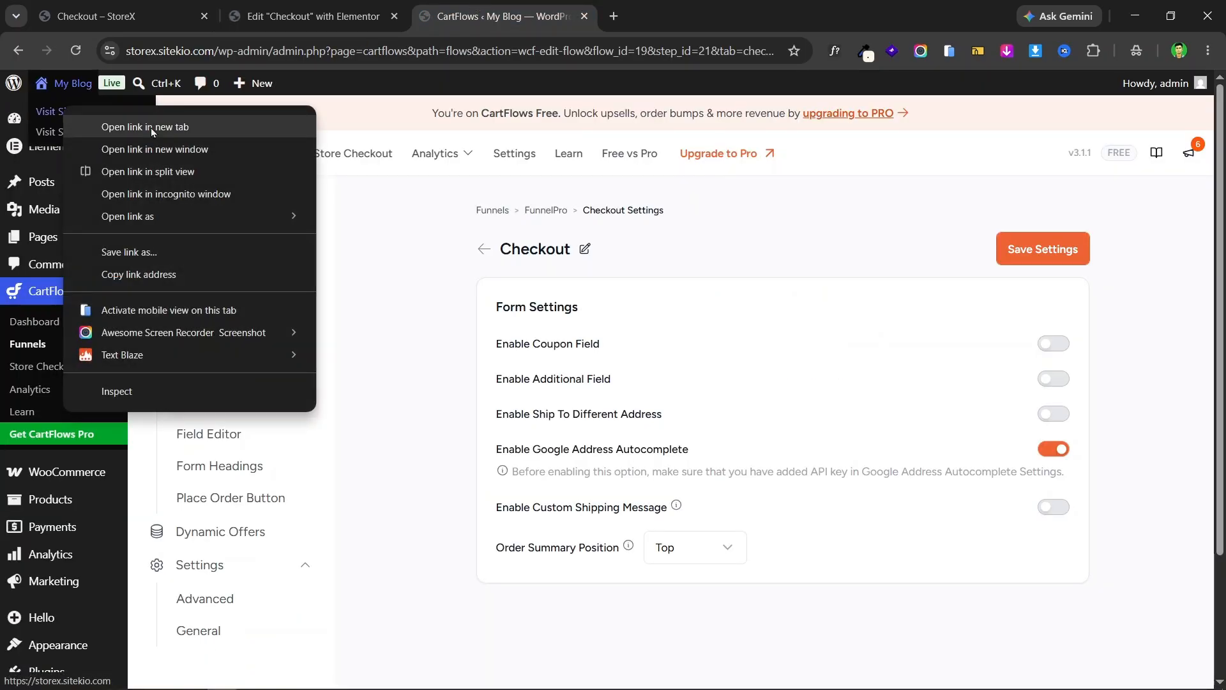
{"action": "left_click", "coordinate": [152, 127]}
{"action": "left_click", "coordinate": [690, 16]}
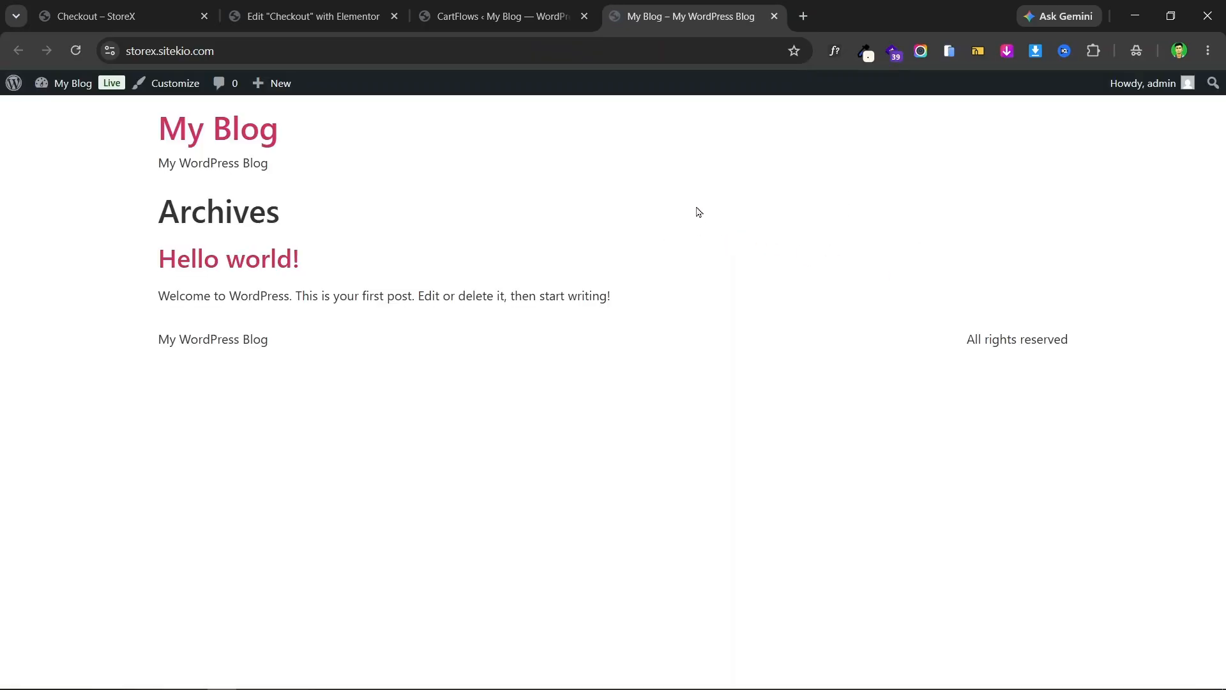
{"action": "left_click", "coordinate": [504, 14]}
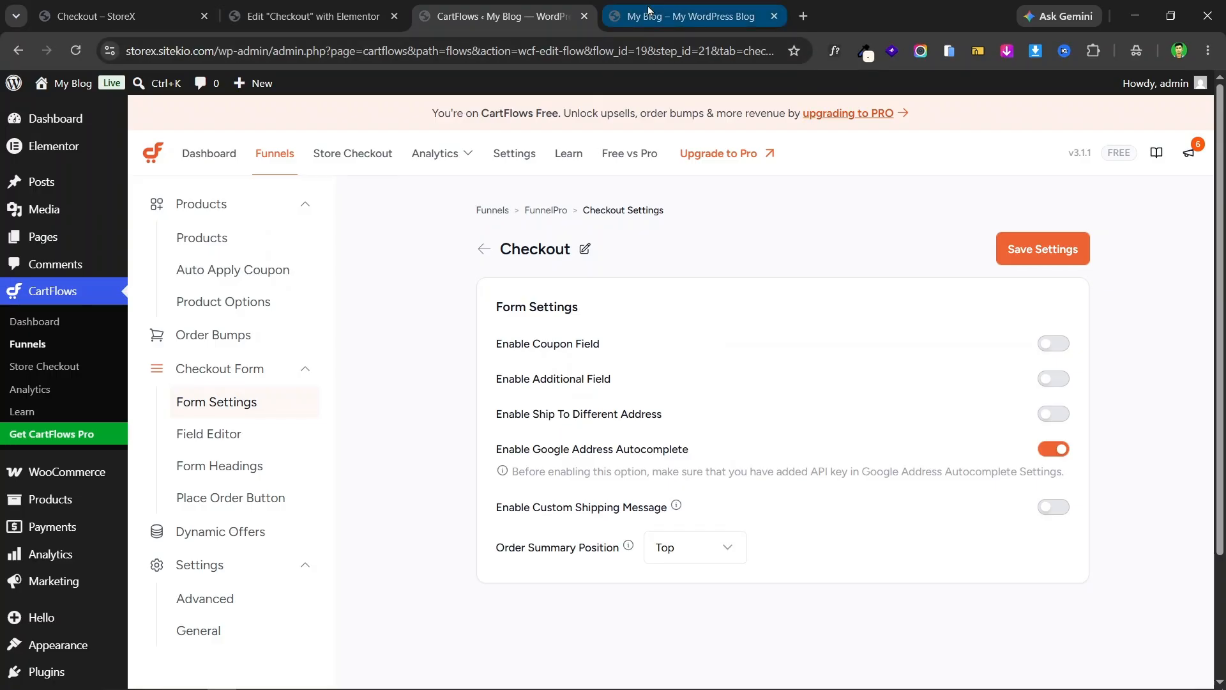
{"action": "left_click", "coordinate": [616, 15]}
{"action": "left_click", "coordinate": [542, 5]}
- Go to Settings > Reading in the WordPress admin
{"action": "scroll", "coordinate": [64, 396], "scroll_direction": "down", "scroll_amount": 4}
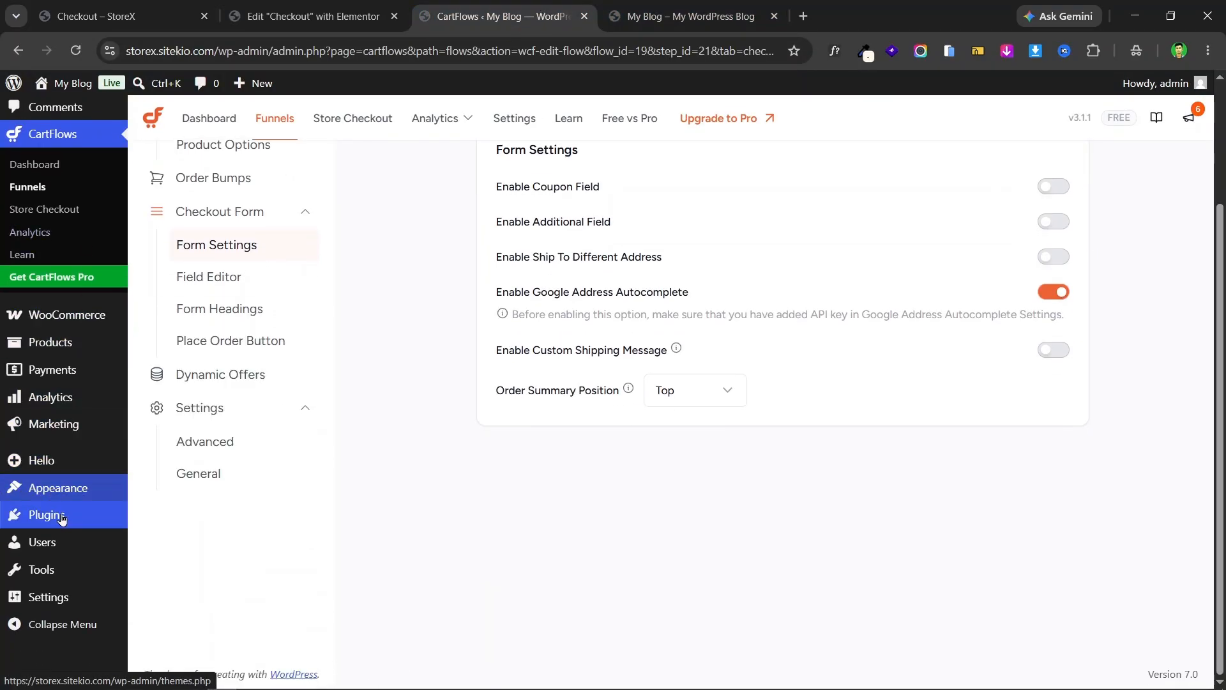
{"action": "mouse_move", "coordinate": [81, 596]}
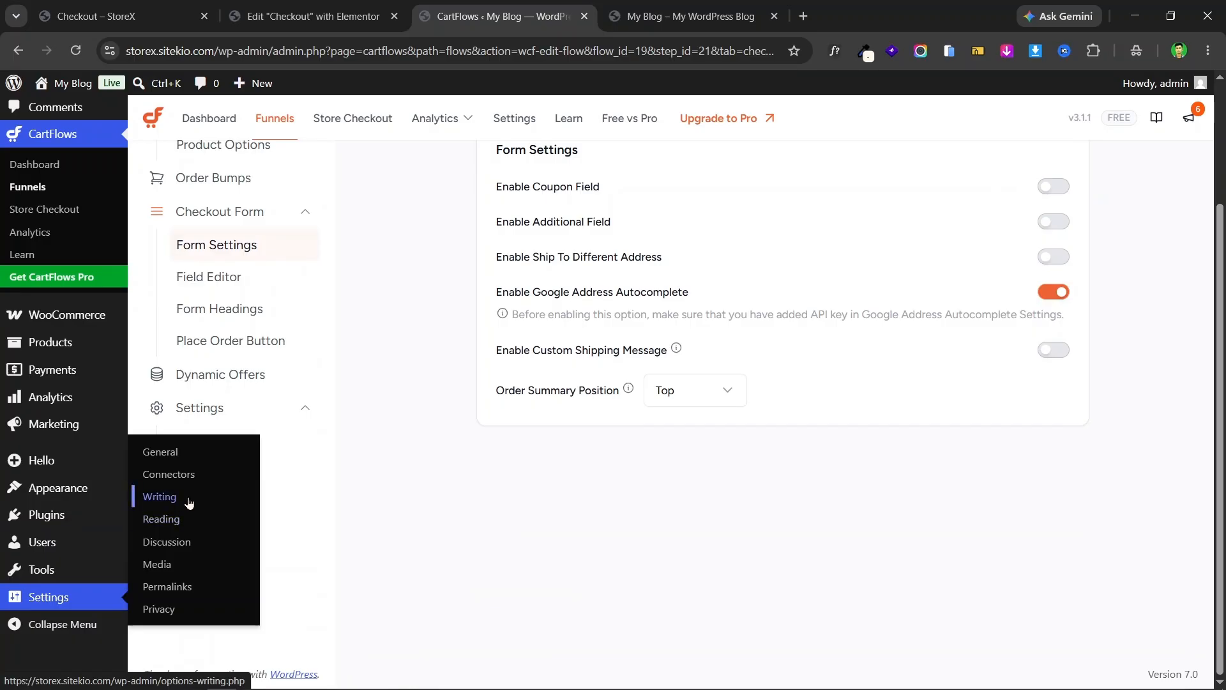
{"action": "left_click", "coordinate": [161, 519]}
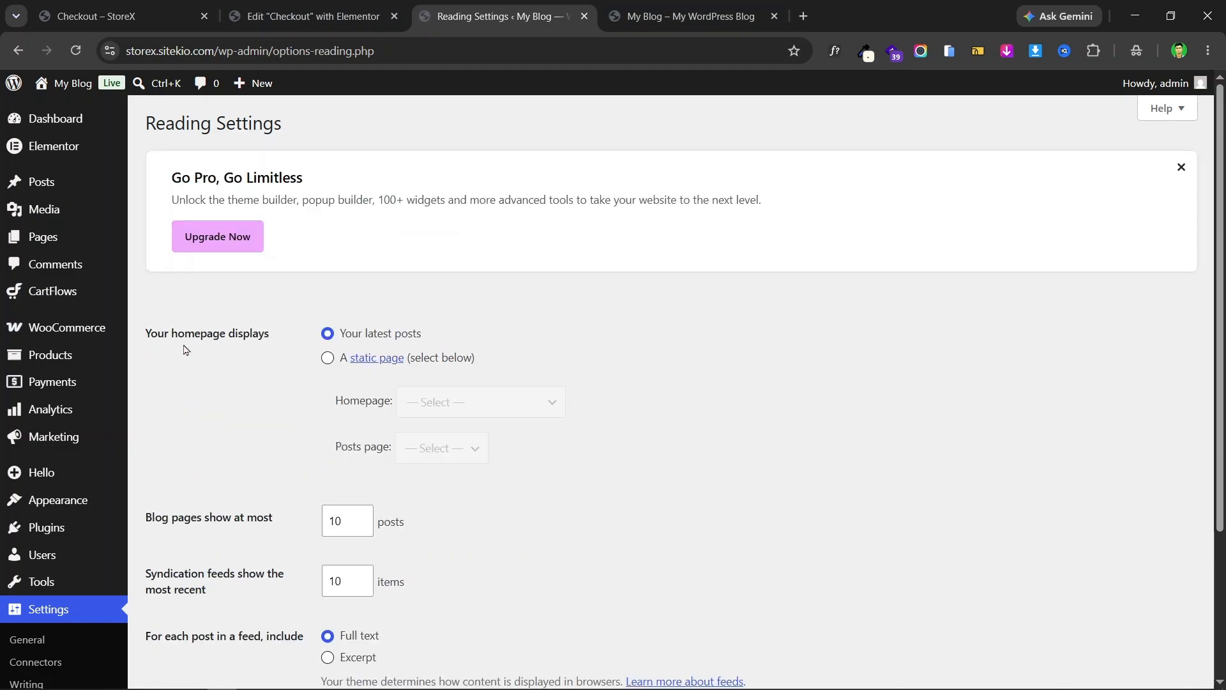
- Set the homepage to the static page 'Checkout ( #21 - CartFlows )' and save the changes
{"action": "left_click", "coordinate": [328, 359]}
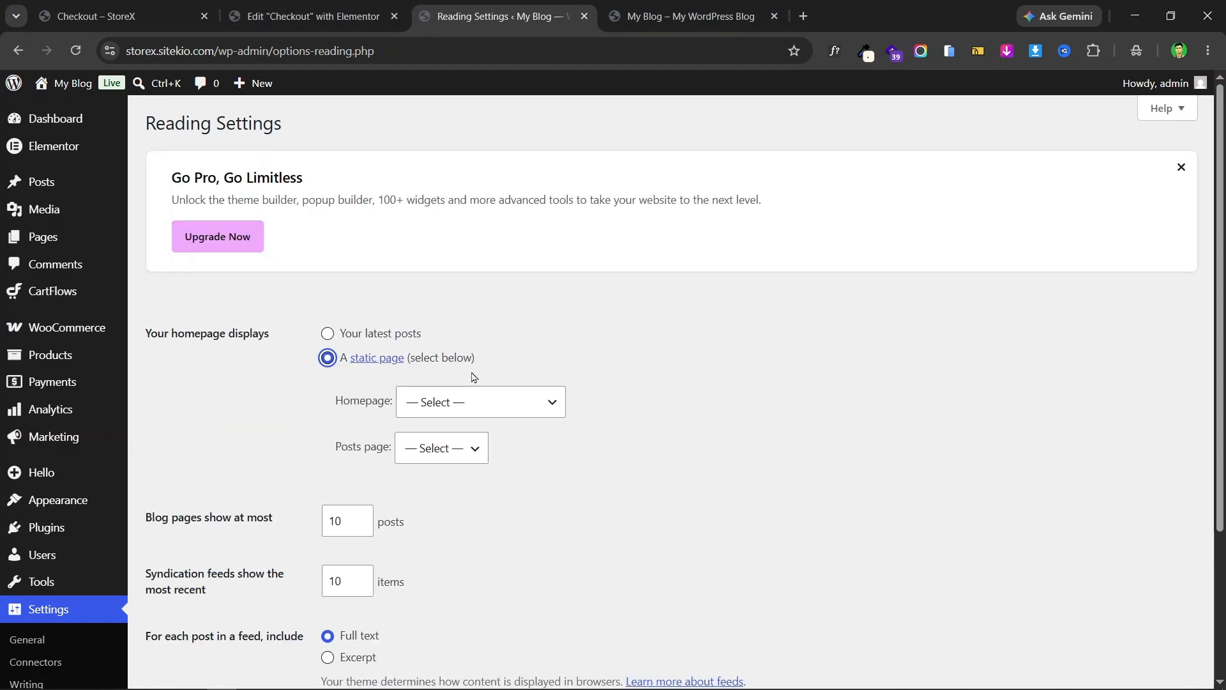
{"action": "left_click", "coordinate": [441, 409]}
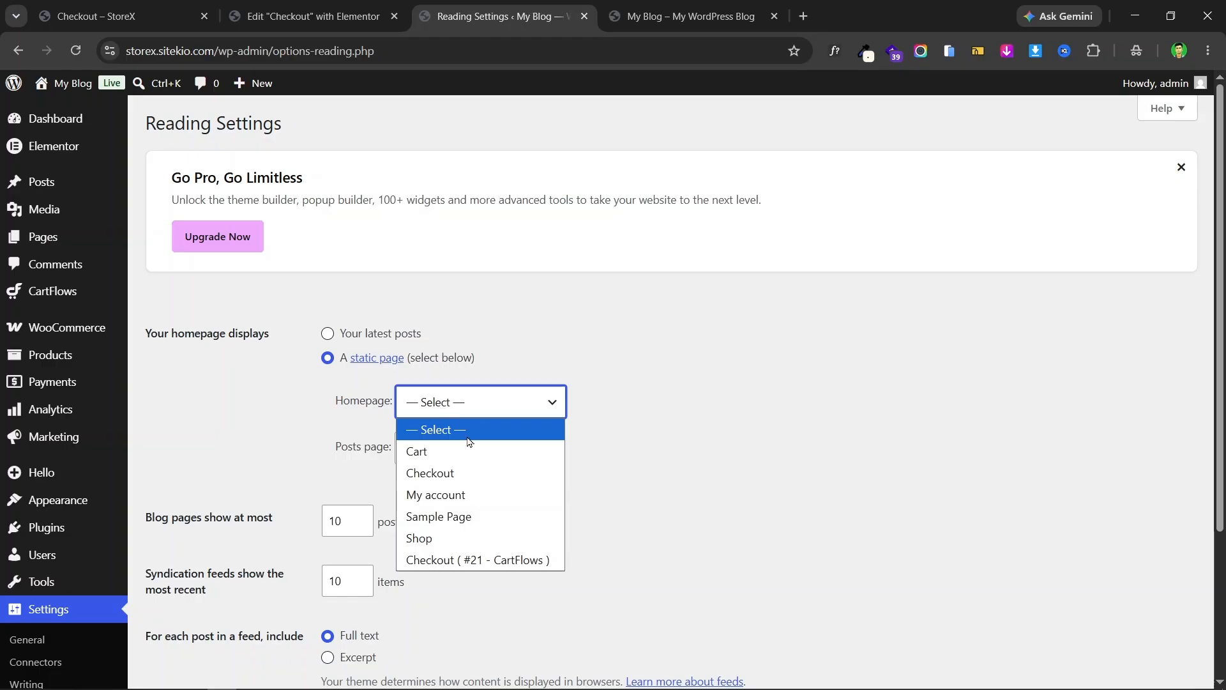
{"action": "left_click", "coordinate": [478, 560]}
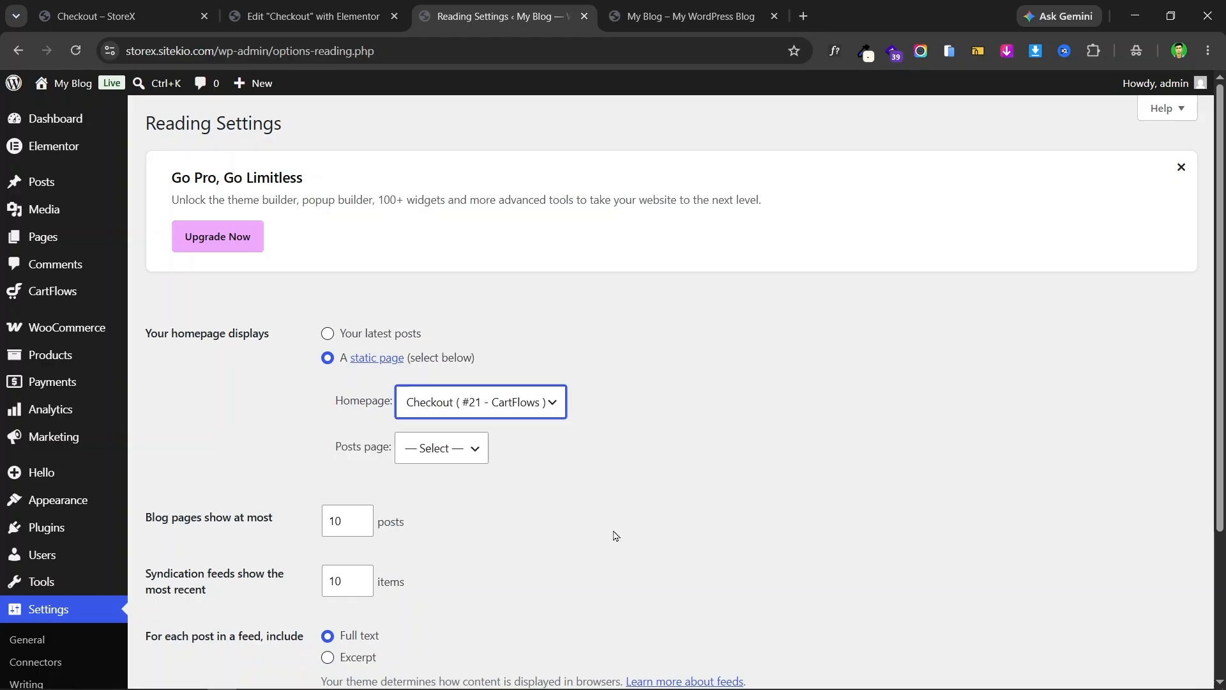
{"action": "scroll", "coordinate": [716, 383], "scroll_direction": "down", "scroll_amount": 3}
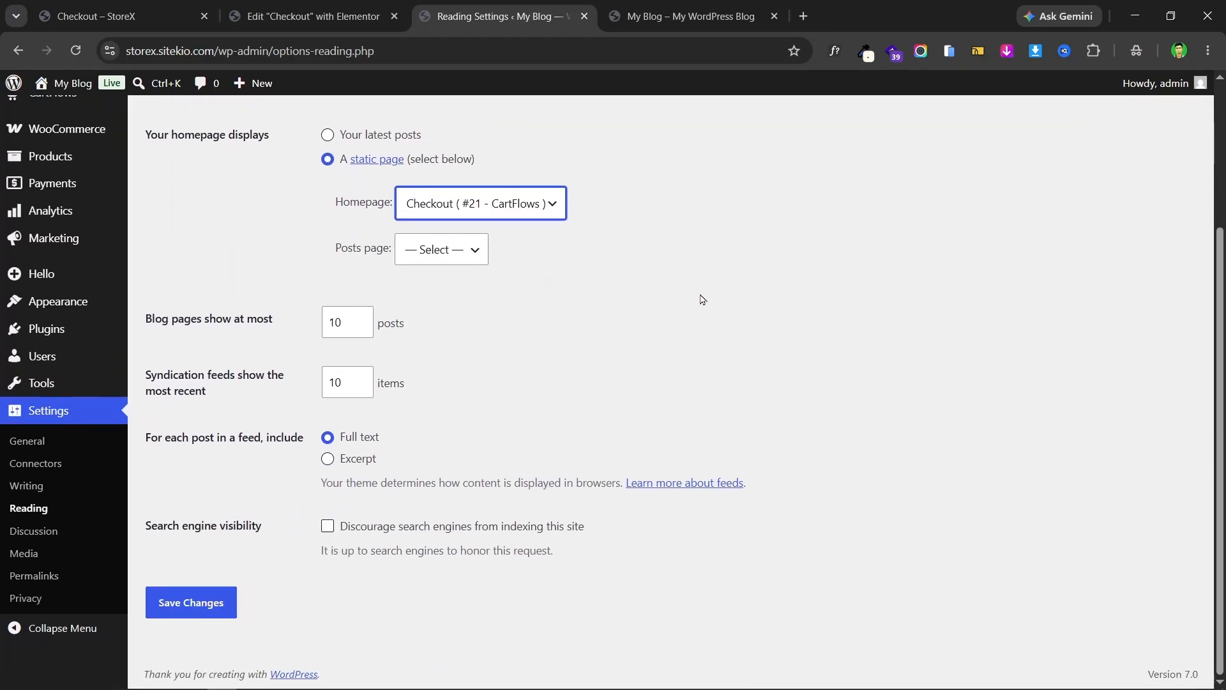
{"action": "left_click", "coordinate": [192, 607]}
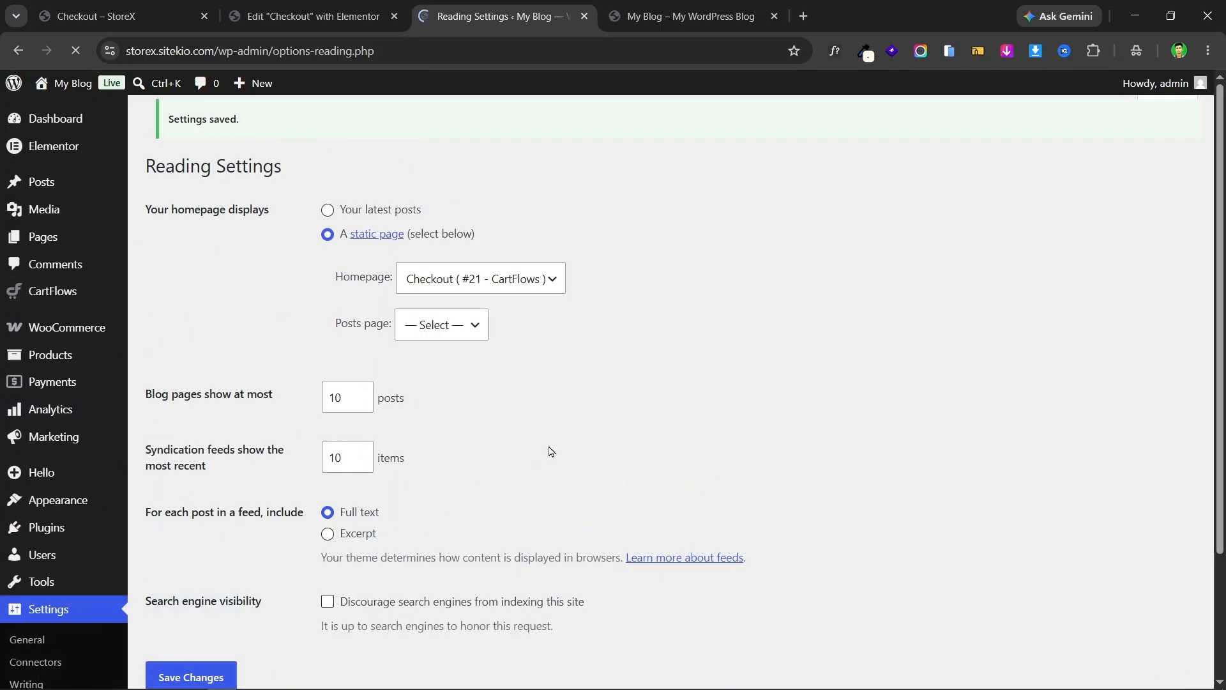
- Reload the My Blog storefront tab and scroll through the new Bengali mango landing homepage
{"action": "left_click", "coordinate": [687, 16]}
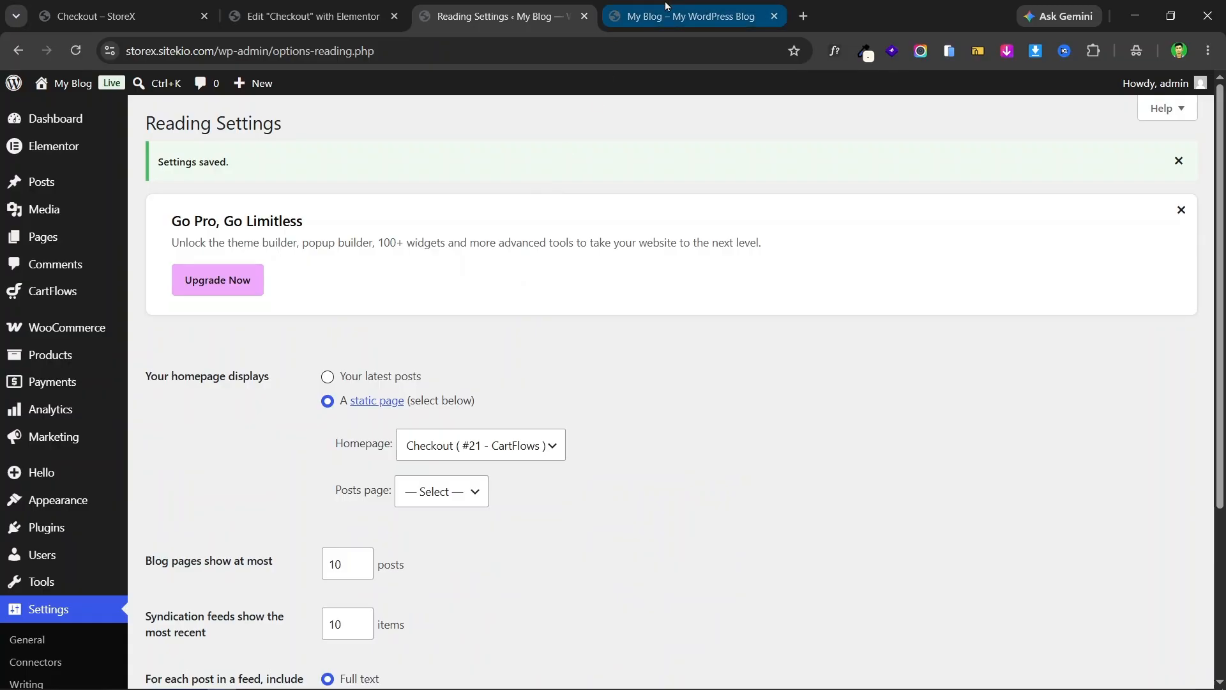
{"action": "left_click", "coordinate": [75, 51]}
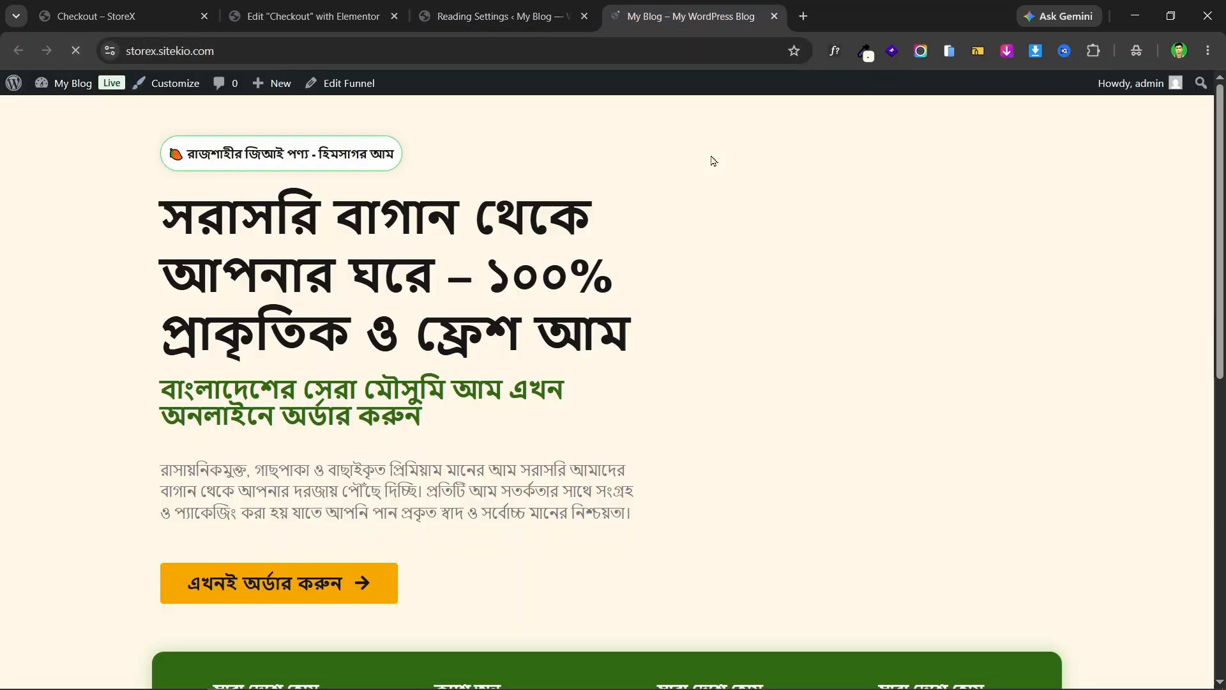
{"action": "scroll", "coordinate": [599, 179], "scroll_direction": "down", "scroll_amount": 8}
{"action": "scroll", "coordinate": [600, 178], "scroll_direction": "down", "scroll_amount": 7}
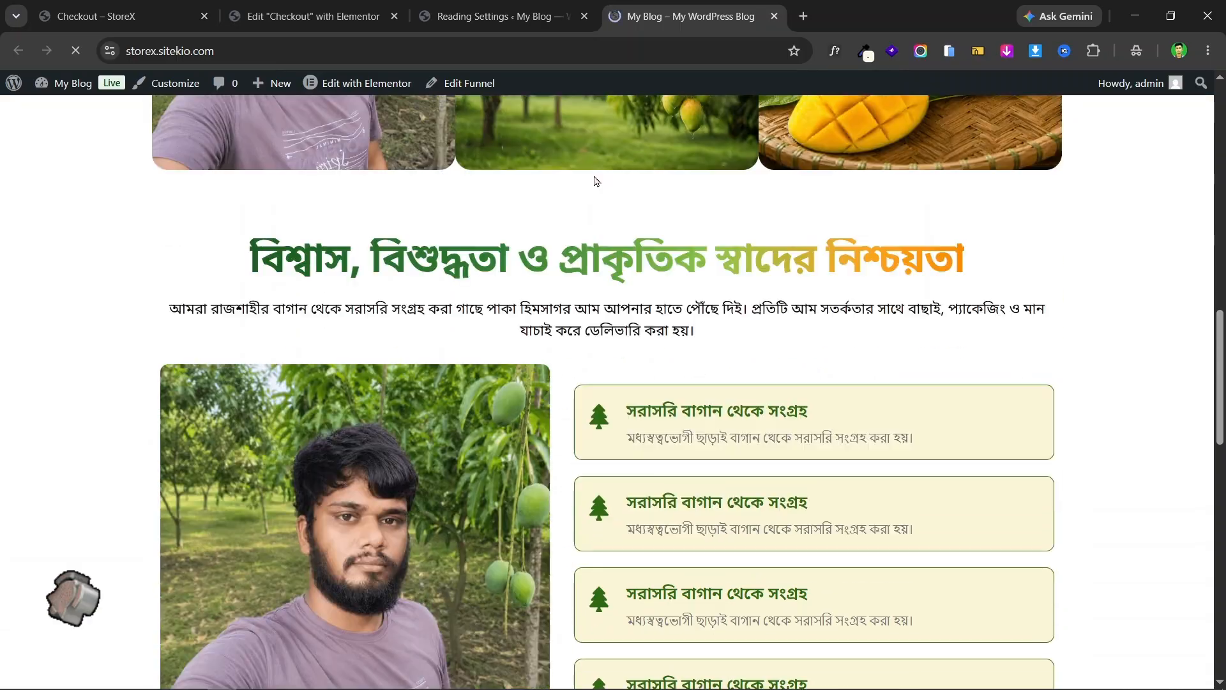
{"action": "scroll", "coordinate": [670, 192], "scroll_direction": "up", "scroll_amount": 6}
{"action": "scroll", "coordinate": [750, 212], "scroll_direction": "down", "scroll_amount": 12}
{"action": "scroll", "coordinate": [751, 212], "scroll_direction": "up", "scroll_amount": 20}
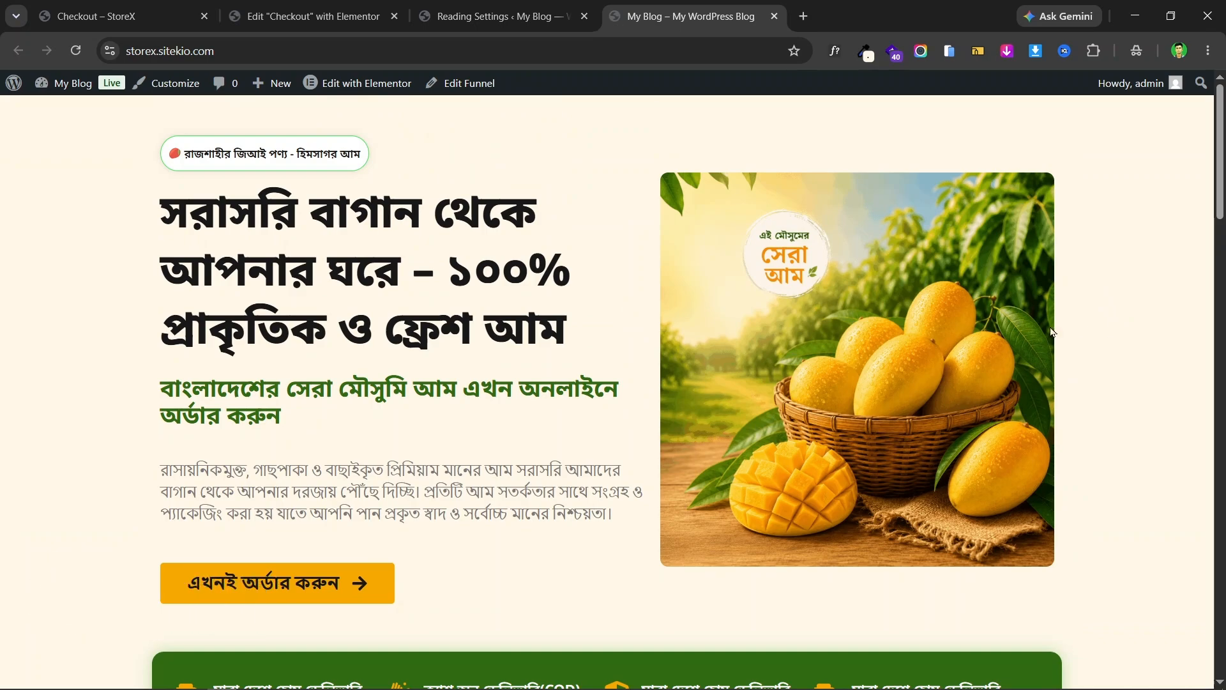
{"action": "scroll", "coordinate": [1096, 335], "scroll_direction": "down", "scroll_amount": 2}
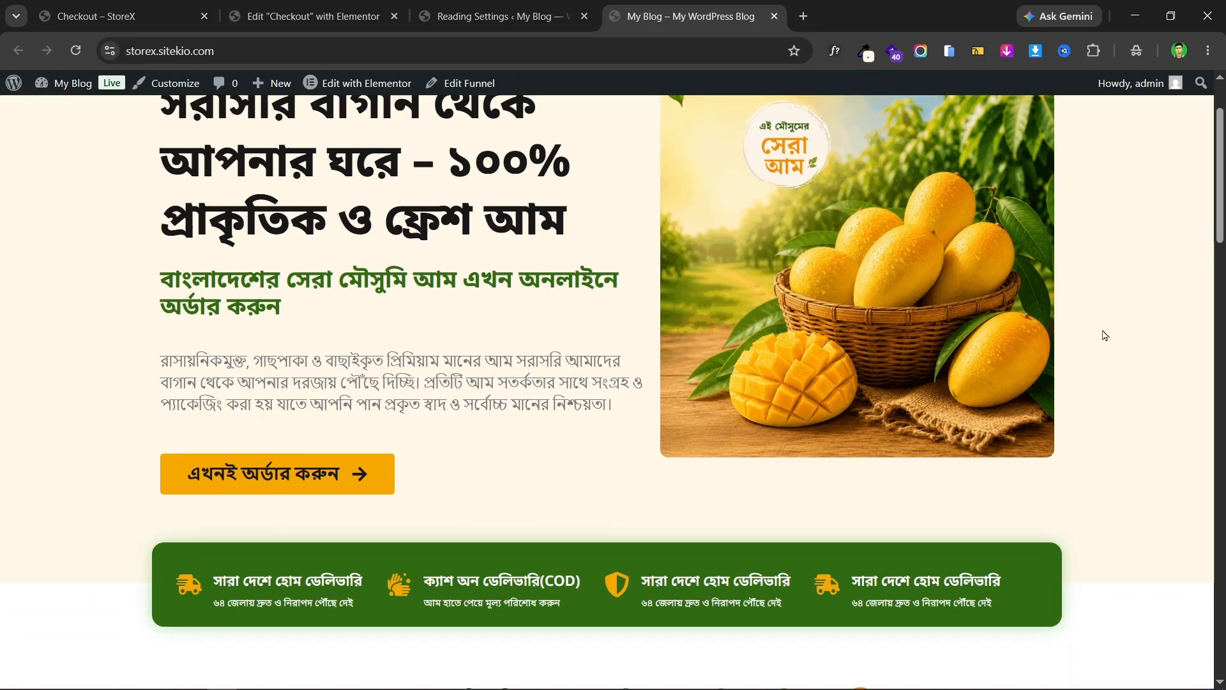
{"action": "scroll", "coordinate": [1102, 335], "scroll_direction": "up", "scroll_amount": 2}
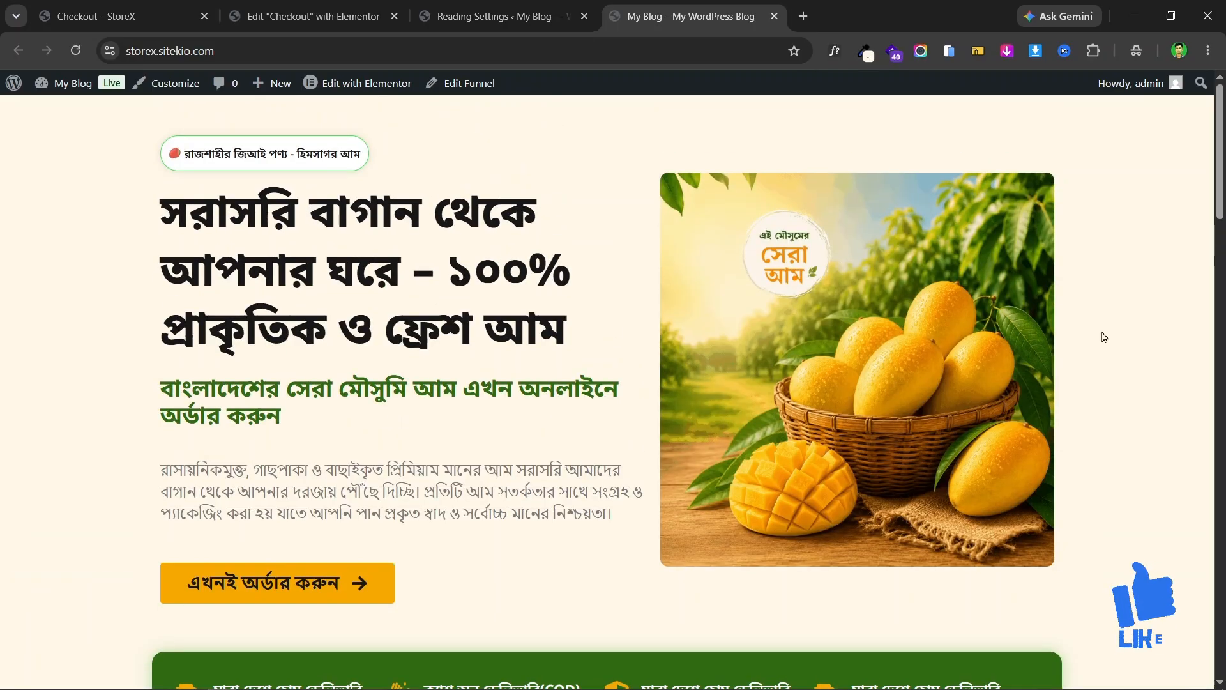